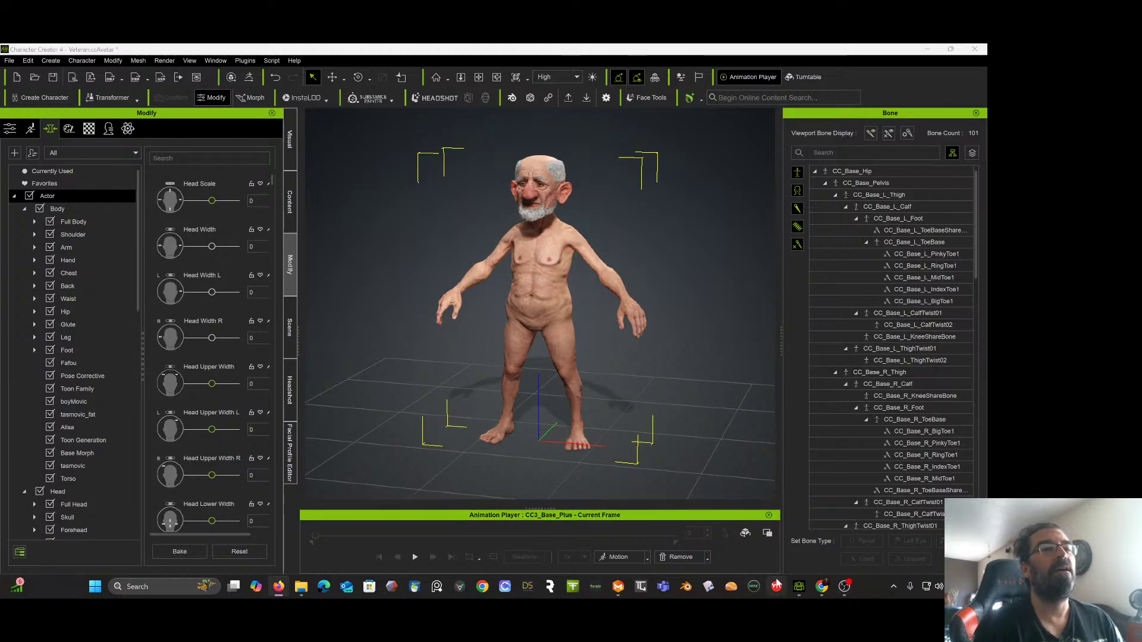
Step: Switch to Marvelous Designer and choose "veteran joe dummy for MD.obj" from the veteran Joe folder for OBJ import
left_click(618, 587)
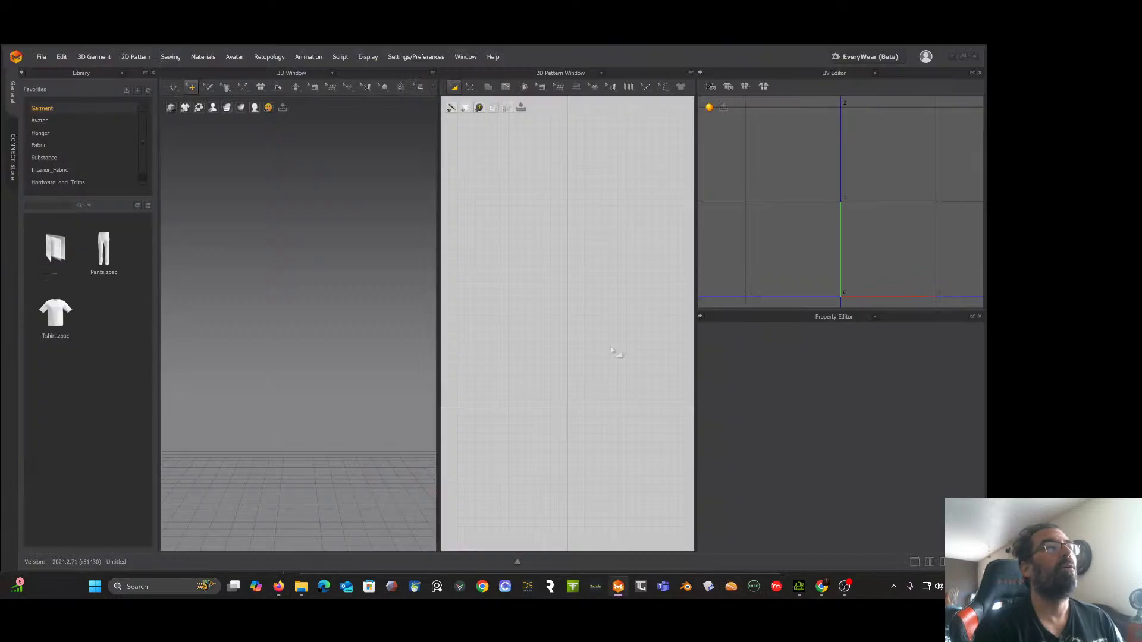
left_click(41, 58)
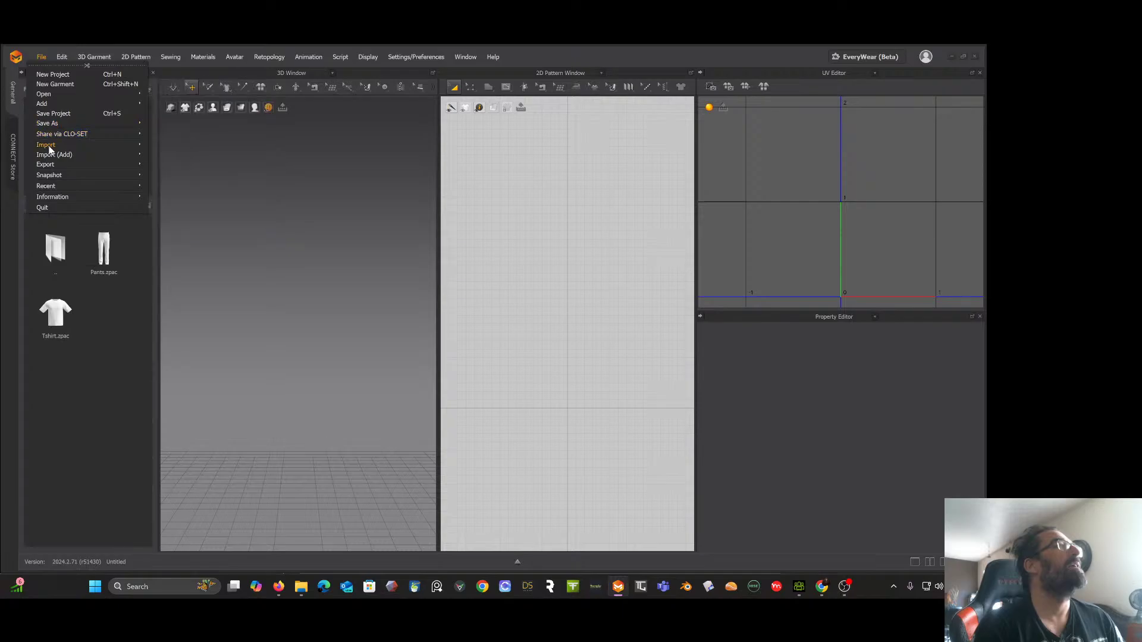
mouse_move(52, 145)
left_click(159, 153)
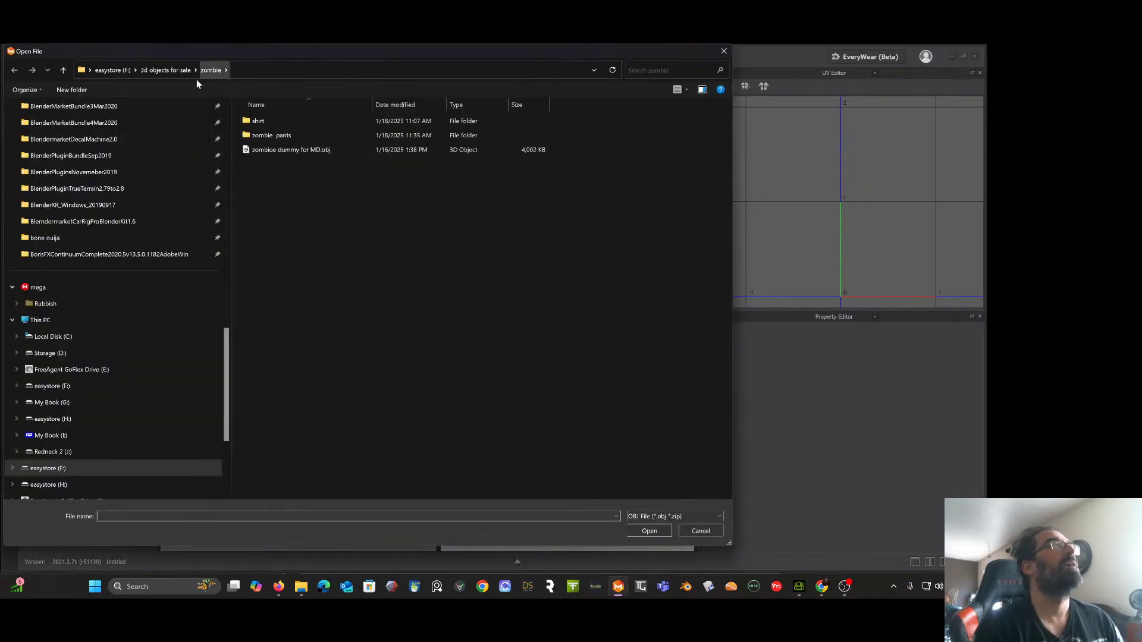
left_click(178, 71)
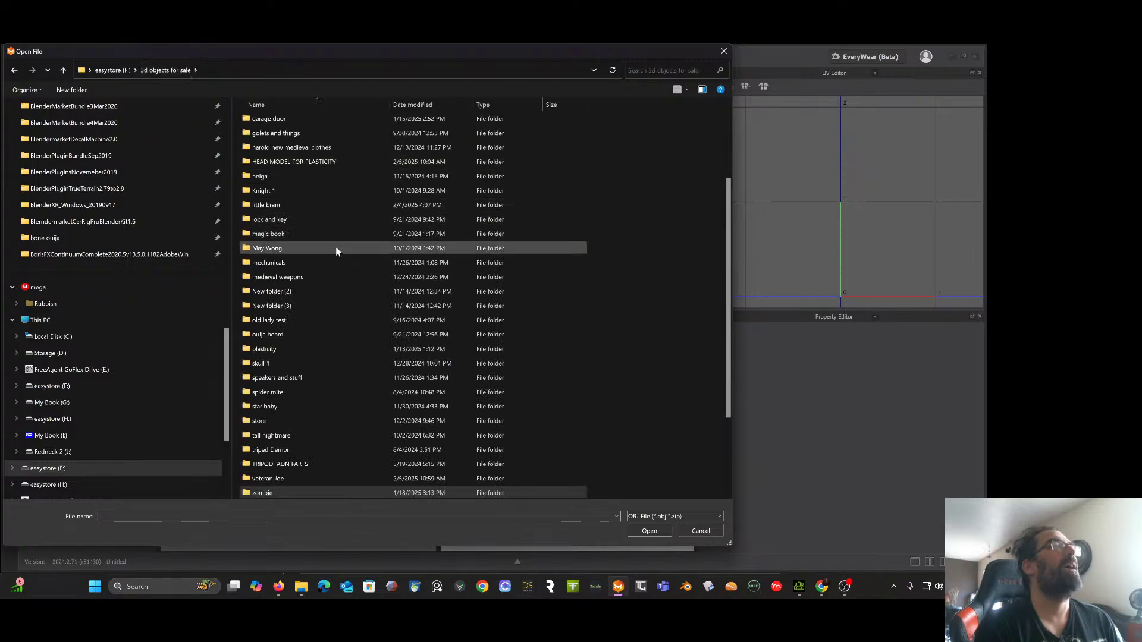
scroll(337, 243, "down", 5)
double_click(270, 364)
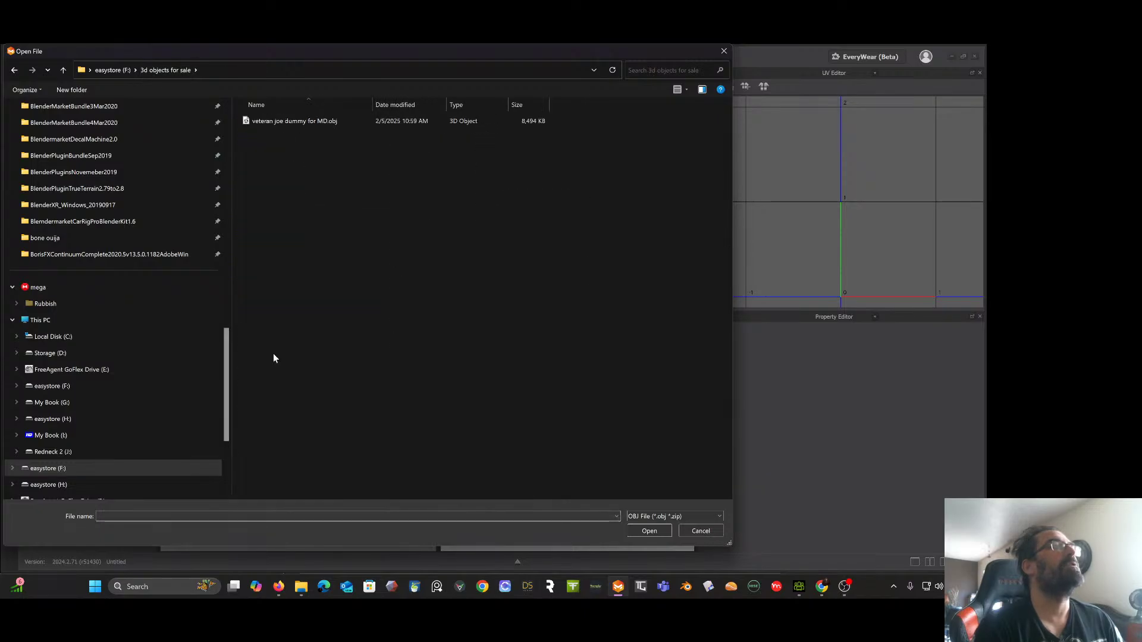
double_click(290, 121)
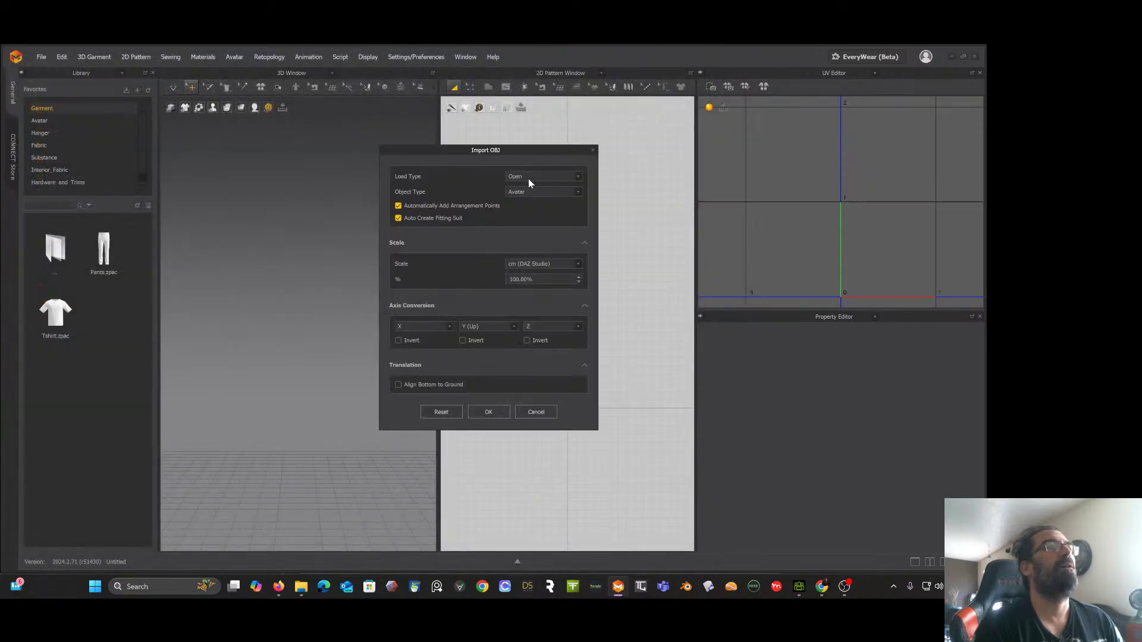
Step: Import the OBJ with load type Open as an avatar in cm (DAZ Studio) scale at 100%, proceeding past the memory warning
left_click(528, 178)
left_click(515, 157)
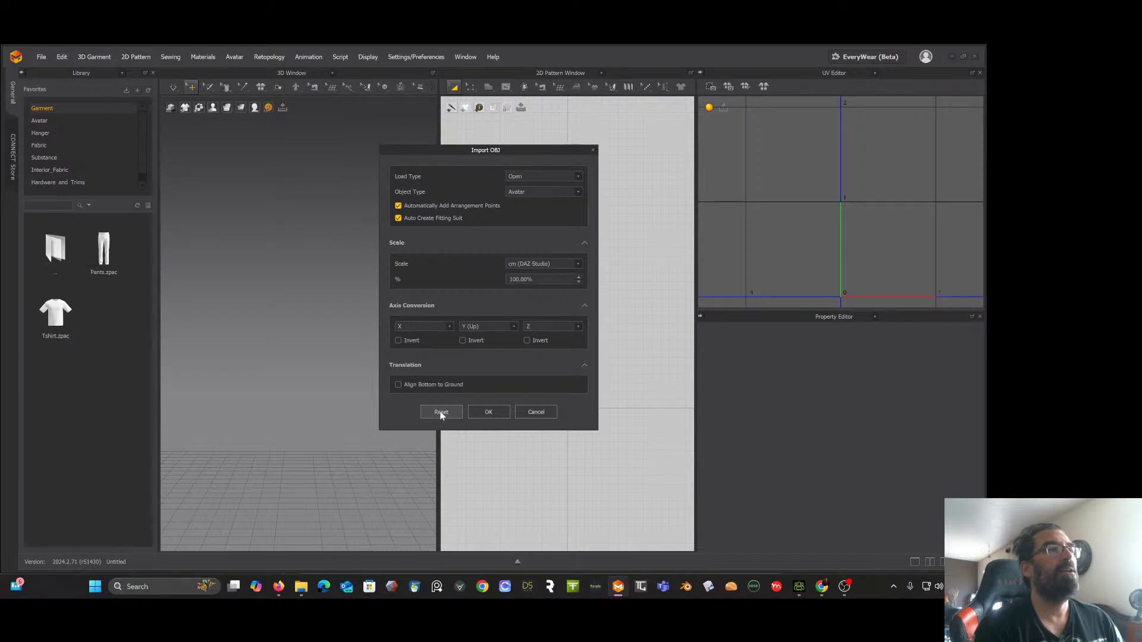
left_click(485, 413)
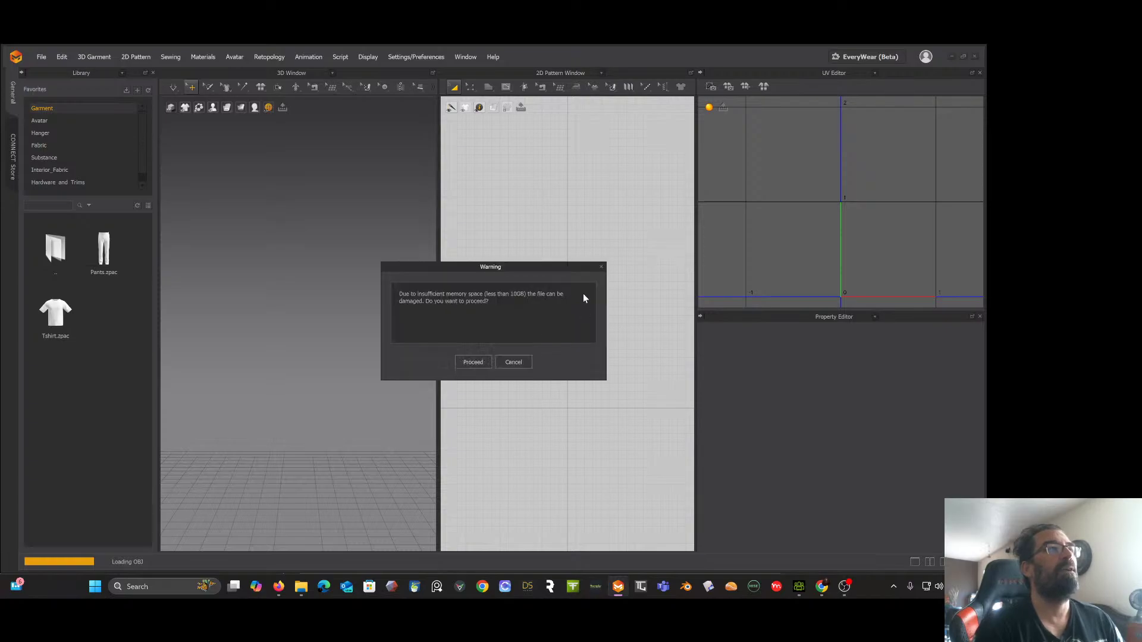
left_click(471, 362)
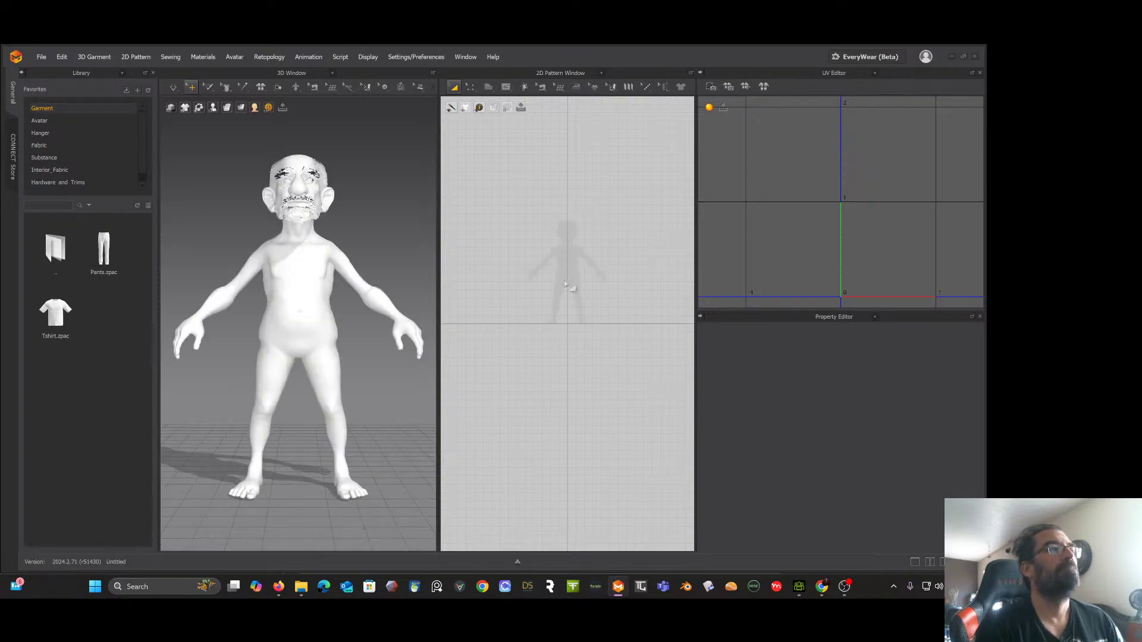
Step: Replace the UV Editor with the Scene Browser and widen the 3D and 2D pattern windows
scroll(568, 228, "down", 6)
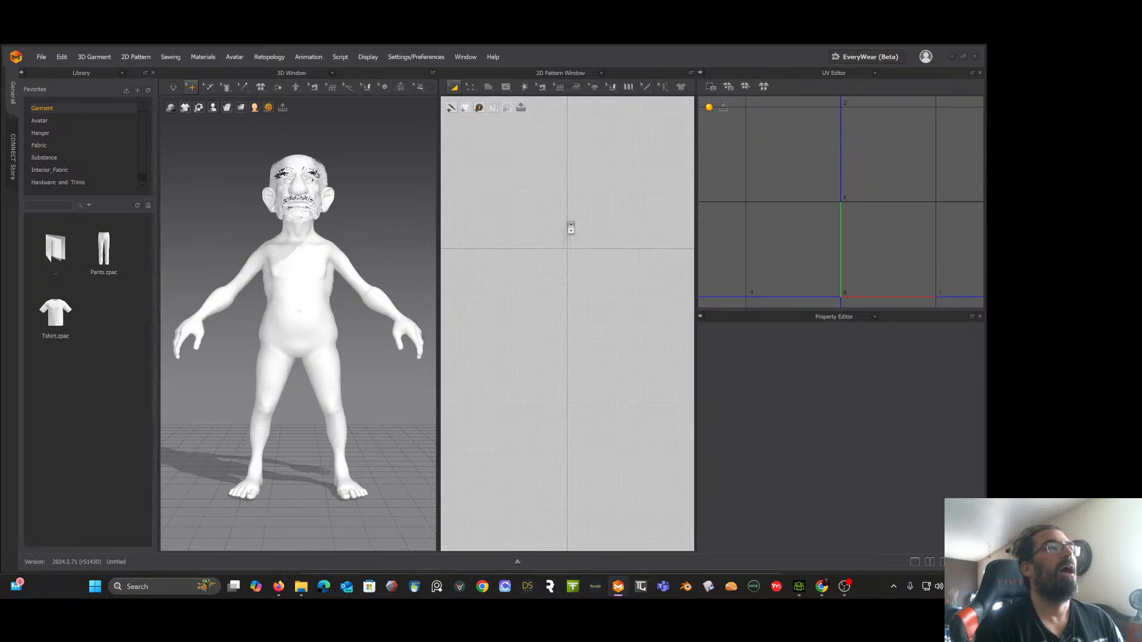
scroll(562, 230, "up", 3)
scroll(563, 229, "up", 4)
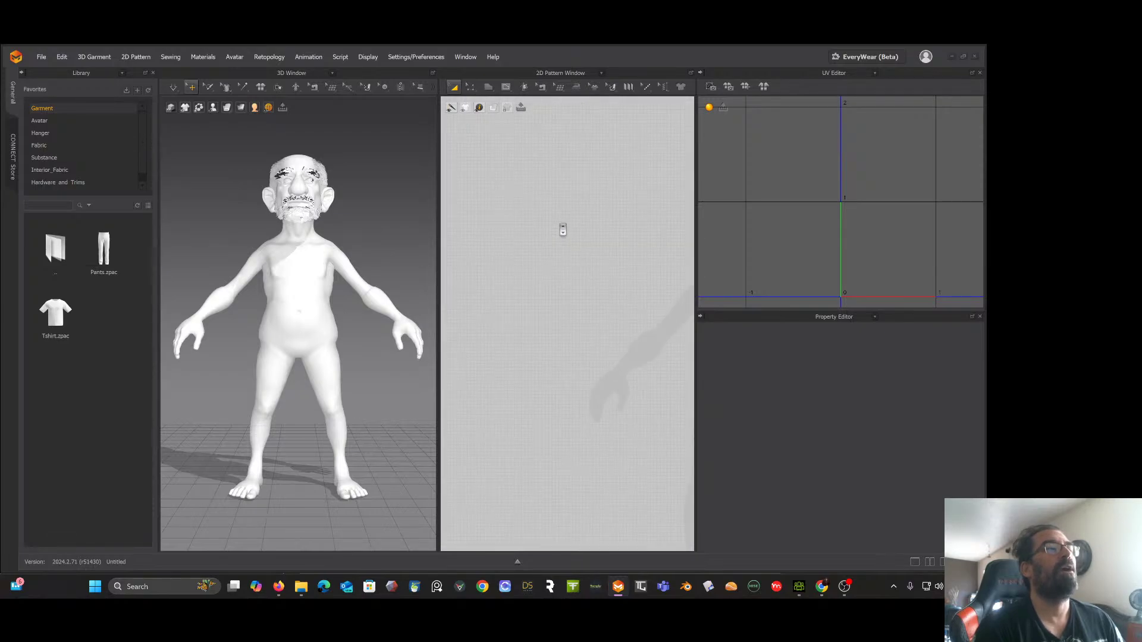
scroll(562, 230, "down", 5)
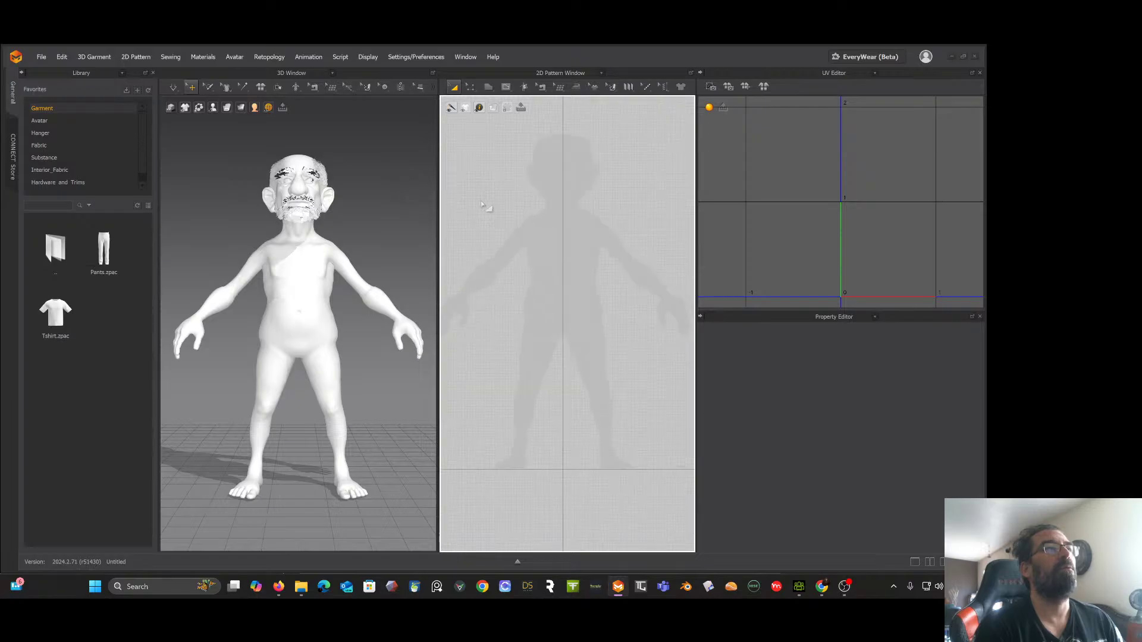
scroll(484, 205, "up", 2)
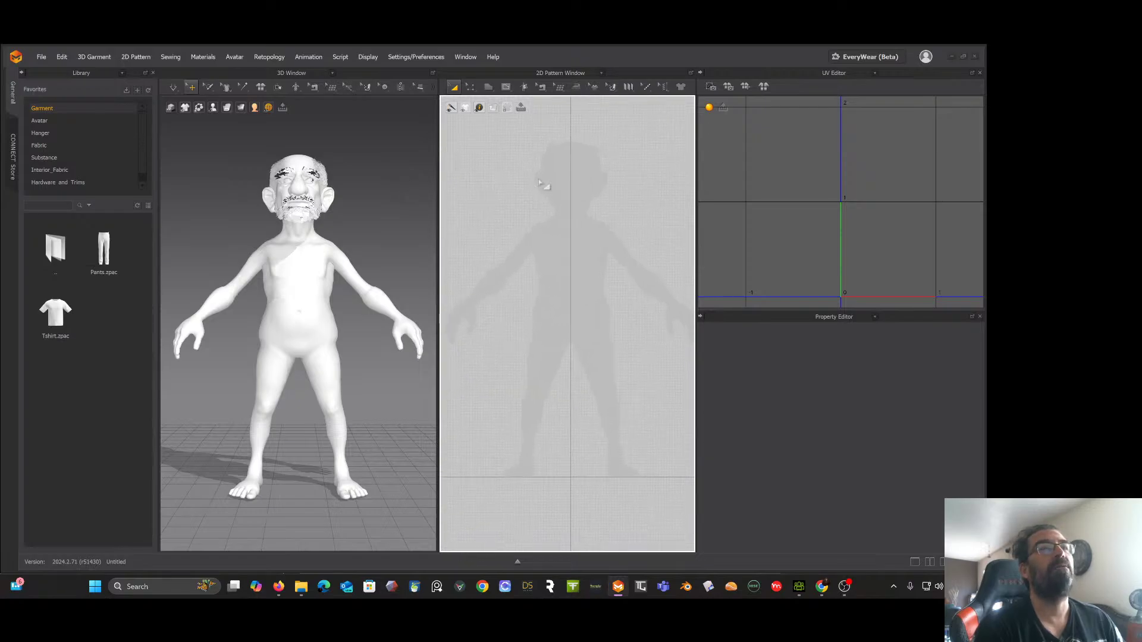
left_click(861, 75)
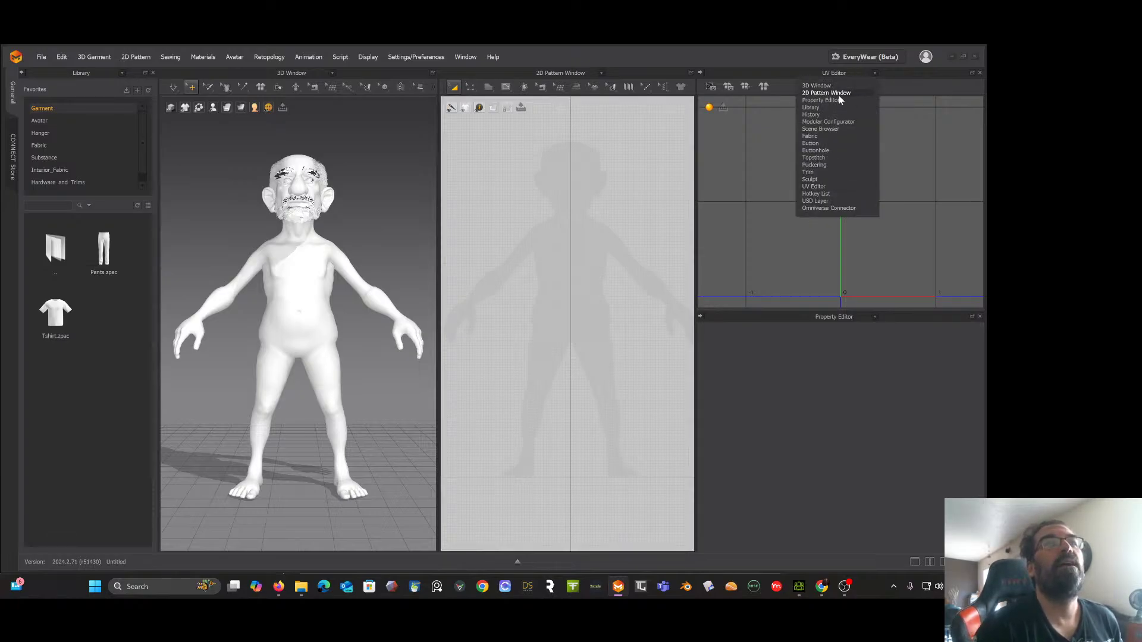
left_click(819, 129)
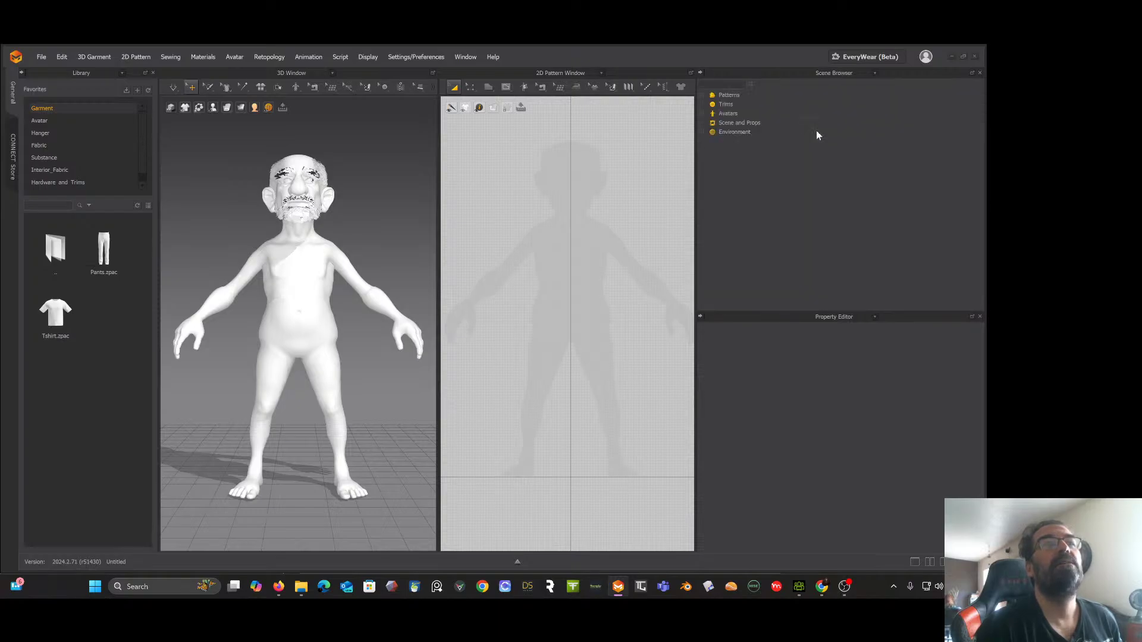
left_click(873, 73)
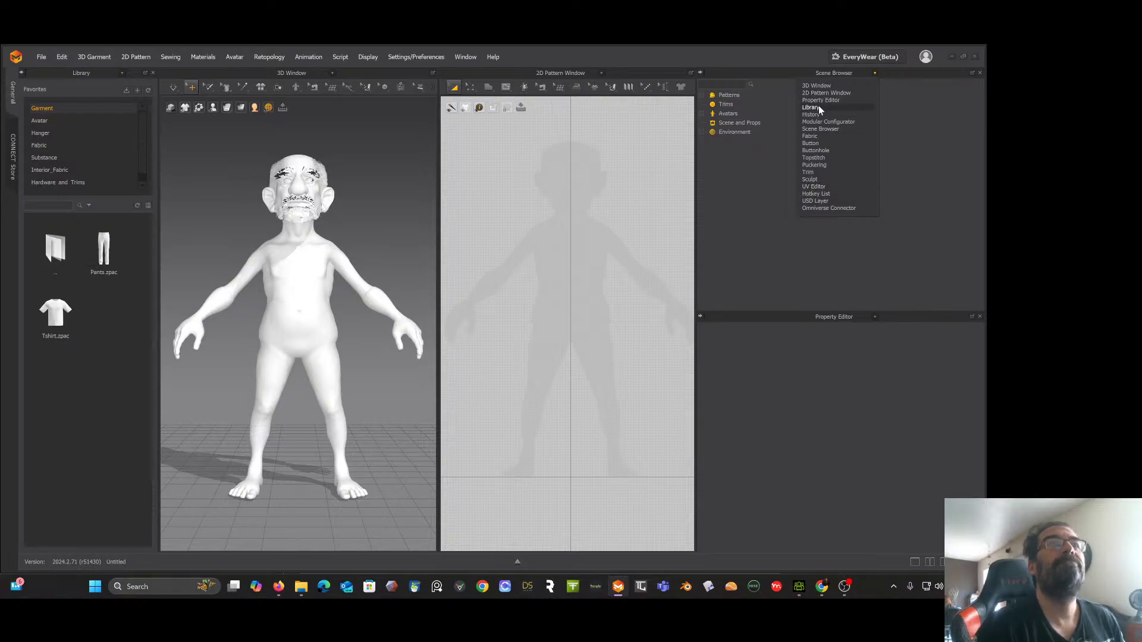
left_click(805, 237)
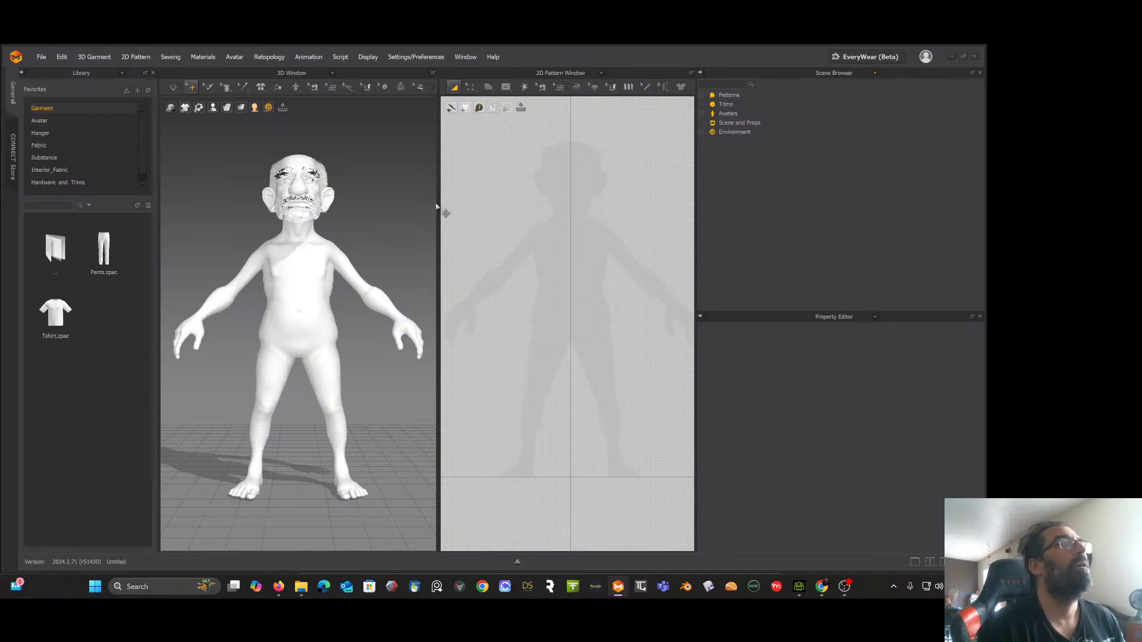
left_click_drag(696, 214, 809, 206)
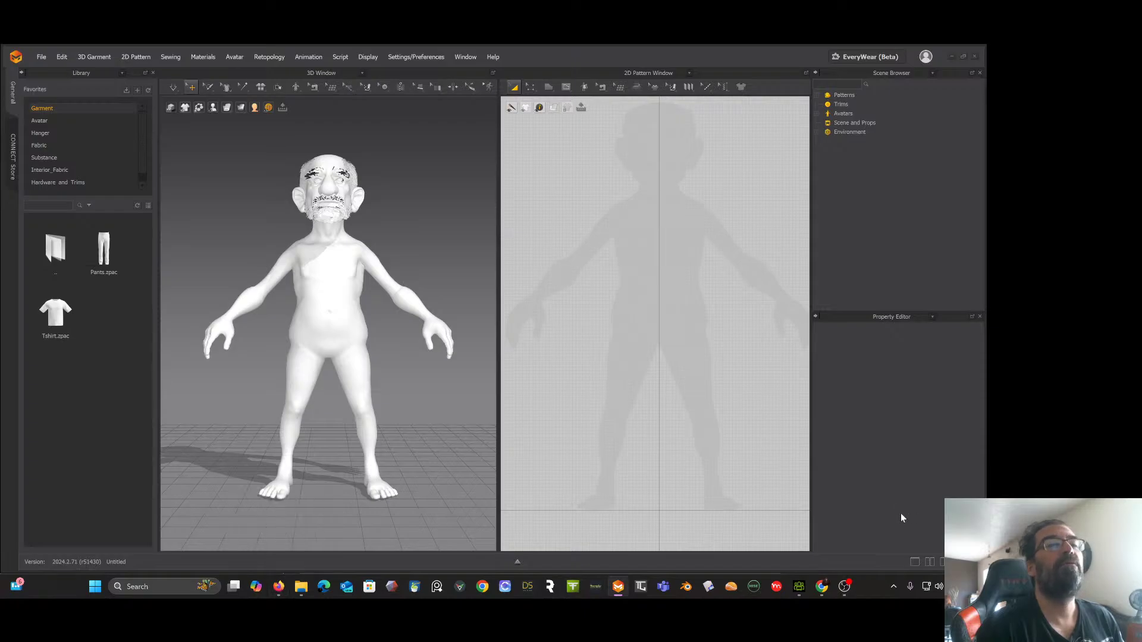
Step: Switch to Chrome to examine the retired veteran's outfit in the reference illustration, and return to Marvelous Designer
left_click(821, 586)
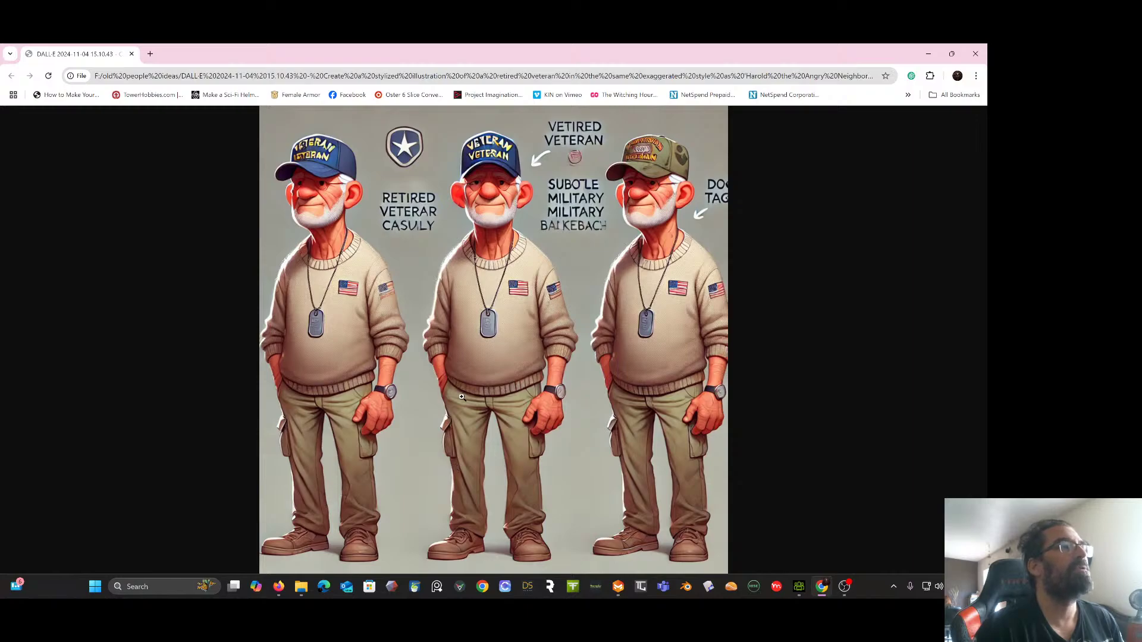
left_click(927, 55)
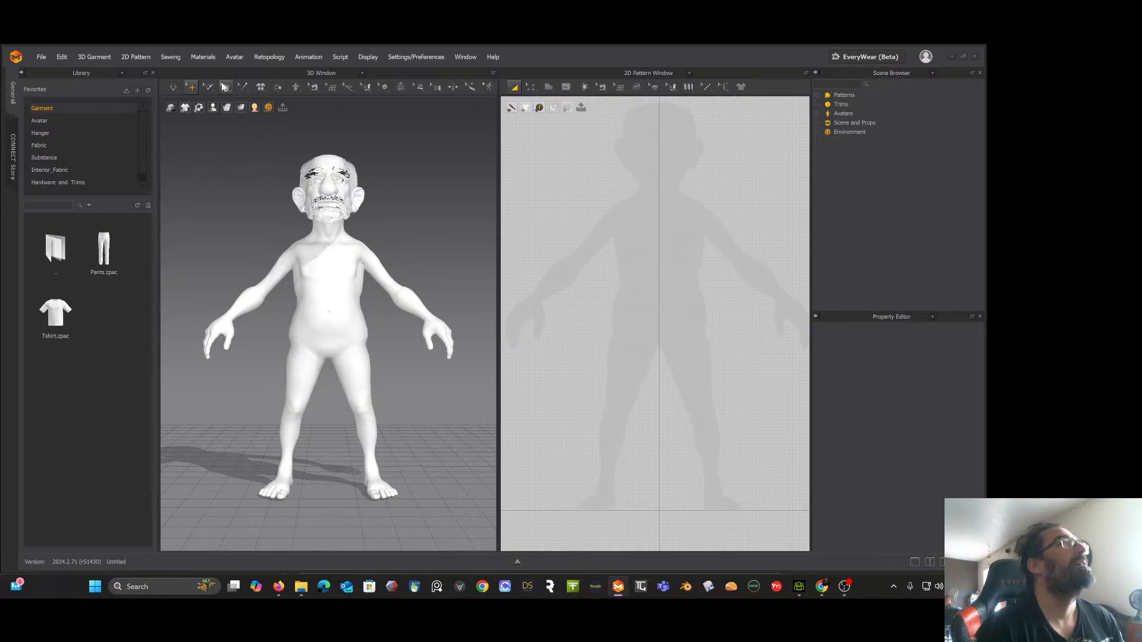
Step: Draw a polygon pants-leg pattern over the avatar's right leg, with about an 11 cm waist, 18 cm crotch edge, 46 cm inseam and 13 cm hem
left_click(548, 87)
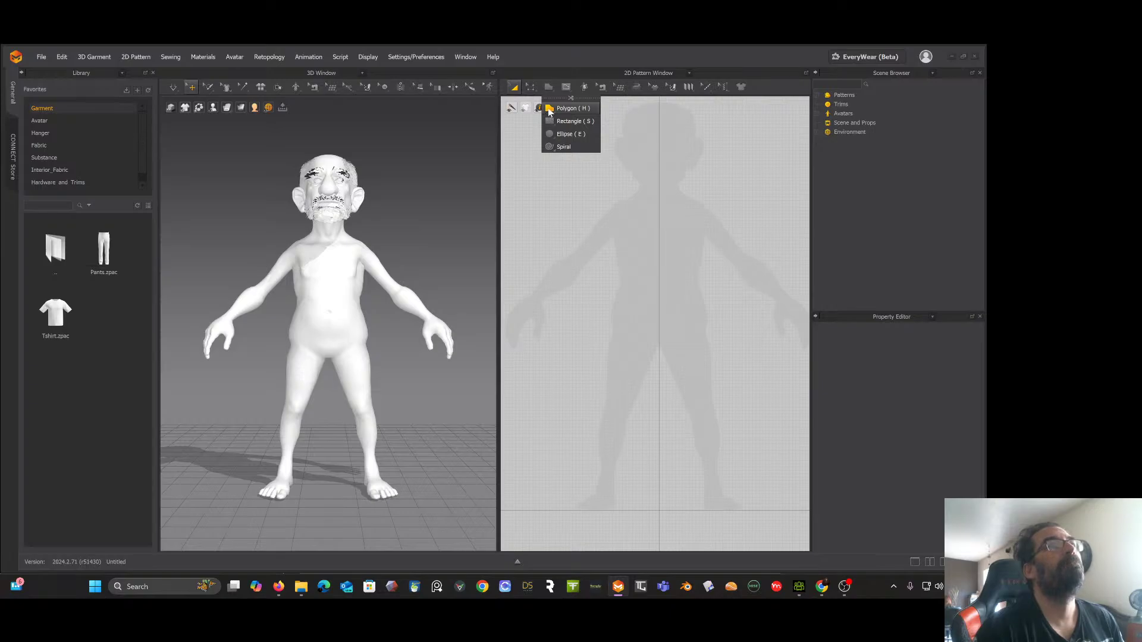
left_click(550, 110)
scroll(615, 324, "down", 2)
scroll(619, 317, "up", 3)
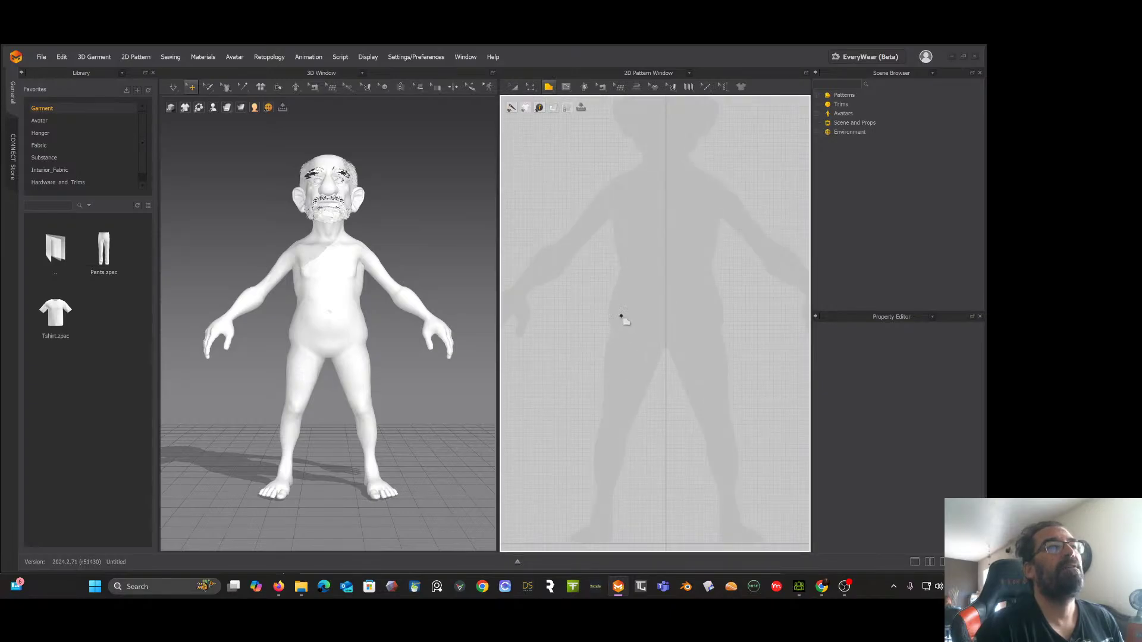
middle_click_drag(619, 285, 589, 212)
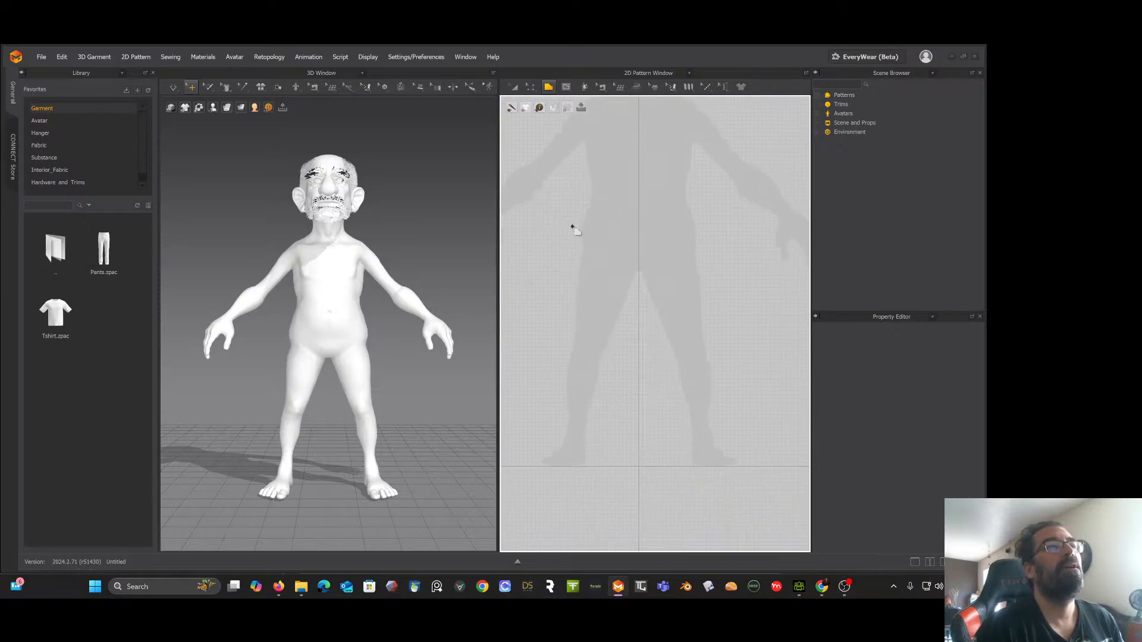
left_click(572, 226)
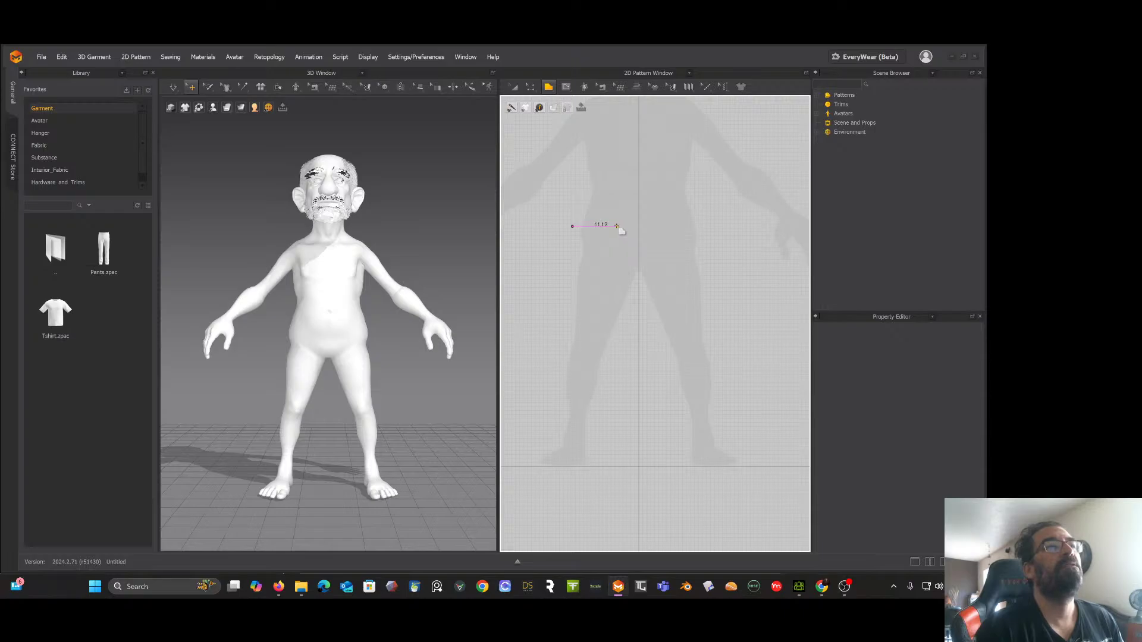
left_click(616, 226)
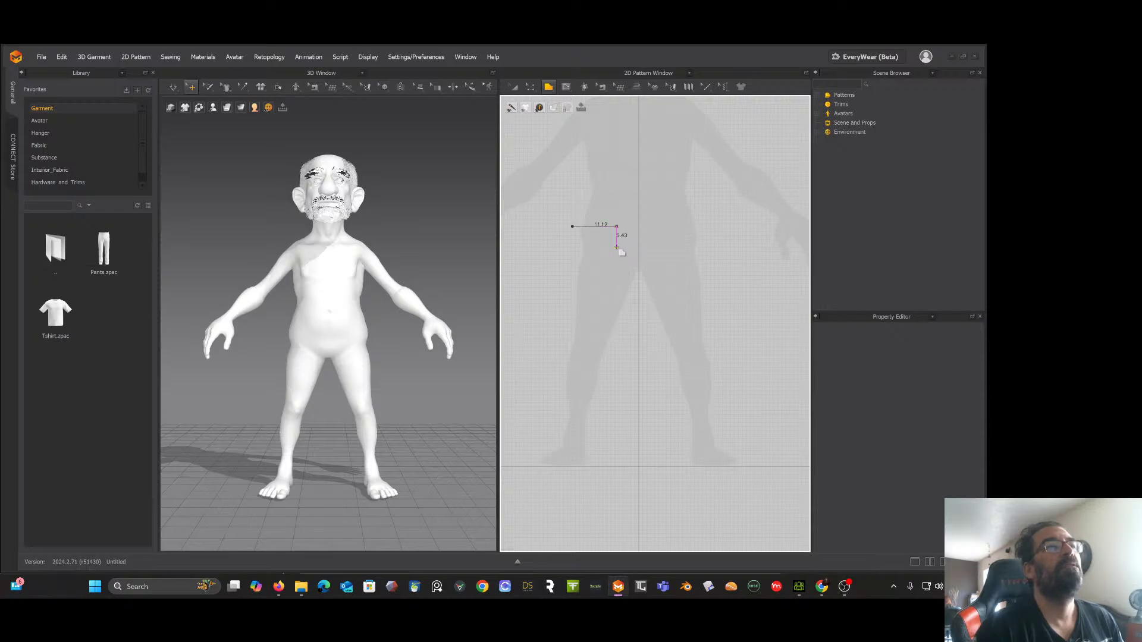
left_click(639, 294)
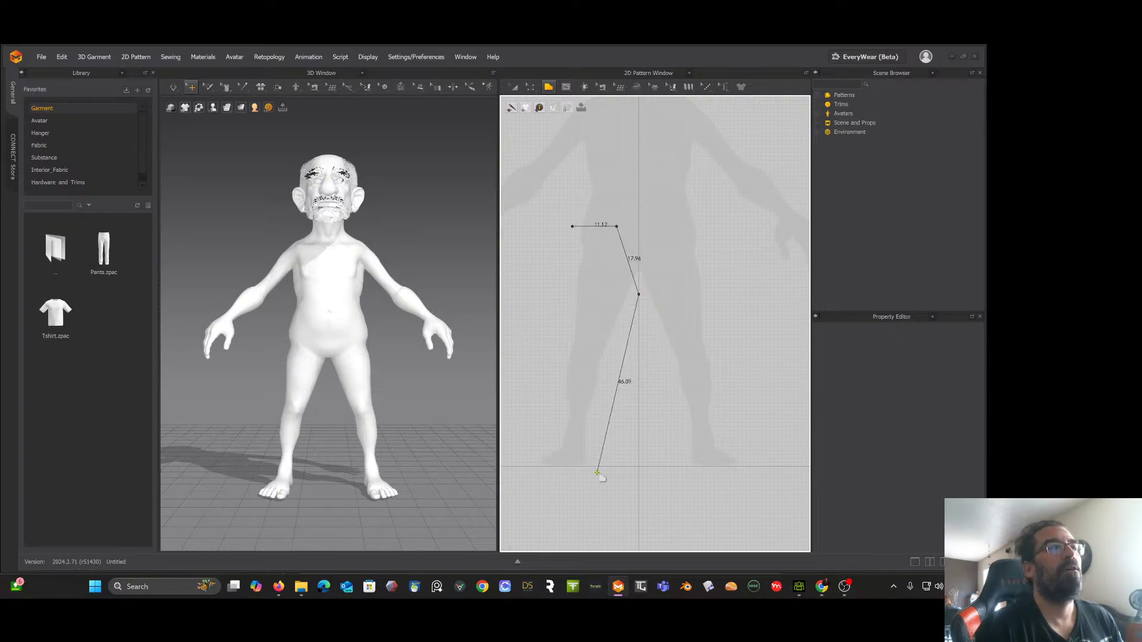
left_click(548, 457)
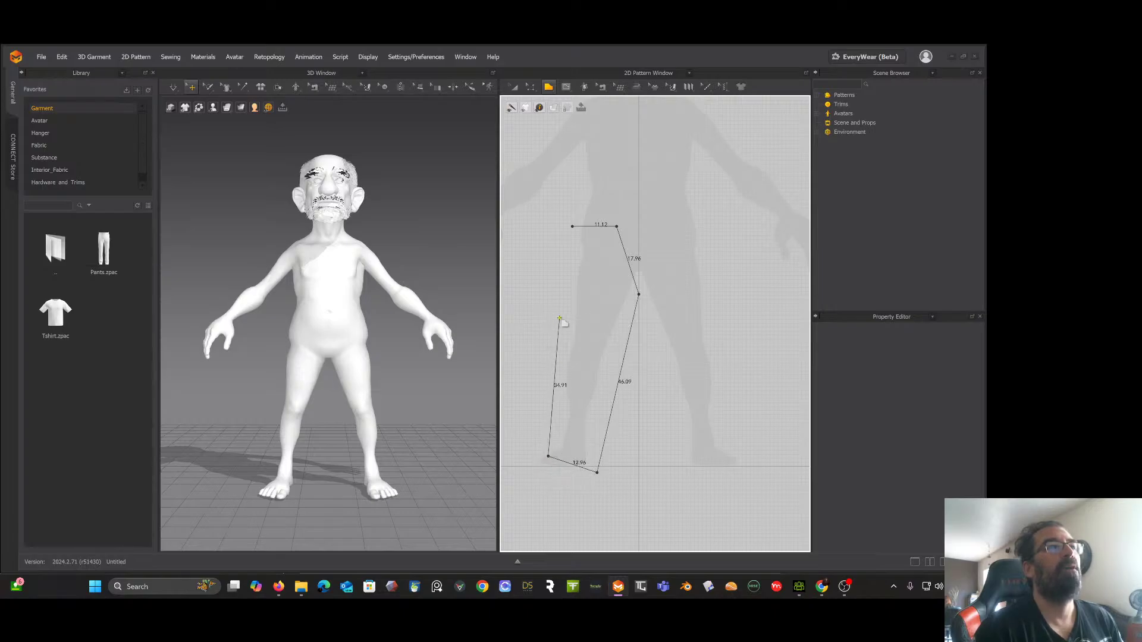
right_click(575, 262)
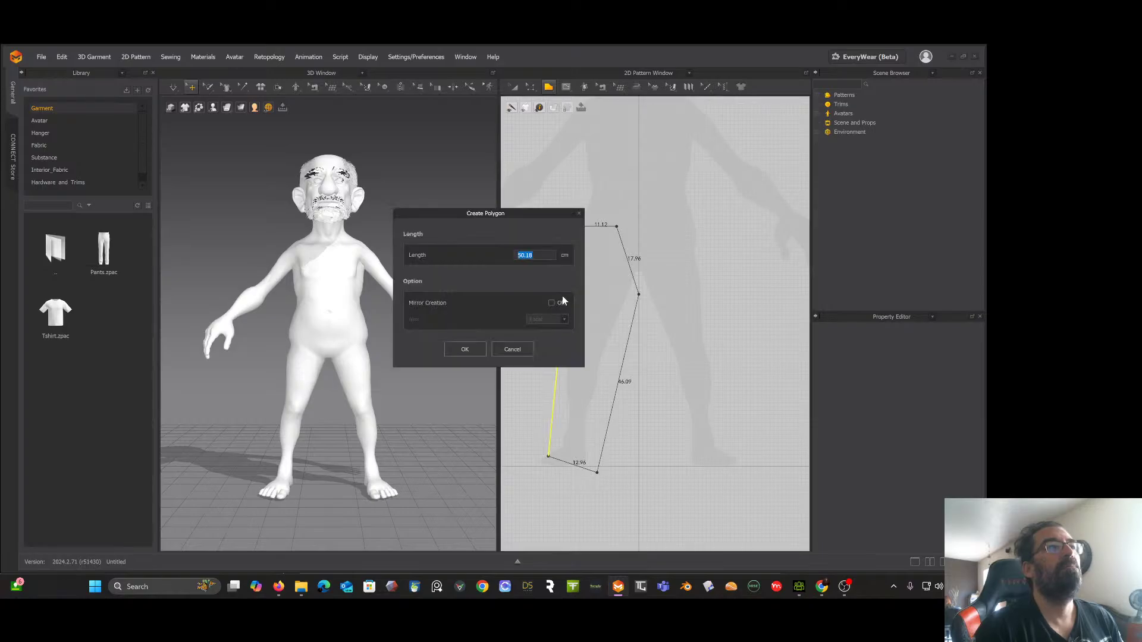
left_click(580, 214)
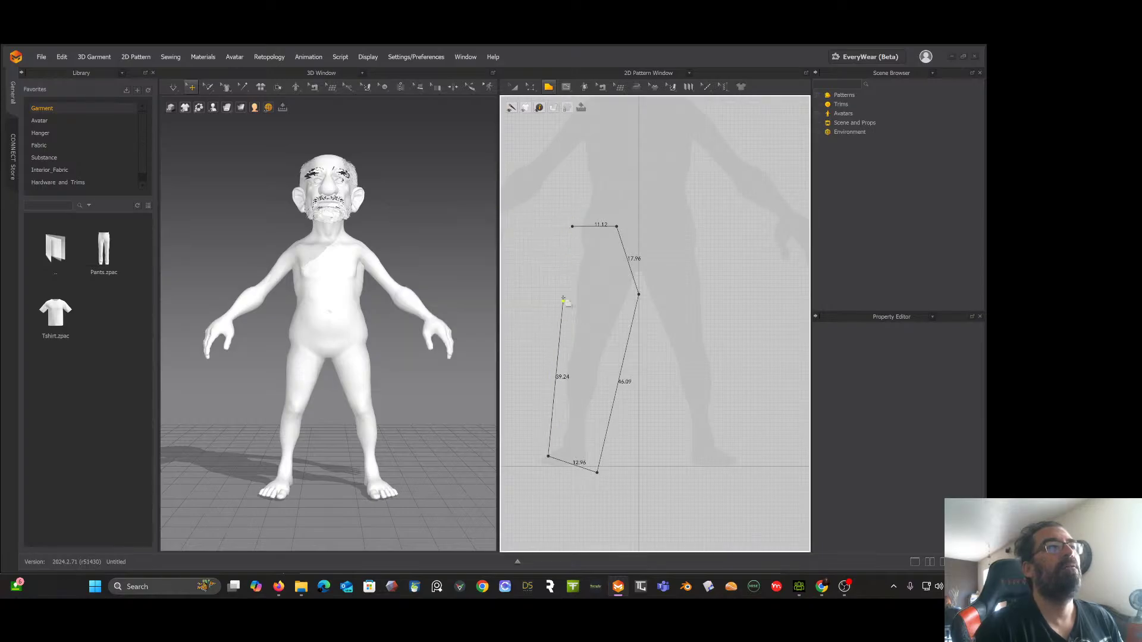
left_click(557, 341)
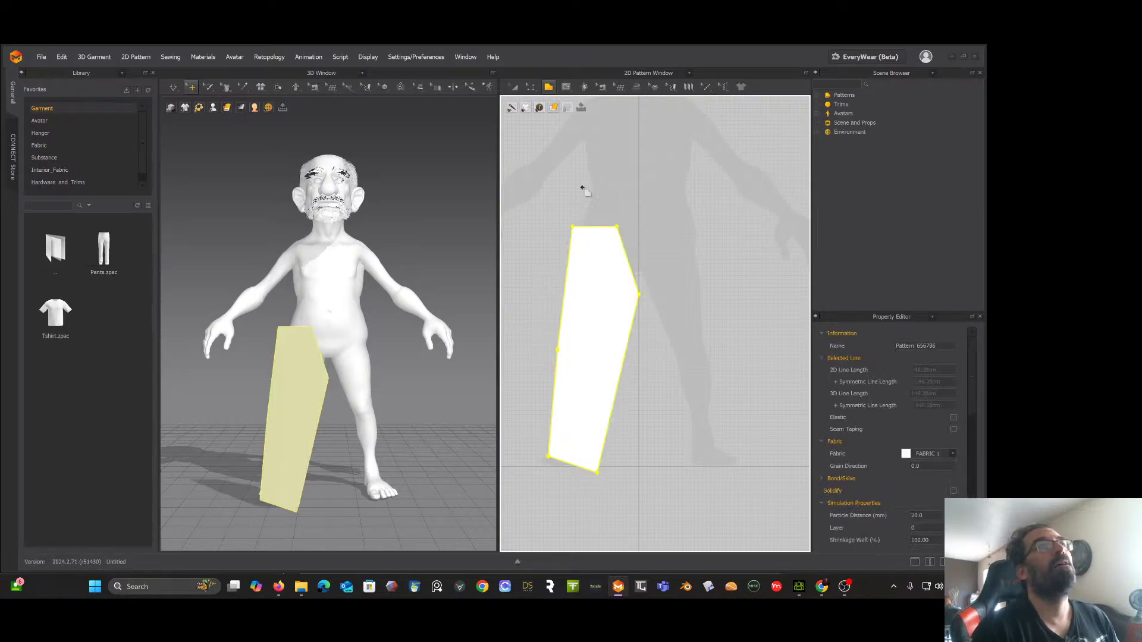
Step: Apply Smooth Curve to the middle point on the outer side edge of the pants-leg pattern
left_click(532, 89)
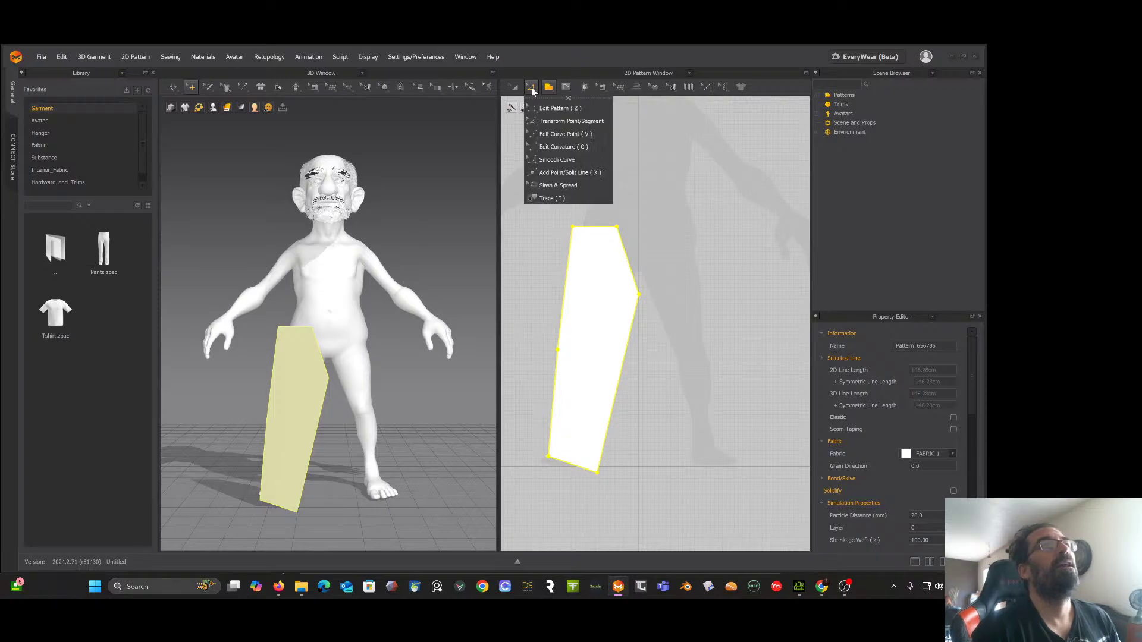
left_click(545, 149)
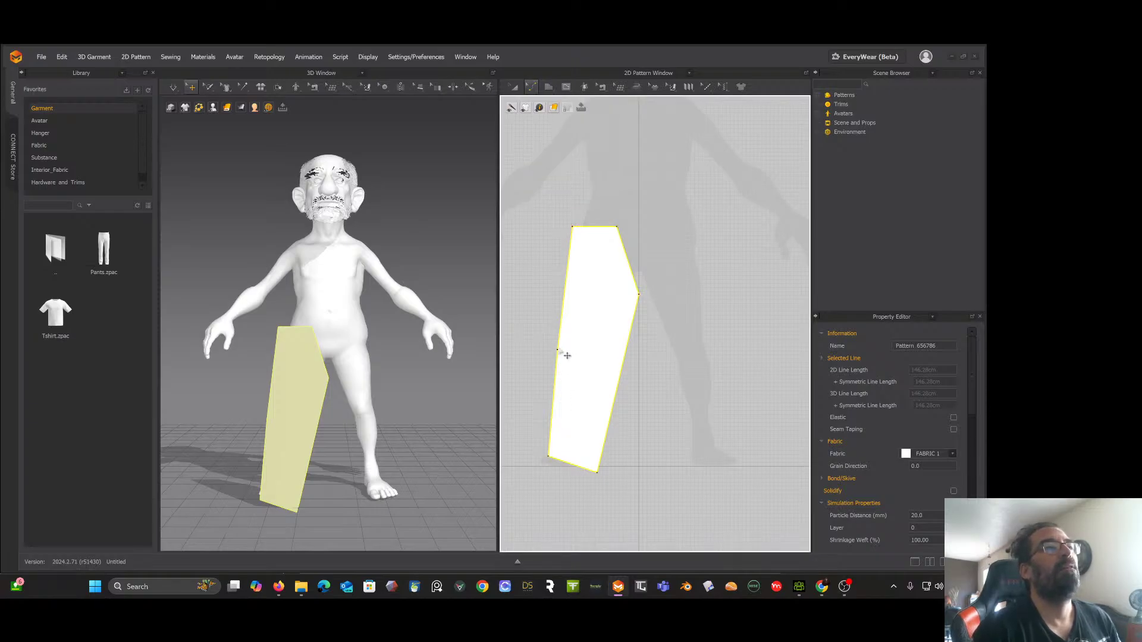
left_click(532, 87)
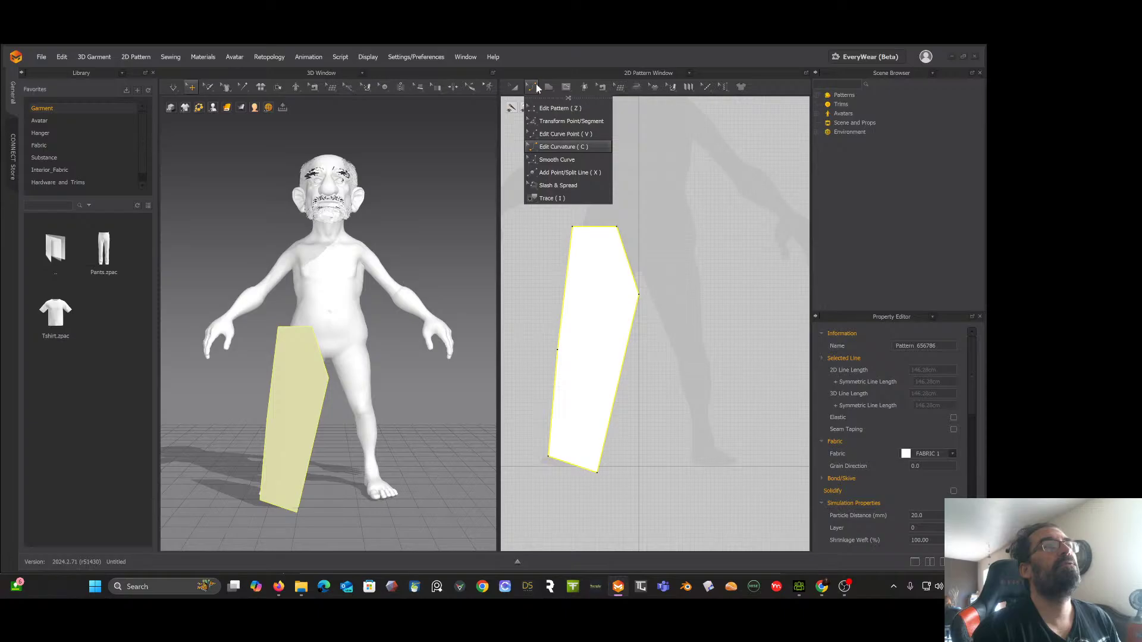
left_click(547, 160)
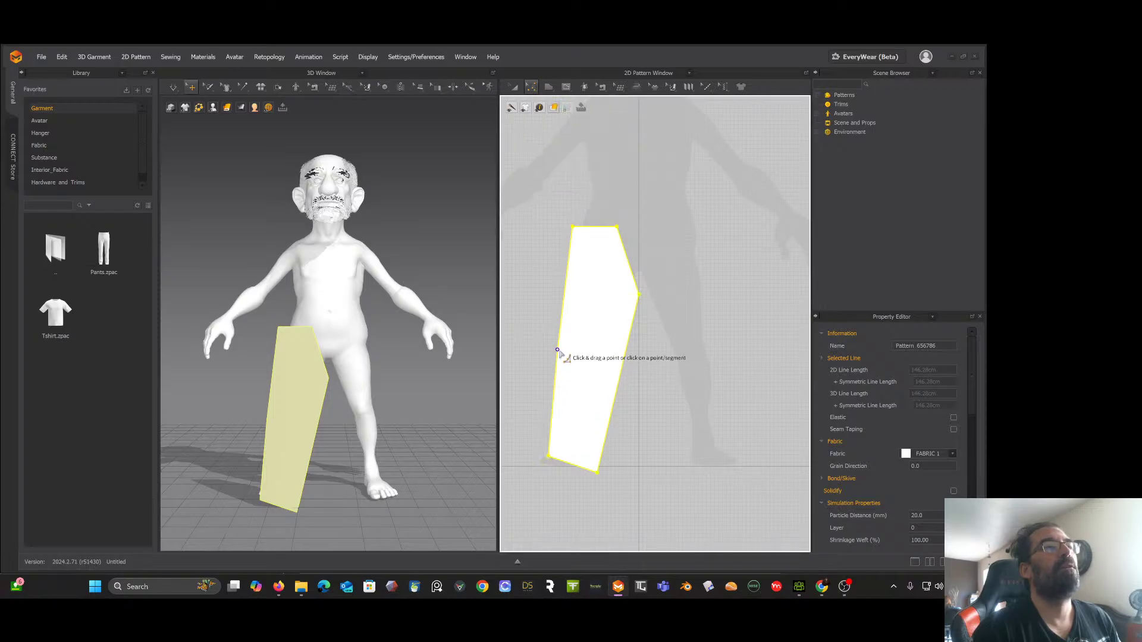
left_click_drag(558, 350, 623, 329)
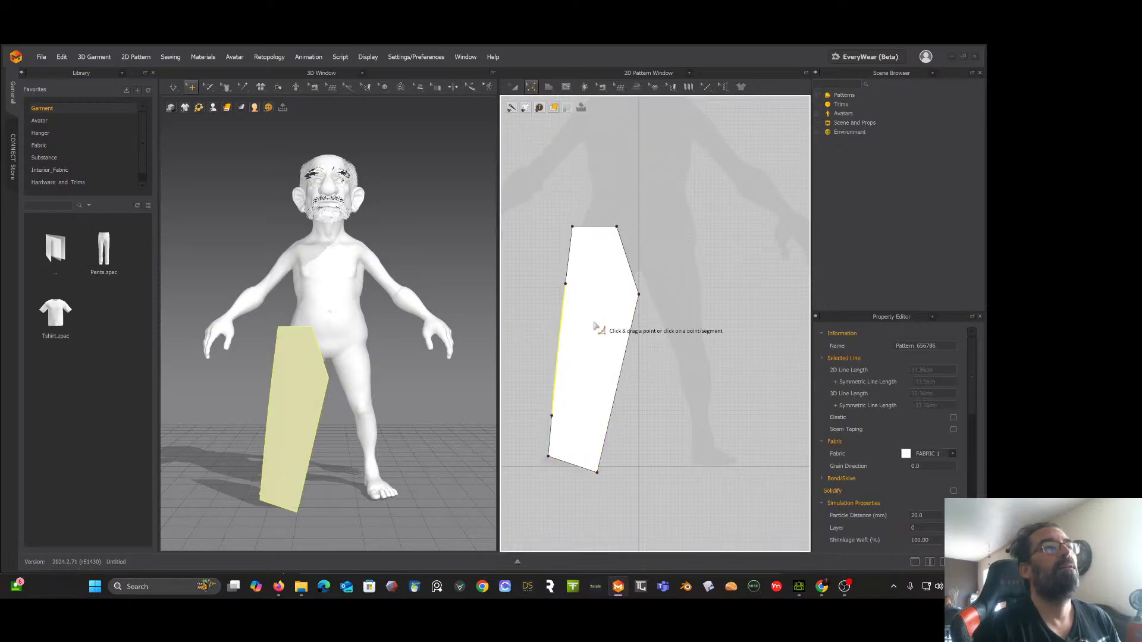
Step: Curve the crotch edge of the pants-leg pattern inward with Edit Curvature, to a length of about 19 cm
left_click(532, 88)
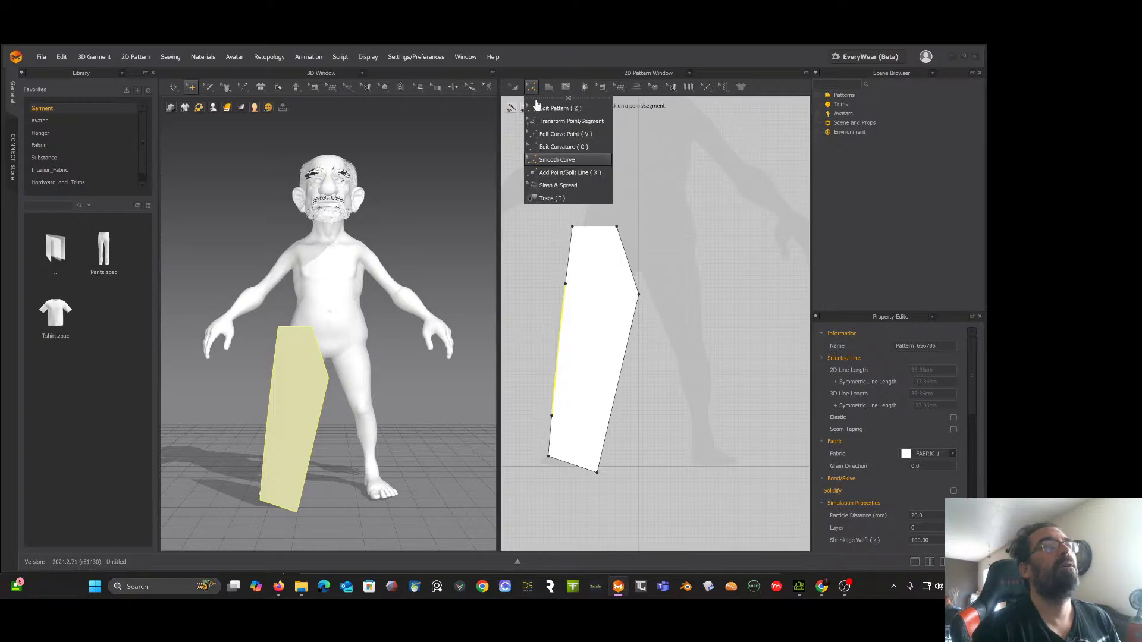
left_click(549, 146)
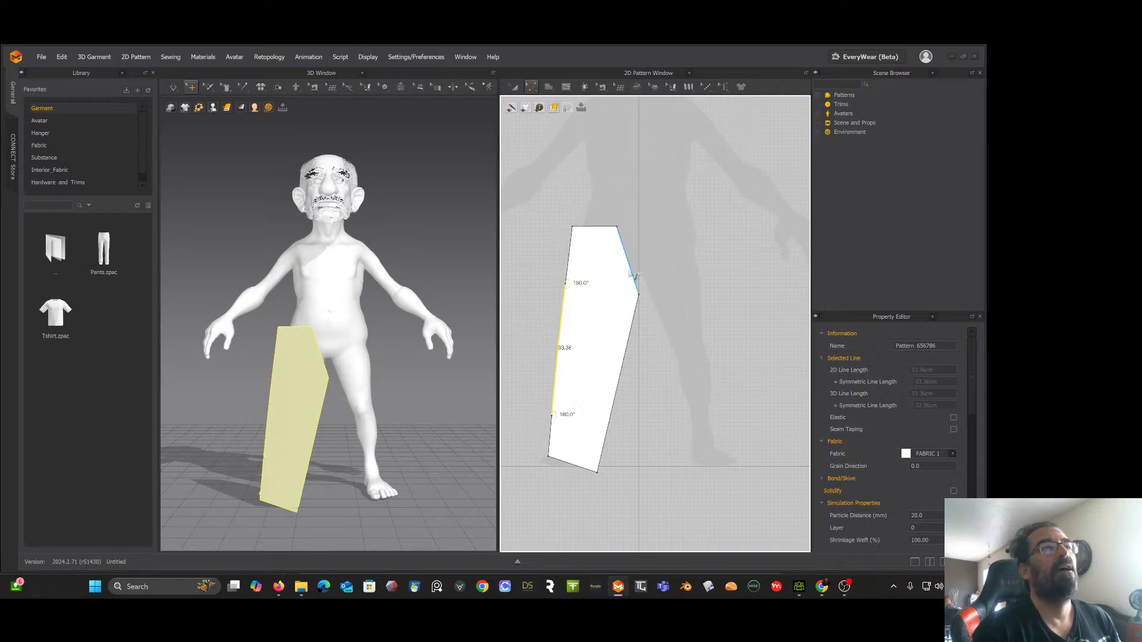
left_click_drag(635, 275, 629, 281)
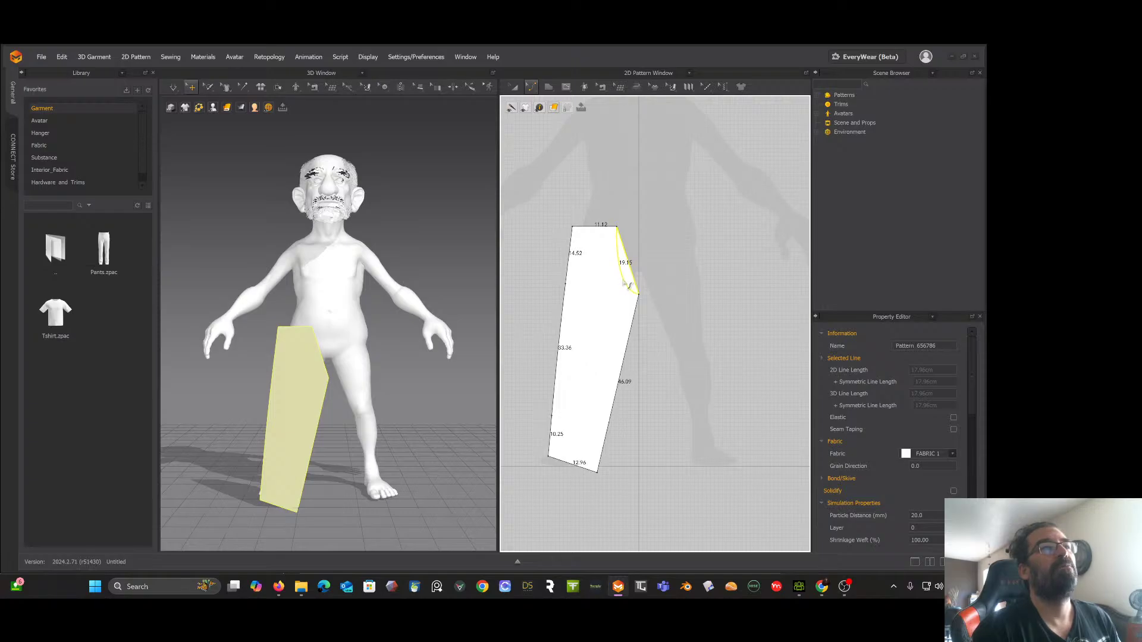
left_click_drag(627, 284, 629, 285)
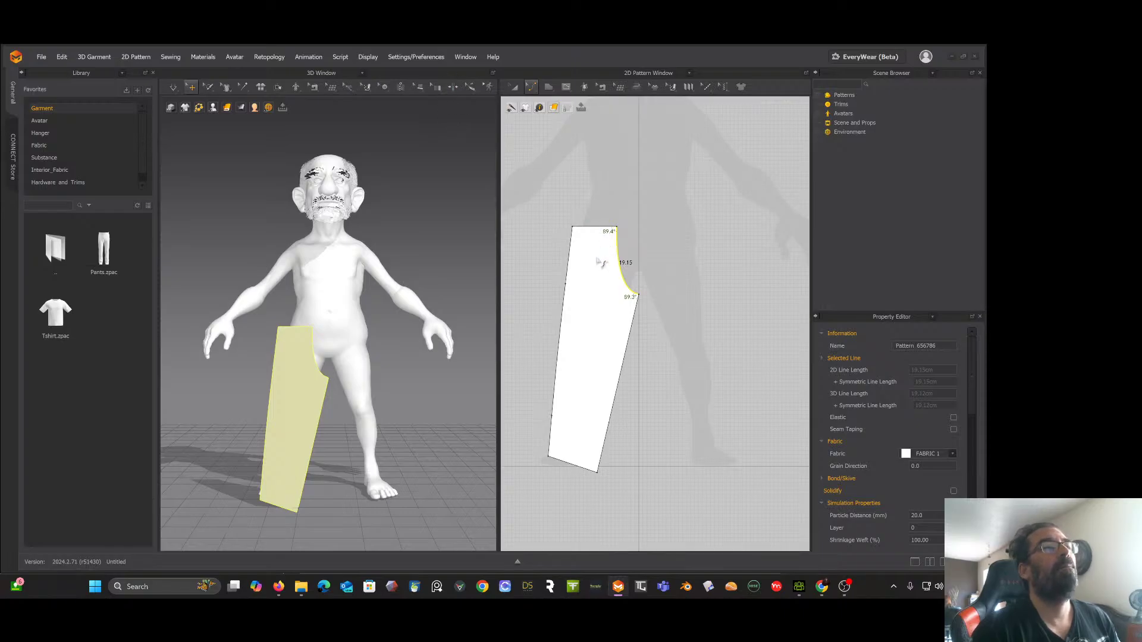
Step: Raise both hem corners and the outer waist corner of the leg pattern, for about a 13.3 cm hem and 11.2 cm waist
left_click(537, 93)
left_click(544, 106)
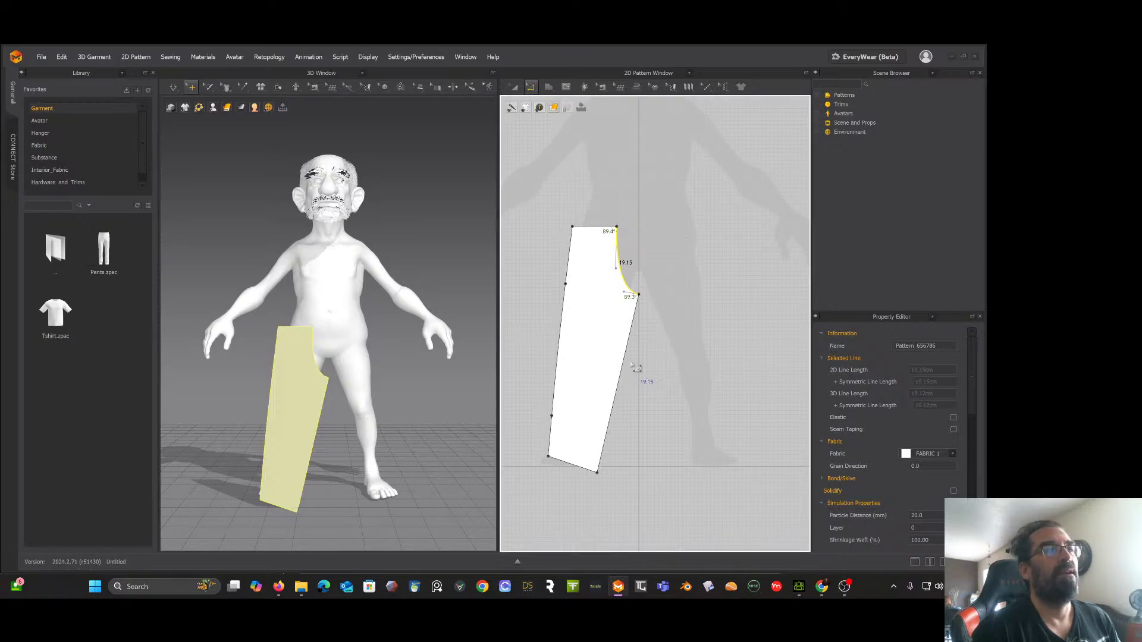
left_click(597, 473)
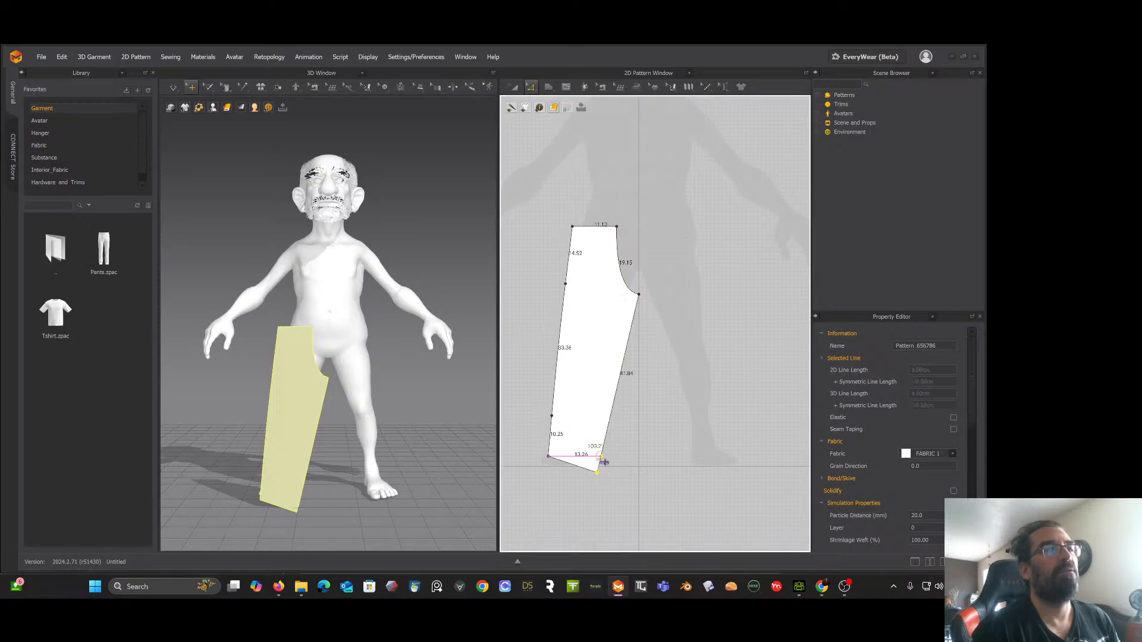
left_click_drag(604, 462, 550, 446)
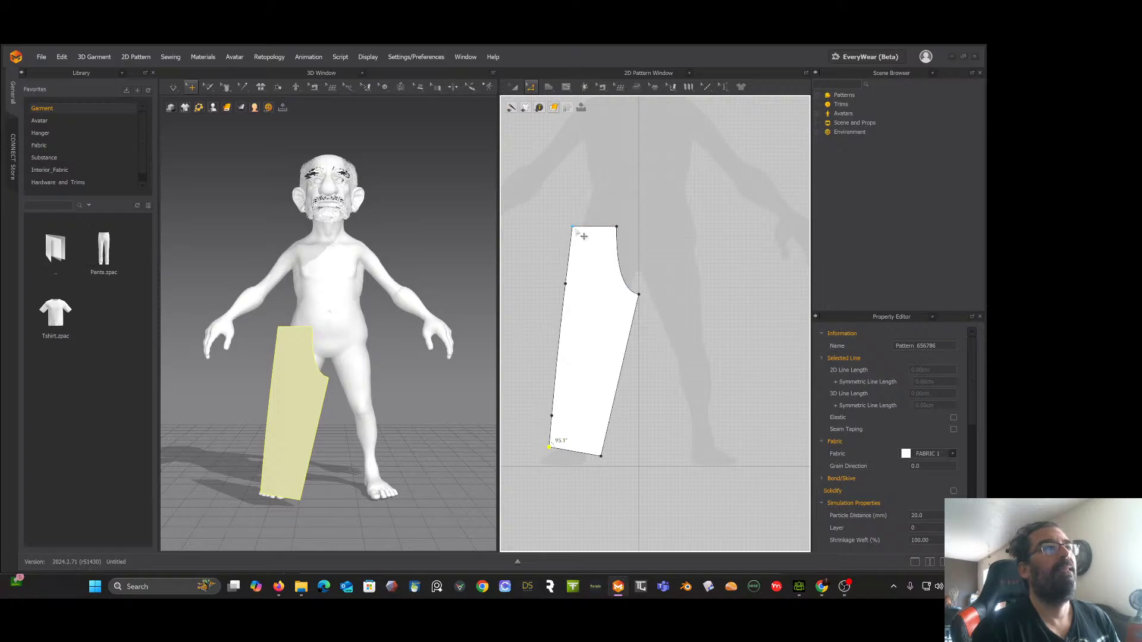
left_click_drag(576, 232, 584, 231)
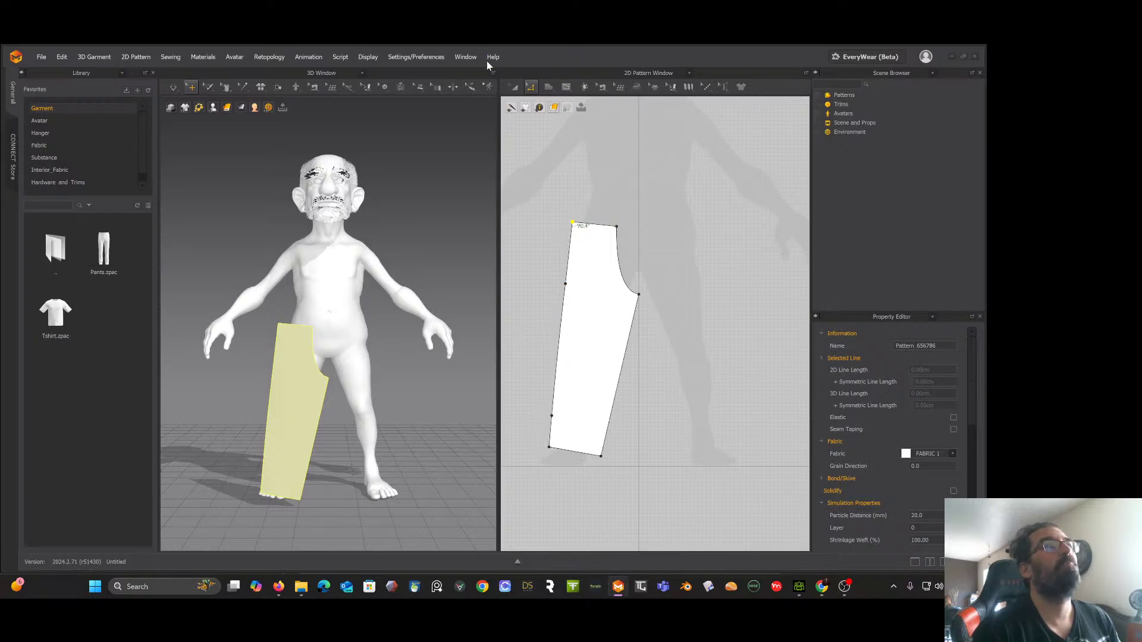
Step: Move the pants-leg pattern in 3D closer to the front of the avatar's right leg and raise it slightly
right_click_drag(425, 138, 475, 140)
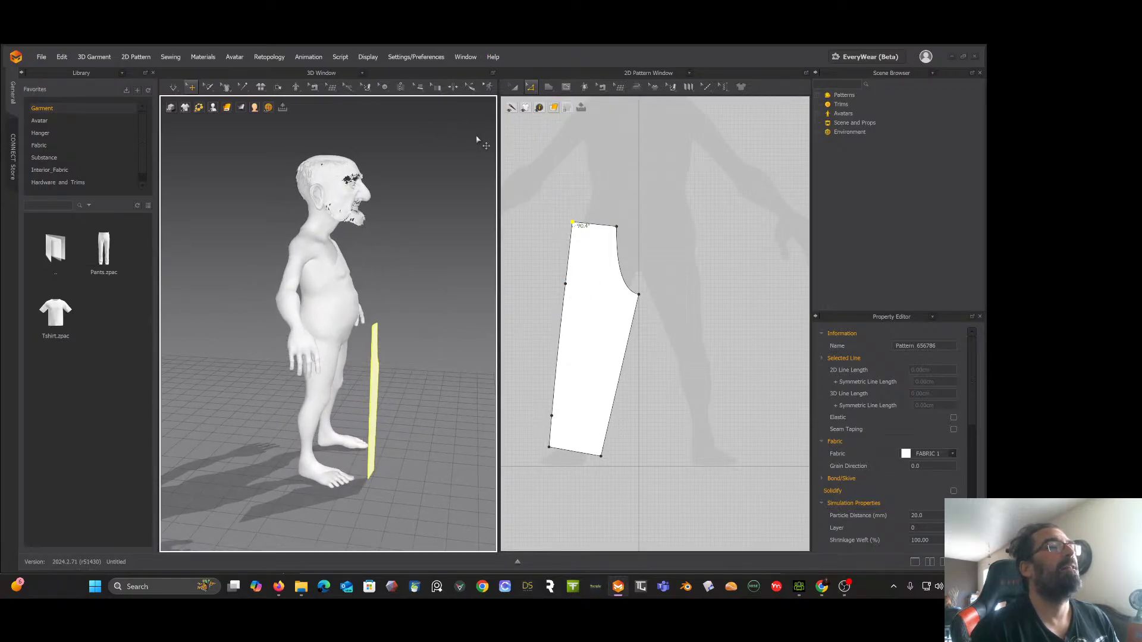
left_click(376, 391)
left_click_drag(403, 389, 374, 388)
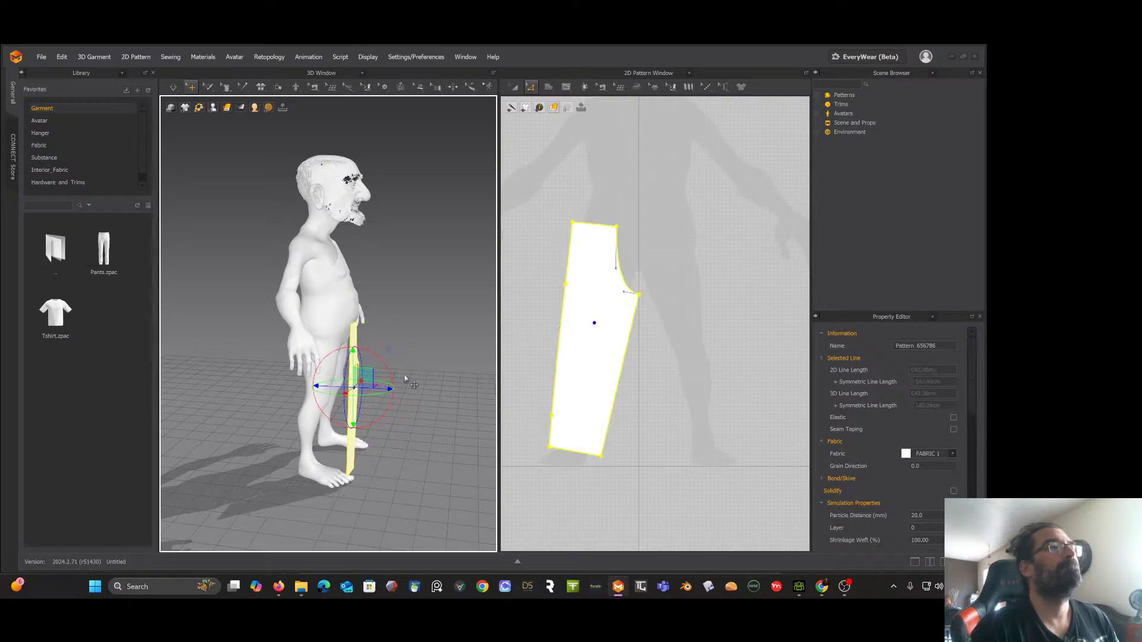
right_click_drag(414, 384, 405, 348)
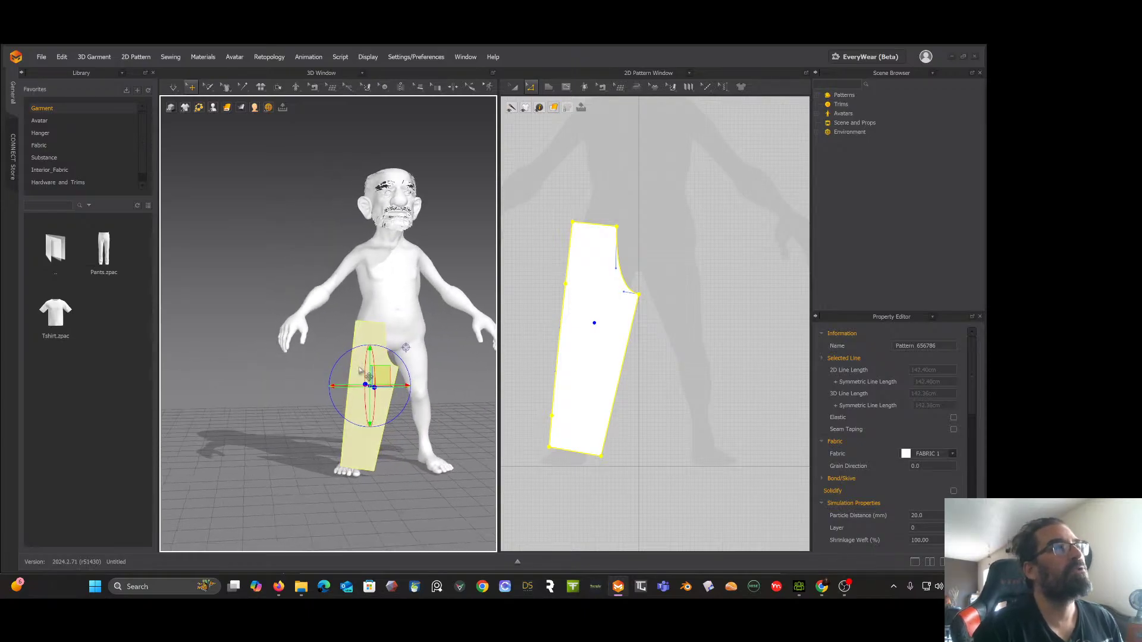
left_click_drag(406, 347, 405, 339)
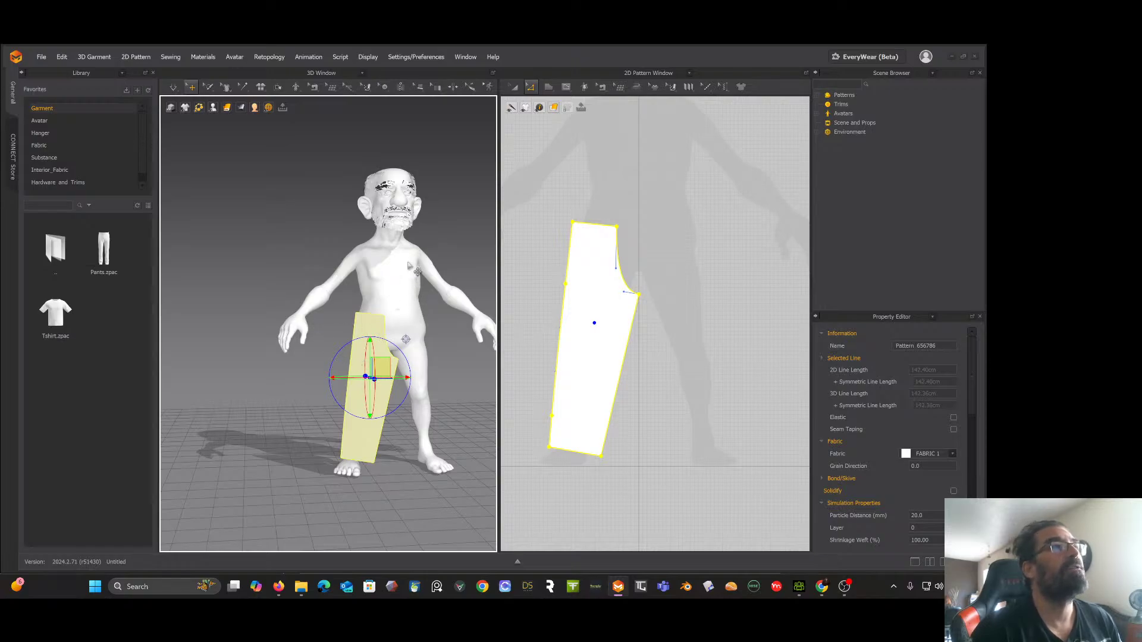
right_click_drag(379, 270, 405, 279)
right_click(584, 278)
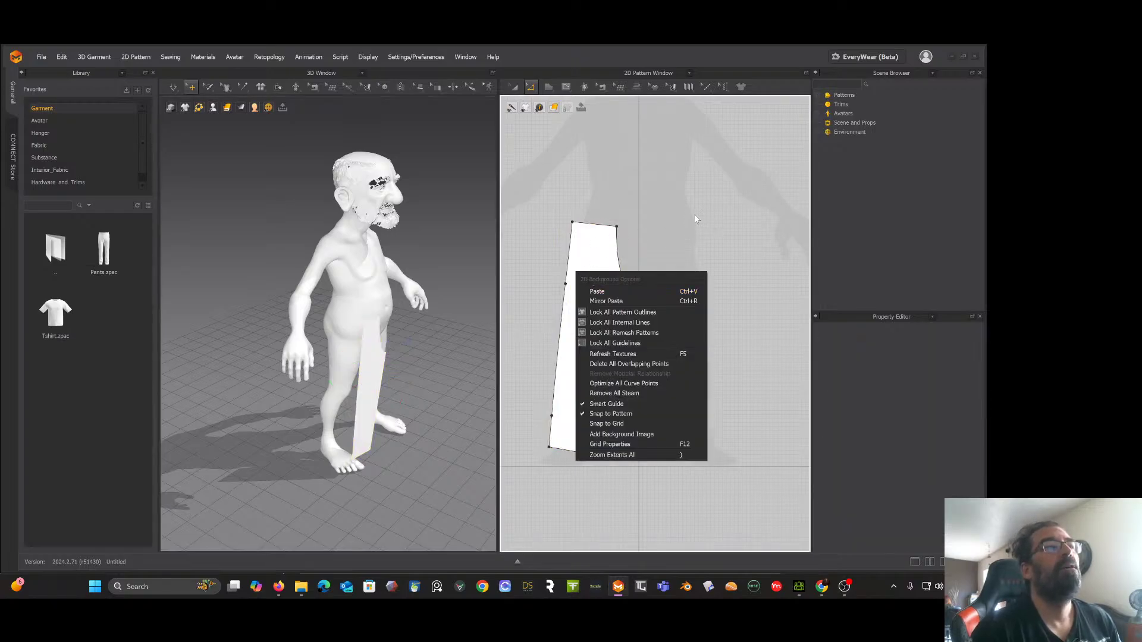
left_click(675, 223)
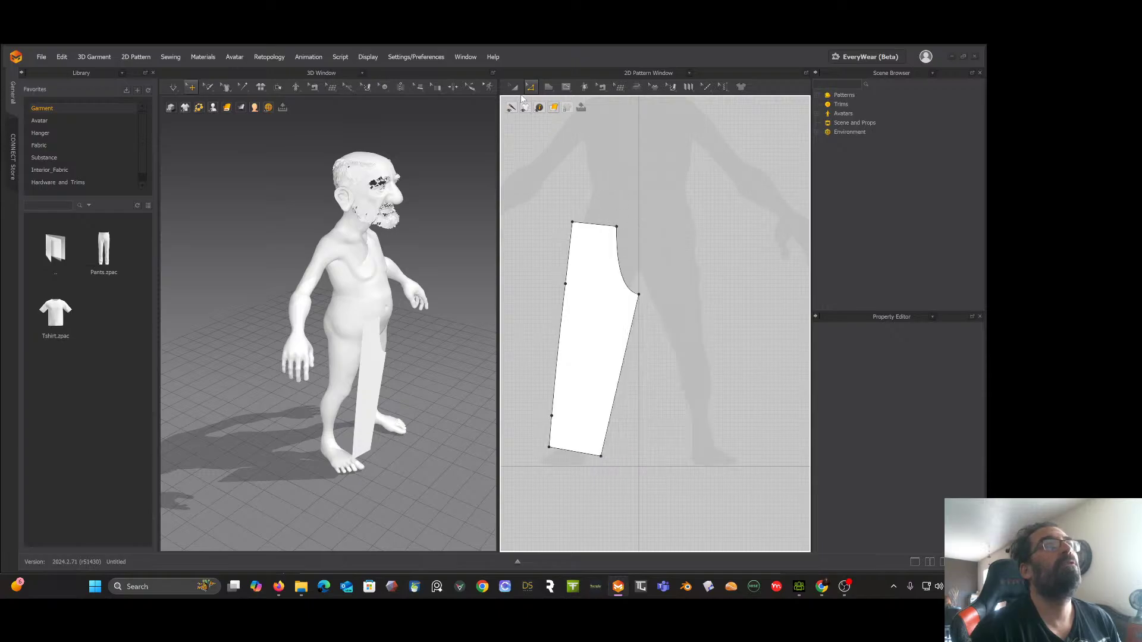
left_click(549, 87)
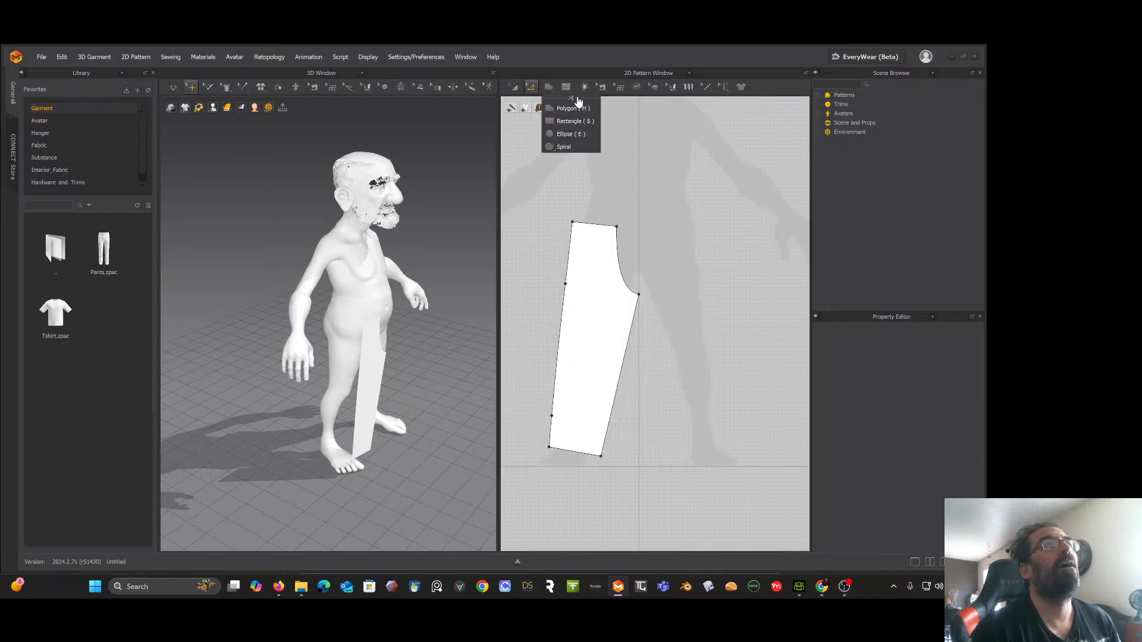
left_click(565, 88)
left_click(573, 178)
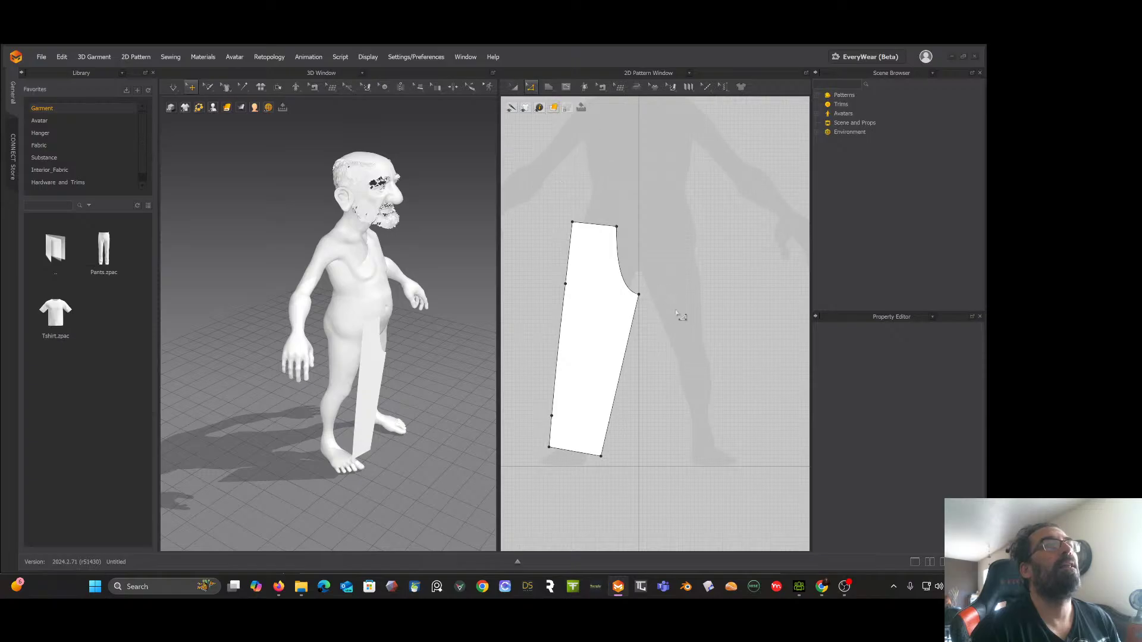
Step: Offset the waist edge as an internal line at 4.50 cm and Cut & Sew along it to separate a waistband
left_click(604, 231)
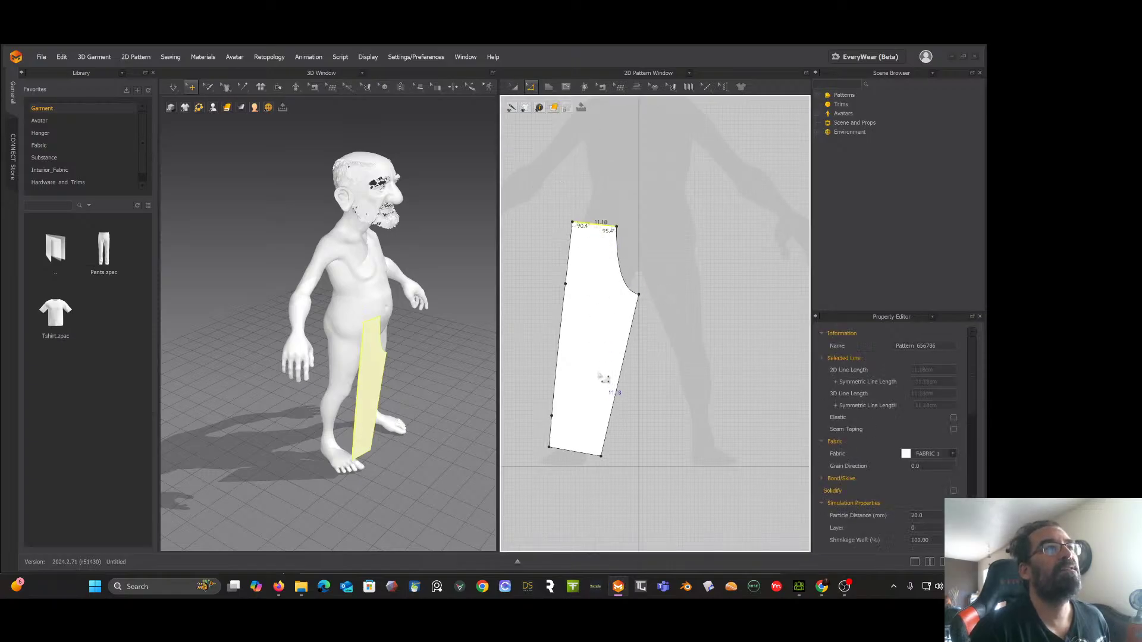
right_click(594, 227)
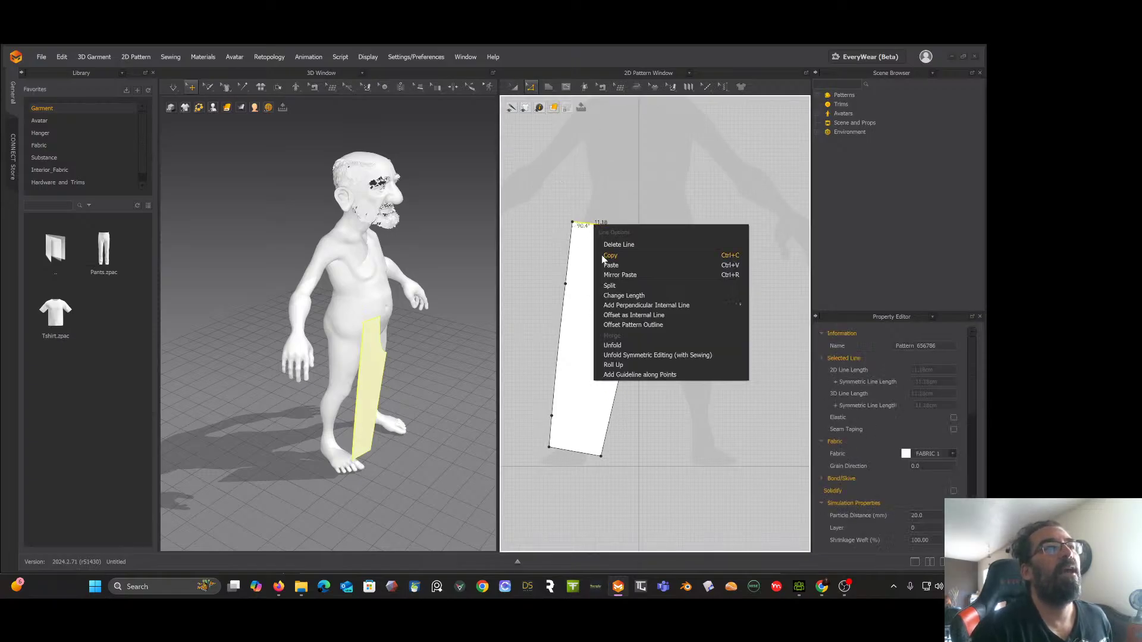
left_click(620, 316)
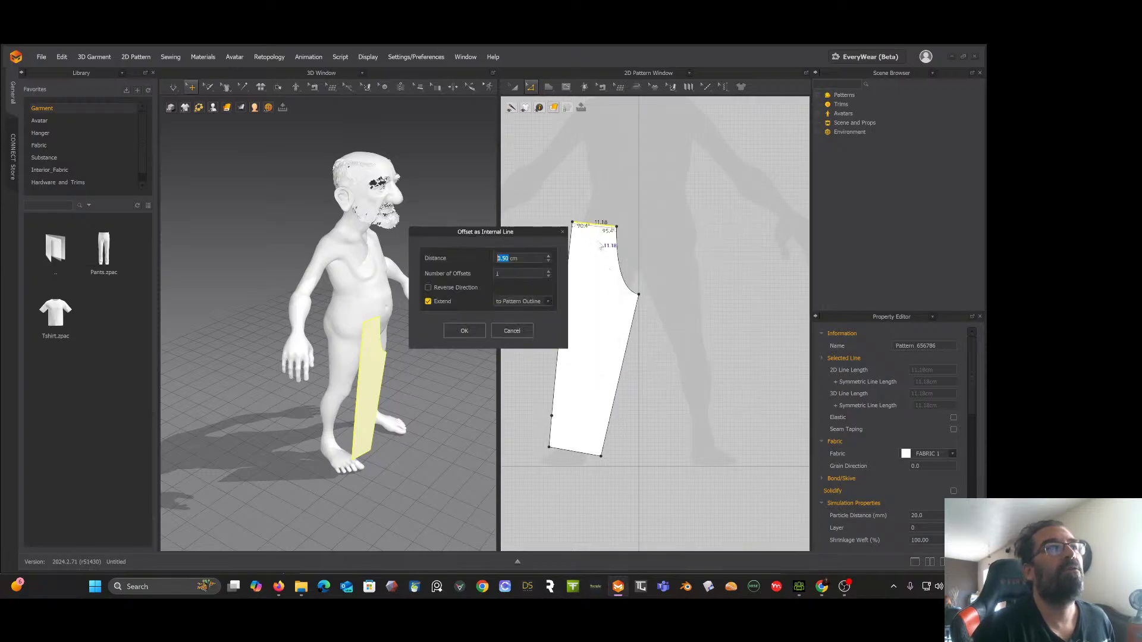
left_click(548, 257)
left_click(549, 256)
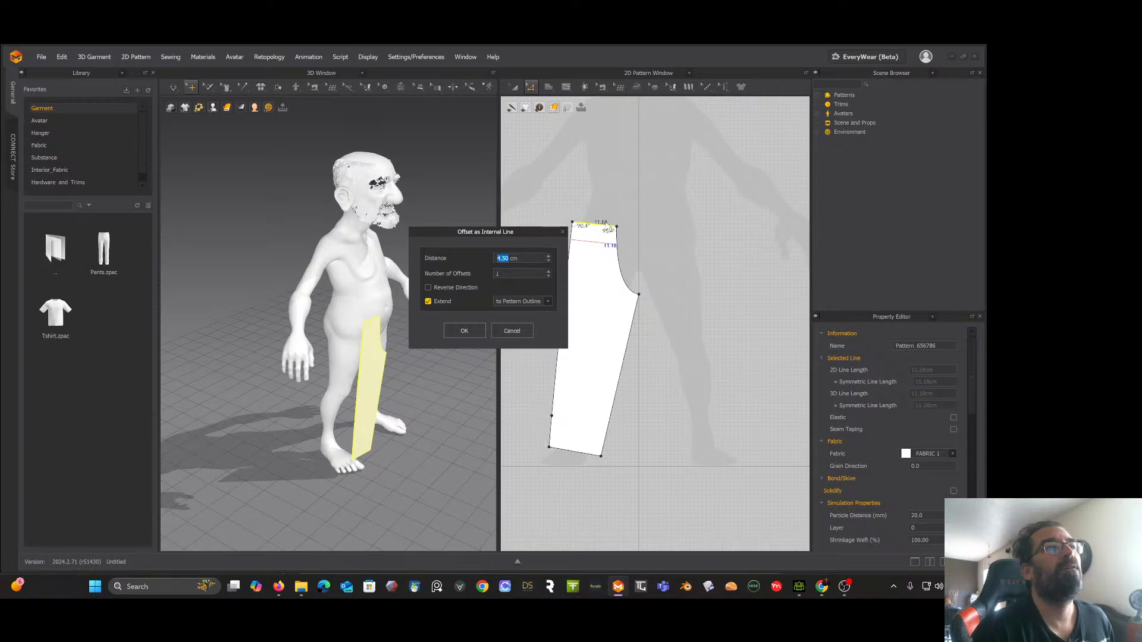
left_click(464, 331)
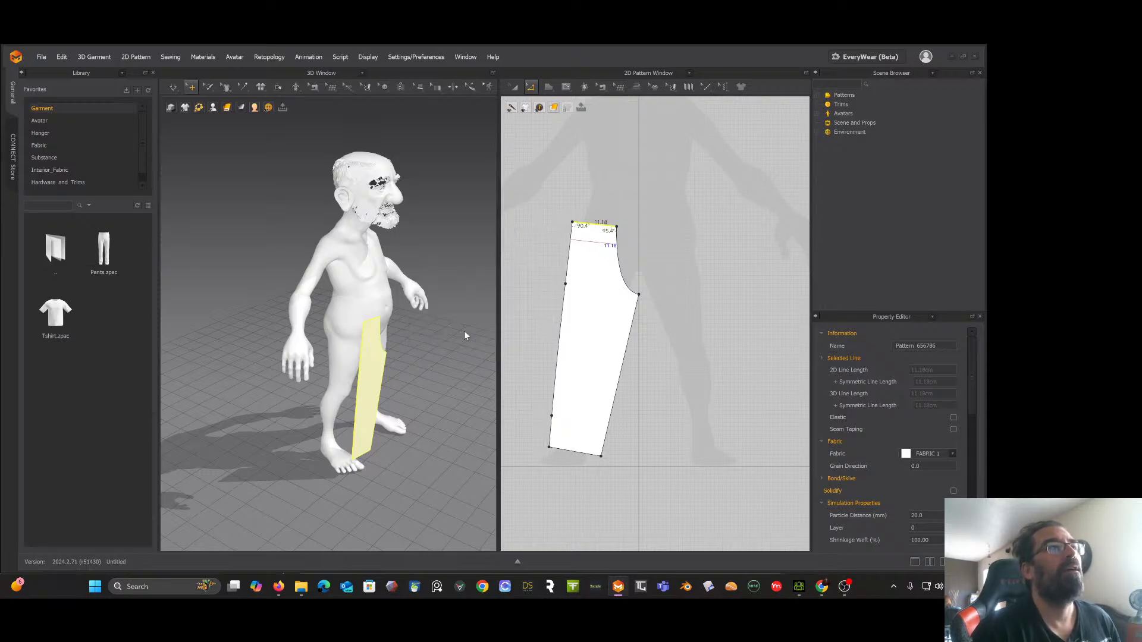
right_click(588, 243)
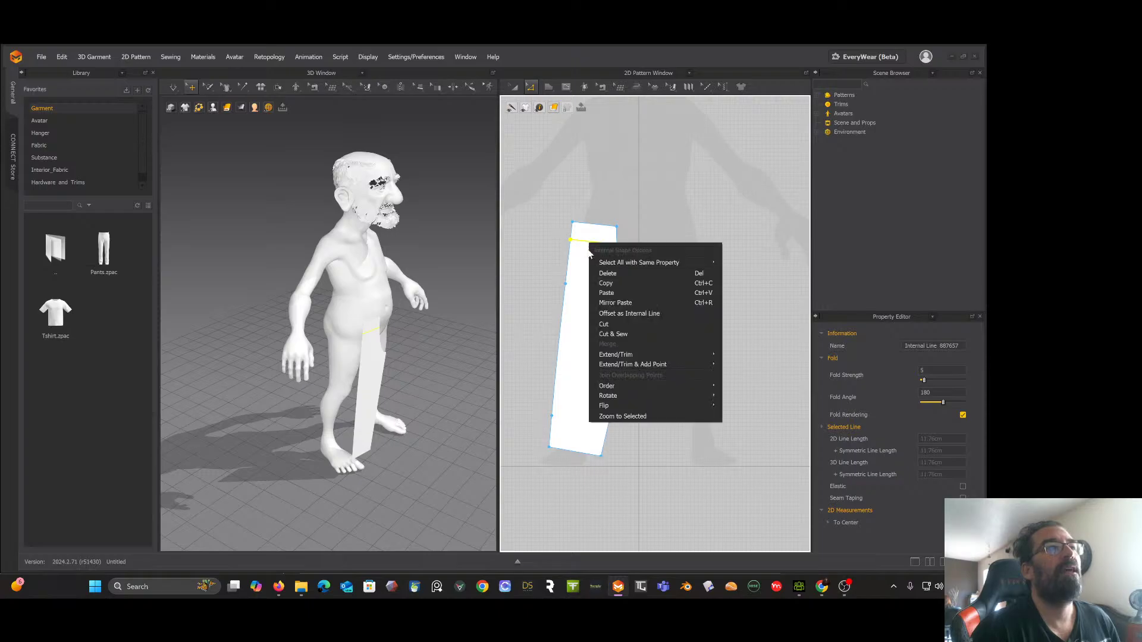
left_click(611, 338)
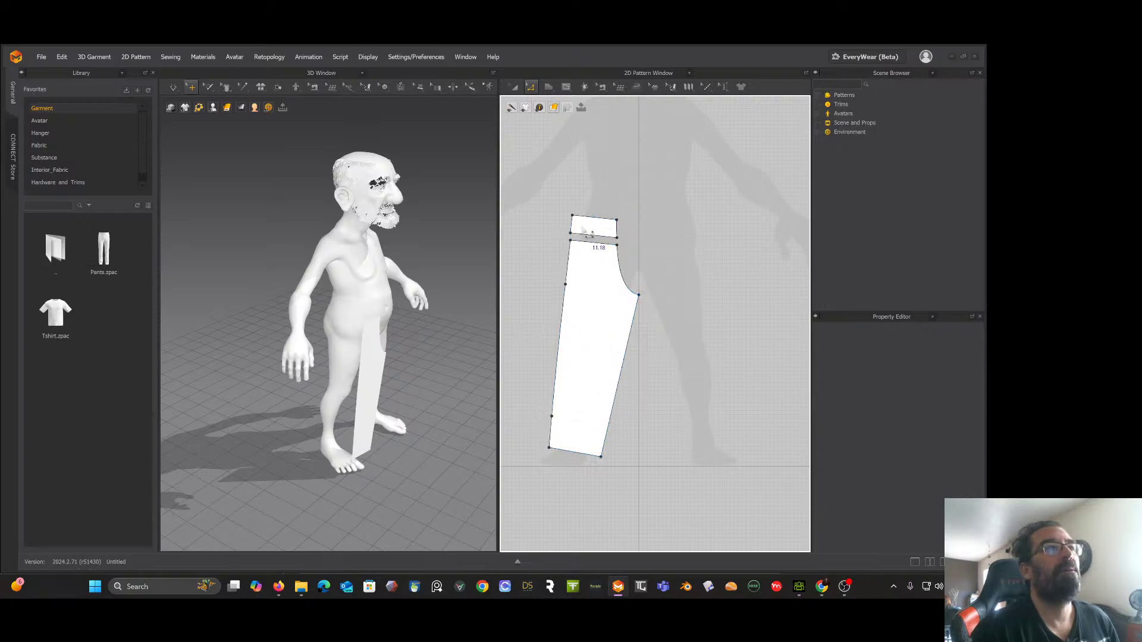
Step: Offset the hem edge of the leg pattern as an internal line at 1.50 cm, extended to the pattern outline
left_click(575, 453)
right_click(575, 453)
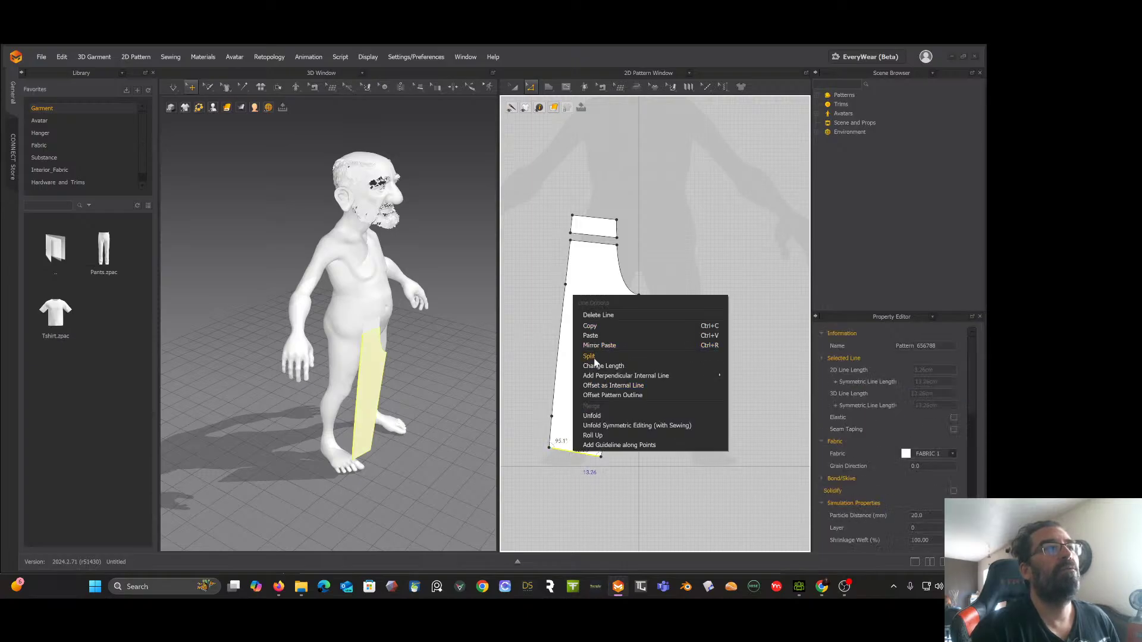
left_click(597, 384)
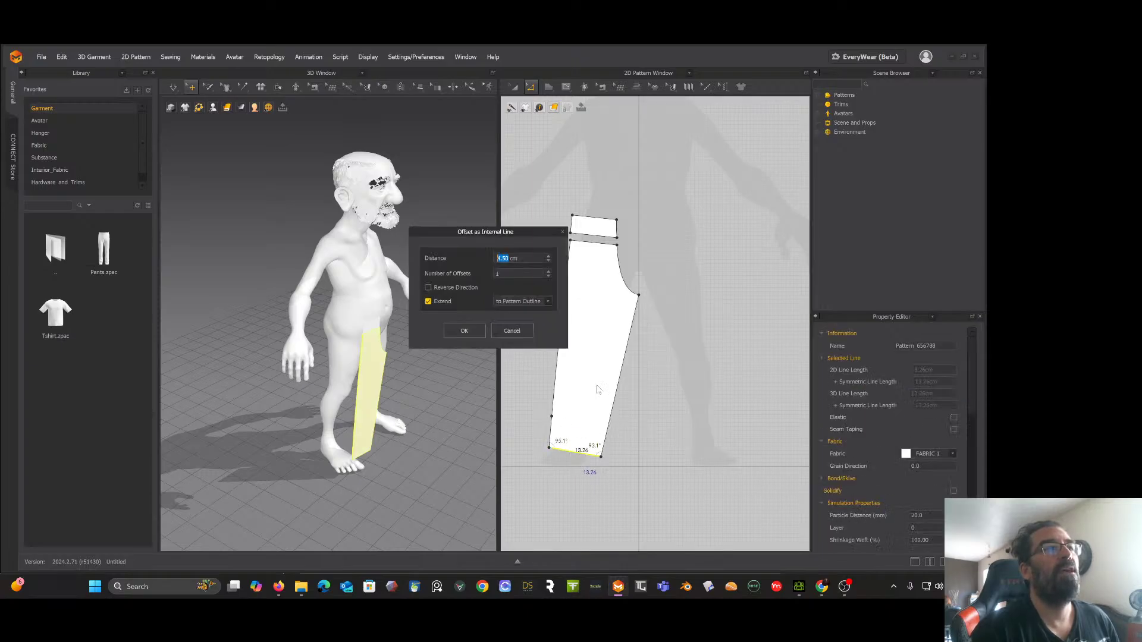
left_click(547, 262)
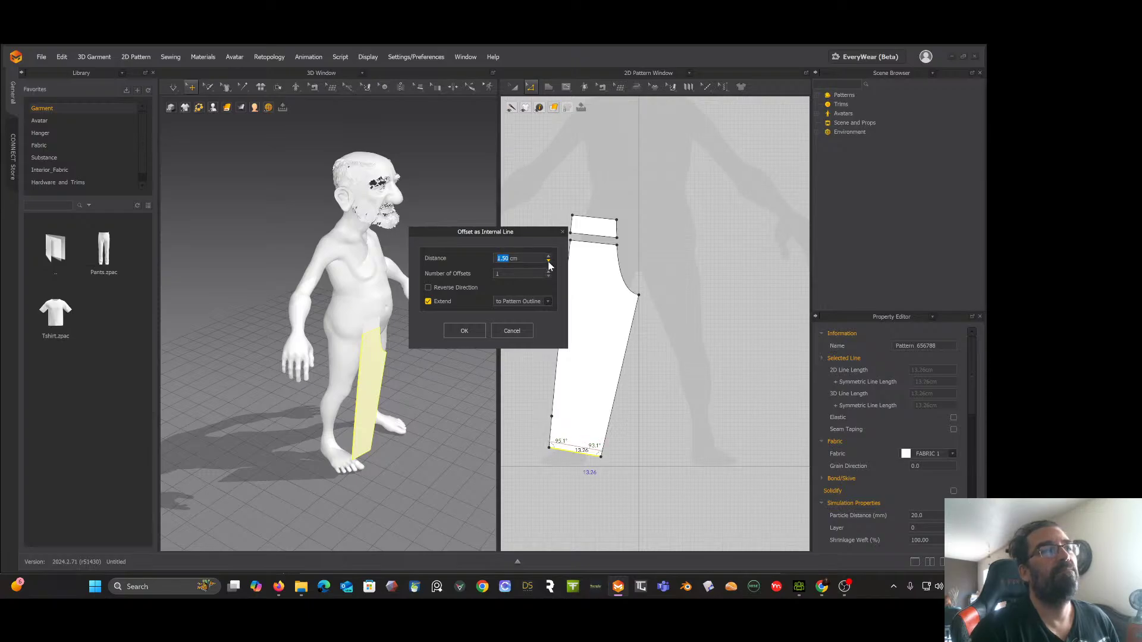
left_click(464, 331)
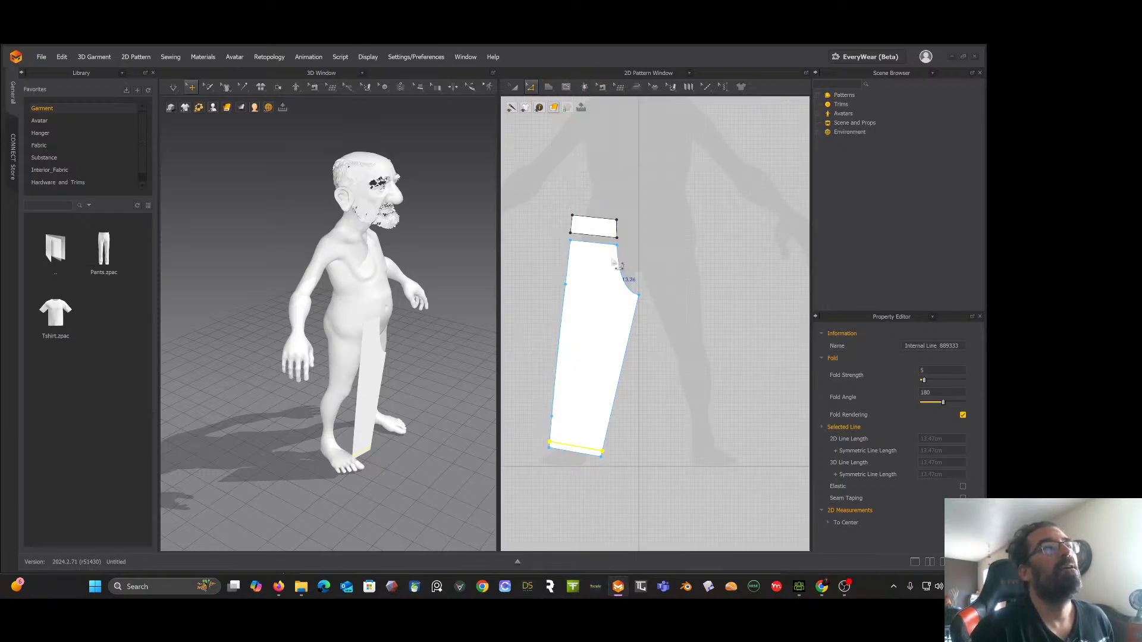
Step: Cut & Sew the leg pattern along the internal line above the hem to separate a hem strip
left_click(539, 108)
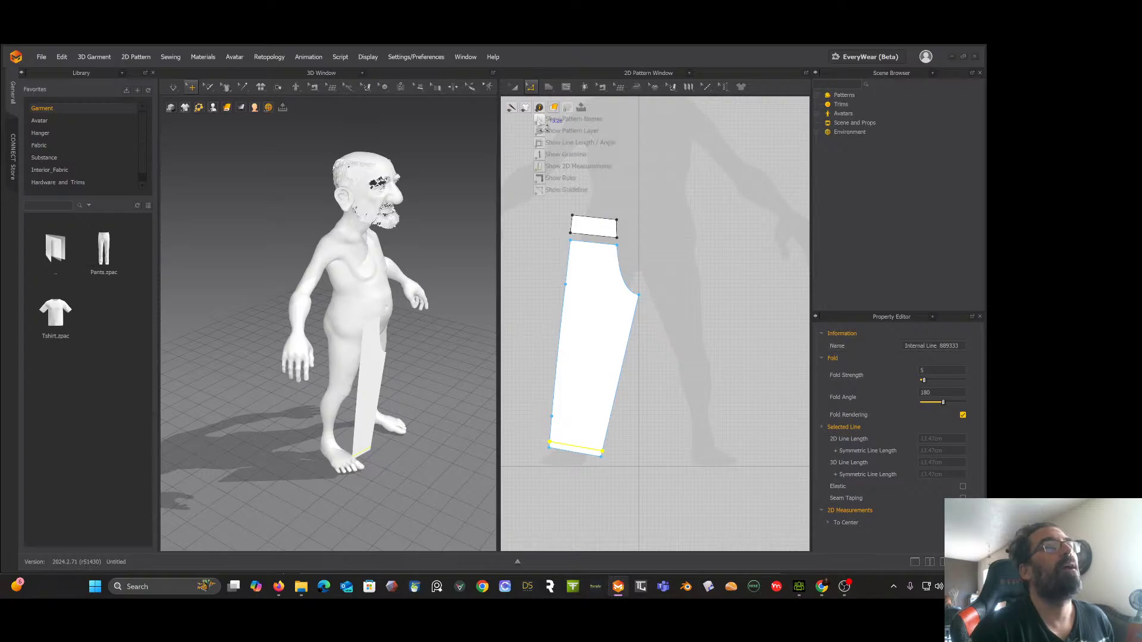
left_click(530, 87)
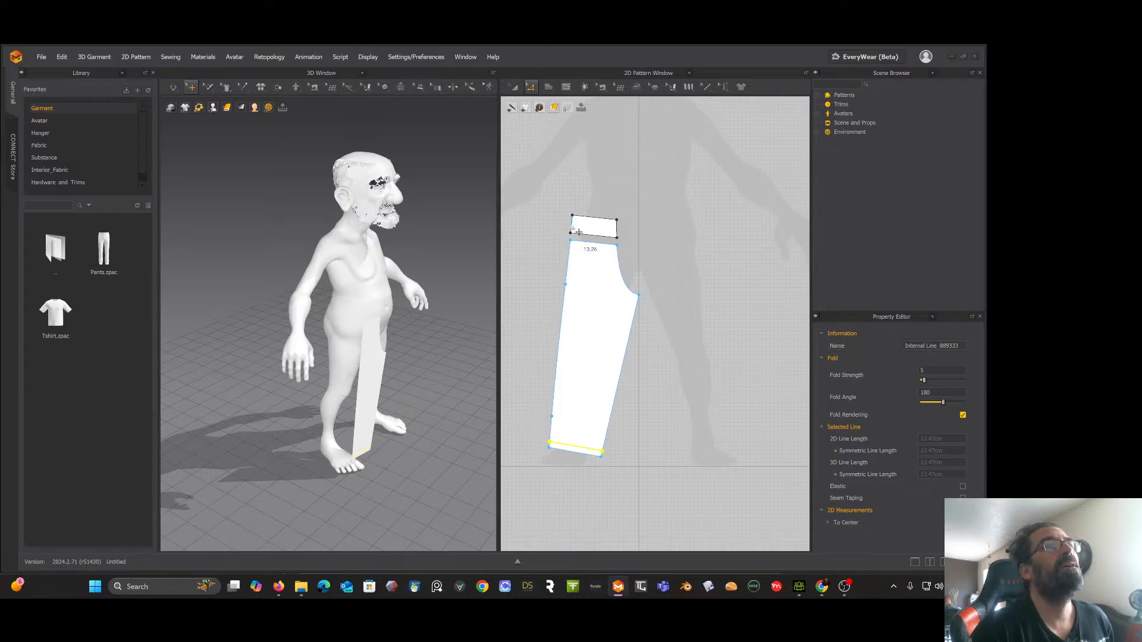
left_click(514, 86)
left_click(607, 315)
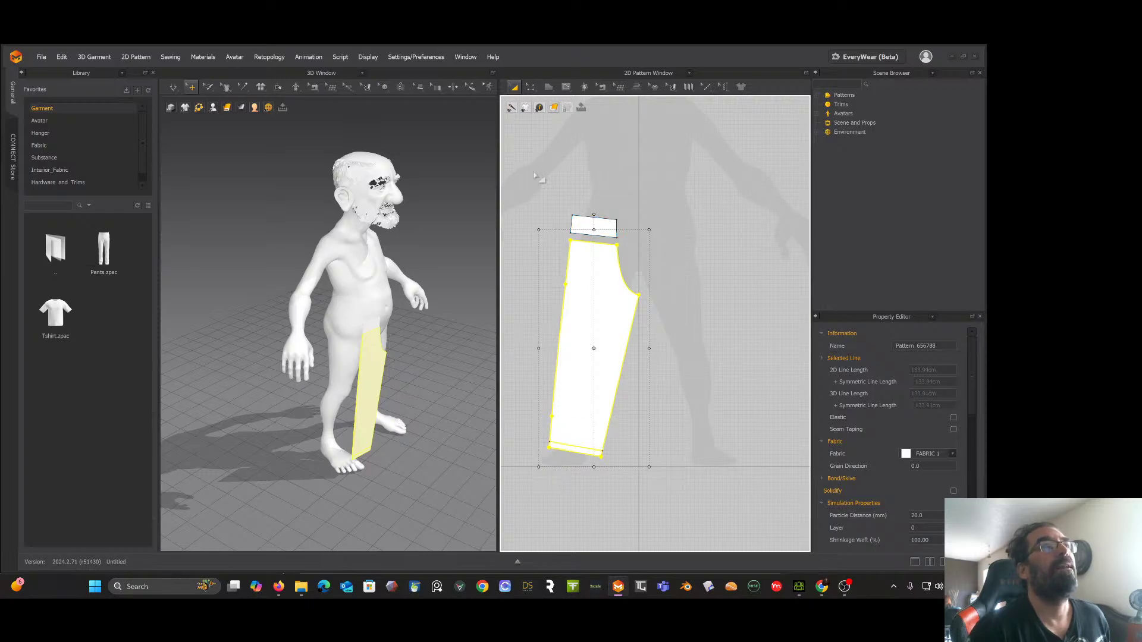
left_click(530, 86)
left_click(550, 107)
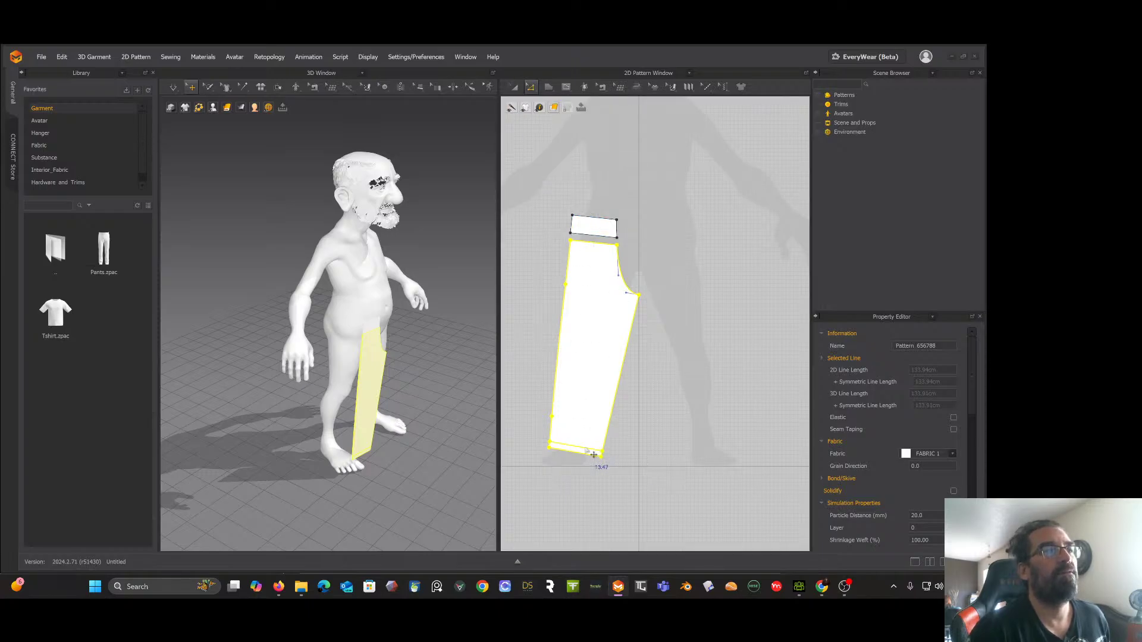
left_click(593, 455)
right_click(587, 450)
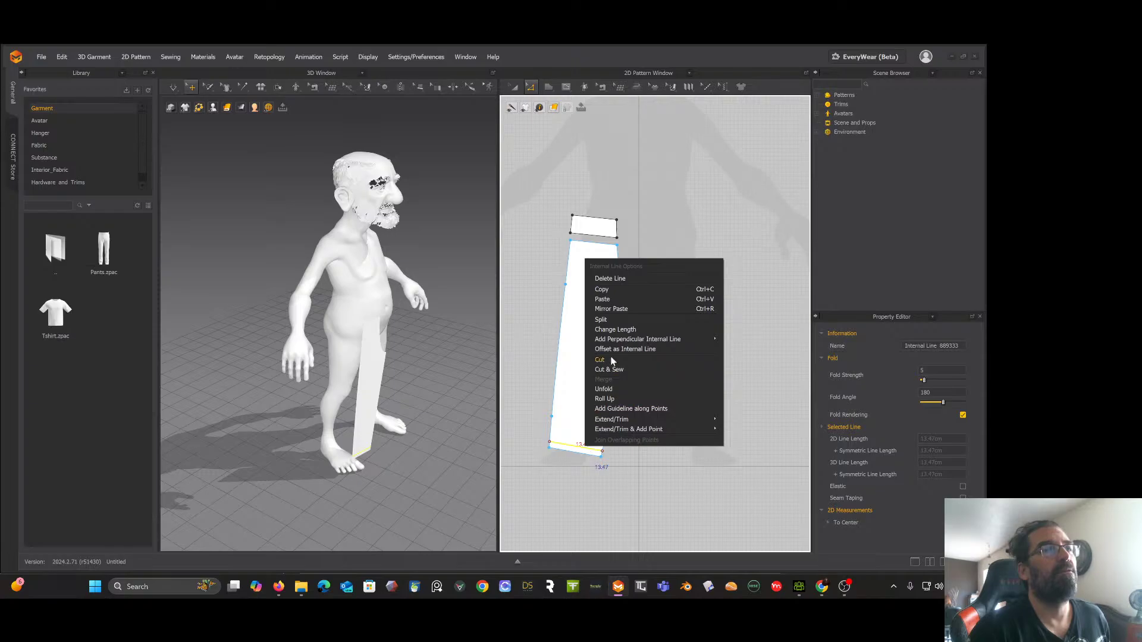
left_click(602, 369)
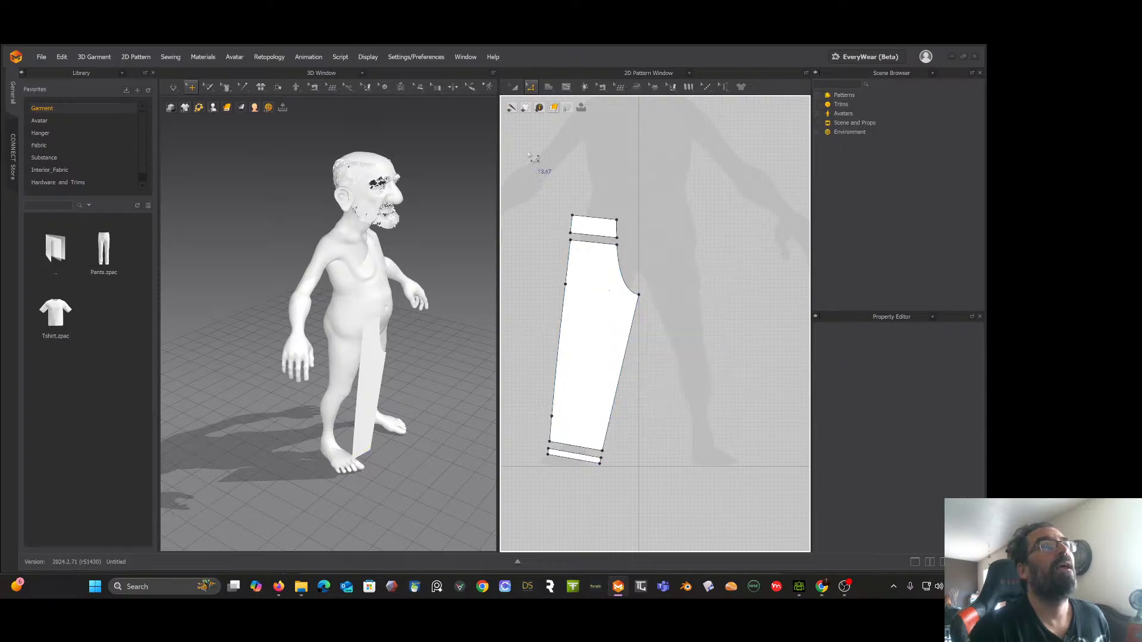
Step: Undo the Cut & Sew of the hem strip
mouse_move(522, 119)
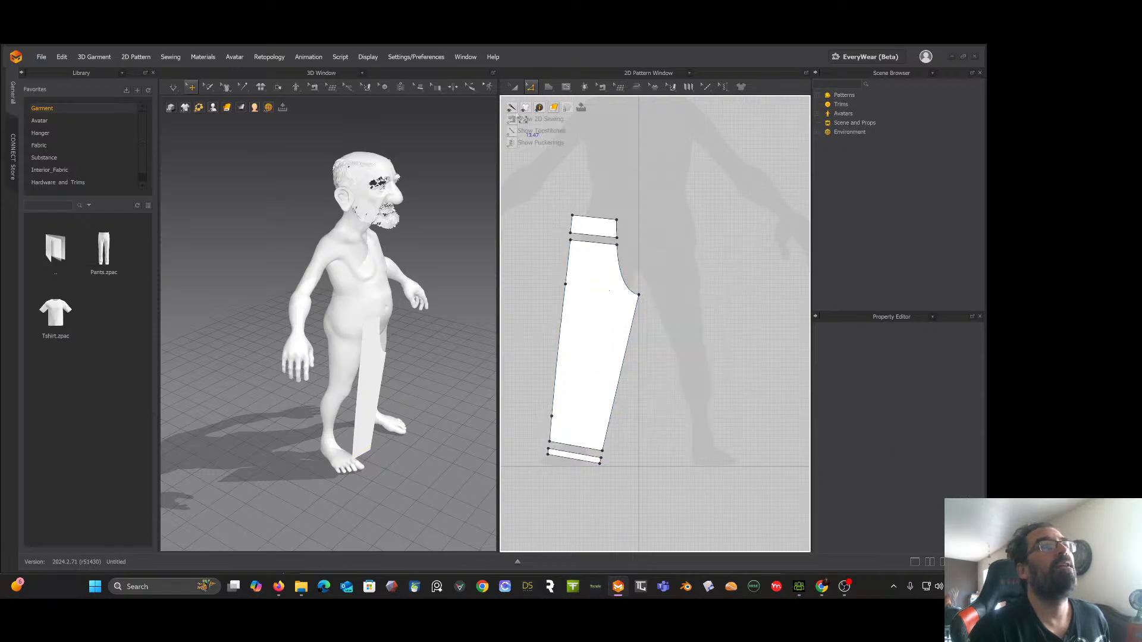
left_click(648, 285)
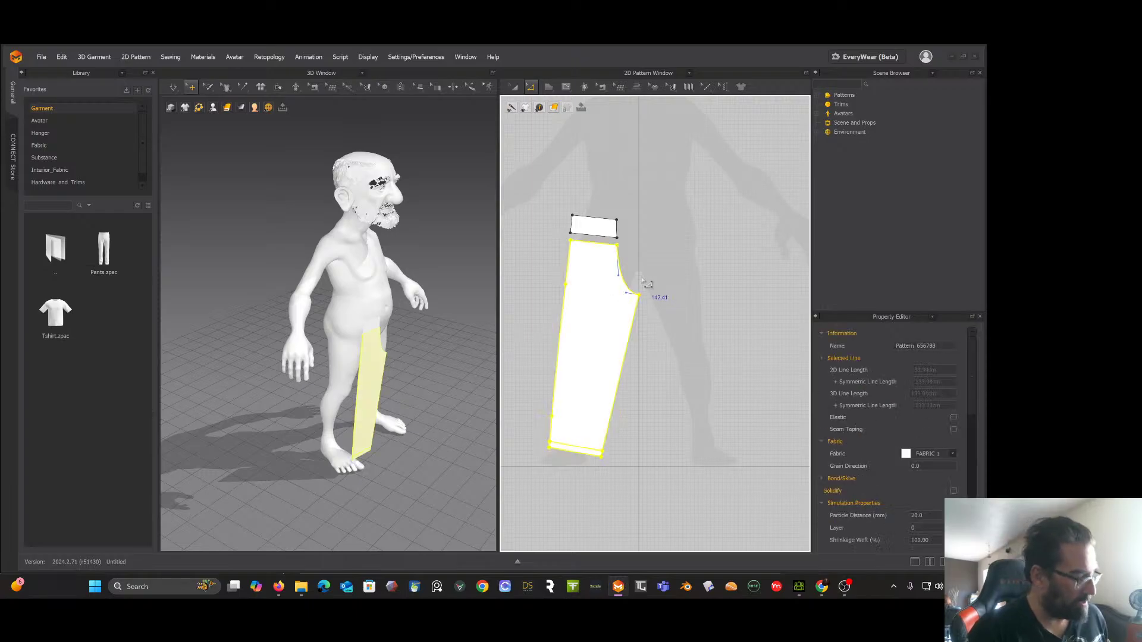
Step: Undo the hem offset line and the waistband cut to restore the leg as one single pattern
left_click(632, 291)
key("ctrl+z")
key("ctrl+z")
key("ctrl+z")
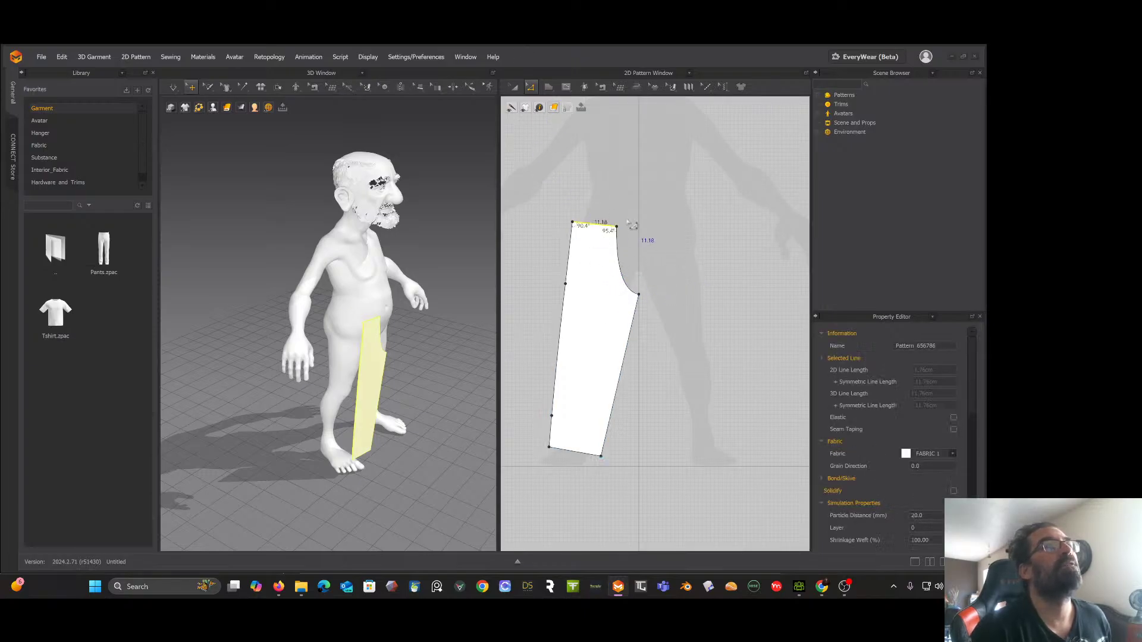
Step: Create a Symmetric Pattern (with Sewing) of the leg and place it level with the original over the avatar's other leg
left_click(528, 90)
left_click(515, 86)
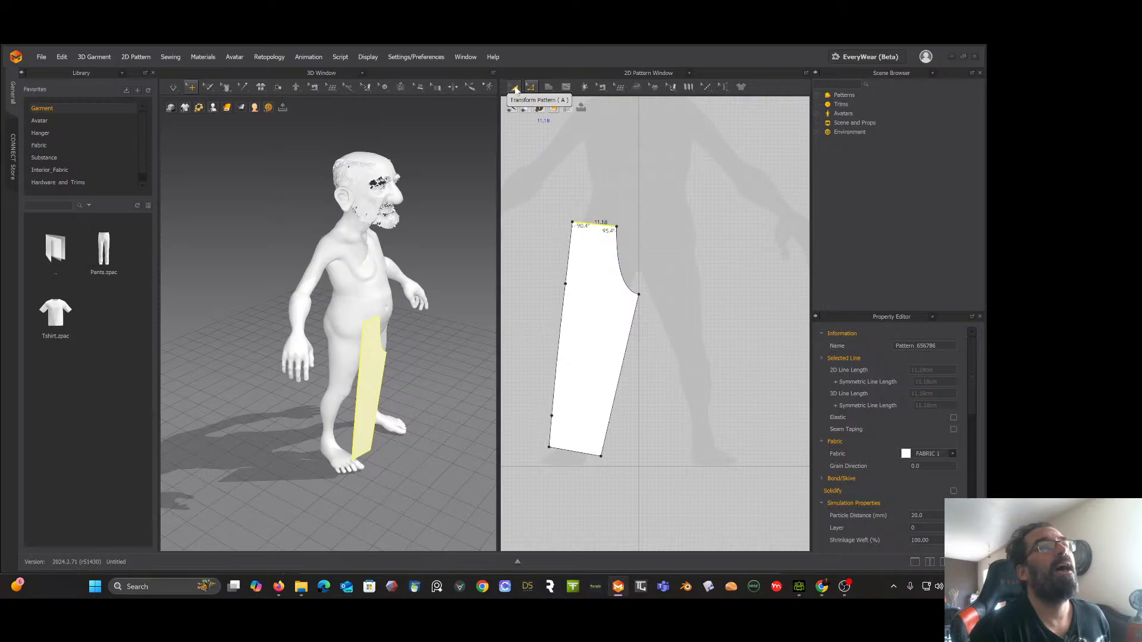
left_click(605, 291)
right_click(605, 291)
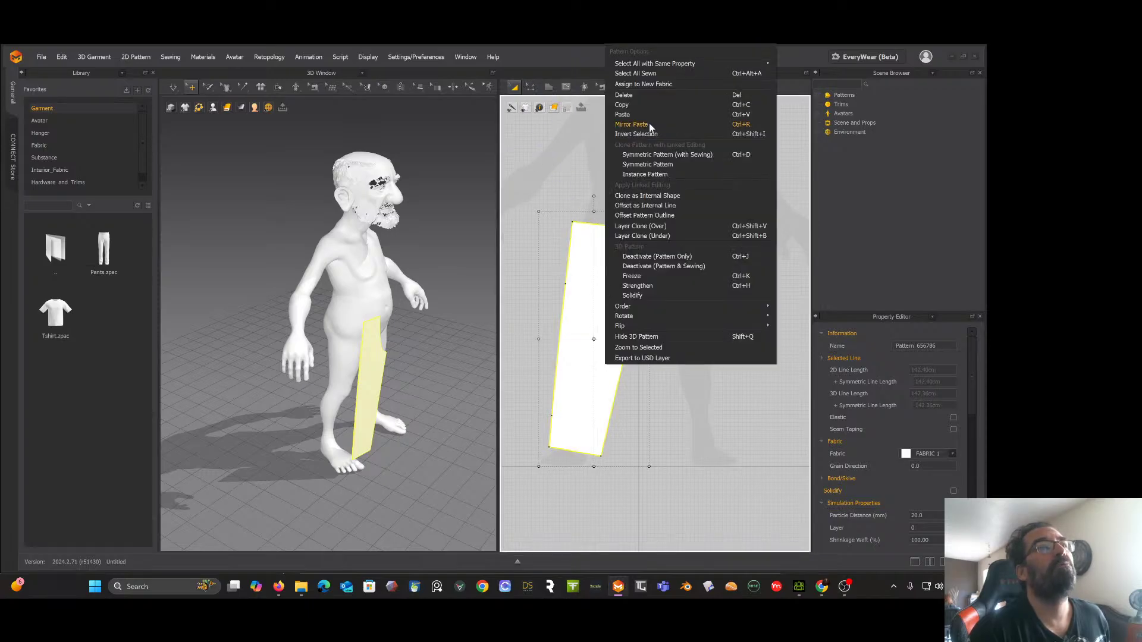
left_click(644, 154)
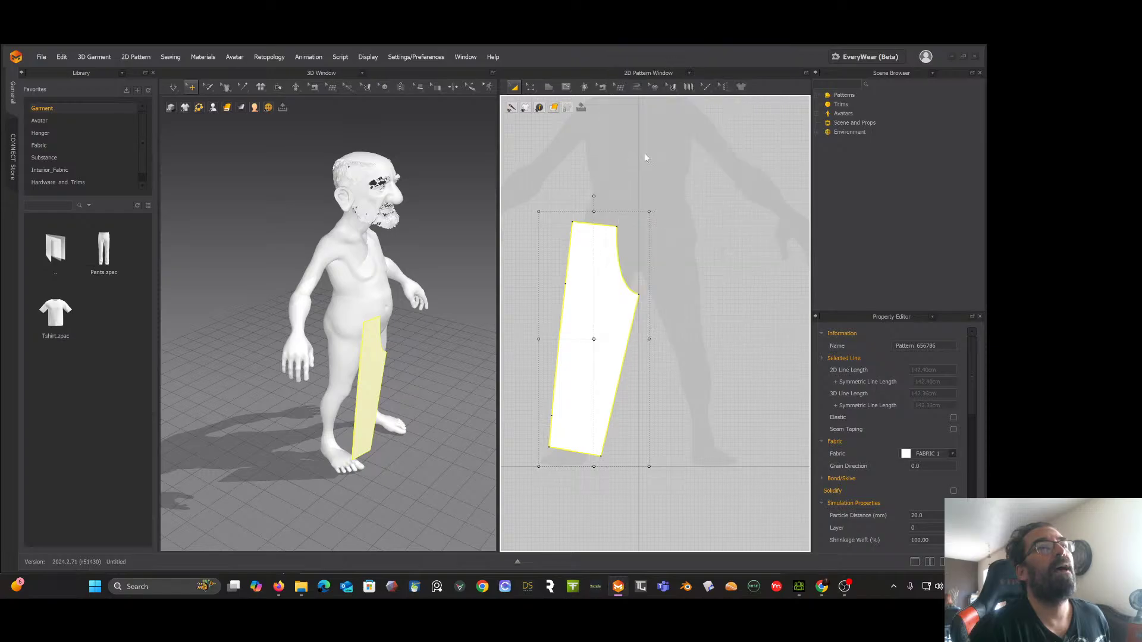
left_click(693, 339)
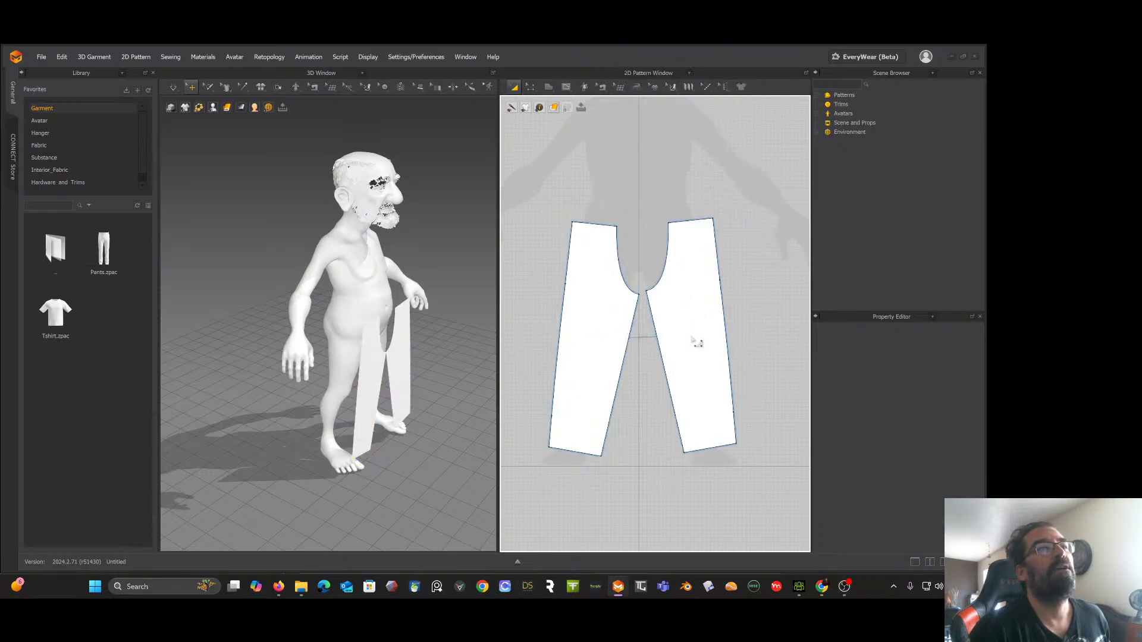
left_click(689, 301)
left_click_drag(689, 302, 689, 302)
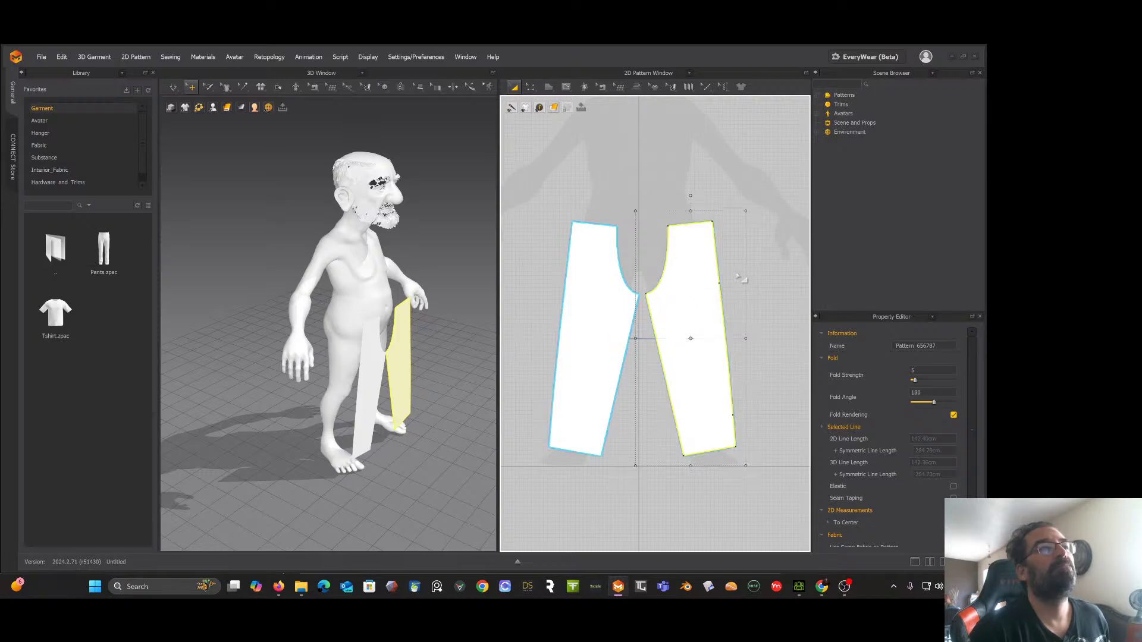
Step: Copy both front leg patterns and paste the duplicate pair into the scene for the back of the pants
key("2")
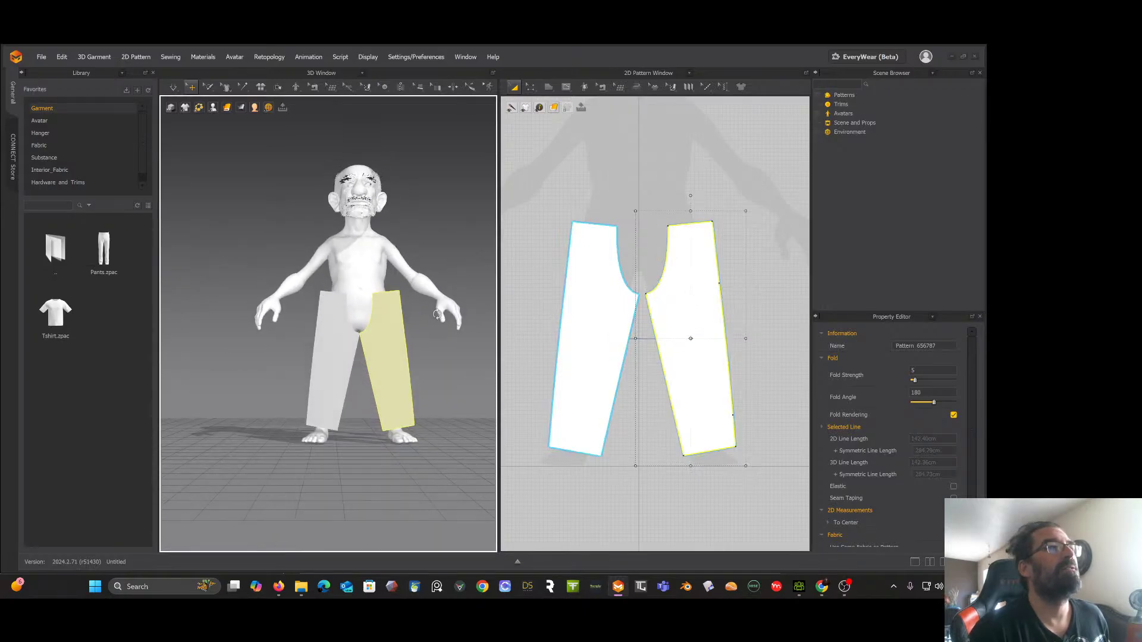
right_click_drag(437, 315, 421, 366)
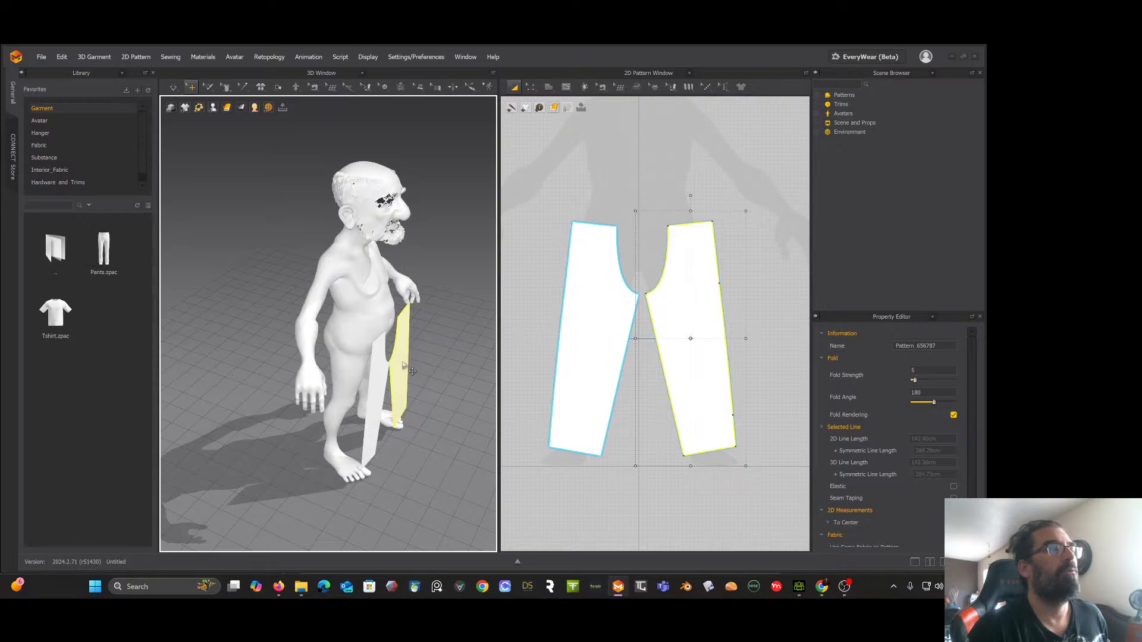
left_click(384, 379, "shift")
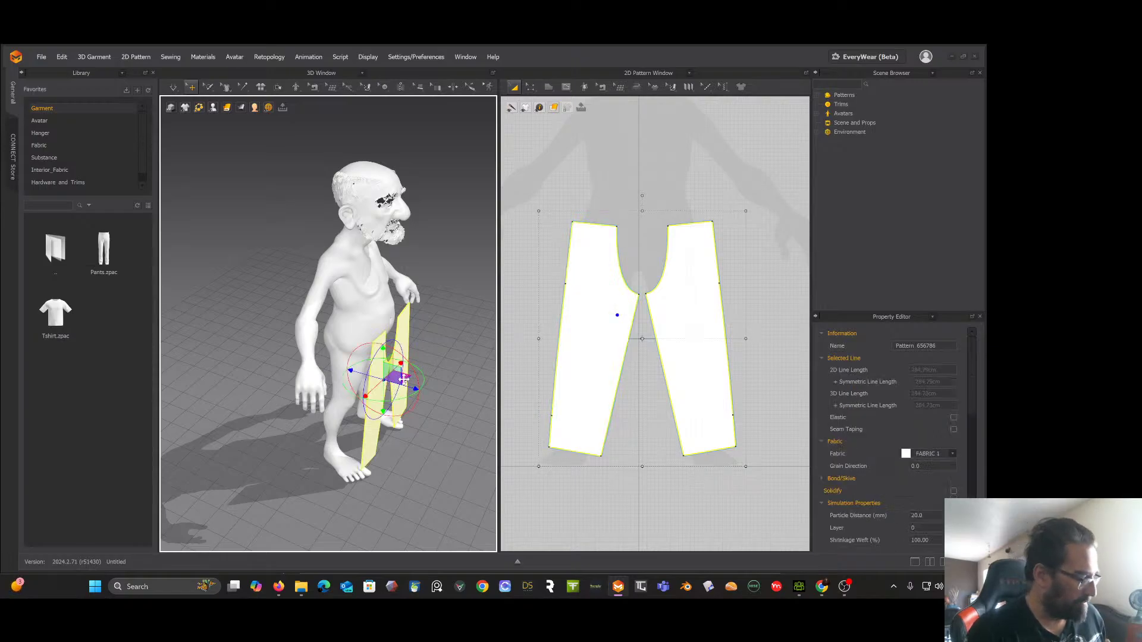
right_click(404, 342)
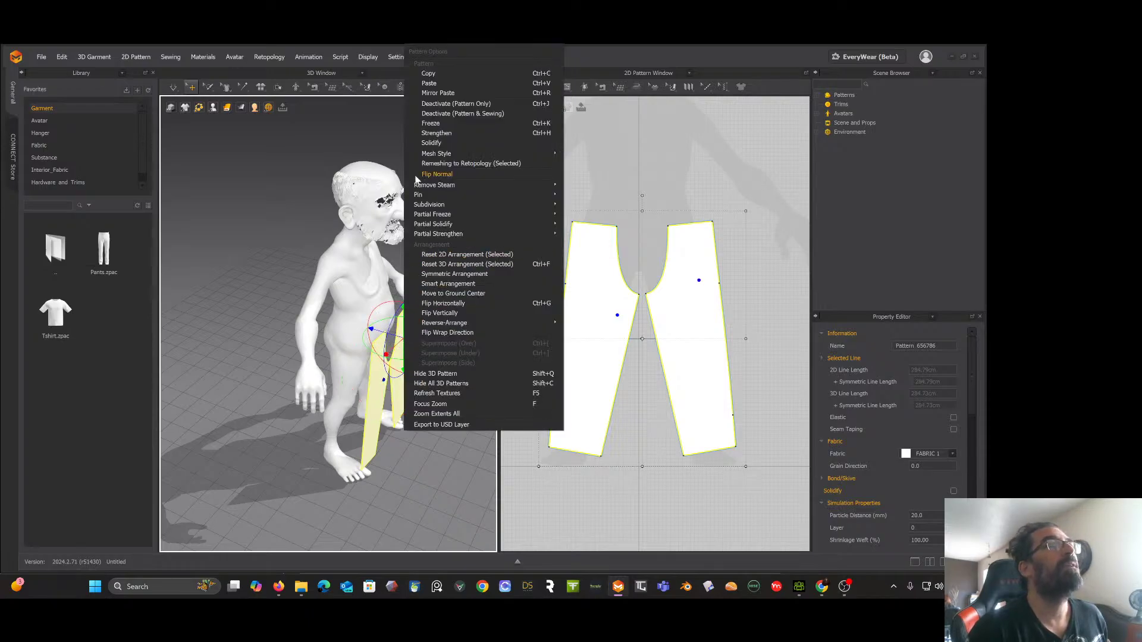
left_click(432, 76)
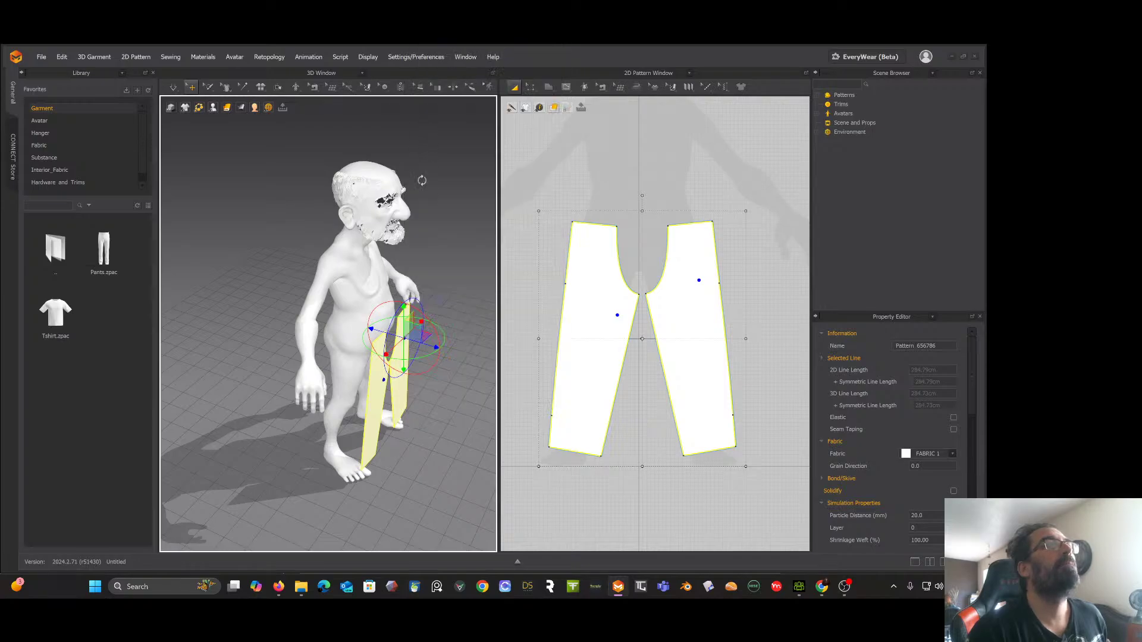
right_click(432, 196)
right_click(425, 148)
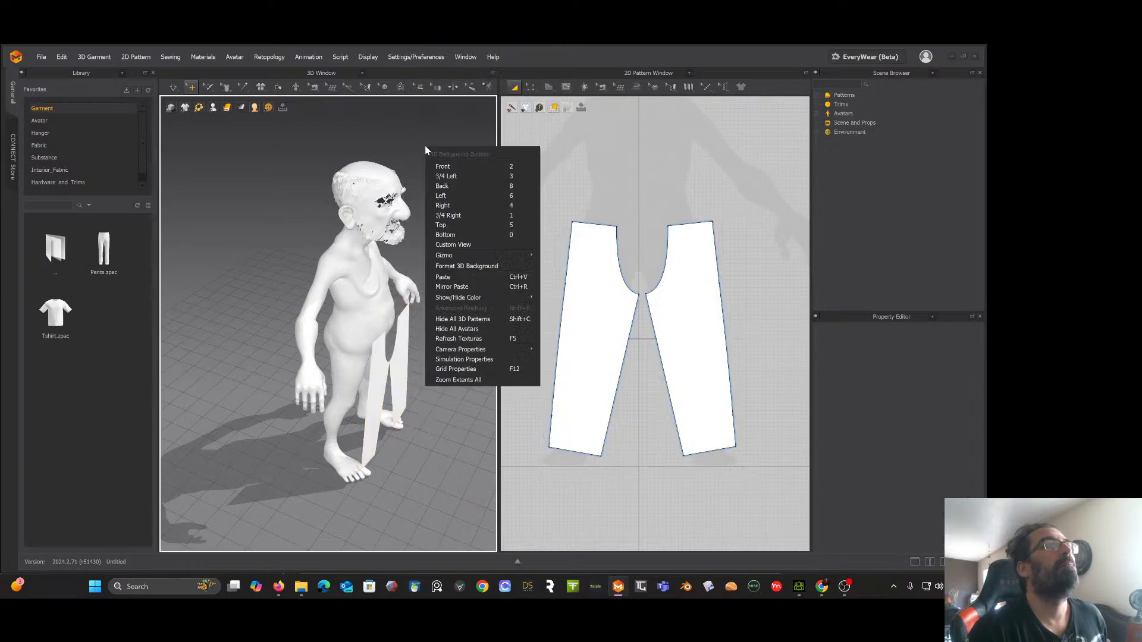
left_click(411, 215)
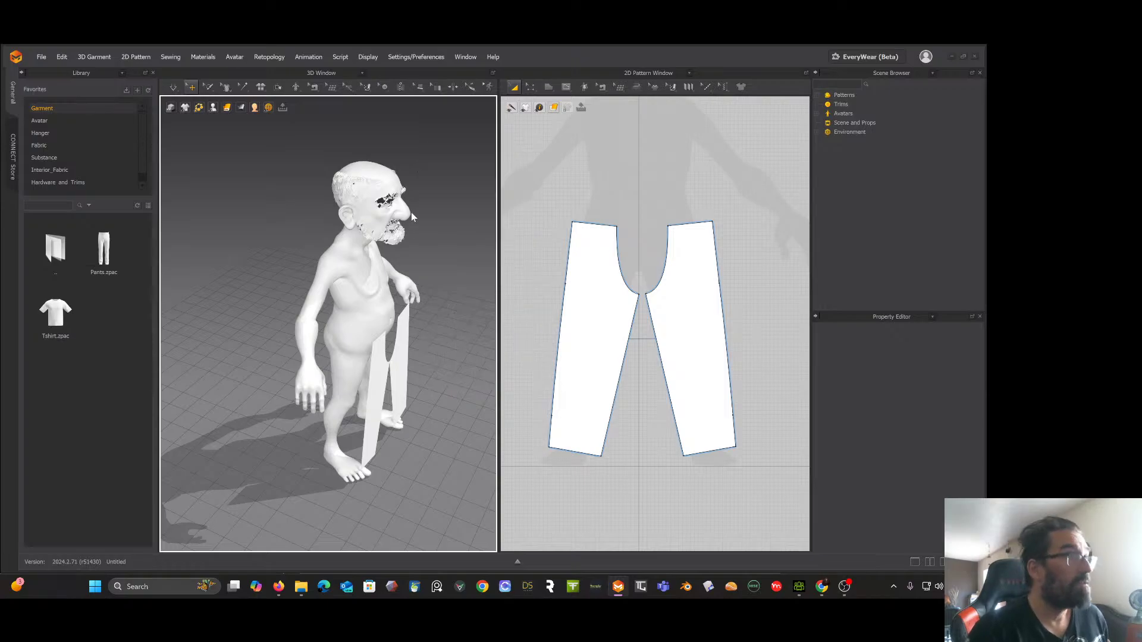
key("ctrl+v")
mouse_move(420, 284)
right_mouse_down()
mouse_move(381, 265)
mouse_move(419, 304)
right_mouse_up()
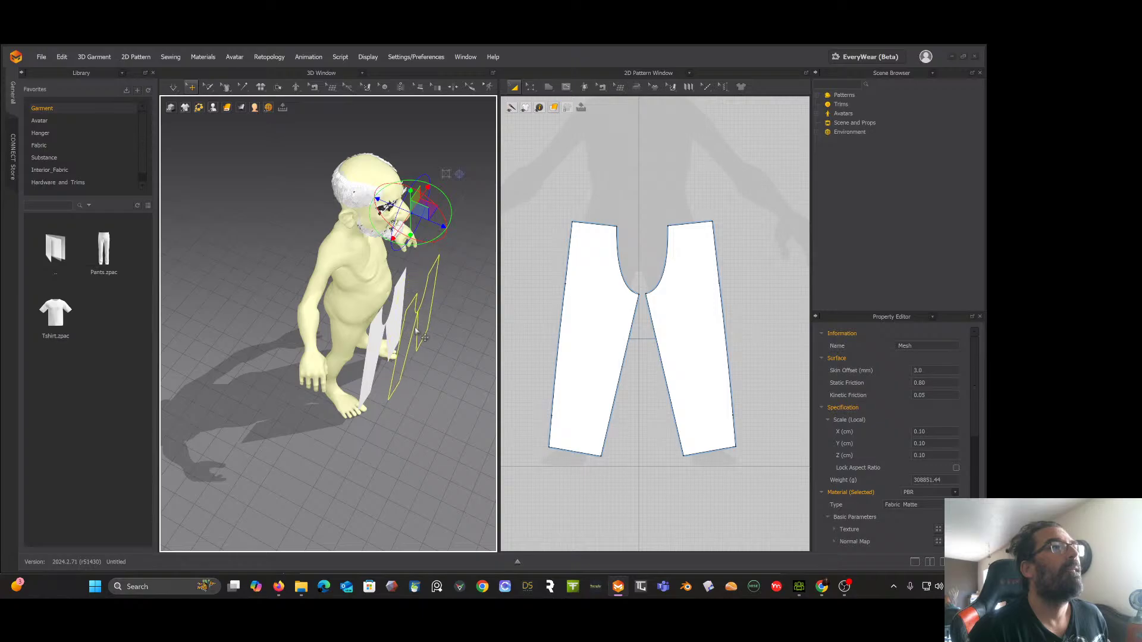
left_click(415, 328)
Step: Move the pasted leg pair behind the avatar and align it with the back of the legs
left_click_drag(439, 339, 353, 305)
right_click_drag(353, 305, 419, 287)
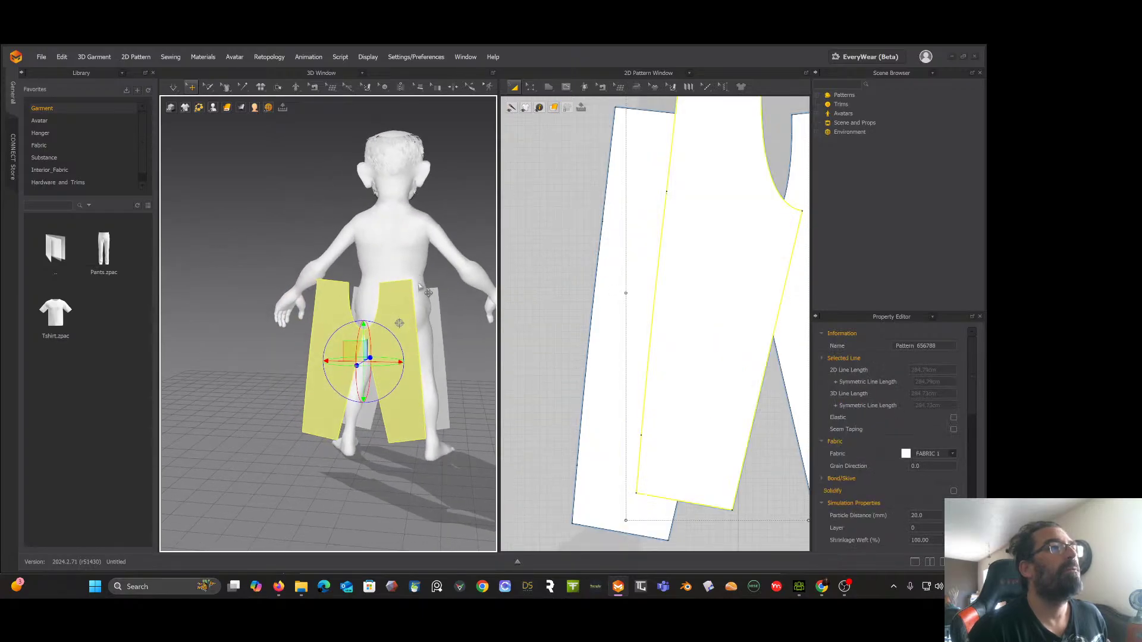
left_click_drag(352, 351, 370, 358)
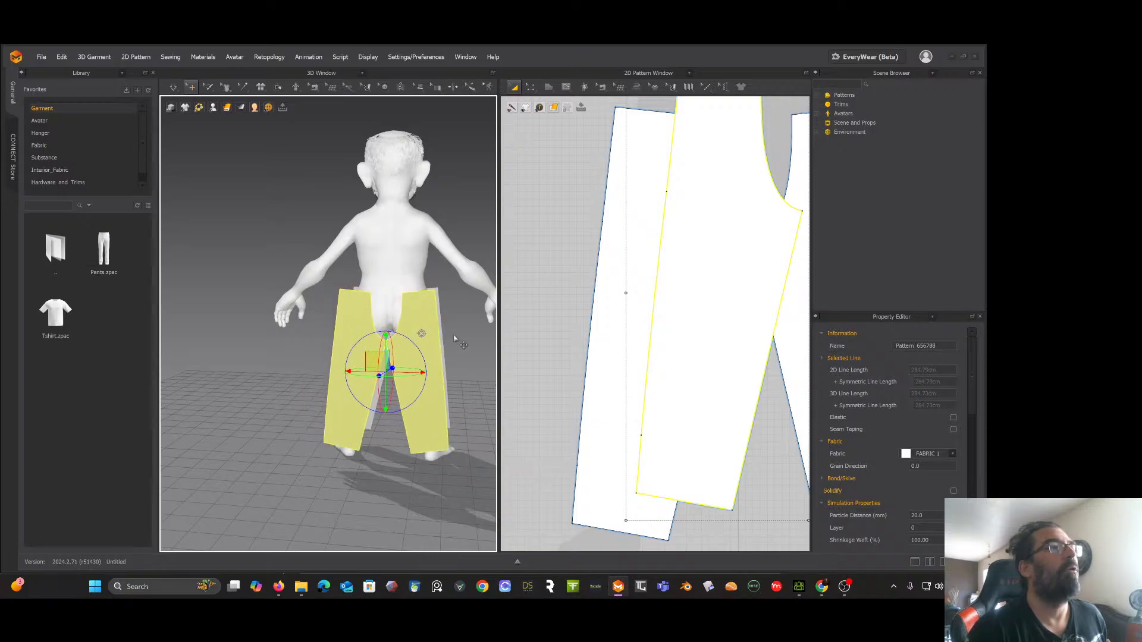
Step: Separate the overlapping 2D patterns by moving the two back leg panels to the outer sides of the front pair
right_click_drag(453, 338, 395, 226)
scroll(430, 265, "up", 4)
scroll(430, 265, "down", 5)
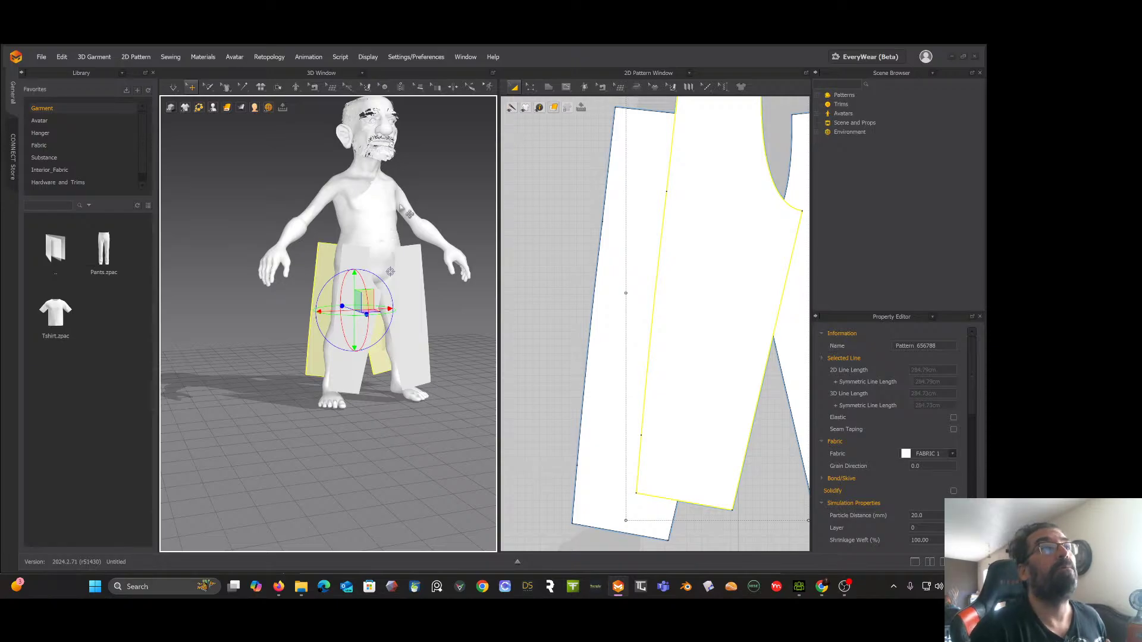
scroll(589, 246, "up", 2)
scroll(588, 241, "down", 6)
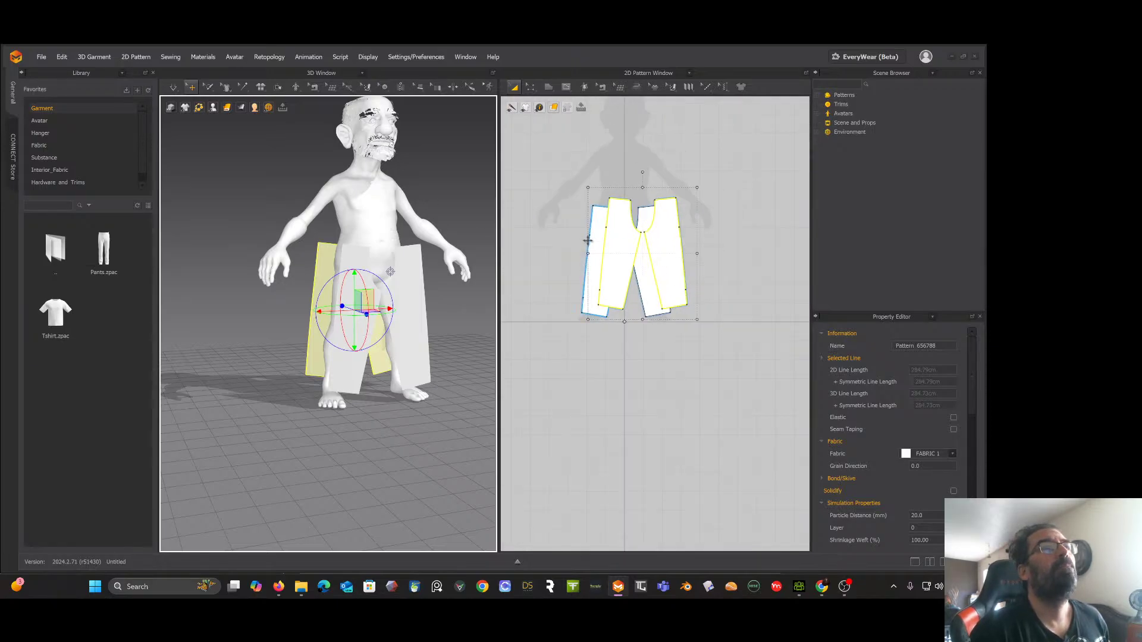
left_click(740, 223)
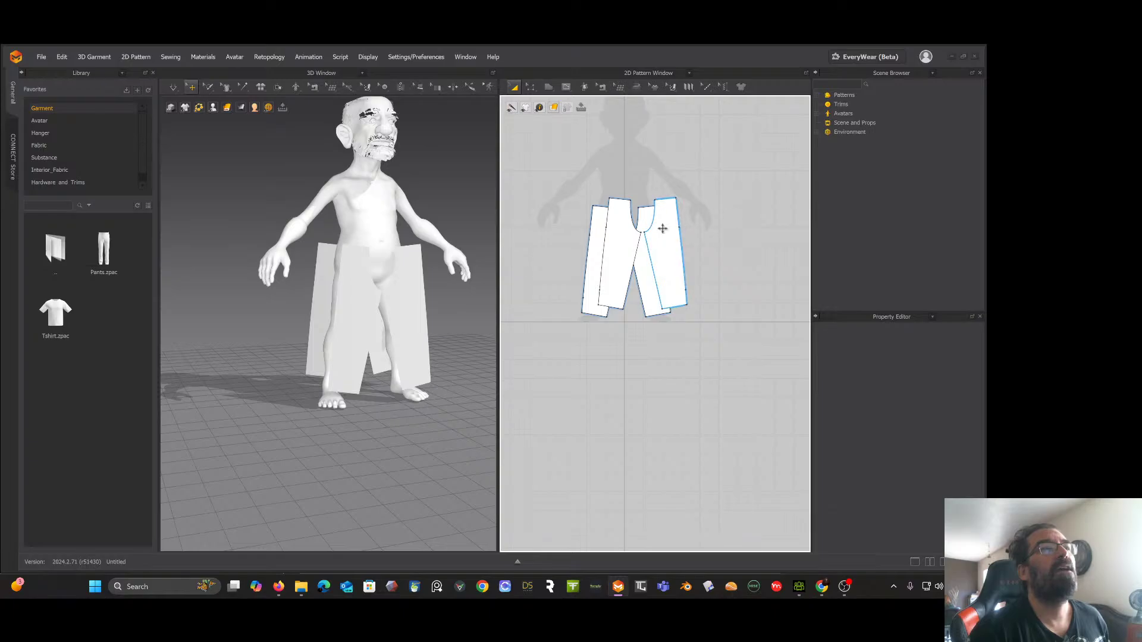
left_click_drag(662, 232, 708, 233)
left_click_drag(622, 244, 538, 244)
Step: Use Segment Sewing to join the upper, middle and lower outer side edges of the front leg to the matching back edges
right_click_drag(333, 250, 268, 249)
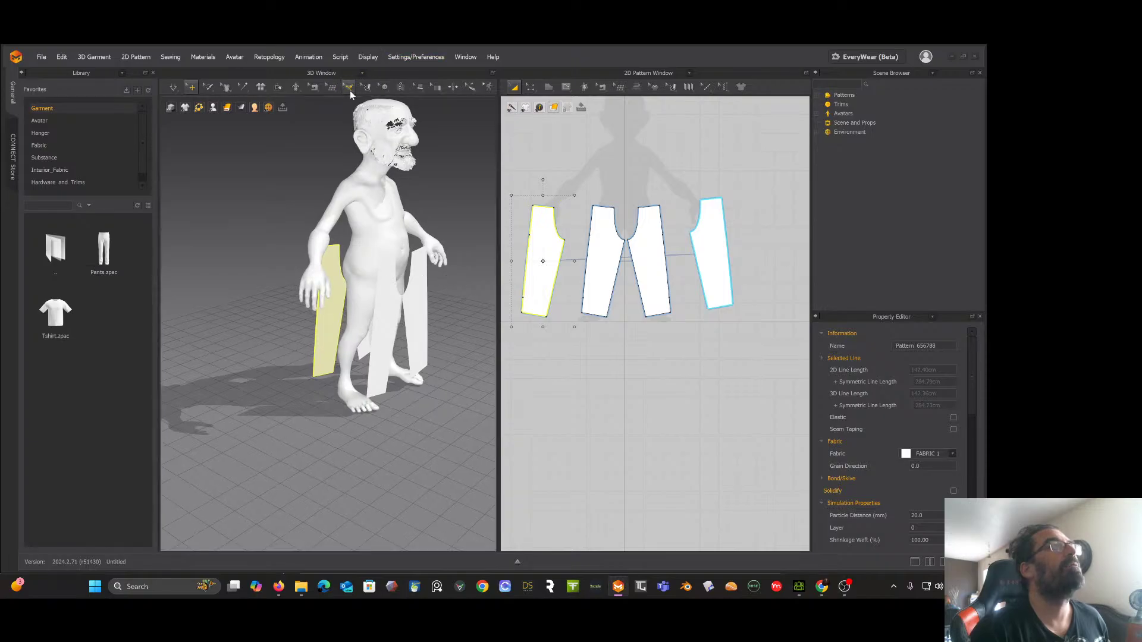
left_click(314, 88)
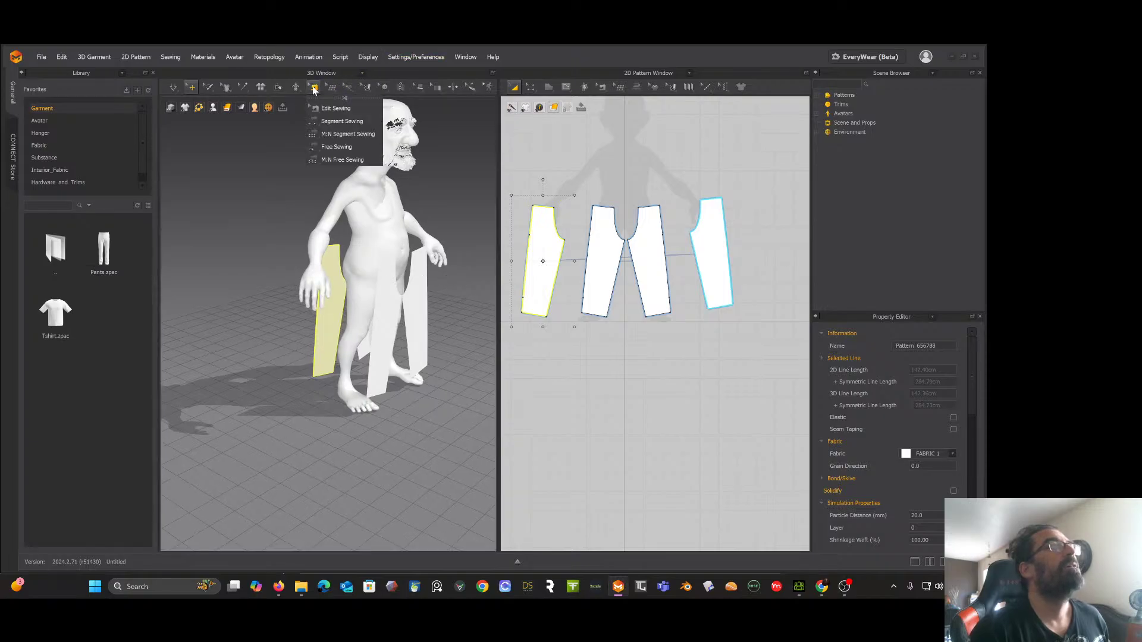
left_click(334, 122)
scroll(396, 272, "up", 5)
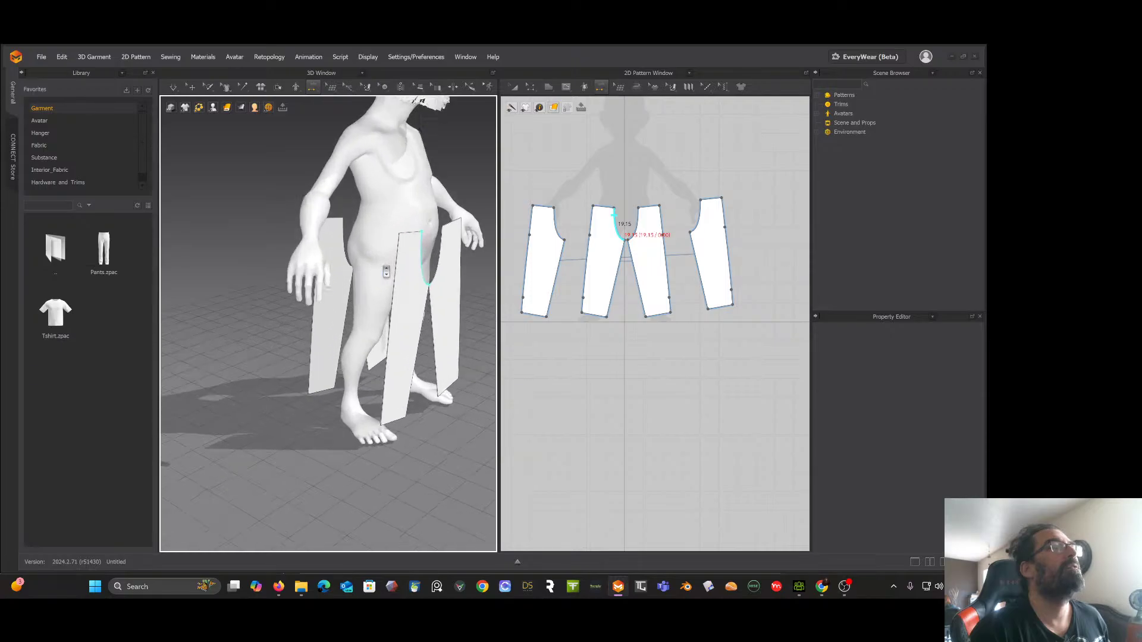
left_click(427, 232)
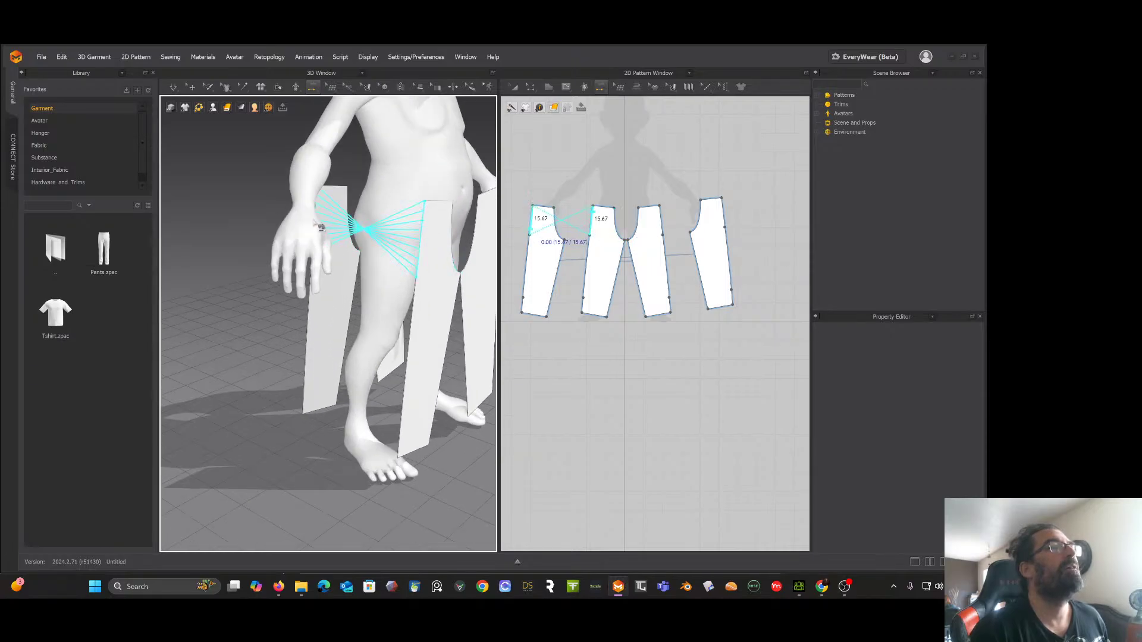
left_click(323, 218)
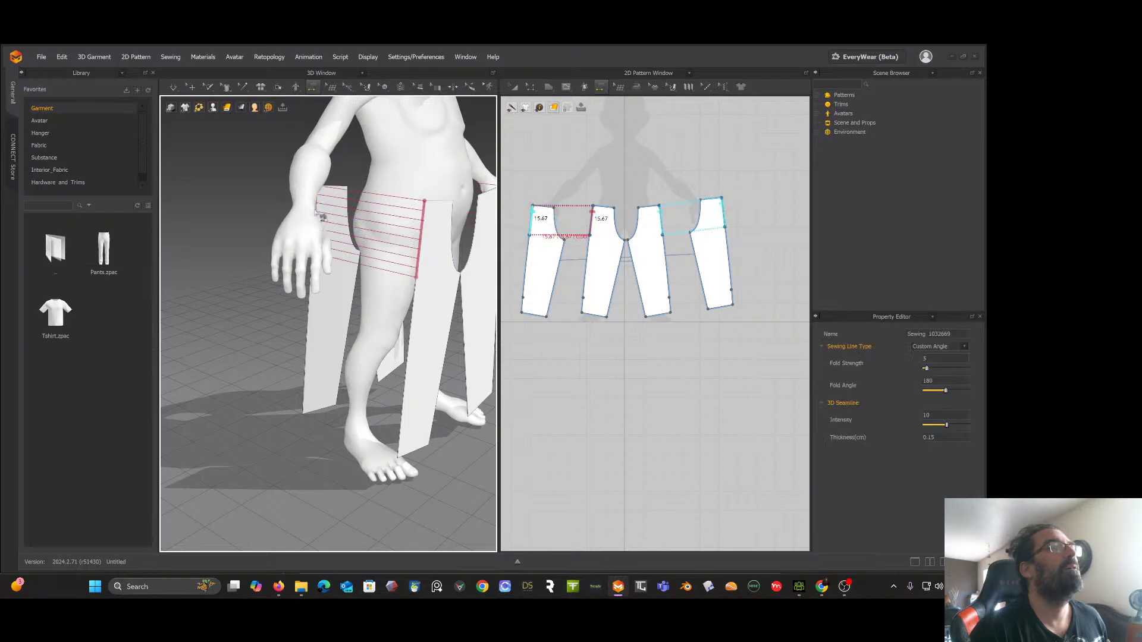
left_click(406, 328)
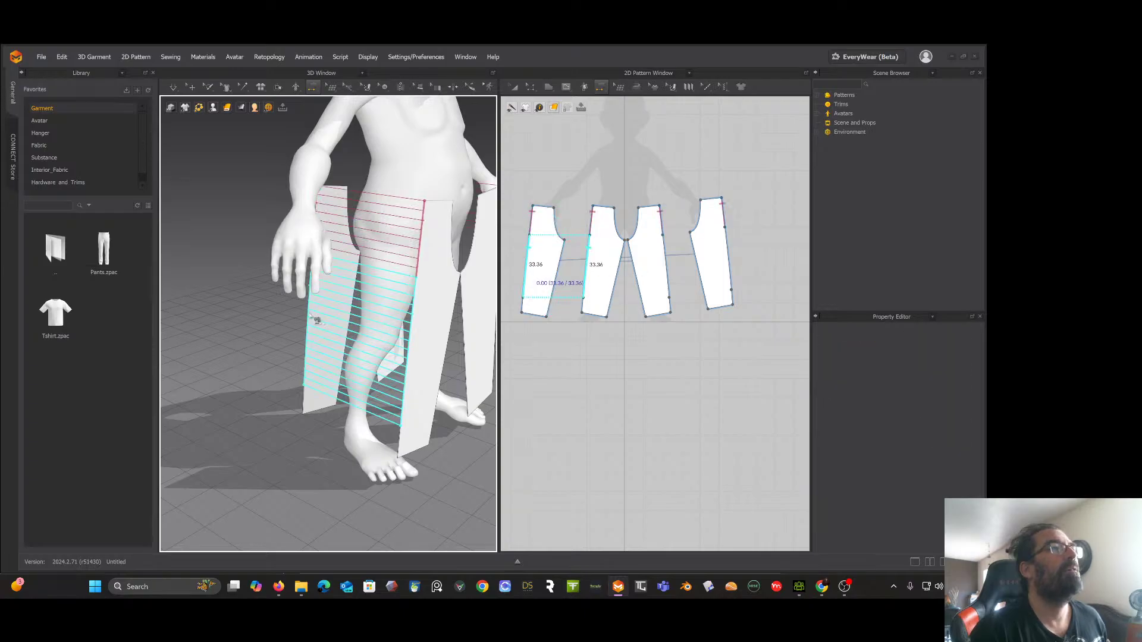
left_click(317, 318)
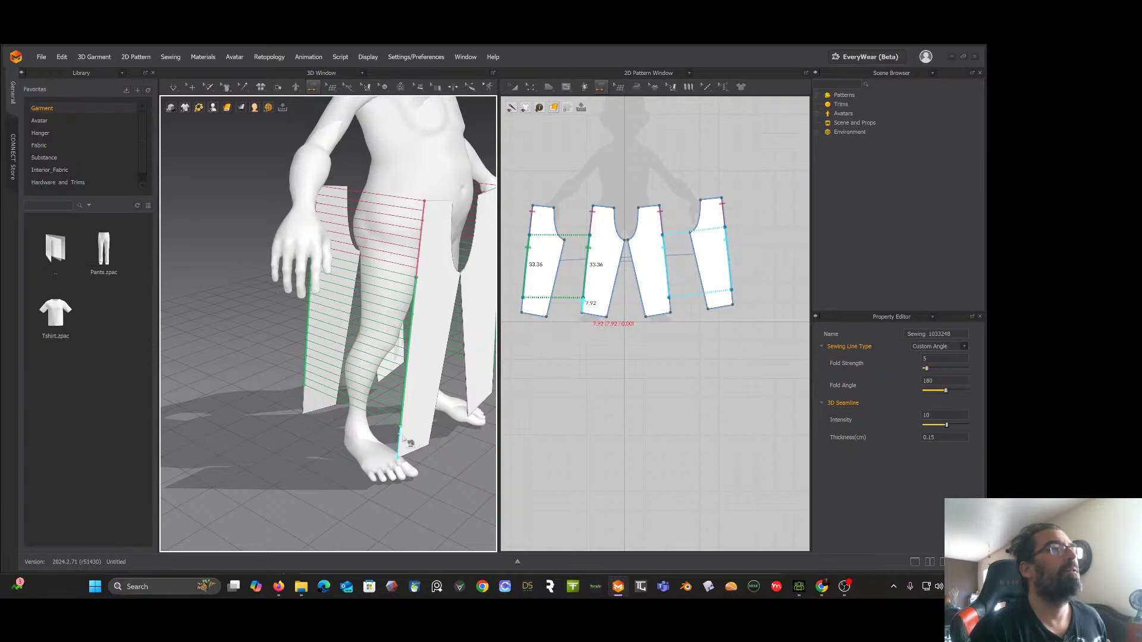
left_click(400, 436)
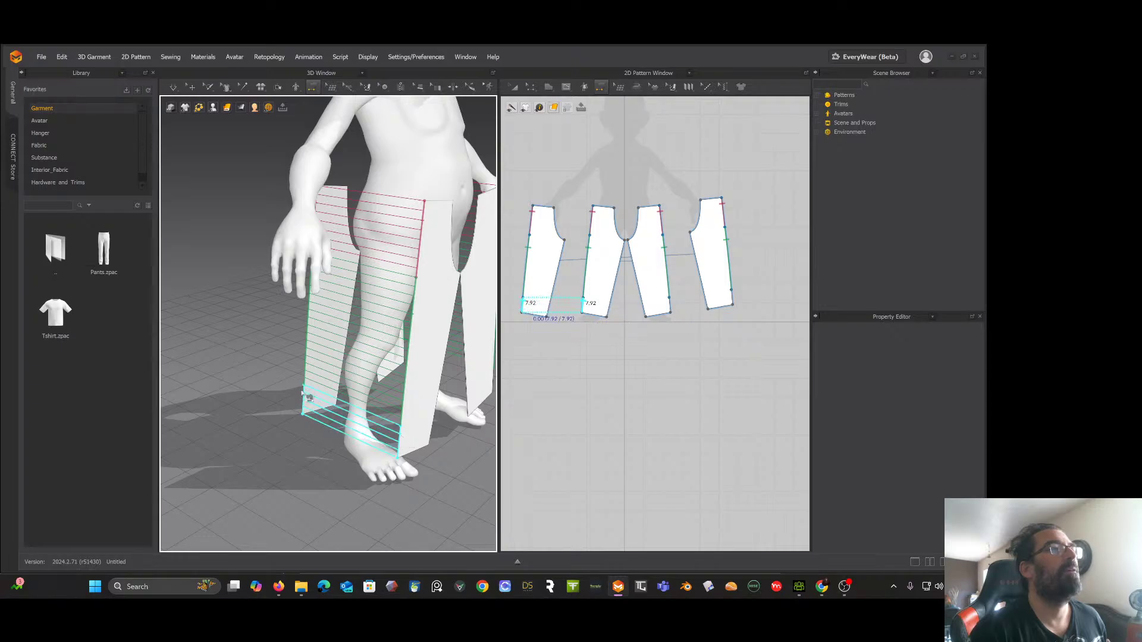
left_click(301, 394)
Step: Sew the inseam edge of the front leg panel to the inseam of the matching back leg panel
right_click_drag(301, 393, 358, 222)
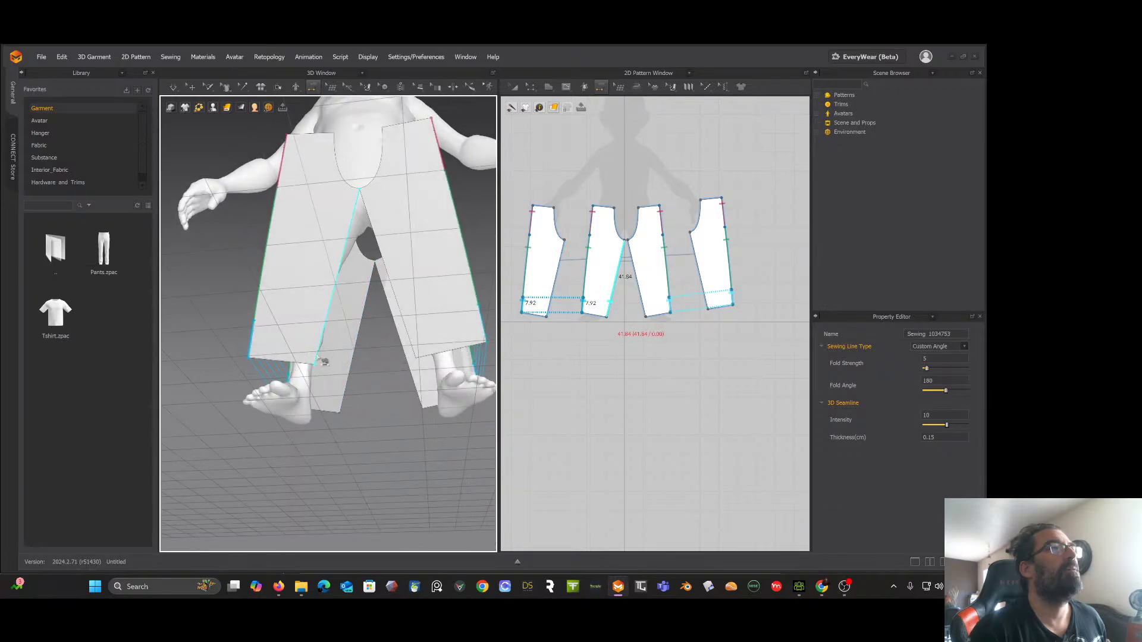
left_click(357, 222)
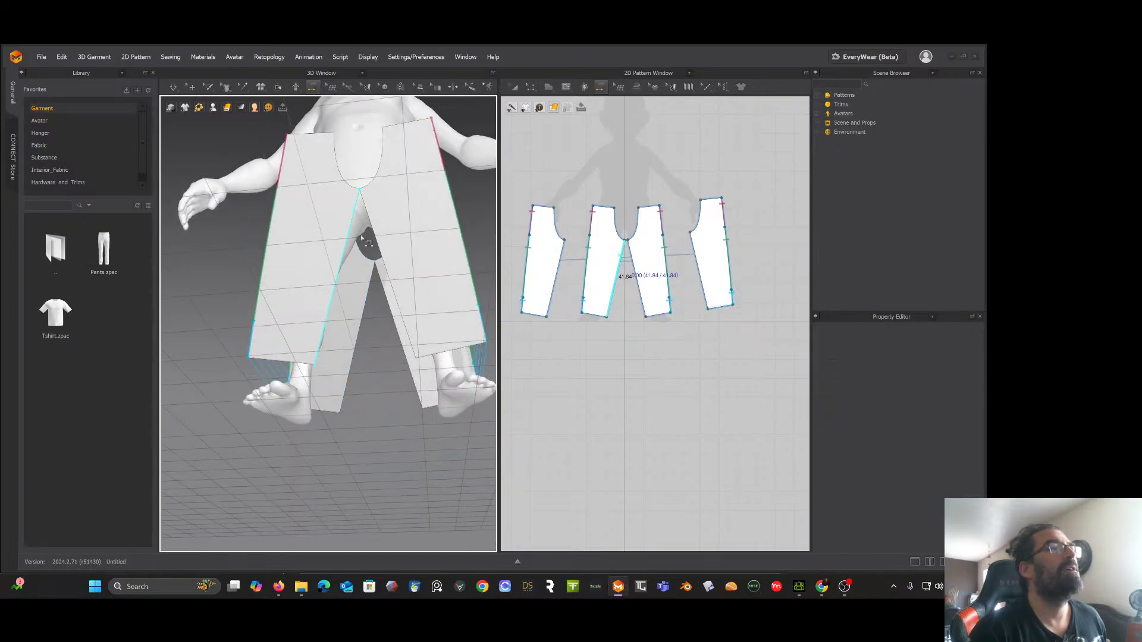
left_click(367, 299)
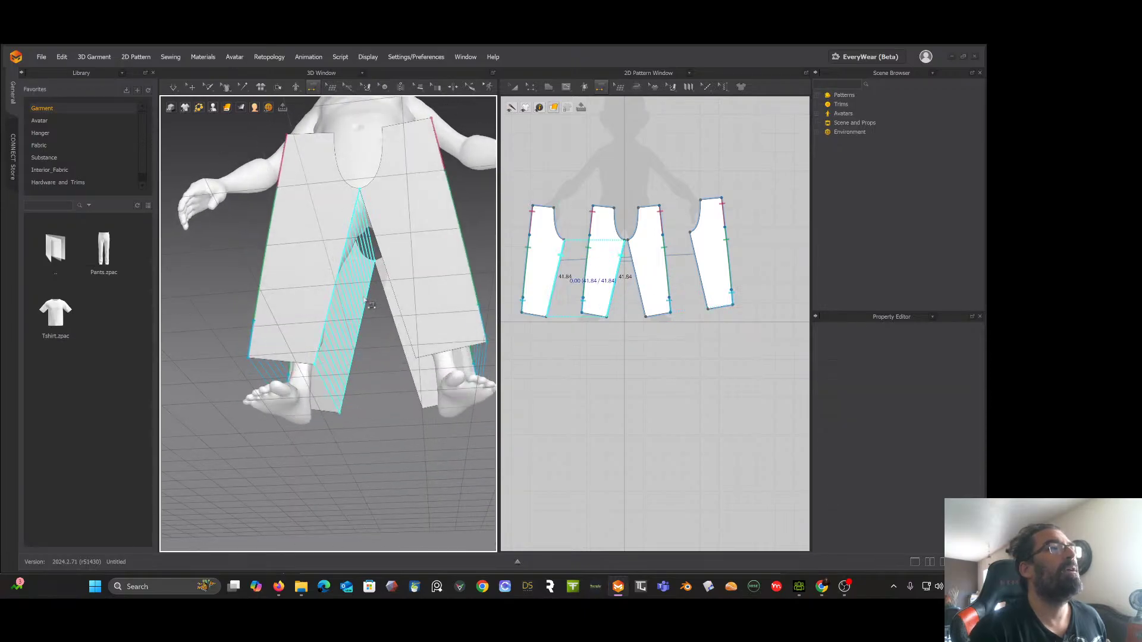
left_click(364, 300)
Step: Sew the two front crotch curves together and the two back crotch curves together
right_click_drag(364, 299, 374, 351)
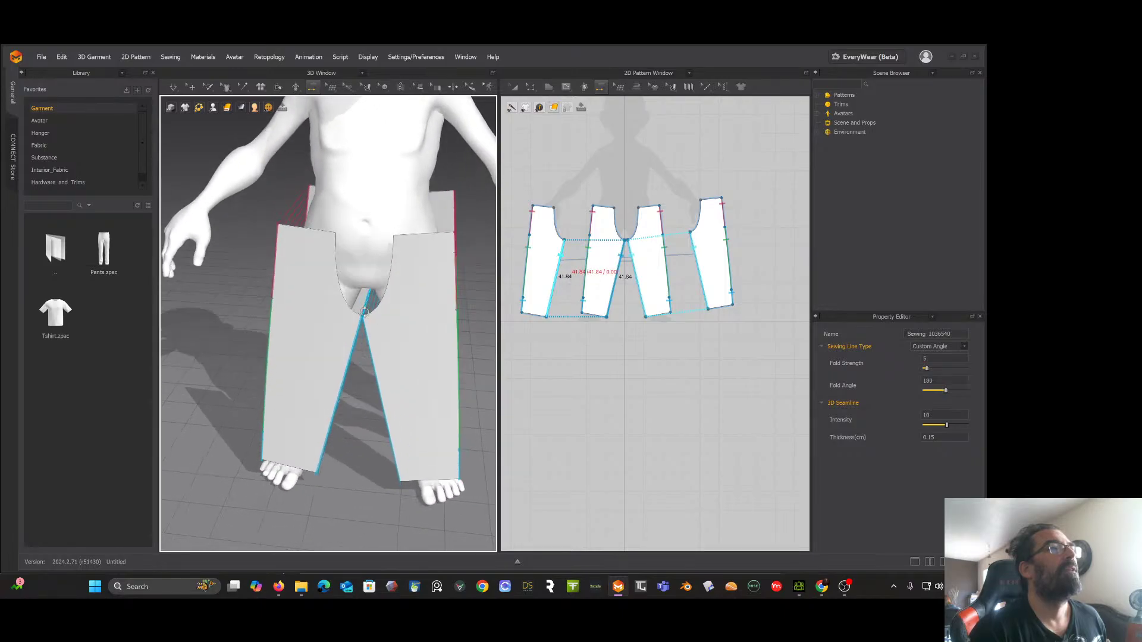
left_click(334, 257)
left_click(394, 265)
right_click_drag(394, 265, 321, 262)
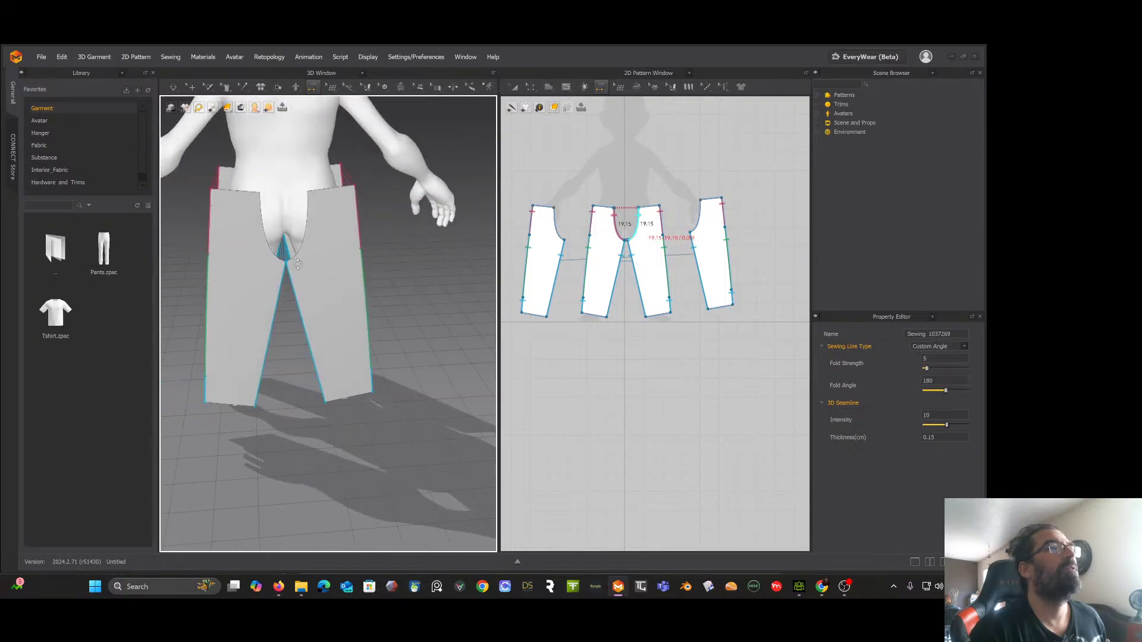
left_click(260, 231)
left_click(308, 228)
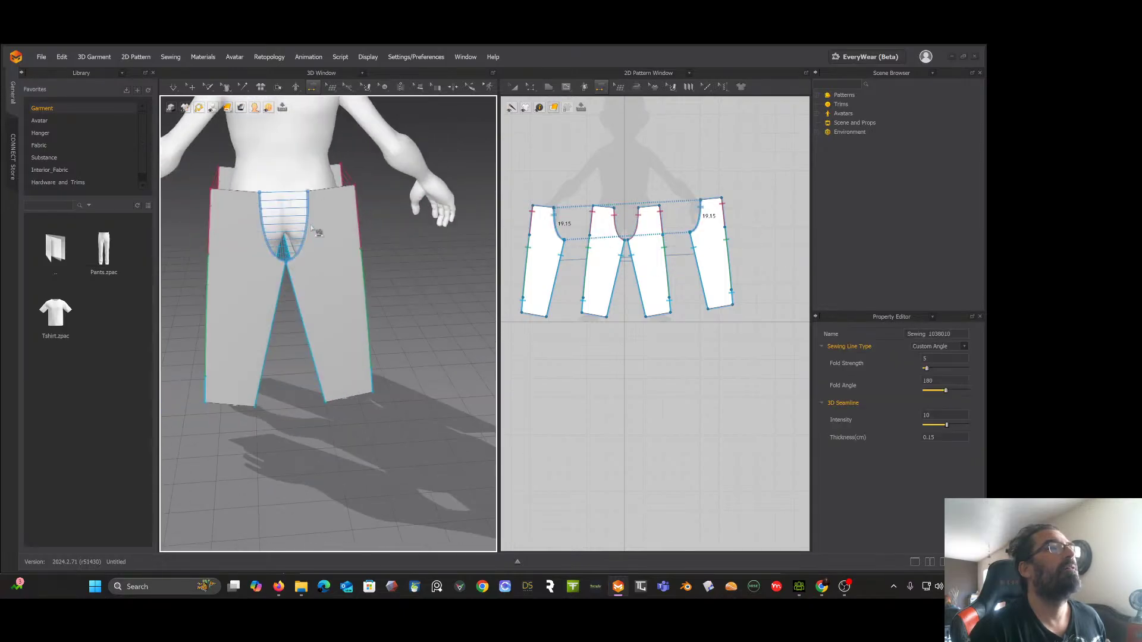
Step: Start the simulation to drape the sewn pants onto the avatar
right_click_drag(315, 230, 394, 230)
scroll(368, 229, "down", 5)
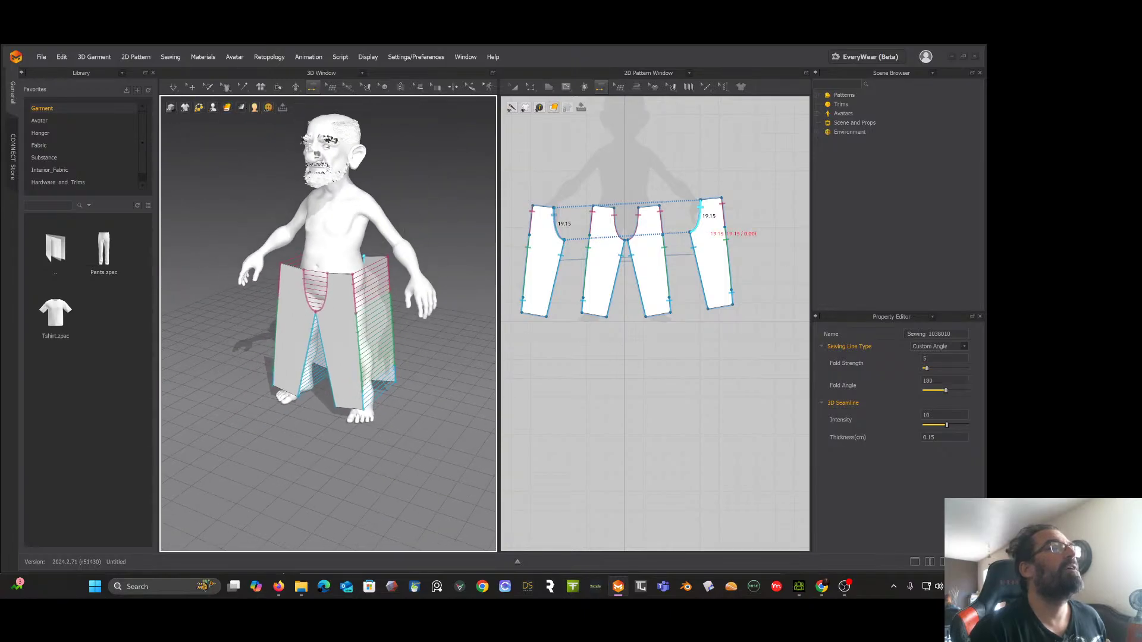
key("space")
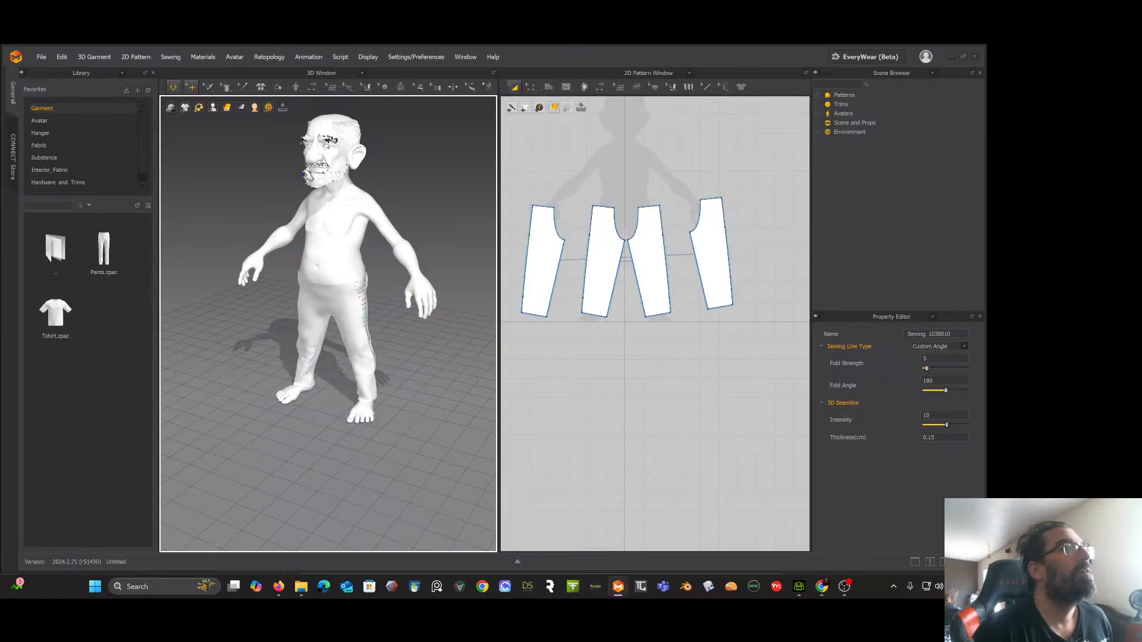
Step: Use Edit Pattern to move the crotch corner points of the front and back leg panels down and outward, and re-simulate the pants
mouse_move(306, 175)
right_mouse_down()
mouse_move(365, 185)
mouse_move(331, 184)
mouse_move(285, 153)
mouse_move(295, 158)
right_mouse_up()
scroll(365, 186, "up", 8)
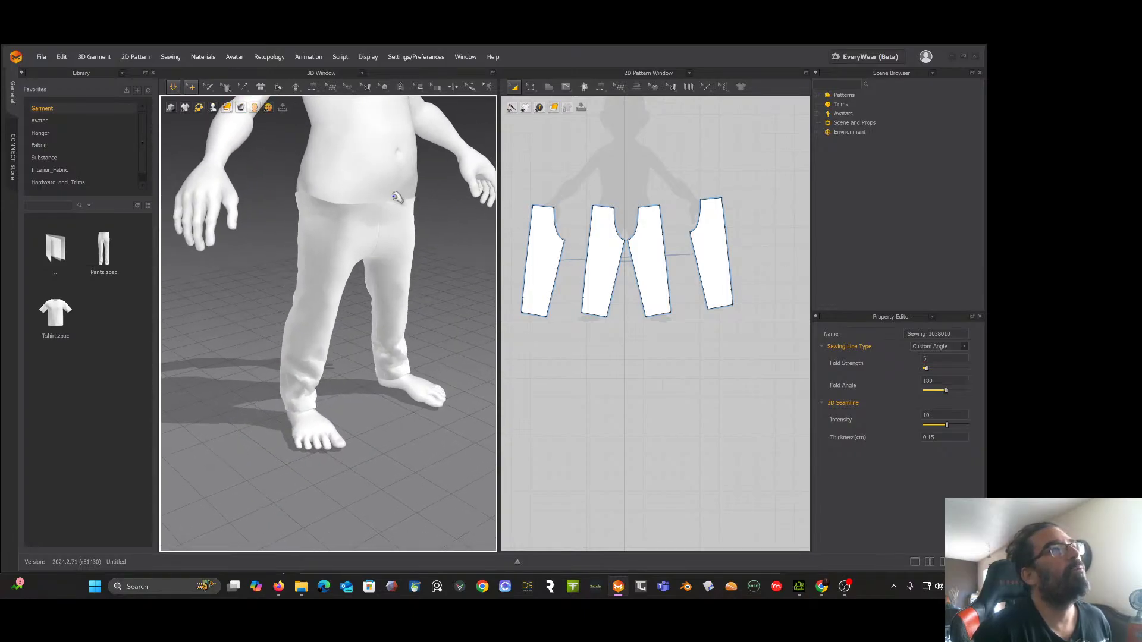
mouse_move(396, 196)
right_mouse_down()
mouse_move(372, 191)
mouse_move(391, 195)
right_mouse_up()
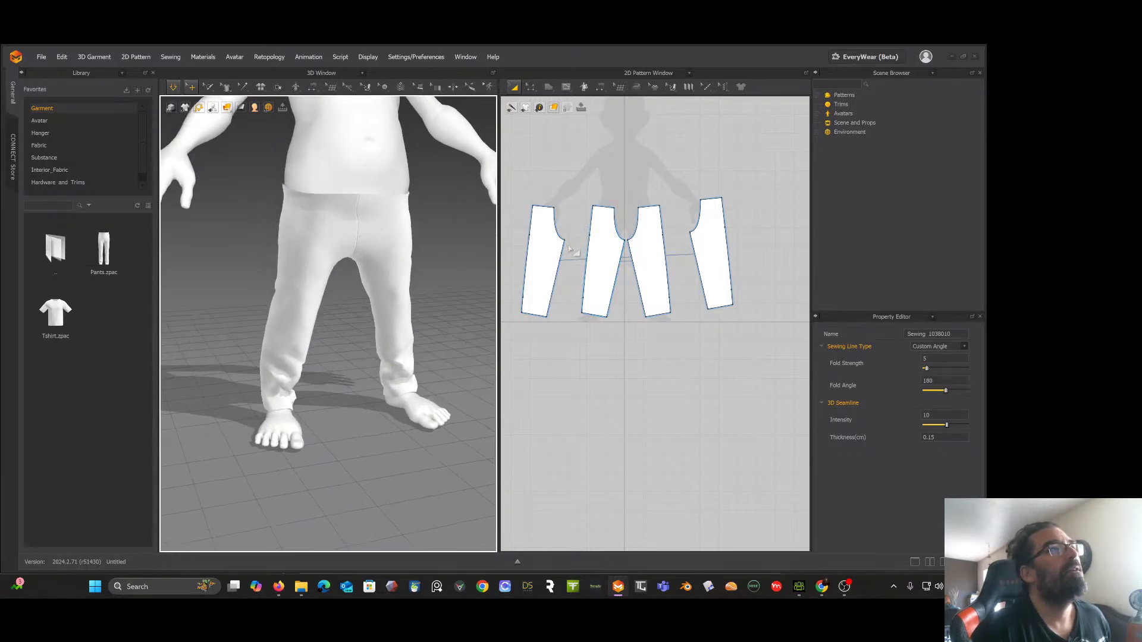
scroll(565, 238, "up", 3)
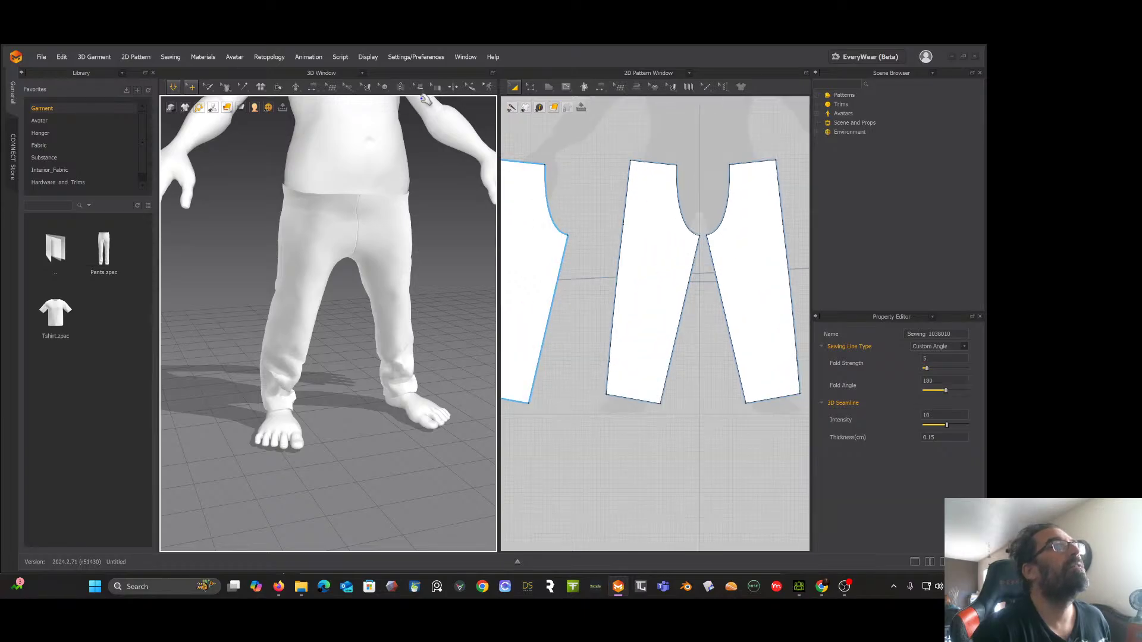
left_click(528, 89)
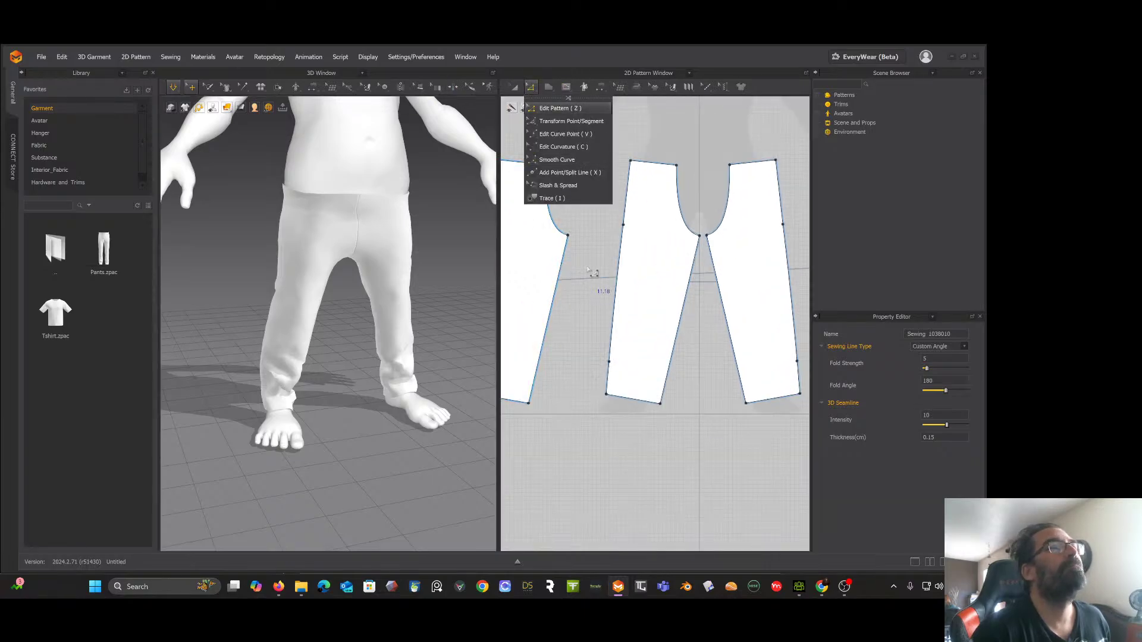
left_click(553, 107)
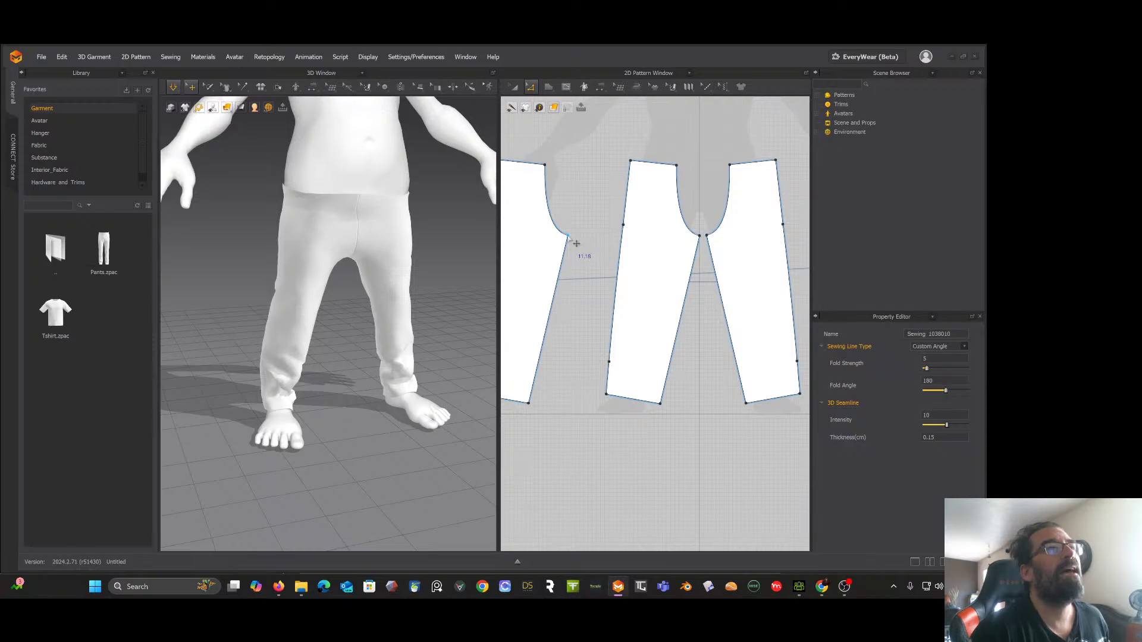
left_click(704, 242)
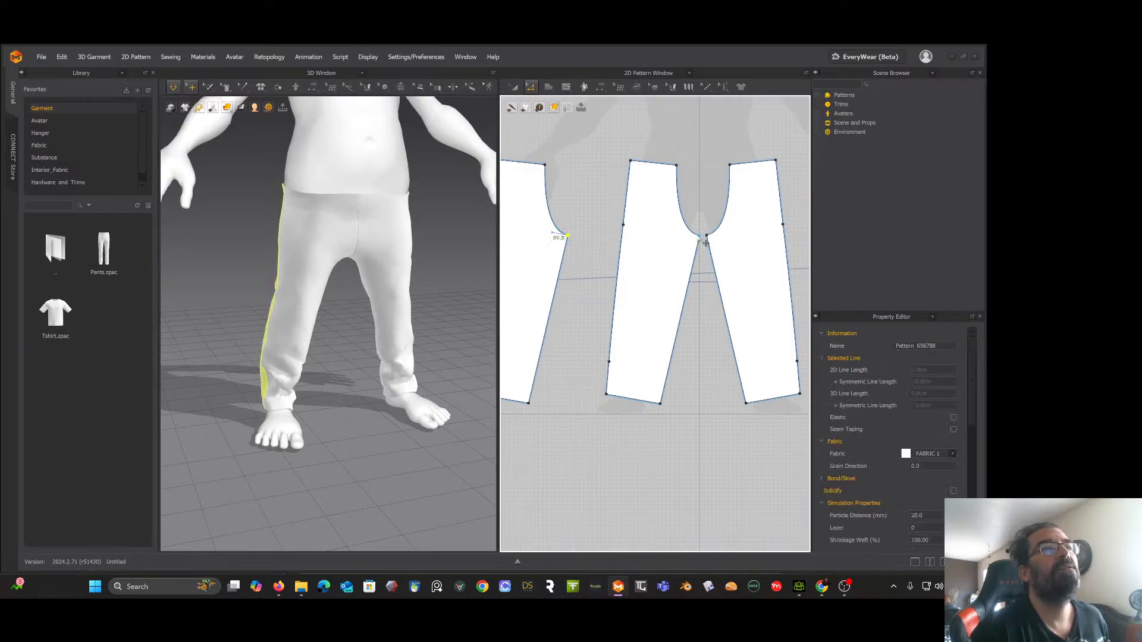
left_click(699, 237, "shift")
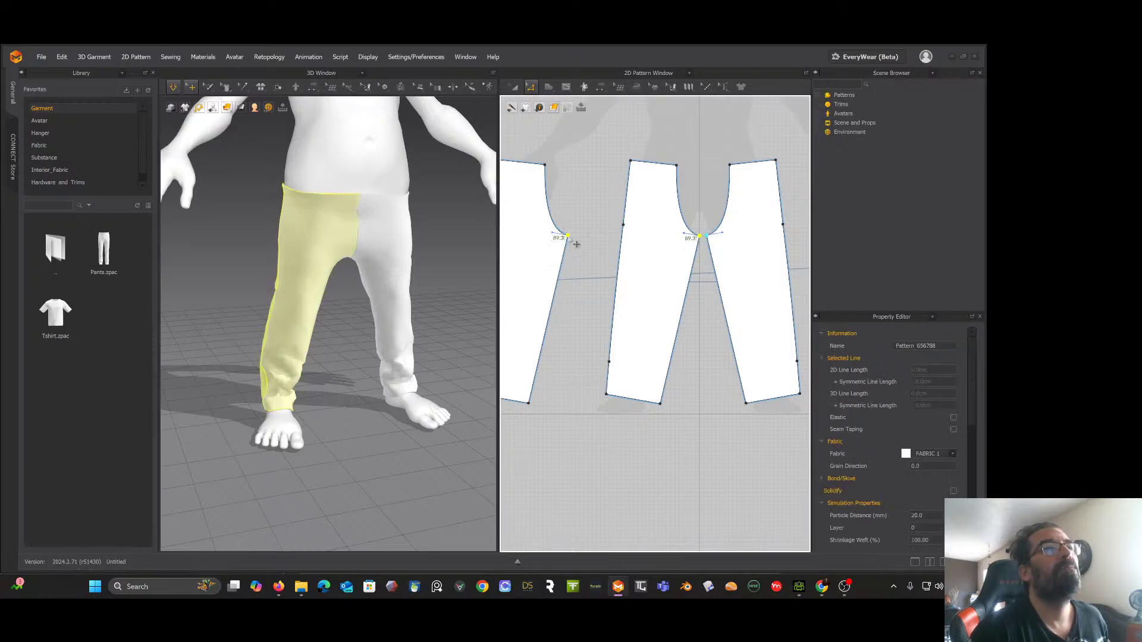
left_click_drag(576, 244, 554, 217)
left_click(581, 214)
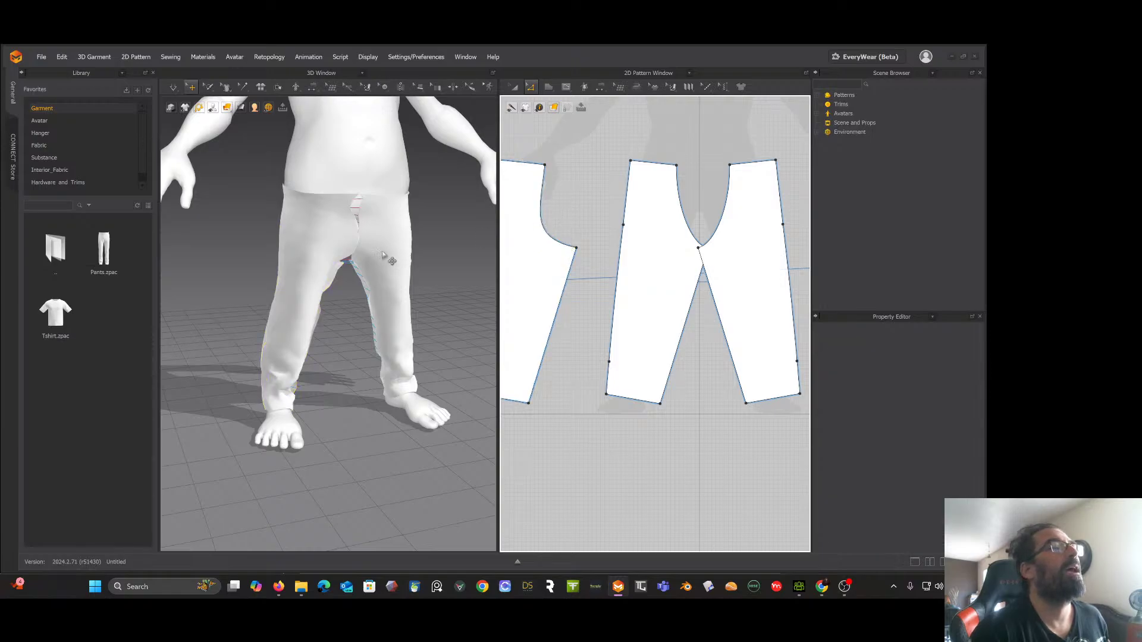
key("space")
mouse_move(383, 248)
right_mouse_down()
mouse_move(361, 231)
mouse_move(382, 247)
mouse_move(464, 237)
mouse_move(375, 244)
mouse_move(415, 249)
mouse_move(403, 255)
right_mouse_up()
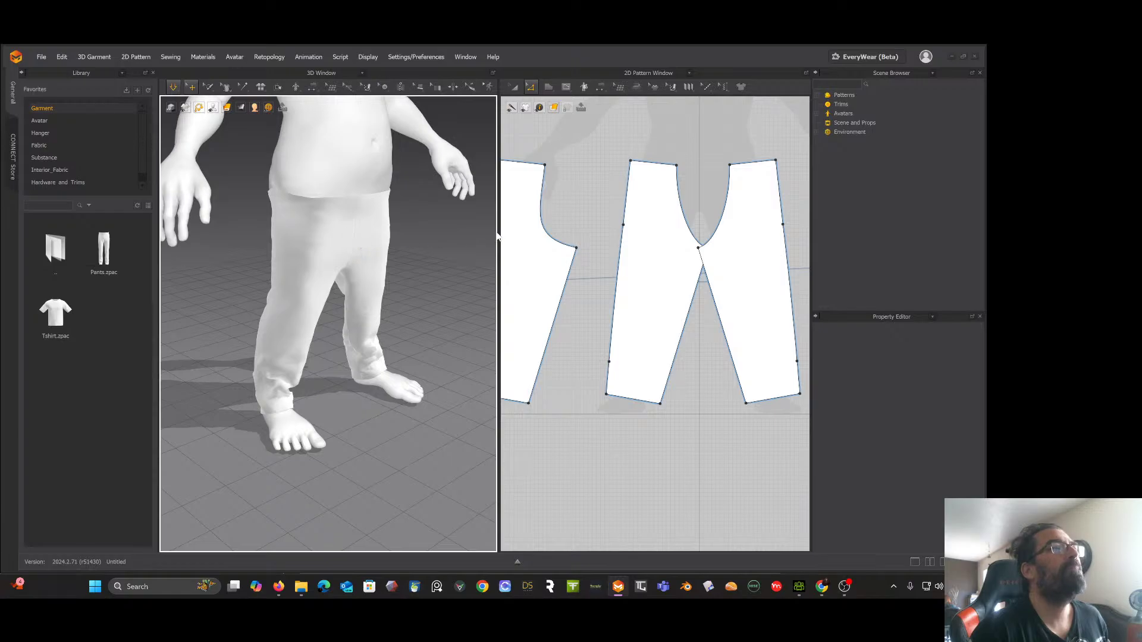
Step: Use Transform Pattern to space the front and back leg panels apart in the 2D layout so the two front panels no longer overlap
scroll(506, 380, "up", 2)
scroll(630, 133, "down", 5)
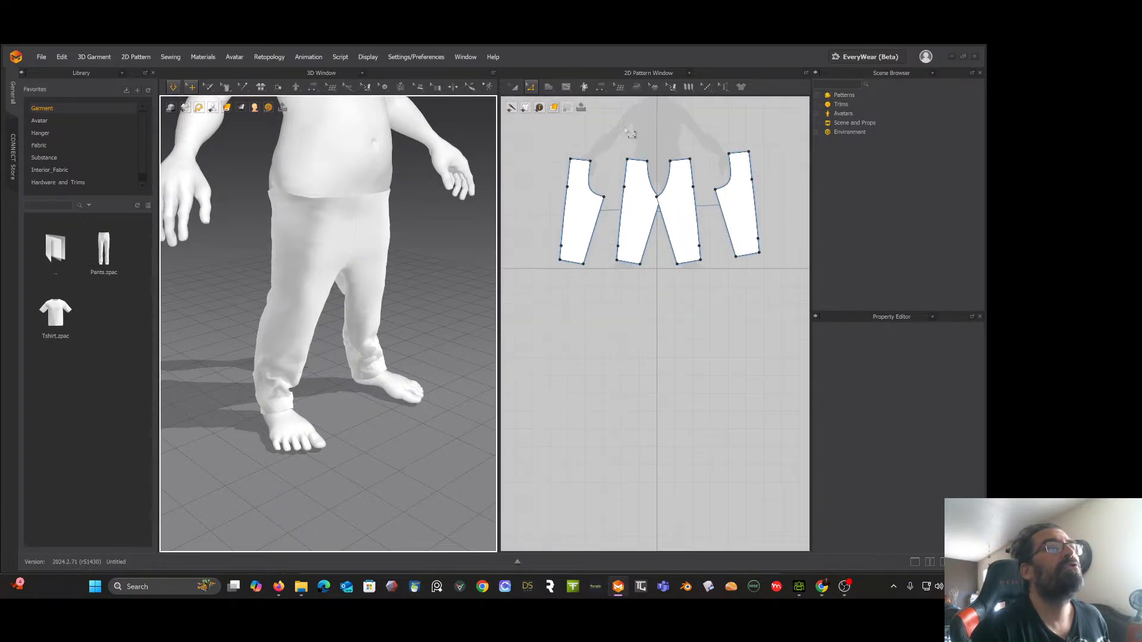
left_click(514, 87)
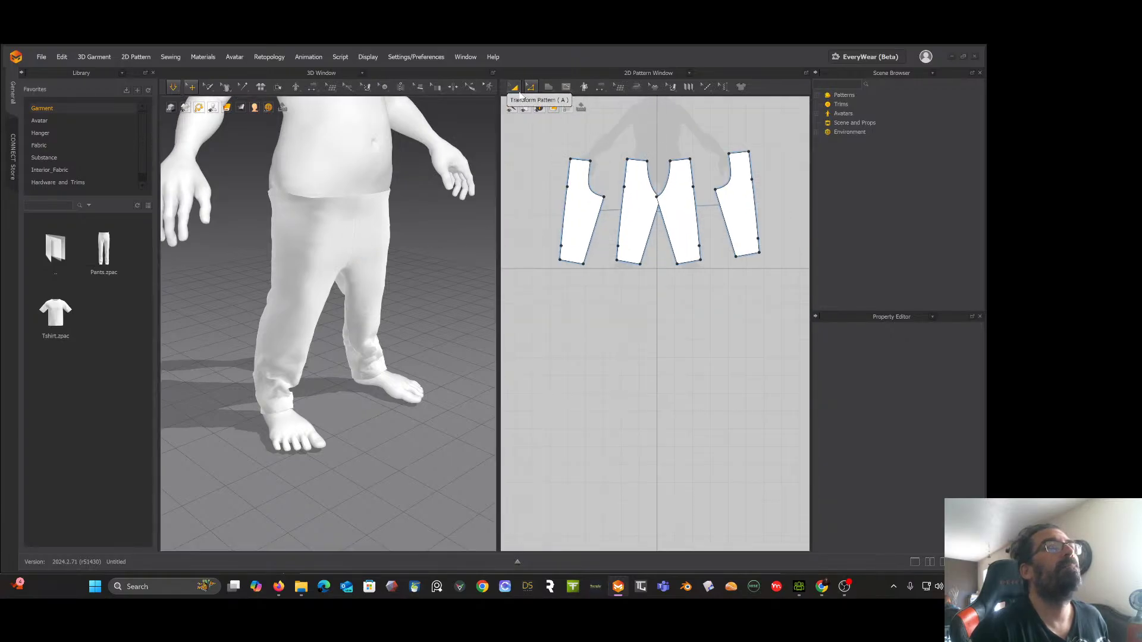
left_click_drag(583, 212, 562, 212)
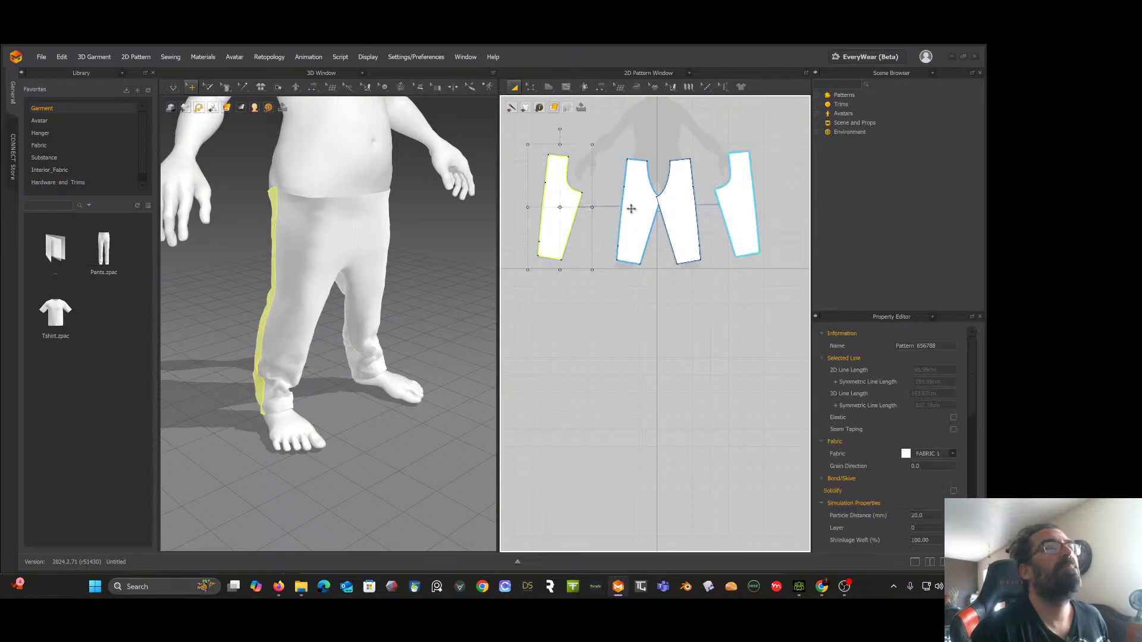
left_click_drag(633, 204, 609, 204)
left_click(670, 201)
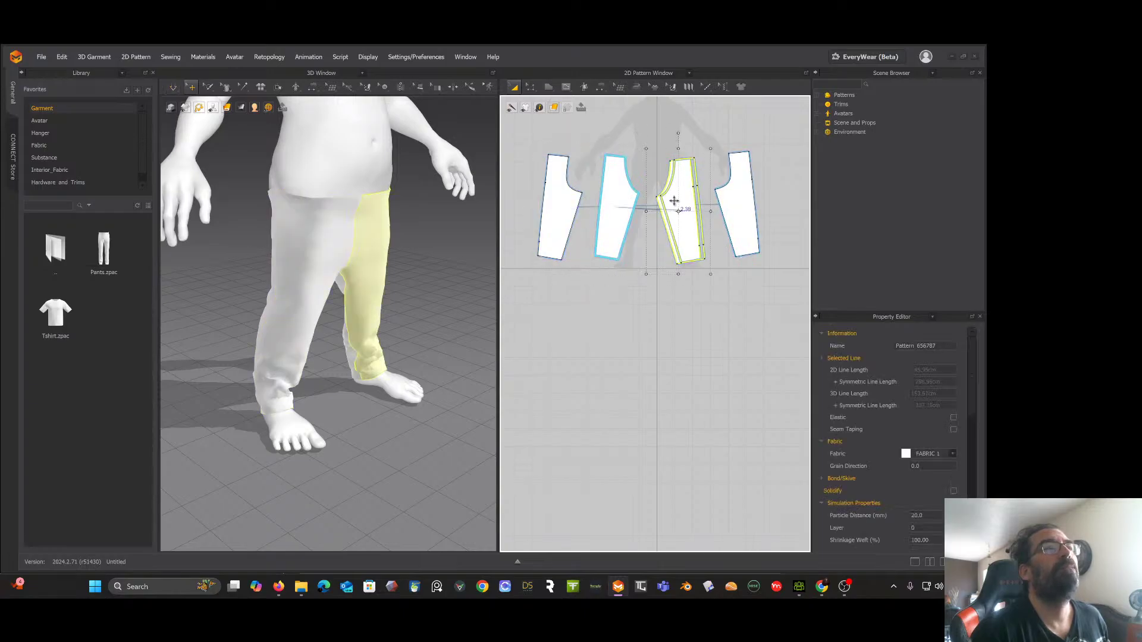
left_click_drag(619, 205, 636, 205)
Step: Offset the waist edges of the front and back leg panels as internal lines, and cut and sew along them to form waistband pieces
scroll(659, 173, "up", 3)
scroll(660, 174, "down", 8)
scroll(660, 174, "up", 3)
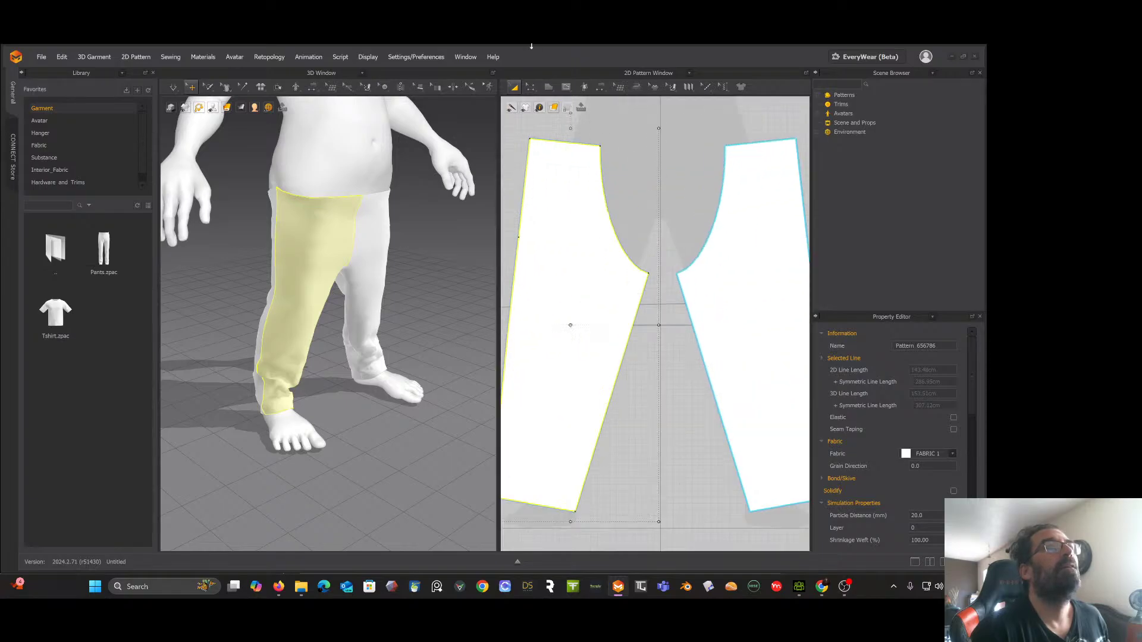
left_click(531, 88)
mouse_move(550, 89)
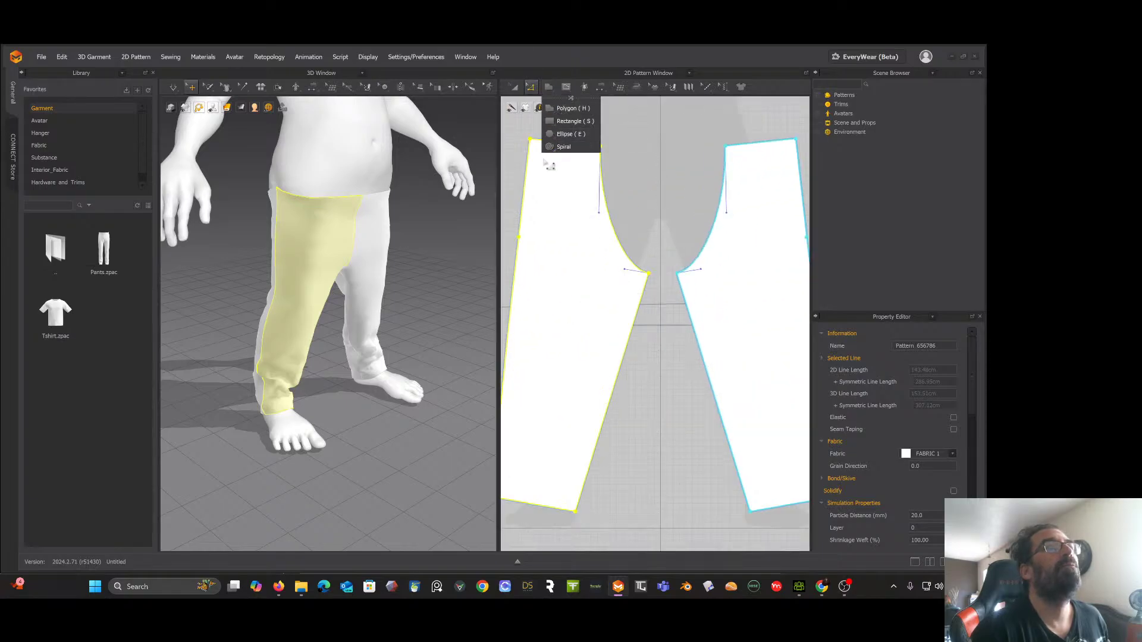
key("Escape")
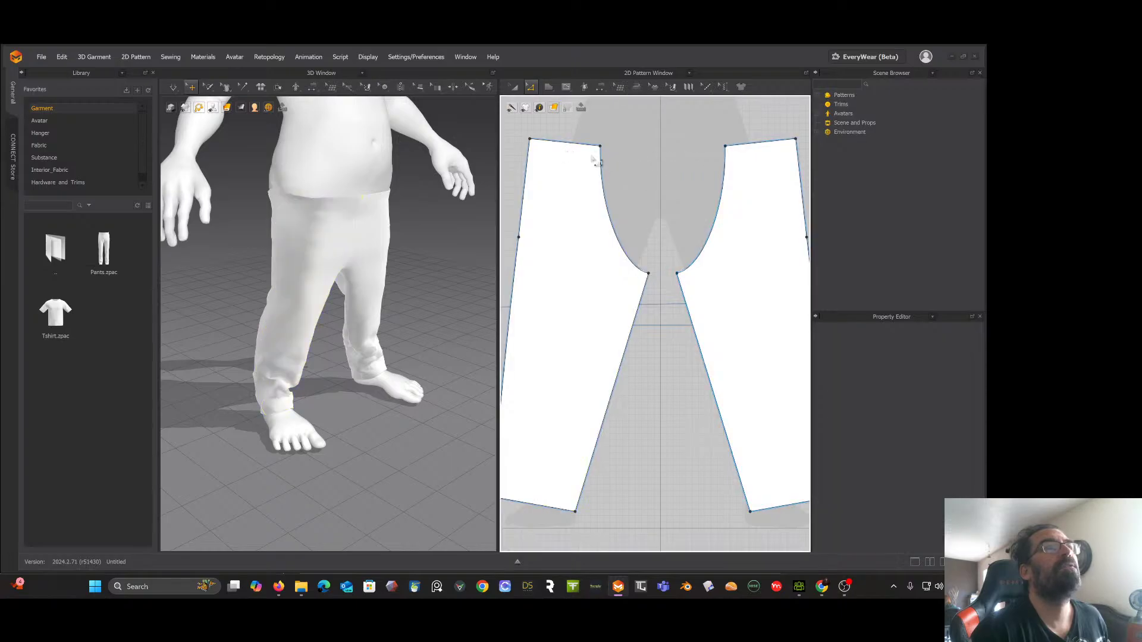
left_click(589, 147)
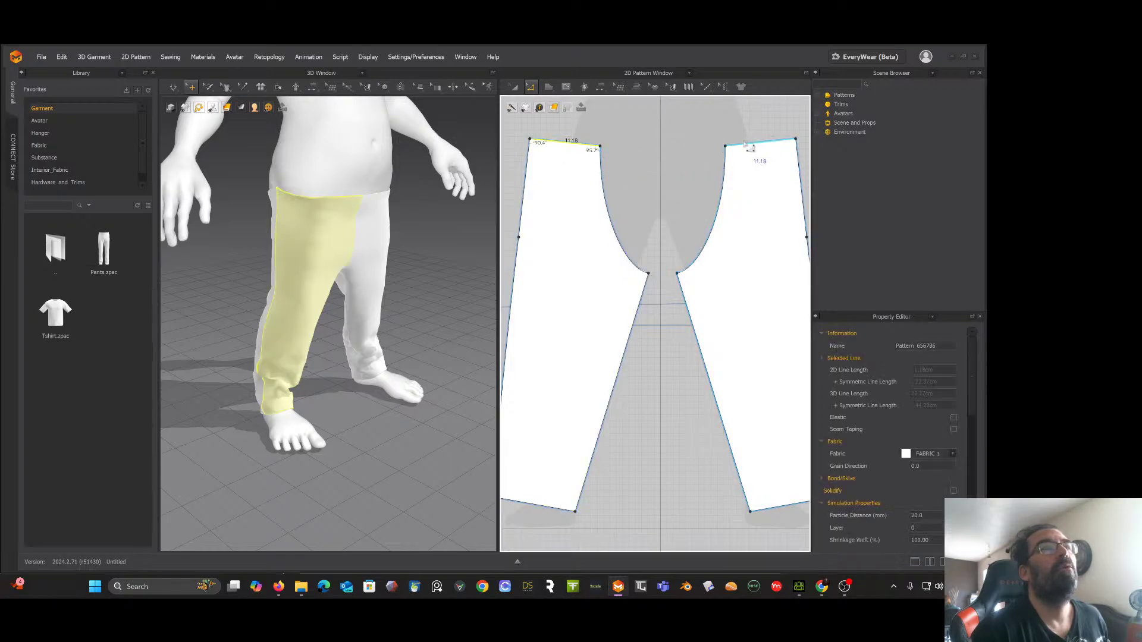
scroll(750, 148, "up", 2)
scroll(748, 148, "down", 5)
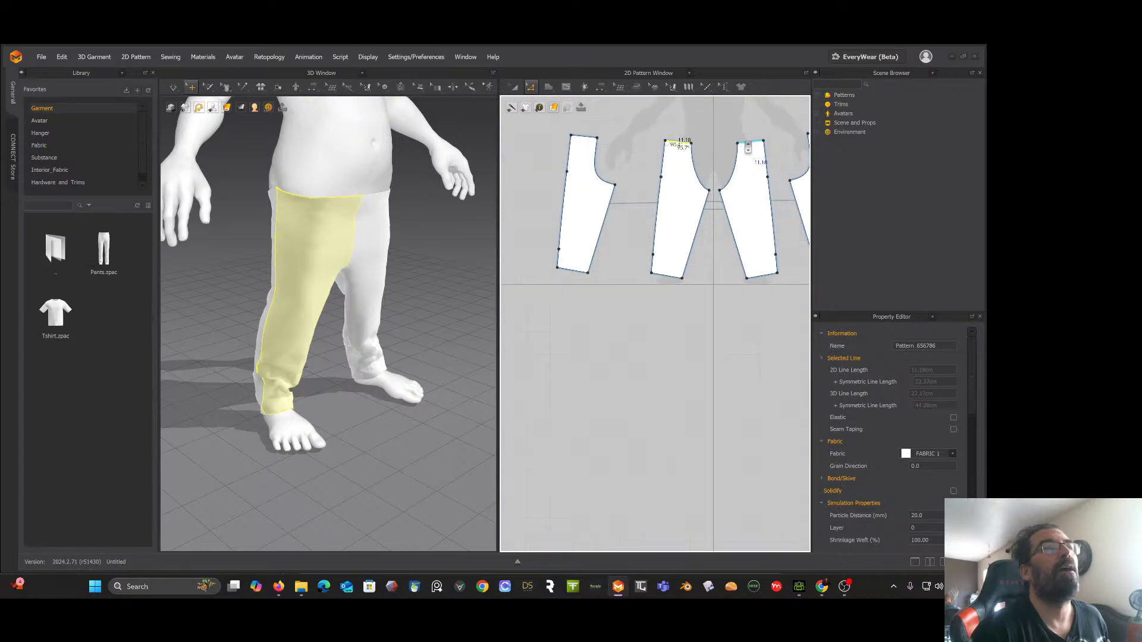
left_click(591, 145)
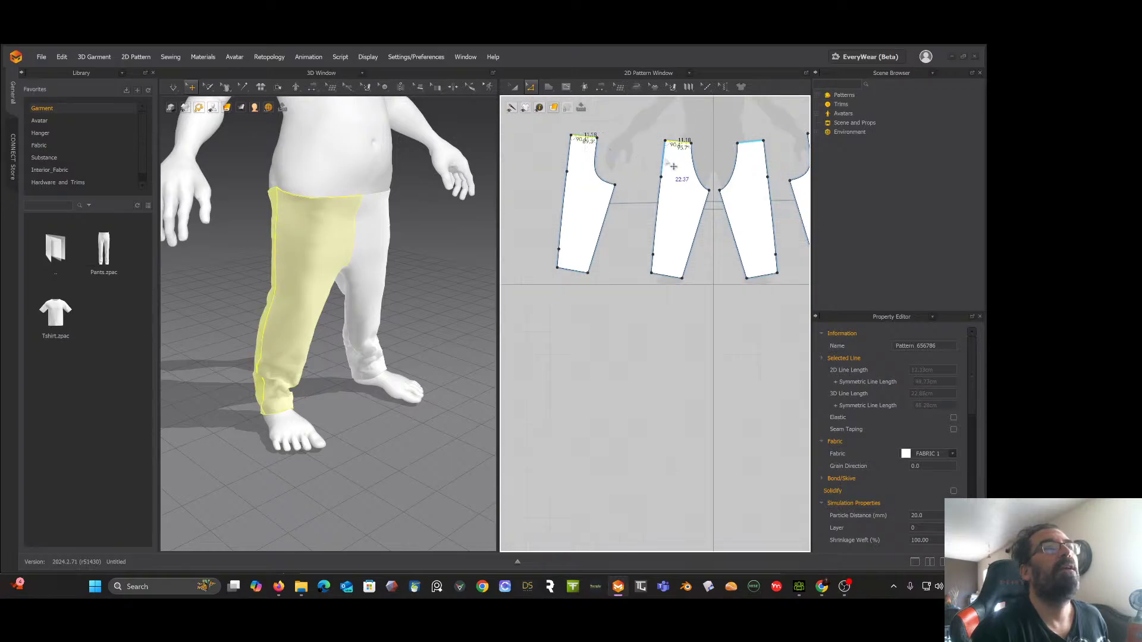
right_click(585, 140)
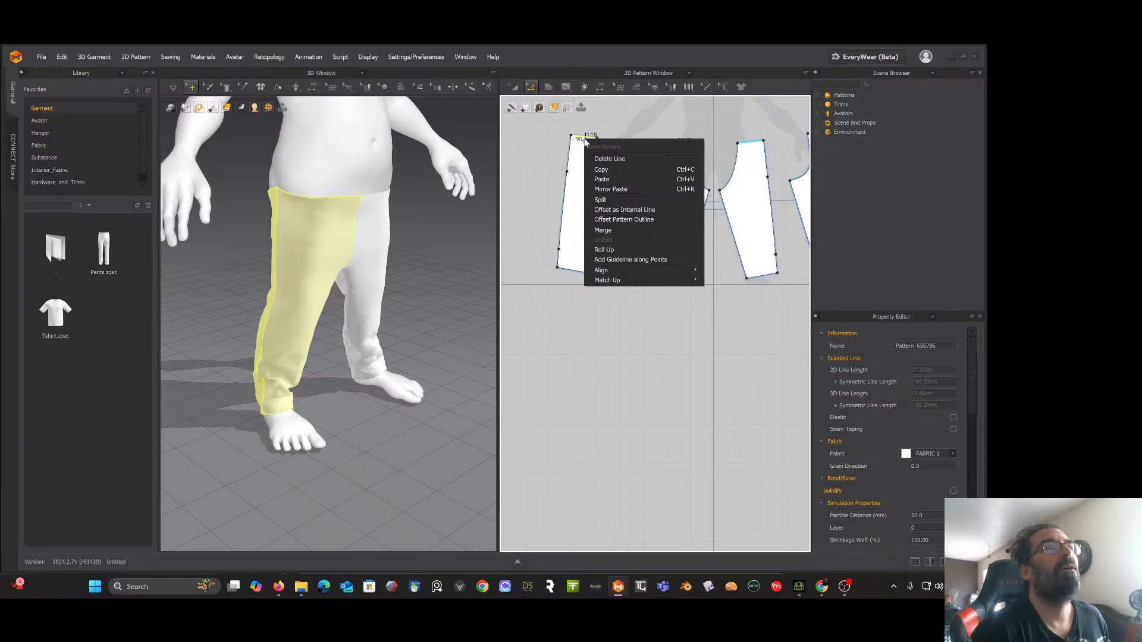
left_click(614, 212)
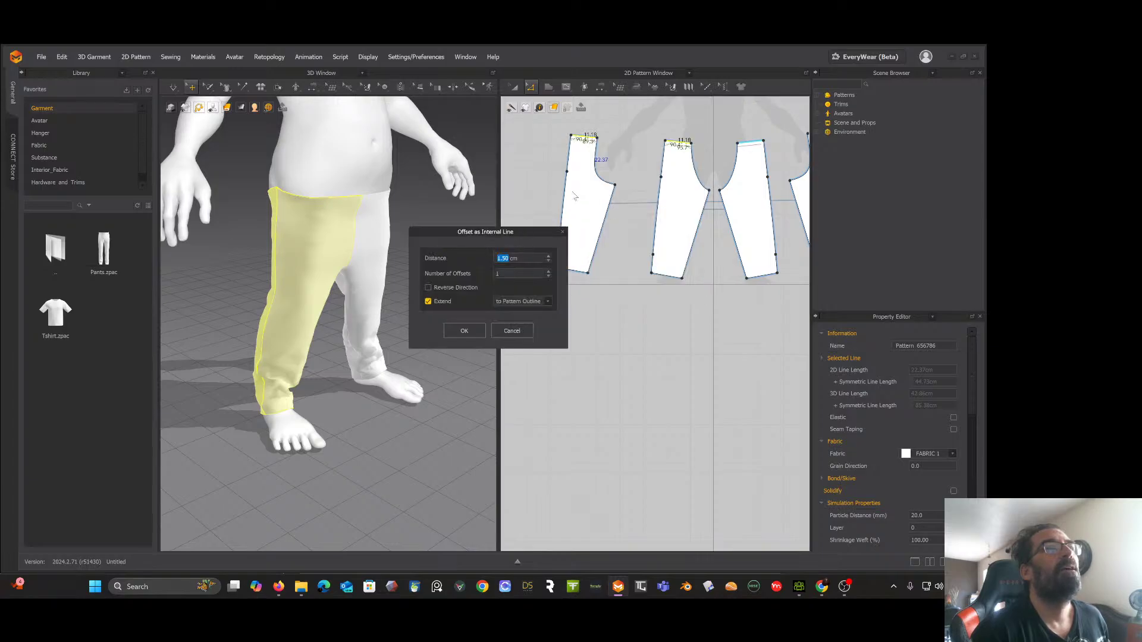
left_click(548, 256)
left_click(464, 332)
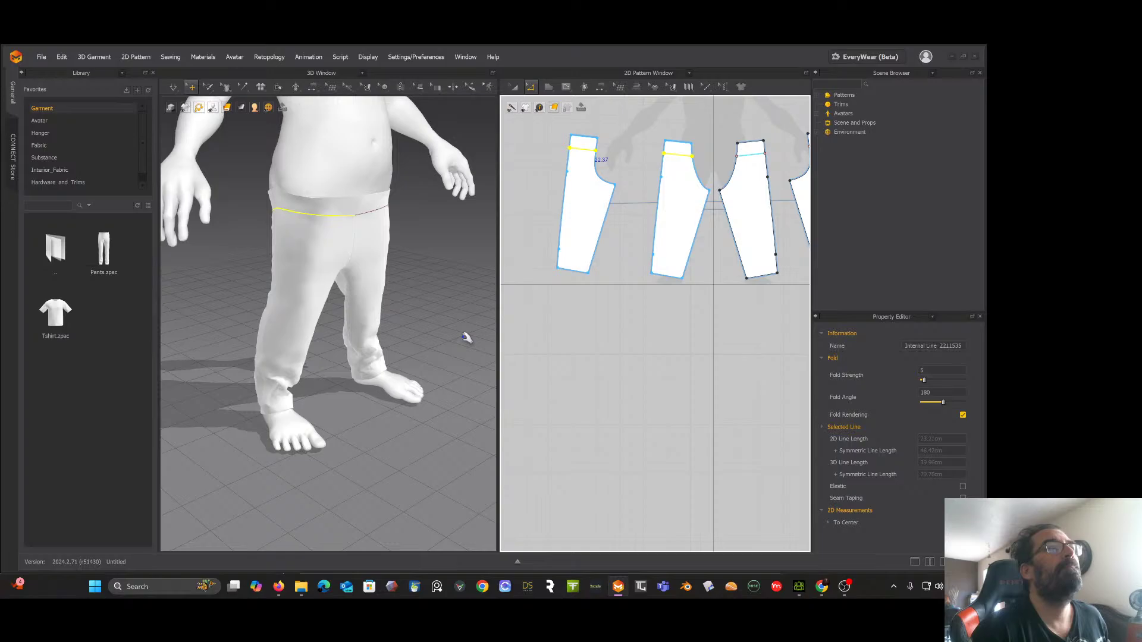
right_click(588, 153)
left_click(606, 241)
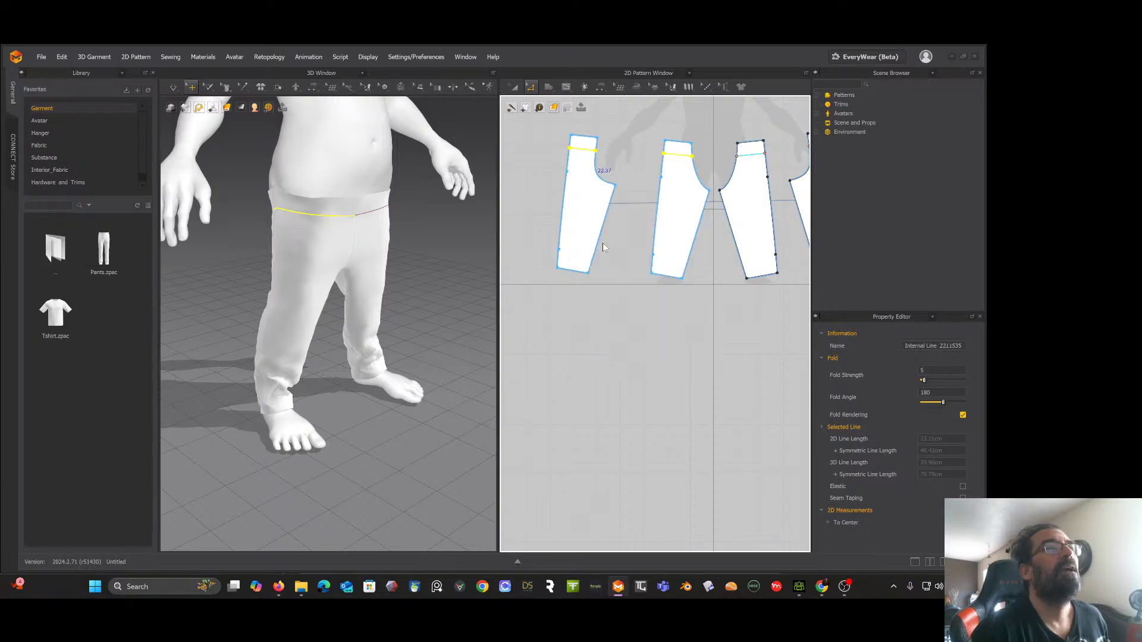
Step: Select all four waistband pieces around the avatar's waist and apply Strengthen to them
left_click(333, 209)
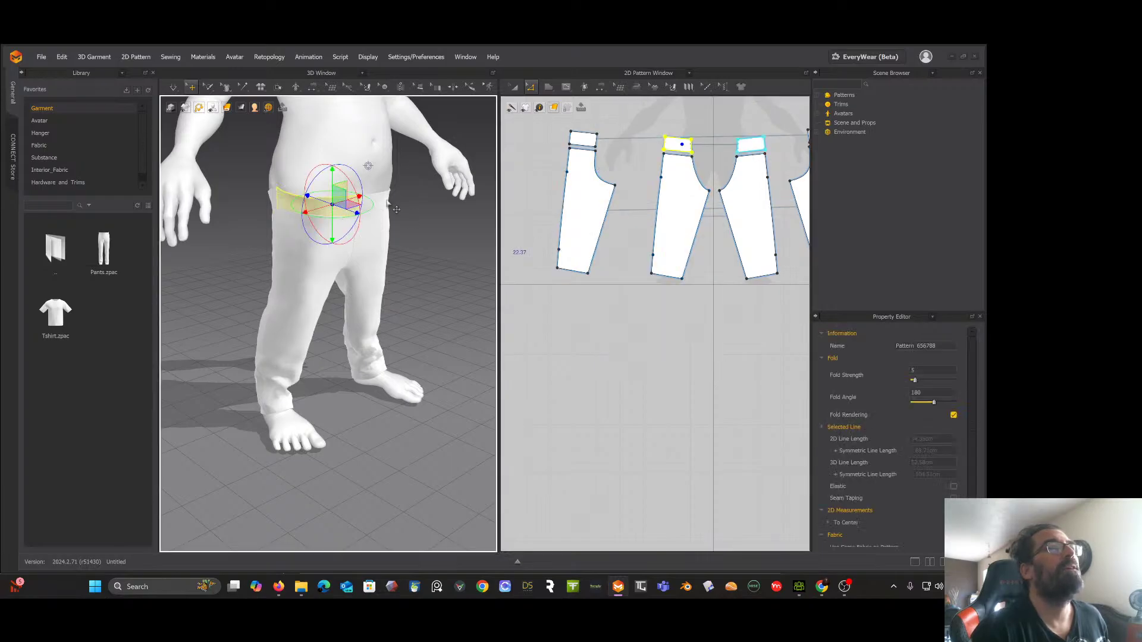
right_click_drag(357, 200, 446, 192)
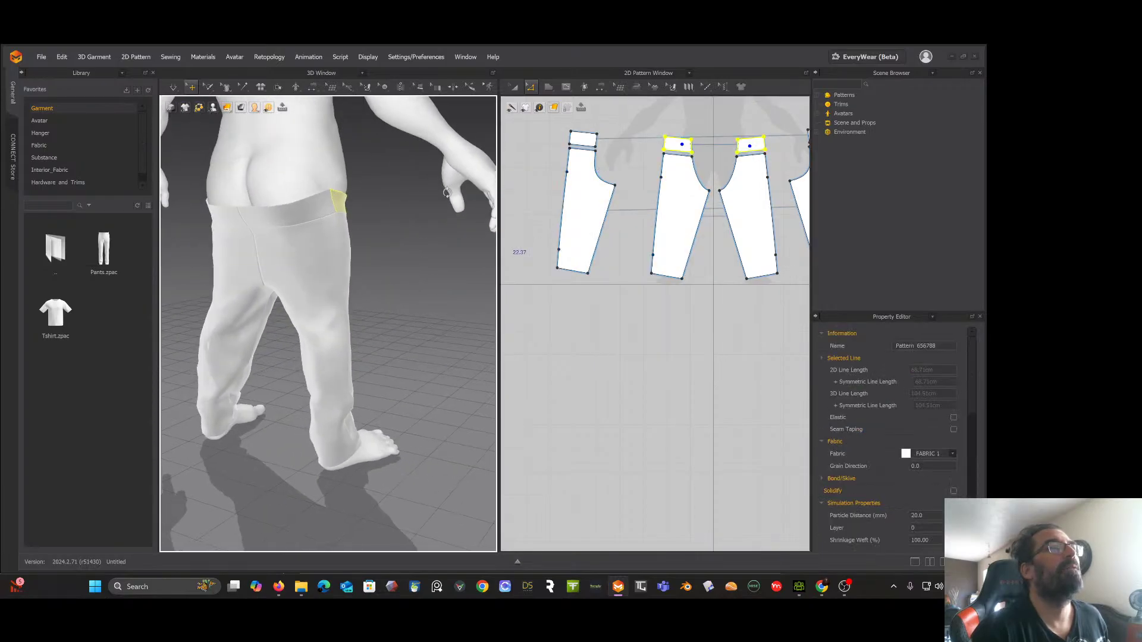
left_click(278, 216, "shift")
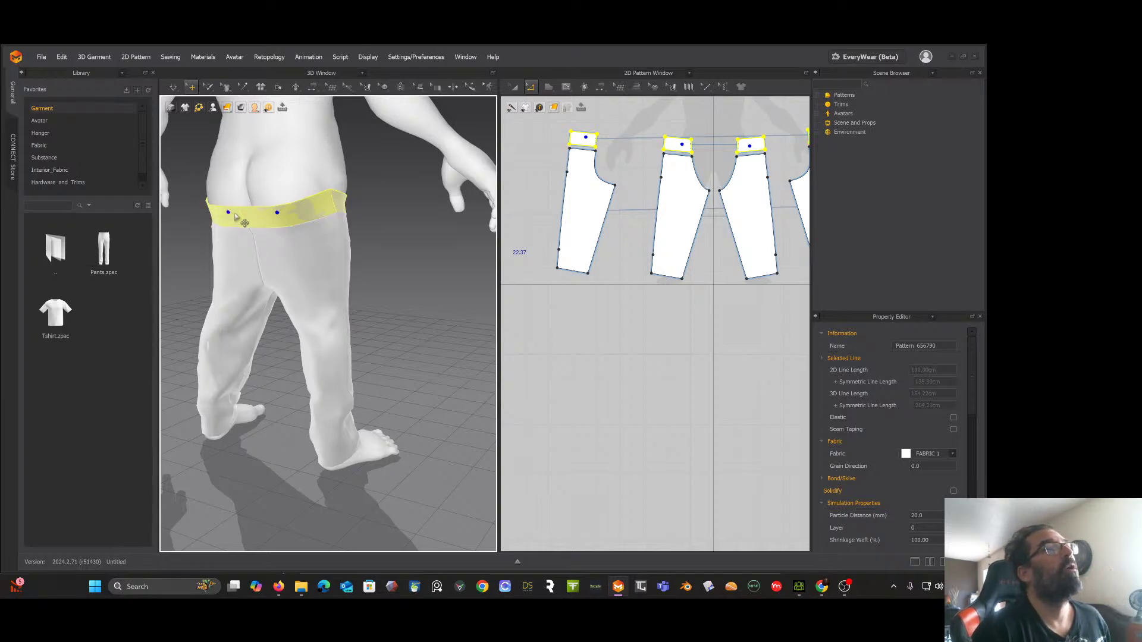
right_click(256, 216)
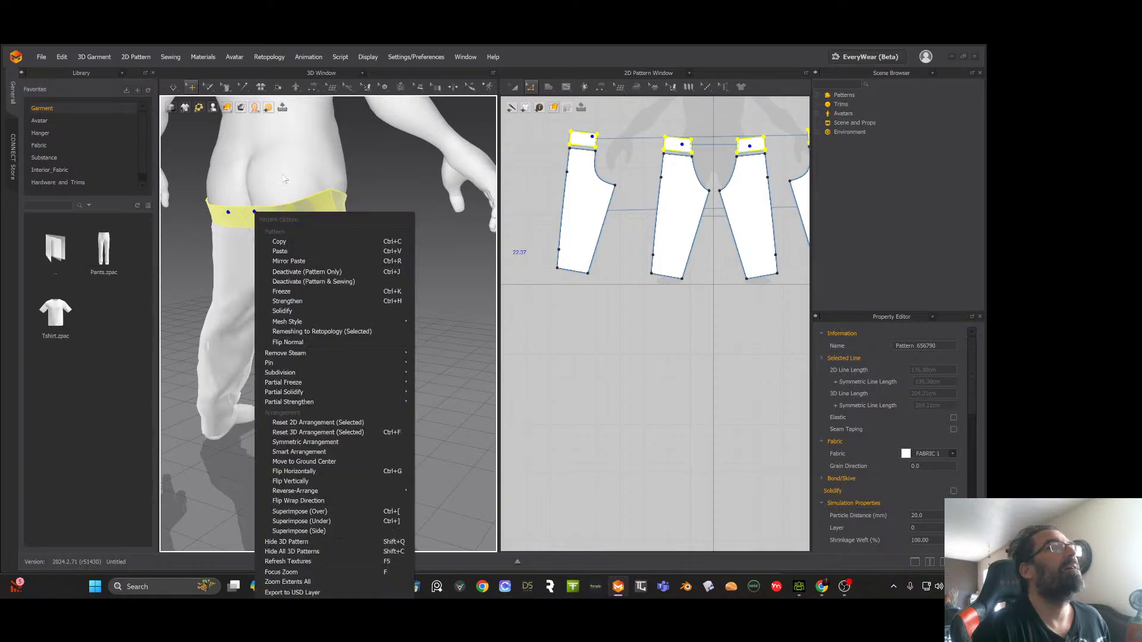
left_click(282, 299)
right_click_drag(368, 262, 327, 249)
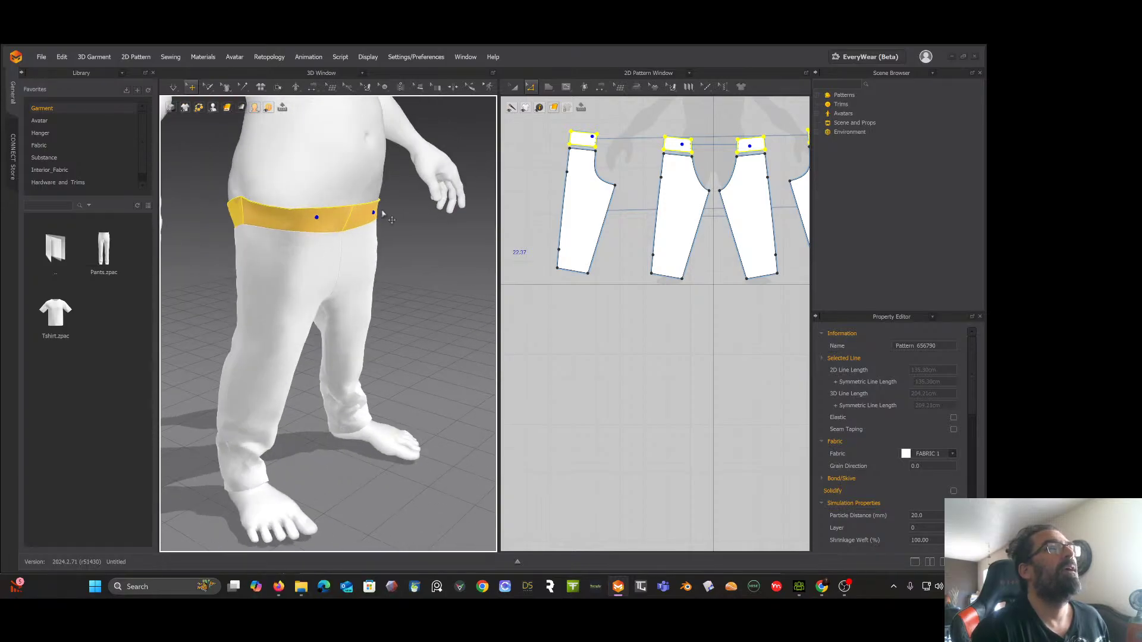
right_click_drag(345, 206, 309, 189)
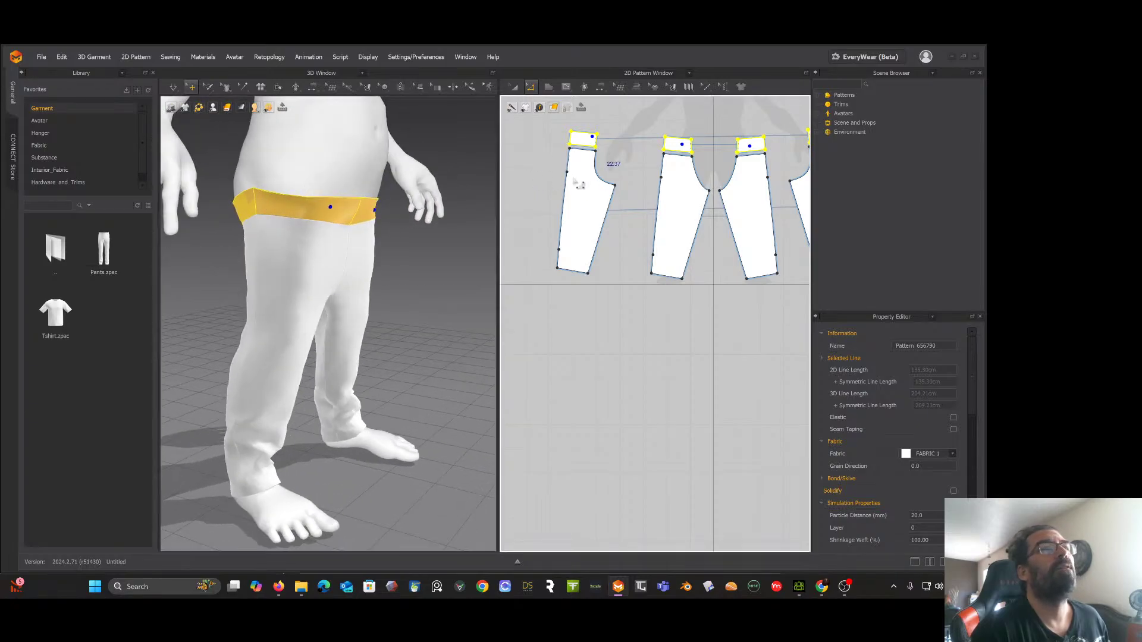
right_click(587, 160)
left_click(627, 143)
scroll(588, 161, "up", 5)
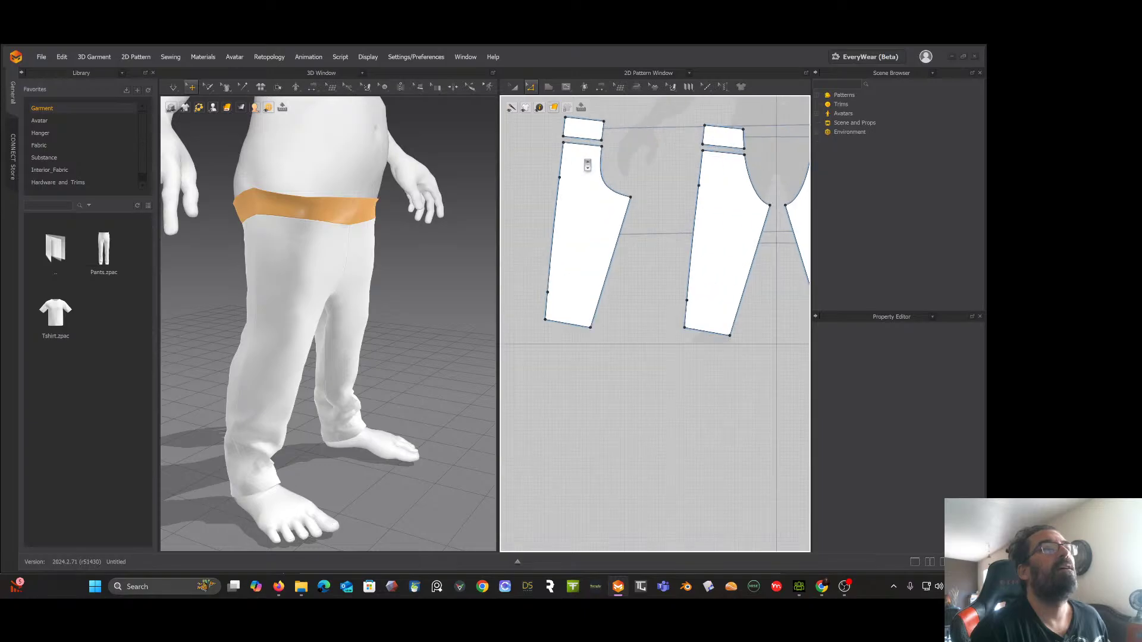
scroll(598, 229, "down", 4)
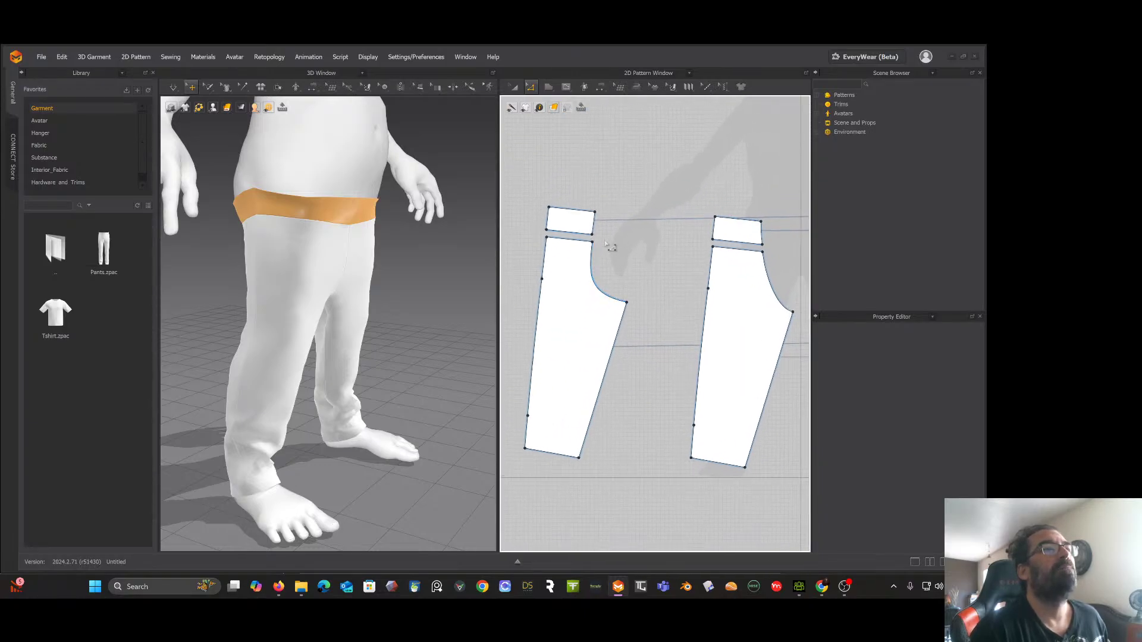
scroll(599, 241, "up", 2)
Step: Run the simulation briefly to settle the strengthened waistband on the avatar, and stop it
right_click_drag(275, 210, 242, 208)
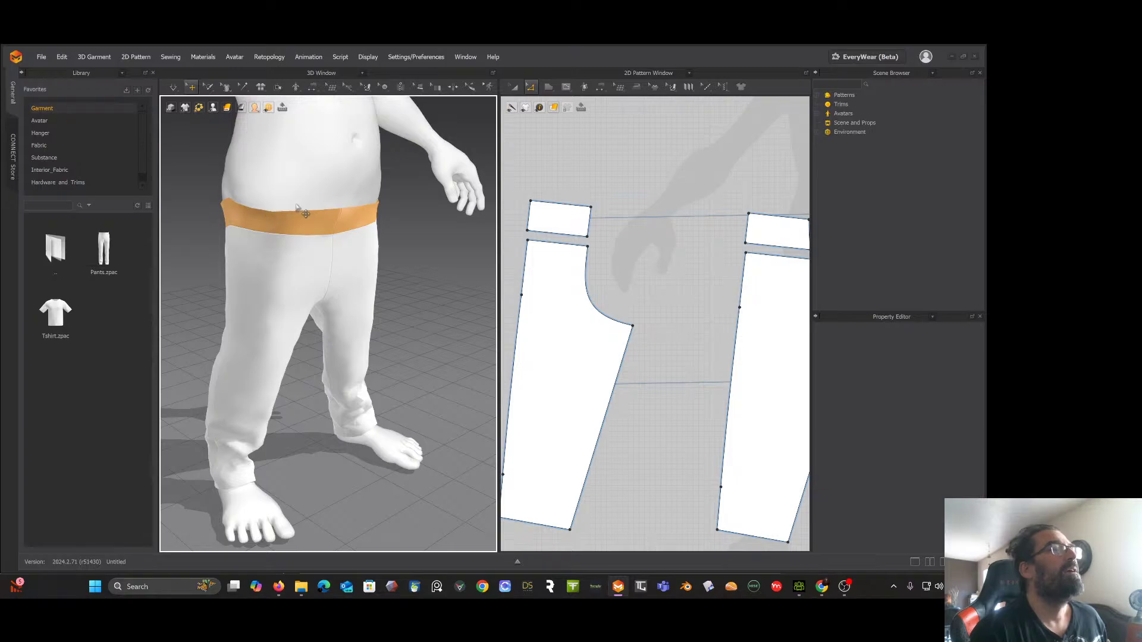
key("space")
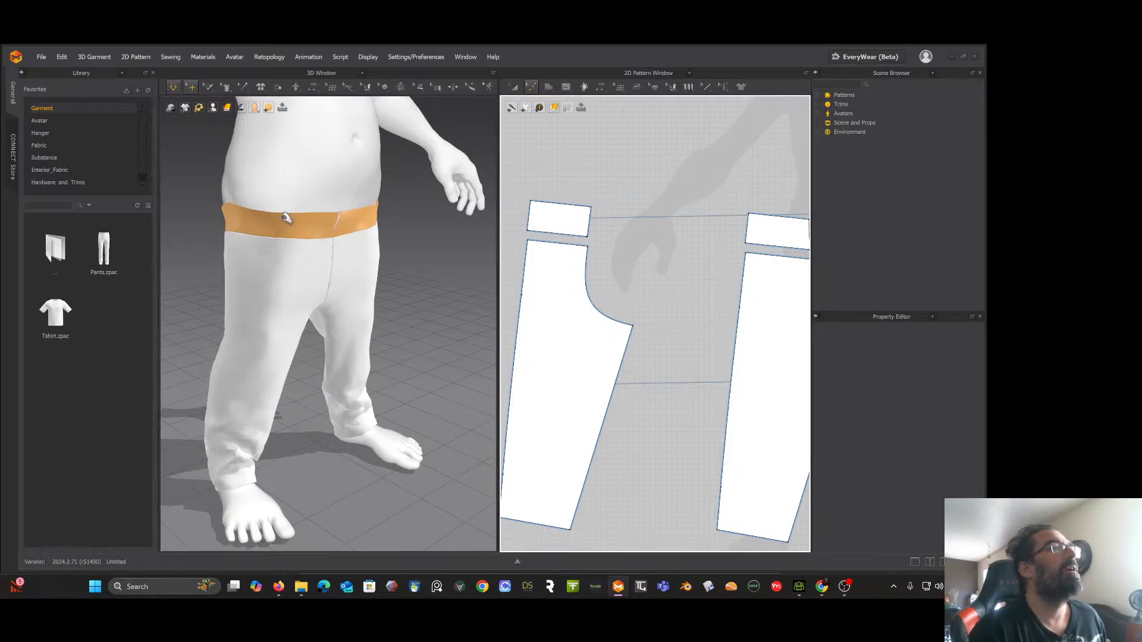
left_click(288, 197)
key("space")
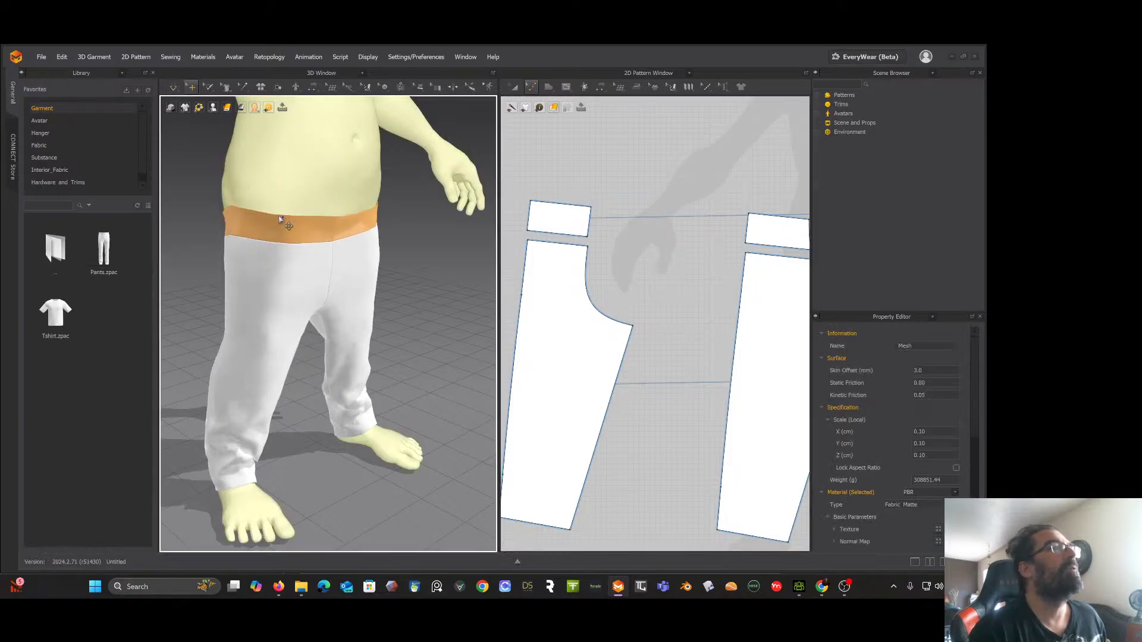
left_click(398, 235)
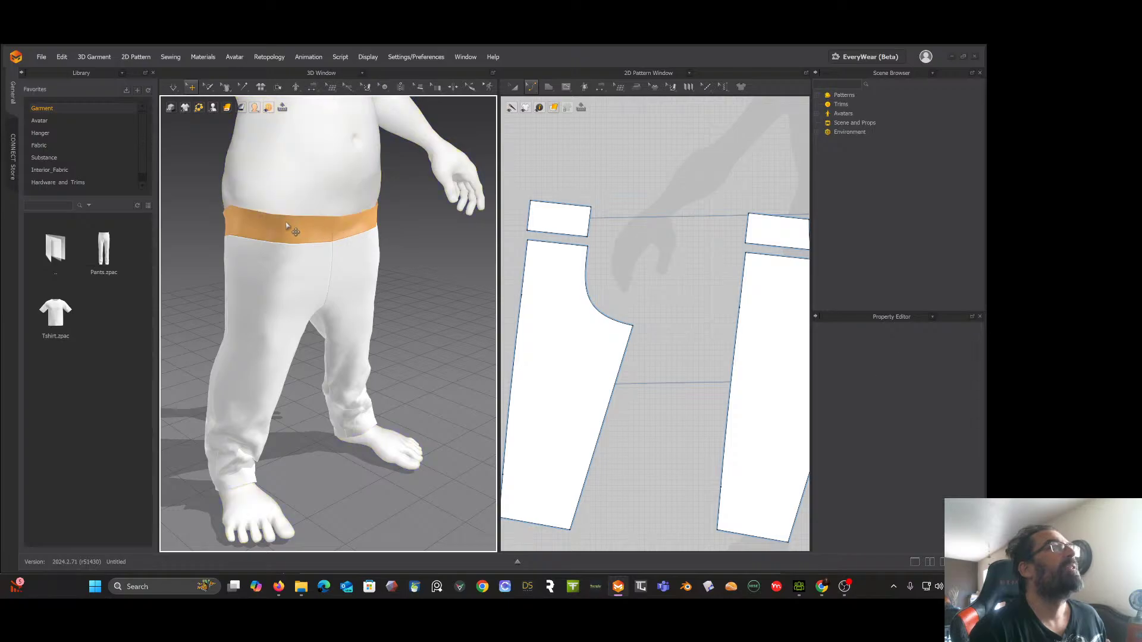
Step: Run the simulation and pull the waistband pieces upward at the front and across the back of the avatar's waist
left_click(257, 218)
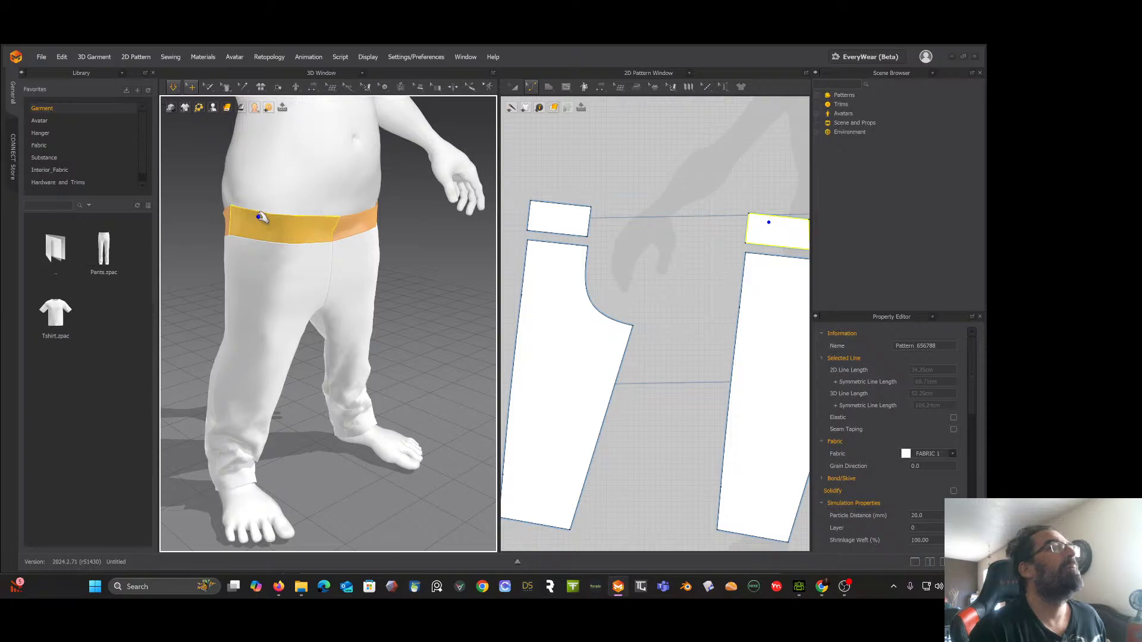
left_click_drag(258, 177, 261, 120)
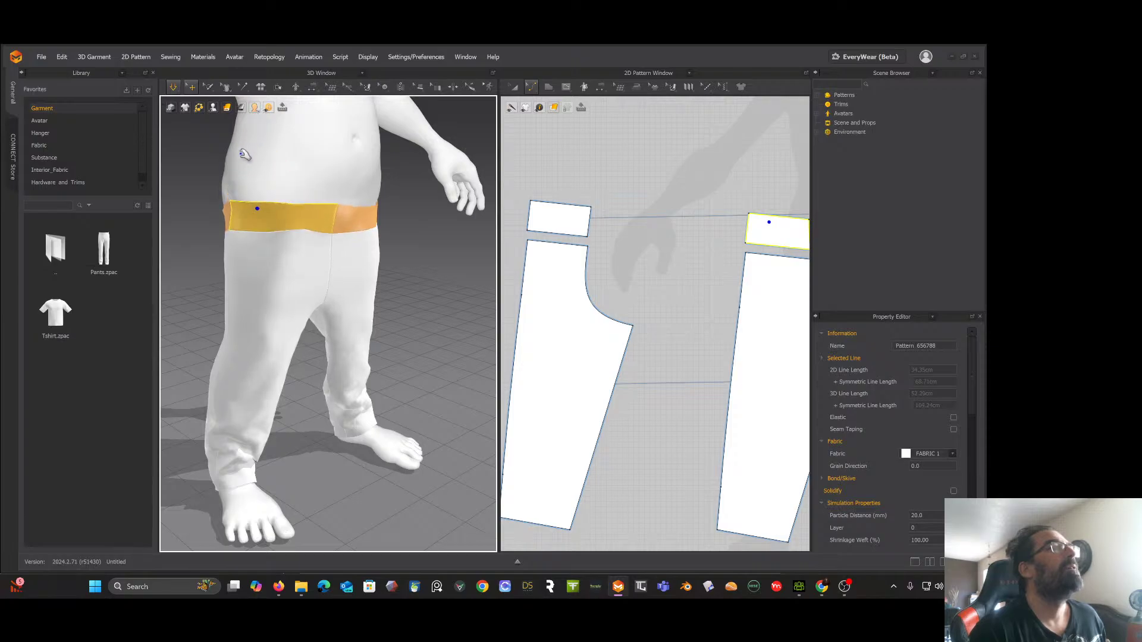
right_click_drag(239, 192, 424, 170)
left_click_drag(327, 228, 308, 62)
left_click_drag(240, 190, 236, 127)
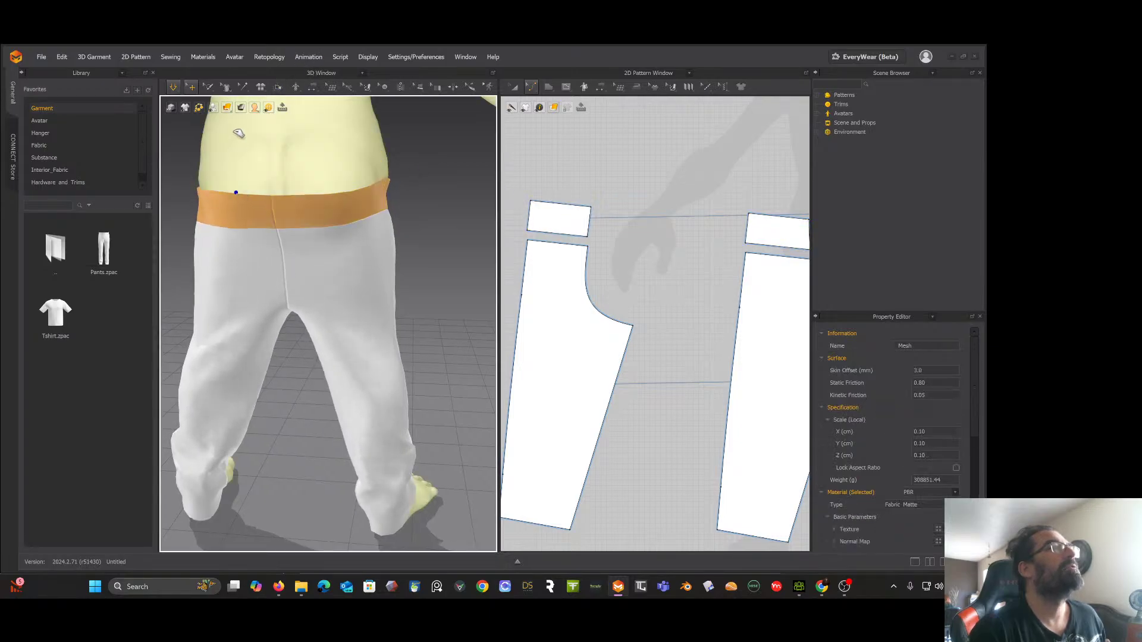
left_click_drag(237, 199, 224, 122)
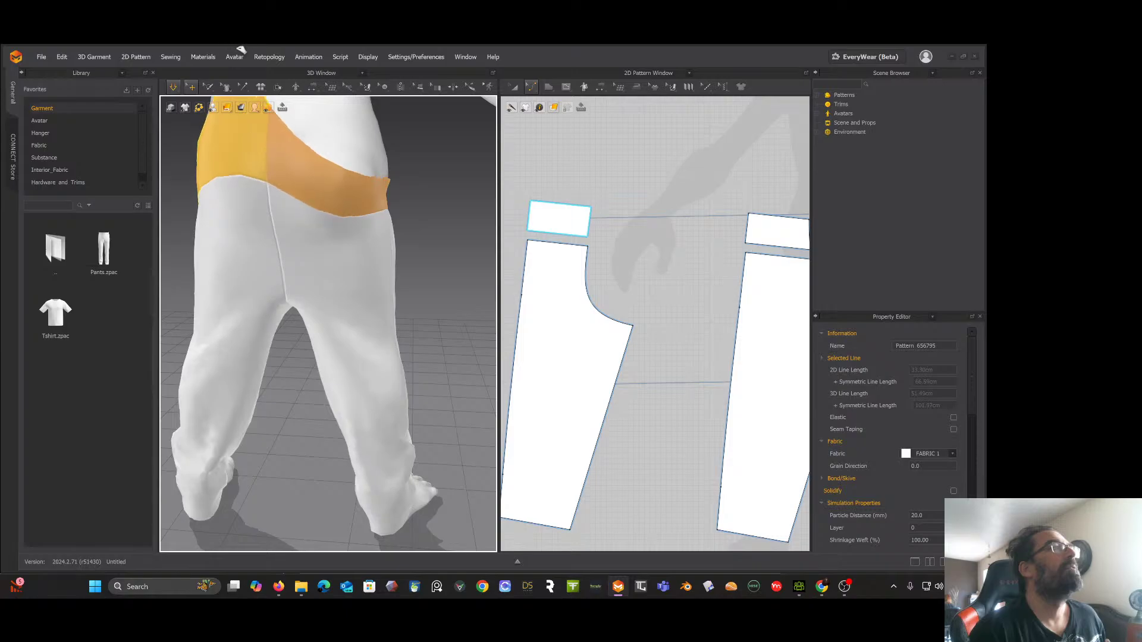
left_click_drag(343, 195, 351, 43)
left_click_drag(217, 203, 248, 48)
Step: Tug the back waistband piece upward around the side of the avatar's hip while the simulation runs
right_click_drag(249, 113, 307, 112)
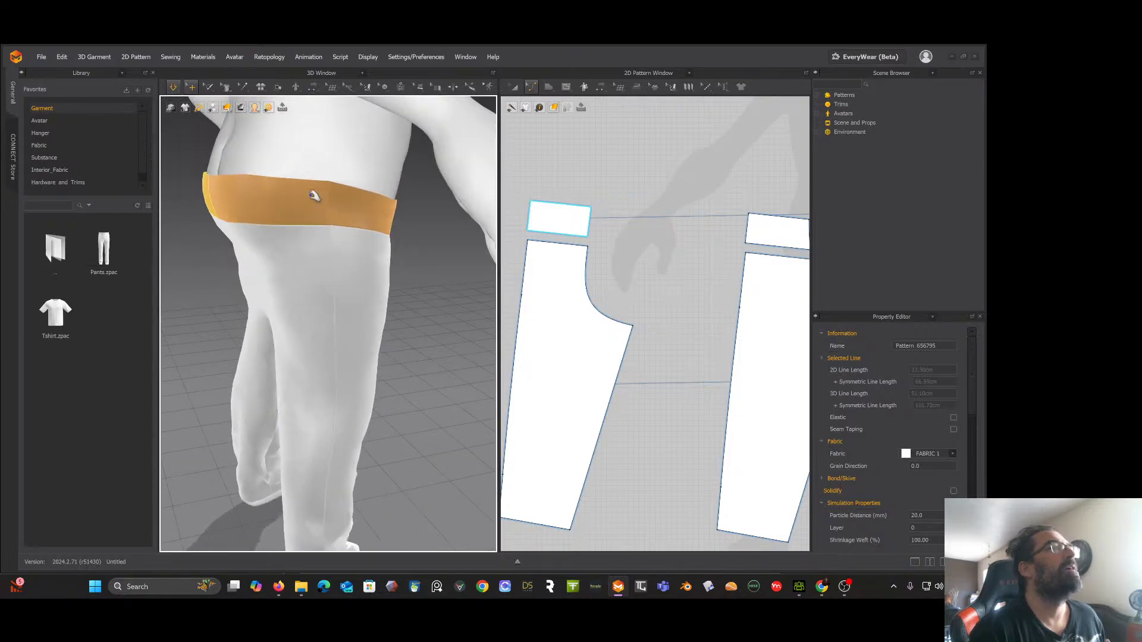
left_click_drag(313, 196, 326, 57)
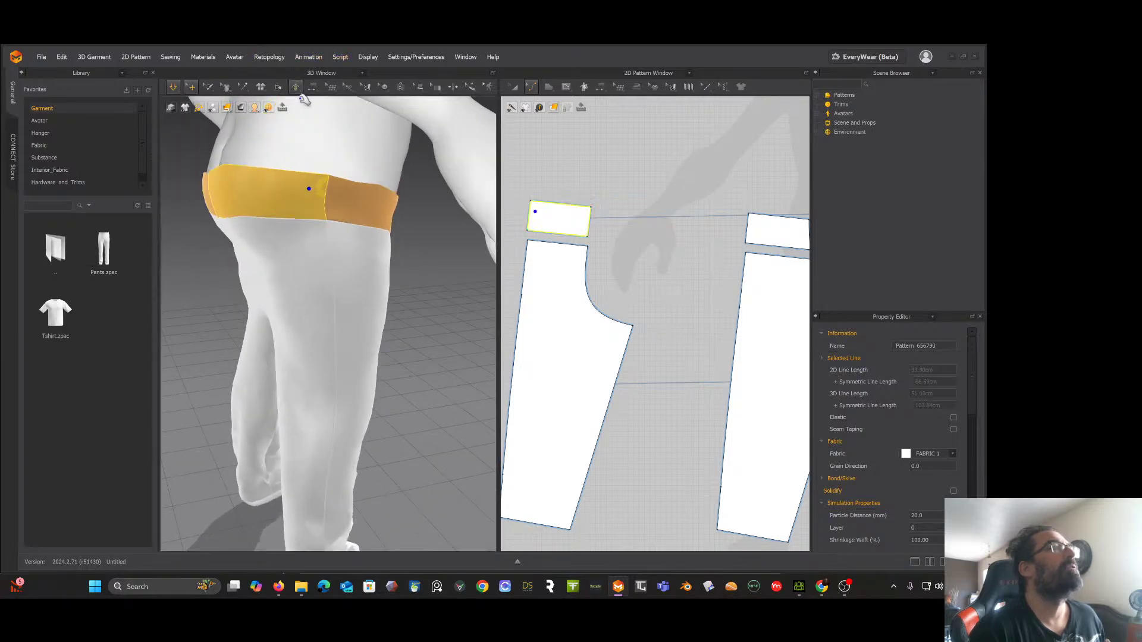
left_click_drag(224, 198, 238, 90)
scroll(323, 150, "down", 5)
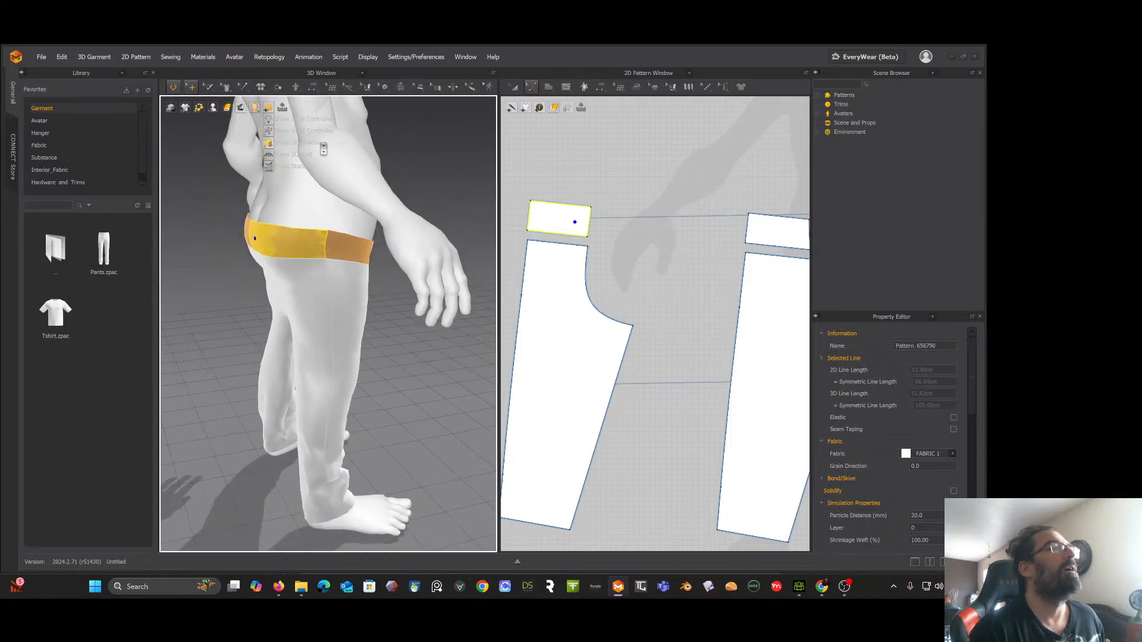
Step: Pull both front waistband pieces into an even height around the avatar's belly, adjusting them at the centre and outer sides
right_click_drag(323, 150, 261, 197)
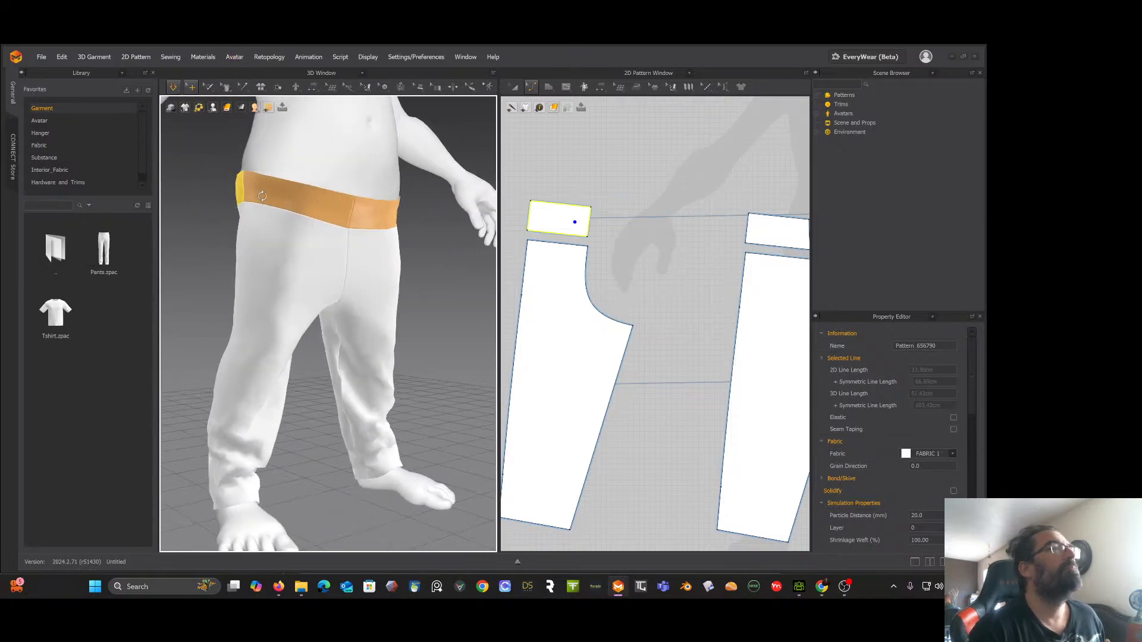
left_click_drag(333, 205, 372, 47)
left_click_drag(262, 179, 273, 72)
right_click_drag(357, 238, 406, 186)
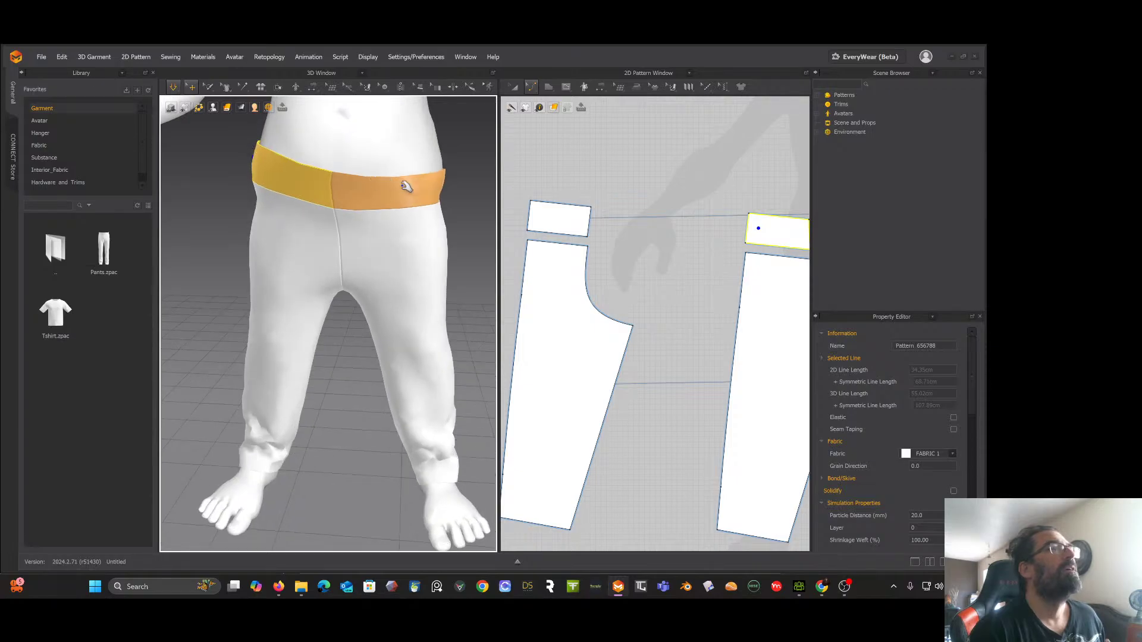
left_click_drag(441, 187, 449, 111)
left_click_drag(440, 157, 439, 64)
right_click_drag(443, 102, 414, 109)
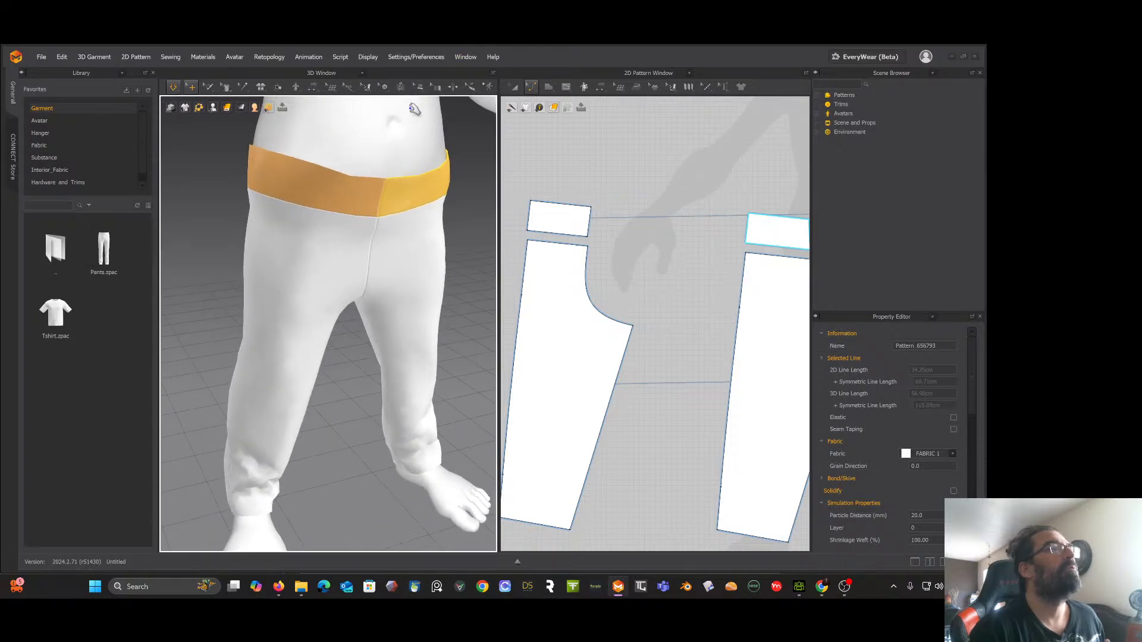
left_click_drag(260, 190, 256, 200)
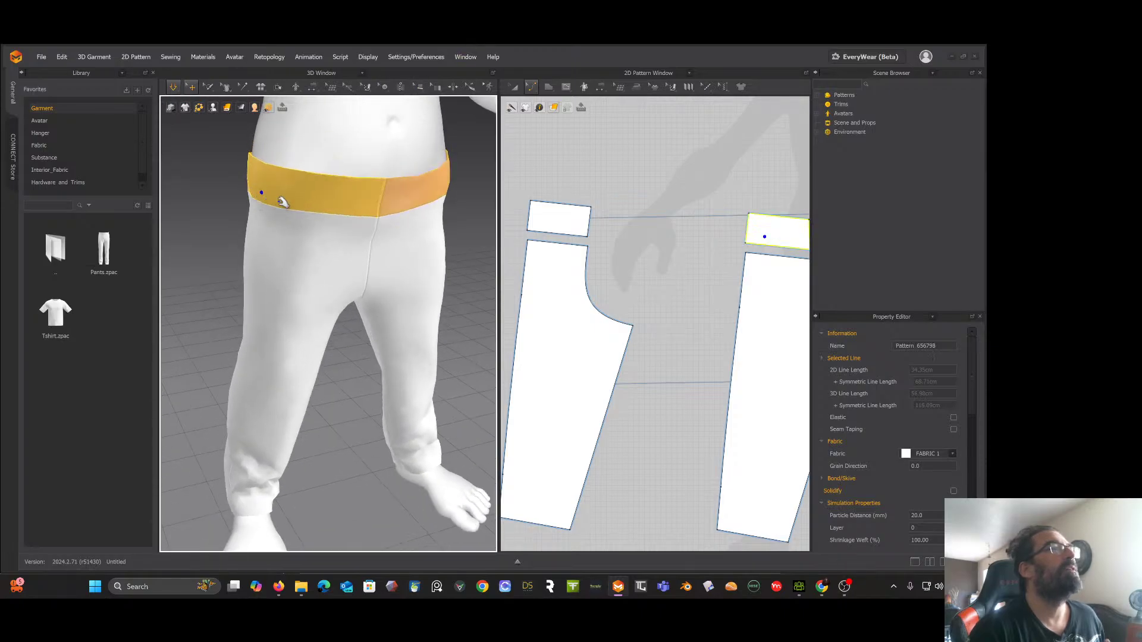
Step: Tug the front leg panel near the crotch and upward toward the waist to seat the pants on the avatar
scroll(283, 206, "down", 1)
scroll(282, 207, "down", 1)
left_click(355, 288)
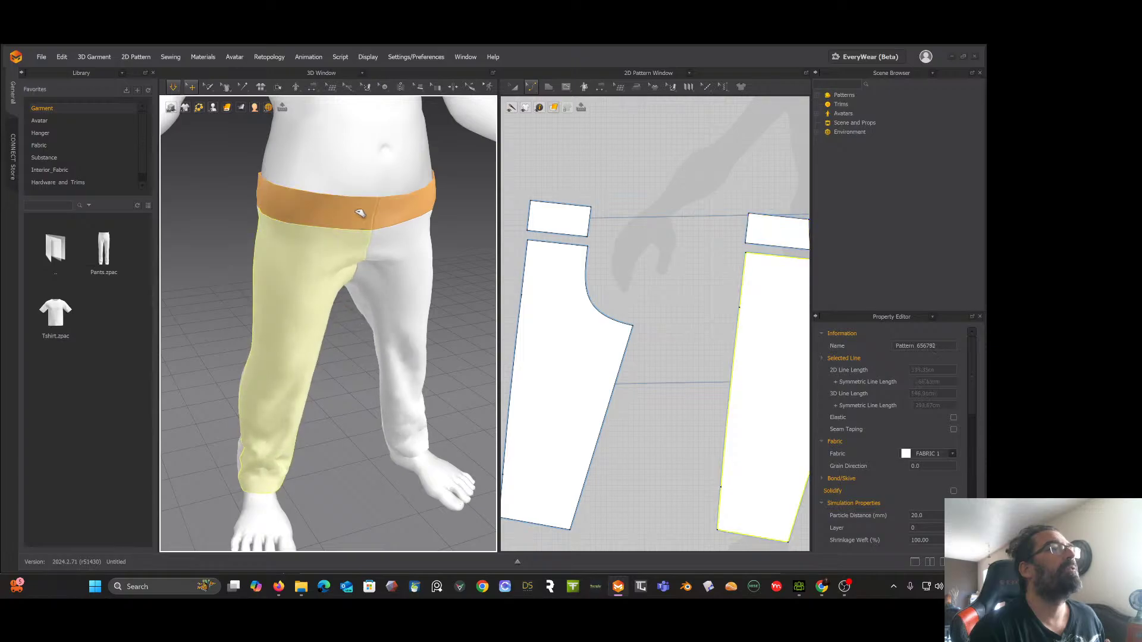
left_click_drag(346, 198, 355, 120)
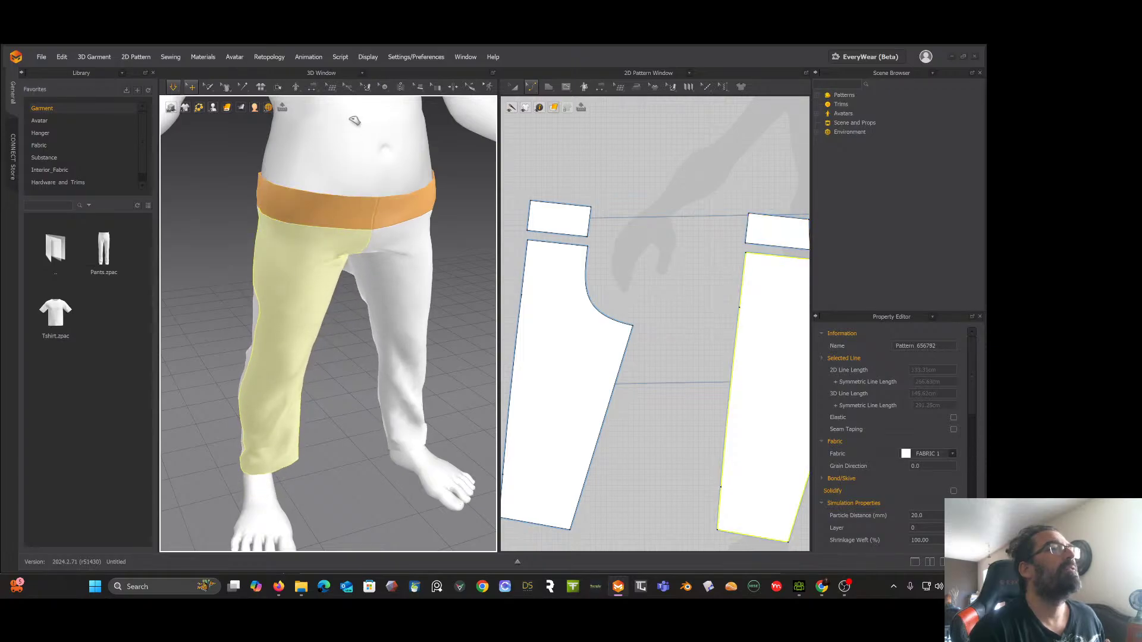
right_click_drag(375, 283, 351, 268)
left_click_drag(352, 297, 349, 309)
Step: Raise the front waistband piece once more on the simulating pants and check its fit around the waist
right_click_drag(361, 311, 423, 334)
scroll(374, 336, "up", 1)
scroll(374, 337, "down", 4)
left_click_drag(336, 249, 313, 102)
right_click_drag(313, 102, 338, 221)
left_click(345, 224)
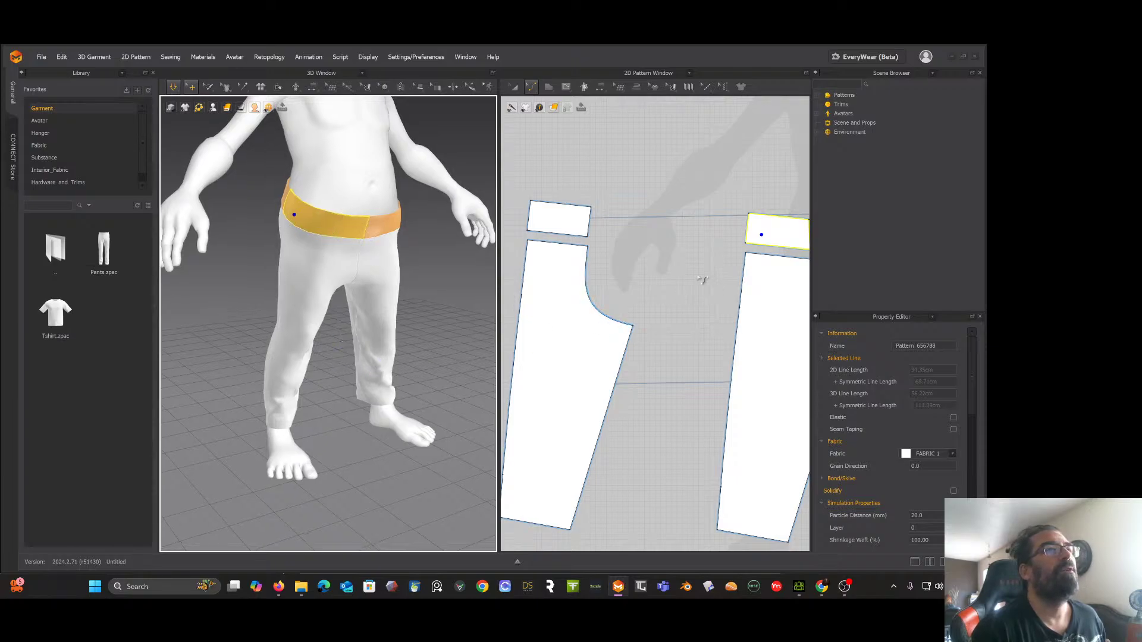
Step: Use Edit Pattern to select the hem edges of the front and back leg panels and move them down to lengthen the legs
scroll(699, 279, "down", 5)
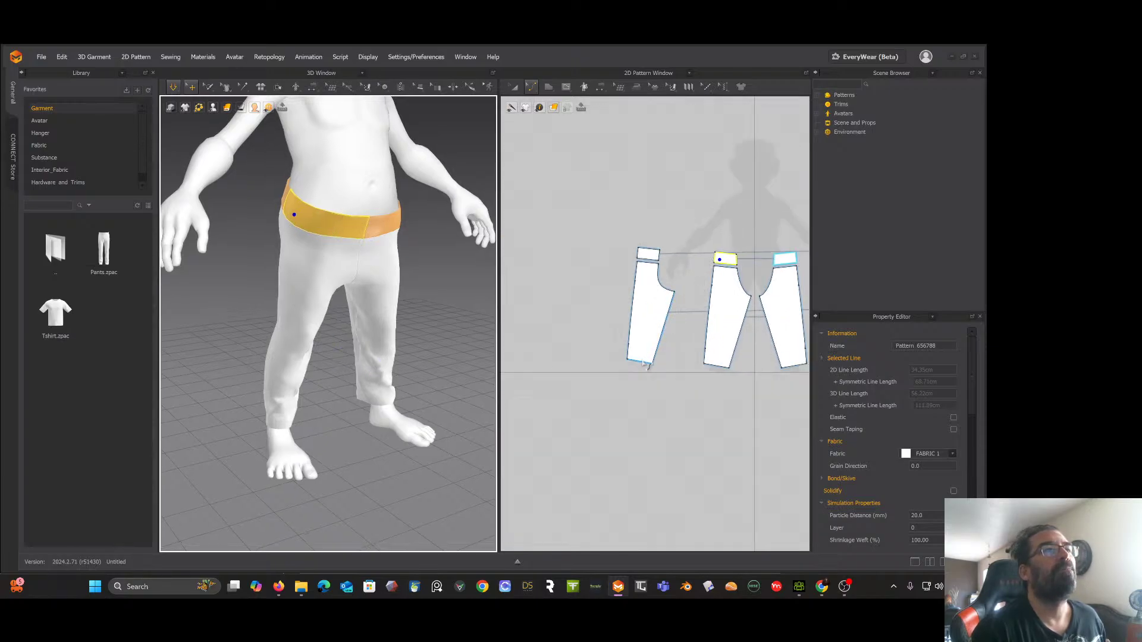
left_click(525, 108)
left_click(531, 87)
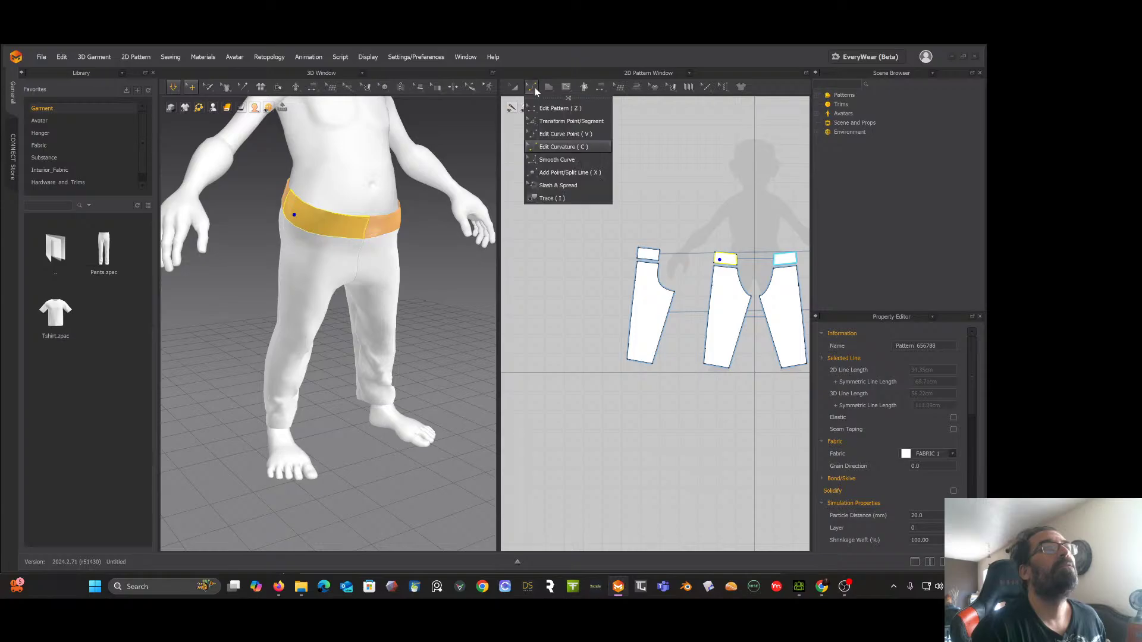
left_click(553, 108)
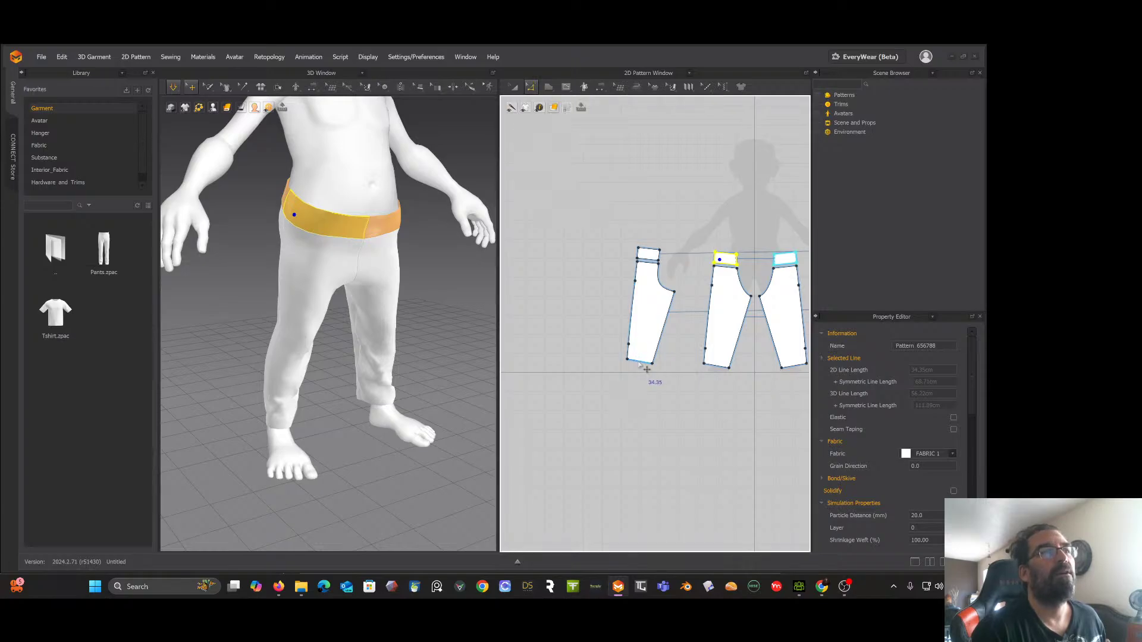
left_click(640, 362)
left_click(720, 369, "shift")
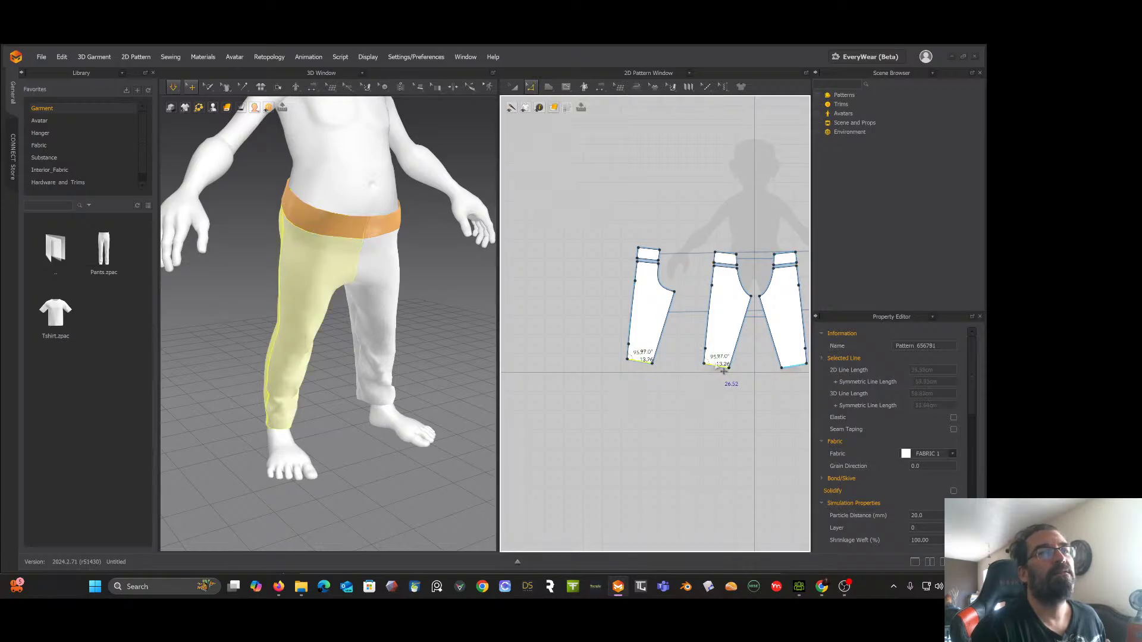
left_click_drag(723, 372, 722, 384)
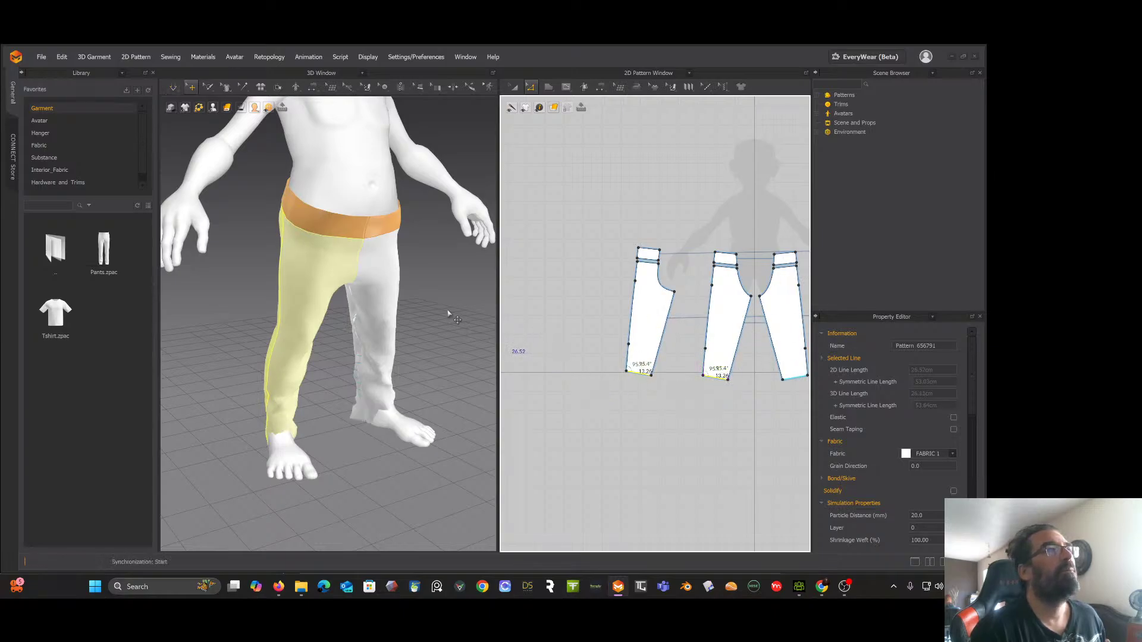
Step: Simulate the lengthened pants and tug the fabric at both ankles so the hems settle around the avatar's feet
left_click(267, 424)
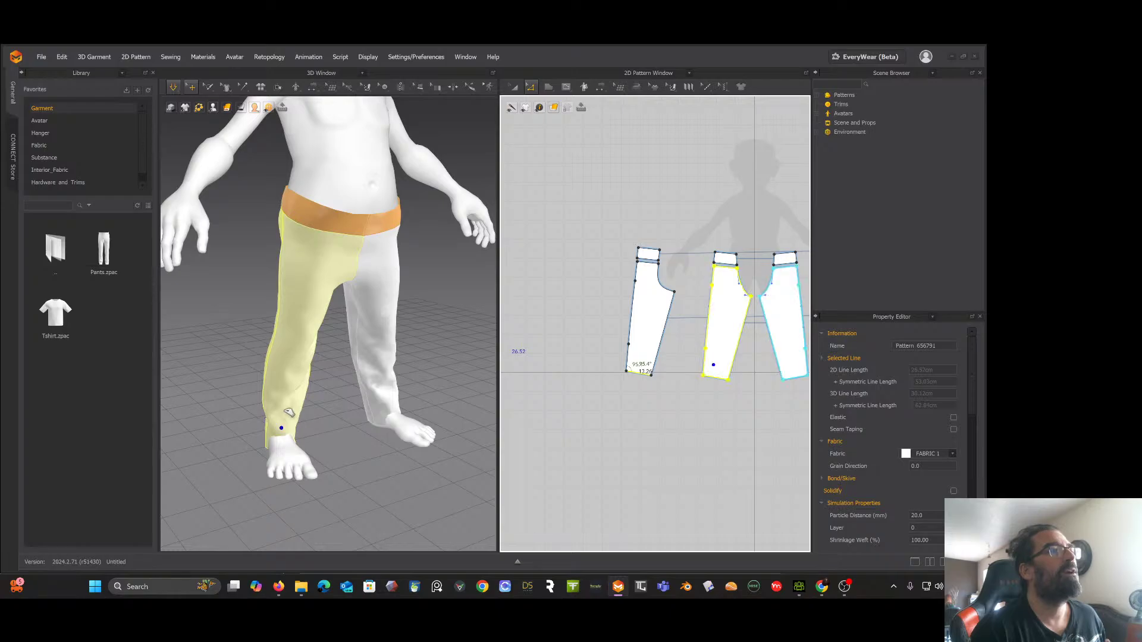
left_click(387, 363)
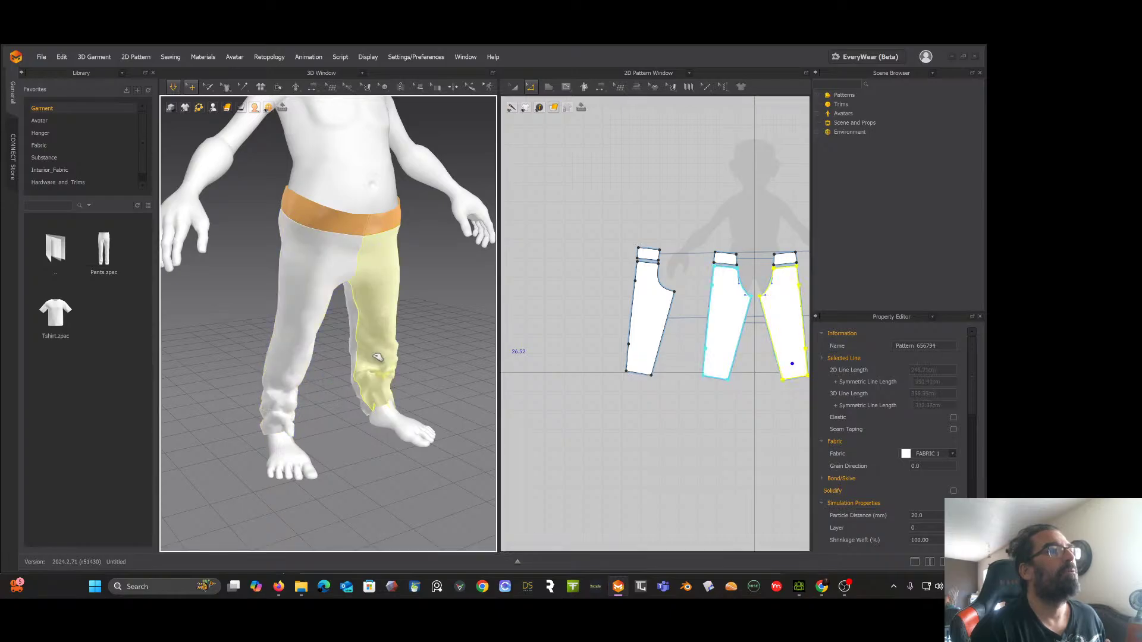
right_click_drag(380, 351, 410, 345)
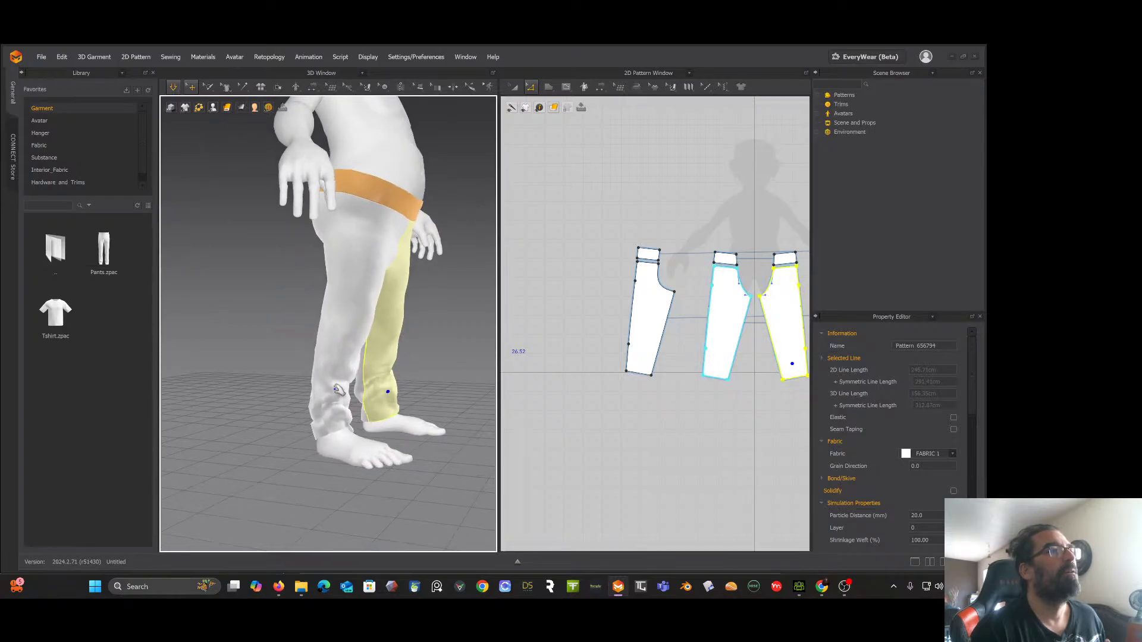
left_click_drag(327, 384, 299, 420)
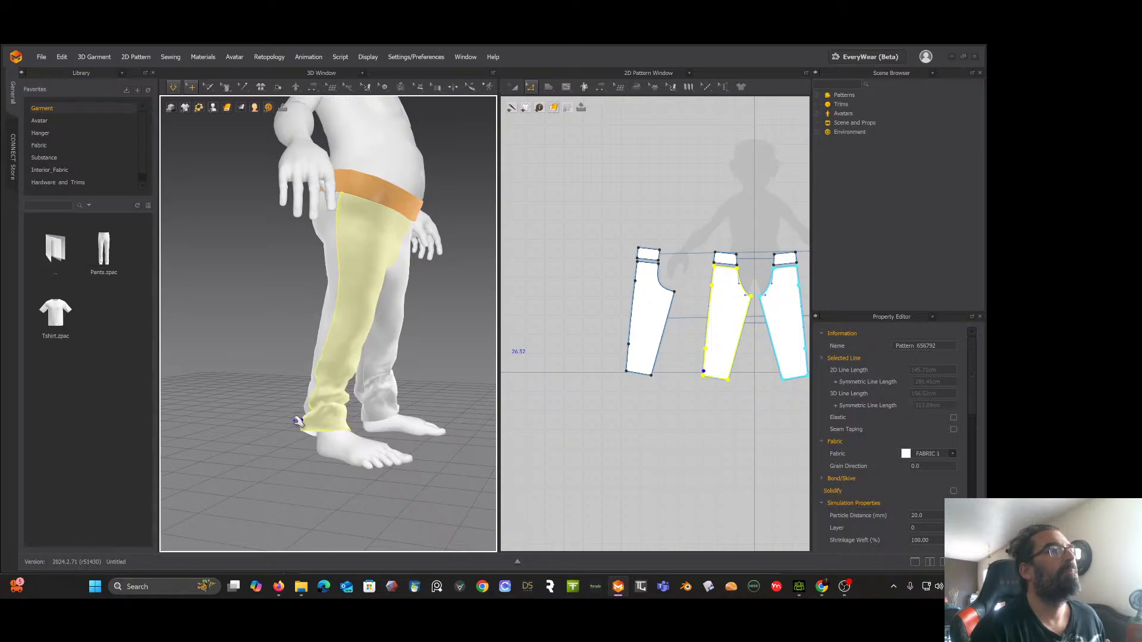
right_click_drag(369, 404, 359, 401)
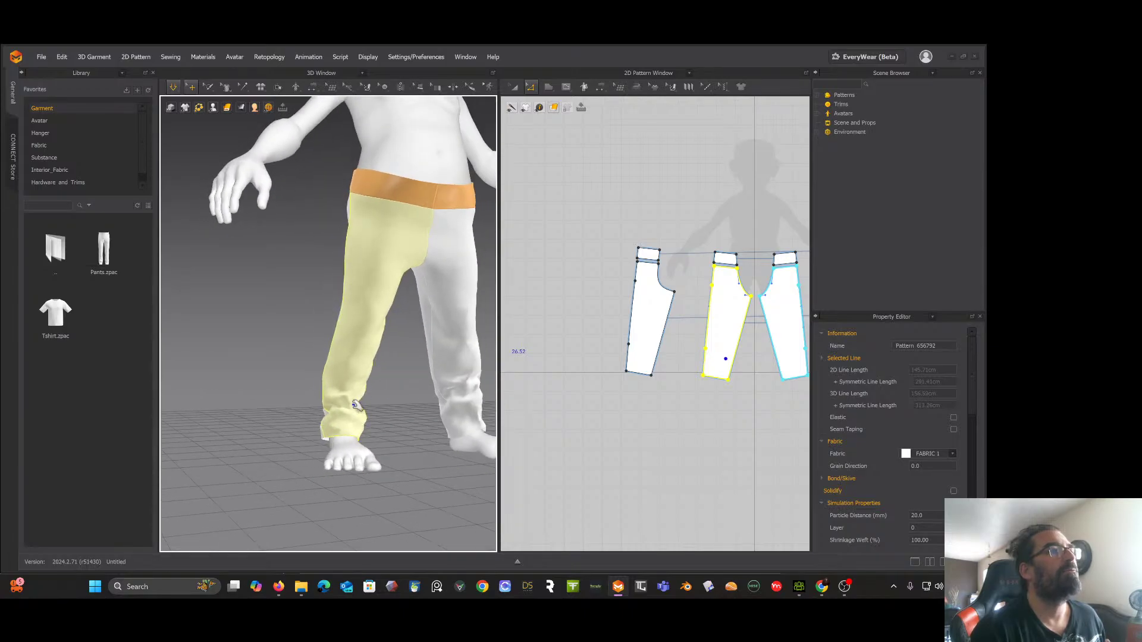
left_click(457, 430)
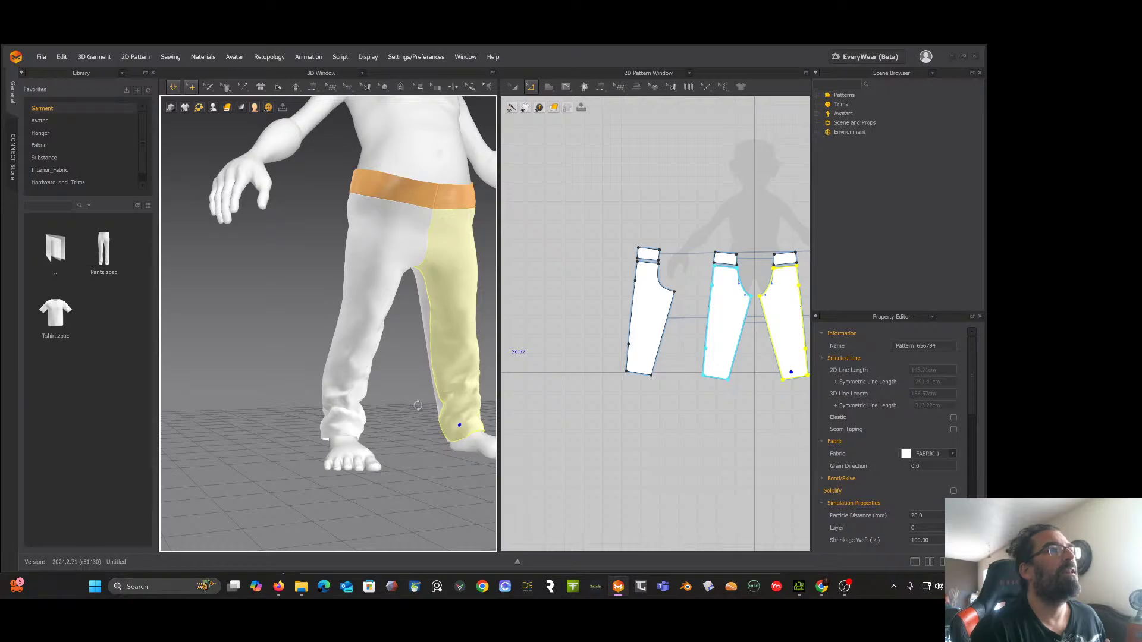
right_click_drag(418, 405, 387, 372)
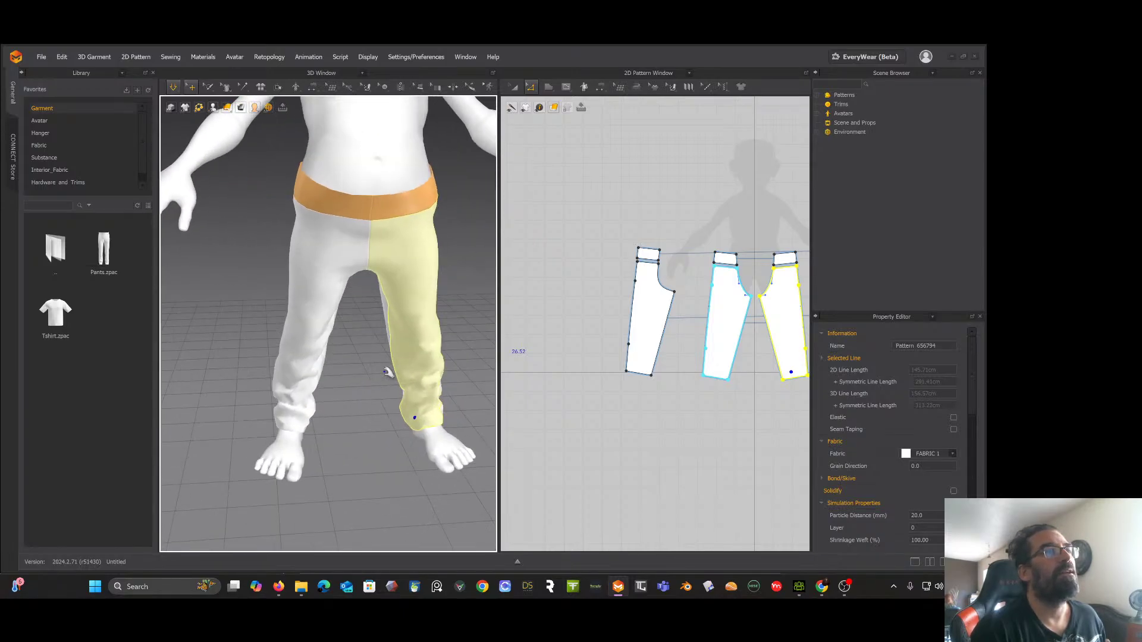
Step: Select all four leg panels without the waistband and set their particle distance to 10 mm
left_click(319, 318, "shift")
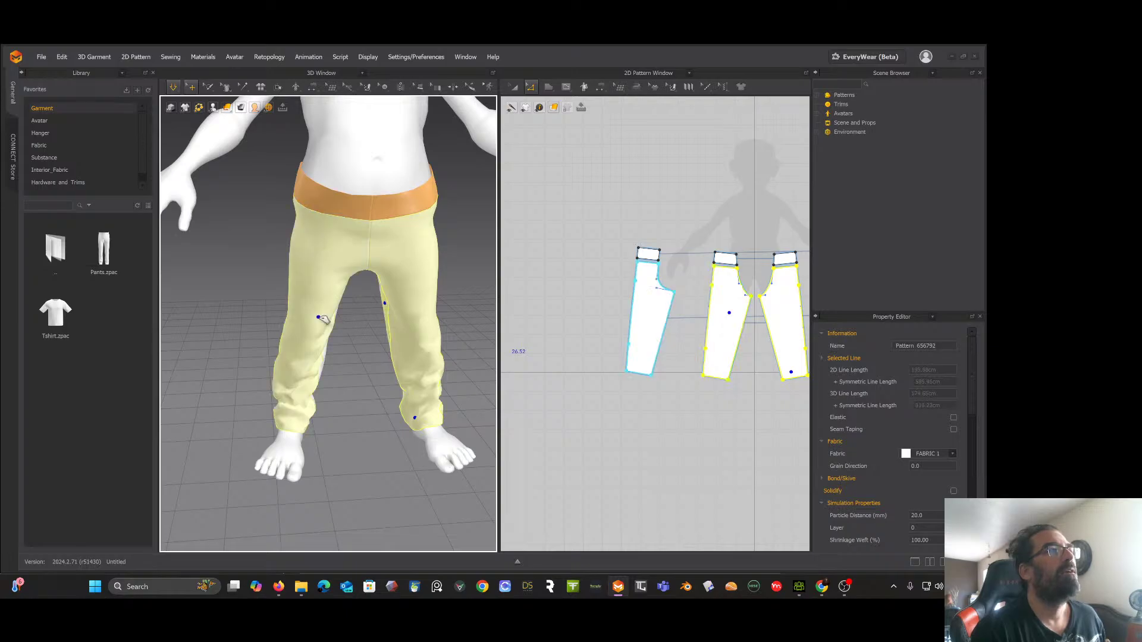
right_click_drag(359, 333, 350, 335)
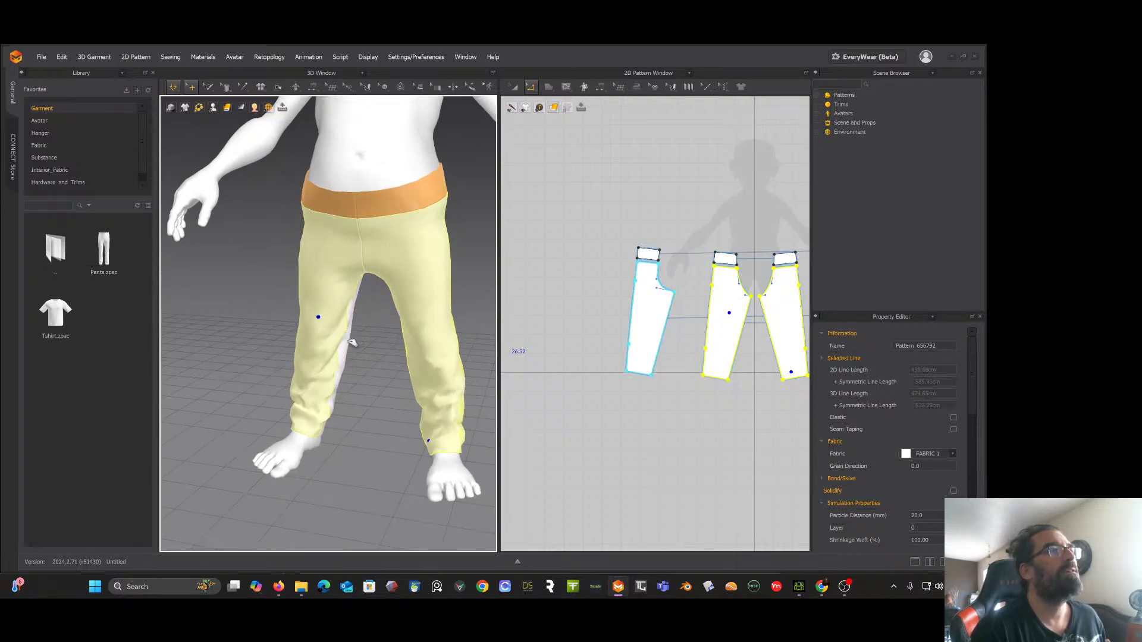
left_click(349, 341, "shift")
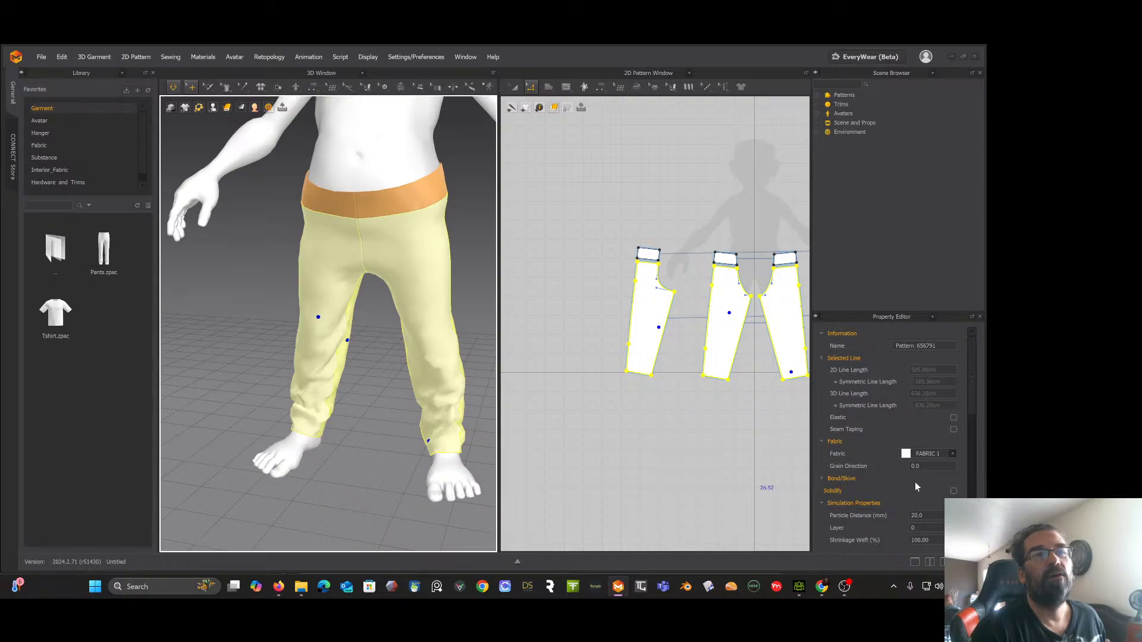
double_click(918, 515)
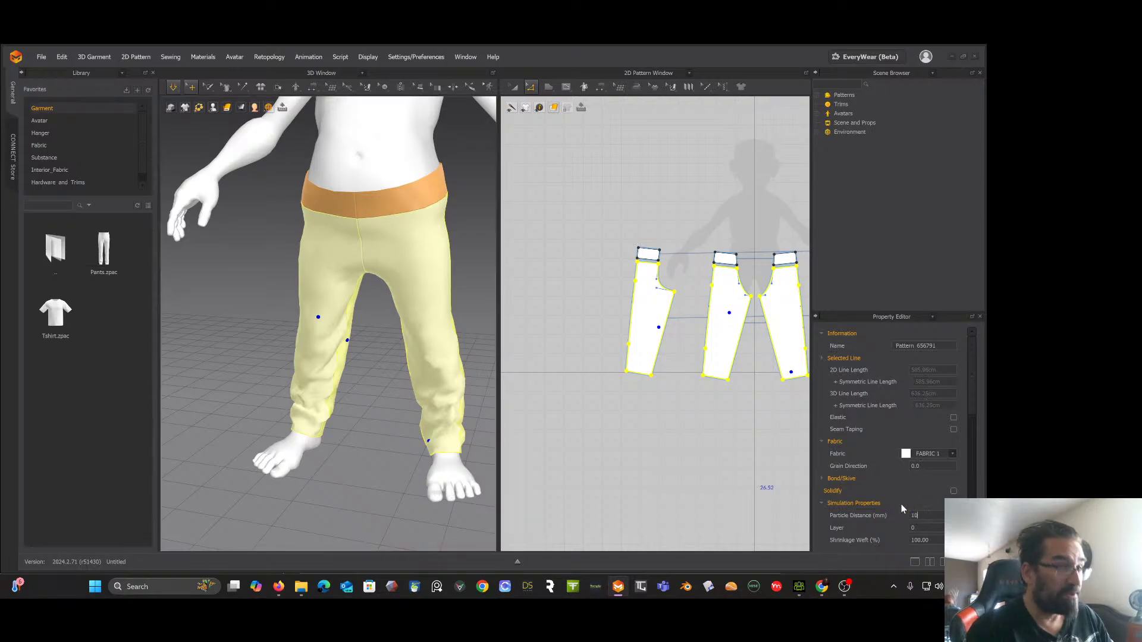
key("Return")
Step: Simulate the pants again with the finer mesh, nudging the front leg panel near the ankle
right_click(387, 350)
right_click_drag(388, 350, 432, 314)
left_click(427, 308)
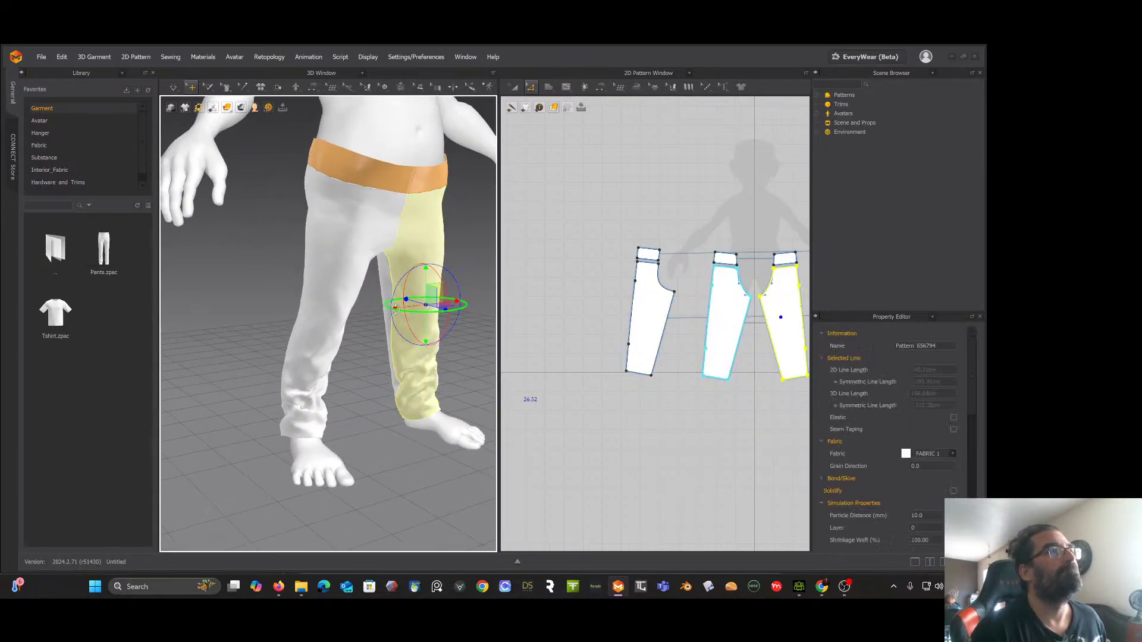
left_click(257, 302)
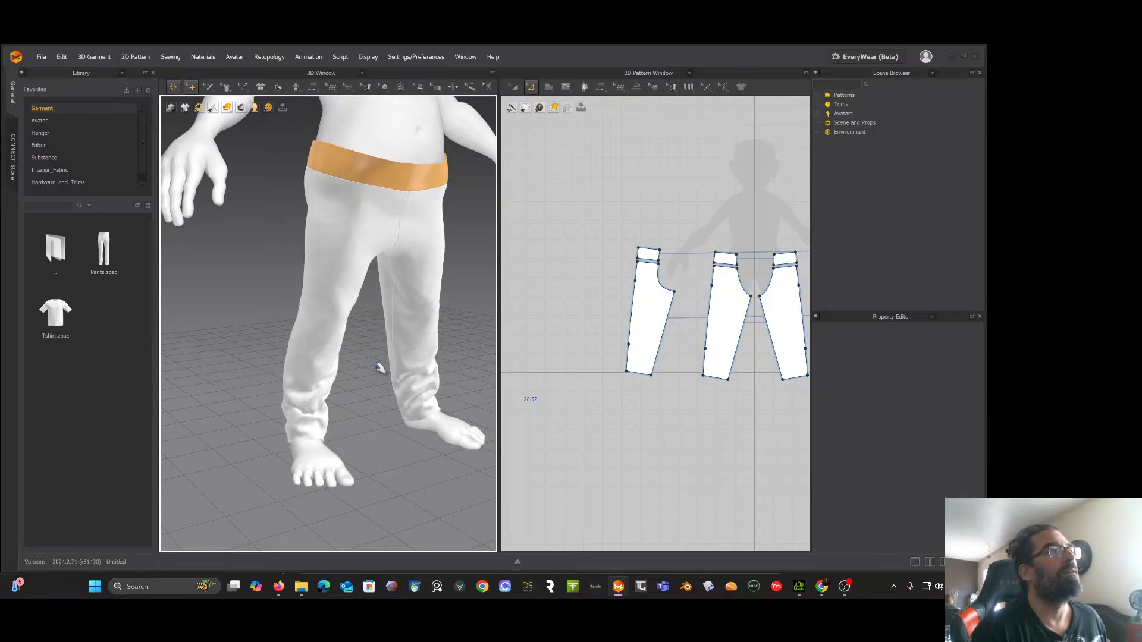
left_click(336, 414)
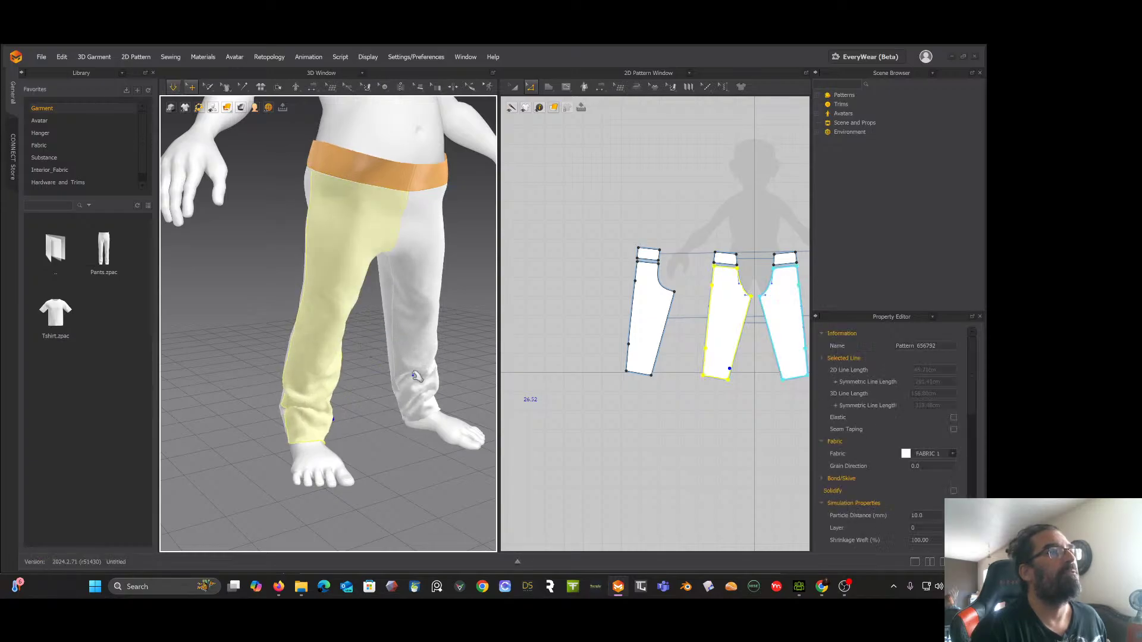
scroll(689, 340, "down", 2)
scroll(689, 340, "up", 5)
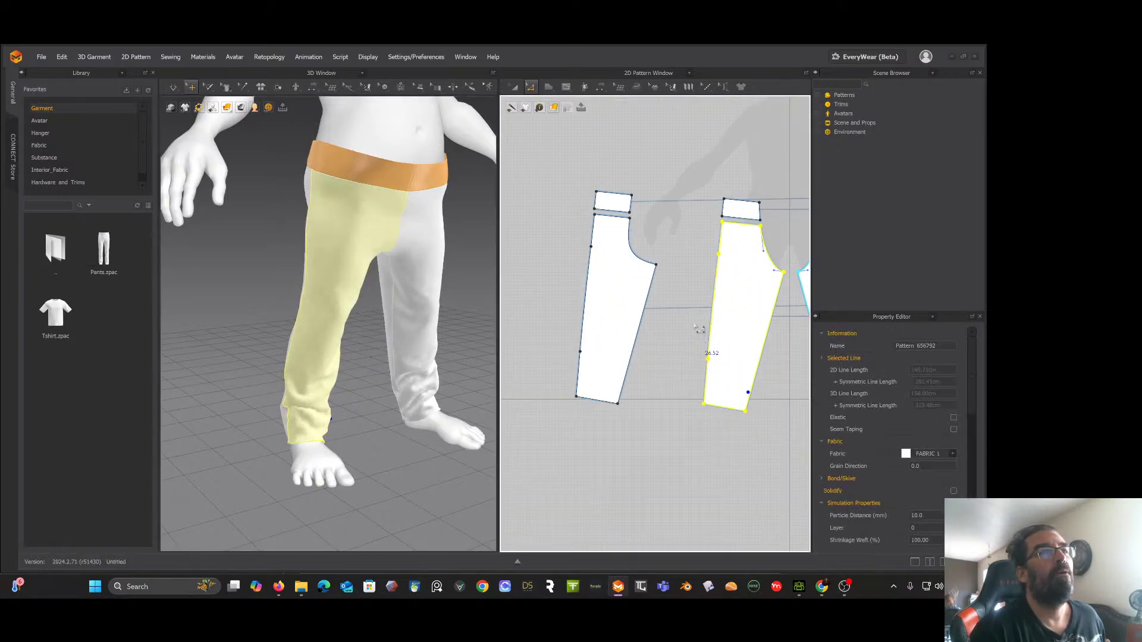
right_click(692, 310)
left_click(670, 329)
middle_click_drag(678, 334, 650, 267)
left_click(566, 337)
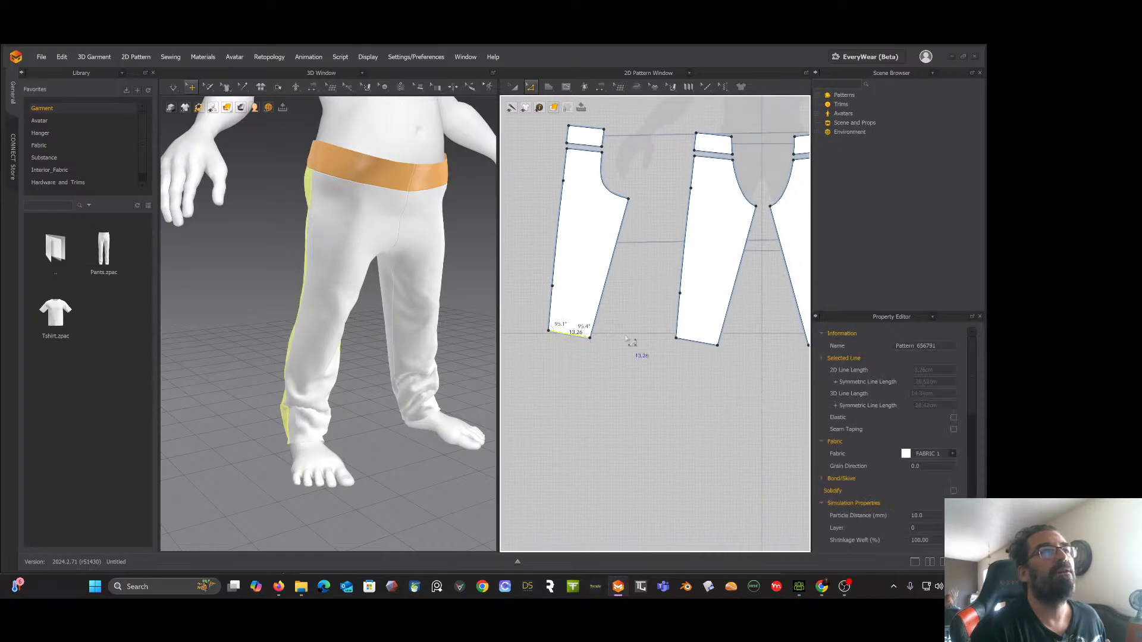
left_click(708, 348, "shift")
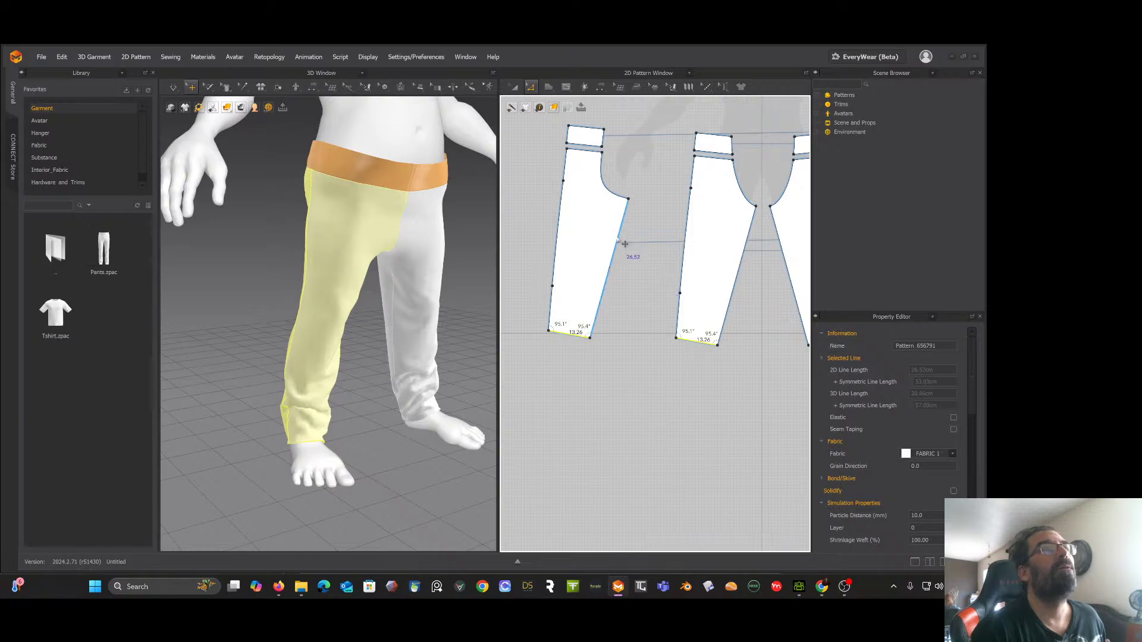
left_click(531, 87)
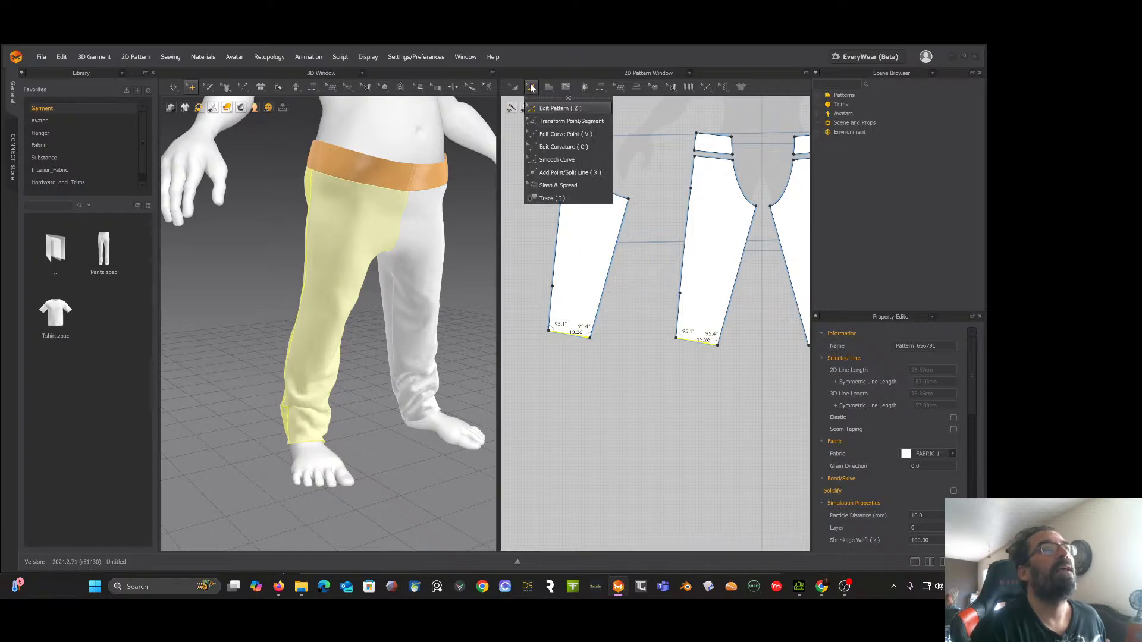
right_click(572, 318)
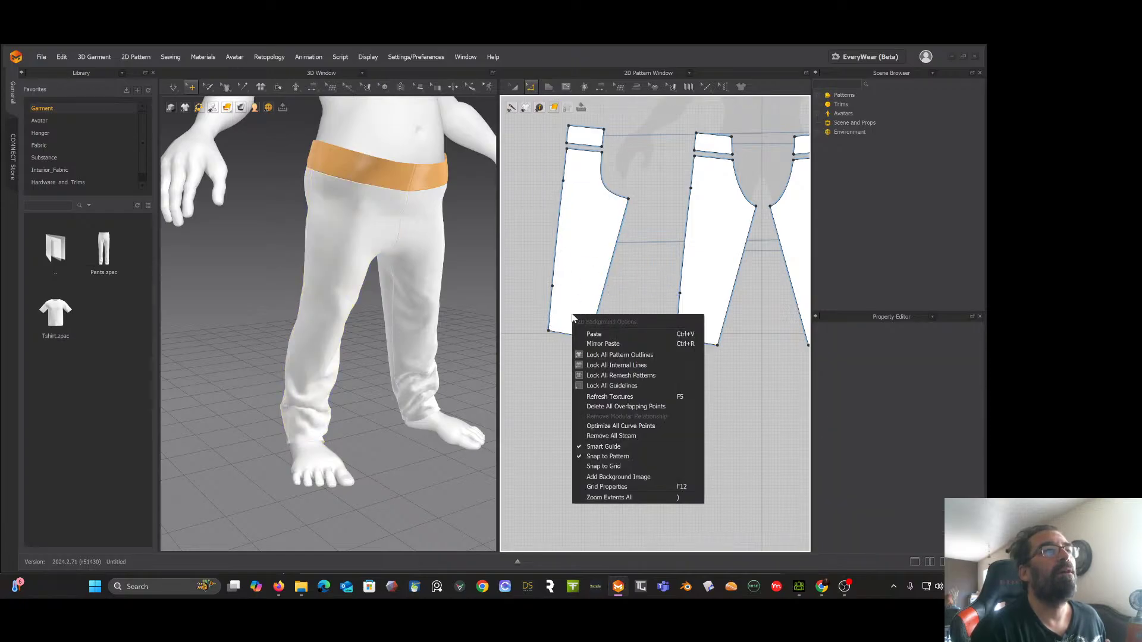
Step: Offset the hem edges of the back and front leg panels as a single internal line extended to the pattern outline
left_click(557, 334)
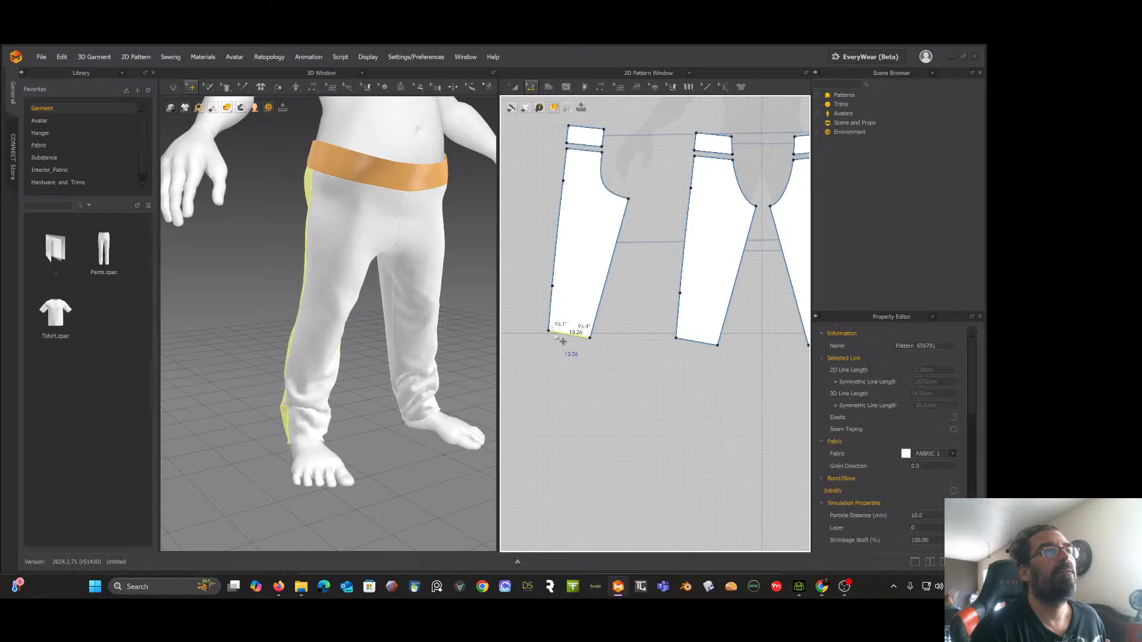
right_click(695, 340)
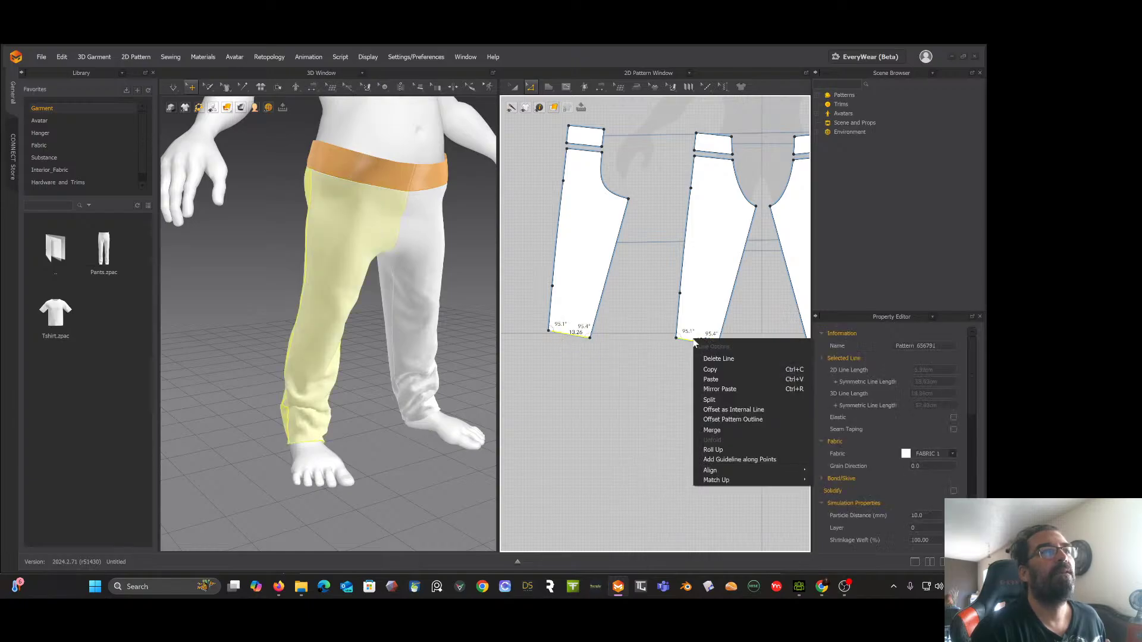
left_click(726, 408)
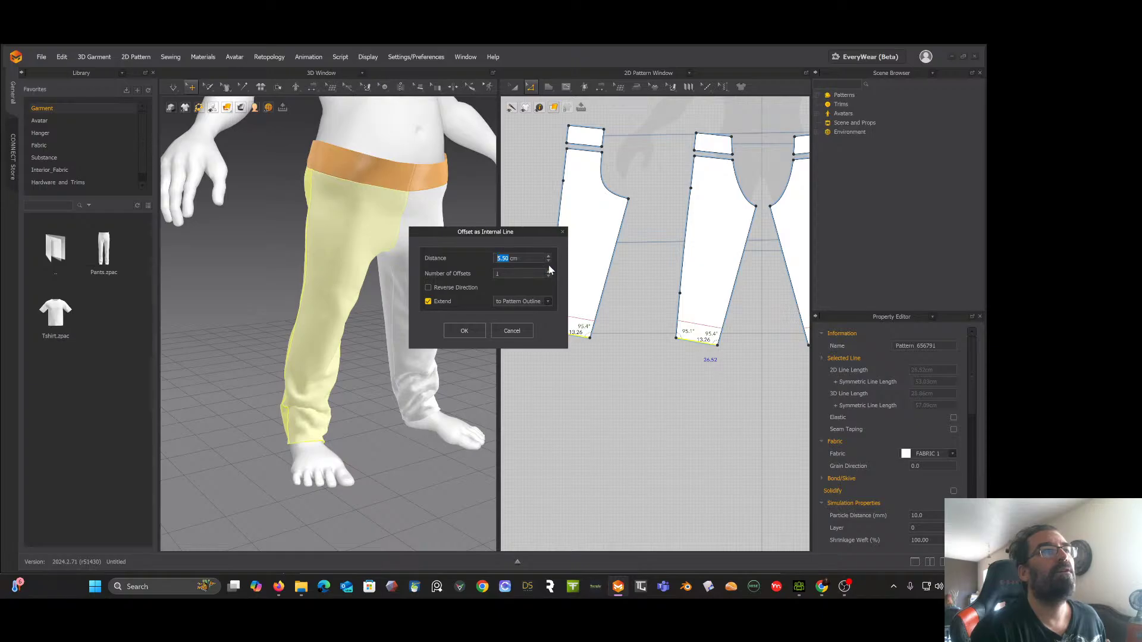
left_click(548, 261)
left_click(464, 331)
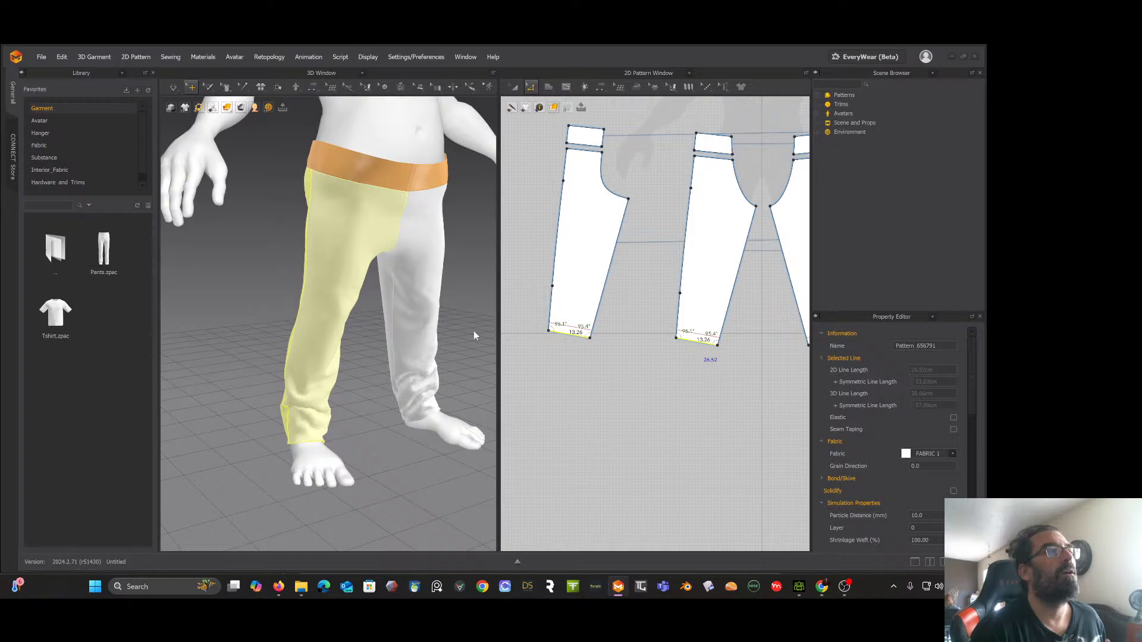
Step: Cut and sew the back and front leg panels along the new internal lines near the hems to form separate cuffs
right_click(566, 325)
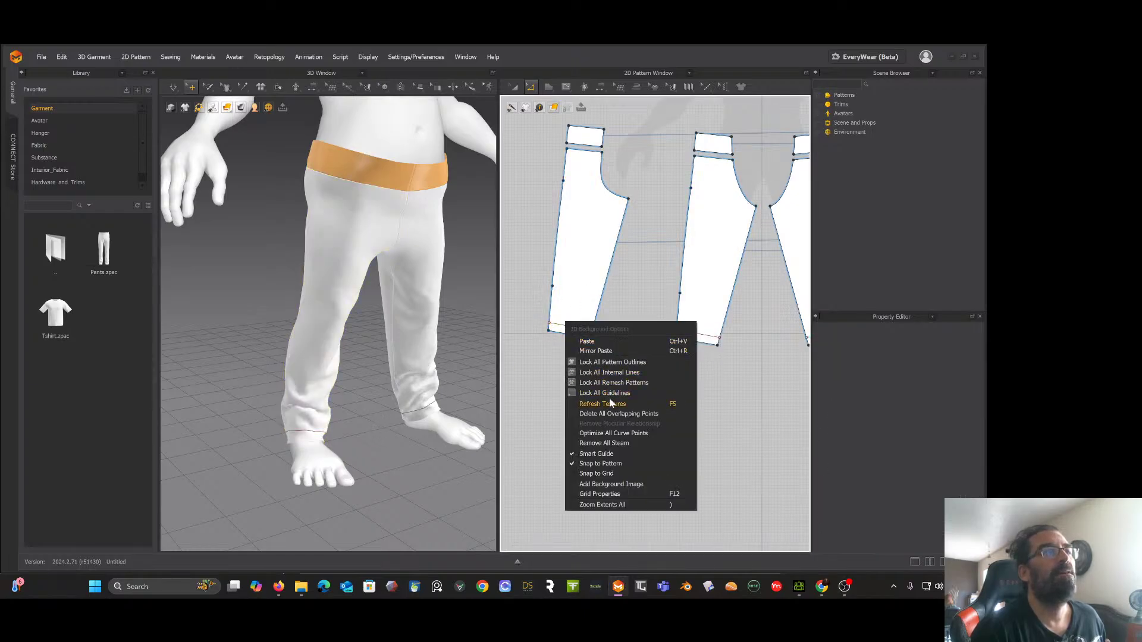
left_click(568, 327)
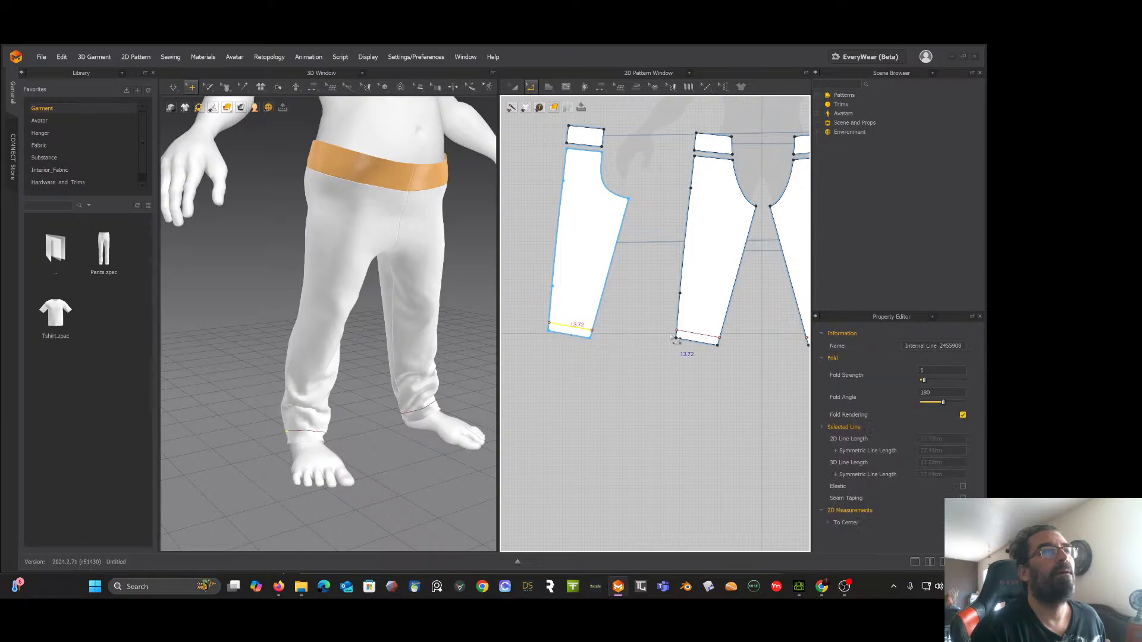
left_click(695, 334, "shift")
right_click(694, 335)
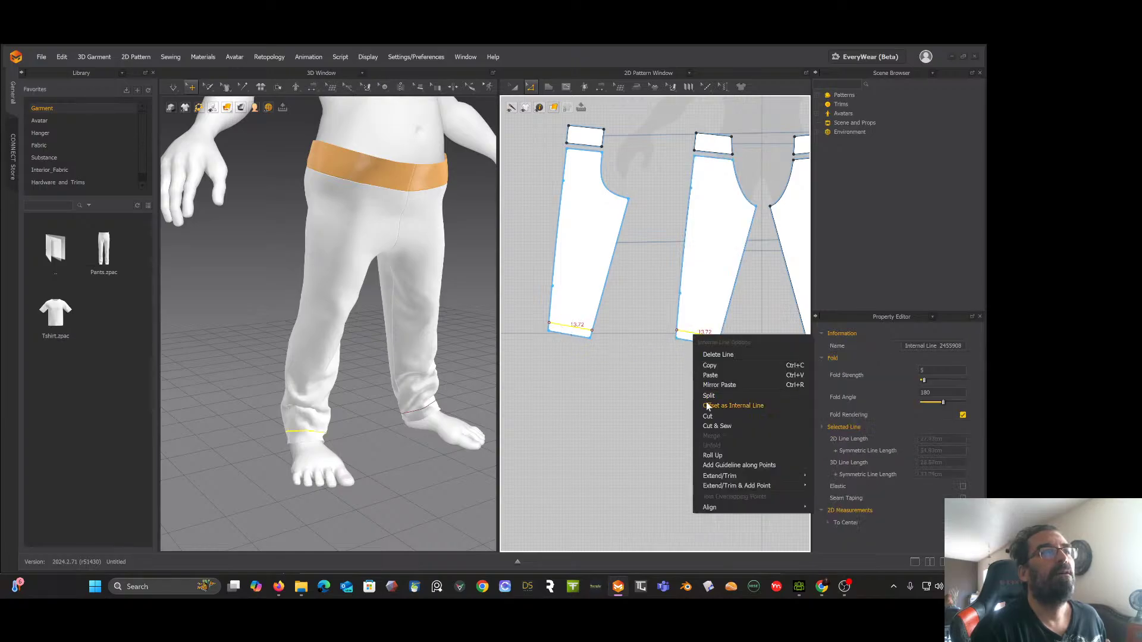
left_click(715, 426)
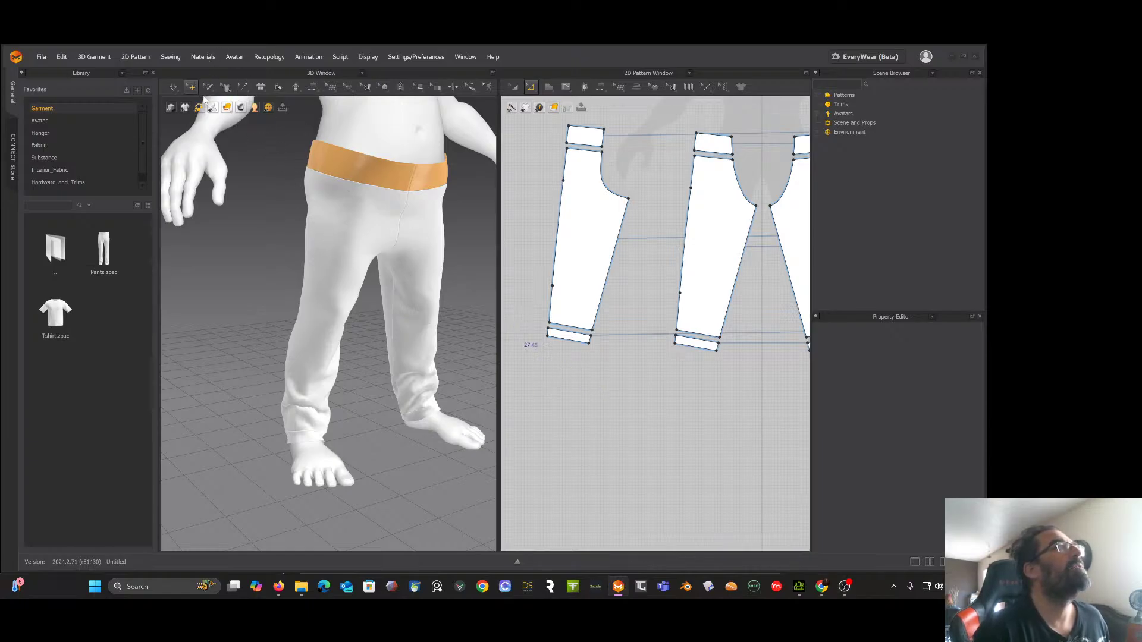
Step: Select all four front and back cuff pieces around both ankles and strengthen them
mouse_move(213, 87)
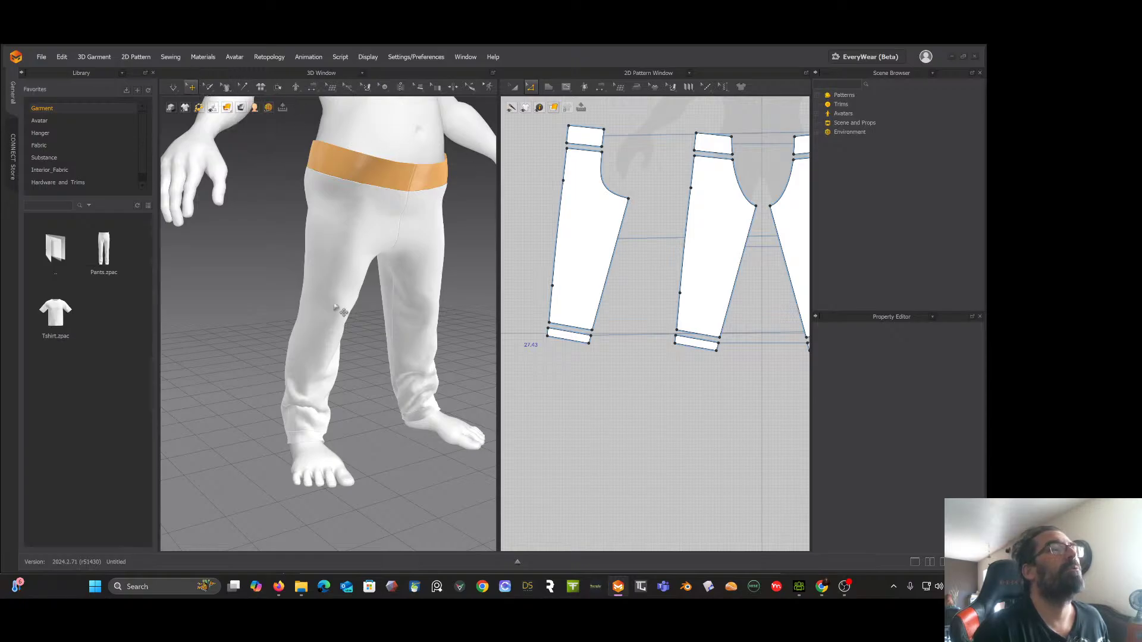
left_click(303, 440)
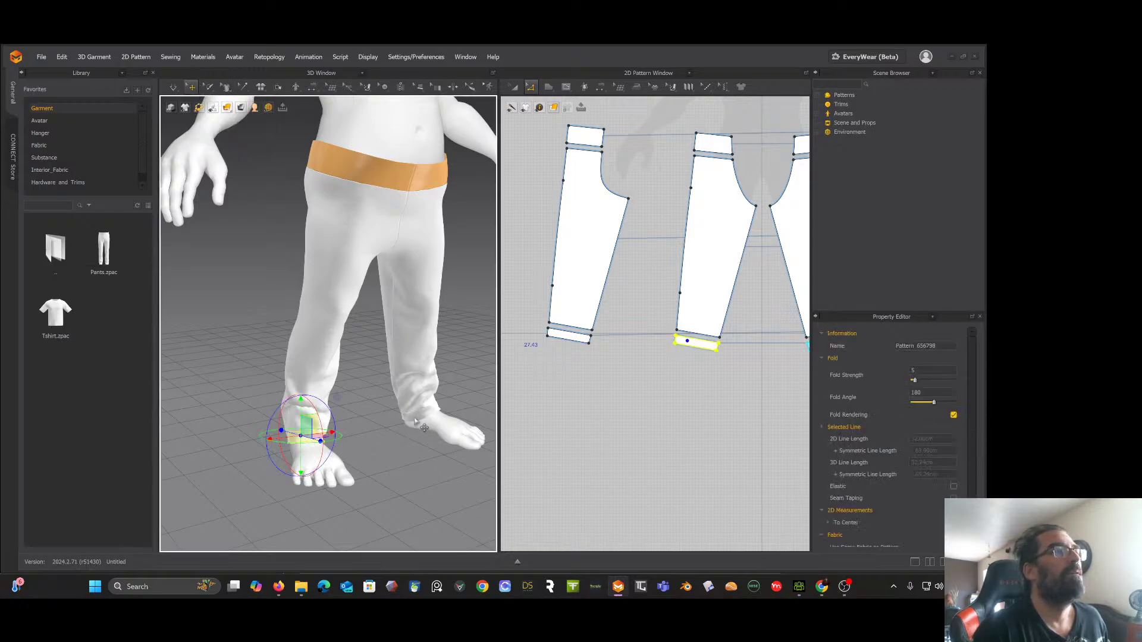
left_click(415, 421, "shift")
right_click_drag(415, 421, 483, 414)
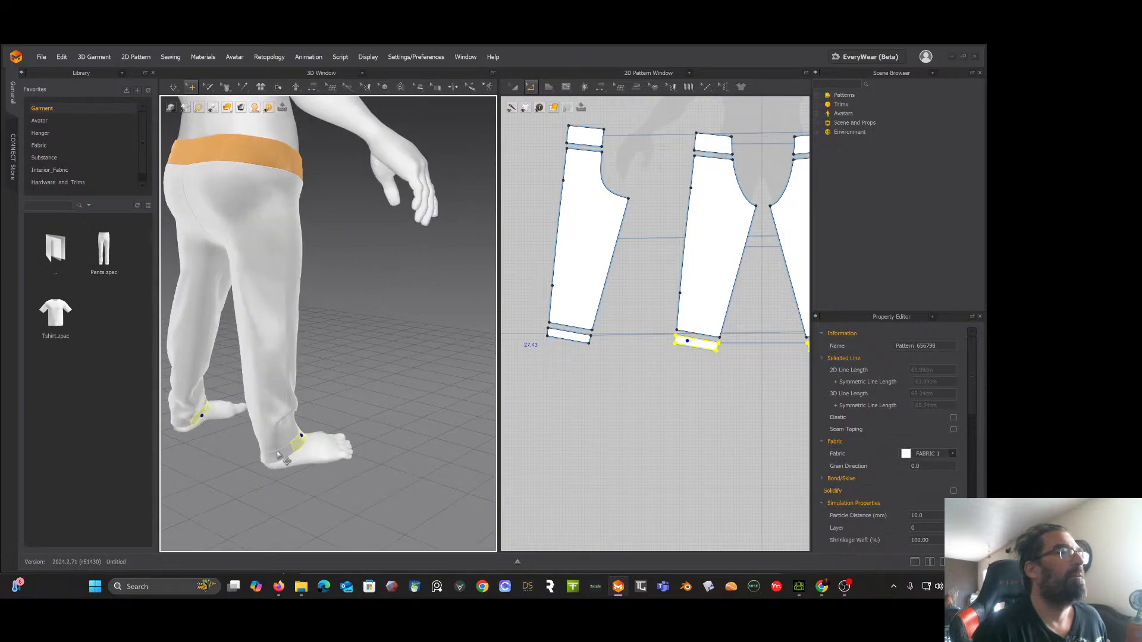
left_click(270, 455, "shift")
left_click(181, 426, "shift")
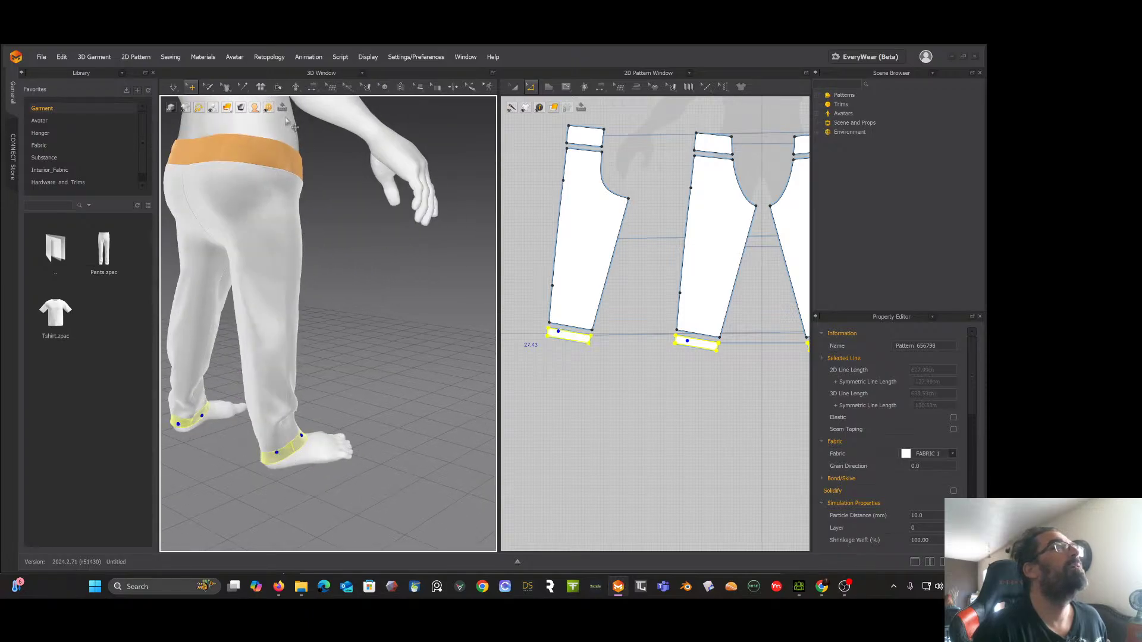
left_click(268, 107)
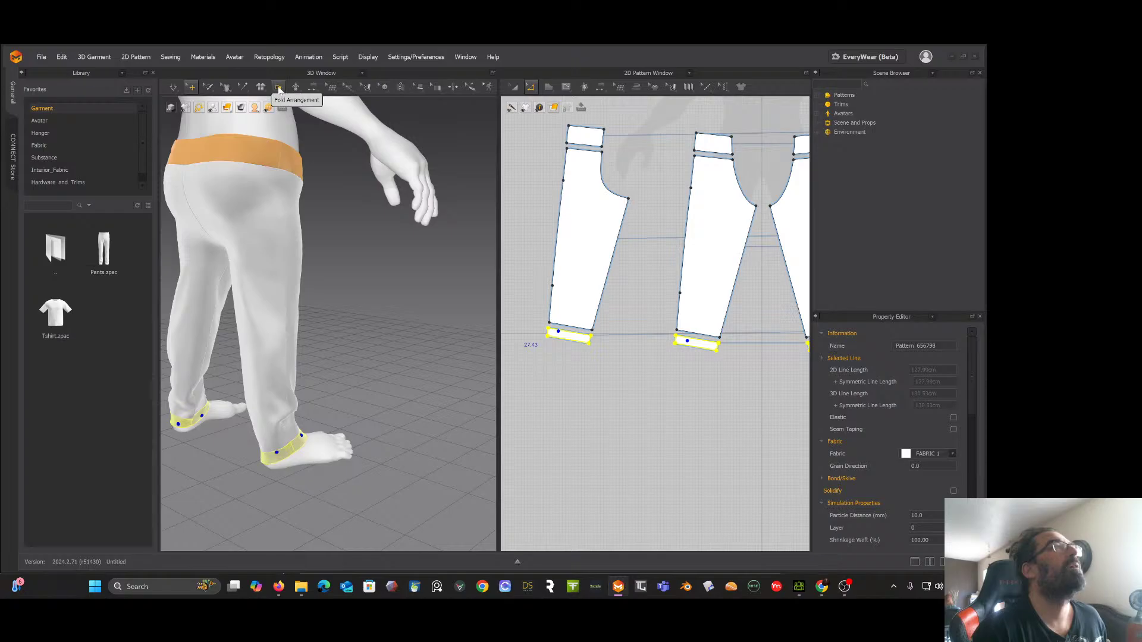
right_click(303, 447)
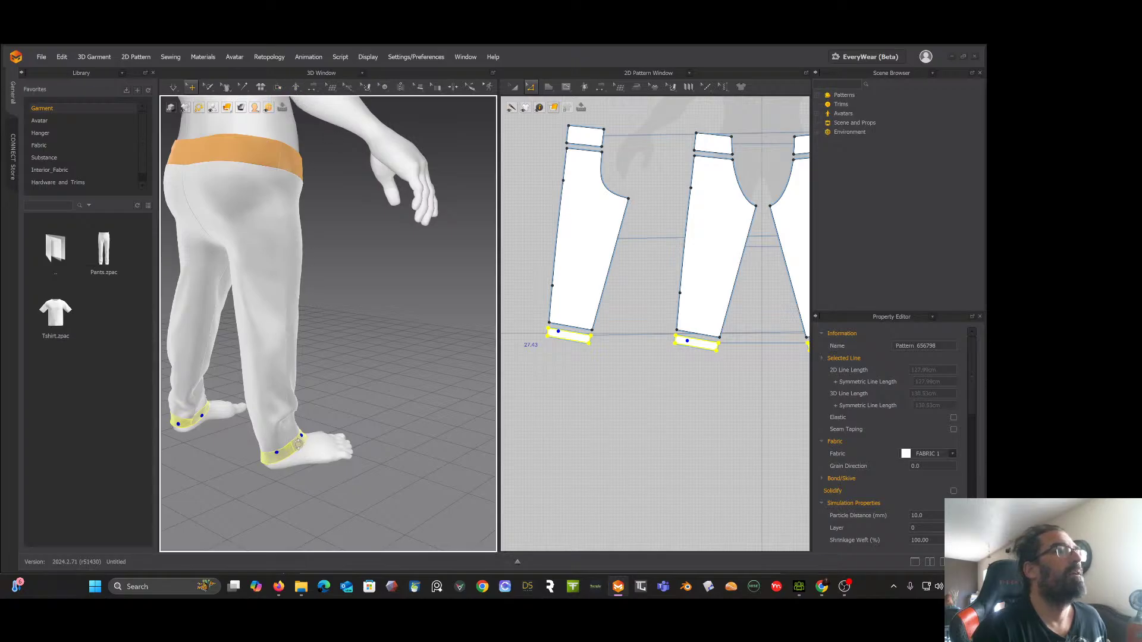
left_click(343, 148)
Step: Simulate the pants with the strengthened cuffs and tug the fabric near both ankles to settle the fit
right_click_drag(402, 219, 318, 221)
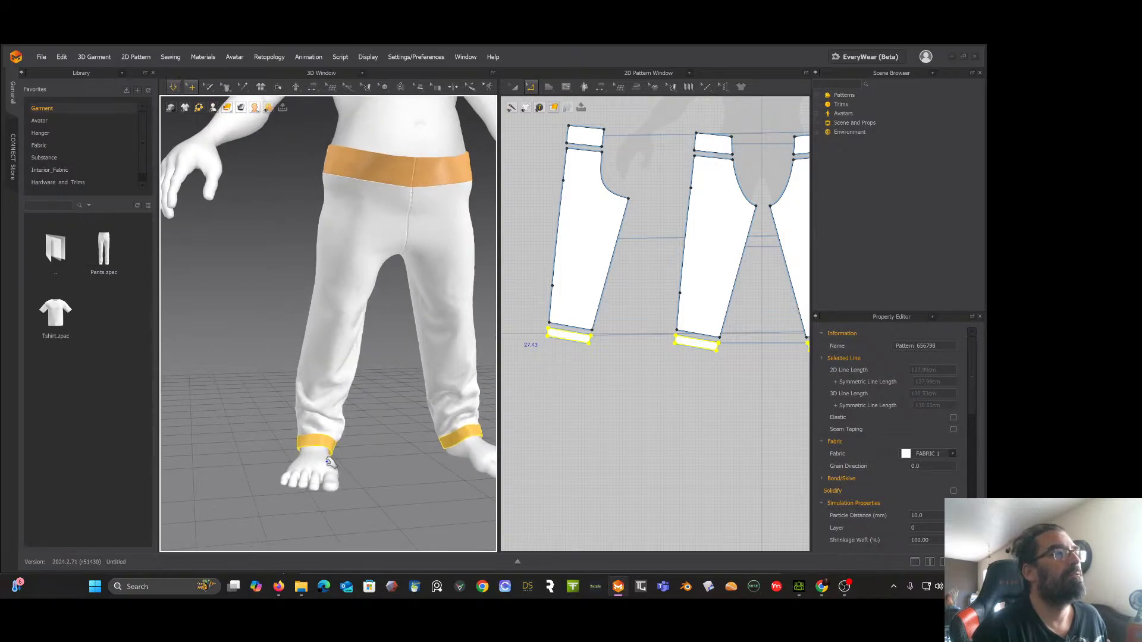
right_click_drag(344, 425, 357, 423)
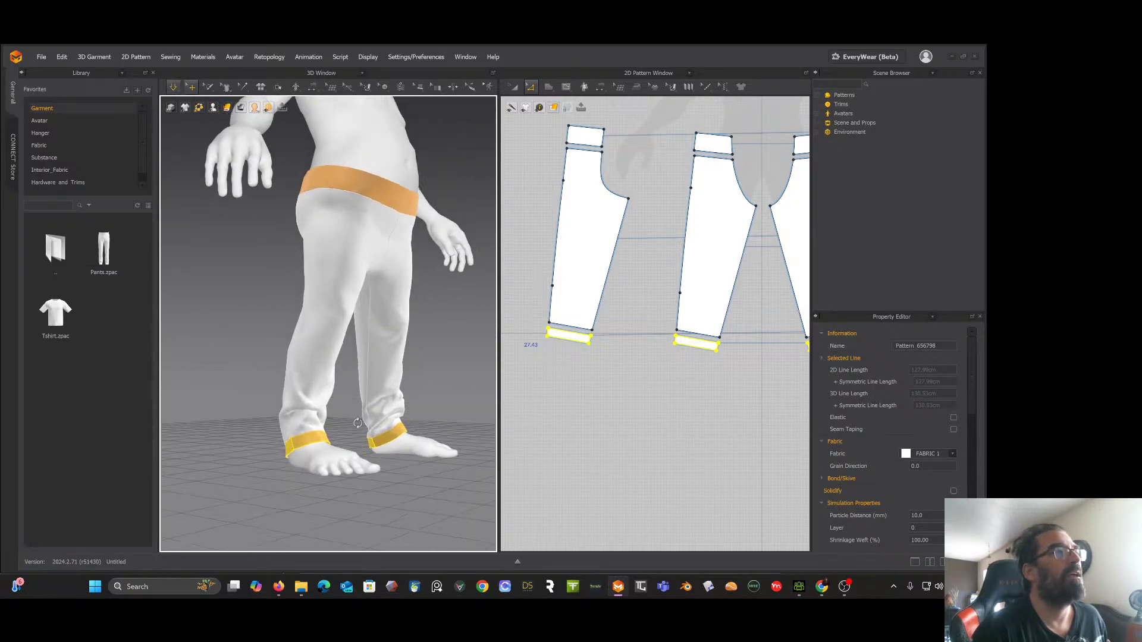
left_click(316, 422)
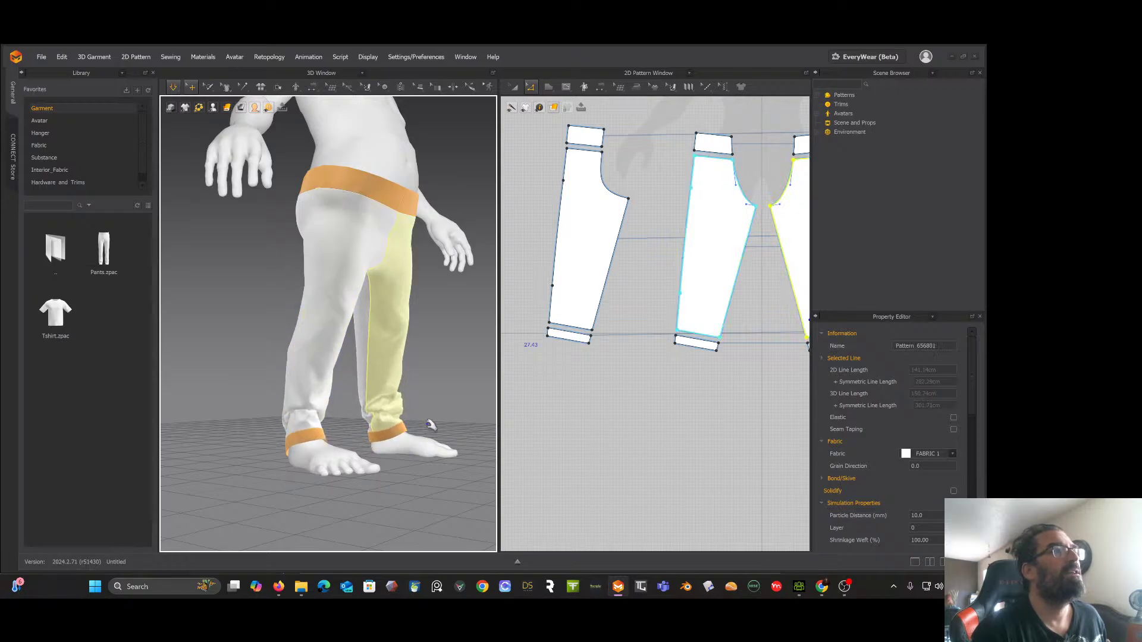
key("2")
mouse_move(396, 425)
right_mouse_down()
mouse_move(333, 421)
mouse_move(387, 423)
mouse_move(395, 437)
right_mouse_up()
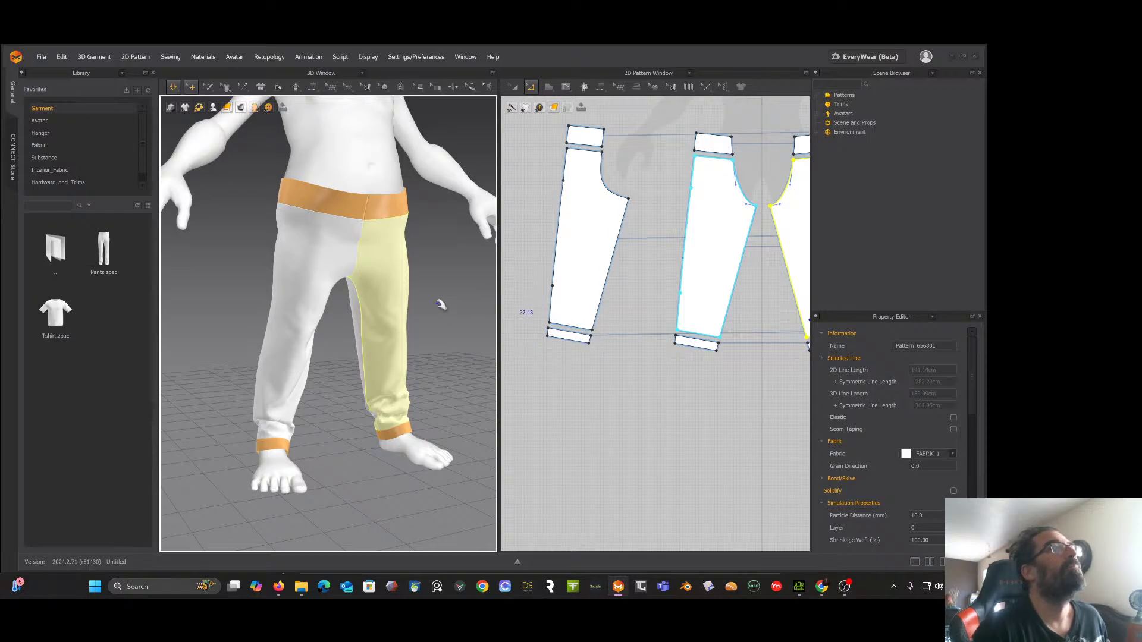
right_click_drag(440, 304, 433, 247)
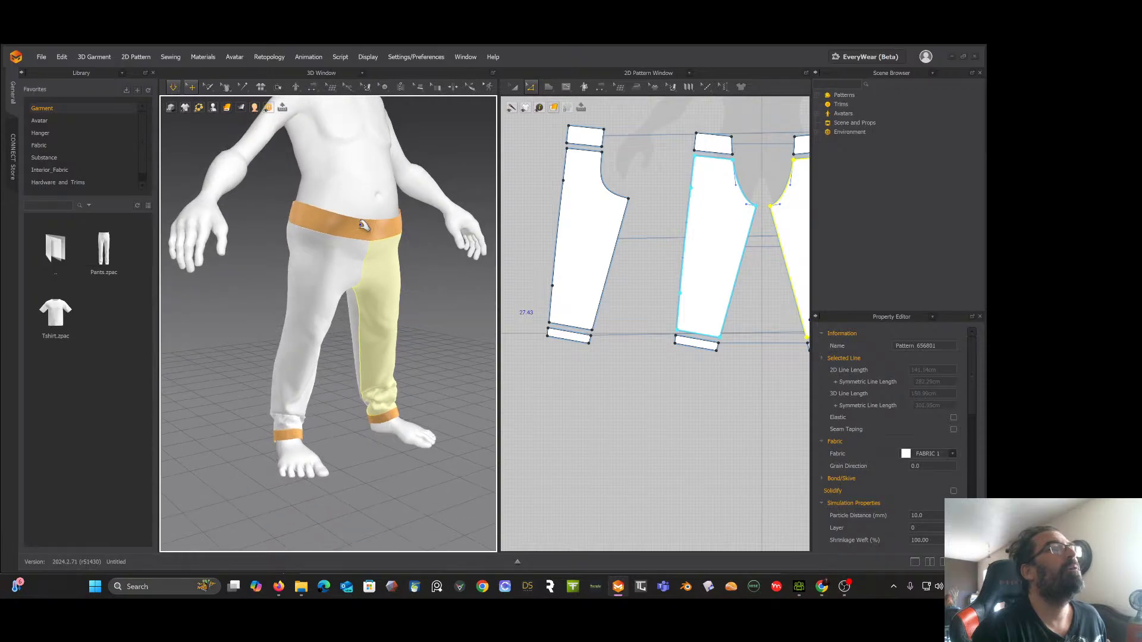
Step: Try rolling up the waistband from its upper front and back edges with two roll-ups at a distance of 5.00 cm
left_click(593, 133)
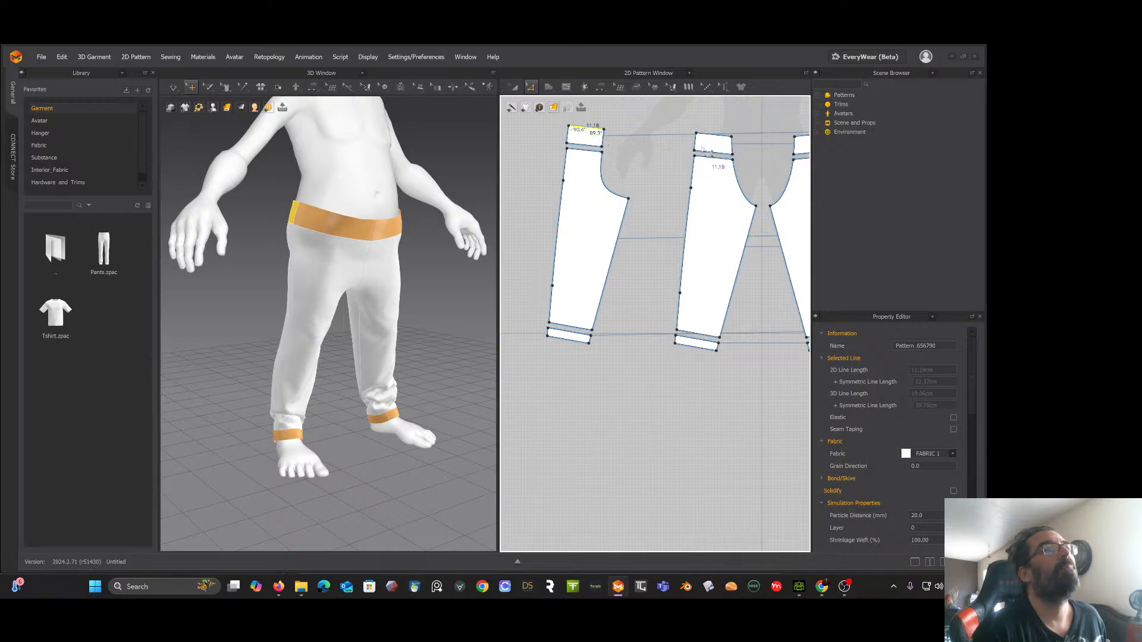
left_click(721, 142, "shift")
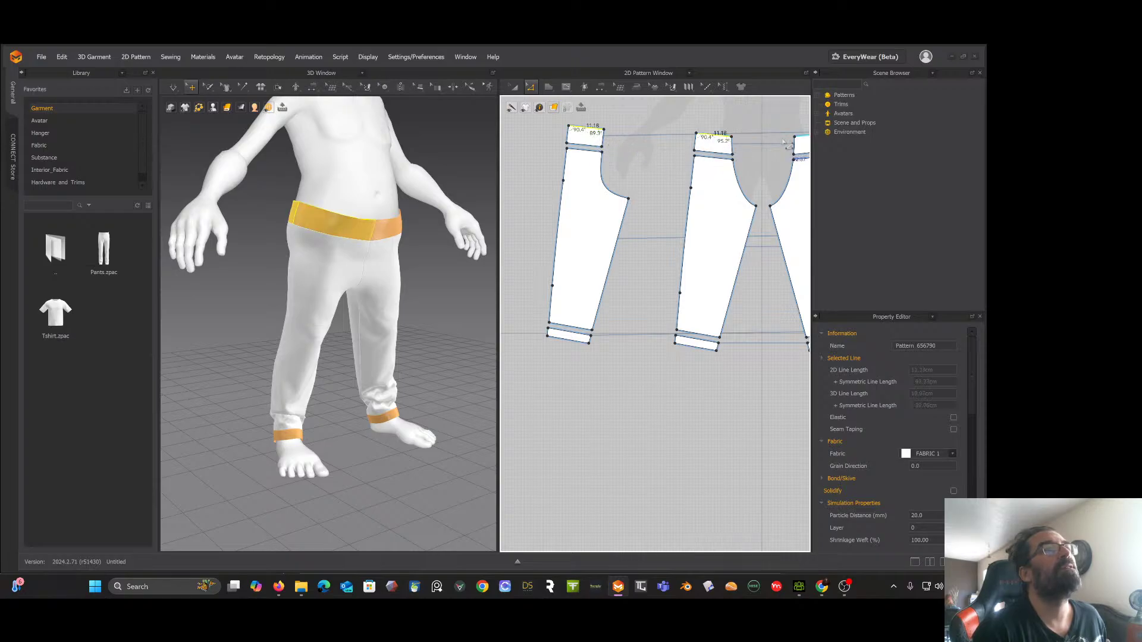
right_click(644, 174)
left_click(593, 130)
left_click(593, 128)
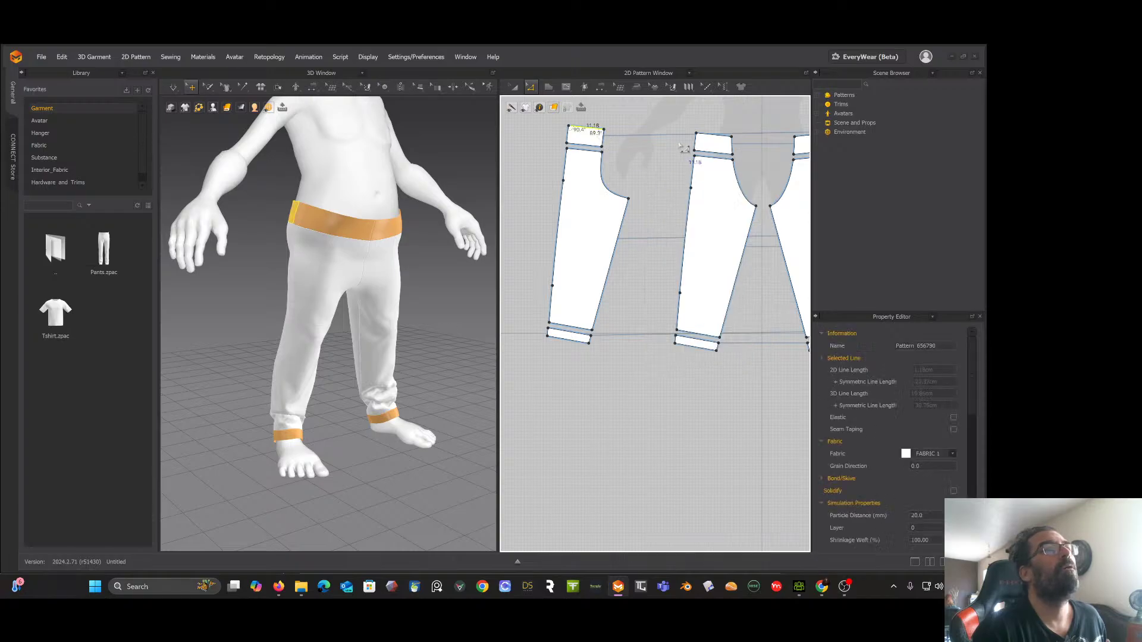
left_click(719, 138, "shift")
right_click(714, 135)
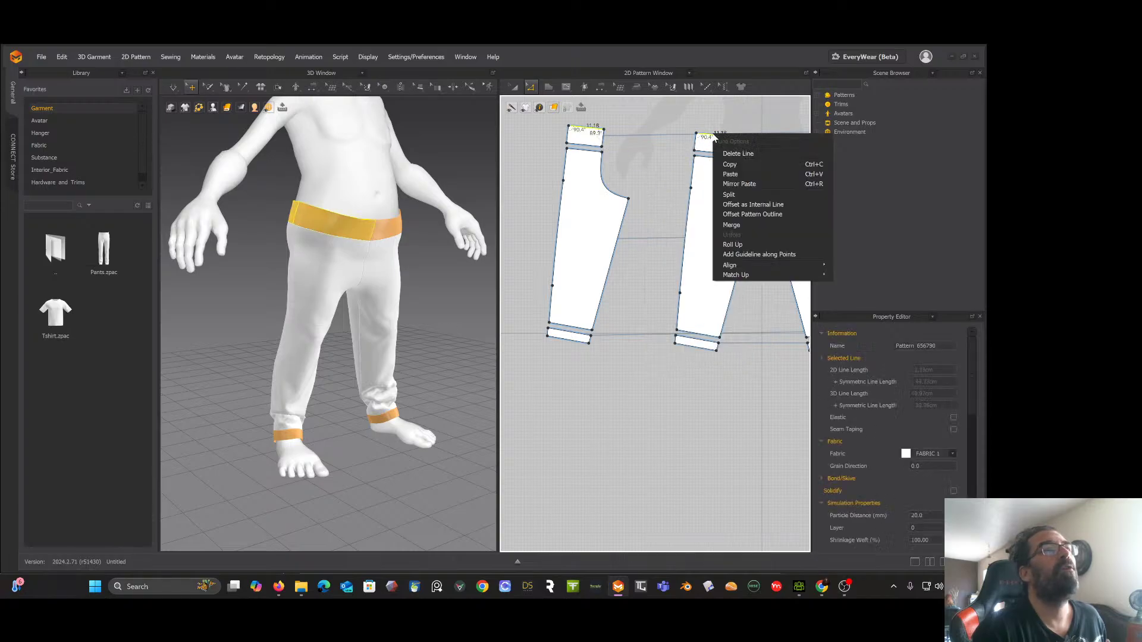
left_click(739, 244)
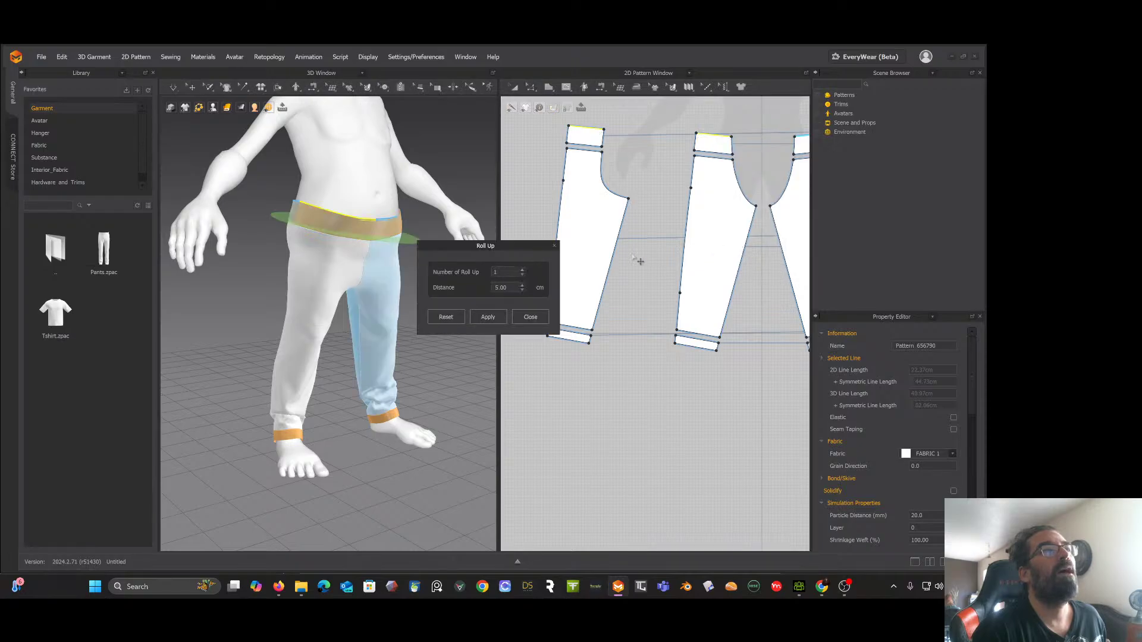
left_click(522, 271)
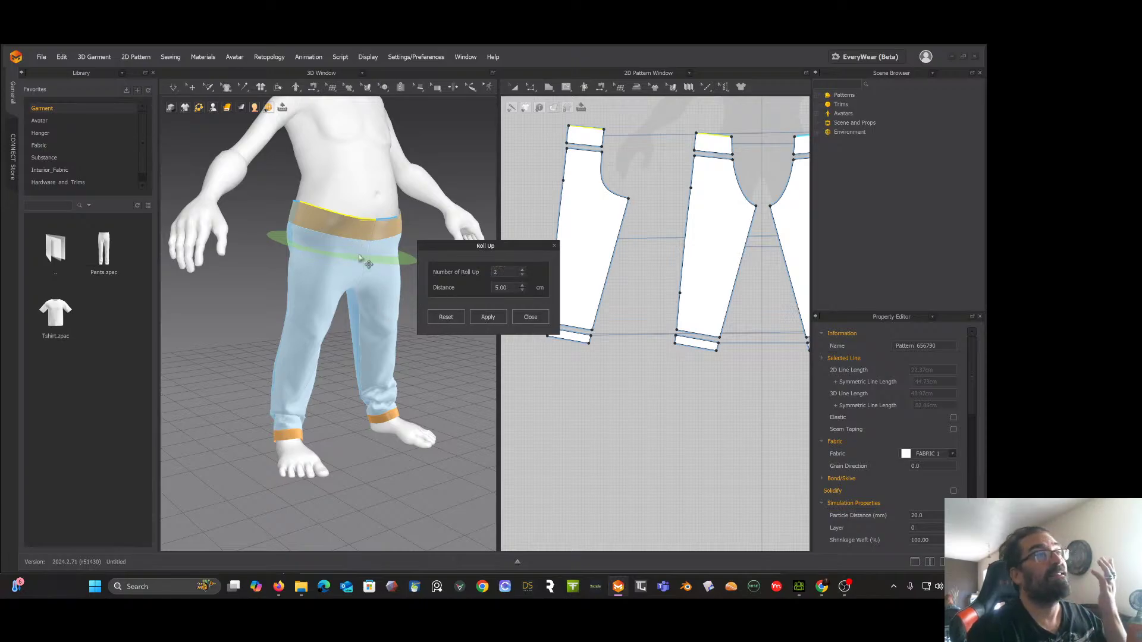
left_click(486, 316)
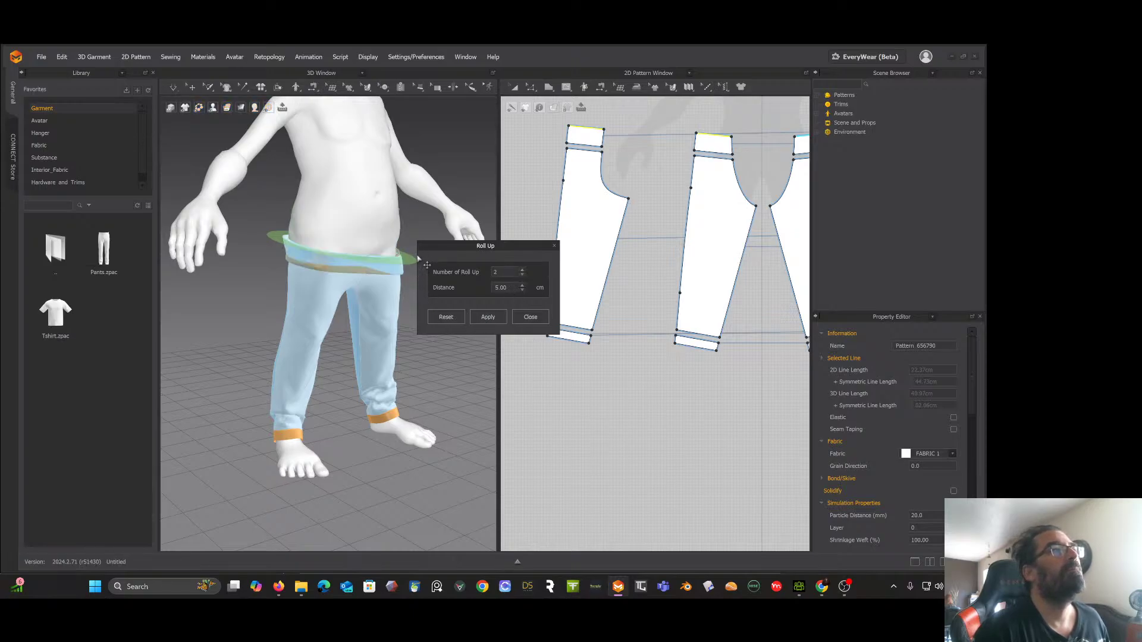
left_click(529, 317)
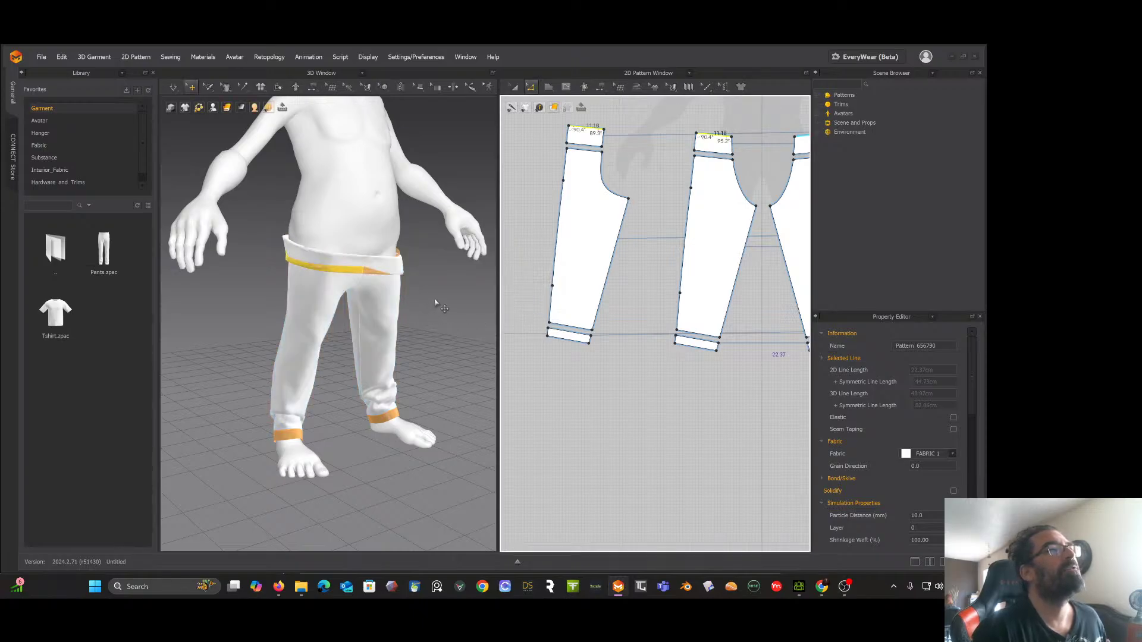
Step: Undo the waistband roll-up and clear the selection of its upper edges
key("ctrl+z")
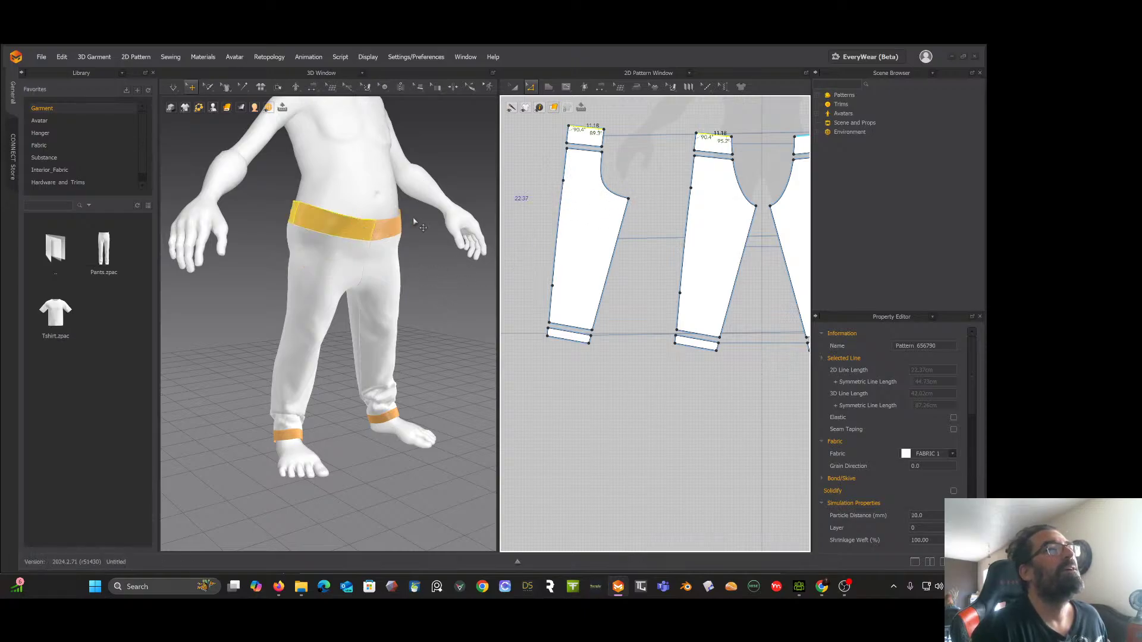
key("2")
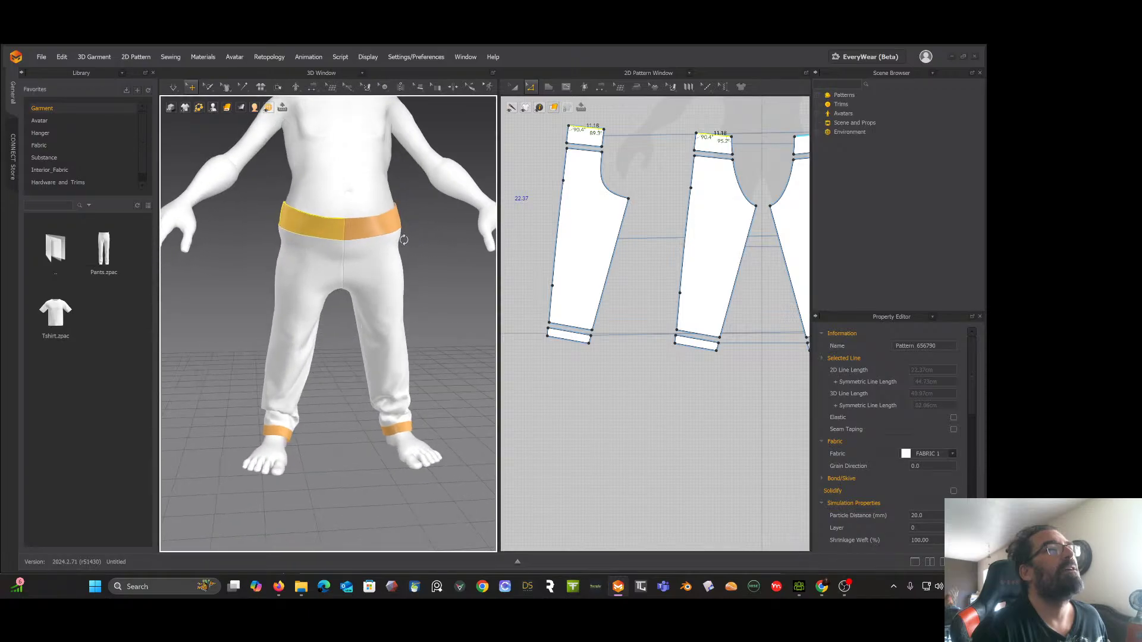
right_click(621, 170)
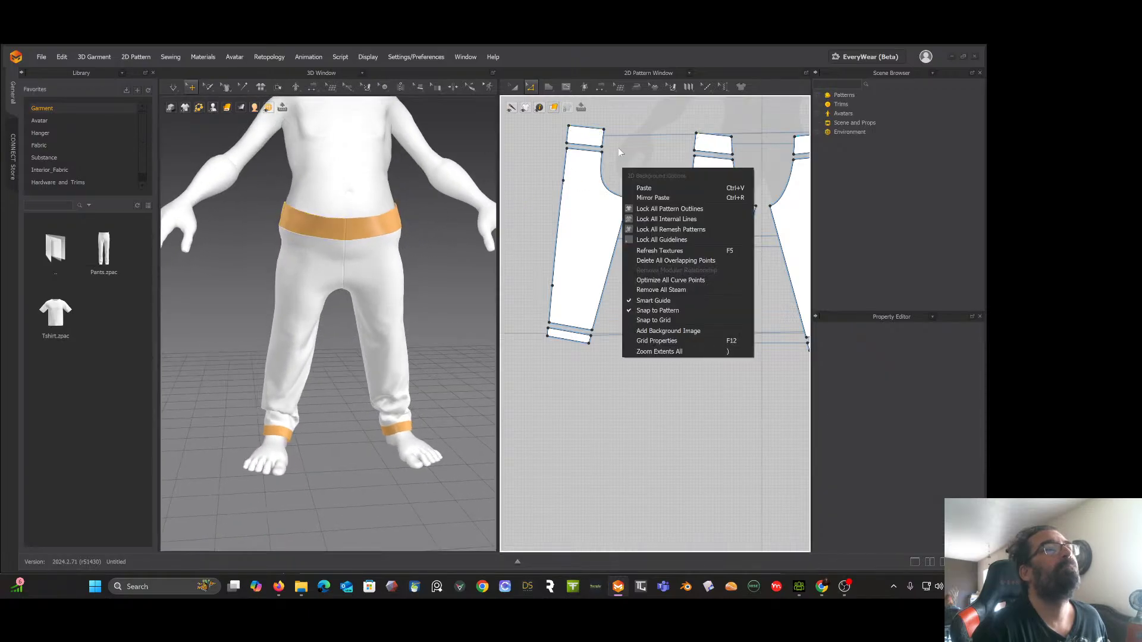
Step: Select the upper edges of the front and back waistband pieces and raise them to make the waistband taller
right_click_drag(618, 148, 576, 223, "alt")
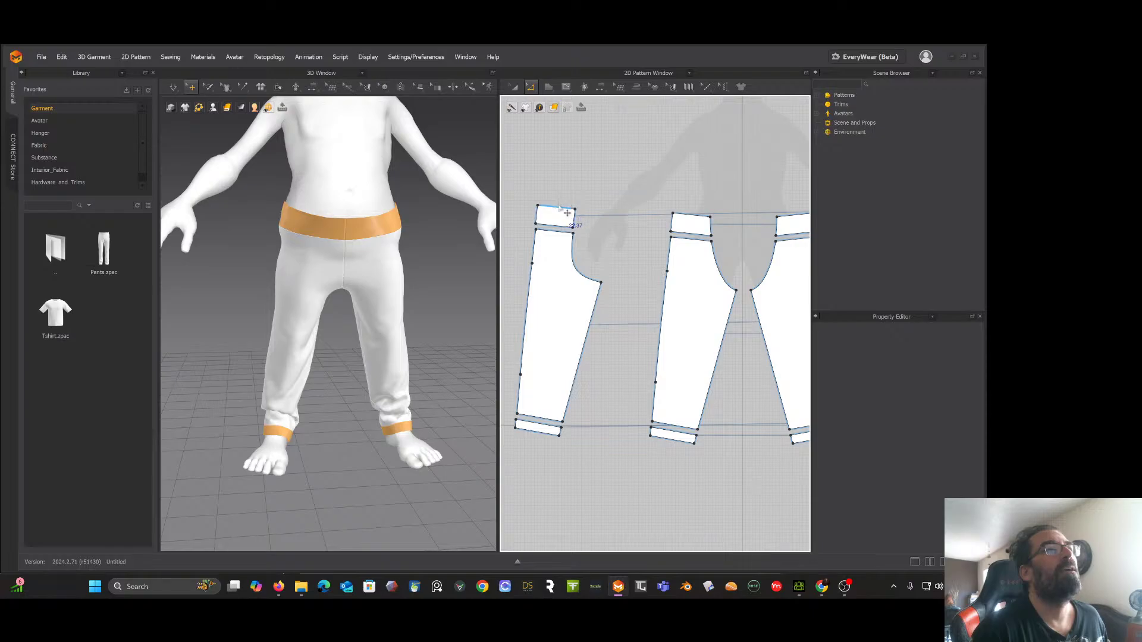
left_click(556, 207)
left_click(702, 224, "shift")
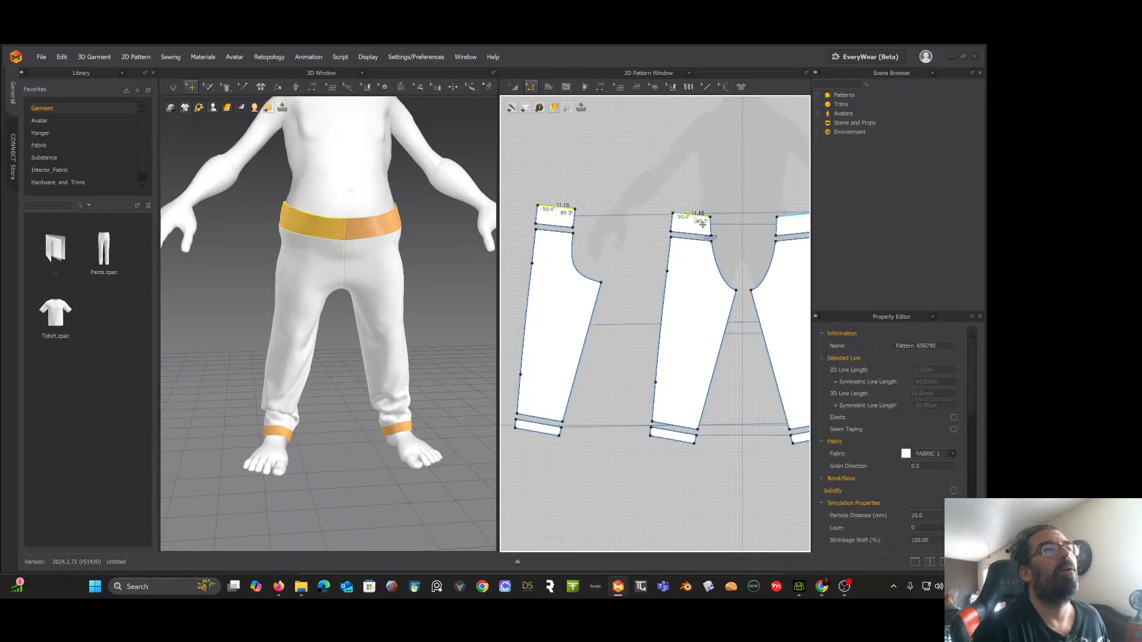
left_click_drag(702, 222, 704, 206)
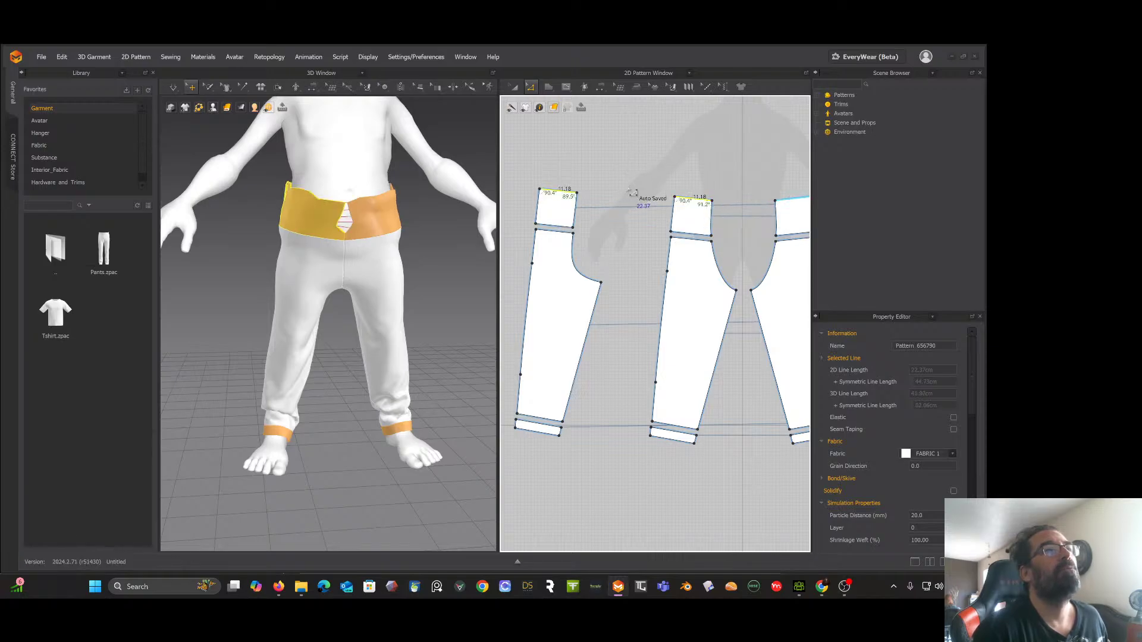
Step: Try rolling up the taller waistband from its upper edges with Roll Up, changing the distance until the roll can be applied
right_click(559, 190)
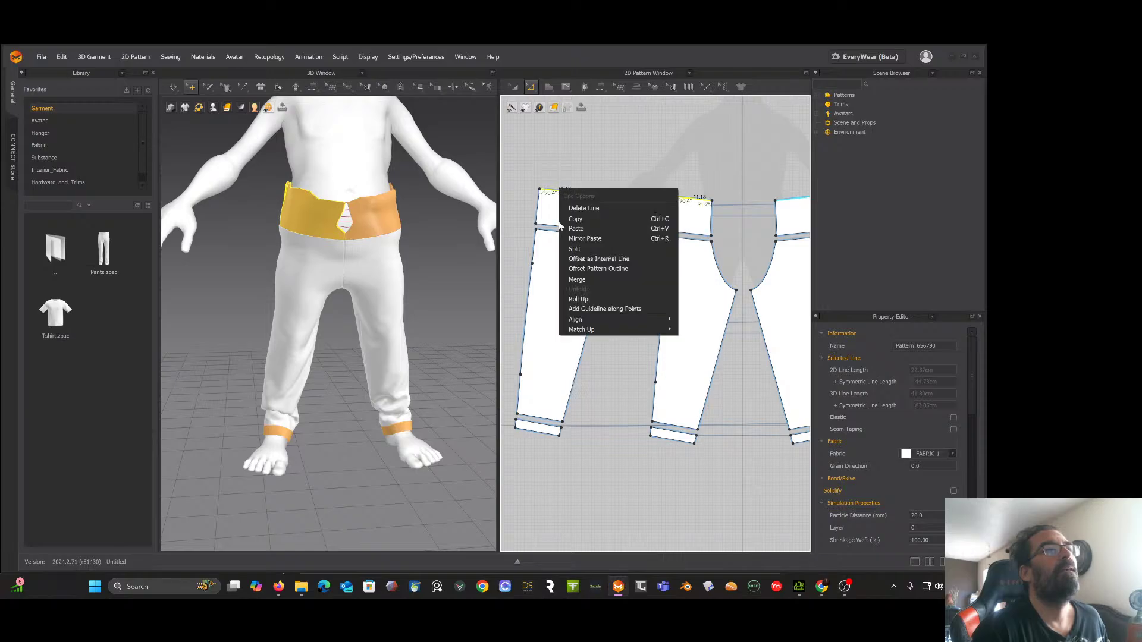
left_click(577, 299)
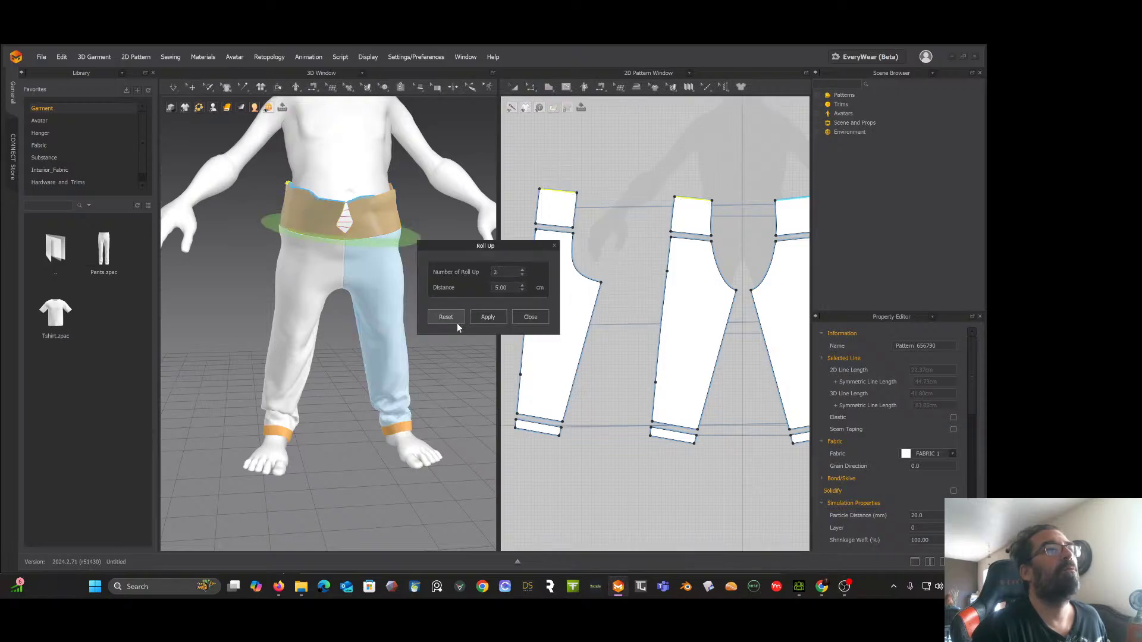
left_click(523, 290)
left_click(522, 290)
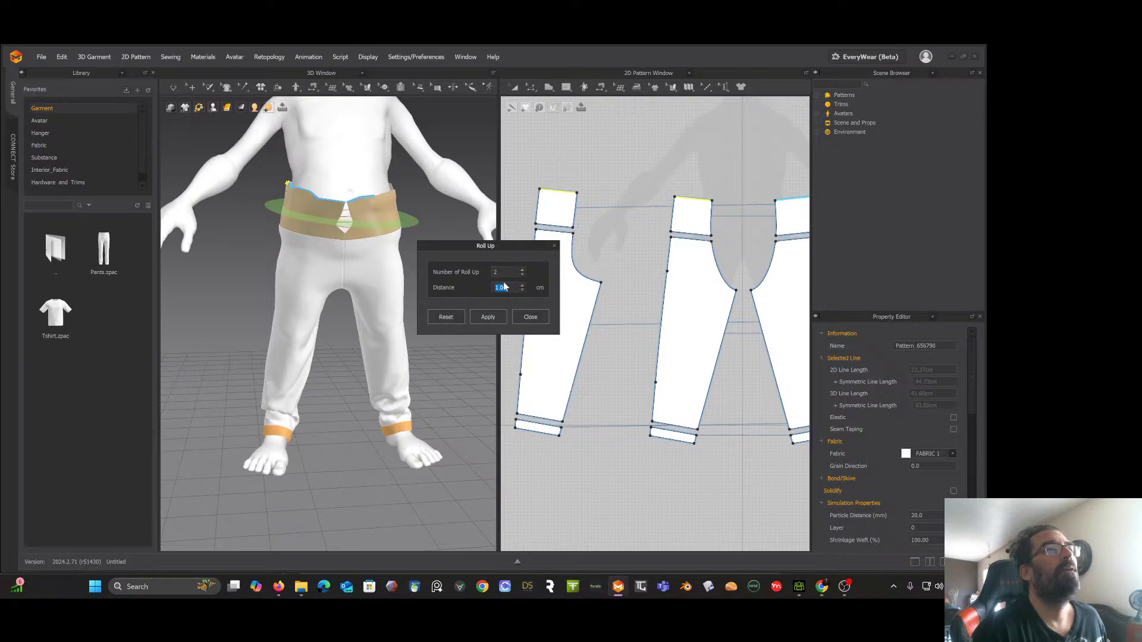
left_click(486, 318)
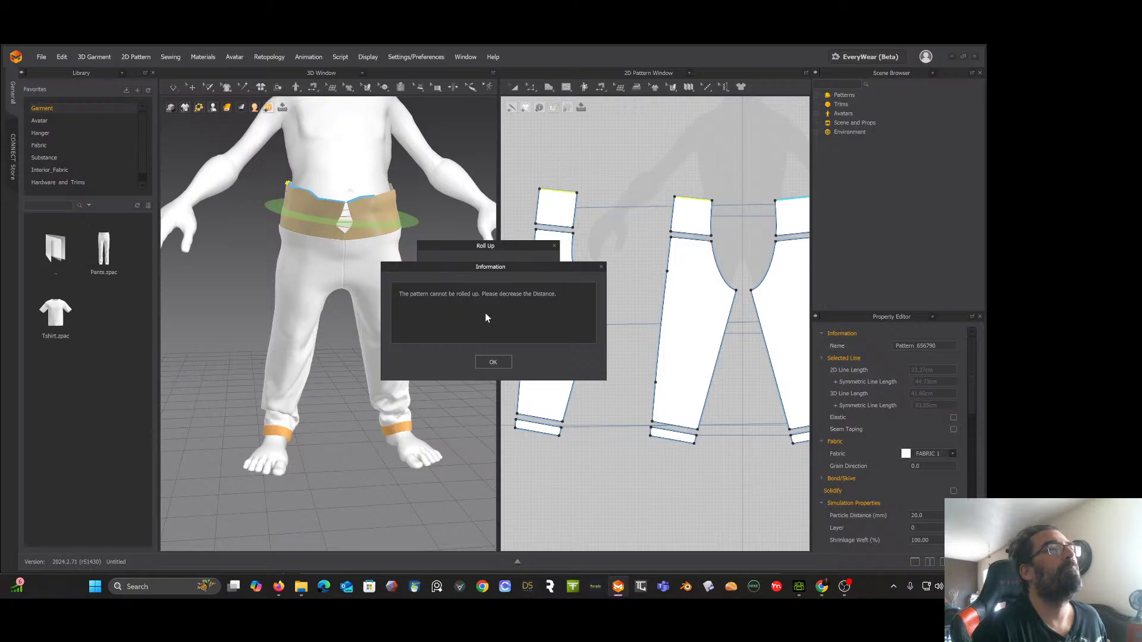
left_click(491, 362)
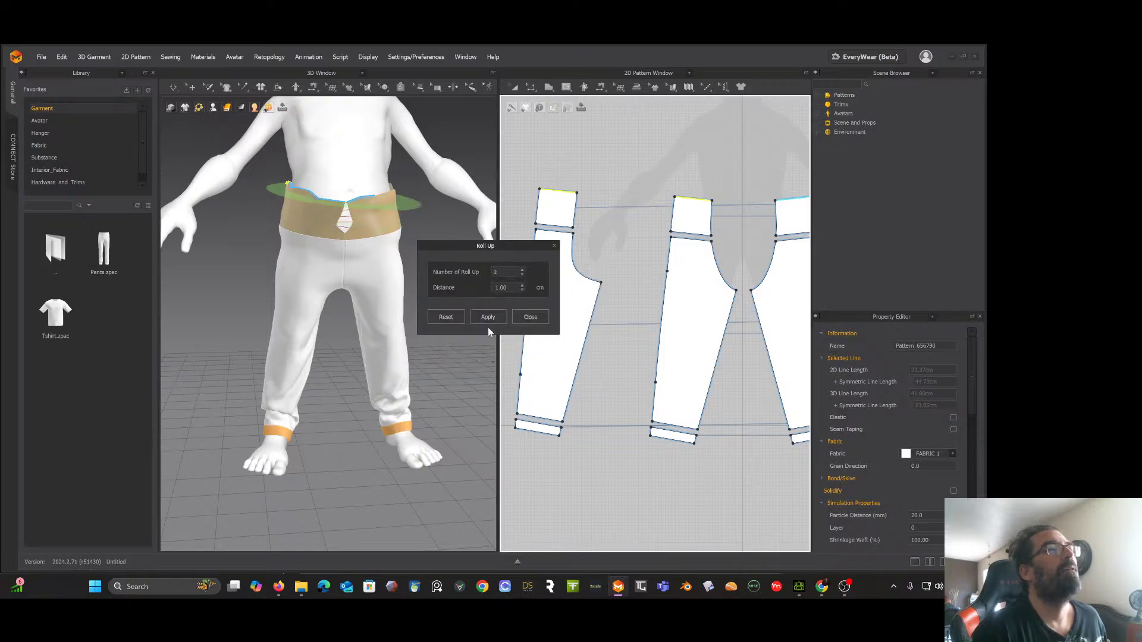
left_click(522, 285)
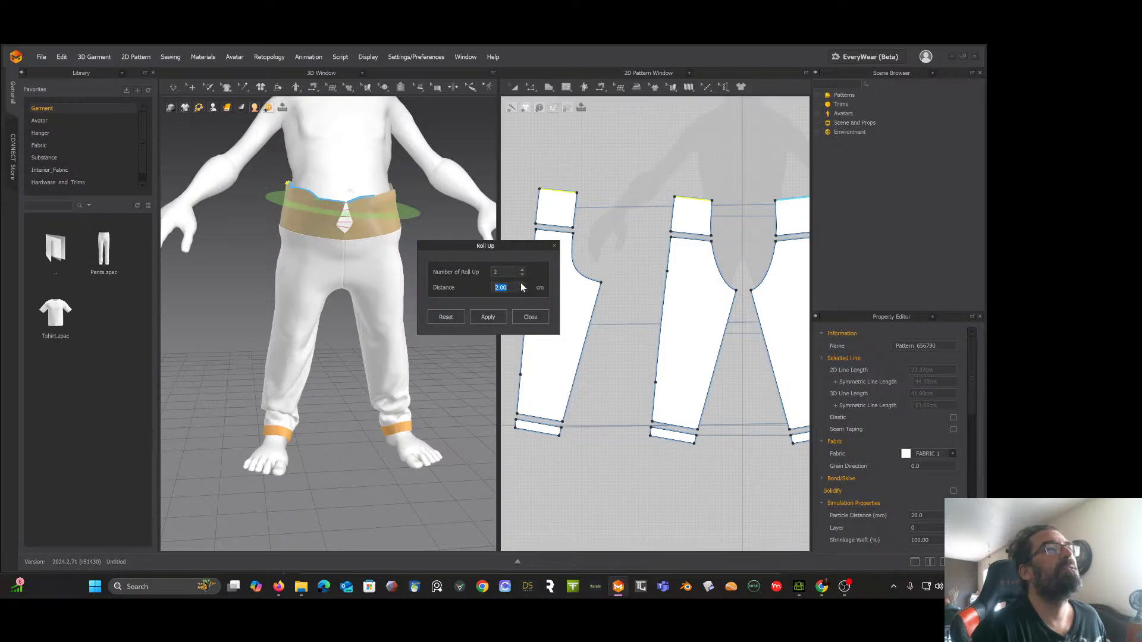
left_click(486, 317)
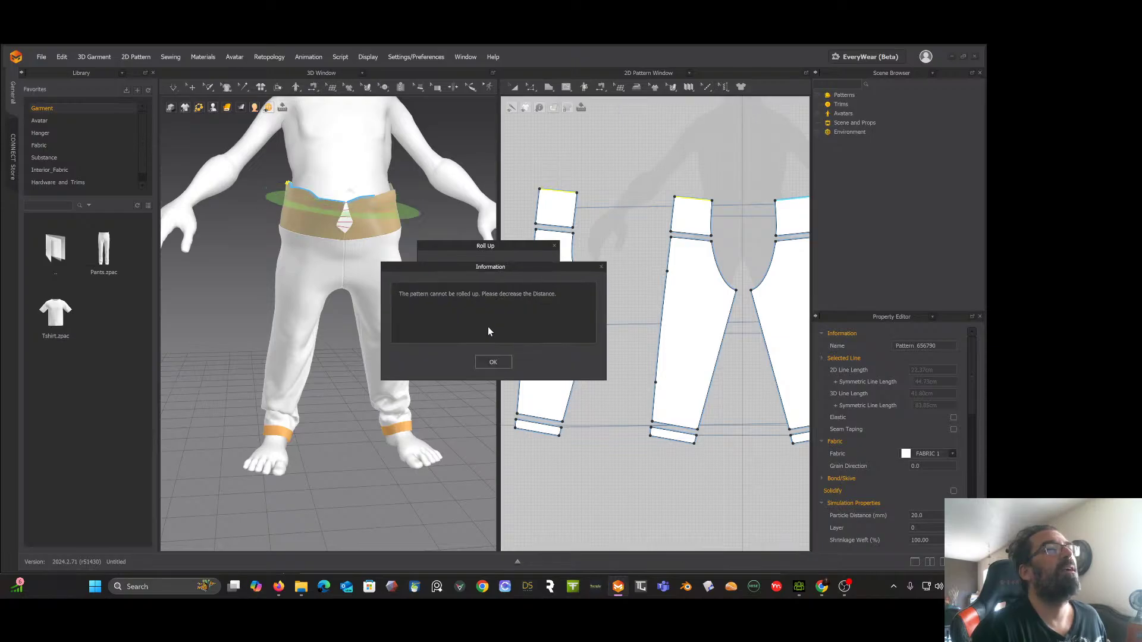
left_click(491, 363)
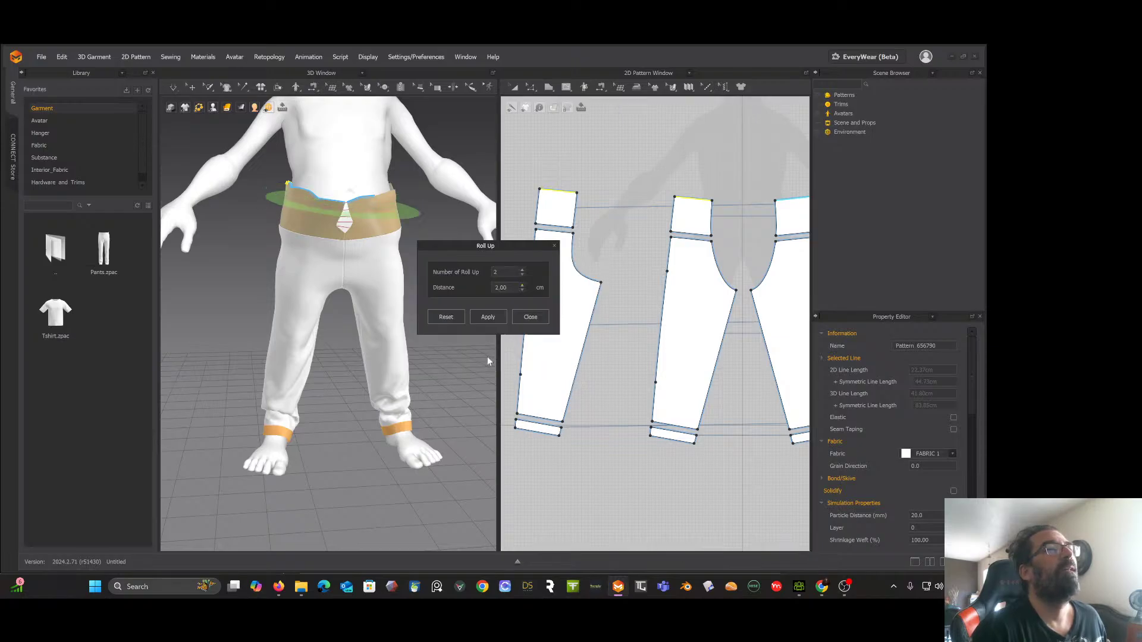
left_click(522, 285)
left_click(486, 317)
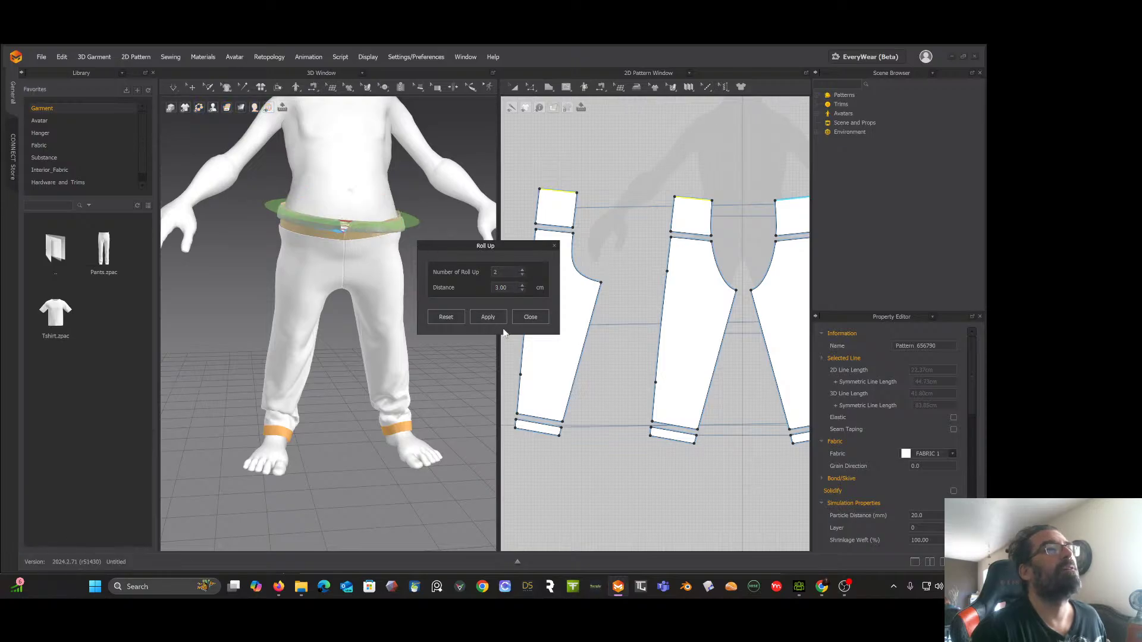
Step: Finish the waistband roll-up and simulate the pants with the rolled waistband
right_click(451, 358)
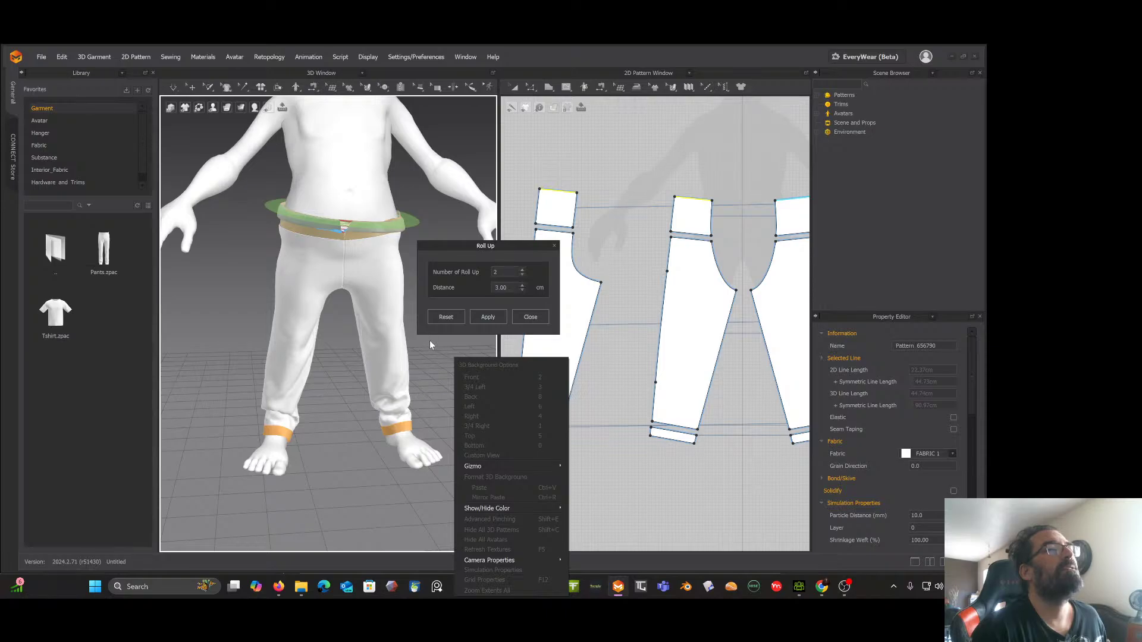
left_click(430, 342)
left_click(530, 317)
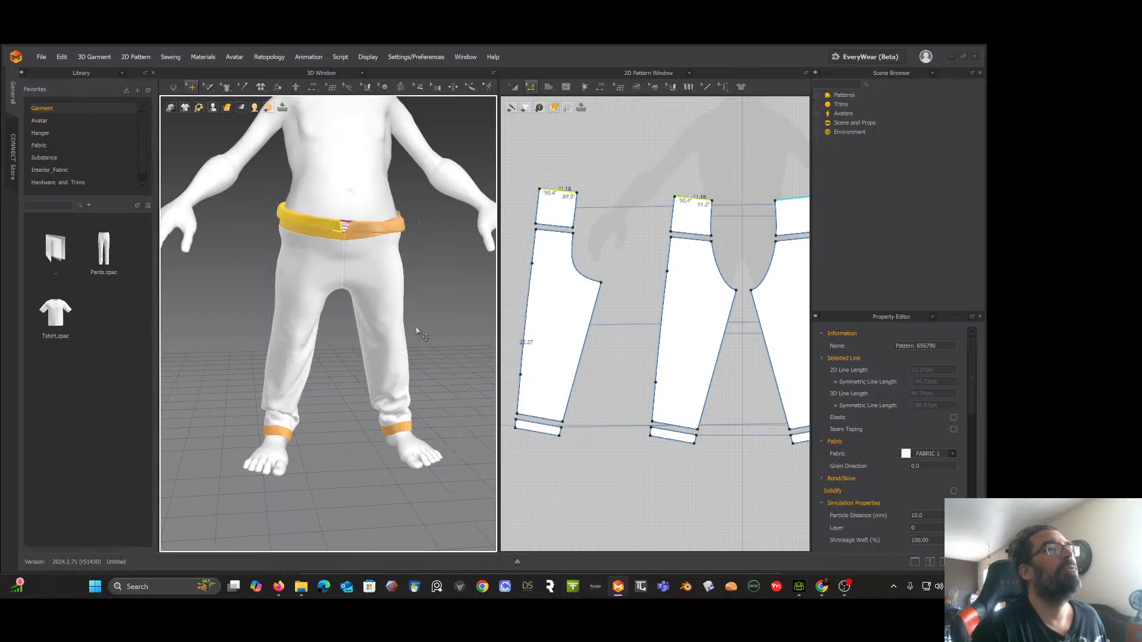
scroll(428, 333, "up", 2)
key("space")
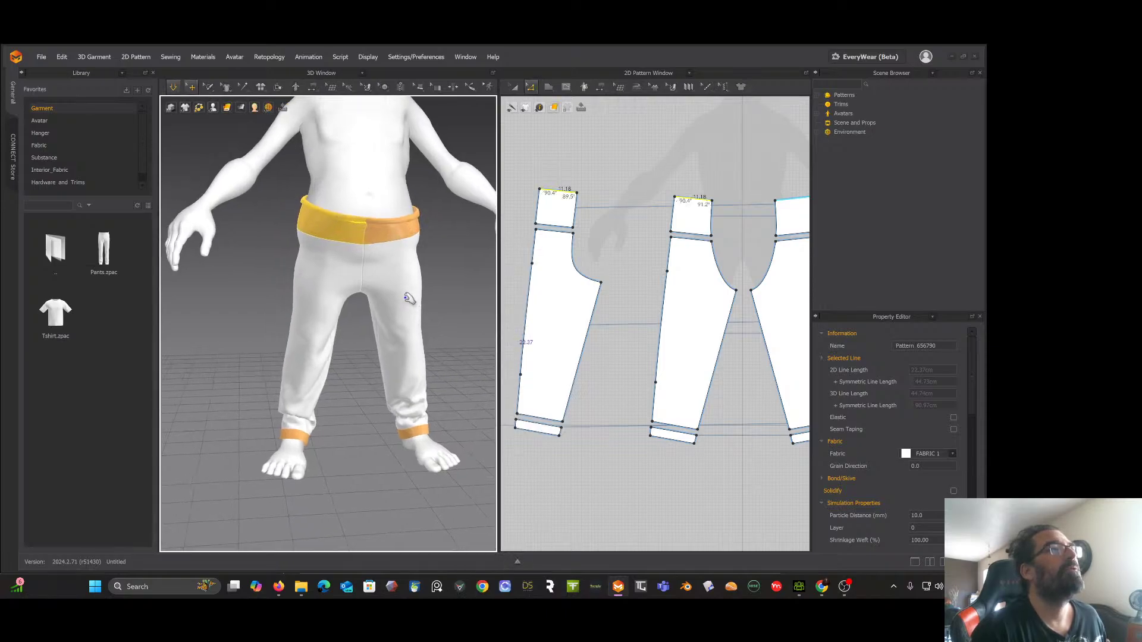
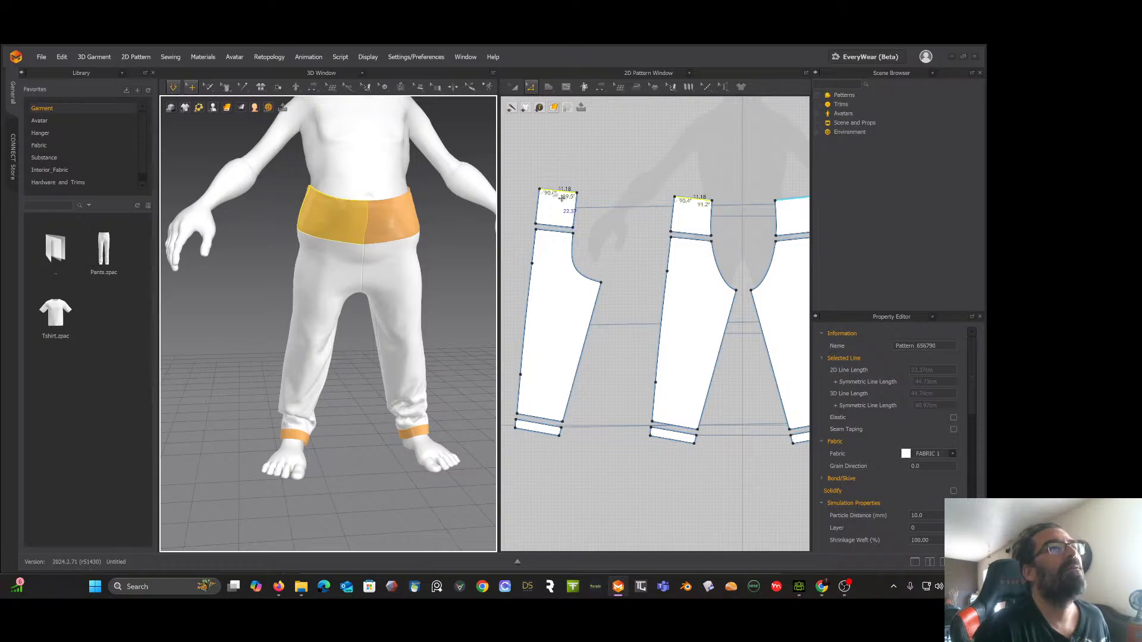
Step: Lower the upper edges of the waistband pieces by about 5.8 cm and check the simulated waist from the front
left_click(561, 200)
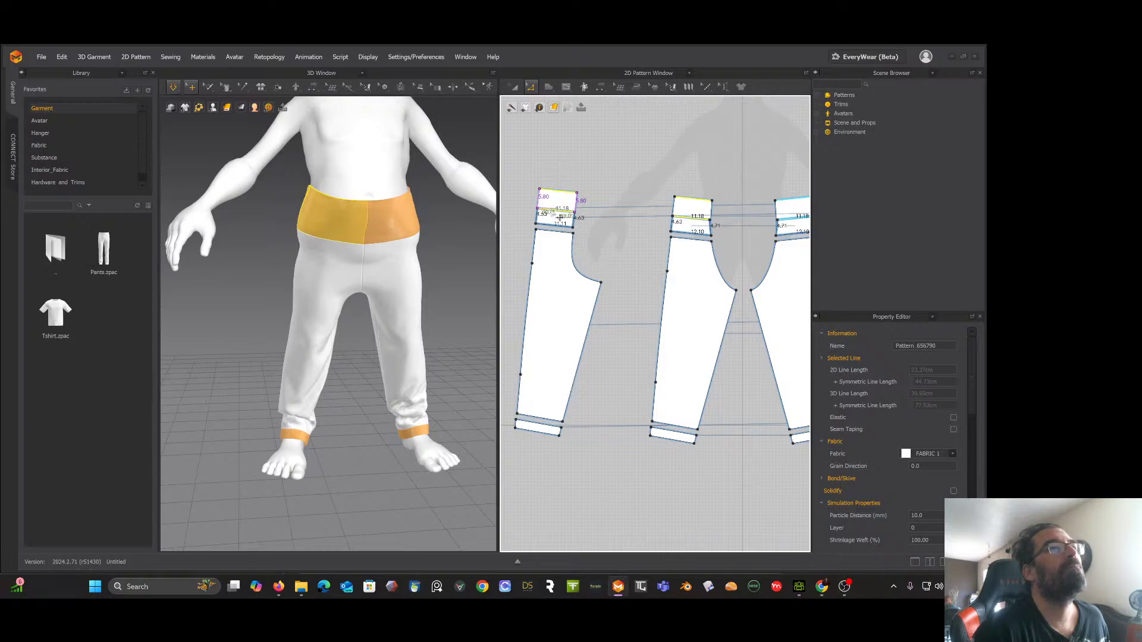
left_click(559, 218)
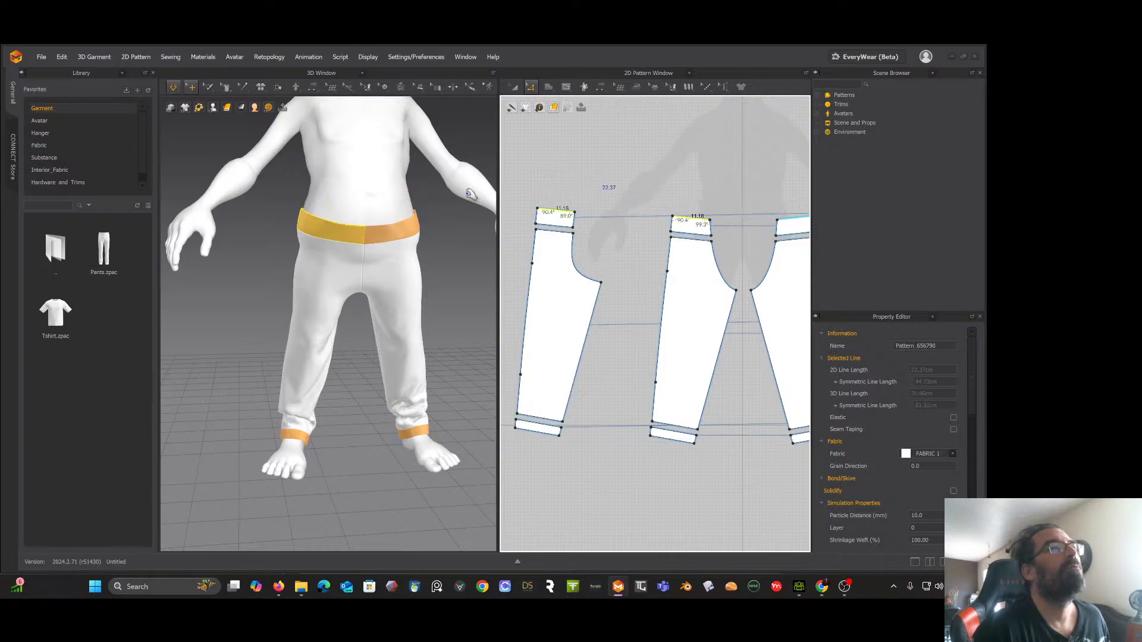
right_click_drag(414, 240, 391, 242)
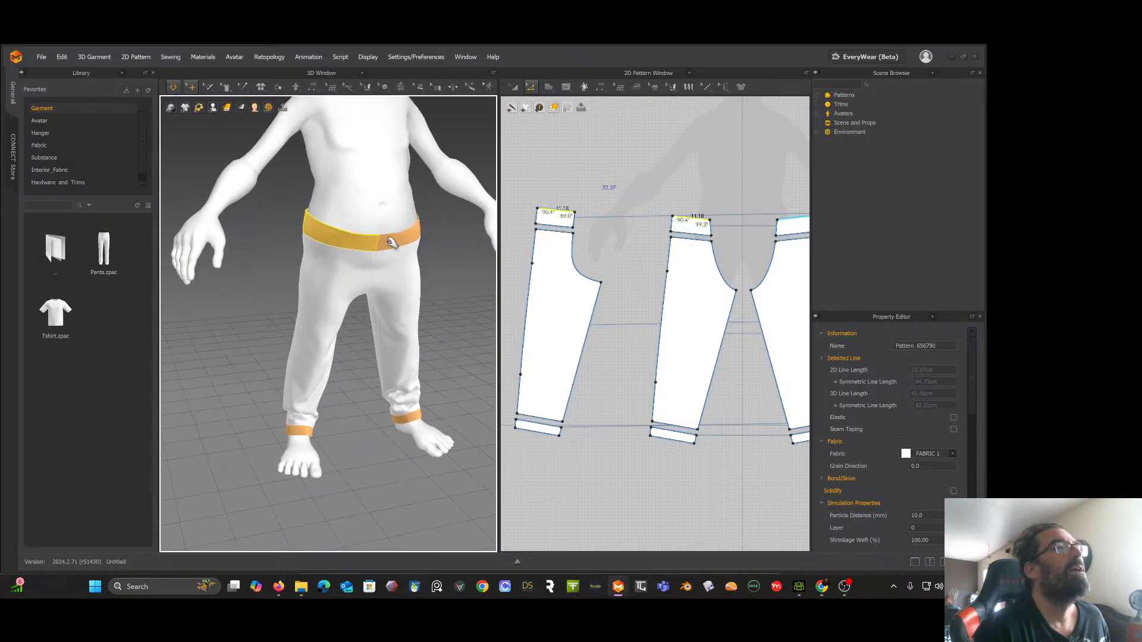
left_click(457, 267)
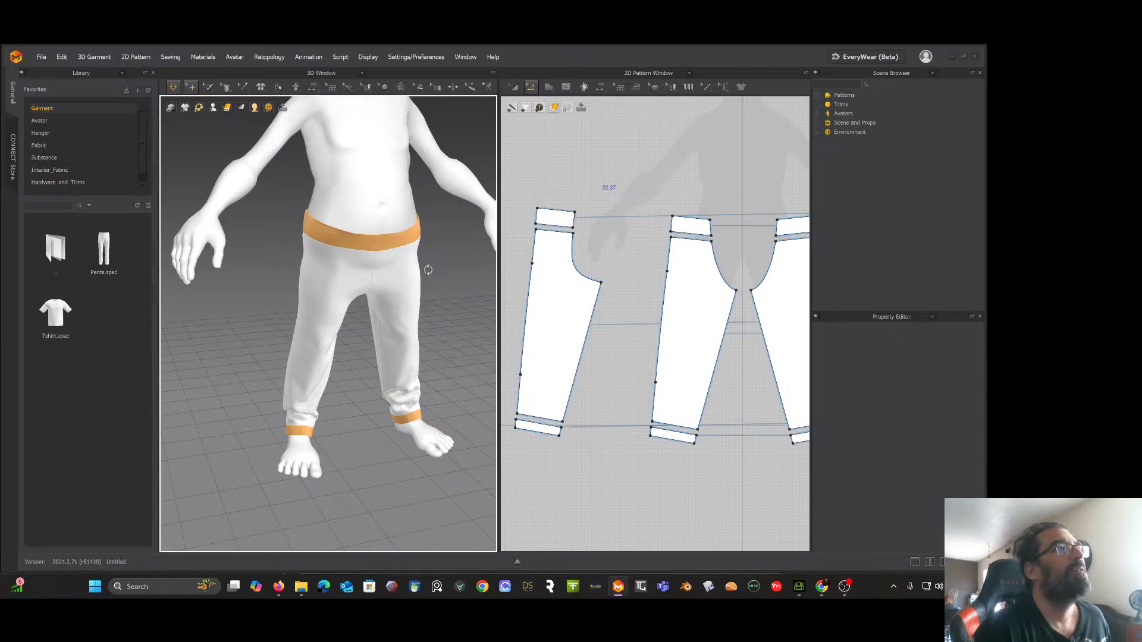
key("2")
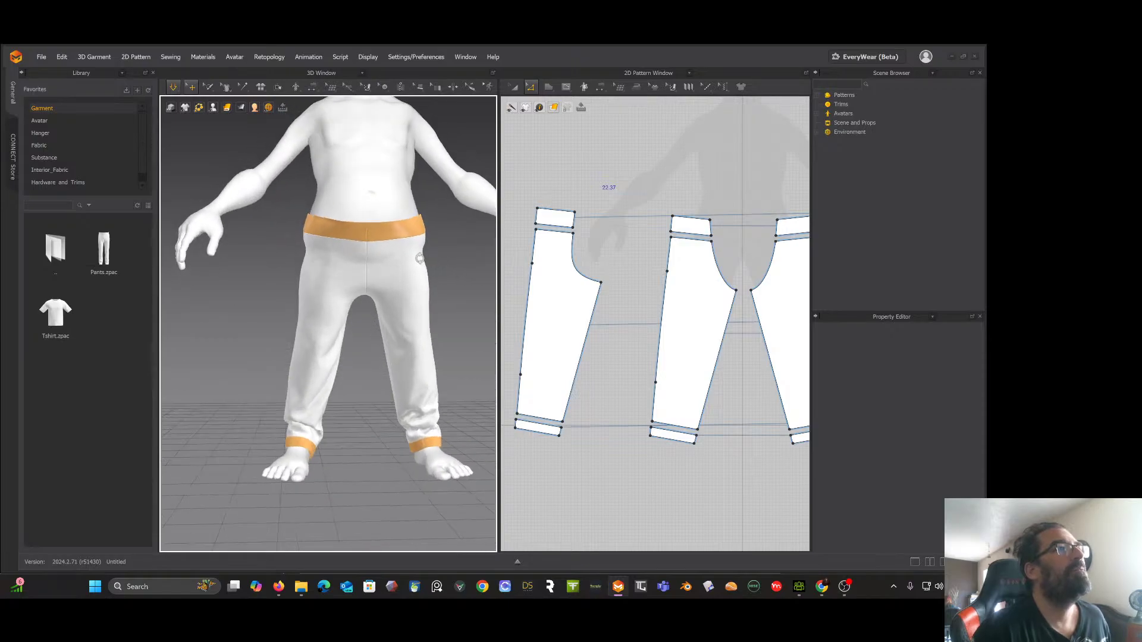
Step: Try to raise the crotch points of the front and back leg panels together, and undo the attempt
left_click(372, 276)
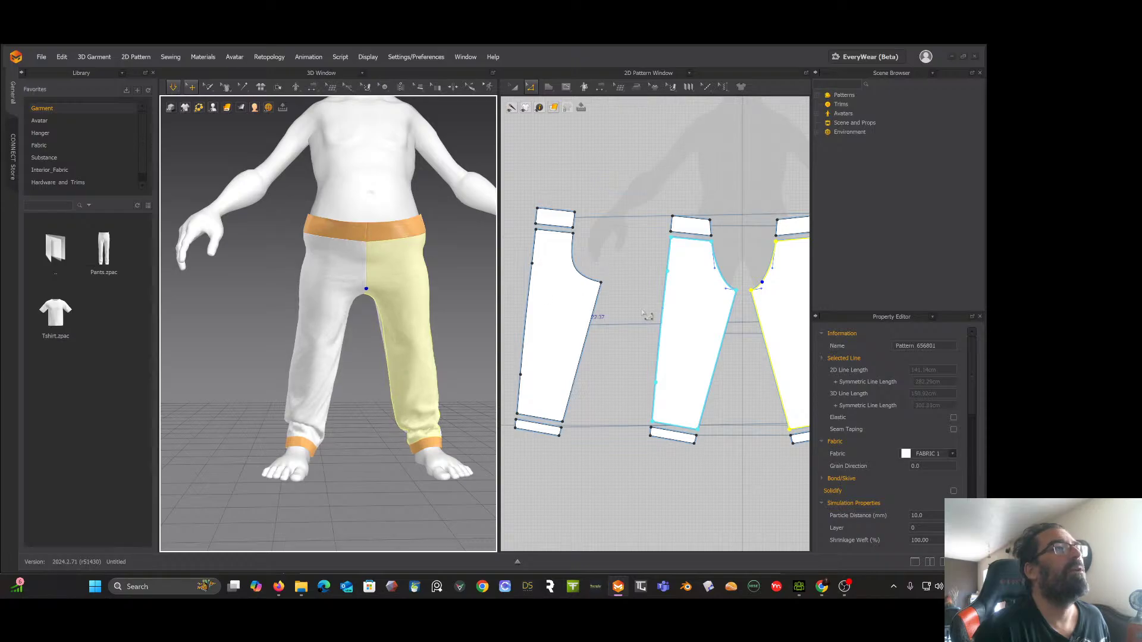
left_click(600, 284)
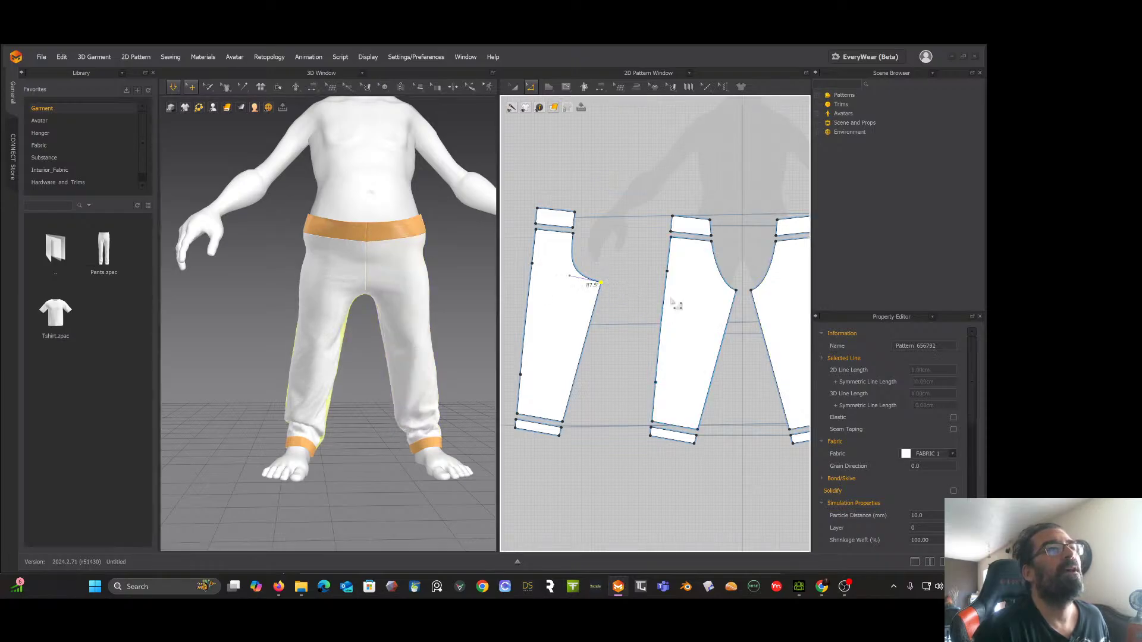
left_click(736, 292, "shift")
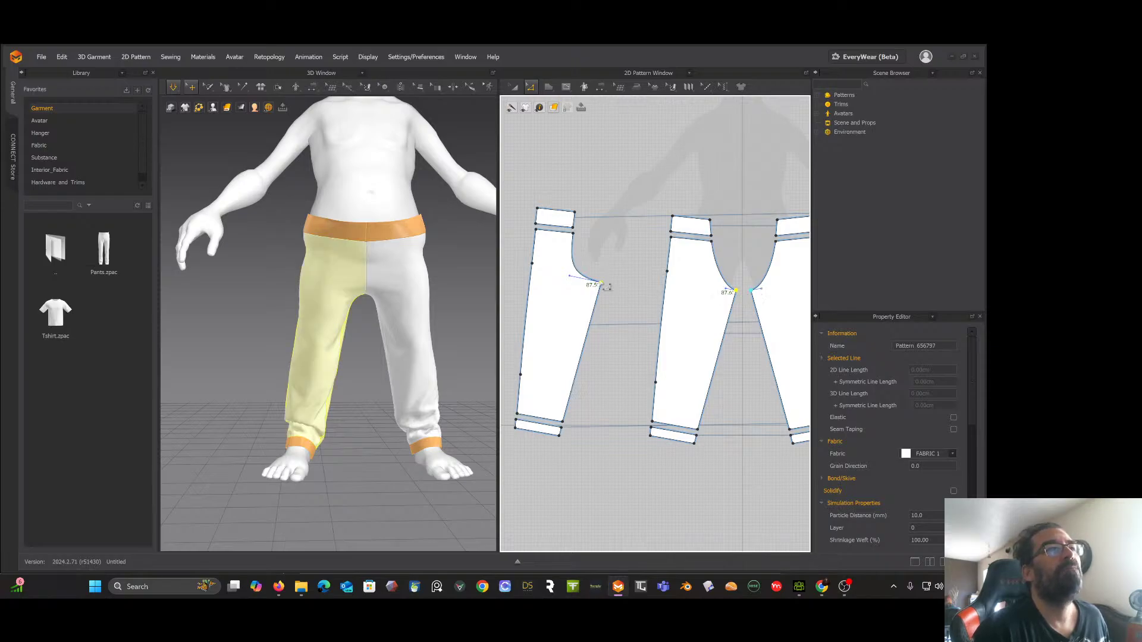
left_click_drag(601, 283, 607, 279)
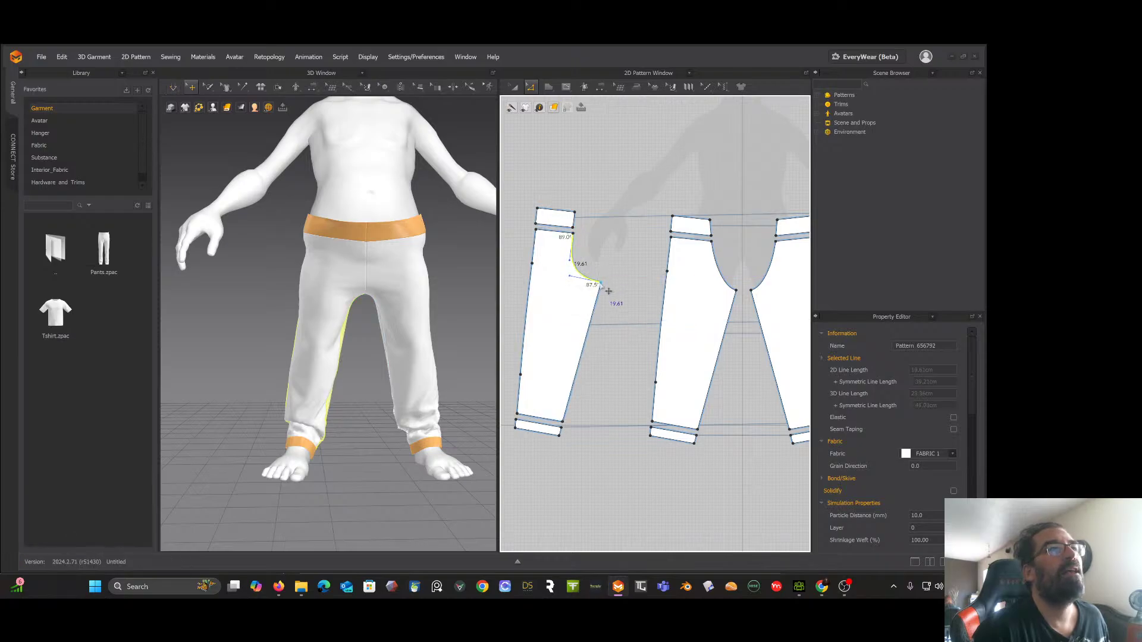
left_click(606, 285)
left_click(602, 286)
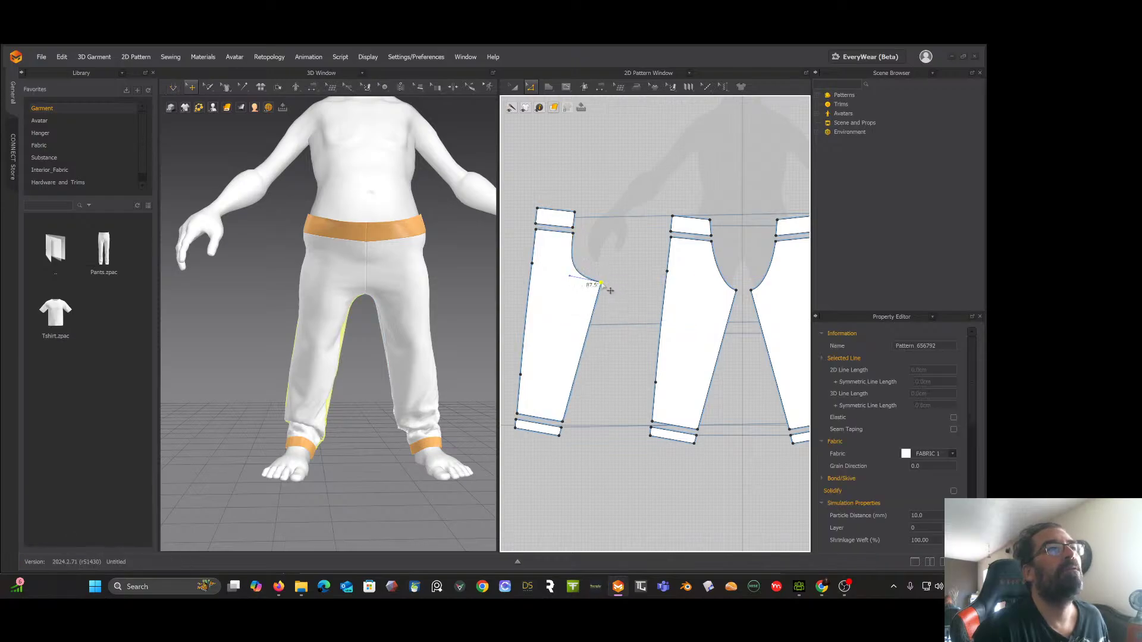
left_click(736, 292, "shift")
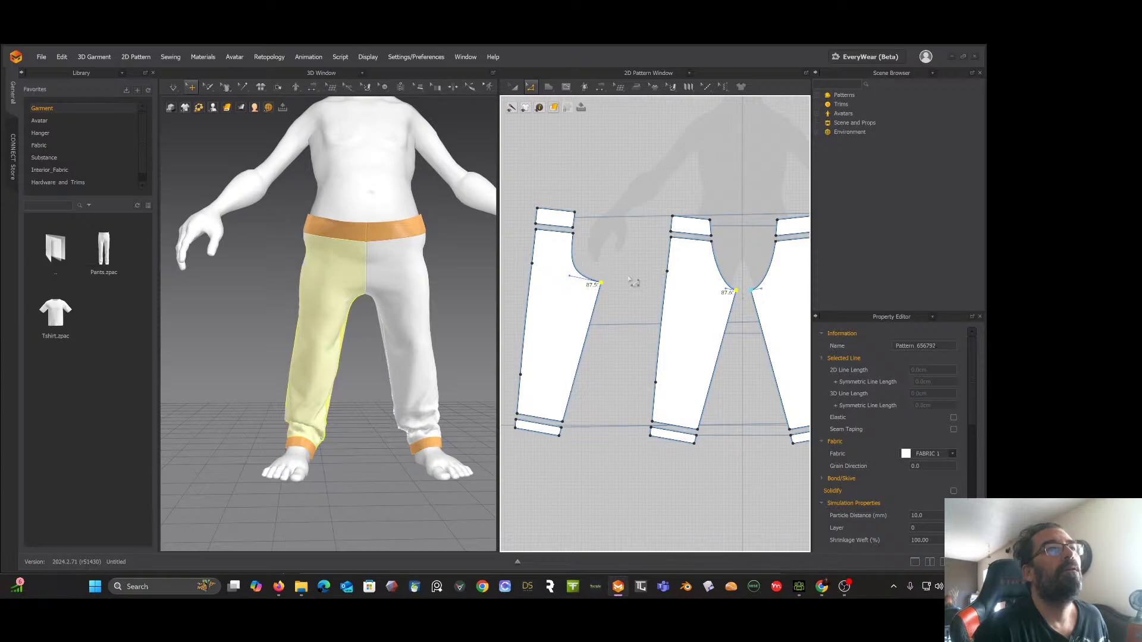
left_click_drag(607, 289, 608, 283)
key("ctrl+z")
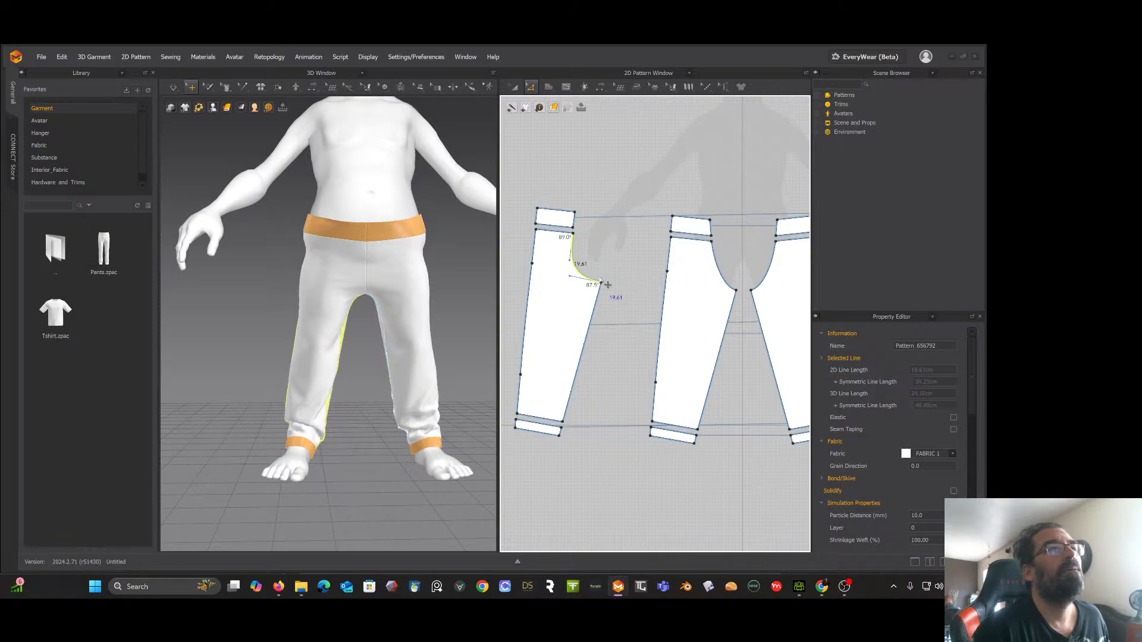
Step: Raise the crotch points of the front and back leg panels and smooth the crotch curve on the outer panel
scroll(611, 290, "down", 5)
scroll(596, 283, "up", 7)
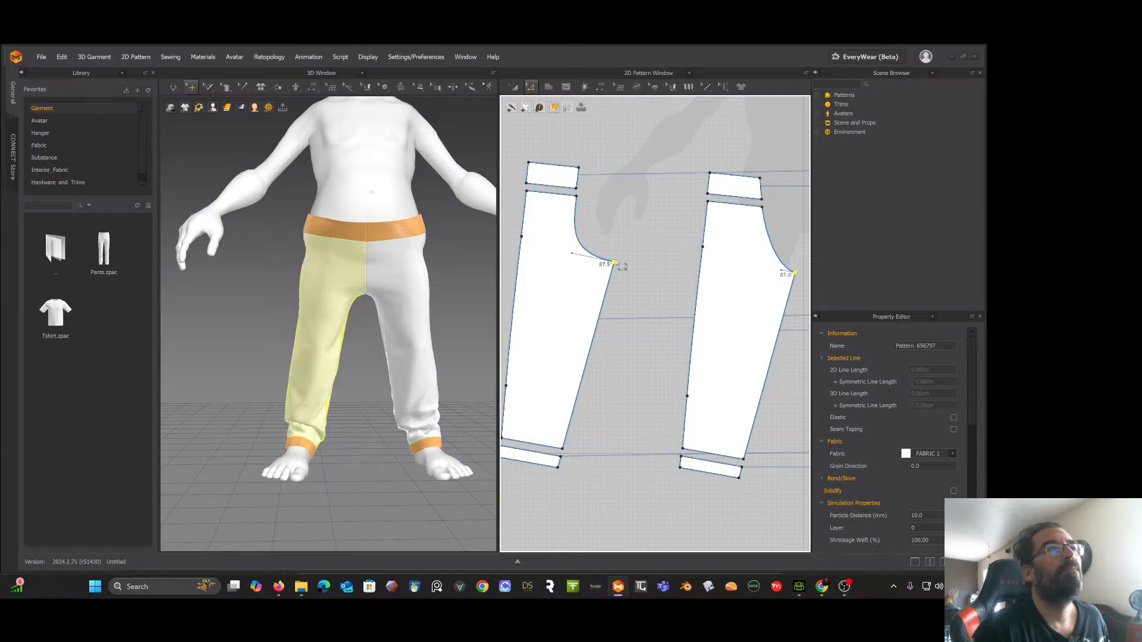
left_click_drag(622, 271, 624, 256)
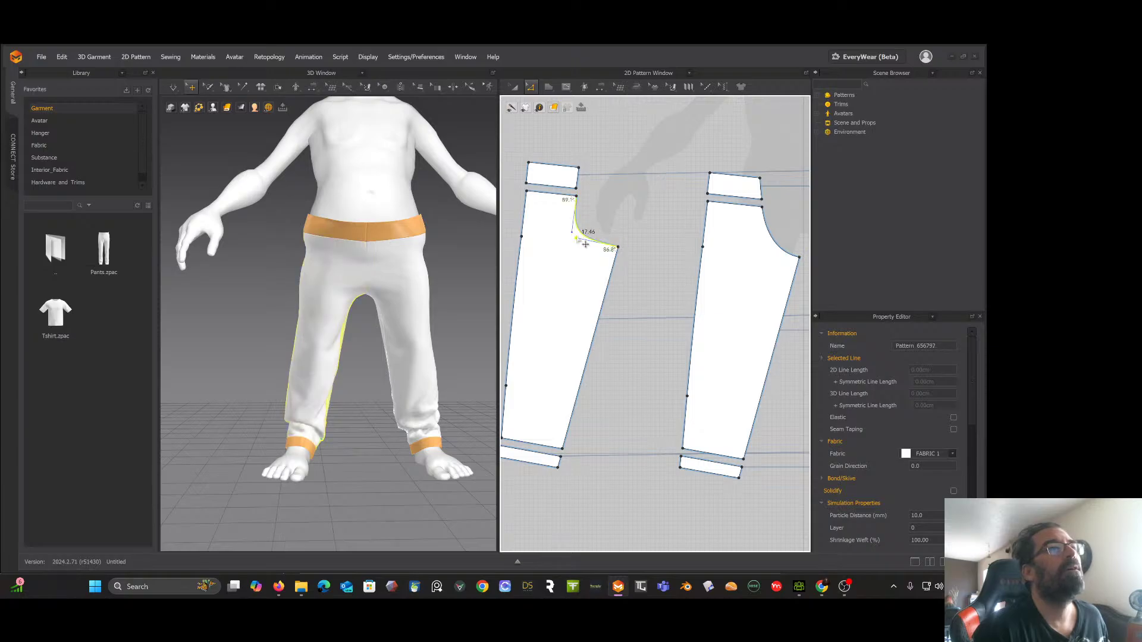
mouse_move(575, 238)
left_mouse_down()
mouse_move(592, 252)
mouse_move(586, 243)
left_mouse_up()
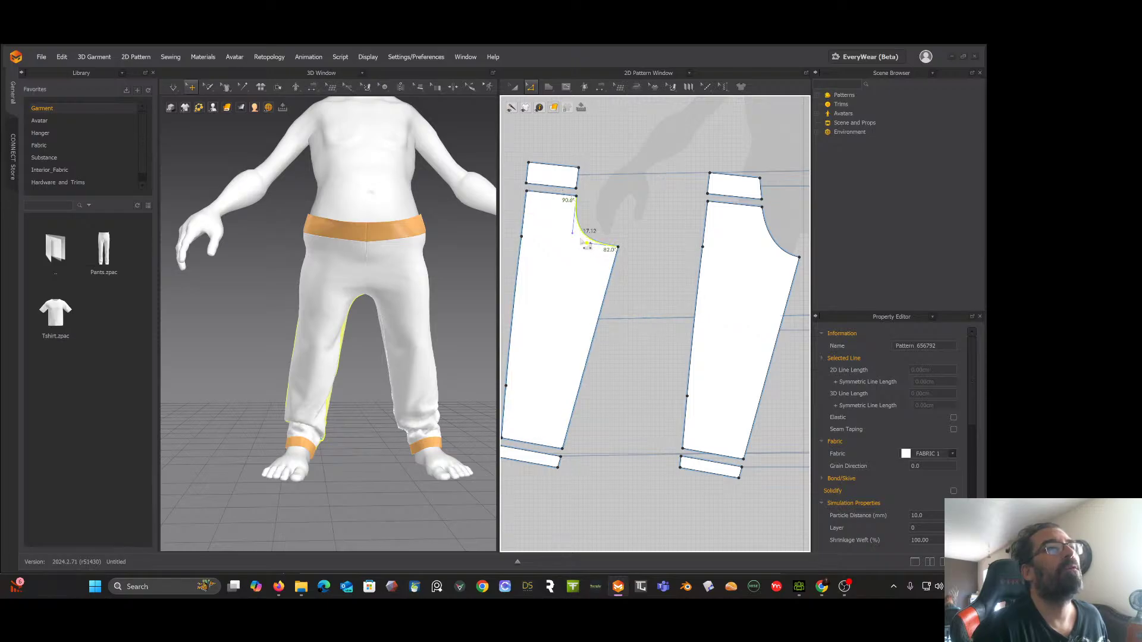
Step: Simulate the pants with the raised crotch and inspect the fit from the side
left_click(463, 249)
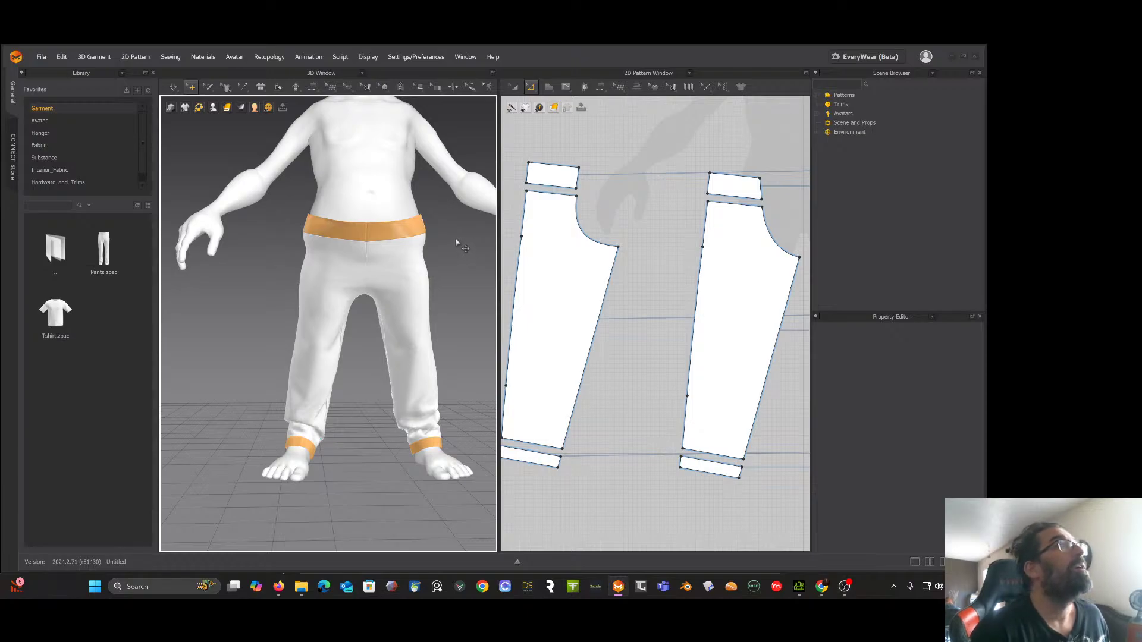
key("space")
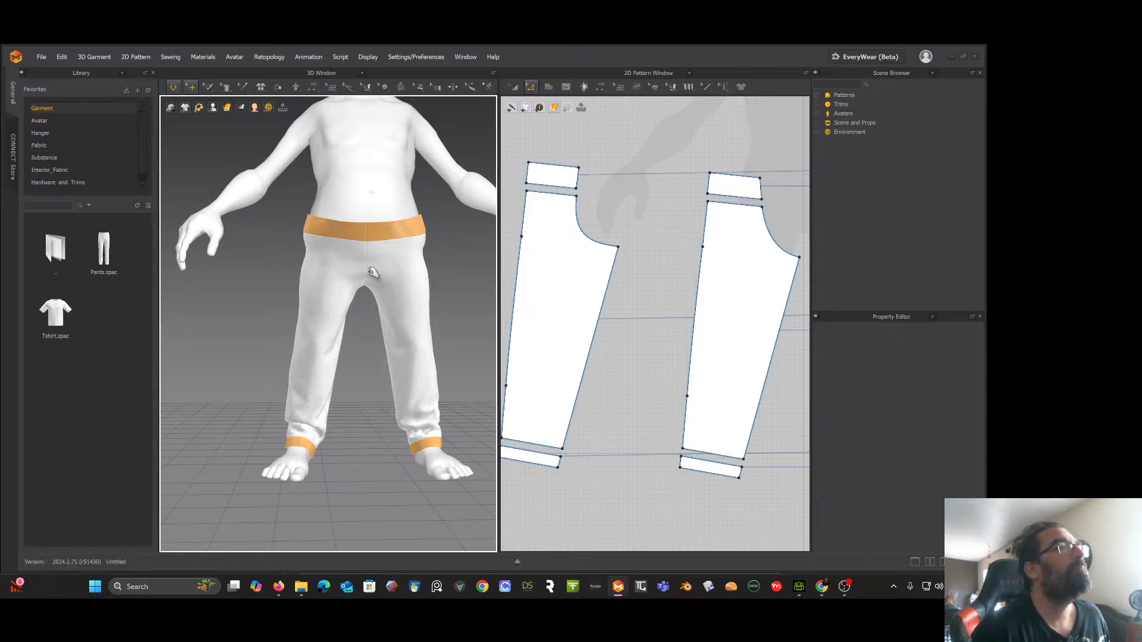
right_click_drag(395, 243, 454, 265)
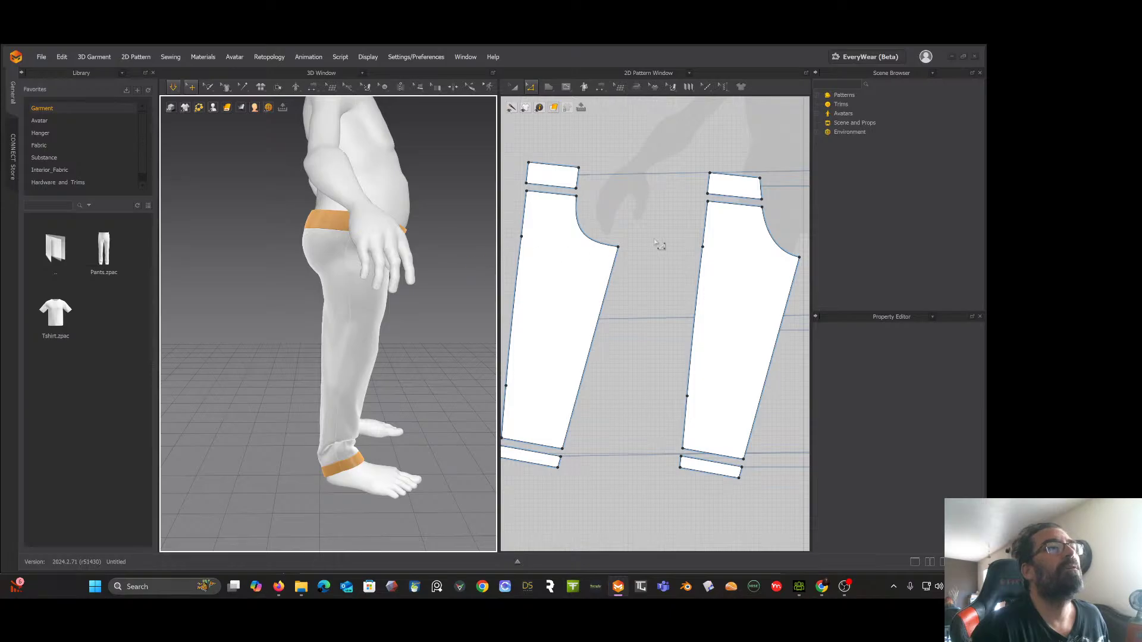
scroll(660, 240, "up", 2)
scroll(658, 241, "down", 4)
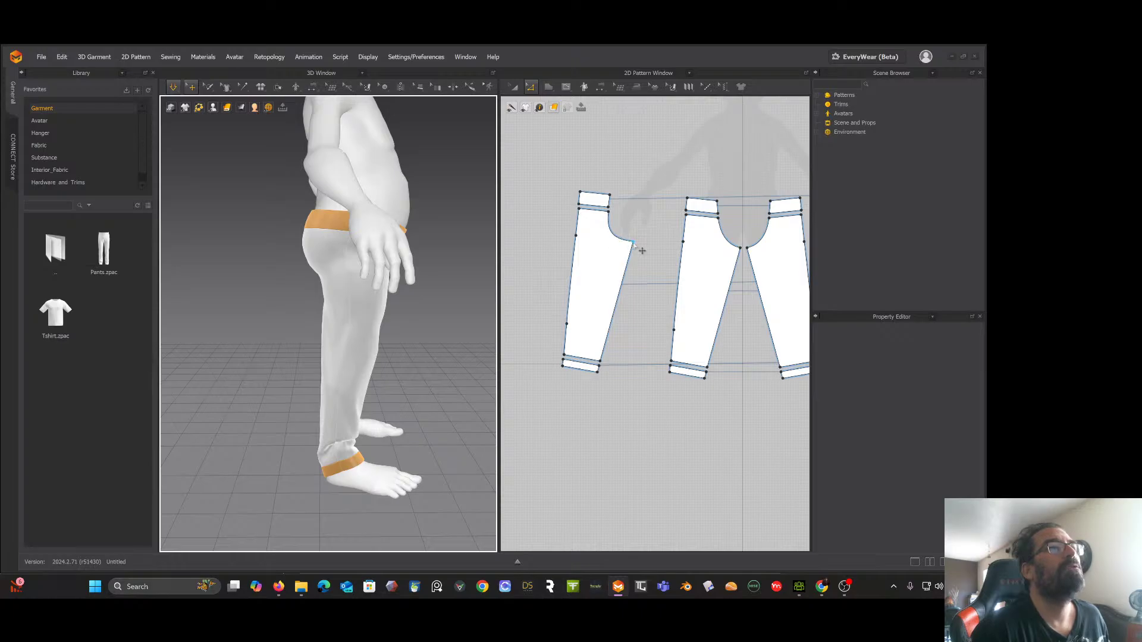
Step: Try extending the crotch point of the back leg panel farther outward and check the simulated fit from behind and below
left_click(642, 251)
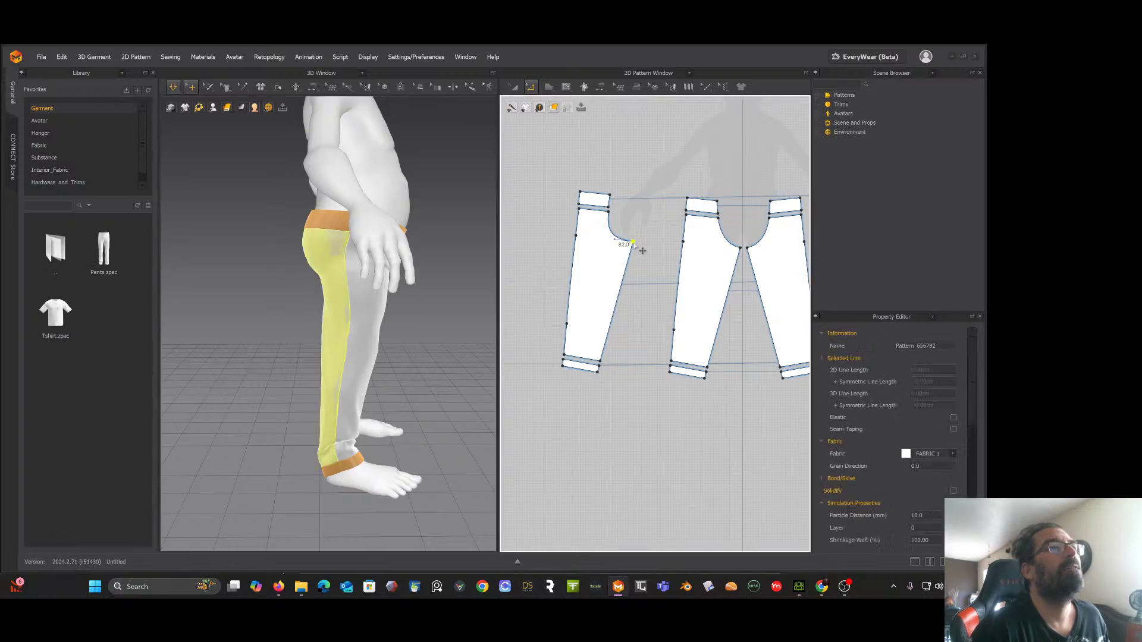
left_click_drag(642, 250, 653, 254)
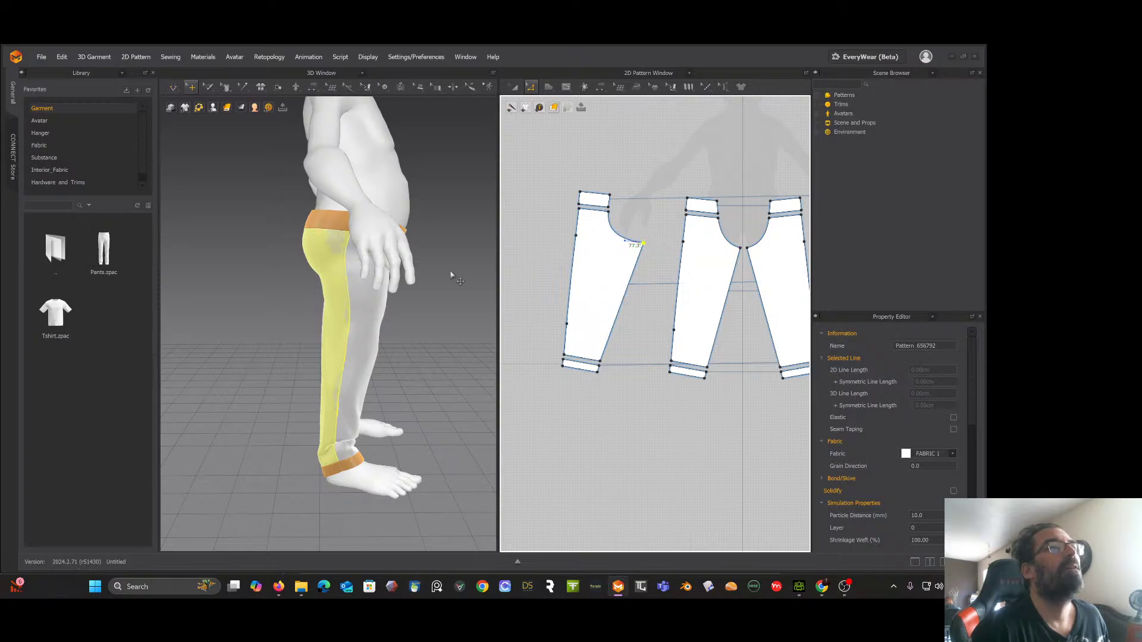
right_click_drag(392, 286, 317, 272)
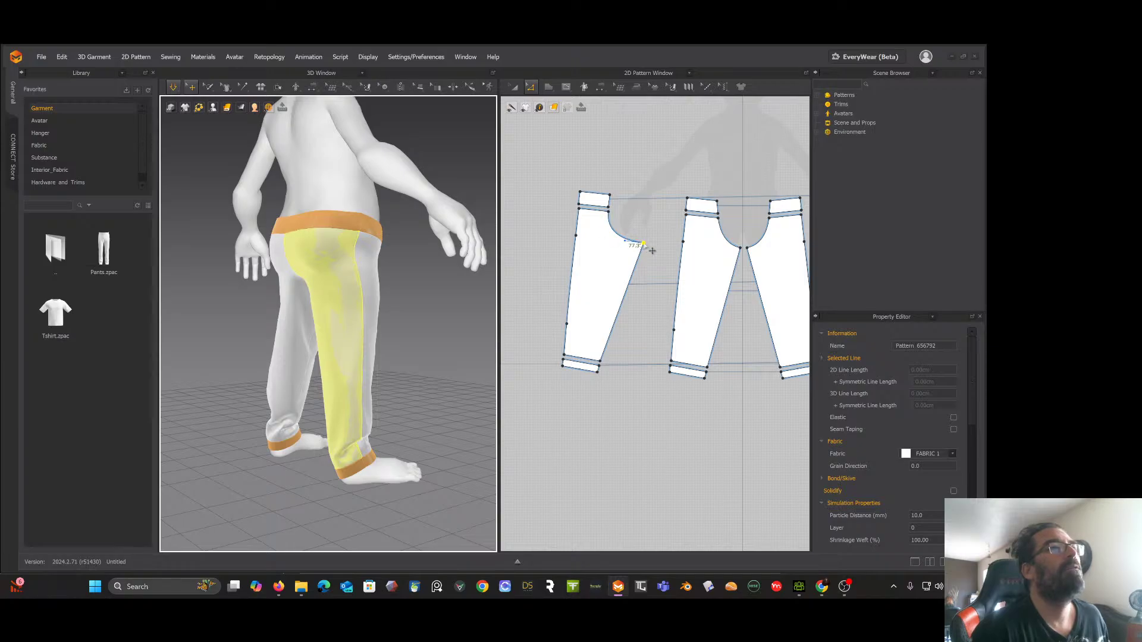
left_click_drag(652, 251, 661, 253)
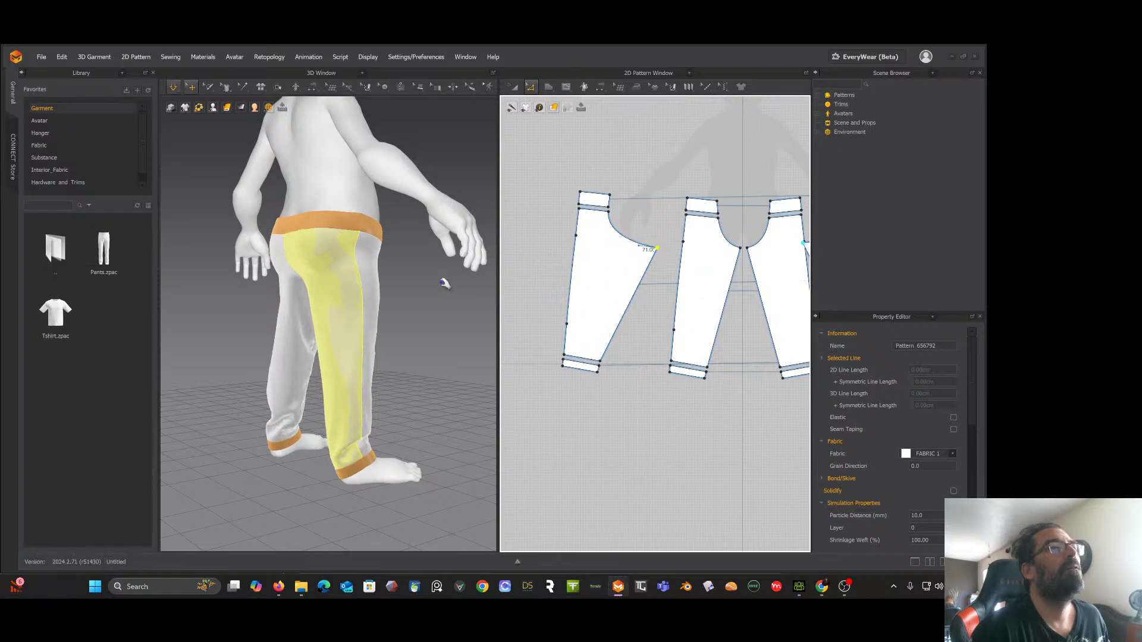
right_click_drag(425, 285, 355, 324)
left_click(343, 312)
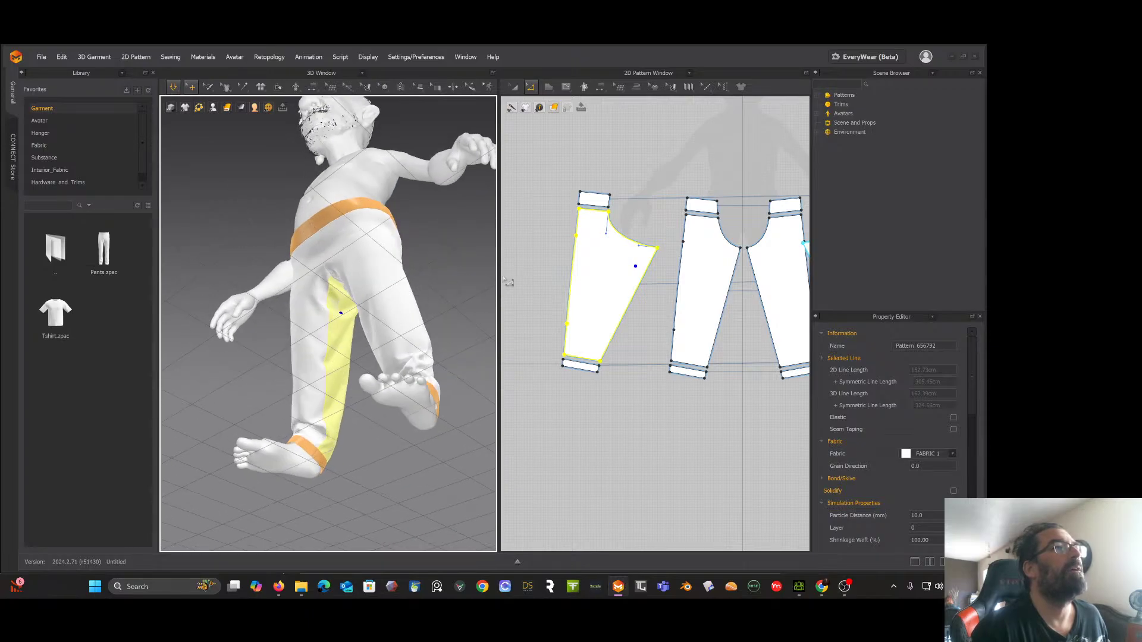
Step: Pull the back leg panel's crotch point inward and slightly down to narrow the panel, and check the fit from the front
left_click_drag(657, 248, 640, 256)
left_click(664, 235)
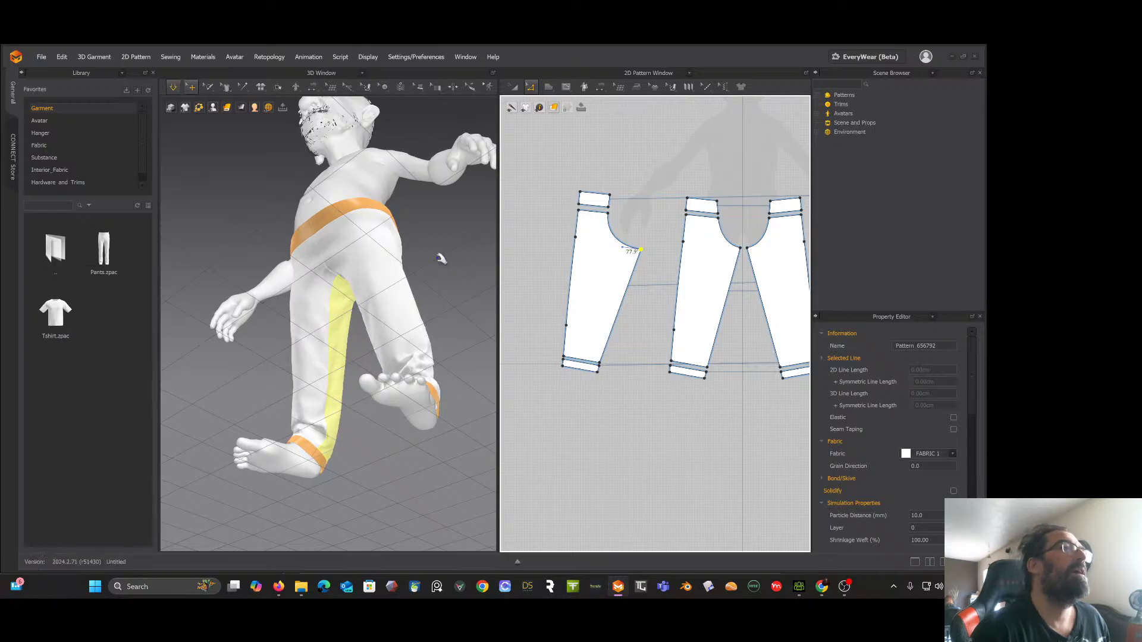
right_click_drag(428, 256, 373, 297)
scroll(386, 298, "down", 3)
Step: Strengthen all the front and back leg panels together, excluding the waistband and cuffs
left_click(377, 299)
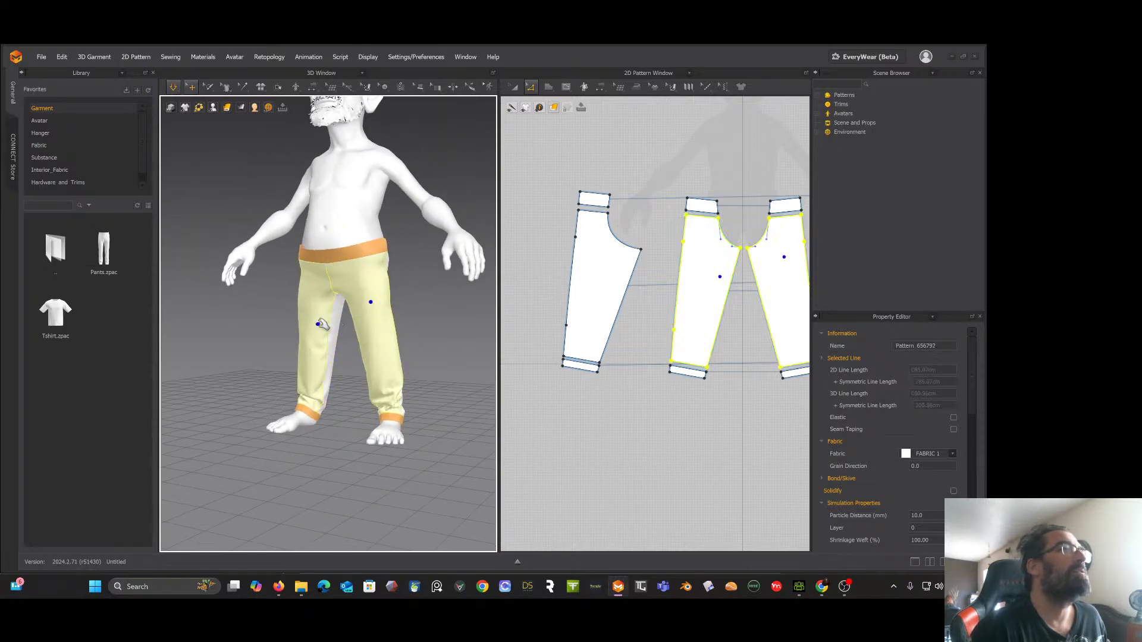
left_click(333, 334, "shift")
right_click_drag(363, 326, 319, 332)
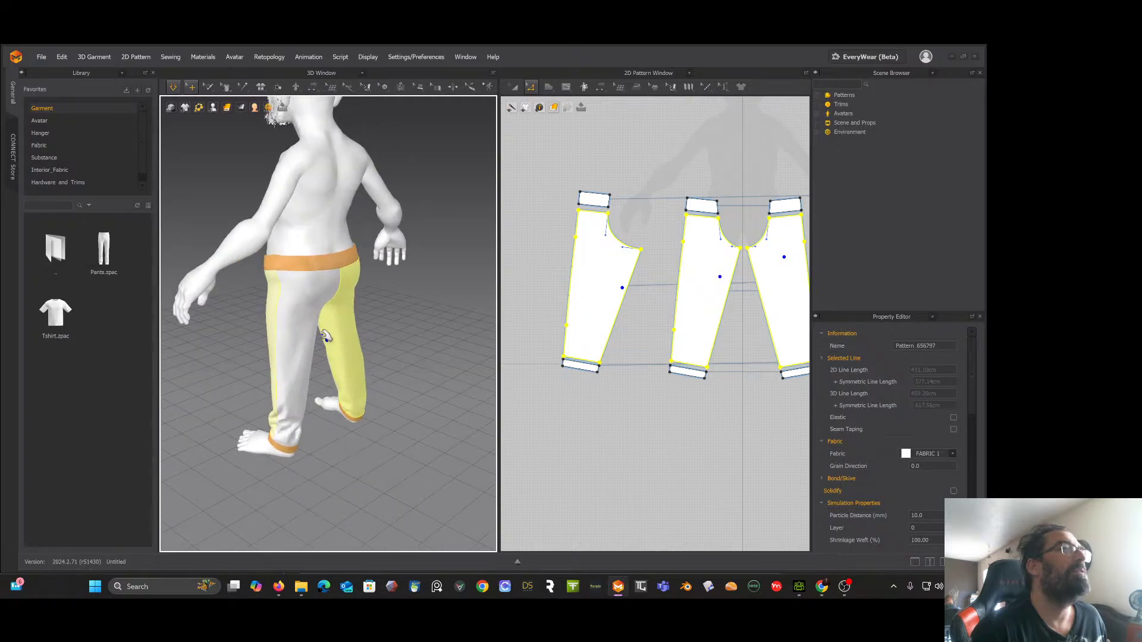
left_click(314, 331)
key("2")
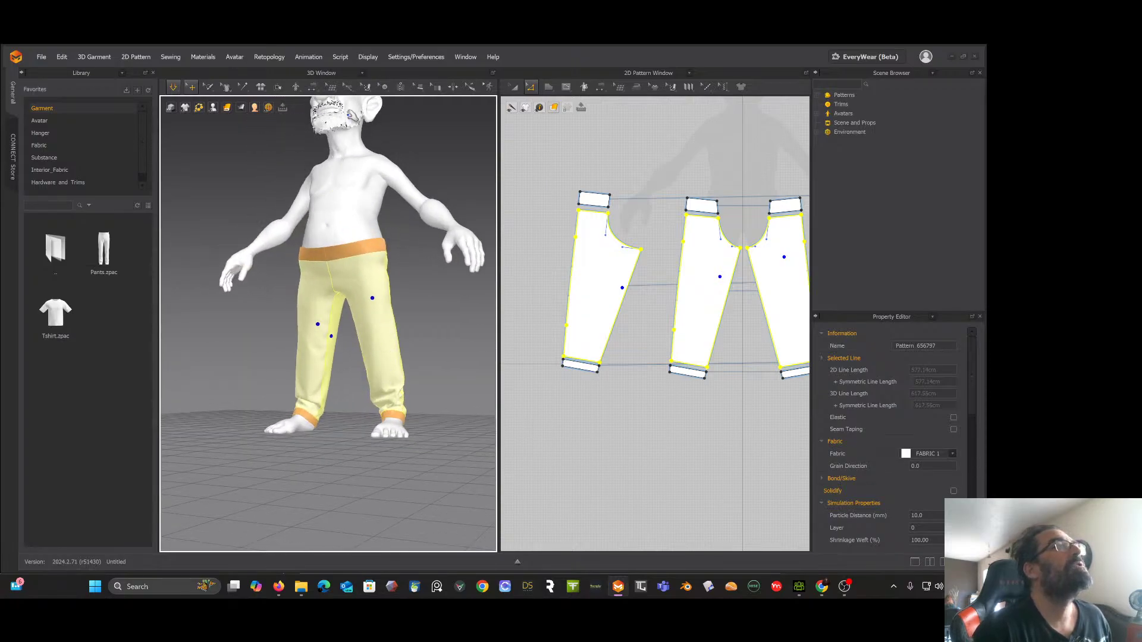
right_click(365, 282)
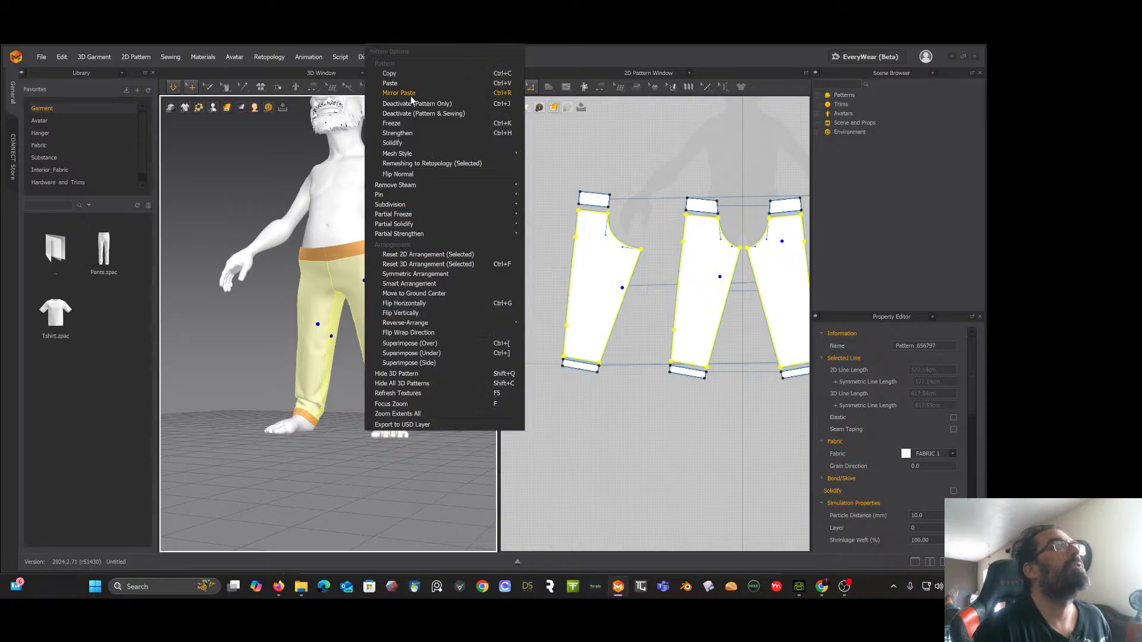
left_click(397, 135)
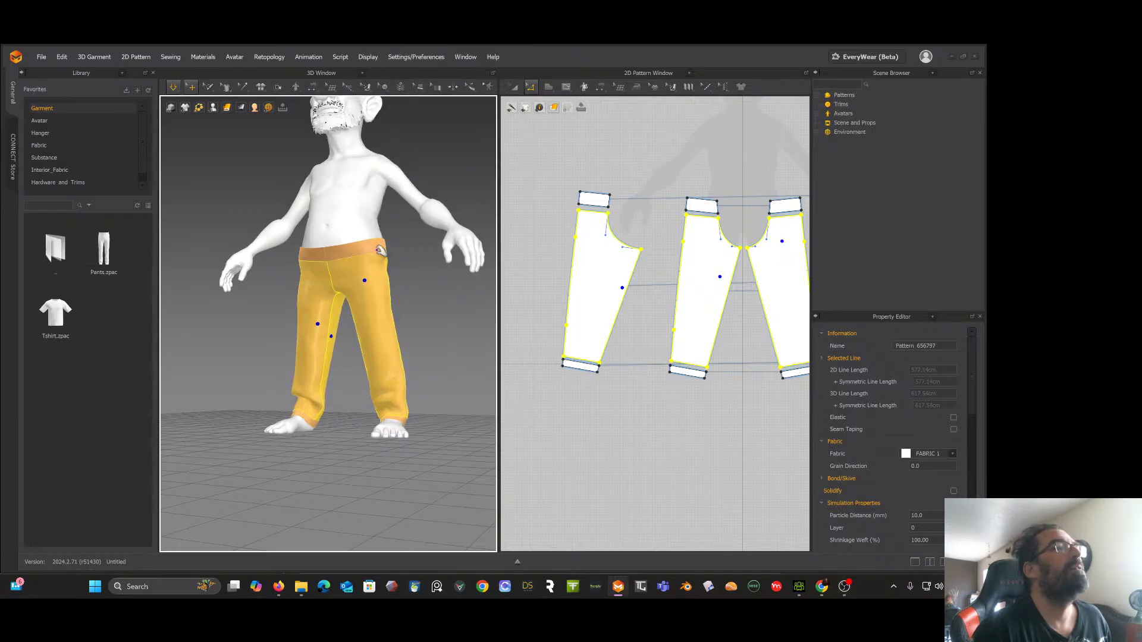
Step: Inspect the strengthened legs from the front and remove the strengthening from the leg panels
scroll(392, 274, "up", 2)
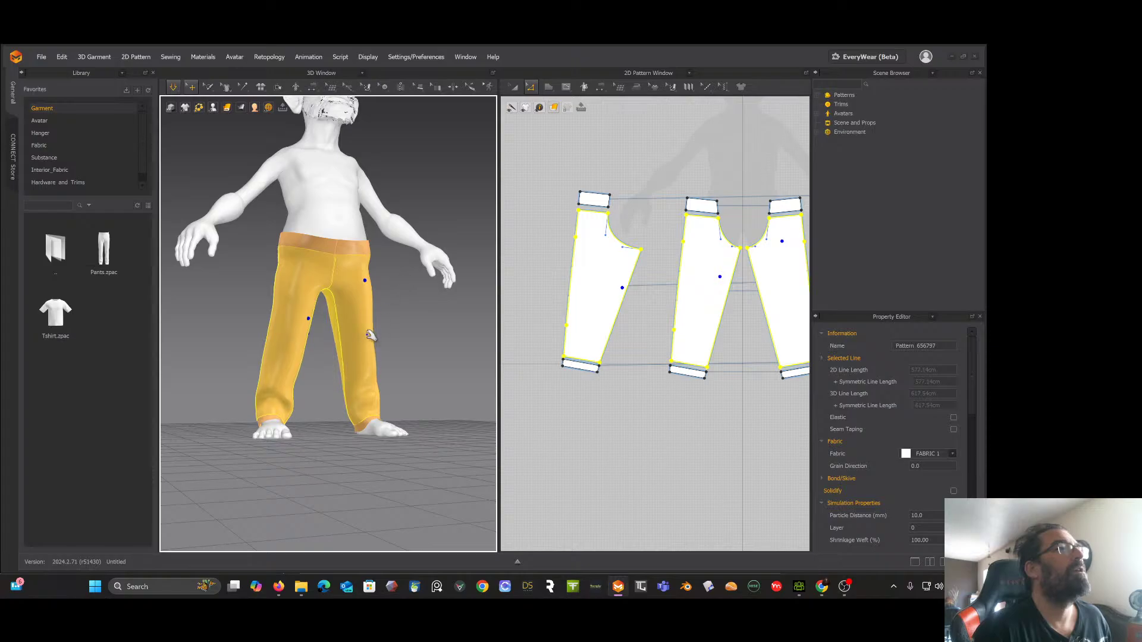
right_click_drag(364, 335, 403, 306)
scroll(349, 327, "down", 2)
scroll(357, 324, "up", 4)
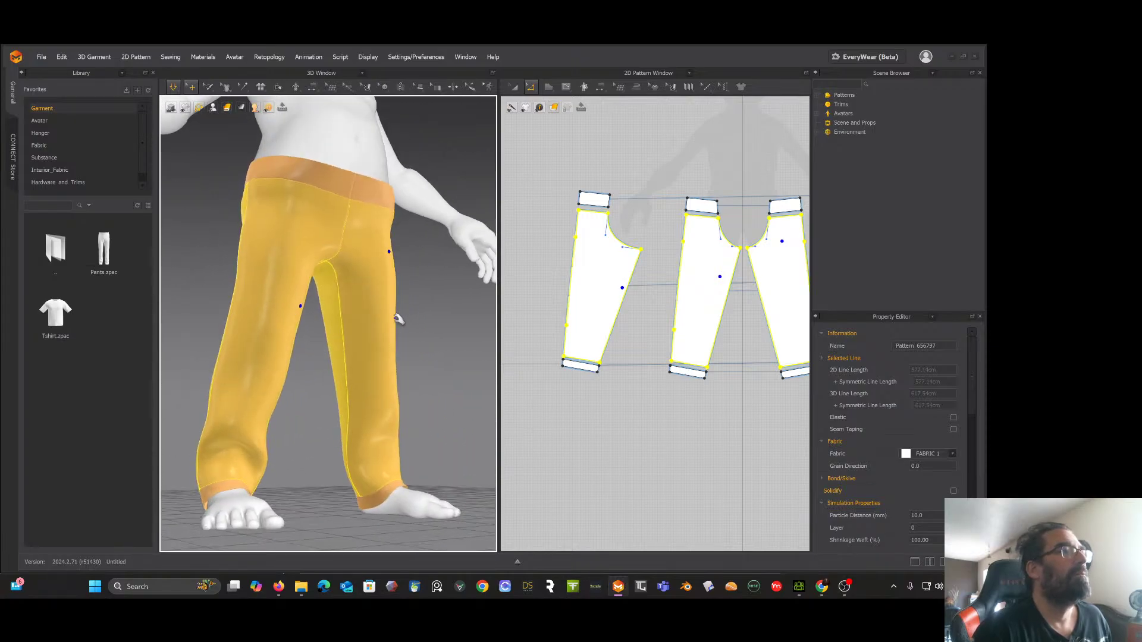
key("2")
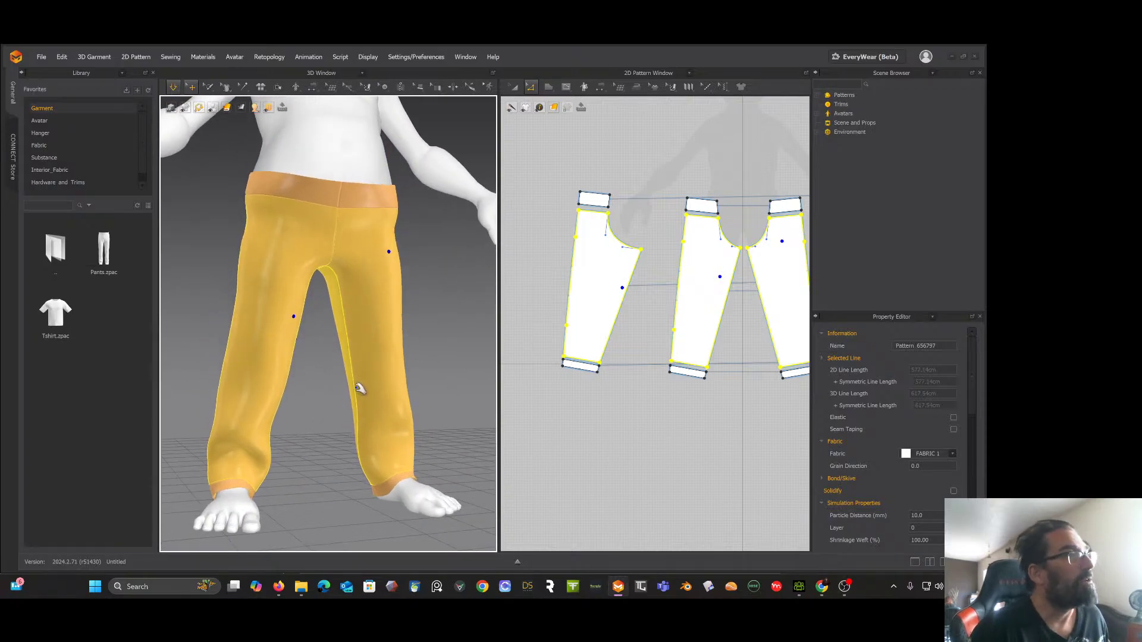
key("space")
right_click_drag(367, 374, 372, 373)
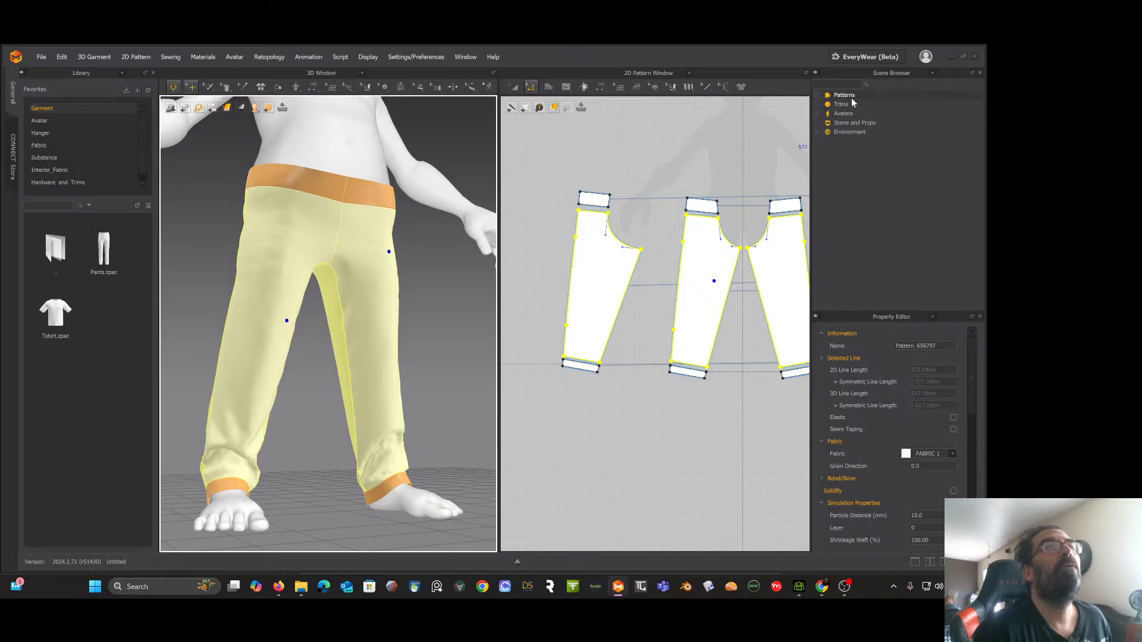
Step: Browse the library's fabrics, add Wool to the project, and show the project's fabric list
left_click(50, 148)
scroll(133, 345, "down", 3)
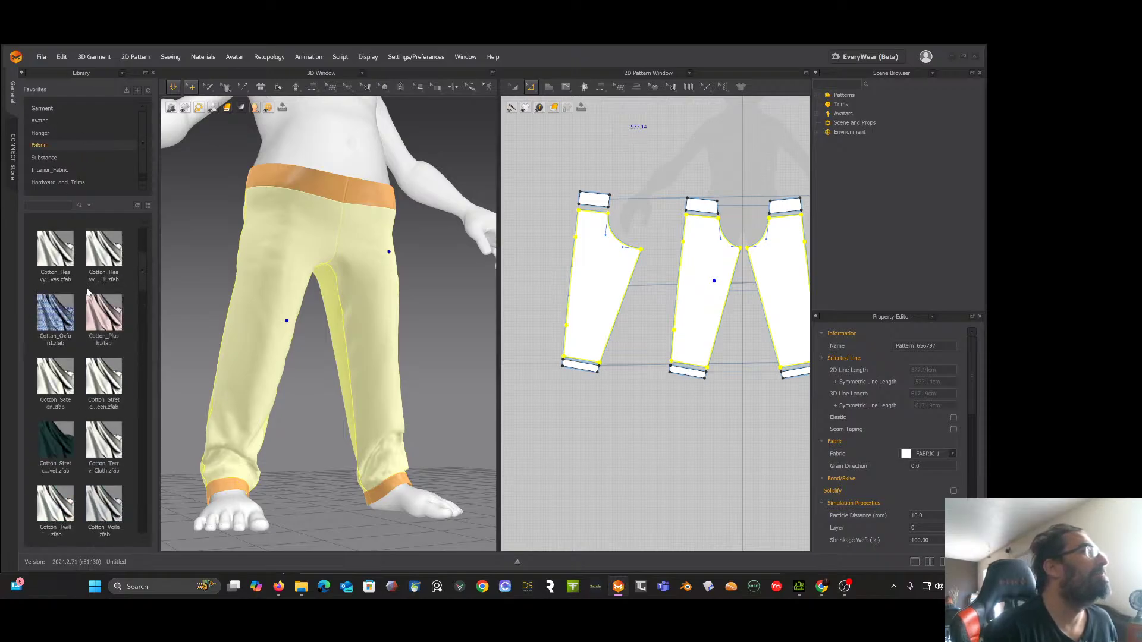
scroll(101, 330, "down", 5)
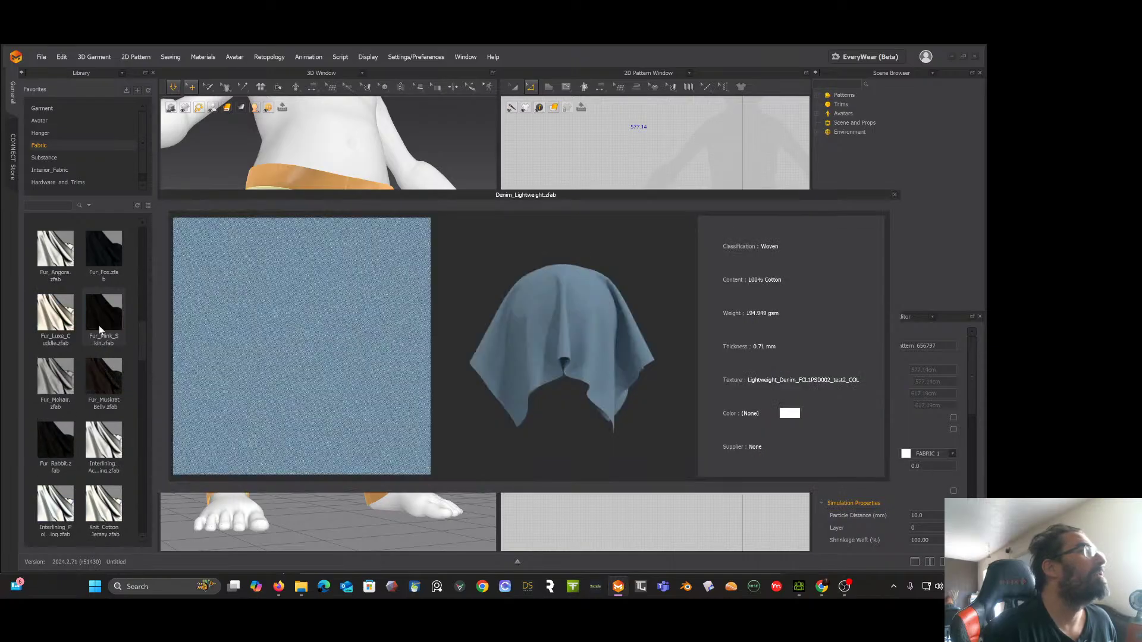
scroll(98, 332, "down", 5)
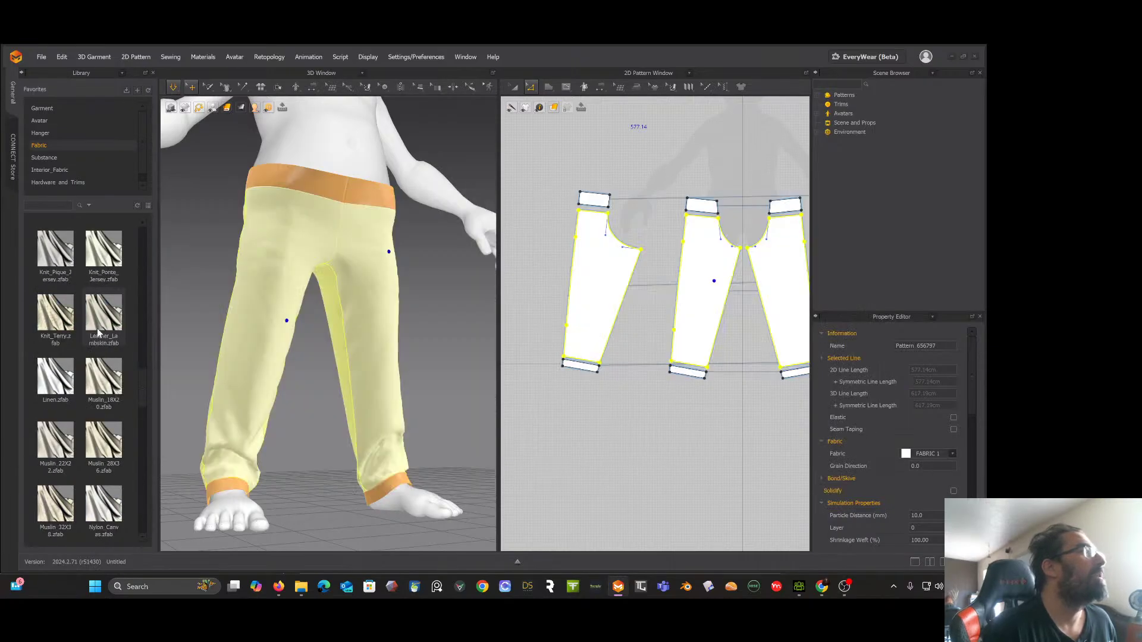
scroll(100, 331, "down", 5)
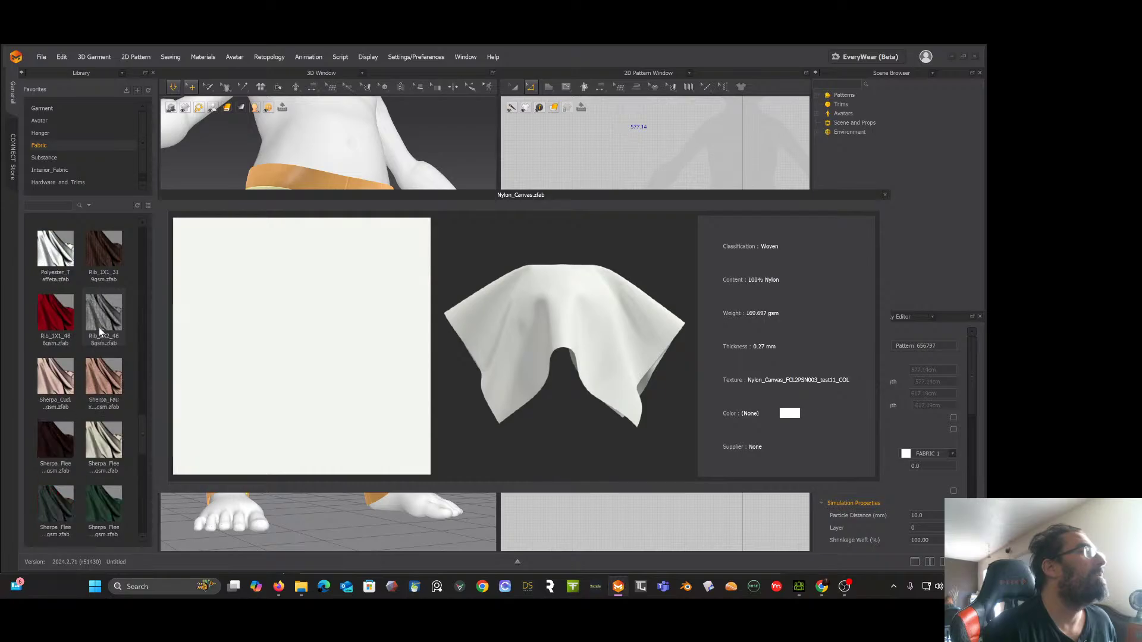
scroll(100, 329, "down", 5)
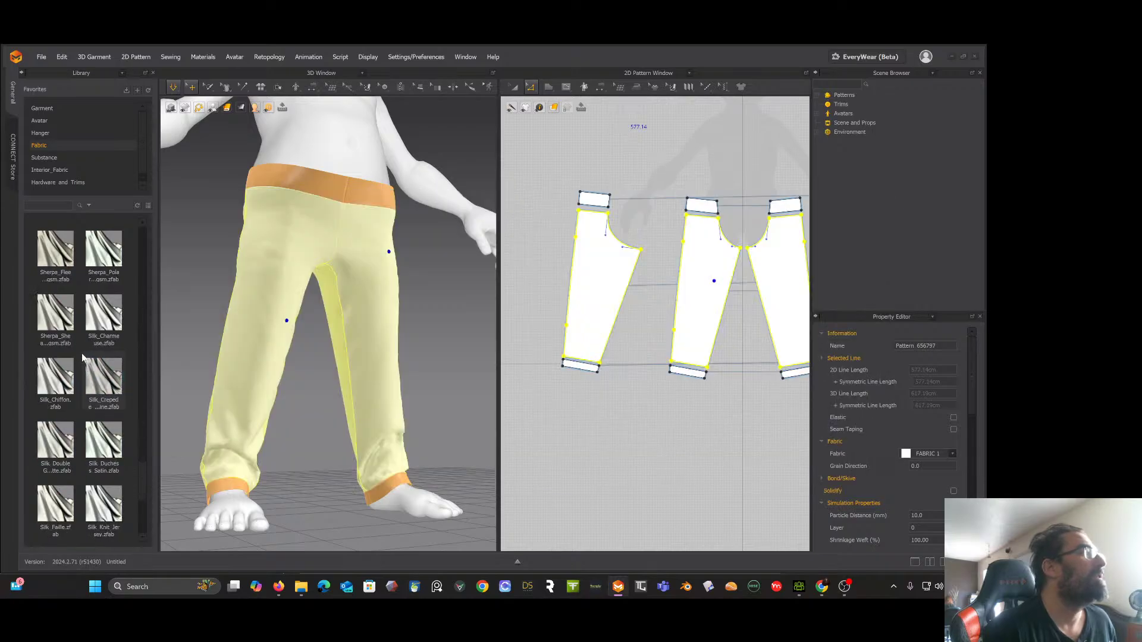
scroll(80, 351, "down", 1)
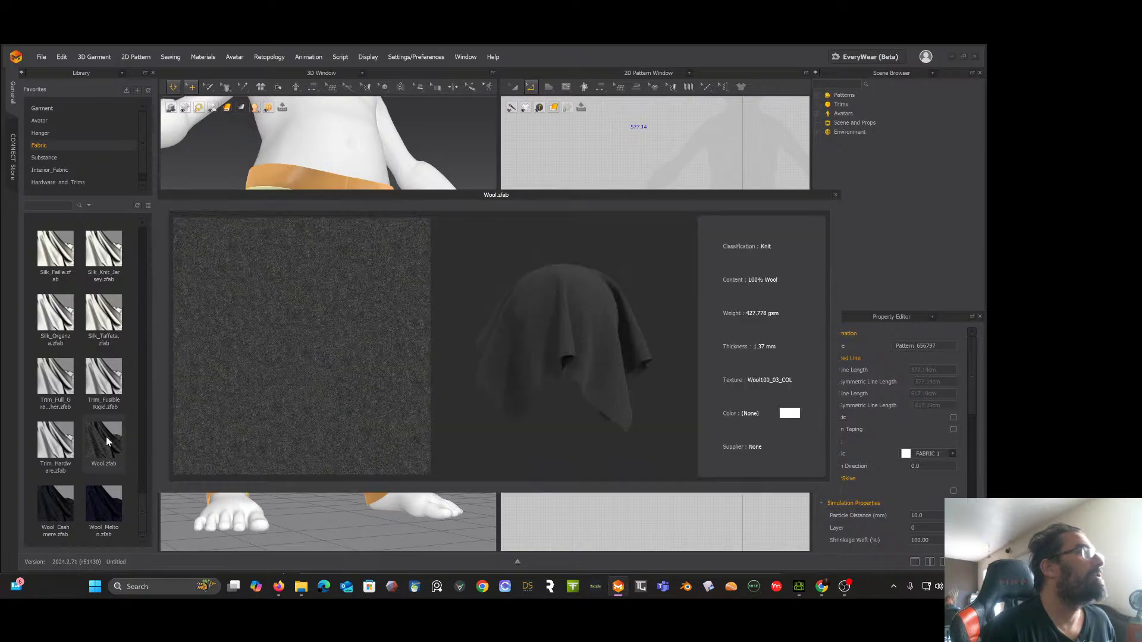
double_click(106, 436)
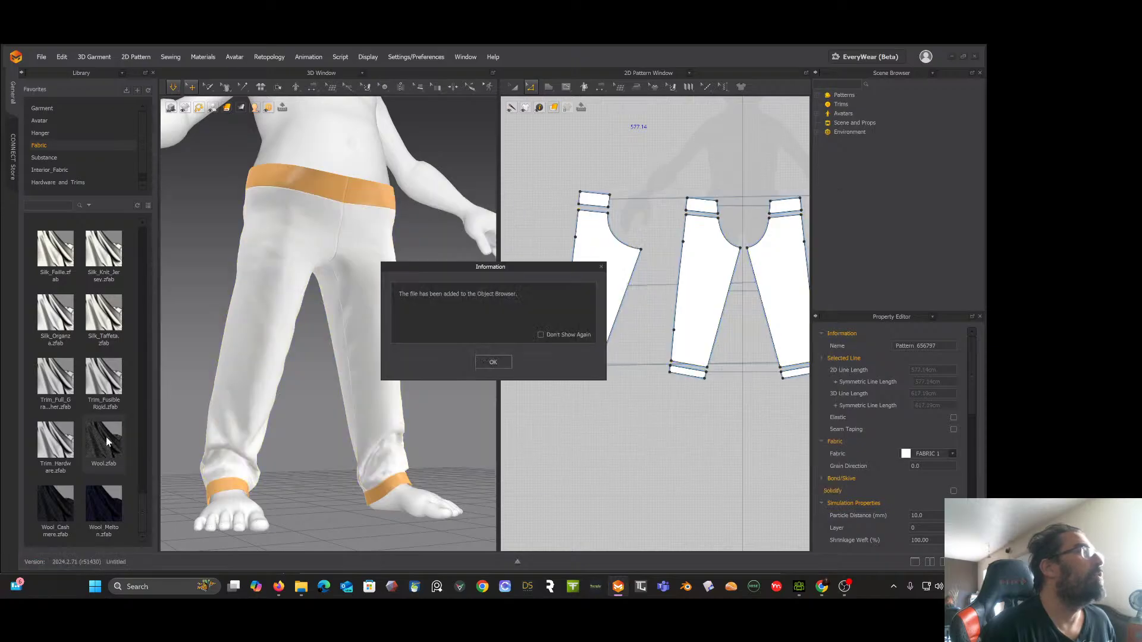
left_click(494, 363)
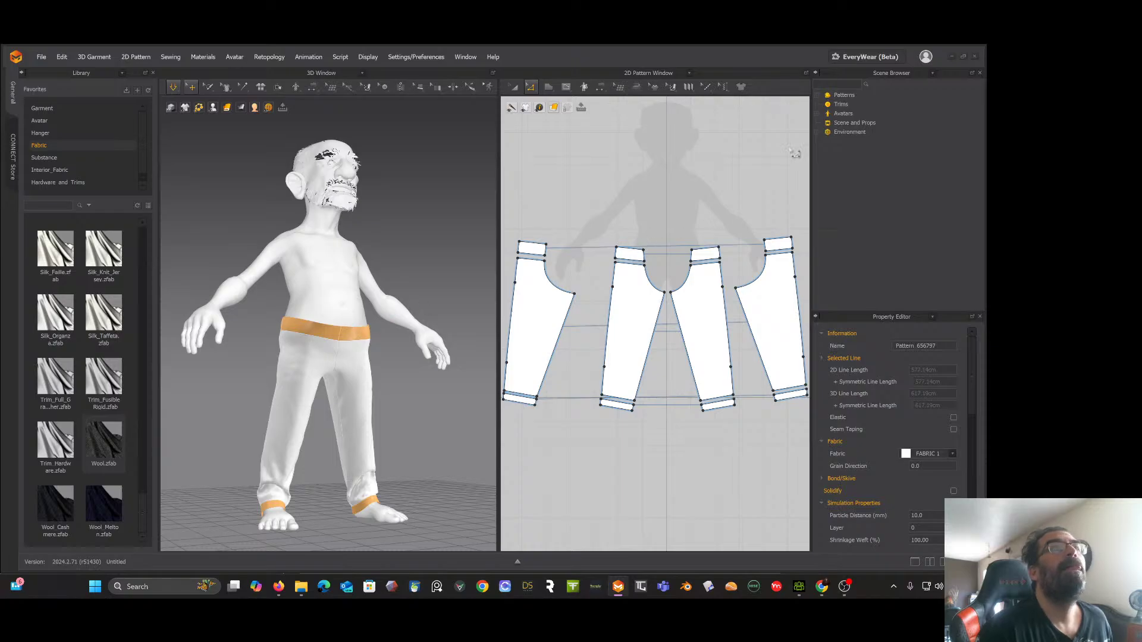
left_click(902, 73)
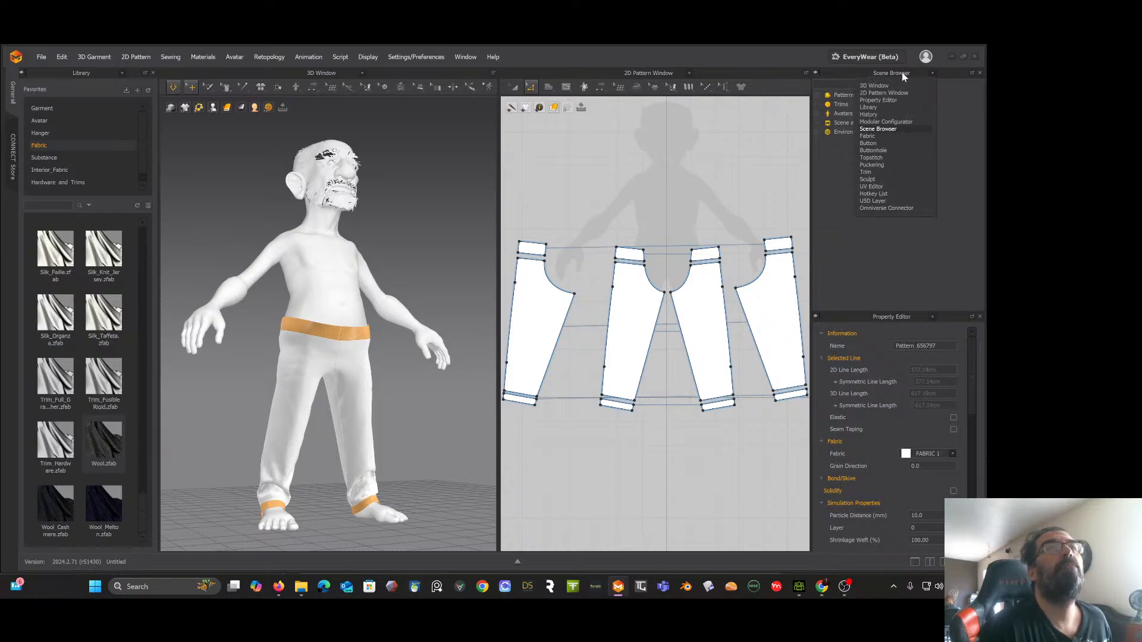
left_click(871, 136)
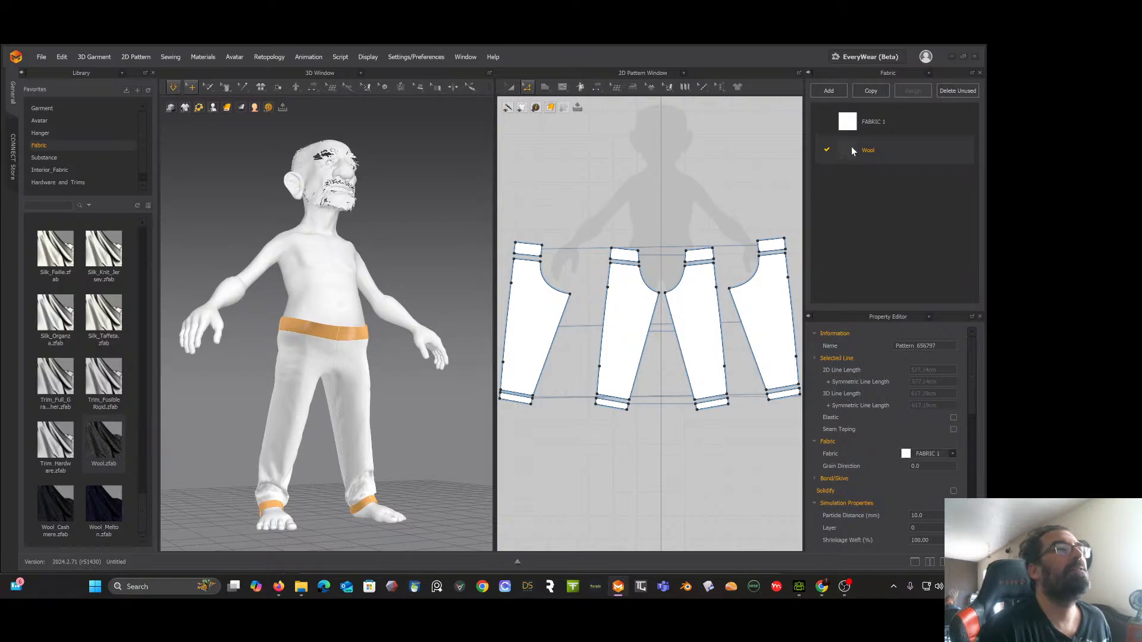
Step: Assign the Wool fabric to both front and both back leg panels
left_click_drag(347, 364, 348, 365)
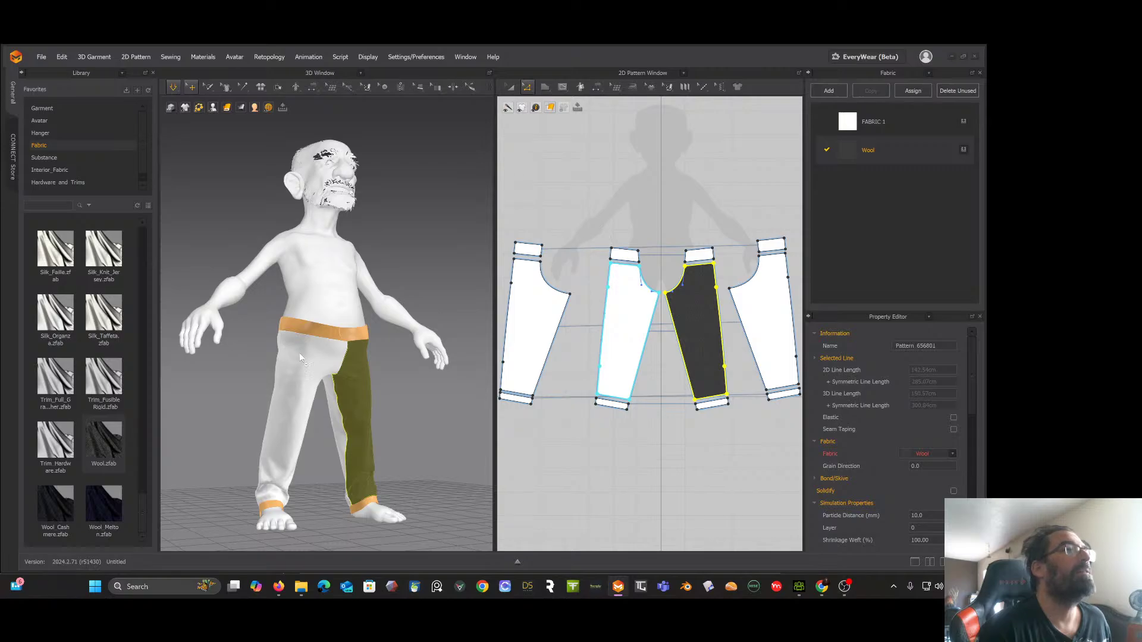
left_click_drag(306, 361, 308, 360)
right_click_drag(309, 359, 377, 352)
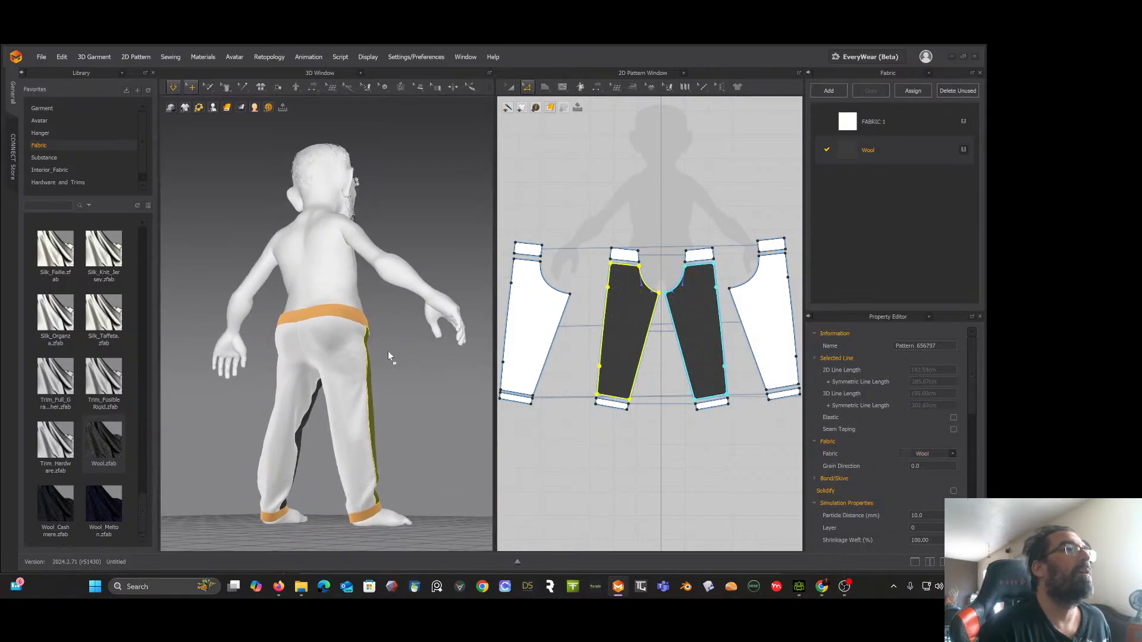
left_click_drag(390, 356, 361, 369)
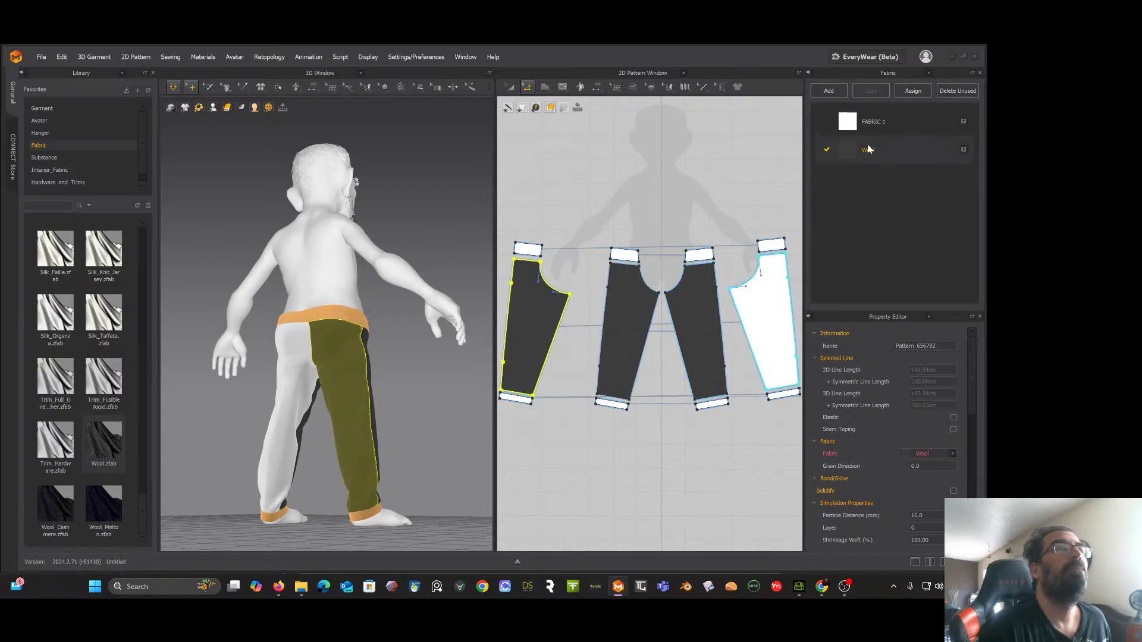
left_click_drag(289, 363, 288, 364)
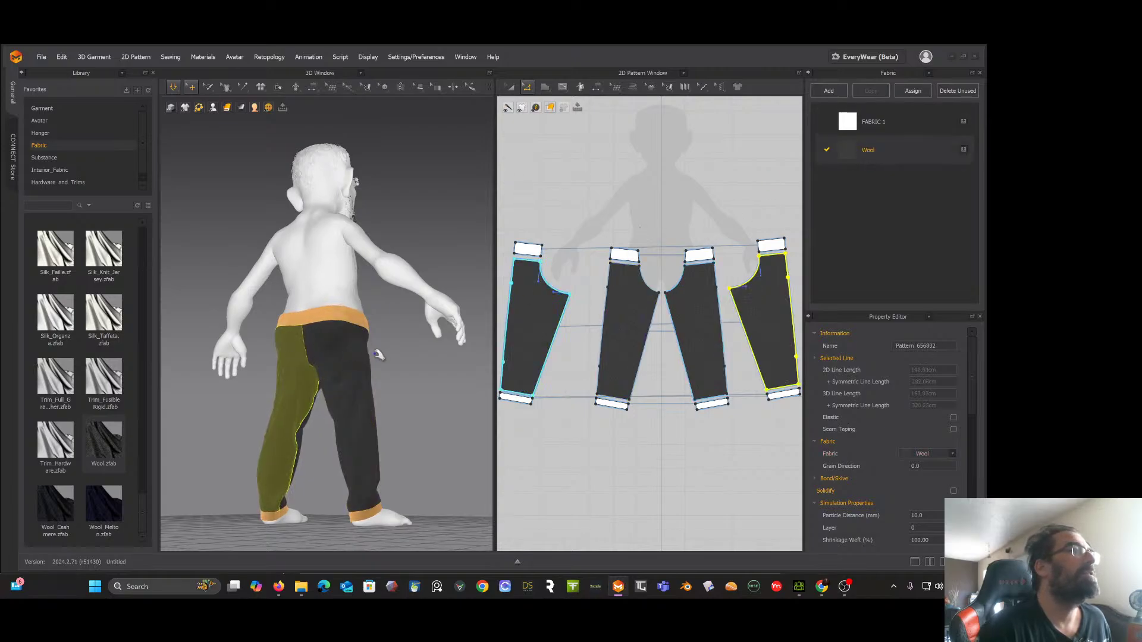
right_click_drag(375, 351, 290, 364)
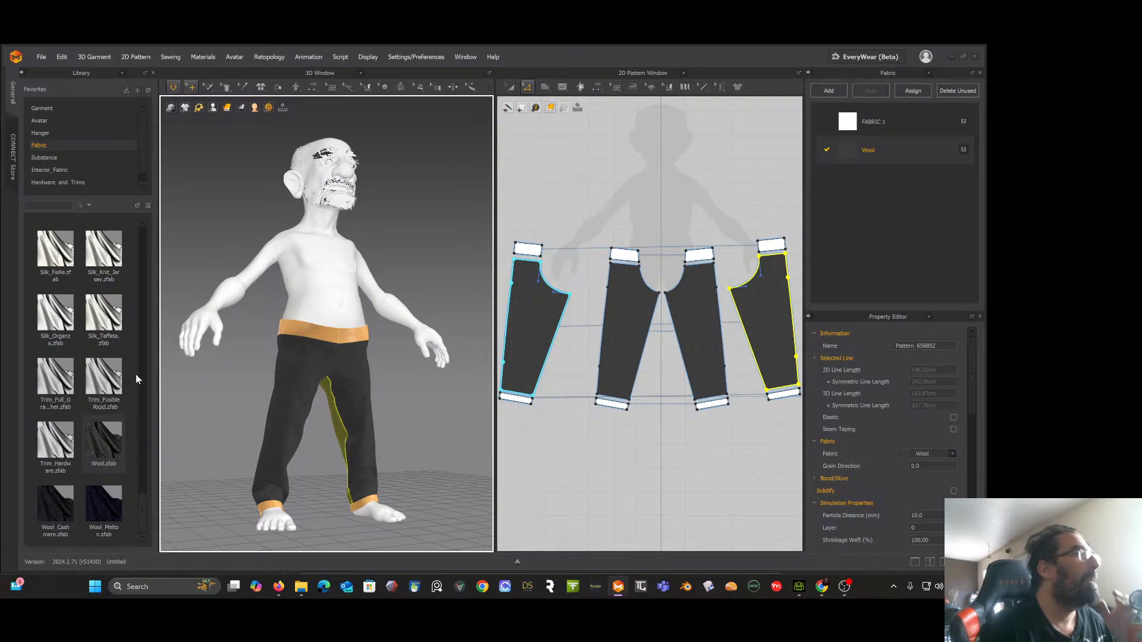
Step: Apply the Denim_Lightweight library fabric to both front and both back leg panels
scroll(109, 402, "up", 8)
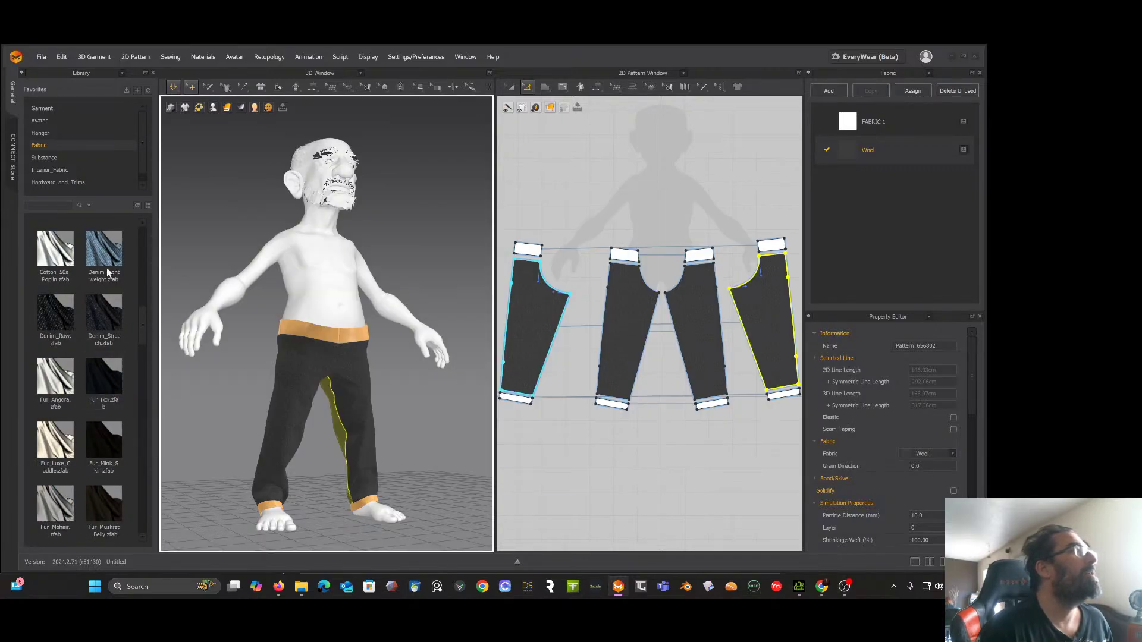
mouse_move(102, 255)
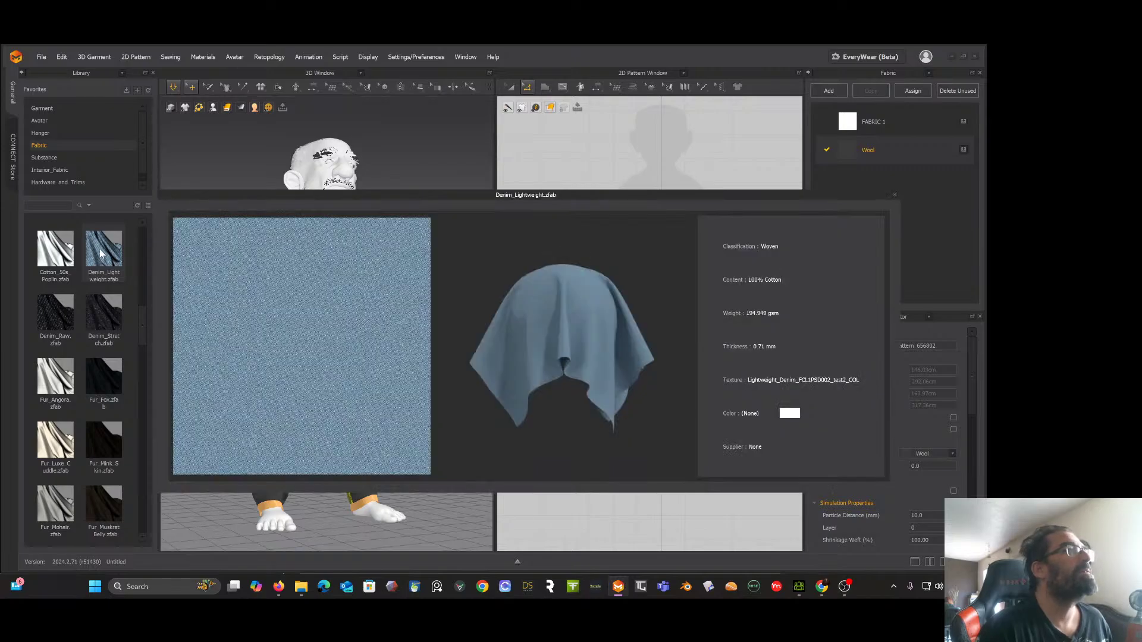
left_click_drag(102, 255, 302, 393)
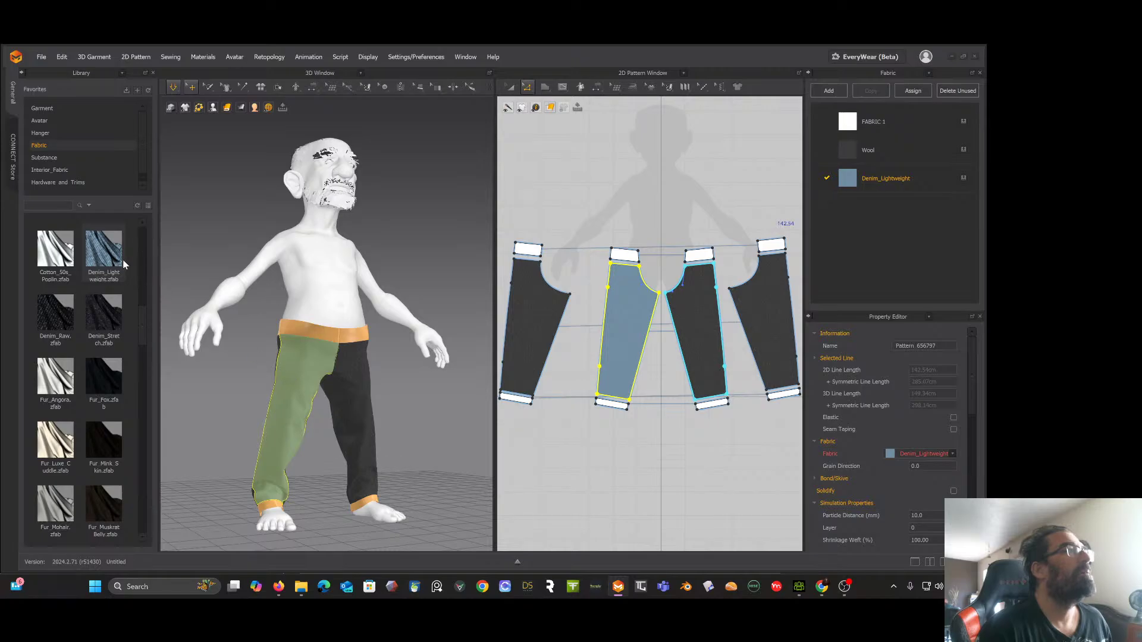
left_click_drag(119, 263, 363, 376)
right_click_drag(330, 348, 258, 312)
left_click_drag(107, 264, 300, 395)
left_click_drag(119, 261, 351, 381)
right_click_drag(351, 380, 286, 379)
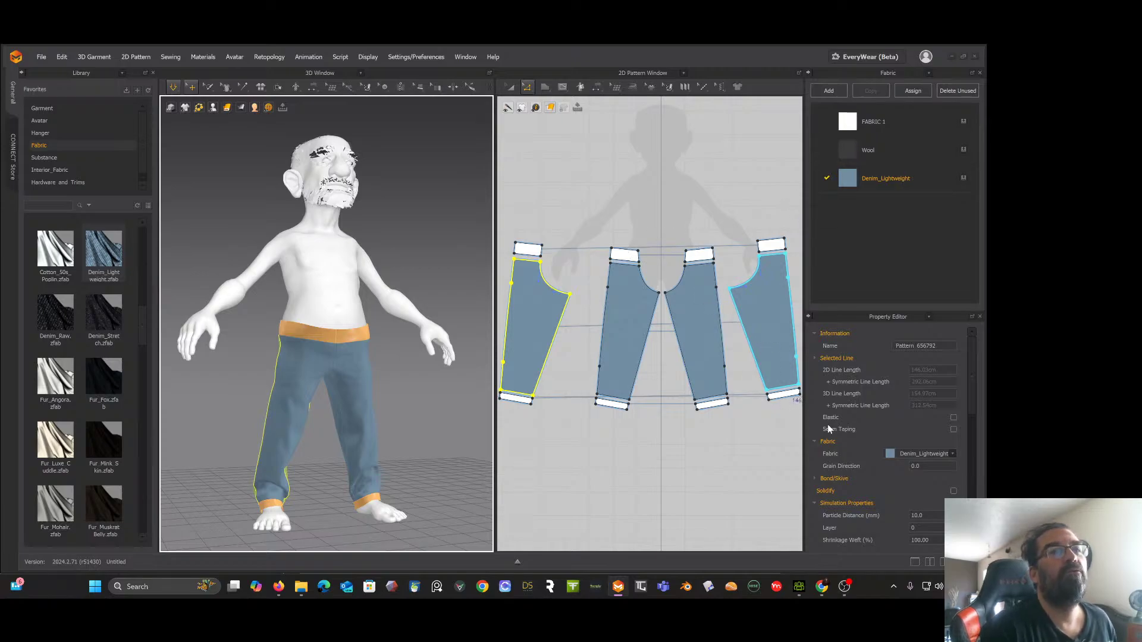
Step: Look through the selected leg panel's properties for its fabric and simulation settings
left_click(894, 455)
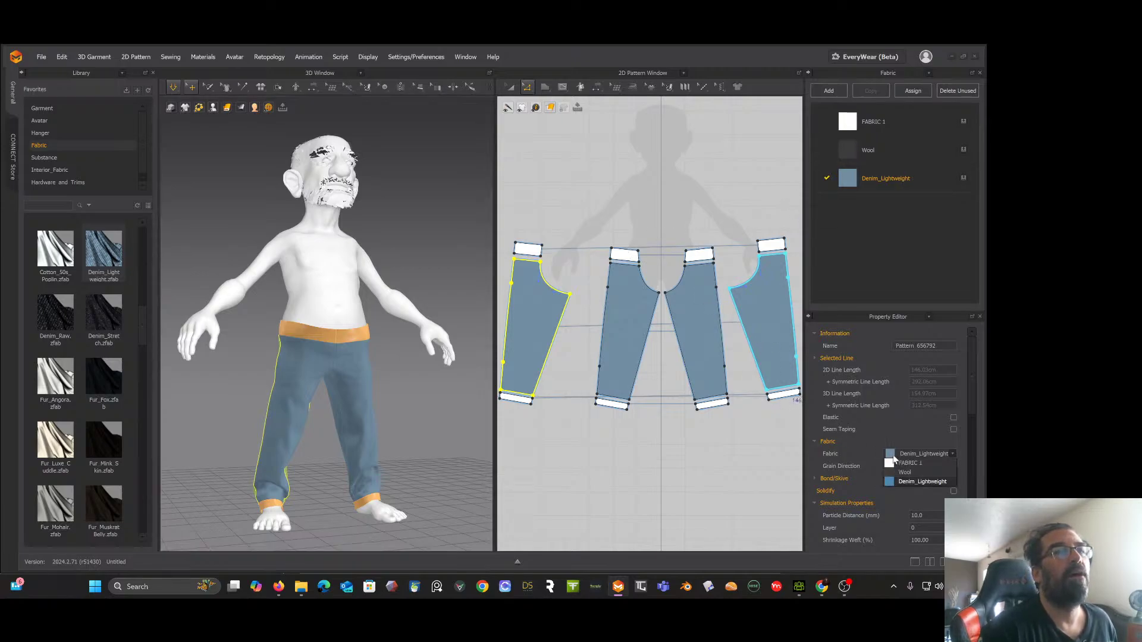
left_click(887, 438)
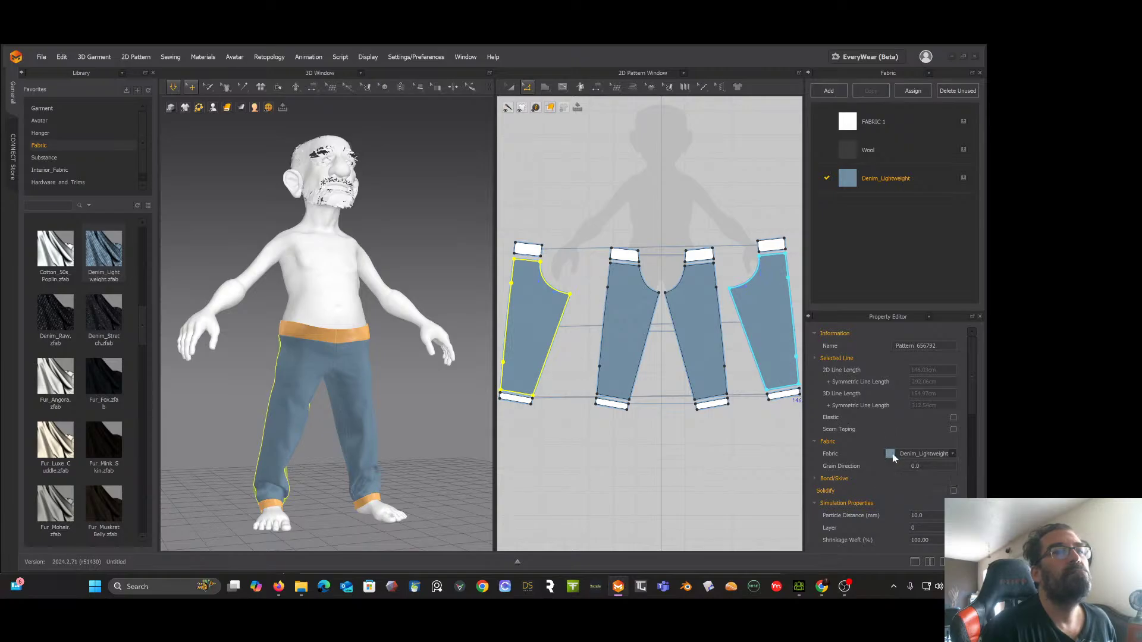
left_click(892, 456)
left_click(891, 455)
left_click(892, 455)
left_click(871, 443)
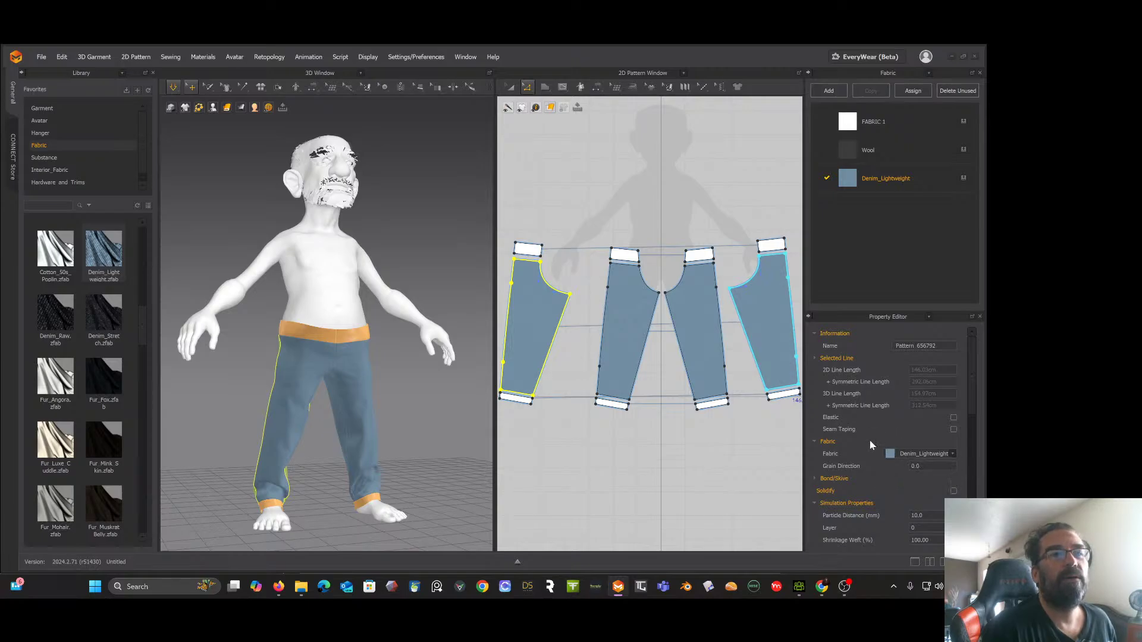
scroll(869, 455, "down", 10)
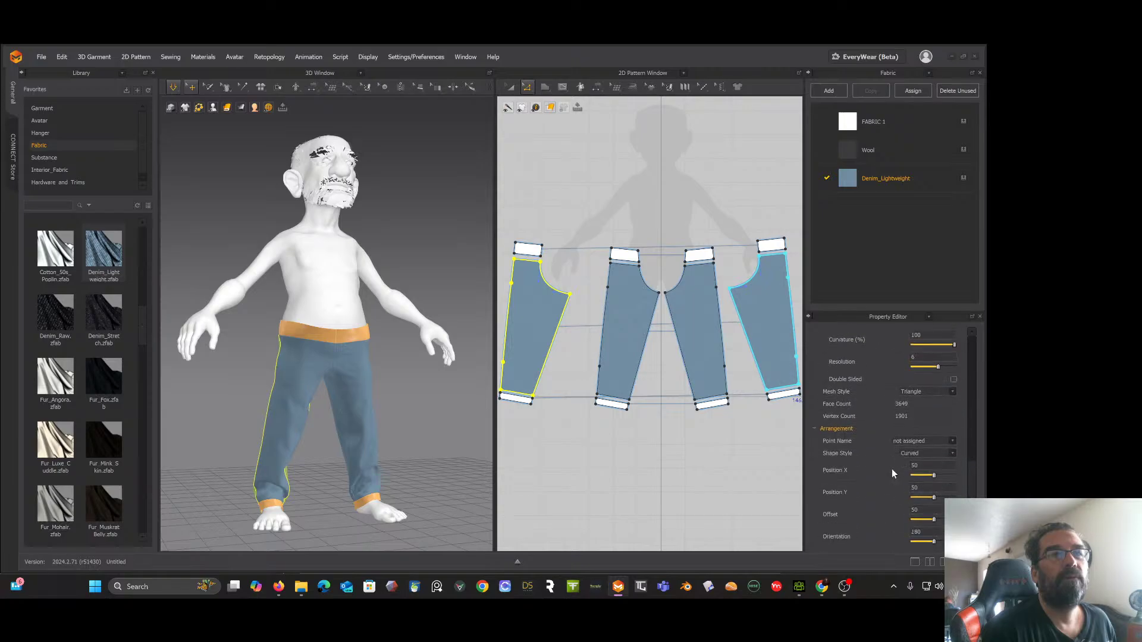
scroll(889, 470, "up", 10)
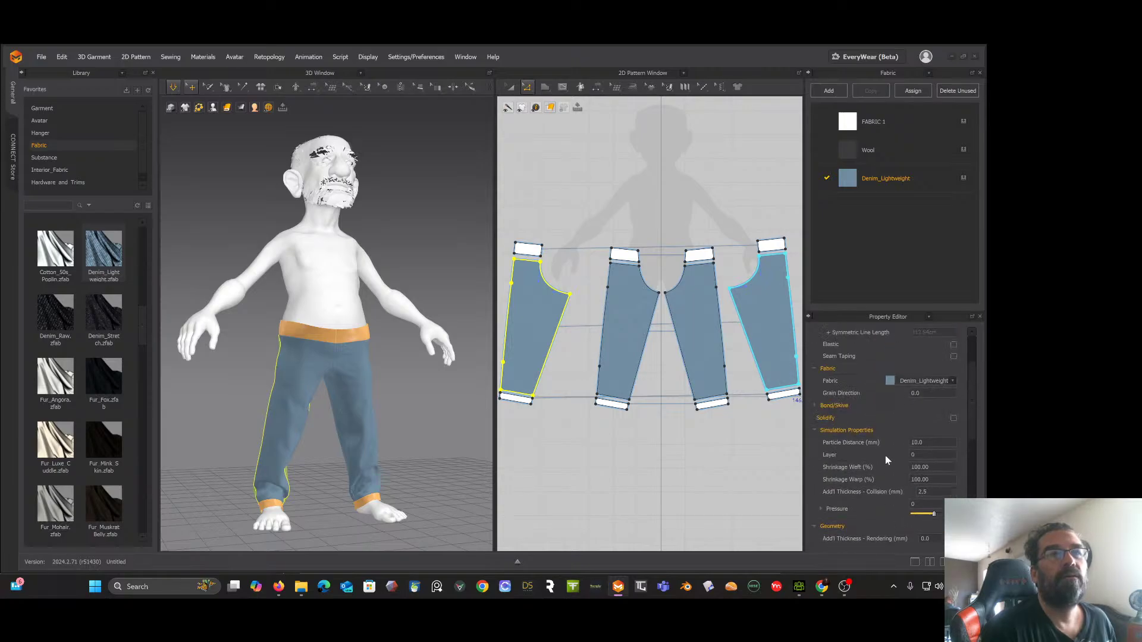
scroll(886, 456, "up", 1)
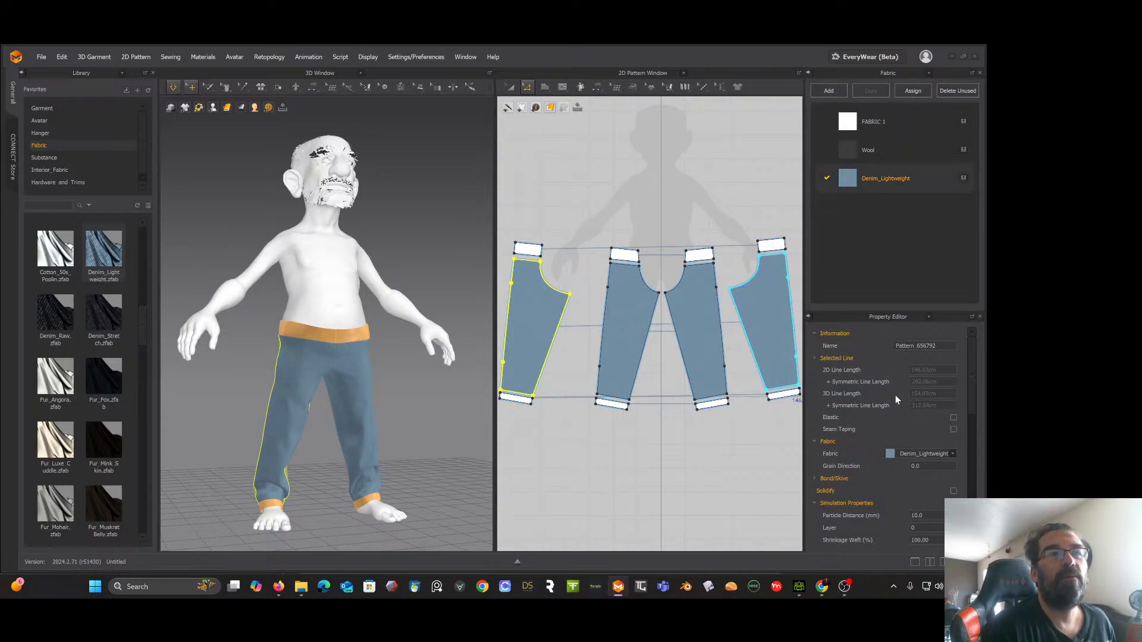
Step: Open the Denim_Lightweight fabric's material settings and remove its texture image
left_click(886, 454)
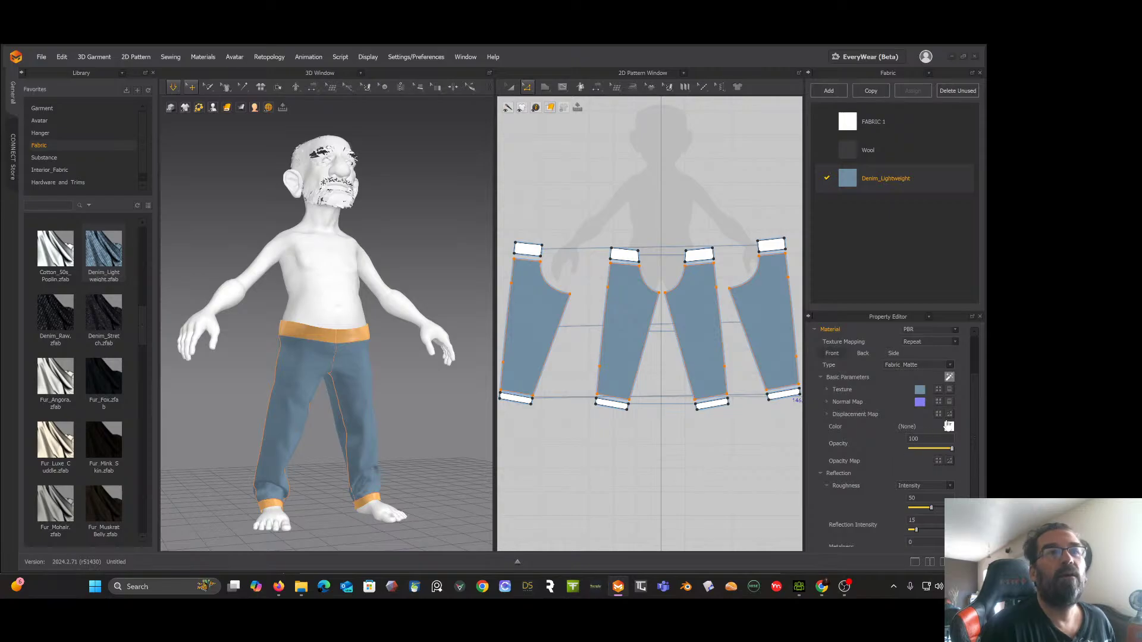
left_click(920, 390)
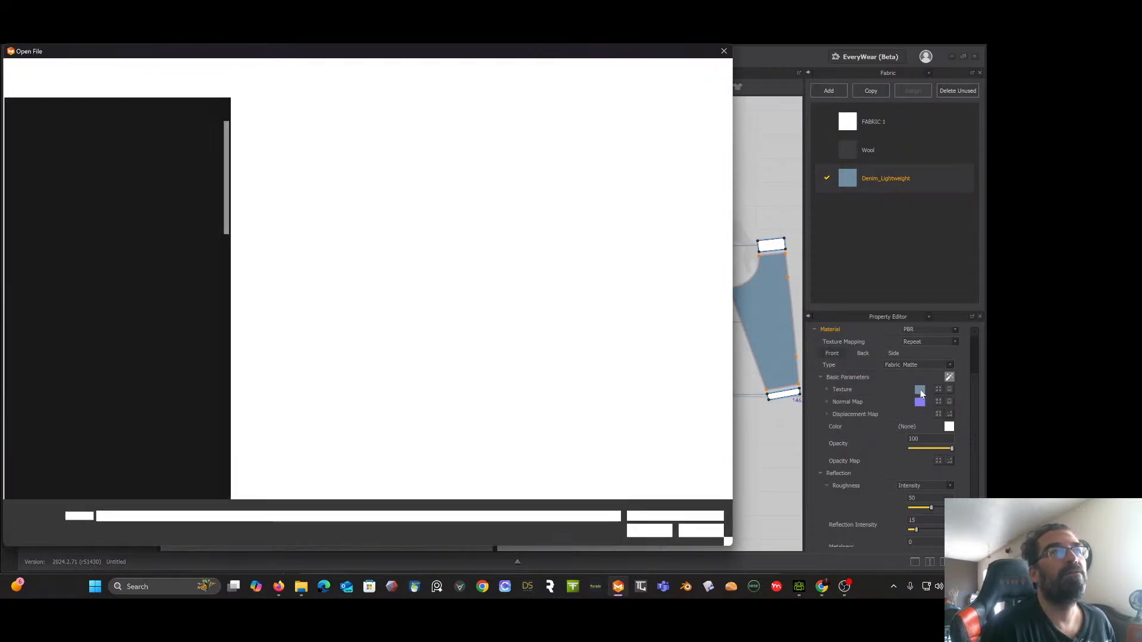
left_click(701, 532)
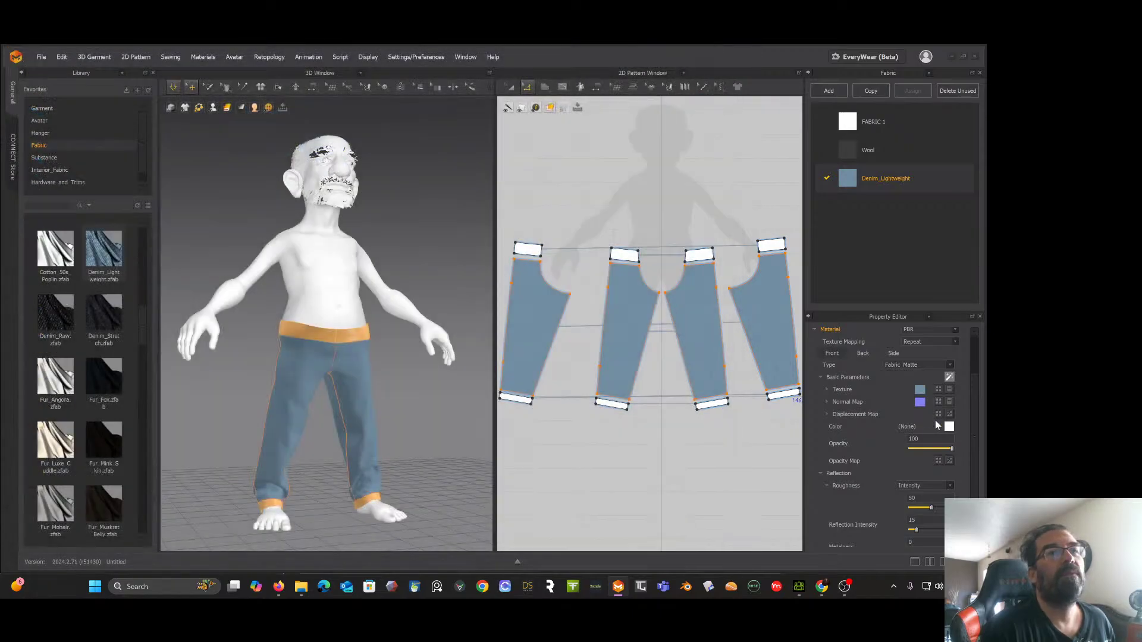
left_click(826, 390)
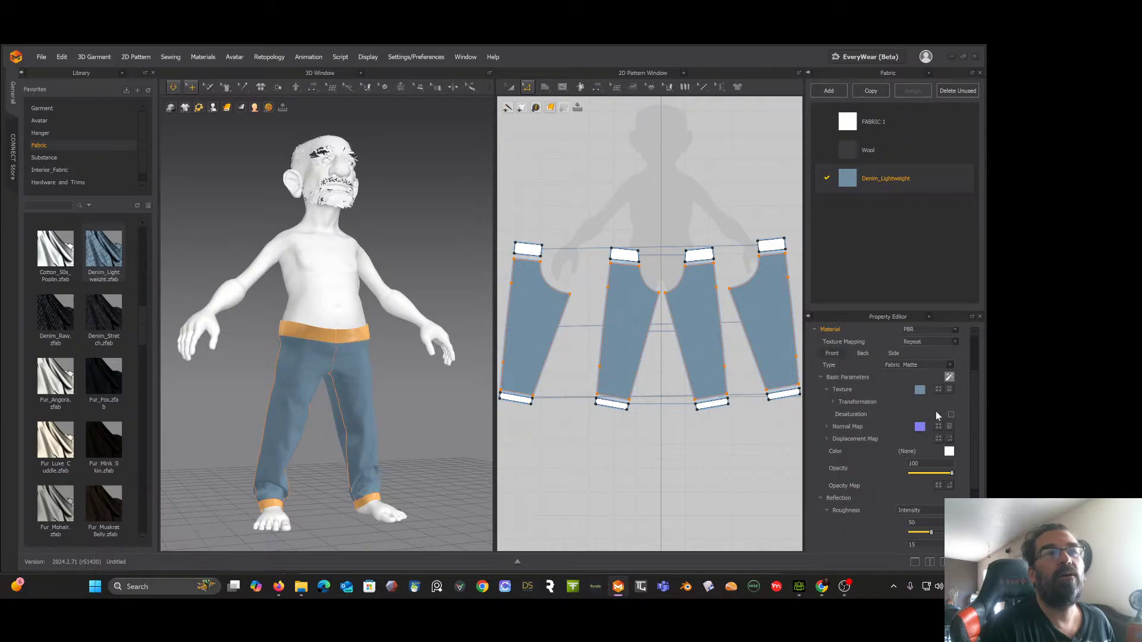
left_click(950, 390)
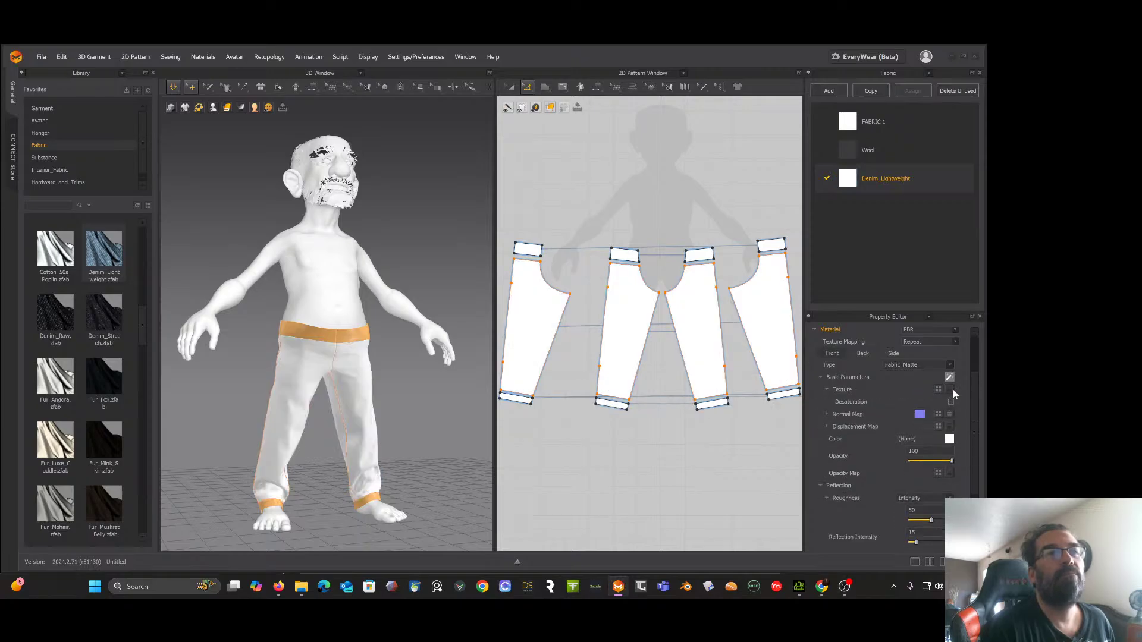
right_click_drag(489, 362, 387, 413)
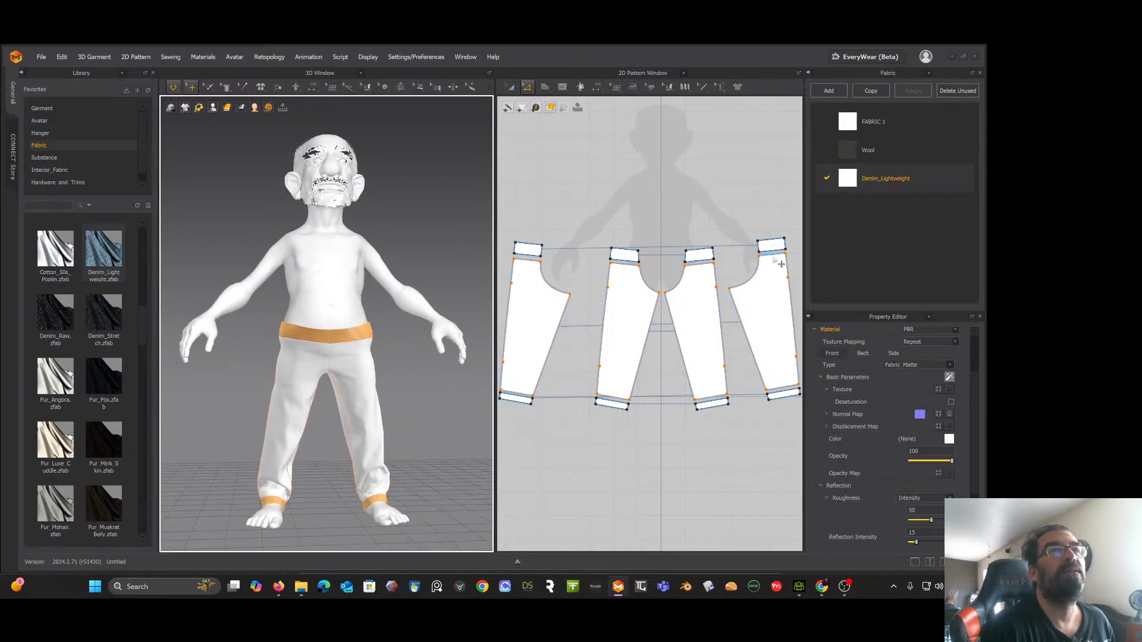
Step: Remove the texture image from the Wool fabric
left_click(890, 152)
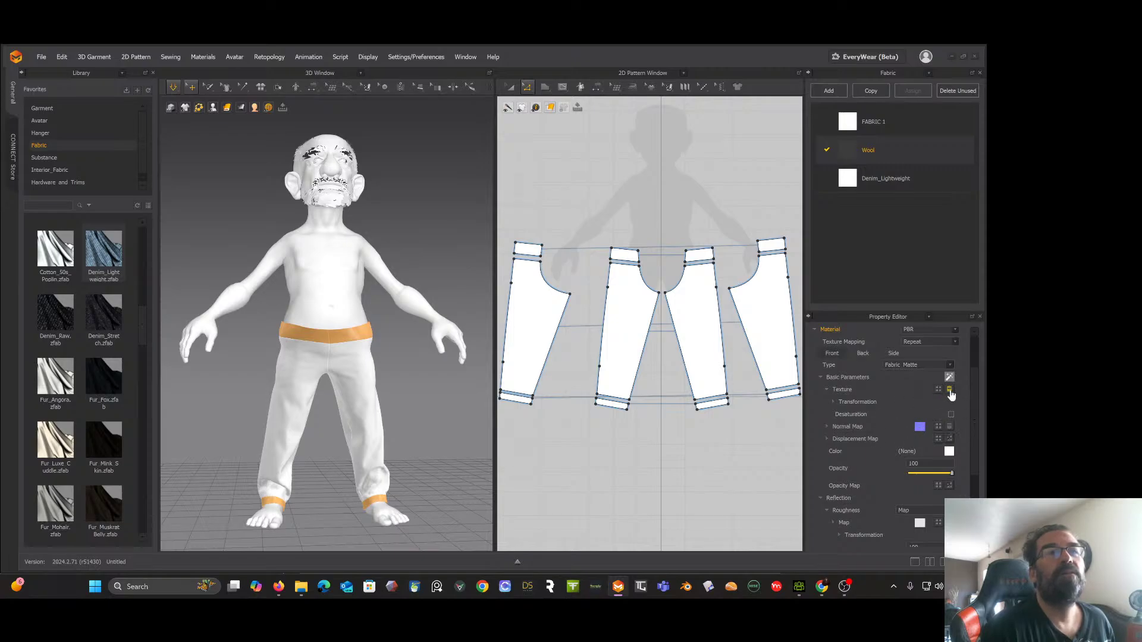
double_click(922, 158)
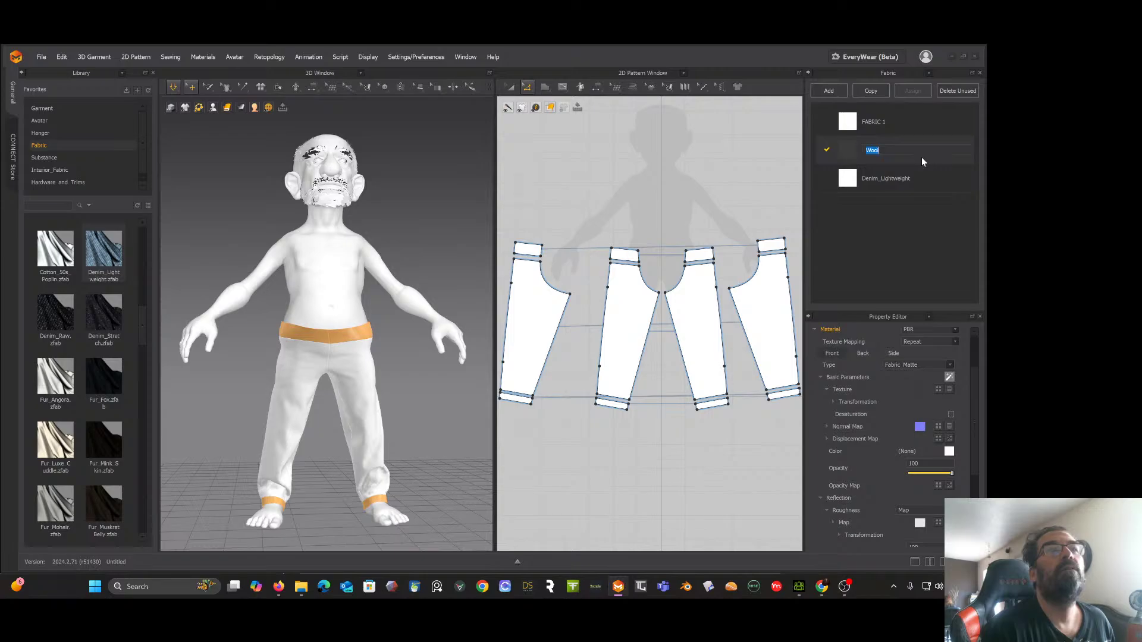
left_click(893, 169)
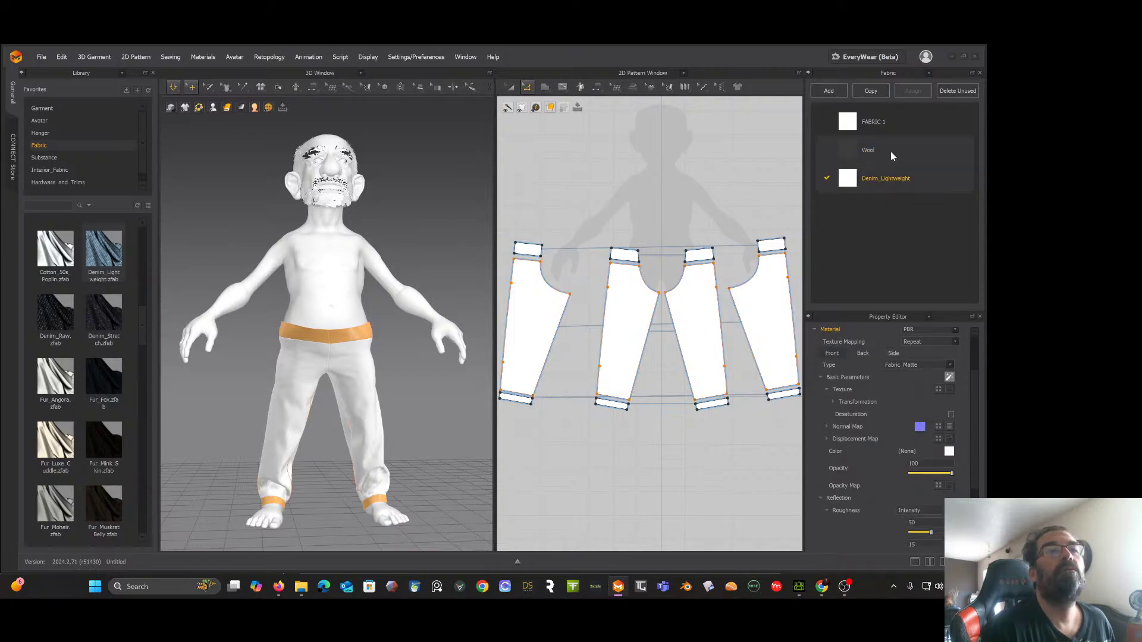
left_click(892, 156)
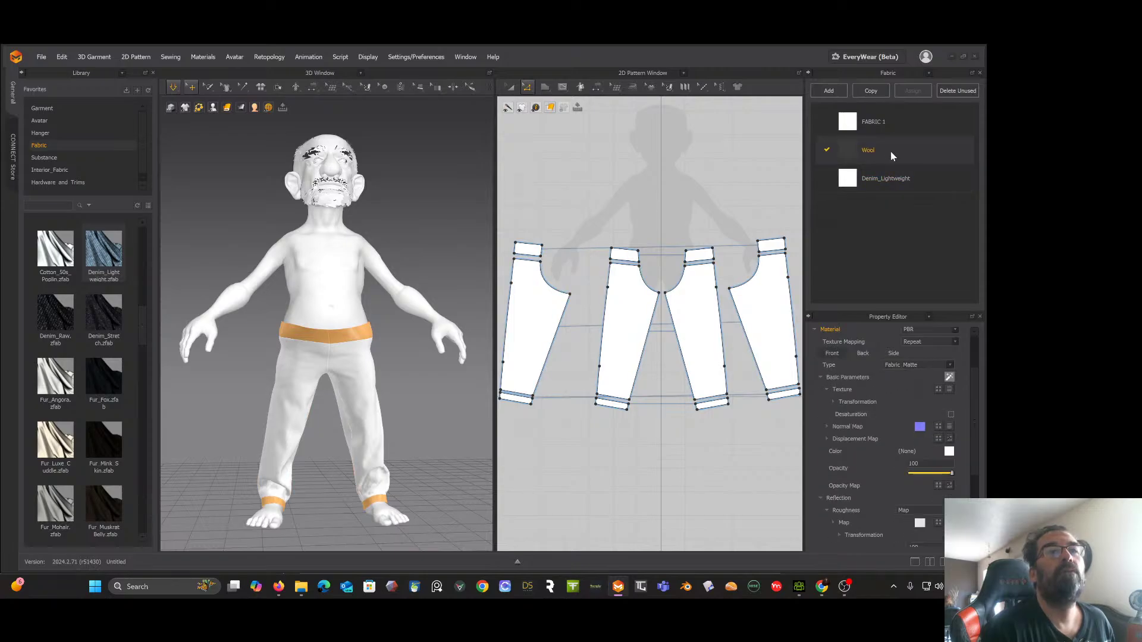
left_click(949, 390)
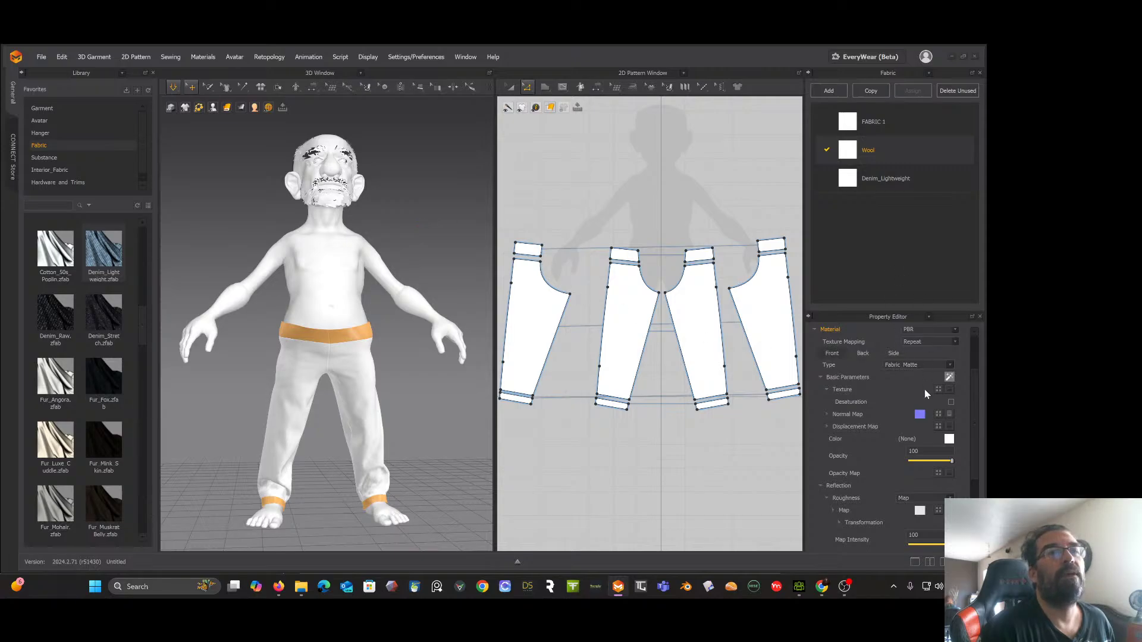
Step: Set the Wool fabric's material color to a pale sage green
left_click(948, 439)
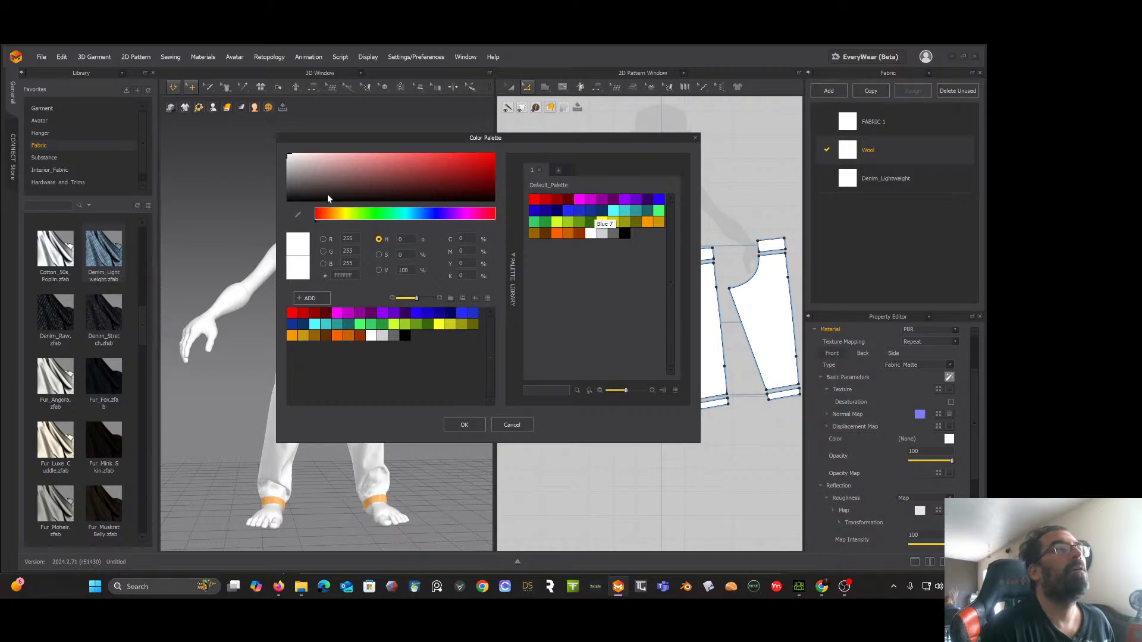
mouse_move(297, 175)
left_mouse_down()
mouse_move(284, 170)
mouse_move(322, 173)
mouse_move(317, 166)
left_mouse_up()
left_click(349, 218)
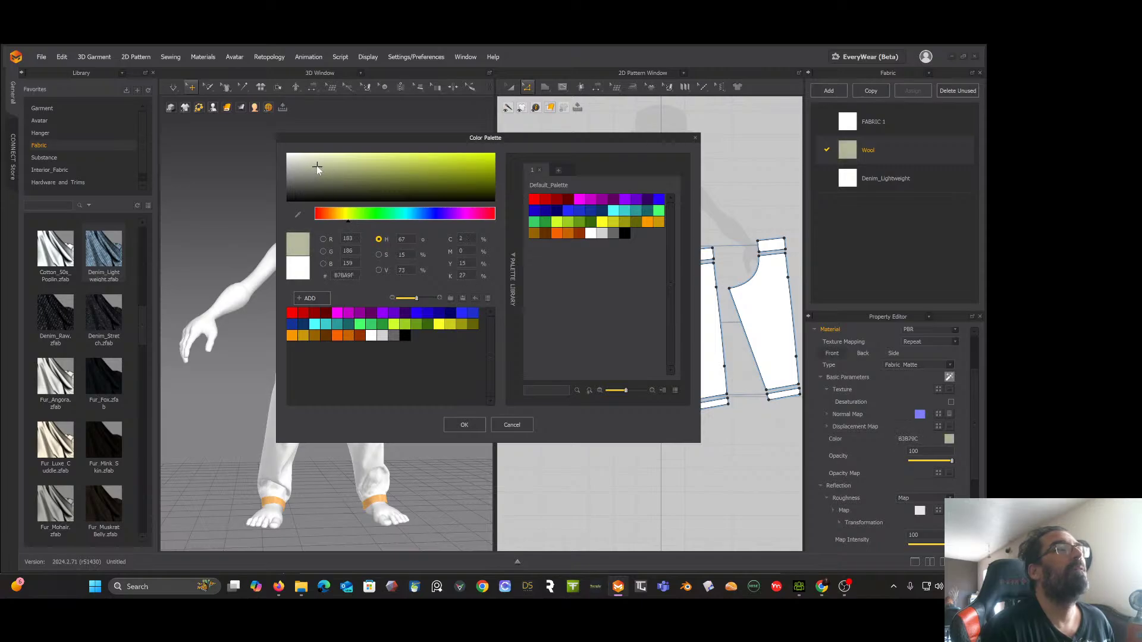
left_click(464, 425)
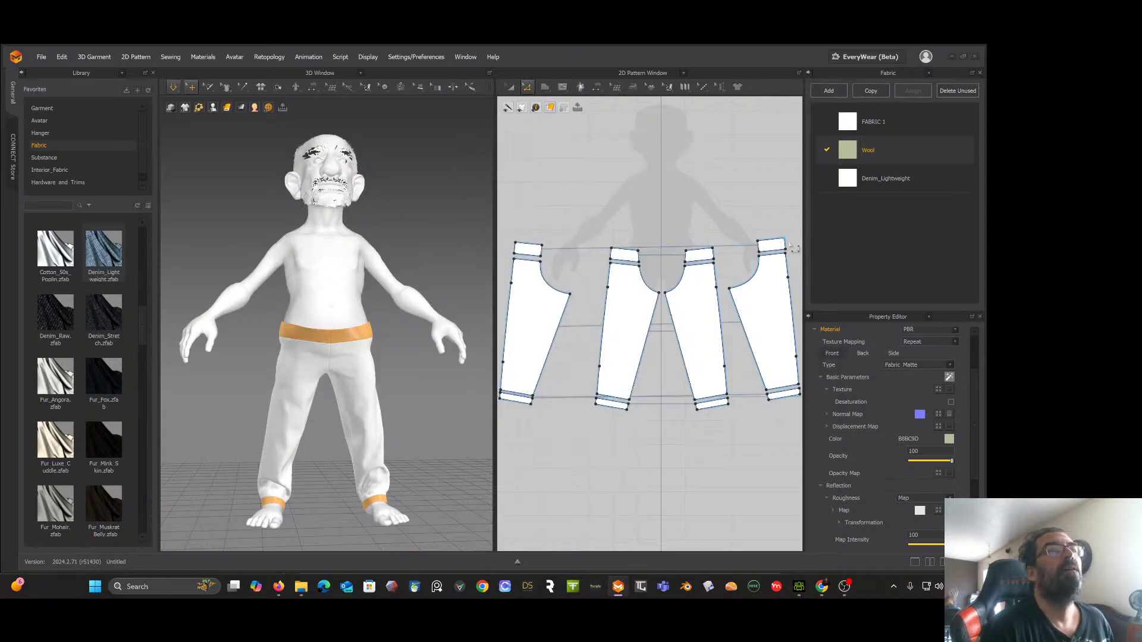
Step: Set the Denim_Lightweight fabric's material color to the muted grey-green 717C6A
left_click(882, 184)
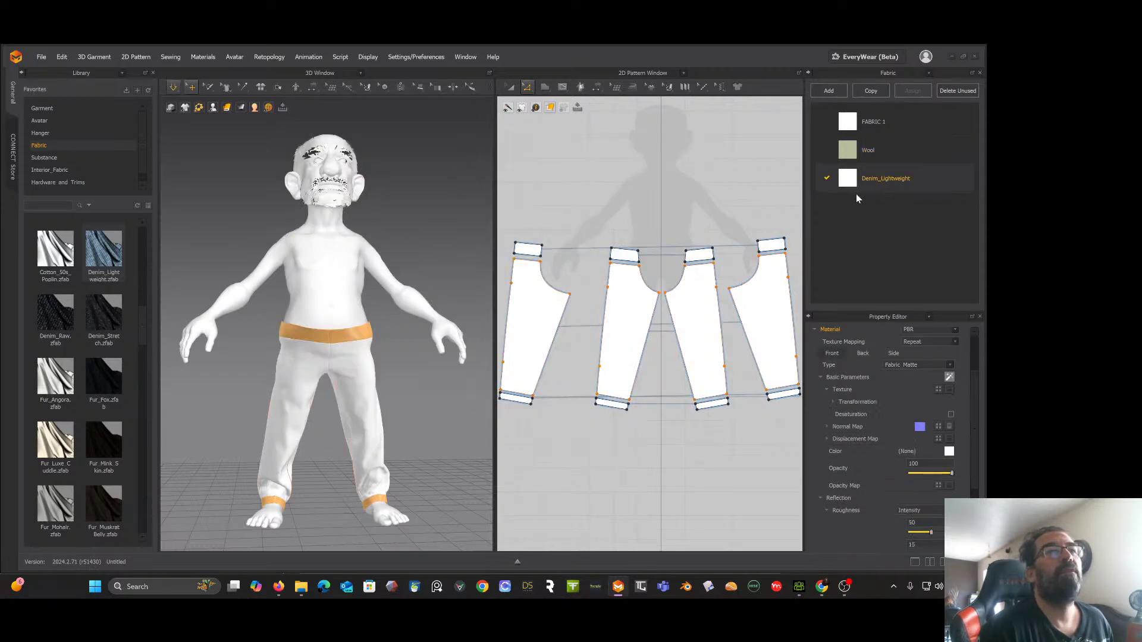
left_click(949, 452)
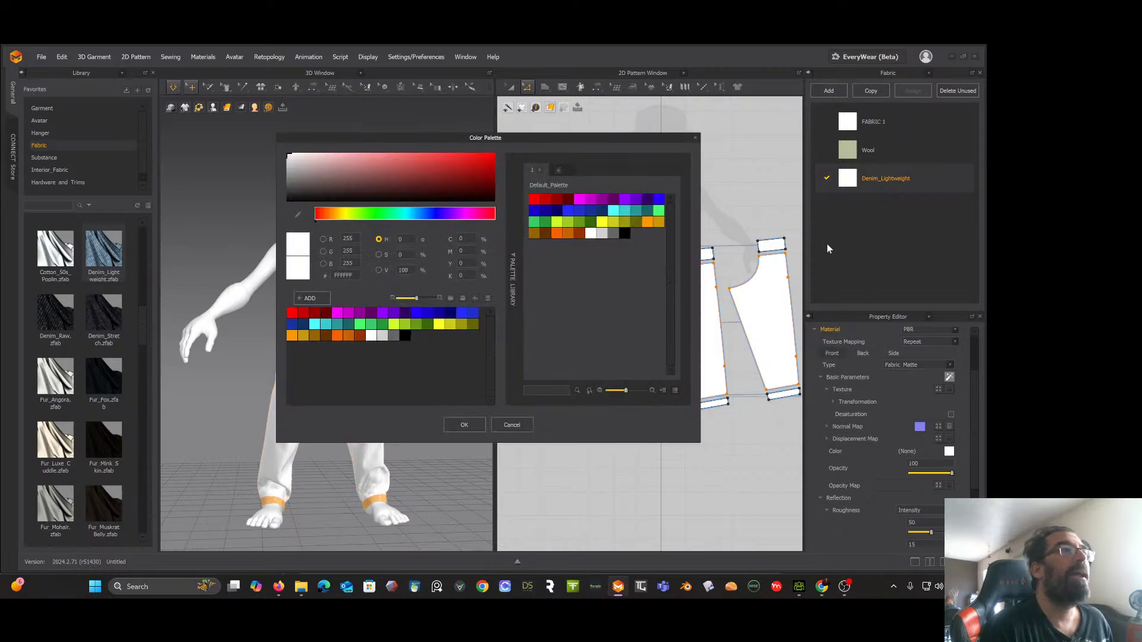
left_click(321, 179)
left_click(316, 178)
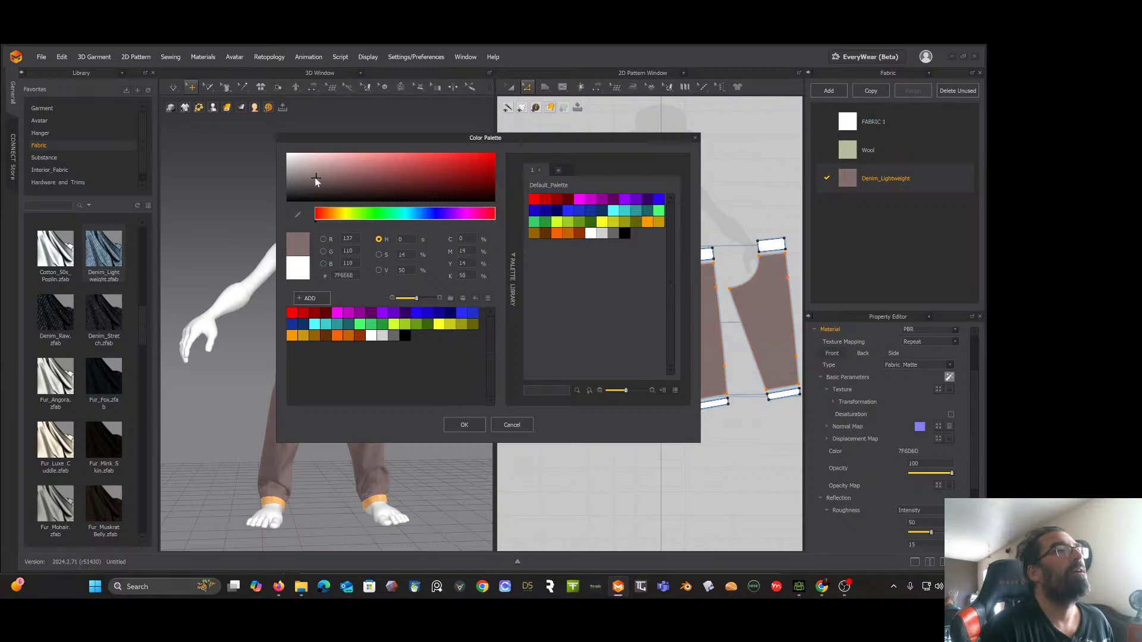
left_click(365, 215)
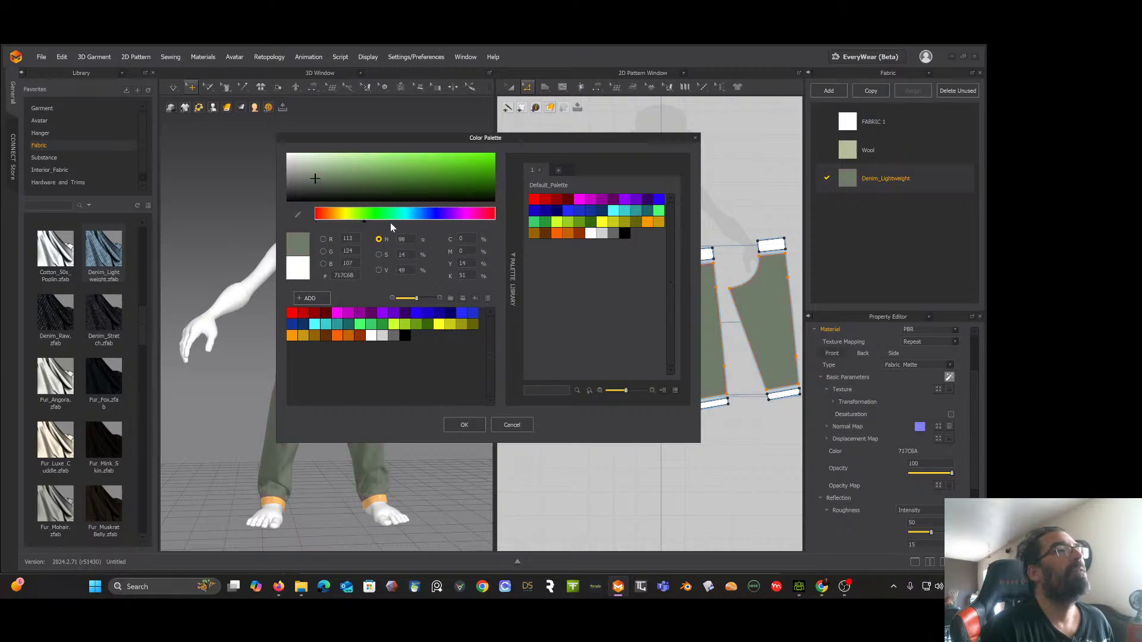
left_click(463, 424)
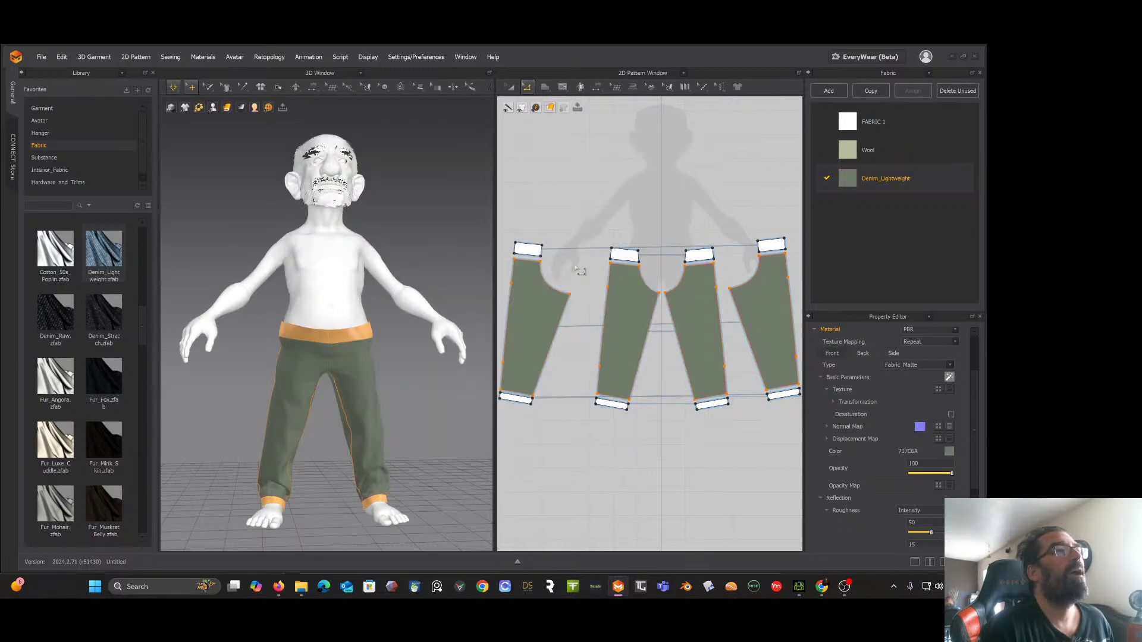
left_click(535, 252)
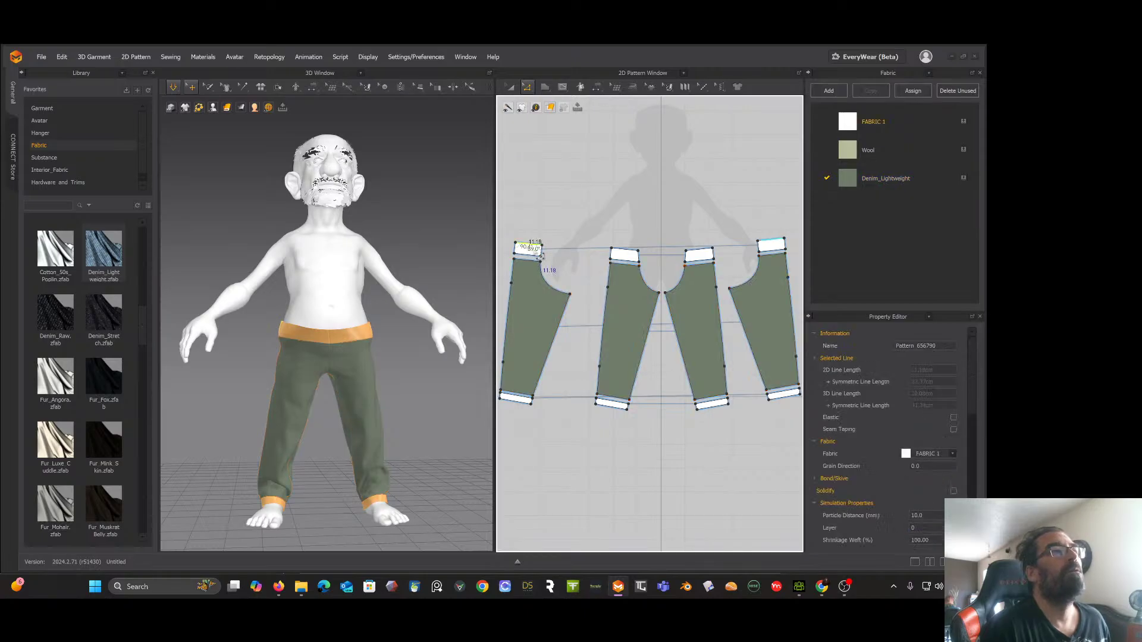
left_click(534, 251)
left_click(545, 258)
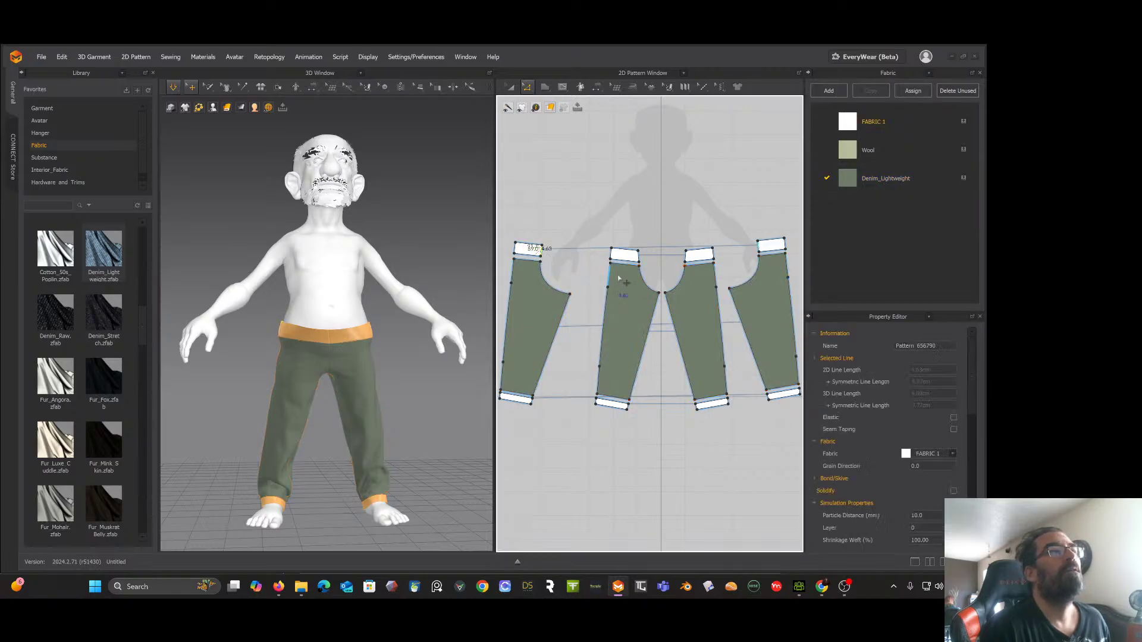
left_click(616, 221)
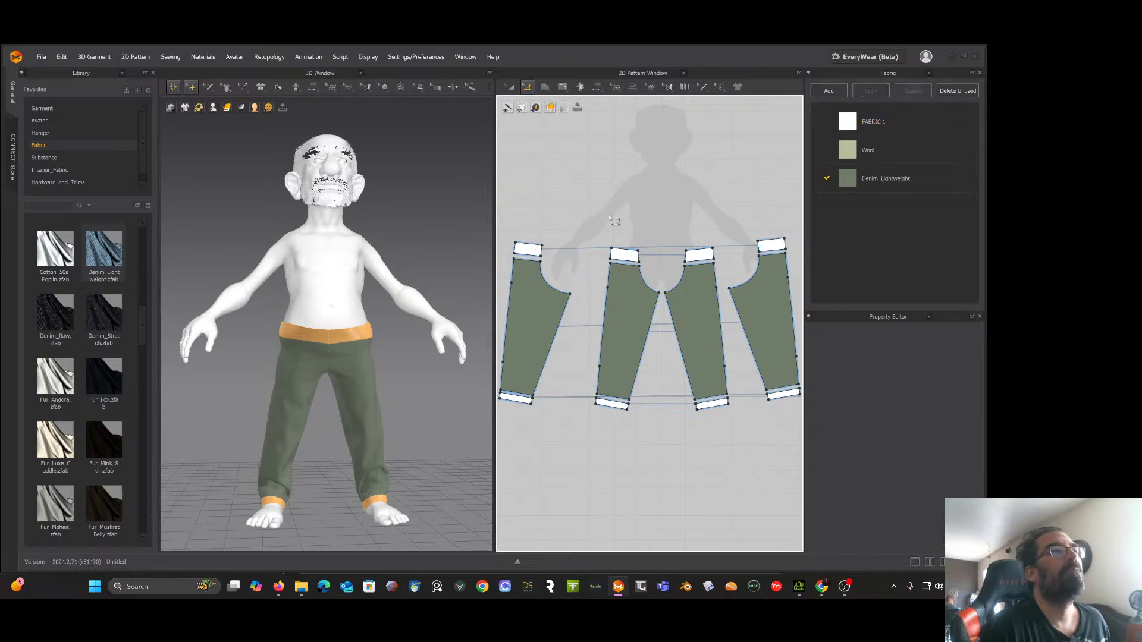
Step: Assign the Denim_Lightweight fabric to all four waistband pieces and all four ankle cuff pieces
left_click(360, 339)
left_click(306, 338, "shift")
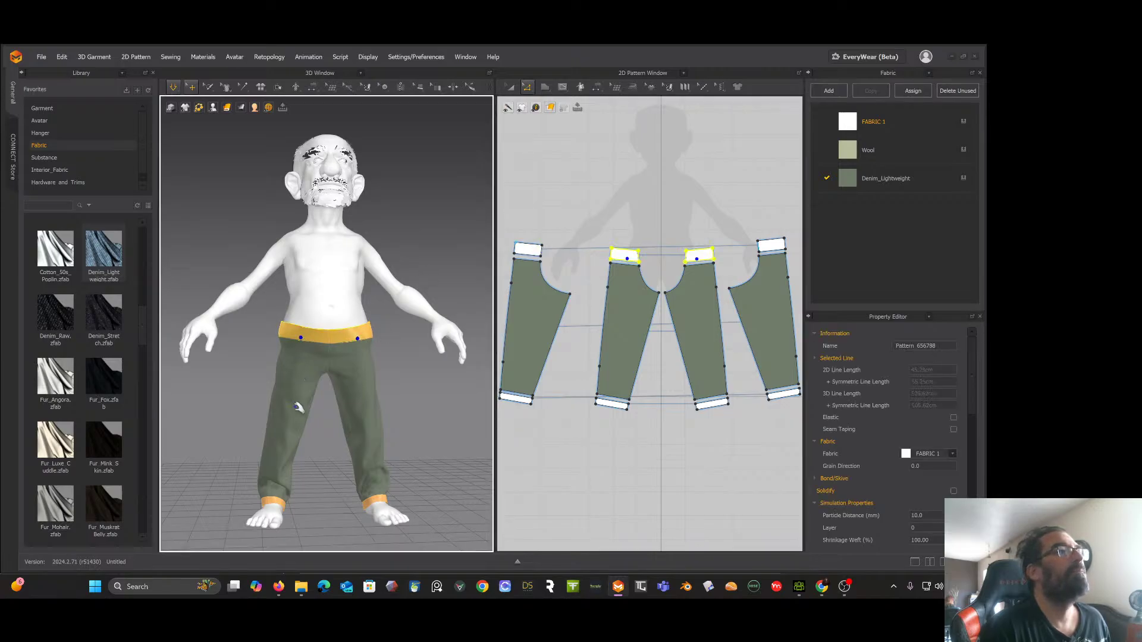
left_click(286, 502, "shift")
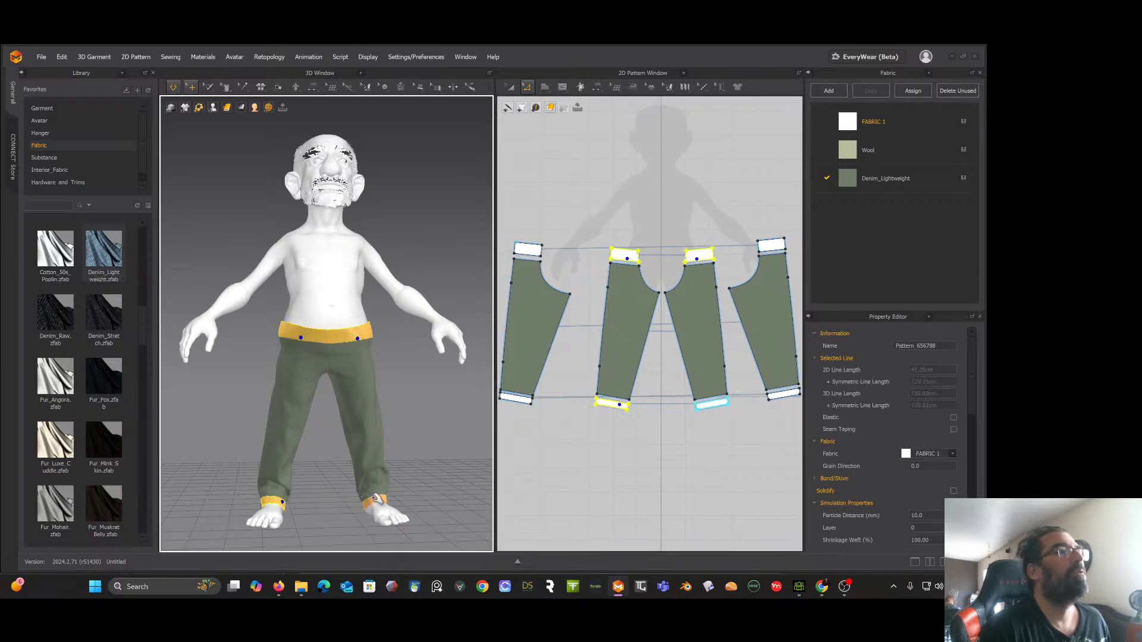
left_click(375, 500, "shift")
right_click_drag(352, 476, 433, 462)
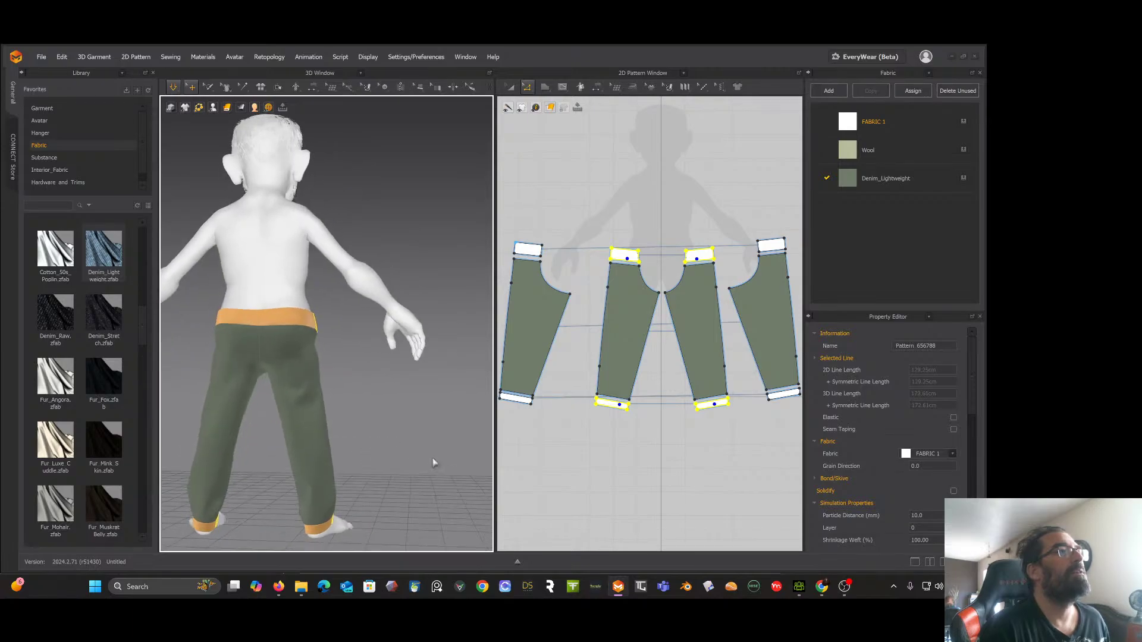
left_click(291, 313, "shift")
left_click(235, 319, "shift")
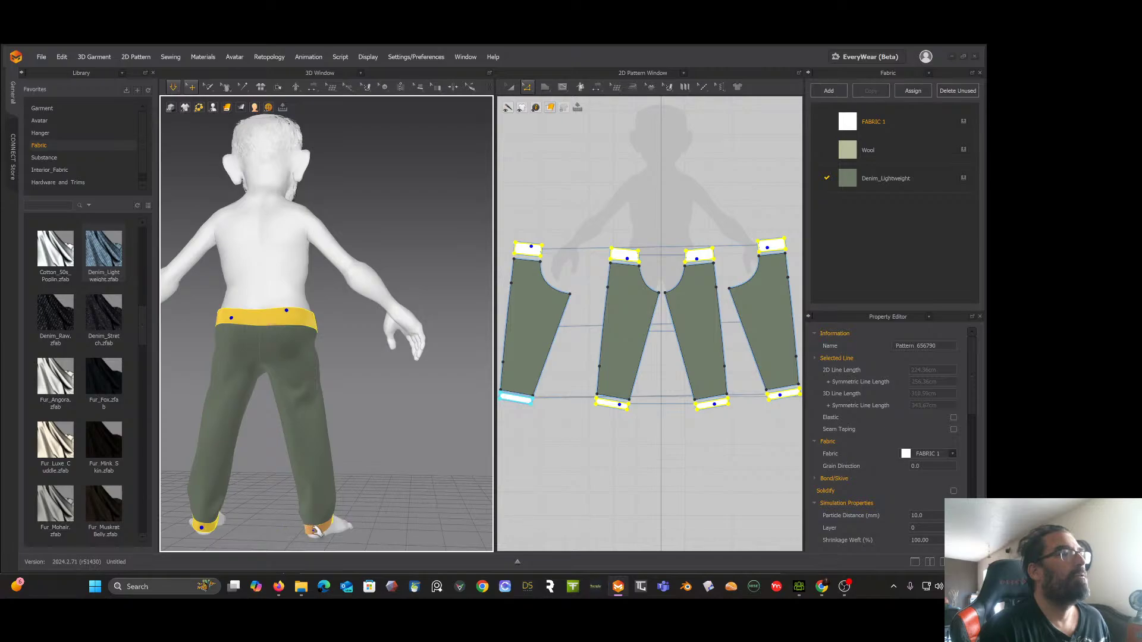
left_click(318, 528)
right_click_drag(321, 528, 237, 520)
scroll(348, 463, "down", 6)
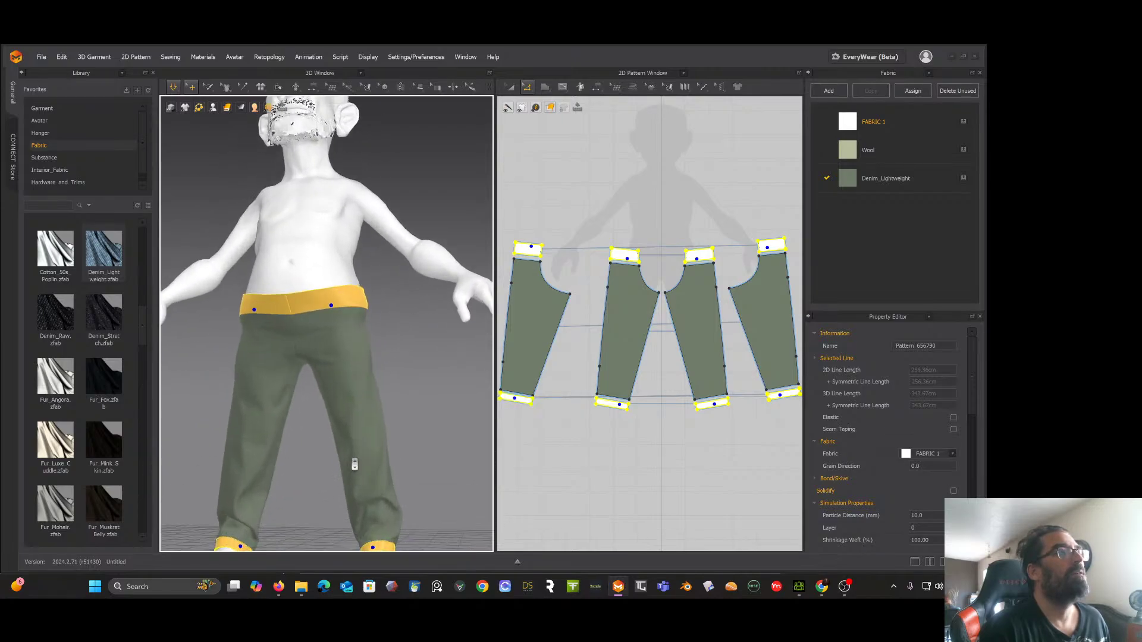
scroll(350, 467, "up", 2)
middle_click_drag(351, 469, 370, 459)
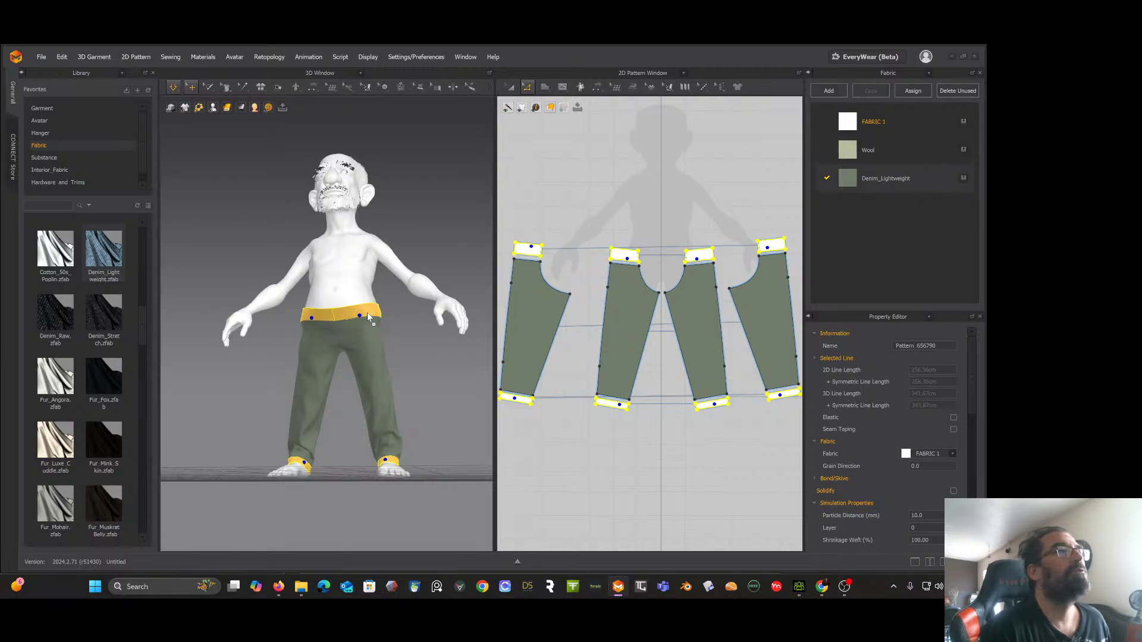
left_click_drag(369, 316, 369, 315)
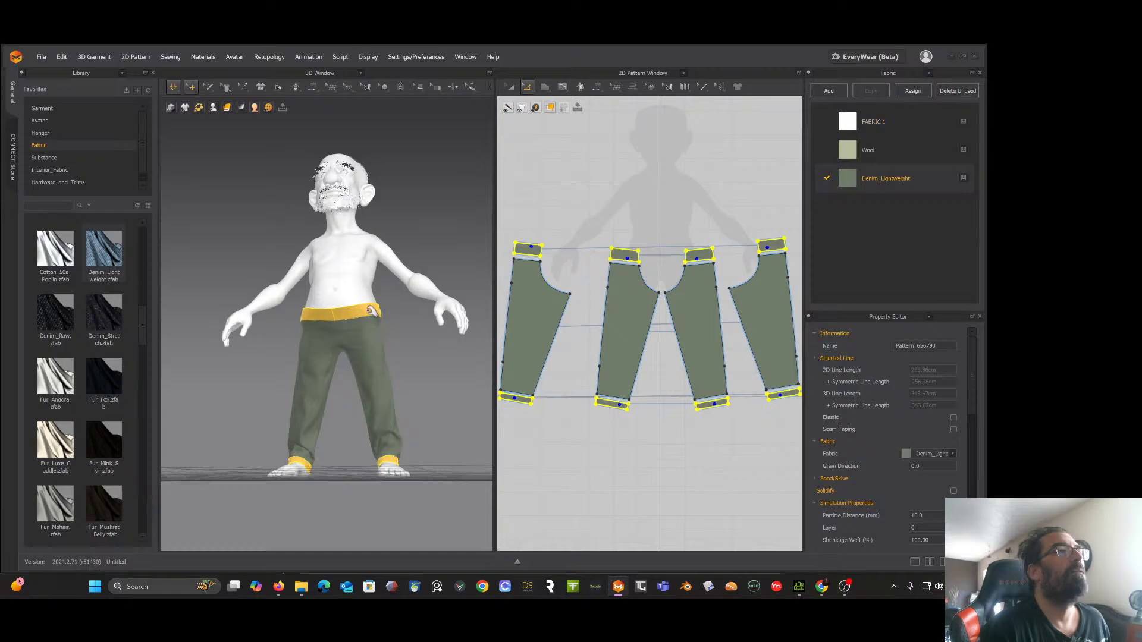
Step: Deselect the waistband and cuff pieces and examine the recolored pants on the avatar from the front and side
left_click(560, 225)
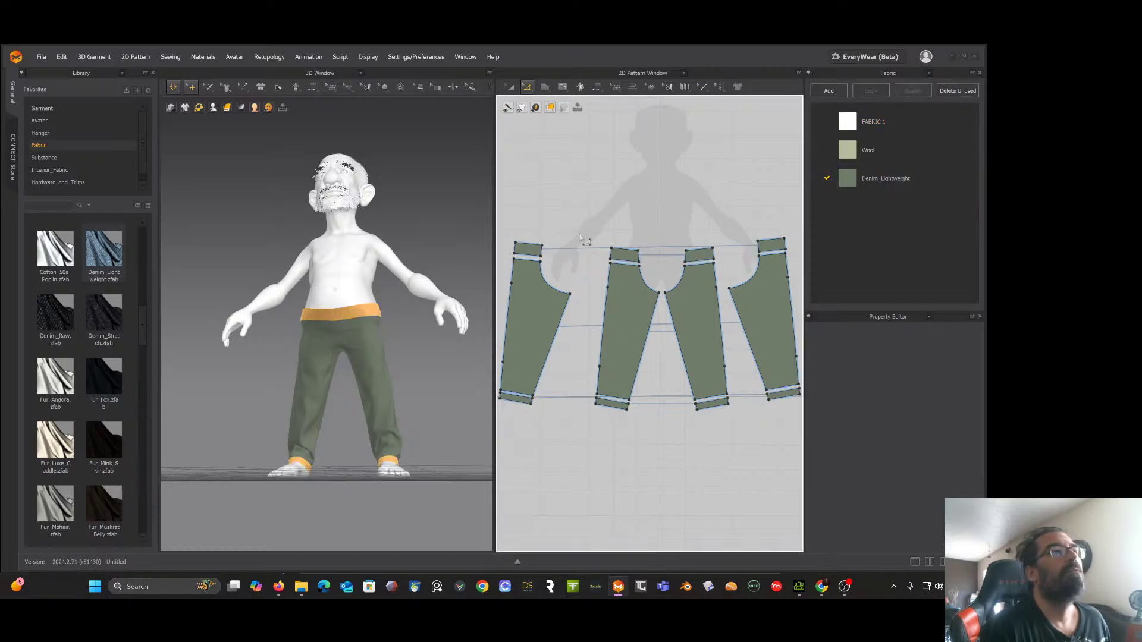
right_click(580, 237)
right_click_drag(454, 224, 461, 262)
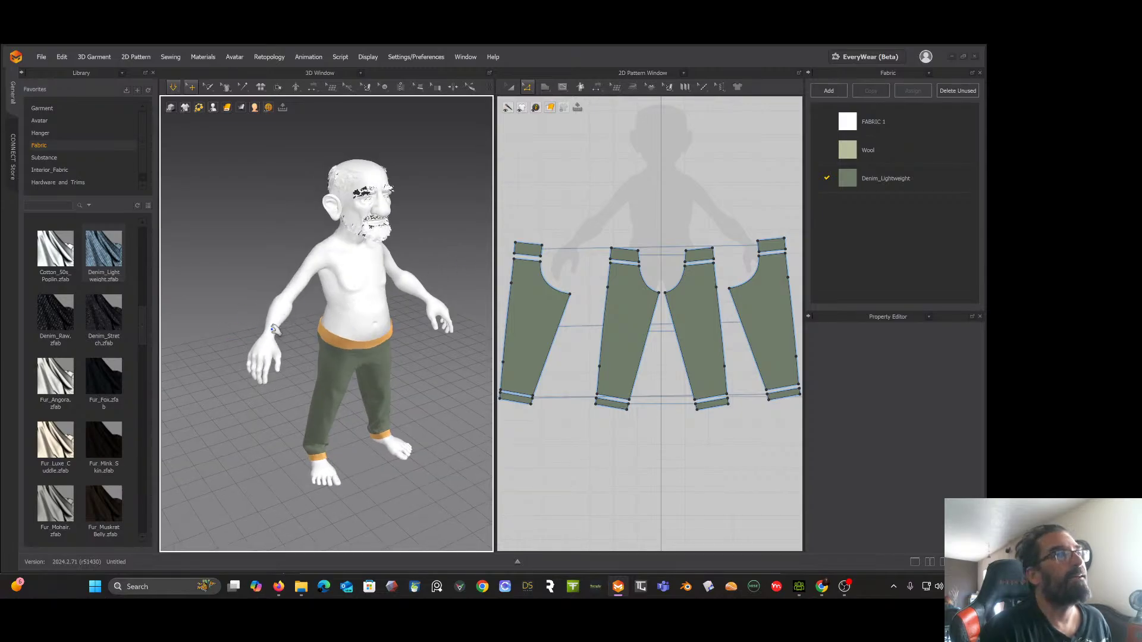
right_click_drag(360, 326, 315, 297)
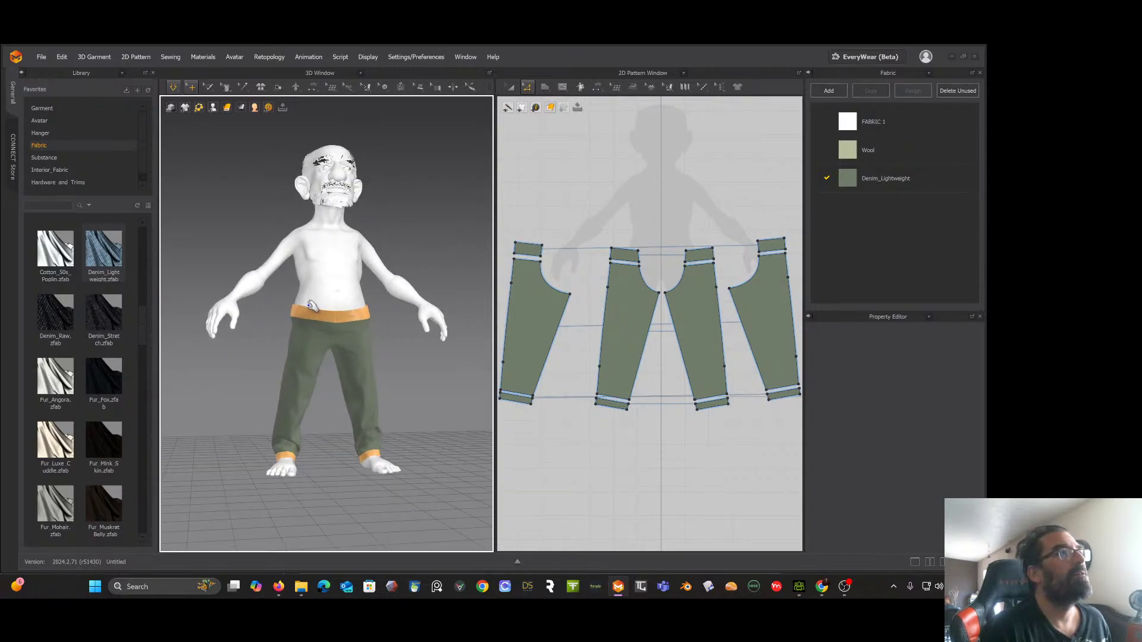
scroll(310, 305, "down", 2)
scroll(318, 303, "up", 5)
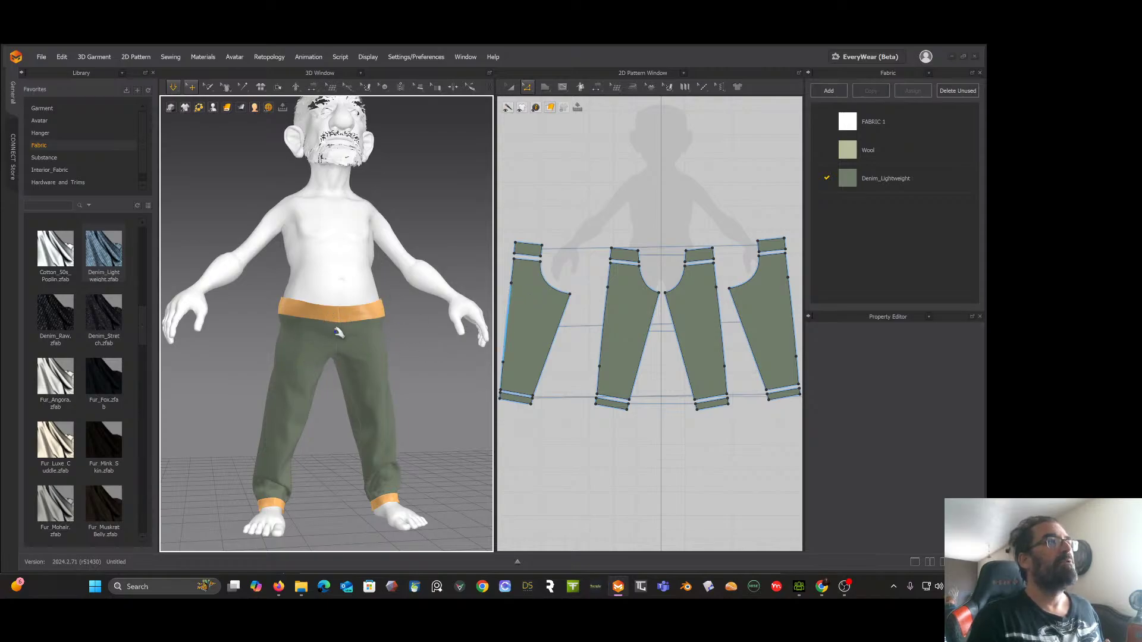
right_click_drag(334, 353, 410, 324)
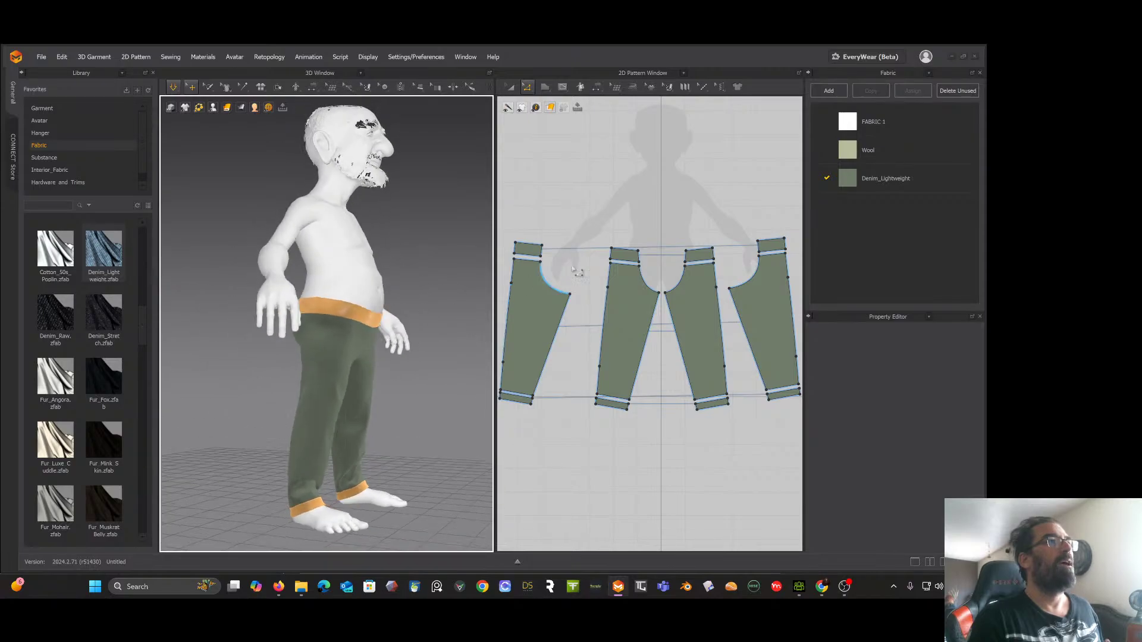
Step: Activate the Internal Polygon/Line tool for drawing on the upper part of the front trouser panel
scroll(585, 260, "up", 5)
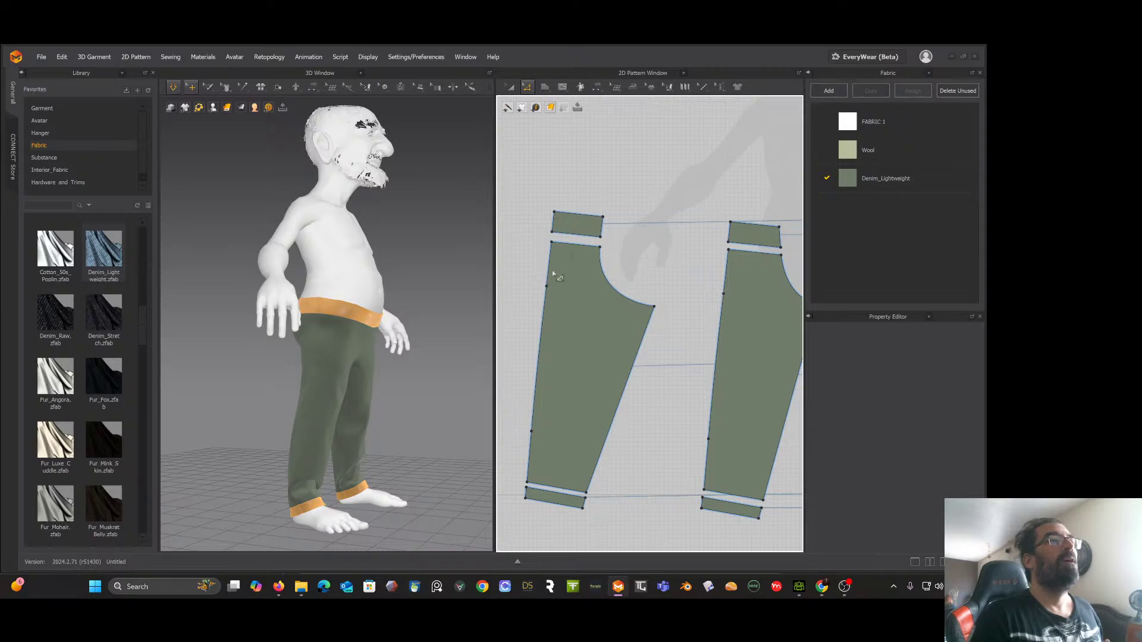
scroll(565, 280, "up", 4)
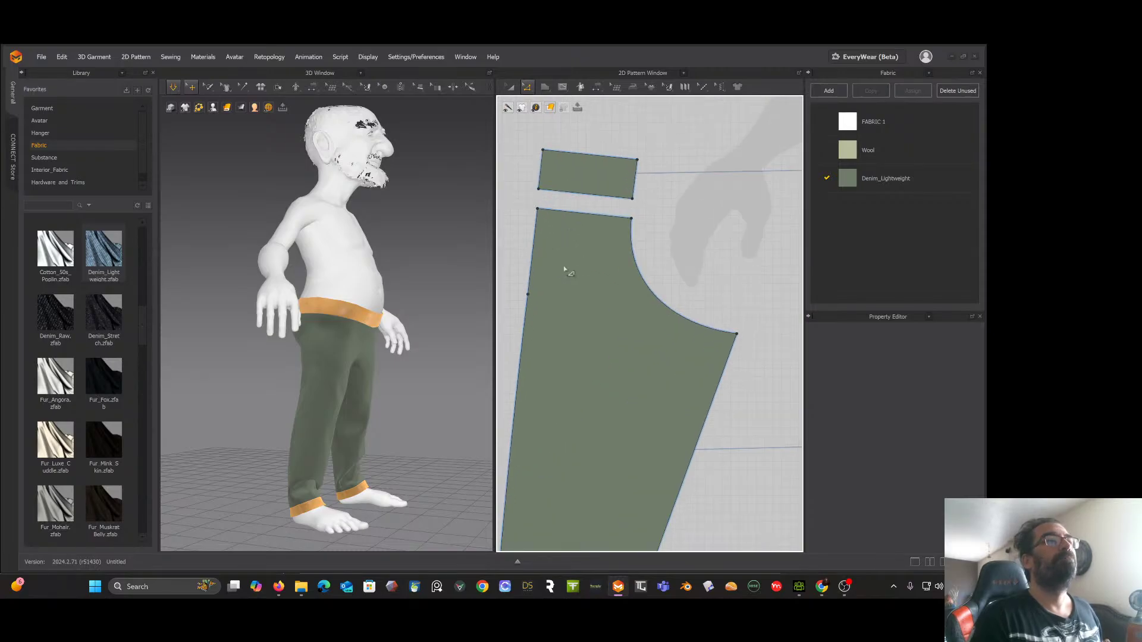
left_click(533, 91)
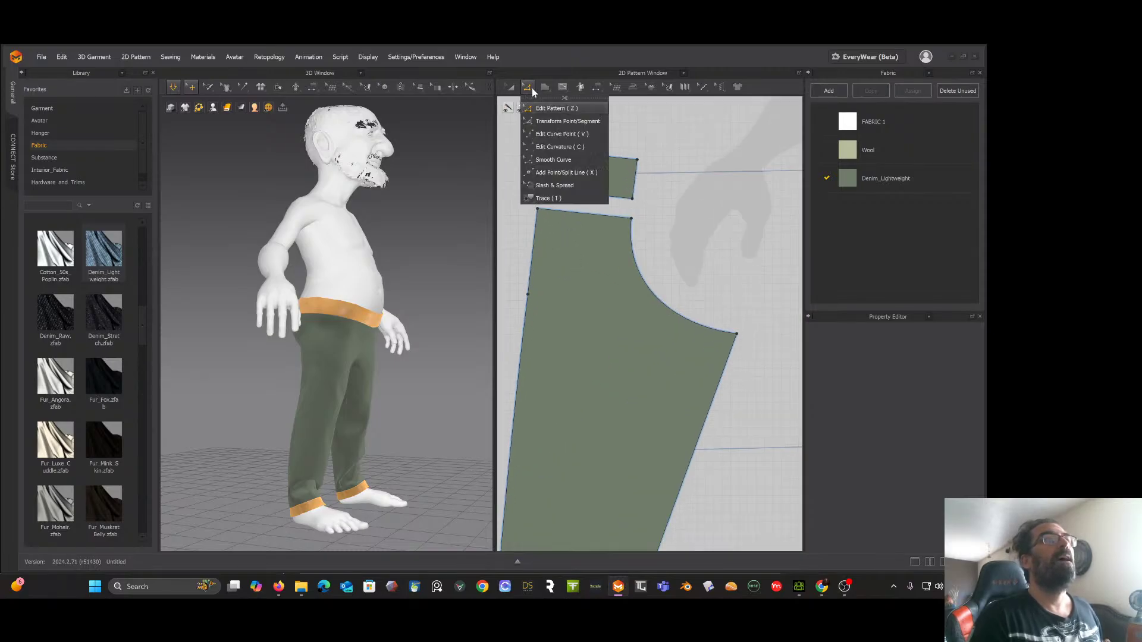
mouse_move(560, 90)
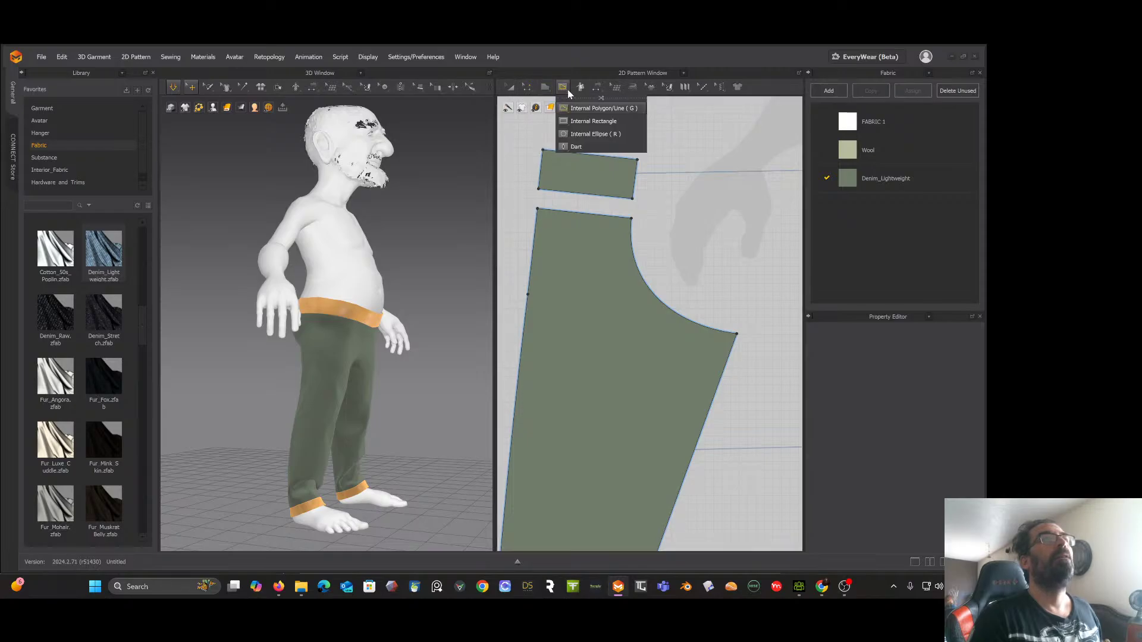
left_click(585, 110)
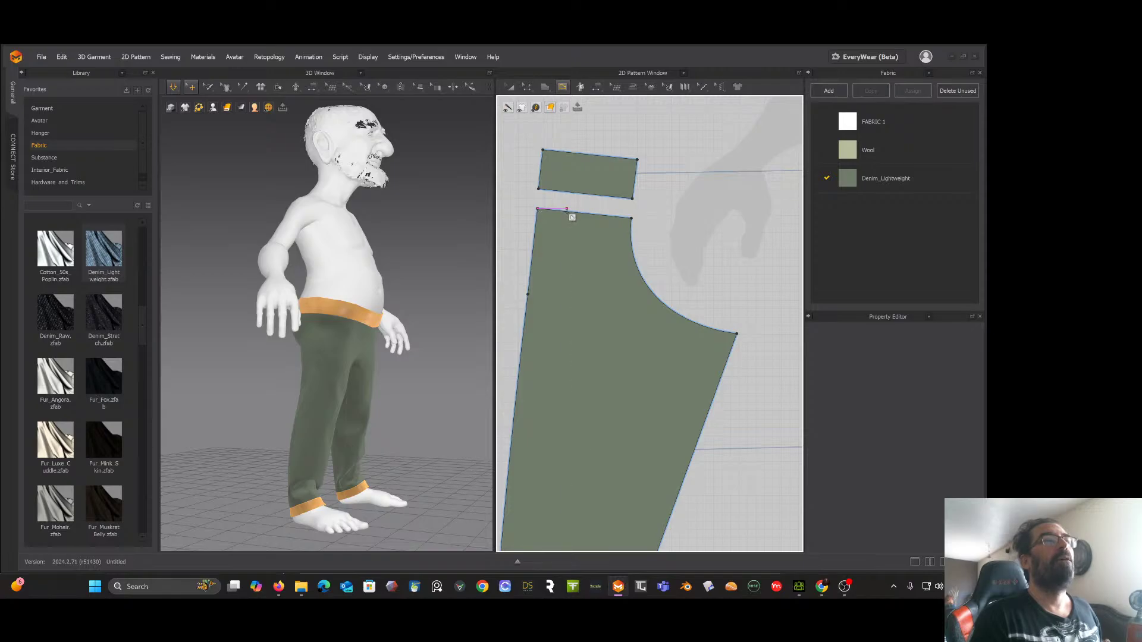
scroll(573, 221, "down", 2)
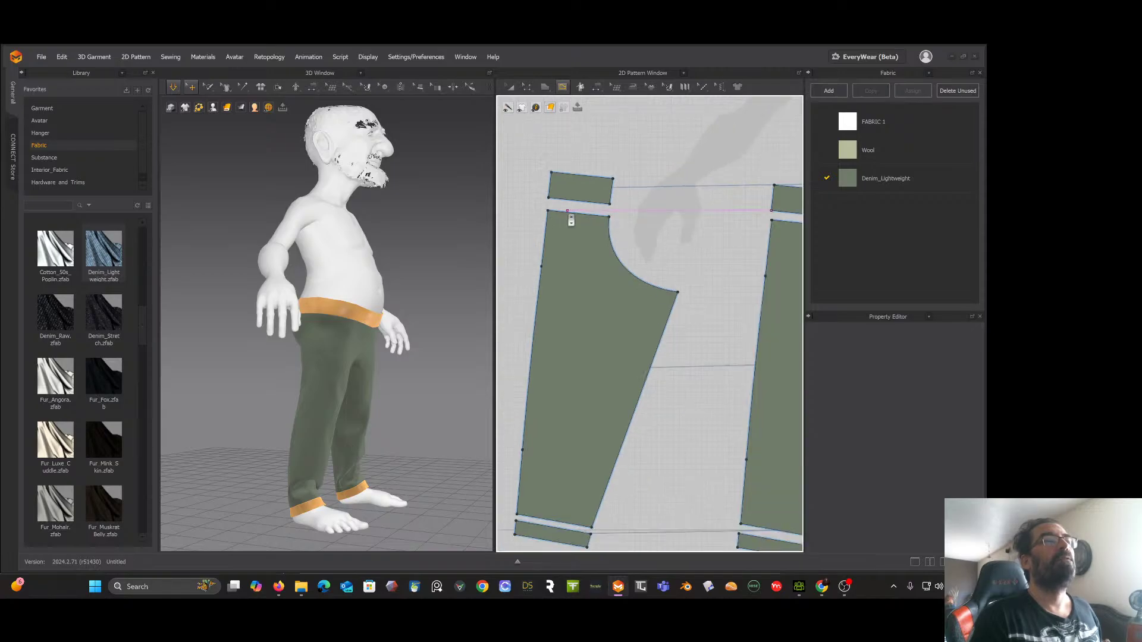
scroll(572, 220, "up", 4)
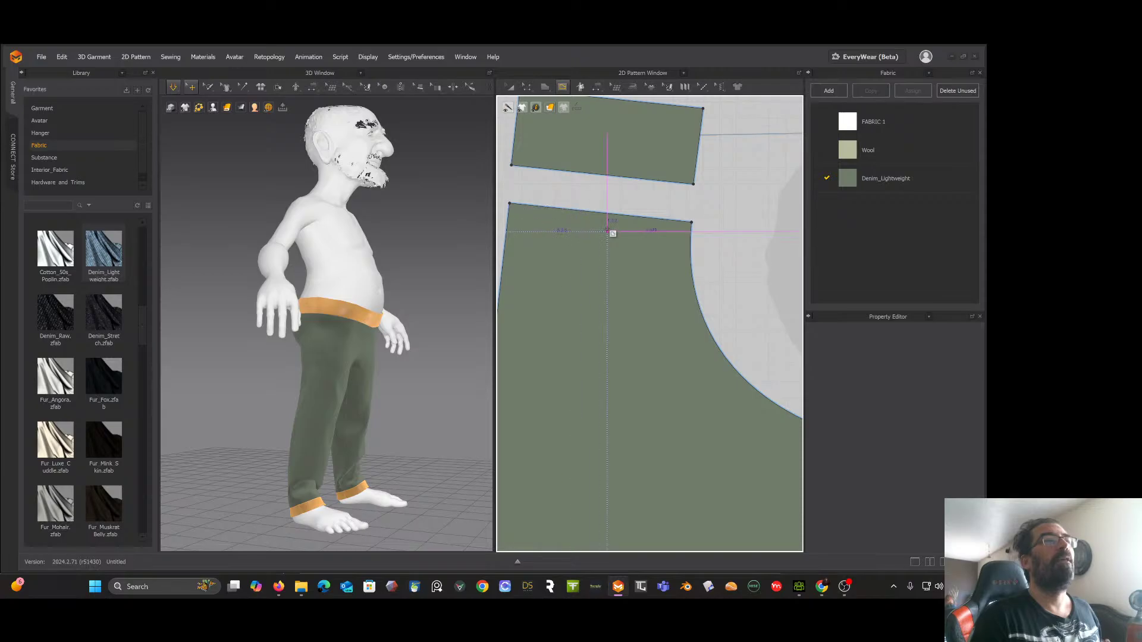
scroll(612, 232, "down", 2)
right_click_drag(583, 229, 819, 194)
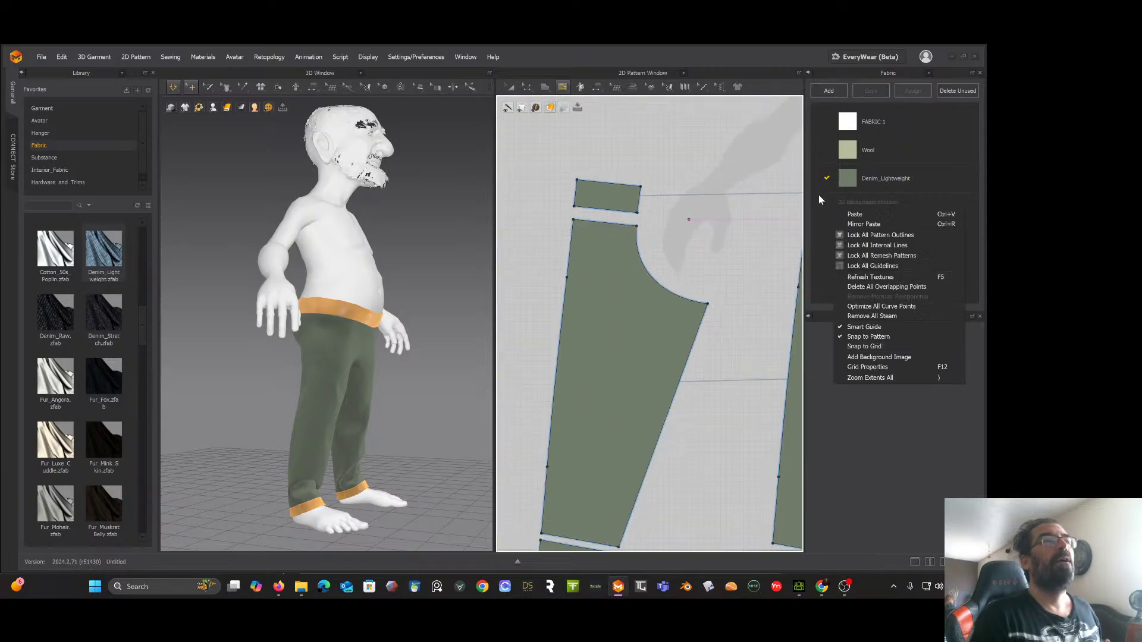
left_click(733, 217)
middle_click_drag(733, 216, 649, 227)
left_click(730, 221)
middle_click_drag(735, 228, 660, 208)
scroll(657, 205, "up", 2)
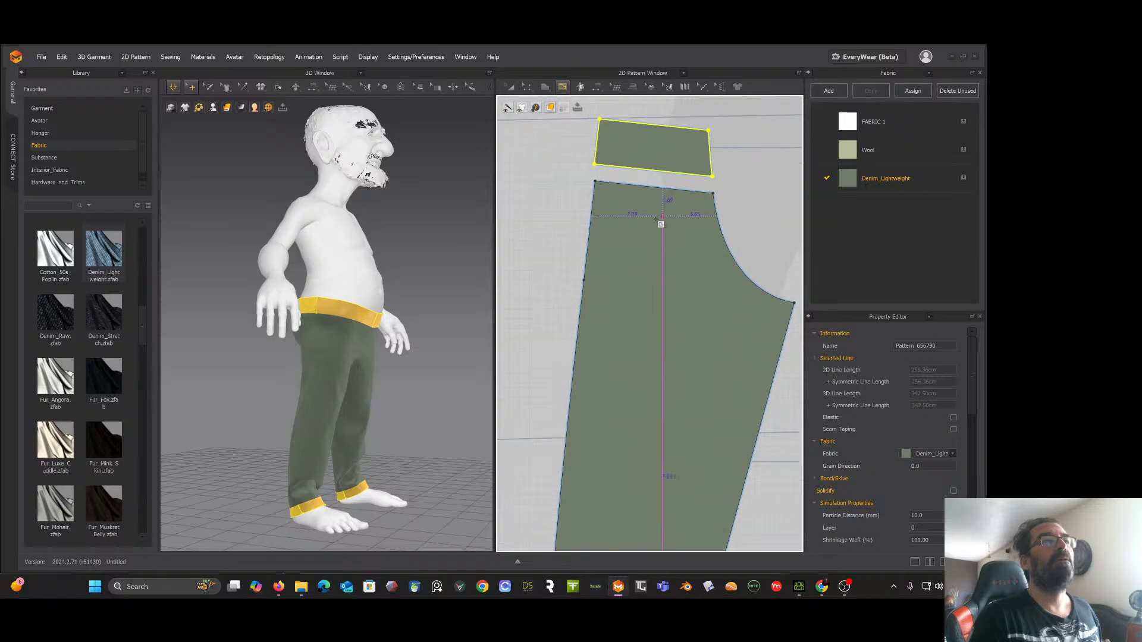
left_click(642, 186)
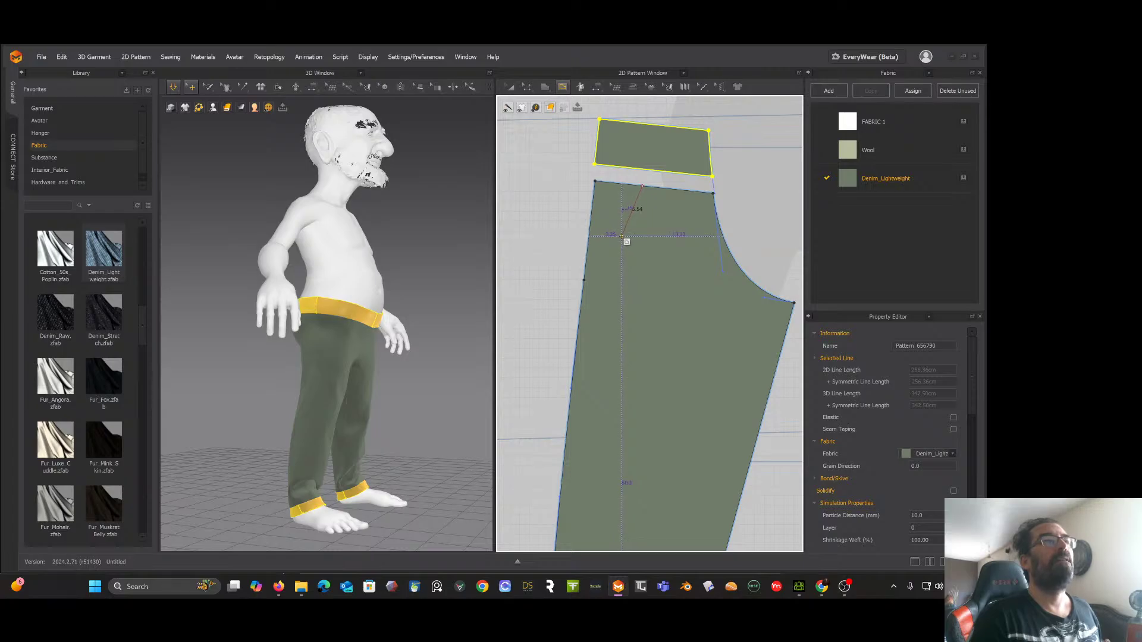
left_click(622, 236)
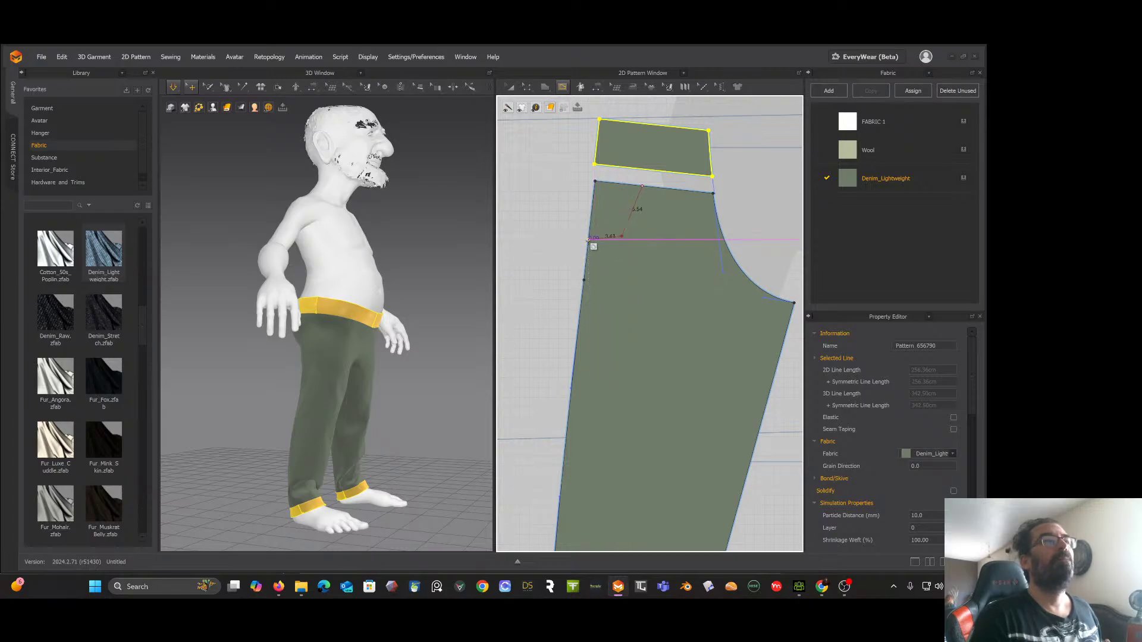
key("Escape")
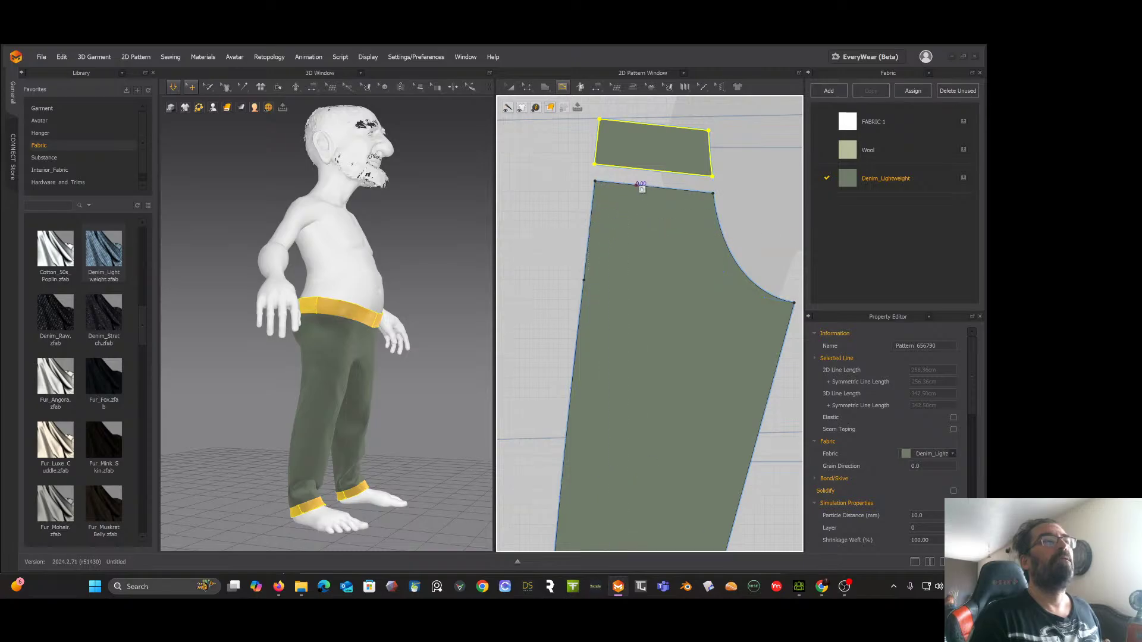
Step: Draw a diagonal internal line about 7 cm long from the front panel's waist edge to its outer side edge for the pocket opening
left_click(638, 187)
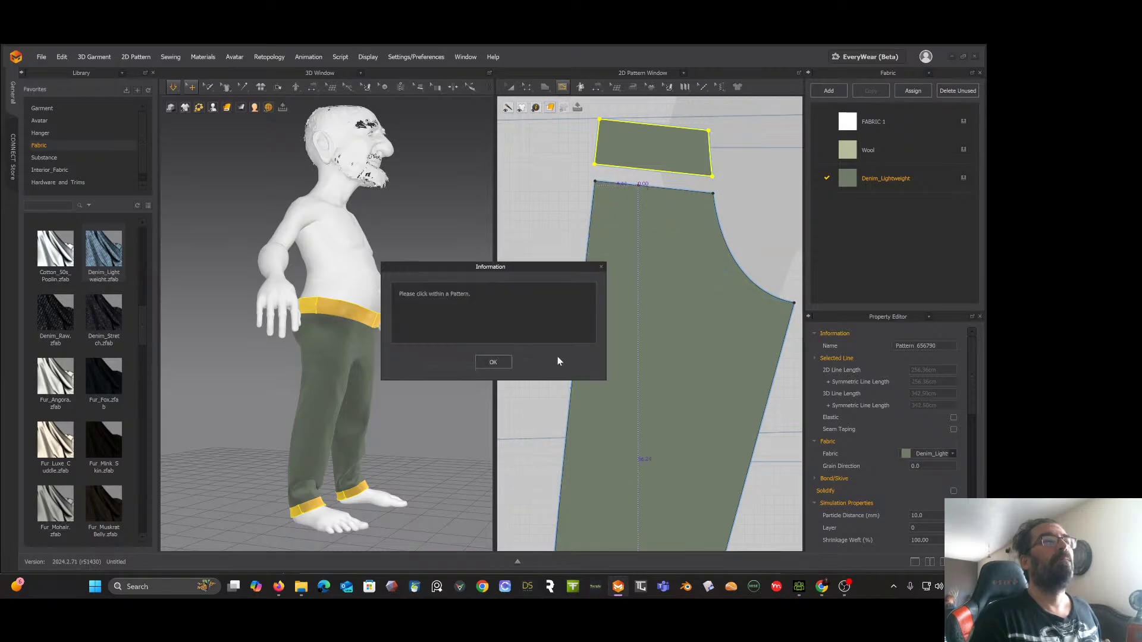
left_click(493, 362)
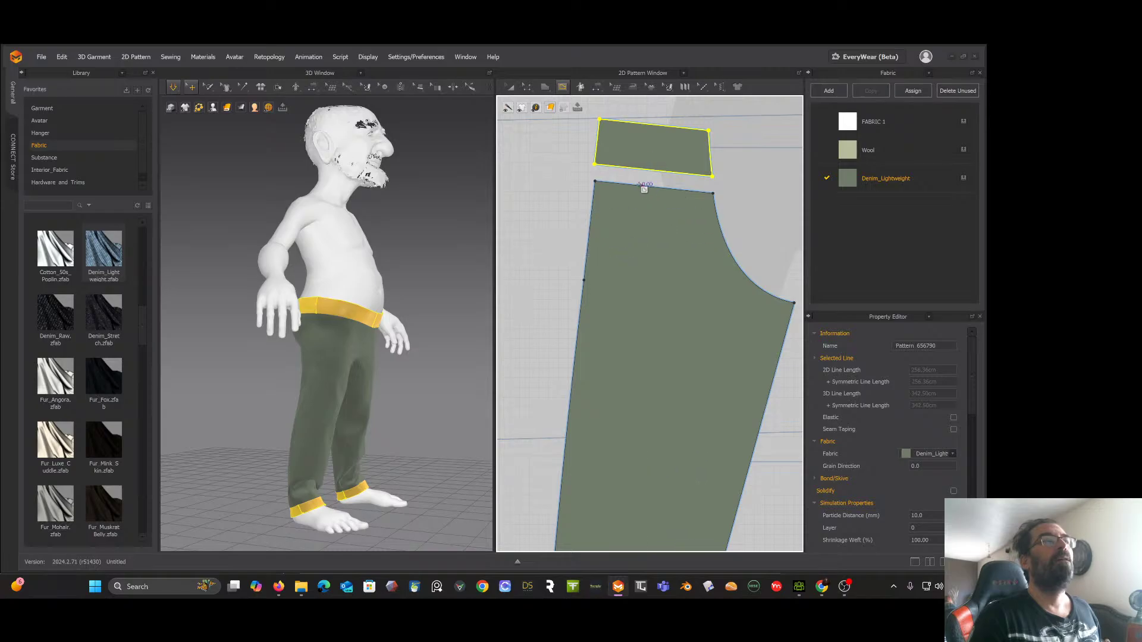
left_click(640, 186)
double_click(588, 235)
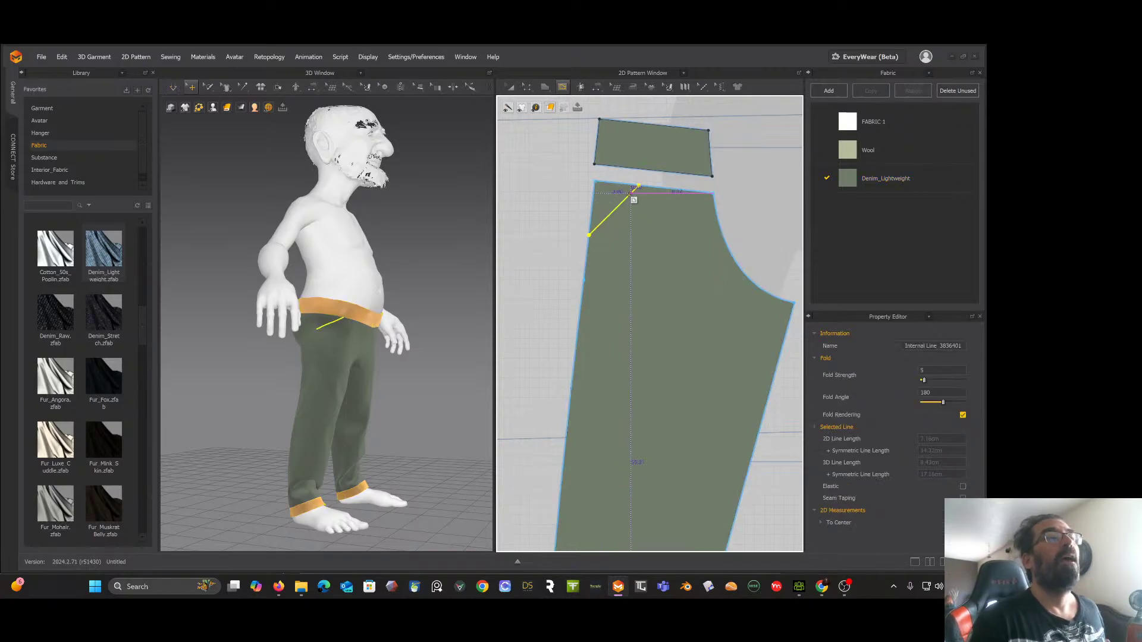
Step: Cut and sew the front panel along the diagonal pocket line, separating its upper outer corner into a triangular piece
scroll(633, 200, "up", 4)
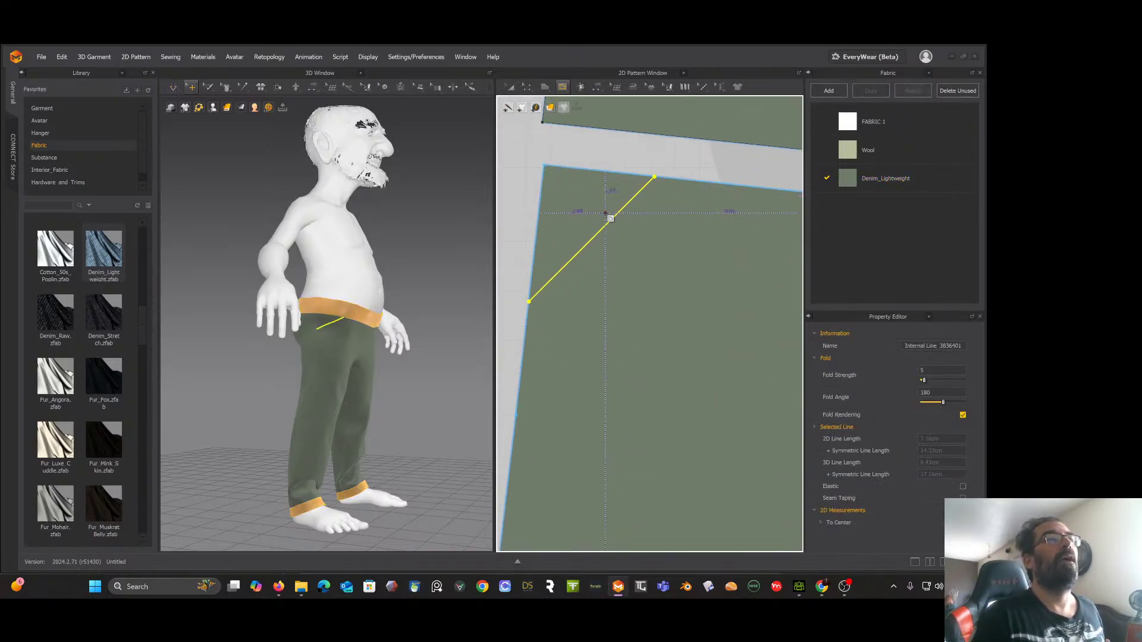
left_click(545, 87)
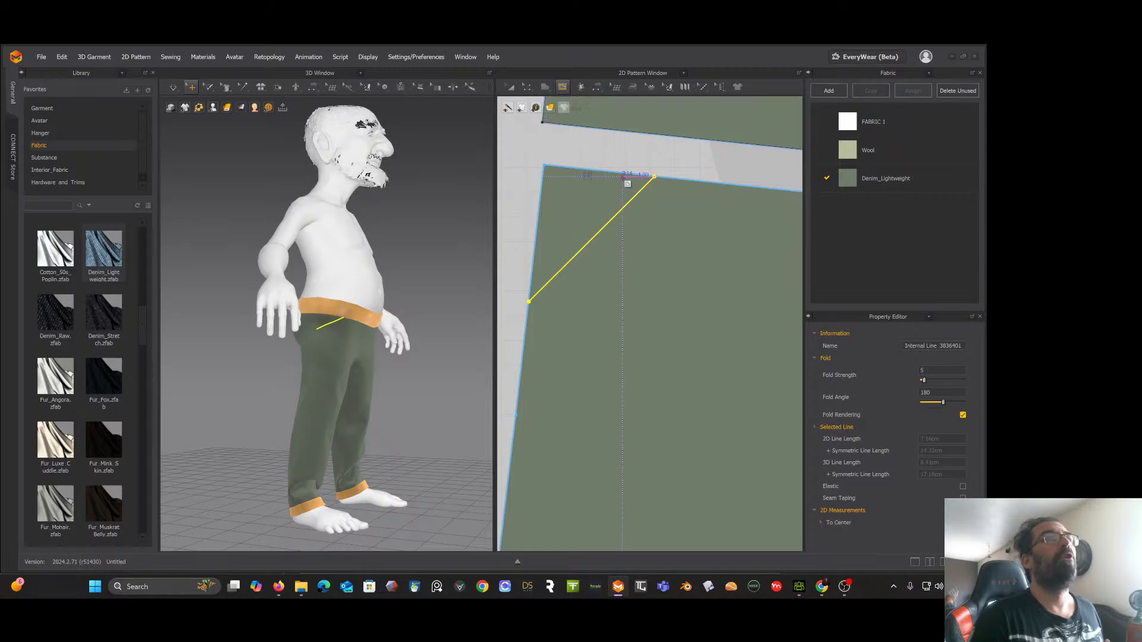
left_click(528, 88)
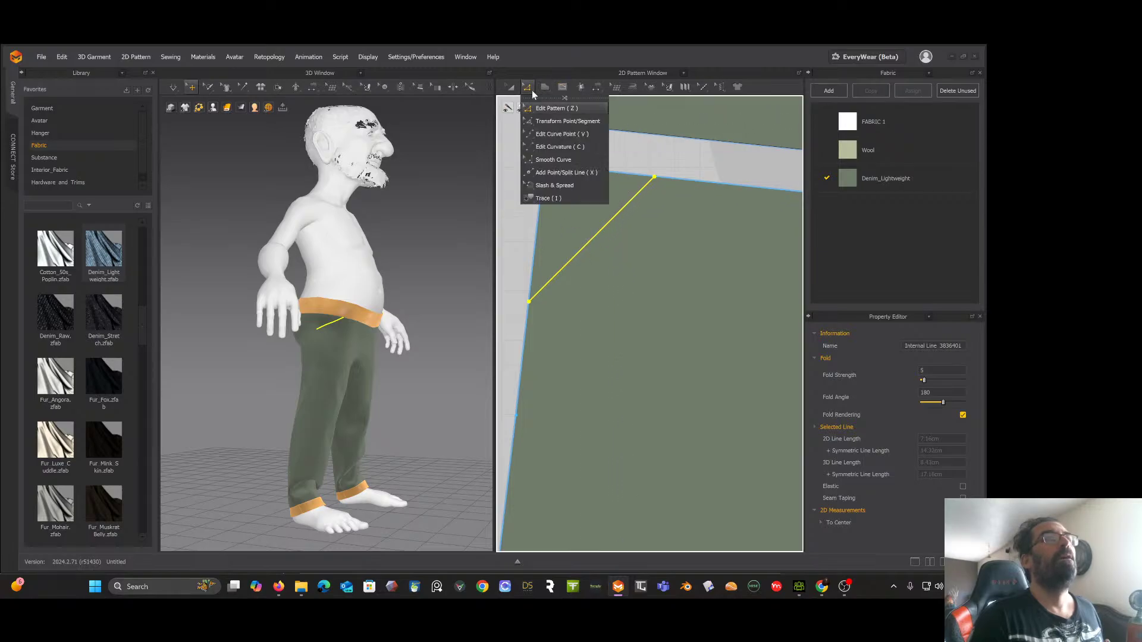
right_click(601, 234)
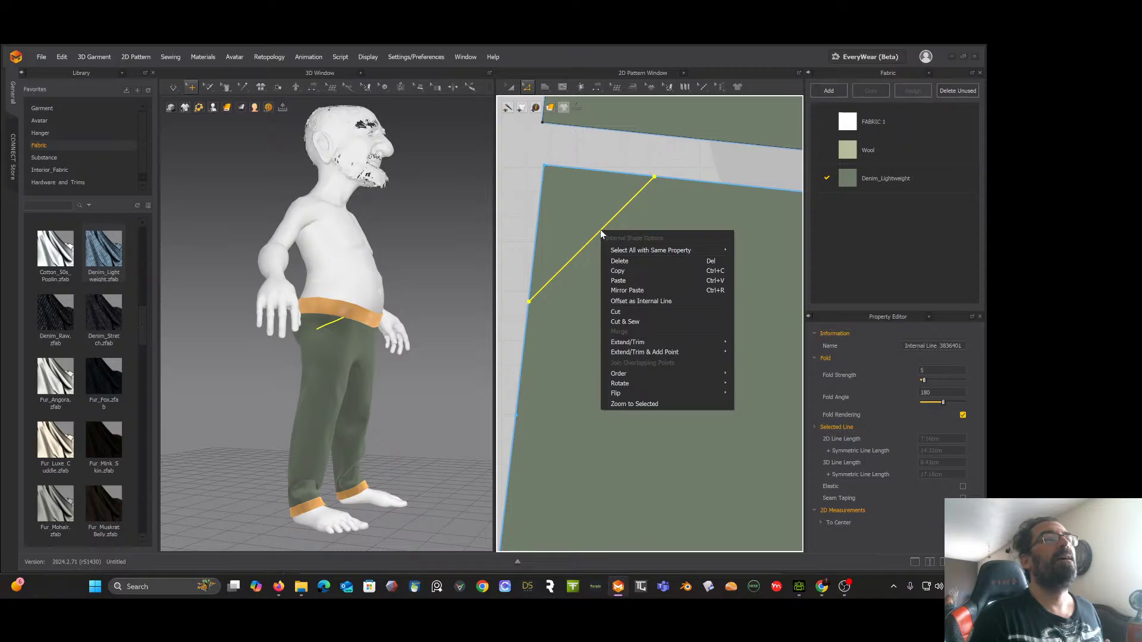
left_click(625, 322)
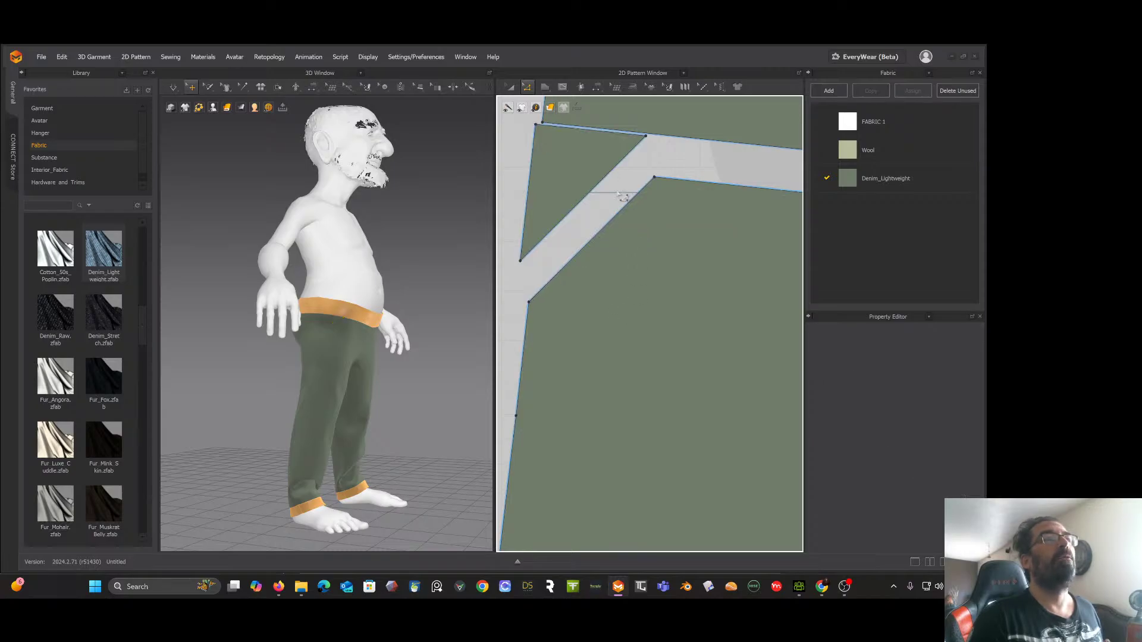
Step: Curve the front panel's diagonal pocket edge inward with Edit Curvature to form a rounded pocket opening
left_click(510, 87)
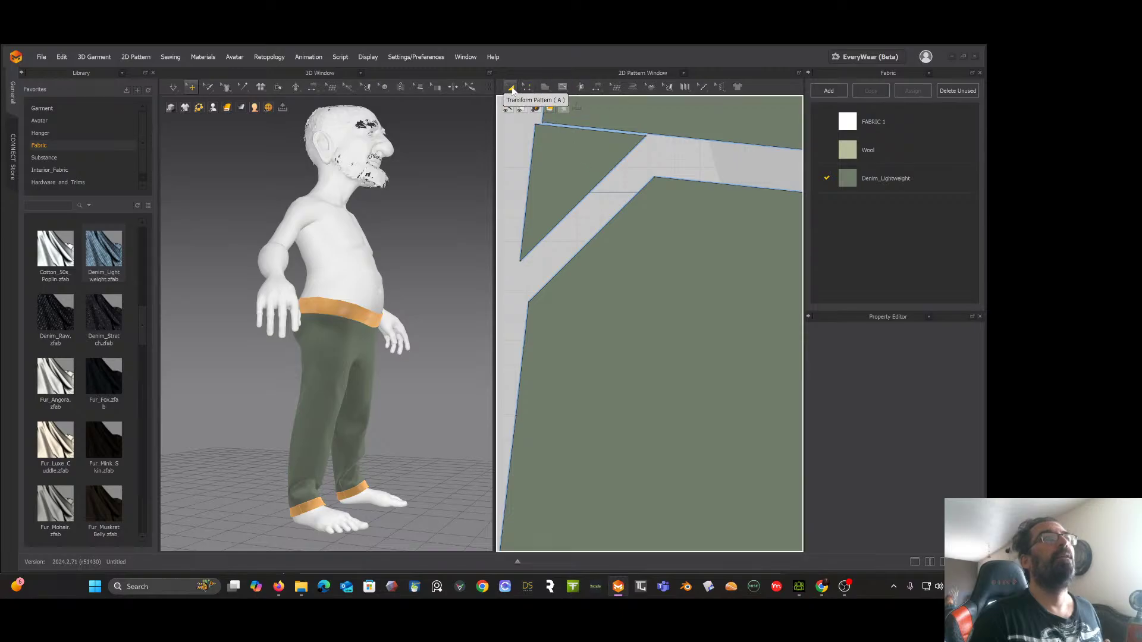
left_click(564, 160)
left_click(565, 161)
scroll(601, 201, "down", 3)
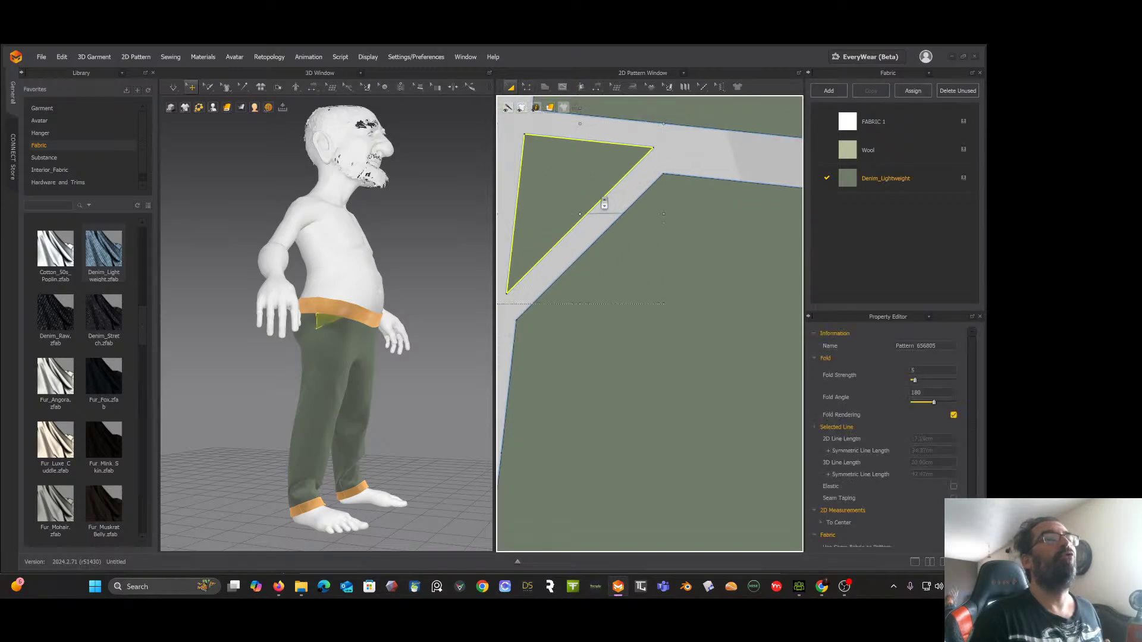
left_click(526, 87)
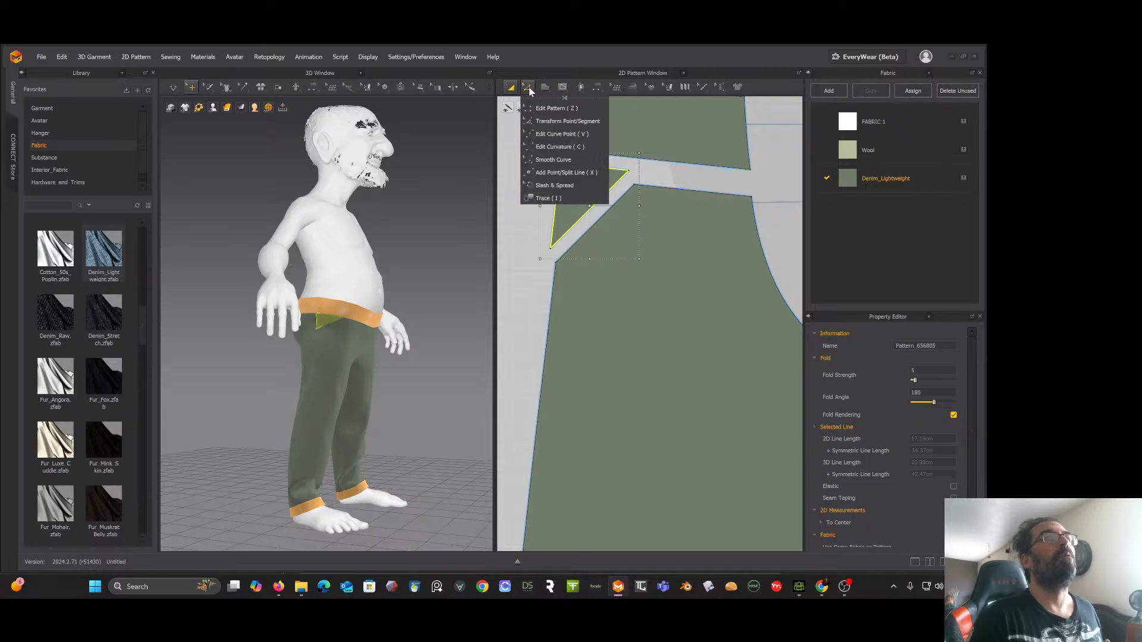
left_click(552, 148)
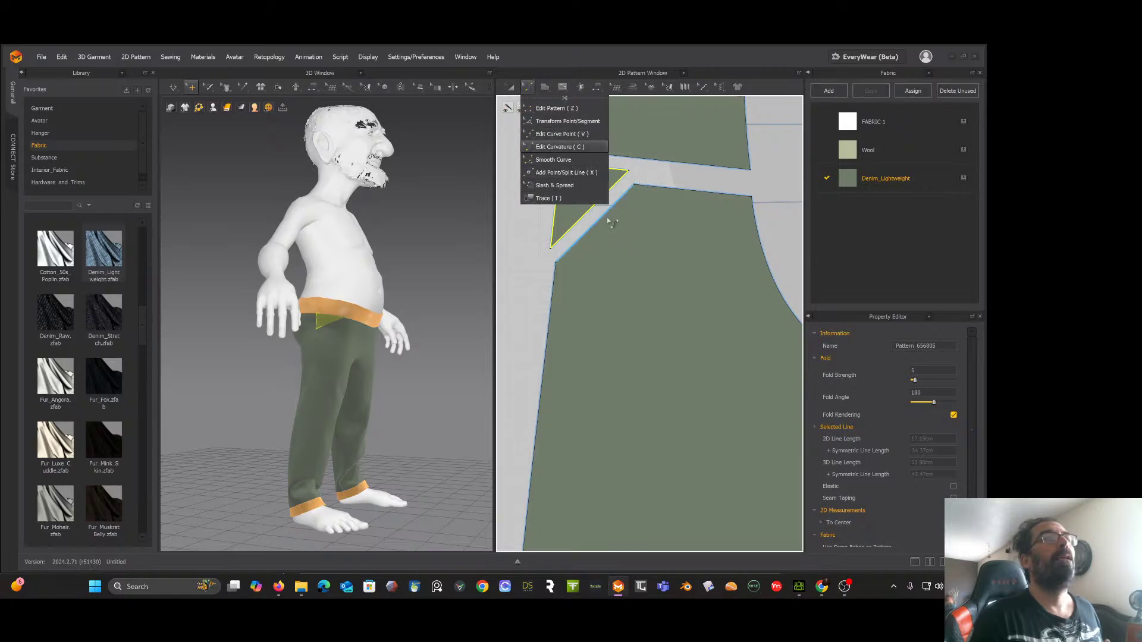
left_click_drag(605, 222, 617, 243)
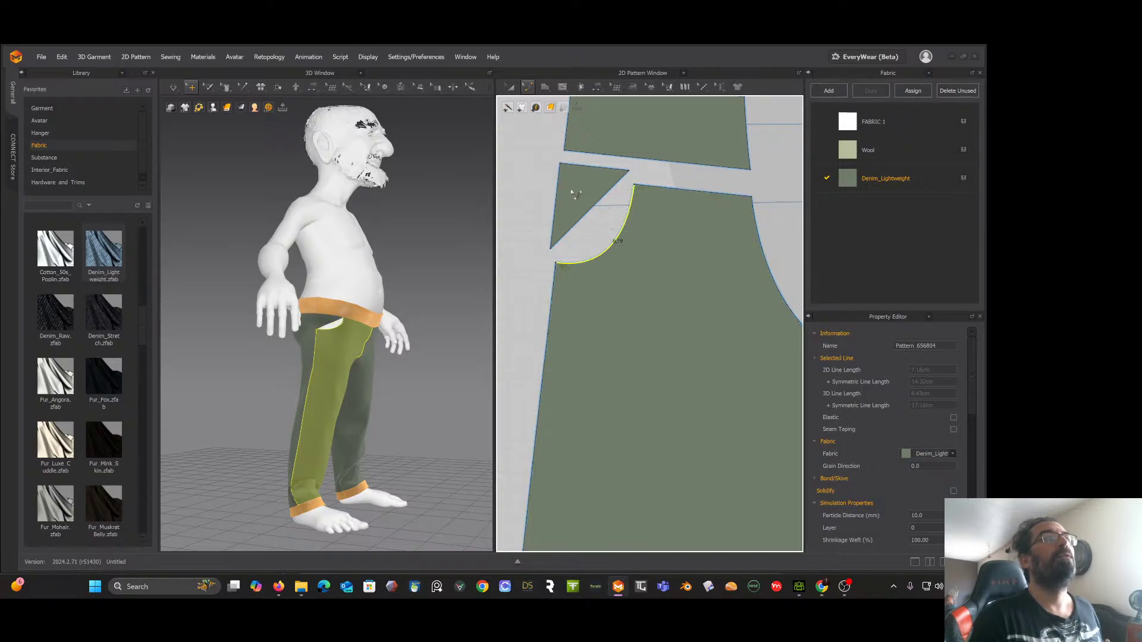
Step: Enlarge the triangular pocket piece by moving its inner corner along the waist and its lower corner farther down the side seam
left_click(515, 87)
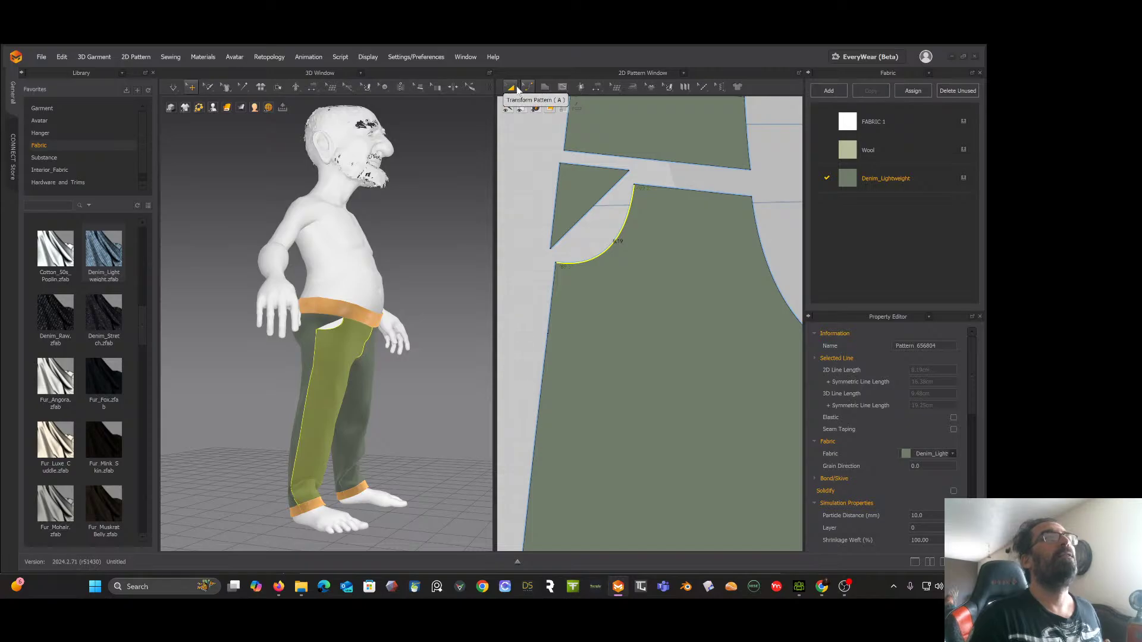
left_click(527, 88)
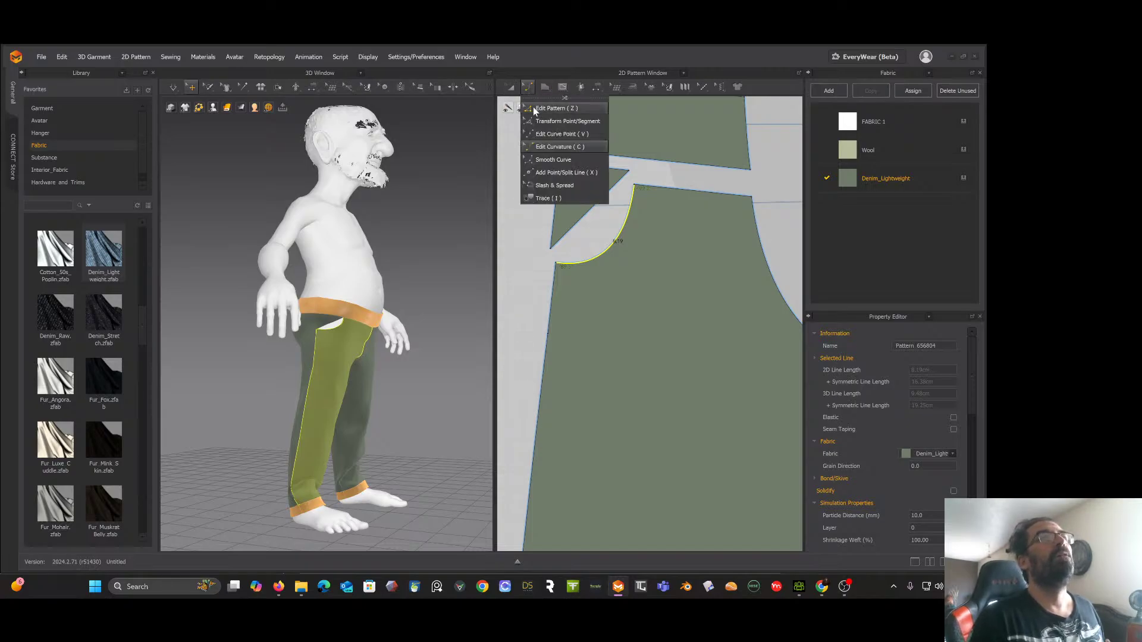
left_click(591, 121)
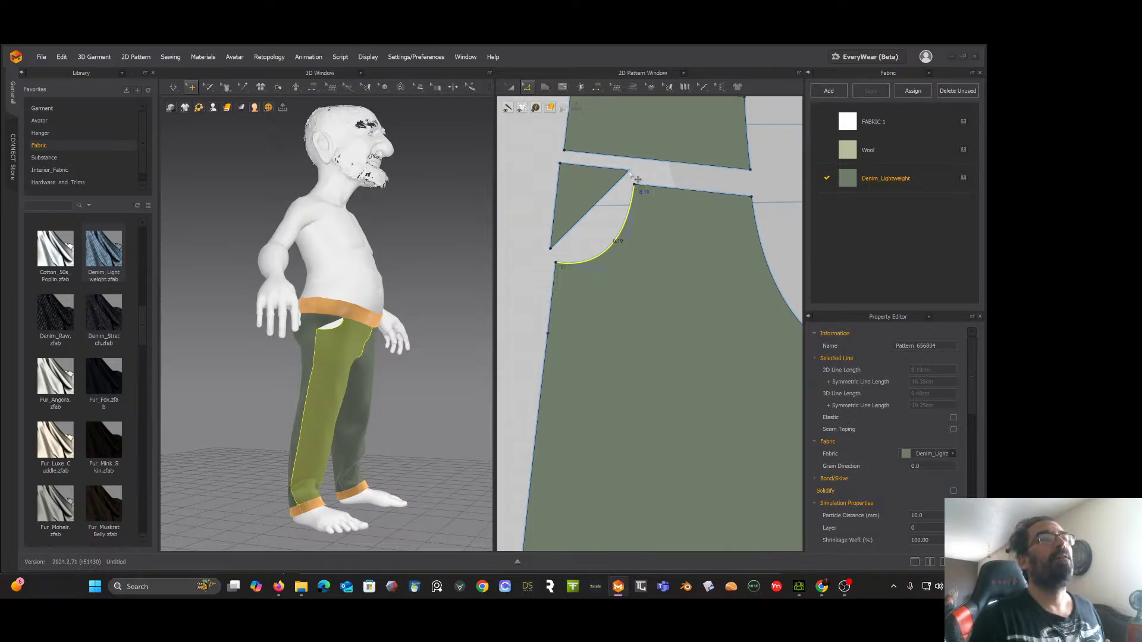
left_click_drag(637, 179, 693, 183)
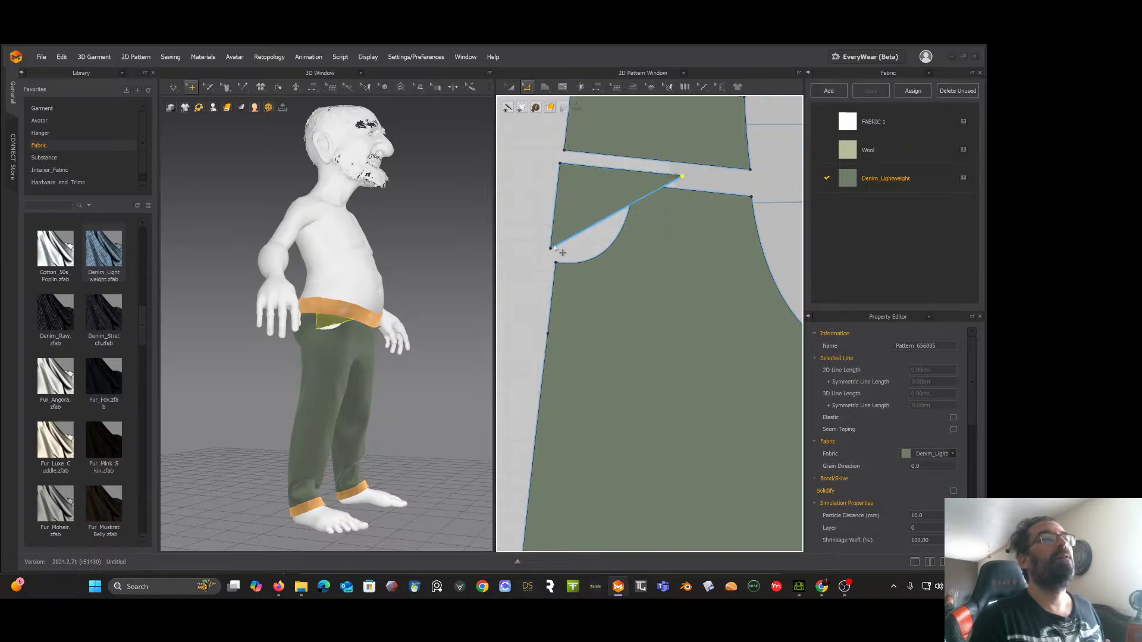
left_click_drag(548, 248, 540, 338)
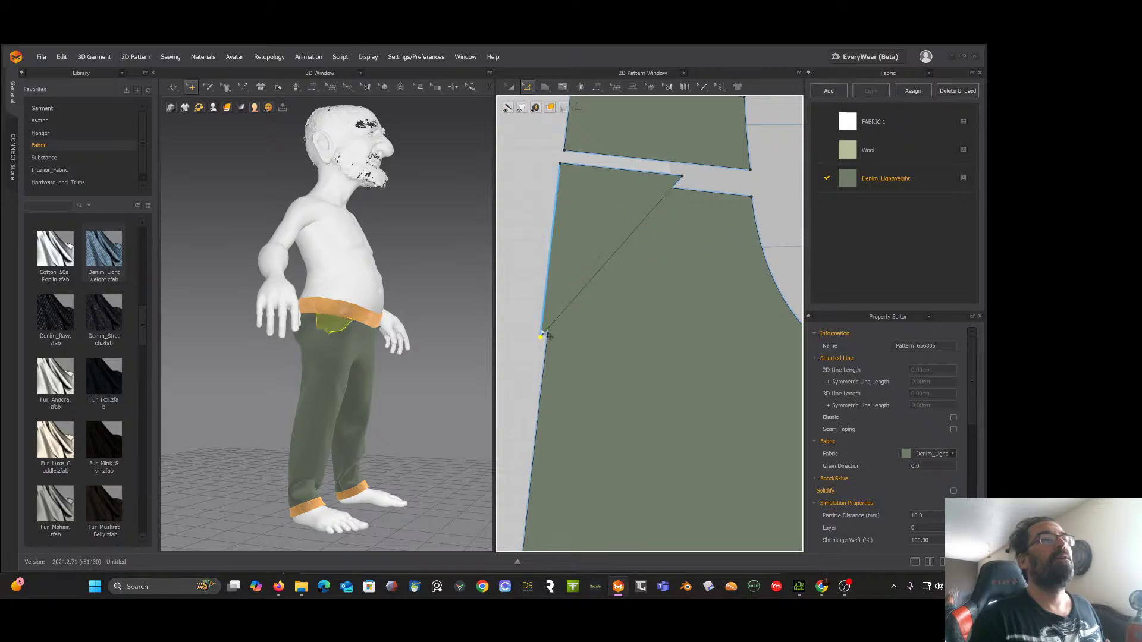
Step: Add a point midway along the triangular pocket piece's diagonal edge and move it down and inward to form a roughly rectangular pocket bag
left_click(526, 88)
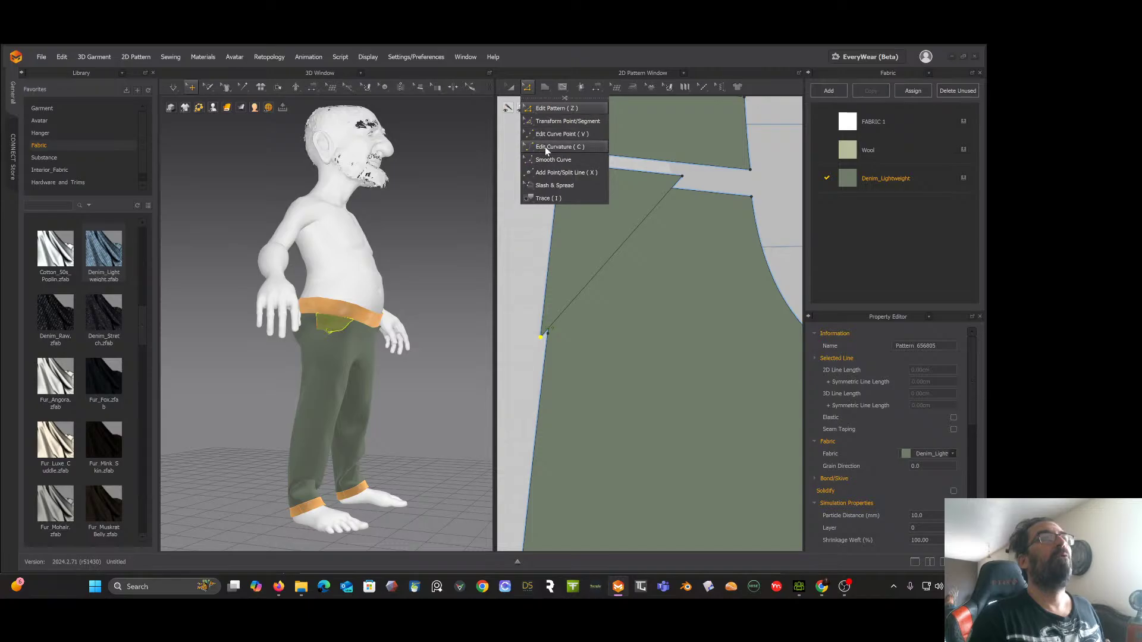
left_click(546, 172)
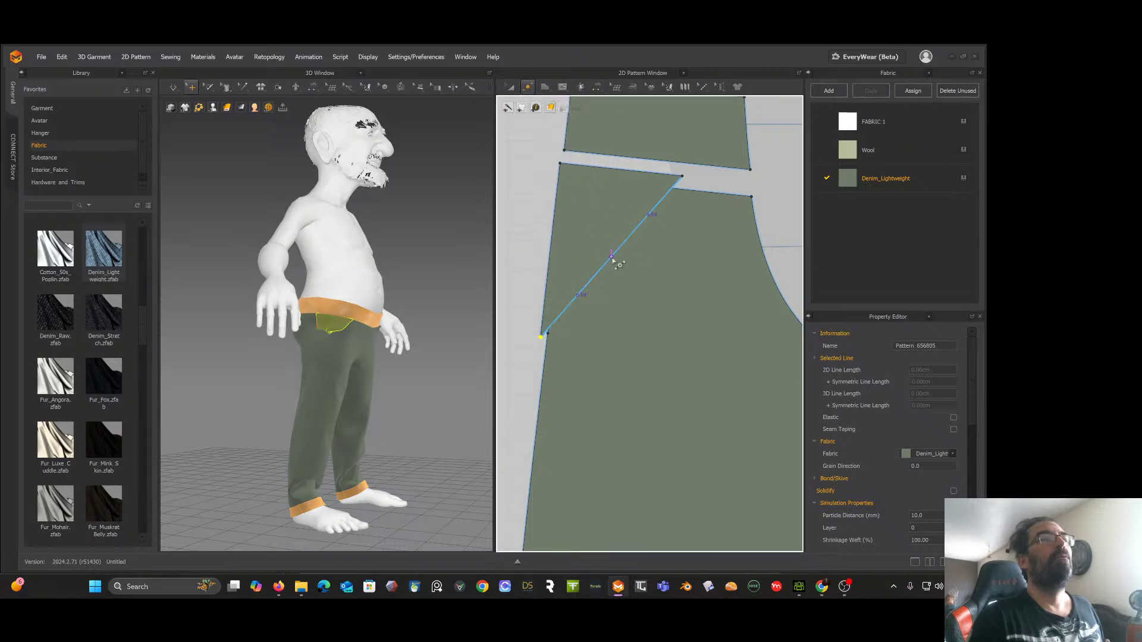
left_click(611, 258)
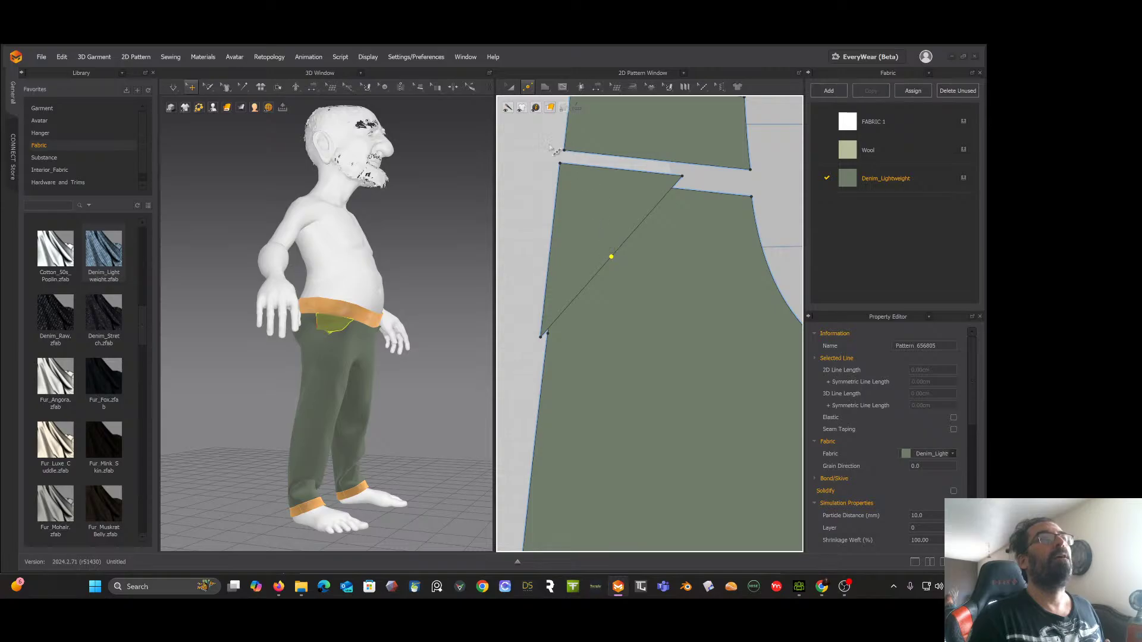
left_click(528, 88)
left_click(547, 107)
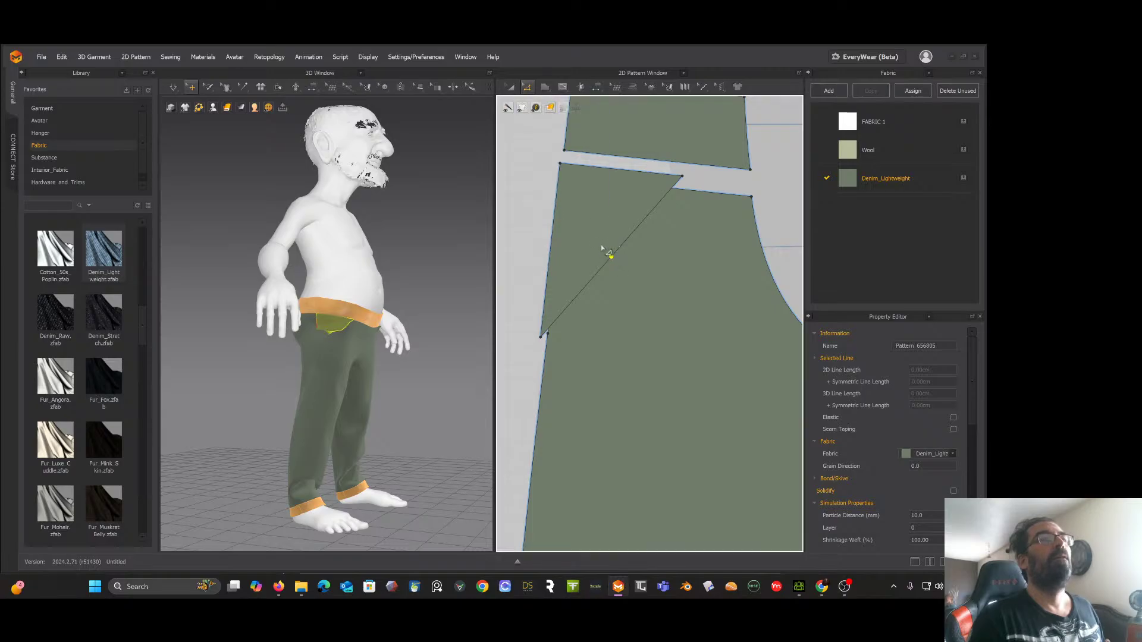
left_click_drag(612, 258, 672, 345)
left_click(509, 210)
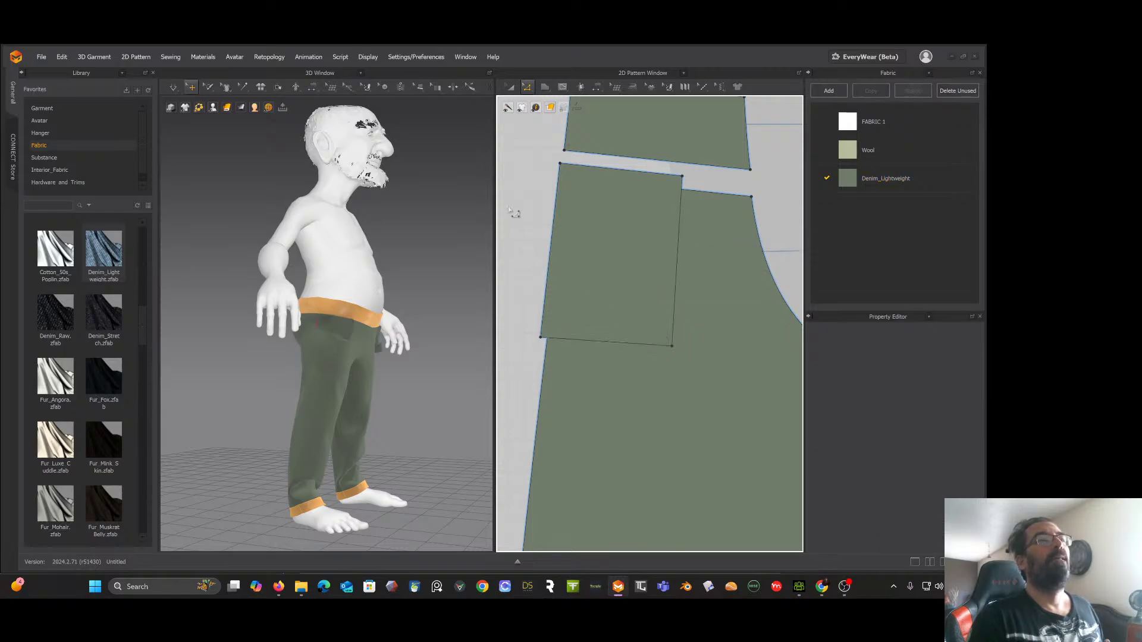
Step: Select the whole rectangular pocket piece in the 2D pattern to access its fabric and simulation properties
scroll(510, 209, "down", 4)
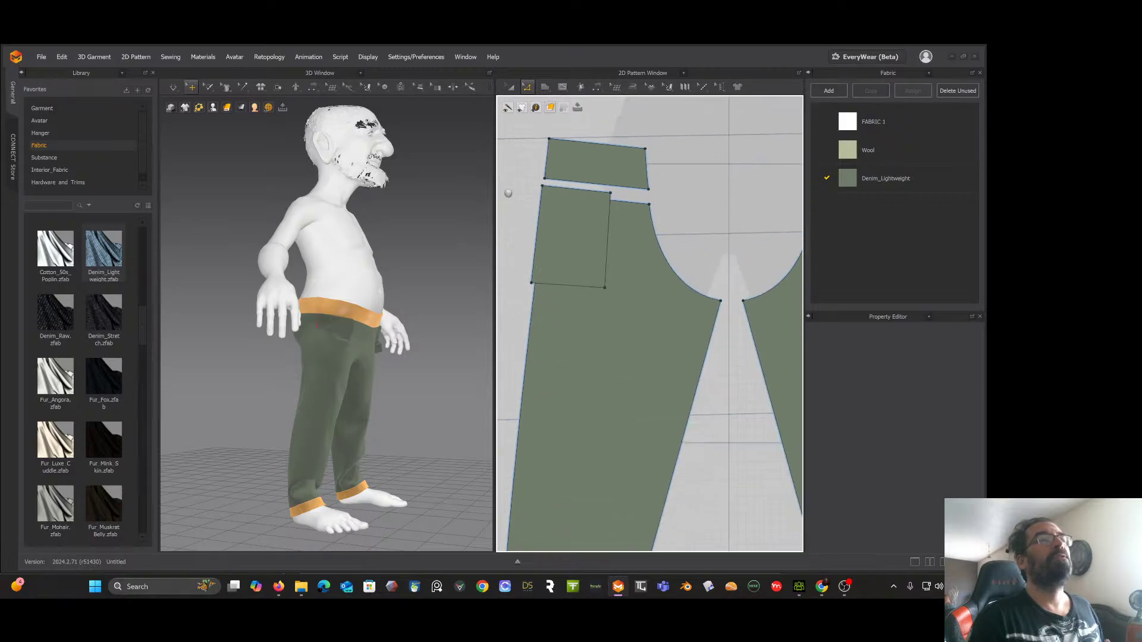
right_click_drag(508, 186, 588, 208)
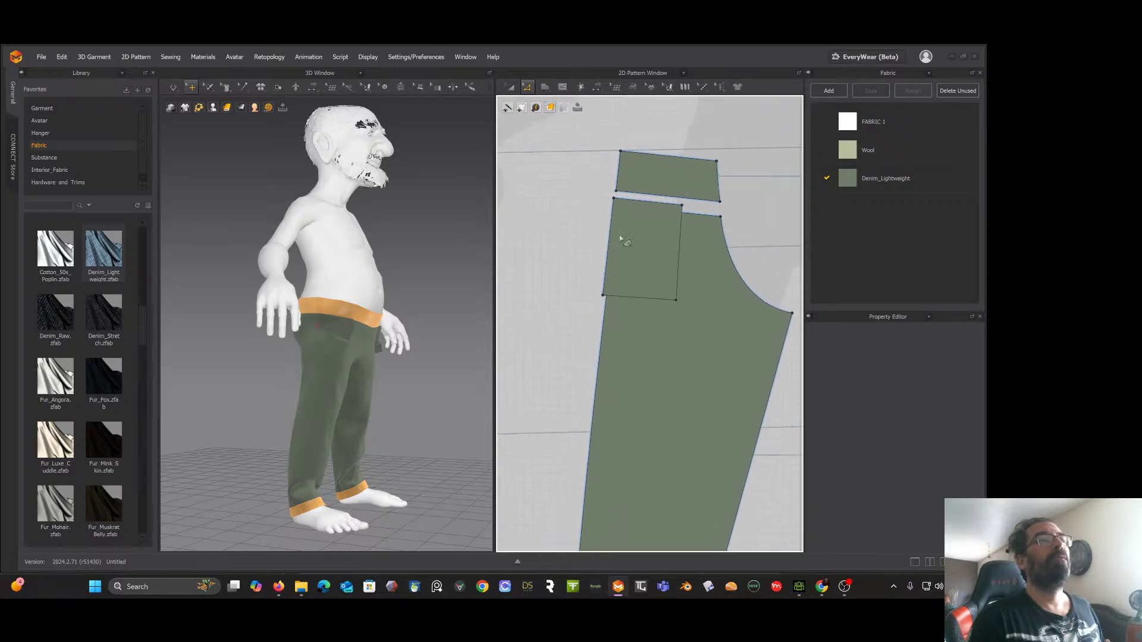
left_click(344, 321)
right_click_drag(344, 322, 302, 286)
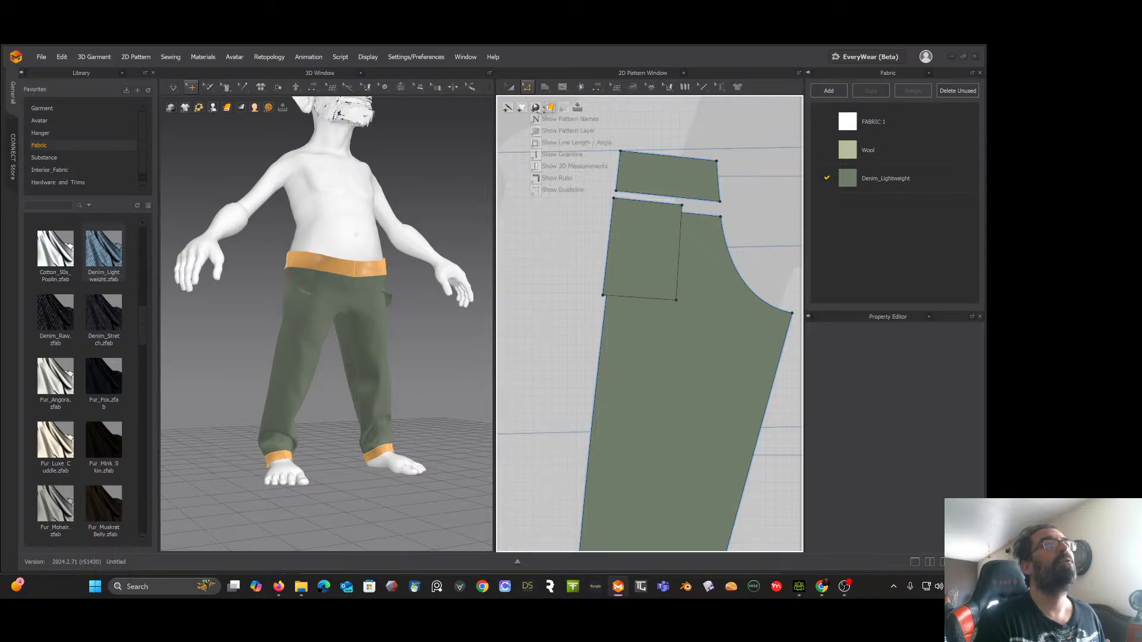
left_click(510, 87)
left_click(659, 241)
left_click(658, 242)
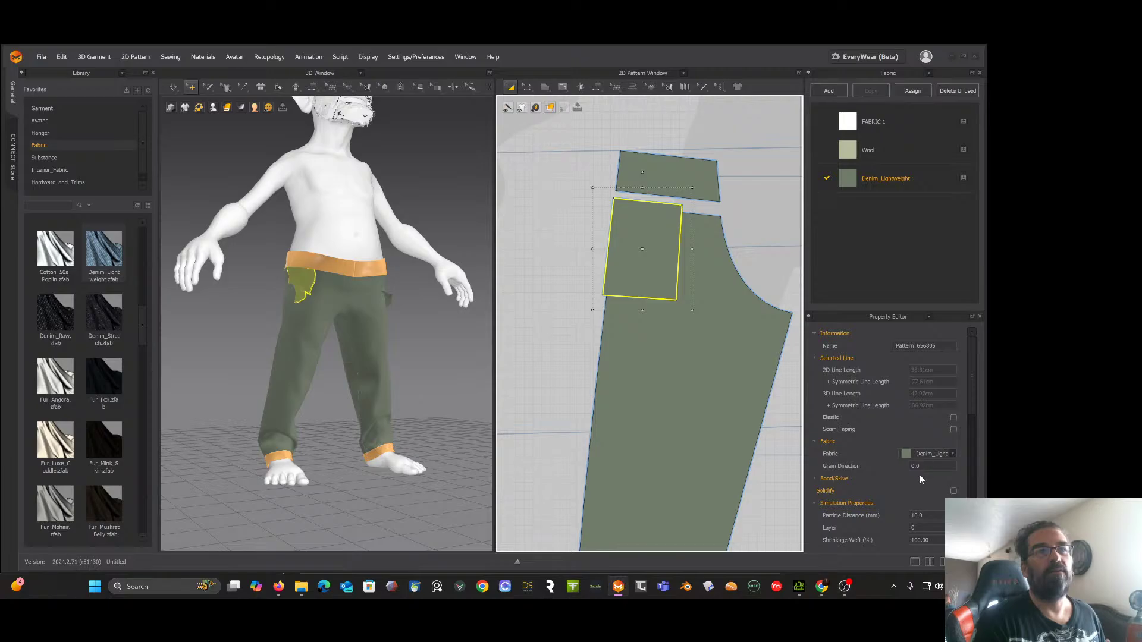
Step: Set the simulation layer of the selected pocket piece to -1 and deselect it
scroll(921, 476, "down", 3)
left_click(911, 404)
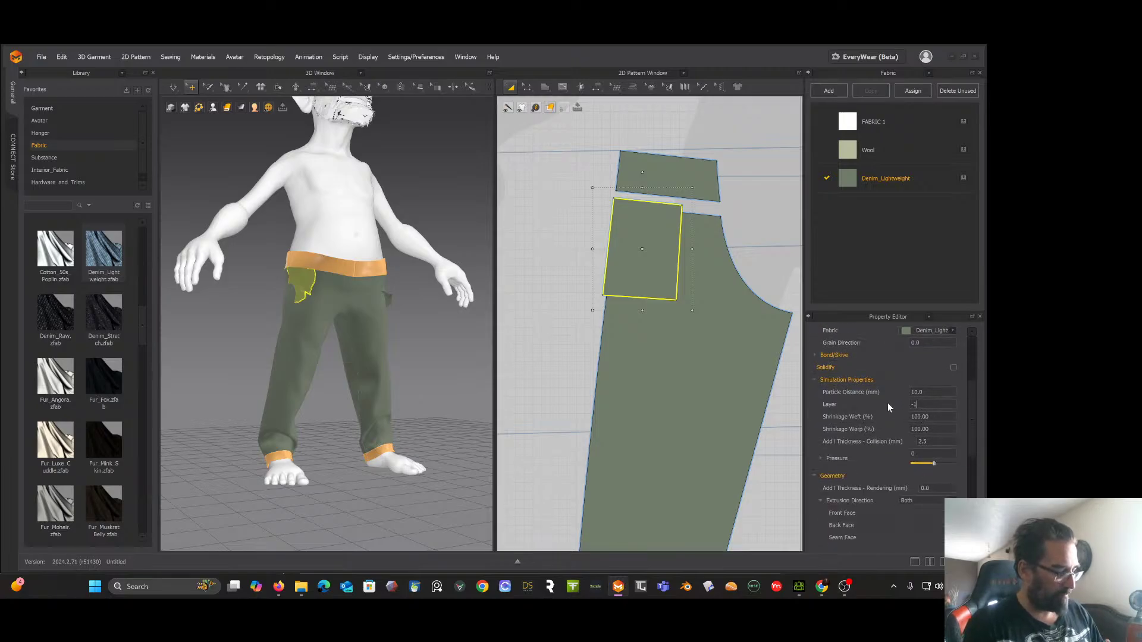
left_click(795, 277)
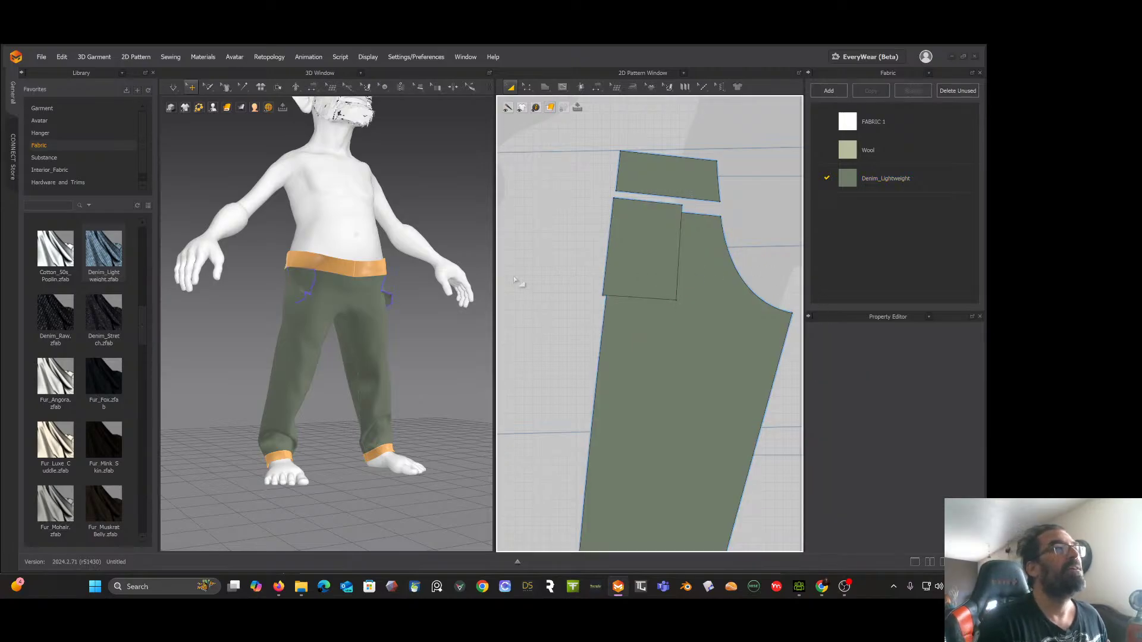
Step: Move the pocket piece slightly down and inward over the front leg panel to expose its edges
right_click_drag(431, 319, 402, 326)
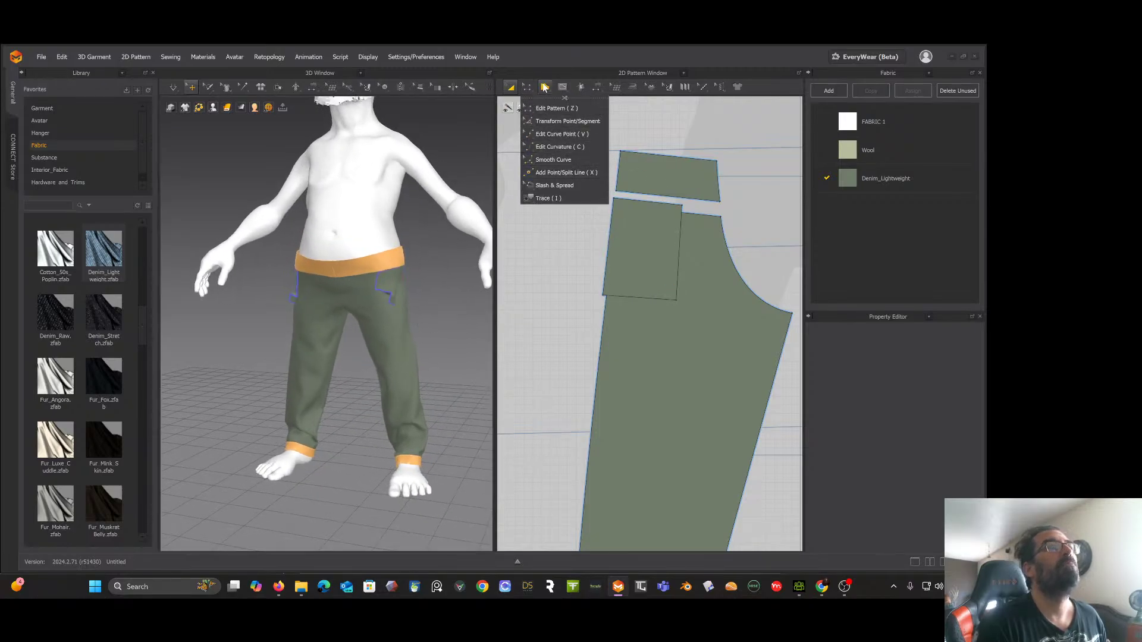
left_click_drag(637, 227, 648, 251)
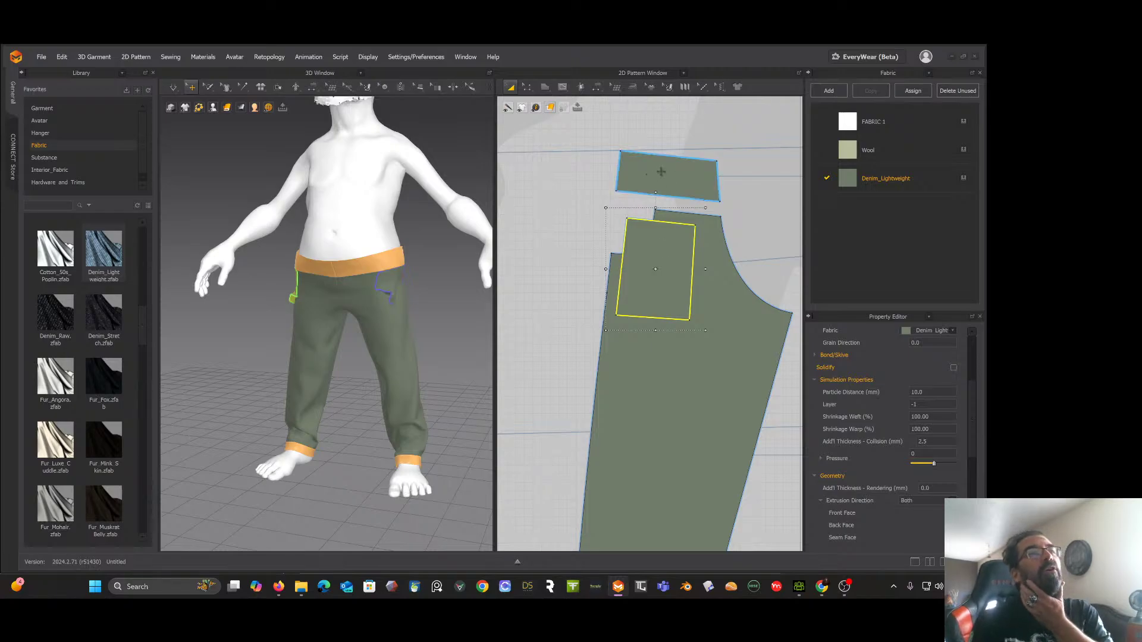
left_click(562, 111)
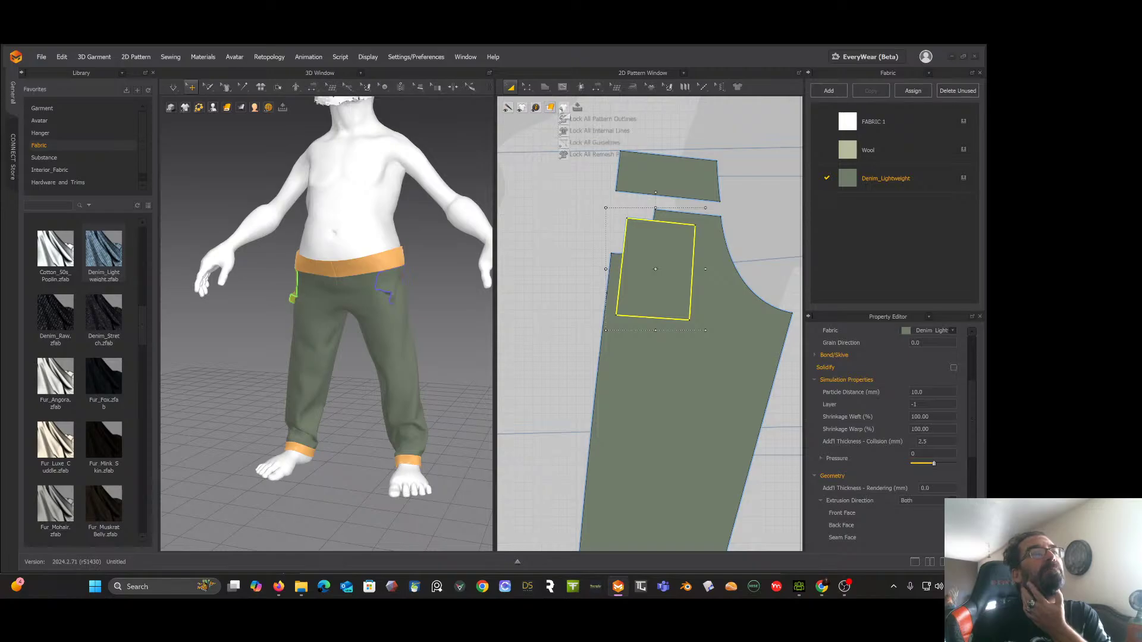
left_click(562, 113)
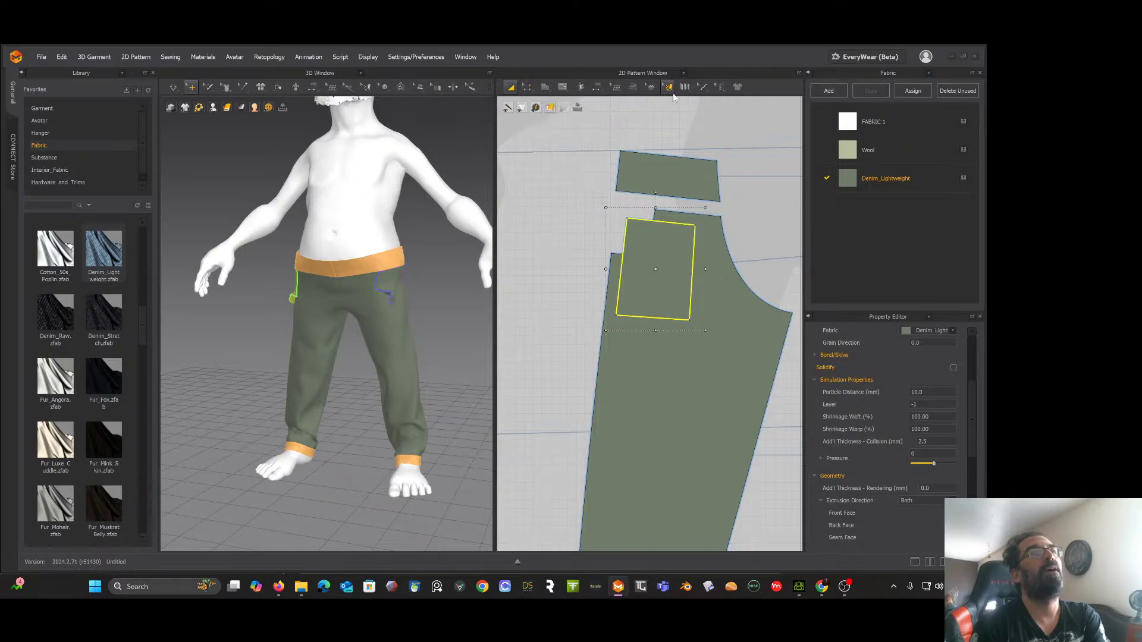
mouse_move(601, 91)
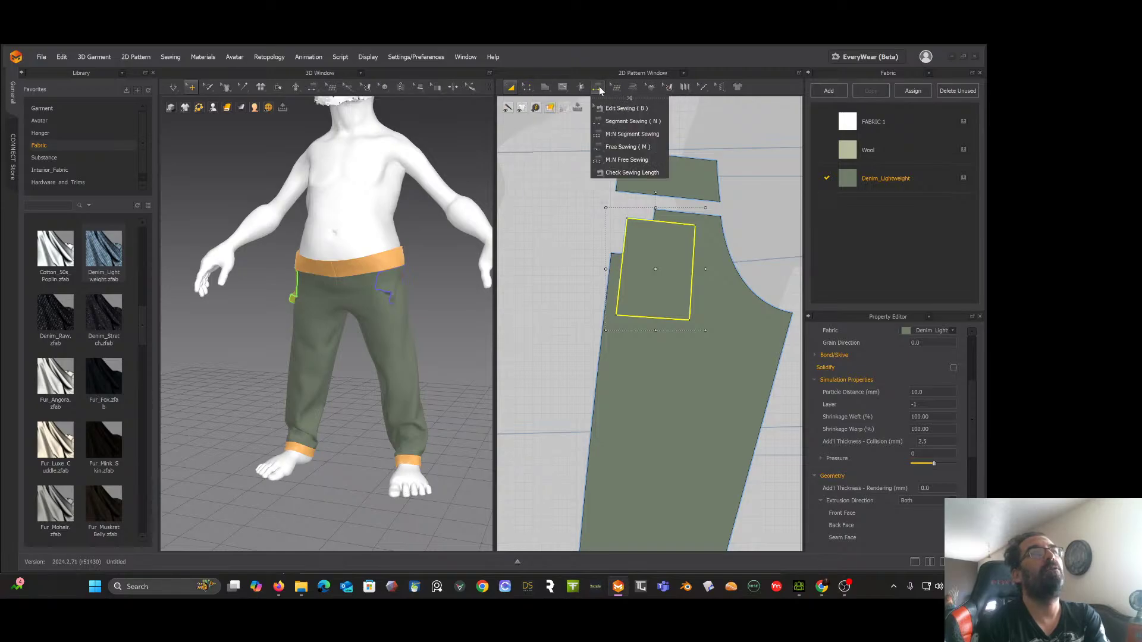
left_click(602, 120)
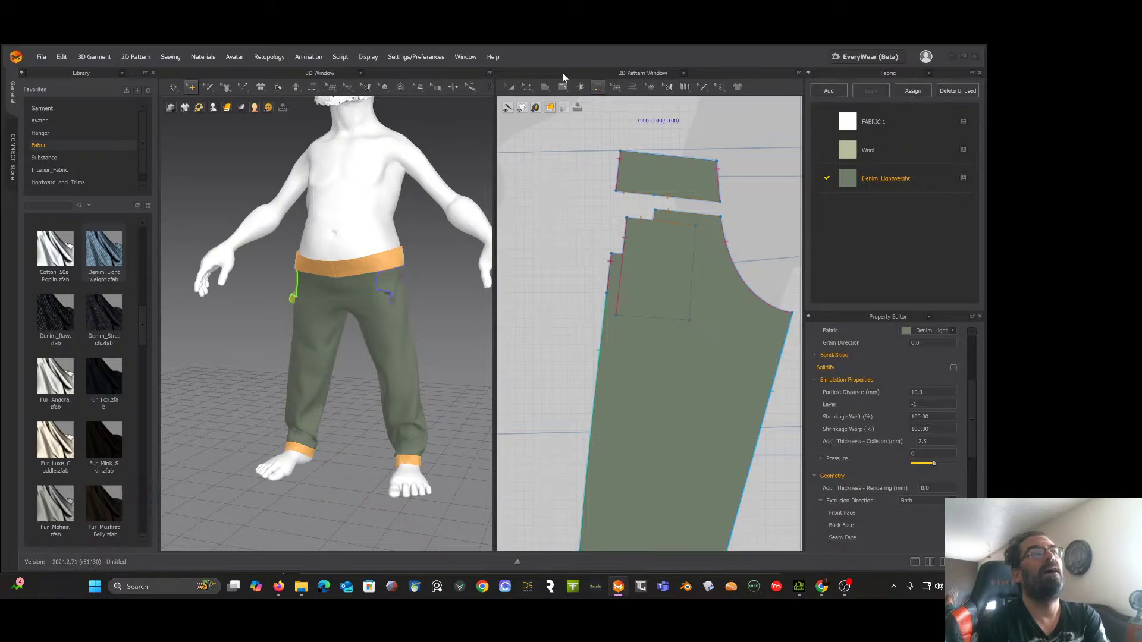
left_click(532, 87)
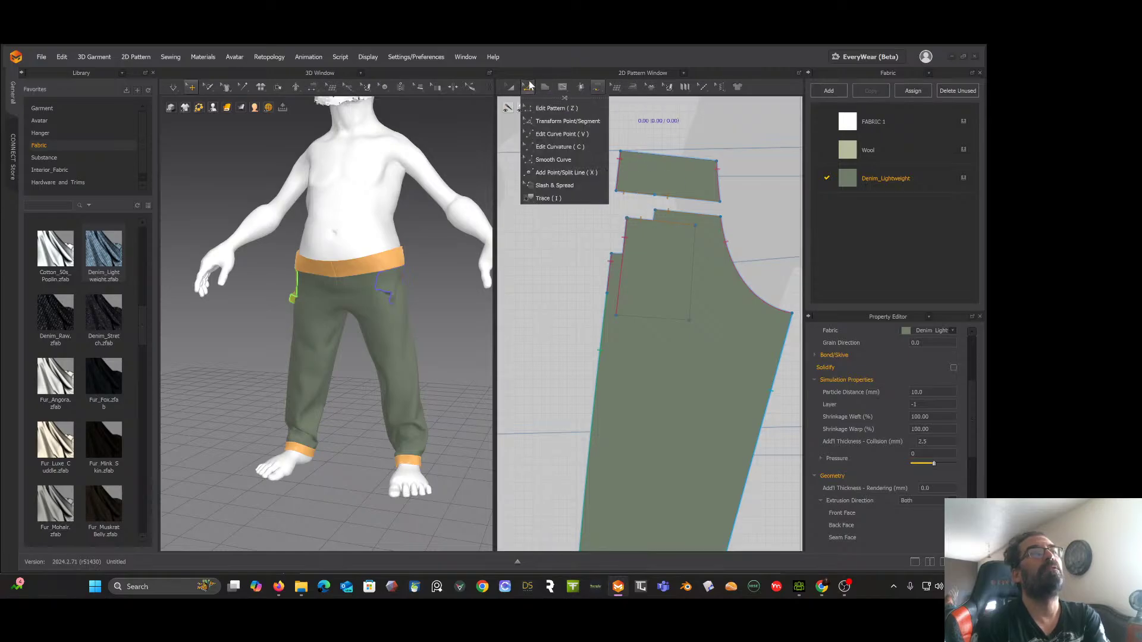
Step: Delete the seam joining the pocket's top edge to the waistband and the seam along its outer side edge
left_click(600, 88)
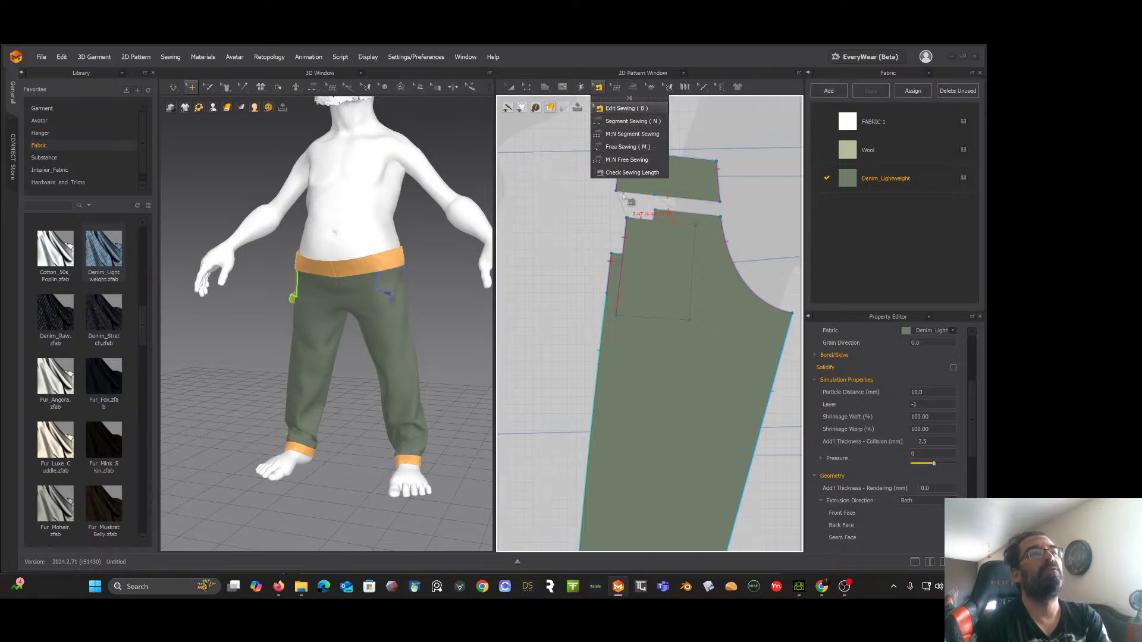
left_click(622, 109)
left_click(653, 222)
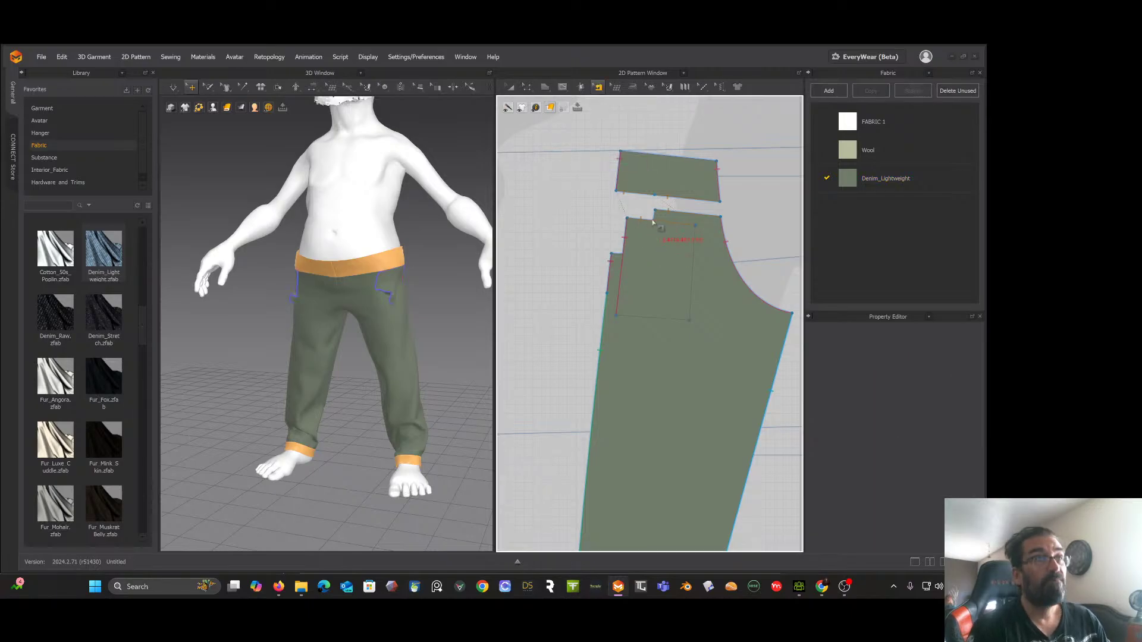
left_click(648, 222)
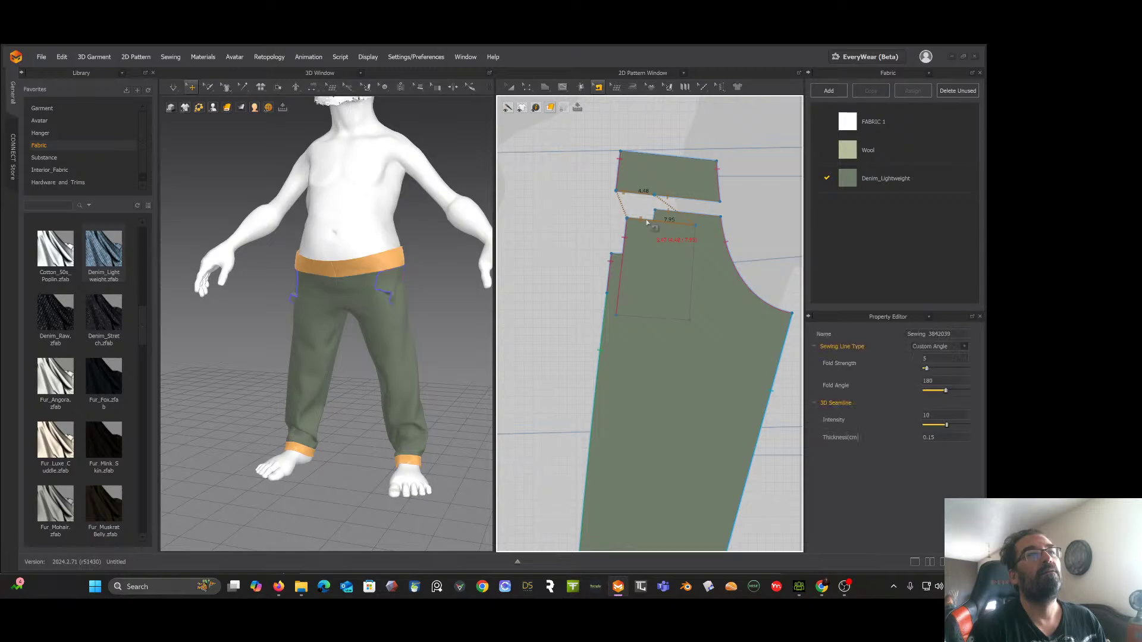
key("Delete")
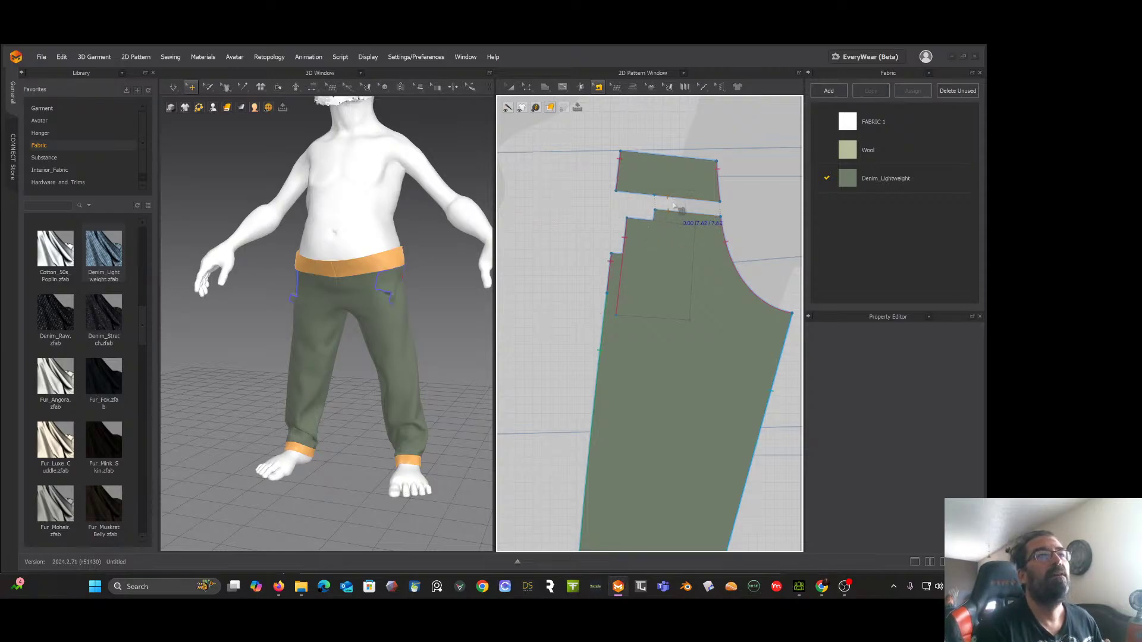
left_click(624, 245)
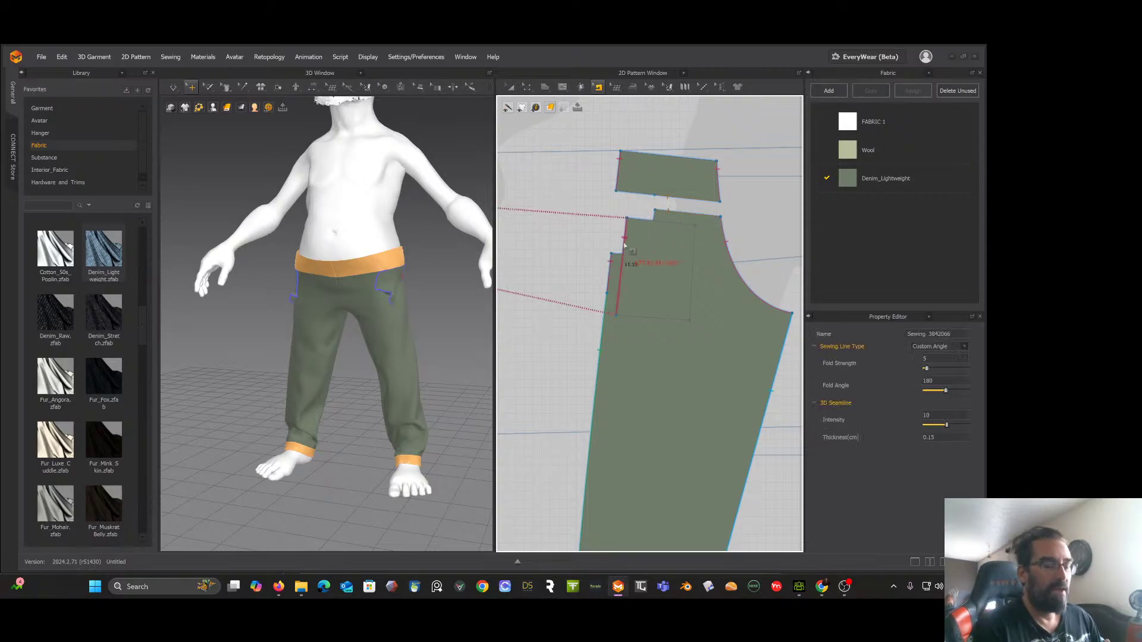
key("Escape")
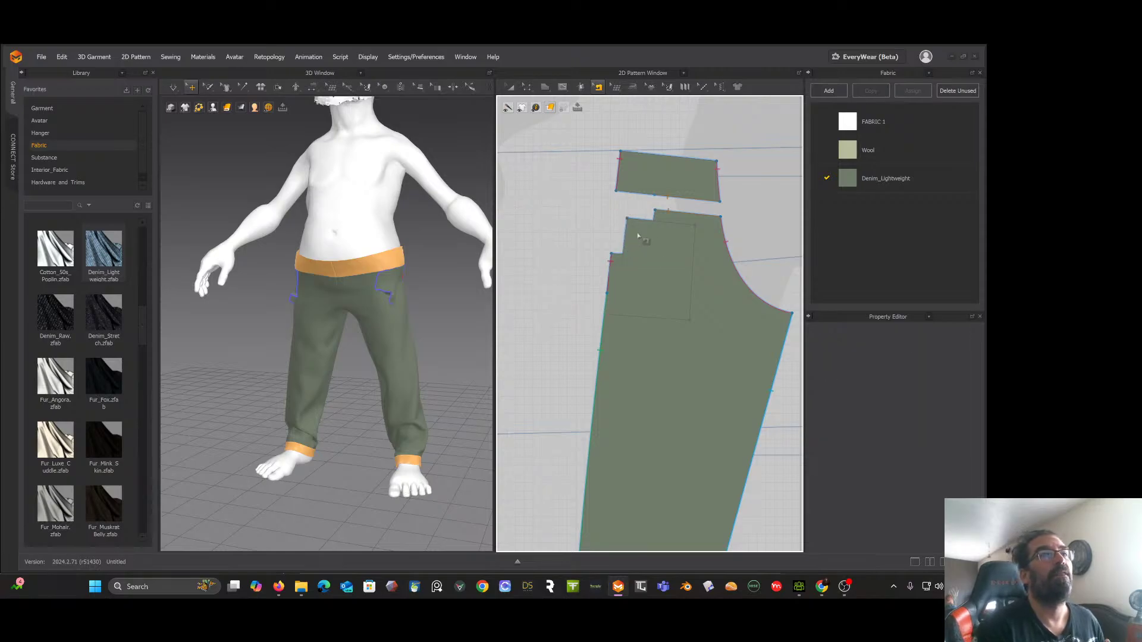
left_click(599, 88)
left_click(623, 109)
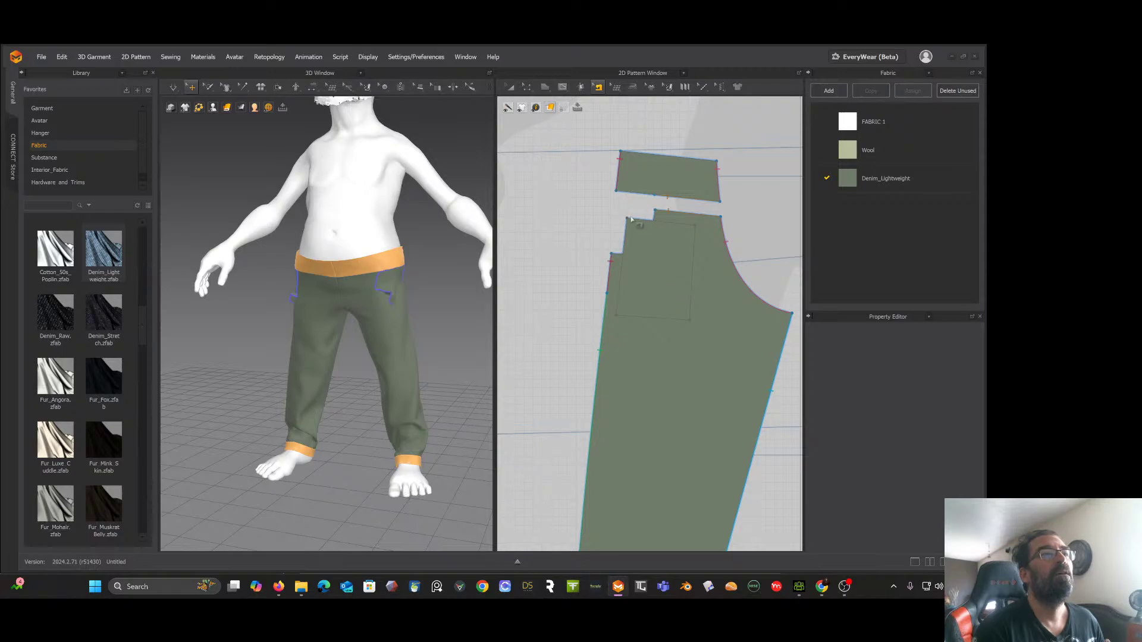
Step: Free-sew the pocket's full top edge to the lower edge of the front waistband, starting at the outer corner
left_click(599, 88)
left_click(616, 148)
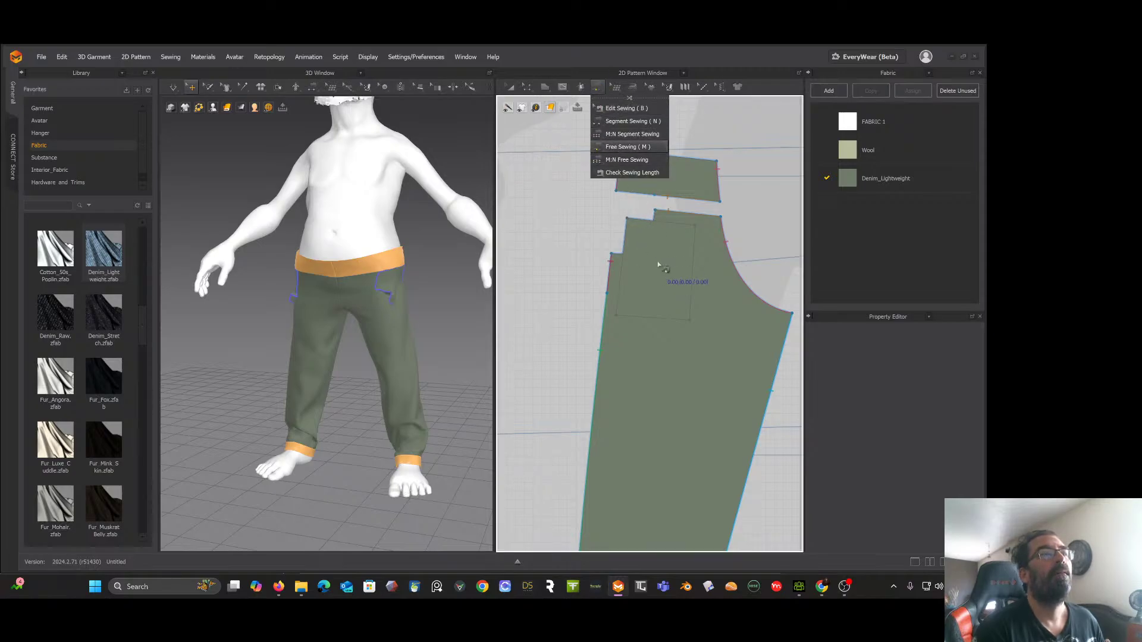
left_click(629, 219)
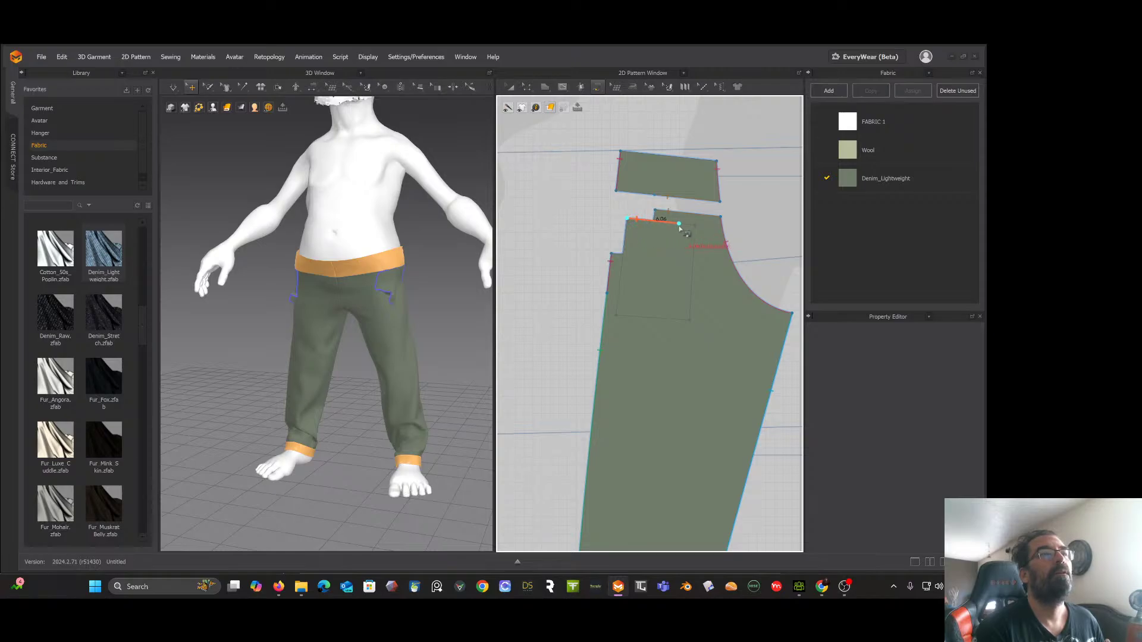
left_click(694, 226)
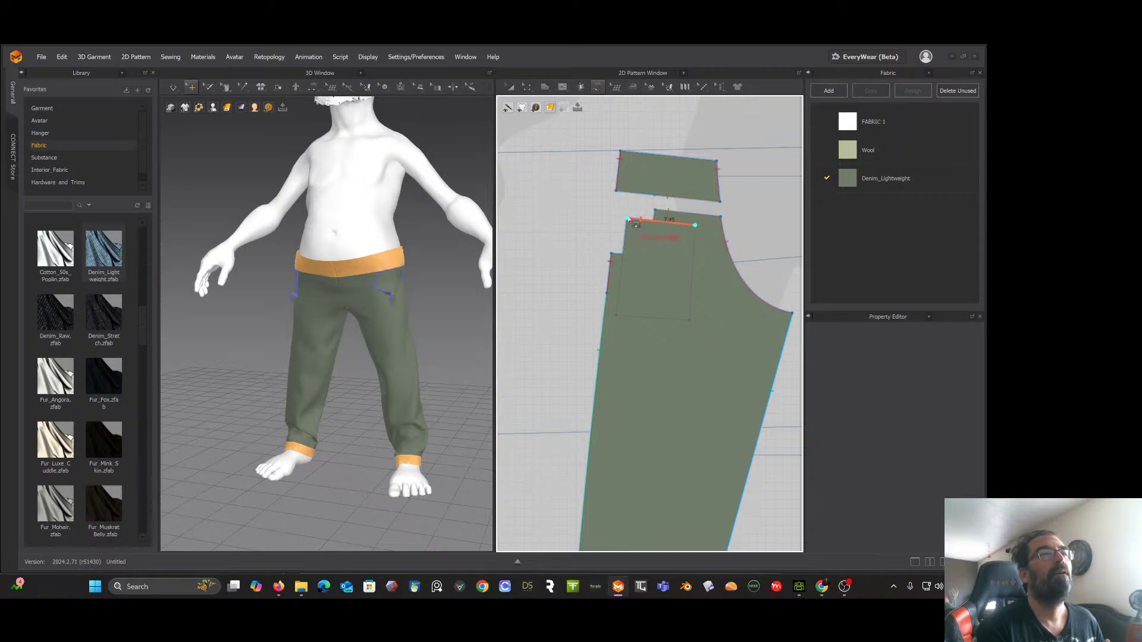
left_click(616, 191)
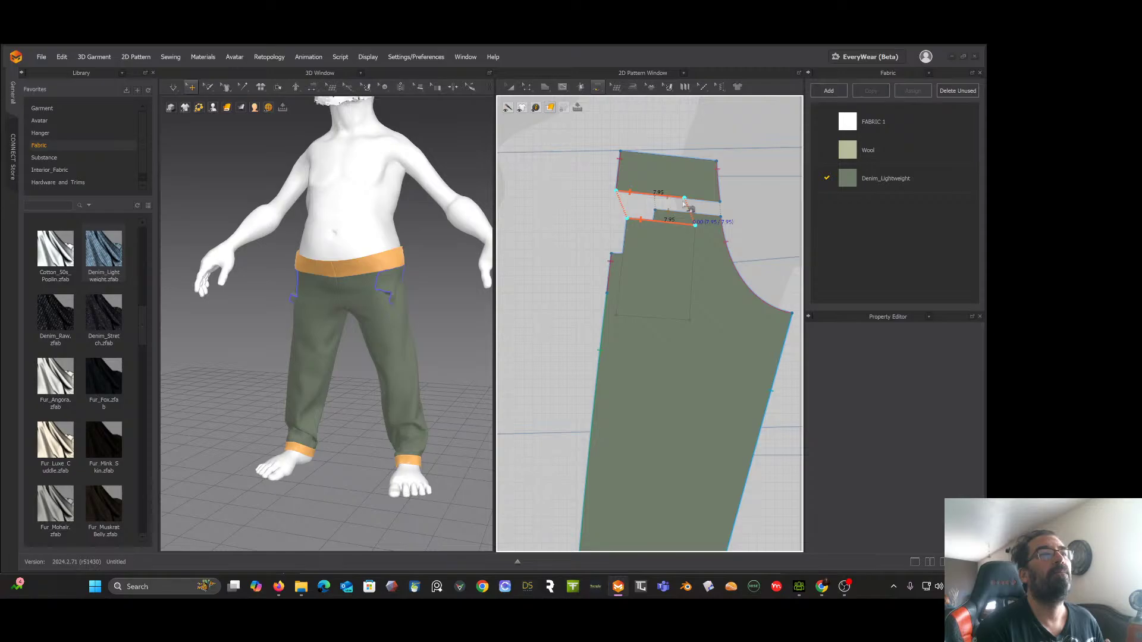
left_click(685, 201)
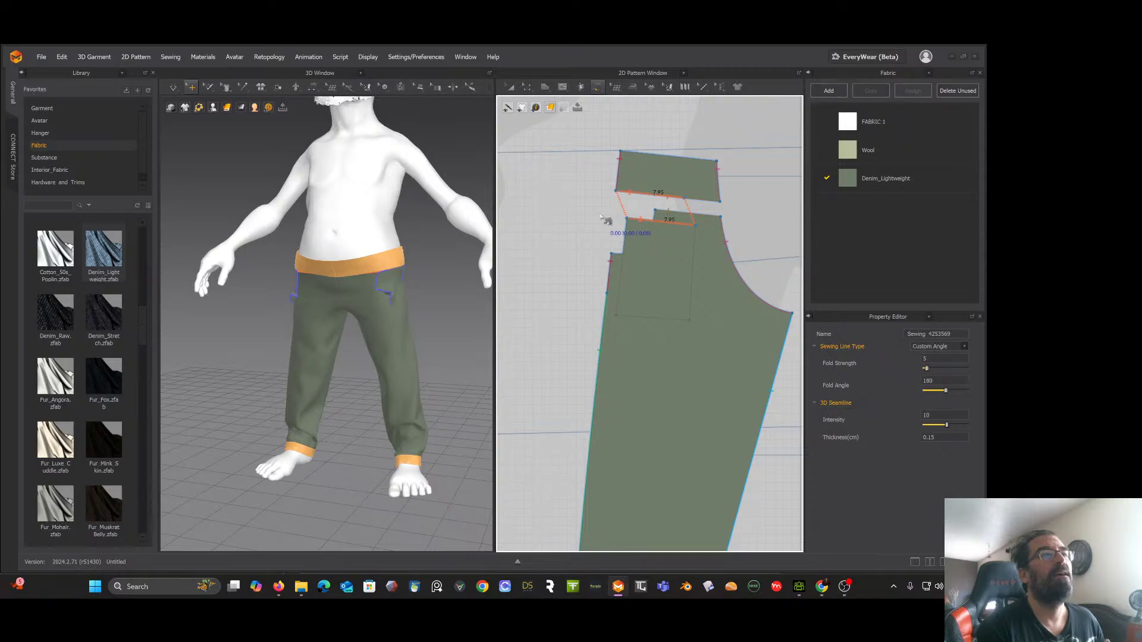
Step: Free-sew the pocket's outer side edge to the upper part of the other leg panel's outer side edge
scroll(619, 222, "down", 2)
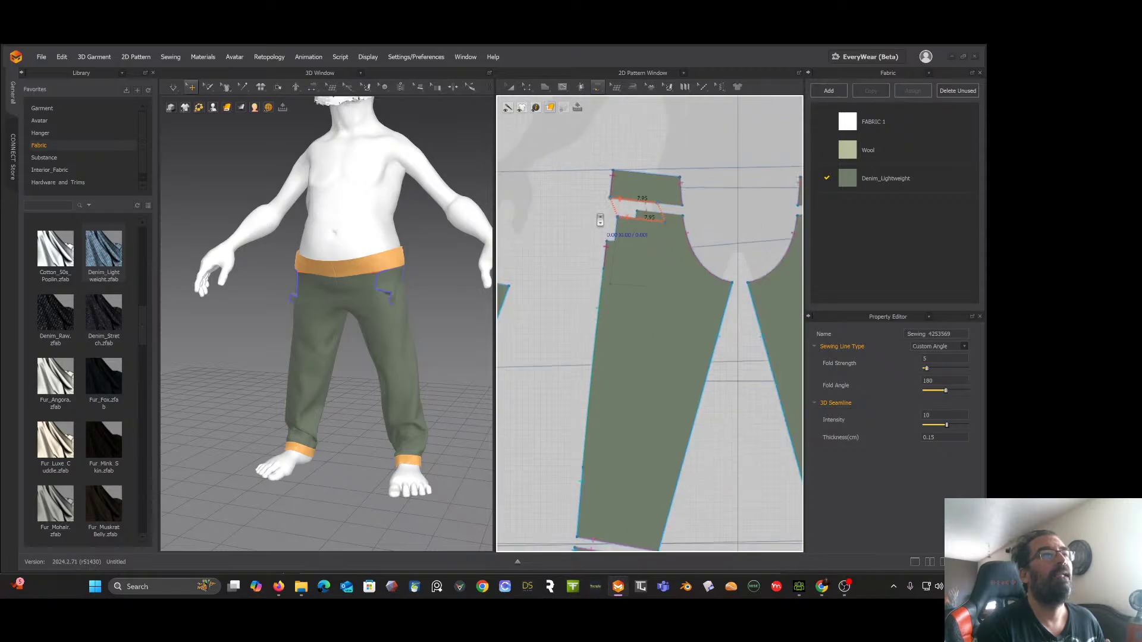
right_click(574, 168)
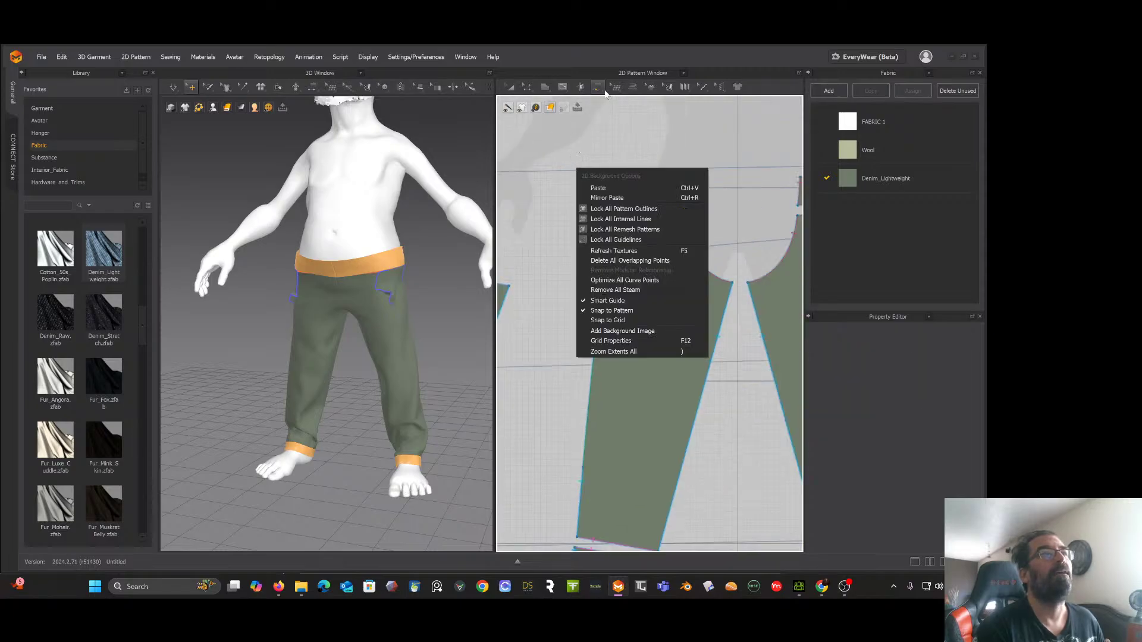
left_click(752, 59)
middle_click_drag(535, 222, 653, 213)
scroll(654, 217, "down", 2)
scroll(643, 202, "up", 1)
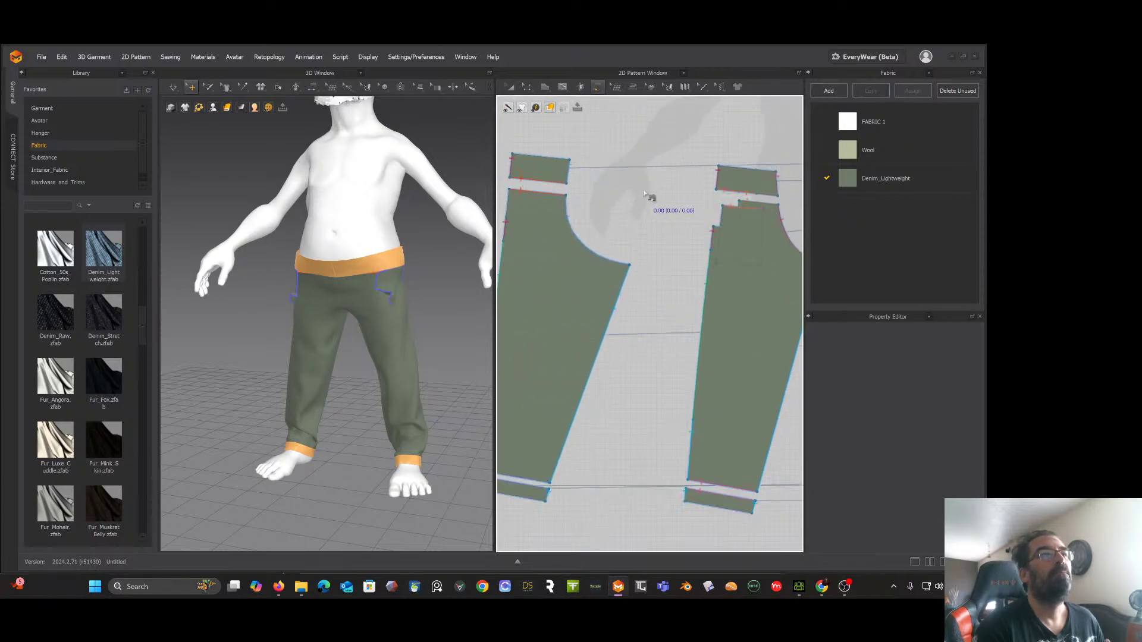
left_click(616, 87)
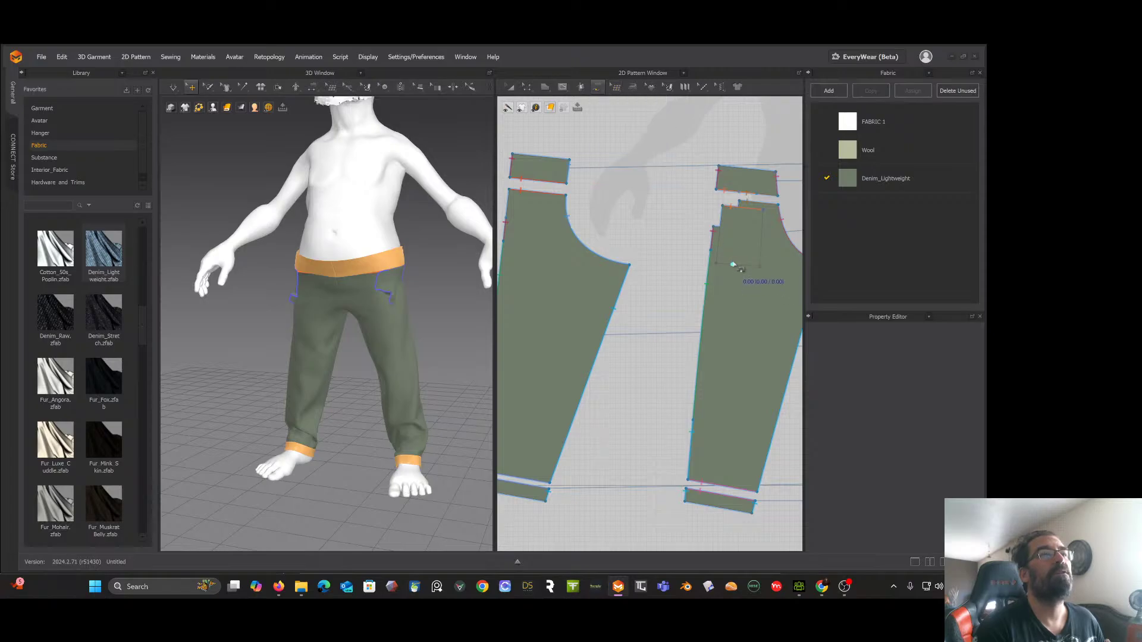
left_click(723, 207)
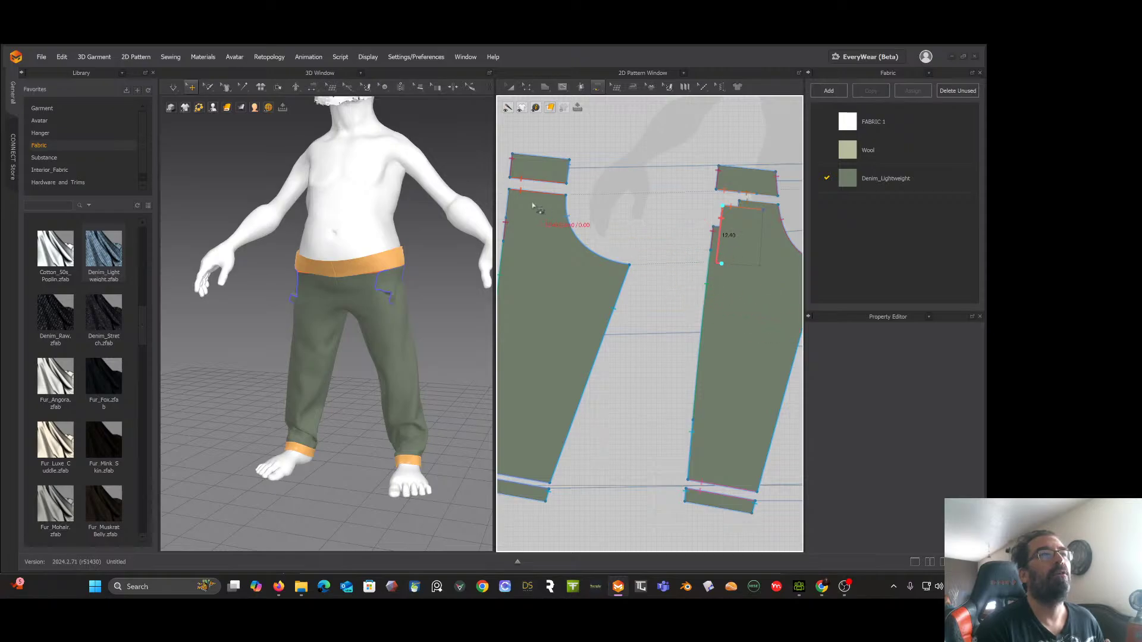
left_click(509, 191)
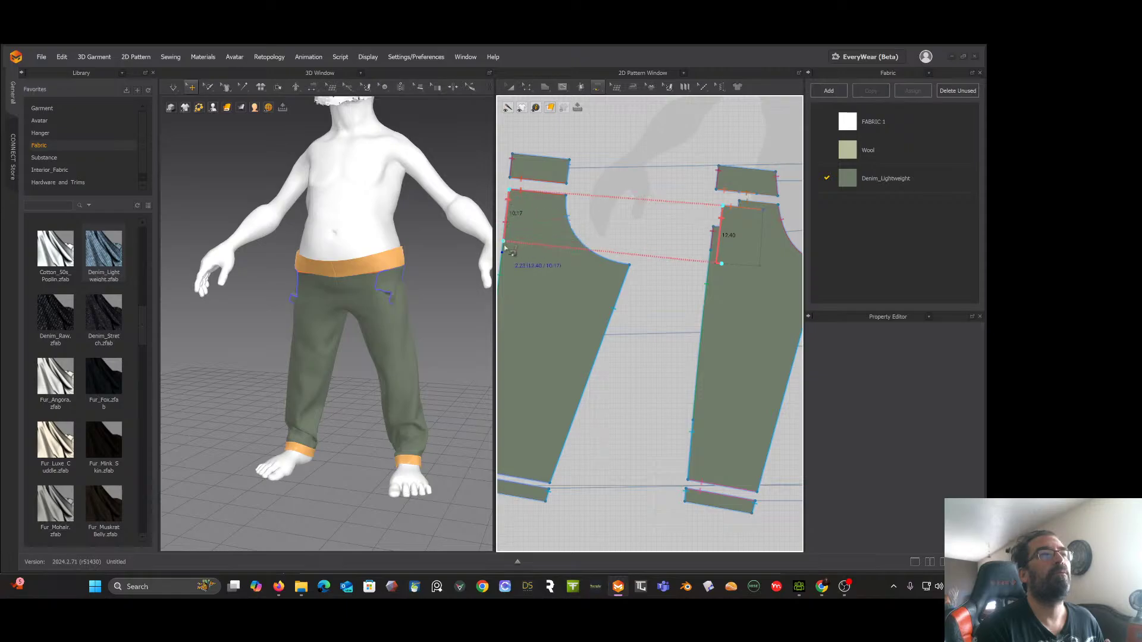
left_click(502, 253)
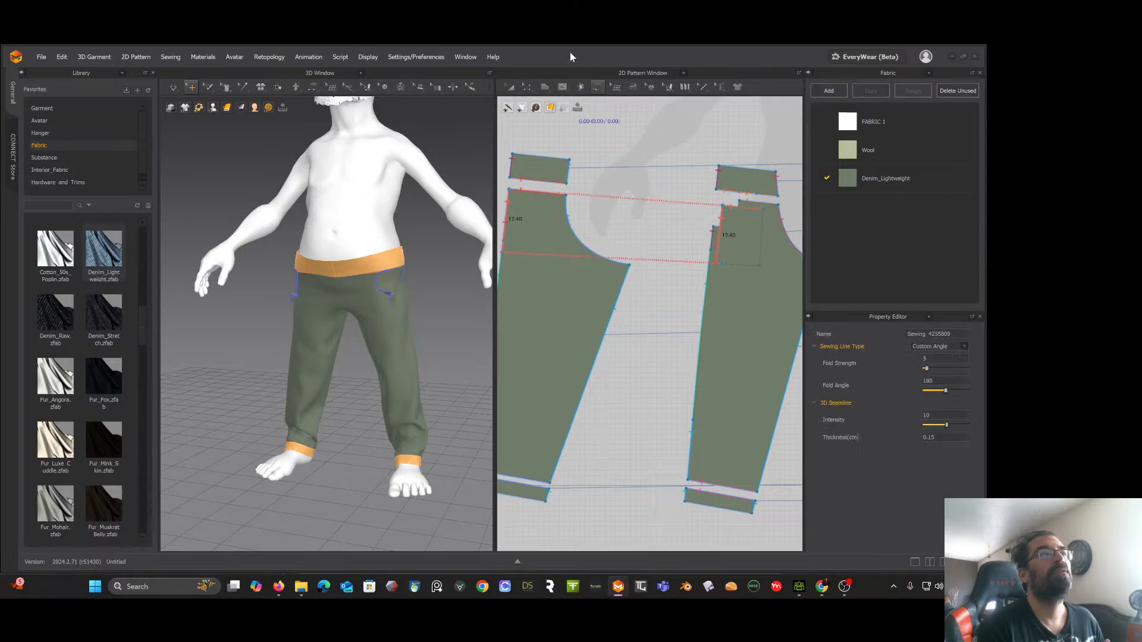
Step: Move the pocket piece into the gap between the leg panels and run the simulation to drape it
left_click(510, 87)
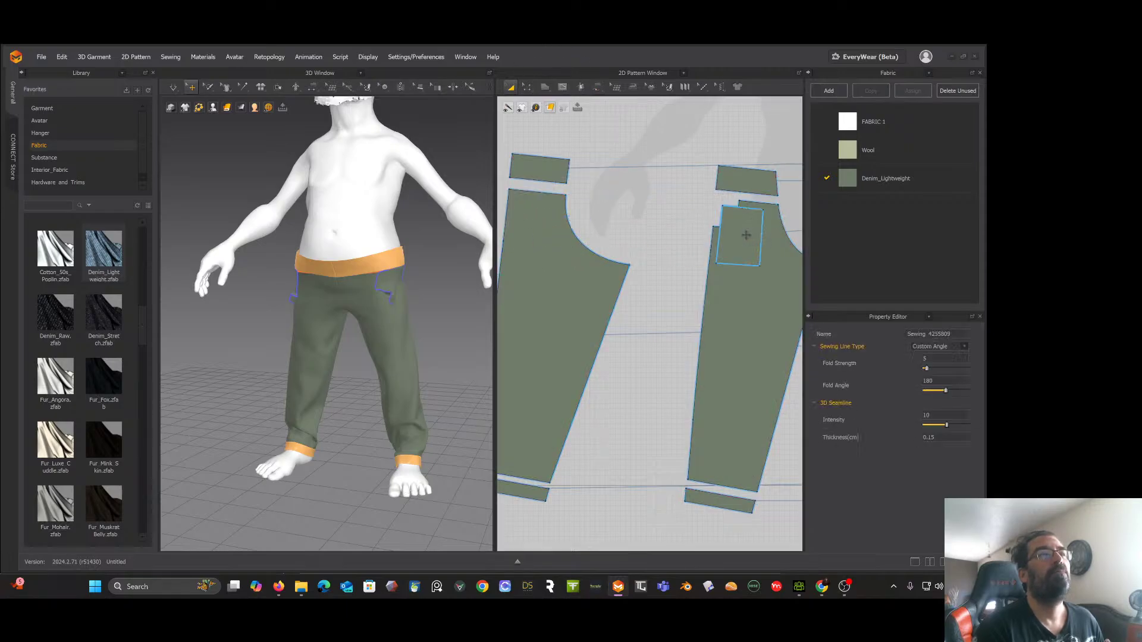
left_click_drag(746, 235, 689, 221)
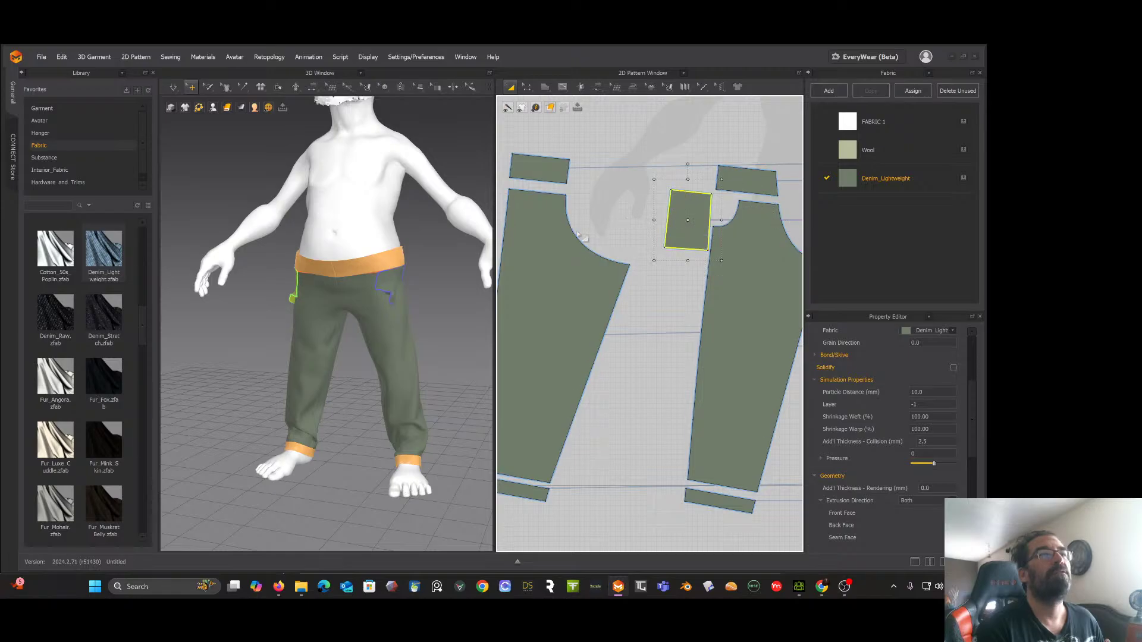
right_click_drag(411, 289, 424, 262)
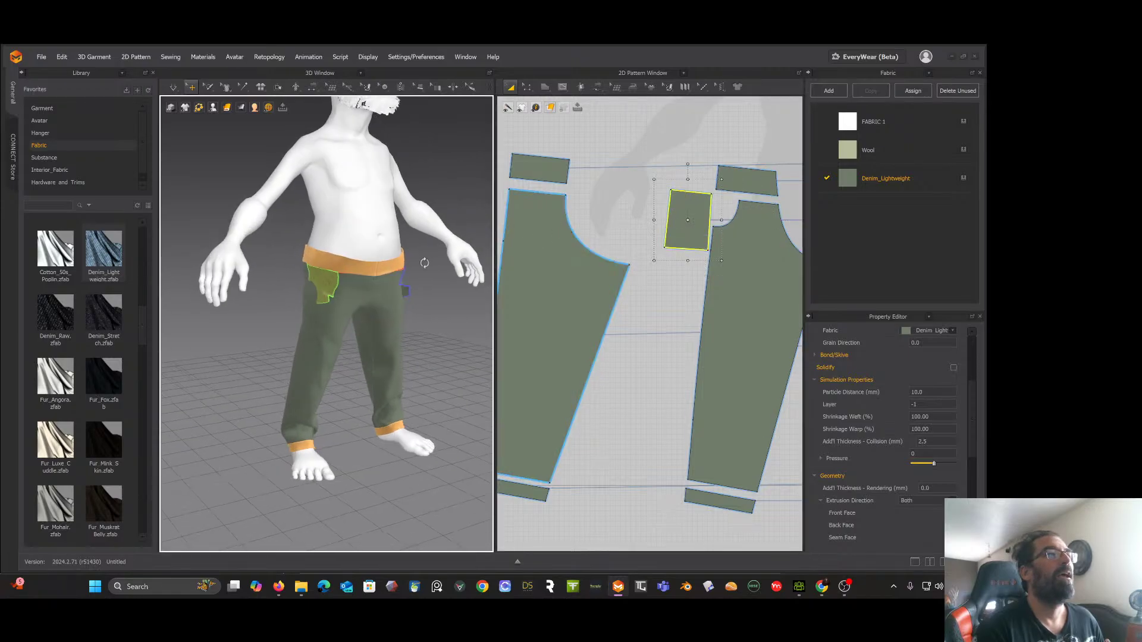
scroll(357, 290, "down", 3)
scroll(357, 290, "up", 5)
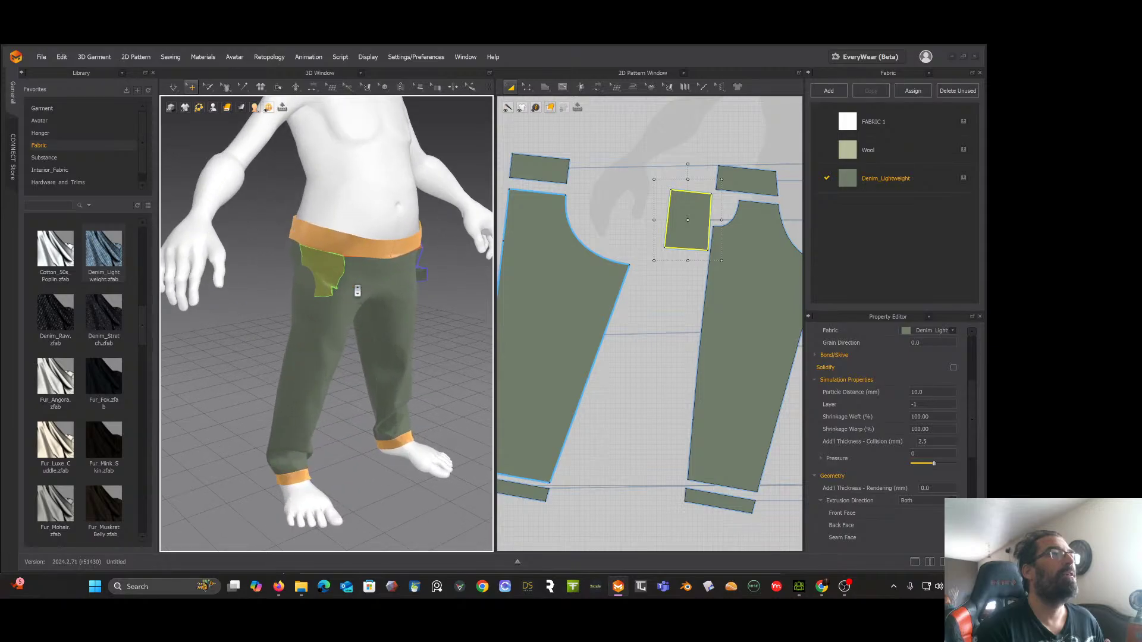
scroll(357, 290, "up", 2)
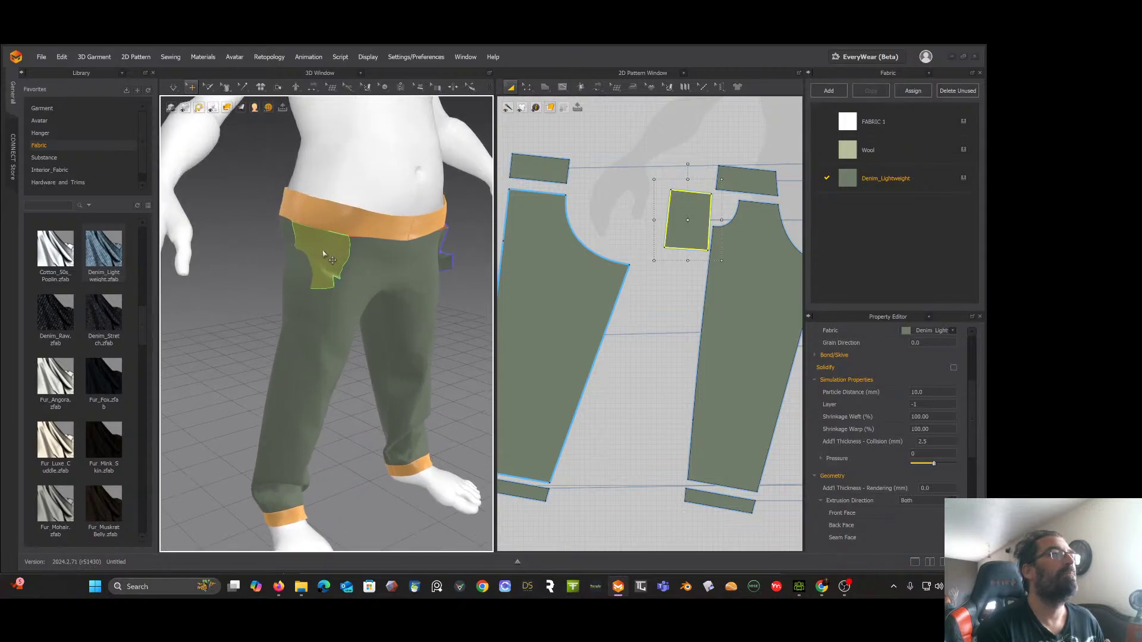
key("space")
right_click_drag(327, 250, 338, 239)
scroll(337, 257, "down", 2)
scroll(338, 261, "up", 4)
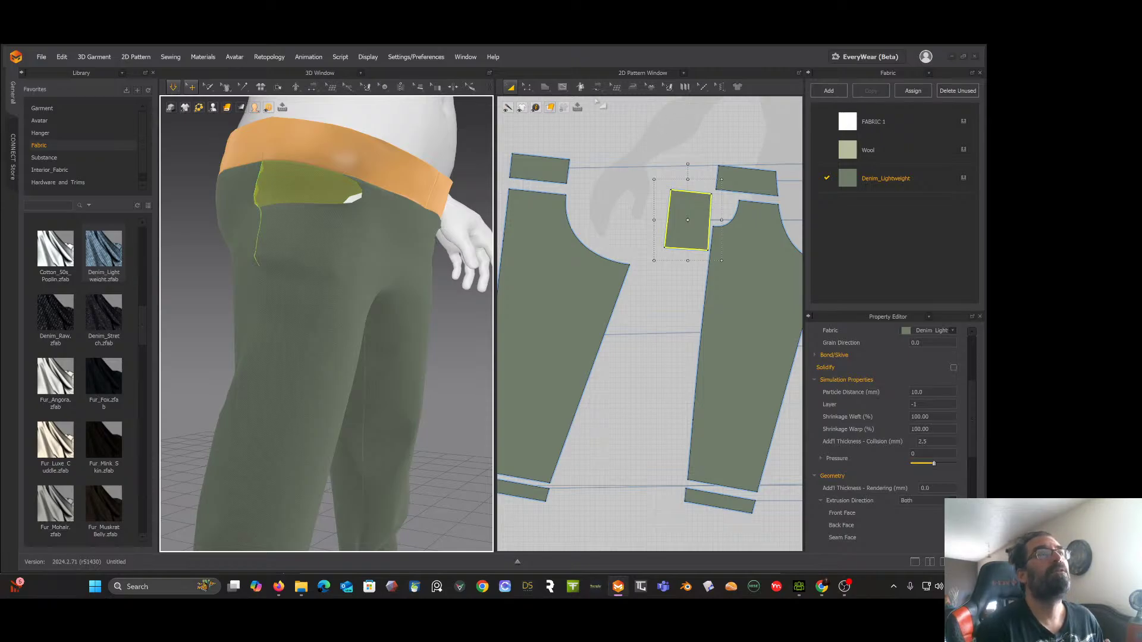
Step: Delete the seam joining the pocket piece's top edge to the front waistband
left_click(596, 87)
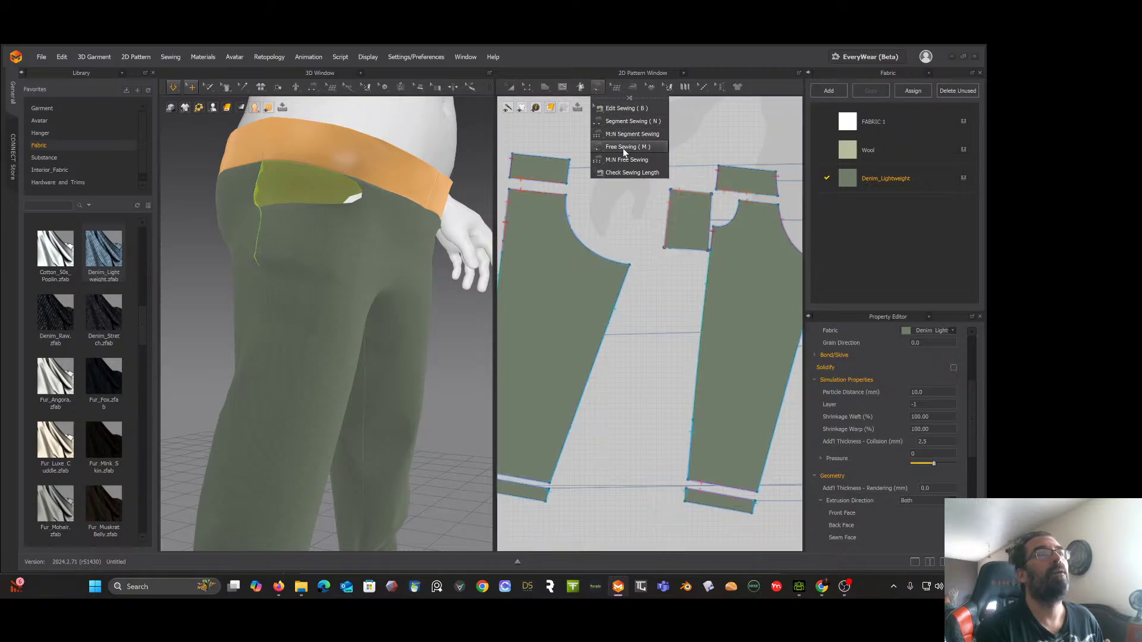
left_click(625, 108)
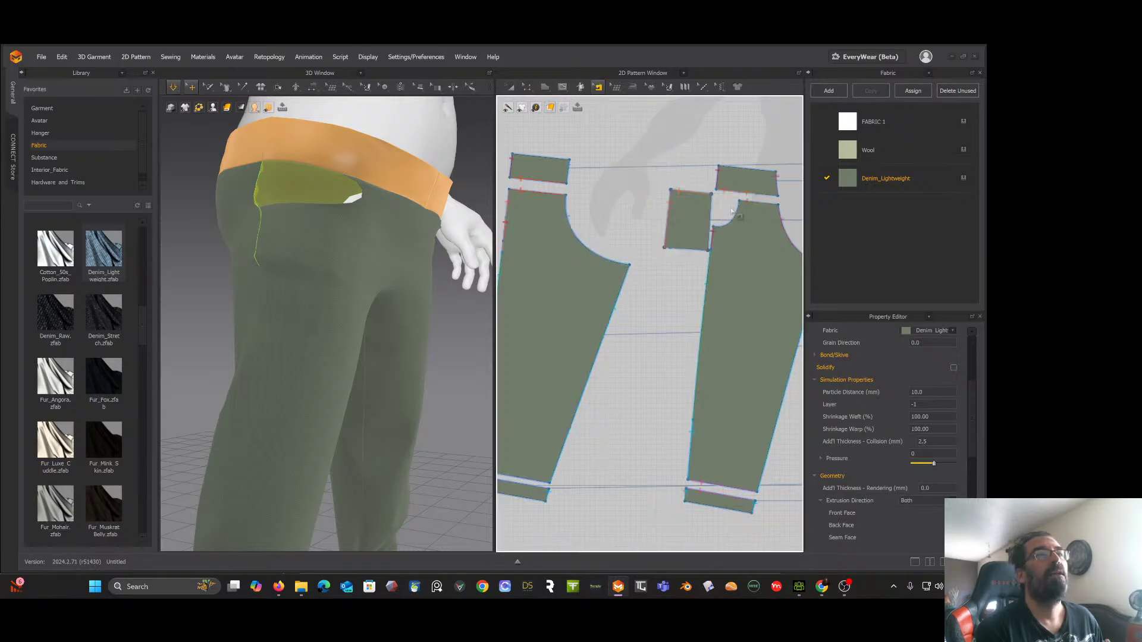
left_click(701, 193)
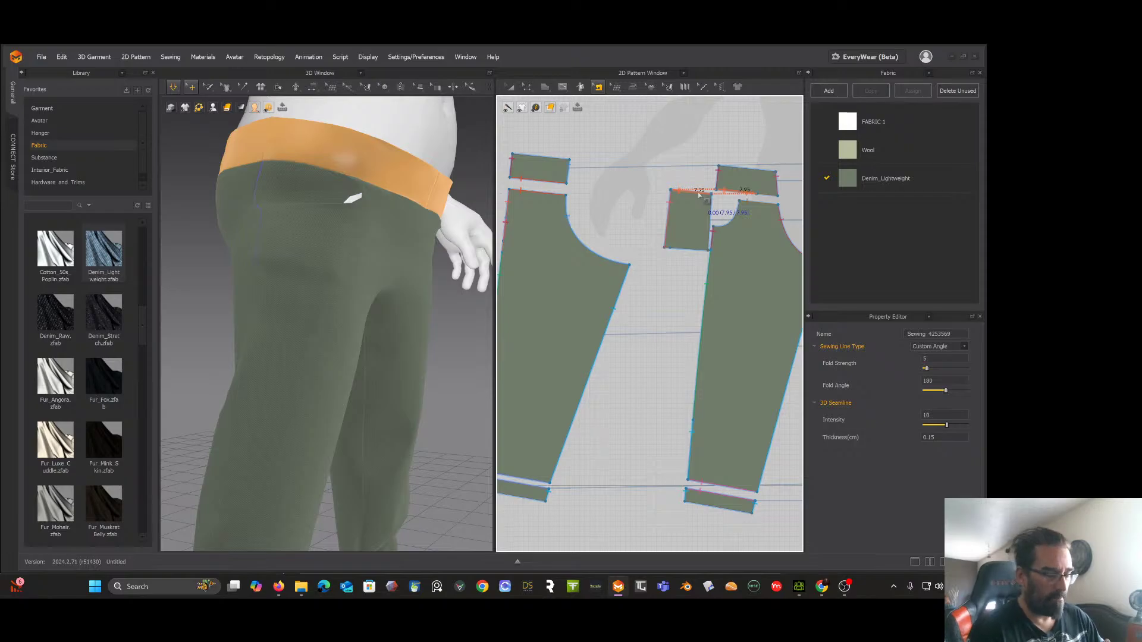
key("Delete")
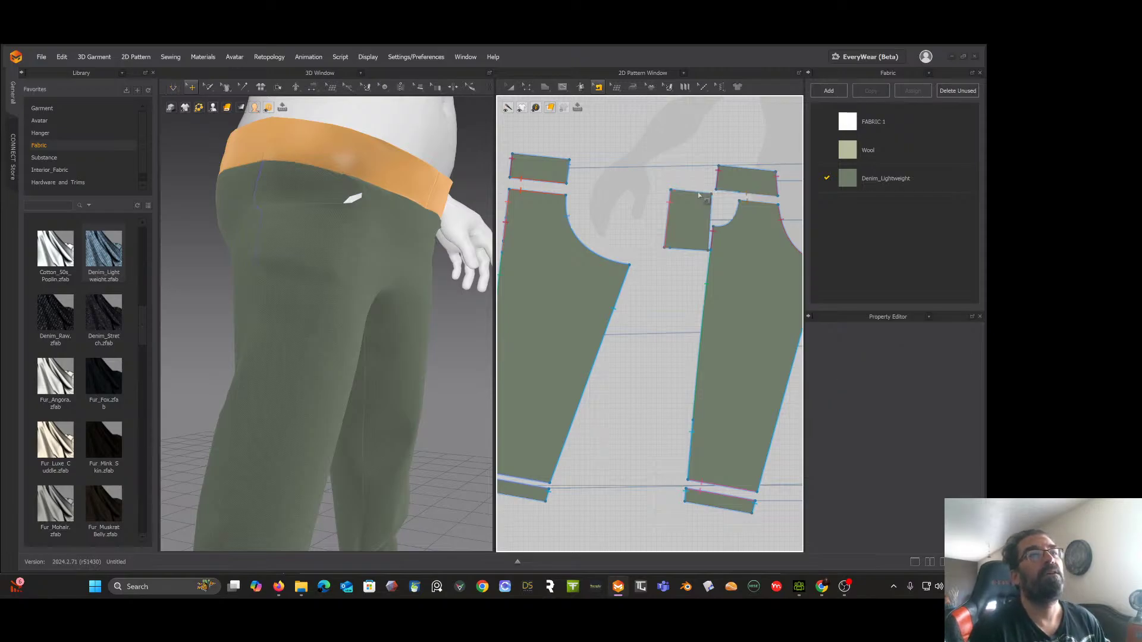
Step: Check the front waistband's lower edge length and set the pocket piece's top edge length to 12.10 cm from the Start direction
middle_click_drag(690, 184, 652, 193)
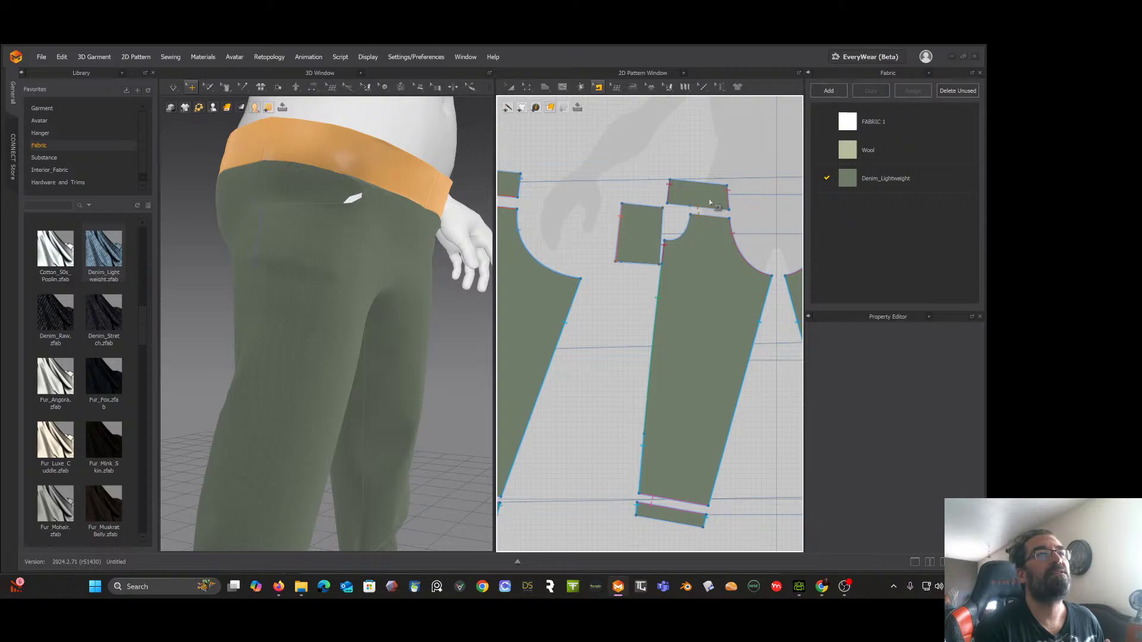
left_click(528, 88)
left_click(535, 108)
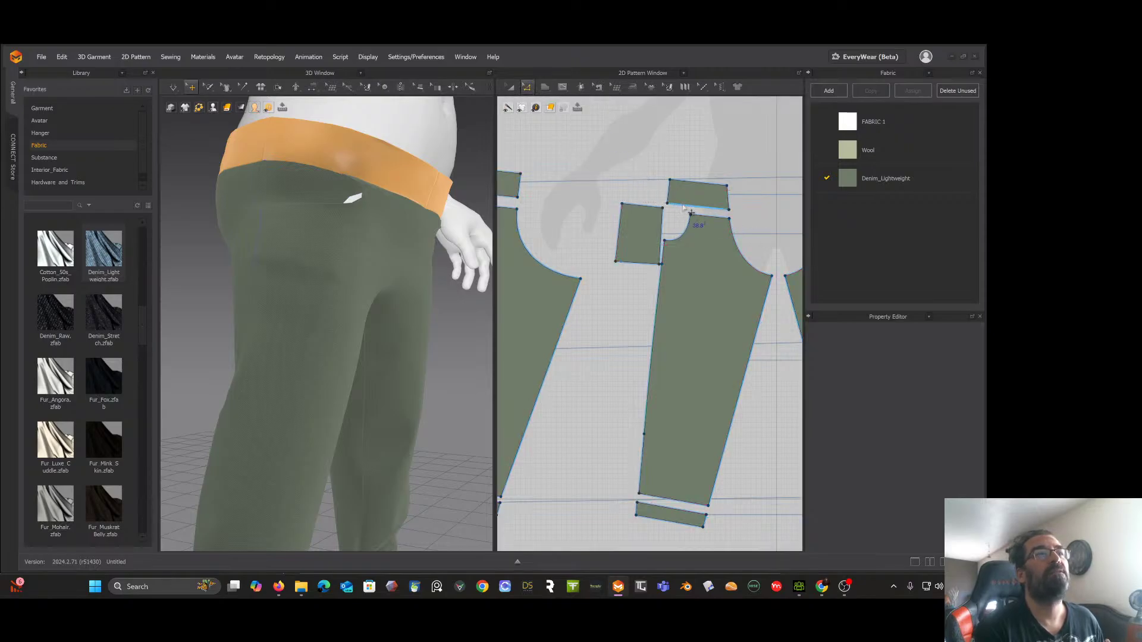
left_click(690, 208)
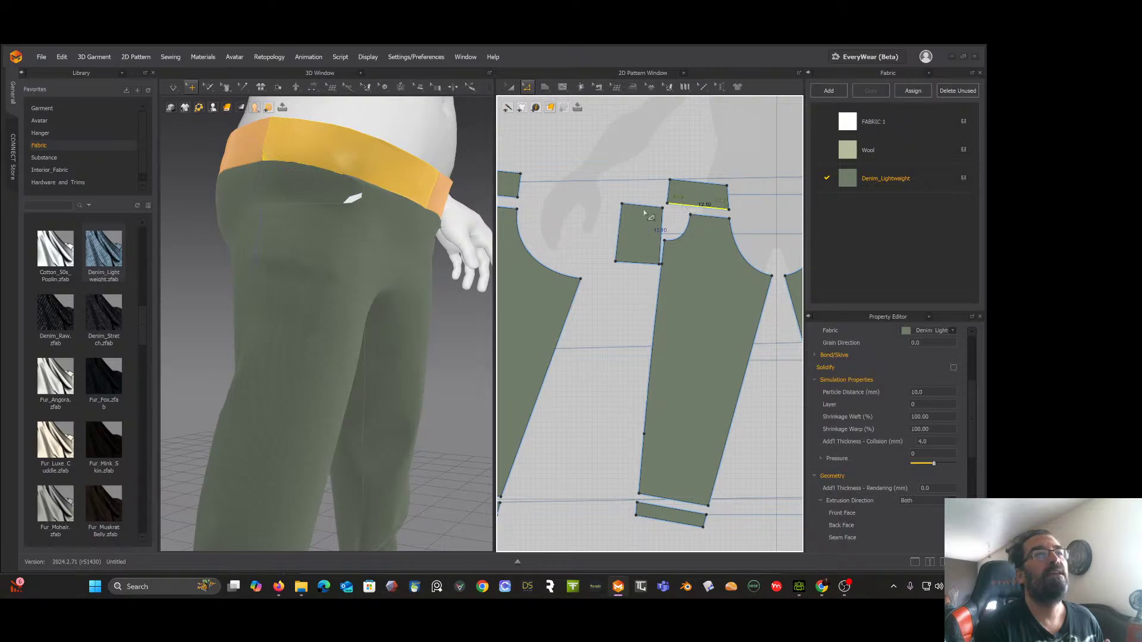
left_click(655, 207)
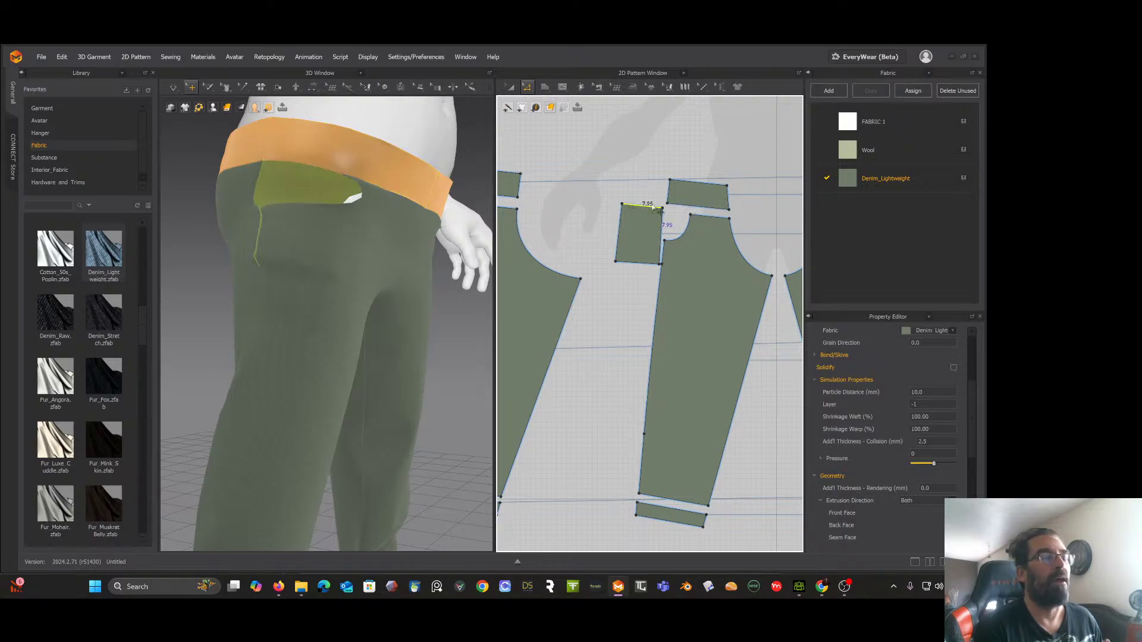
right_click(655, 210)
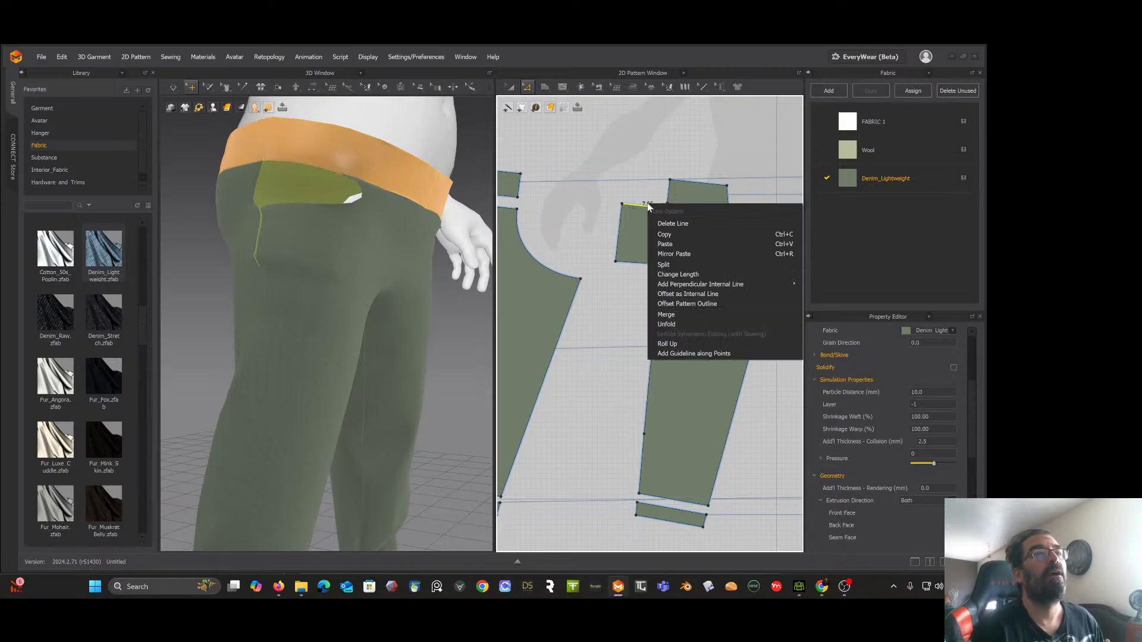
left_click(670, 274)
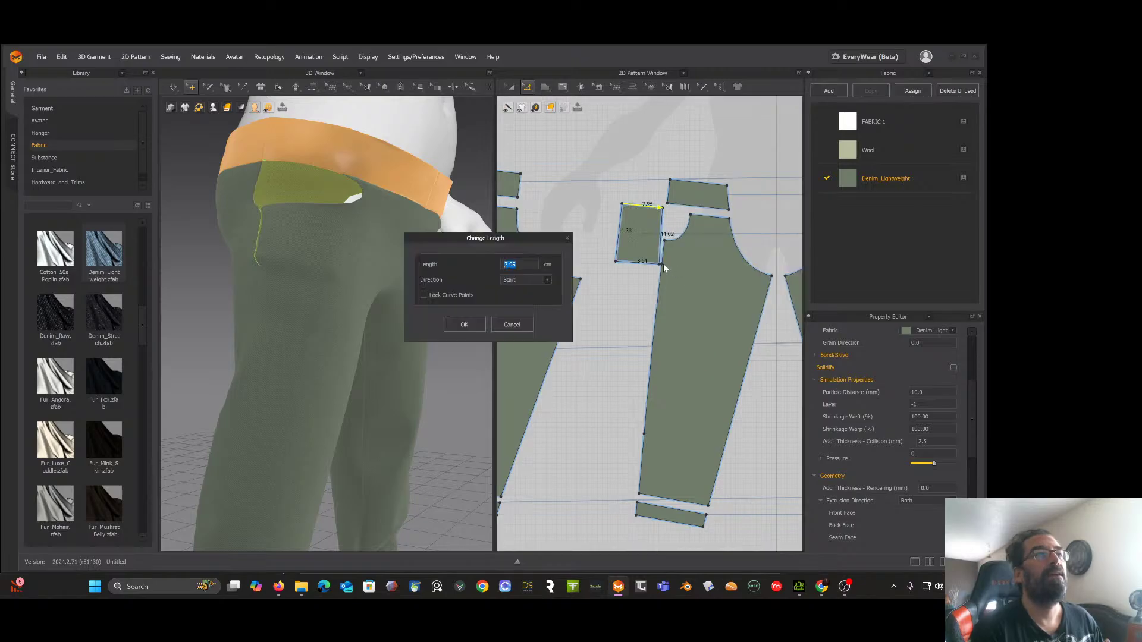
type("12")
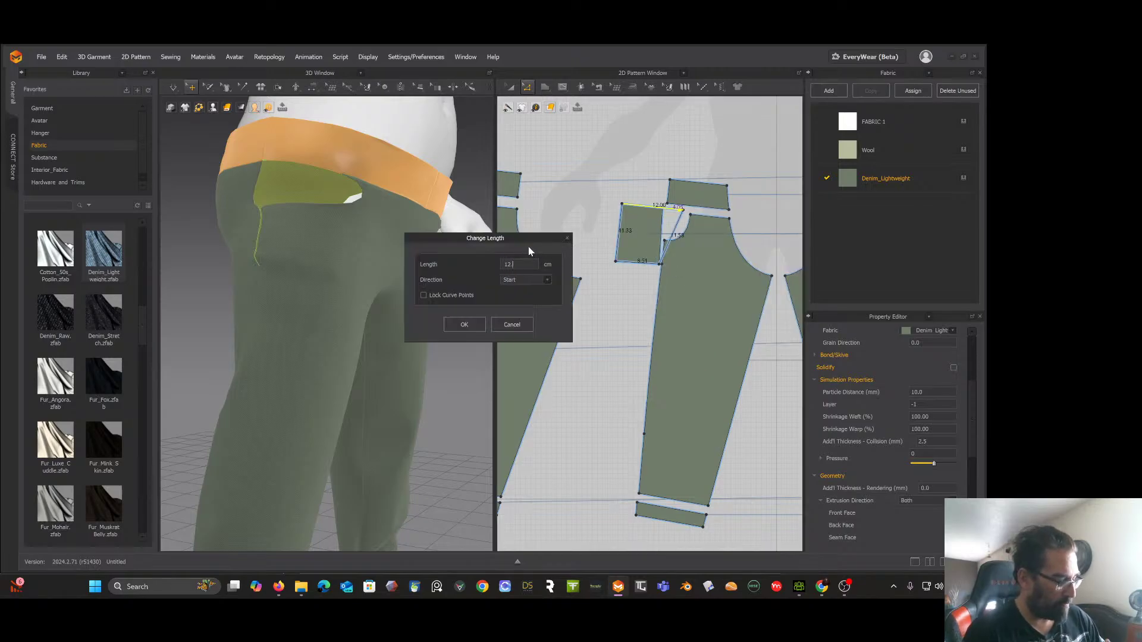
type(".1")
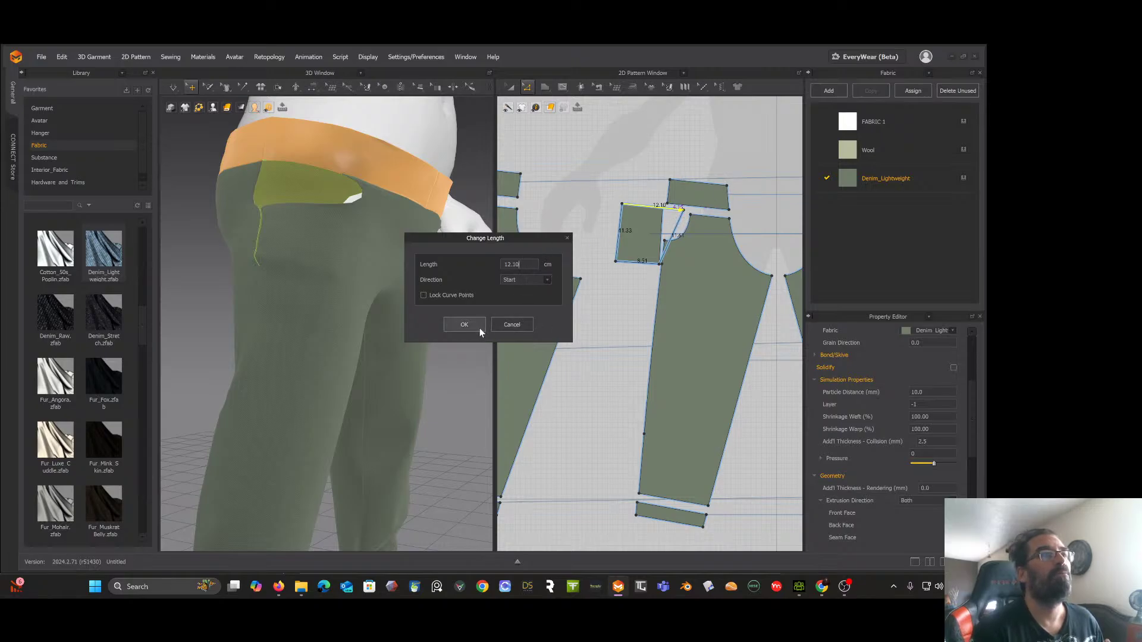
left_click(465, 325)
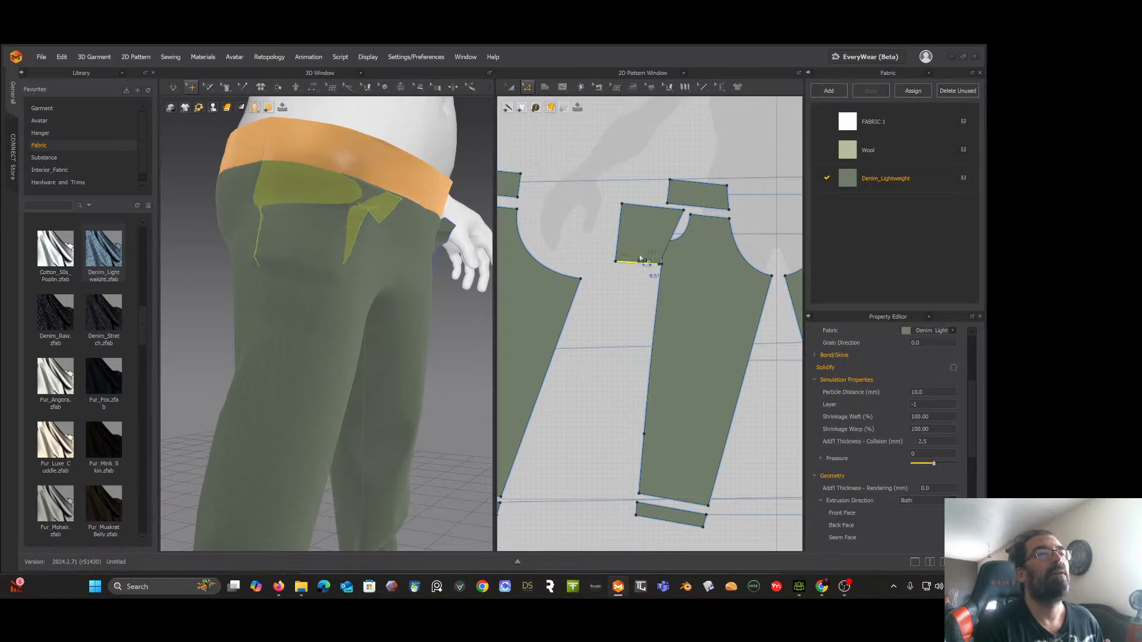
Step: Segment-sew the widened pocket top edge to the front waistband's lower edge and simulate the trousers
left_click(599, 88)
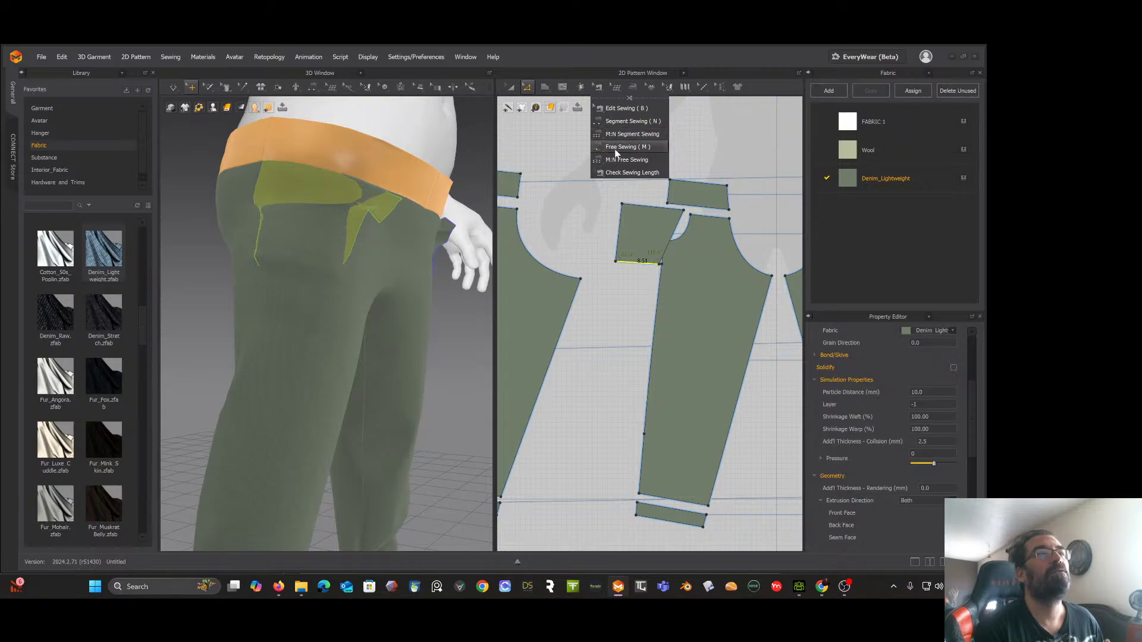
left_click(619, 121)
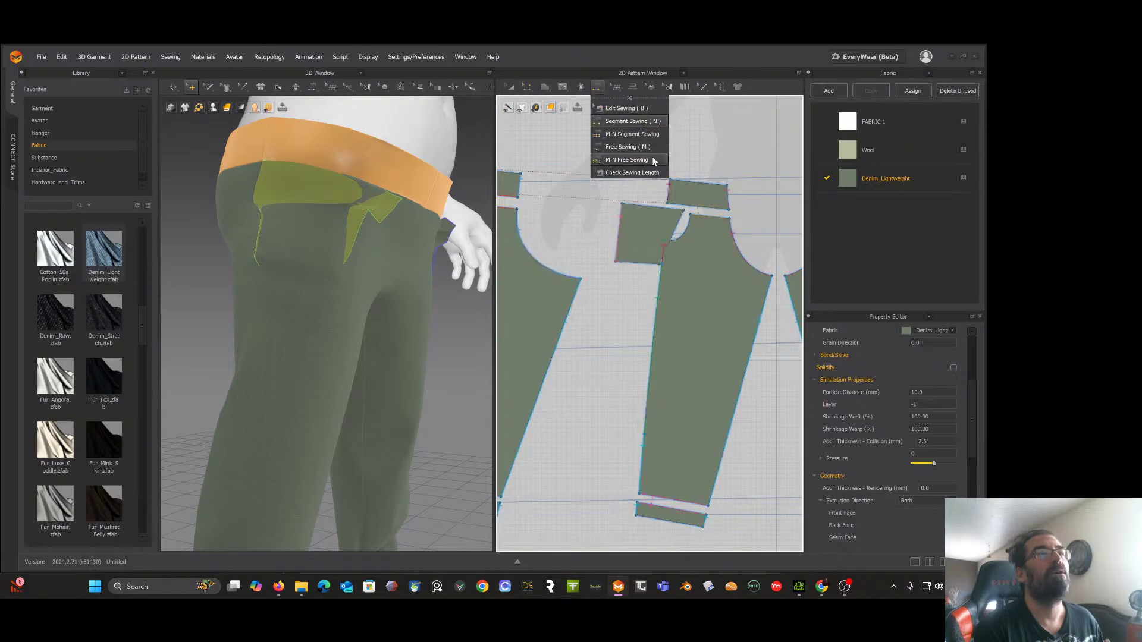
left_click(681, 206)
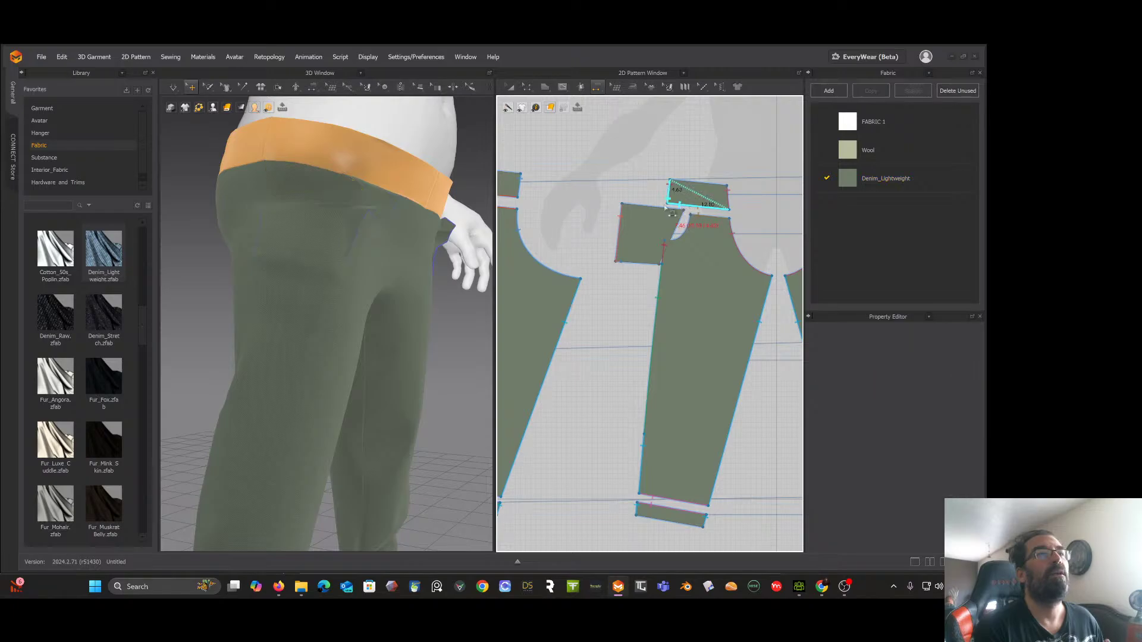
left_click(658, 205)
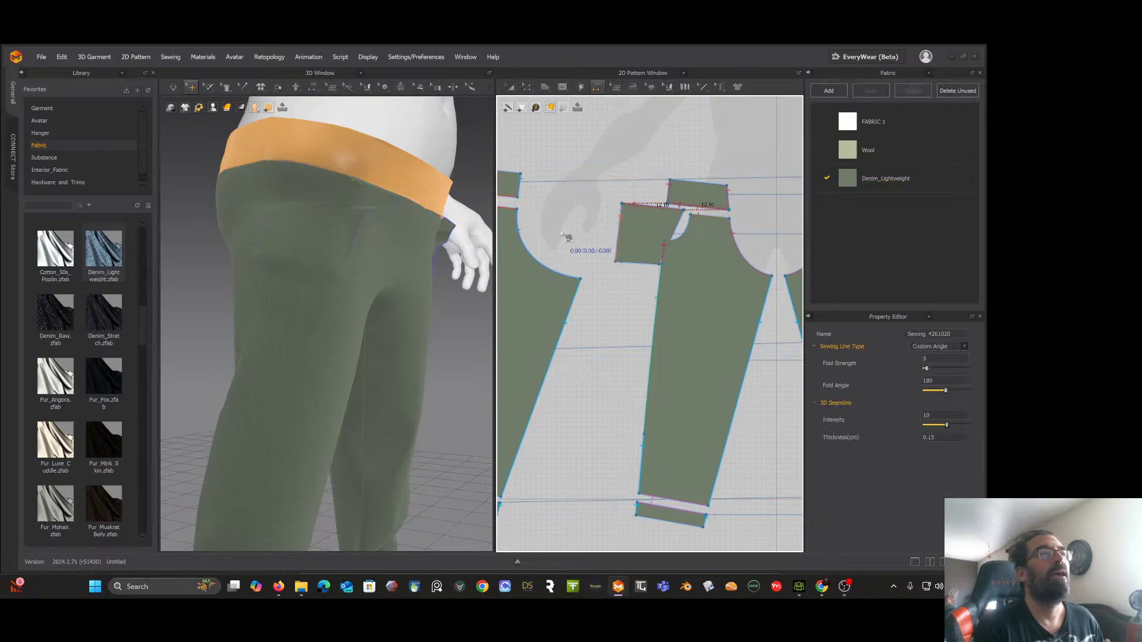
key("space")
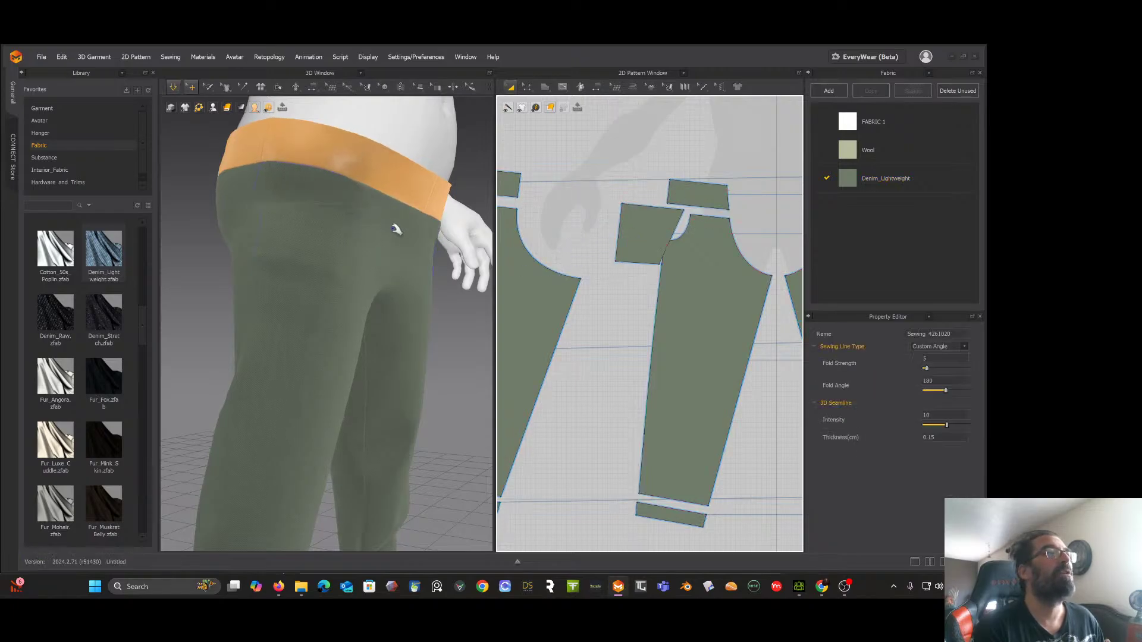
mouse_move(400, 234)
right_mouse_down()
mouse_move(350, 230)
mouse_move(375, 245)
mouse_move(377, 262)
mouse_move(365, 237)
mouse_move(343, 263)
mouse_move(359, 270)
mouse_move(374, 257)
mouse_move(331, 247)
mouse_move(394, 239)
right_mouse_up()
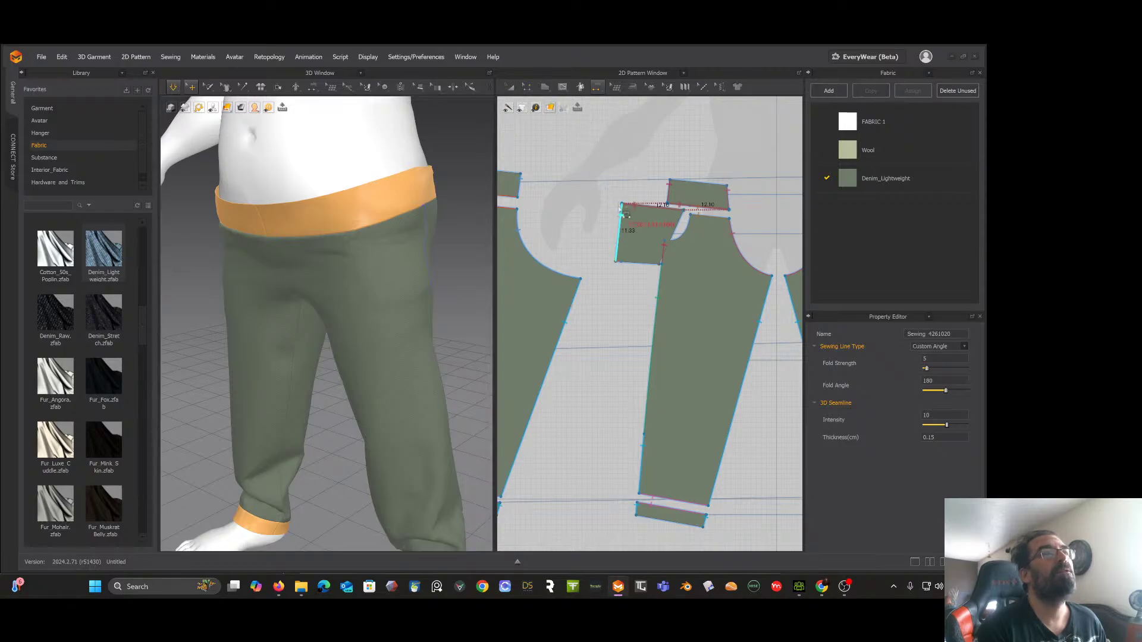
Step: Select the pocket piece and duplicate the Denim_Lightweight fabric
left_click(511, 88)
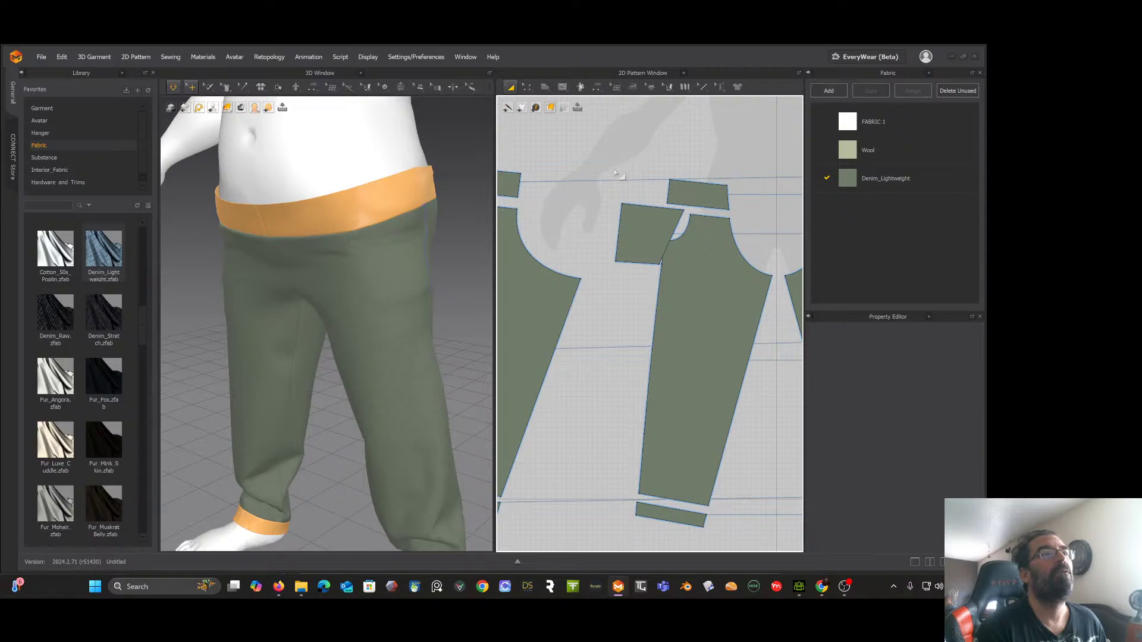
left_click(643, 232)
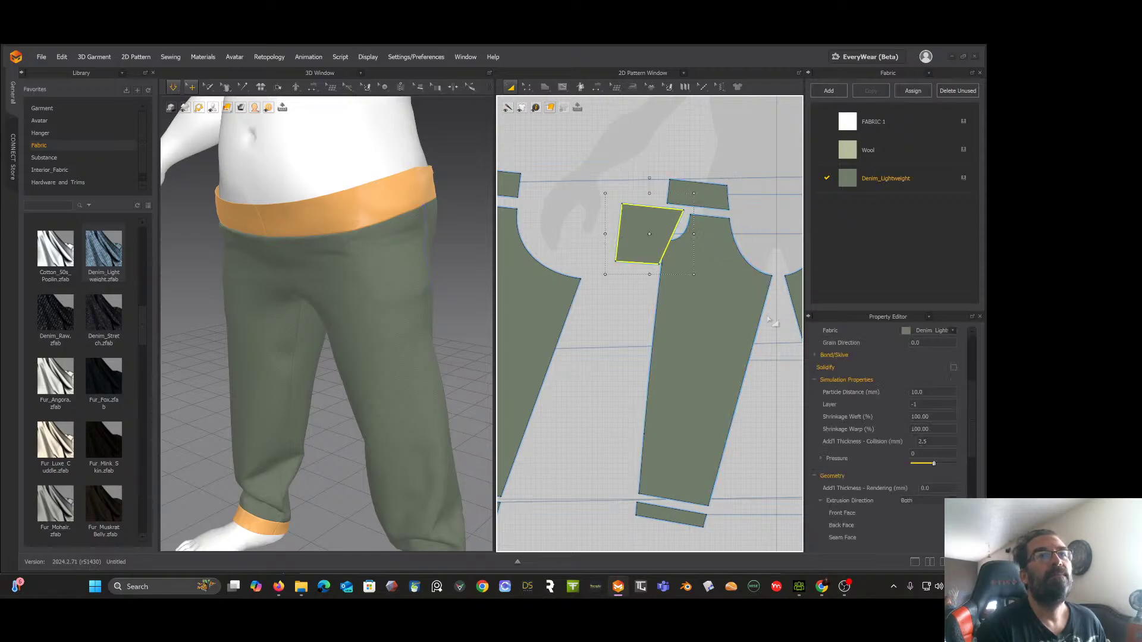
right_click(890, 187)
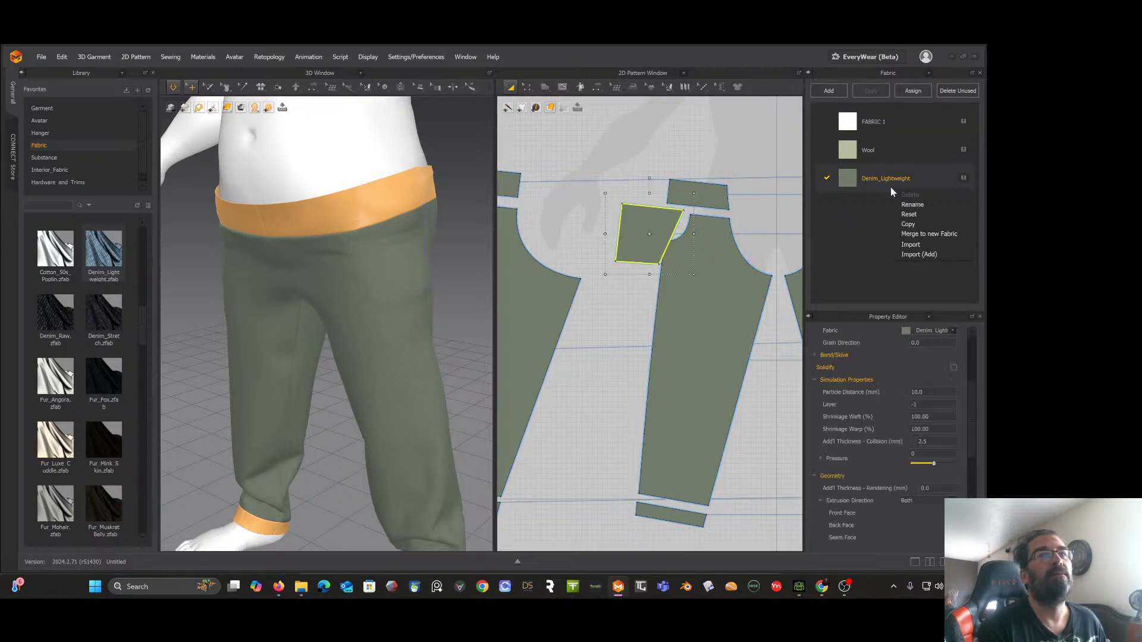
left_click(908, 225)
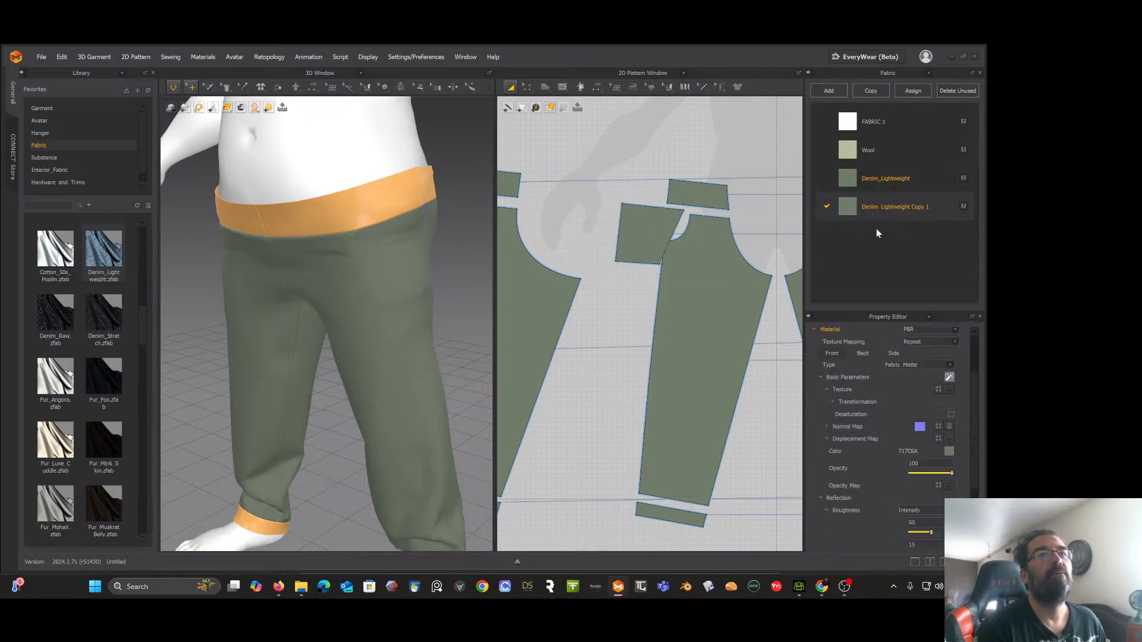
Step: Change the copied denim fabric's colour to a darker green, 4E5648
left_click(950, 452)
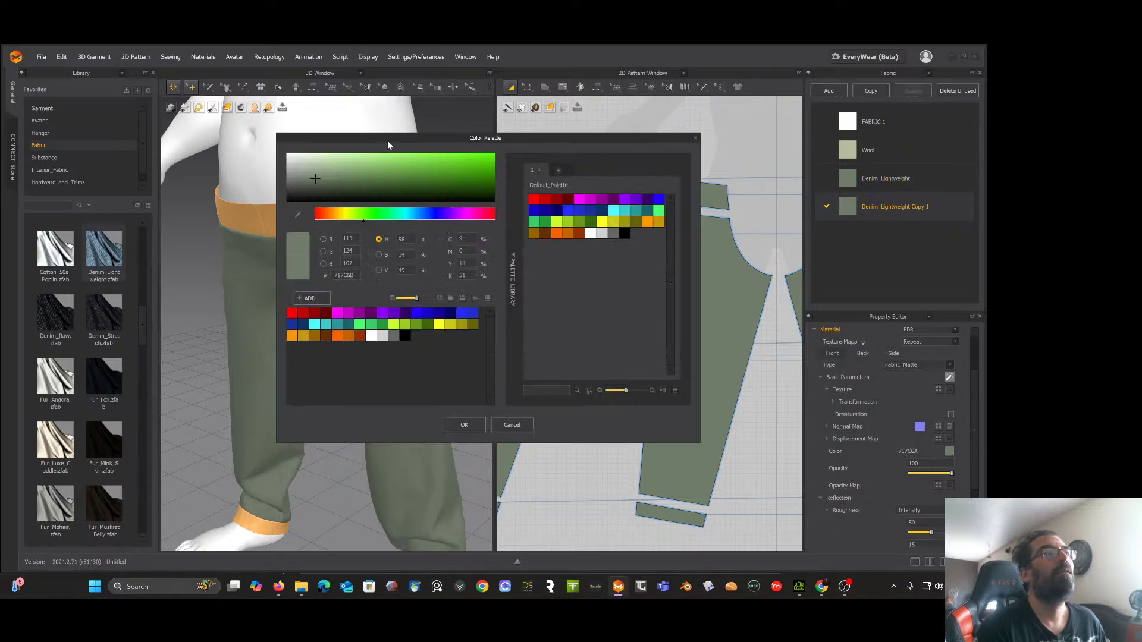
left_click_drag(388, 141, 267, 217)
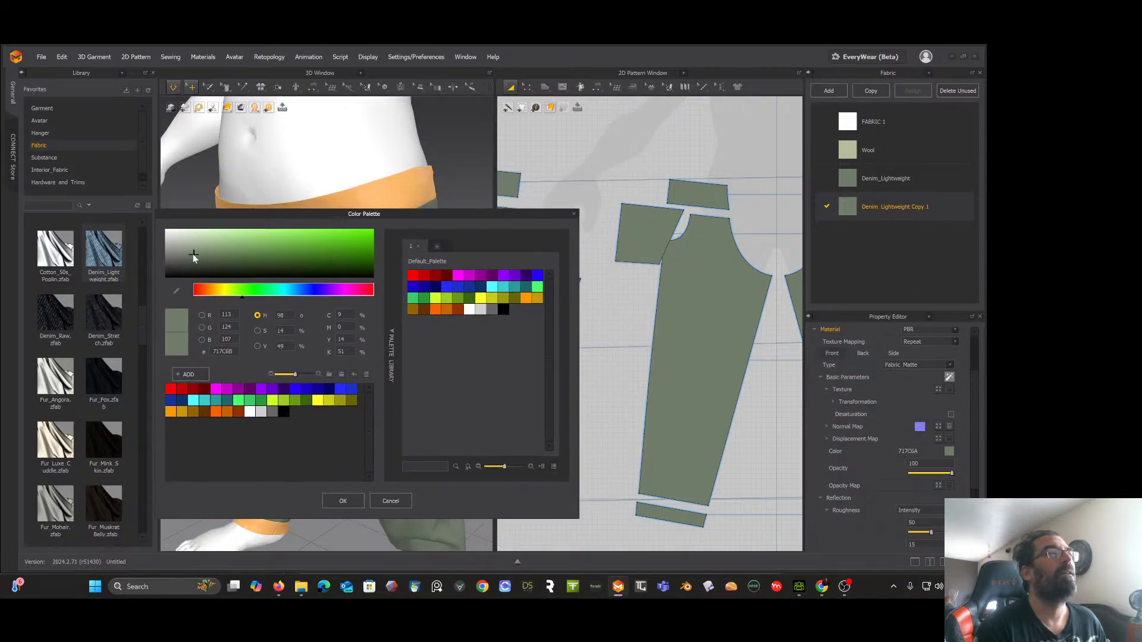
left_click_drag(193, 256, 197, 264)
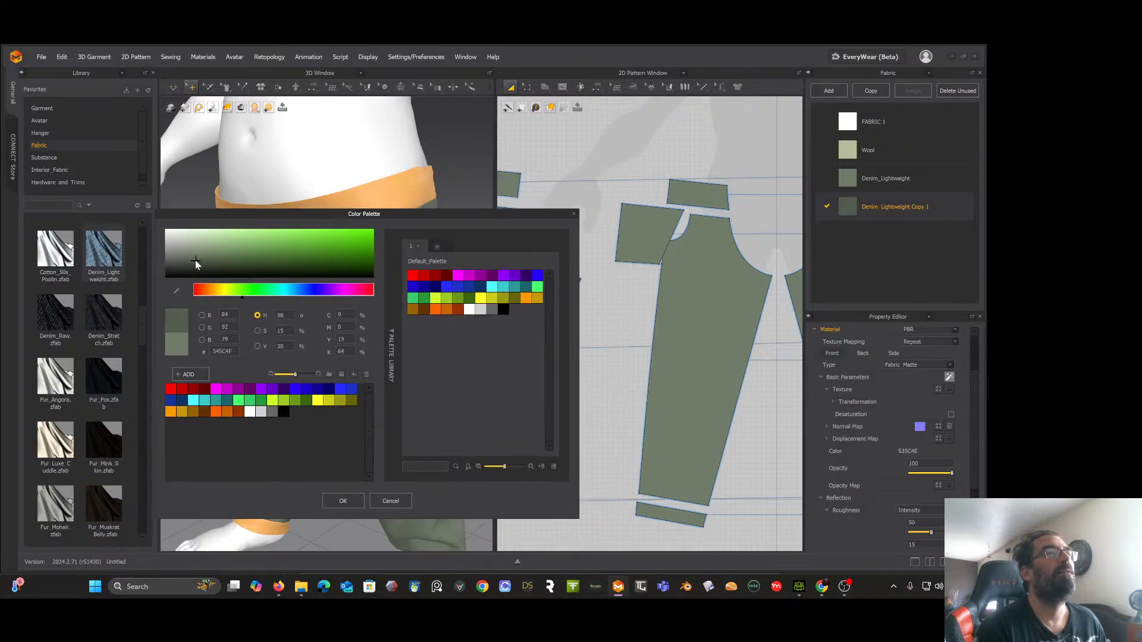
left_click(344, 501)
Step: Assign the darker denim copy to both pocket pieces and inspect the pocket opening on the side of the trousers
scroll(719, 287, "down", 5)
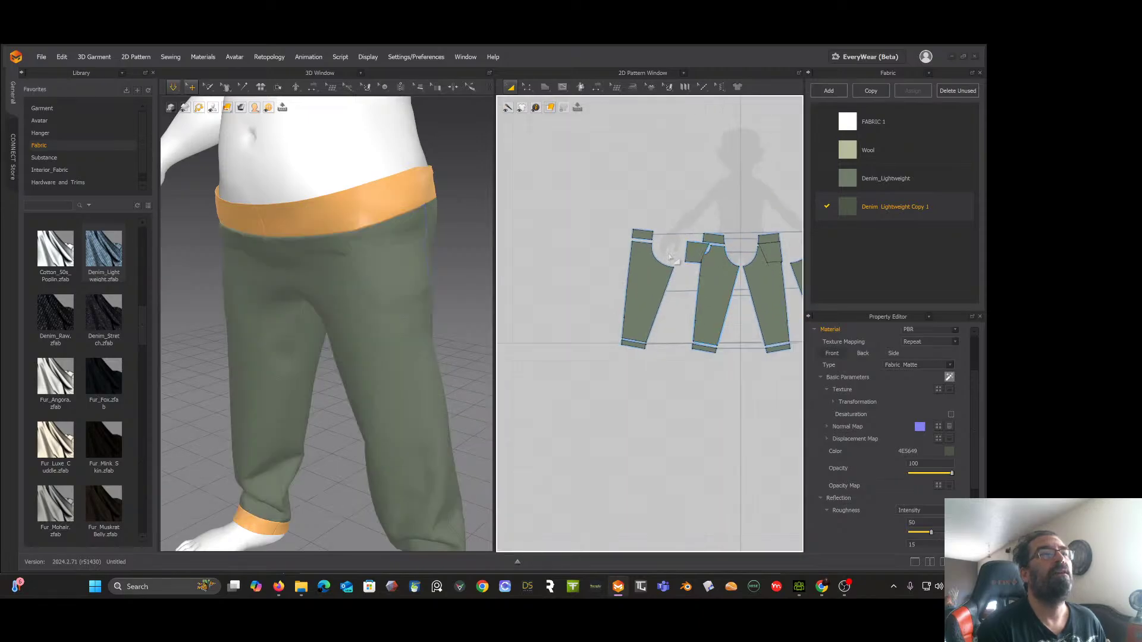
right_click(745, 179)
left_click(894, 252)
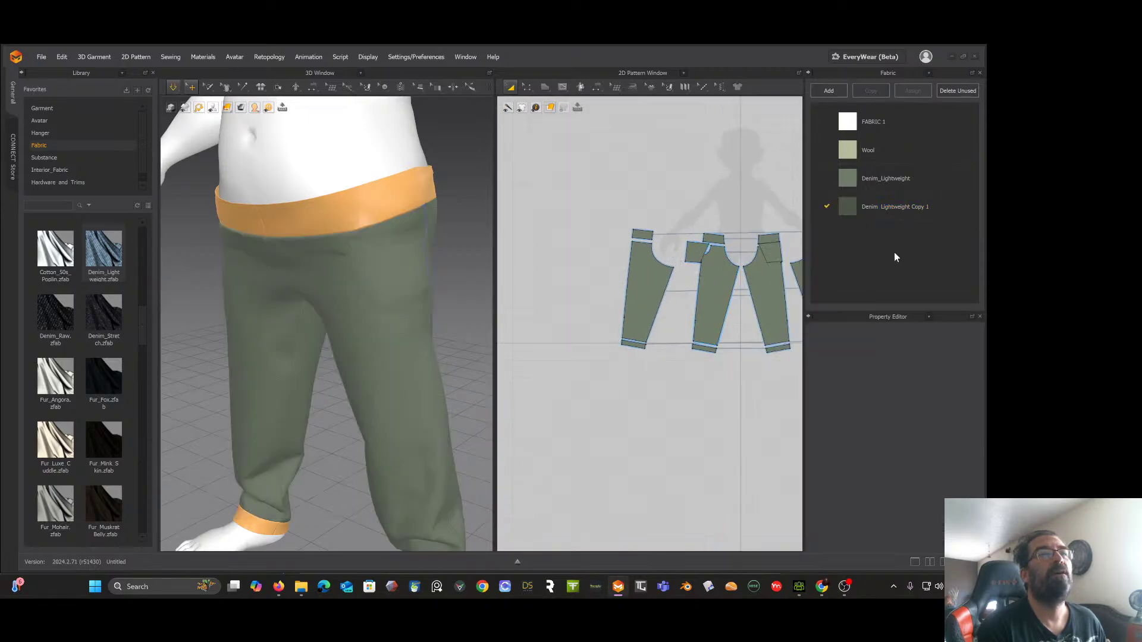
left_click(892, 202)
left_click(692, 254)
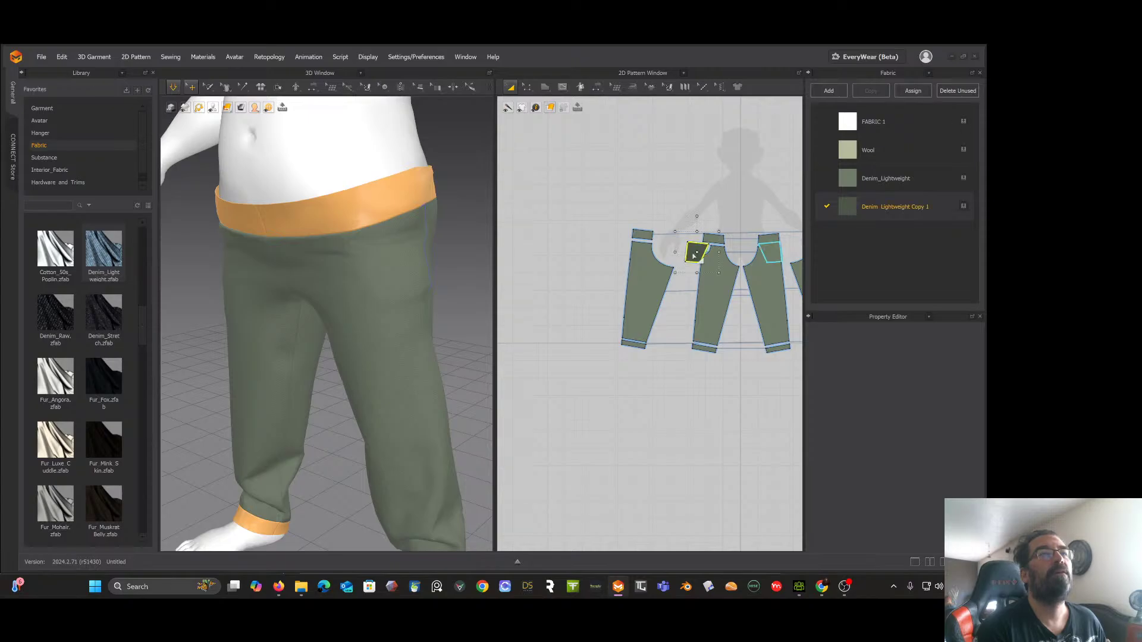
left_click(845, 207)
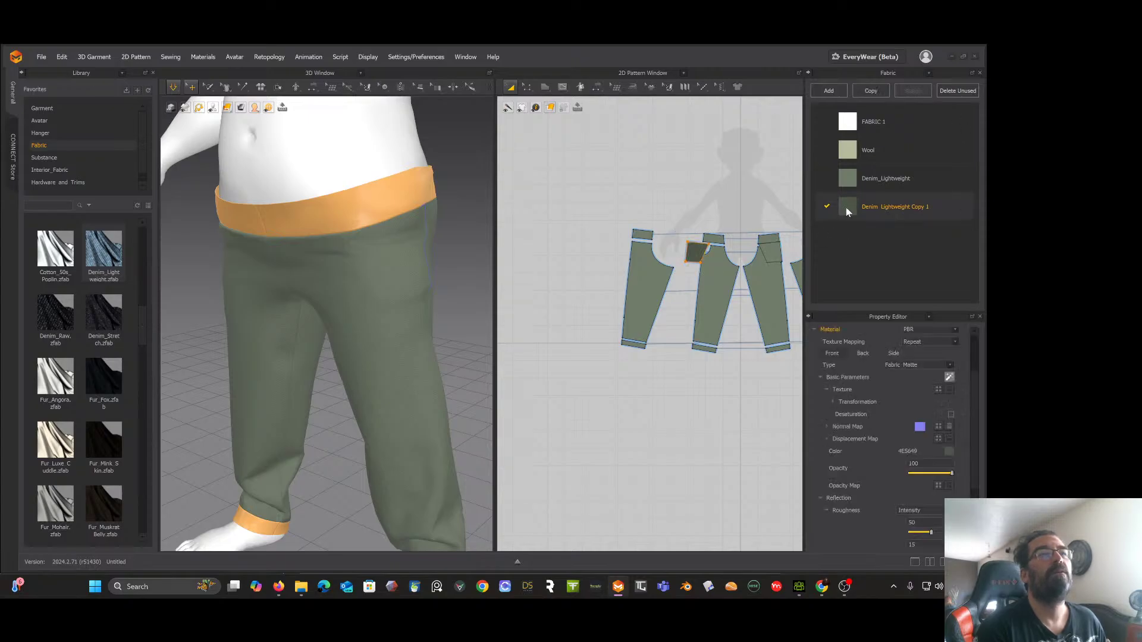
left_click_drag(773, 251, 773, 252)
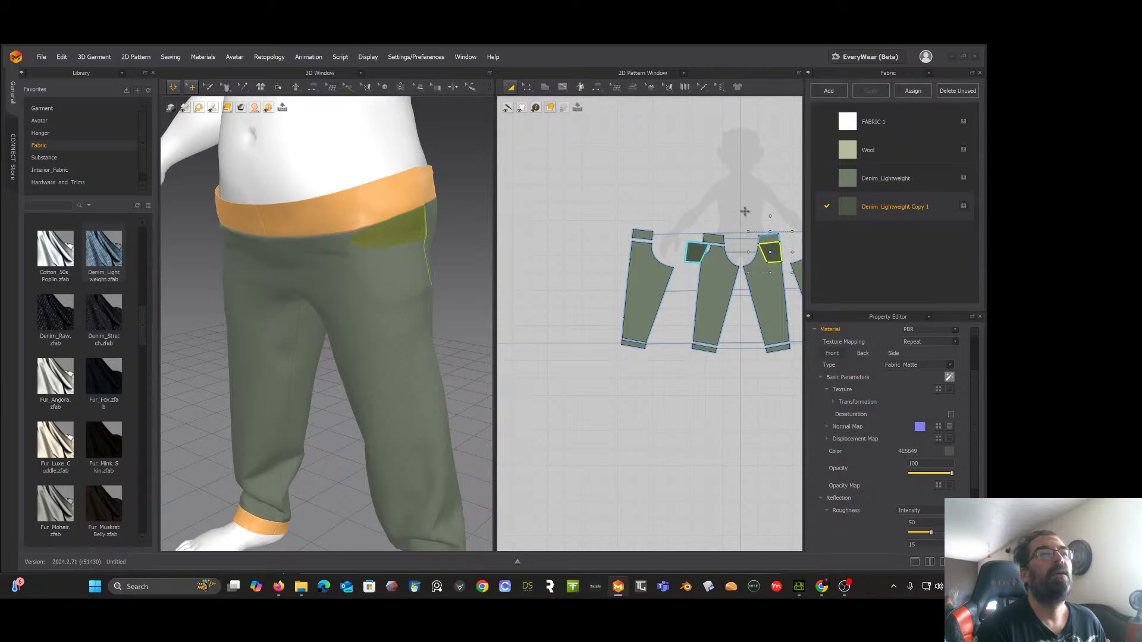
left_click(453, 223)
middle_click_drag(416, 241, 398, 236)
right_click_drag(397, 236, 365, 230)
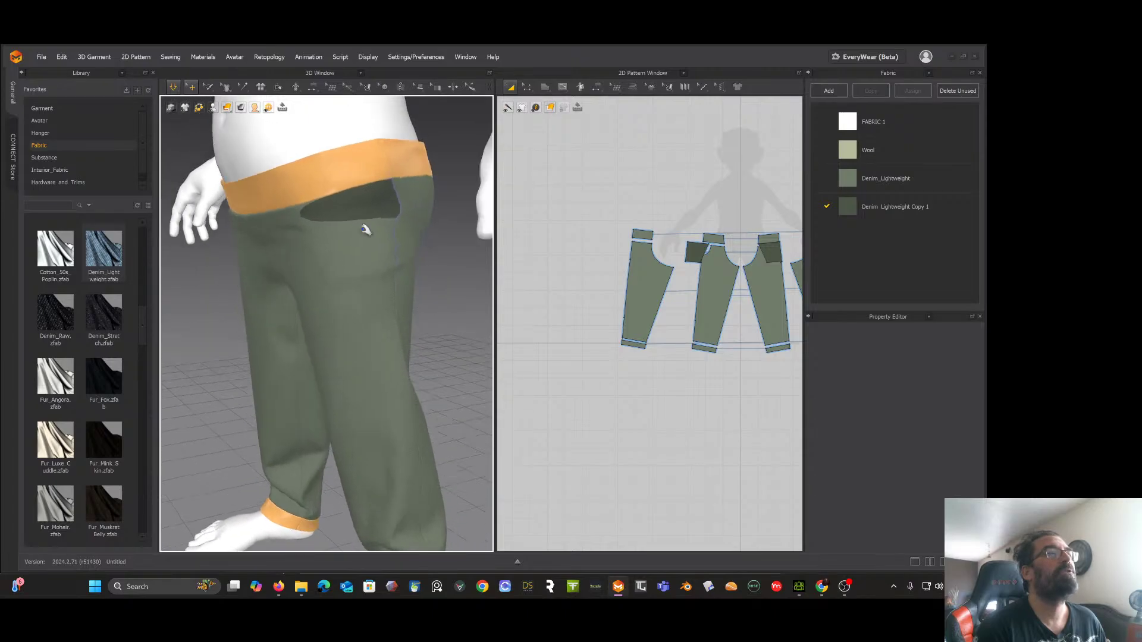
Step: Widen the front waistband and front leg panel slightly at their shared centre-front edges, then simulate and check the front fit
scroll(686, 269, "down", 1)
scroll(685, 269, "up", 2)
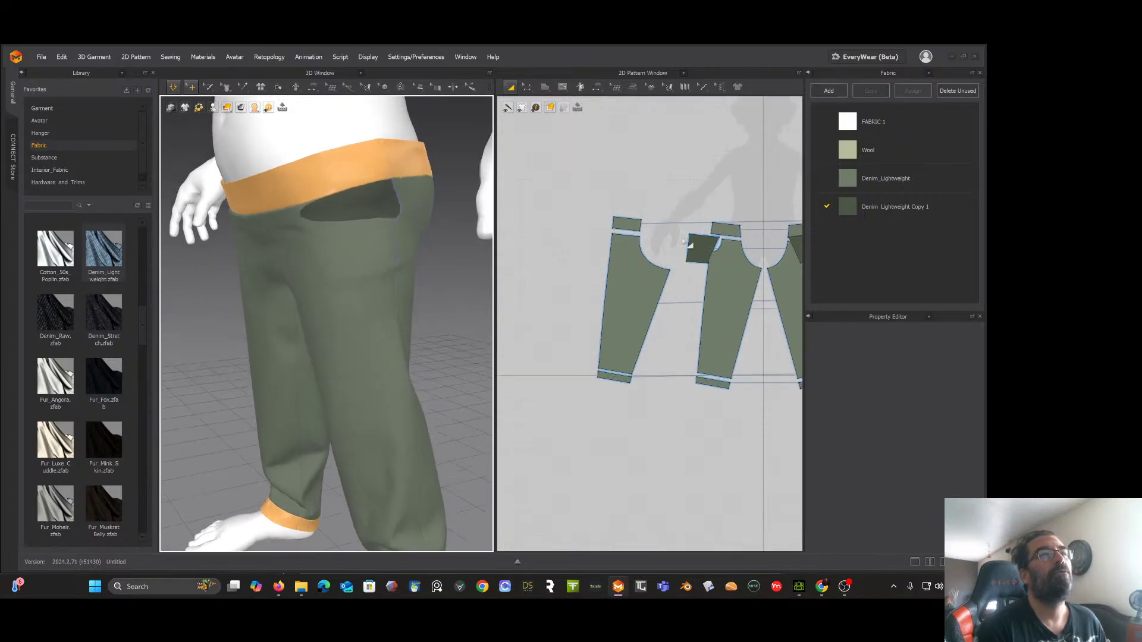
right_click_drag(688, 214, 667, 226)
scroll(666, 225, "up", 3)
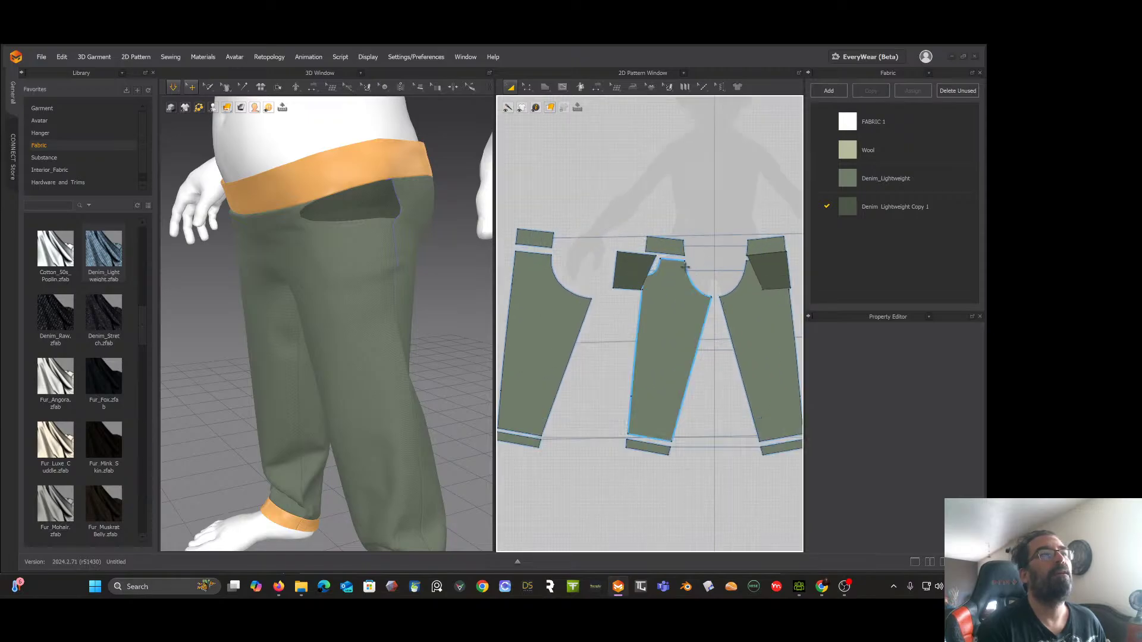
left_click(529, 89)
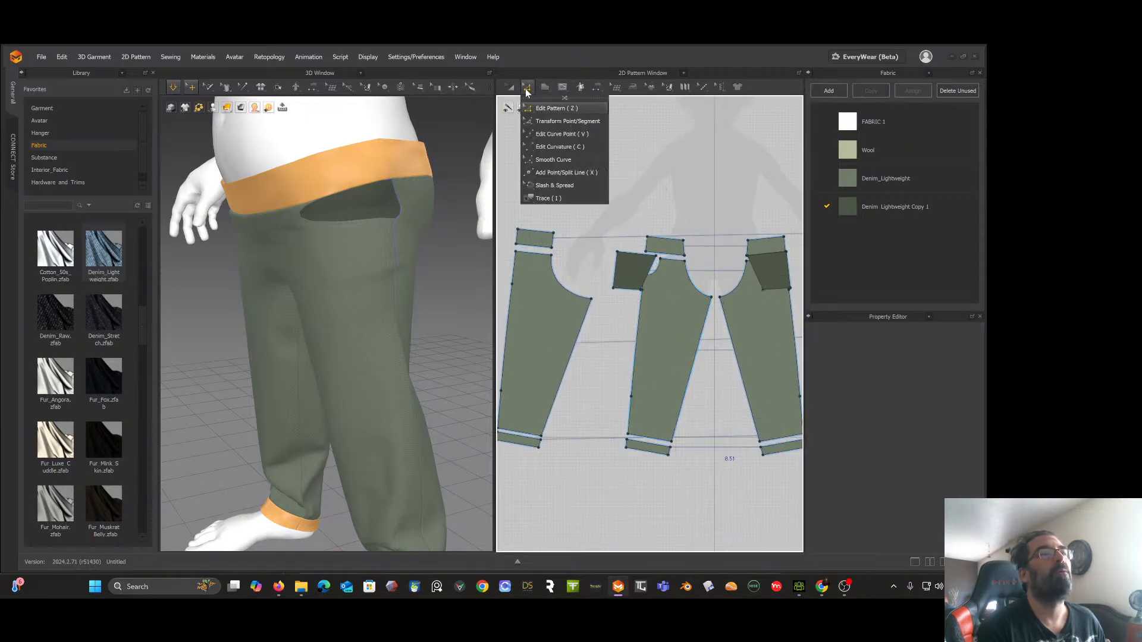
left_click(549, 107)
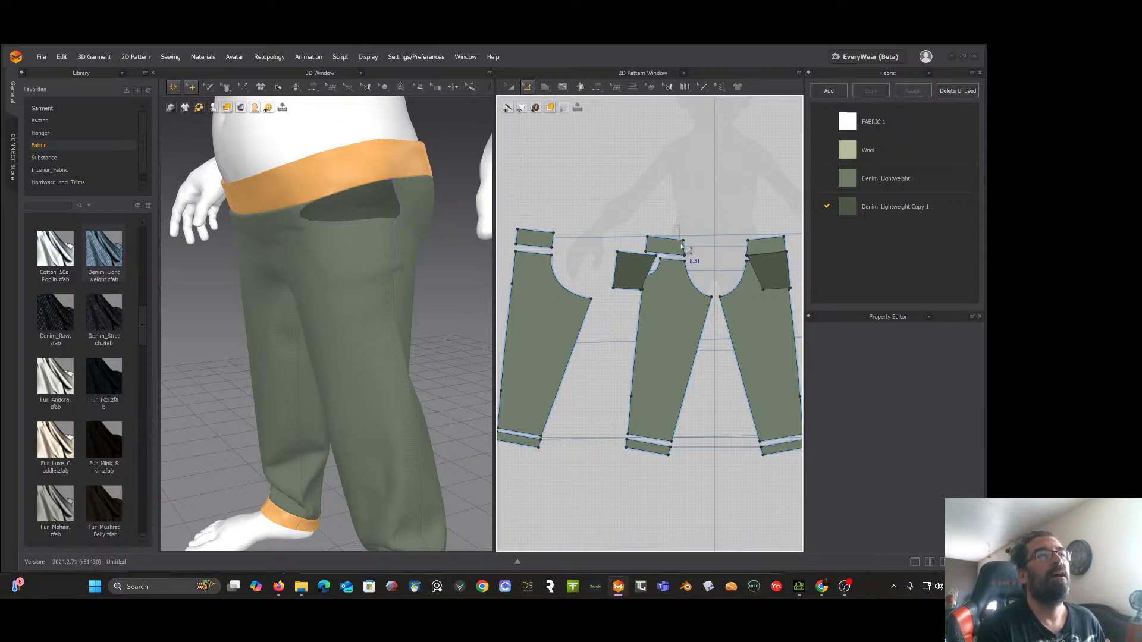
left_click(696, 274)
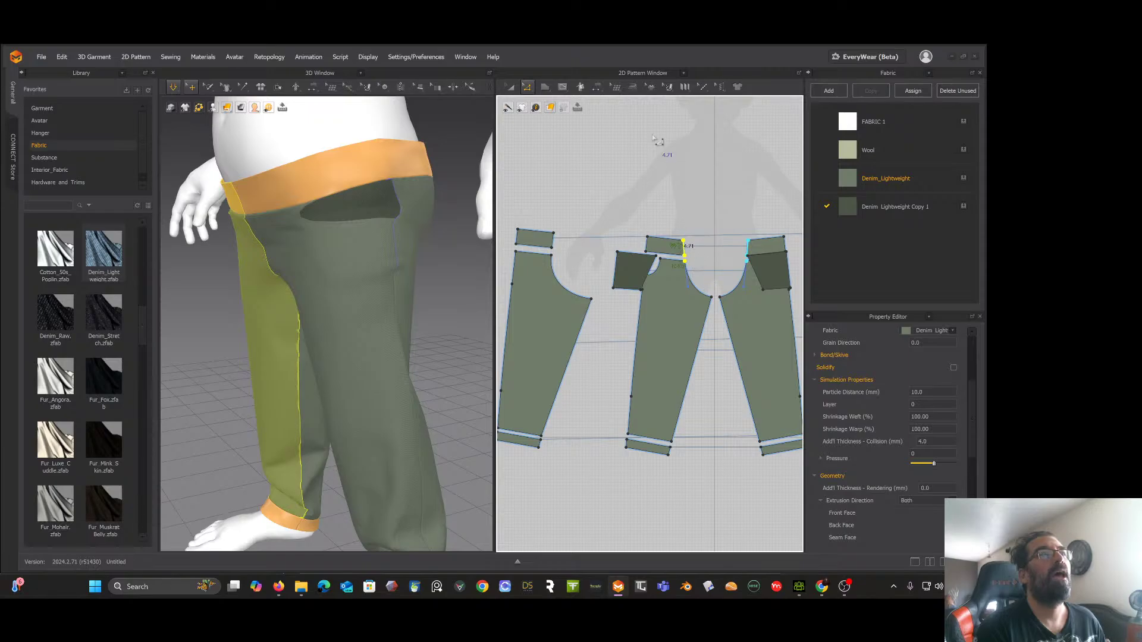
left_click(523, 88)
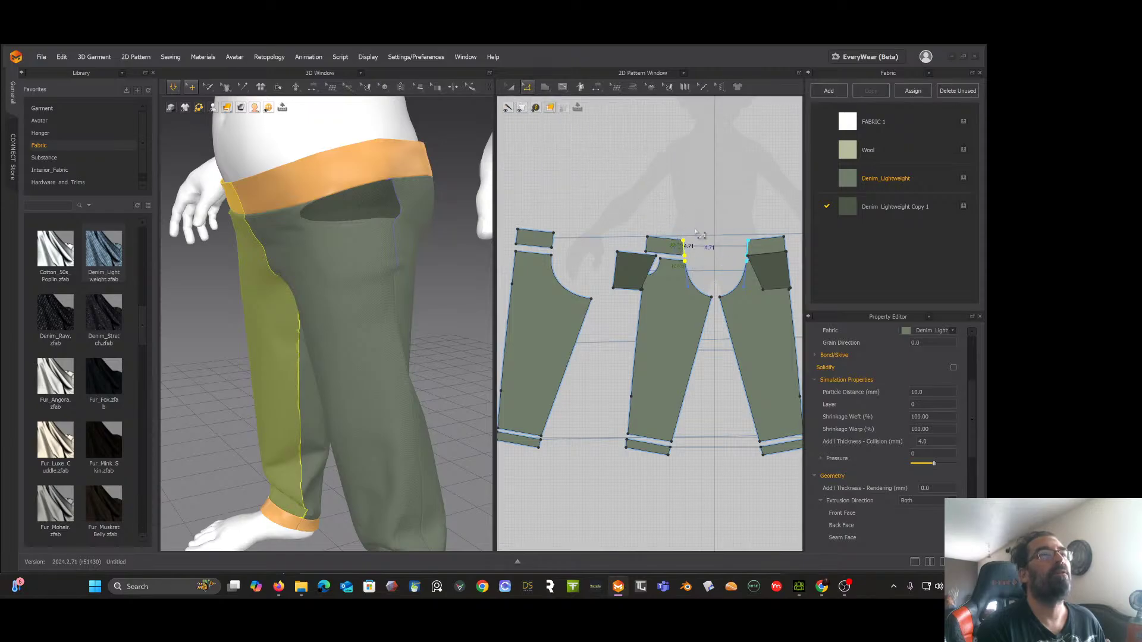
scroll(704, 257, "up", 1)
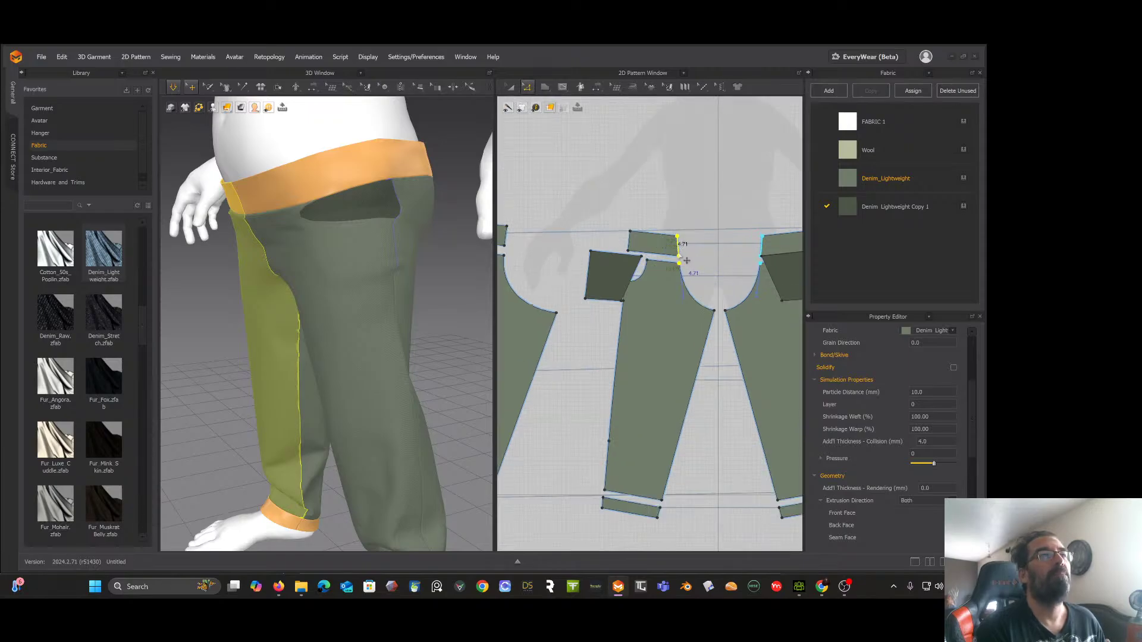
left_click_drag(679, 257, 690, 262)
key("space")
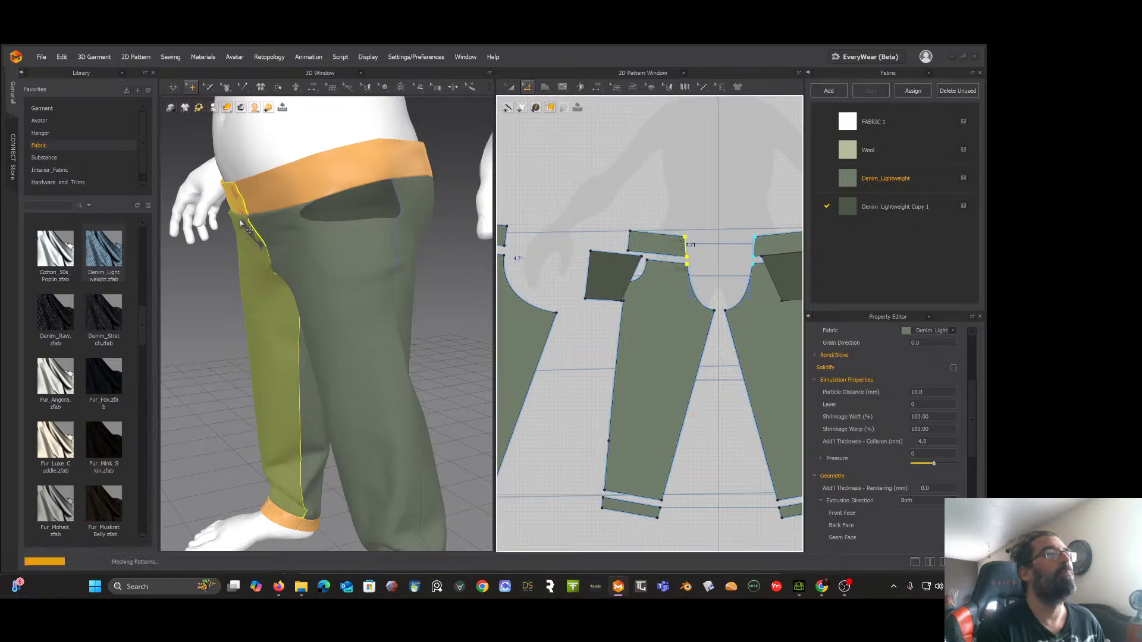
right_click_drag(241, 219, 359, 217)
middle_click_drag(359, 213, 368, 180)
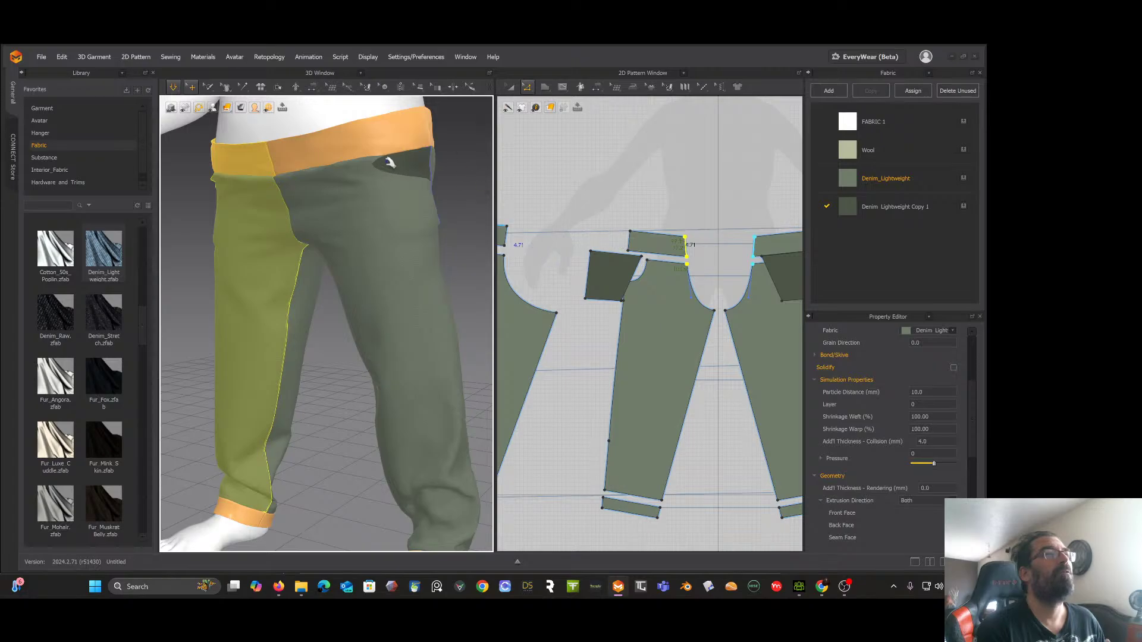
right_click_drag(392, 174, 344, 194)
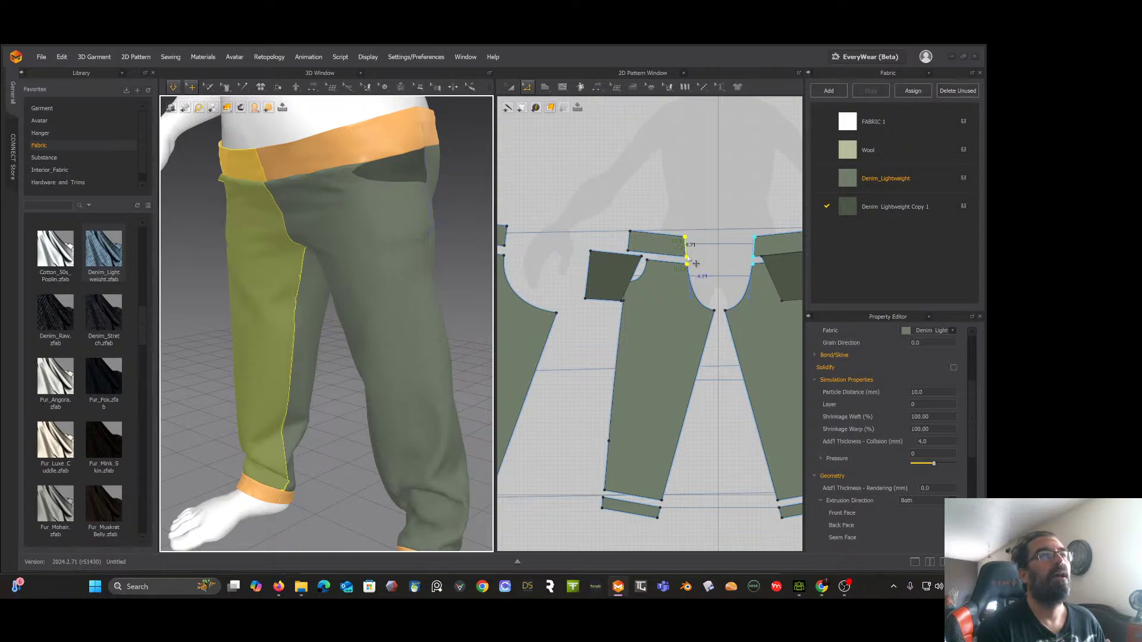
Step: Undo the inward adjustment, extend the front waistband and leg panel's centre-front edges farther towards the centre, and simulate the trousers
mouse_move(695, 263)
left_mouse_down()
mouse_move(683, 239)
mouse_move(686, 267)
left_mouse_up()
key("ctrl+z")
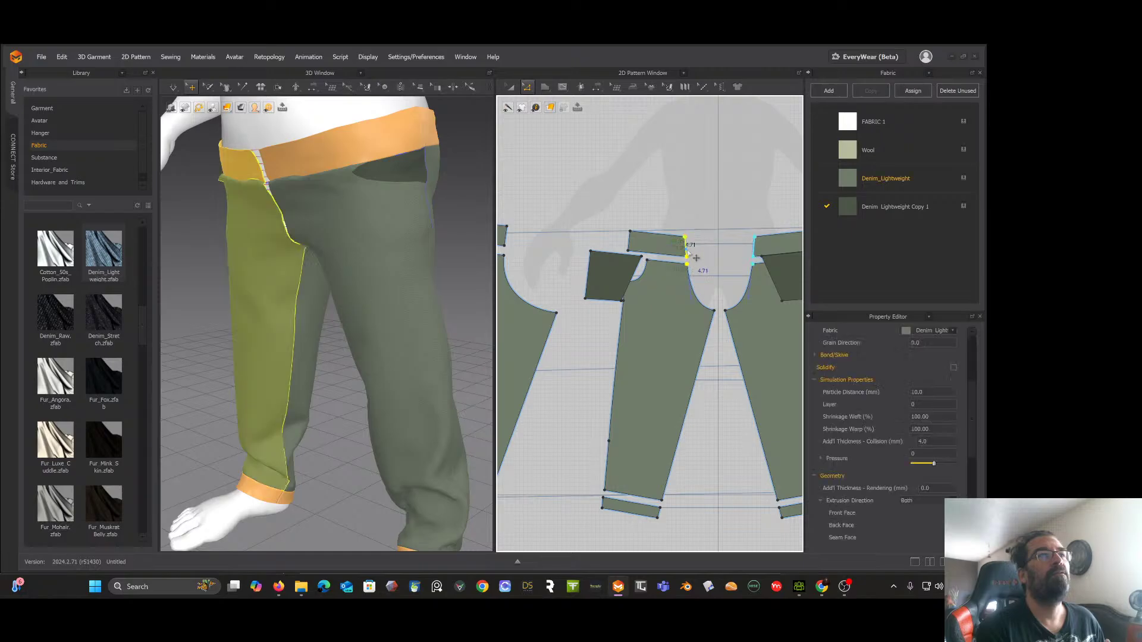
left_click(532, 88)
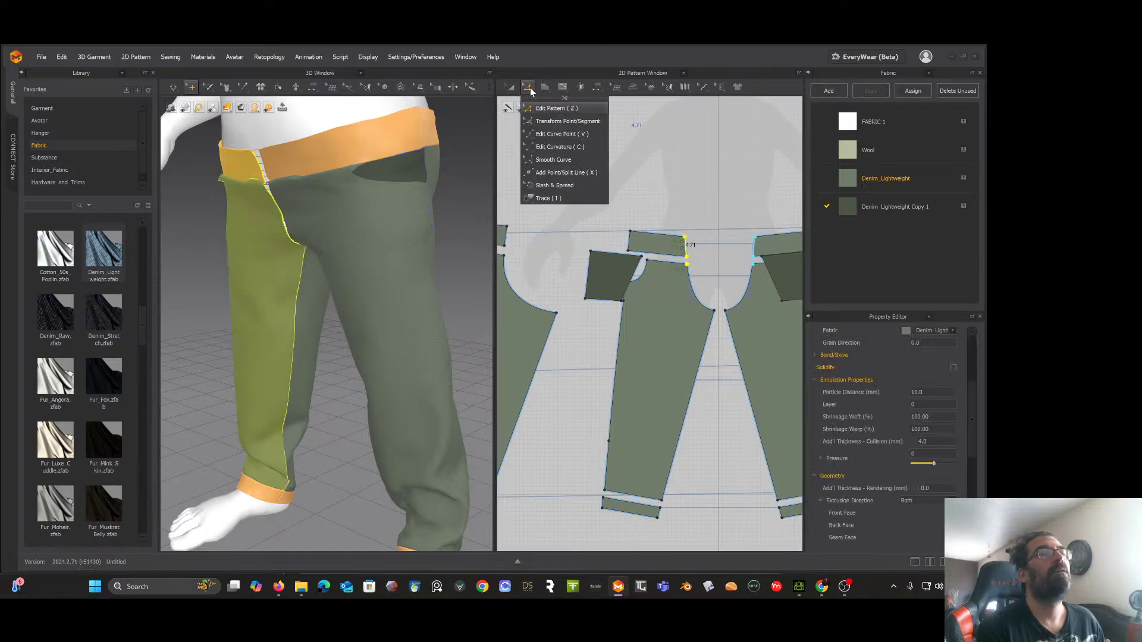
left_click(732, 286)
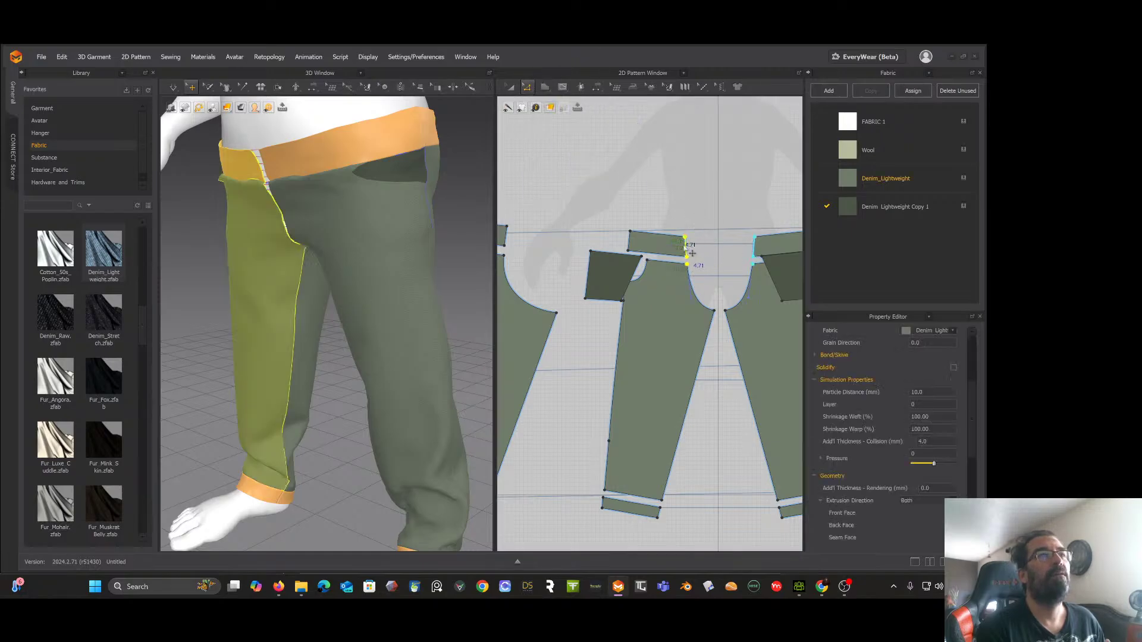
left_click_drag(695, 254, 705, 256)
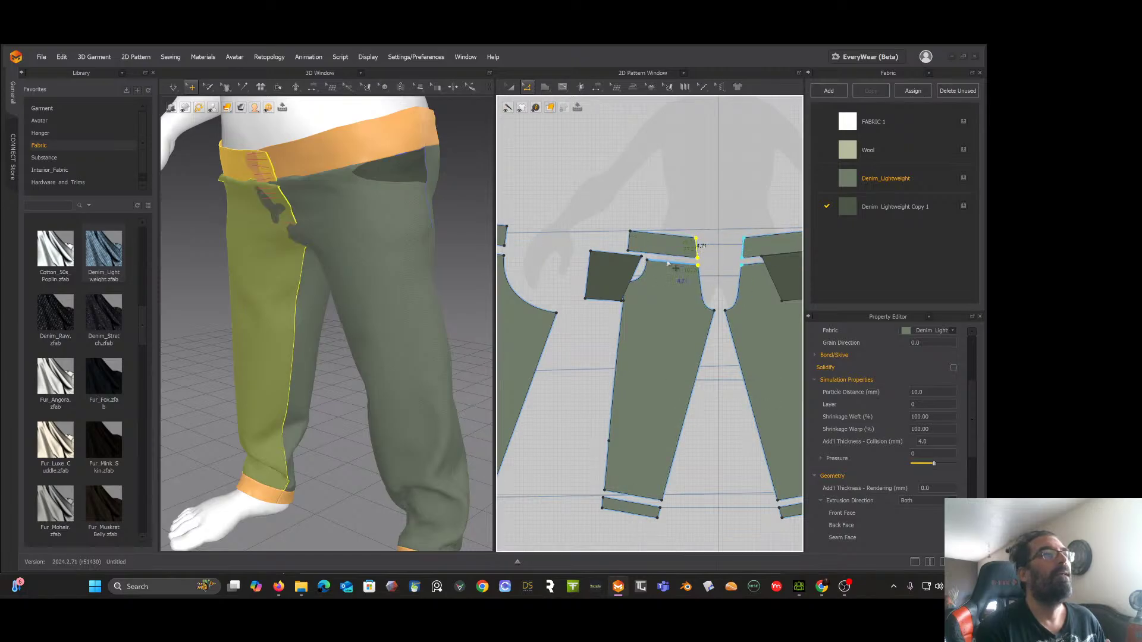
key("space")
right_click_drag(387, 229, 399, 199)
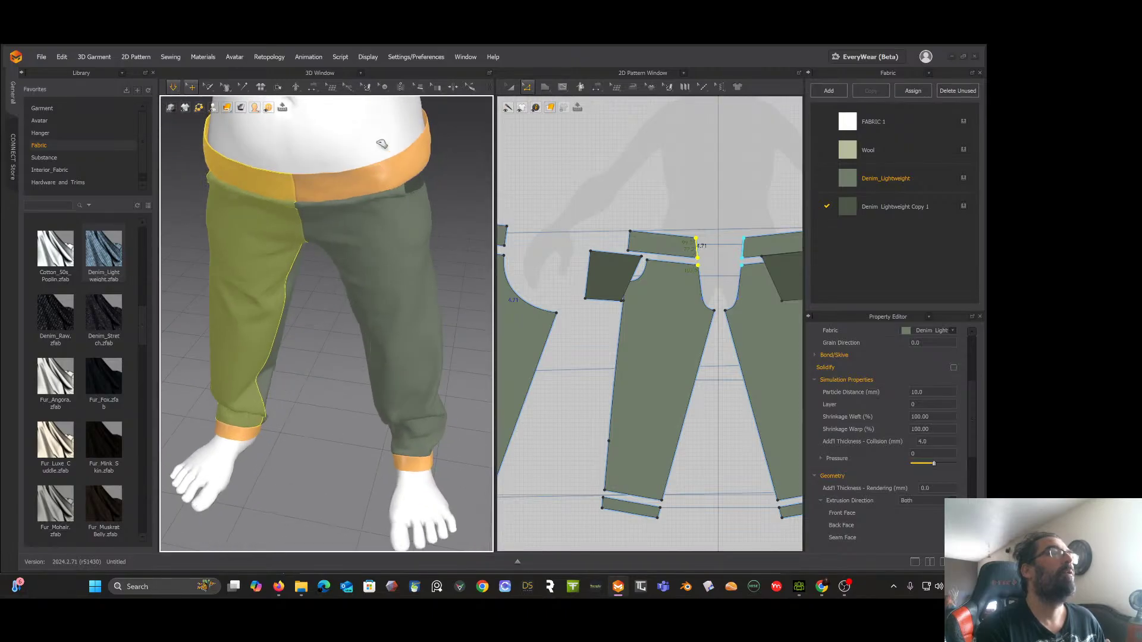
Step: Pull the simulated waistband upward at the front and along the avatar's left hip
left_click(382, 147)
right_click_drag(385, 152, 345, 177)
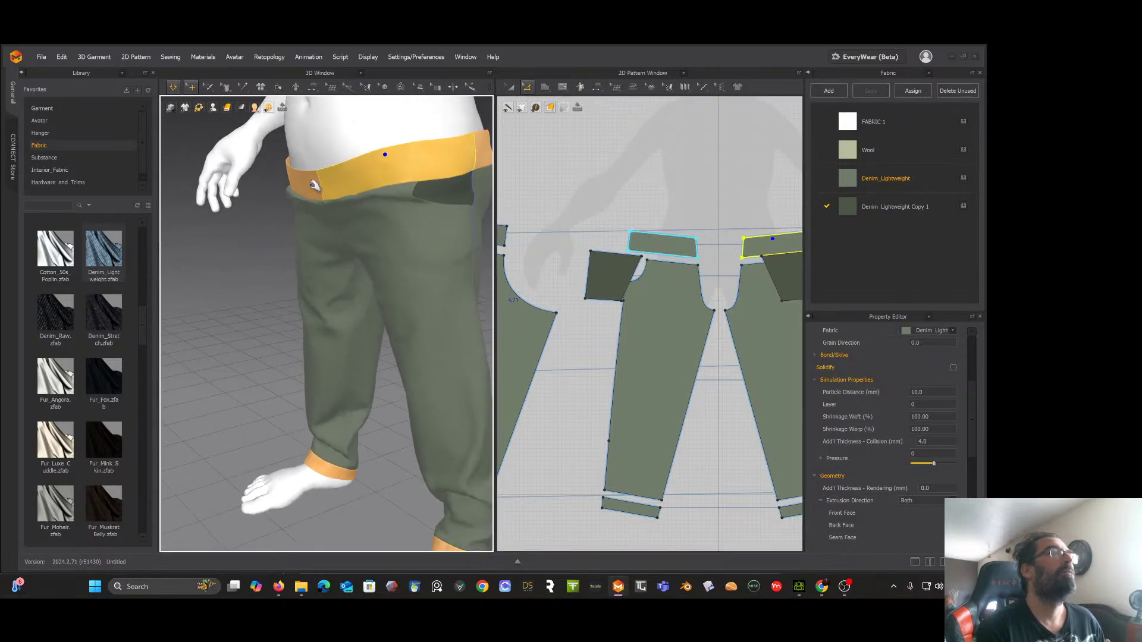
left_click_drag(312, 182, 307, 103)
left_click_drag(405, 158, 412, 98)
right_click_drag(449, 107, 442, 145)
scroll(434, 118, "down", 3)
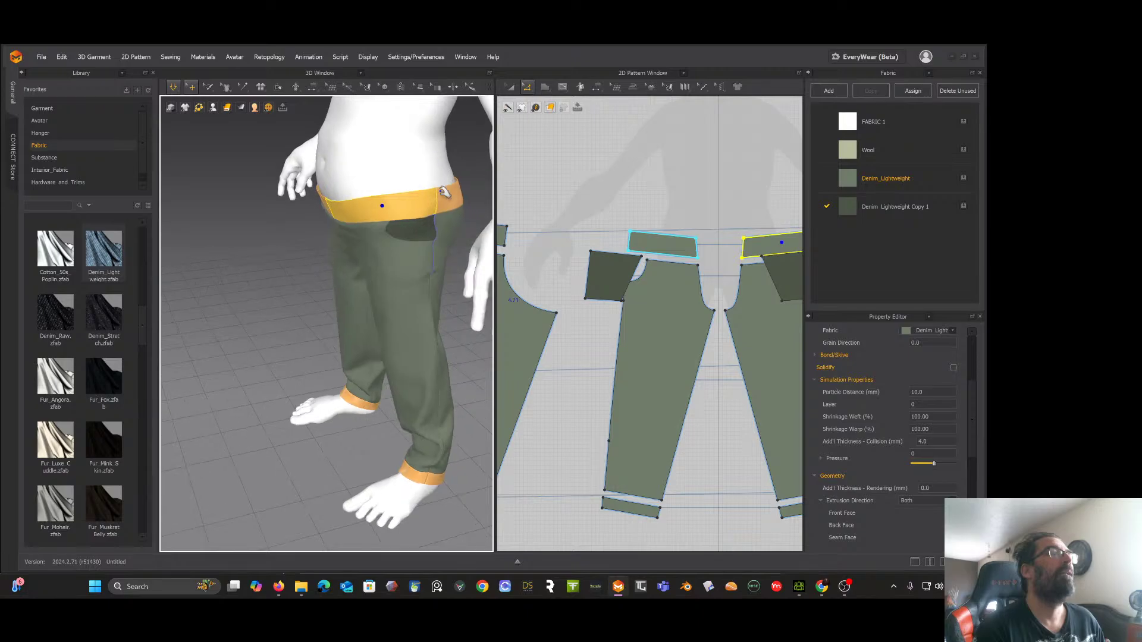
left_click_drag(441, 192, 430, 106)
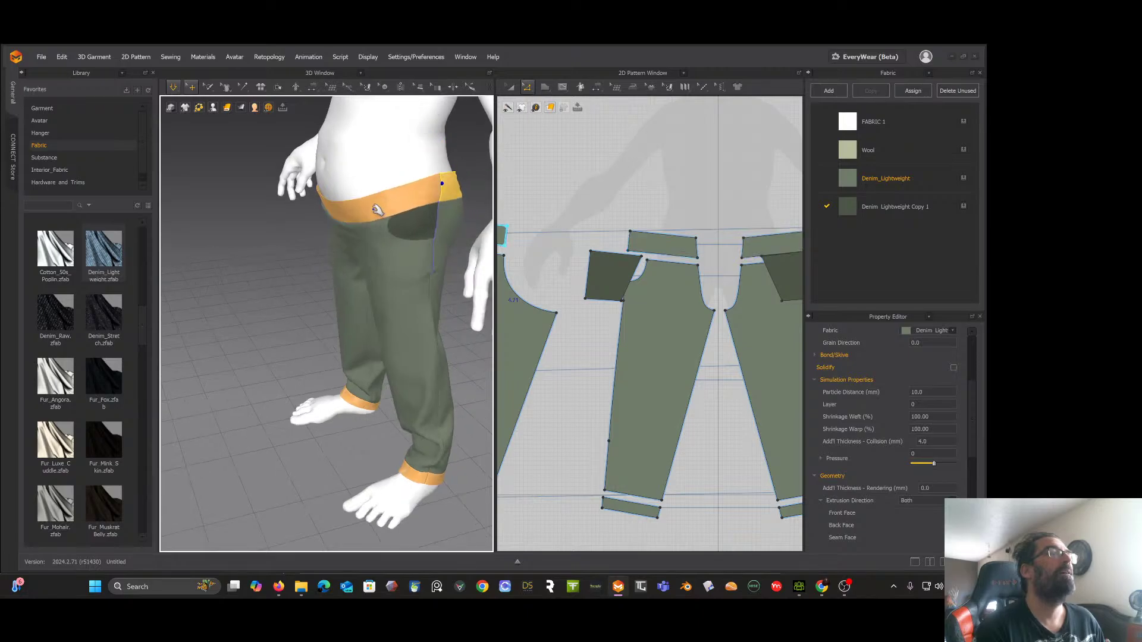
left_click_drag(374, 208, 364, 157)
Step: Pull up the waistband on the avatar's right hip and inspect the trousers' fit from the front
right_click_drag(451, 192, 448, 171)
left_click_drag(215, 202, 248, 101)
left_click(263, 209)
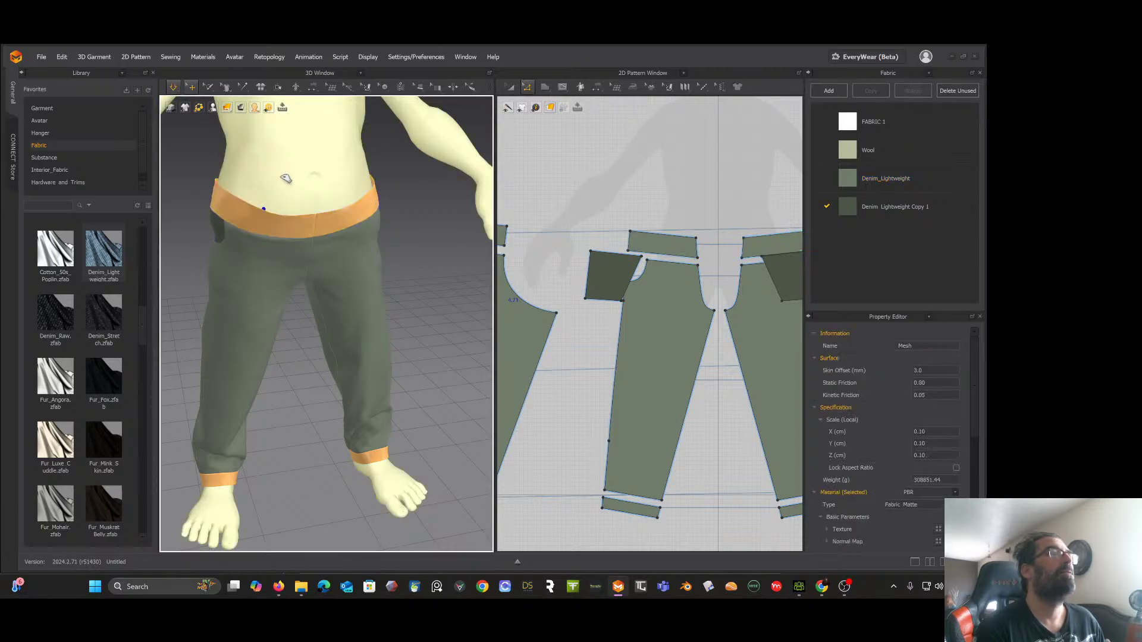
left_click(284, 221)
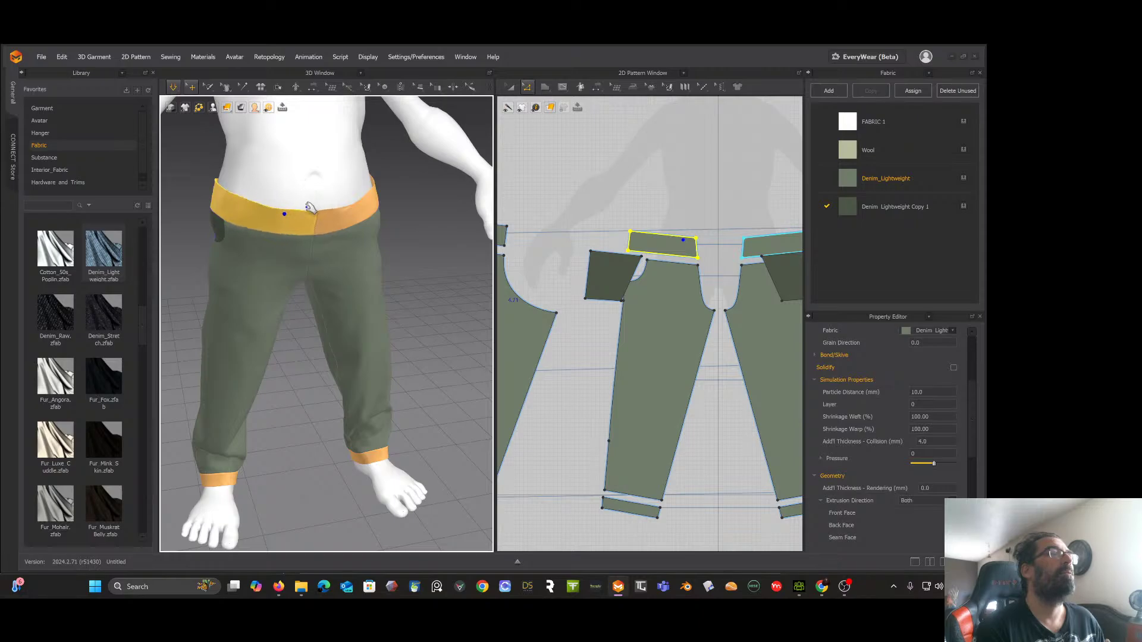
scroll(300, 205, "up", 2)
scroll(303, 199, "down", 3)
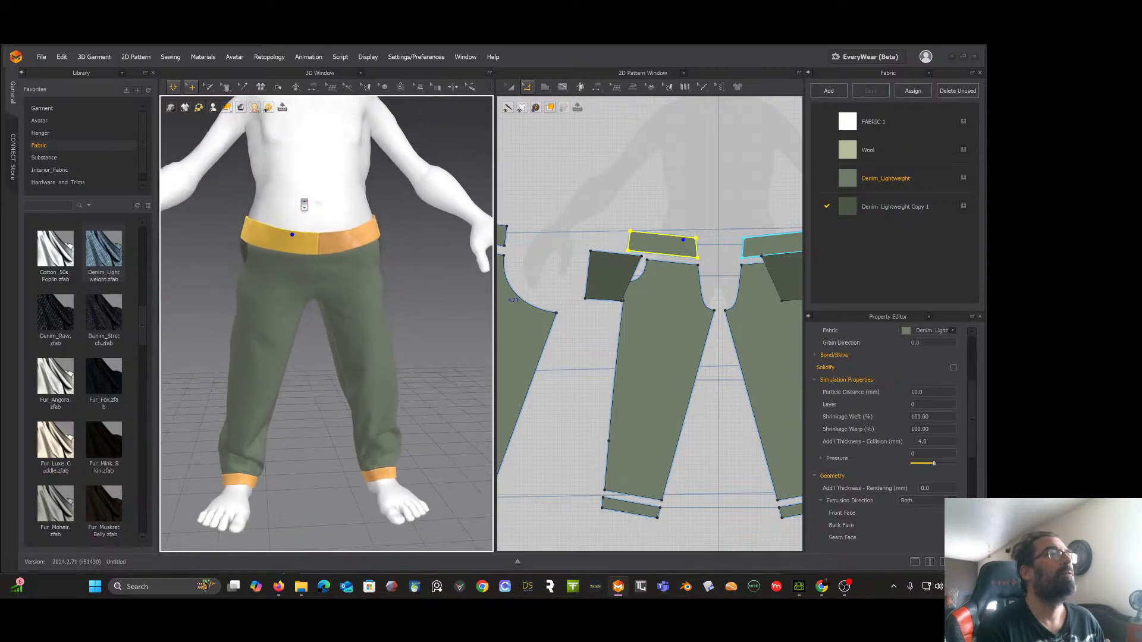
mouse_move(304, 199)
right_mouse_down()
mouse_move(339, 208)
mouse_move(290, 204)
right_mouse_up()
middle_click_drag(290, 204, 328, 208)
right_click_drag(327, 208, 298, 217)
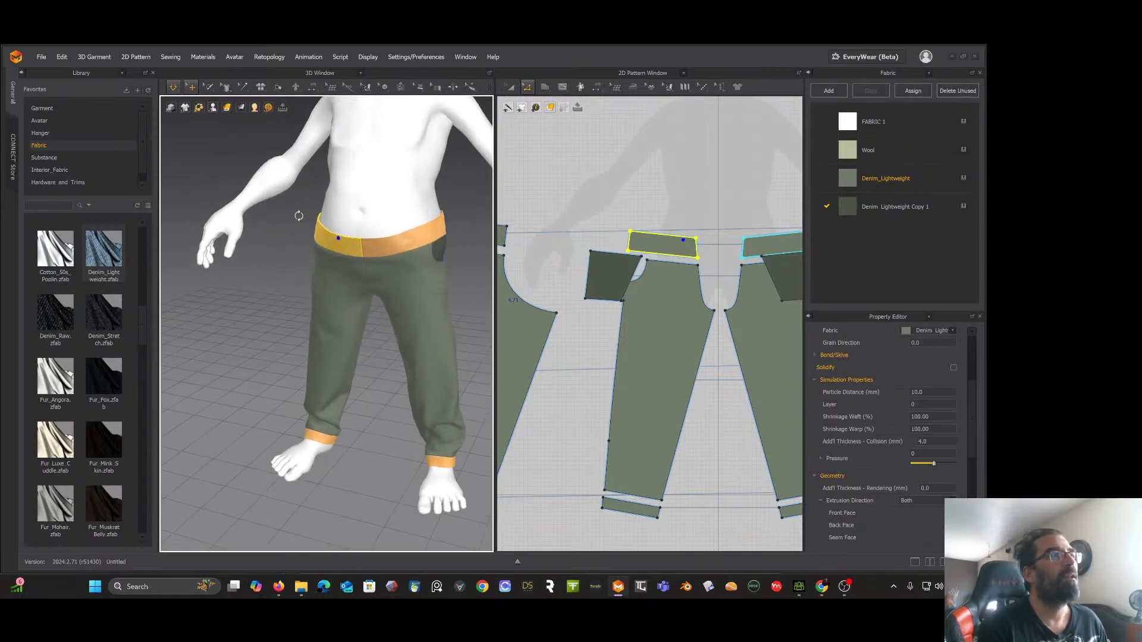
left_click(348, 355)
left_click(366, 353)
right_click_drag(365, 351, 331, 328)
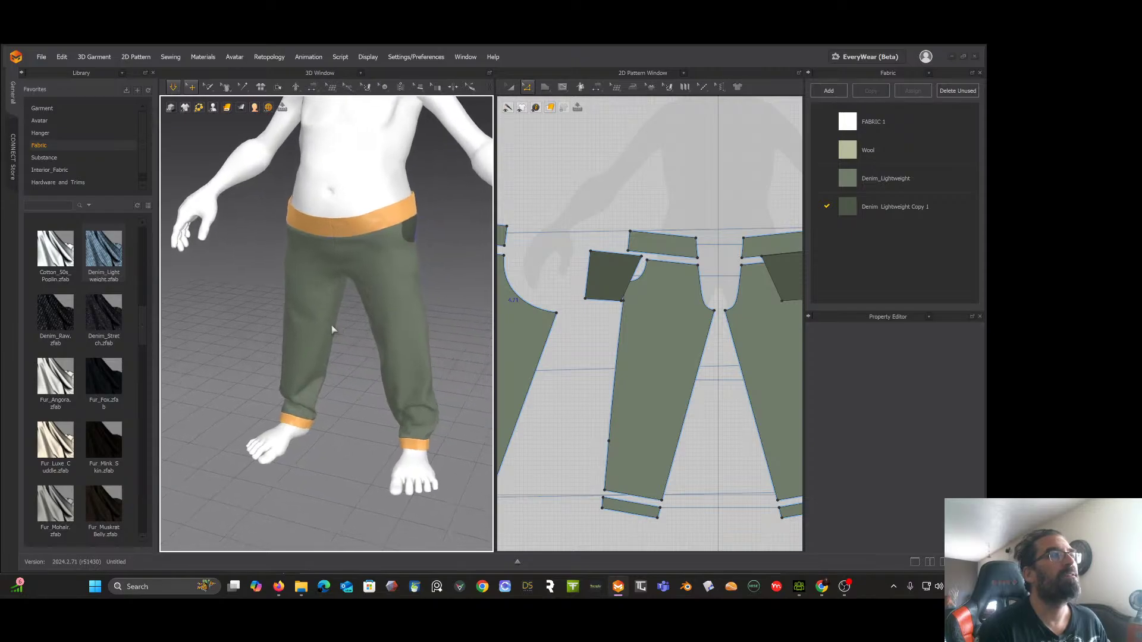
Step: Select all front and back leg panels and freeze them, leaving the waistband, pockets and cuffs unfrozen
left_click(398, 280)
right_click_drag(375, 280, 299, 289)
left_click(427, 239, "shift")
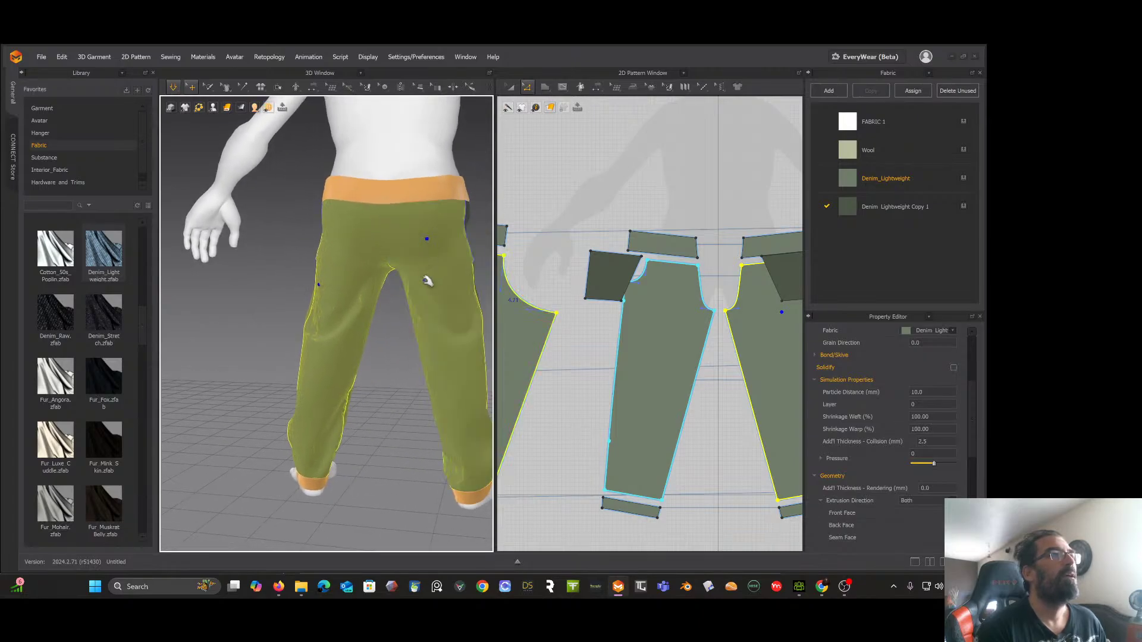
right_click_drag(427, 281, 309, 246)
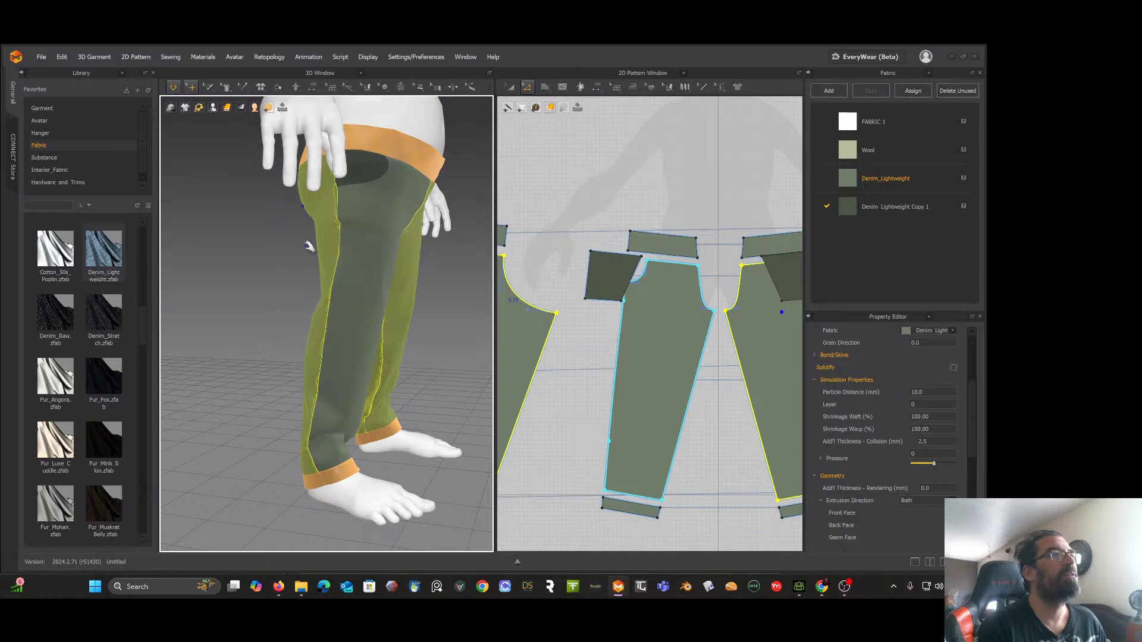
left_click(385, 251, "shift")
right_click(382, 253)
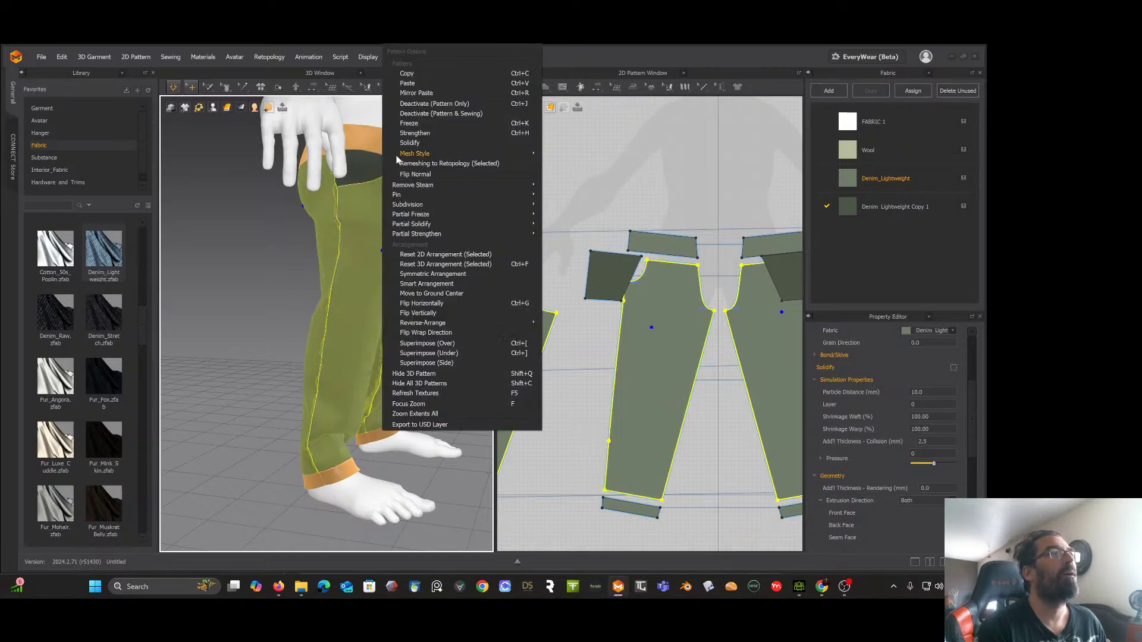
left_click(408, 123)
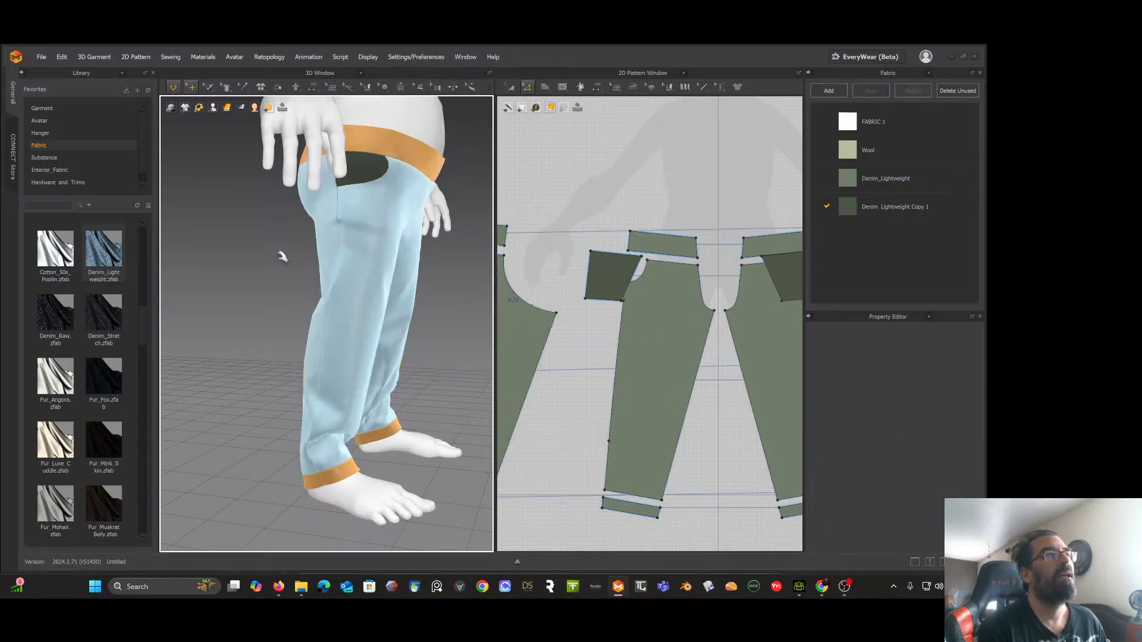
right_click_drag(296, 262, 262, 247)
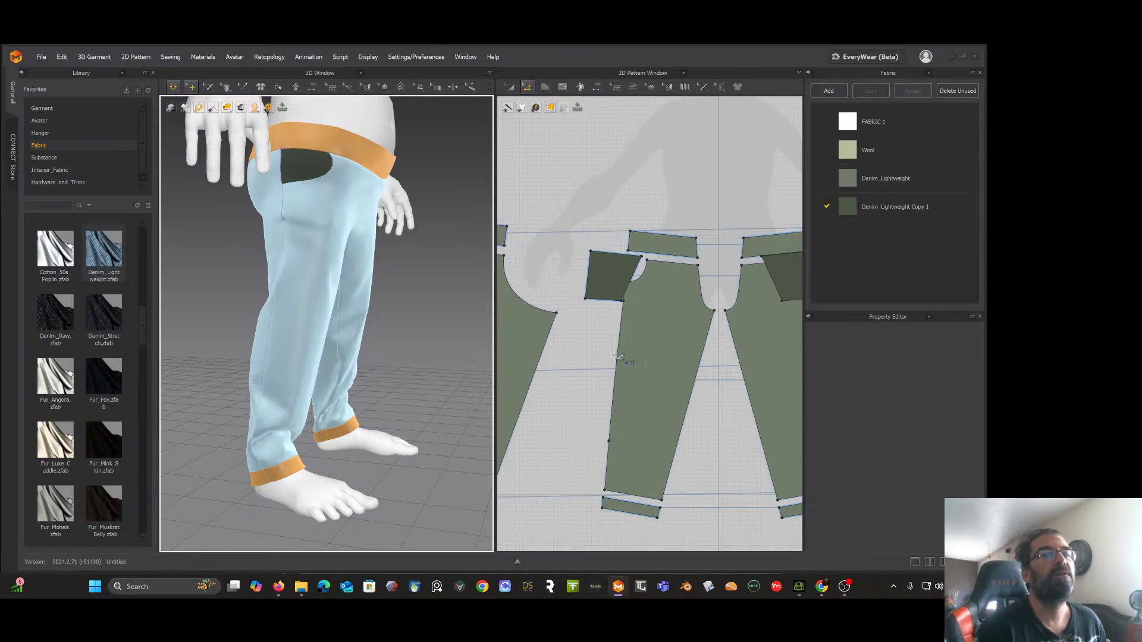
left_click(845, 587)
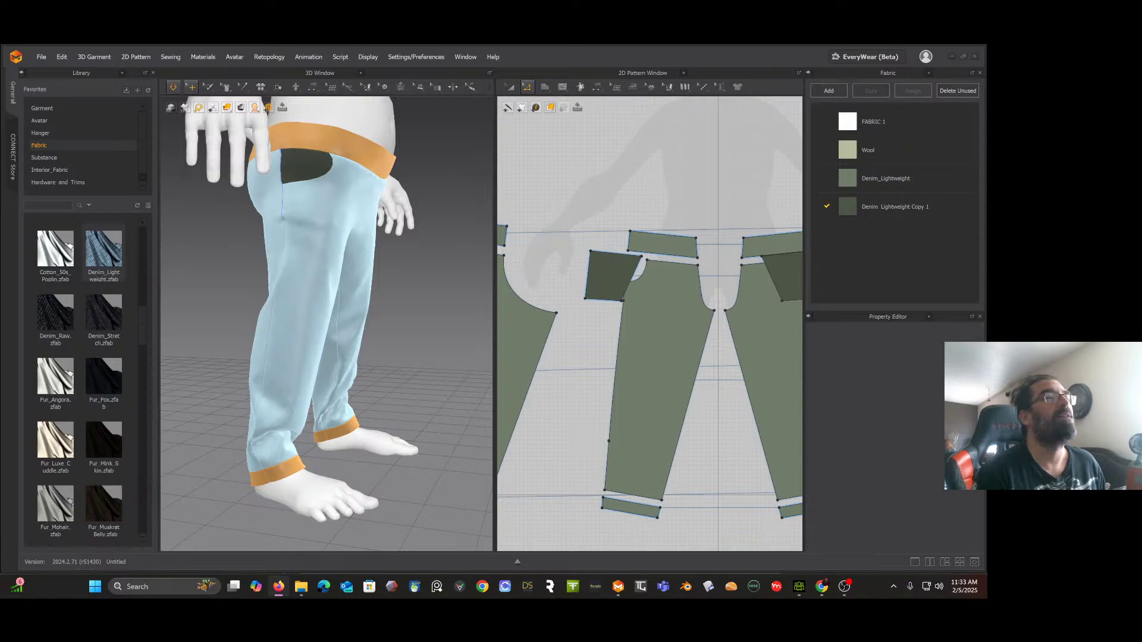
Step: Offset the front leg panel's curved pocket edge as one internal line, extended to the pattern outline
scroll(637, 300, "down", 2)
scroll(643, 301, "up", 8)
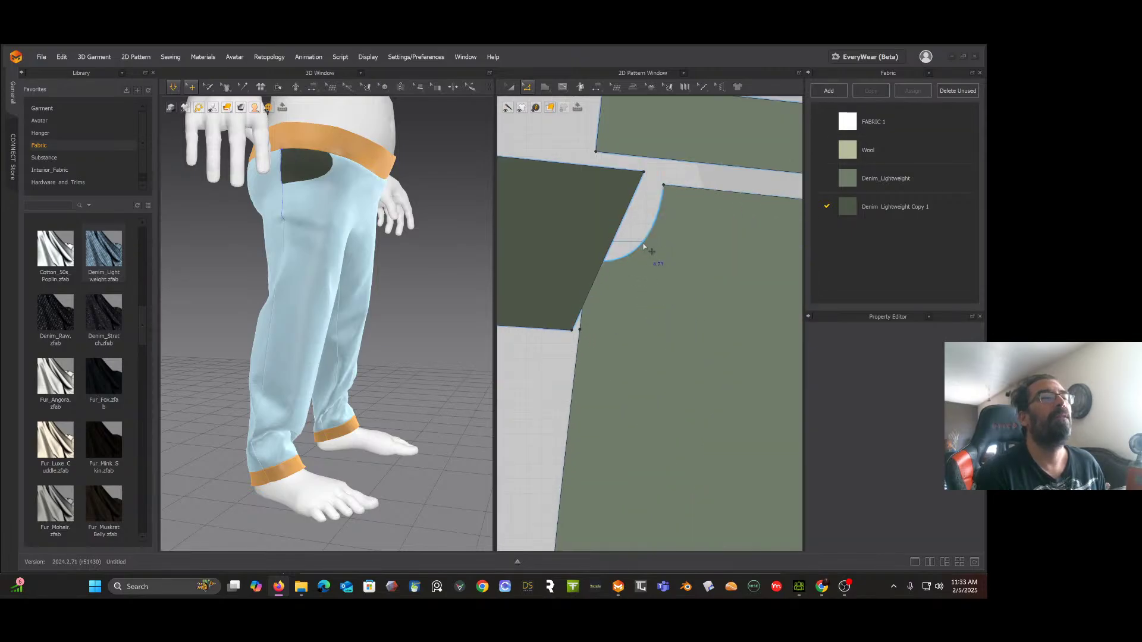
left_click(645, 246)
scroll(647, 248, "down", 3)
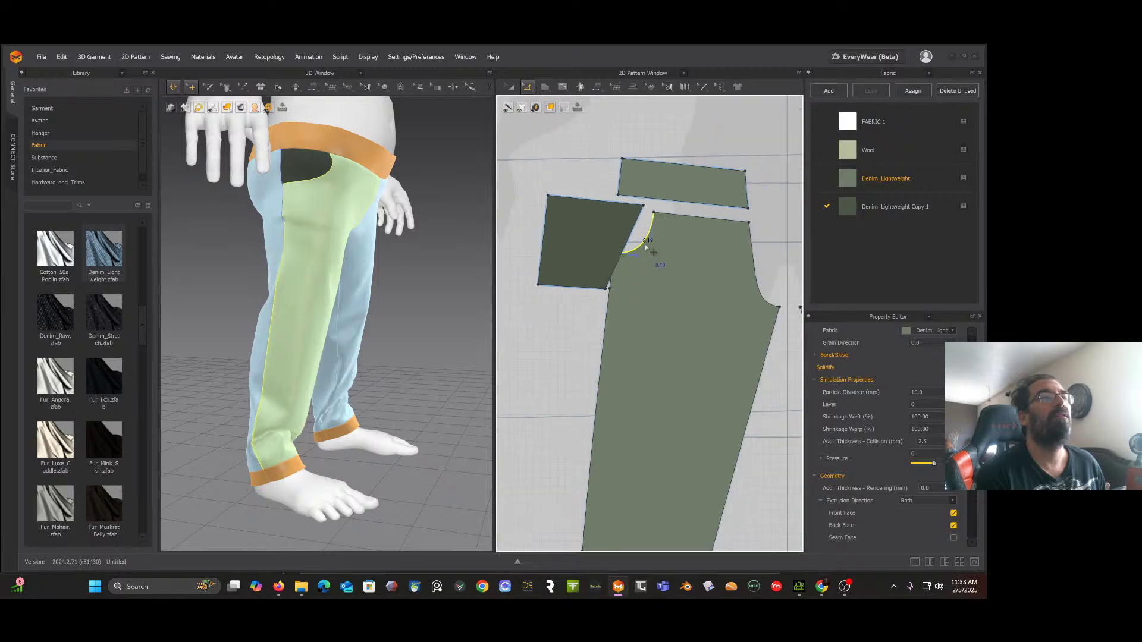
right_click(643, 246)
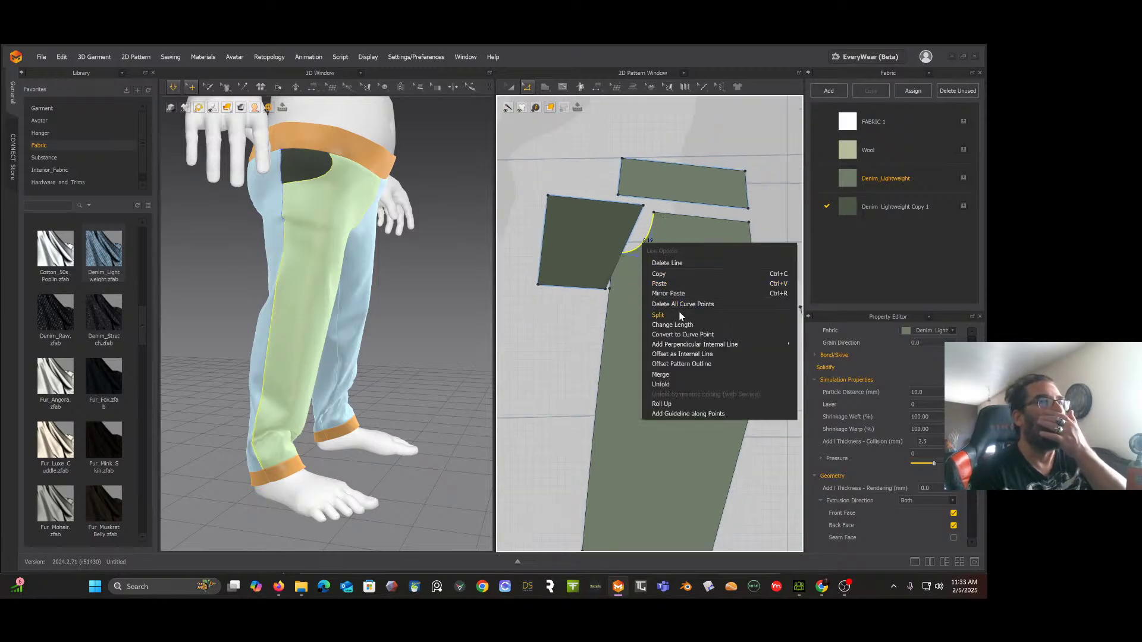
left_click(673, 352)
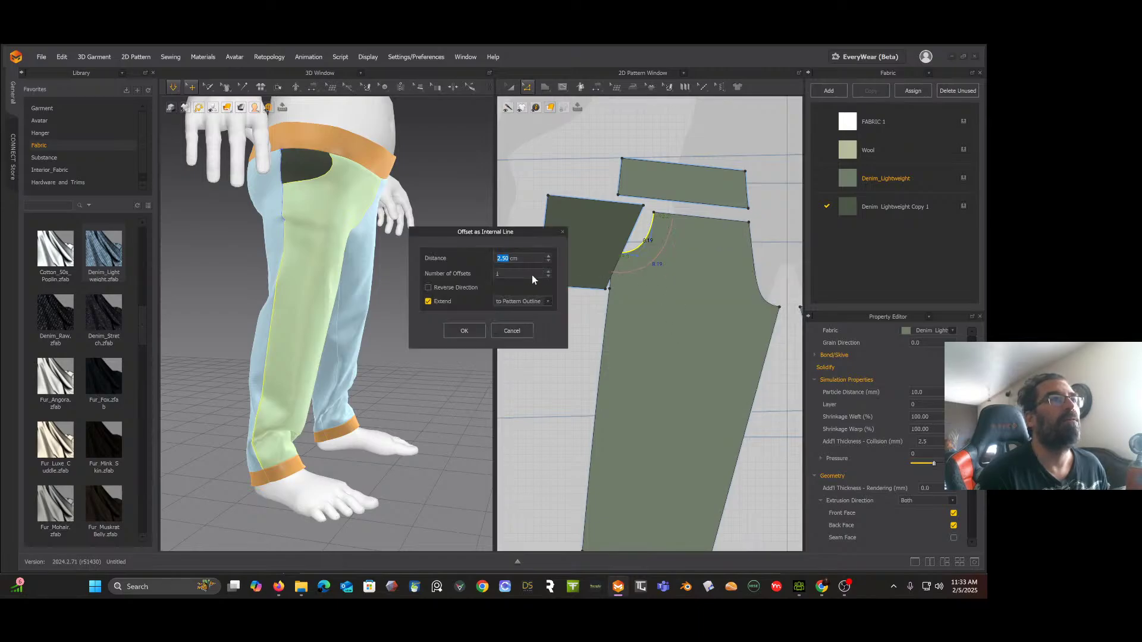
left_click(464, 330)
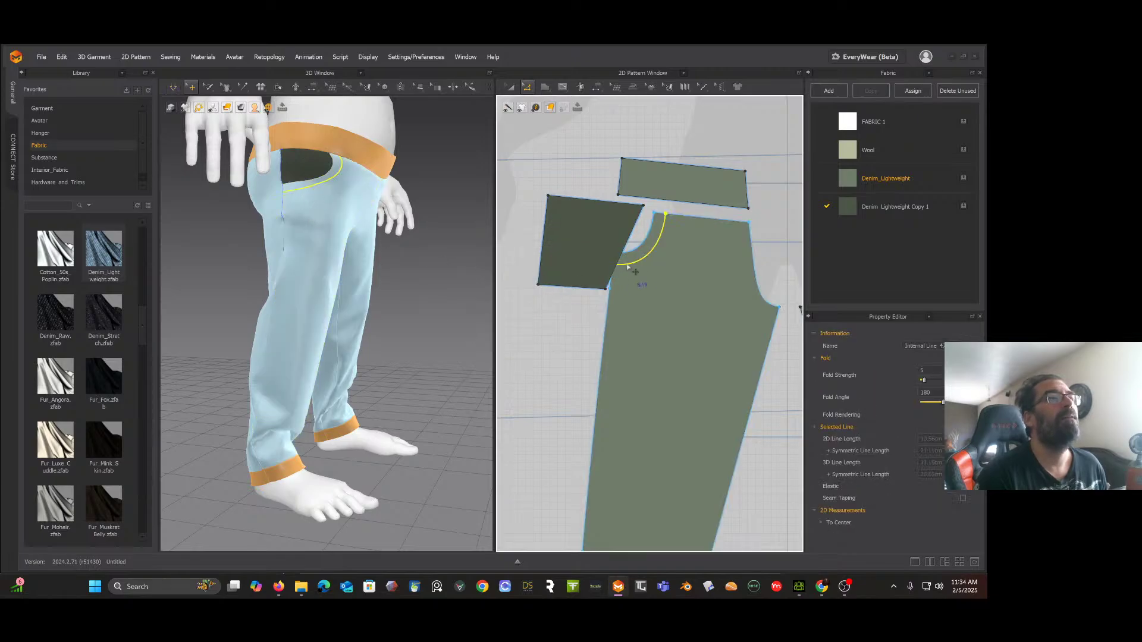
Step: Cut and sew the front leg panel along the curved offset line, and strengthen the separated pocket-edge strip on the avatar's right side
right_click(646, 258)
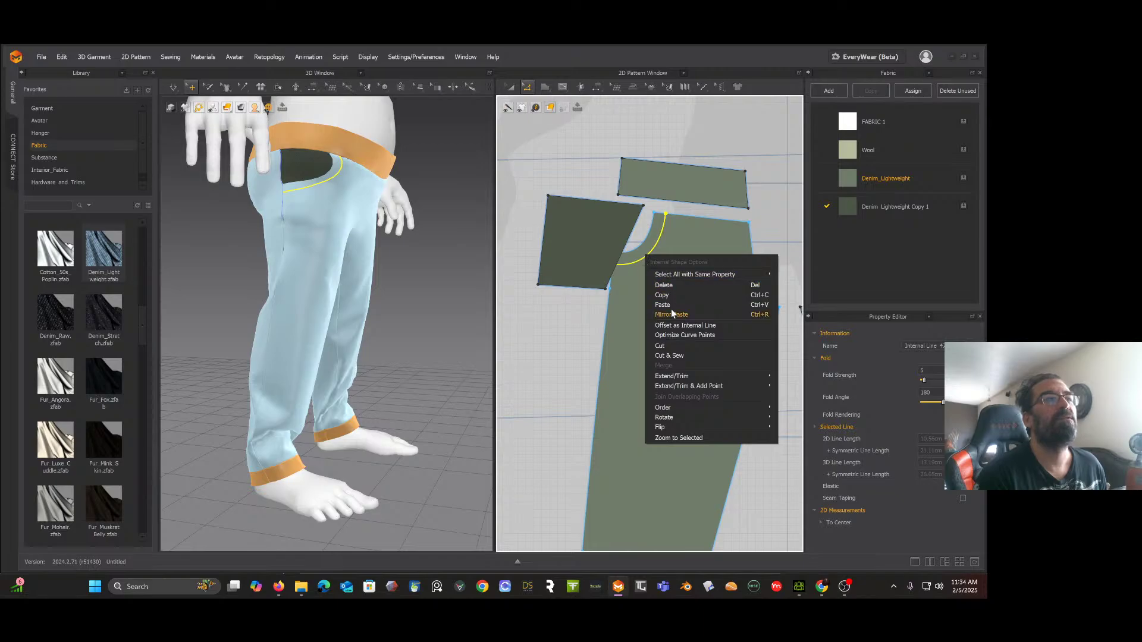
left_click(667, 355)
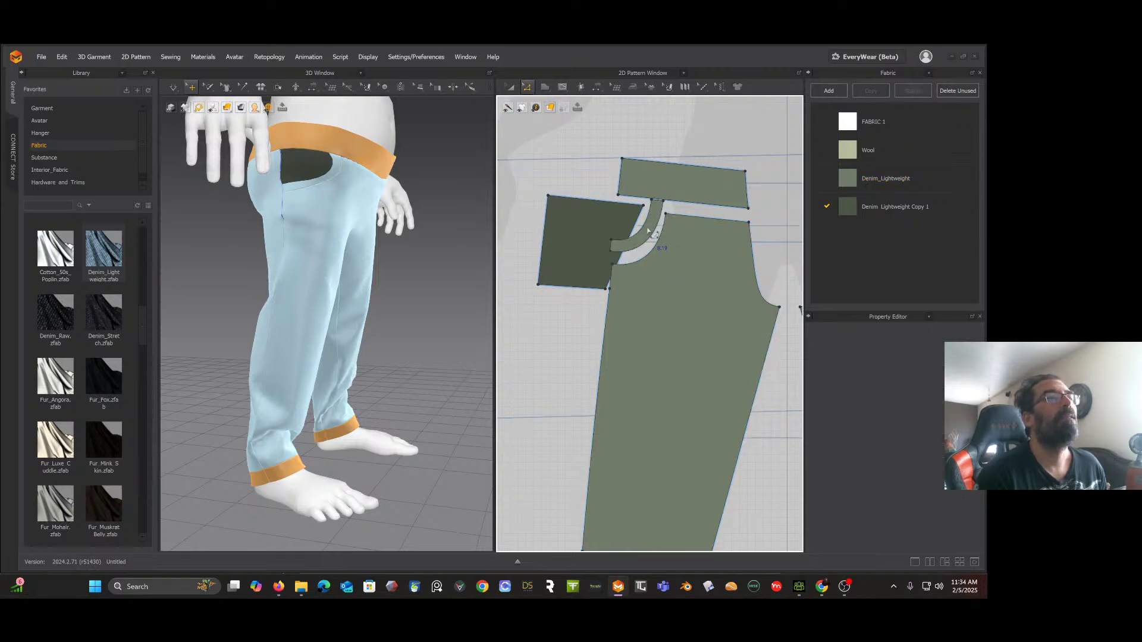
left_click(297, 188)
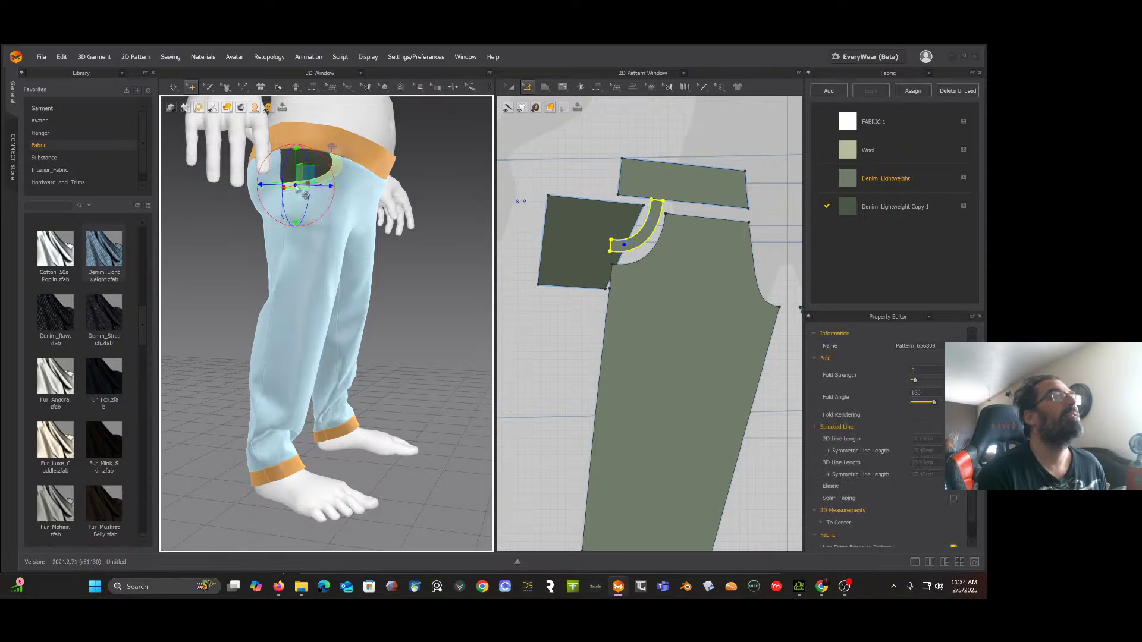
right_click(297, 188)
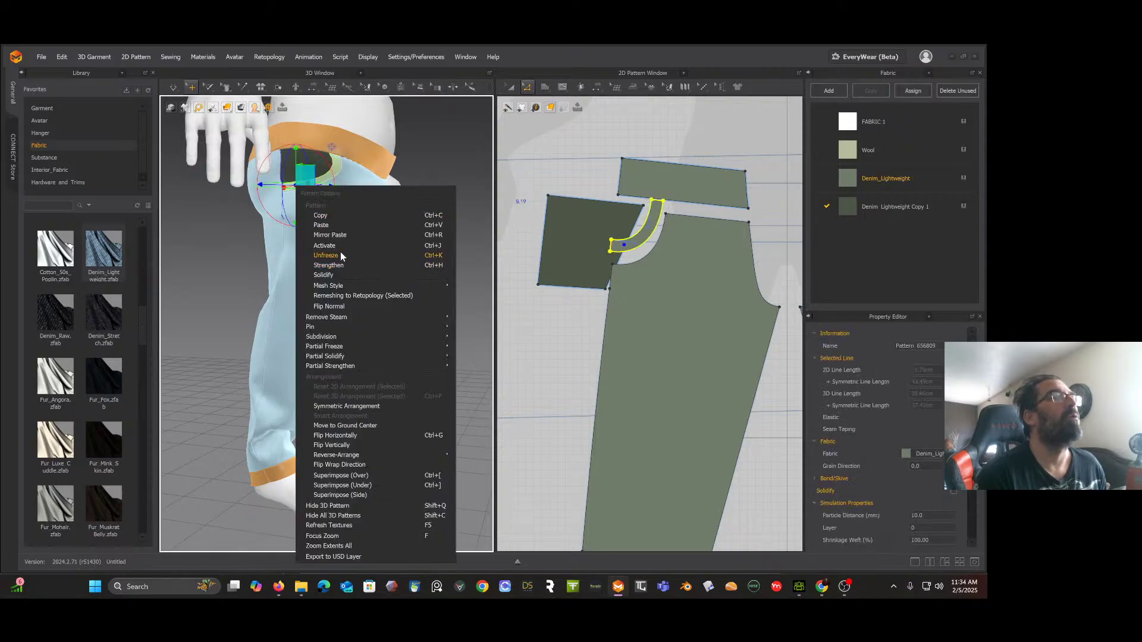
left_click(331, 265)
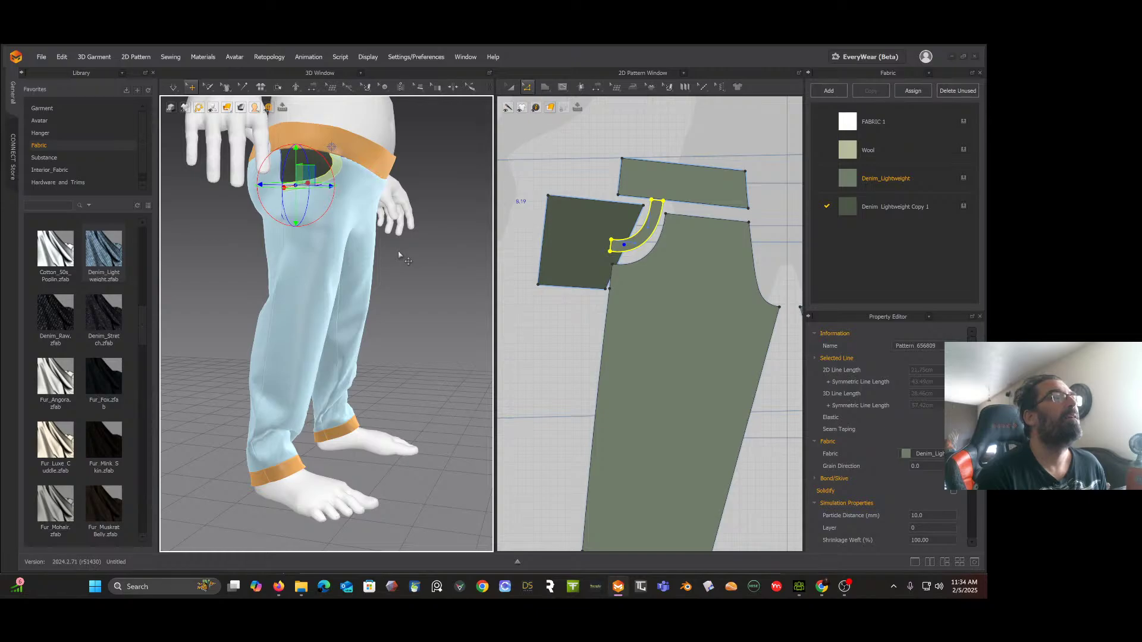
Step: Unfreeze the front leg panel and the curved pocket-edge strip on the avatar's right side
right_click_drag(399, 256, 384, 254)
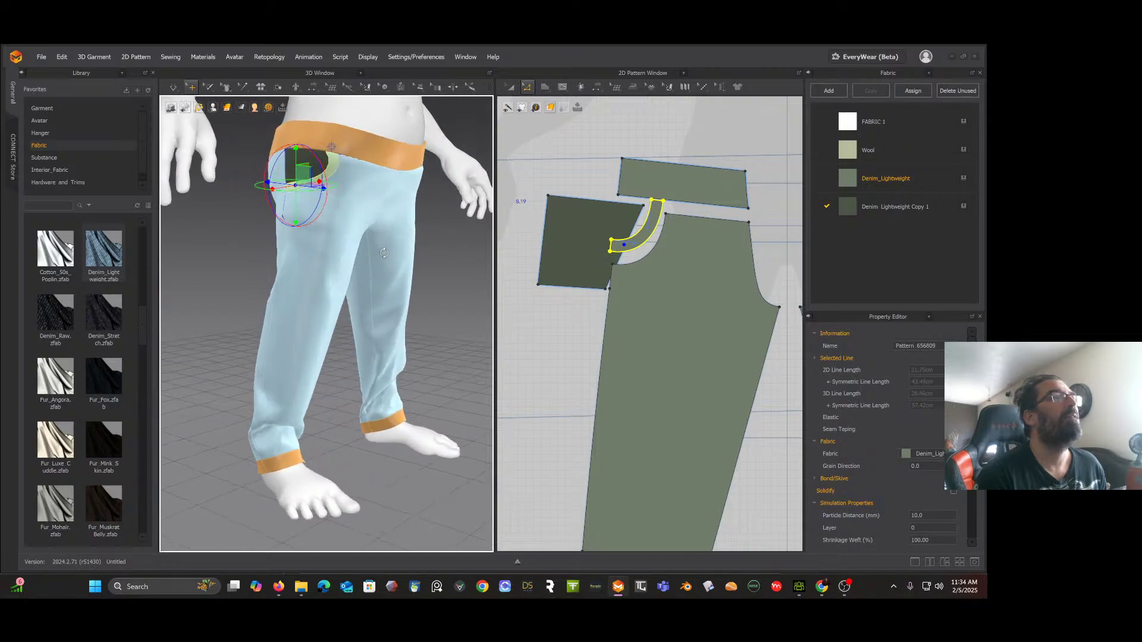
right_click(338, 206)
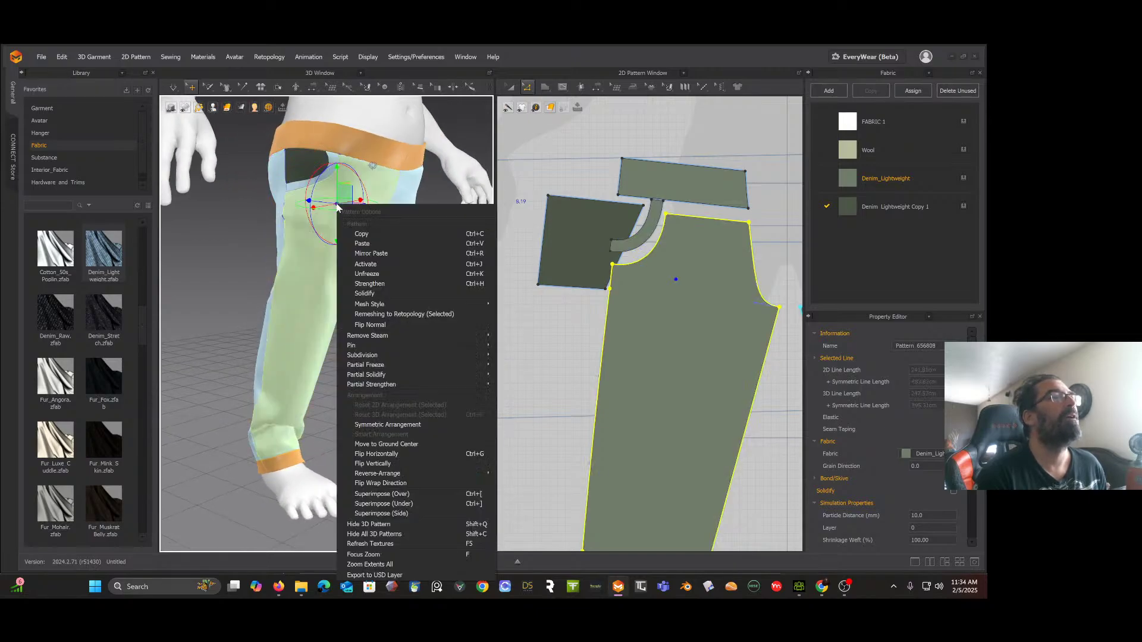
left_click(366, 275)
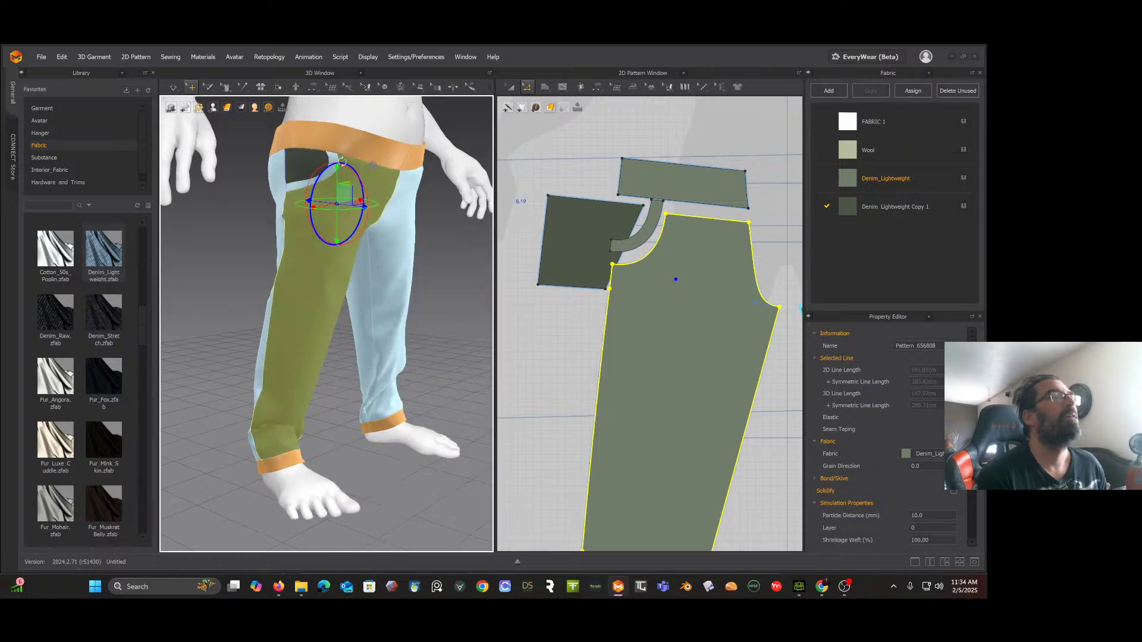
left_click(302, 193)
right_click(294, 186)
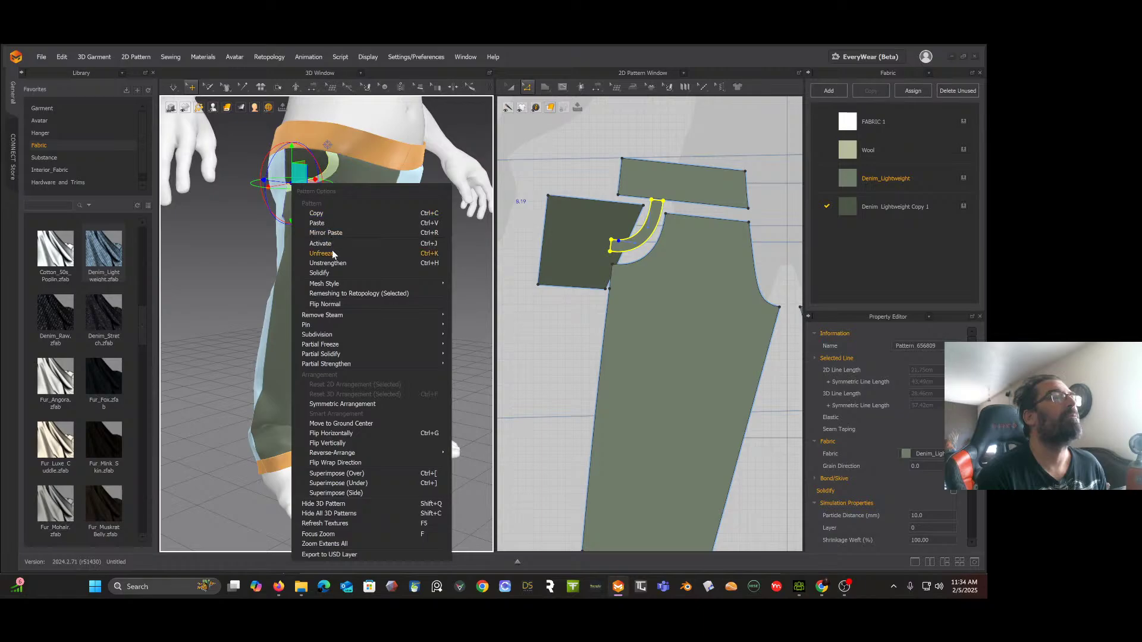
left_click(321, 253)
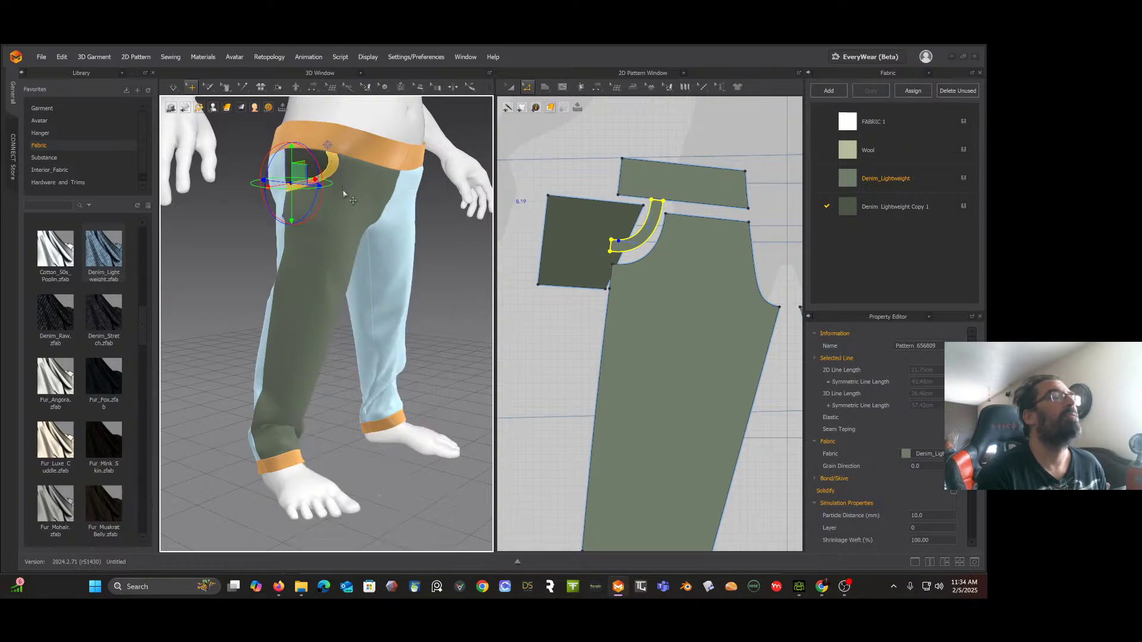
Step: Briefly simulate the unfrozen right front leg and strengthened pocket-edge strip to settle them, stopping the simulation once done
right_click_drag(343, 194, 328, 204)
key("space")
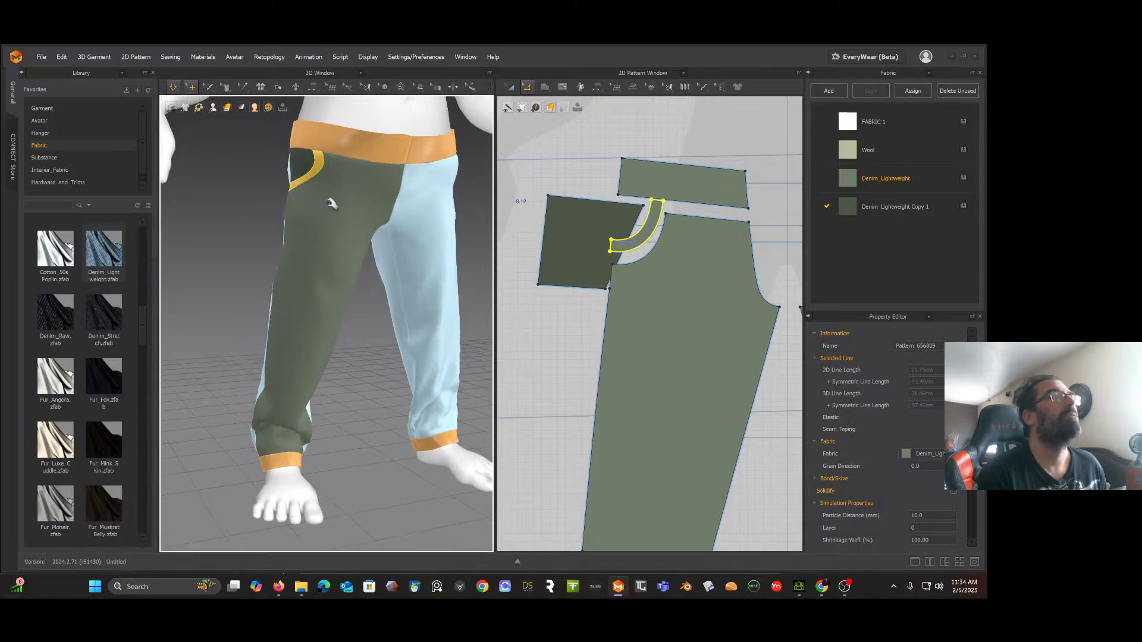
key("space")
right_click_drag(345, 195, 366, 196)
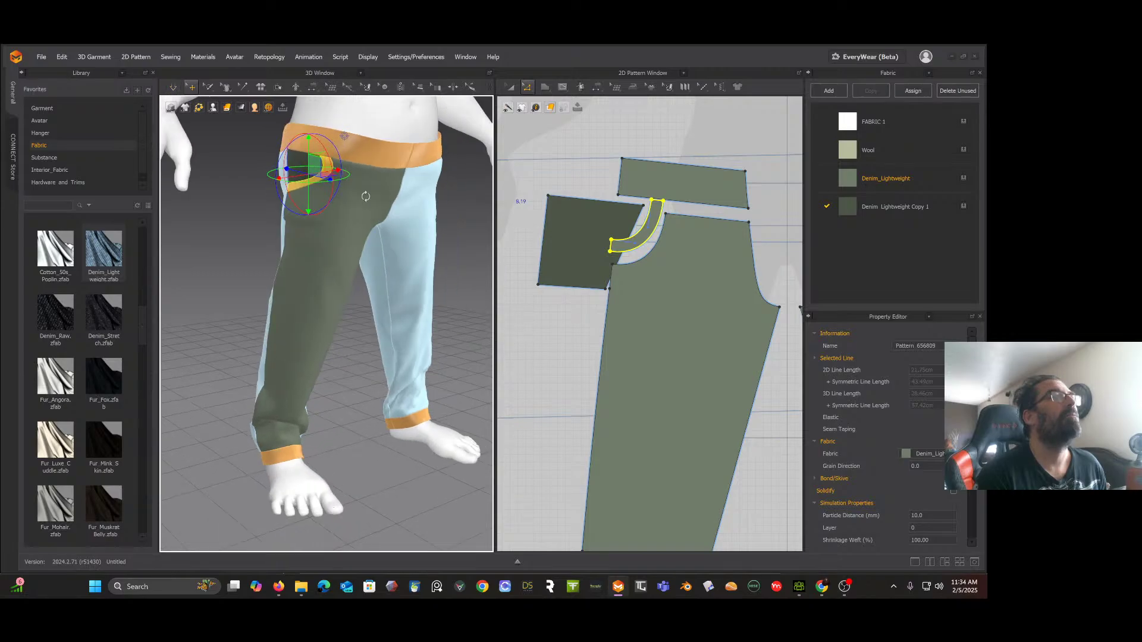
Step: Select the avatar's right front leg panel, pocket-edge strip and pocket piece together and freeze them
left_click(358, 207)
left_click(314, 181, "shift")
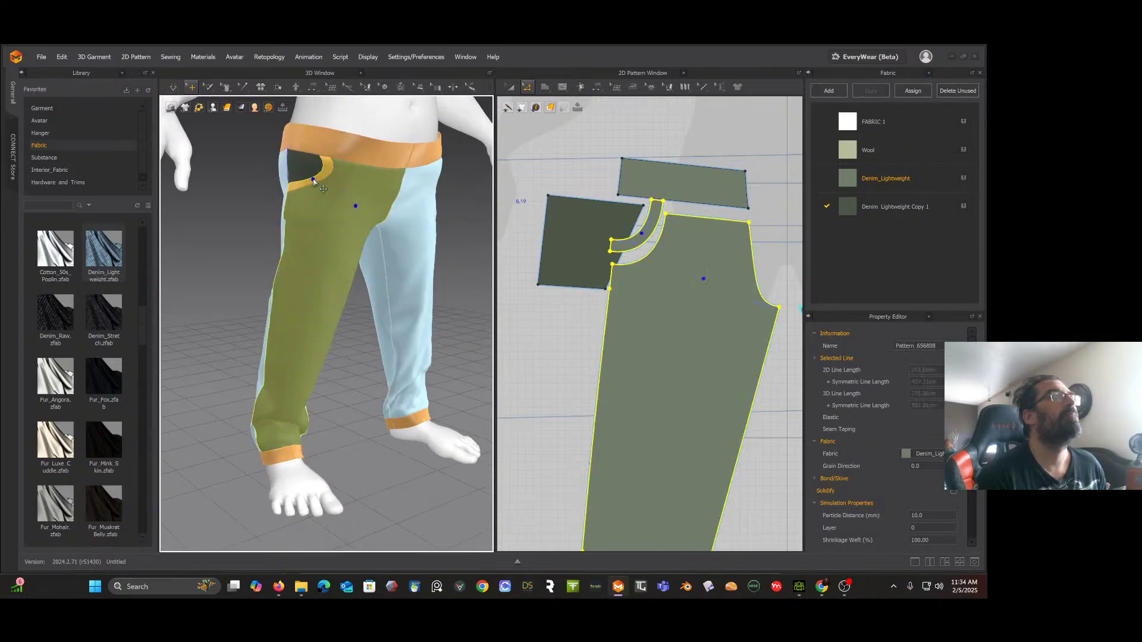
left_click(306, 175, "shift")
right_click(306, 175)
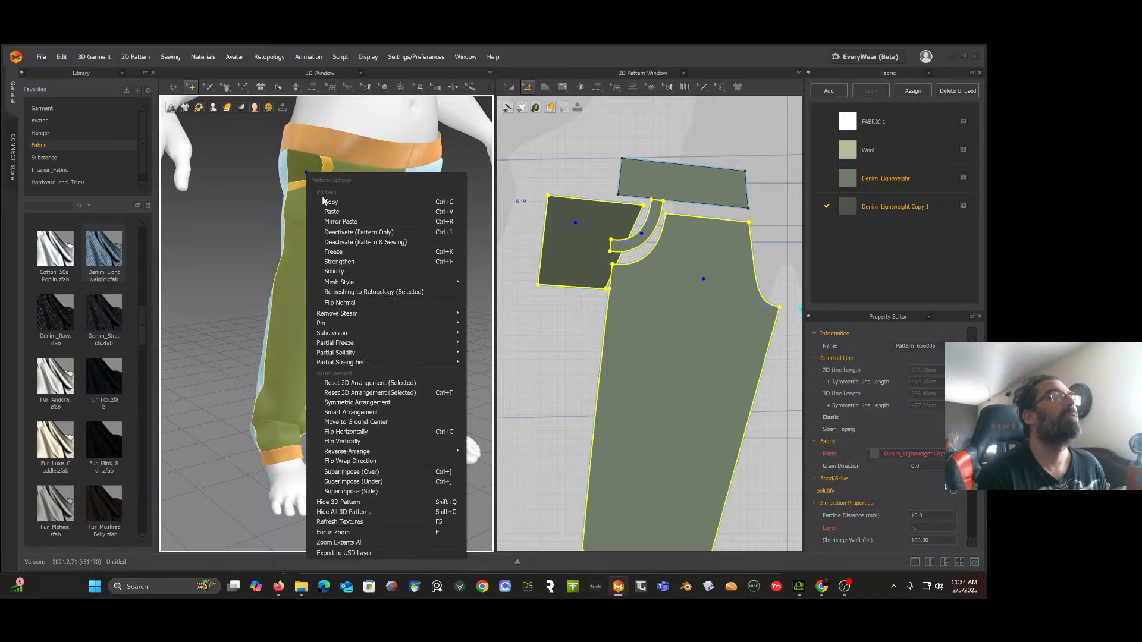
left_click(334, 252)
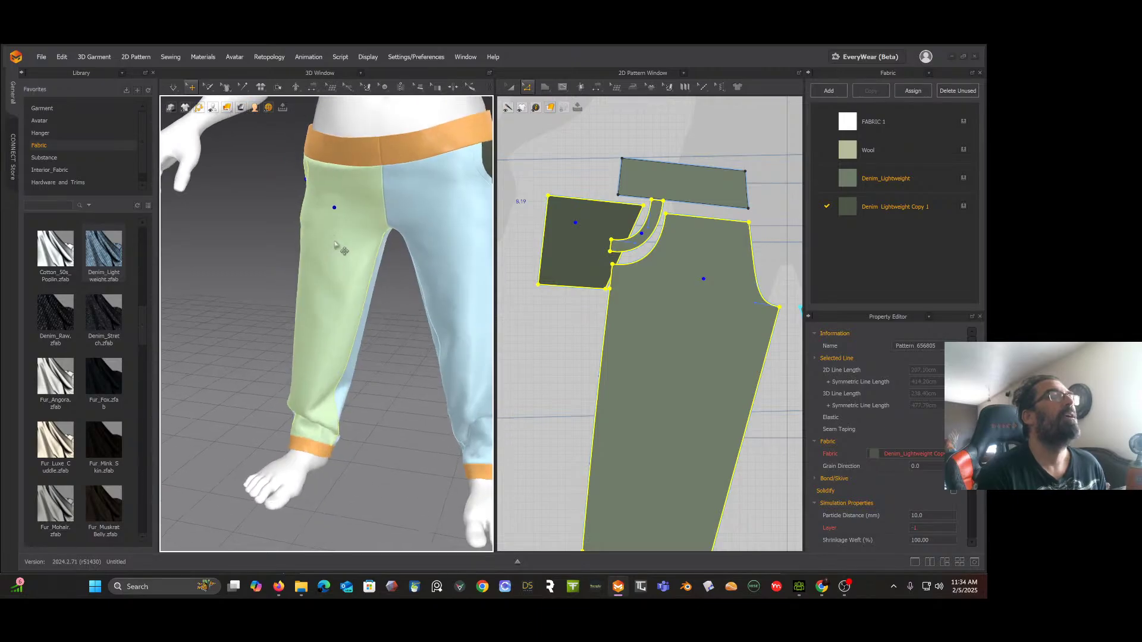
Step: Unfreeze the curved pocket-edge strip and the front leg panel on the avatar's left side
right_click_drag(368, 240, 389, 170)
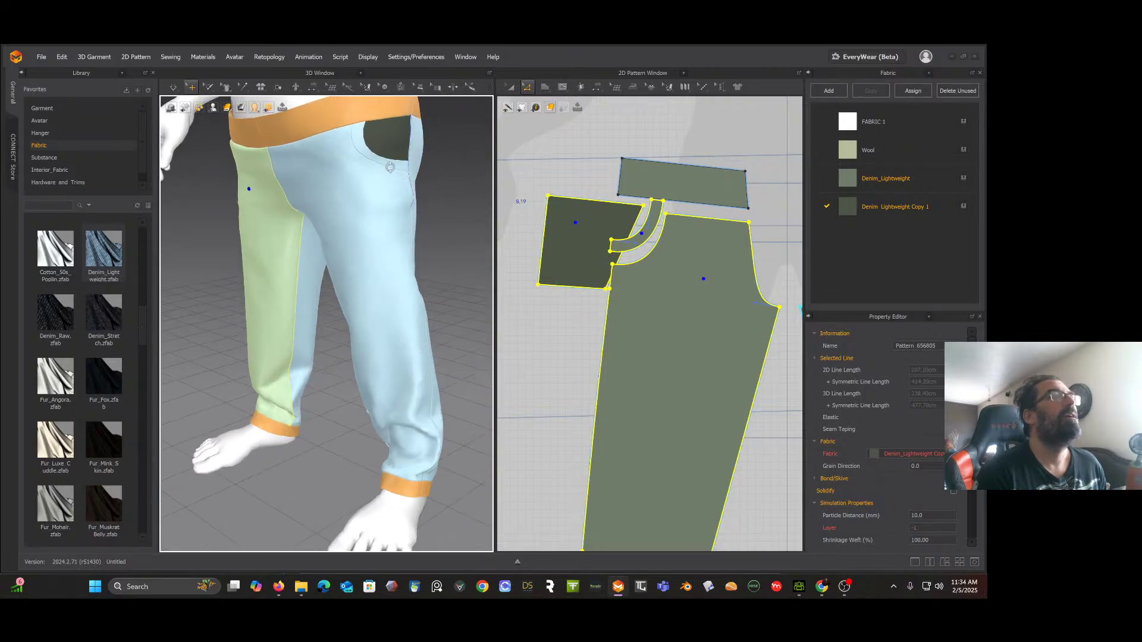
left_click(383, 162)
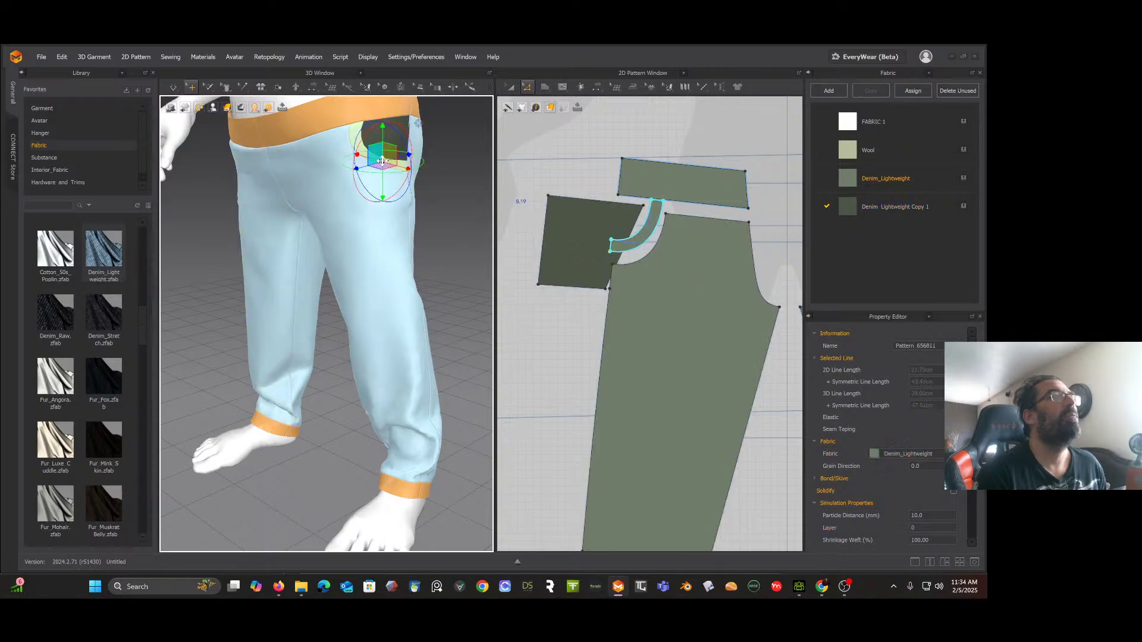
right_click(356, 141)
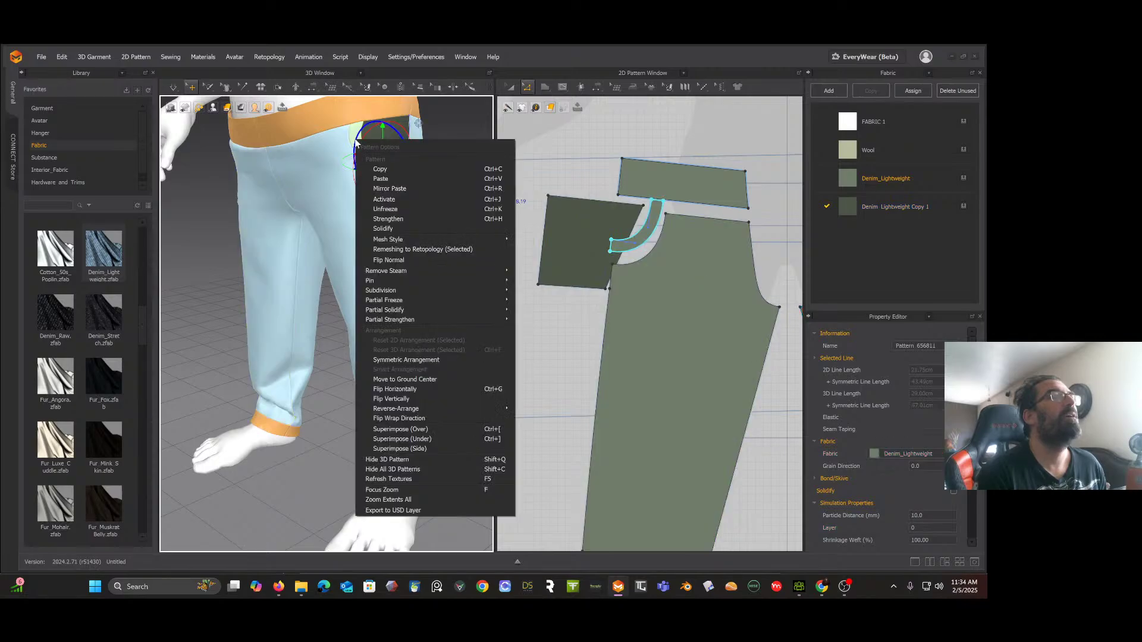
left_click(383, 209)
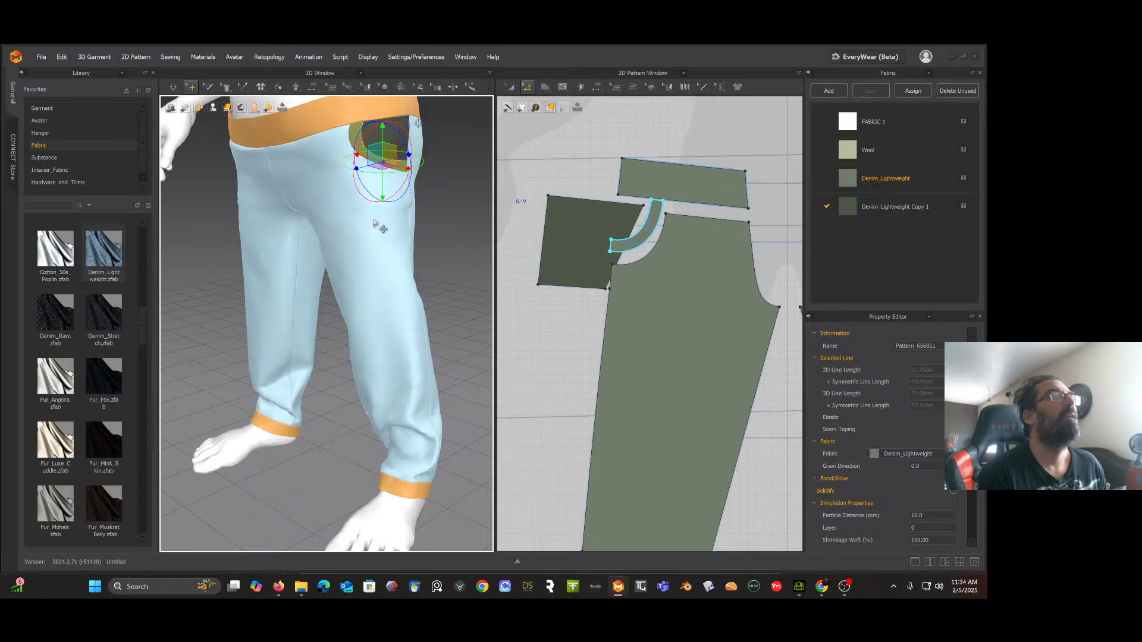
left_click(408, 181)
right_click(370, 220)
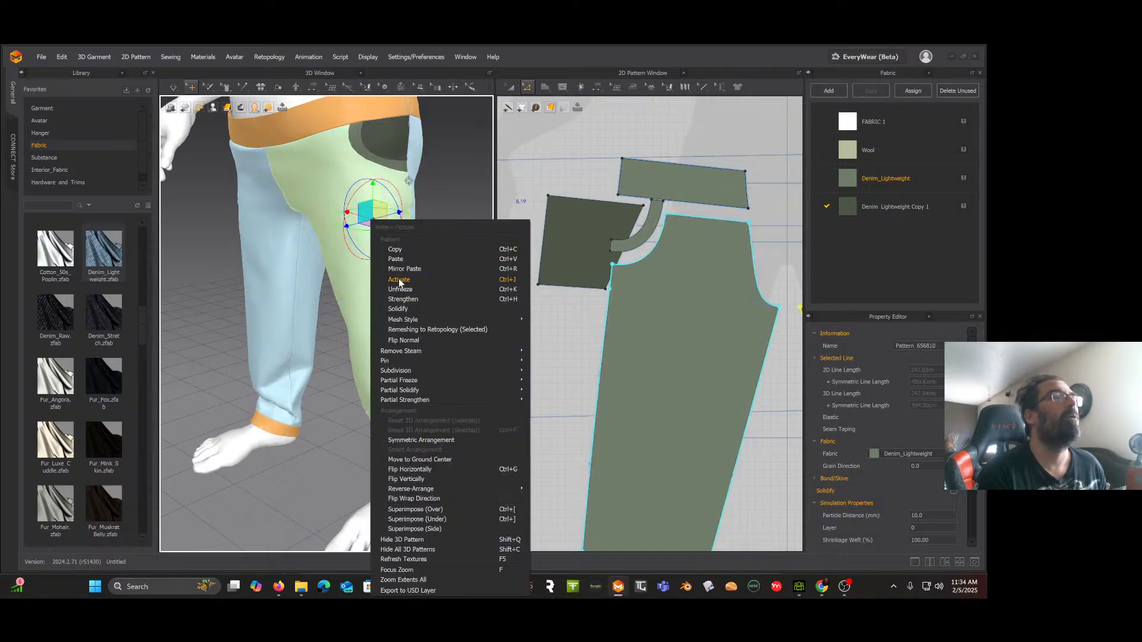
left_click(399, 290)
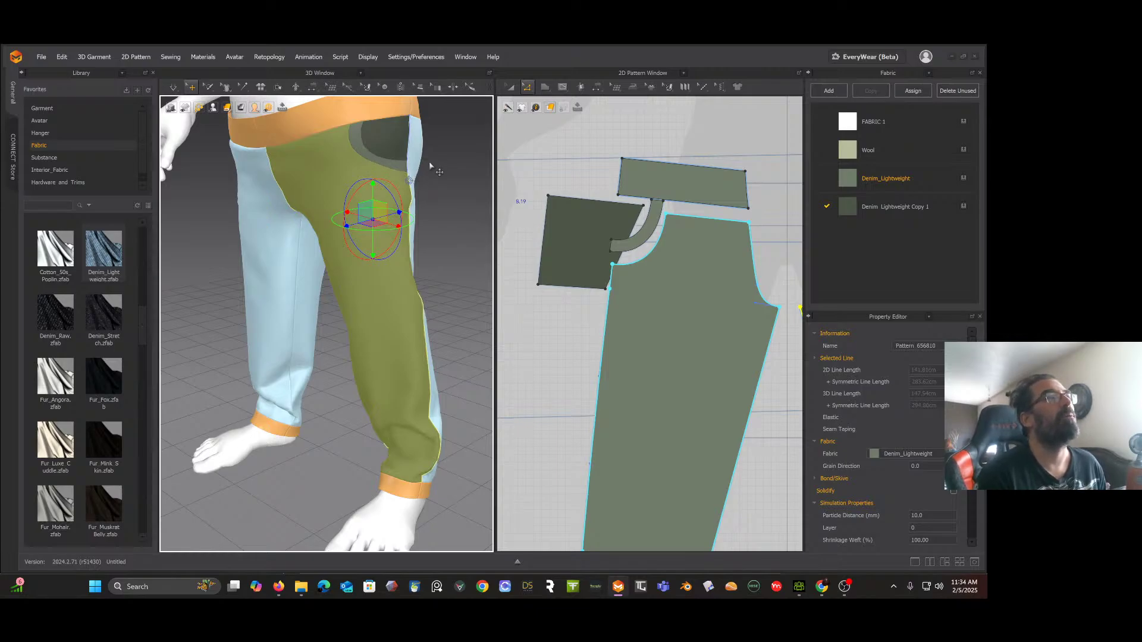
Step: Briefly simulate the avatar's left front leg and pocket edge, and clear the selection
key("space")
key("space")
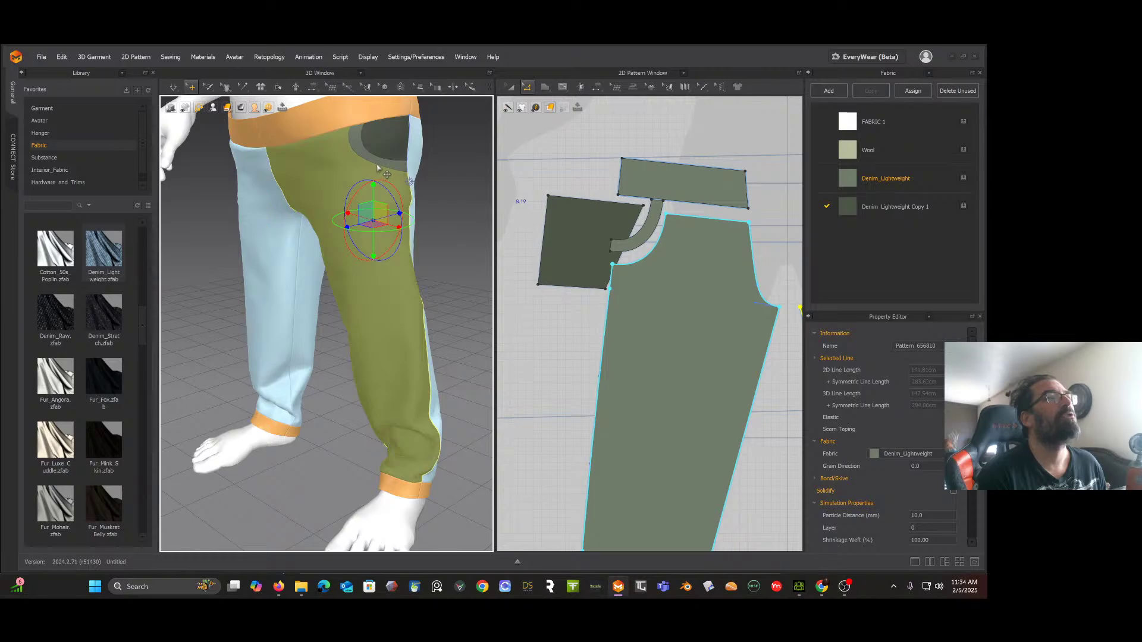
left_click(378, 168)
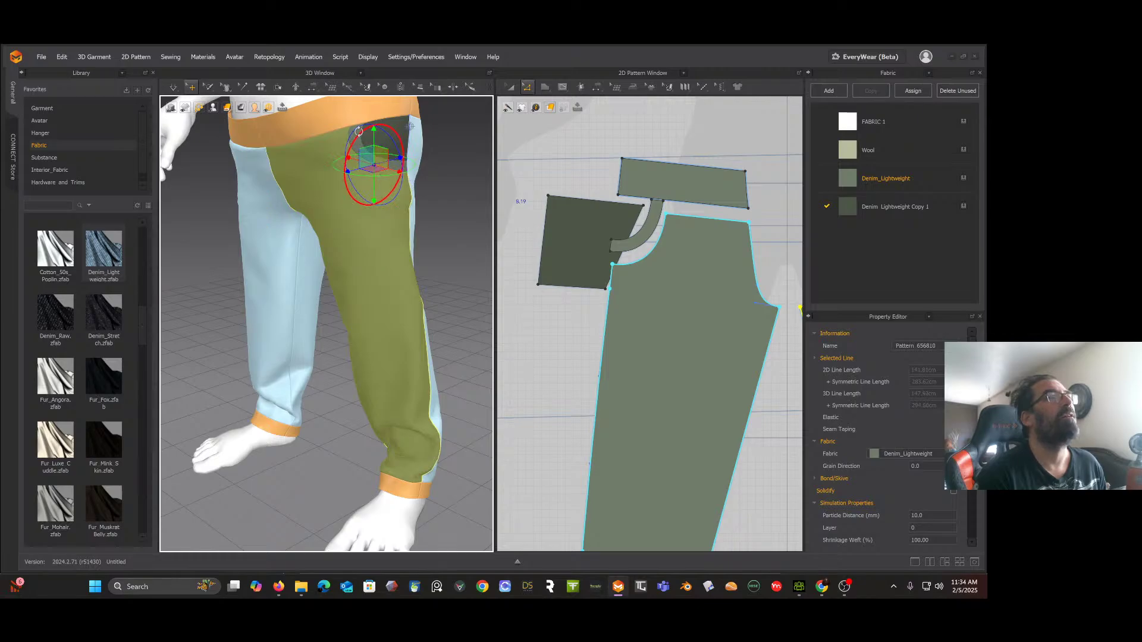
left_click(469, 162)
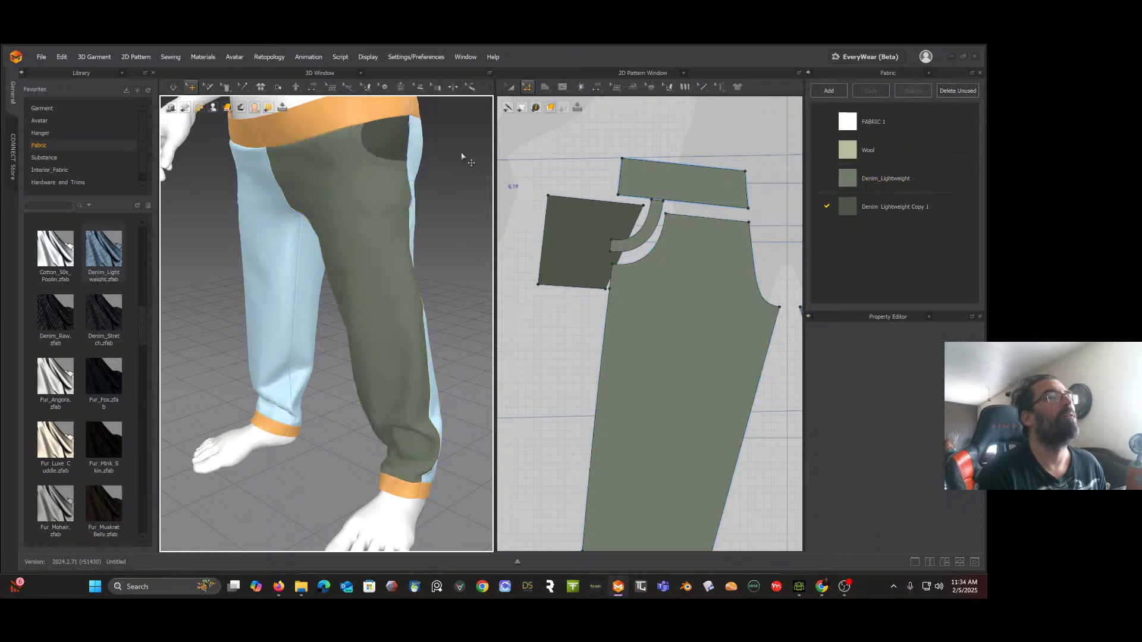
Step: Strengthen the curved pocket-edge strip on the avatar's left side and simulate the garment to settle it
left_click(393, 143)
left_click(365, 156)
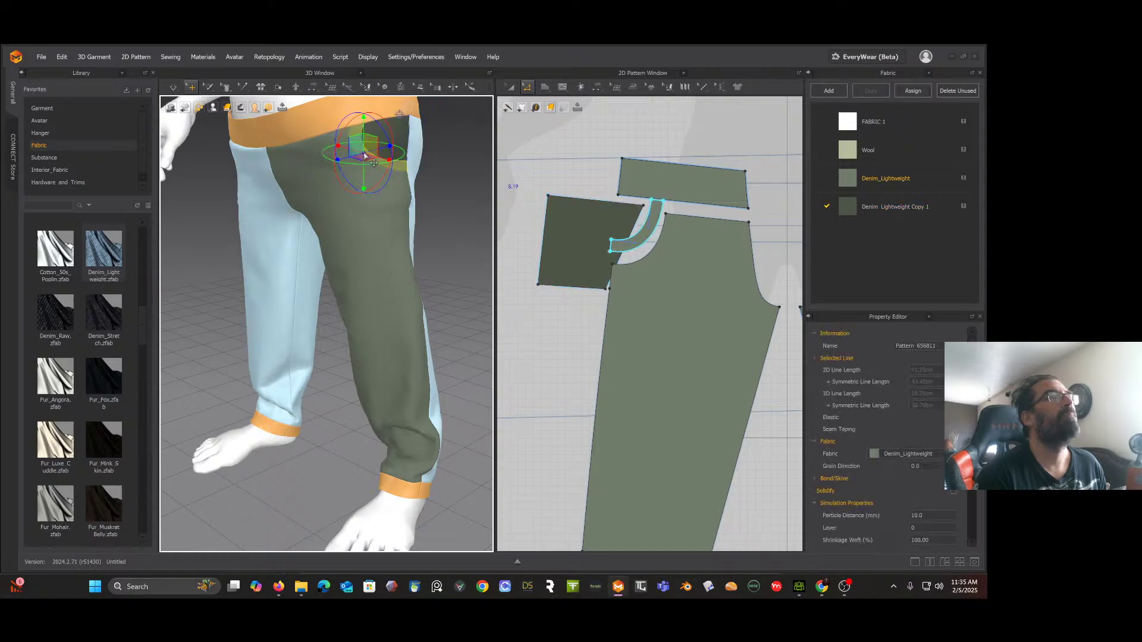
right_click(364, 156)
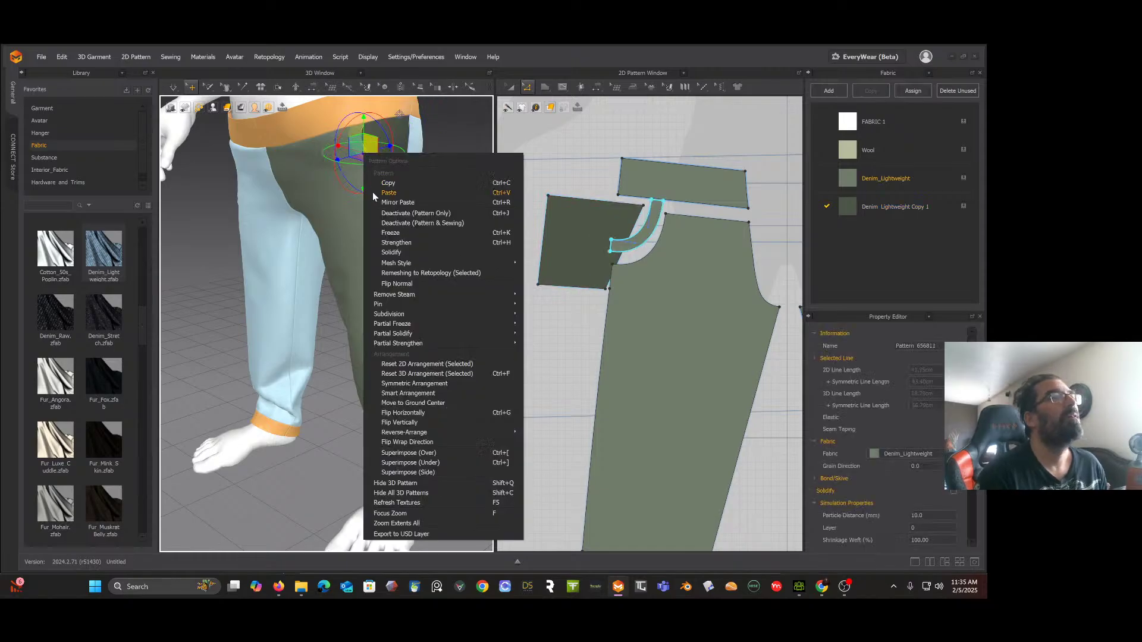
left_click(388, 243)
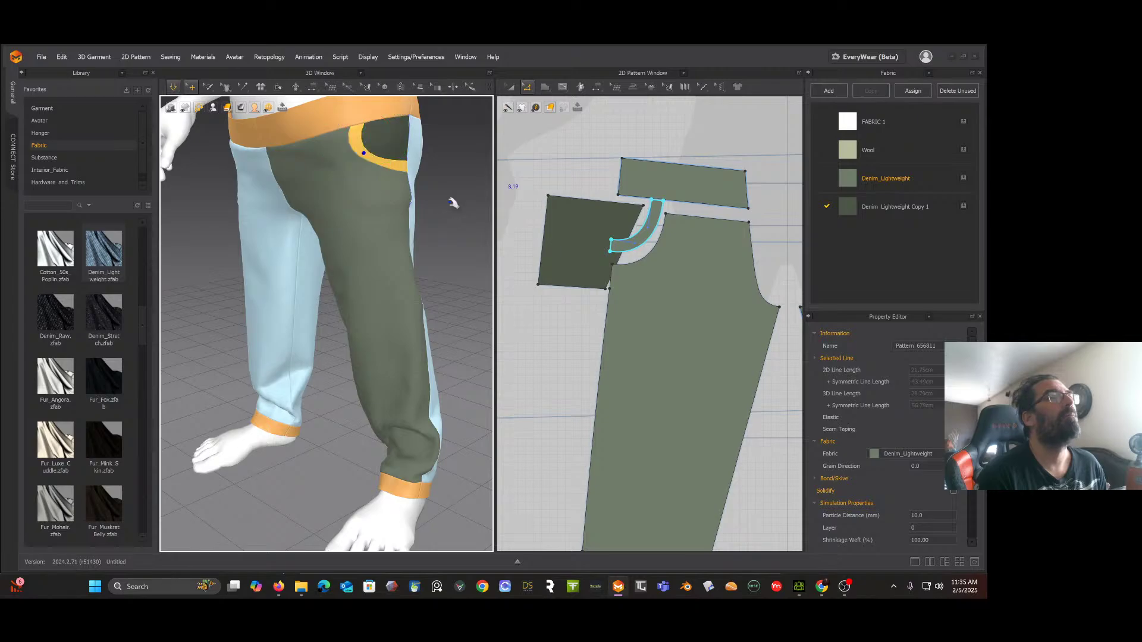
left_click(446, 187)
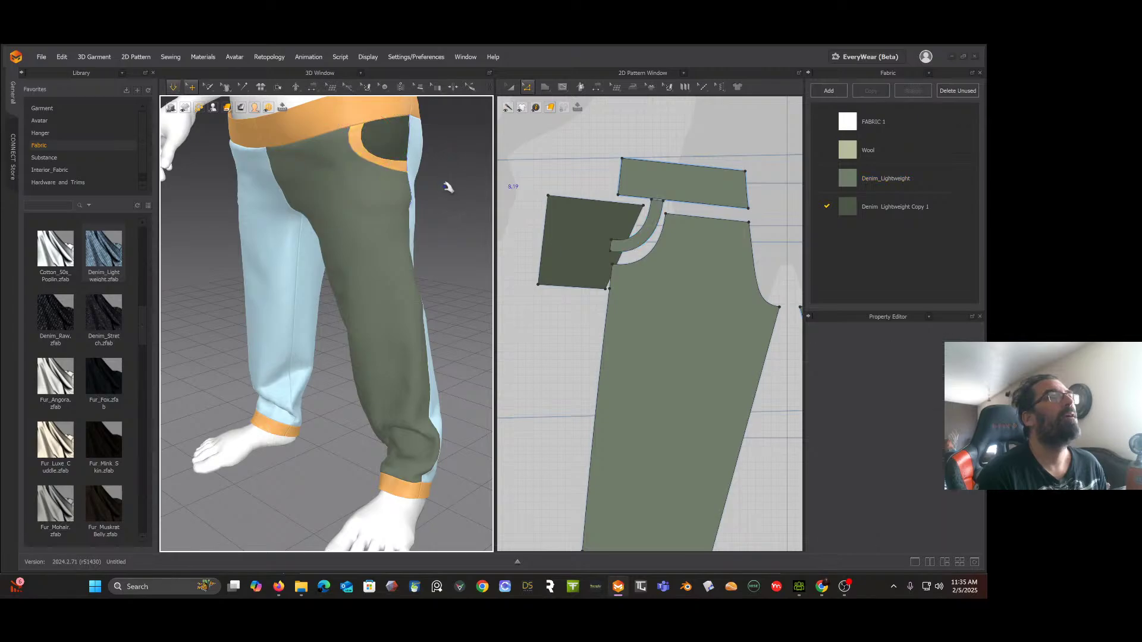
Step: Stop the simulation and freeze the avatar's left pocket piece, pocket-edge strip and front leg panel together
left_click(395, 136)
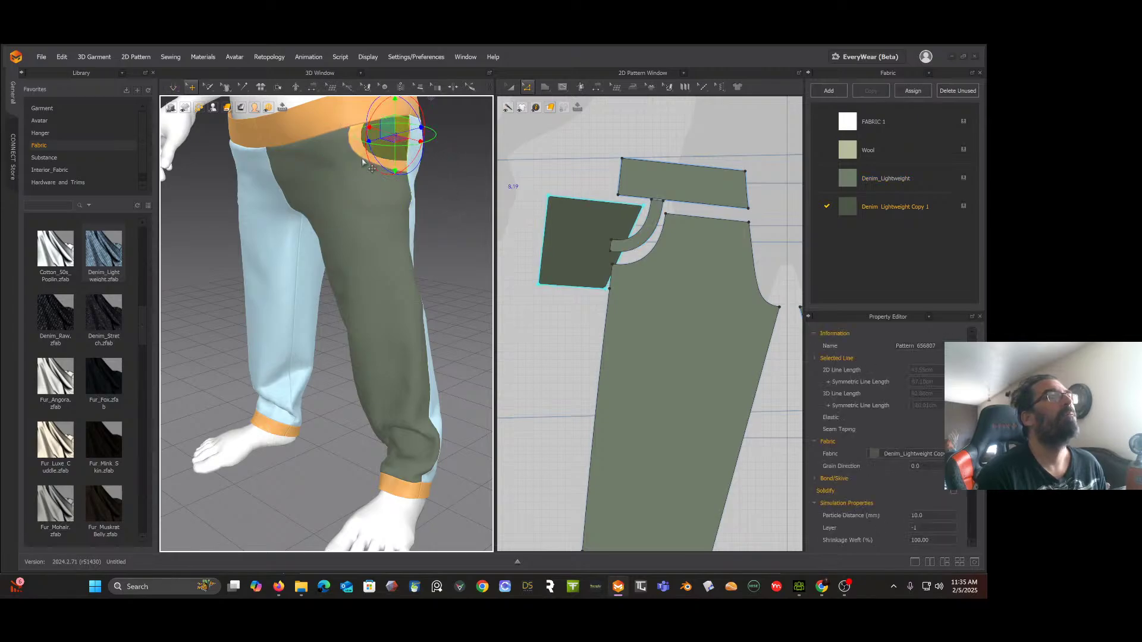
left_click(358, 190)
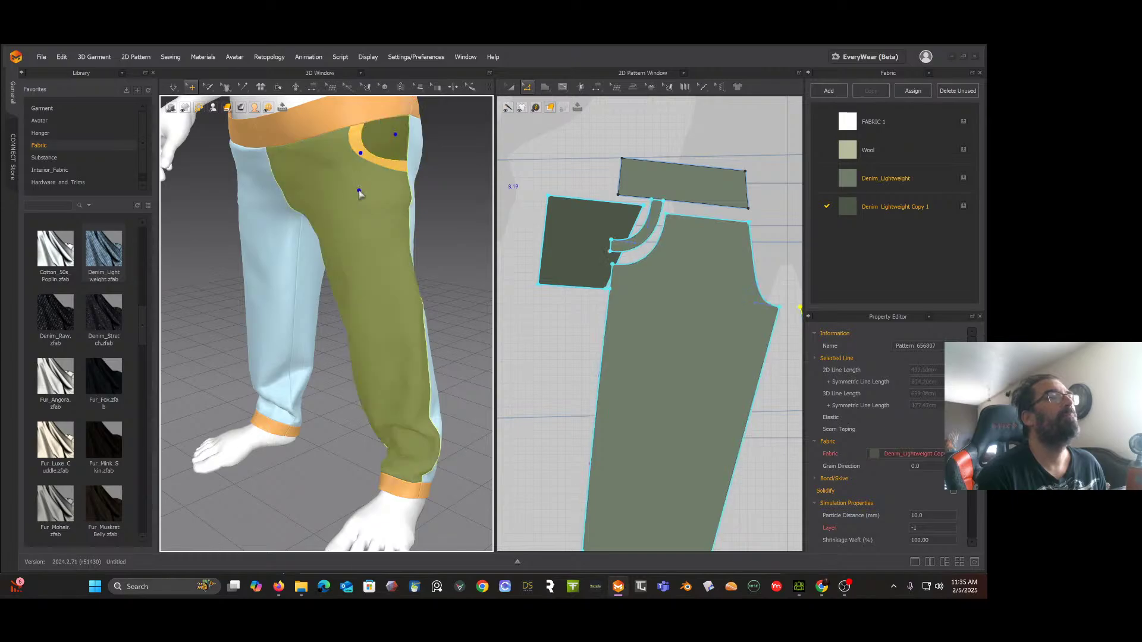
right_click(359, 190)
left_click(382, 272)
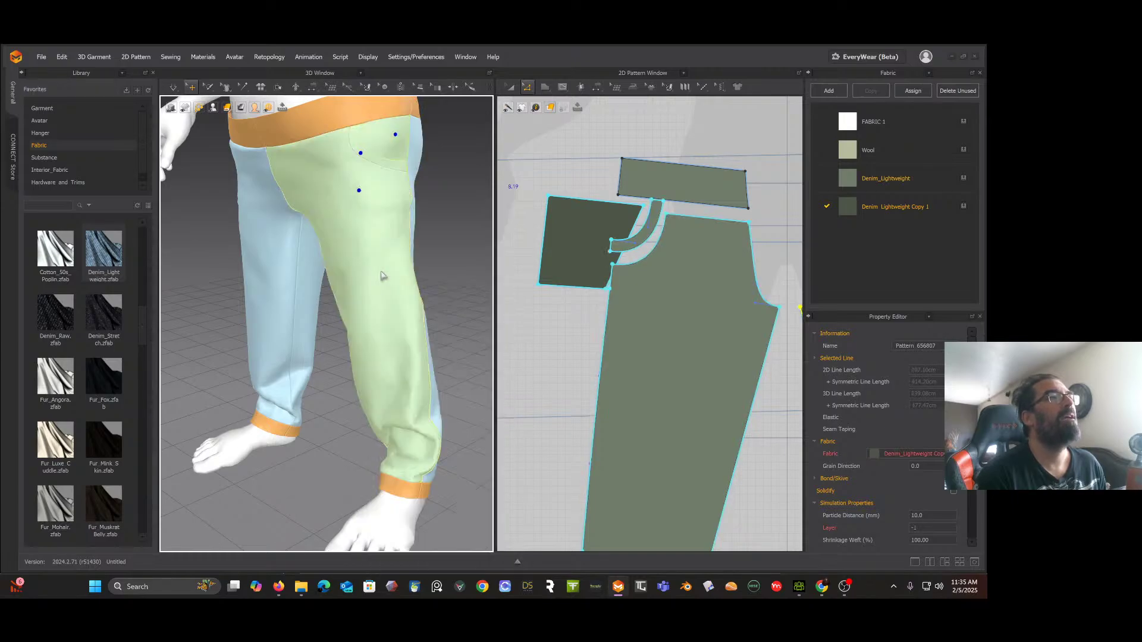
left_click(323, 332)
Step: Inspect the trousers from the front, and switch to Chrome to study the trousers in the retired veteran reference illustration
right_click_drag(322, 333, 353, 323)
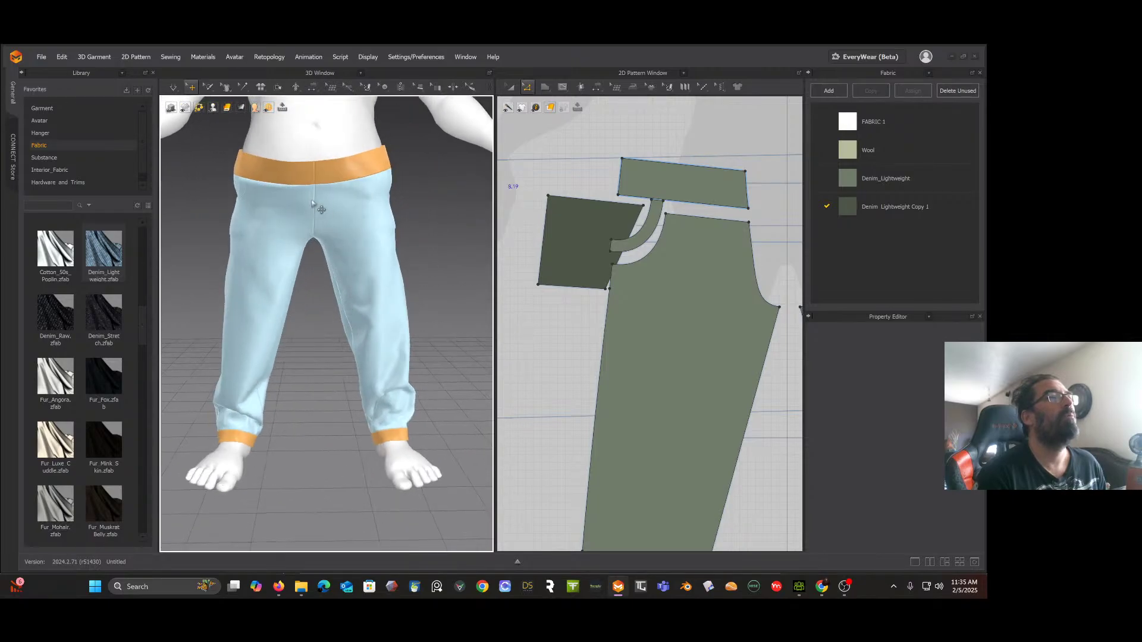
right_click_drag(320, 240, 323, 293)
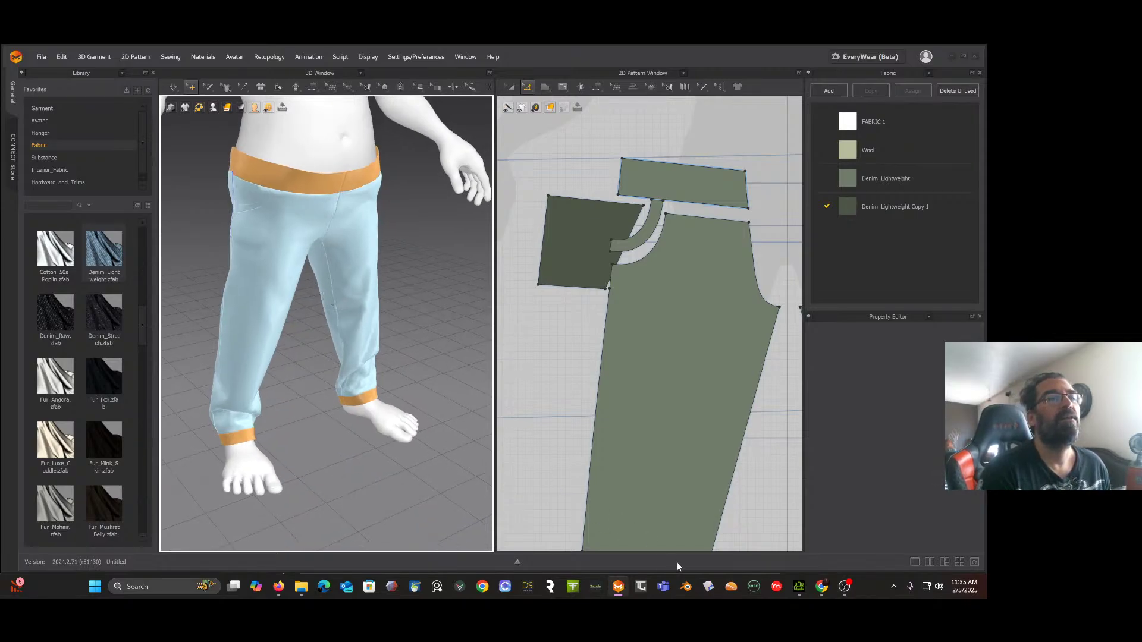
left_click(822, 586)
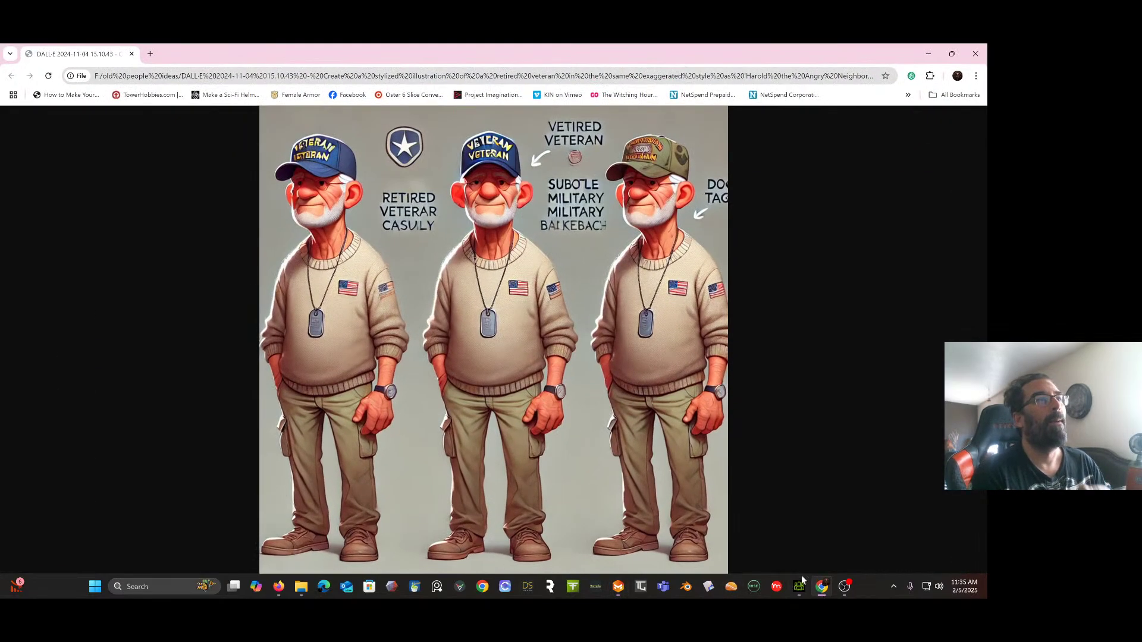
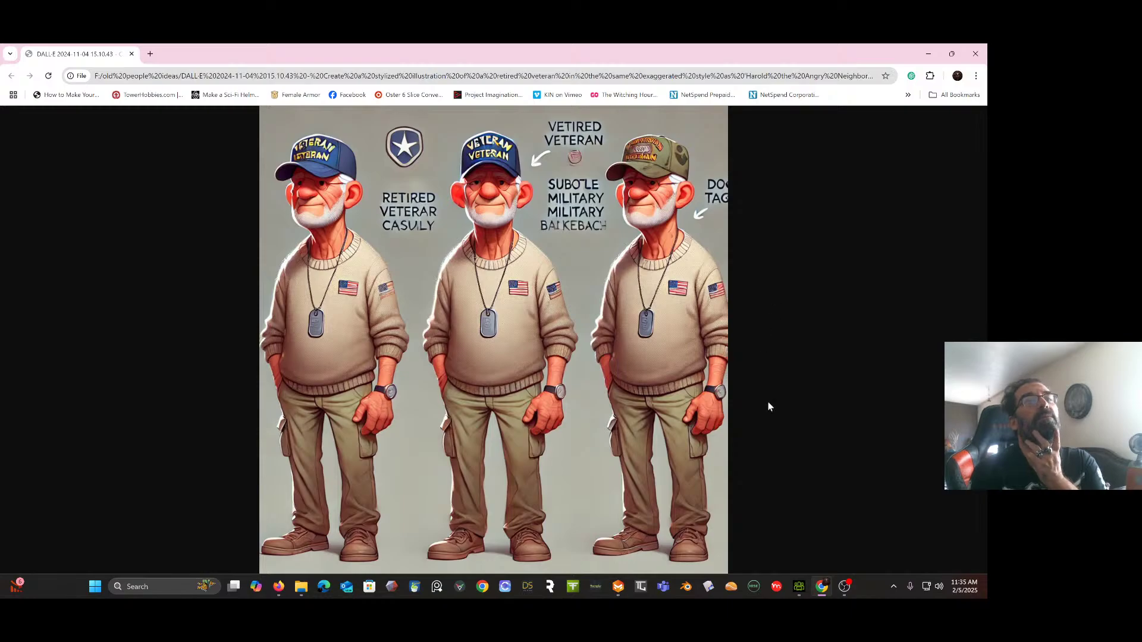
Step: Switch to Marvelous Designer and move the two side pocket pieces outward, clear of the front leg panels
left_click(799, 586)
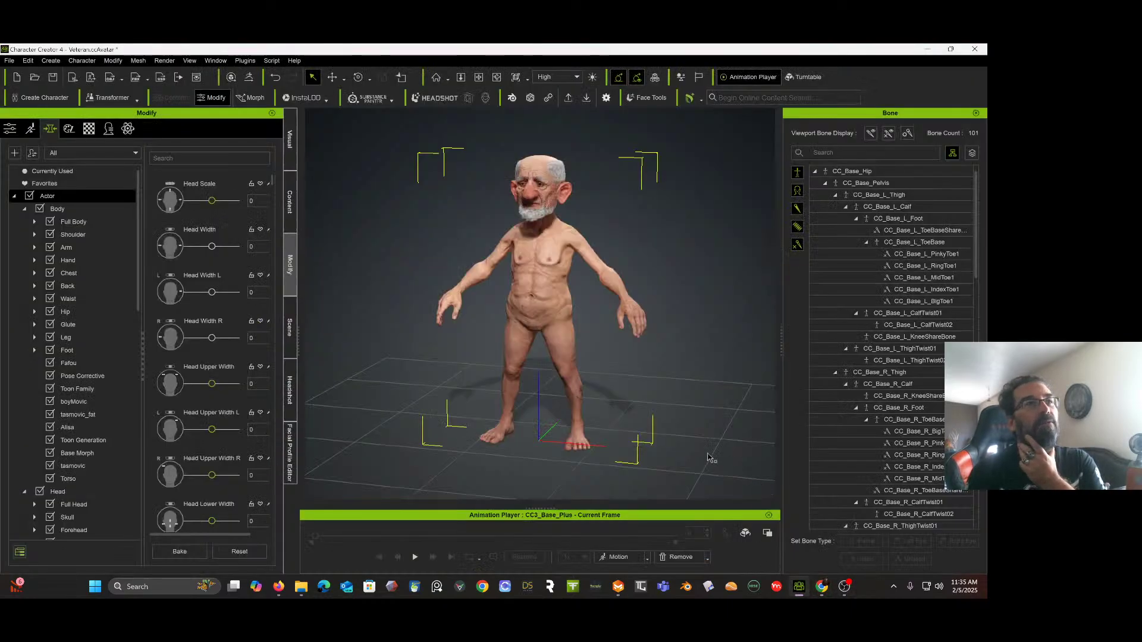
mouse_move(825, 589)
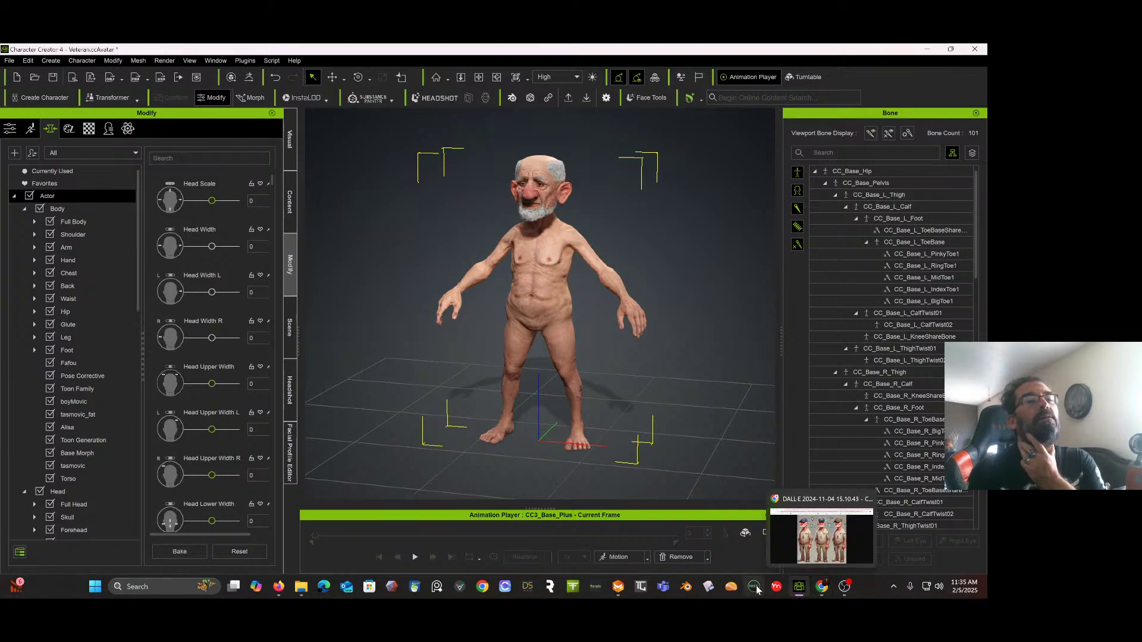
left_click(618, 588)
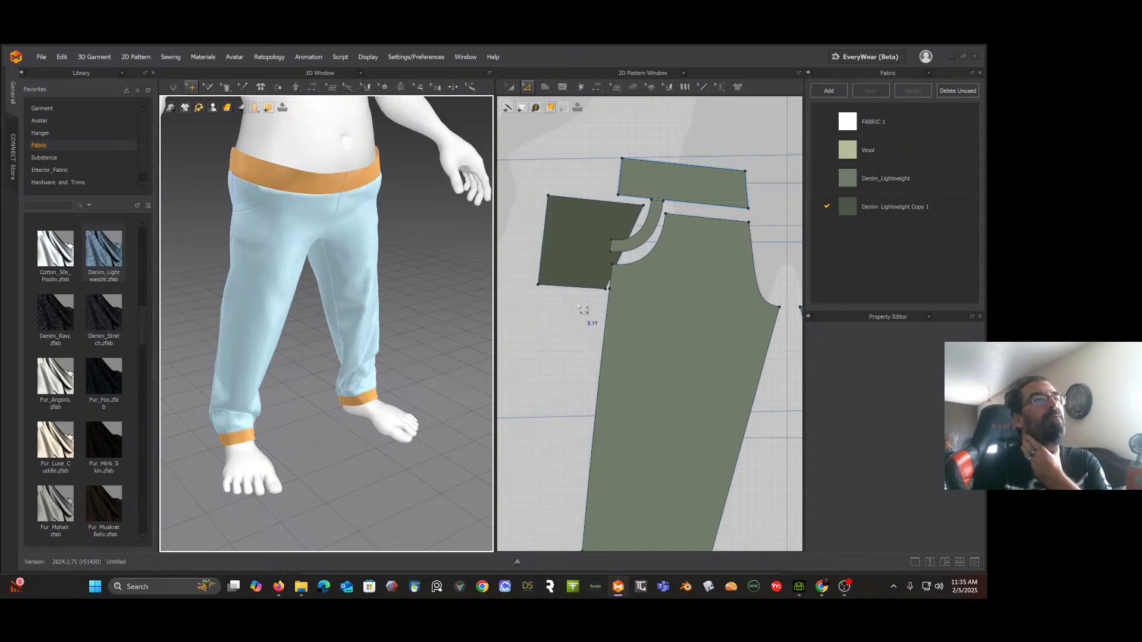
scroll(584, 307, "down", 4)
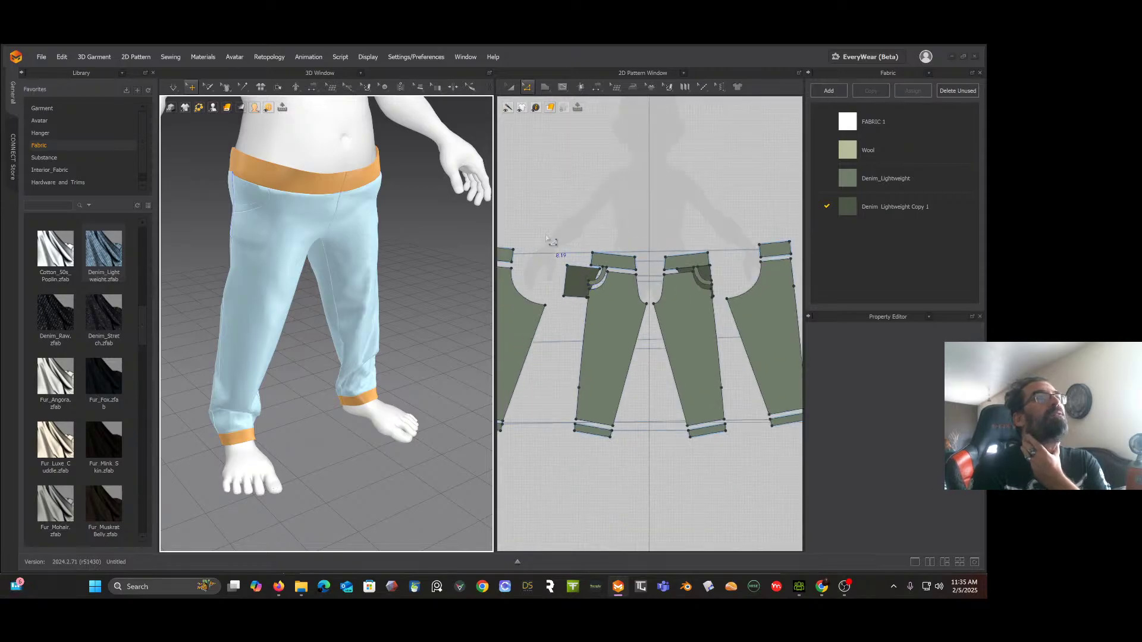
left_click(510, 87)
left_click(593, 295)
left_click_drag(593, 296, 553, 273)
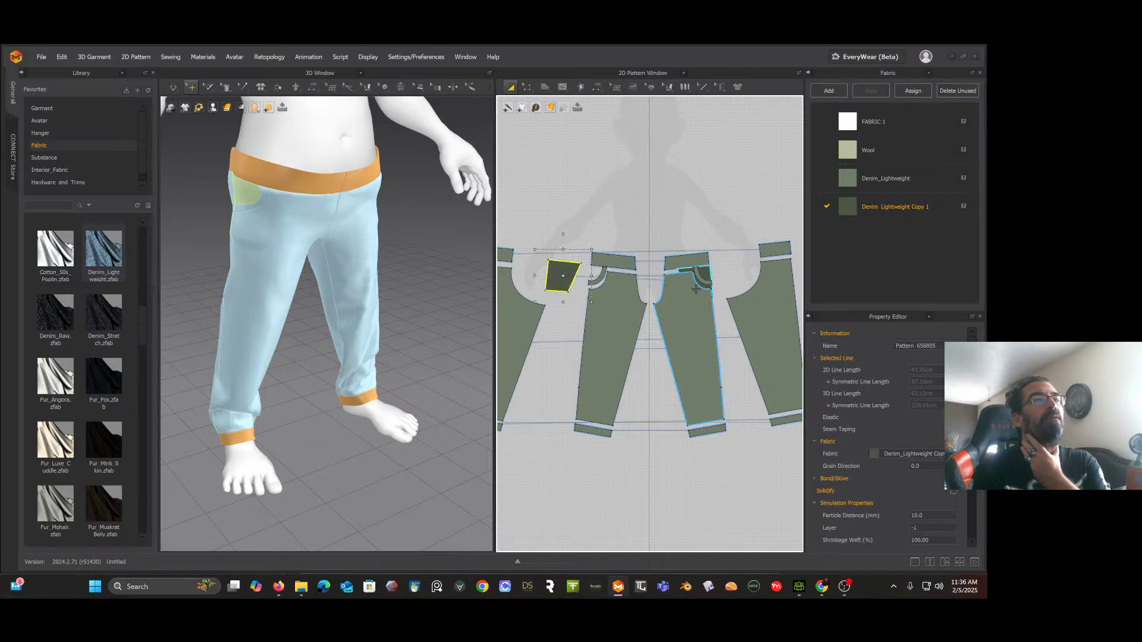
left_click_drag(708, 269, 744, 261)
left_click(719, 214)
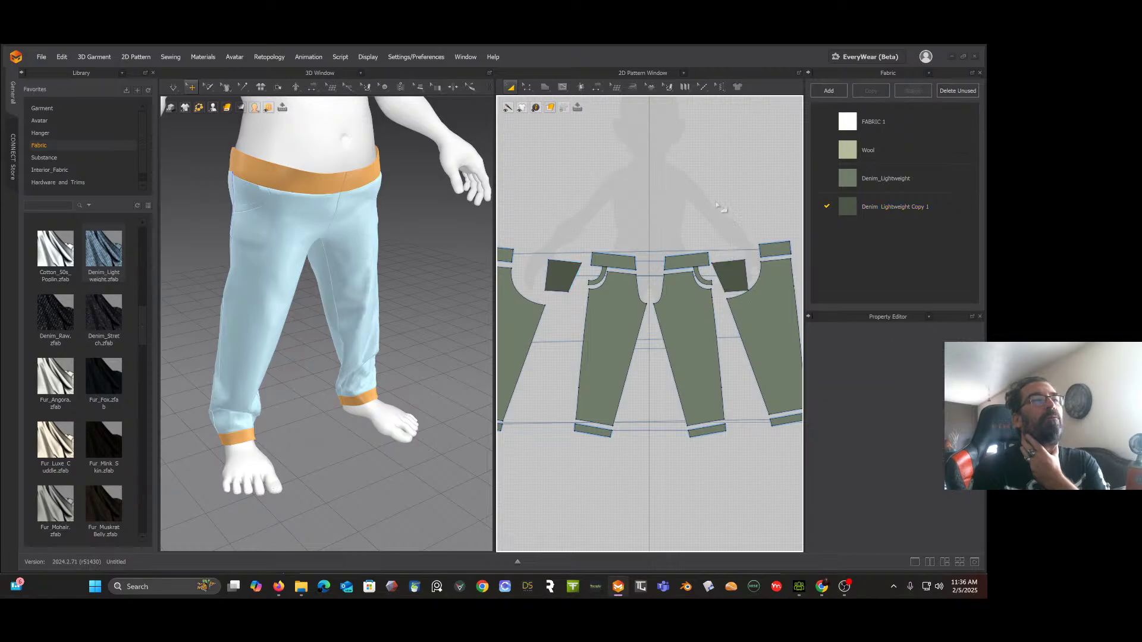
right_click(578, 293)
left_click(548, 335)
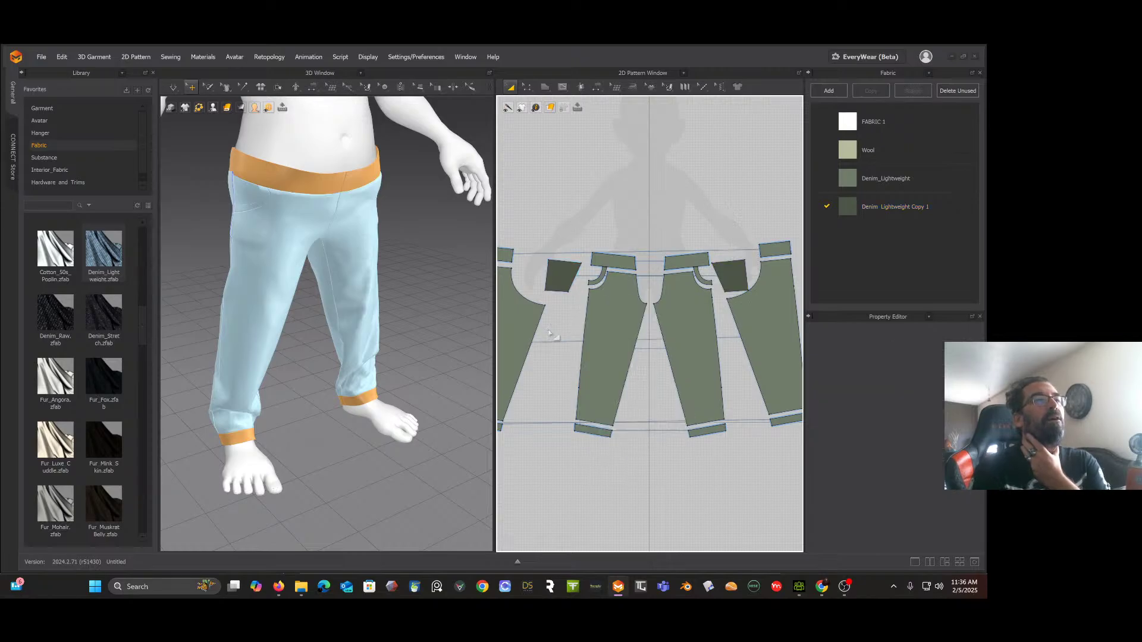
Step: Draw a small upright rectangular pattern piece just outside the upper outer edge of the avatar's right front leg panel
mouse_move(545, 88)
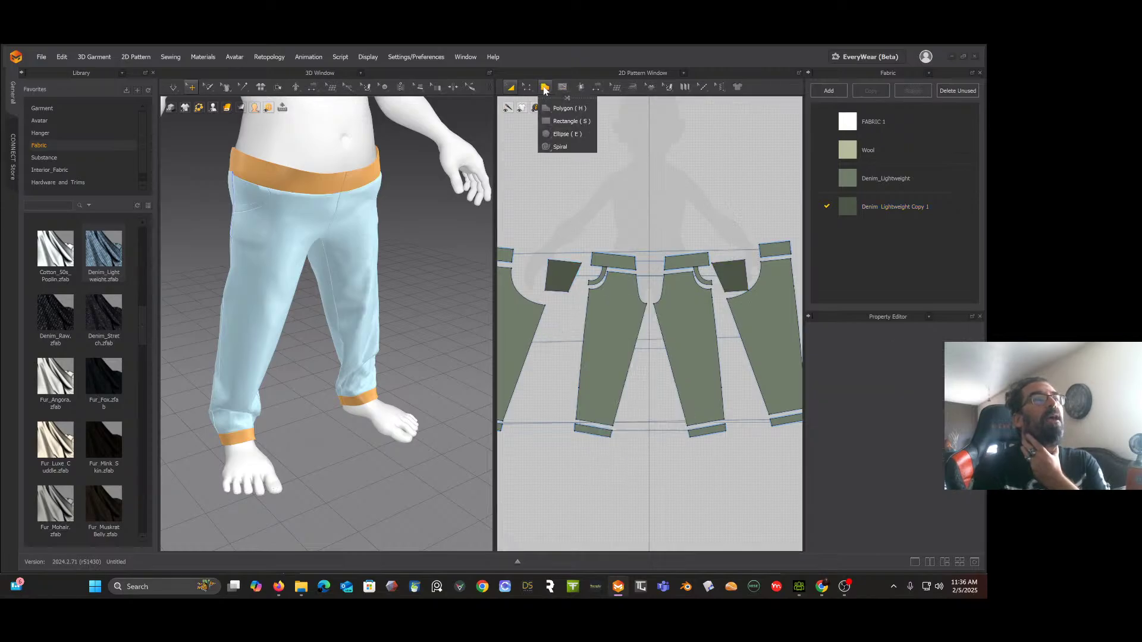
left_click(553, 121)
scroll(562, 386, "up", 3)
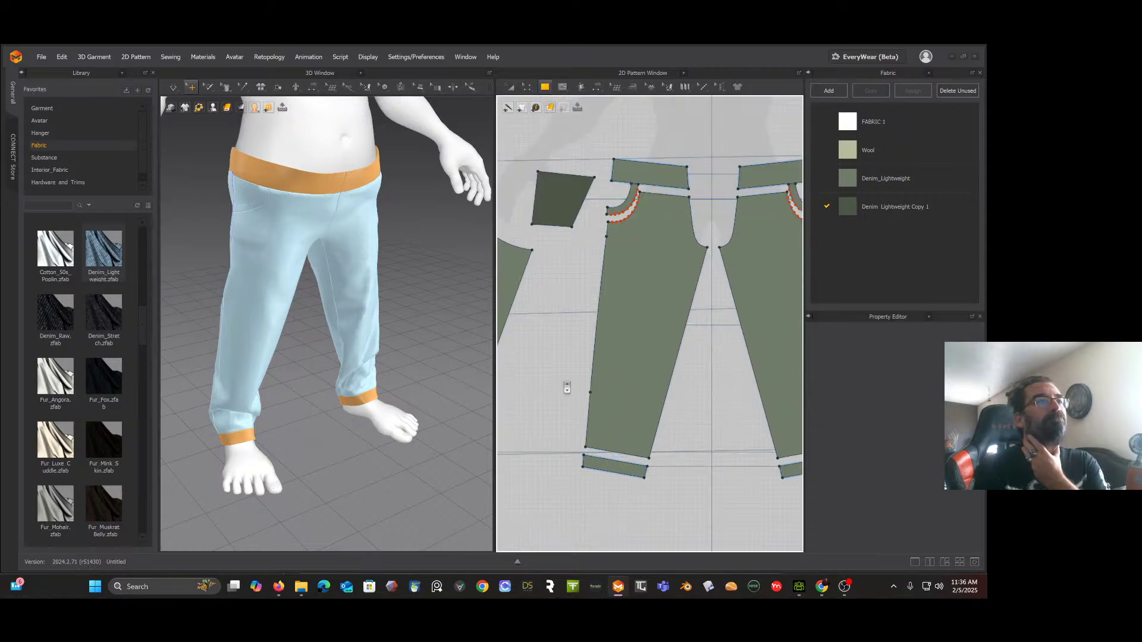
left_click(555, 246)
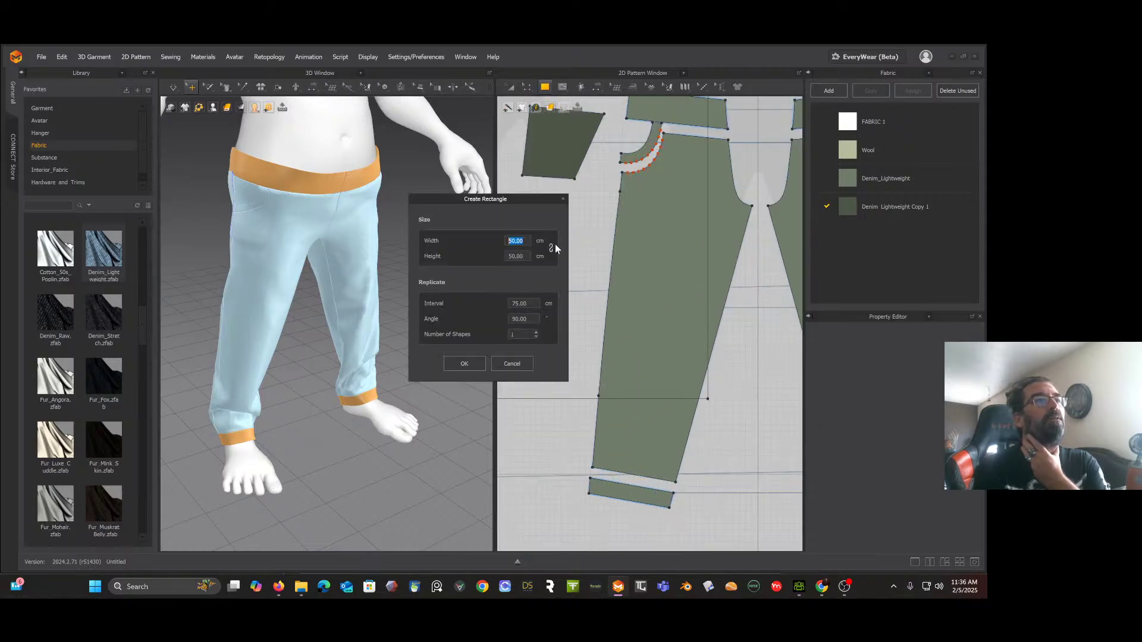
left_click(511, 363)
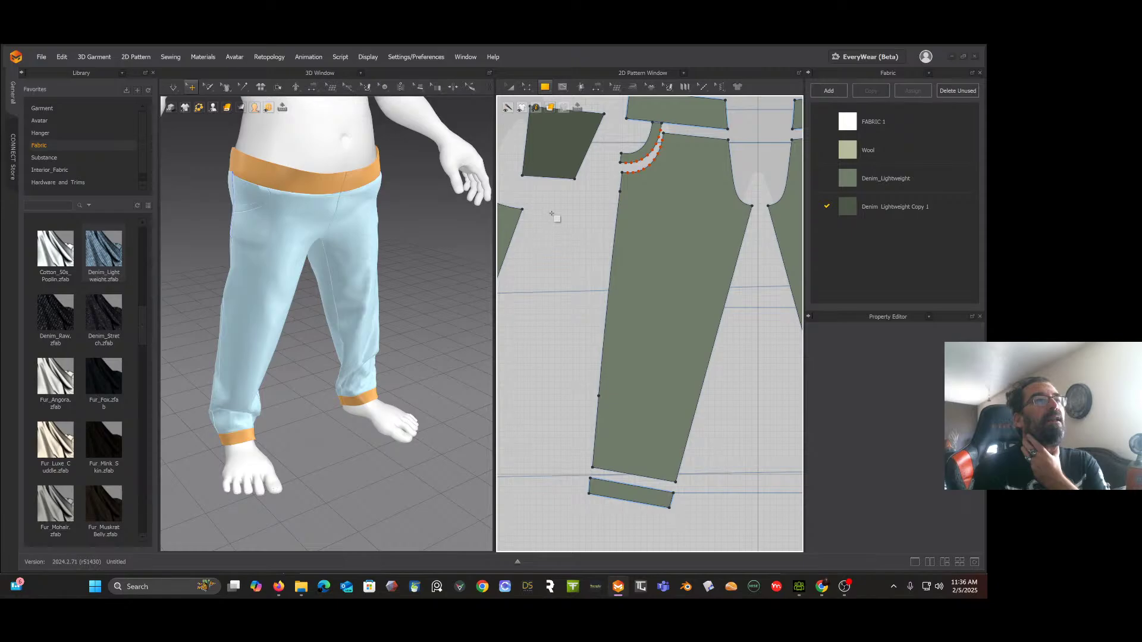
left_click_drag(562, 218, 613, 278)
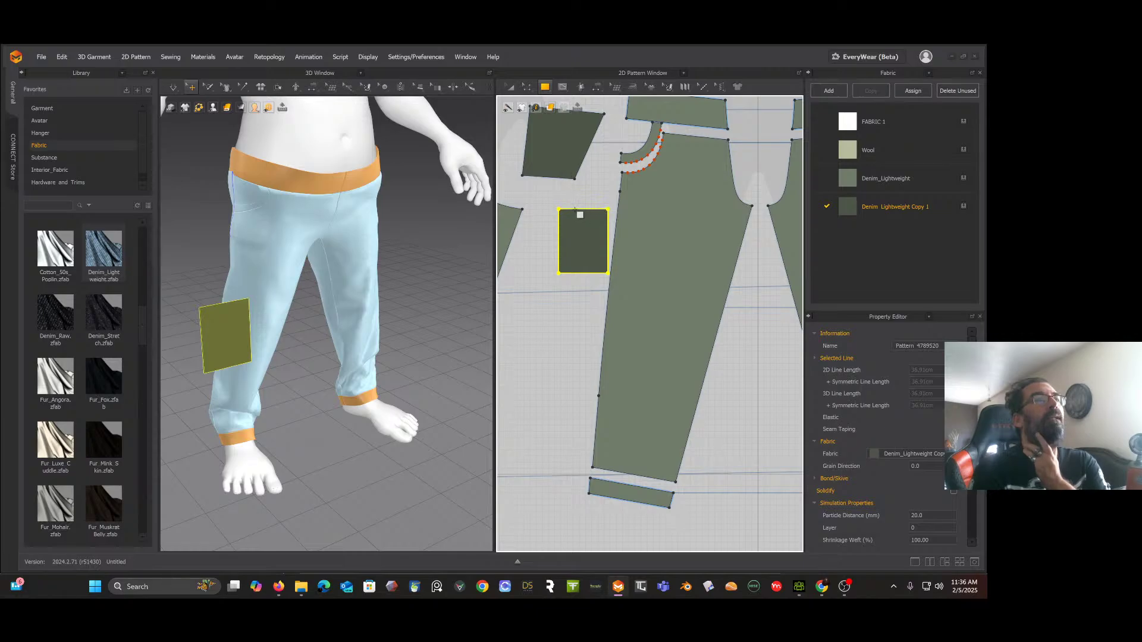
Step: Move the rectangular pocket piece onto the avatar's right front leg panel, against its outer edge below the side pocket opening
left_click(528, 87)
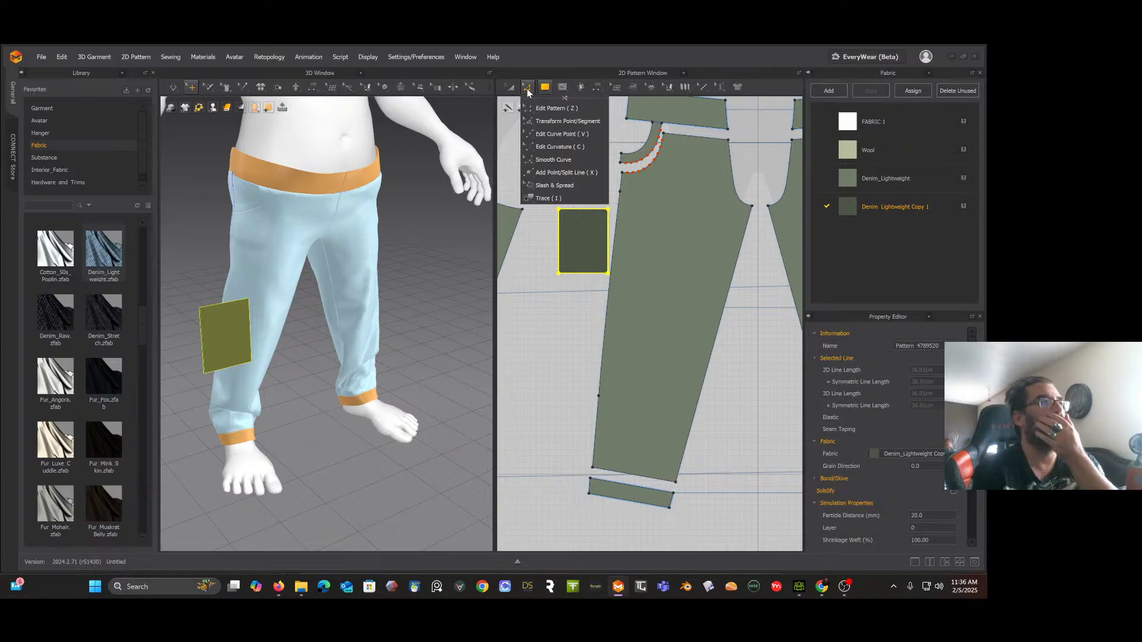
left_click(367, 117)
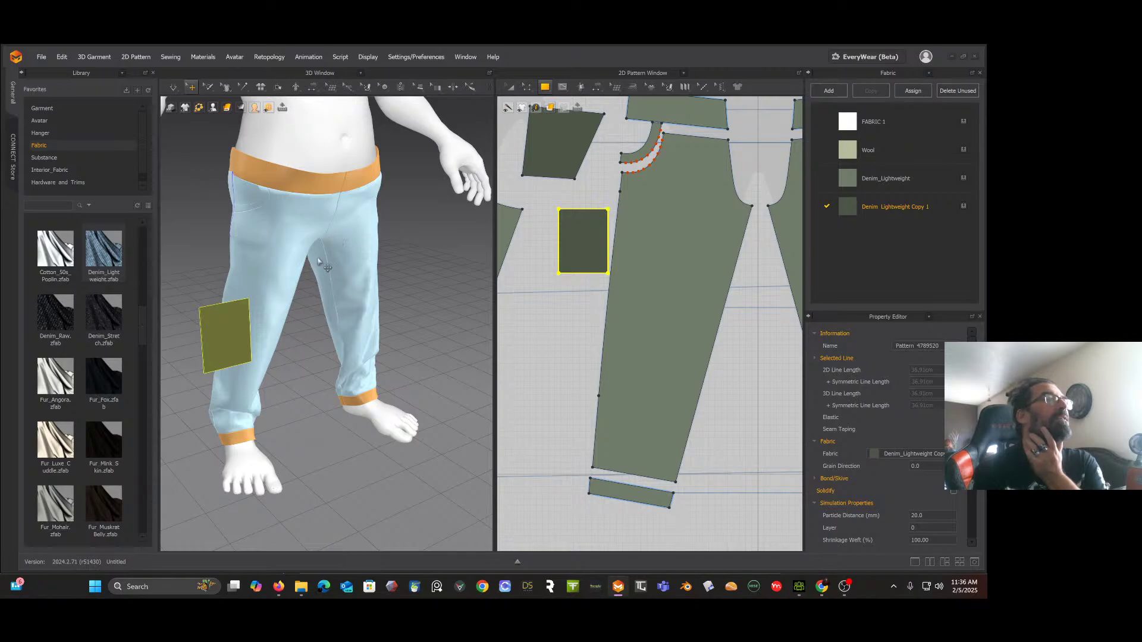
right_click_drag(307, 284, 350, 282)
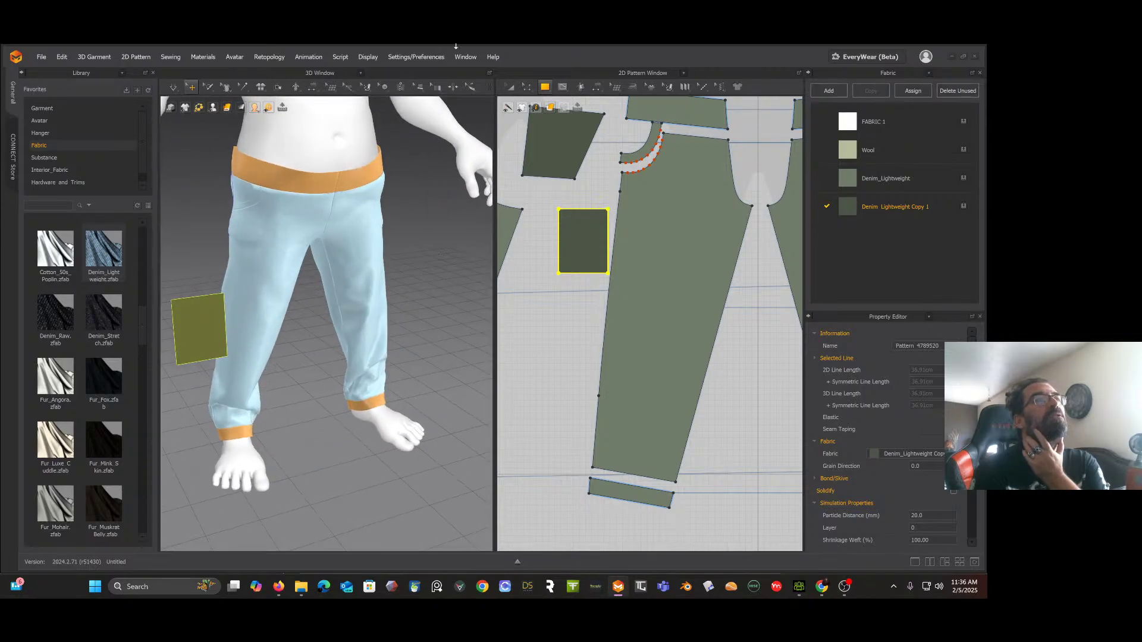
left_click(510, 87)
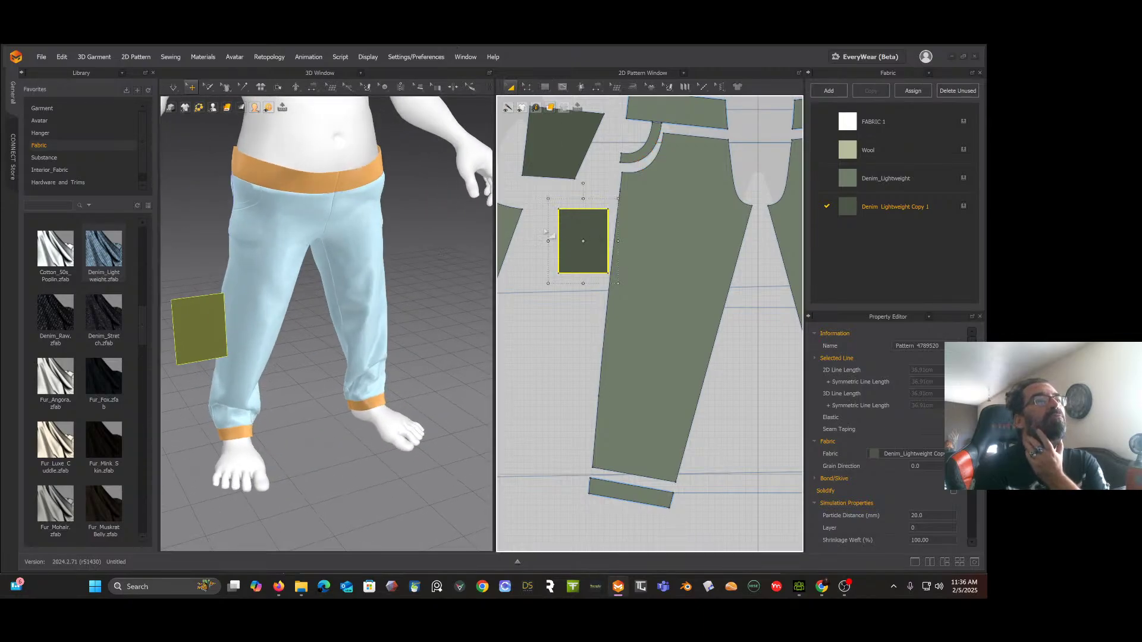
left_click_drag(573, 225, 629, 225)
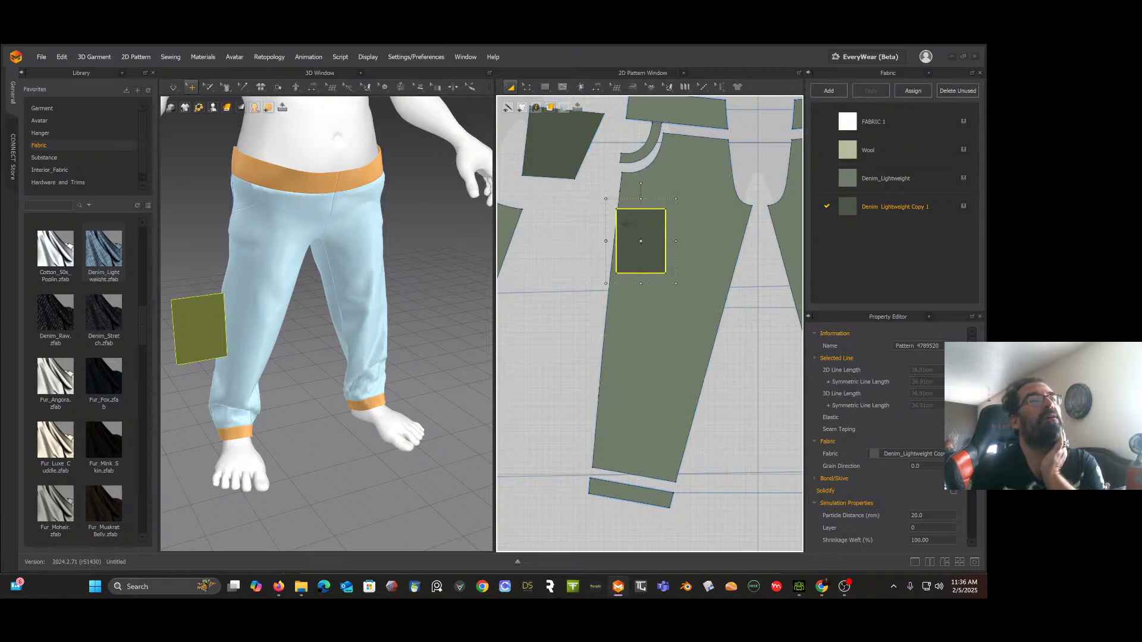
scroll(586, 157, "down", 3)
scroll(586, 157, "up", 6)
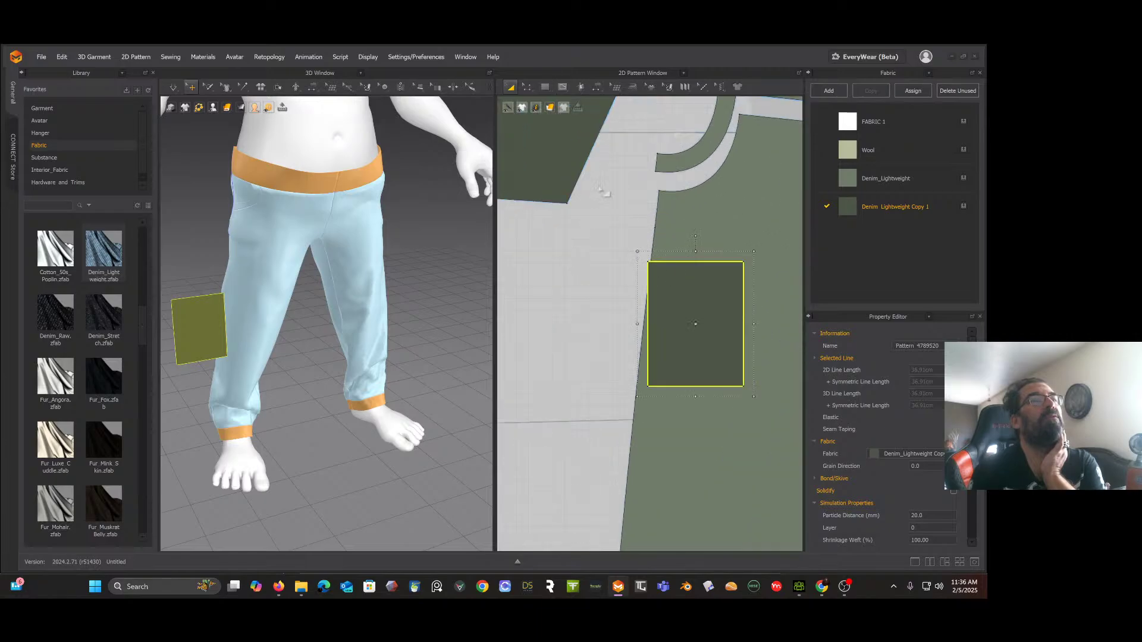
Step: Rotate the rectangular pocket piece slightly clockwise so its long side follows the slanted outer edge of the front leg panel
right_click(674, 279)
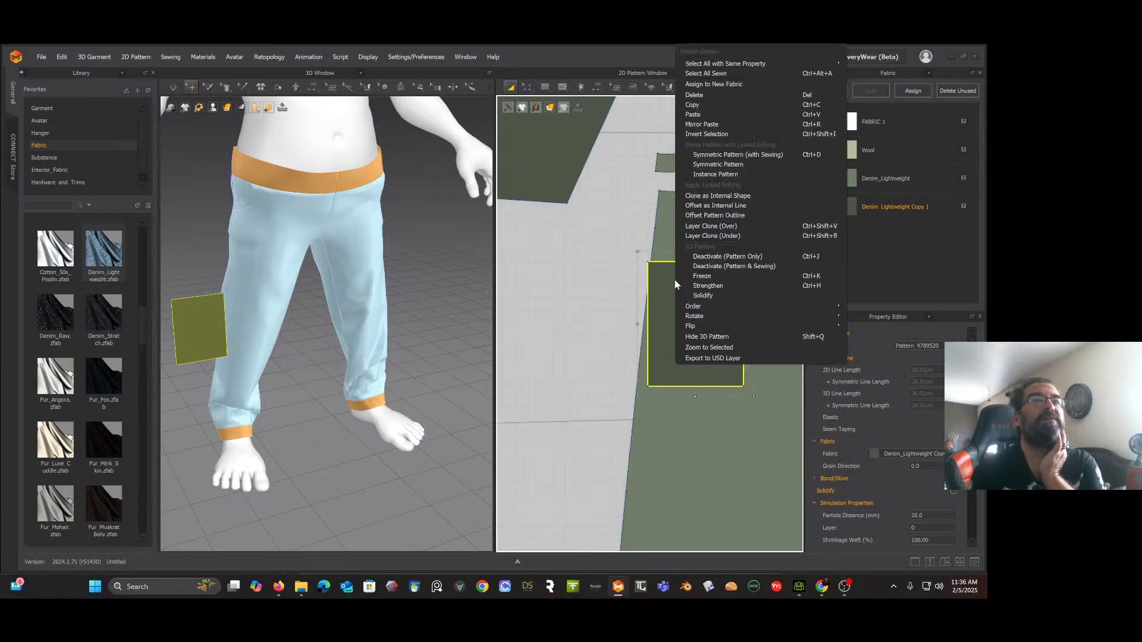
left_click(714, 195)
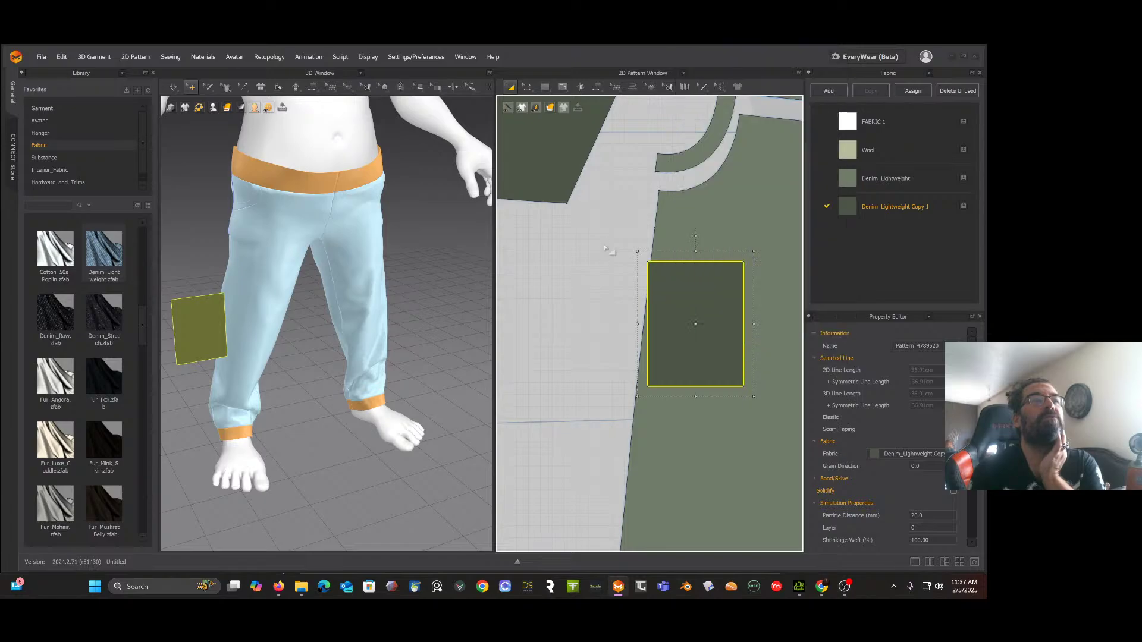
left_click(669, 282)
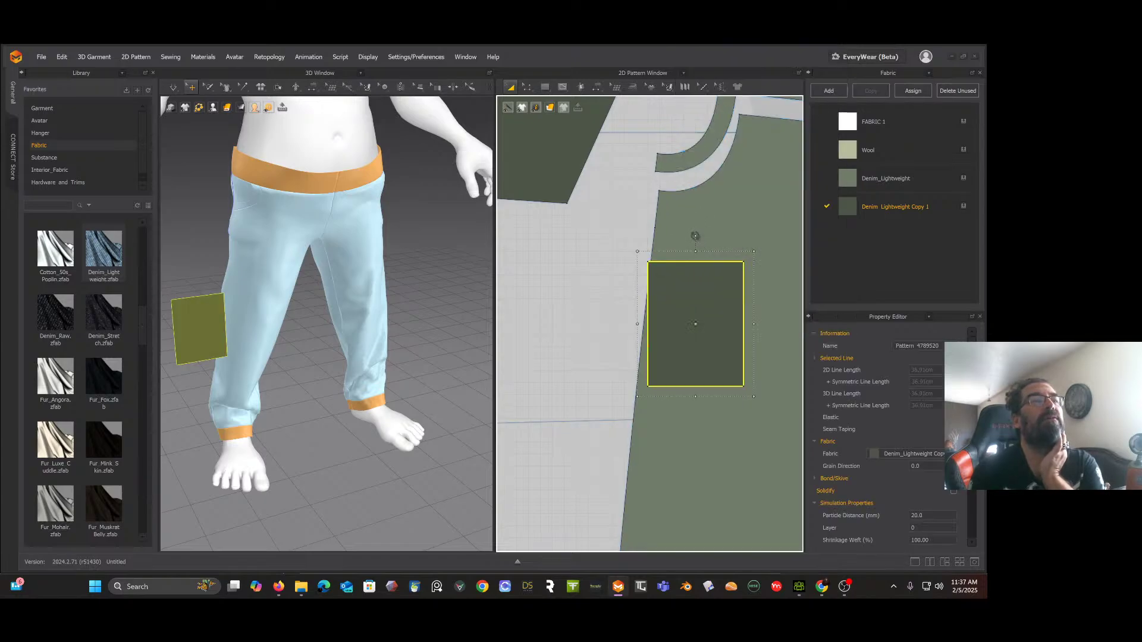
left_click_drag(699, 239, 703, 237)
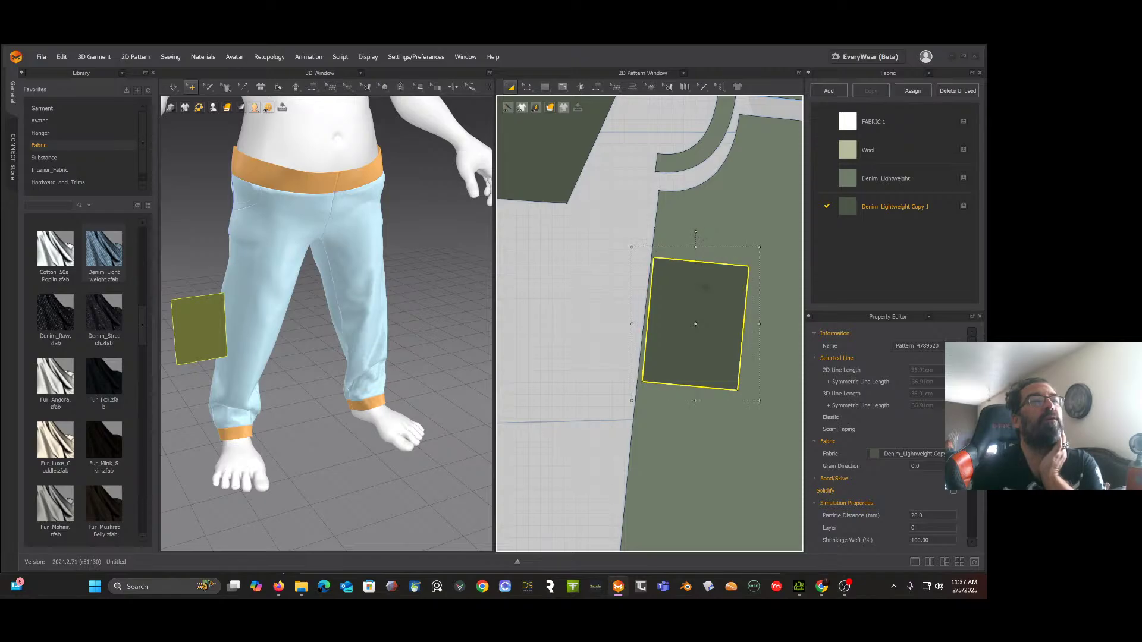
right_click(706, 364)
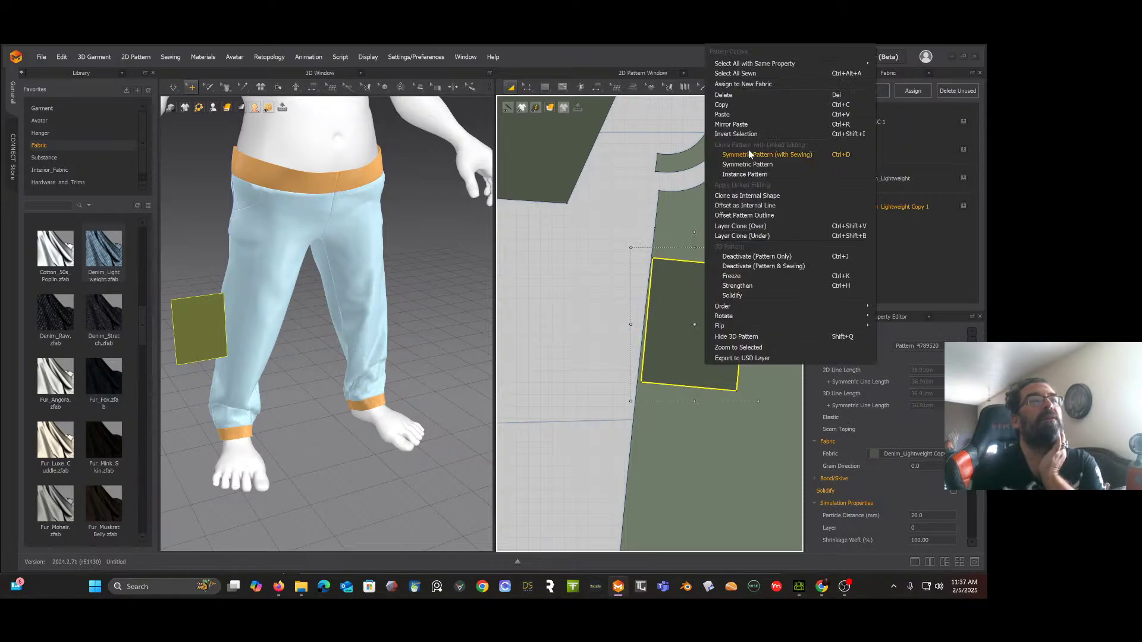
left_click(747, 203)
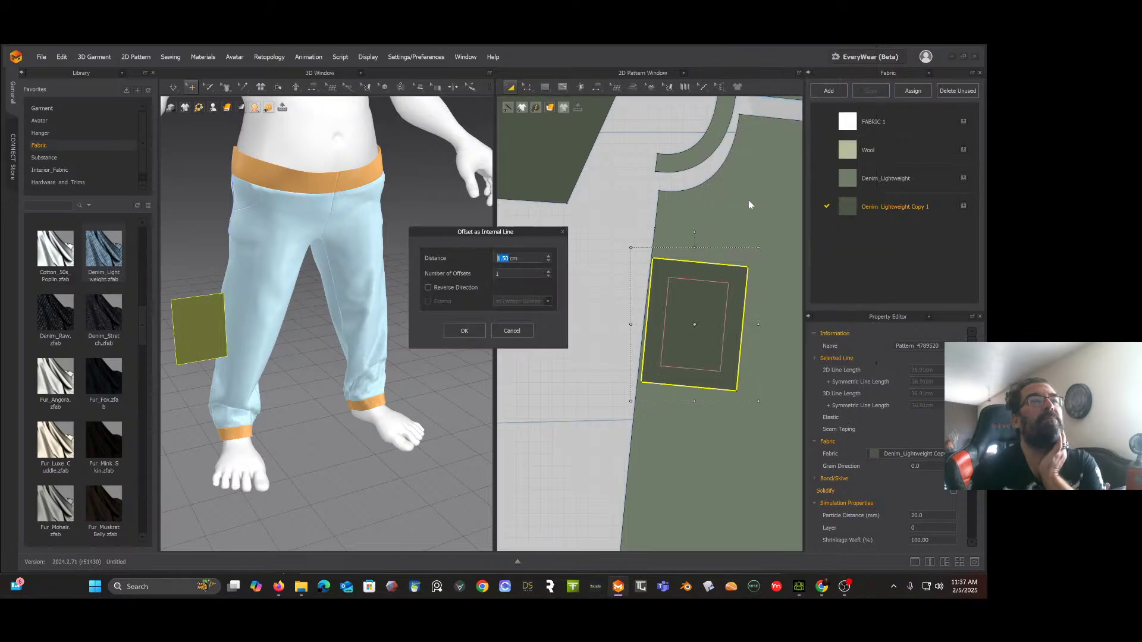
left_click(513, 330)
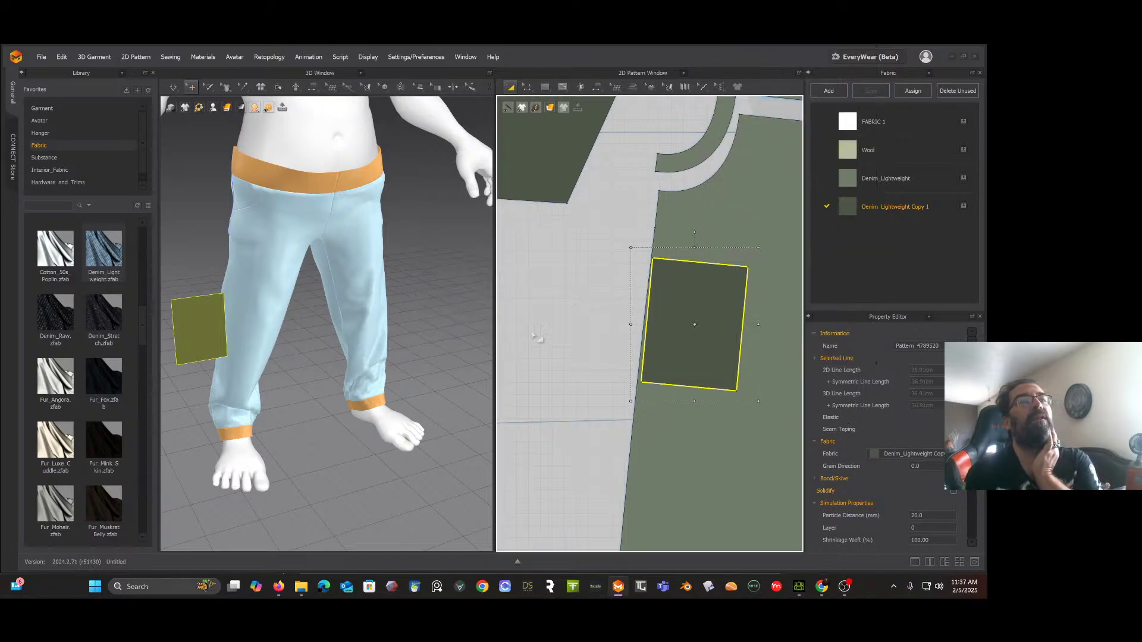
right_click(704, 267)
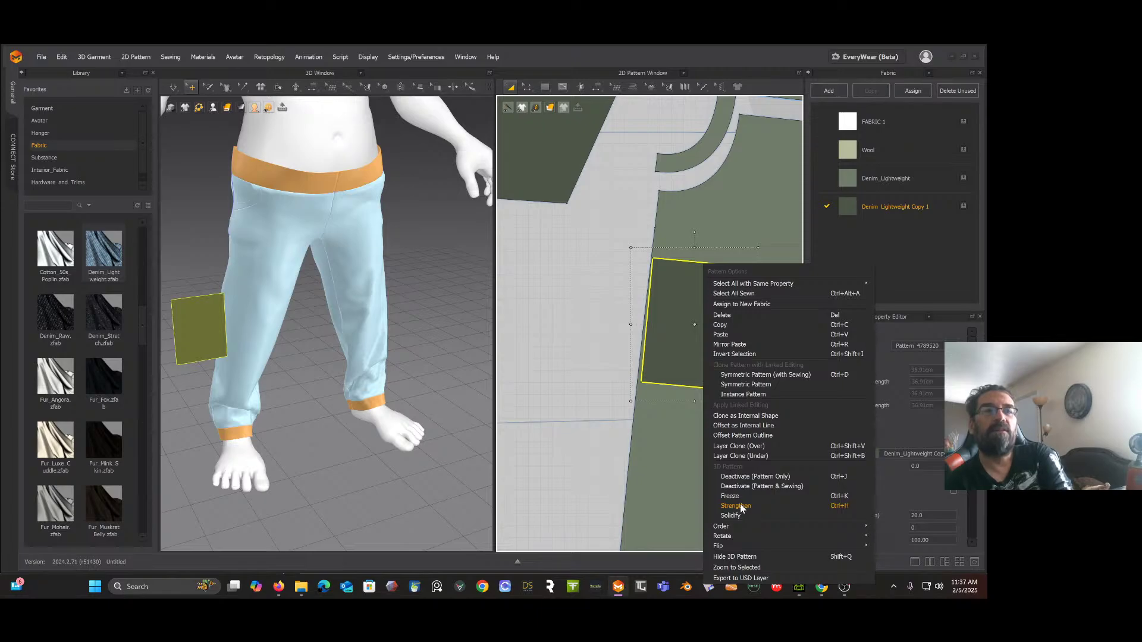
left_click(757, 427)
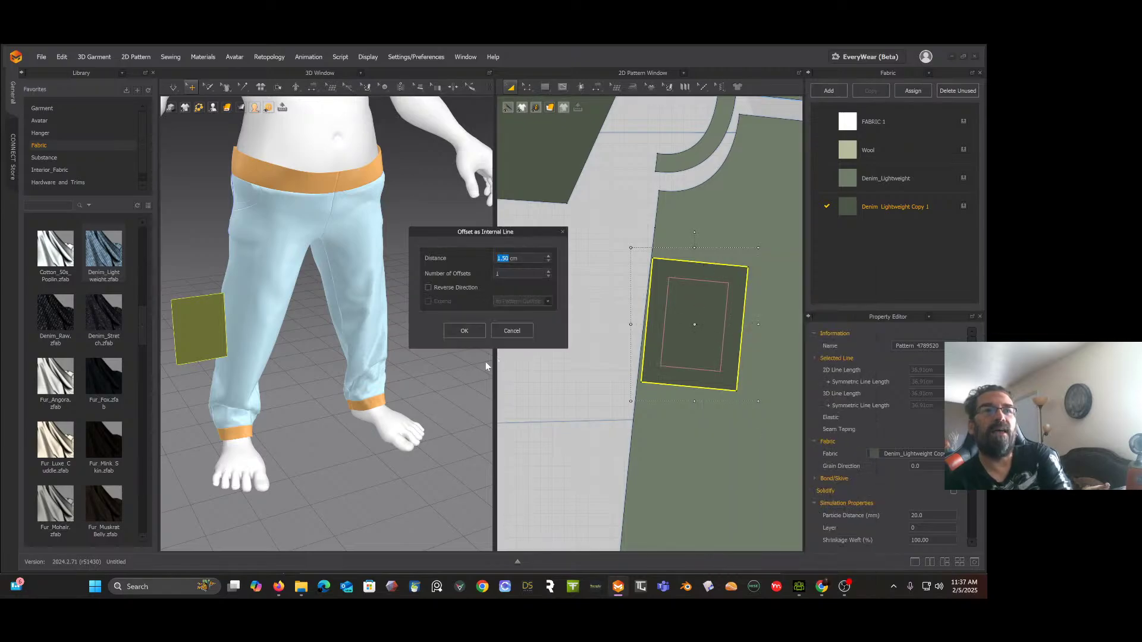
left_click(548, 265)
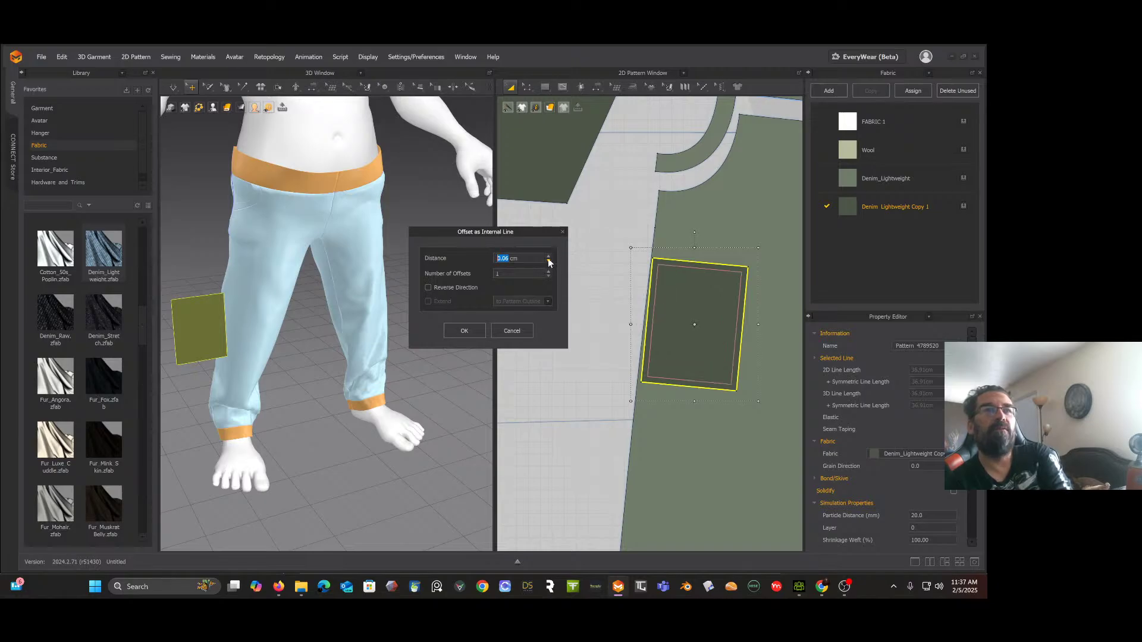
left_click(548, 259)
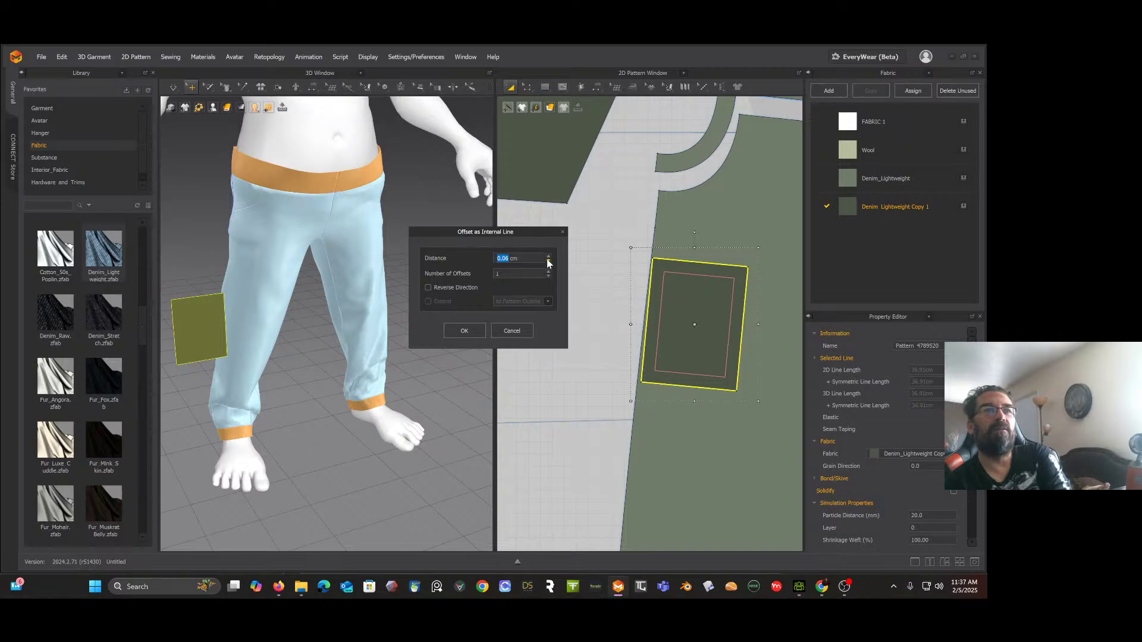
left_click(505, 333)
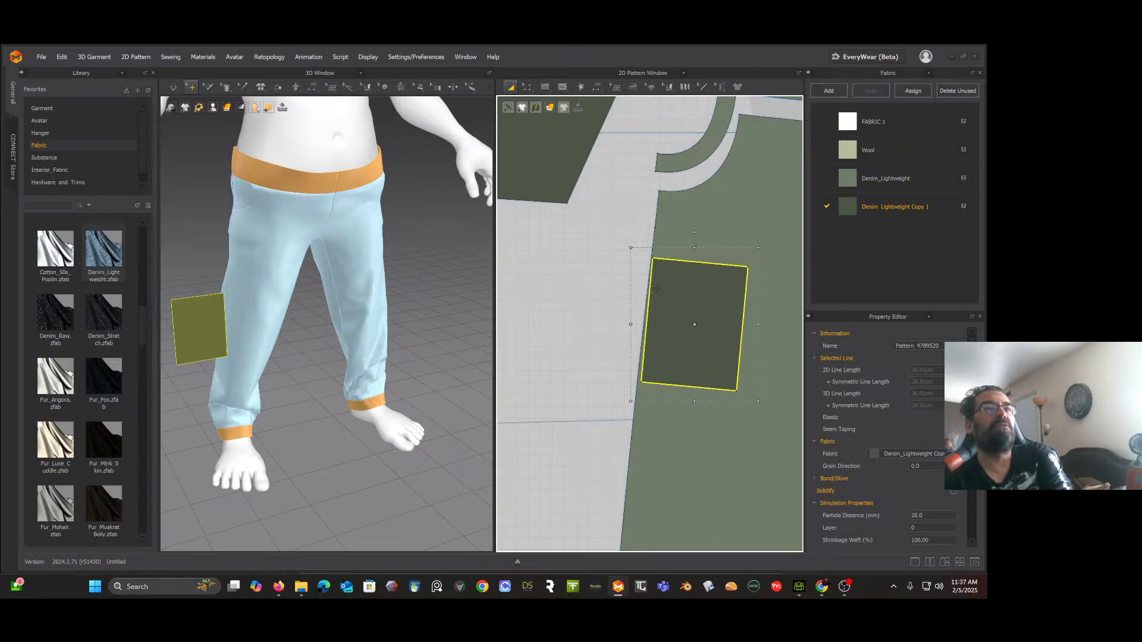
right_click(652, 284)
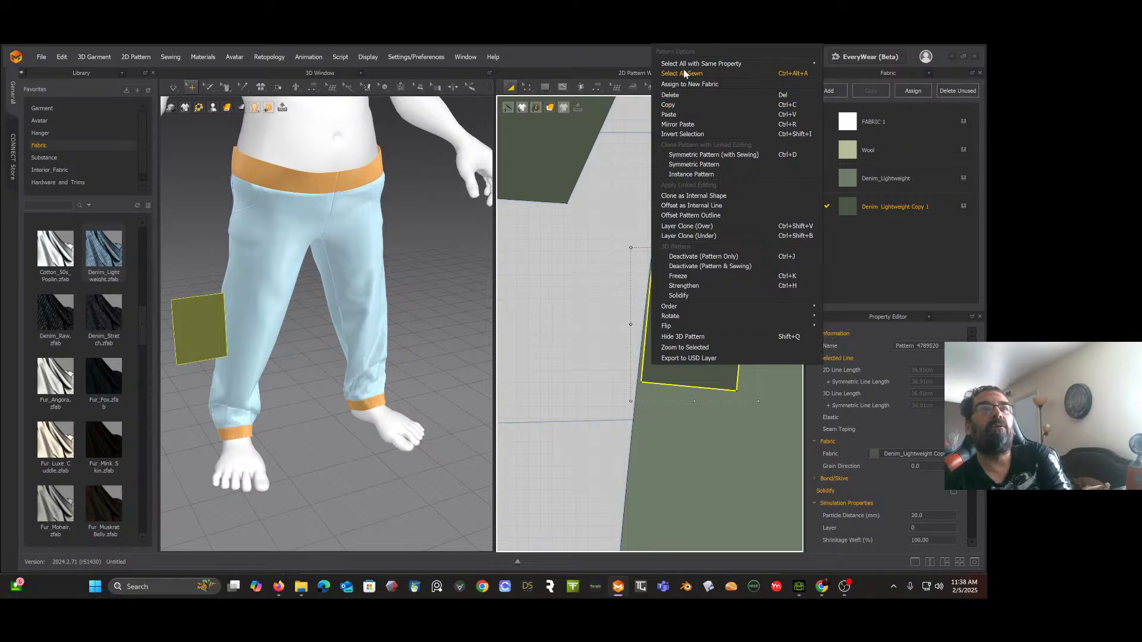
mouse_move(689, 67)
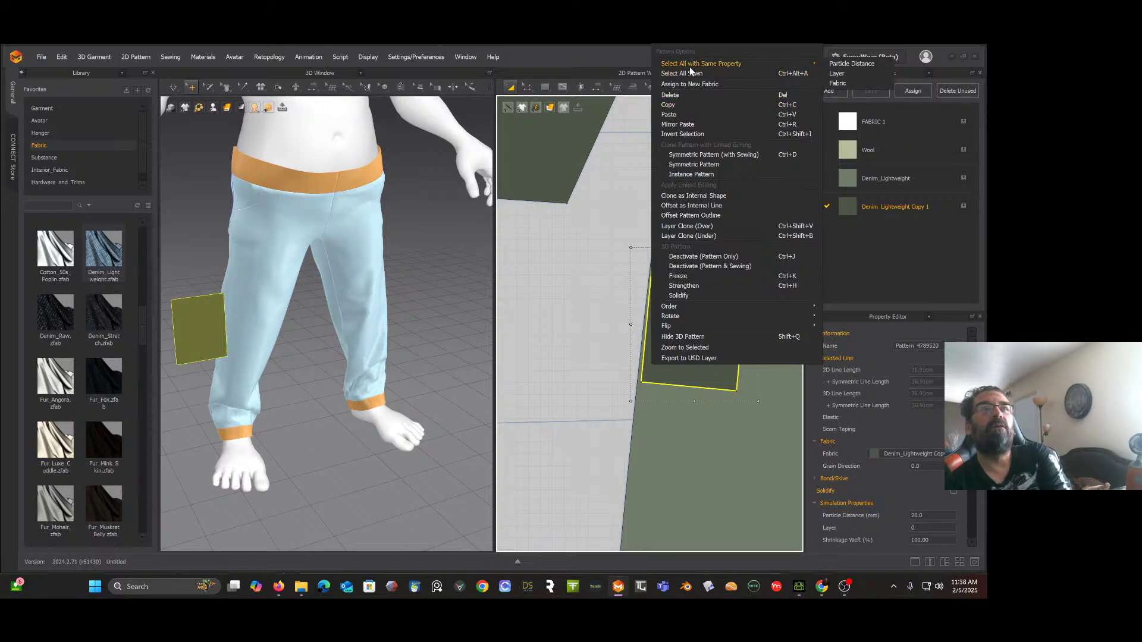
left_click(642, 146)
Step: Draw an upright internal rectangle about 6.8 cm wide and 11.5 cm tall on the front leg panel, partly under the pocket piece
left_click_drag(558, 87, 579, 116)
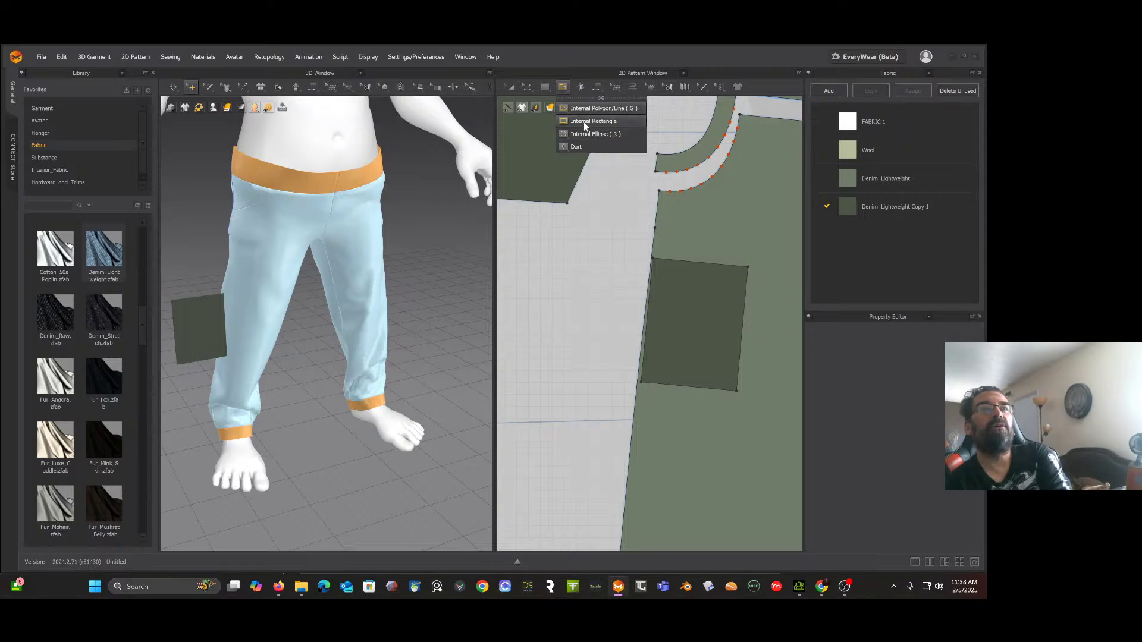
left_click(583, 123)
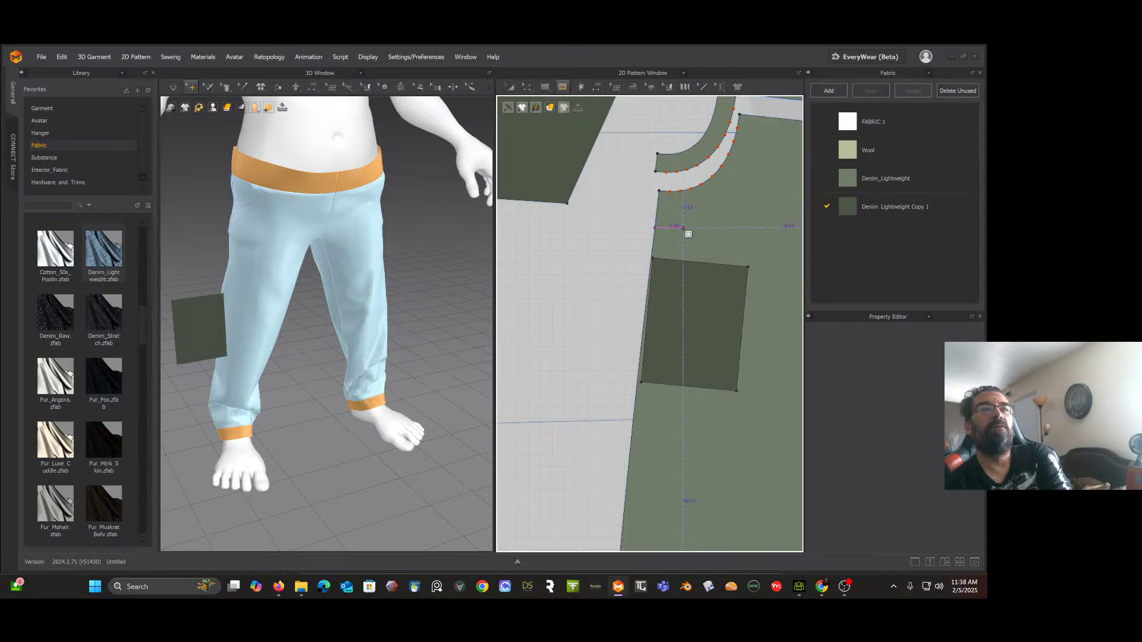
left_click(660, 251)
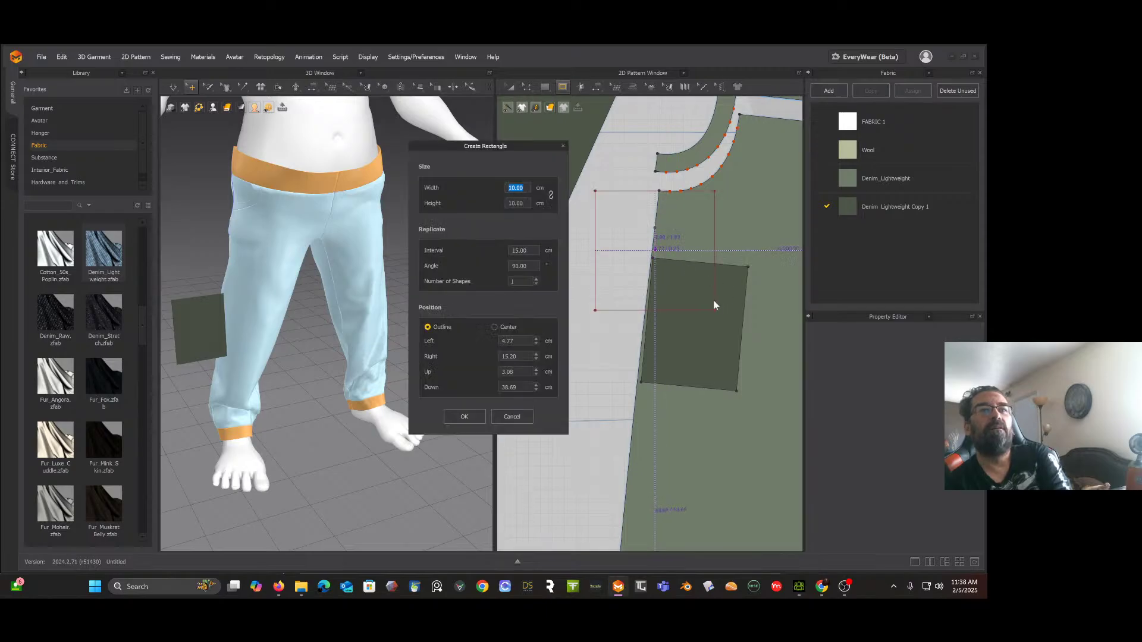
left_click(523, 419)
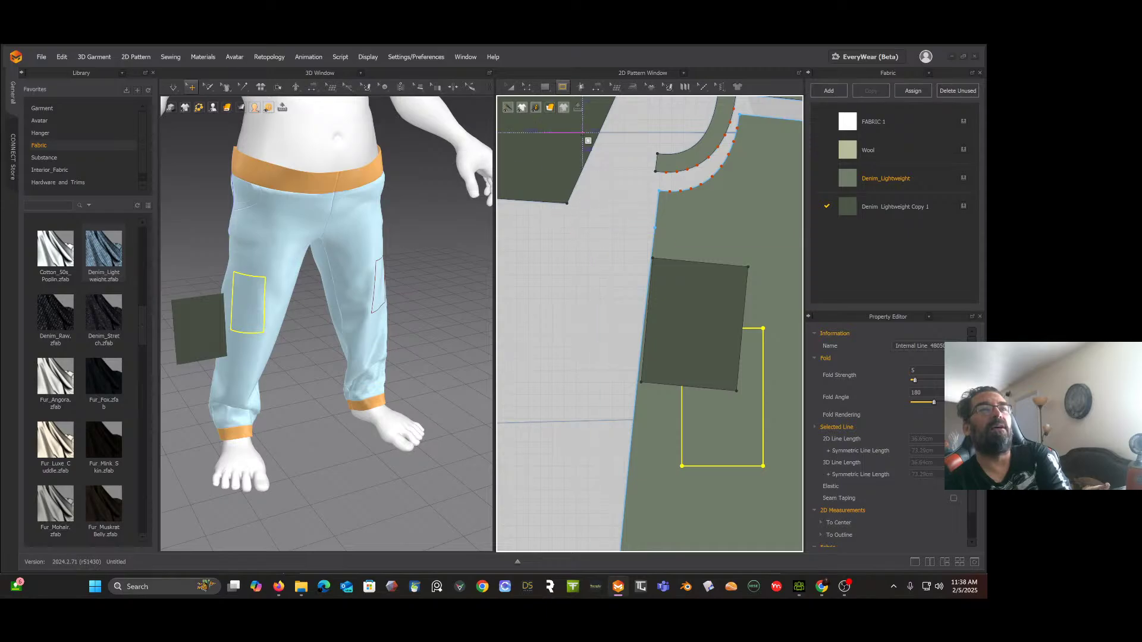
Step: Check the pocket piece's upper edge length and set the internal rectangle's upper line to 8.02 cm
left_click(527, 88)
left_click(549, 108)
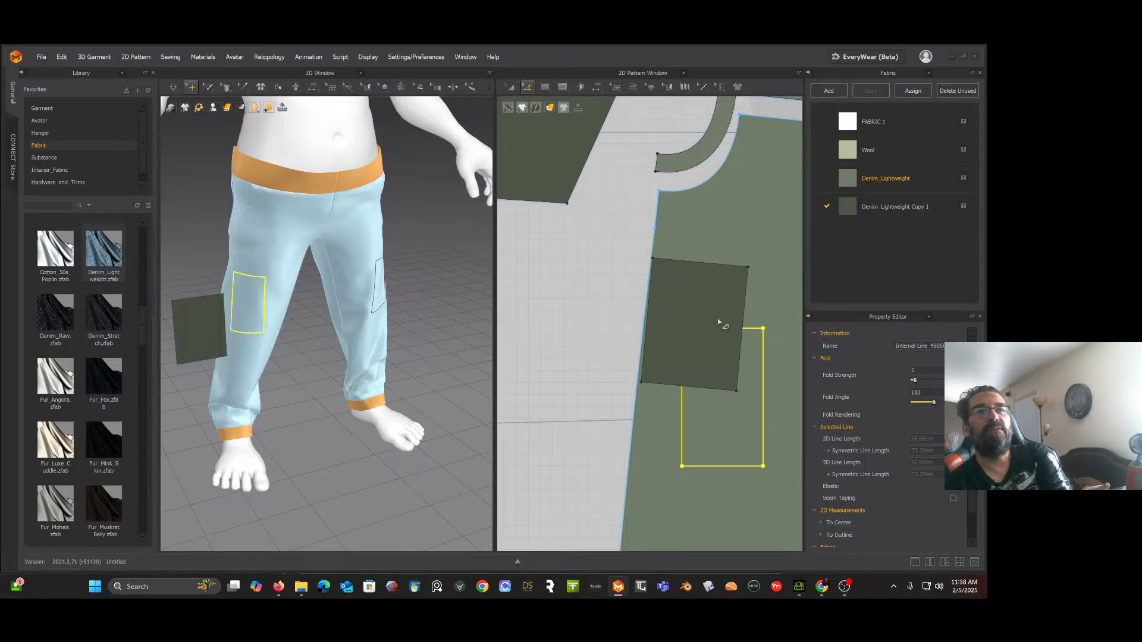
left_click(751, 330)
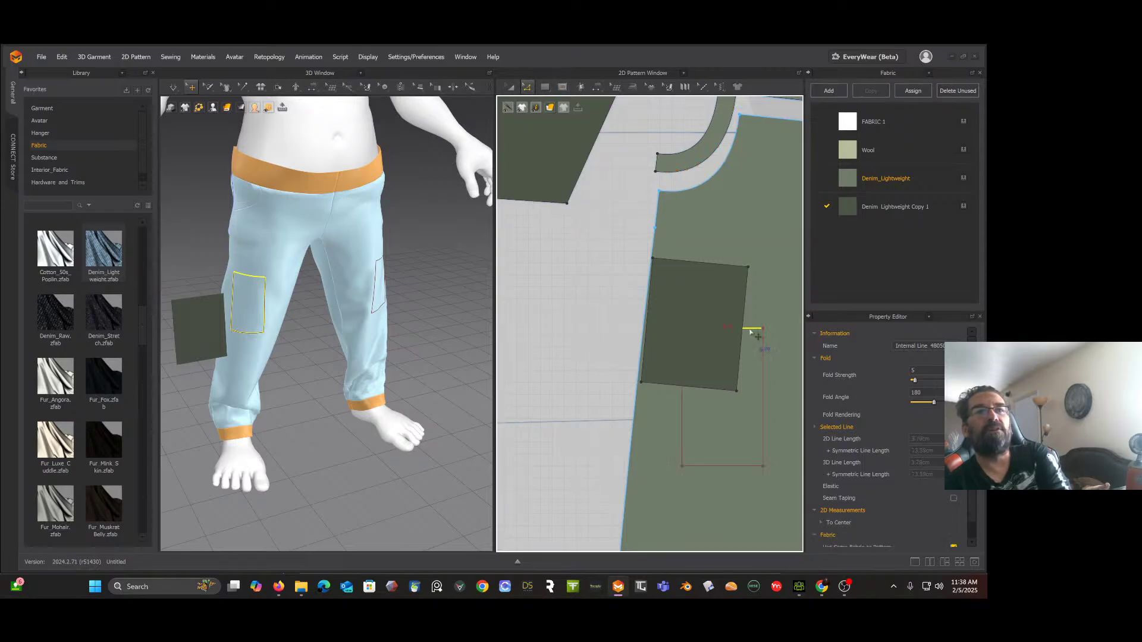
left_click(717, 266)
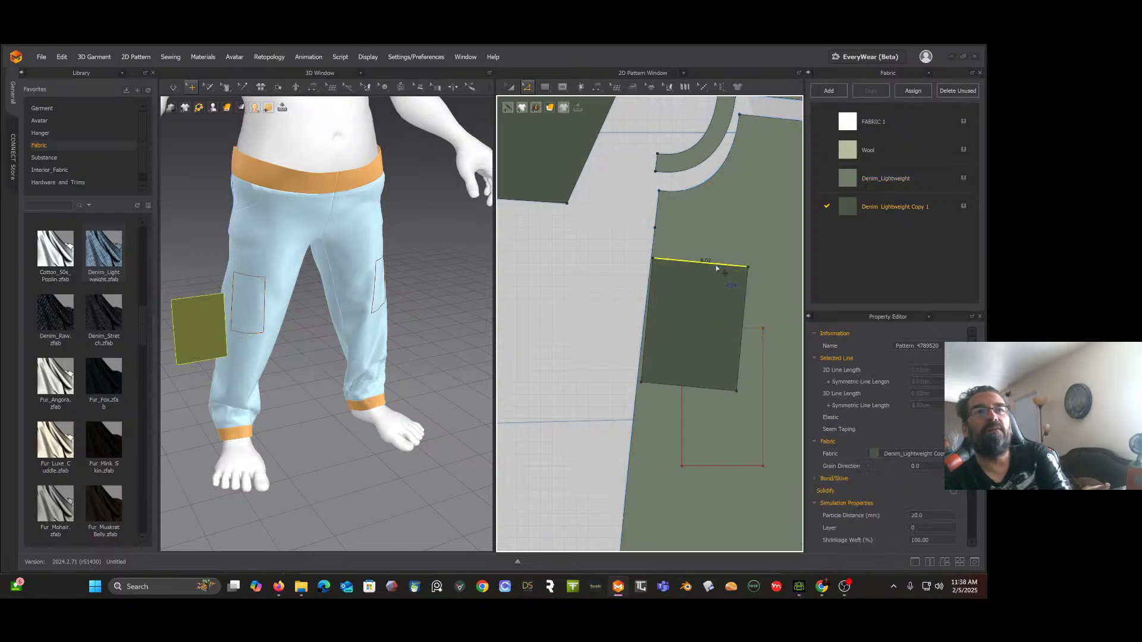
left_click(752, 331)
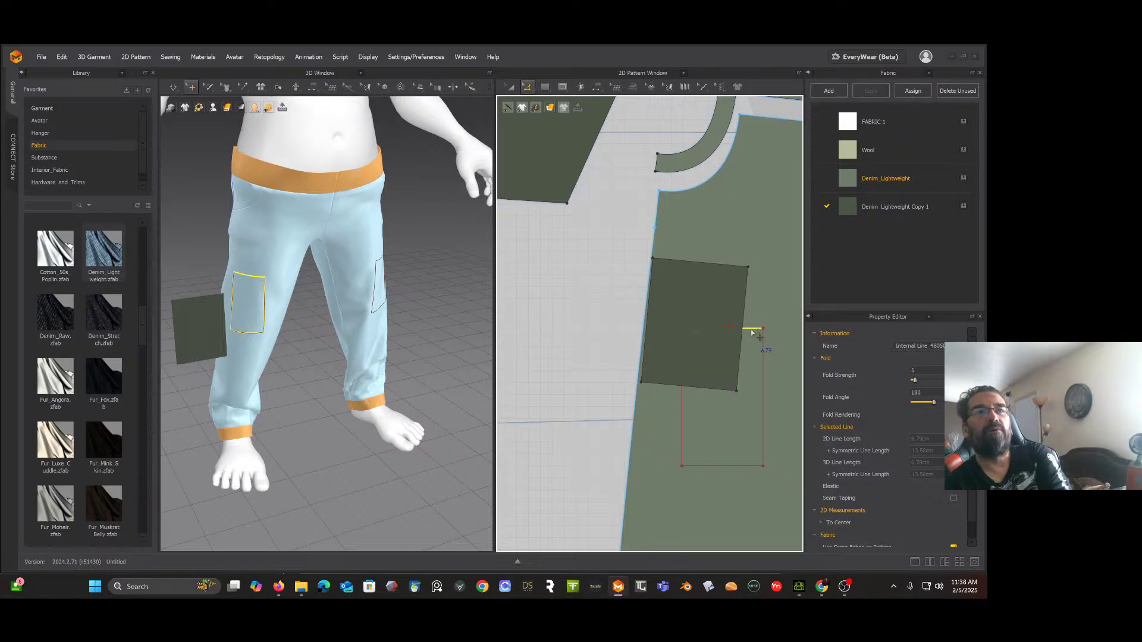
right_click(753, 333)
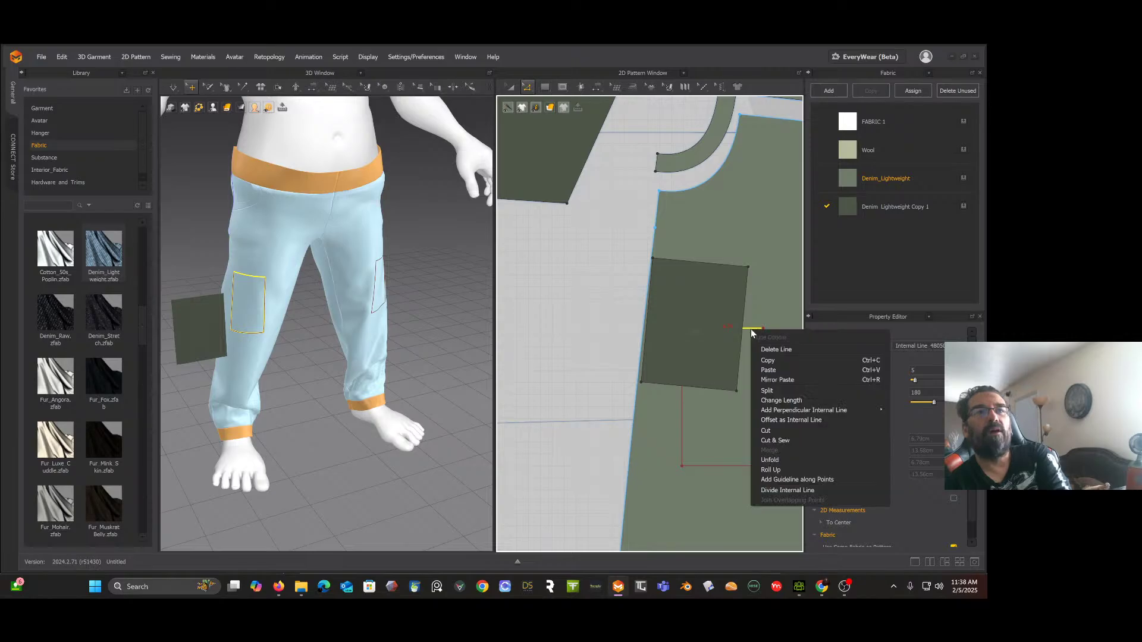
left_click(770, 402)
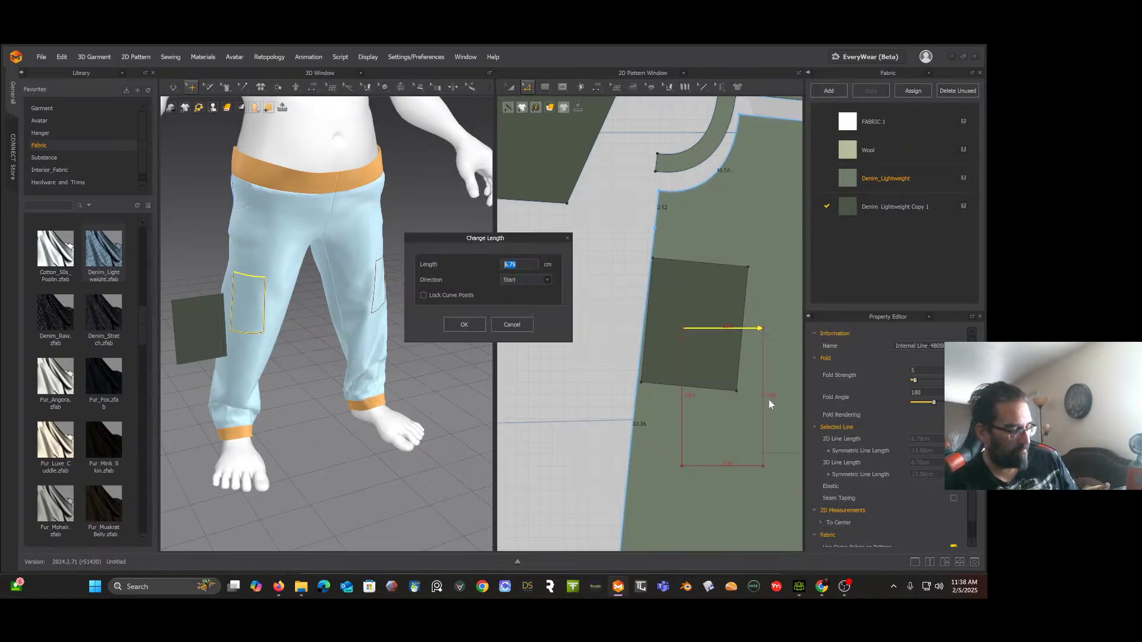
type("8.02")
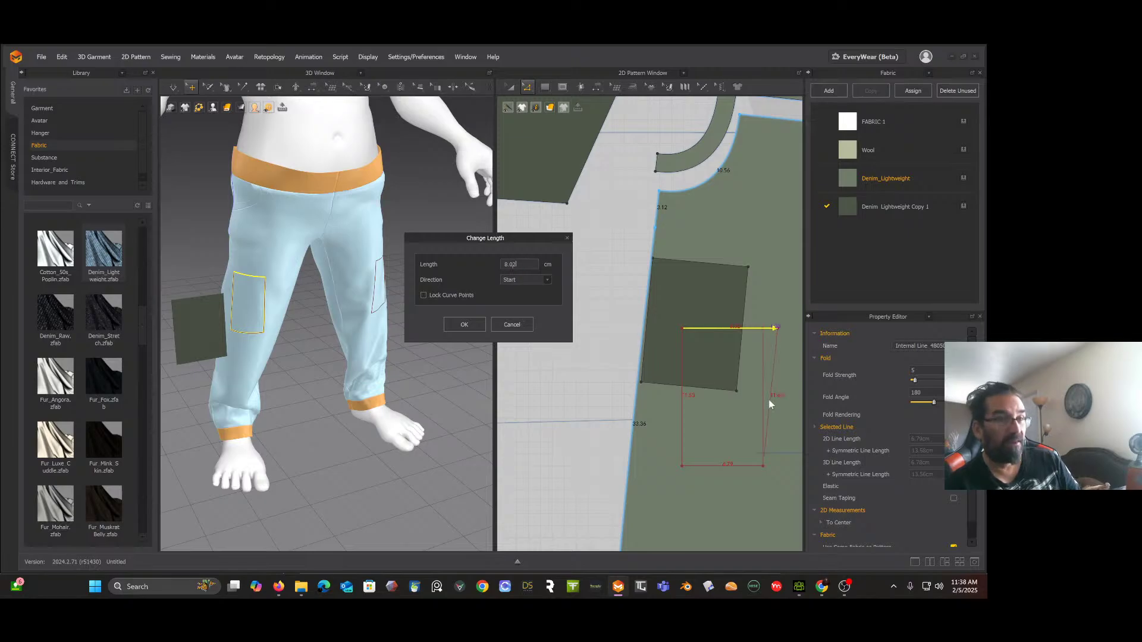
key("Return")
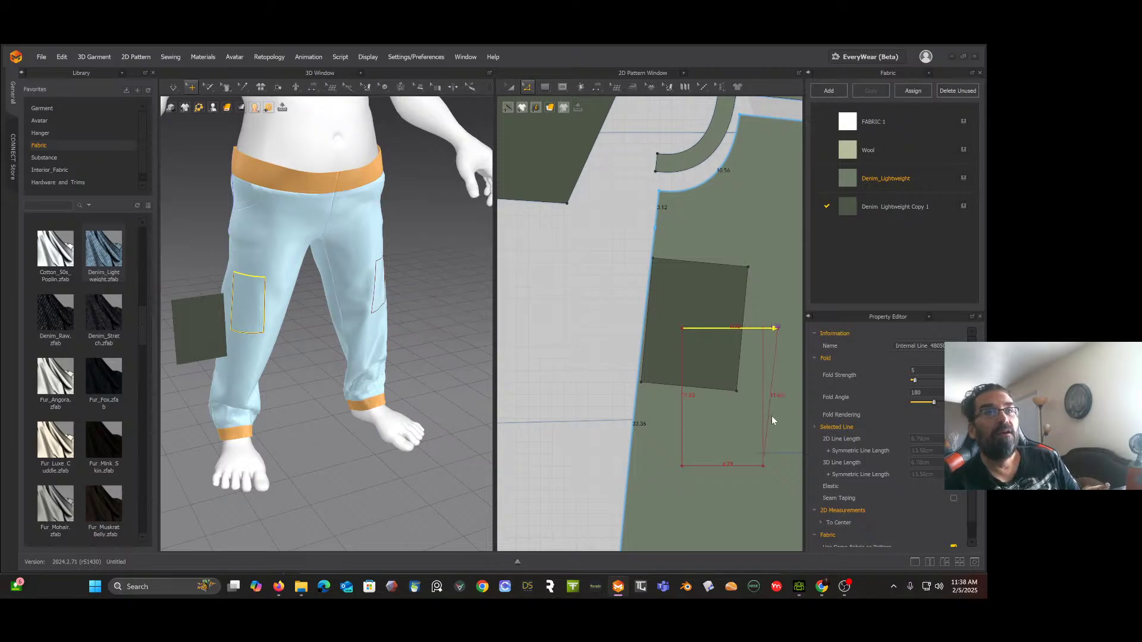
Step: Set the internal rectangle's lower line to 8.02 cm, with the length change applied in the End direction
right_click(744, 466)
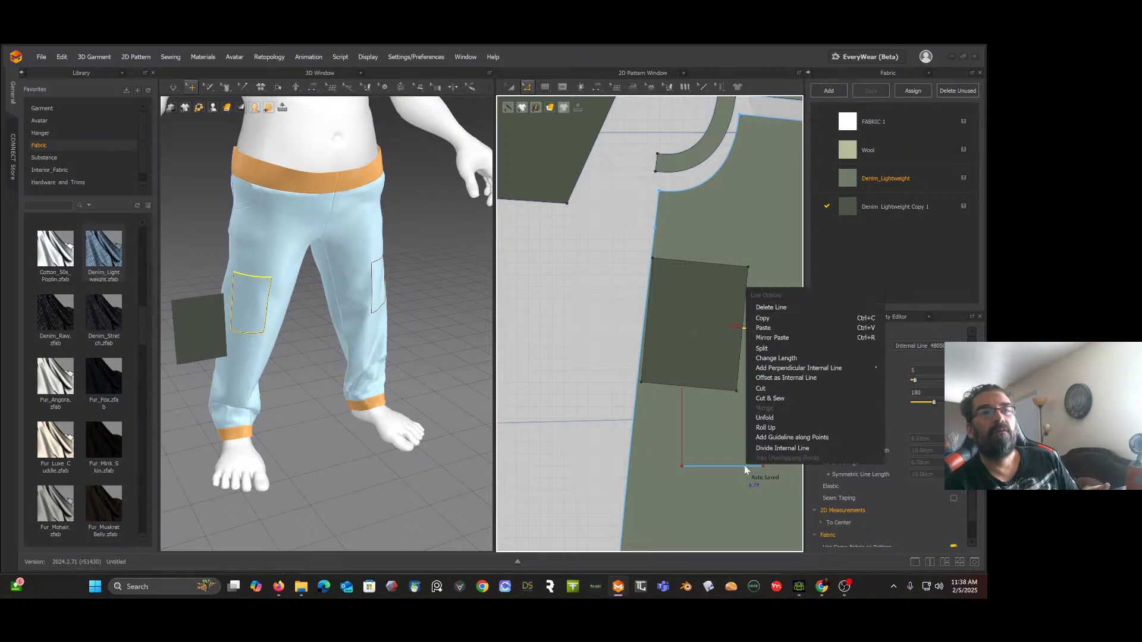
left_click(745, 467)
right_click(744, 468)
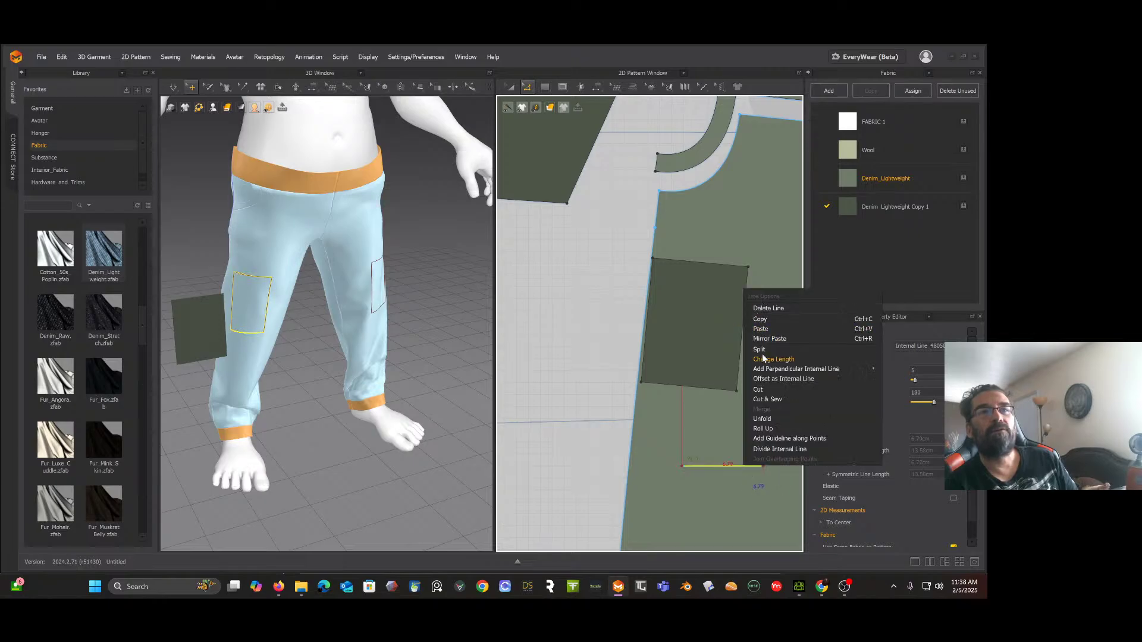
left_click(762, 358)
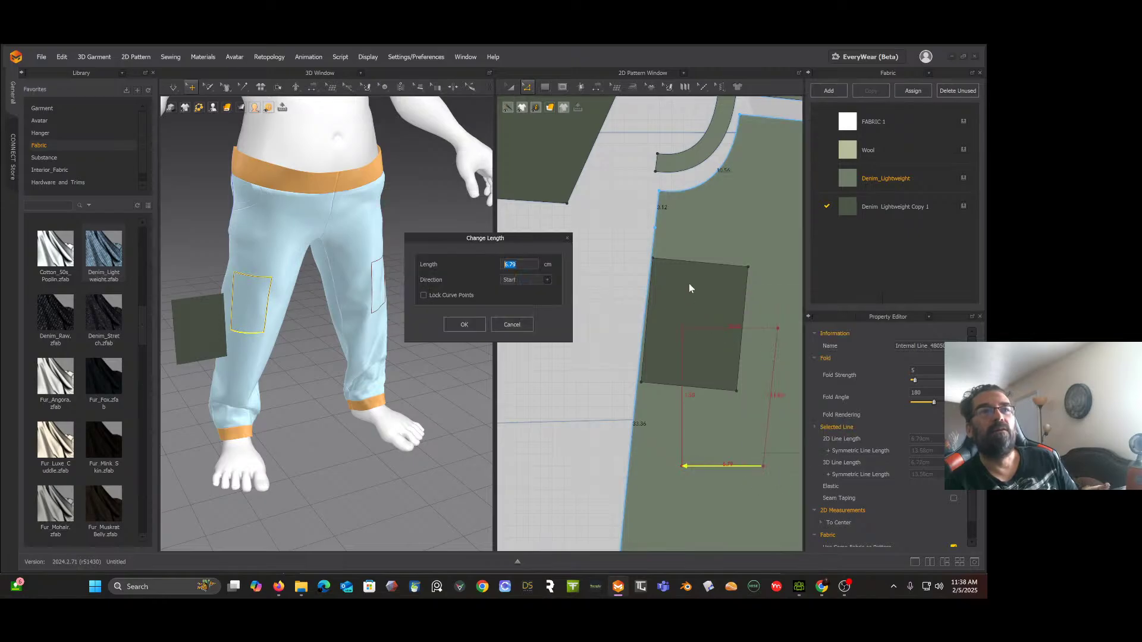
left_click(548, 282)
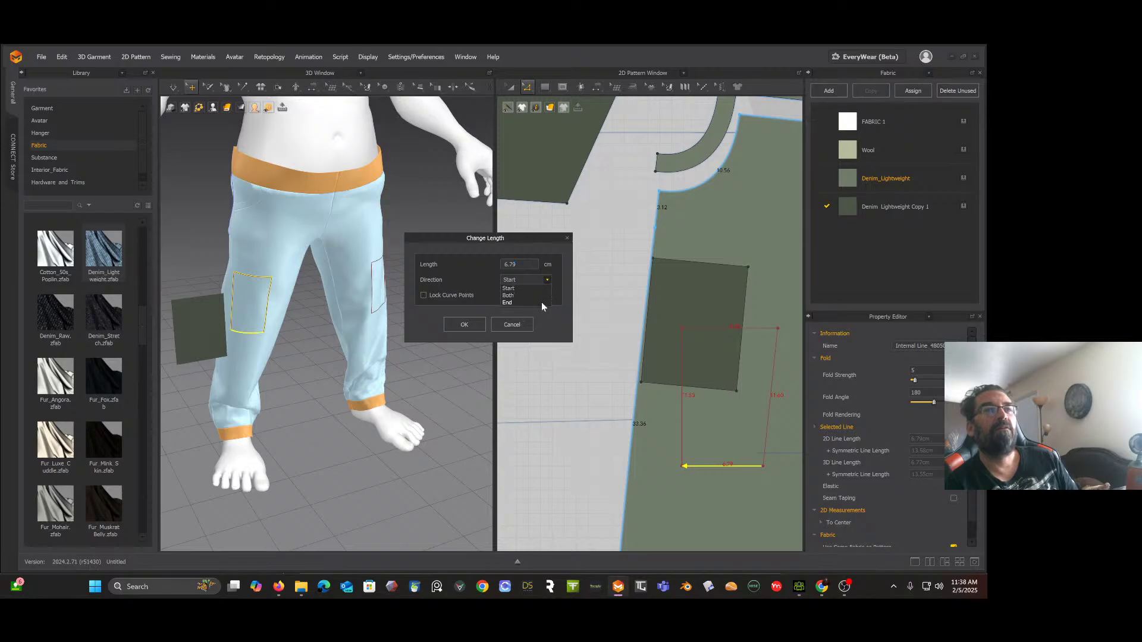
left_click(537, 296)
double_click(524, 264)
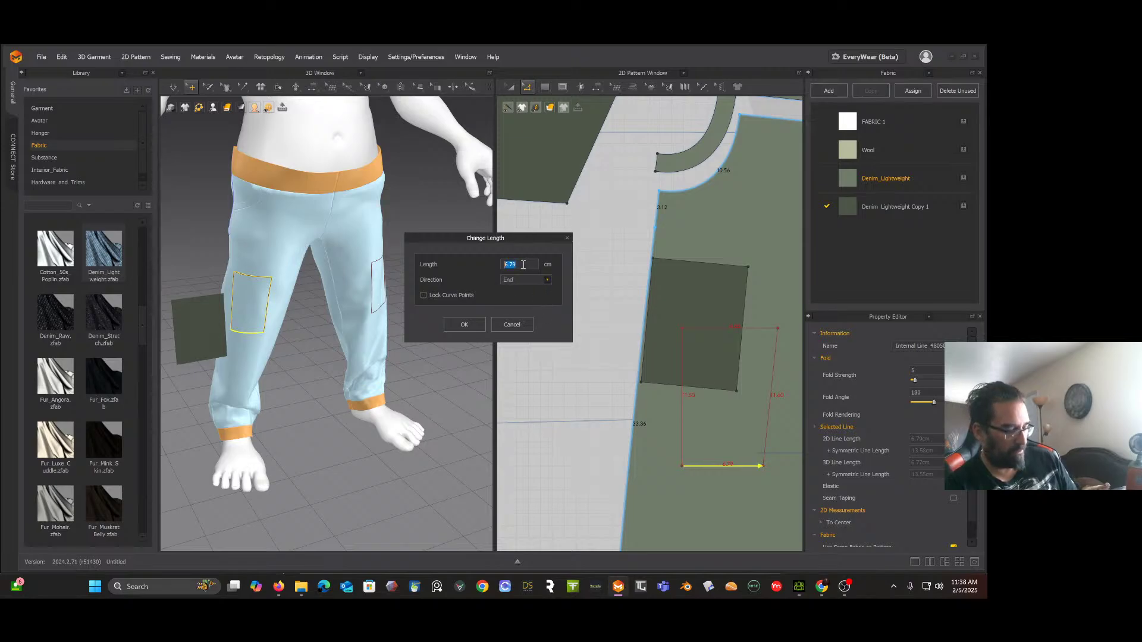
type("8.0")
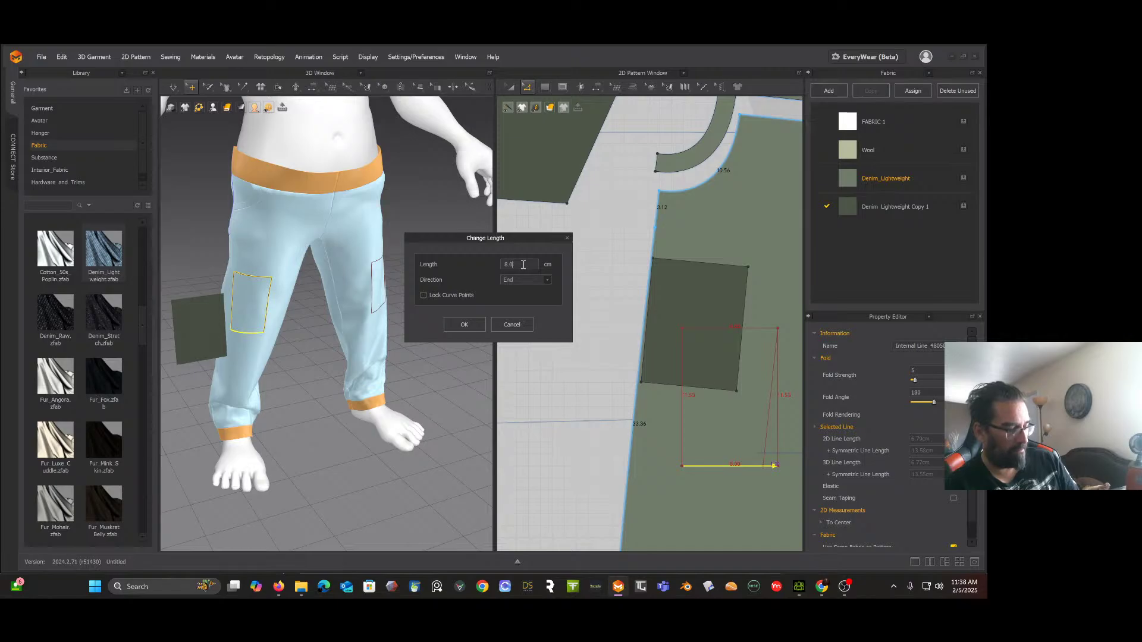
type("2")
left_click(470, 324)
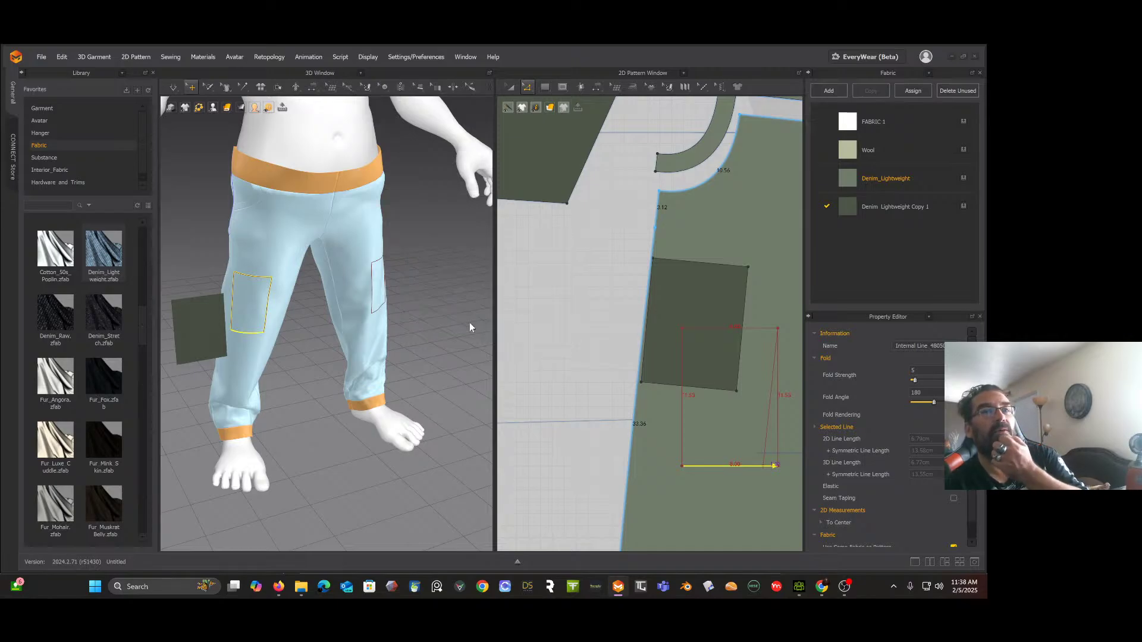
Step: Check the pocket piece's side length and set the internal rectangle's inner side line to 10.44 cm
left_click(745, 297)
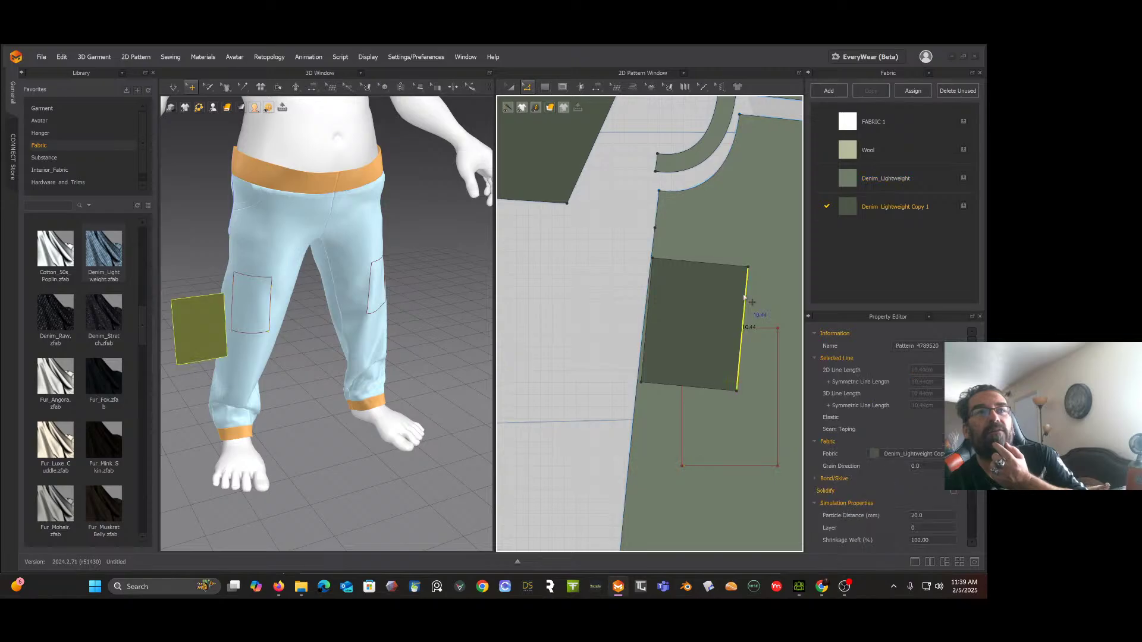
left_click(777, 368)
right_click(777, 368)
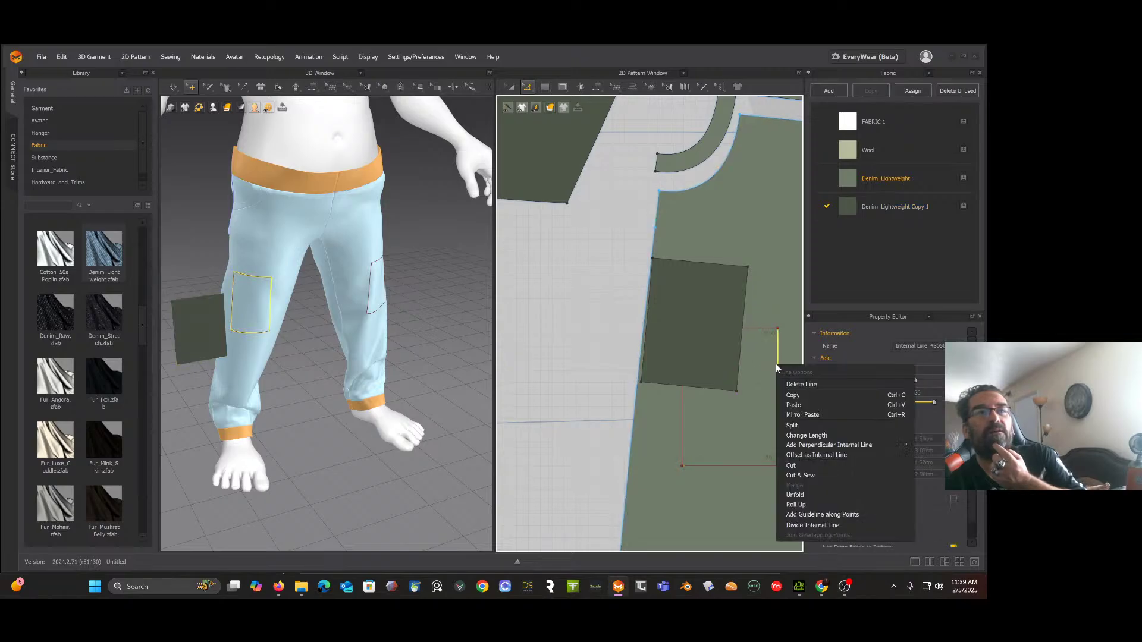
left_click(798, 435)
type("10")
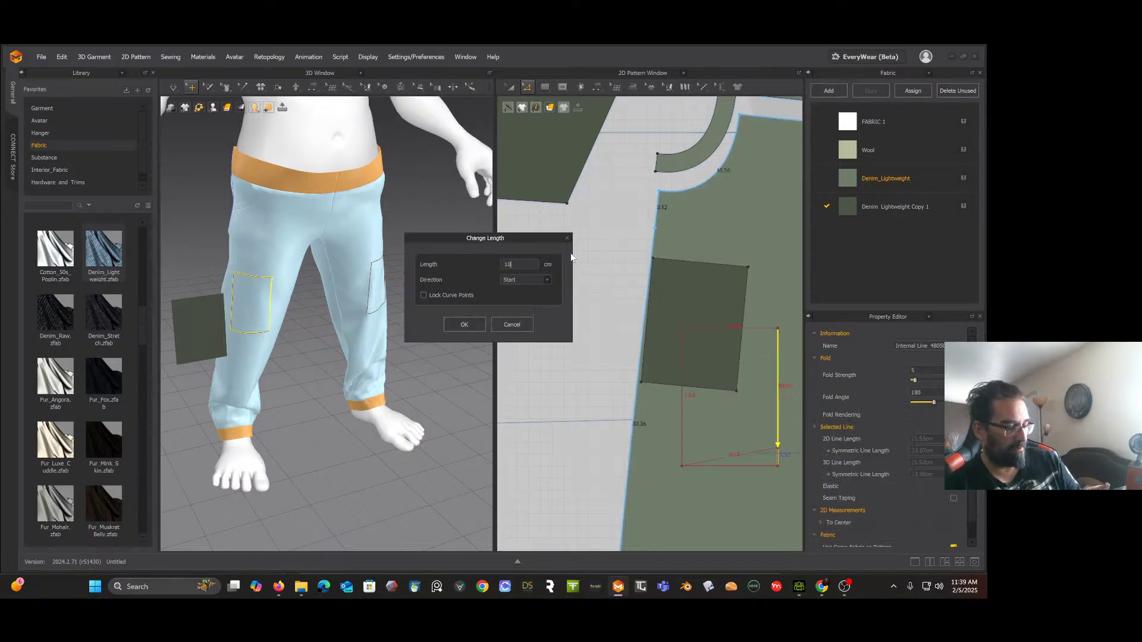
type(".44")
key("Return")
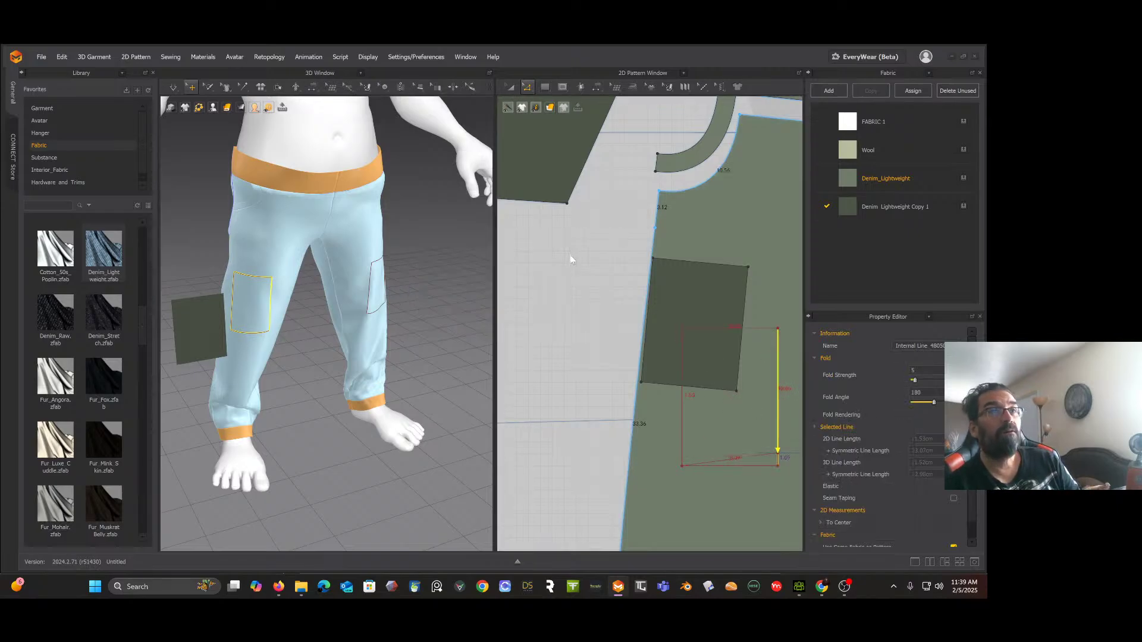
Step: Set the internal rectangle's outer side line to 10.44 cm, with the length change applied in the End direction
left_click(681, 420)
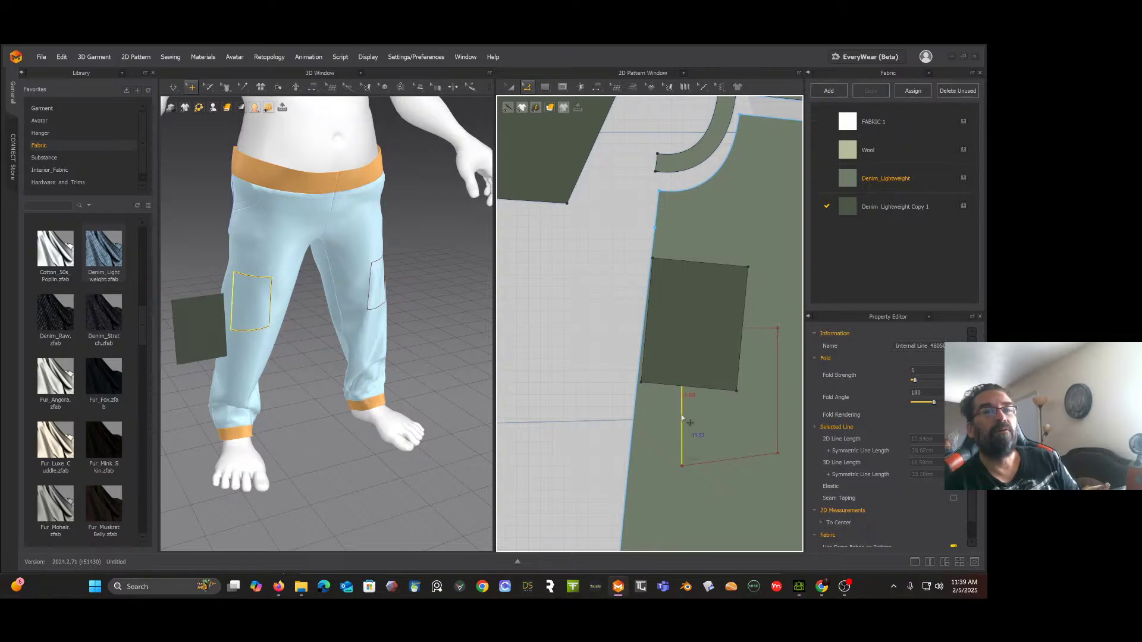
right_click(682, 416)
left_click(716, 486)
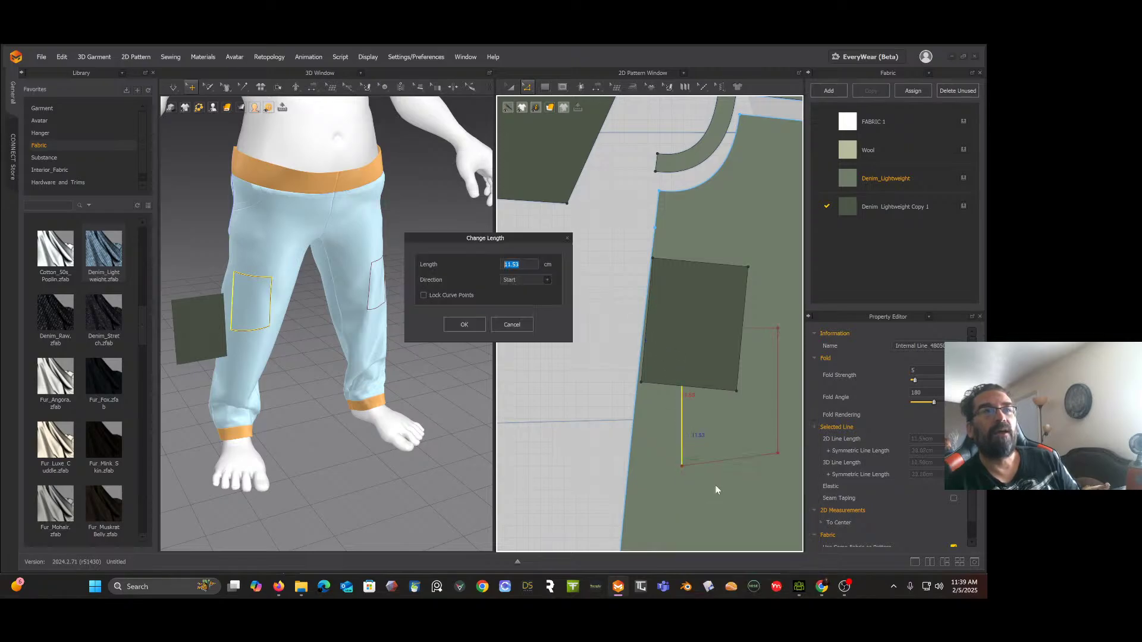
type("10")
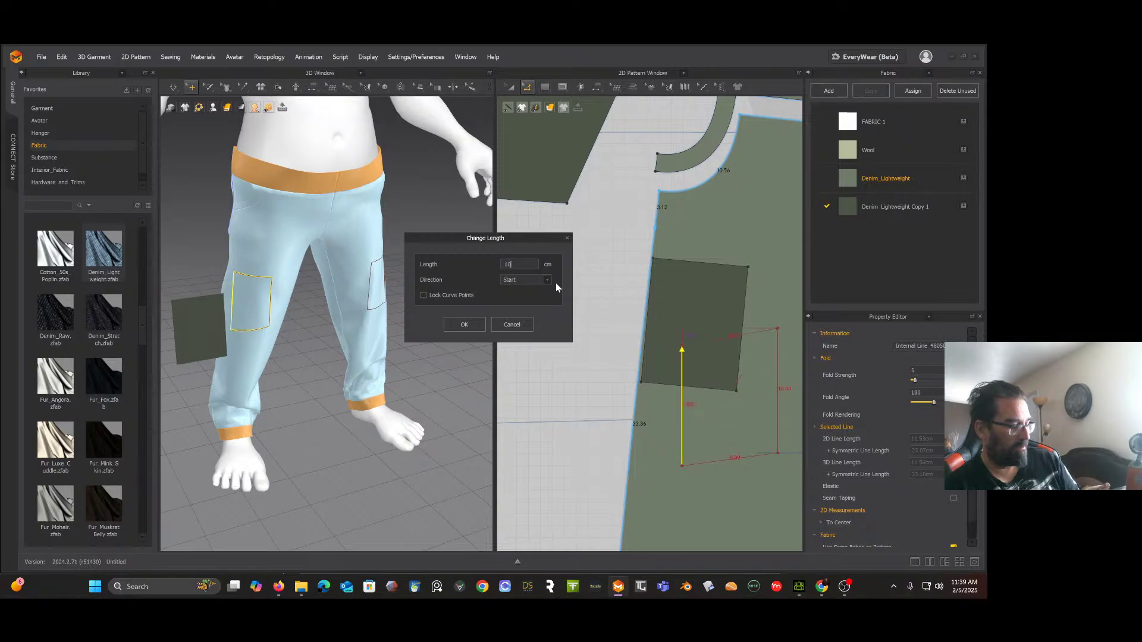
type(".44")
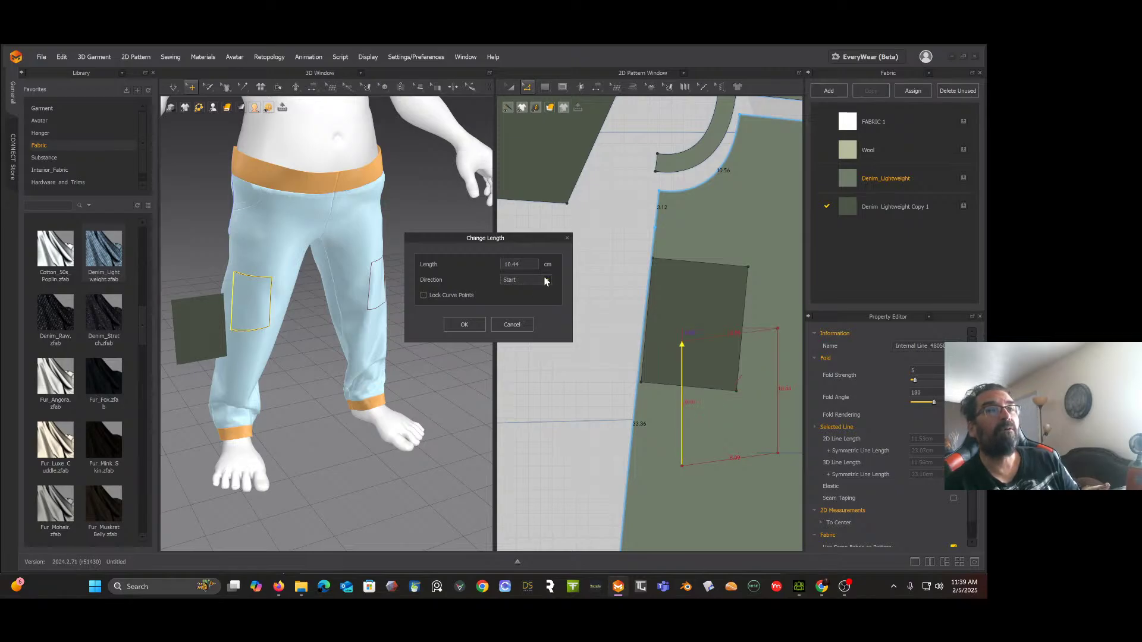
left_click(547, 280)
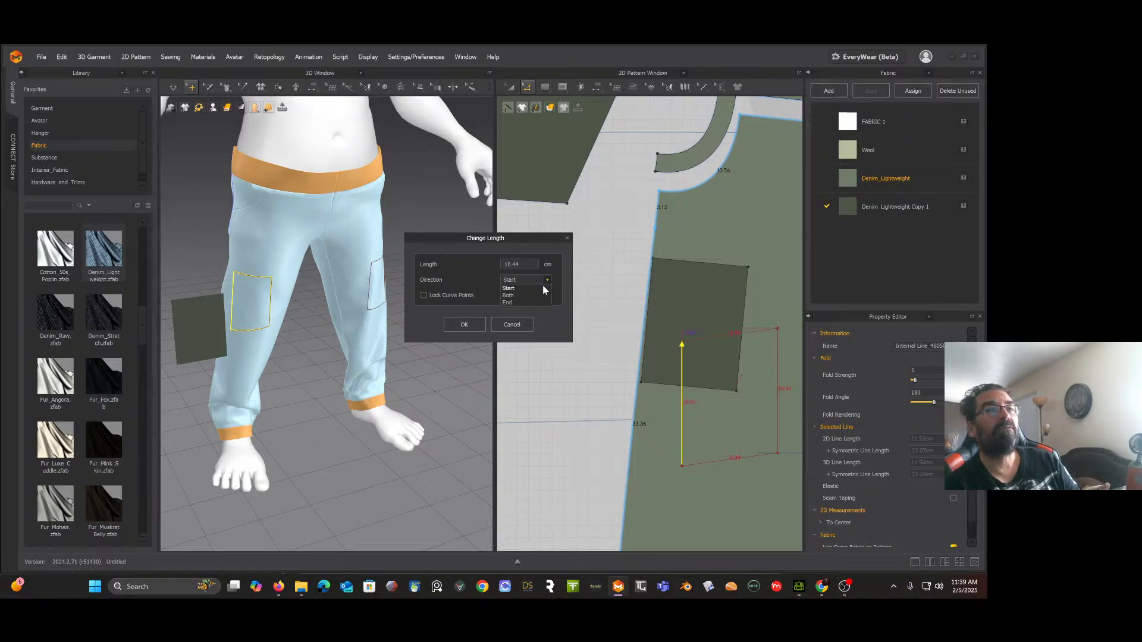
left_click(542, 304)
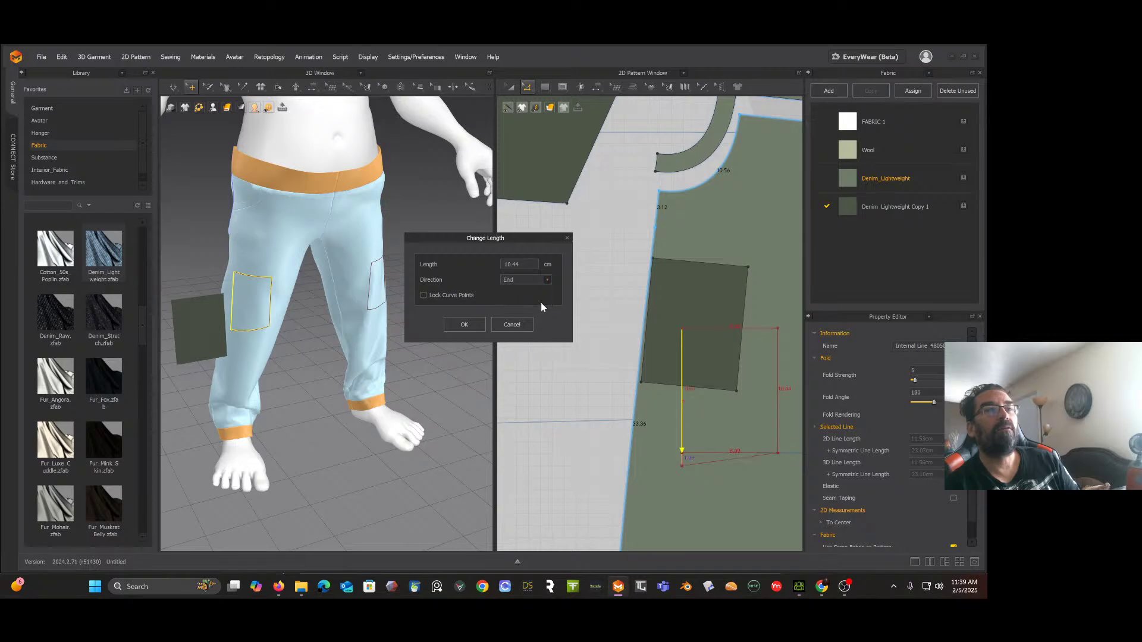
left_click(465, 325)
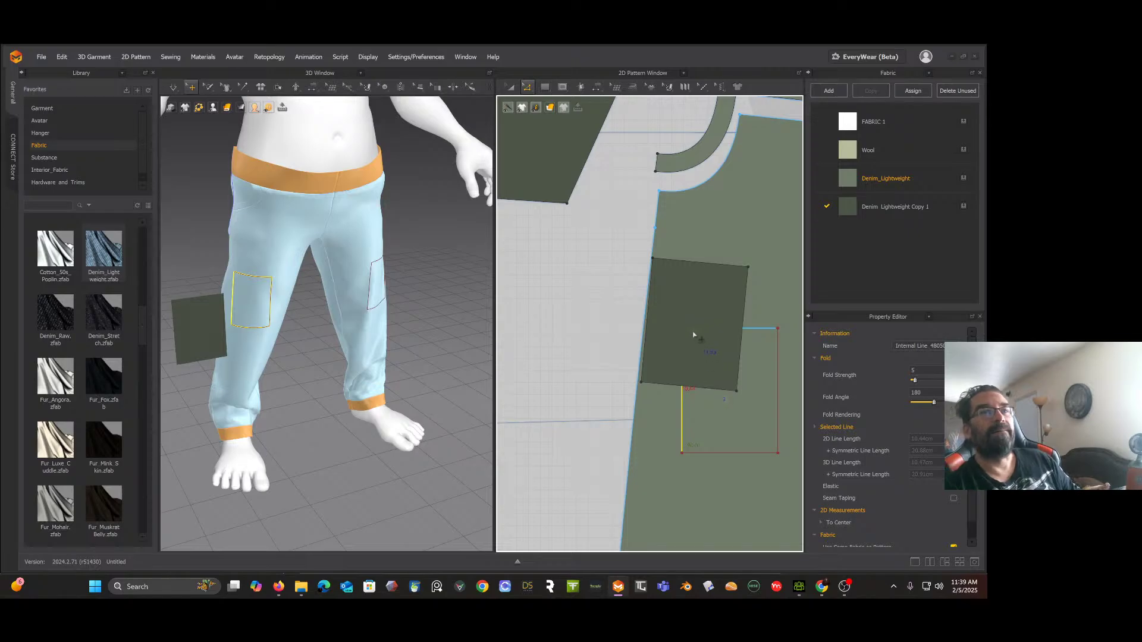
Step: Move the pocket piece off the front leg panel into the empty space just outside its outer edge
left_click(509, 87)
left_click(667, 259)
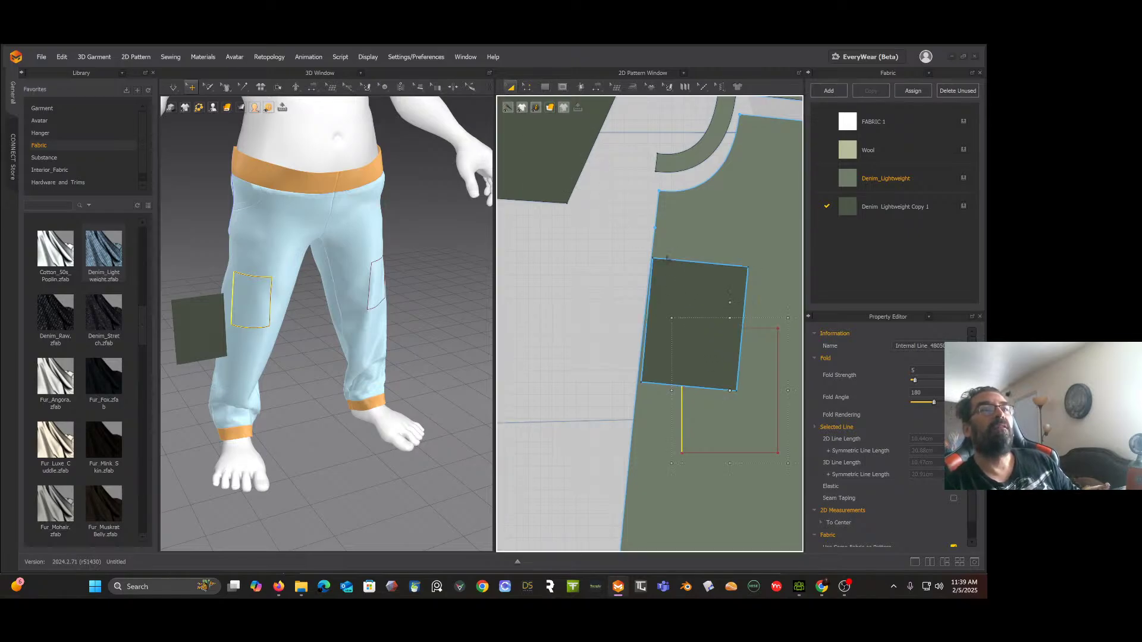
left_click_drag(716, 305, 605, 288)
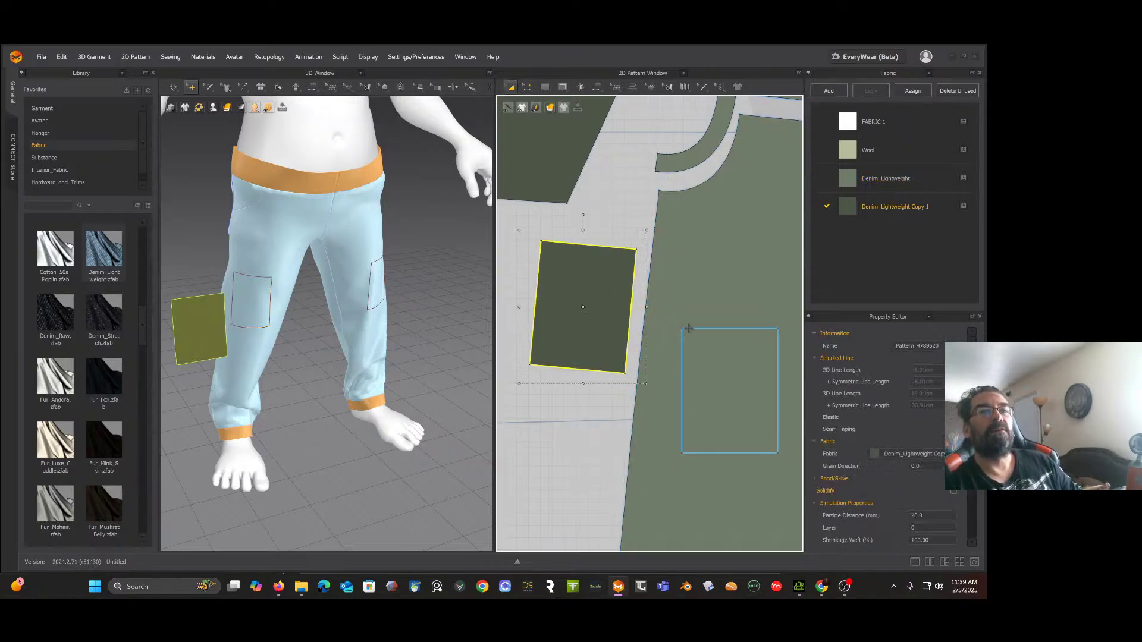
Step: Move the internal rectangle up against the front leg panel's outer edge and rotate it slightly clockwise to follow the edge's slant
left_click(707, 336)
left_click_drag(713, 351, 689, 308)
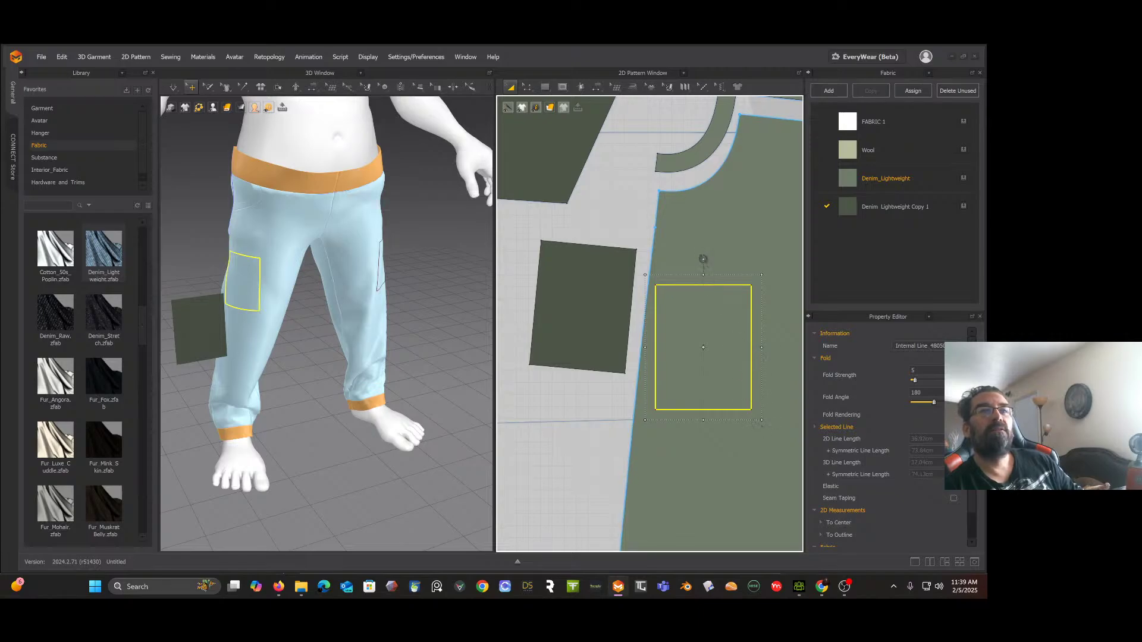
left_click_drag(702, 259, 712, 263)
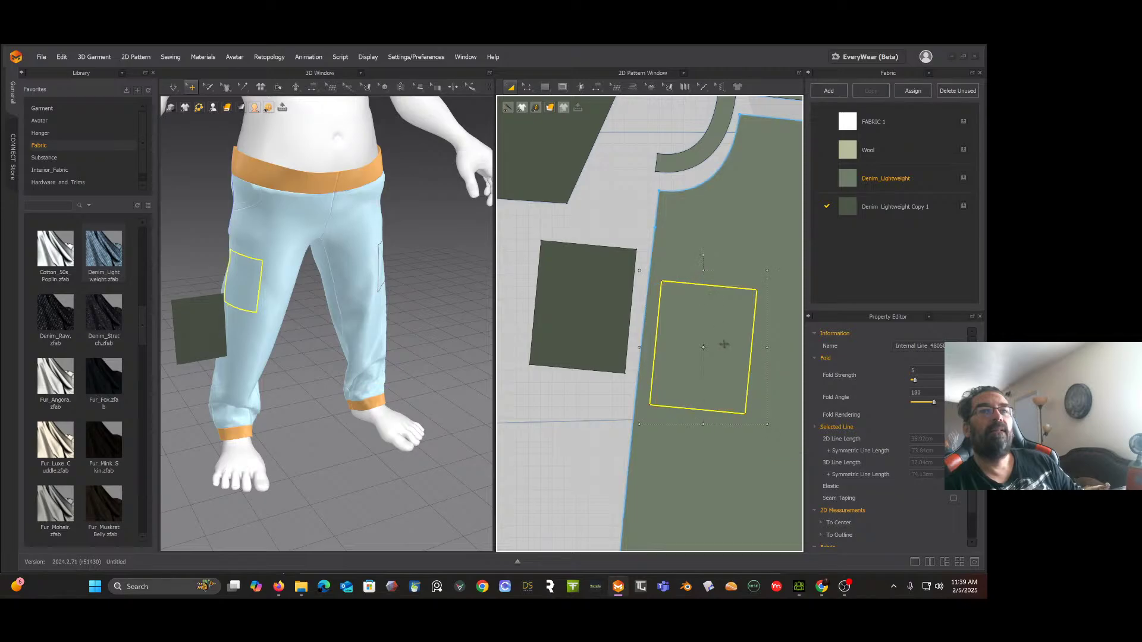
left_click_drag(722, 344, 713, 343)
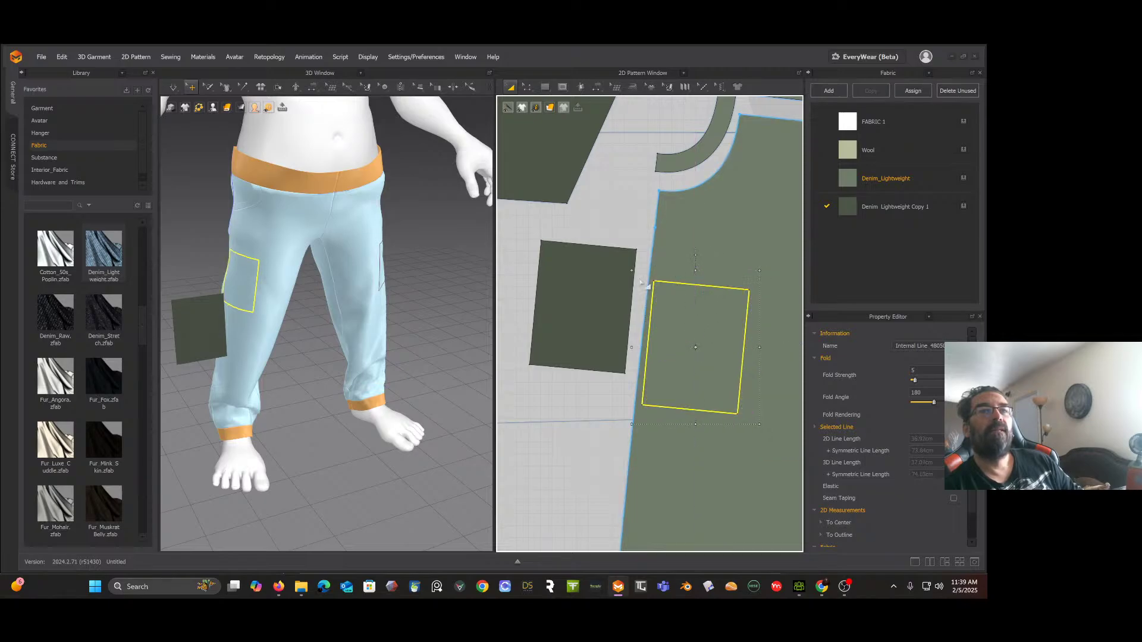
Step: Move the pocket piece farther from the front leg panel and select its side edge farthest from the panel for pattern editing
left_click(600, 254)
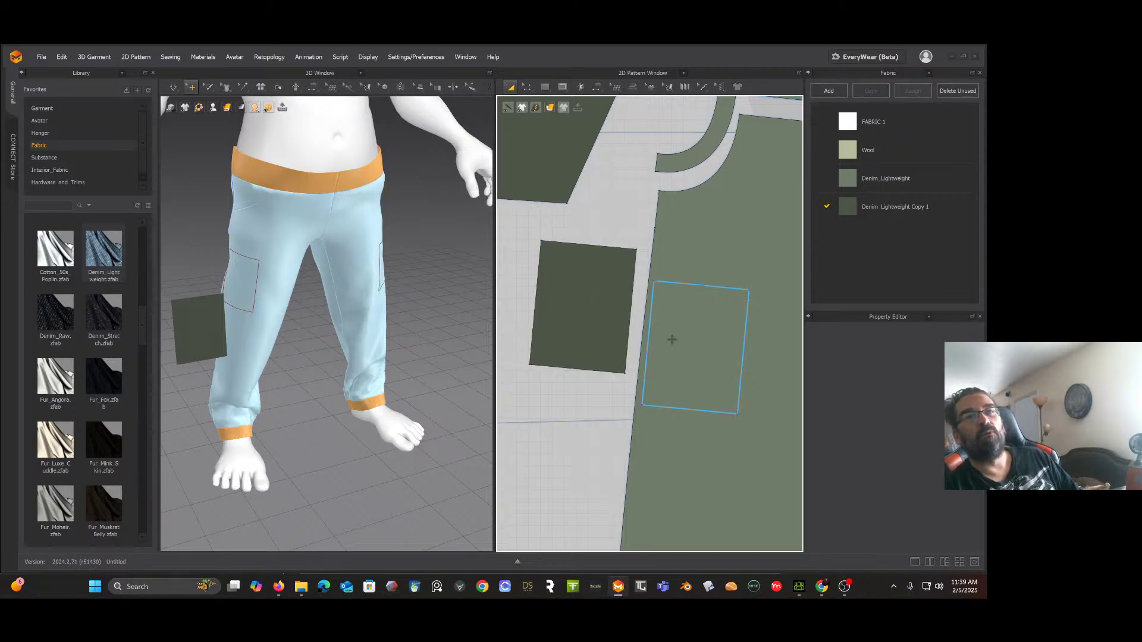
left_click(583, 307)
left_click_drag(583, 306, 556, 315)
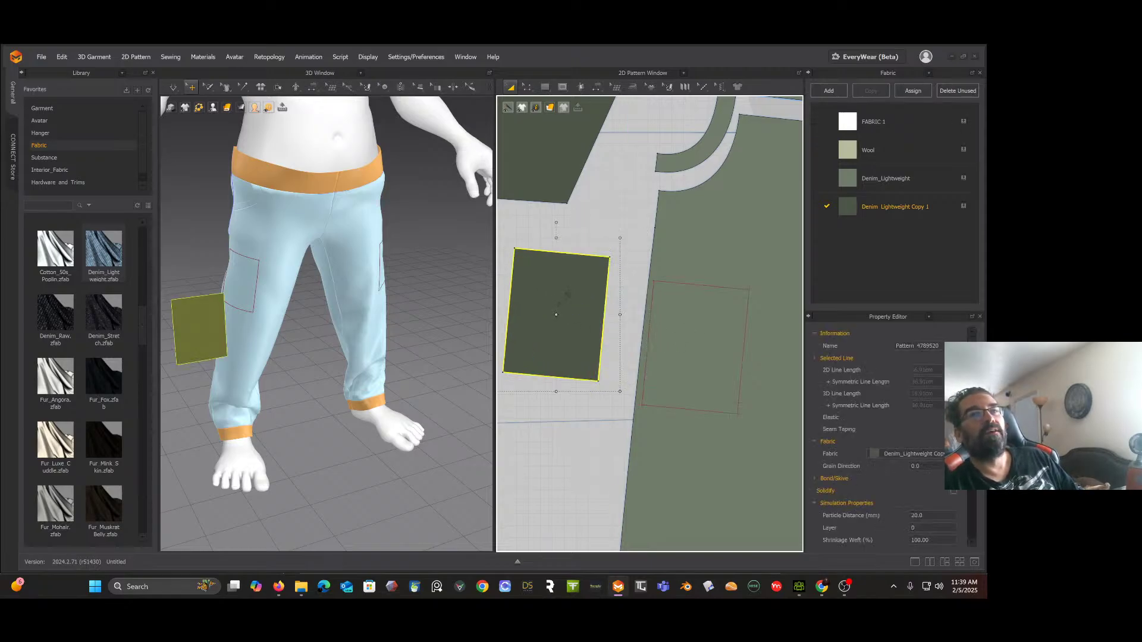
scroll(580, 291, "down", 2)
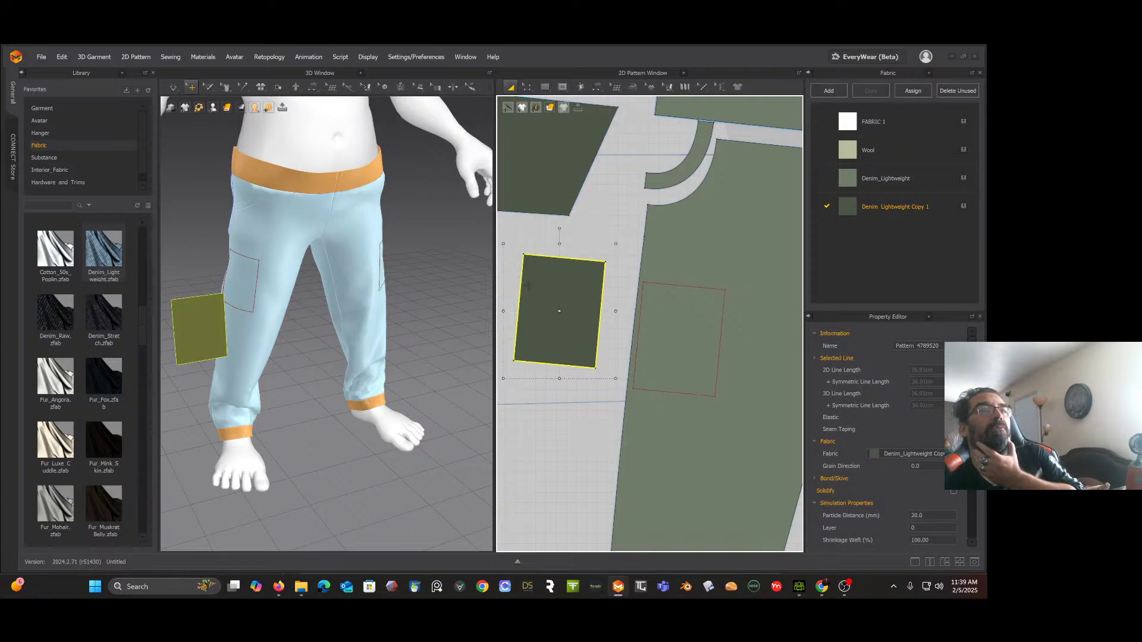
left_click(527, 88)
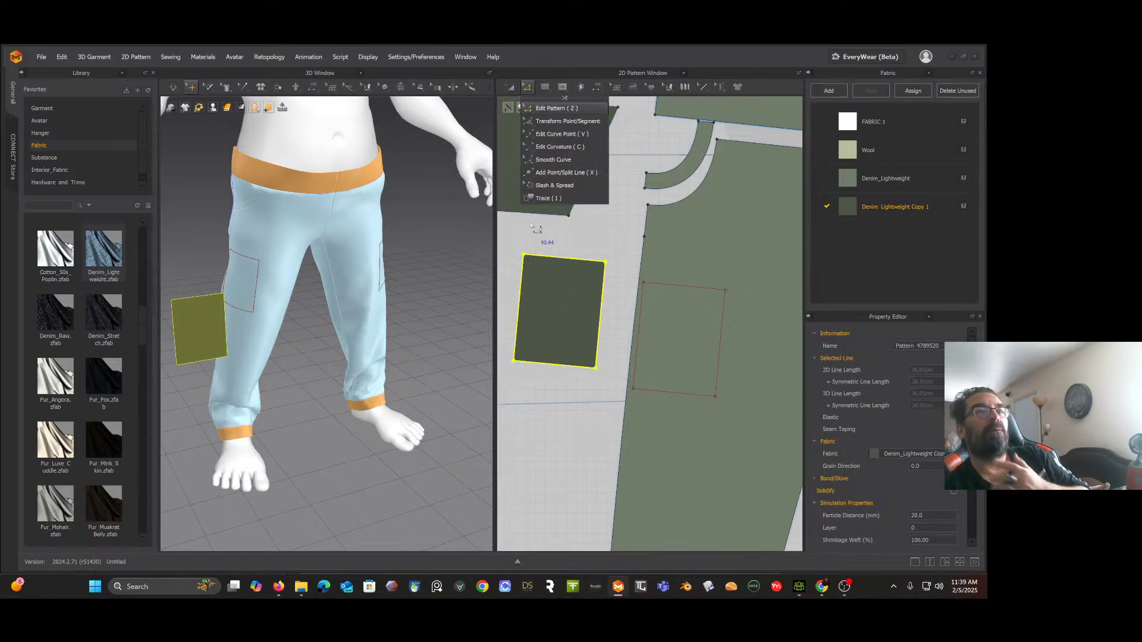
left_click(522, 279)
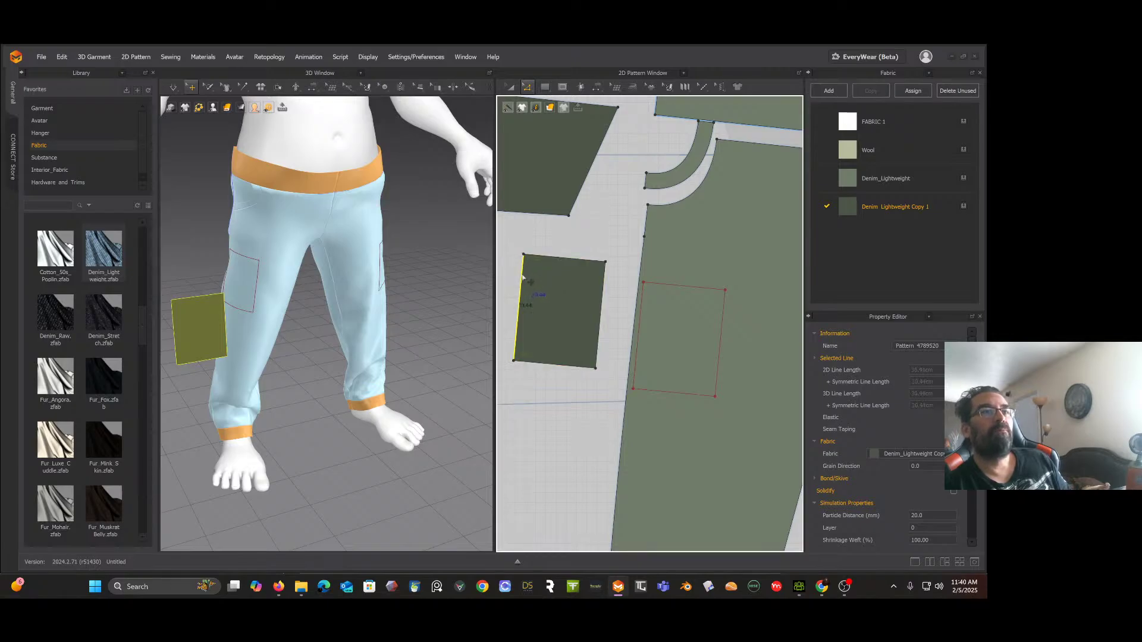
right_click(523, 278)
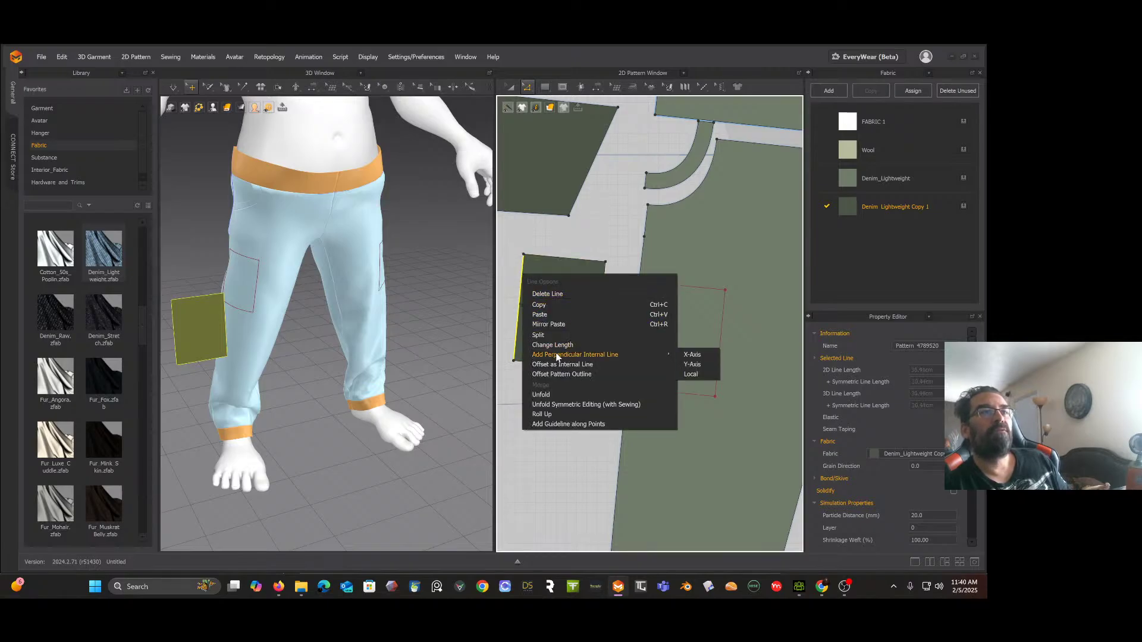
left_click(558, 374)
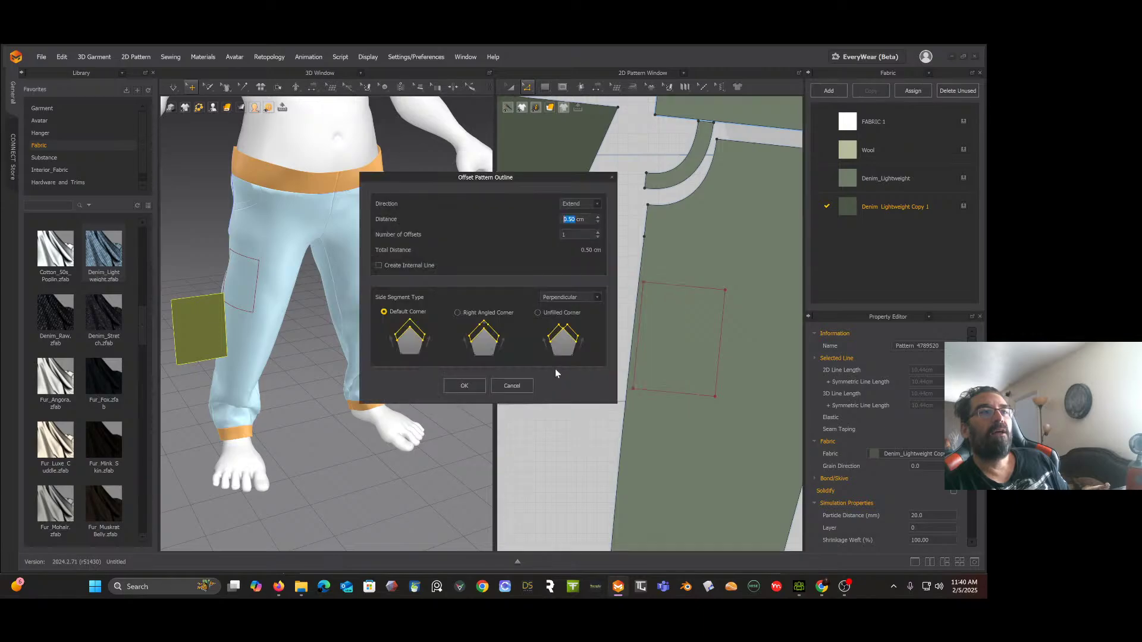
left_click_drag(515, 176, 391, 156)
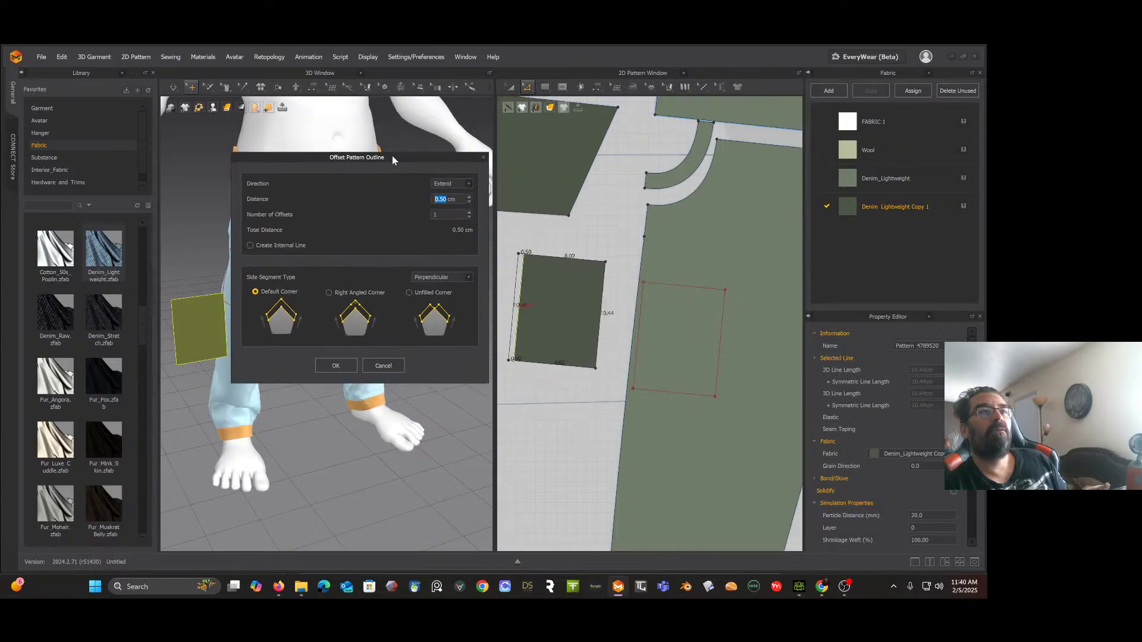
left_click(469, 197)
left_click(470, 197)
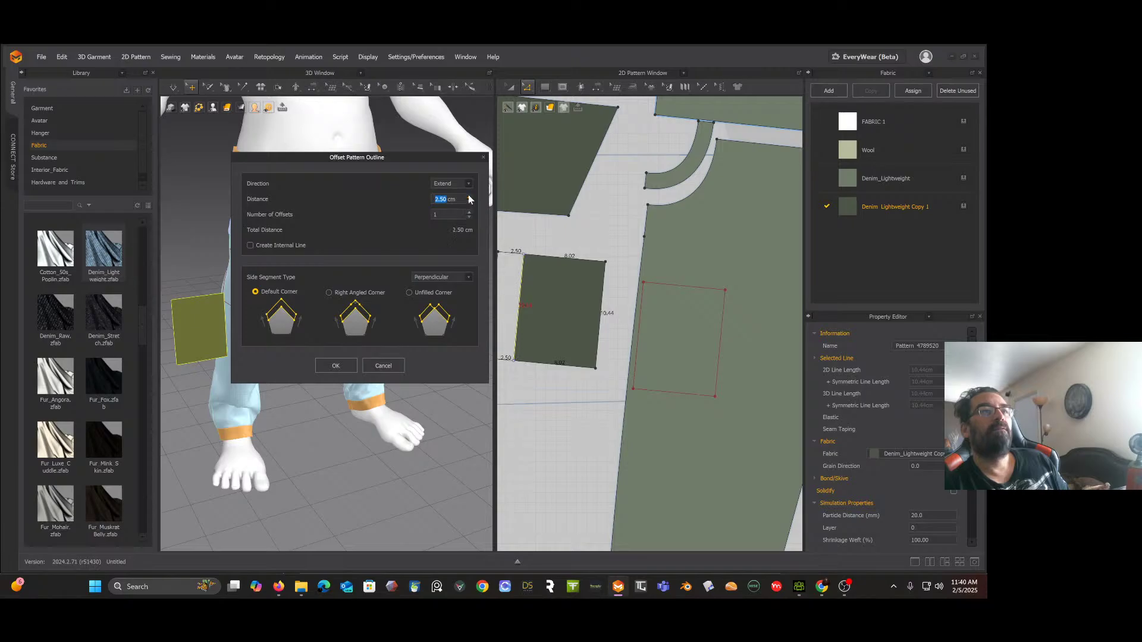
left_click_drag(464, 197, 433, 196)
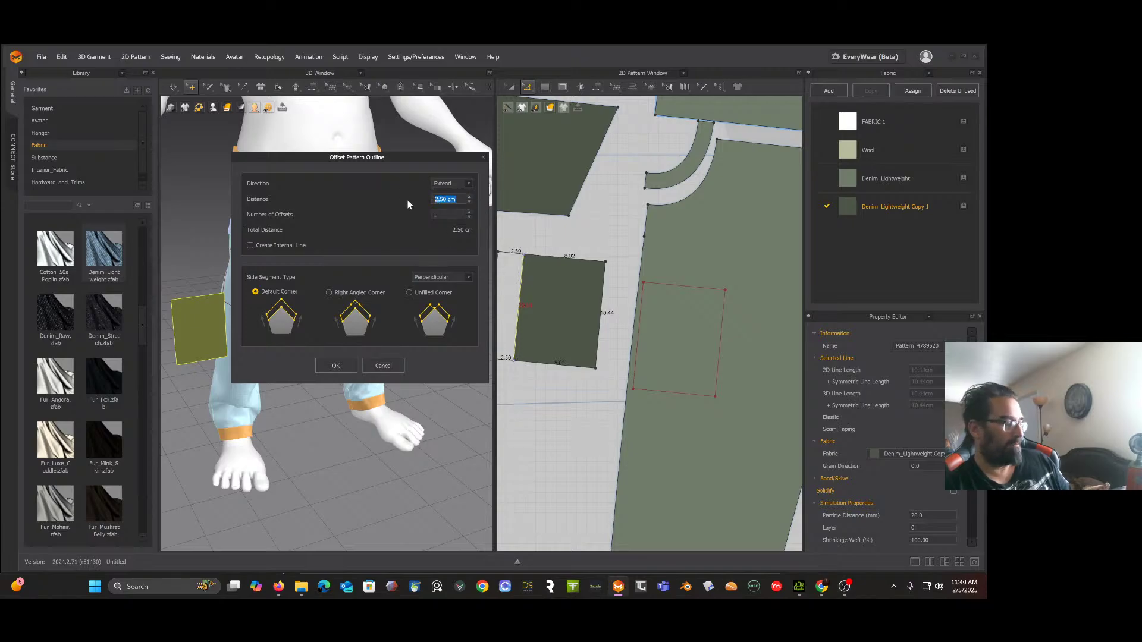
type("1")
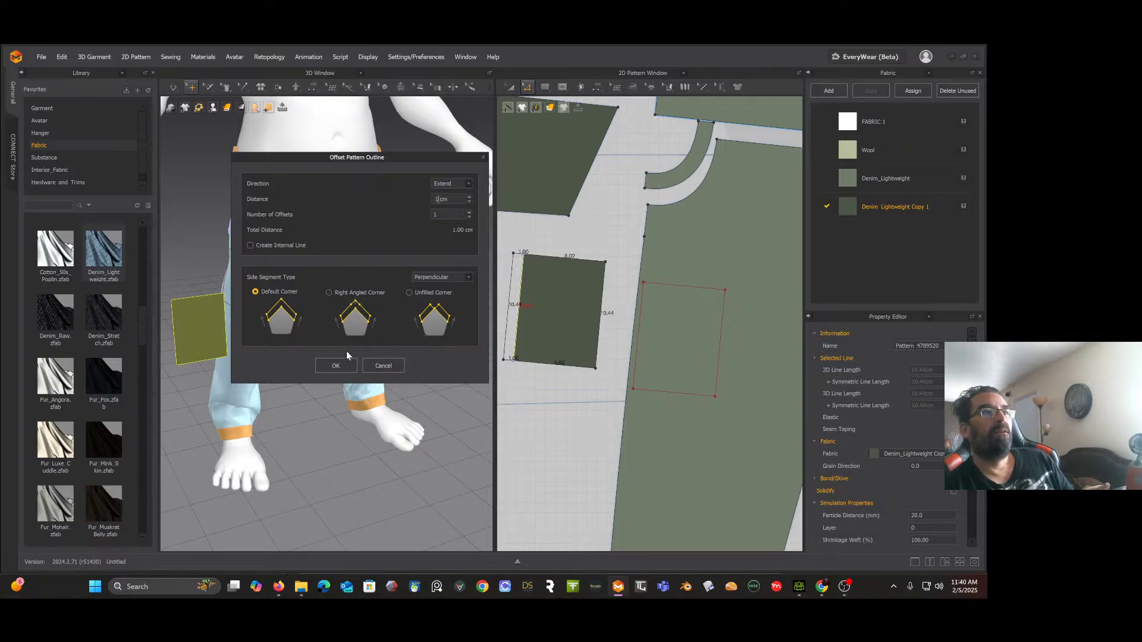
left_click(384, 364)
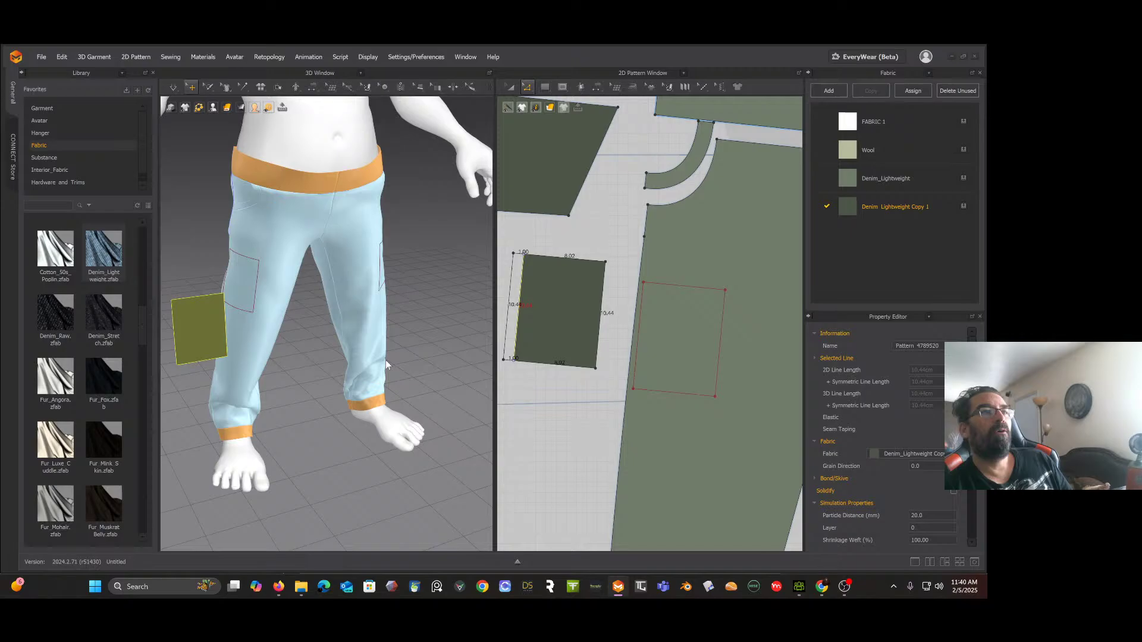
Step: Offset the pocket piece's two side edges and bottom edge outward by 0.50 cm, using the Unfilled Corner type
left_click(559, 364, "shift")
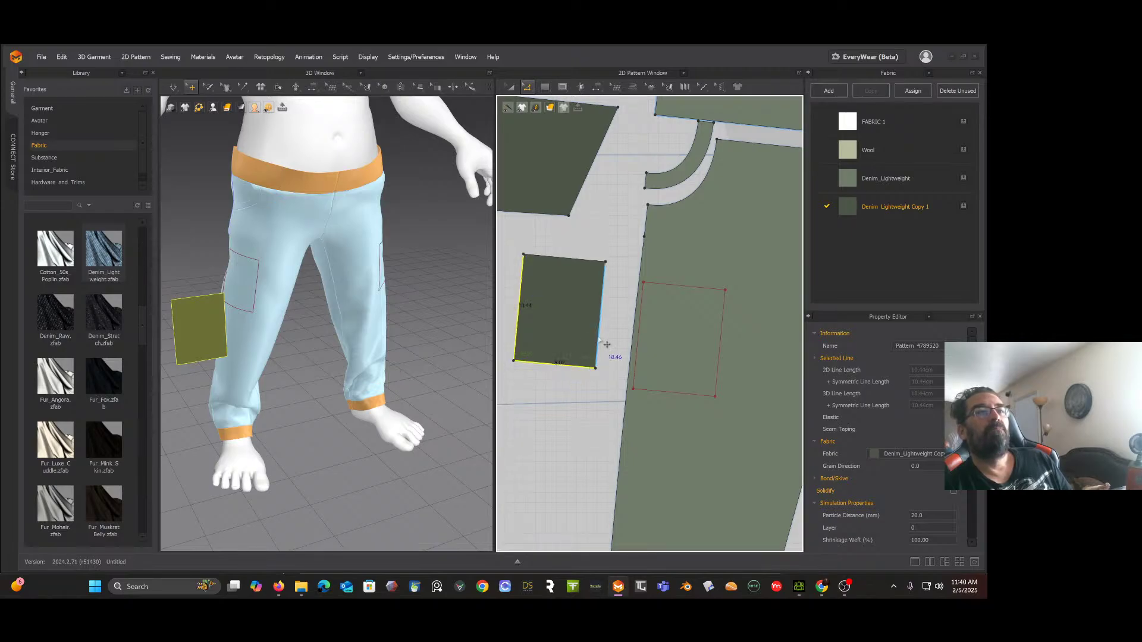
left_click(599, 340, "shift")
right_click(523, 287)
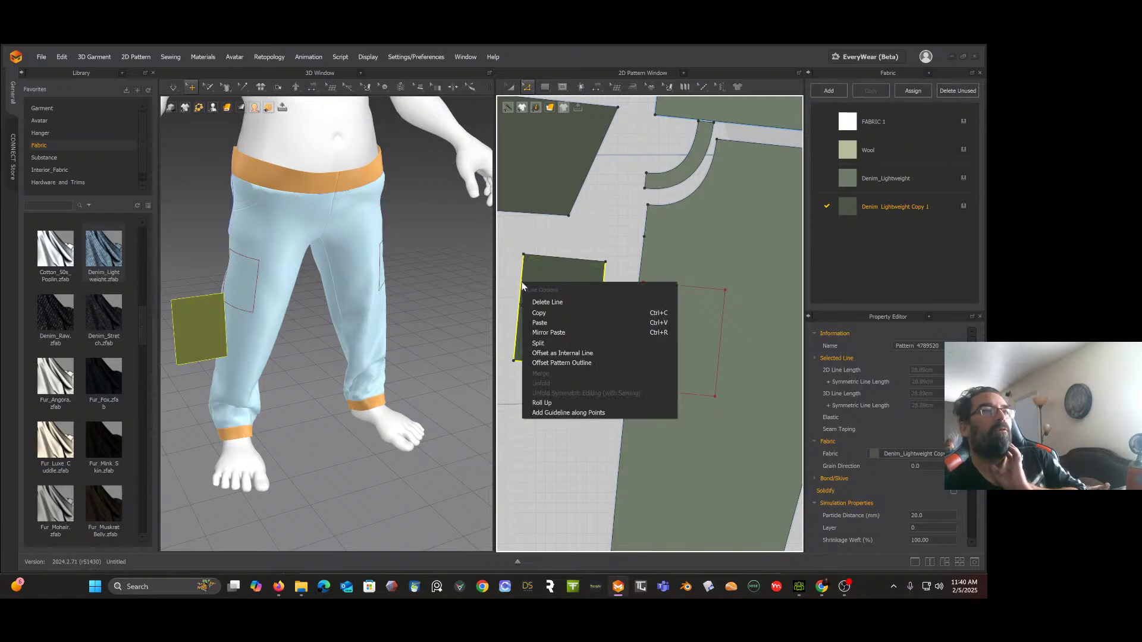
left_click(548, 363)
left_click_drag(526, 176, 405, 156)
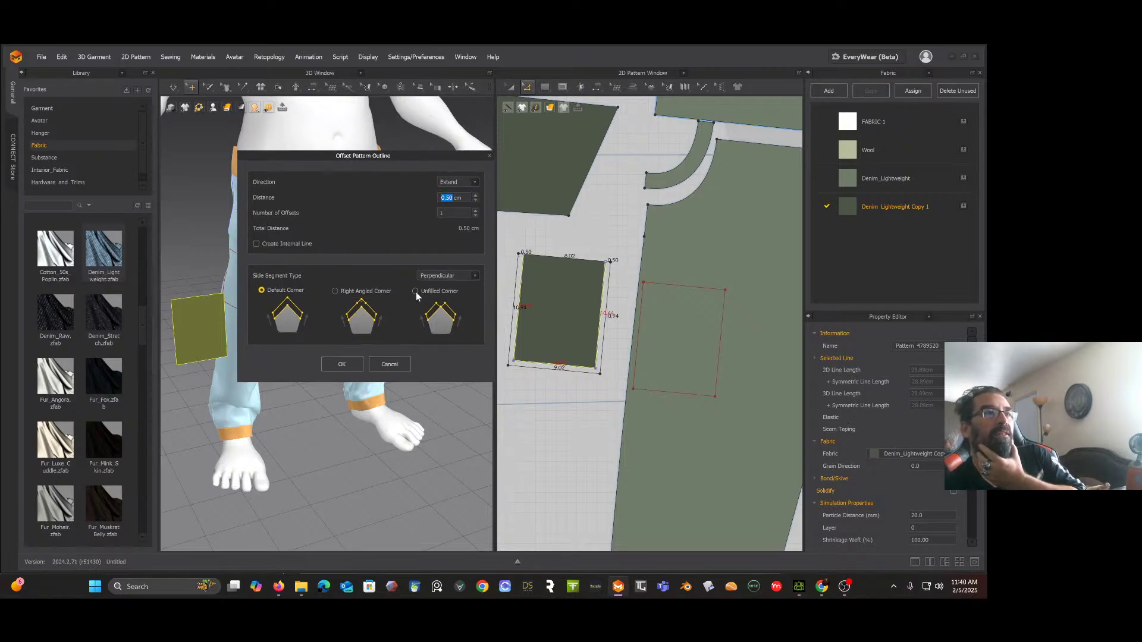
left_click(416, 291)
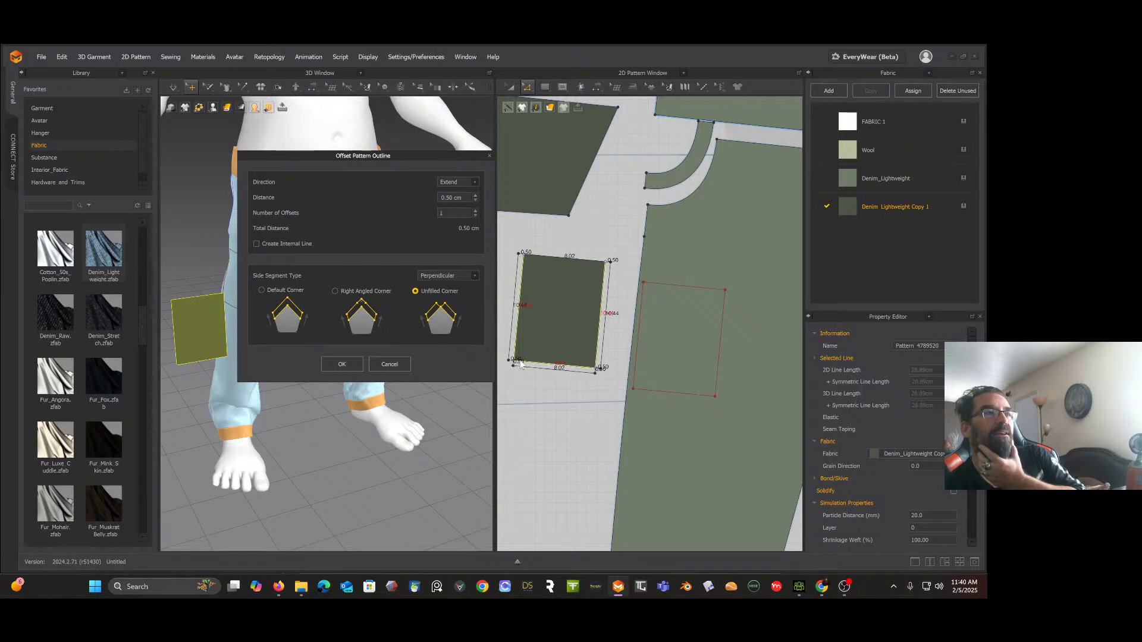
left_click(342, 364)
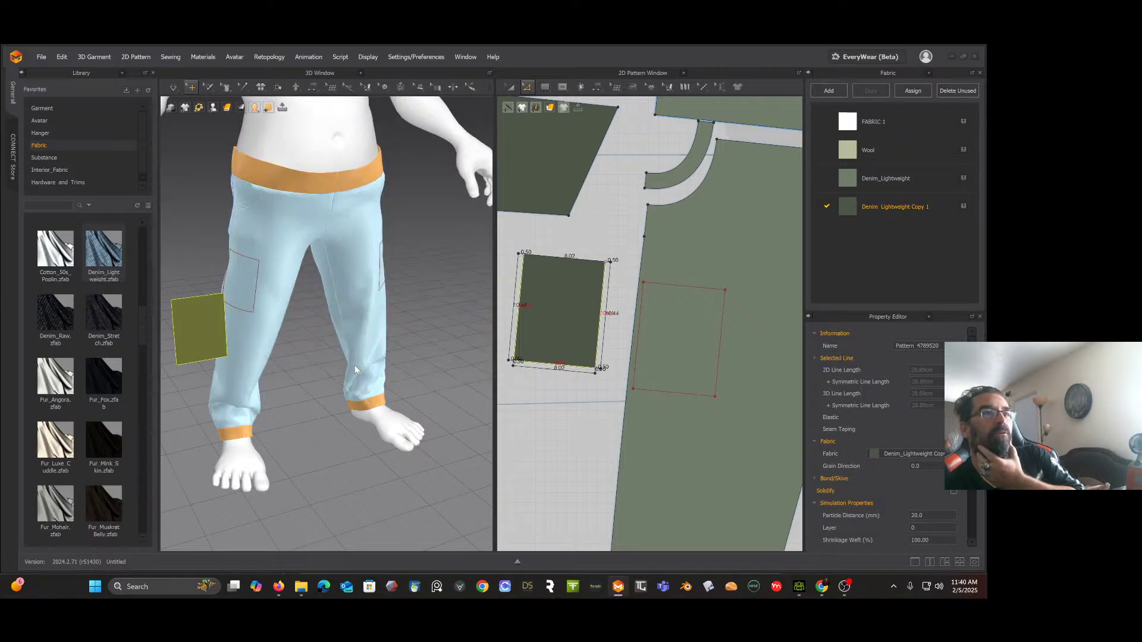
left_click(530, 388)
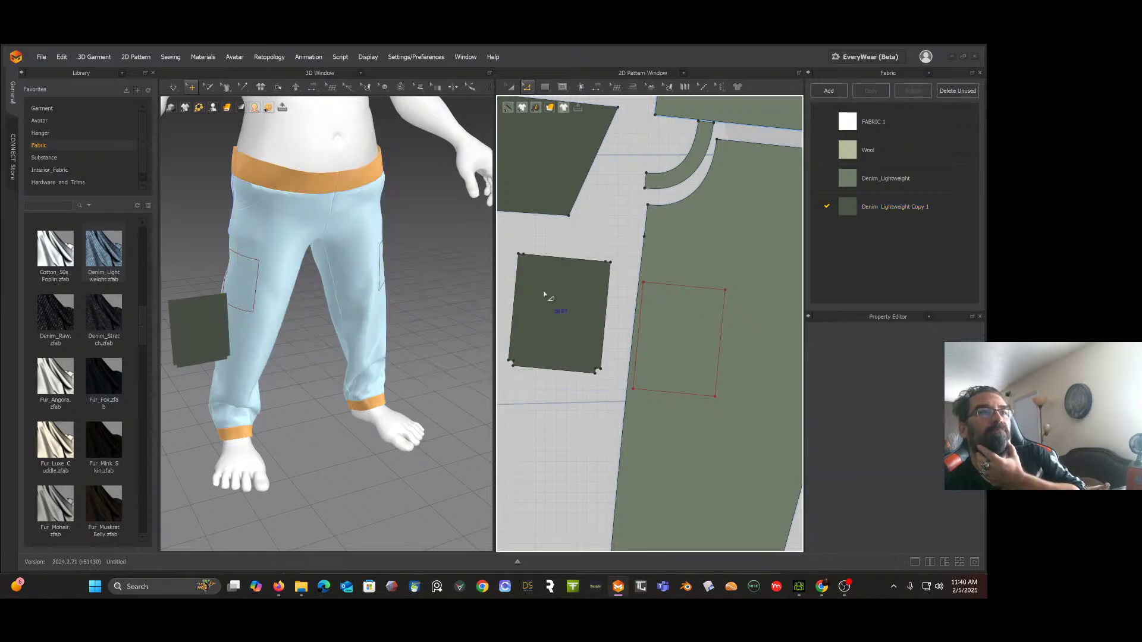
Step: Delete the extra outline points beside the pocket piece's two upper corners
scroll(530, 255, "up", 2)
scroll(524, 254, "down", 1)
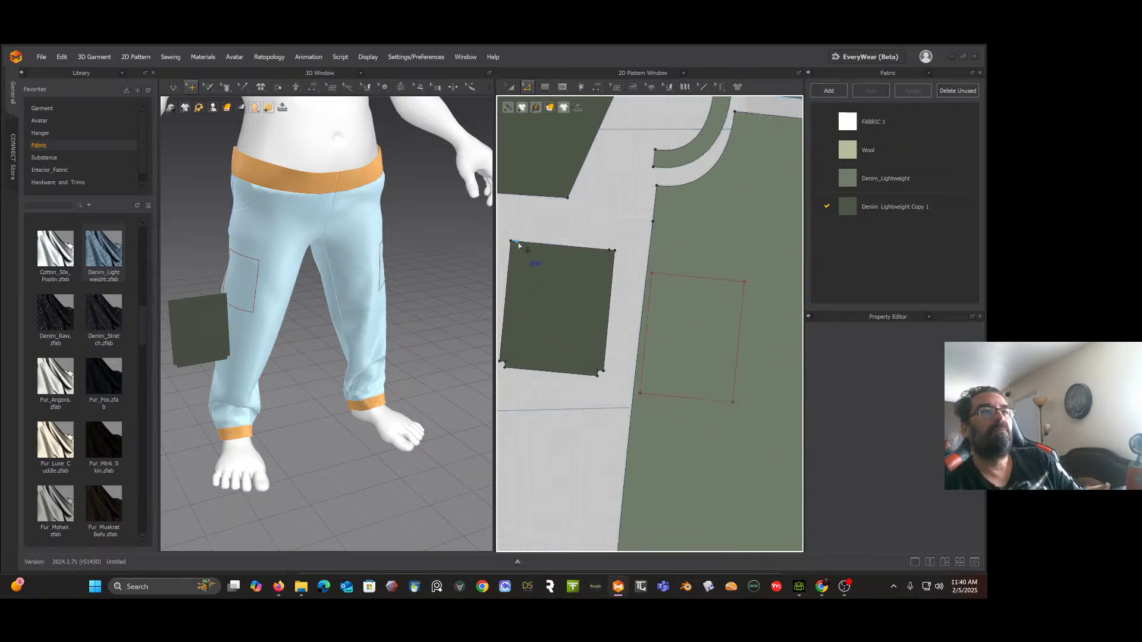
left_click(517, 243)
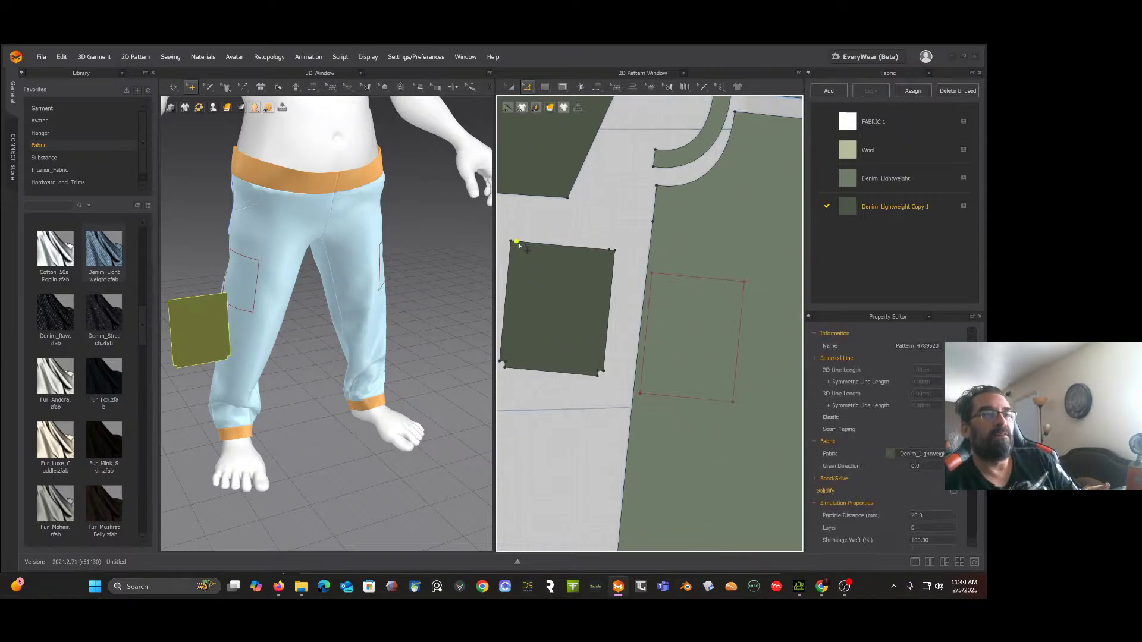
left_click(609, 251)
left_click(575, 402)
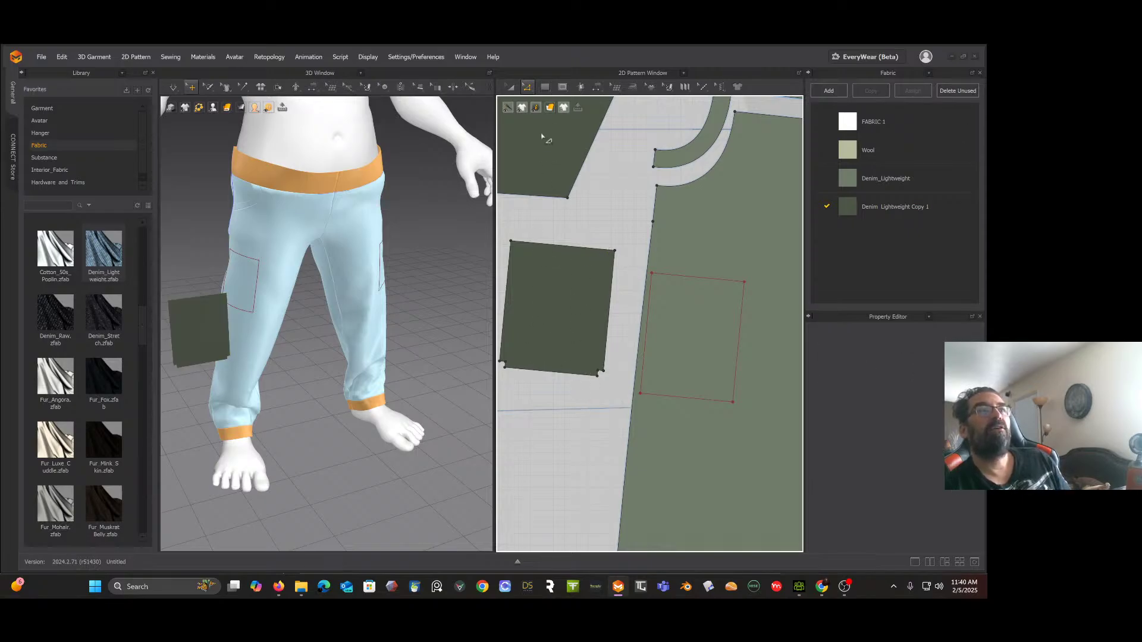
Step: Sew the two short edges of each lower corner notch on the pocket piece together with Segment Sewing
left_click(597, 87)
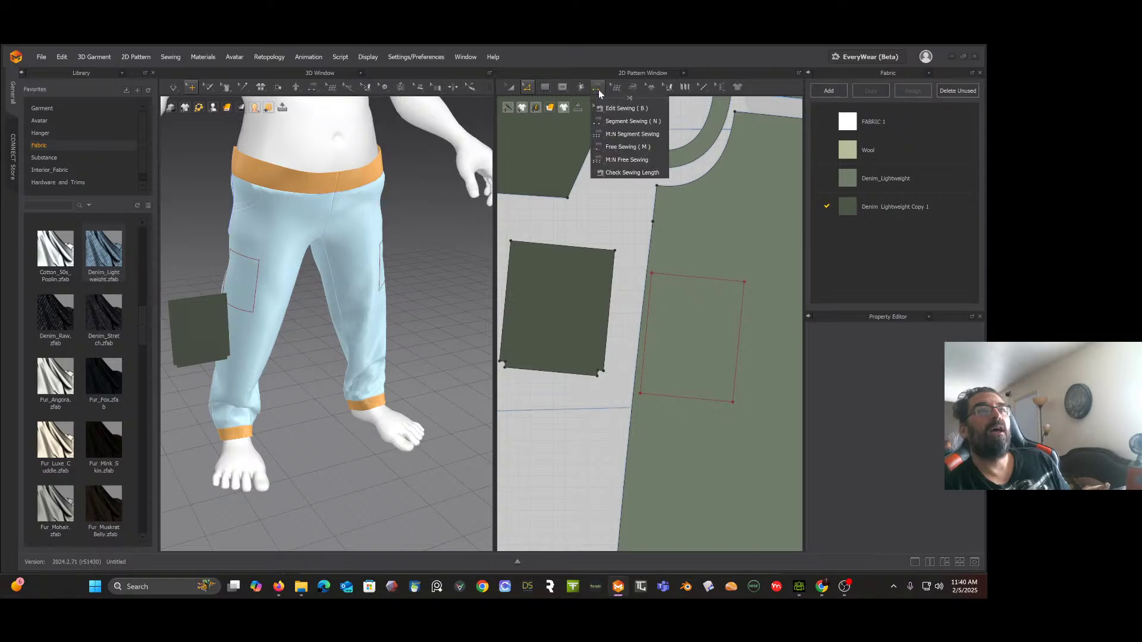
left_click(621, 122)
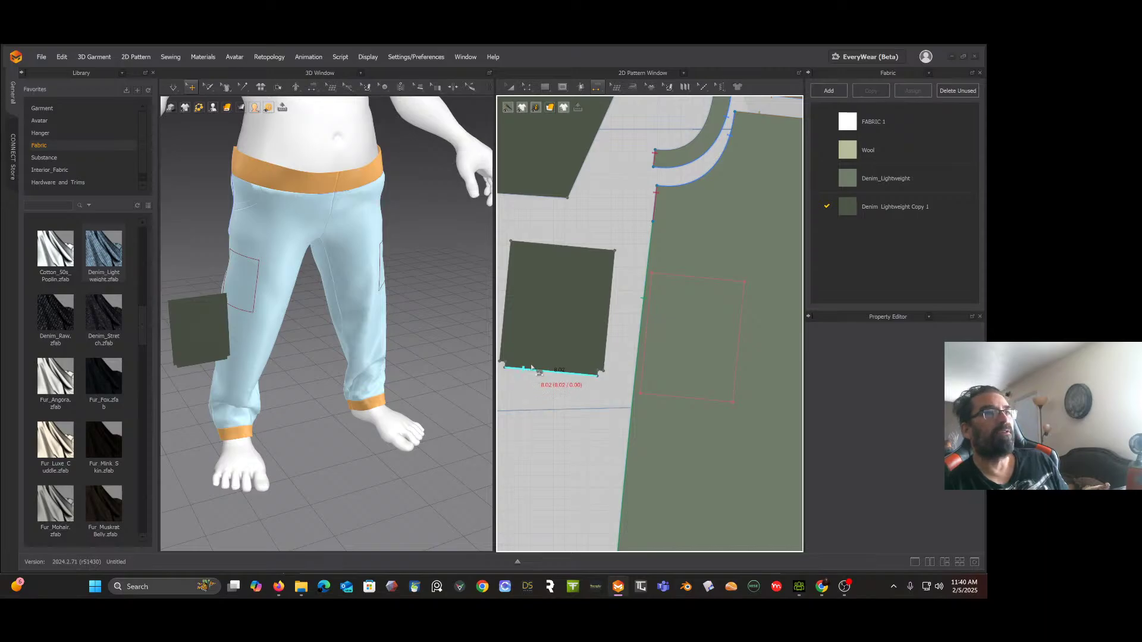
scroll(532, 367, "down", 3)
scroll(530, 351, "up", 6)
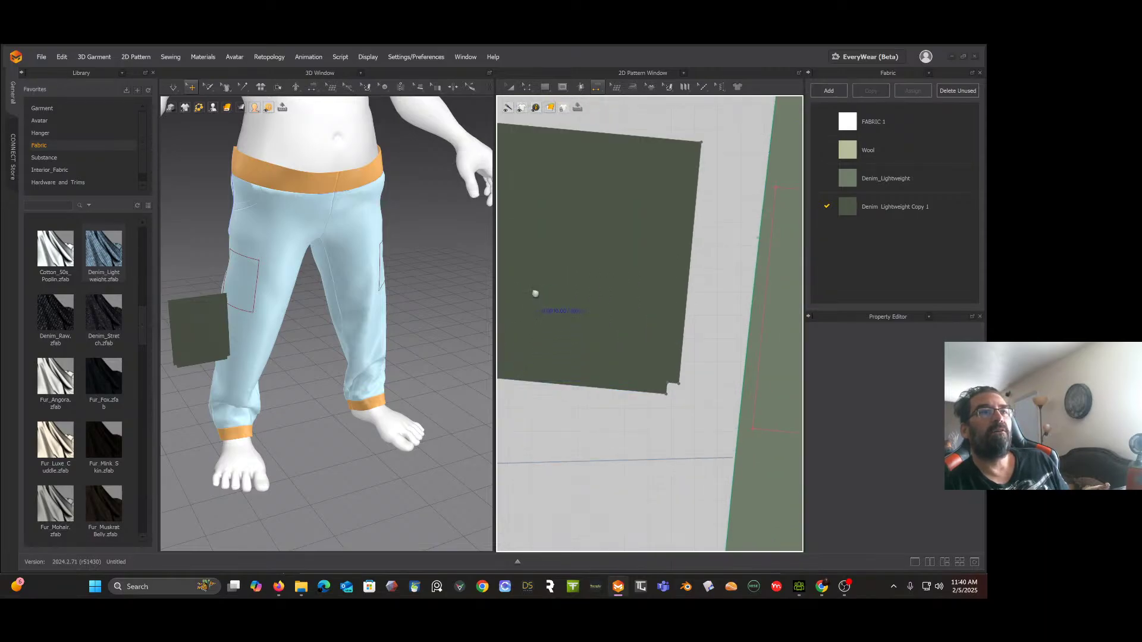
right_click_drag(535, 293, 589, 263)
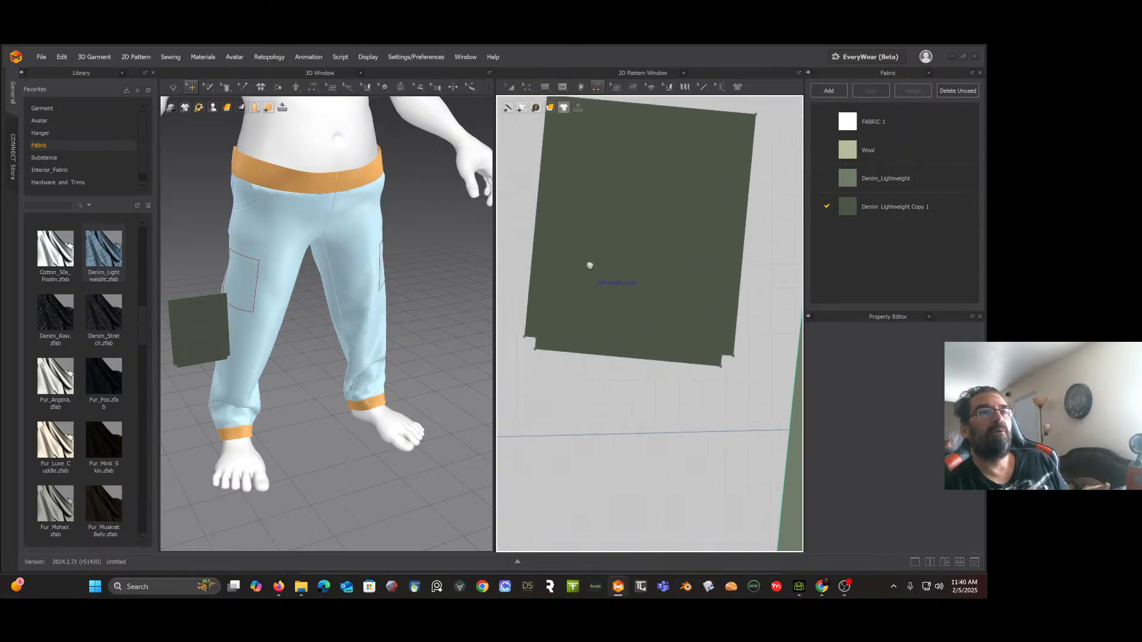
left_click(531, 335)
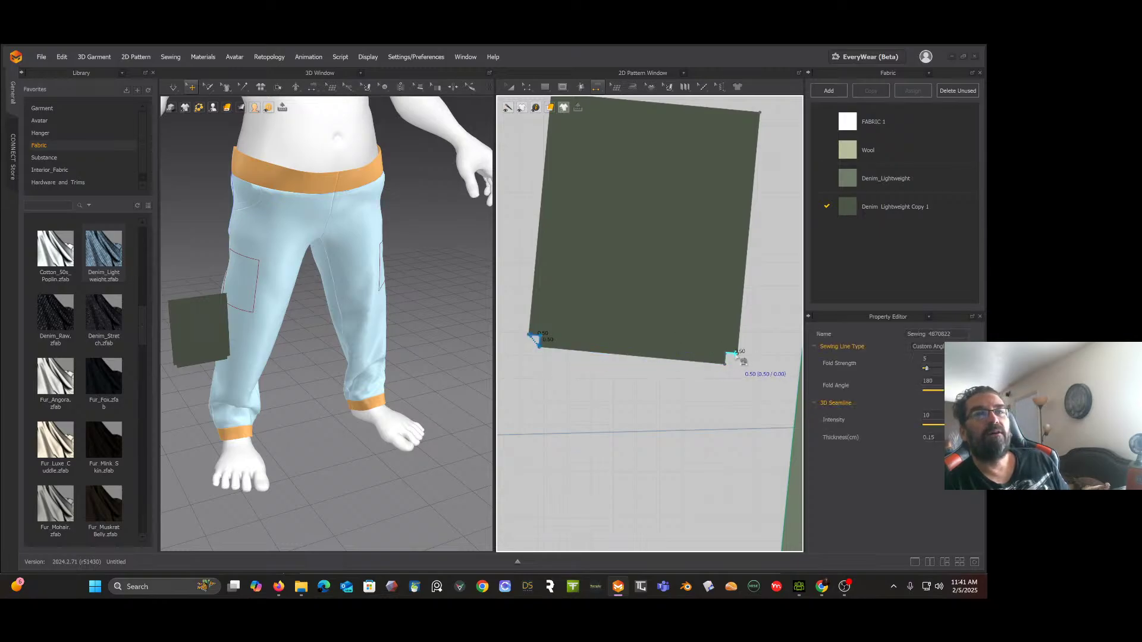
left_click(736, 355)
left_click(733, 358)
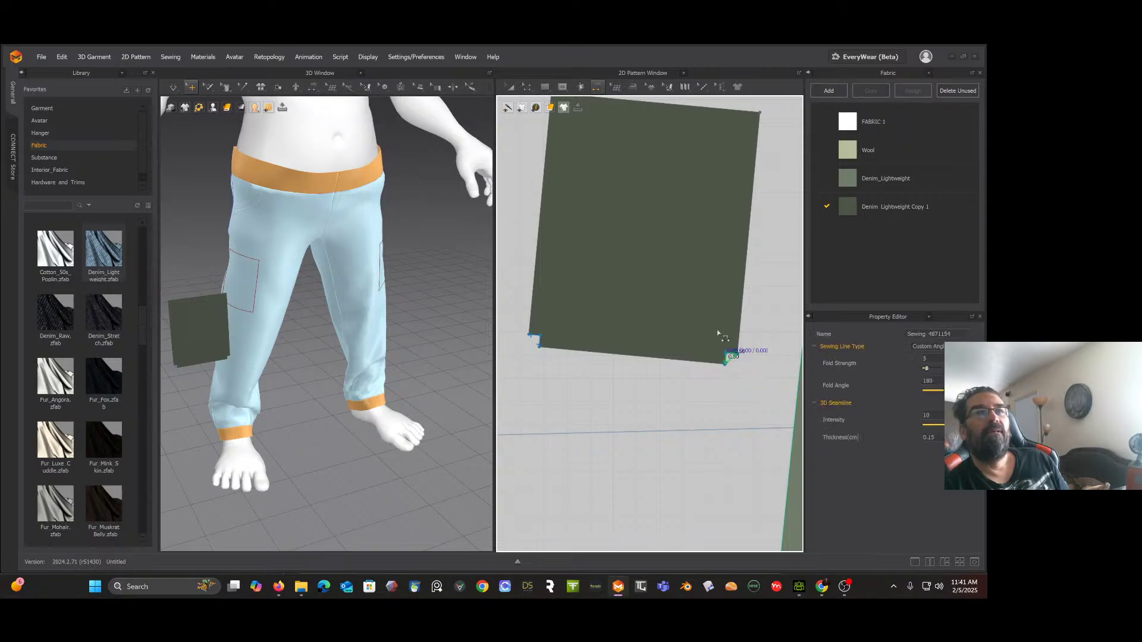
scroll(680, 262, "down", 3)
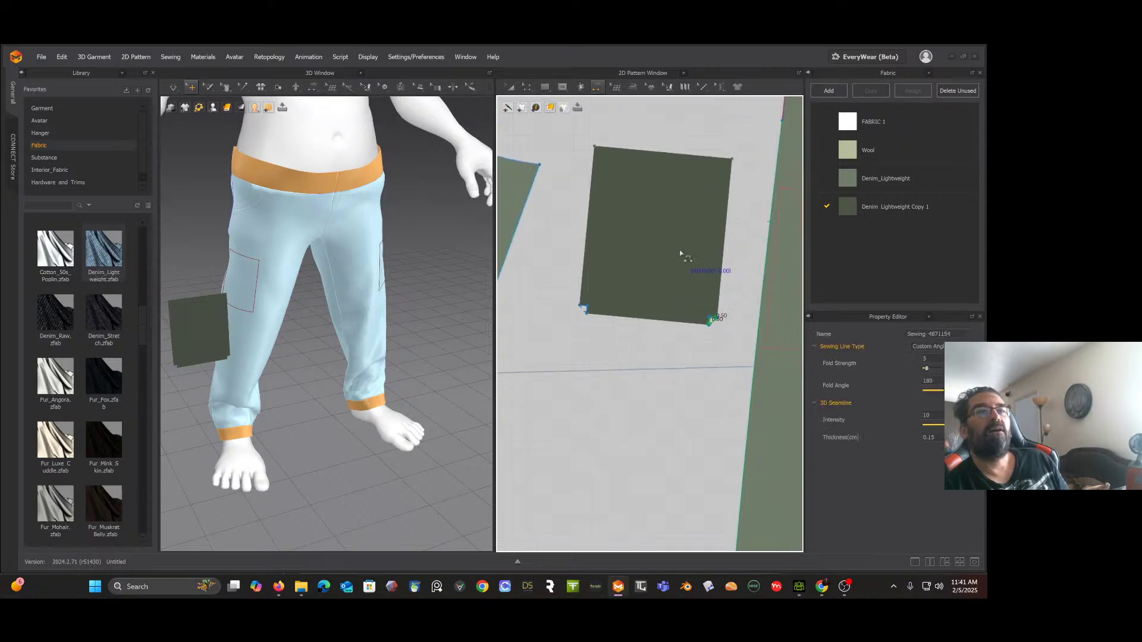
right_click(665, 266)
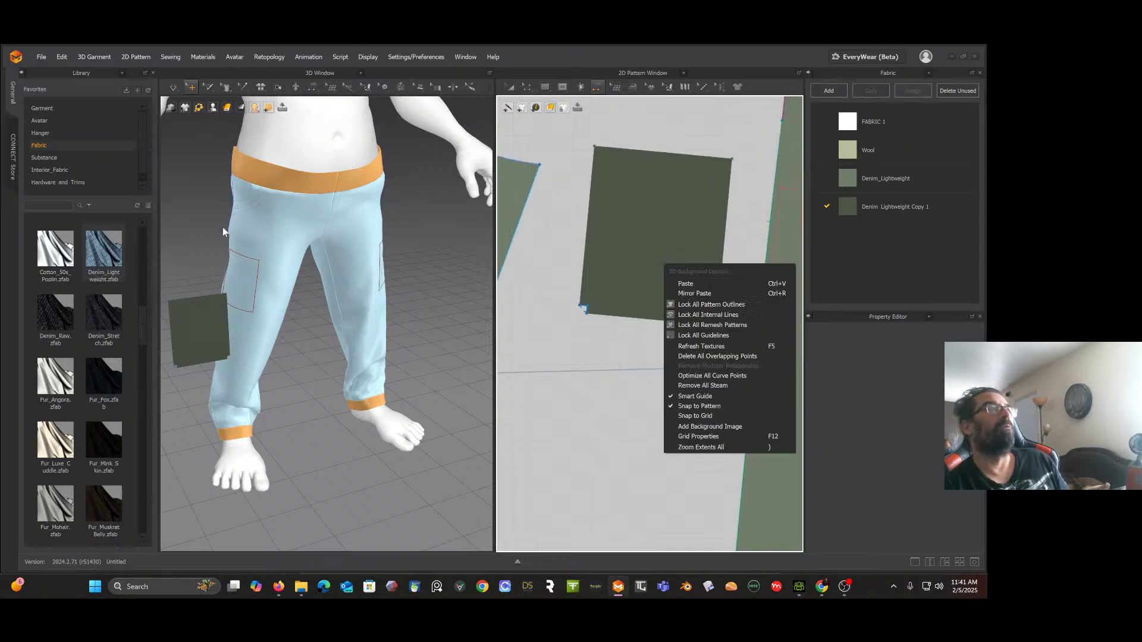
Step: Rotate the pocket piece about its vertical axis in 3D so it faces the outer side of the leg
left_click(220, 297)
left_click(220, 298)
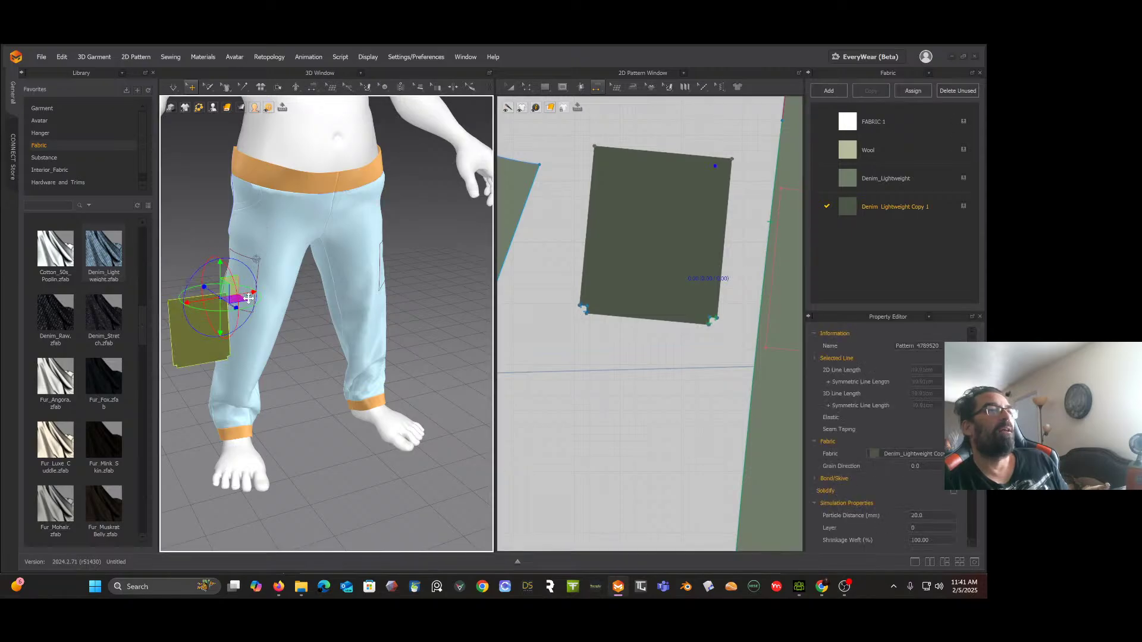
left_click_drag(233, 310, 219, 298)
left_click_drag(213, 297, 218, 297)
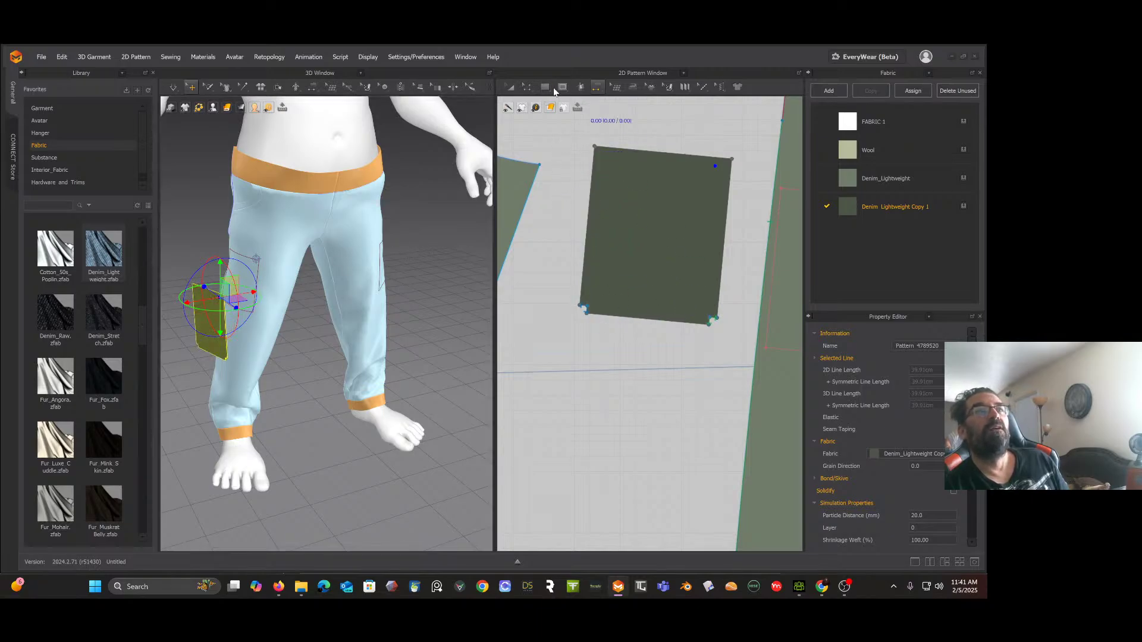
Step: Draw two internal lines on the pocket piece, each running from a lower corner notch up to the top edge beside the upper corner
left_click(527, 87)
left_click(565, 88)
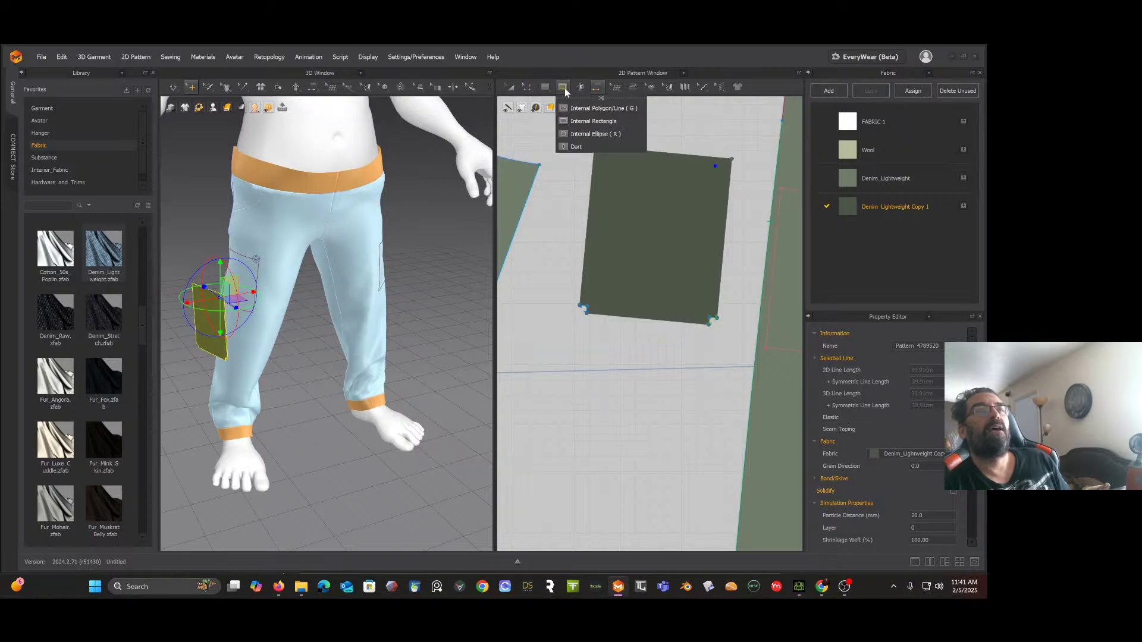
left_click(575, 109)
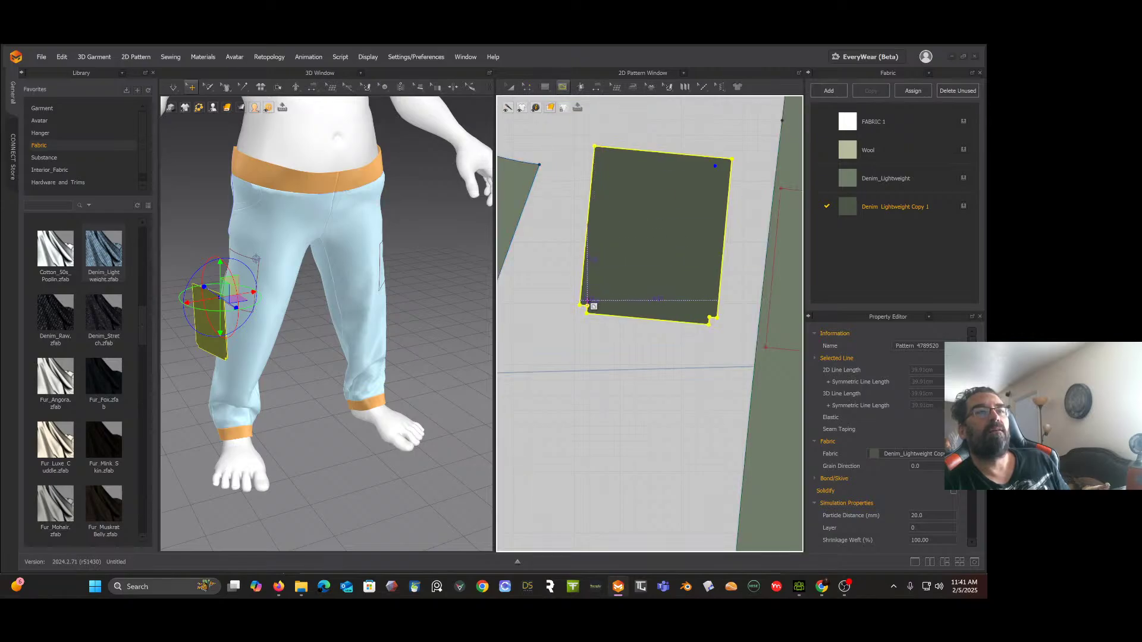
left_click(588, 307)
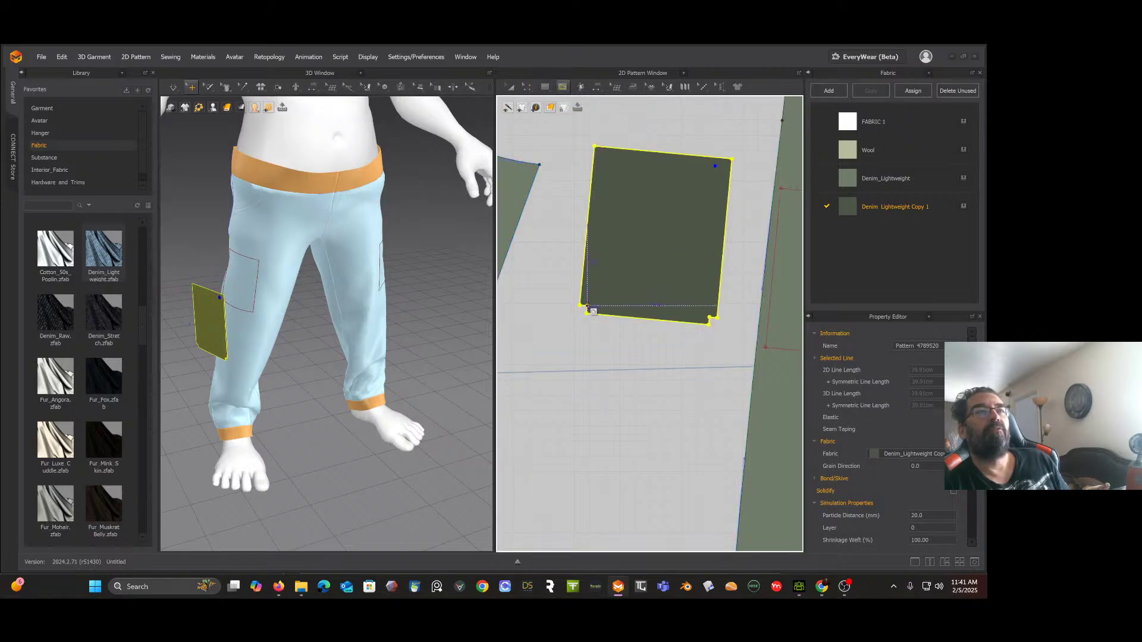
left_click(603, 147)
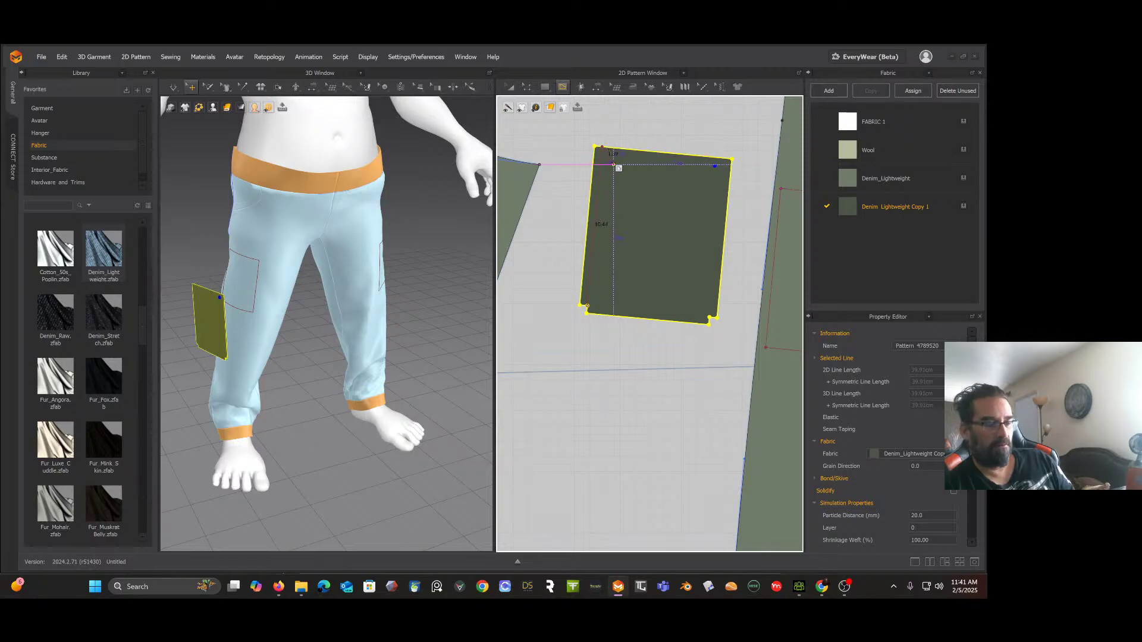
key("Return")
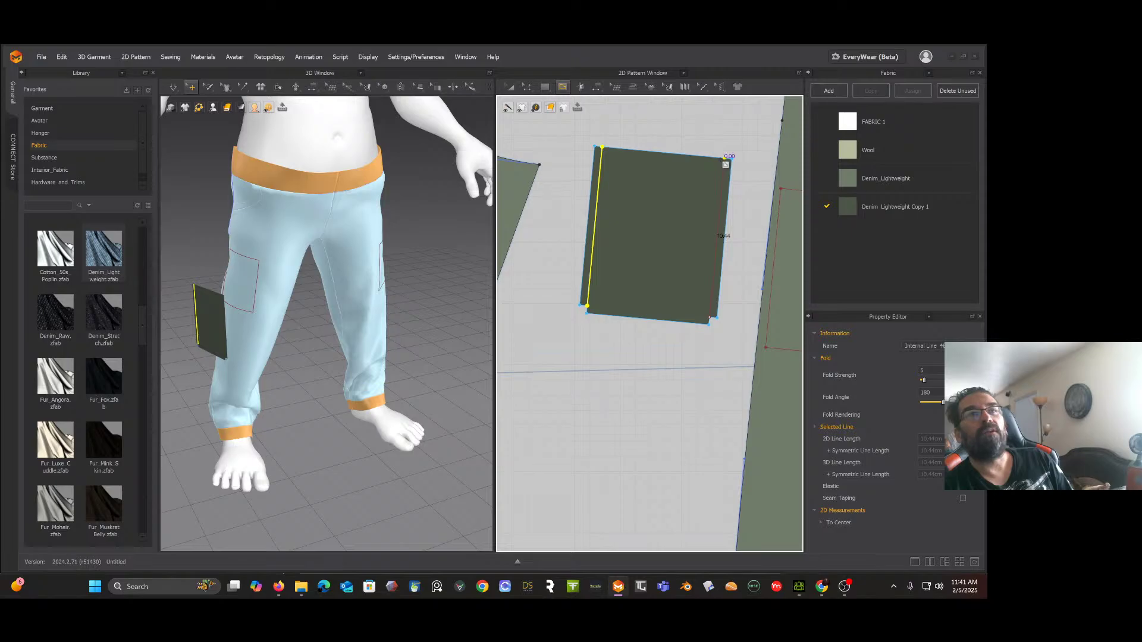
double_click(720, 158)
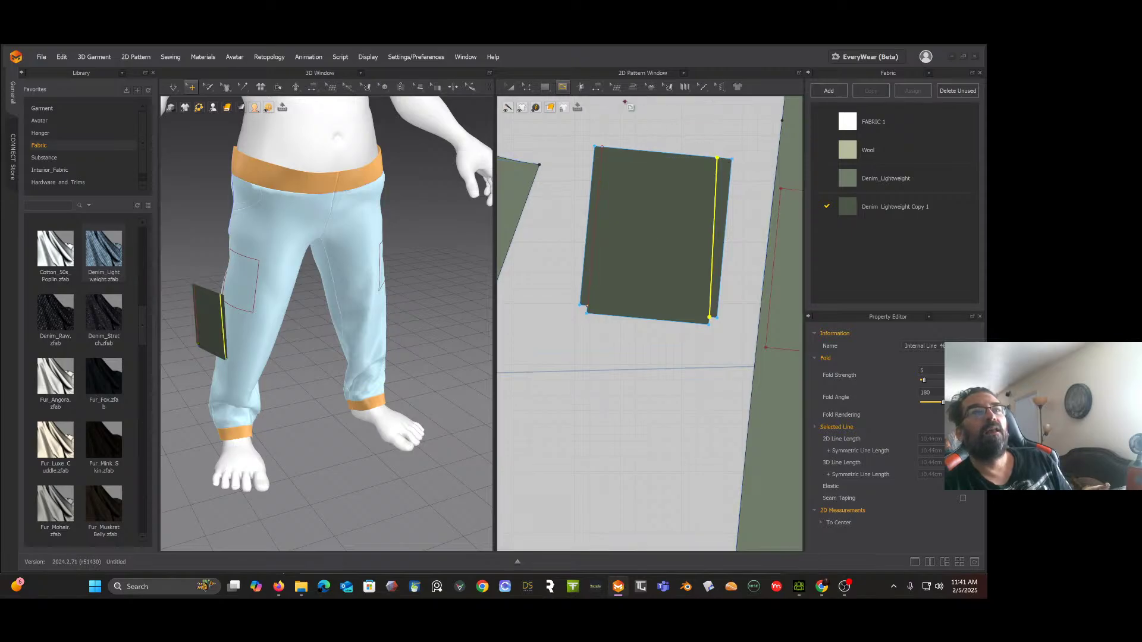
Step: Apply Extend/Trim & Add Point to Pattern Outline to both internal lines on the pocket piece
left_click(527, 89)
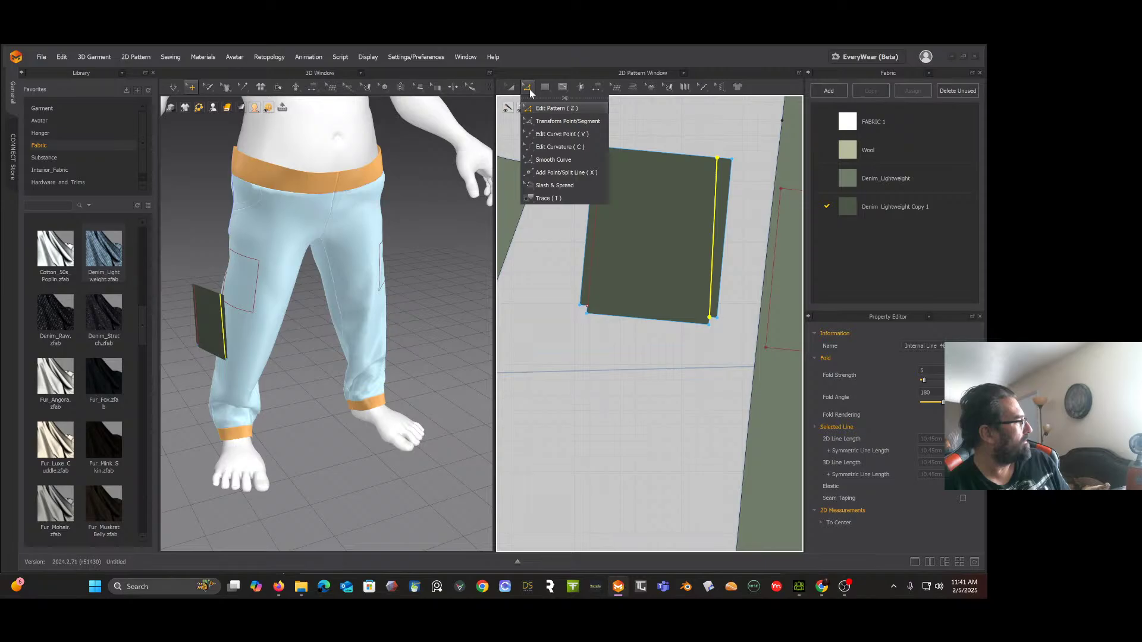
left_click(635, 238)
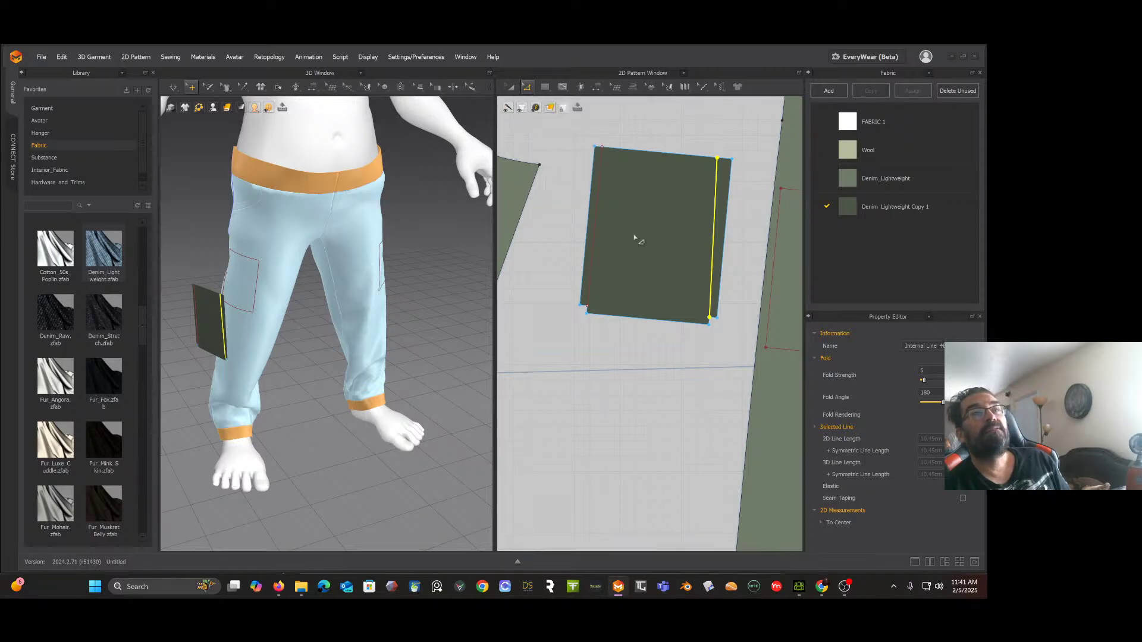
left_click(595, 234, "shift")
right_click(595, 233)
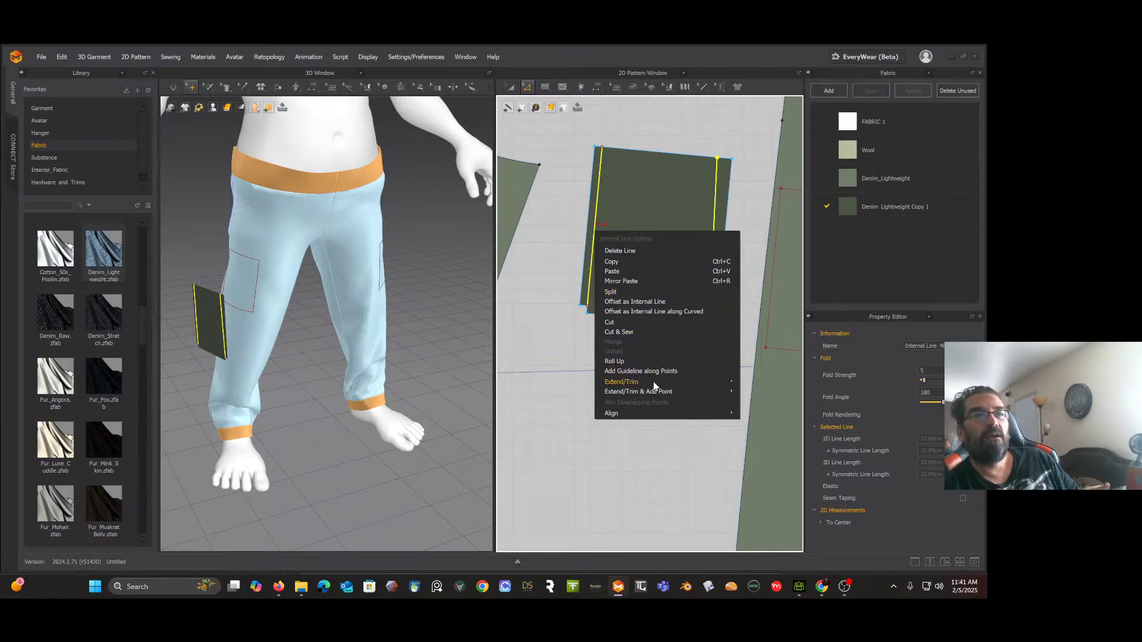
mouse_move(640, 384)
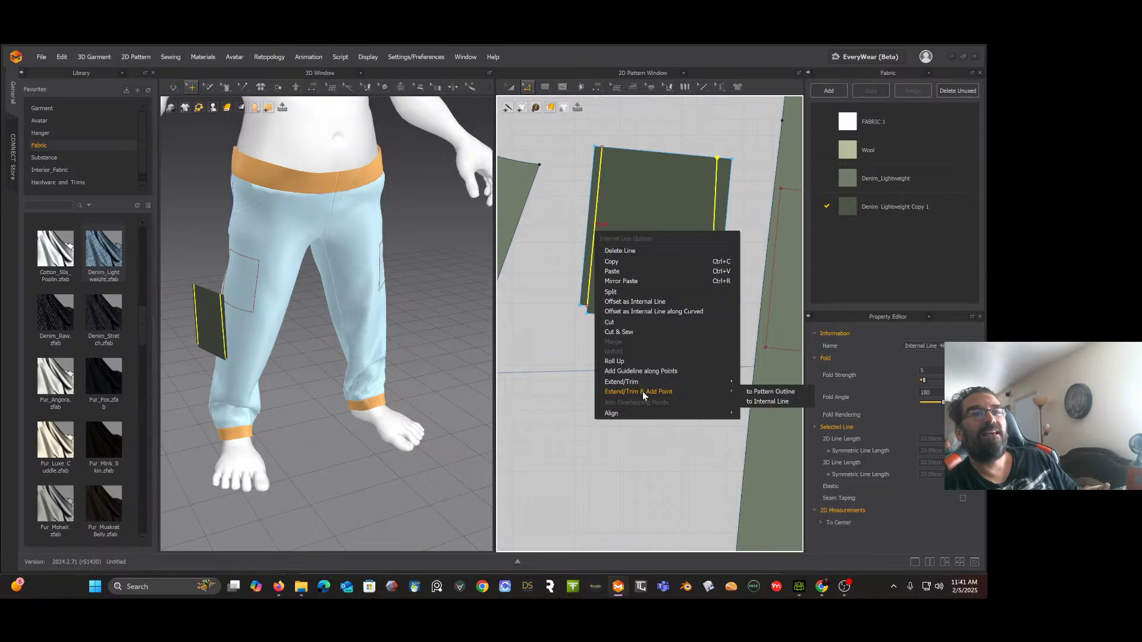
left_click(770, 392)
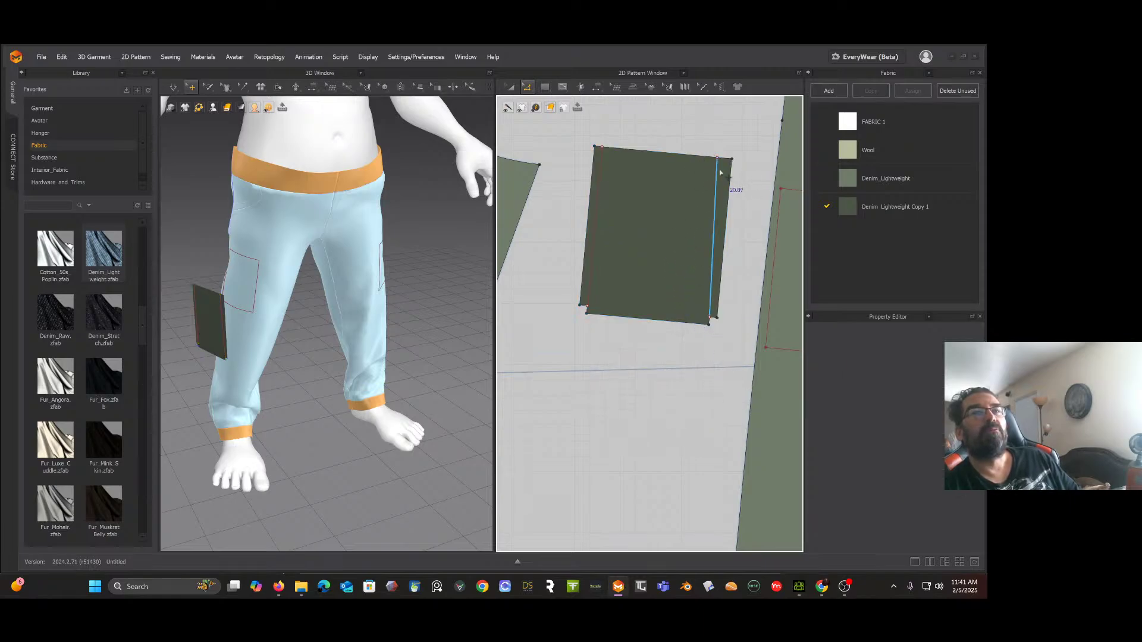
Step: Move the upper end of the pocket piece's right internal line along the top edge, closer to the upper right corner
scroll(708, 162, "down", 2)
scroll(717, 156, "up", 4)
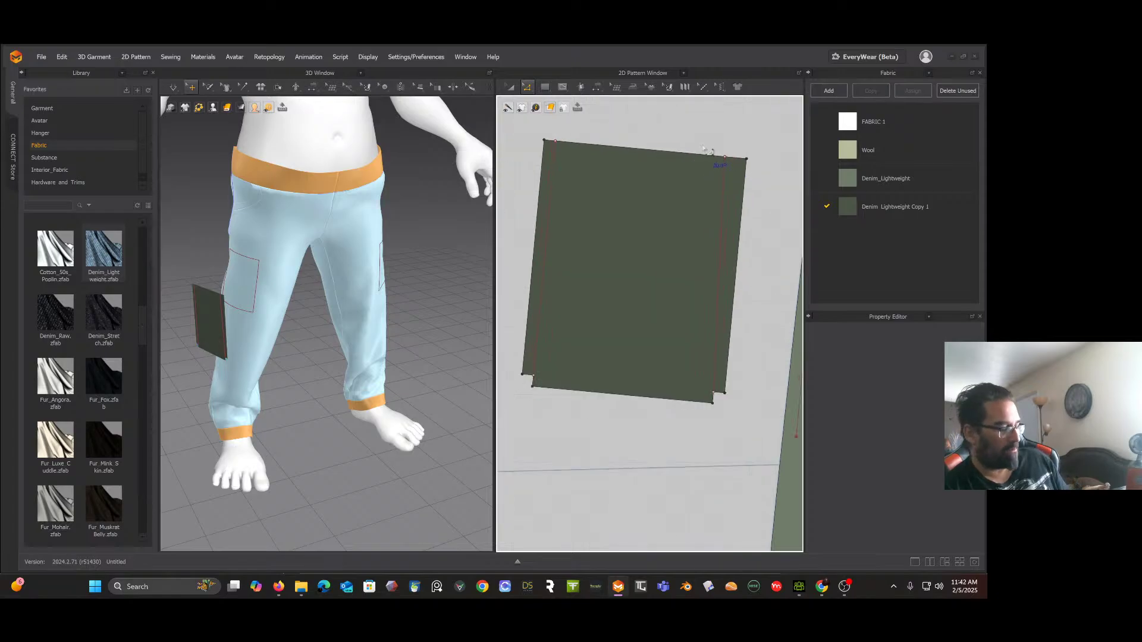
left_click(704, 147)
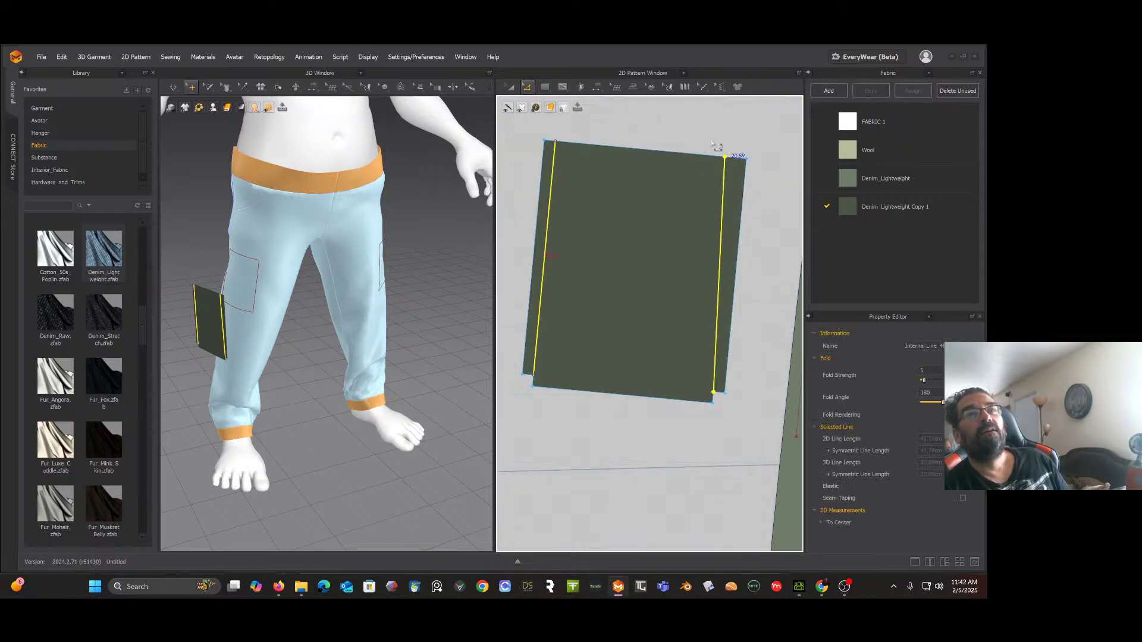
right_click(718, 132)
left_click(683, 127)
scroll(655, 155, "down", 3)
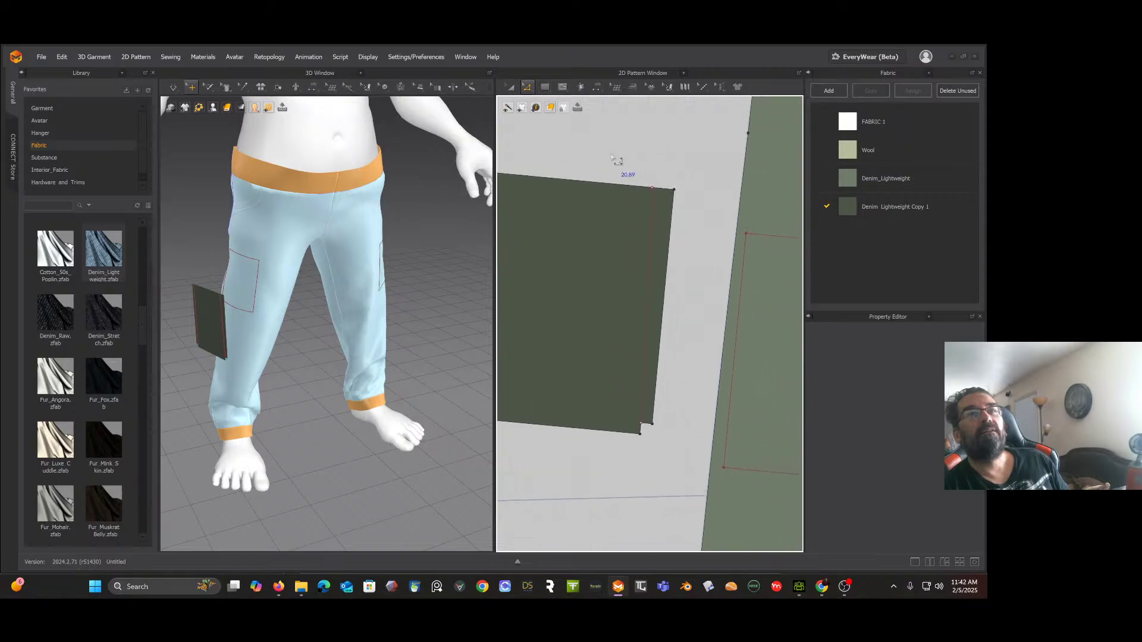
scroll(640, 172, "up", 3)
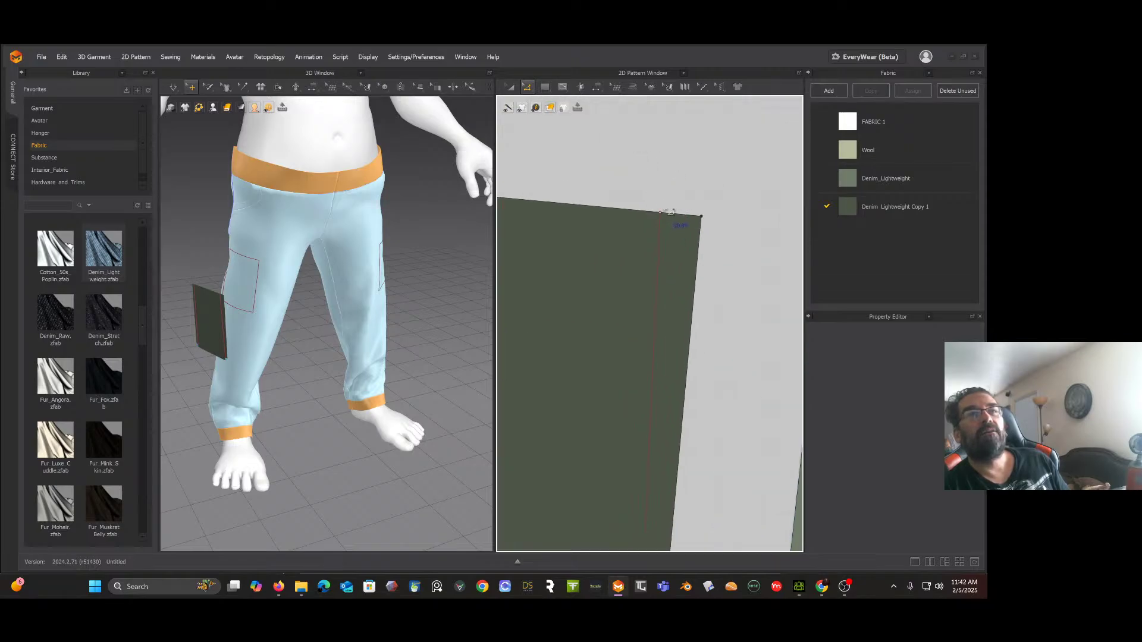
right_click_drag(678, 156, 679, 94)
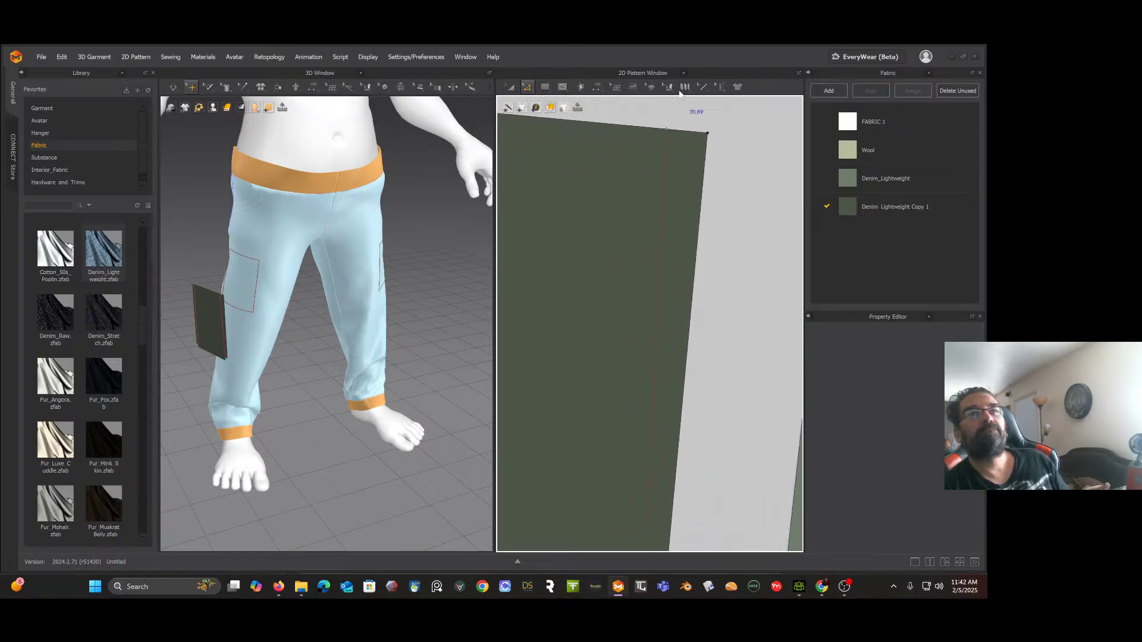
scroll(668, 183, "down", 1)
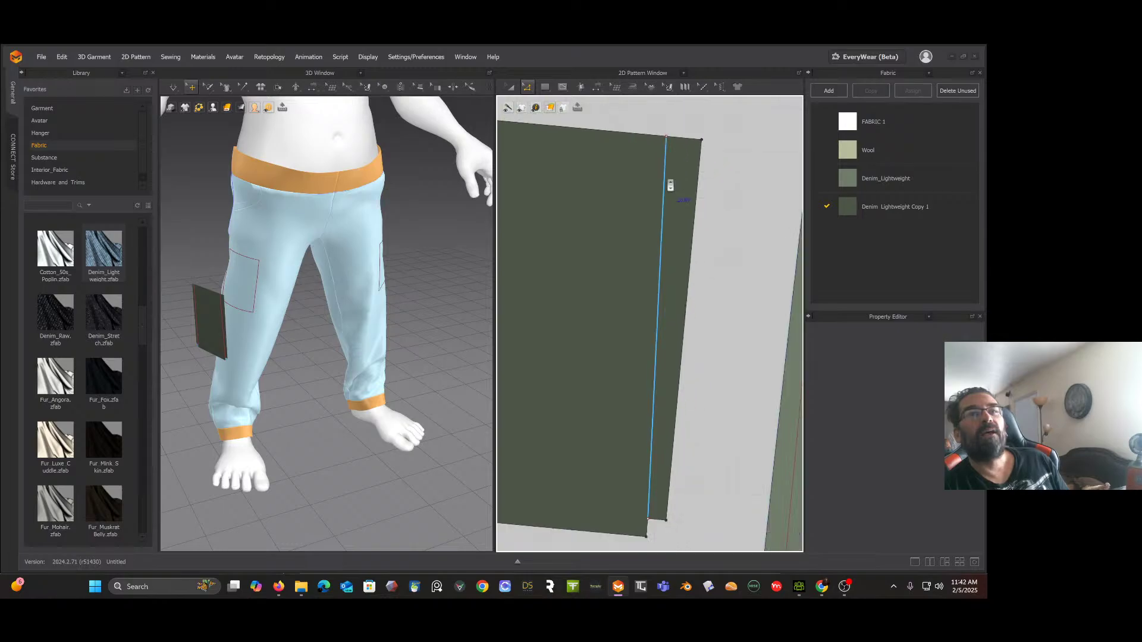
left_click(510, 89)
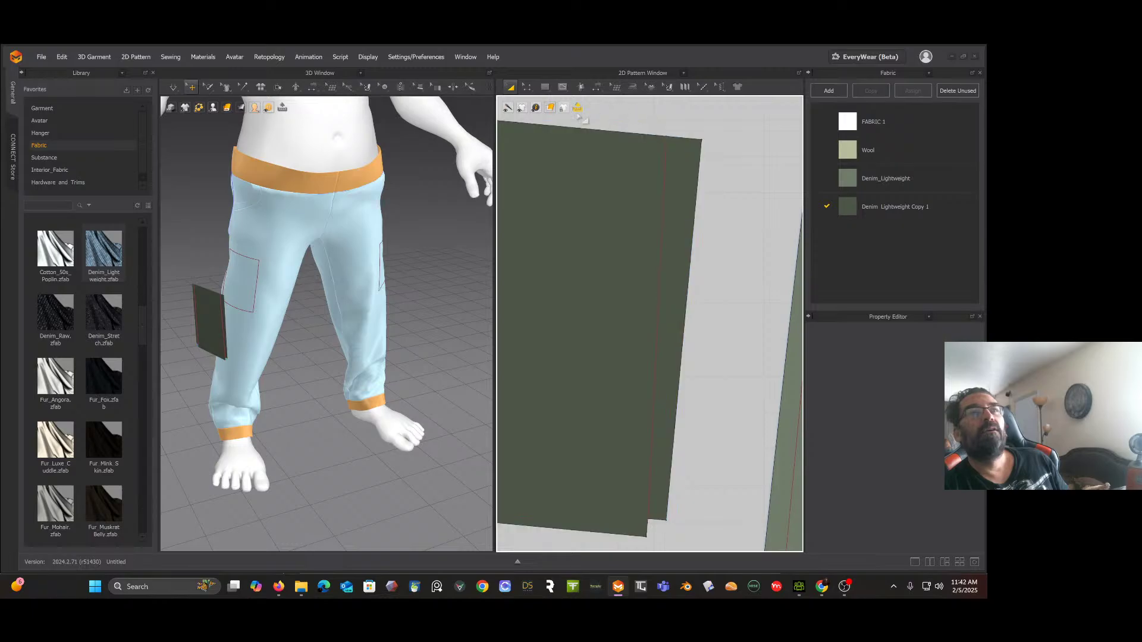
left_click(526, 87)
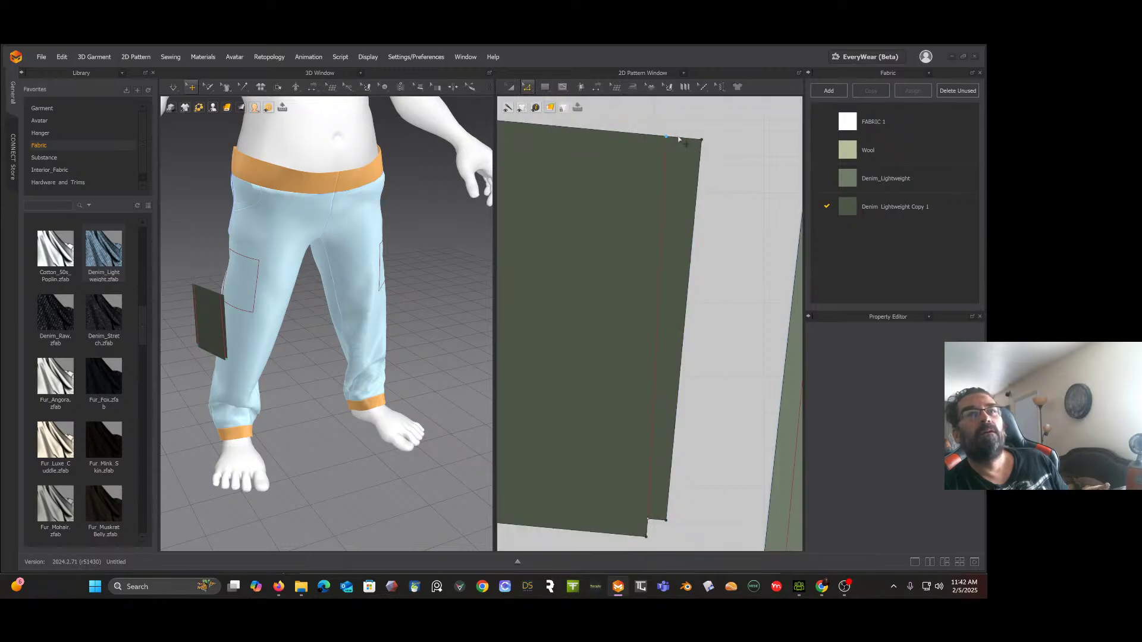
left_click_drag(666, 139, 675, 139)
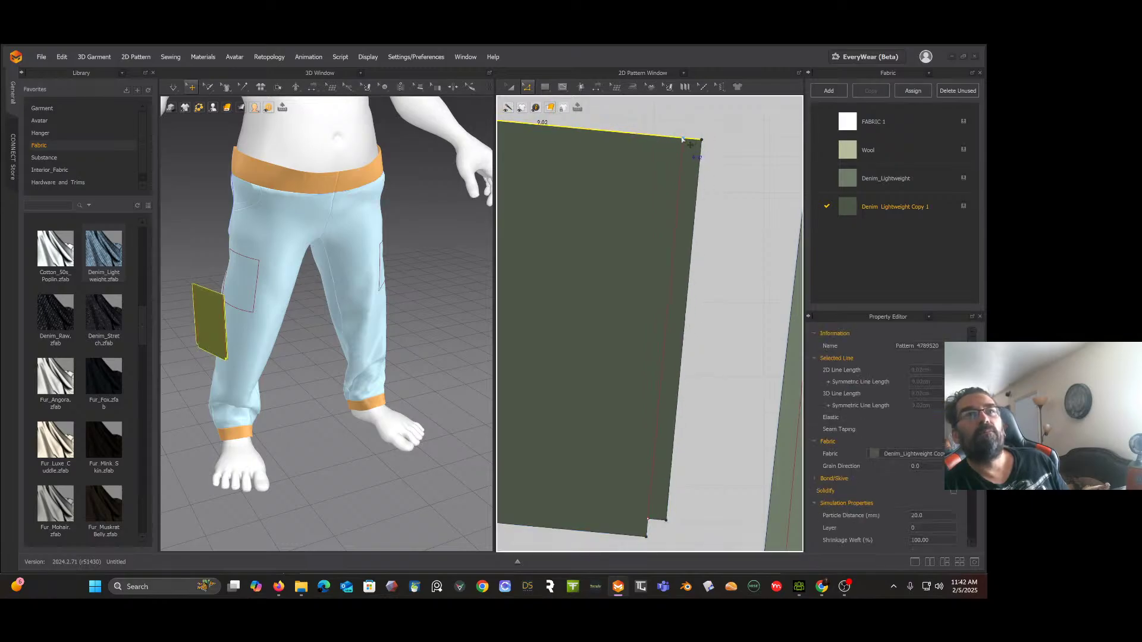
left_click(734, 158)
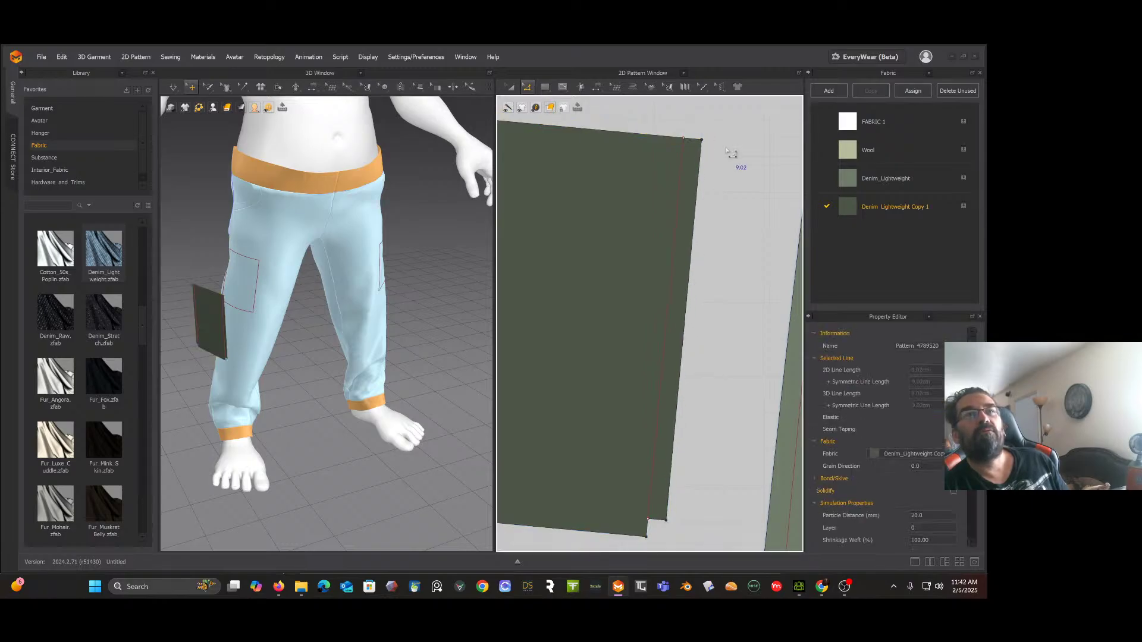
left_click(684, 140)
left_click_drag(684, 140, 684, 139)
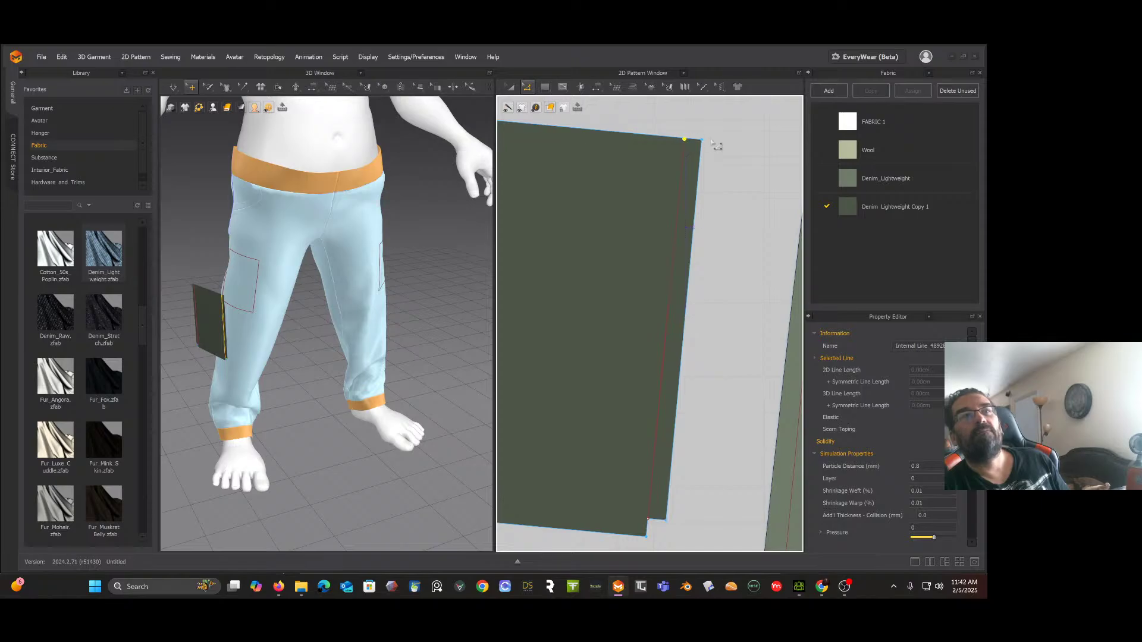
Step: Reapply Extend/Trim & Add Point to Pattern Outline to the left and the adjusted right internal line of the pocket piece
scroll(690, 201, "down", 5)
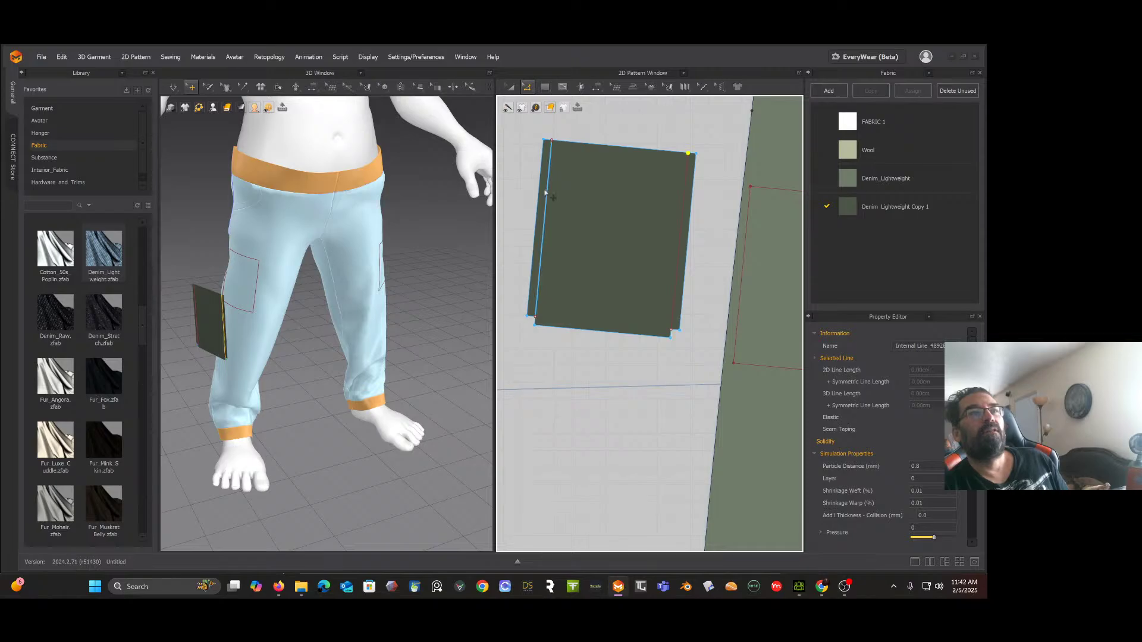
left_click(540, 196)
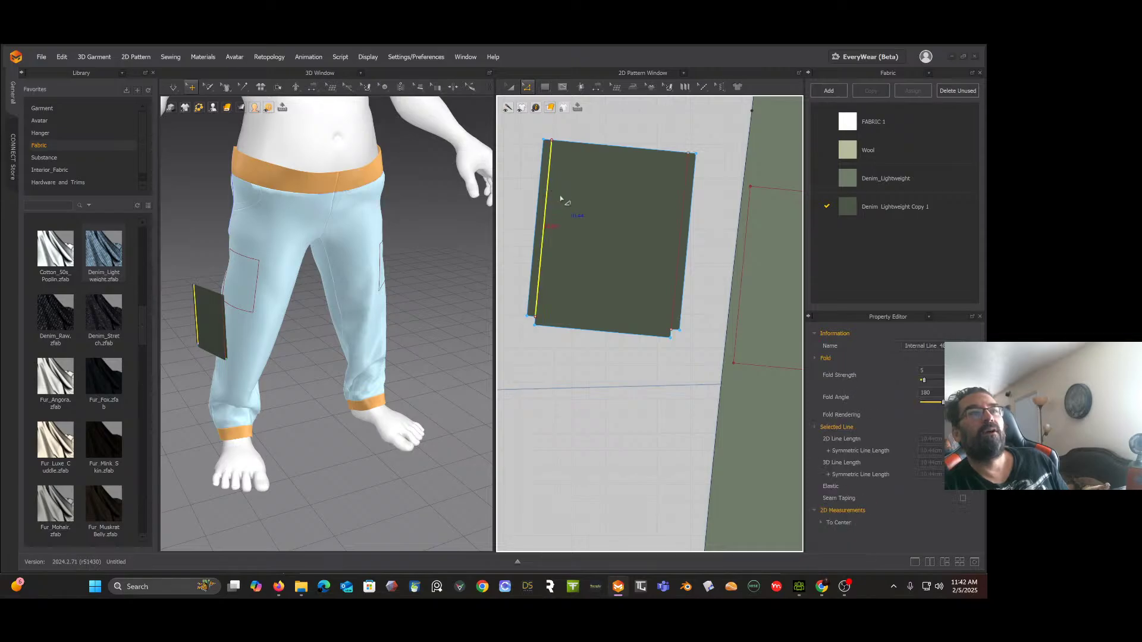
left_click(685, 194, "shift")
right_click(685, 194)
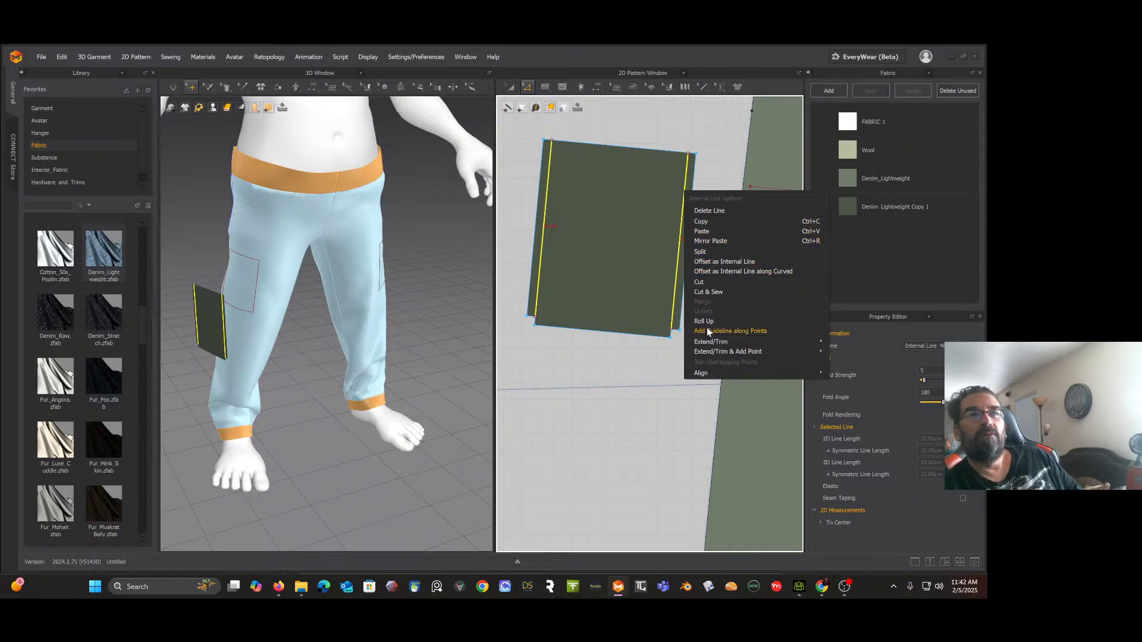
mouse_move(719, 353)
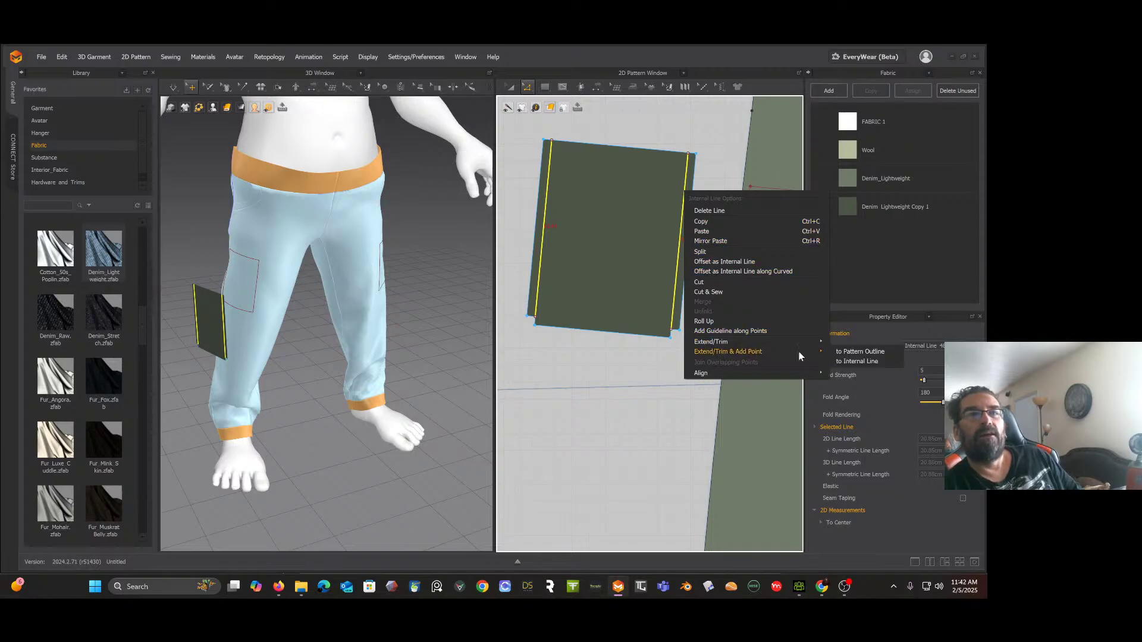
left_click(845, 351)
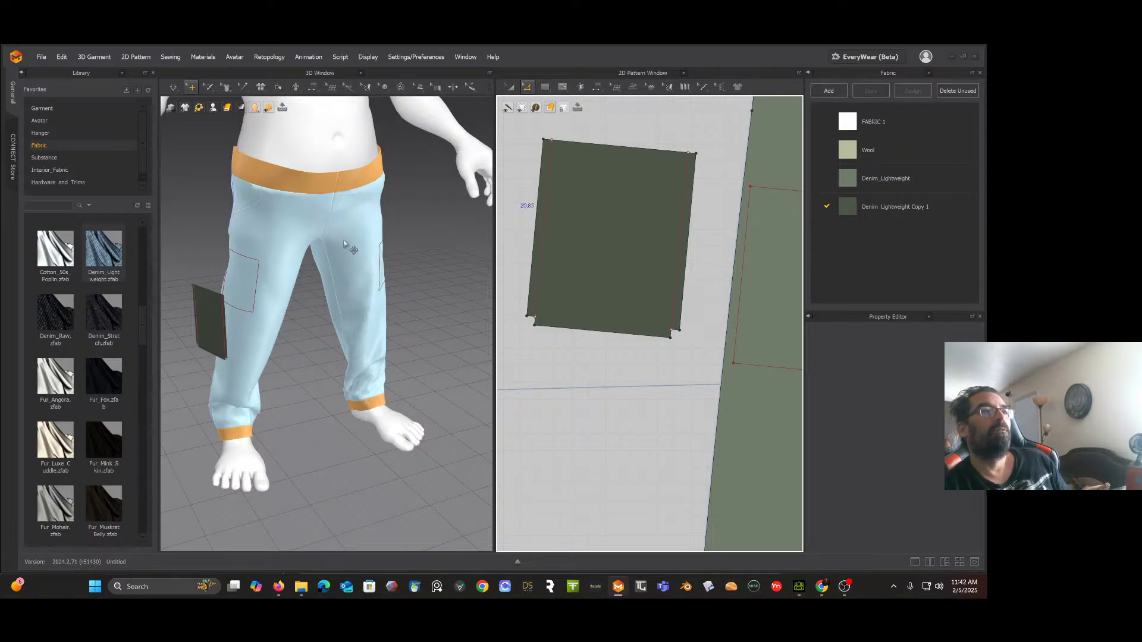
Step: Compare the length of the pocket piece's left side edge with the matching placement line on the leg pattern
right_click_drag(345, 243, 389, 230)
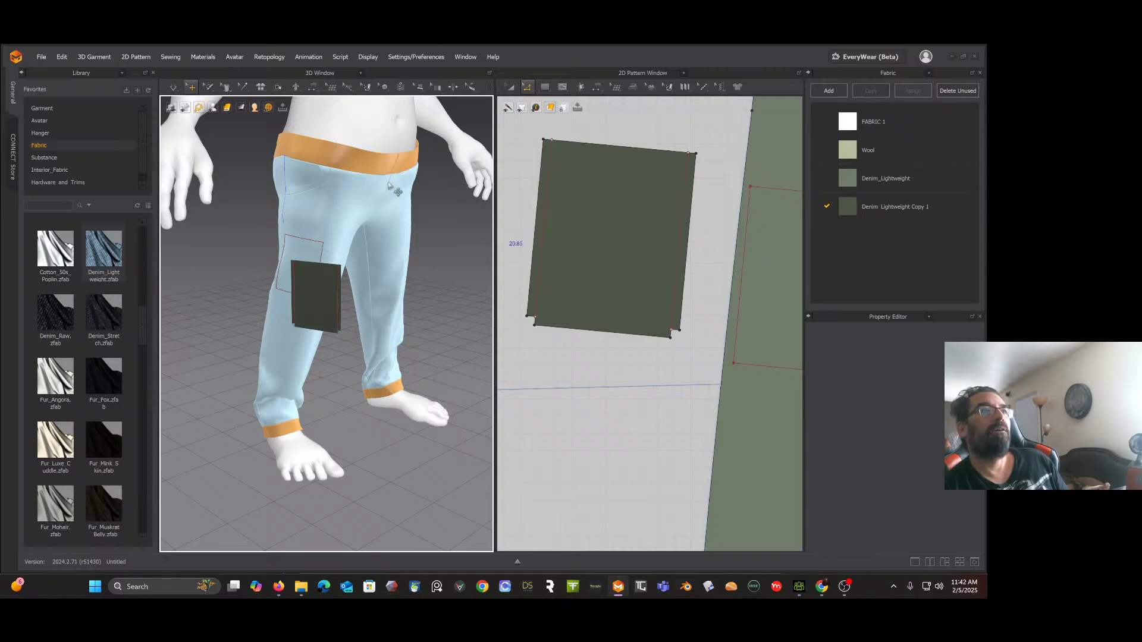
scroll(324, 309, "up", 2)
scroll(324, 309, "up", 2)
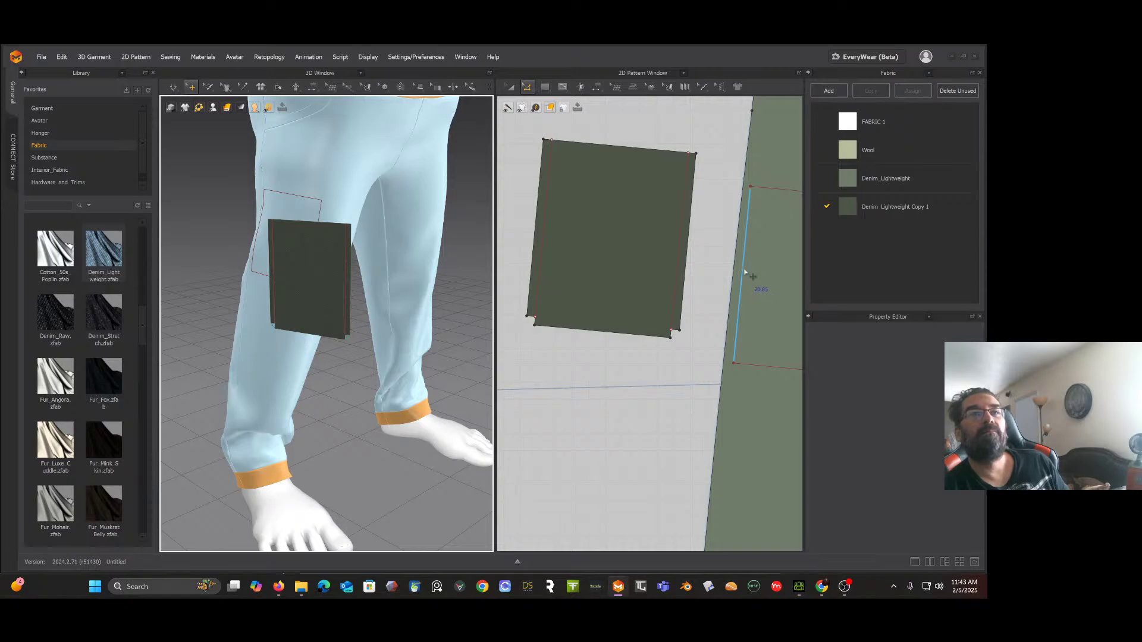
left_click(537, 232)
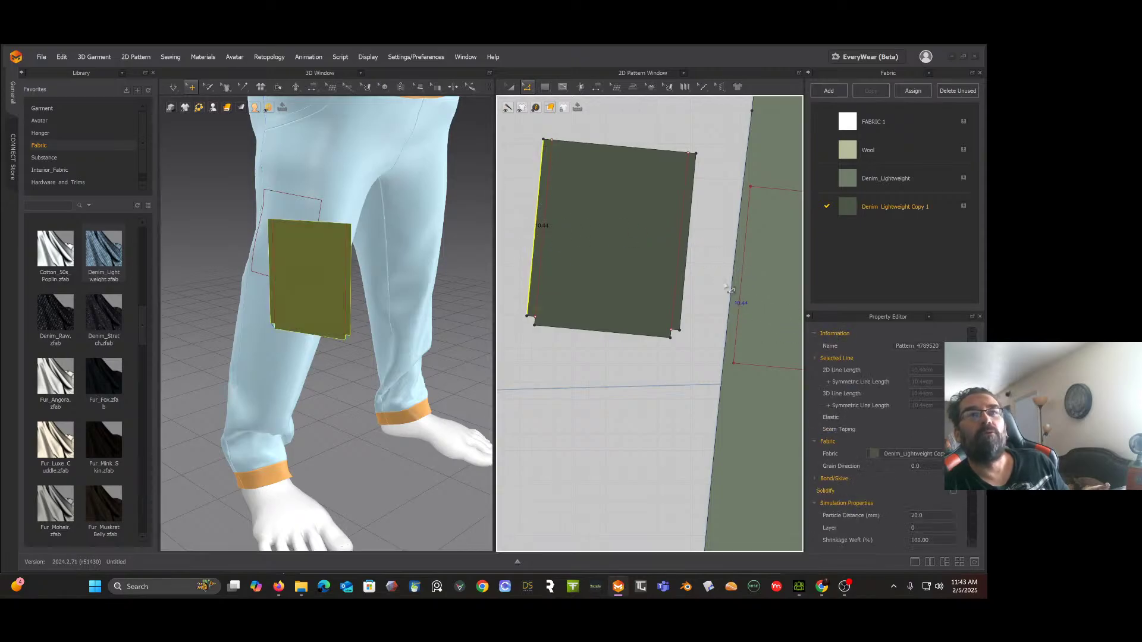
left_click(740, 294)
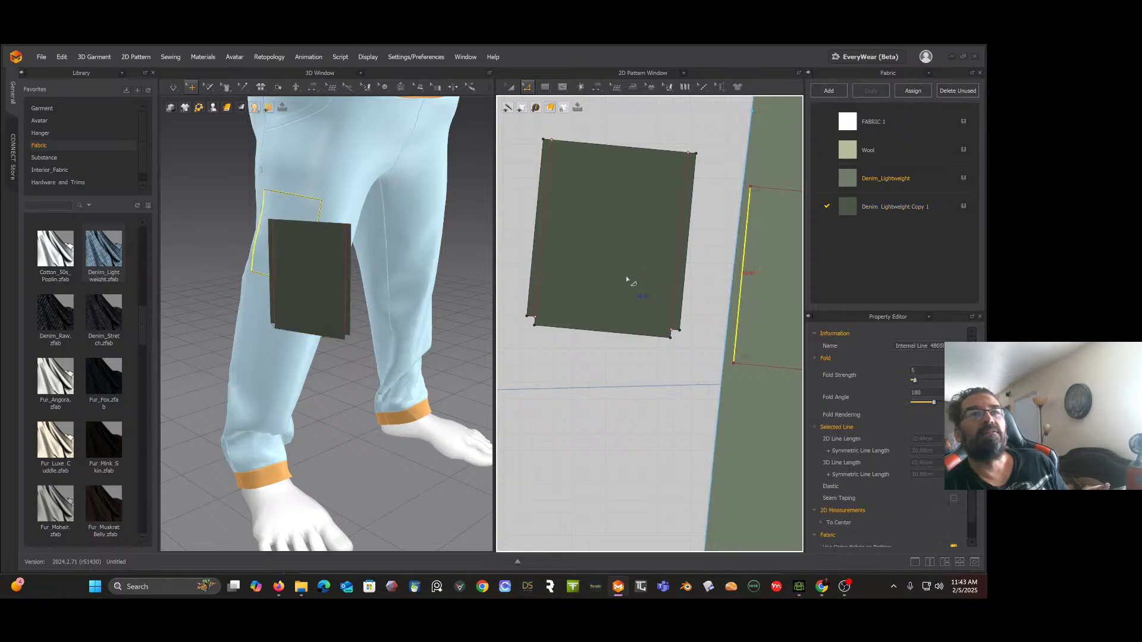
left_click(532, 277)
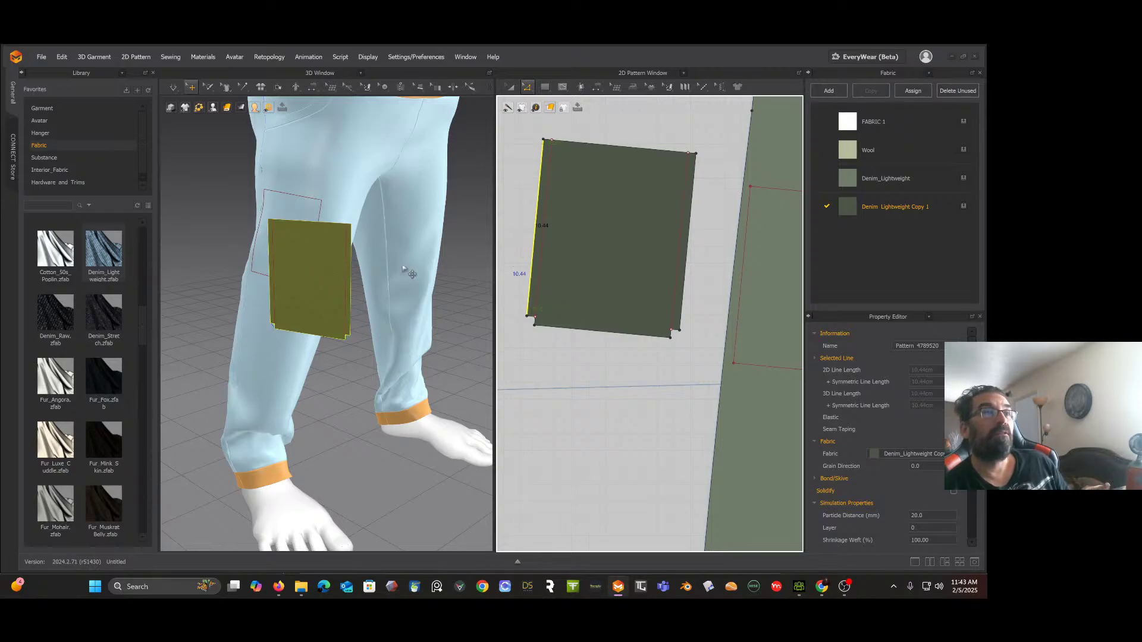
Step: Move the pocket piece horizontally in 3D so it sits over the placement lines on the outer side of the leg
right_click_drag(363, 213, 478, 208)
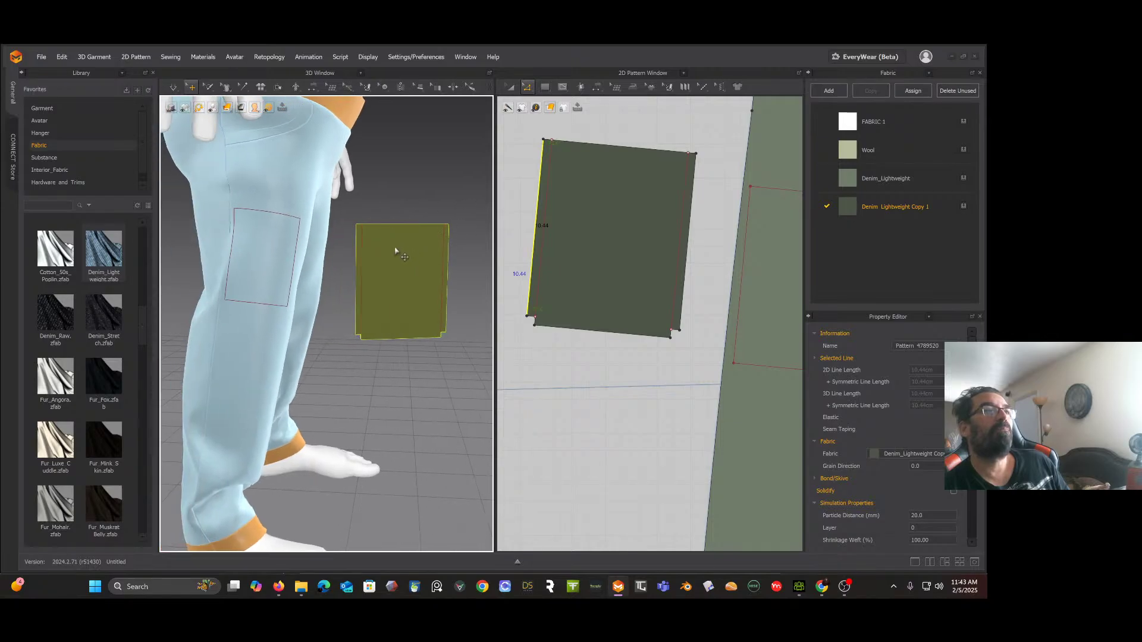
left_click(396, 252)
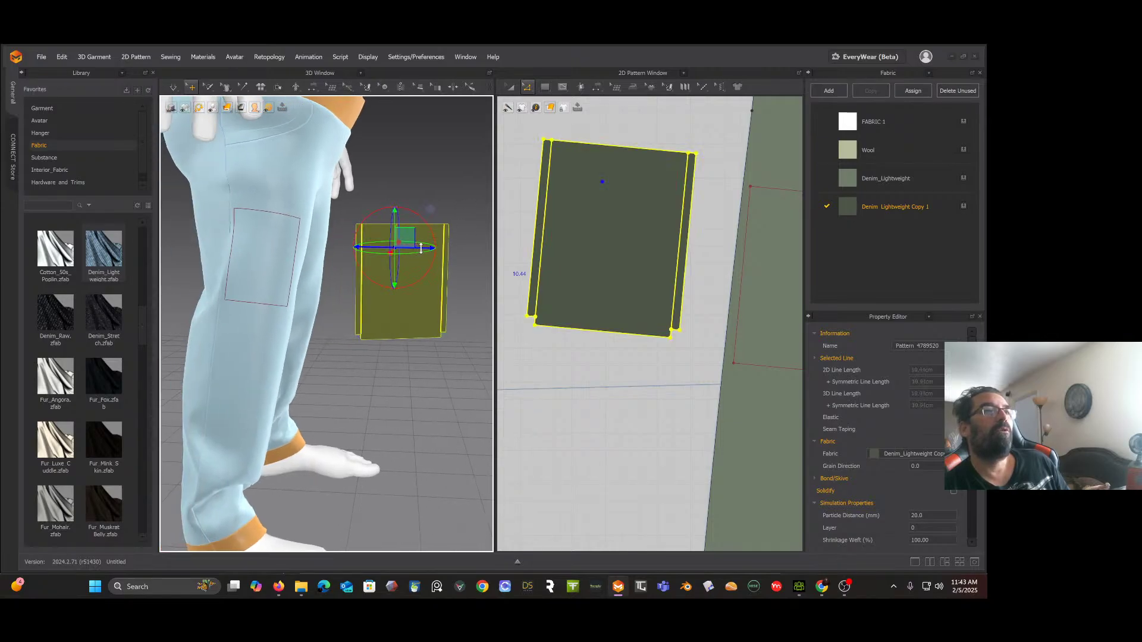
left_click_drag(418, 245, 282, 247)
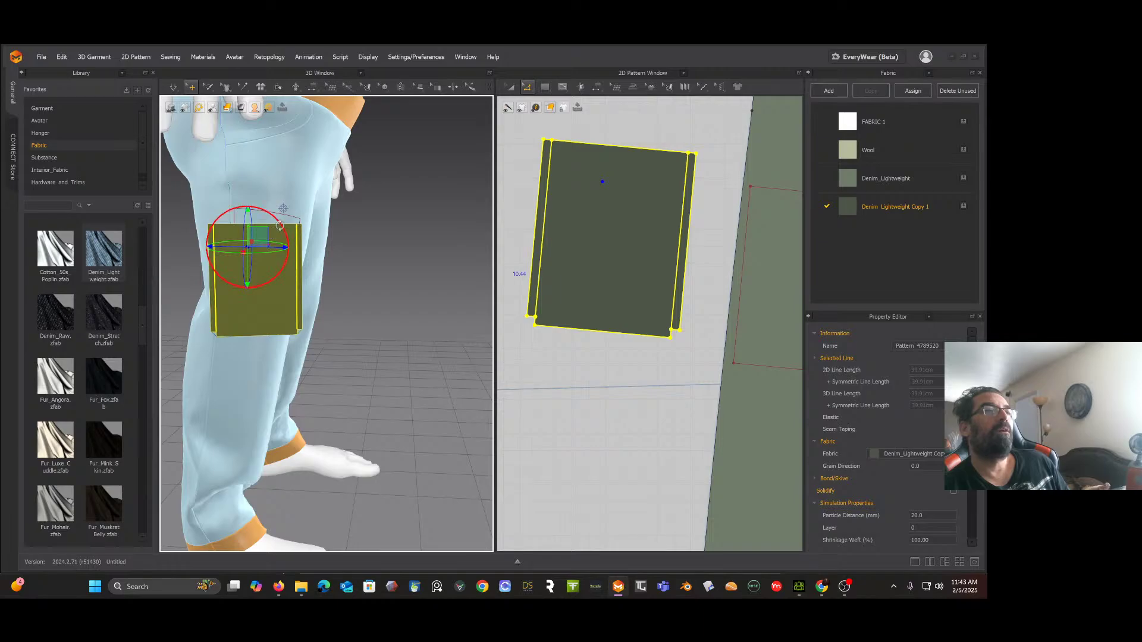
Step: Move the pocket piece in 3D closer to its placement lines on the outer side of the leg
right_click_drag(250, 257, 314, 210)
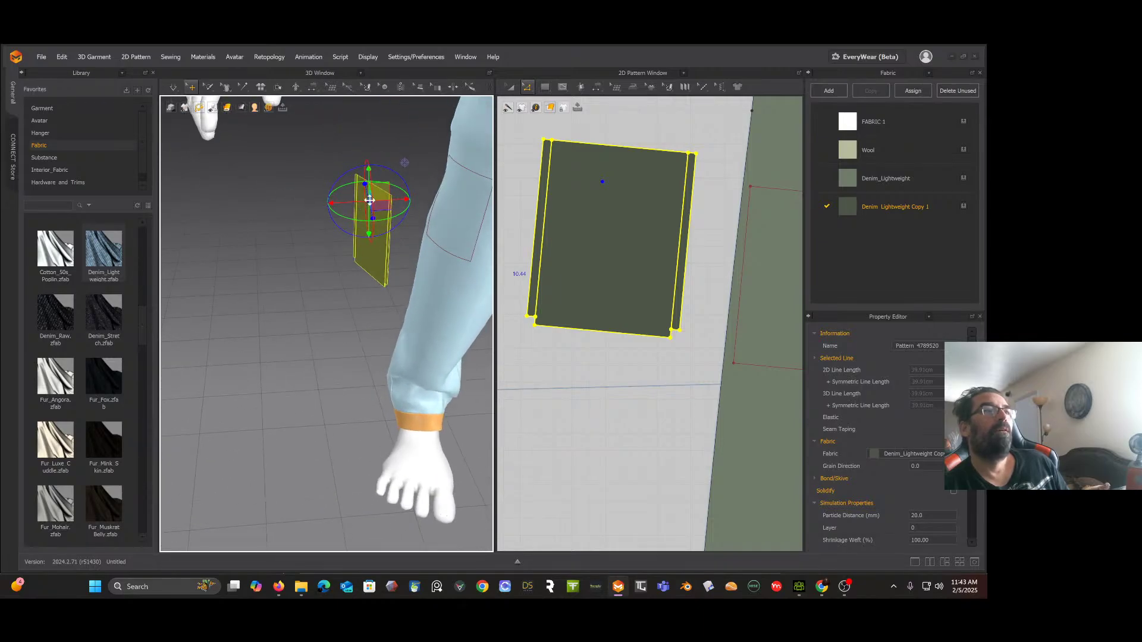
left_click_drag(376, 193, 437, 181)
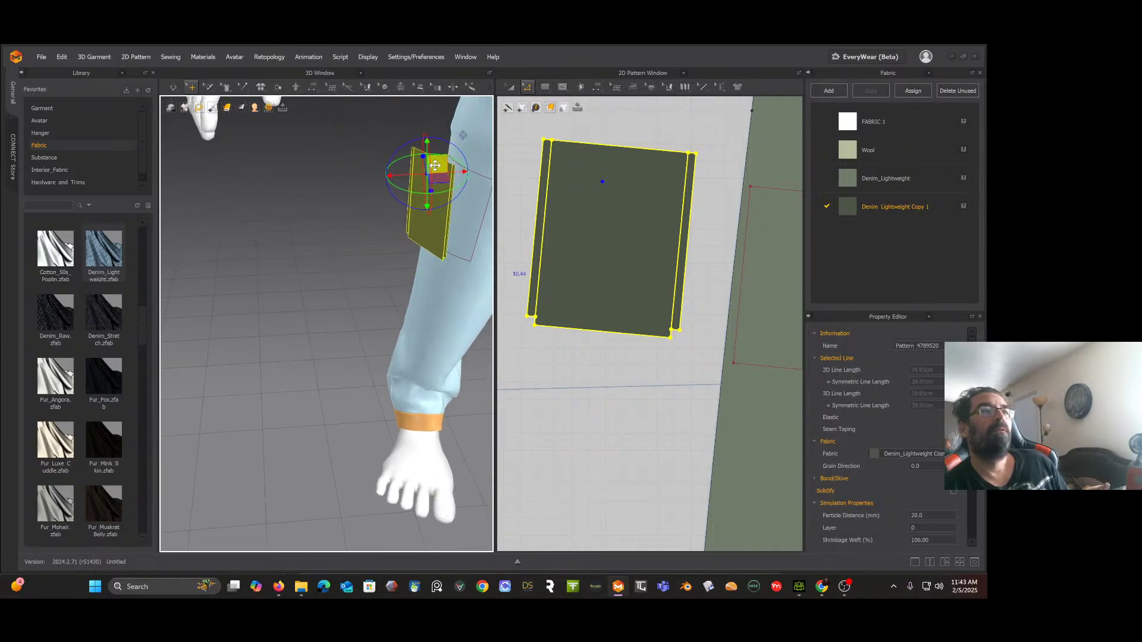
mouse_move(438, 181)
right_mouse_down()
mouse_move(386, 183)
mouse_move(431, 178)
right_mouse_up()
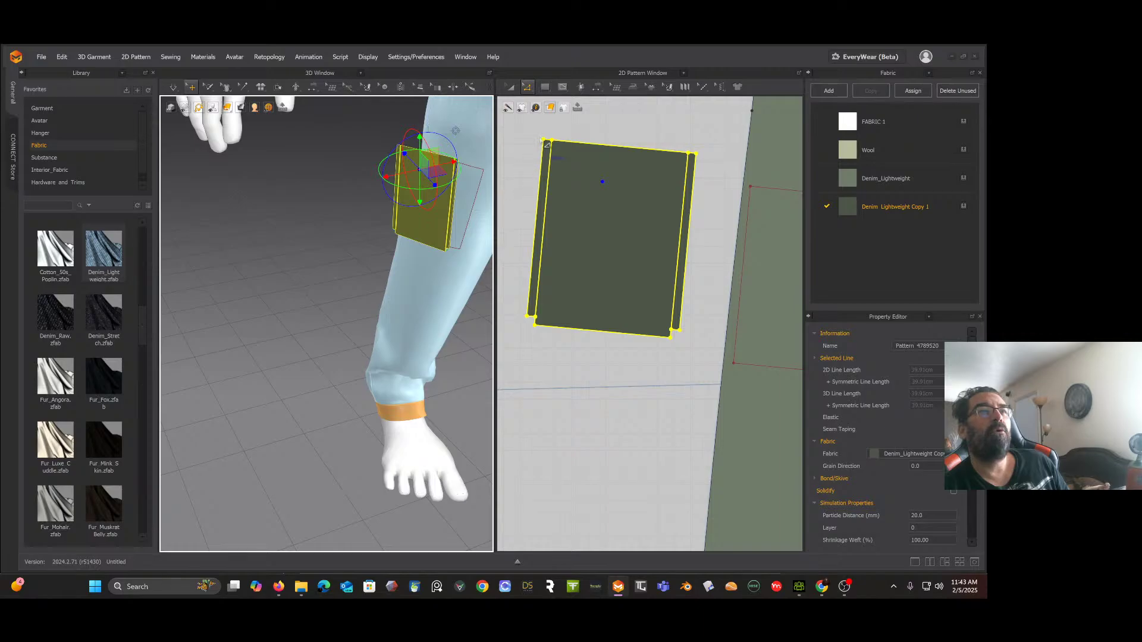
Step: Fold the pocket piece along its left internal line to an angle of about 115, and rotate the piece to face outward from the leg again
scroll(412, 152, "up", 5)
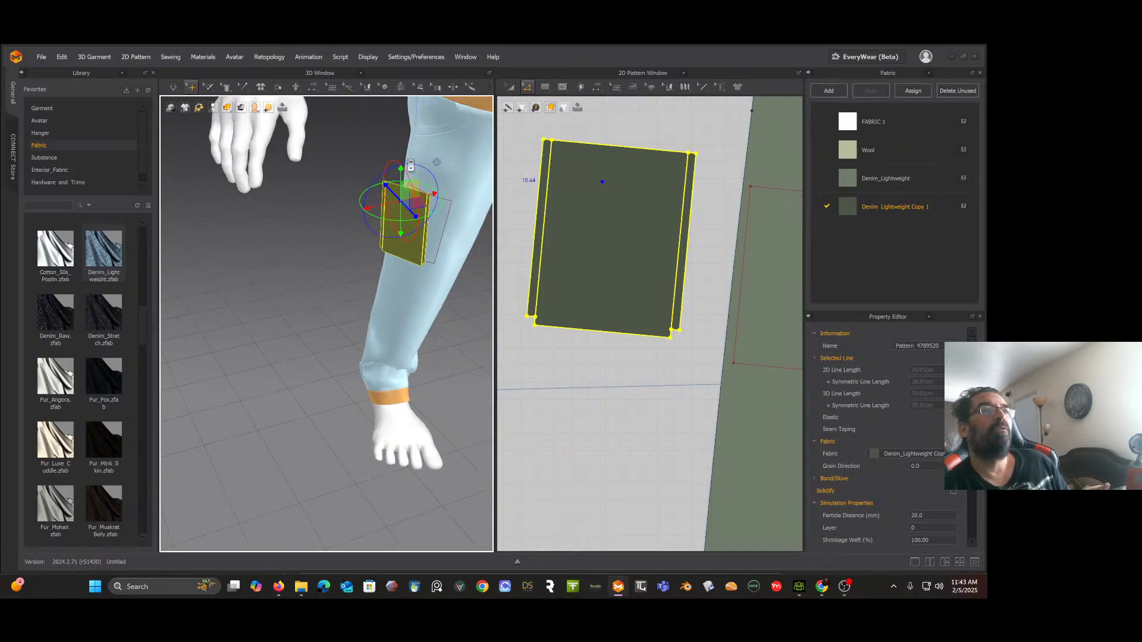
mouse_move(412, 152)
right_mouse_down()
mouse_move(402, 151)
mouse_move(427, 143)
right_mouse_up()
middle_click_drag(427, 142, 350, 268)
right_click_drag(335, 239, 304, 262)
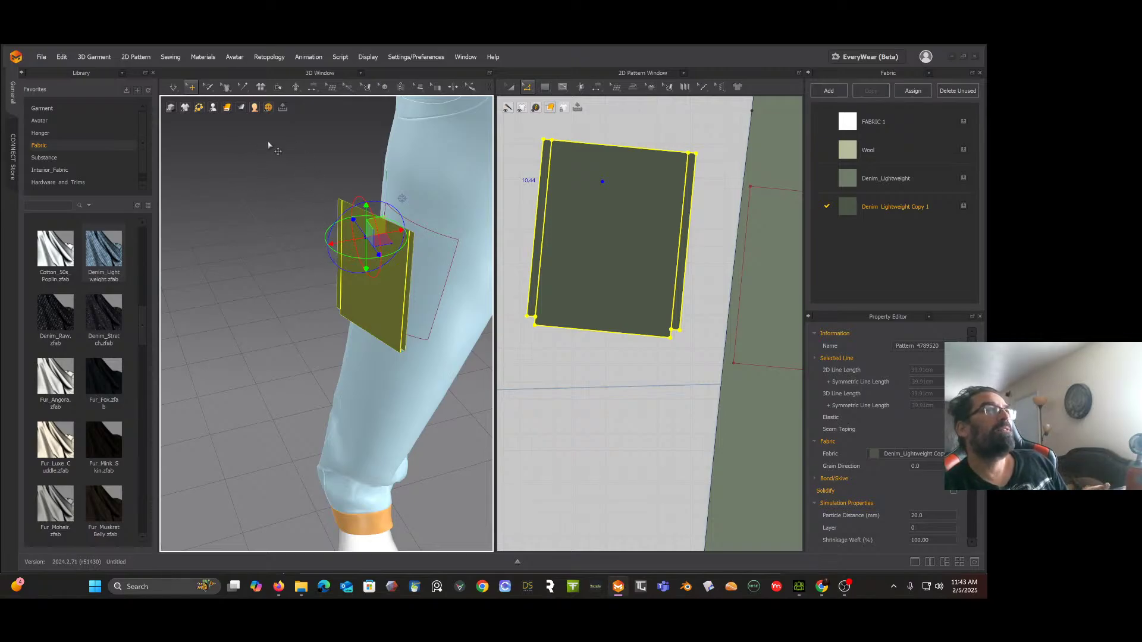
scroll(285, 190, "up", 2)
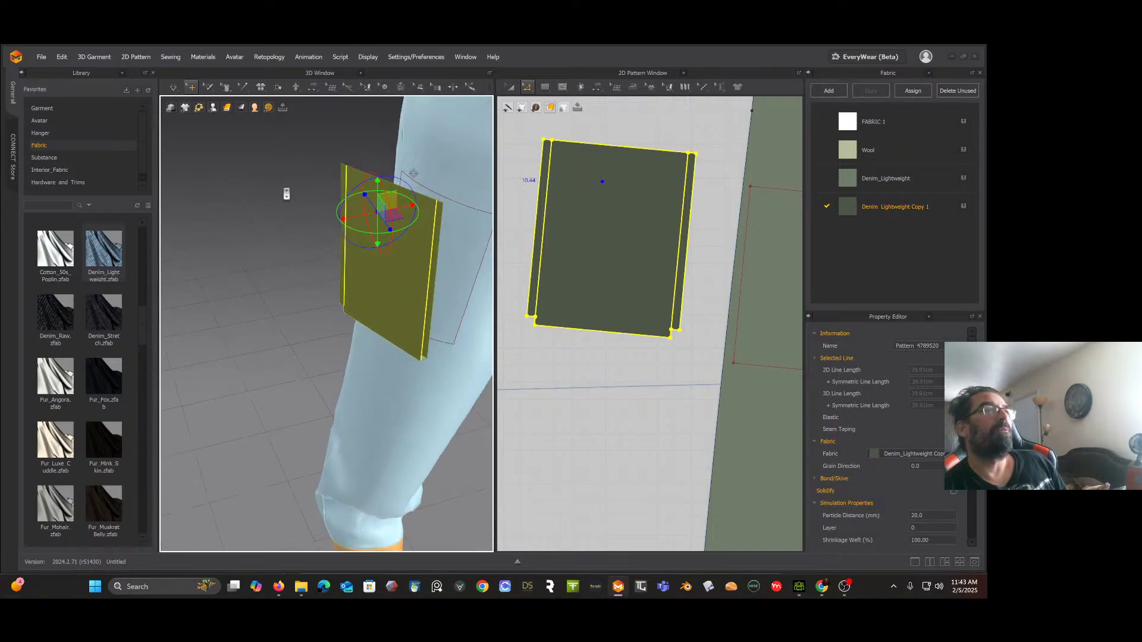
left_click(277, 89)
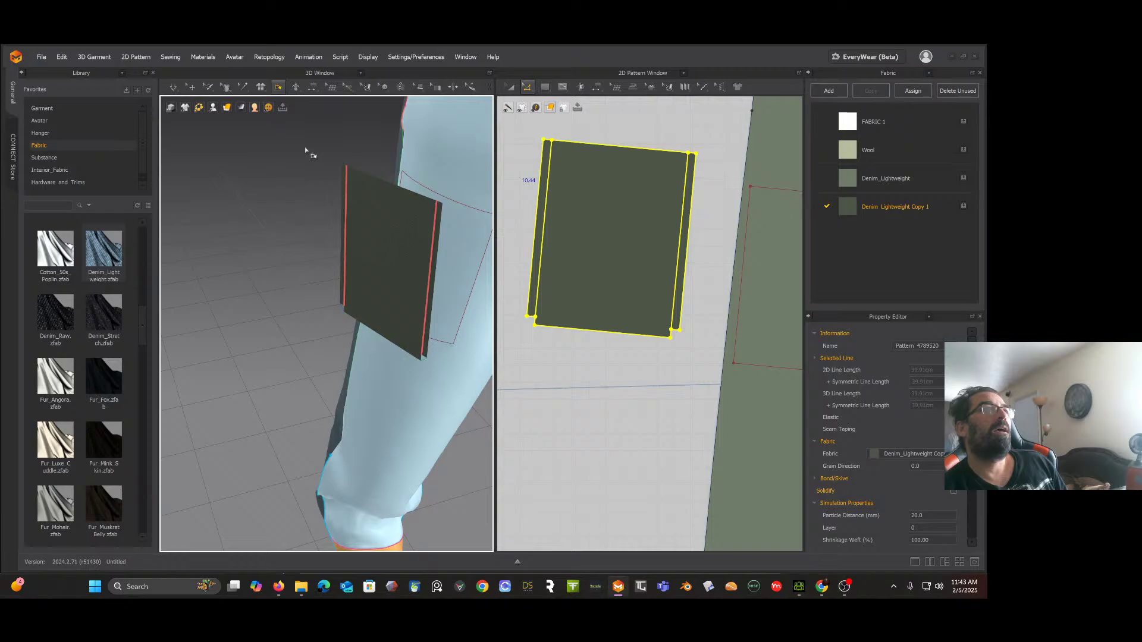
left_click(348, 226)
left_click(431, 267)
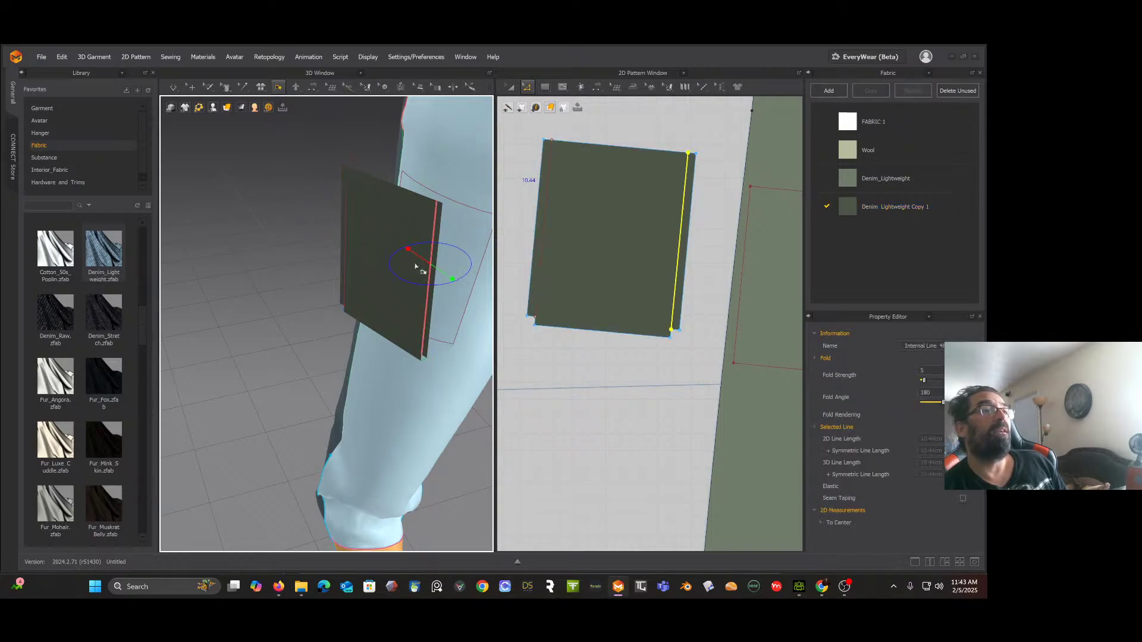
left_click(346, 223)
left_click_drag(320, 231, 364, 229)
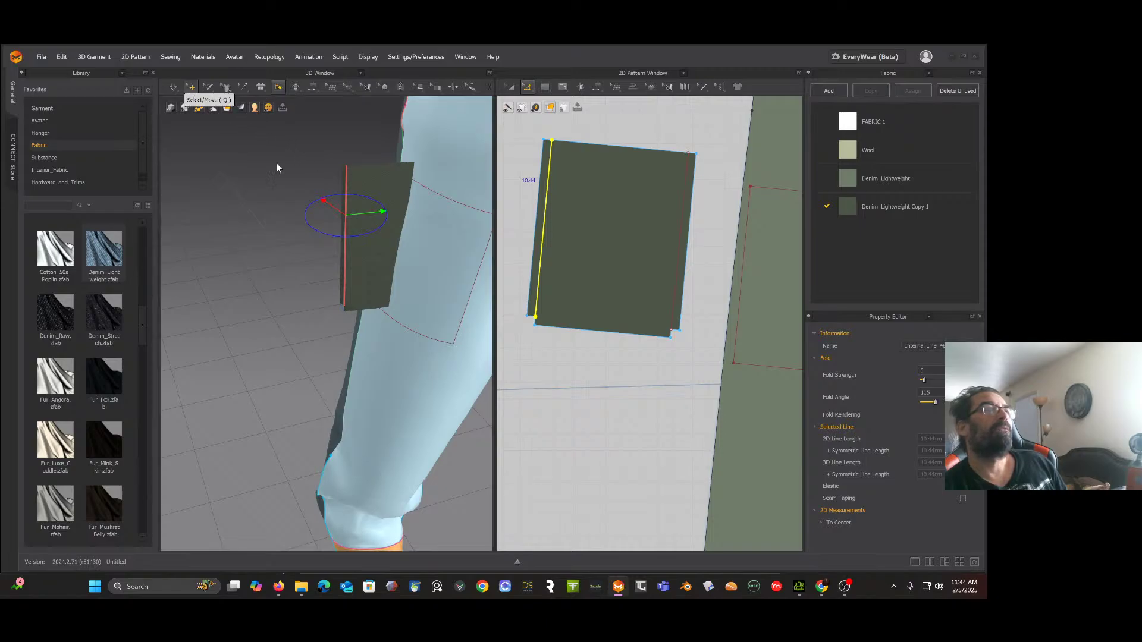
left_click(370, 248)
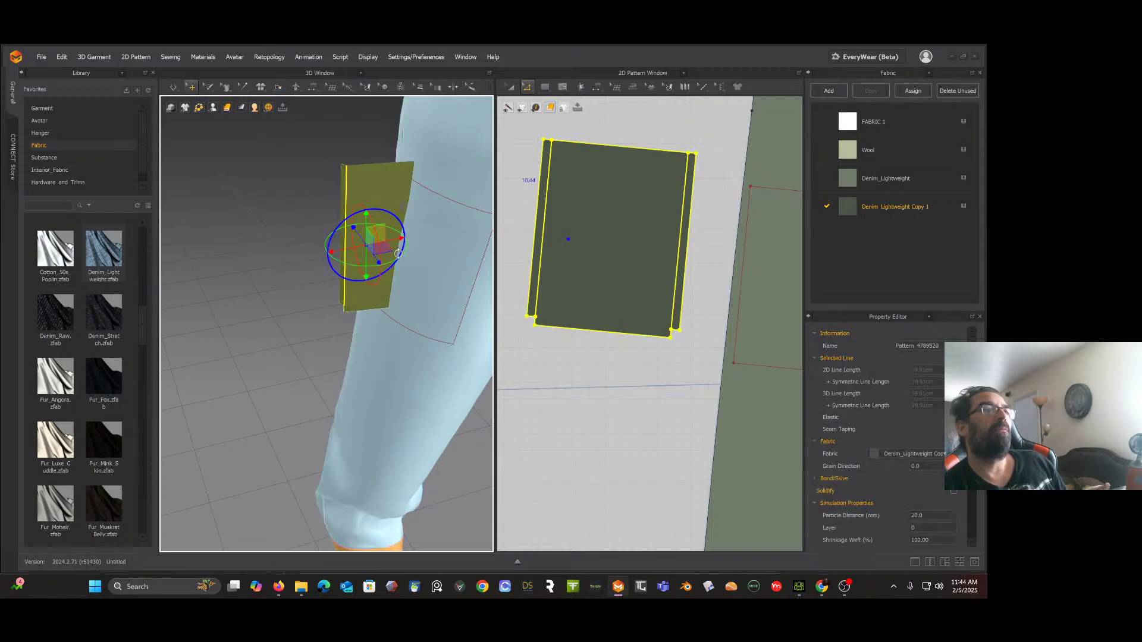
left_click_drag(388, 263, 340, 261)
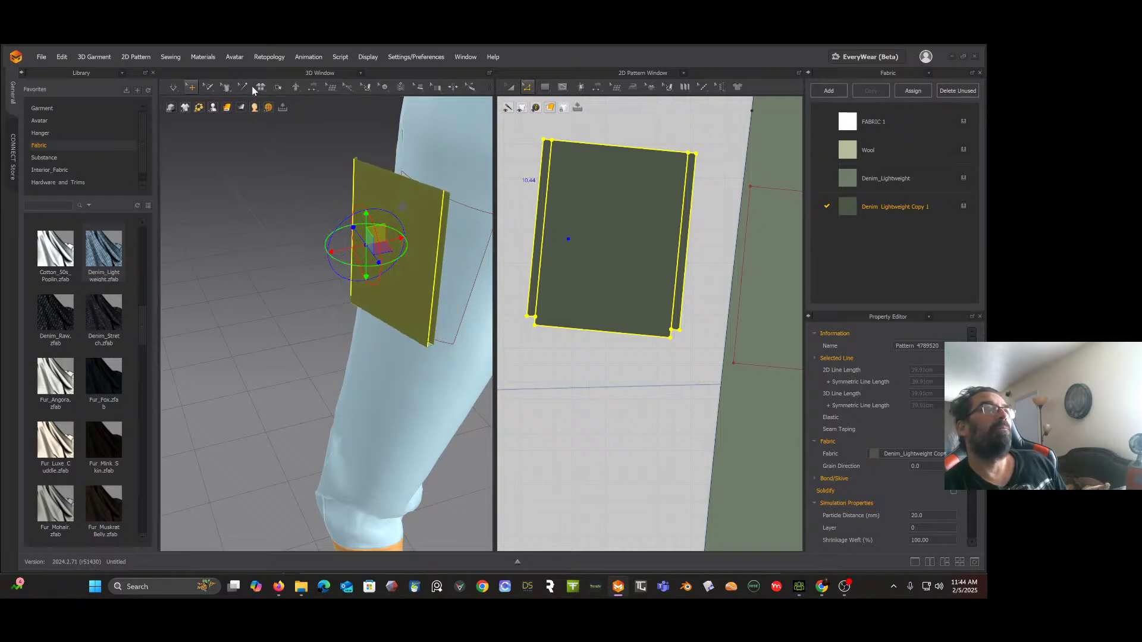
Step: Fold the pocket piece along its right internal line to an angle of about 94 with Fold Arrangement
left_click(277, 87)
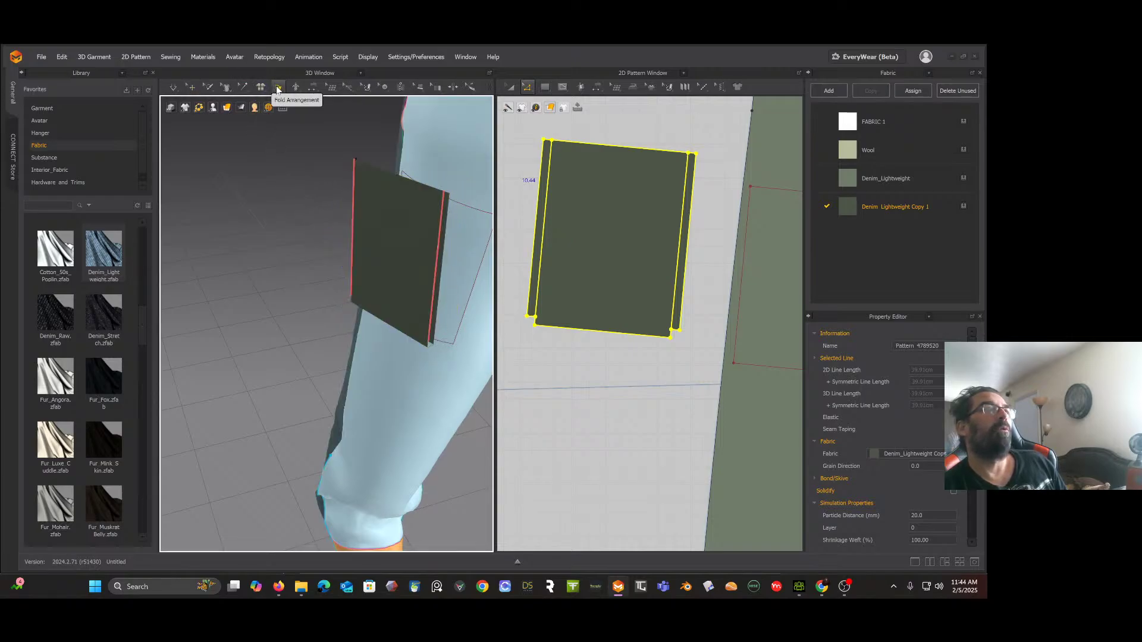
left_click(437, 268)
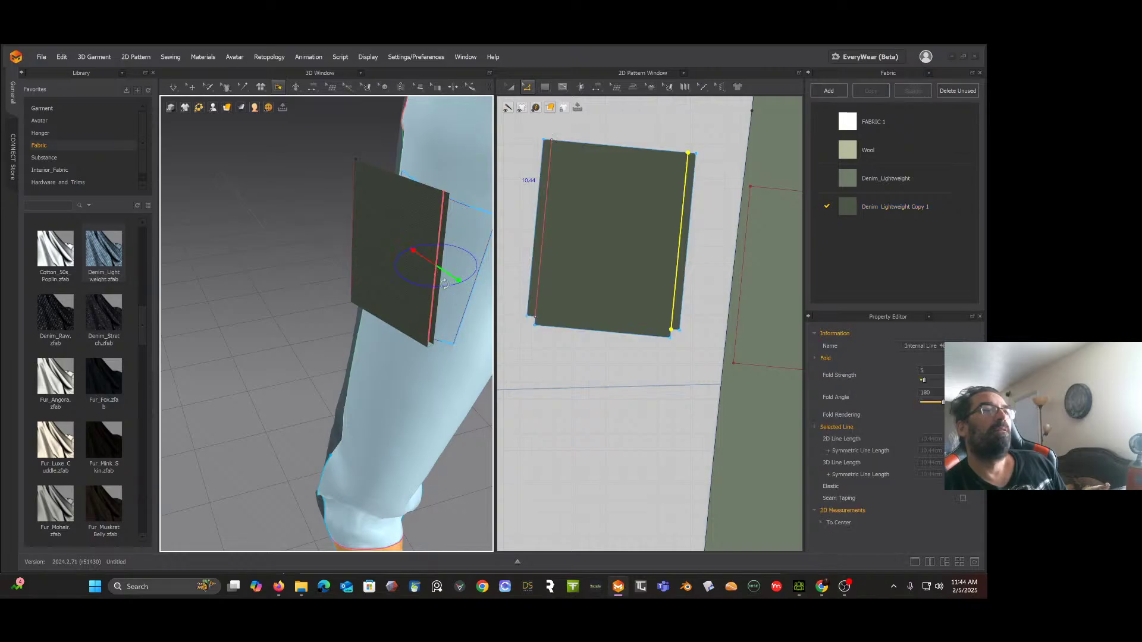
left_click_drag(445, 284, 431, 229)
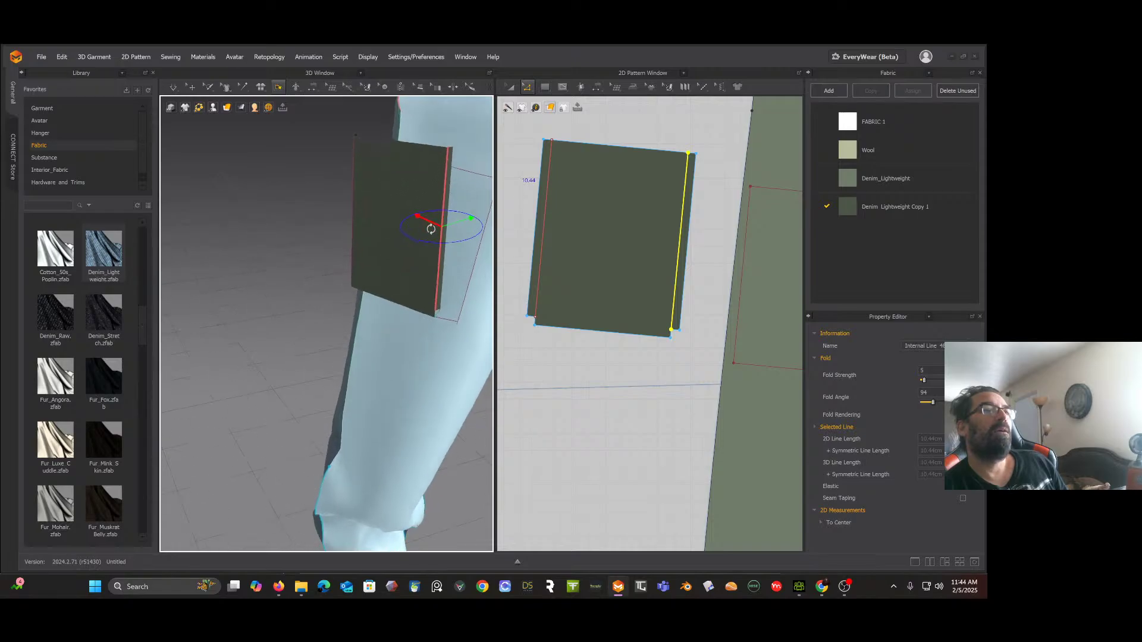
right_click_drag(431, 229, 426, 201)
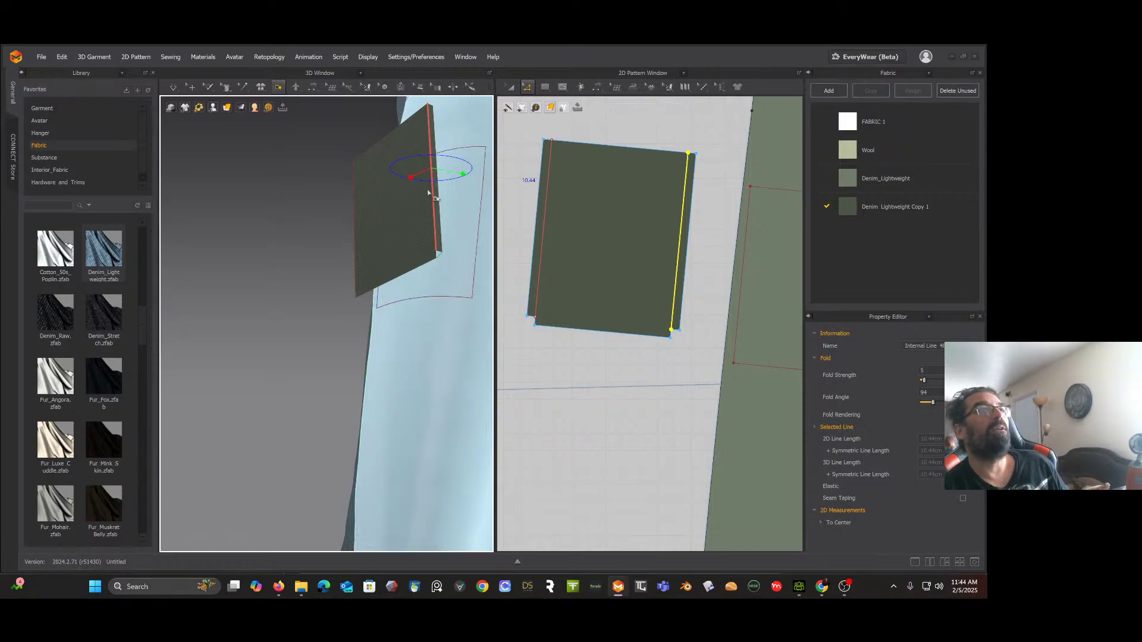
left_click(526, 87)
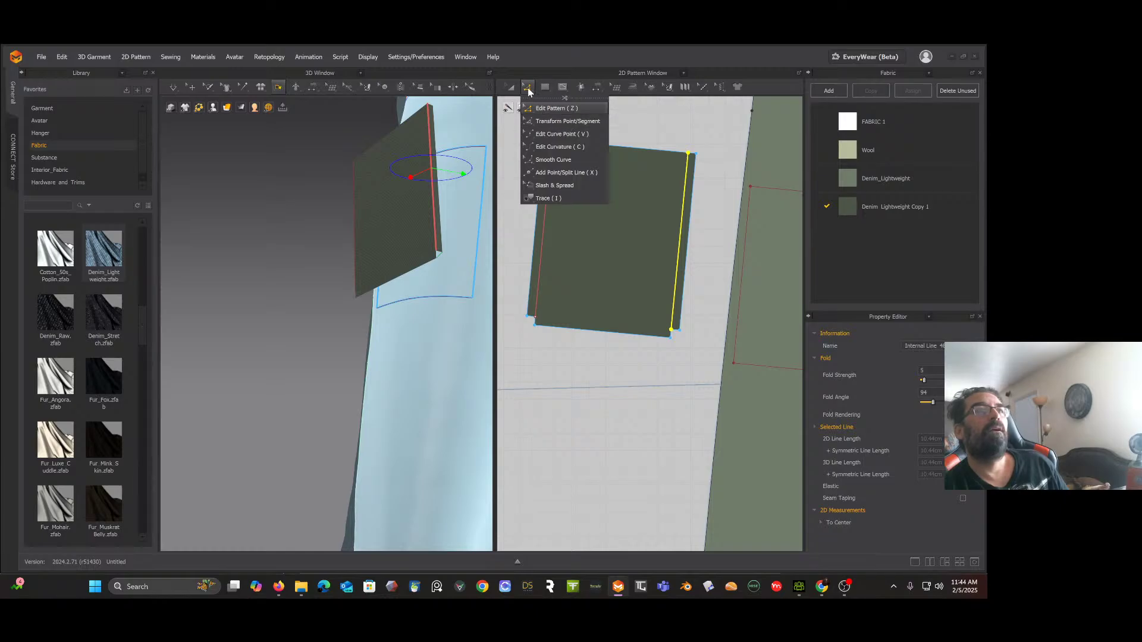
mouse_move(548, 93)
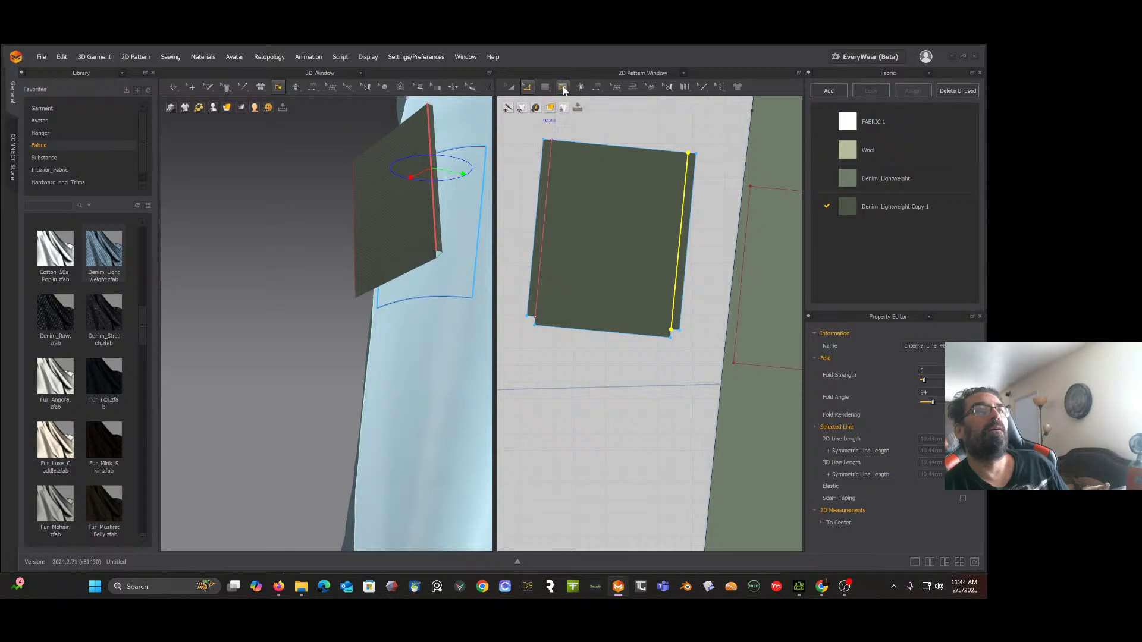
mouse_move(563, 88)
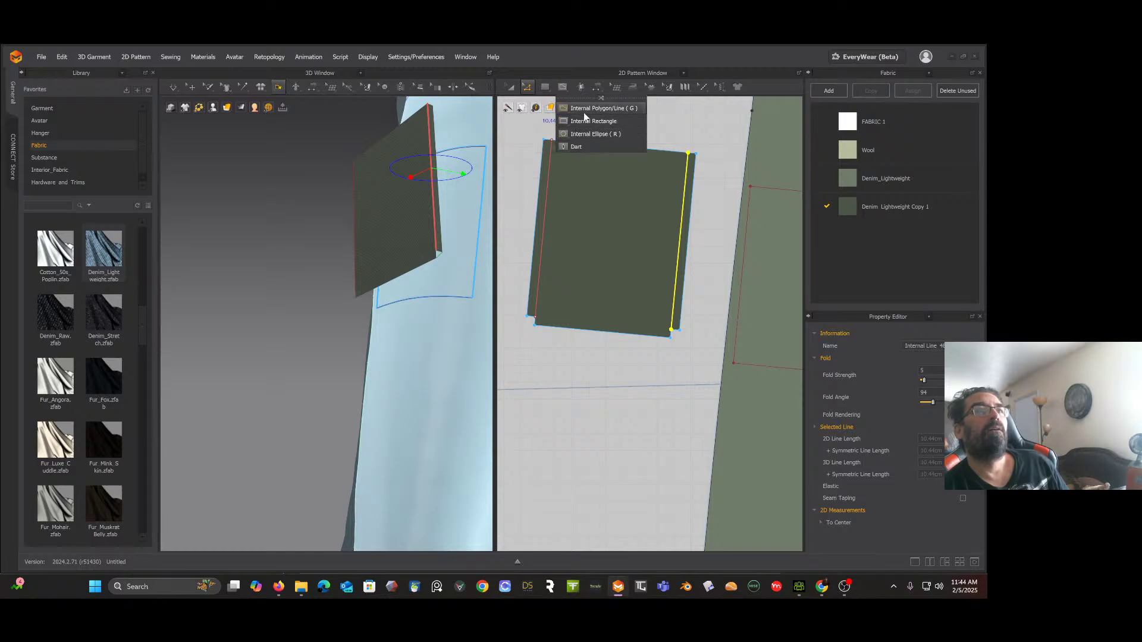
left_click(595, 108)
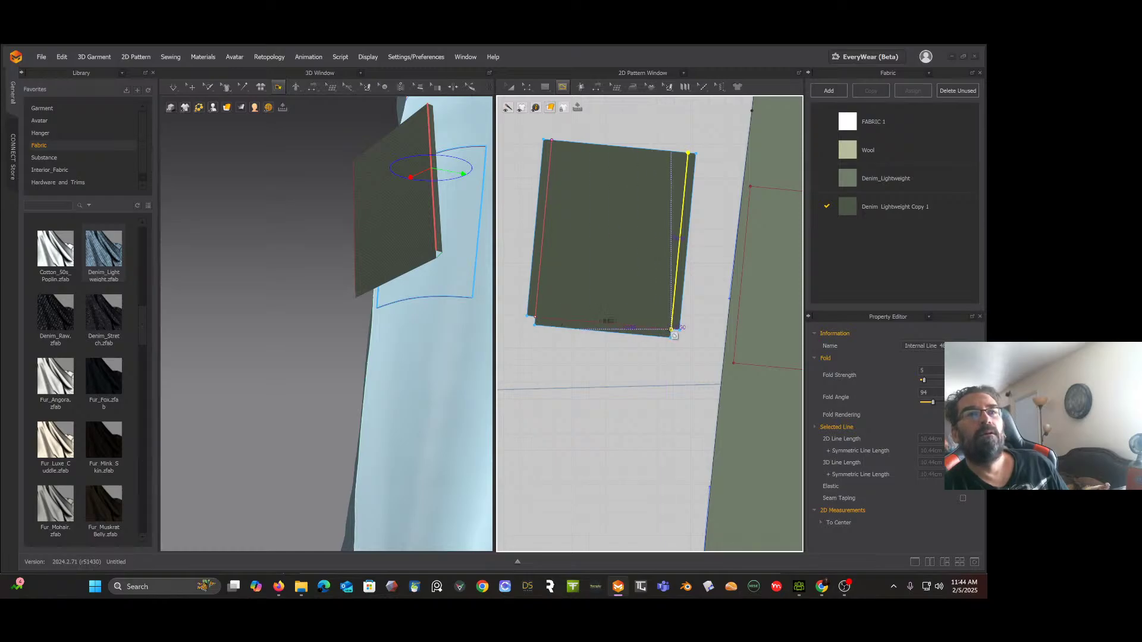
right_click(669, 331)
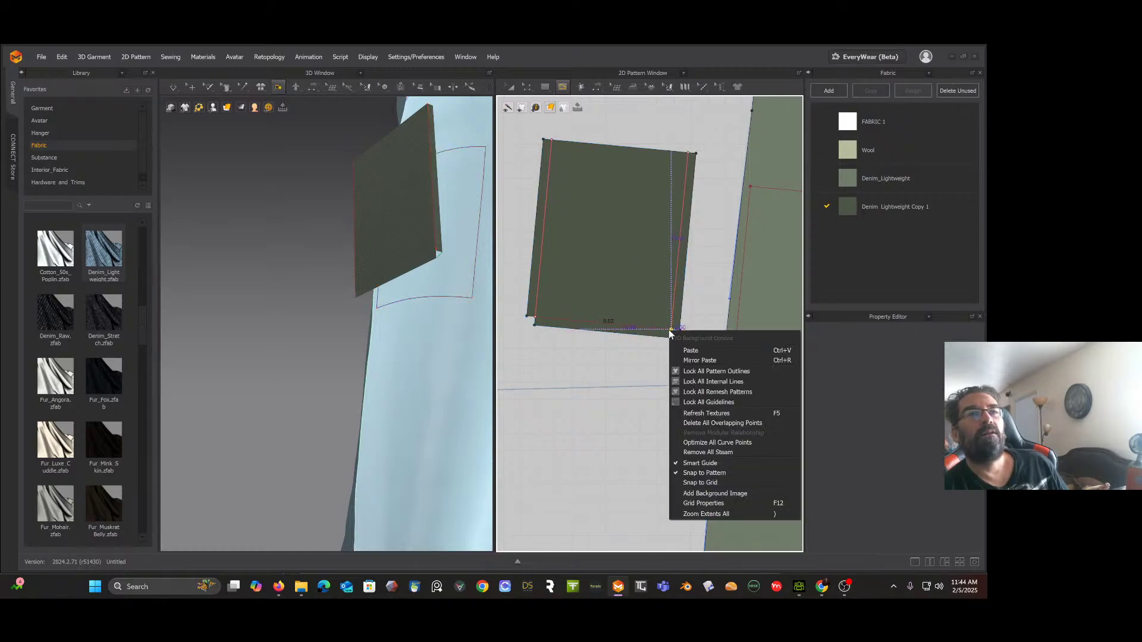
left_click(510, 87)
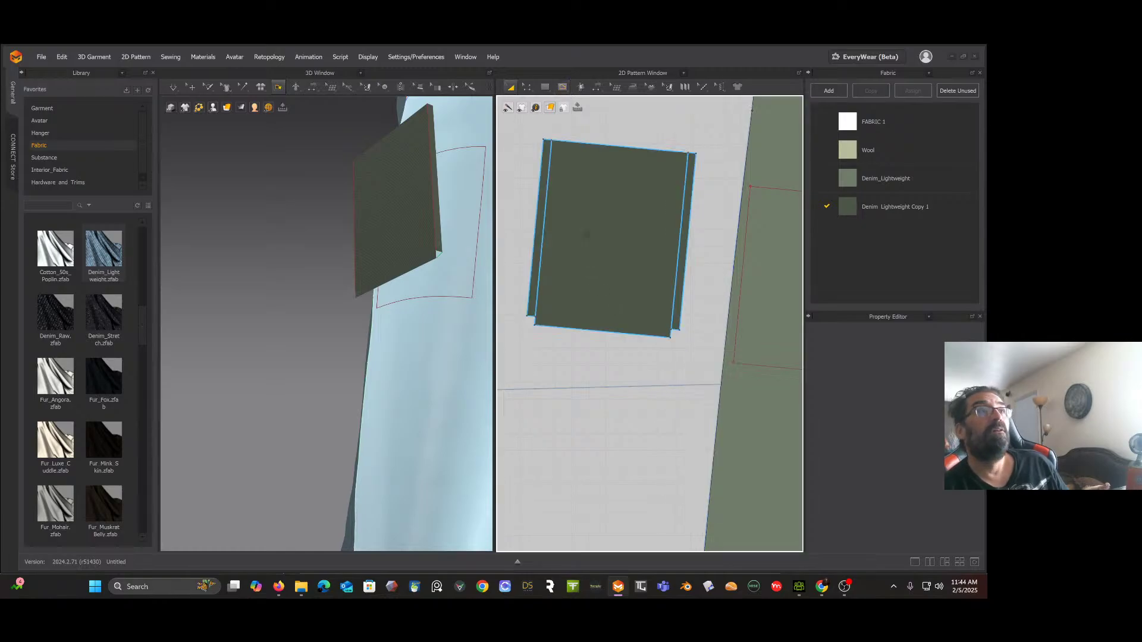
key("Escape")
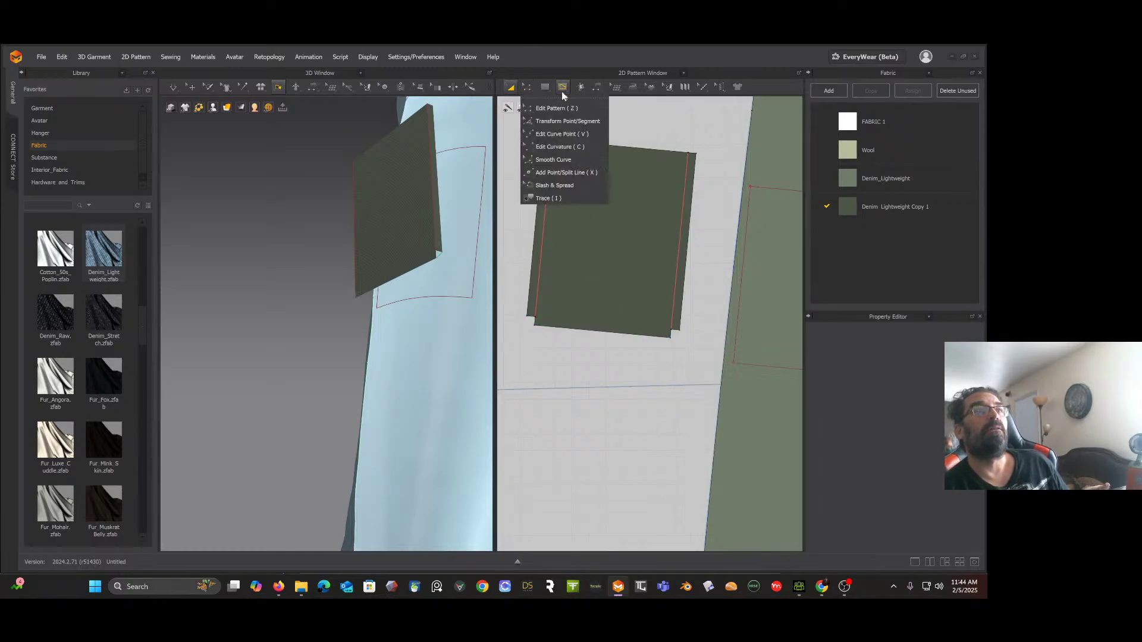
Step: Draw an internal line across the bottom of the pocket piece, joining the lower ends of its two side fold lines
mouse_move(562, 91)
left_click(578, 108)
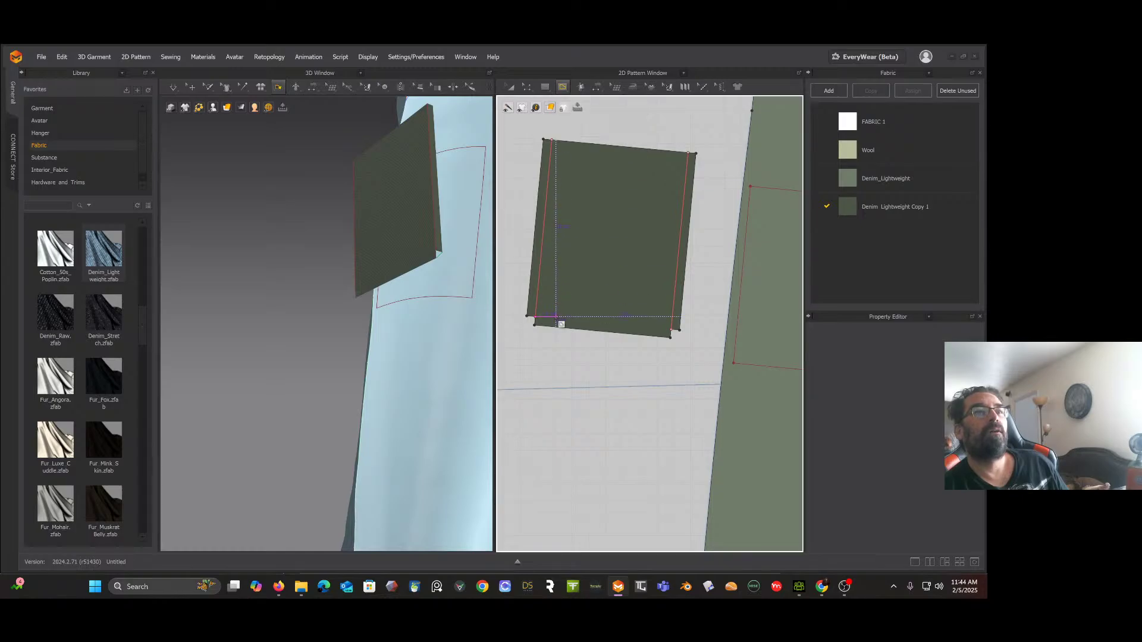
double_click(672, 329)
Step: Apply Extend/Trim to Pattern Outline to the new bottom internal line of the pocket piece
mouse_move(527, 89)
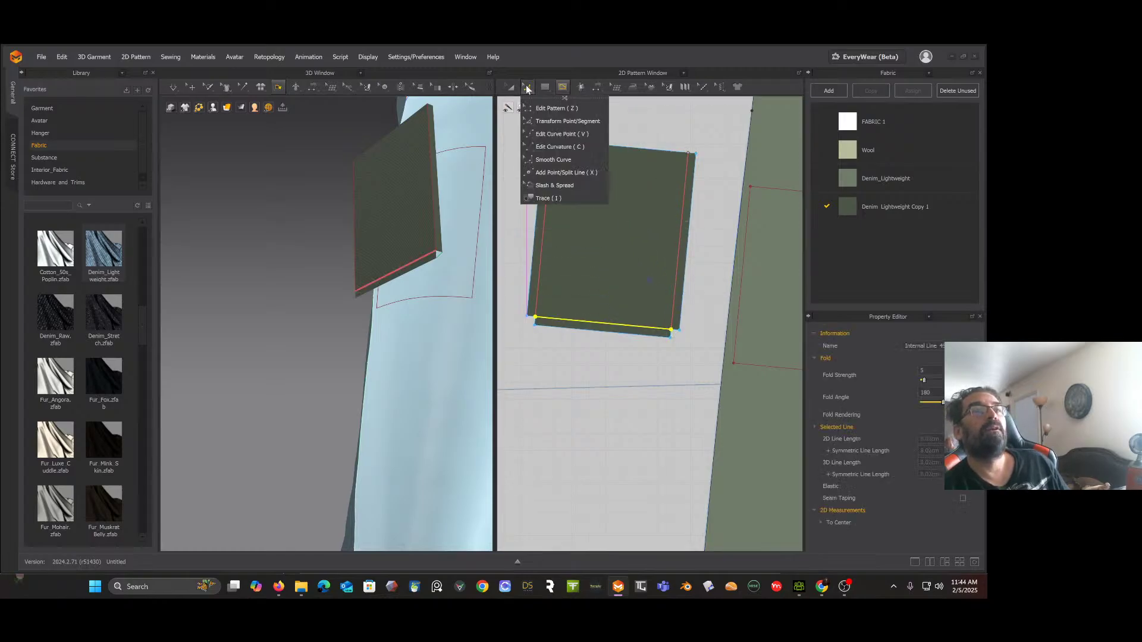
left_click(565, 120)
right_click(603, 327)
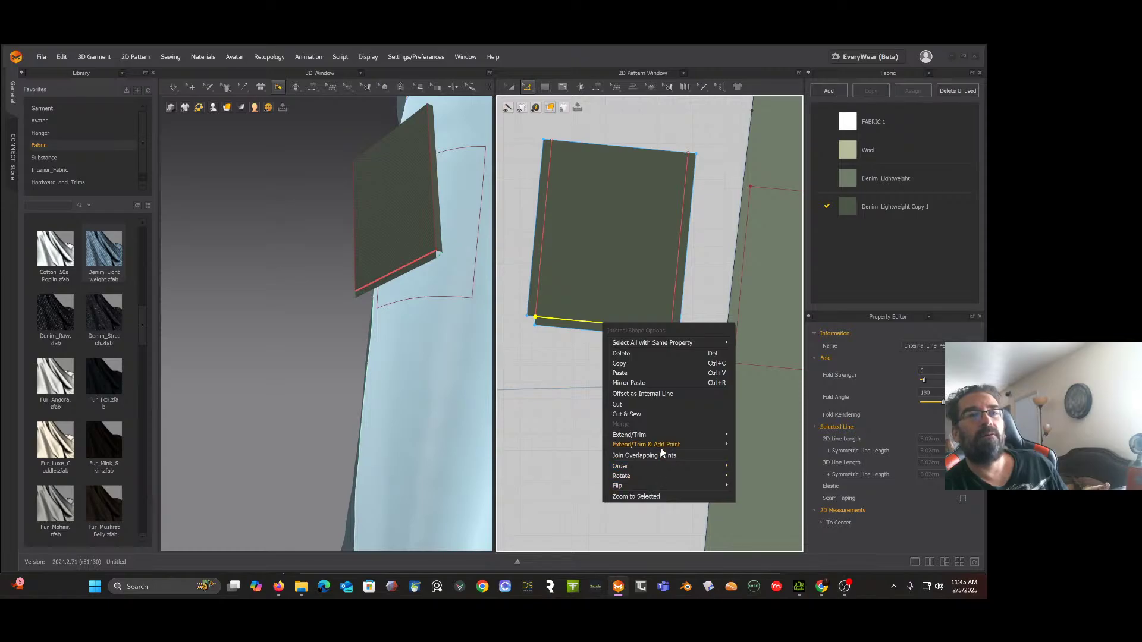
mouse_move(664, 433)
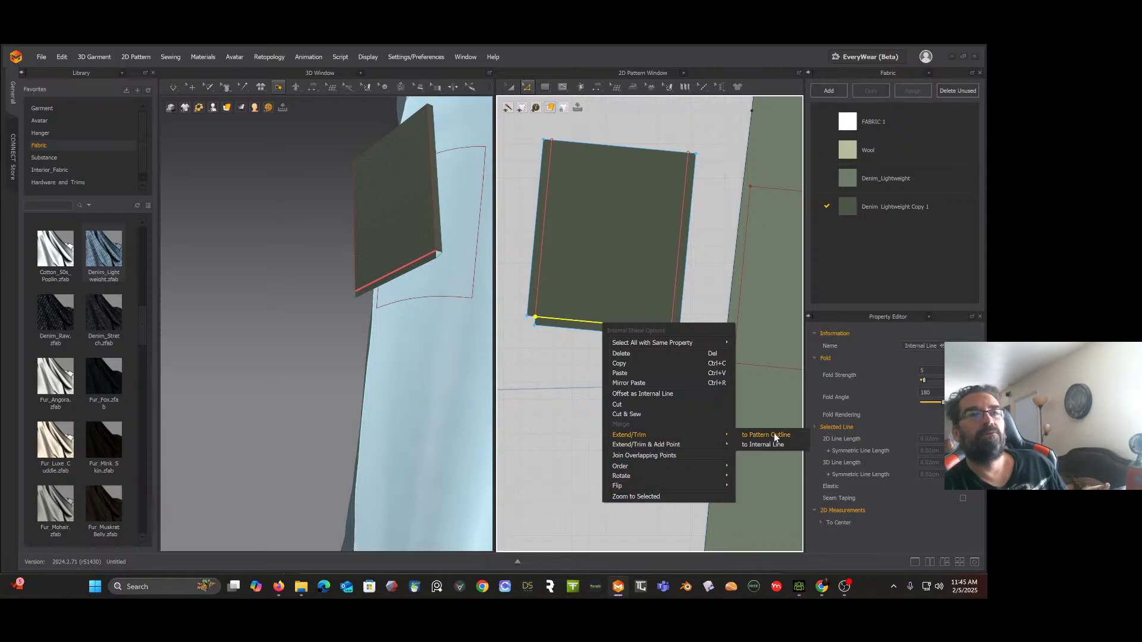
left_click(773, 435)
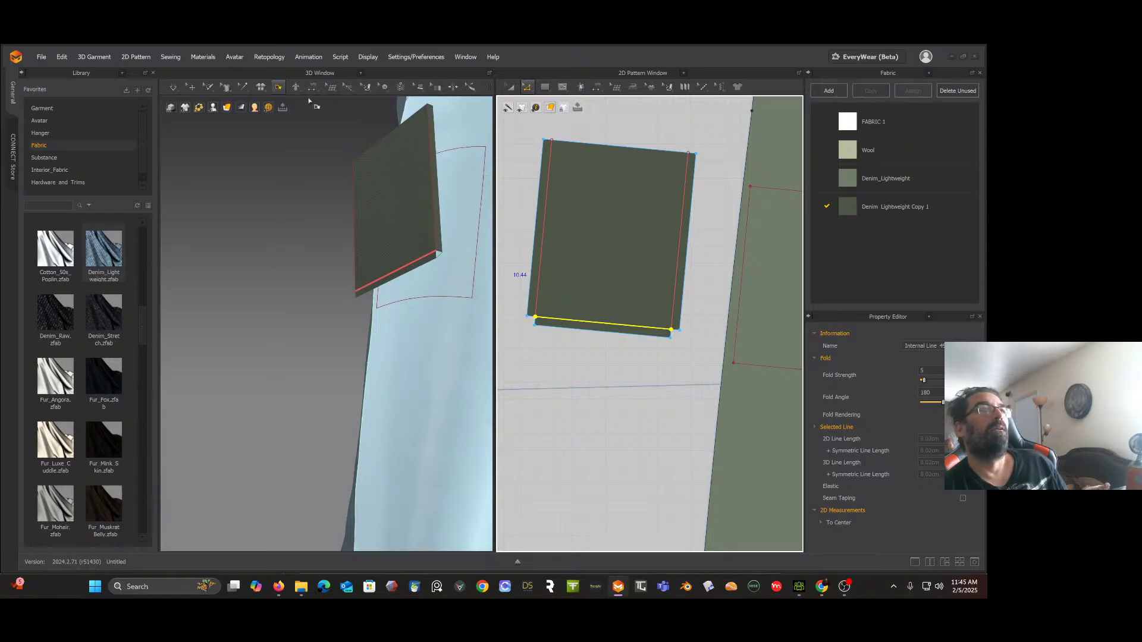
Step: Fold the pocket piece along its bottom internal line to an angle of about 116, and rotate the piece upright beside the leg
left_click(411, 267)
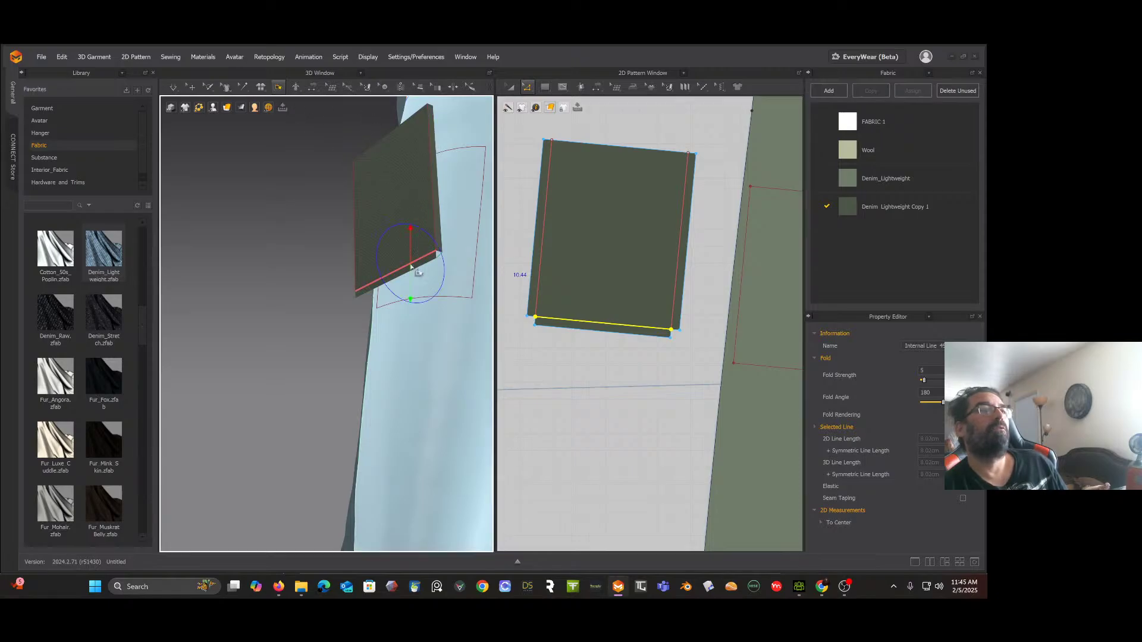
left_click_drag(377, 255, 377, 189)
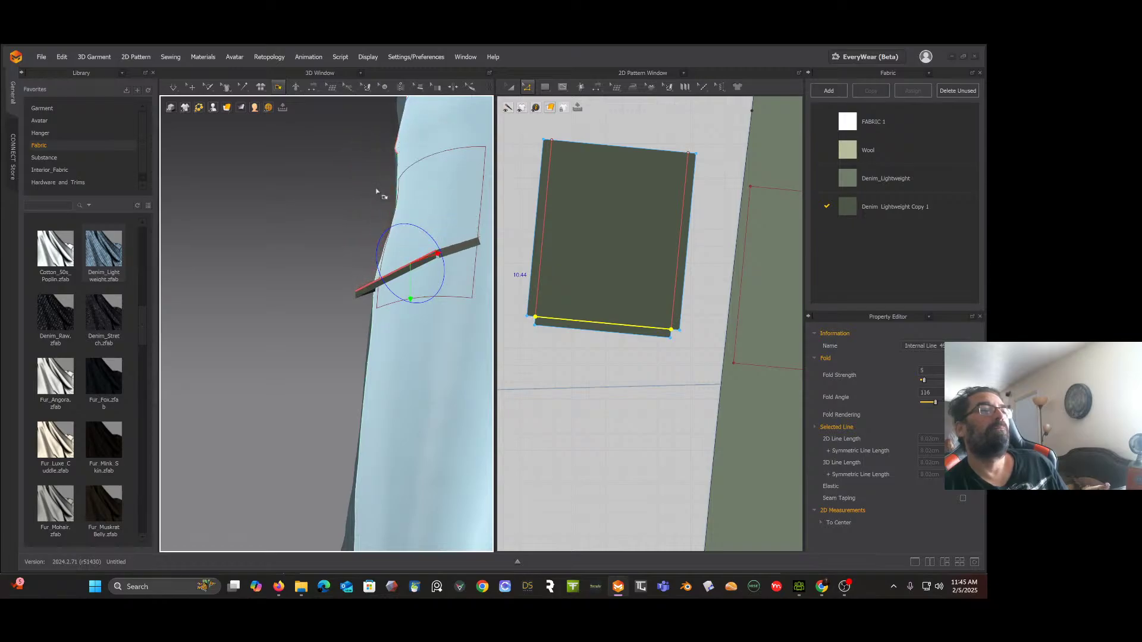
left_click(190, 87)
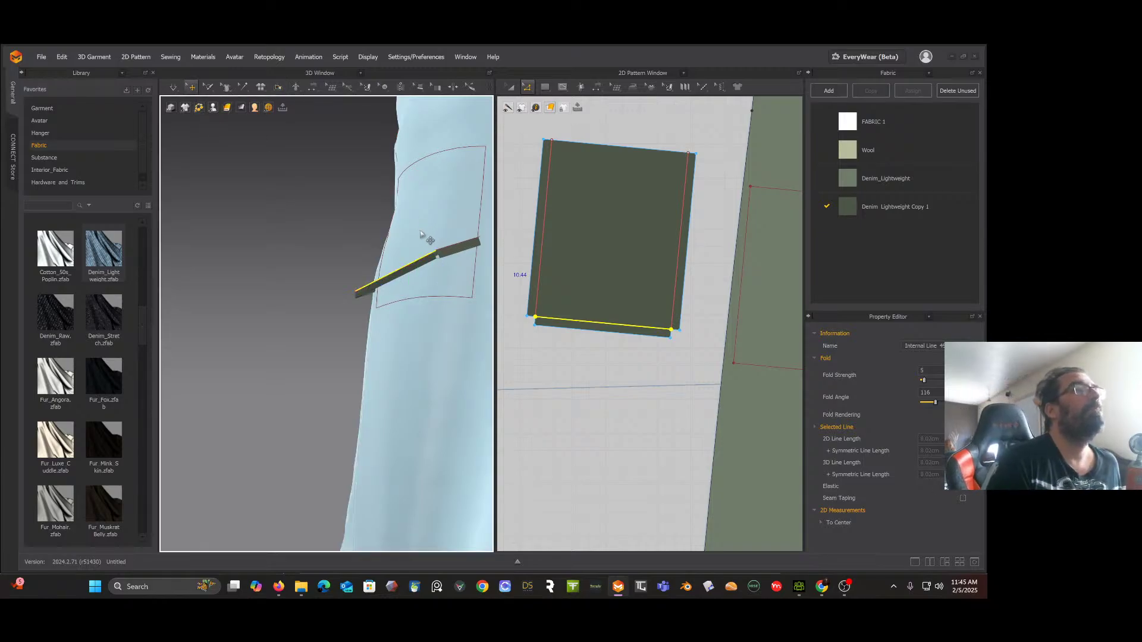
left_click(430, 249)
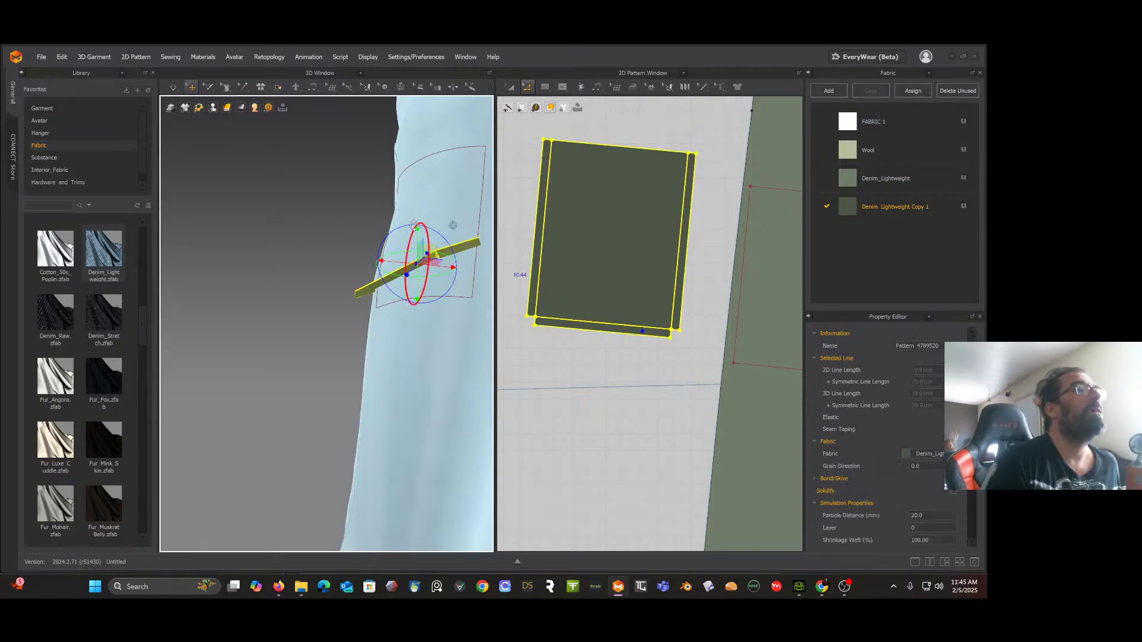
right_click_drag(363, 222, 384, 265)
left_click_drag(414, 269, 368, 347)
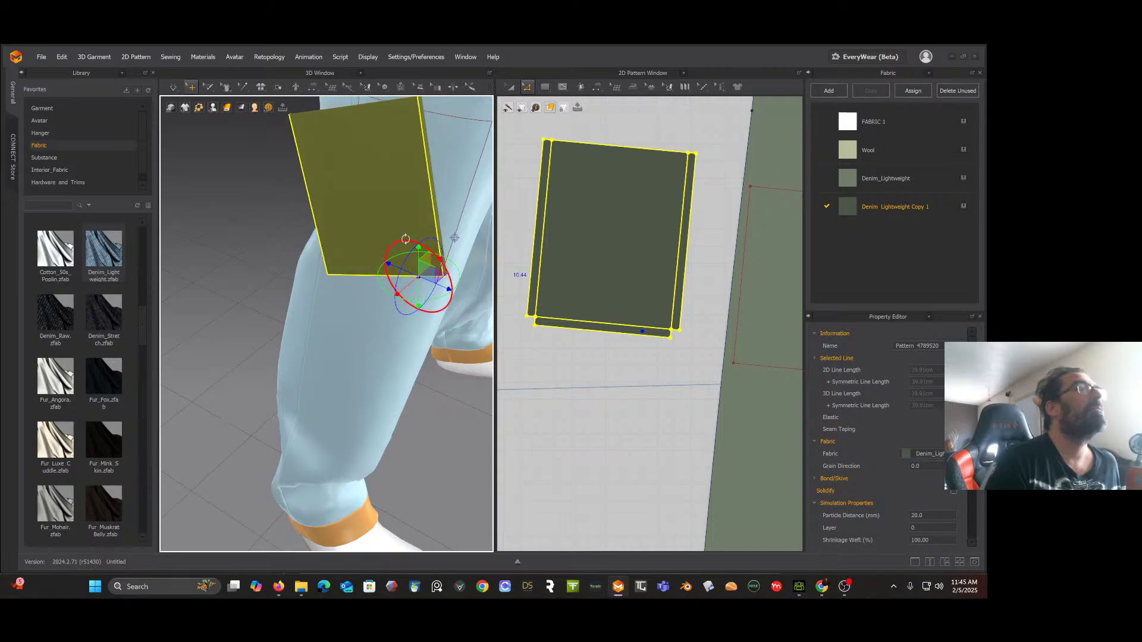
left_click_drag(406, 239, 415, 238)
right_click_drag(415, 238, 363, 290)
Step: Sew the pocket piece's right outer edge to the right side of the internal rectangle on the leg with Segment Sewing
scroll(557, 220, "down", 3)
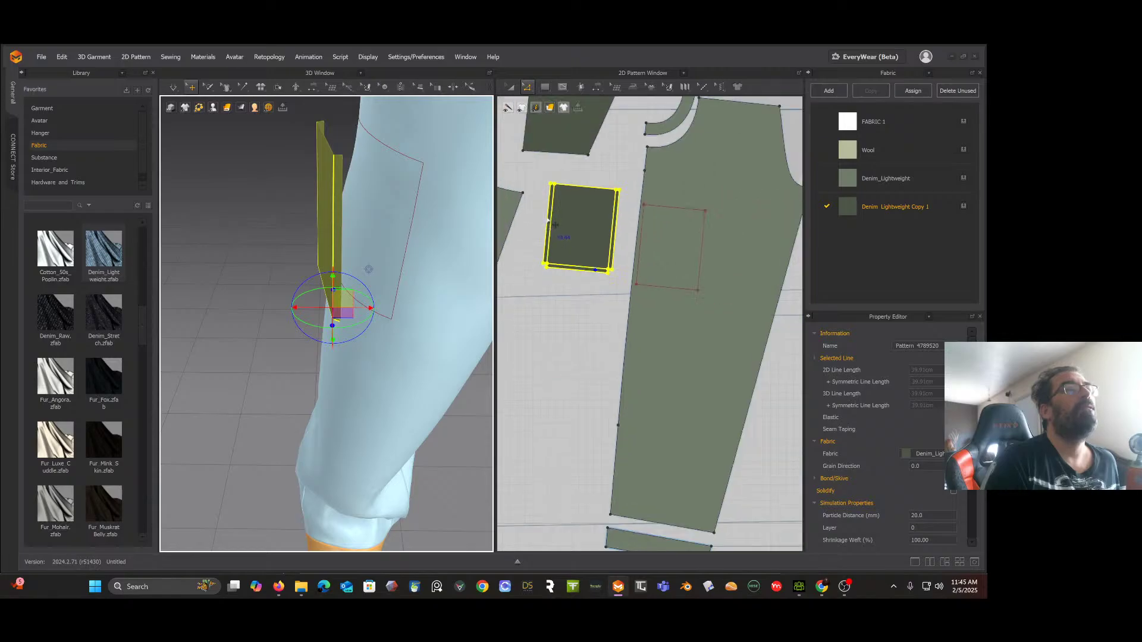
scroll(580, 174, "up", 2)
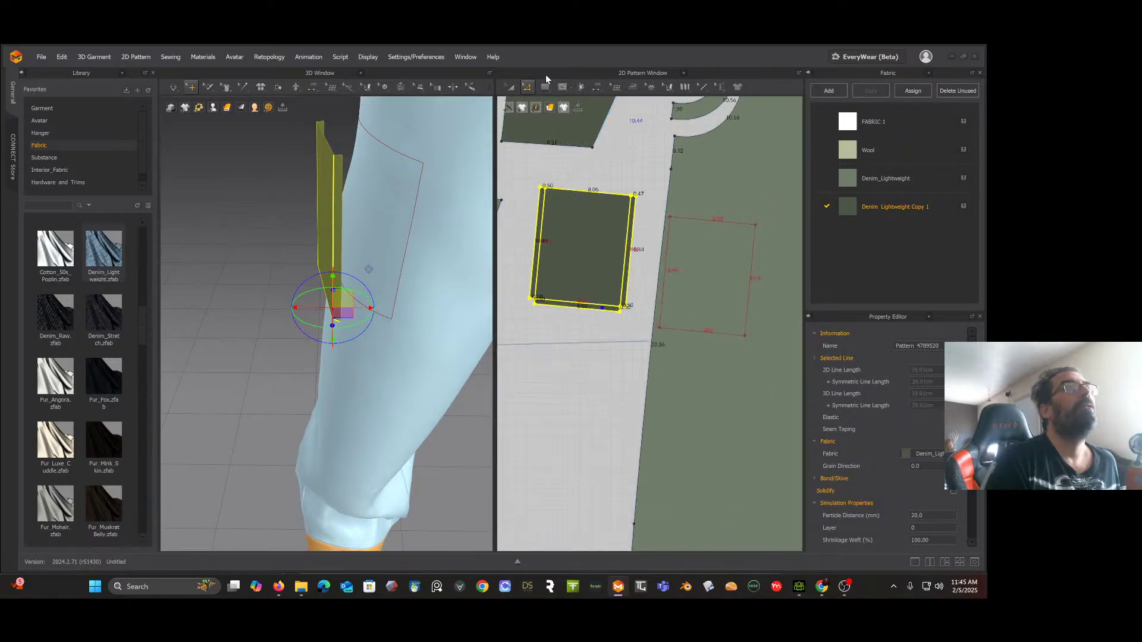
left_click(531, 89)
mouse_move(601, 90)
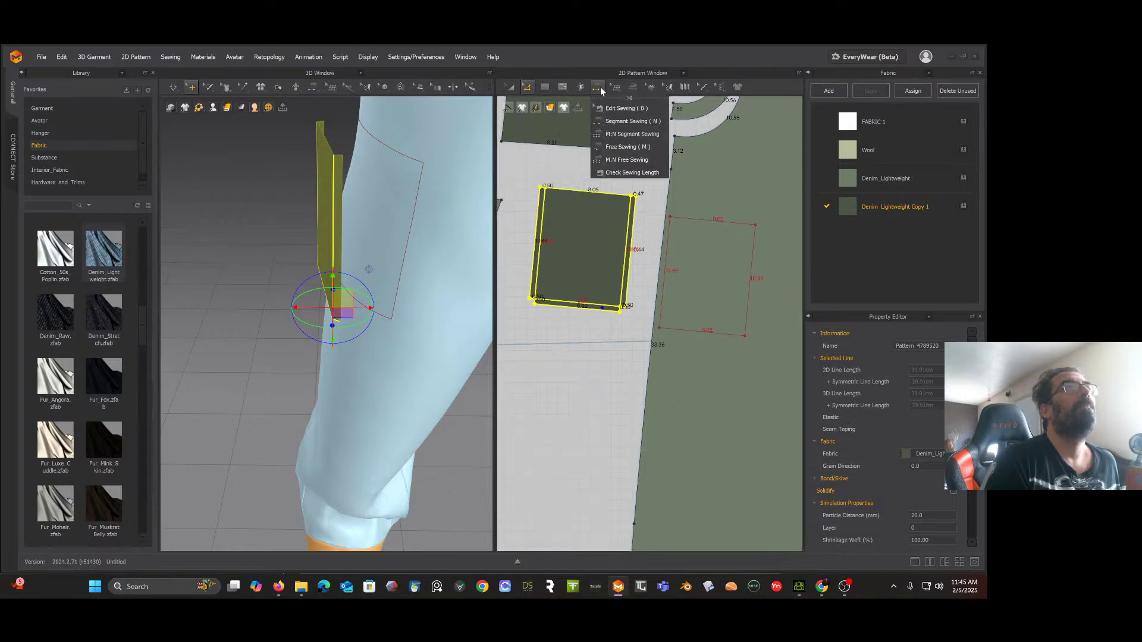
left_click(622, 122)
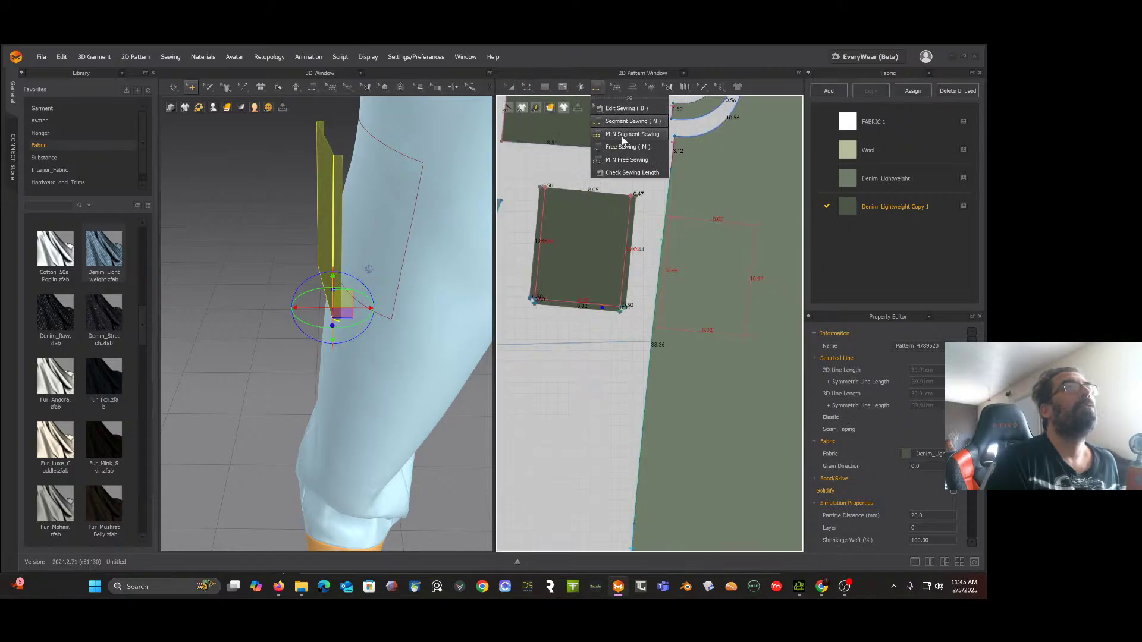
left_click(622, 137)
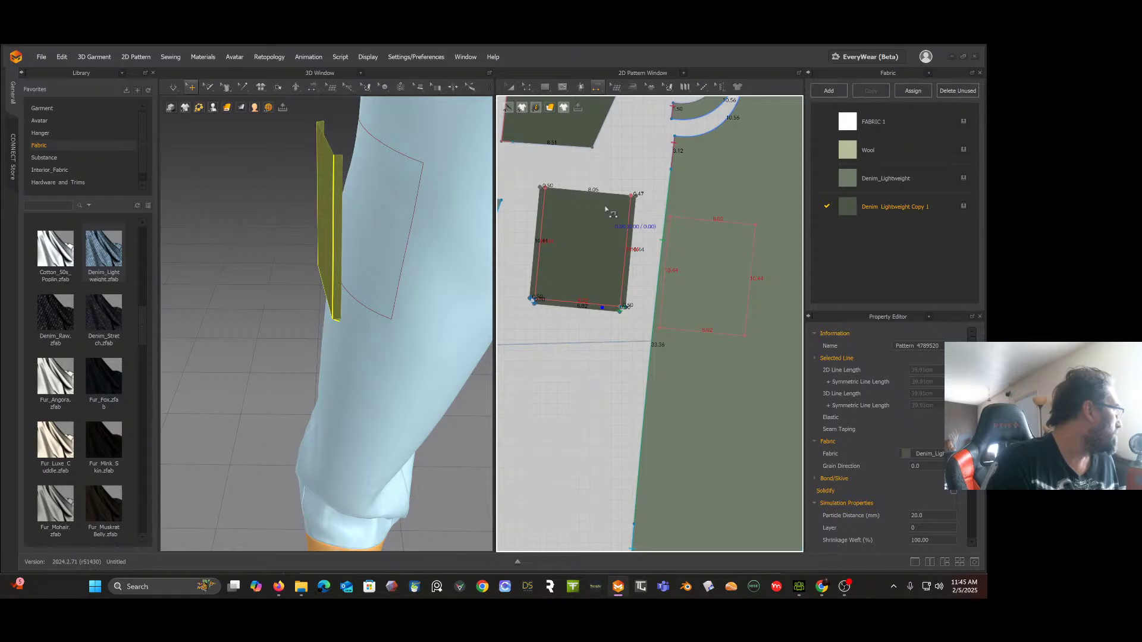
left_click(634, 236)
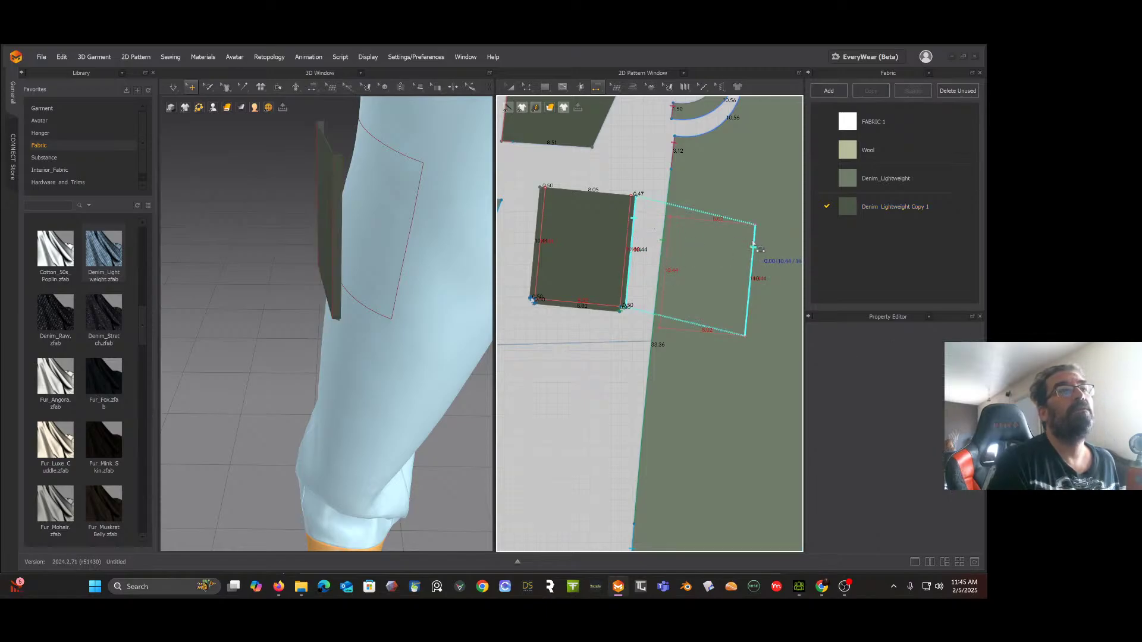
left_click(753, 247)
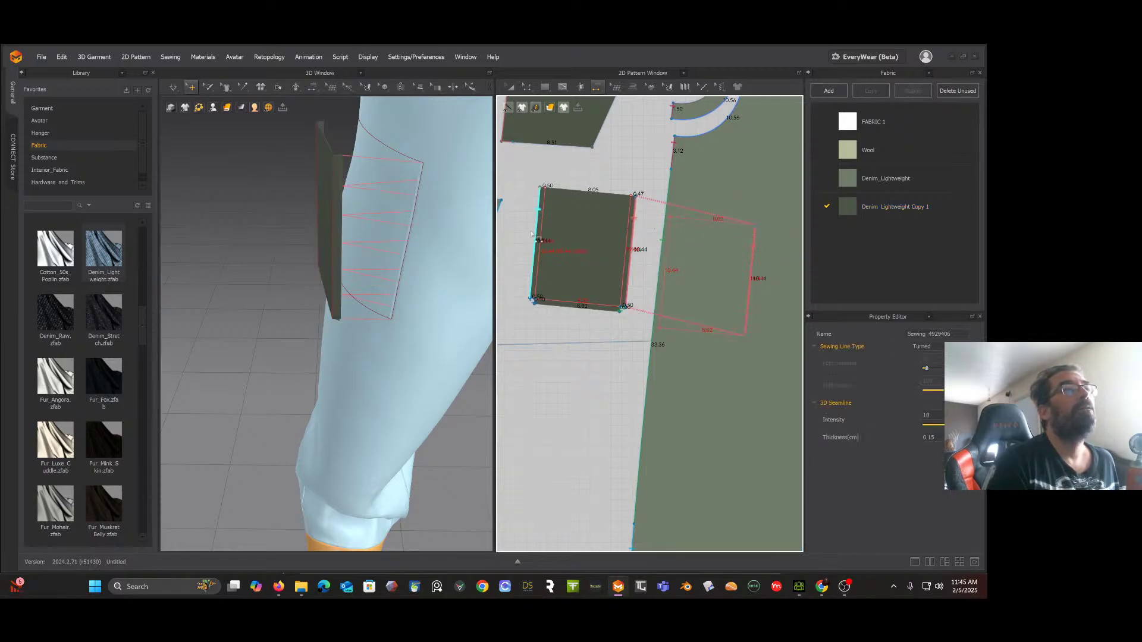
Step: Sew the pocket piece's left and bottom outer edges to the matching internal lines on the leg, and simulate the garment
left_click(663, 265)
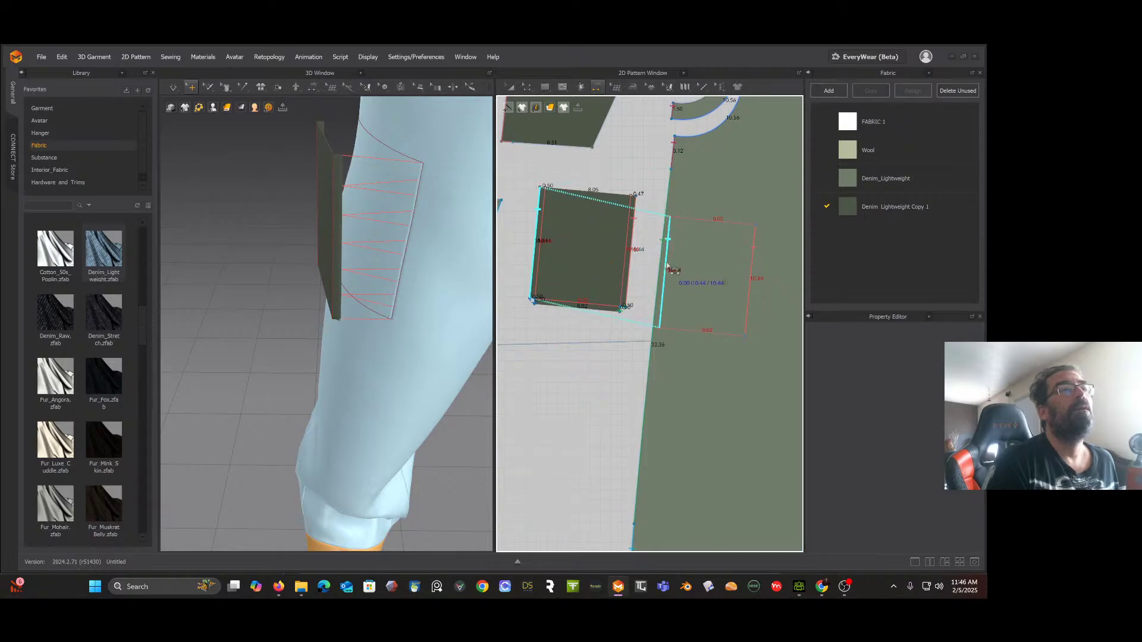
left_click(562, 315)
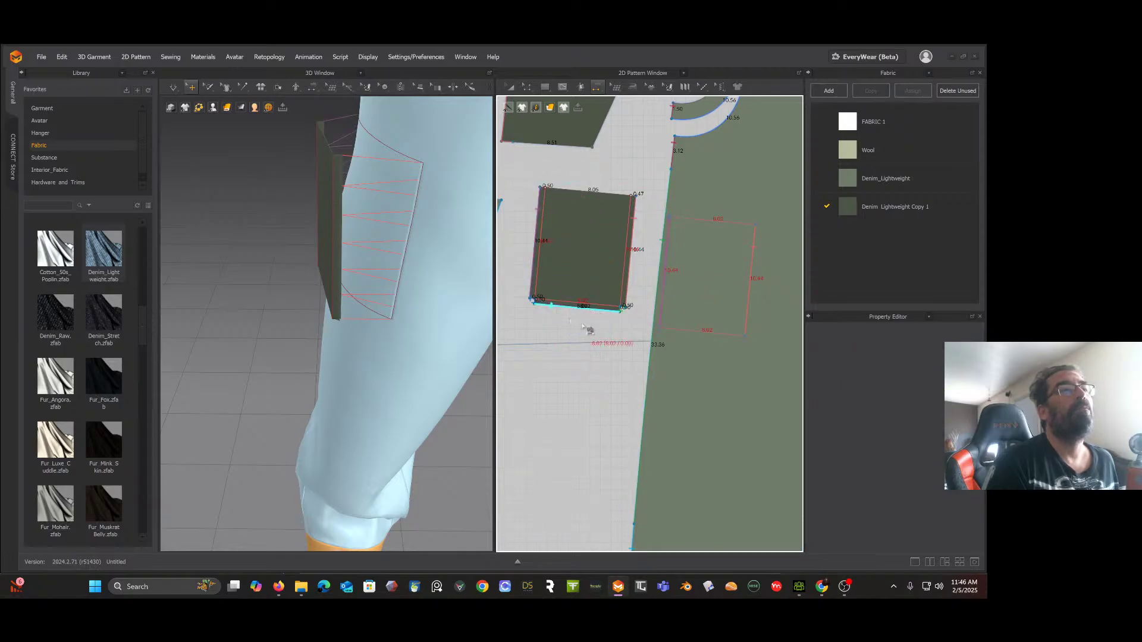
left_click(682, 334)
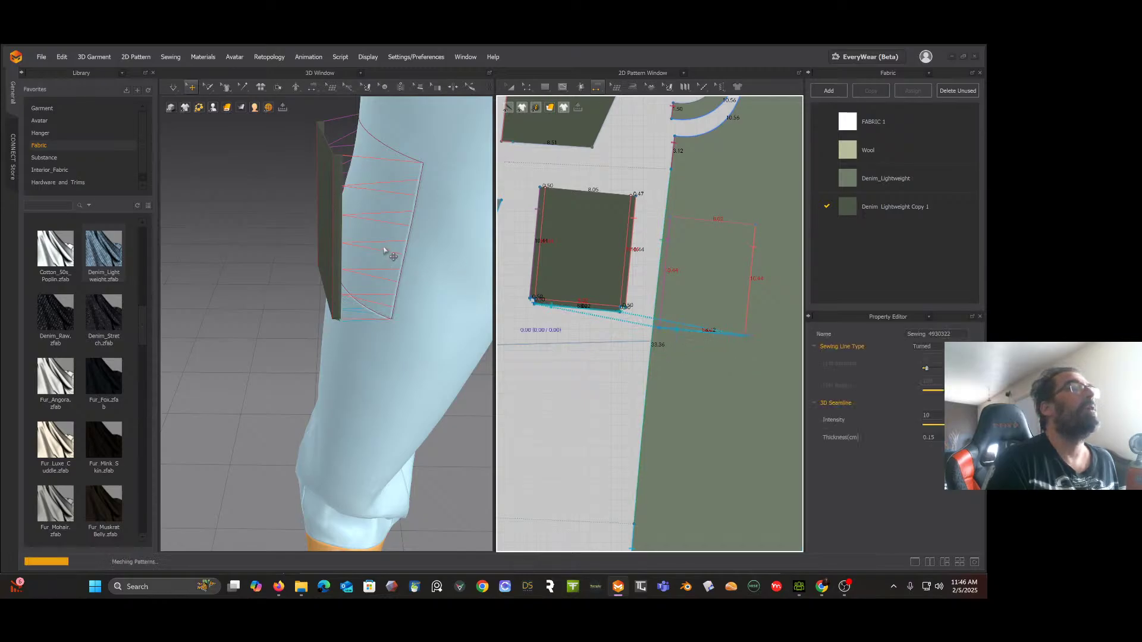
key("space")
mouse_move(384, 228)
right_mouse_down()
mouse_move(394, 216)
mouse_move(382, 204)
mouse_move(392, 208)
mouse_move(380, 257)
mouse_move(390, 243)
right_mouse_up()
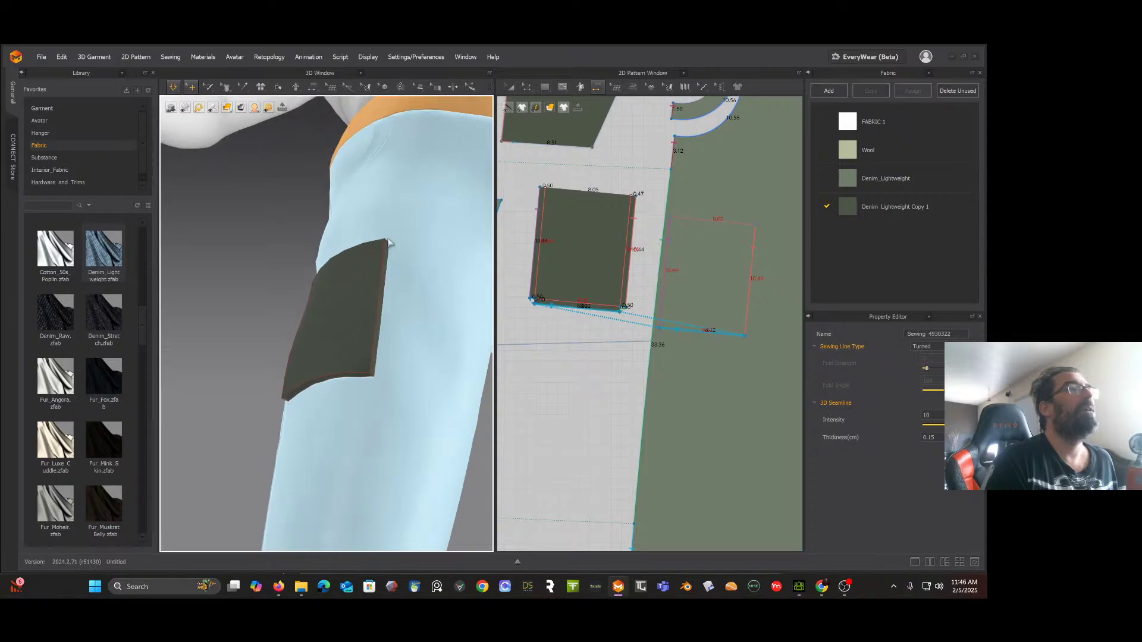
Step: Move the pocket piece's outer edges outward to deepen its flaps, making the left about 1.23 cm and the bottom about 1.24 cm
scroll(529, 238, "down", 2)
scroll(530, 238, "up", 3)
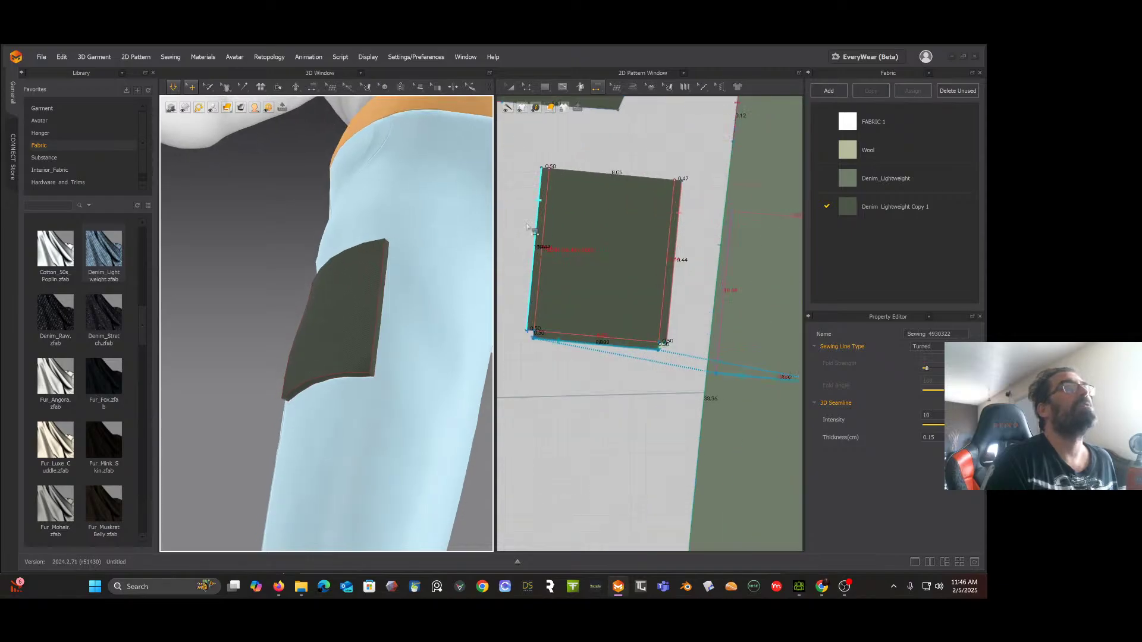
left_click(526, 89)
left_click(540, 108)
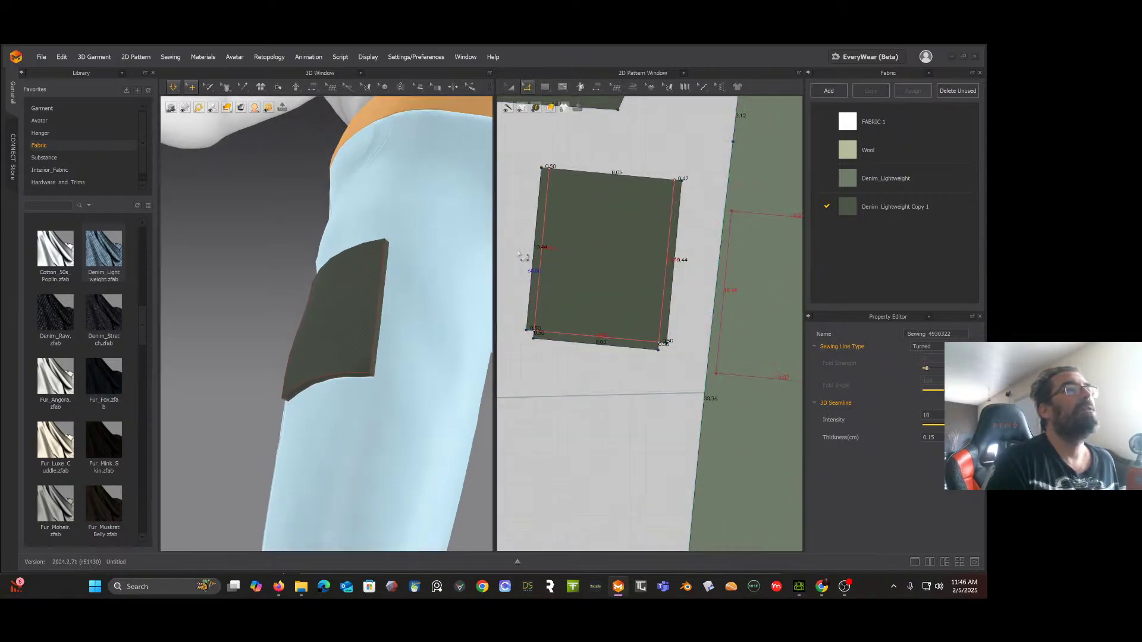
left_click(530, 260)
left_click(535, 267)
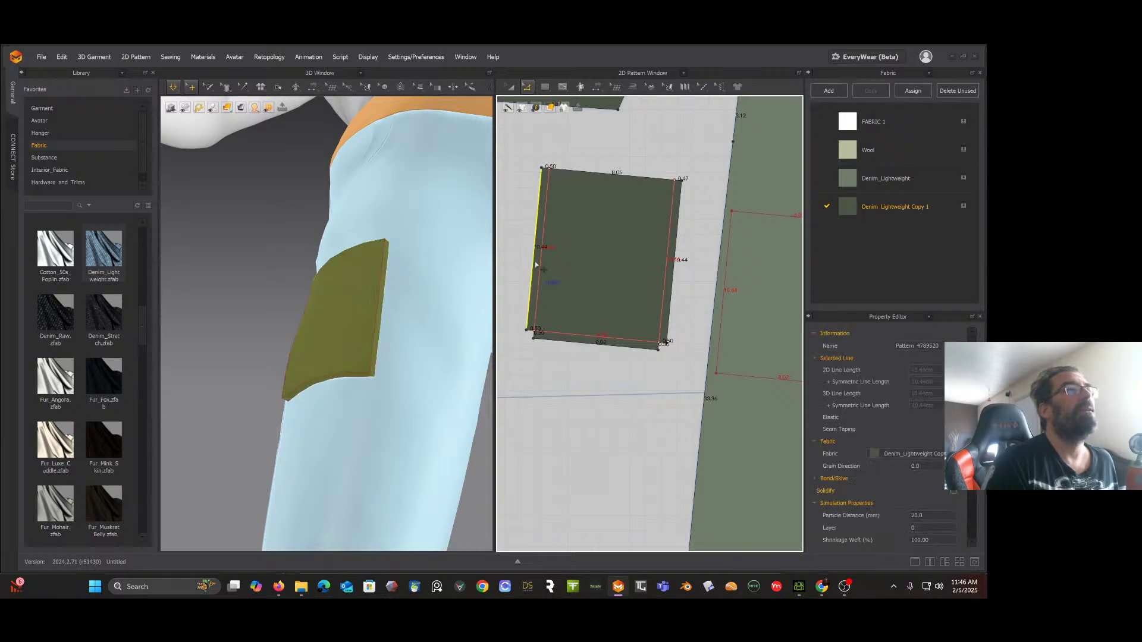
left_click_drag(540, 272, 529, 270)
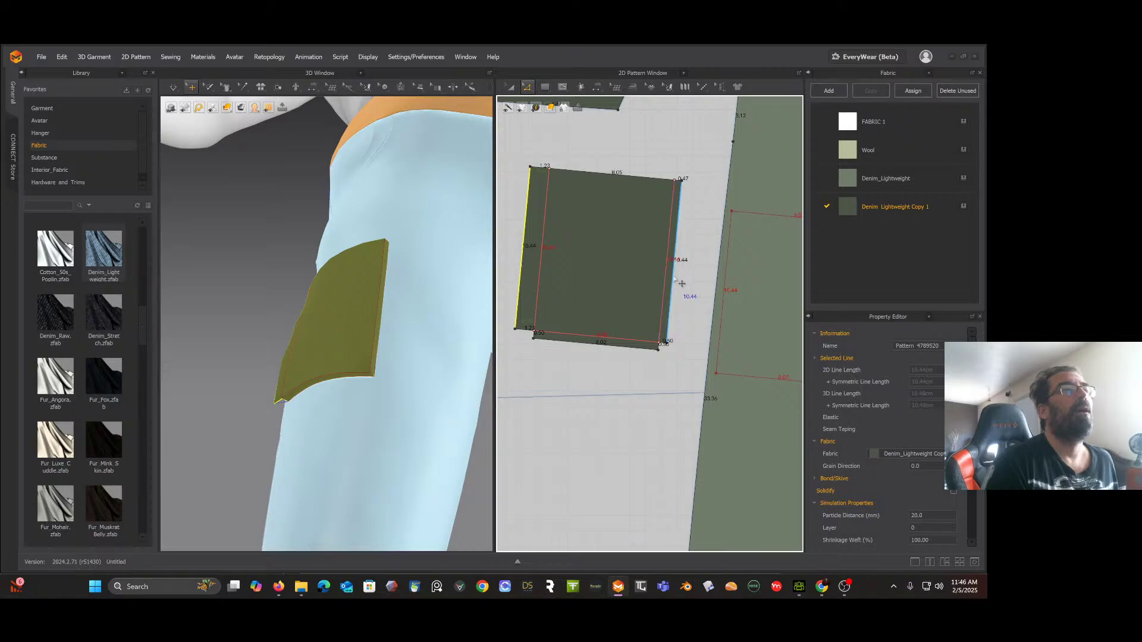
left_click_drag(670, 272, 698, 286)
left_click_drag(616, 352, 617, 362)
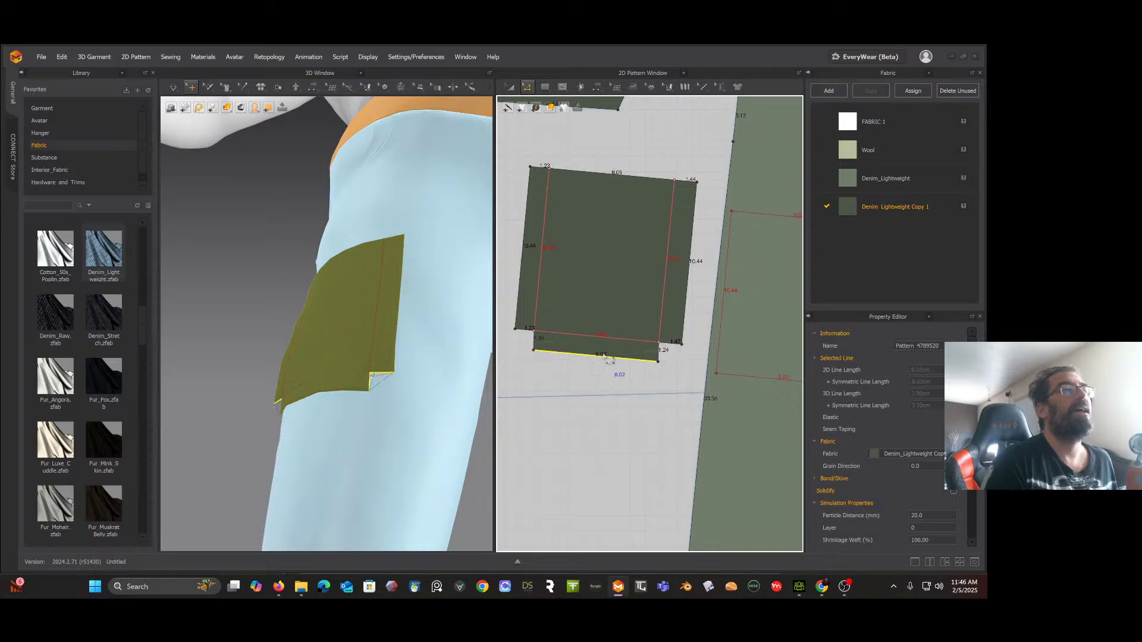
Step: Narrow the pocket piece's right side flap to about 1.2 cm to match the left one, and simulate the garment
left_click(527, 330)
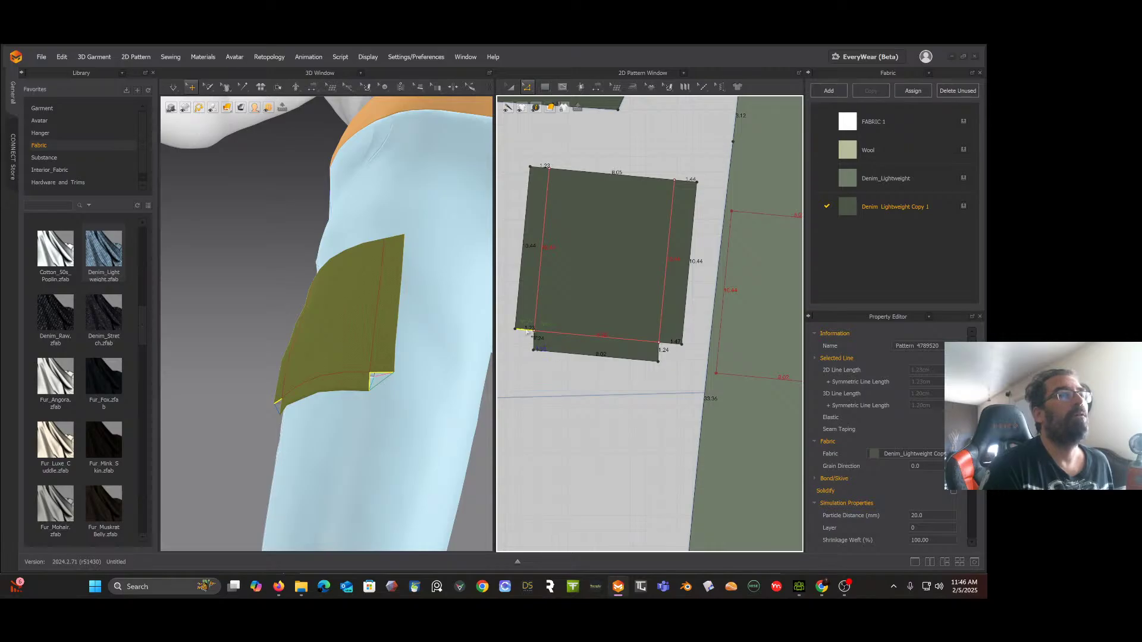
right_click(527, 332)
left_click(710, 351)
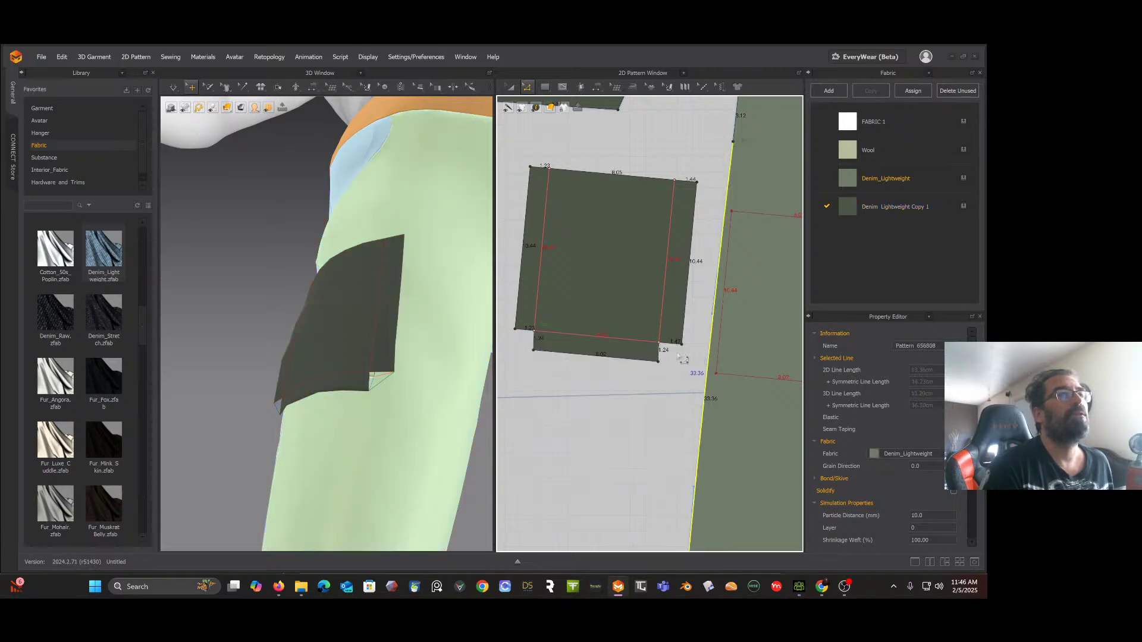
left_click(685, 340)
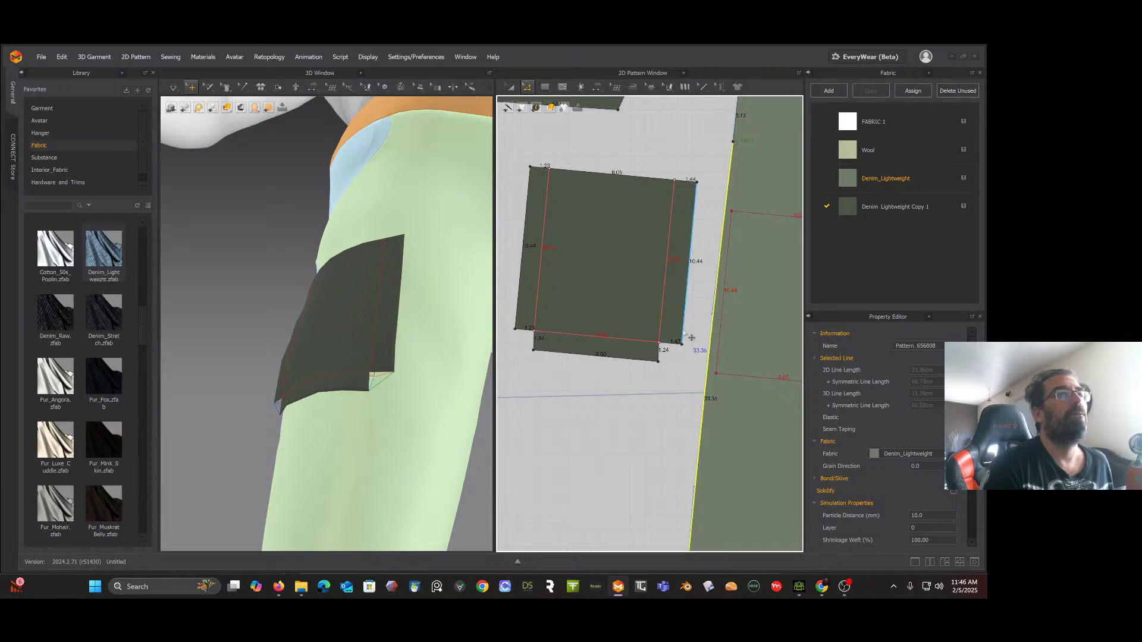
left_click_drag(682, 332, 680, 331)
left_click(691, 337)
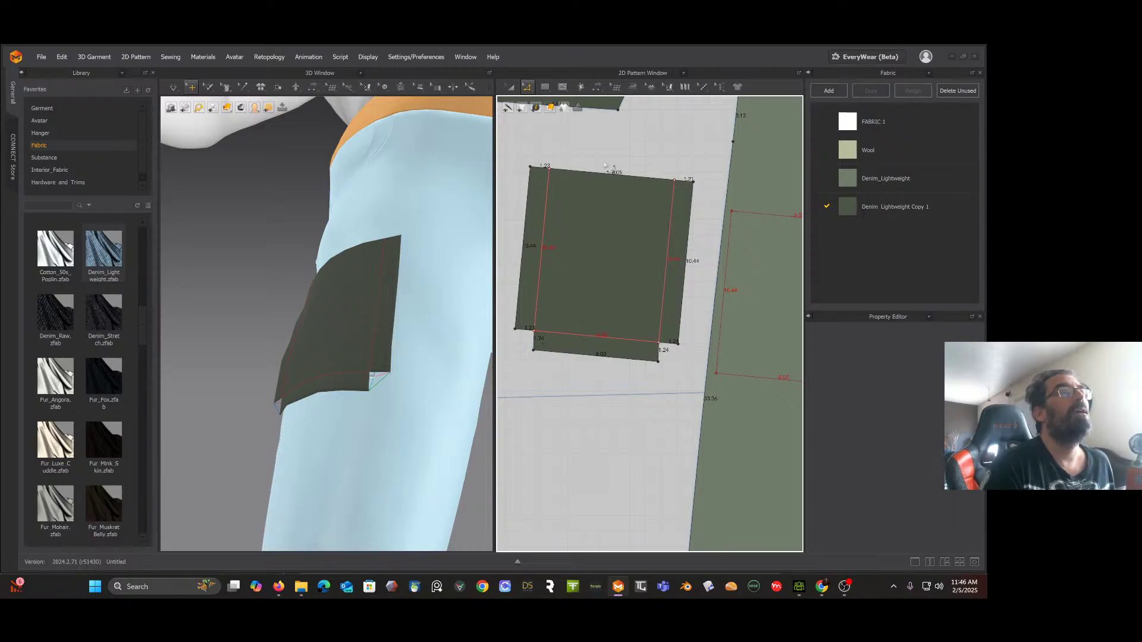
key("space")
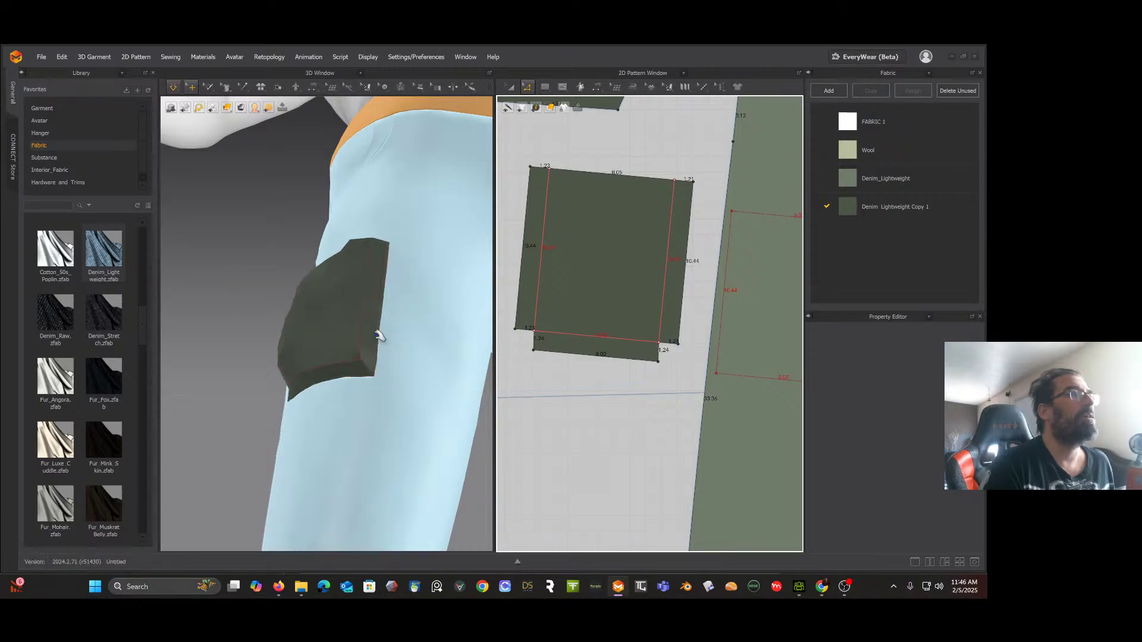
right_click_drag(377, 326, 343, 237)
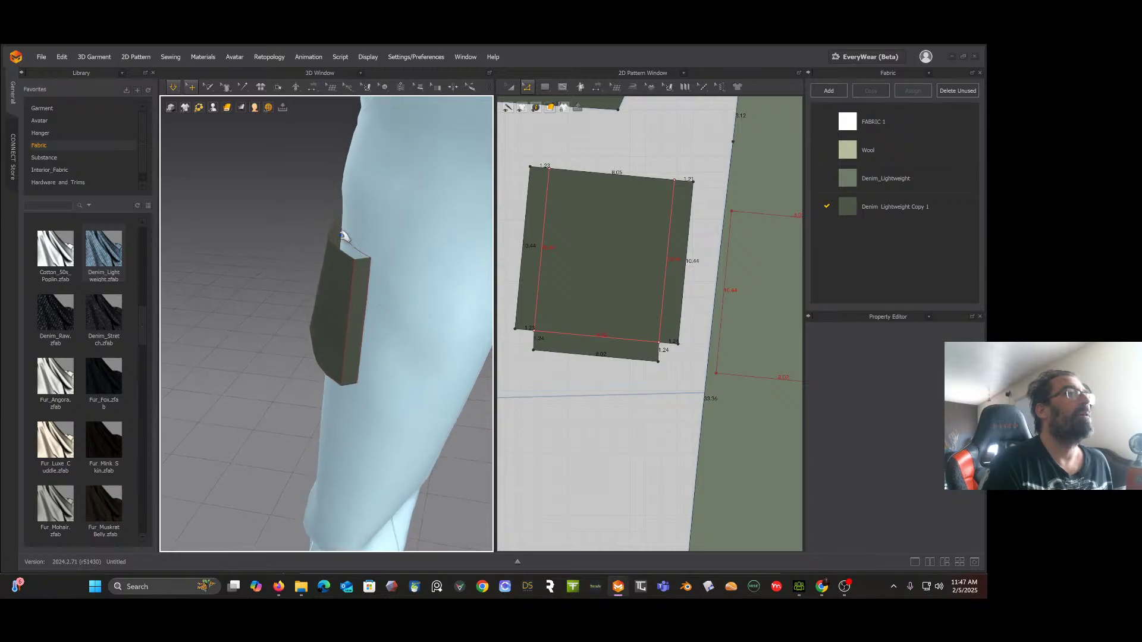
scroll(642, 198, "down", 3)
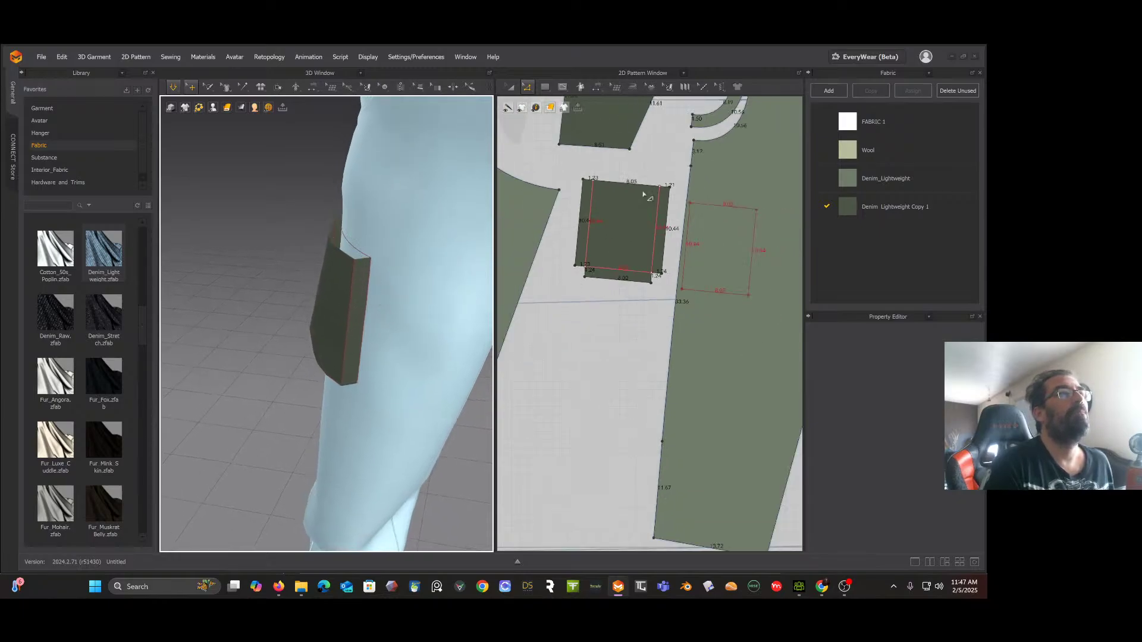
right_click(646, 183)
left_click(663, 210)
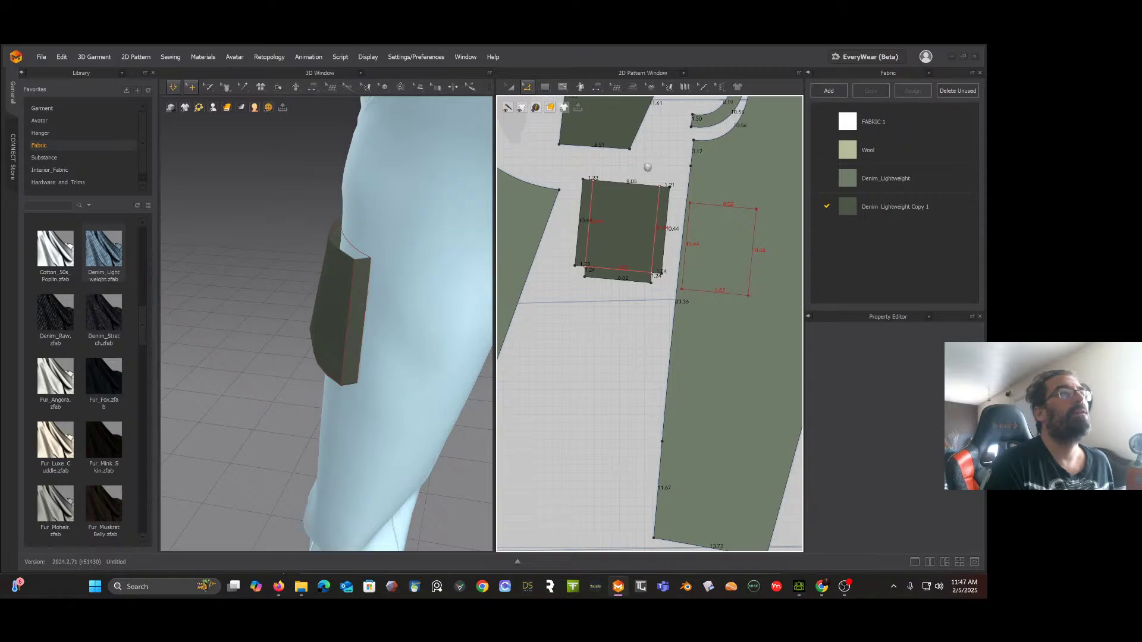
scroll(648, 167, "down", 5)
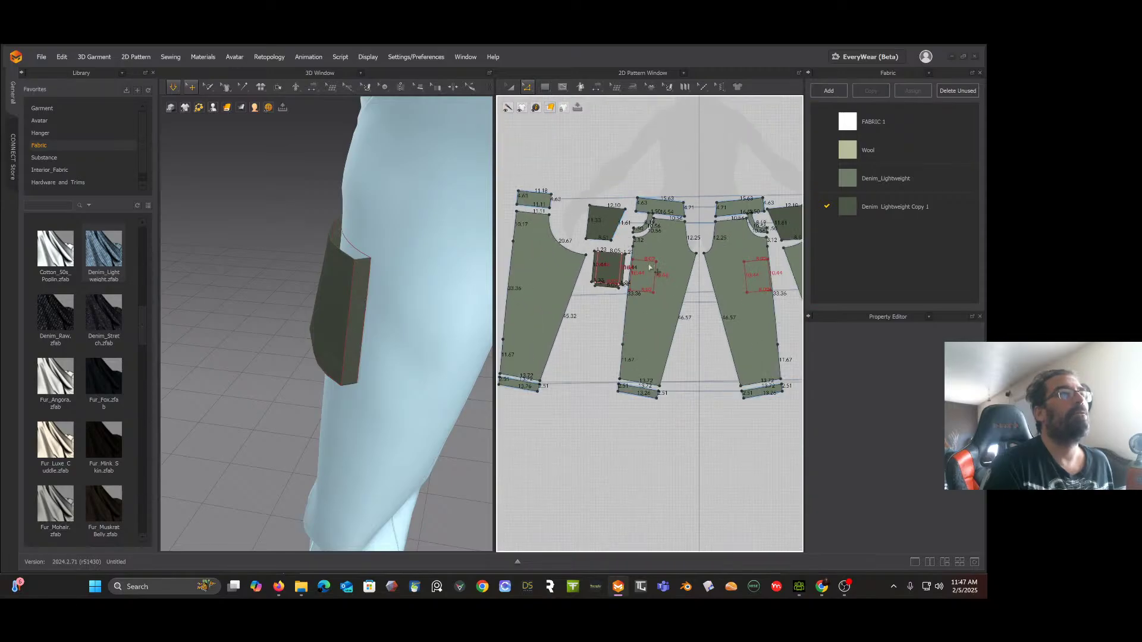
right_click(574, 326)
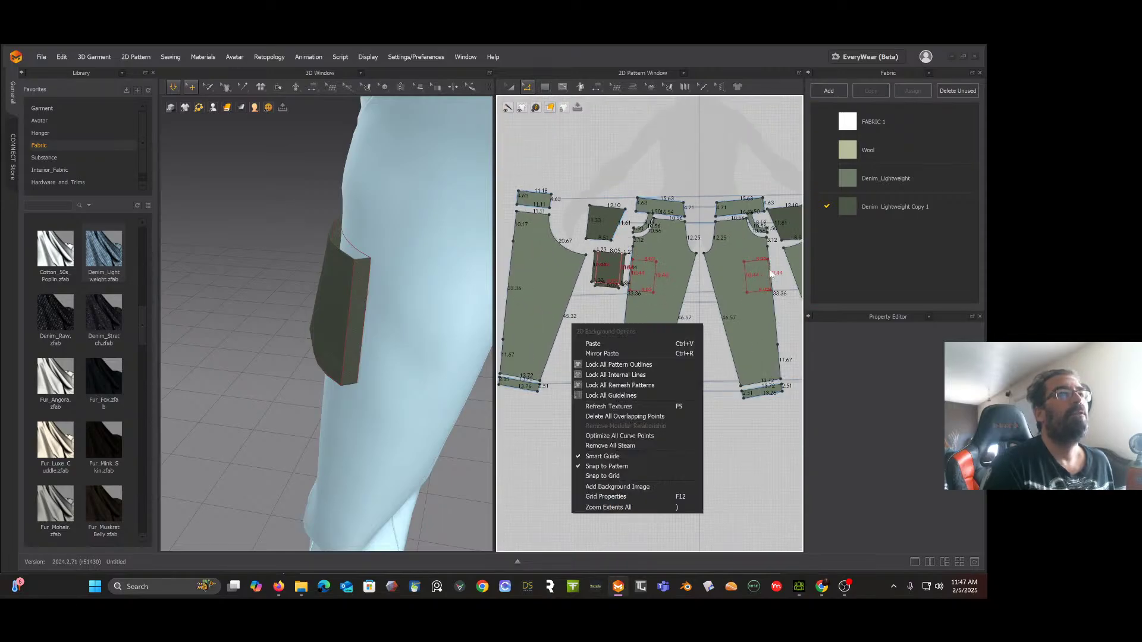
left_click(694, 292)
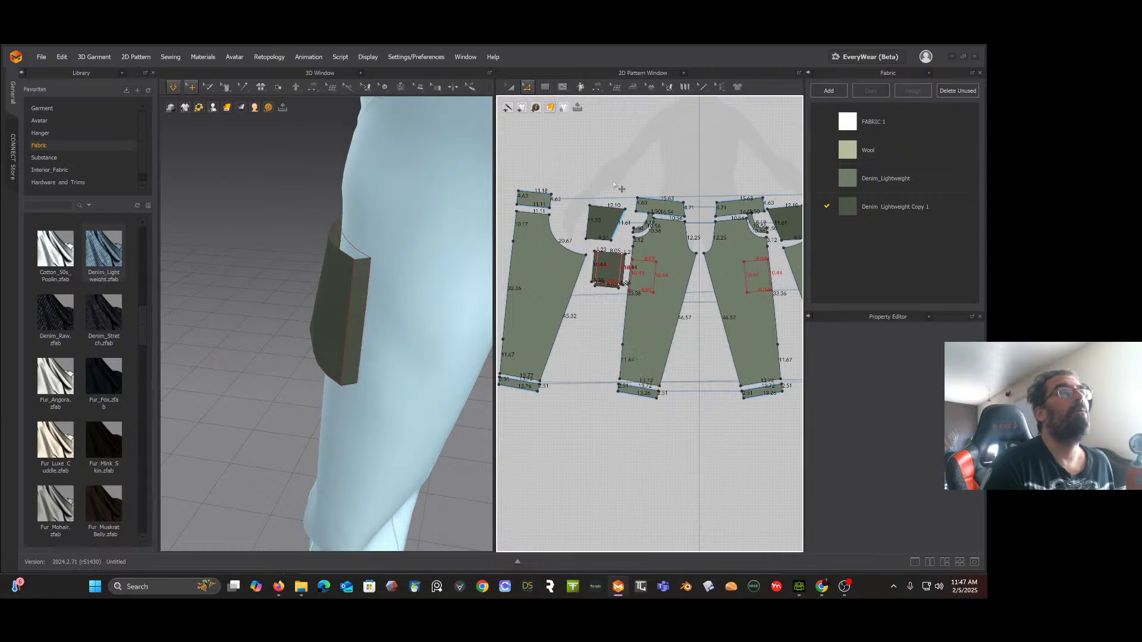
Step: Clone the pocket piece as a Symmetric Pattern (with Sewing) and place the copy between the opposite leg's front and back patterns
left_click(510, 87)
left_click(608, 267)
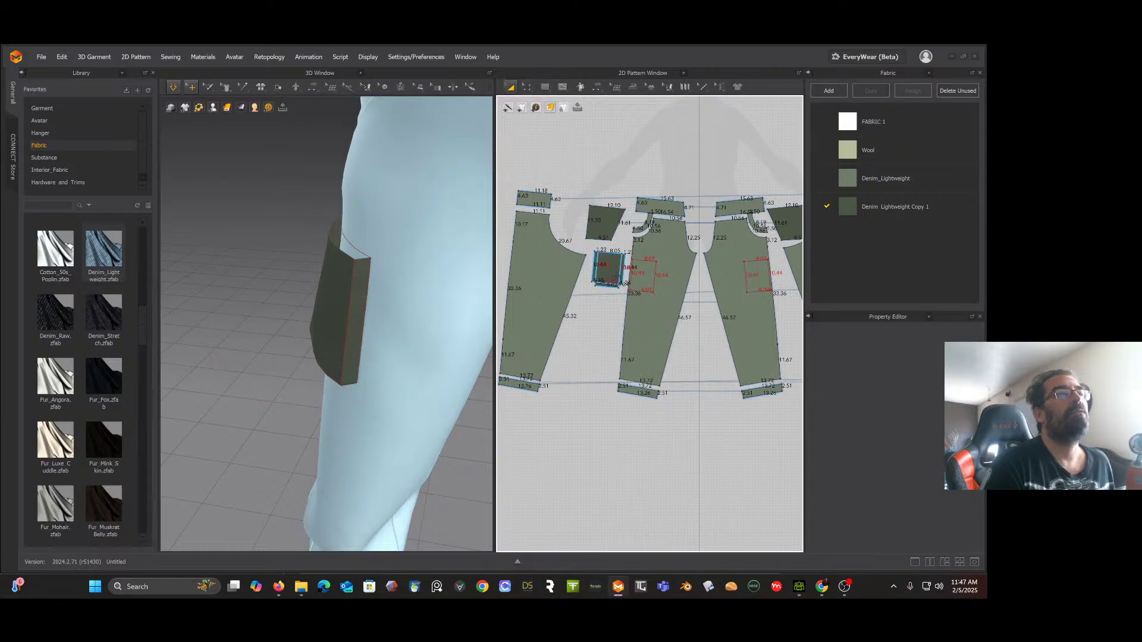
left_click(616, 271)
right_click(617, 272)
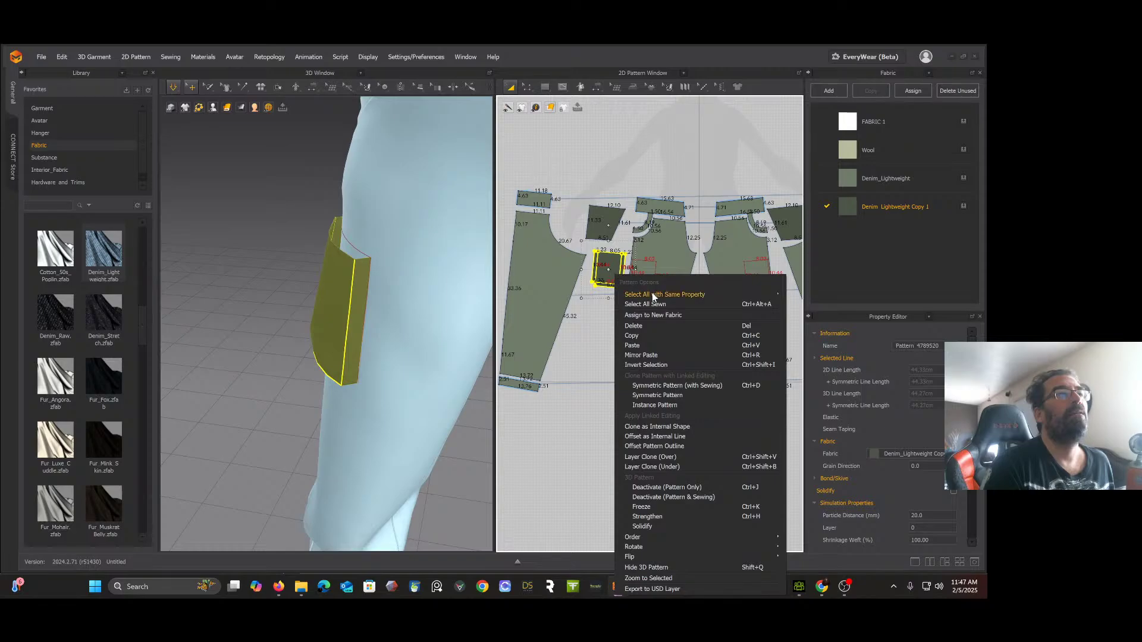
left_click(673, 385)
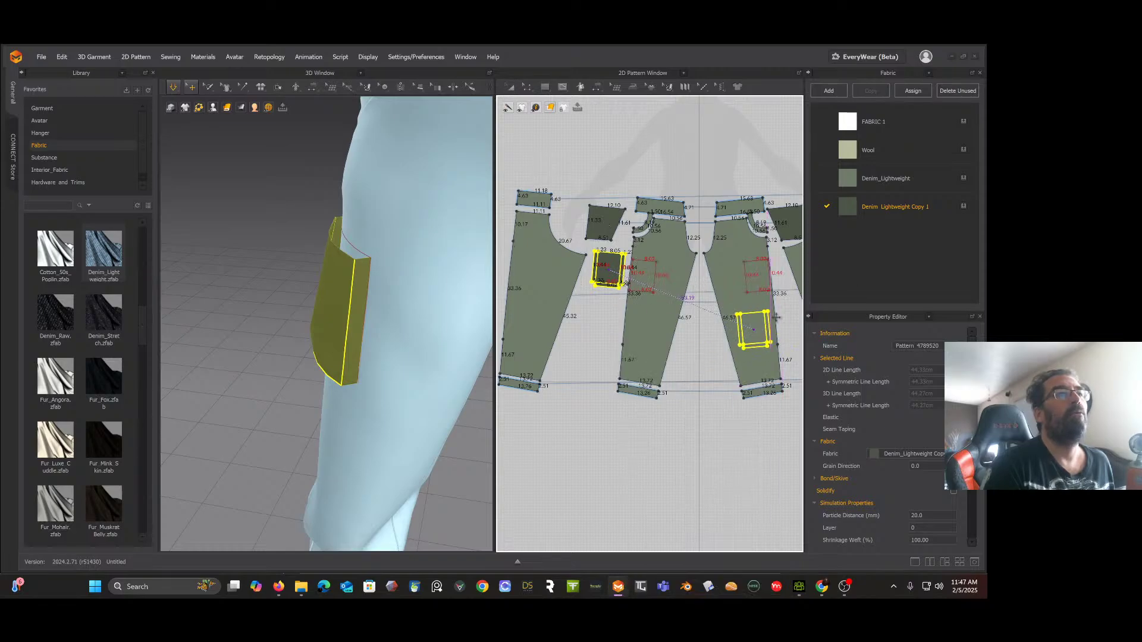
middle_click_drag(790, 326, 648, 363)
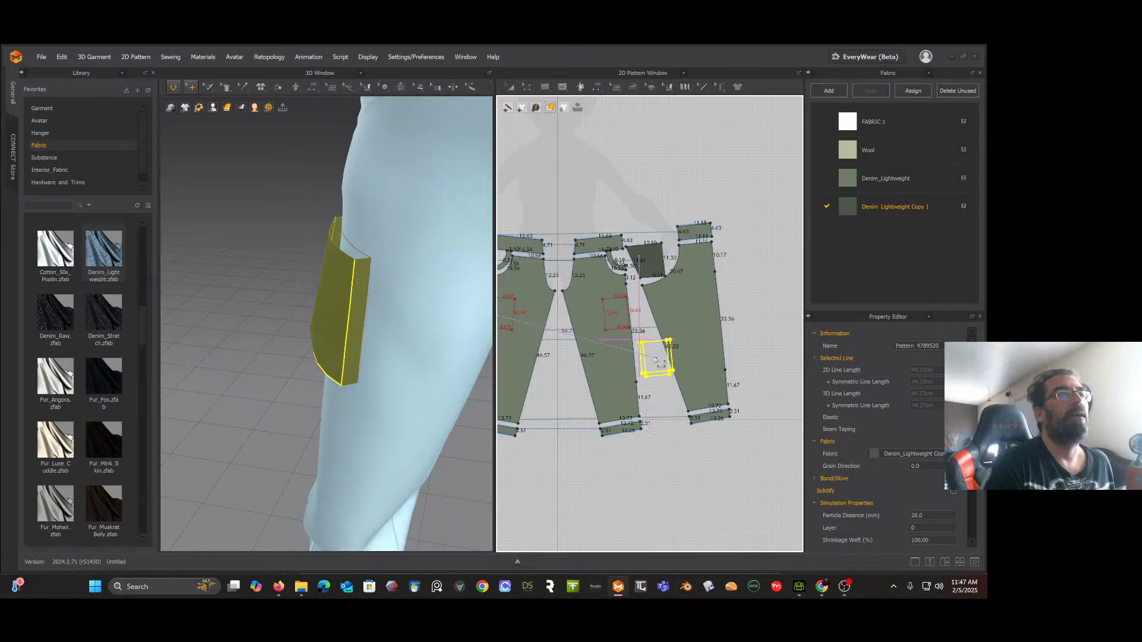
left_click(655, 360)
scroll(432, 291, "down", 3)
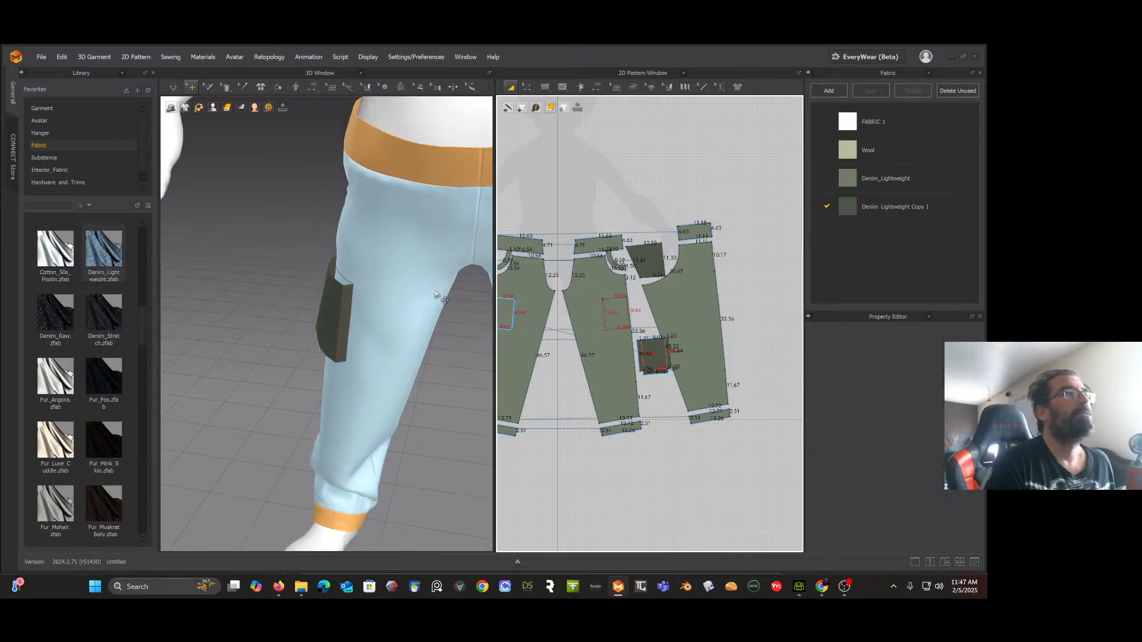
right_click_drag(433, 287, 468, 311)
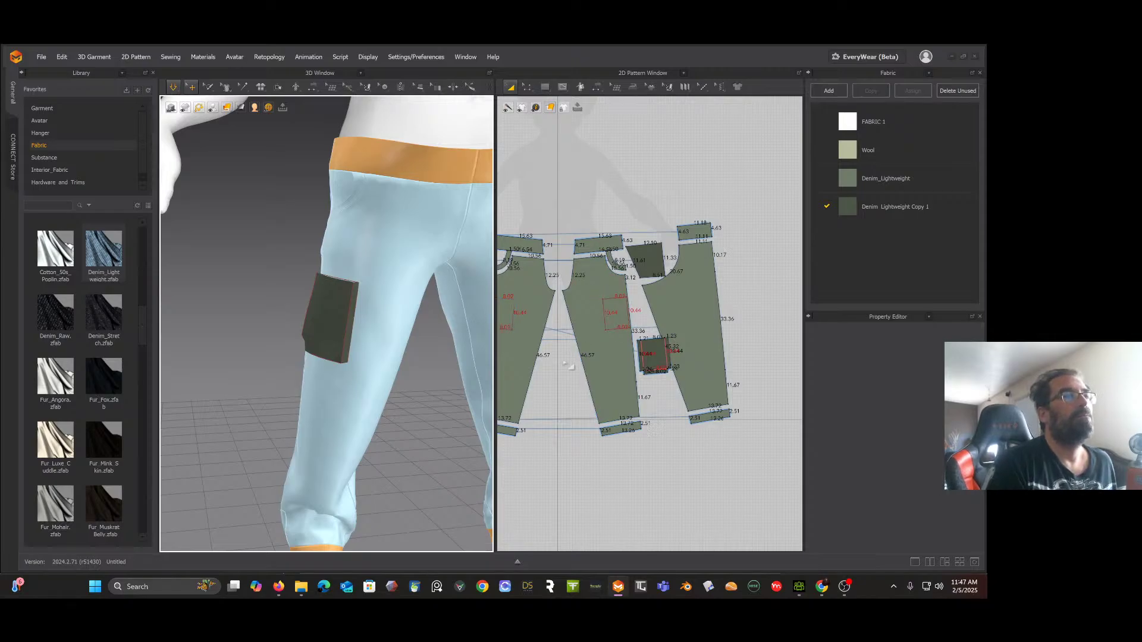
middle_click_drag(568, 367, 597, 376)
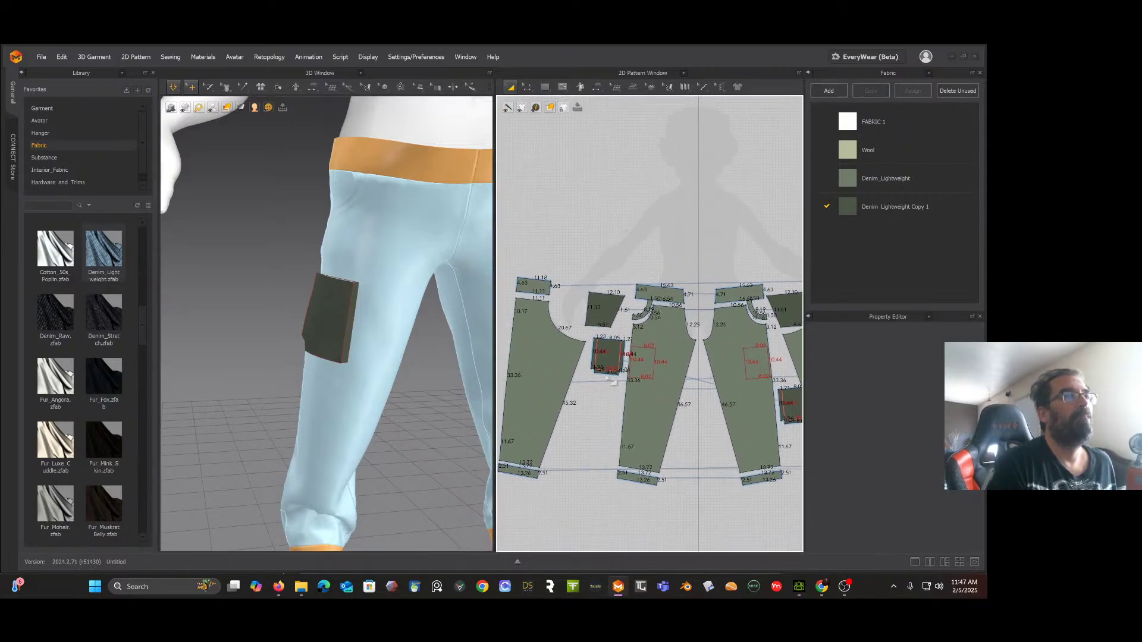
scroll(597, 375, "down", 2)
scroll(619, 333, "up", 6)
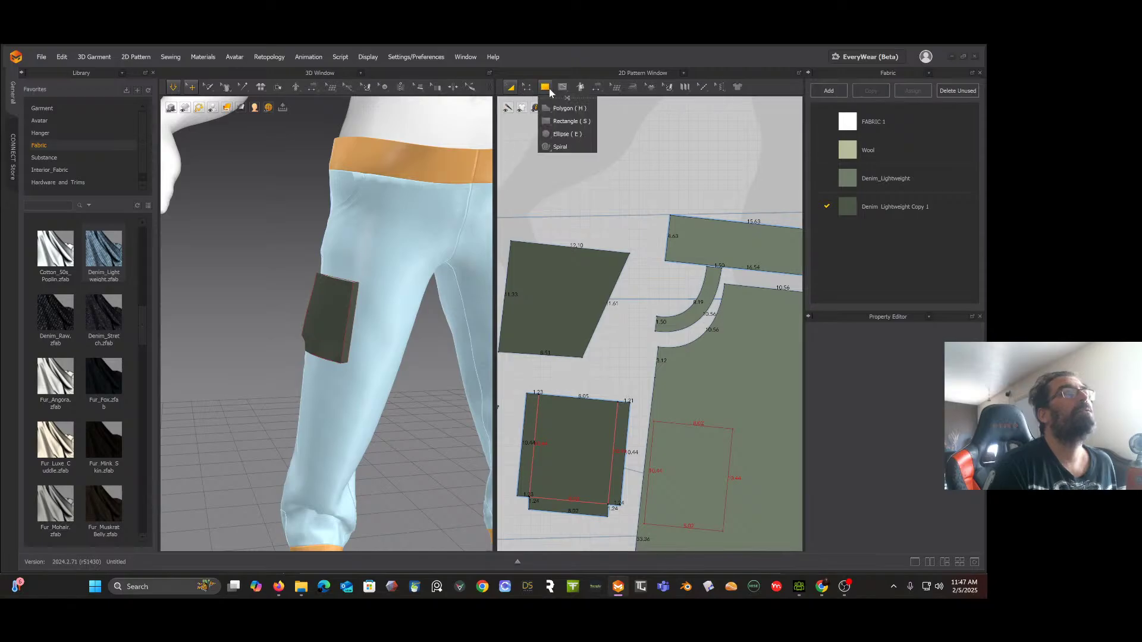
Step: Draw a rectangular pattern piece about 10.48 by 3.86 cm just above the cargo pocket piece for its flap
left_click(545, 88)
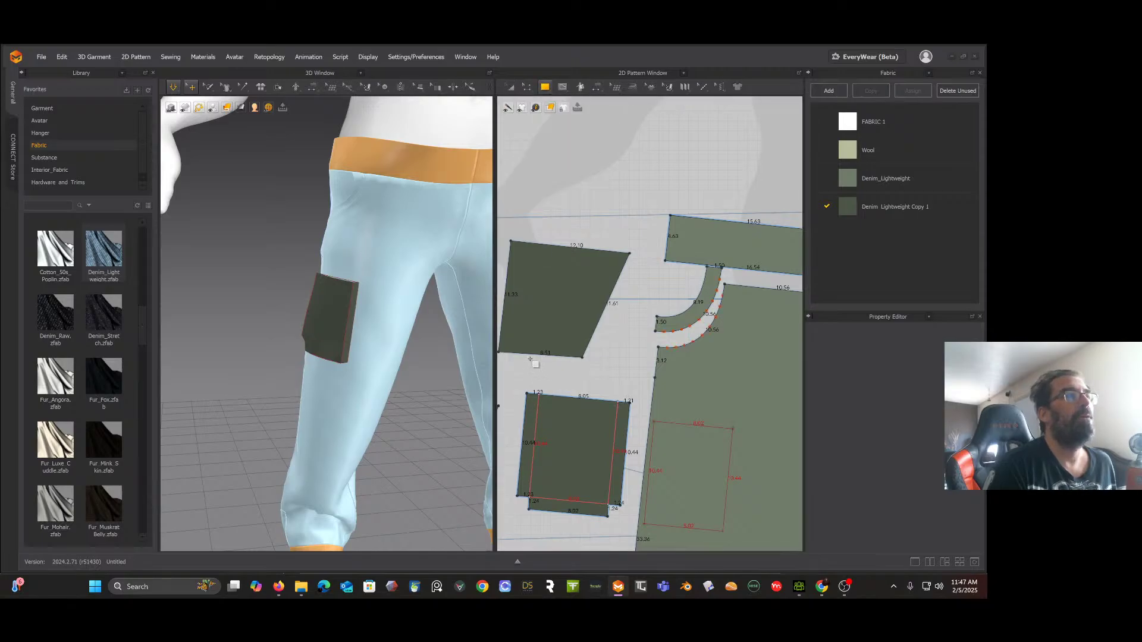
left_click_drag(530, 360, 638, 403)
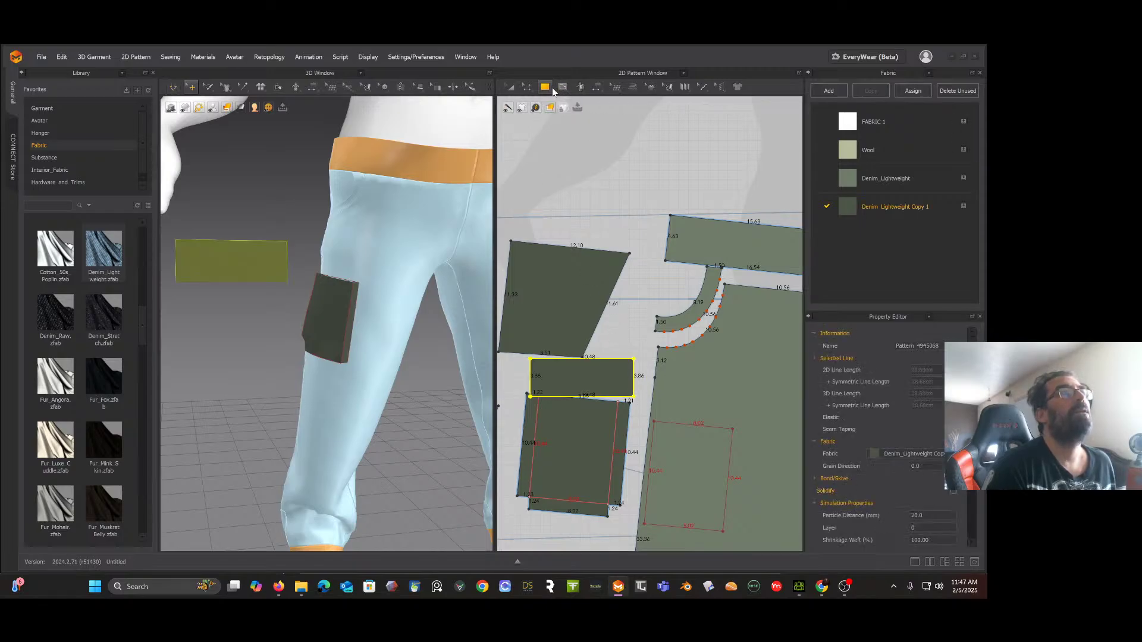
mouse_move(529, 89)
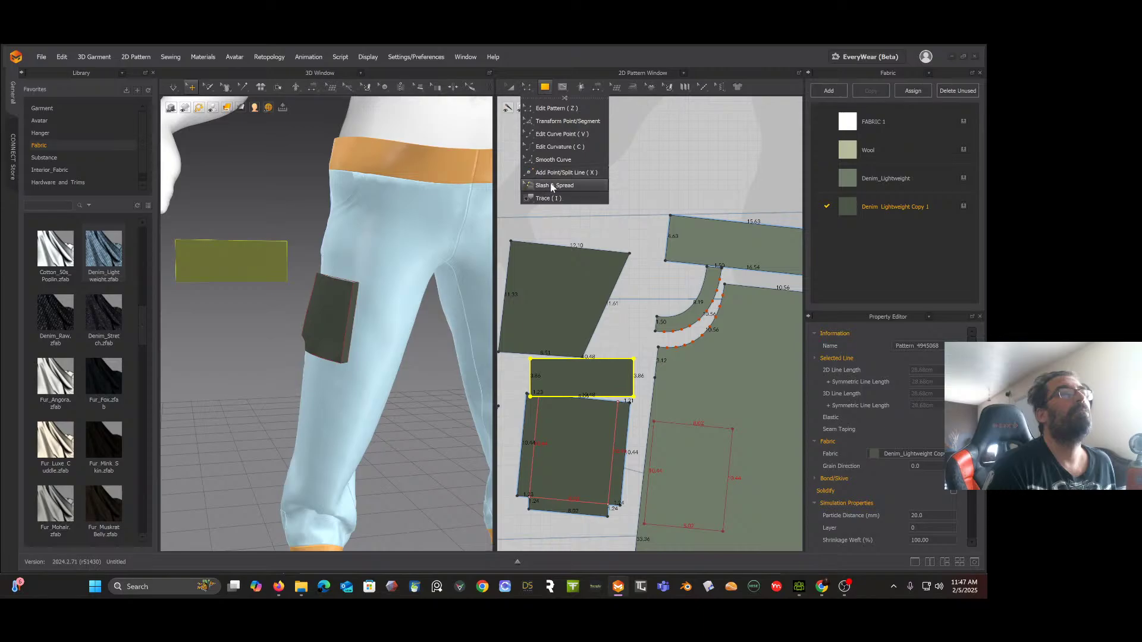
left_click(547, 123)
scroll(545, 384, "up", 3)
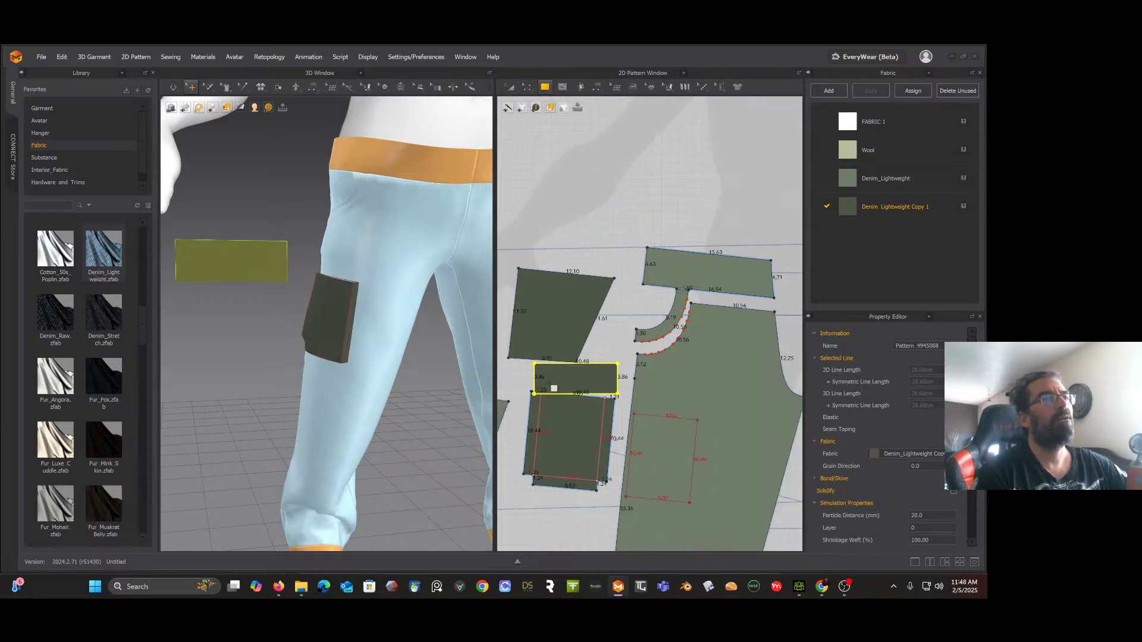
middle_click_drag(552, 389, 577, 257)
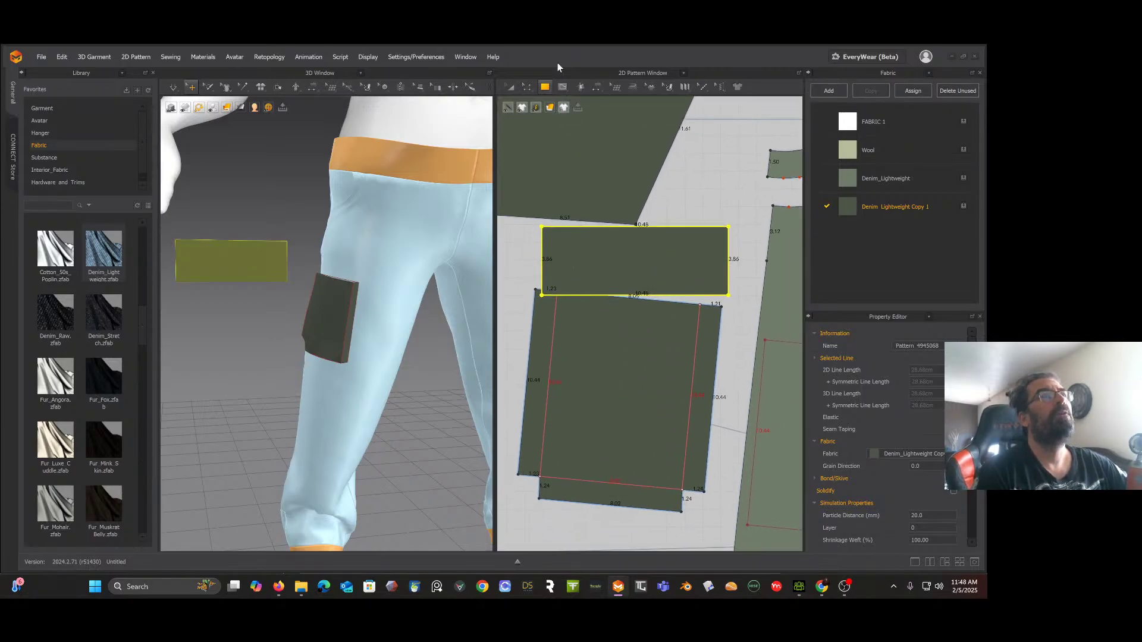
Step: Draw diagonal internal lines across the flap rectangle's two lower corners, from the middle of each side edge to the bottom edge
left_click(528, 88)
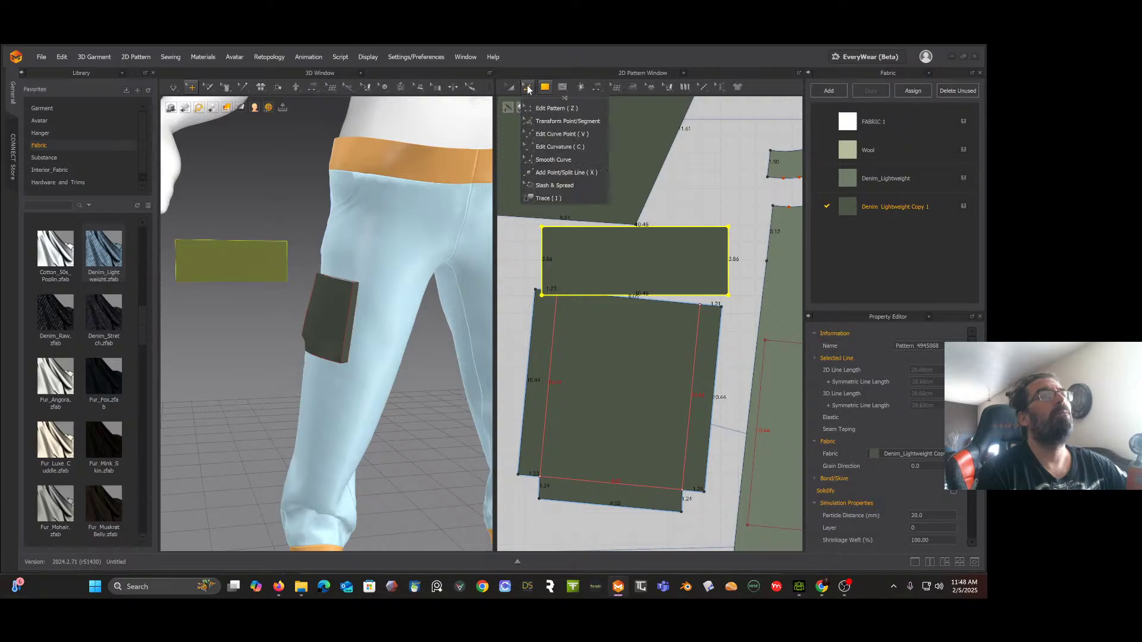
left_click(562, 87)
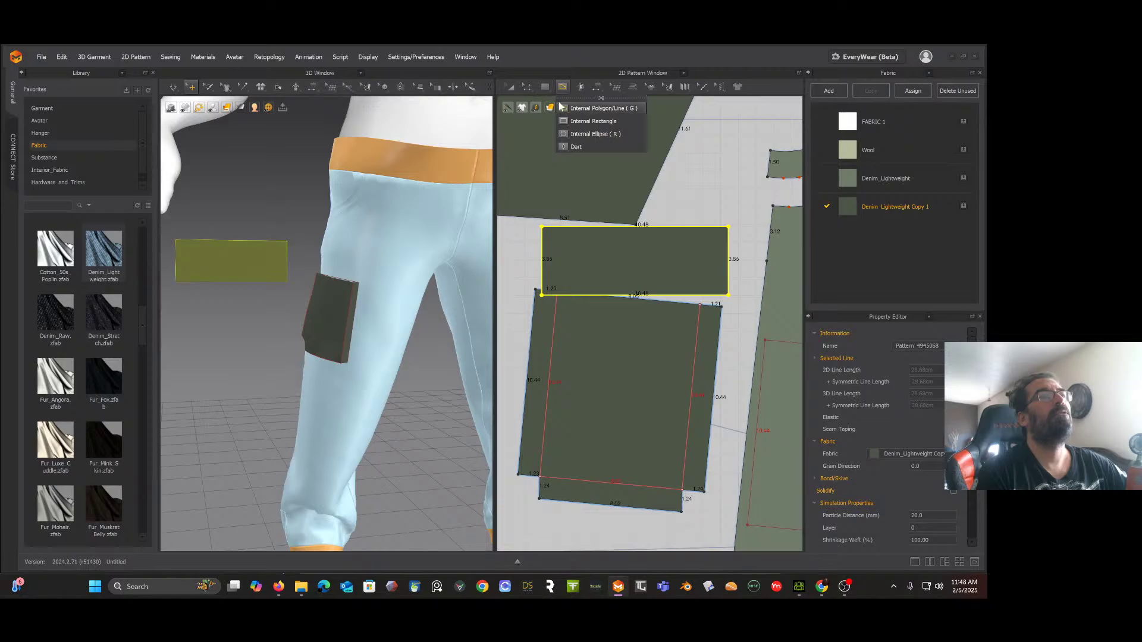
left_click(597, 108)
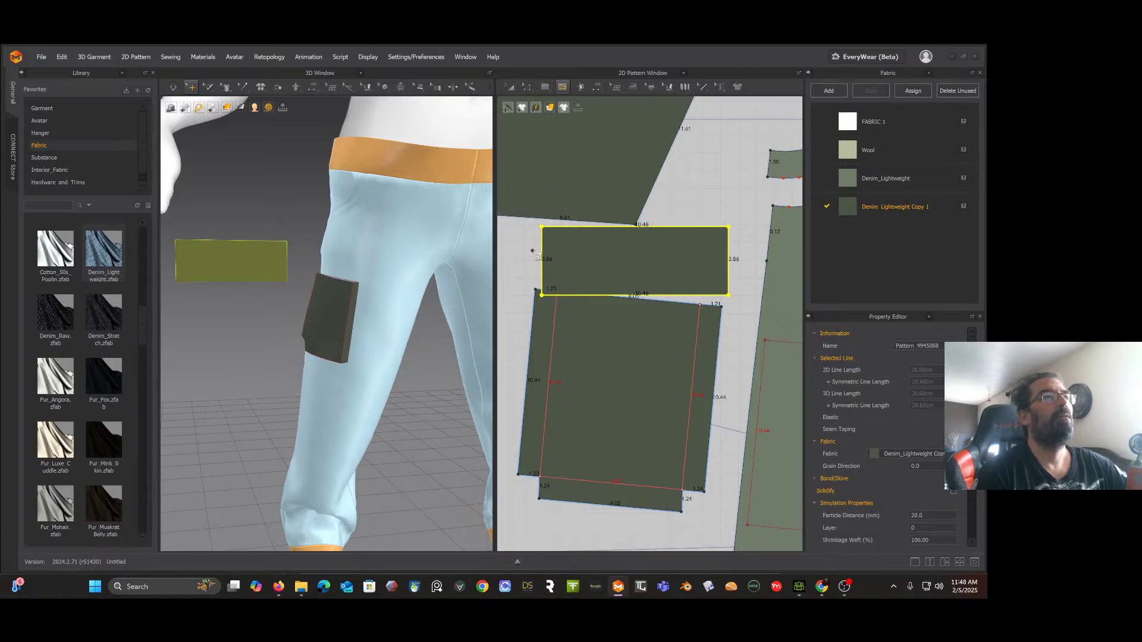
left_click(526, 250)
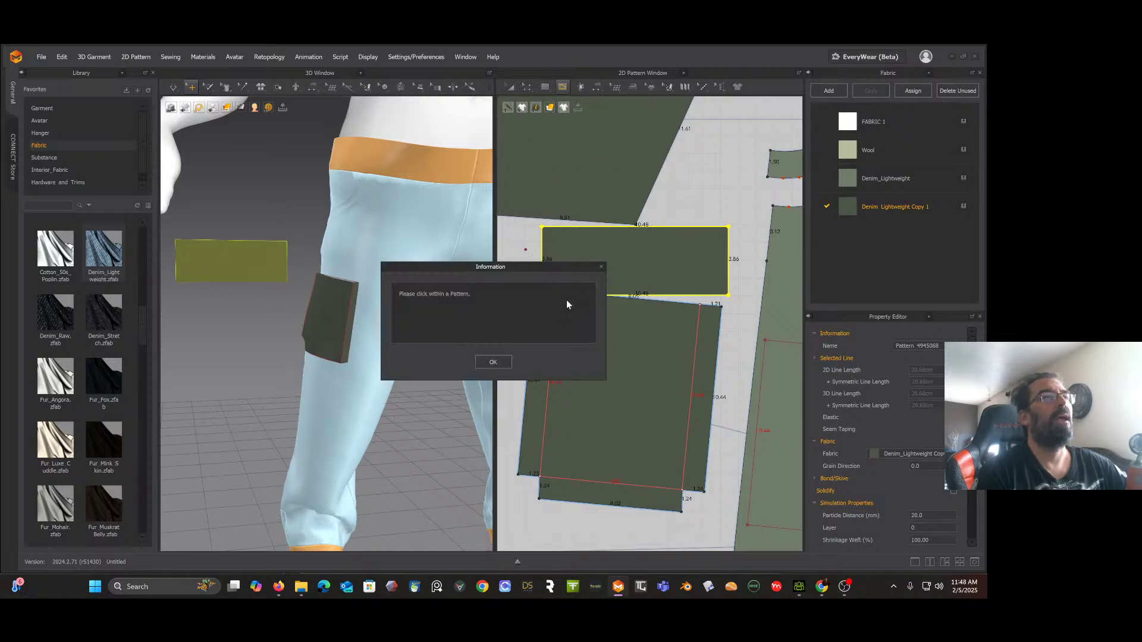
left_click(509, 360)
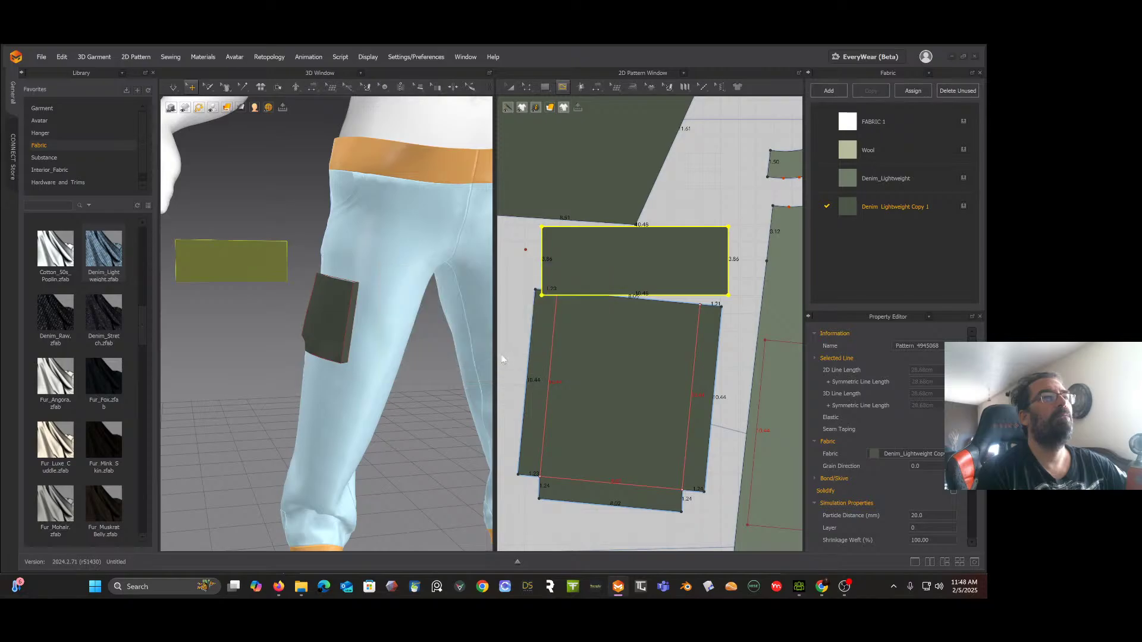
left_click(541, 260)
double_click(563, 294)
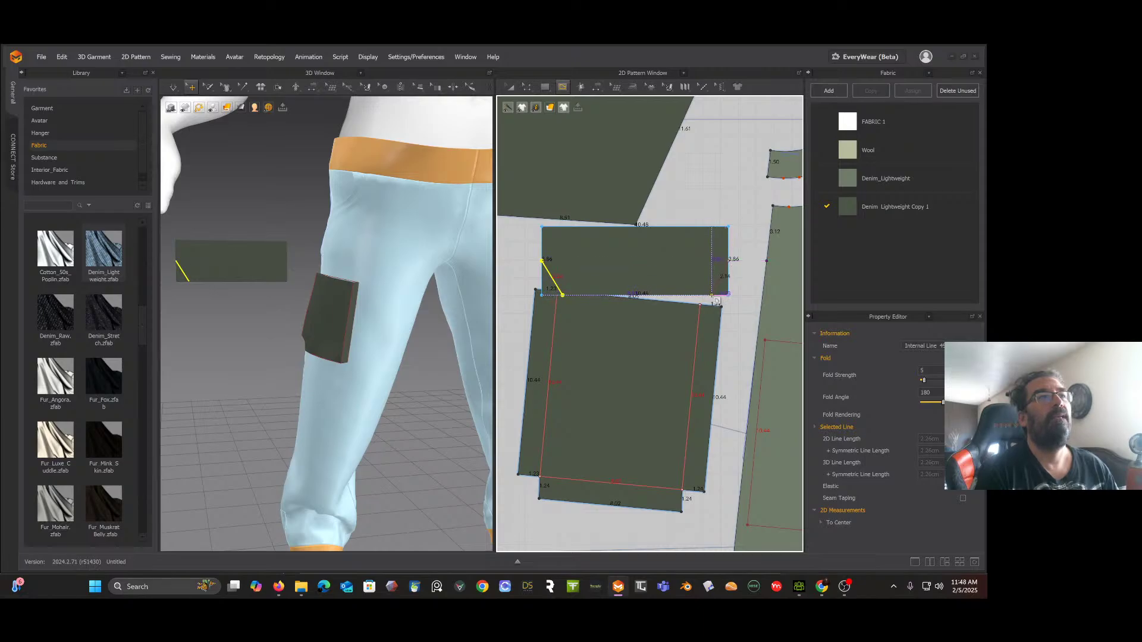
left_click(712, 295)
double_click(728, 260)
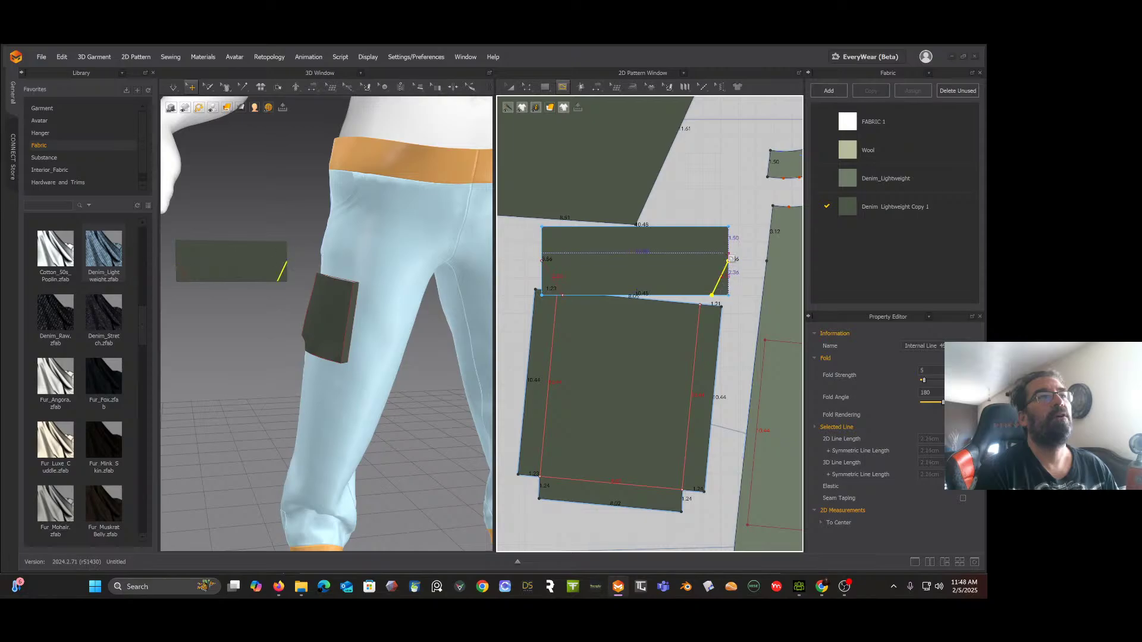
Step: Select both diagonal internal lines, apply Extend/Trim to them, and cut the flap piece along them
left_click(527, 87)
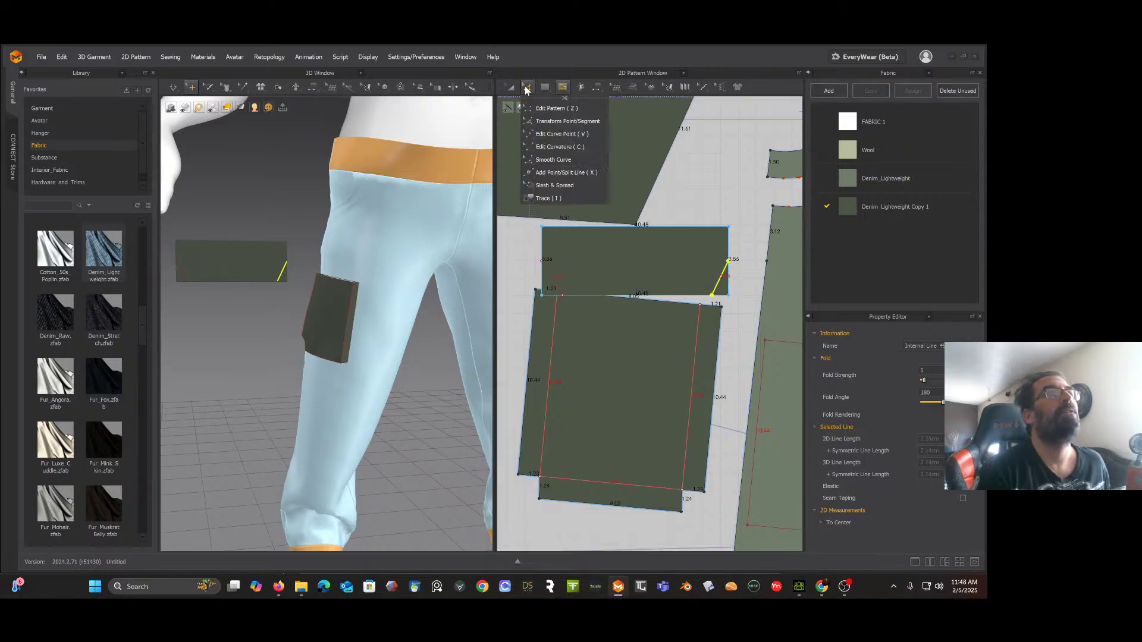
left_click(550, 278)
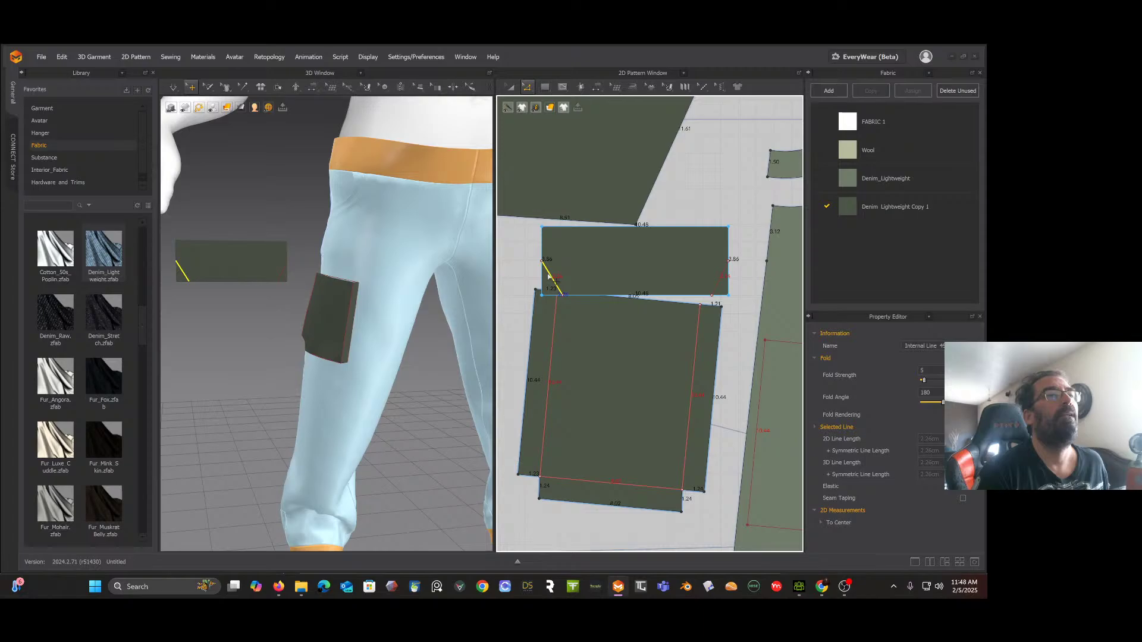
right_click(716, 289)
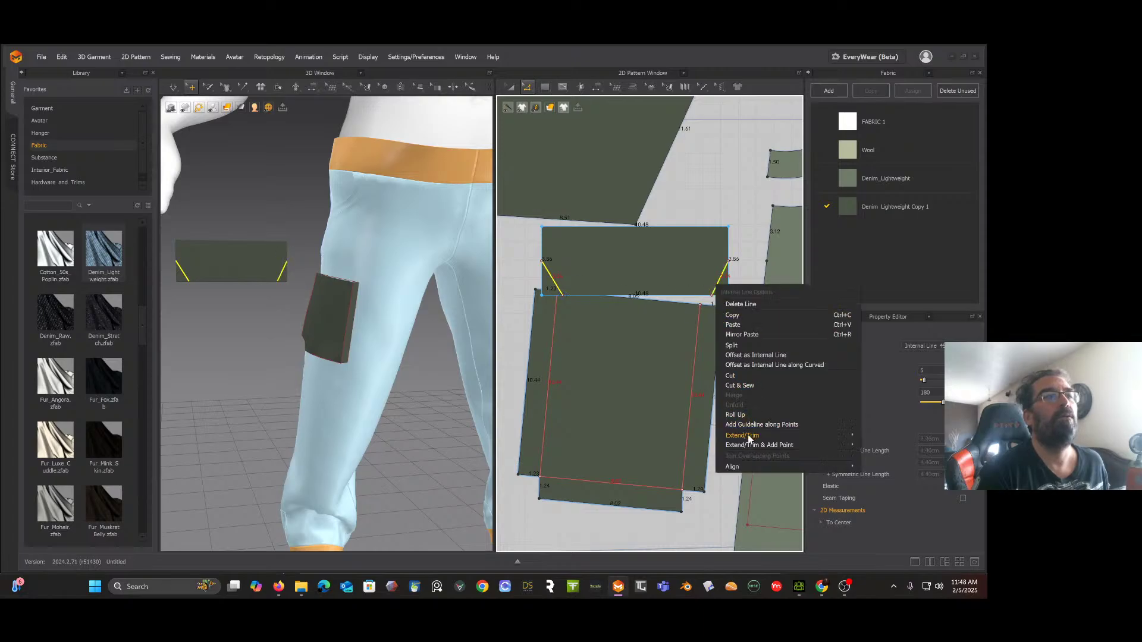
mouse_move(775, 438)
left_click(884, 438)
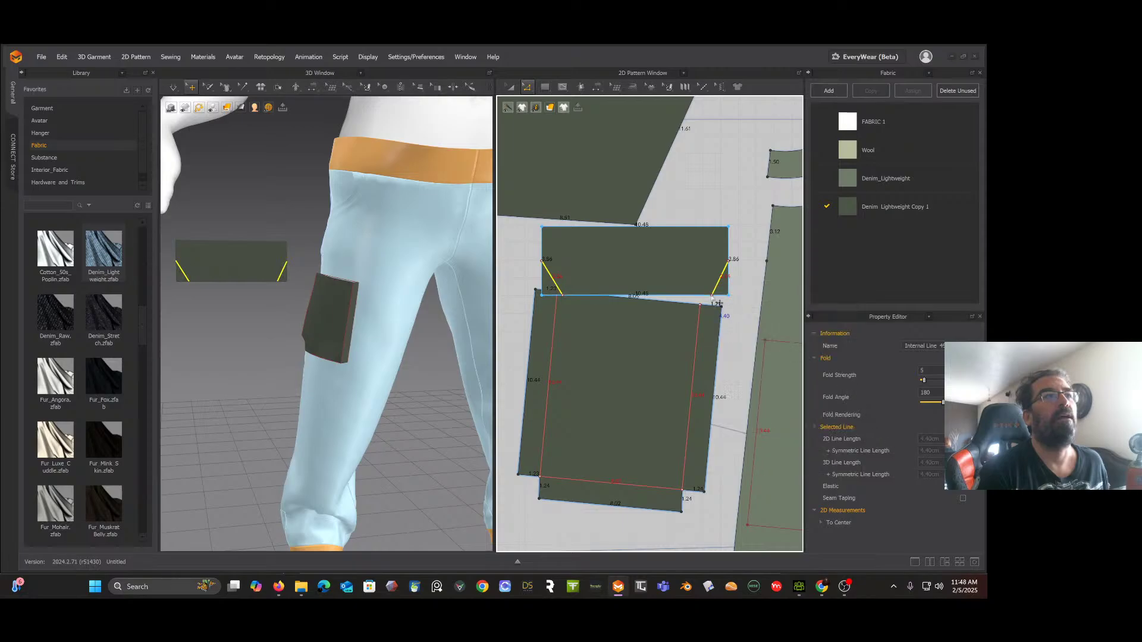
right_click(722, 283)
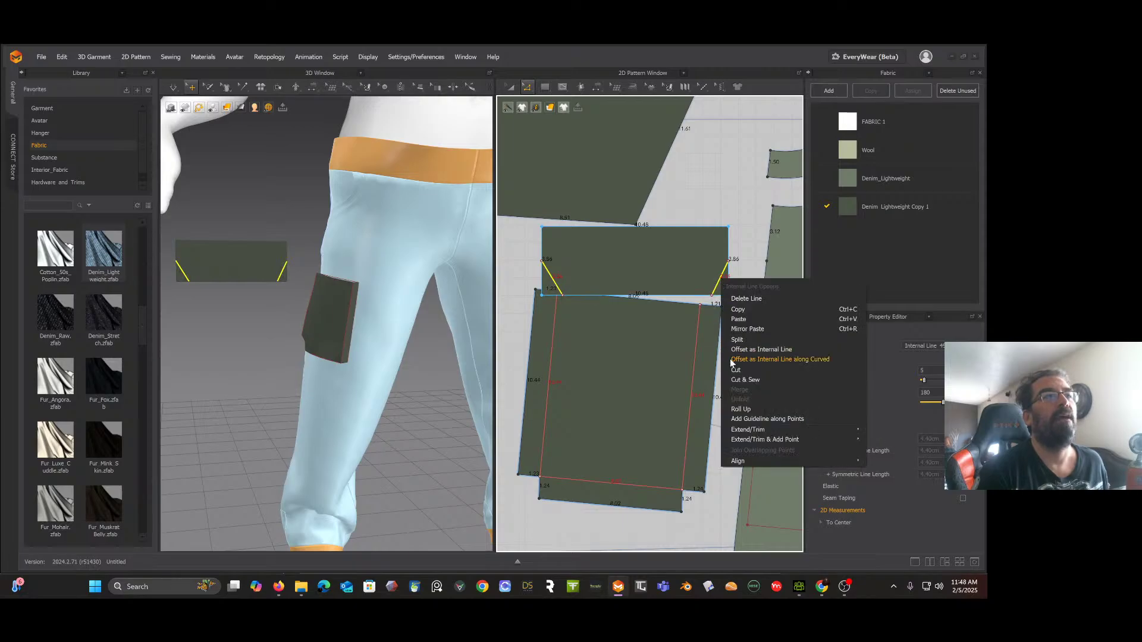
left_click(713, 341)
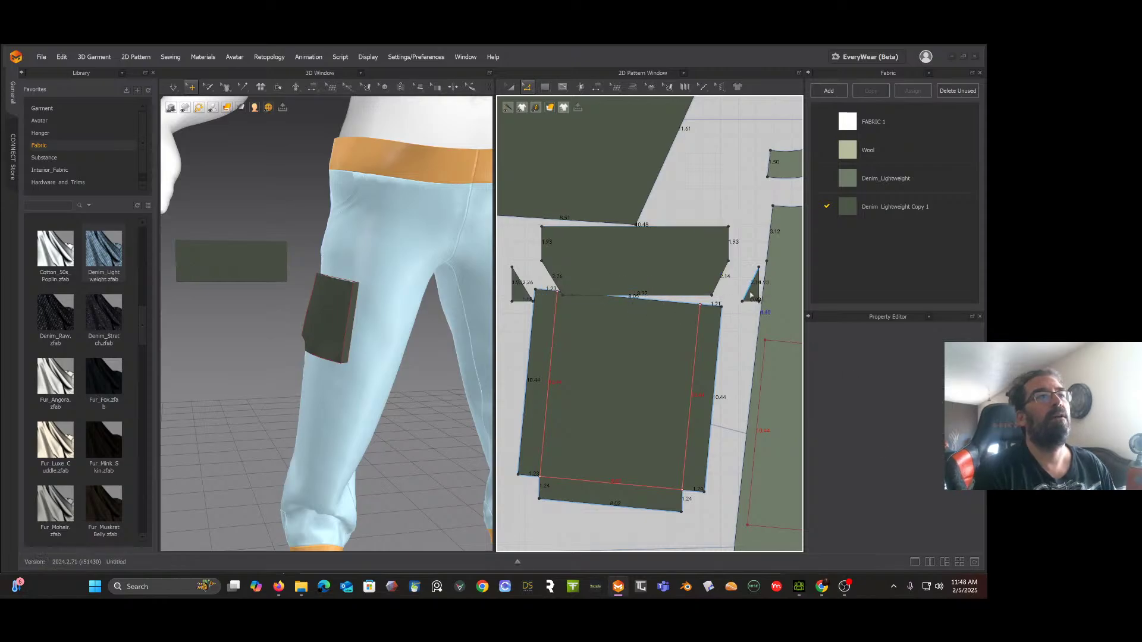
Step: Delete the two triangular corner scraps cut off the flap piece
left_click(510, 87)
left_click(522, 287)
key("Delete")
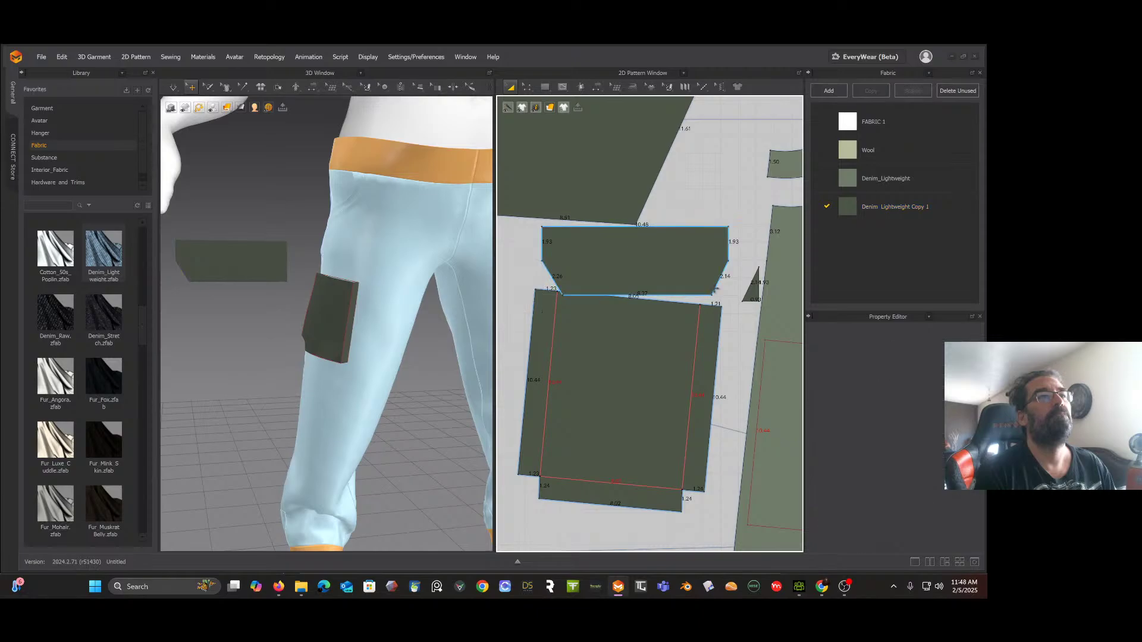
left_click(753, 294)
key("Delete")
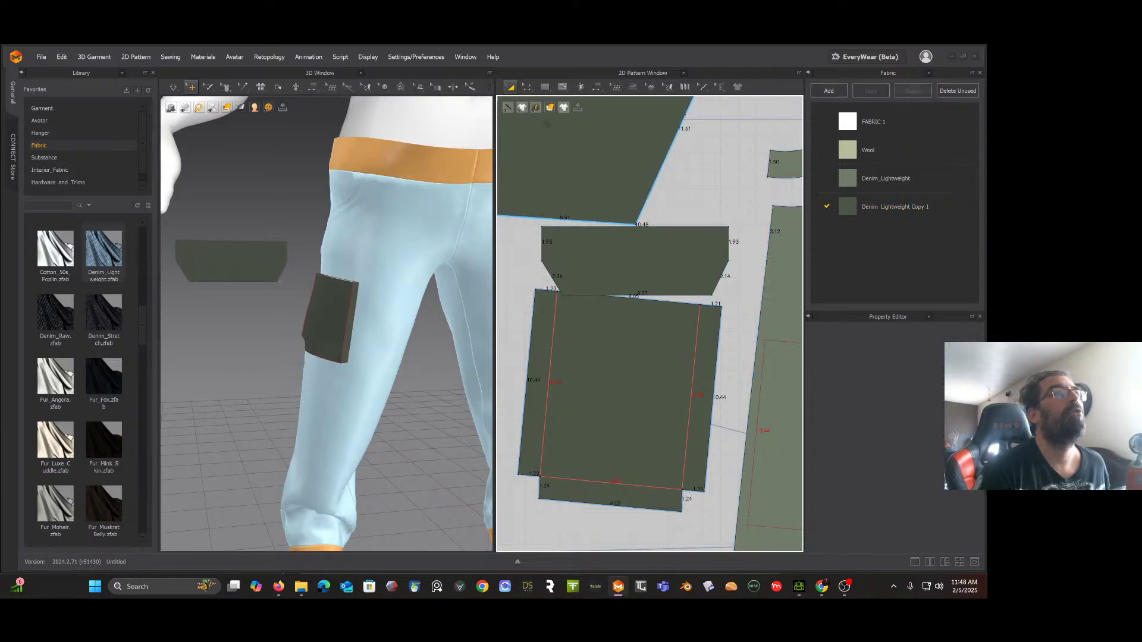
Step: Select the flap piece's outer edges together, starting with the top edge and including the left, slanted and bottom edges
left_click(528, 88)
left_click(582, 229)
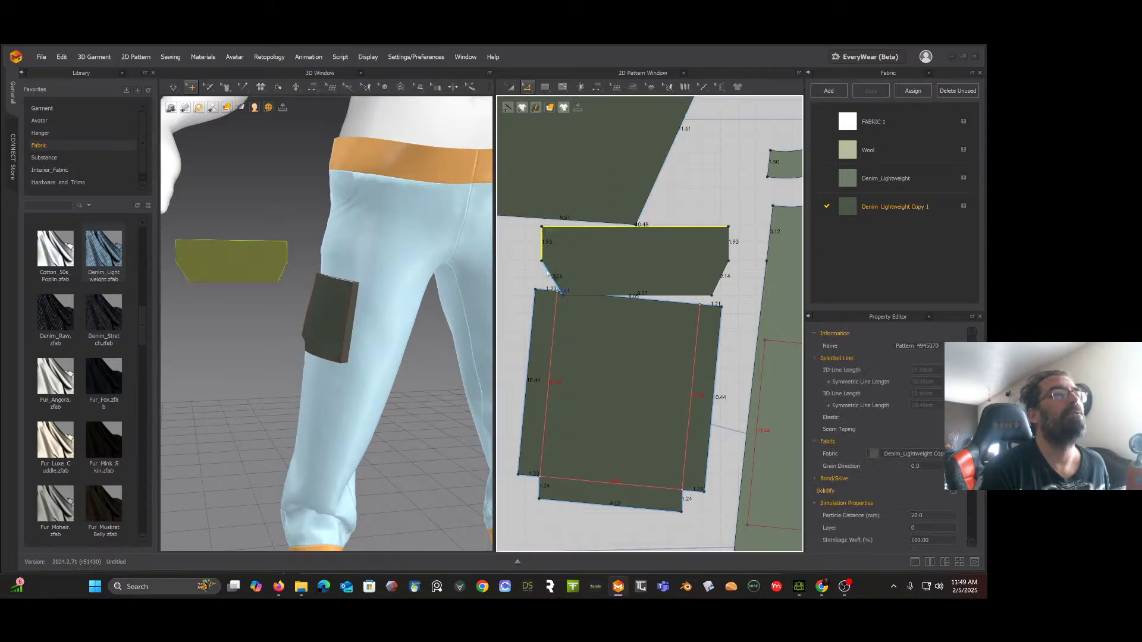
left_click(625, 296, "shift")
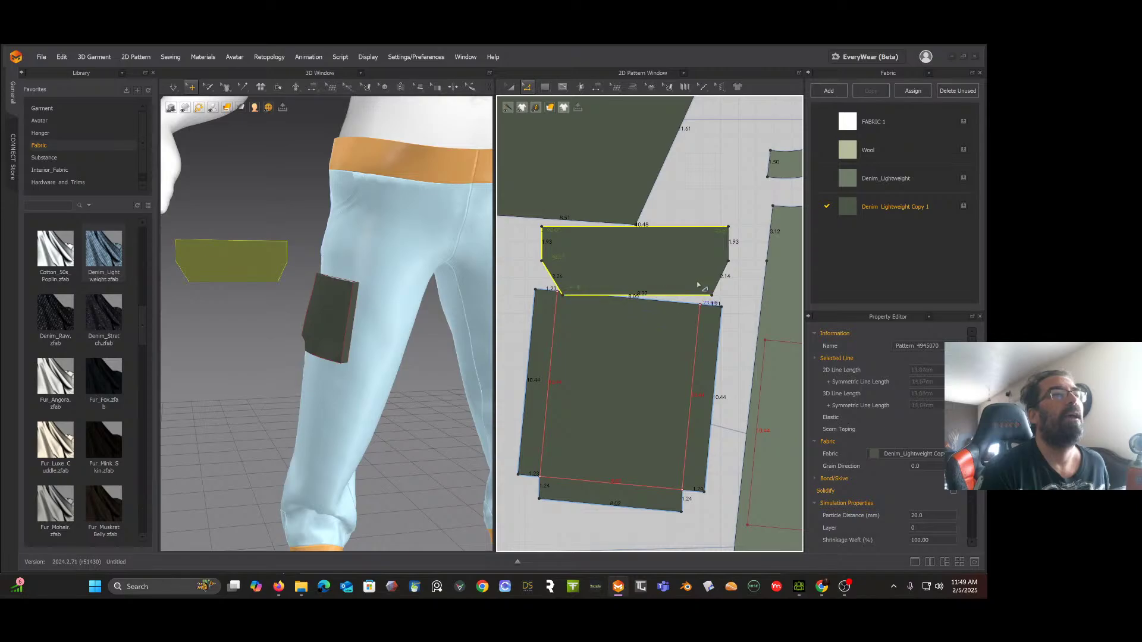
Step: Offset the pocket flap's outline as an internal line at 0.50 cm and cut and sew the flap along it
right_click(731, 253)
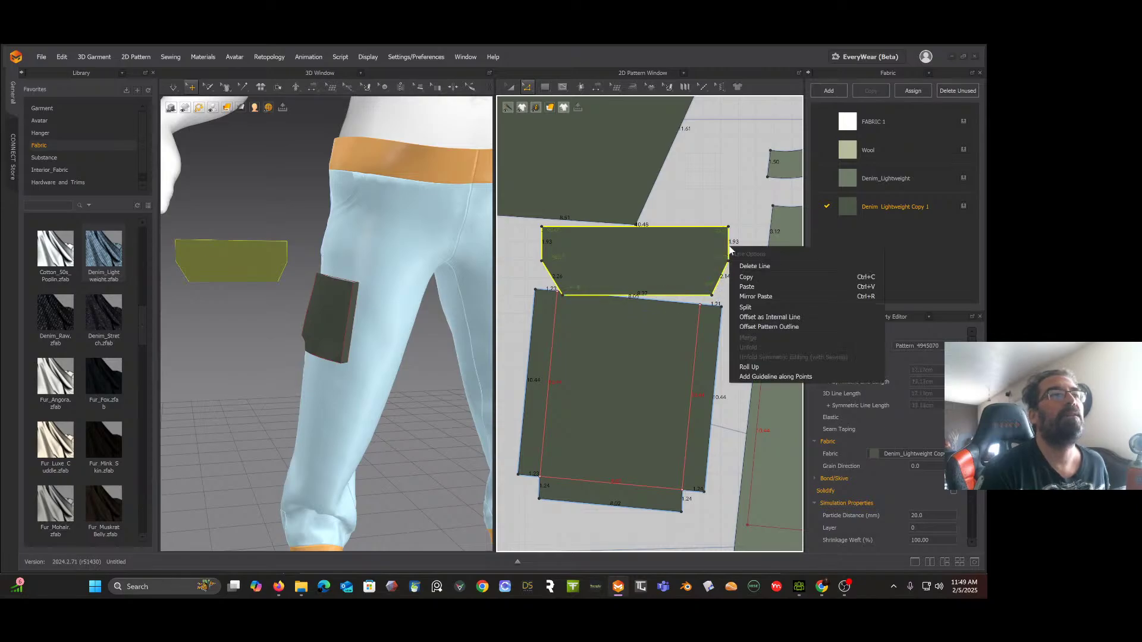
left_click(767, 316)
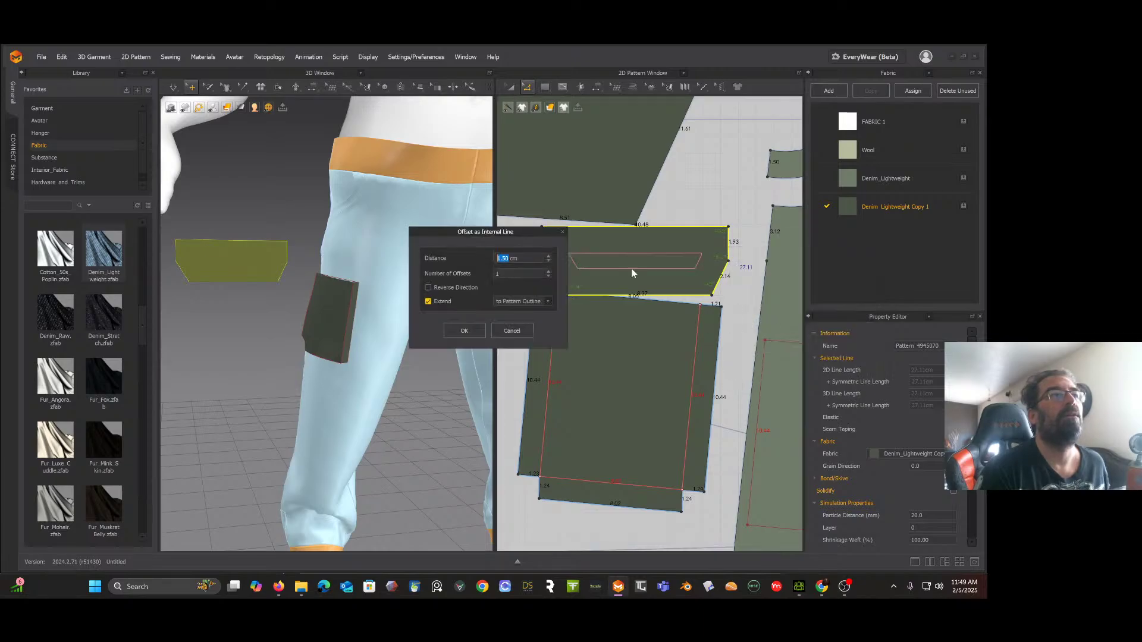
left_click(548, 261)
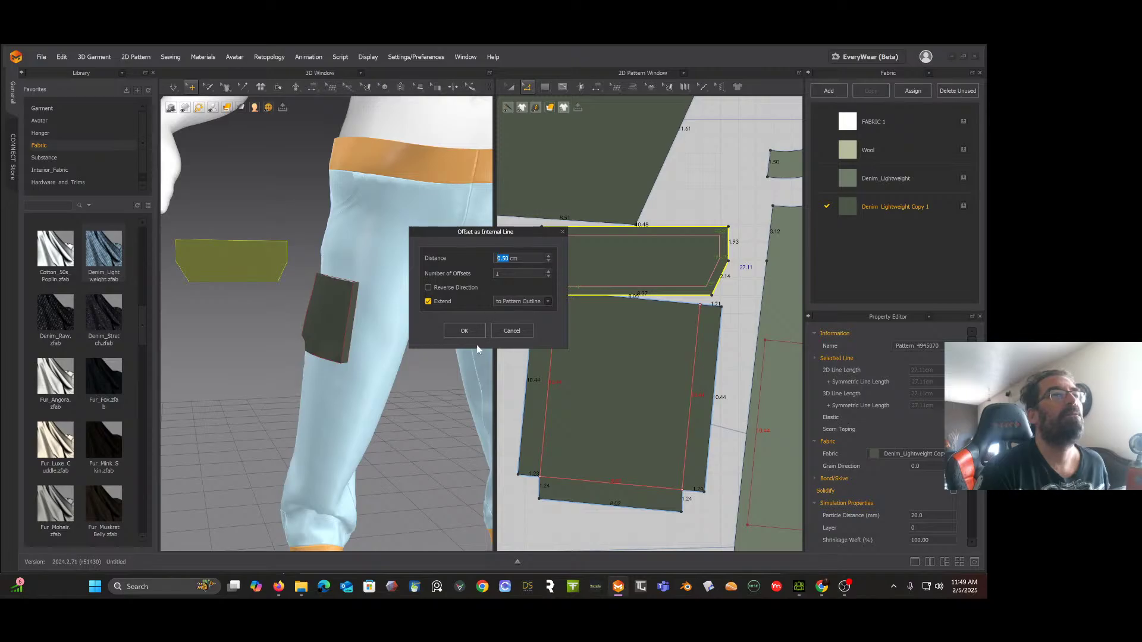
left_click(464, 331)
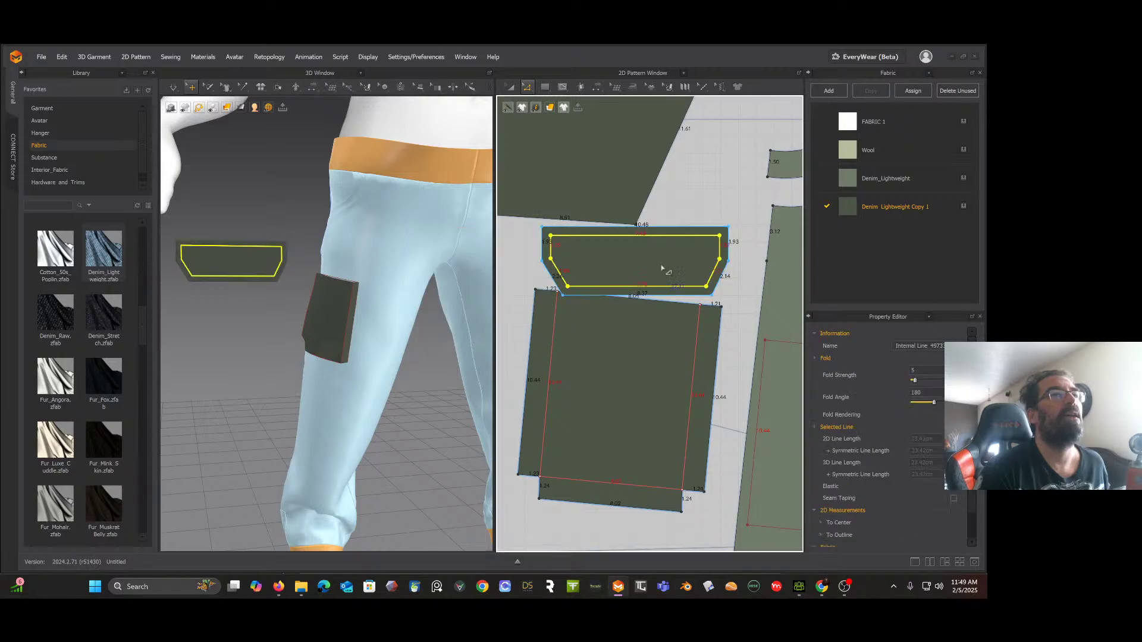
right_click(632, 237)
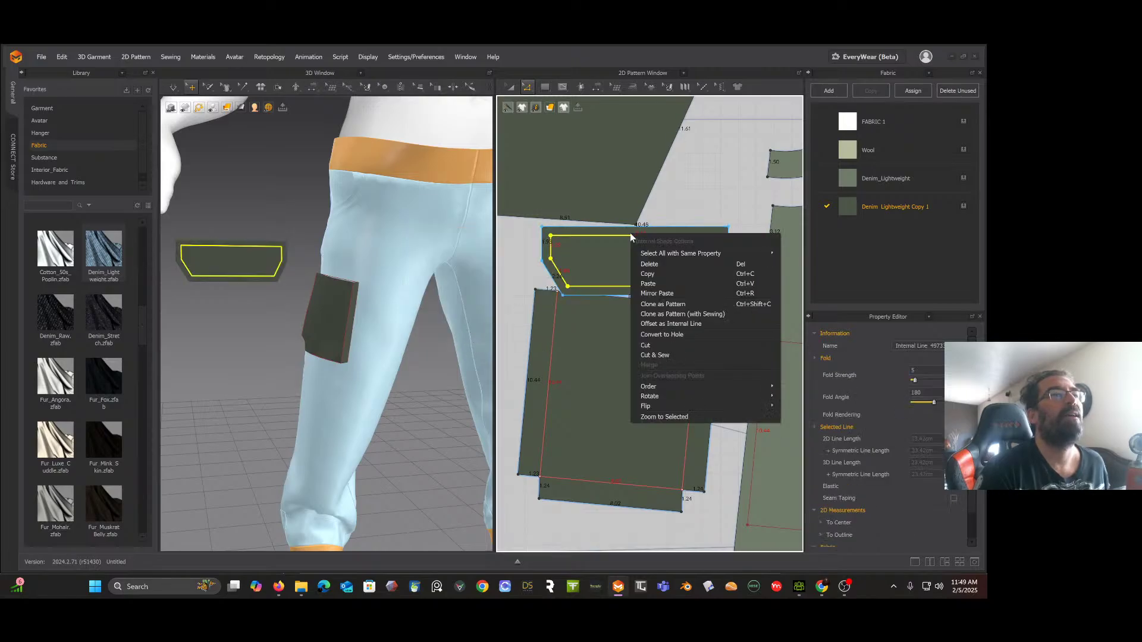
left_click(655, 355)
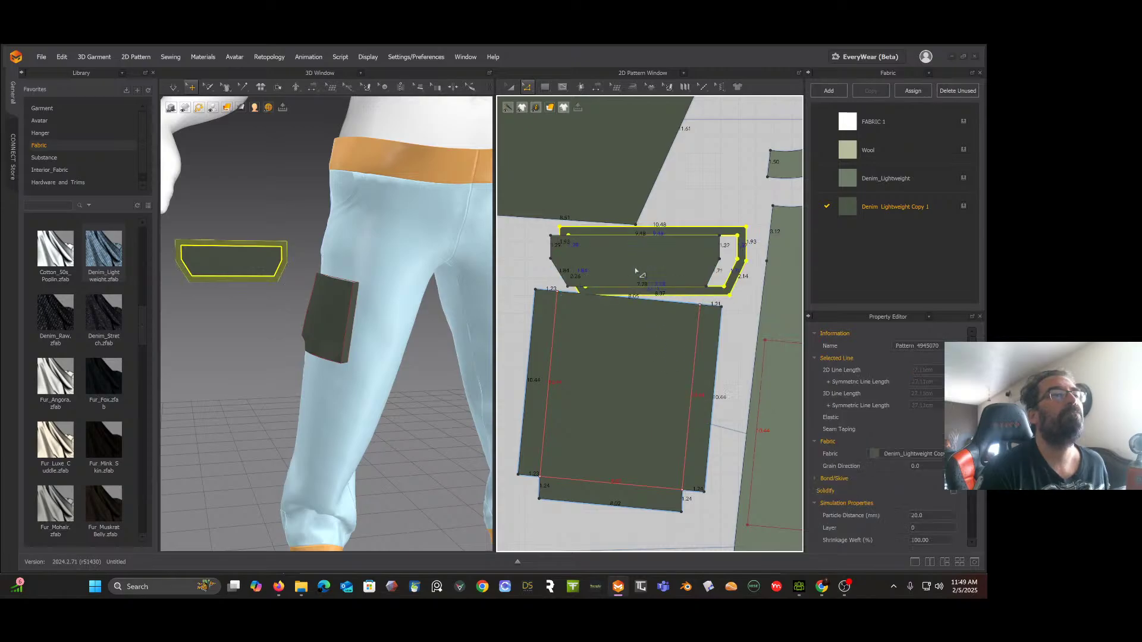
Step: Layer-clone the flap's outer frame piece underneath and place the copy overlapping the original in the 2D pattern layout
left_click(510, 86)
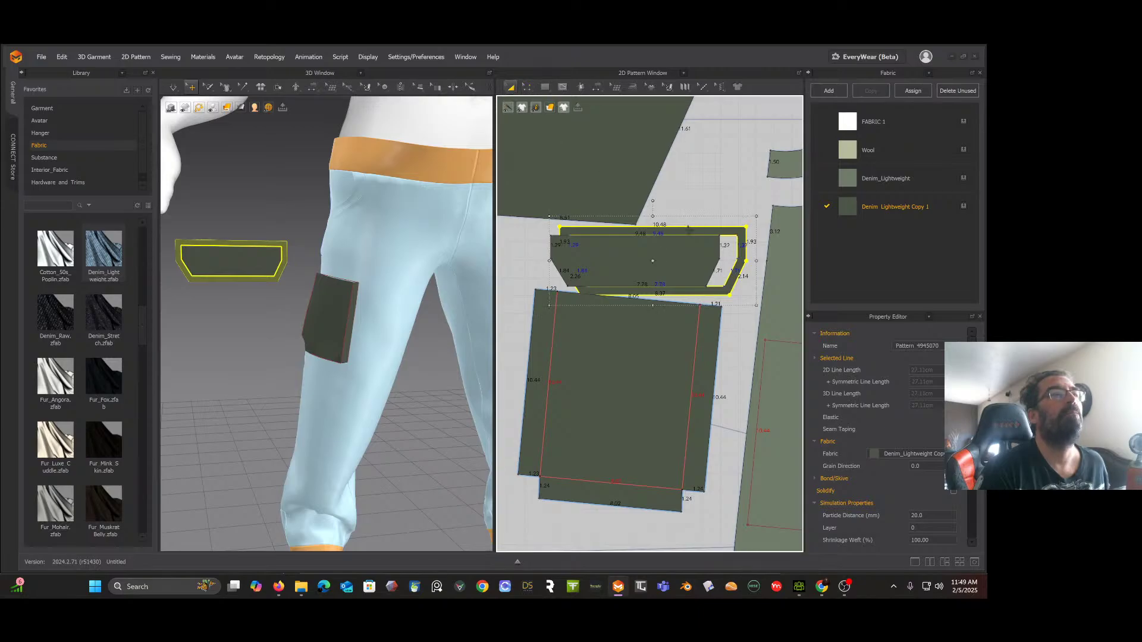
right_click(688, 232)
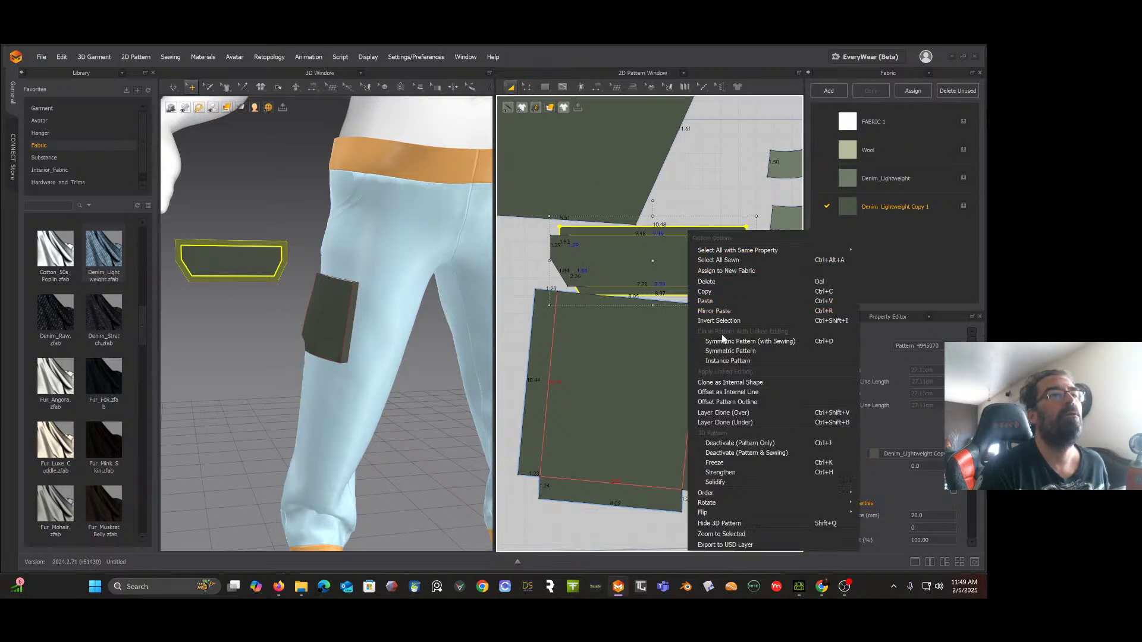
left_click(724, 422)
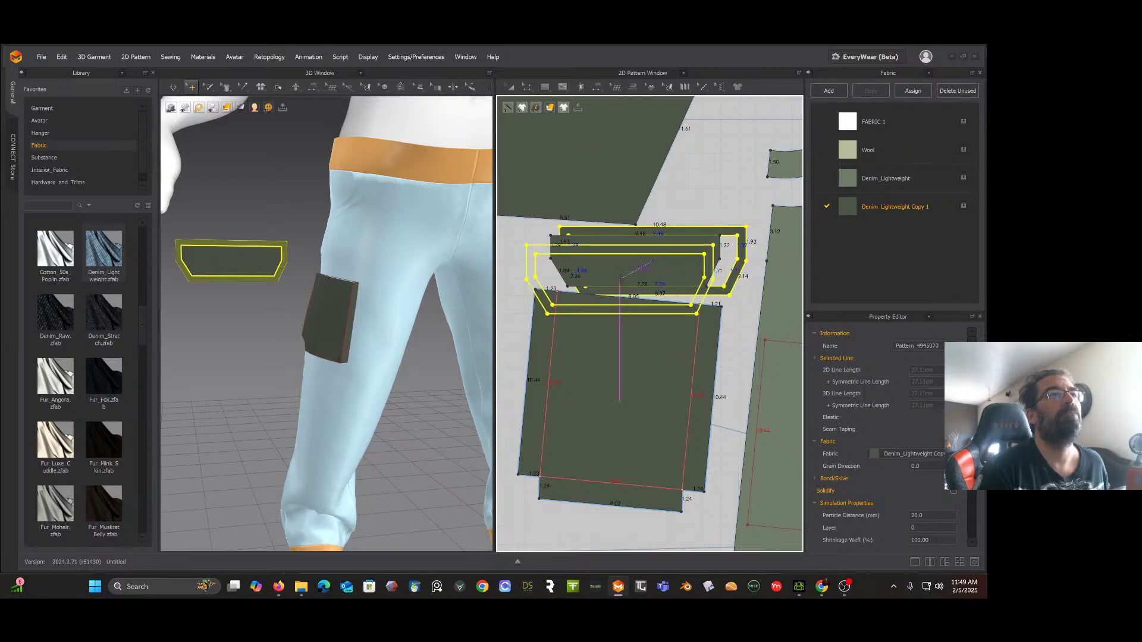
left_click(529, 256)
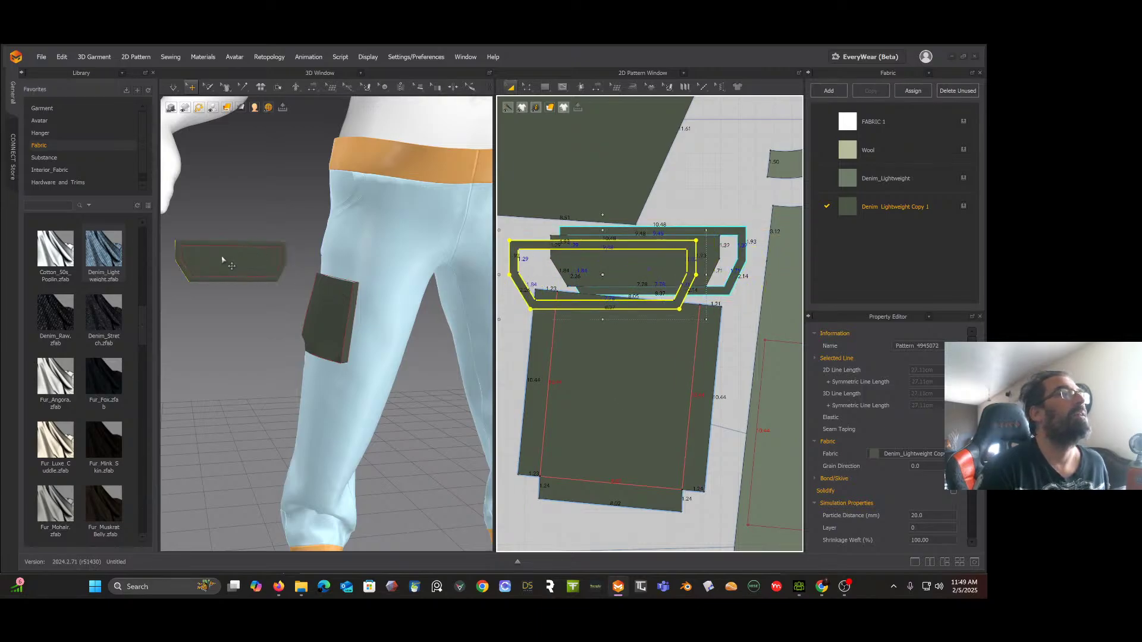
Step: Run a brief simulation of the layered flap and inspect its pieces up close in 3D
scroll(223, 262, "down", 2)
scroll(230, 274, "up", 5)
scroll(231, 267, "down", 3)
right_click_drag(232, 257, 375, 329)
mouse_move(247, 254)
right_mouse_down()
mouse_move(274, 258)
mouse_move(239, 258)
right_mouse_up()
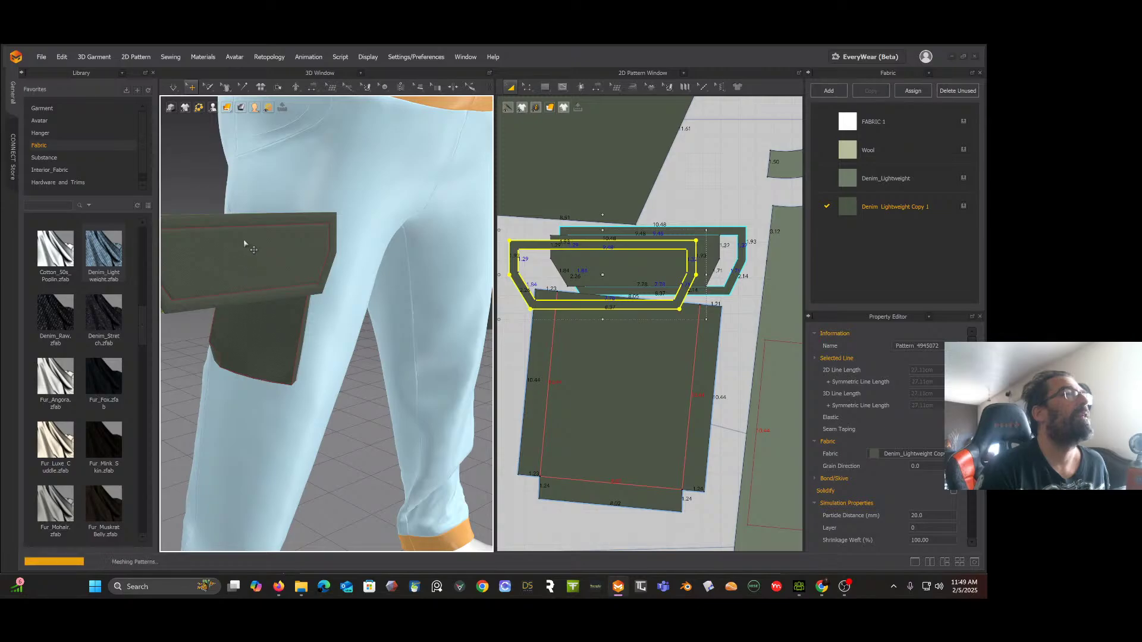
key("space")
right_click_drag(273, 260, 239, 268)
key("space")
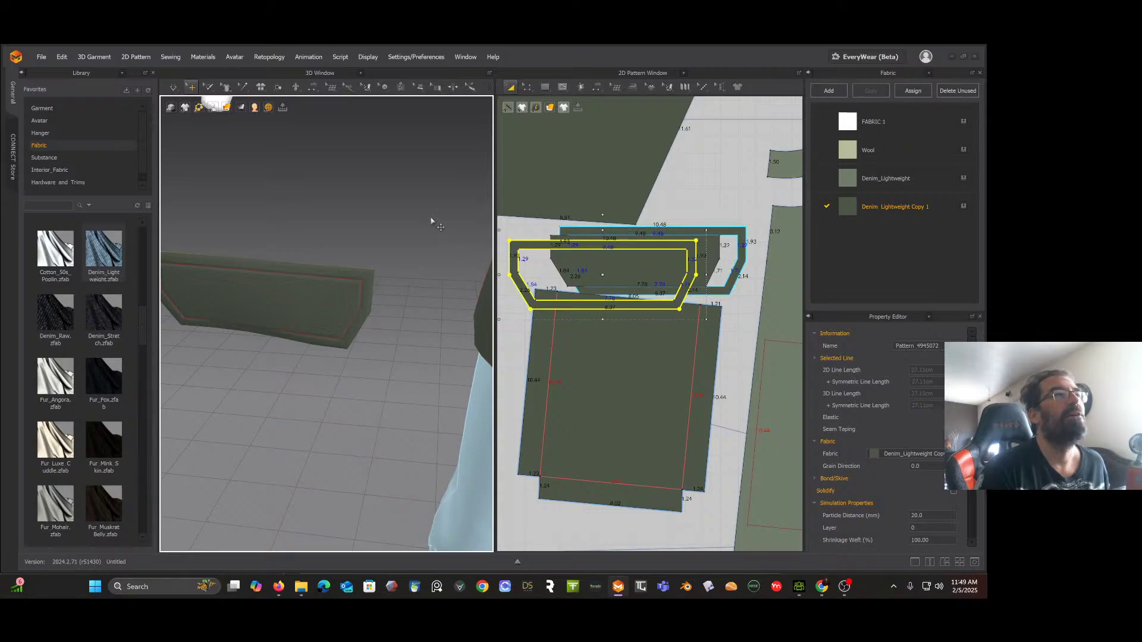
Step: Try to join the top edges of the layered flap pieces with Segment Sewing
right_click(731, 310)
left_click(744, 300)
middle_click_drag(737, 312, 591, 299)
scroll(678, 317, "down", 4)
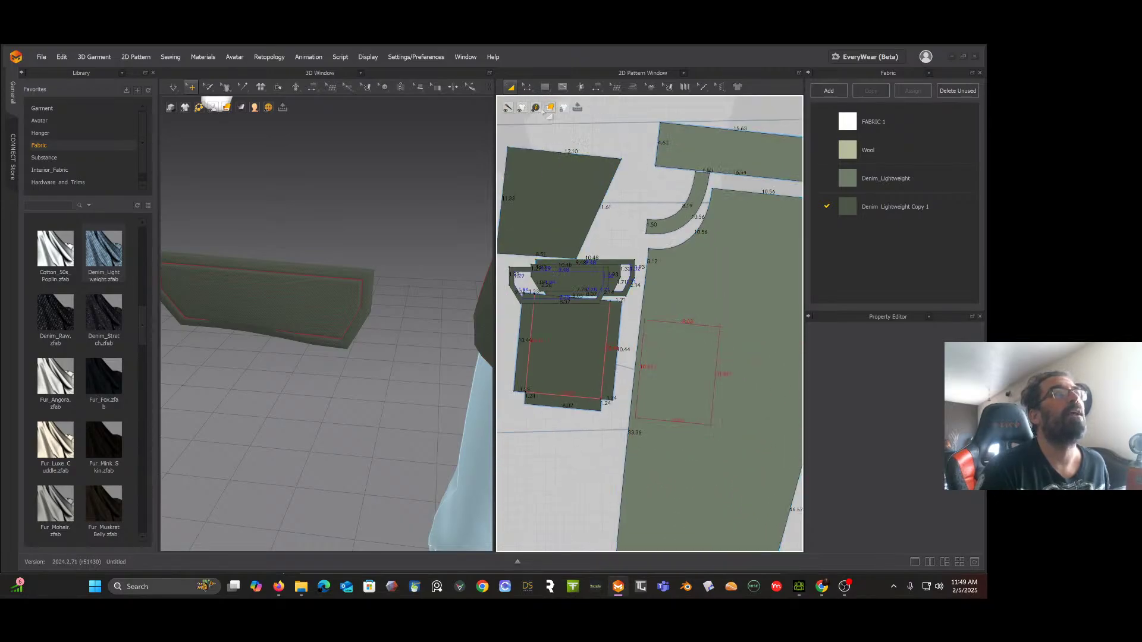
left_click(527, 87)
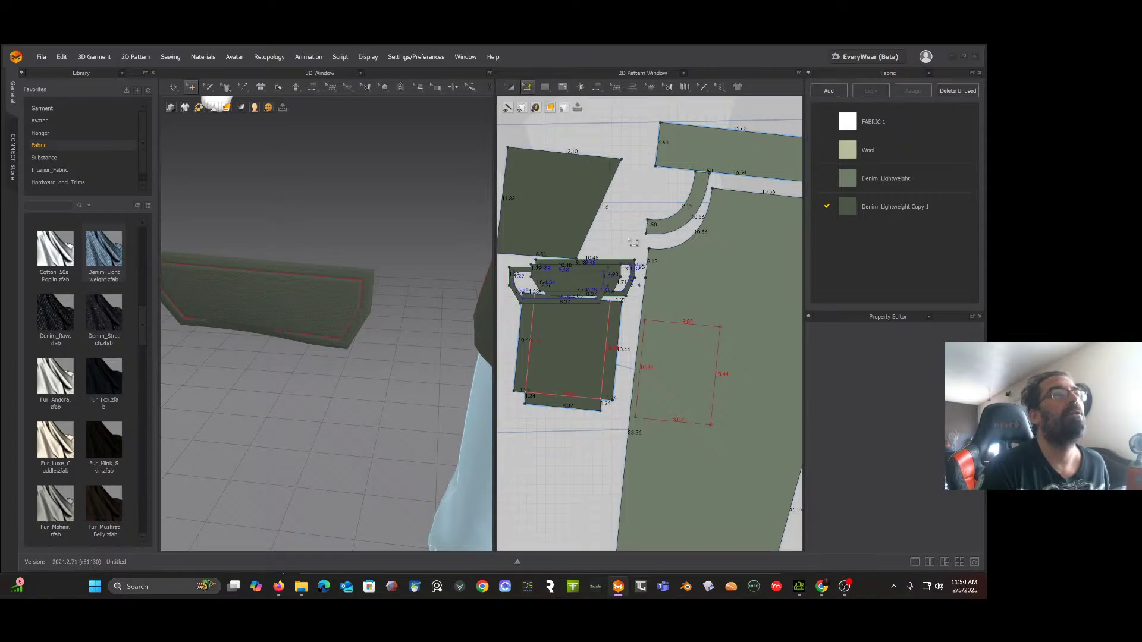
mouse_move(598, 90)
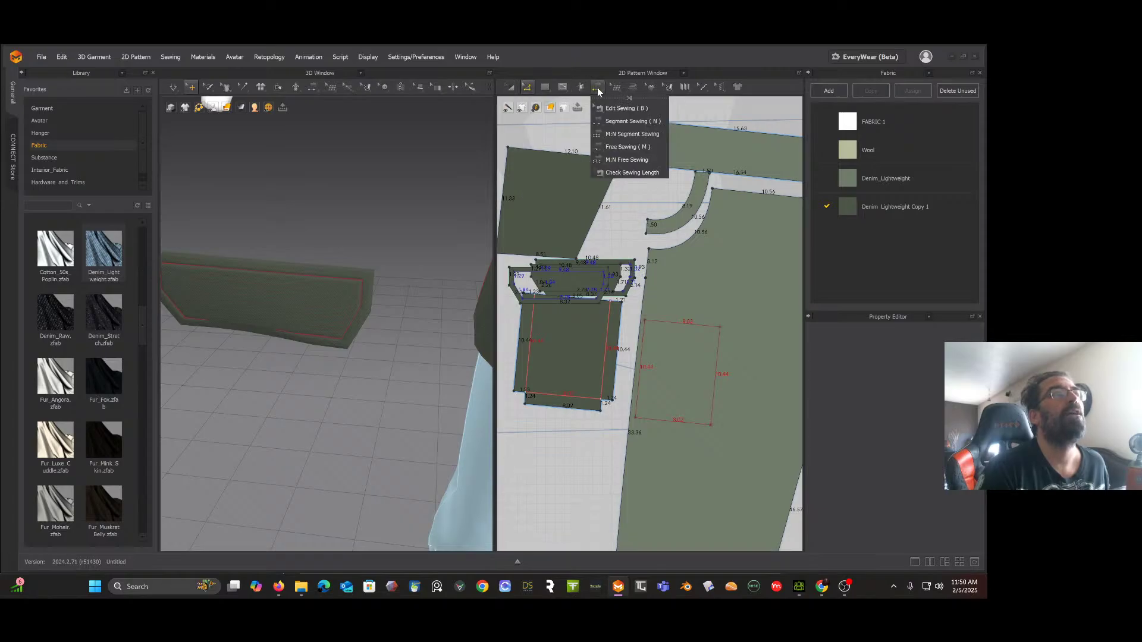
left_click(615, 122)
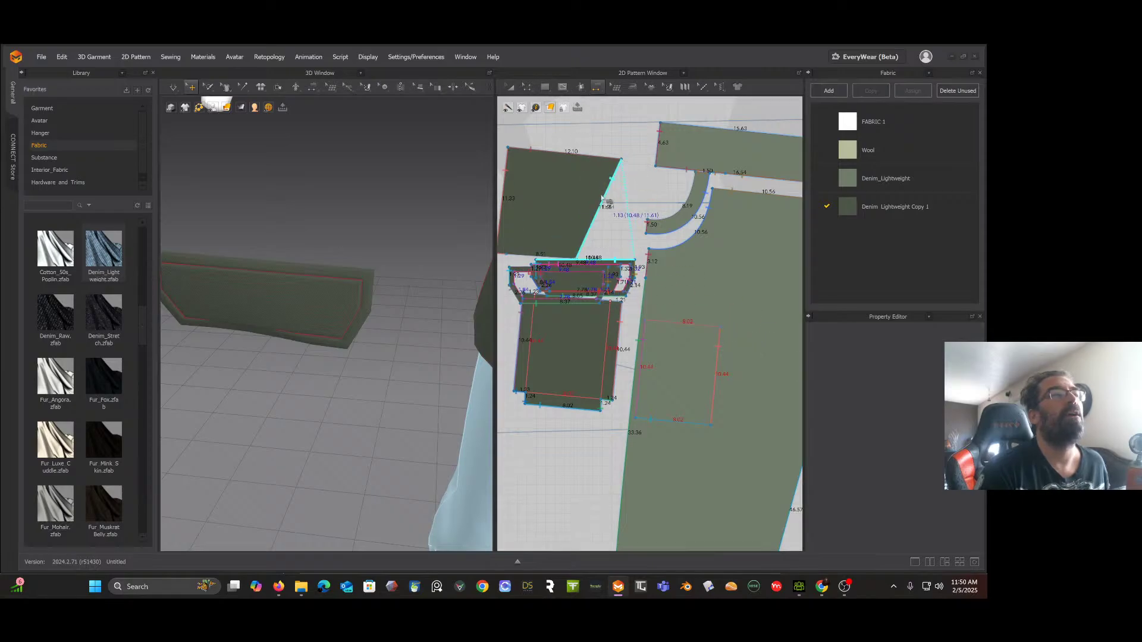
middle_click_drag(599, 208, 620, 217)
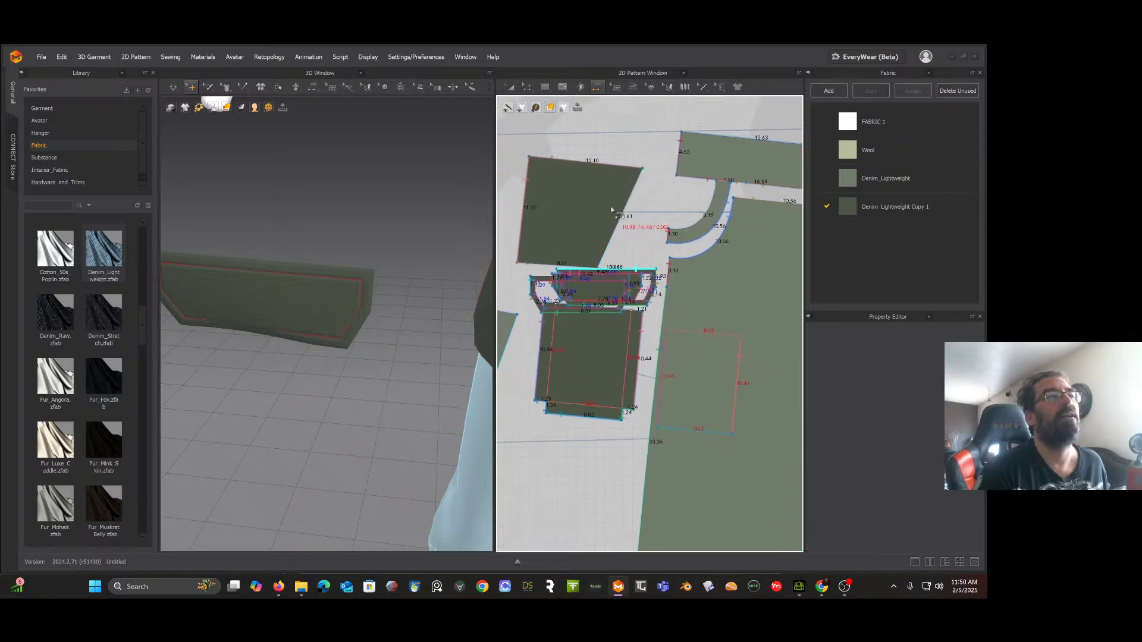
right_click(601, 234)
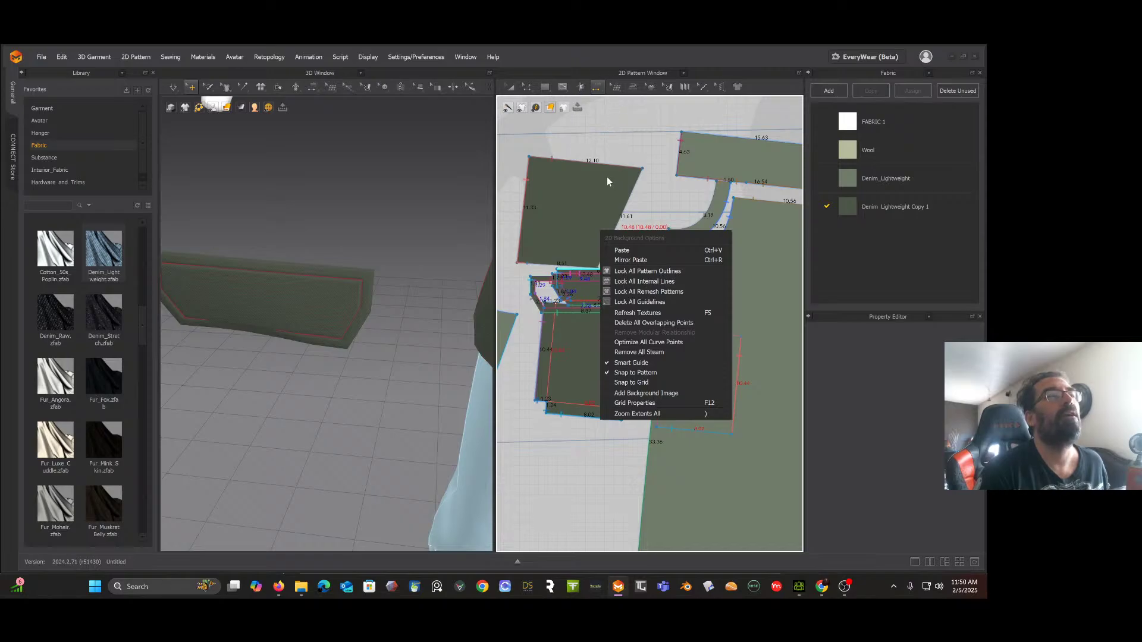
left_click(616, 117)
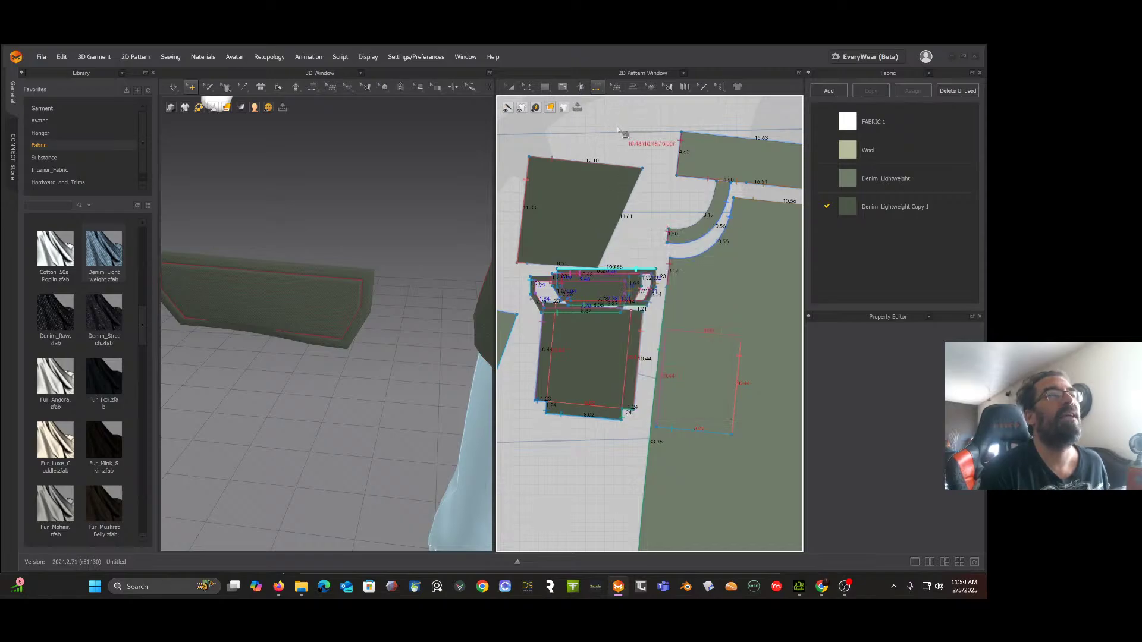
scroll(619, 244, "up", 5)
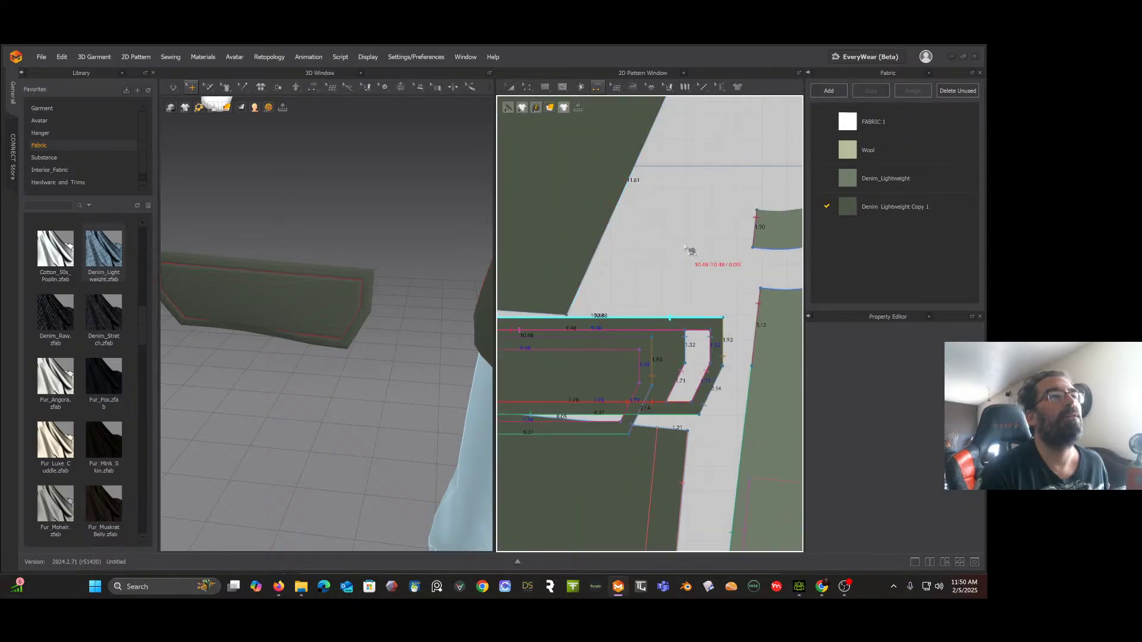
scroll(690, 244, "down", 2)
middle_click_drag(699, 240, 730, 227)
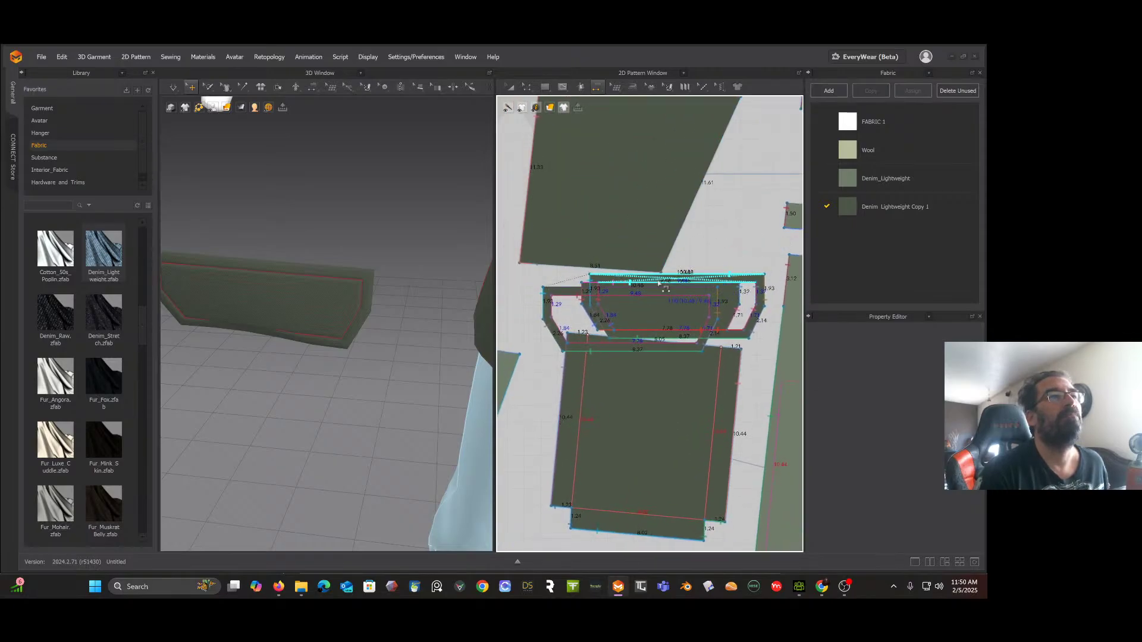
left_click(625, 289)
left_click(666, 274)
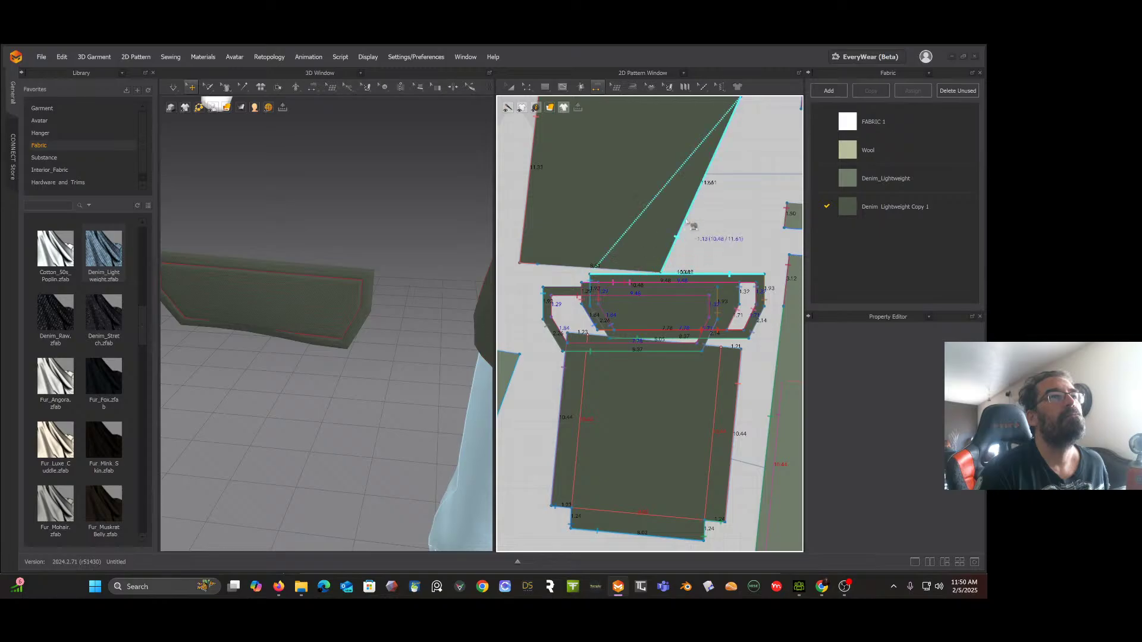
left_click(690, 230)
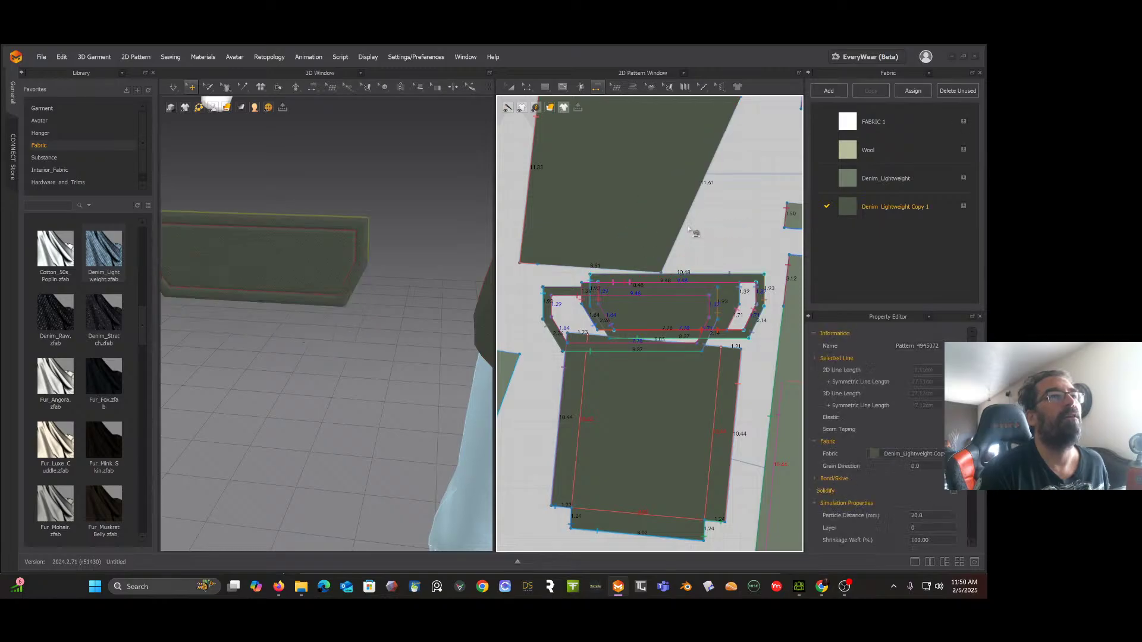
Step: Undo the flap's layer clone, cut-and-sew and internal offset line
key("ctrl+z")
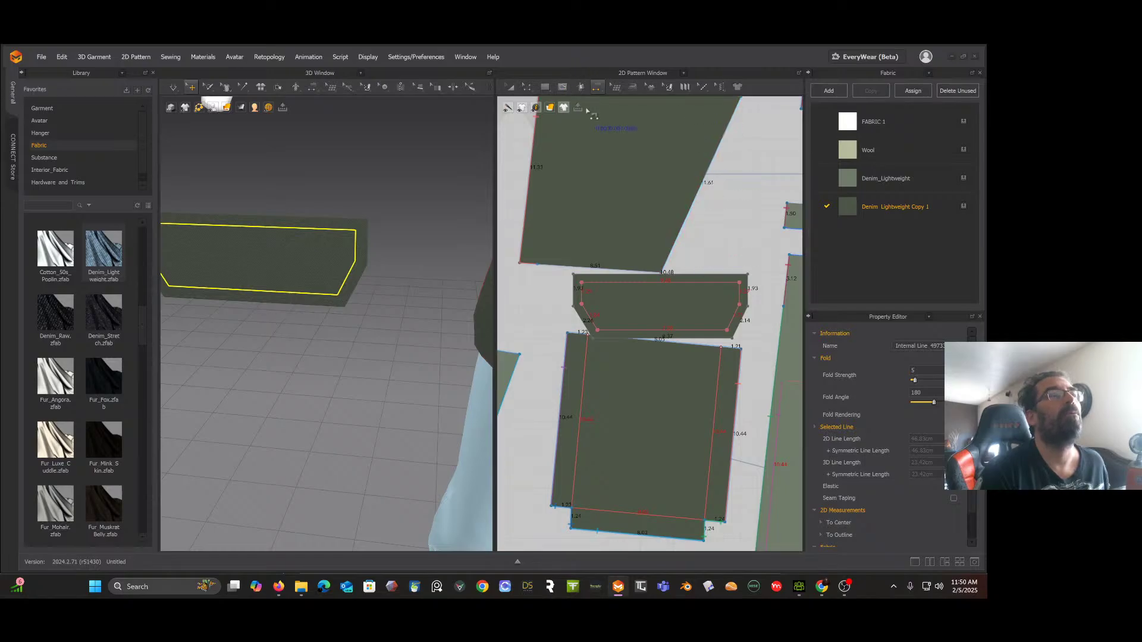
key("ctrl+z")
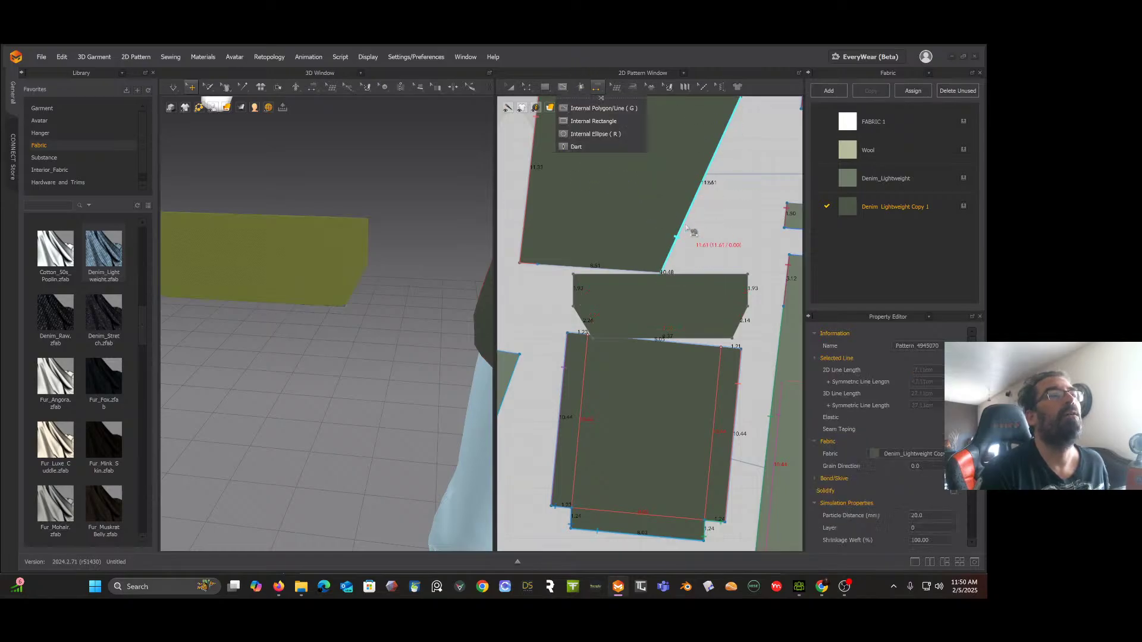
left_click(636, 274)
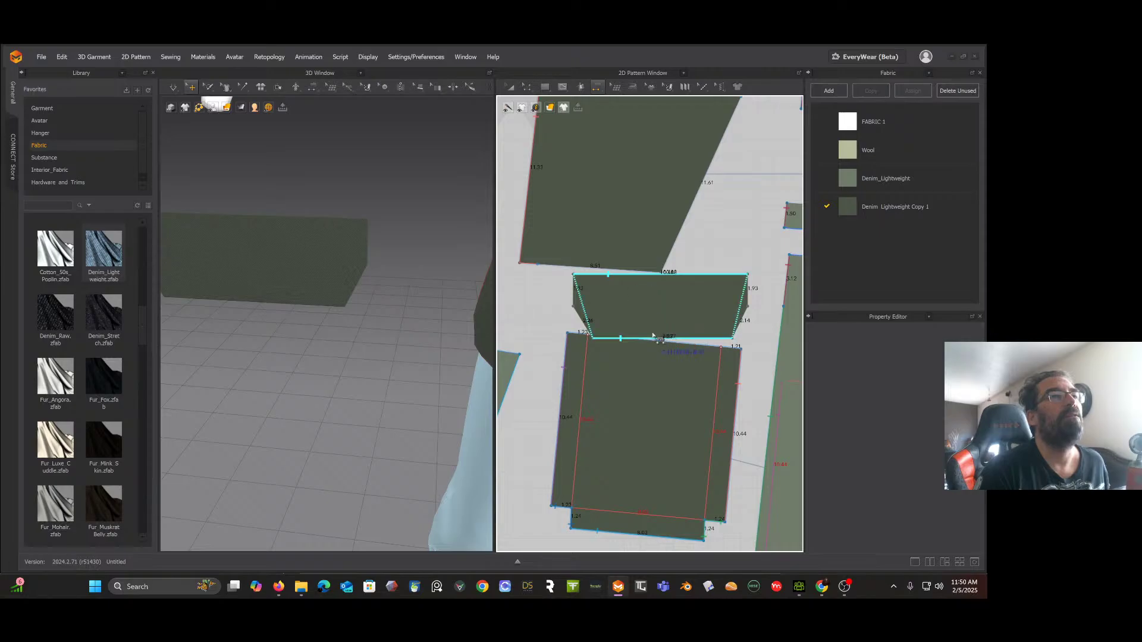
left_click(581, 276)
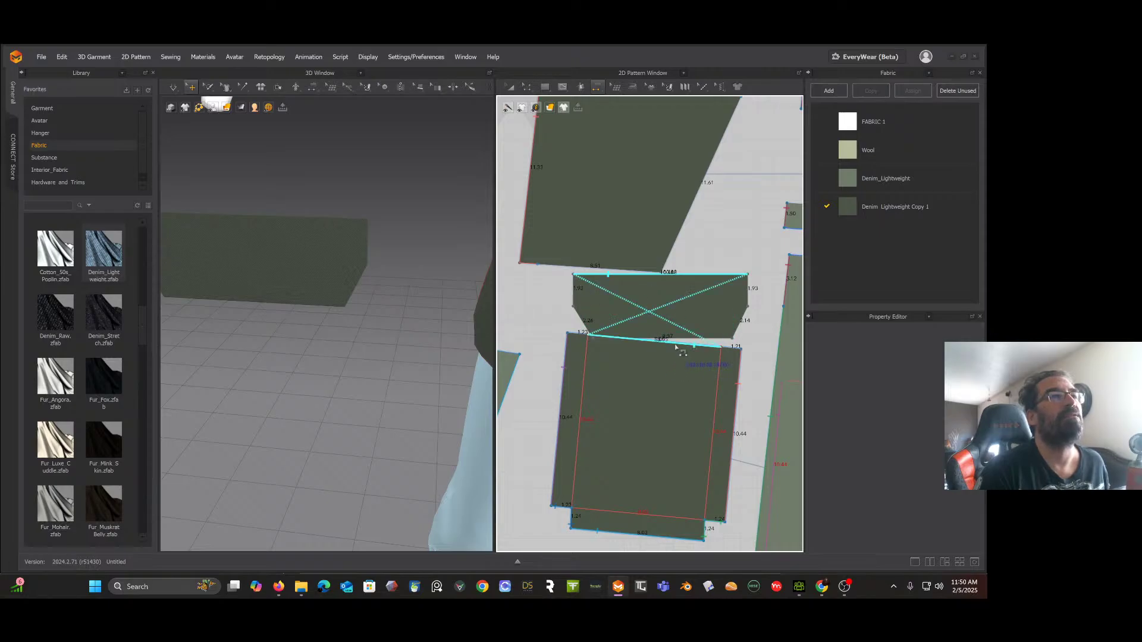
left_click(527, 87)
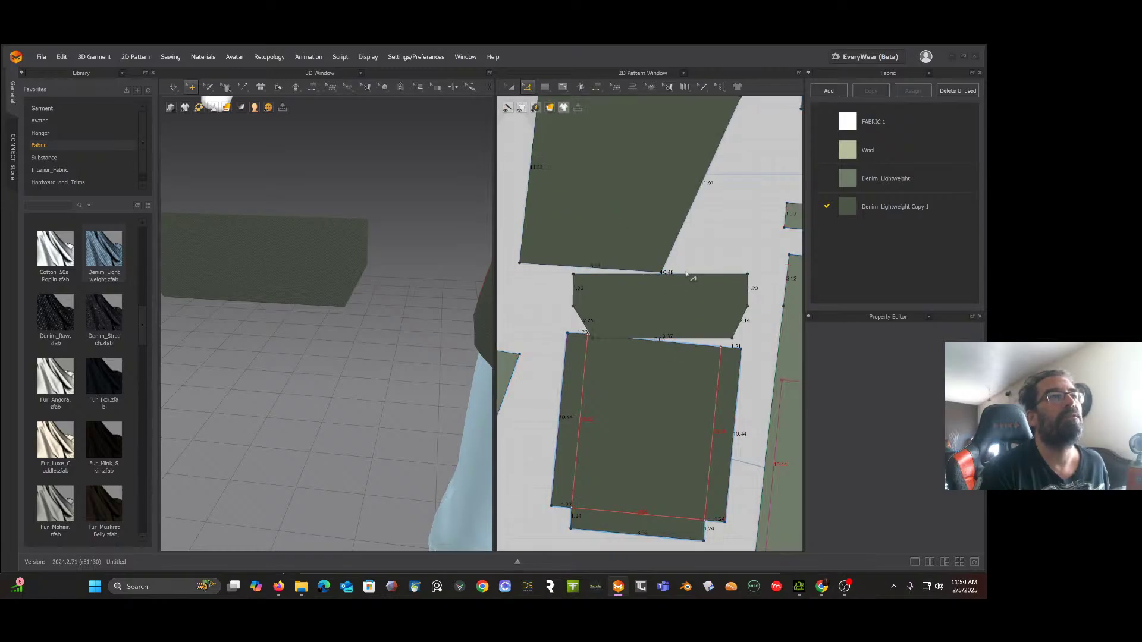
Step: Change the length of the pocket flap's top edge to 8.05 cm, keeping the Start direction
left_click(687, 275)
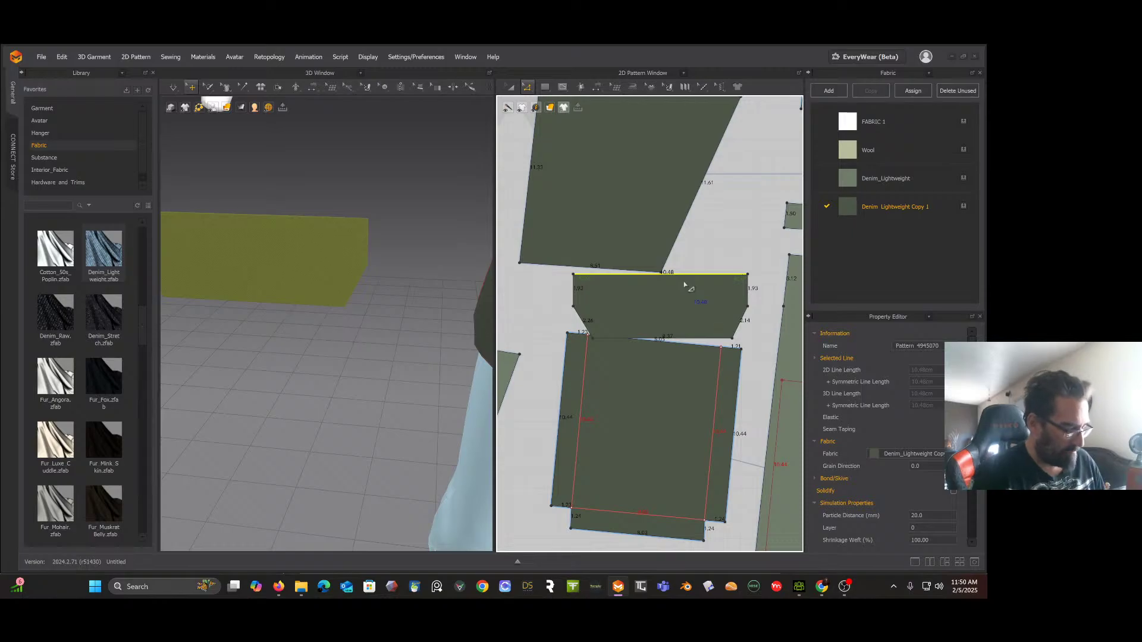
key("8")
key("0")
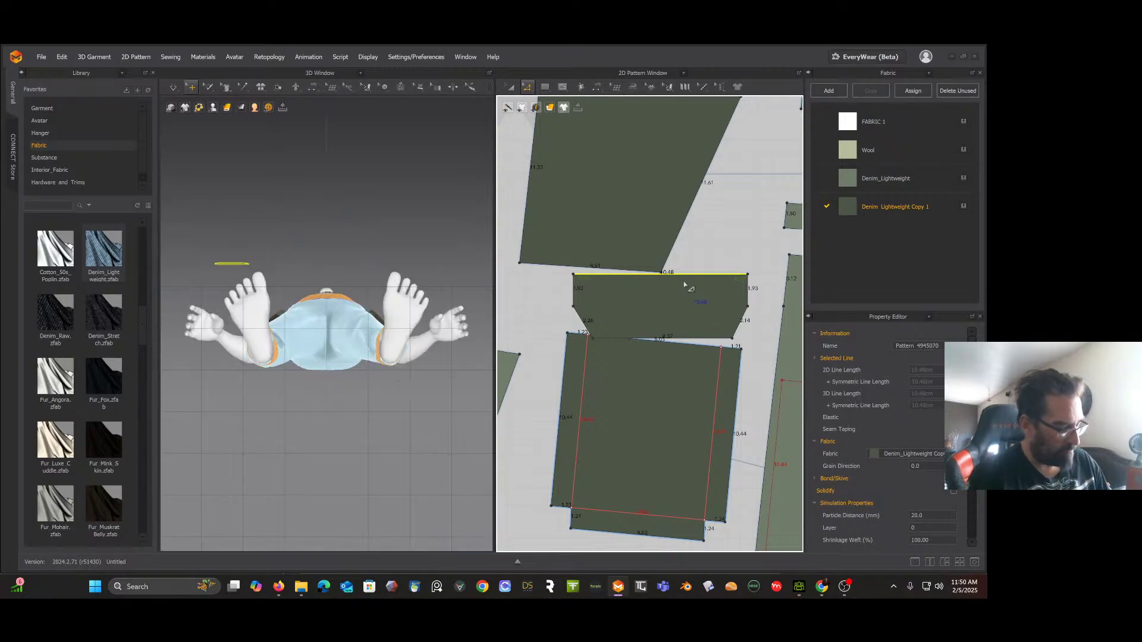
key("5")
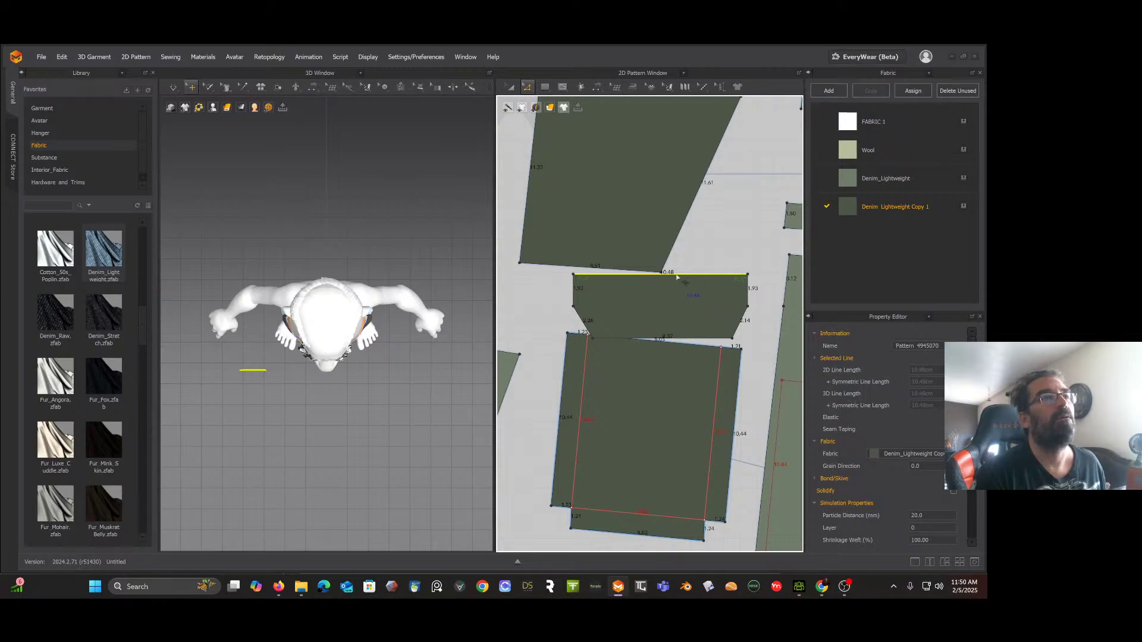
middle_click_drag(677, 277, 672, 268)
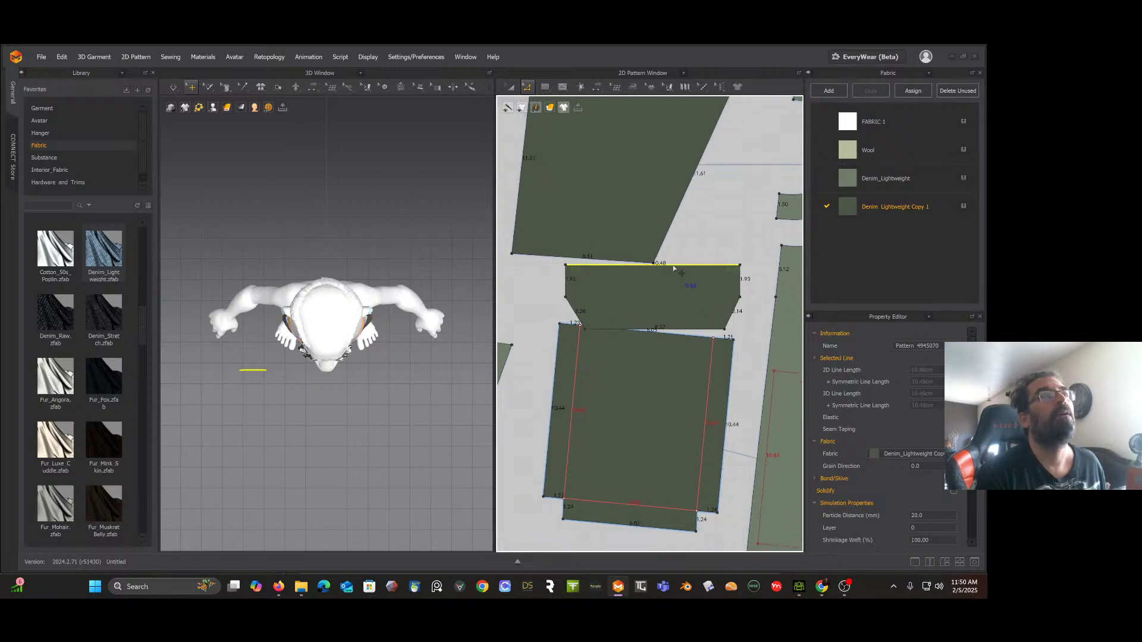
right_click(673, 268)
right_click_drag(405, 383, 386, 331)
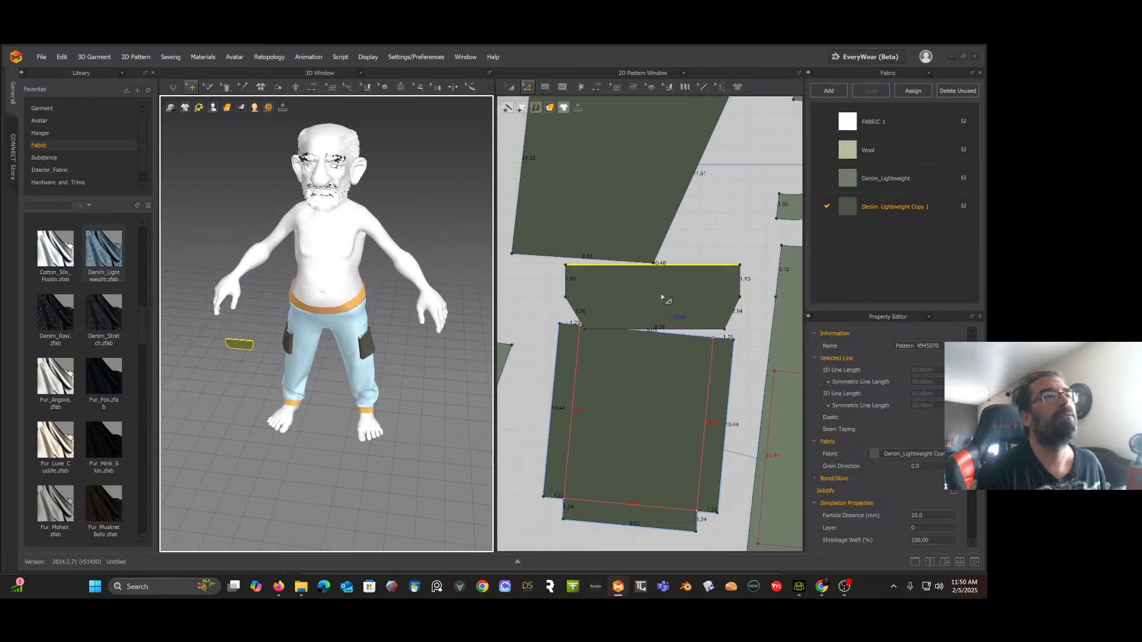
scroll(648, 291, "up", 5)
scroll(678, 262, "down", 2)
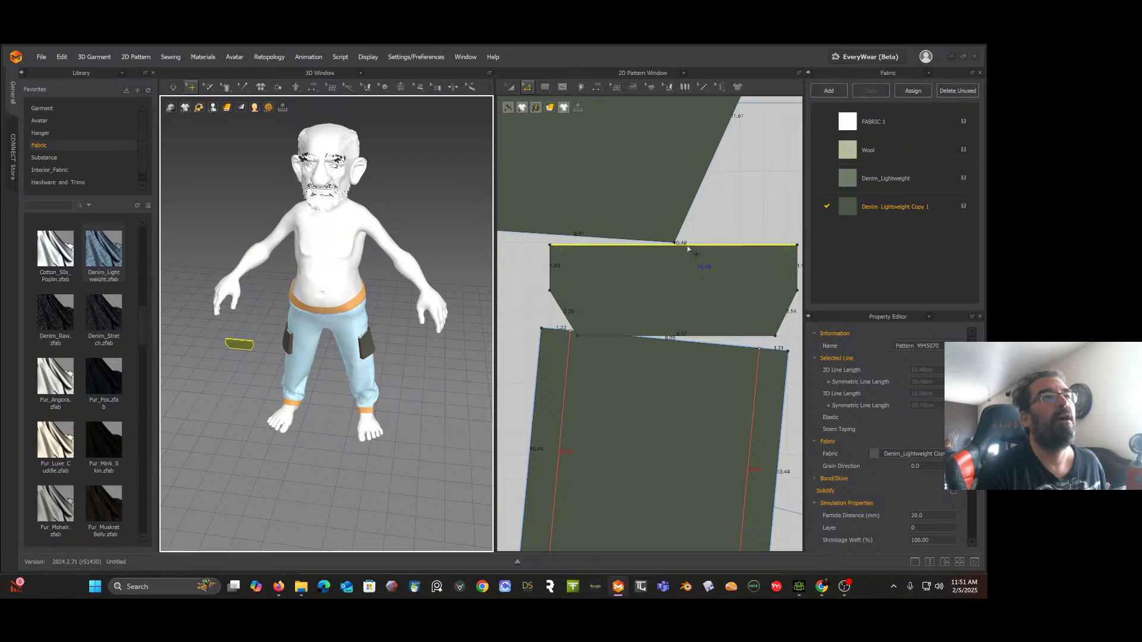
right_click(688, 250)
left_click(714, 316)
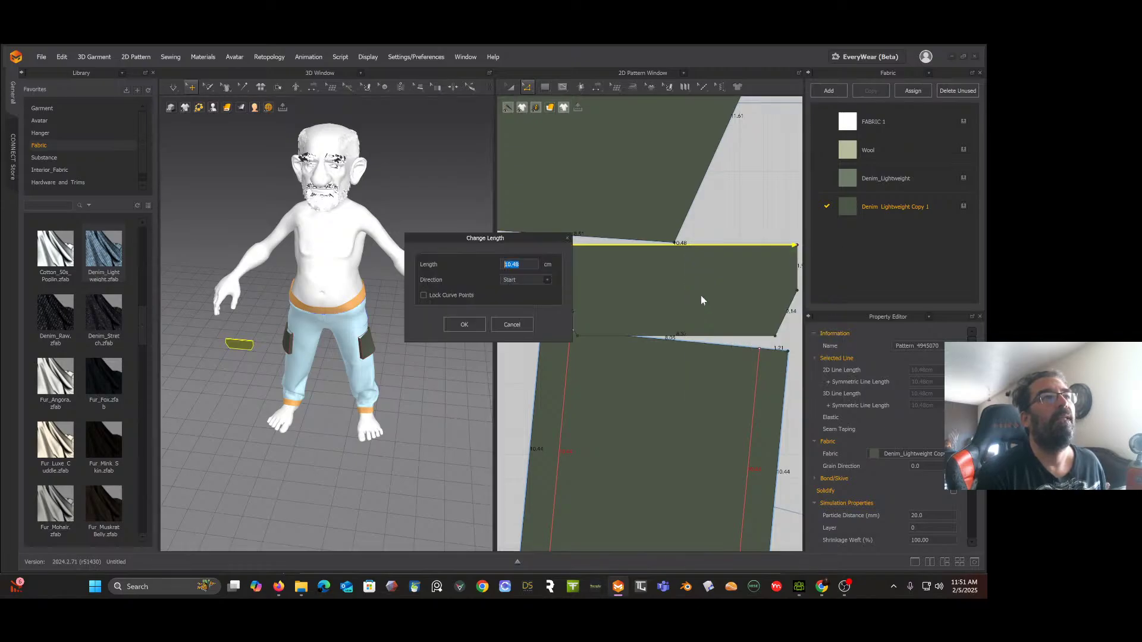
type("8.05")
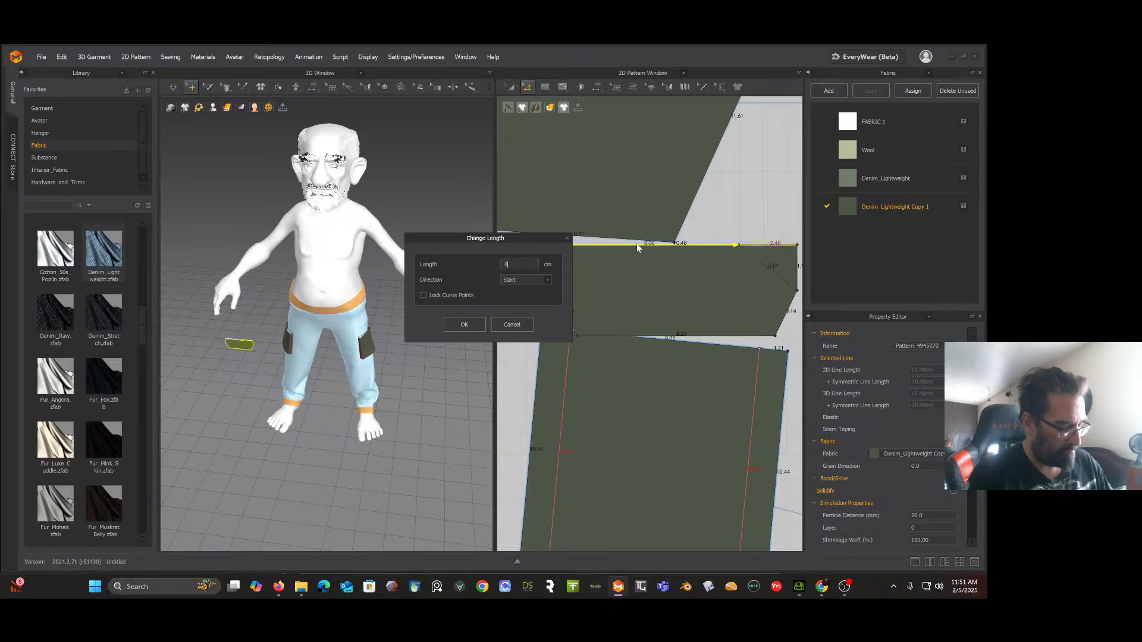
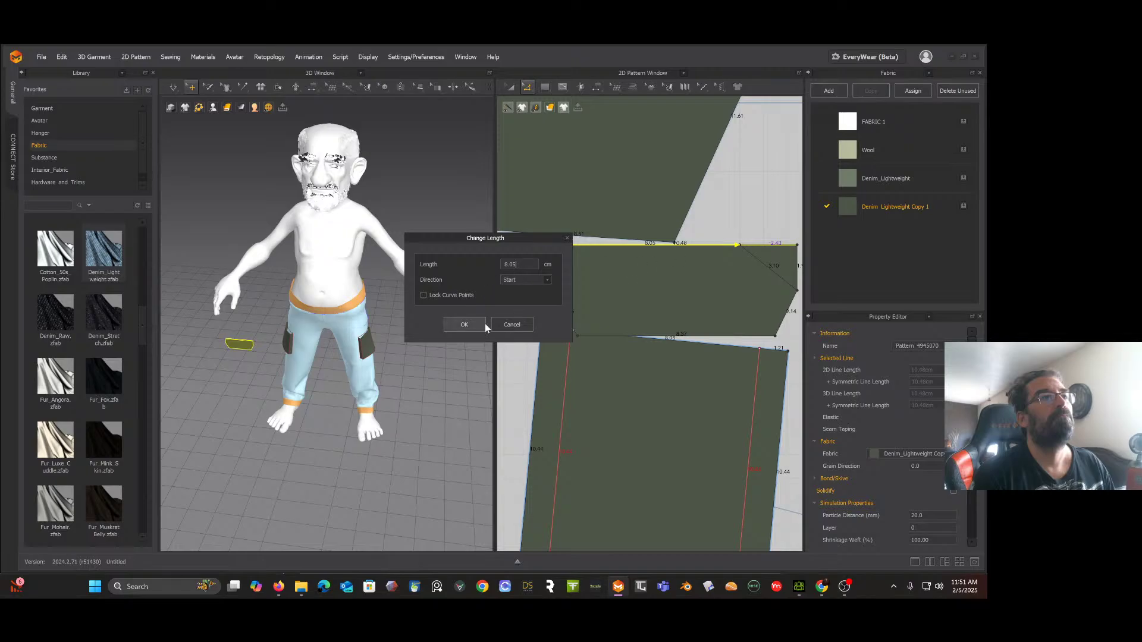
key("Return")
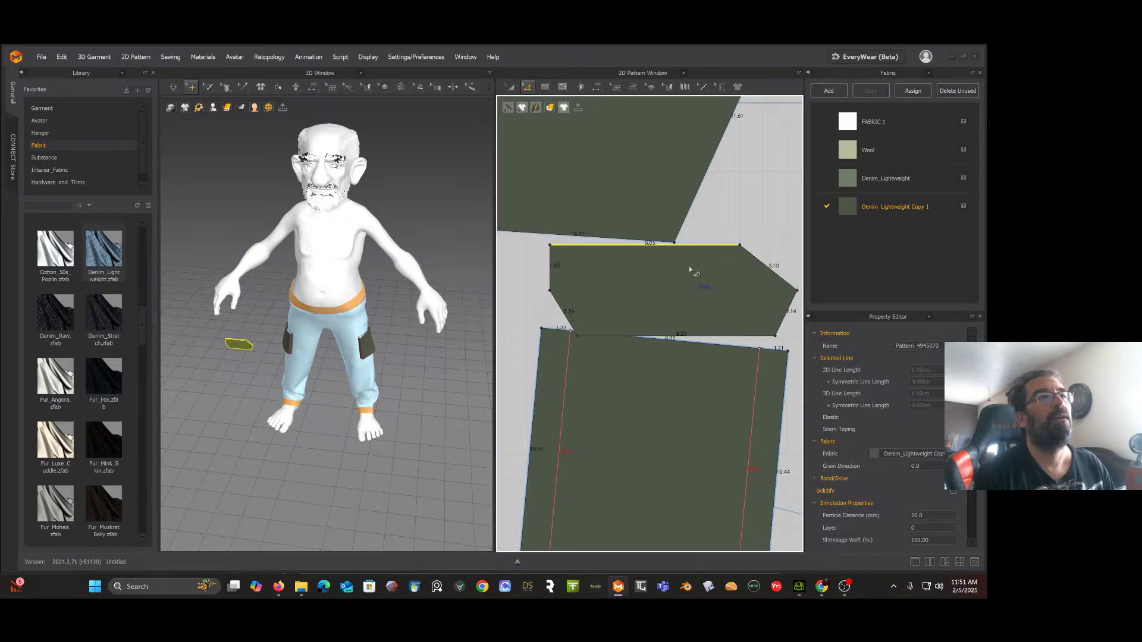
Step: Change the length of the flap's bottom edge to 6 cm with the direction set to End
left_click(683, 335)
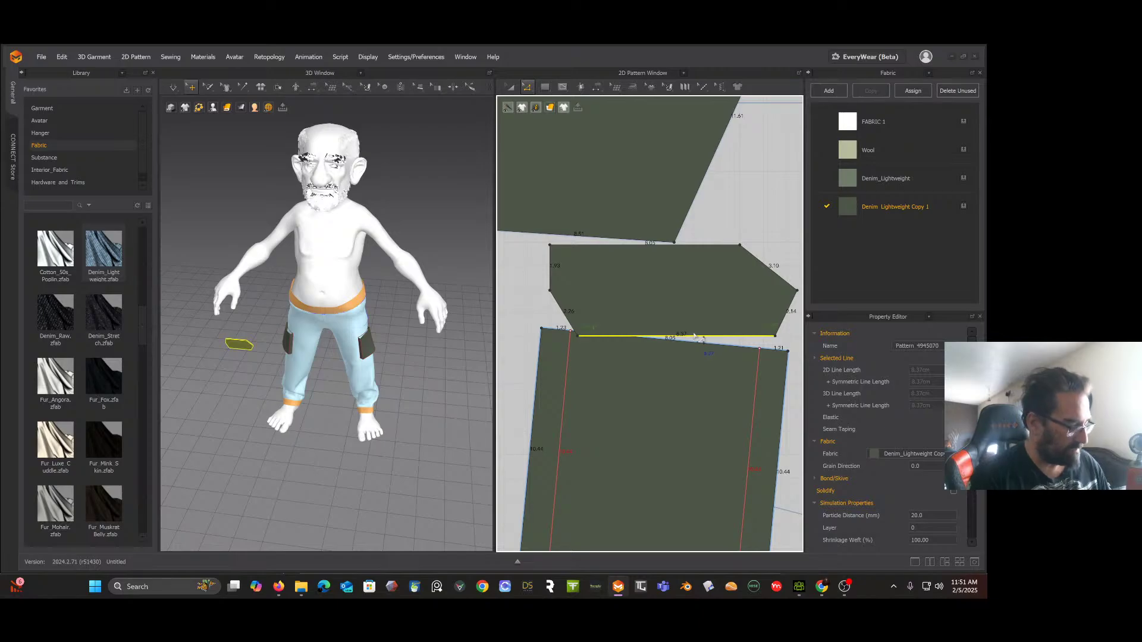
key("6")
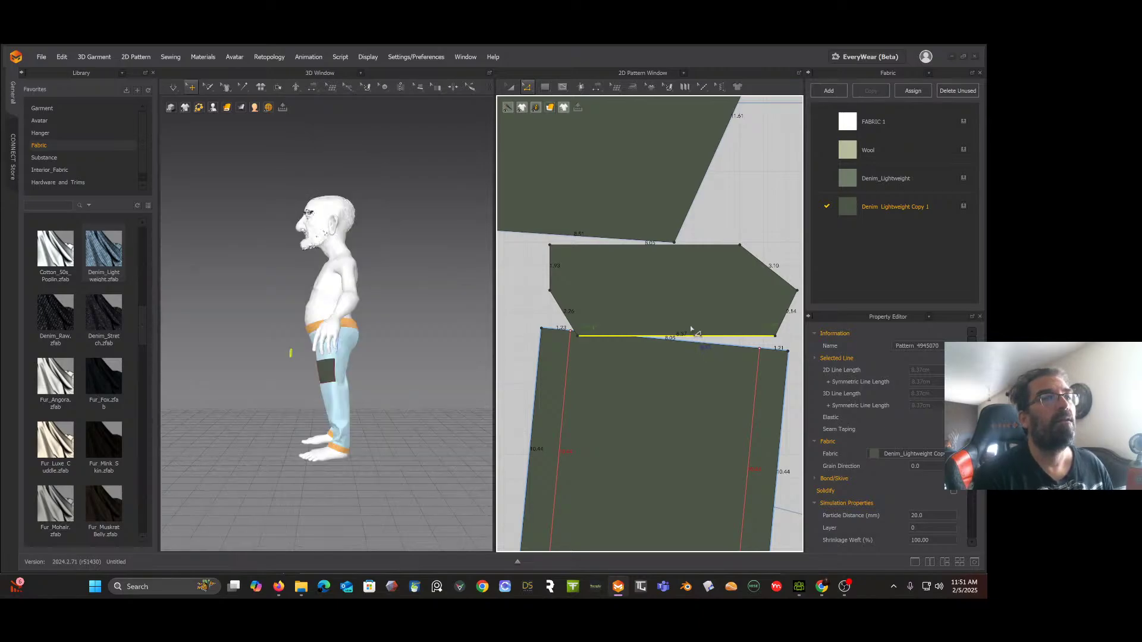
right_click(688, 328)
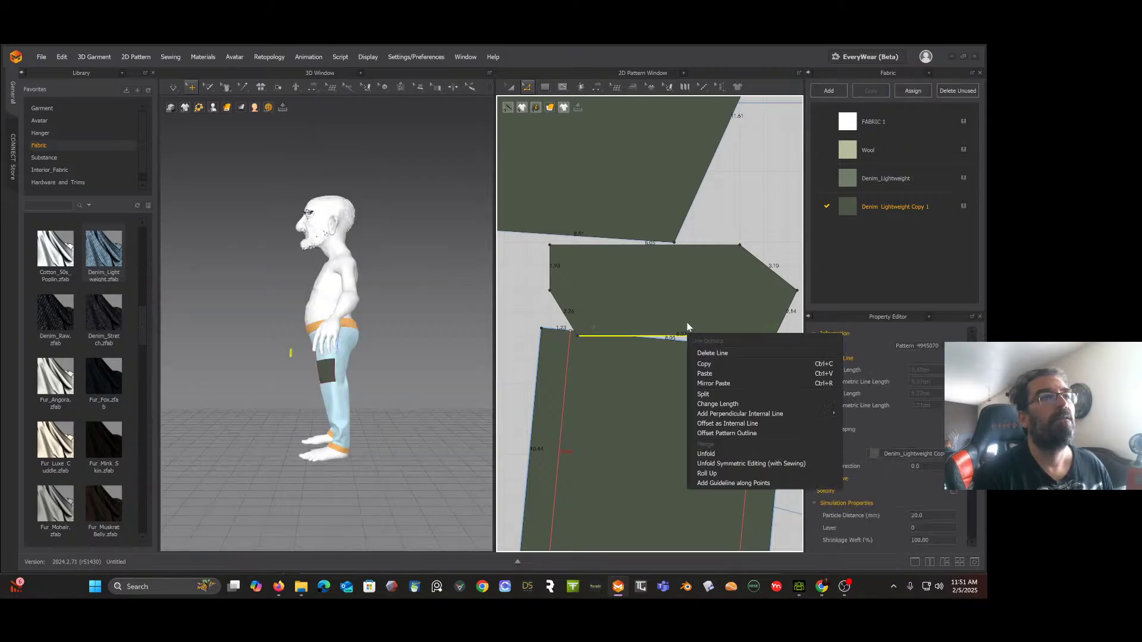
left_click(717, 404)
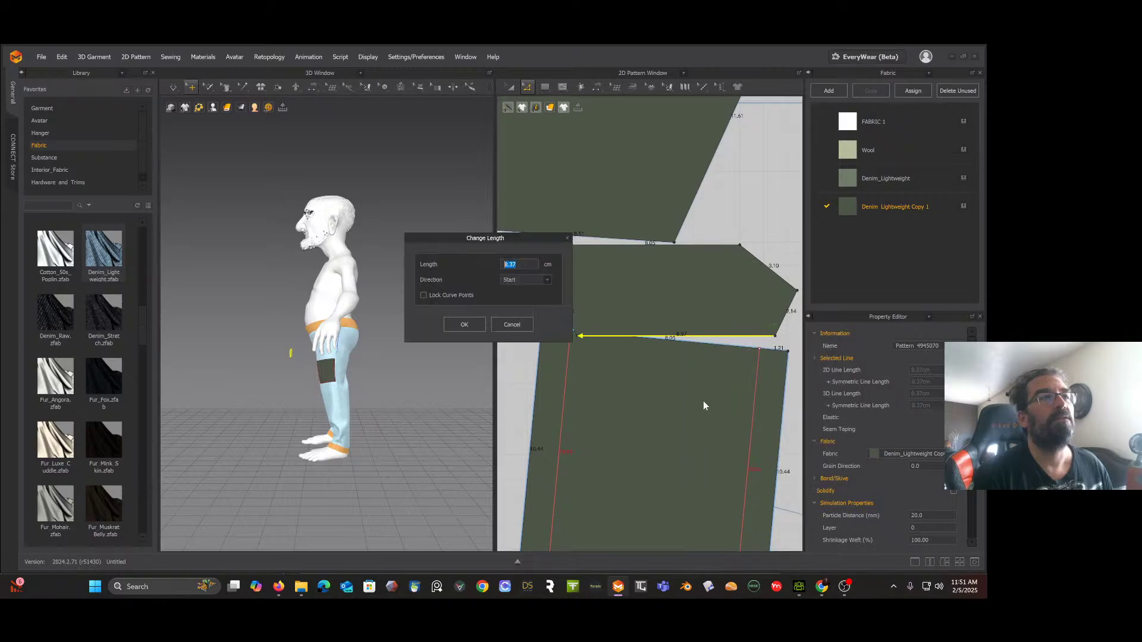
type("6")
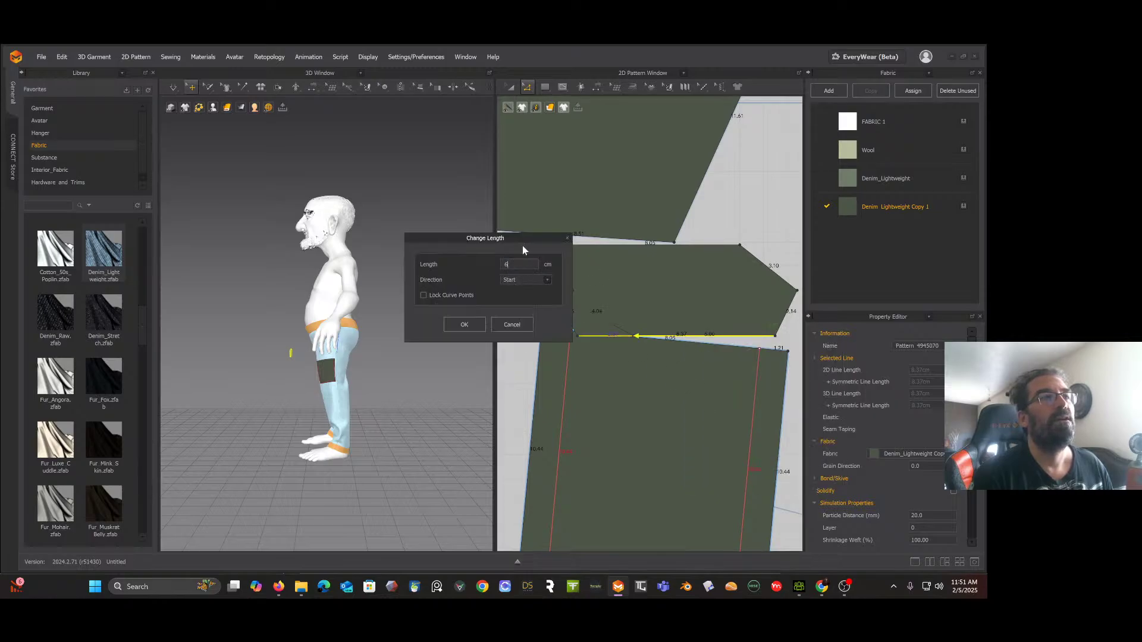
left_click(545, 281)
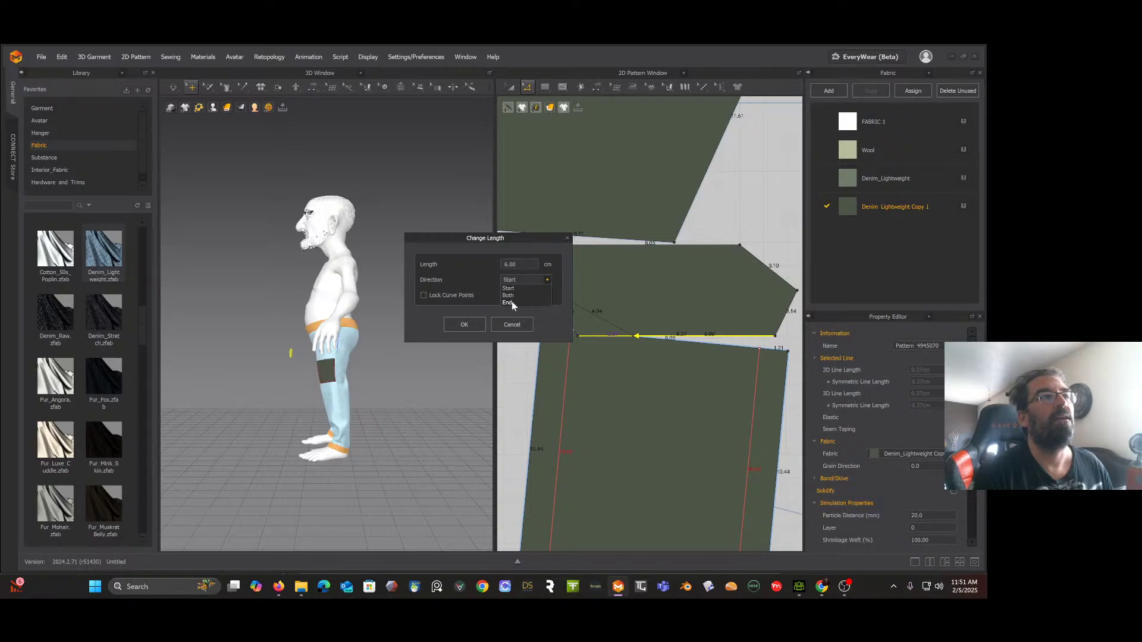
left_click(508, 303)
left_click_drag(508, 242, 475, 233)
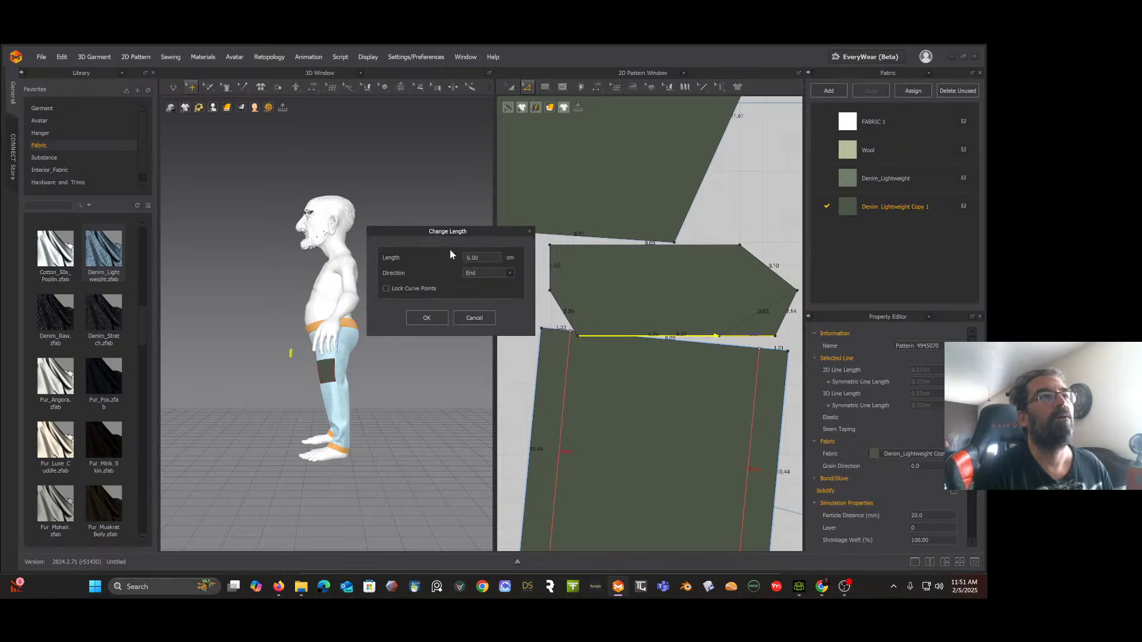
left_click(427, 318)
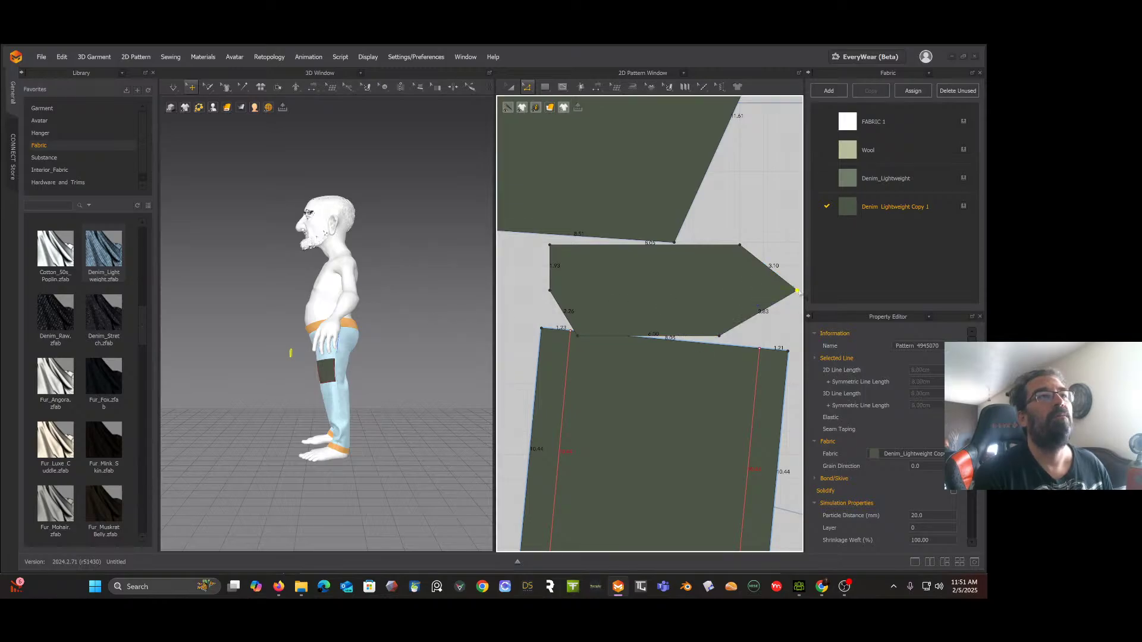
Step: Move the flap's protruding right side point inward so it sits directly below the top right corner
left_click_drag(797, 291, 742, 295)
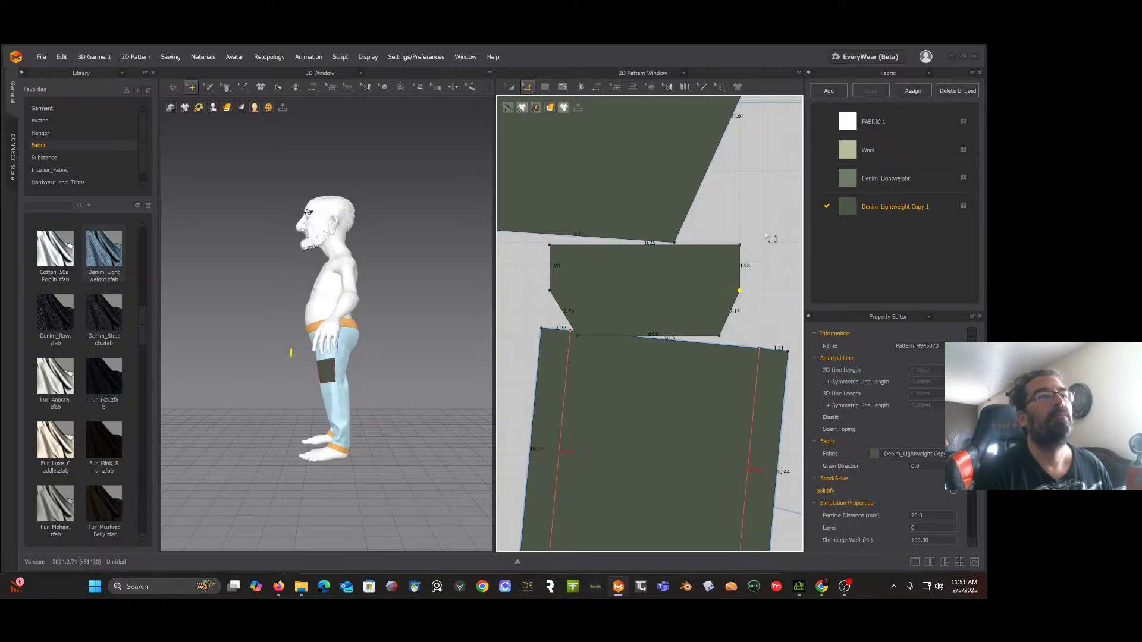
right_click(746, 247)
left_click(740, 201)
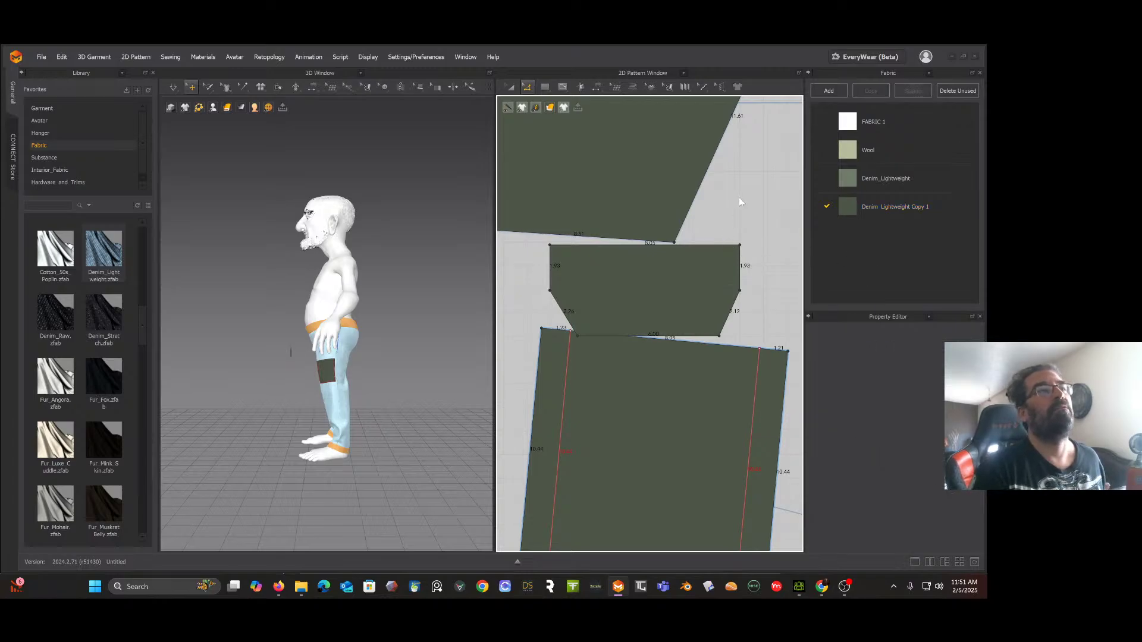
left_click(732, 244)
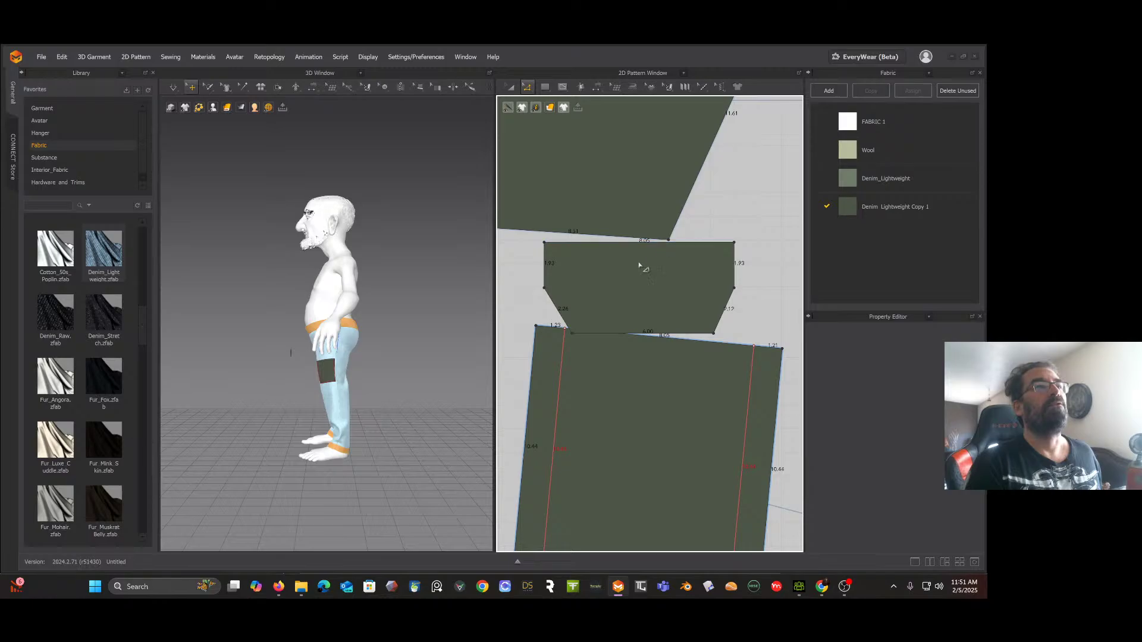
Step: Offset the flap's entire outline inward by 0.50 cm as an internal line, and cut and sew the flap along it
left_click(546, 262)
left_click(600, 242, "shift")
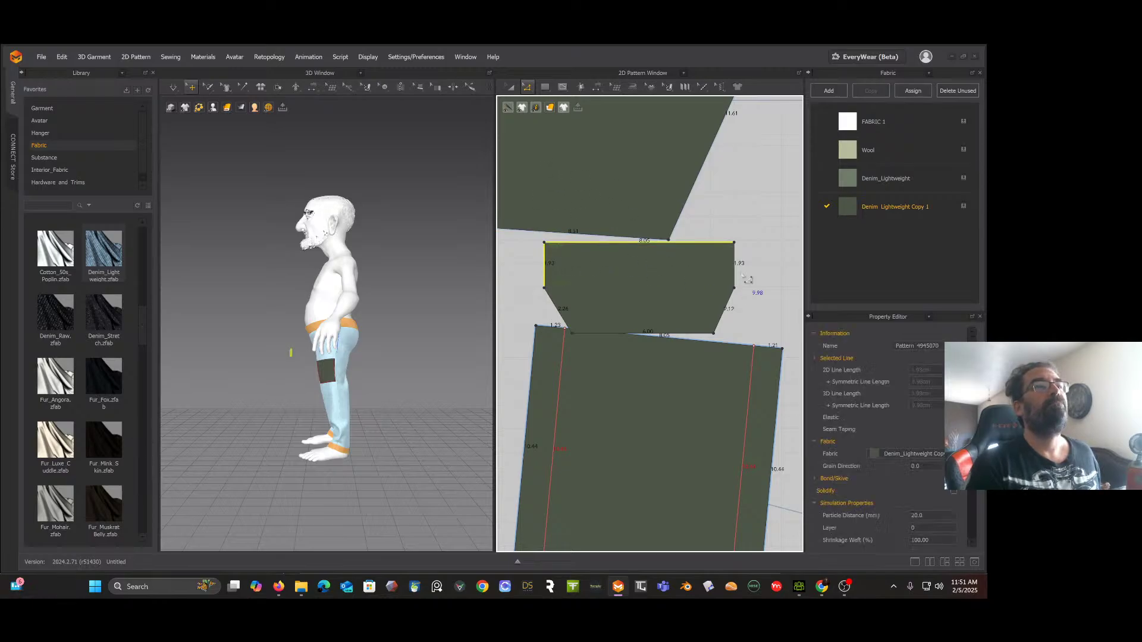
left_click(733, 277, "shift")
left_click(725, 311, "shift")
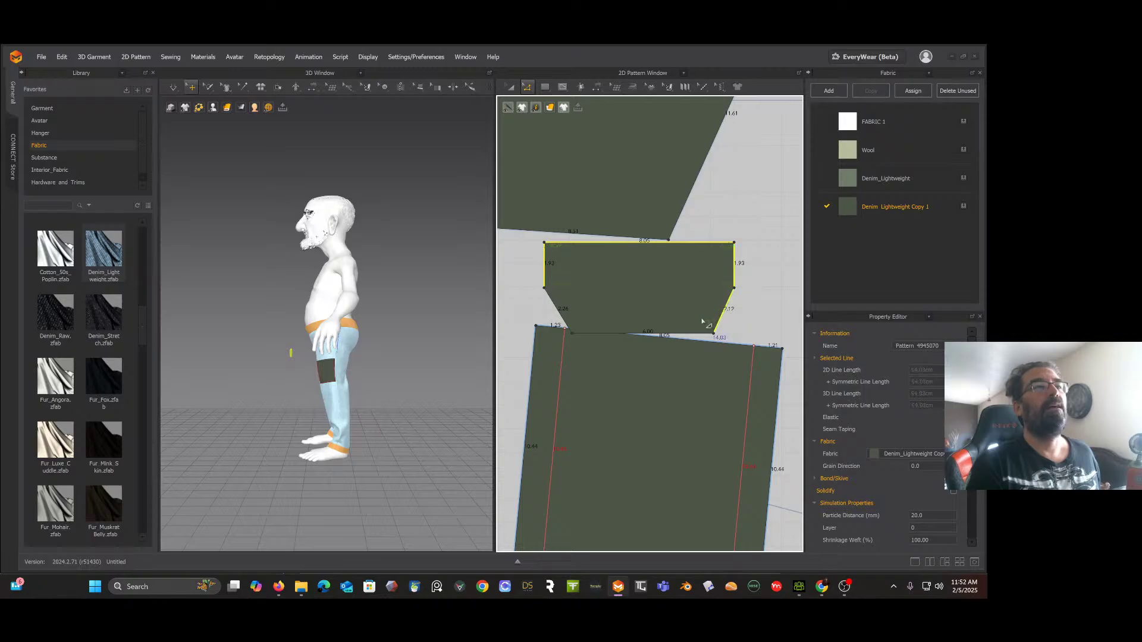
left_click(695, 334, "shift")
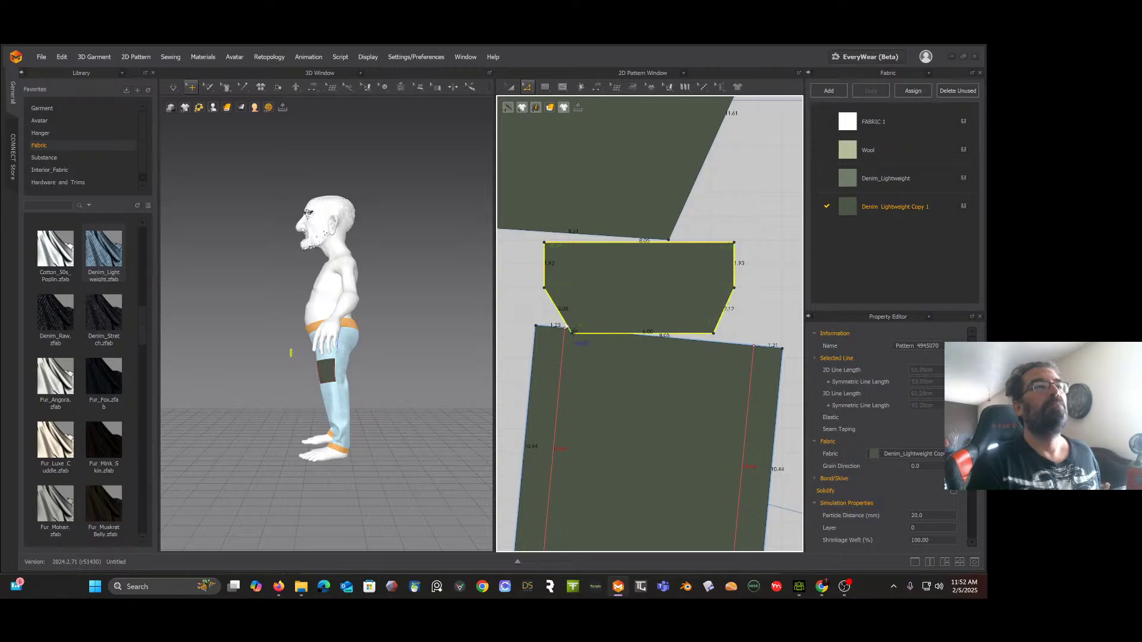
right_click(565, 326)
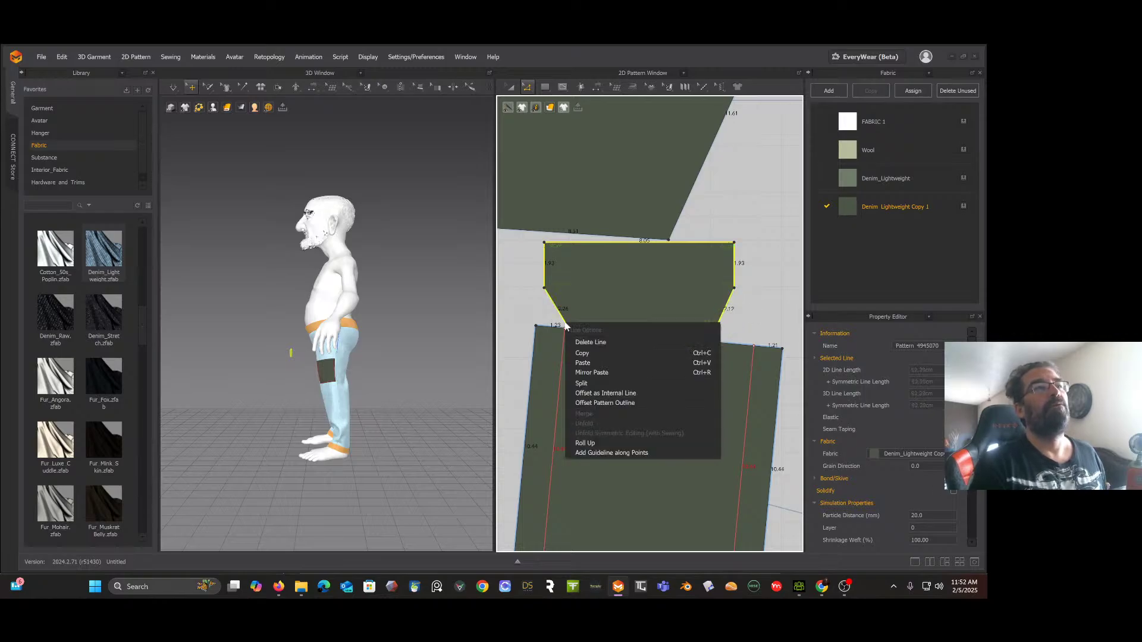
left_click(601, 393)
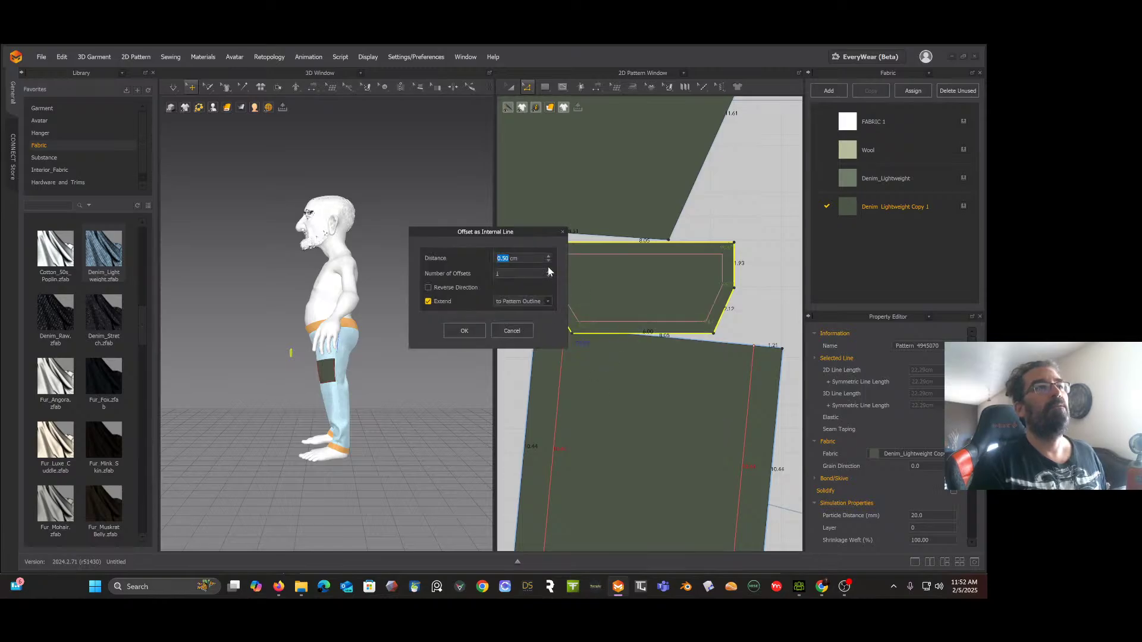
left_click(471, 333)
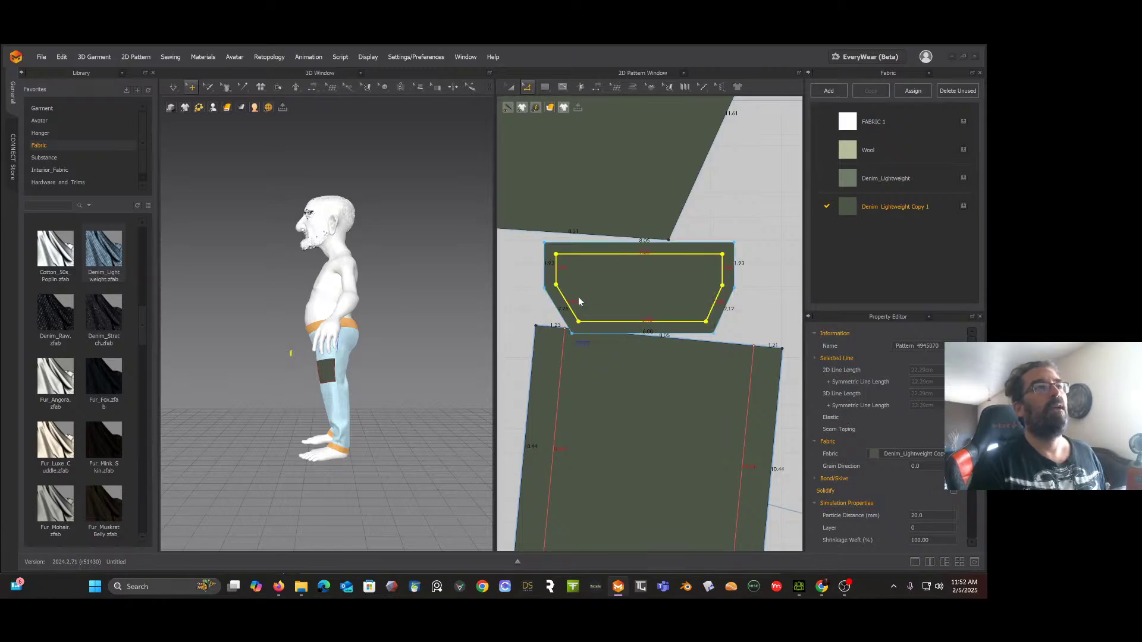
right_click(622, 256)
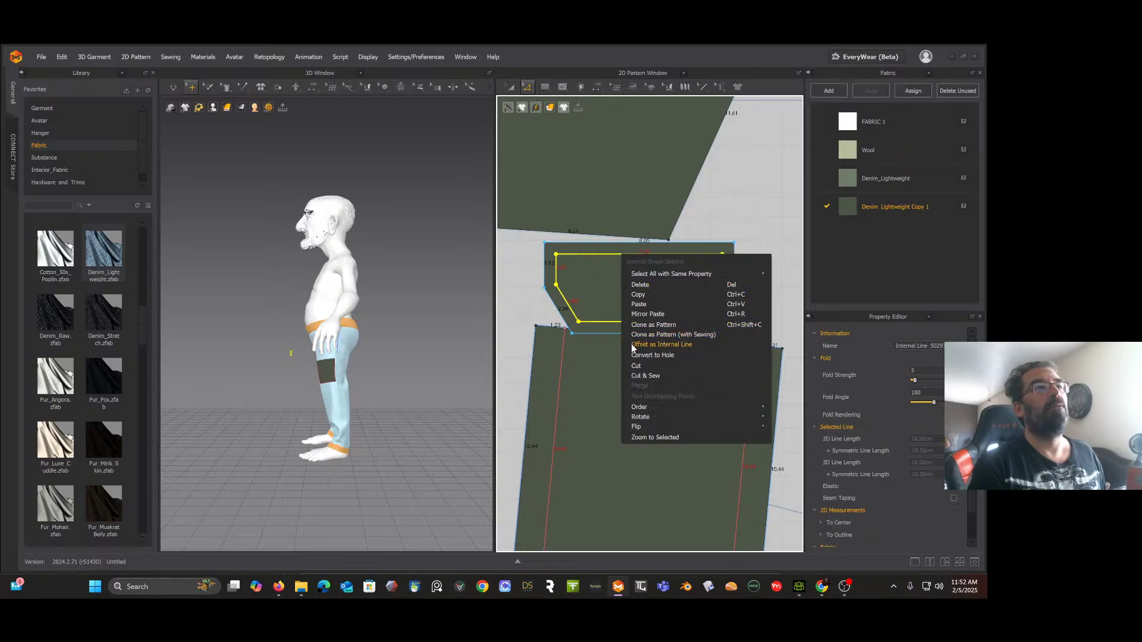
left_click(644, 376)
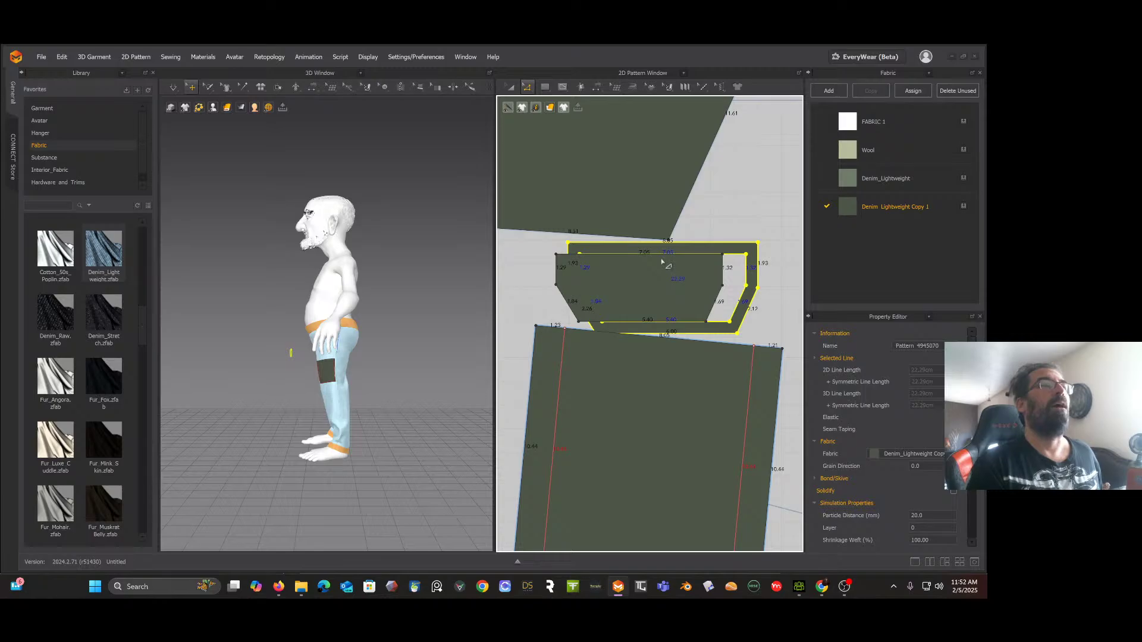
Step: Layer-clone the flap's frame and center pieces underneath and place the copies overlapping just below the originals in the 2D pattern layout
left_click(510, 87)
left_click(689, 269, "shift")
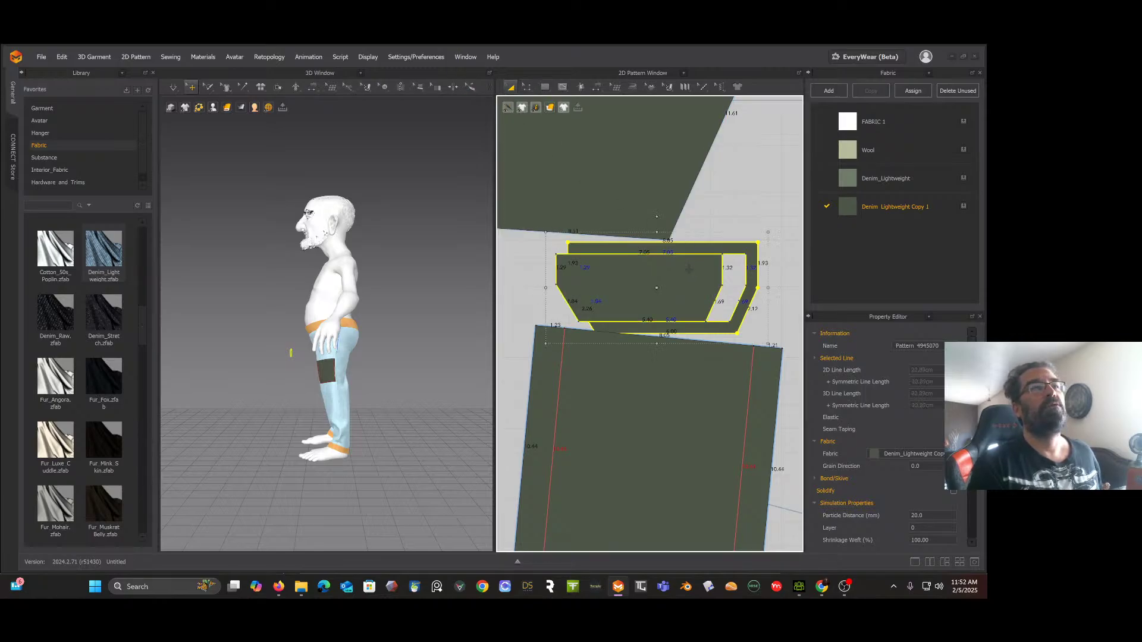
right_click(688, 270)
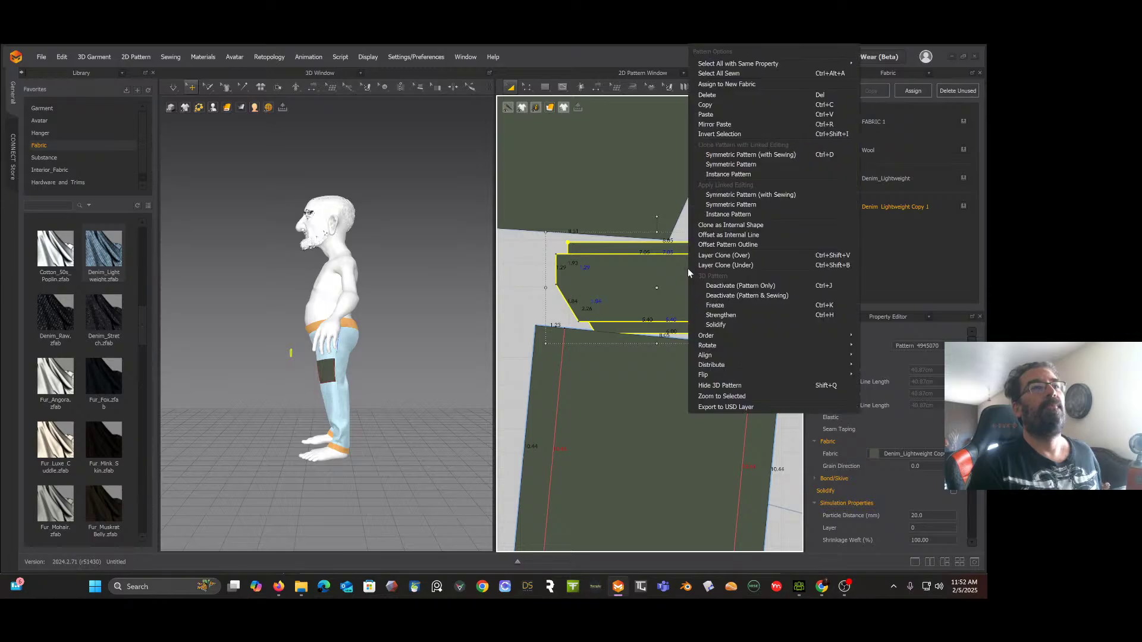
left_click(721, 265)
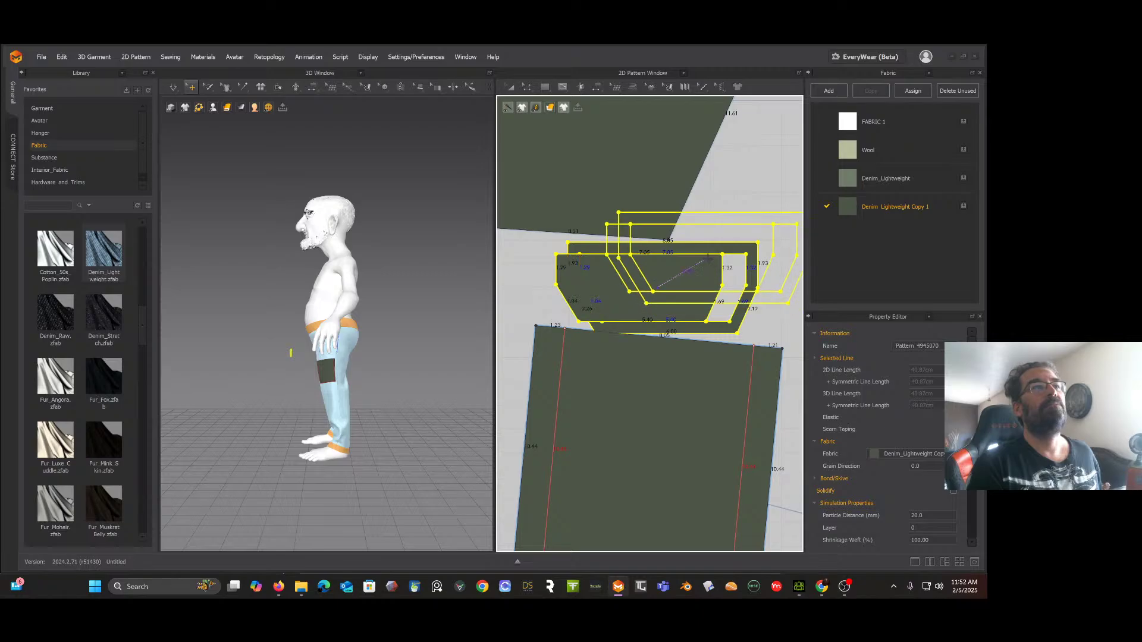
left_click(624, 327)
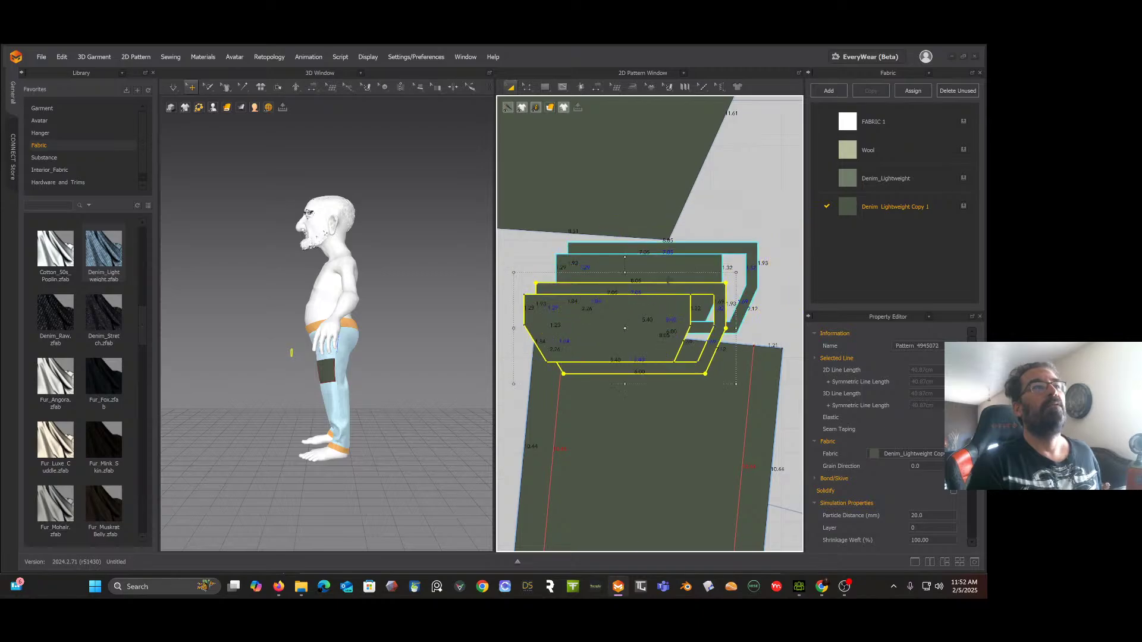
left_click(530, 88)
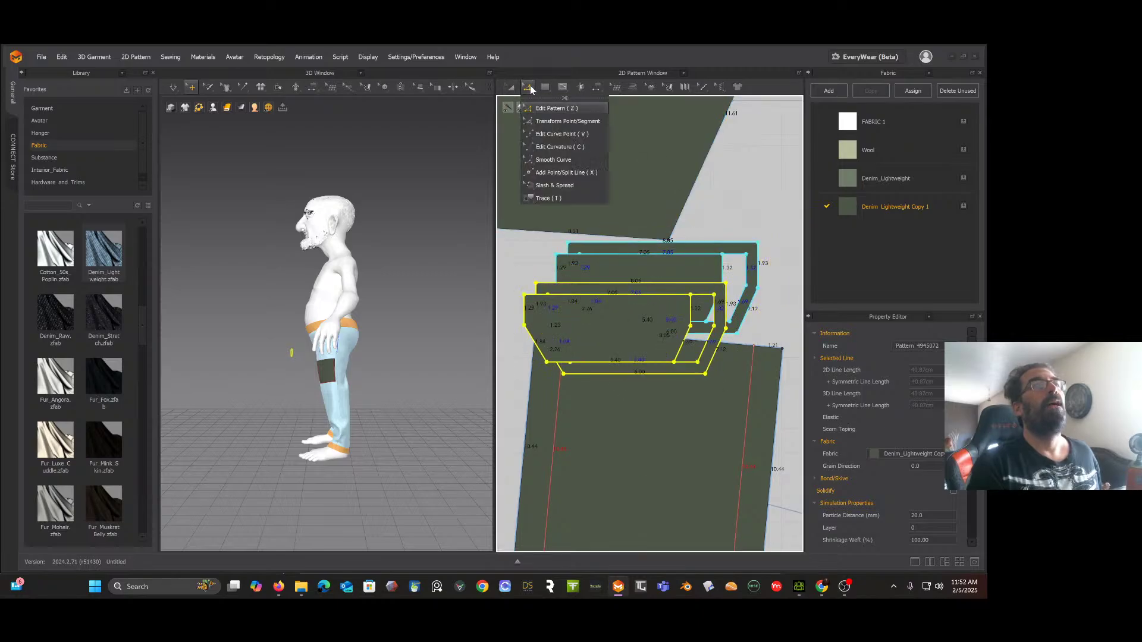
left_click(715, 243)
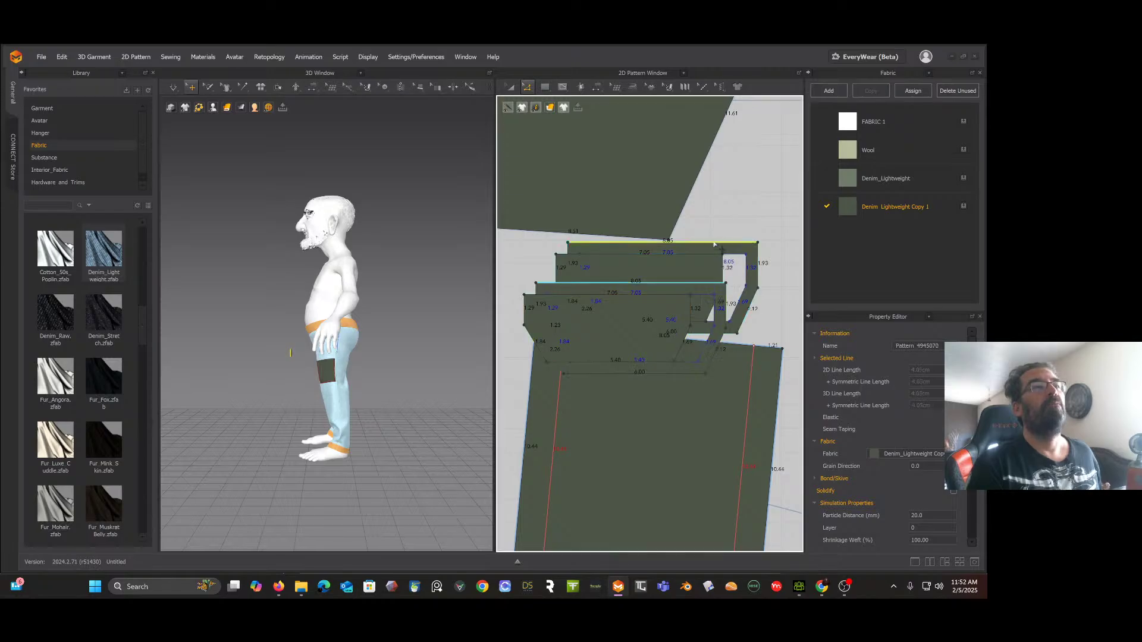
right_click(746, 204)
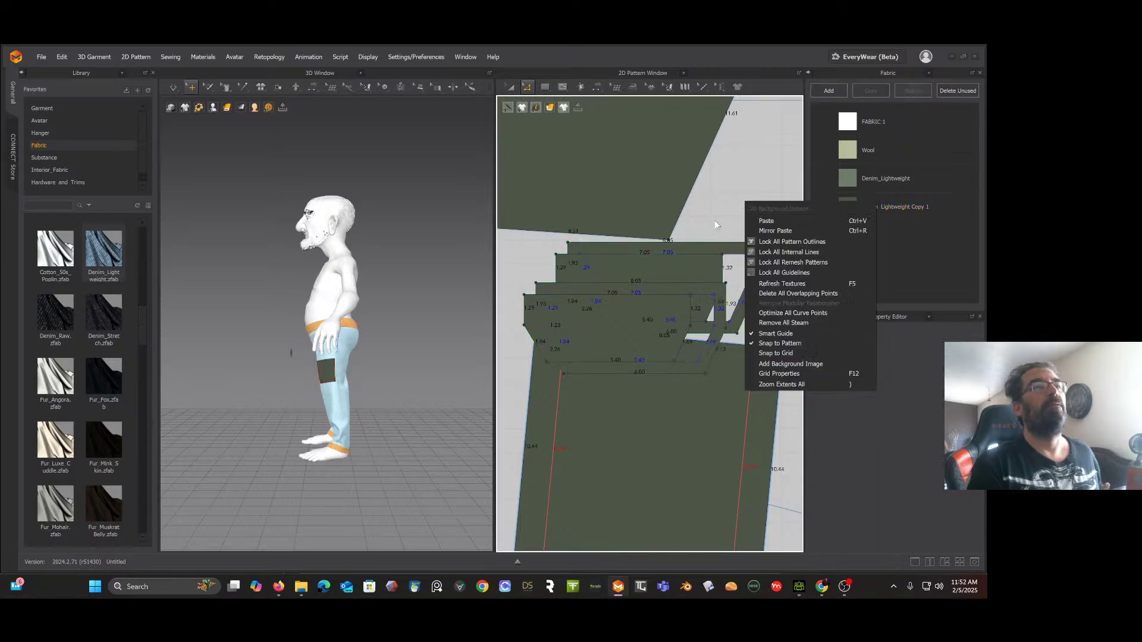
left_click(710, 242)
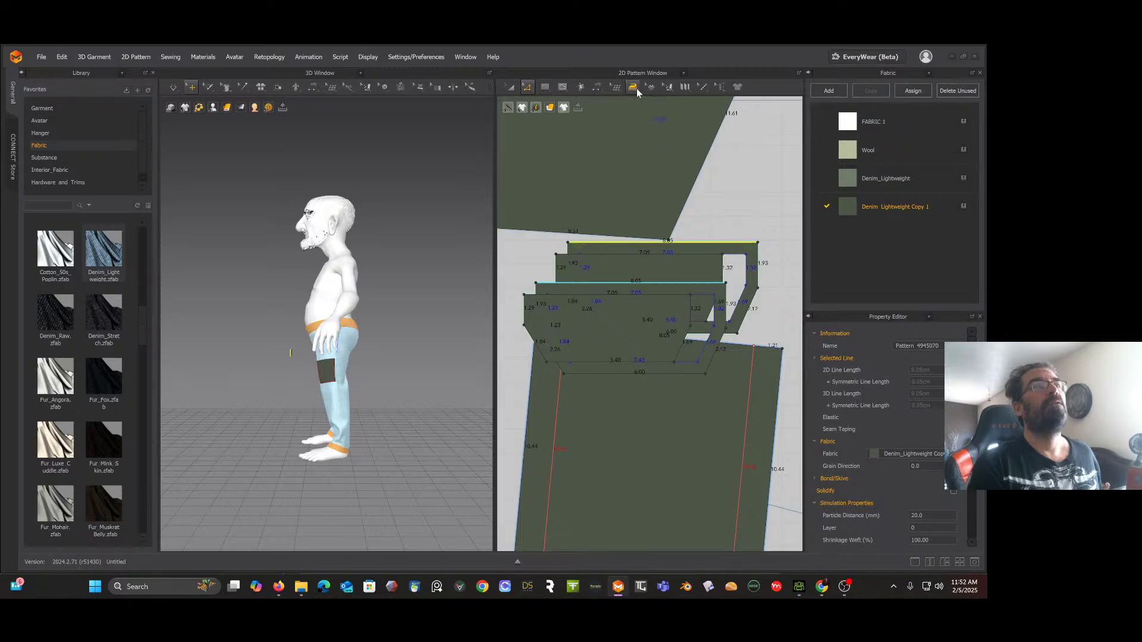
Step: Try to start an M:N Segment Sewing seam from the top line of the pocket outline on the pants leg
left_click(596, 88)
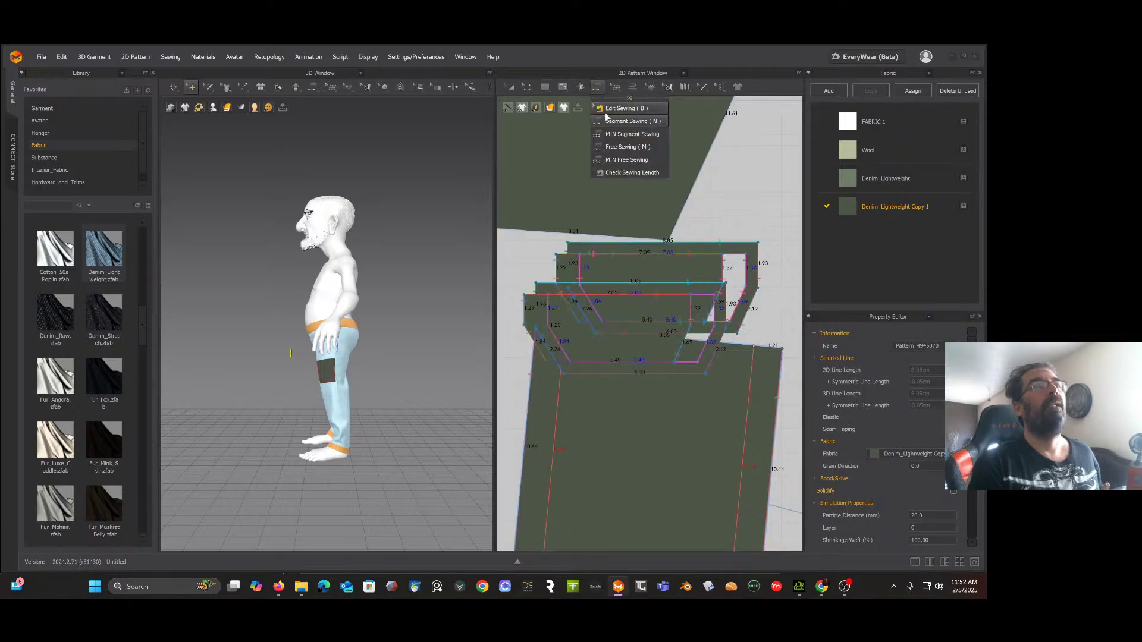
left_click(633, 136)
scroll(737, 204, "down", 4)
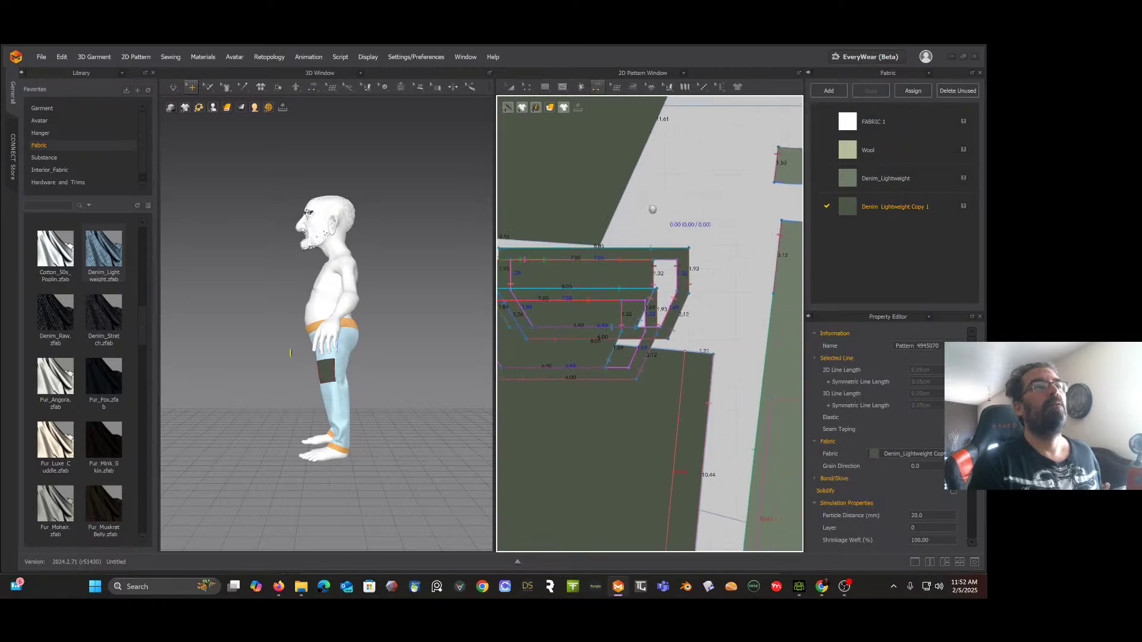
scroll(648, 186, "down", 2)
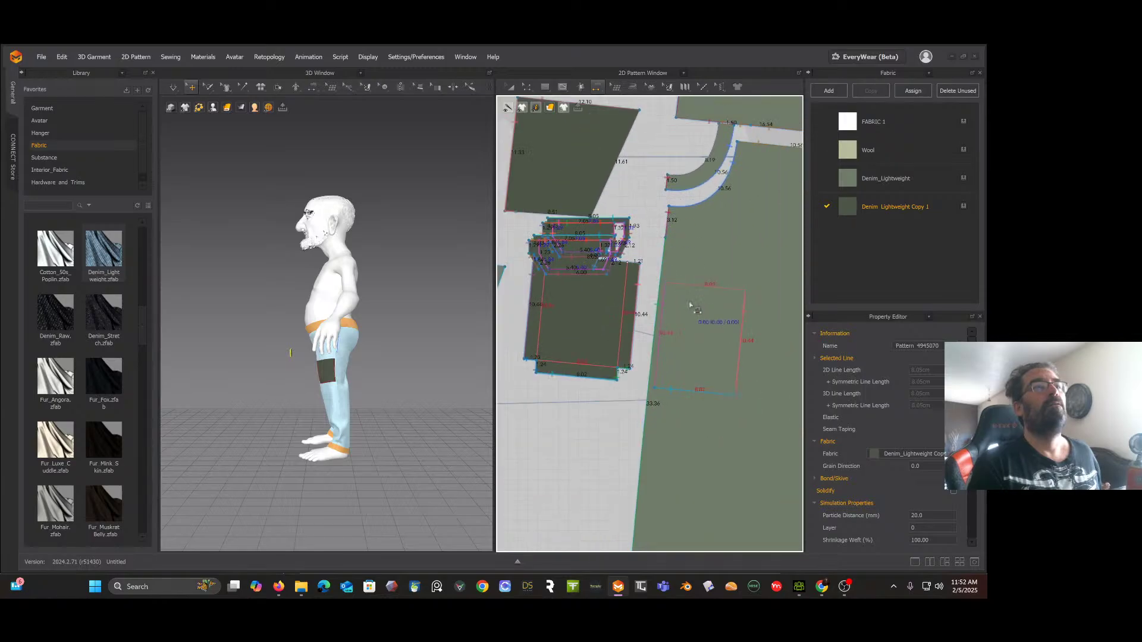
left_click(717, 289)
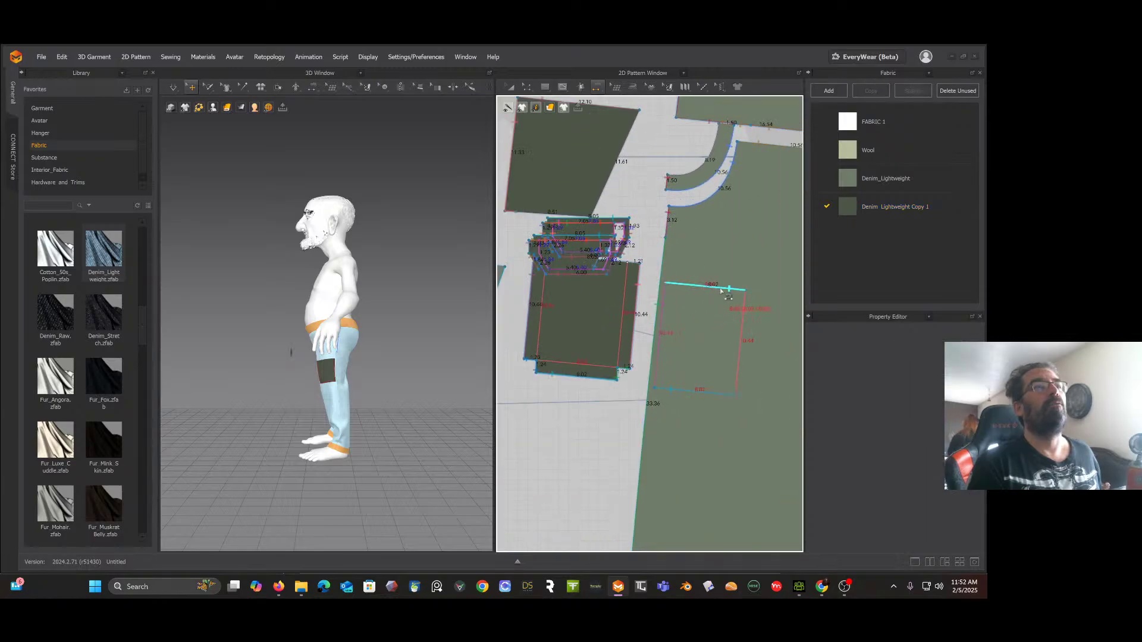
right_click_drag(426, 321, 438, 355)
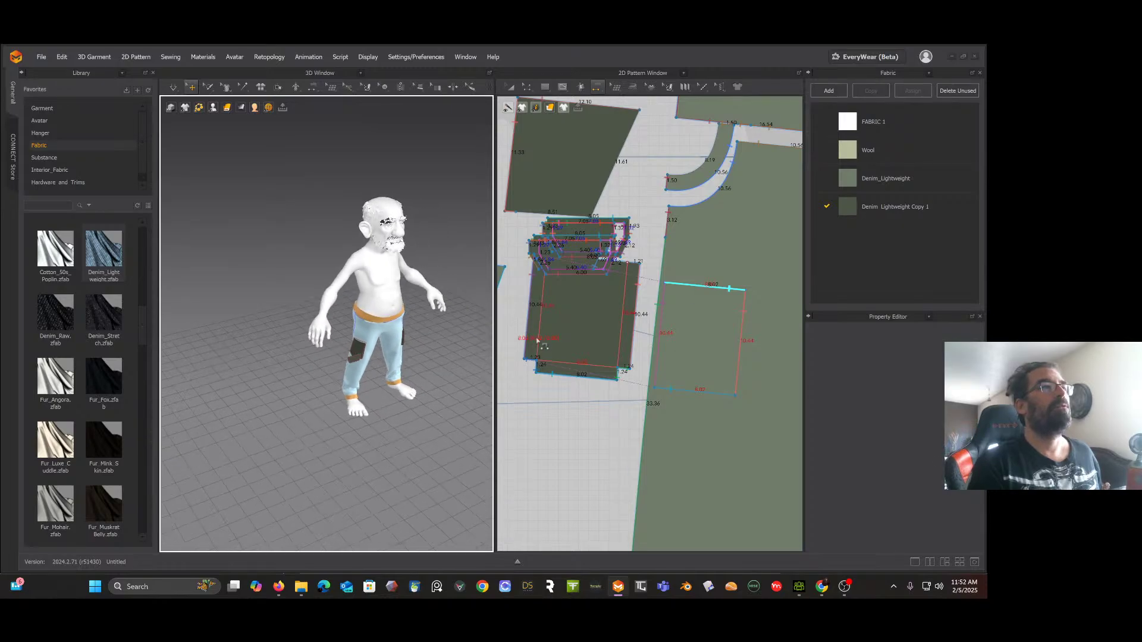
key("Escape")
Step: Examine the loose flap and the pocket on the pants leg up close in 3D, with the simulation running briefly
scroll(432, 339, "down", 2)
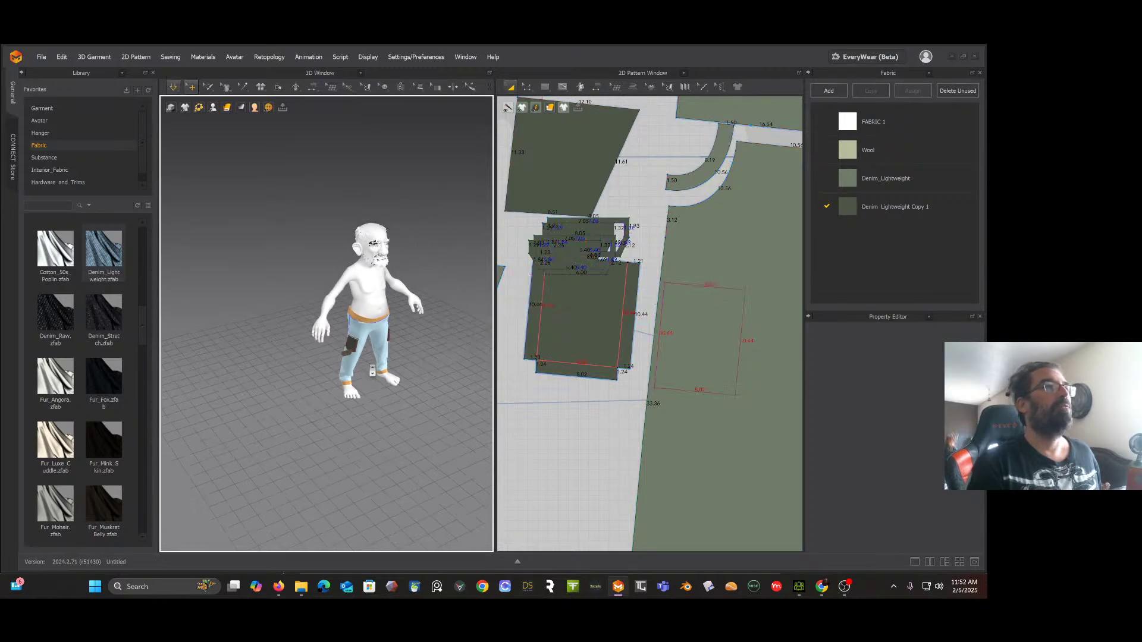
scroll(382, 370, "up", 5)
scroll(382, 370, "up", 1)
middle_click_drag(372, 358, 298, 285)
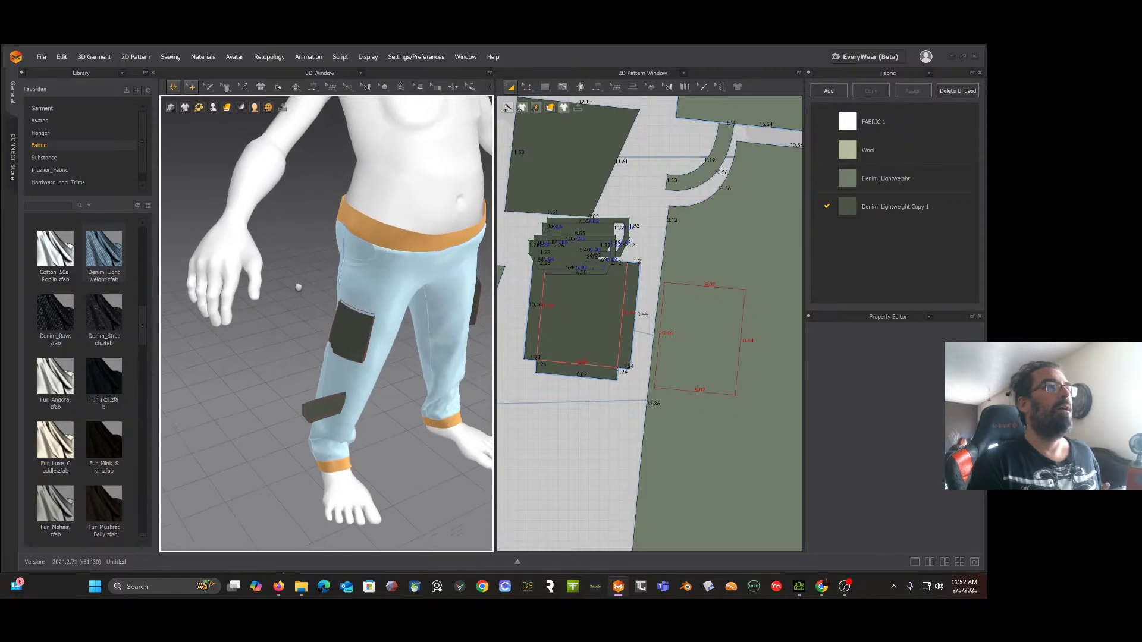
right_click_drag(298, 286, 301, 311)
middle_click_drag(301, 311, 259, 275)
key("space")
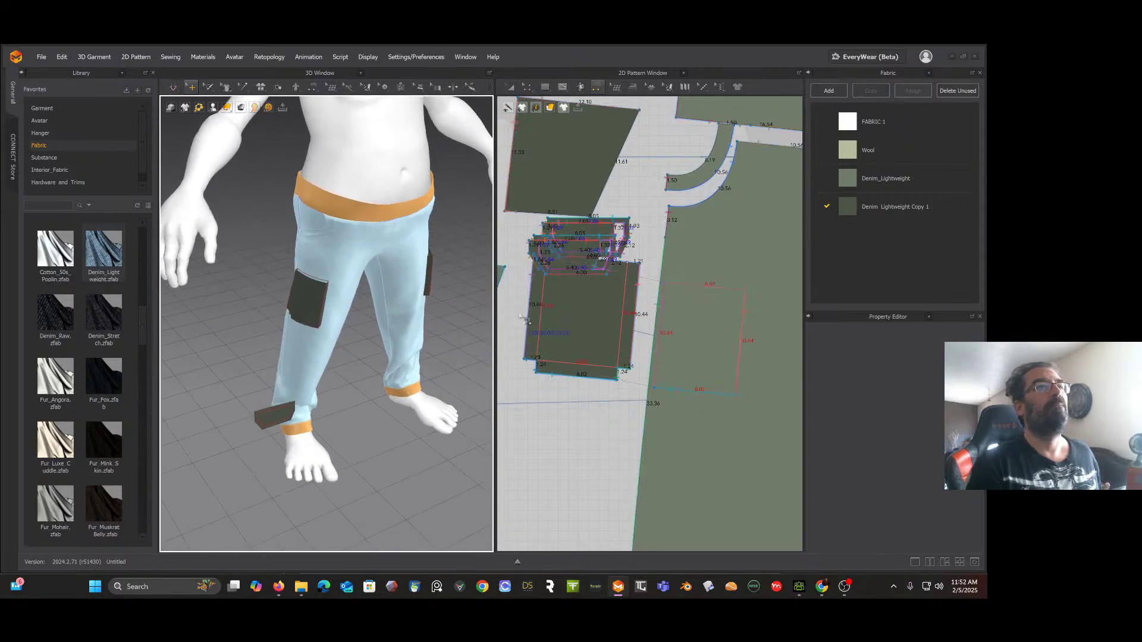
Step: Sew the pocket outline's top line on the pants to the flap frame's top edge, and simulate to pull the flap onto the pocket
left_click(709, 287)
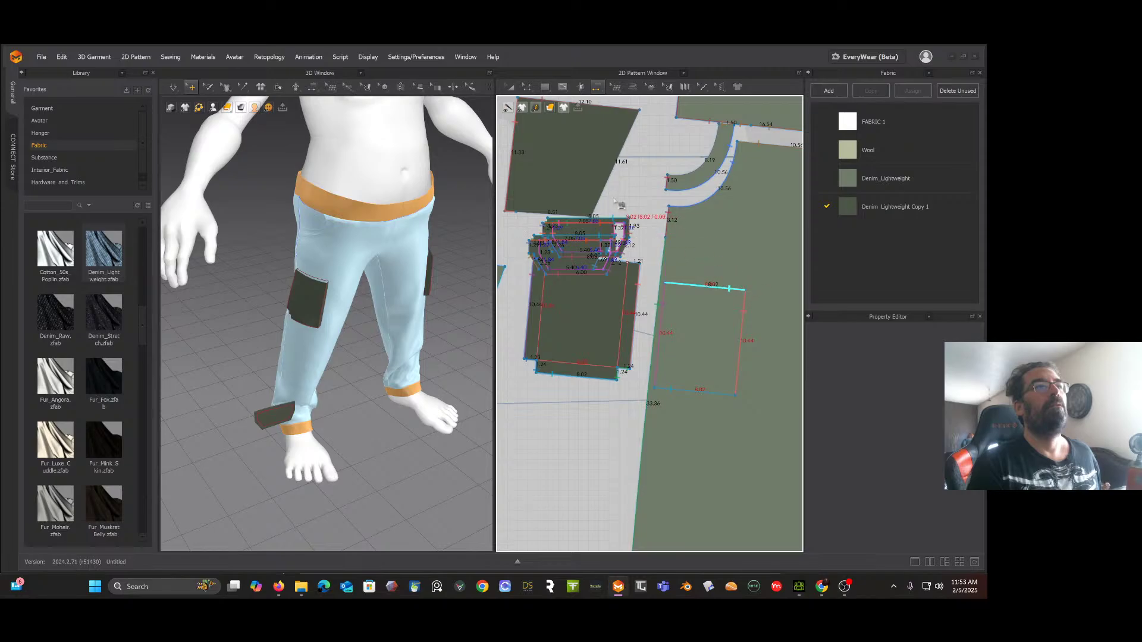
left_click(628, 219)
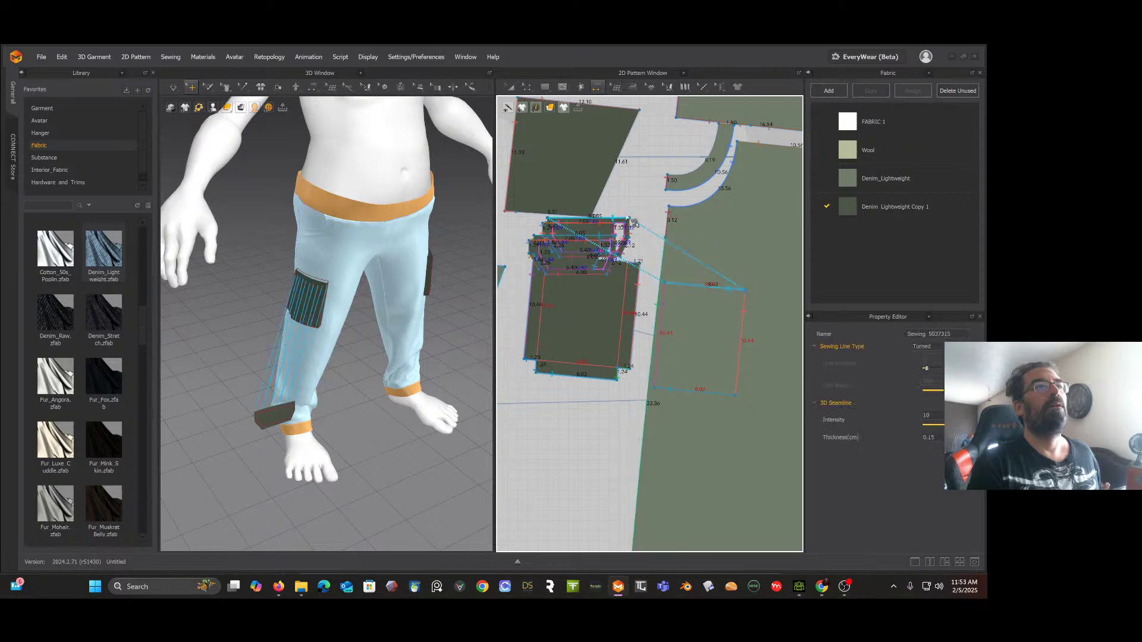
key("space")
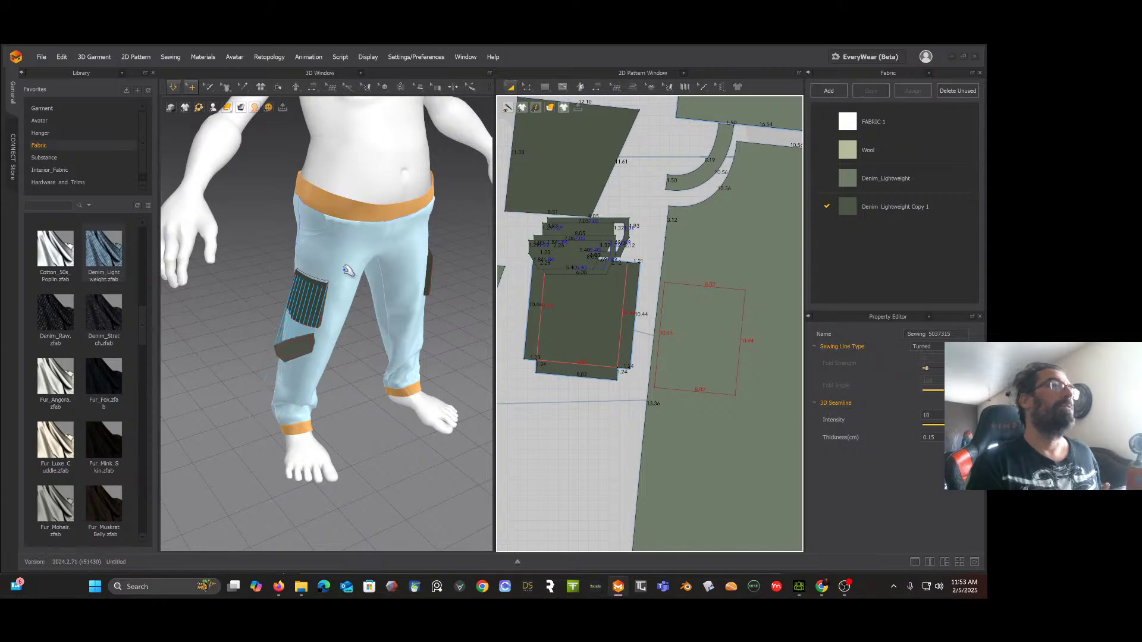
right_click_drag(338, 274, 298, 254)
key("space")
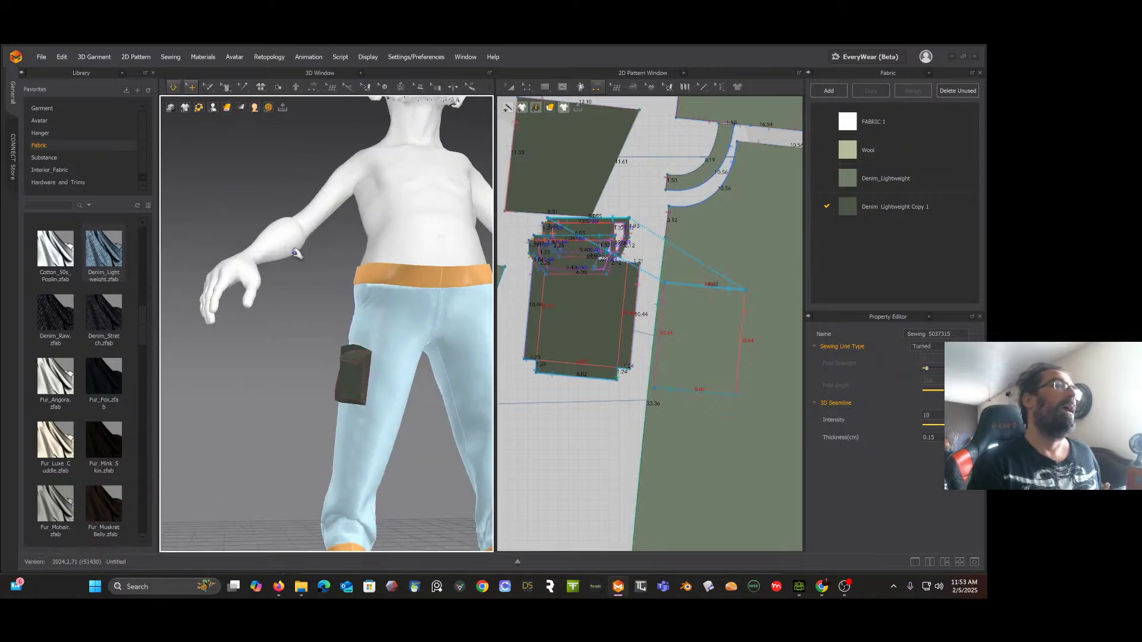
scroll(327, 331, "down", 3)
scroll(325, 332, "up", 5)
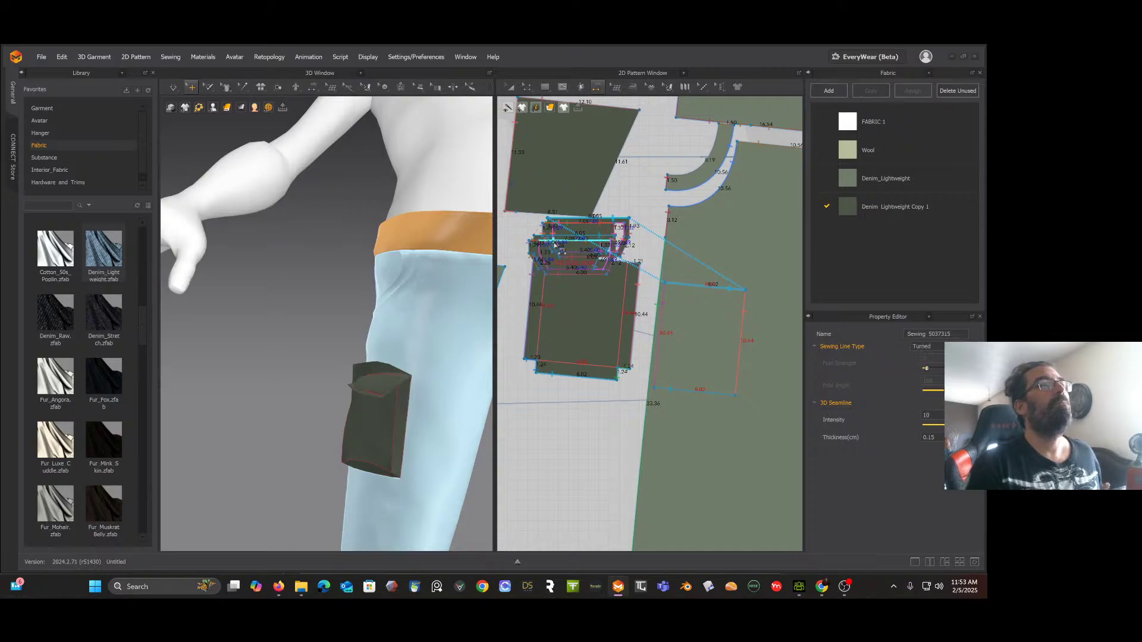
Step: Move the pocket down in the 2D layout and arrange both flap layers separately above it, each center piece nested inside its frame
scroll(618, 220, "down", 5)
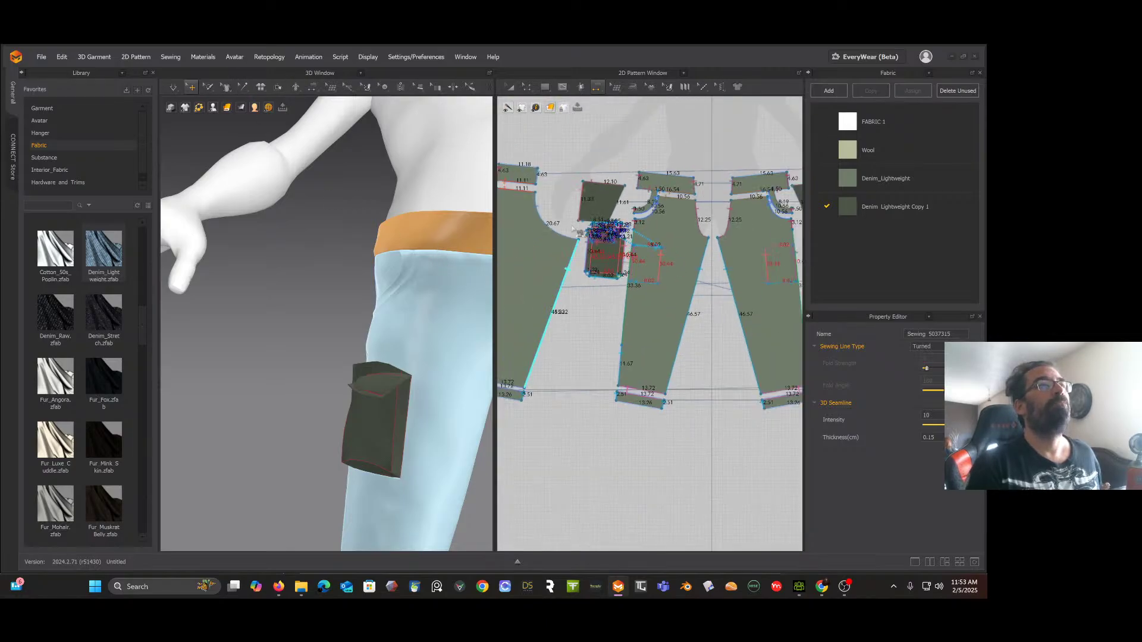
left_click(512, 88)
scroll(607, 229, "up", 5)
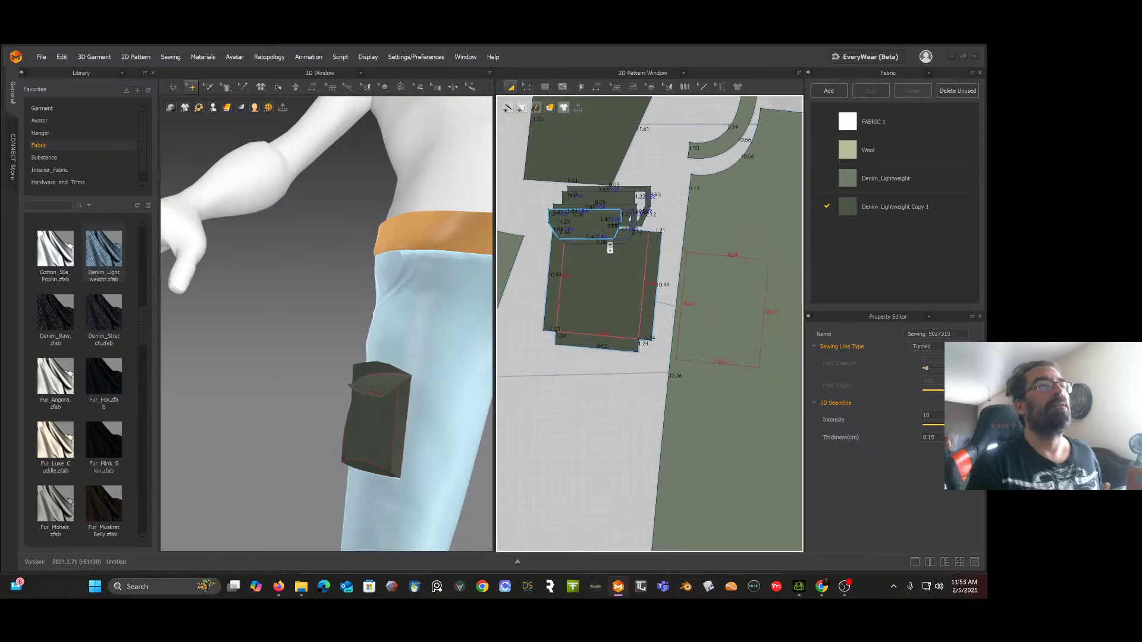
left_click(596, 298)
left_click_drag(597, 299, 584, 345)
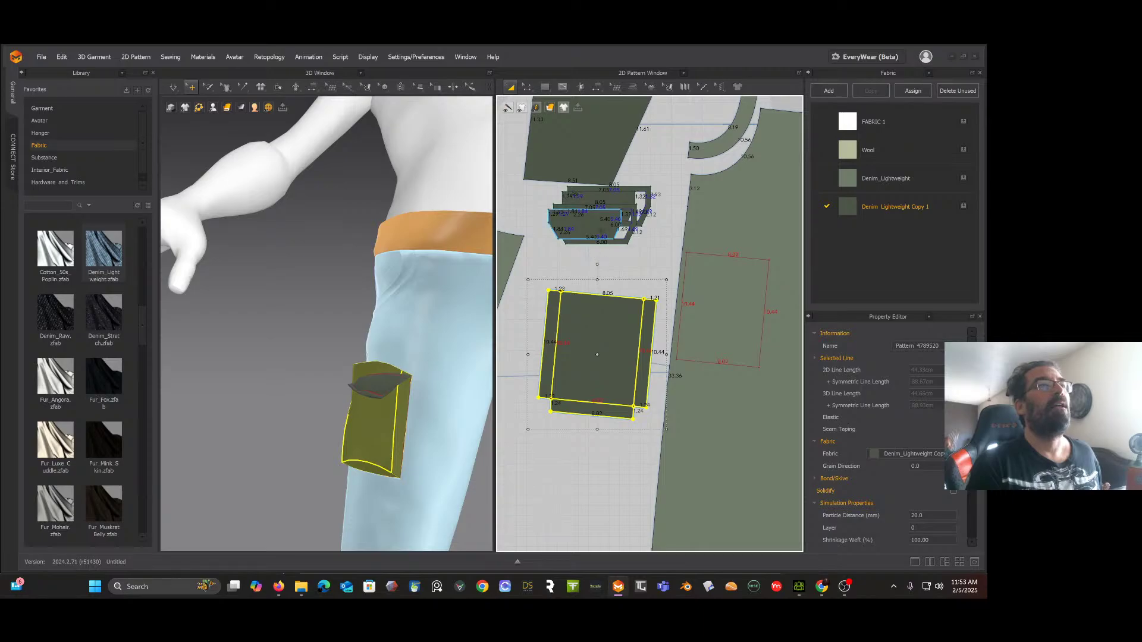
left_click_drag(600, 223, 613, 291)
mouse_move(624, 214)
left_mouse_down()
mouse_move(635, 229)
mouse_move(640, 196)
mouse_move(640, 206)
left_mouse_up()
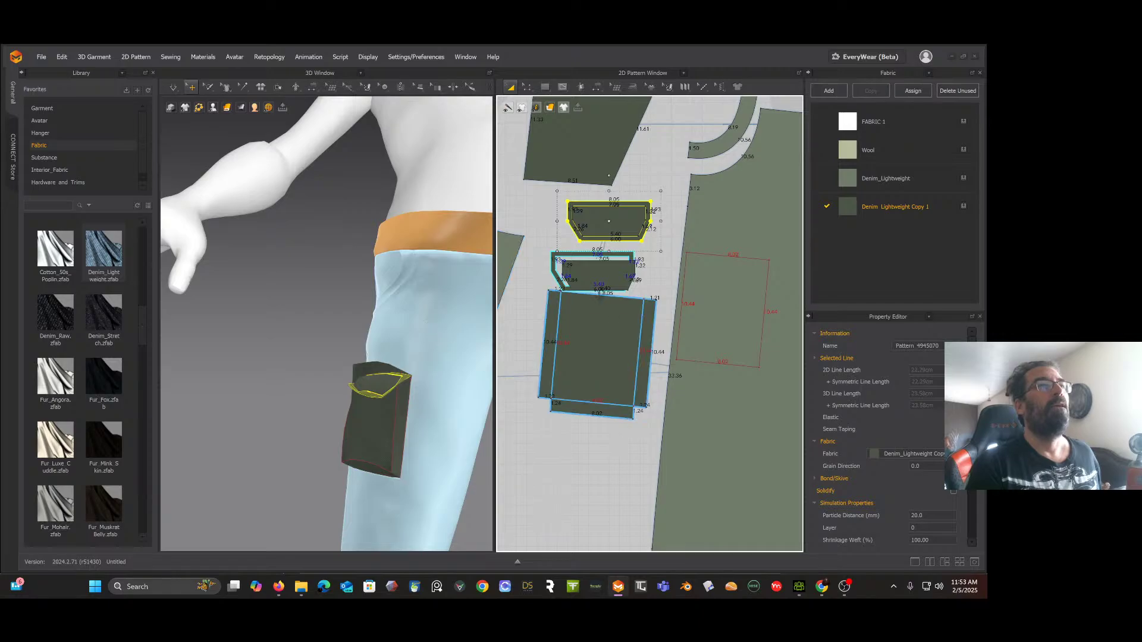
left_click(593, 270)
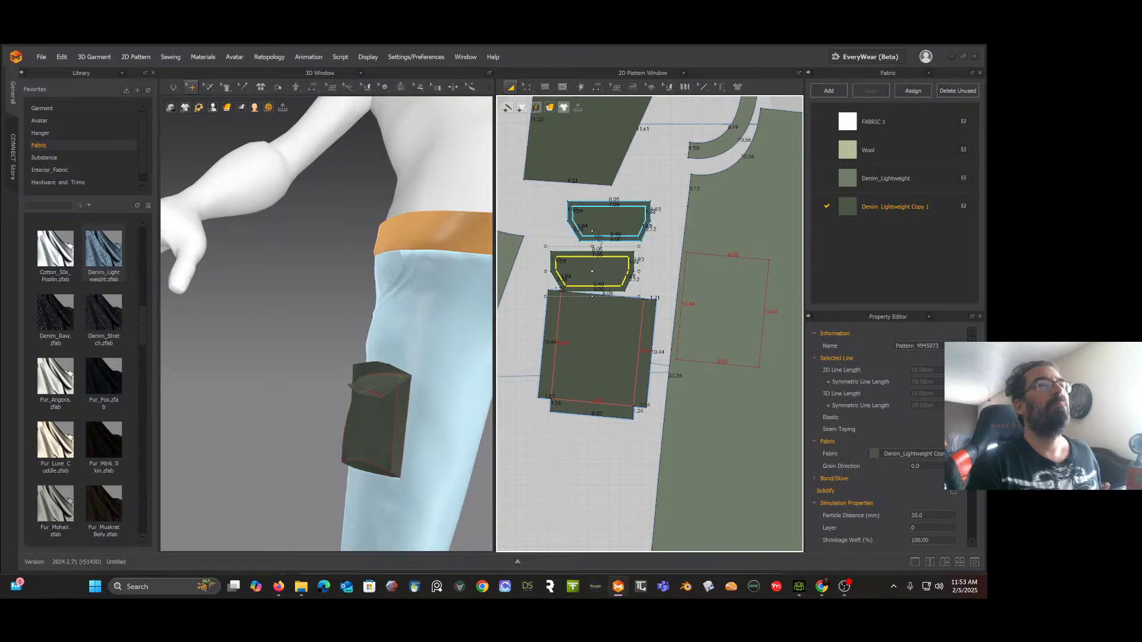
Step: Set the simulation layer of the upper flap's frame and center pieces to 2
left_click(628, 203)
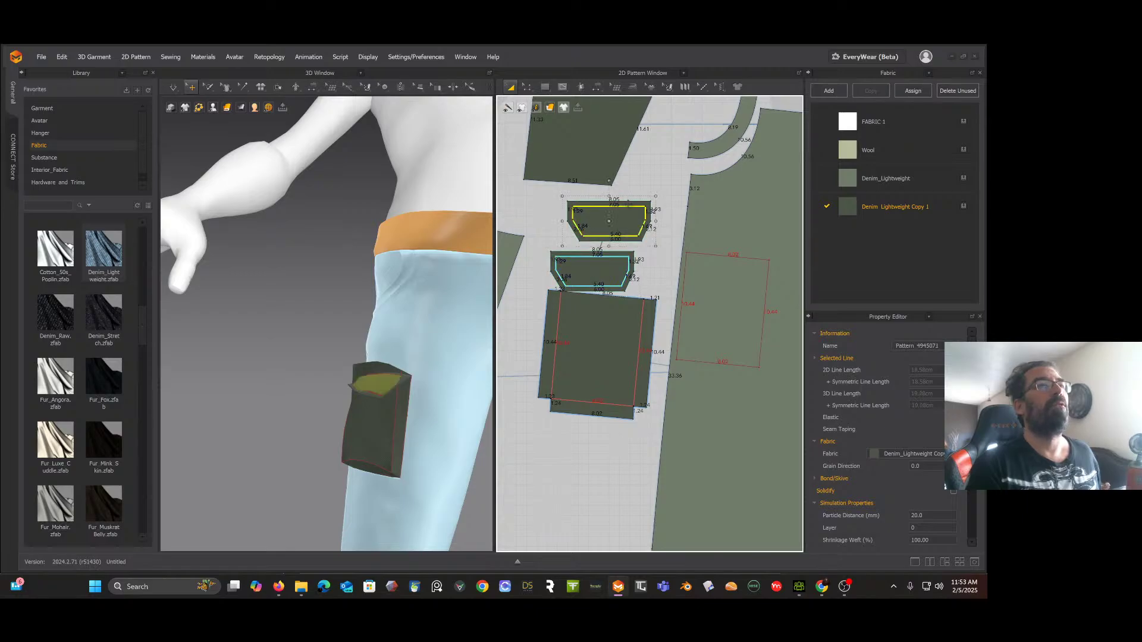
scroll(629, 204, "up", 3)
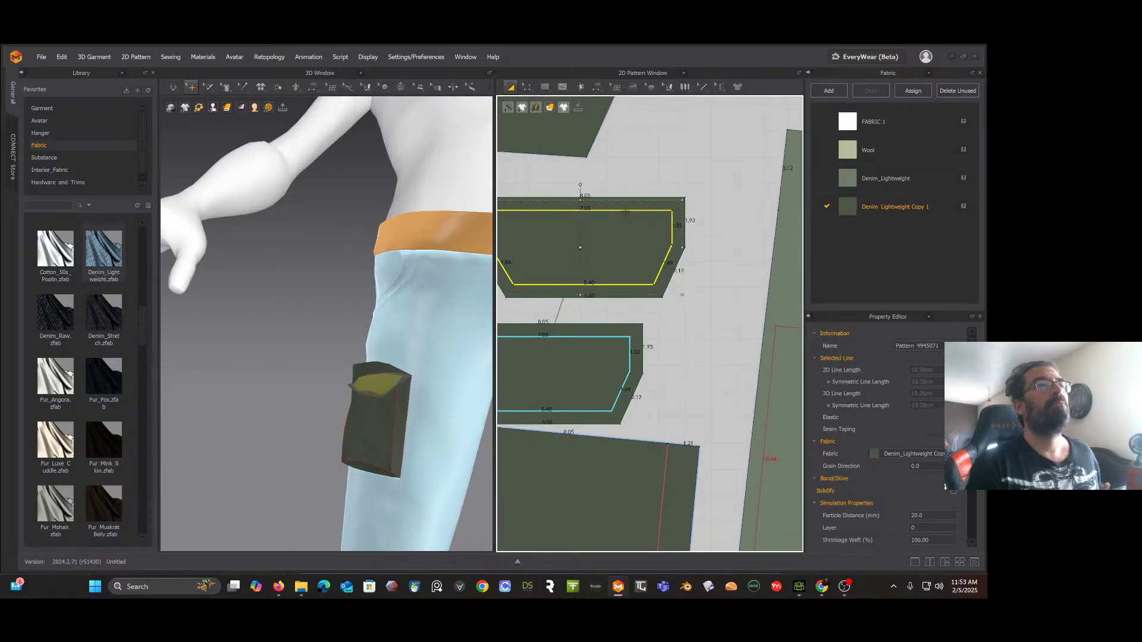
left_click(626, 211)
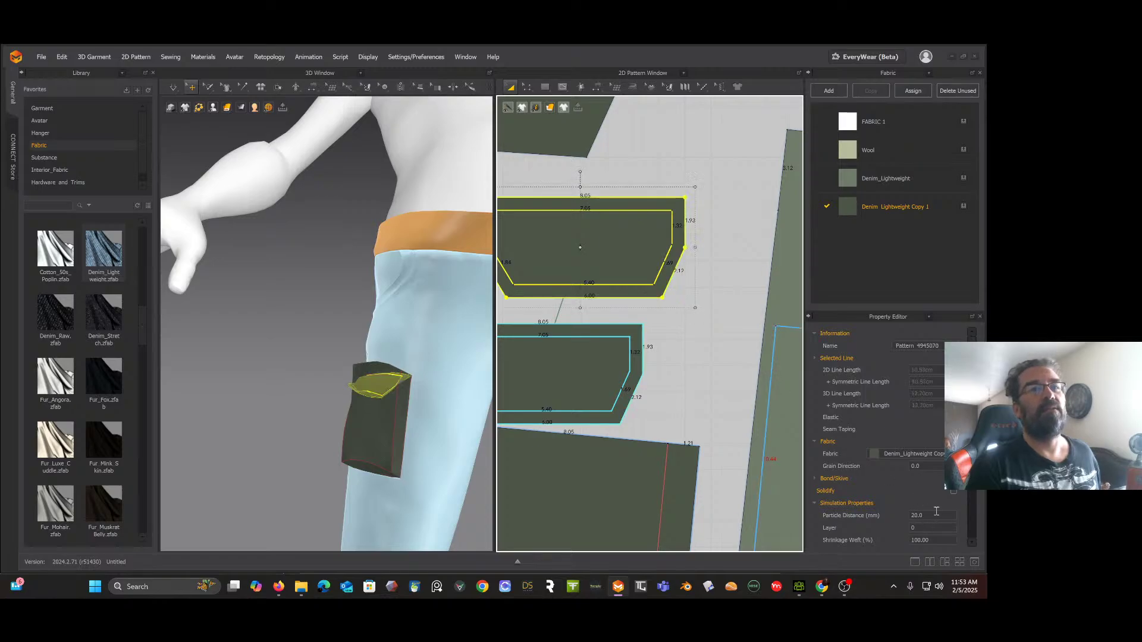
left_click(923, 527)
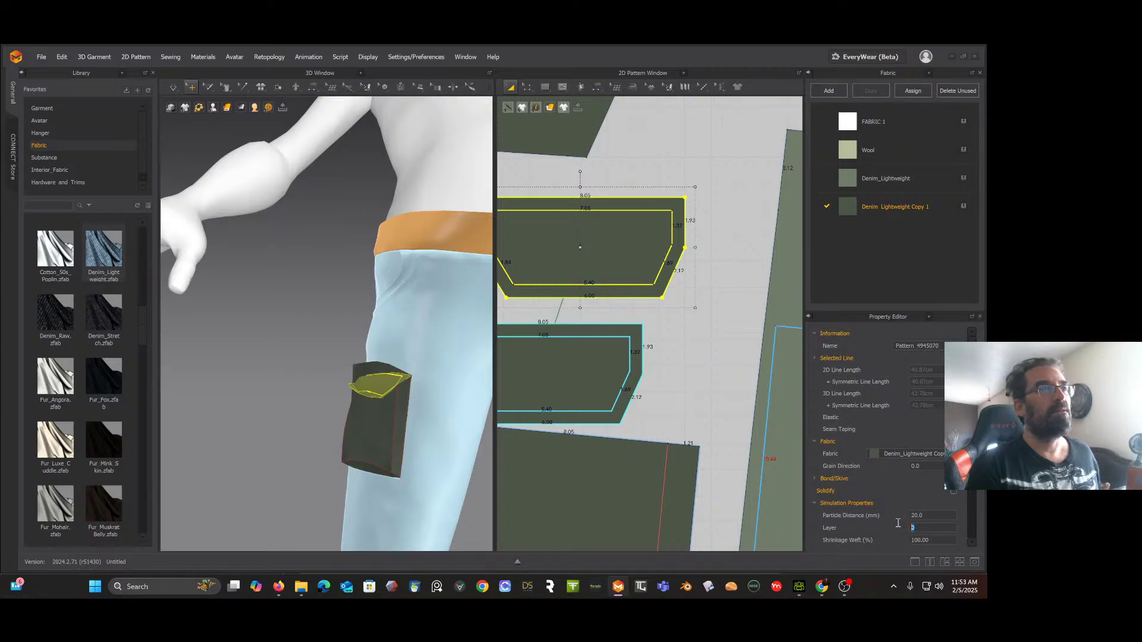
type("2")
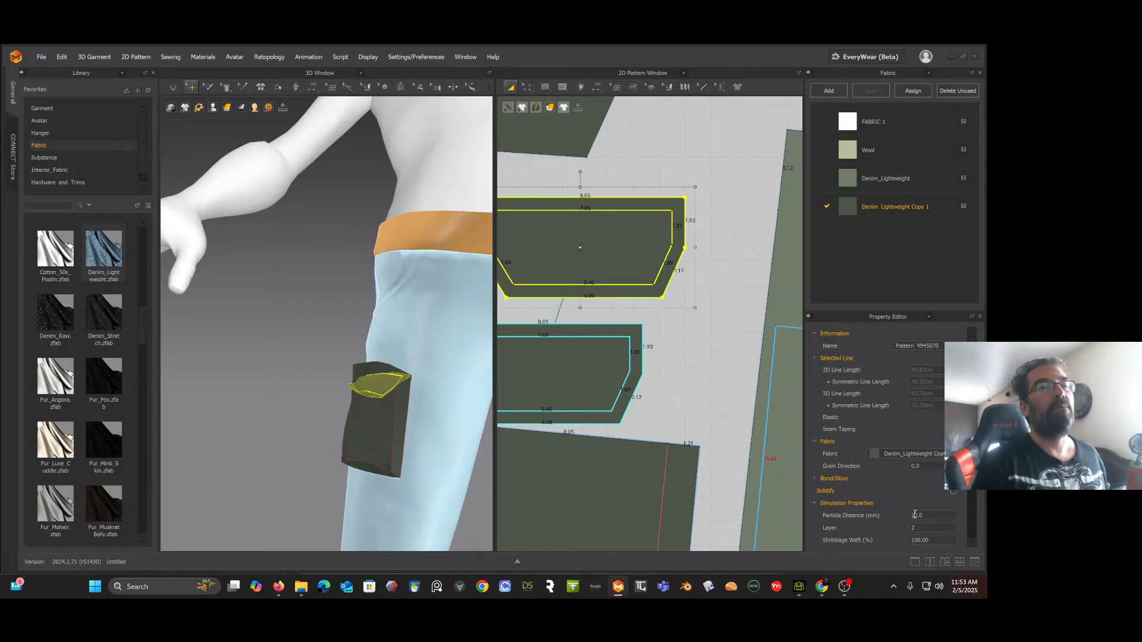
left_click(671, 371)
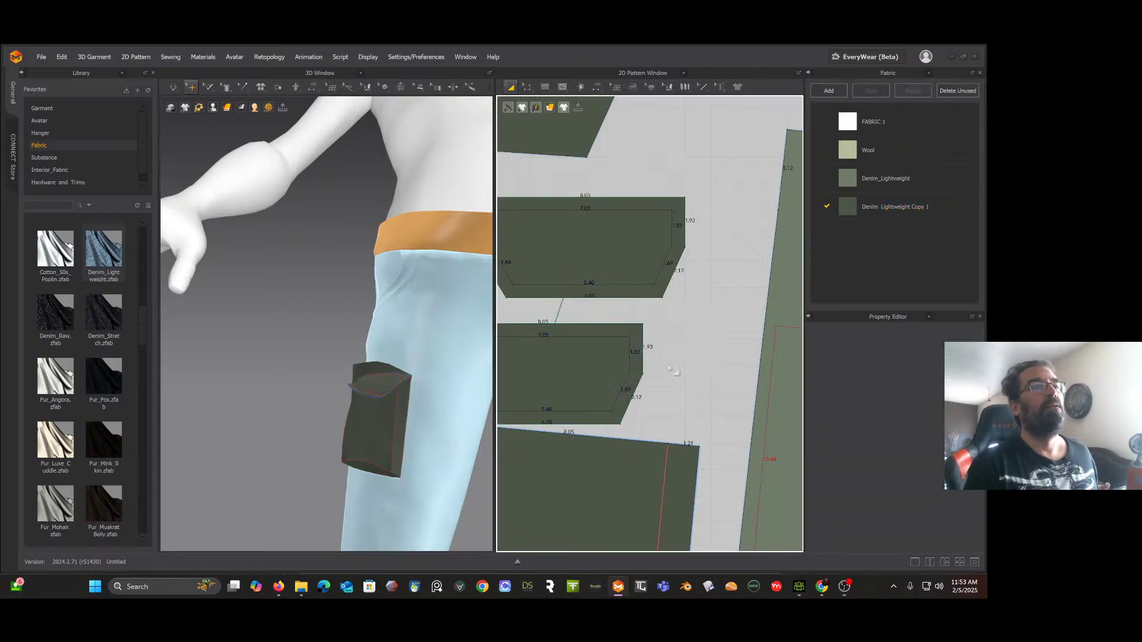
Step: Set the simulation layer of the lower flap copy's frame and center pieces to 2
left_click(632, 336)
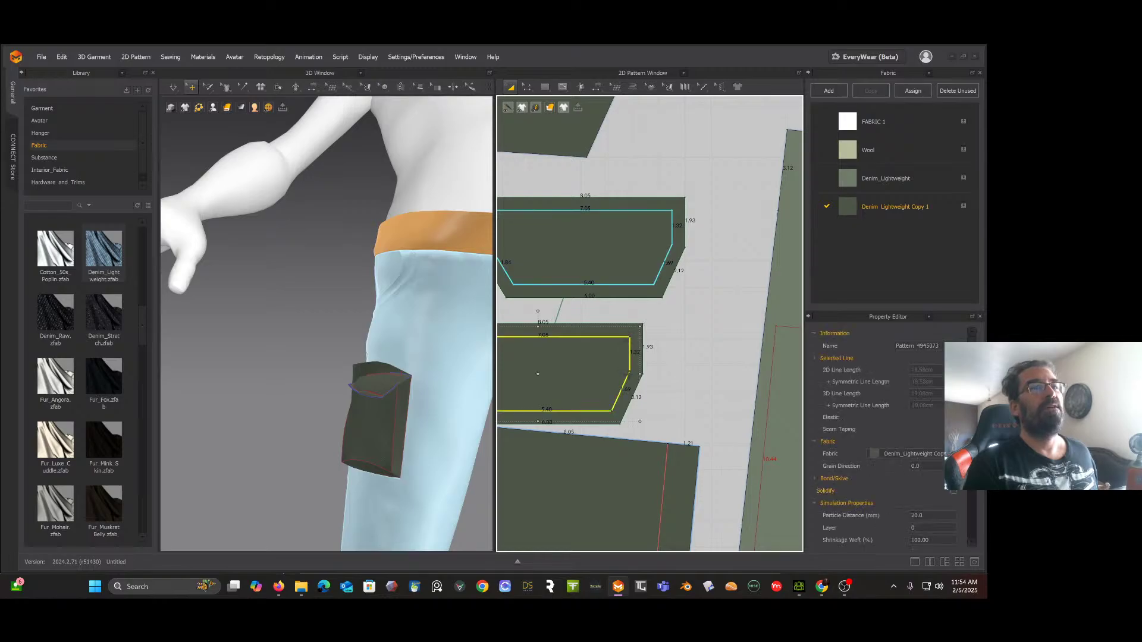
left_click(635, 371)
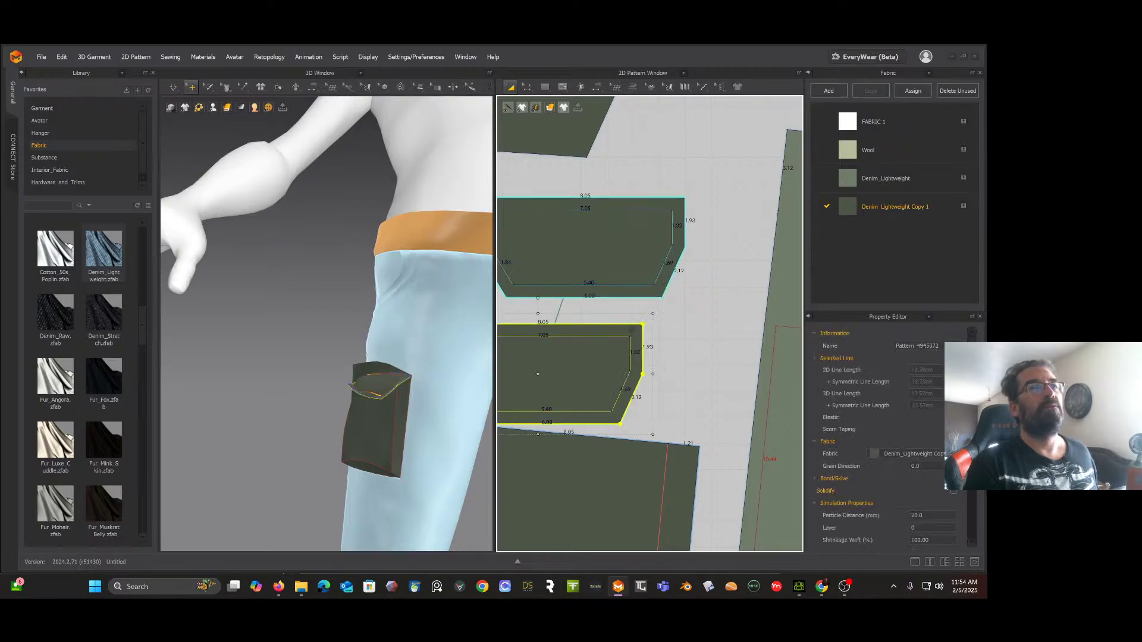
left_click(615, 366, "shift")
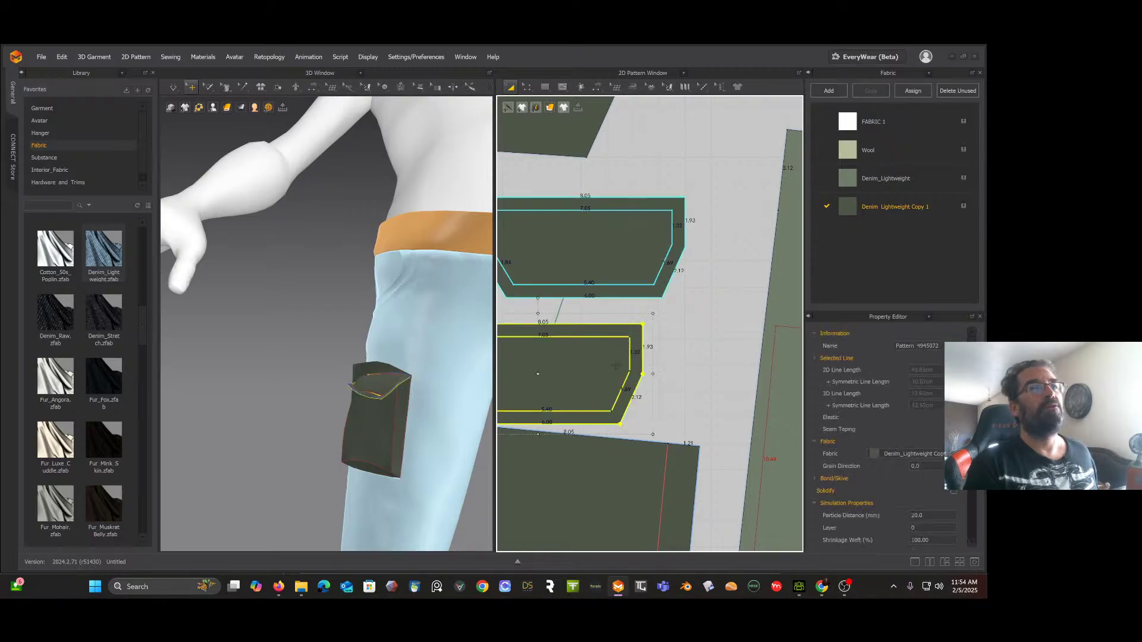
left_click(914, 528)
type("2")
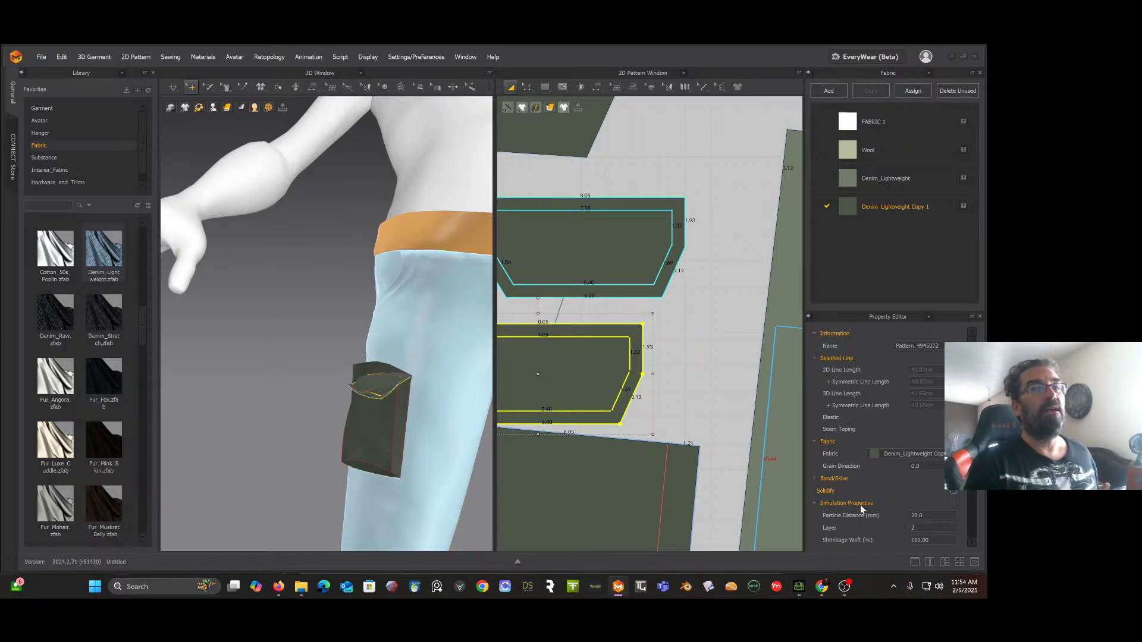
key("Return")
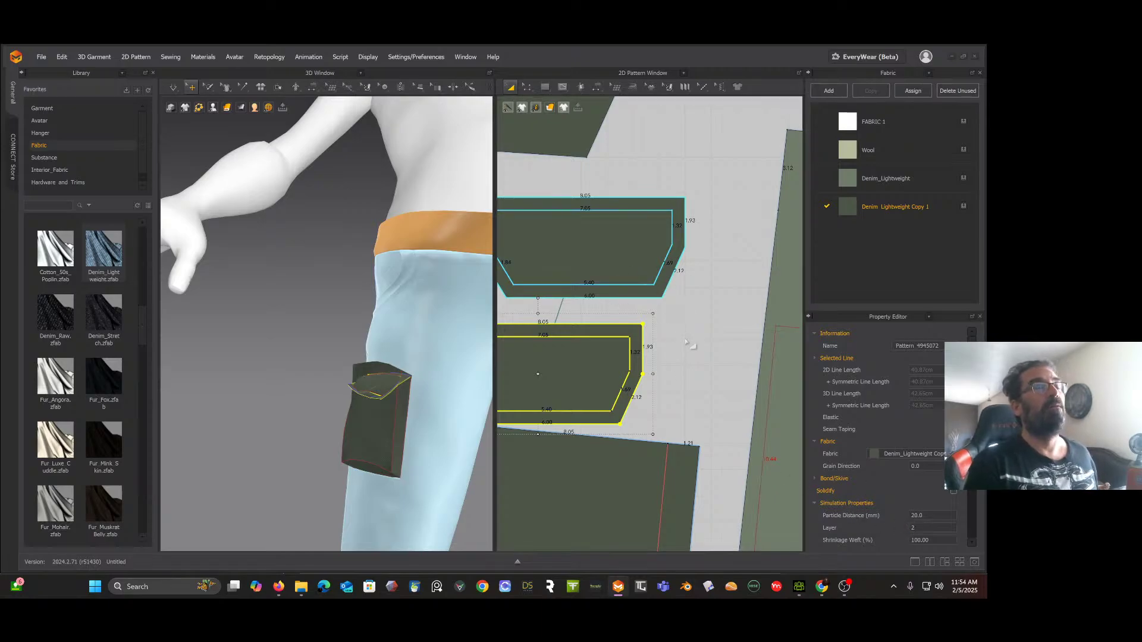
right_click(701, 295)
left_click(697, 296)
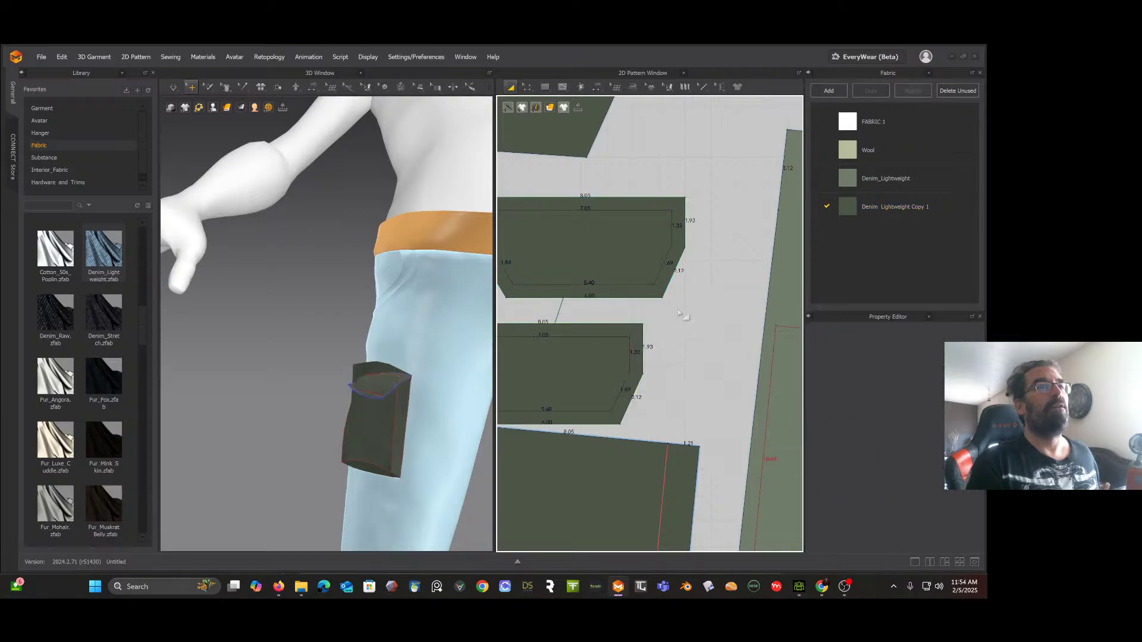
scroll(680, 305, "down", 3)
scroll(680, 306, "up", 7)
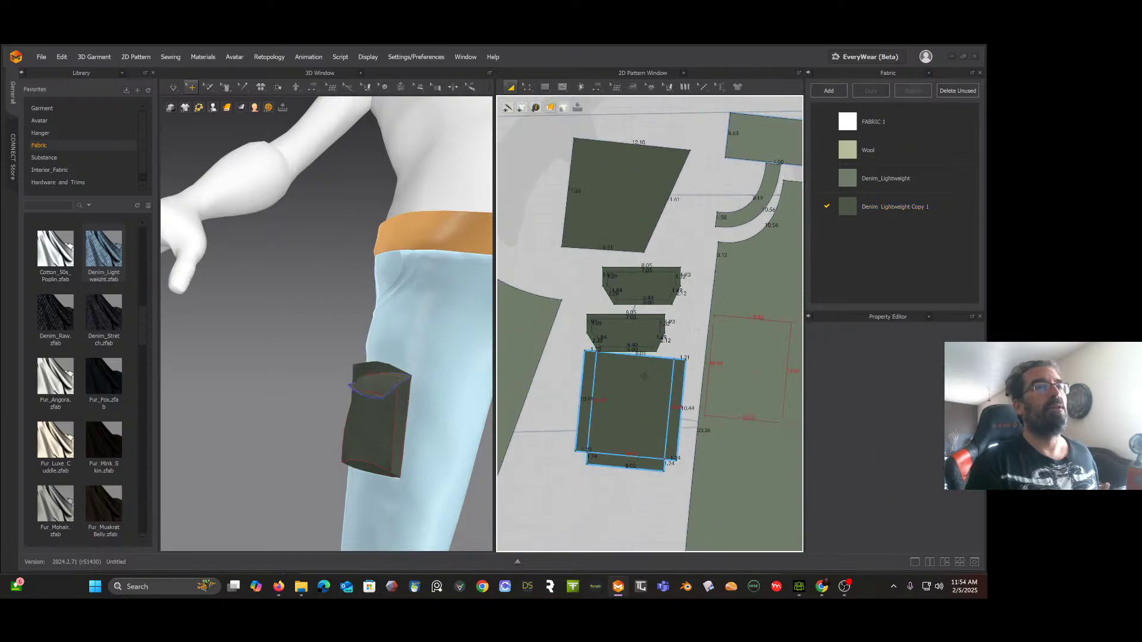
Step: Set the simulation layer of the pocket pattern to 1
left_click(644, 376)
left_click(922, 526)
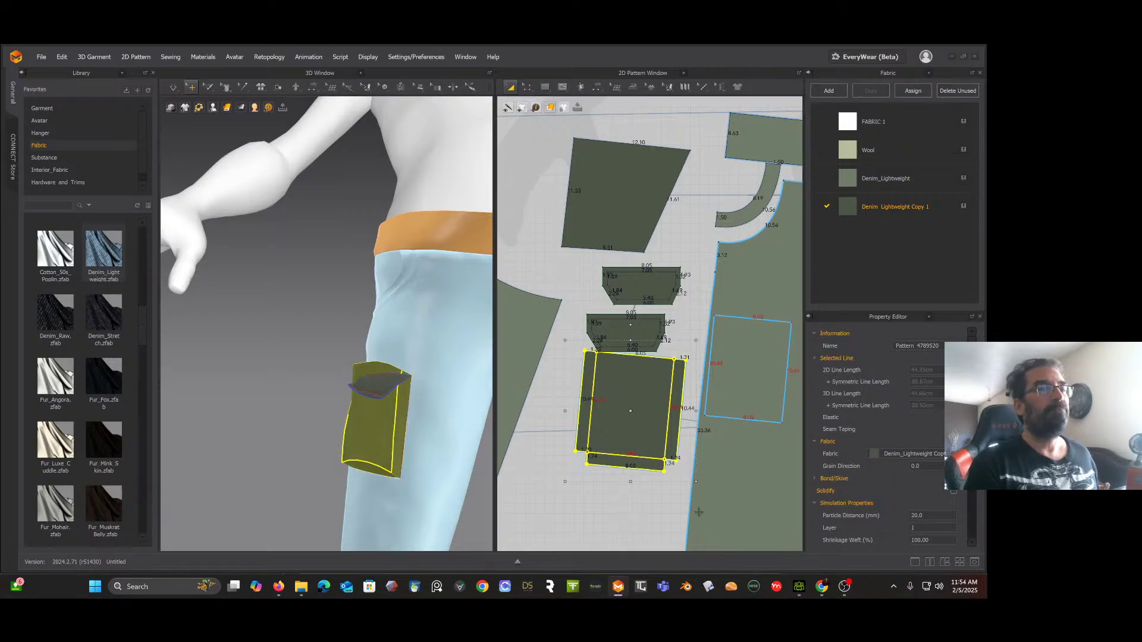
type("1")
key("Return")
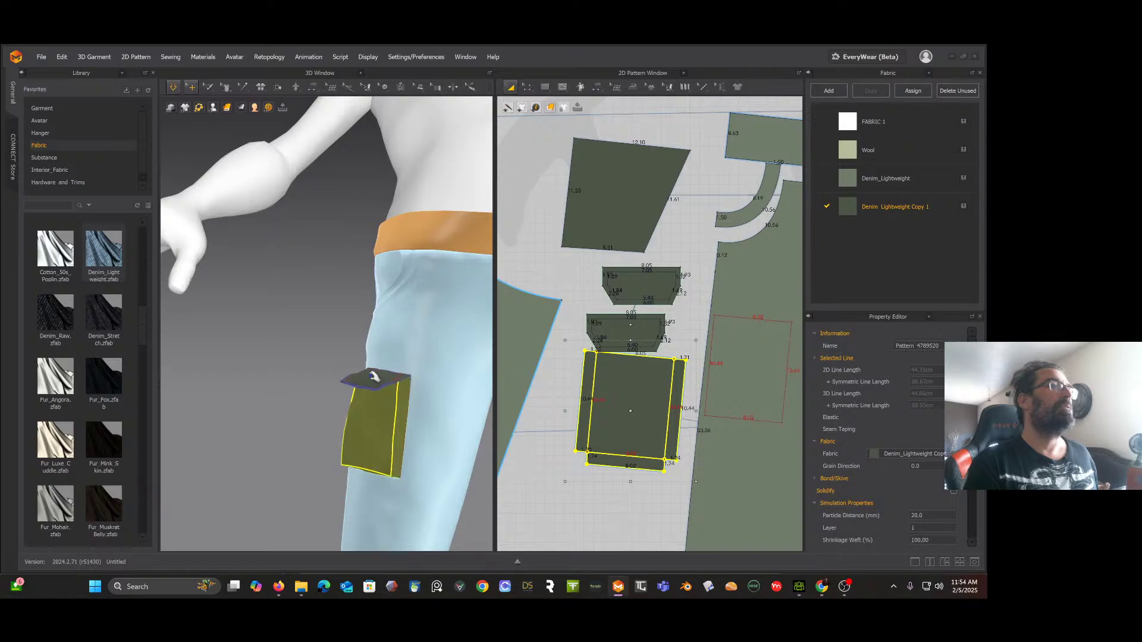
Step: Simulate the garment, pull the flap down over the front of the pocket, and stop the simulation
mouse_move(374, 376)
right_mouse_down()
mouse_move(434, 373)
mouse_move(356, 373)
right_mouse_up()
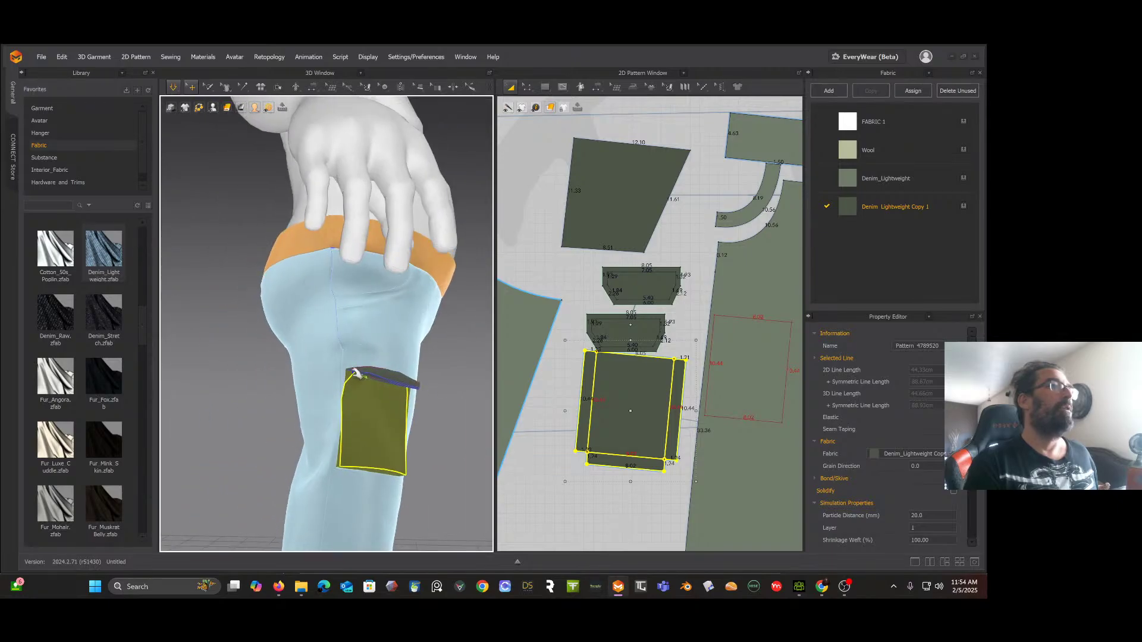
left_click(388, 377)
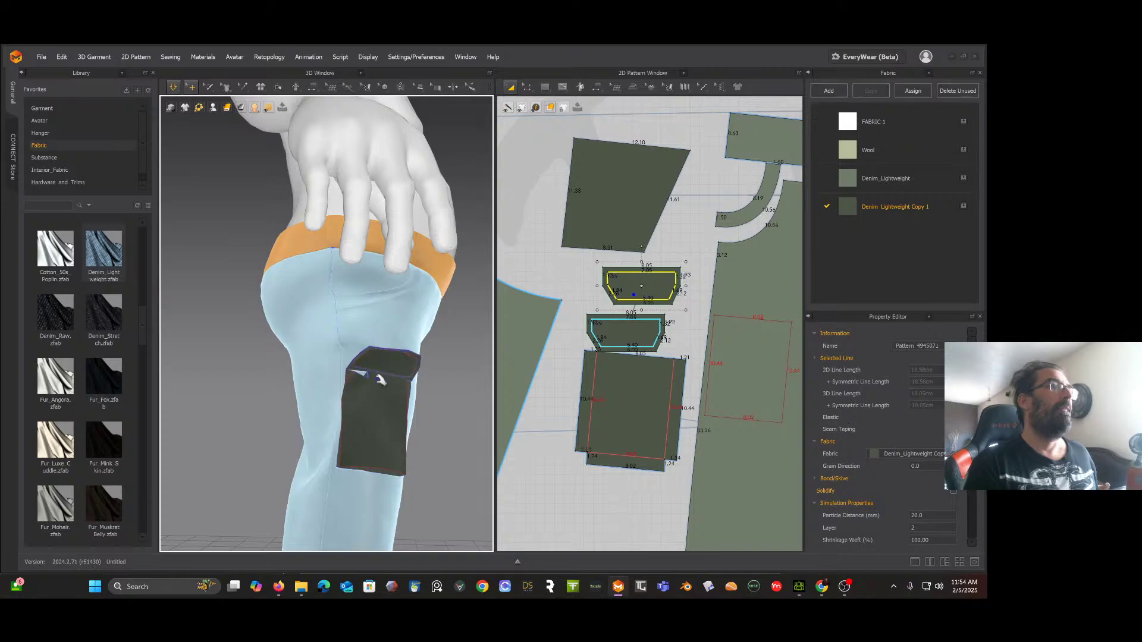
left_click(397, 403)
right_click_drag(405, 377, 351, 390)
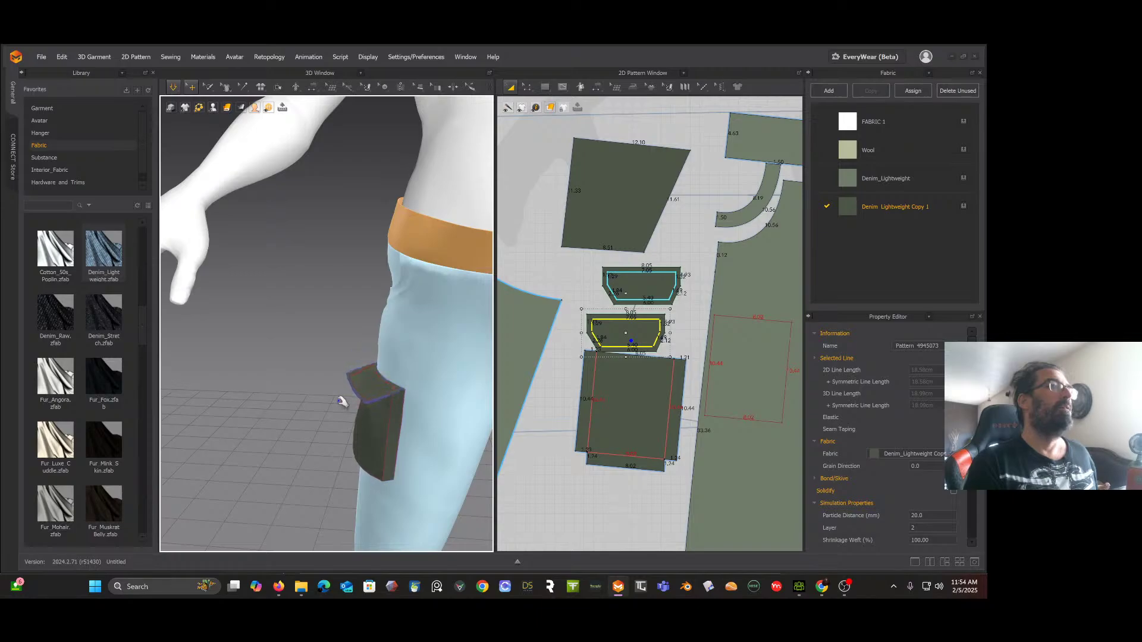
right_click_drag(342, 402, 330, 241)
left_click(321, 346)
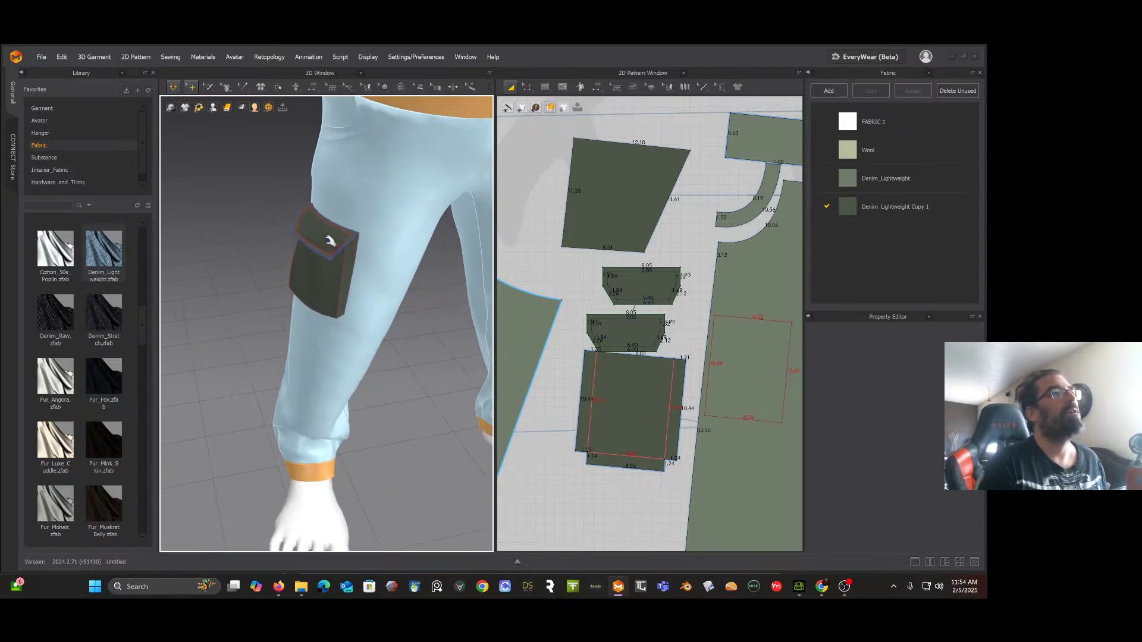
key("space")
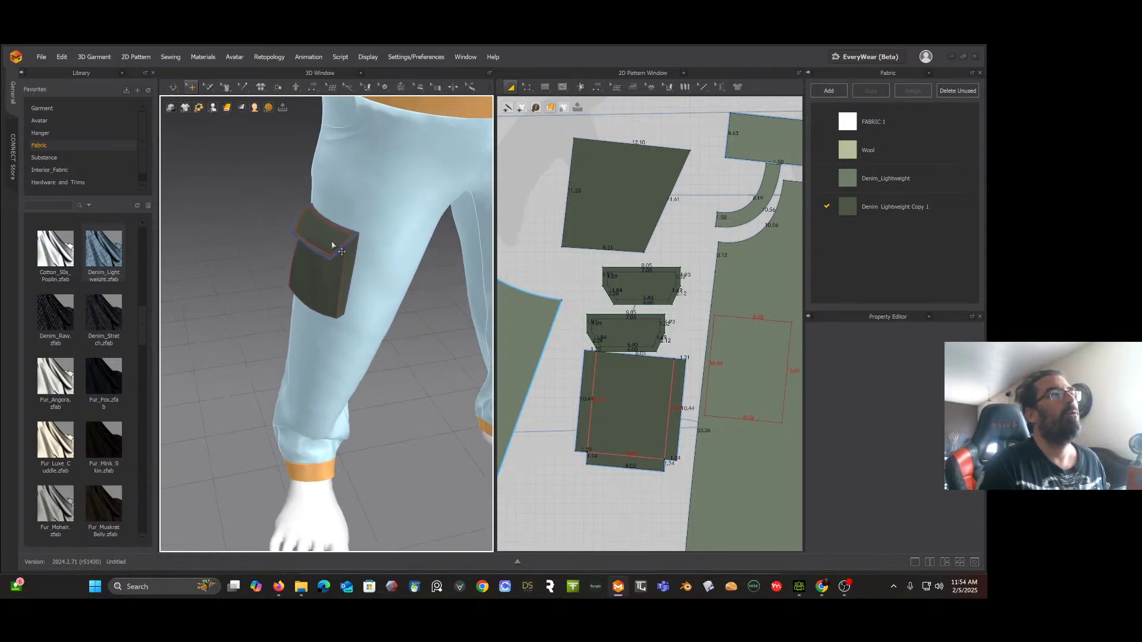
mouse_move(333, 246)
right_mouse_down()
mouse_move(308, 219)
mouse_move(321, 232)
right_mouse_up()
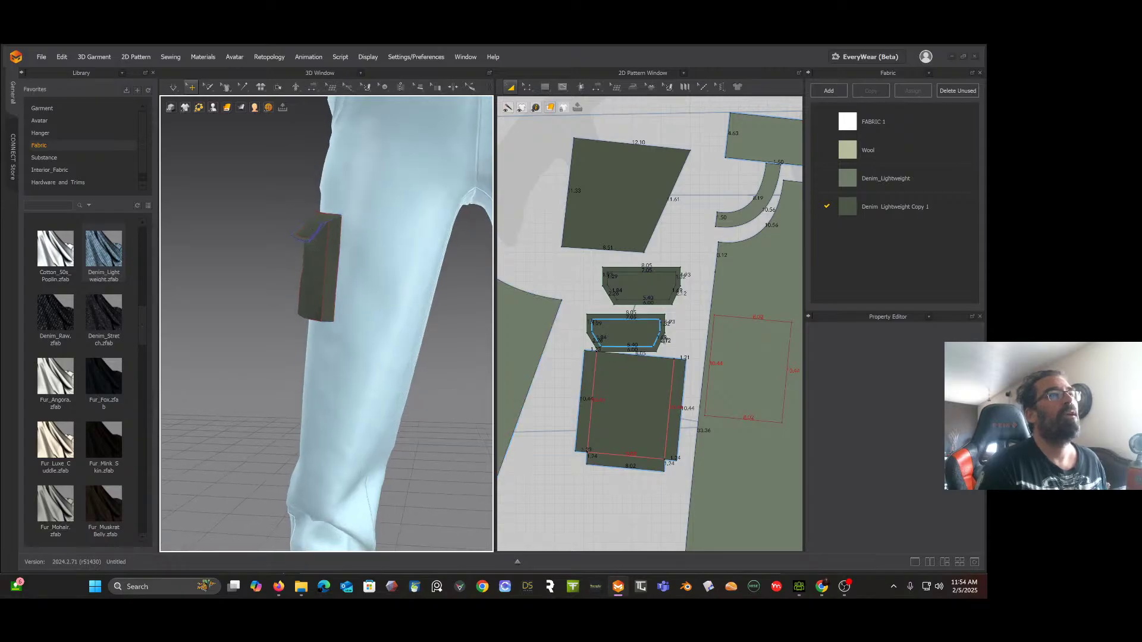
scroll(688, 334, "down", 5)
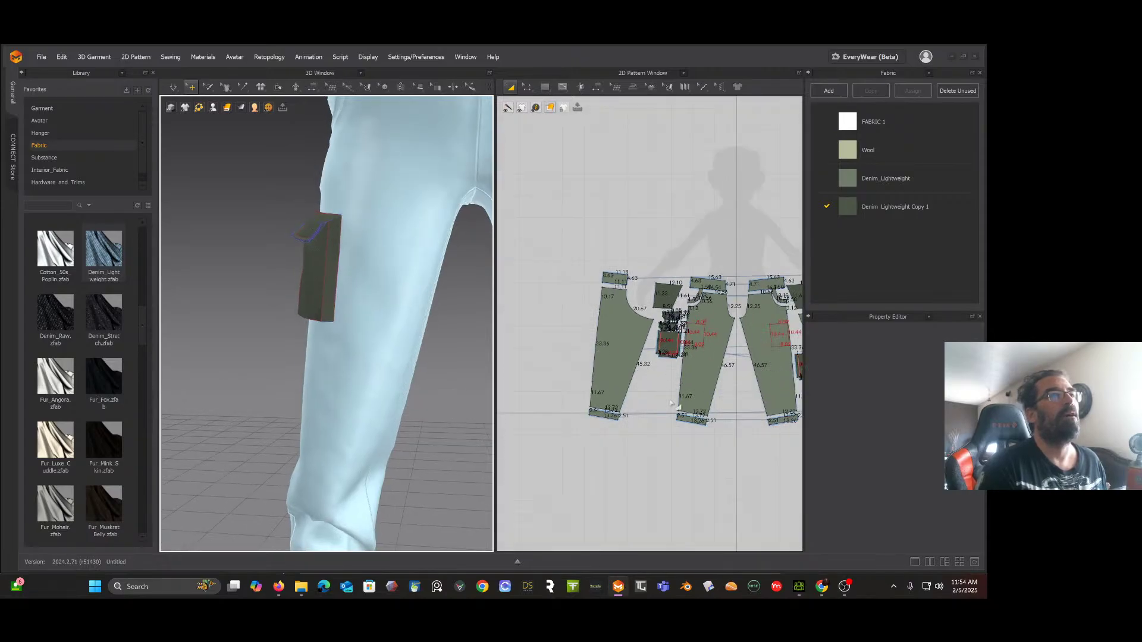
right_click_drag(664, 373, 565, 390)
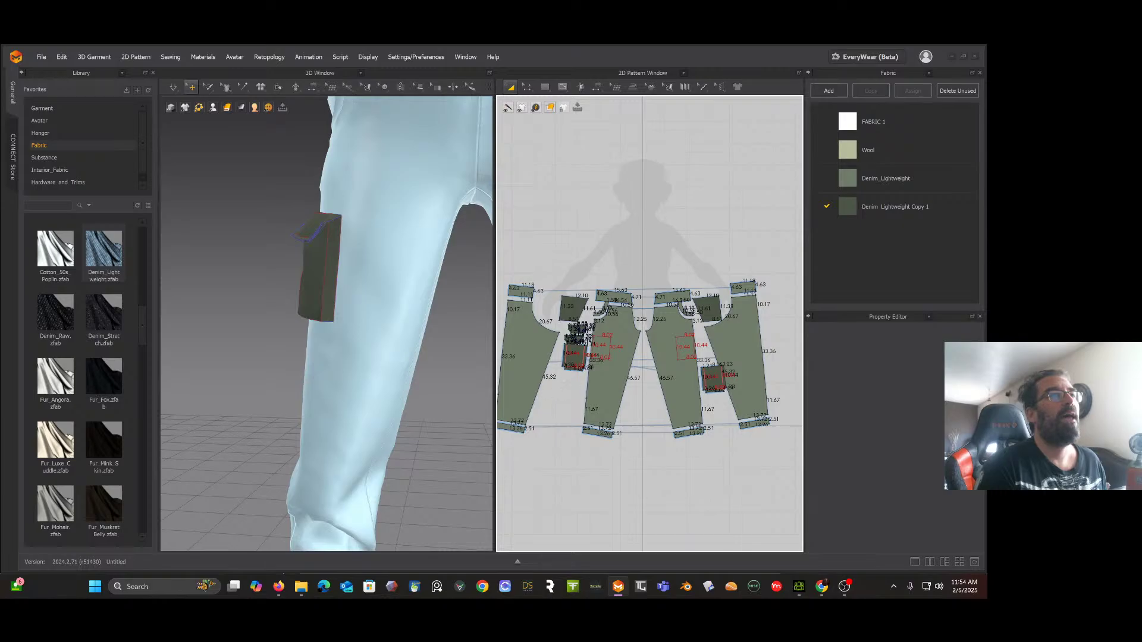
scroll(573, 357, "up", 5)
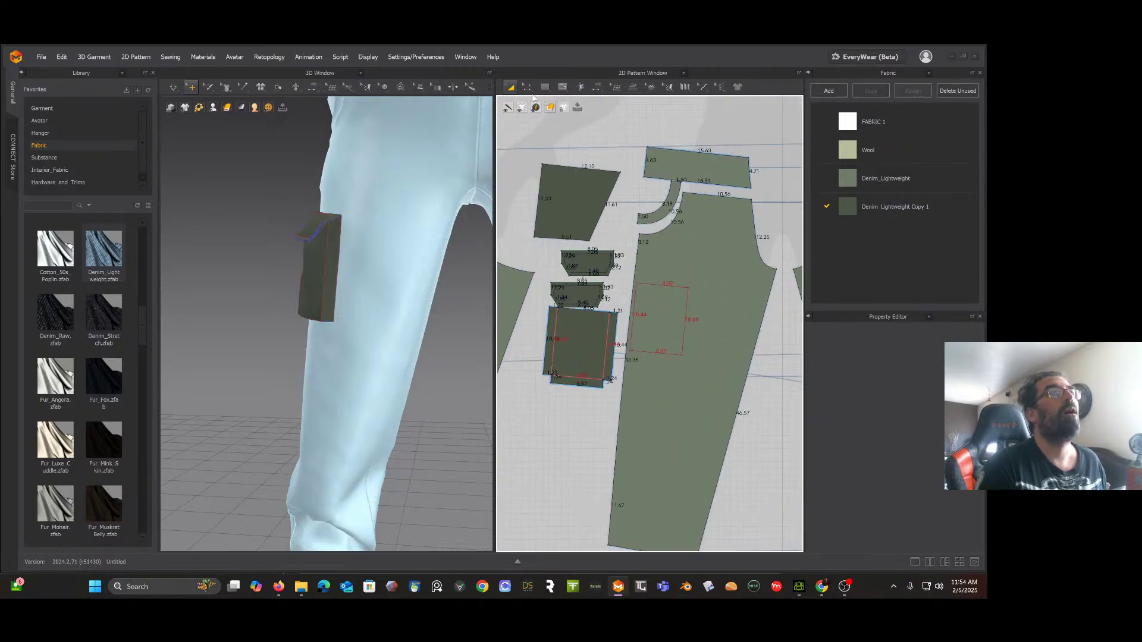
left_click(527, 87)
left_click(580, 293)
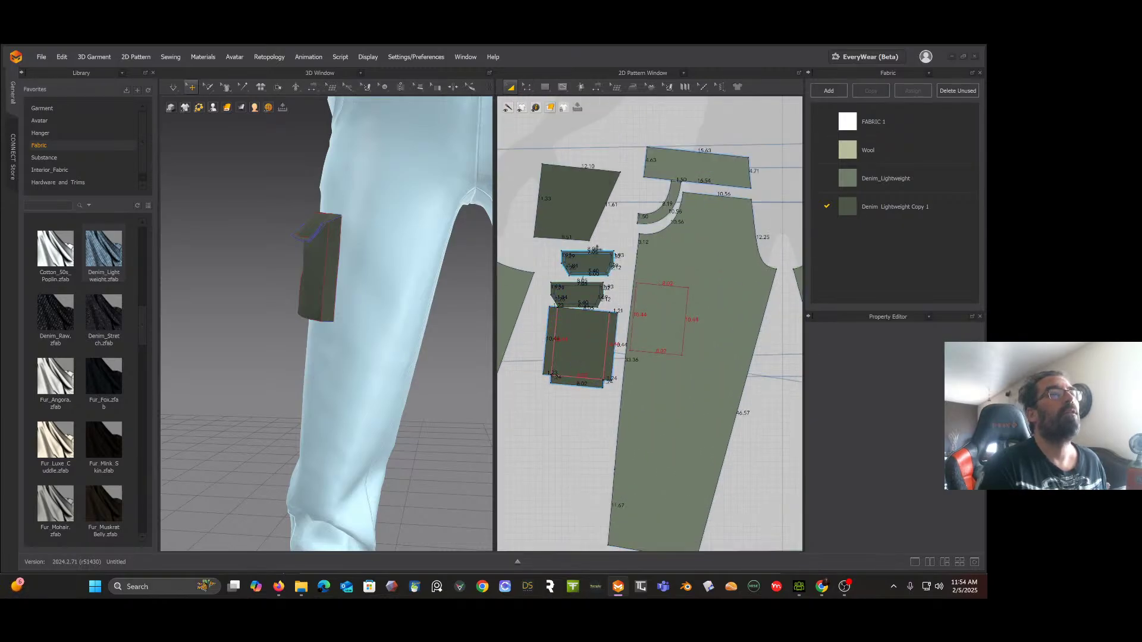
left_click(607, 250)
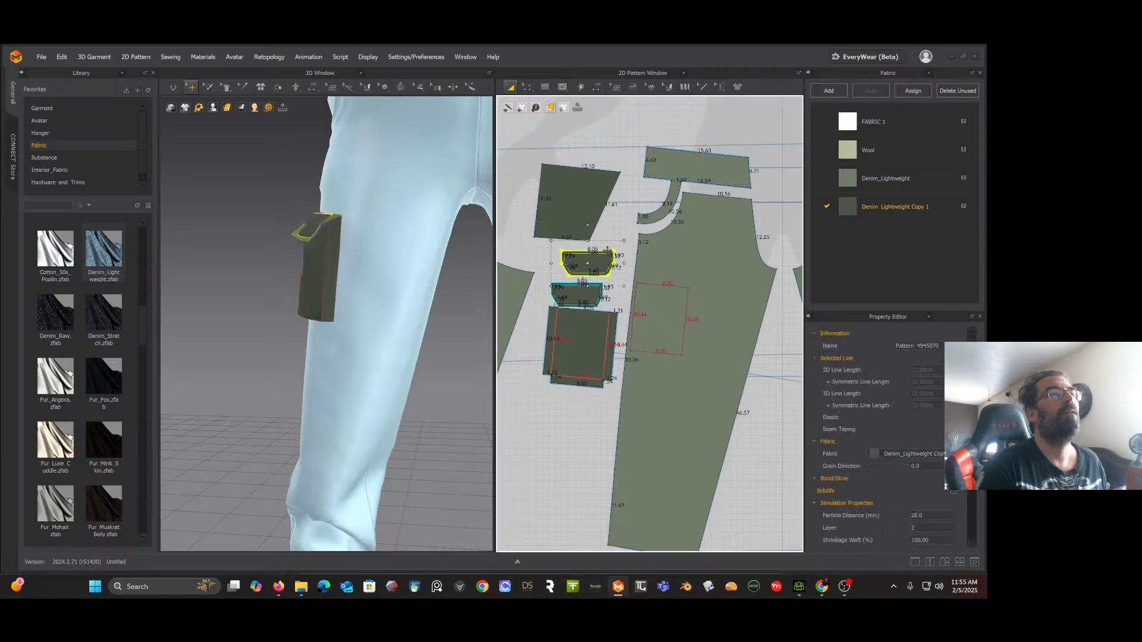
left_click(603, 262, "shift")
left_click(580, 294, "shift")
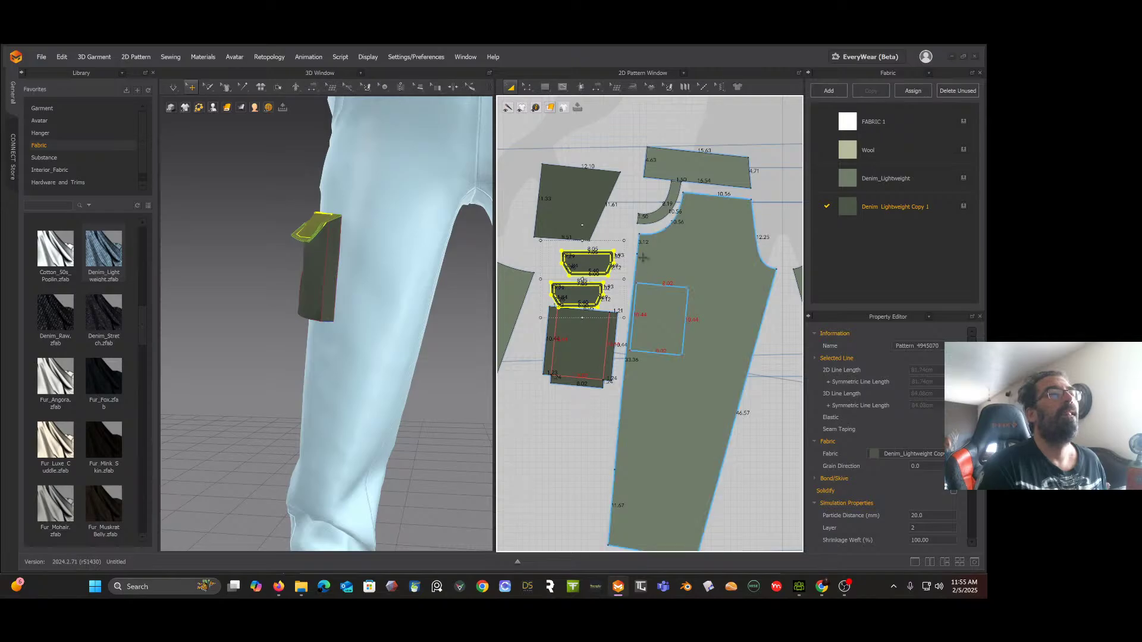
scroll(646, 264, "down", 2)
middle_click_drag(711, 259, 583, 257)
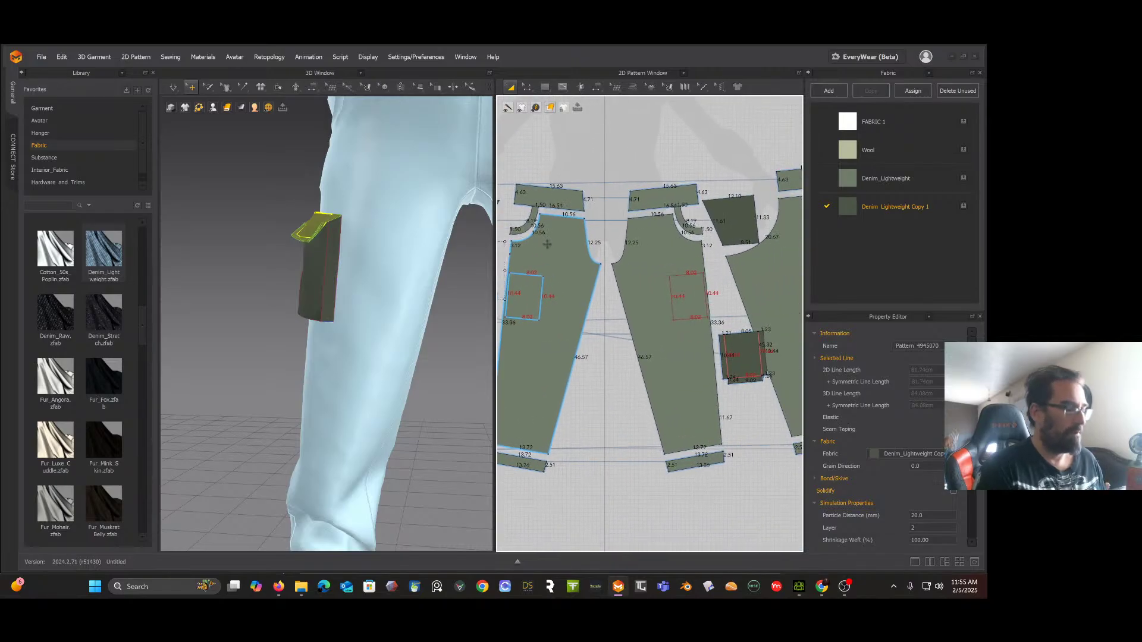
right_click(595, 318)
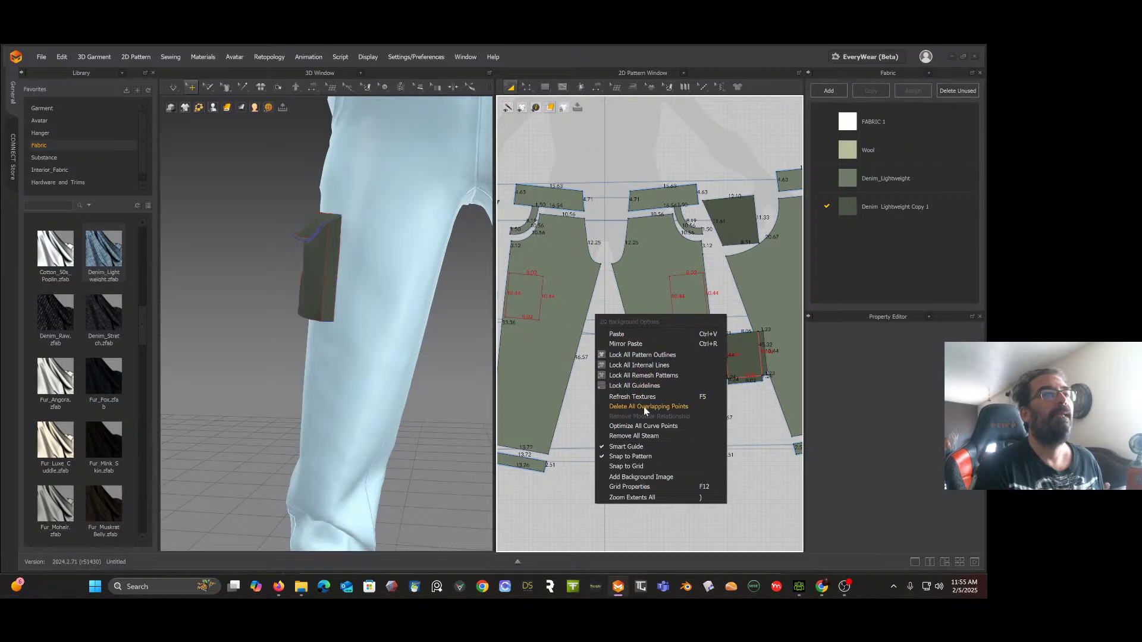
middle_click_drag(615, 282, 731, 309)
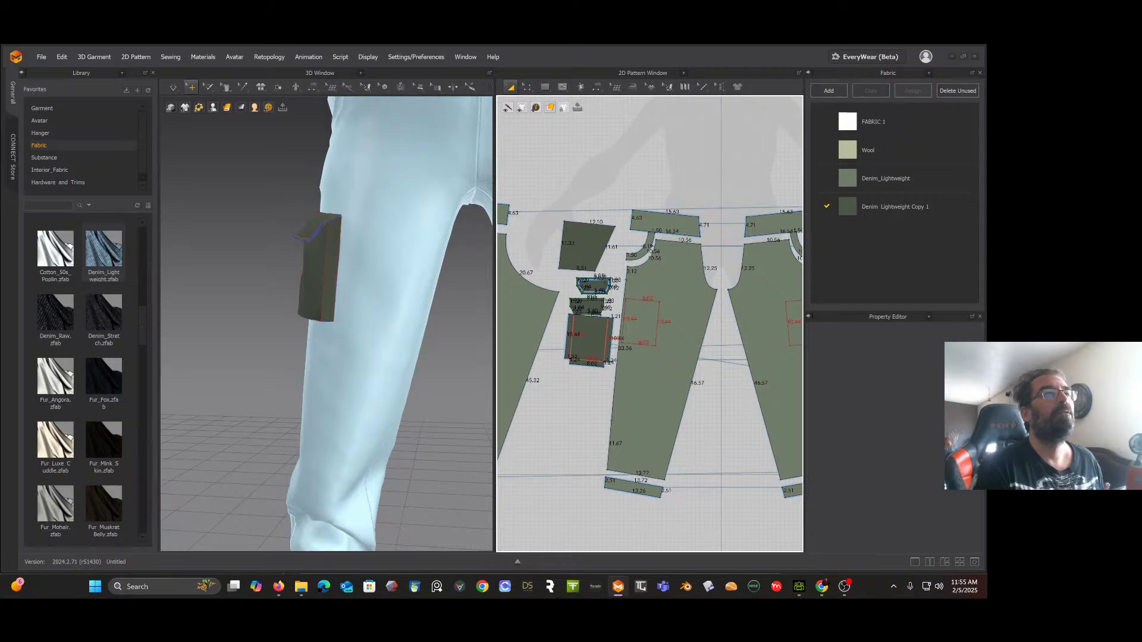
scroll(597, 280, "down", 2)
scroll(599, 277, "up", 5)
Step: Try to apply symmetric linked editing with sewing to the upper flap's frame and center pieces
left_click(598, 277)
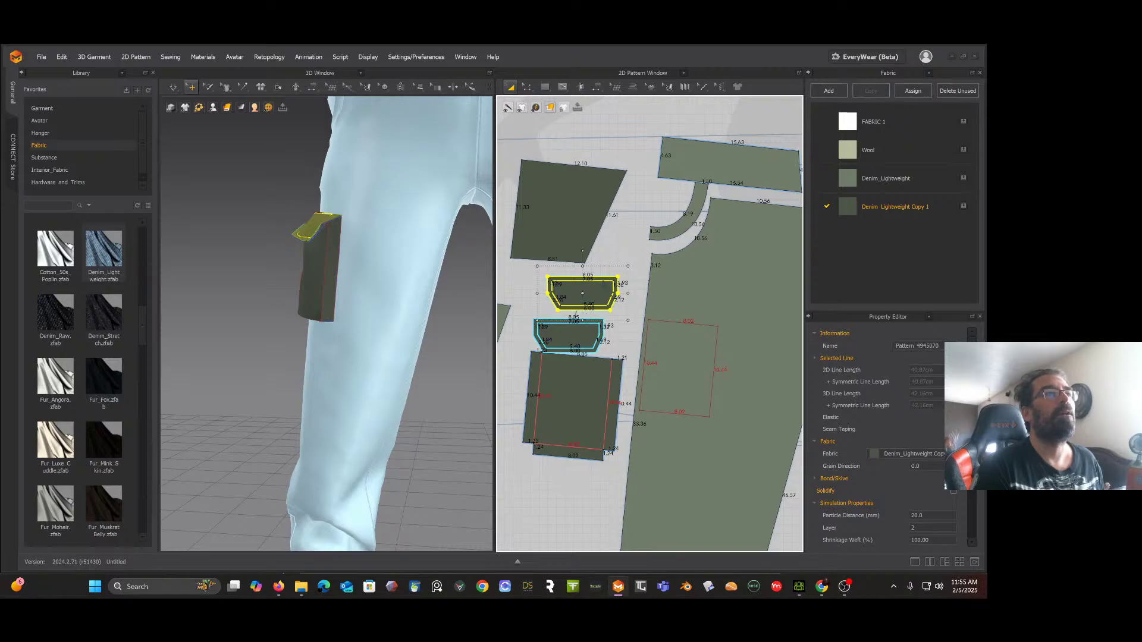
right_click(602, 285)
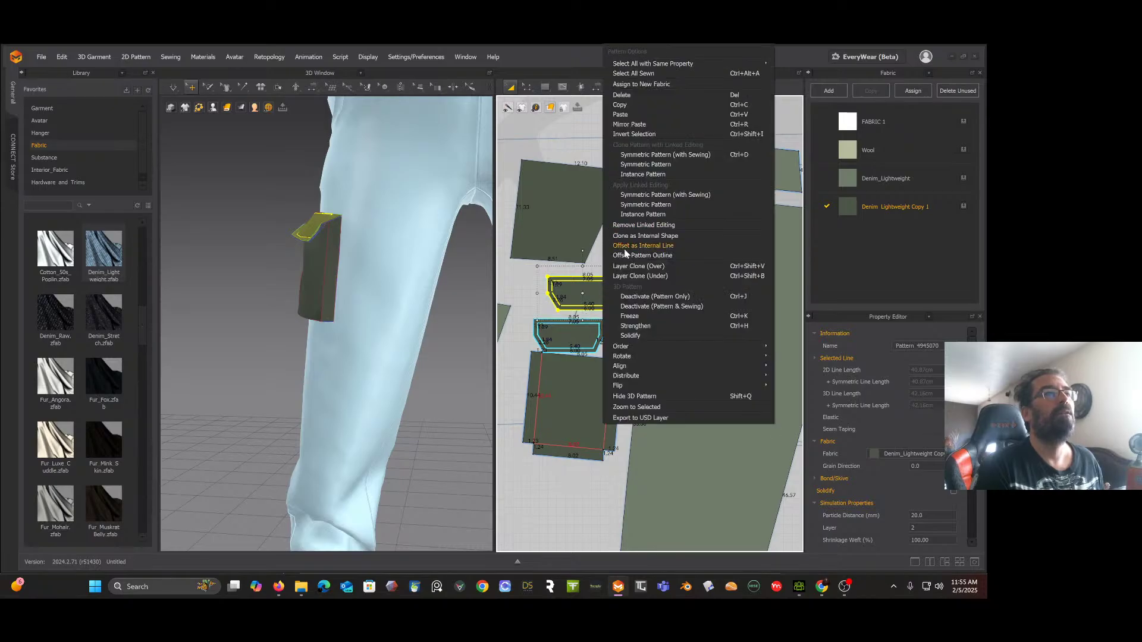
left_click(653, 196)
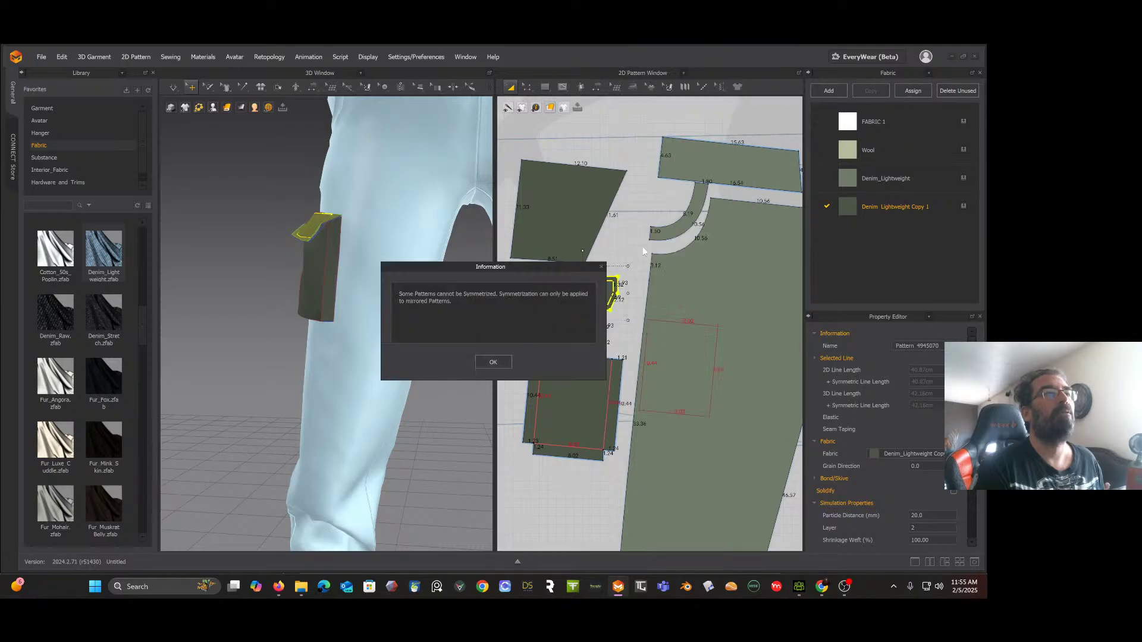
left_click(496, 361)
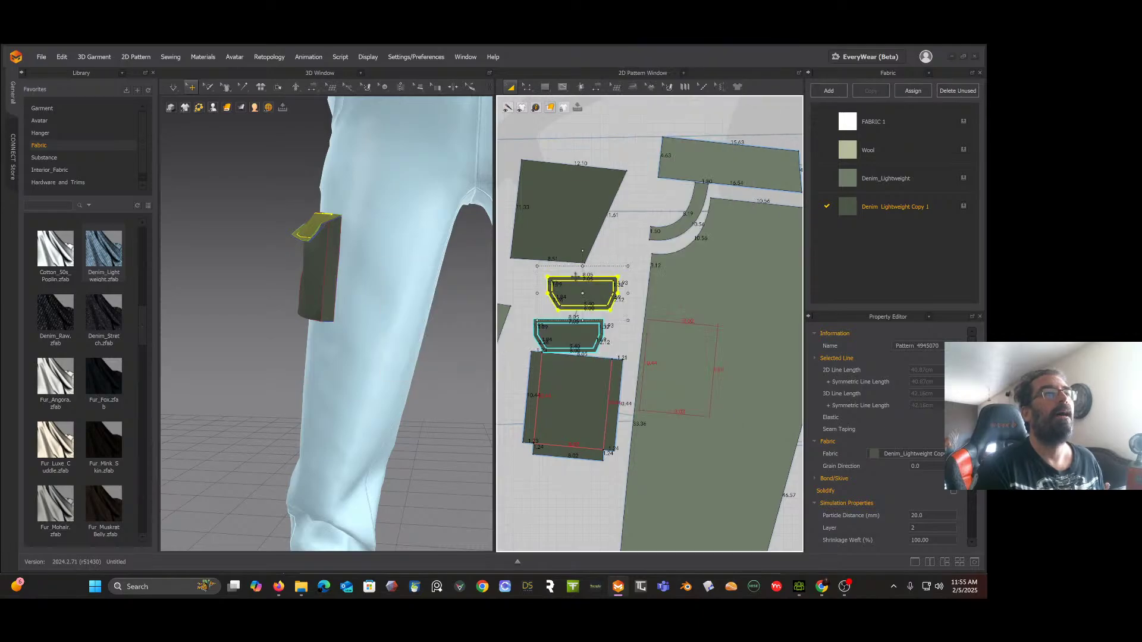
left_click(617, 318)
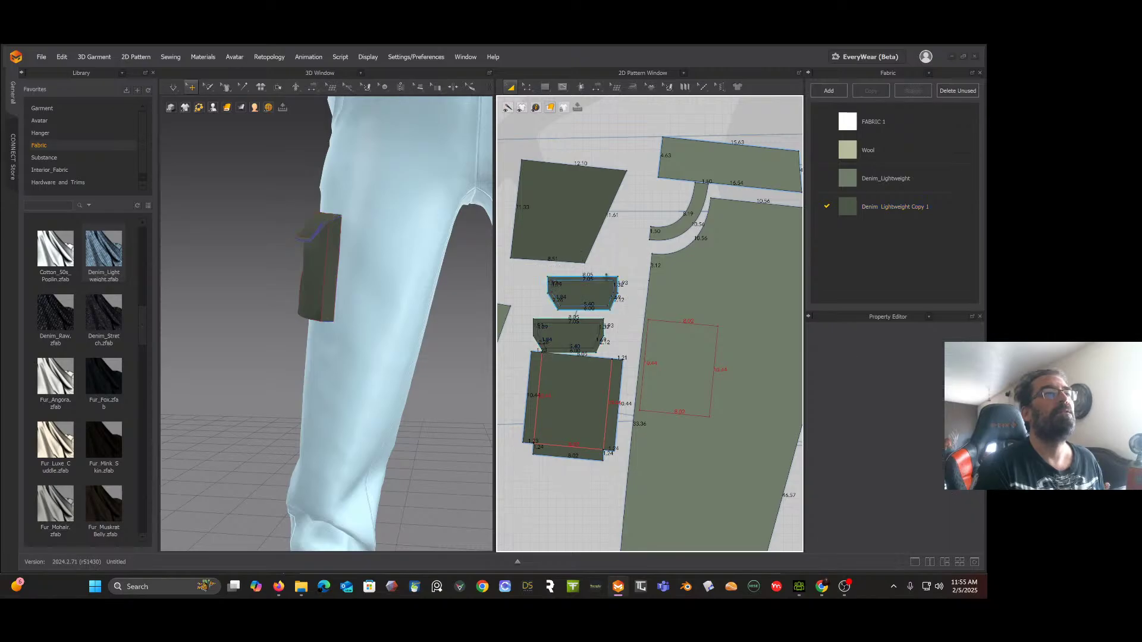
left_click(606, 276)
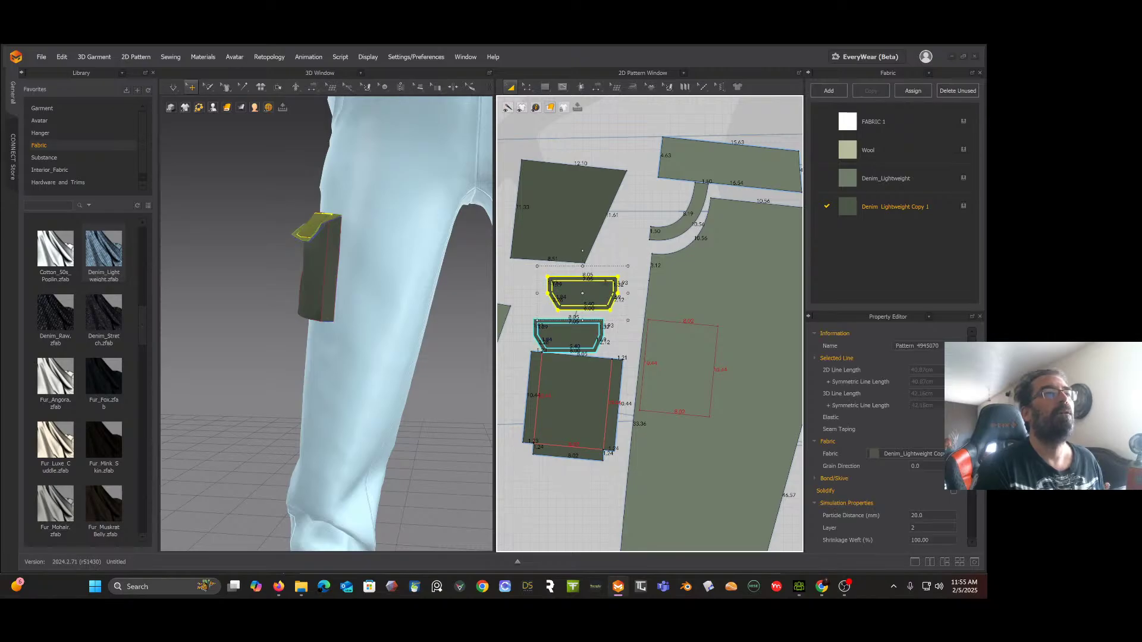
right_click(606, 287)
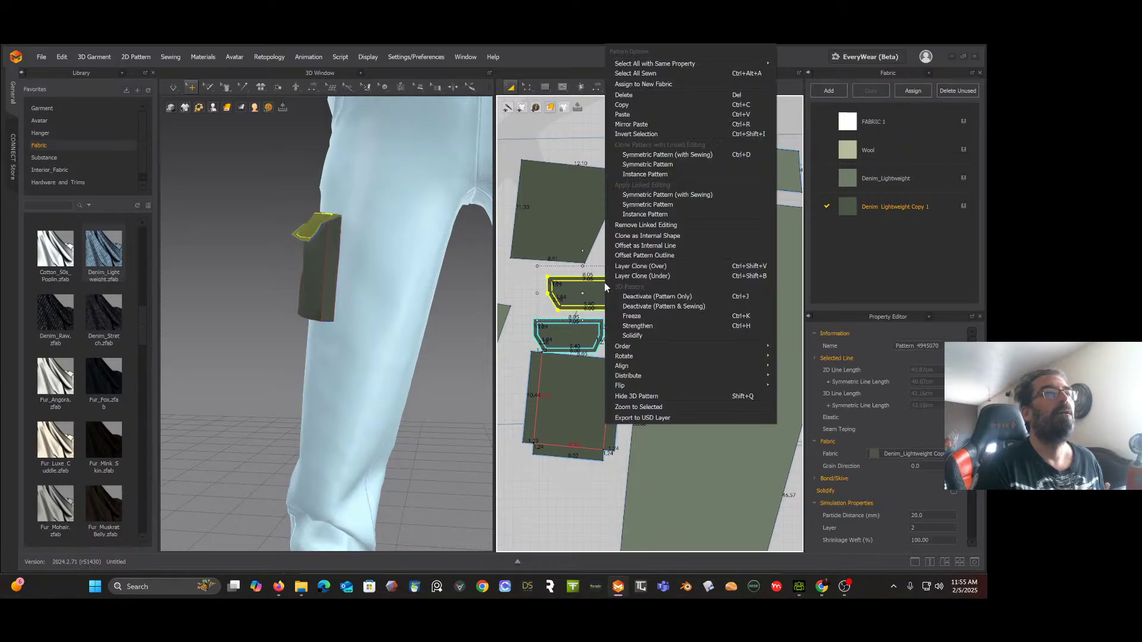
left_click(655, 196)
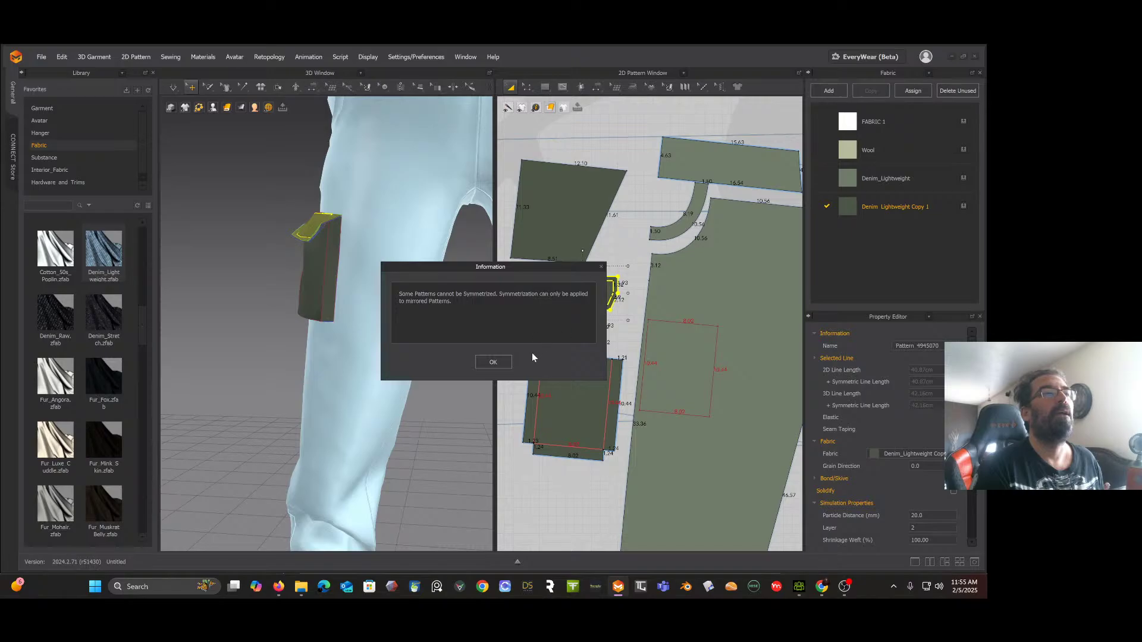
left_click(502, 362)
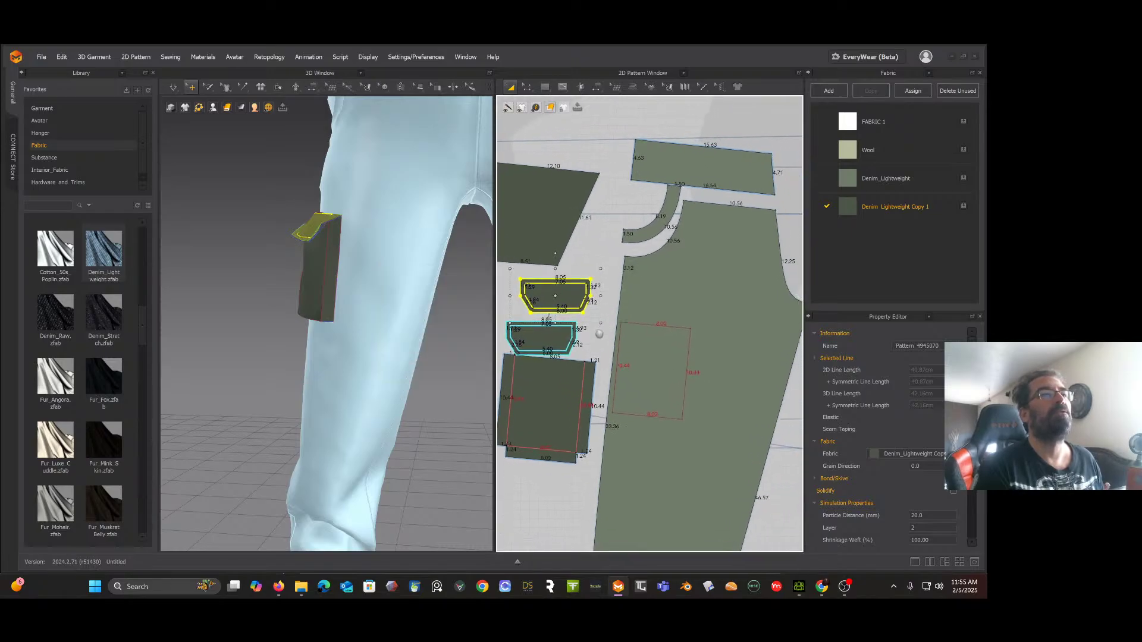
Step: Delete the center and frame pieces of the lower flap copy beside the pants leg
scroll(599, 334, "down", 5)
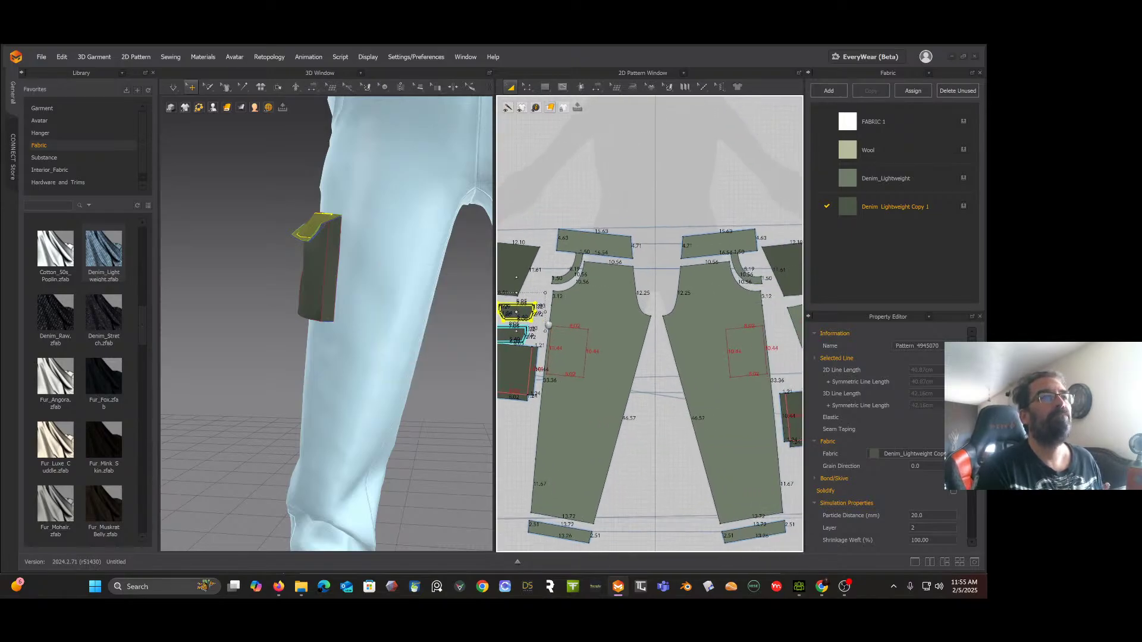
scroll(548, 325, "up", 2)
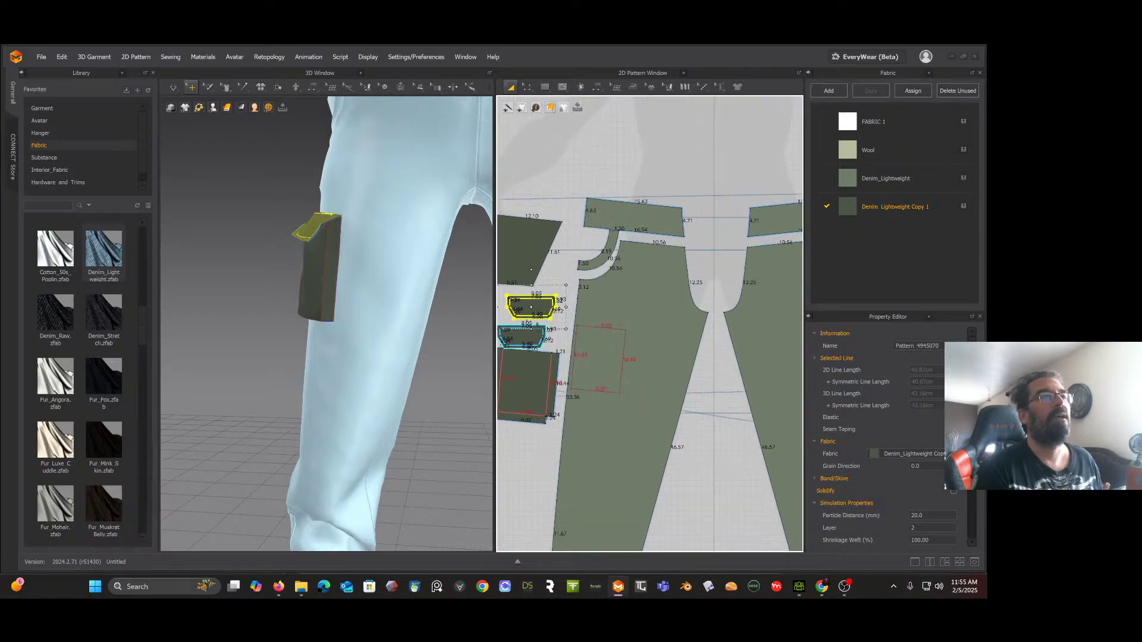
left_click(537, 325)
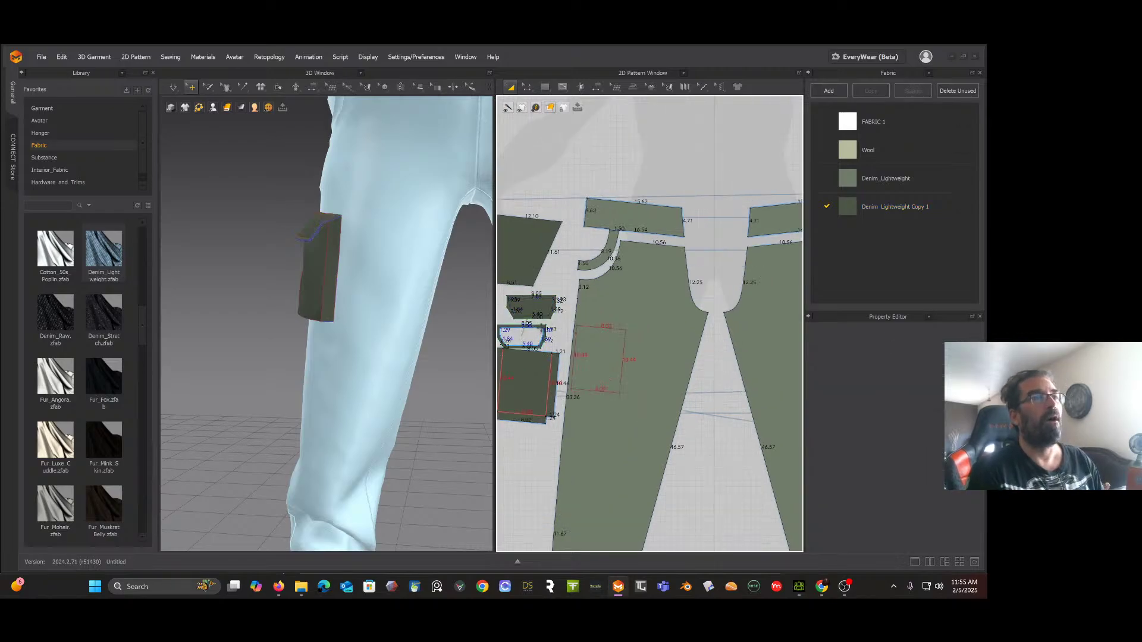
left_click(542, 328)
key("Delete")
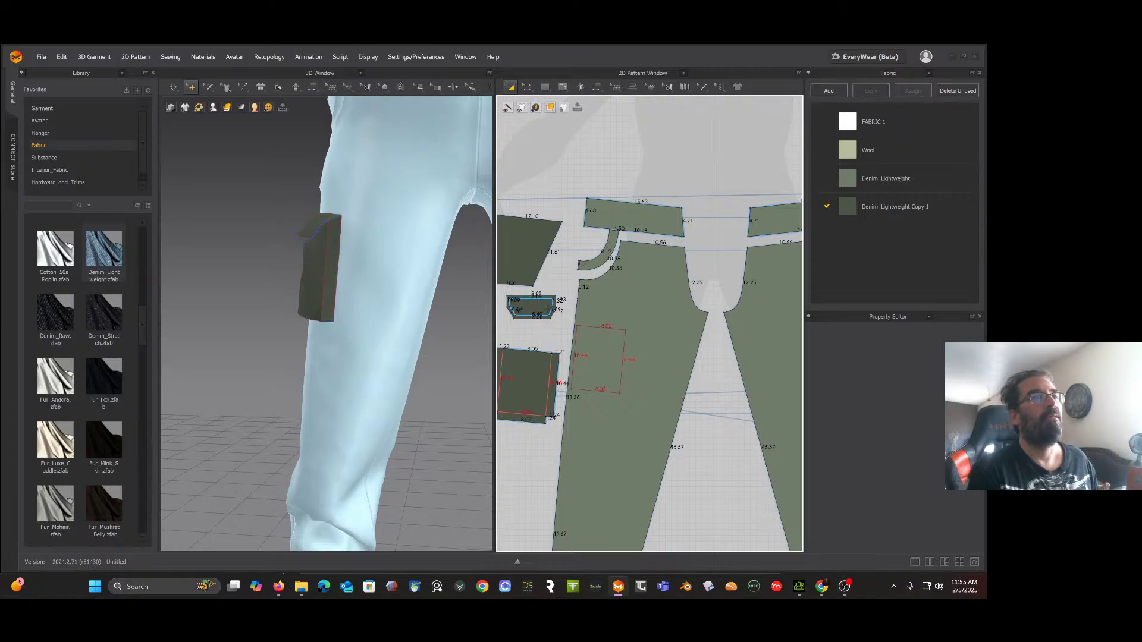
Step: Clone the remaining flap's frame and center as symmetric patterns with sewing, and place them above the opposite leg's pocket
left_click(548, 305)
left_click(549, 292)
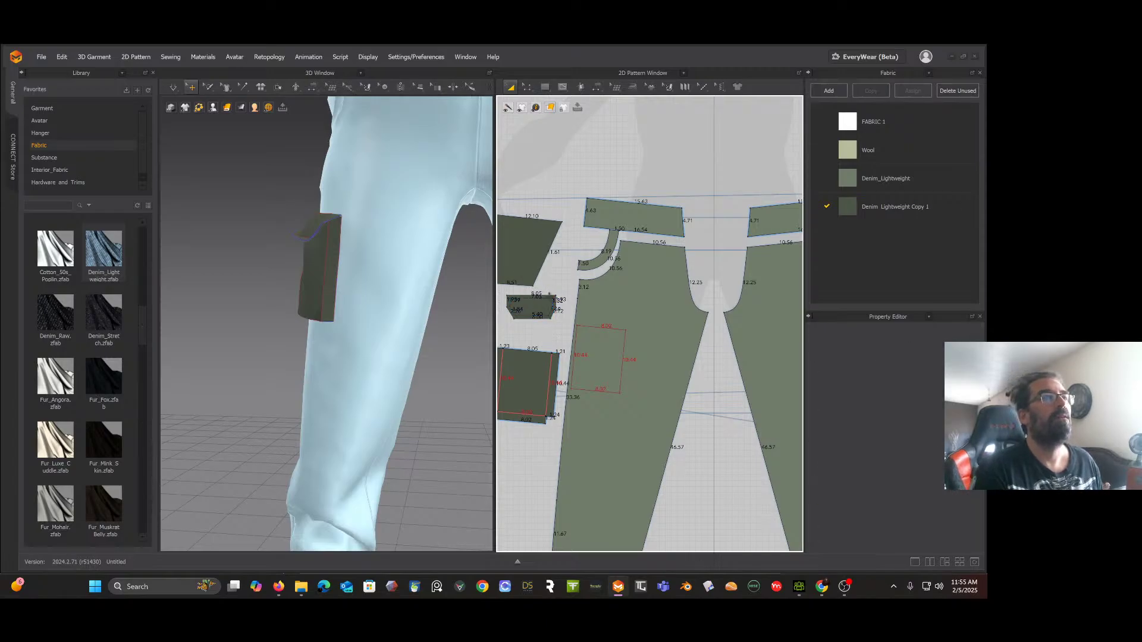
left_click(546, 298)
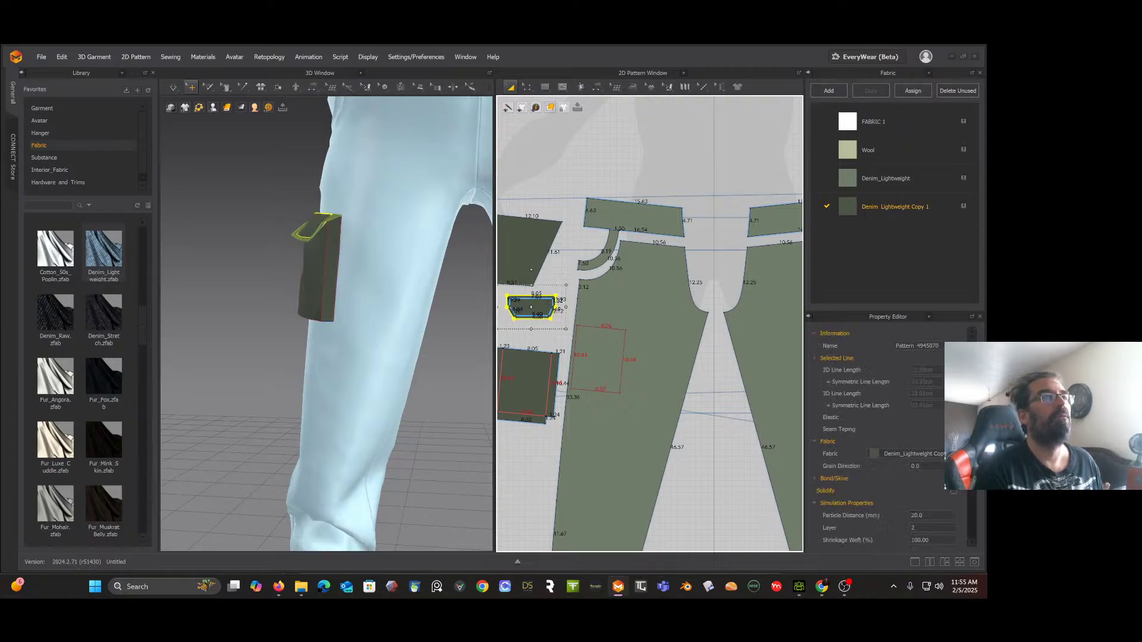
right_click(546, 301)
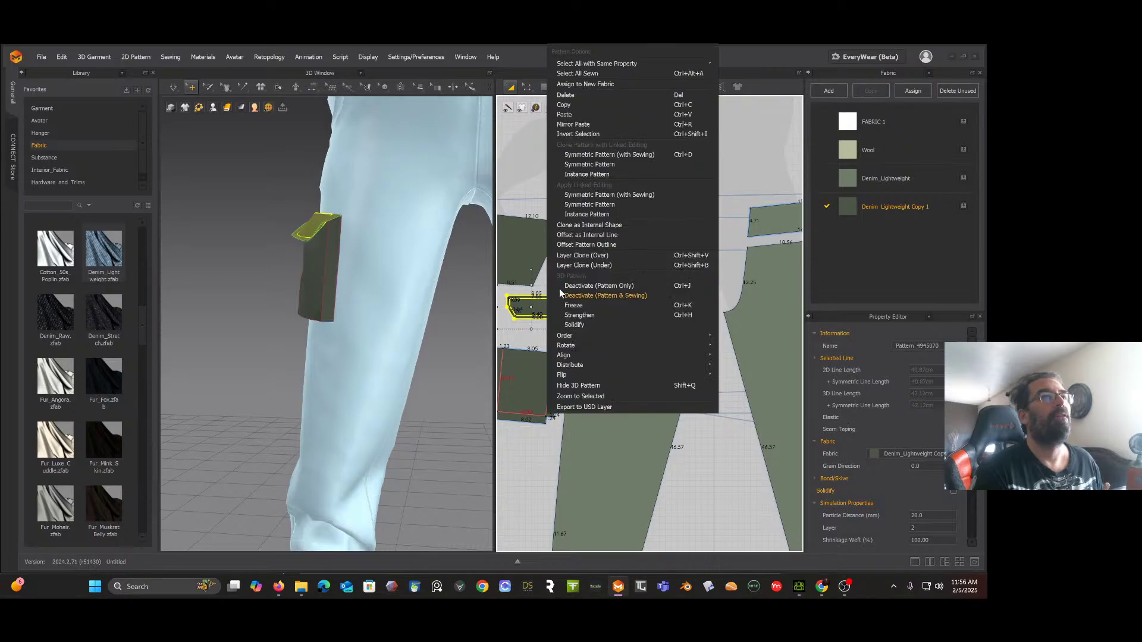
left_click(607, 156)
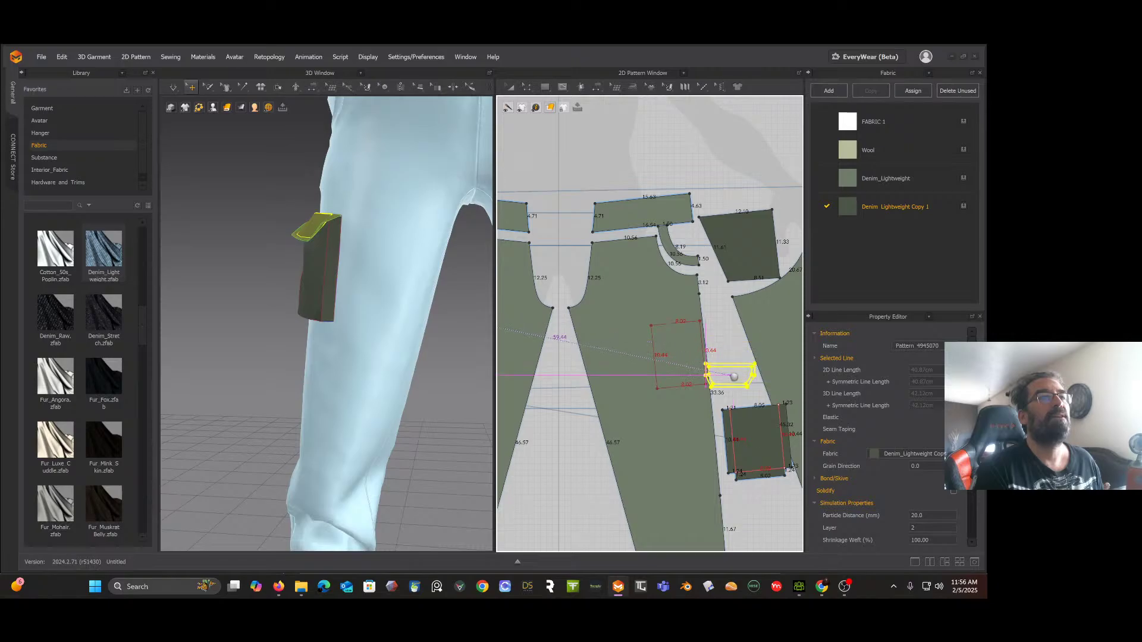
left_click(743, 389)
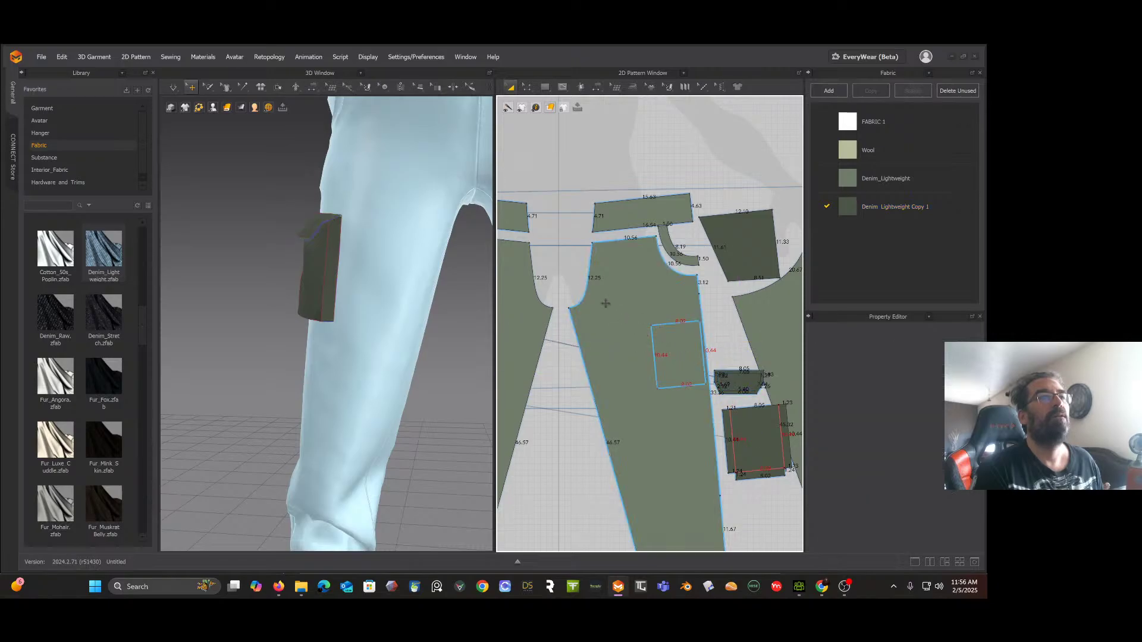
Step: Layer clone the first cargo pocket flap's frame and center pieces under, placing the copy between the flap and its pocket pattern
middle_click_drag(729, 303, 789, 296)
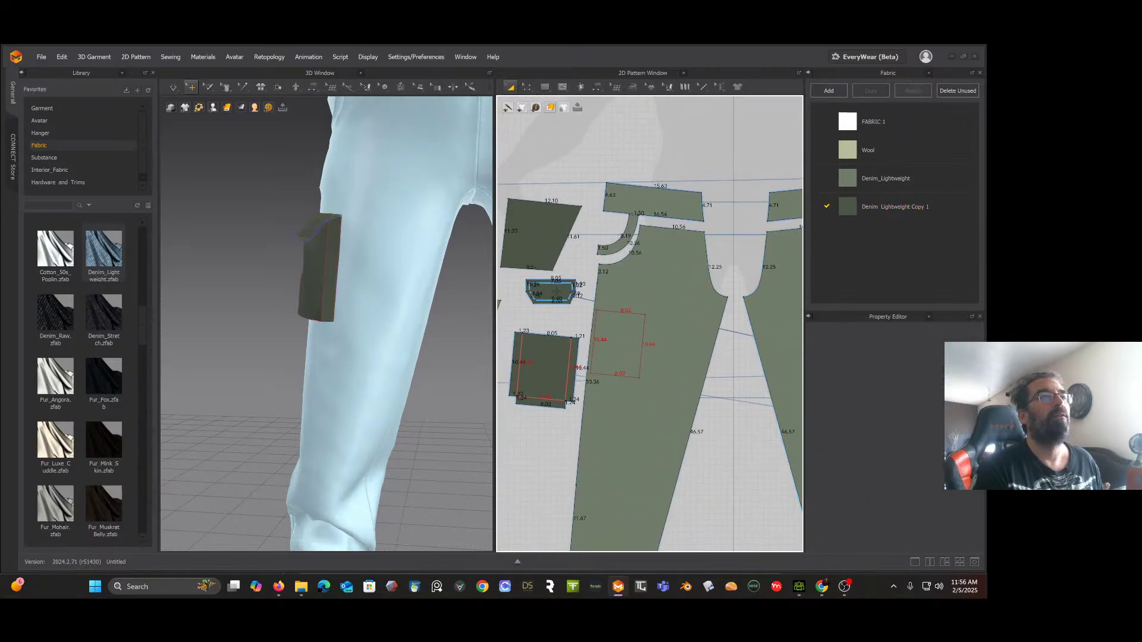
left_click(556, 291)
scroll(559, 289, "up", 5)
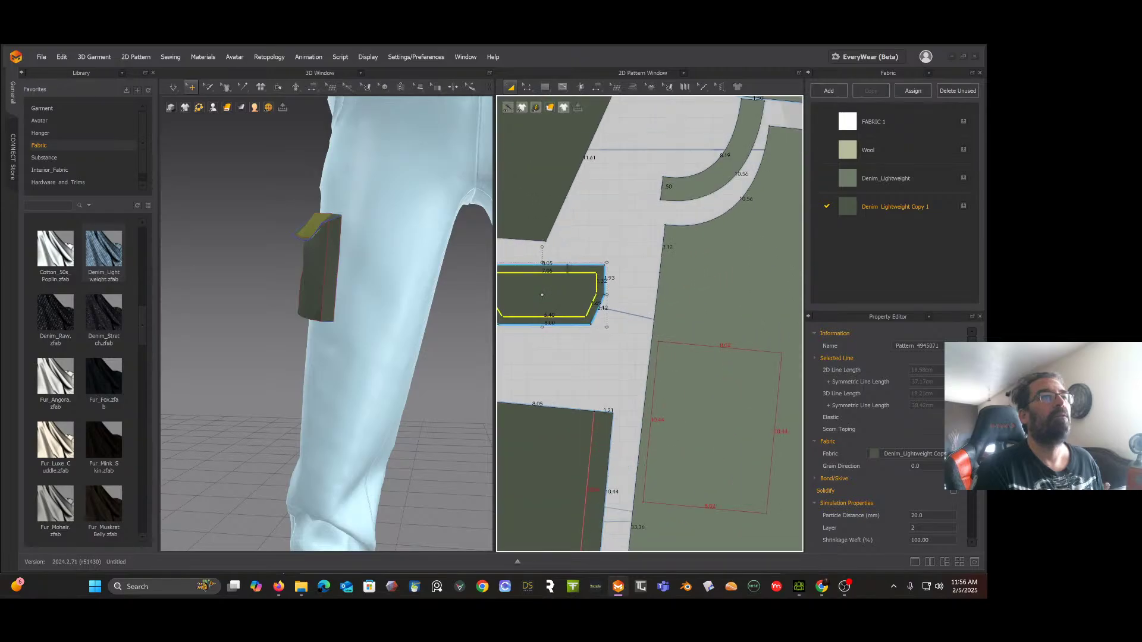
right_click(567, 294)
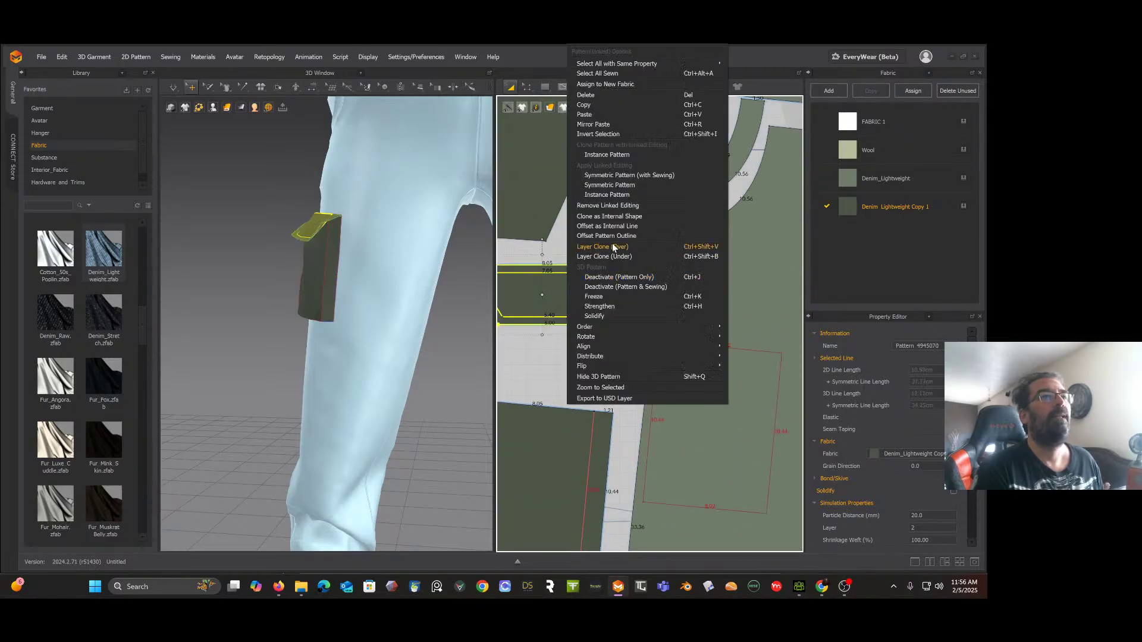
left_click(610, 253)
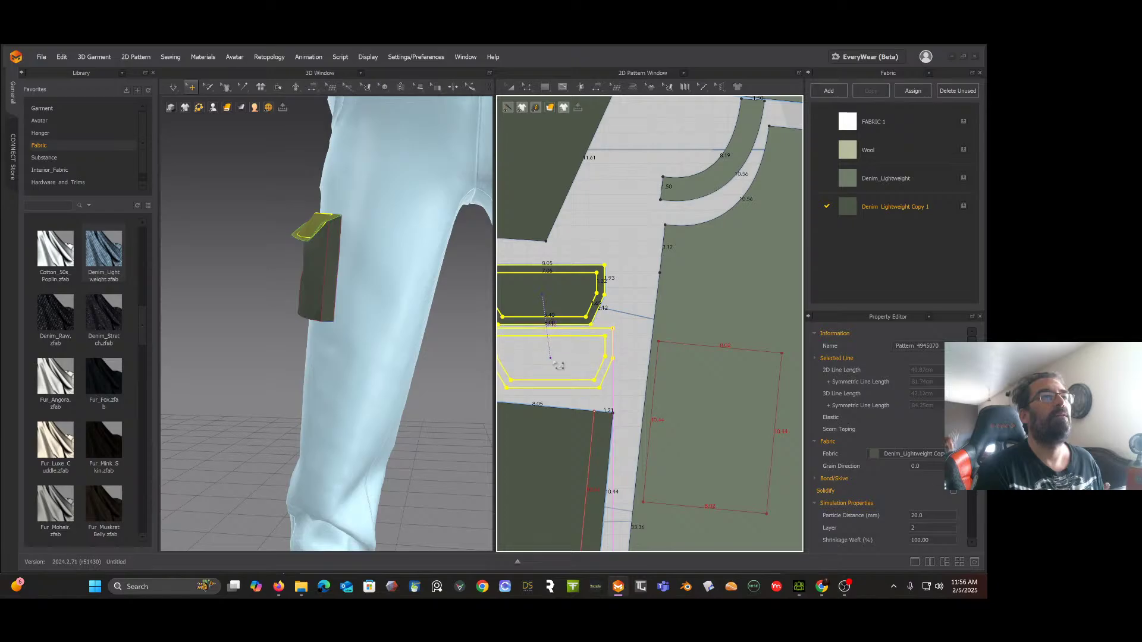
left_click(551, 359)
Step: Create a Layer Clone (Under) of the mirrored flap's frame and center on the opposite leg, just above its pocket pattern
middle_click_drag(722, 305, 519, 307)
middle_click_drag(800, 335, 381, 317)
middle_click_drag(539, 325, 366, 230)
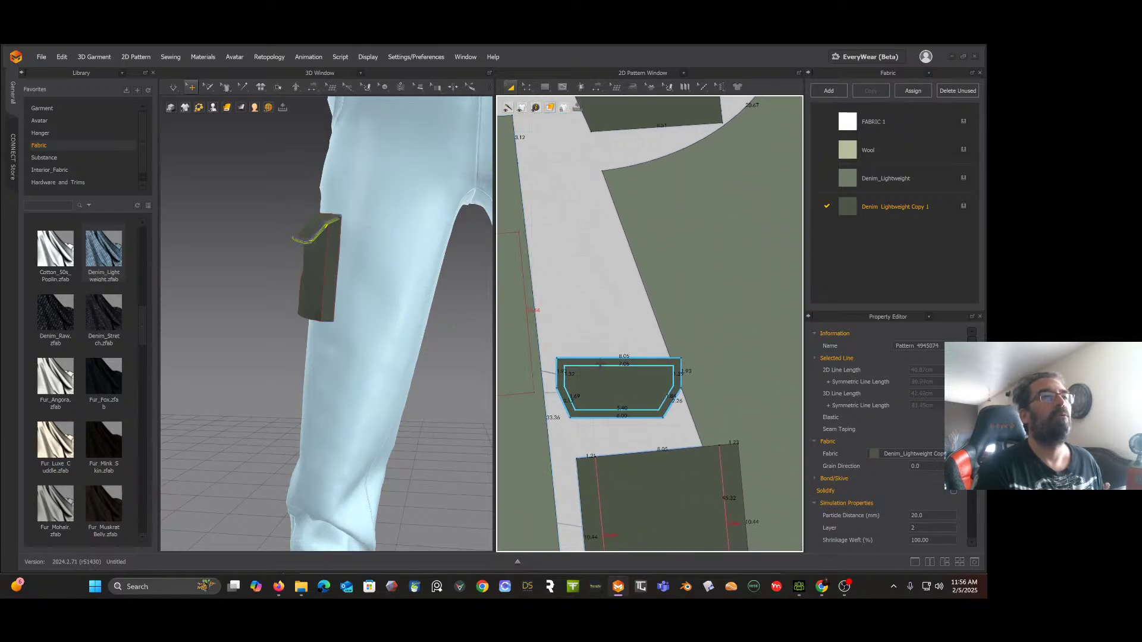
left_click(605, 386)
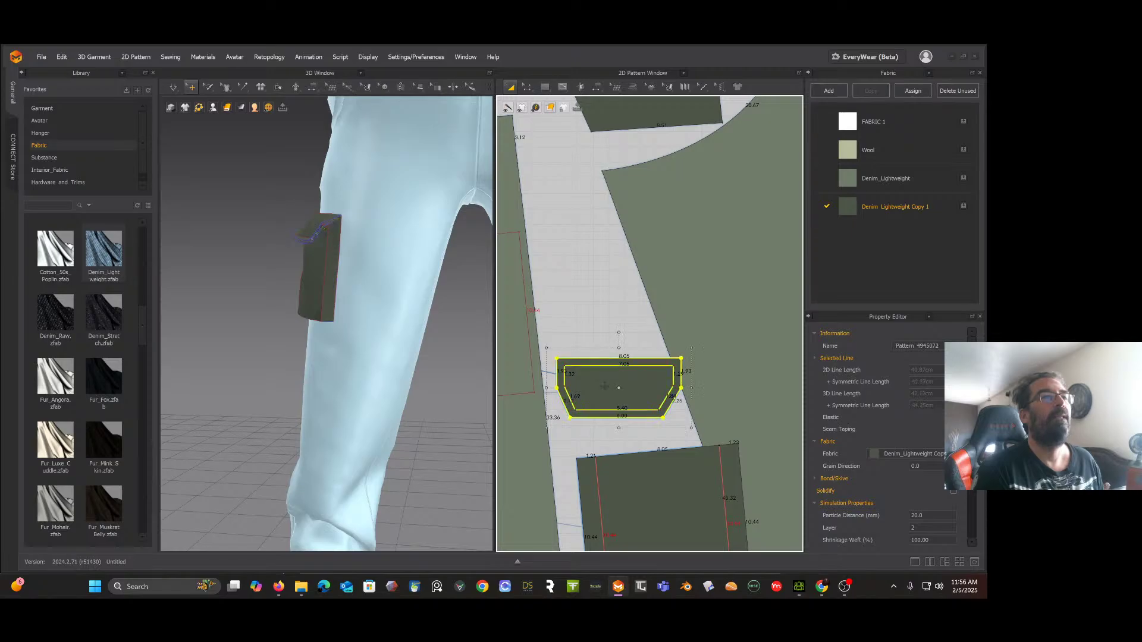
right_click(604, 386)
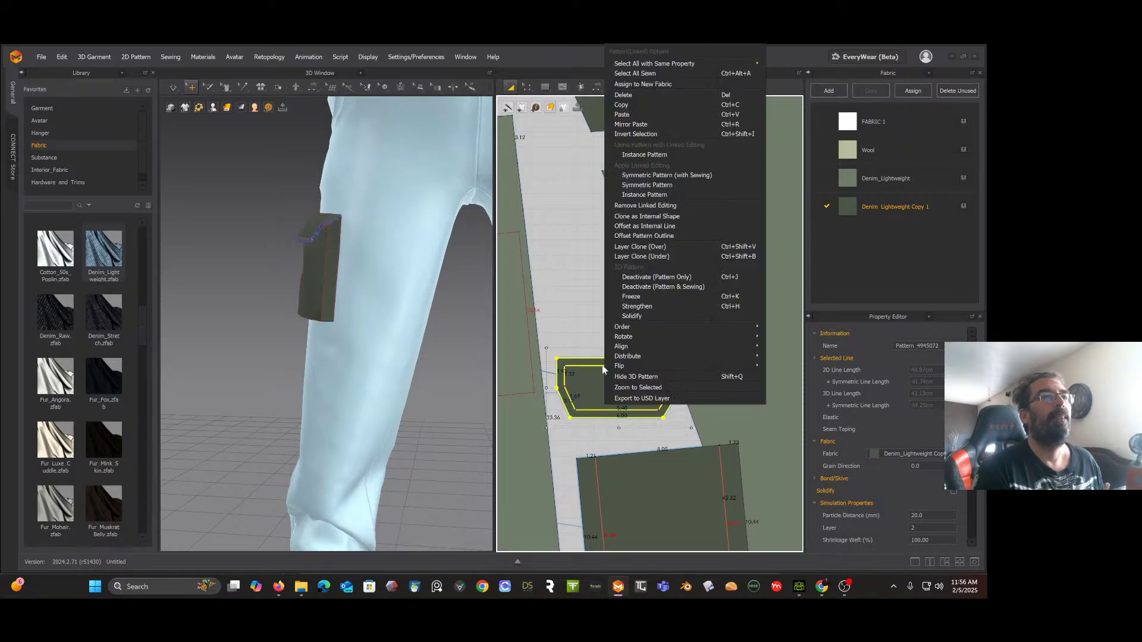
left_click(635, 257)
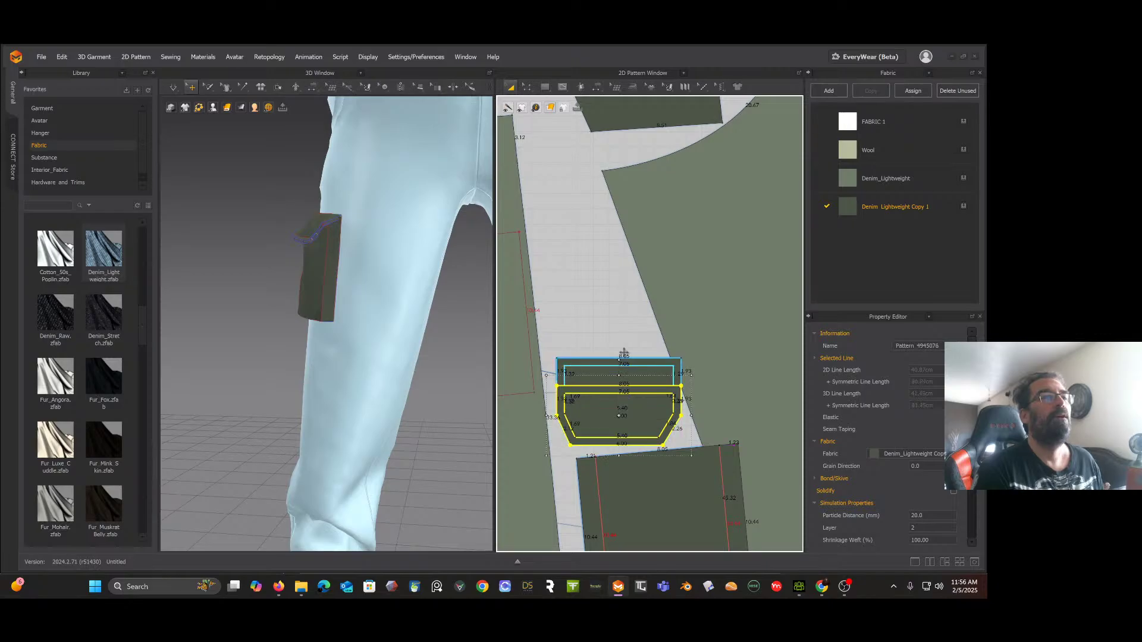
scroll(623, 352, "down", 10)
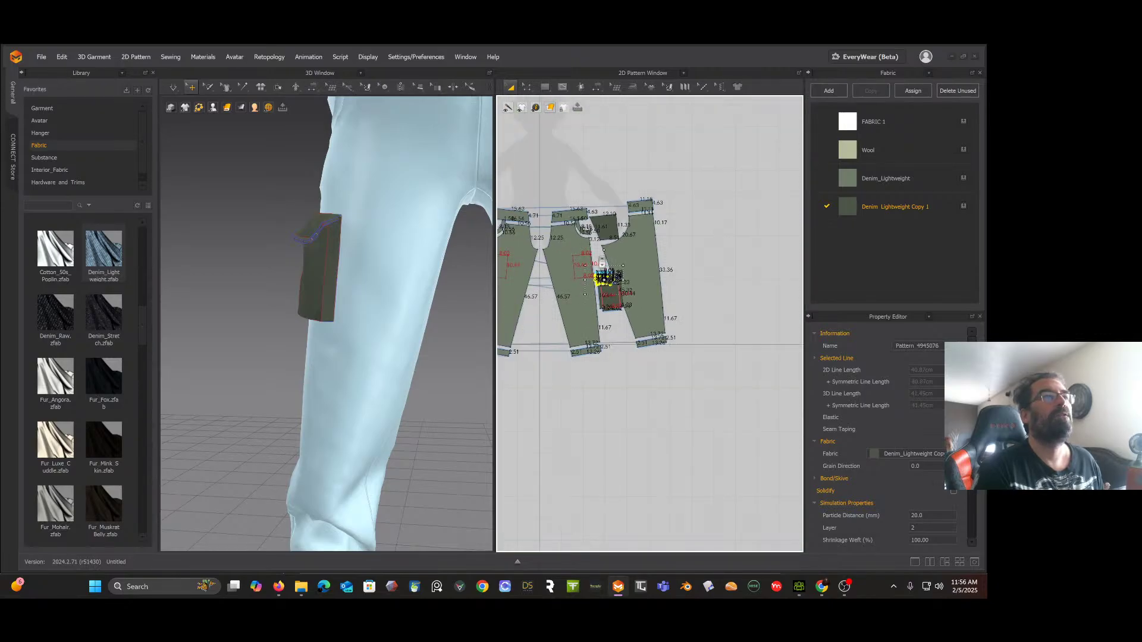
scroll(601, 262, "down", 2)
middle_click_drag(602, 262, 710, 278)
scroll(432, 288, "down", 5)
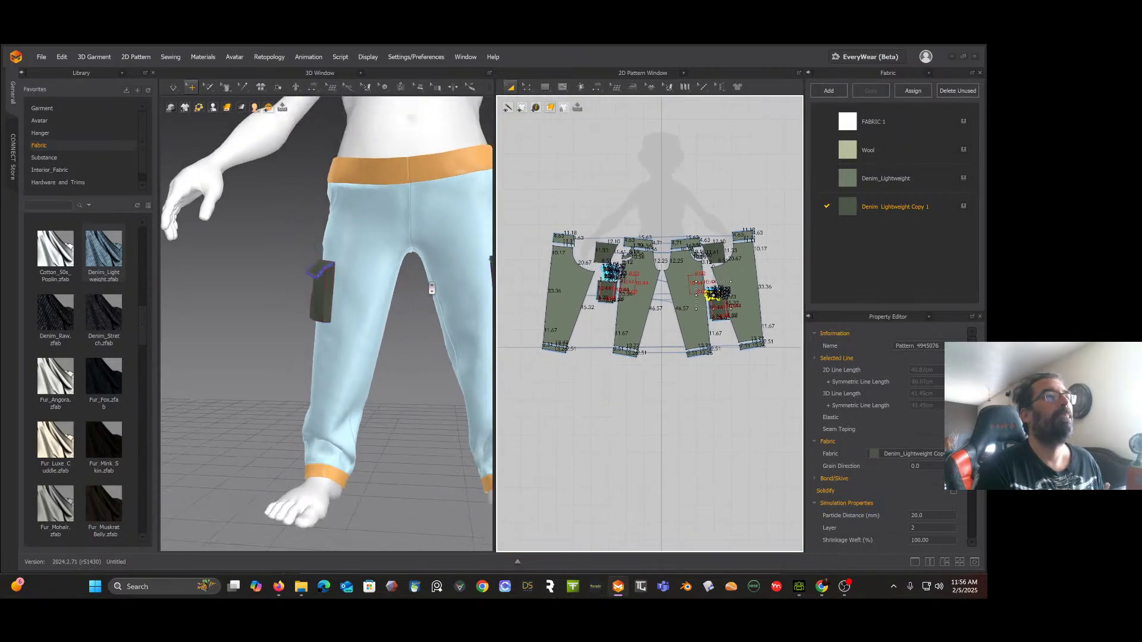
Step: Simulate the garment with the doubled flaps and inspect both cargo pockets on the avatar's legs
scroll(432, 289, "down", 3)
middle_click_drag(436, 294, 398, 273)
key("space")
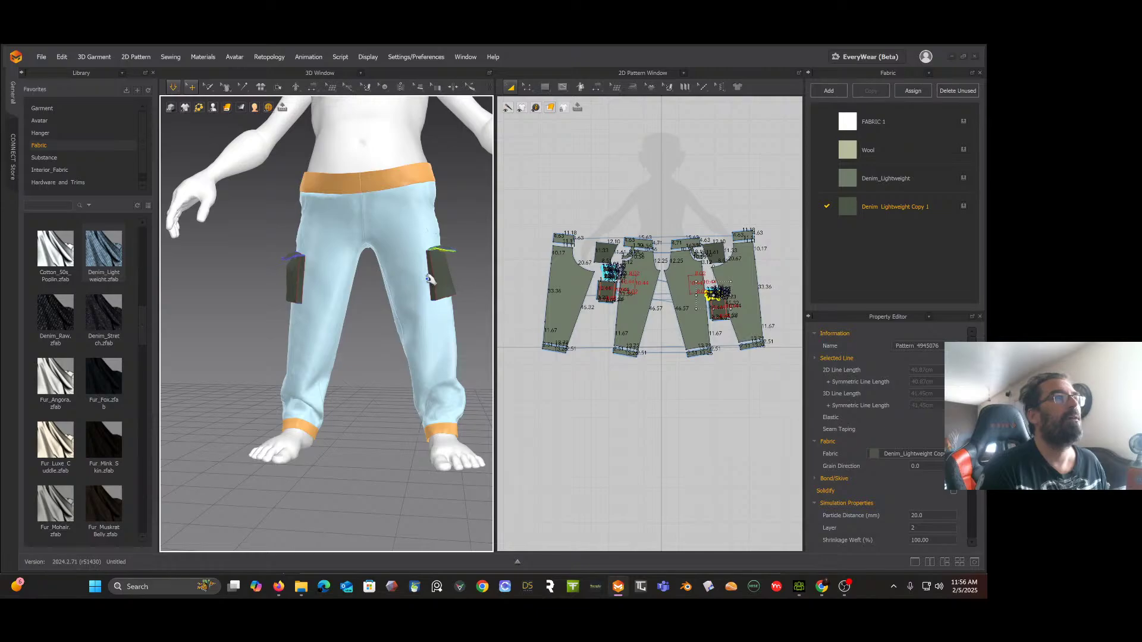
right_click_drag(429, 279, 396, 302)
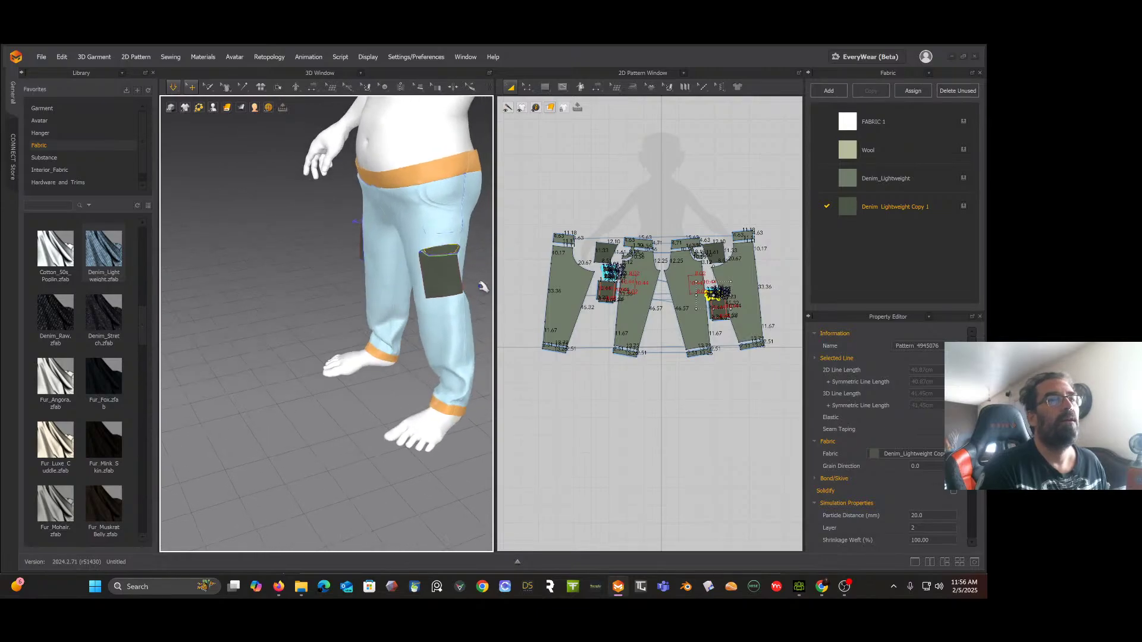
left_click(448, 278)
middle_click_drag(448, 279, 464, 262)
left_click(468, 262)
mouse_move(377, 297)
right_mouse_down()
mouse_move(388, 299)
mouse_move(350, 301)
mouse_move(394, 288)
mouse_move(365, 290)
right_mouse_up()
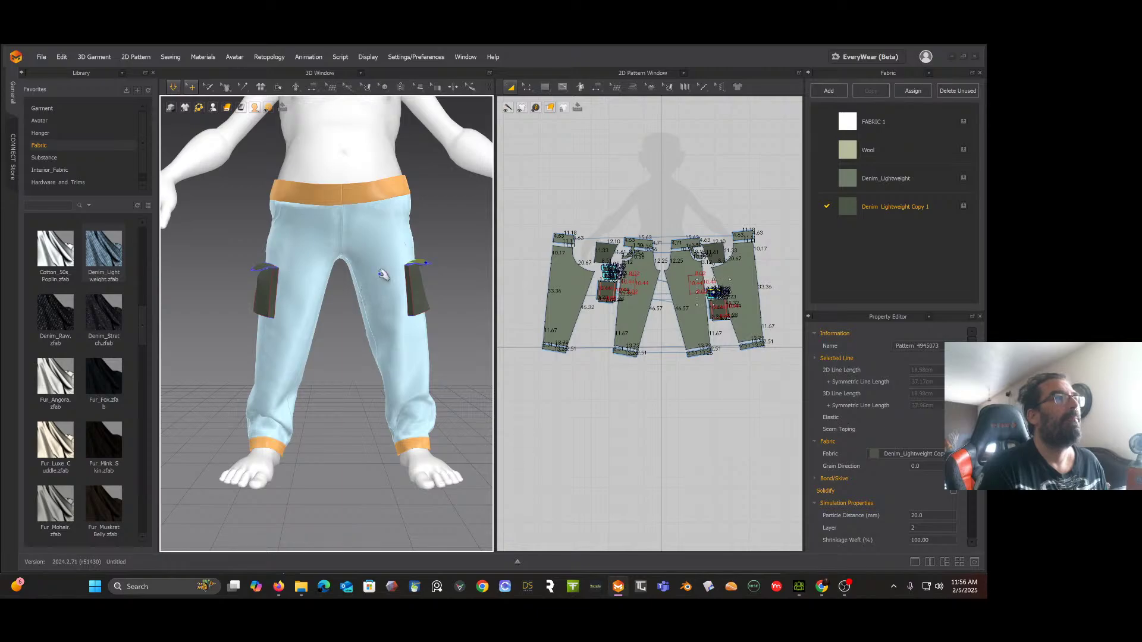
scroll(384, 274, "up", 3)
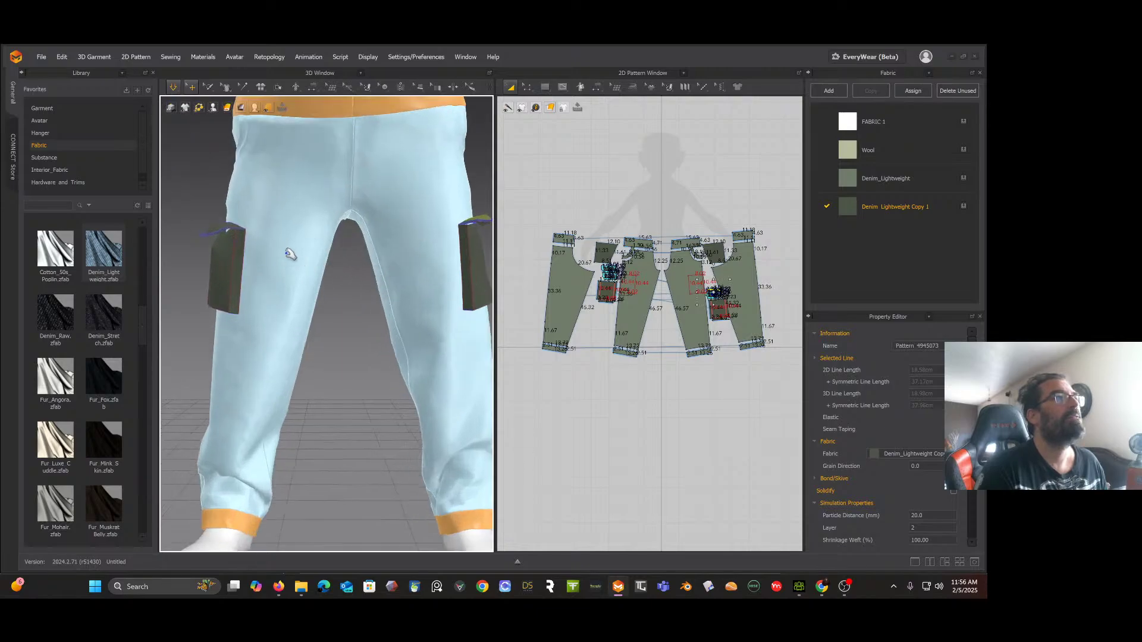
right_click_drag(295, 250, 330, 248)
scroll(352, 303, "down", 4)
scroll(357, 310, "up", 6)
Step: Unfreeze both front pants panels so they drape in the running simulation, and deselect them
left_click(377, 211)
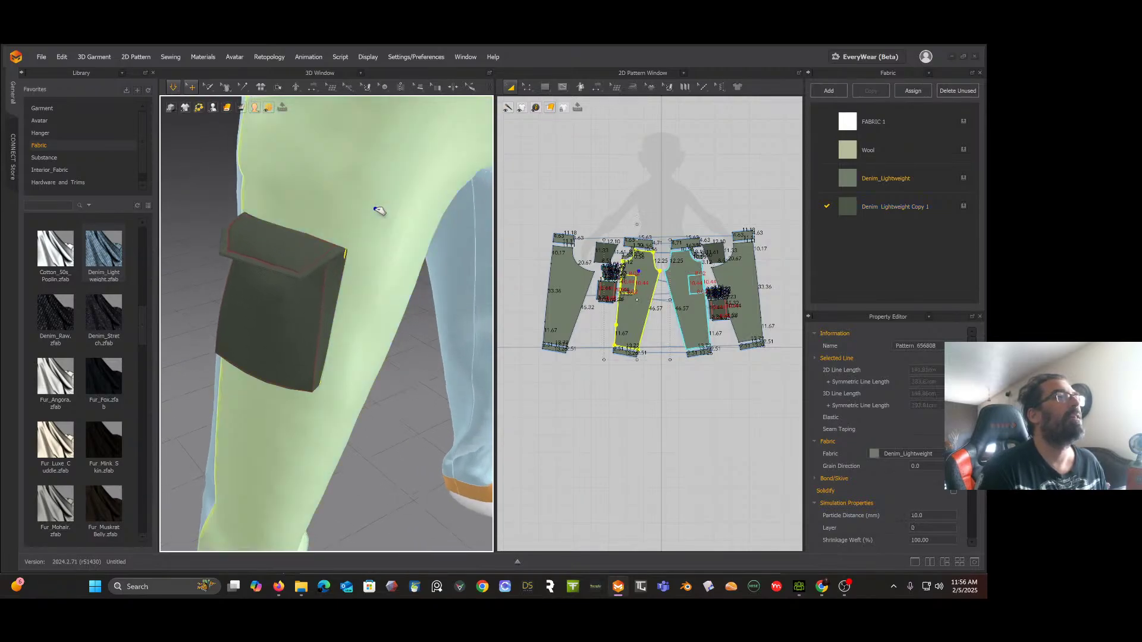
scroll(401, 145, "up", 3)
scroll(377, 209, "down", 5)
scroll(379, 215, "down", 3)
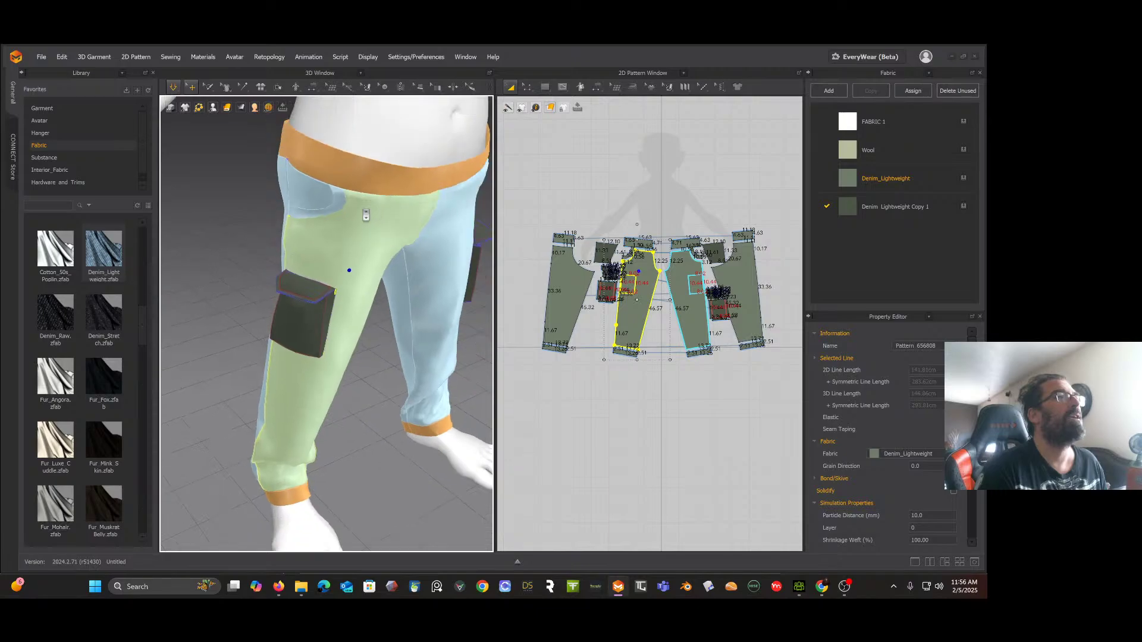
right_click_drag(367, 216, 354, 201)
left_click(389, 247, "shift")
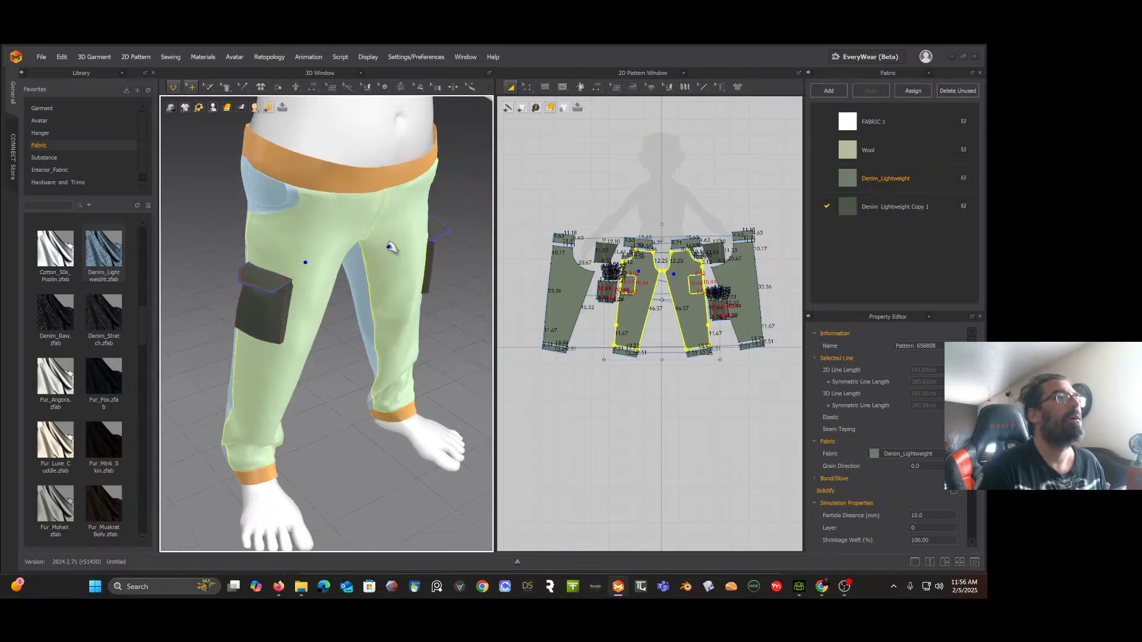
right_click(388, 246)
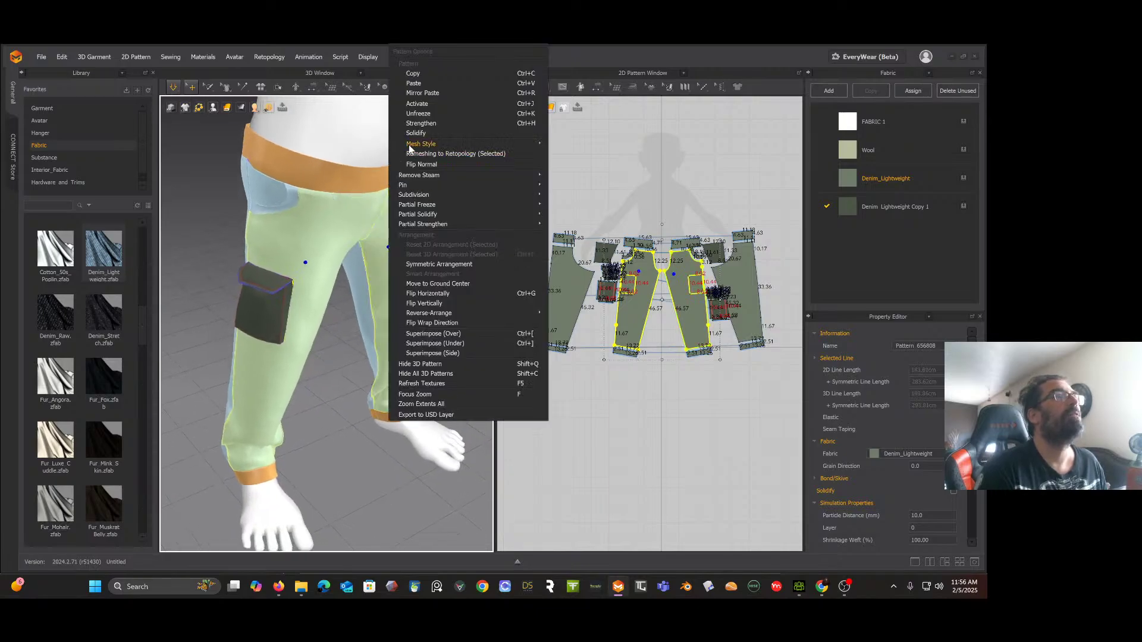
left_click(412, 123)
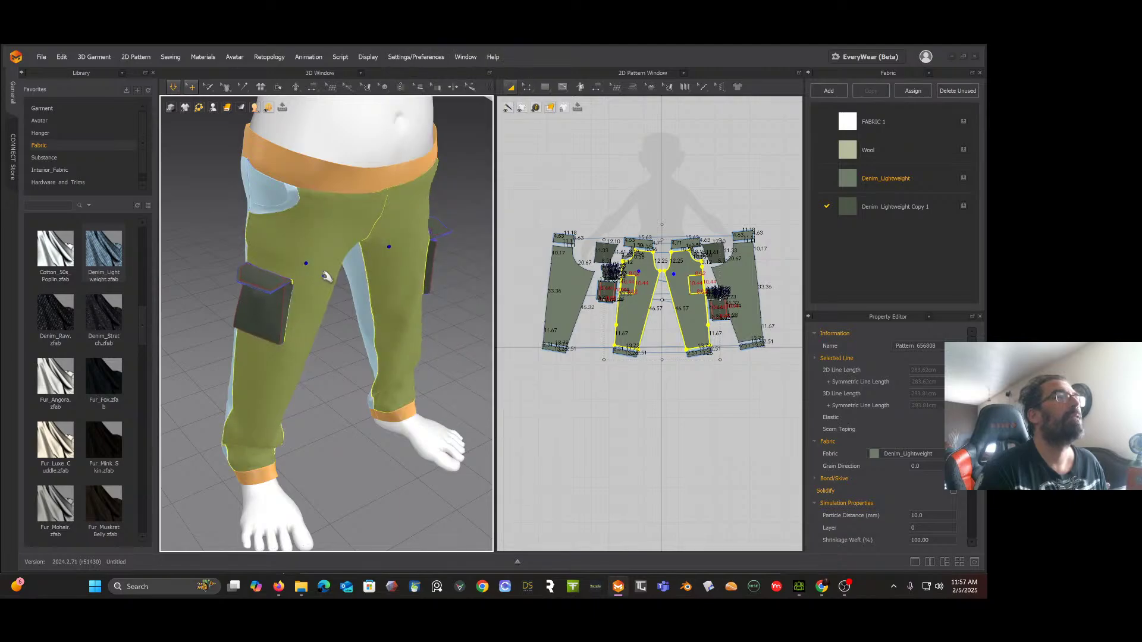
left_click(340, 327)
right_click_drag(339, 327, 310, 283)
scroll(309, 265, "up", 8)
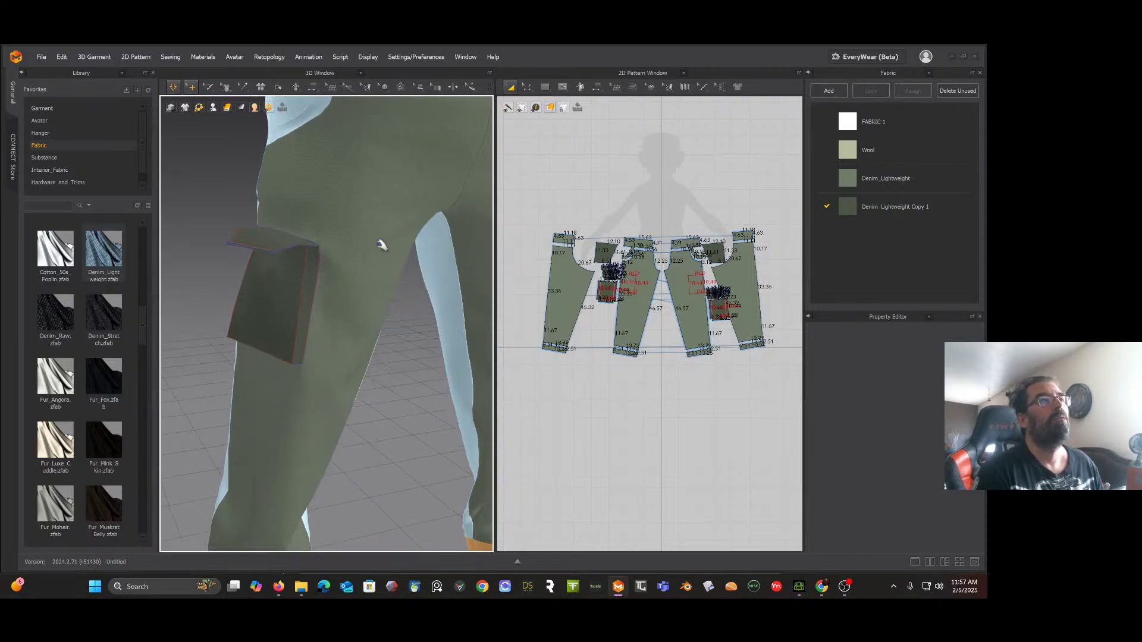
Step: Place a button with the Button tool near the lower edge of the pocket flap's center
scroll(607, 273, "down", 4)
scroll(660, 269, "up", 8)
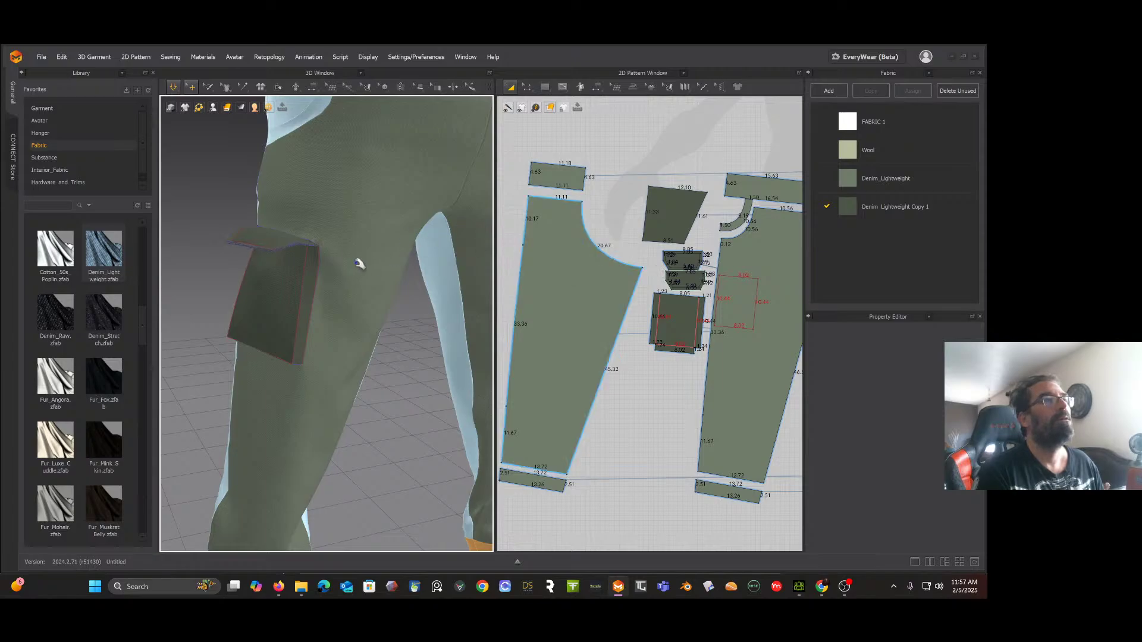
scroll(657, 284, "up", 3)
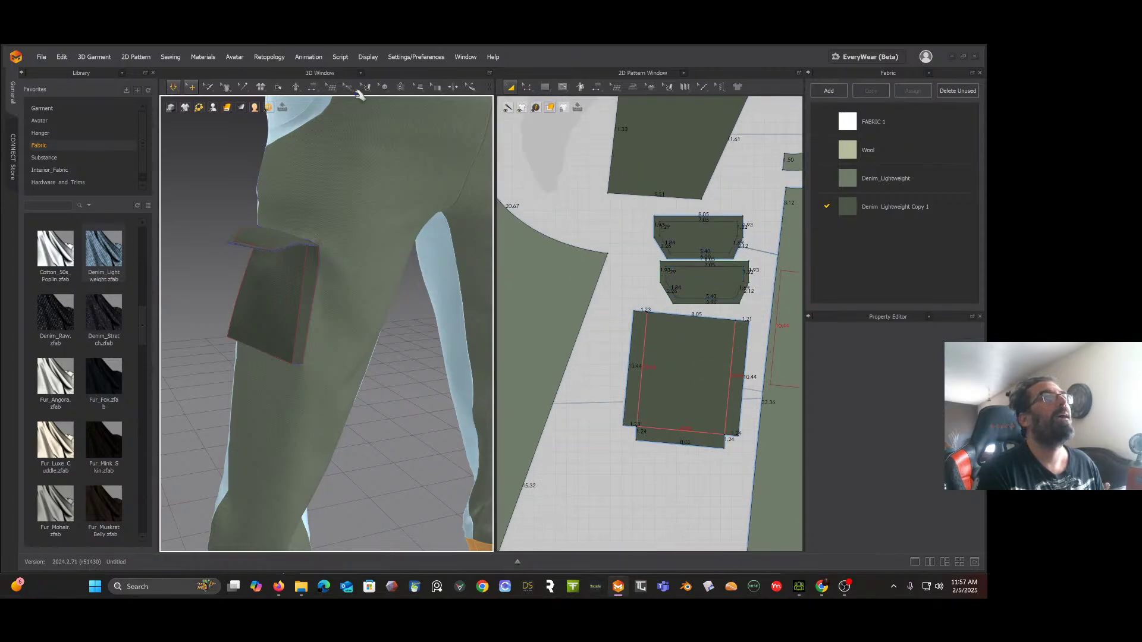
left_click(384, 88)
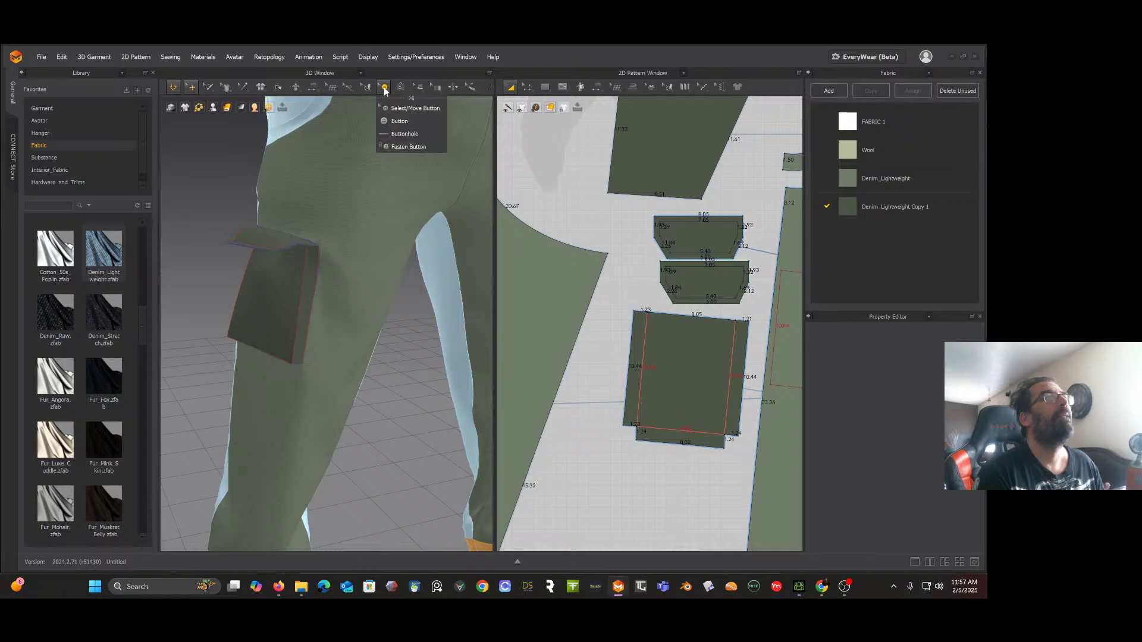
left_click(394, 120)
right_click_drag(256, 171, 278, 193)
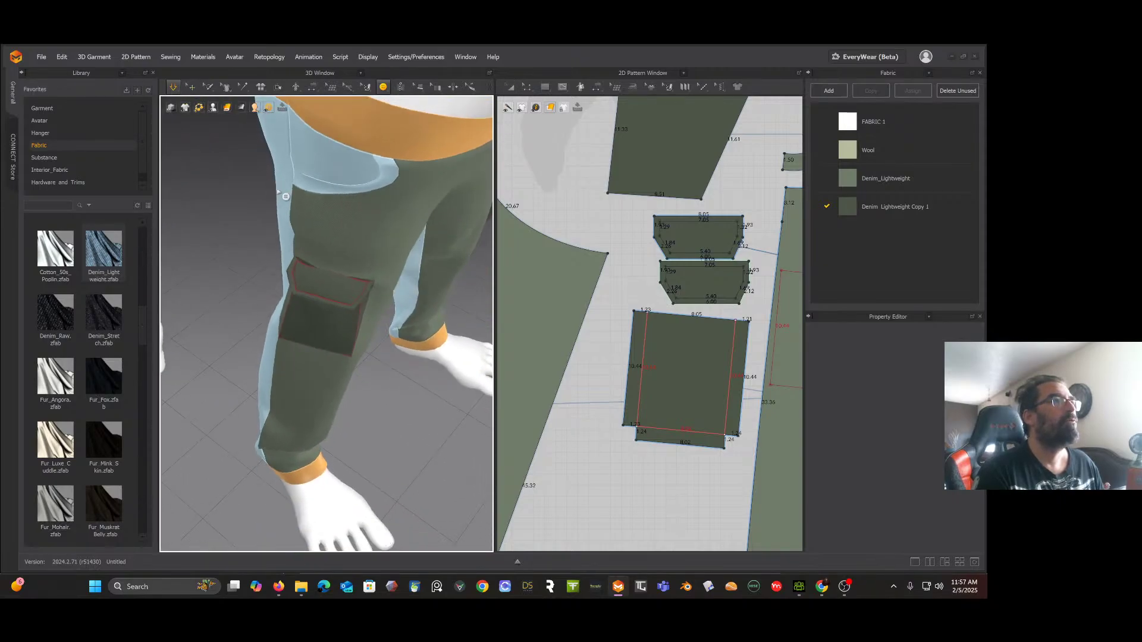
left_click(325, 293)
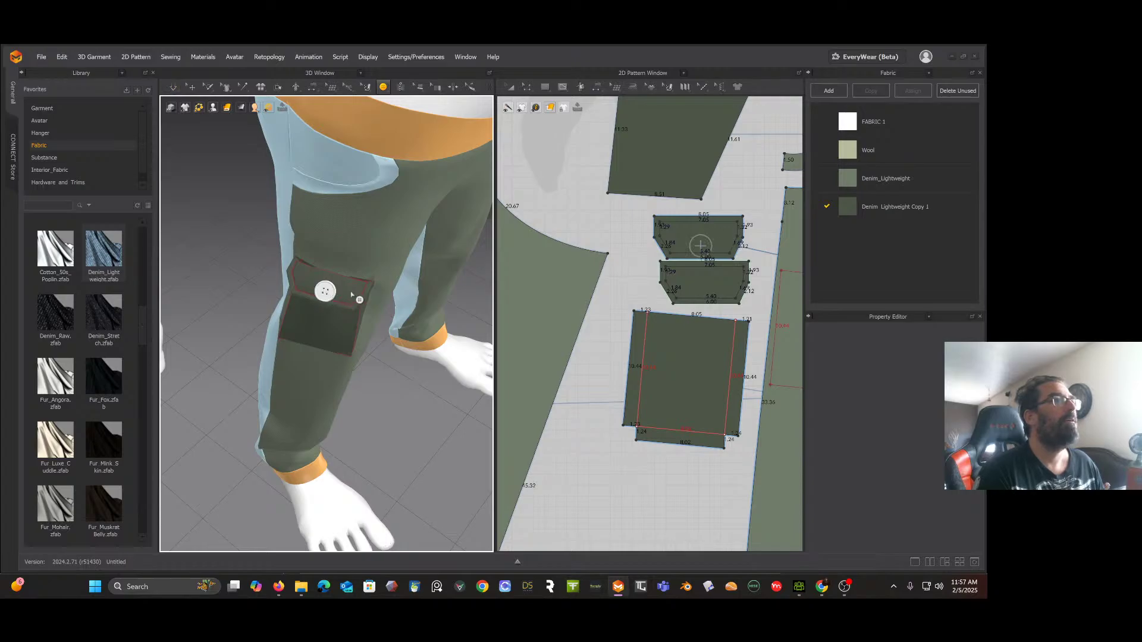
scroll(369, 297, "down", 2)
scroll(369, 297, "up", 4)
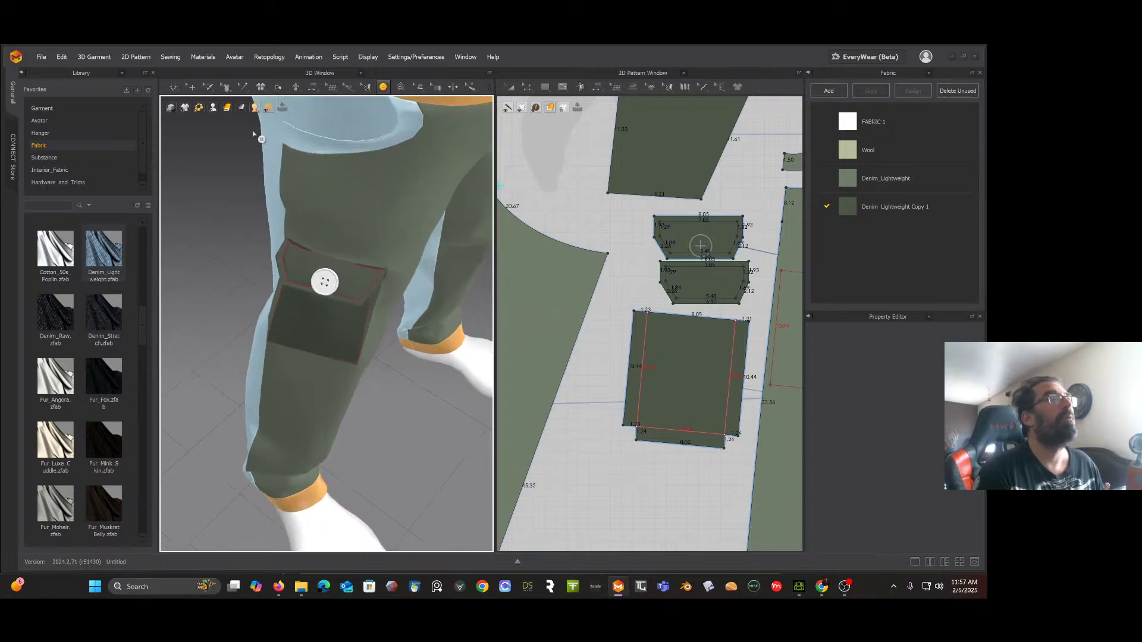
Step: Select the flap's button with Select/Move Button and open the list of button styles
left_click(191, 88)
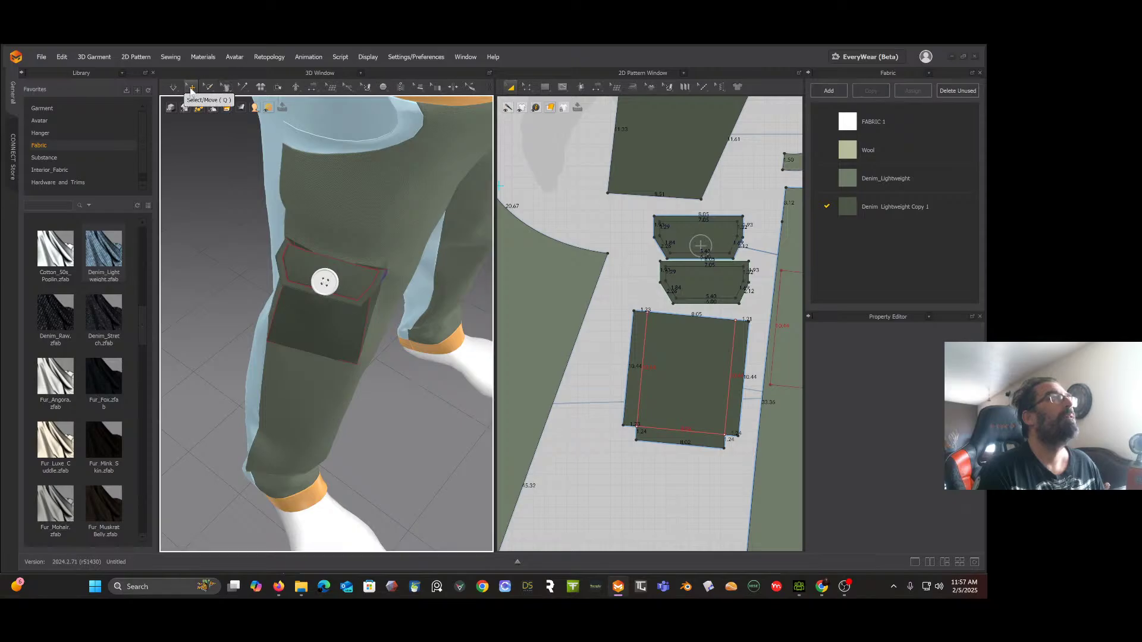
left_click(383, 87)
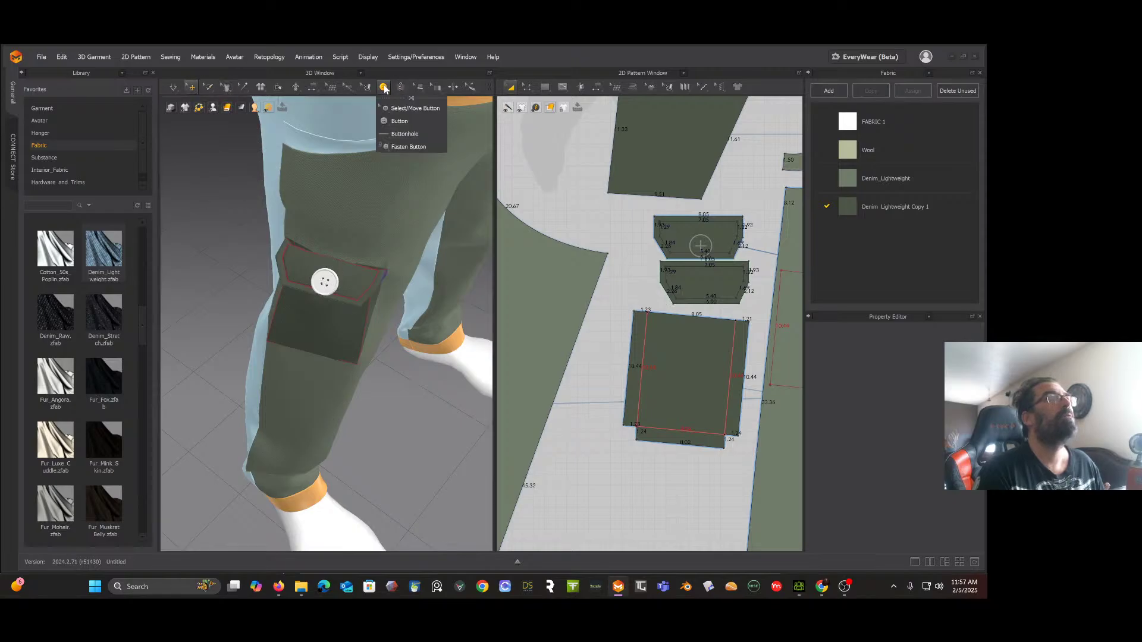
left_click(398, 108)
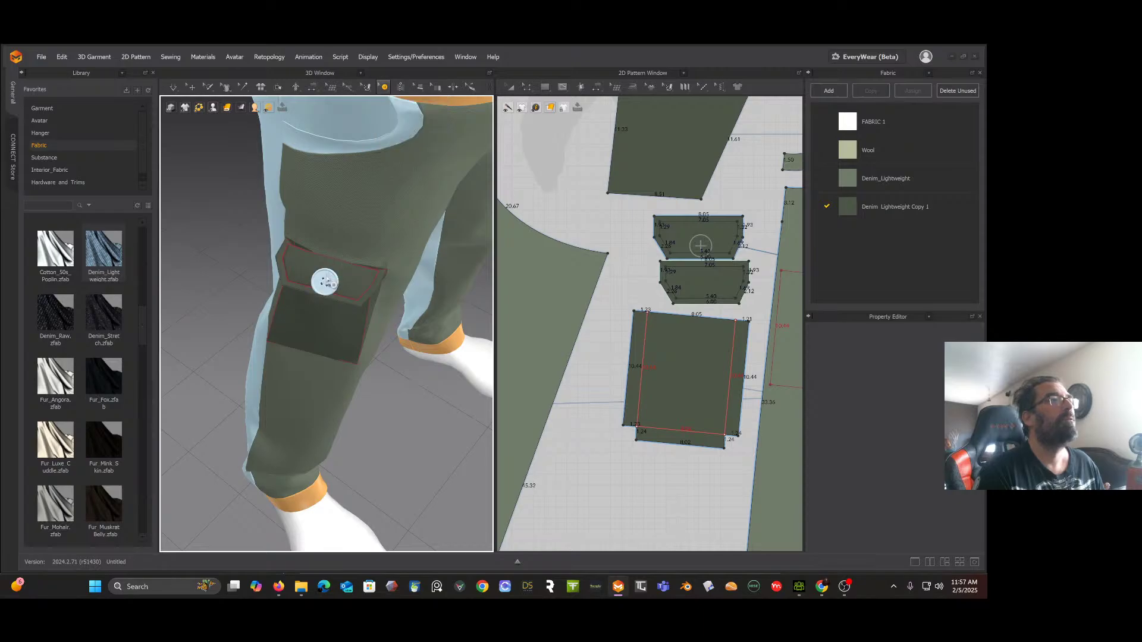
left_click(325, 280)
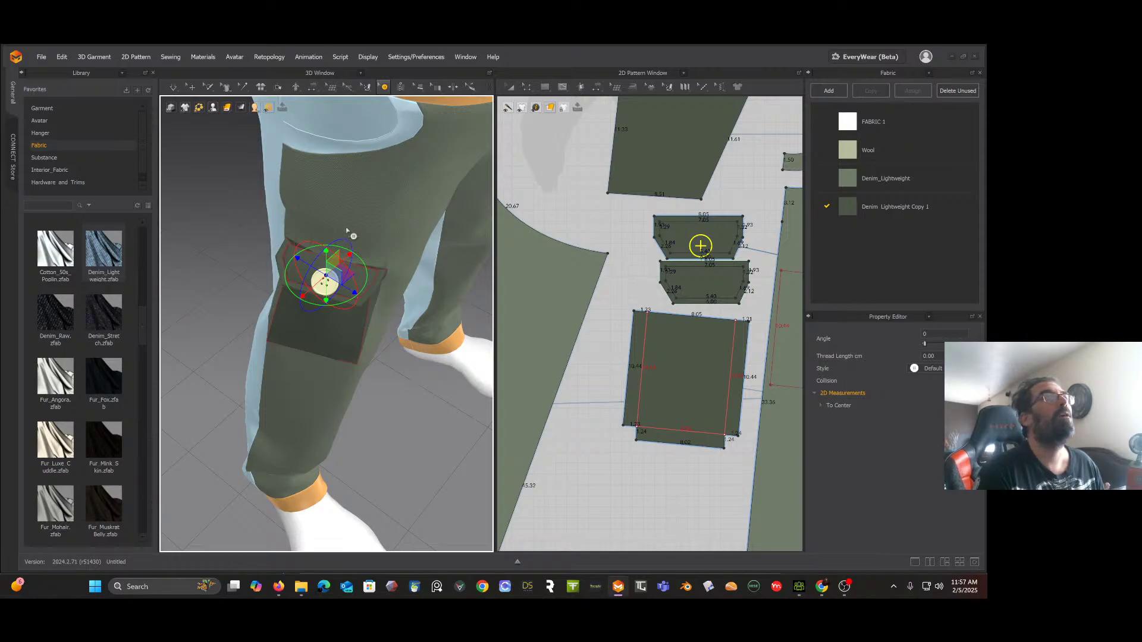
scroll(317, 271, "up", 3)
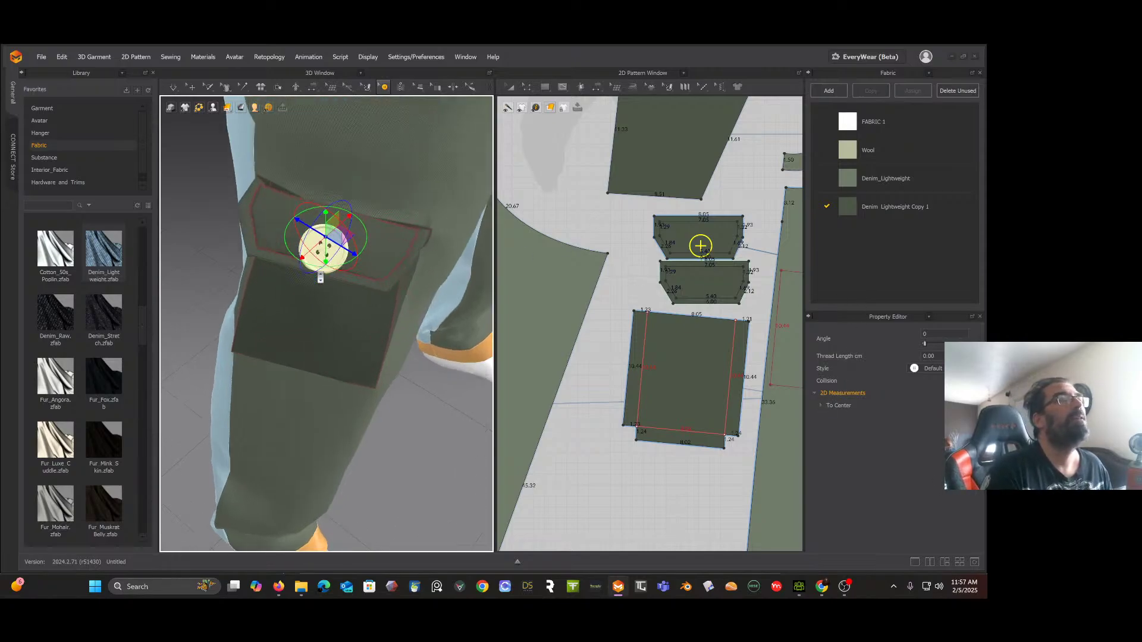
left_click(700, 245)
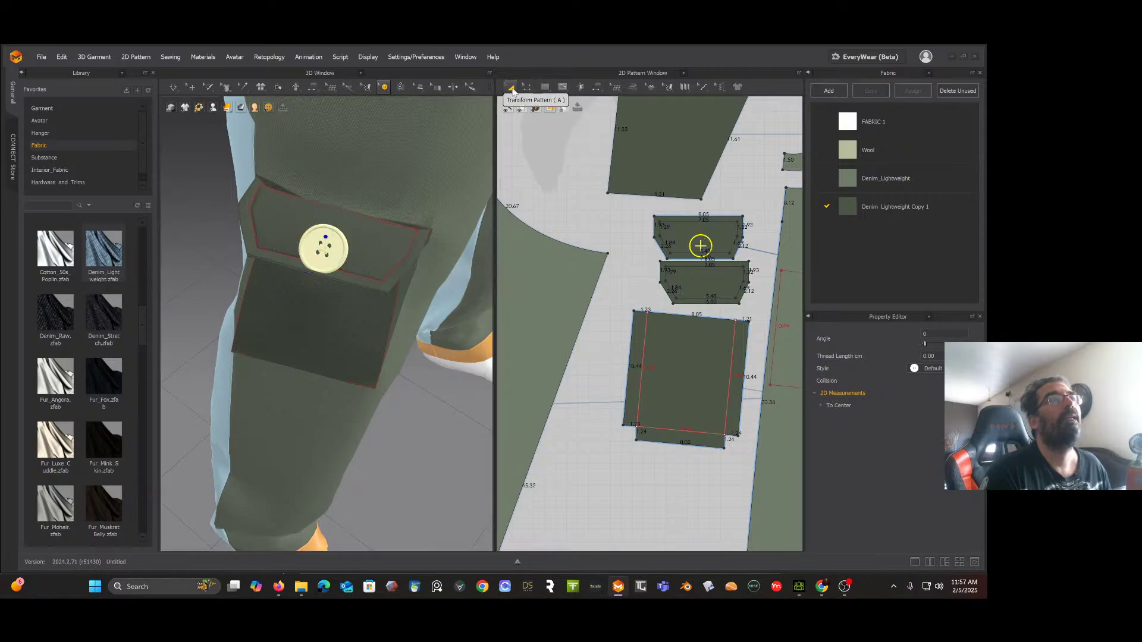
left_click(337, 246)
scroll(335, 236, "up", 5)
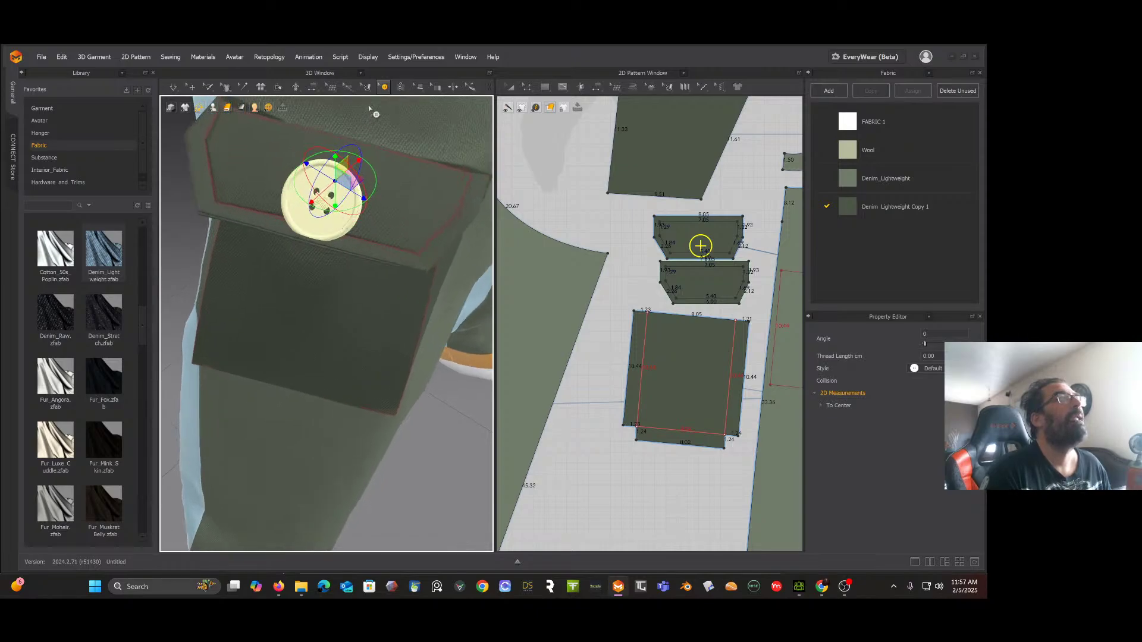
left_click(900, 71)
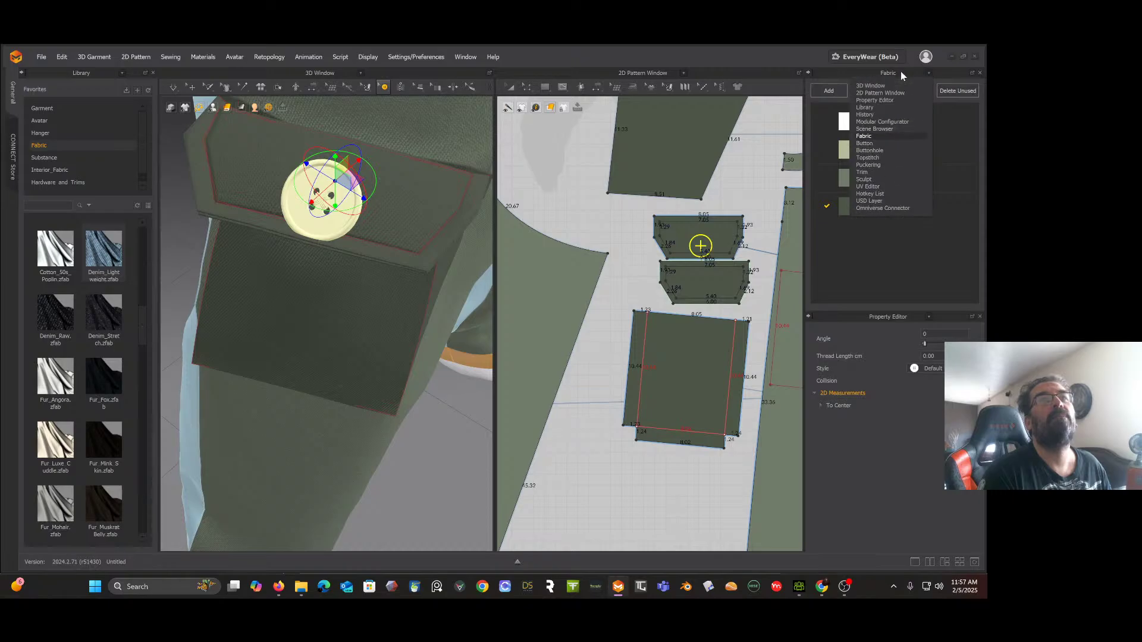
left_click(865, 144)
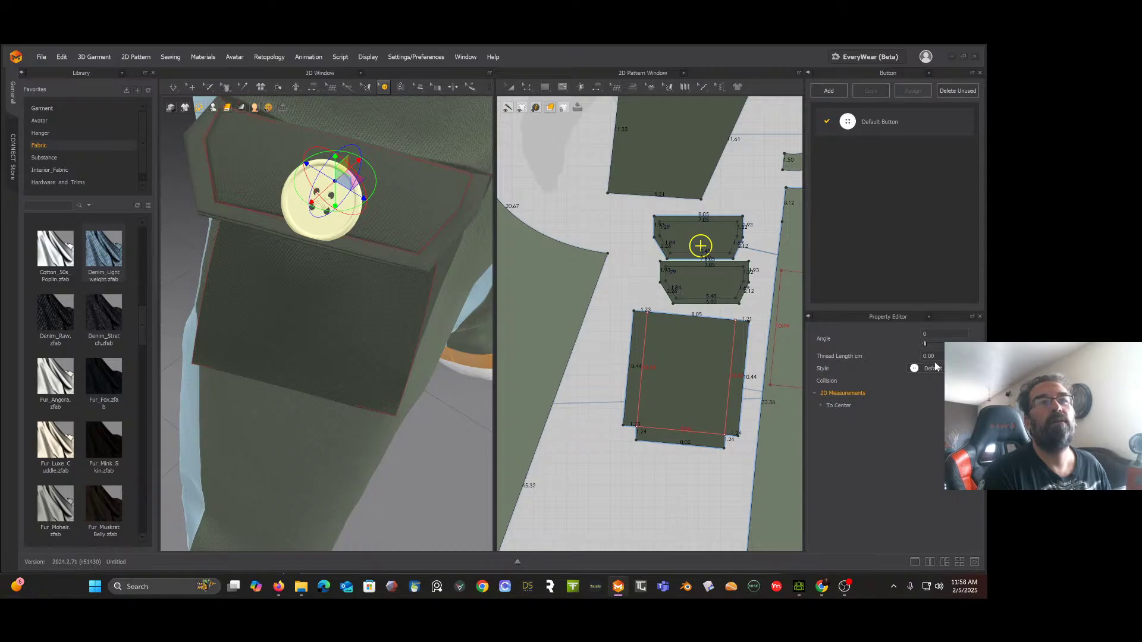
Step: Set the Default Button style's width to 1.5 cm and check the button's size on the flap
left_click(880, 121)
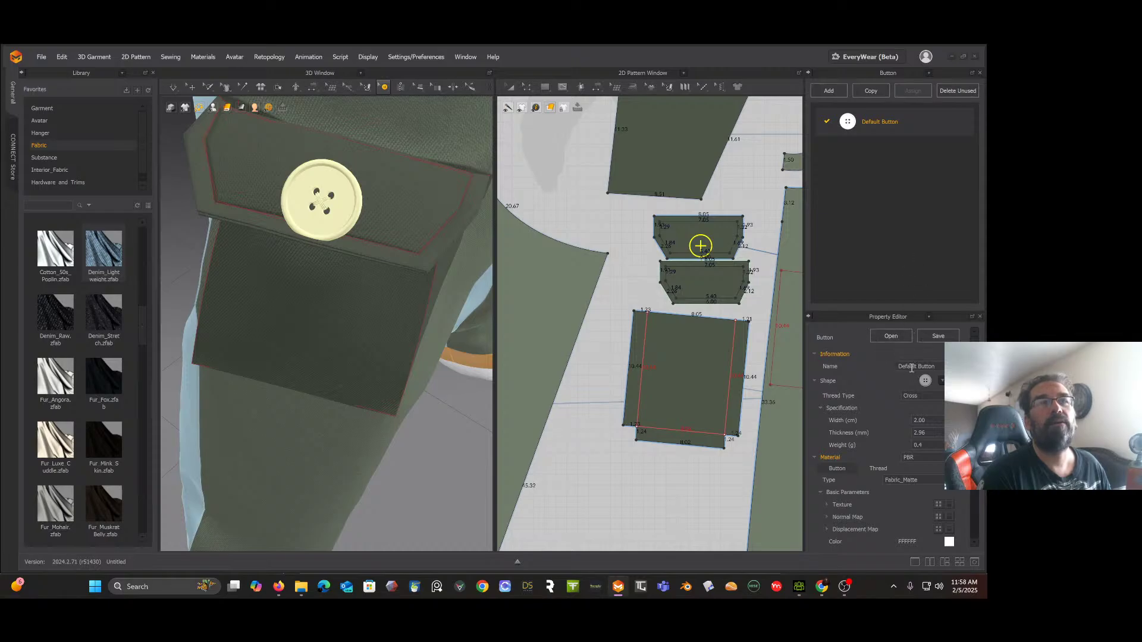
left_click(931, 420)
type("1")
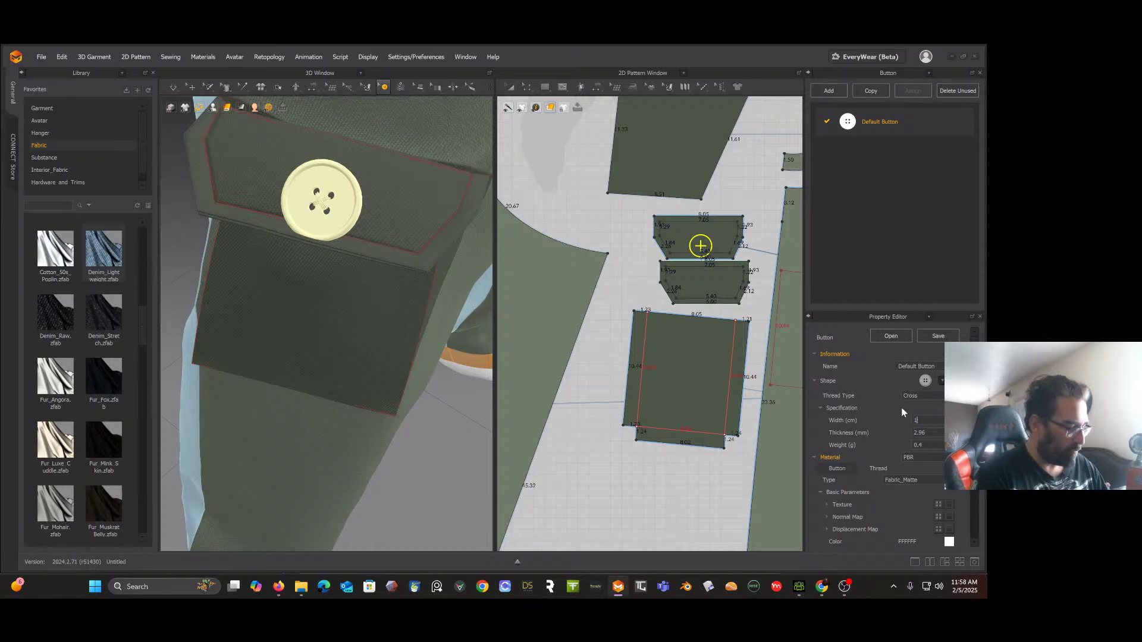
type(".")
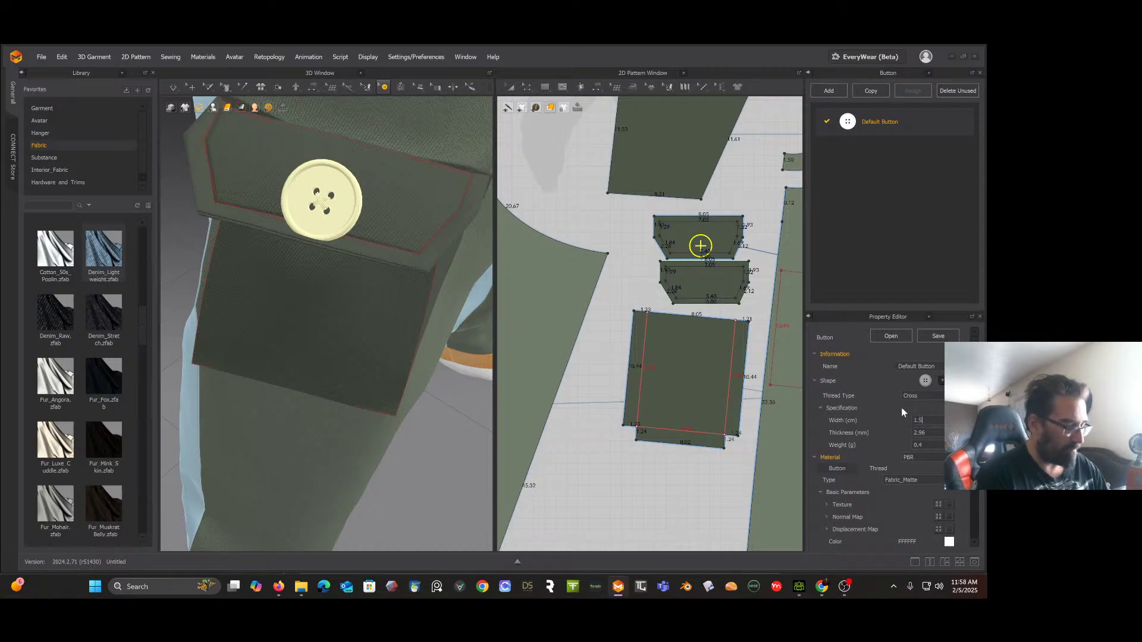
type("5")
key("Return")
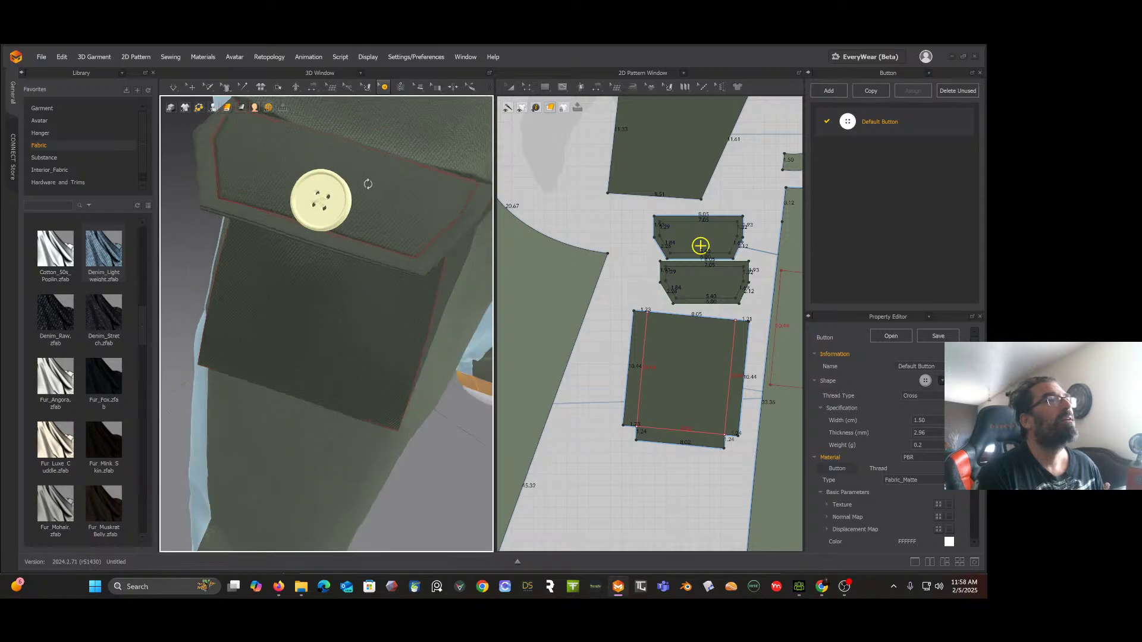
mouse_move(364, 183)
right_mouse_down()
mouse_move(342, 164)
mouse_move(357, 171)
right_mouse_up()
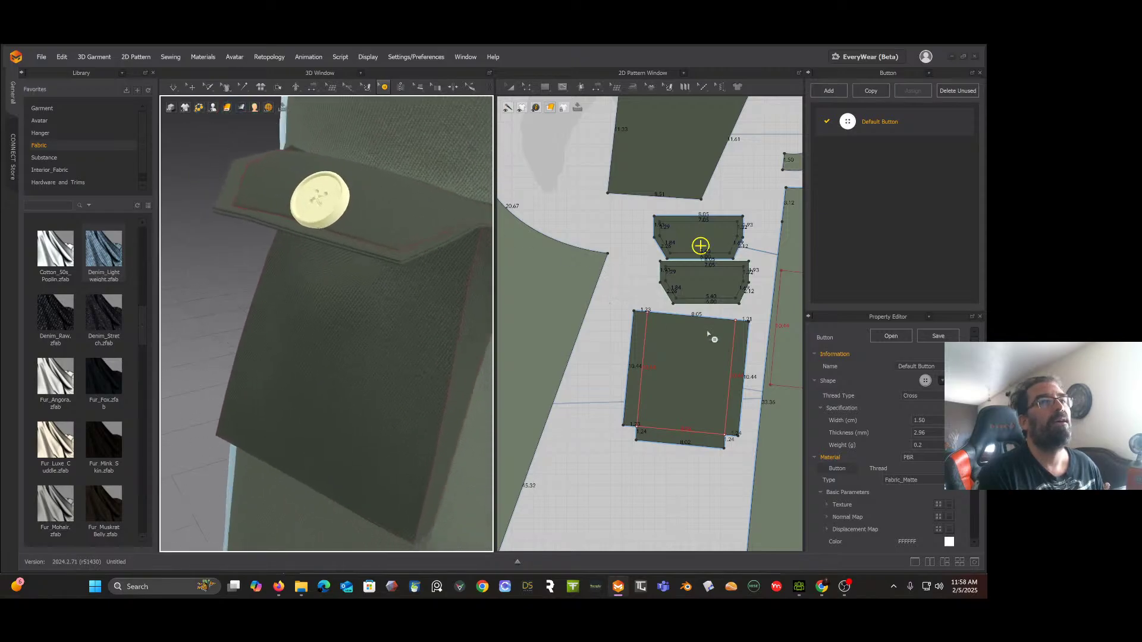
Step: Set the Default Button style's thickness to 2 mm and its width to 1.2 cm
double_click(929, 433)
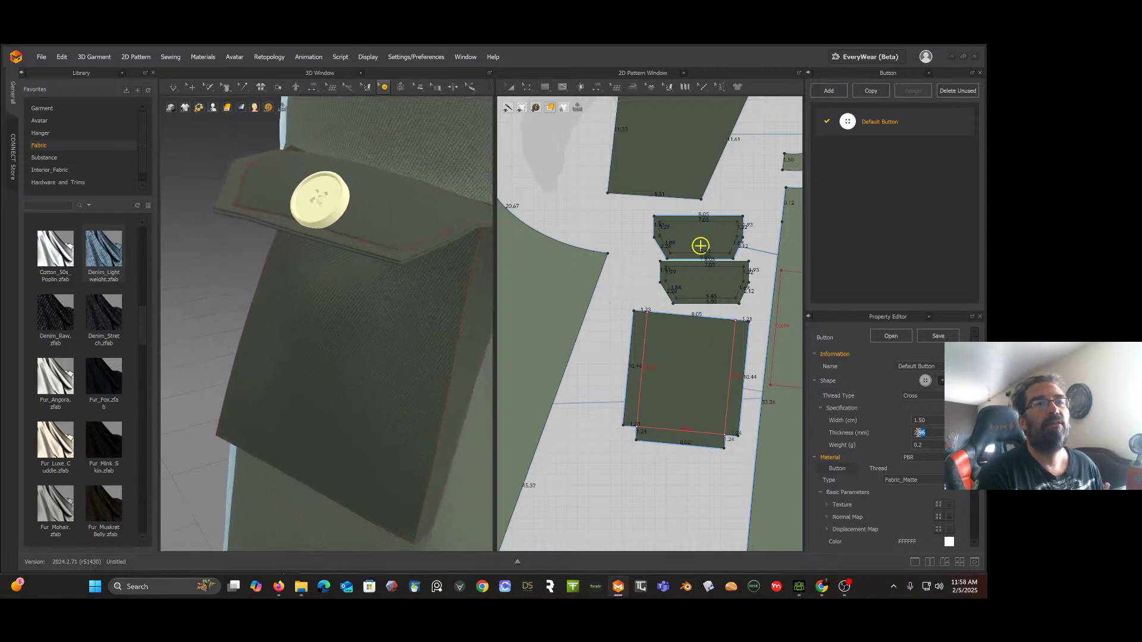
type("2")
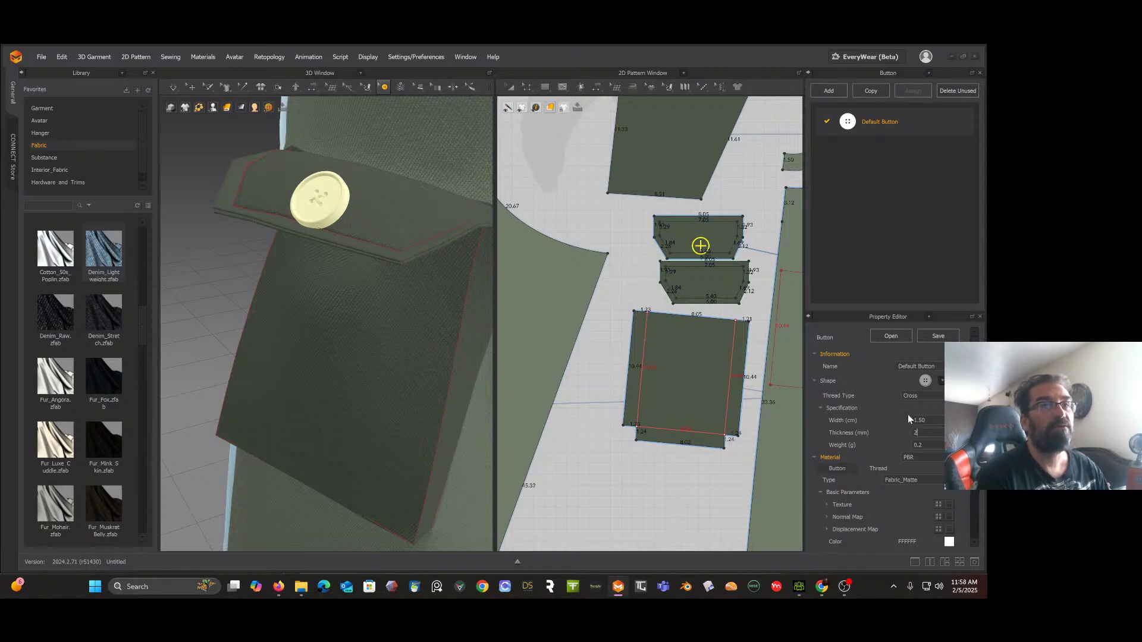
double_click(922, 421)
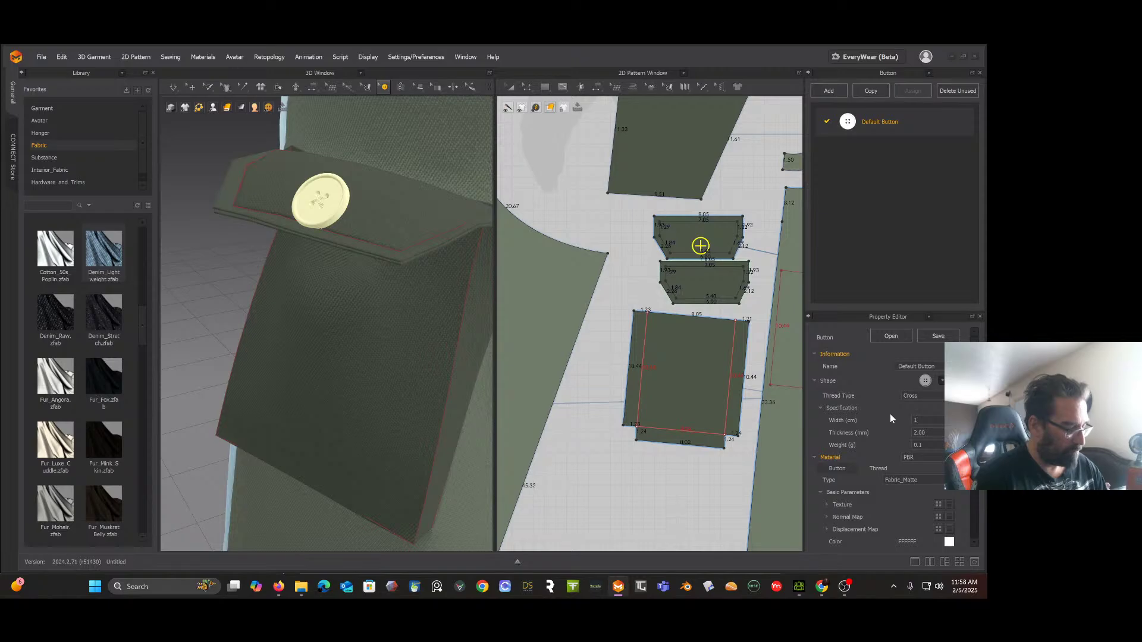
type("1.2")
key("Return")
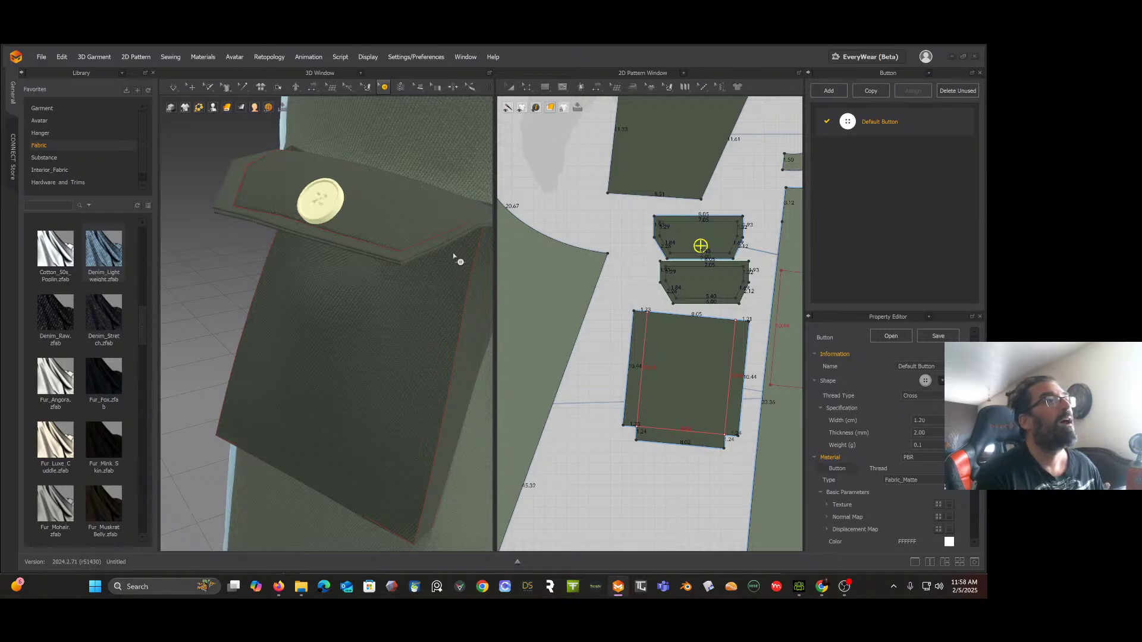
right_click_drag(453, 254, 336, 232)
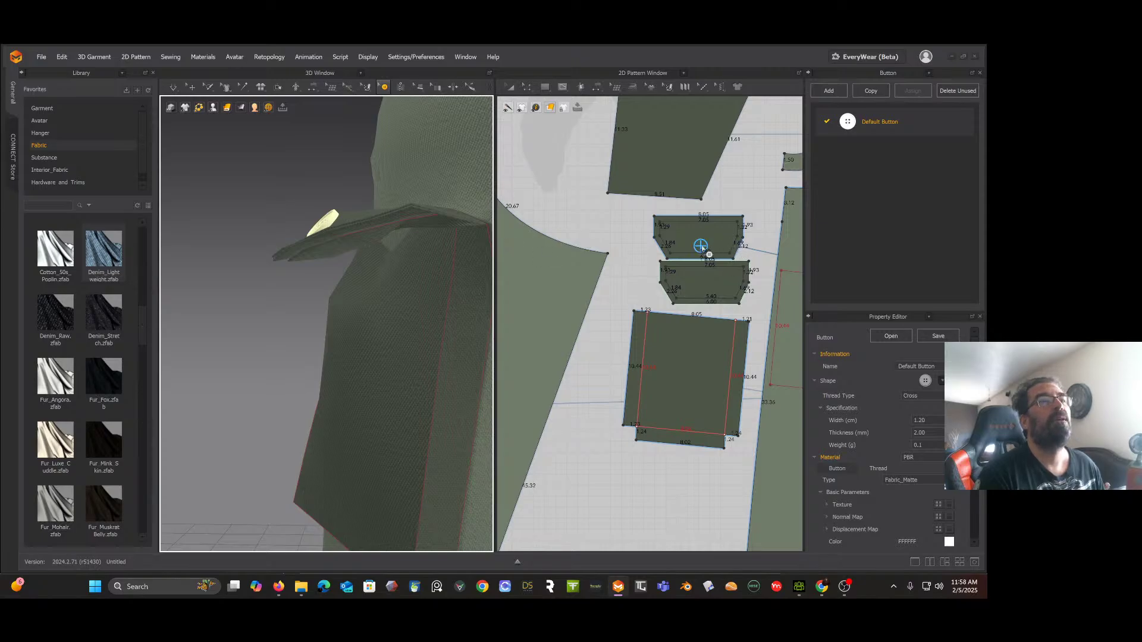
Step: Move the button from the flap onto the pocket's front, centered near its upper edge, and briefly simulate the garment
mouse_move(700, 247)
left_mouse_down()
mouse_move(676, 341)
mouse_move(690, 326)
mouse_move(689, 347)
left_mouse_up()
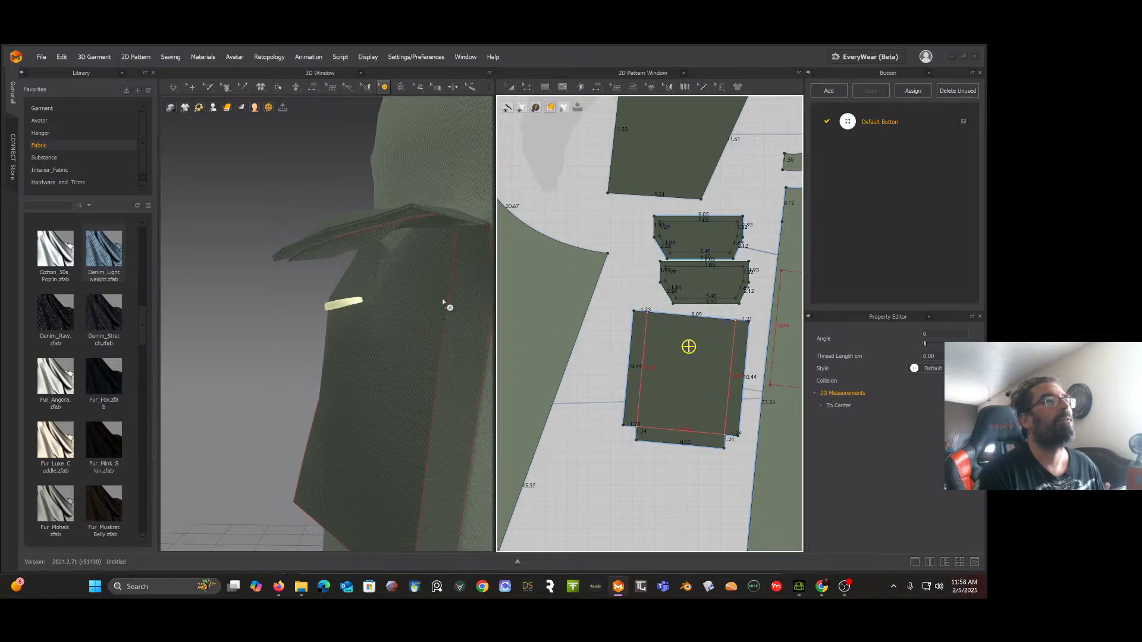
right_click_drag(380, 316, 397, 320)
key("space")
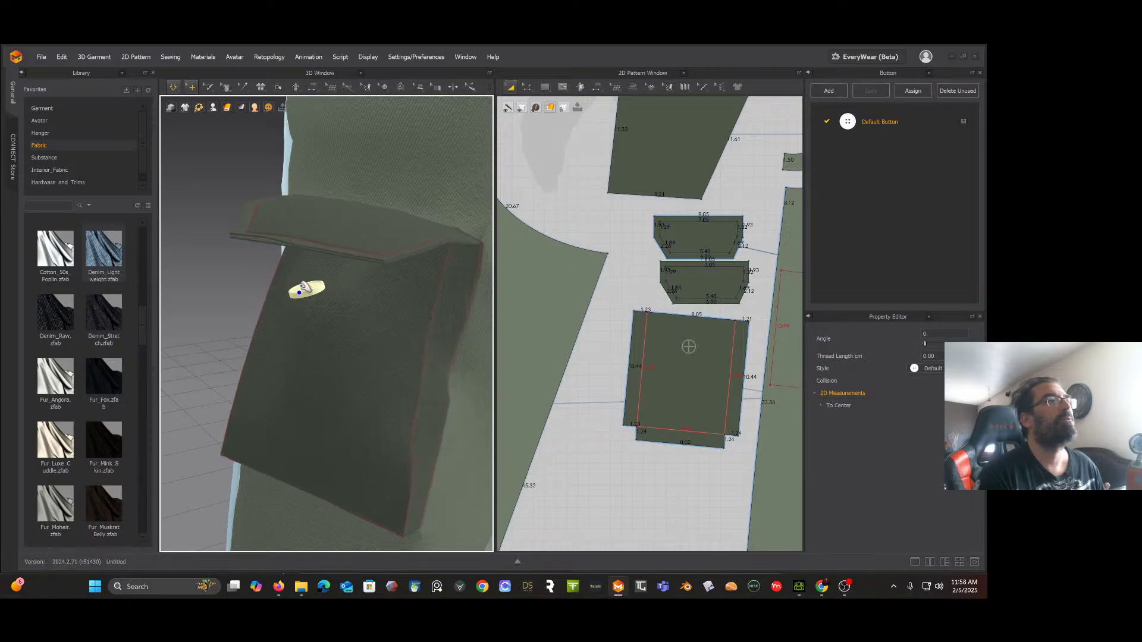
key("space")
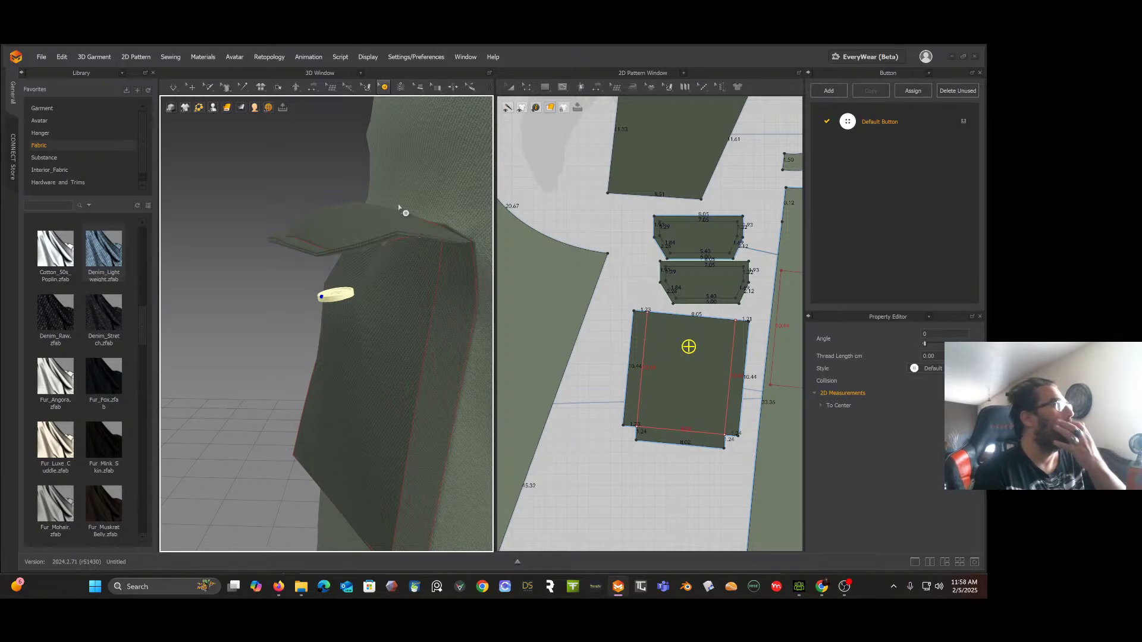
Step: Delete the lower duplicate of the pocket flap pattern together with its internal outline
left_click(701, 276)
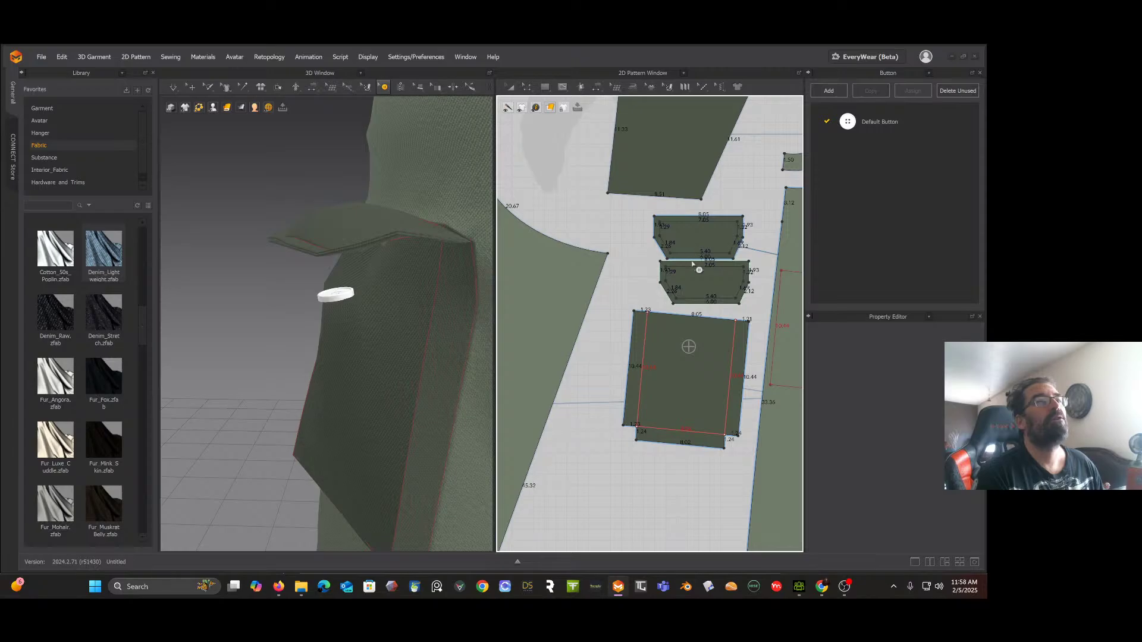
left_click(509, 87)
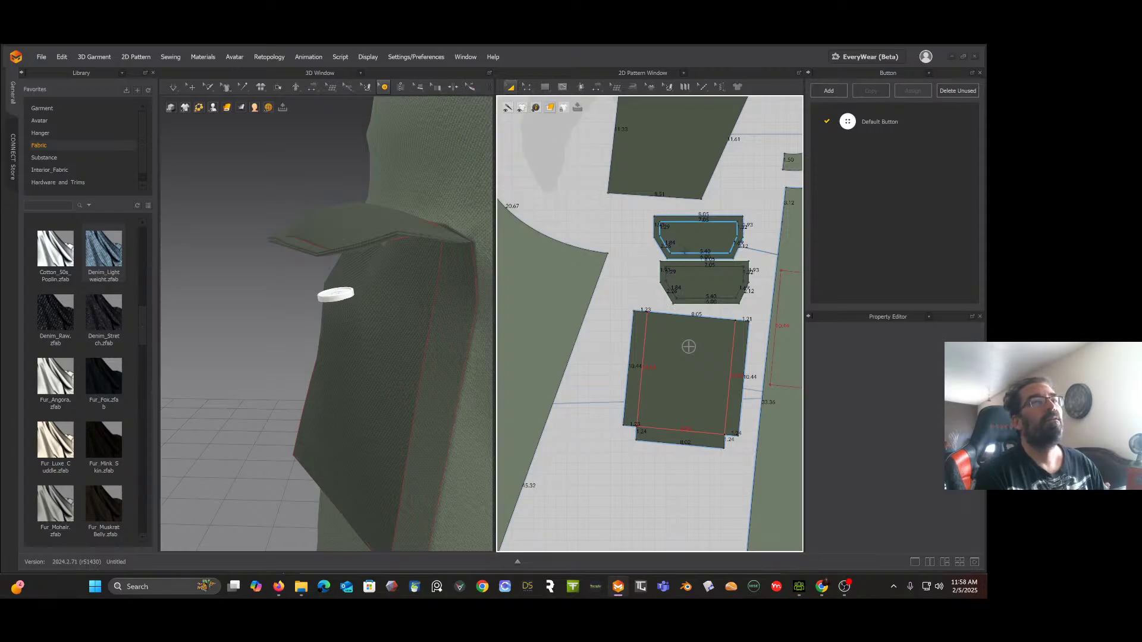
left_click(710, 281)
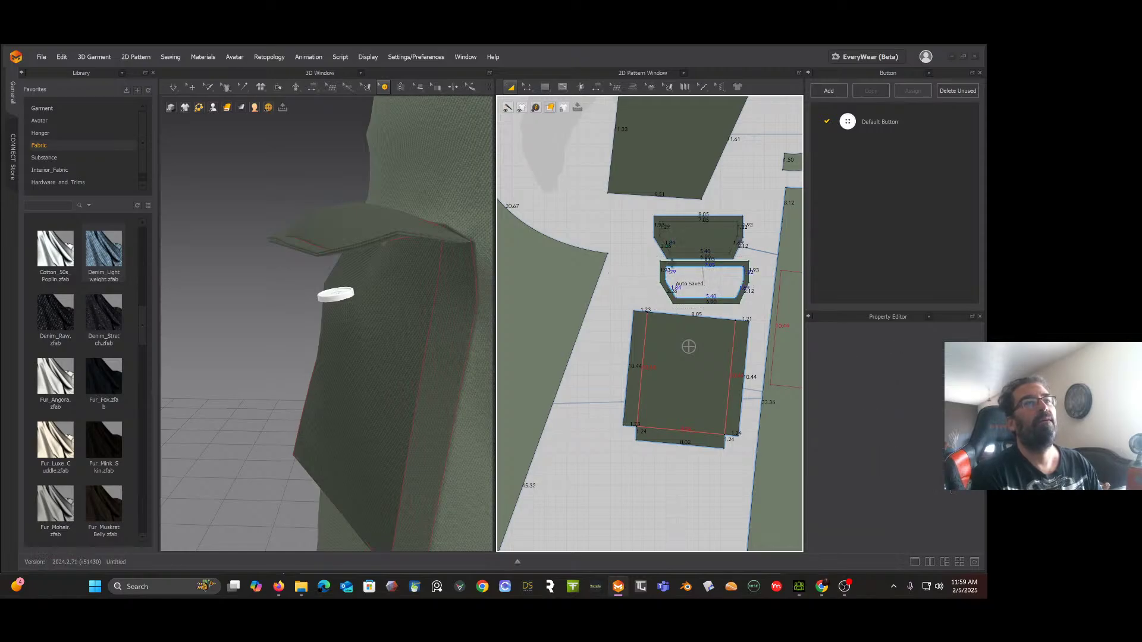
left_click(662, 272)
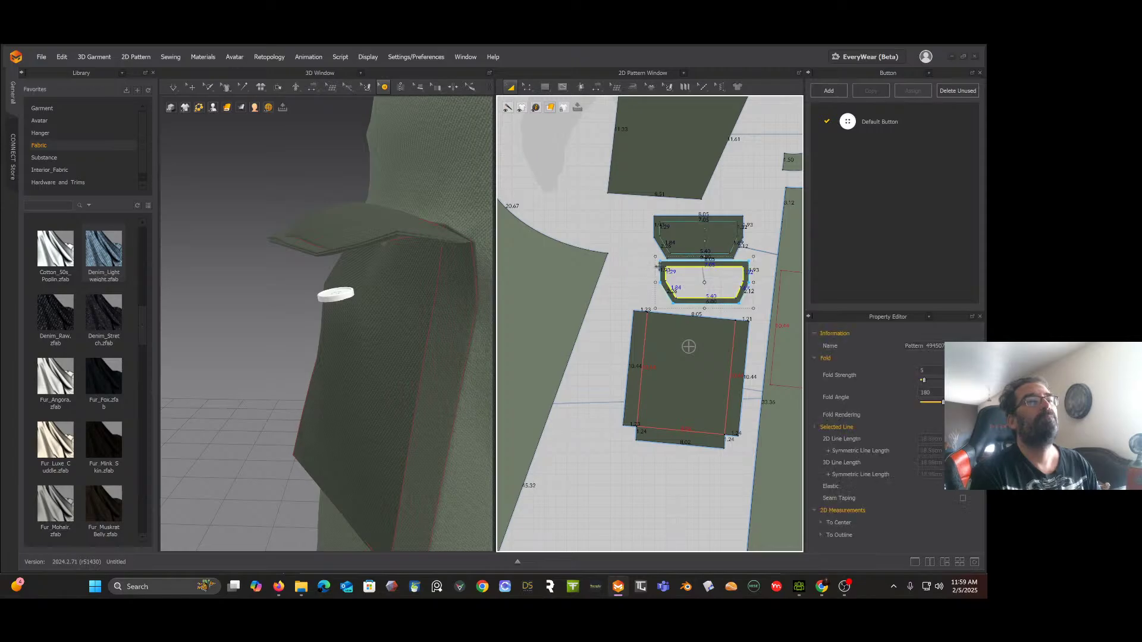
right_click(658, 272)
left_click(640, 270)
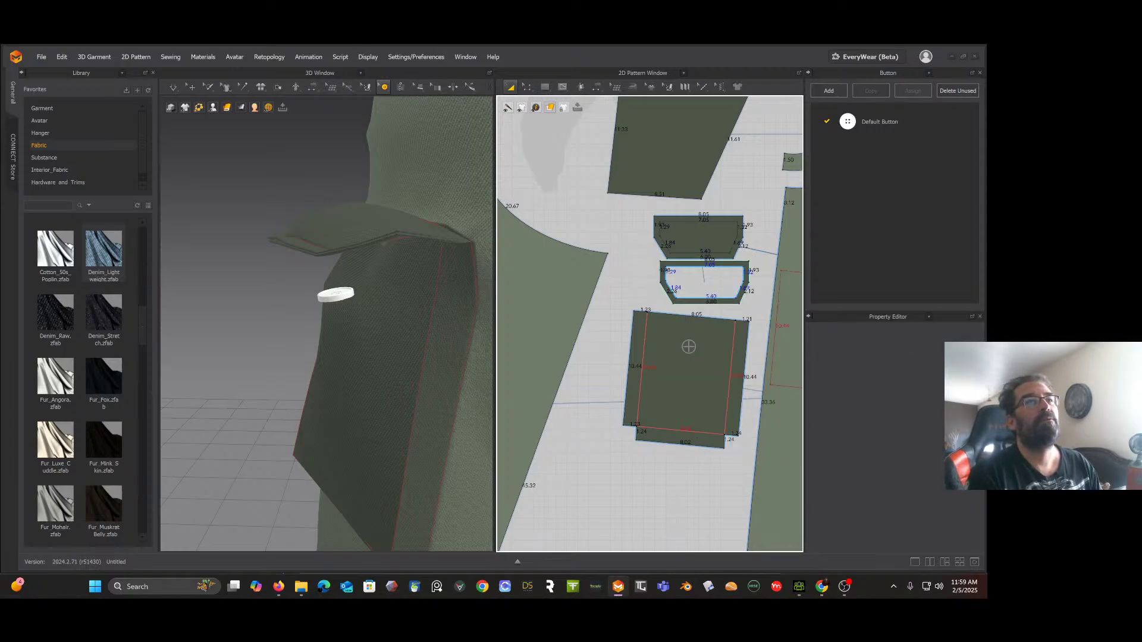
left_click(665, 271)
key("Delete")
left_click(667, 271)
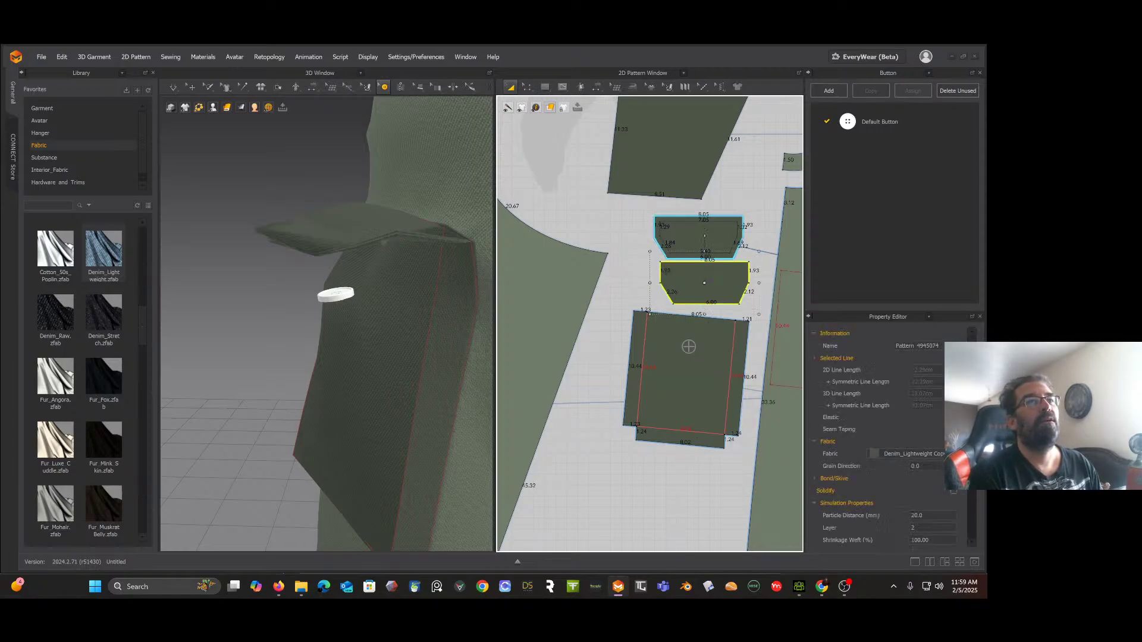
key("Delete")
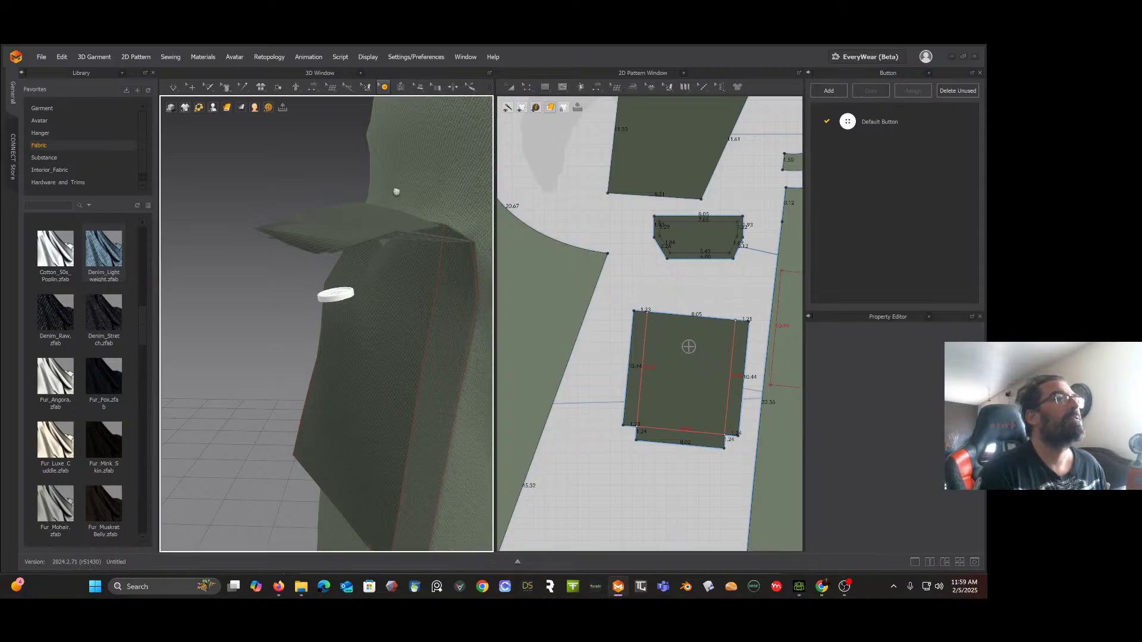
Step: Place a buttonhole at the center of the remaining pocket flap, just above its lower internal edge
right_click_drag(392, 183, 501, 239)
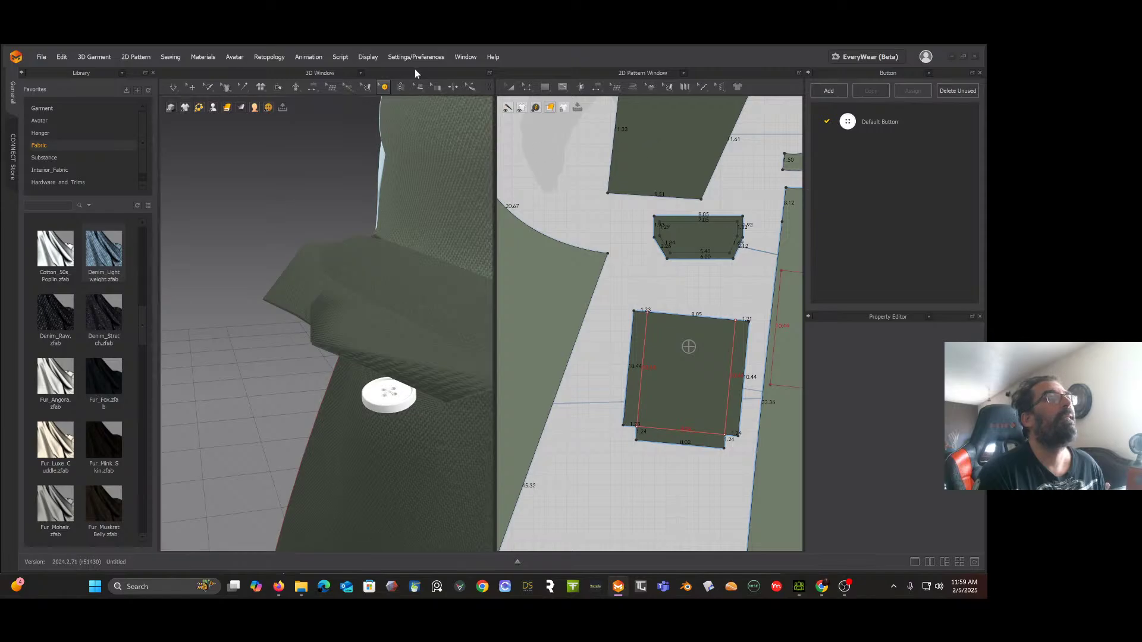
left_click(384, 88)
left_click(404, 134)
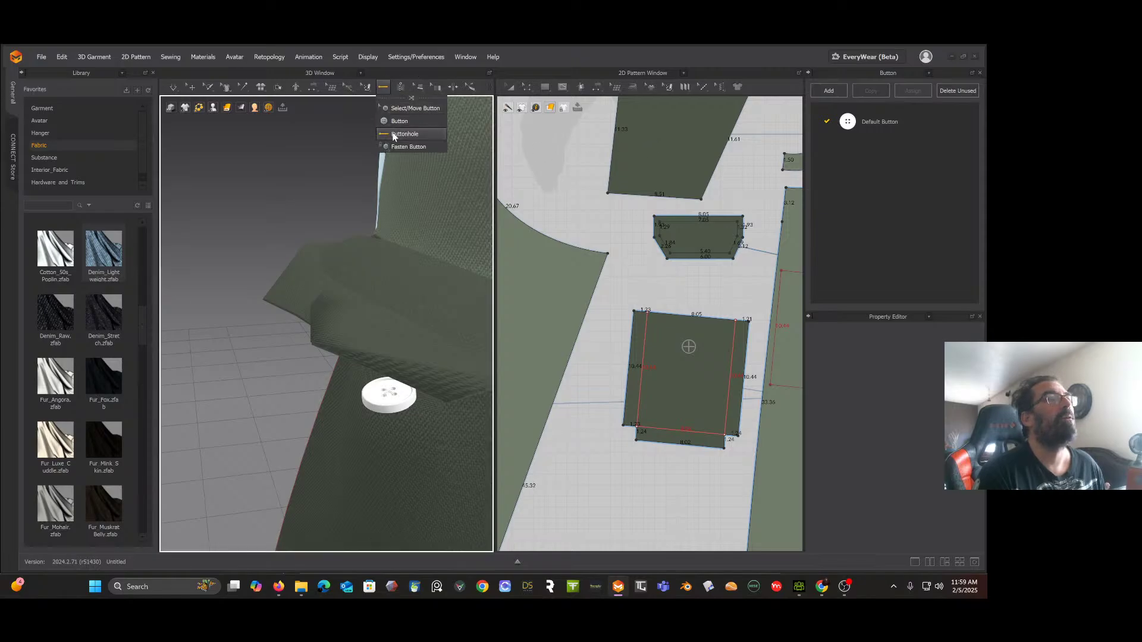
scroll(705, 253, "up", 4)
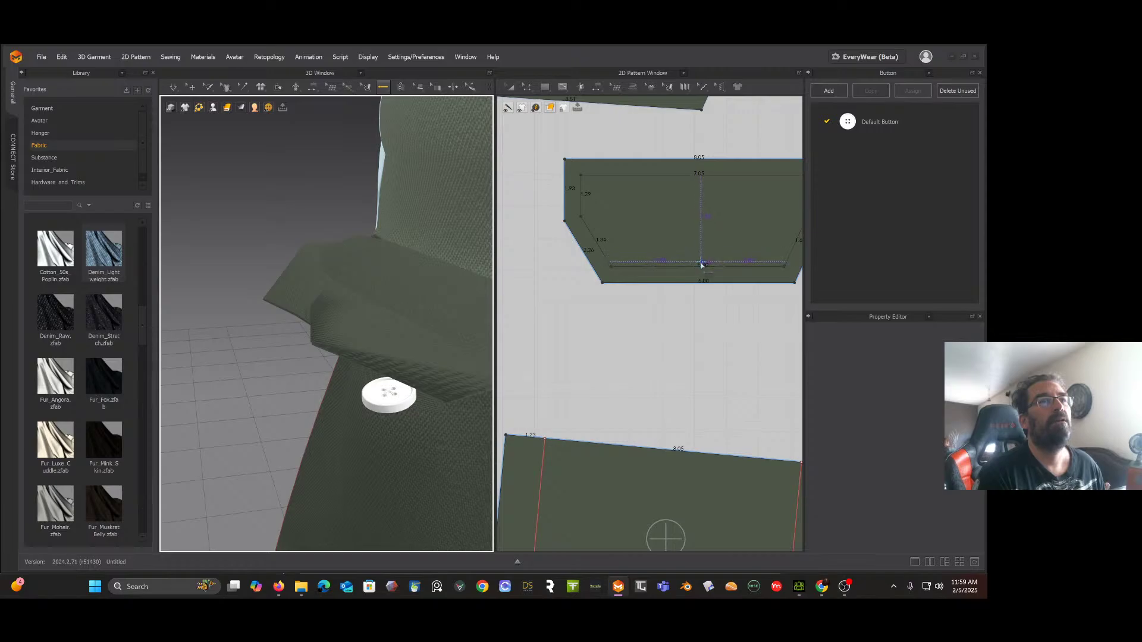
left_click(701, 261)
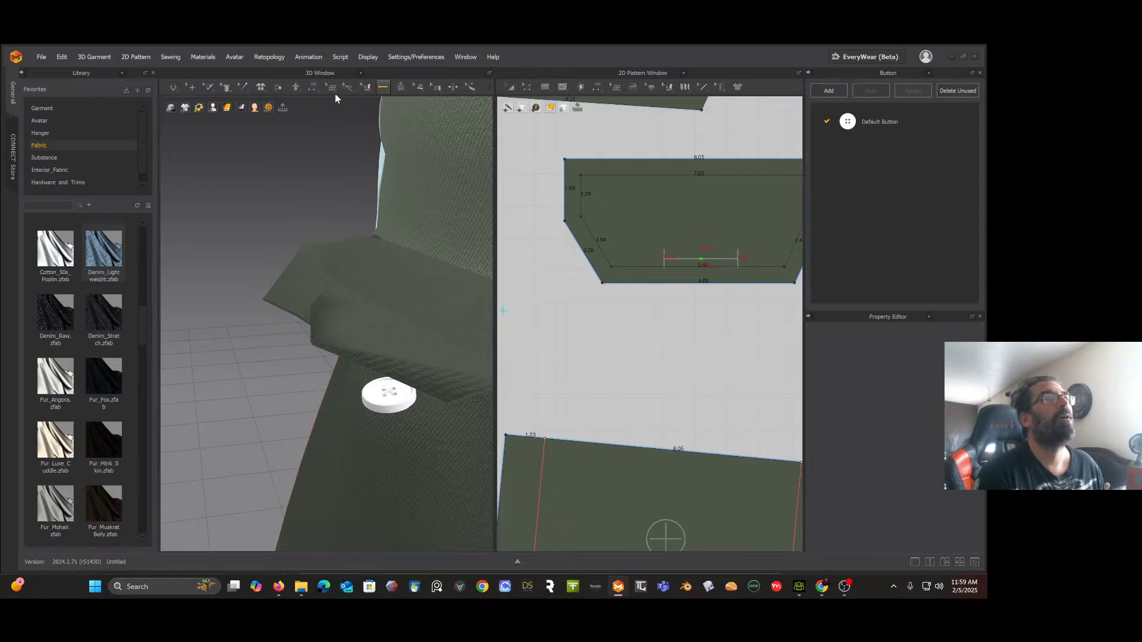
Step: Examine the style properties of the pocket's button and the settings of the flap's buttonhole
left_click(383, 88)
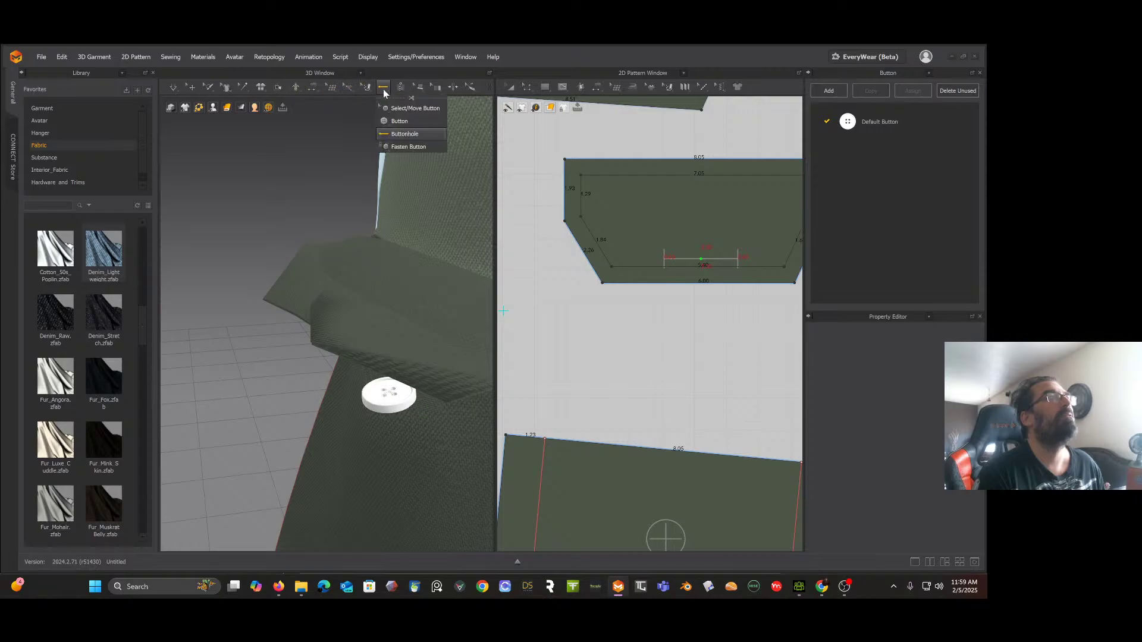
left_click(409, 108)
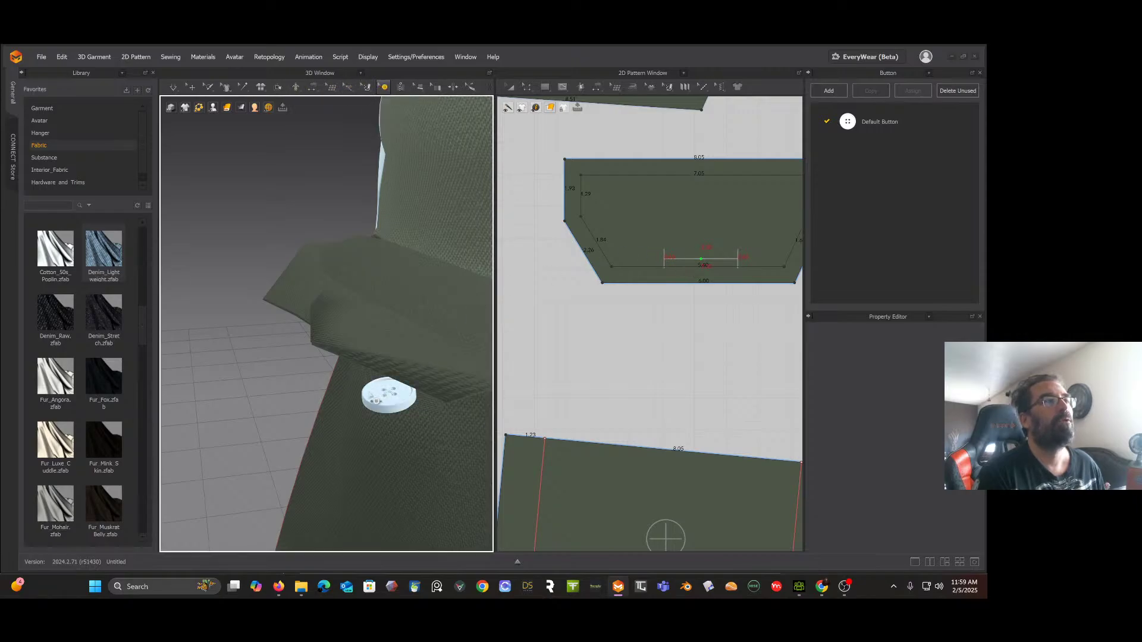
left_click(389, 395)
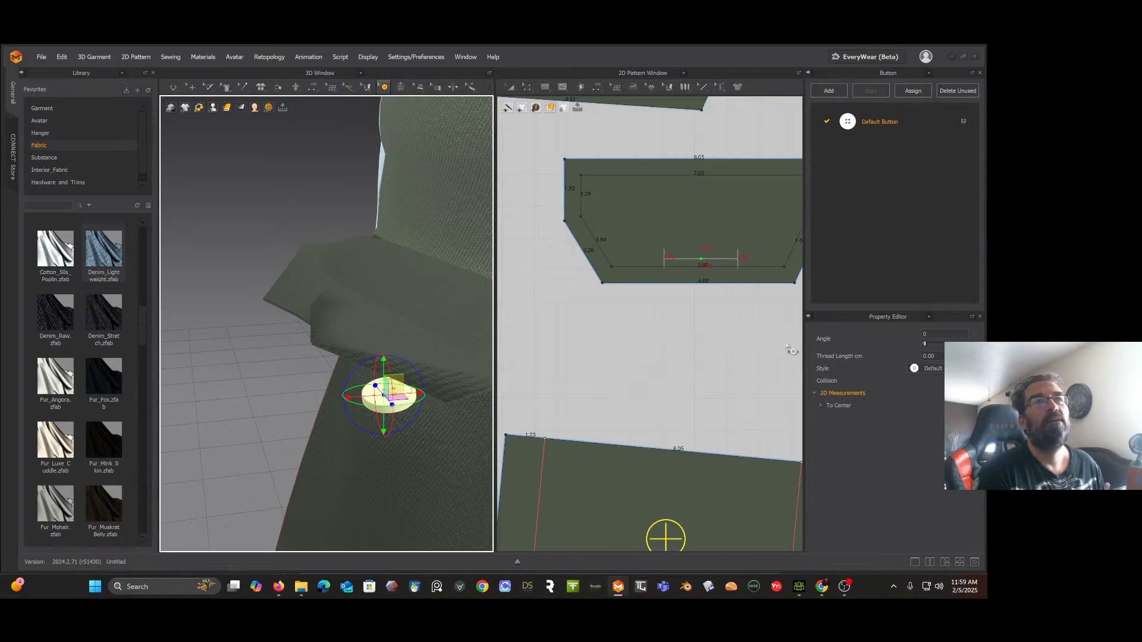
double_click(852, 122)
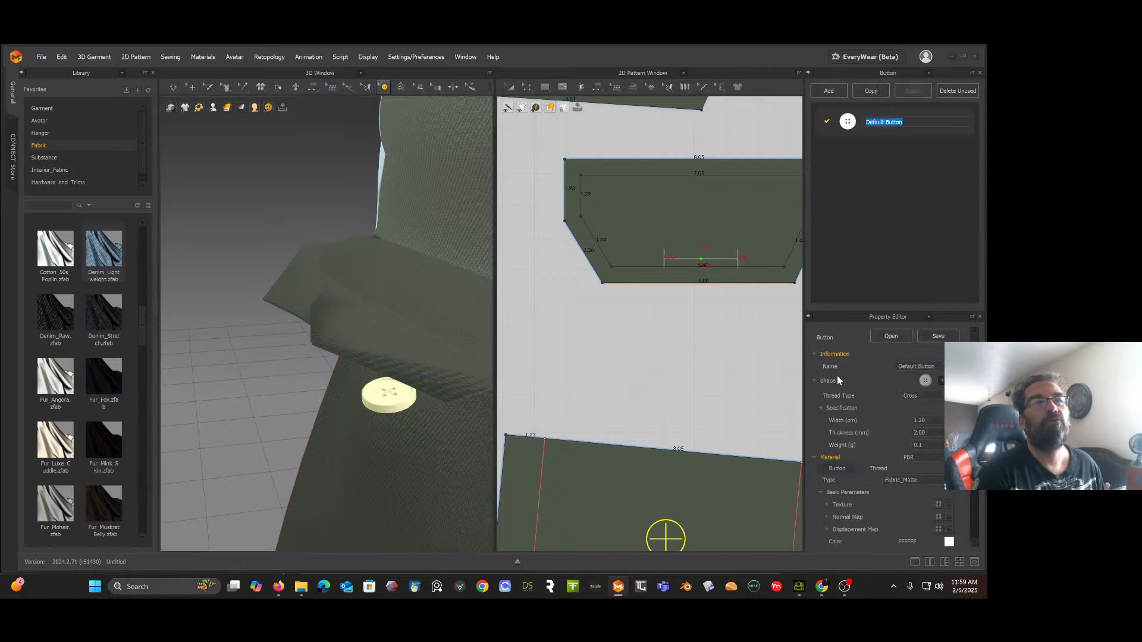
left_click(715, 261)
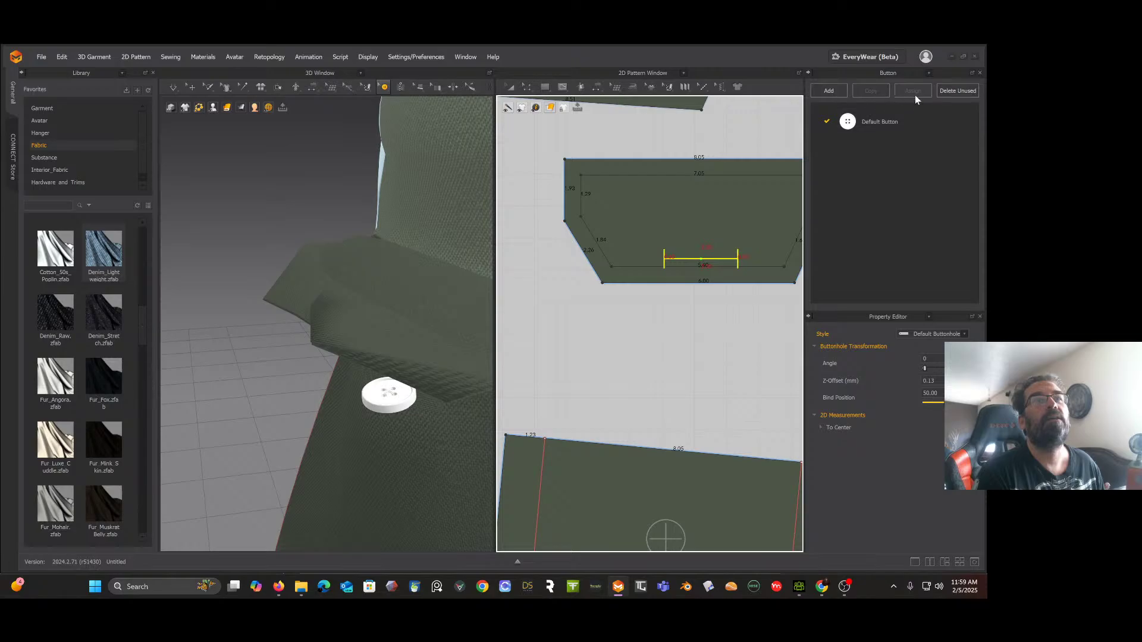
left_click(888, 120)
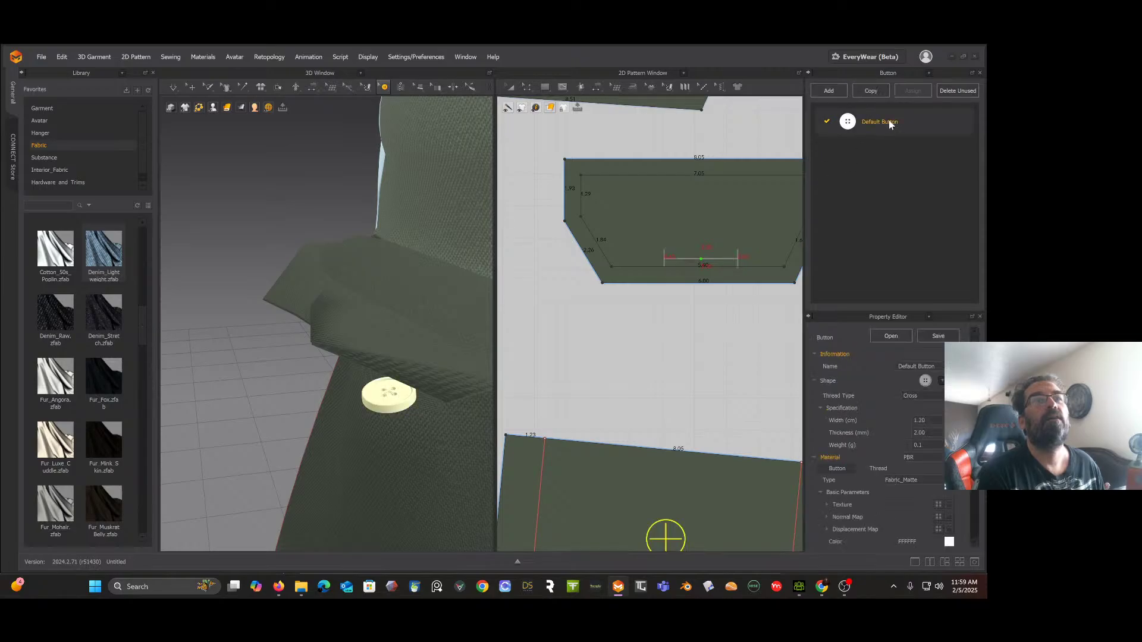
left_click(727, 263)
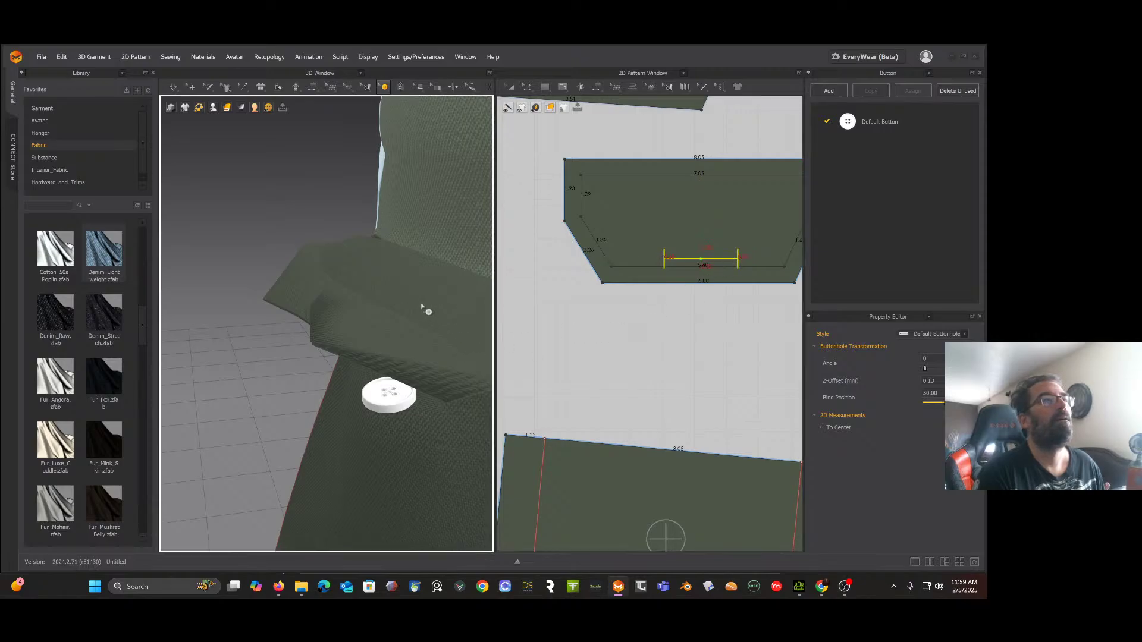
Step: Simulate the garment and pull on the flap layer carrying the buttonhole to settle it over the pocket's button
right_click_drag(426, 308, 390, 281)
scroll(393, 332, "down", 3)
key("space")
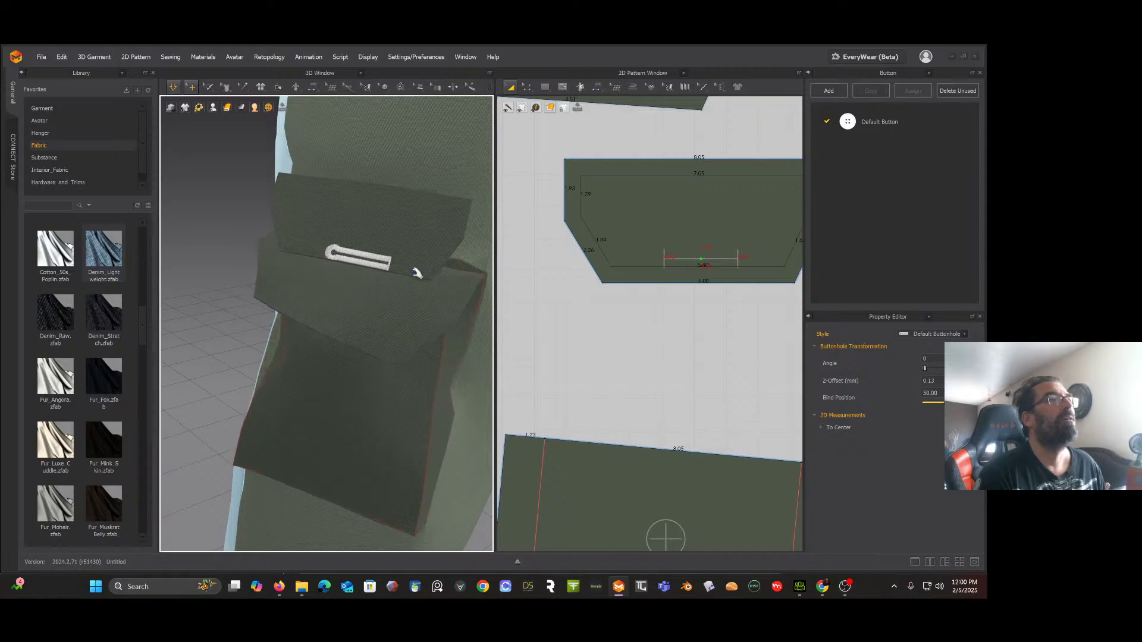
key("space")
right_click_drag(418, 273, 374, 248)
key("space")
left_click_drag(373, 248, 333, 219)
right_click_drag(333, 219, 387, 224)
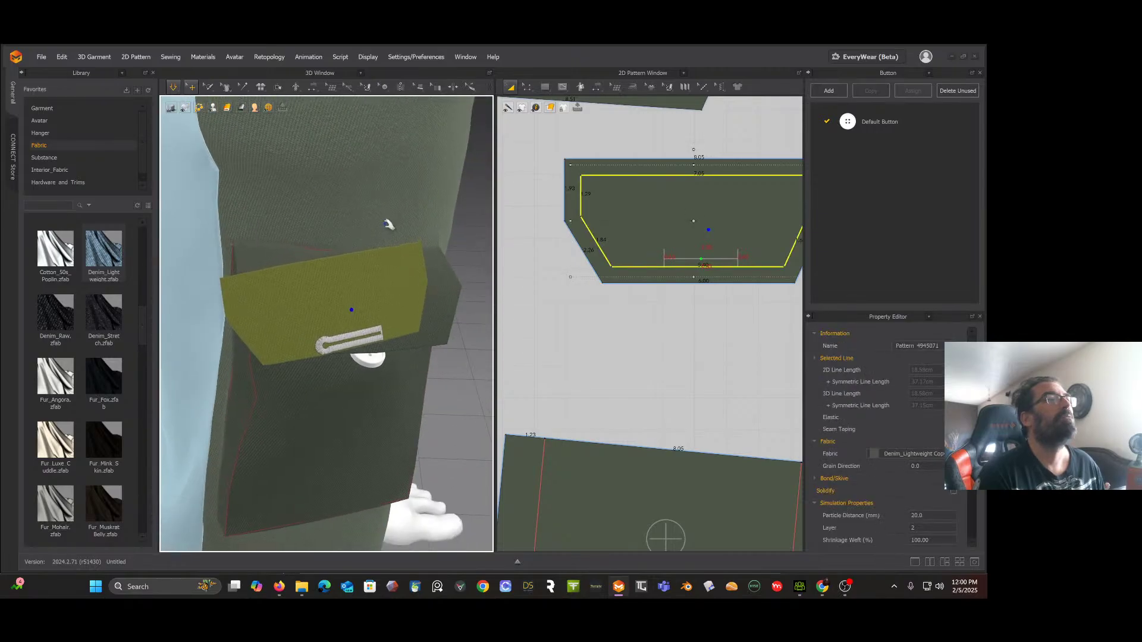
key("space")
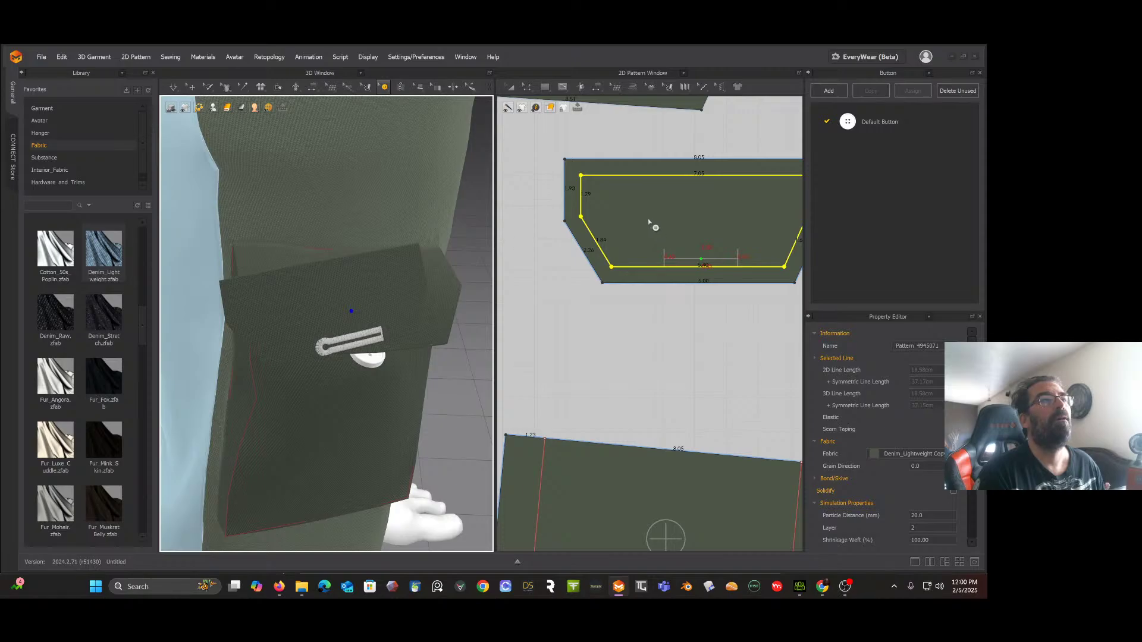
Step: Move the pocket flap's inner panel with the buttonhole out to just below the outer flap and start a segment seam there
left_click(597, 89)
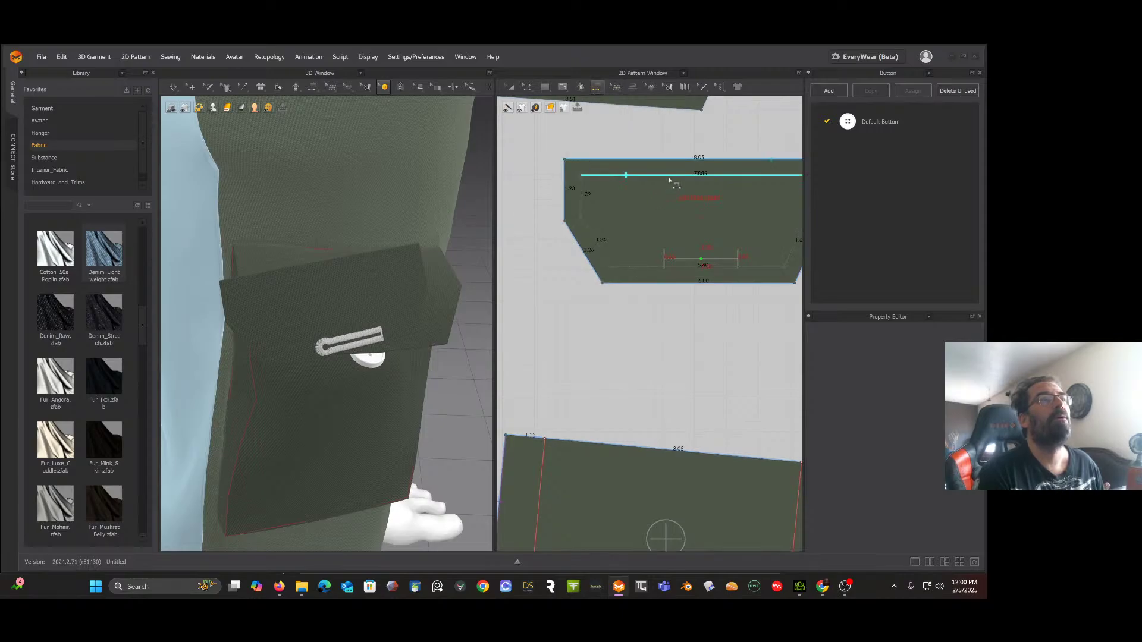
left_click(669, 179)
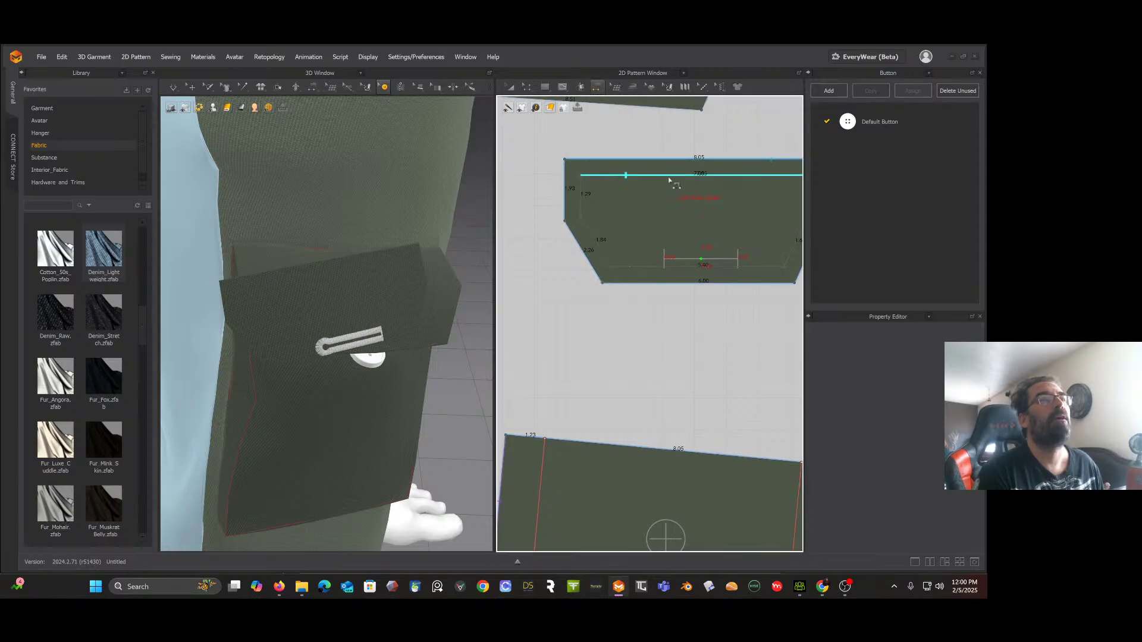
left_click(510, 88)
left_click_drag(674, 223, 626, 349)
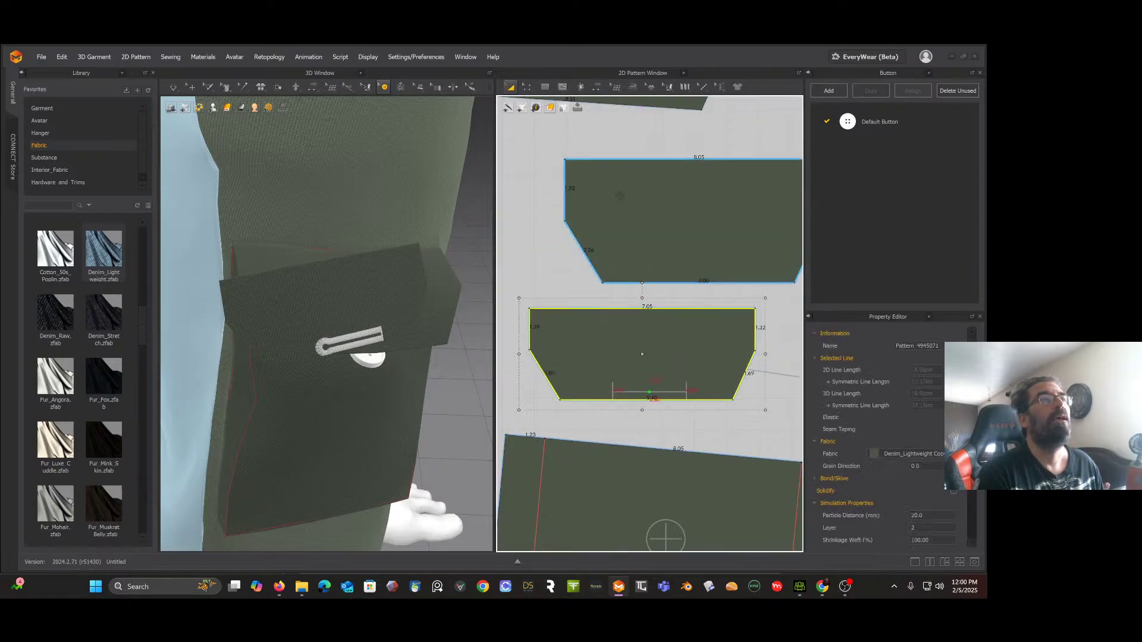
left_click(597, 88)
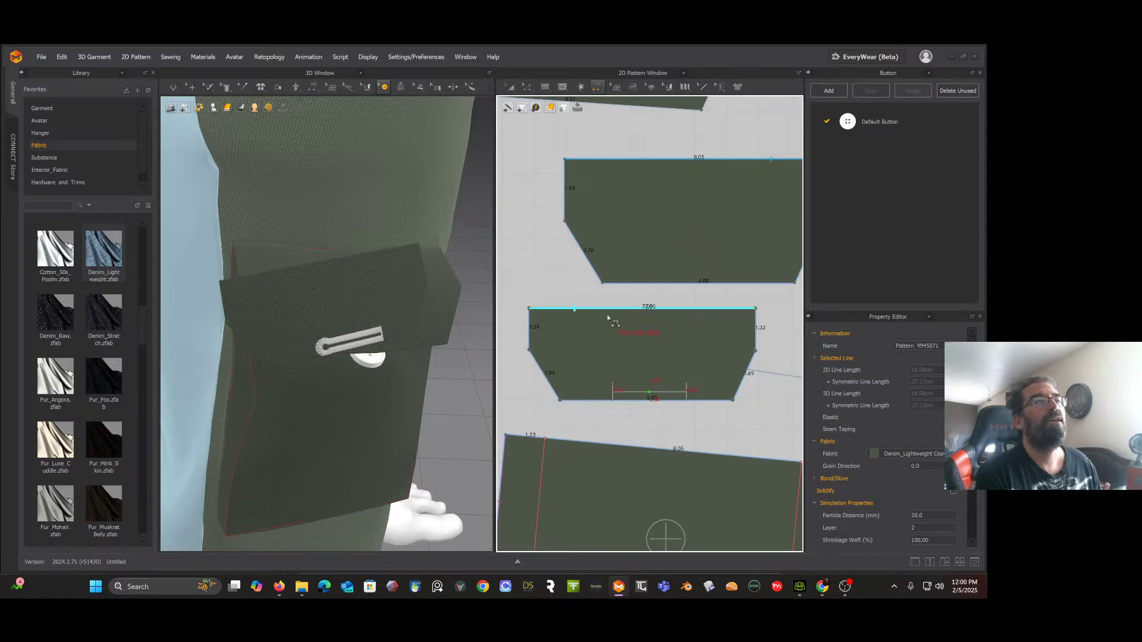
right_click(565, 259)
left_click(547, 254)
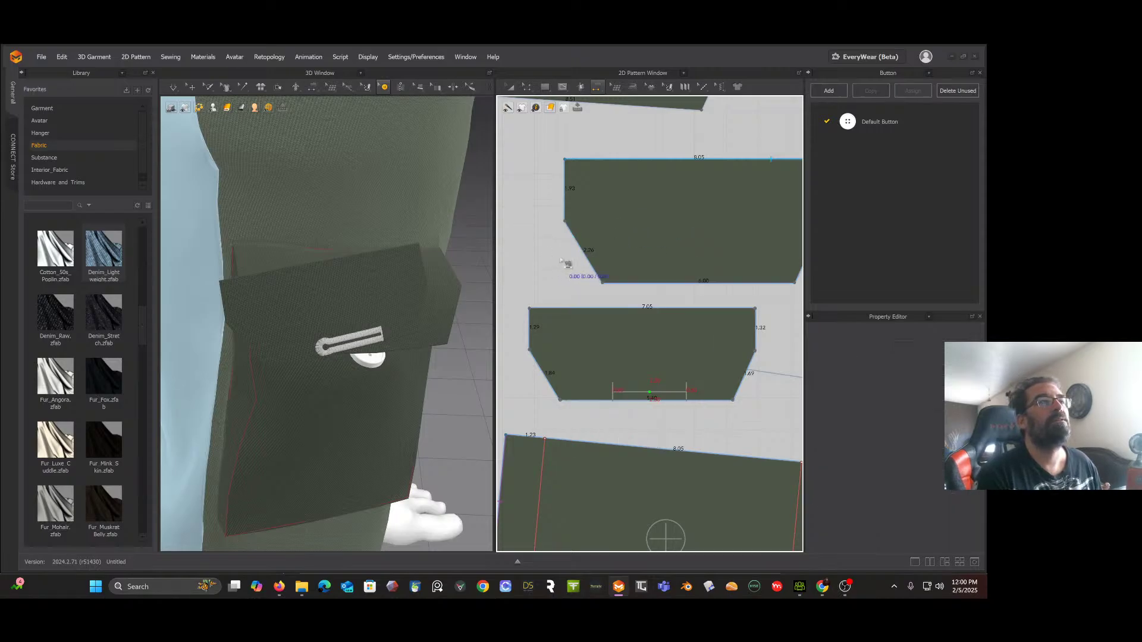
mouse_move(564, 250)
middle_mouse_down()
mouse_move(534, 237)
mouse_move(549, 233)
middle_mouse_up()
Step: Undo the recent edits, including the buttonhole and the flap deletions, back to the two stacked pocket flaps with sewn inner outlines
key("ctrl+z")
key("ctrl+z")
key("ctrl+z")
key("ctrl+z")
key("ctrl+z")
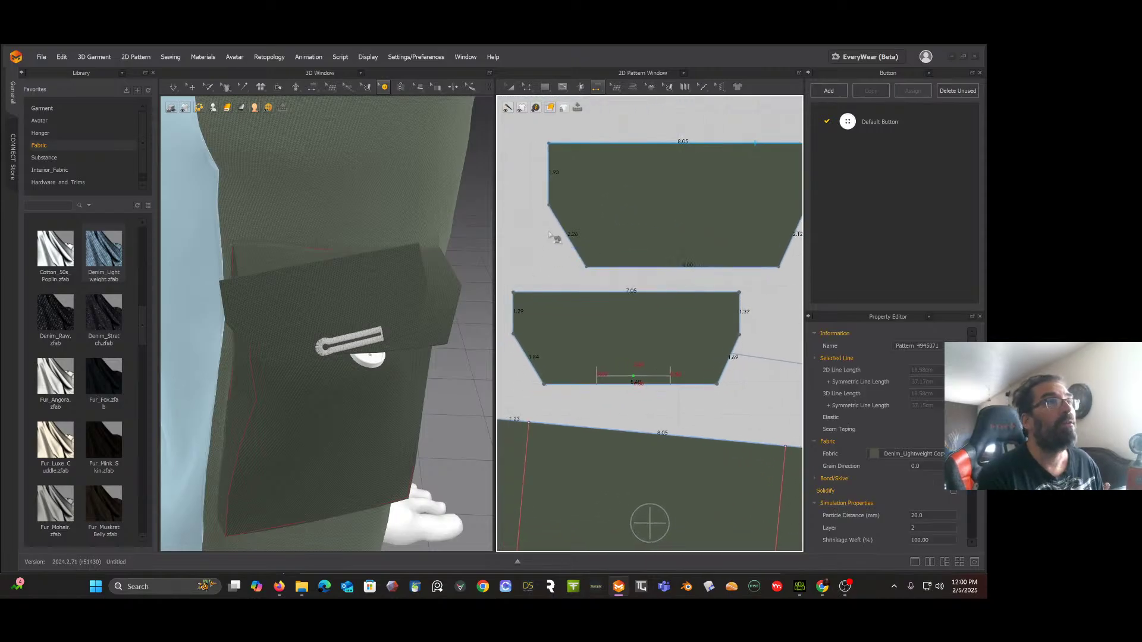
key("ctrl+z")
key("ctrl+z")
key("ctrl+z")
key("ctrl+z")
key("ctrl+z")
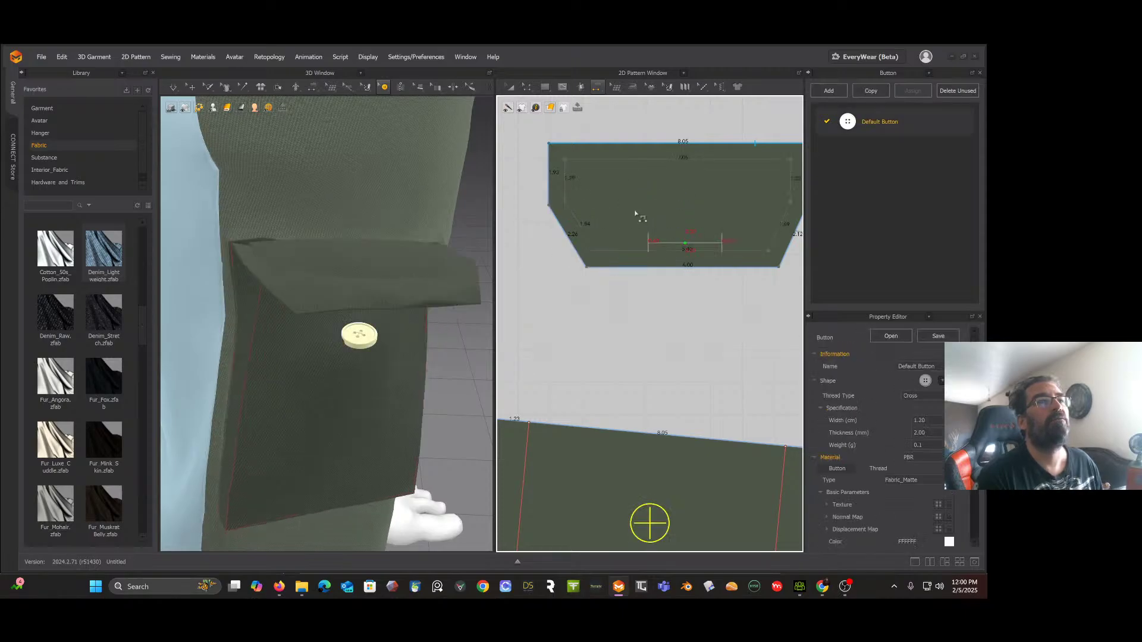
key("ctrl+z")
key("ctrl+z")
key("ctrl+z")
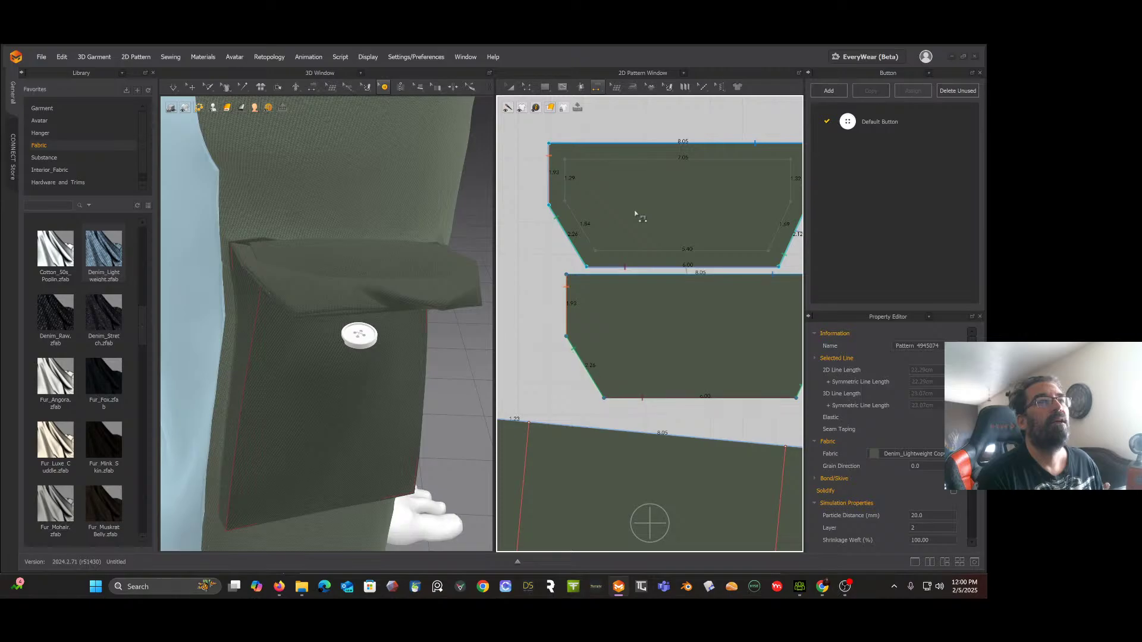
key("ctrl+z")
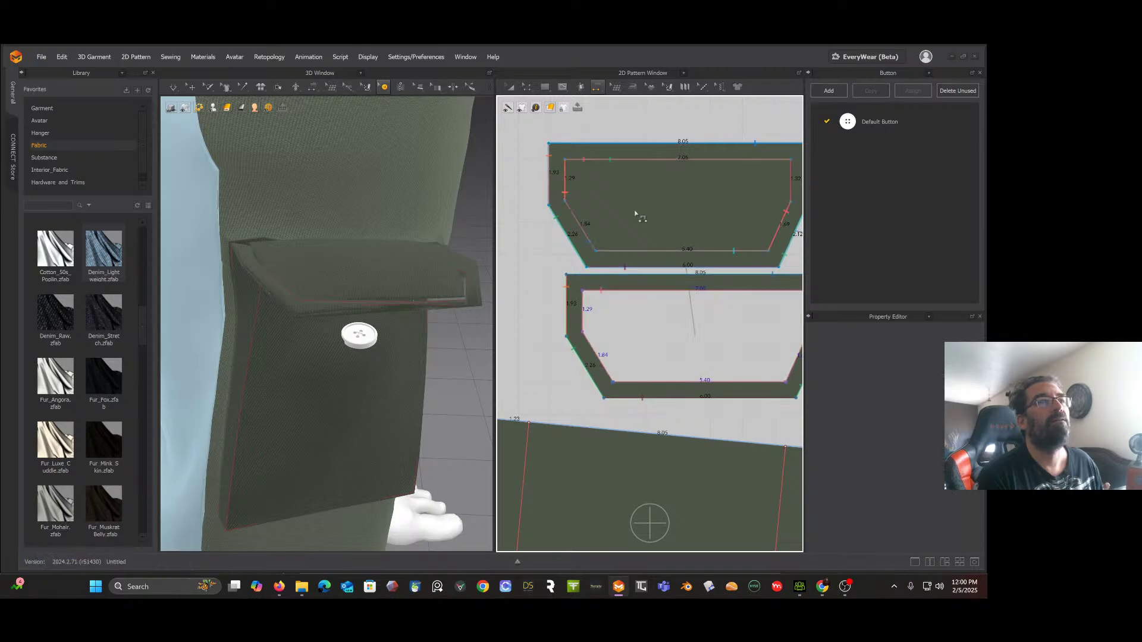
key("ctrl+z")
key("ctrl+z")
key("ctrl+z")
key("ctrl+z")
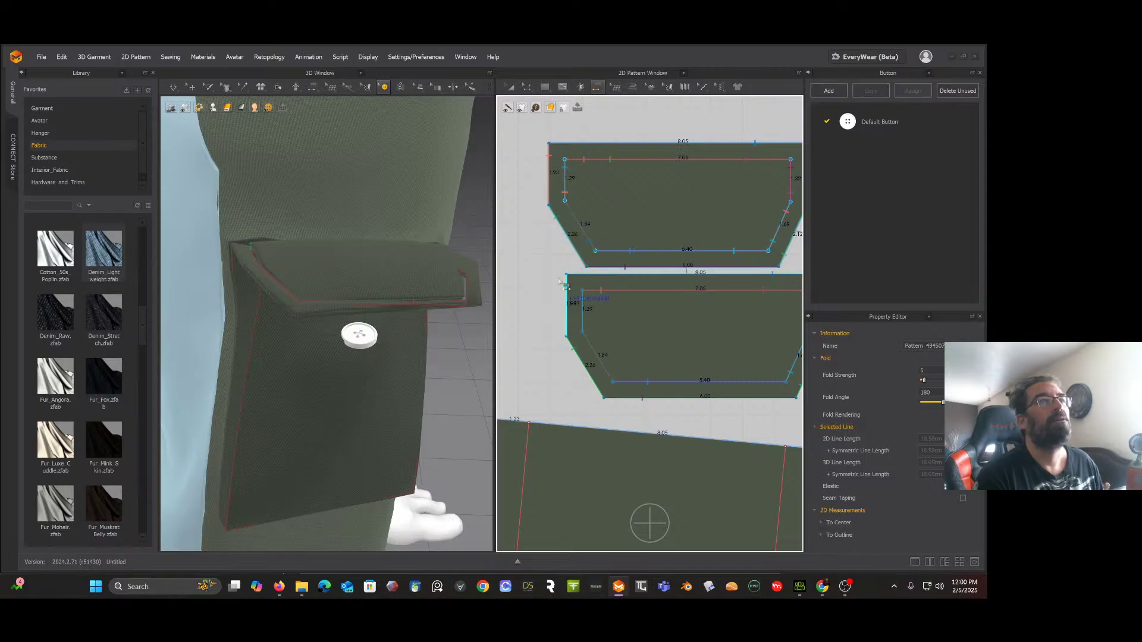
Step: Check which seams lie on the upper edge of the upper pocket flap's inner outline using Edit Sewing
right_click_drag(560, 282, 550, 275)
right_click(522, 262)
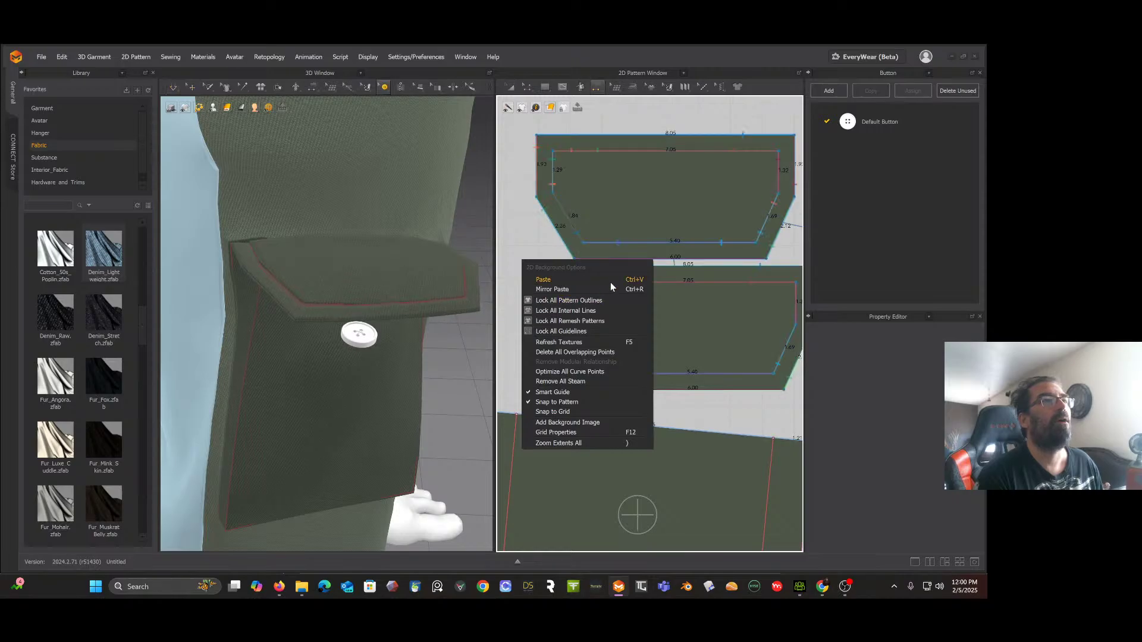
left_click(521, 228)
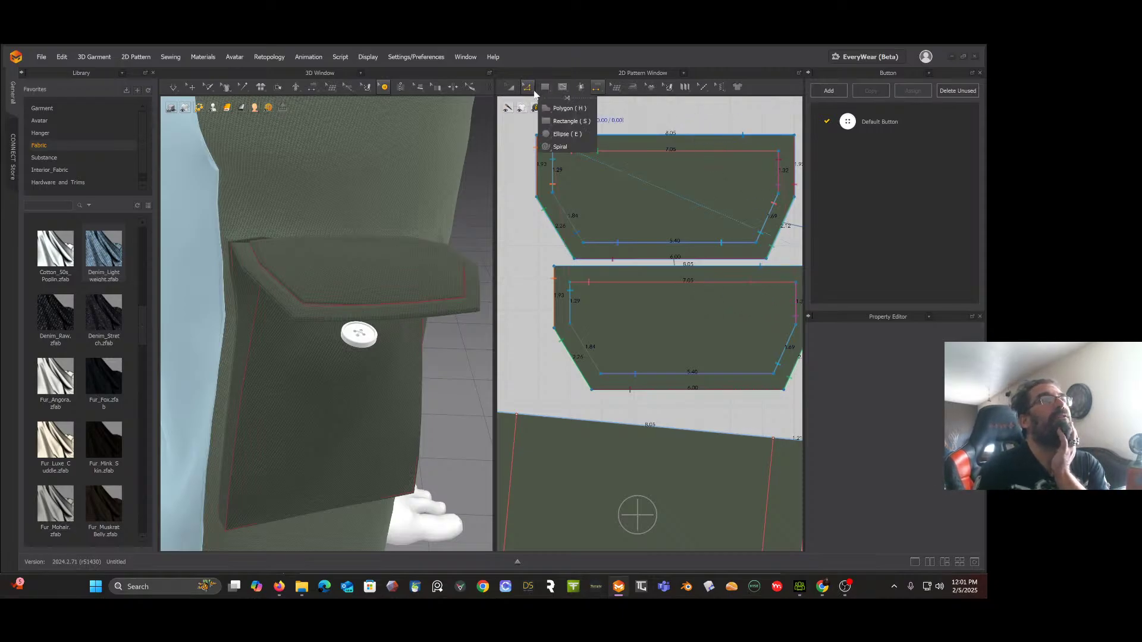
mouse_move(598, 91)
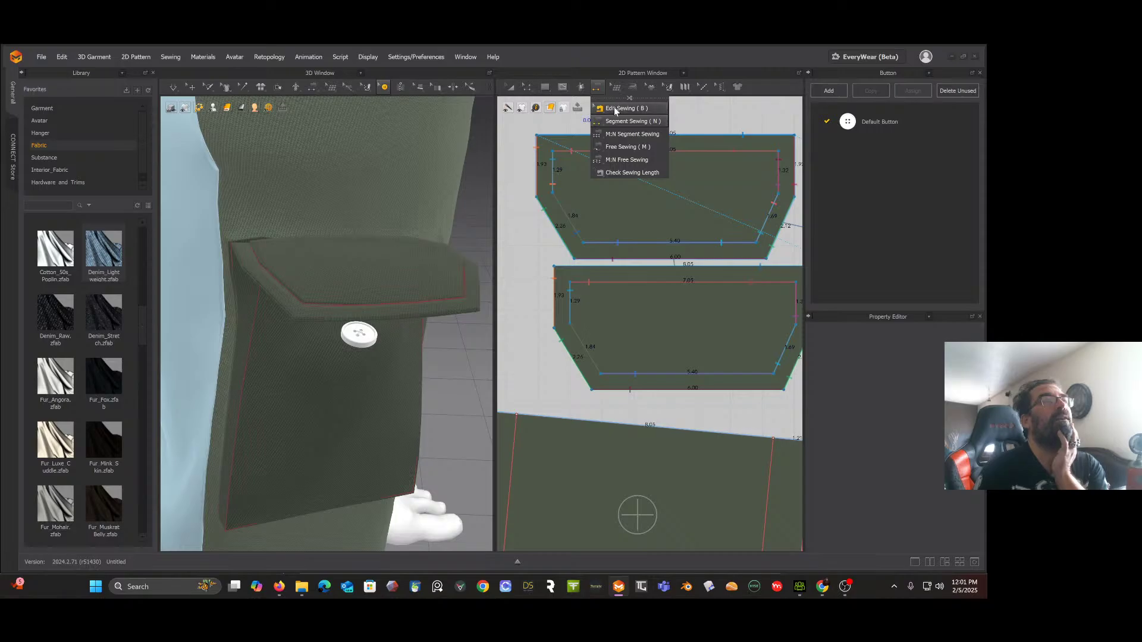
left_click(648, 172)
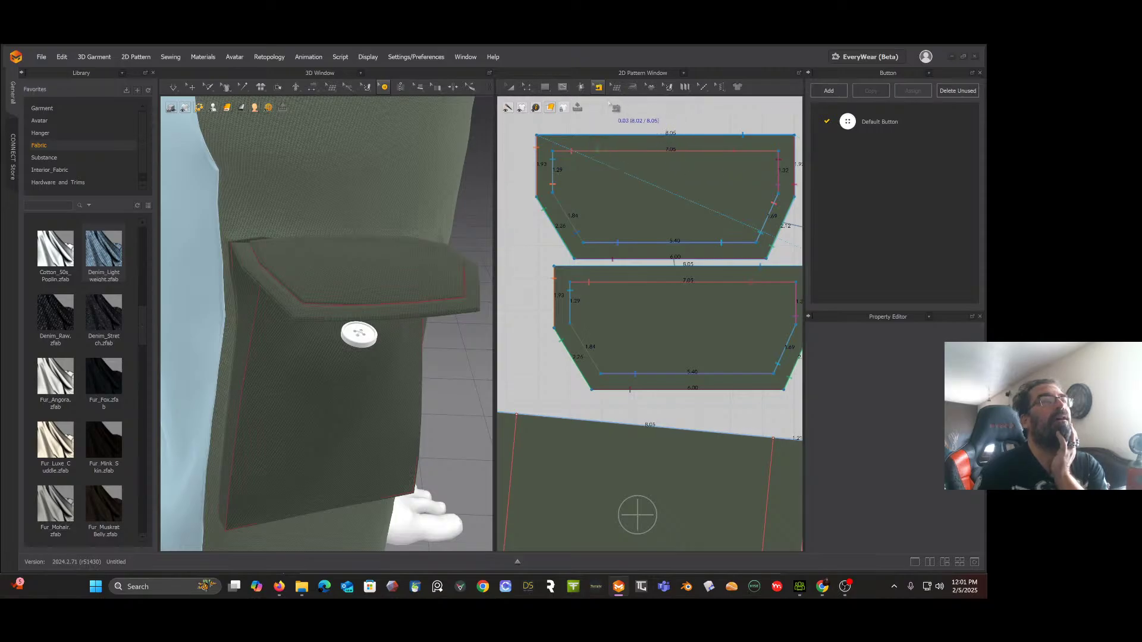
left_click(650, 153)
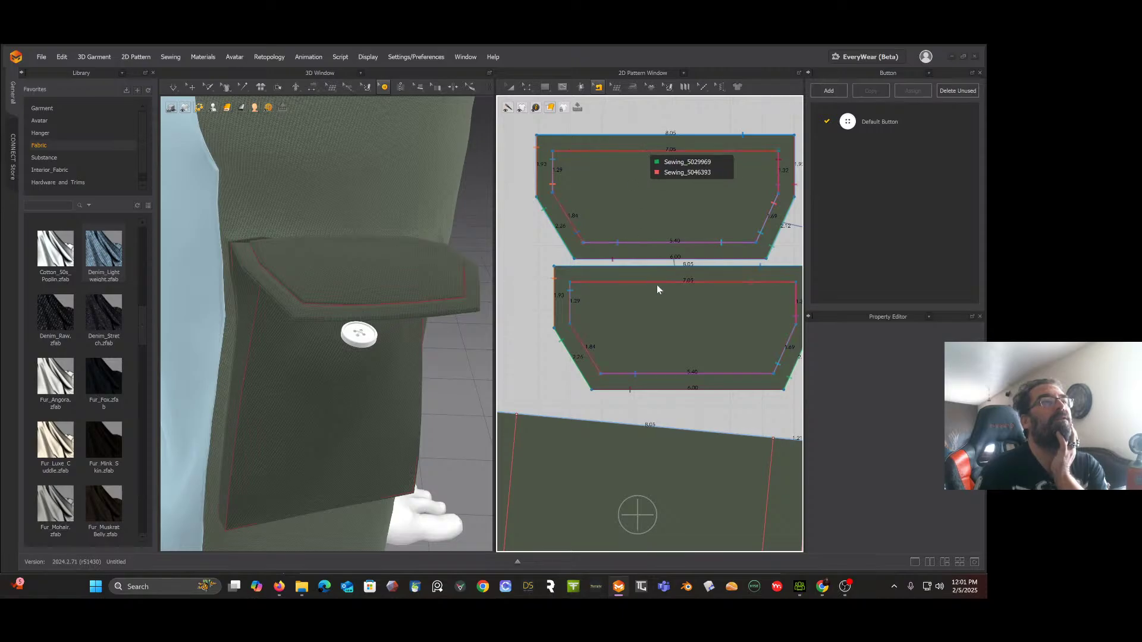
Step: Delete the lower pocket flap's outer frame and inner panel and briefly simulate the garment
left_click(511, 88)
left_click_drag(635, 184, 649, 205)
left_click_drag(531, 302, 600, 309)
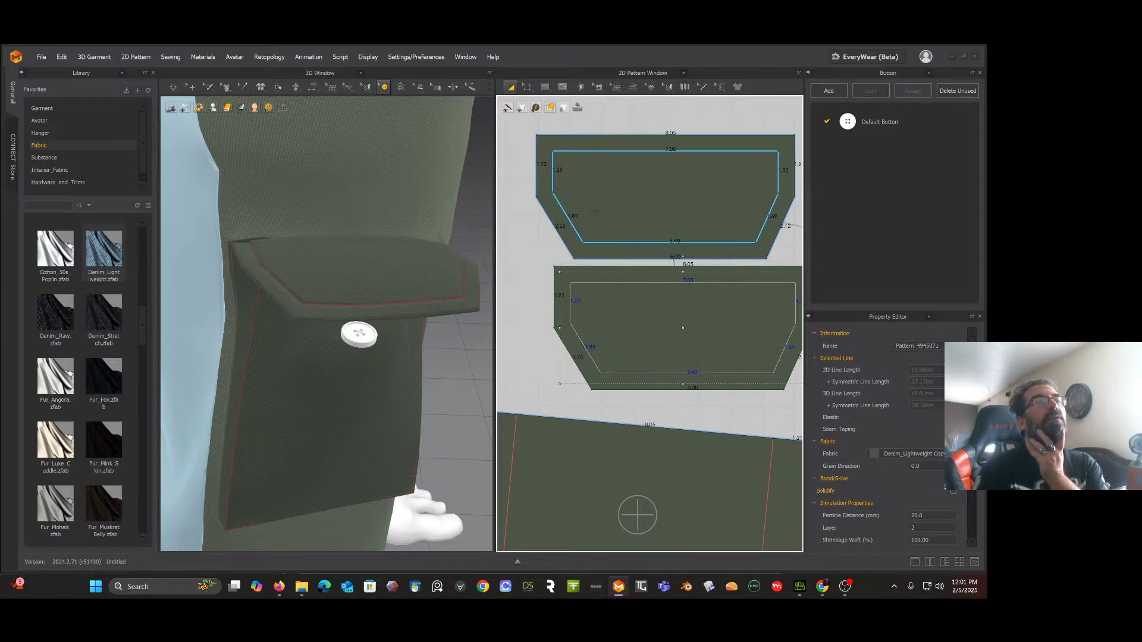
left_click_drag(530, 271, 598, 320)
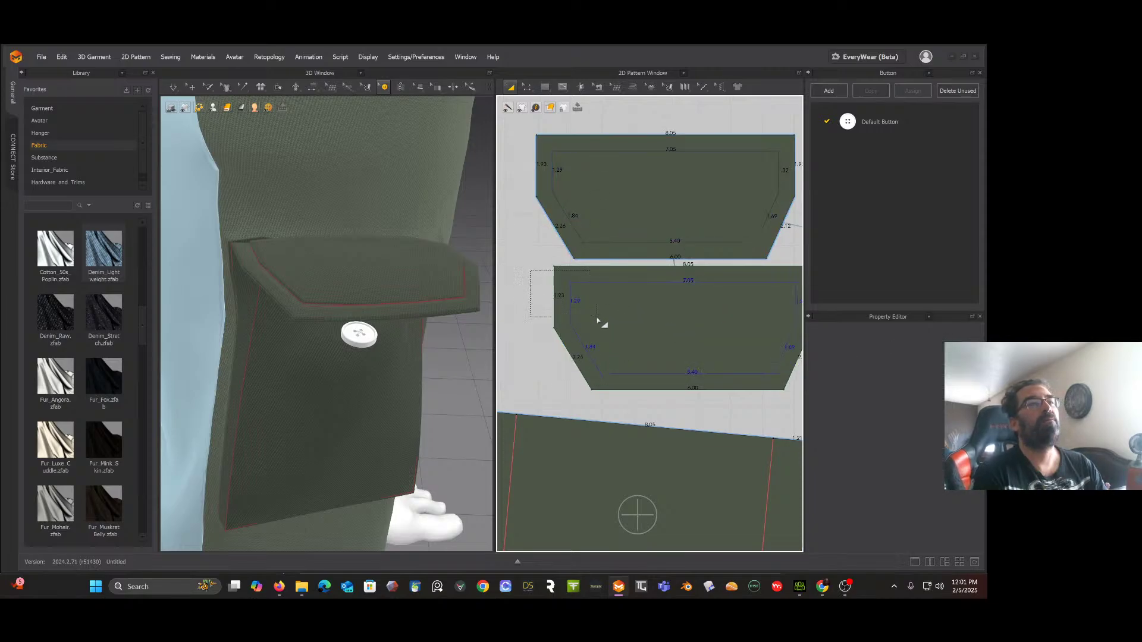
left_click(569, 309)
key("Delete")
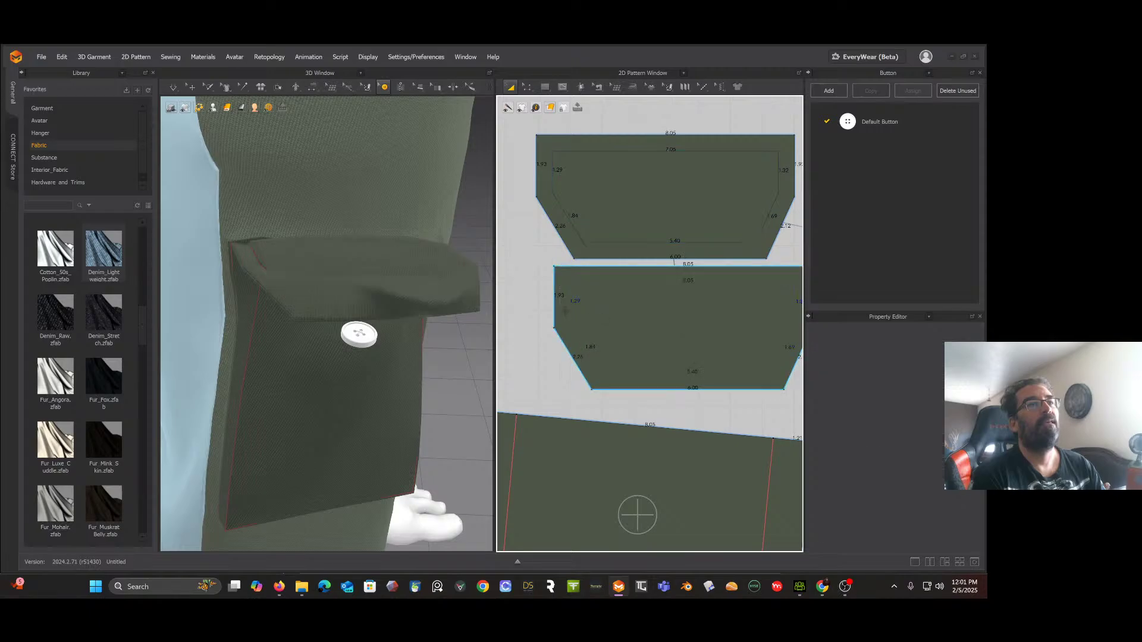
left_click(565, 308)
key("Delete")
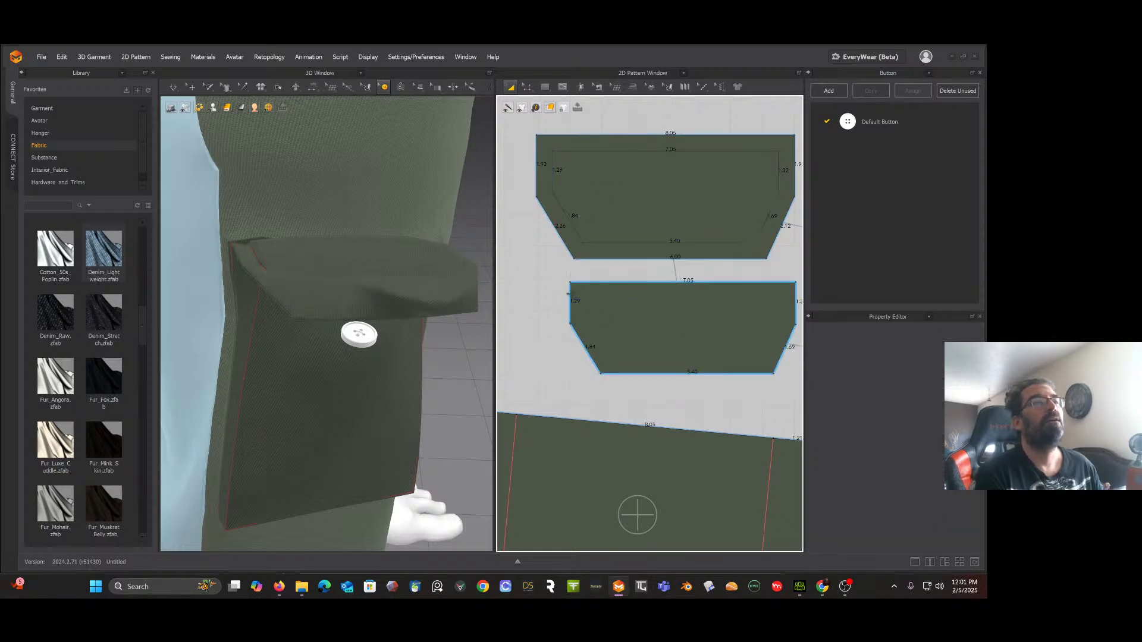
key("Delete")
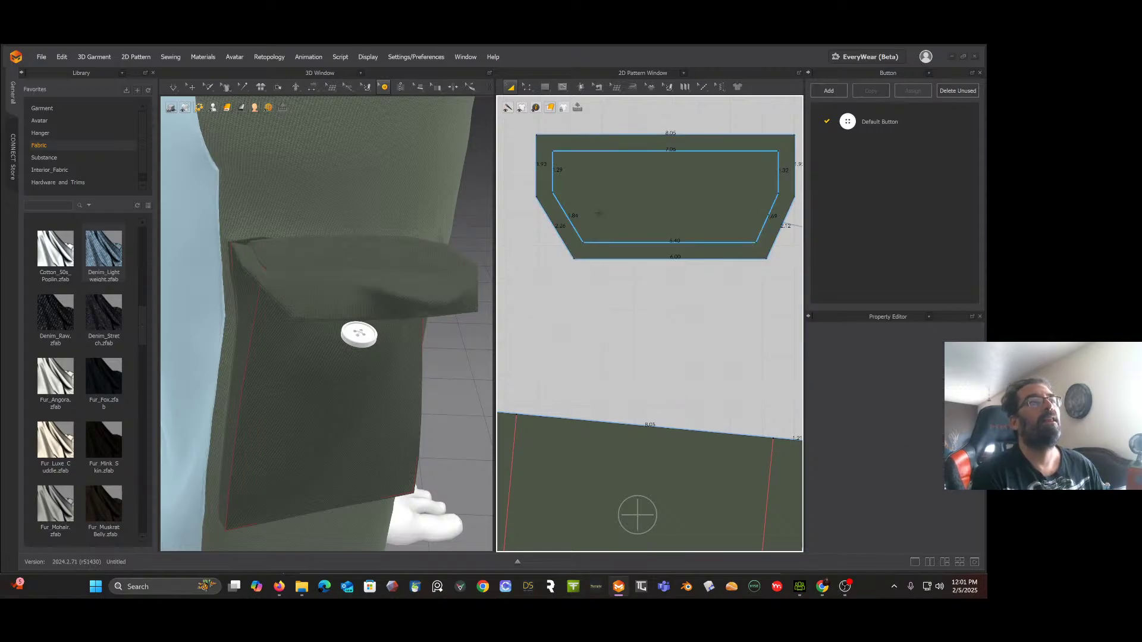
key("space")
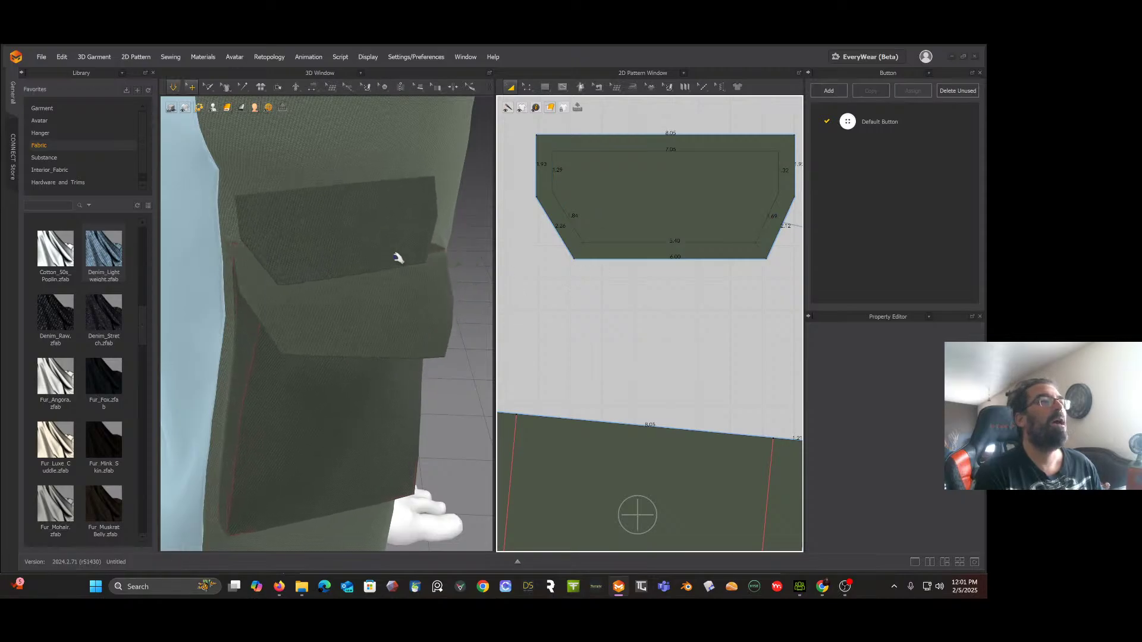
key("space")
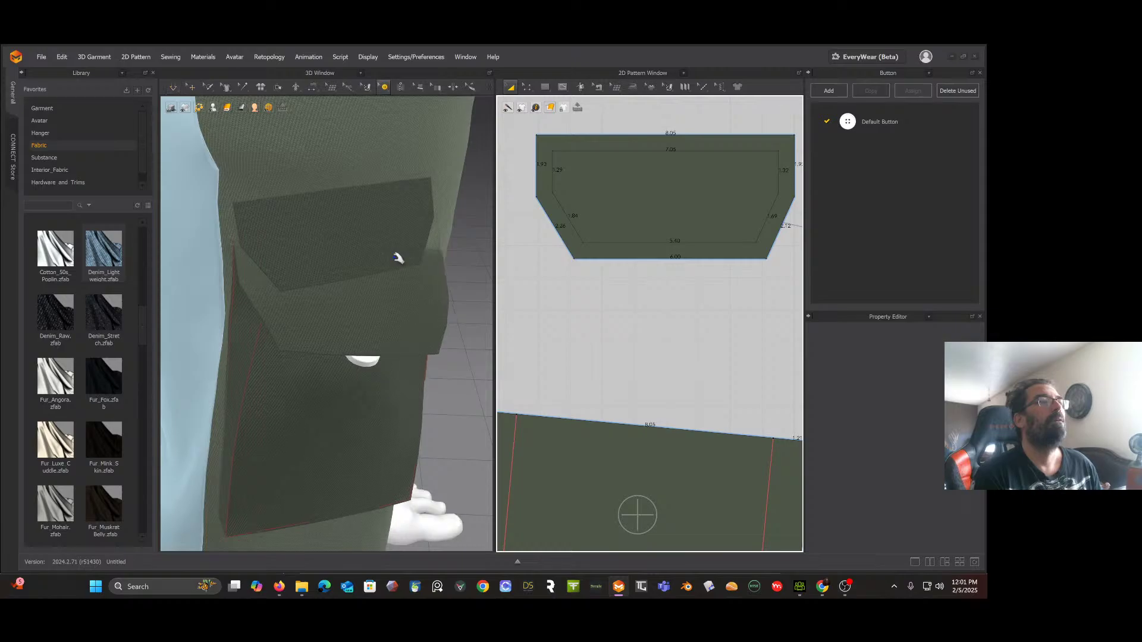
Step: Undo the simulation and the deletion of the lower pocket flap's frame and inner panel
key("ctrl+z")
key("ctrl+v")
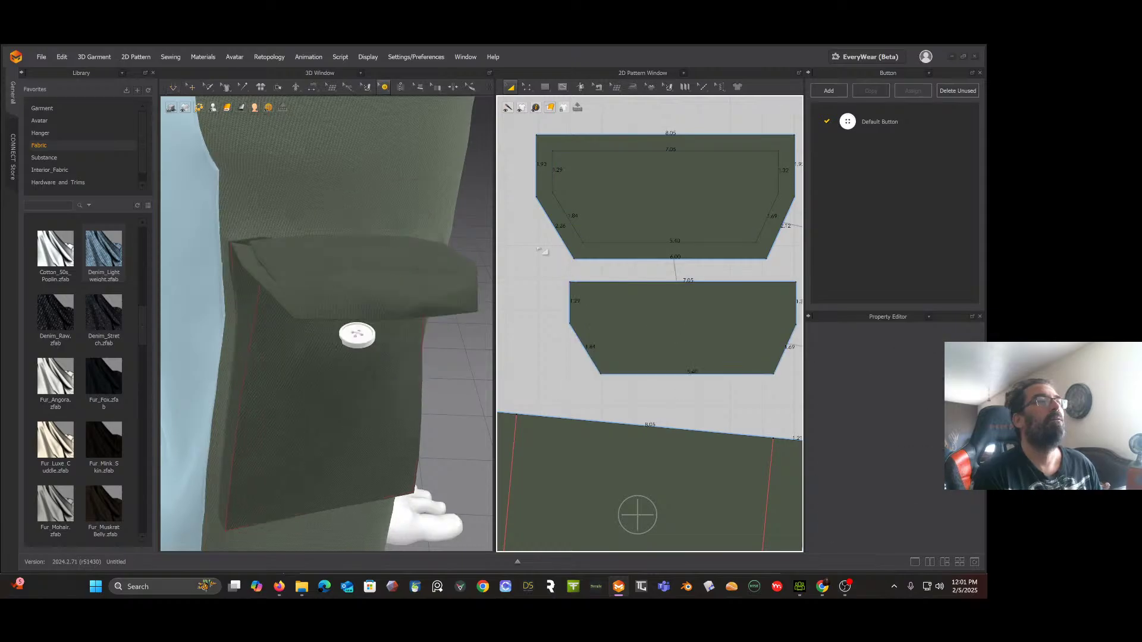
left_click(630, 290)
left_click(629, 291)
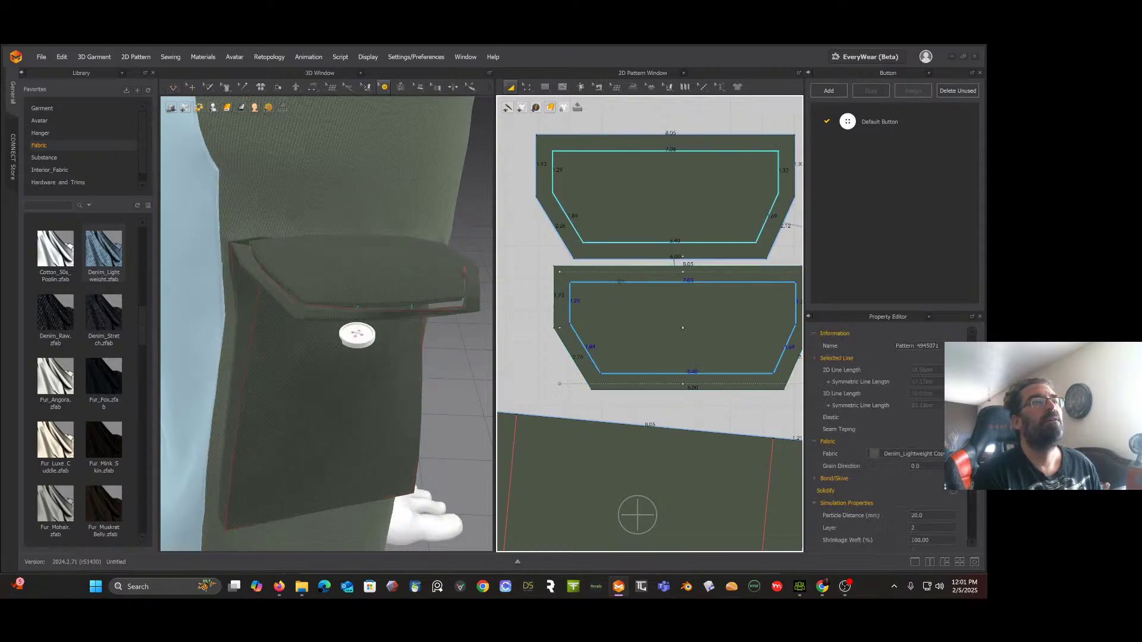
Step: Try to pull the lower pocket flap's inner outline out sideways from its outer frame
left_click_drag(519, 275, 624, 331)
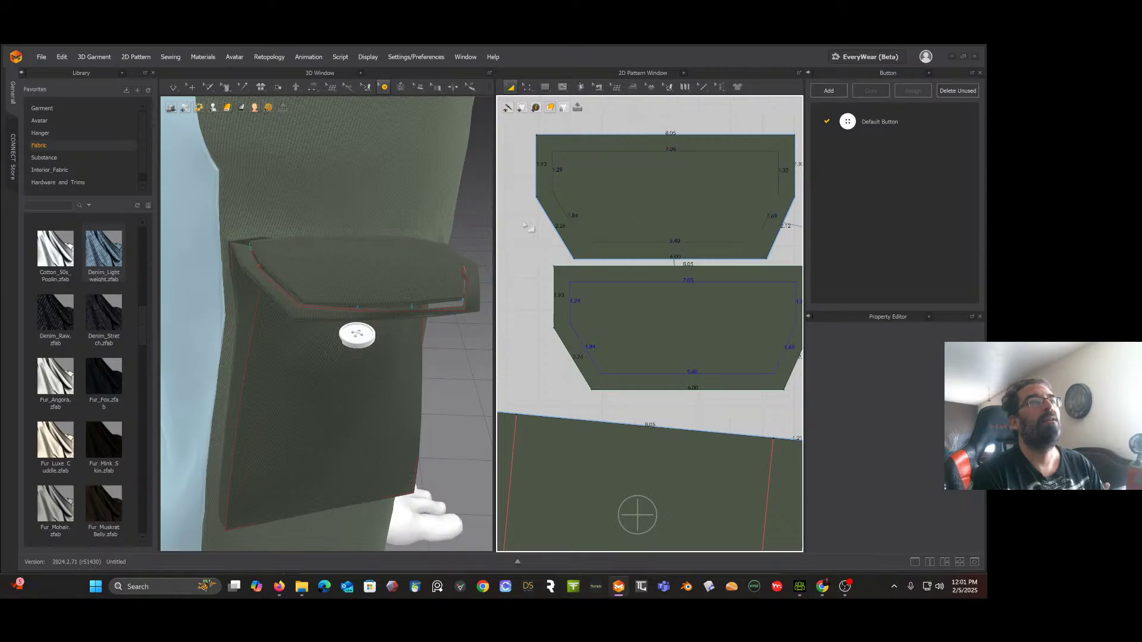
left_click_drag(525, 224, 634, 192)
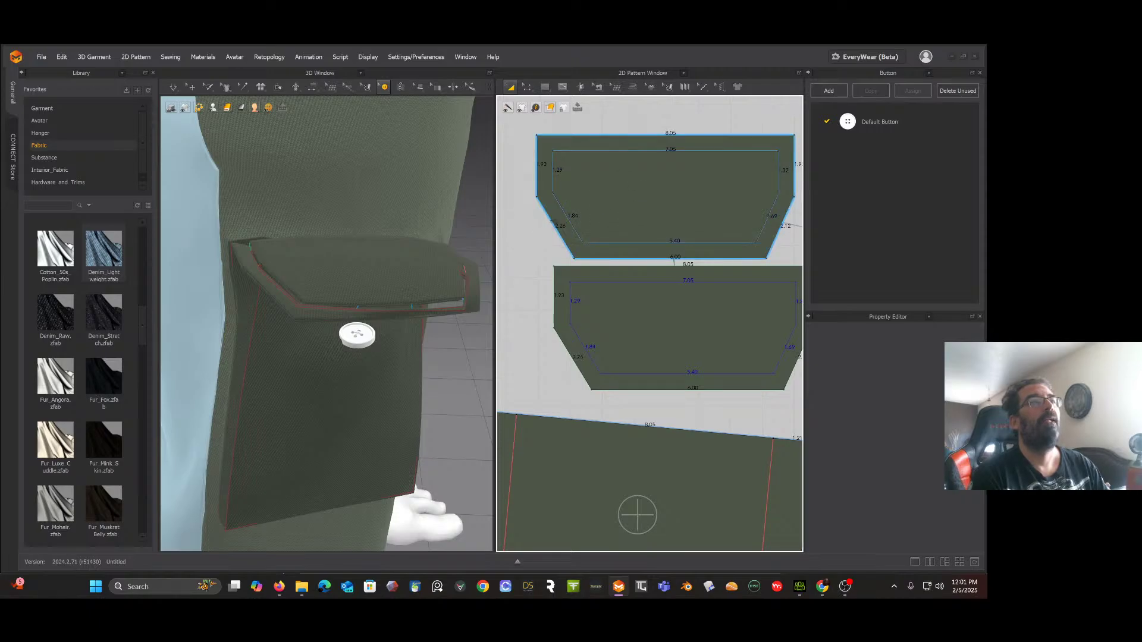
scroll(635, 191, "down", 5)
right_click(582, 246)
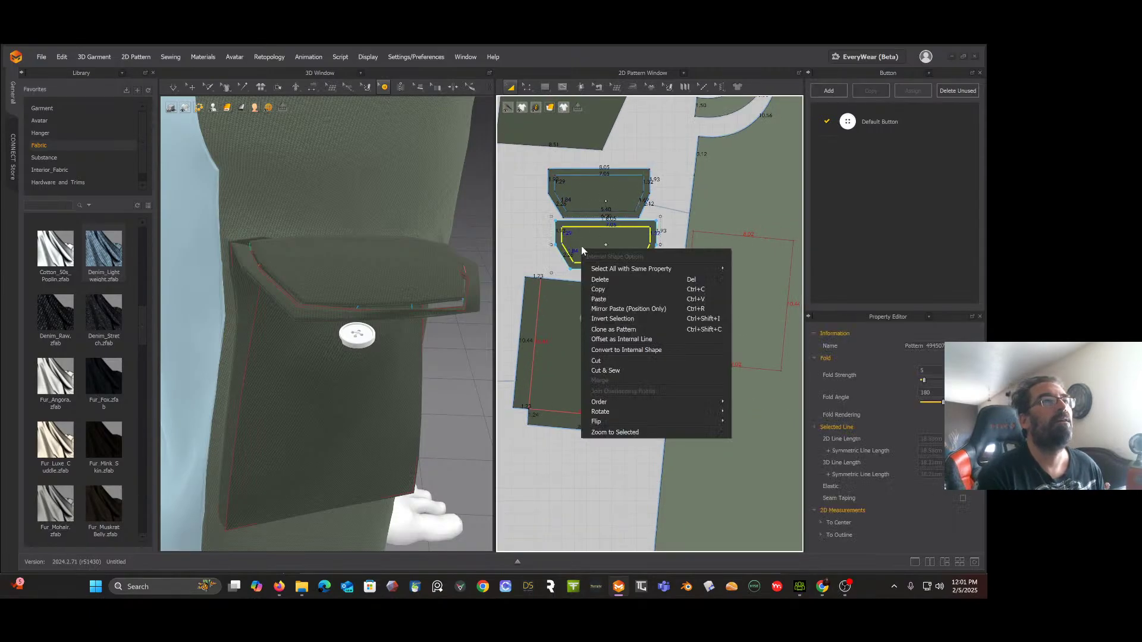
left_click(591, 241)
left_click_drag(592, 242, 501, 243)
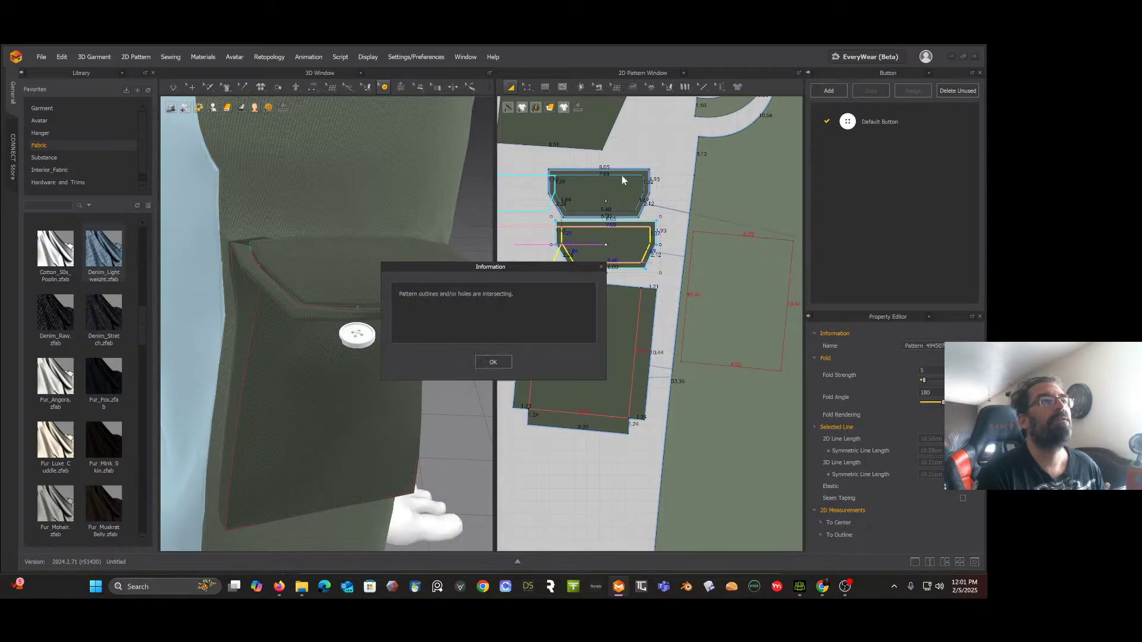
left_click(492, 362)
Step: Move the upper pocket flap's inner panel out of its frame to the empty area on its left
middle_click_drag(543, 228, 597, 274)
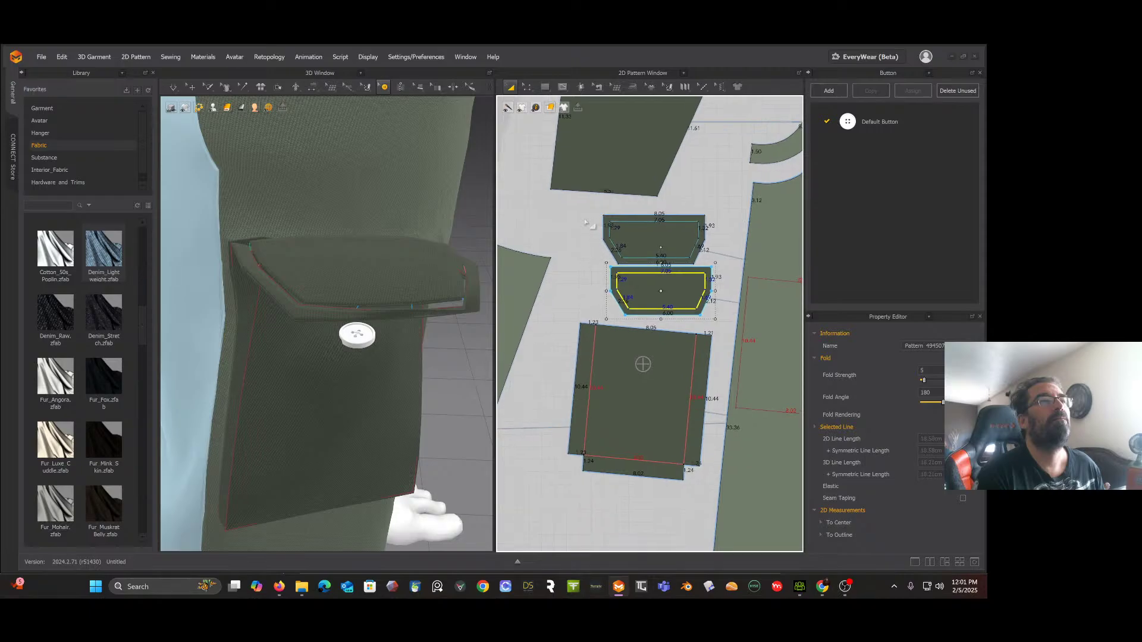
left_click(587, 224)
left_click_drag(650, 242, 549, 217)
Step: Try to move the selected inner outlines of both pocket flaps to the left, outside their frames
left_click_drag(645, 293, 544, 304)
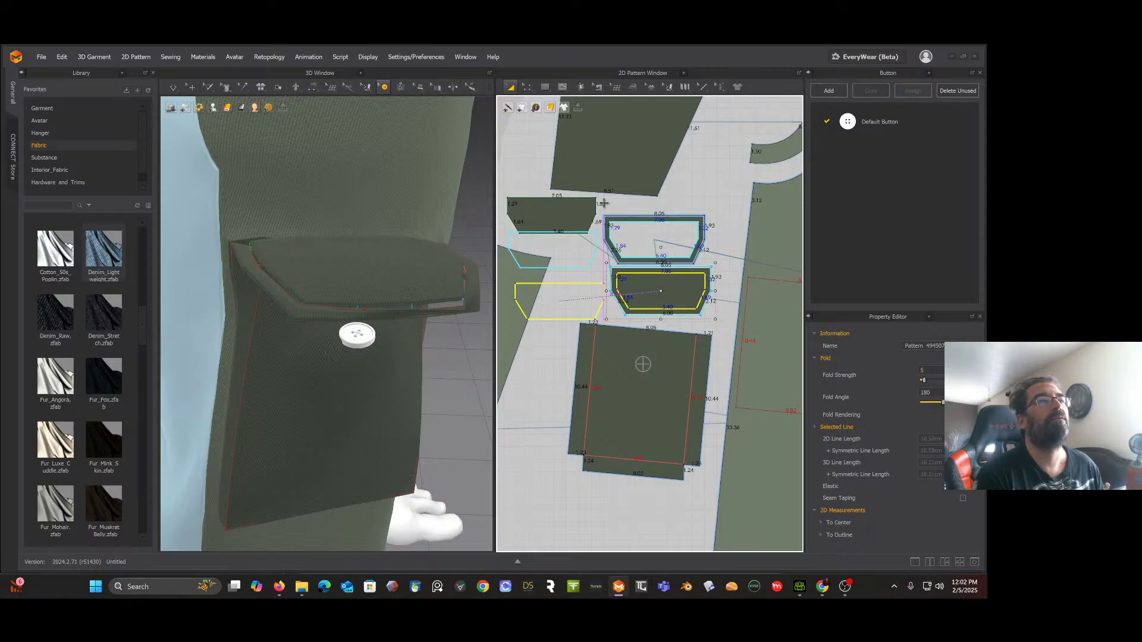
left_click_drag(714, 325, 718, 332)
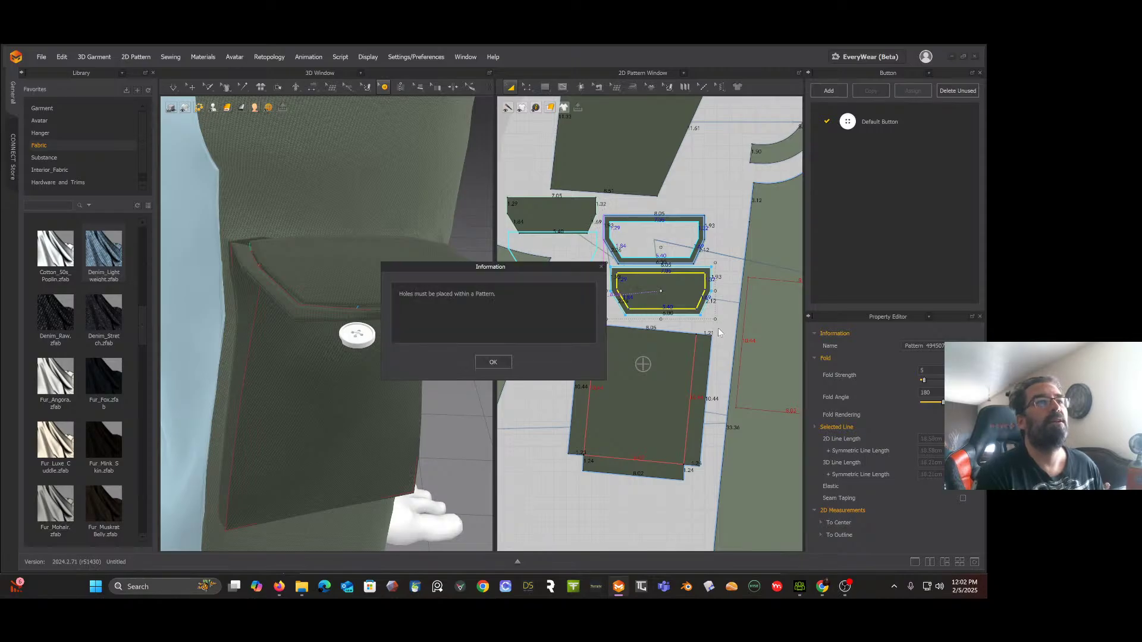
left_click(493, 362)
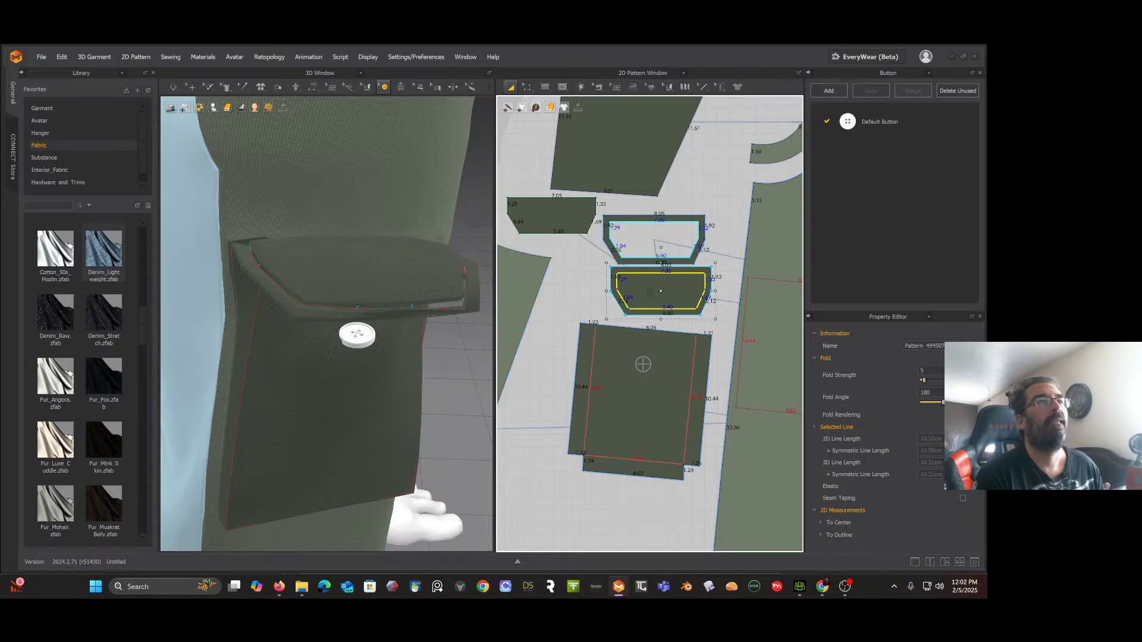
left_click_drag(618, 298, 548, 293)
left_click(493, 362)
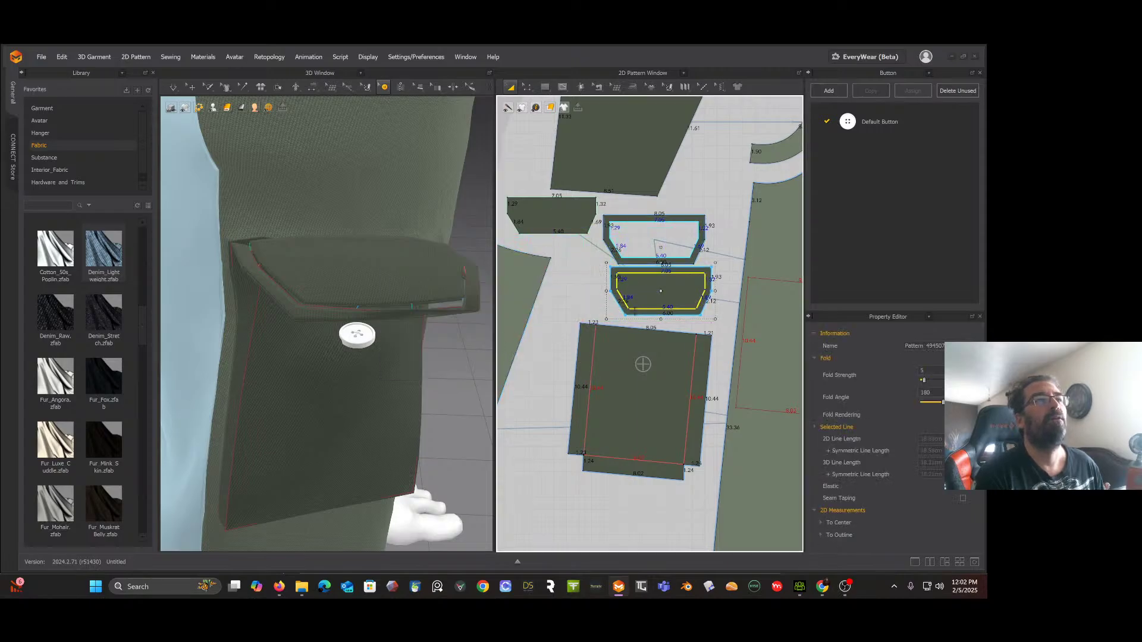
Step: Move the lower pocket flap's outer frame to the left, off its inner panel
left_click(739, 265)
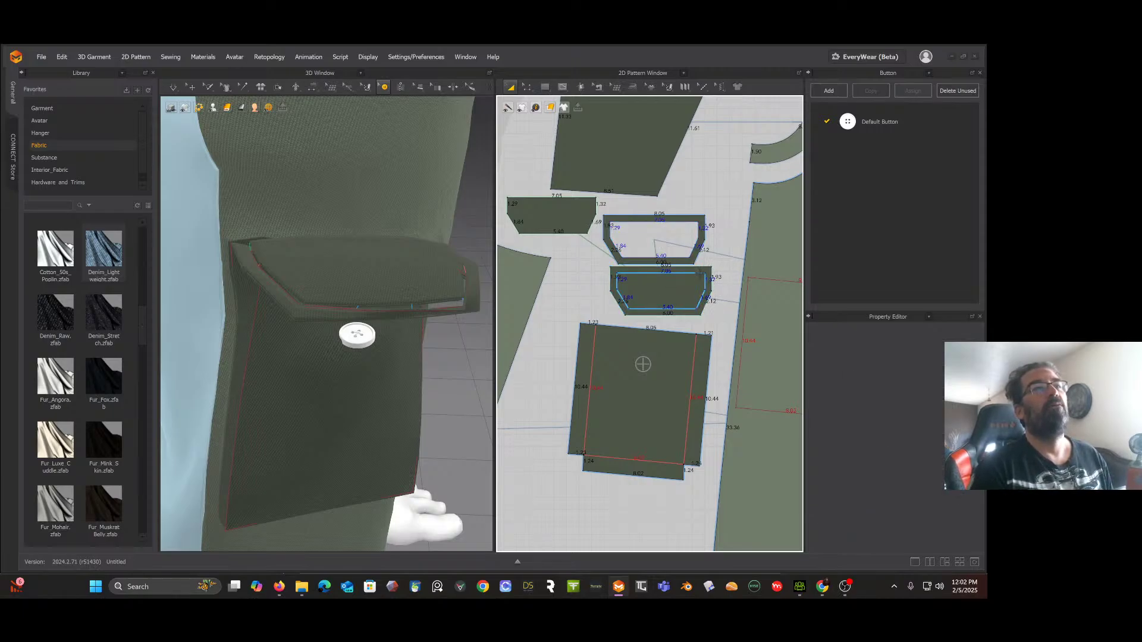
left_click(700, 267)
left_click_drag(701, 267, 600, 273)
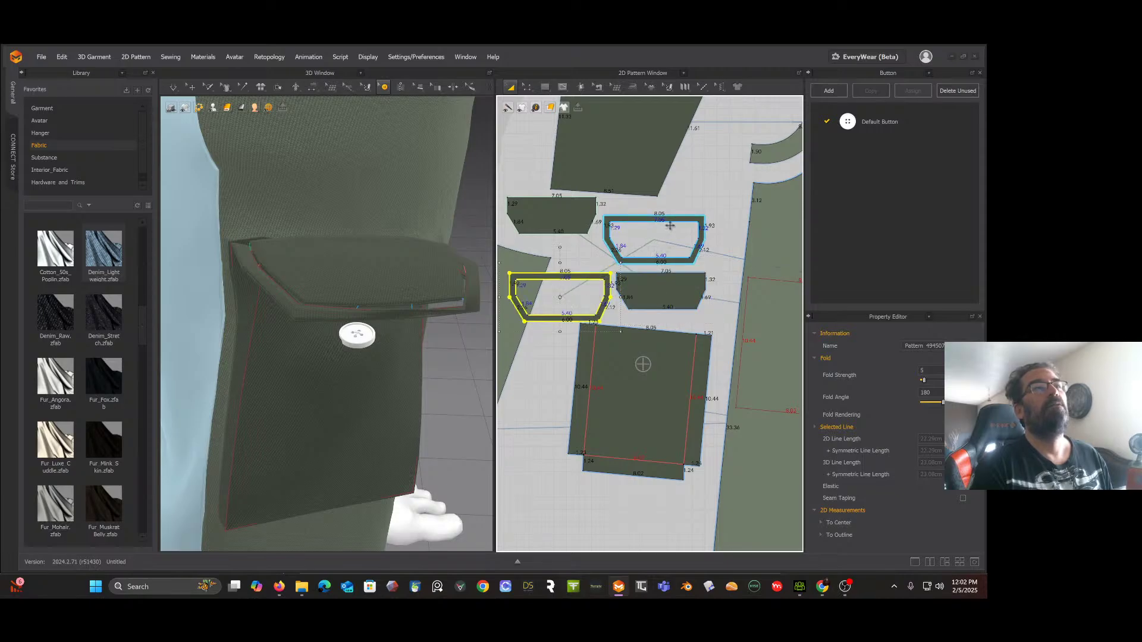
Step: Bring the loose inner flap panel beneath the other inner panel, over the pocket's upper edge, and shift the remaining flap pieces slightly apart
left_click(674, 222)
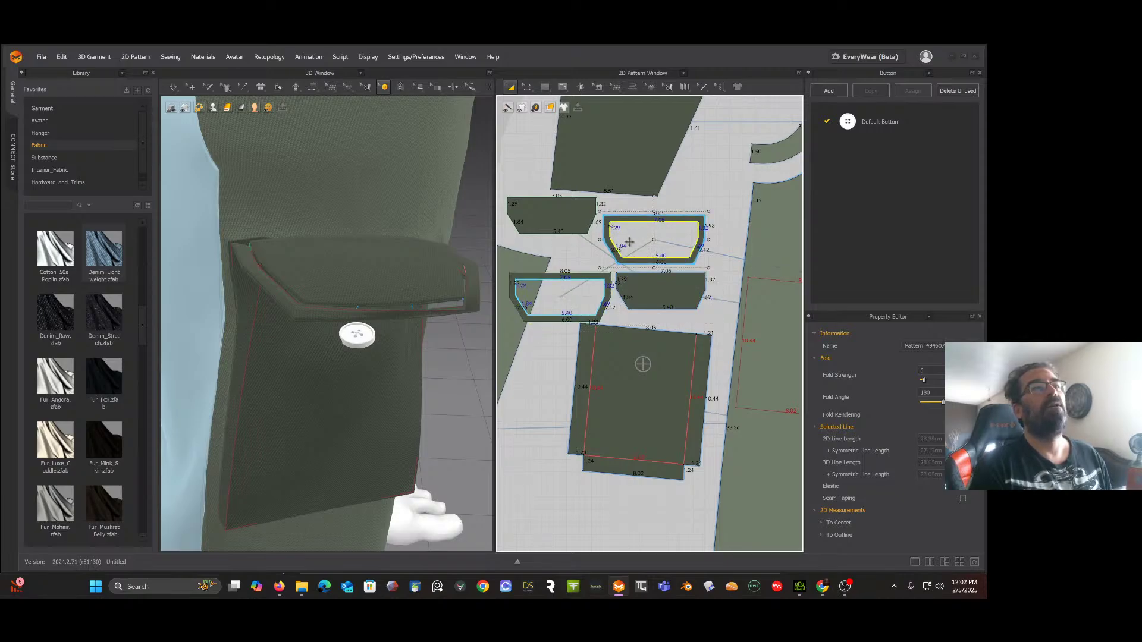
left_click_drag(577, 225, 717, 335)
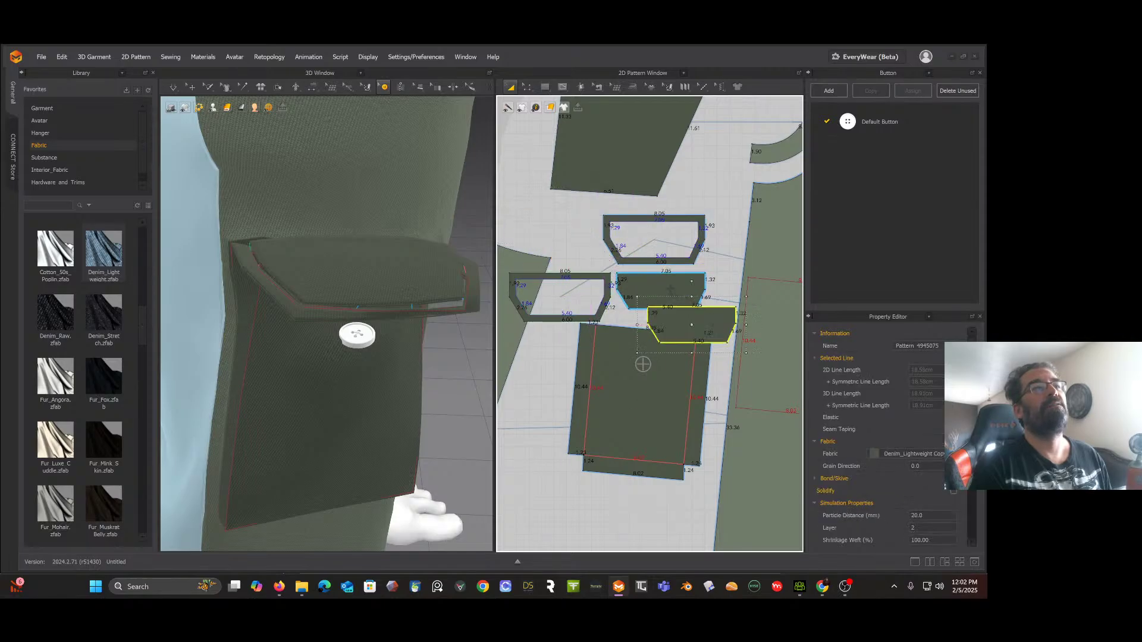
left_click_drag(670, 290, 682, 281)
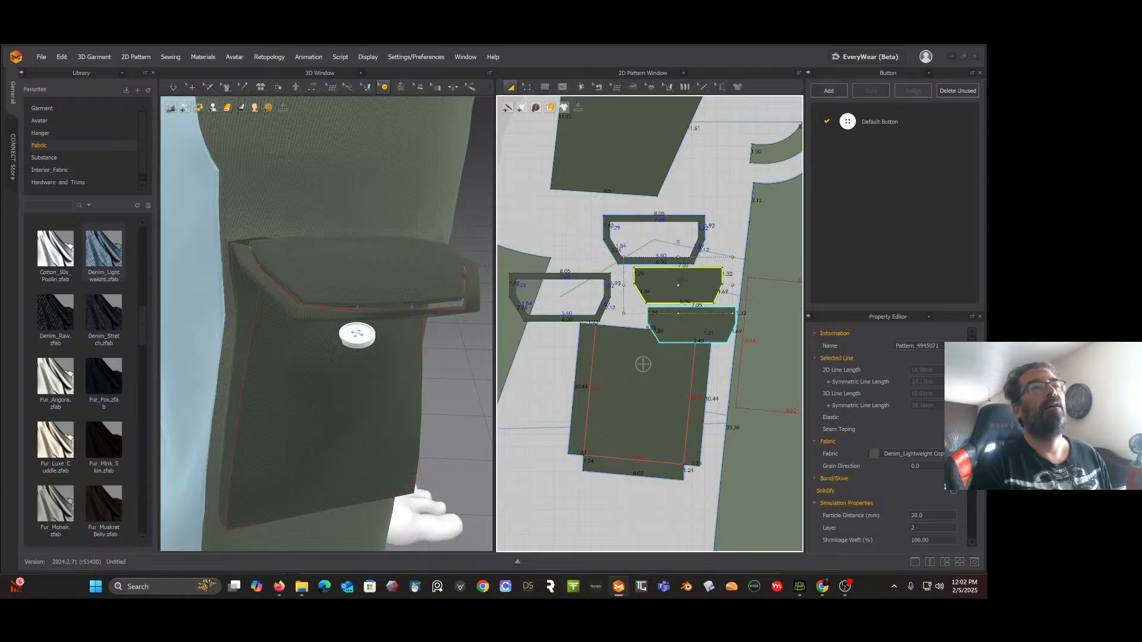
scroll(679, 279, "down", 4)
scroll(680, 279, "up", 5)
left_click_drag(692, 331, 665, 348)
left_click_drag(594, 303, 600, 295)
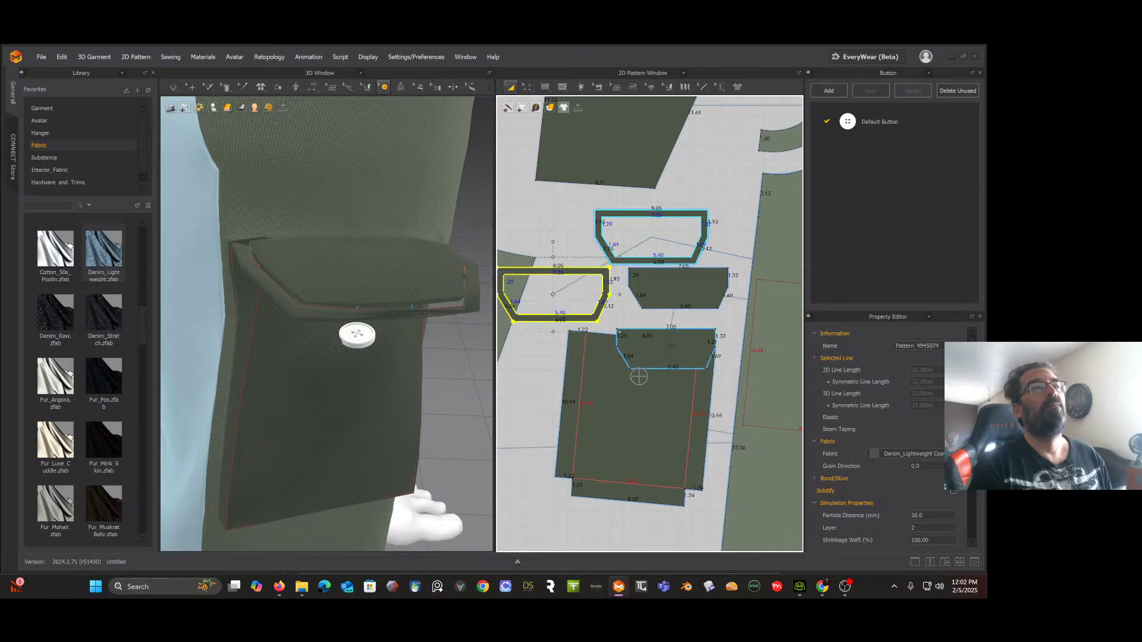
Step: Delete the duplicate inner flap panel overlapping the pocket, along with the spare outer frame beside it
left_click(667, 342)
left_click_drag(667, 342, 659, 331)
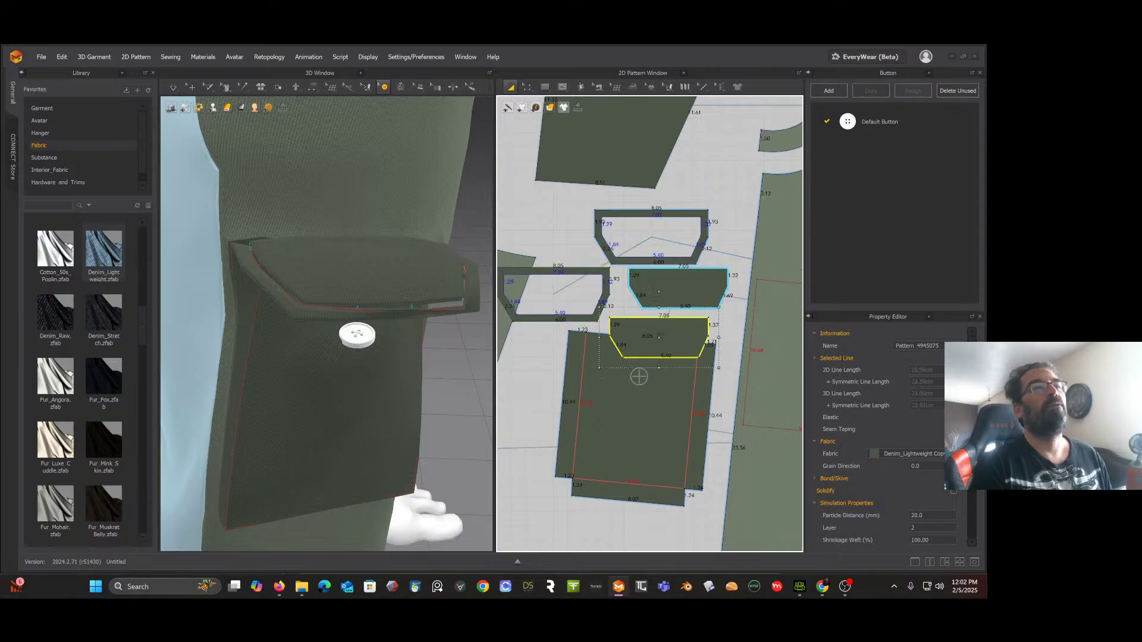
key("Delete")
left_click(601, 305)
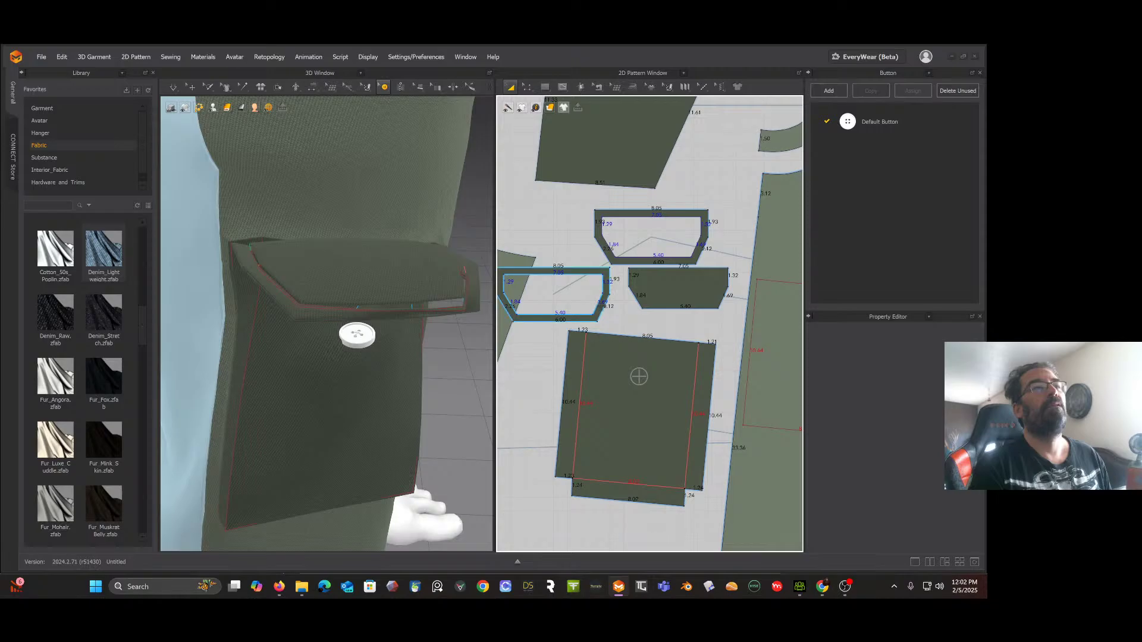
key("Delete")
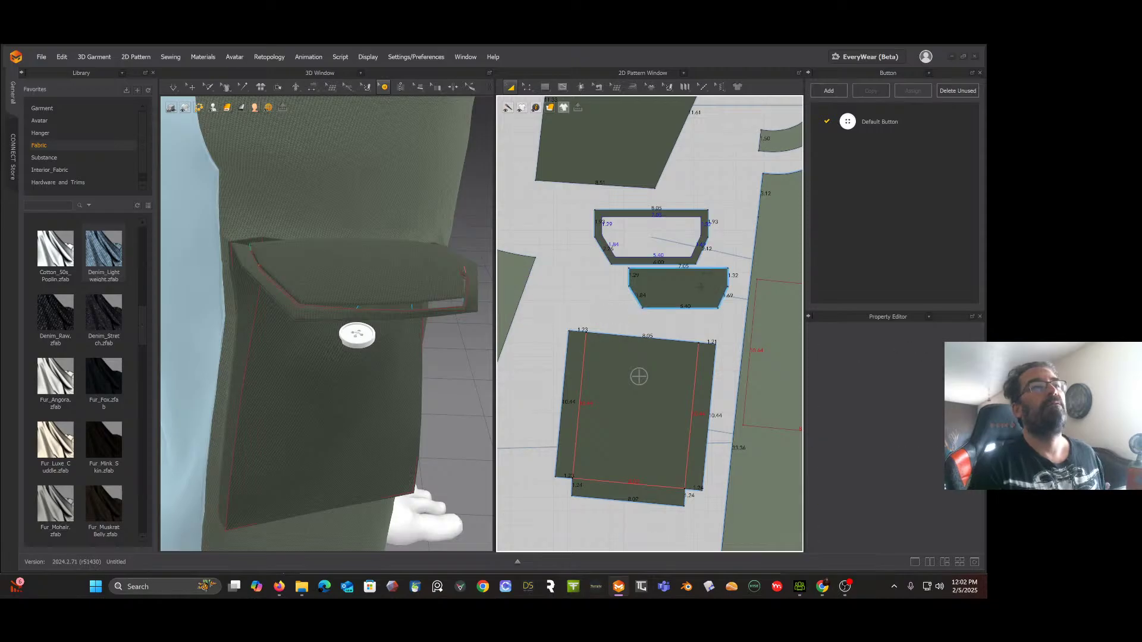
Step: Simulate the garment and move the remaining inner flap panel back into its outer frame
left_click(700, 287)
key("space")
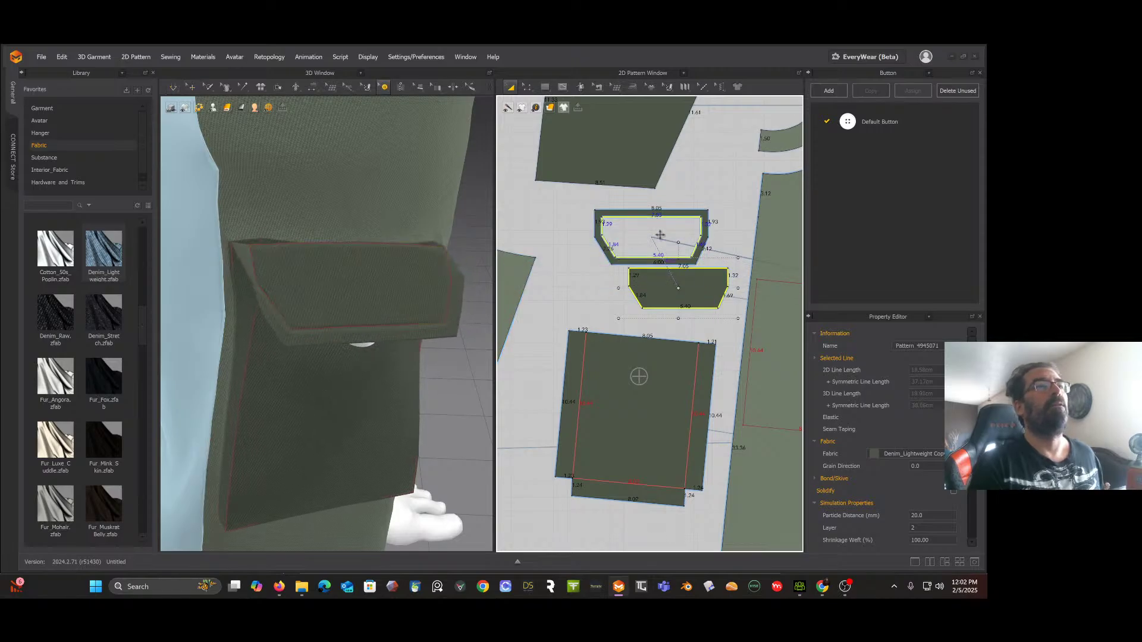
left_click_drag(682, 281, 657, 235)
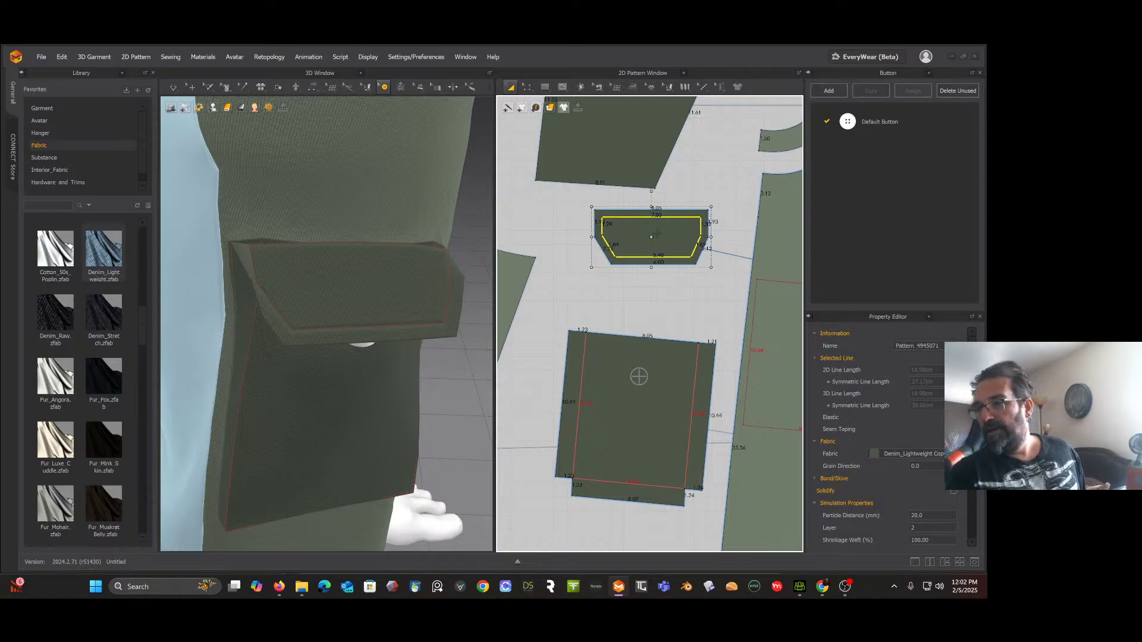
Step: Examine from several angles in 3D how the simulated flap drapes over the pocket and its button
mouse_move(448, 252)
right_mouse_down()
mouse_move(444, 224)
mouse_move(429, 244)
mouse_move(470, 255)
mouse_move(439, 250)
mouse_move(458, 255)
right_mouse_up()
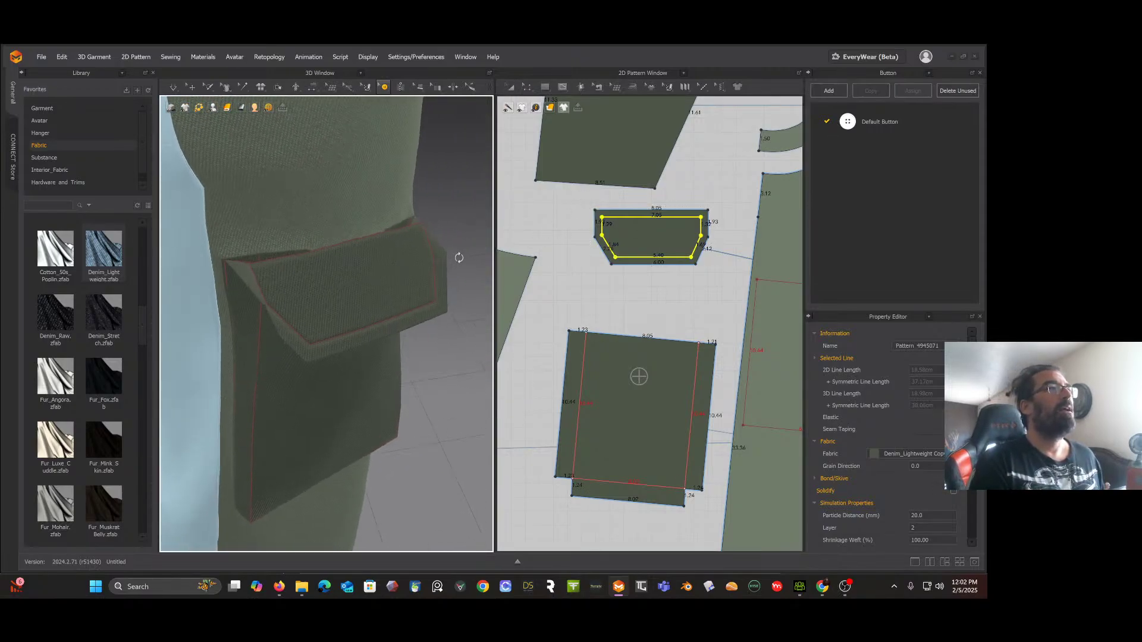
left_click(394, 267)
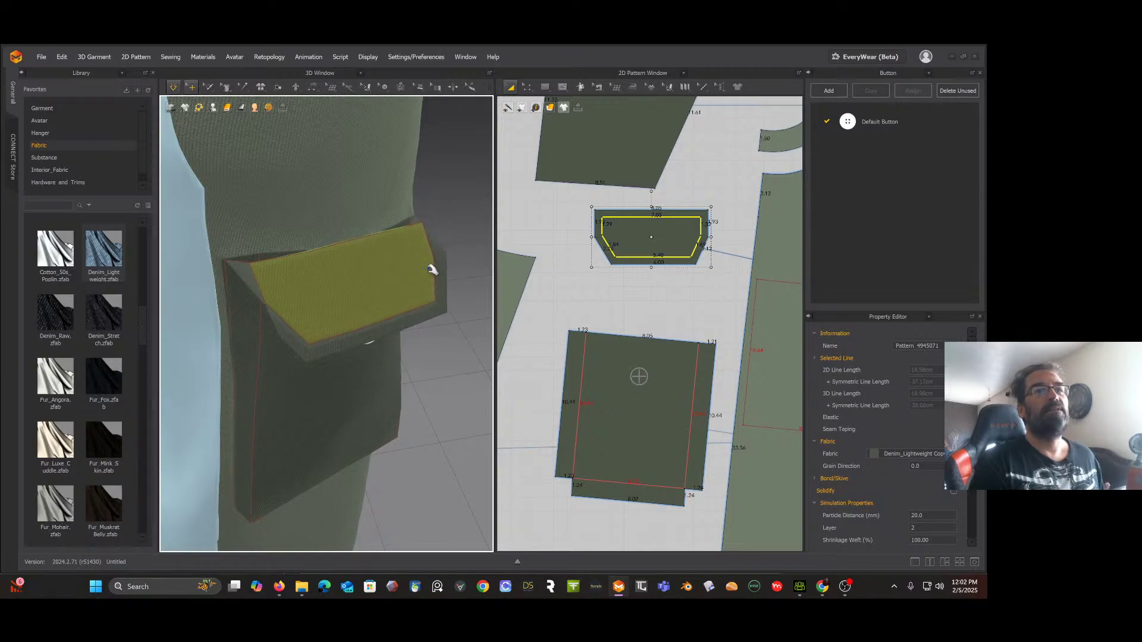
right_click_drag(382, 285, 305, 332)
left_click(305, 332)
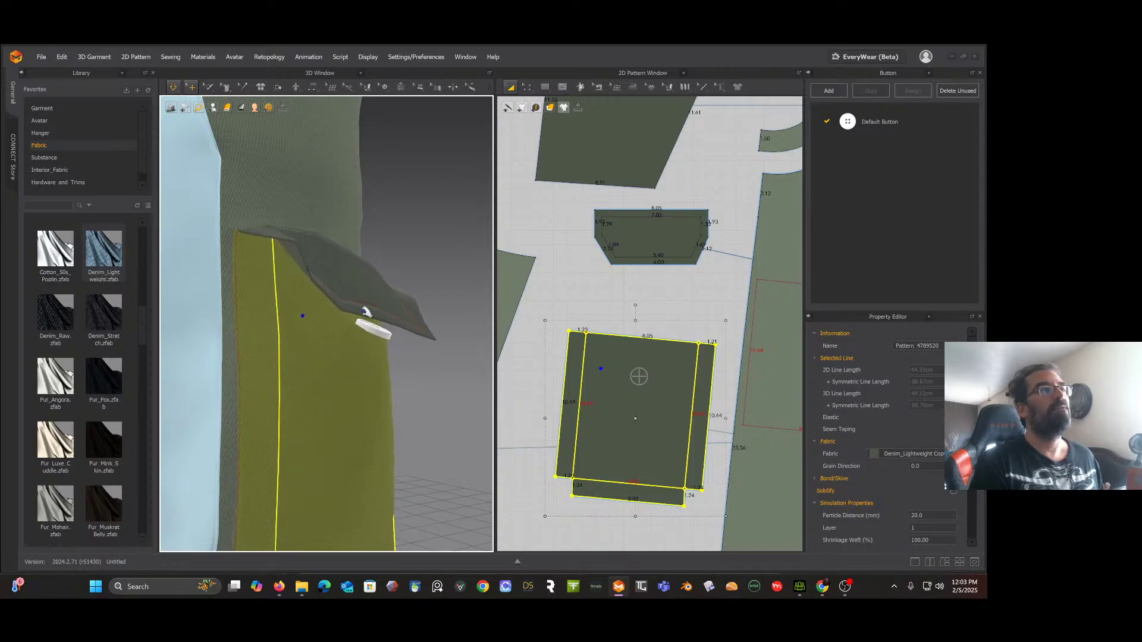
left_click(365, 306)
mouse_move(443, 248)
right_mouse_down()
mouse_move(434, 262)
mouse_move(456, 263)
right_mouse_up()
key("b")
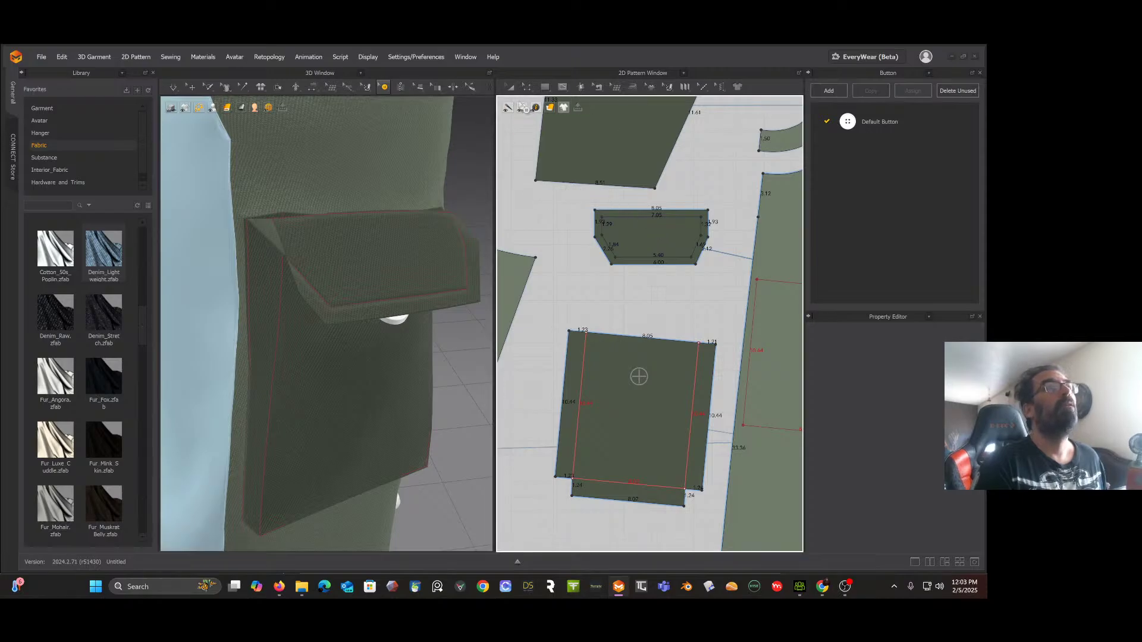
Step: Place a buttonhole on the flap's inner panel, centred just above its lower edge
left_click(510, 87)
left_click(643, 232)
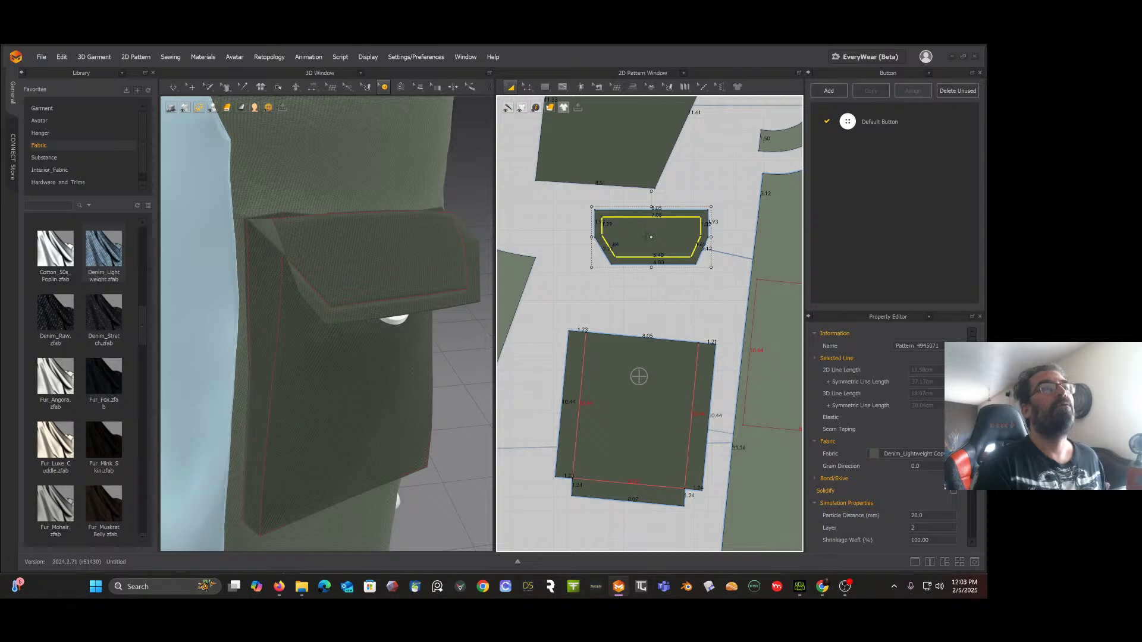
left_click(387, 93)
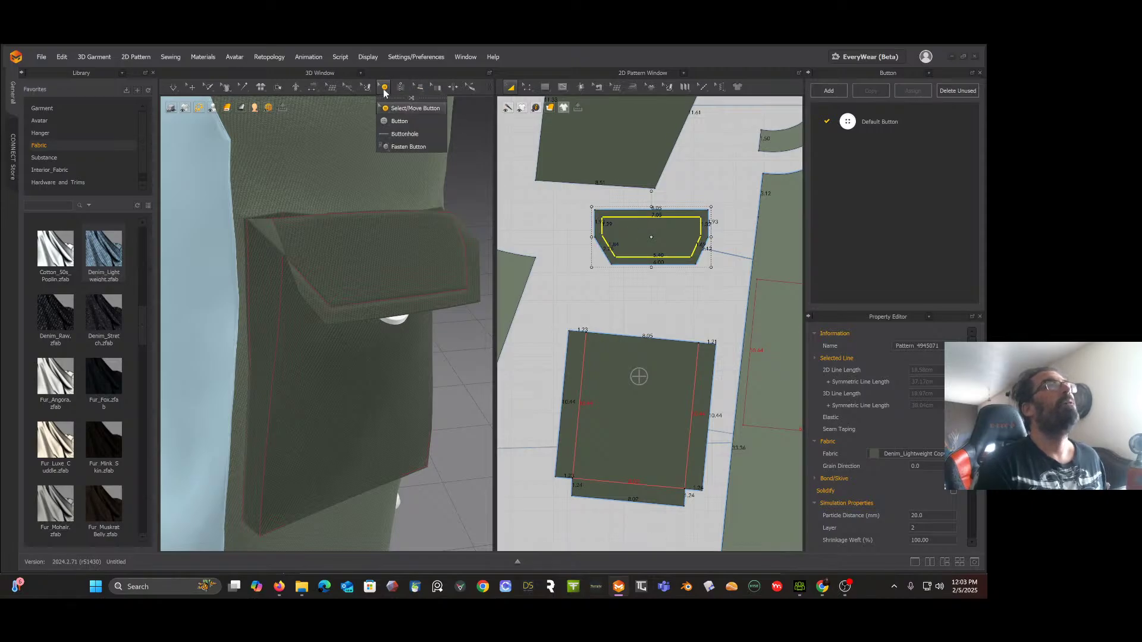
left_click(405, 134)
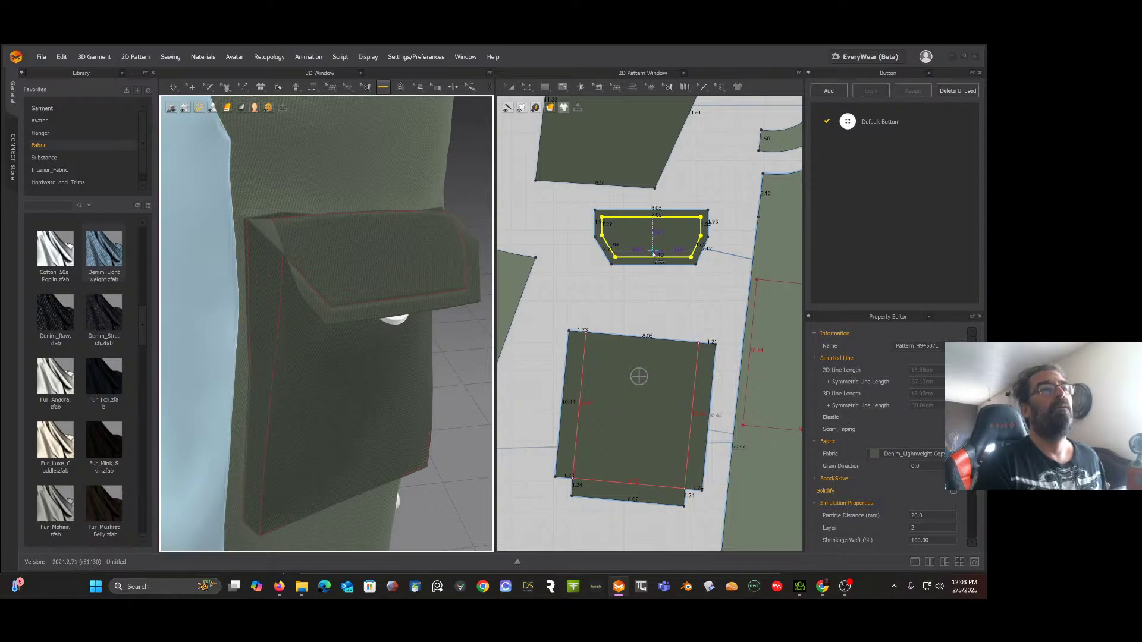
left_click(652, 250)
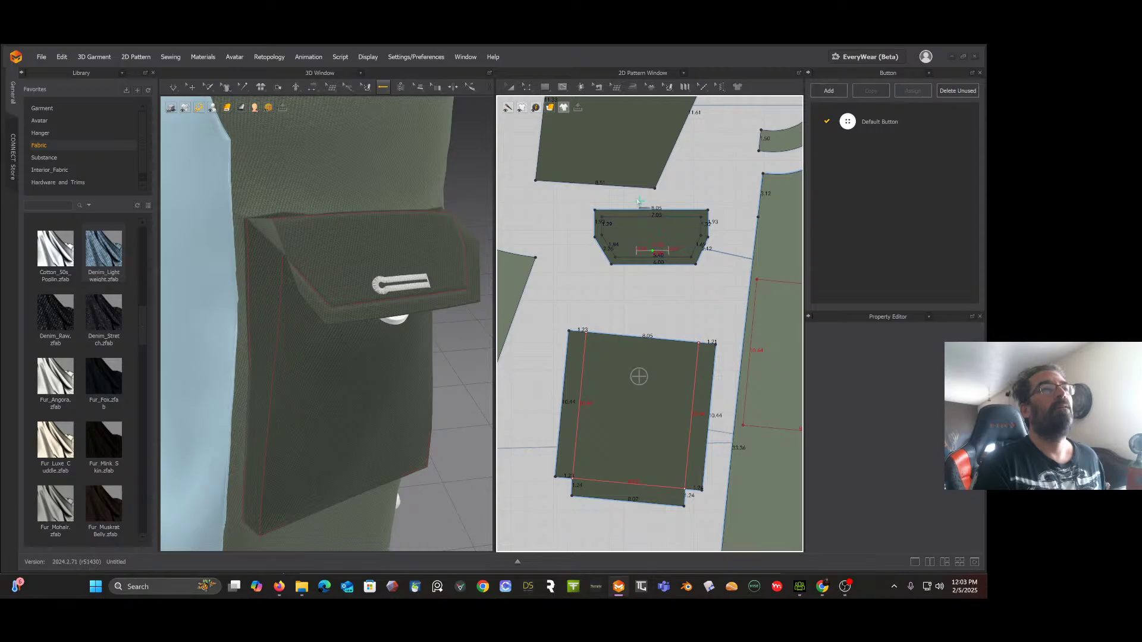
right_click_drag(450, 338, 425, 322)
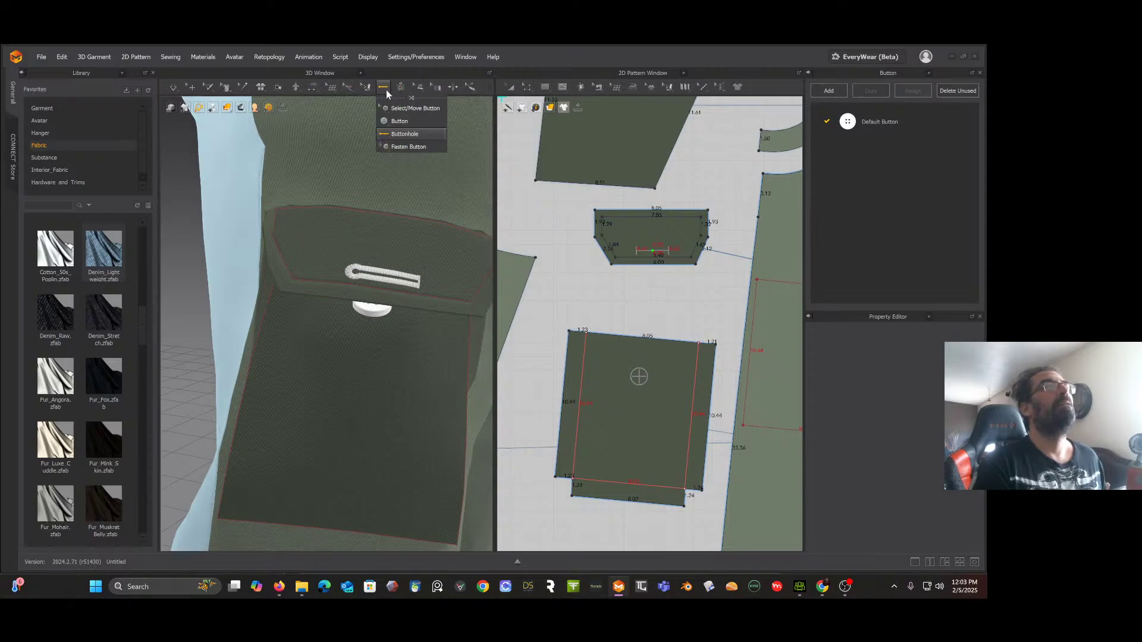
Step: Select the flap's buttonhole and examine its properties, context options and centre measurements, plus the default button style
scroll(664, 254, "up", 5)
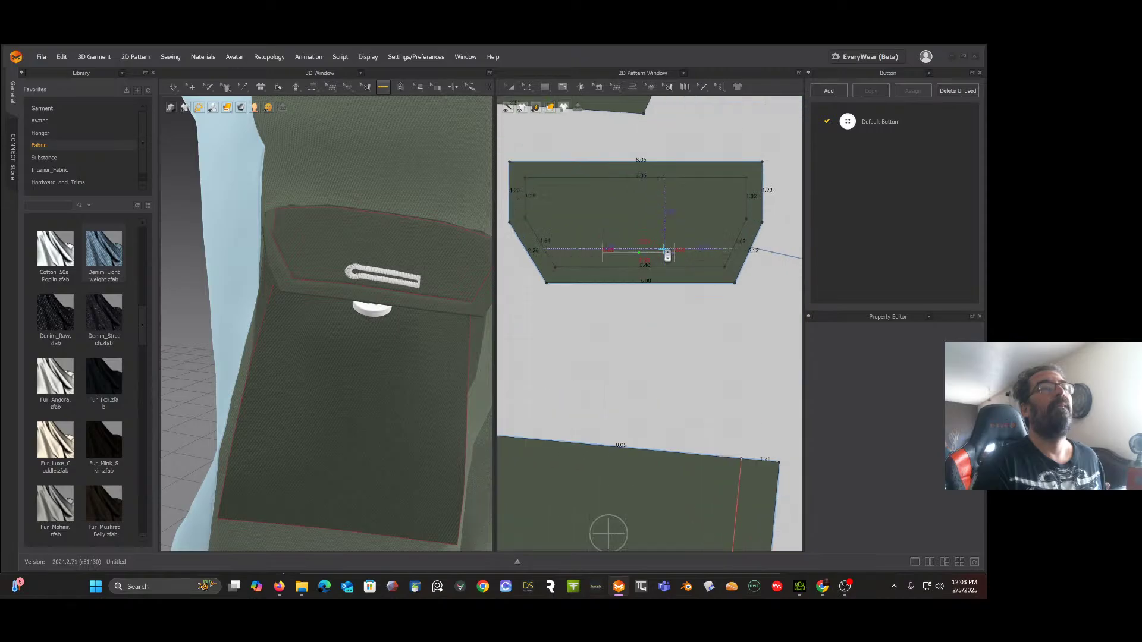
mouse_move(383, 89)
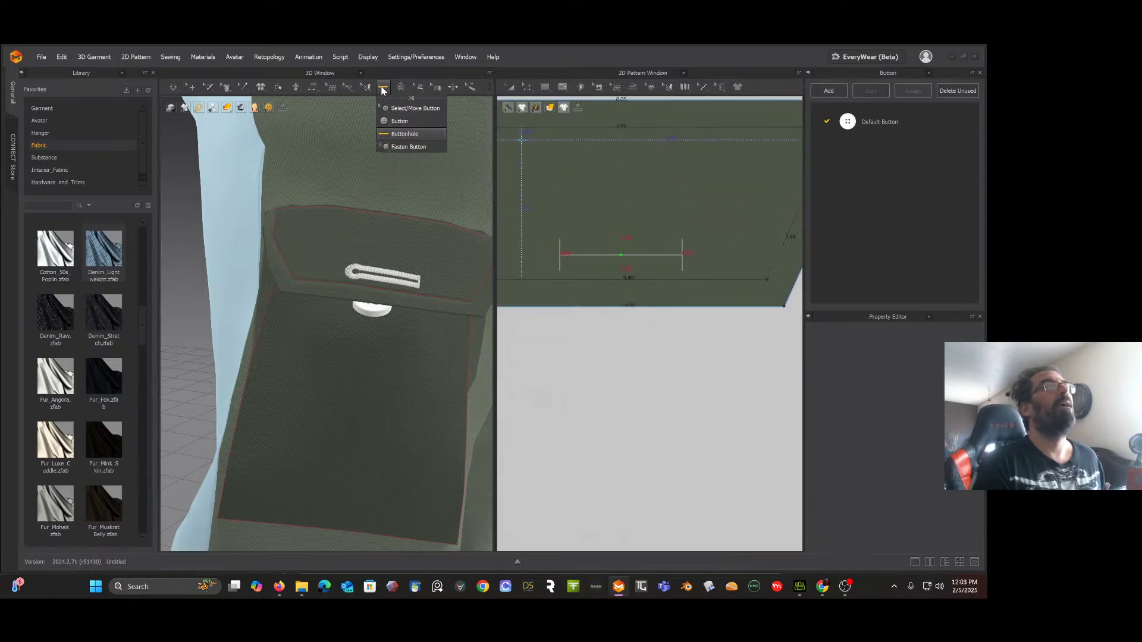
left_click(399, 121)
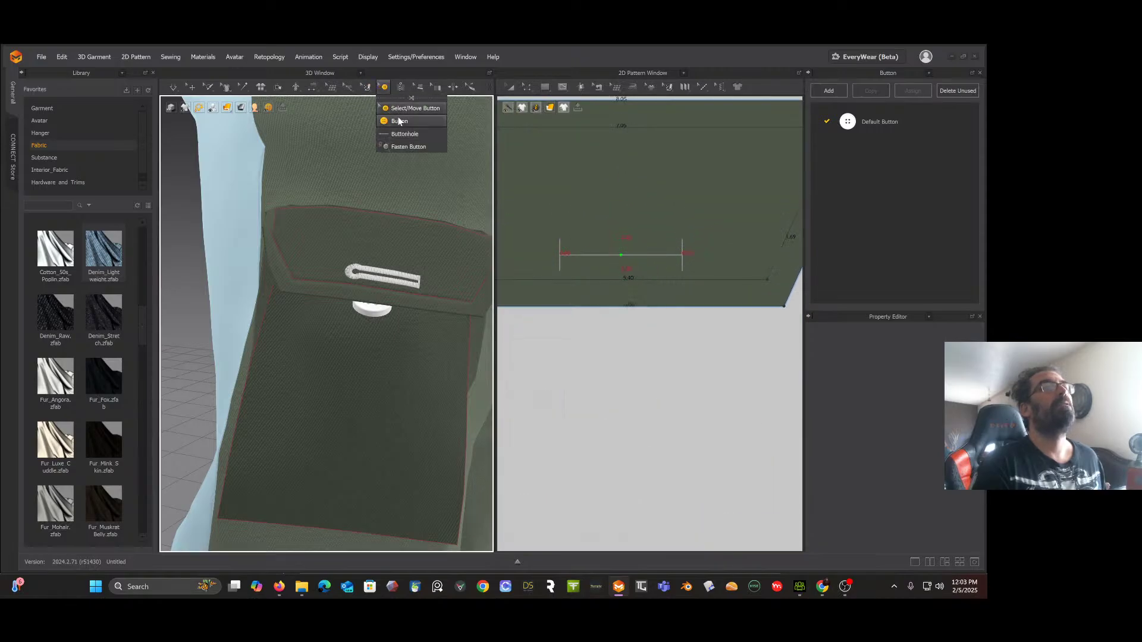
left_click(647, 263)
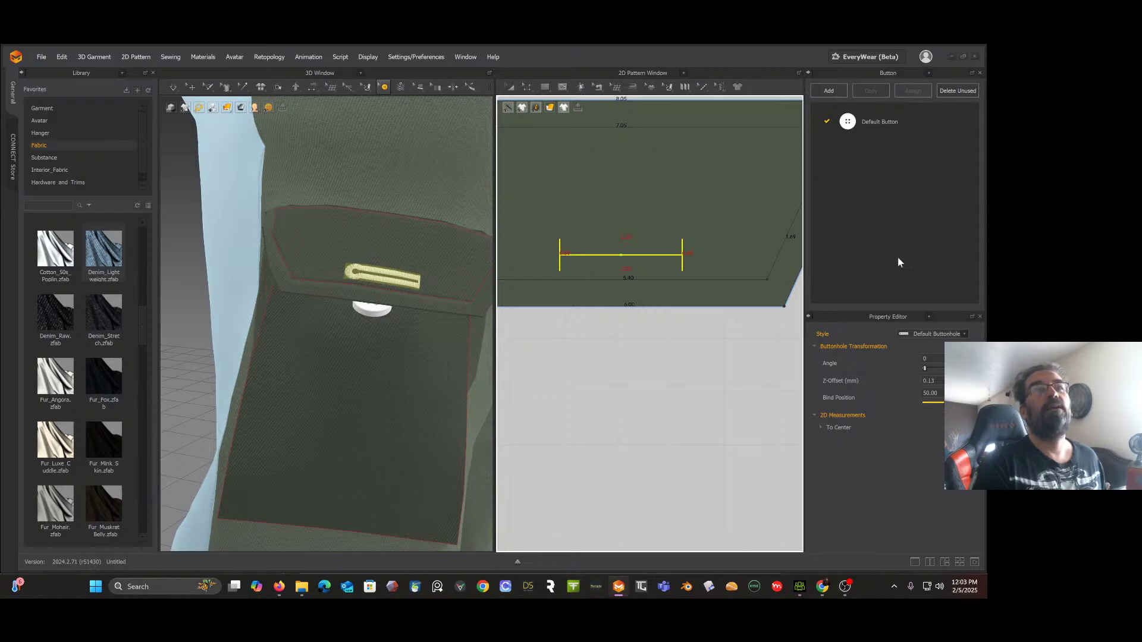
left_click(878, 124)
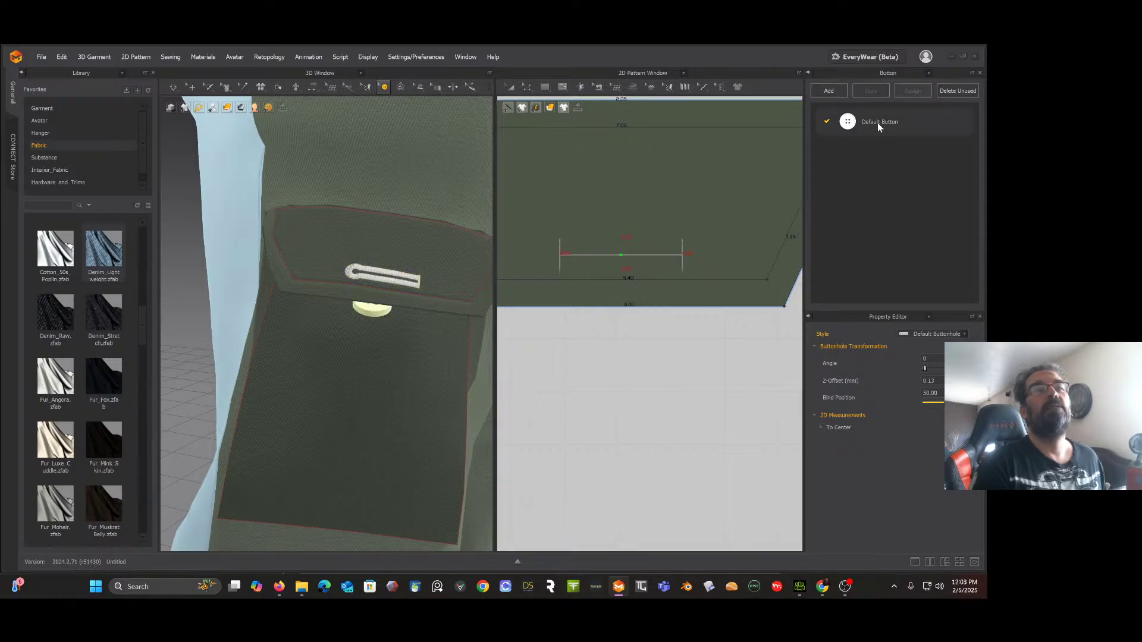
left_click(654, 256)
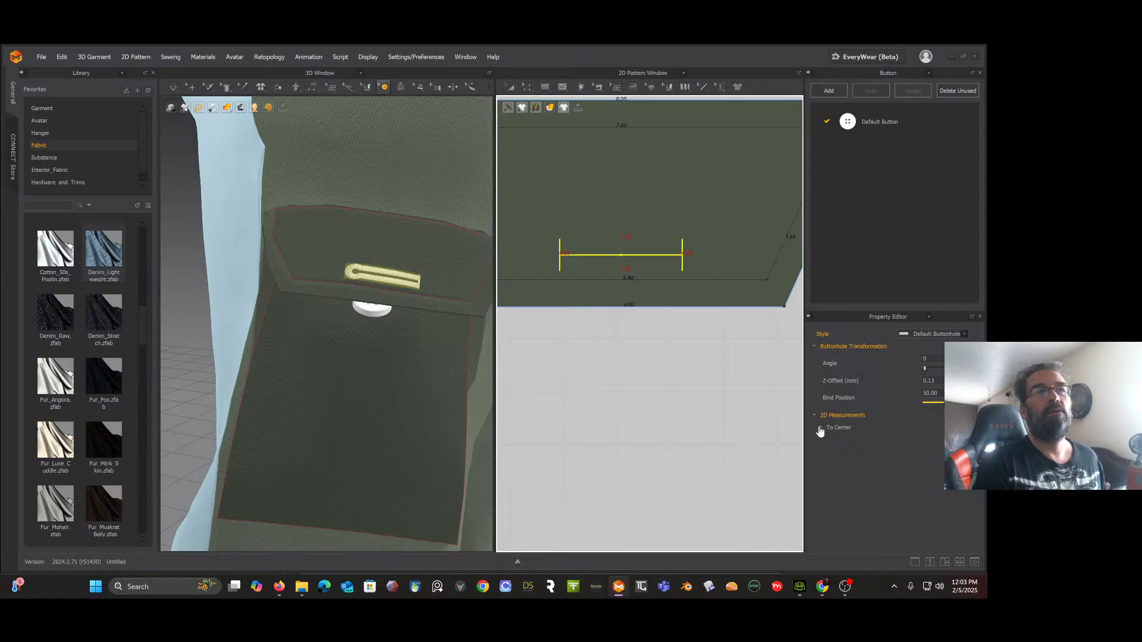
right_click(627, 254)
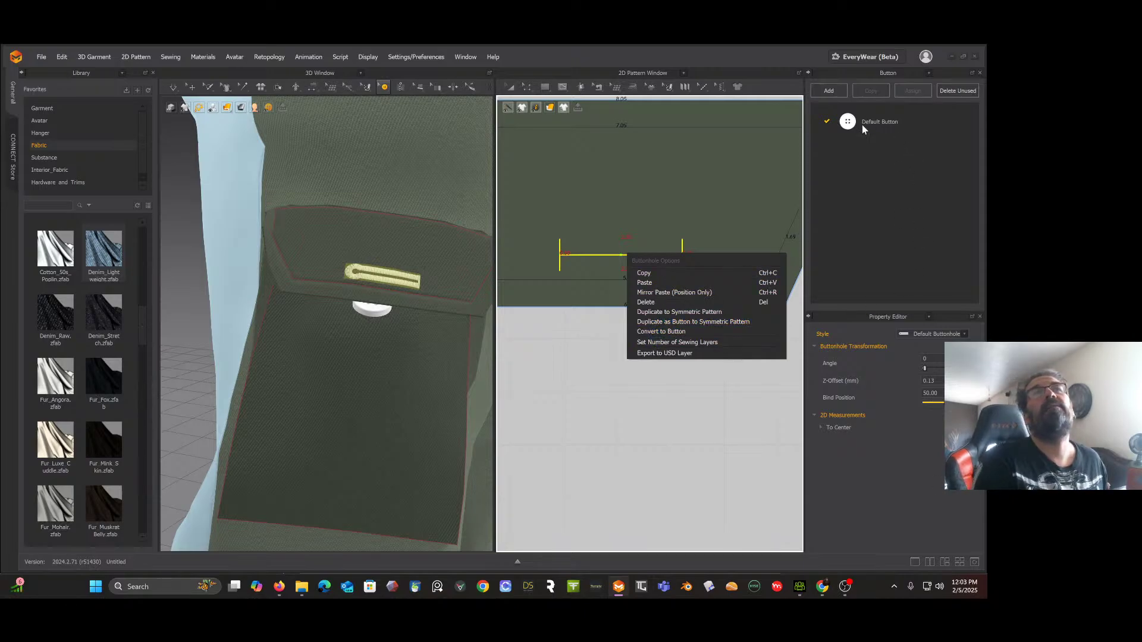
left_click(862, 225)
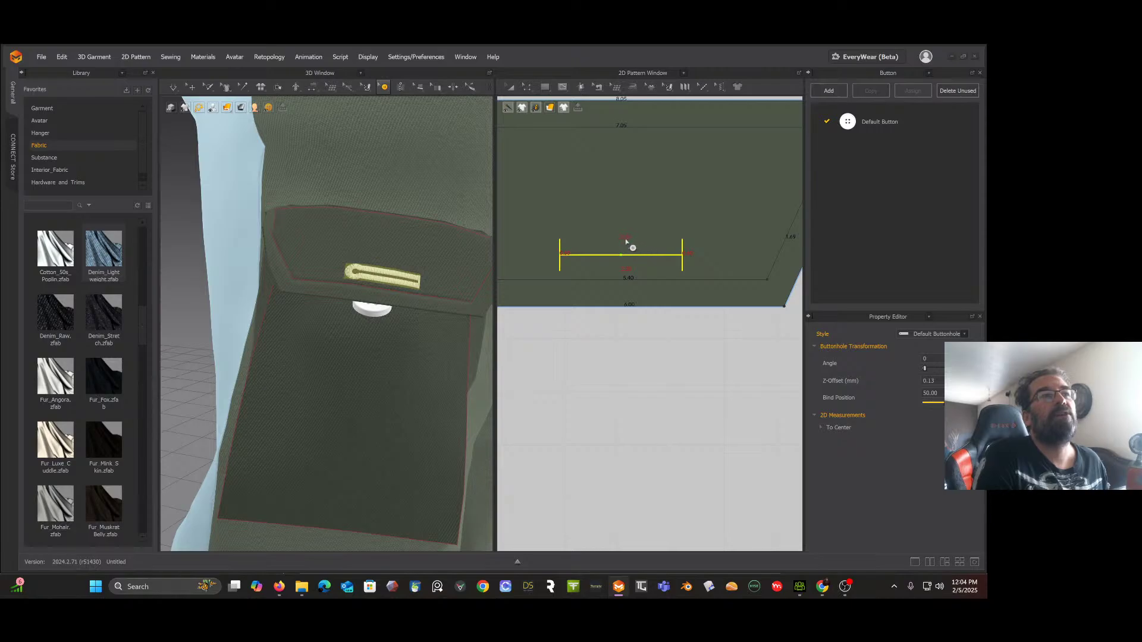
left_click(821, 427)
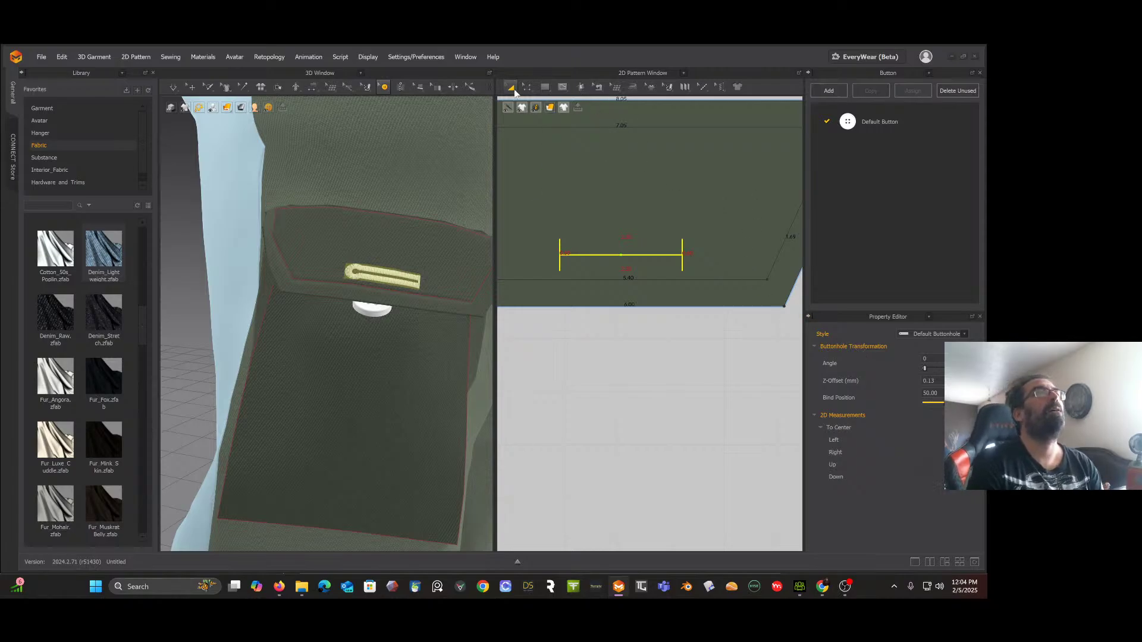
Step: Look through the button, sewing and pattern tools for a way to edit the flap's buttonhole, and reselect it with Select/Move Button
left_click(385, 87)
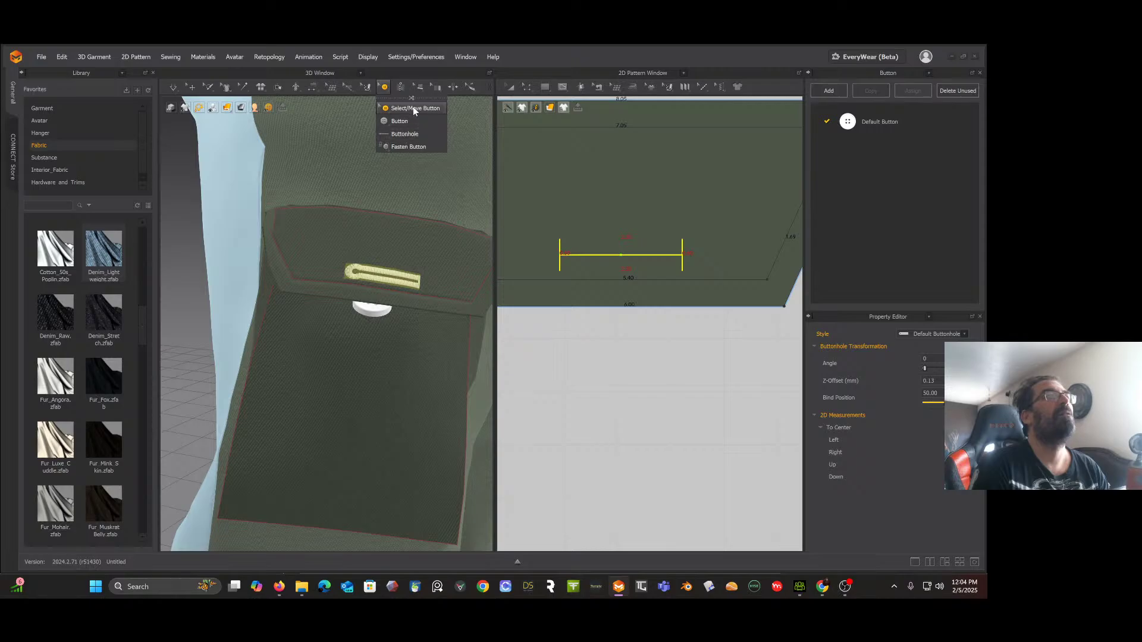
left_click(409, 134)
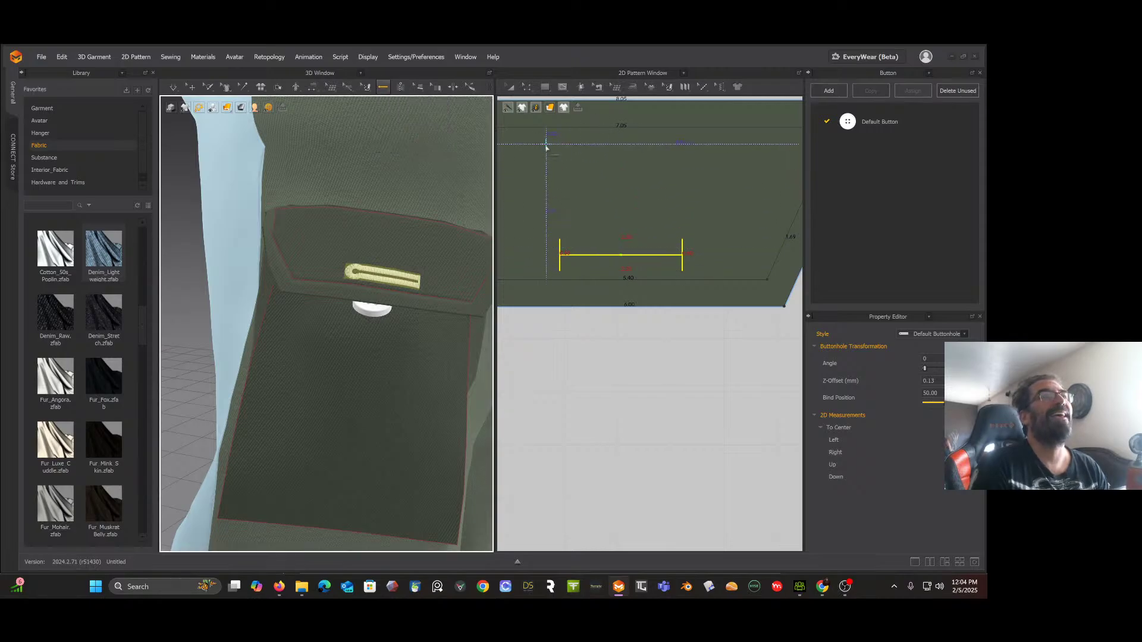
left_click(313, 88)
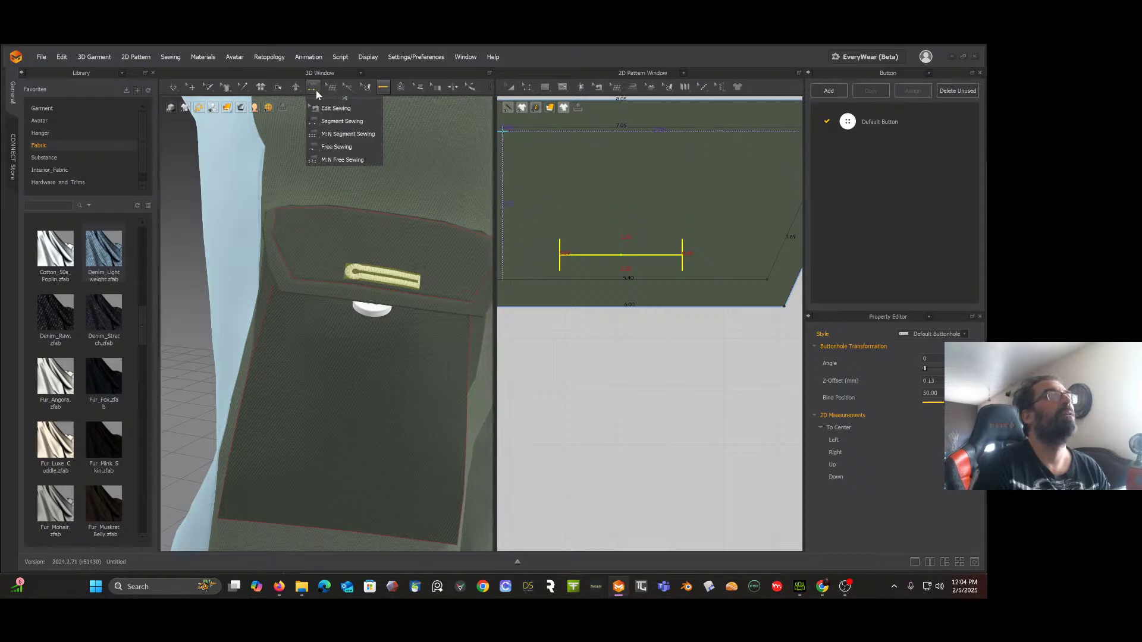
left_click(469, 88)
left_click(528, 89)
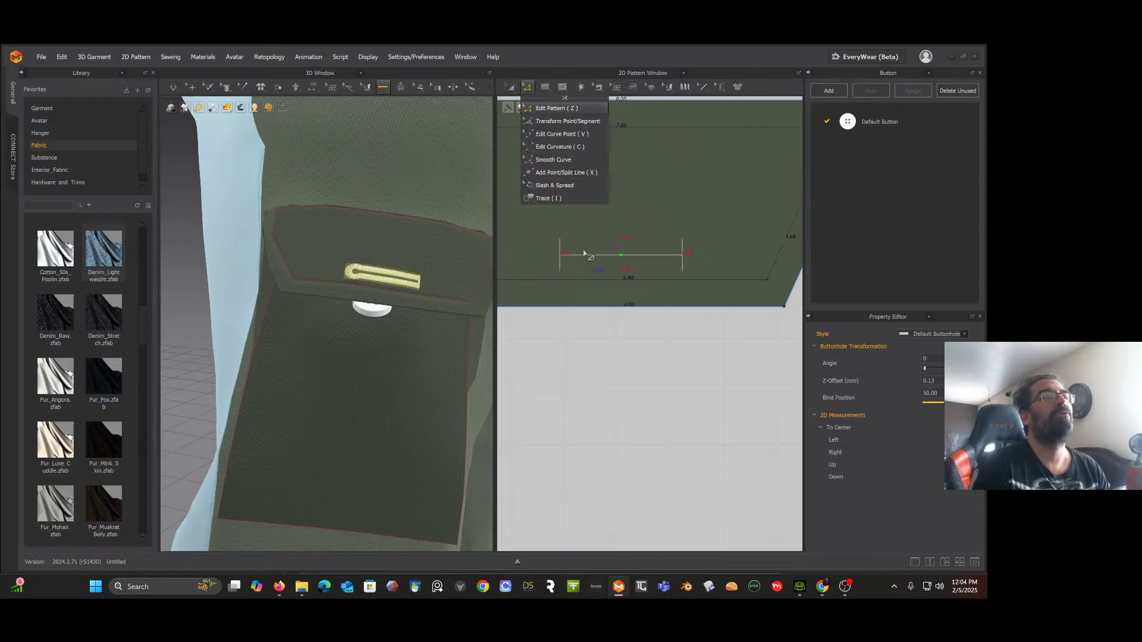
left_click(616, 258)
left_click(510, 87)
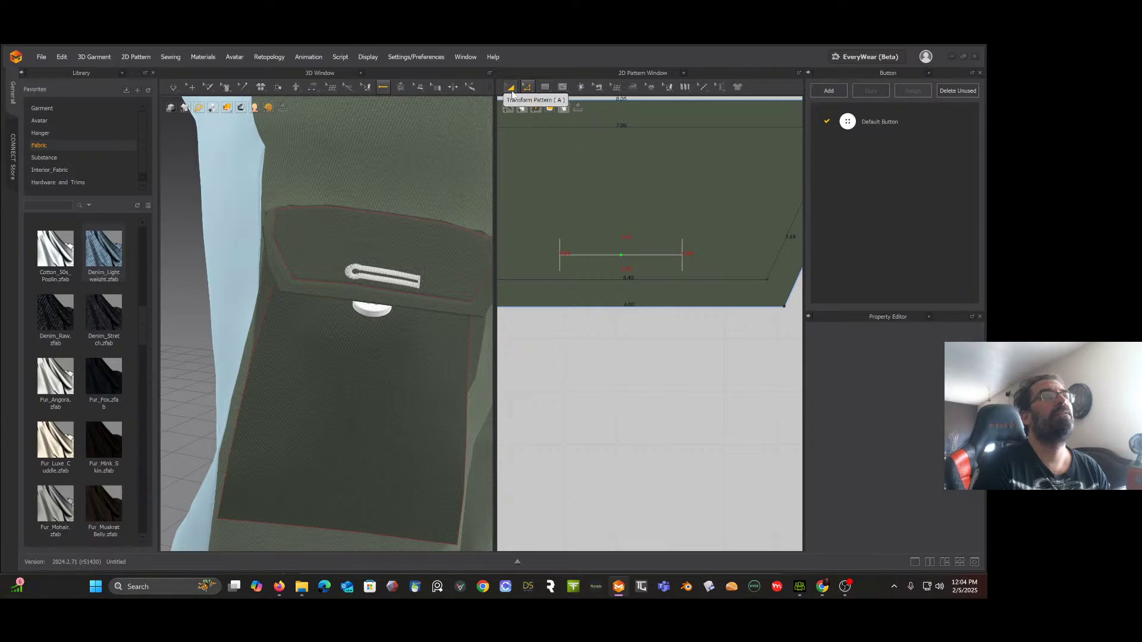
left_click(568, 89)
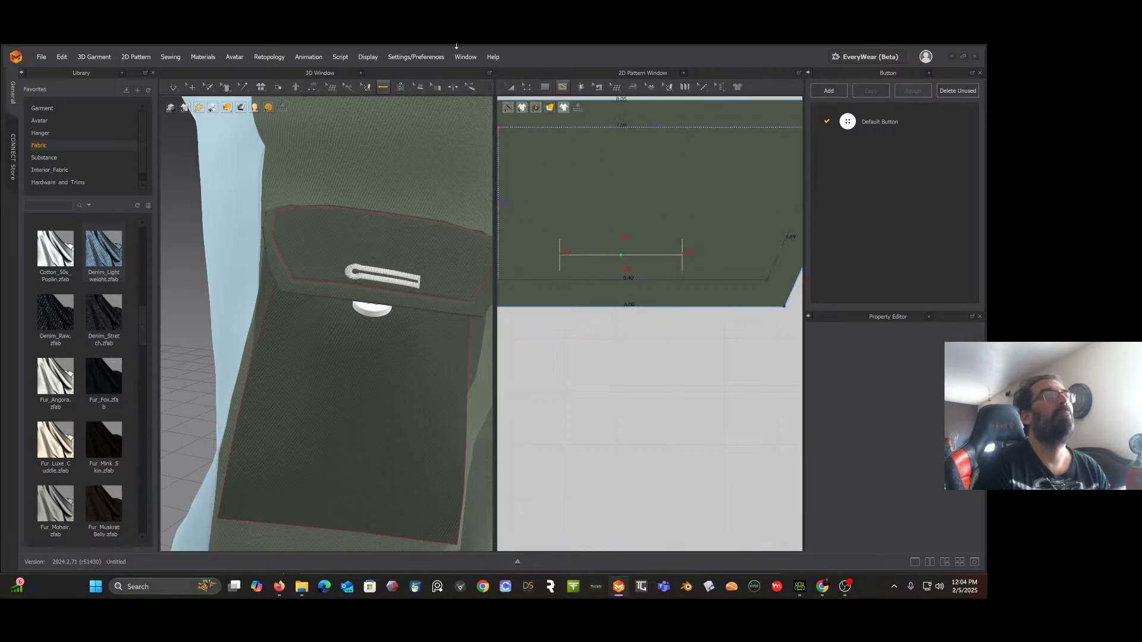
left_click(382, 86)
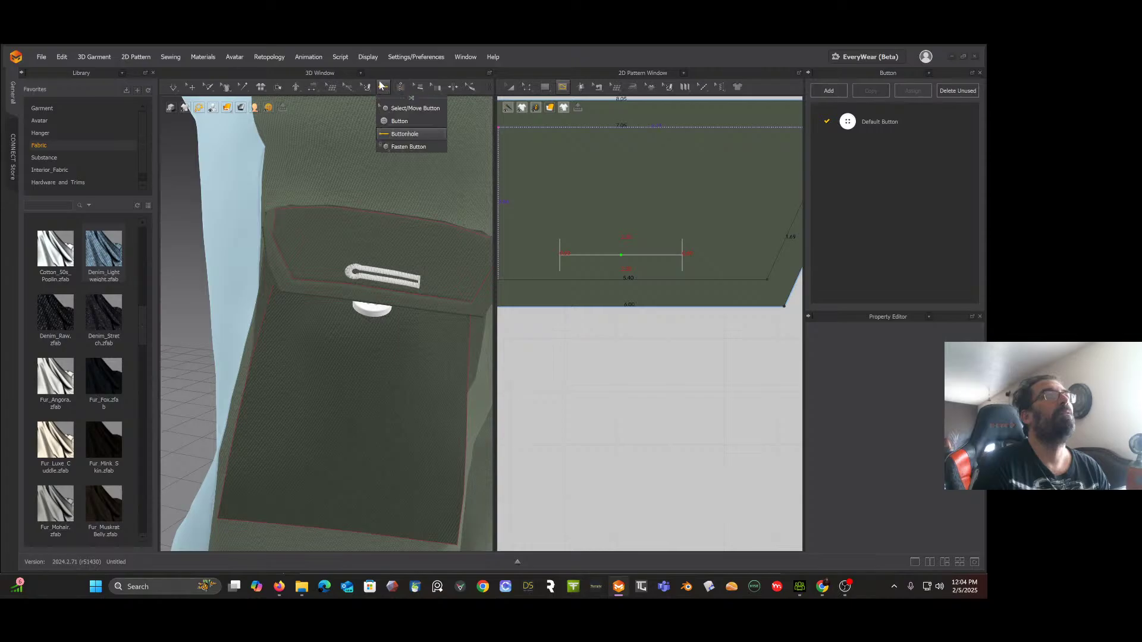
left_click(398, 109)
left_click(619, 256)
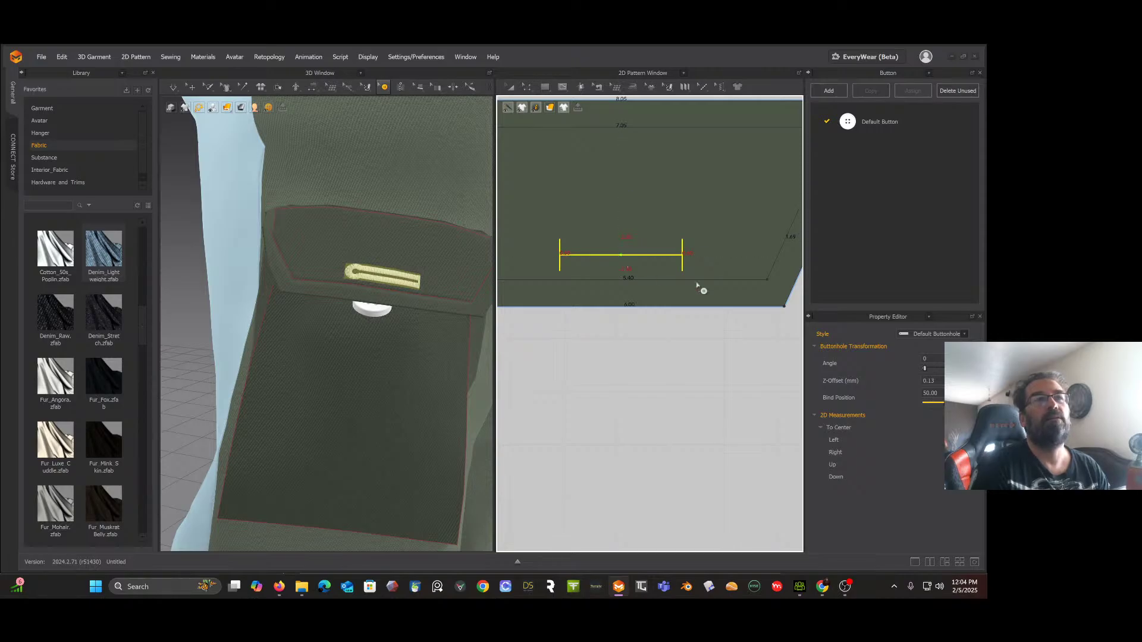
Step: Review the default button style's properties and delete the existing buttonhole from the flap's inner panel
double_click(866, 127)
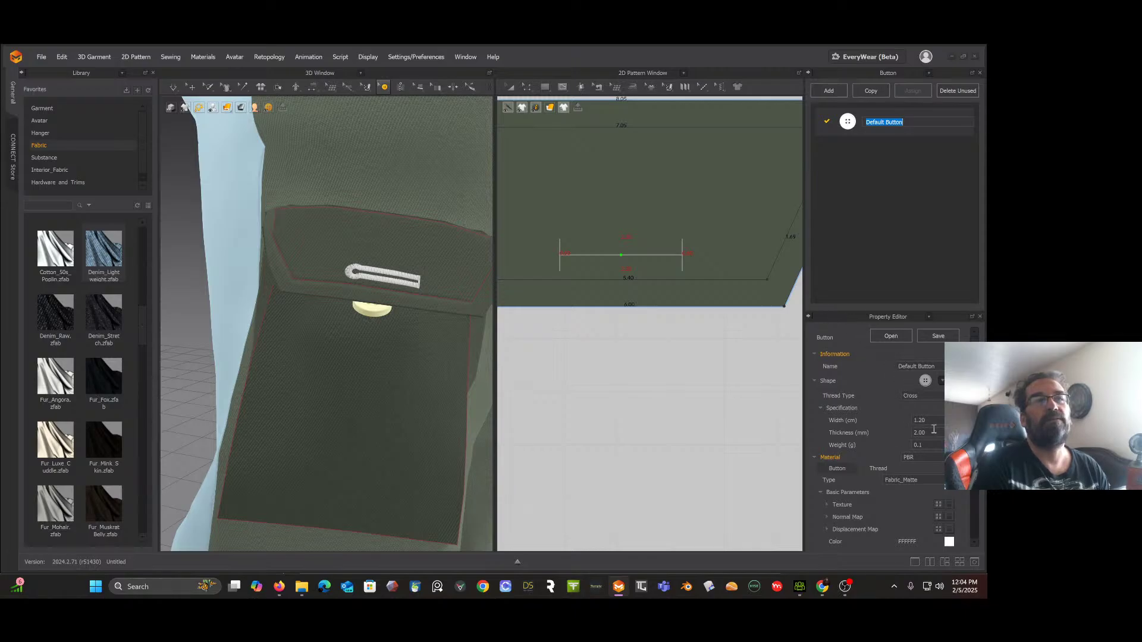
scroll(922, 442, "down", 5)
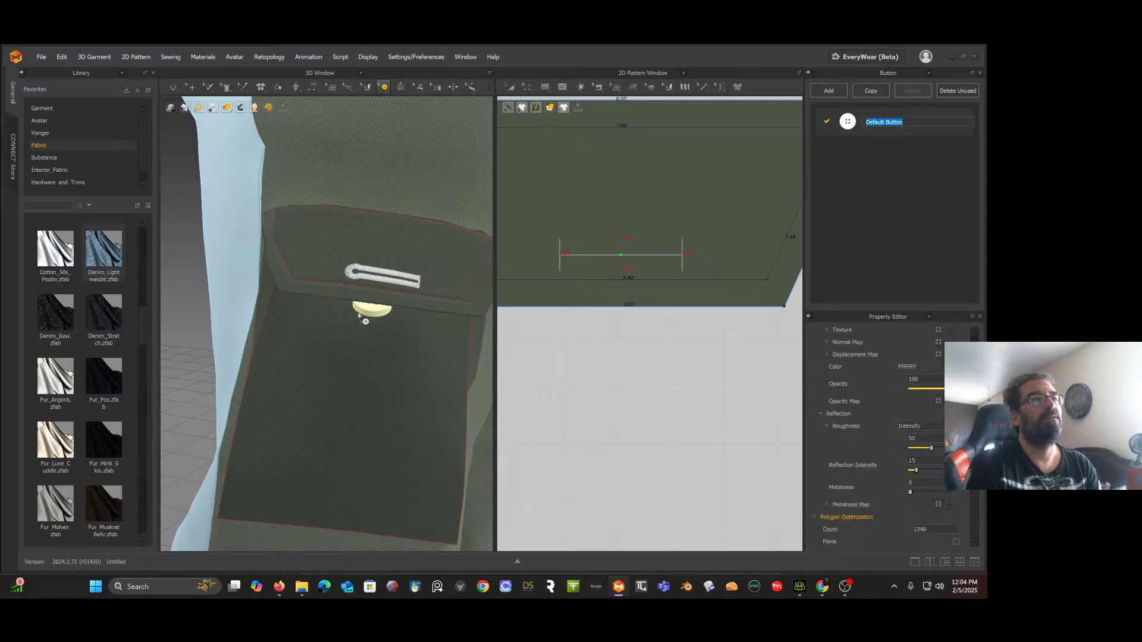
left_click(592, 258)
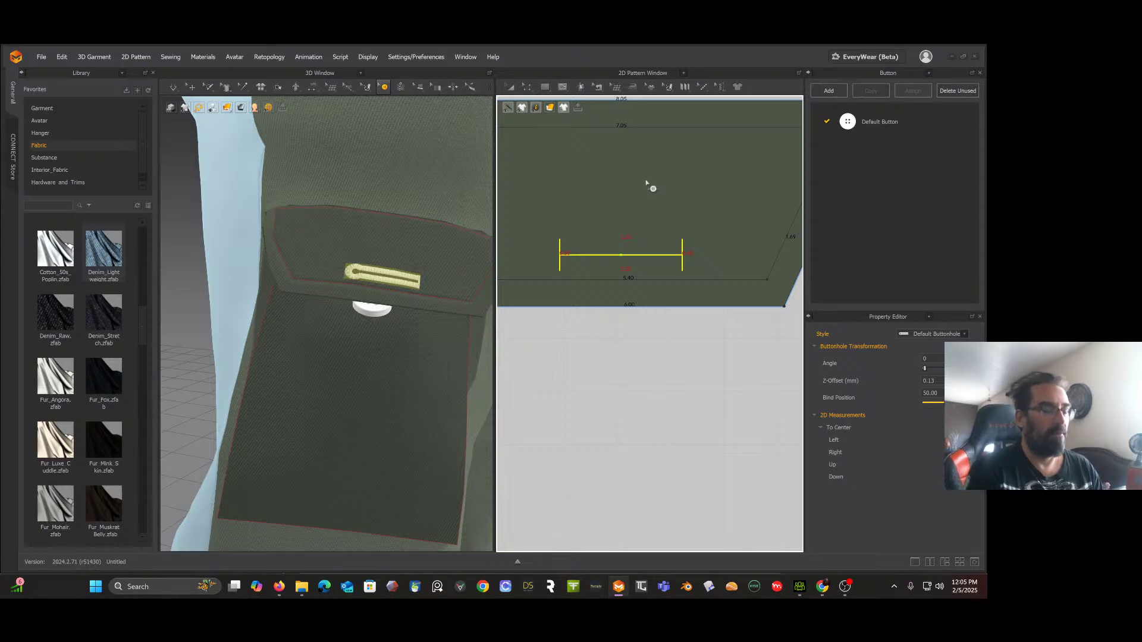
key("Delete")
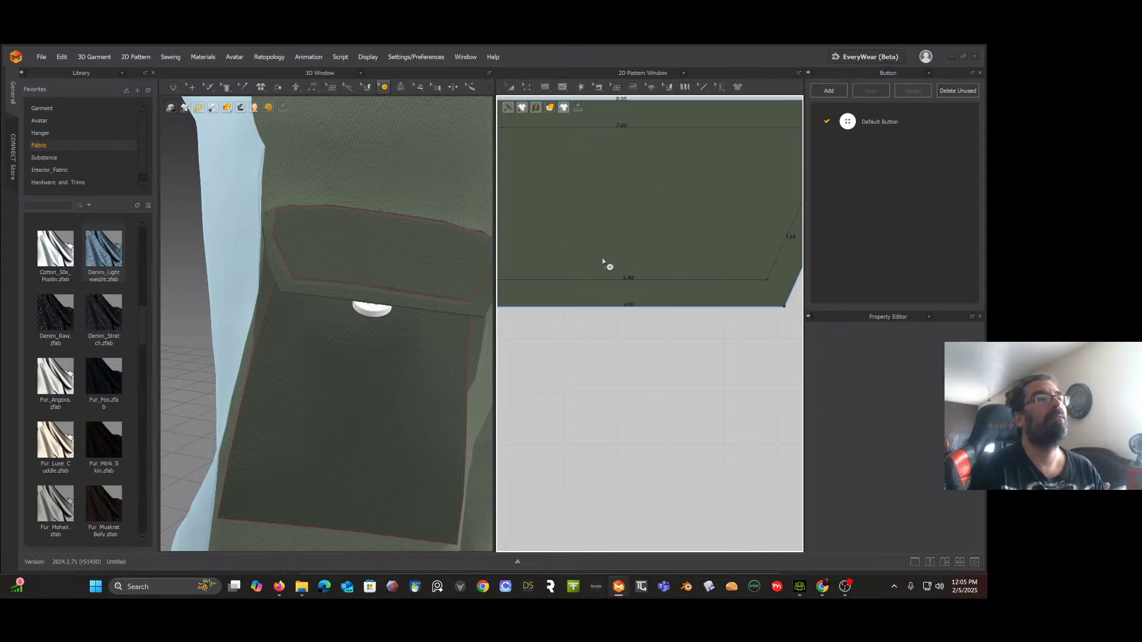
Step: Place a new buttonhole on the flap's inner panel, near the centre and just above its lower inner line
left_click(369, 312)
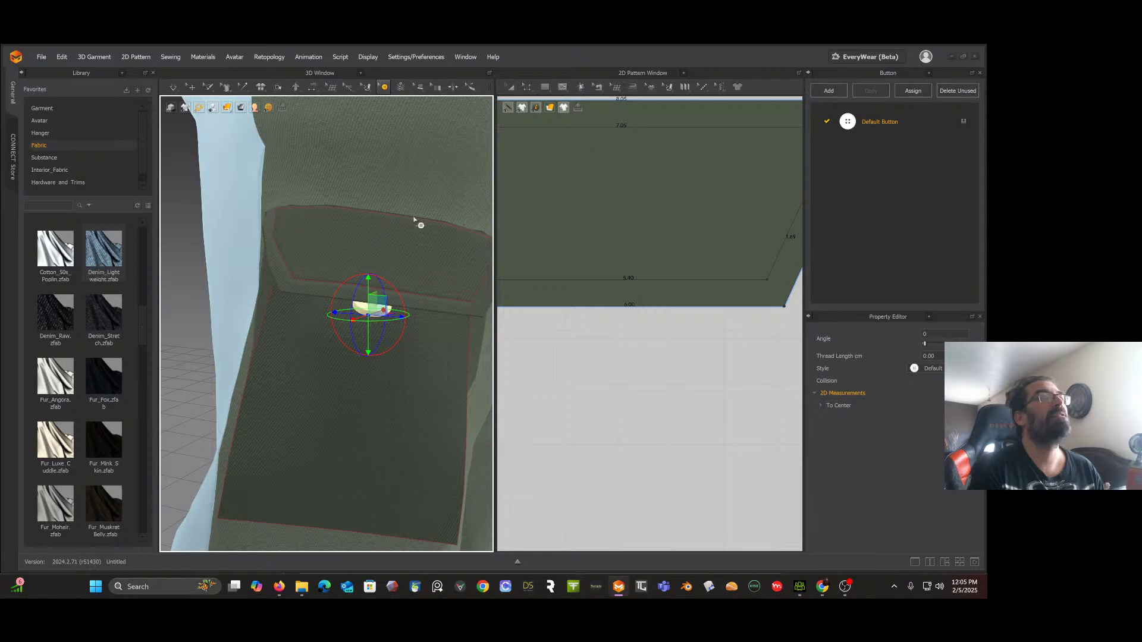
left_click(385, 88)
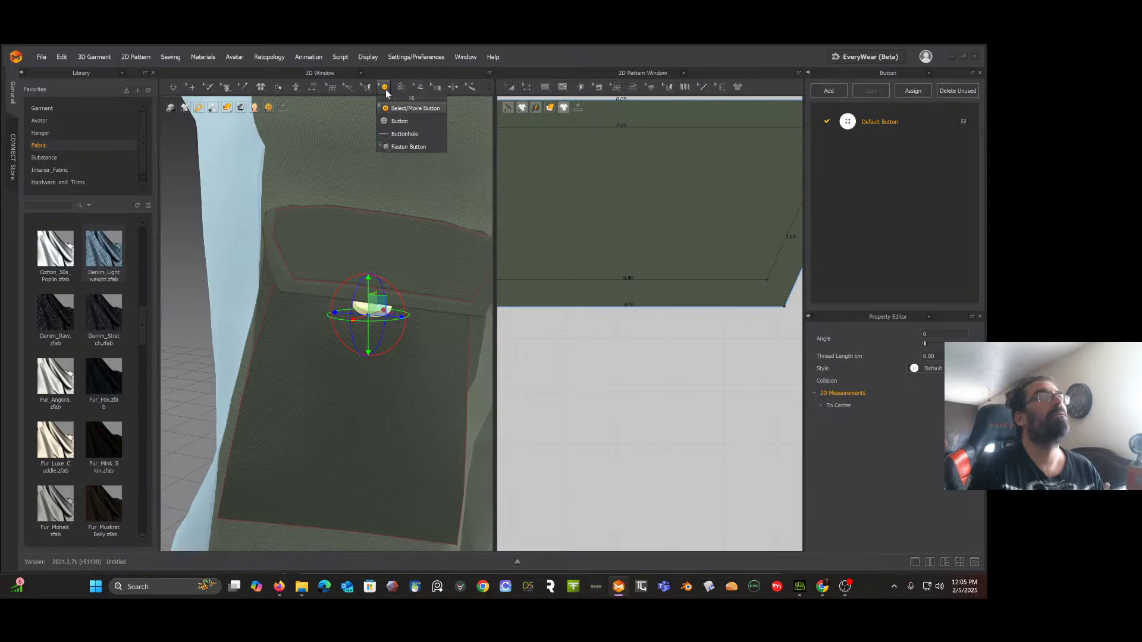
left_click(402, 134)
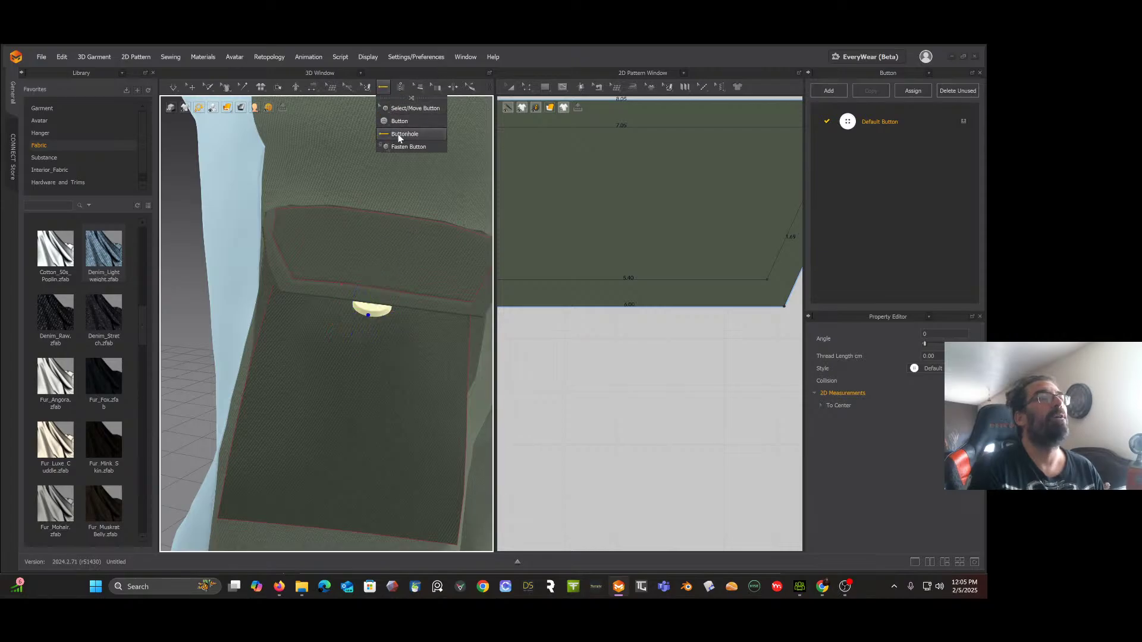
left_click(628, 262)
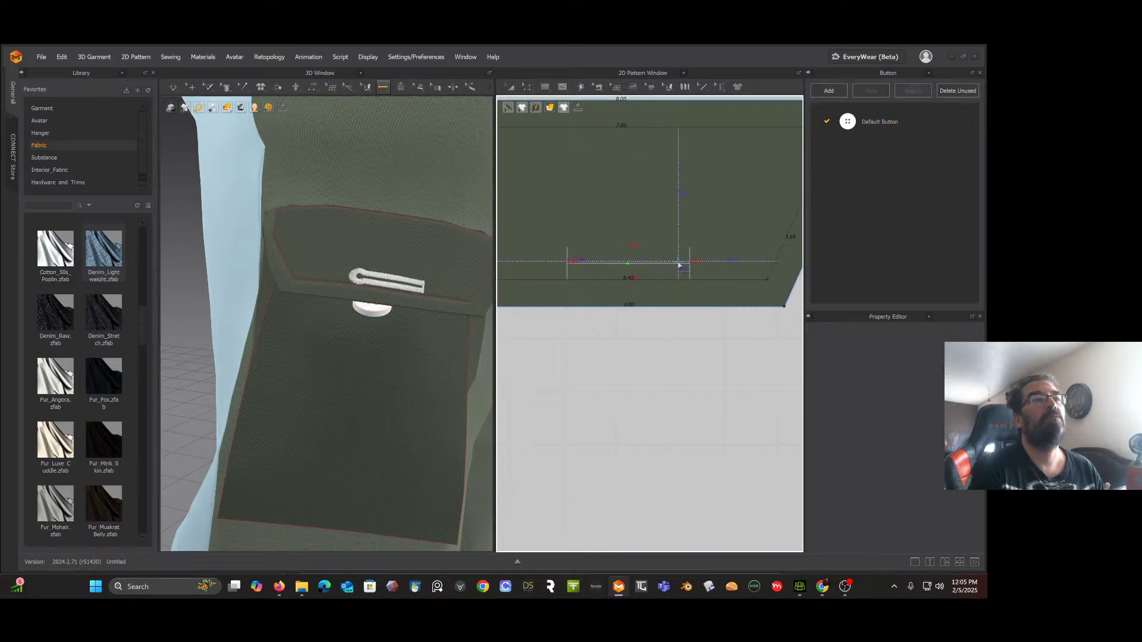
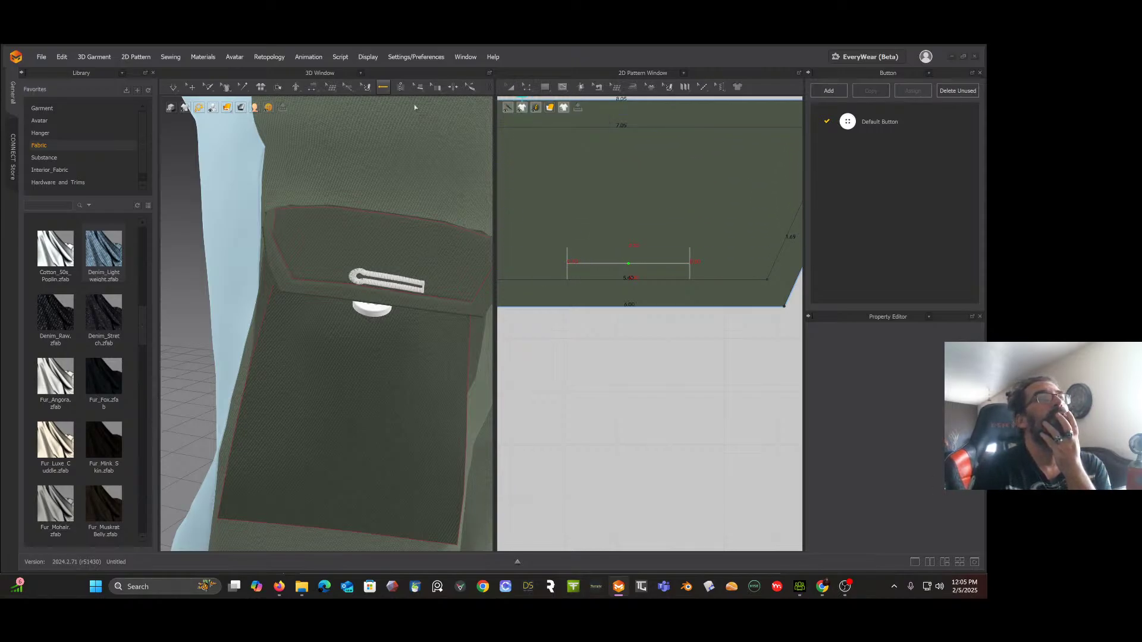
Step: Select the new buttonhole with Select/Move Button and check which buttonhole styles are available for it
mouse_move(384, 88)
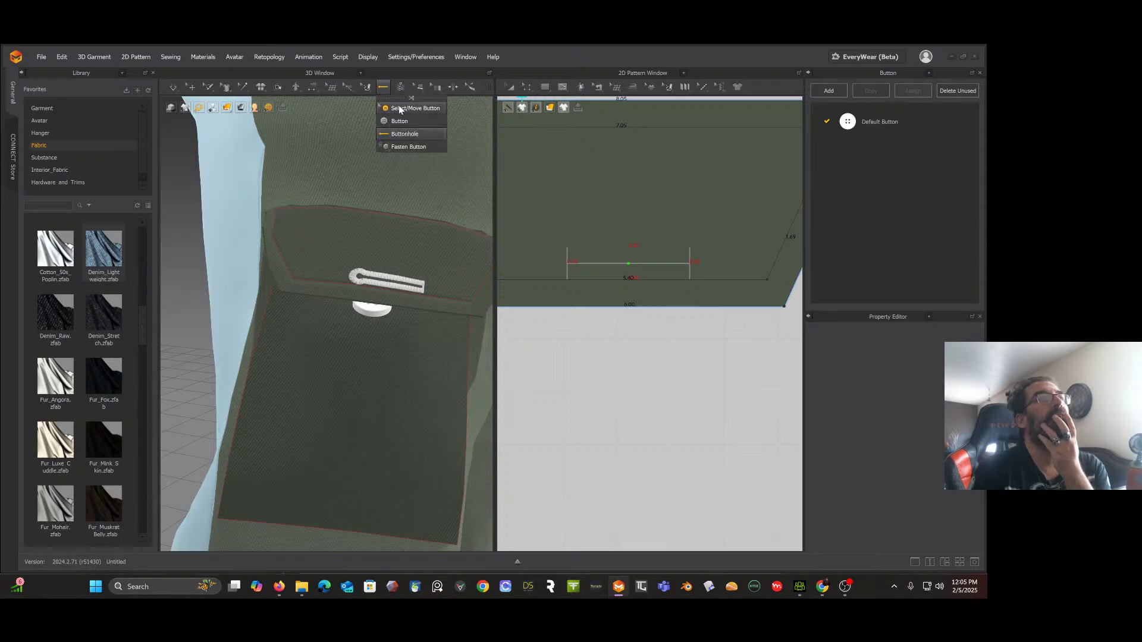
left_click(400, 109)
left_click(637, 266)
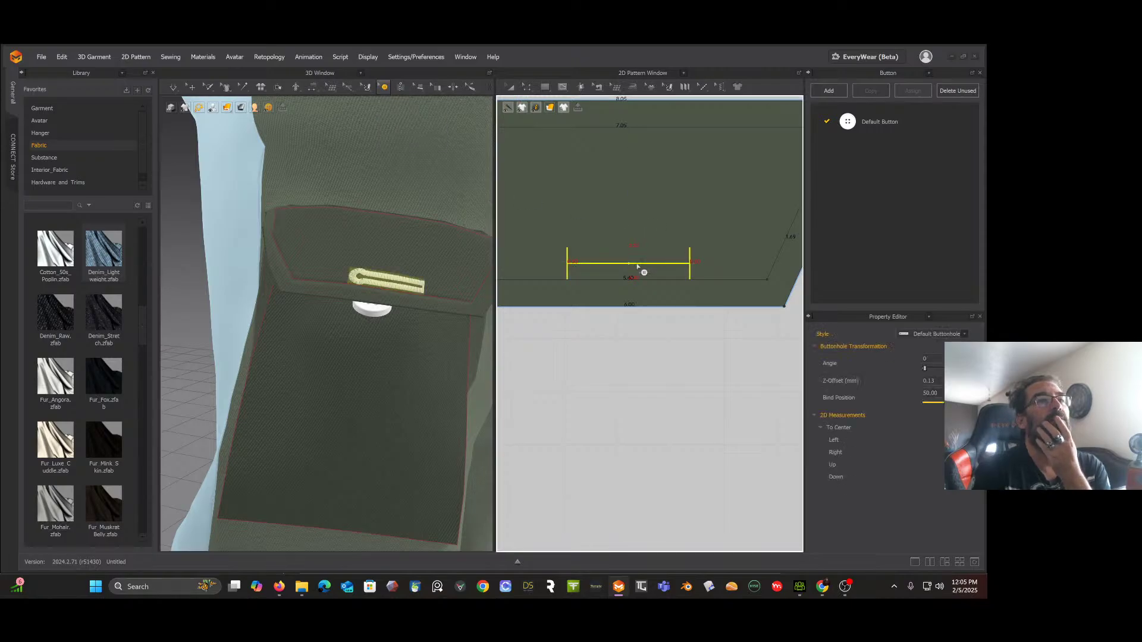
left_click(931, 335)
left_click(779, 366)
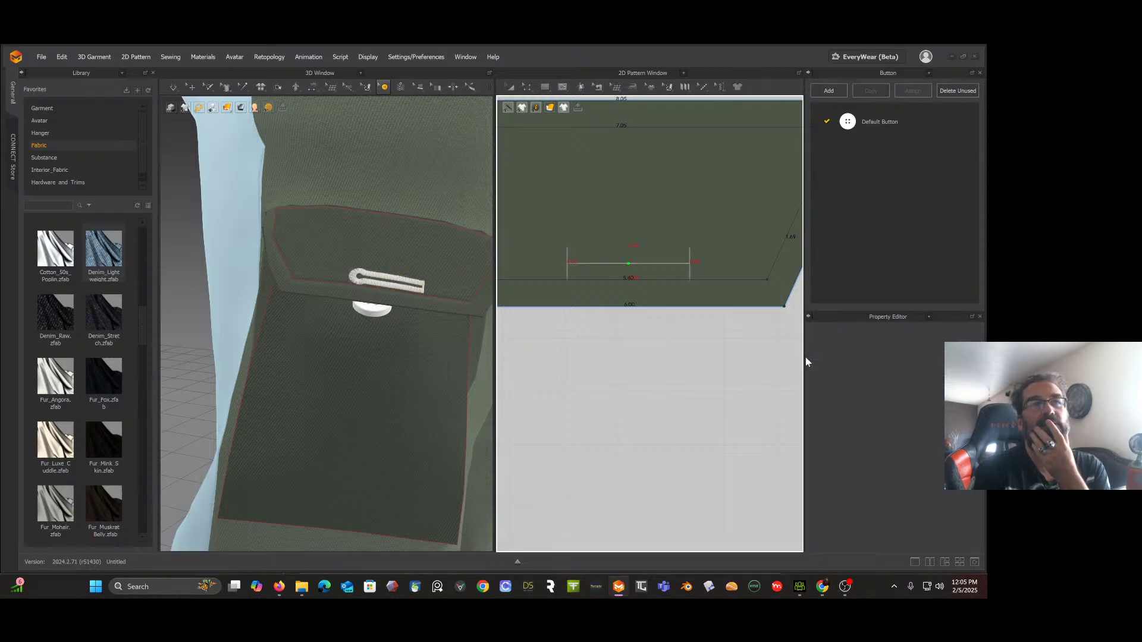
Step: Set the selected buttonhole's Bind Position to 49.00 and try adjusting its angle
left_click(689, 265)
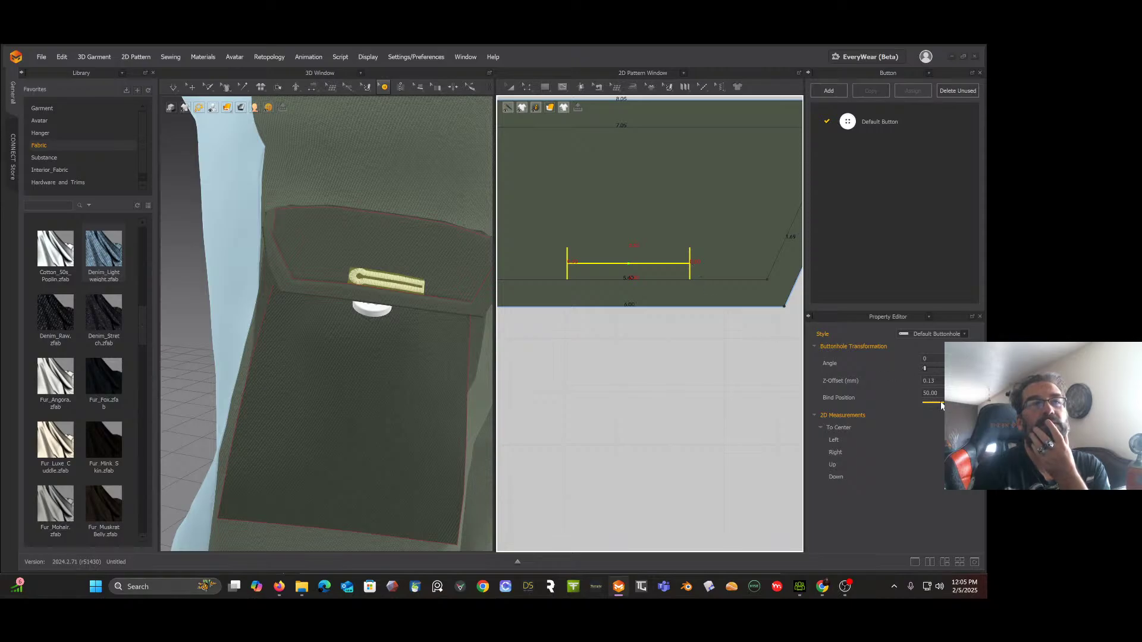
left_click_drag(942, 407, 940, 407)
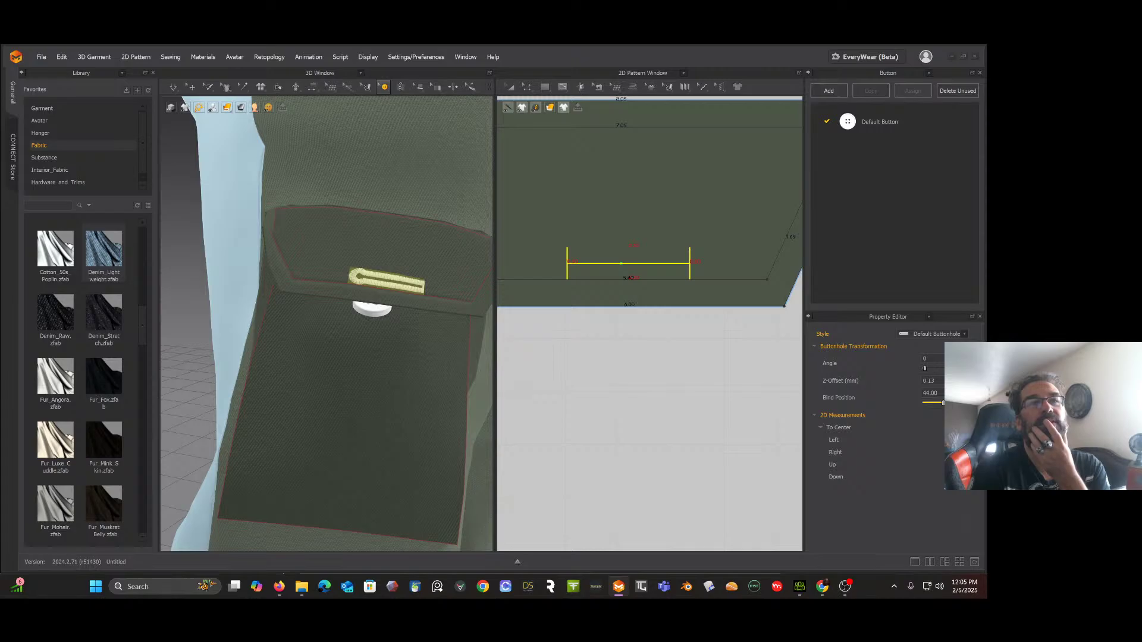
left_click_drag(953, 403, 947, 402)
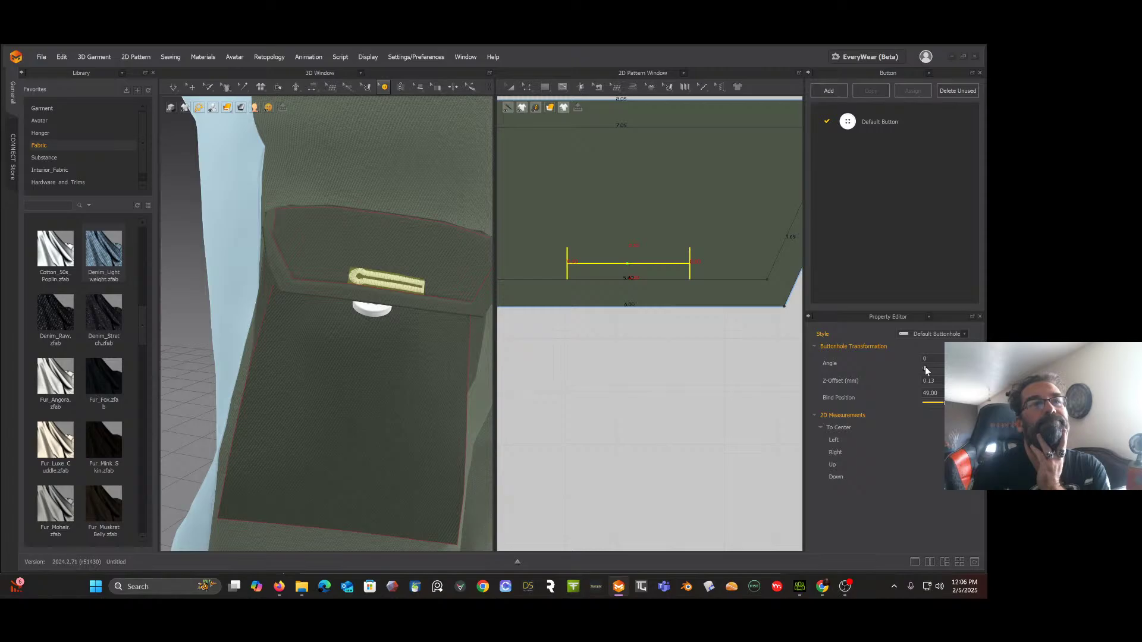
left_click_drag(925, 369, 914, 378)
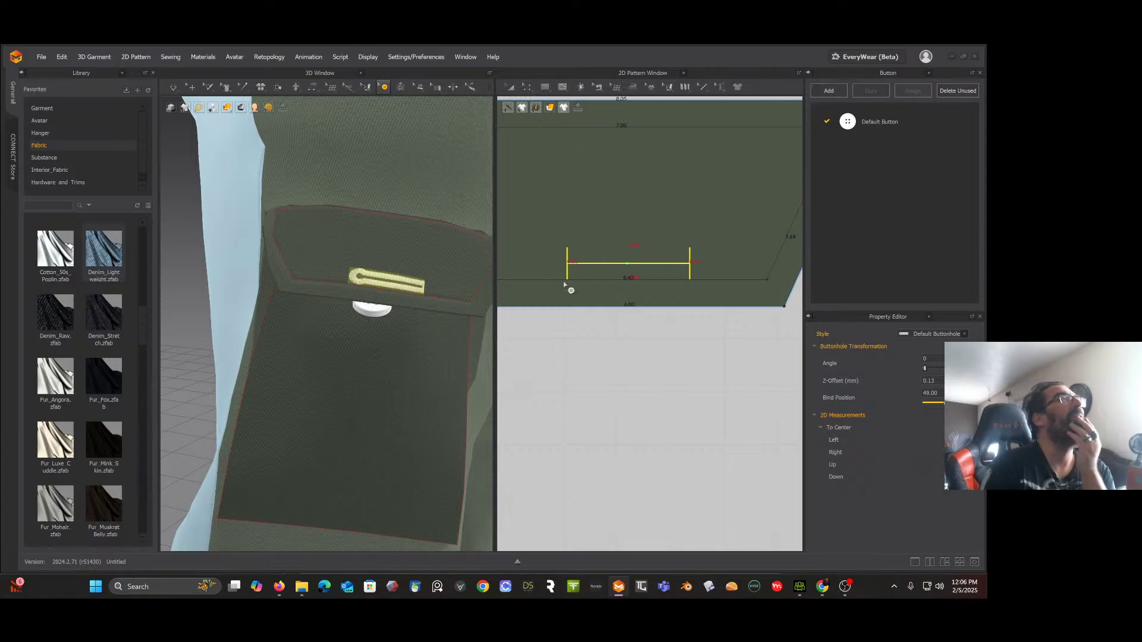
Step: Look through the 2D pattern and topstitch tools for a way to edit the buttonhole, and delete it from the flap
left_click(531, 88)
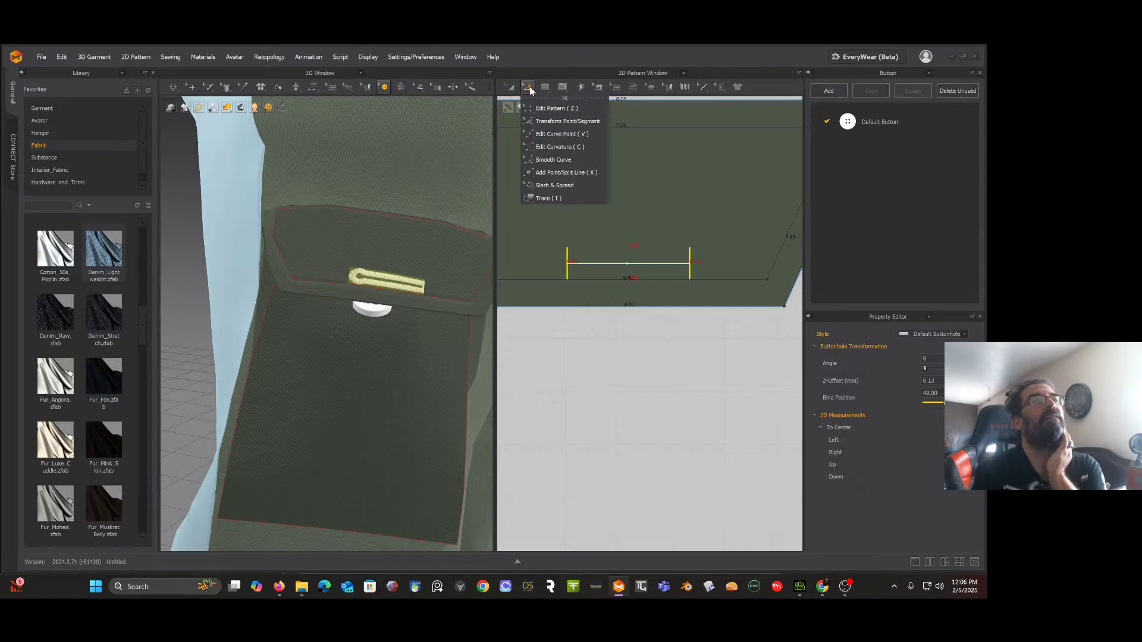
mouse_move(615, 90)
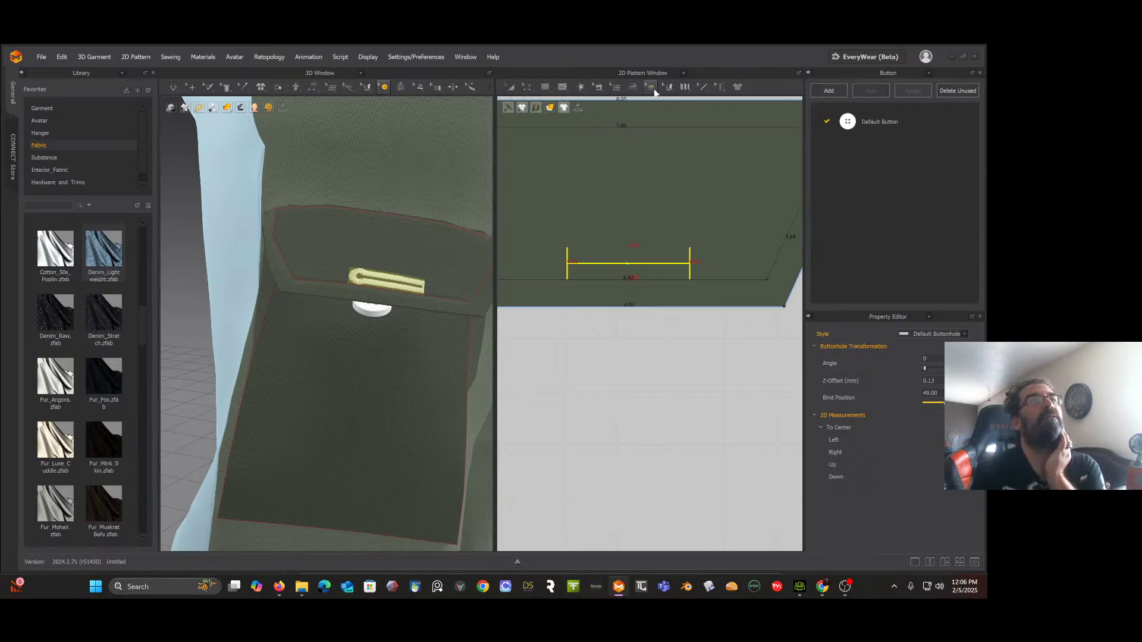
mouse_move(702, 92)
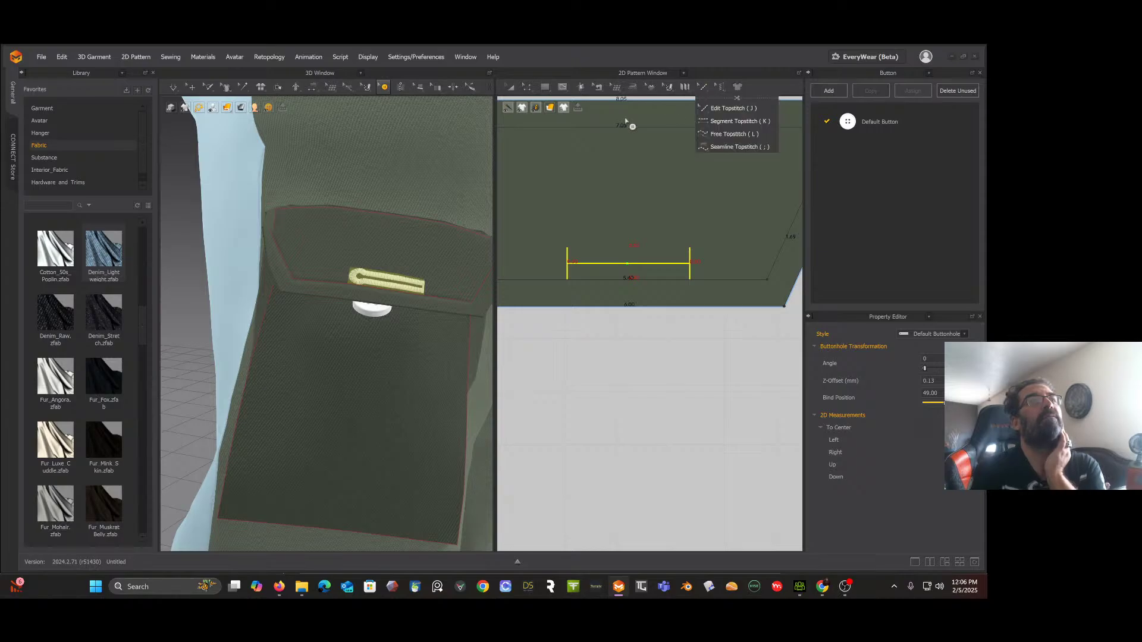
left_click(394, 284)
key("Delete")
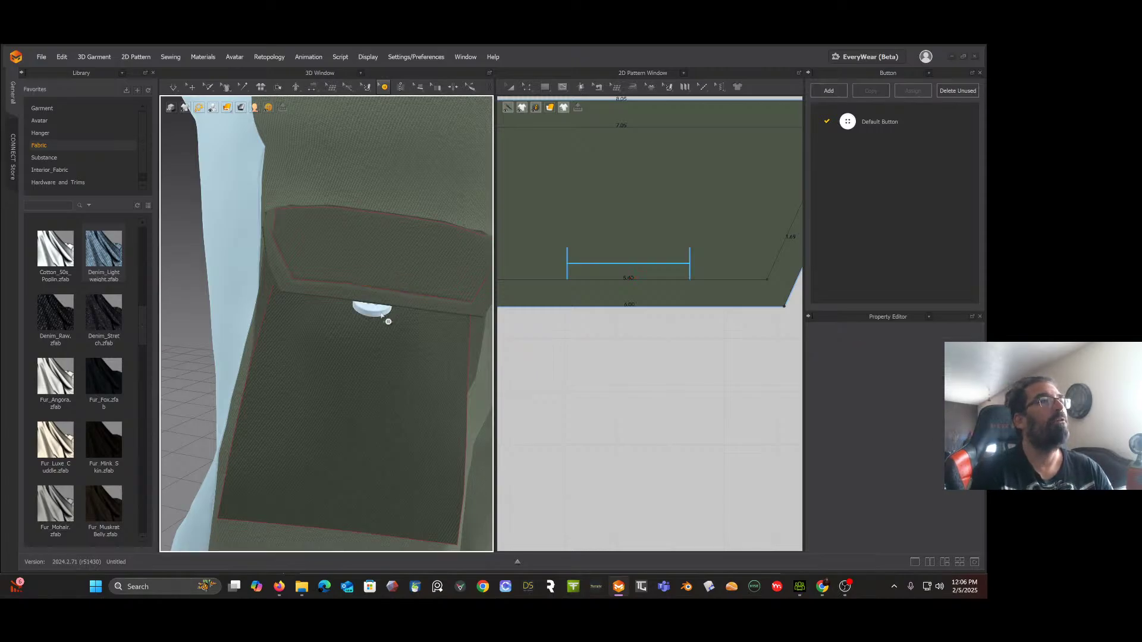
Step: Copy the pocket's button and paste the copy onto the flap, centred just above its lower edge
left_click(388, 89)
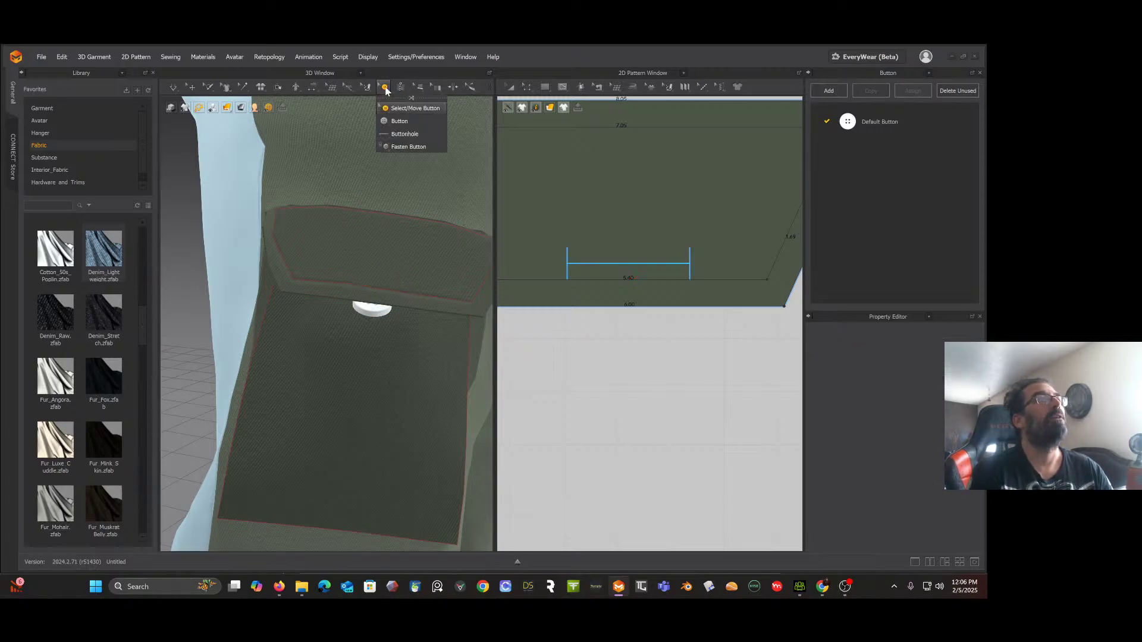
left_click(395, 122)
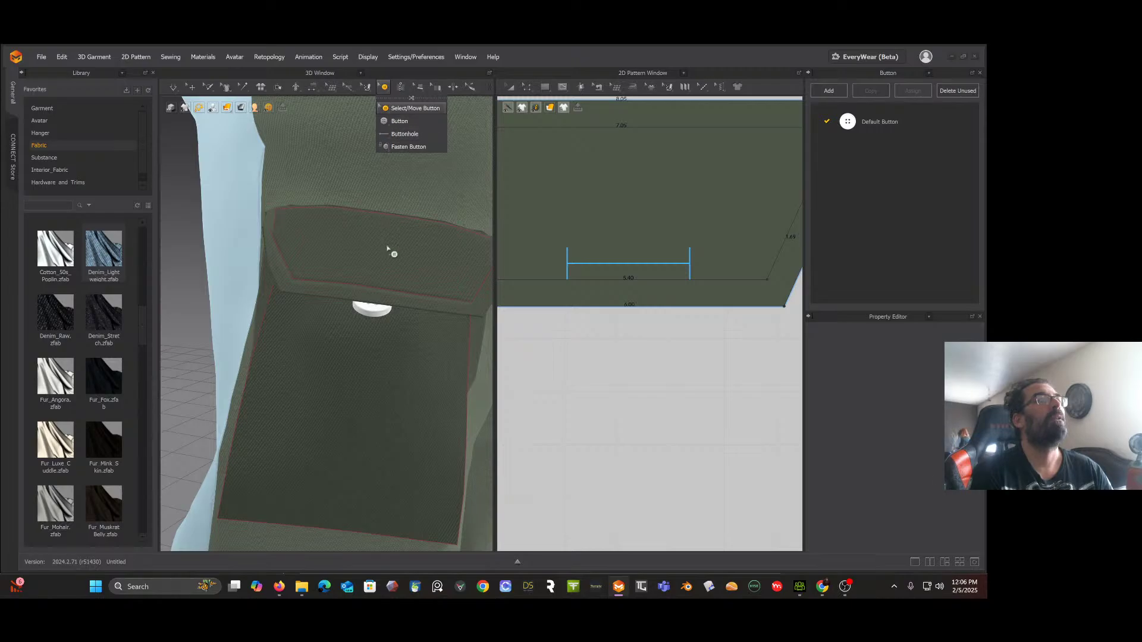
left_click(376, 310)
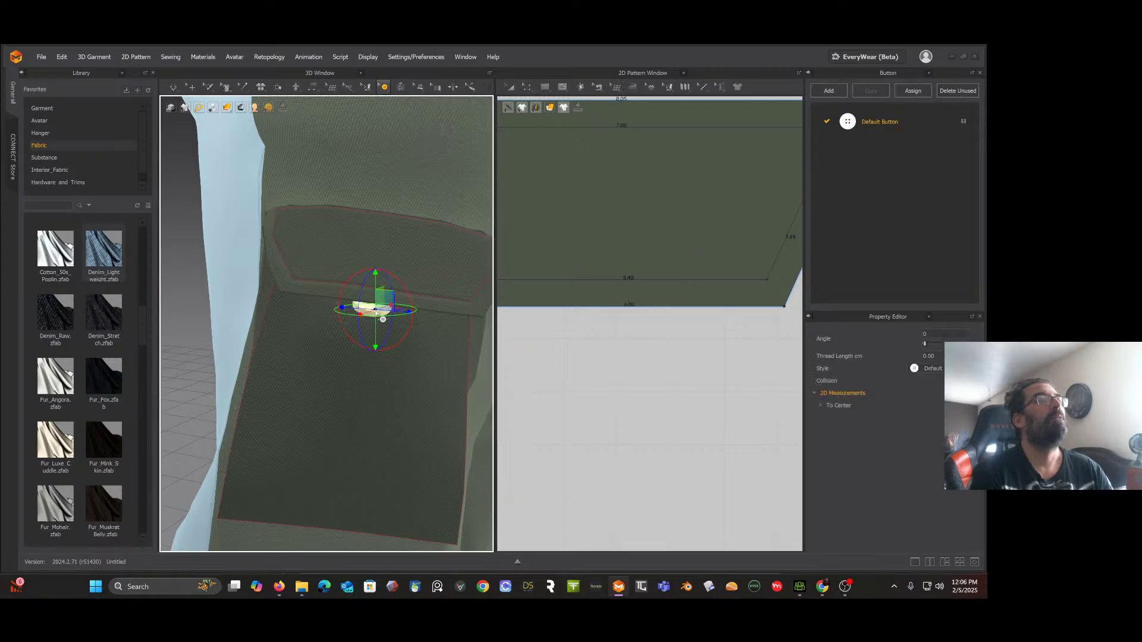
right_click(376, 312)
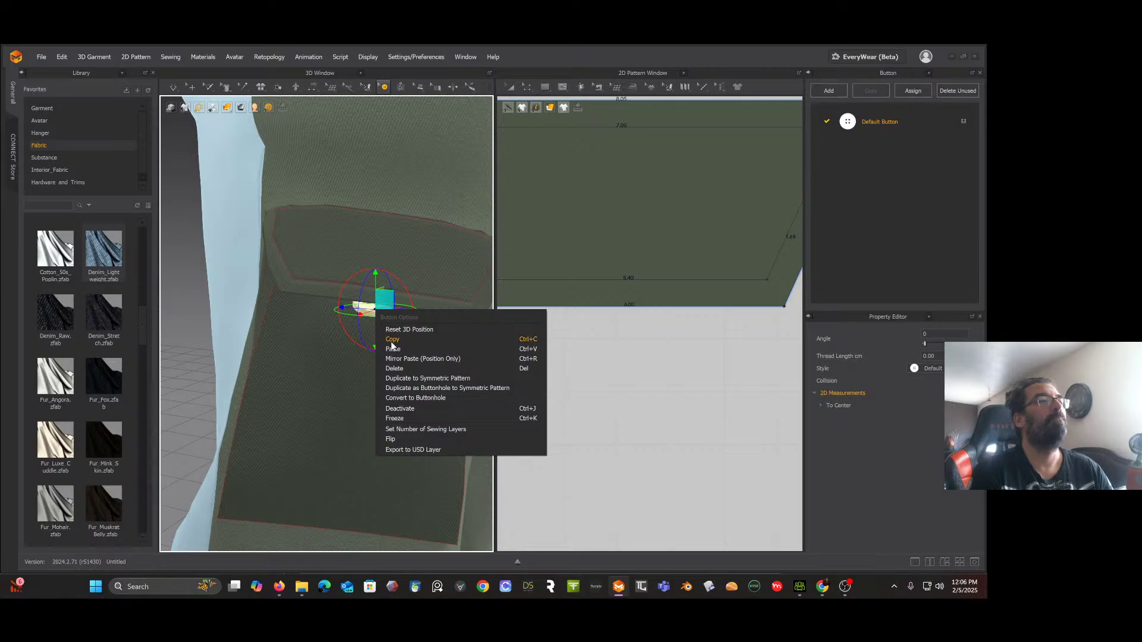
left_click(402, 341)
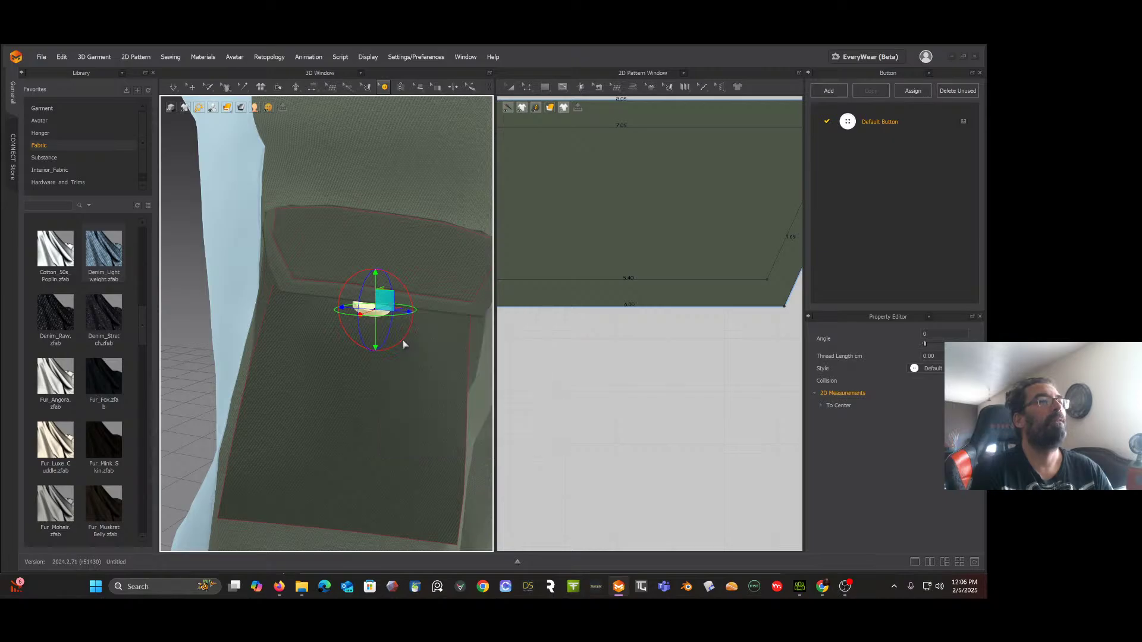
right_click(433, 274)
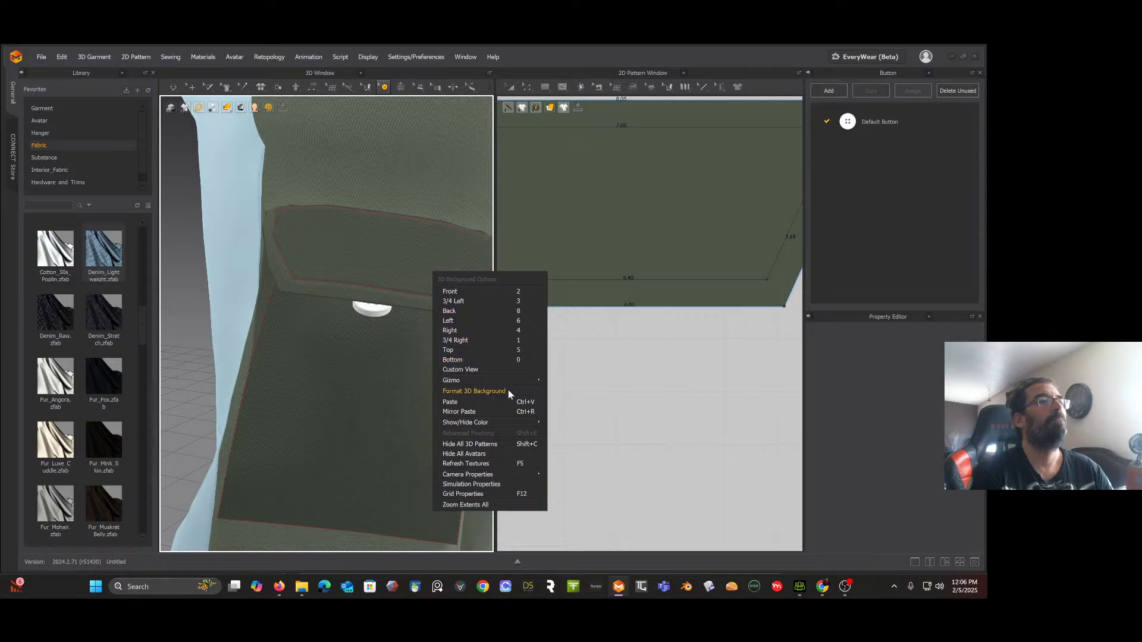
left_click(450, 402)
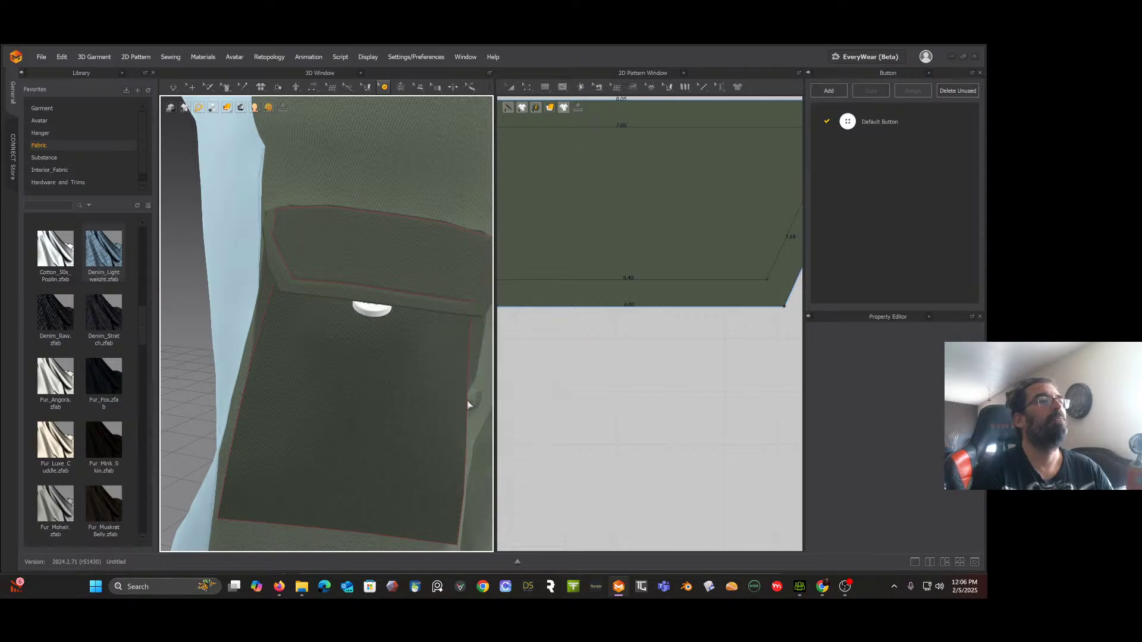
left_click(384, 276)
Step: Convert the button pasted on the flap to a buttonhole
mouse_move(438, 275)
right_mouse_down()
mouse_move(446, 255)
mouse_move(427, 273)
mouse_move(449, 287)
right_mouse_up()
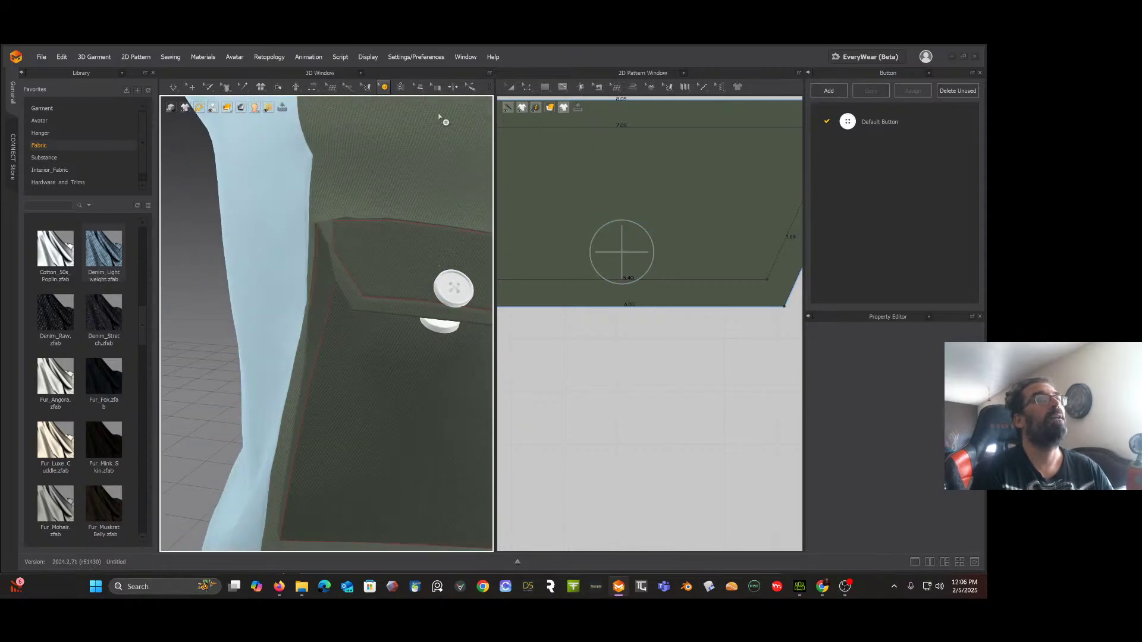
right_click(625, 255)
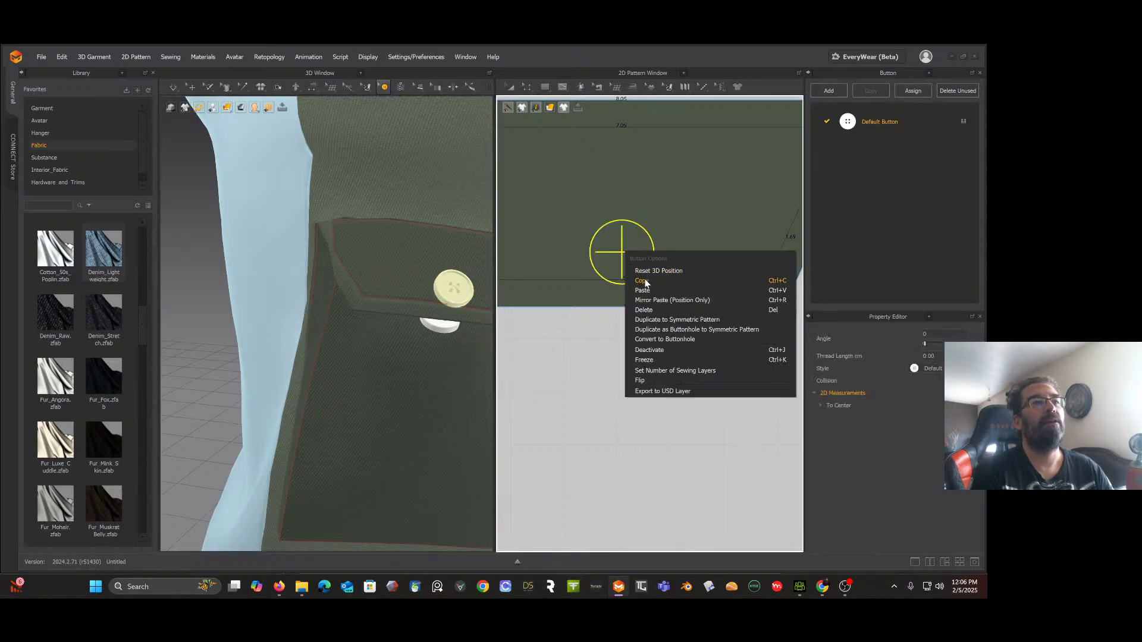
left_click(648, 337)
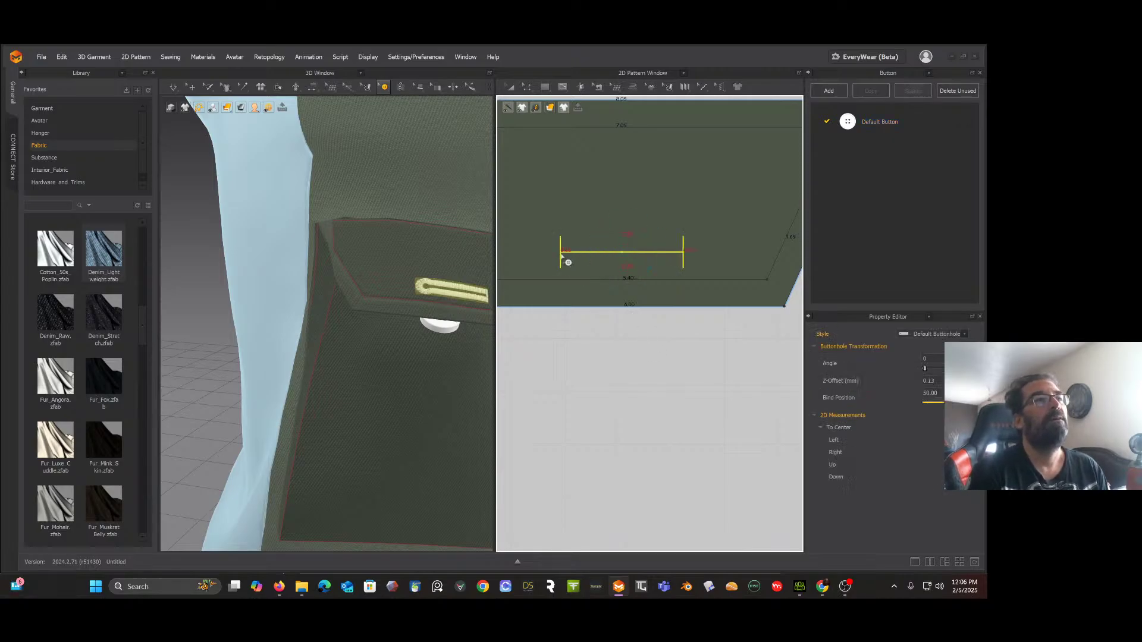
Step: Try to shorten the flap's buttonhole by pulling its end marks inward on the 2D pattern
mouse_move(561, 255)
left_mouse_down()
mouse_move(575, 255)
mouse_move(560, 254)
left_mouse_up()
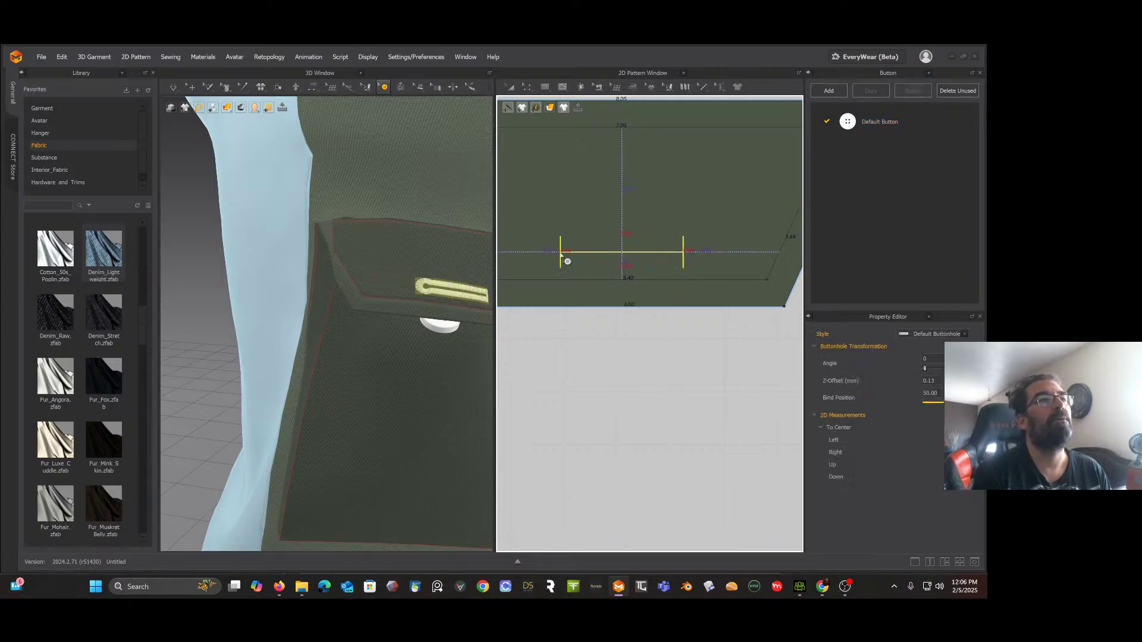
scroll(653, 262, "up", 2)
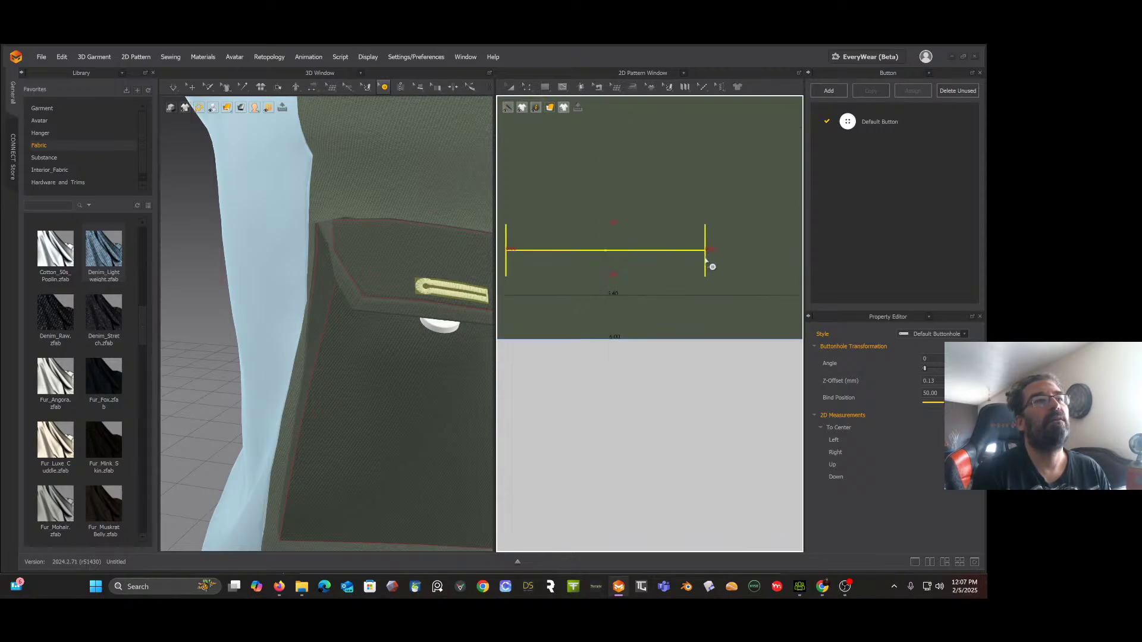
left_click_drag(705, 258, 705, 262)
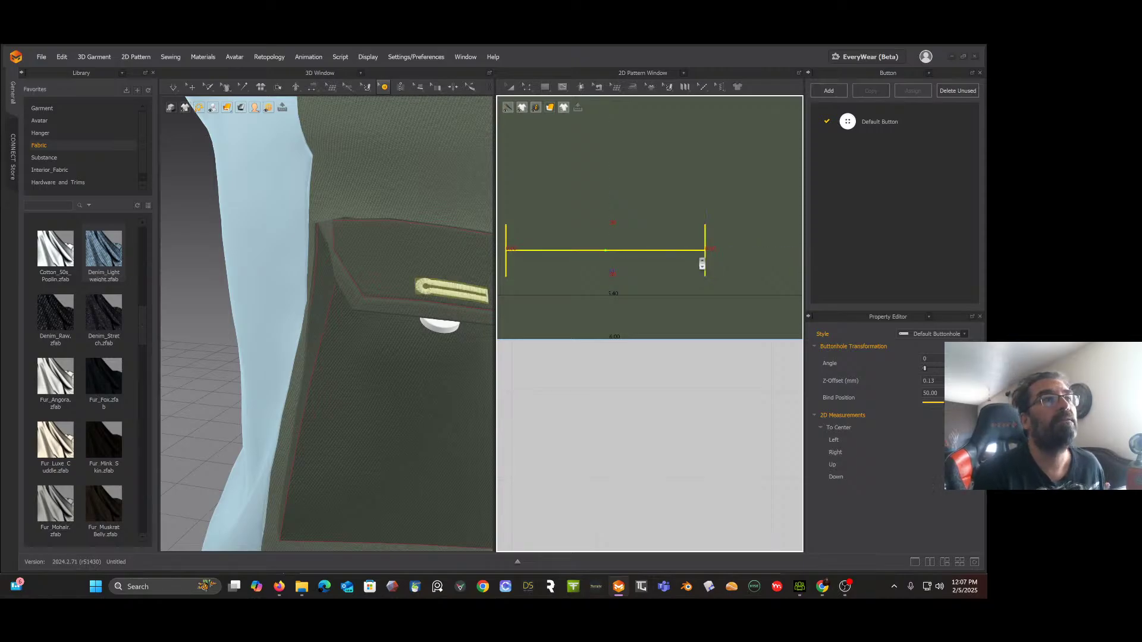
scroll(696, 265, "up", 1)
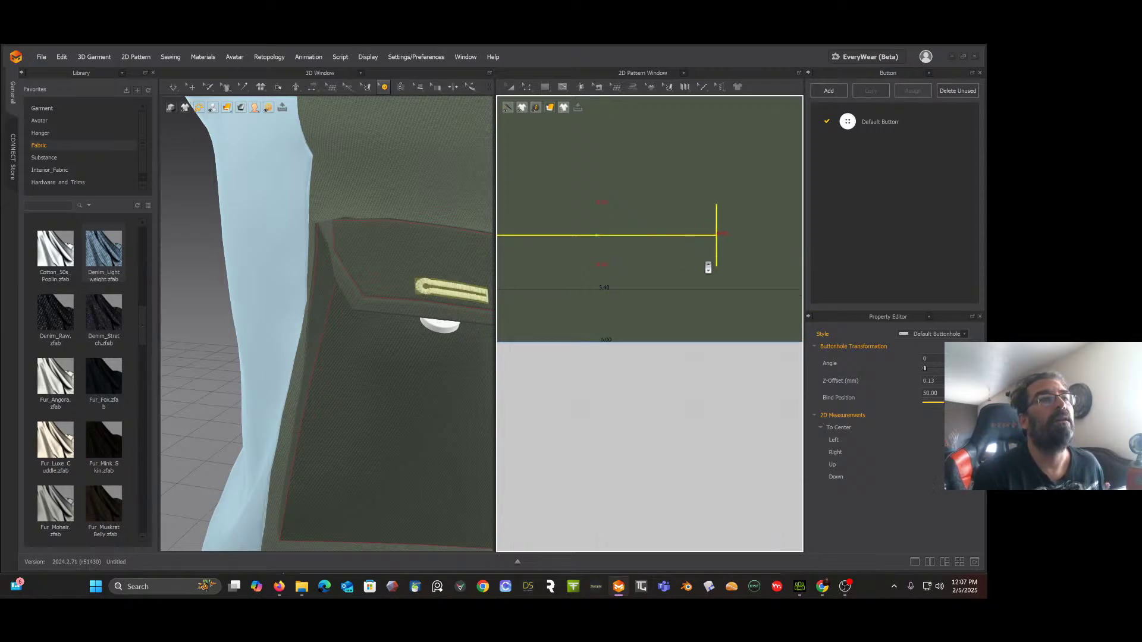
scroll(694, 269, "down", 2)
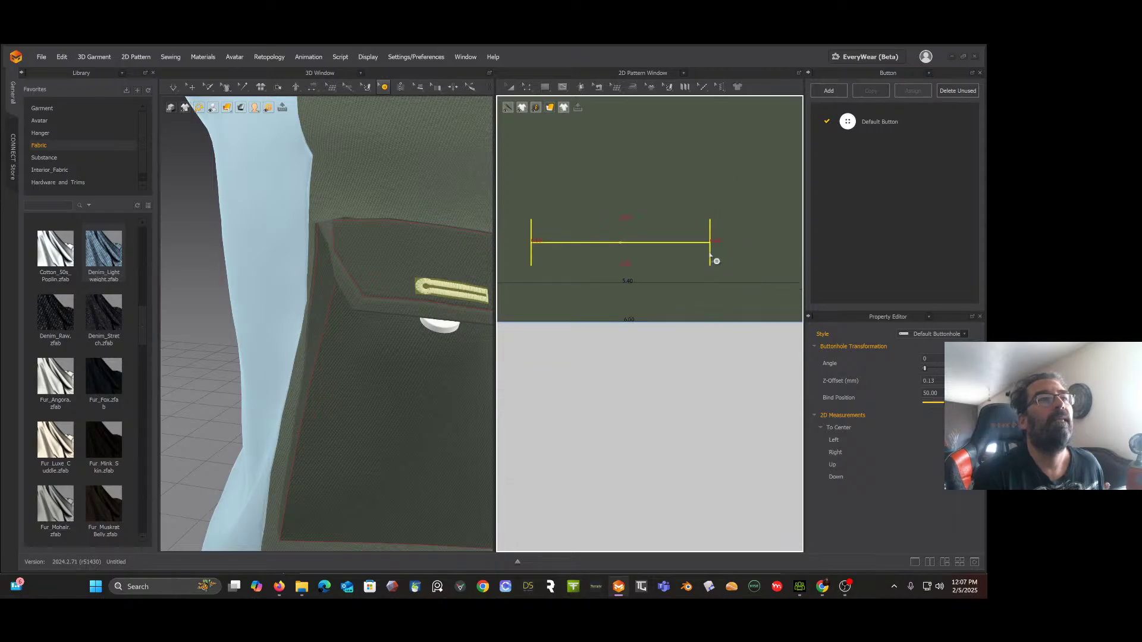
left_click(710, 255)
left_click_drag(704, 244, 701, 249)
left_click(703, 247)
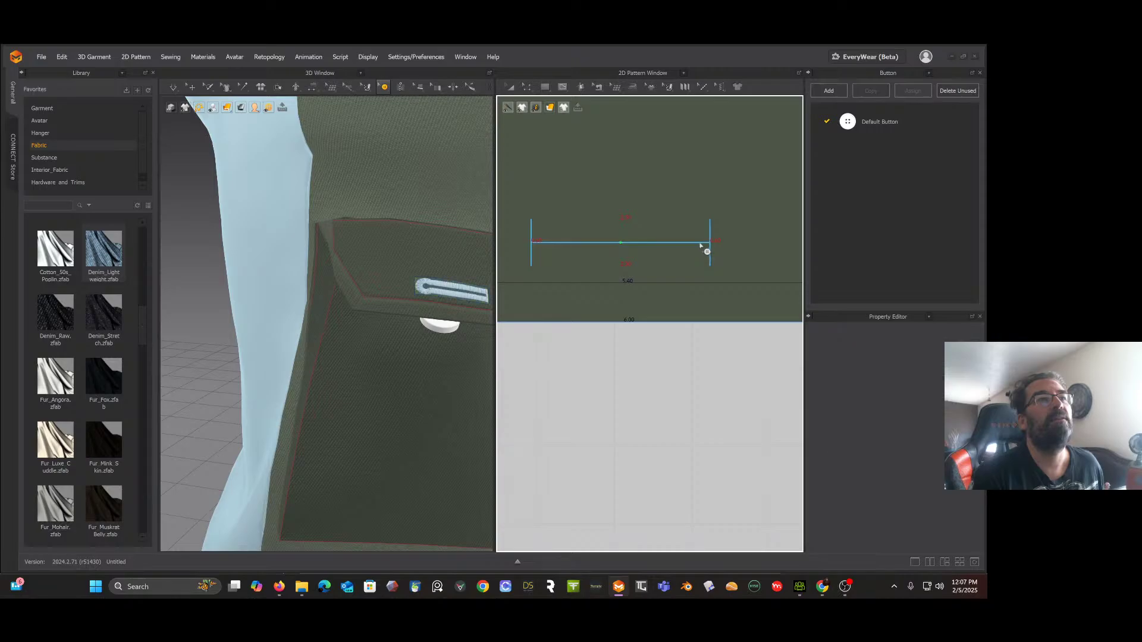
left_click_drag(711, 252, 632, 255)
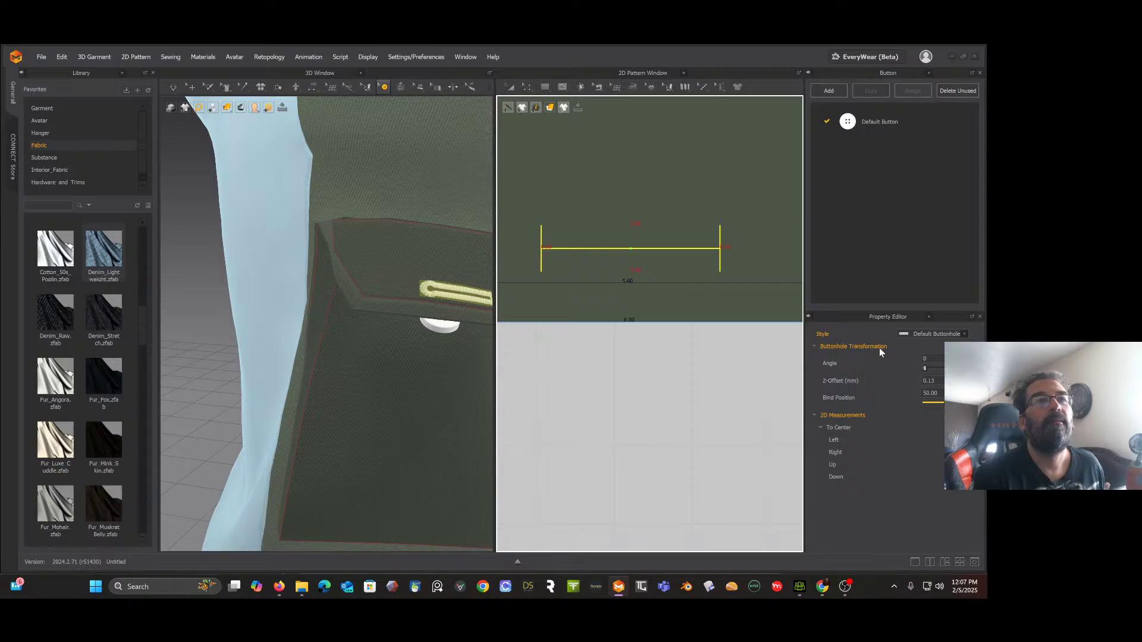
Step: Show the Buttonhole style list above the Property Editor and bring up the Default Buttonhole style's properties
left_click(928, 316)
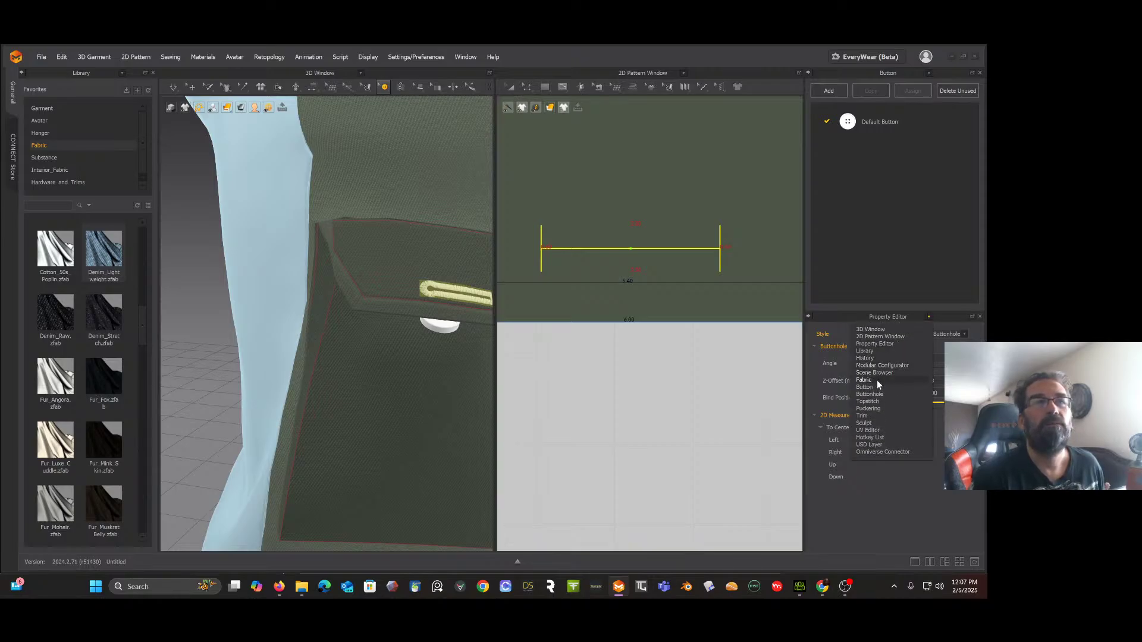
left_click(868, 393)
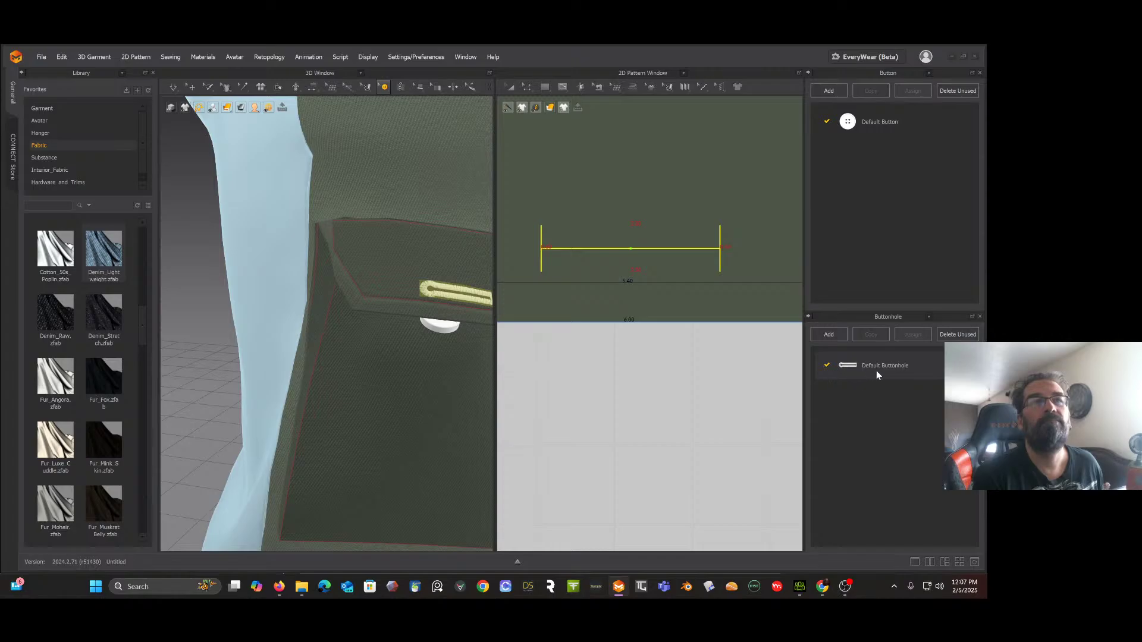
left_click(884, 184)
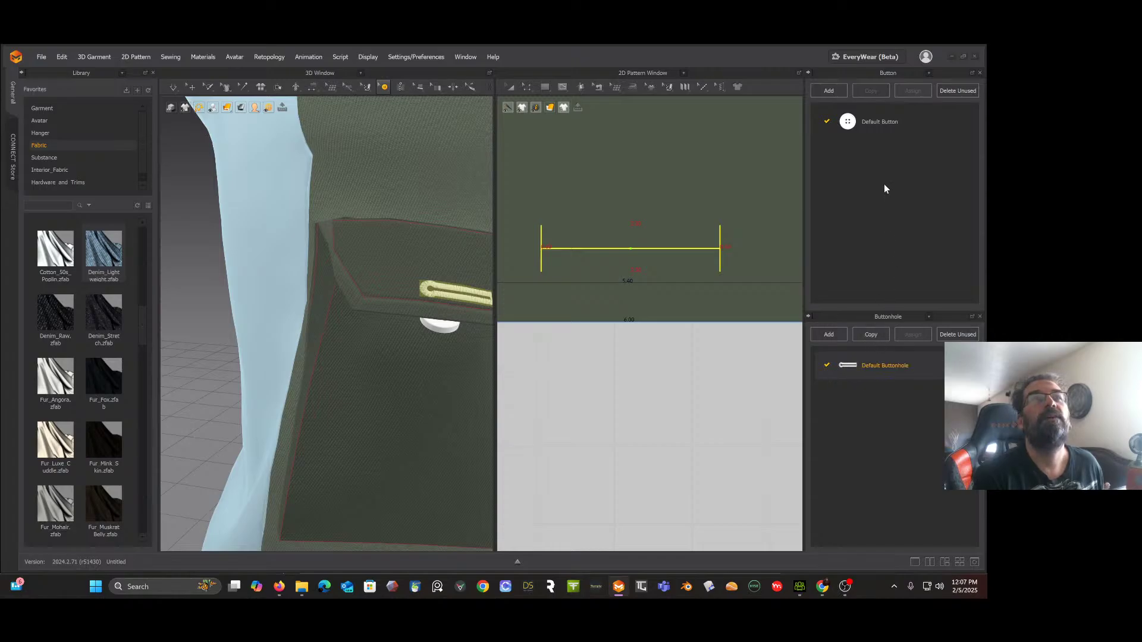
double_click(868, 125)
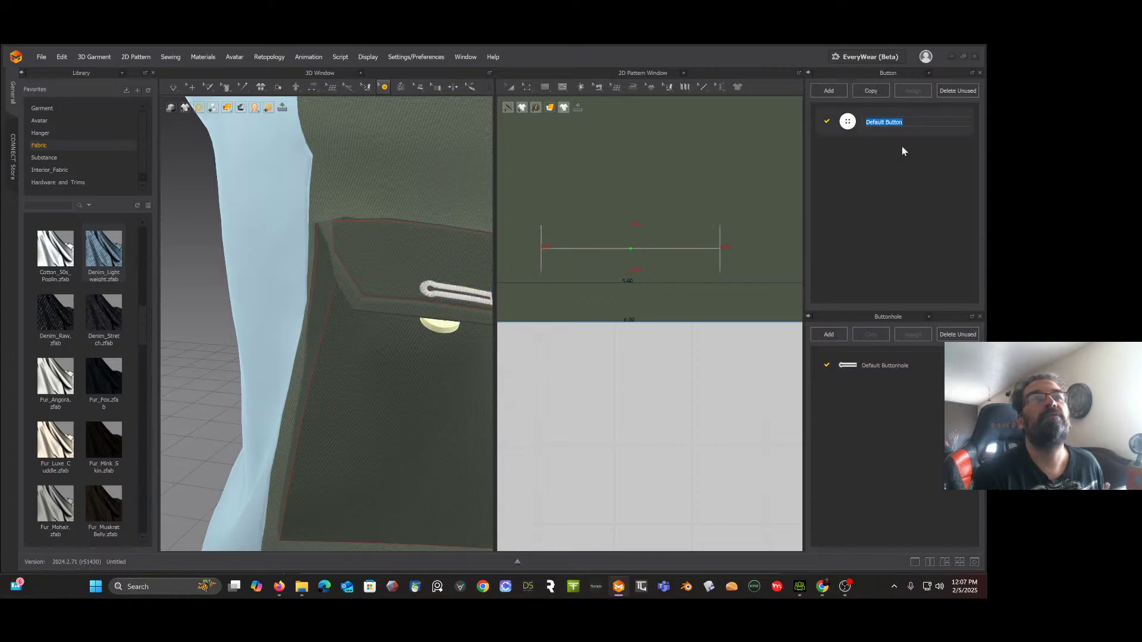
left_click(872, 139)
left_click(907, 74)
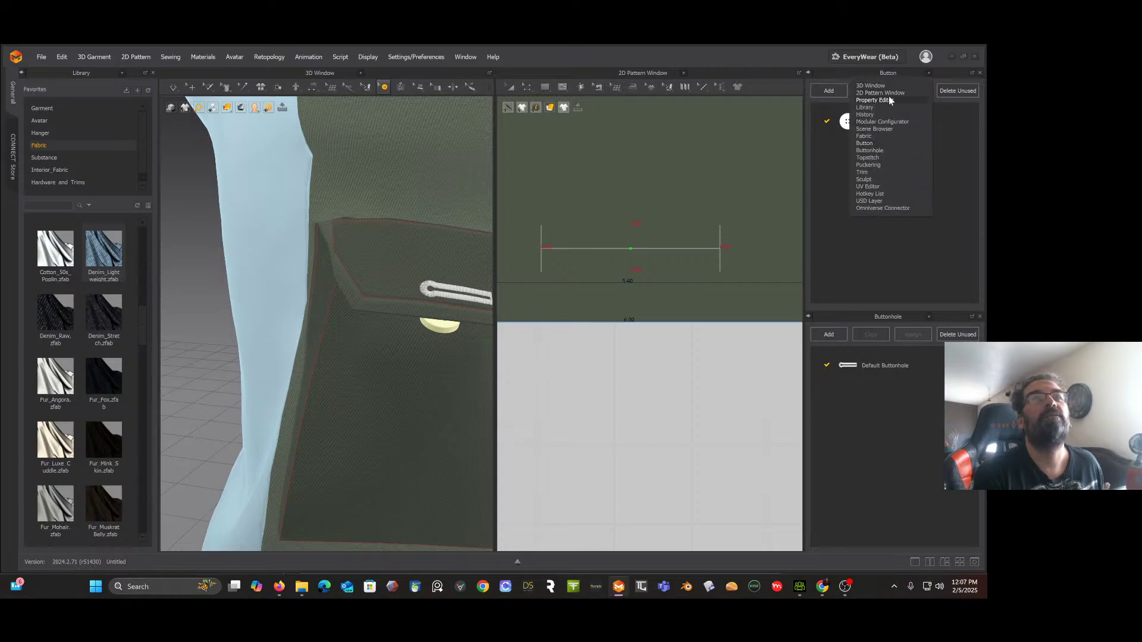
left_click(868, 151)
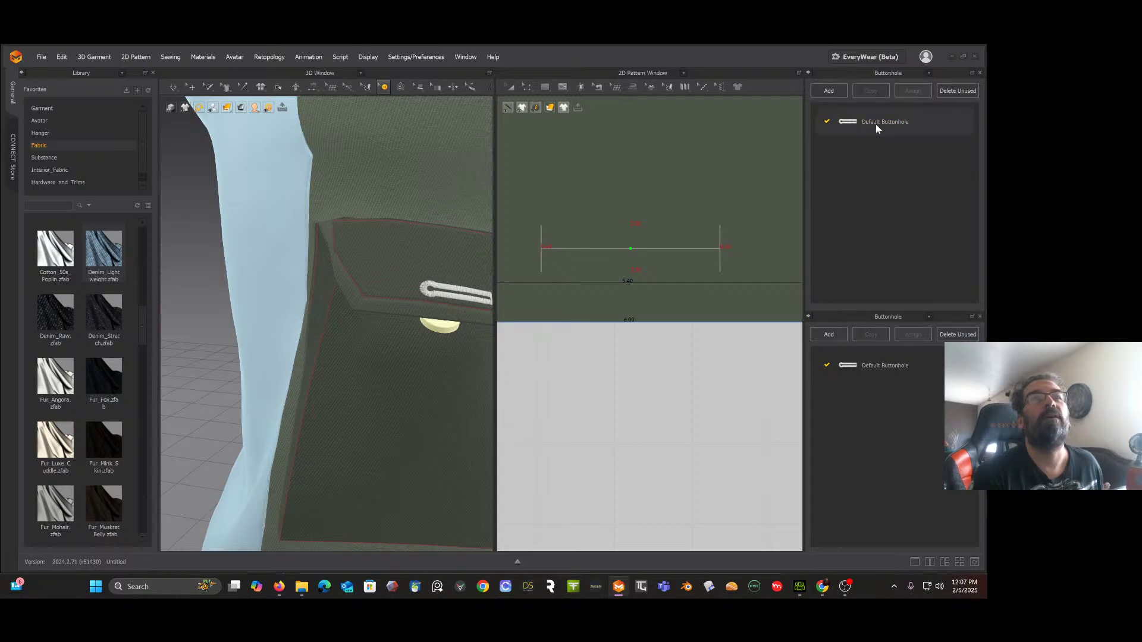
left_click(874, 122)
double_click(874, 122)
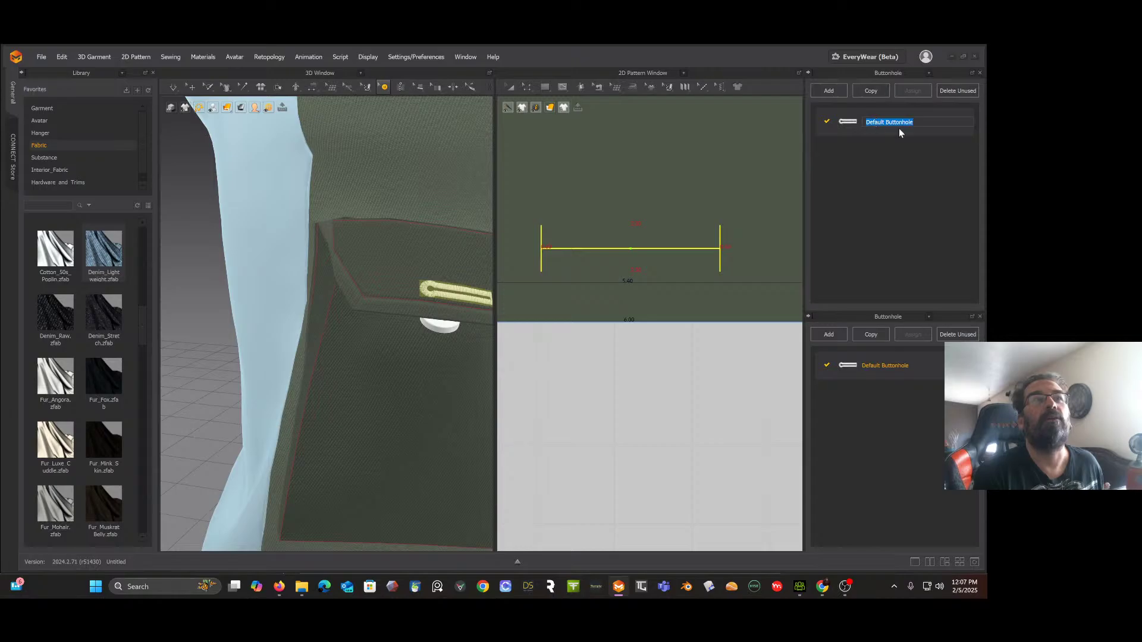
key("Return")
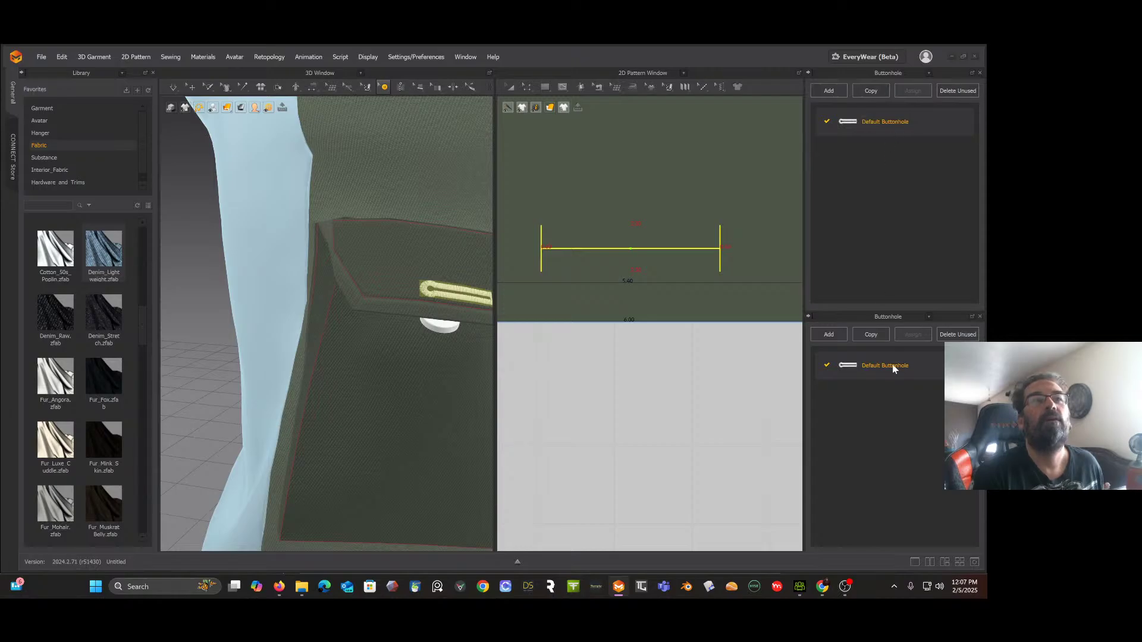
left_click(929, 317)
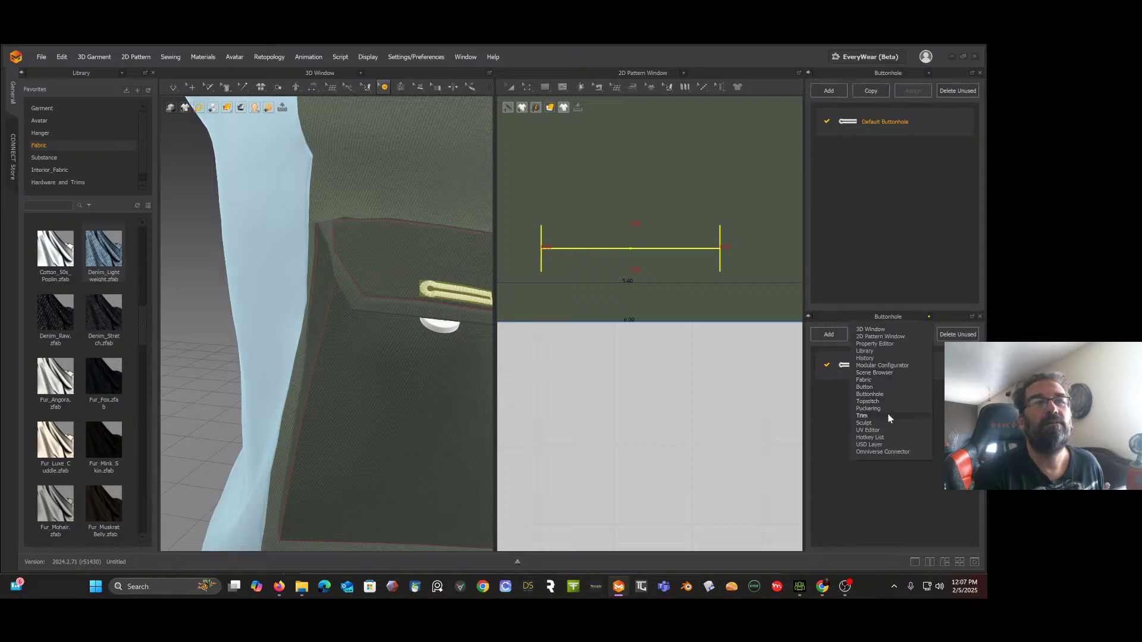
left_click(877, 344)
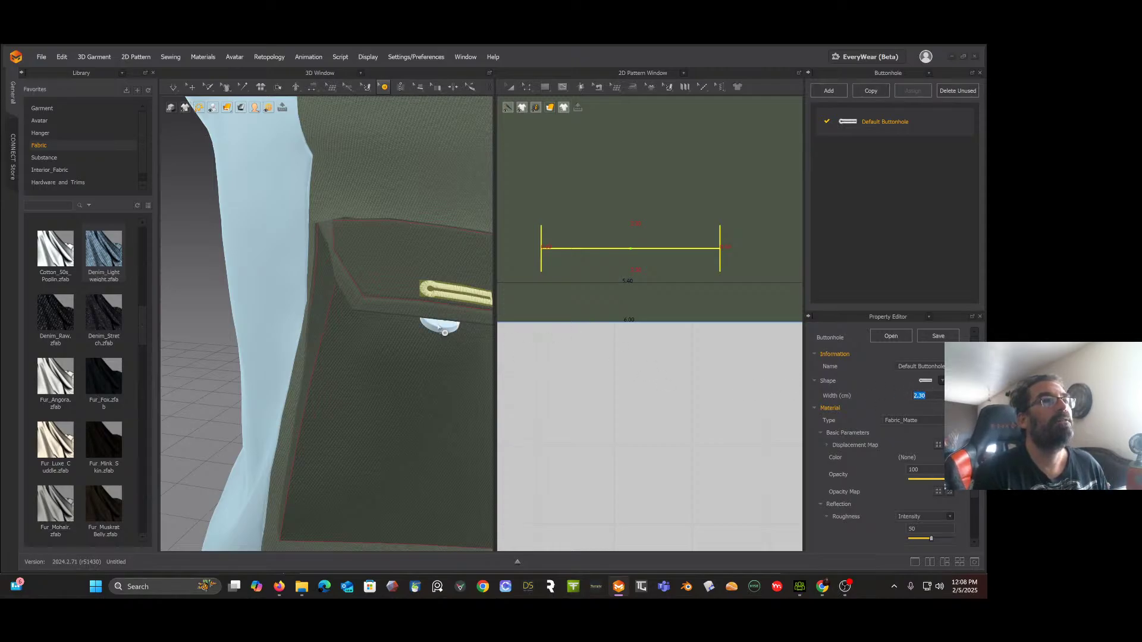
Step: Select the pocket's button and open the Default Button style's properties to check its width
left_click(438, 327)
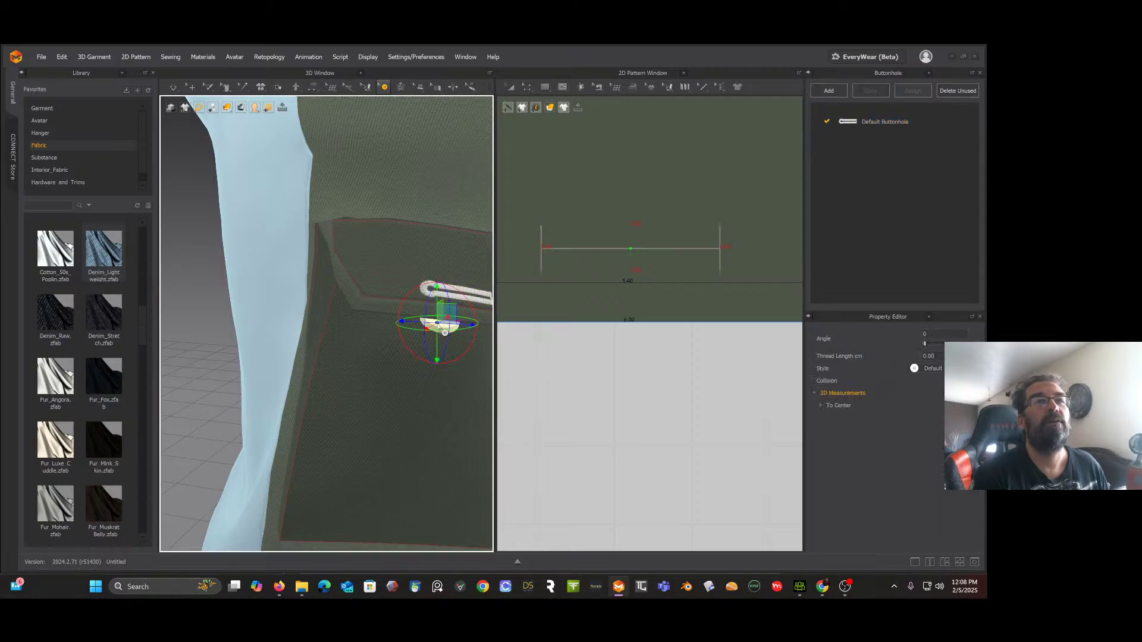
left_click(929, 72)
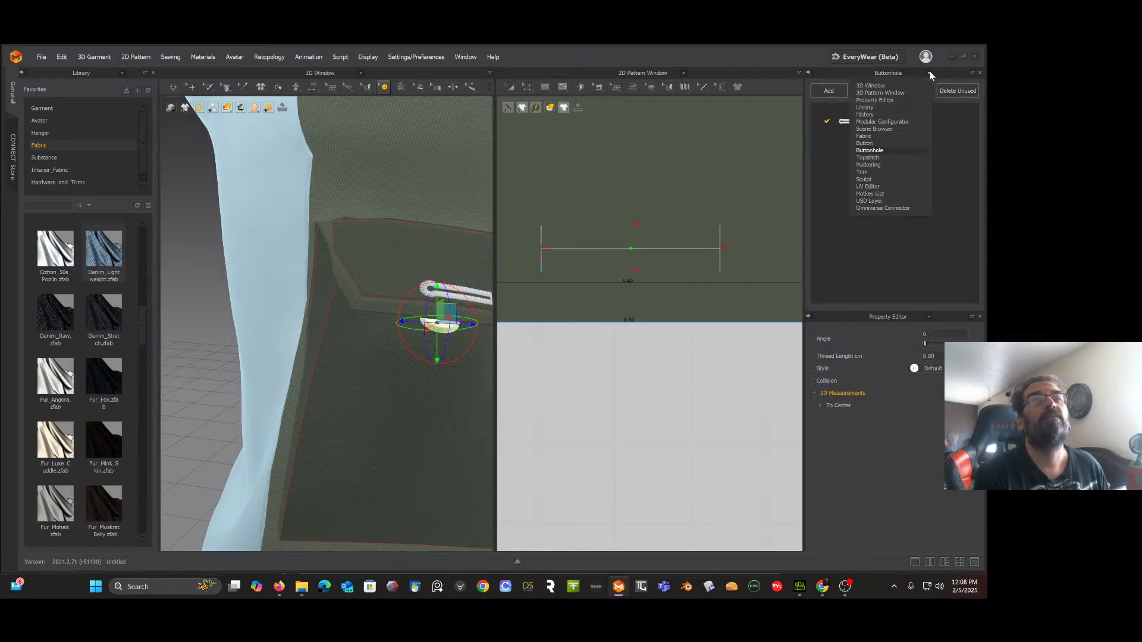
left_click(869, 141)
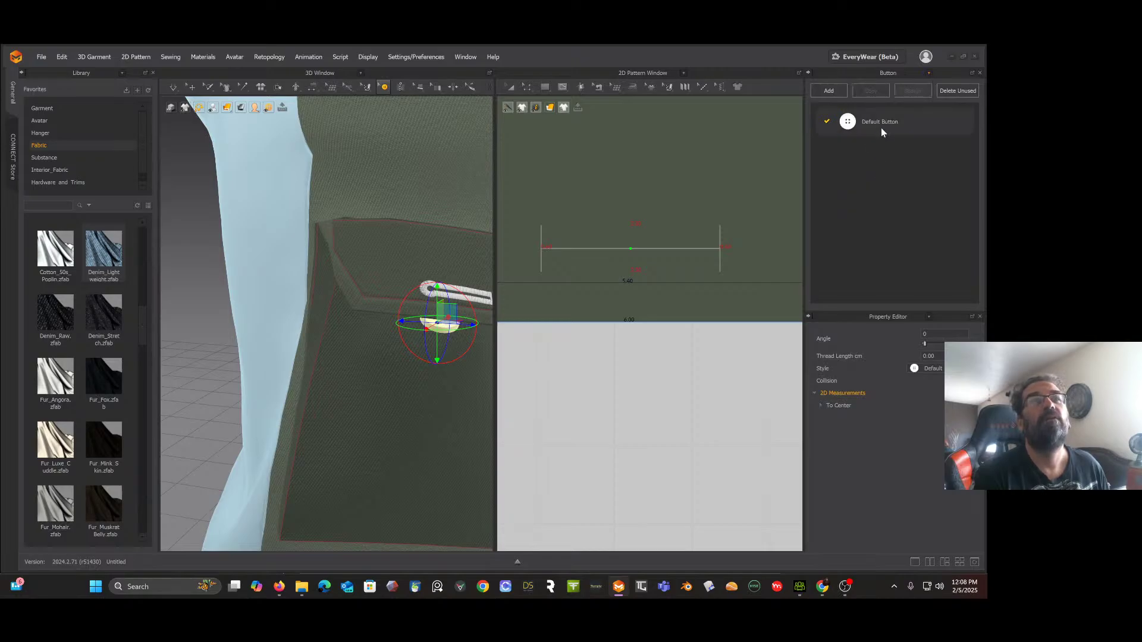
double_click(879, 125)
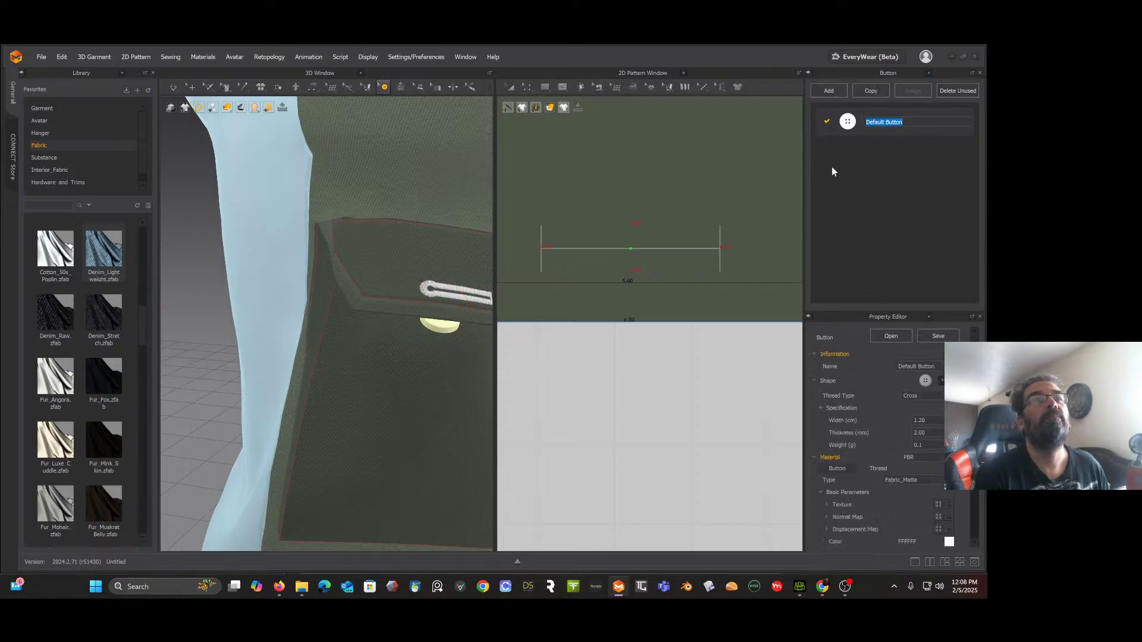
Step: Return to the Default Buttonhole style and set its width to 1.20 cm
left_click(928, 72)
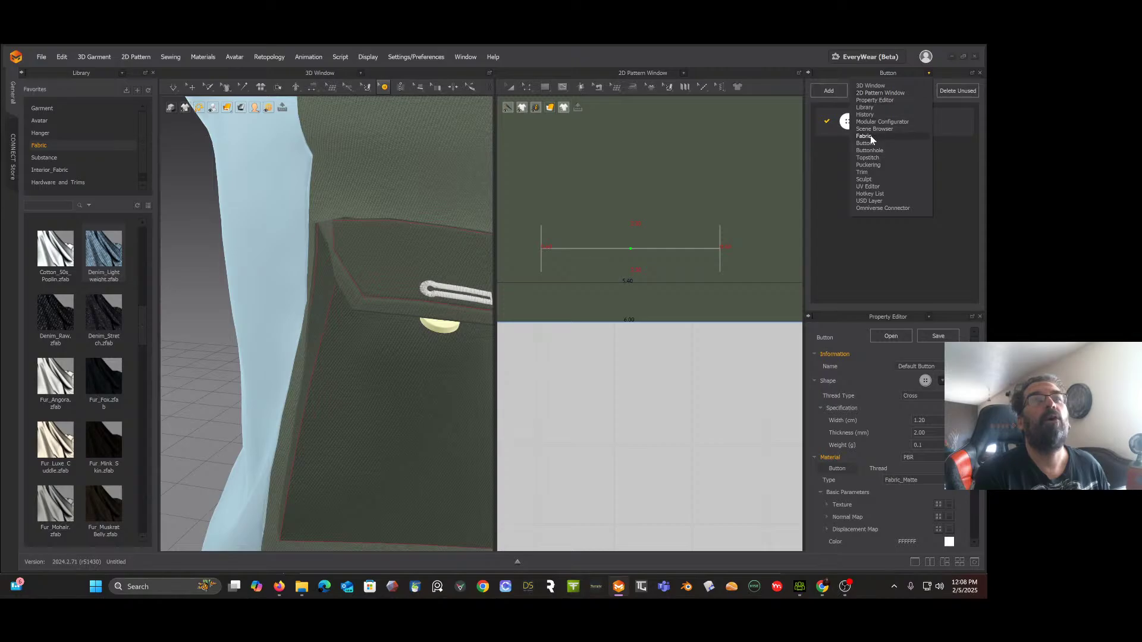
left_click(869, 151)
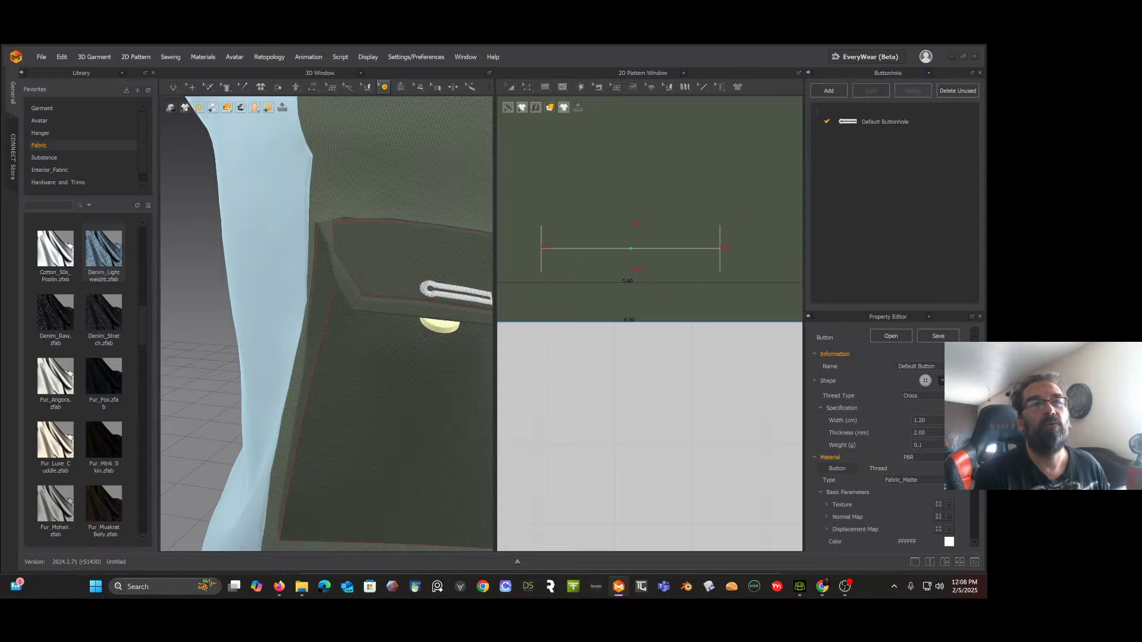
left_click(453, 294)
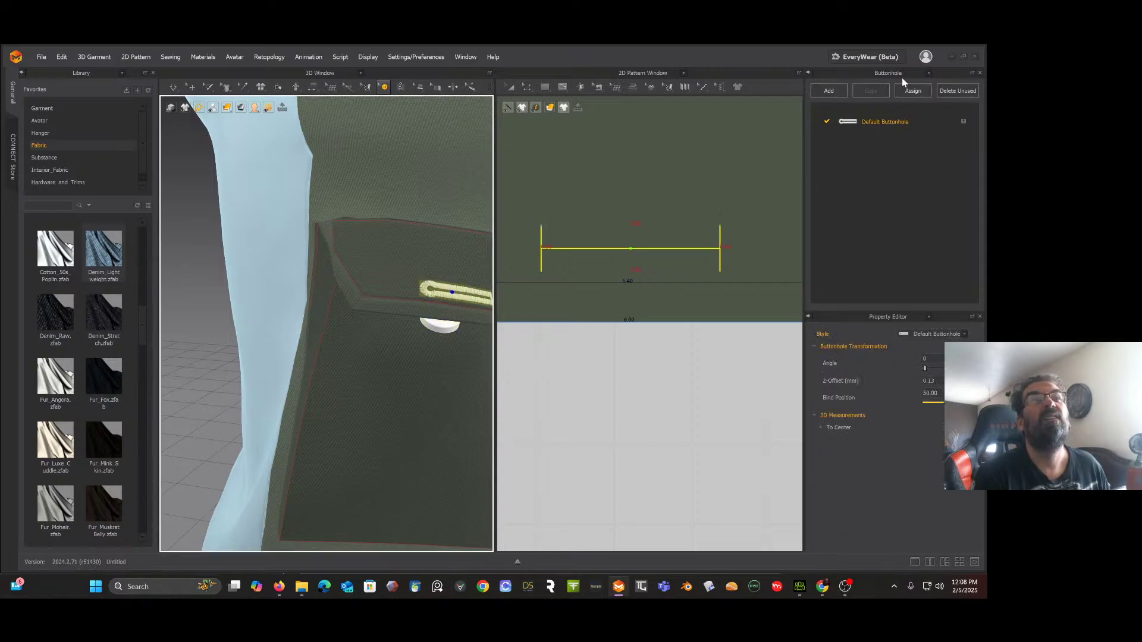
left_click(890, 119)
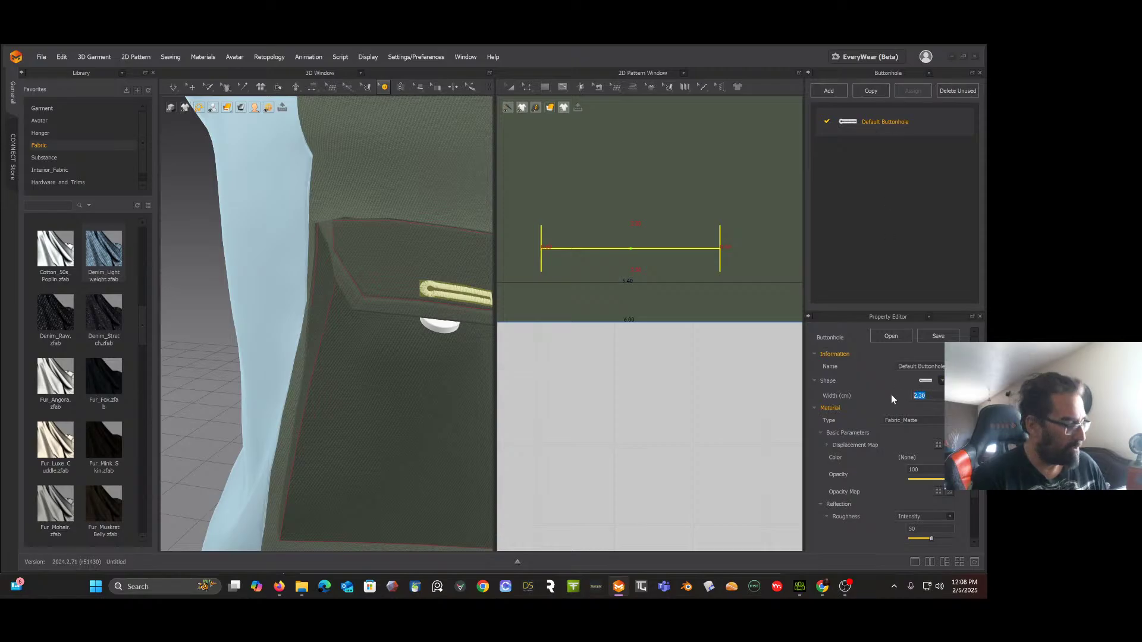
type("120")
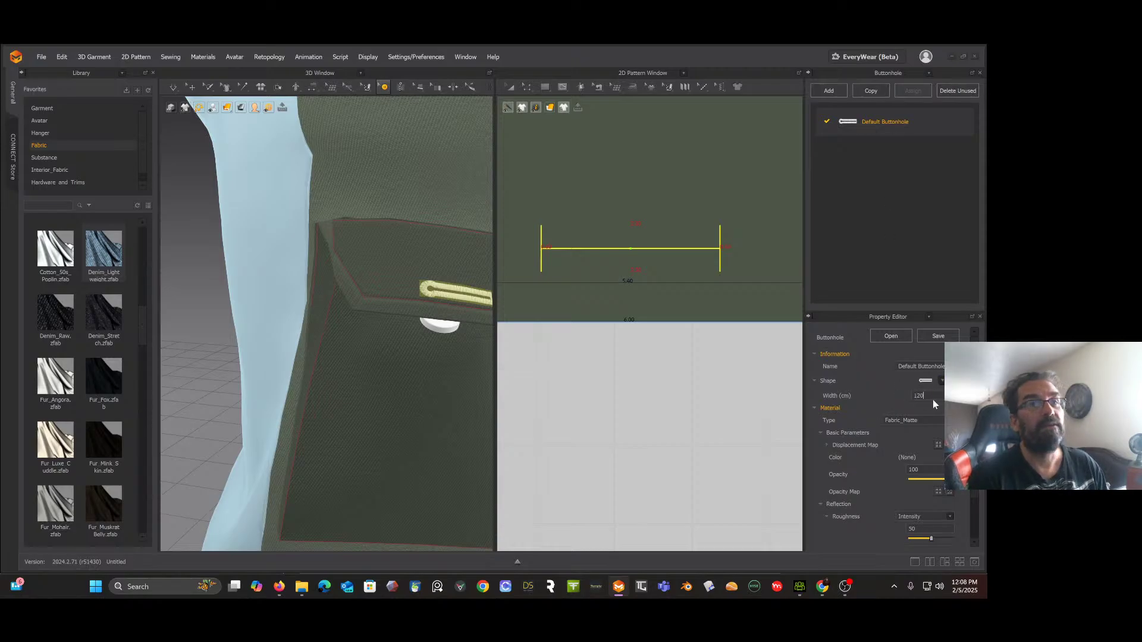
key("Return")
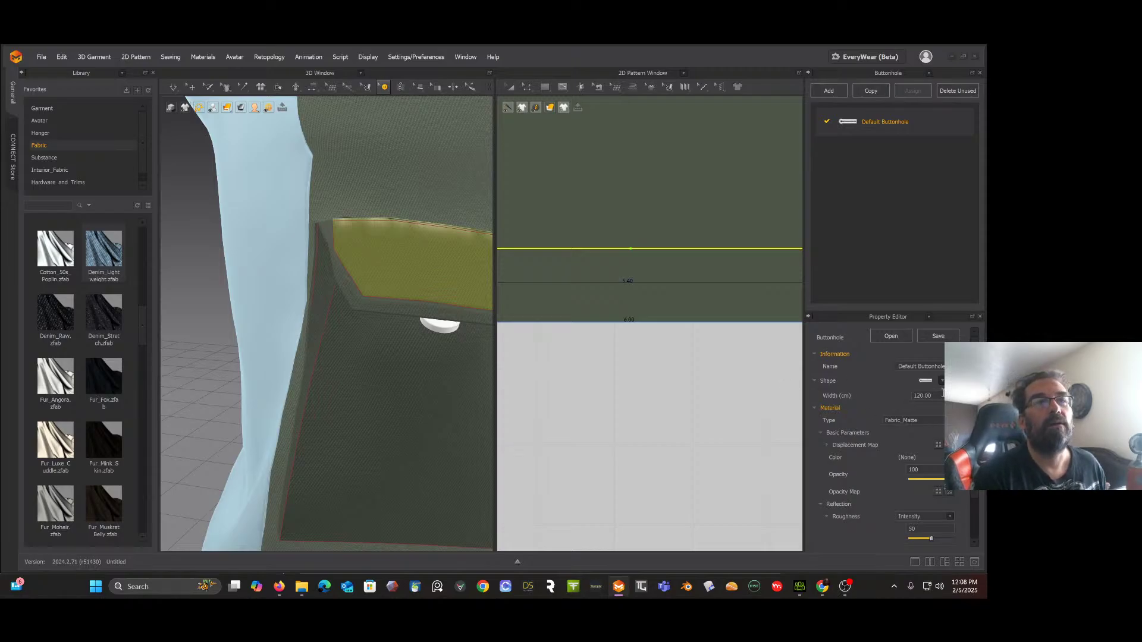
left_click(922, 396)
type("1")
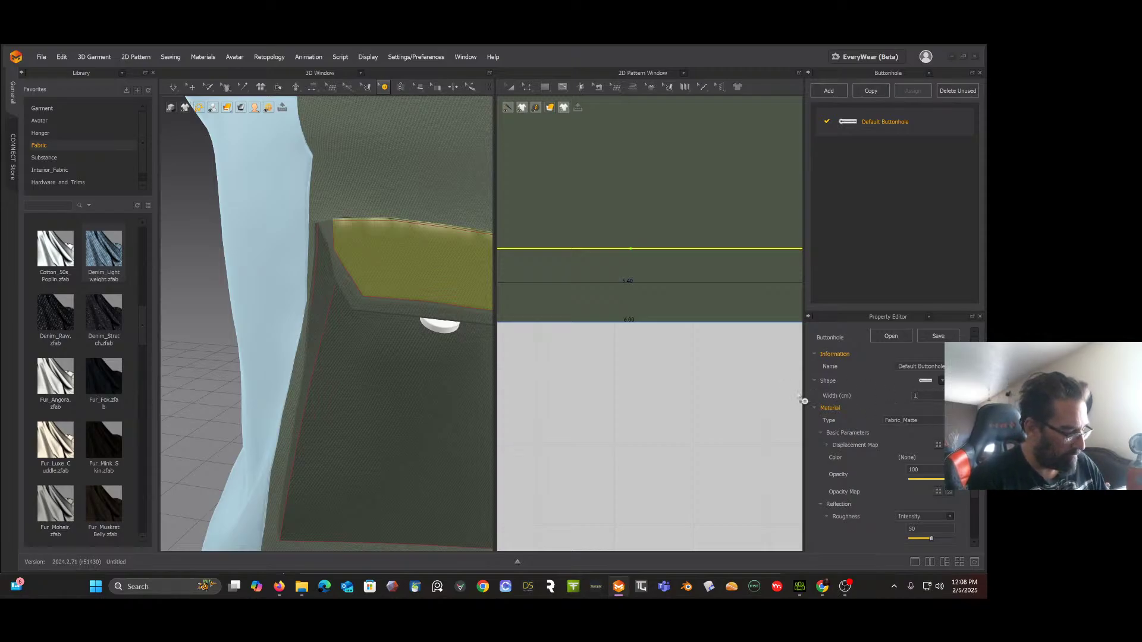
type(".2")
key("Return")
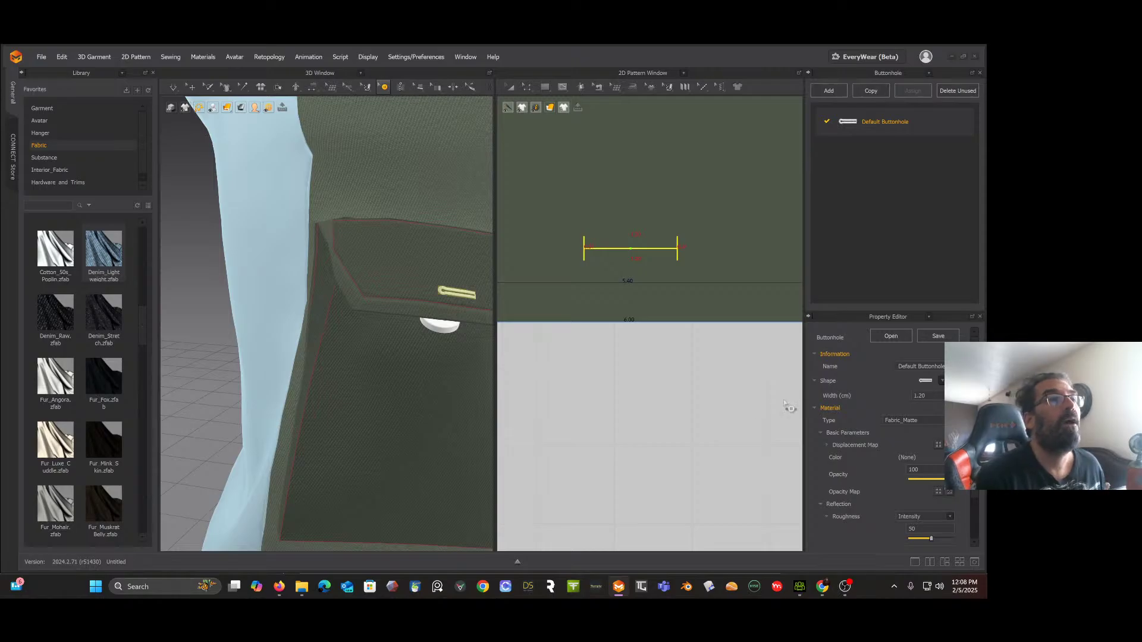
Step: Move the buttonhole slightly left on the flap pattern so it sits centred between the flap's sides
left_click(687, 414)
right_click_drag(449, 423, 431, 407)
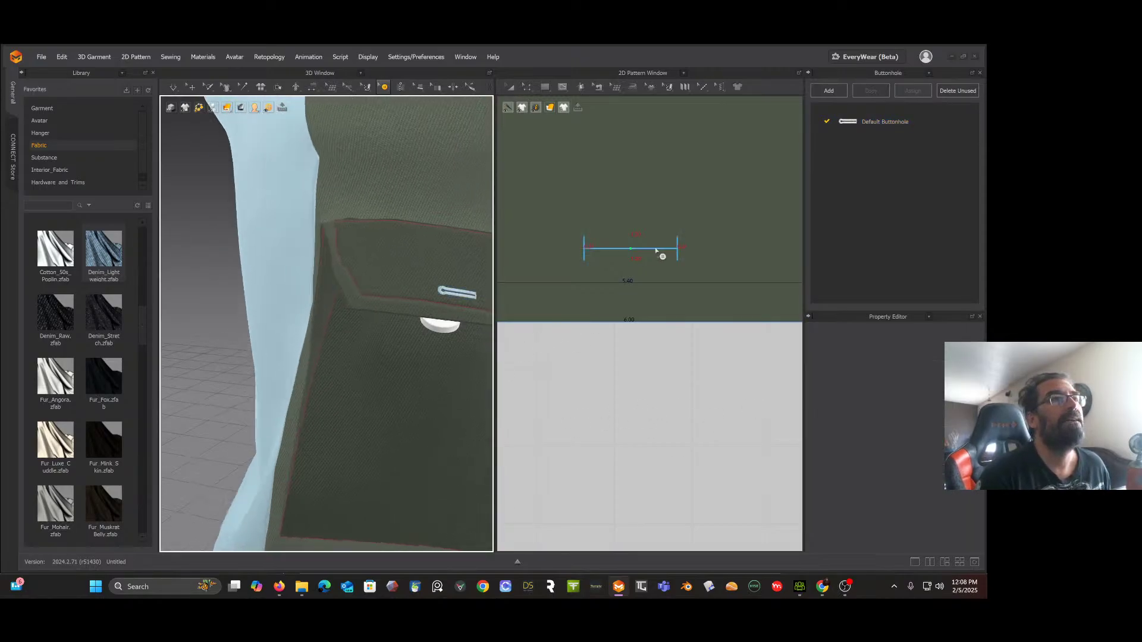
scroll(642, 271, "down", 3)
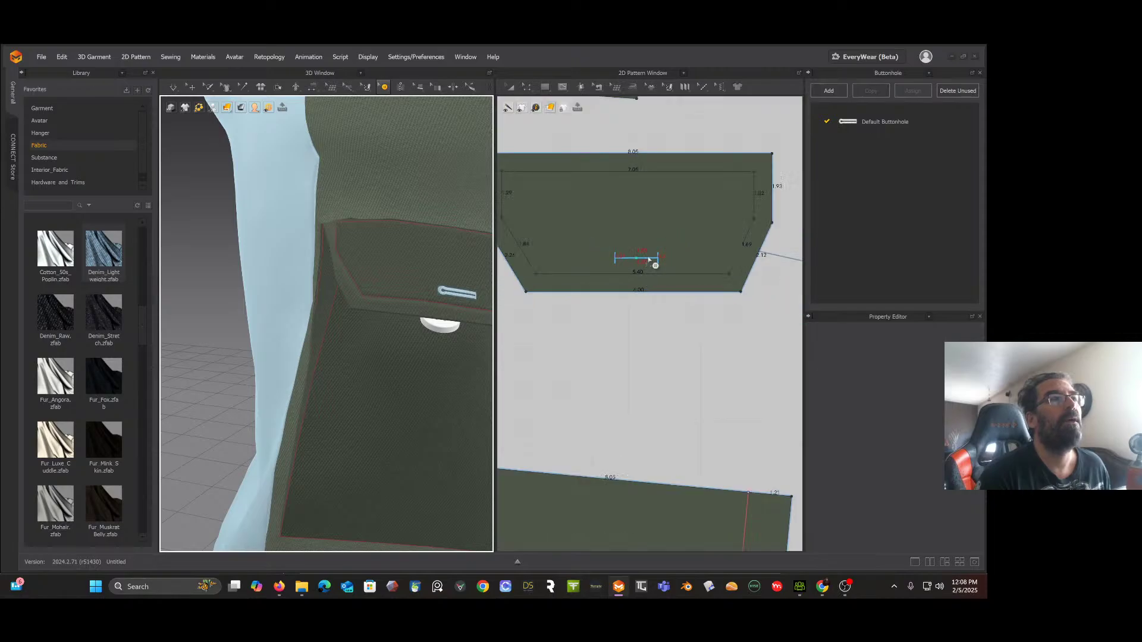
left_click(649, 259)
left_click_drag(647, 261, 639, 262)
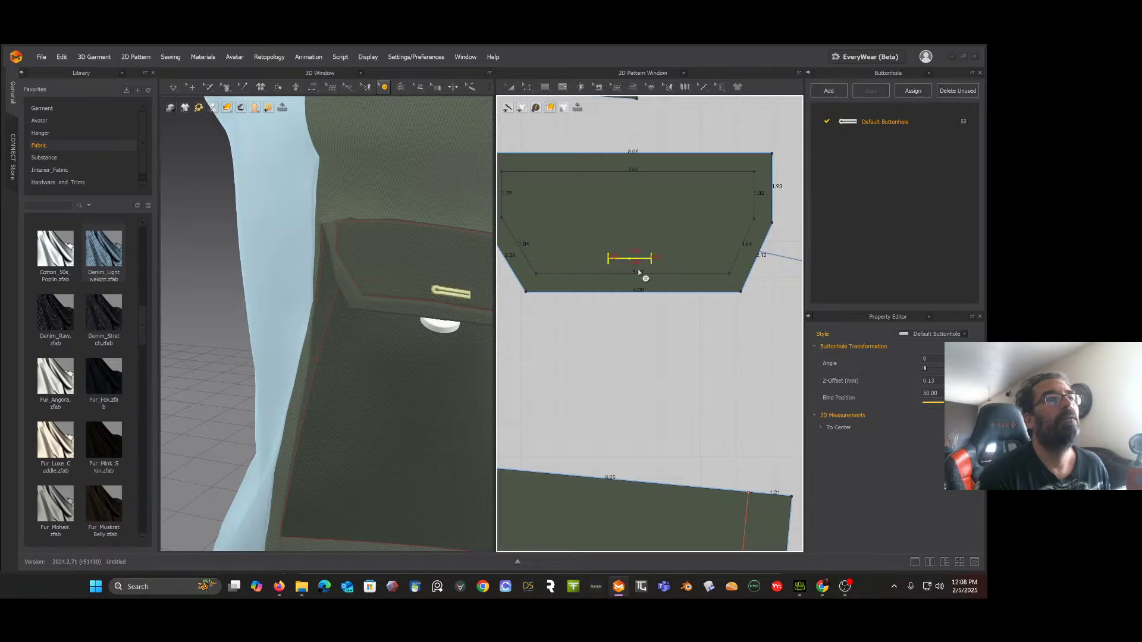
scroll(647, 314, "down", 2)
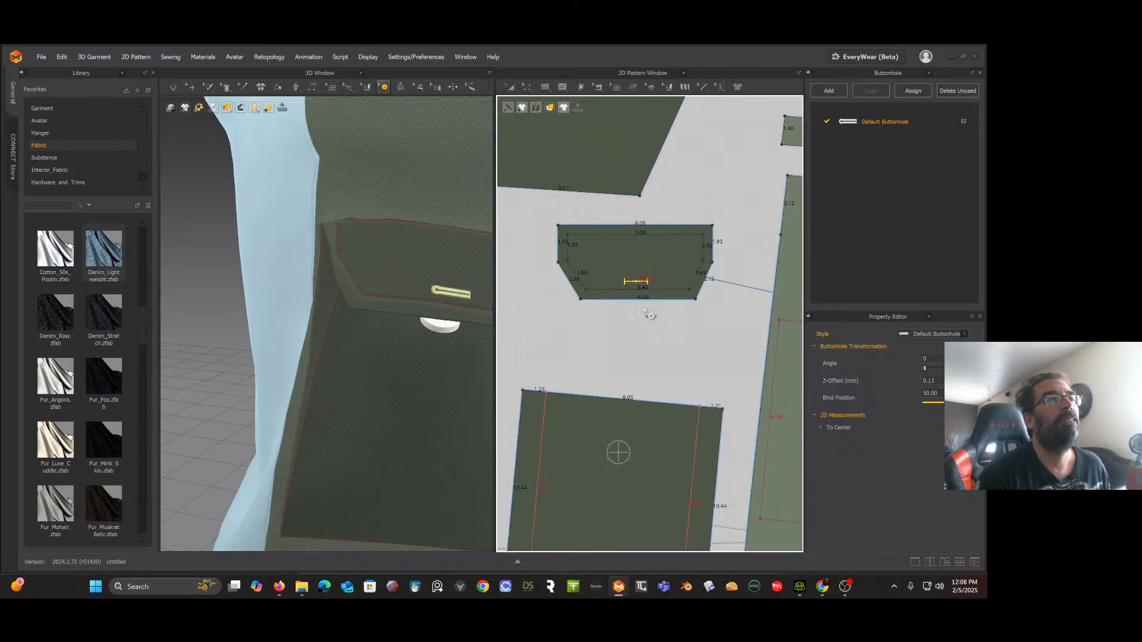
Step: Fasten the cargo pocket's button to the flap's buttonhole and simulate the garment to check how the closed flap sits
left_click(381, 90)
left_click(407, 149)
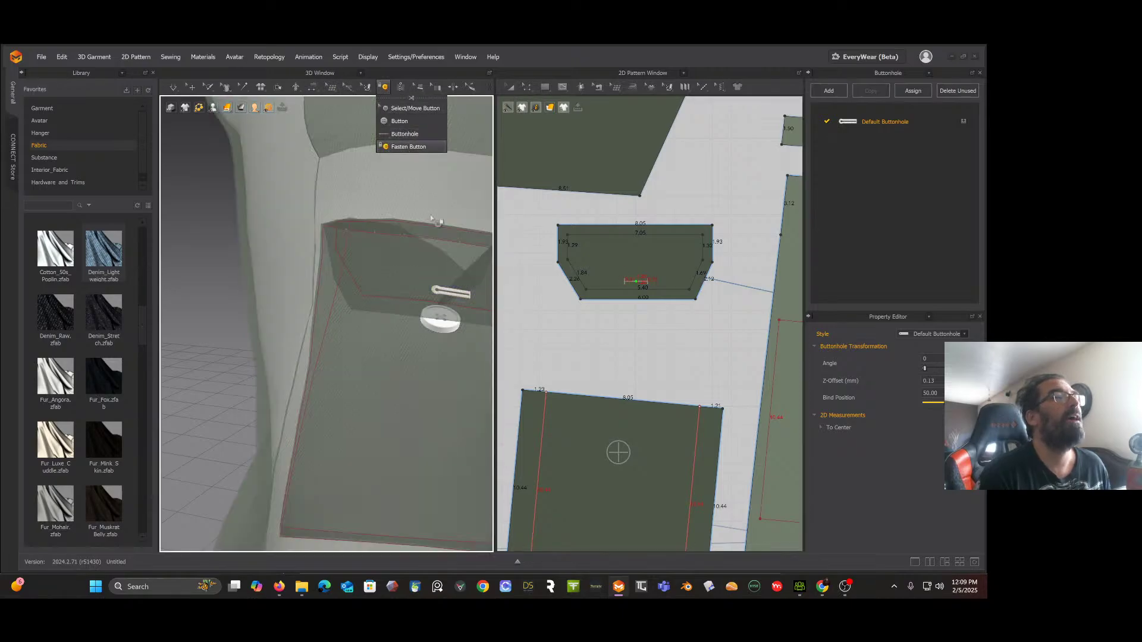
left_click(439, 321)
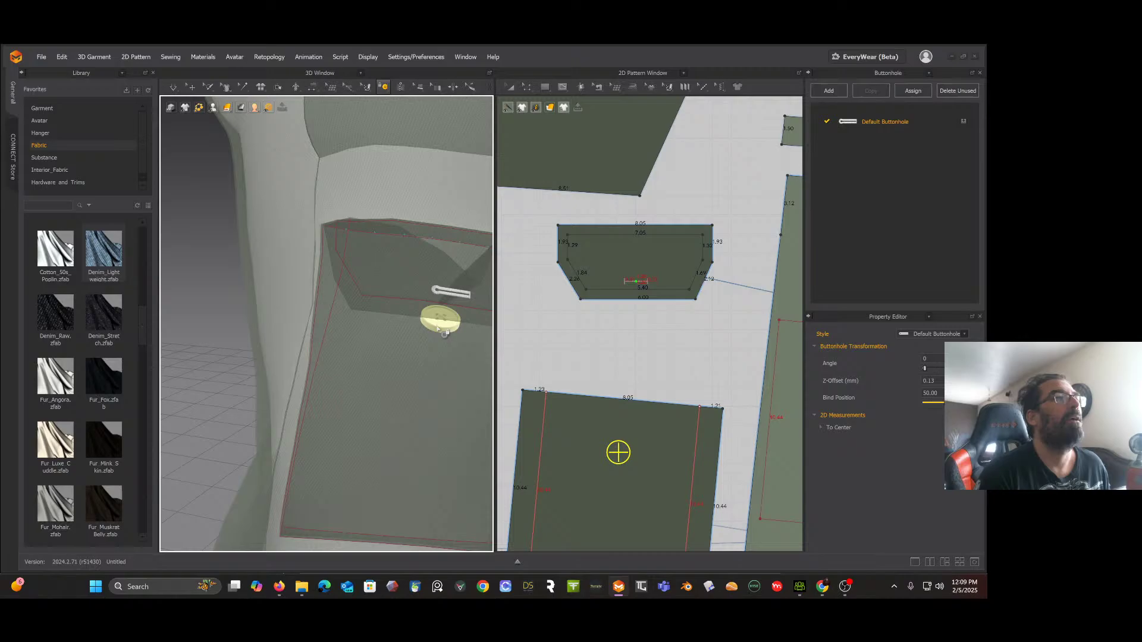
left_click(452, 293)
key("space")
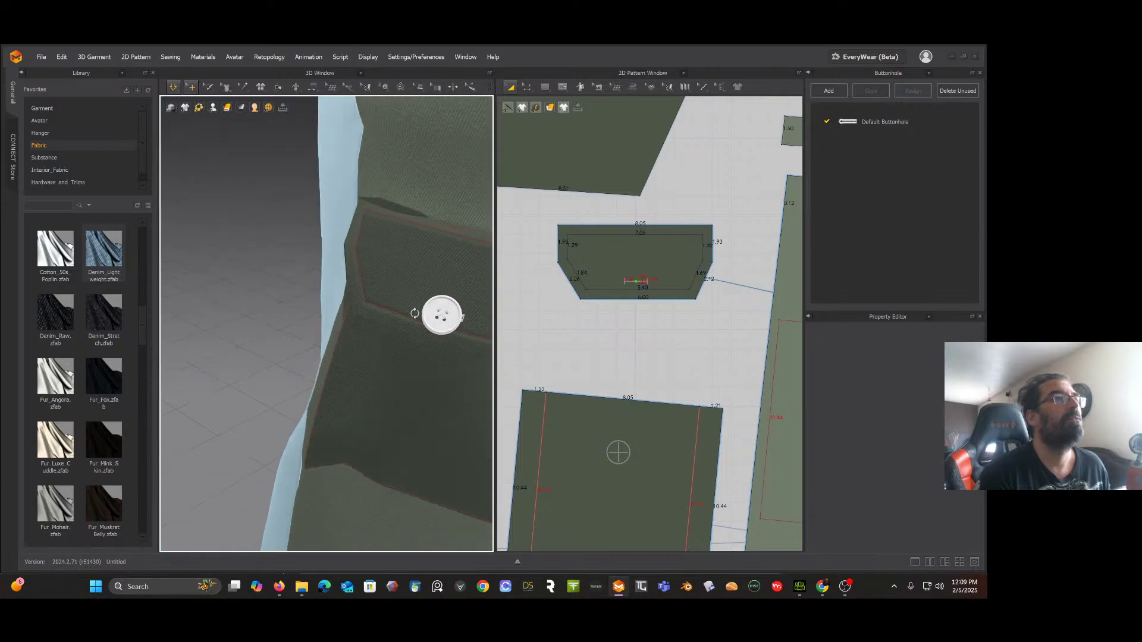
mouse_move(438, 313)
right_mouse_down()
mouse_move(370, 294)
mouse_move(485, 307)
mouse_move(479, 321)
mouse_move(426, 324)
right_mouse_up()
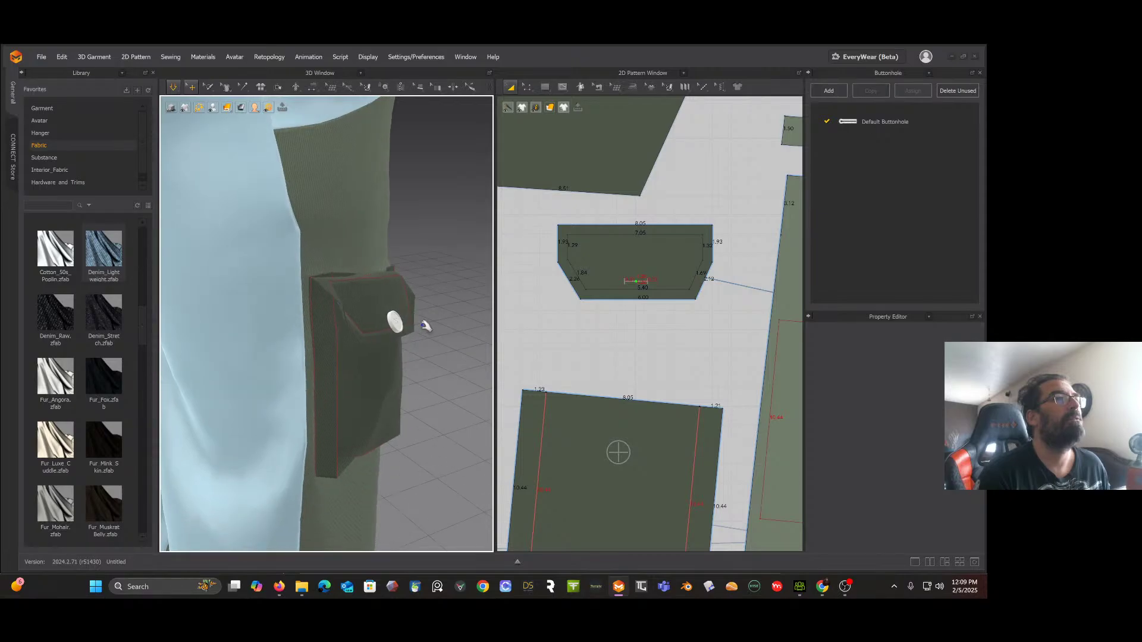
key("space")
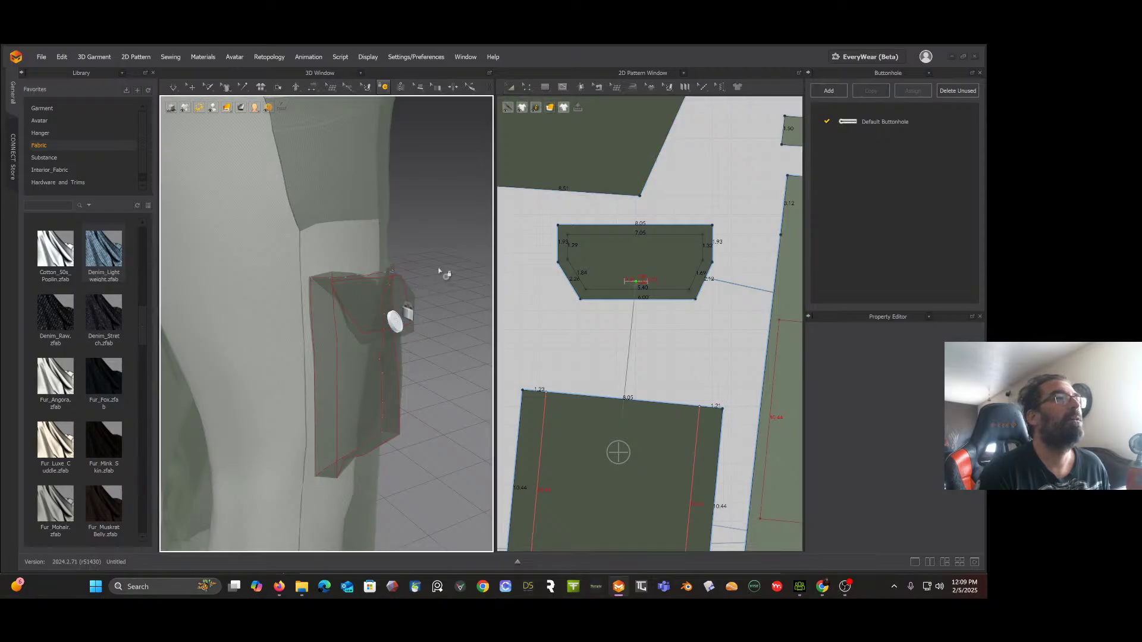
key("space")
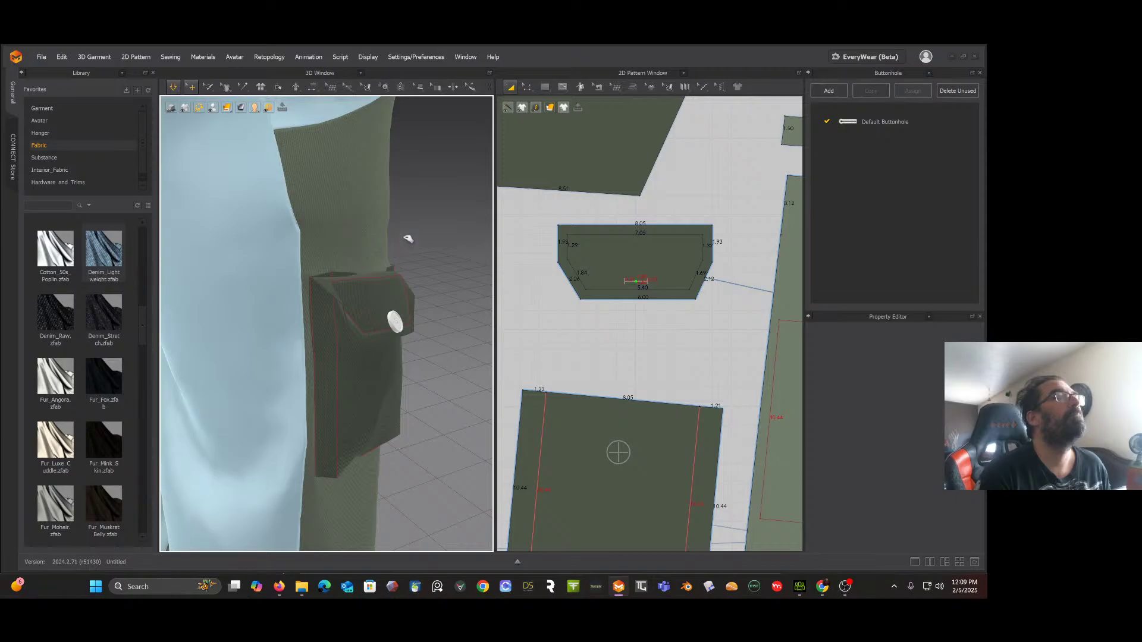
key("space")
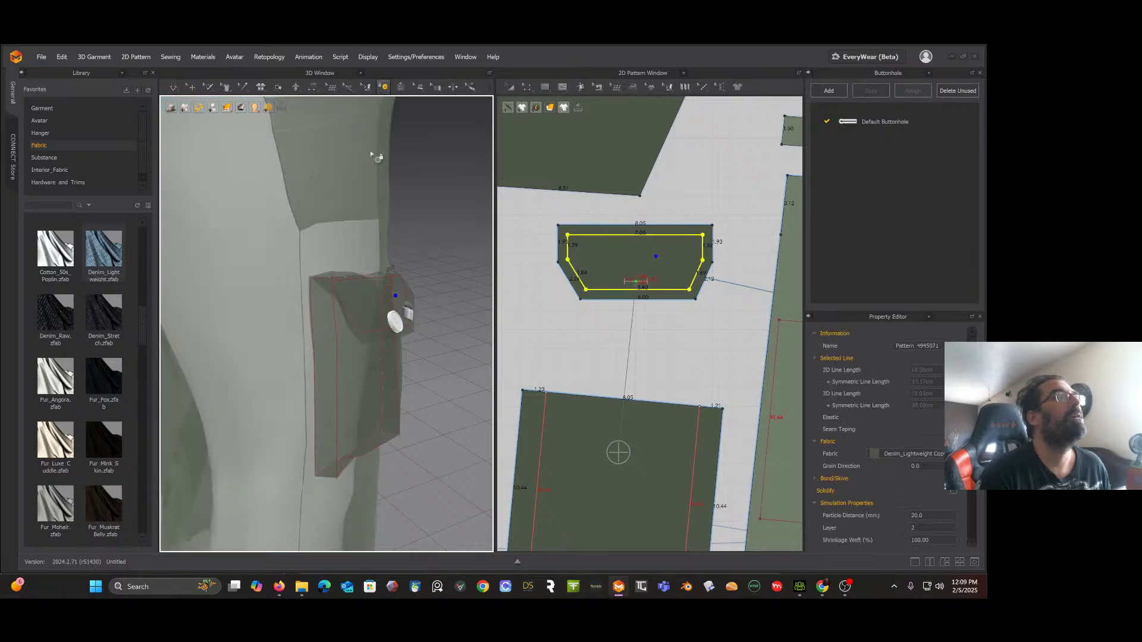
Step: Use the Select/Move Button tool to select the fastened pocket button and inspect its properties
left_click(384, 88)
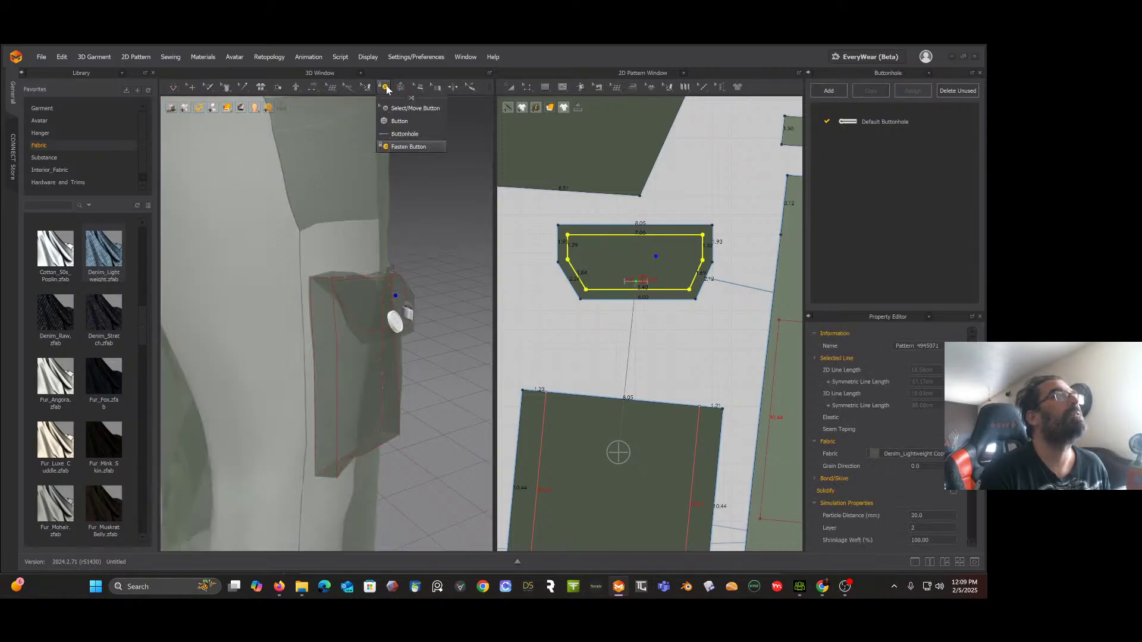
left_click(394, 110)
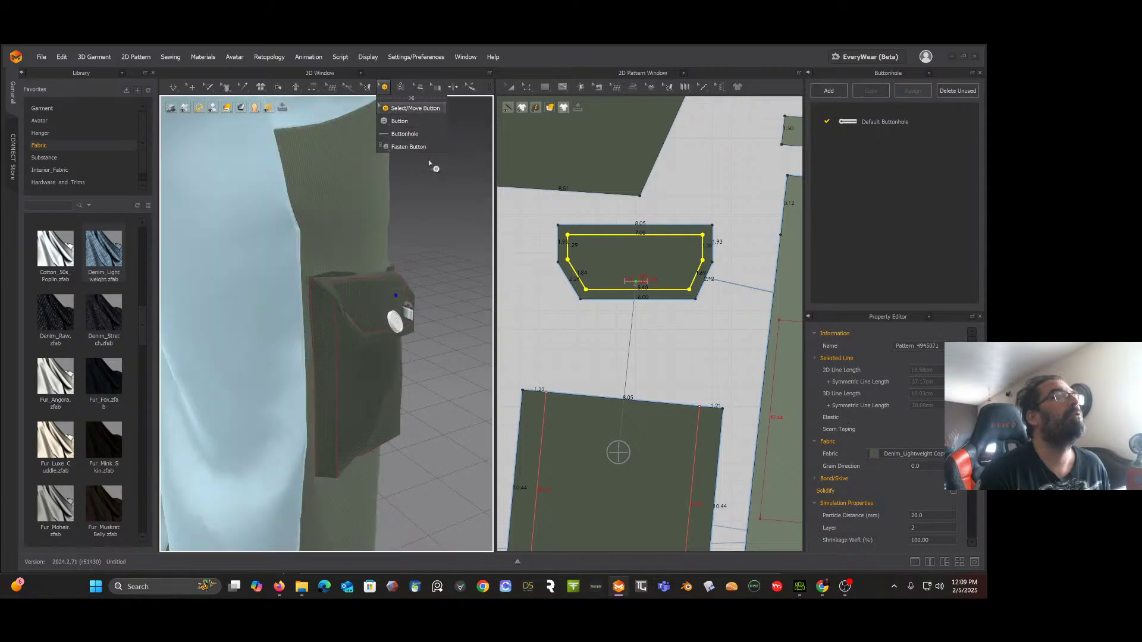
right_click(428, 160)
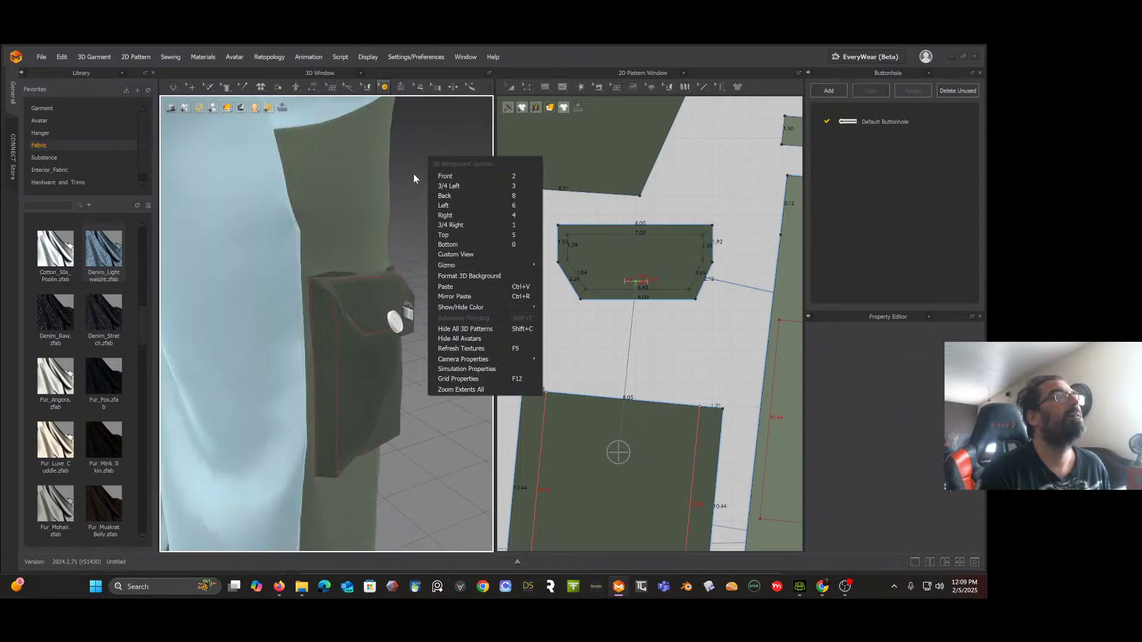
left_click(414, 178)
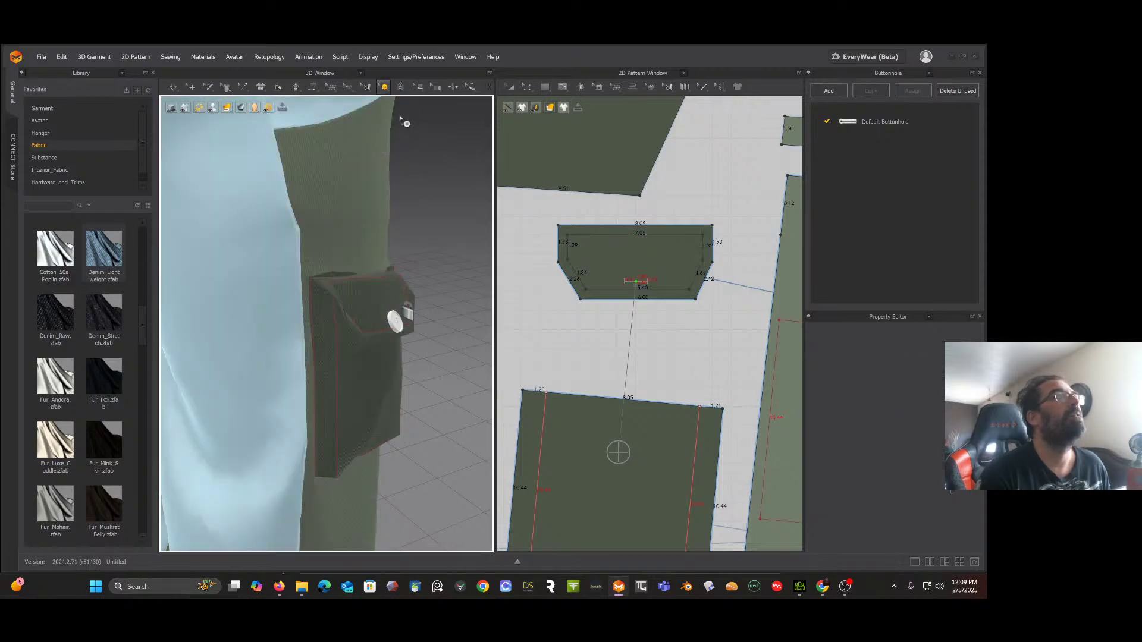
right_click(411, 312)
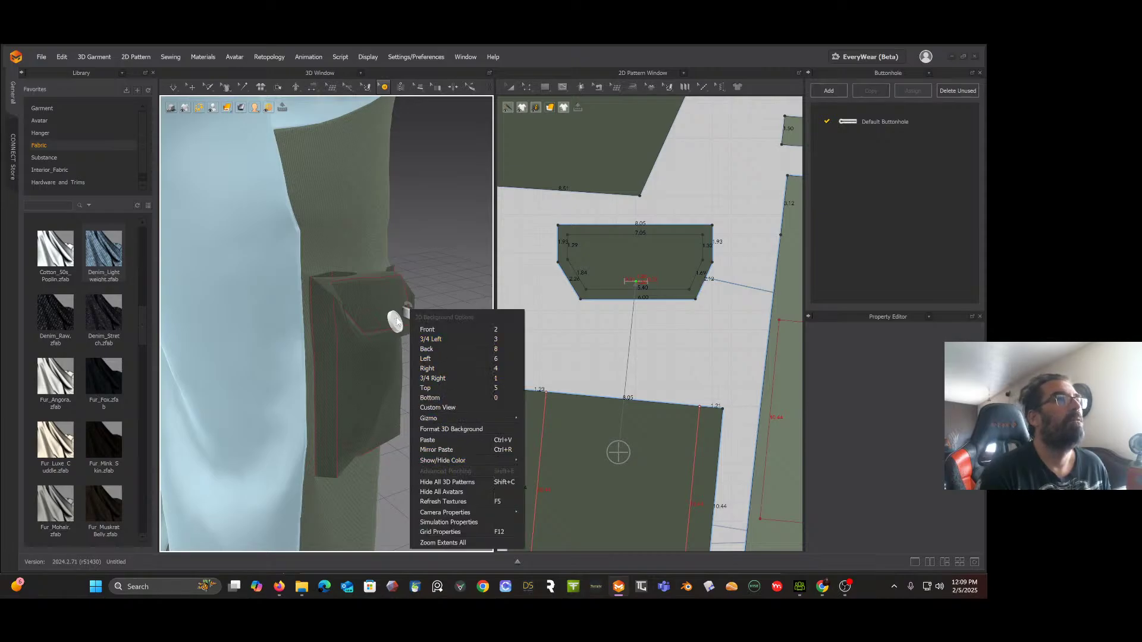
left_click(395, 322)
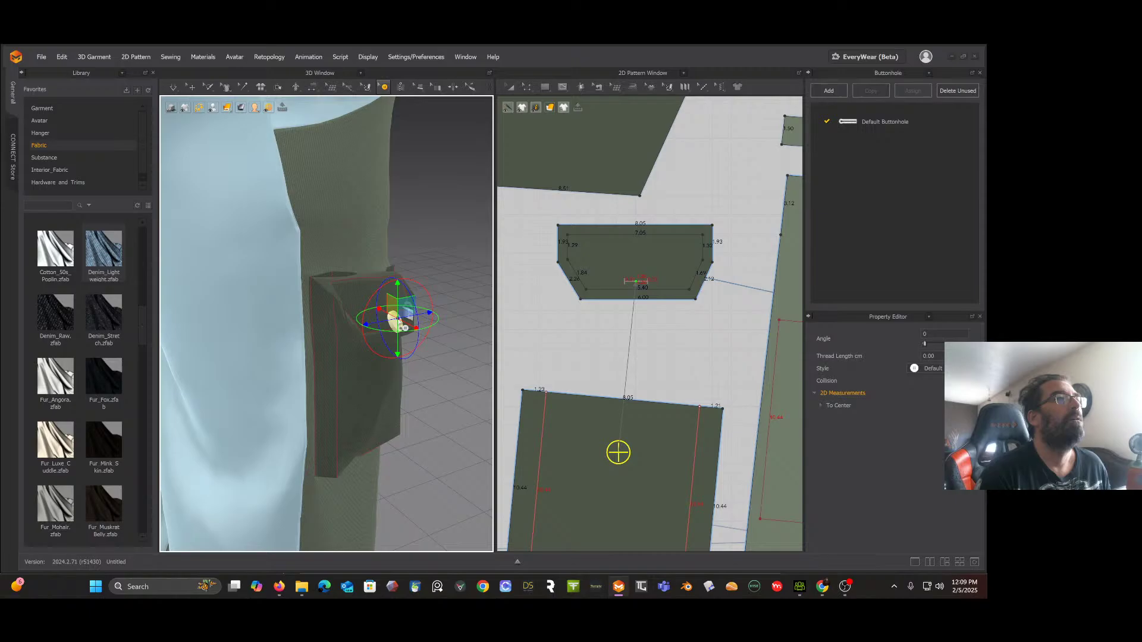
Step: Unfasten the pocket's button from the flap's buttonhole with the Fasten Button tool and simulate the released flap
left_click(390, 91)
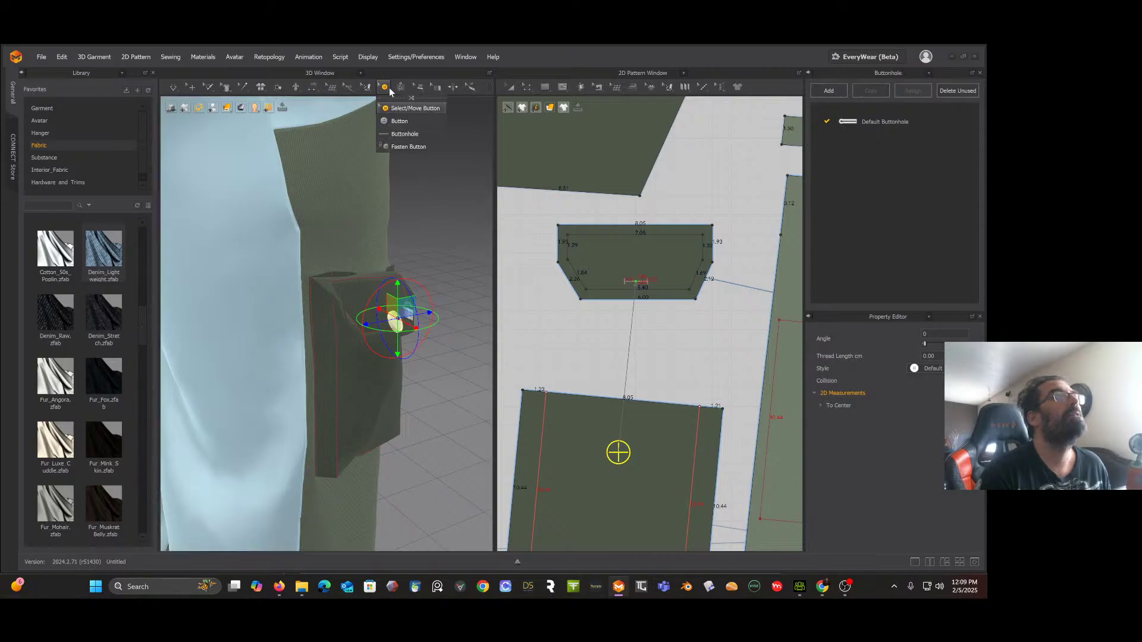
left_click(413, 149)
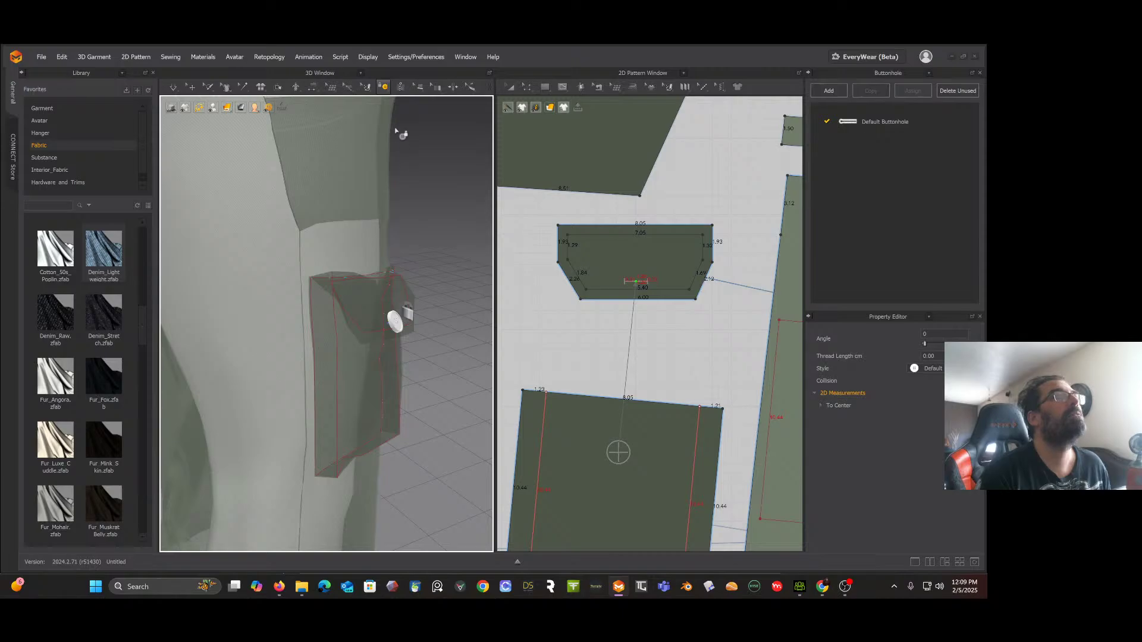
left_click(382, 89)
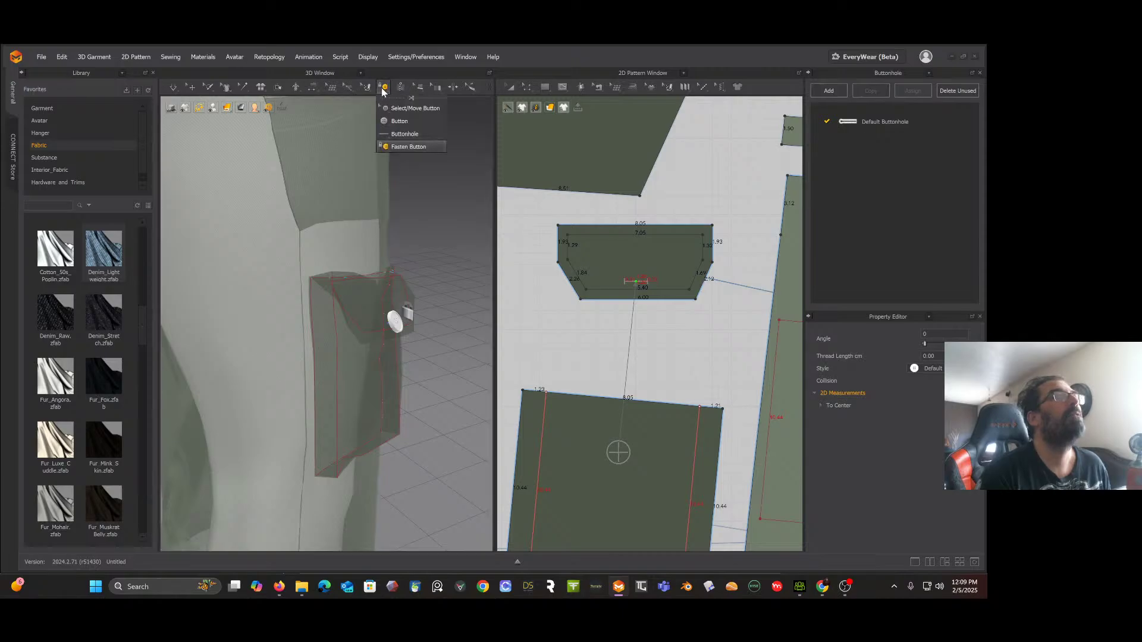
left_click(416, 148)
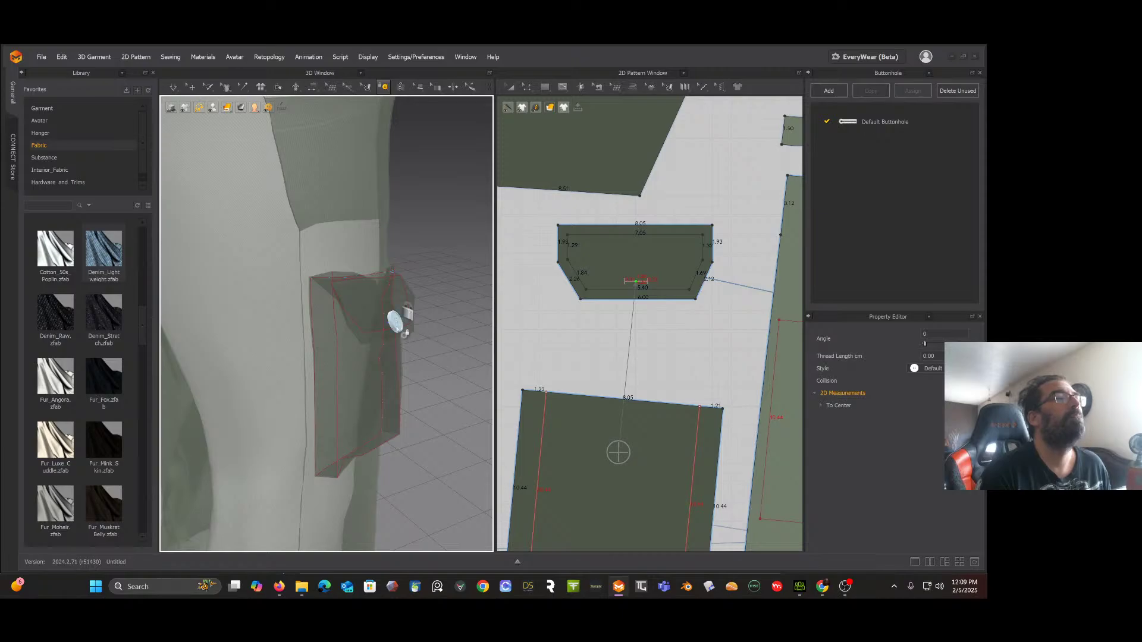
left_click(403, 326)
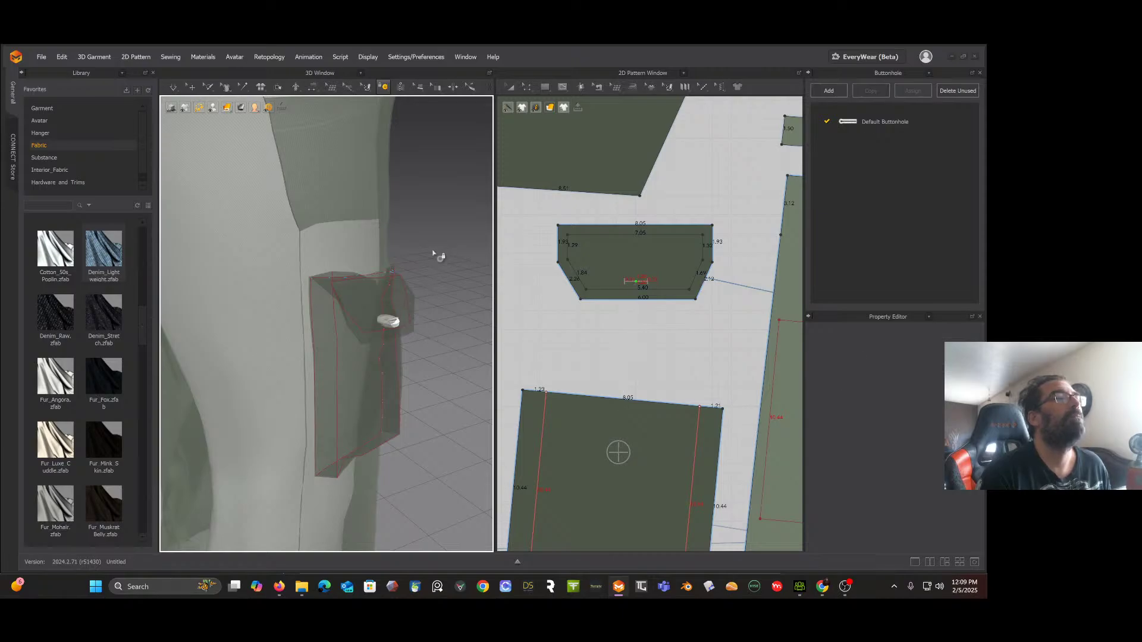
key("space")
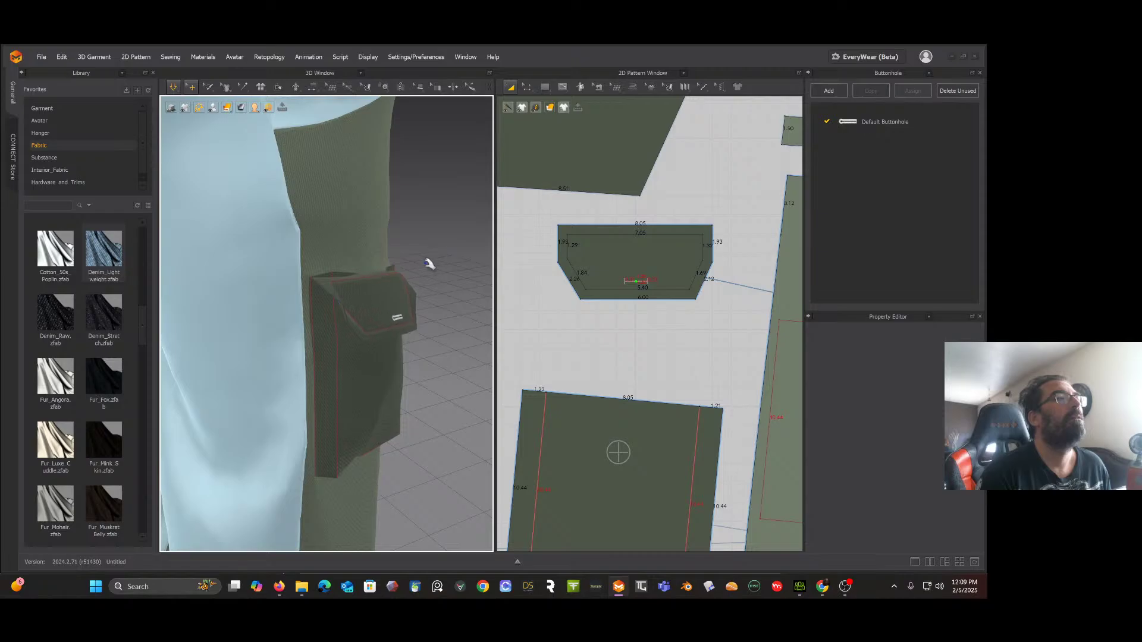
key("space")
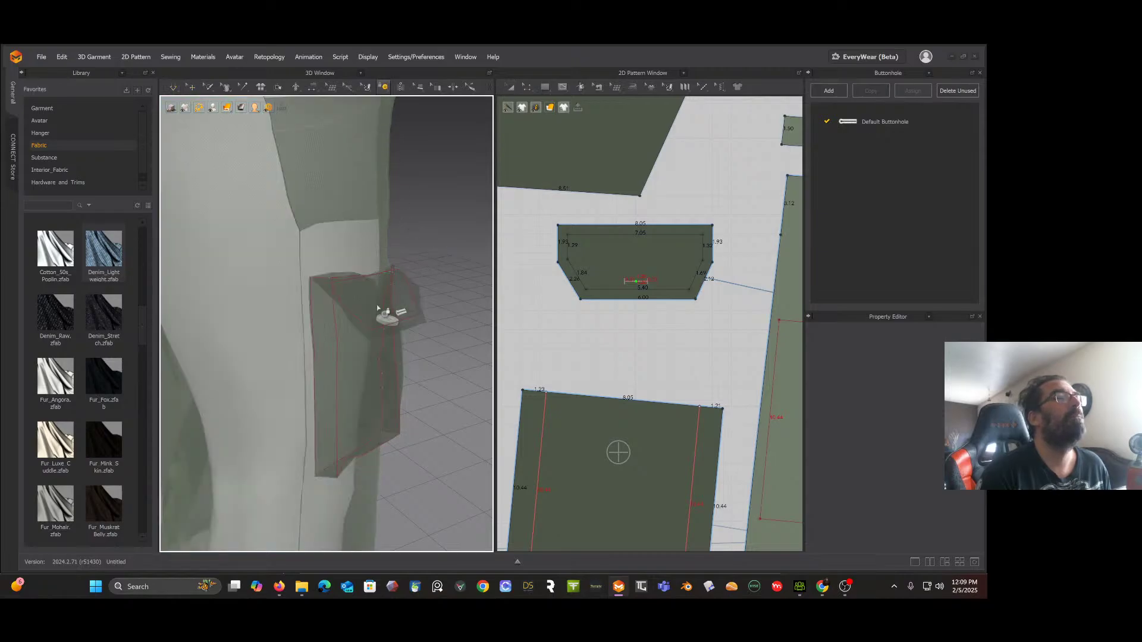
Step: Try to fasten the pocket's button to the flap's buttonhole again and restart the simulation
left_click(385, 88)
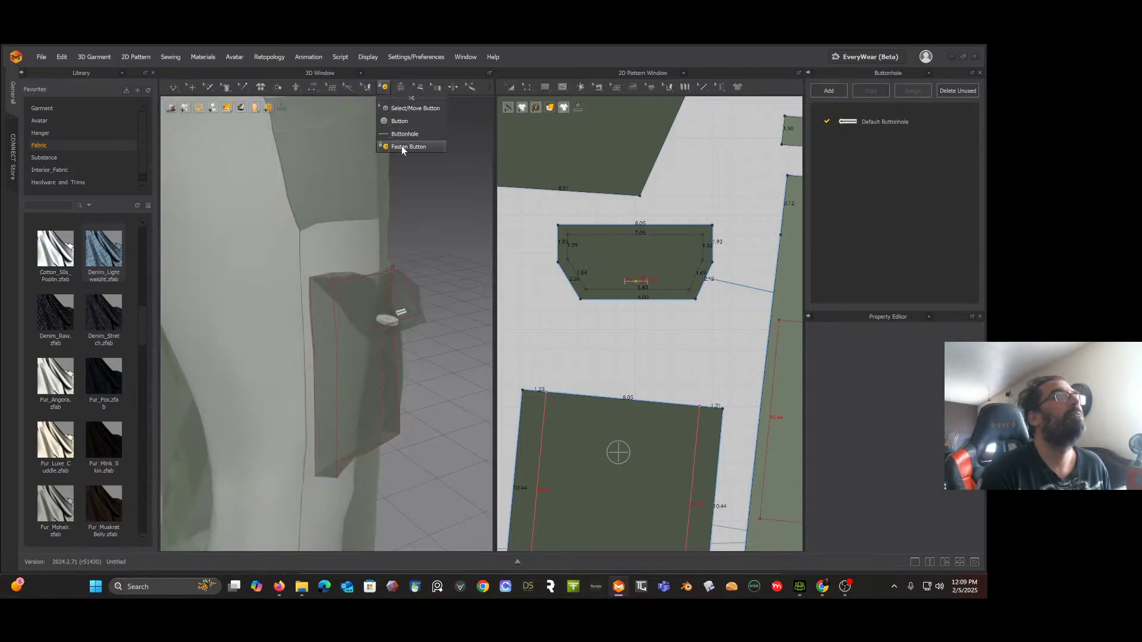
left_click(406, 147)
left_click(388, 322)
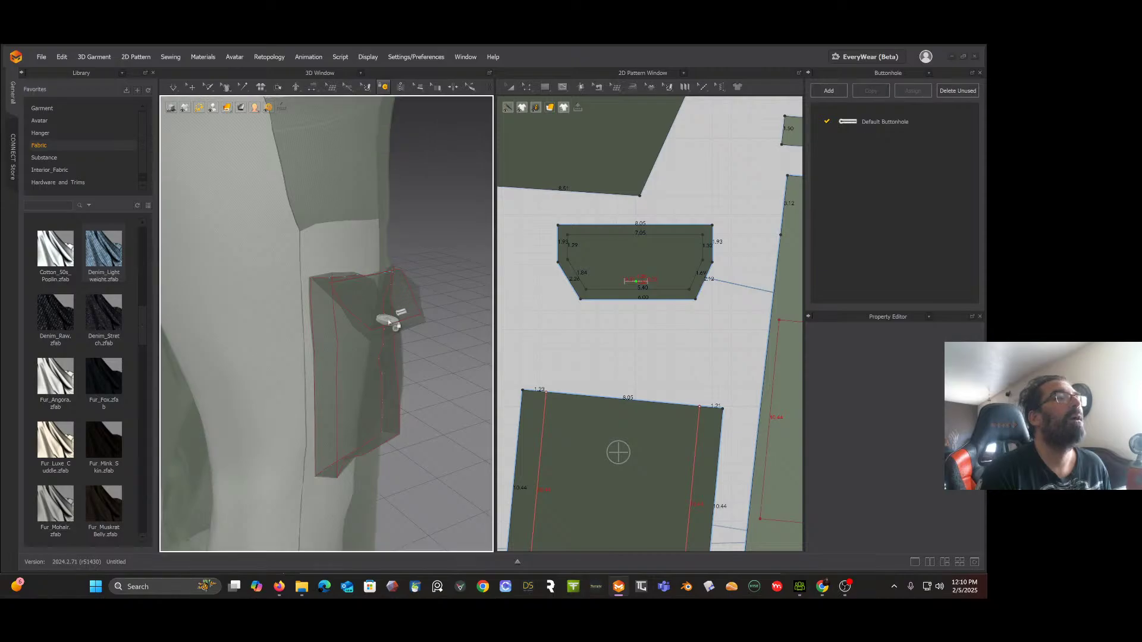
left_click(403, 314)
key("space")
Step: Pull the flap outward off the pocket's button during simulation and stop the simulation with the flap raised
left_click_drag(422, 305, 429, 301)
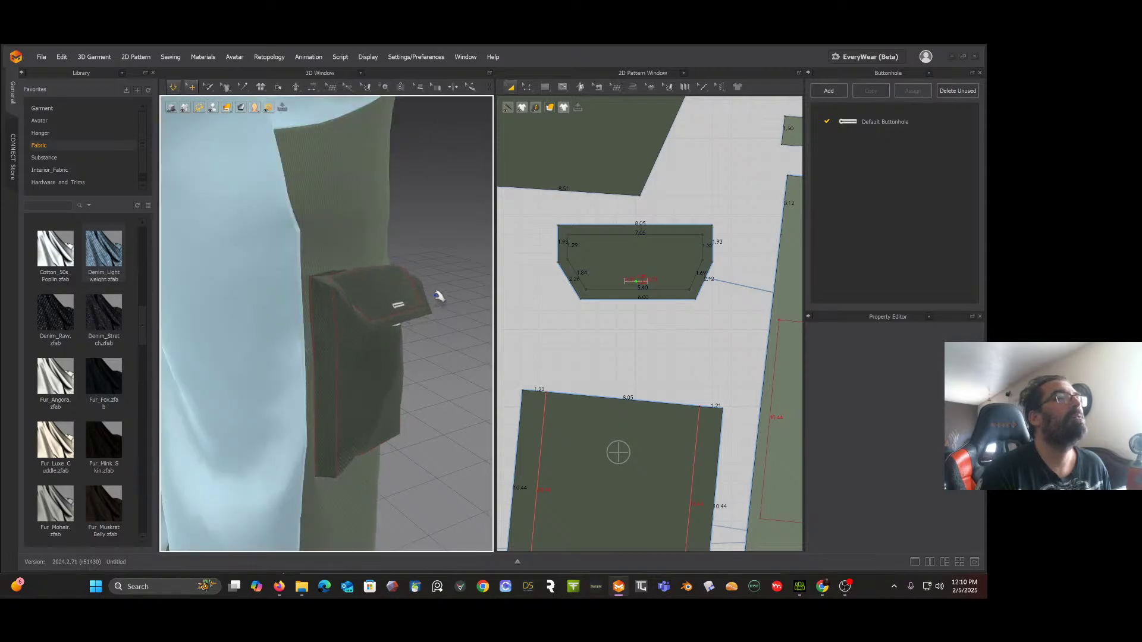
right_click_drag(436, 293, 418, 271)
key("space")
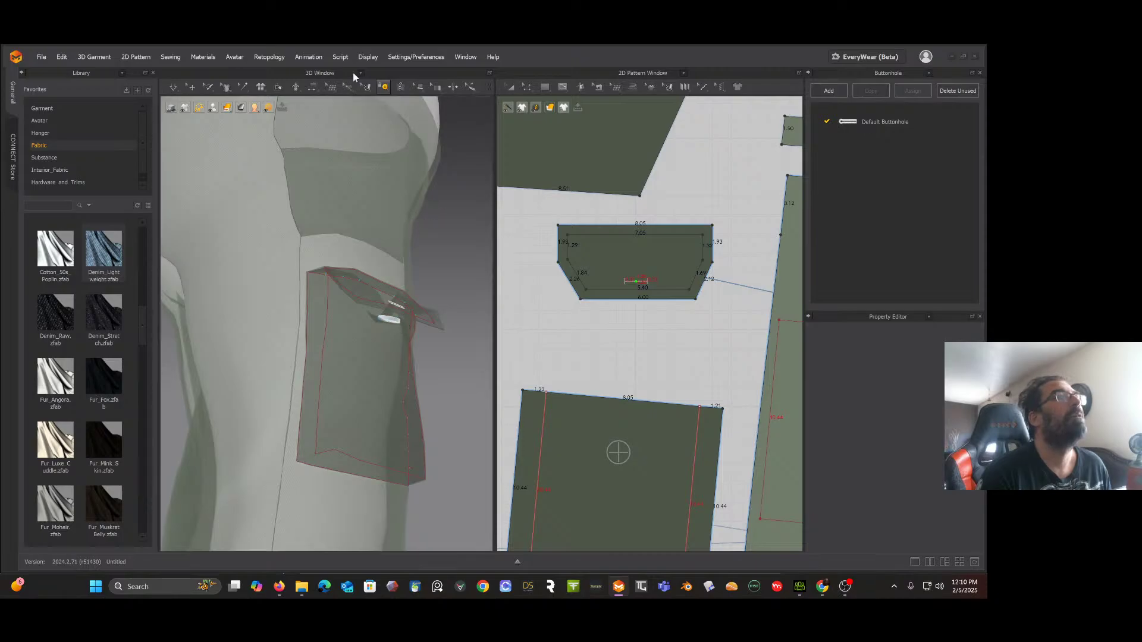
Step: Fasten the cargo pocket's button to the flap's buttonhole, and simulate the garment
left_click(618, 453)
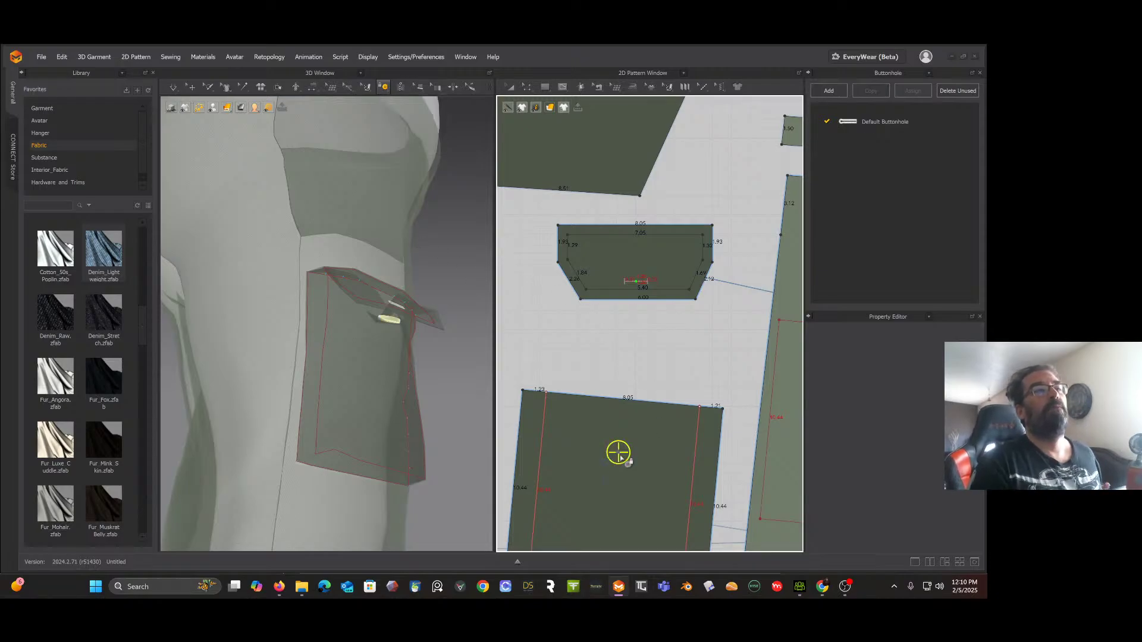
left_click(643, 286)
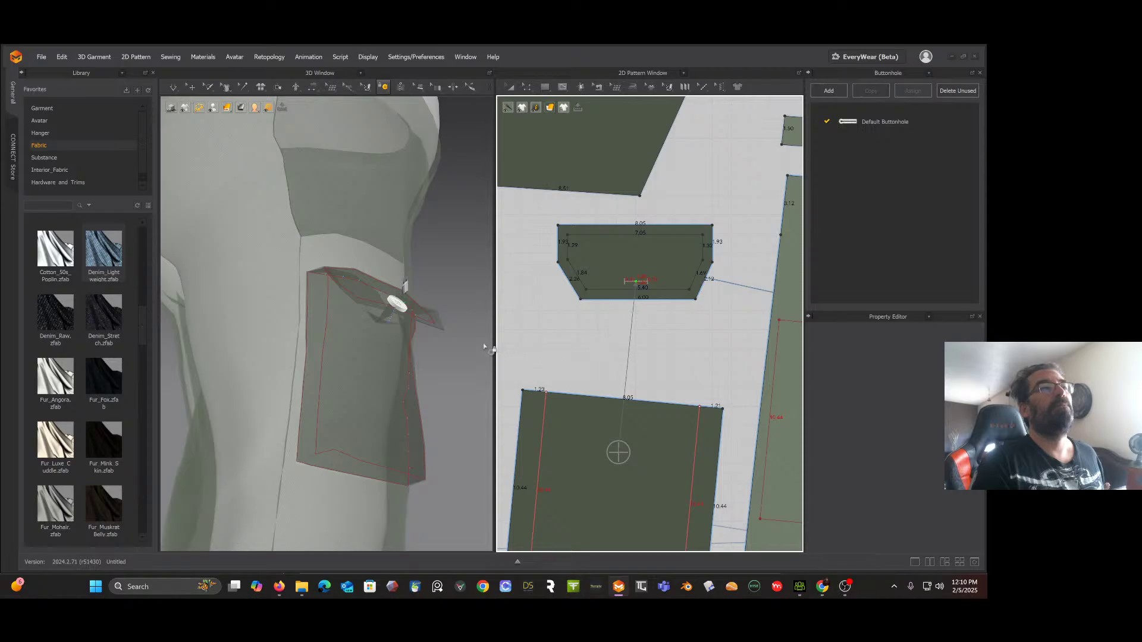
key("space")
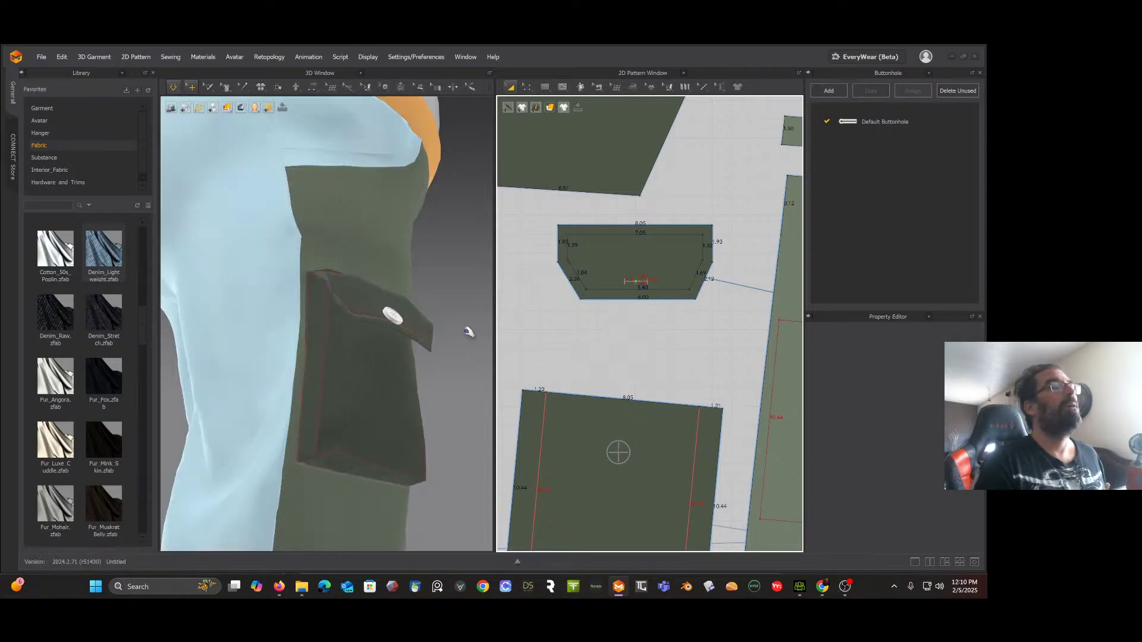
key("space")
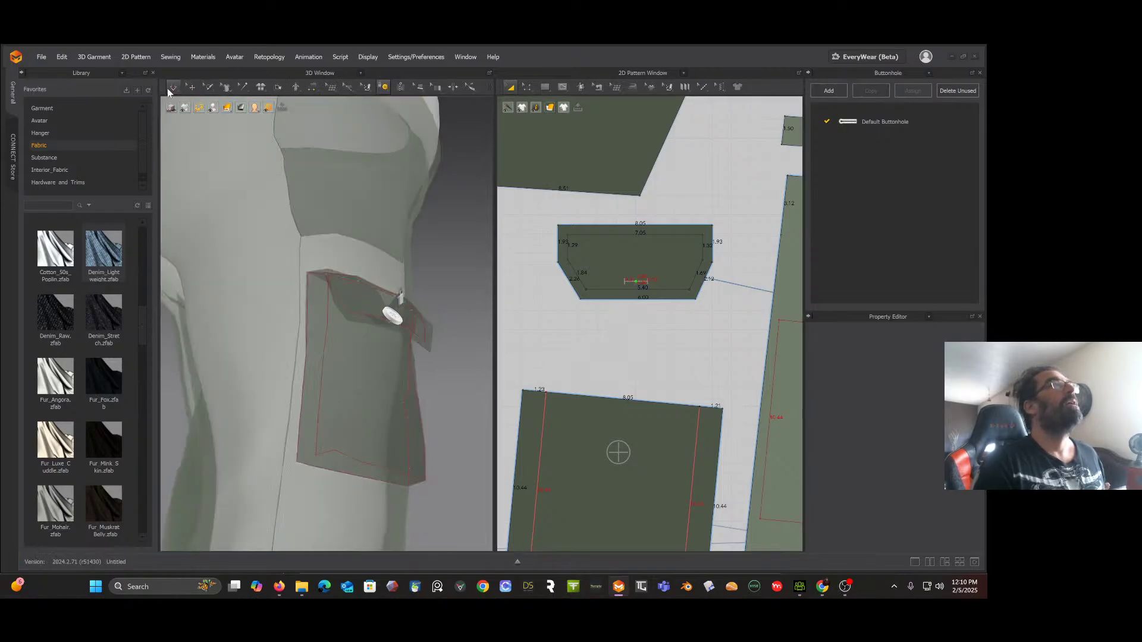
left_click(190, 88)
key("space")
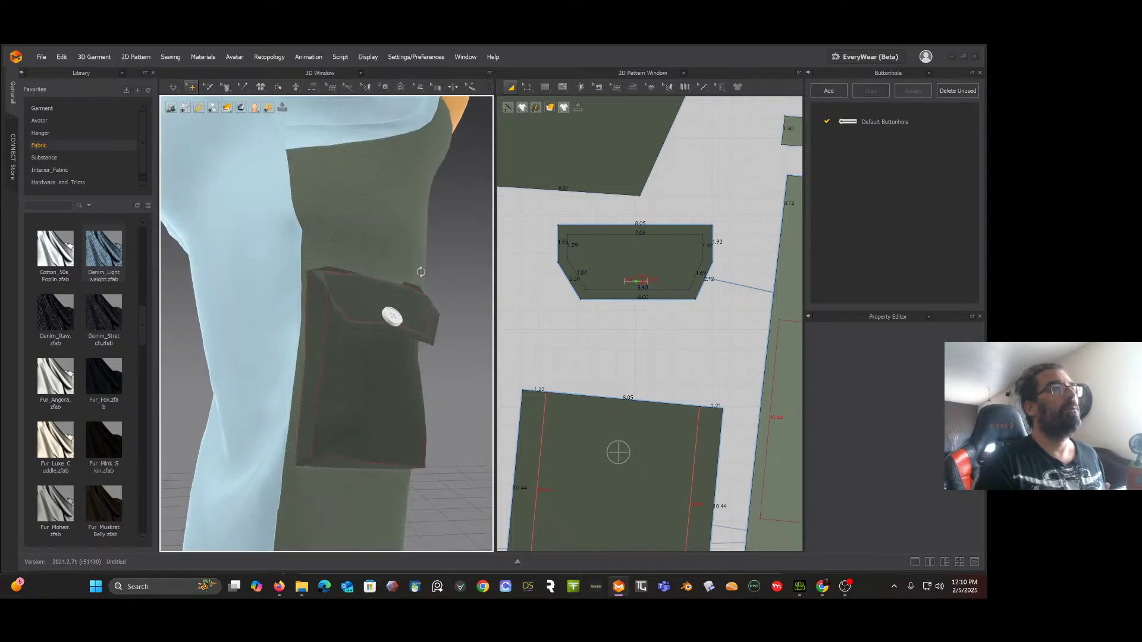
Step: Set the particle distance of both pocket flap pieces to 10 mm and check how the flap drapes
left_click(421, 293)
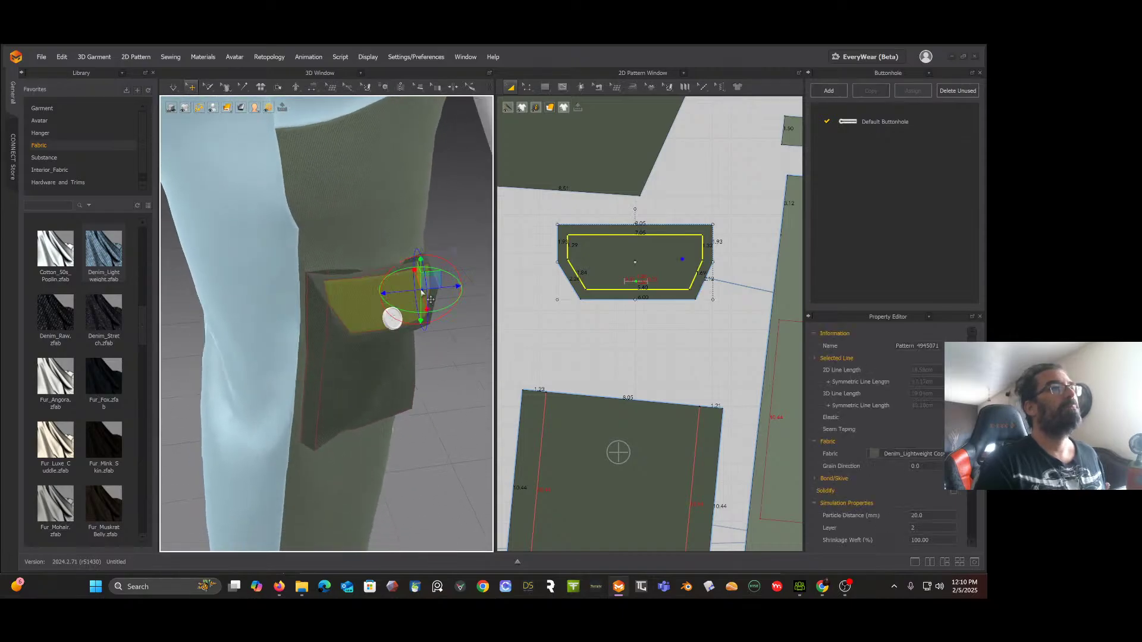
left_click(322, 290)
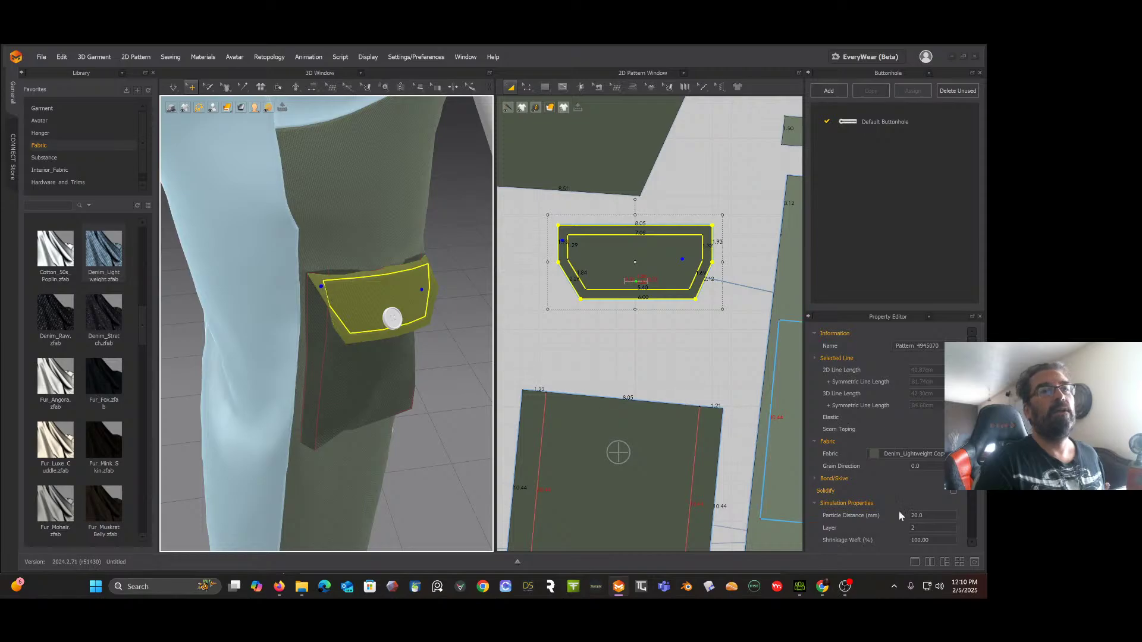
left_click(922, 516)
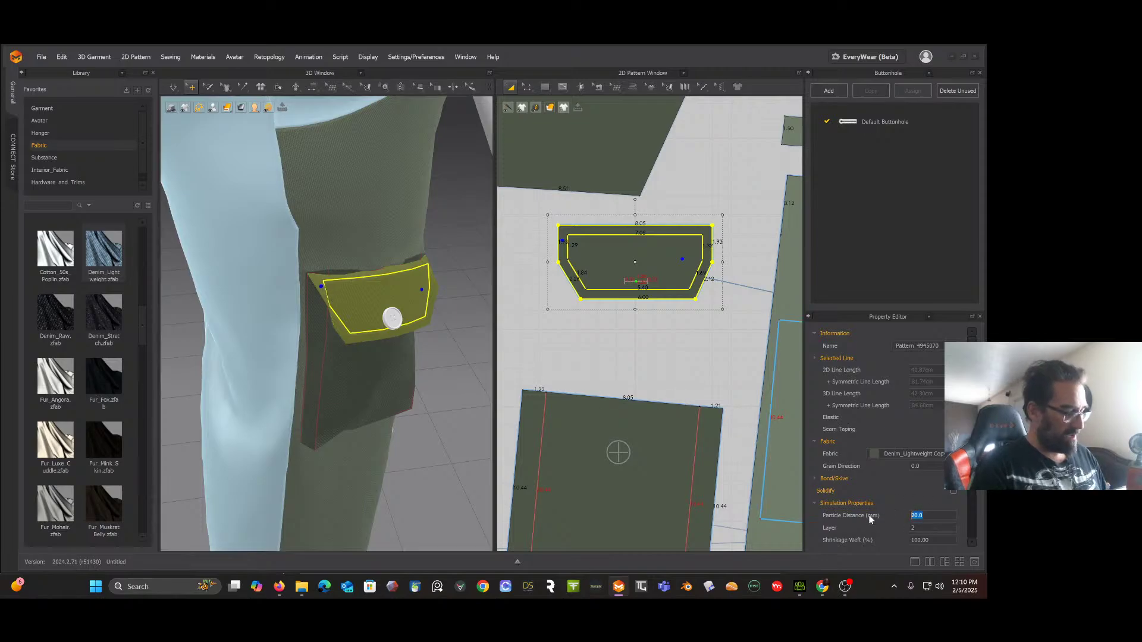
type("10")
key("Return")
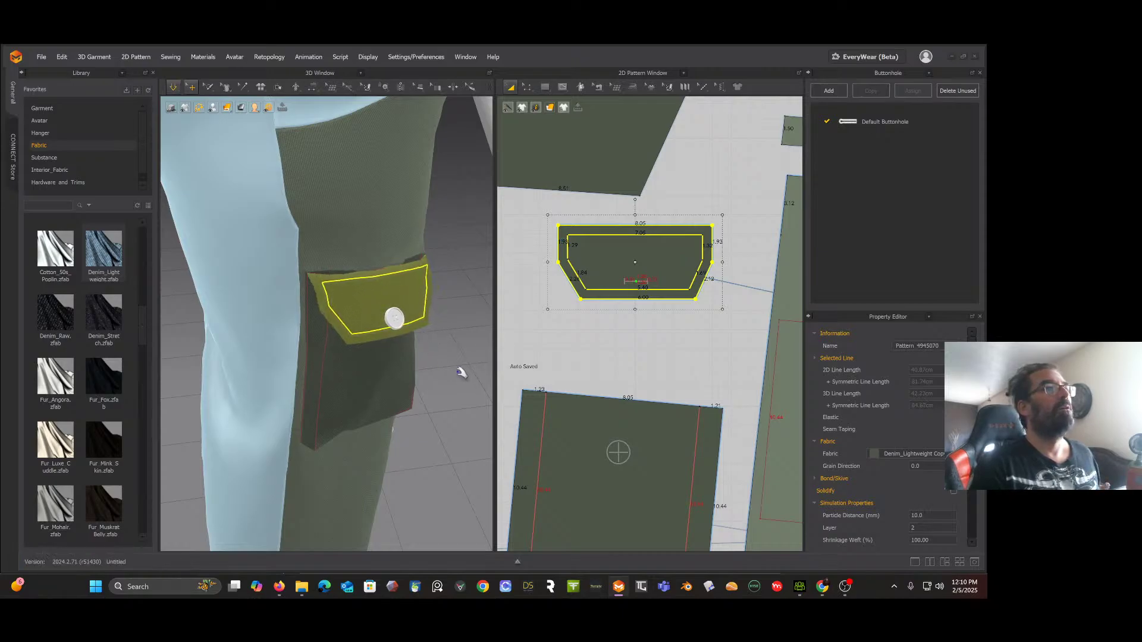
right_click_drag(462, 372, 362, 365)
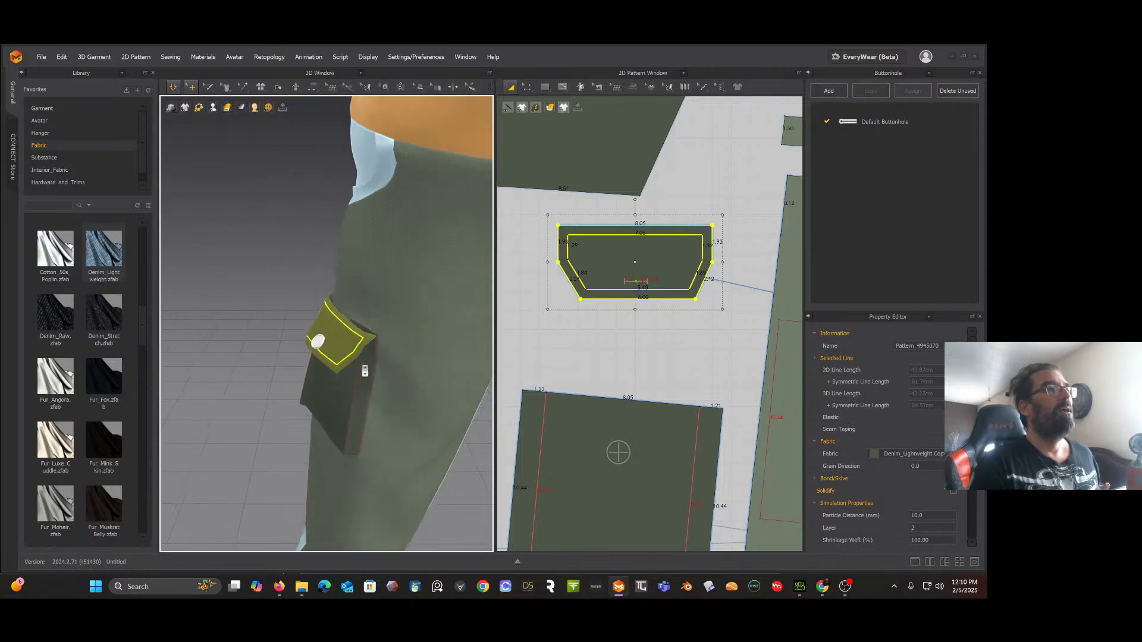
Step: Set the buttoned cargo pocket's particle distance to 10 mm and simulate the garment
left_click(359, 403)
right_click_drag(326, 384, 398, 371)
double_click(931, 515)
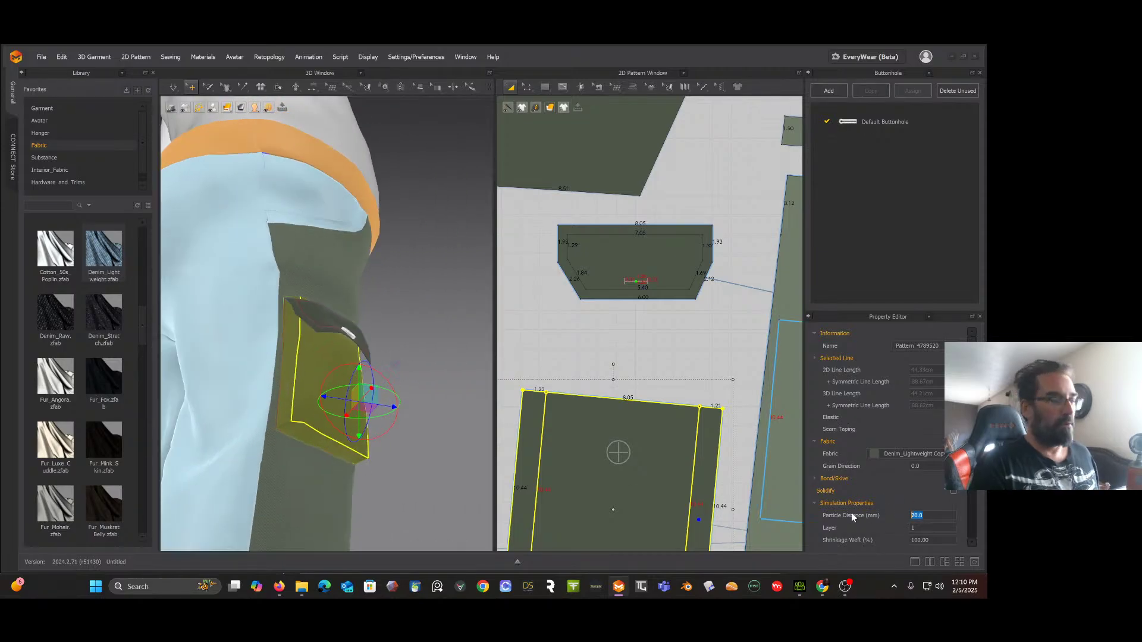
type("10")
key("Return")
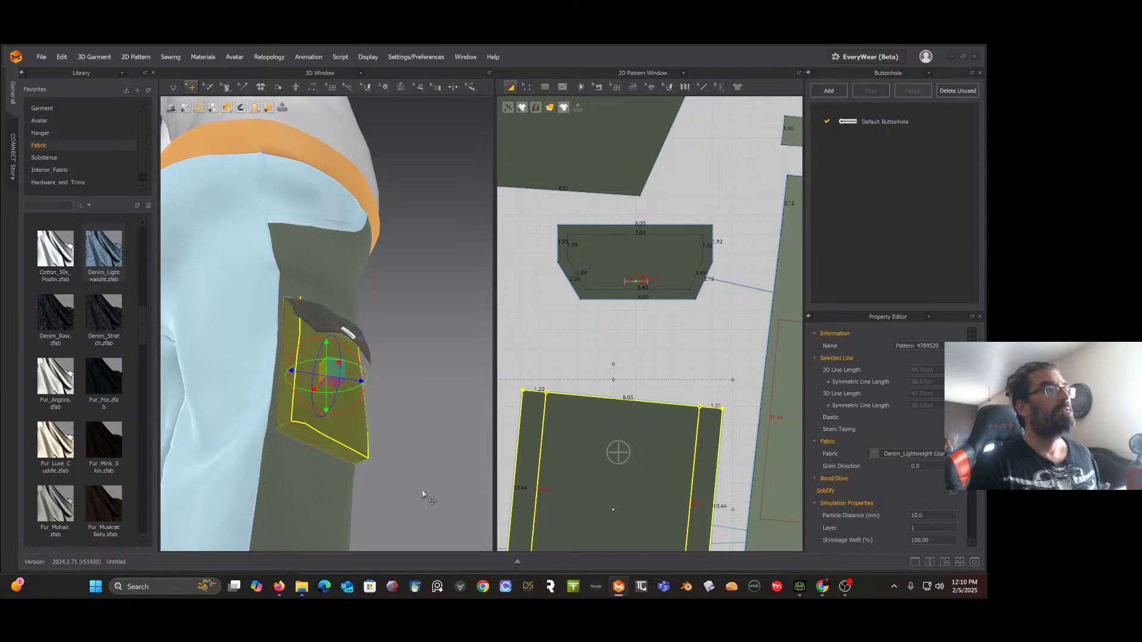
left_click(422, 481)
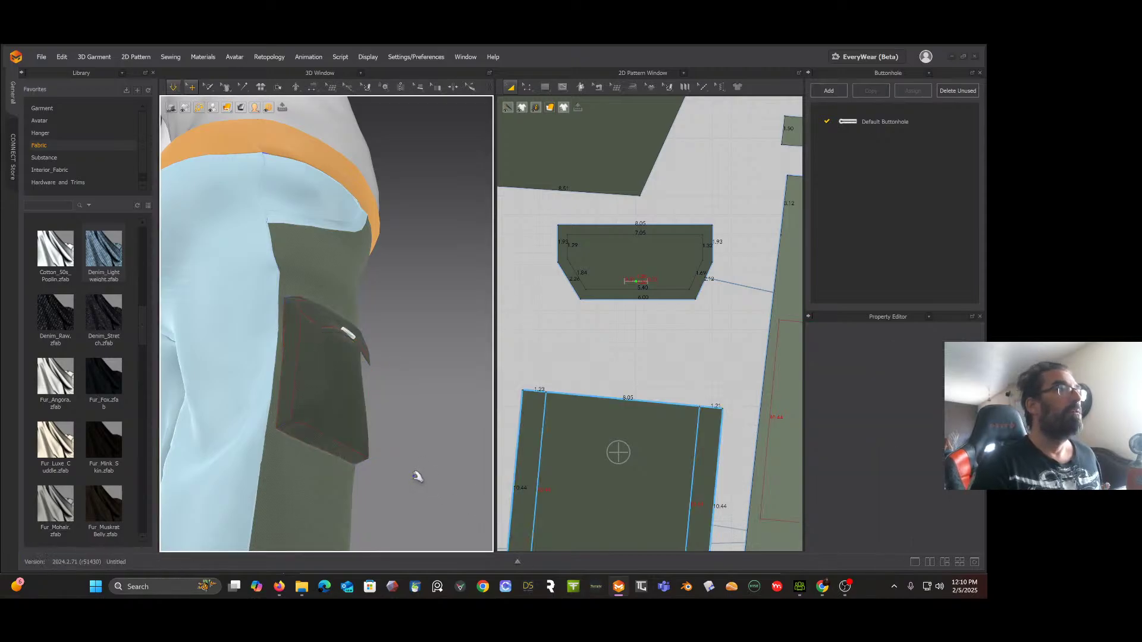
right_click_drag(413, 435, 466, 387)
right_click_drag(400, 423, 419, 435)
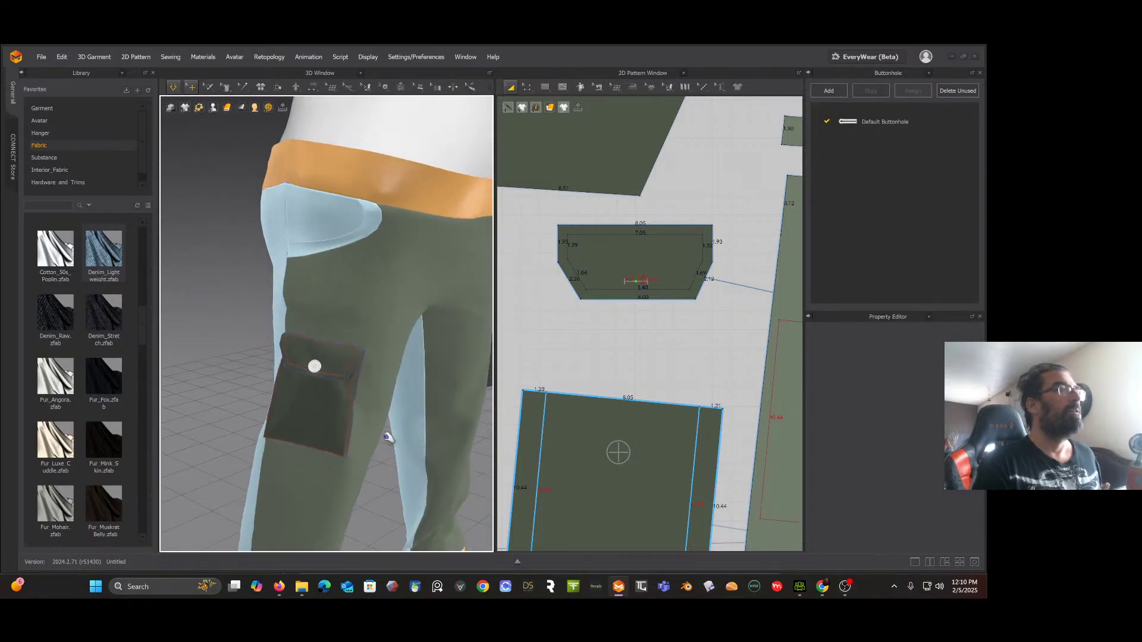
right_click_drag(225, 418, 176, 384)
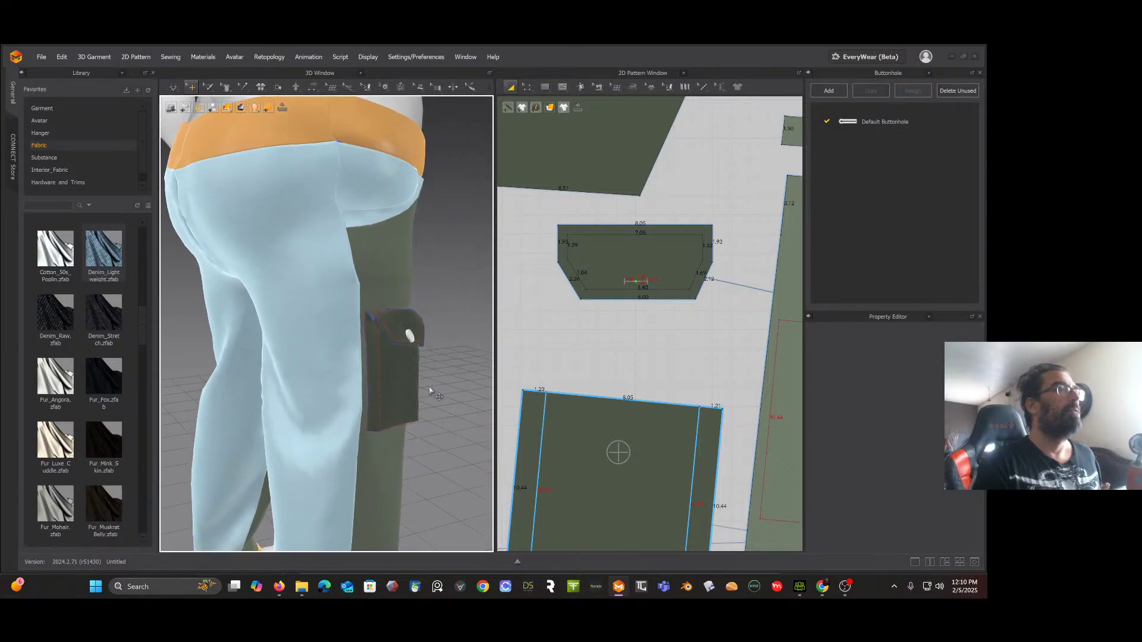
Step: Delete the cargo pocket without a button and all its flap pieces from the opposite leg
right_click_drag(429, 390, 345, 390)
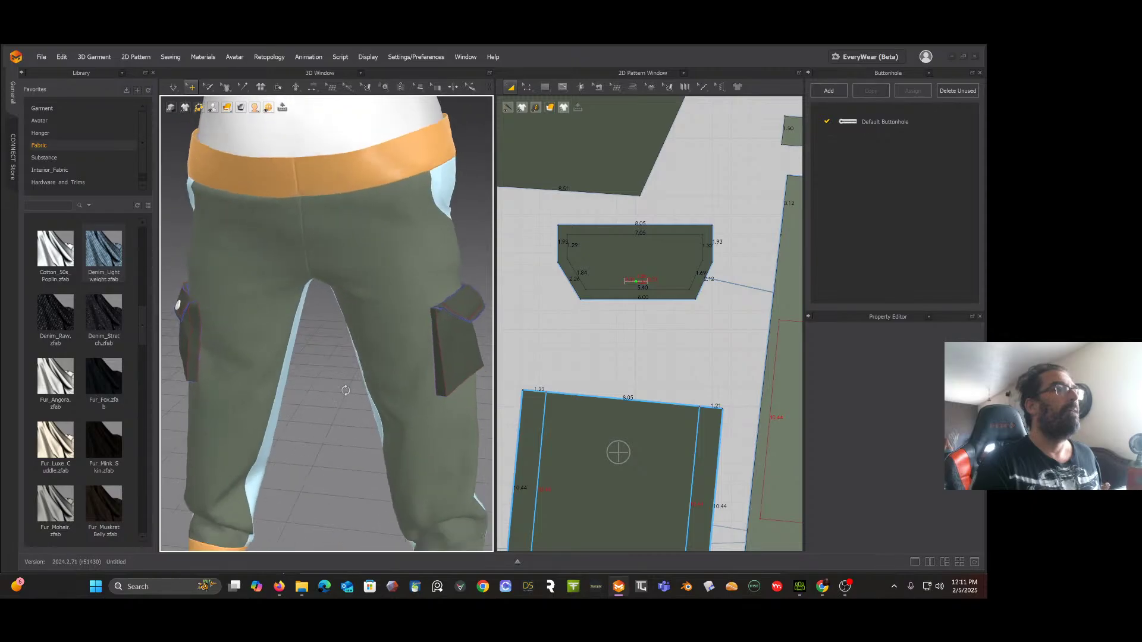
left_click(446, 355)
left_click(471, 312, "shift")
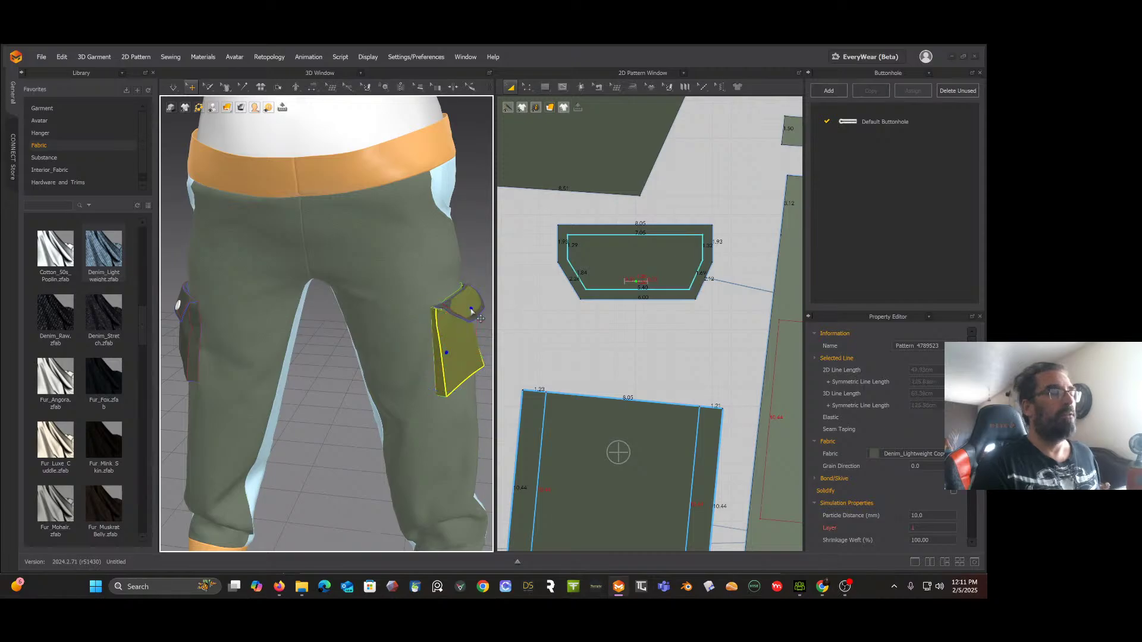
key("Delete")
left_click(470, 316)
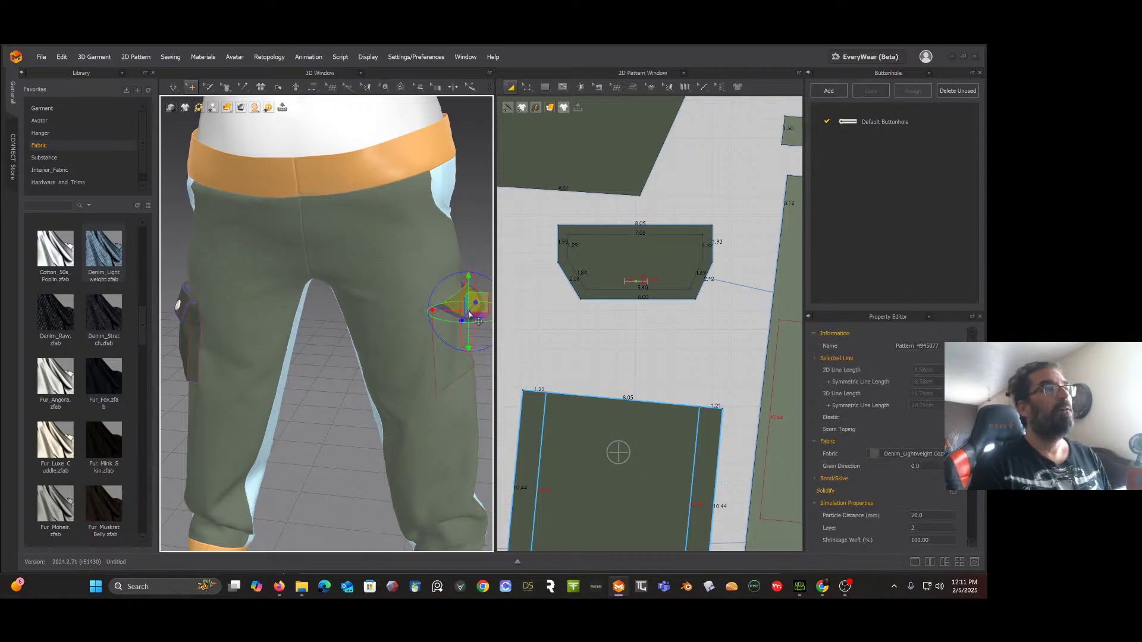
key("Delete")
left_click(470, 323)
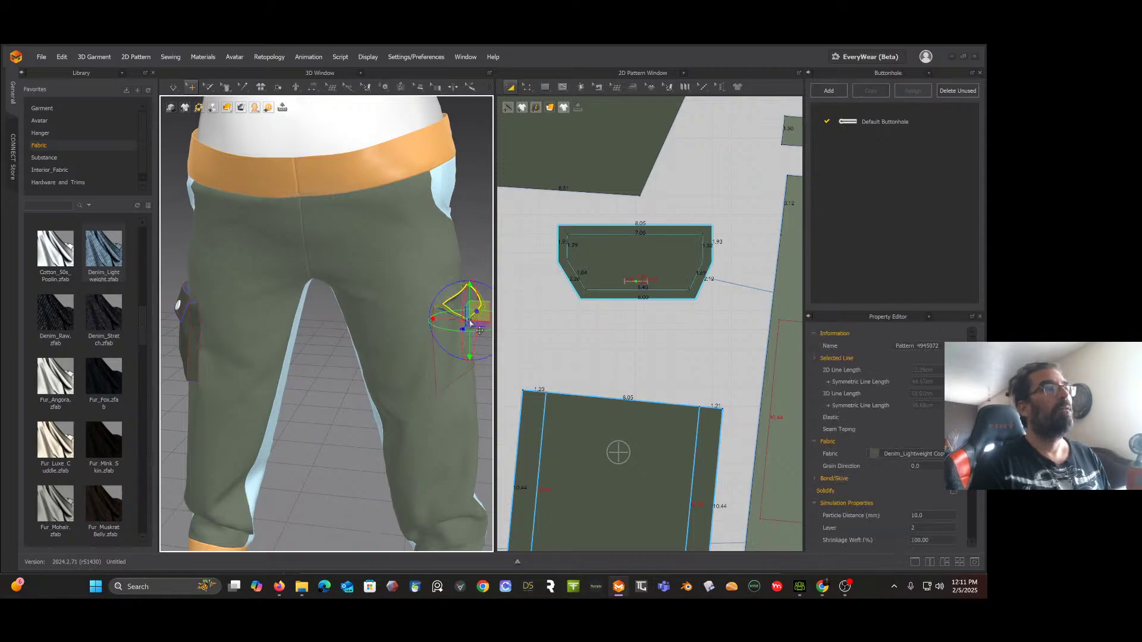
key("Delete")
left_click(474, 319)
key("Delete")
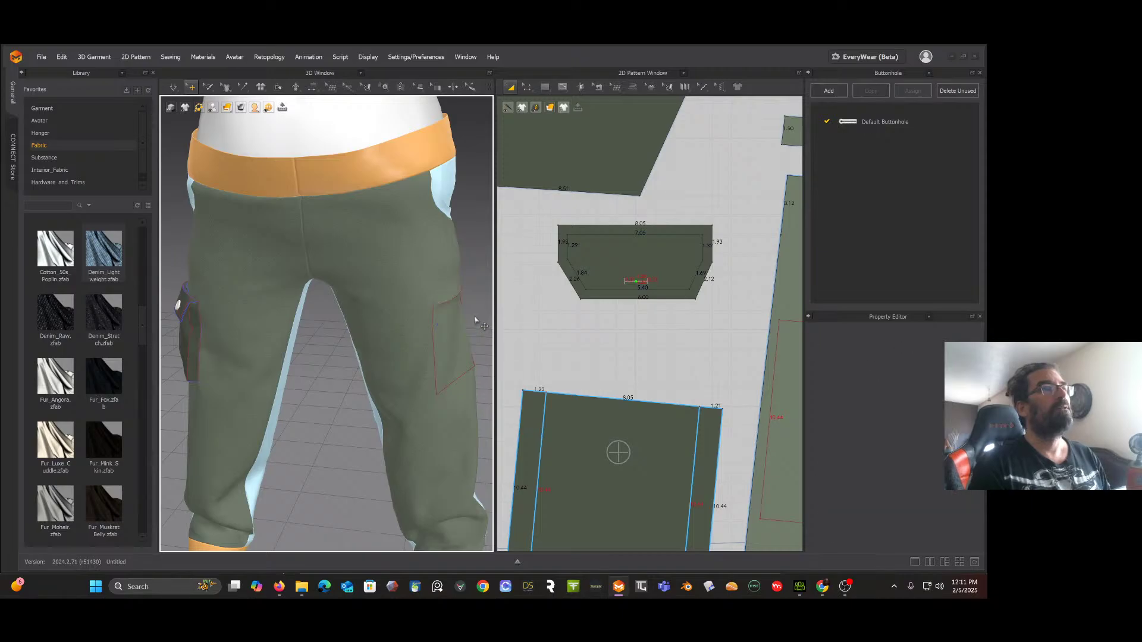
Step: Select the remaining cargo pocket and its inner flap piece among the 2D patterns
scroll(633, 309, "down", 3)
scroll(634, 309, "down", 2)
left_click(670, 349)
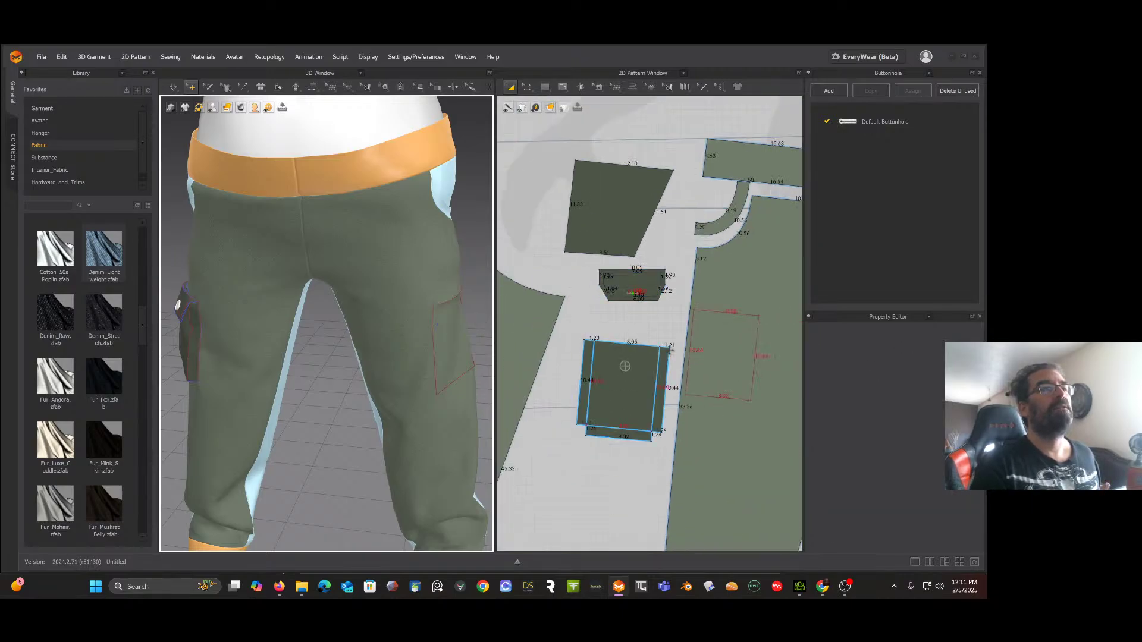
left_click(625, 365)
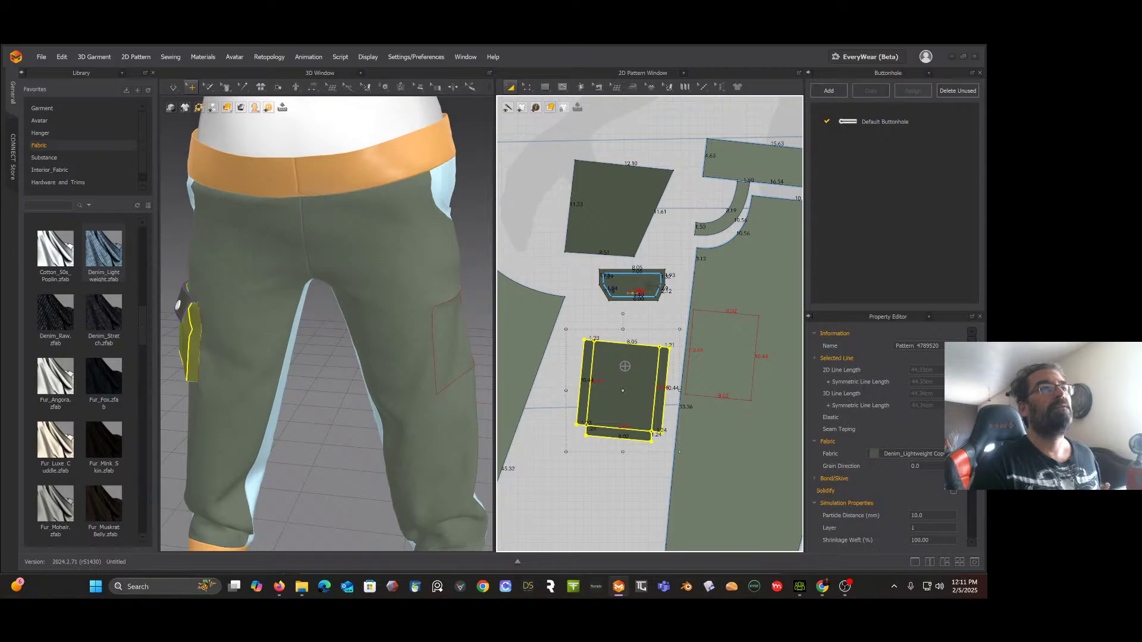
left_click(638, 291, "shift")
scroll(624, 336, "up", 3)
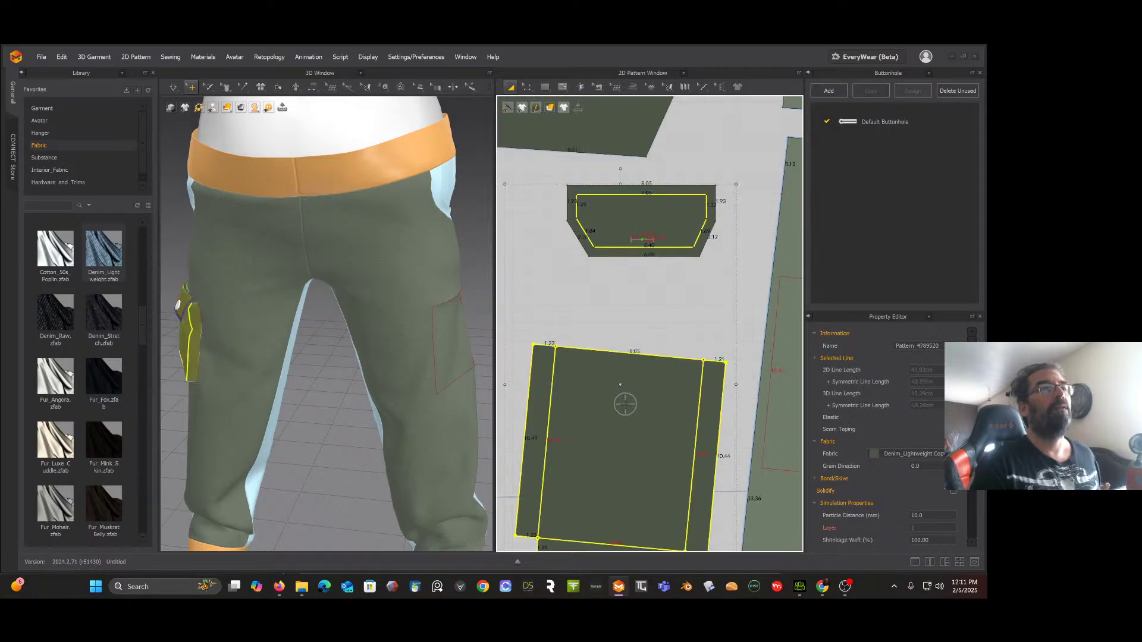
left_click(385, 88)
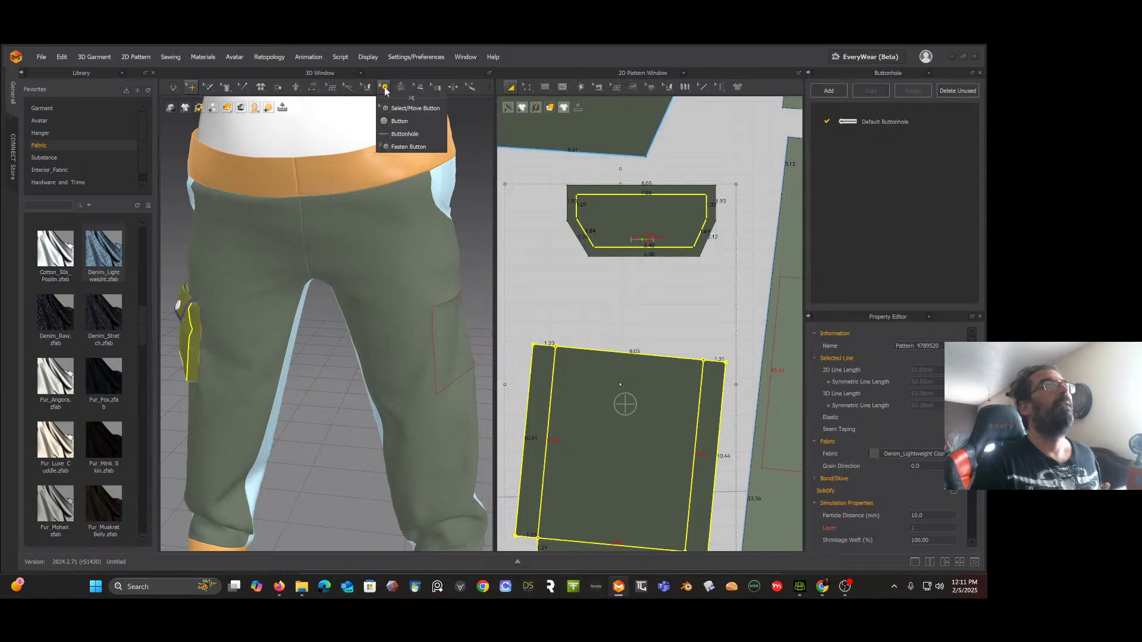
scroll(673, 239, "down", 3)
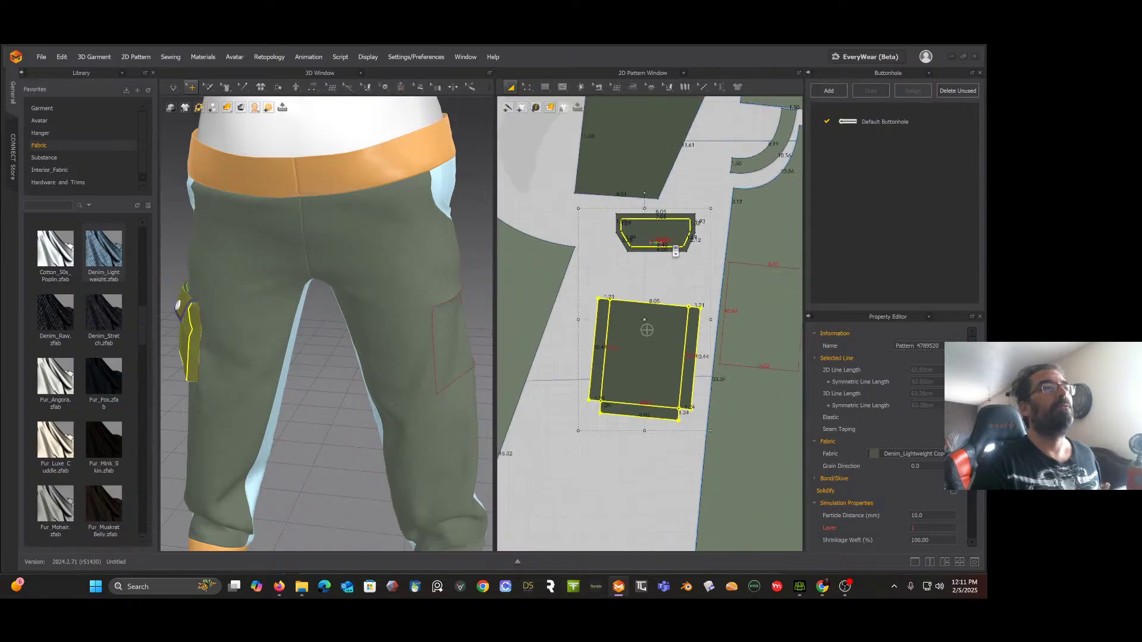
scroll(674, 252, "down", 3)
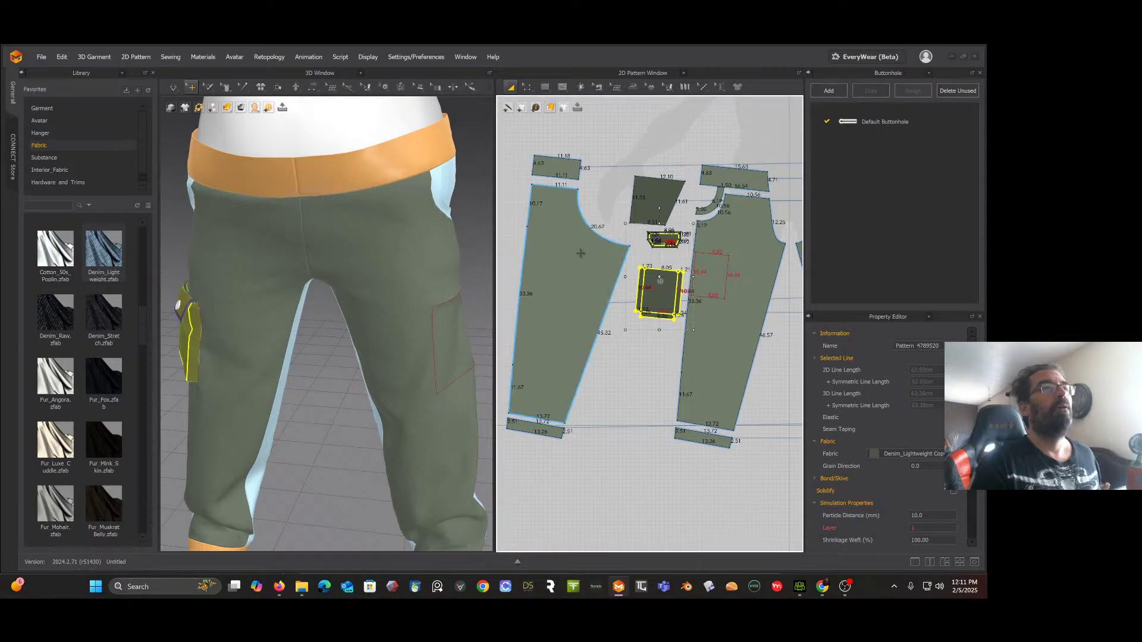
right_click(661, 248)
key("Escape")
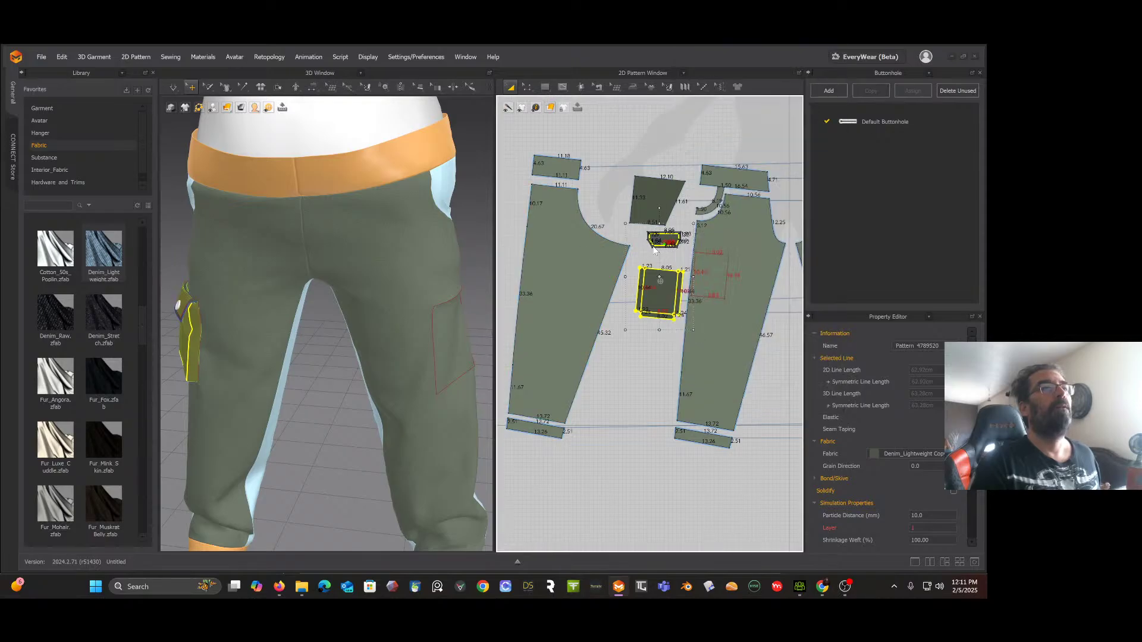
scroll(658, 249, "down", 3)
scroll(657, 247, "up", 5)
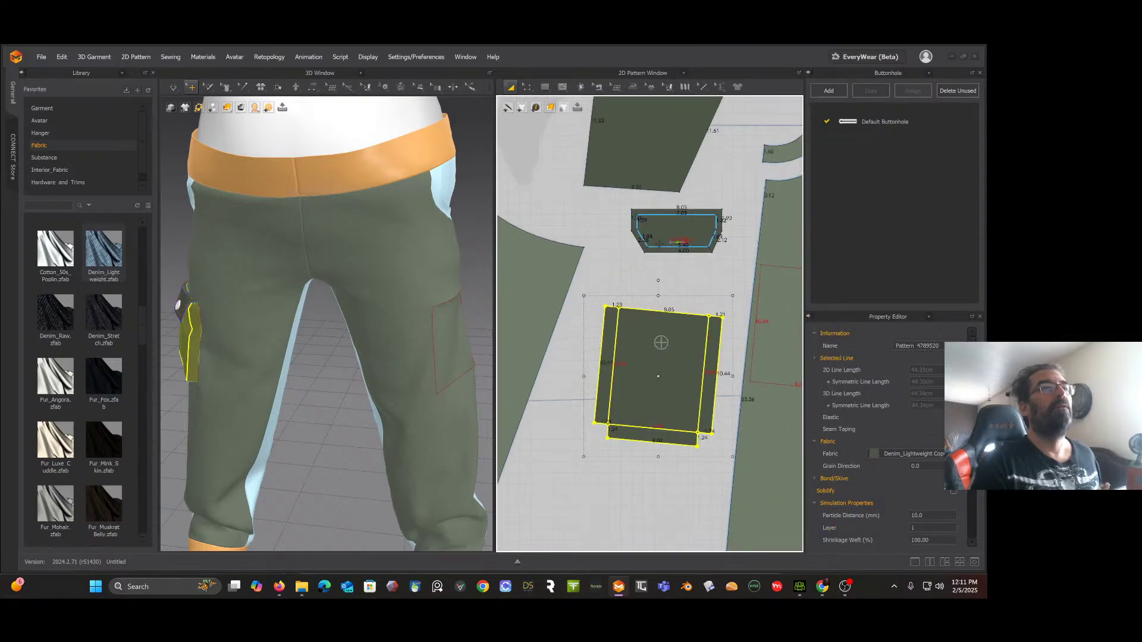
Step: Add both flap pieces to the pocket selection and clone everything as symmetric patterns with sewing, placing the copies between the opposite leg's front and back panels
left_click(661, 233, "shift")
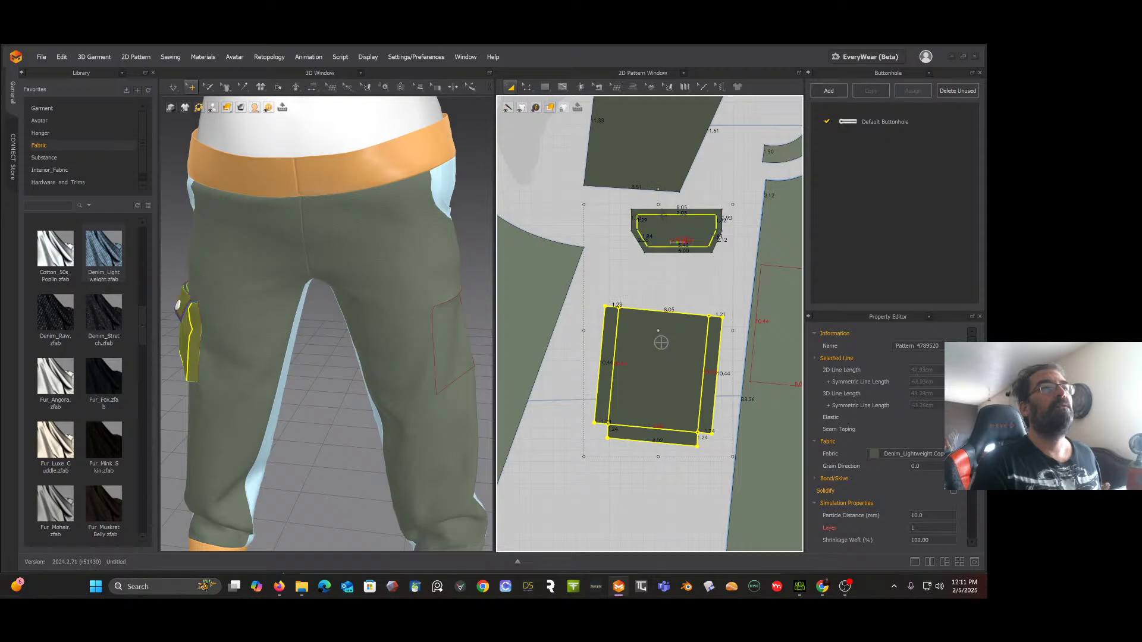
right_click(662, 211)
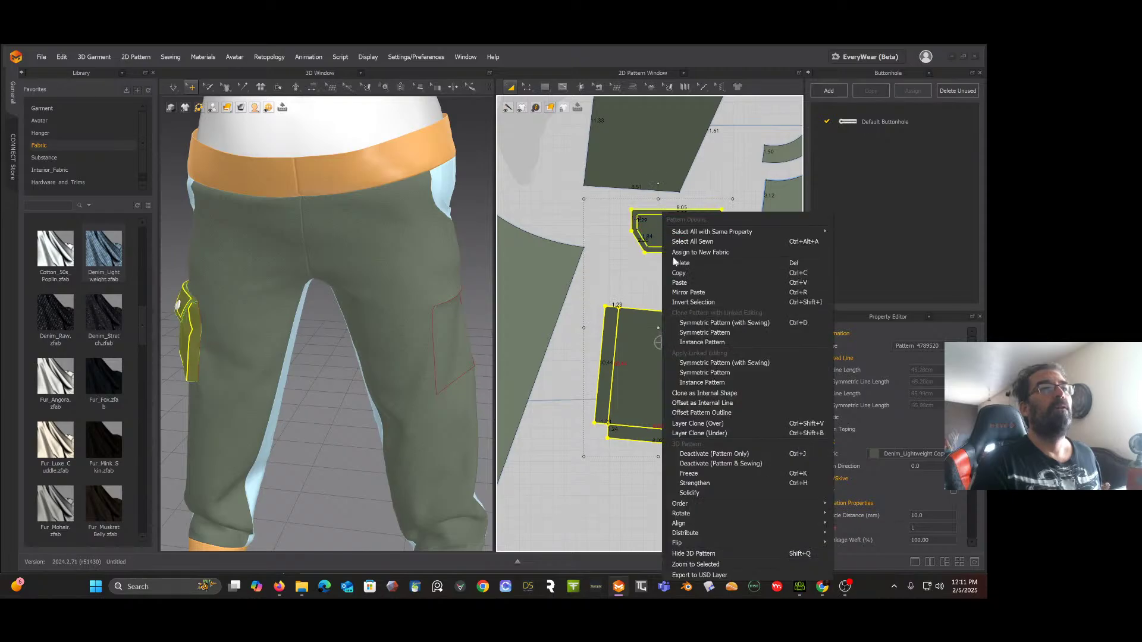
left_click(716, 324)
scroll(689, 250, "up", 4)
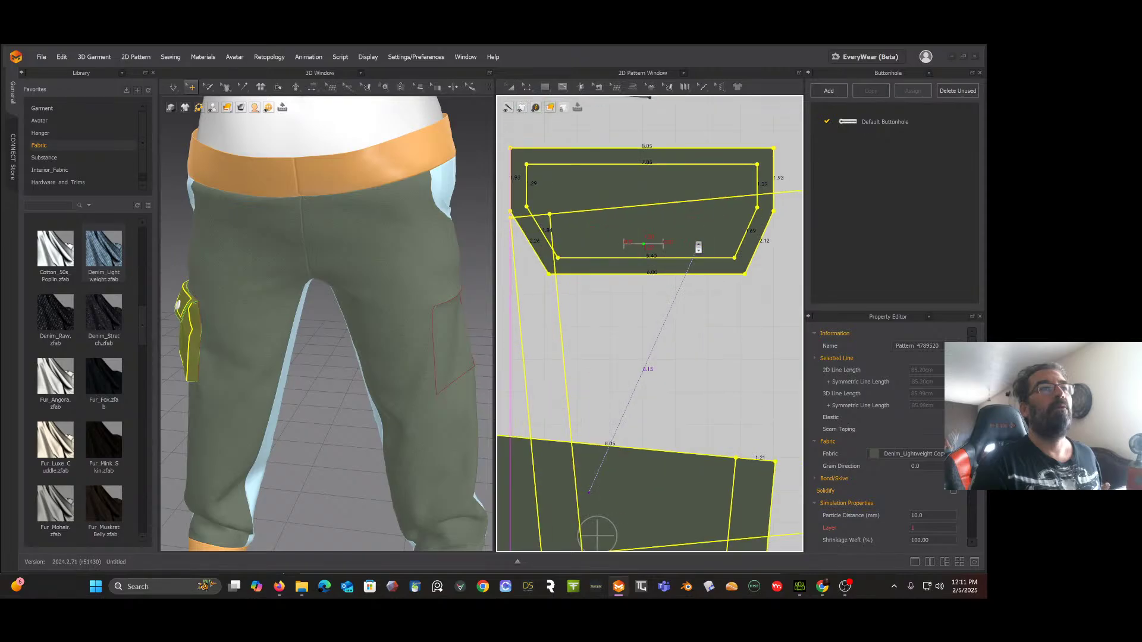
scroll(696, 247, "down", 4)
scroll(699, 248, "down", 4)
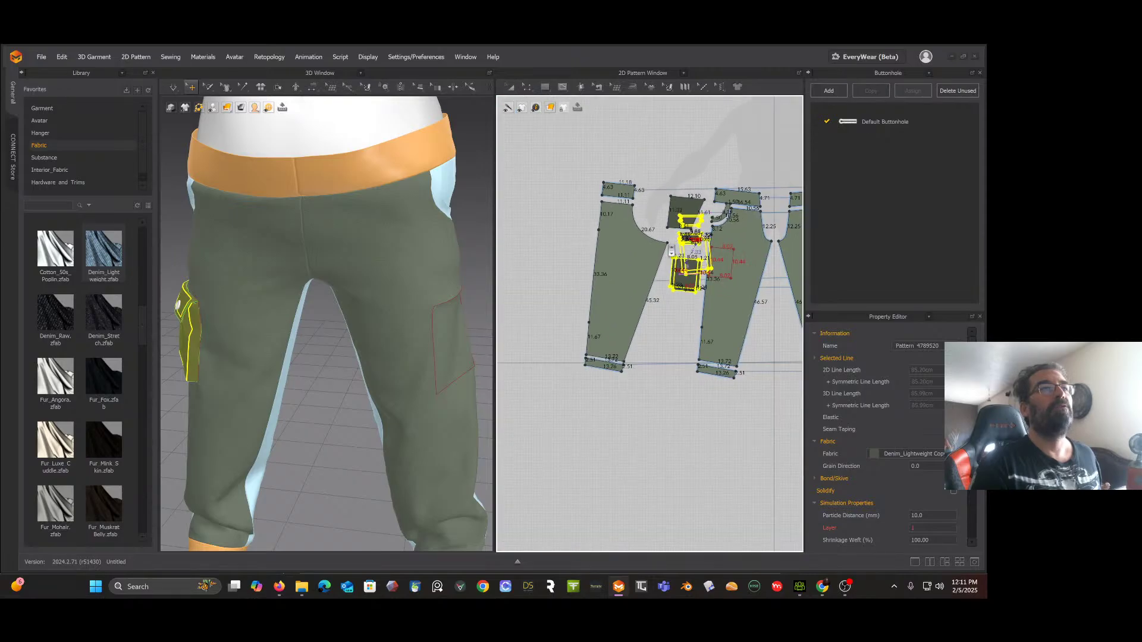
middle_click_drag(647, 237, 503, 253)
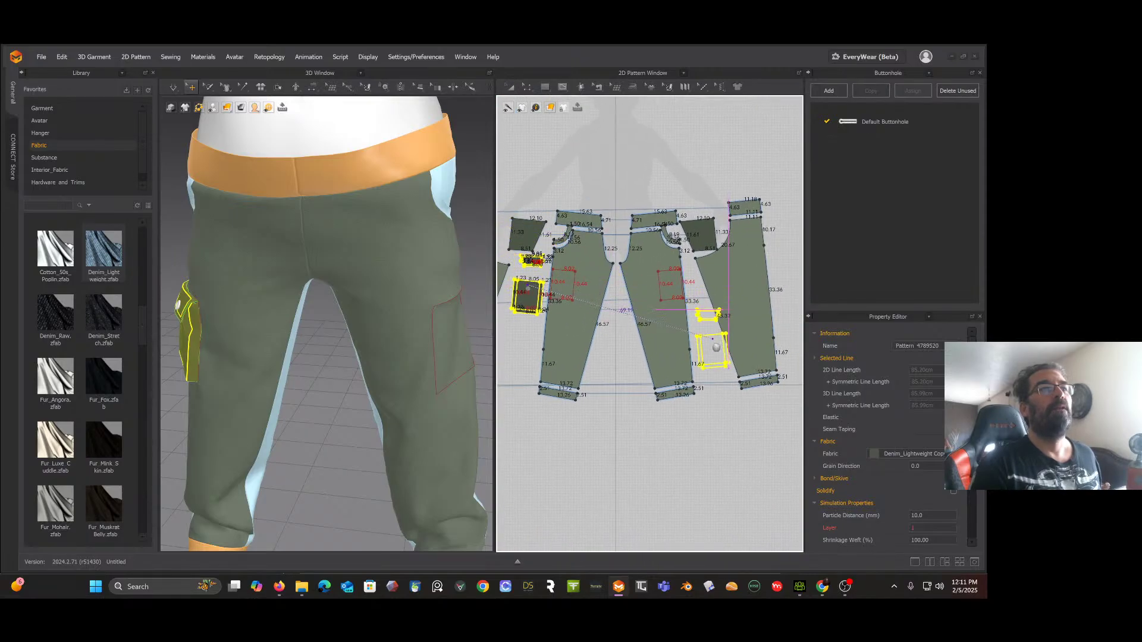
left_click(711, 351)
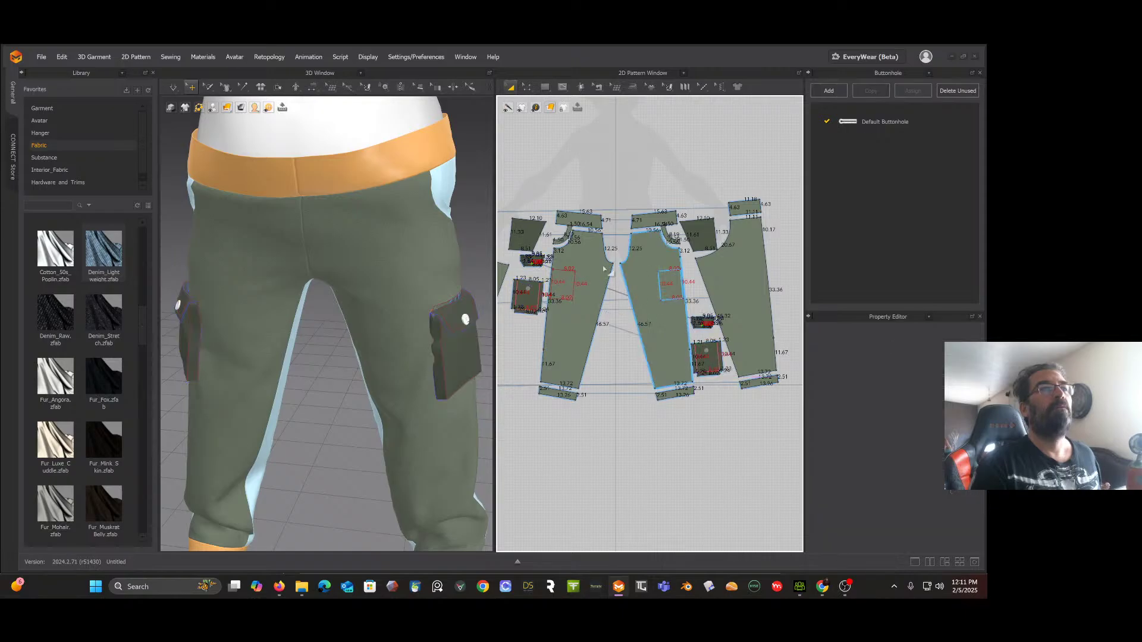
scroll(591, 256, "up", 5)
scroll(590, 255, "down", 2)
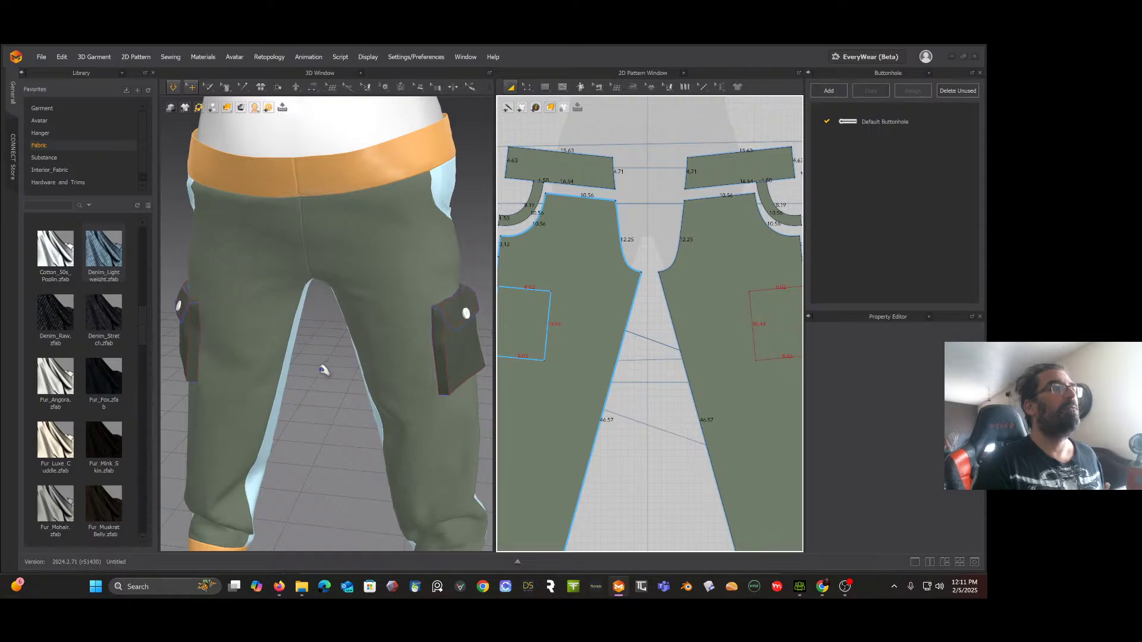
Step: Select the cargo pocket's button and open the default button style's properties for editing
right_click_drag(319, 372, 338, 359)
scroll(331, 369, "down", 4)
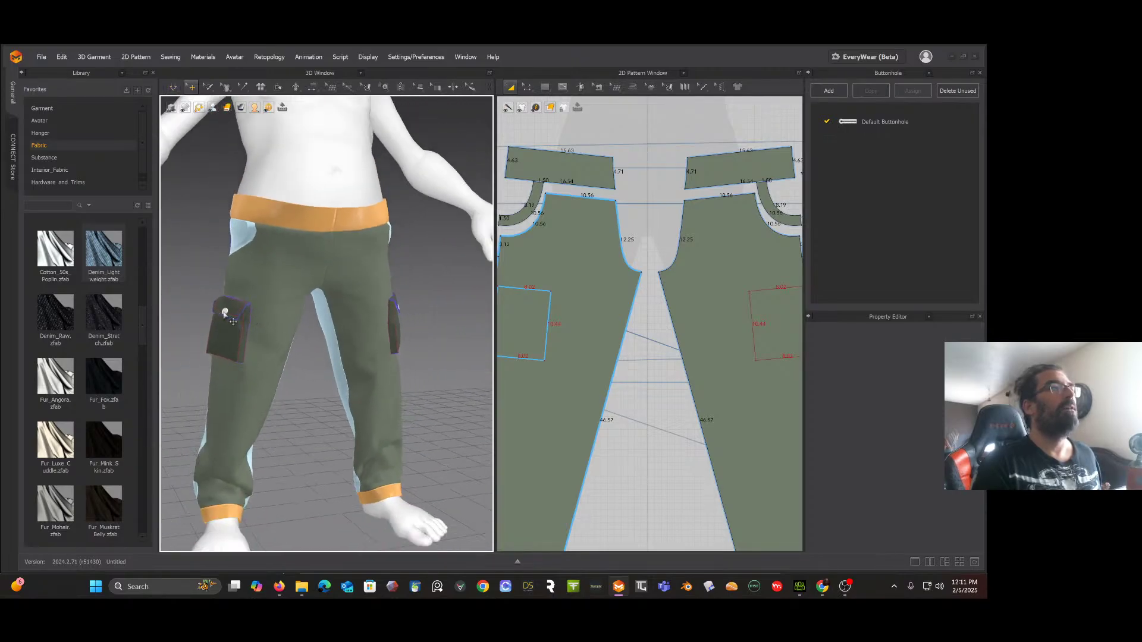
left_click(225, 313)
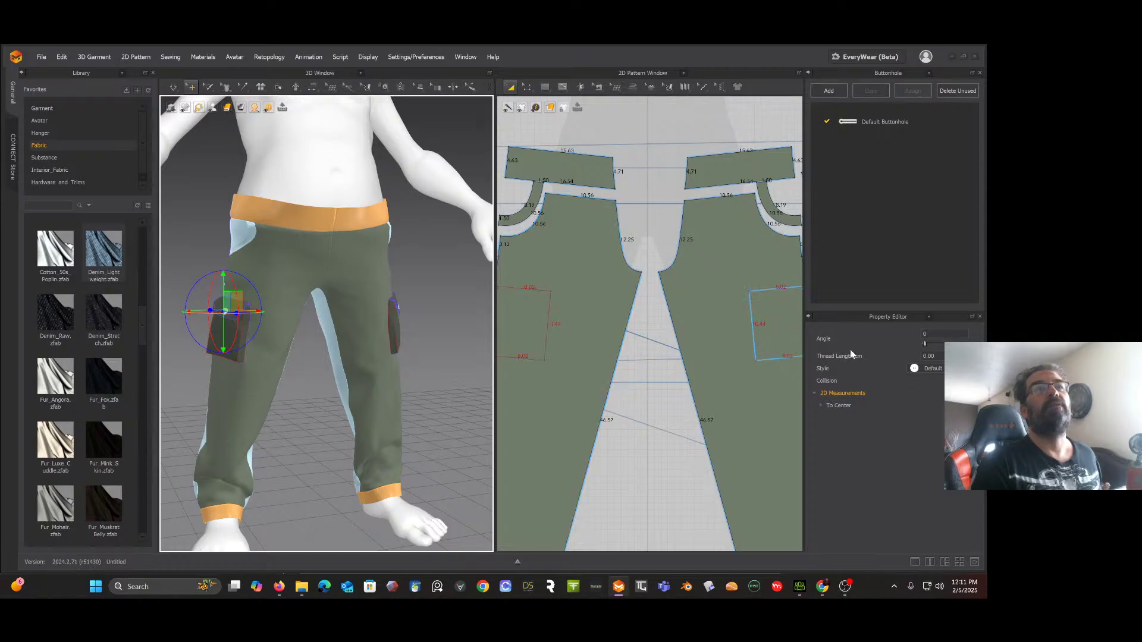
left_click(905, 73)
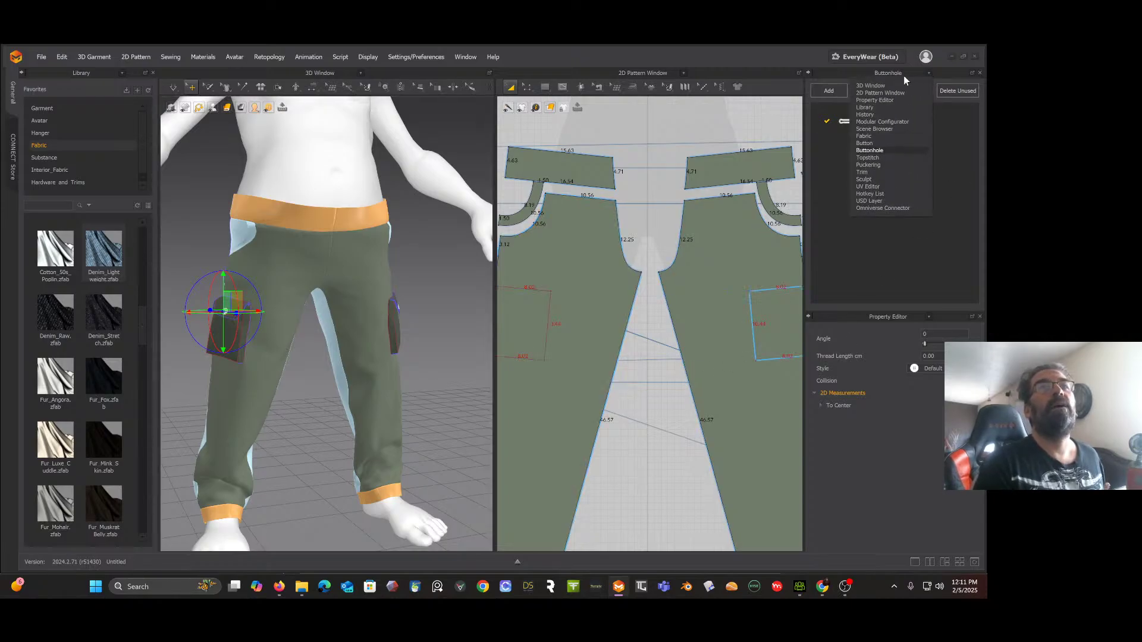
left_click(889, 144)
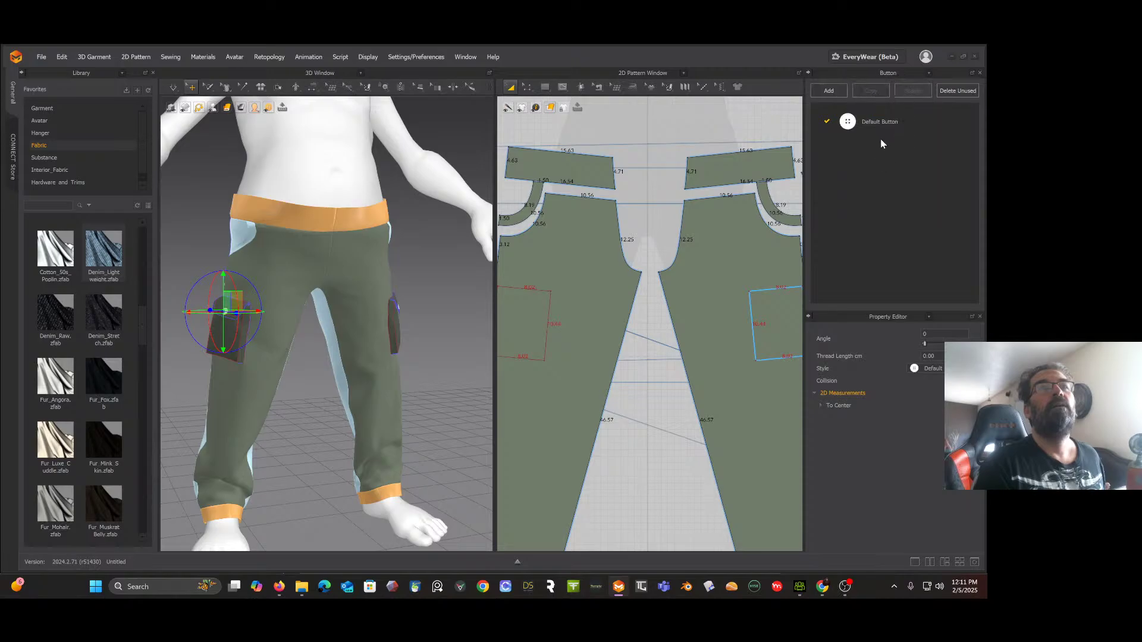
left_click(856, 127)
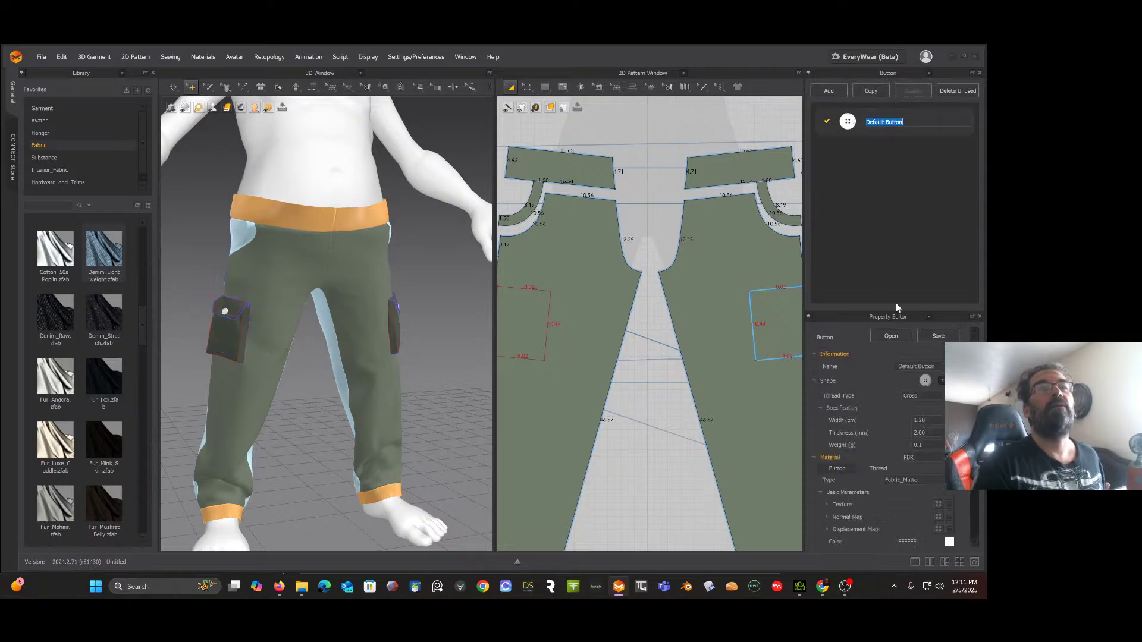
Step: Try the first 2_Shank_Button shape on the default button style and inspect it on both cargo pockets
left_click(942, 381)
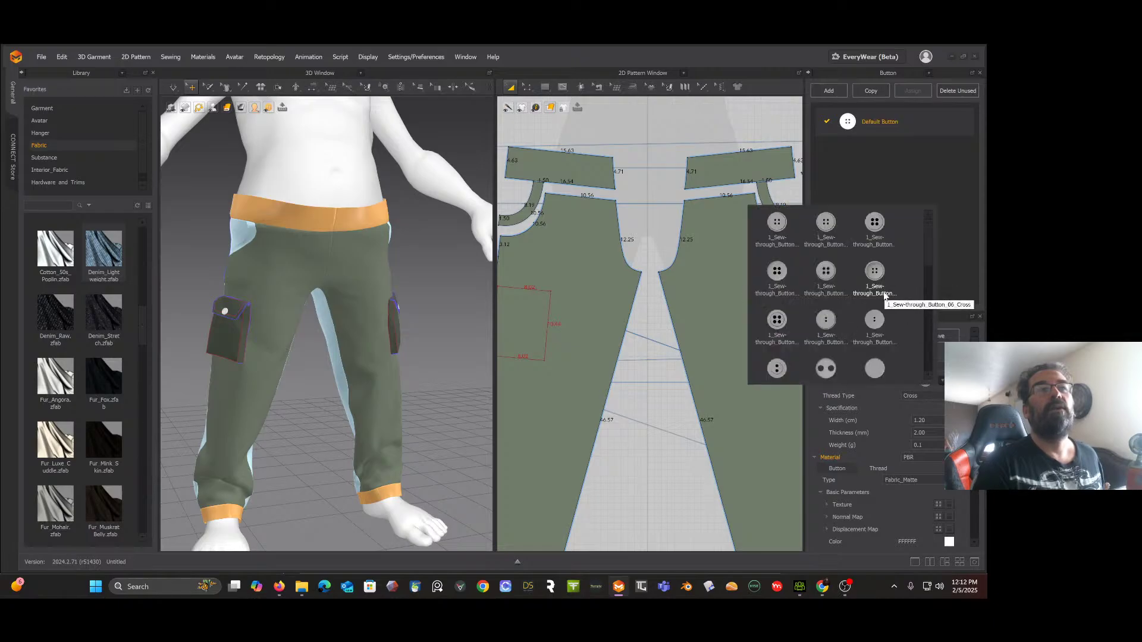
scroll(883, 292, "down", 5)
scroll(883, 287, "up", 5)
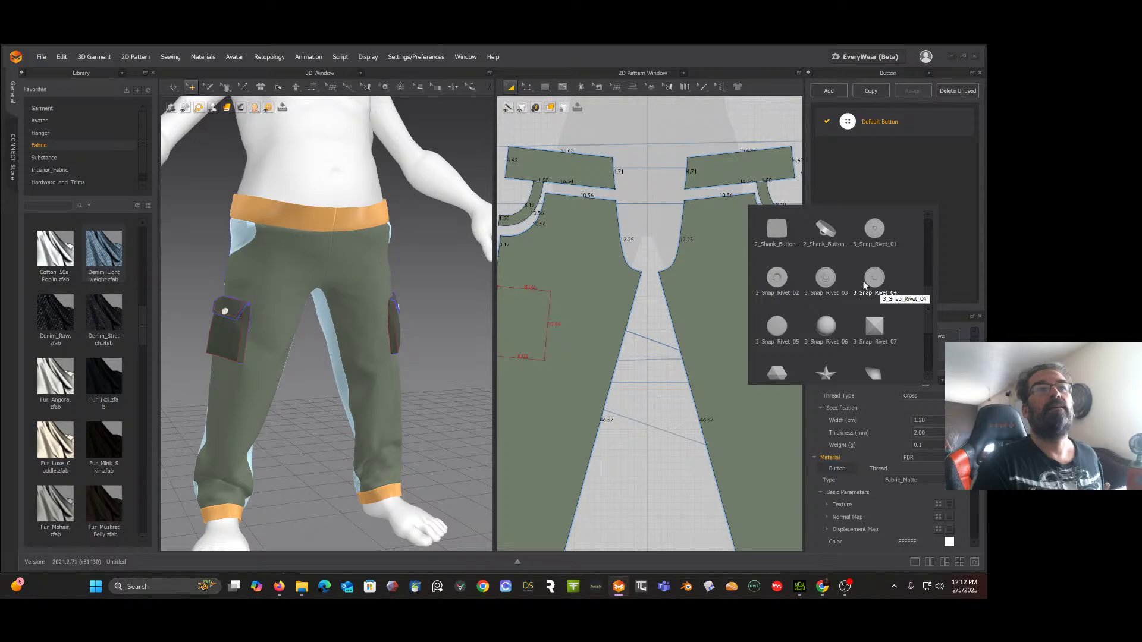
scroll(814, 279, "down", 2)
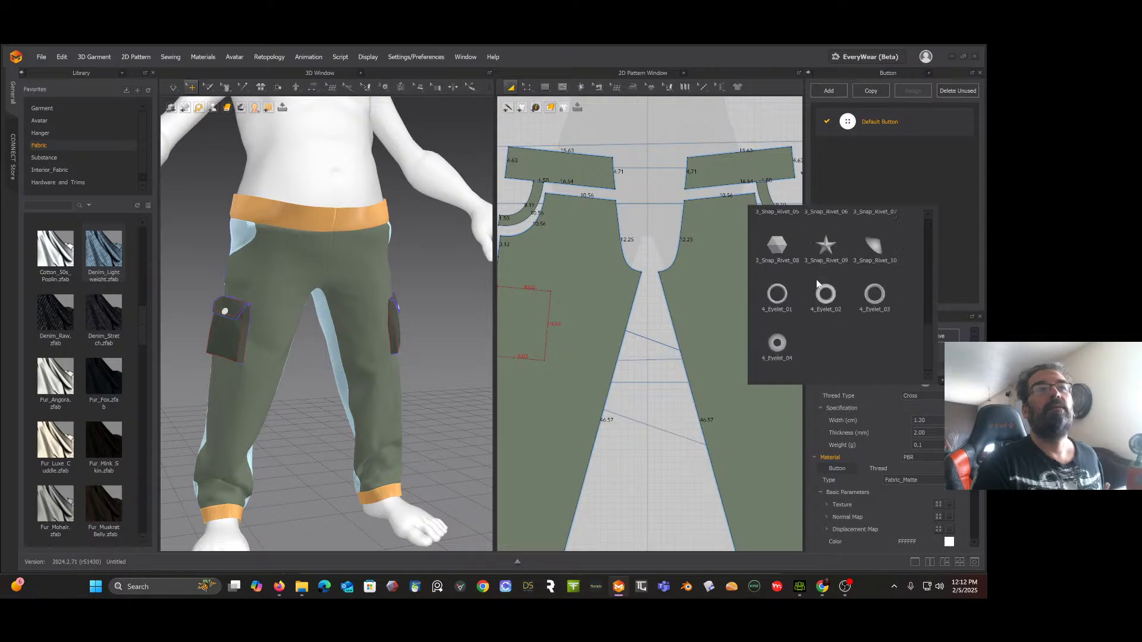
scroll(816, 280, "up", 5)
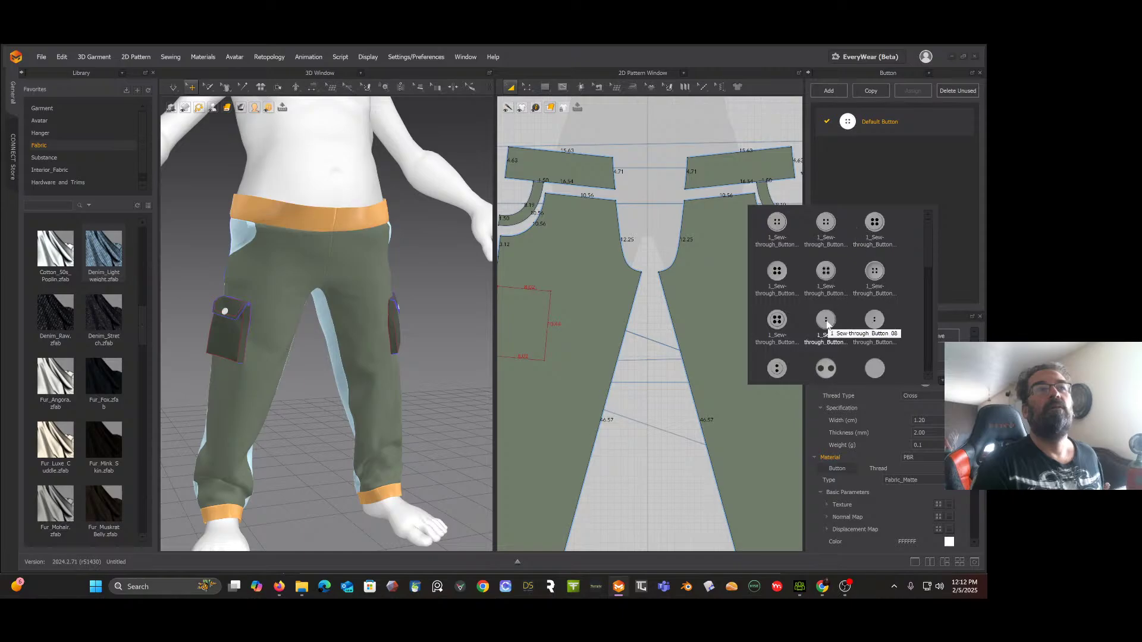
scroll(833, 316, "down", 2)
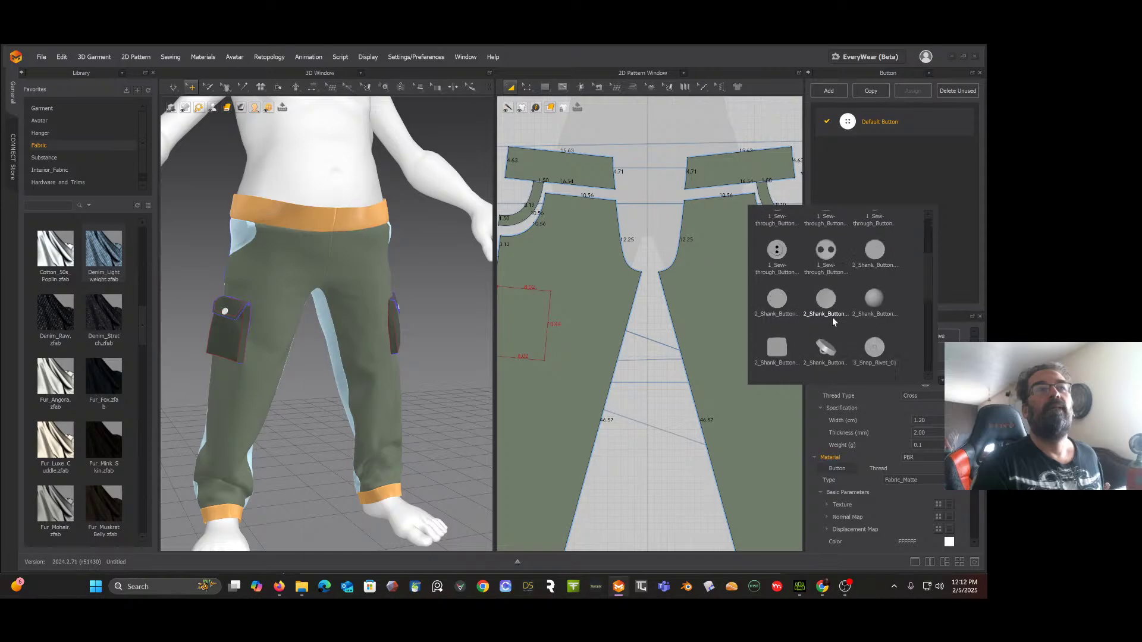
left_click(874, 253)
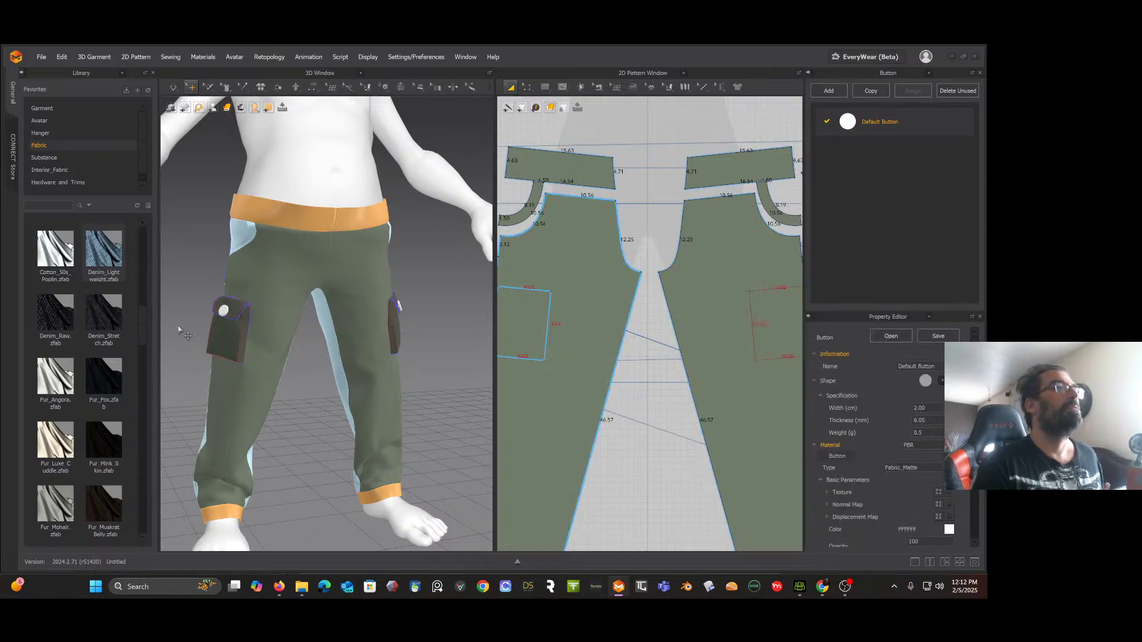
scroll(250, 332, "down", 4)
scroll(251, 333, "up", 6)
right_click_drag(250, 333, 446, 324)
scroll(272, 311, "up", 3)
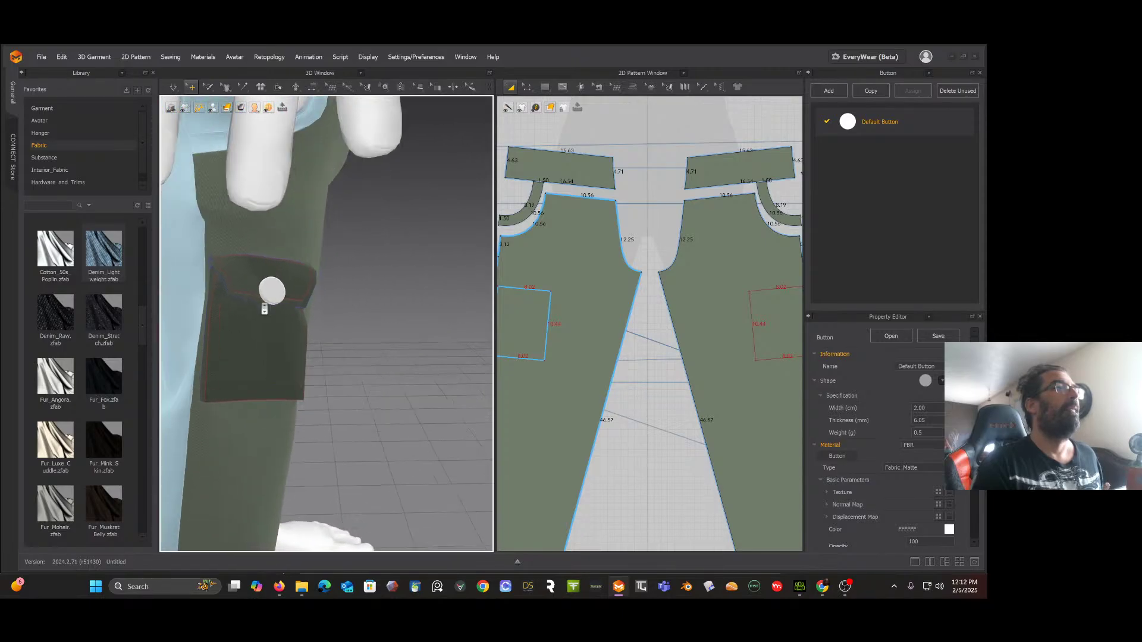
right_click_drag(263, 309, 230, 318)
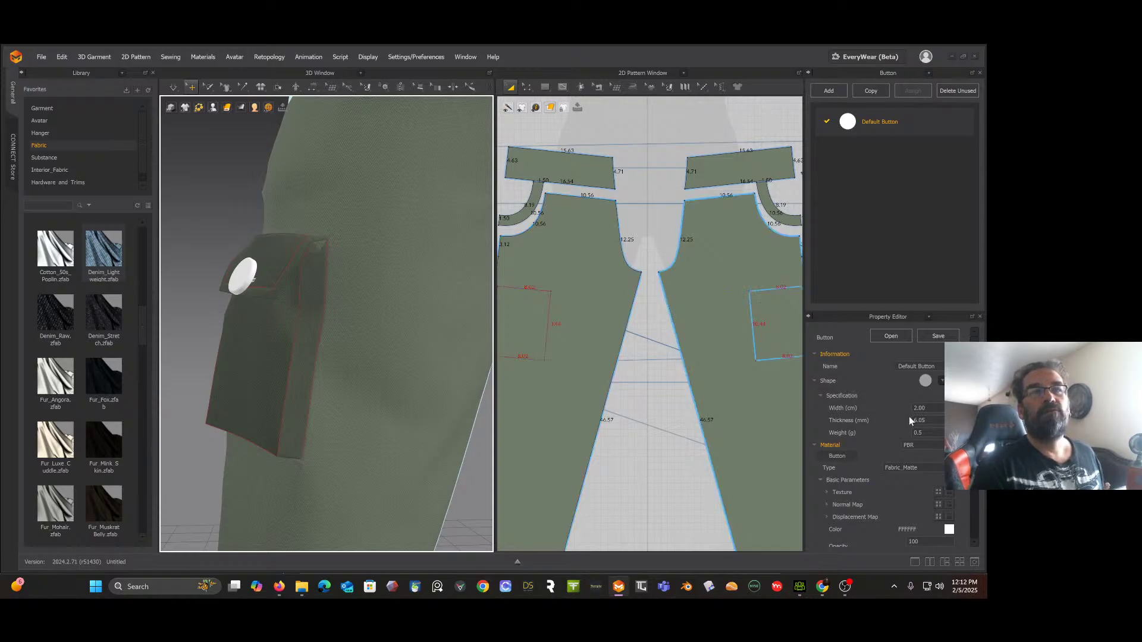
Step: Try the 3_Snap_Rivet_01 and 3_Snap_Rivet_02 shapes on the default button style
left_click(942, 382)
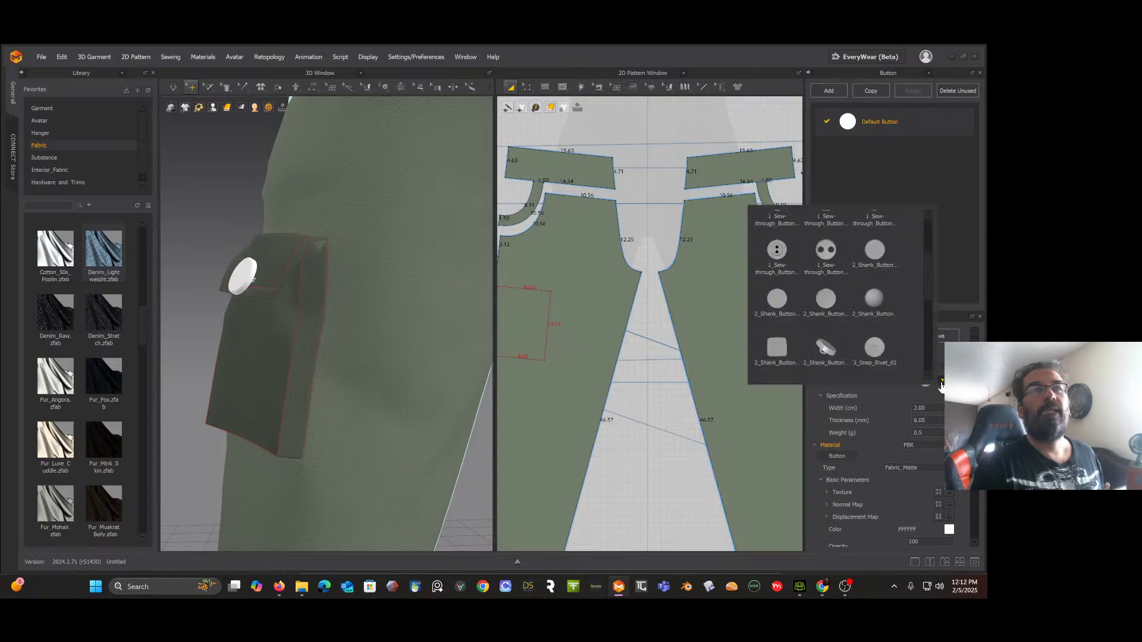
left_click(871, 349)
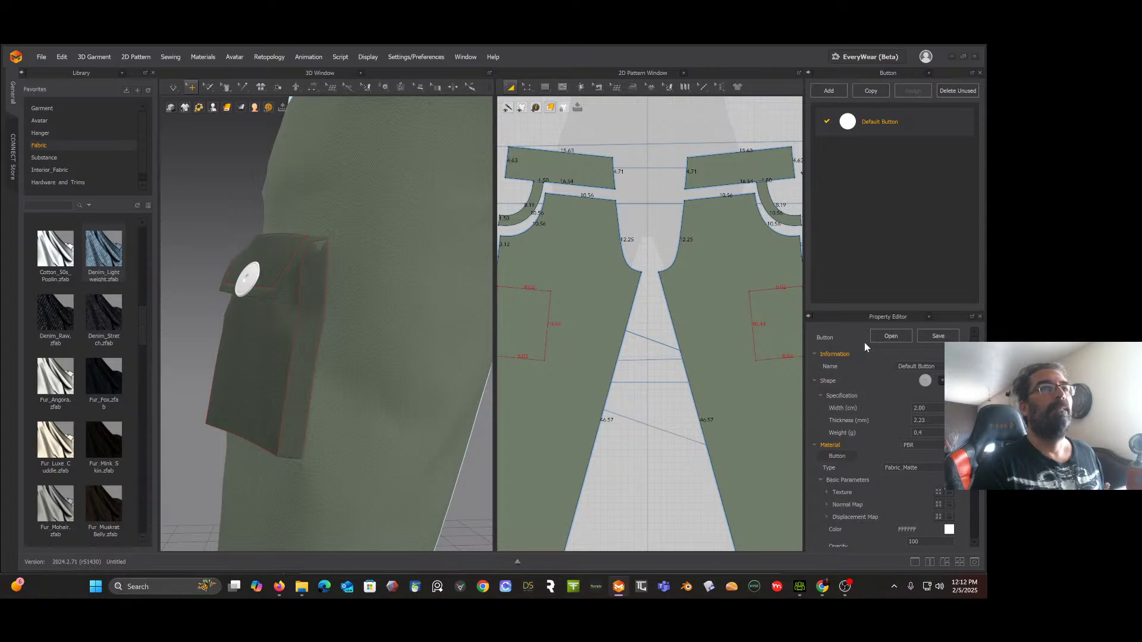
left_click(941, 383)
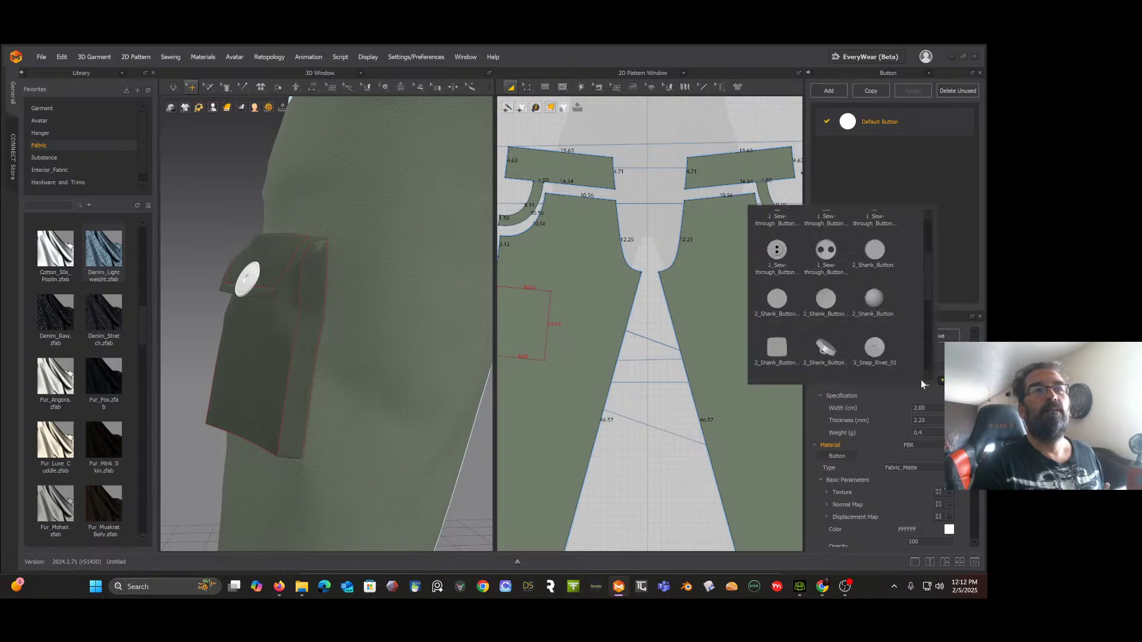
scroll(854, 344, "down", 2)
scroll(856, 332, "up", 2)
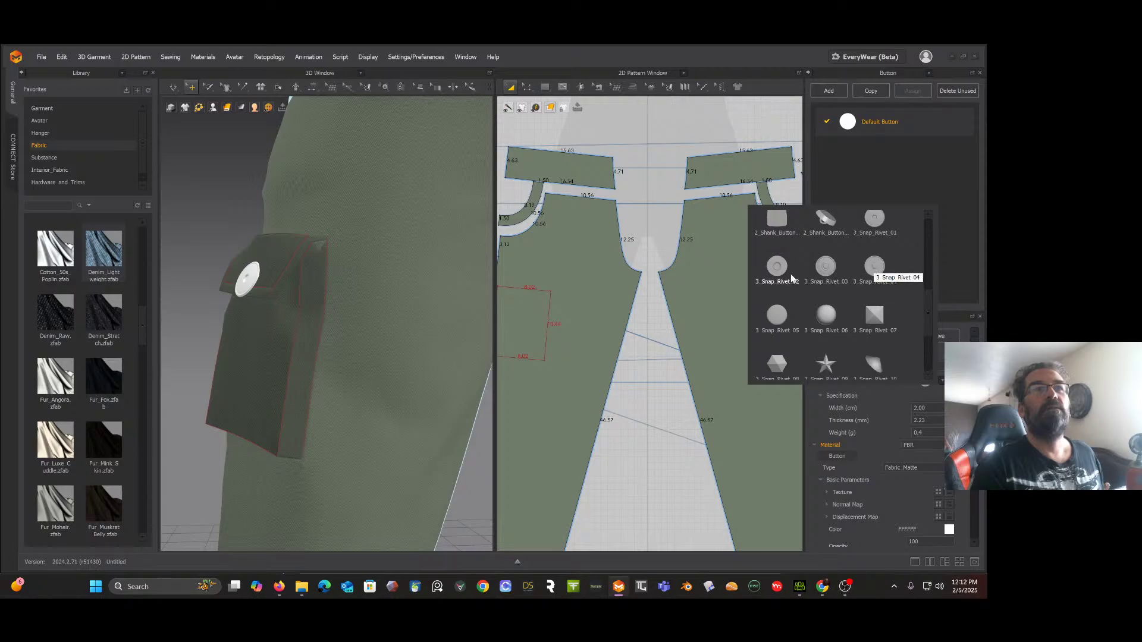
left_click(774, 269)
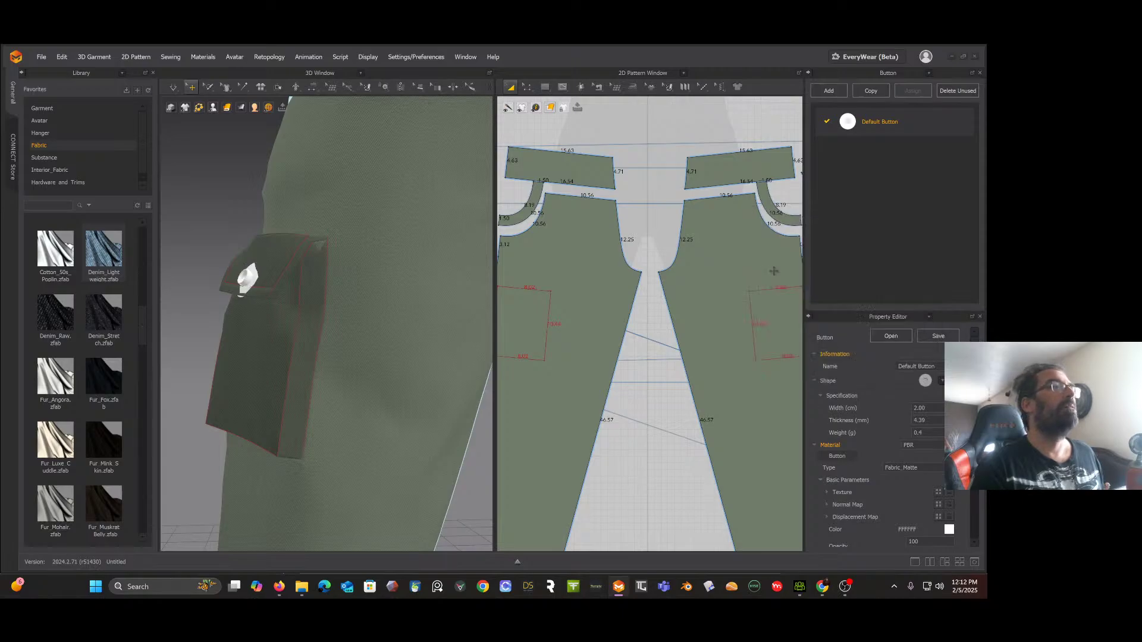
Step: Change the default button style's shape to 3_Snap_Rivet_03 and set its width to 1.2 cm
left_click(941, 382)
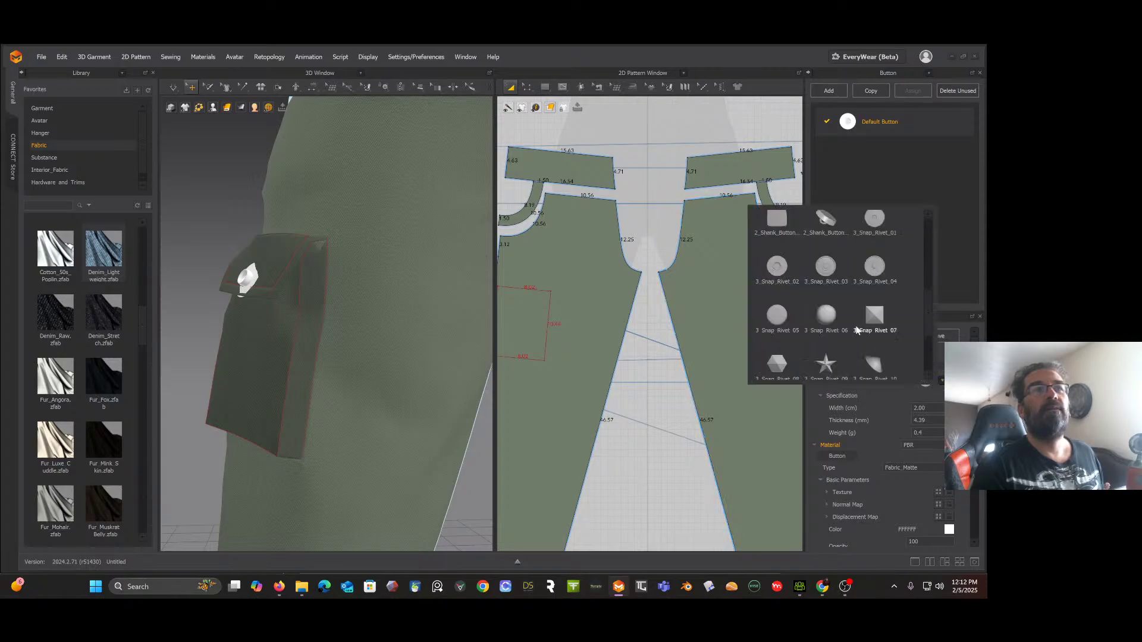
left_click(825, 266)
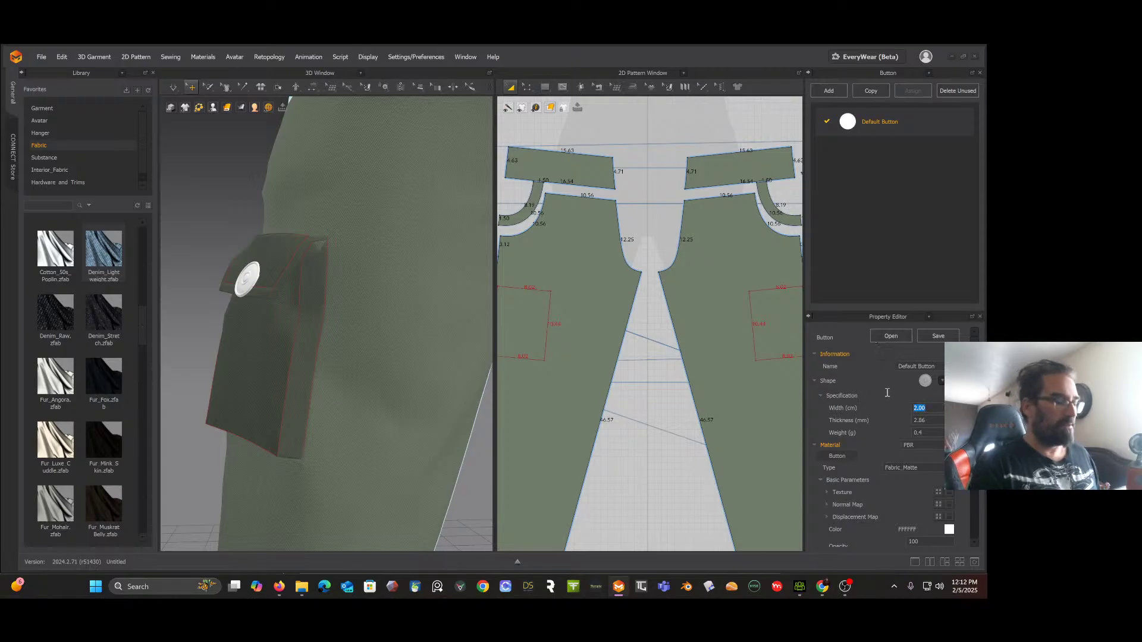
type("1.2")
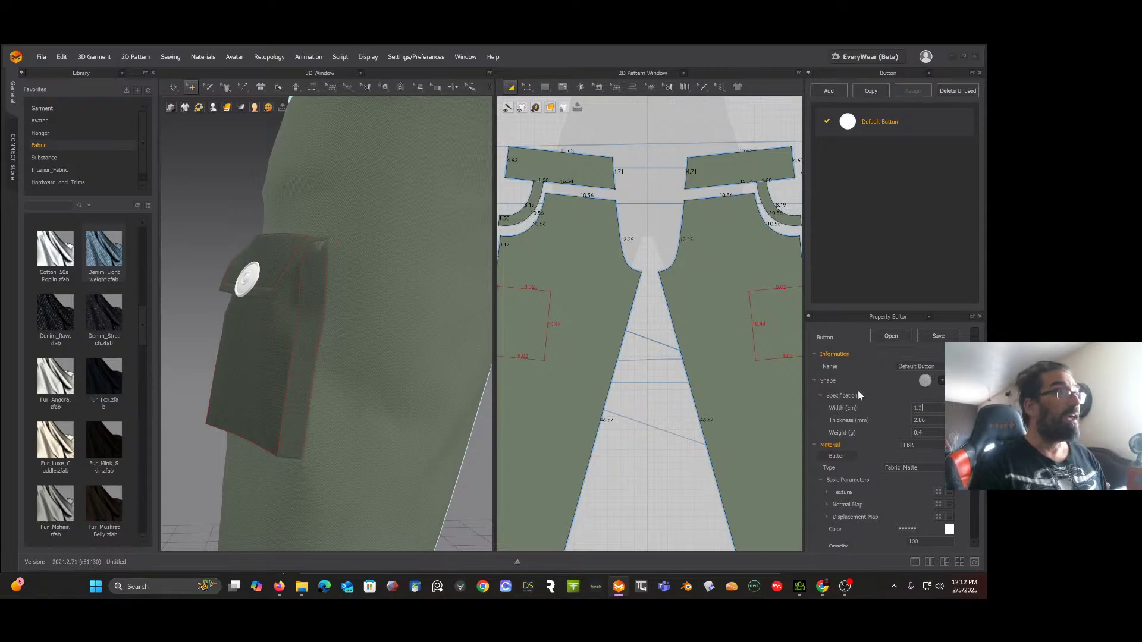
key("Return")
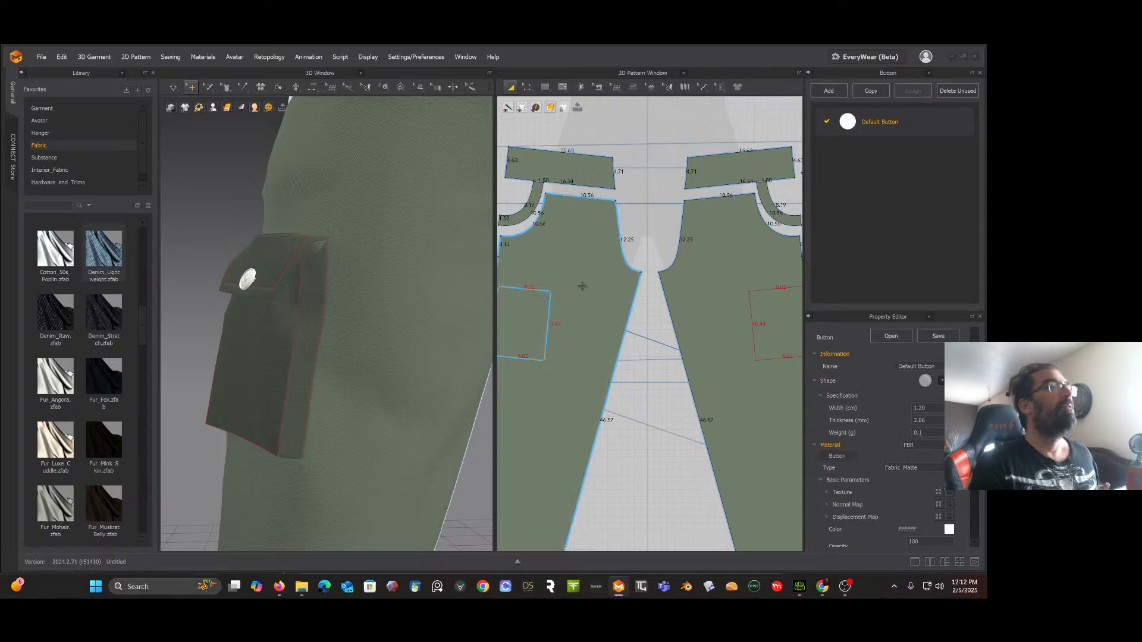
left_click(247, 179)
scroll(247, 178, "down", 6)
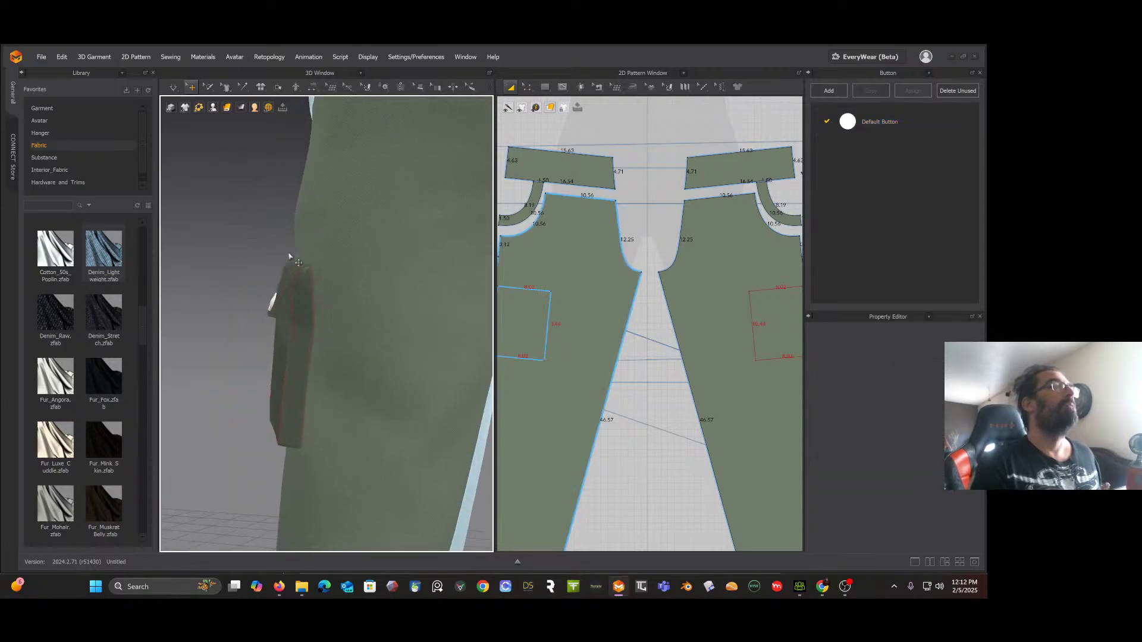
Step: Examine the back of the cargo pants and the overall layout of the 2D patterns
scroll(304, 245, "down", 4)
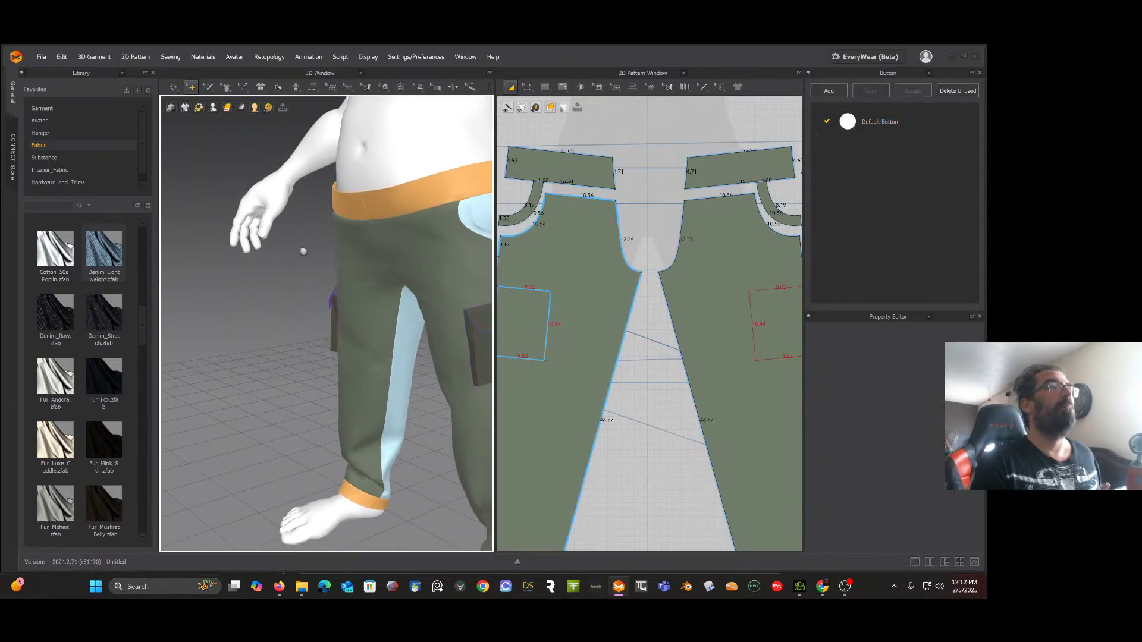
right_click_drag(302, 251, 367, 178)
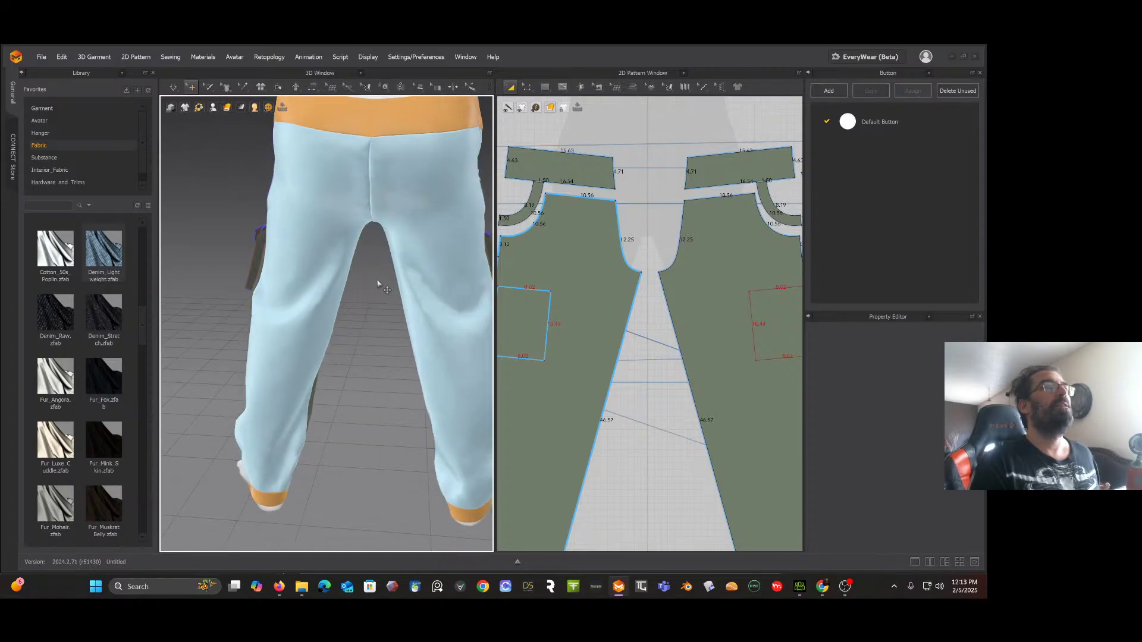
scroll(381, 284, "down", 5)
scroll(639, 348, "up", 2)
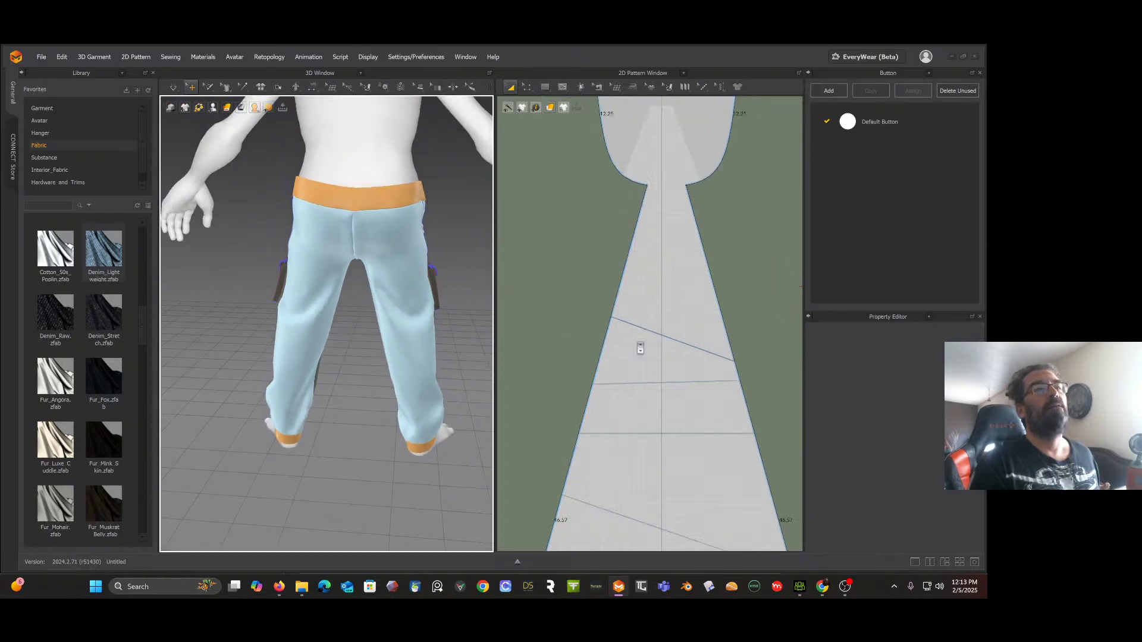
scroll(625, 357, "down", 6)
right_click(623, 359)
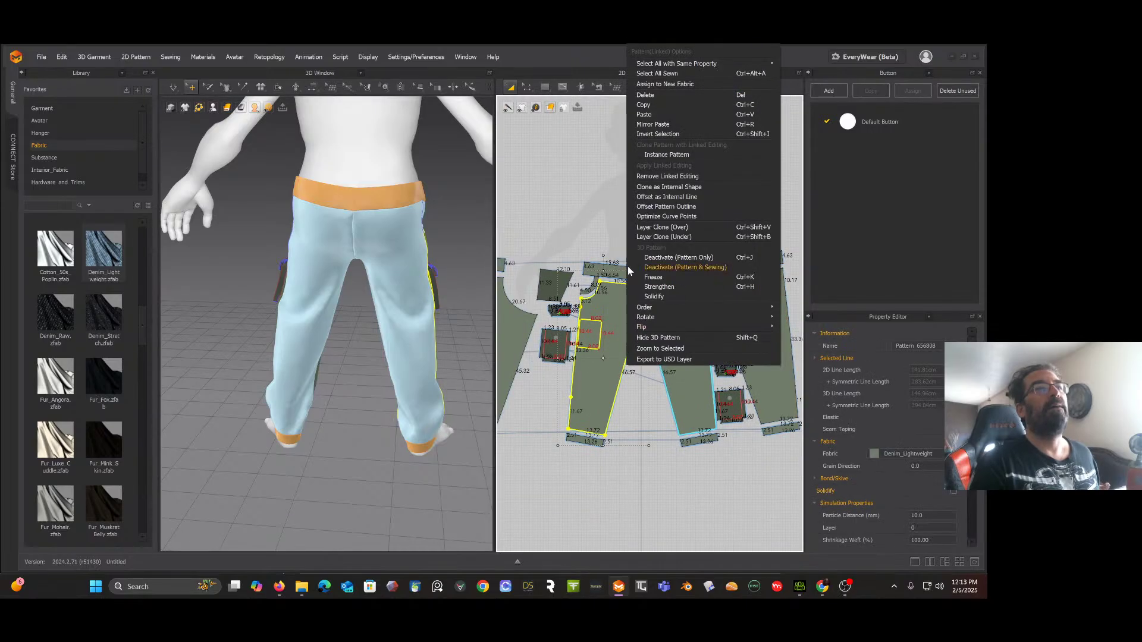
left_click(581, 198)
left_click(582, 200)
Step: With Edit Pattern, select the front leg's crotch curve and inseam plus the front waistband's centre edge
left_click(525, 93)
left_click(527, 92)
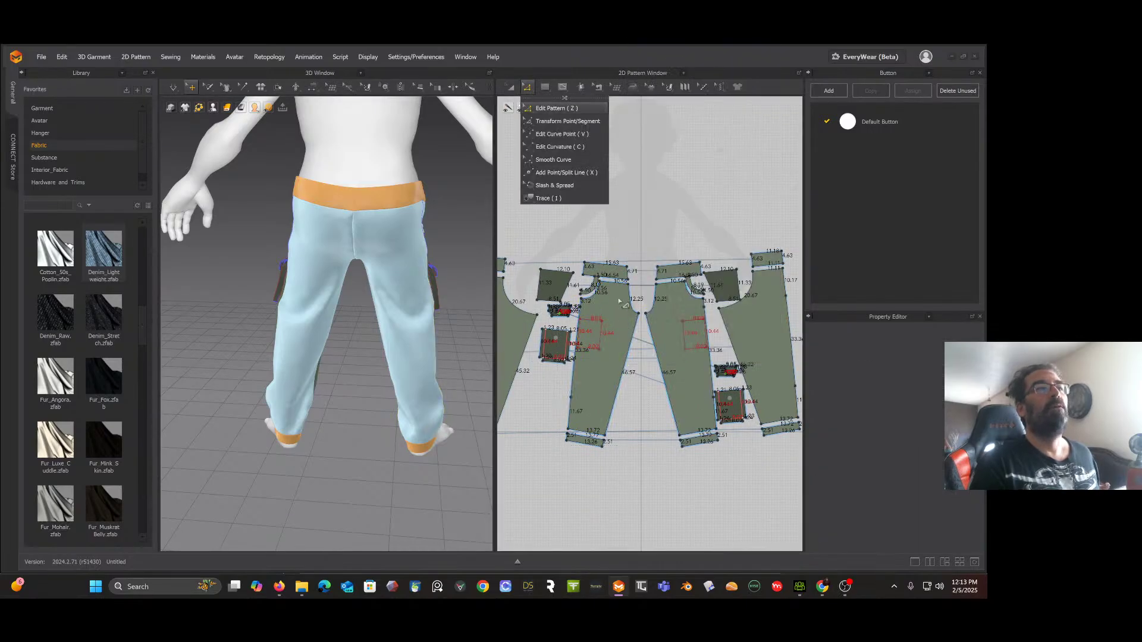
scroll(630, 304, "up", 3)
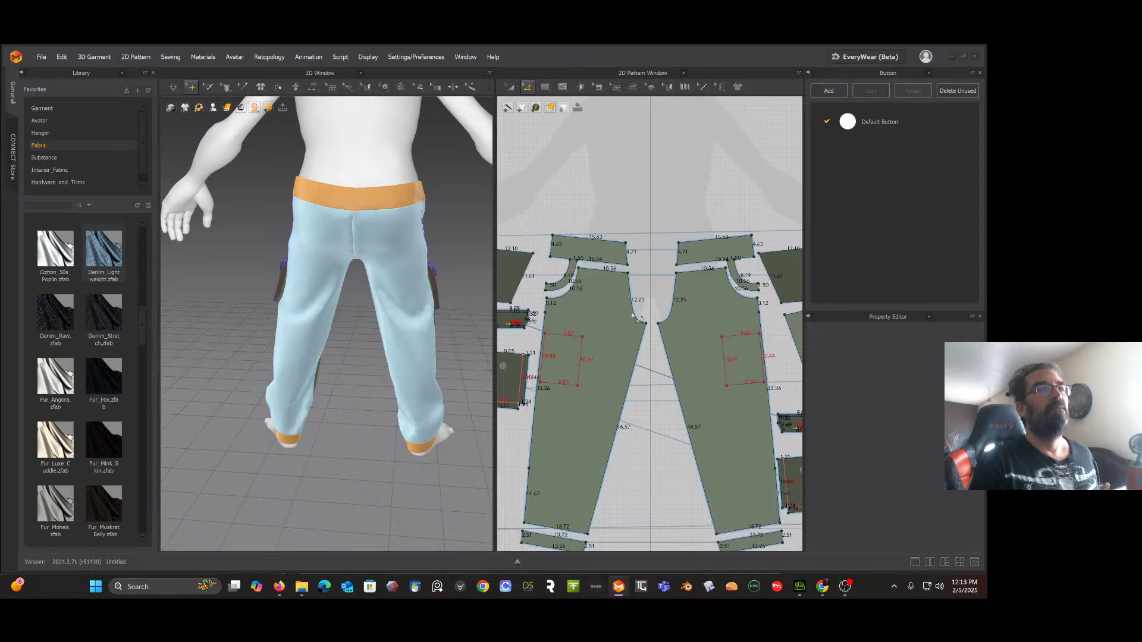
right_click(637, 175)
left_click(627, 296)
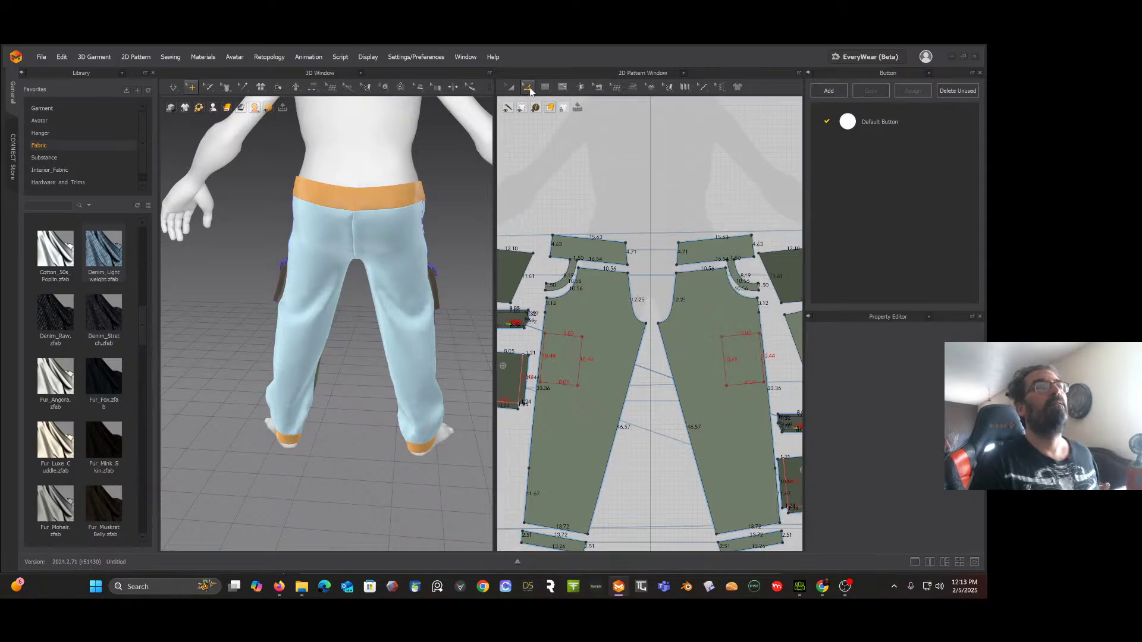
left_click(528, 92)
left_click(633, 309)
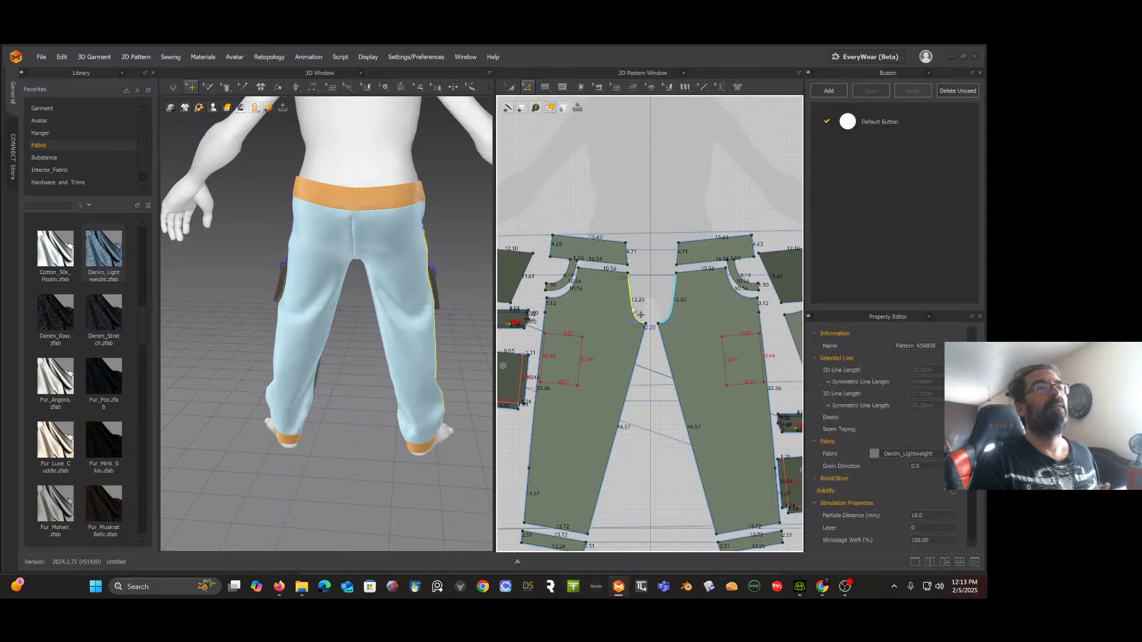
left_click(639, 353, "shift")
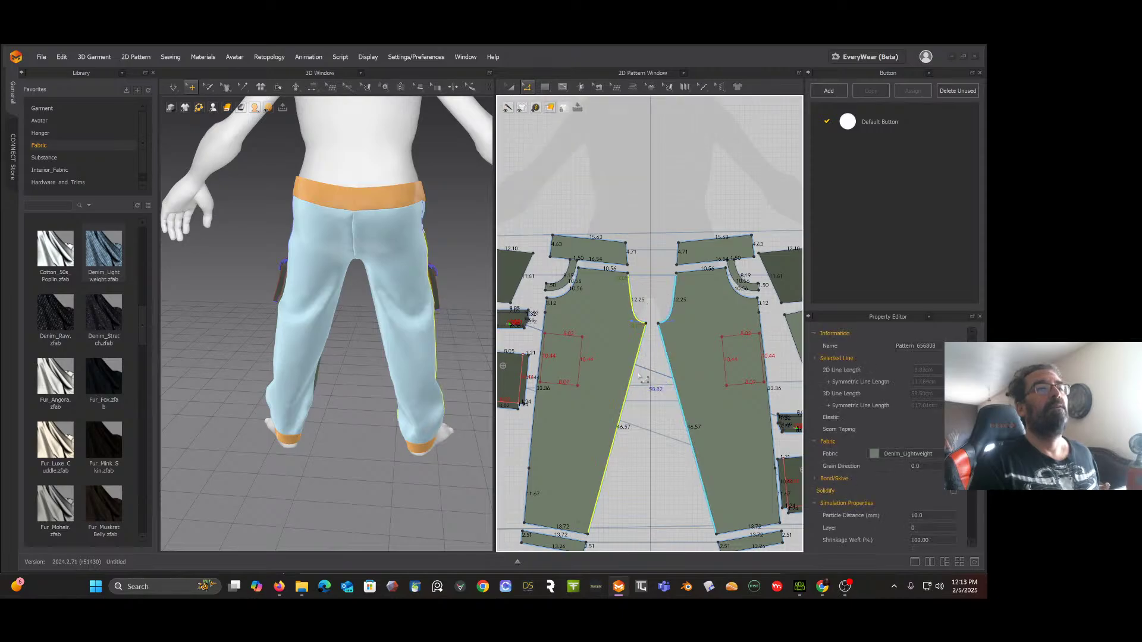
left_click(626, 255, "shift")
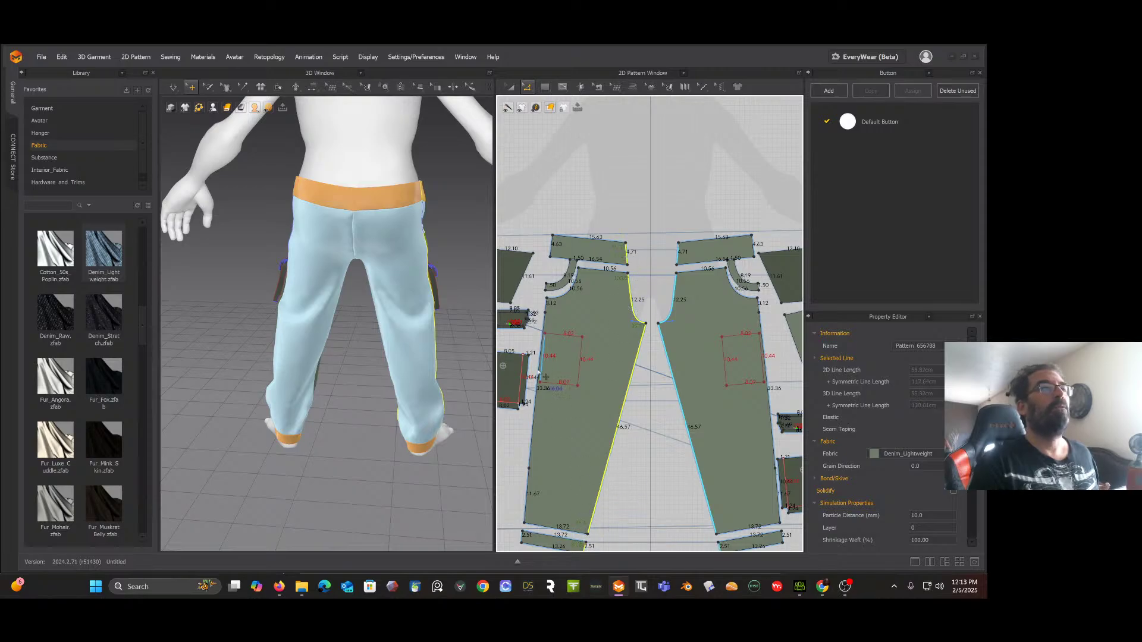
Step: Extend the selection with the front leg's outer side edges, the waistband and cuff side edges, and the back crotch curve
left_click(527, 483, "shift")
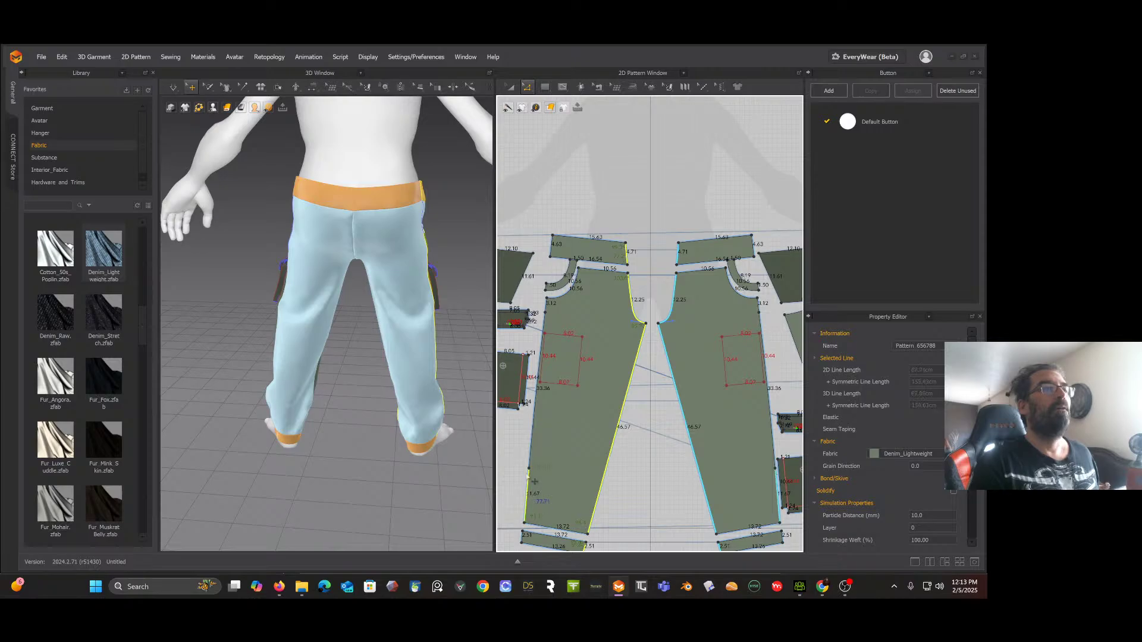
left_click(529, 450, "shift")
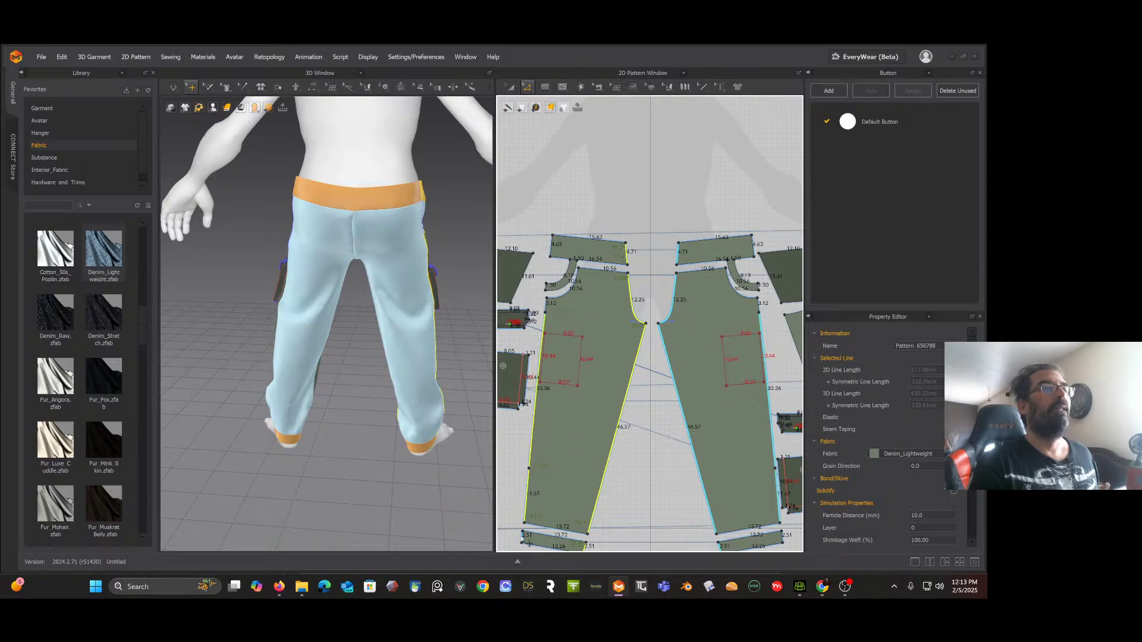
left_click(549, 310, "shift")
left_click(547, 289, "shift")
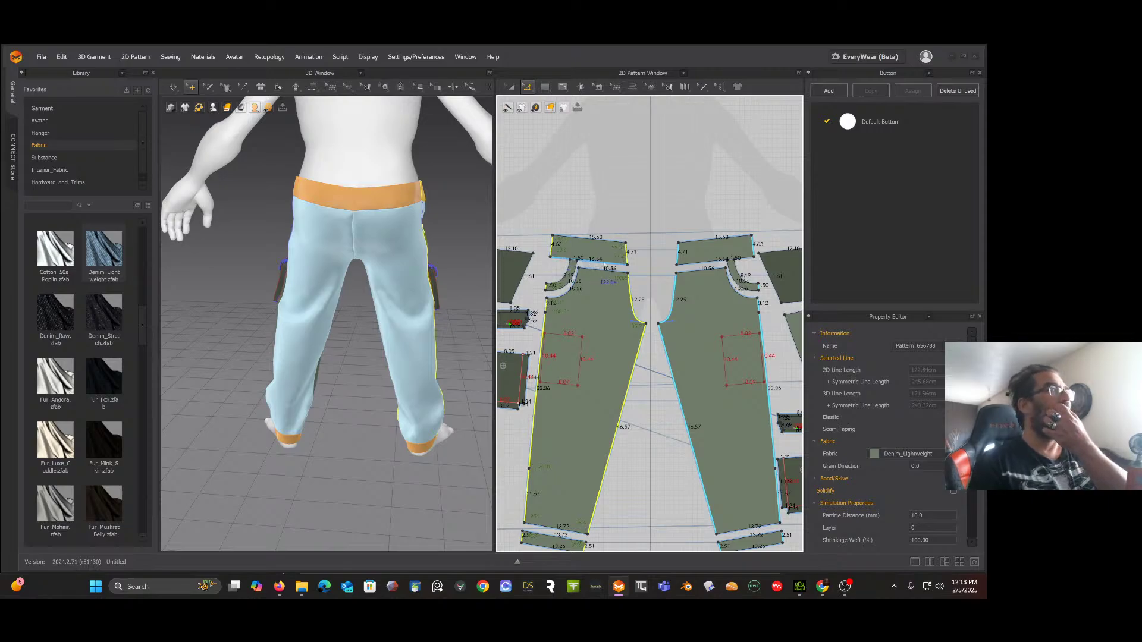
scroll(603, 250, "down", 1)
scroll(603, 250, "up", 1)
scroll(603, 250, "down", 2)
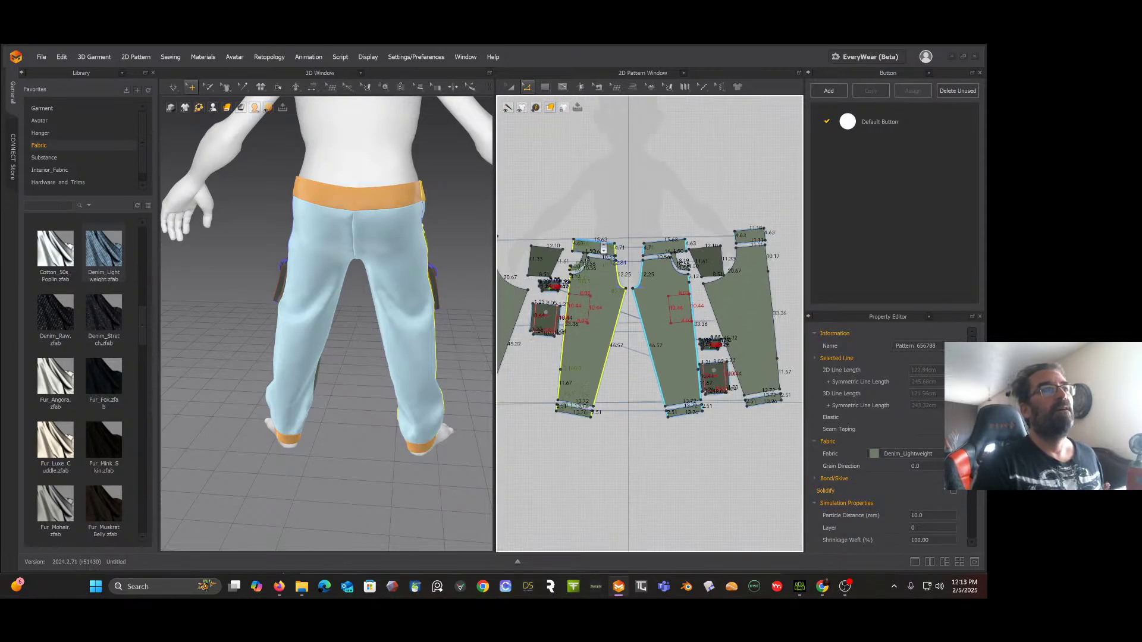
scroll(603, 248, "up", 2)
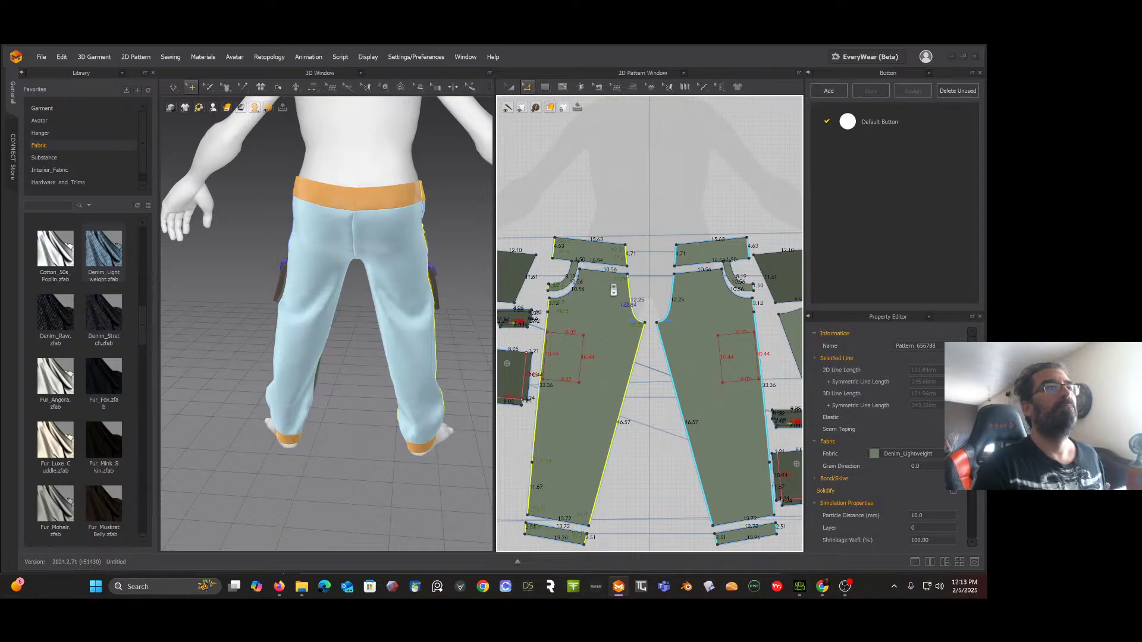
scroll(619, 295, "down", 2)
scroll(595, 279, "up", 2)
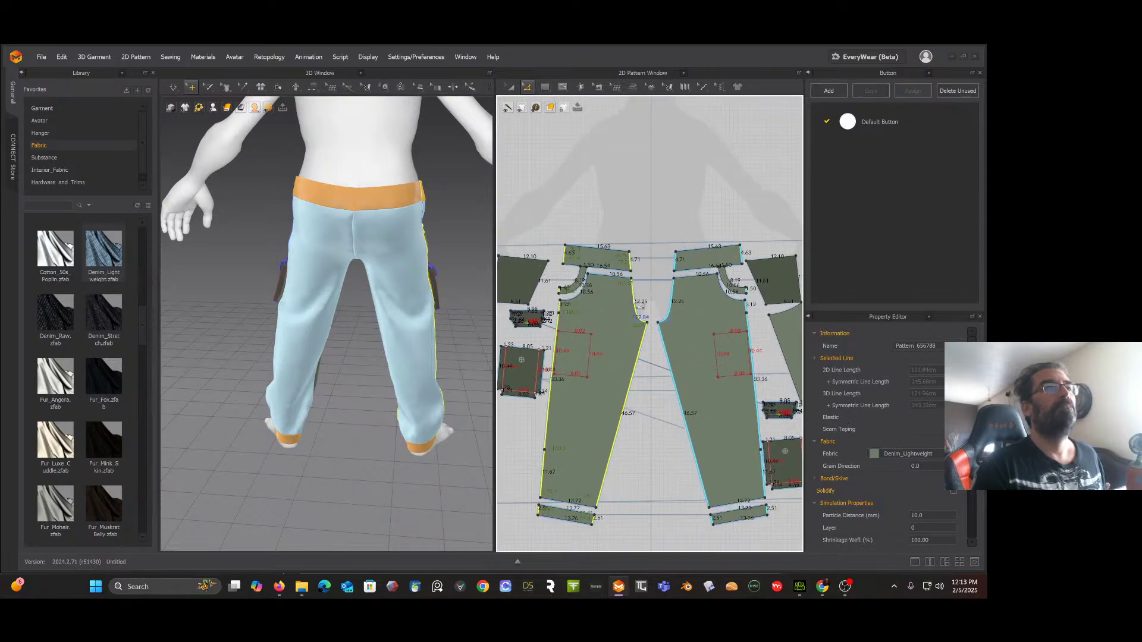
scroll(655, 286, "down", 2)
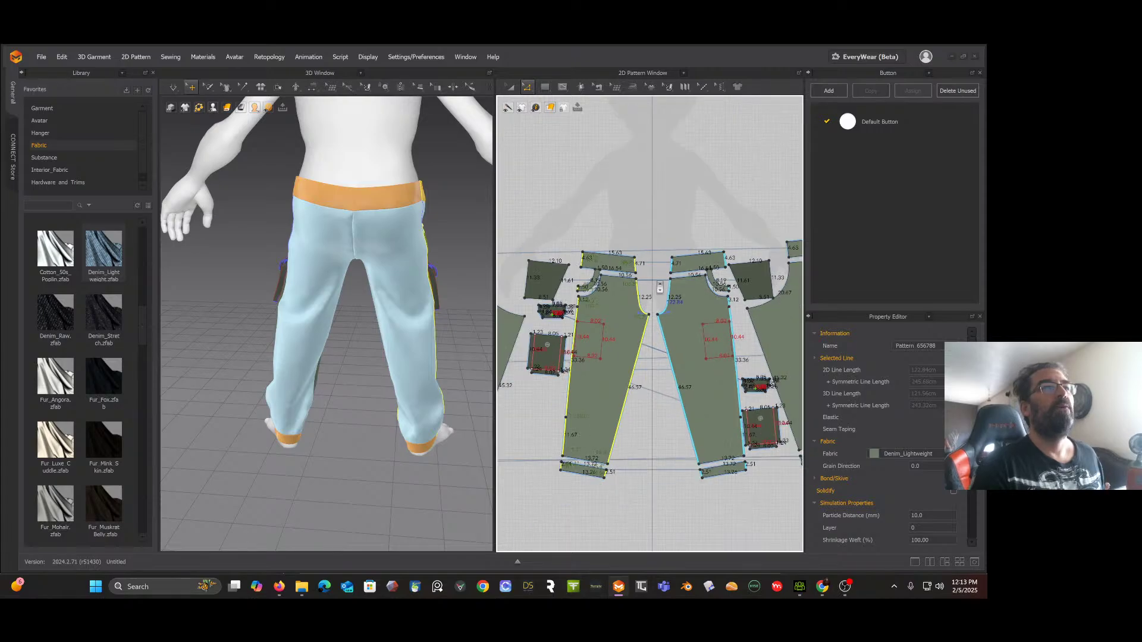
left_click(743, 303)
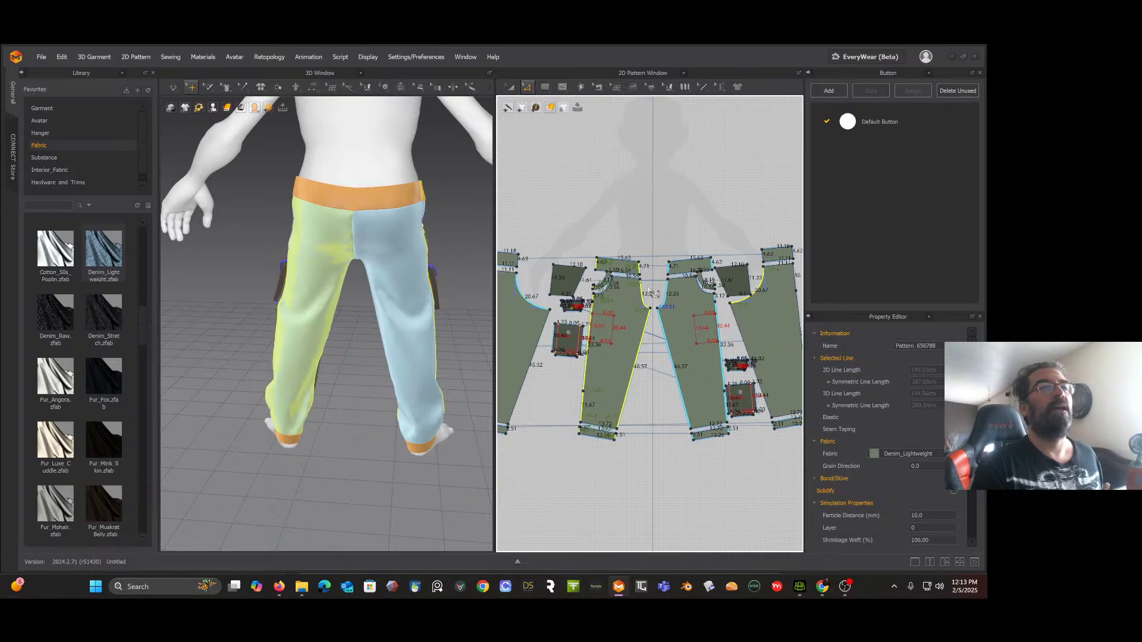
Step: Offset the selected seam edges as one internal line at 0.50 cm, extended to the pattern outline
scroll(651, 305, "up", 2)
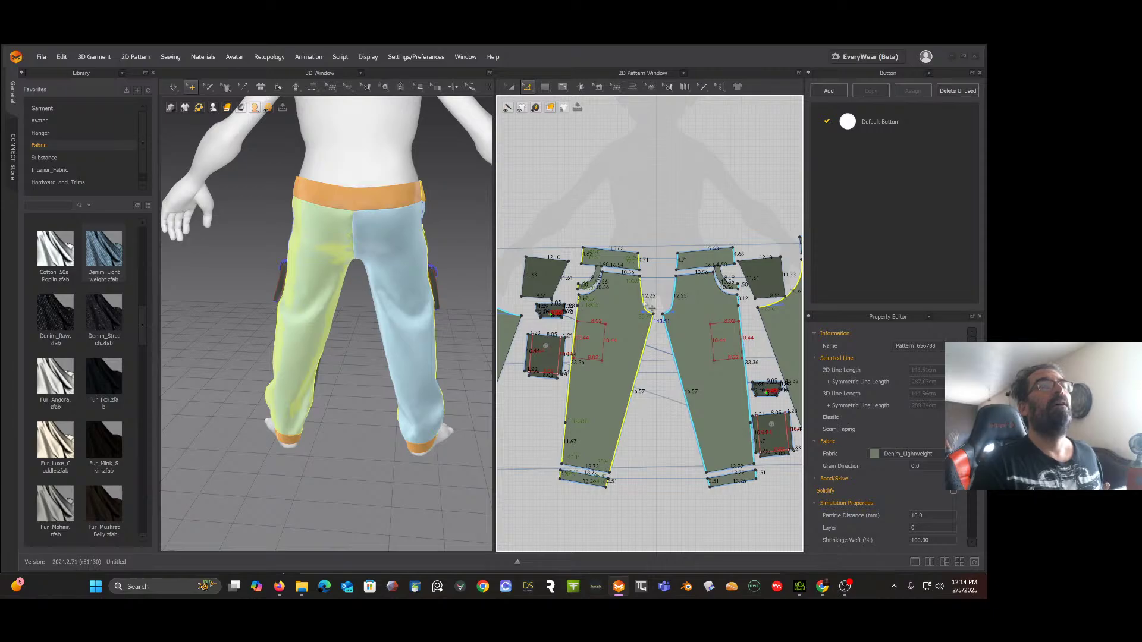
right_click(644, 303)
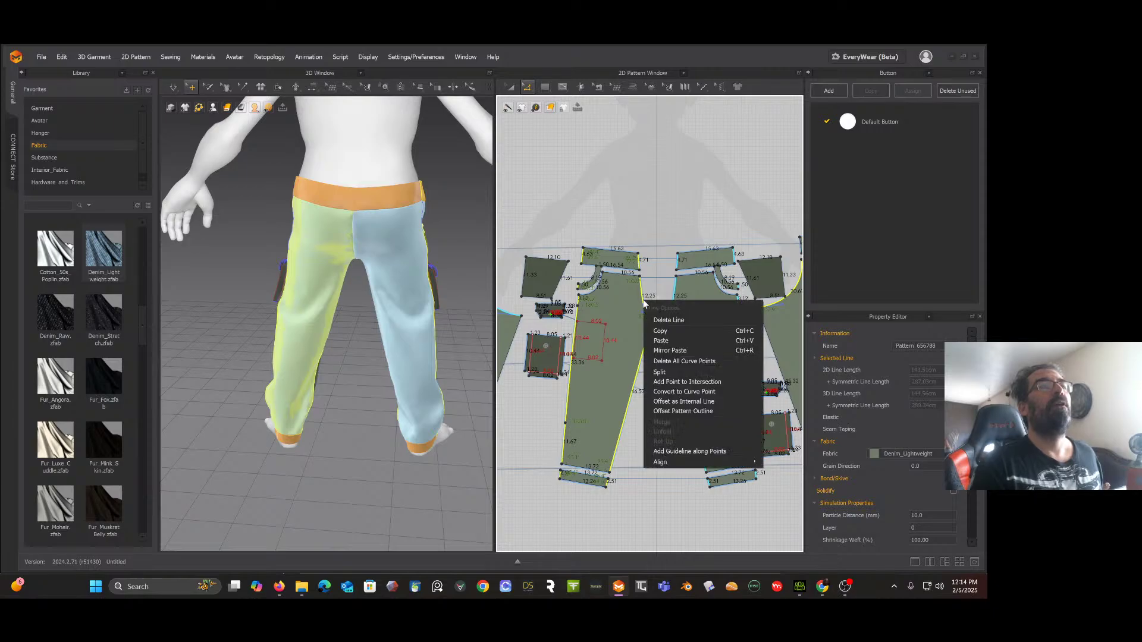
left_click(680, 402)
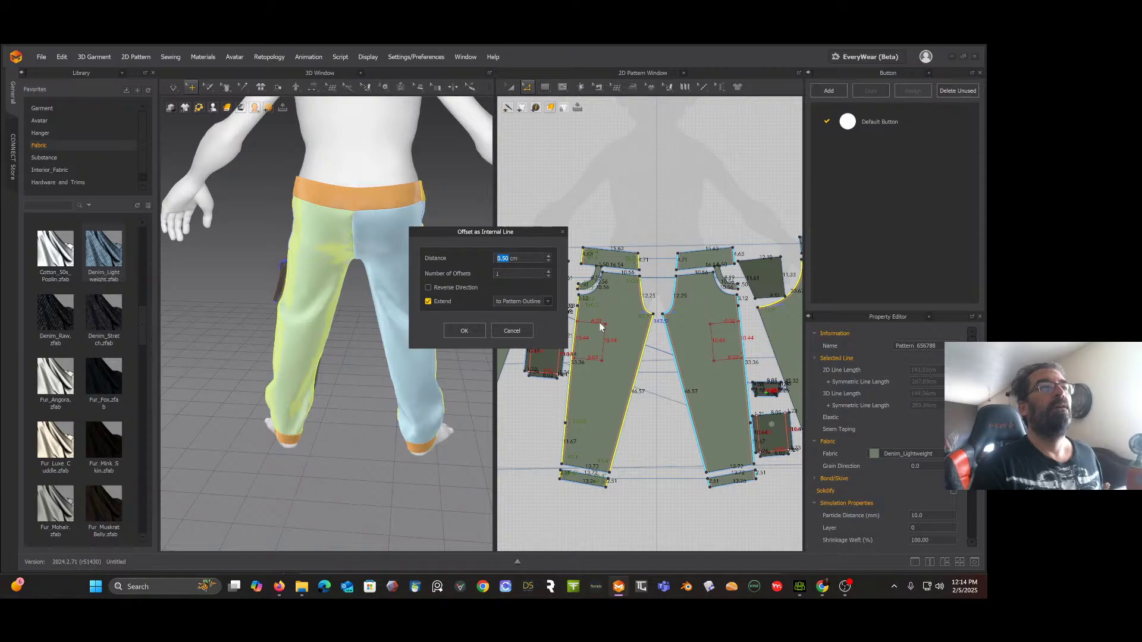
left_click(470, 330)
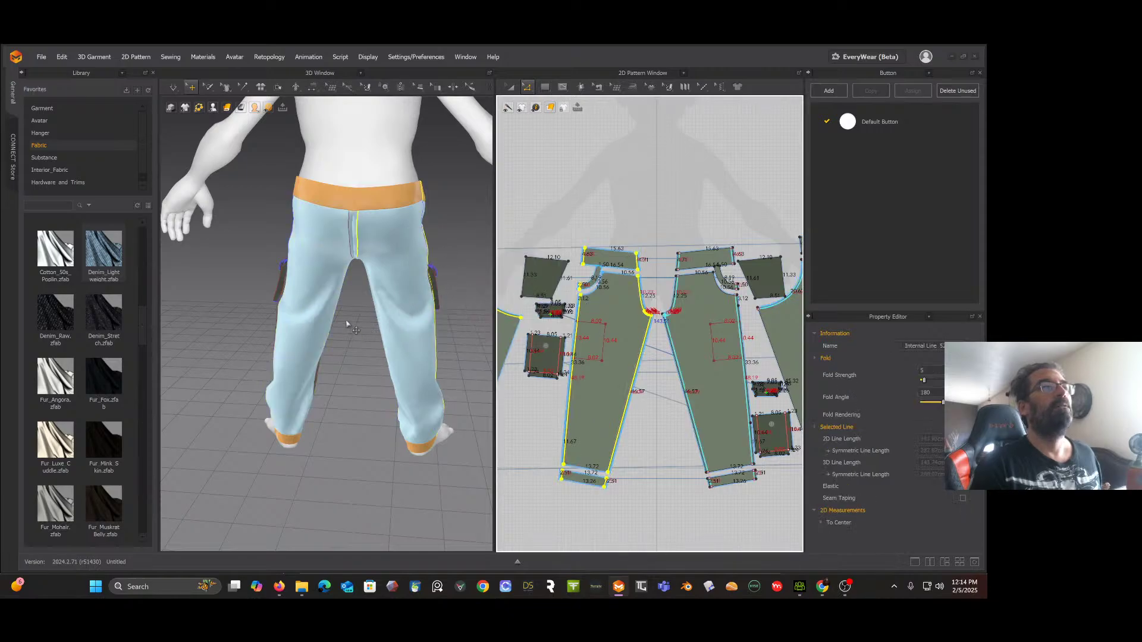
Step: Cut and sew the pants pieces along the offset internal lines
right_click_drag(347, 324, 416, 298)
scroll(465, 243, "down", 1)
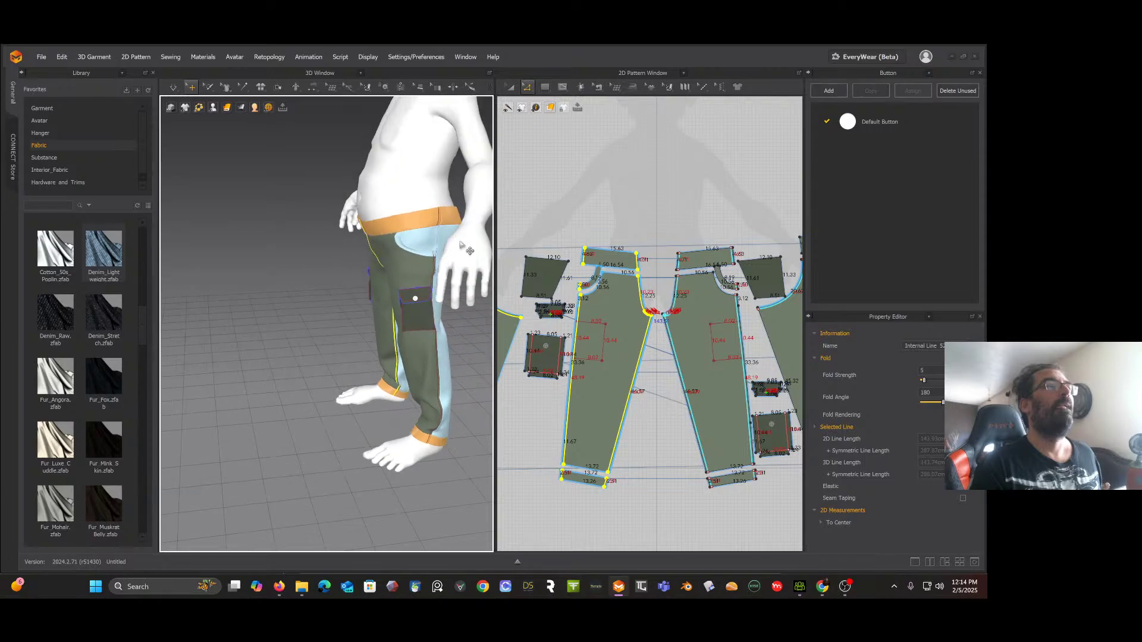
scroll(464, 243, "up", 2)
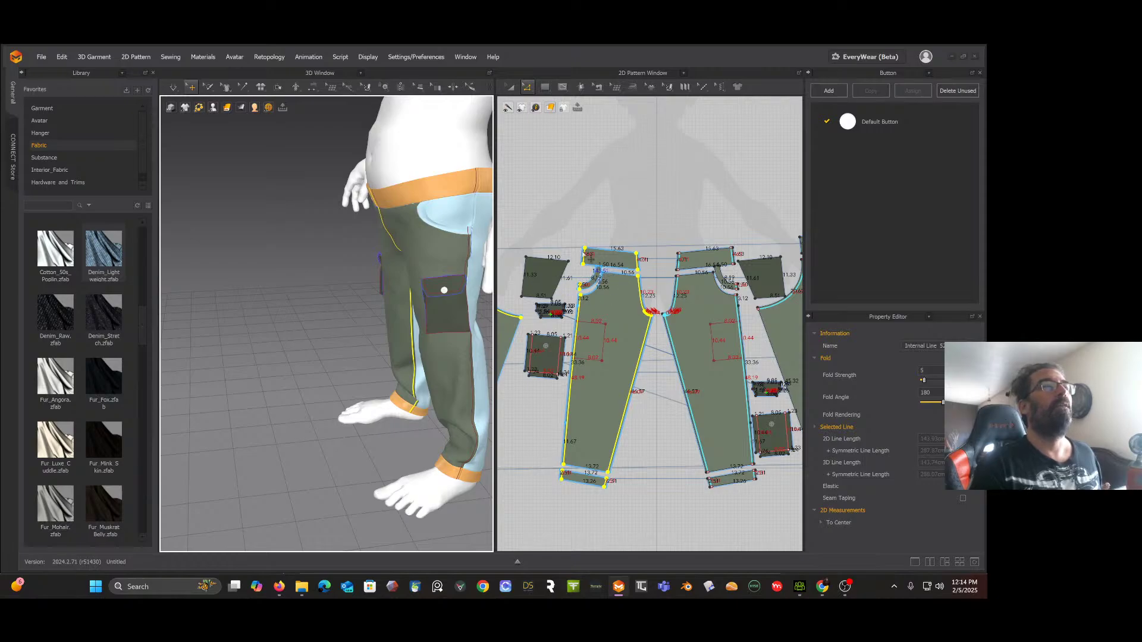
right_click(585, 255)
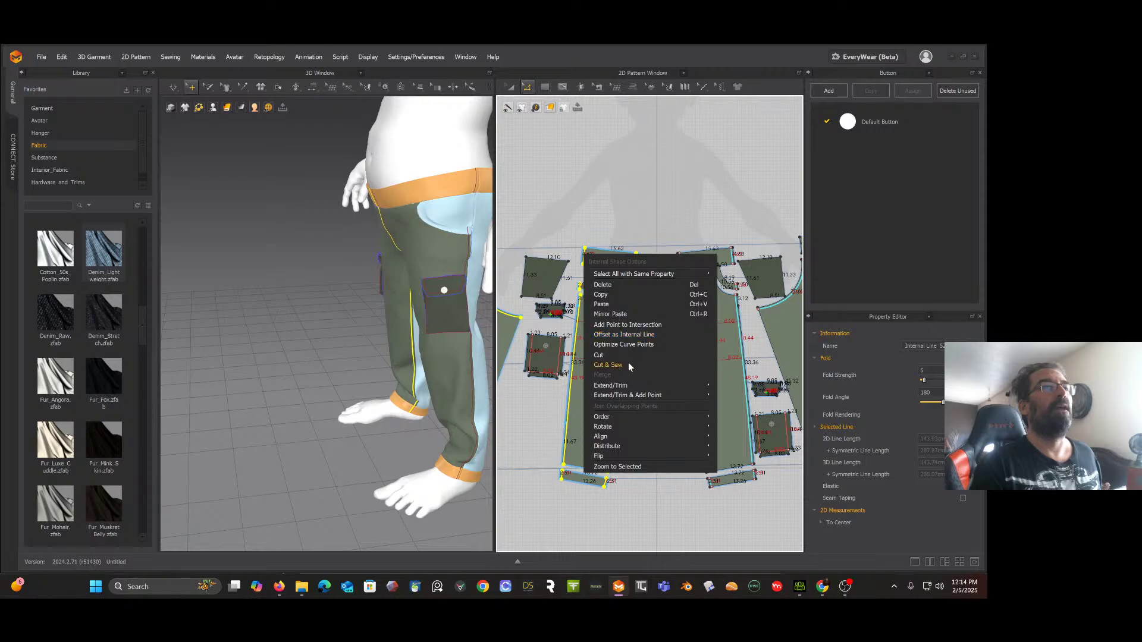
left_click(608, 364)
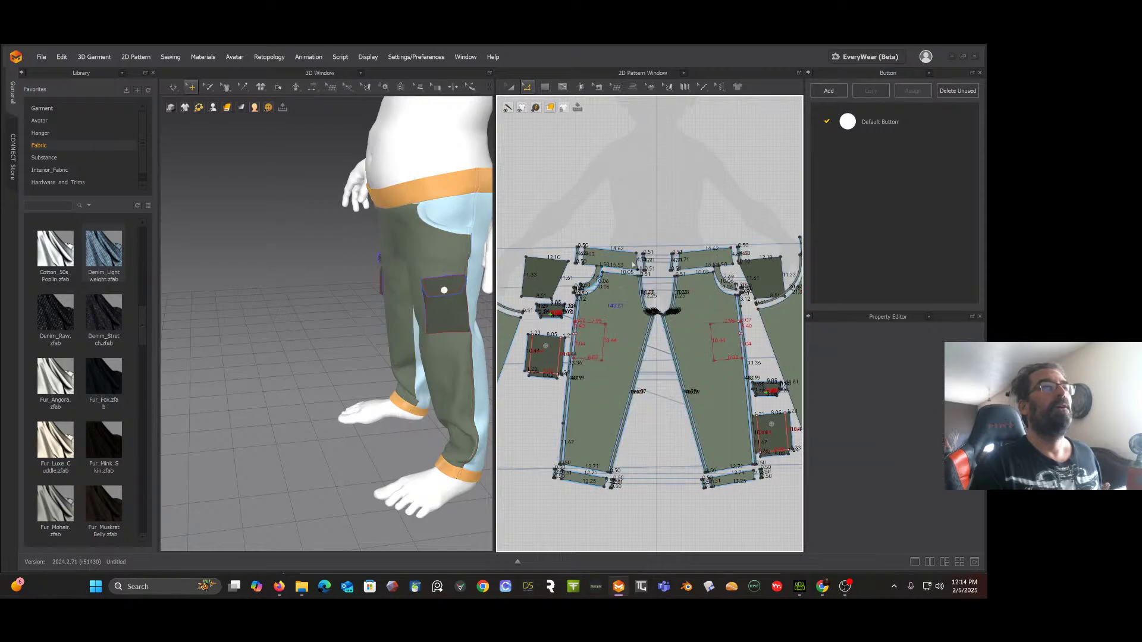
Step: Offset the pocket bag piece's outer side edge inward by 0.50 cm as an internal line, and cut and sew along it
left_click(525, 279)
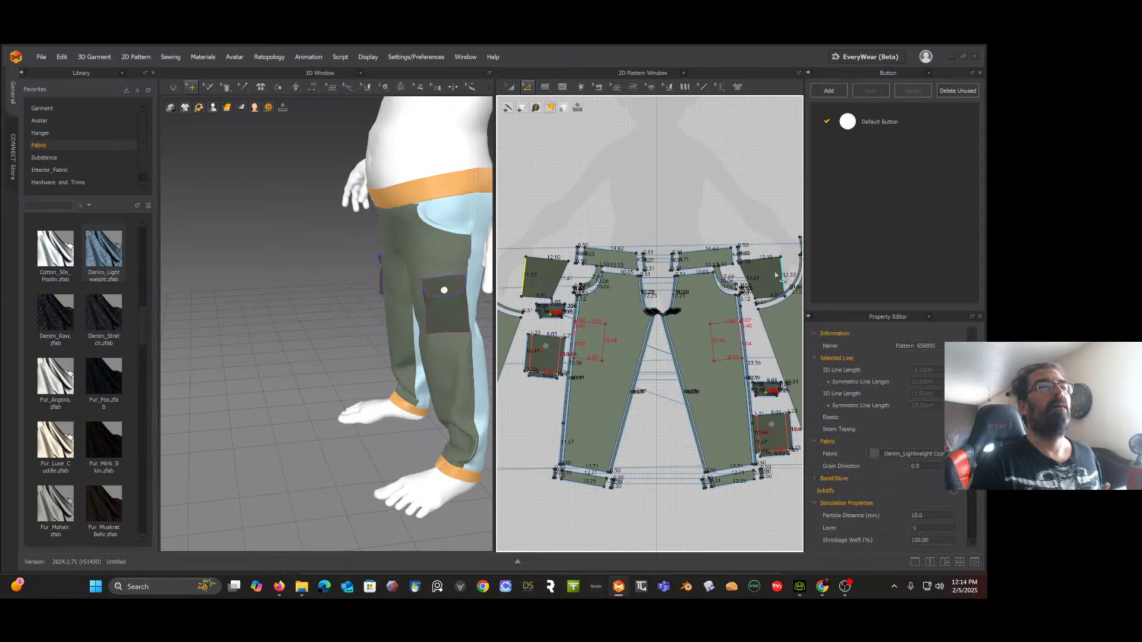
right_click(524, 279)
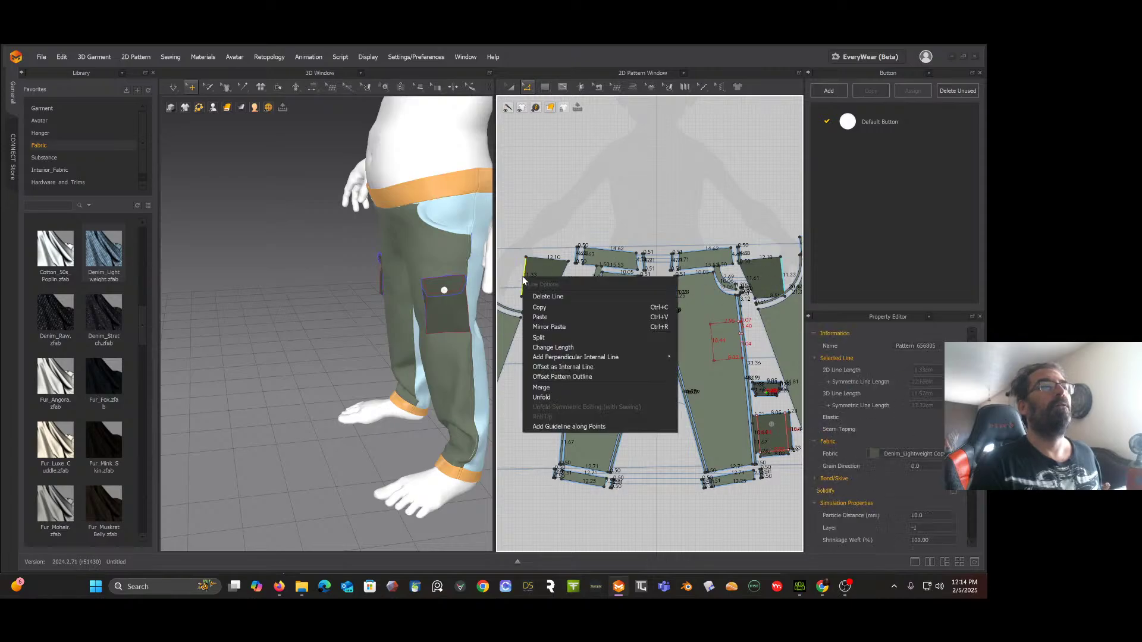
left_click(554, 368)
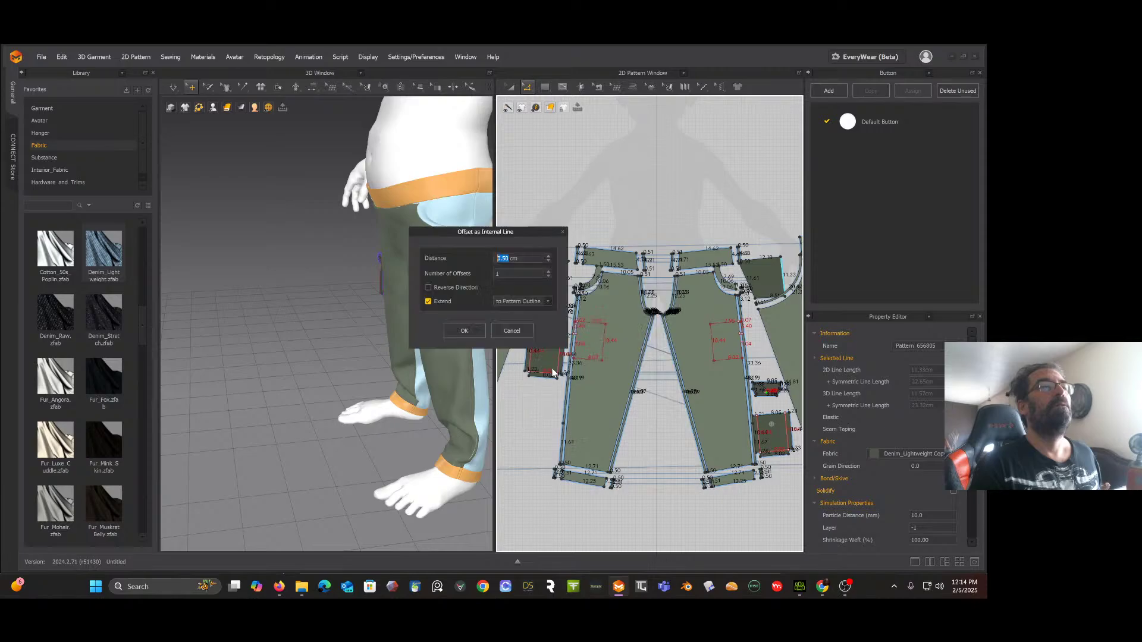
left_click(464, 331)
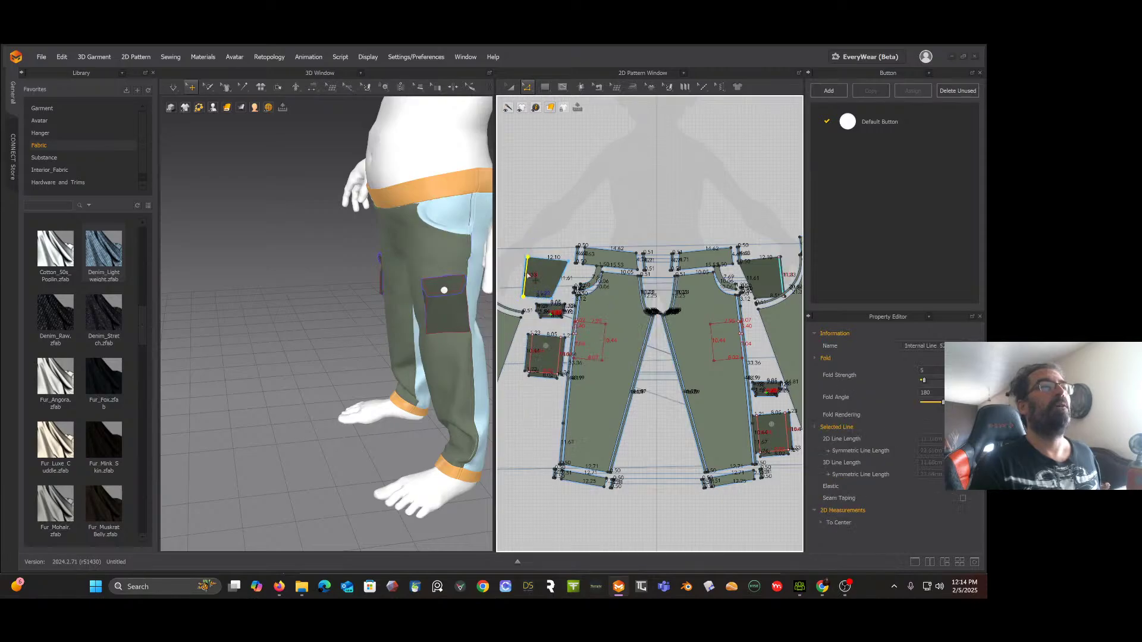
right_click(528, 275)
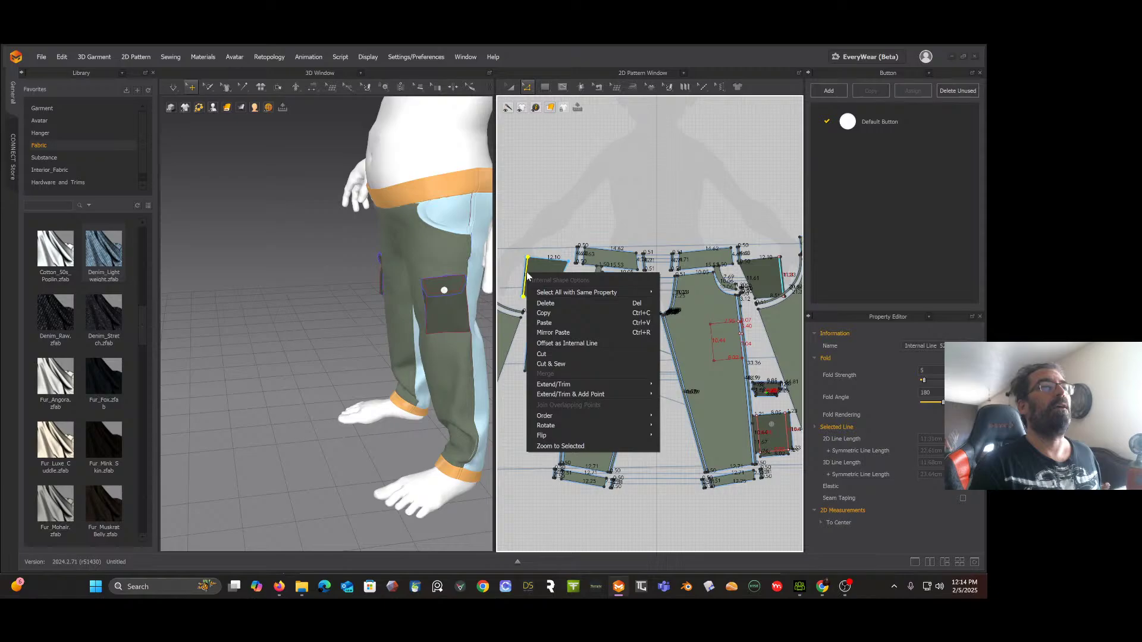
left_click(548, 364)
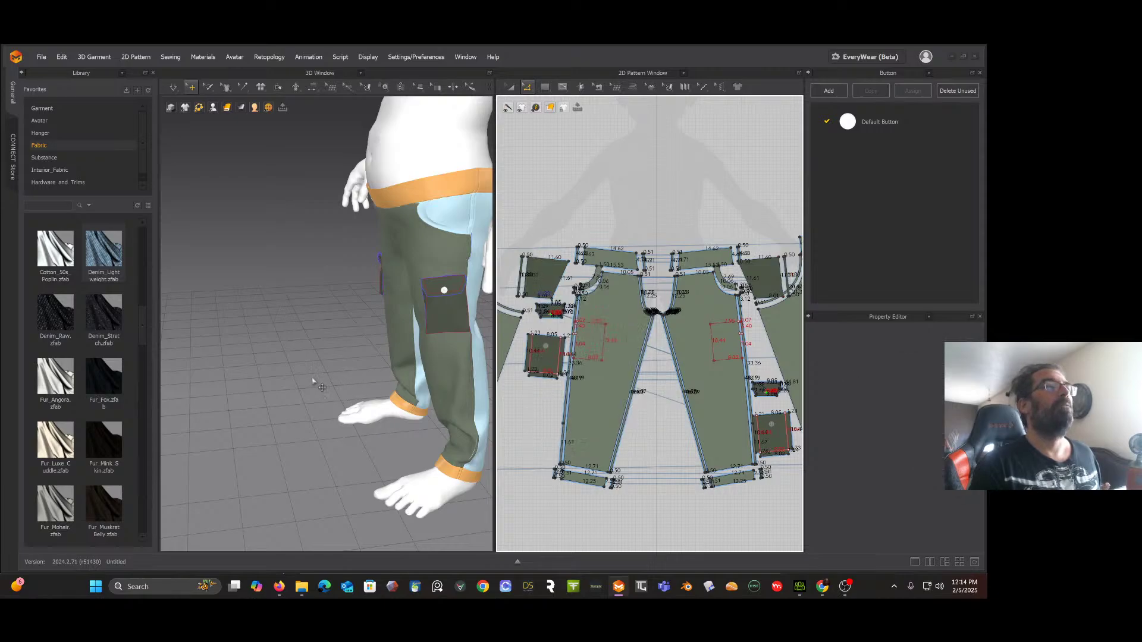
Step: Select the front leg's inseam, outer side, crotch, pocket opening and waist edges, together with the front waistband's lower edge
right_click_drag(314, 380, 406, 382)
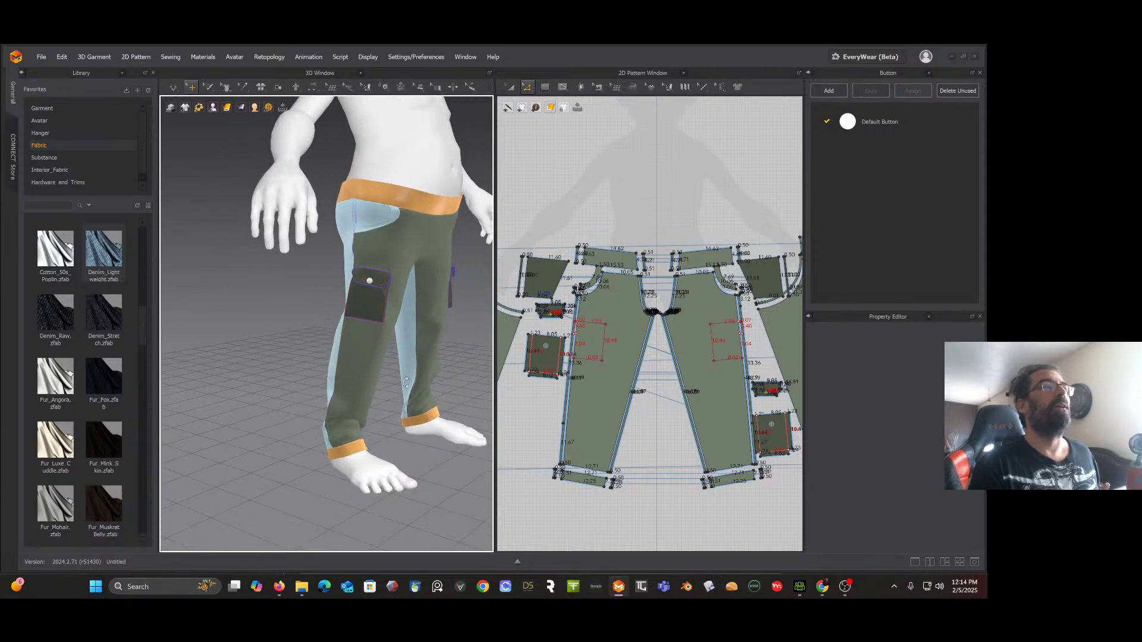
scroll(398, 384, "down", 2)
scroll(390, 382, "up", 4)
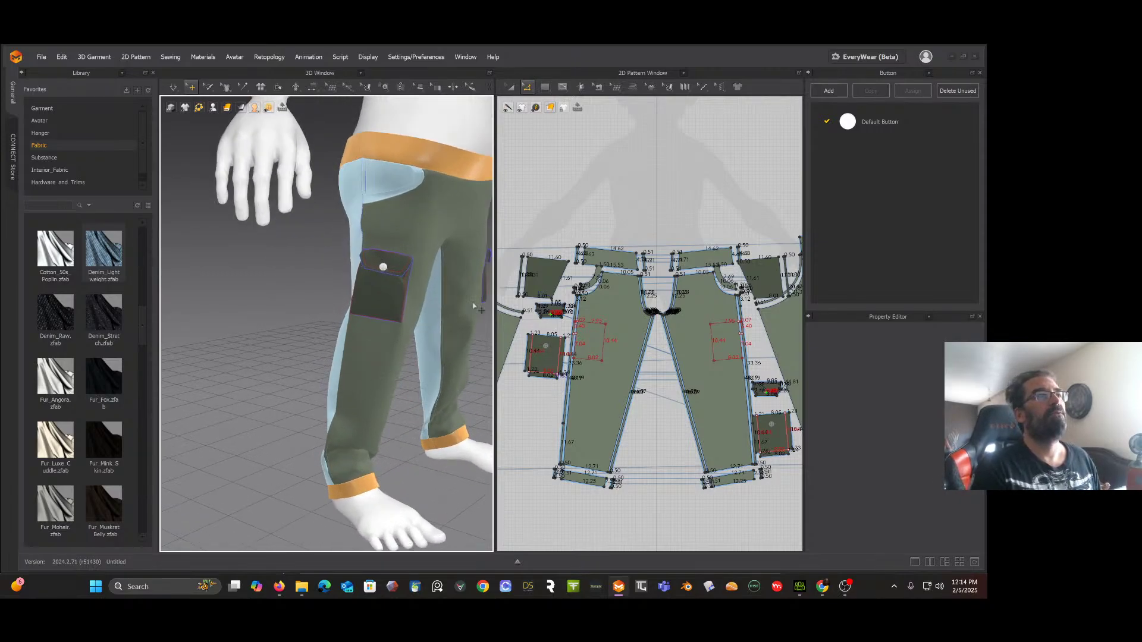
right_click_drag(439, 284, 371, 301)
scroll(655, 354, "up", 2)
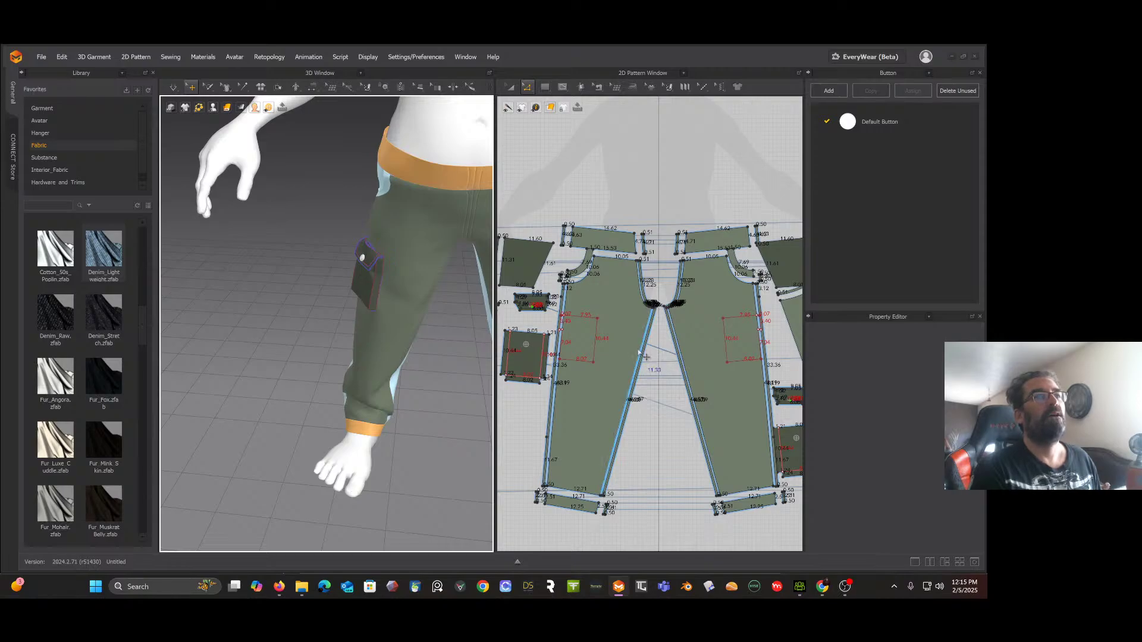
left_click(640, 353)
left_click(558, 371, "shift")
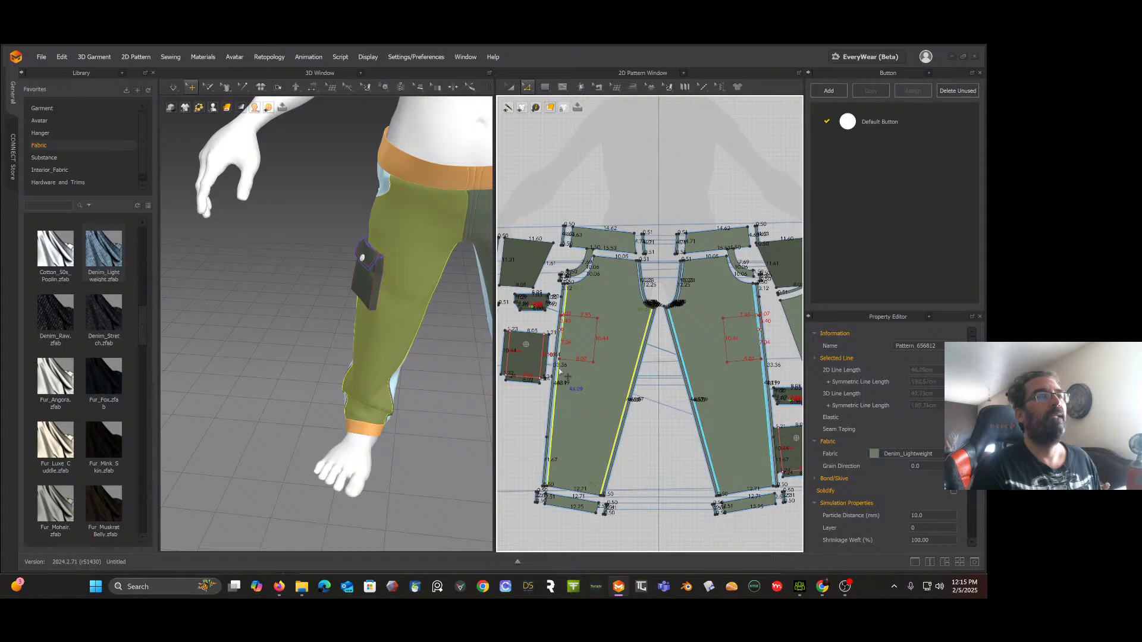
left_click(639, 292, "shift")
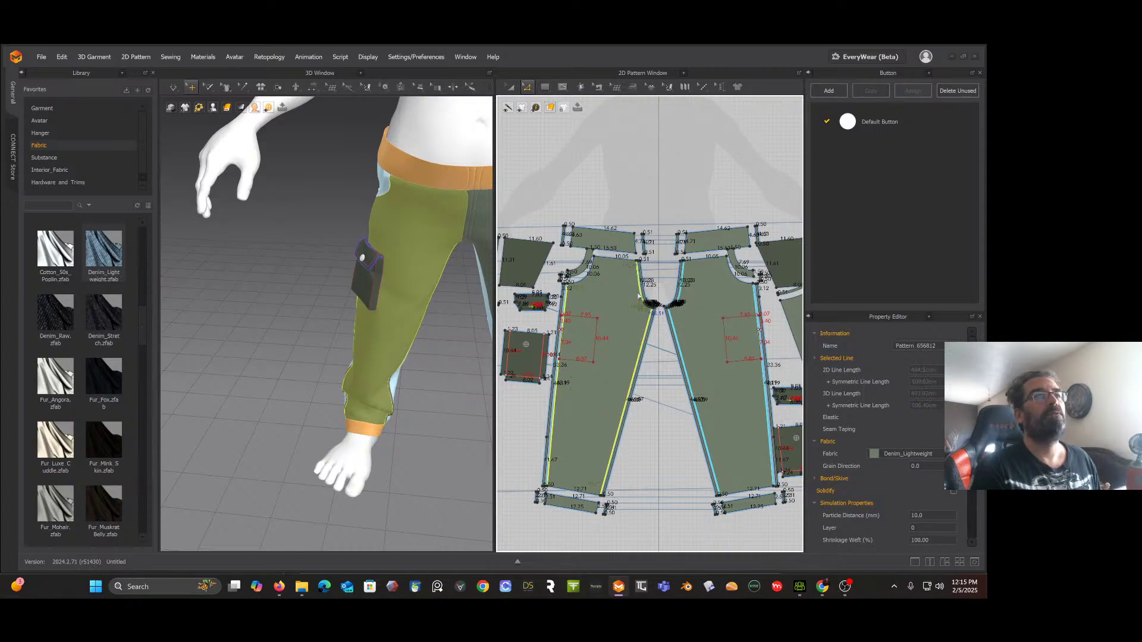
left_click(586, 283, "shift")
left_click(614, 252, "shift")
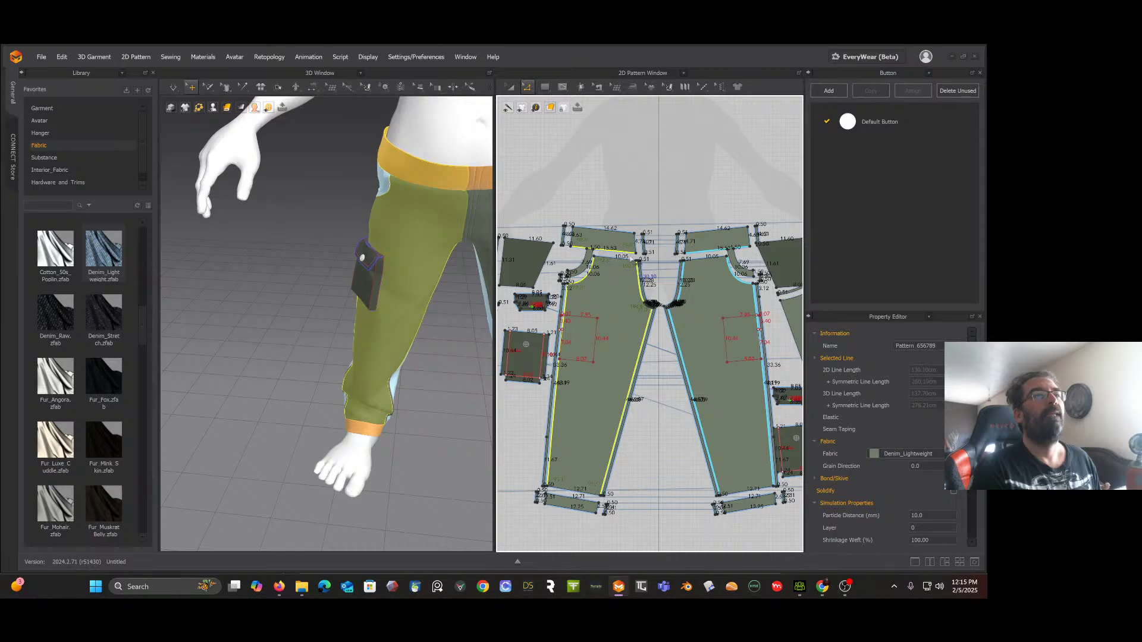
right_click(663, 256)
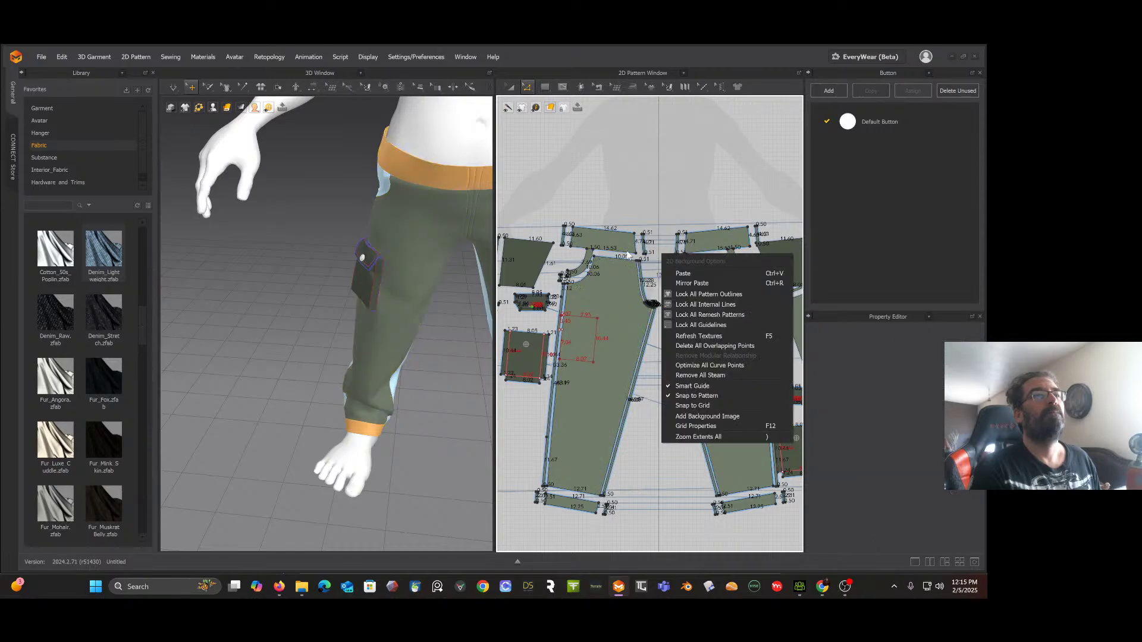
left_click(626, 168)
key("ctrl+z")
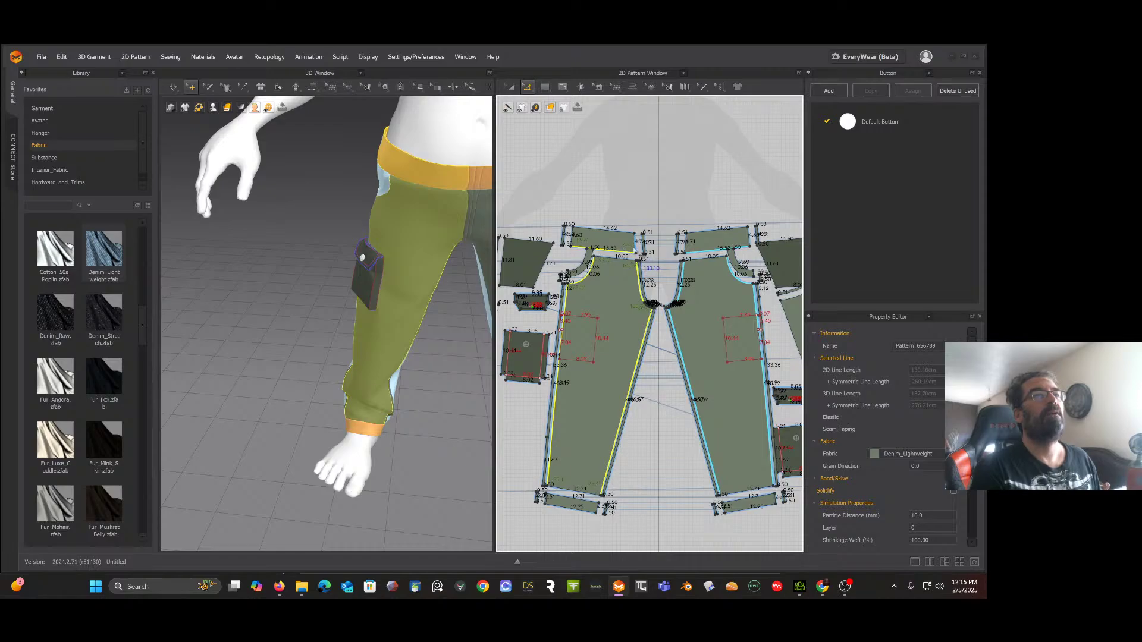
Step: Extend the edge selection with the pocket bag's side edge and the cargo pocket's side and lower edges
left_click(508, 272, "shift")
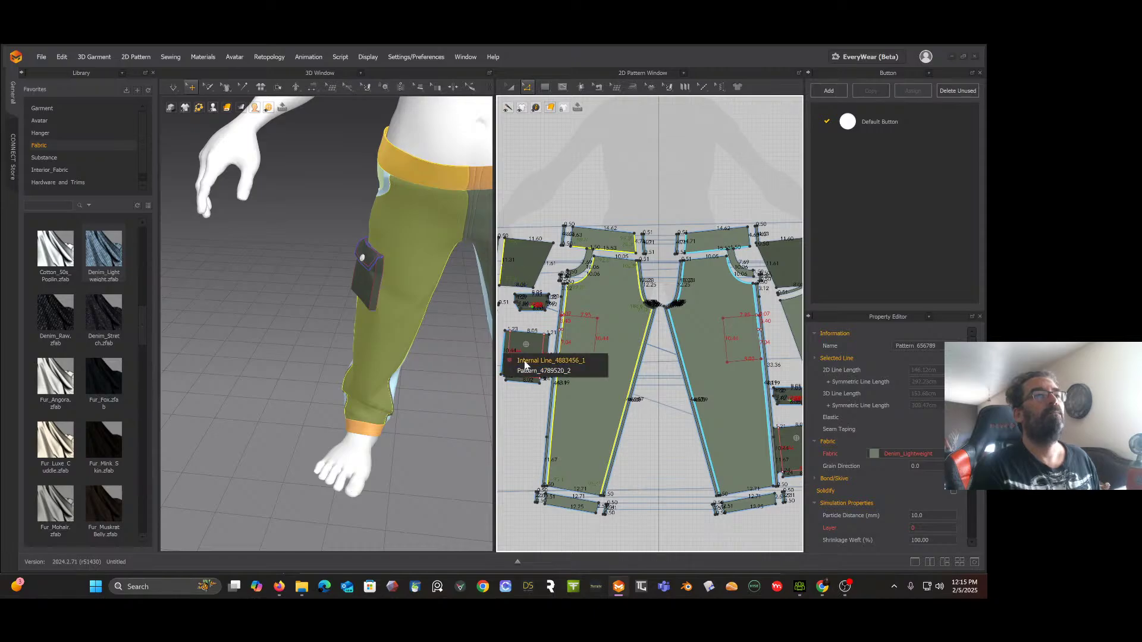
left_click(542, 380)
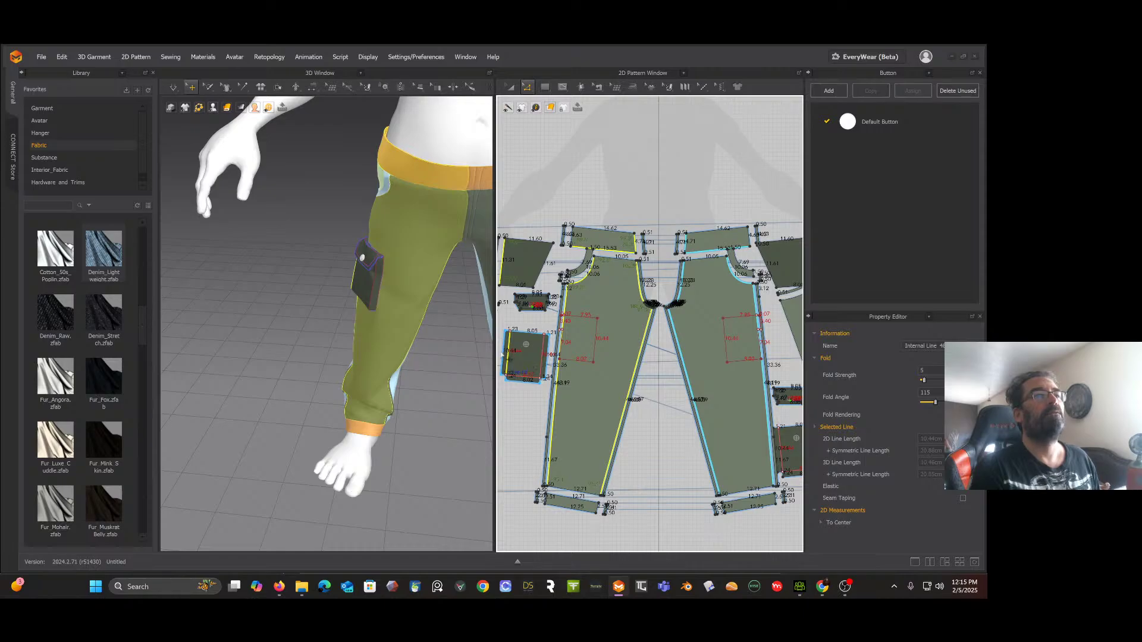
left_click(509, 358)
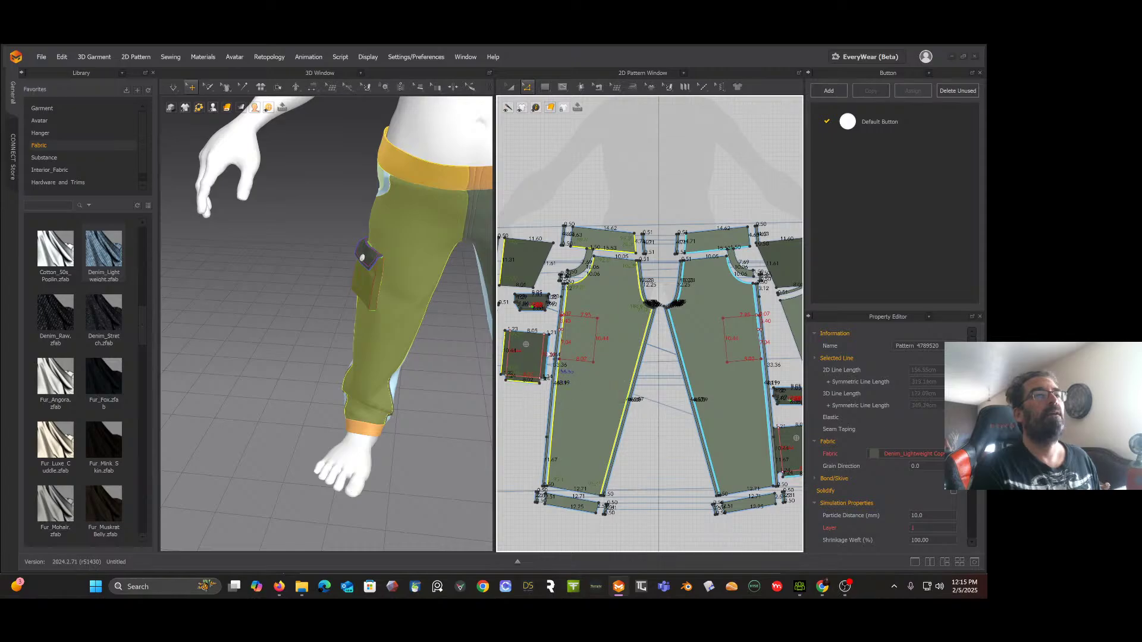
left_click(557, 368)
Step: Extend the selection with the inner outline segments of the cargo pocket flap on all its sides
scroll(536, 315, "up", 3)
scroll(536, 315, "up", 2)
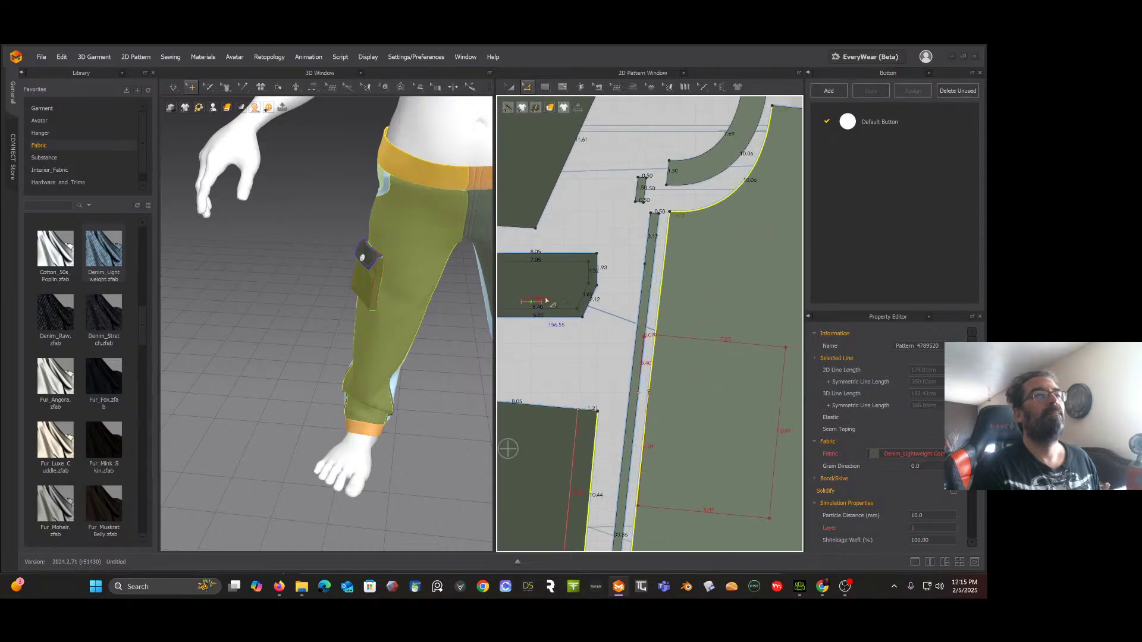
left_click(588, 272, "shift")
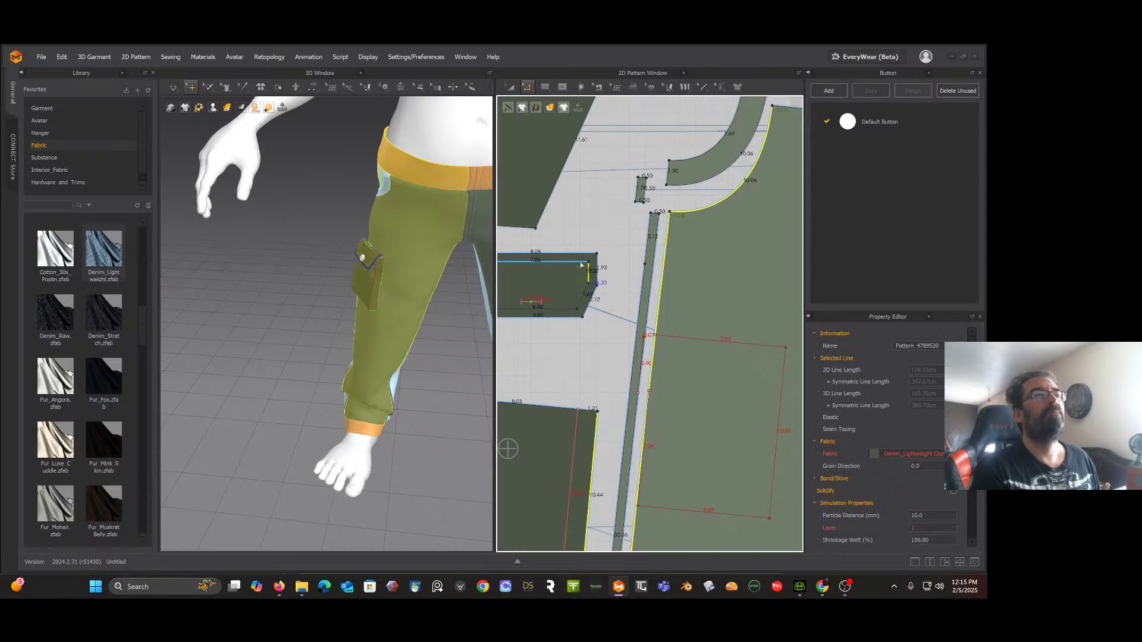
left_click(583, 295, "shift")
left_click(556, 308, "shift")
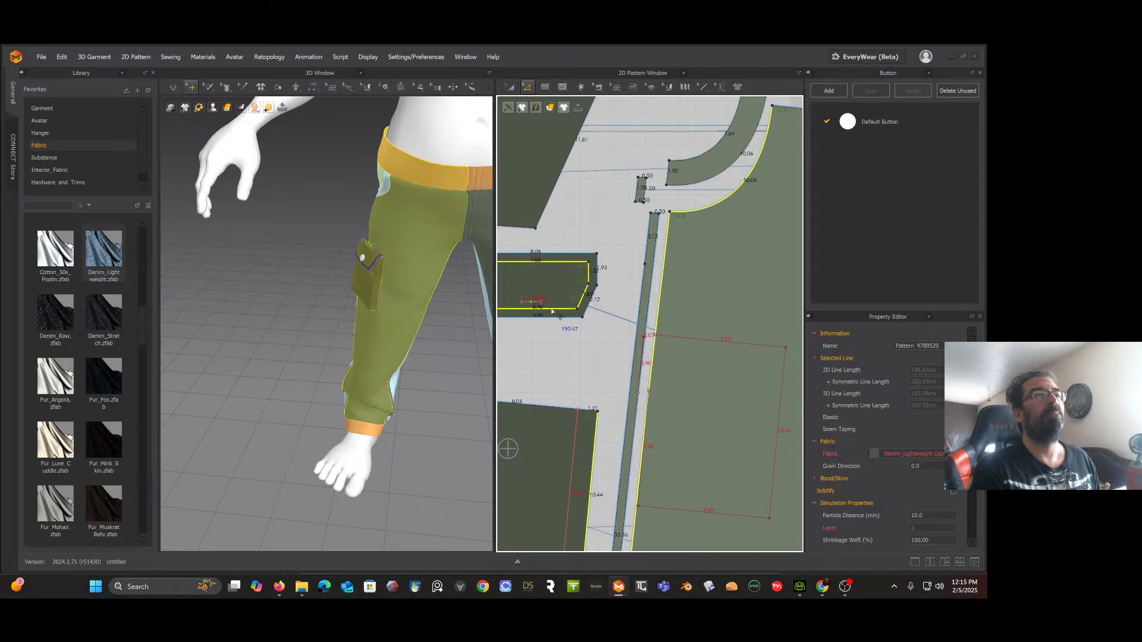
middle_click_drag(534, 300, 642, 305)
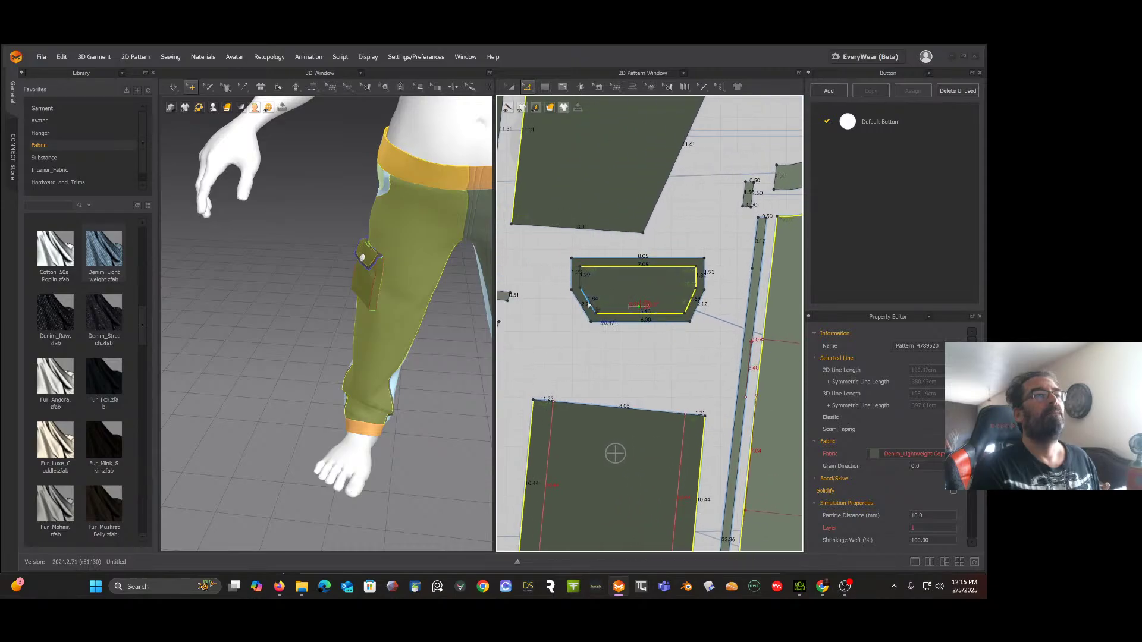
left_click(585, 283, "shift")
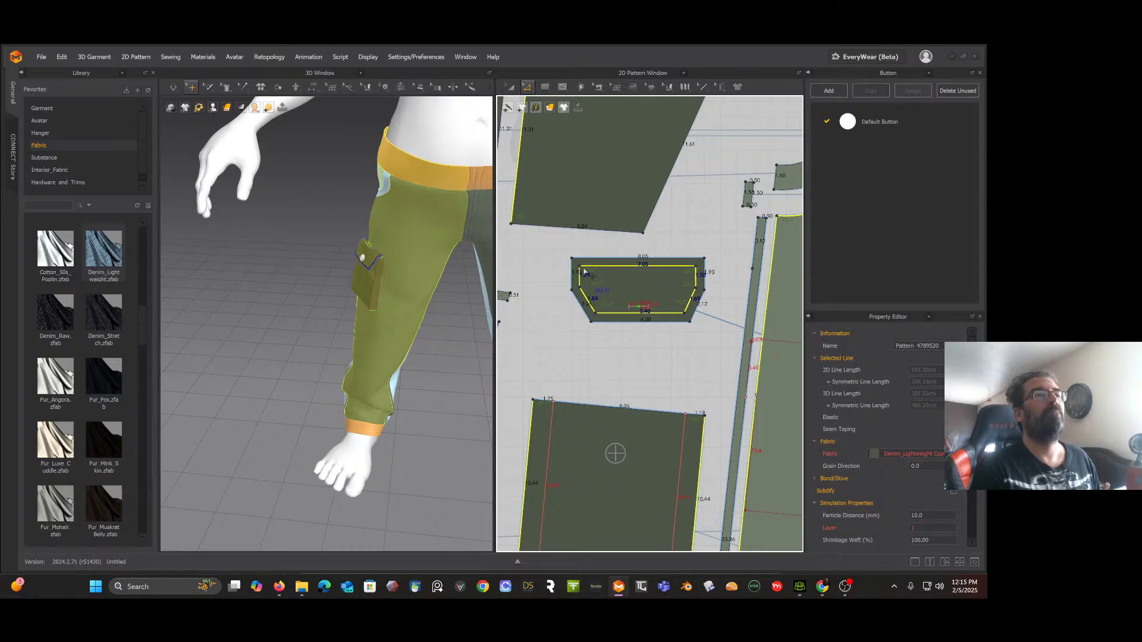
Step: Extend the selection with the back leg's crotch curve, its waist edge and the edges at the back cuff
scroll(585, 273, "down", 4)
scroll(586, 272, "down", 2)
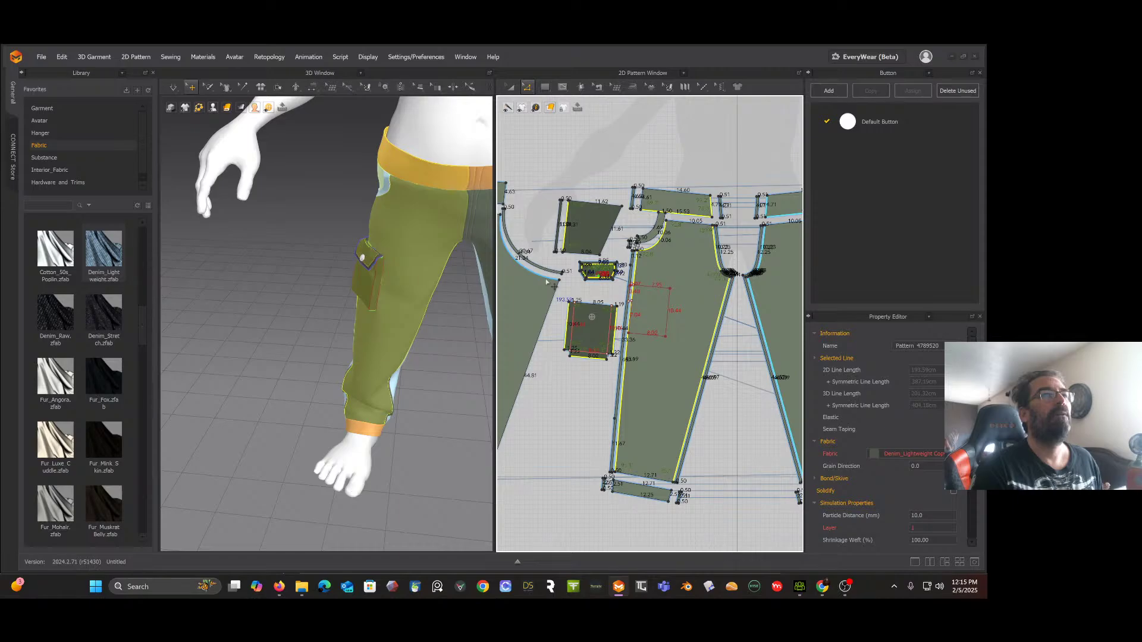
scroll(548, 282, "down", 2)
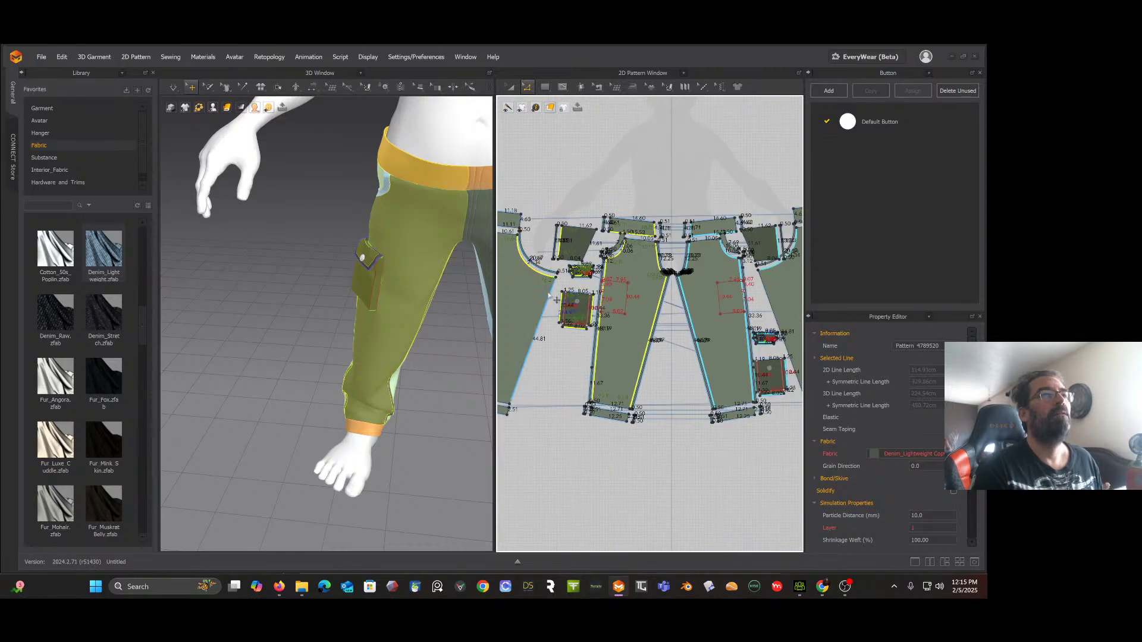
scroll(543, 288, "down", 2)
middle_click_drag(506, 246, 556, 265)
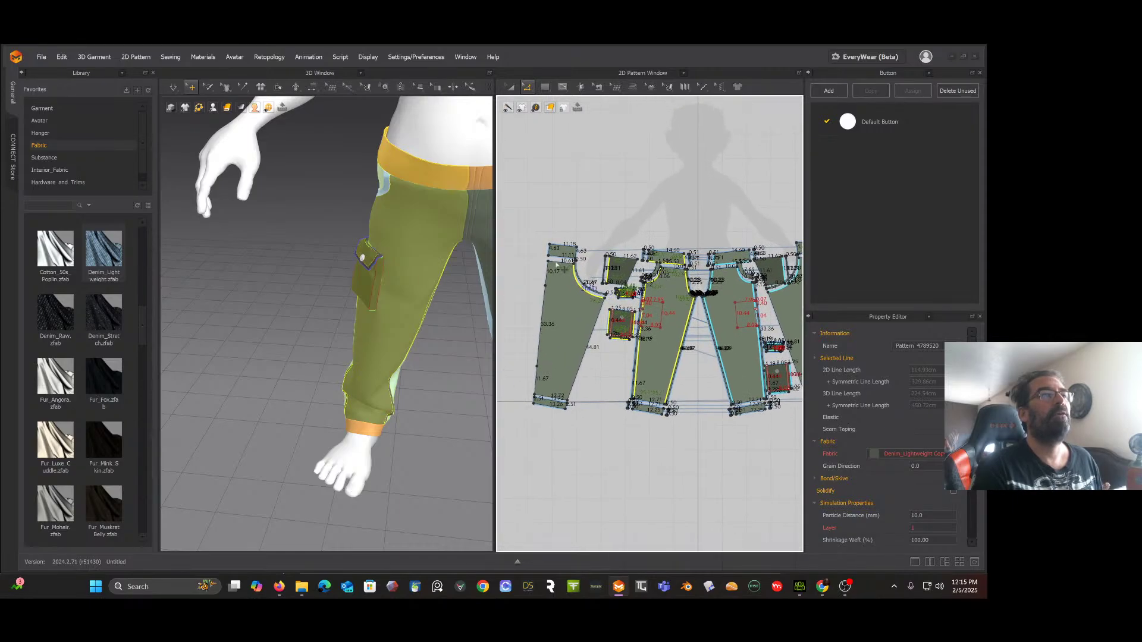
scroll(557, 265, "up", 2)
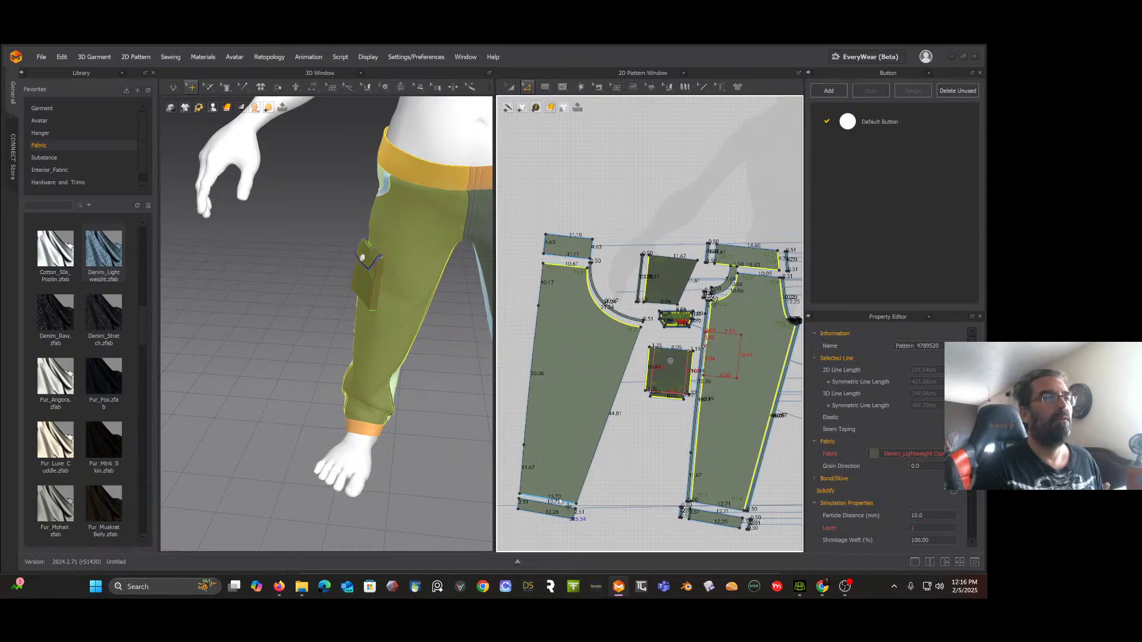
scroll(600, 427, "down", 3)
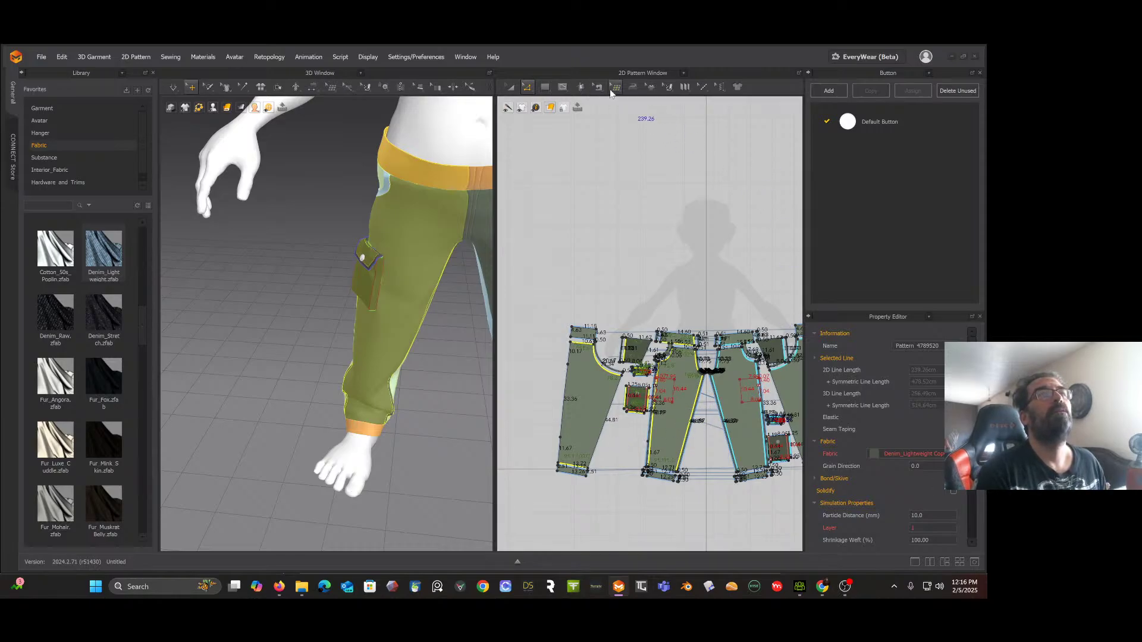
Step: Try Seamline Puckering on the pants, inspect the legs and seat in 3D, and clear the edge selection
left_click(721, 91)
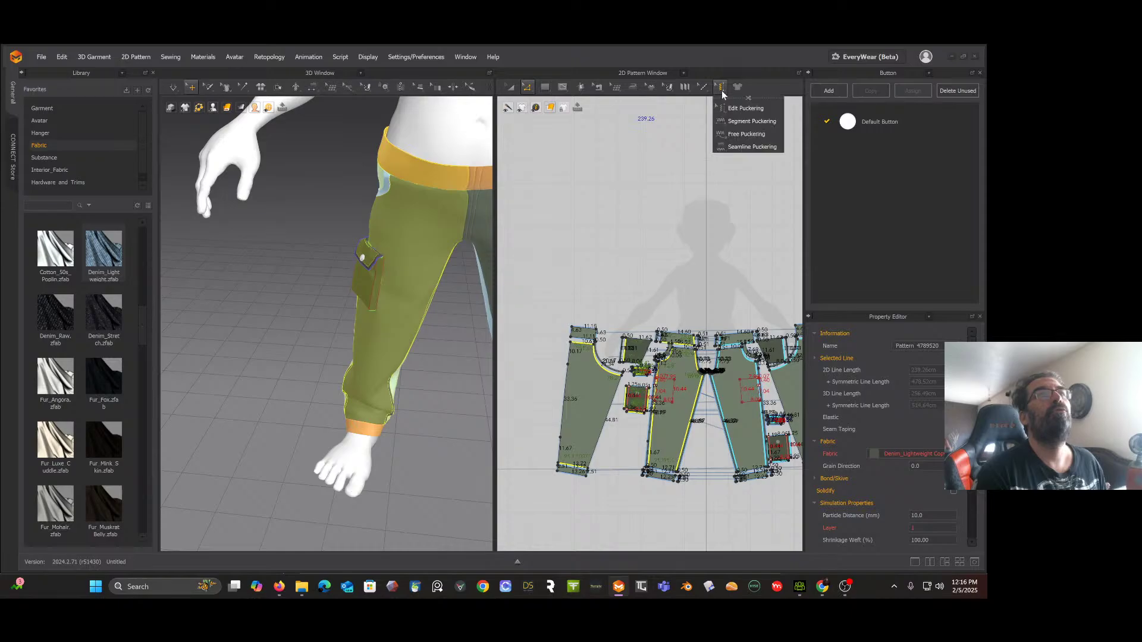
left_click(740, 148)
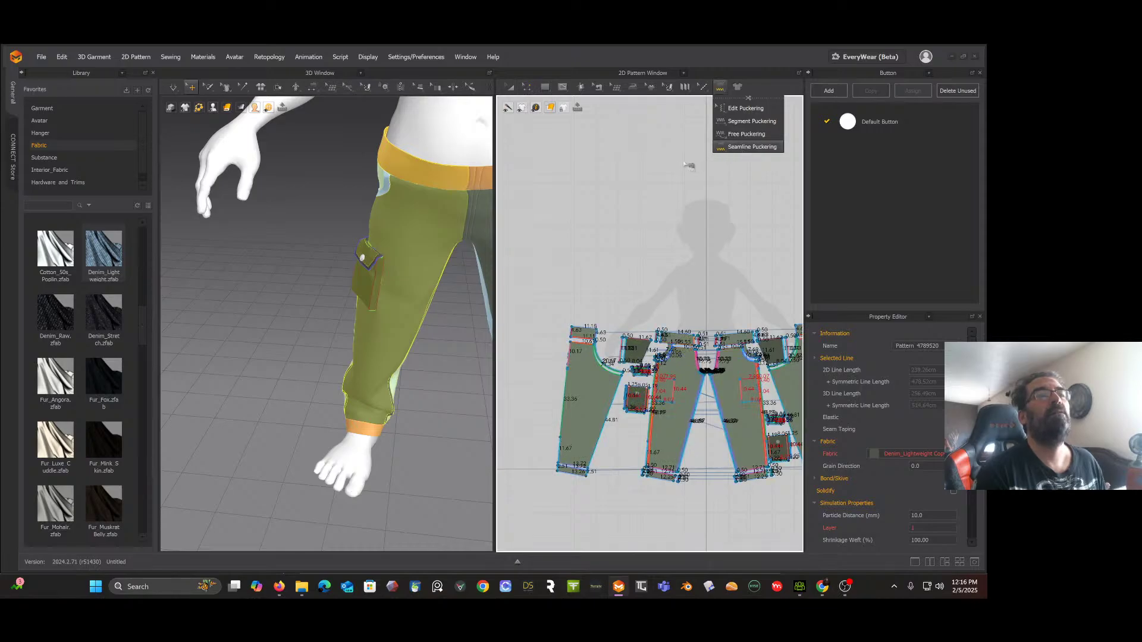
middle_click_drag(410, 193, 372, 167)
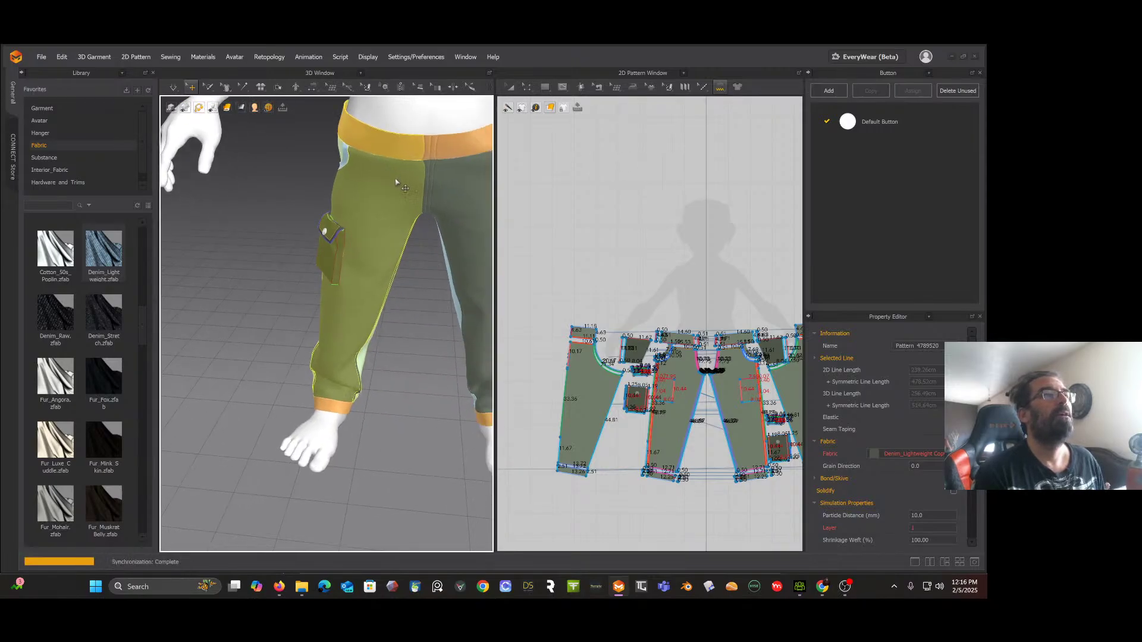
middle_click_drag(404, 181, 415, 176)
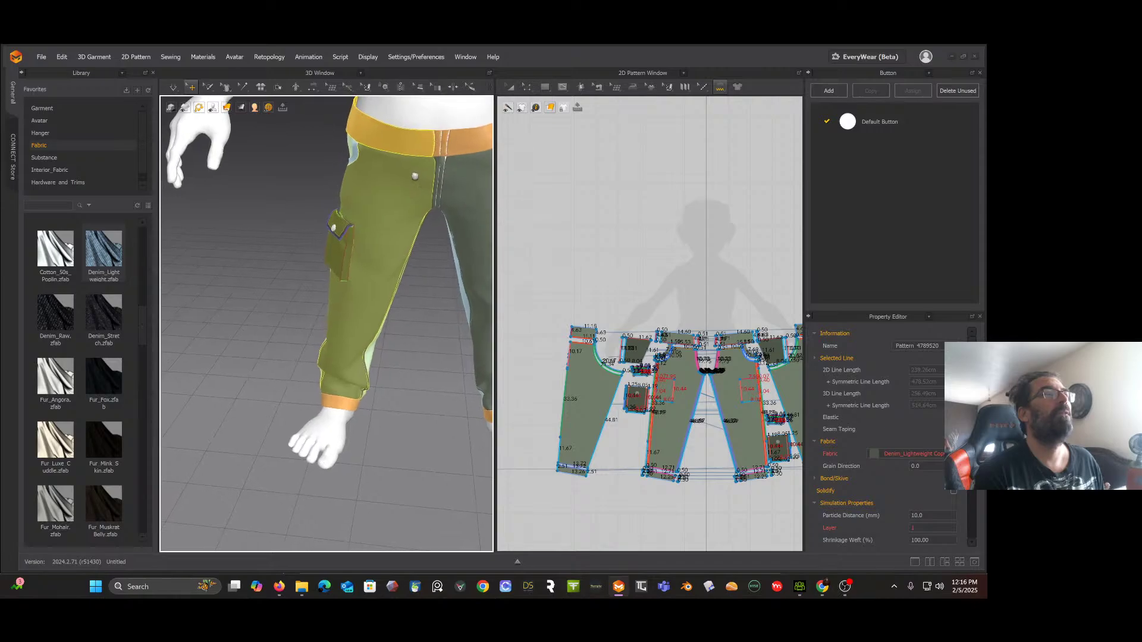
right_click_drag(410, 177, 504, 173)
scroll(316, 252, "up", 2)
middle_click_drag(316, 235, 381, 236)
right_click_drag(348, 236, 365, 226)
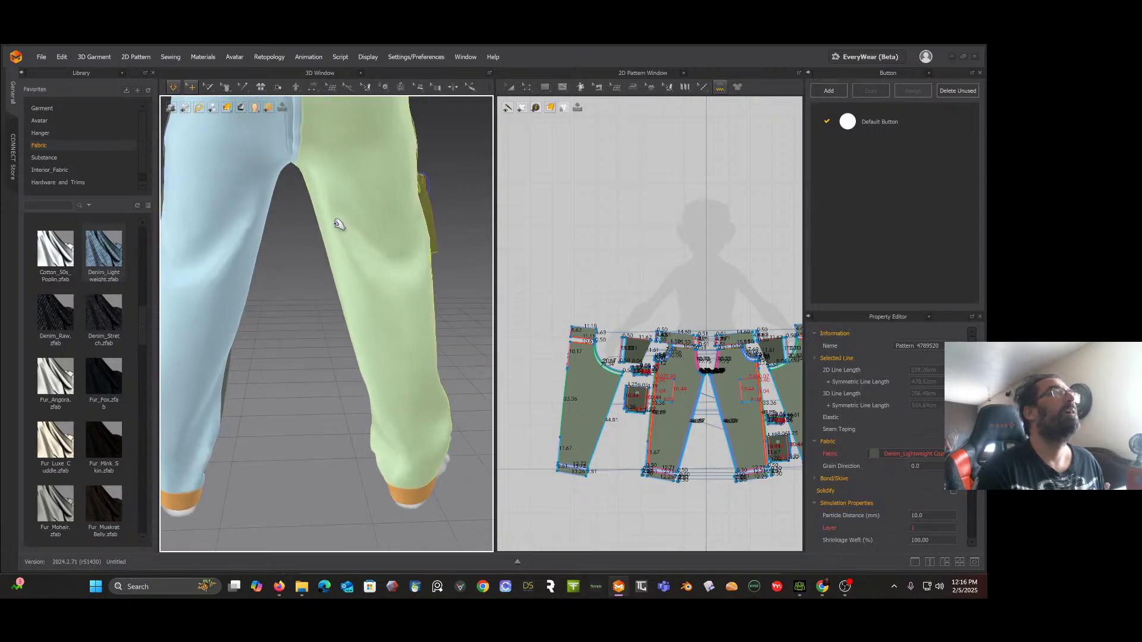
middle_click_drag(340, 226, 329, 359)
scroll(339, 351, "up", 1)
left_click(441, 225)
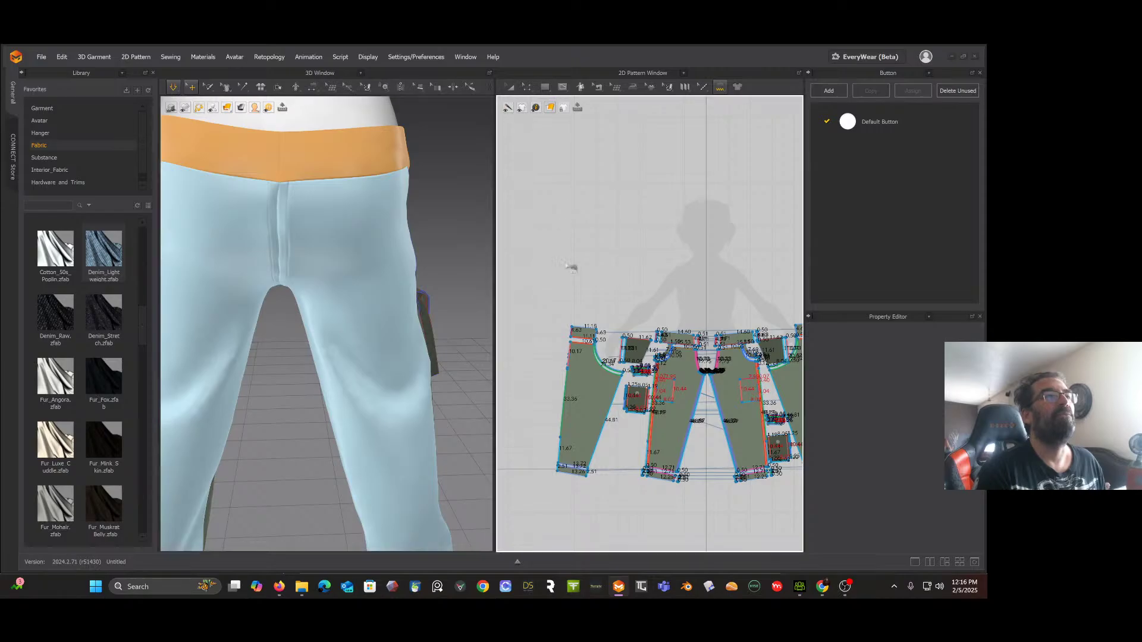
Step: Apply Segment Puckering to the three segments of the back leg's outer side edge, from waist to hem
scroll(580, 277, "down", 3)
scroll(580, 275, "up", 8)
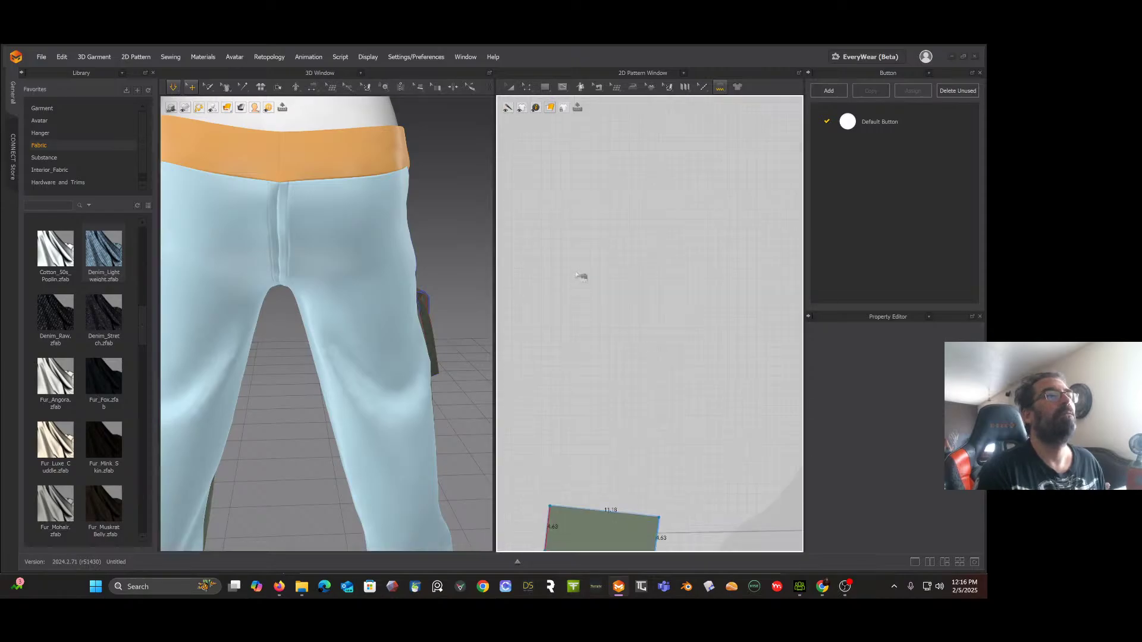
middle_click_drag(581, 276, 609, 112)
middle_click_drag(614, 273, 608, 76)
scroll(602, 171, "down", 4)
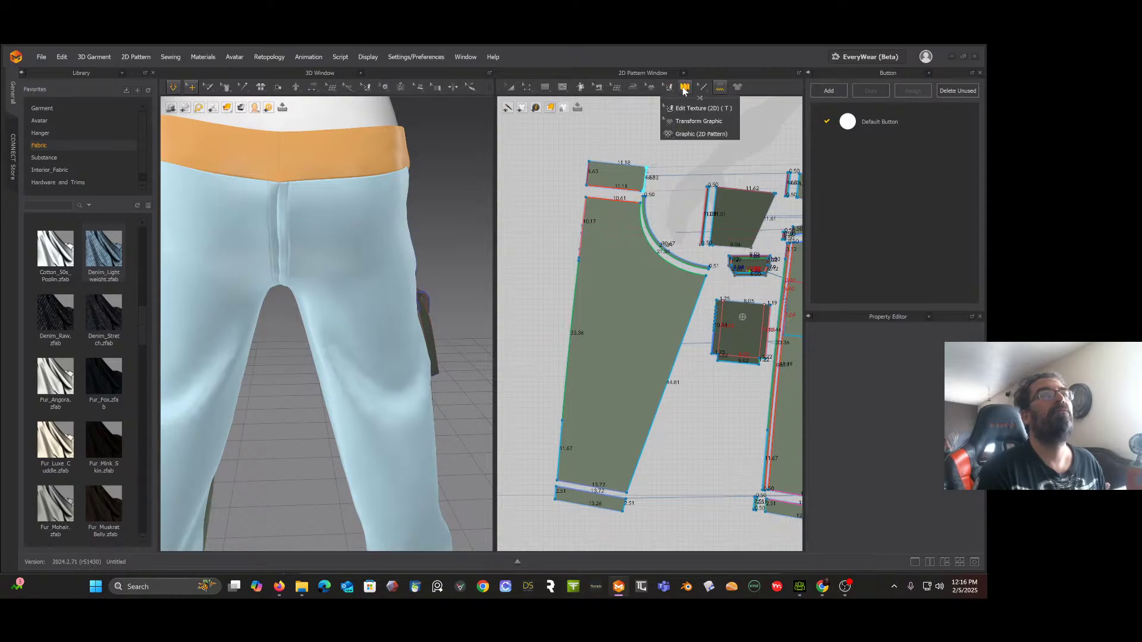
mouse_move(704, 95)
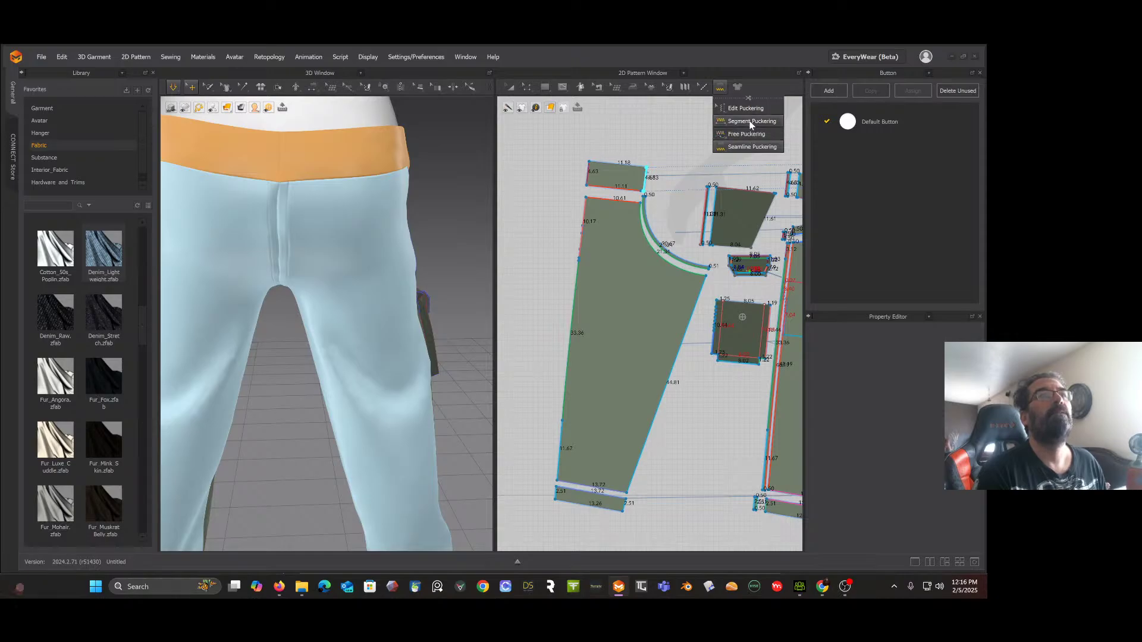
left_click(751, 121)
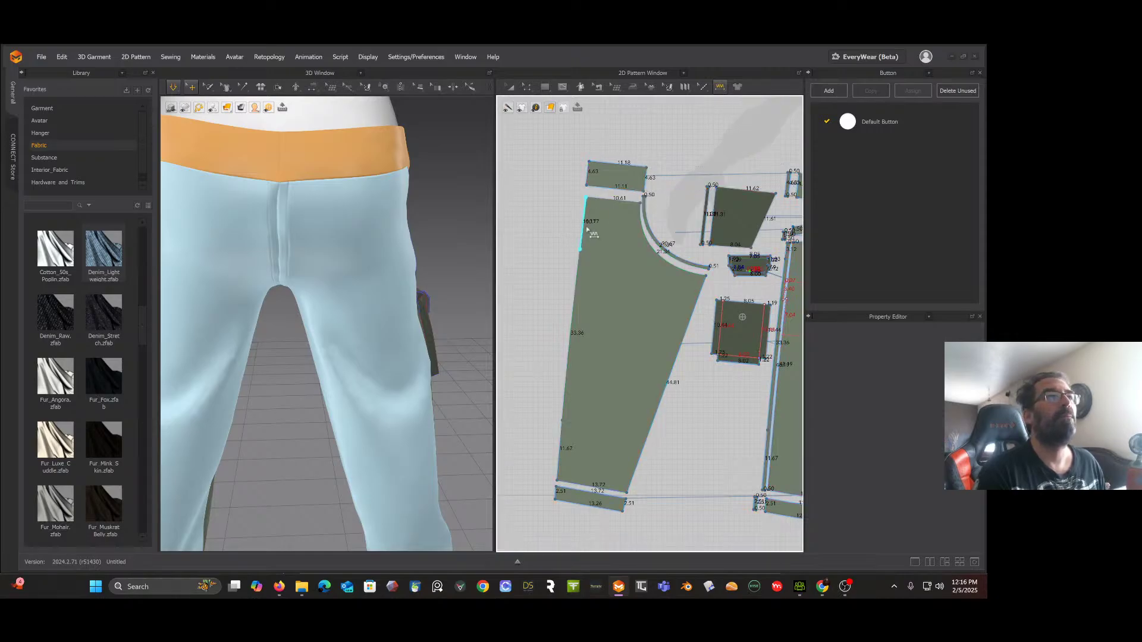
left_click(586, 229)
left_click(566, 390)
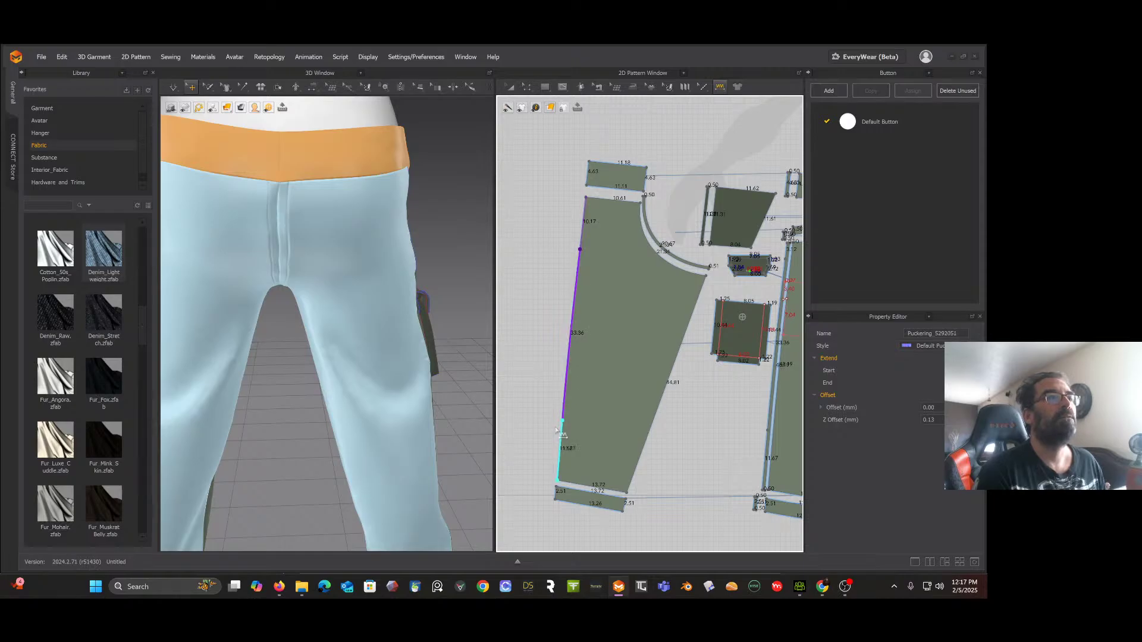
left_click(558, 439)
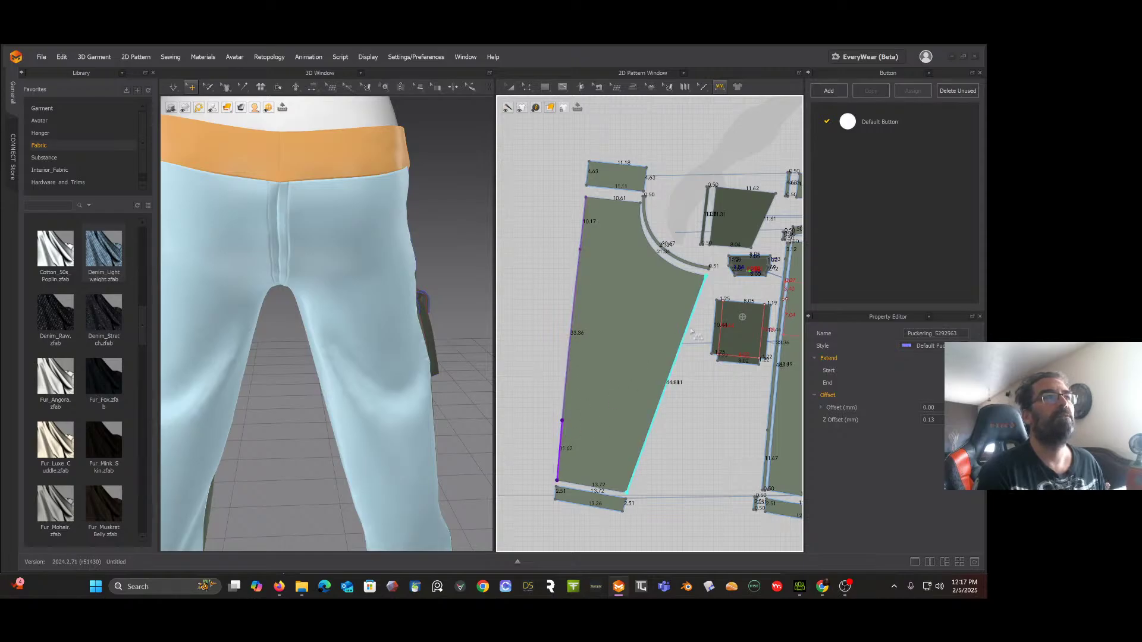
Step: Apply segment puckering to the back leg's inseam, hem edge and crotch curve
left_click(655, 411)
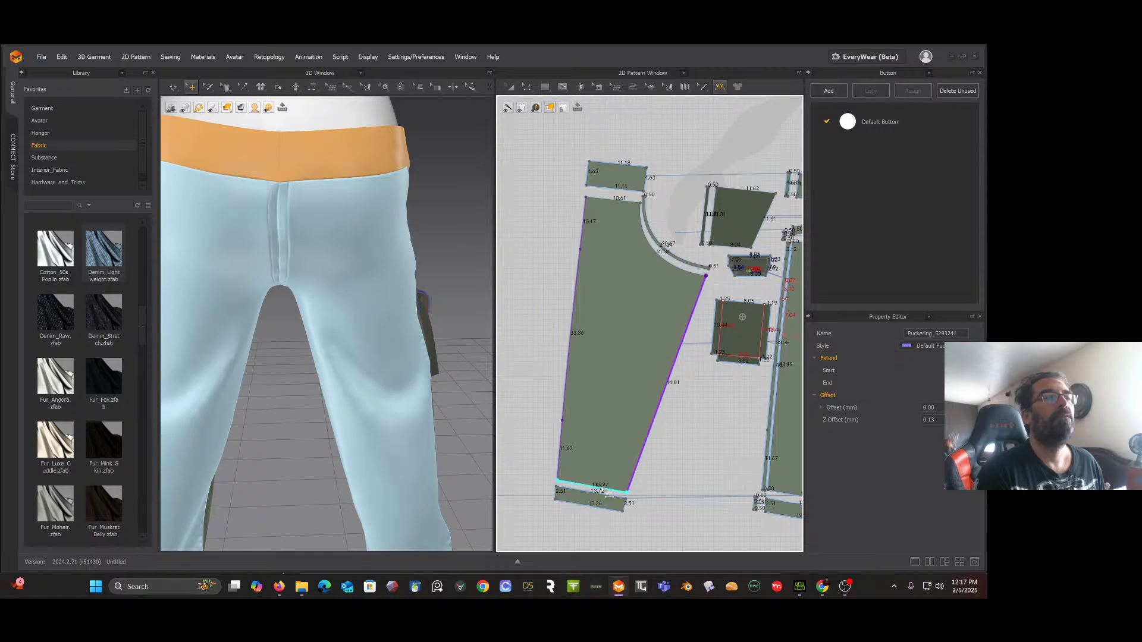
left_click(605, 488)
left_click(676, 297)
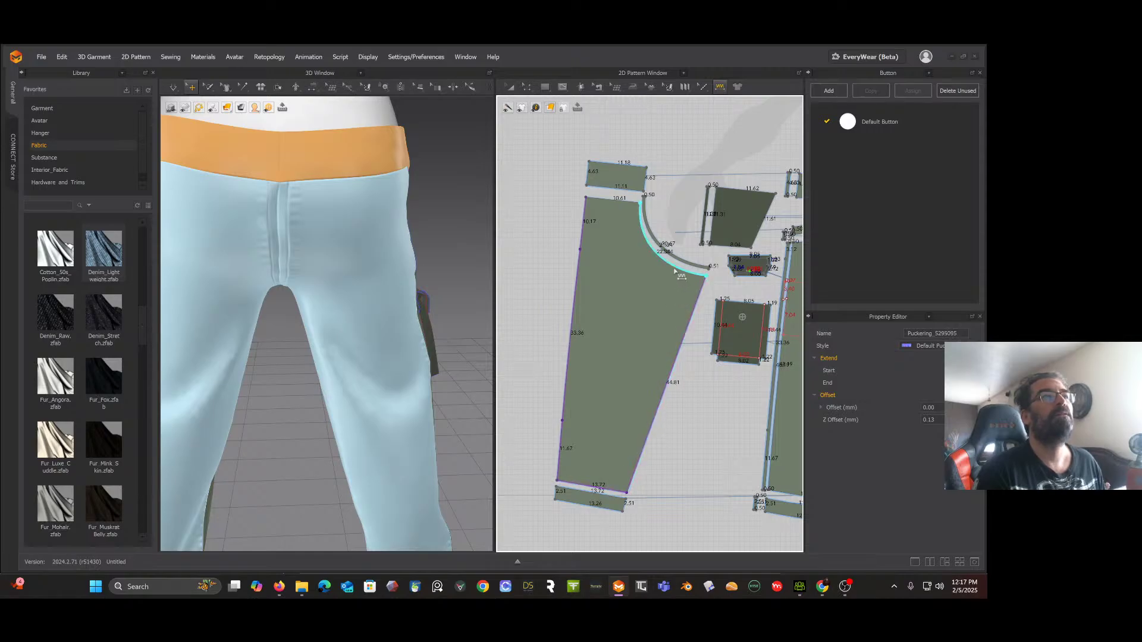
Step: Apply segment puckering to the back leg's crotch curve and to the end and lower edges of the back waistband
left_click(679, 273)
left_click(646, 184)
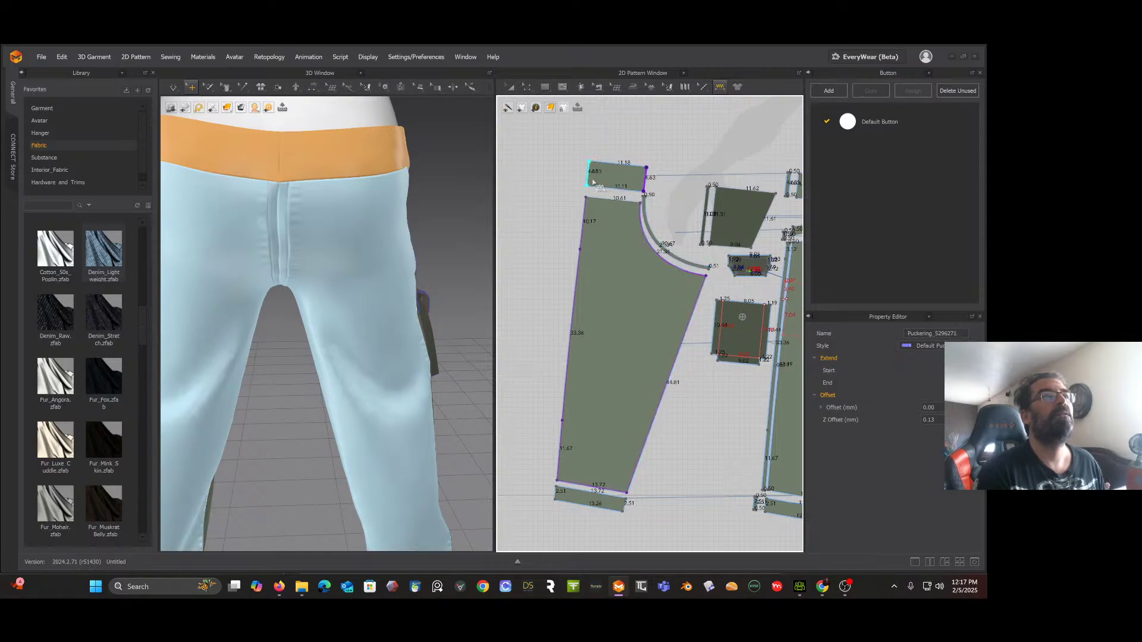
left_click(613, 188)
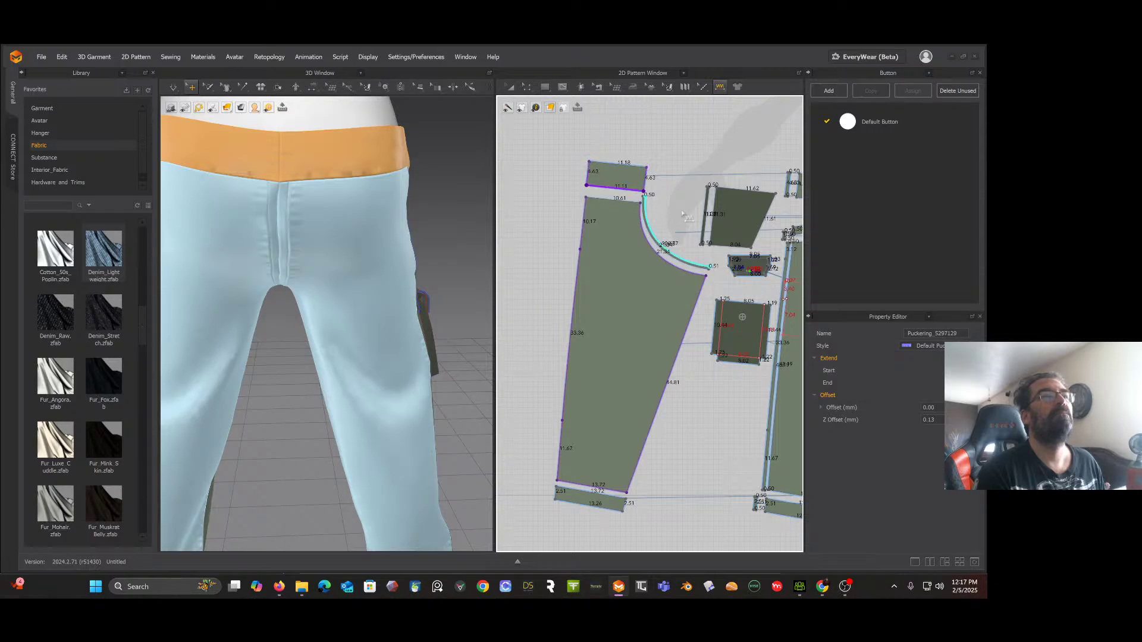
Step: Apply segment puckering to the long side edge of the 11.62-wide pocket piece and the adjoining 0.50 strip
left_click(718, 213)
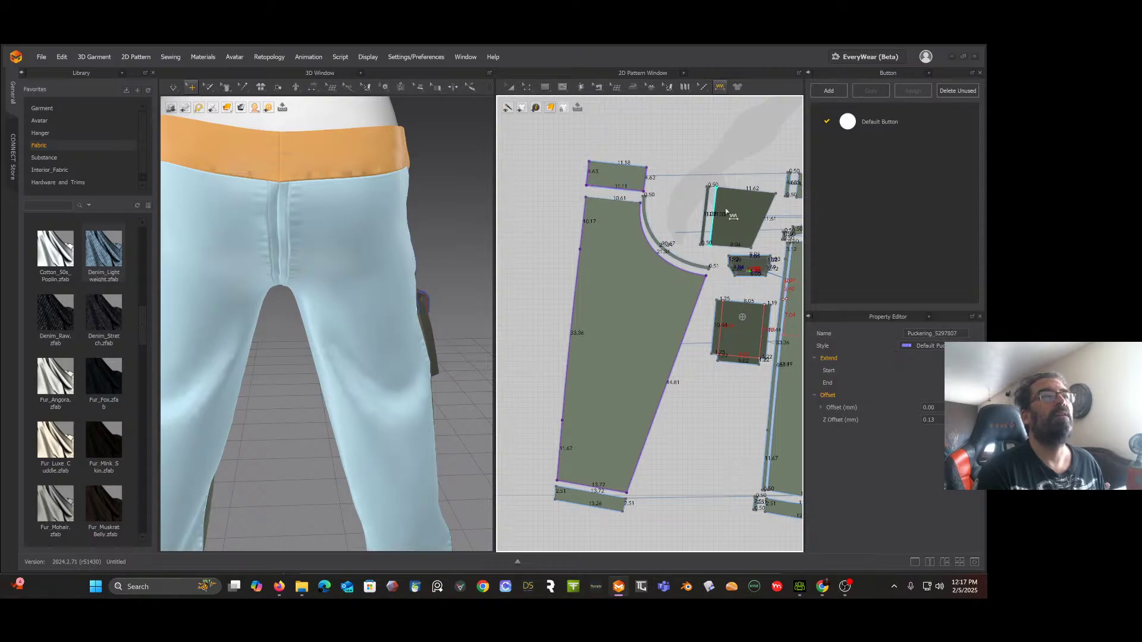
middle_click_drag(756, 207, 644, 180)
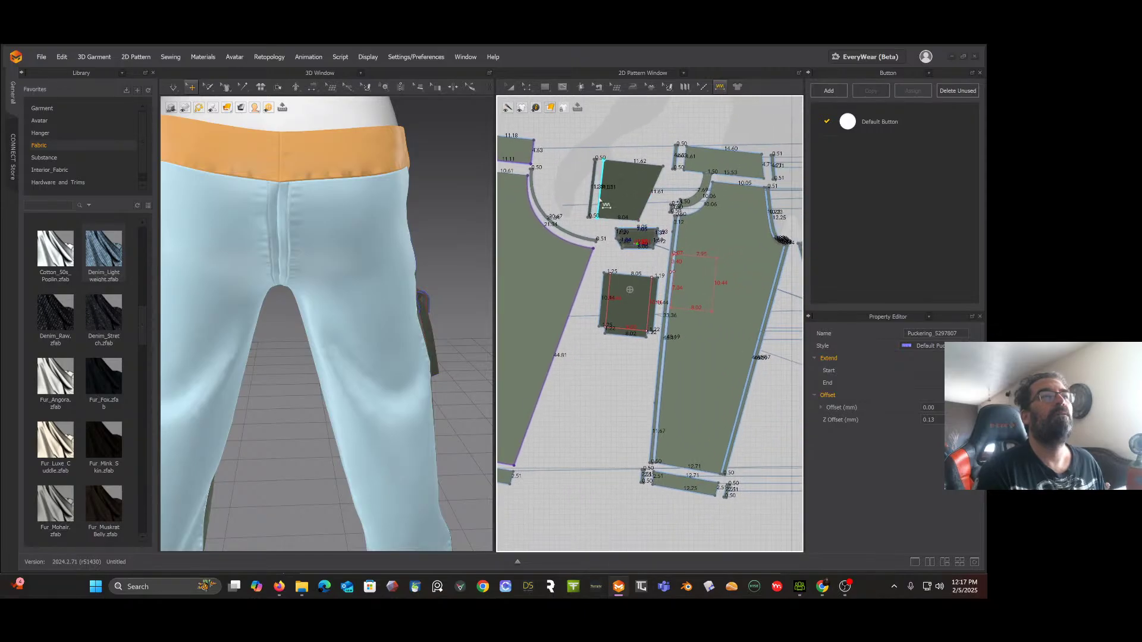
left_click(598, 197)
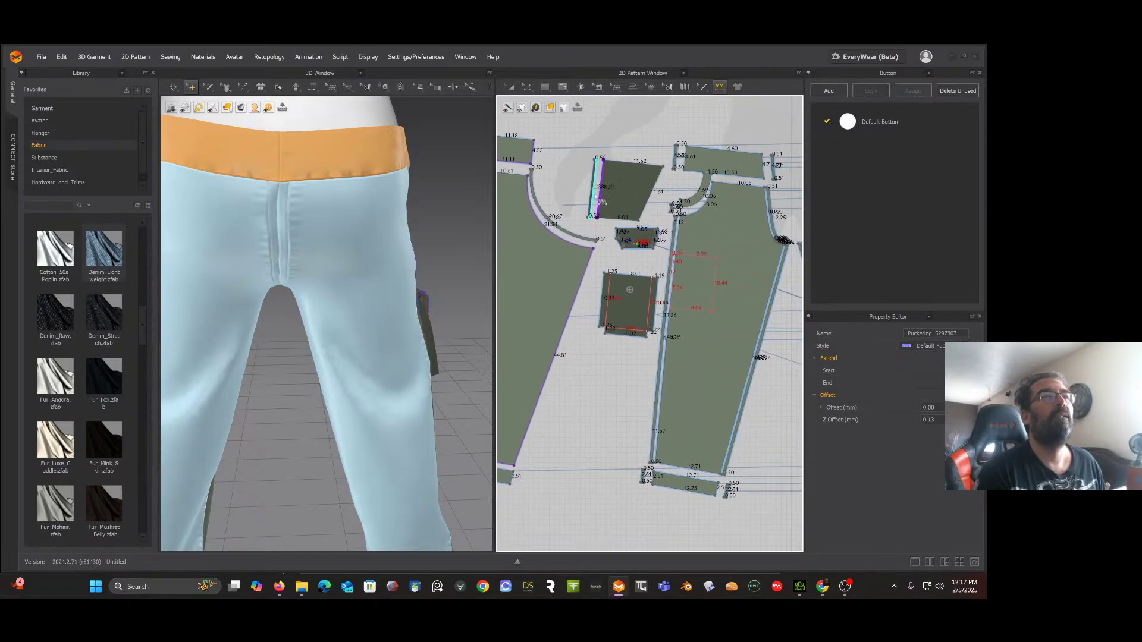
Step: Apply segment puckering to the cargo pocket's side and bottom edges and to the upper edge of its flap
left_click(602, 300)
left_click(619, 331)
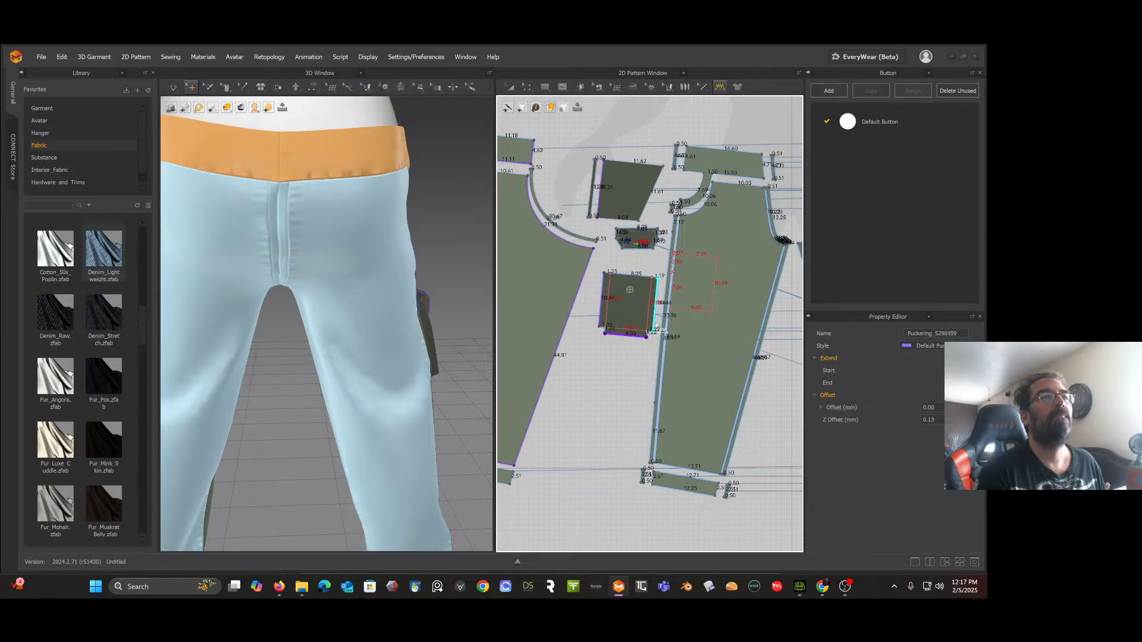
scroll(640, 262, "up", 5)
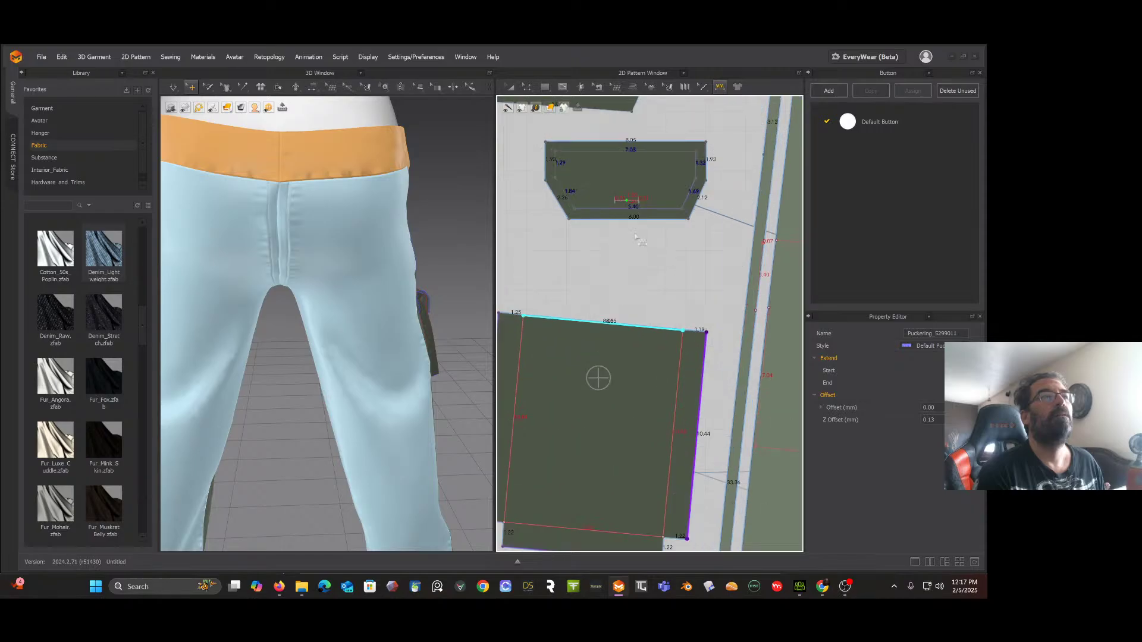
left_click(606, 142)
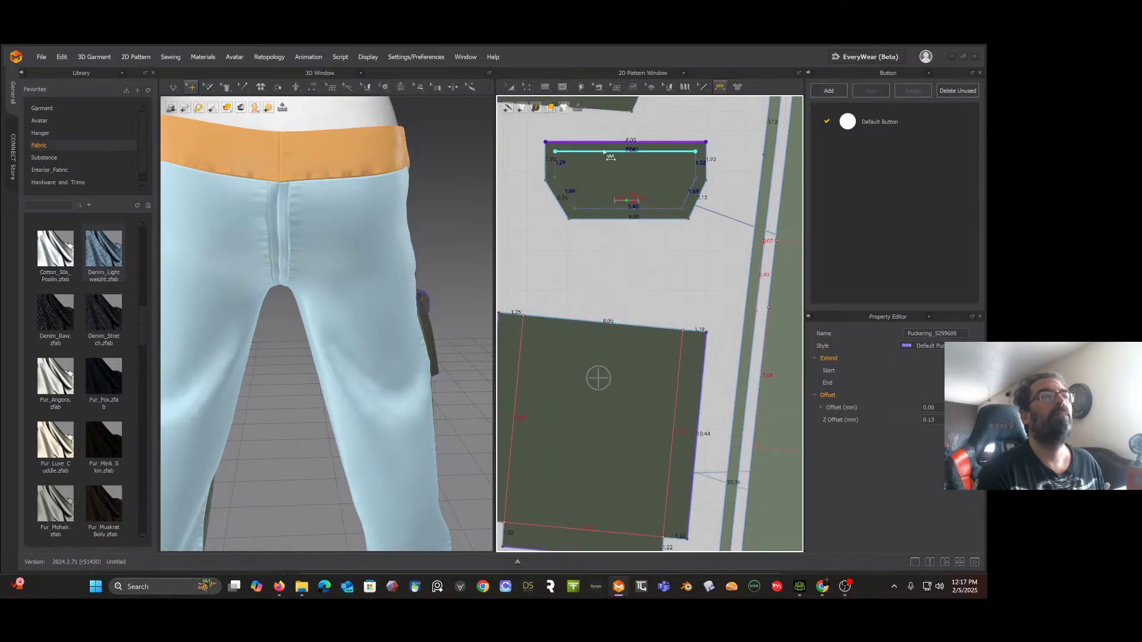
Step: Apply segment puckering to the front leg's outer side, pocket opening, waist and hem edges, and the front waistband's lower edge
scroll(631, 226, "down", 4)
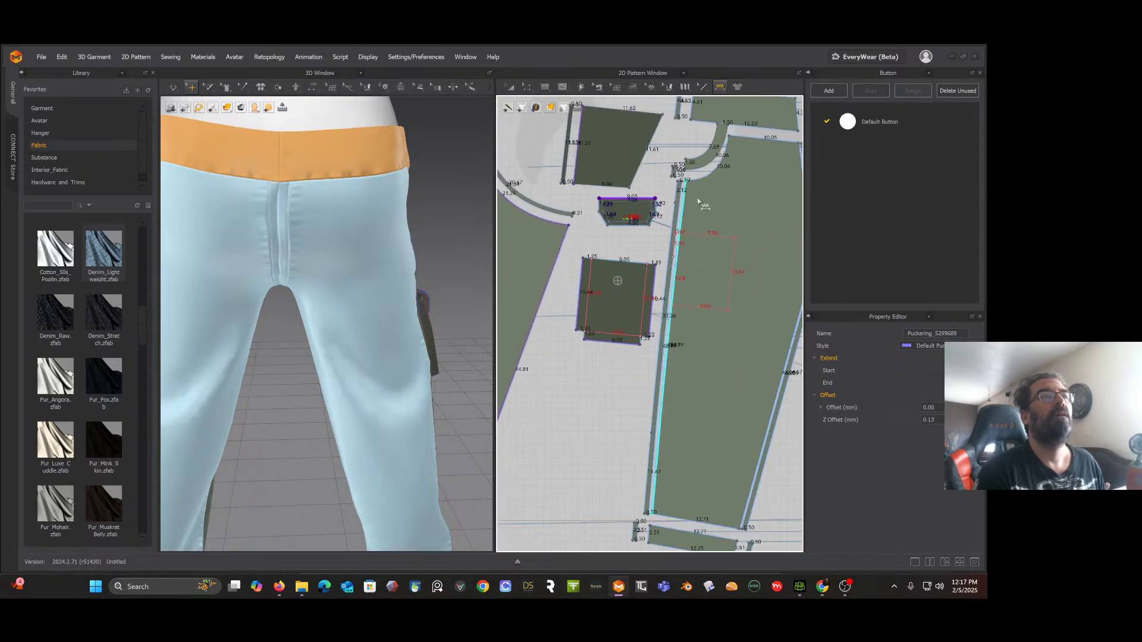
left_click(687, 203)
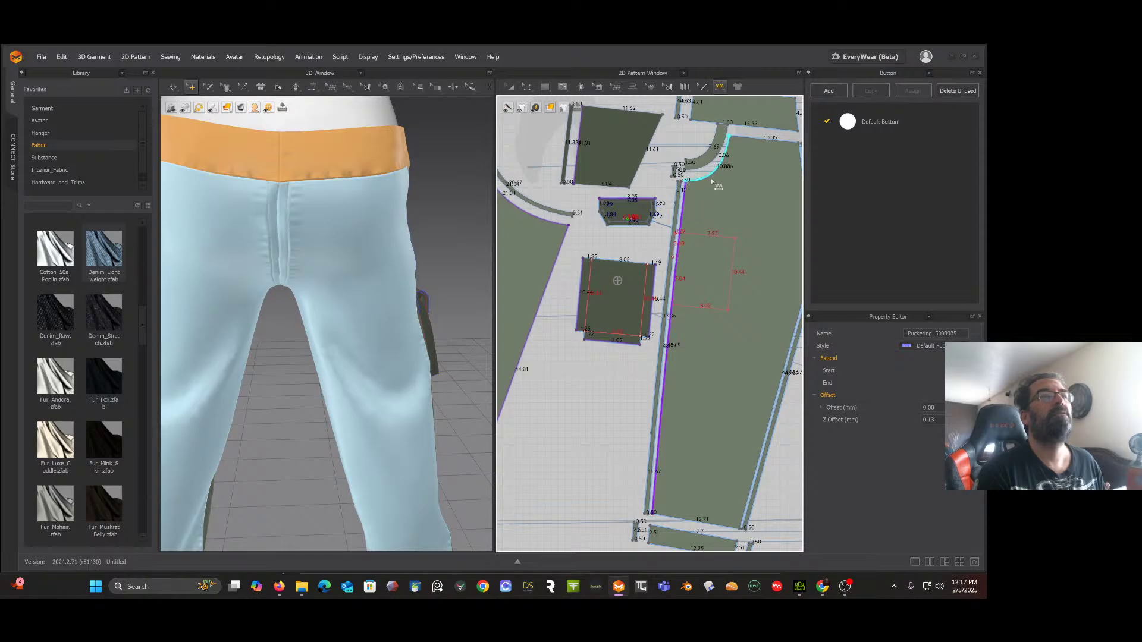
left_click(767, 149)
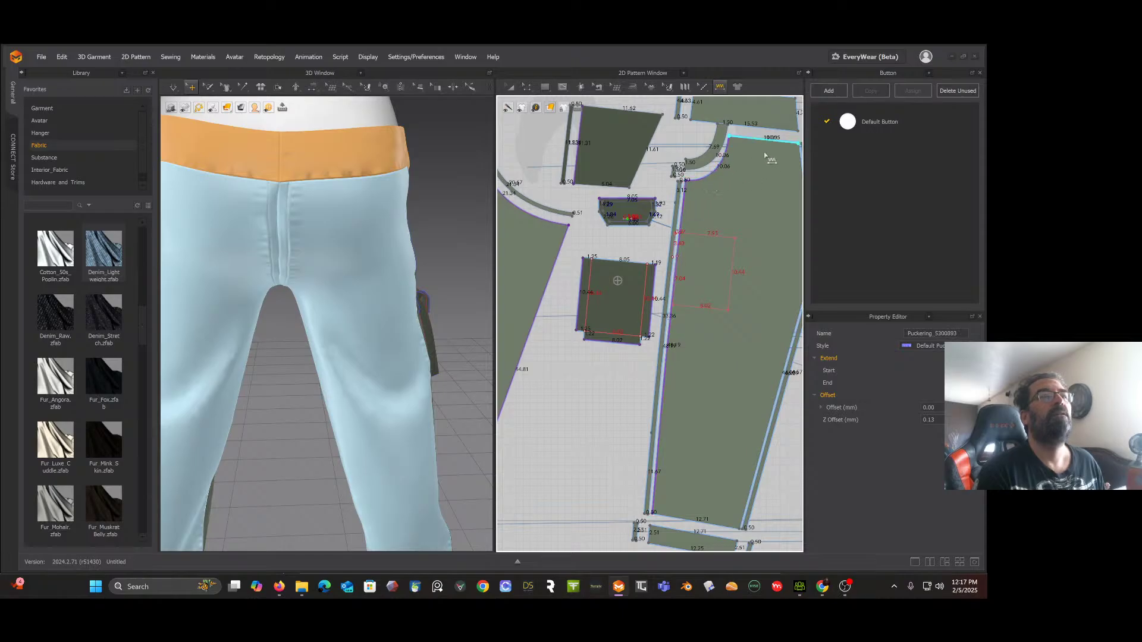
left_click(756, 124)
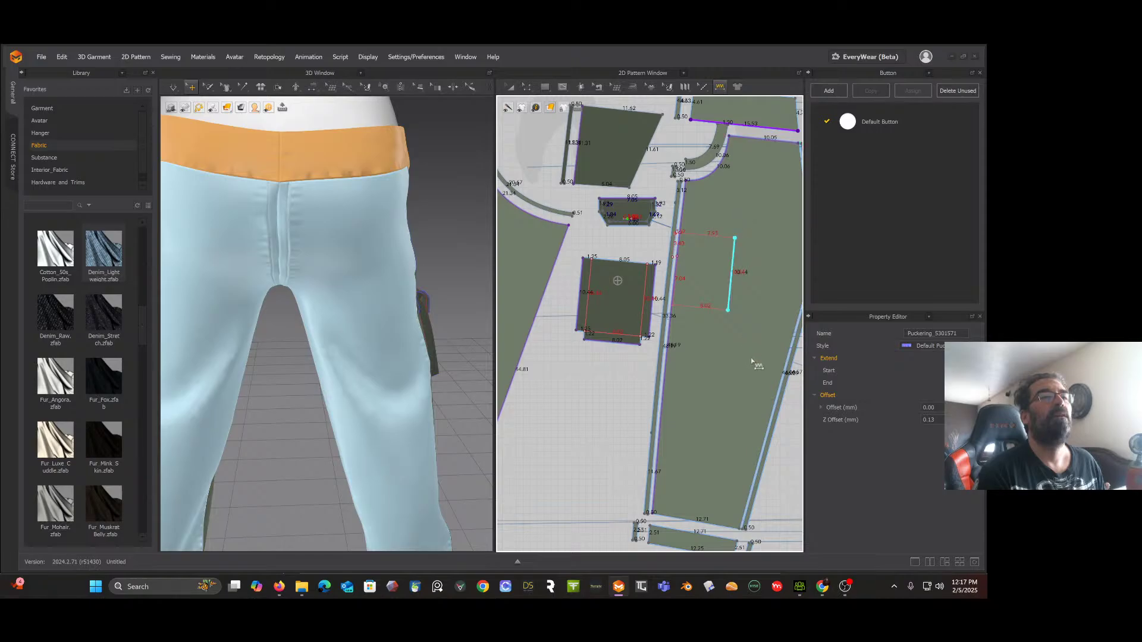
left_click(684, 521)
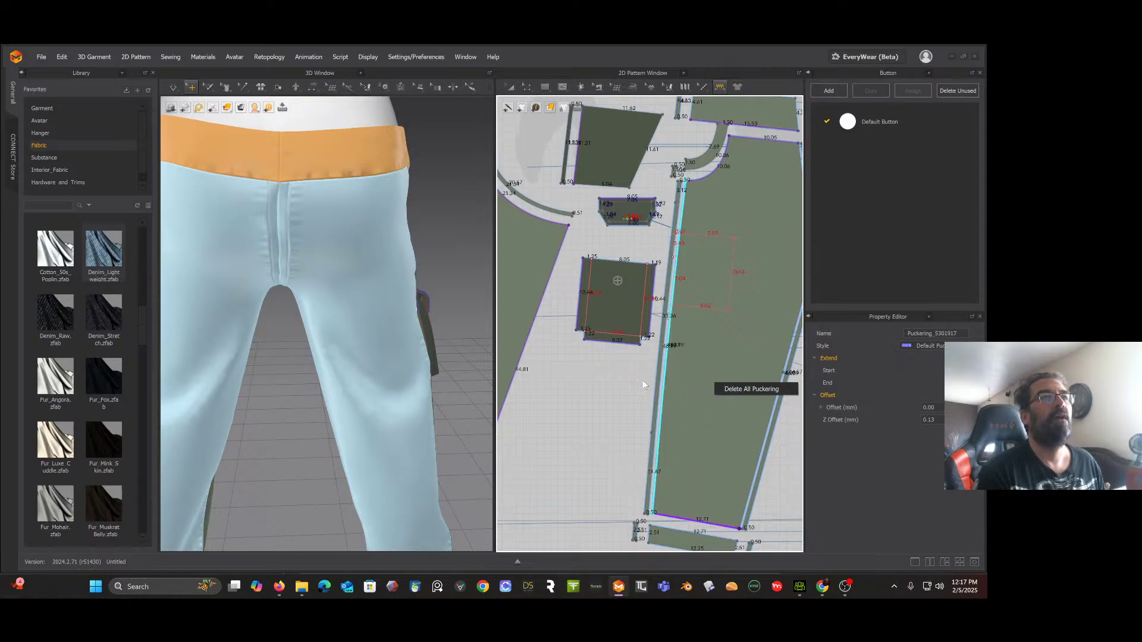
Step: Apply segment puckering to the front leg's inseam and the crotch curve, including its short segments near the inseam
middle_click_drag(790, 453, 678, 338)
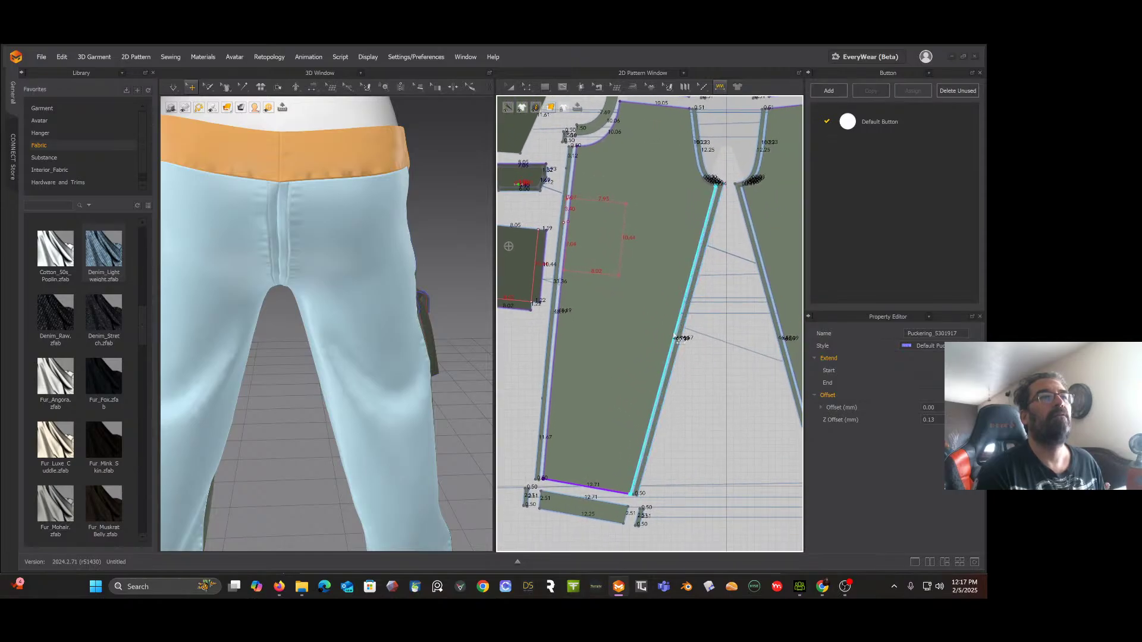
left_click(678, 338)
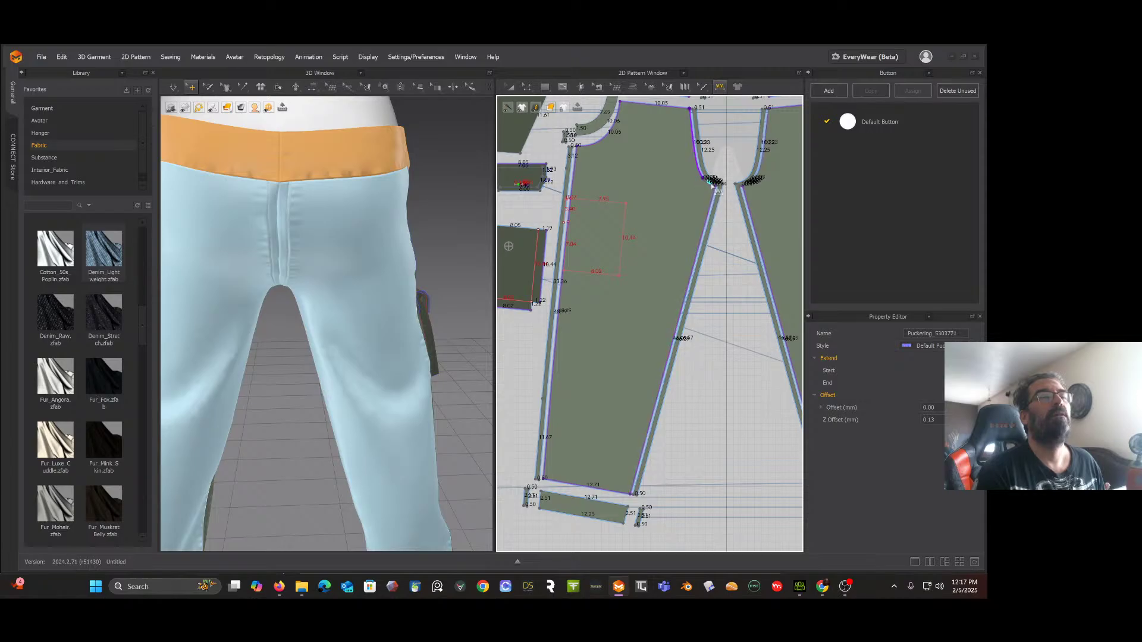
scroll(707, 193, "up", 4)
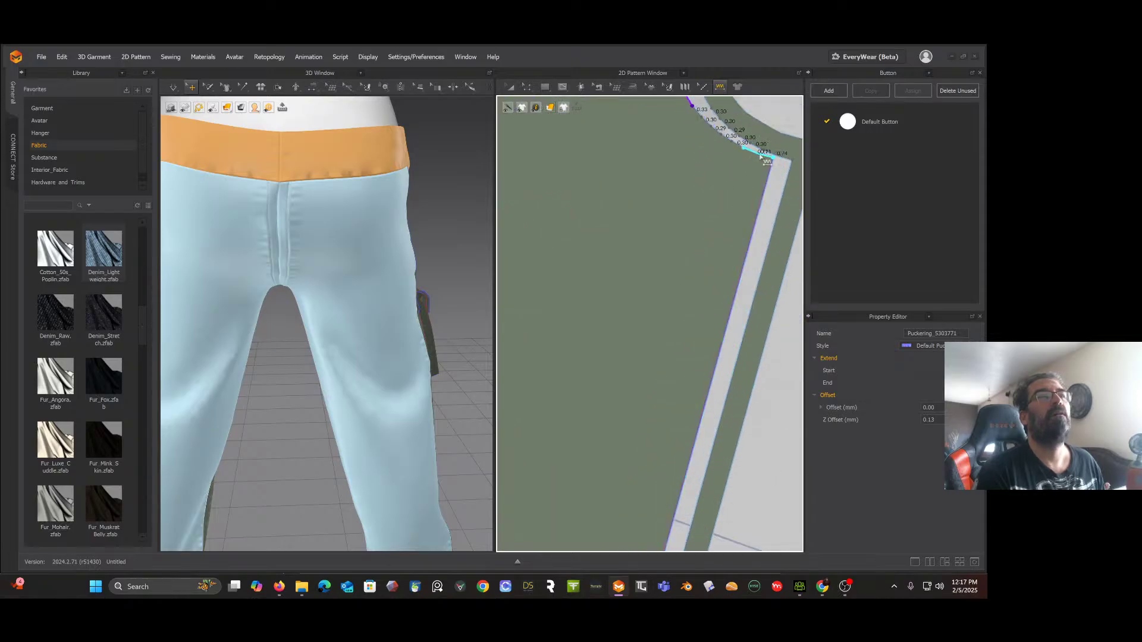
left_click(763, 156)
left_click(725, 138)
left_click(717, 130)
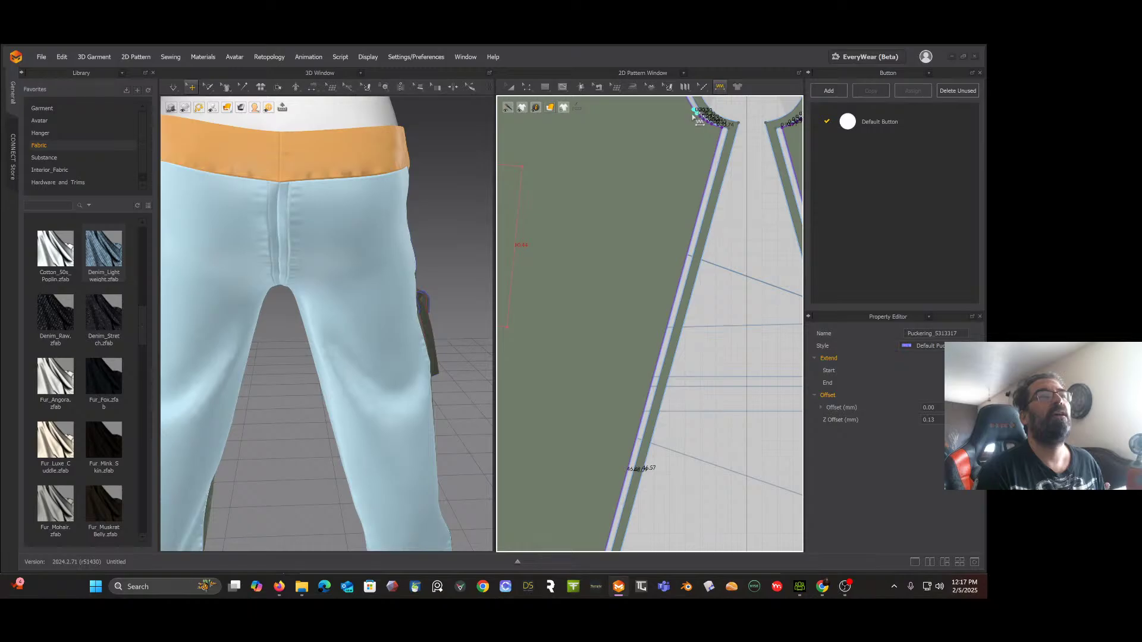
Step: Apply segment puckering to both end edges of the front waistband
scroll(693, 116, "down", 5)
scroll(668, 192, "down", 3)
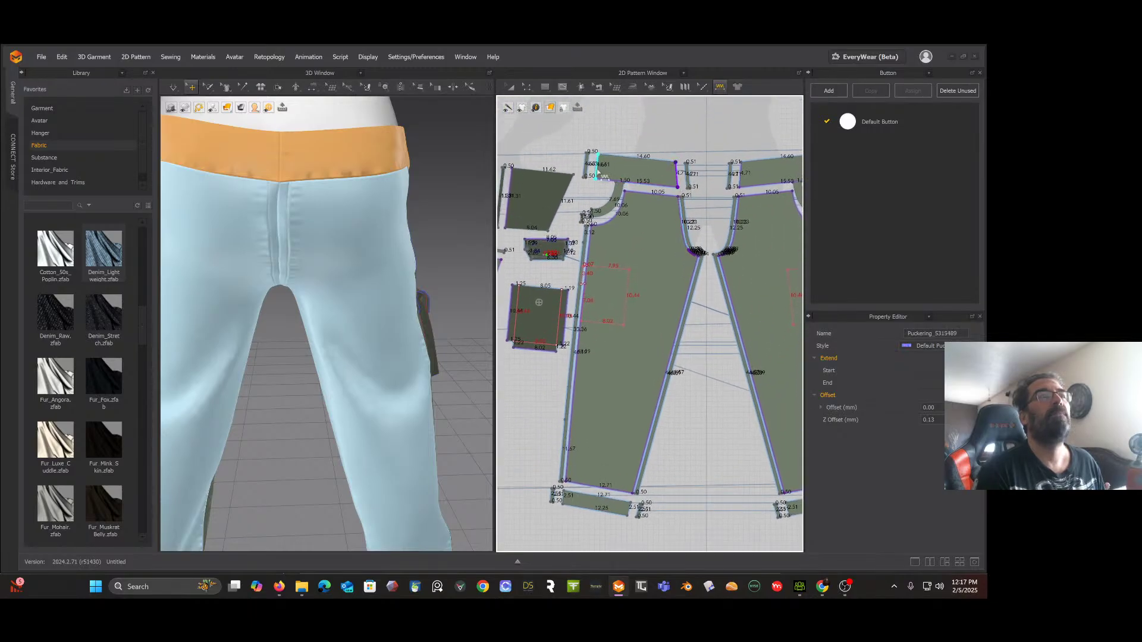
scroll(657, 197, "down", 2)
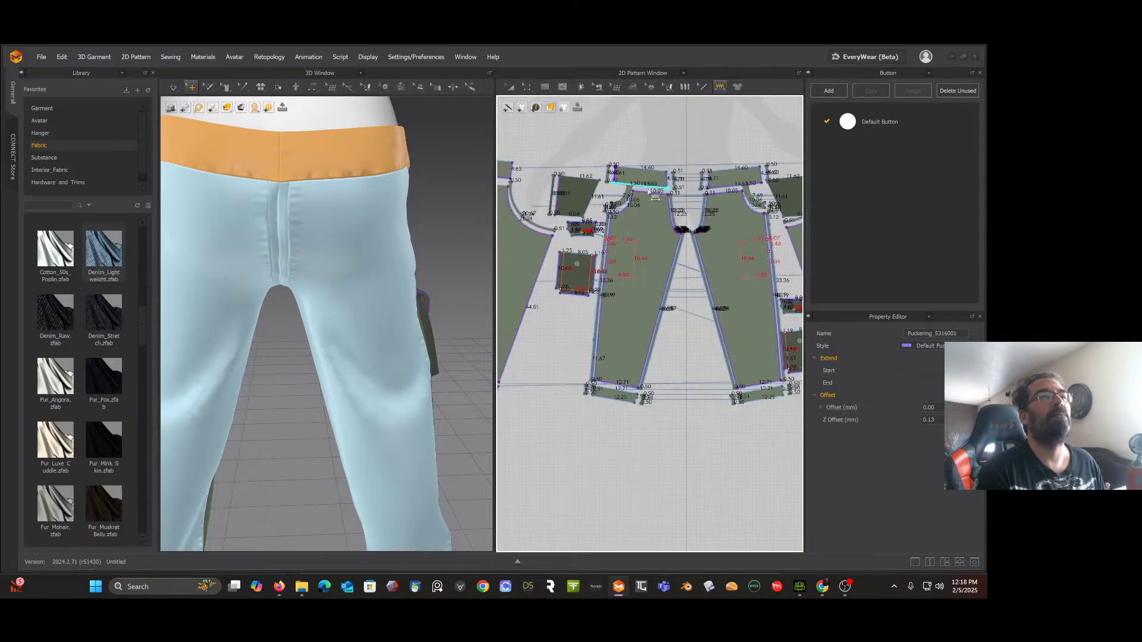
Step: Apply segment puckering to both ends of the front cuff and to the small 0.50 strips beside them
scroll(623, 244, "up", 5)
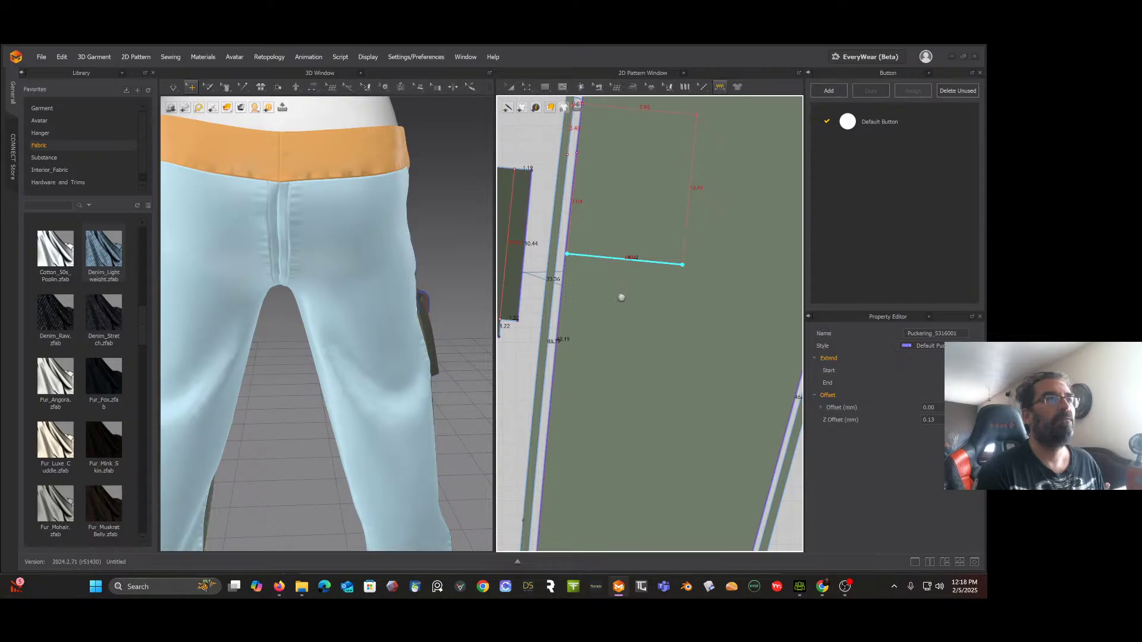
right_click_drag(621, 298, 714, 160)
scroll(713, 164, "down", 2)
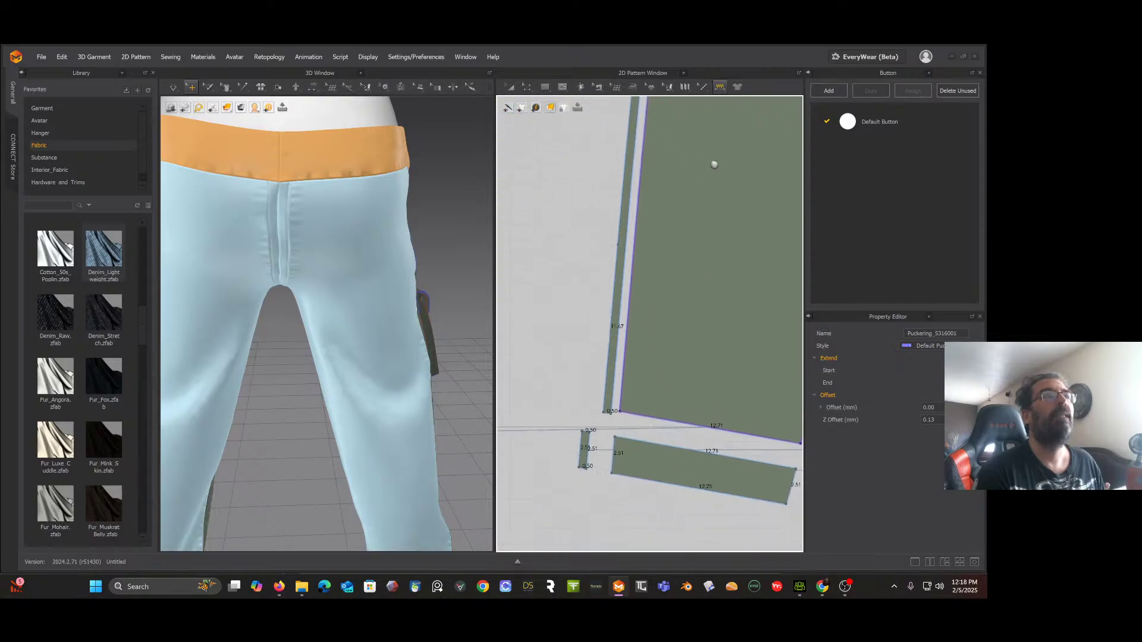
right_click_drag(719, 354, 684, 257)
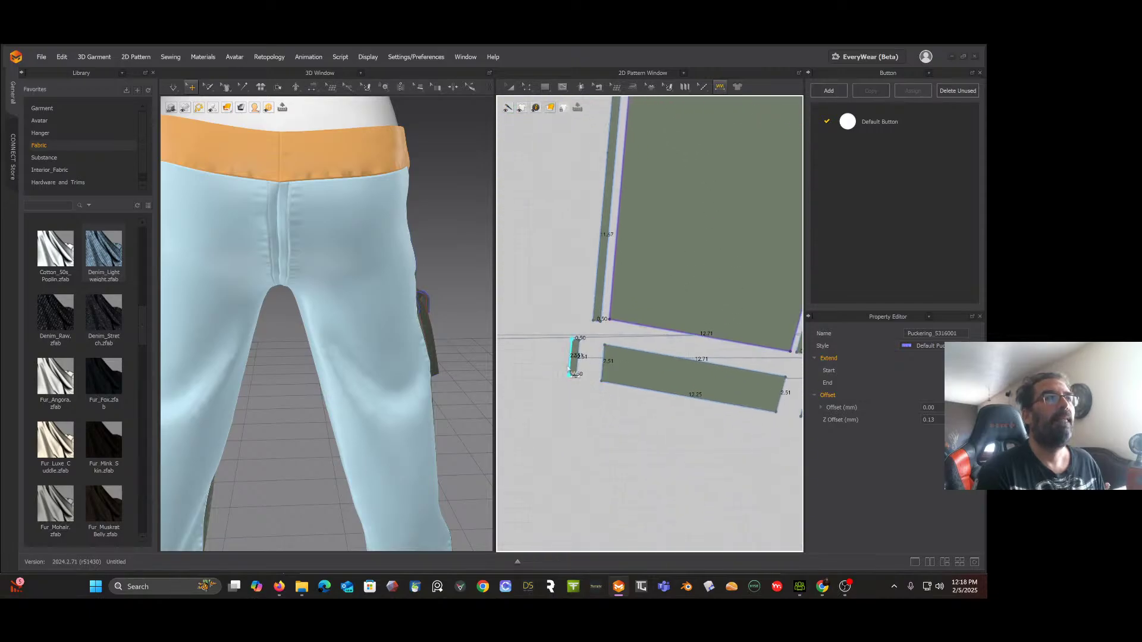
left_click(571, 366)
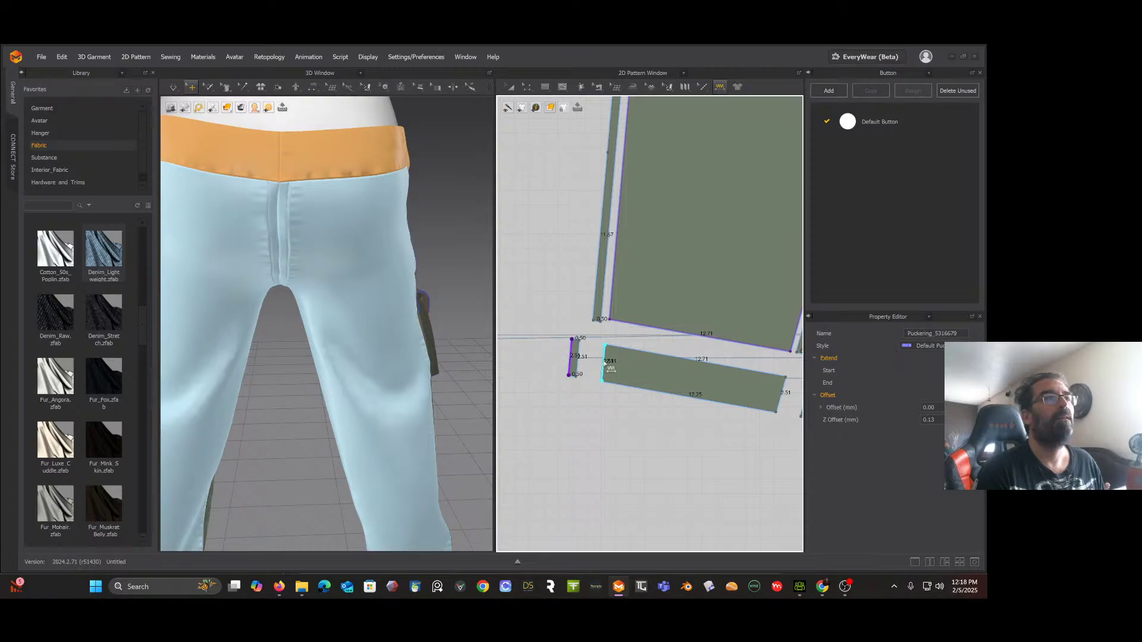
left_click(604, 365)
right_click_drag(785, 407, 690, 389)
left_click(690, 390)
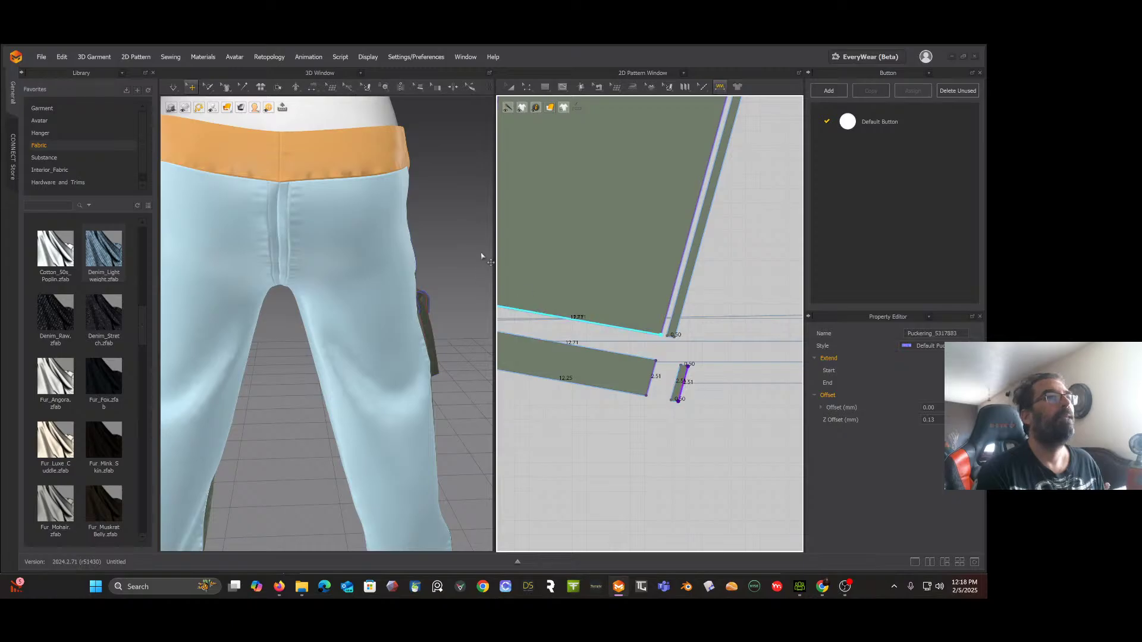
Step: Run the simulation and inspect the puckering on the pants from the back and front in 3D
scroll(446, 273, "down", 5)
scroll(450, 213, "down", 1)
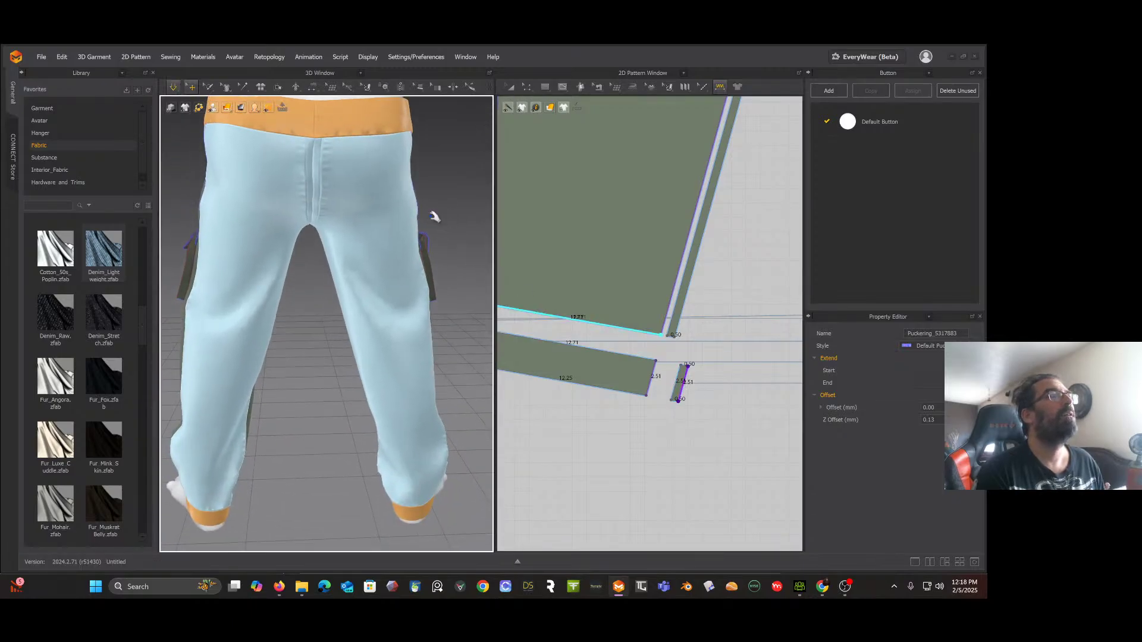
key("space")
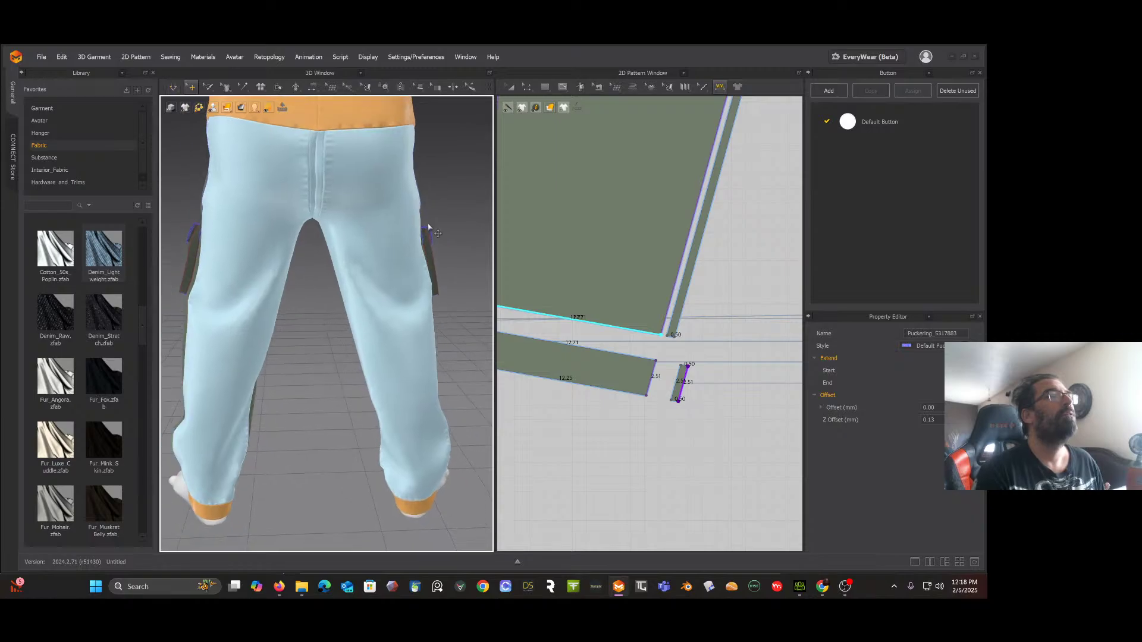
right_click_drag(441, 296, 343, 307)
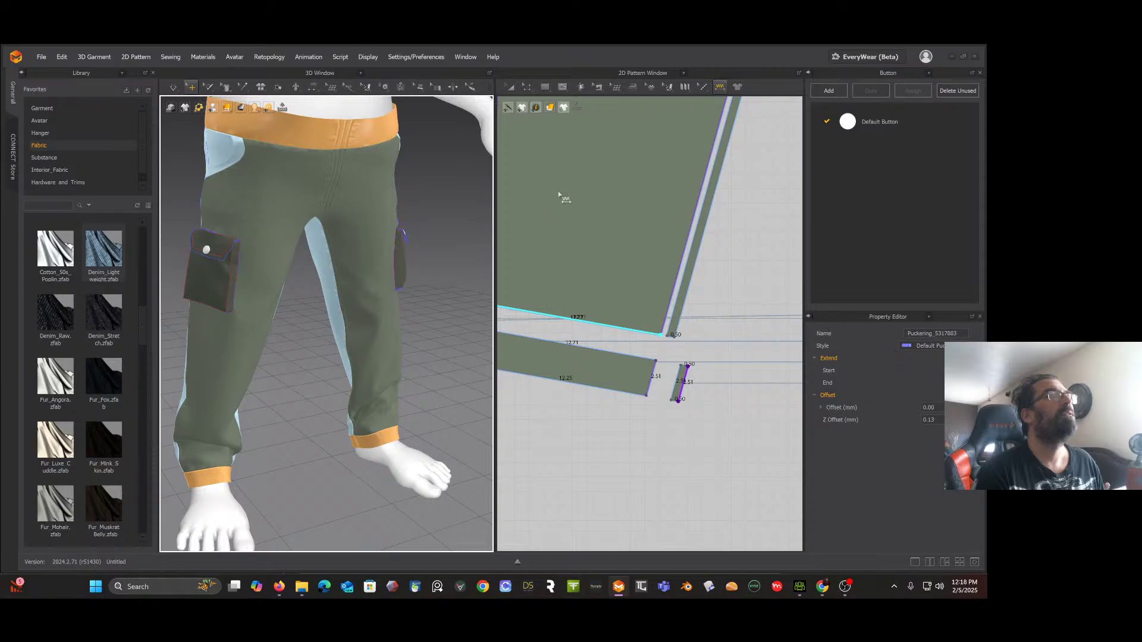
Step: Apply segment puckering to the front inseam, pocket-opening and crotch strips and the strip at the front waistband's centre end
scroll(571, 191, "down", 3)
scroll(602, 247, "up", 5)
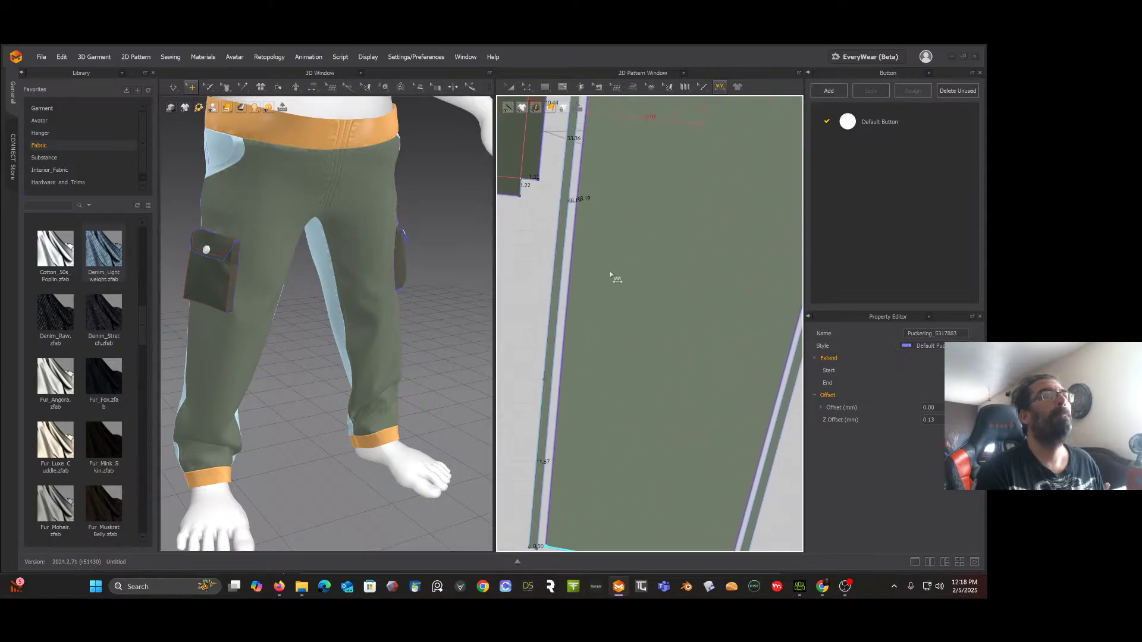
scroll(587, 339, "down", 4)
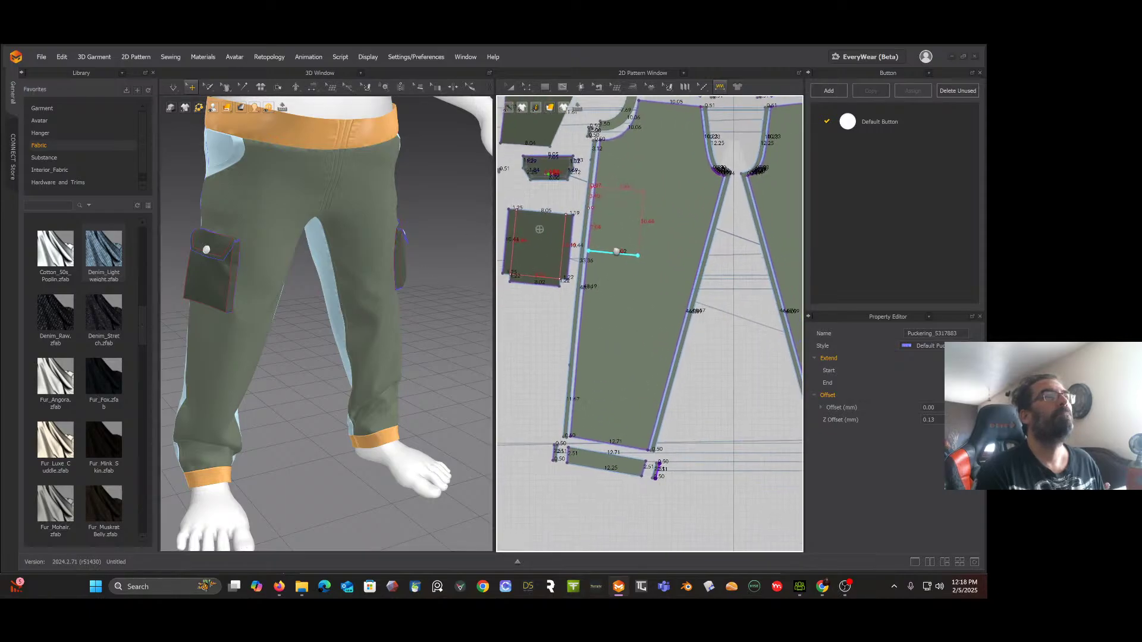
middle_click_drag(616, 252, 595, 254)
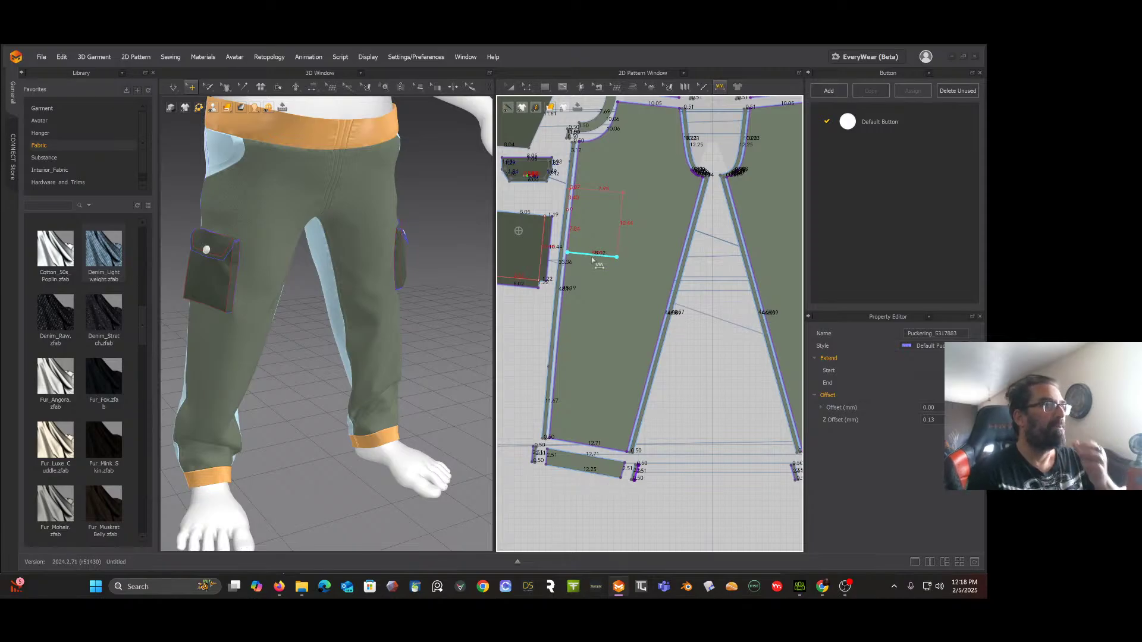
middle_click_drag(729, 292, 700, 338)
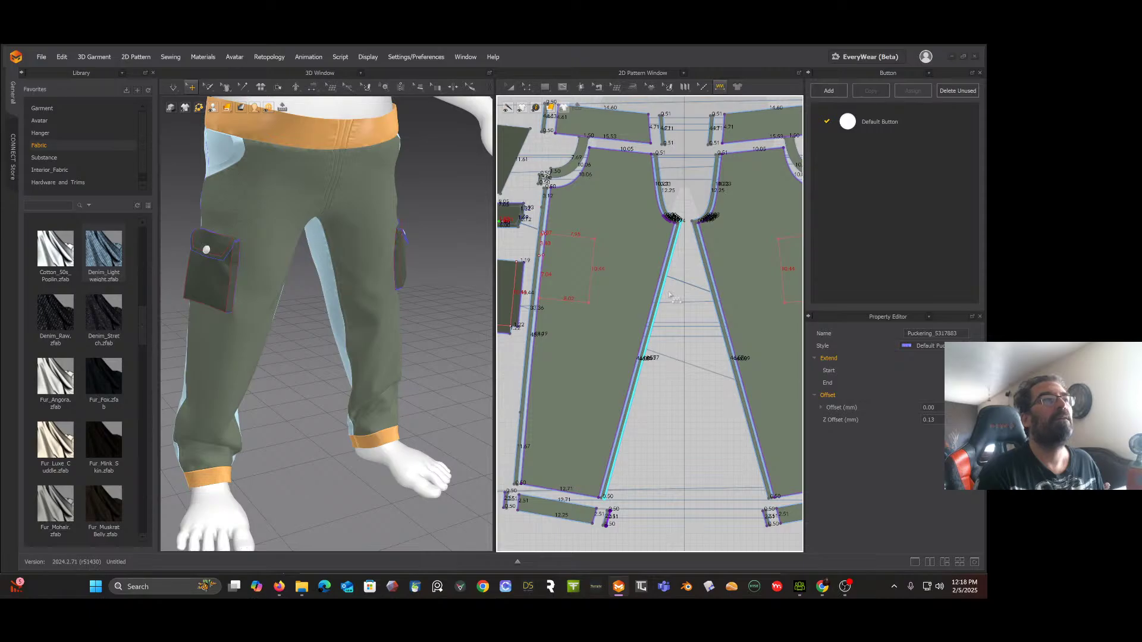
middle_click_drag(689, 294, 763, 361)
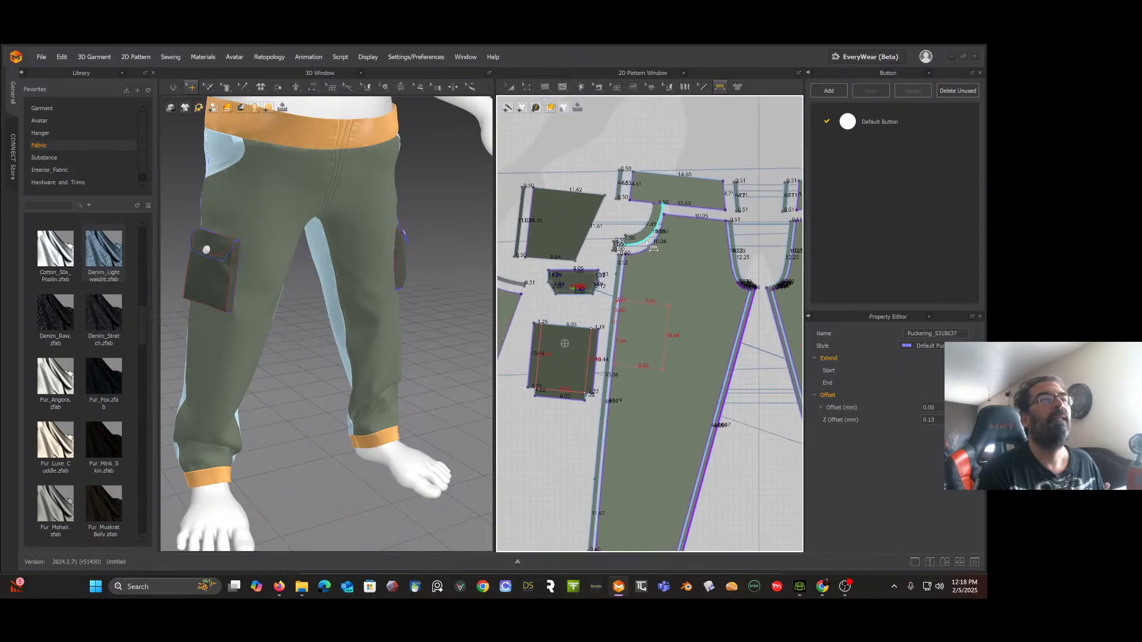
middle_click_drag(764, 248, 663, 254)
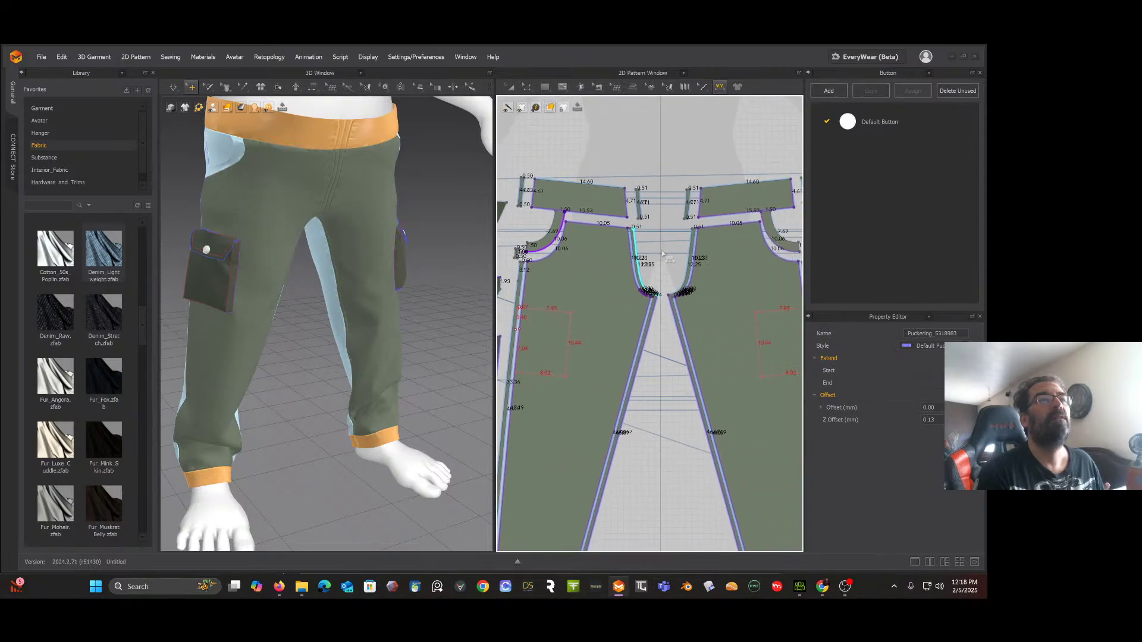
left_click(640, 269)
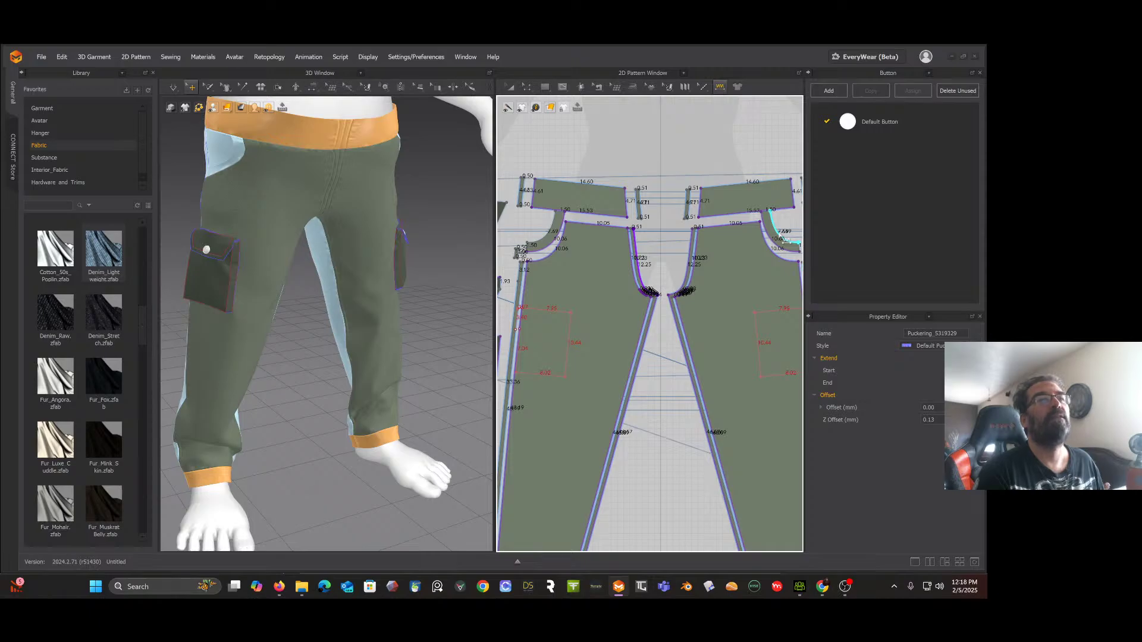
left_click(645, 203)
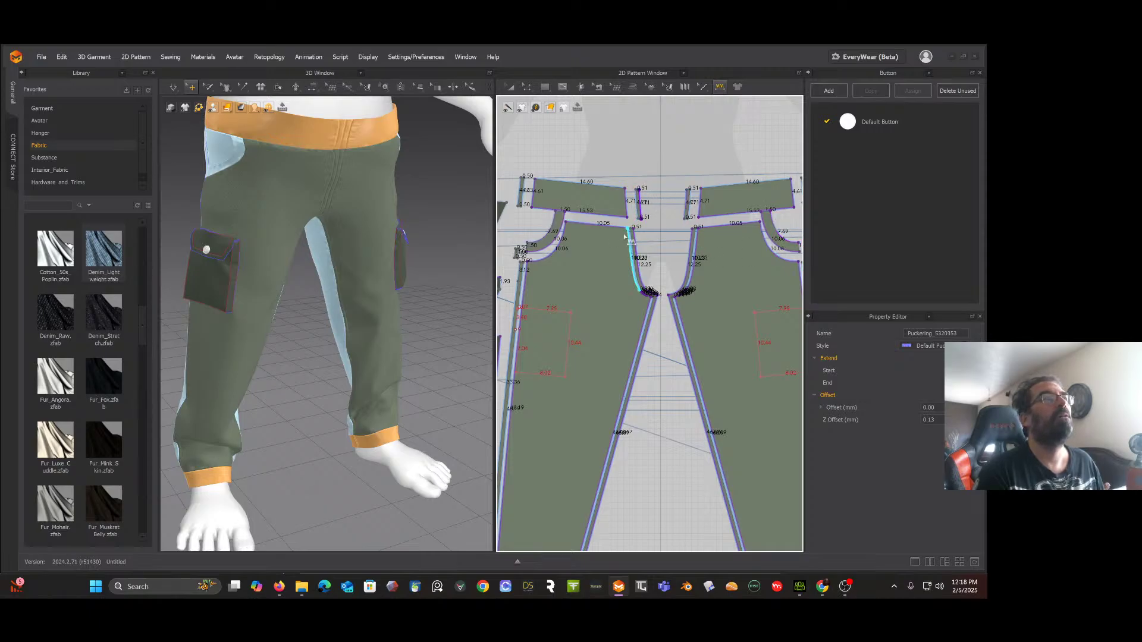
Step: Apply segment puckering to the curved 0.50 cm strip along the back crotch seam
middle_click_drag(619, 252, 775, 232)
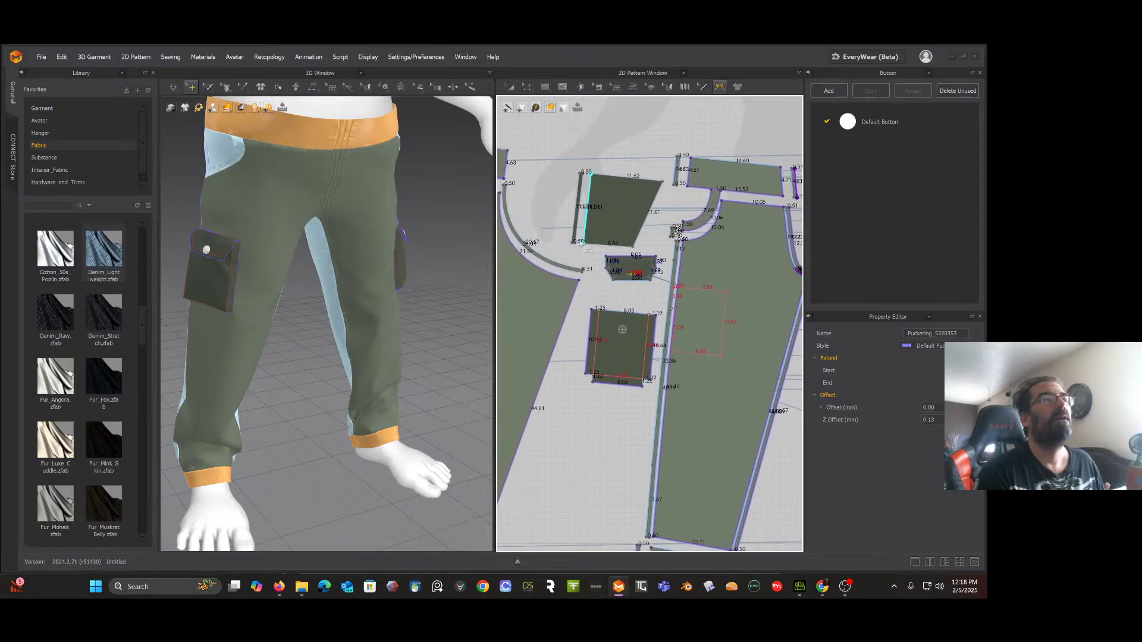
middle_click_drag(561, 229, 688, 190)
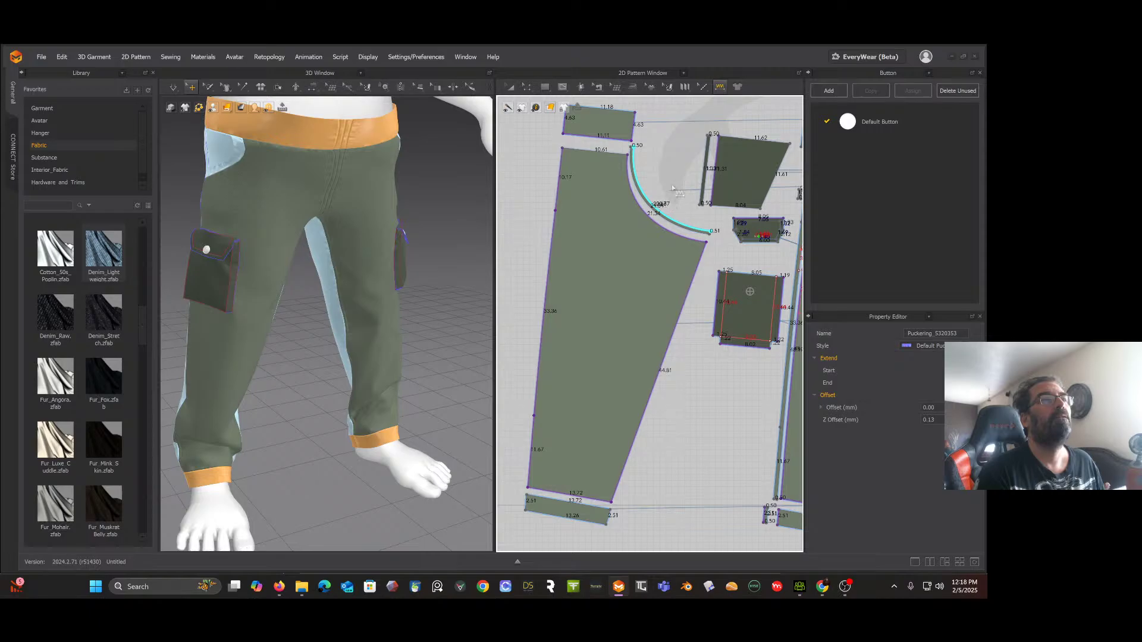
middle_click_drag(682, 182, 513, 211)
scroll(635, 230, "down", 2)
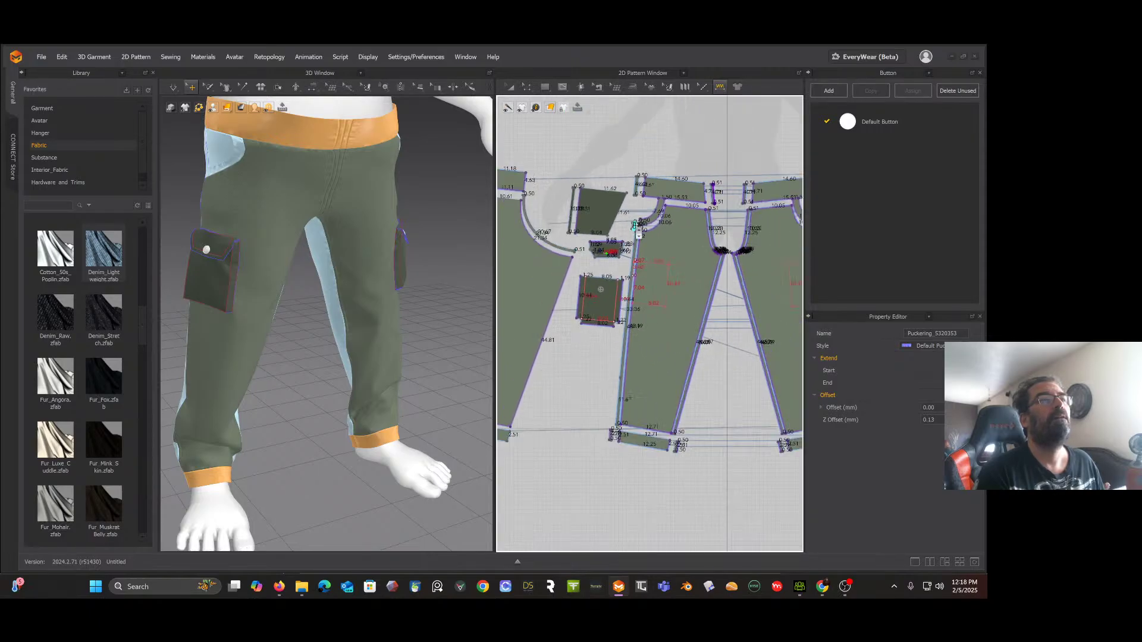
scroll(658, 230, "down", 2)
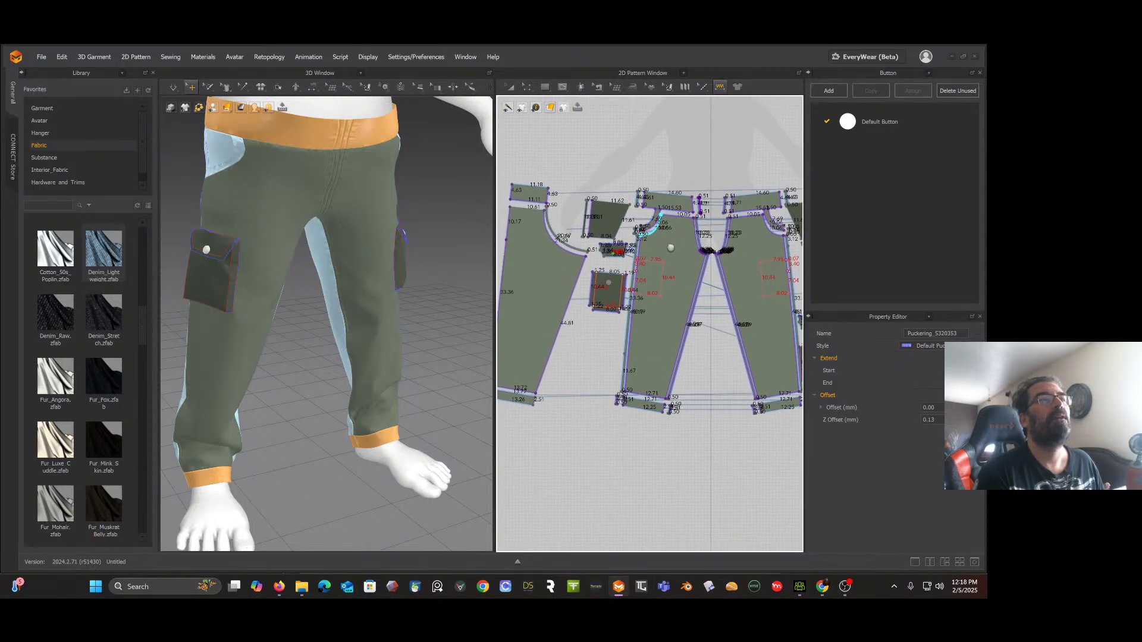
scroll(571, 229, "up", 3)
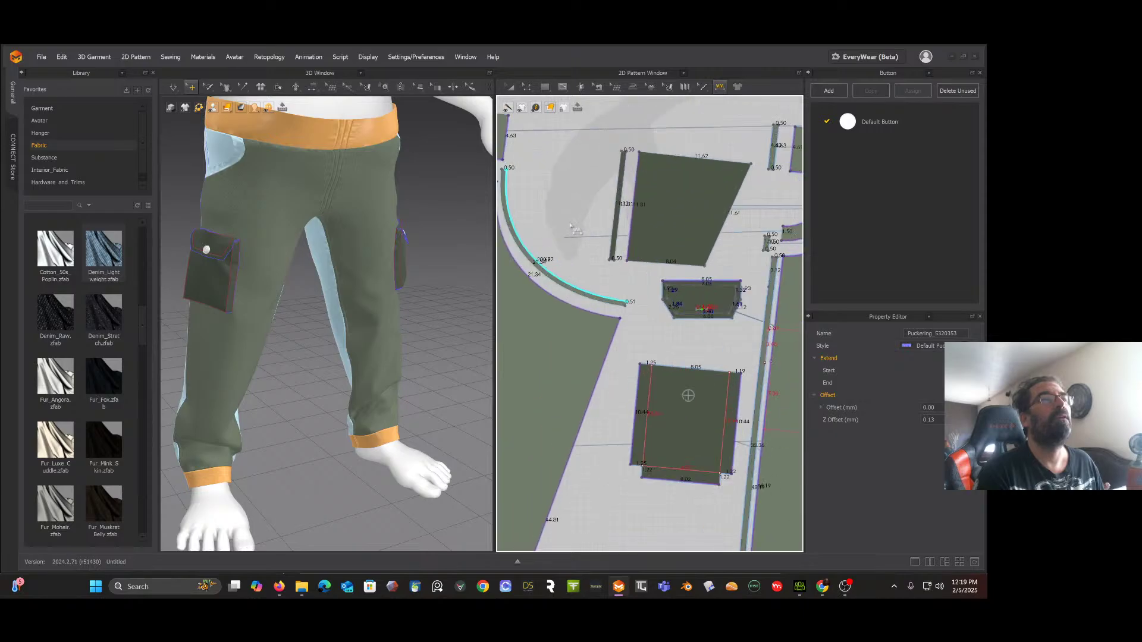
left_click(562, 283)
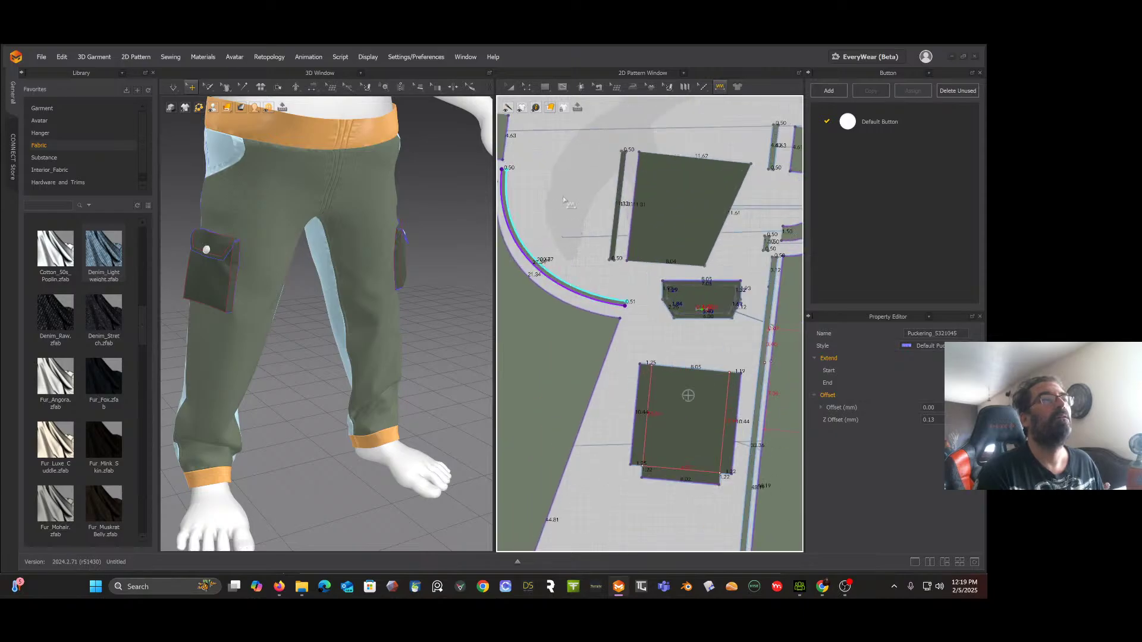
Step: Apply segment puckering to the segments of the long side-seam strip beside the front leg
middle_click_drag(390, 260, 430, 261)
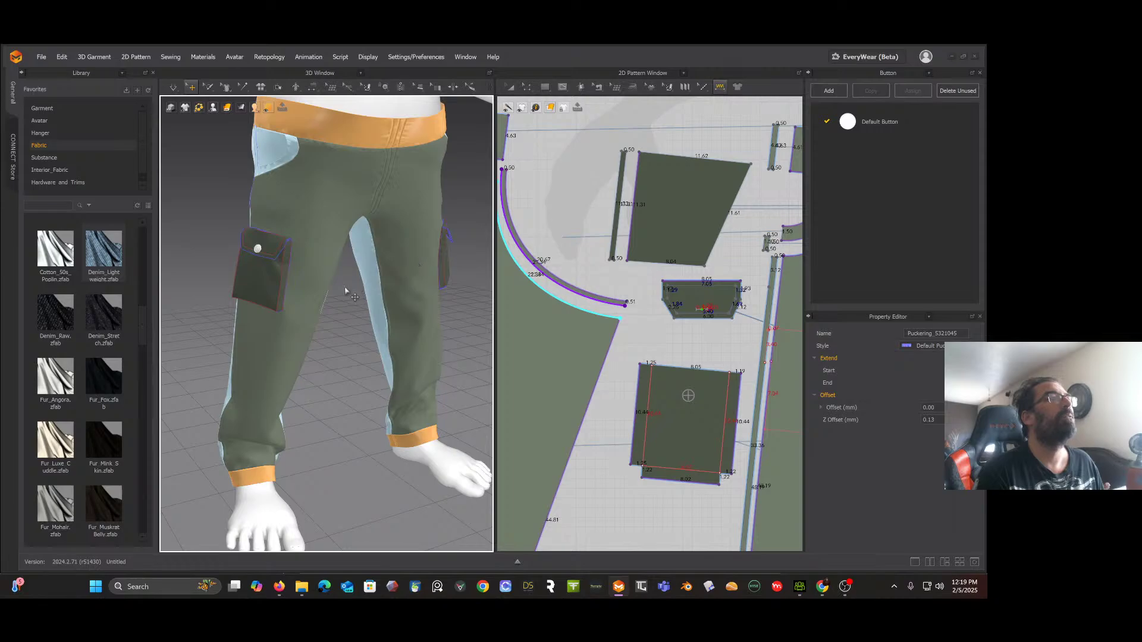
right_click_drag(345, 292, 578, 281)
scroll(619, 307, "down", 4)
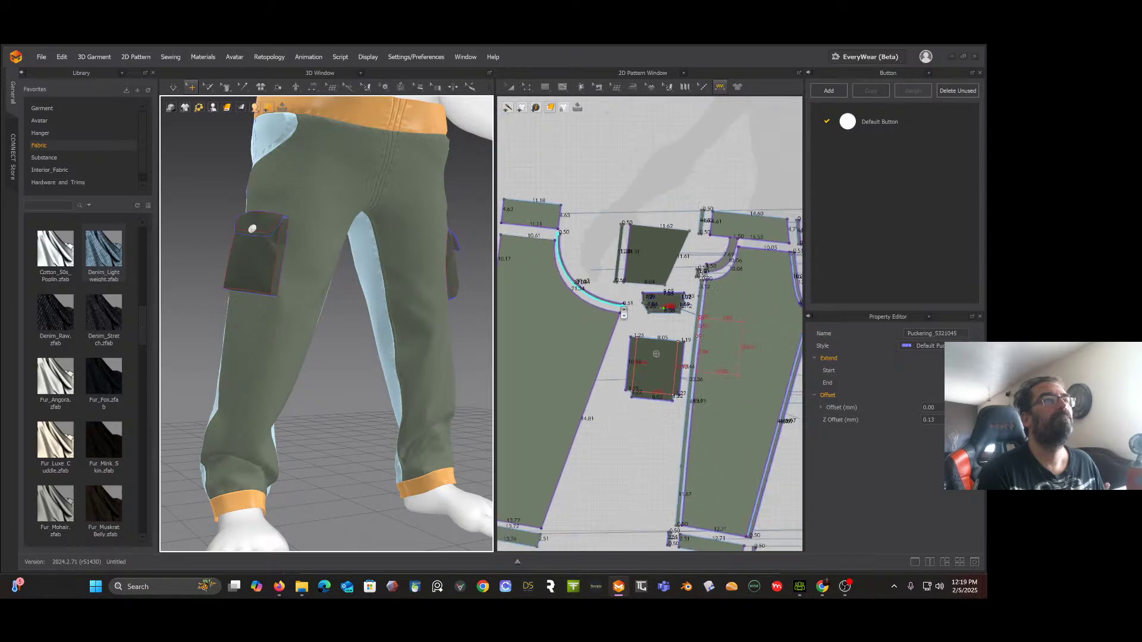
left_click(695, 357)
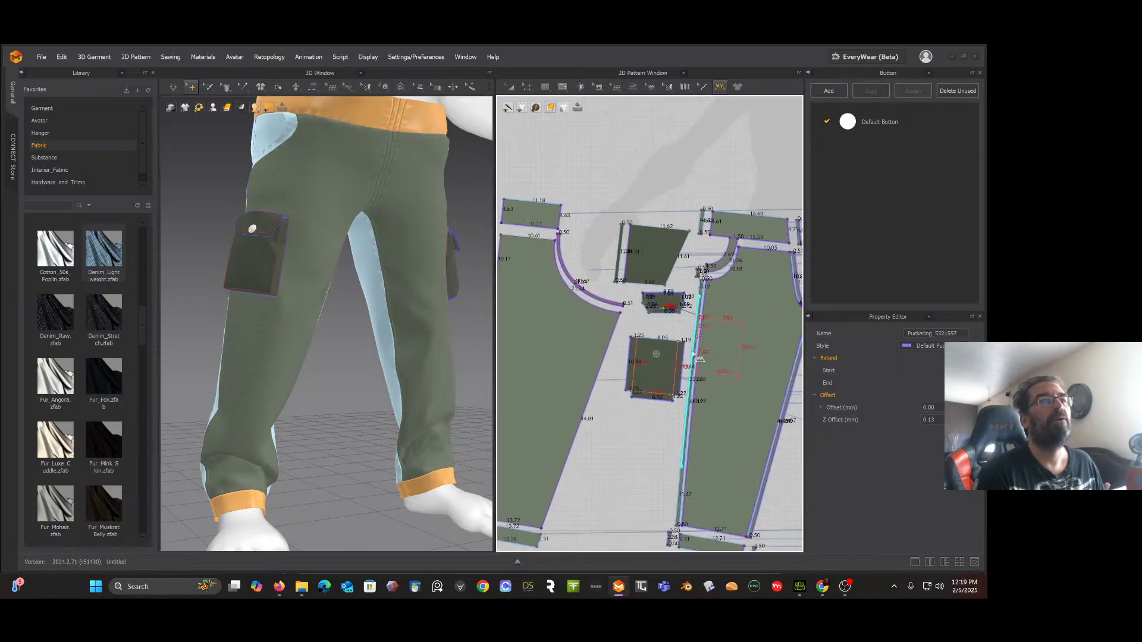
left_click(680, 474)
middle_click_drag(665, 459, 419, 425)
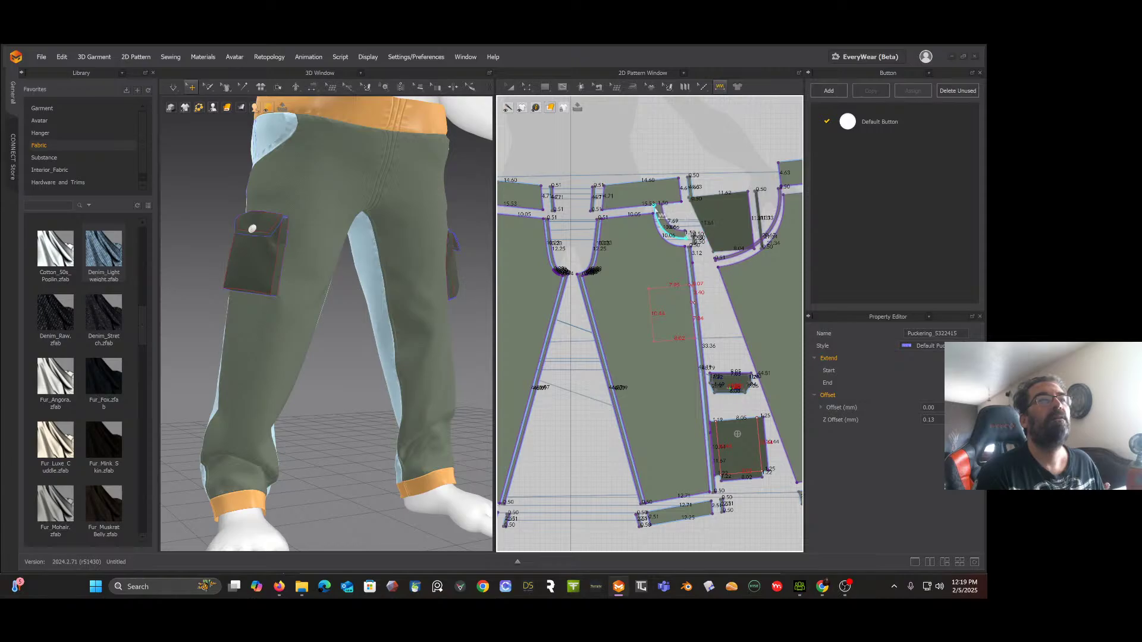
Step: Apply segment puckering to the front pocket facing's short ends and to the strips at both ends of the front waistband
left_click(656, 207)
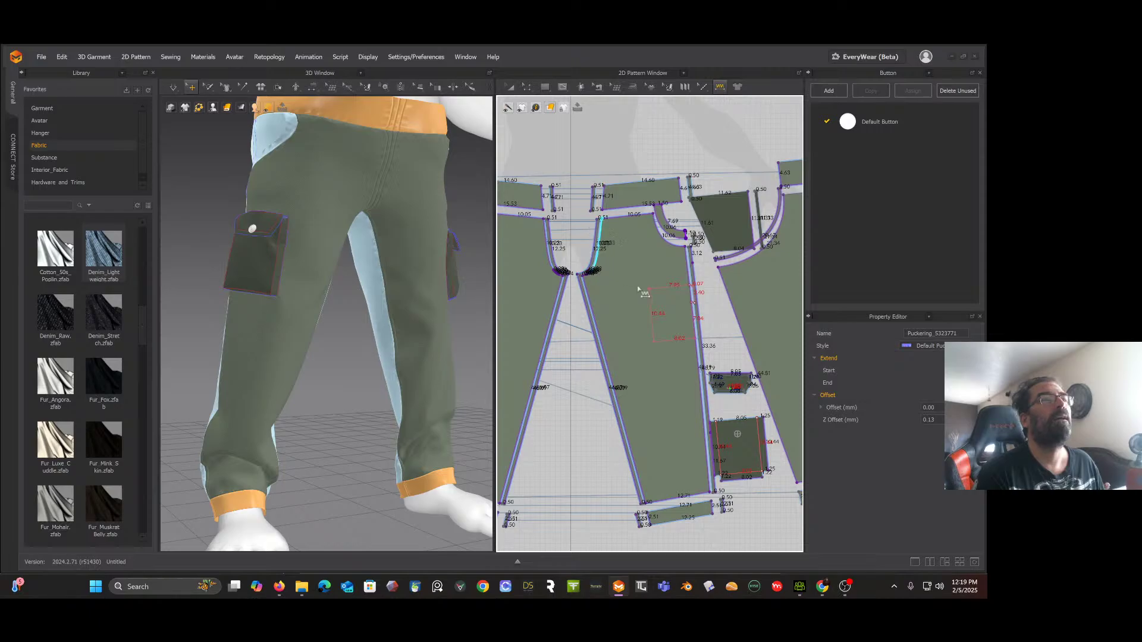
scroll(577, 364, "up", 4)
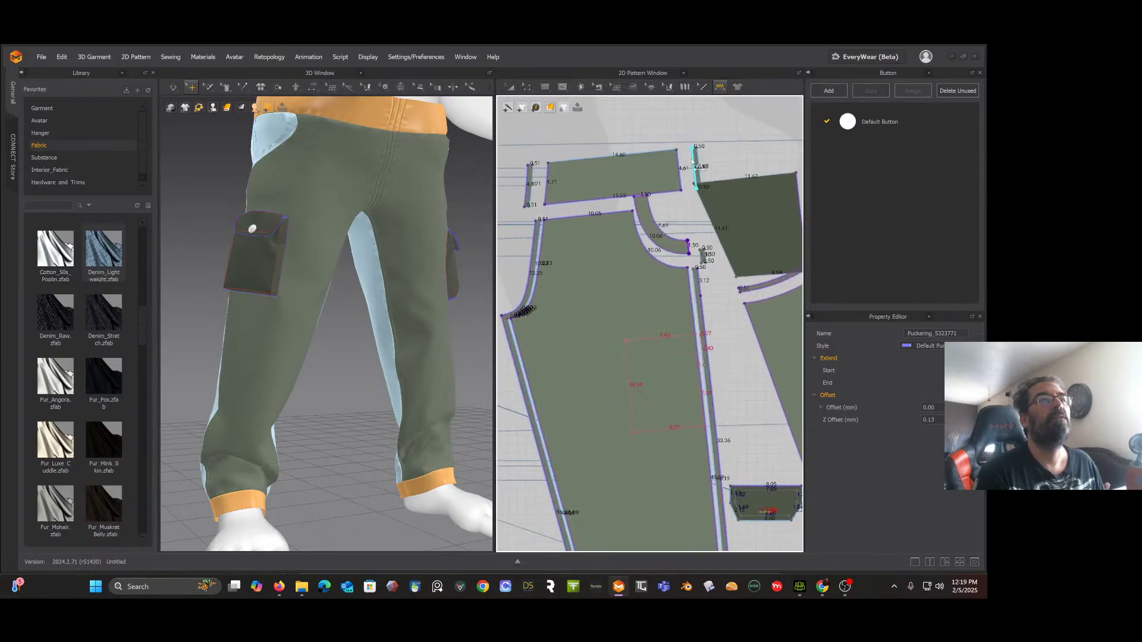
left_click(693, 164)
left_click(529, 186)
left_click(529, 193)
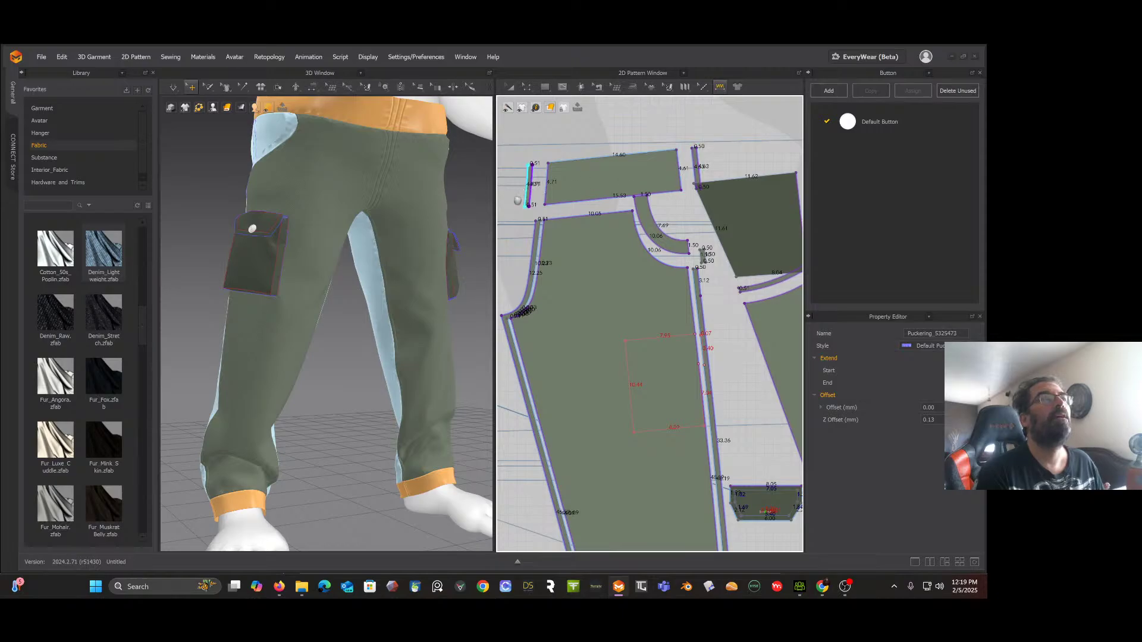
Step: Apply segment puckering to the short strip beneath the front pocket facing and the long strip beside the pocket bag
middle_click_drag(517, 200, 851, 210)
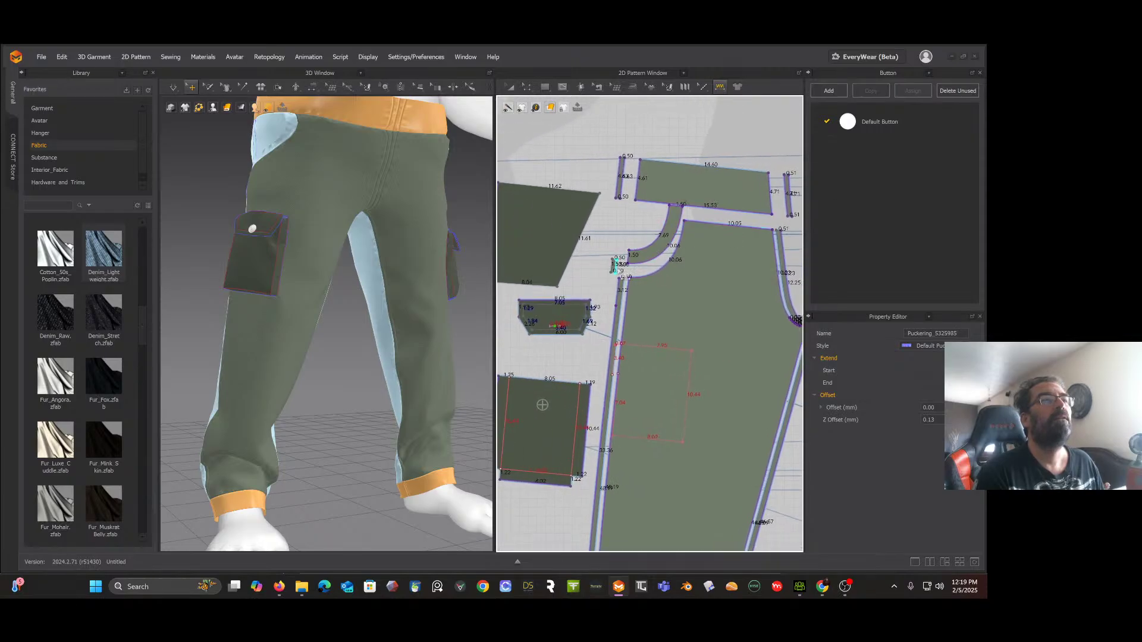
middle_click_drag(611, 270, 738, 272)
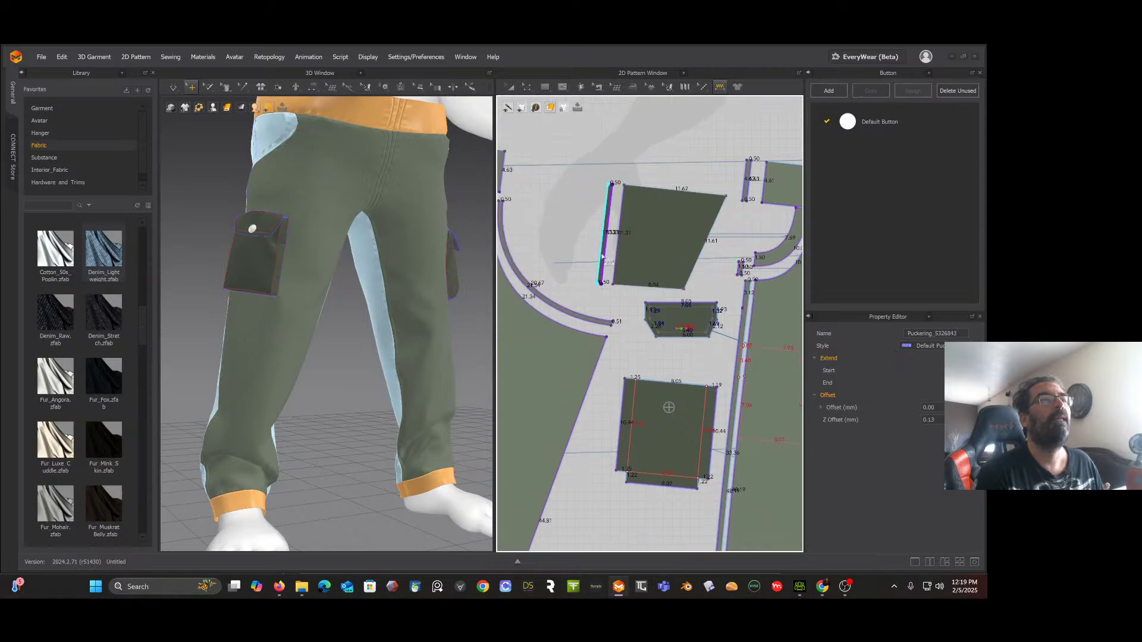
middle_click_drag(602, 256, 662, 184)
Step: Apply segment puckering to both short end edges of the back cuff
scroll(690, 279, "down", 2)
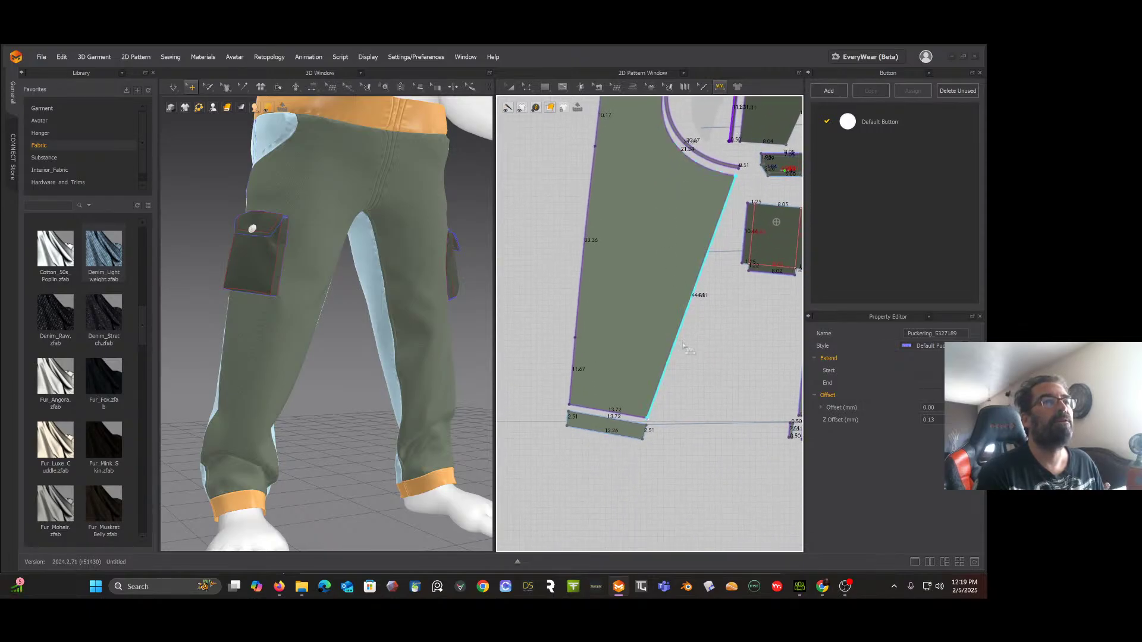
left_click(644, 438)
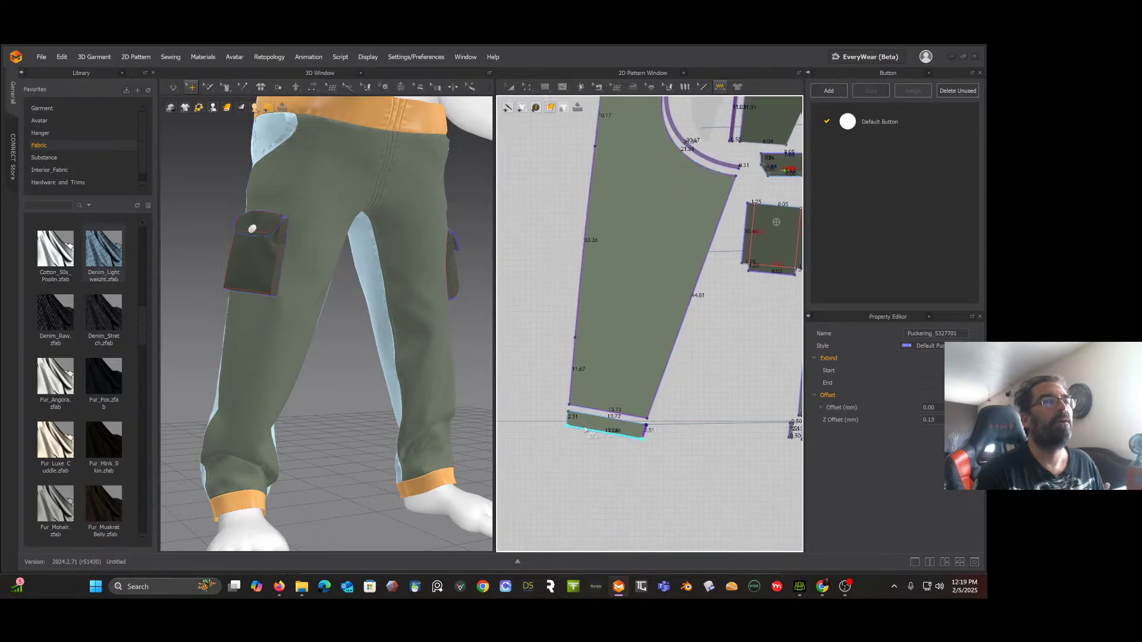
left_click(569, 423)
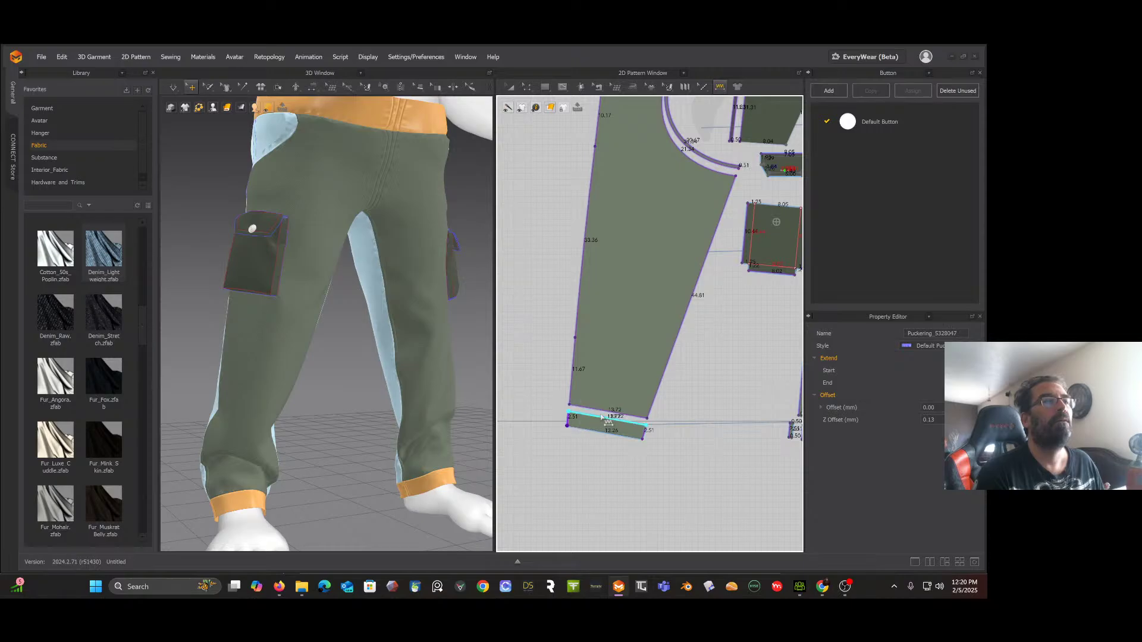
middle_click_drag(712, 395, 501, 382)
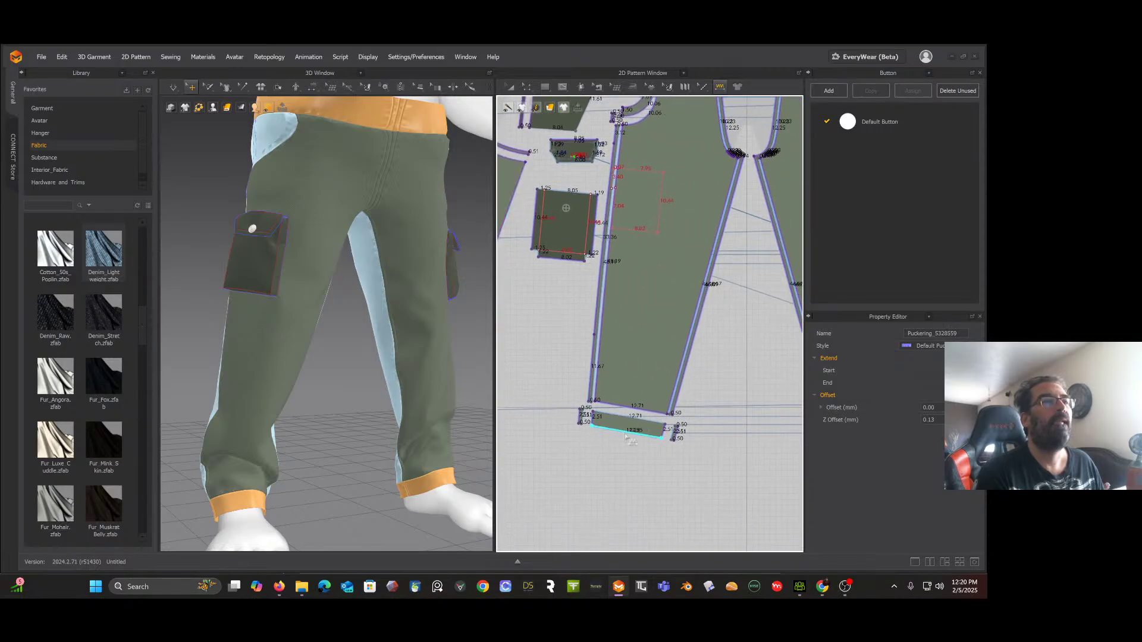
Step: Apply segment puckering to the strips at both ends of the front cuff and to the adjoining long side-seam strip
left_click(675, 437)
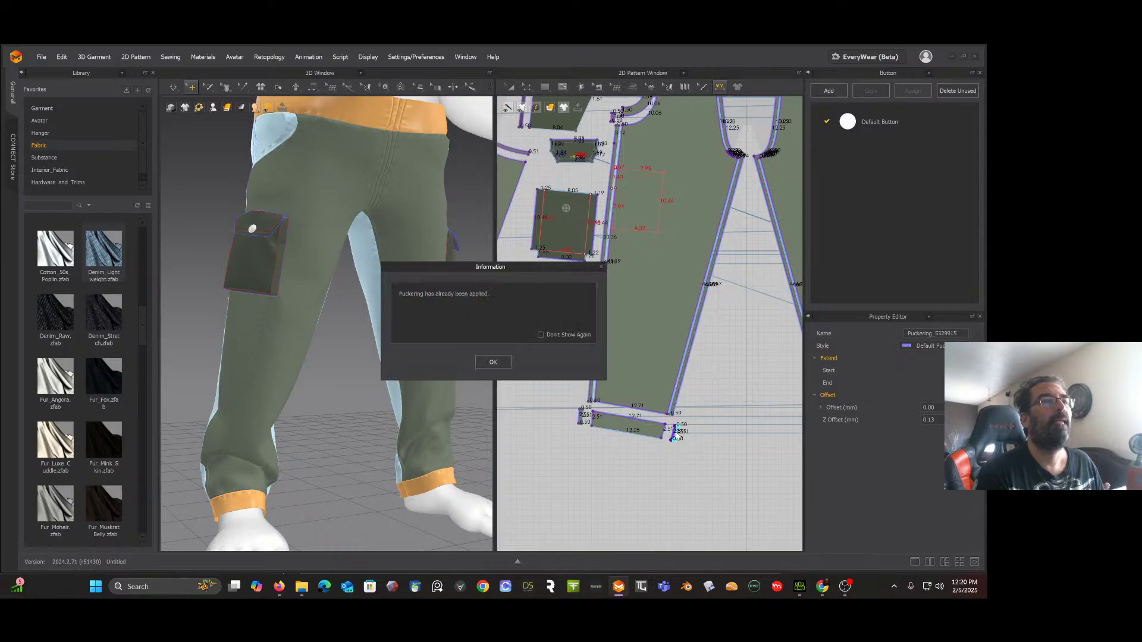
left_click(493, 363)
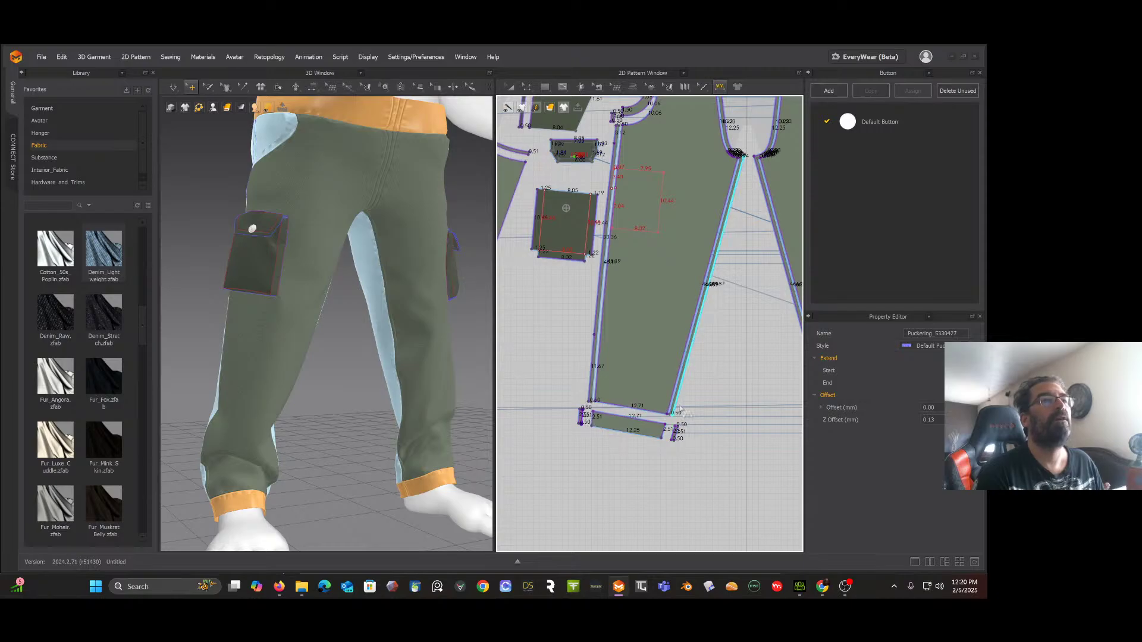
scroll(696, 429, "down", 2)
scroll(696, 430, "up", 3)
scroll(695, 433, "down", 2)
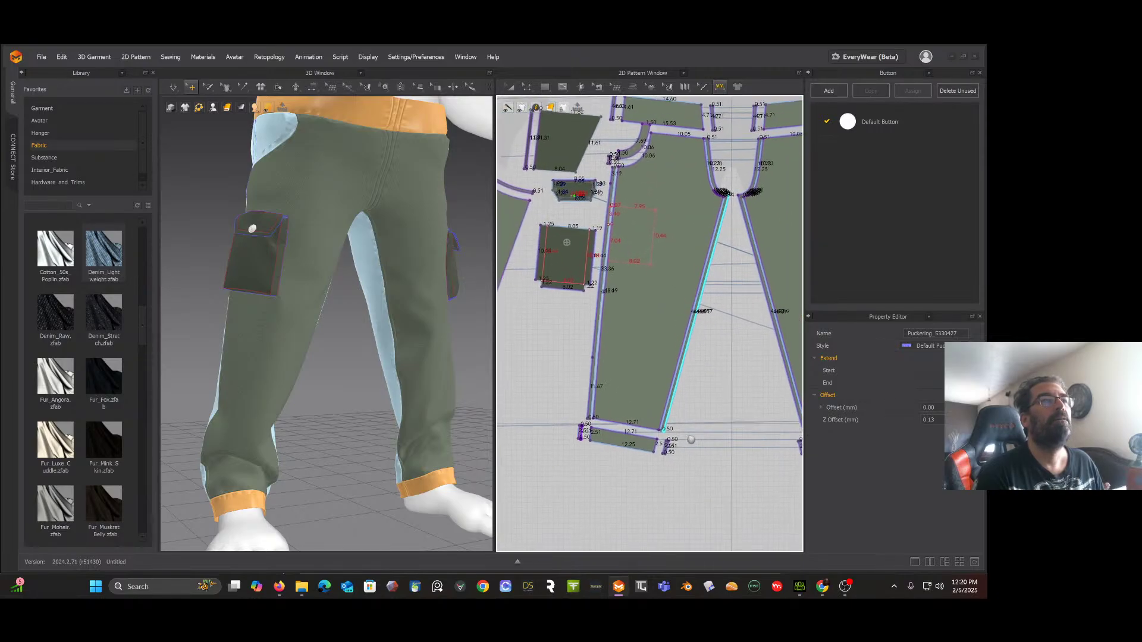
scroll(694, 436, "up", 3)
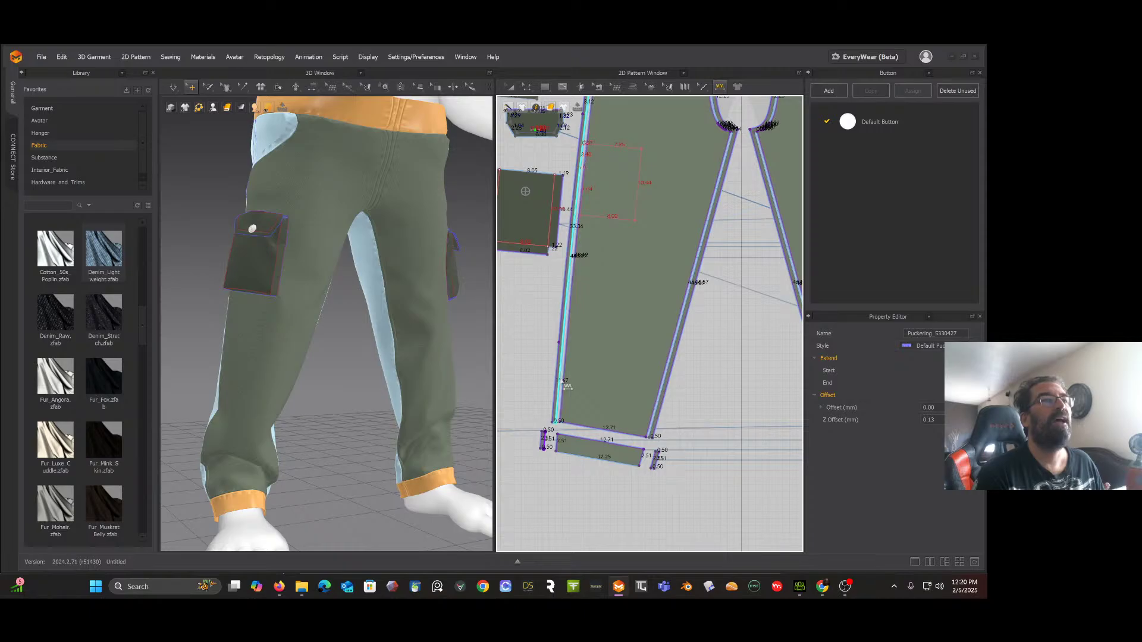
scroll(692, 382, "down", 4)
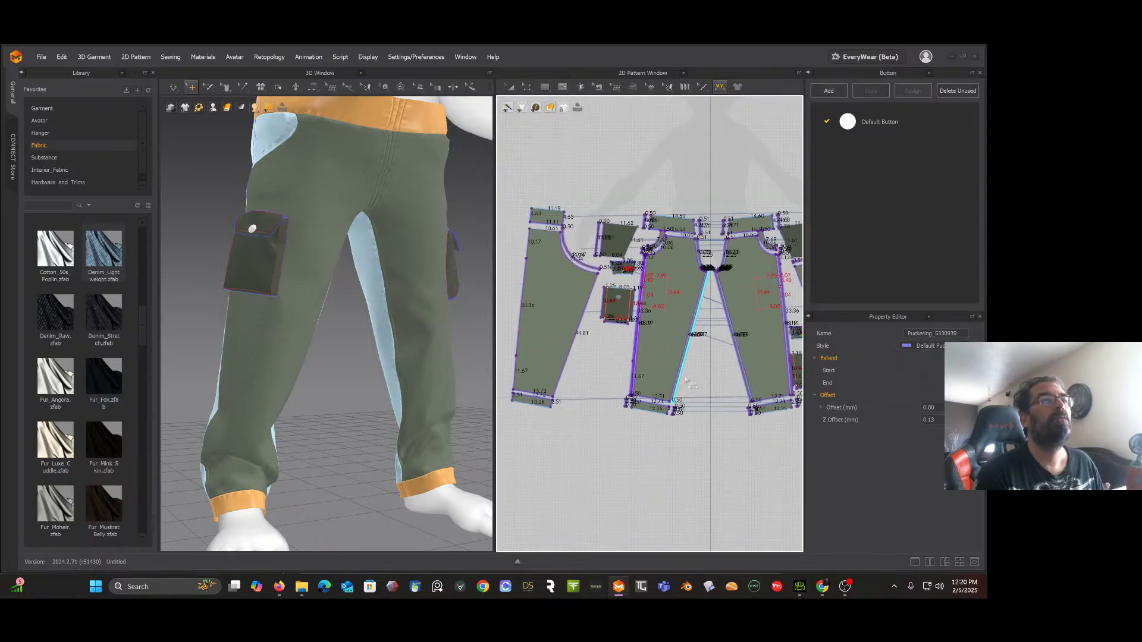
Step: Apply segment puckering along the seam between the back waistband and the back leg panel
middle_click_drag(685, 380, 544, 373)
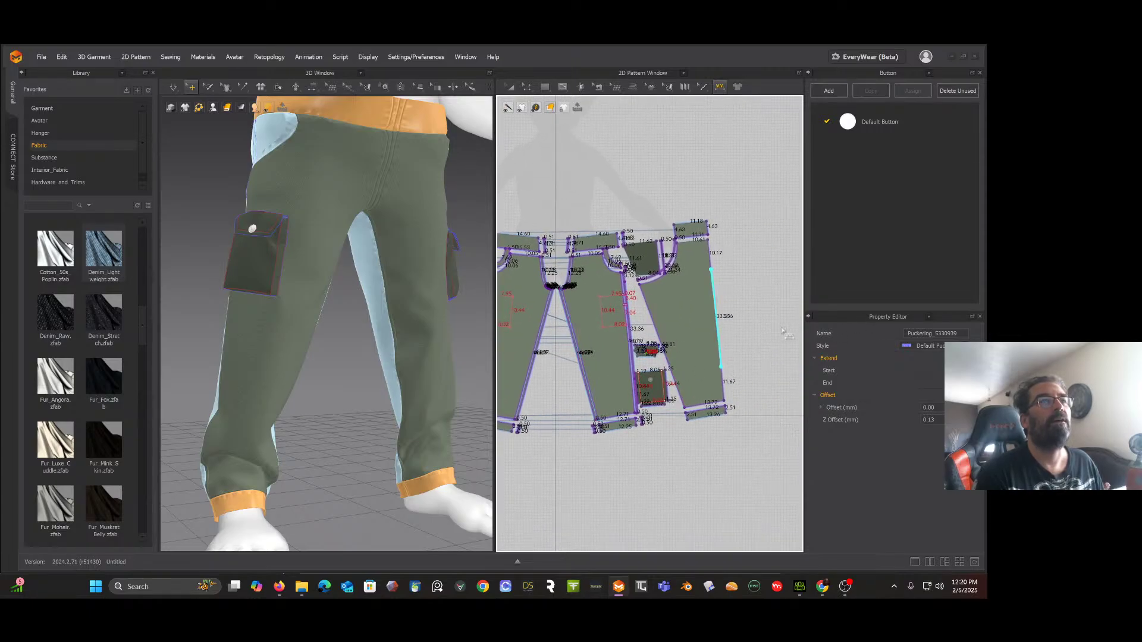
left_click(692, 247)
middle_click_drag(655, 199, 810, 204)
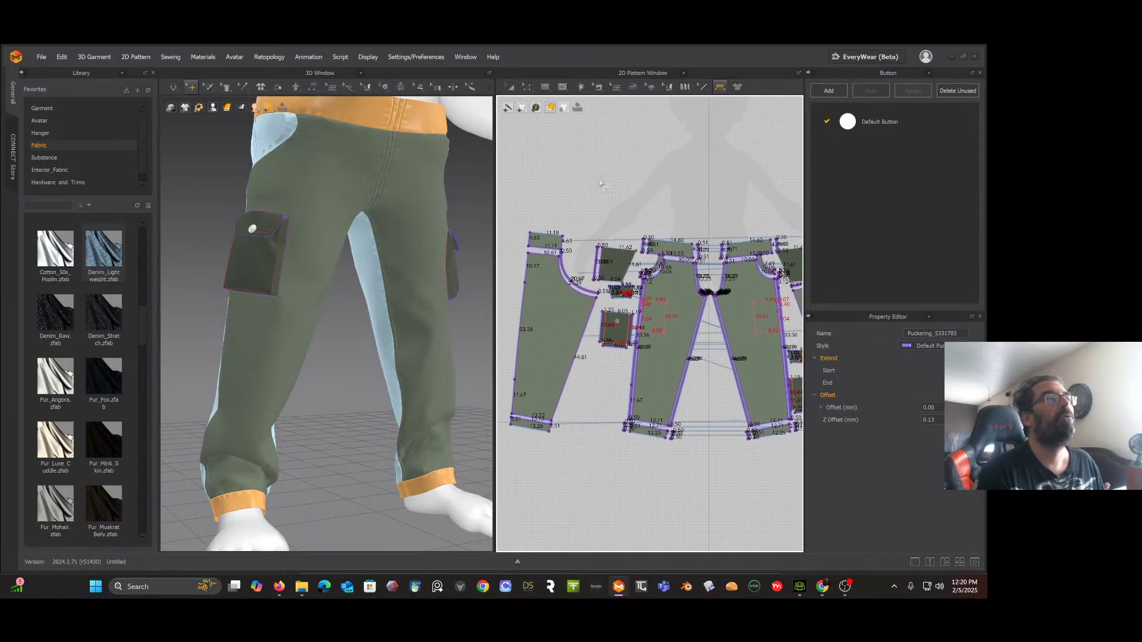
scroll(432, 231, "down", 2)
scroll(427, 284, "down", 3)
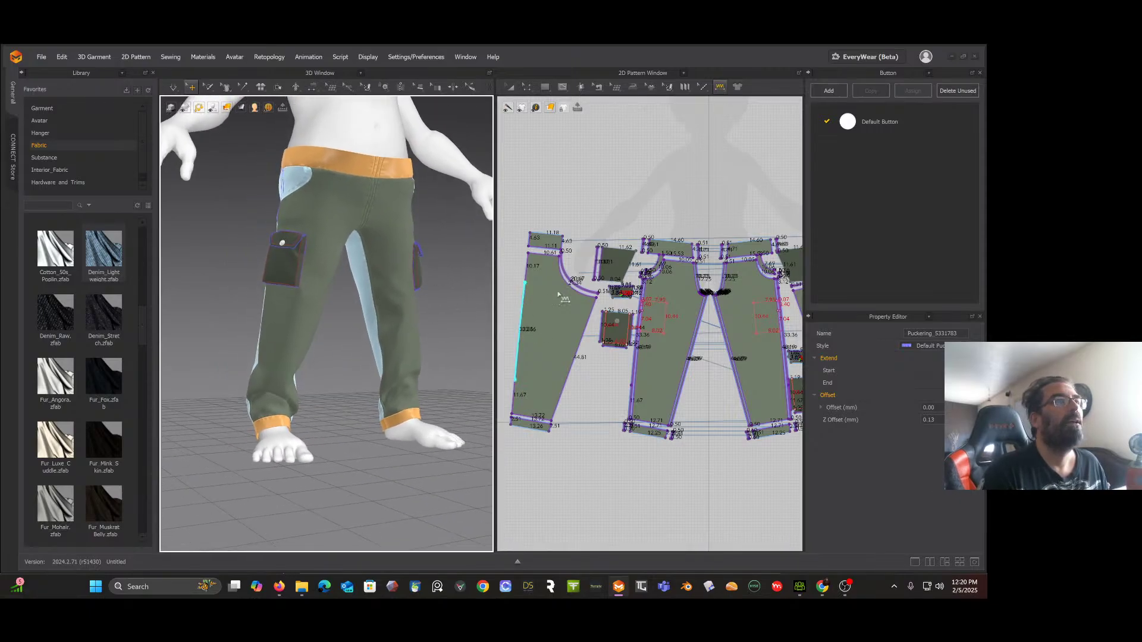
Step: Apply segment puckering to the short notch edges at both lower corners of the cargo pocket
scroll(599, 286, "up", 5)
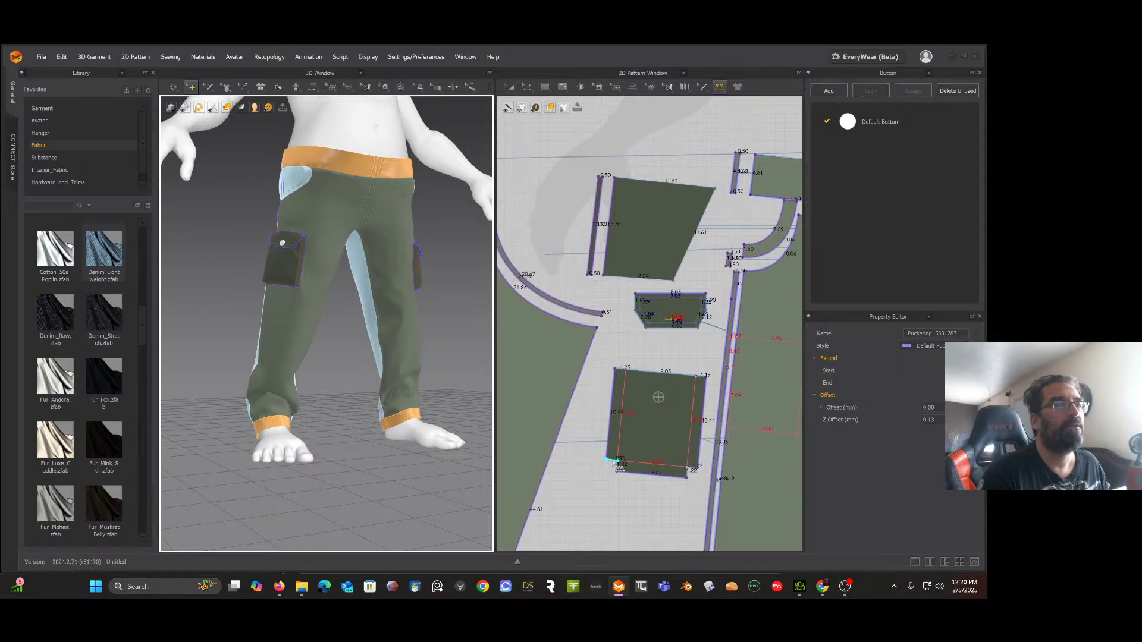
left_click(620, 479)
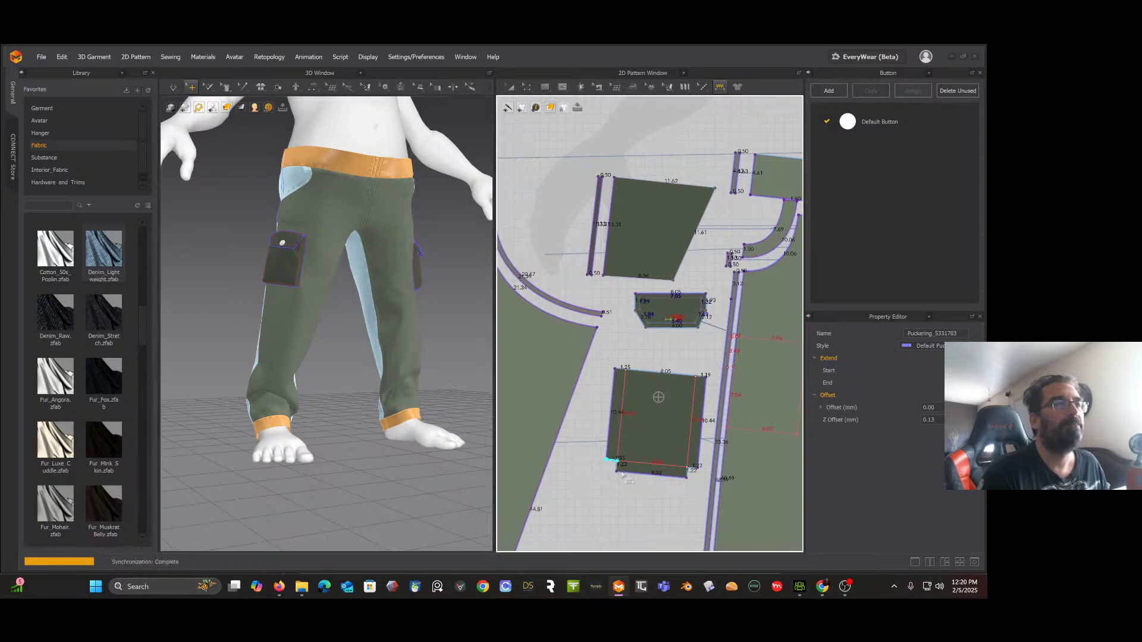
scroll(624, 471, "up", 3)
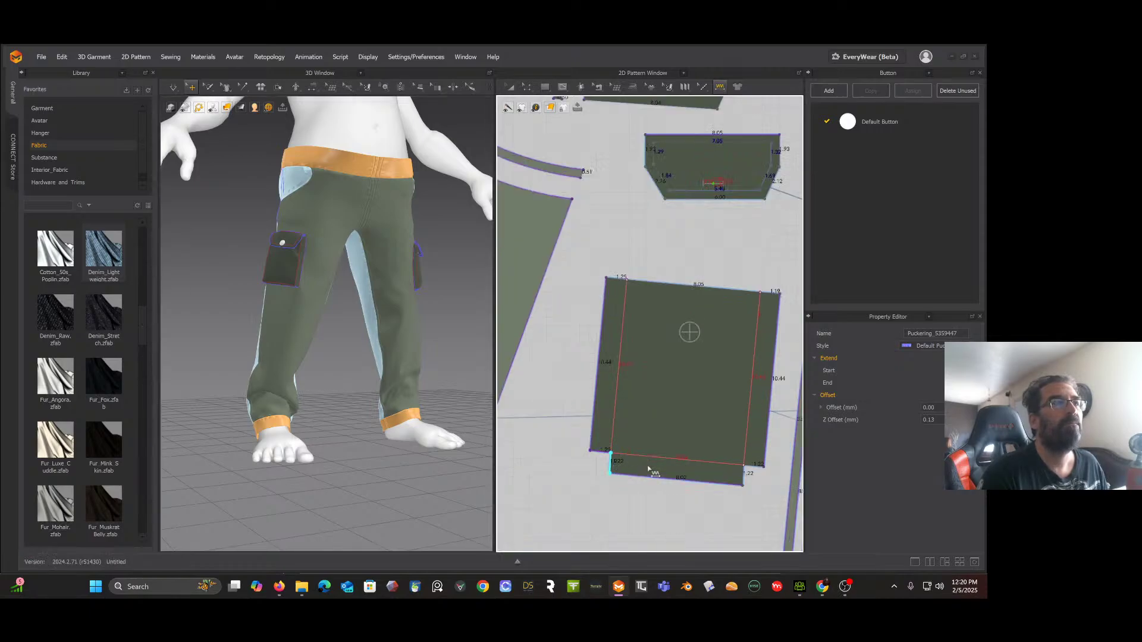
left_click(748, 473)
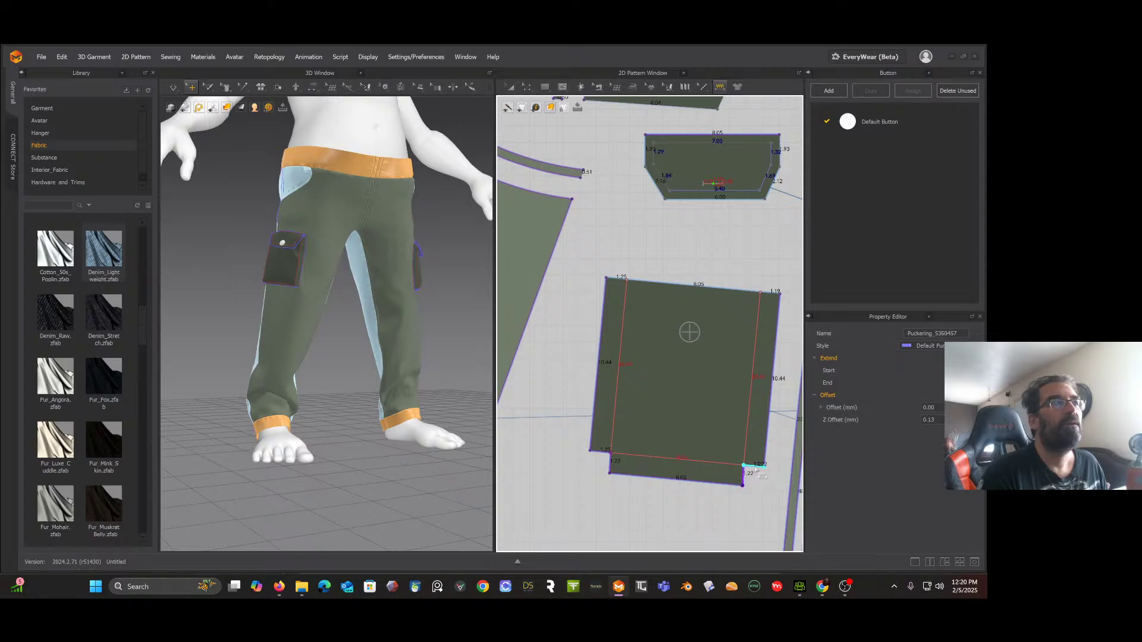
scroll(388, 344, "up", 4)
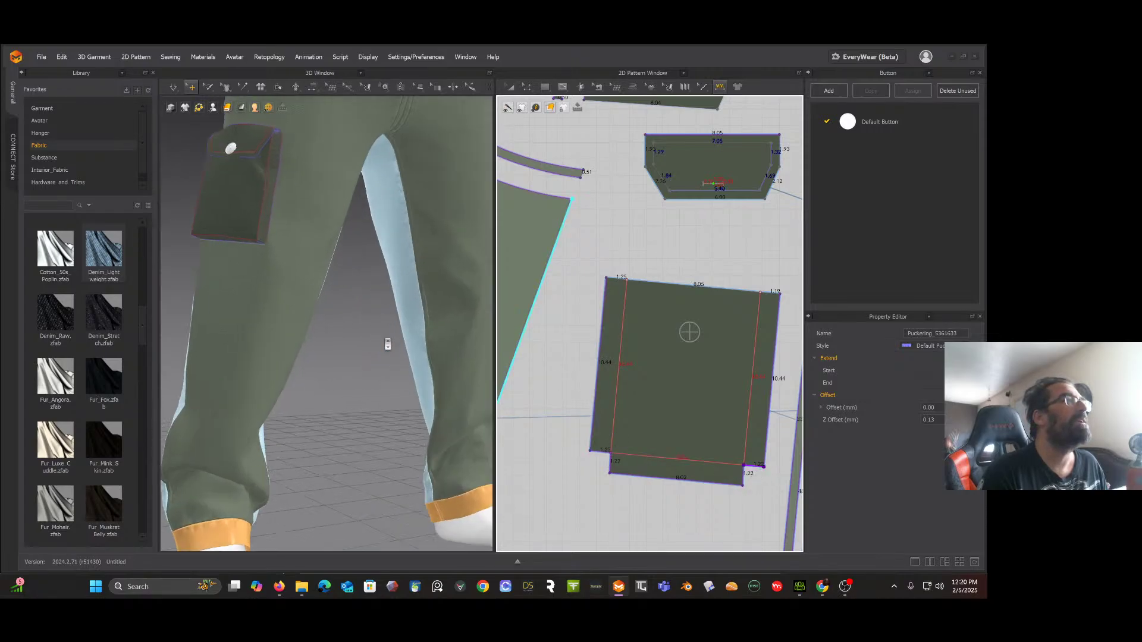
scroll(309, 311, "down", 8)
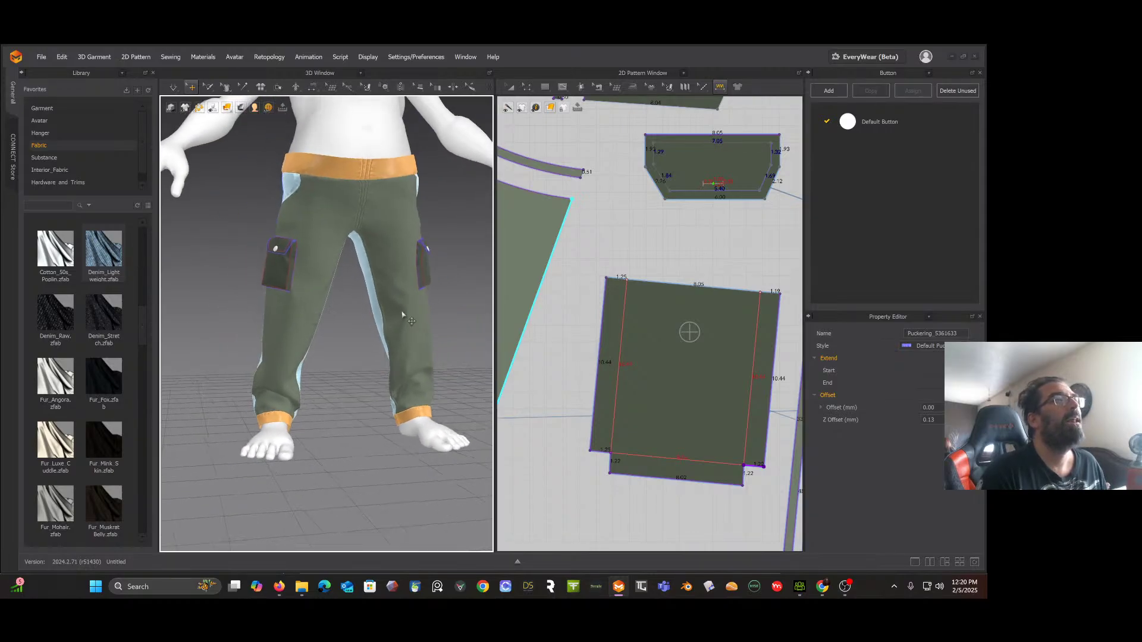
scroll(601, 368, "down", 10)
scroll(601, 367, "down", 2)
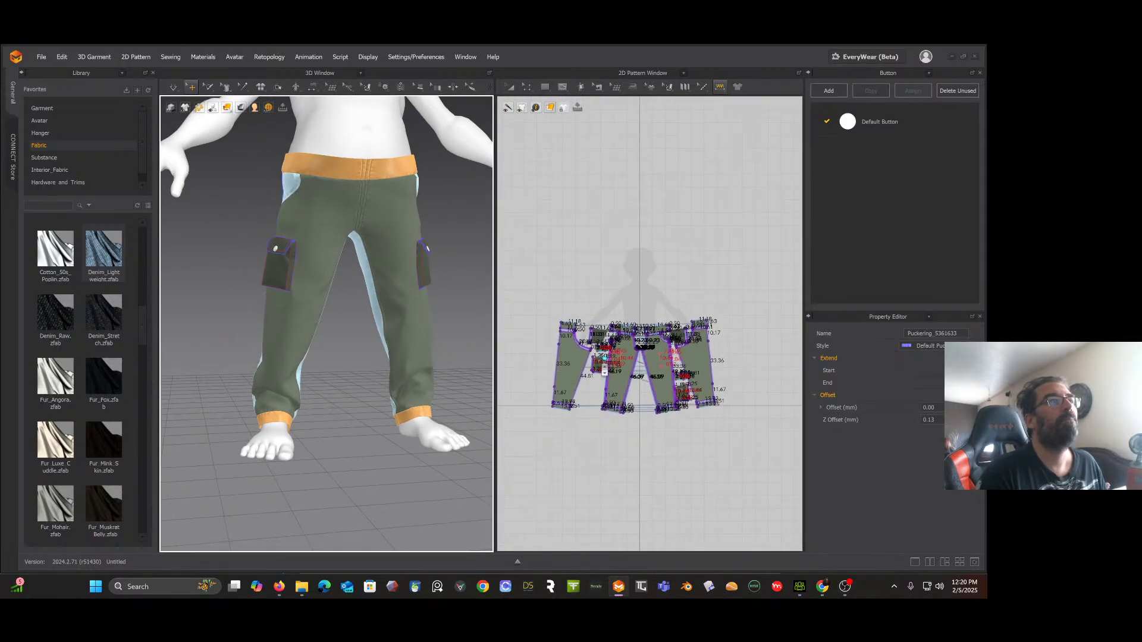
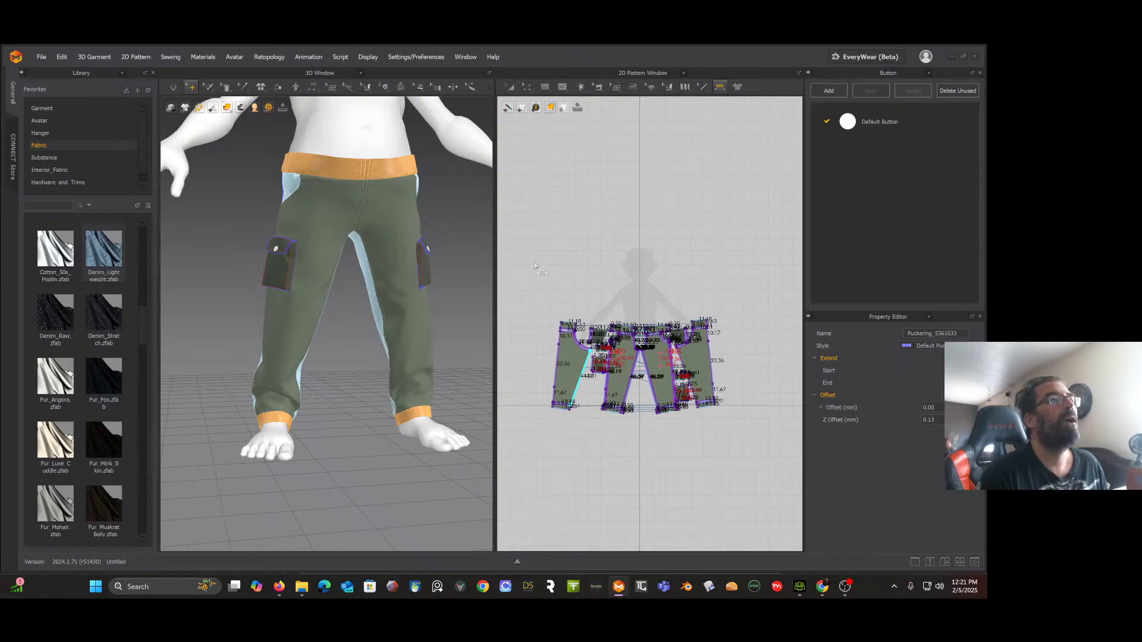
Step: Select all the cargo pants' pattern pieces and freeze them on the avatar
left_click(510, 86)
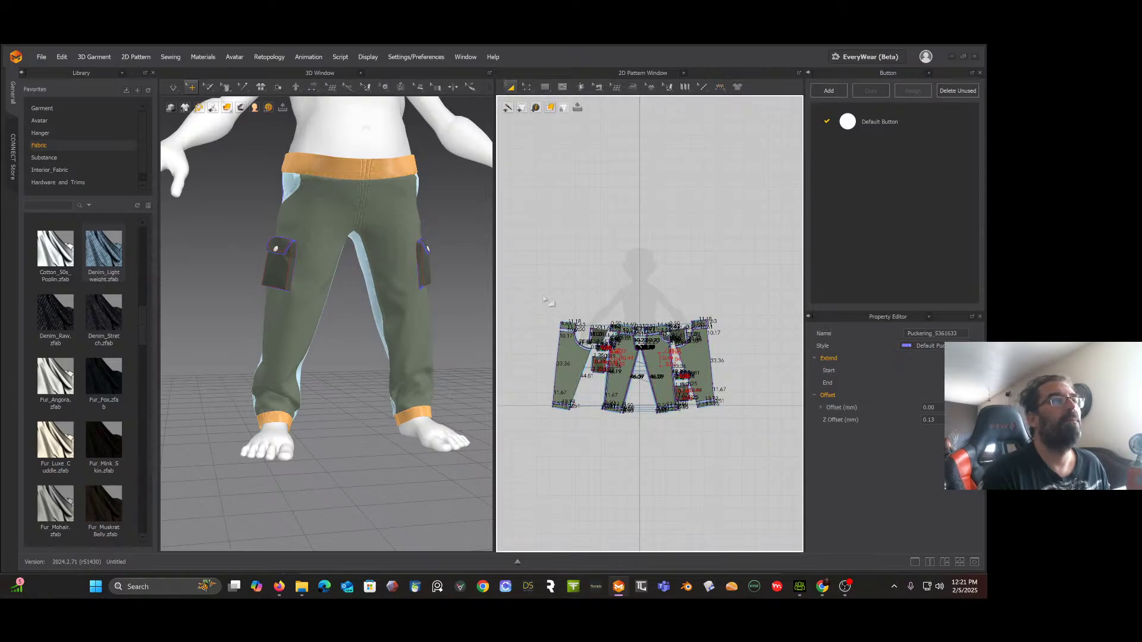
left_click_drag(545, 301, 775, 470)
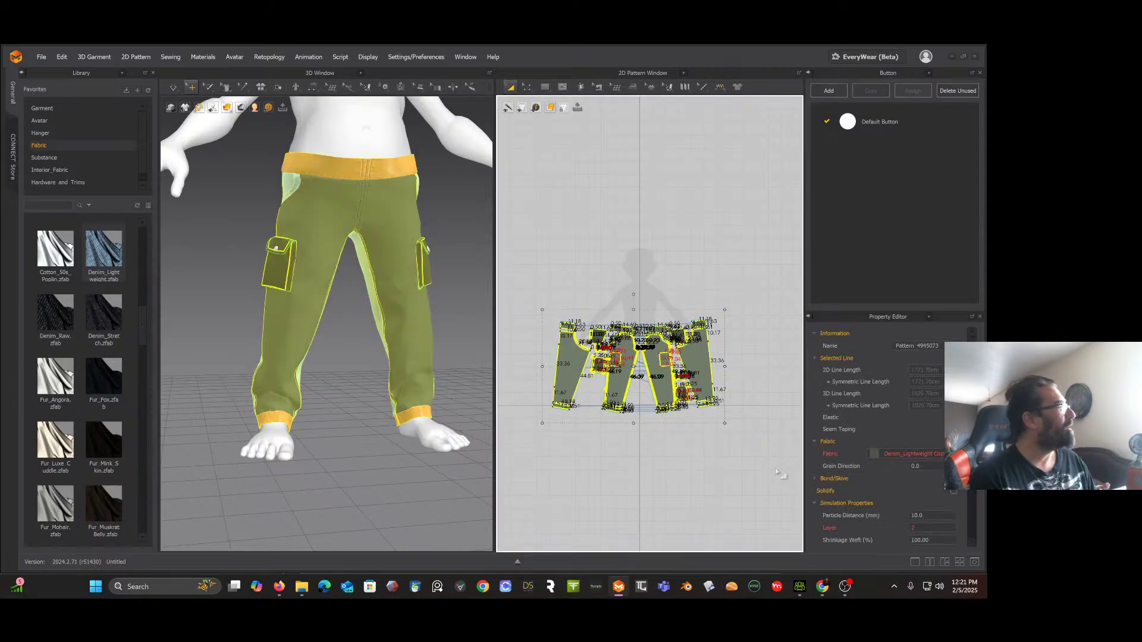
right_click(393, 287)
left_click(408, 123)
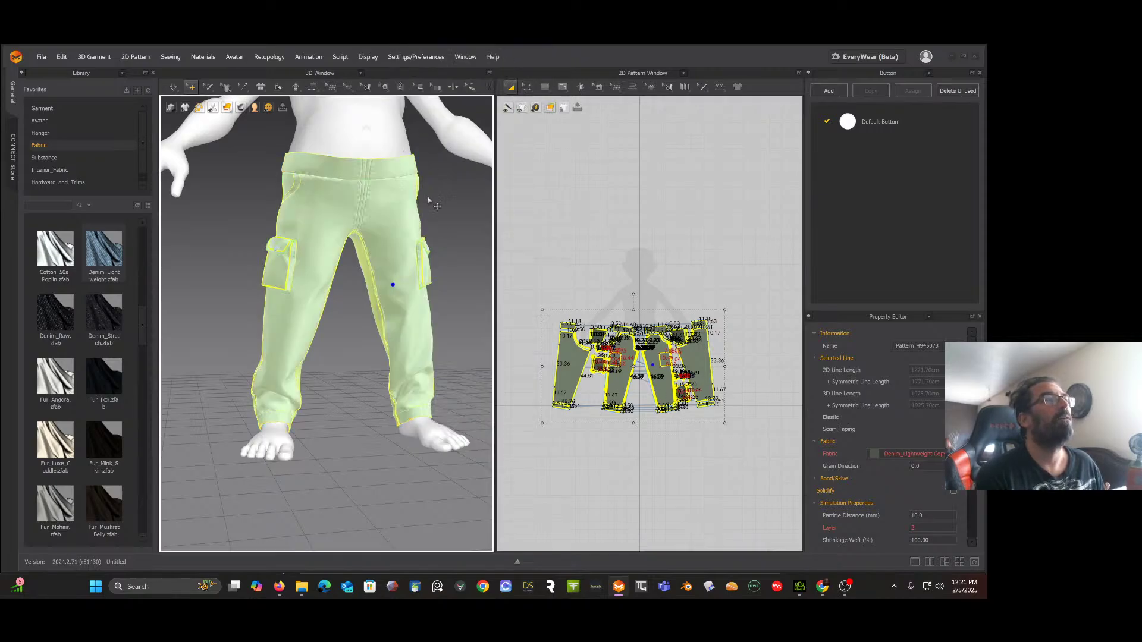
left_click(458, 240)
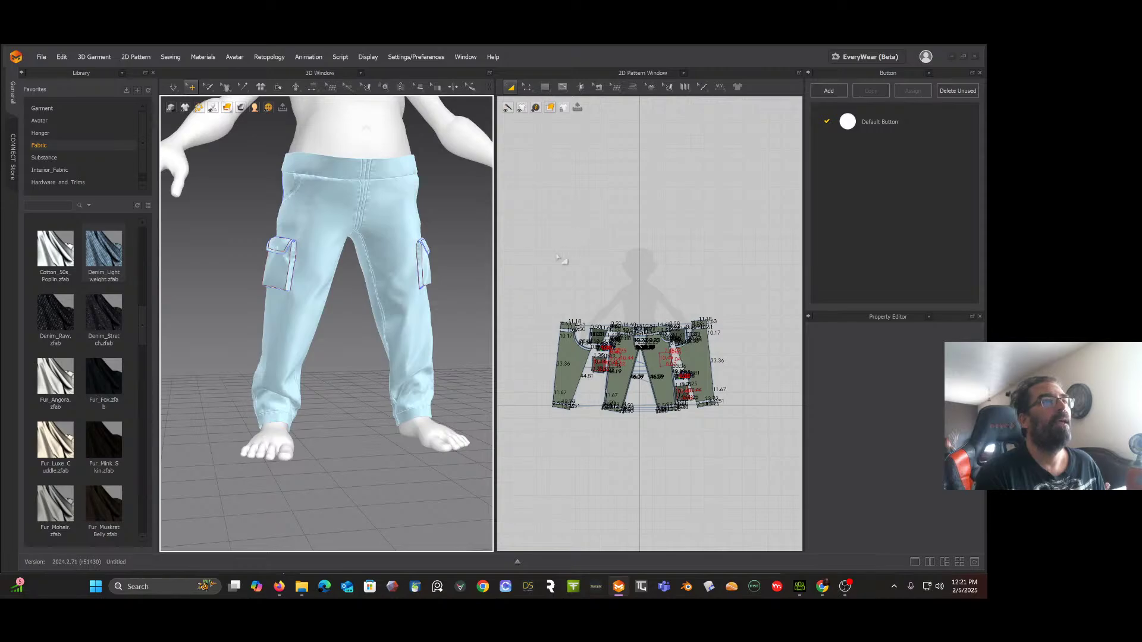
Step: Move all the cargo pants' pattern pieces in the 2D layout up above the avatar silhouette
left_click_drag(541, 297, 791, 479)
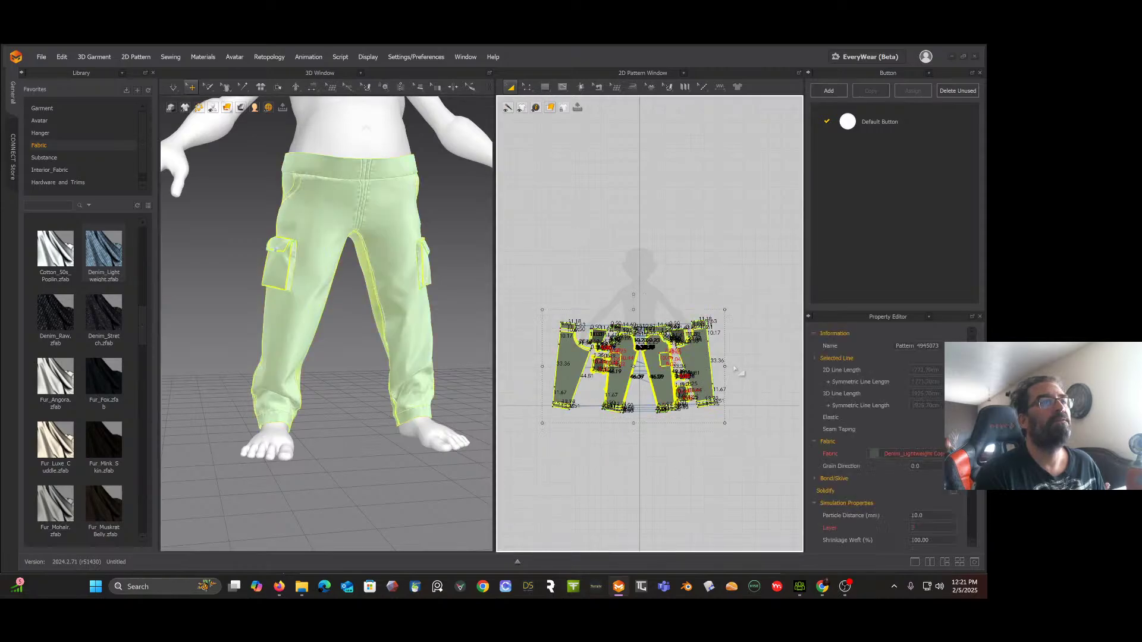
key("ctrl+v")
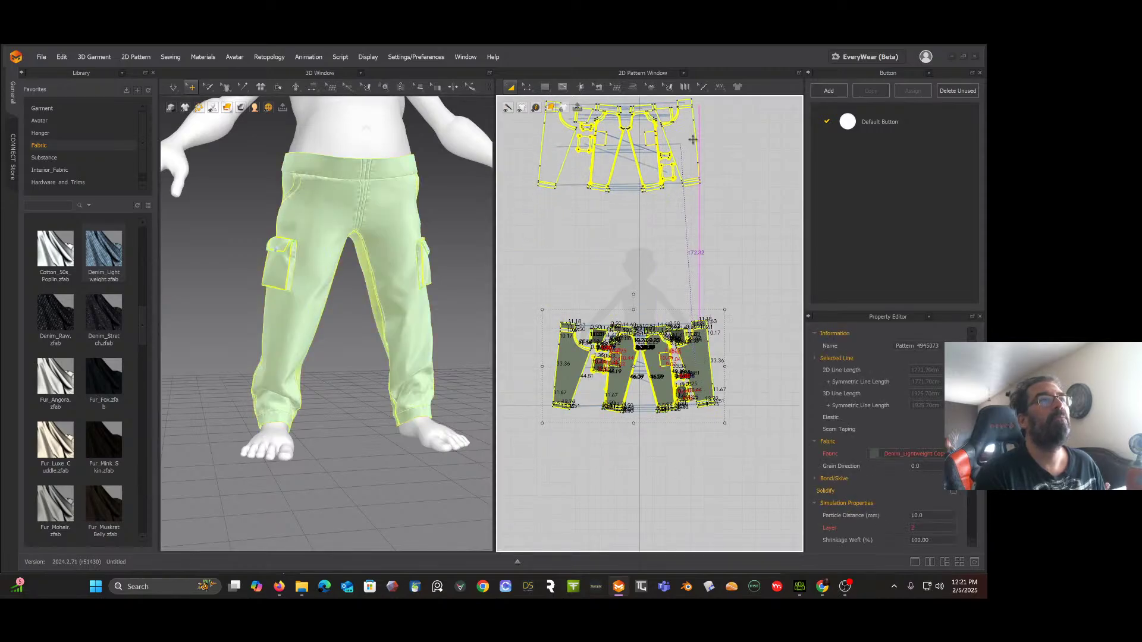
left_click(707, 149)
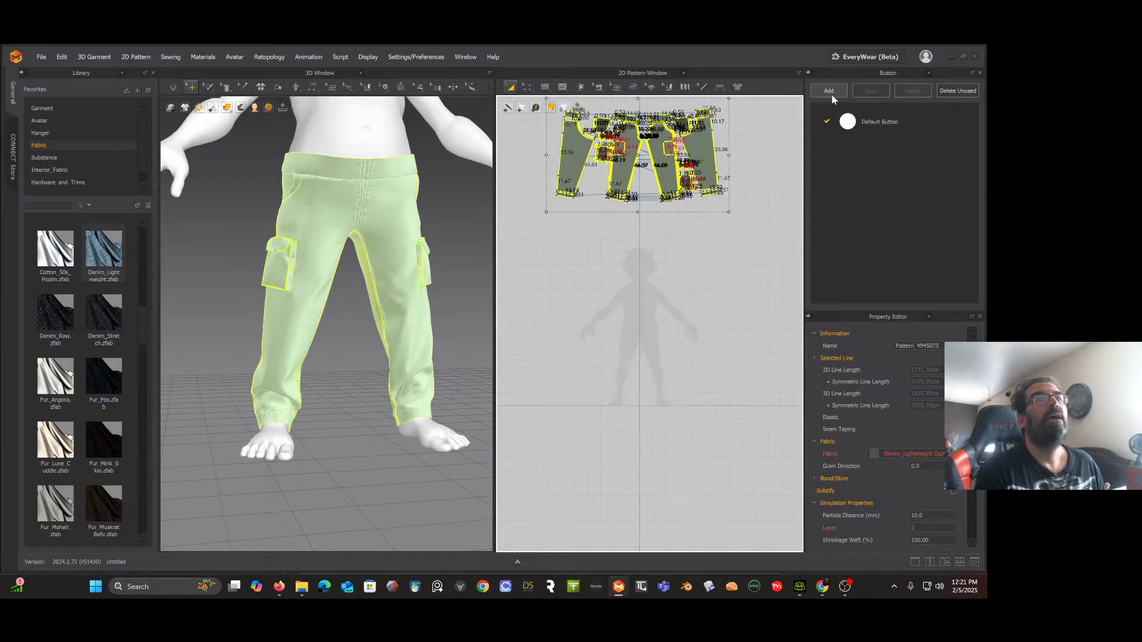
Step: Show the UV Editor in place of the Button list and widen its area
left_click(894, 73)
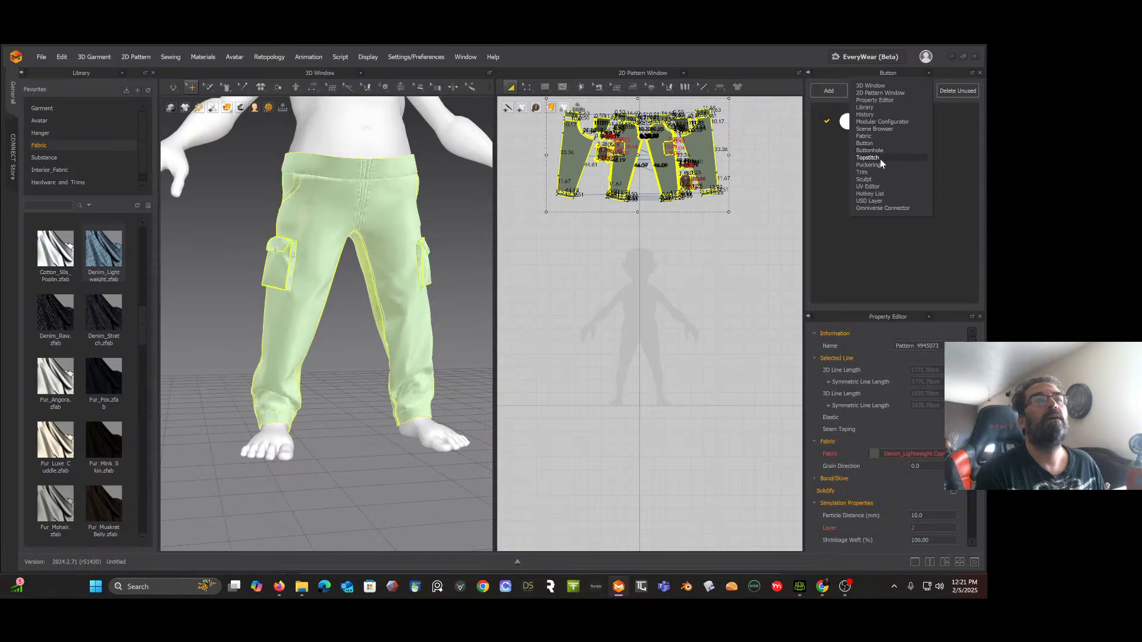
left_click(870, 187)
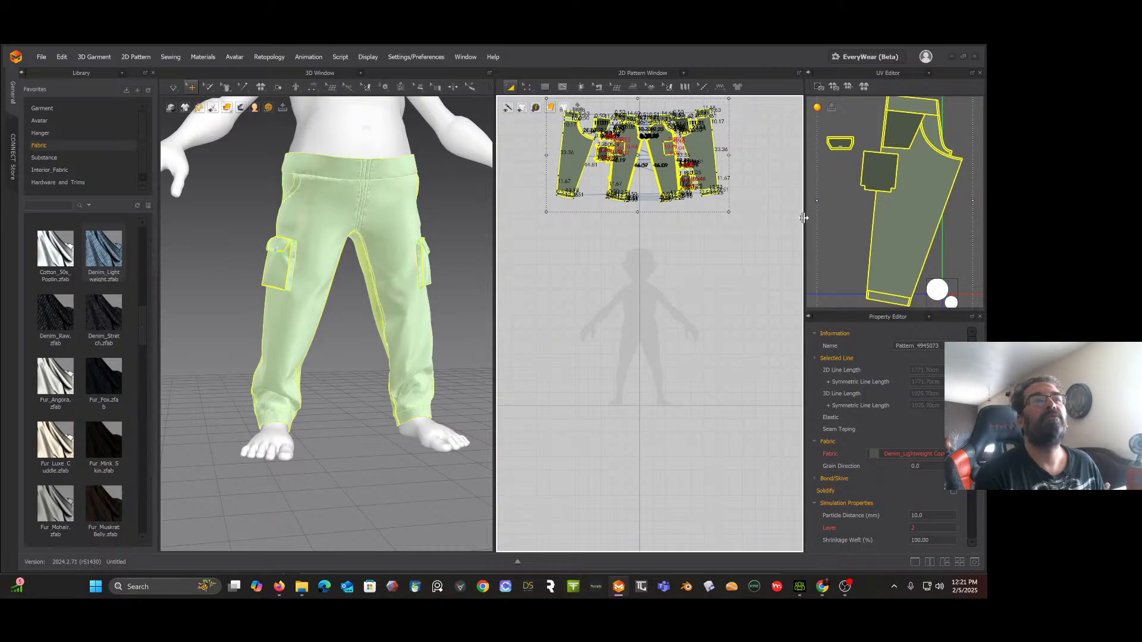
left_click_drag(804, 218, 670, 218)
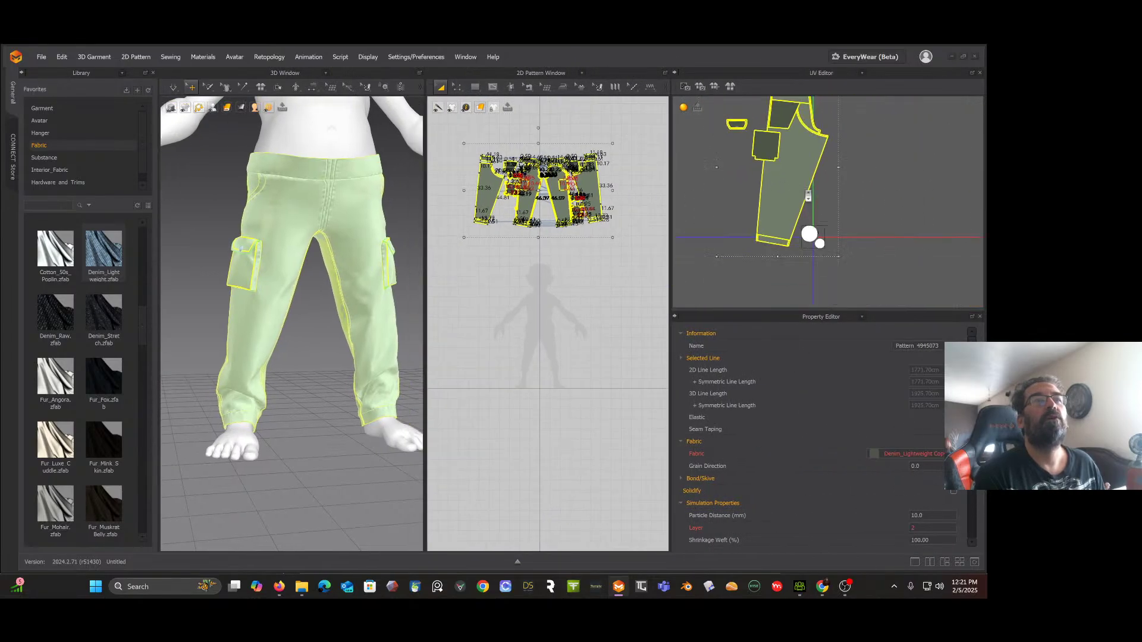
Step: Fit the UVs of all the selected pants pieces to 0-1 using an absolute length of 15.00 mm
scroll(805, 186, "down", 3)
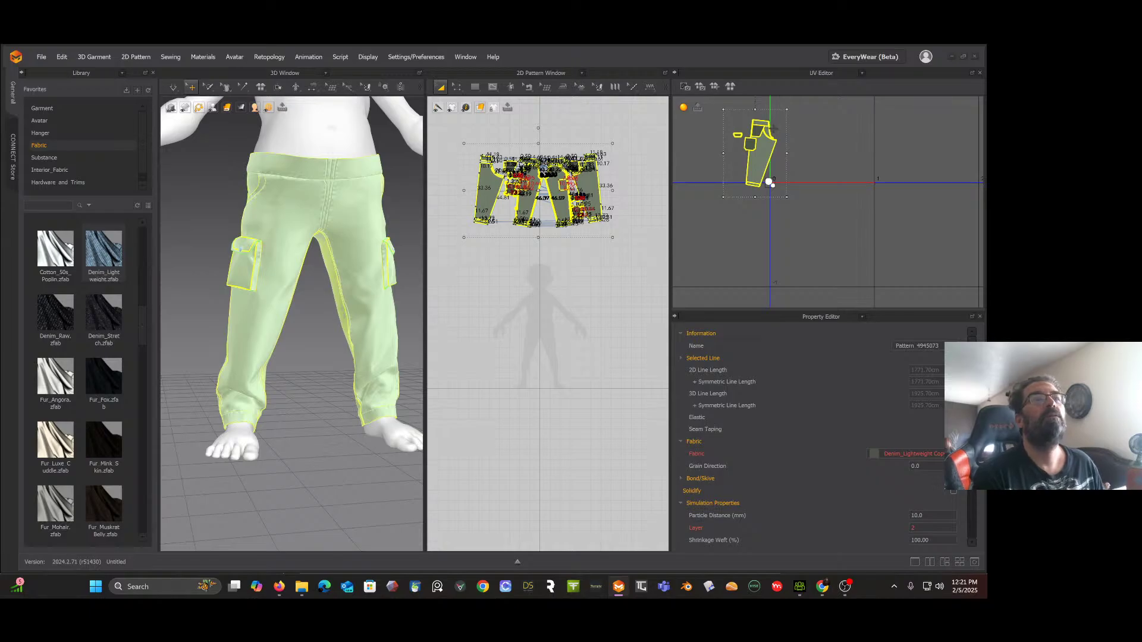
right_click(753, 130)
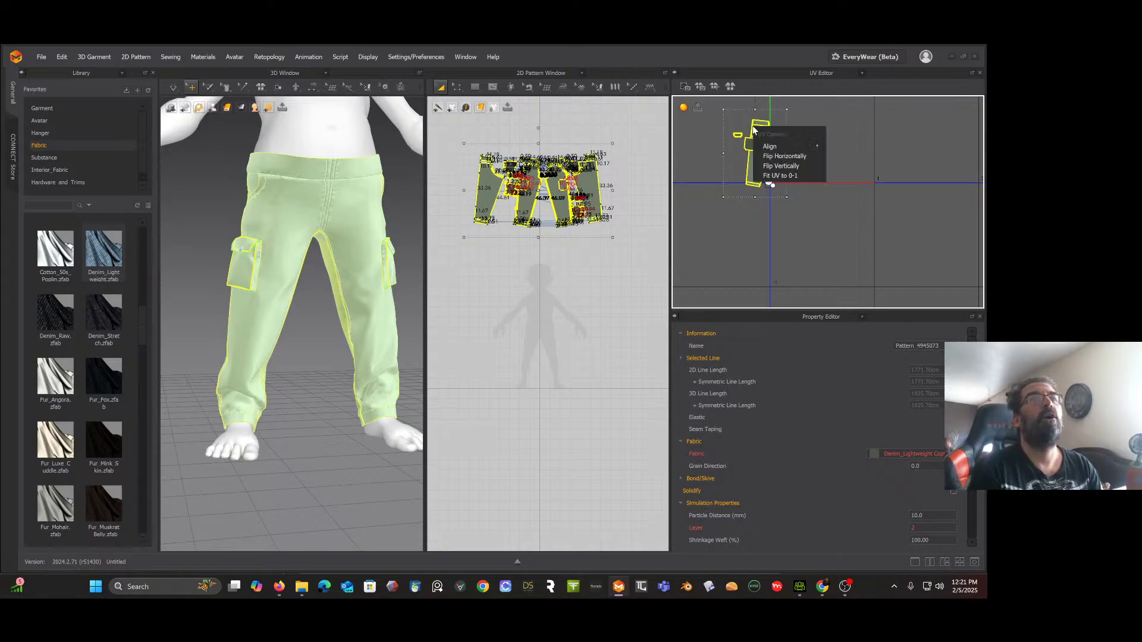
left_click(782, 175)
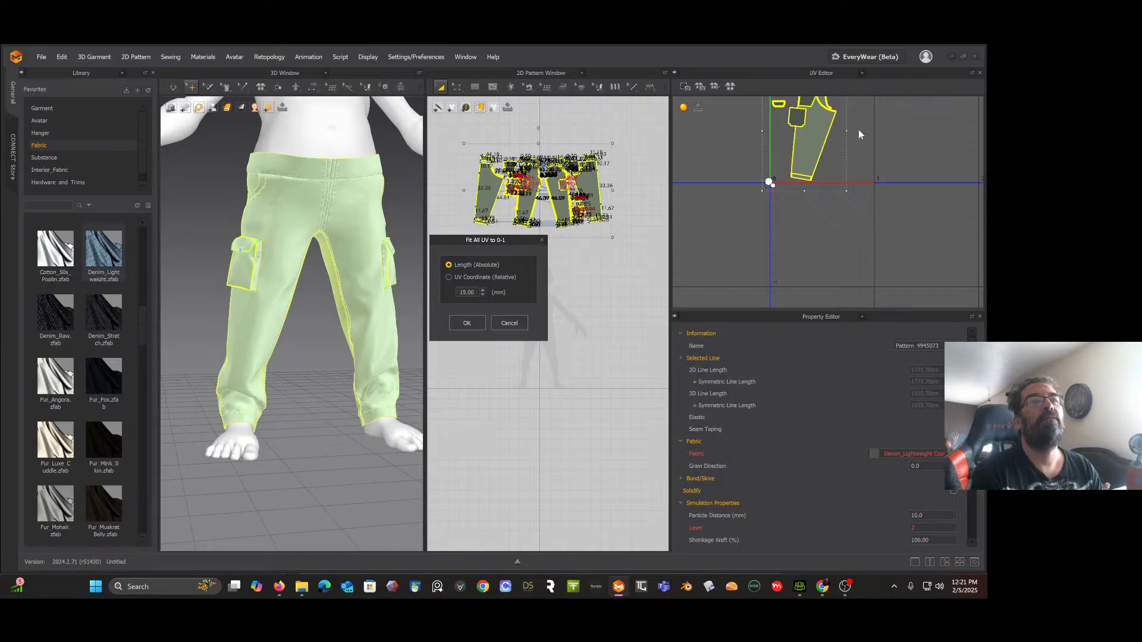
left_click(466, 323)
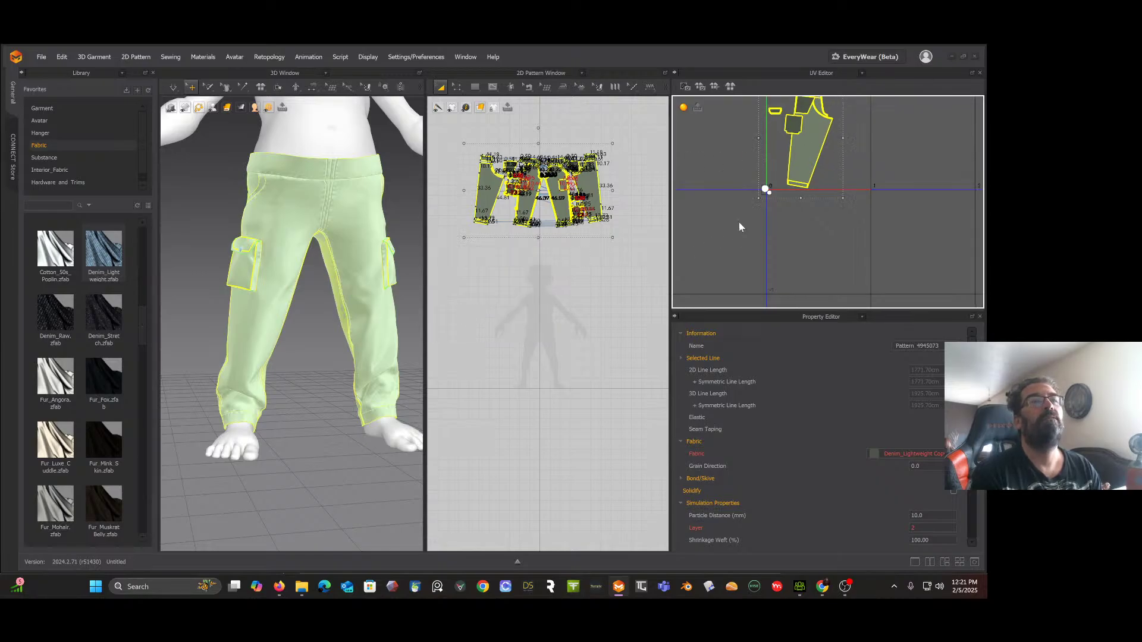
Step: Pack the pants' UVs into the 0 to 1 area with padding 0.001, fidelity 3 and a fixed scale ratio, and inspect the layout
middle_click_drag(739, 227, 737, 280)
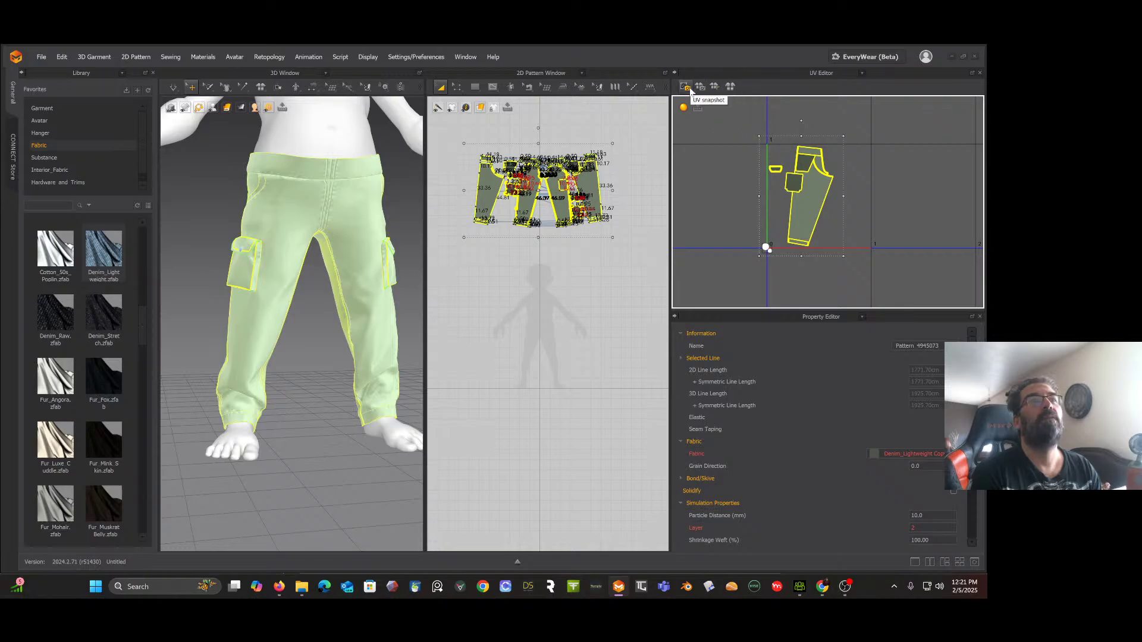
left_click(731, 87)
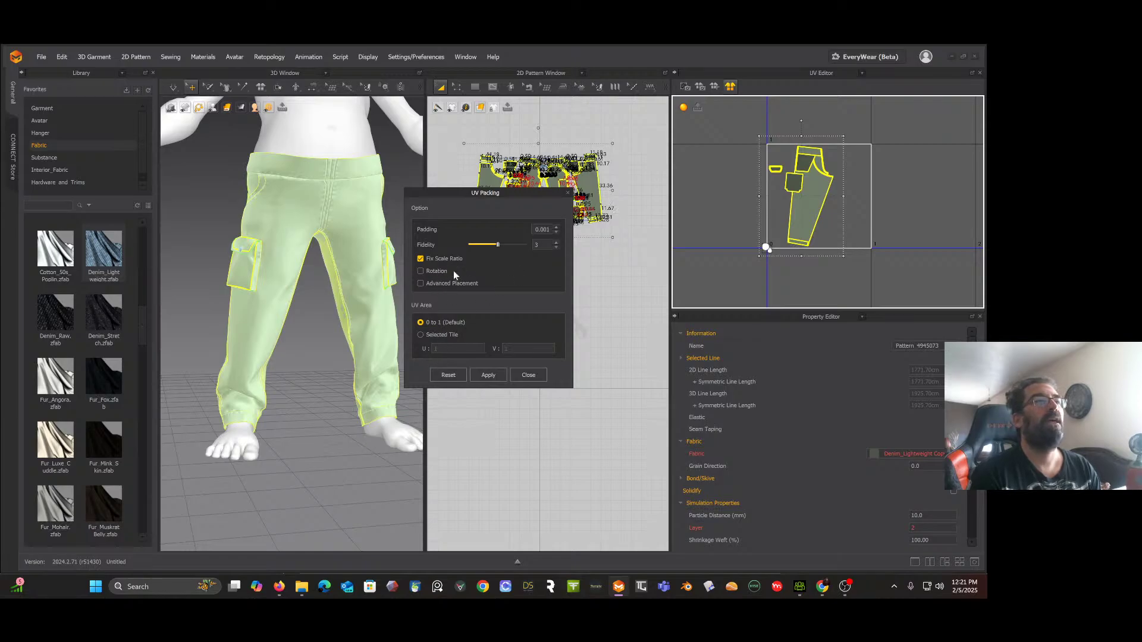
left_click(452, 376)
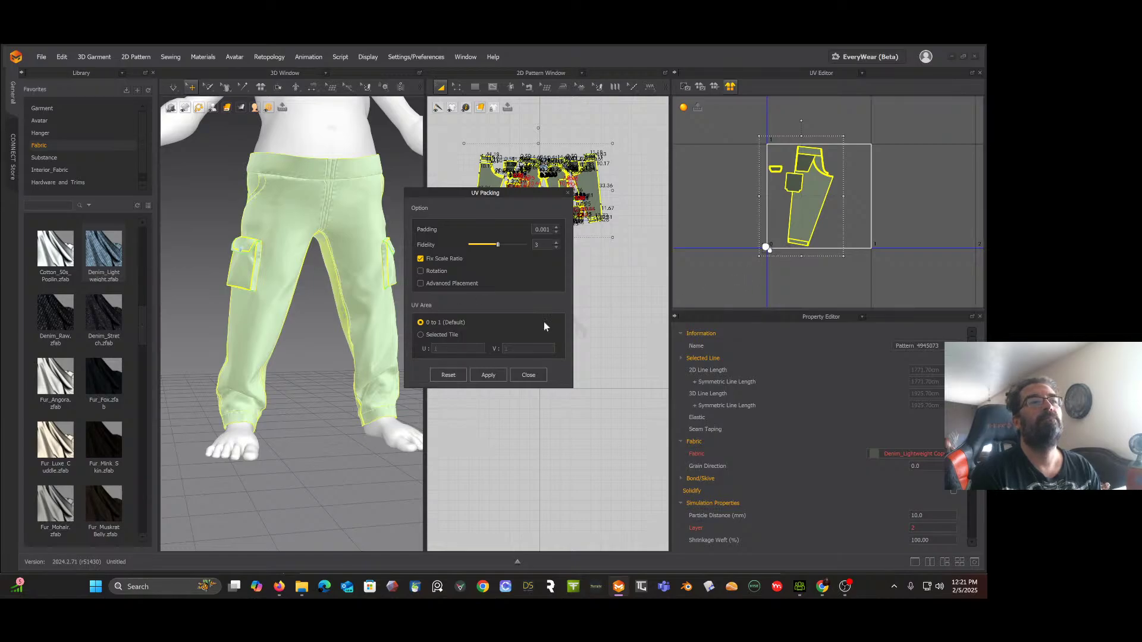
left_click(487, 376)
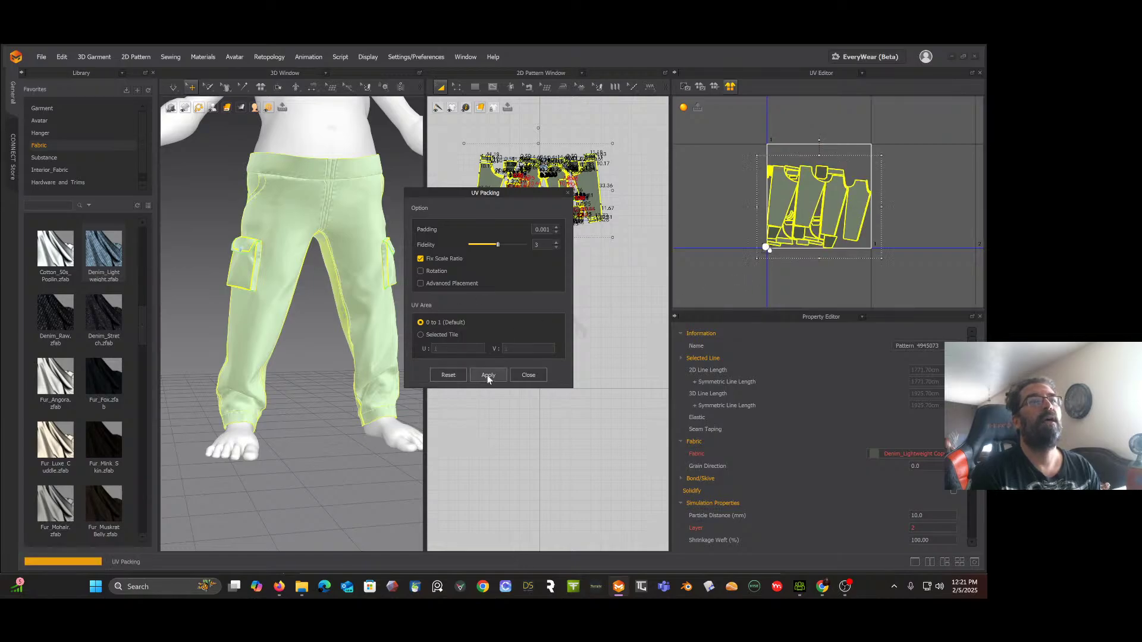
left_click(916, 187)
scroll(829, 190, "up", 3)
scroll(834, 194, "down", 6)
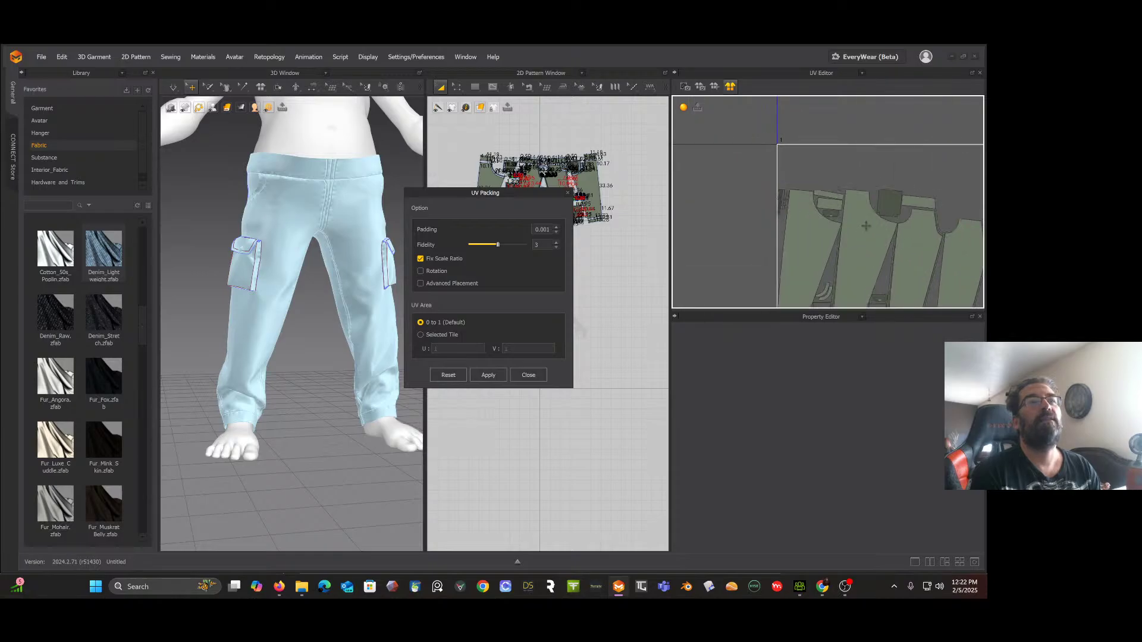
middle_click_drag(867, 178, 768, 108)
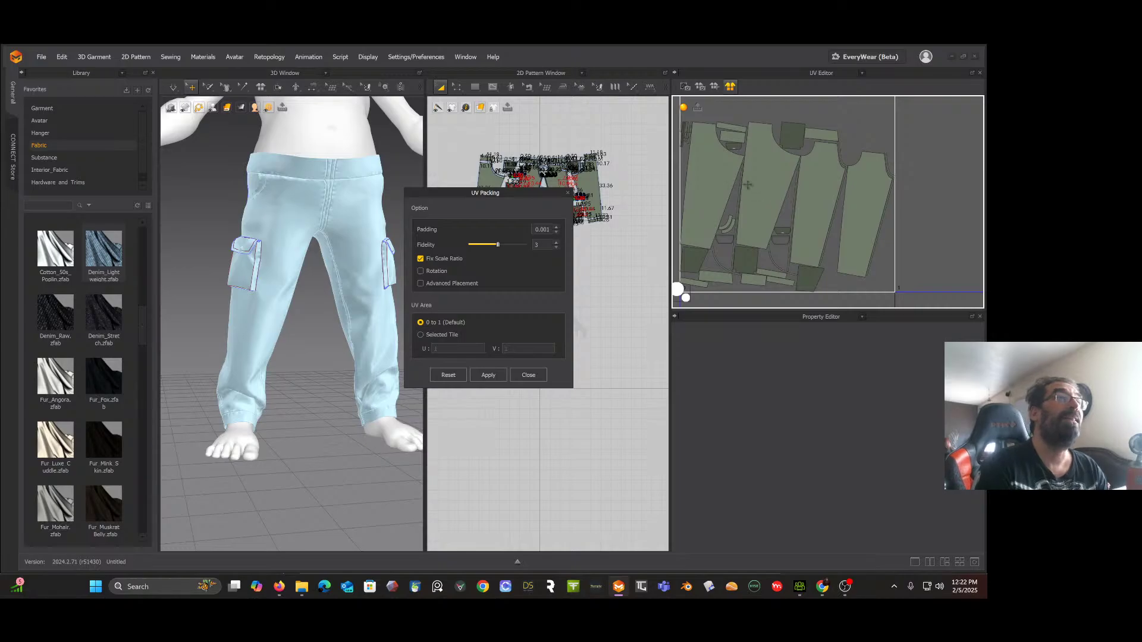
left_click(527, 376)
Step: Move all the packed pants UVs out of the 0 to 1 square to the neighbouring area on its negative U side
scroll(800, 187, "down", 3)
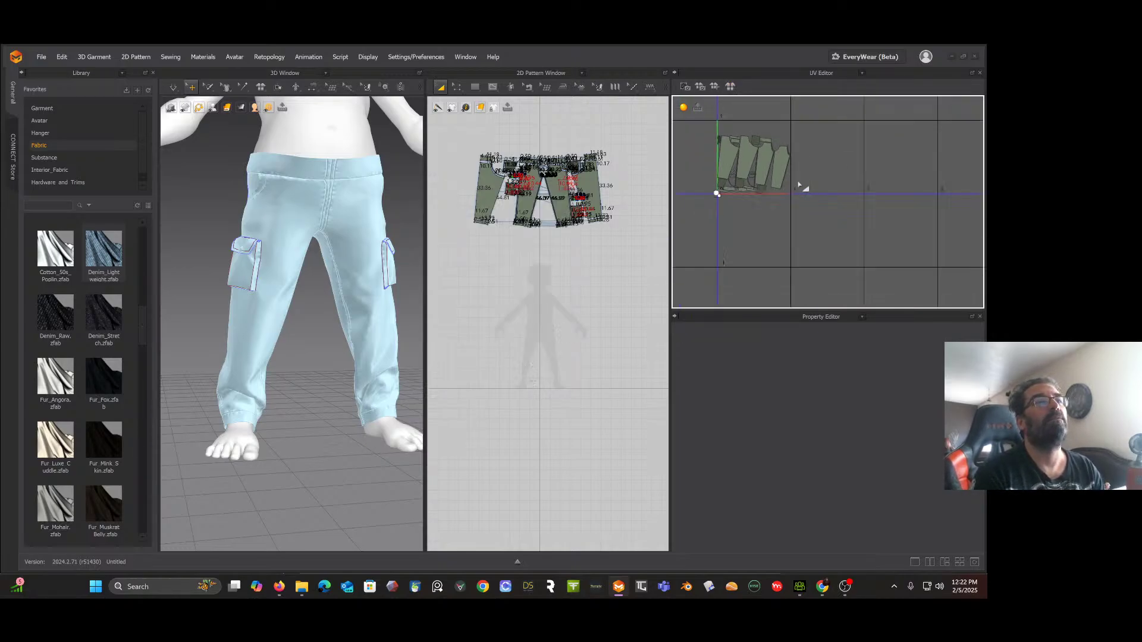
middle_click_drag(798, 140, 864, 169)
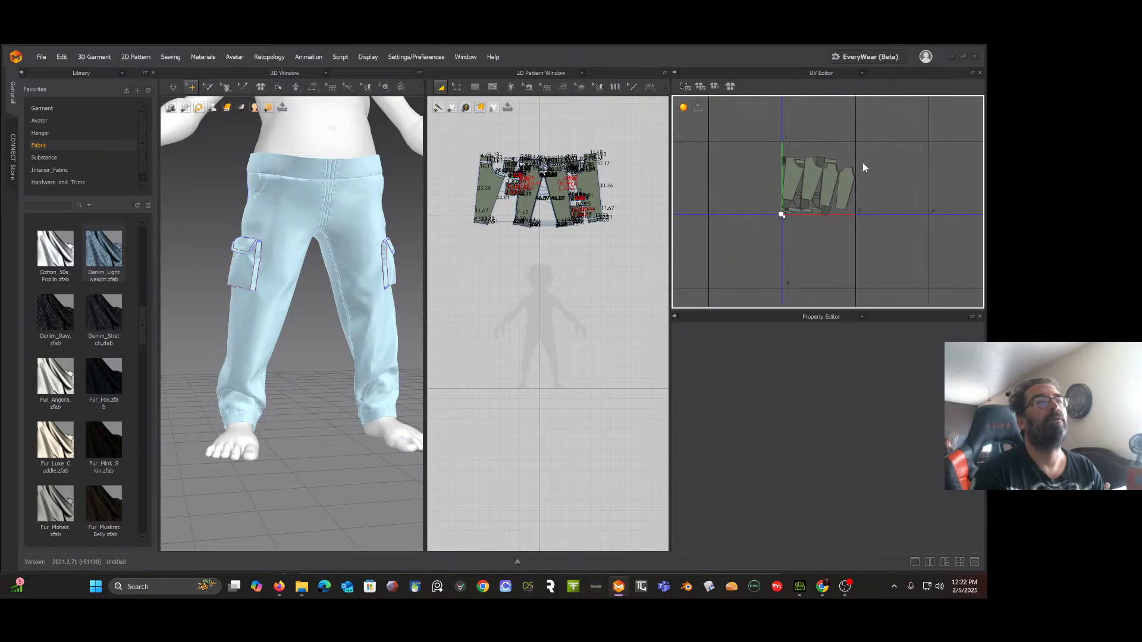
left_click_drag(899, 153, 741, 245)
left_click_drag(835, 172, 739, 166)
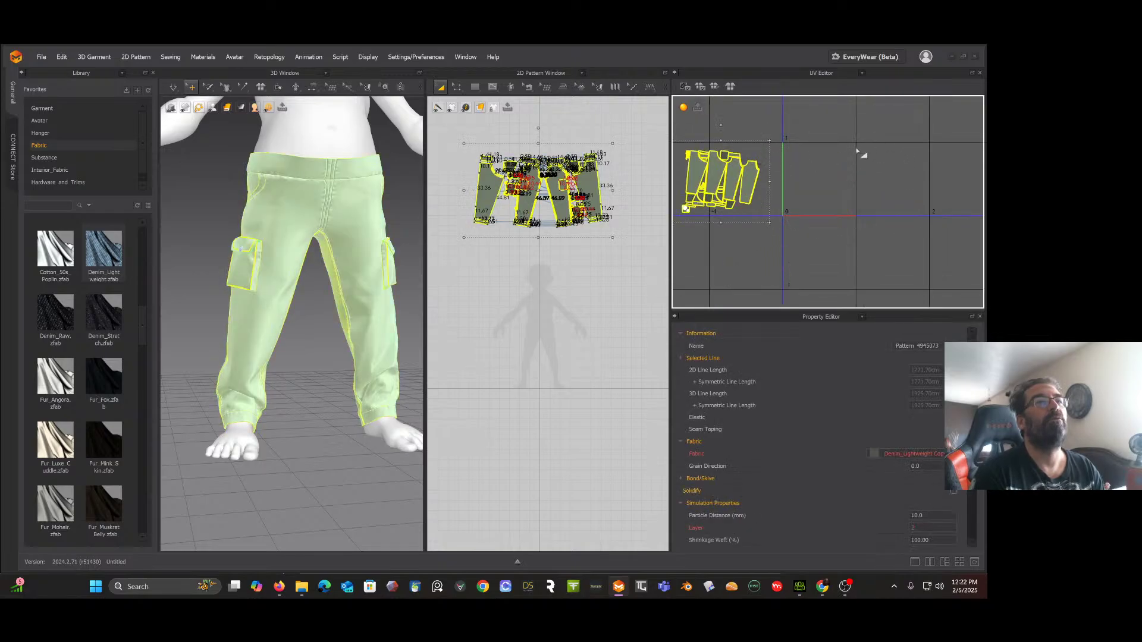
left_click(528, 239)
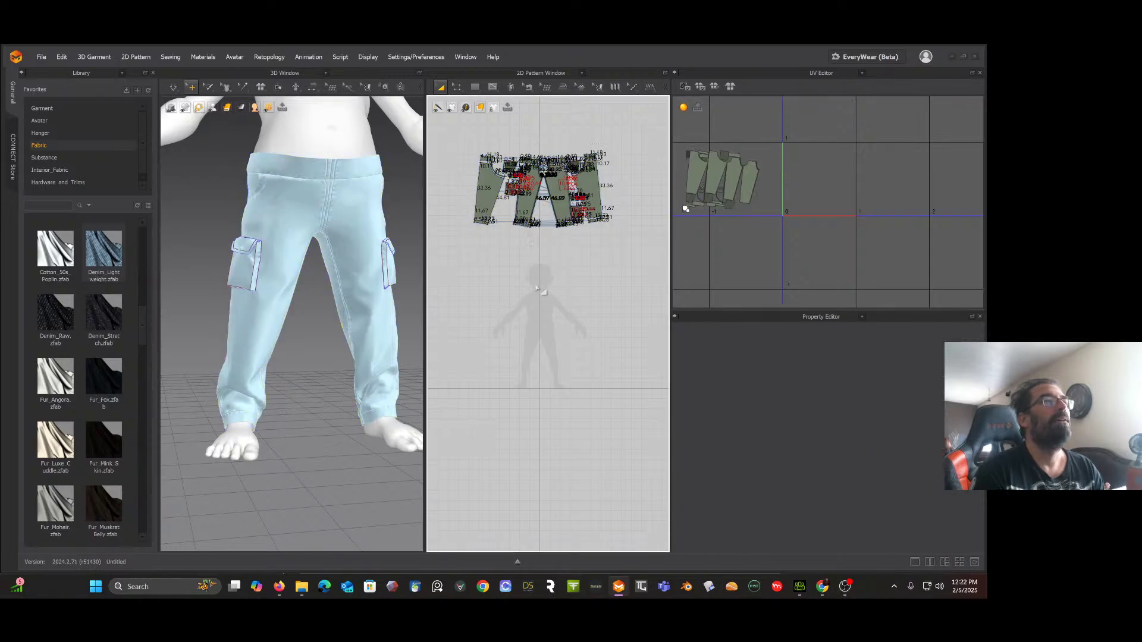
Step: Compare the whole avatar with the retired veteran reference illustration in Chrome, and return to the garment project
scroll(417, 212, "down", 2)
middle_click_drag(398, 180, 393, 293)
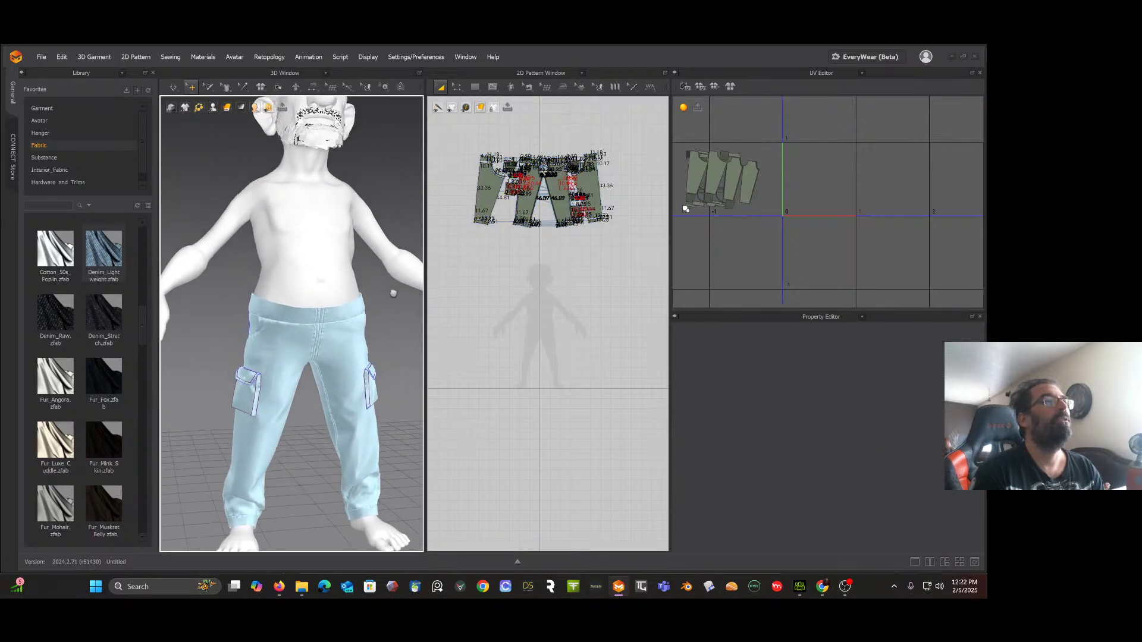
scroll(393, 293, "down", 3)
scroll(375, 274, "down", 1)
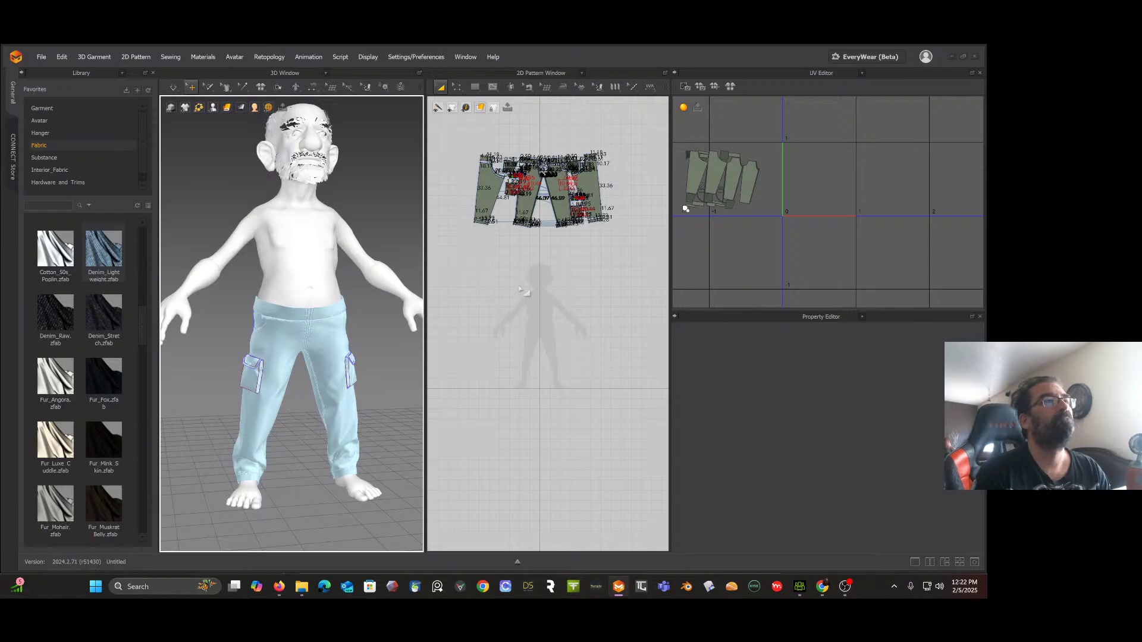
left_click(822, 587)
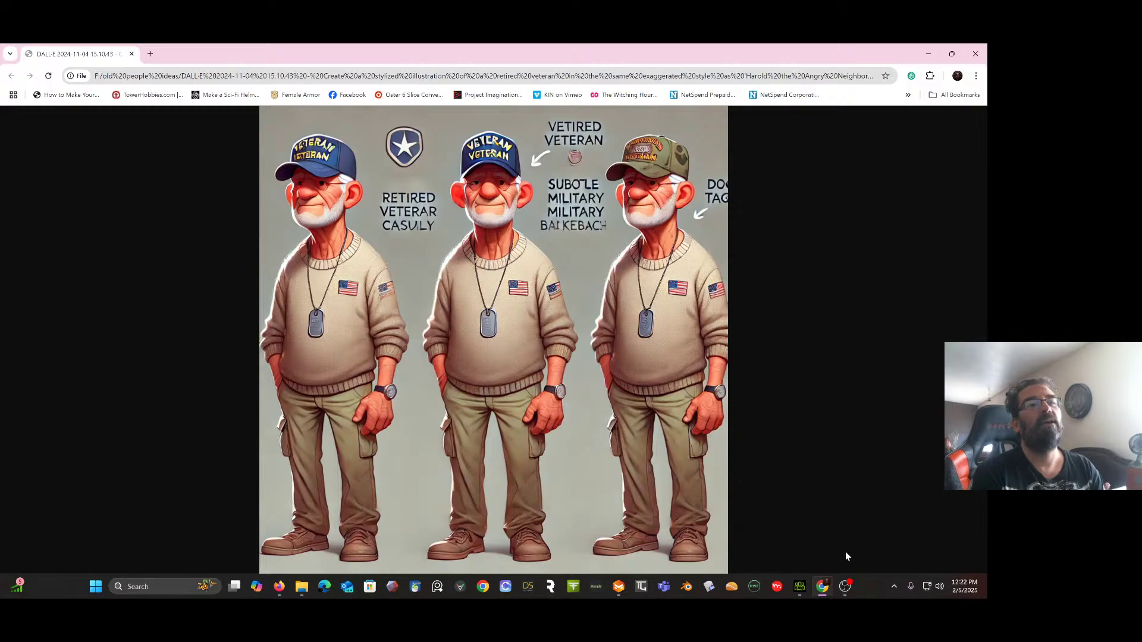
mouse_move(804, 585)
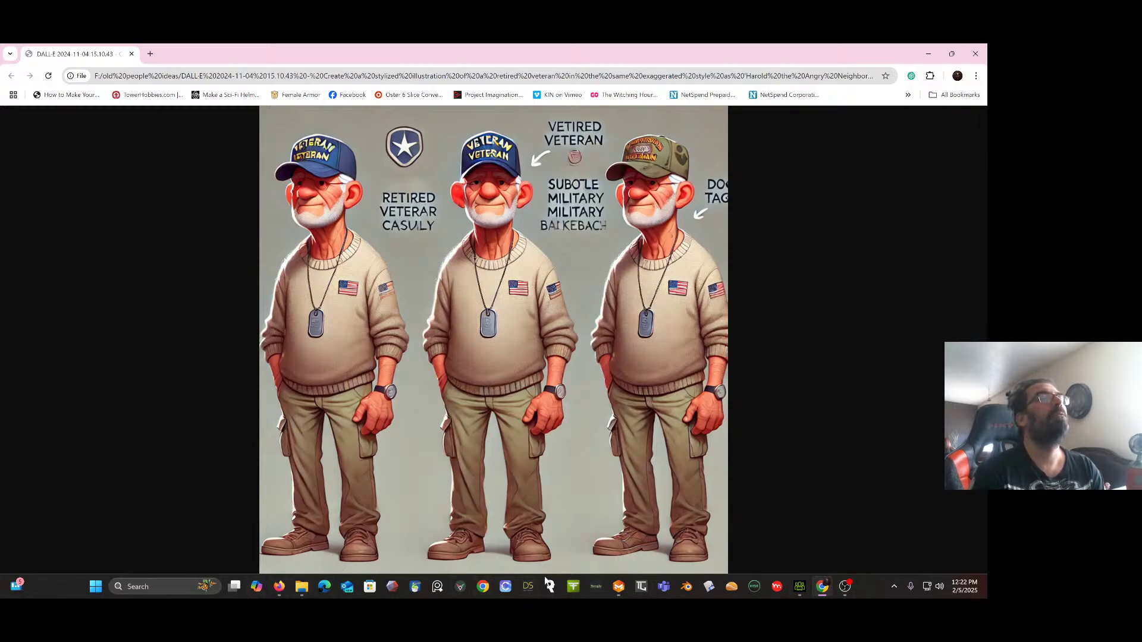
left_click(619, 586)
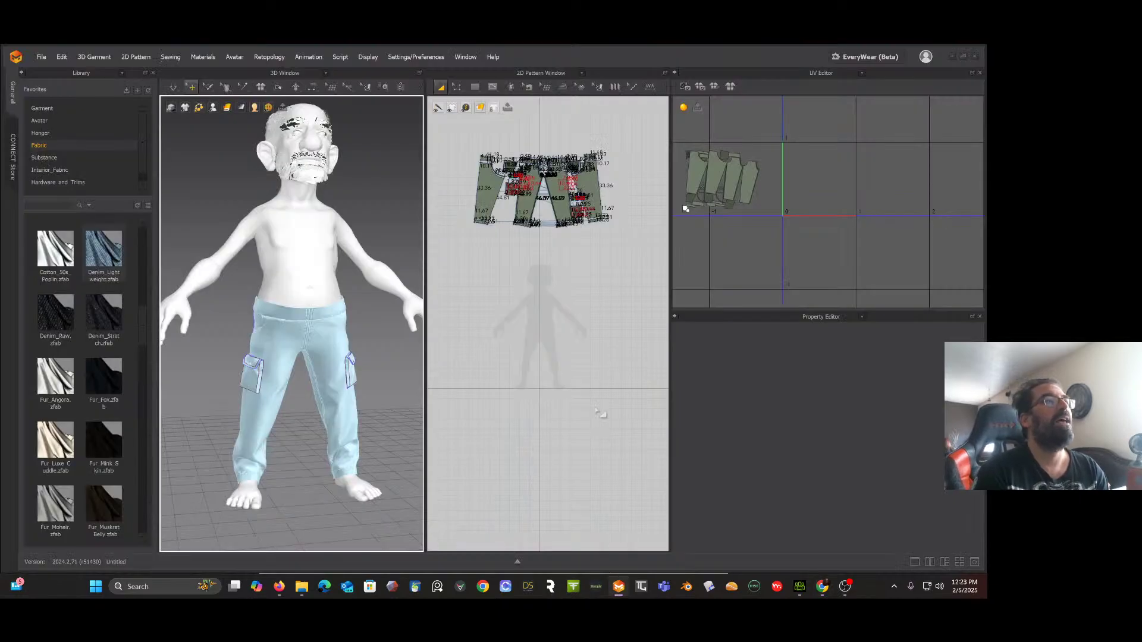
Step: Activate the Polygon pattern tool for drafting the sweater over the avatar's torso silhouette
scroll(518, 333, "up", 5)
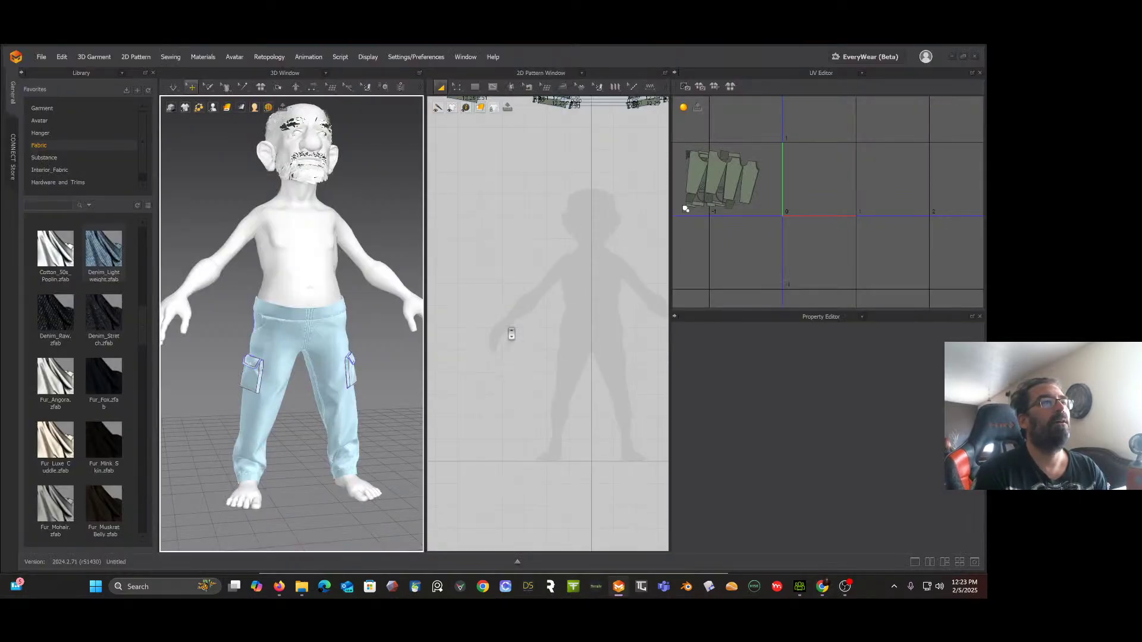
middle_click_drag(515, 289, 452, 279)
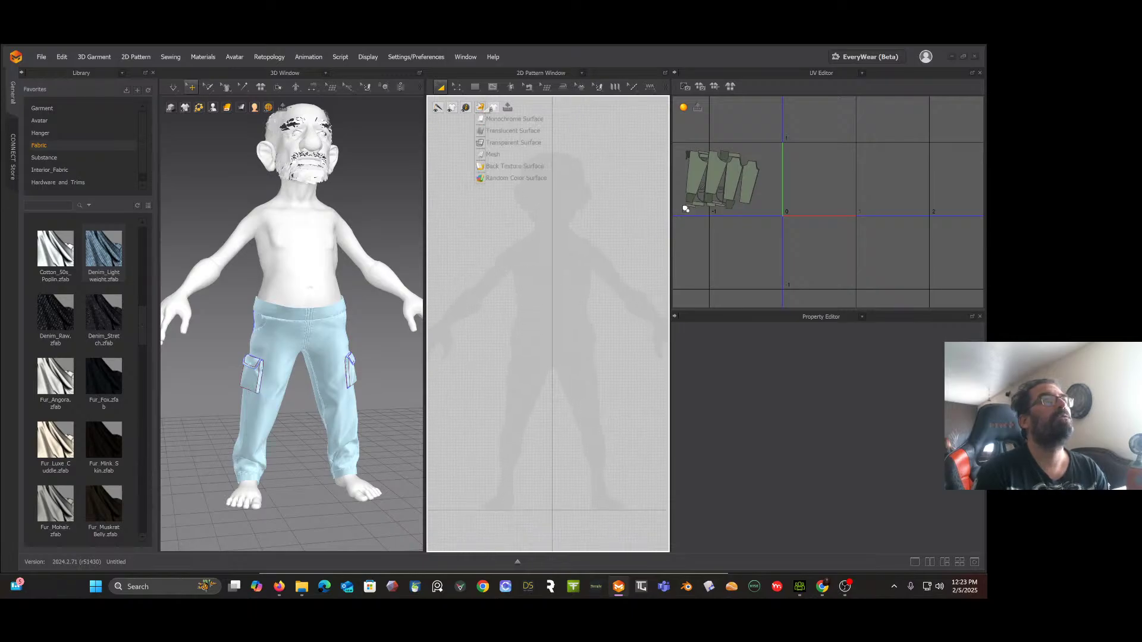
left_click(474, 88)
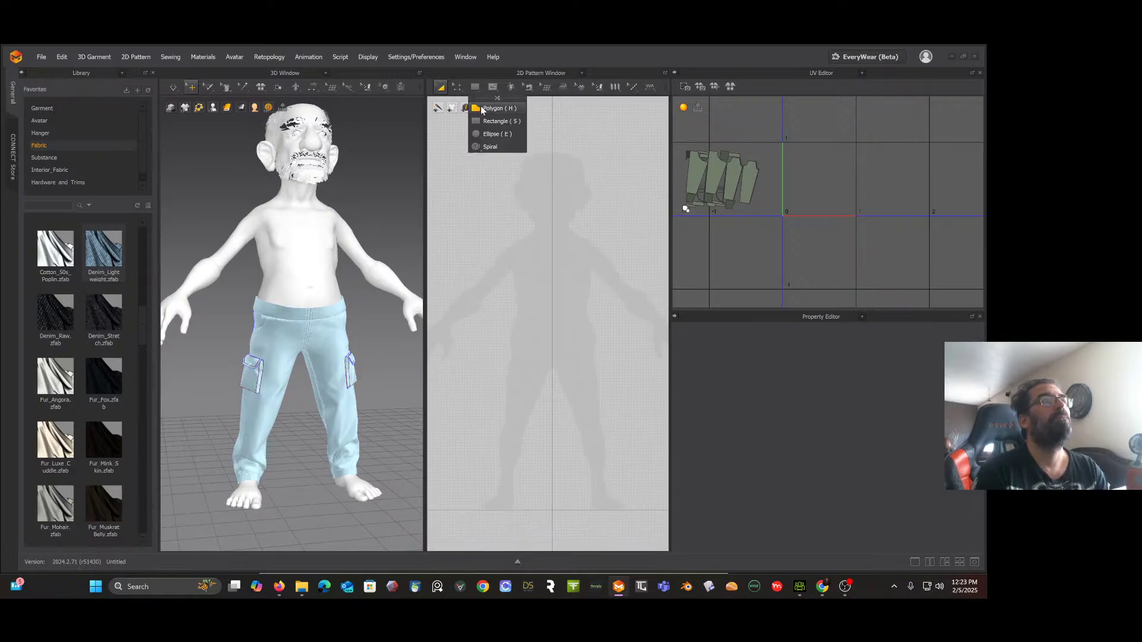
left_click(482, 110)
scroll(532, 228, "up", 2)
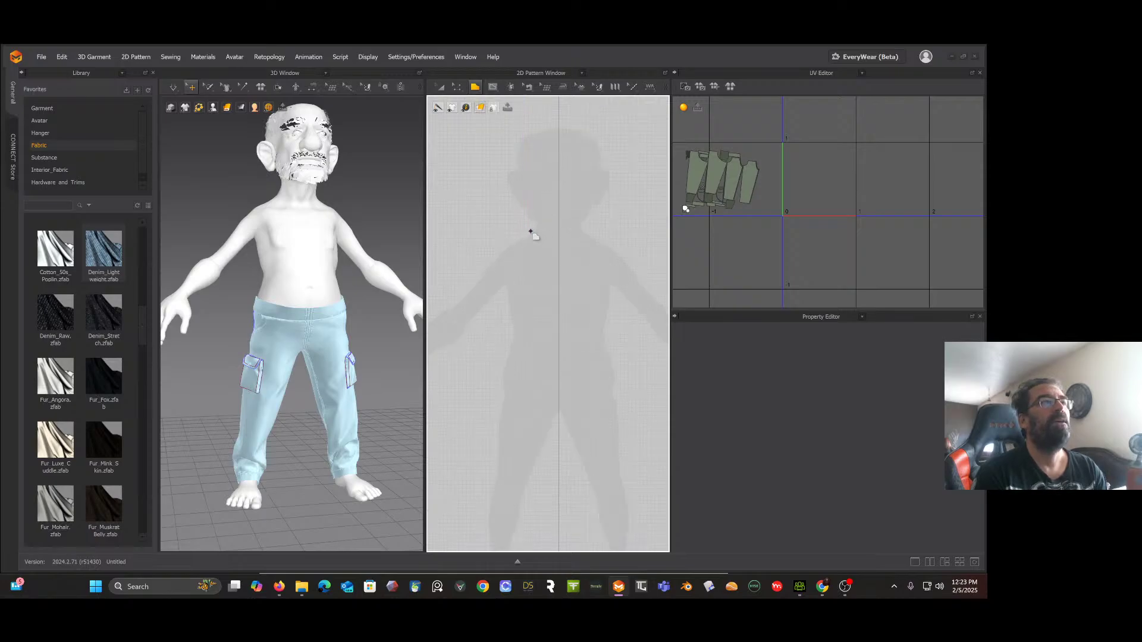
left_click(529, 230)
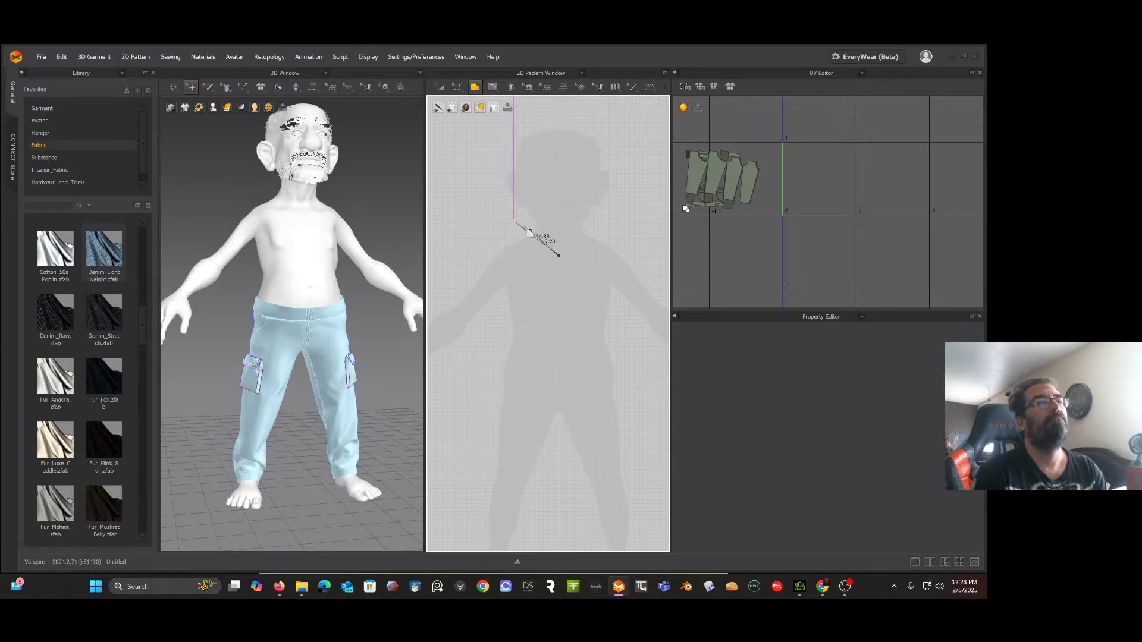
left_click(559, 256)
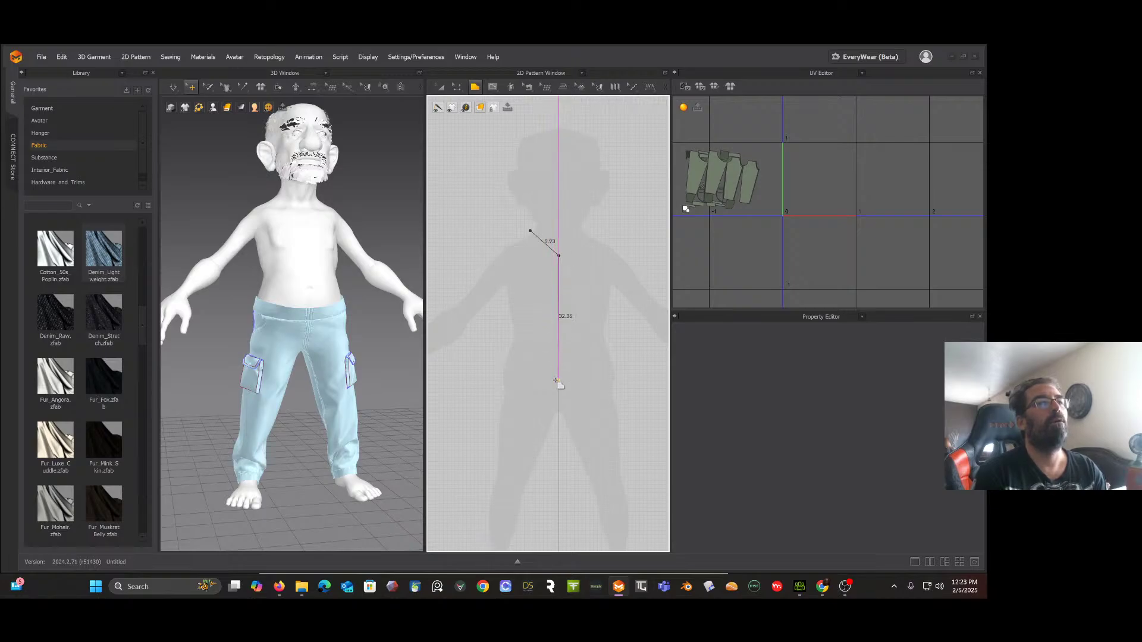
left_click(557, 388)
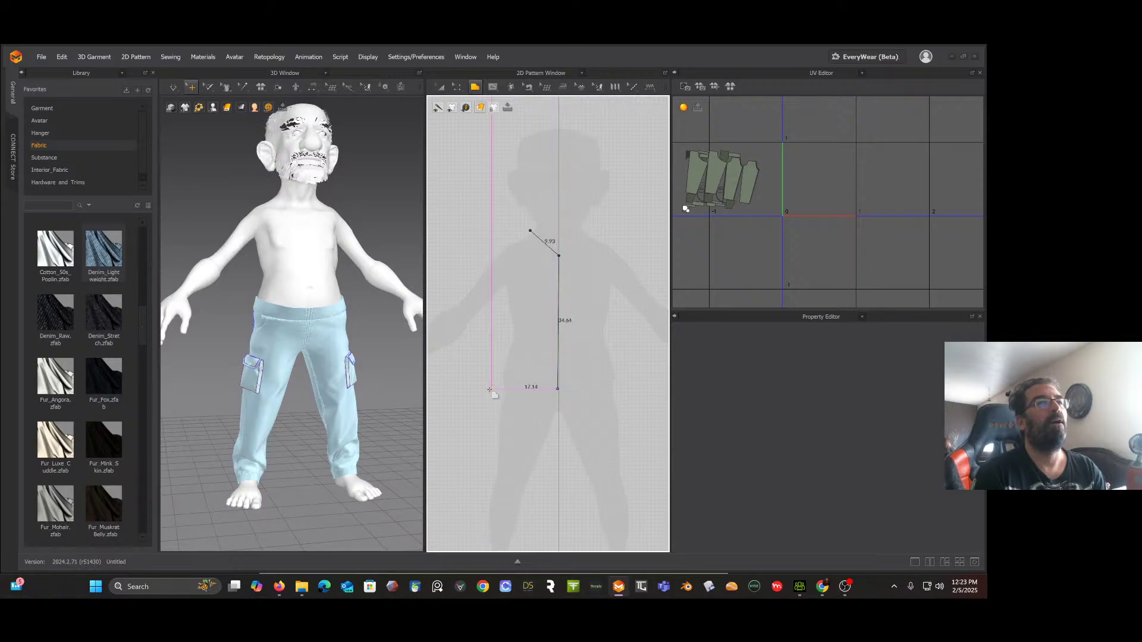
key("Escape")
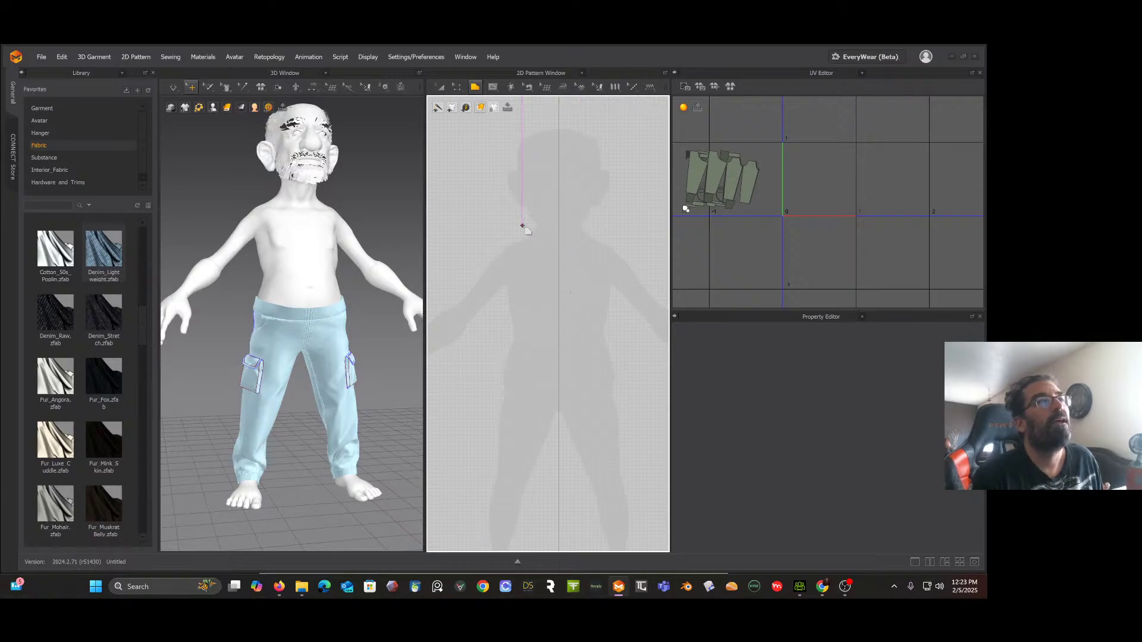
Step: Draw a closed six-point half-front sweater panel against the silhouette's centre line, about 38 cm along the centre and 19 cm at the hem
left_click(522, 225)
left_click(559, 244)
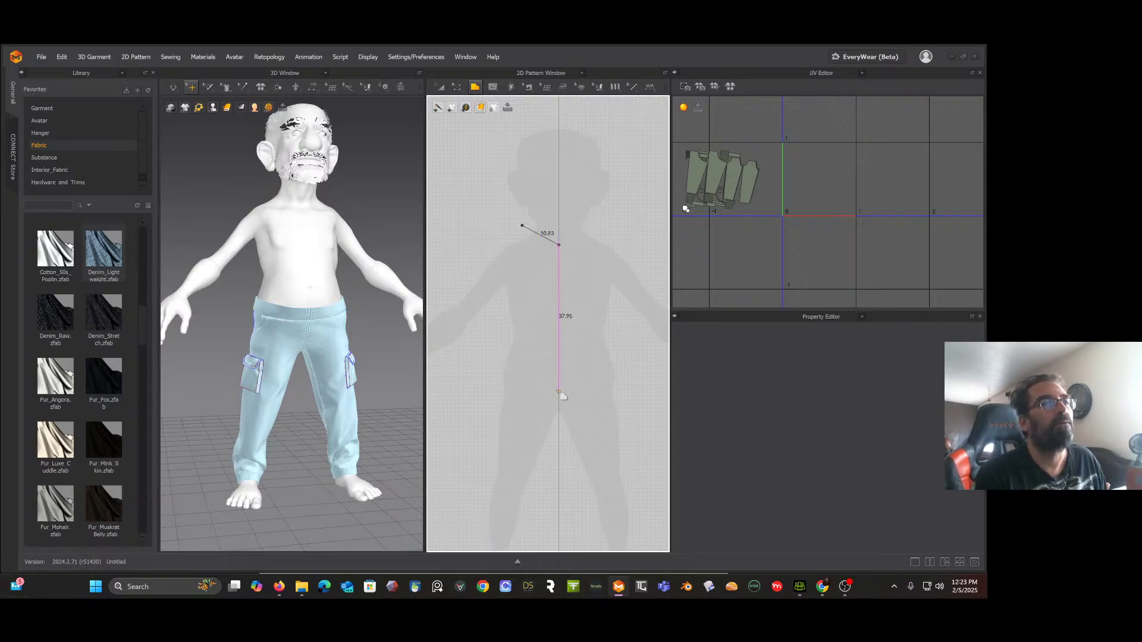
left_click(559, 393)
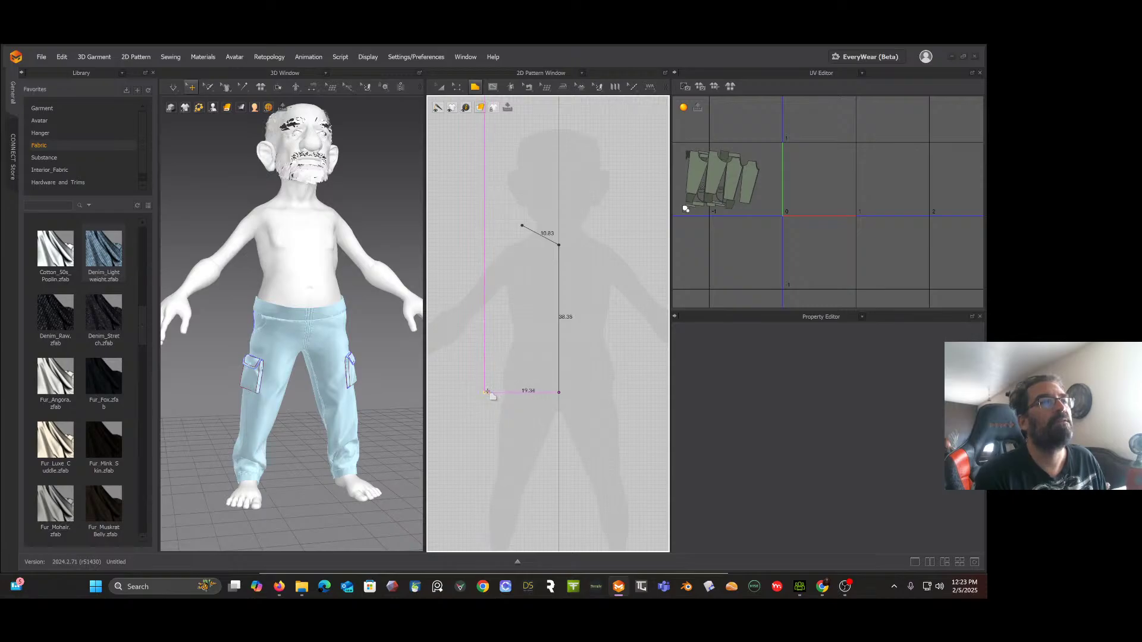
left_click(486, 392)
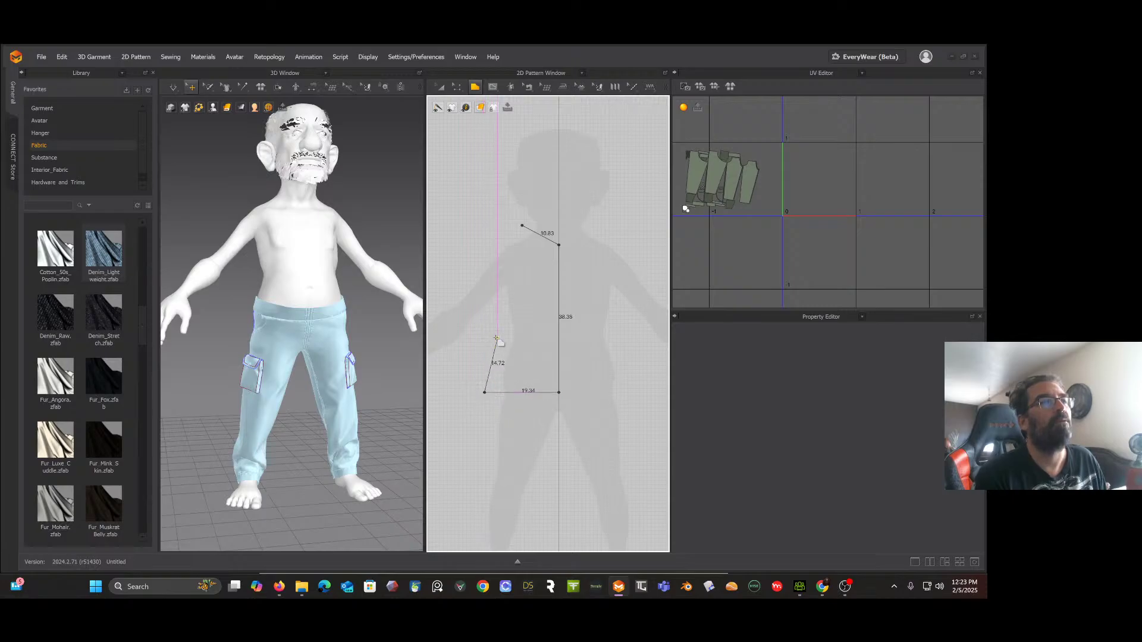
left_click(499, 297)
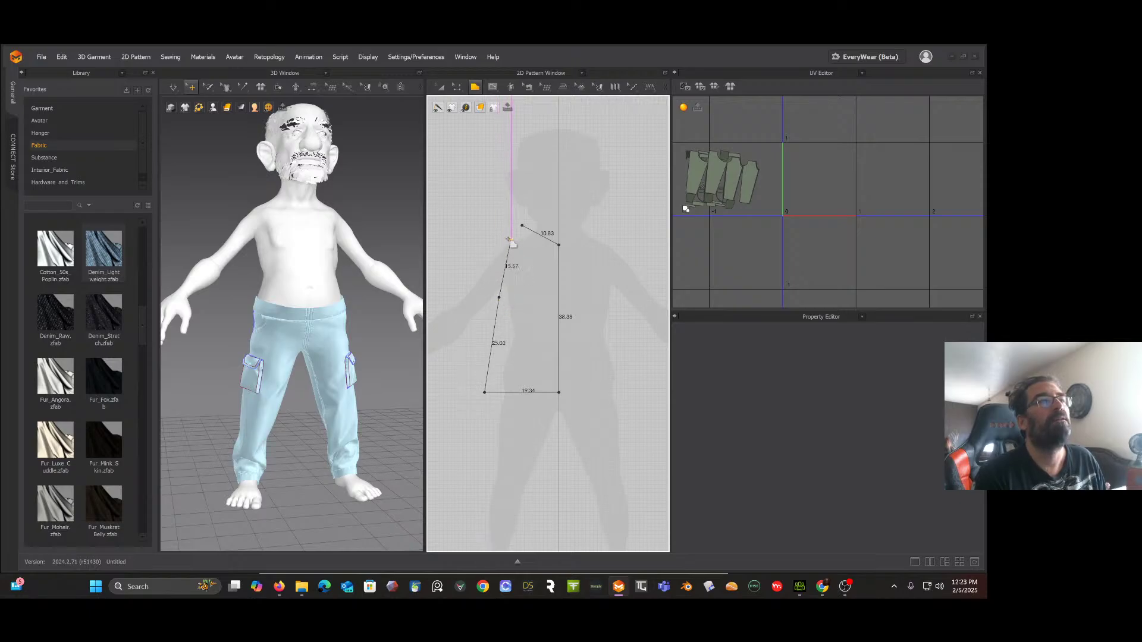
left_click(510, 240)
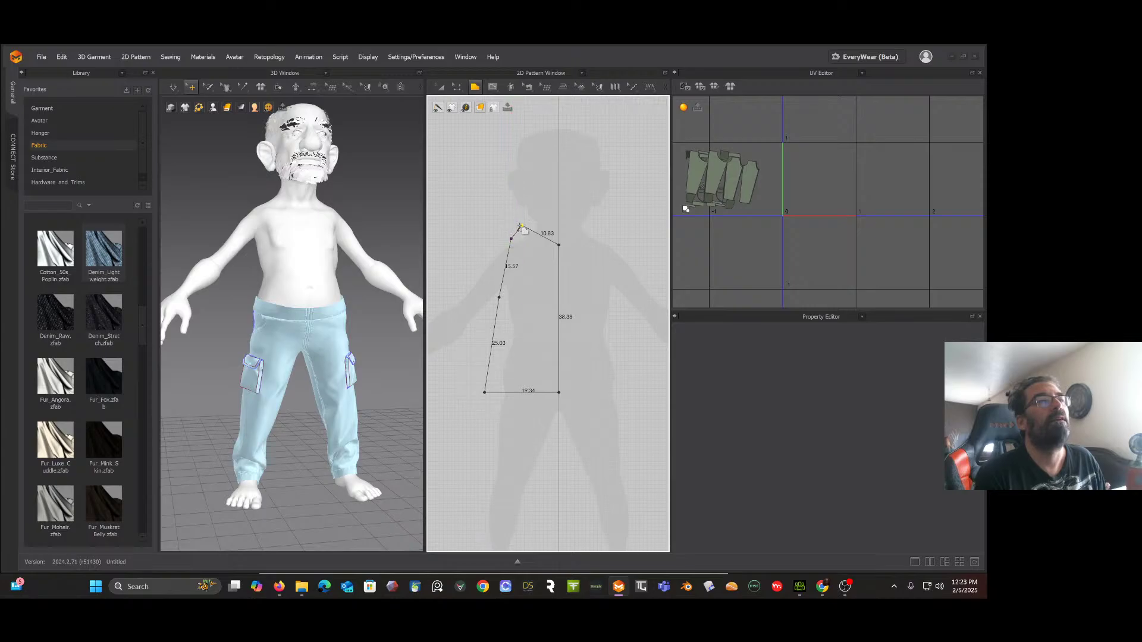
left_click(521, 226)
Step: Adjust the neck and outer shoulder points of the sweater panel with Edit Pattern, making the straight neckline edge about 10 cm long
left_click(458, 86)
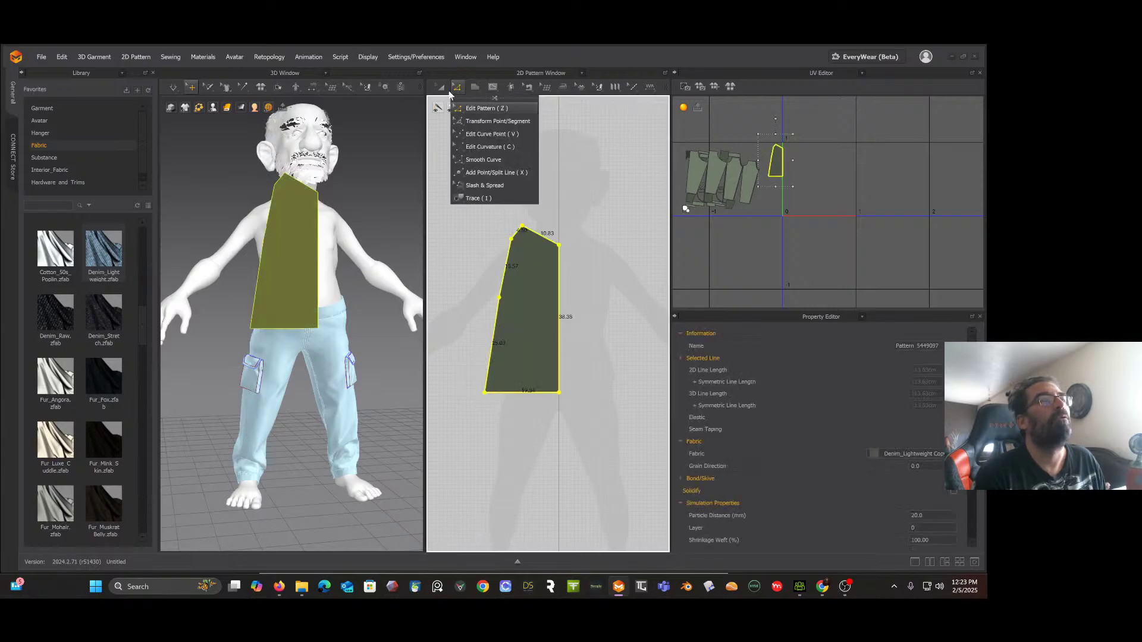
left_click(481, 109)
left_click(522, 229)
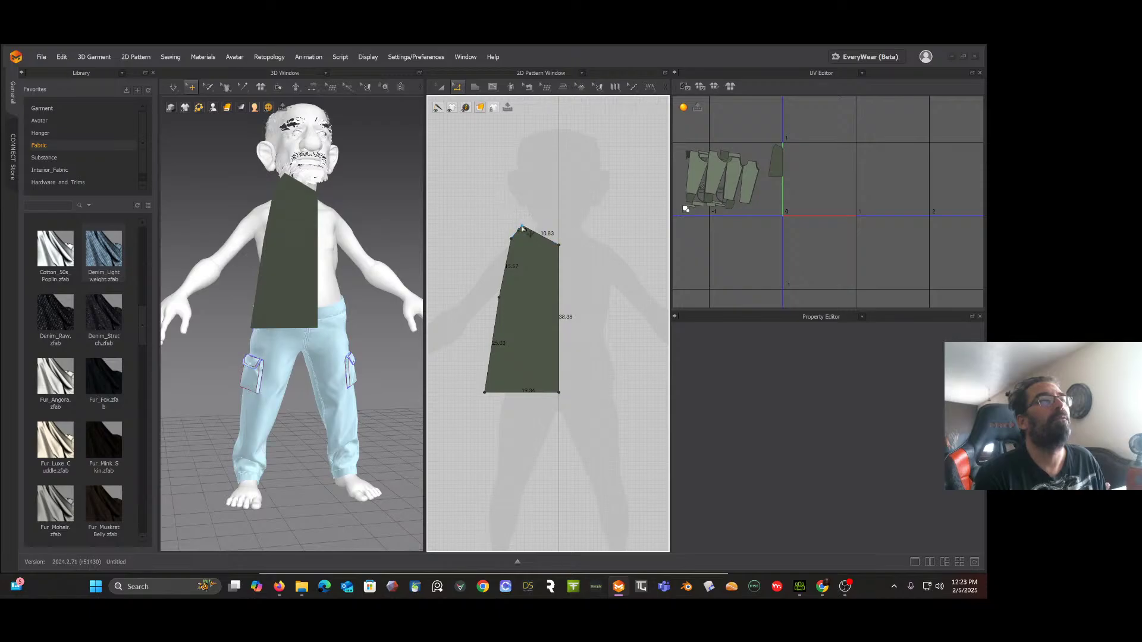
left_click(522, 231)
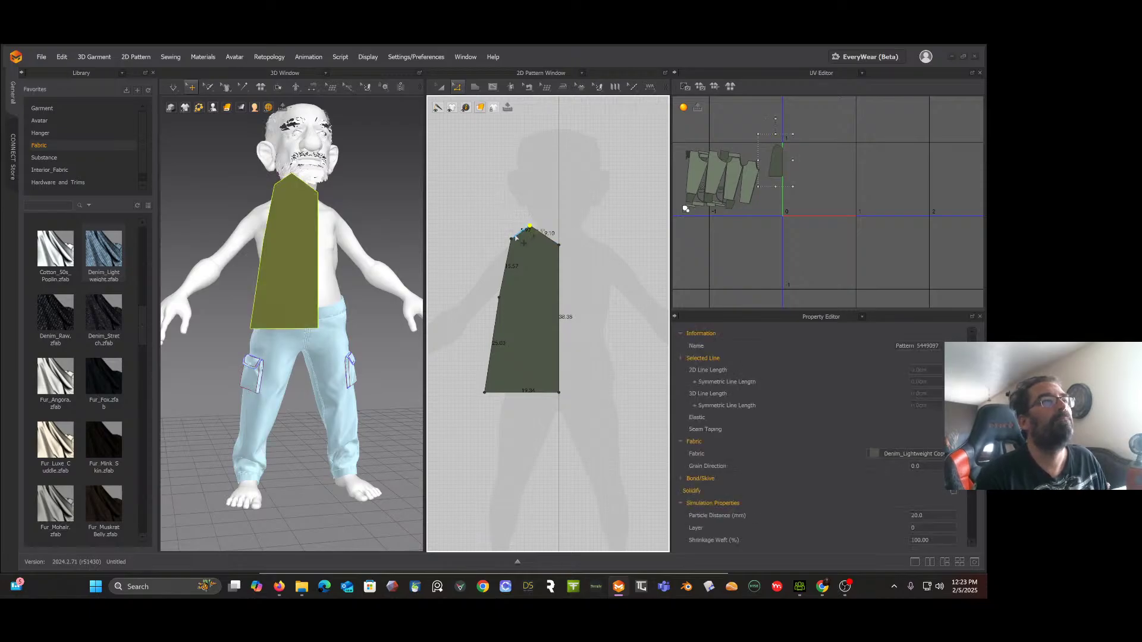
left_click_drag(513, 241, 527, 226)
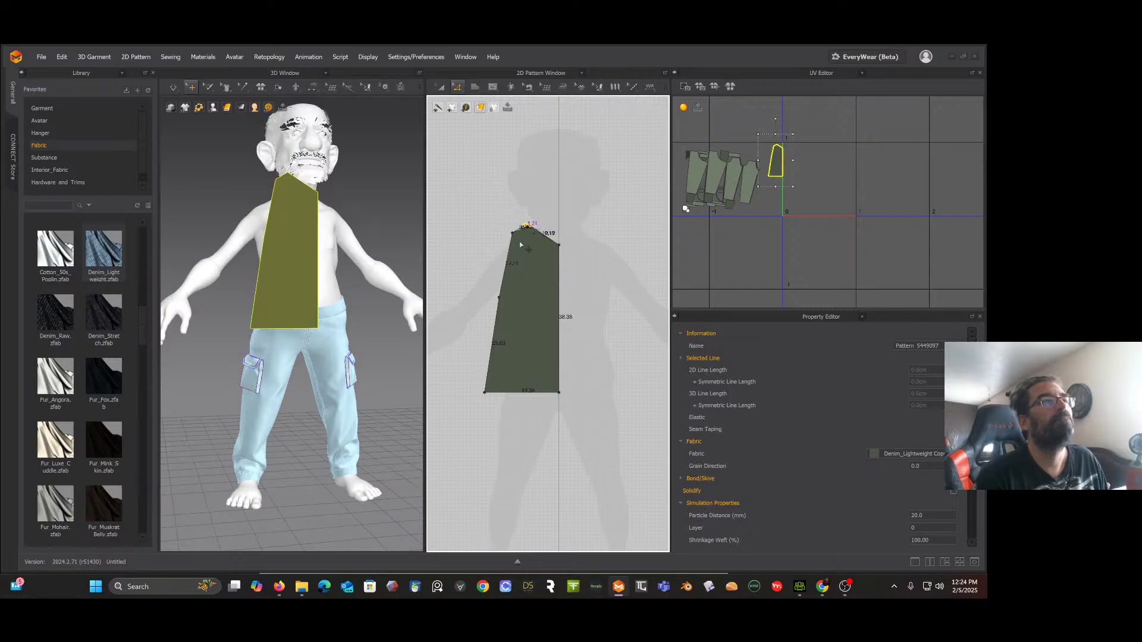
Step: Curve the sweater panel's armhole edge inward to a length of about 20 cm
left_click(457, 87)
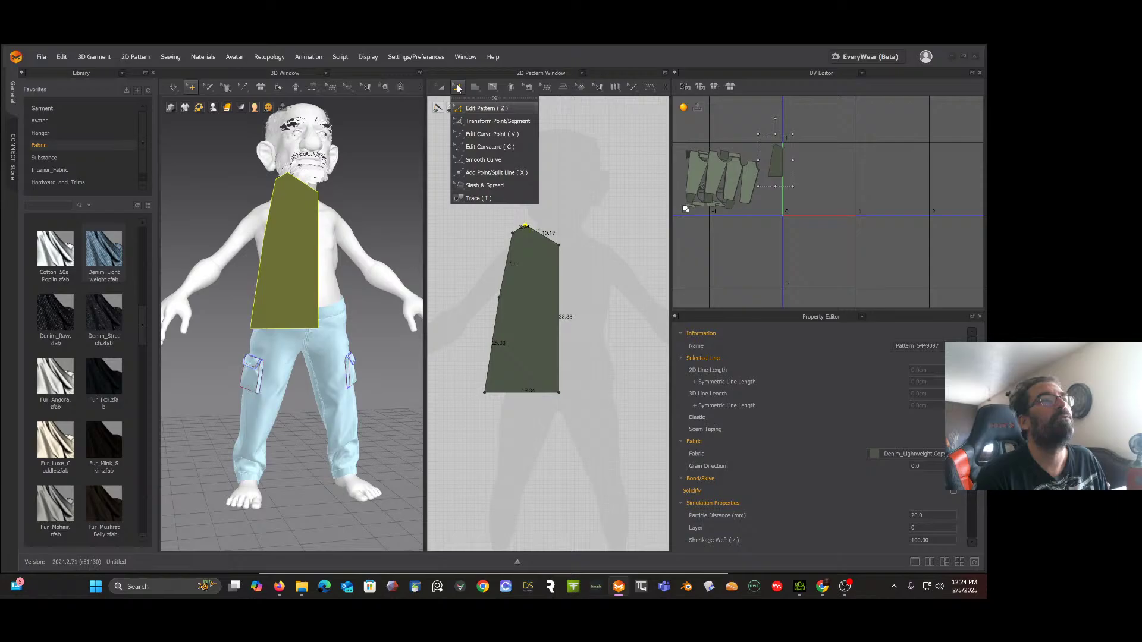
left_click(477, 160)
mouse_move(507, 282)
left_mouse_down()
mouse_move(519, 280)
mouse_move(515, 292)
mouse_move(526, 277)
mouse_move(524, 289)
mouse_move(520, 270)
left_mouse_up()
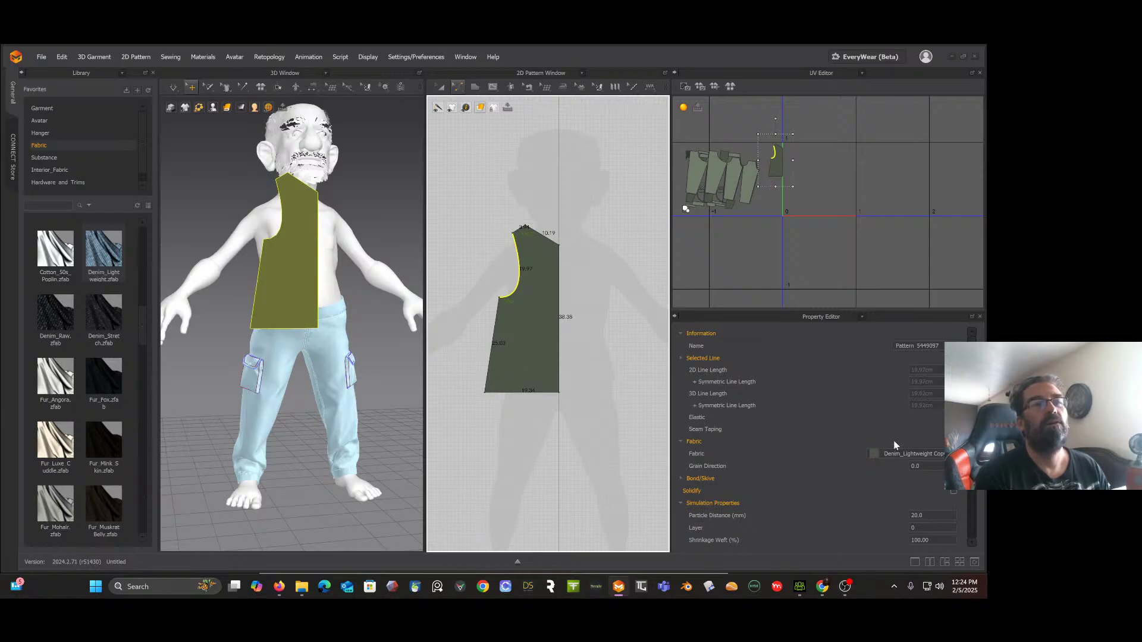
Step: Show the project's fabric list and assign the Wool fabric to the new sweater panel
scroll(883, 454, "down", 1)
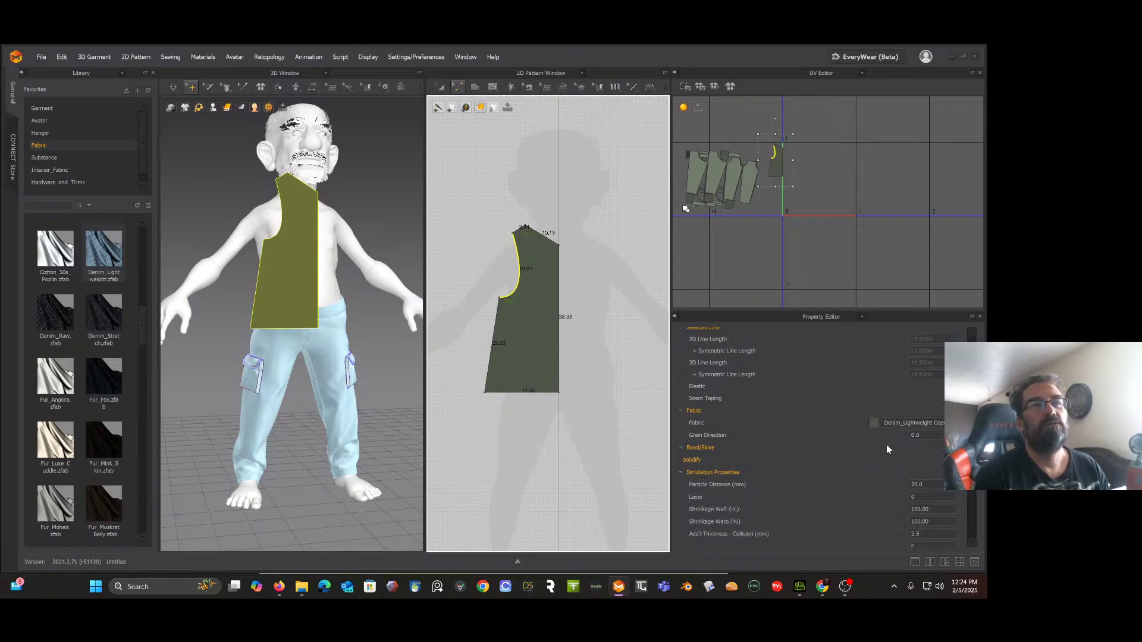
left_click(836, 71)
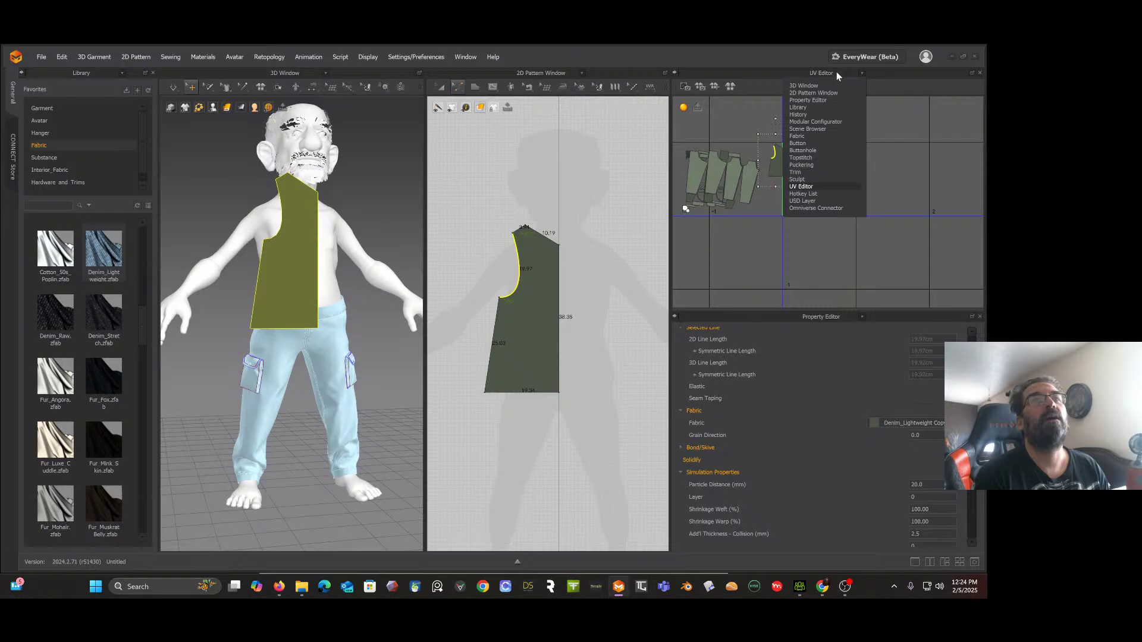
left_click(797, 136)
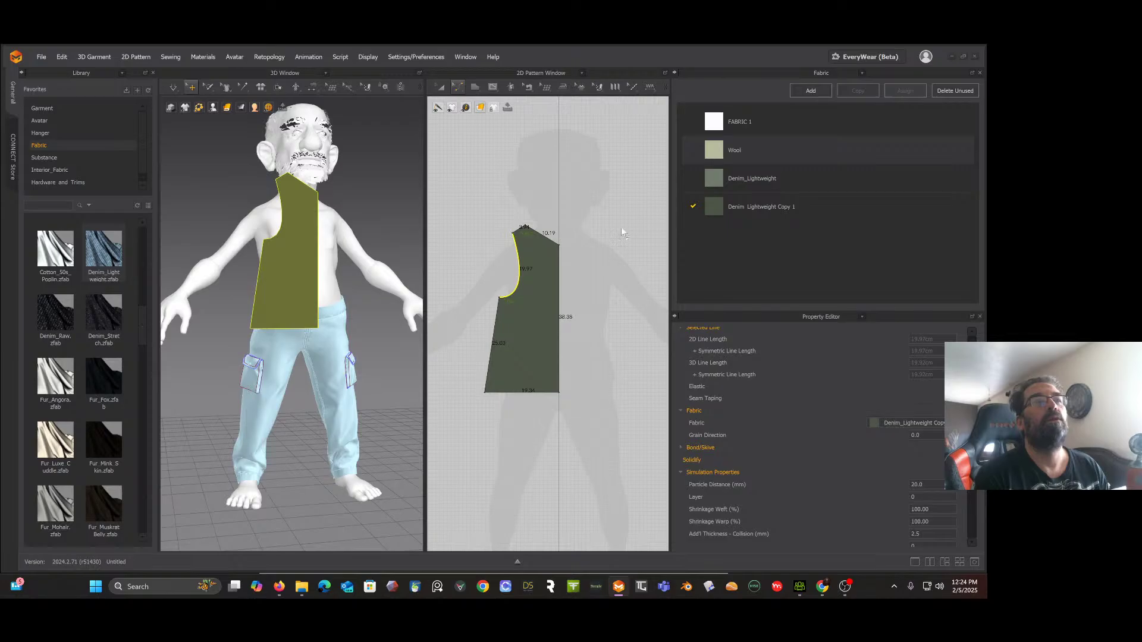
left_click_drag(545, 306, 545, 306)
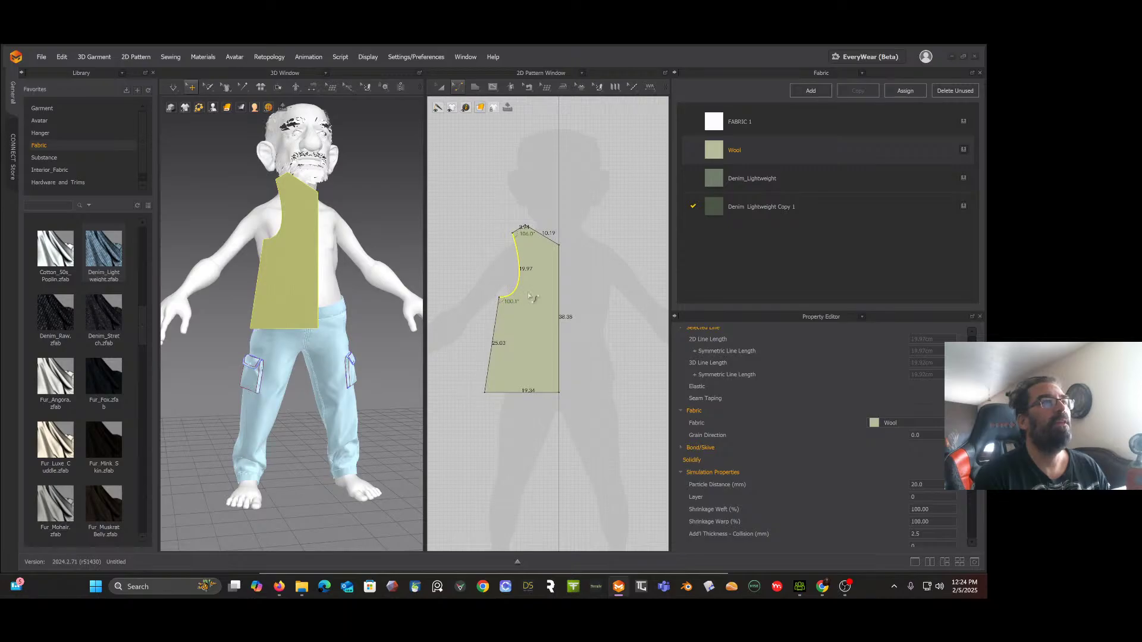
Step: Curve the sweater panel's neckline edge inward to a length of about 11 cm
left_click(467, 95)
left_click(472, 148)
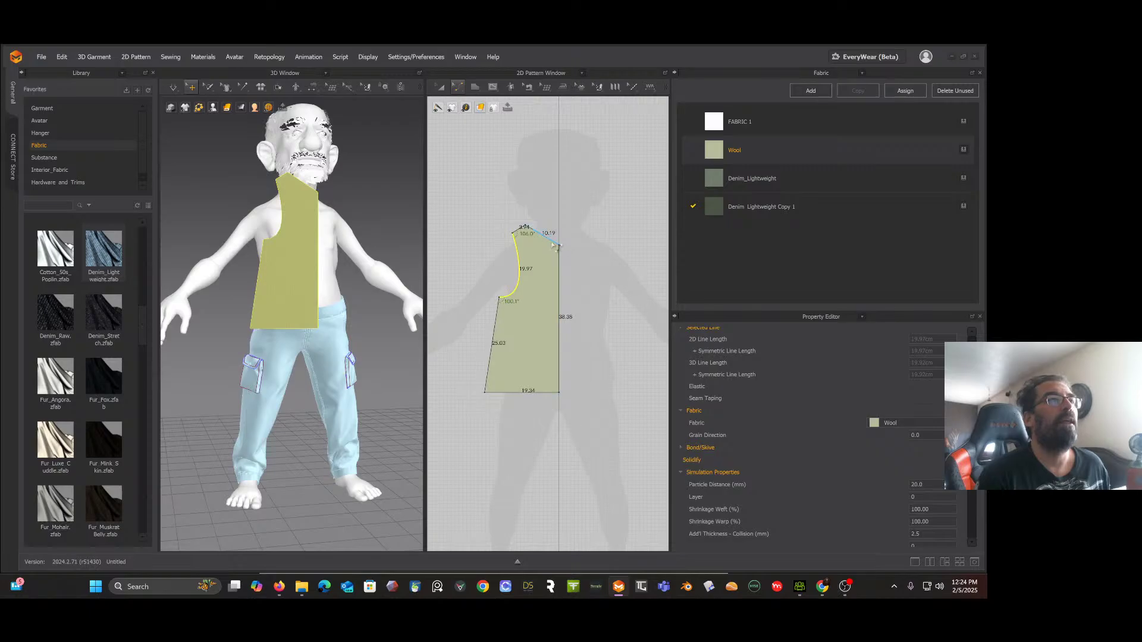
left_click_drag(553, 245, 547, 250)
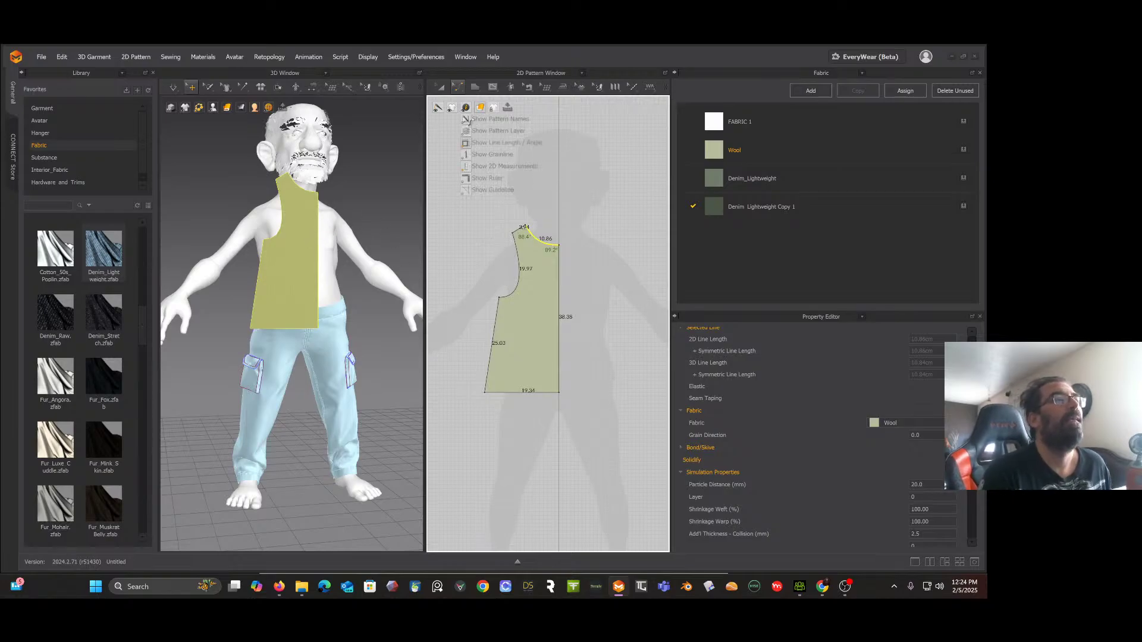
Step: Check the sweater's shape in the retired veteran reference illustration in Chrome, and return to the garment project
left_click(822, 587)
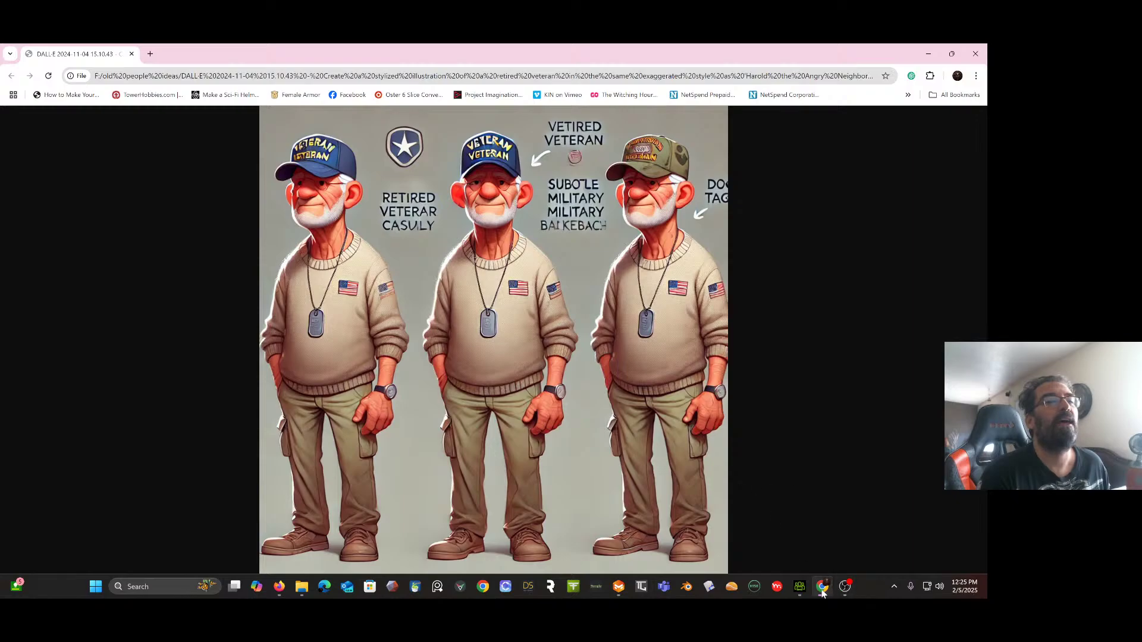
left_click(803, 590)
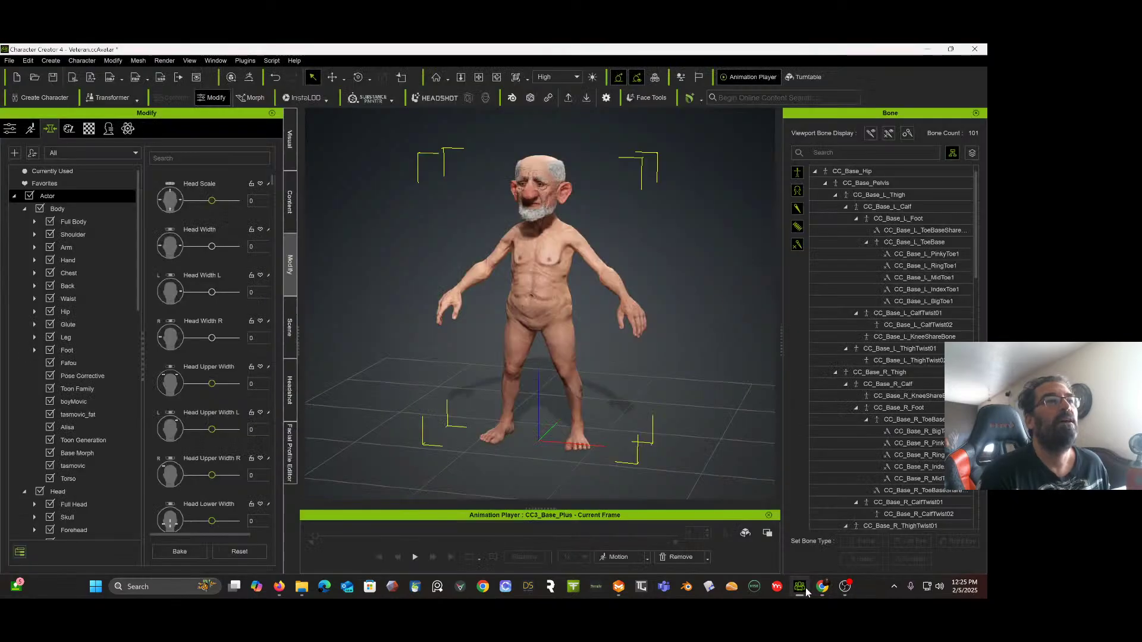
left_click(619, 587)
Step: Lower the panel's shoulder and centre neck points and deepen the neckline curve, making it about 12 cm with a centre edge of 35.75 cm
scroll(510, 256, "up", 3)
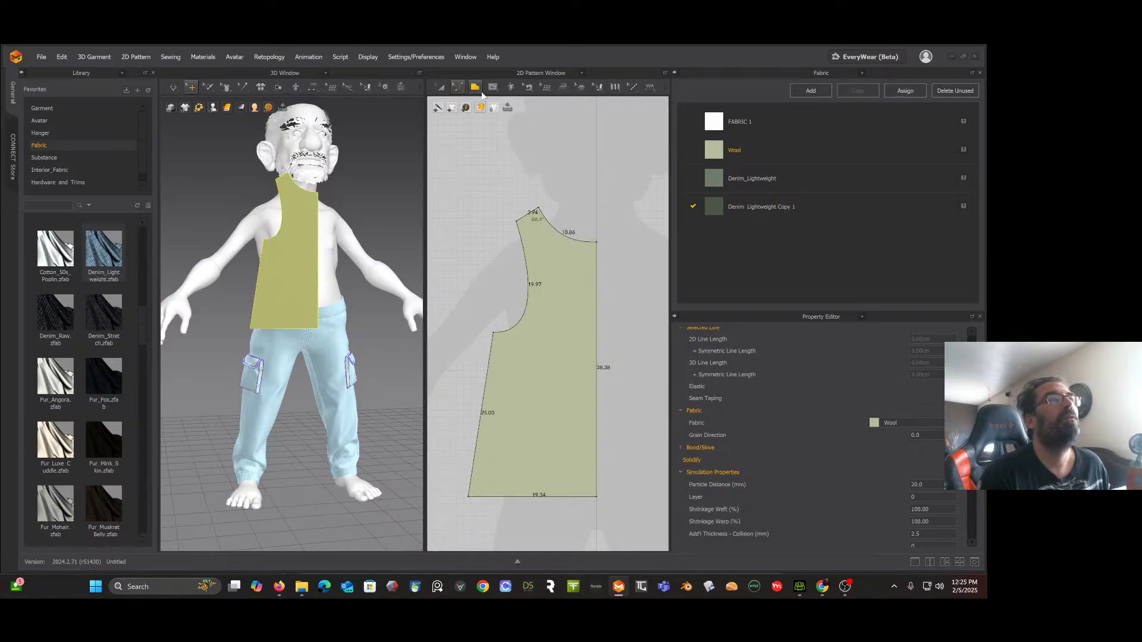
left_click(462, 91)
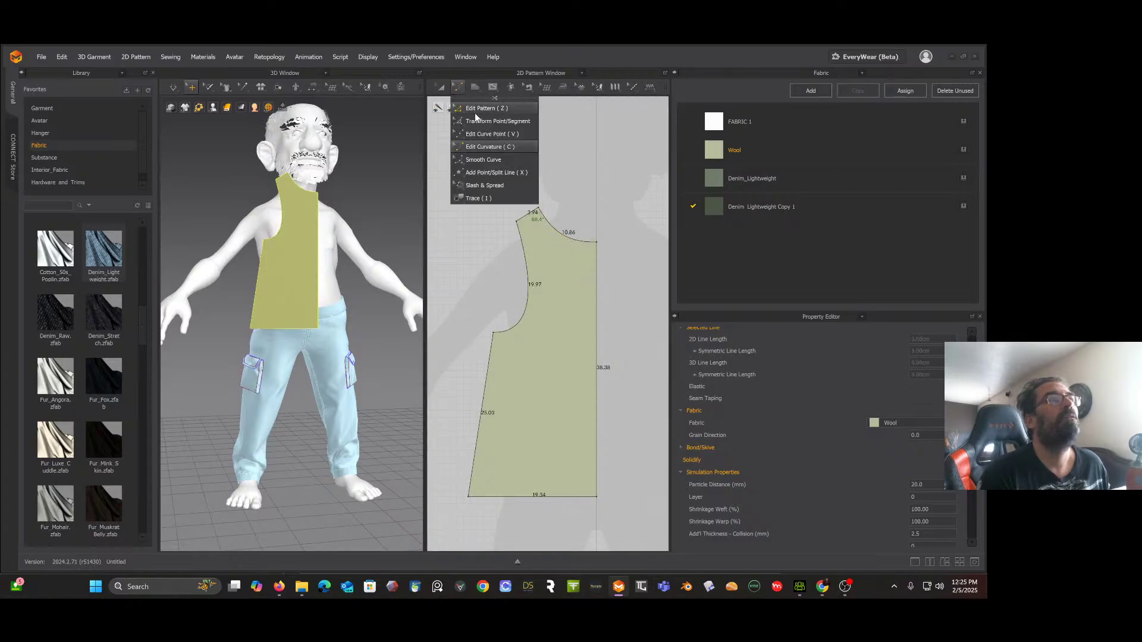
left_click(534, 201)
left_click_drag(550, 219, 516, 224)
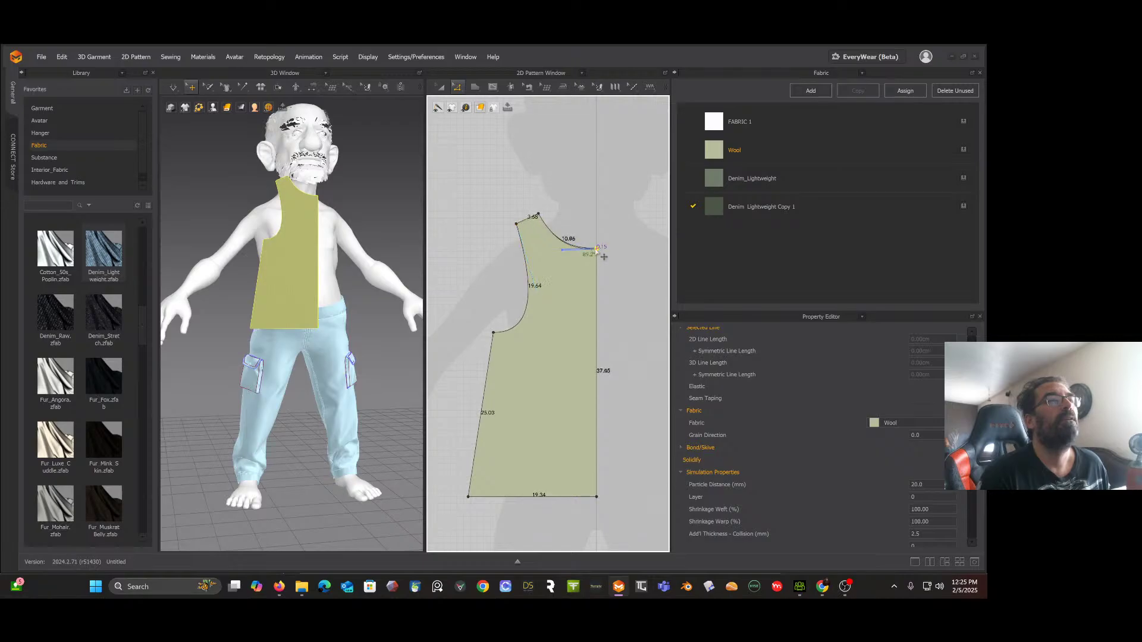
left_click_drag(596, 249, 596, 260)
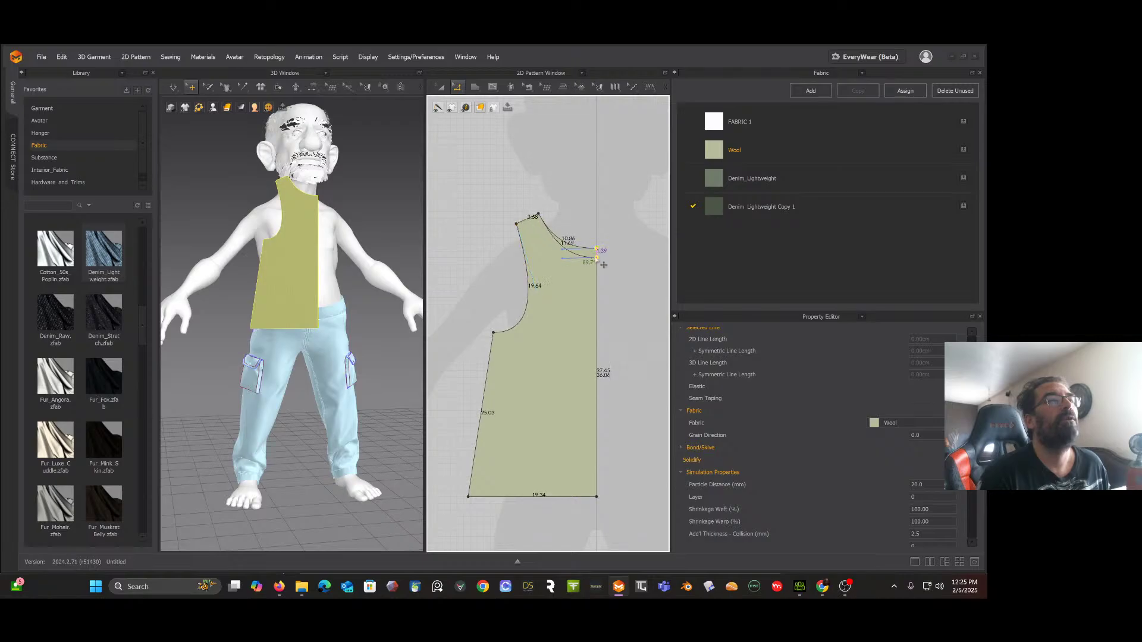
left_click(561, 260)
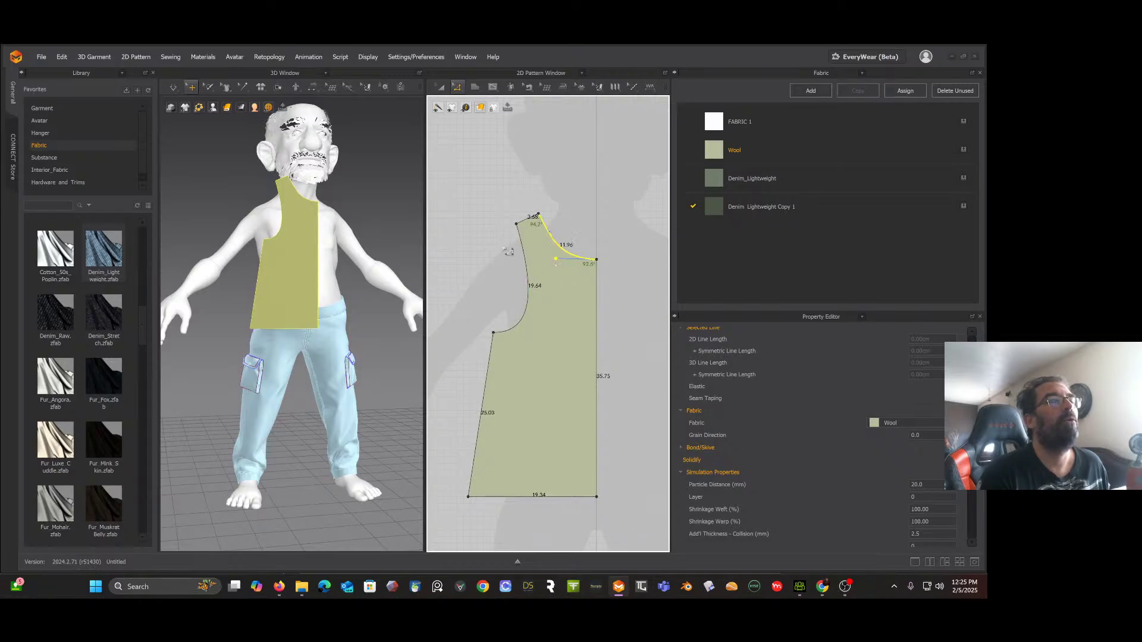
Step: Move the panel's lower side corner inward along the hem, shortening the side seam to about 24.8 cm
scroll(531, 337, "down", 2)
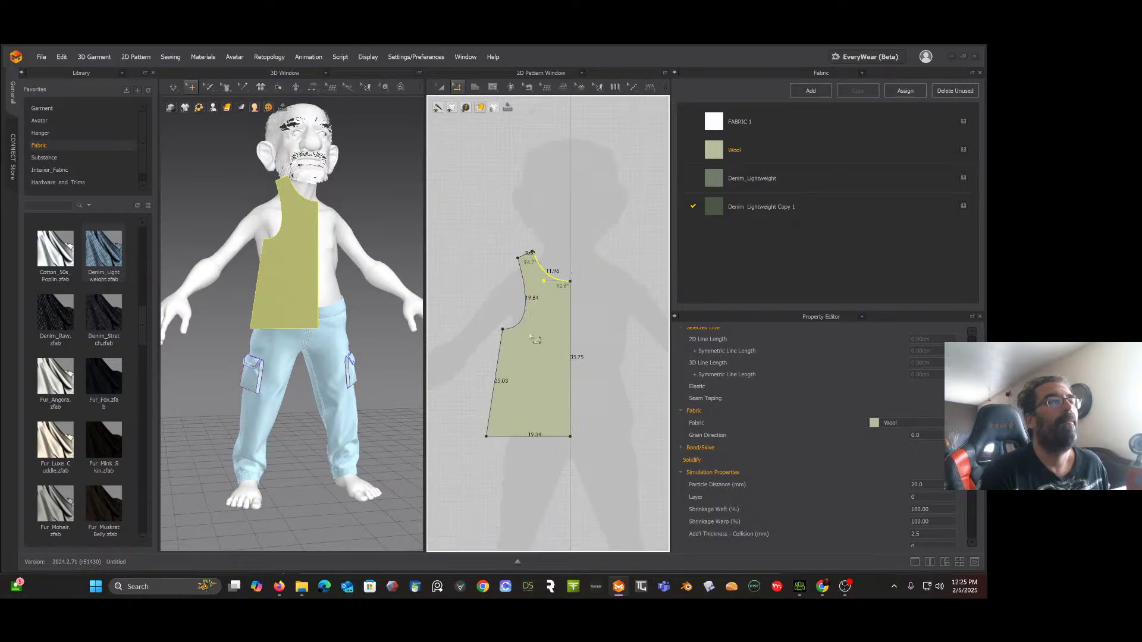
left_click_drag(493, 443, 495, 424)
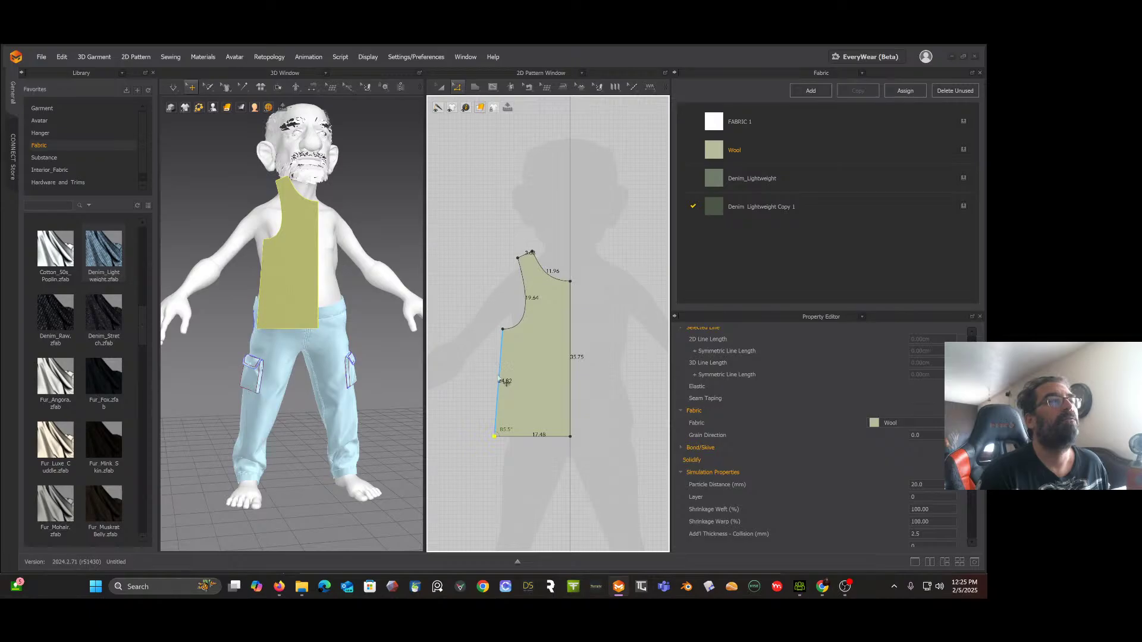
left_click(457, 88)
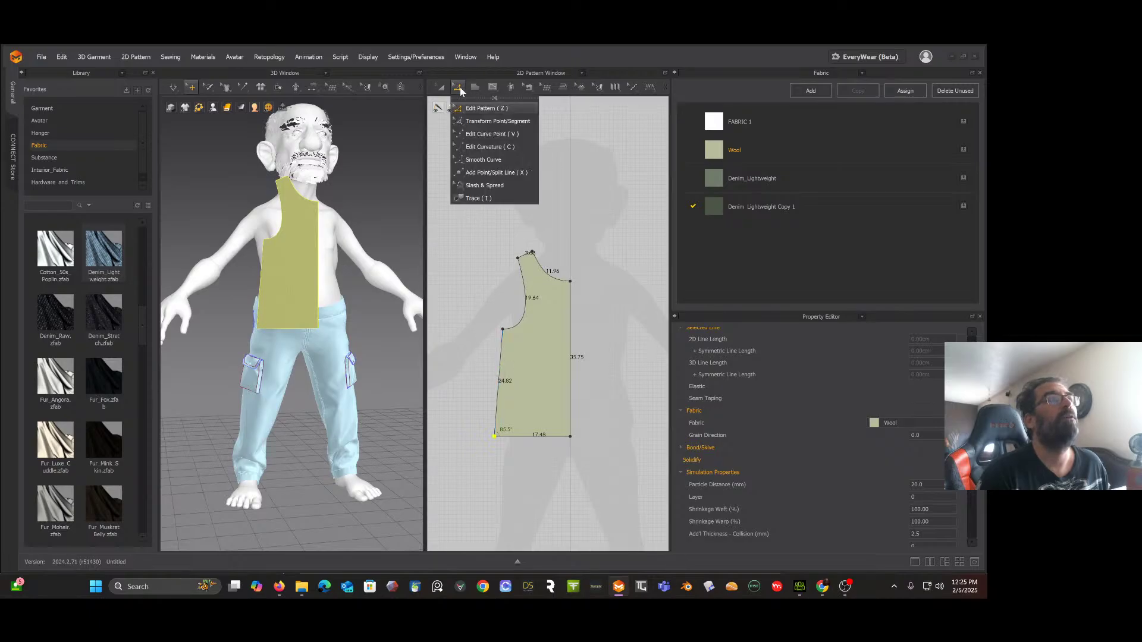
Step: Curve the half-front panel's side seam outward into a belly bulge, making it about 25.8 cm long
left_click(475, 134)
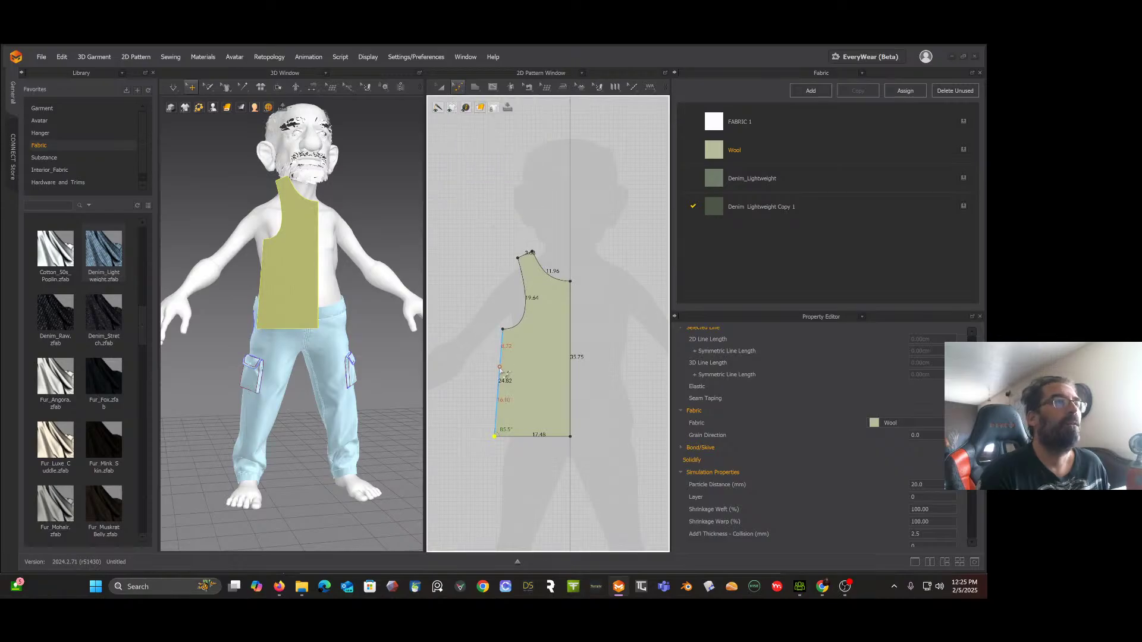
left_click_drag(501, 373, 484, 391)
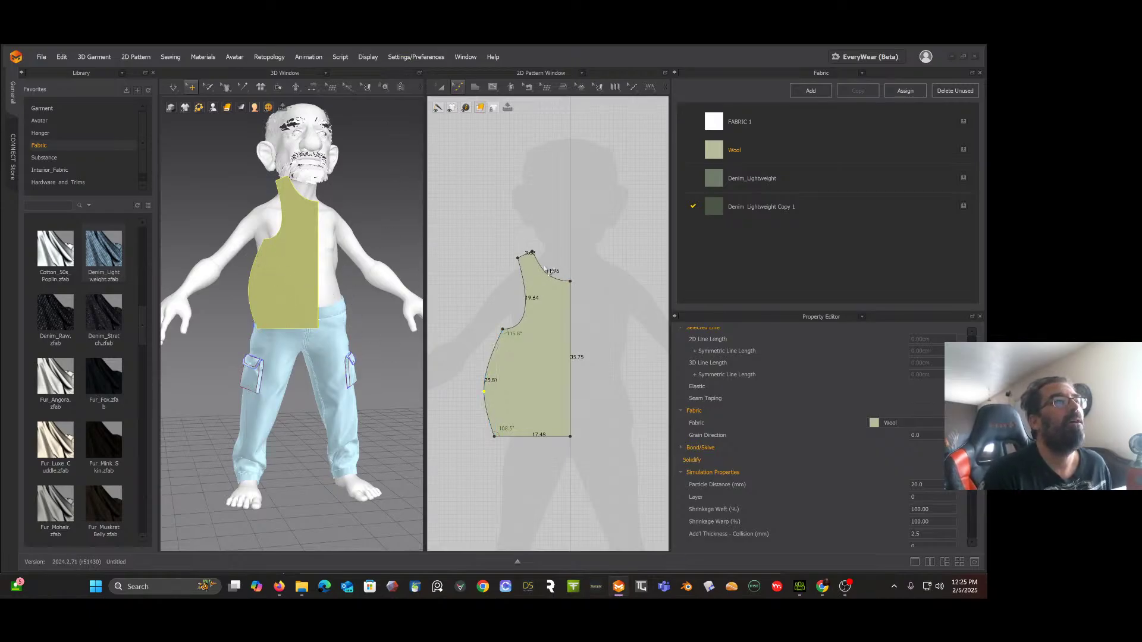
left_click(441, 88)
left_click(549, 338)
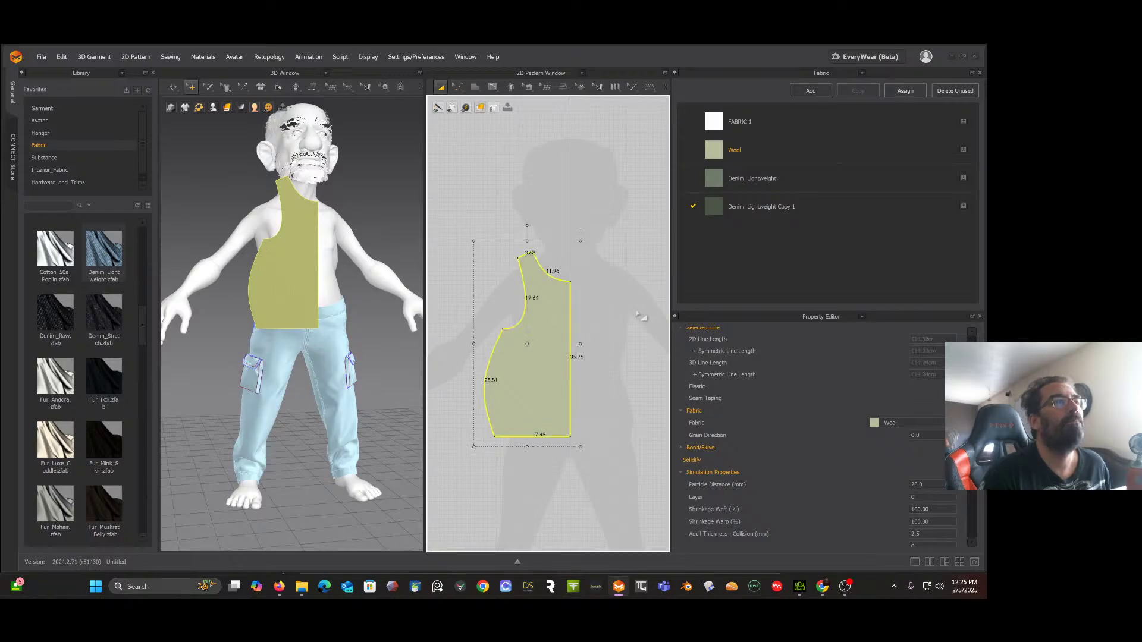
right_click(602, 287)
left_click(562, 325)
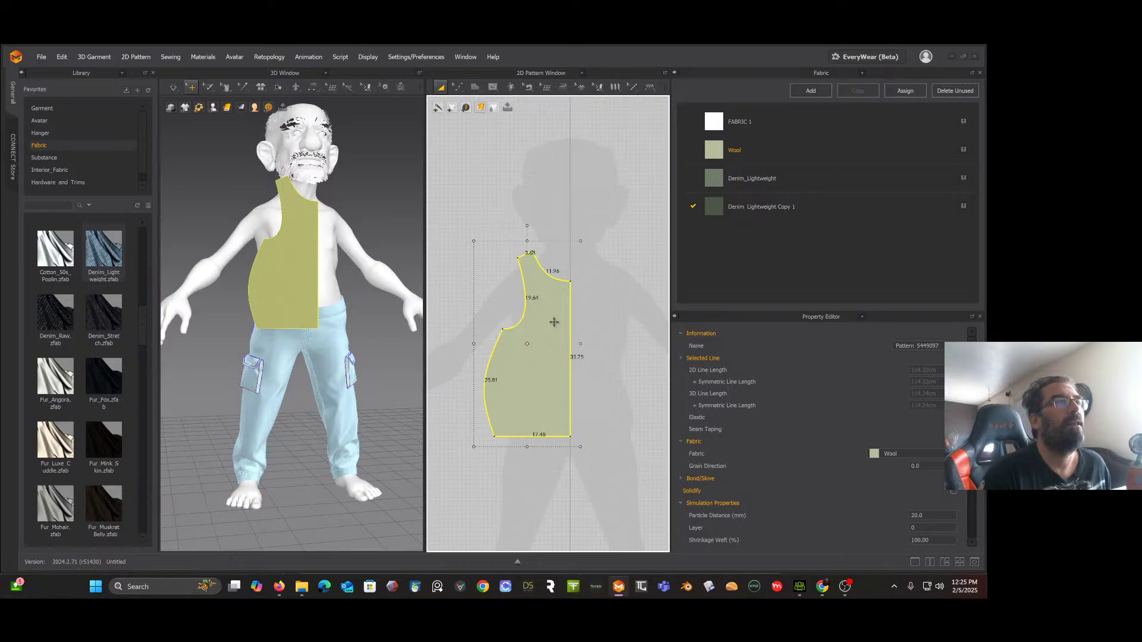
right_click(554, 322)
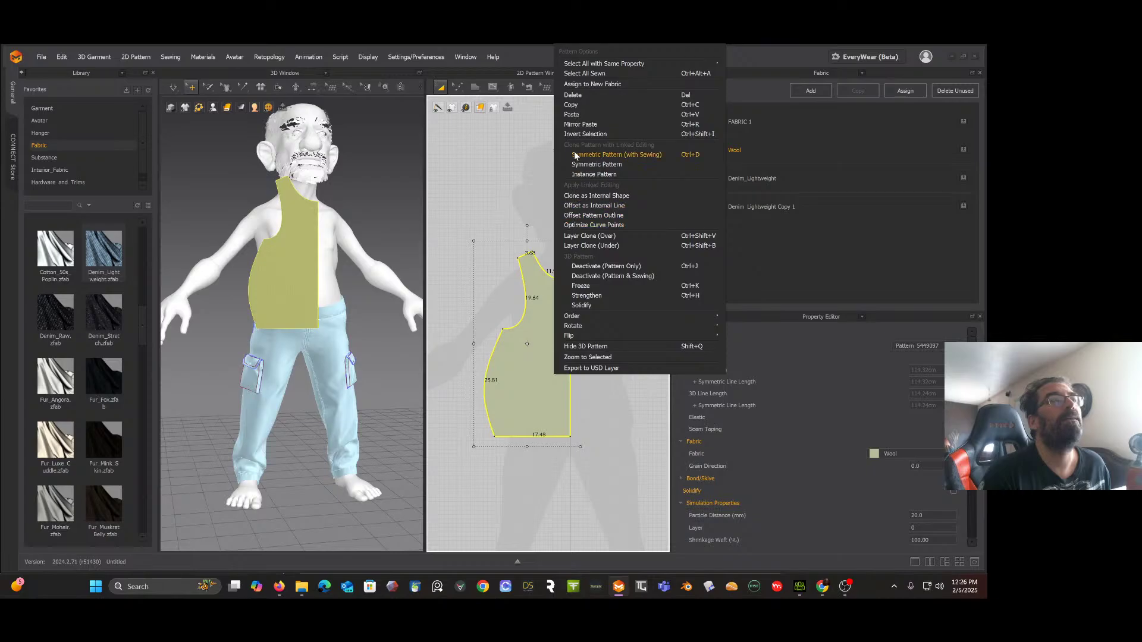
Step: Unfold the half-front sweater panel across its straight centre edge into a full front panel
left_click(457, 90)
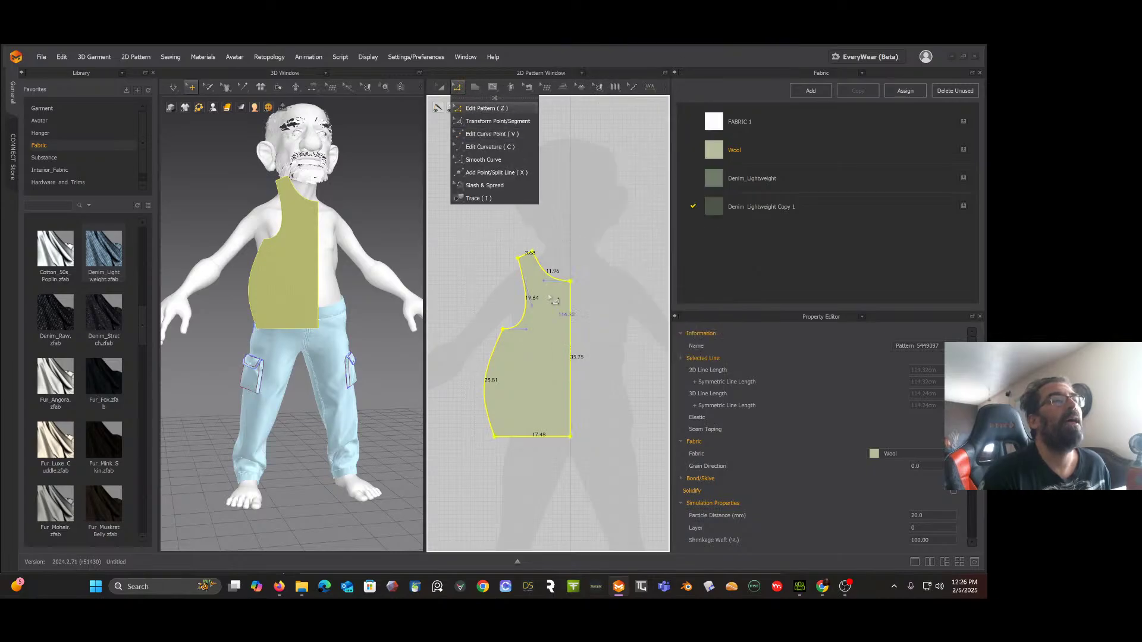
left_click(571, 326)
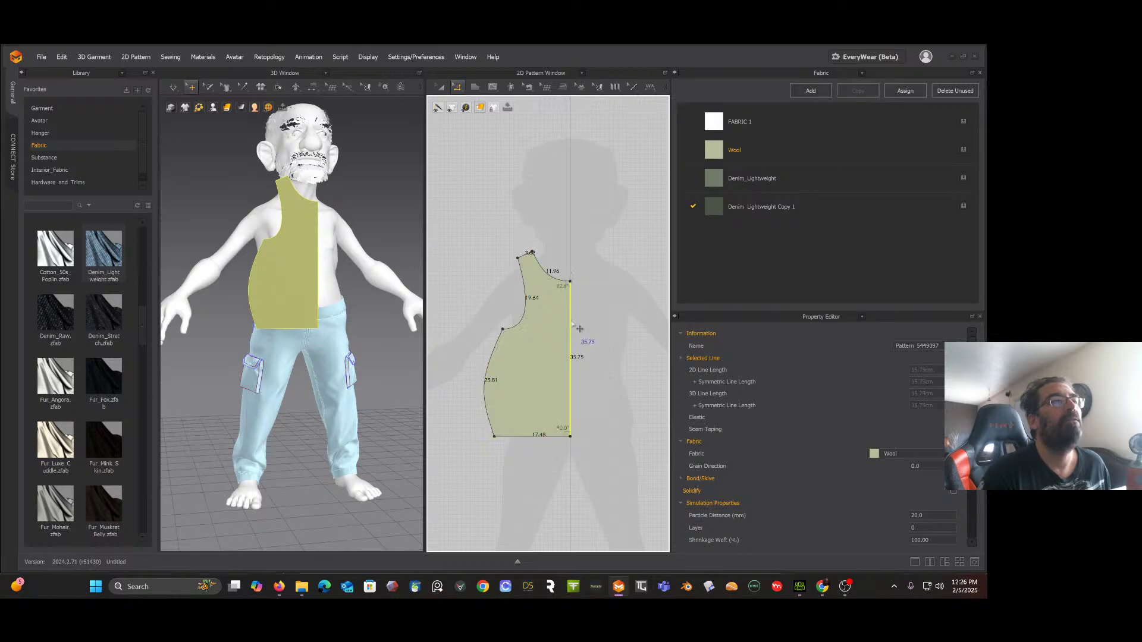
right_click(572, 326)
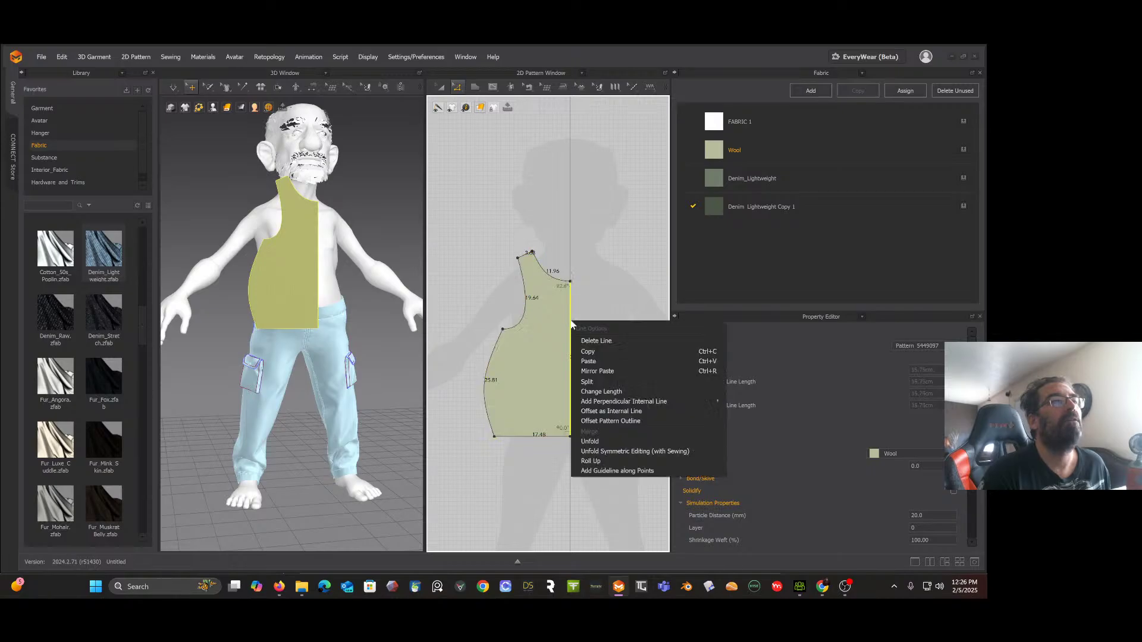
left_click(588, 442)
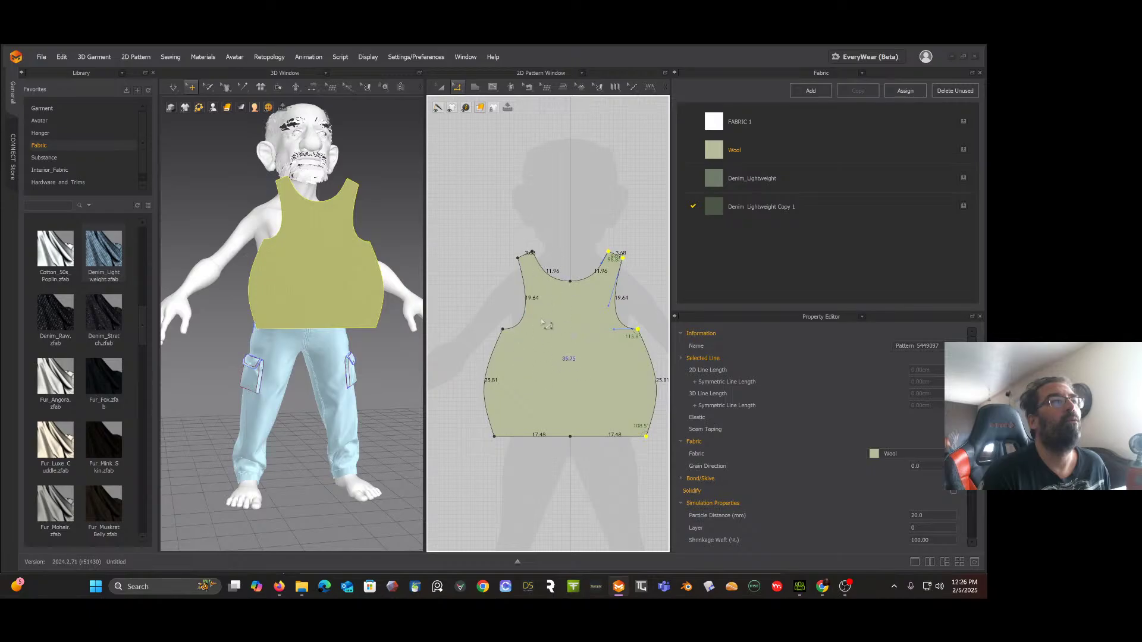
right_click(493, 260)
left_click(622, 212)
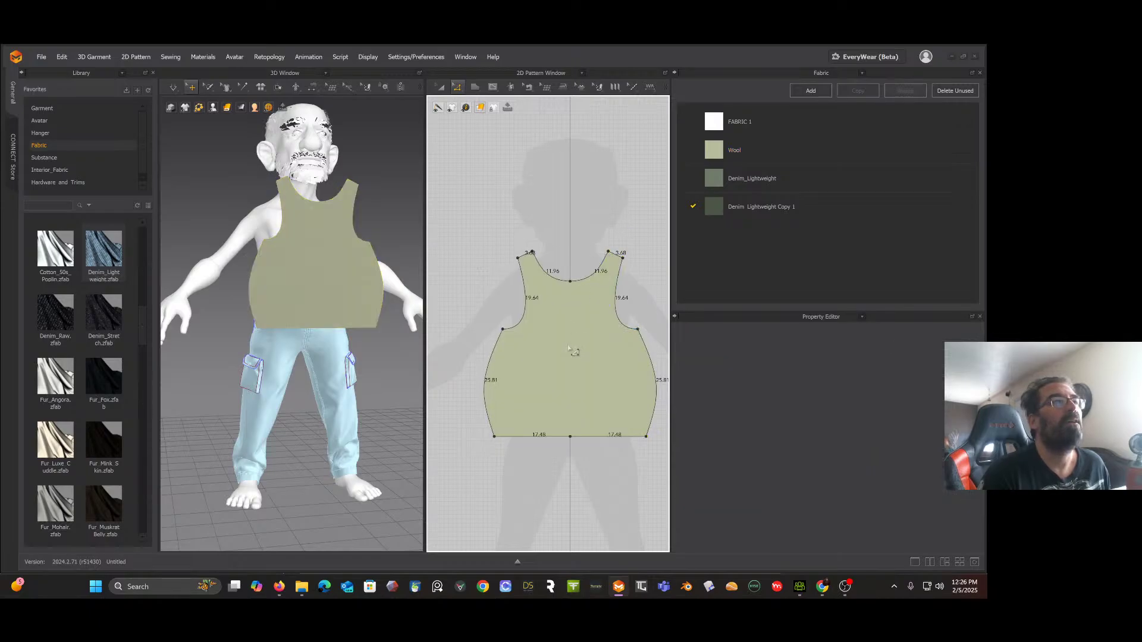
Step: Duplicate the full front panel and place the copy directly above it, aligned with the centre line in the 2D pattern
left_click(441, 87)
left_click(543, 336)
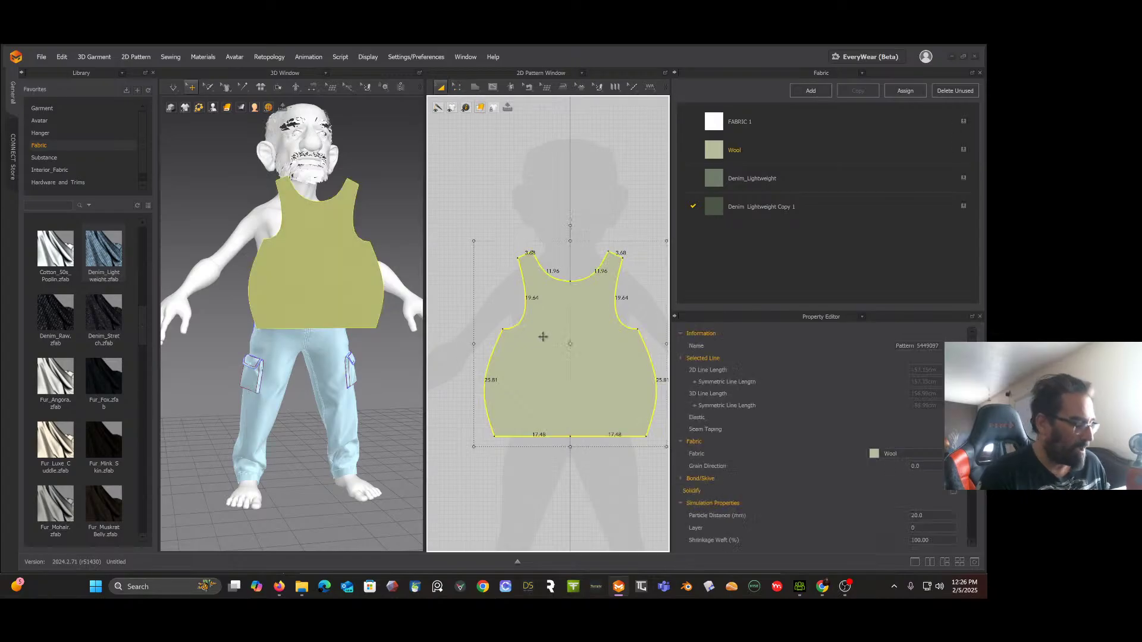
key("ctrl+c")
key("ctrl+v")
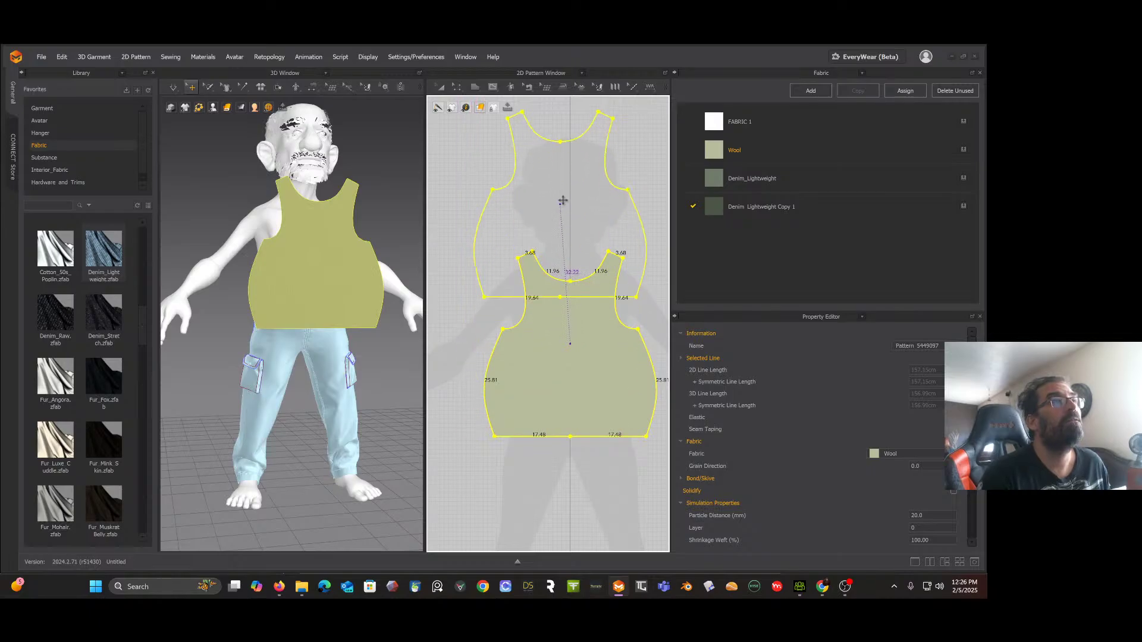
left_click(569, 146)
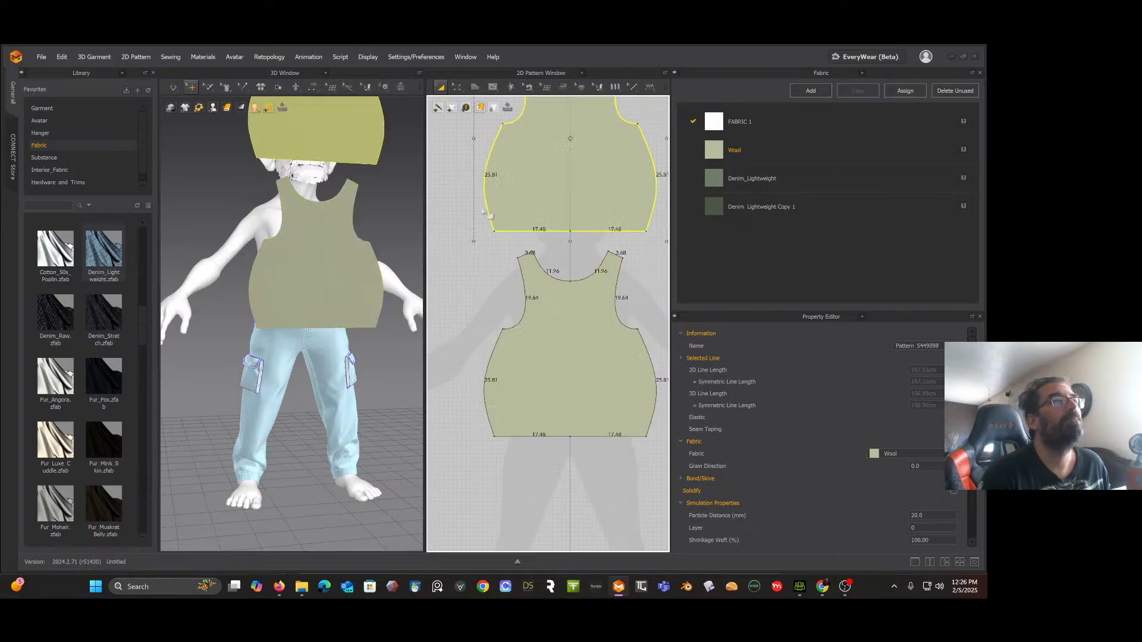
Step: Position the copied panel in 3D behind the avatar's back at torso height to serve as the sweater back
right_click_drag(389, 237, 413, 248)
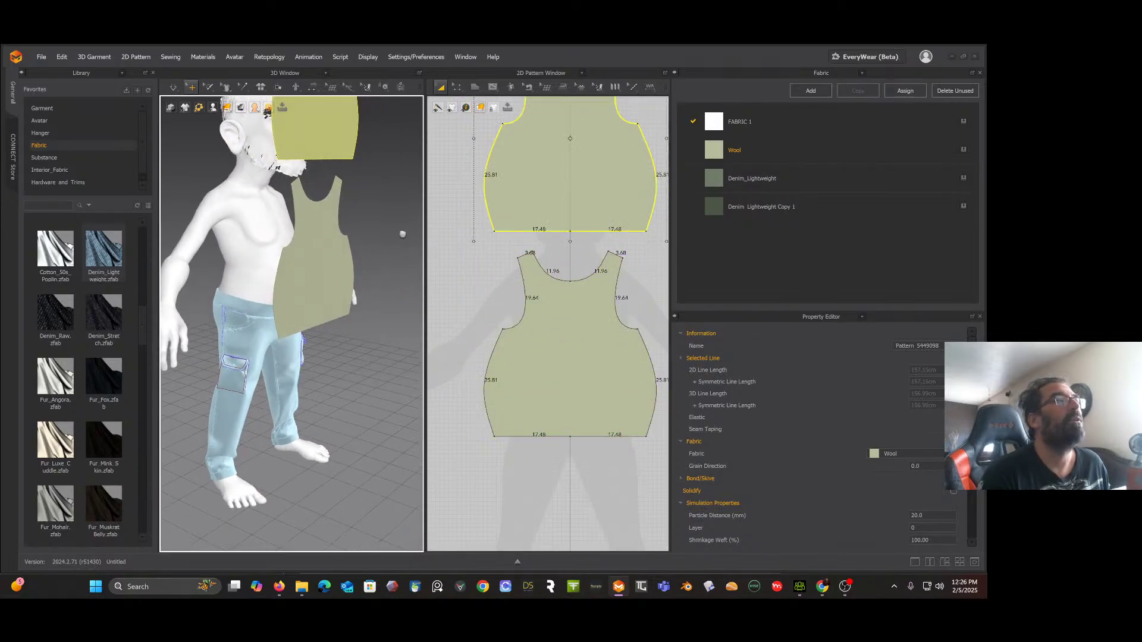
middle_click_drag(401, 230, 440, 282)
left_click(376, 189)
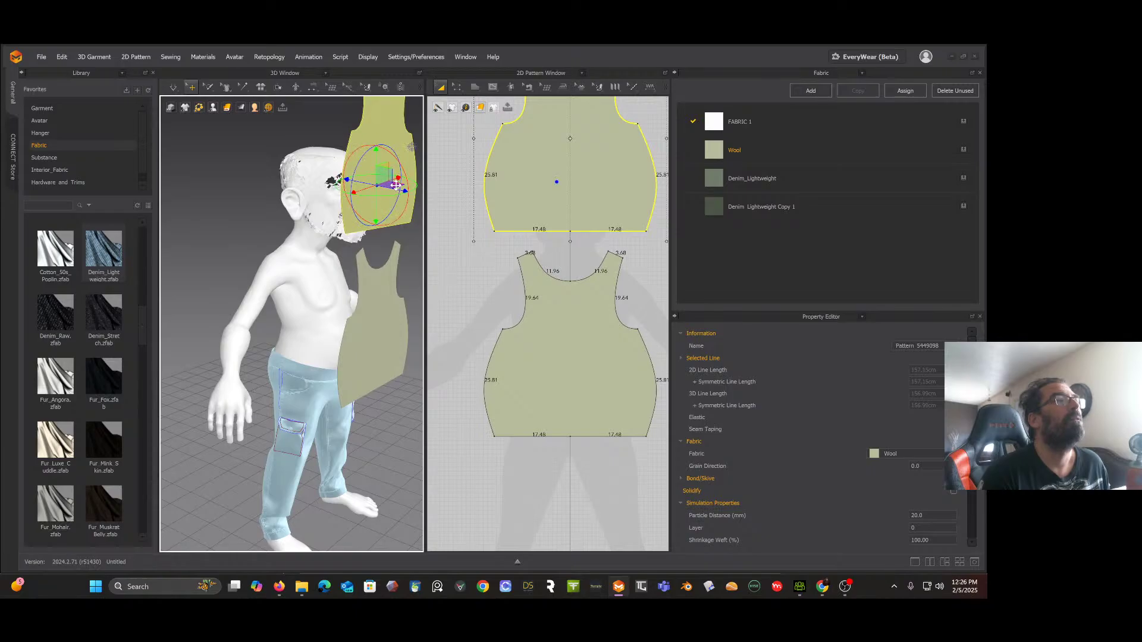
left_click_drag(390, 179, 254, 278)
right_click_drag(254, 278, 349, 276)
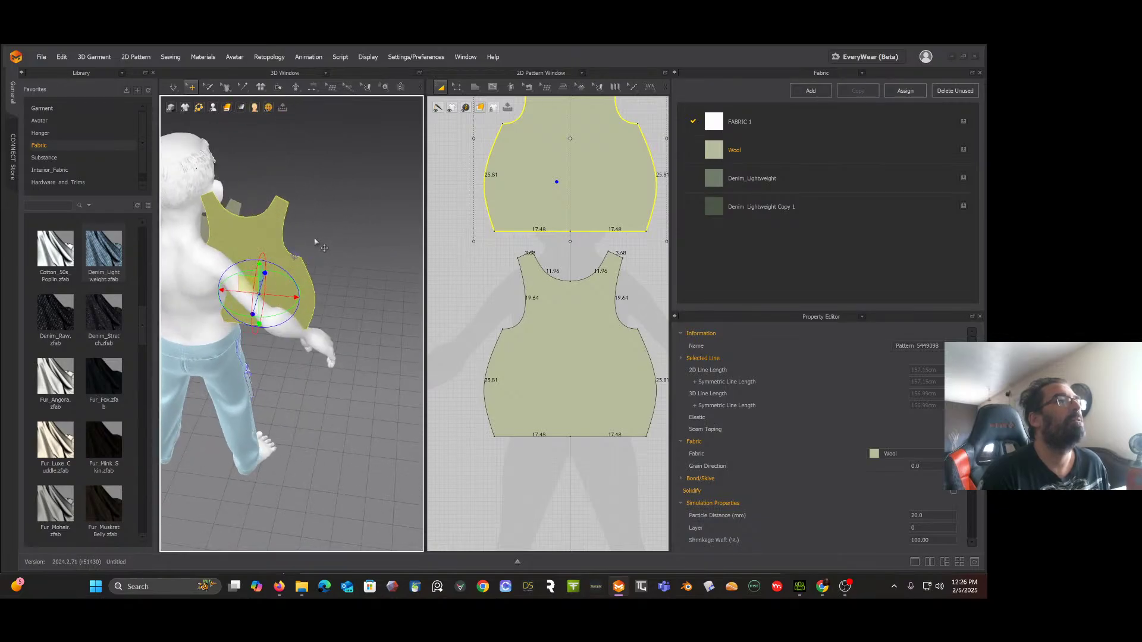
scroll(341, 253, "down", 2)
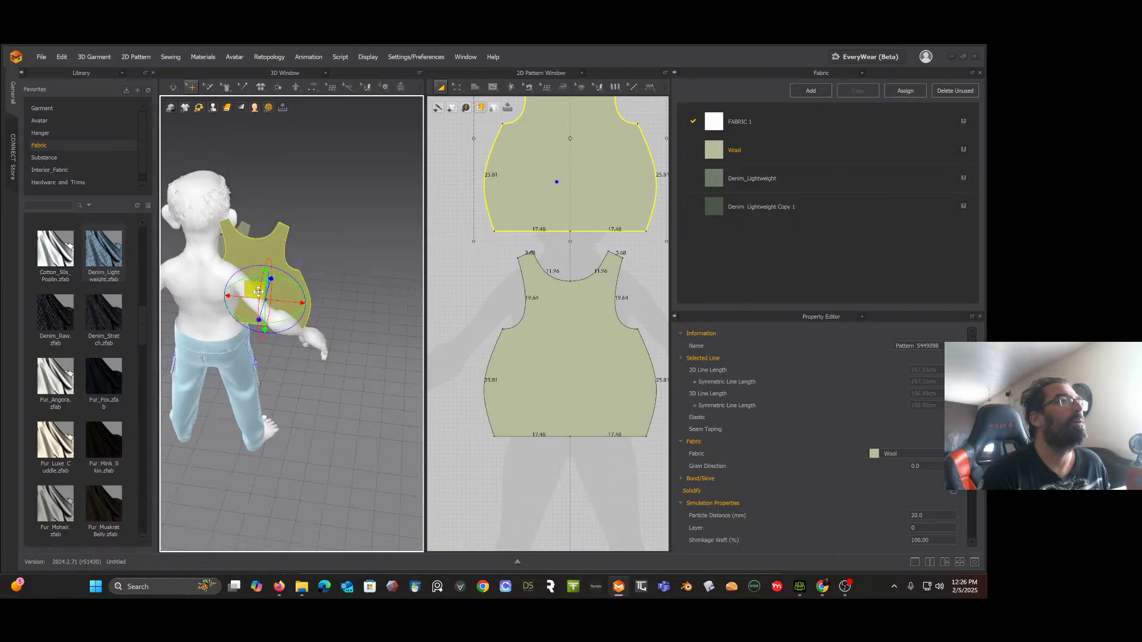
left_click_drag(252, 293, 210, 363)
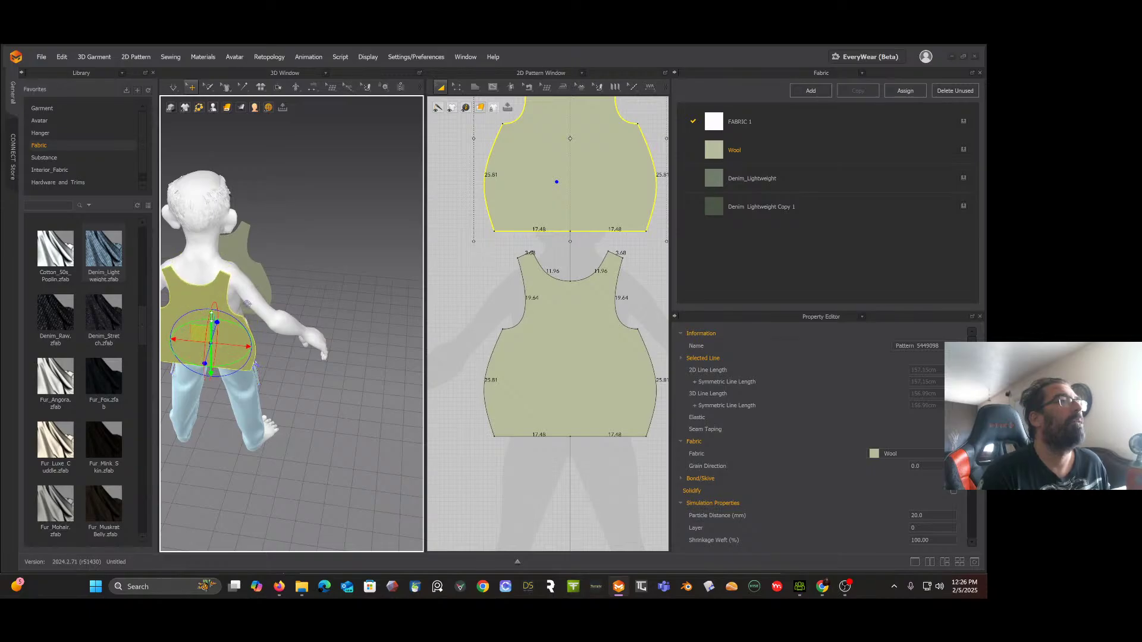
left_click_drag(211, 317, 212, 285)
right_click_drag(310, 285, 237, 268)
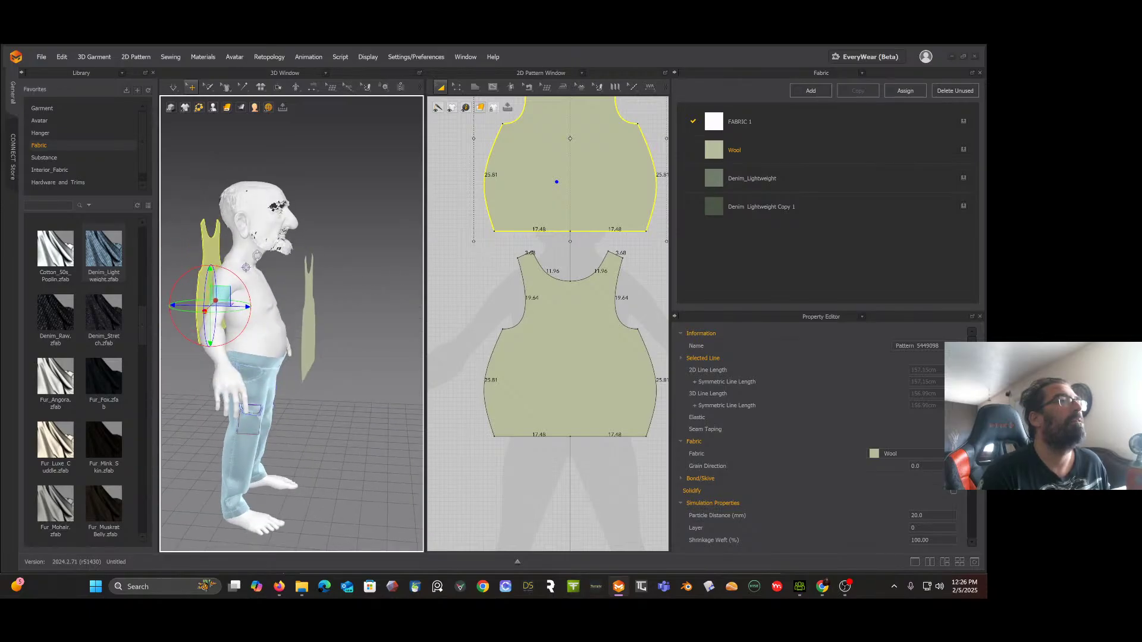
left_click_drag(222, 296, 216, 307)
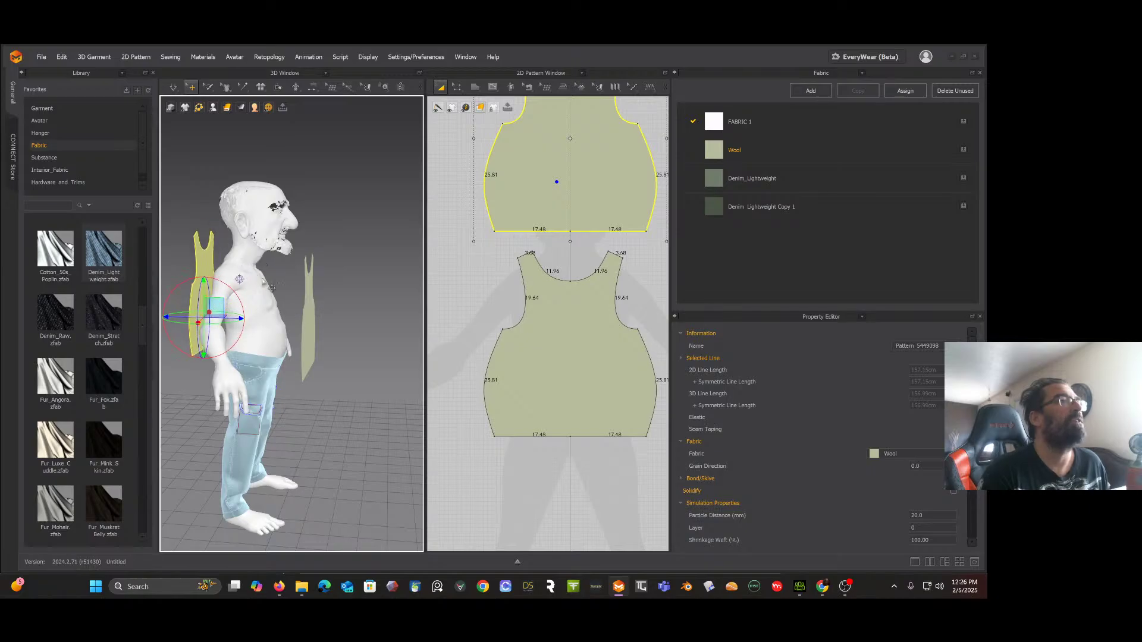
Step: Raise the front sweater panel slightly in front of the avatar's chest in 3D
left_click(310, 287)
left_click_drag(318, 286, 311, 268)
right_click_drag(311, 270, 301, 297)
middle_click_drag(299, 297, 332, 285)
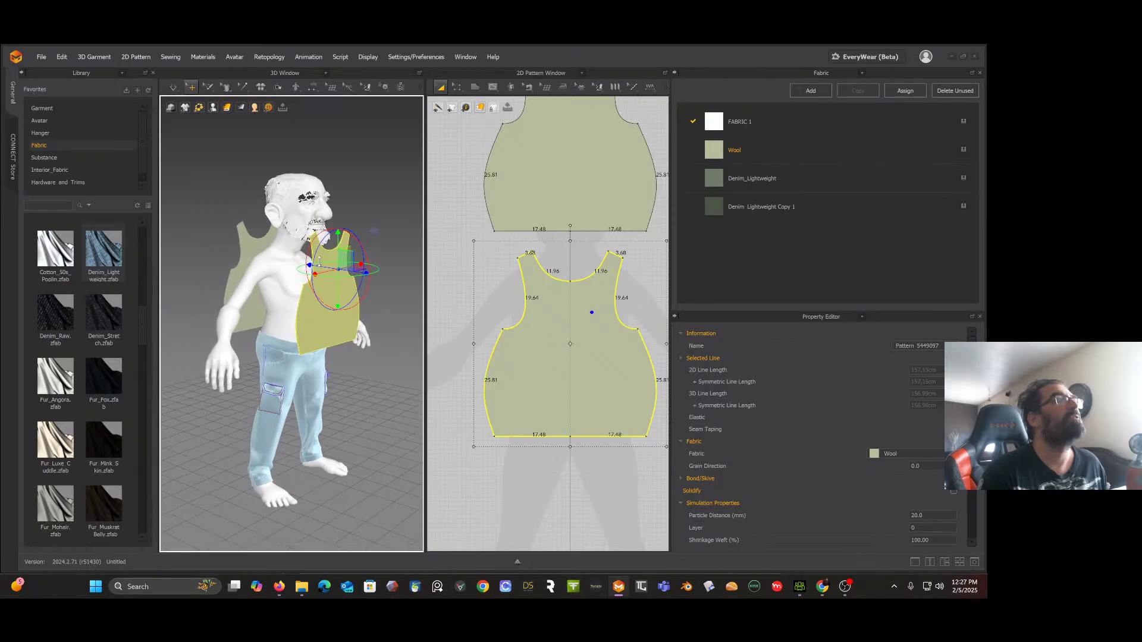
Step: Sew the front and back sweater panels together along the side seam and shoulder on the avatar's right side
scroll(332, 261, "up", 5)
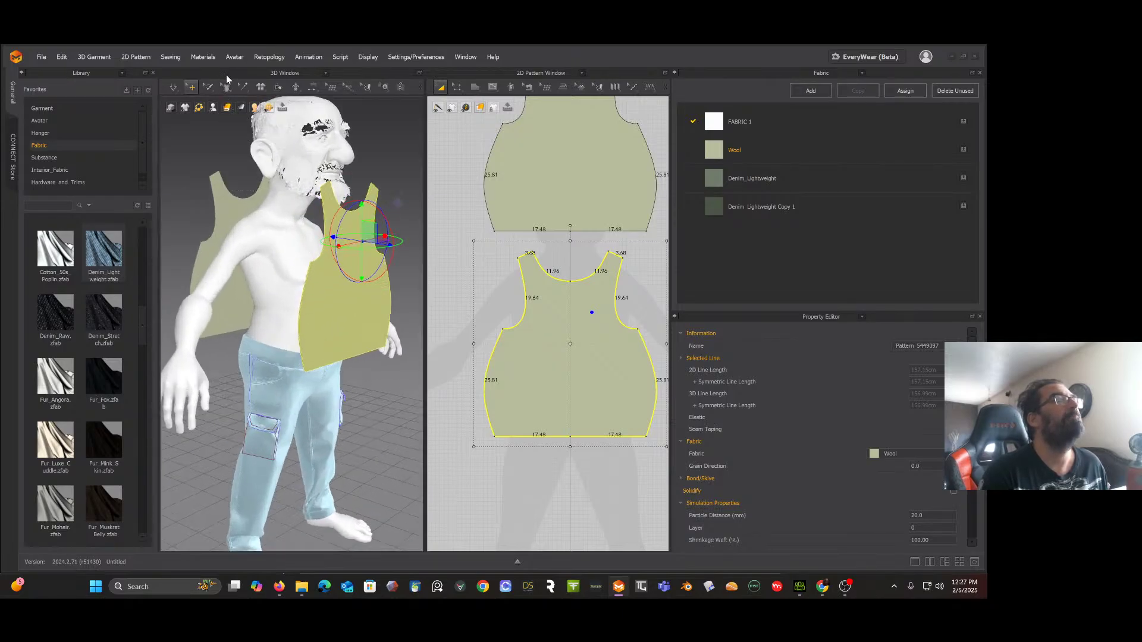
left_click(313, 87)
left_click(336, 121)
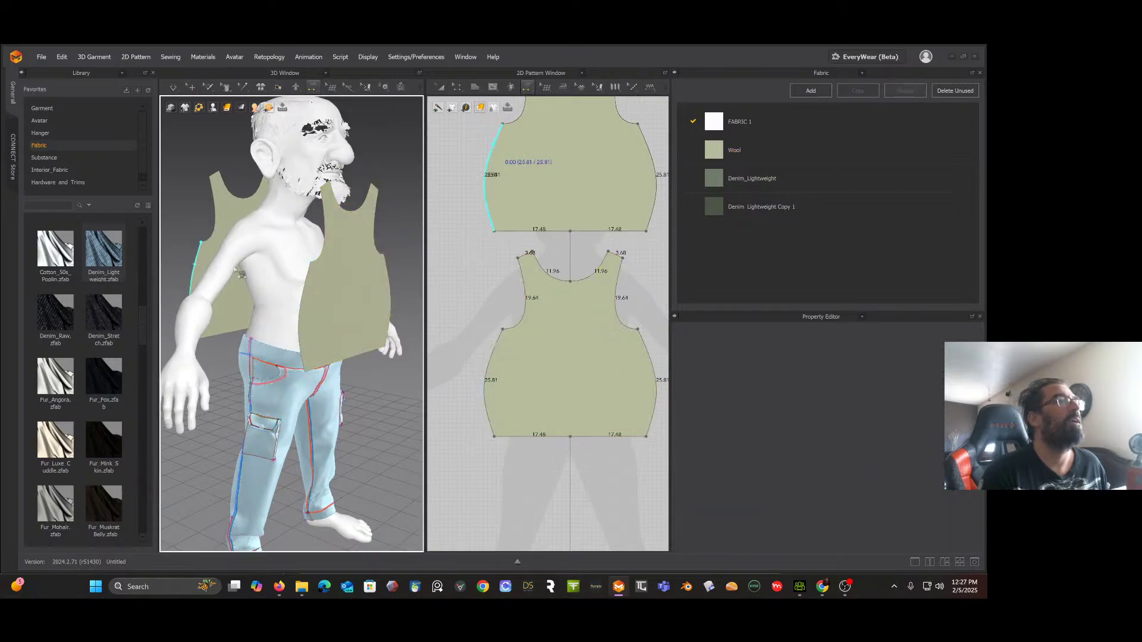
left_click(310, 288)
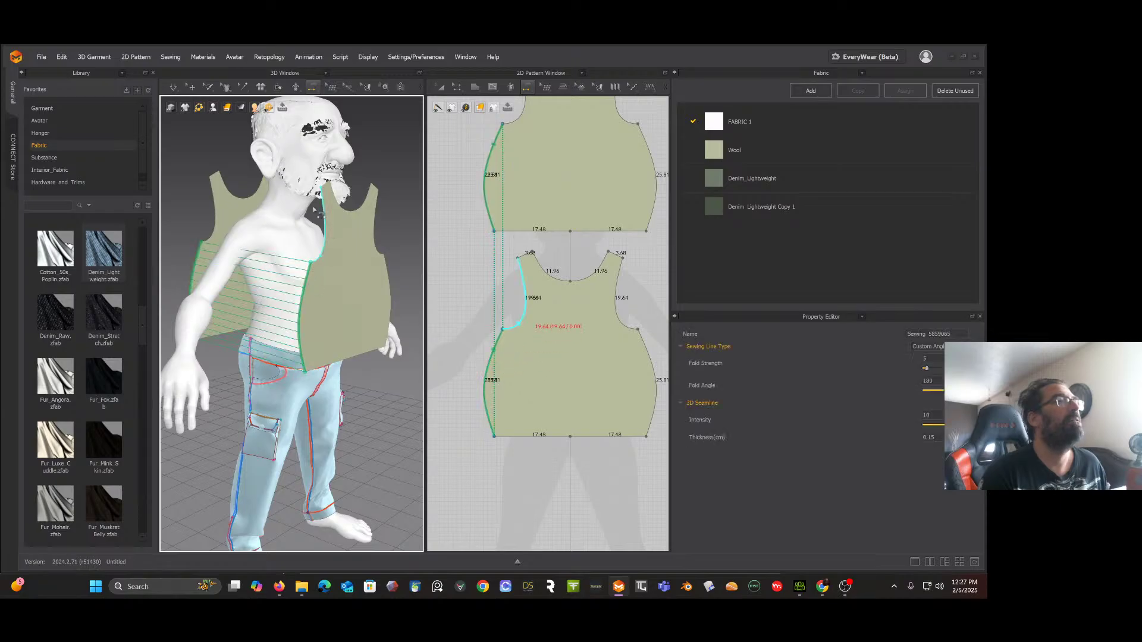
left_click(214, 177)
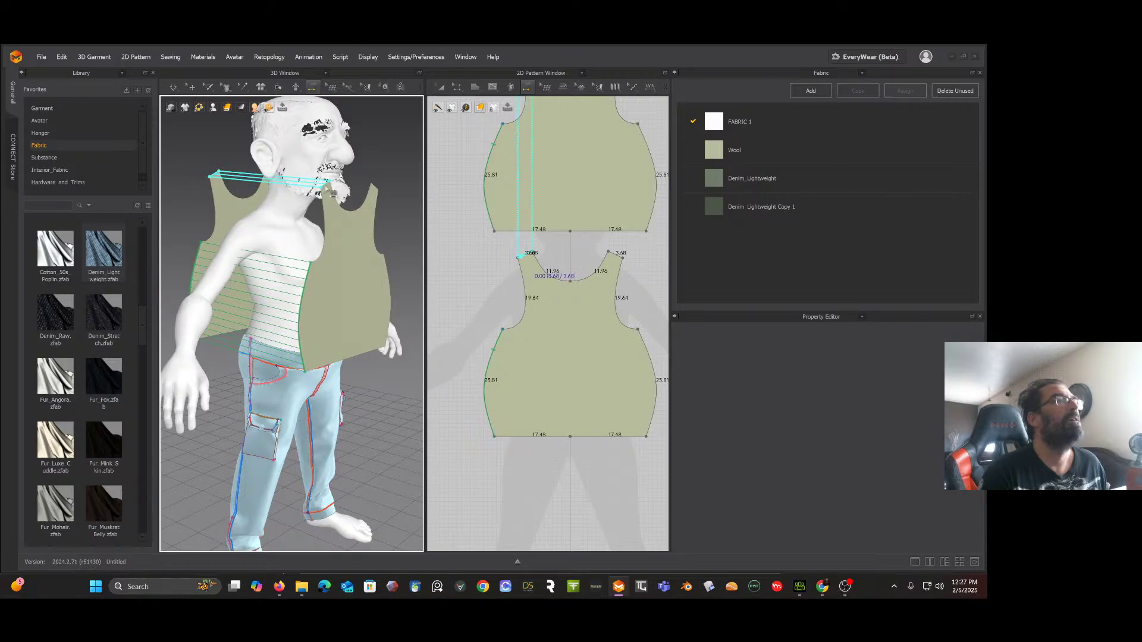
left_click(325, 188)
Step: Sew the front and back sweater panels together at the shoulder and side seam on the avatar's left side
right_click_drag(362, 206, 375, 240)
scroll(373, 185, "down", 4)
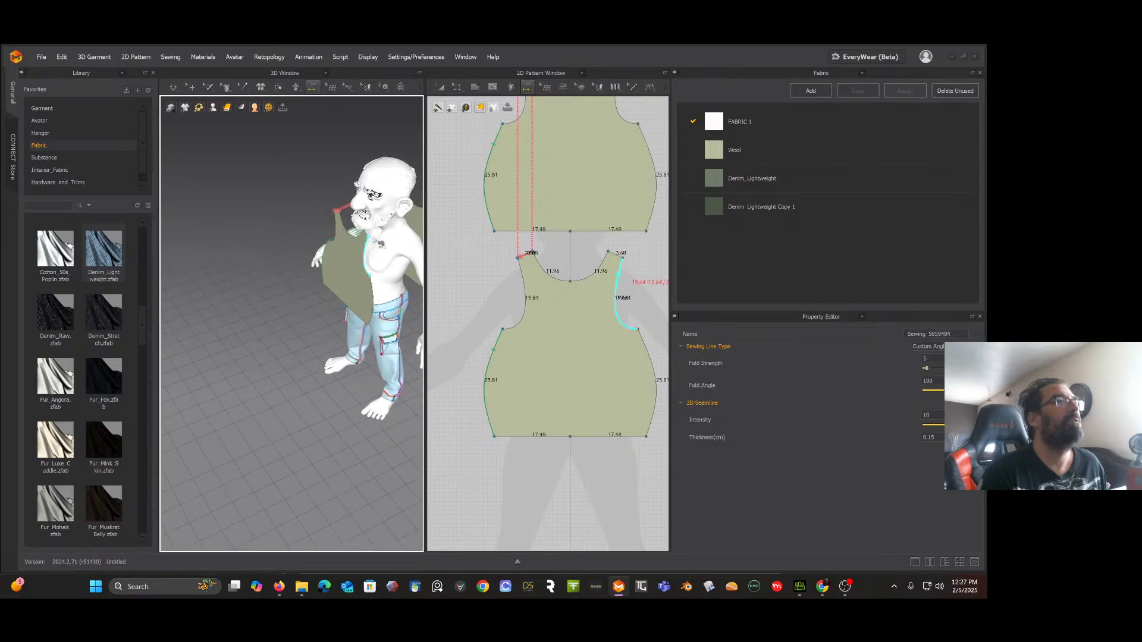
middle_click_drag(369, 238, 298, 254)
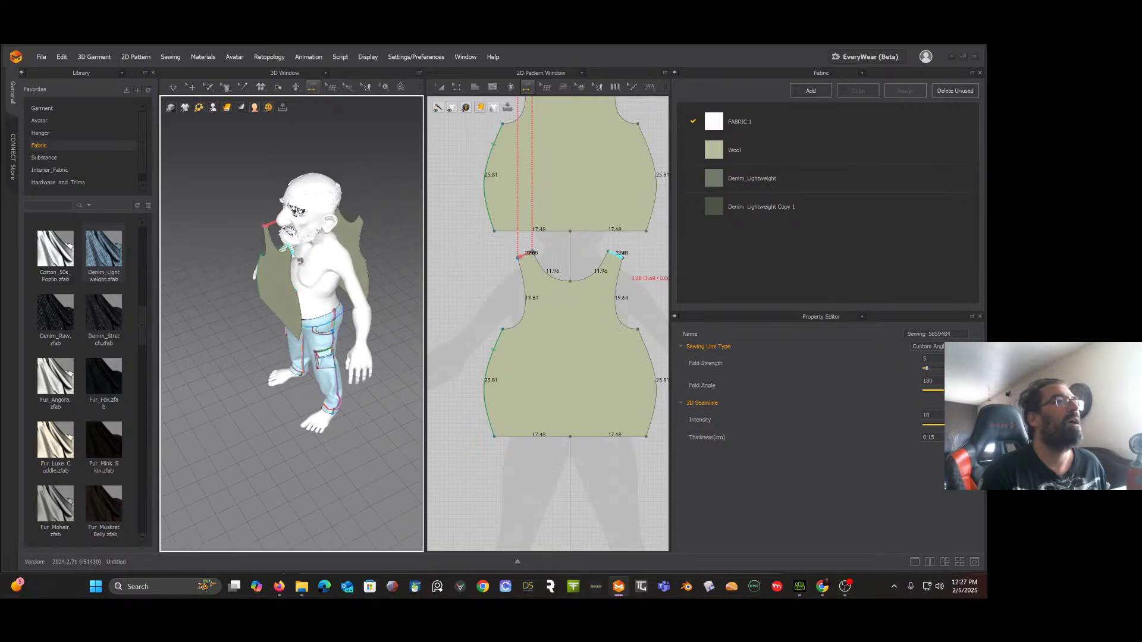
left_click(299, 254)
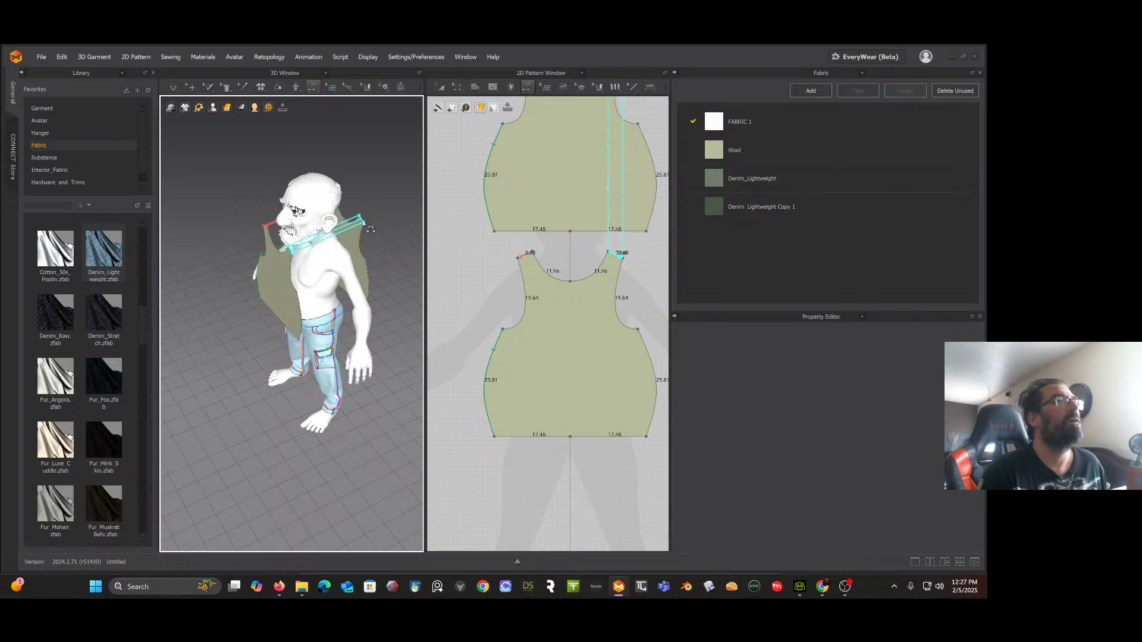
left_click(369, 229)
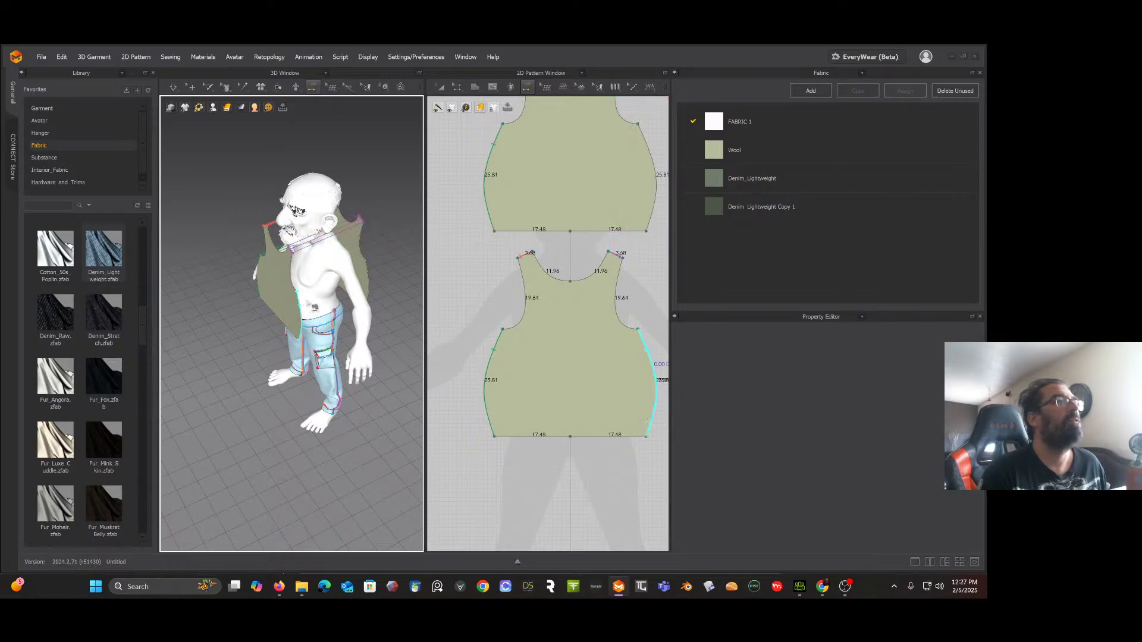
left_click(310, 303)
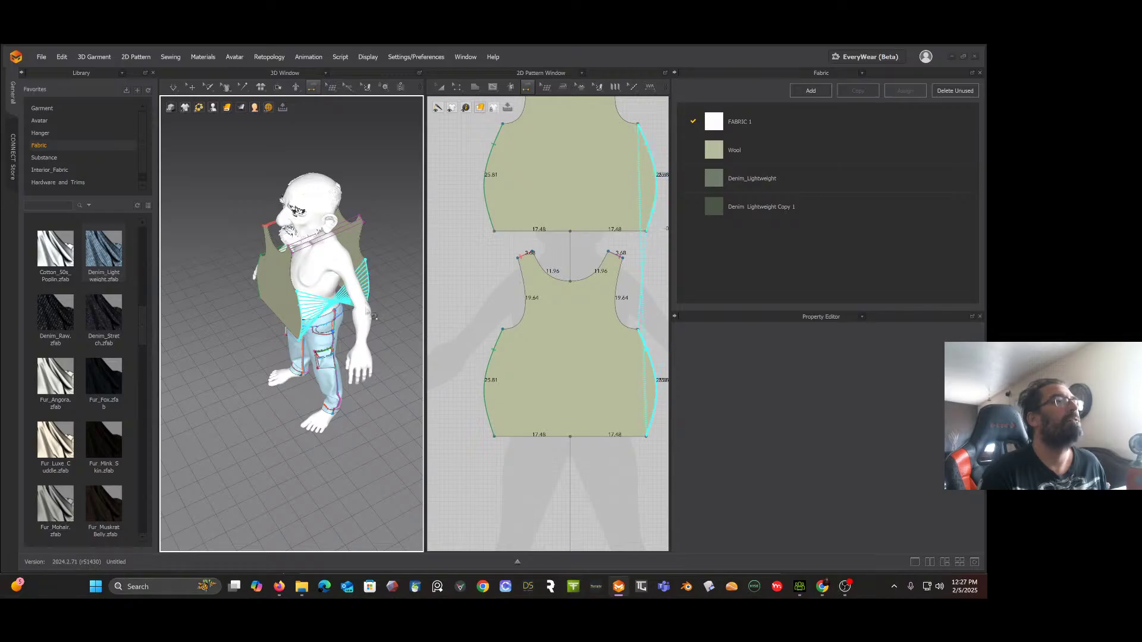
left_click(367, 275)
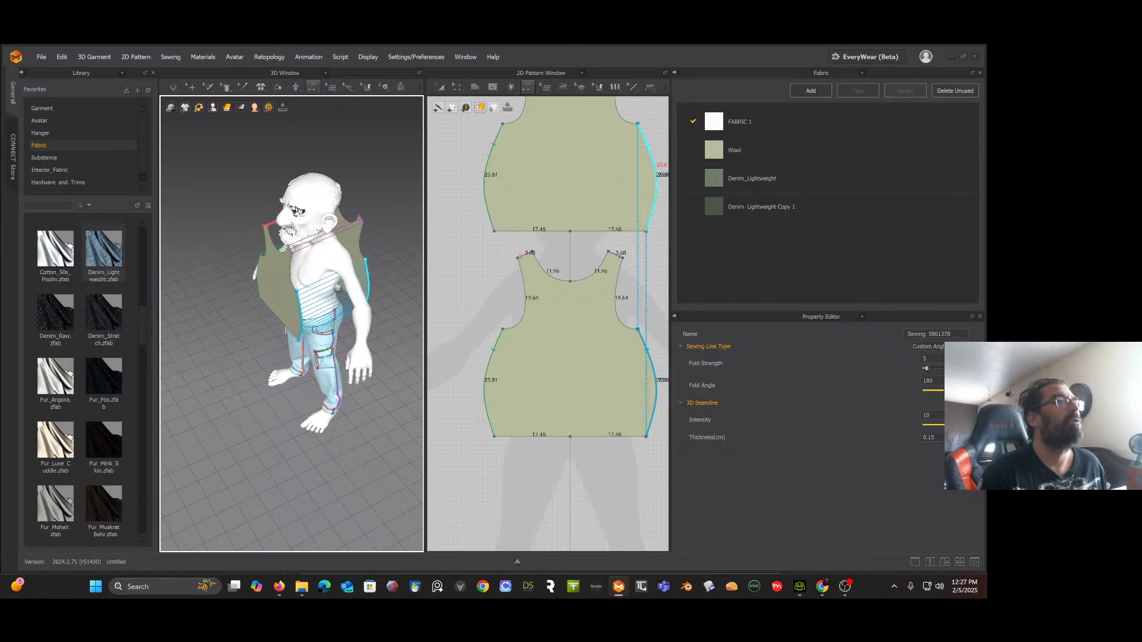
Step: Simulate the garment to drape the sewn sweater body onto the avatar, and inspect its fit around the torso and waist
middle_click_drag(354, 286, 367, 280)
right_click_drag(367, 280, 375, 260)
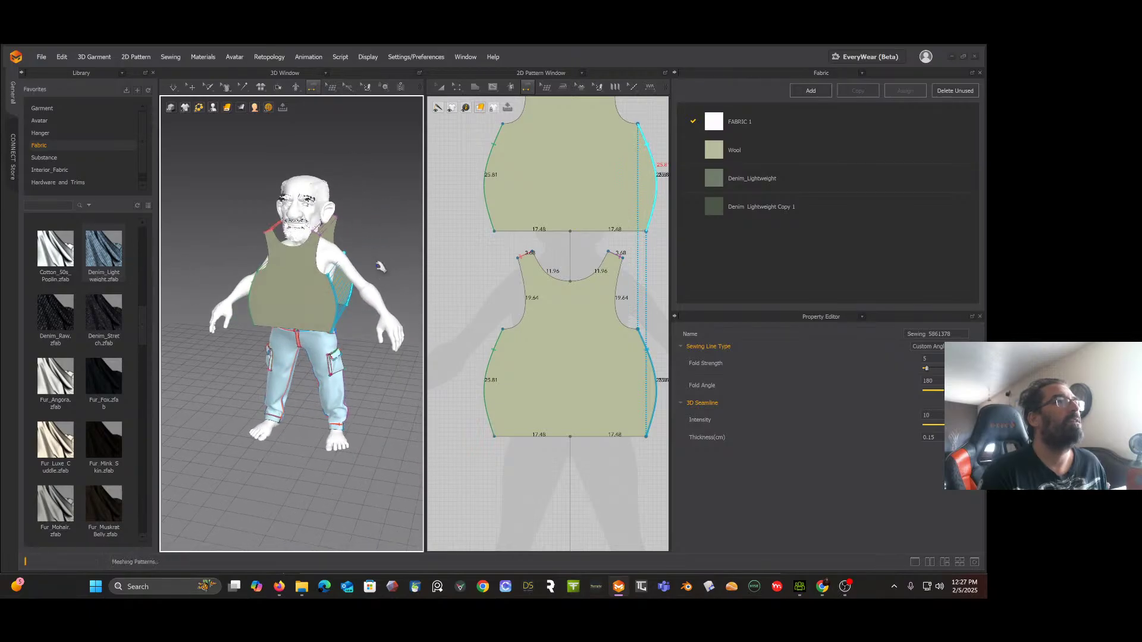
key("space")
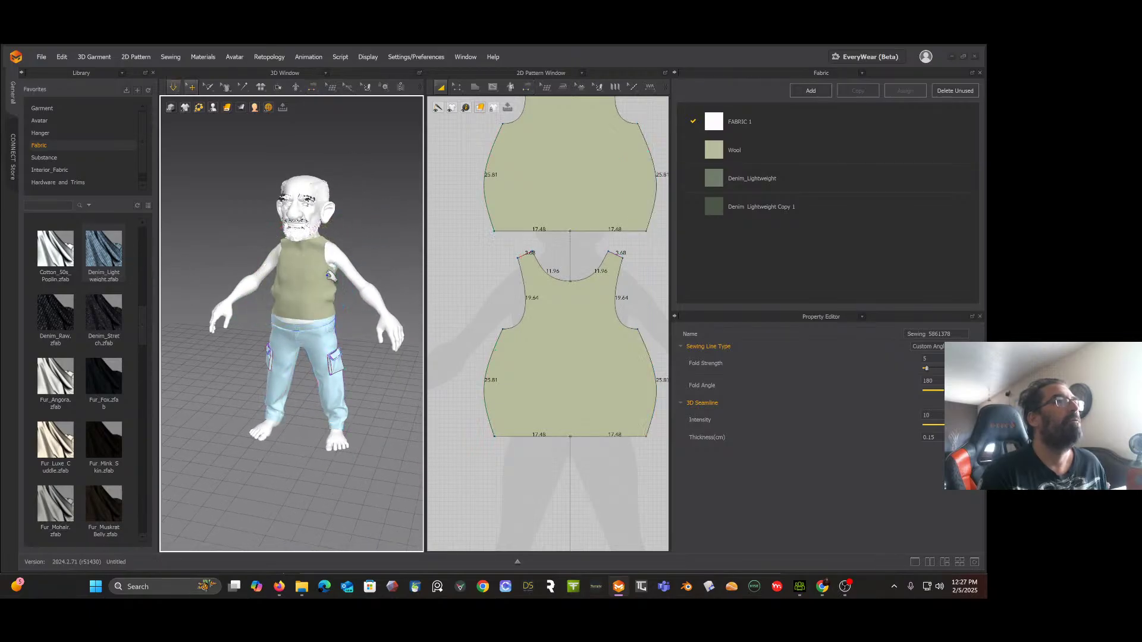
right_click_drag(323, 304, 348, 287)
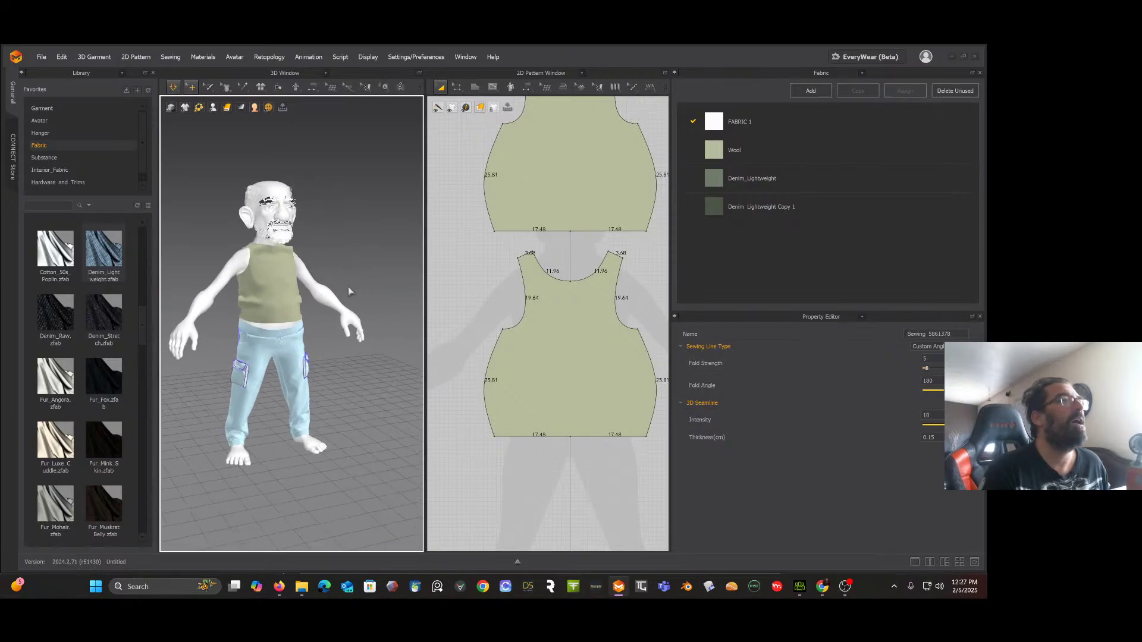
scroll(288, 331, "up", 8)
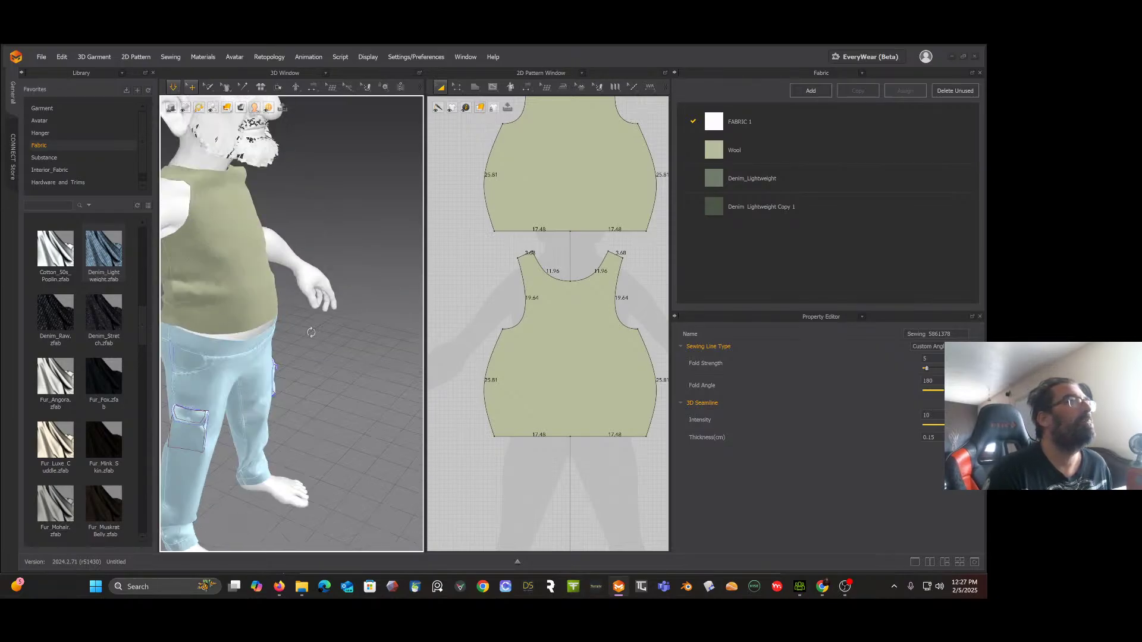
Step: Tug the front sweater panel's hem and lower side in 3D to settle the fabric around the waist during simulation
right_click_drag(288, 322, 352, 307)
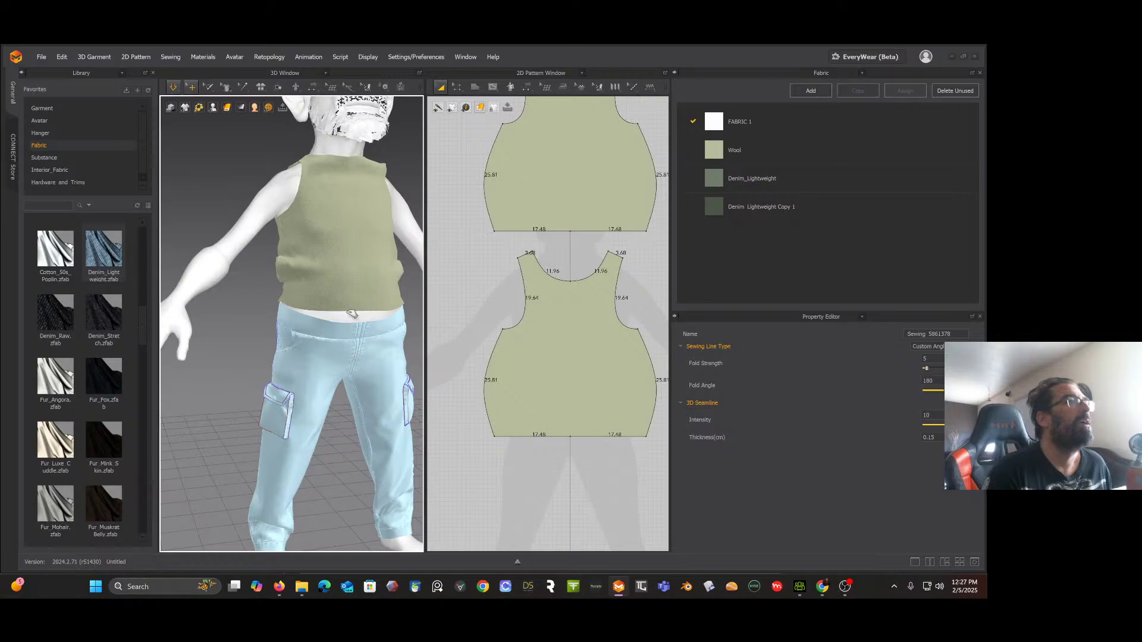
left_click(355, 355)
left_click_drag(355, 359, 347, 302)
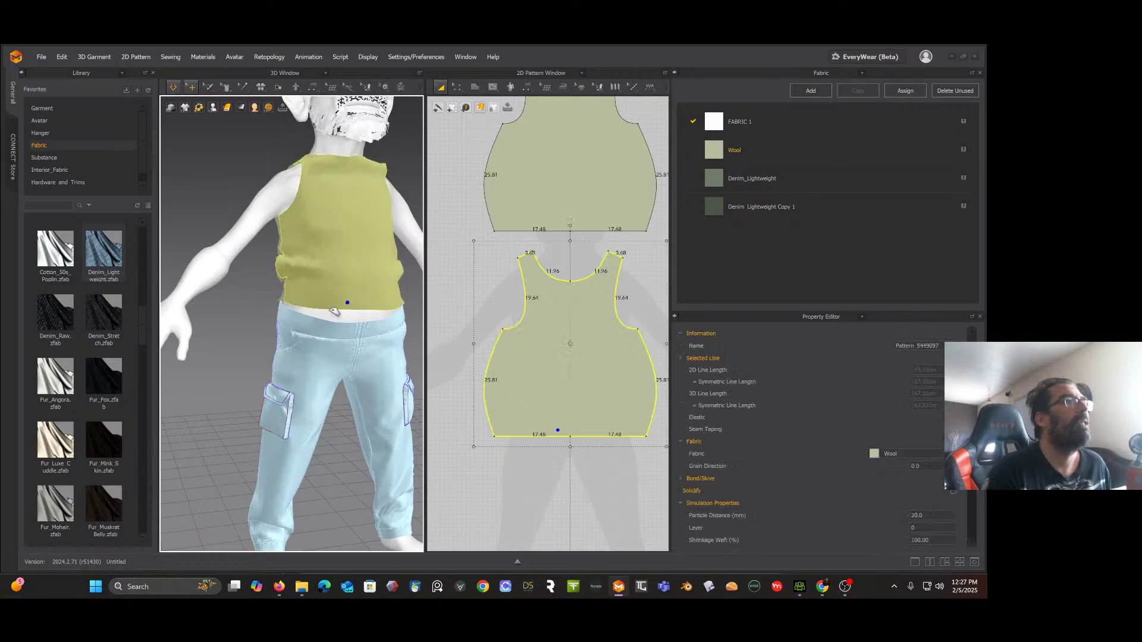
left_click_drag(299, 292, 248, 324)
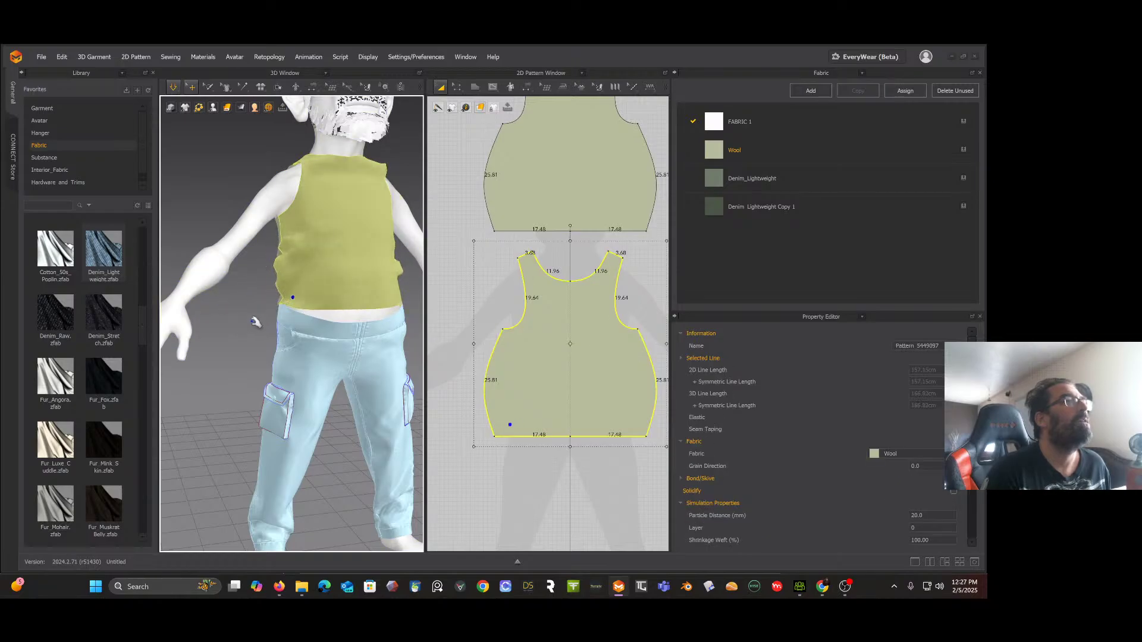
mouse_move(256, 322)
right_mouse_down()
mouse_move(275, 317)
mouse_move(257, 317)
right_mouse_up()
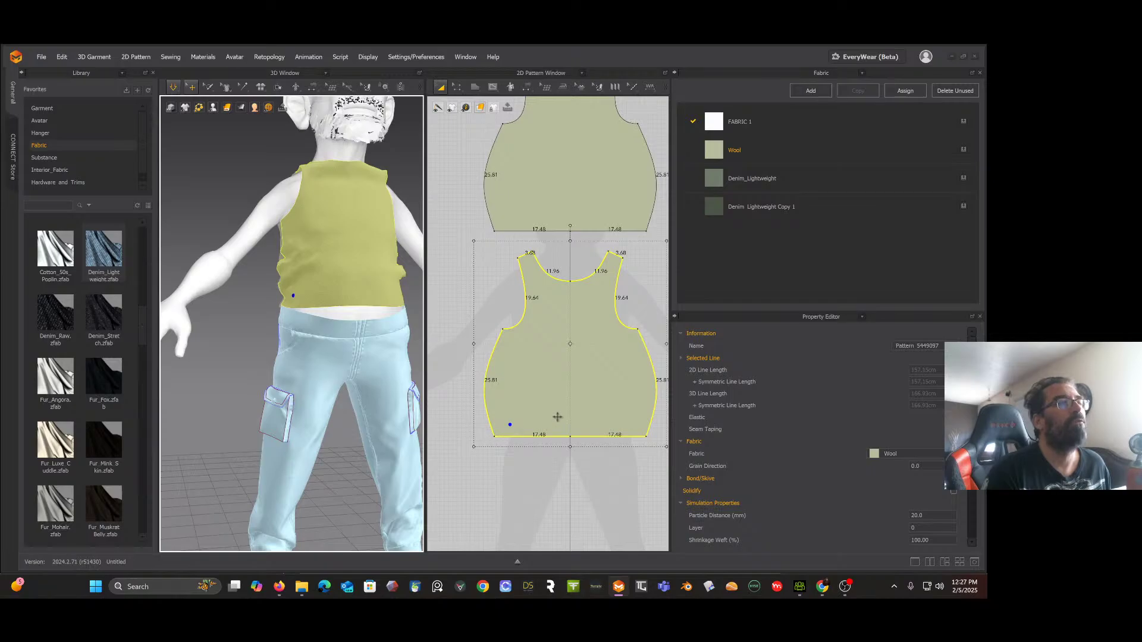
scroll(557, 417, "down", 2)
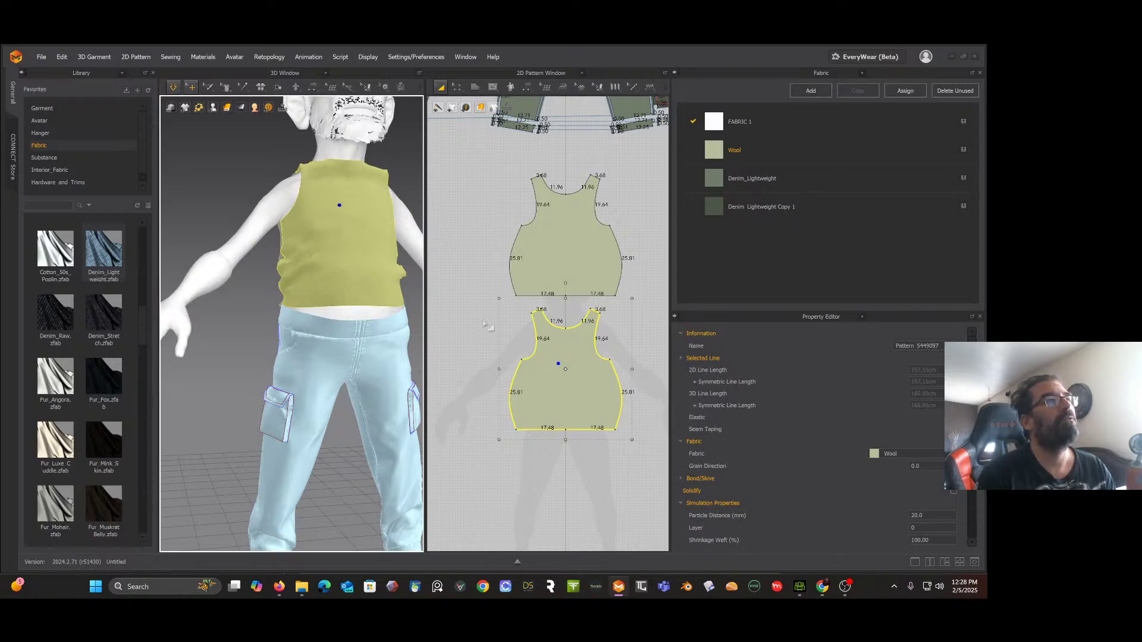
left_click(479, 292)
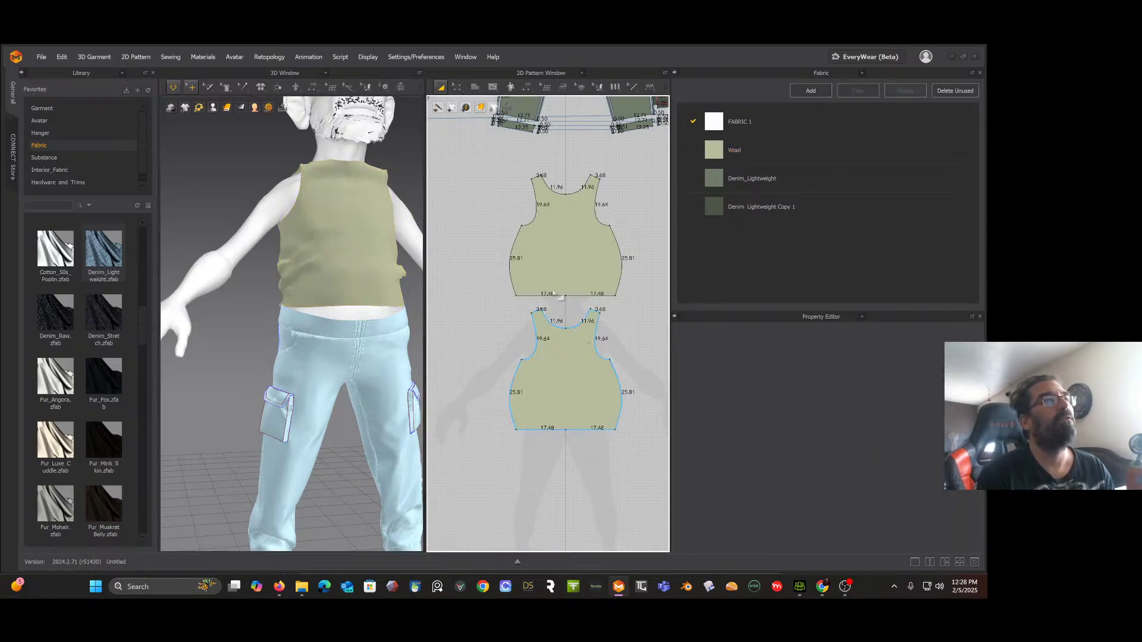
Step: Deepen the front panel's neckline by lowering its centre point until each half is about 14.65 cm, and simulate the garment
left_click(457, 87)
left_click(474, 176)
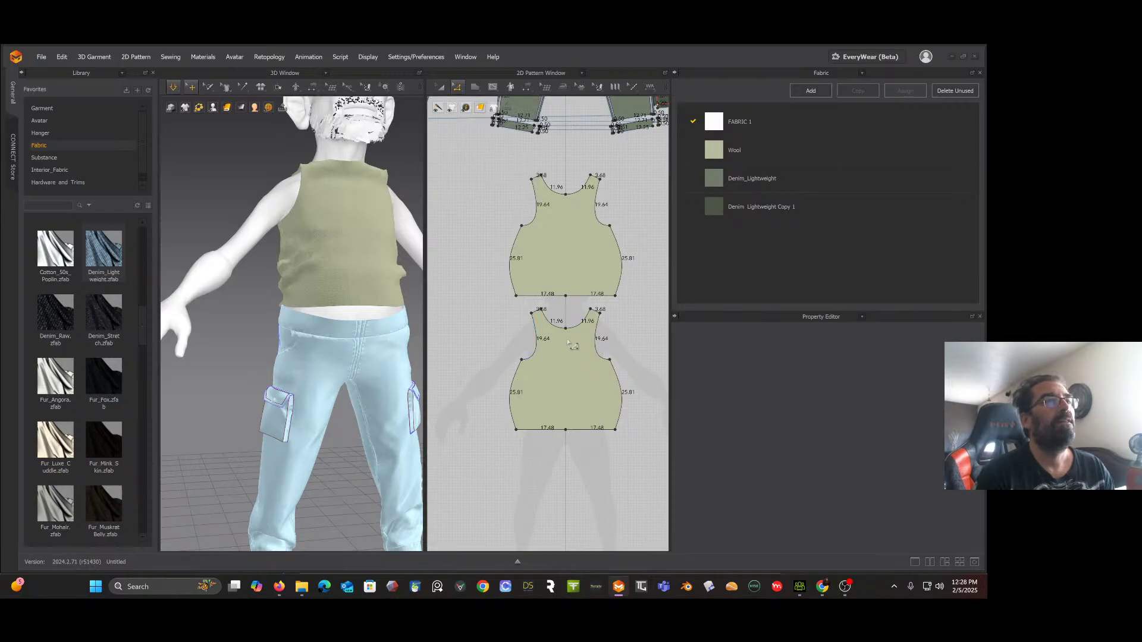
left_click_drag(566, 329, 575, 347)
right_click_drag(380, 227, 354, 249)
key("space")
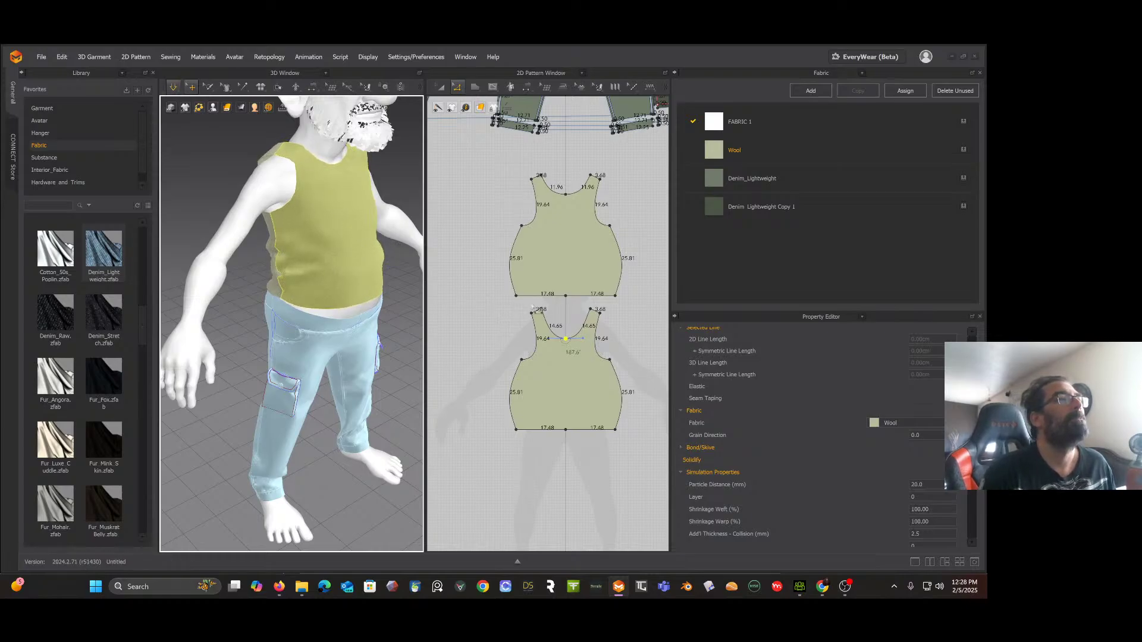
scroll(532, 306, "up", 3)
key("space")
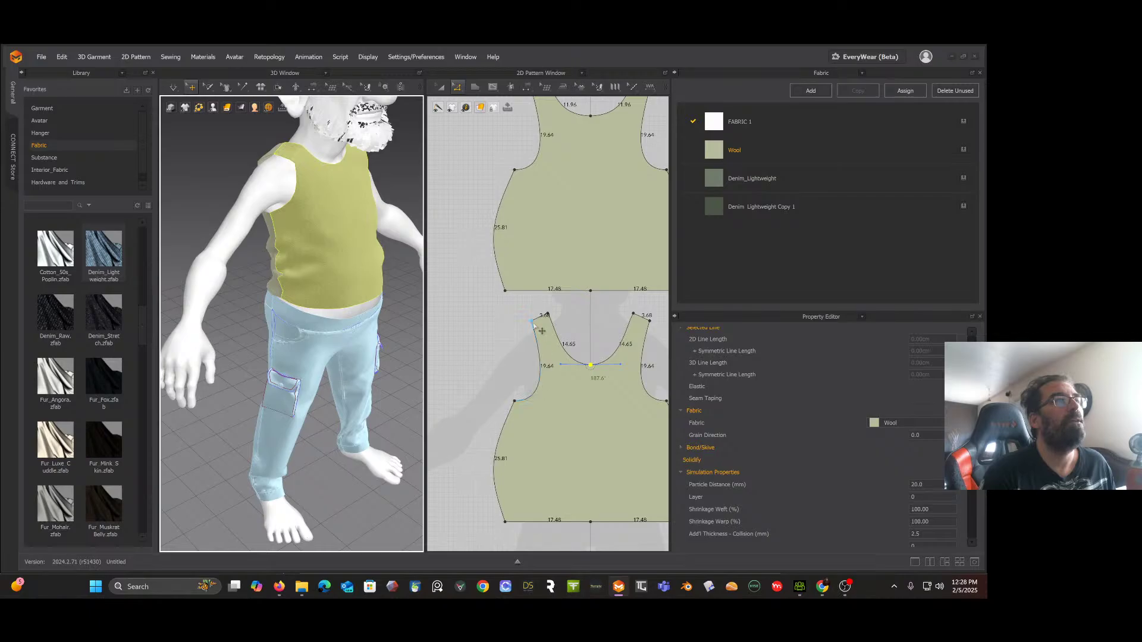
Step: Move the front panel's outer shoulder corner outward on the avatar's right to about 4.8 cm shoulder width, and reshape the lower armhole curve
left_click_drag(541, 330, 536, 333)
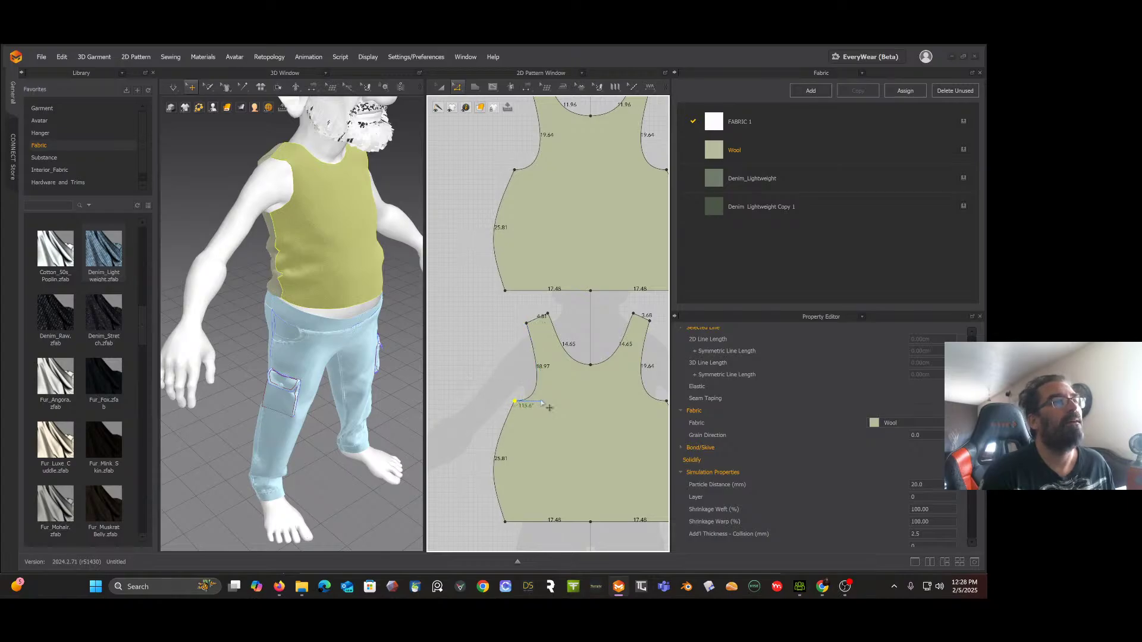
left_click_drag(542, 403, 539, 409)
left_click_drag(547, 416, 534, 411)
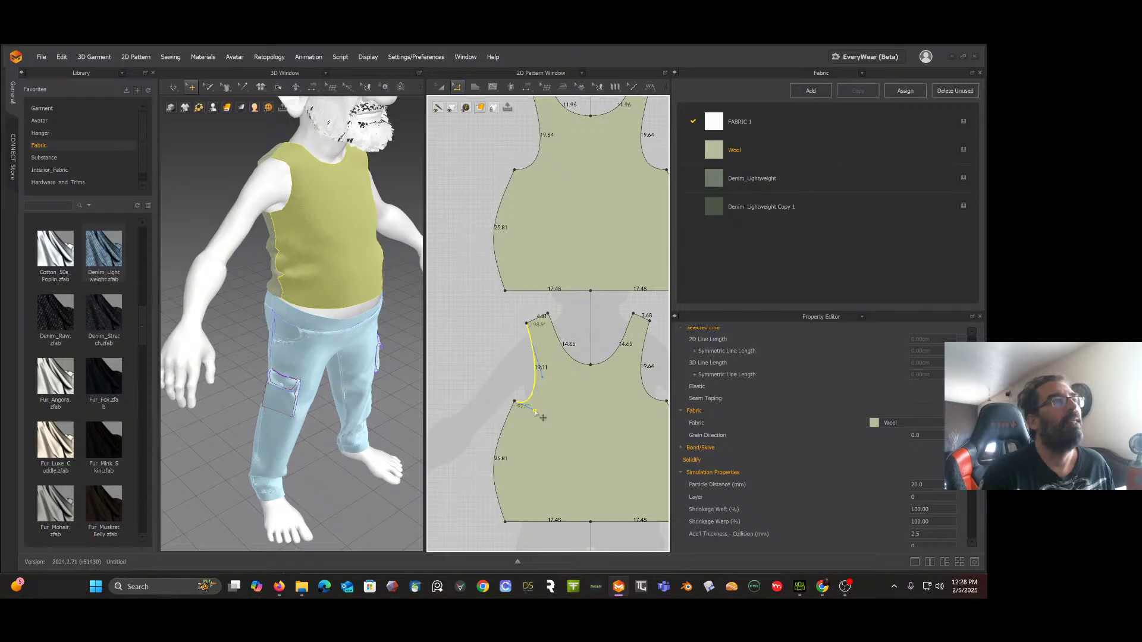
left_click(534, 411)
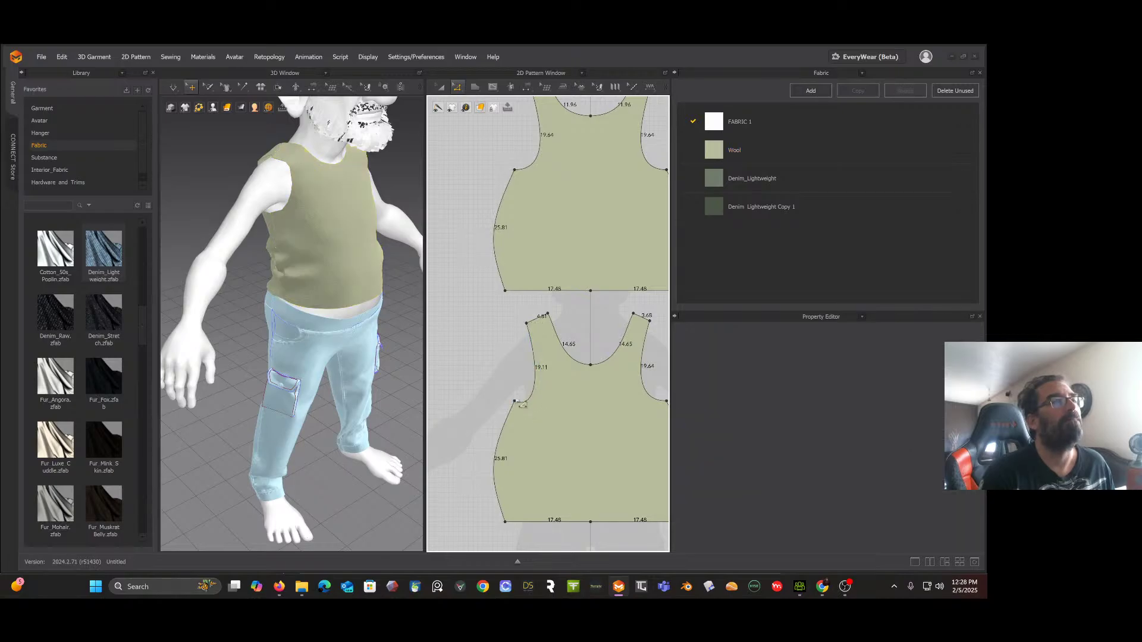
left_click(523, 406)
left_click_drag(543, 417, 539, 416)
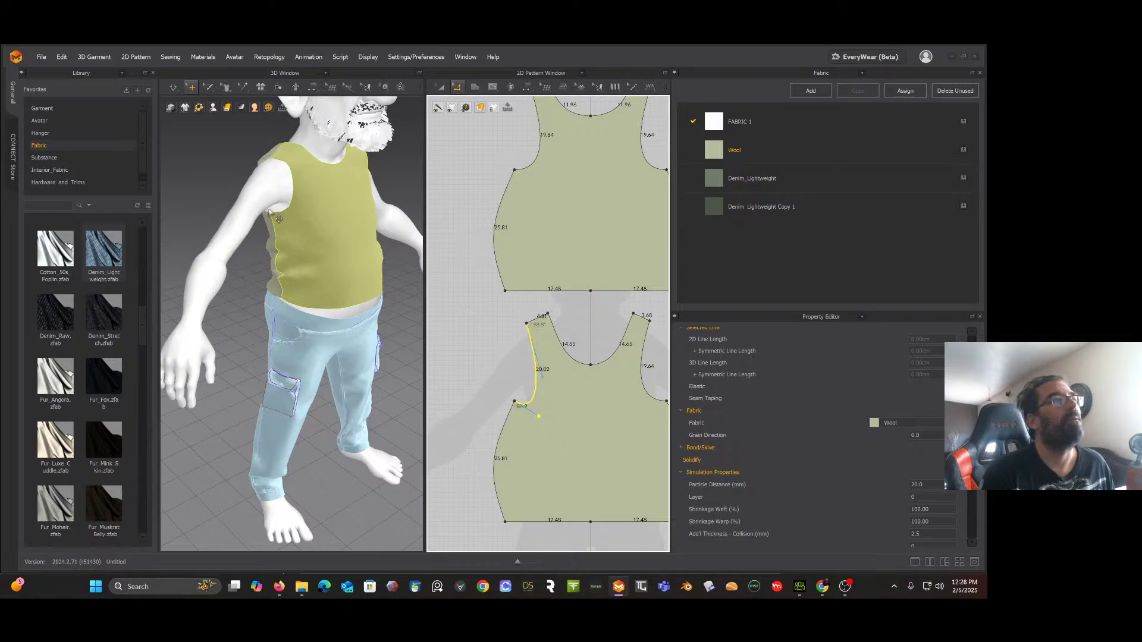
Step: Adjust the upper curve handle of the front panel's armhole on the avatar's right, making the curve about 20.3 cm long
left_click(527, 323)
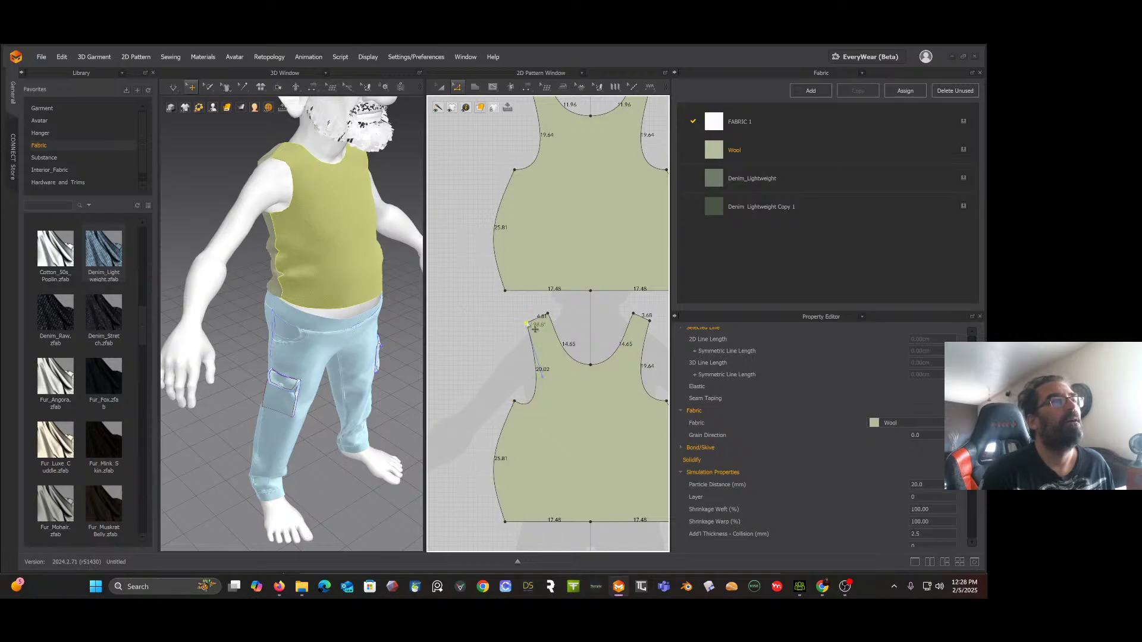
left_click(544, 377)
left_click_drag(548, 379, 549, 378)
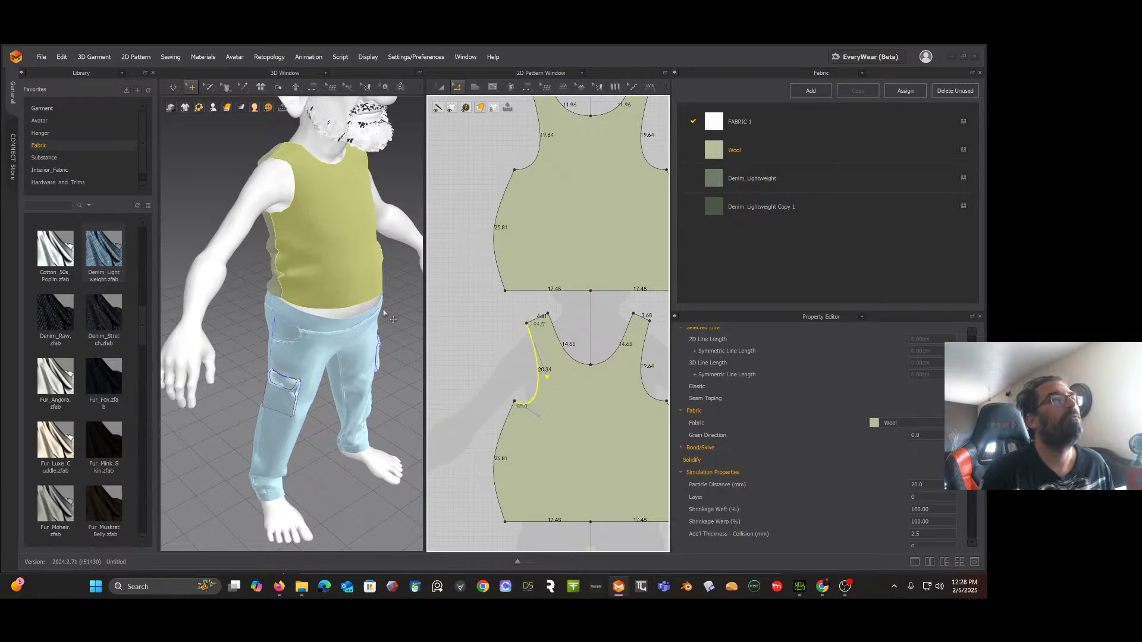
left_click(458, 302)
Step: Lower the same shoulder's neck-side corner to flatten the shoulder edge, and straighten the armhole curve to about 19.3 cm
right_click_drag(259, 247, 268, 223)
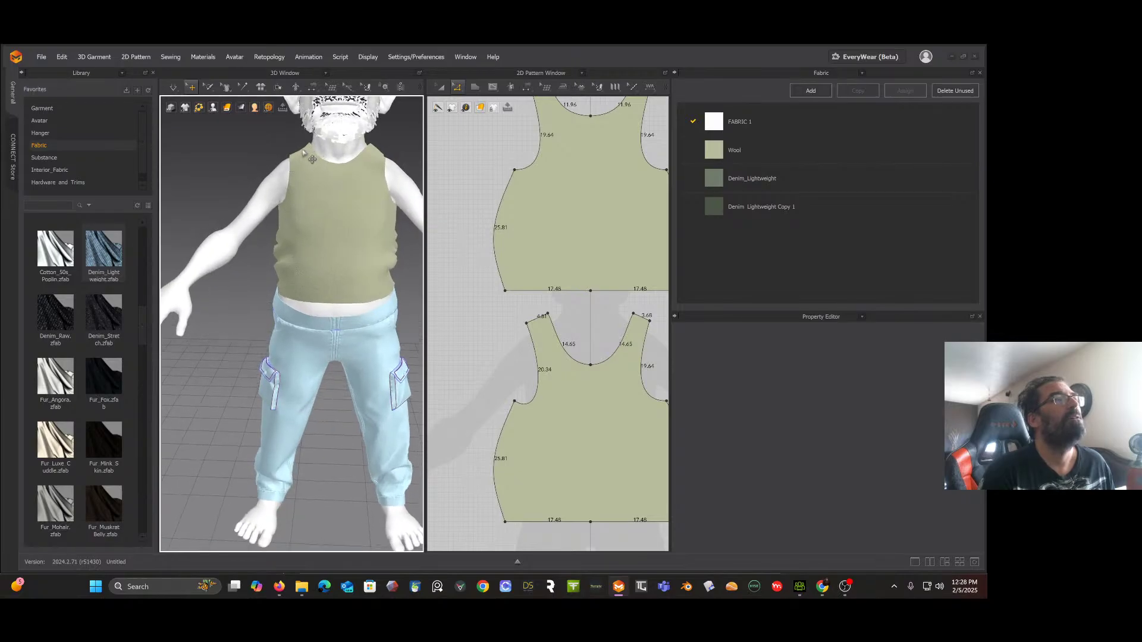
left_click(548, 316)
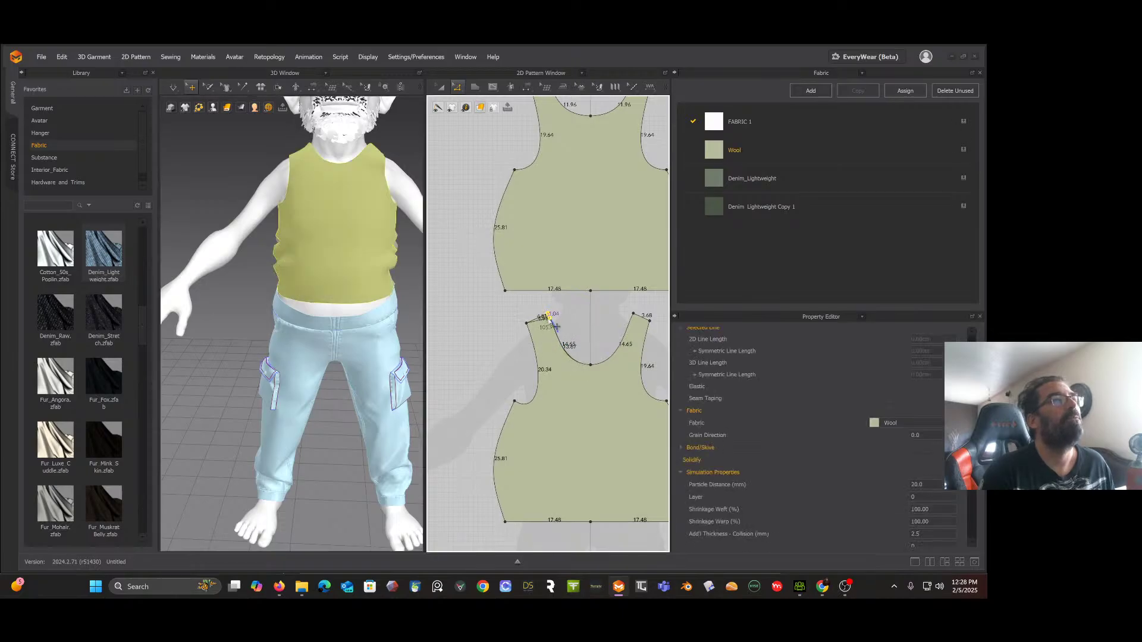
left_click_drag(550, 320, 550, 323)
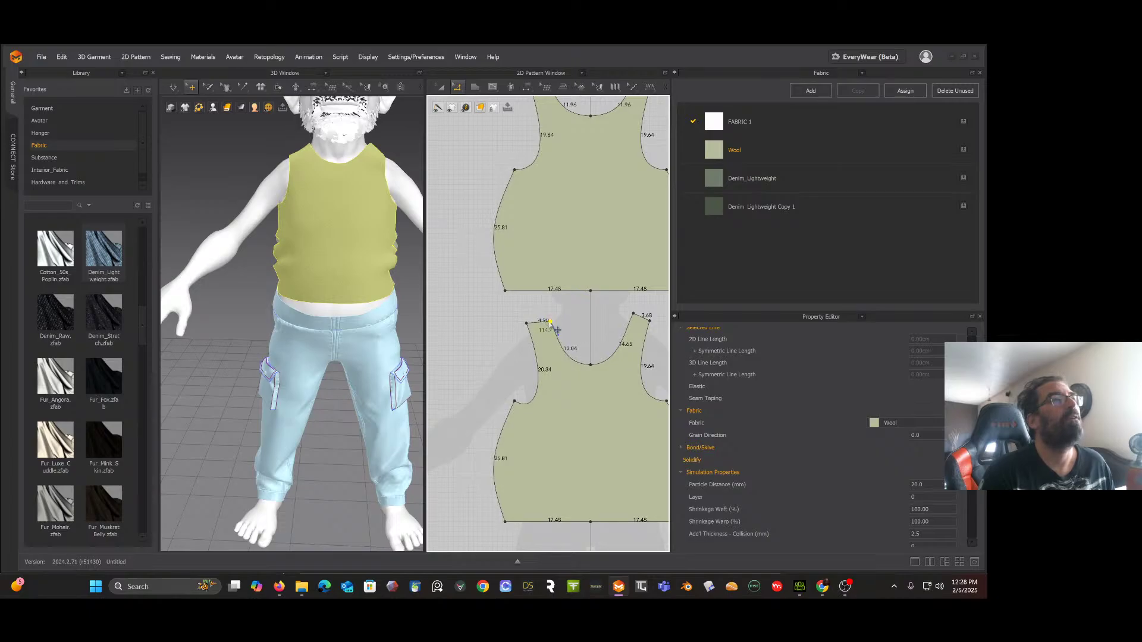
left_click(524, 324)
left_click(528, 327)
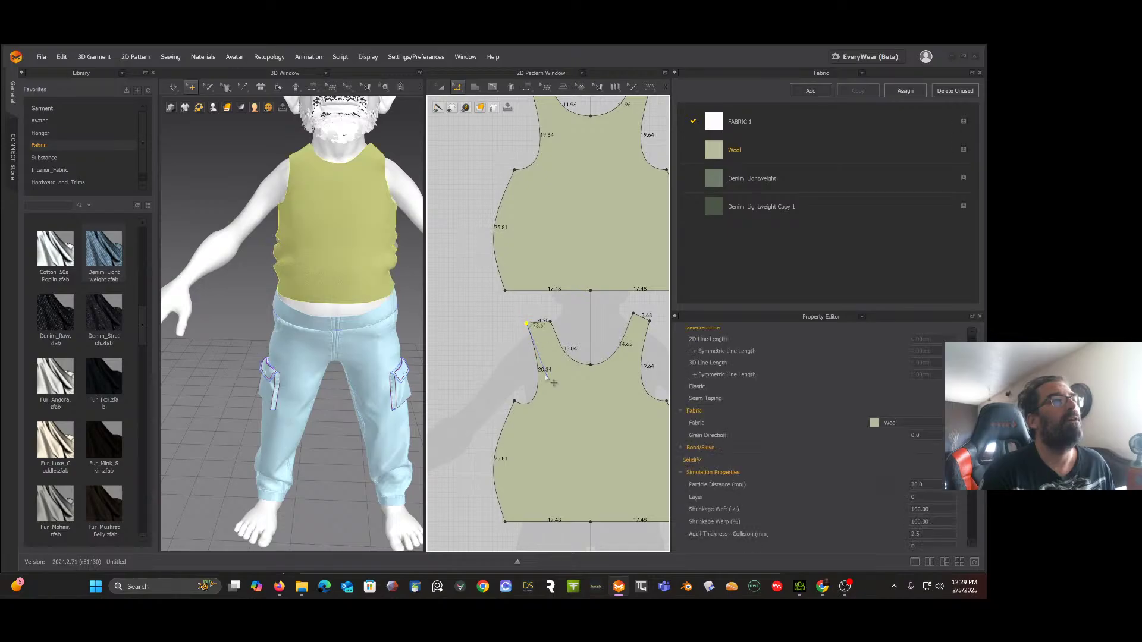
left_click_drag(545, 376, 534, 374)
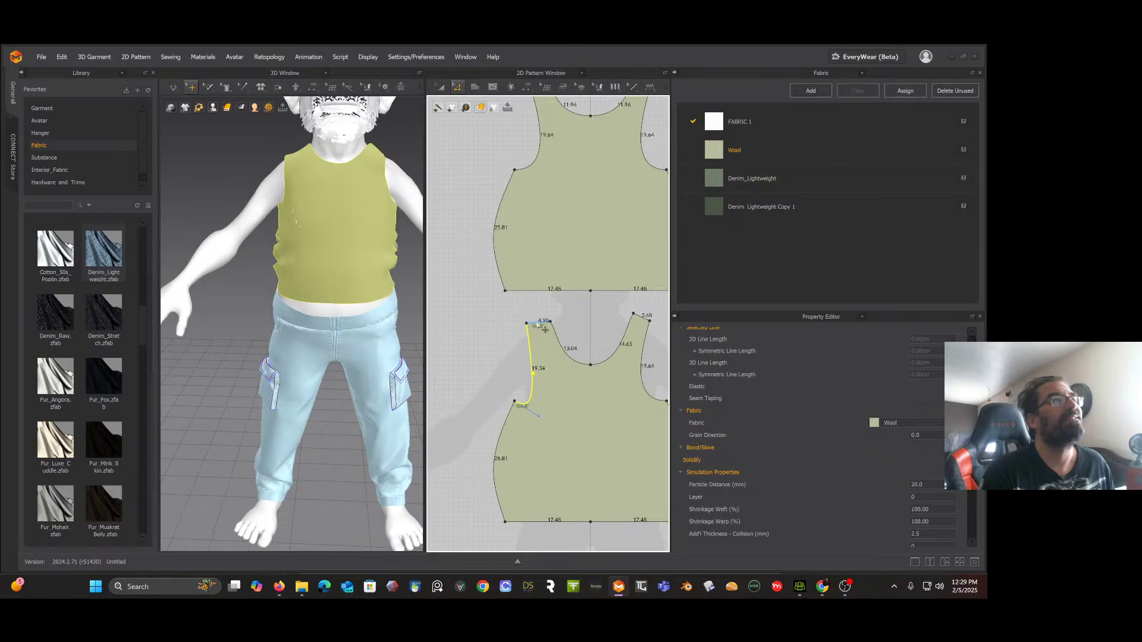
Step: Reshape the front neckline curve on the avatar's right to about 13.4 cm, and simulate the garment
left_click(550, 323)
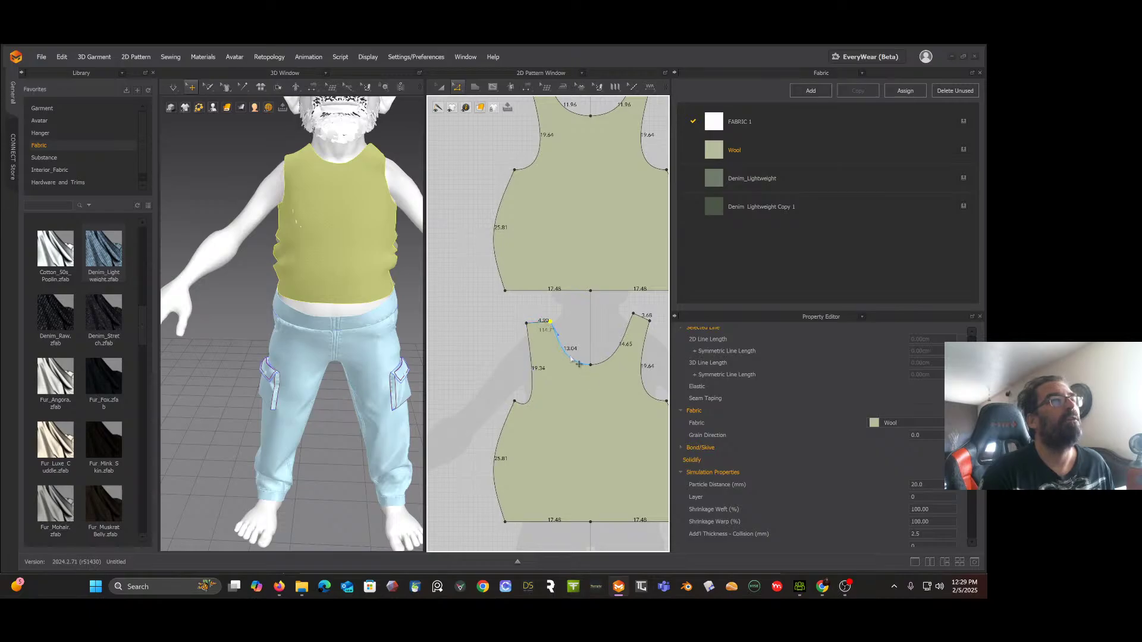
left_click(566, 344)
right_click_drag(375, 283, 327, 257)
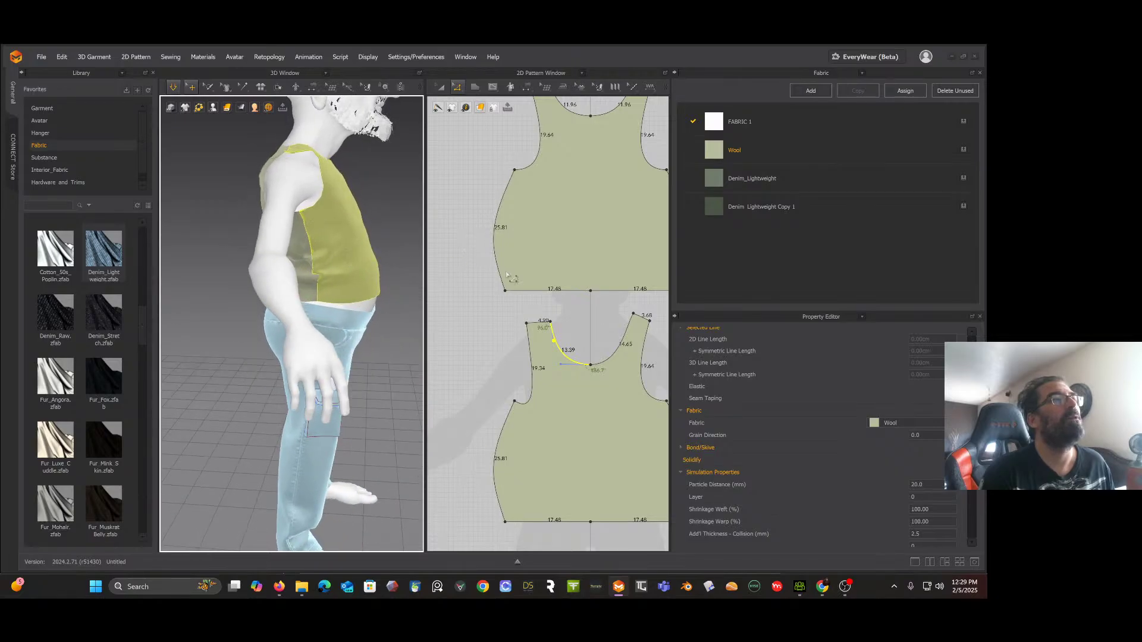
left_click(472, 204)
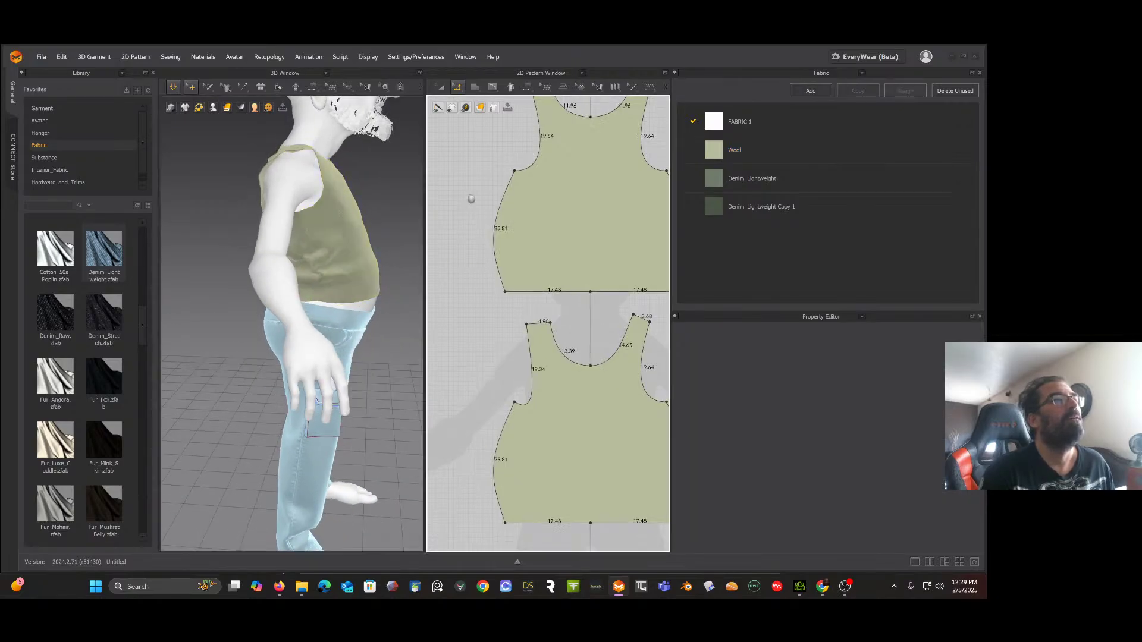
Step: Stop the simulation and delete the back sweater panel
scroll(474, 226, "down", 5)
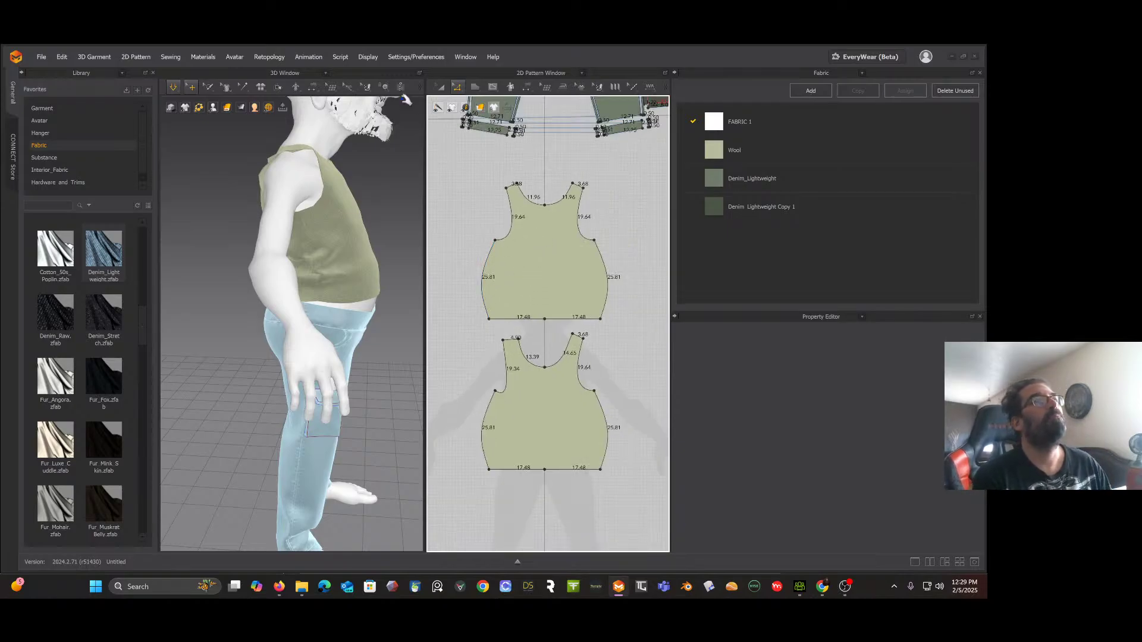
left_click(175, 90)
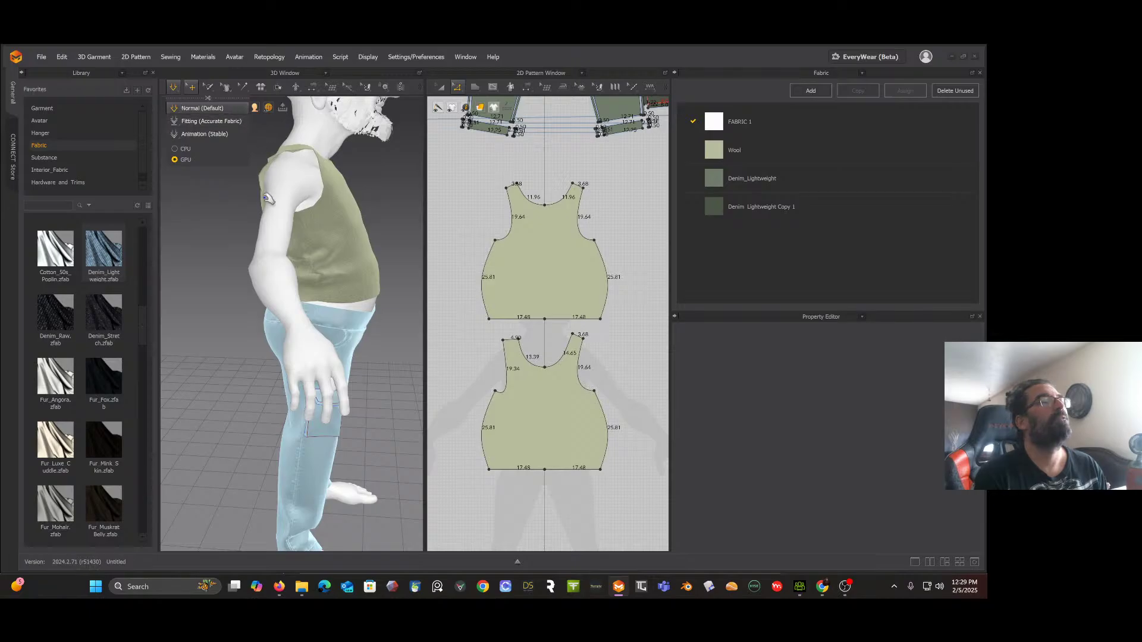
key("space")
left_click(299, 241)
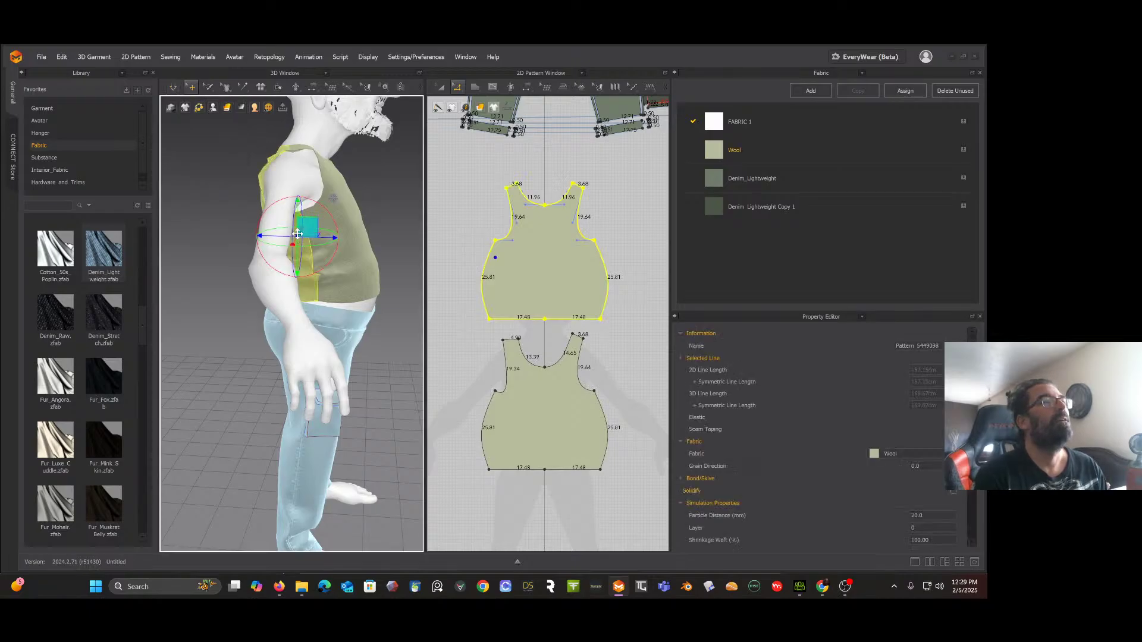
key("Delete")
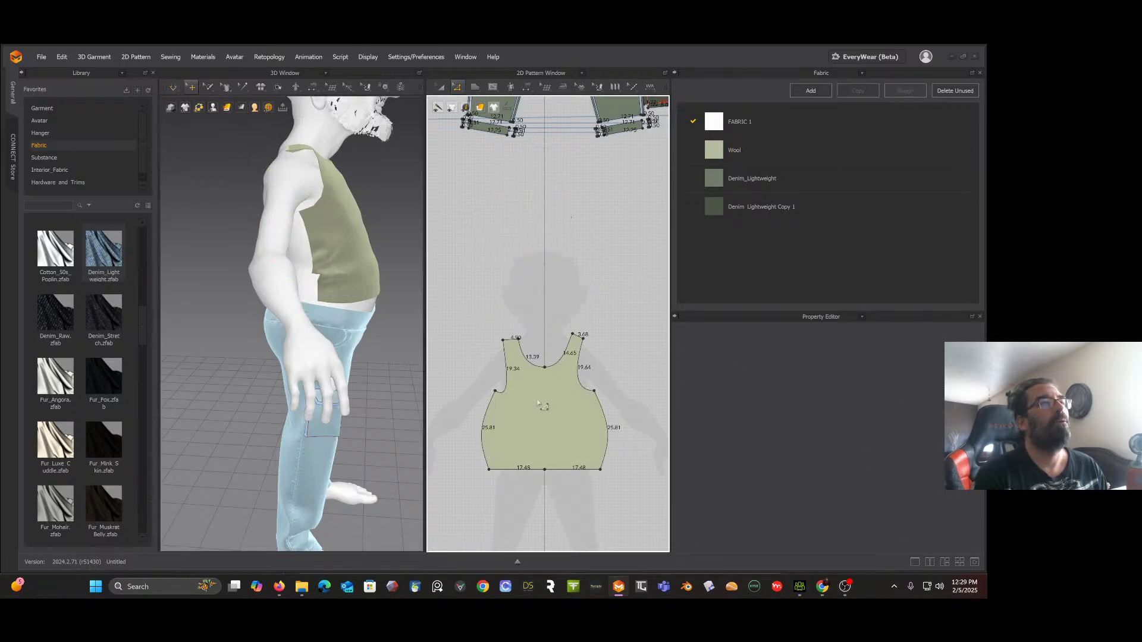
Step: Duplicate the reshaped front sweater panel and place the copy directly above it, aligned on the centre line, as the new back panel
key("a")
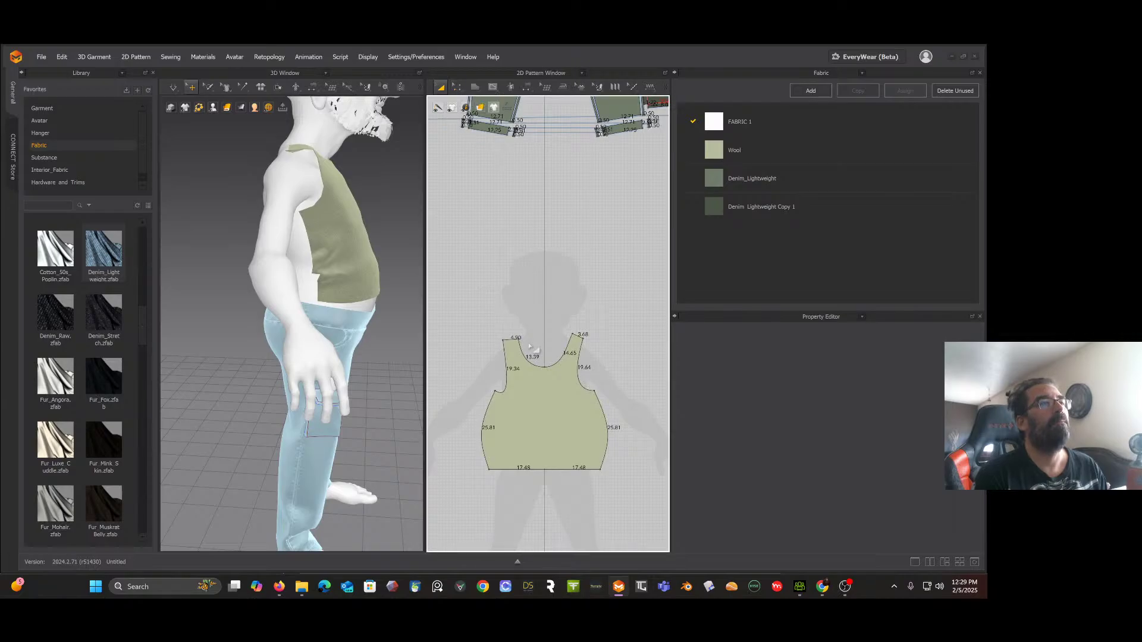
left_click(546, 397)
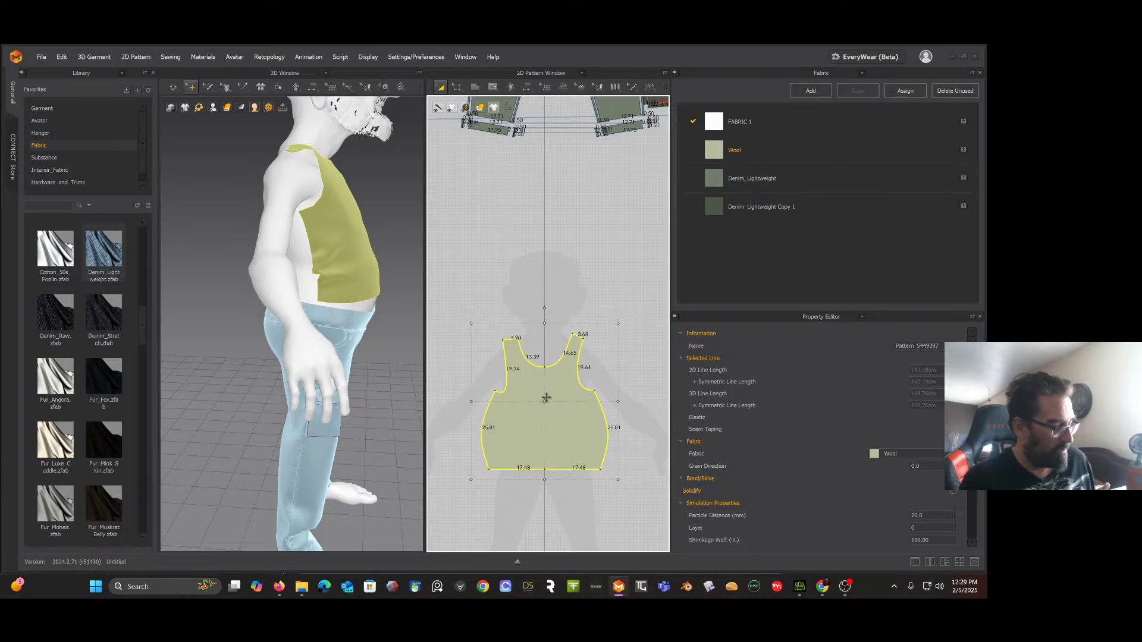
right_click(549, 394)
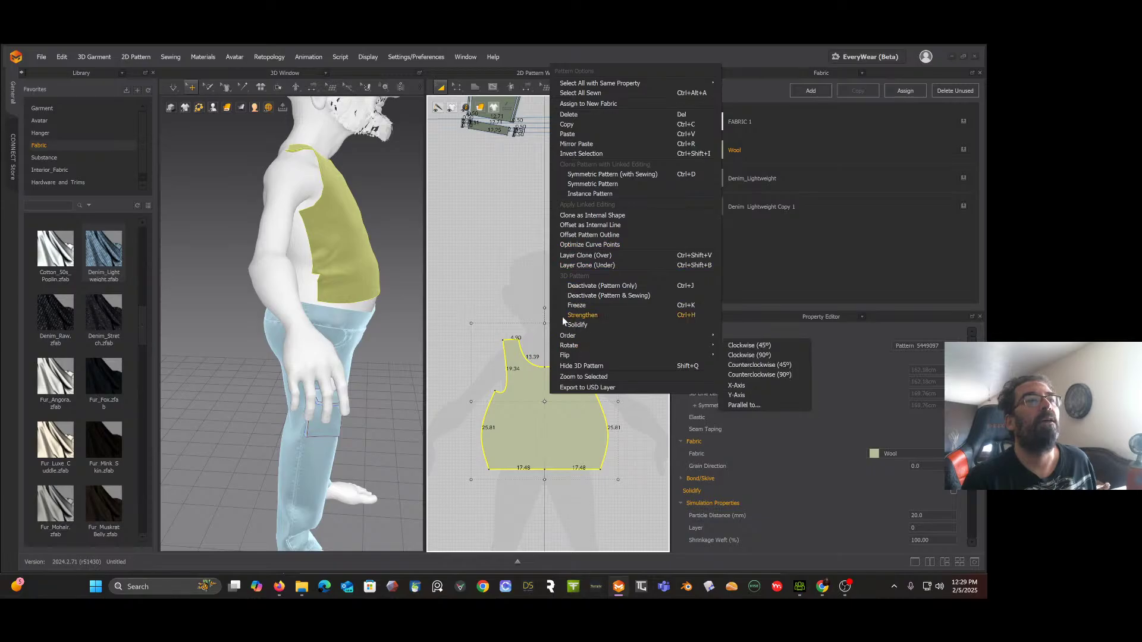
left_click(526, 402)
key("ctrl+c")
key("ctrl+v")
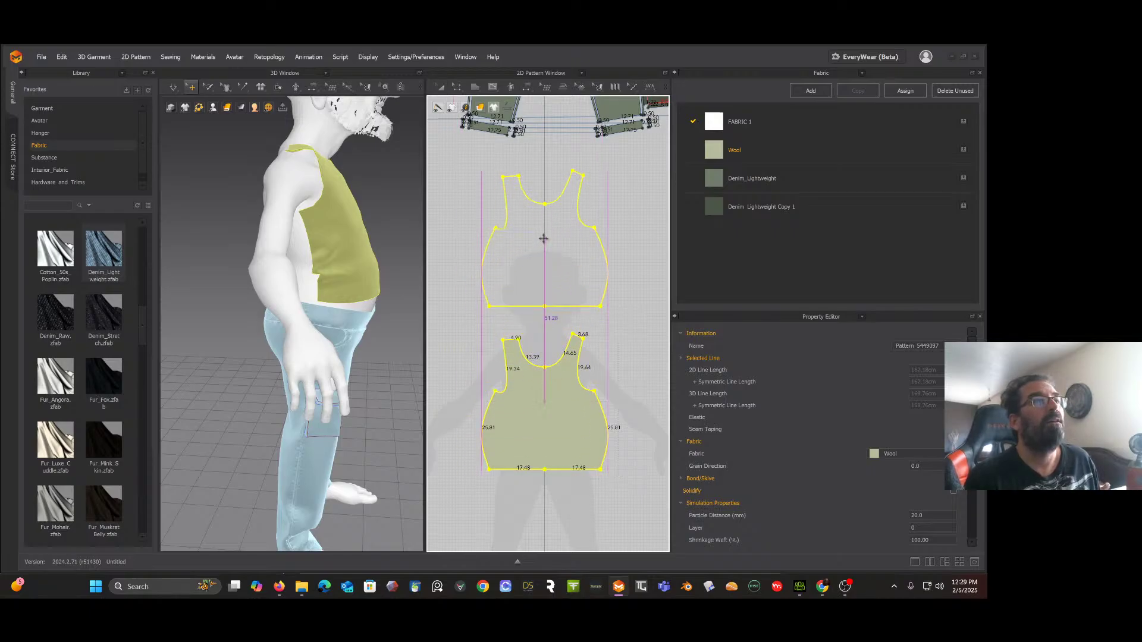
left_click(544, 241)
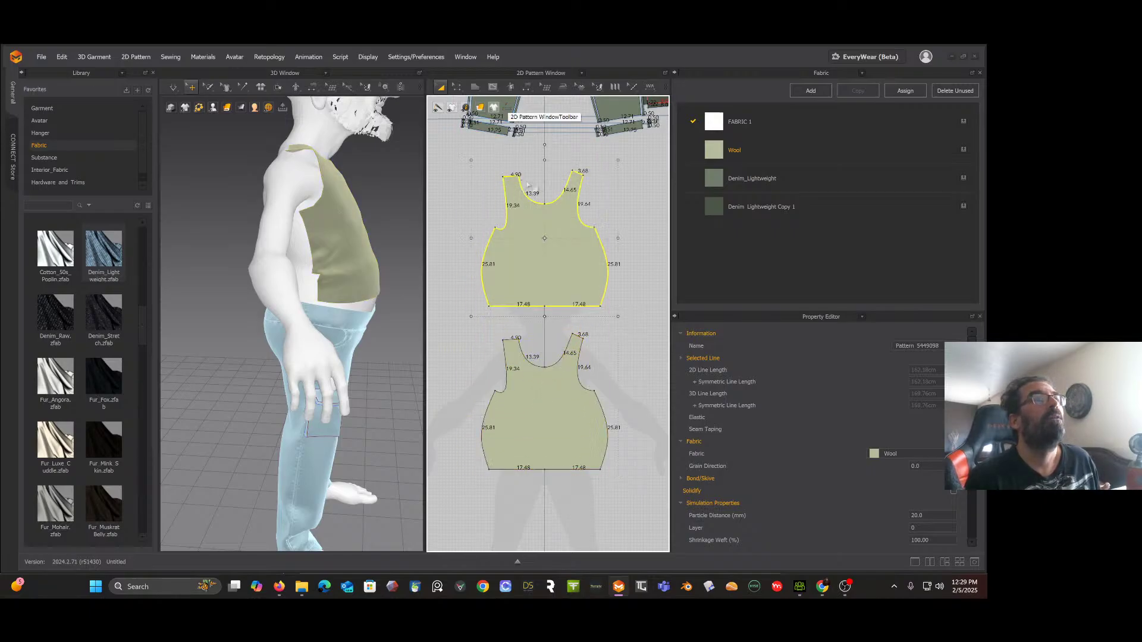
Step: Raise the centre point of the new back panel's neckline to make the neckline shallower, its longer half about 11.7 cm
left_click(453, 108)
left_click(457, 87)
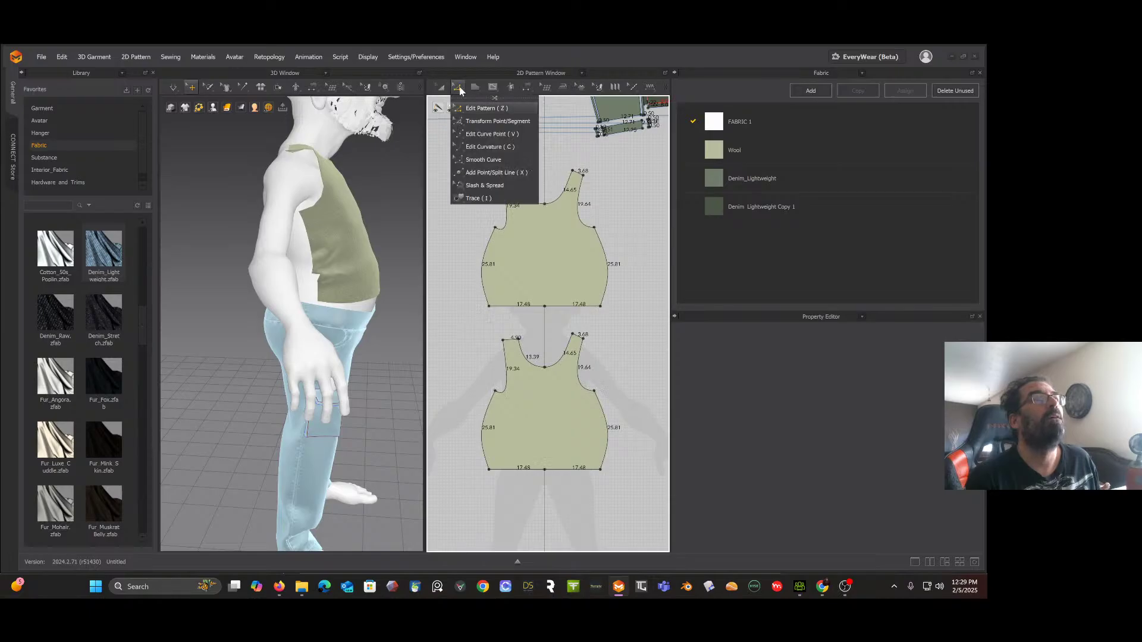
left_click_drag(544, 205, 545, 192)
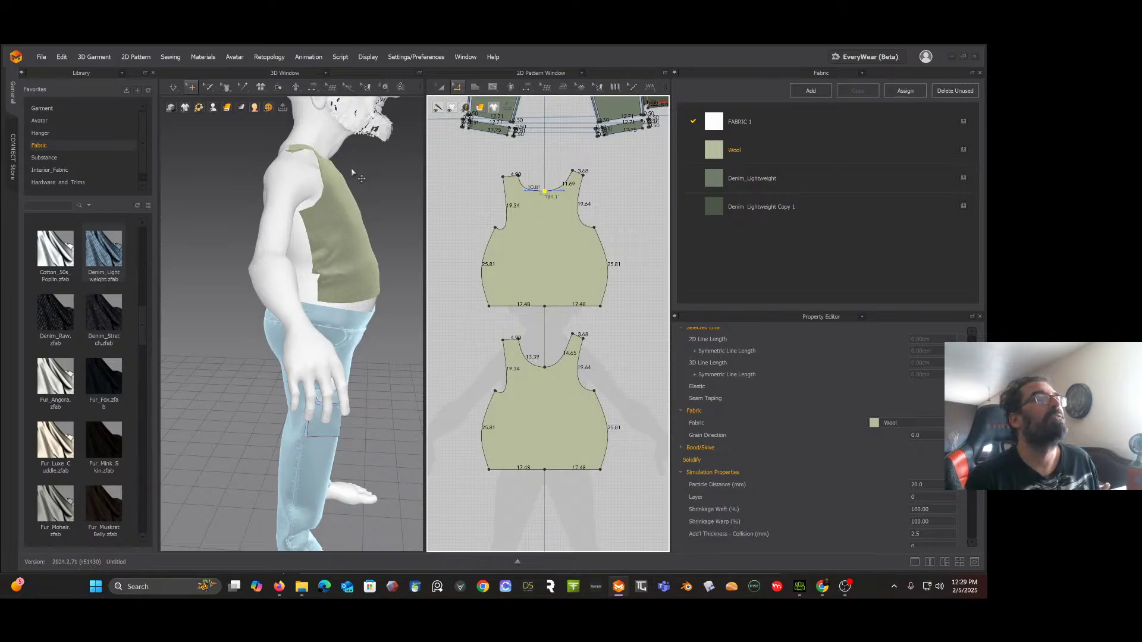
Step: Reset the 3D arrangement of the new back sweater panel and move it behind the avatar's back
right_click(329, 172)
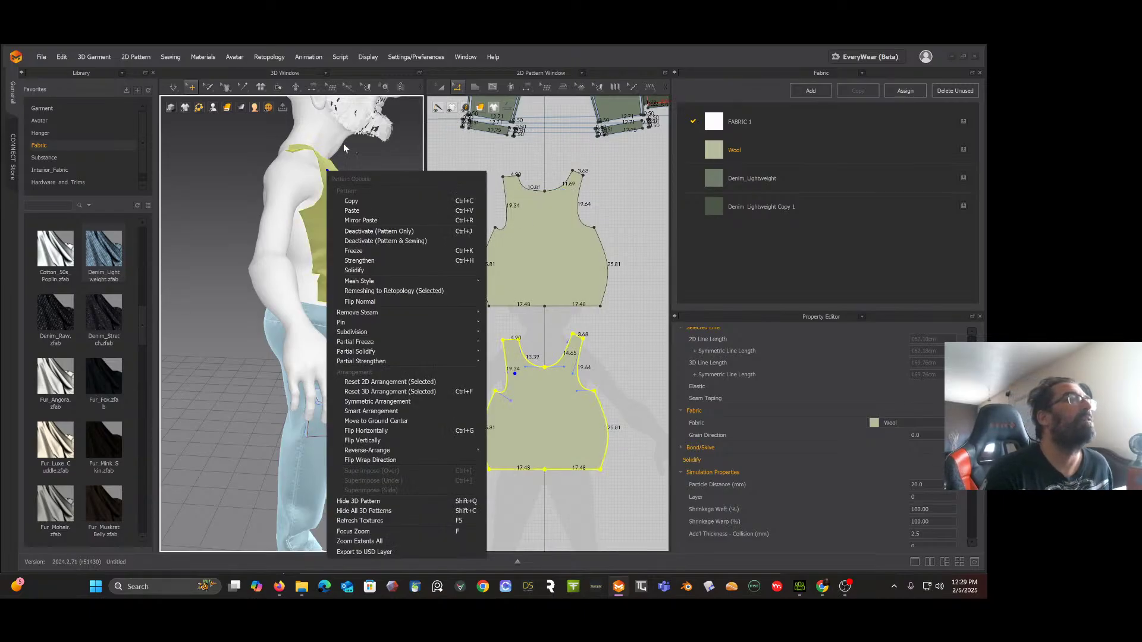
left_click(364, 155)
scroll(363, 156, "down", 3)
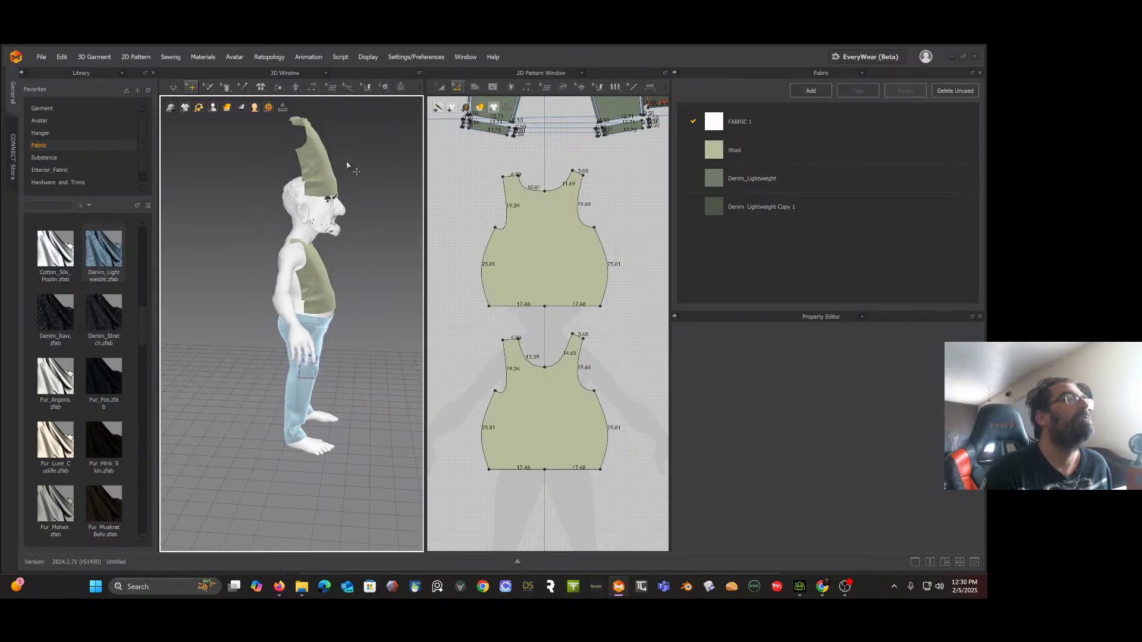
left_click(317, 155)
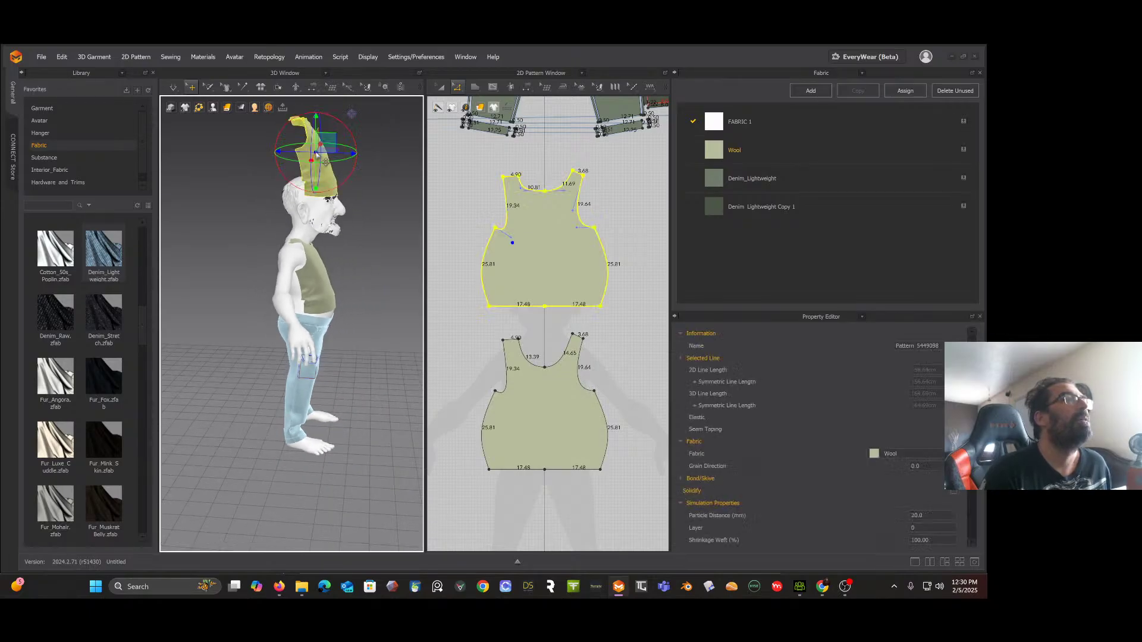
right_click(317, 155)
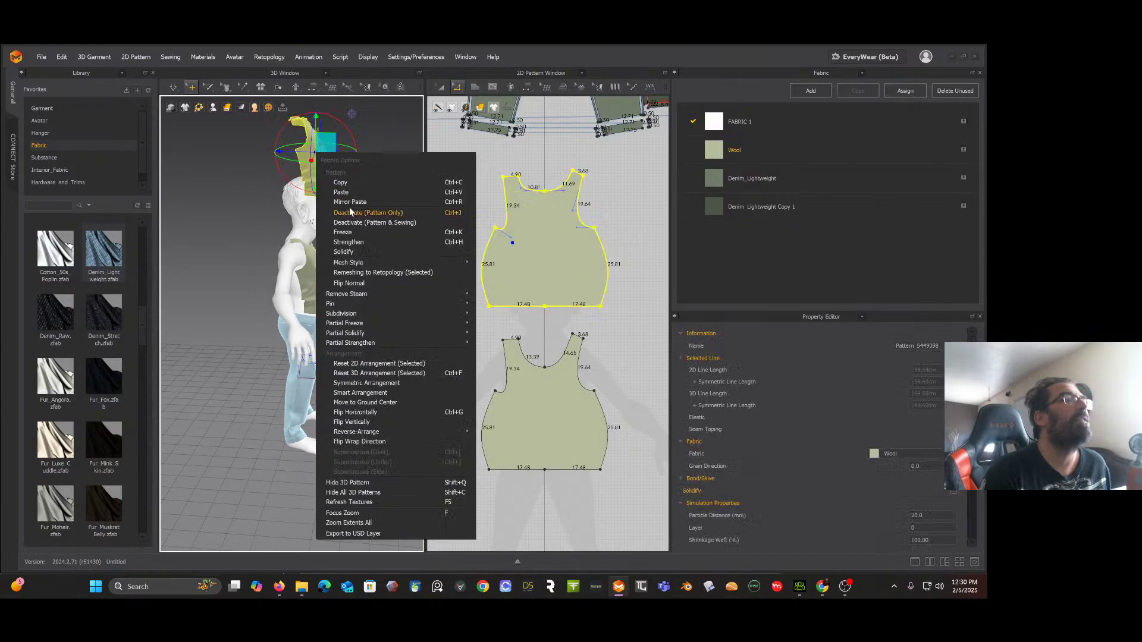
left_click(363, 373)
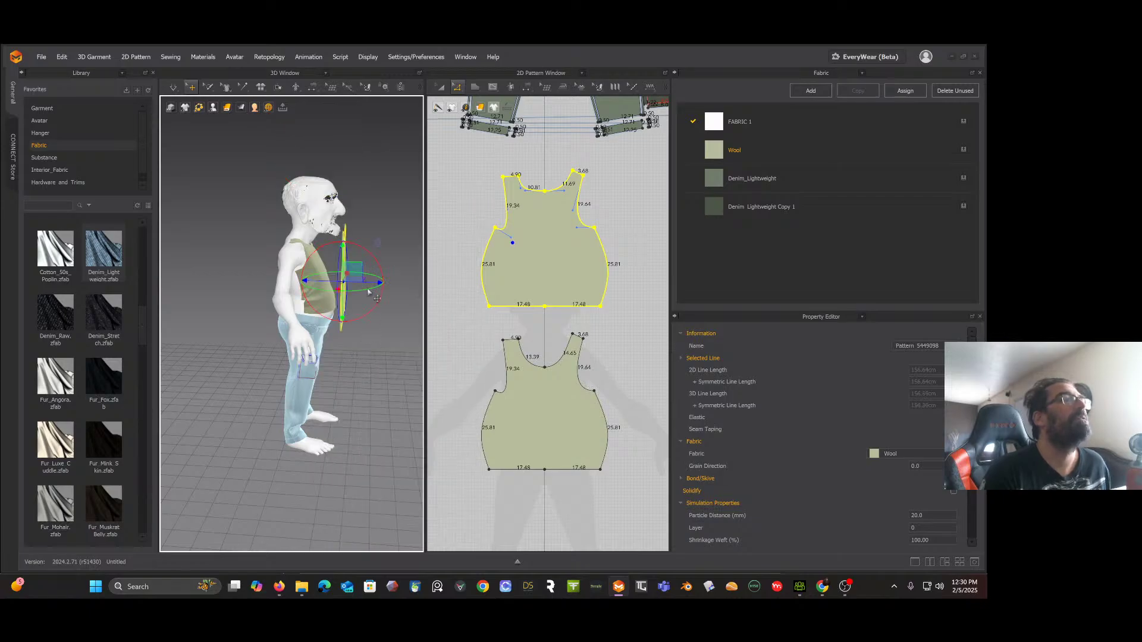
left_click_drag(374, 282, 303, 283)
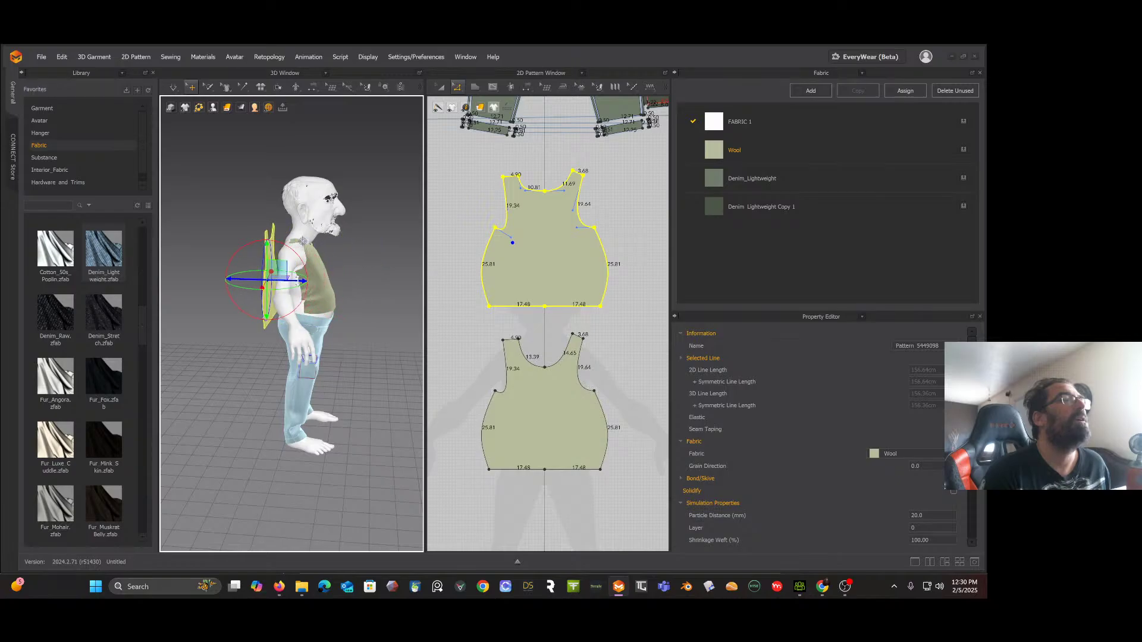
Step: Sew the back panel to the front panel along the shoulder and side edges on the avatar's right with Segment Sewing
right_click_drag(306, 284, 268, 297)
right_click_drag(388, 257, 395, 274)
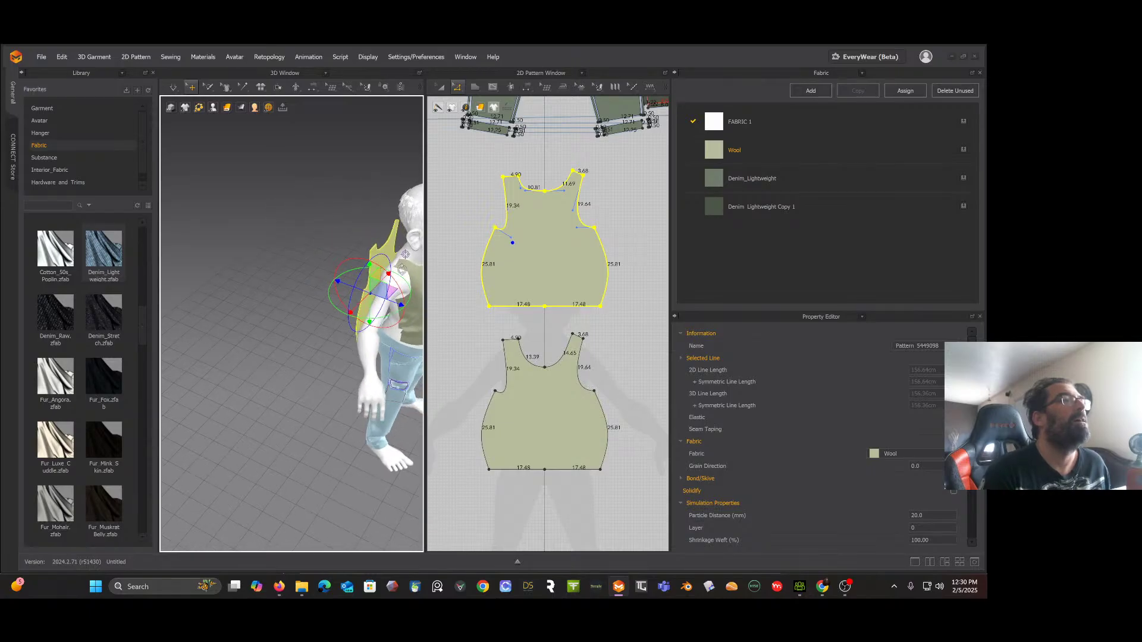
middle_click_drag(395, 274, 330, 234)
scroll(330, 234, "up", 1)
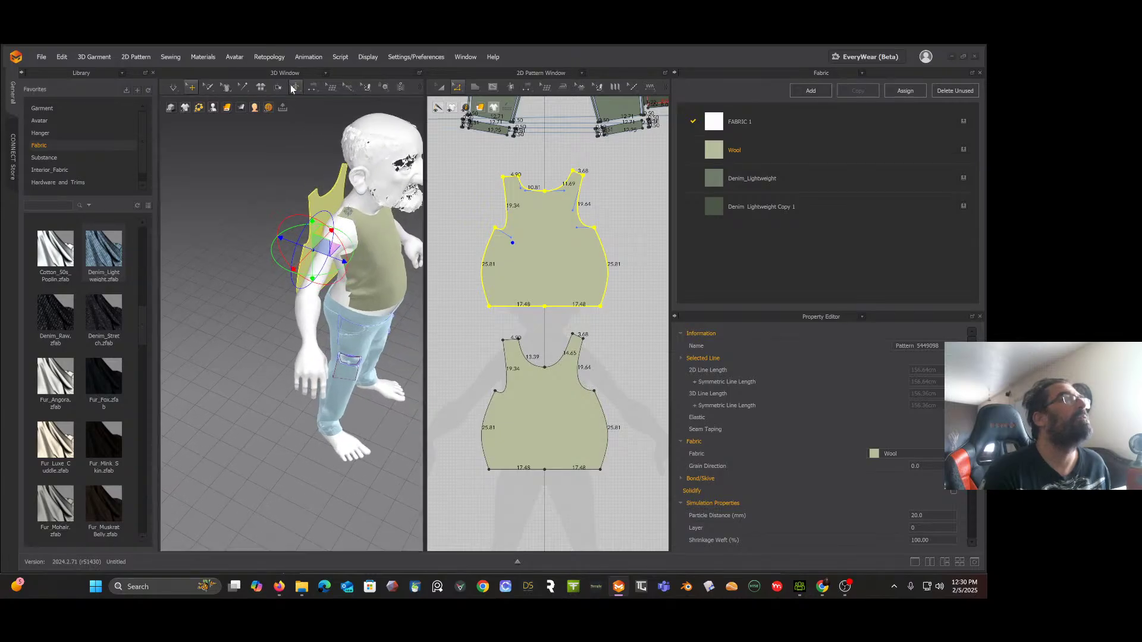
left_click(312, 86)
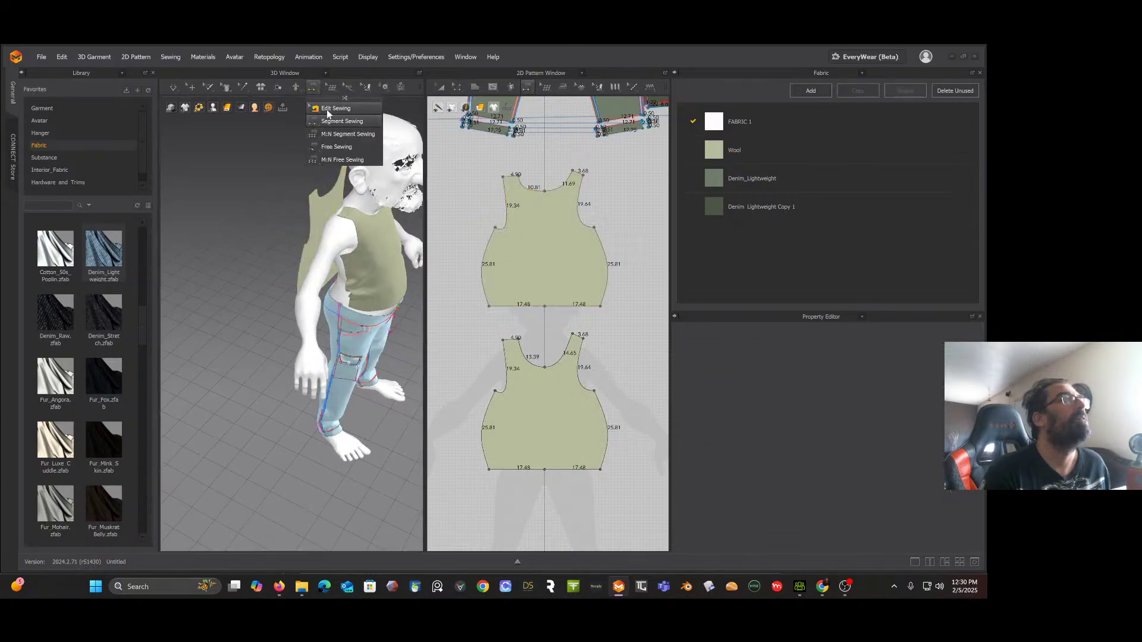
left_click(326, 109)
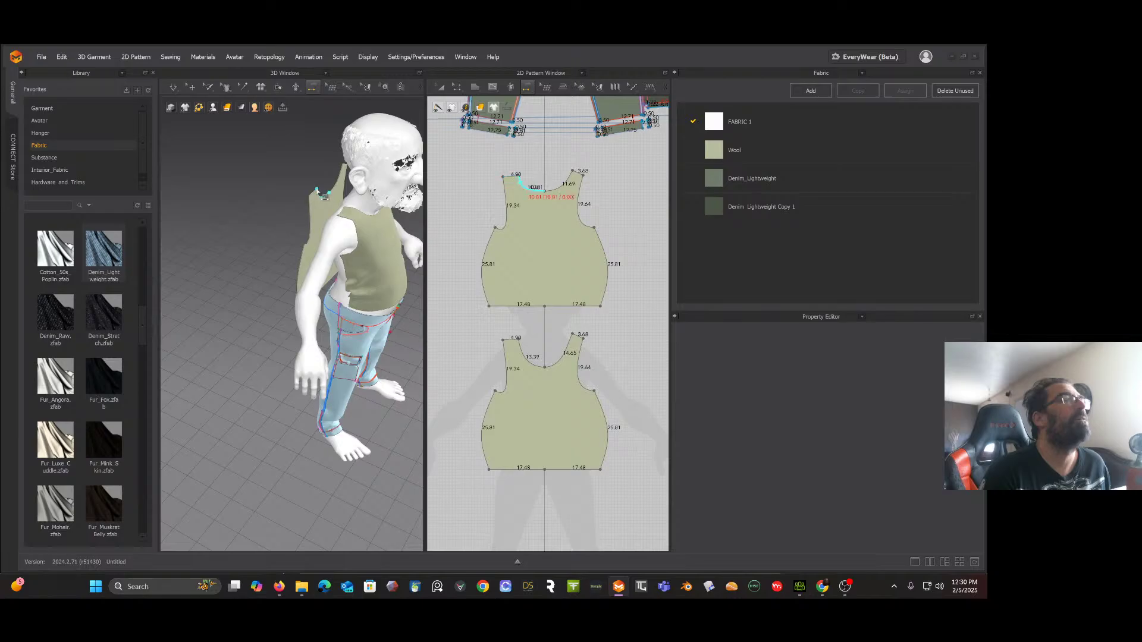
left_click(332, 208)
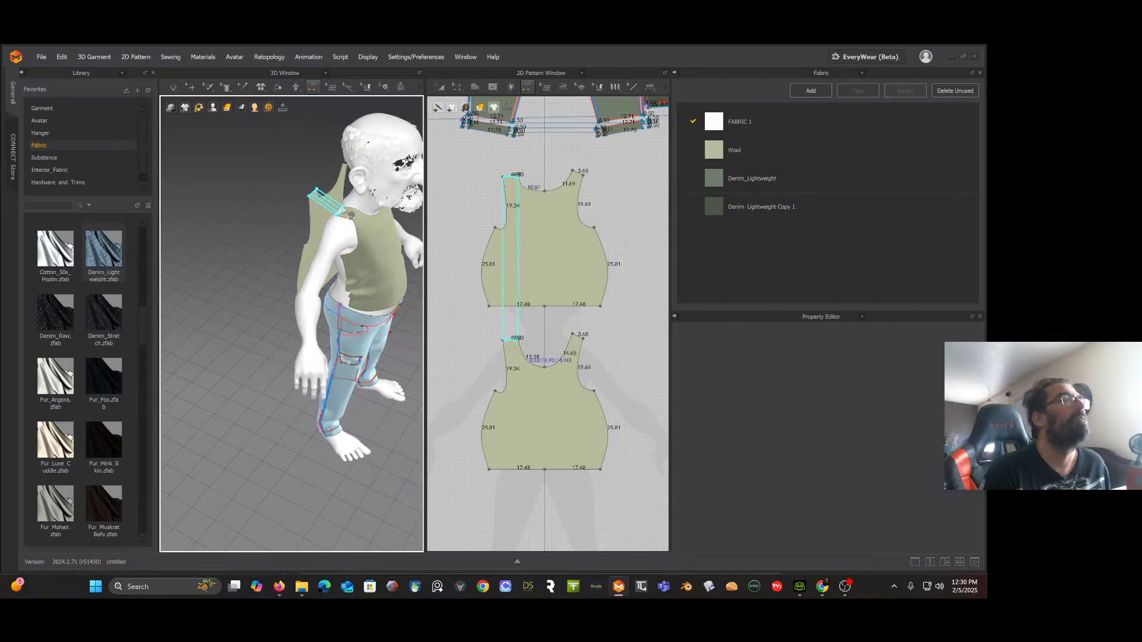
left_click(351, 215)
key("ctrl+z")
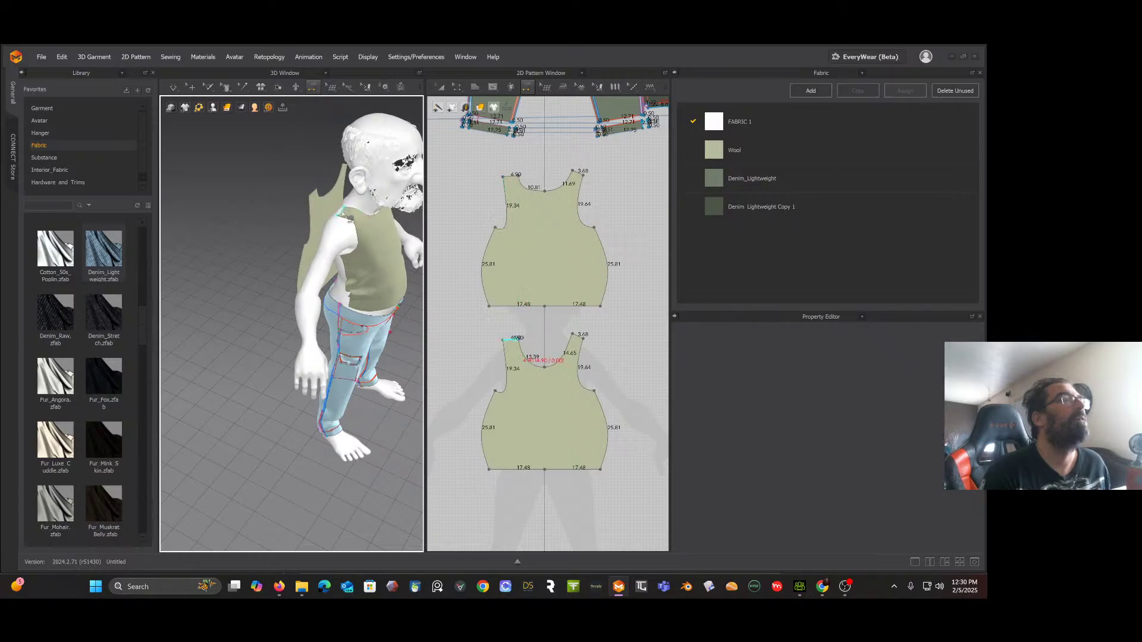
left_click(342, 215)
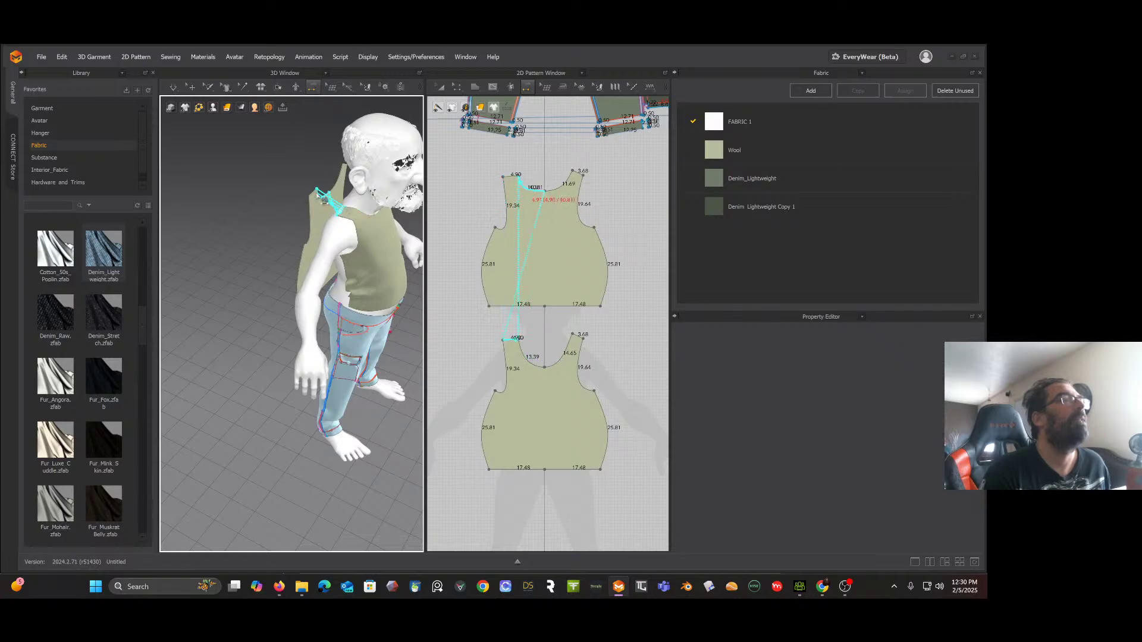
left_click(324, 200)
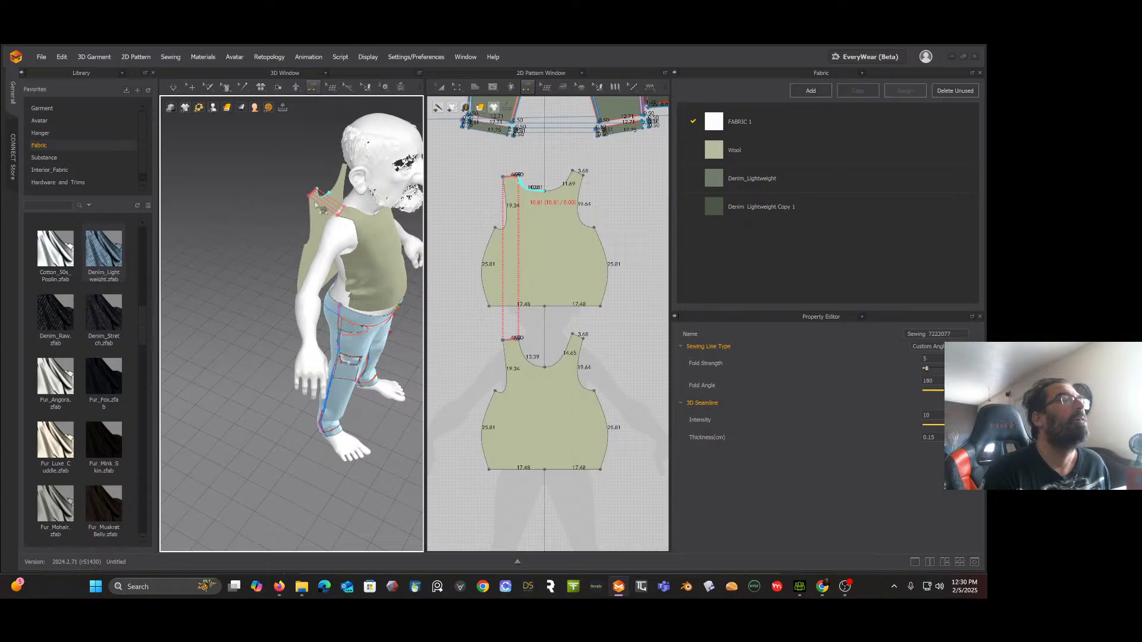
left_click(309, 264)
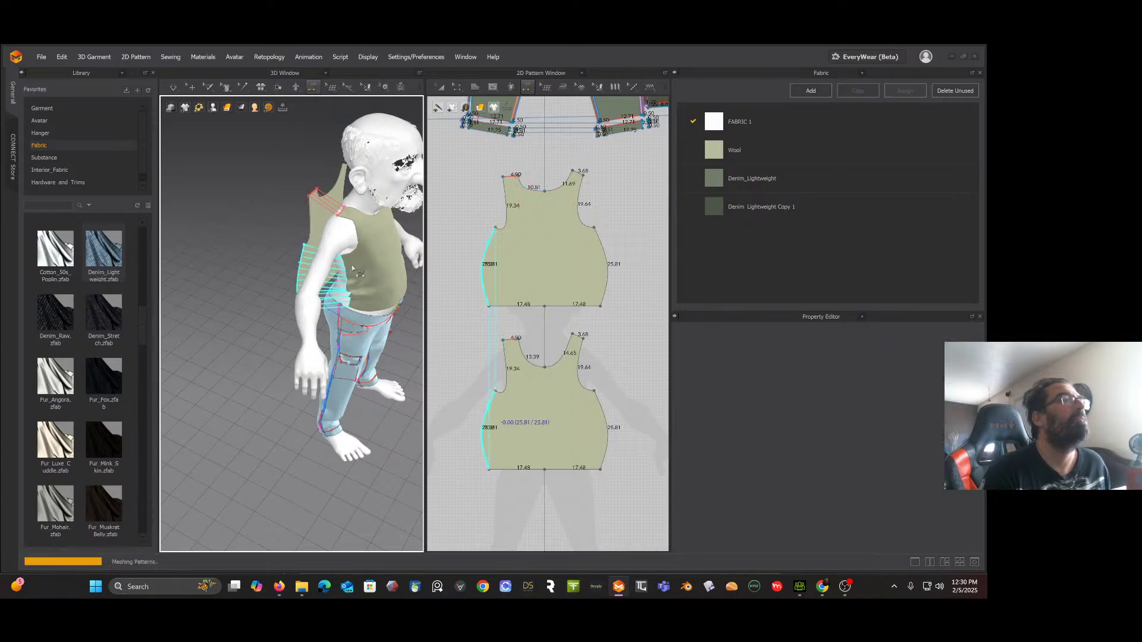
left_click(367, 280)
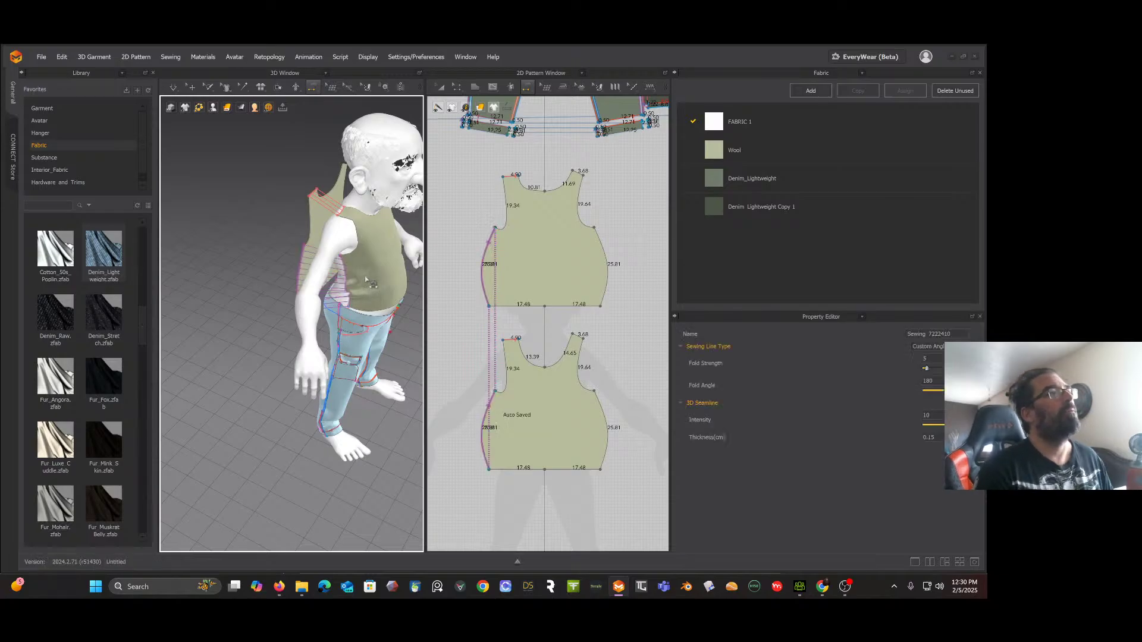
Step: Sew the shoulder and side edges of the front and back panels together on the avatar's left
right_click_drag(367, 280, 277, 266)
left_click(251, 220)
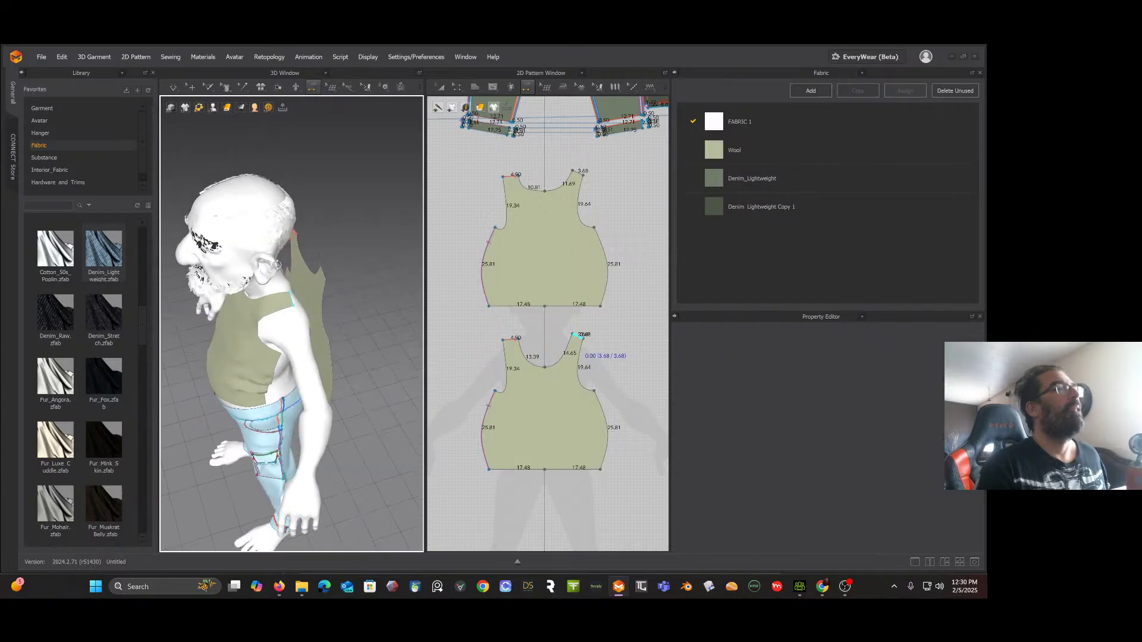
left_click(328, 278)
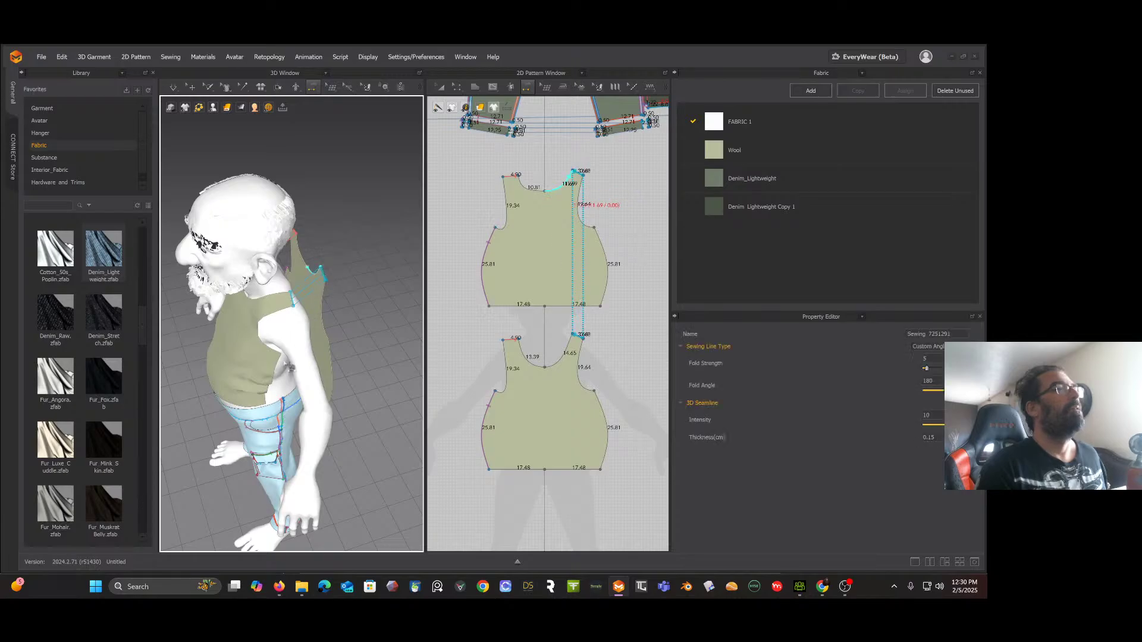
left_click(287, 366)
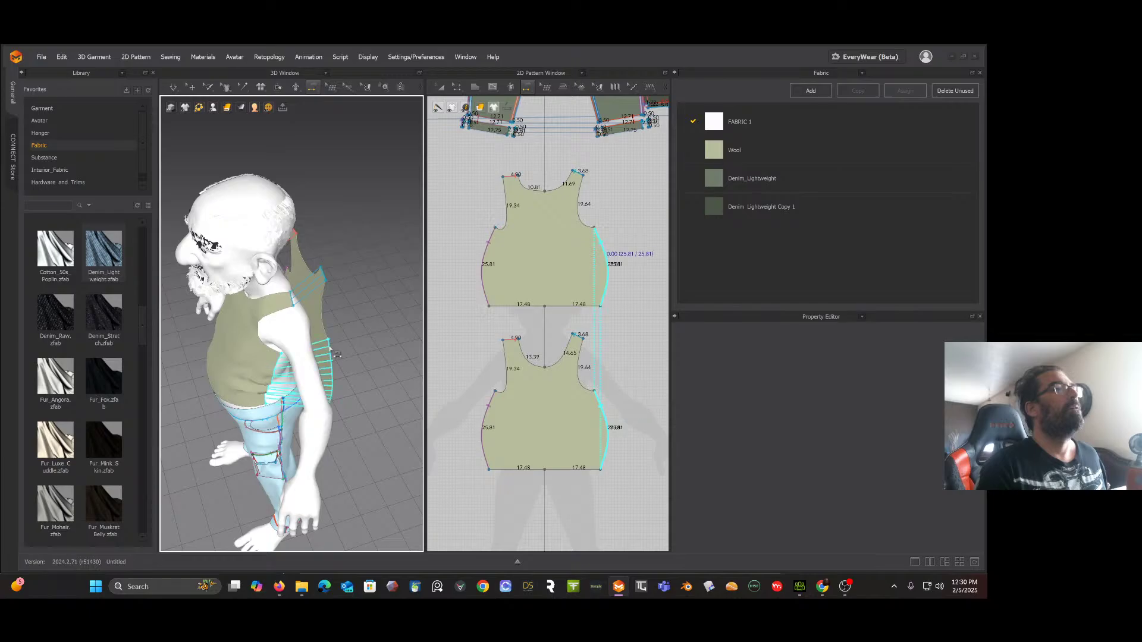
left_click(337, 355)
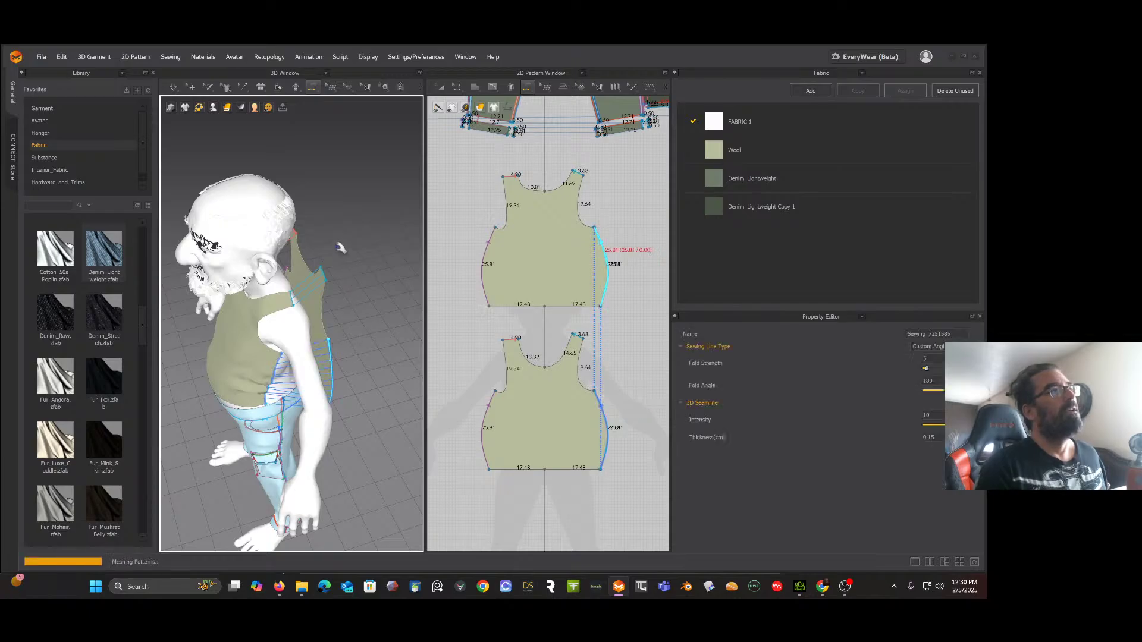
Step: Simulate the sewn sweater and pull its front hem down over the waistband of the pants
key("space")
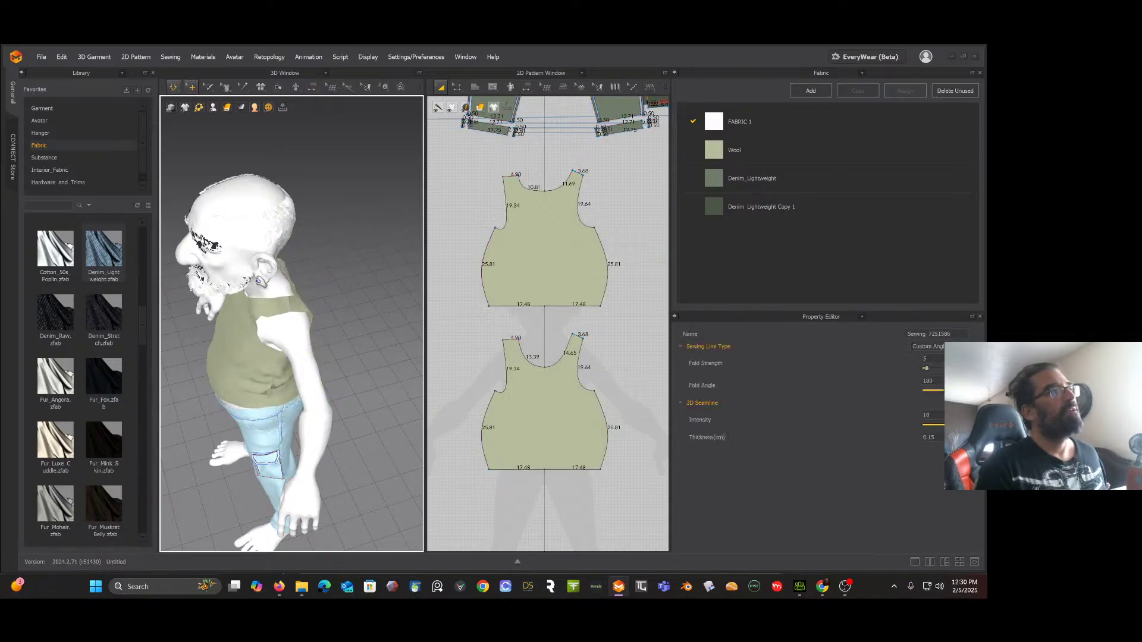
right_click_drag(340, 248, 319, 269)
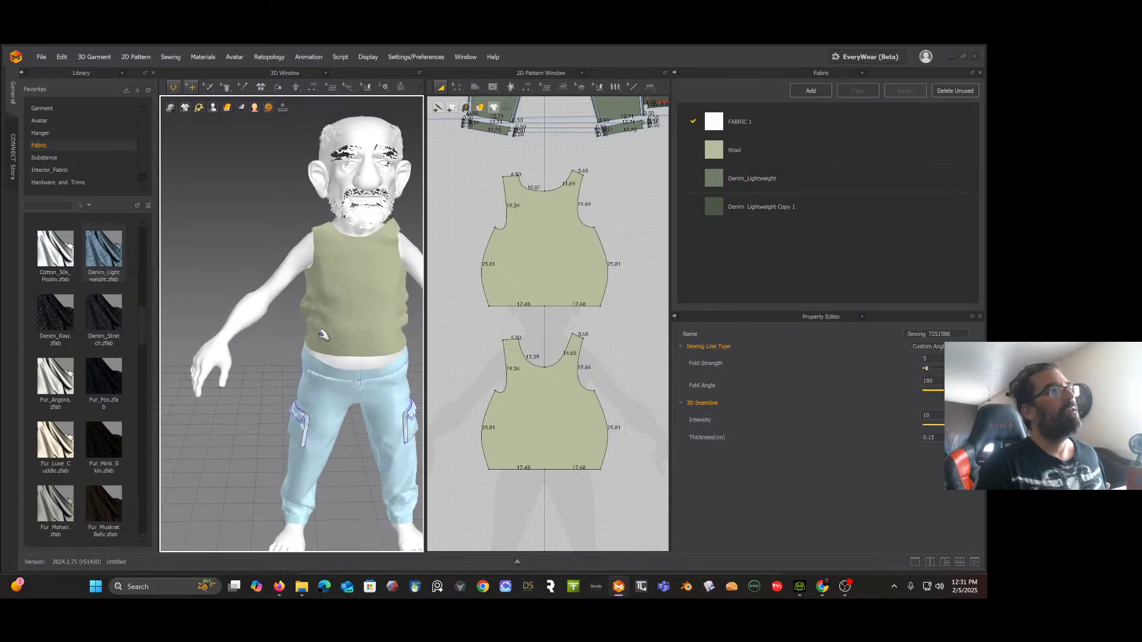
left_click_drag(323, 335, 282, 403)
left_click_drag(376, 343, 388, 396)
right_click_drag(397, 348, 474, 219)
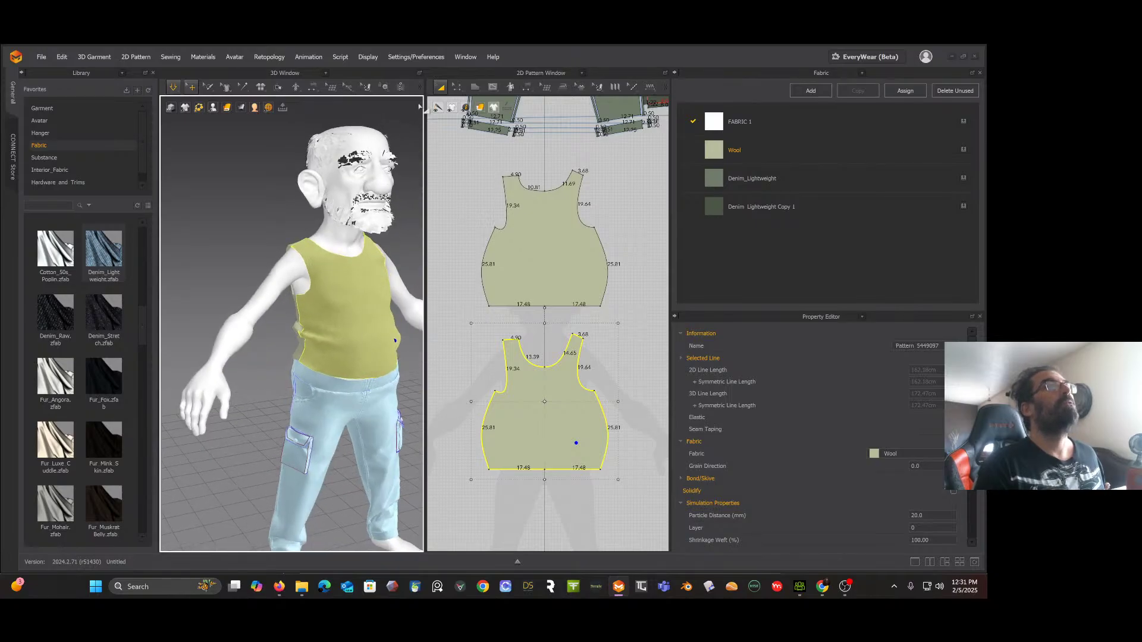
Step: Lower the bottom hems of the front and back panels together, lengthening their side edges to about 33.1 cm
left_click(454, 90)
left_click(452, 245)
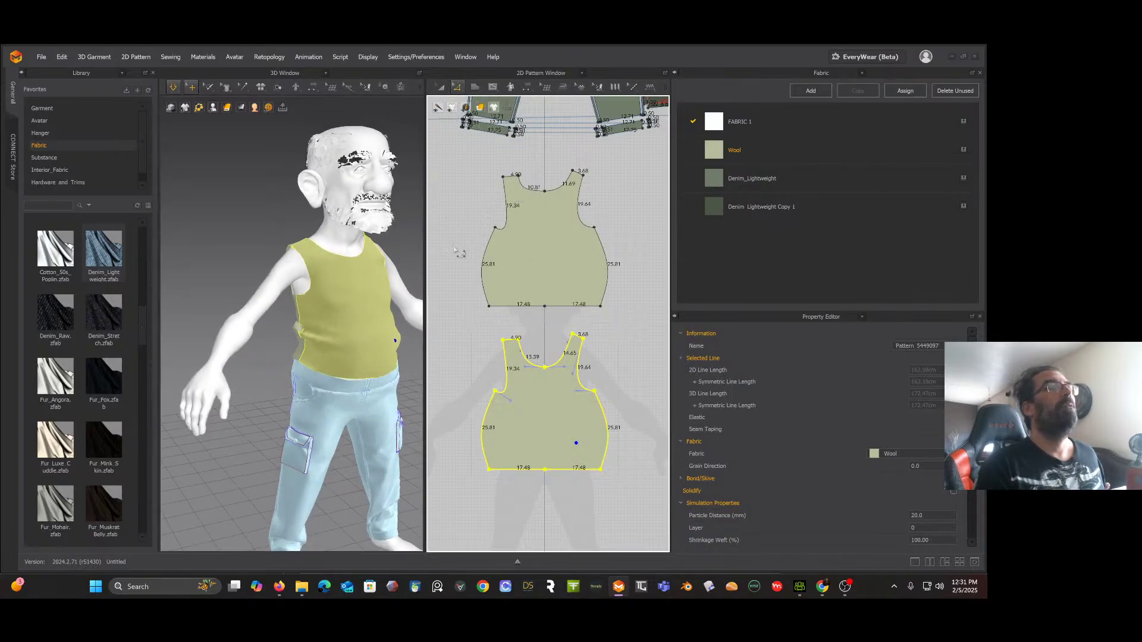
left_click(454, 245)
left_click(538, 307)
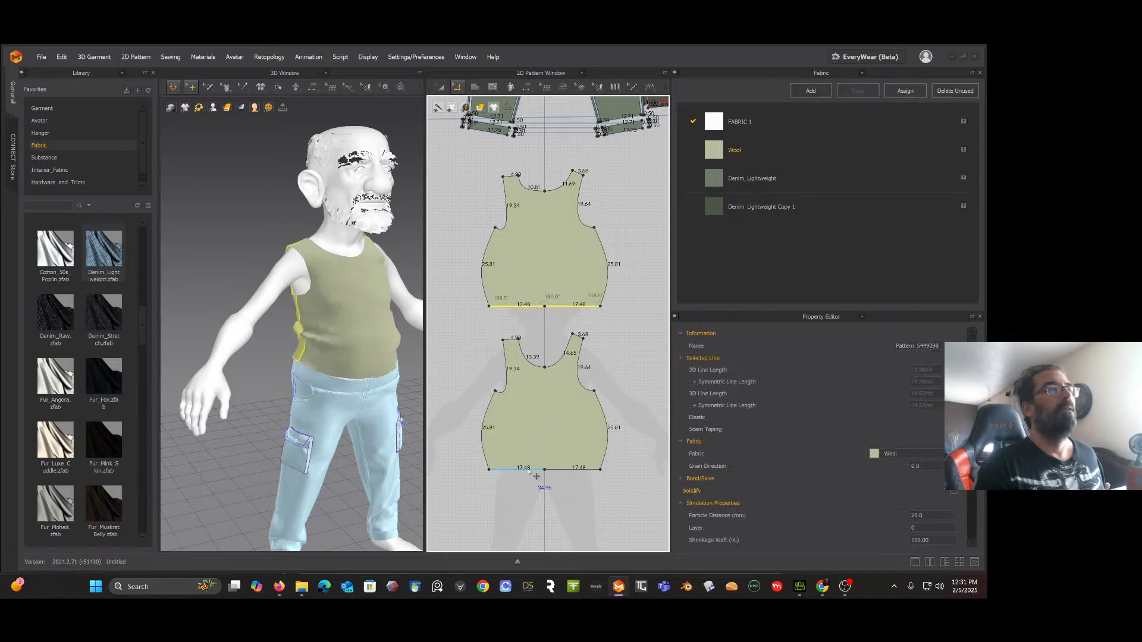
left_click(536, 474, "shift")
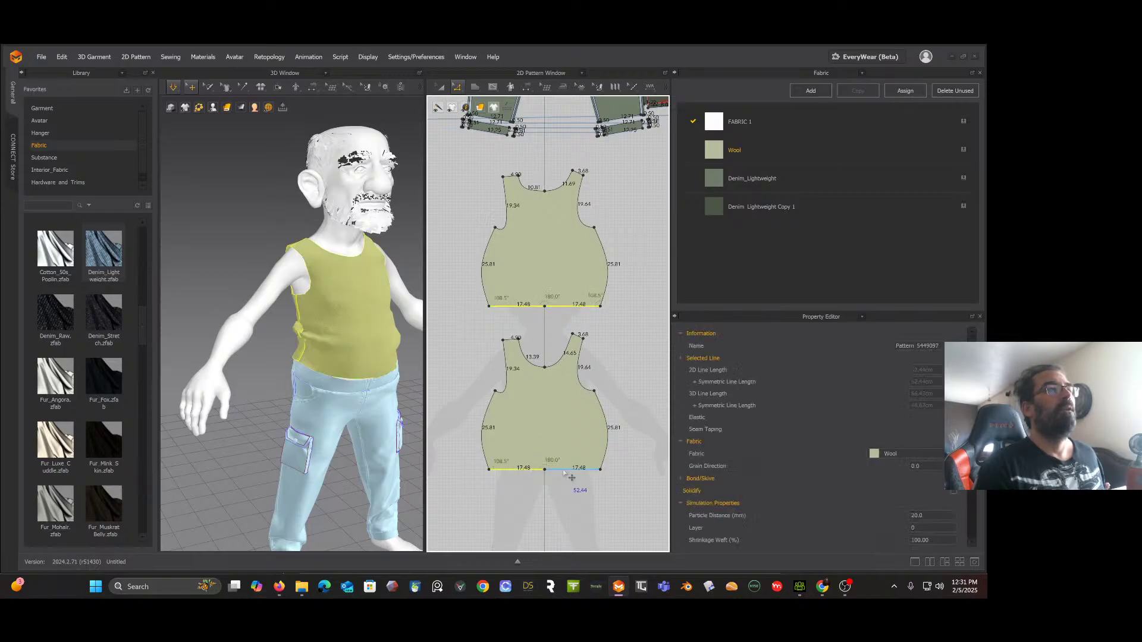
left_click_drag(571, 476, 572, 502)
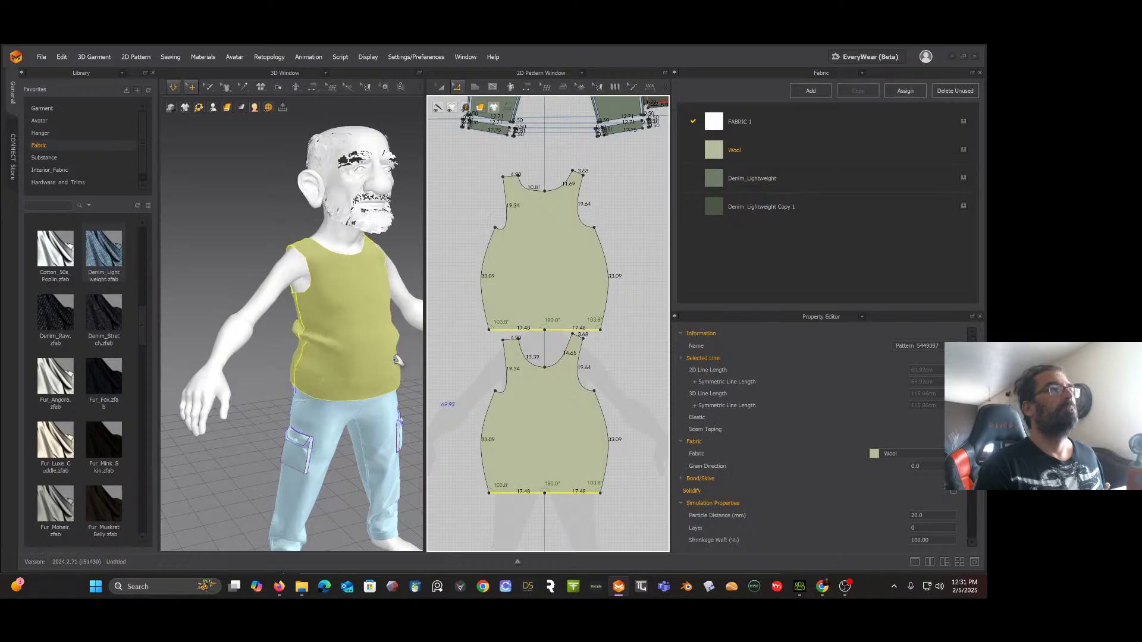
right_click_drag(395, 361, 348, 359)
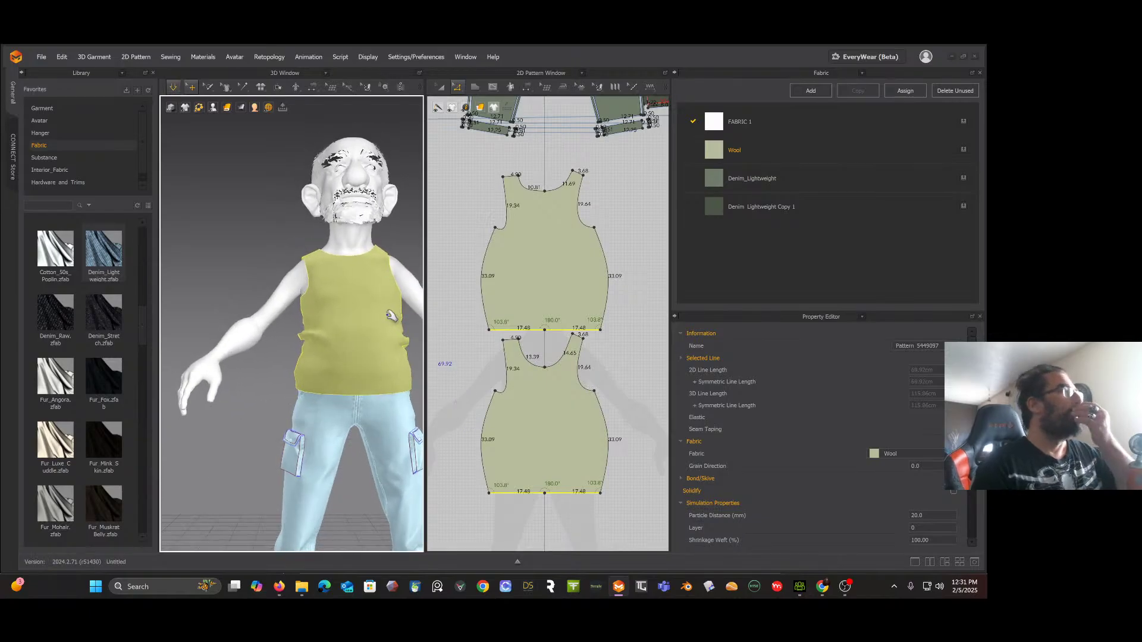
Step: Examine the tank top on the avatar and the outlines and armholes of its front and back pattern pieces
right_click_drag(397, 317, 320, 286)
left_click(351, 312)
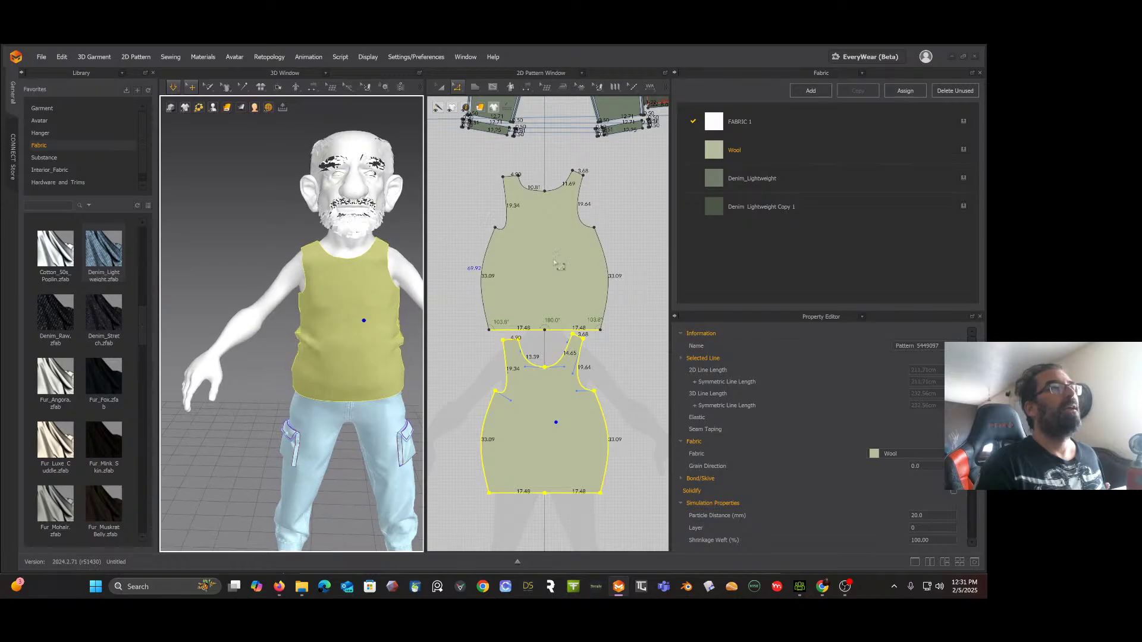
scroll(594, 265, "down", 4)
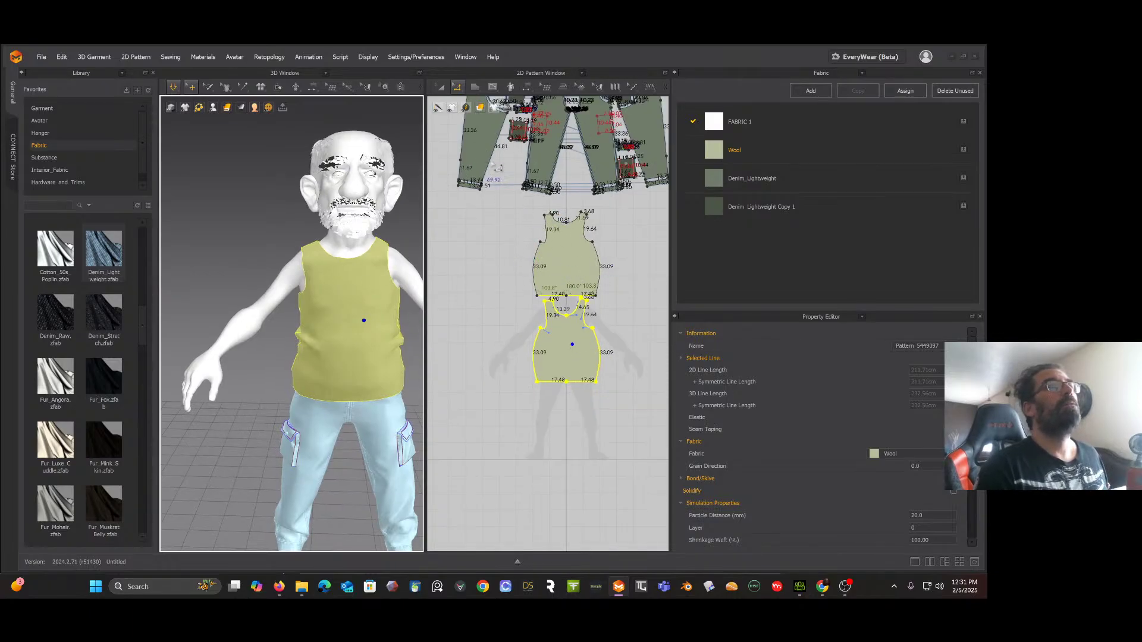
scroll(503, 186, "up", 4)
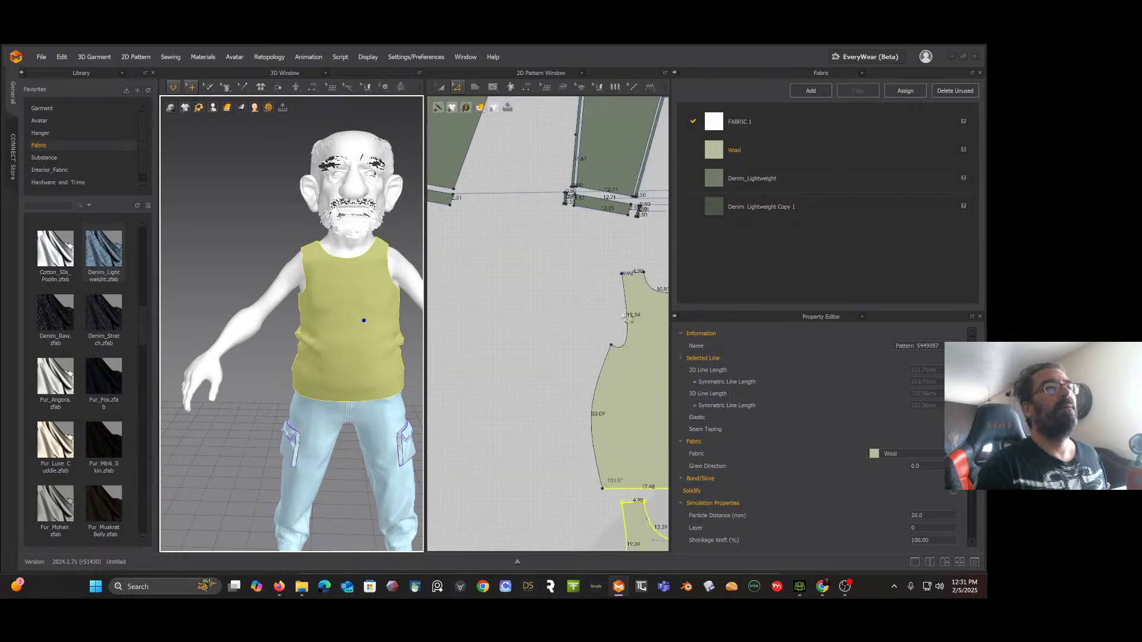
scroll(565, 292, "down", 3)
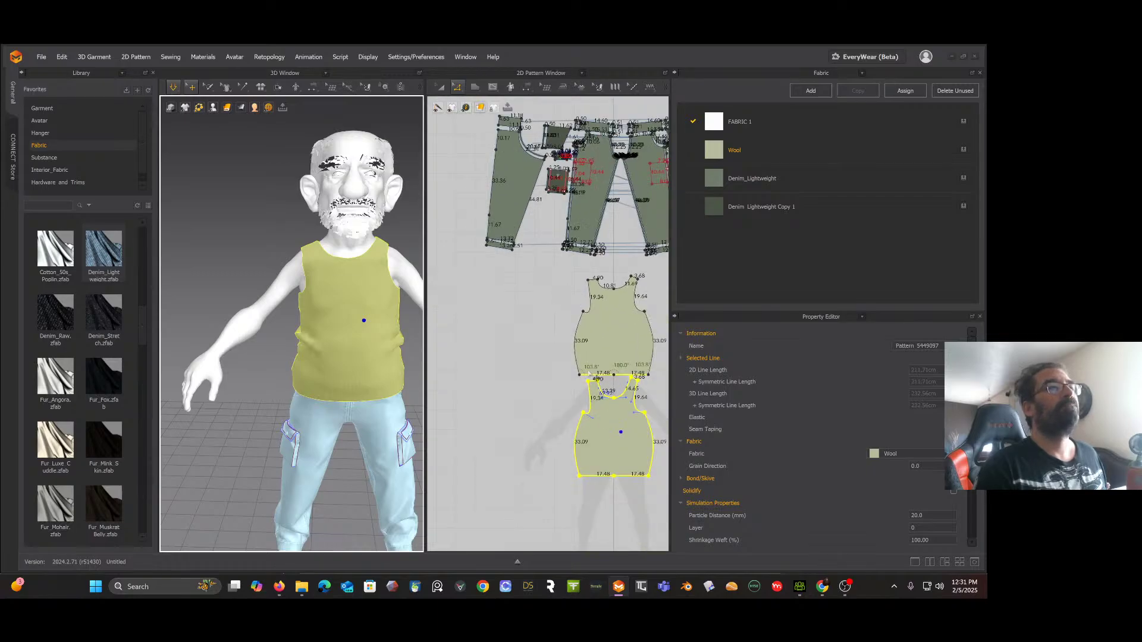
scroll(575, 378, "up", 2)
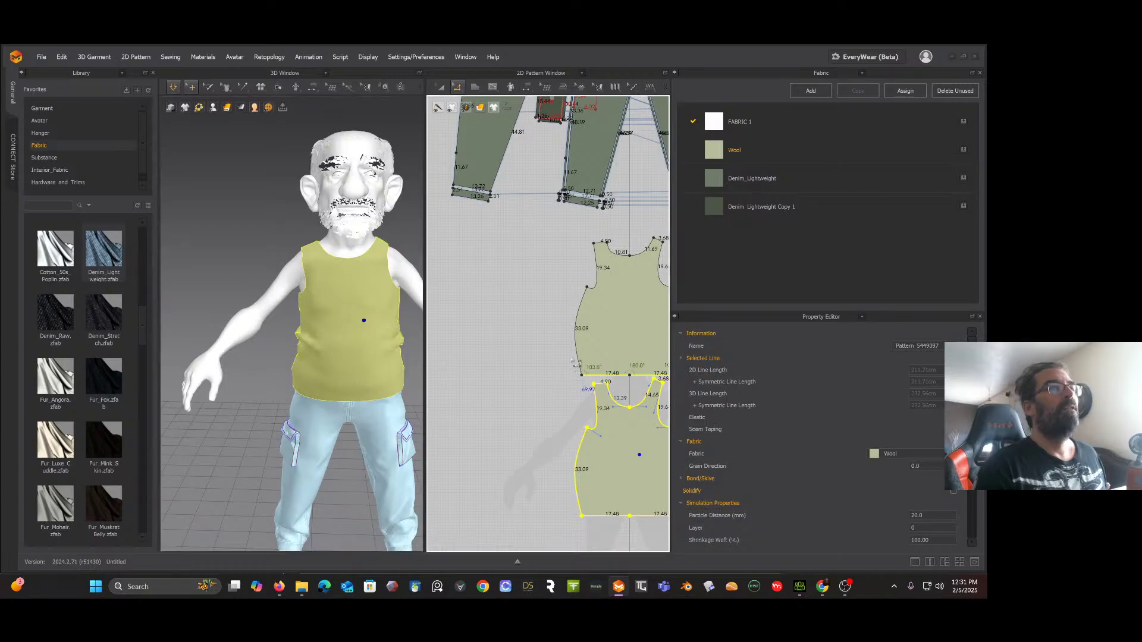
right_click(553, 361)
left_click(556, 347)
middle_click_drag(540, 391, 519, 290)
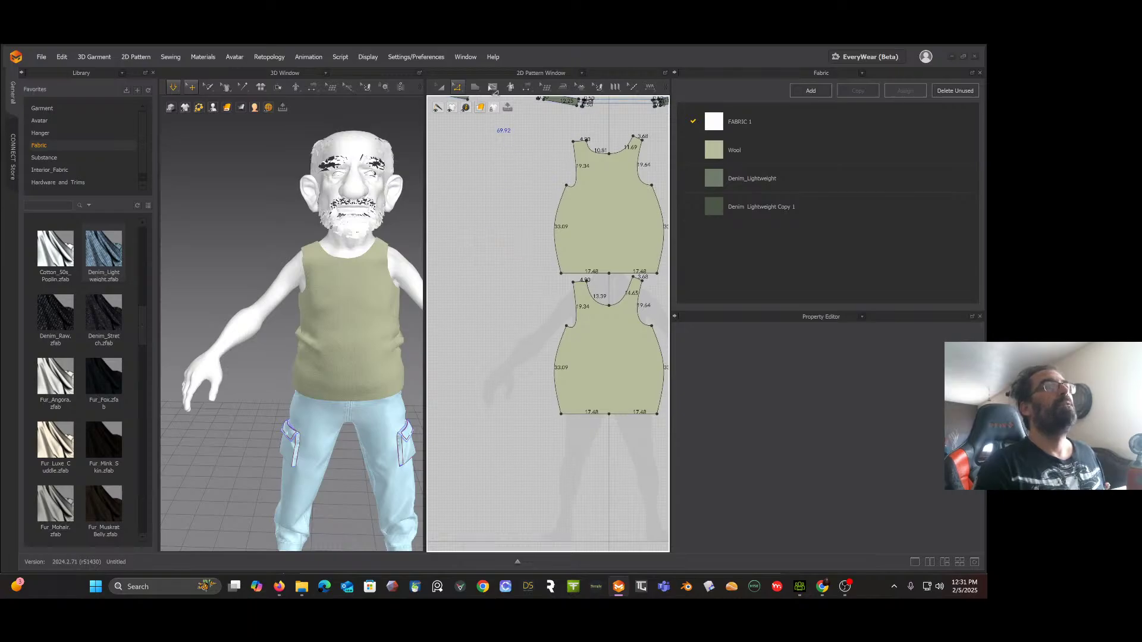
mouse_move(472, 88)
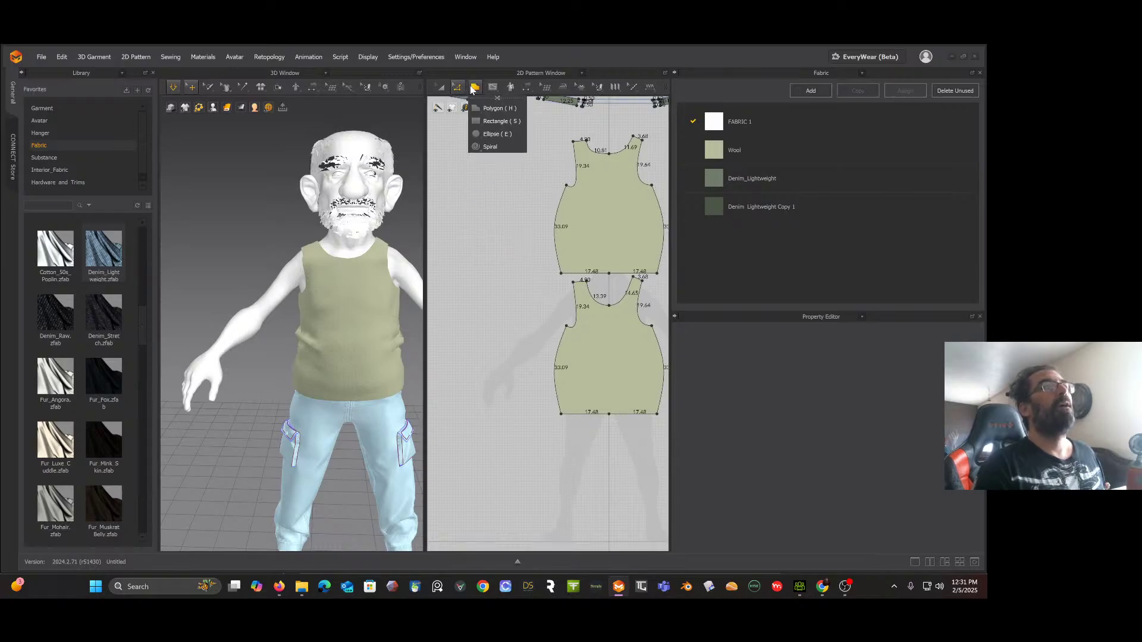
left_click(494, 108)
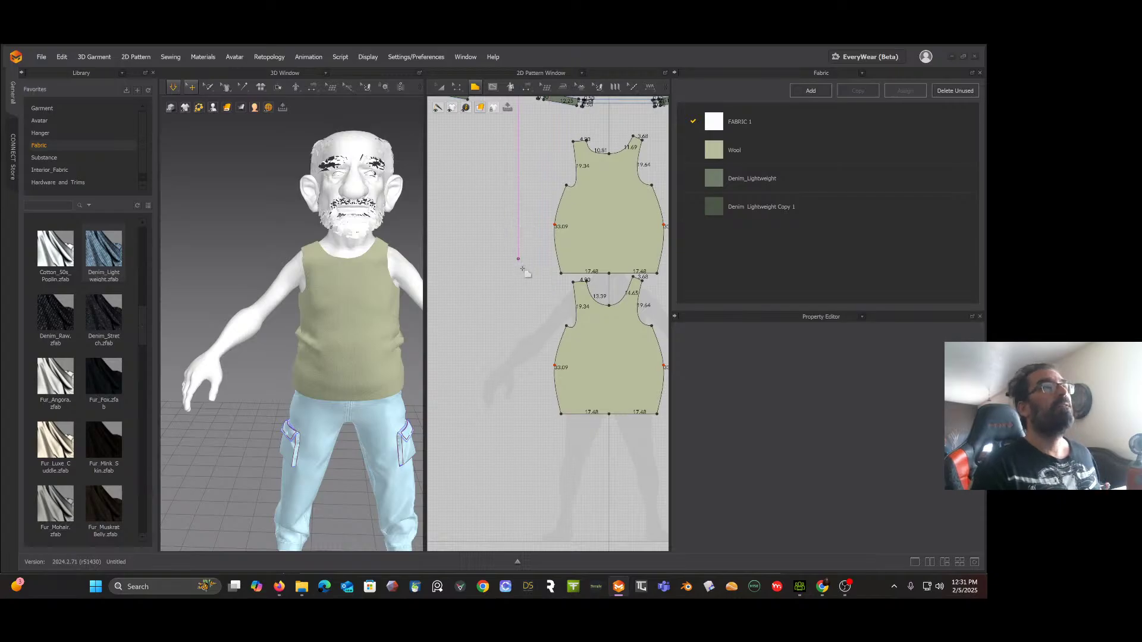
left_click(496, 317)
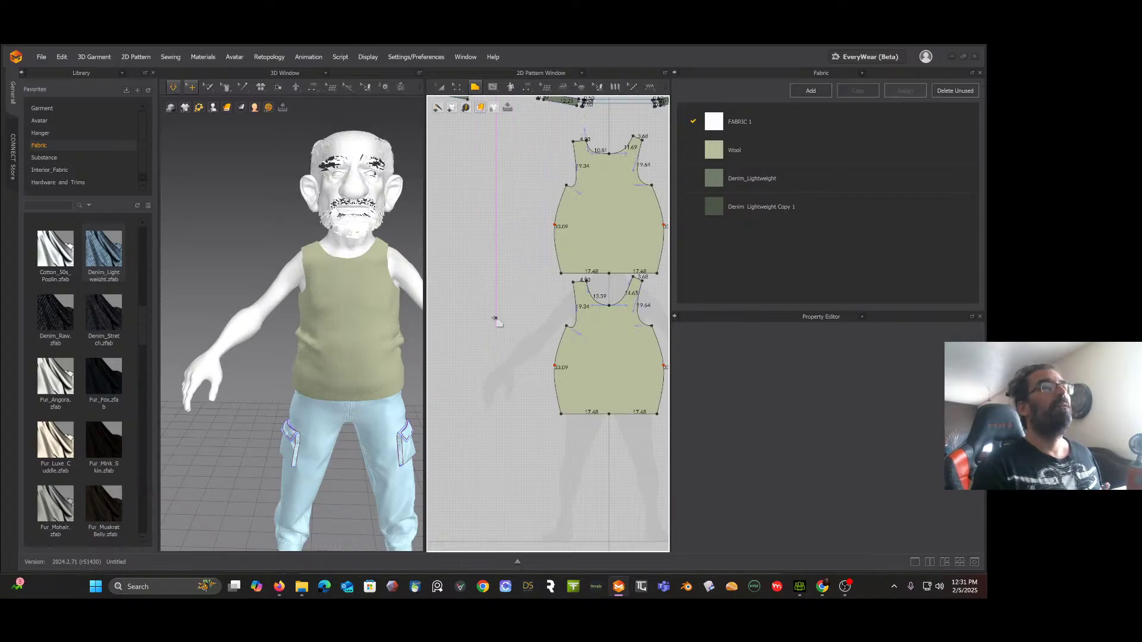
left_click(529, 284)
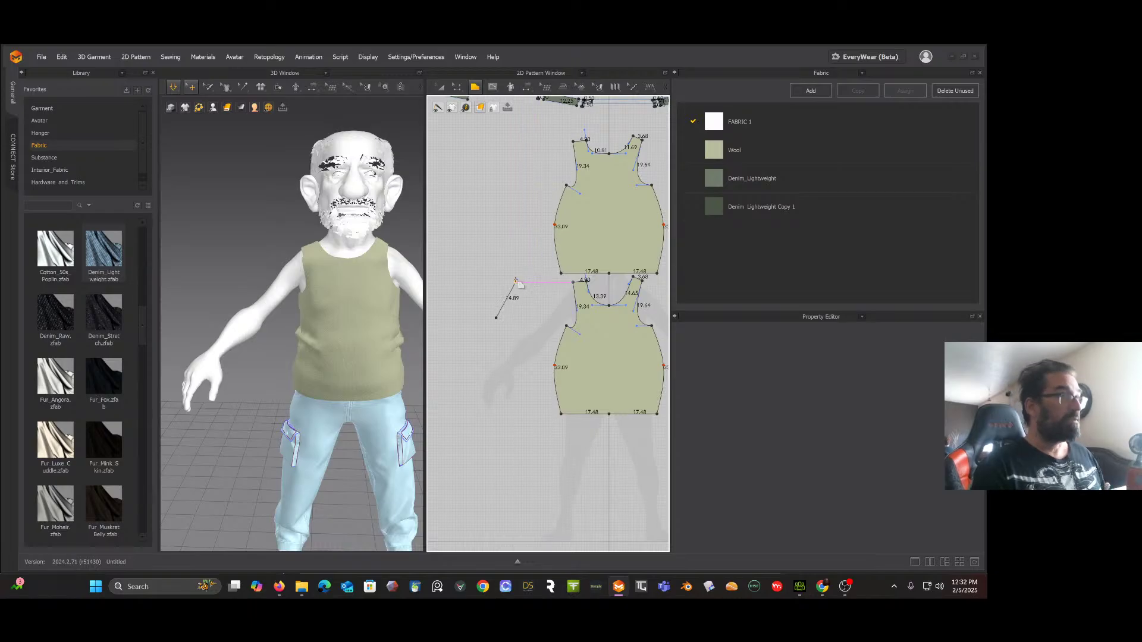
key("Escape")
Step: Draw a four-sided half-sleeve polygon beside the lower shirt piece, about 27.6 cm long, 15.6 cm at the armhole end and 12.5 cm at the cuff
scroll(546, 288, "up", 4)
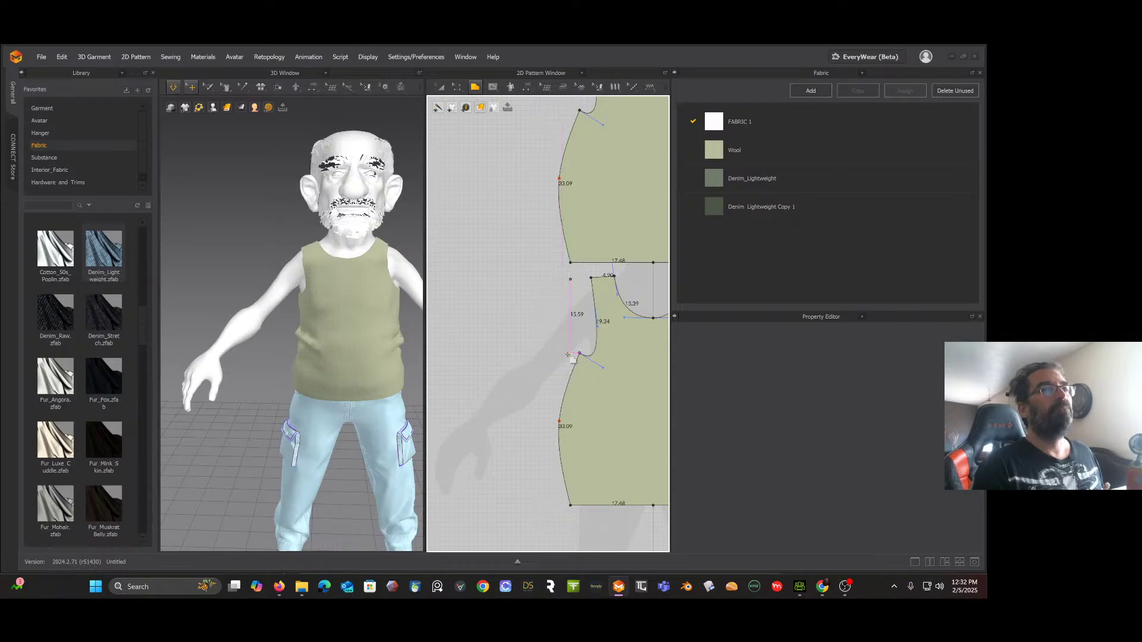
left_click(569, 354)
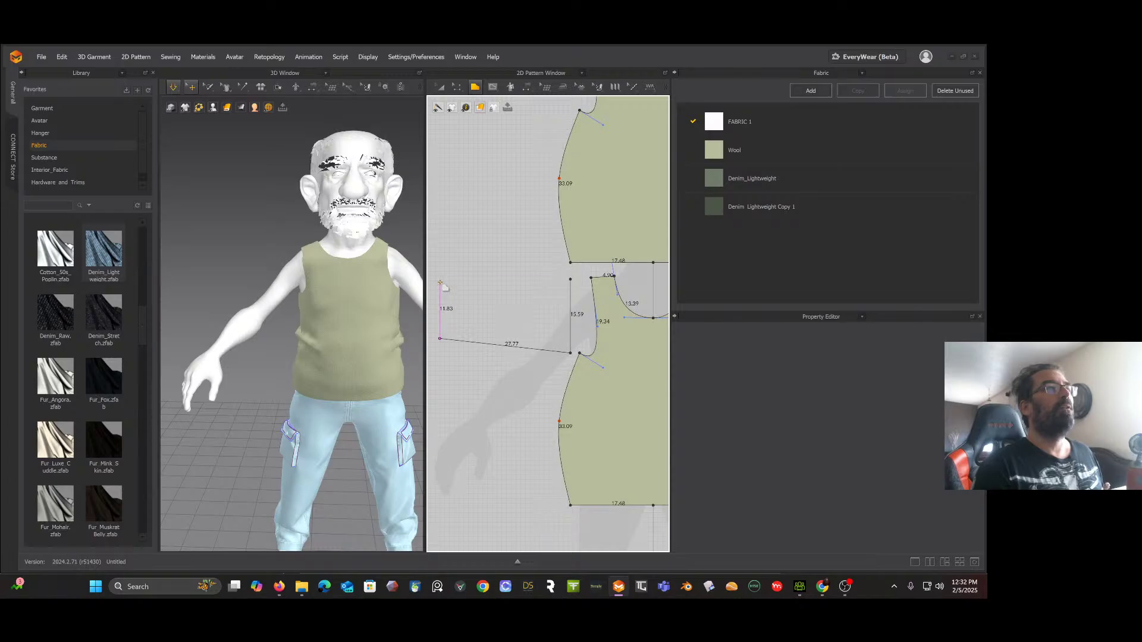
left_click(440, 279)
left_click(570, 279)
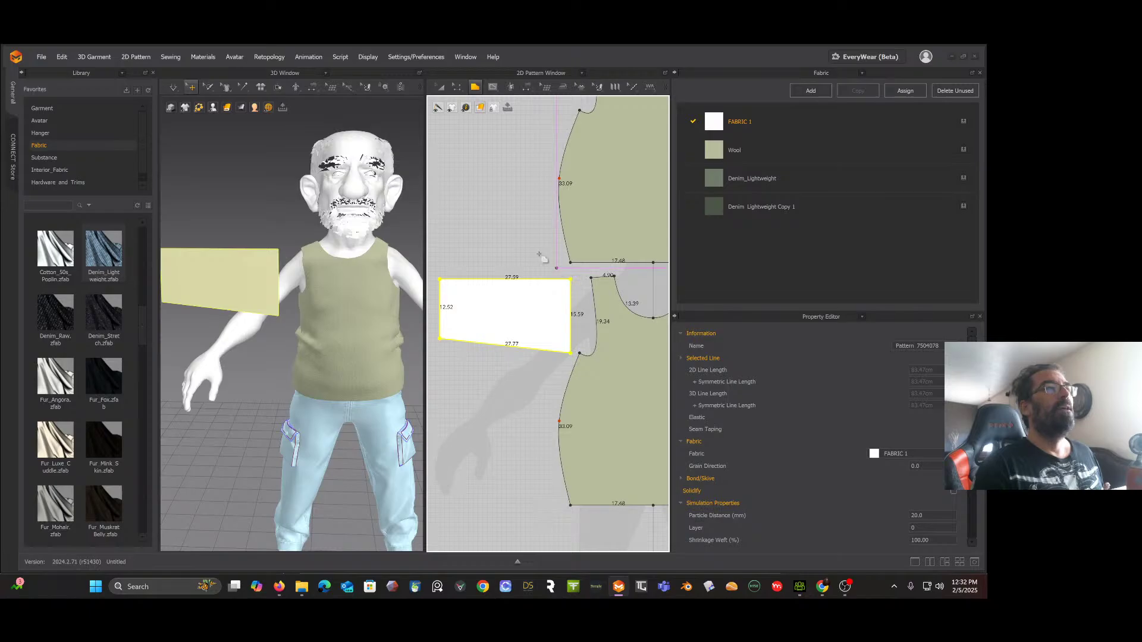
Step: Move the half-sleeve pattern away from the shirt pieces into open space in the pattern layout
scroll(463, 244, "down", 5)
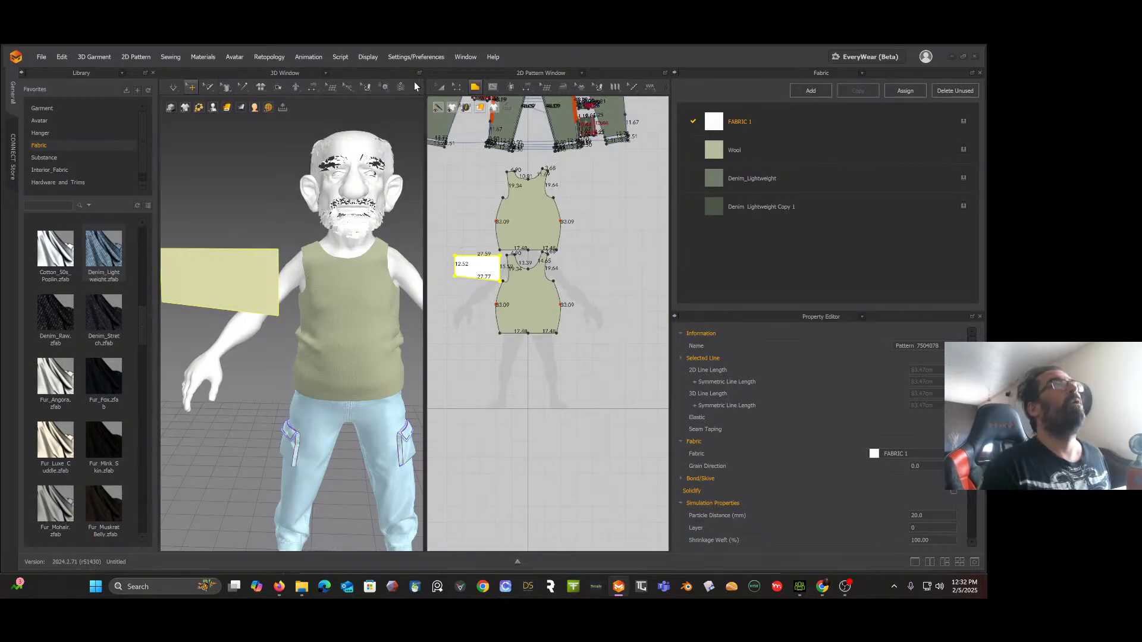
left_click(441, 89)
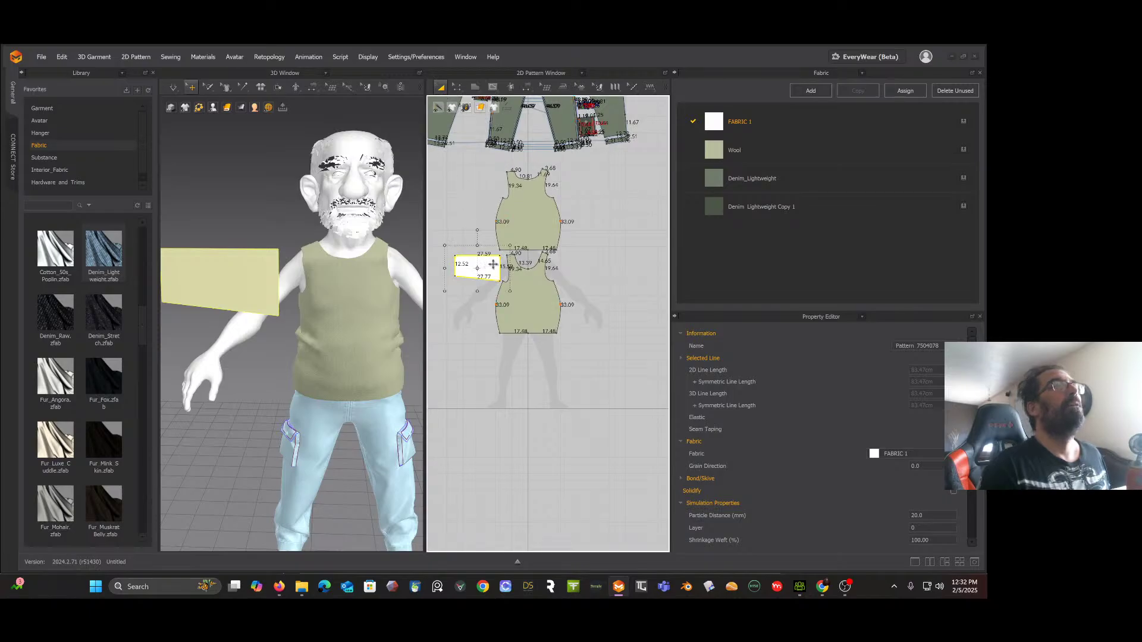
scroll(489, 267, "up", 3)
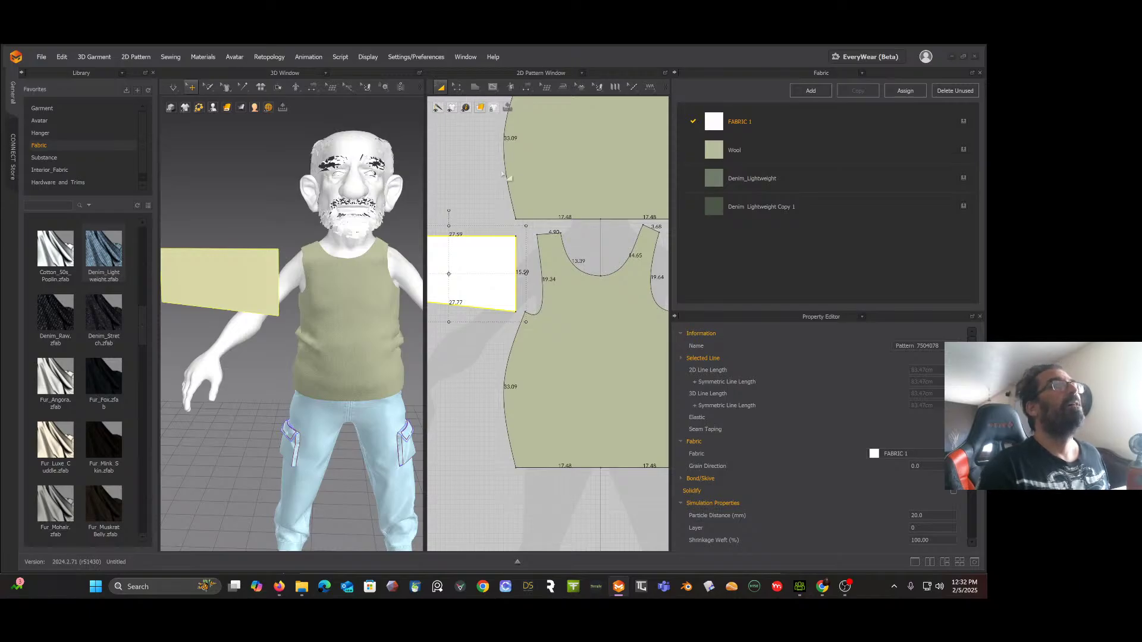
scroll(491, 187, "down", 3)
middle_click_drag(462, 149, 581, 172)
left_click_drag(603, 245, 553, 257)
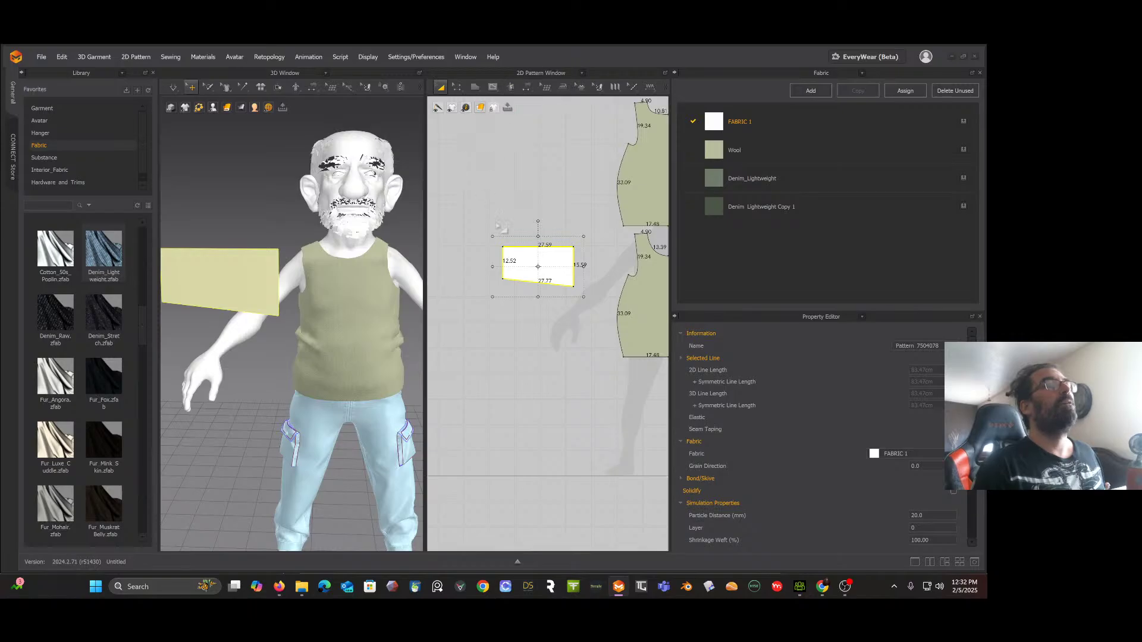
Step: Unfold the half-sleeve pattern across its upper horizontal edge to make a full sleeve
left_click(457, 89)
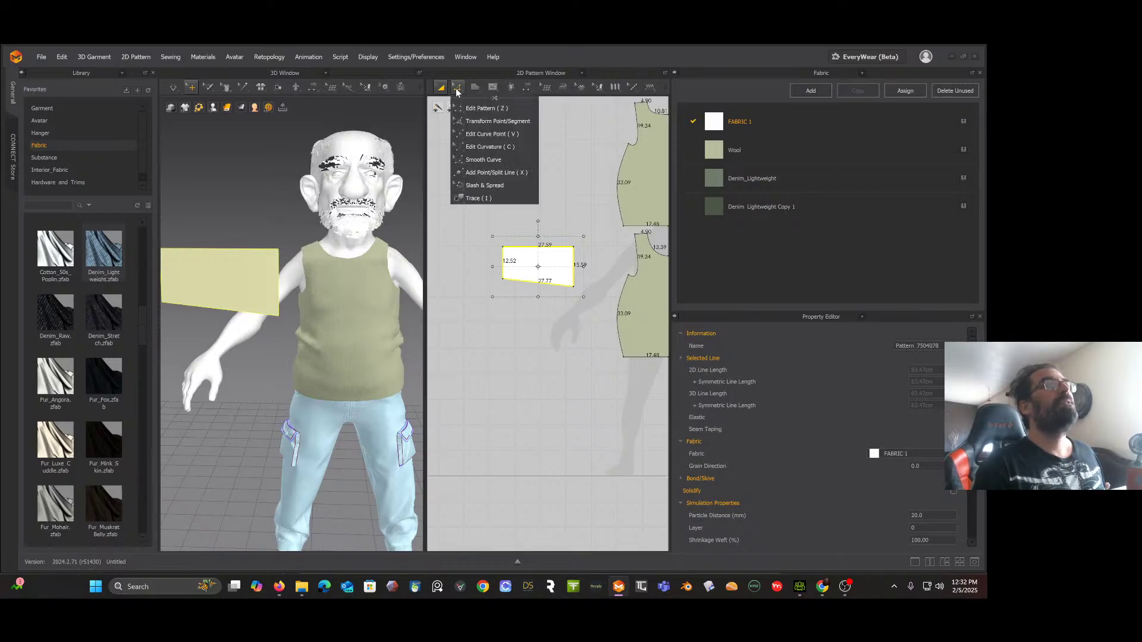
right_click(537, 247)
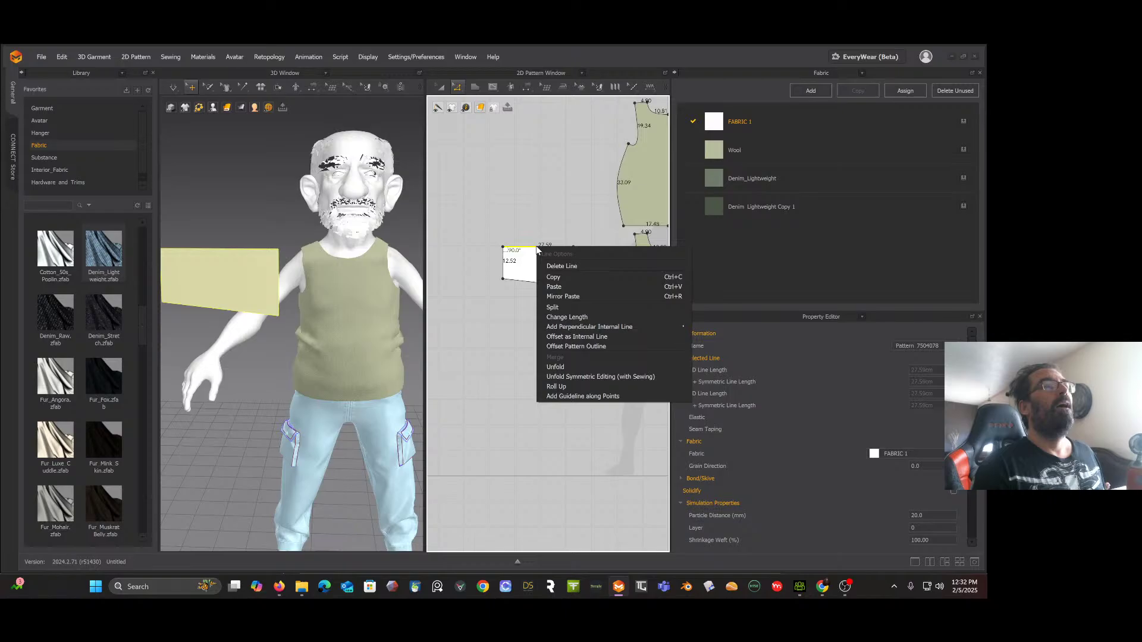
left_click(560, 367)
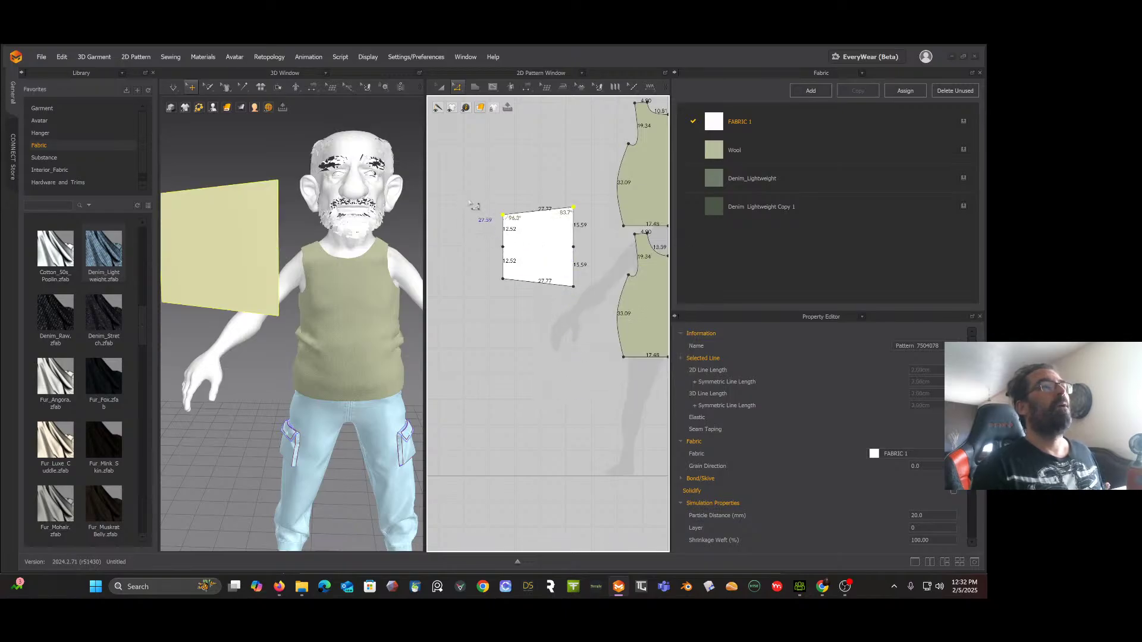
Step: Rotate and move the sleeve over the avatar's right arm, and extend its cuff end until the long sides are about 39.2 cm
mouse_move(363, 178)
right_mouse_down()
mouse_move(327, 185)
mouse_move(368, 199)
right_mouse_up()
left_click(372, 200)
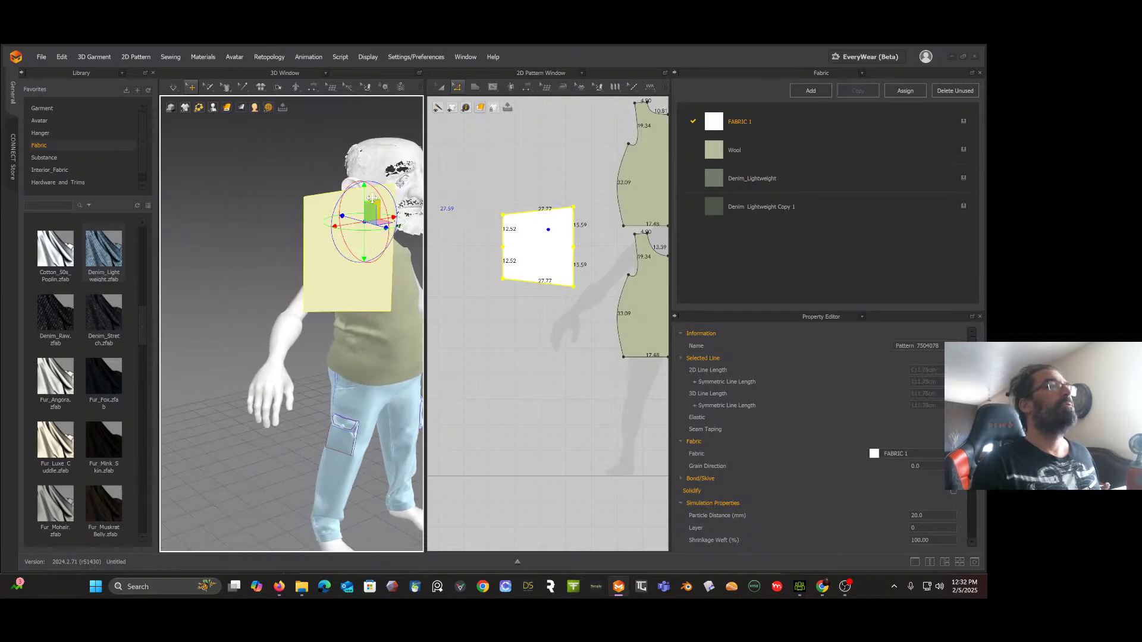
left_click_drag(344, 189, 324, 179)
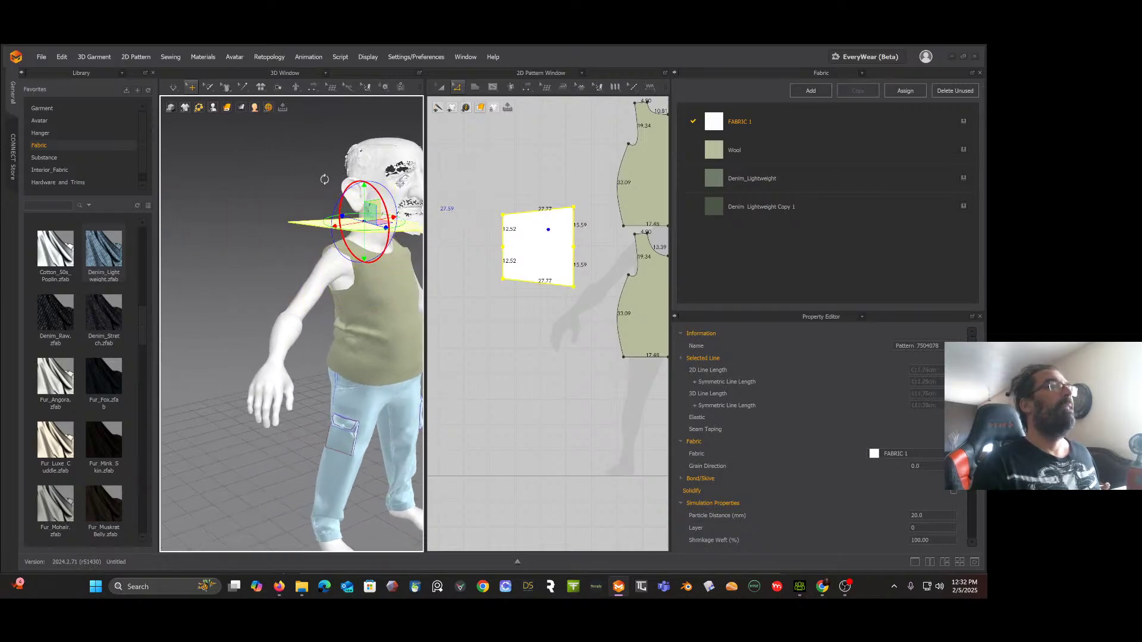
left_click_drag(379, 222, 322, 223)
right_click_drag(348, 248, 344, 148)
left_click_drag(345, 148, 365, 219)
right_click_drag(370, 218, 493, 223)
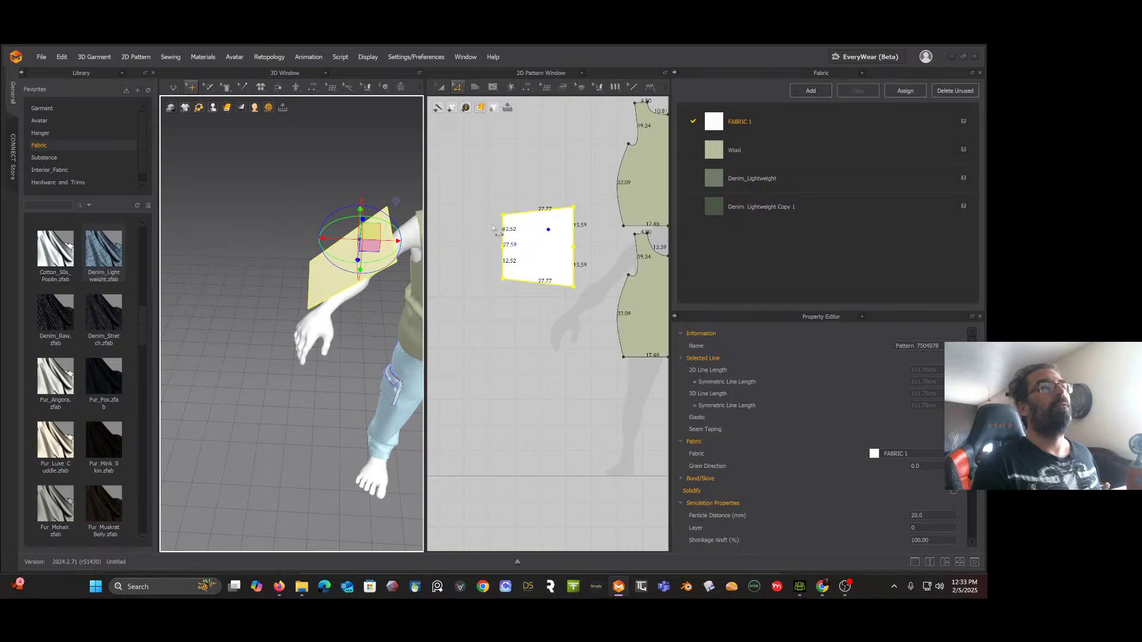
left_click(509, 236)
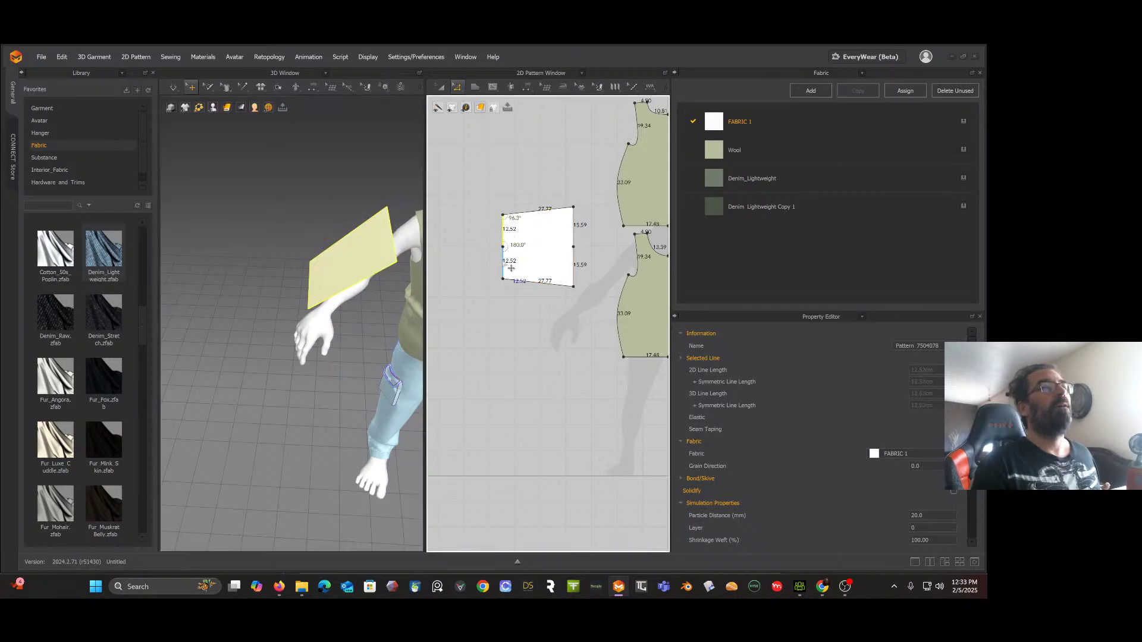
left_click_drag(511, 269, 481, 271)
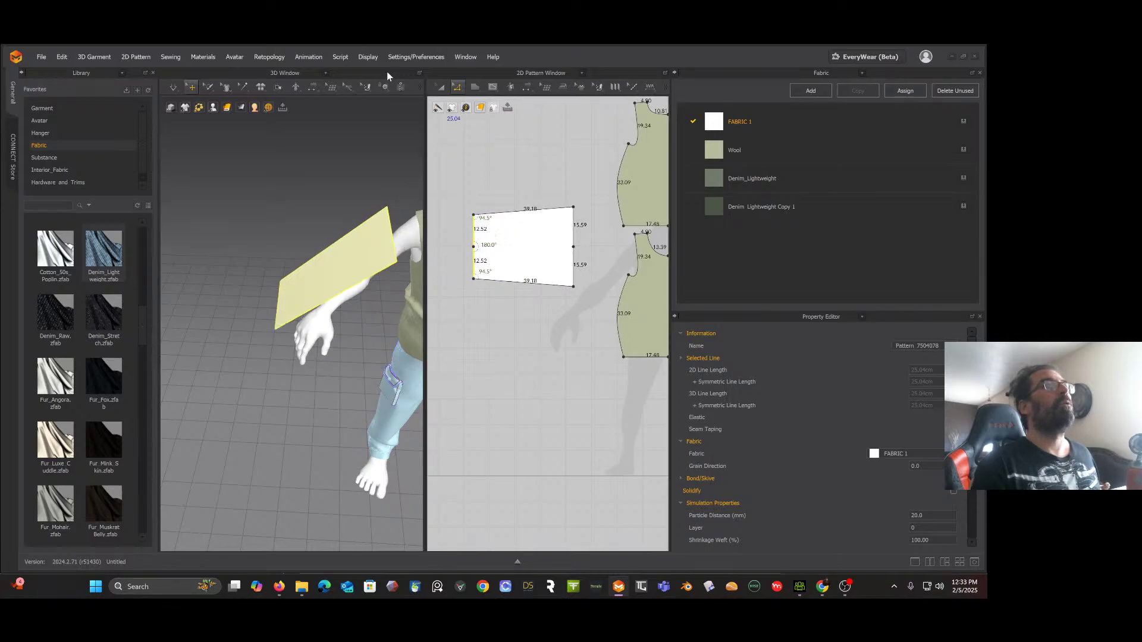
Step: Sew the two halves of the sleeve's armhole edge to the matching armholes of the two shirt pieces with Segment Sewing
left_click(527, 87)
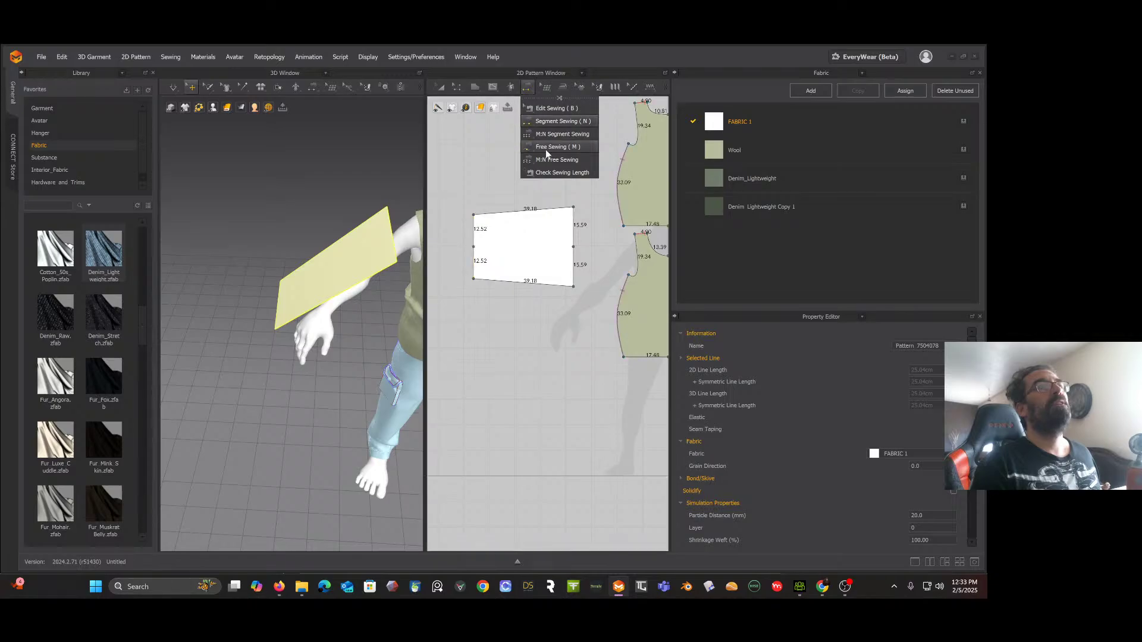
left_click(547, 147)
right_click_drag(413, 250, 325, 262)
left_click(528, 89)
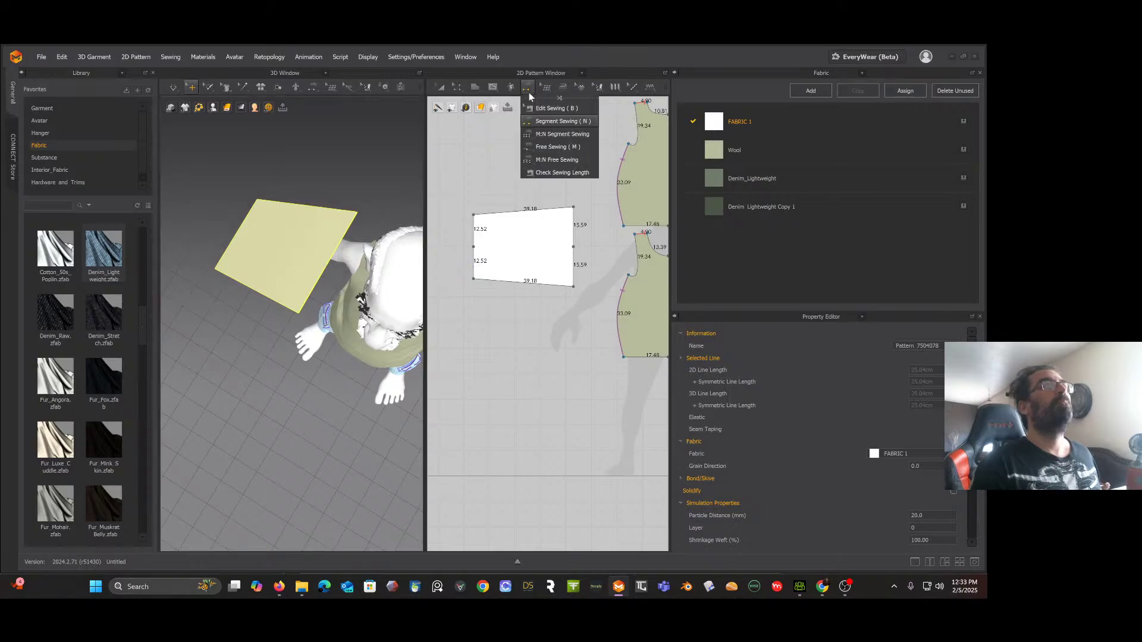
left_click(550, 123)
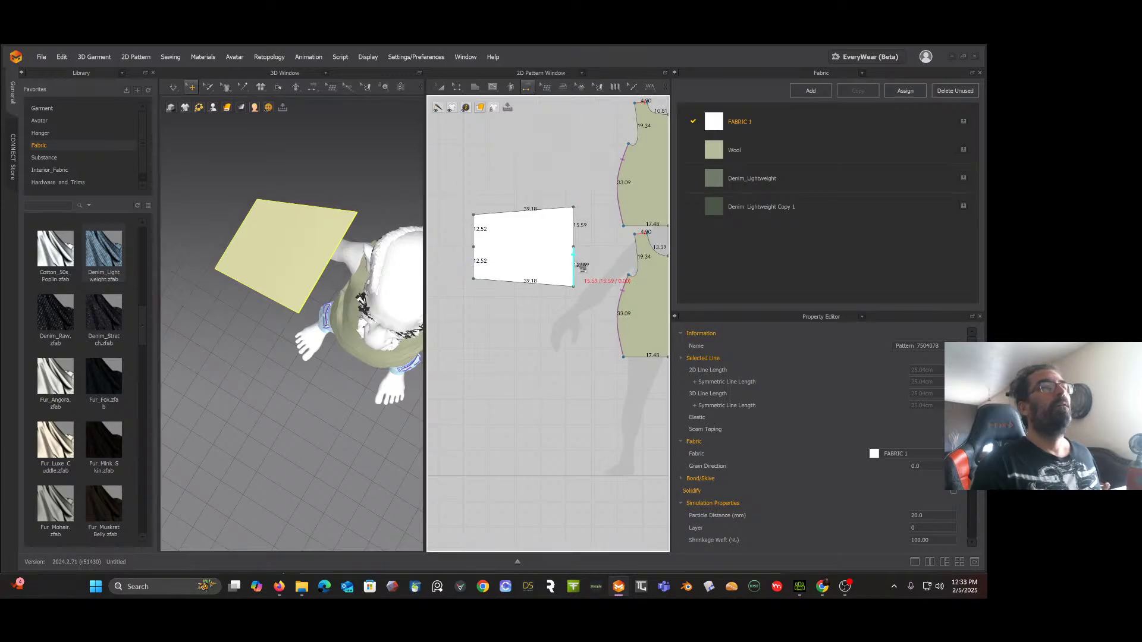
left_click(636, 238)
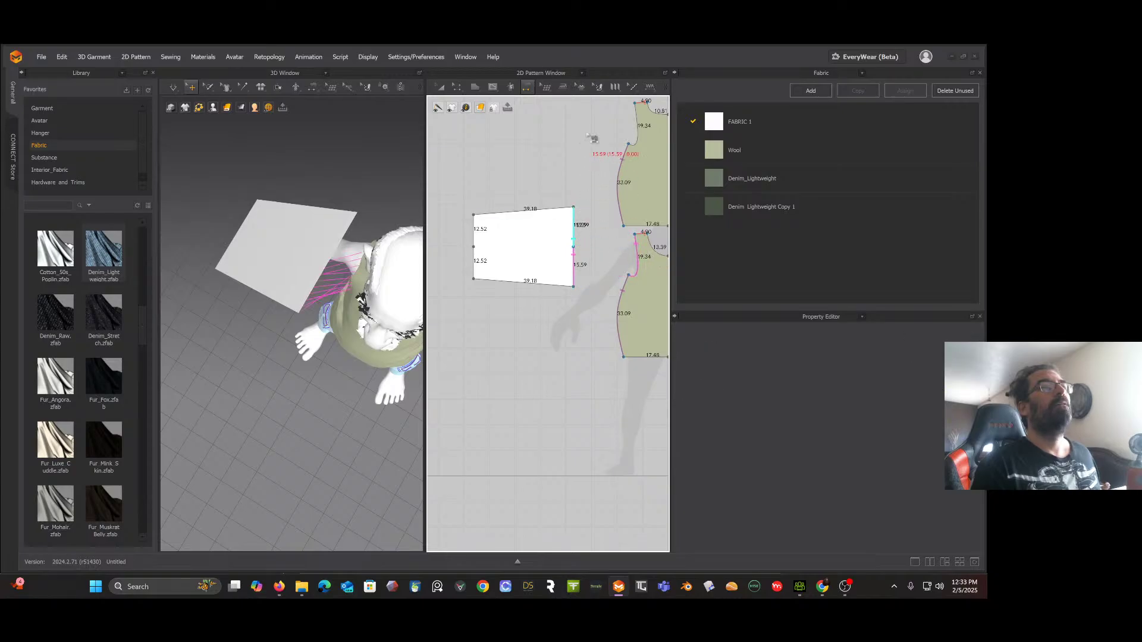
left_click(638, 135)
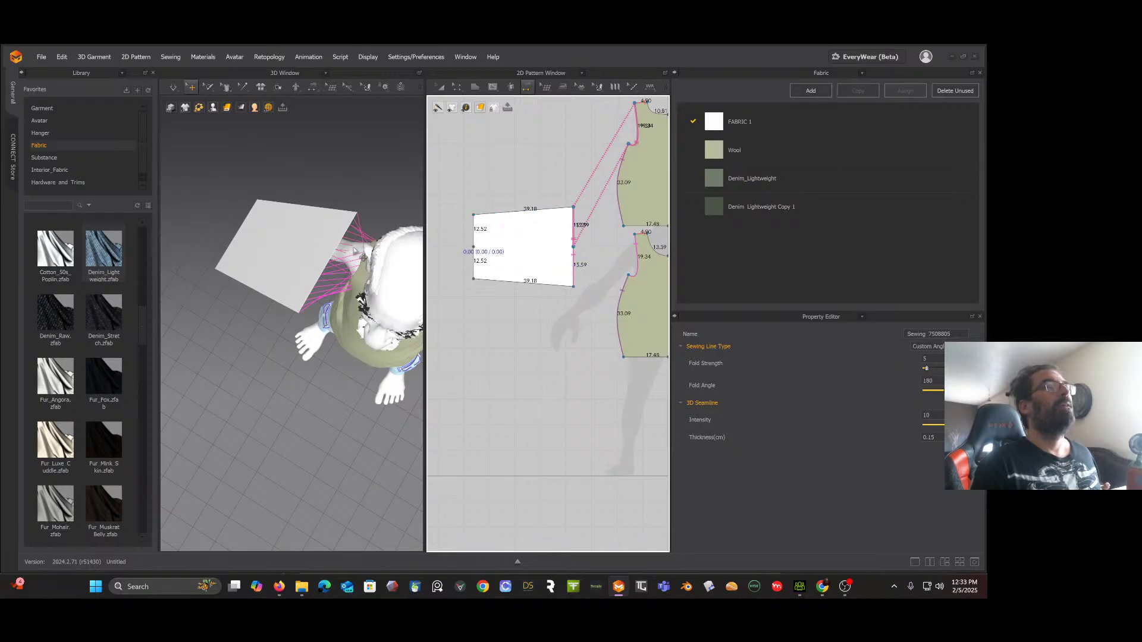
Step: Try simulating the sleeve sewn to the shirt, and undo the drape to restore the flat sleeve
key("a")
key("space")
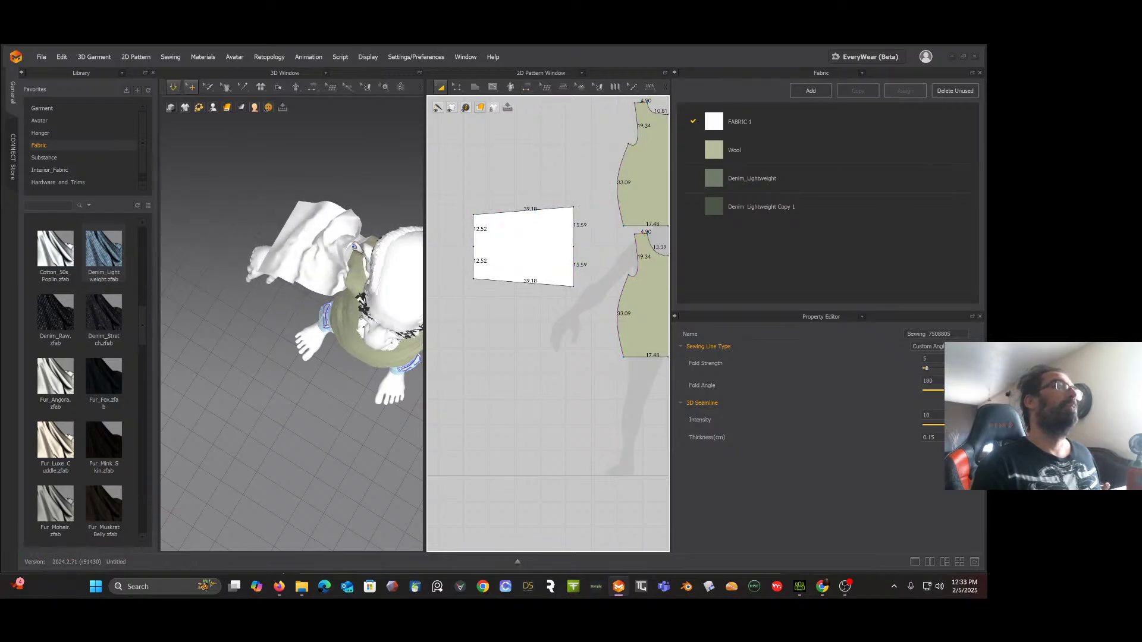
right_click_drag(355, 246, 343, 170)
key("n")
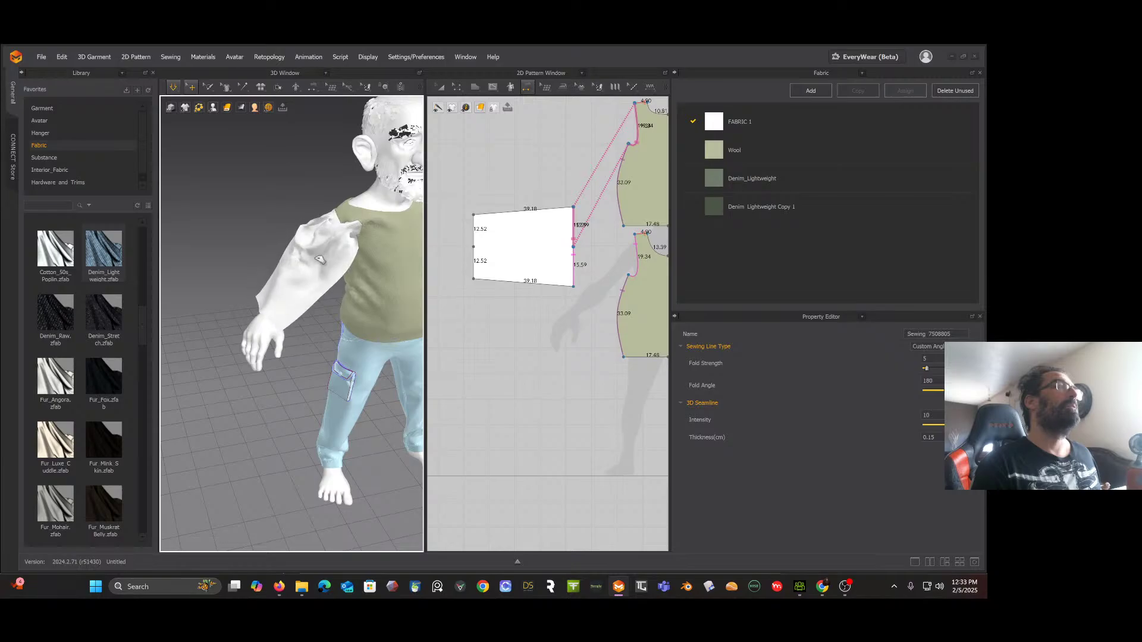
left_click(320, 260)
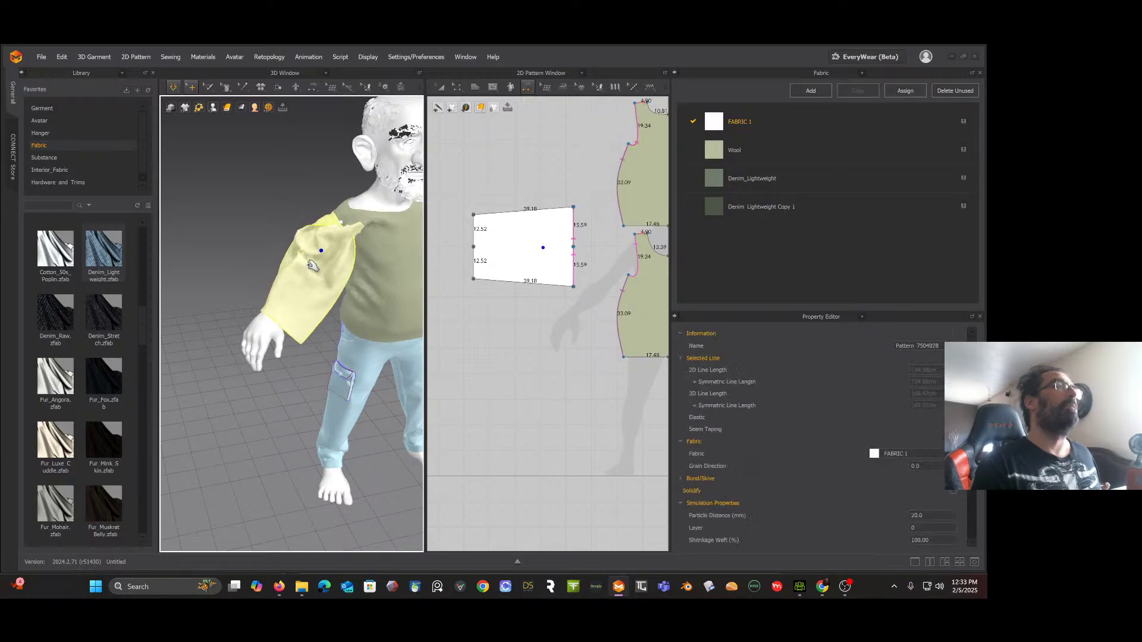
key("ctrl+z")
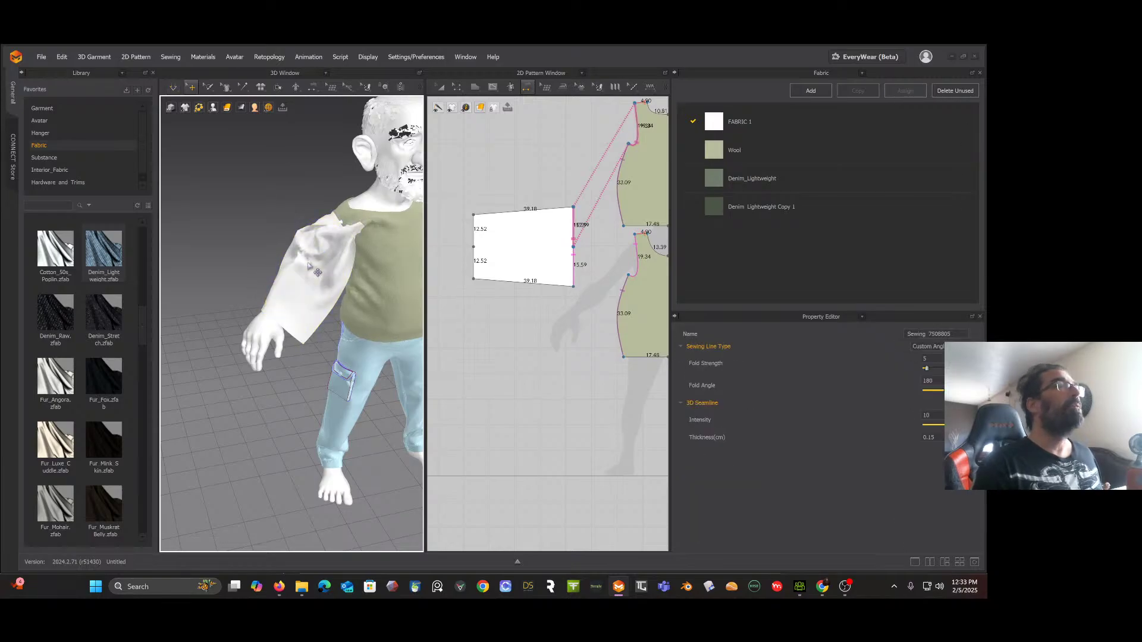
key("ctrl+z")
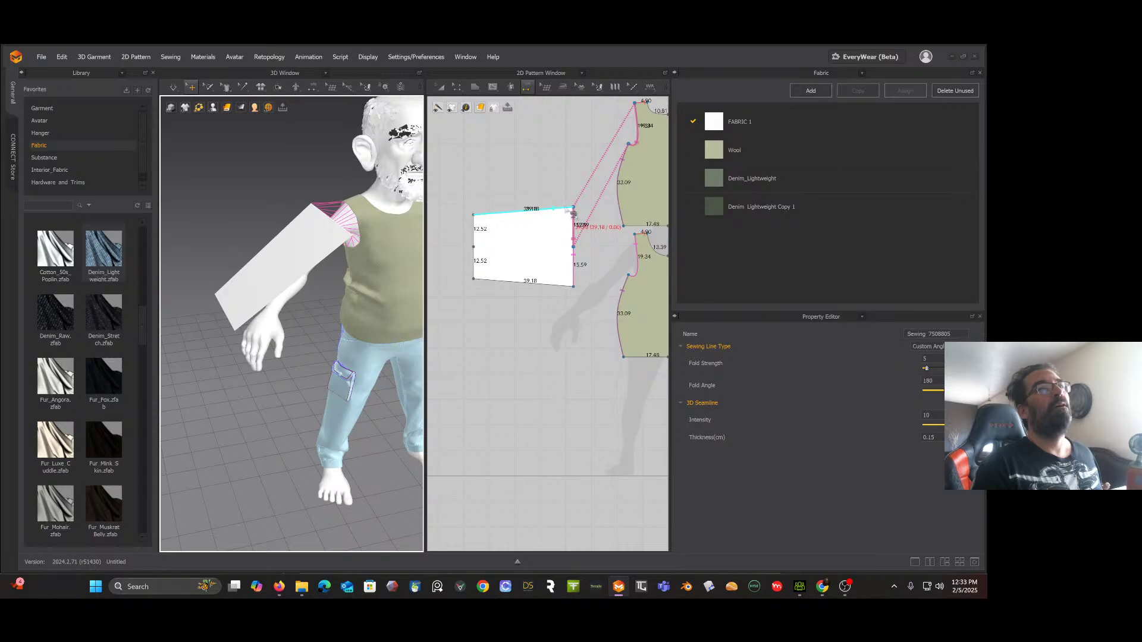
Step: Undo the sewing between the sleeve's upper armhole half and the upper shirt piece, and briefly simulate the drape
left_click(580, 244)
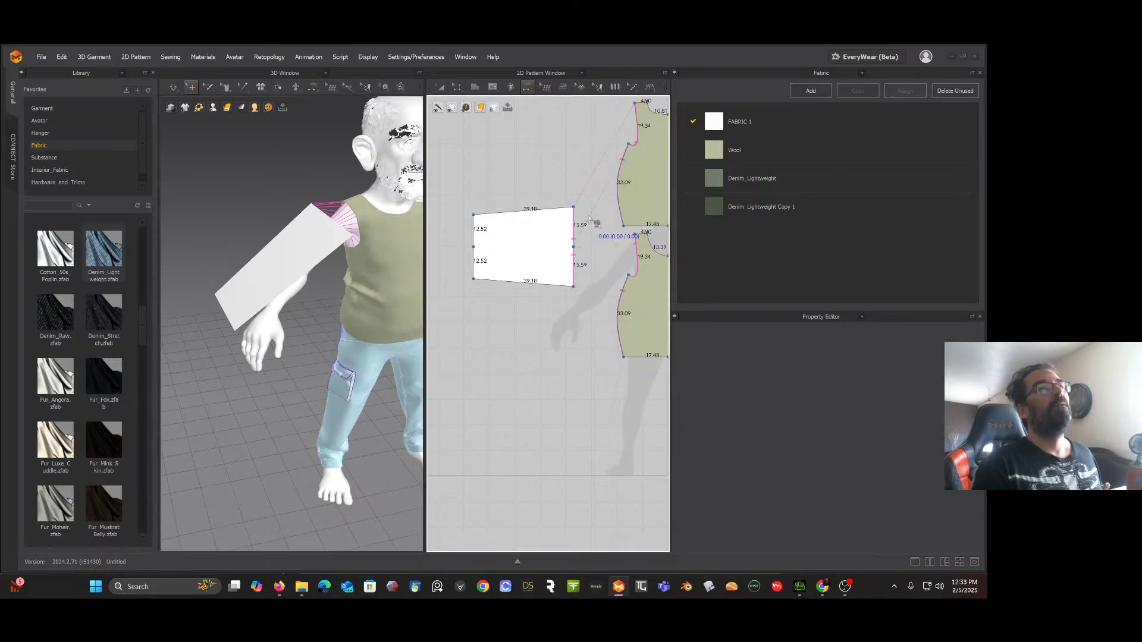
key("ctrl+z")
key("ctrl+z")
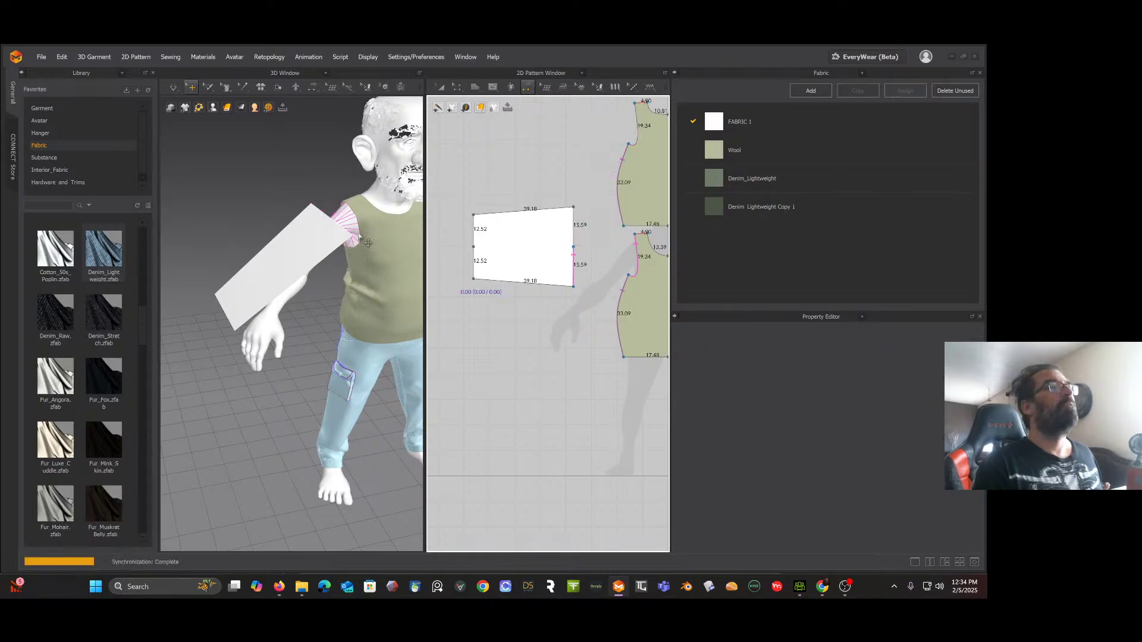
key("space")
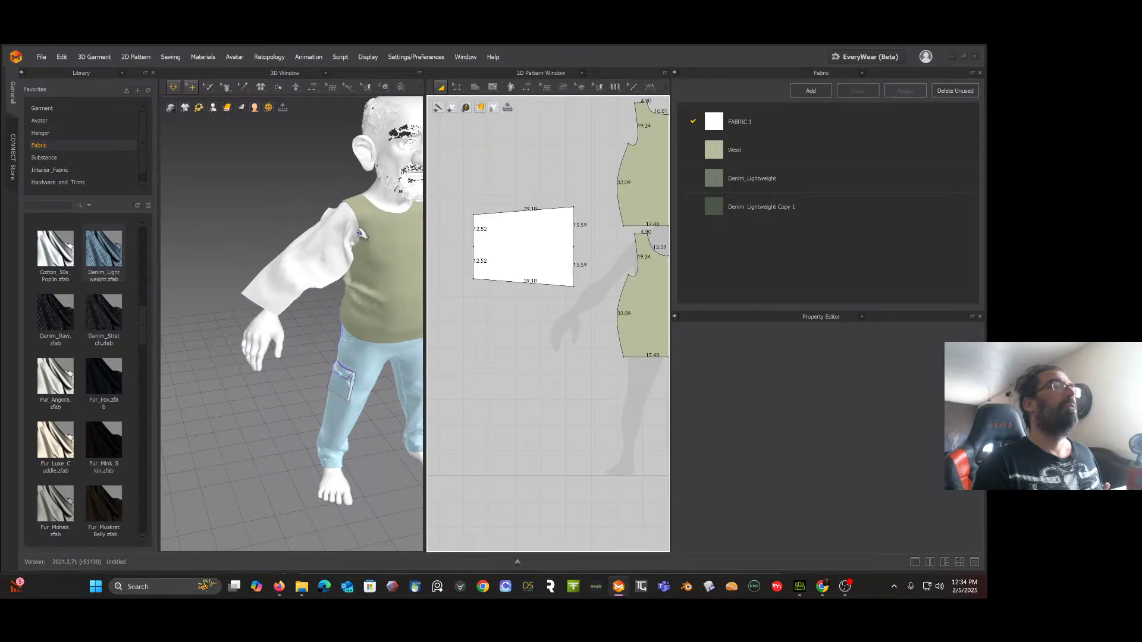
key("space")
Step: Sew the unsewn half of the sleeve's armhole edge to the shirt's back armhole, and simulate the drape
right_click_drag(359, 234, 432, 245)
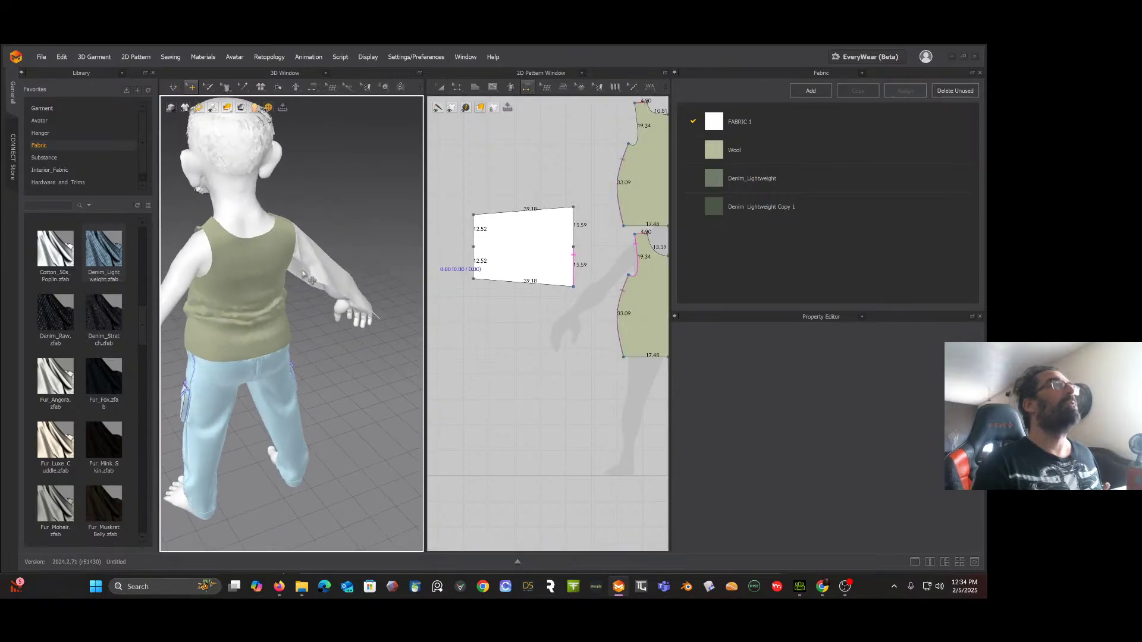
scroll(303, 273, "up", 4)
left_click_drag(310, 89, 334, 121)
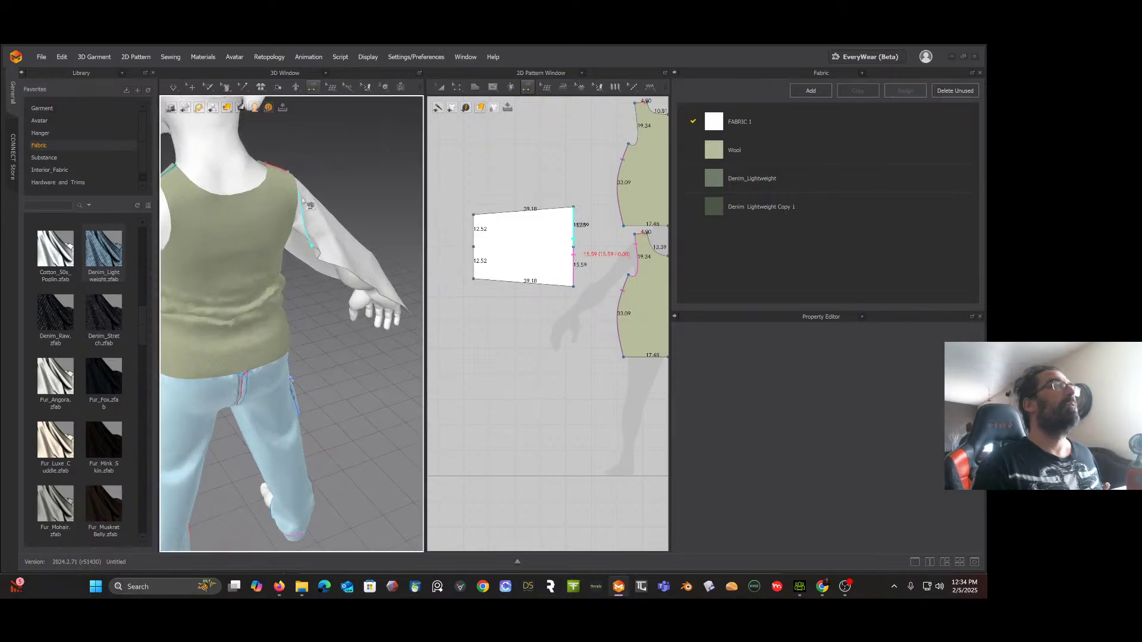
left_click(310, 205)
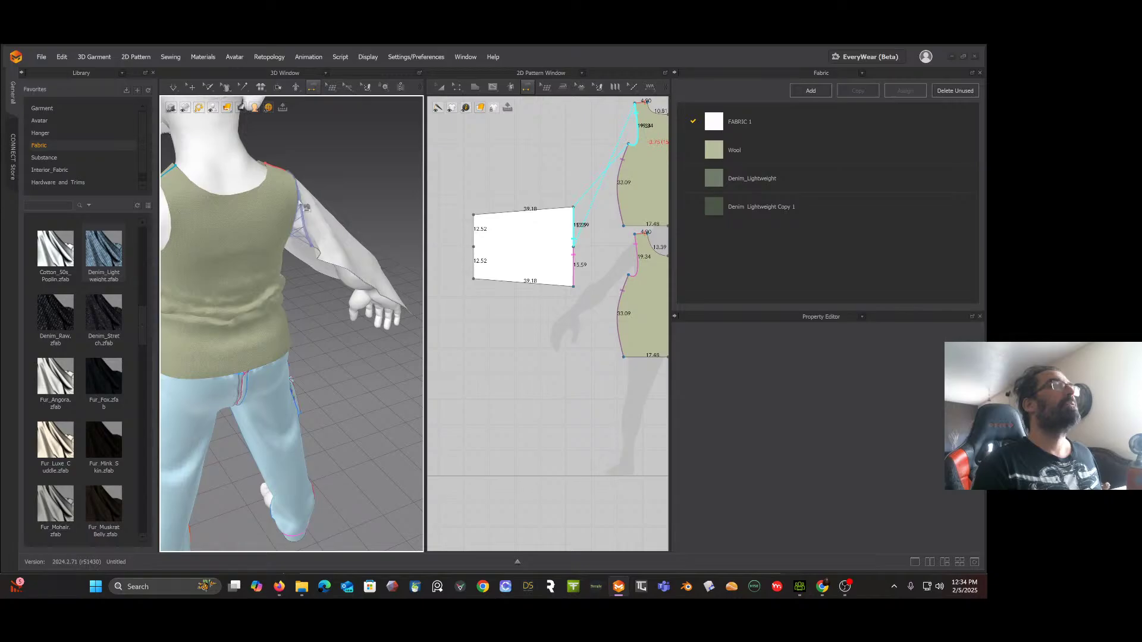
left_click(306, 206)
key("space")
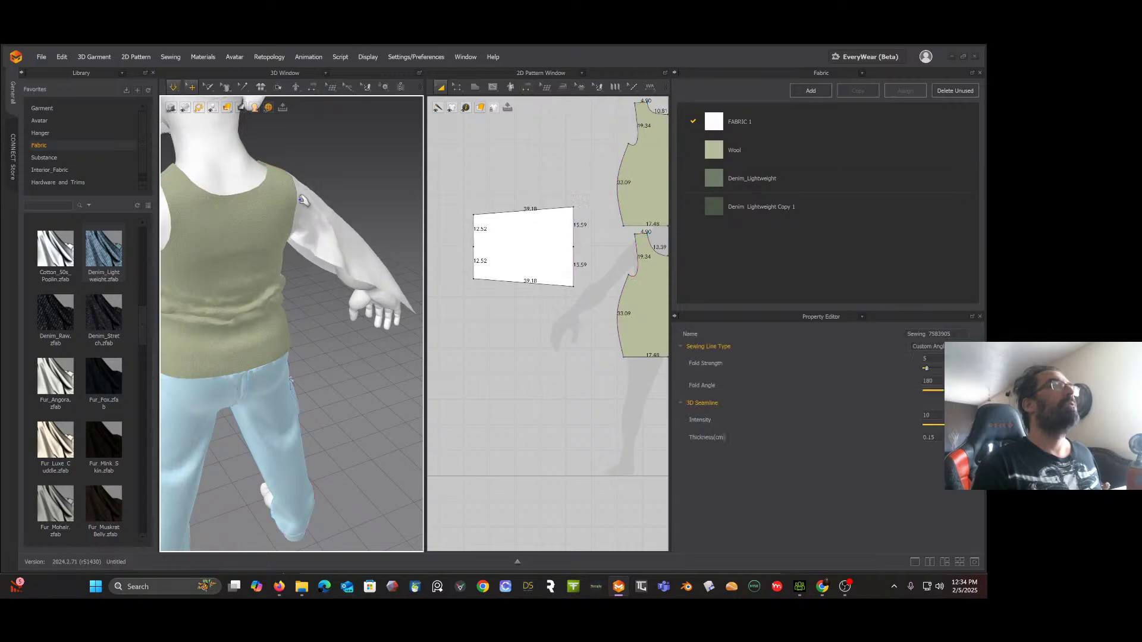
Step: Stop the simulation and assign the Wool fabric to the sleeve pattern
scroll(319, 197, "down", 2)
right_click_drag(320, 198, 191, 204)
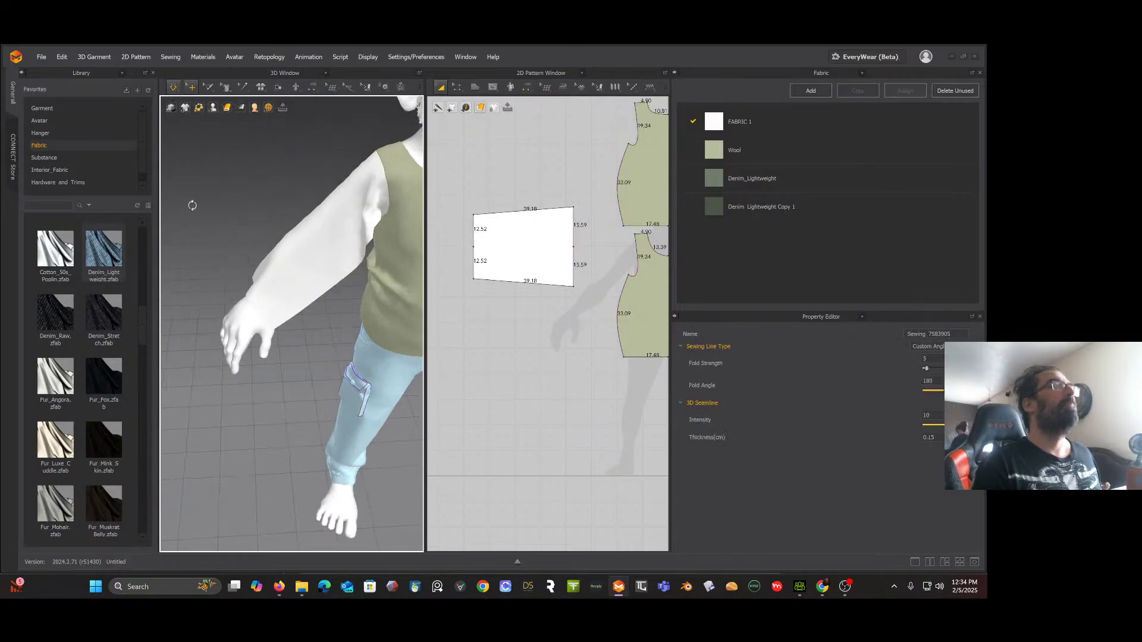
key("n")
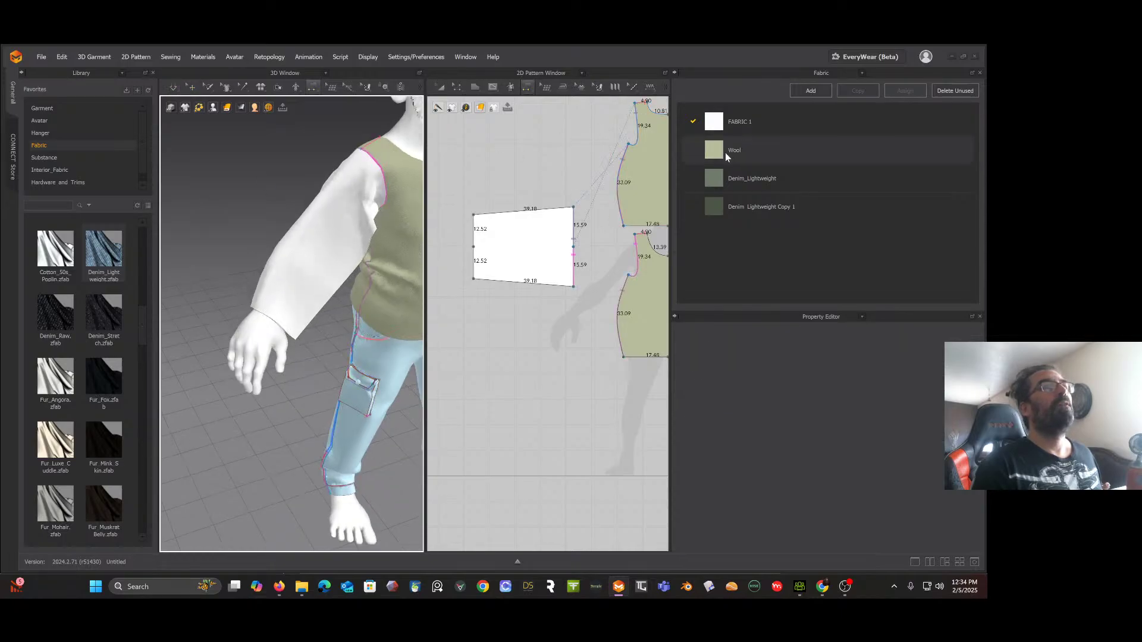
left_click_drag(549, 237, 551, 239)
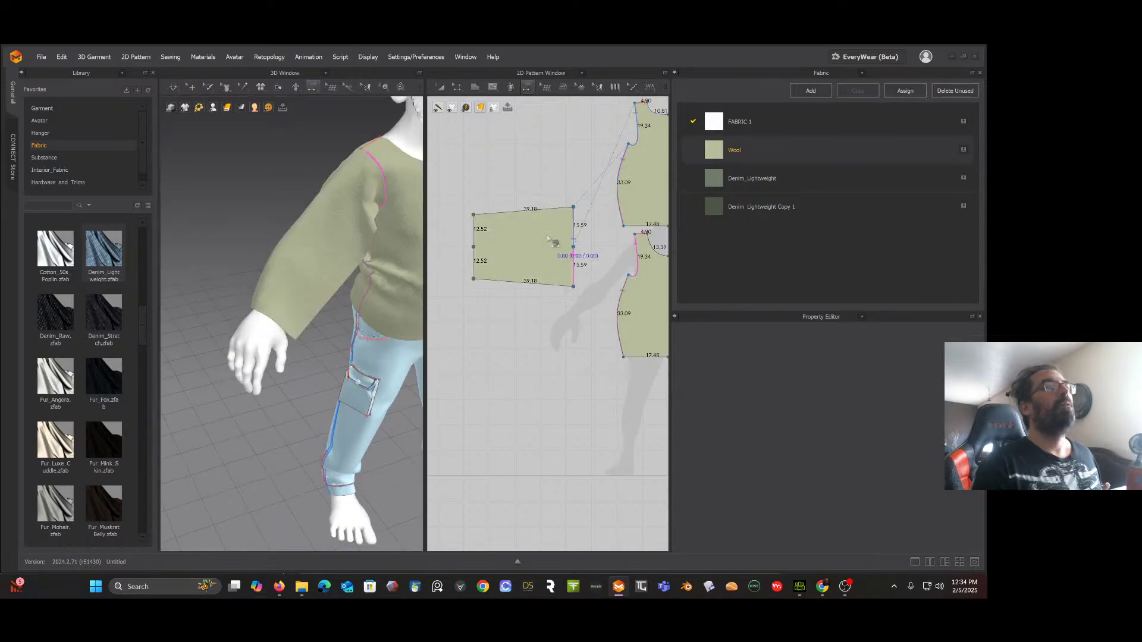
Step: Sew the sleeve's two long sides together with Segment Sewing, and simulate to close the sleeve around the arm
right_click_drag(417, 248, 318, 212)
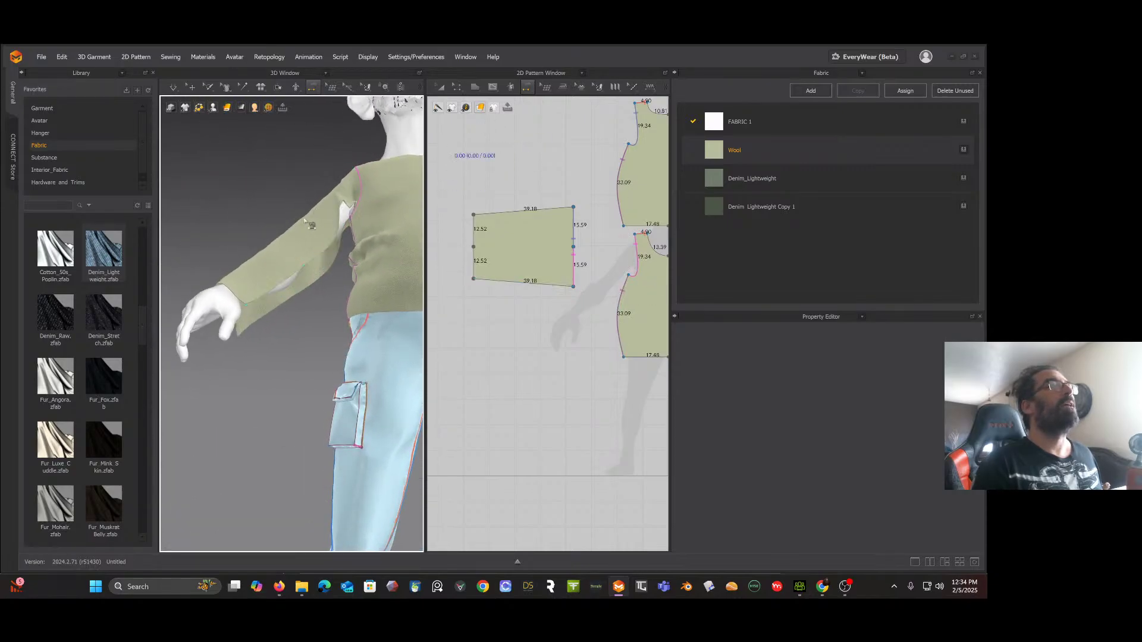
mouse_move(531, 90)
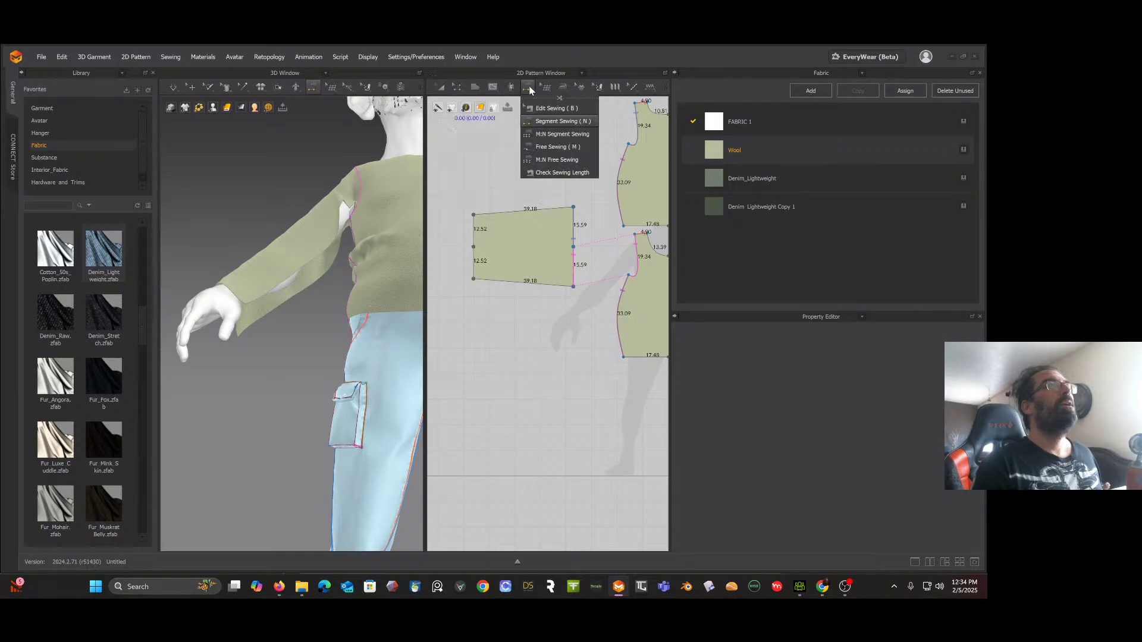
left_click(563, 121)
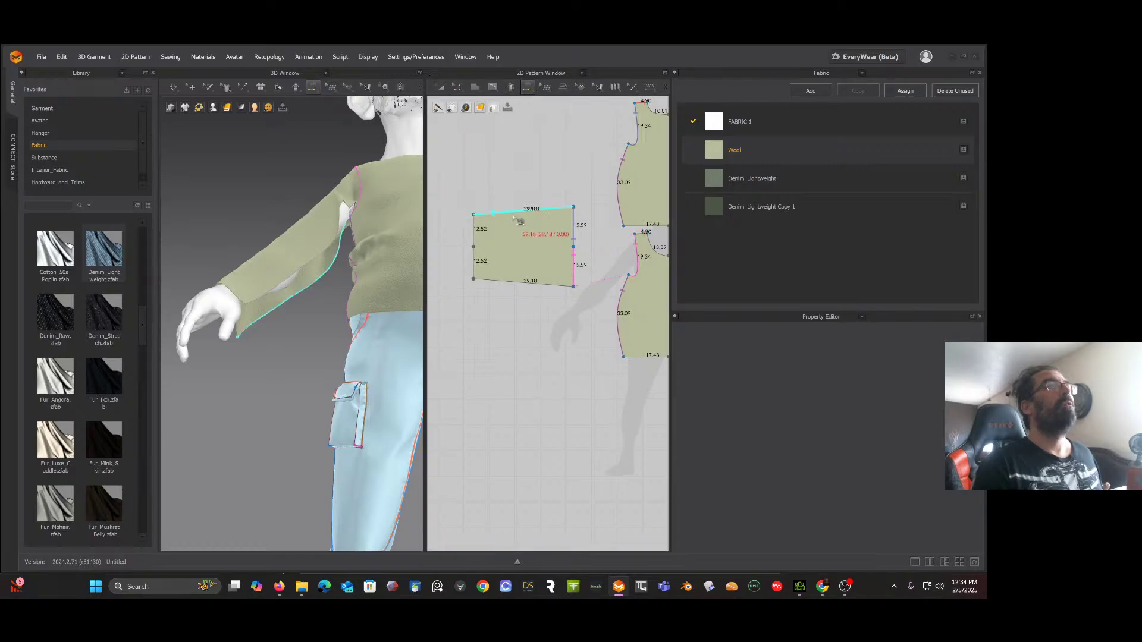
left_click(493, 283)
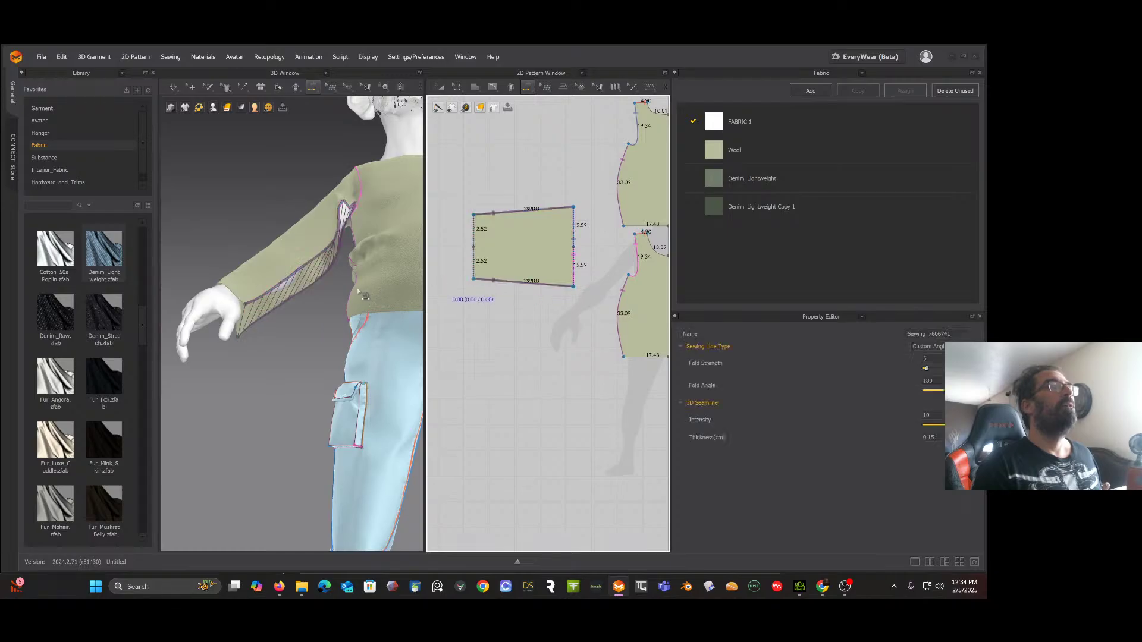
key("space")
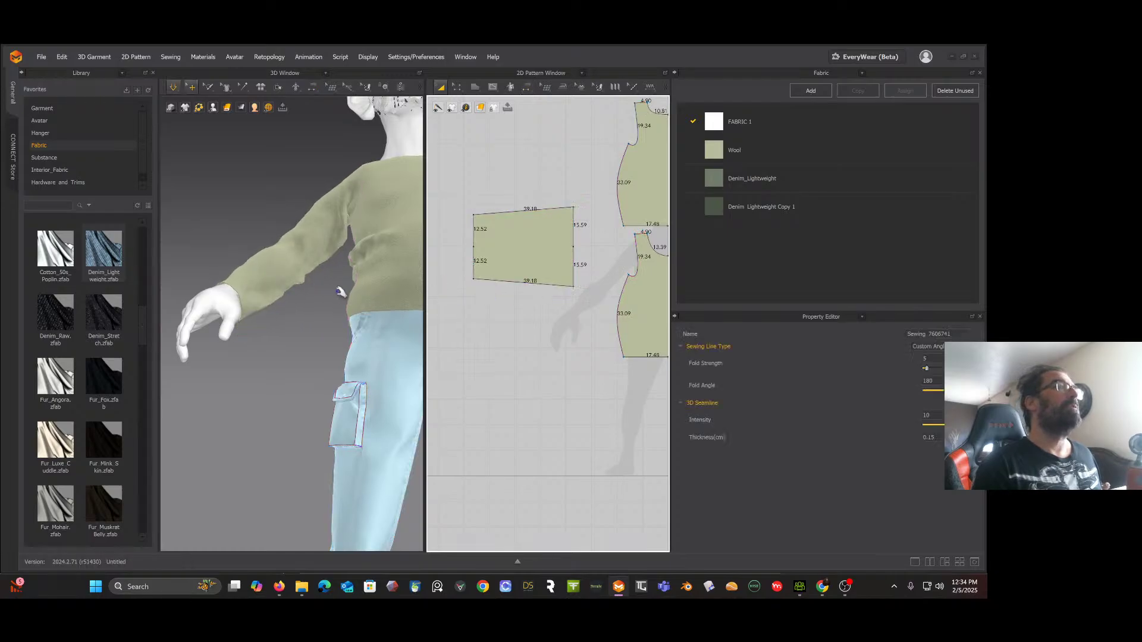
Step: Tug the simulated sleeve up the forearm to settle its folds, keeping the sleeve pattern selected
right_click_drag(339, 291, 345, 261)
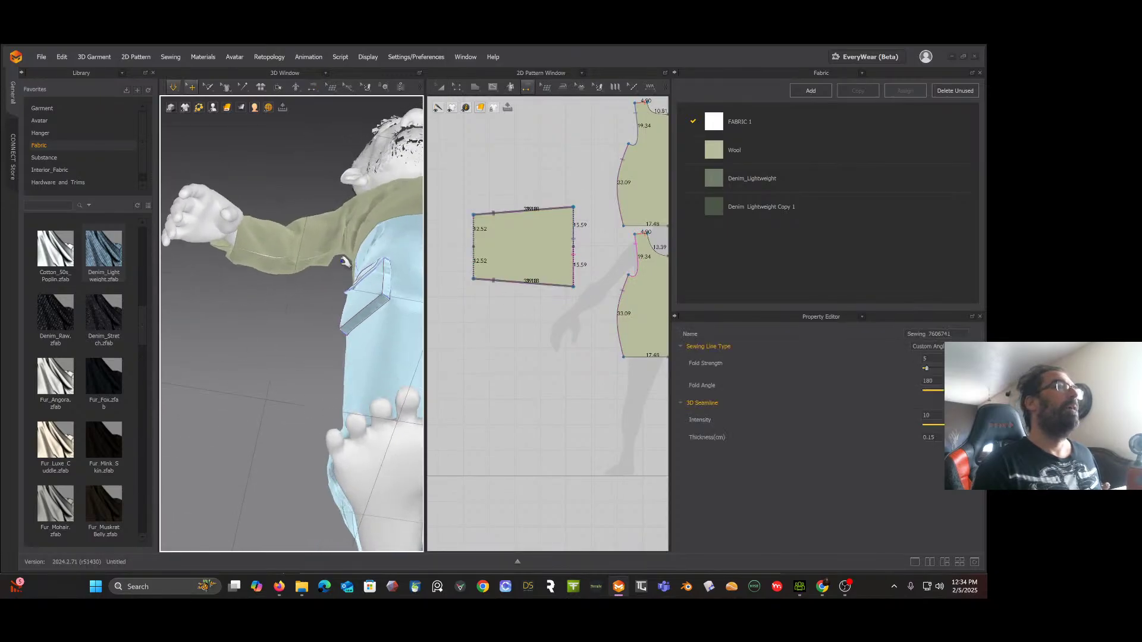
left_click(269, 247)
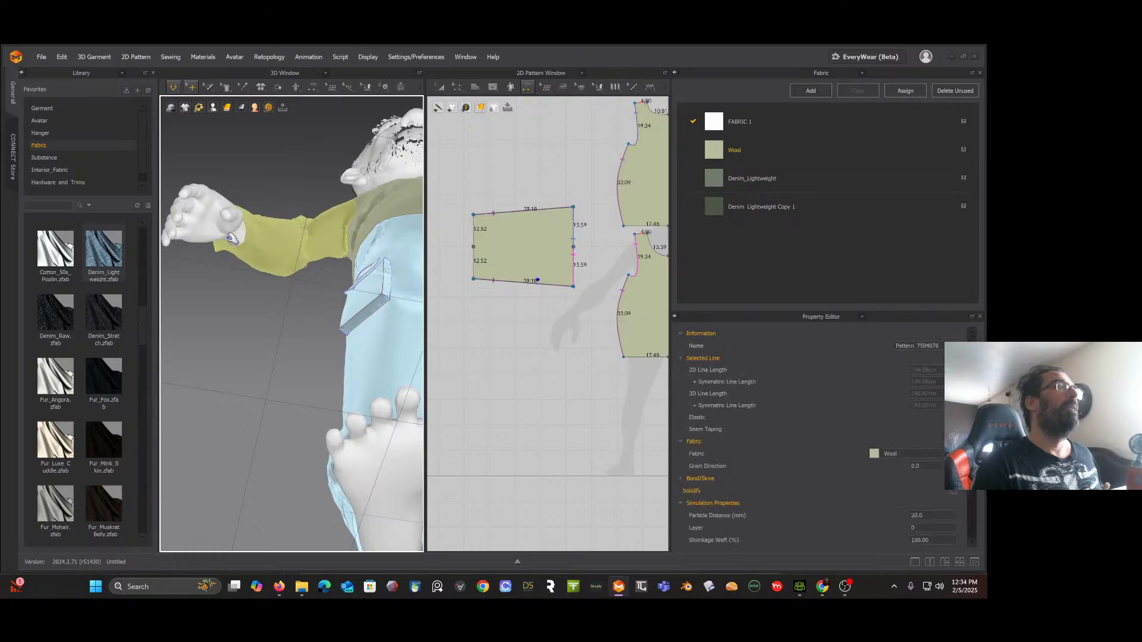
right_click_drag(276, 230, 268, 292)
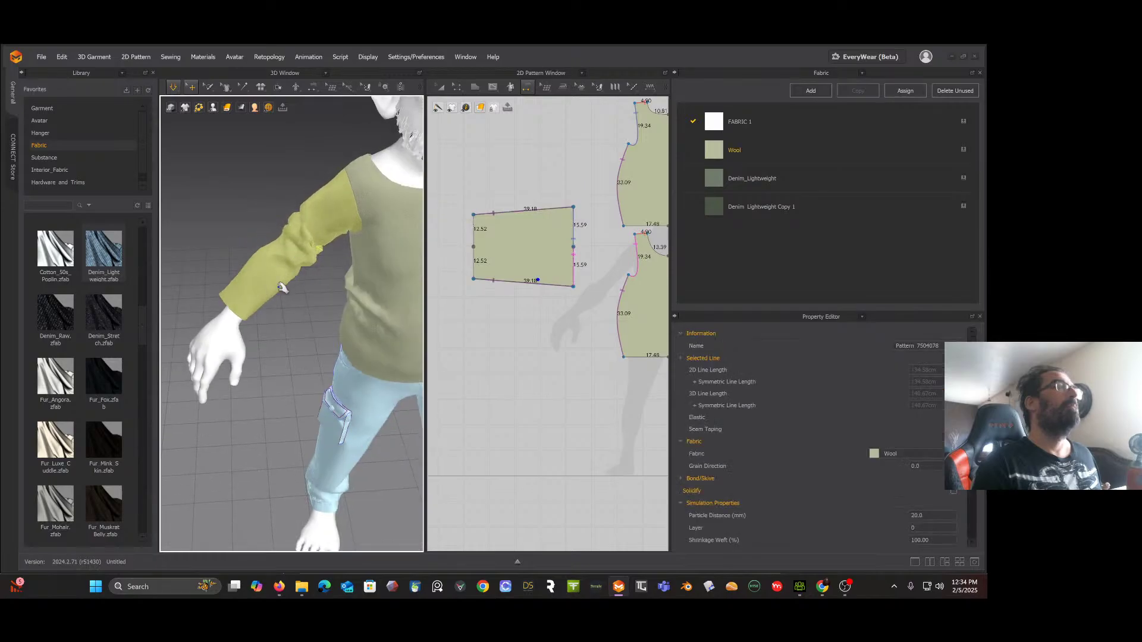
left_click_drag(282, 288, 307, 248)
mouse_move(322, 234)
right_mouse_down()
mouse_move(310, 238)
mouse_move(319, 247)
right_mouse_up()
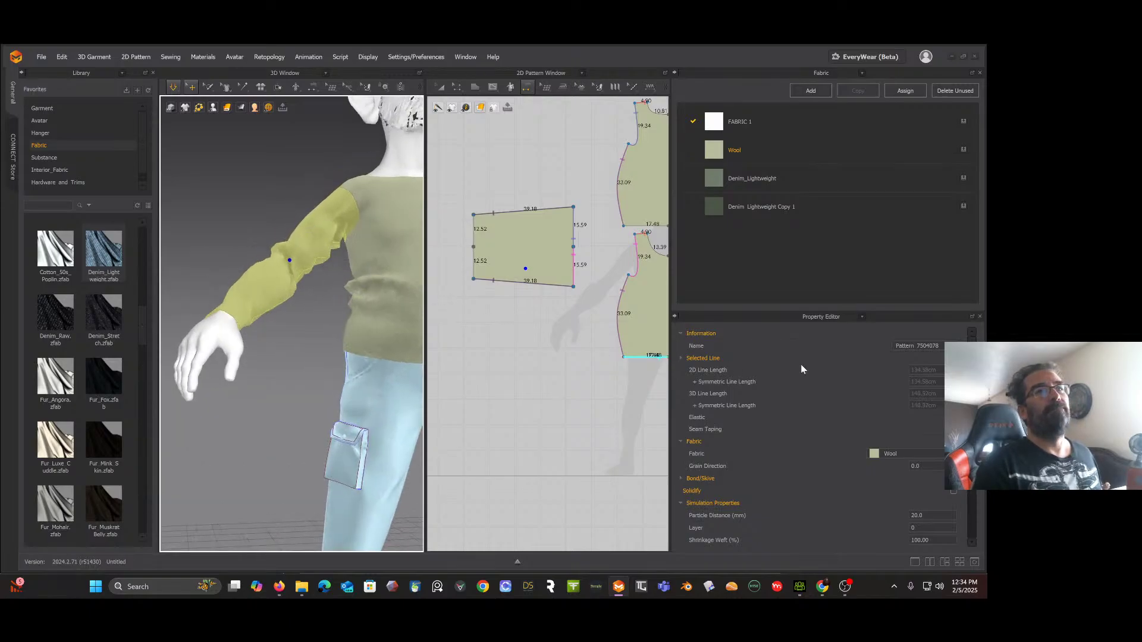
Step: Set the sleeve's particle distance to 10 mm, tug its elbow folds into place, and stop the simulation
double_click(927, 518)
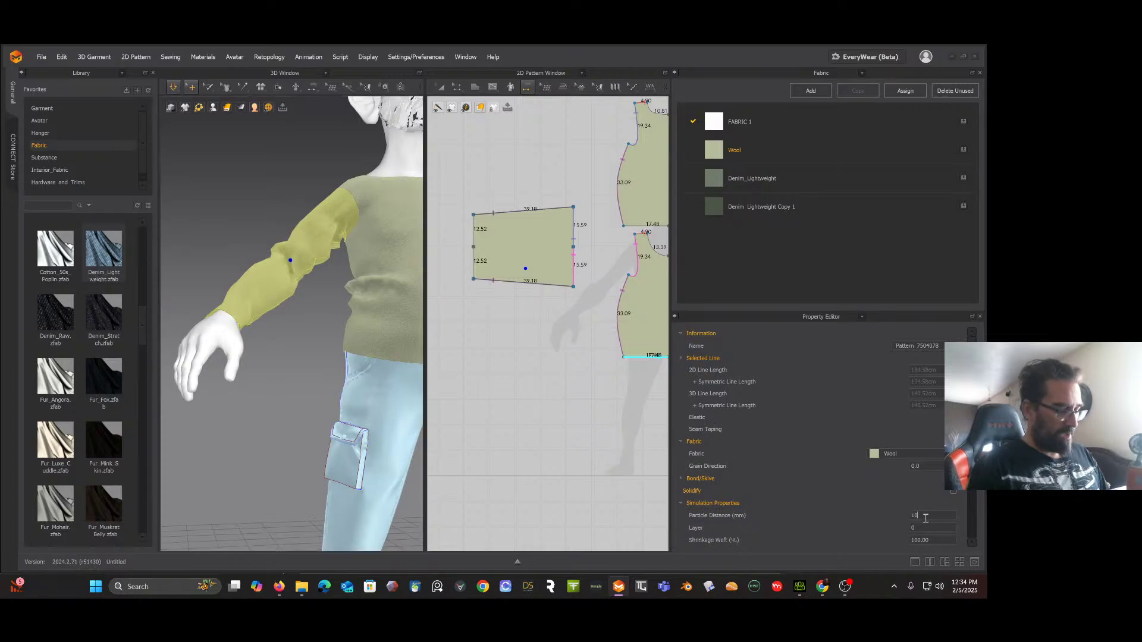
key("Return")
right_click_drag(344, 318, 331, 301)
left_click(331, 296)
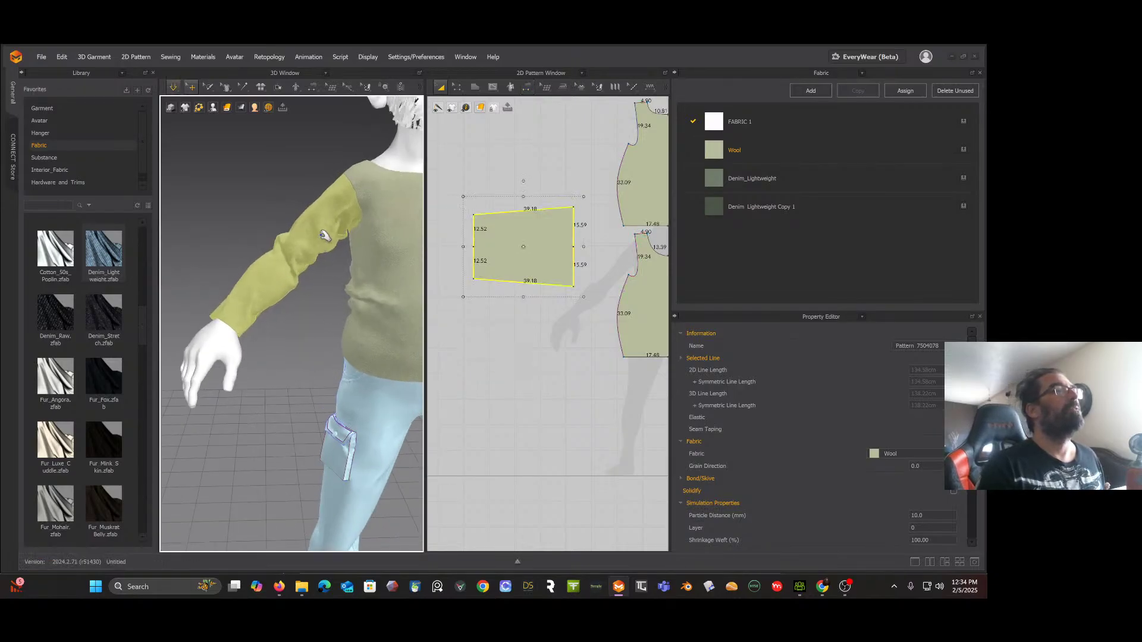
left_click_drag(277, 257, 310, 238)
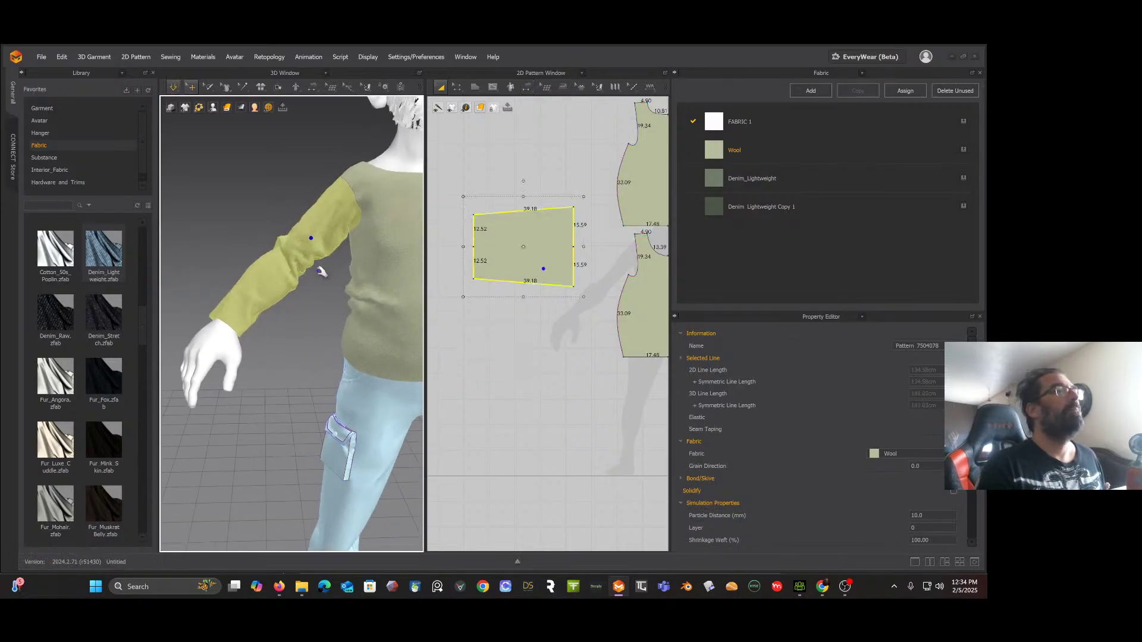
right_click_drag(321, 270, 296, 238)
scroll(333, 269, "down", 3)
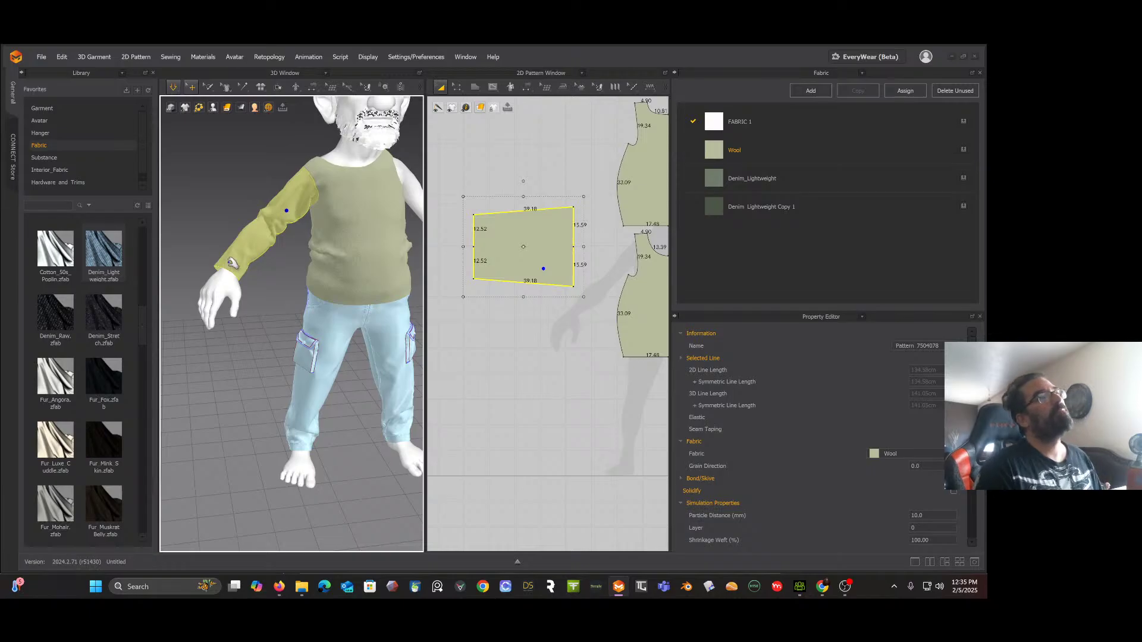
key("space")
Step: Move the sleeve's two cuff corners outward until each cuff half measures 15.59 cm, squaring the pattern into a rectangle
key("n")
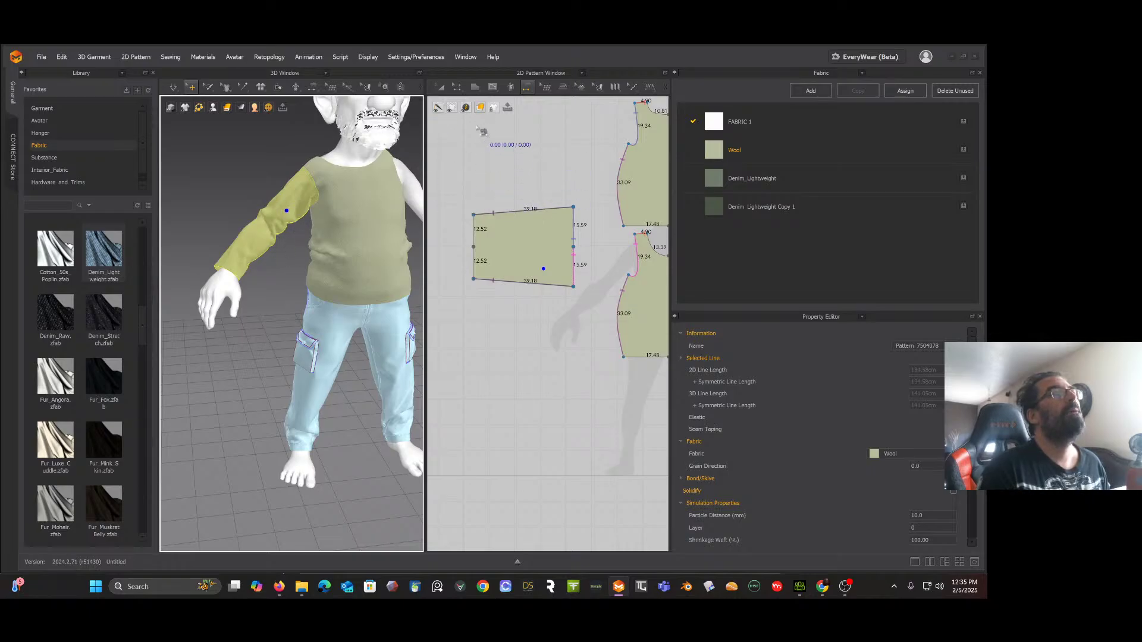
left_click(456, 87)
left_click(519, 199)
scroll(485, 225, "up", 3)
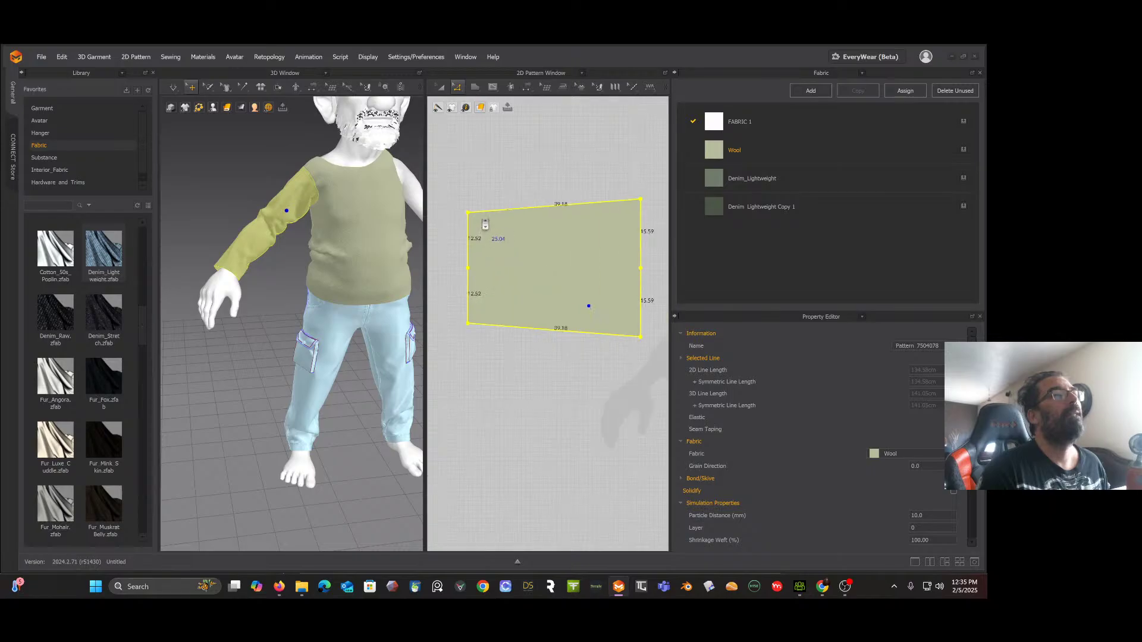
left_click(467, 213)
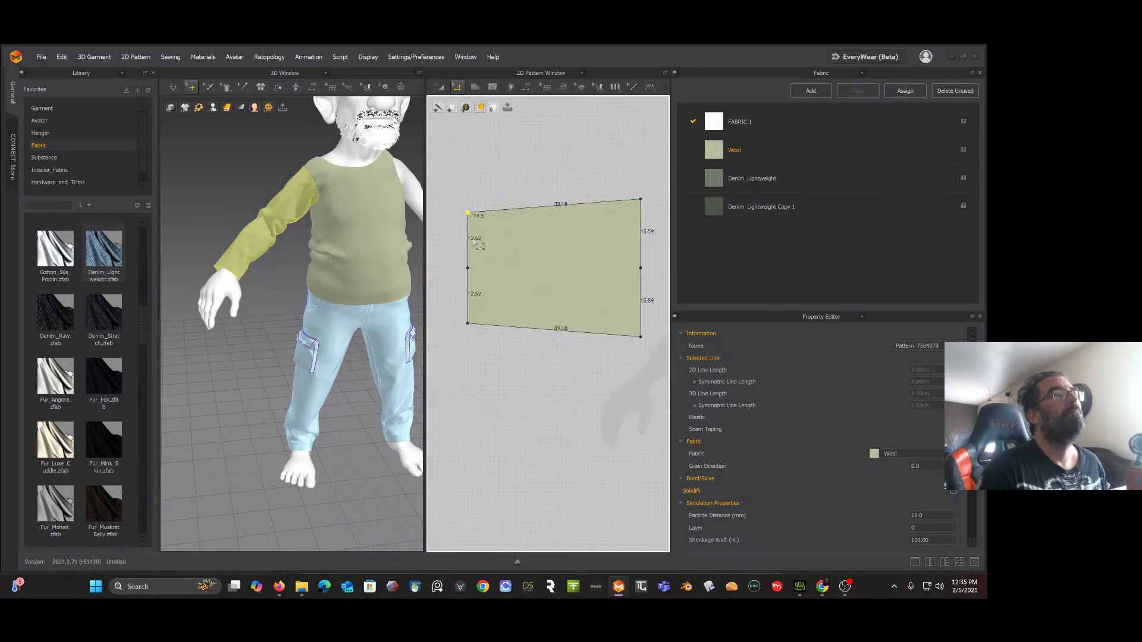
left_click_drag(476, 218, 476, 207)
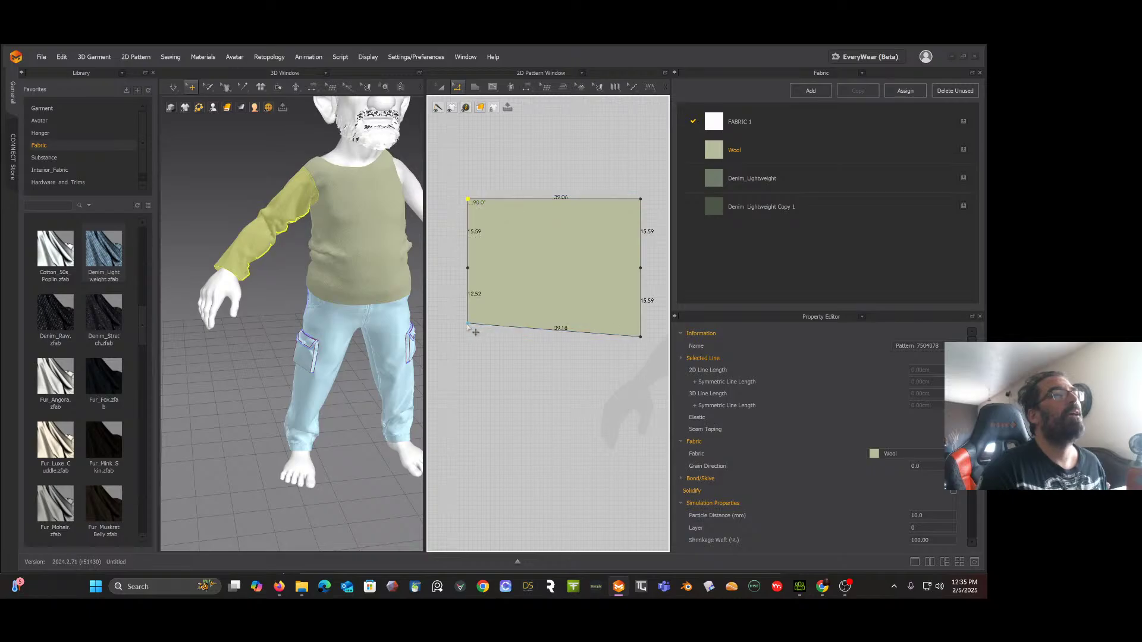
left_click_drag(475, 331, 475, 344)
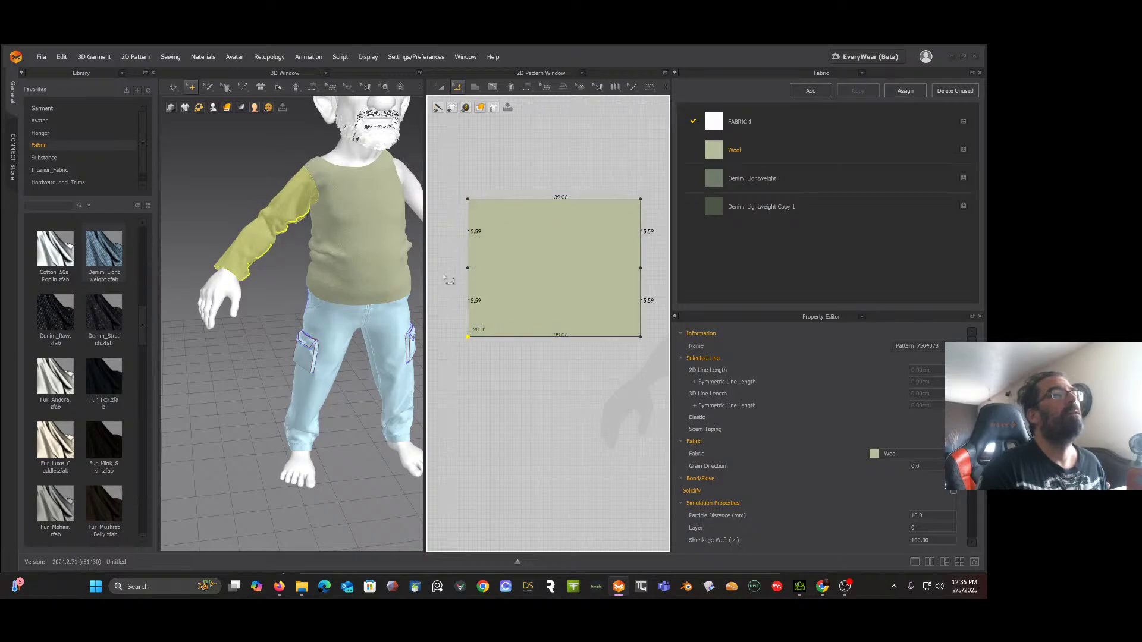
Step: Delete the middle point of the sleeve's cuff edge, and simulate the widened sleeve
left_click(468, 270)
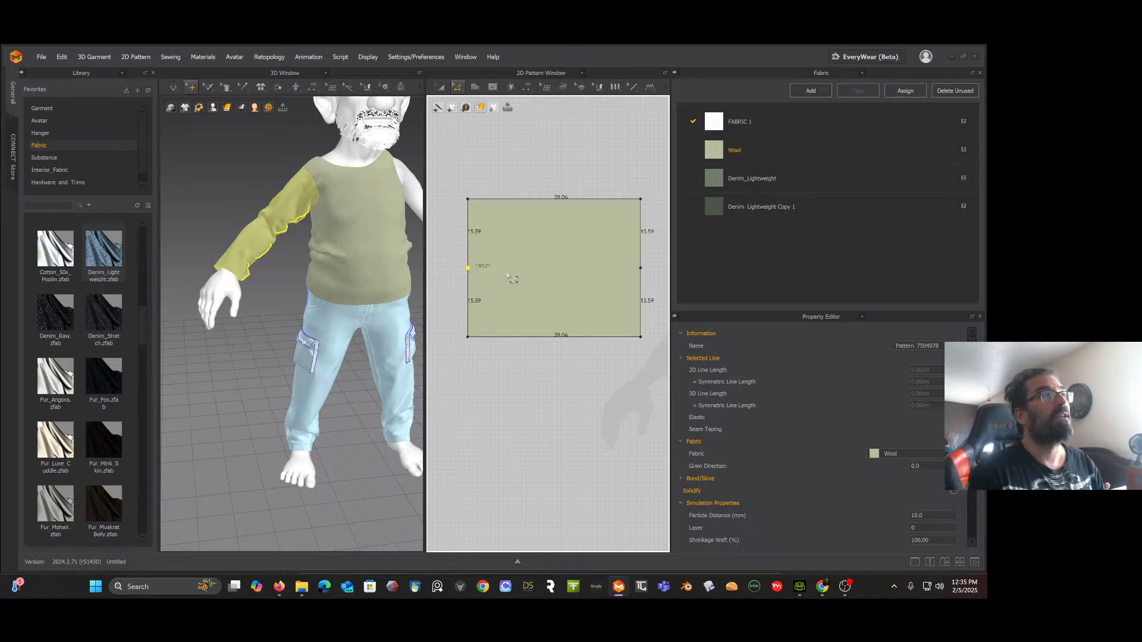
key("Delete")
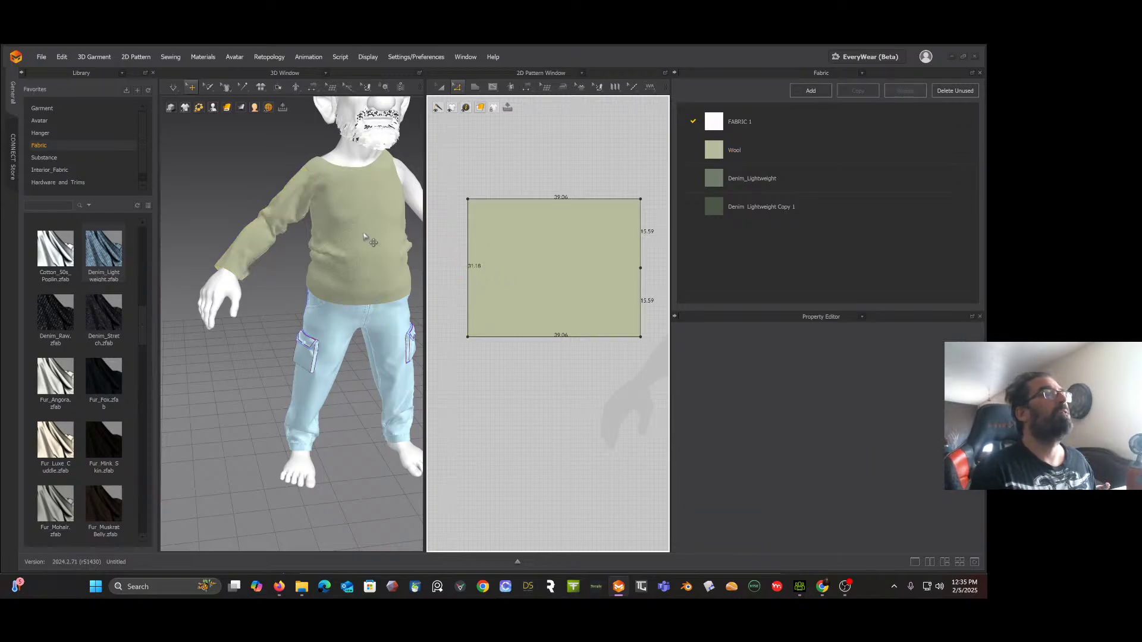
key("space")
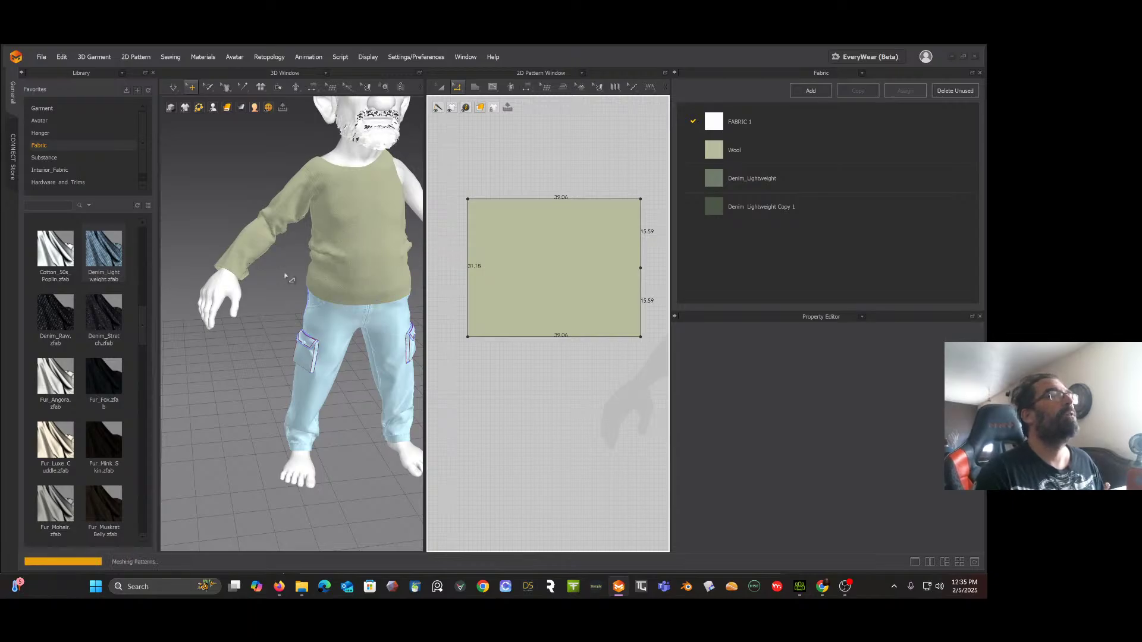
right_click_drag(269, 272, 324, 279)
left_click(242, 284)
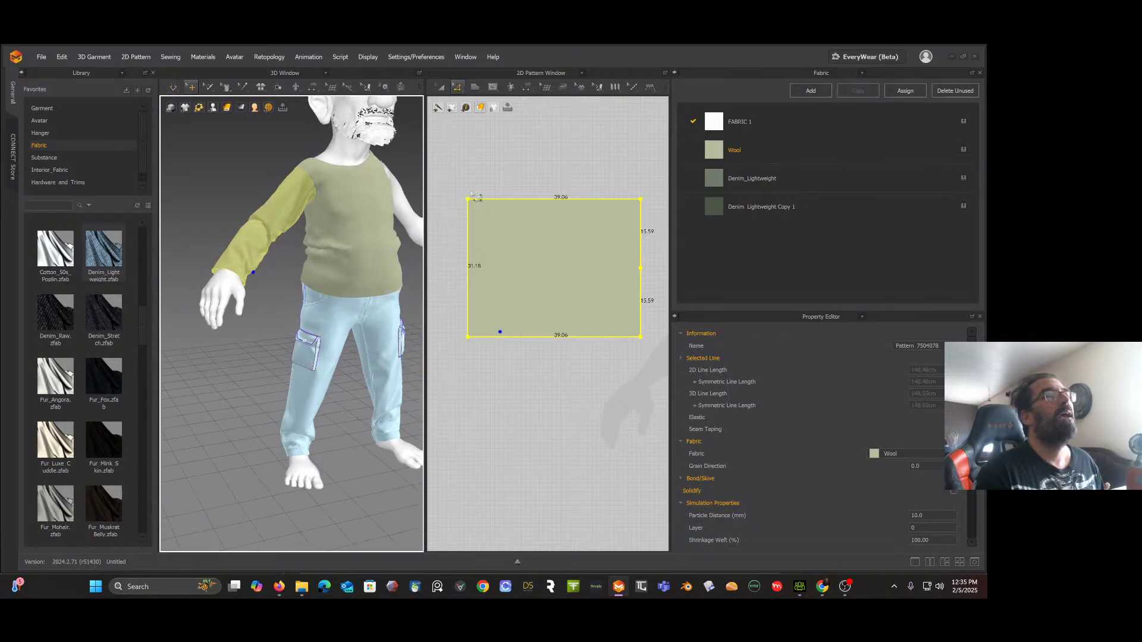
Step: Draw a narrow rectangular cuff pattern about 4.88 by 31.15 cm alongside the sleeve's cuff edge
right_click_drag(473, 167, 551, 162)
left_click(508, 151)
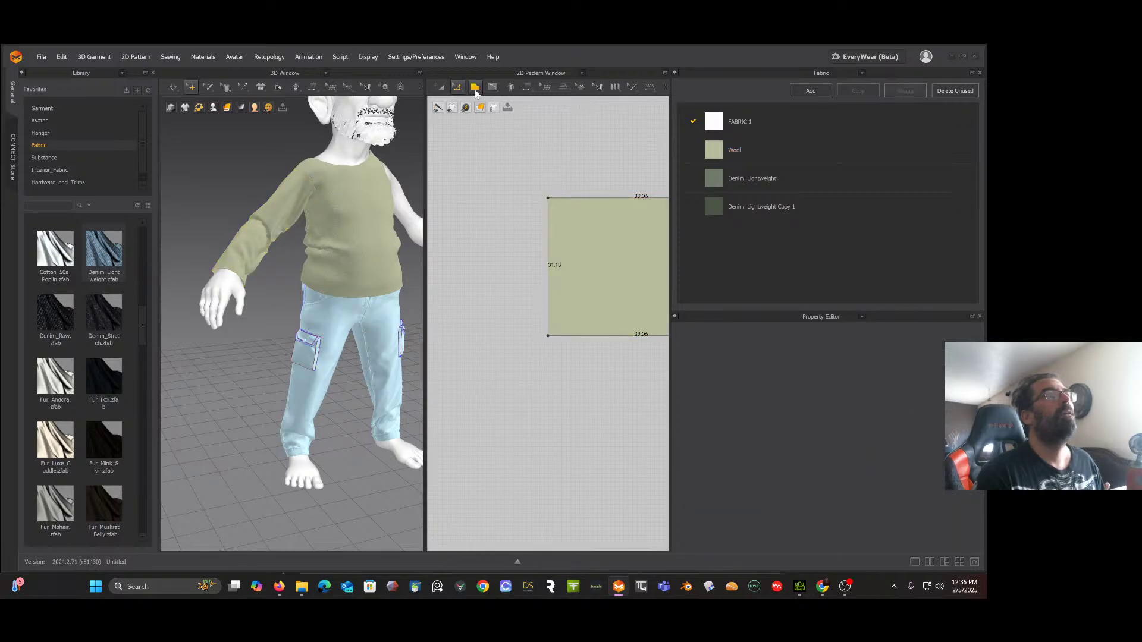
left_click(475, 88)
left_click(495, 121)
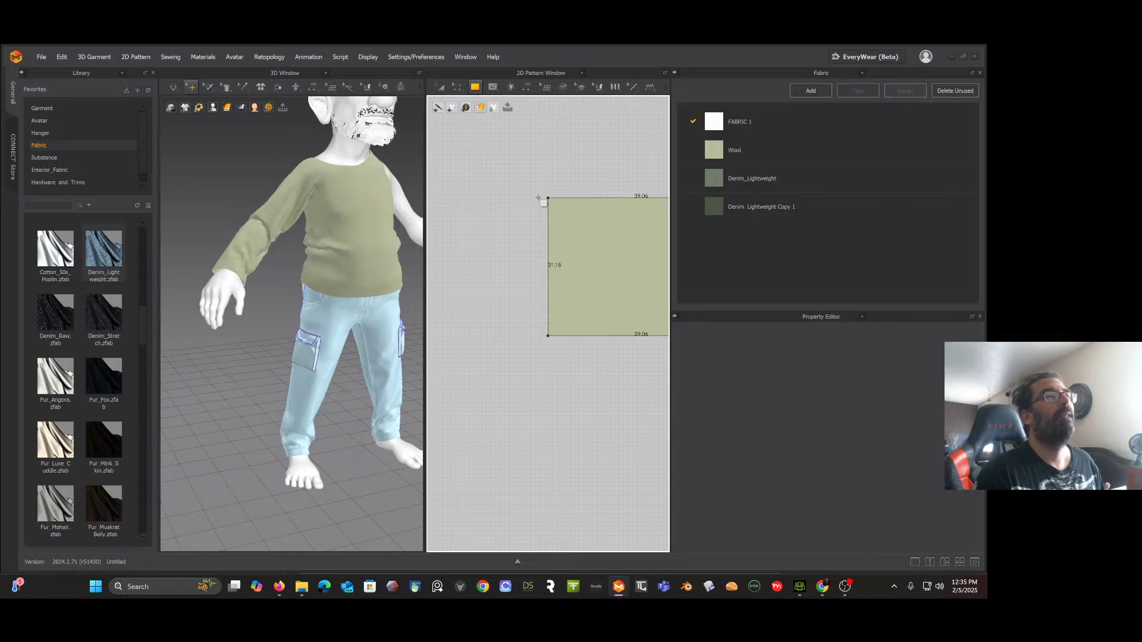
left_click(537, 198)
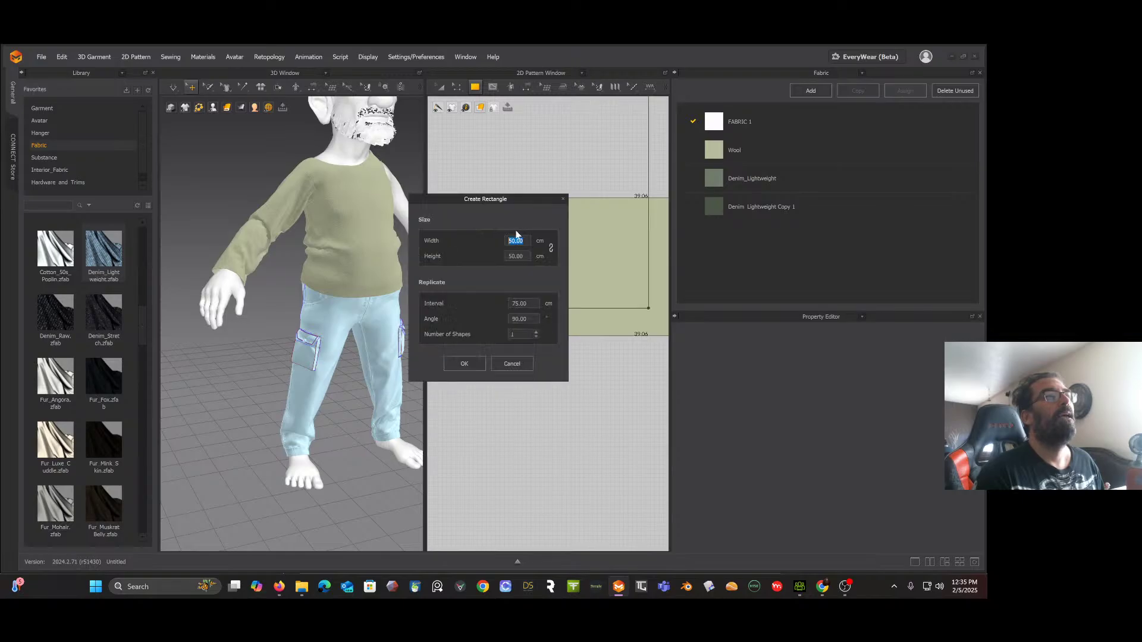
left_click(563, 200)
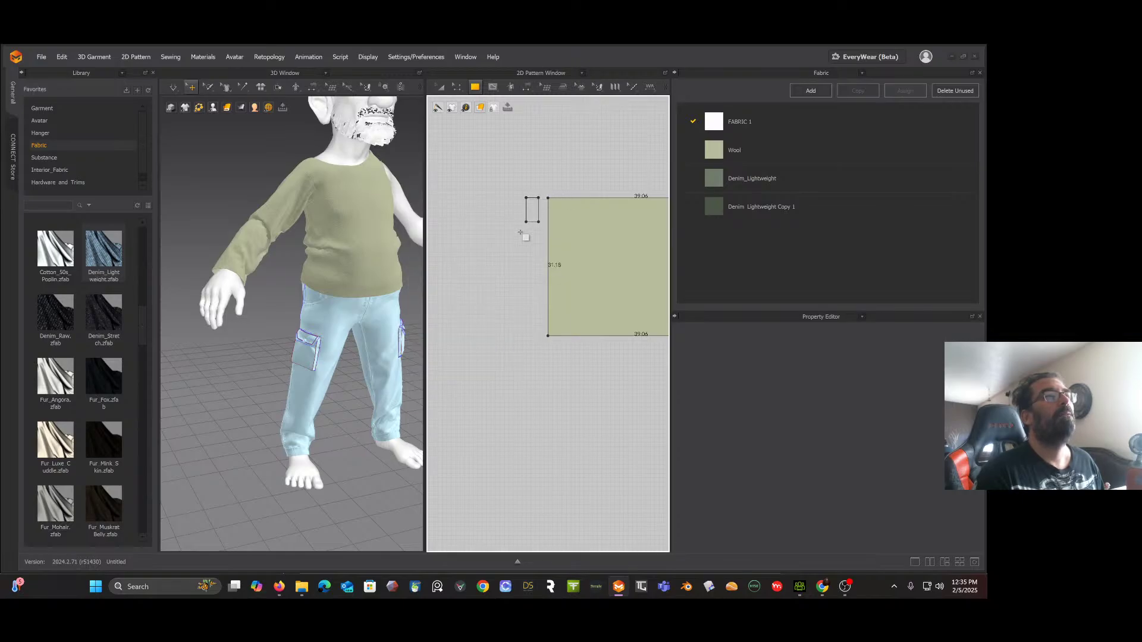
mouse_move(521, 233)
left_mouse_down()
mouse_move(491, 298)
mouse_move(502, 333)
mouse_move(517, 336)
left_mouse_up()
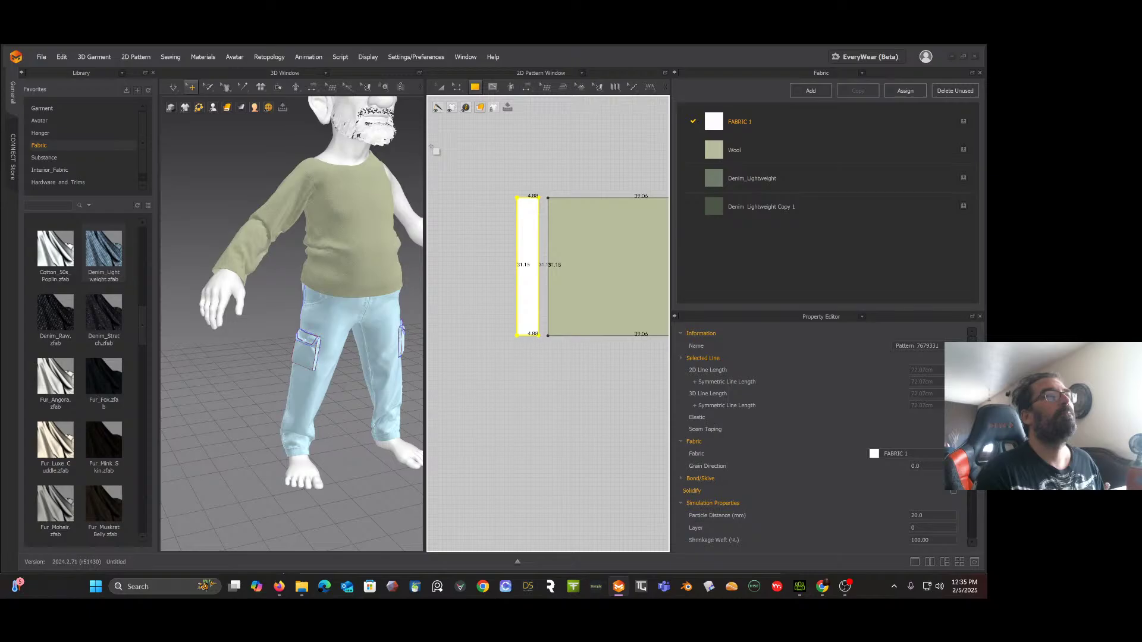
Step: Assign the Wool fabric to the cuff strip and sew its long inner edge to the sleeve's cuff edge with Segment Sewing
left_click(457, 88)
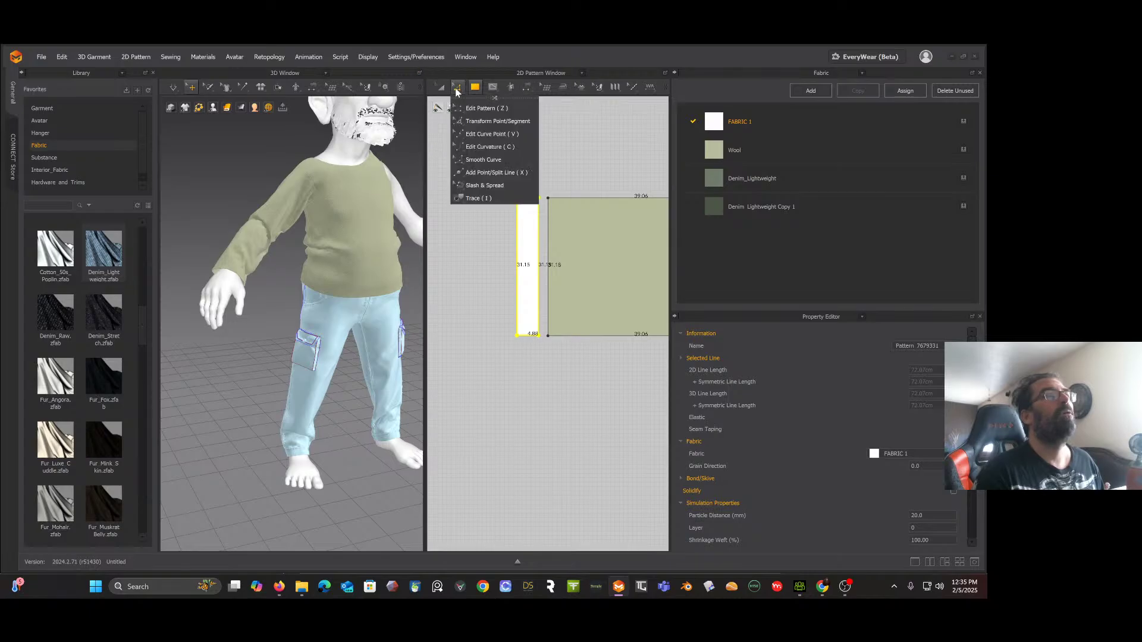
left_click(522, 160)
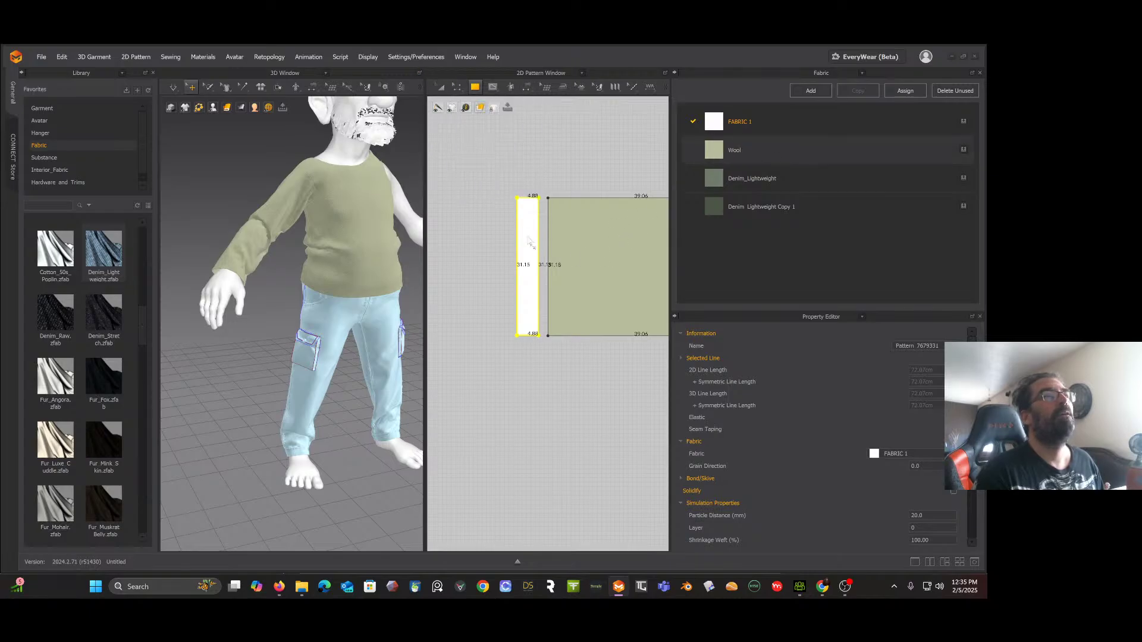
left_click_drag(528, 241, 528, 241)
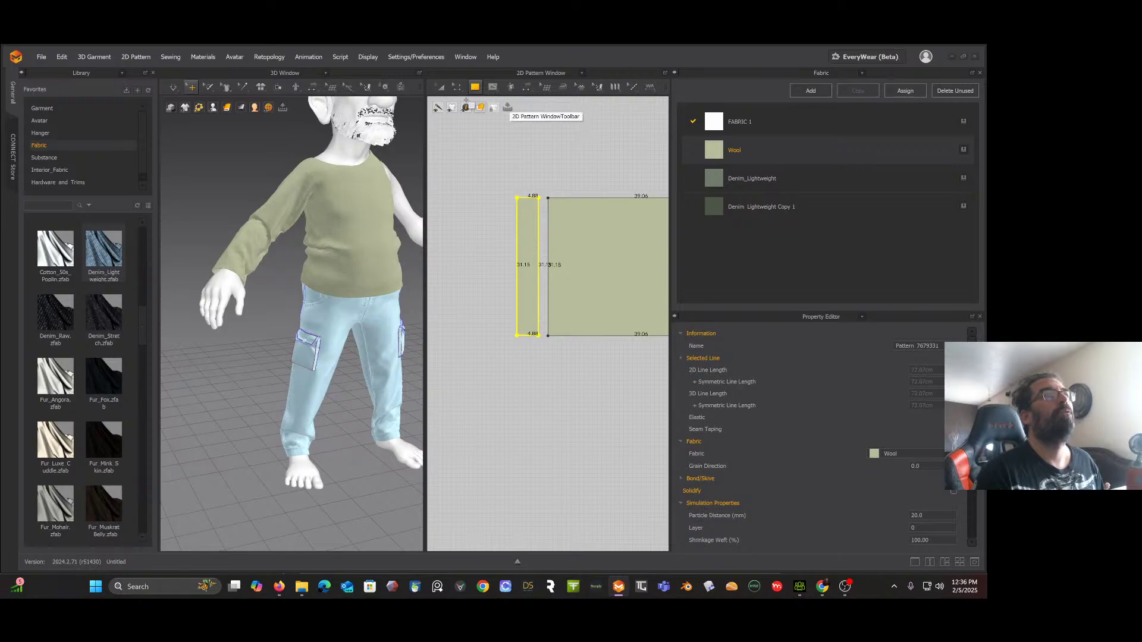
left_click(527, 88)
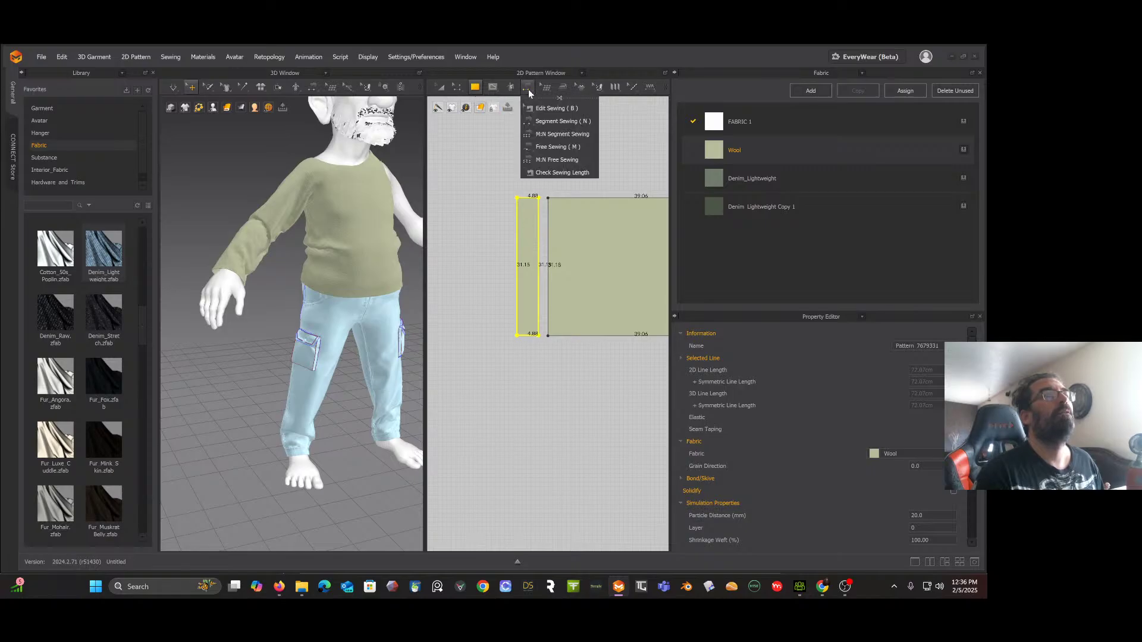
left_click(542, 121)
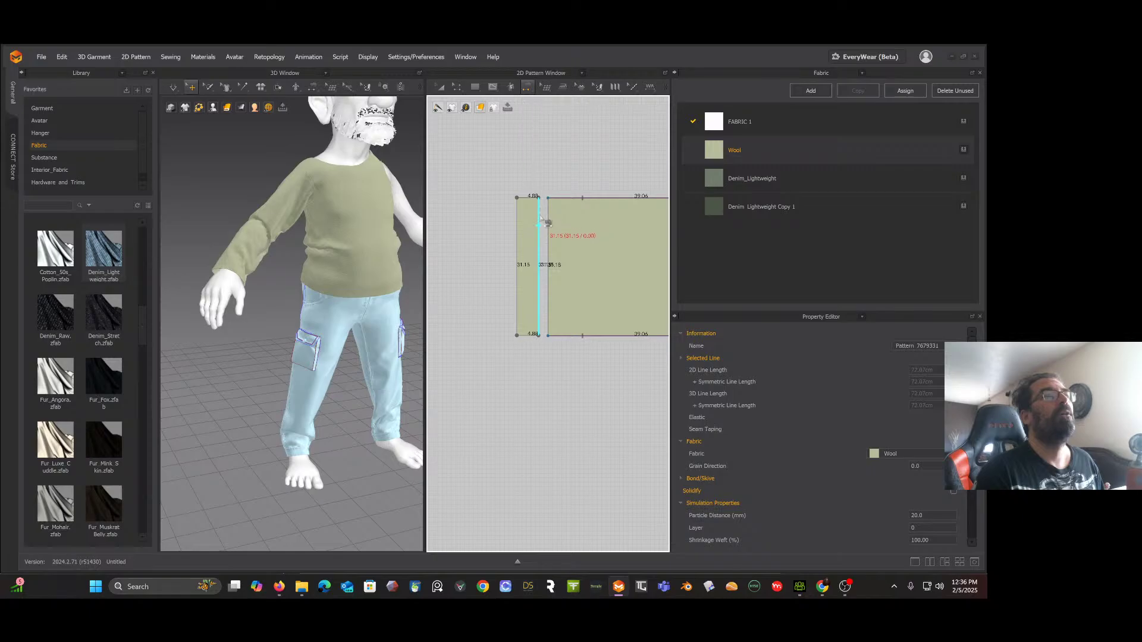
left_click(540, 220)
left_click(548, 221)
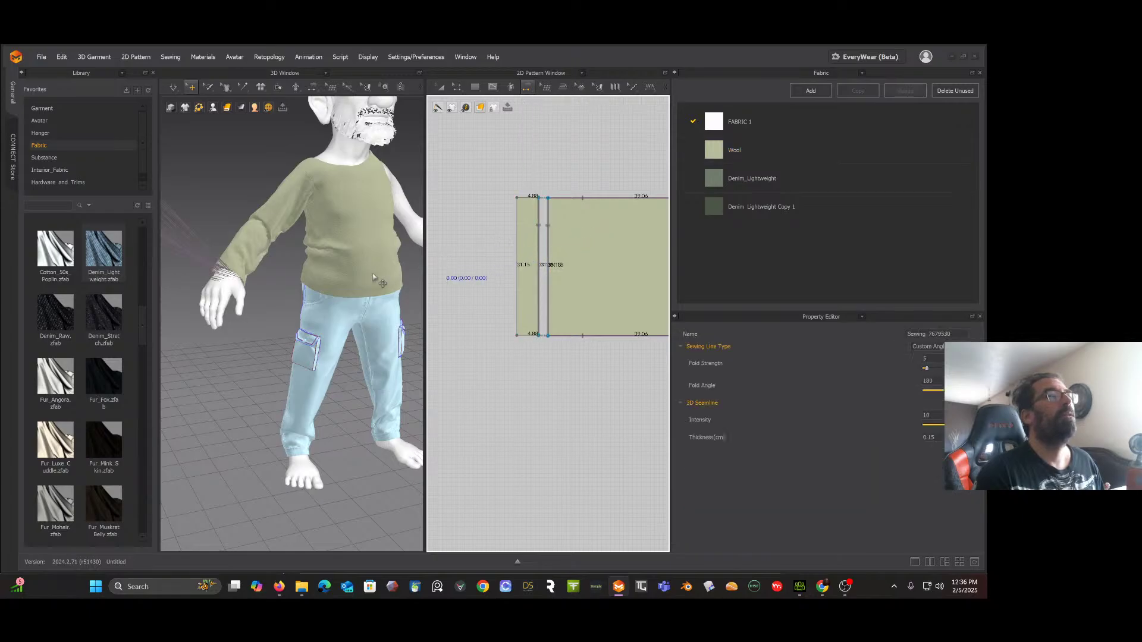
Step: Tilt the cuff strip in 3D and move it next to the avatar's right hand
right_click_drag(376, 280, 359, 286)
scroll(357, 286, "up", 3)
scroll(358, 286, "down", 6)
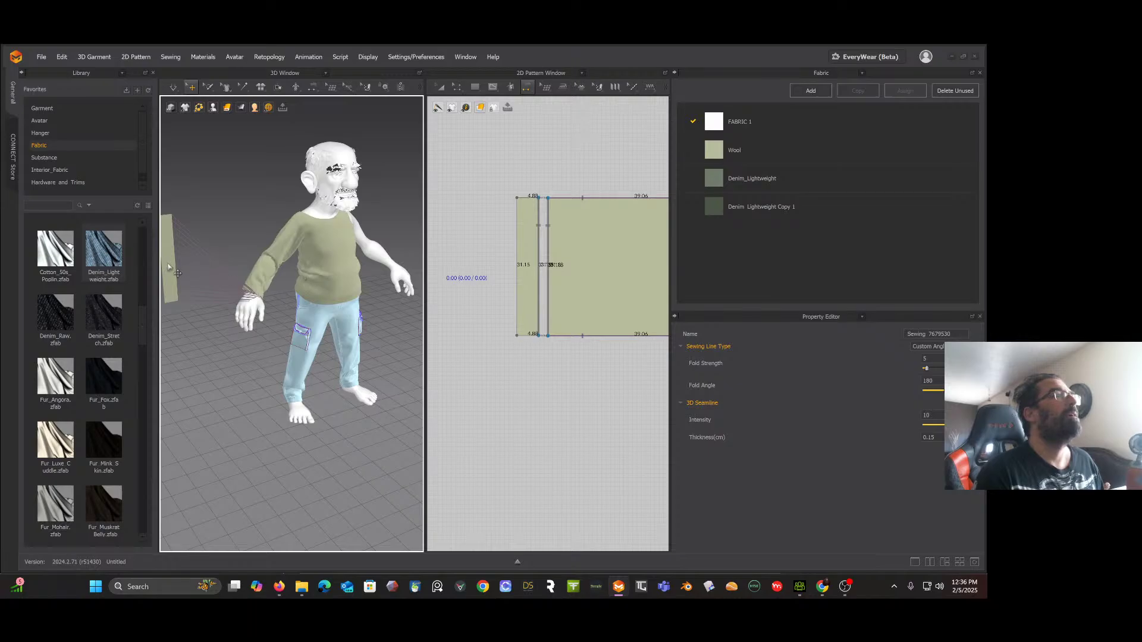
left_click(173, 269)
scroll(266, 293, "up", 5)
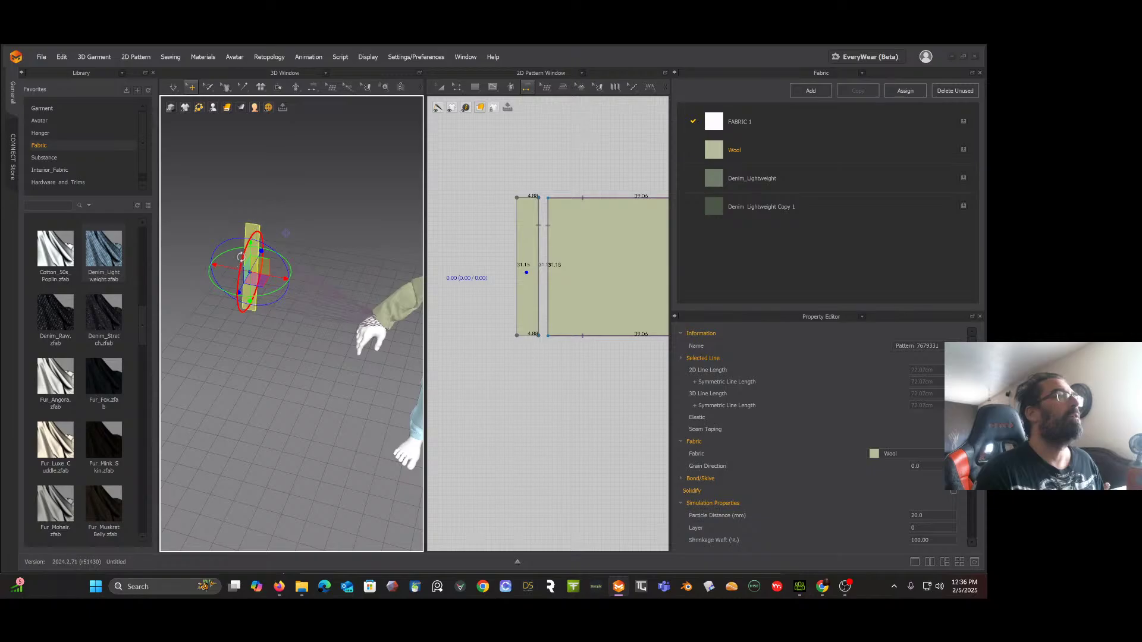
mouse_move(251, 229)
left_mouse_down()
mouse_move(265, 218)
mouse_move(257, 223)
left_mouse_up()
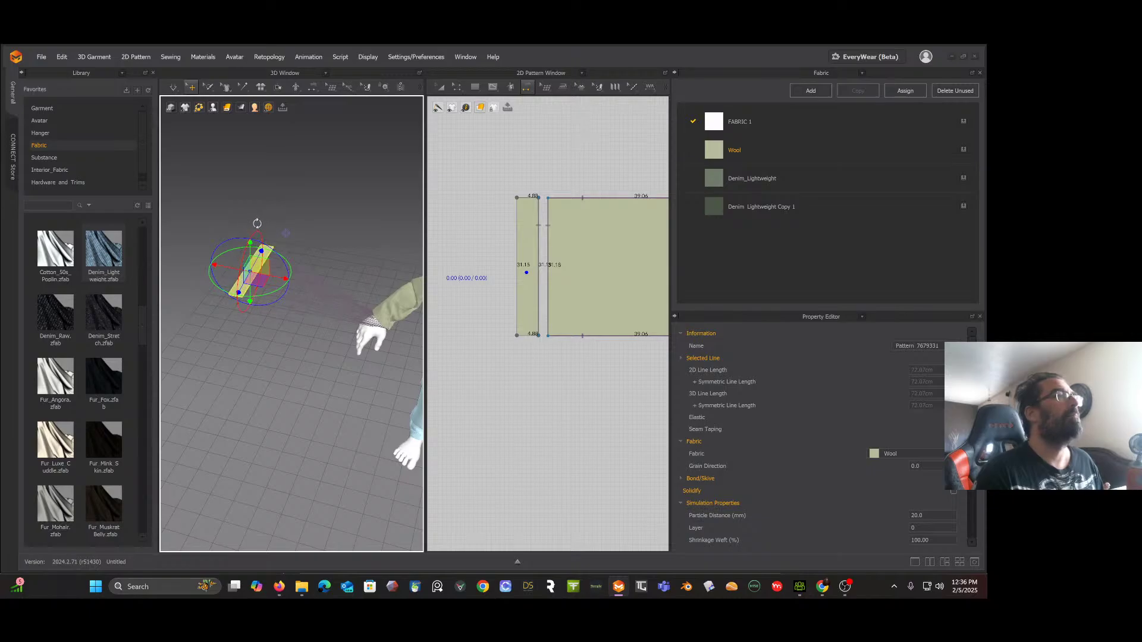
left_click_drag(261, 280, 356, 327)
key("2")
mouse_move(356, 328)
right_mouse_down()
mouse_move(345, 334)
mouse_move(366, 340)
right_mouse_up()
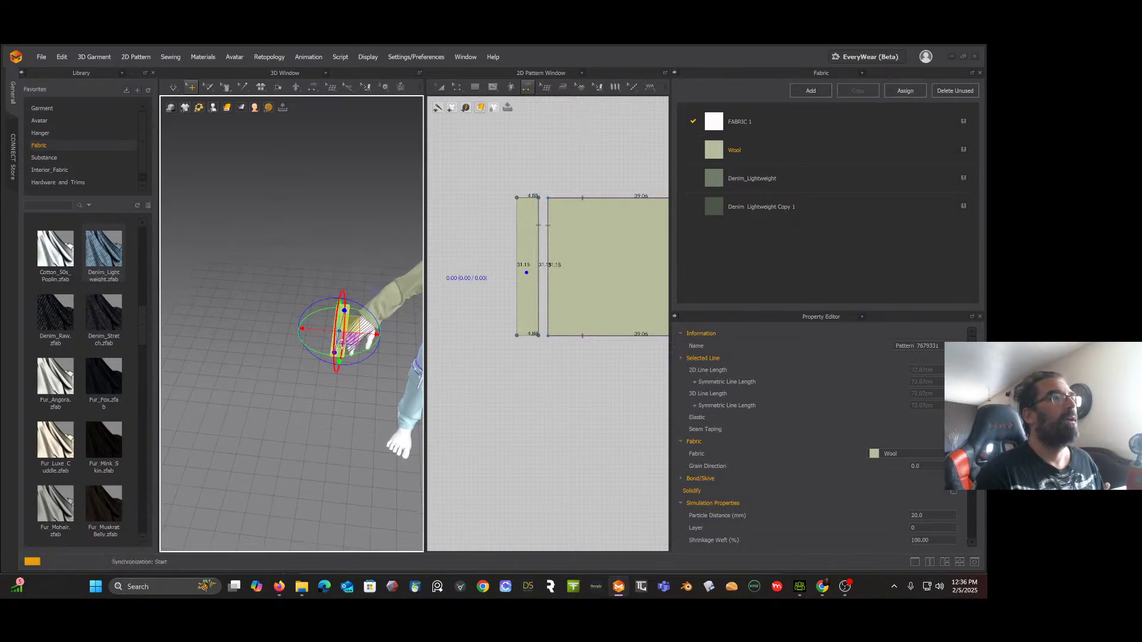
Step: Simulate the garment to pull the cuff onto the sleeve end, and inspect its fit around the wrist
key("space")
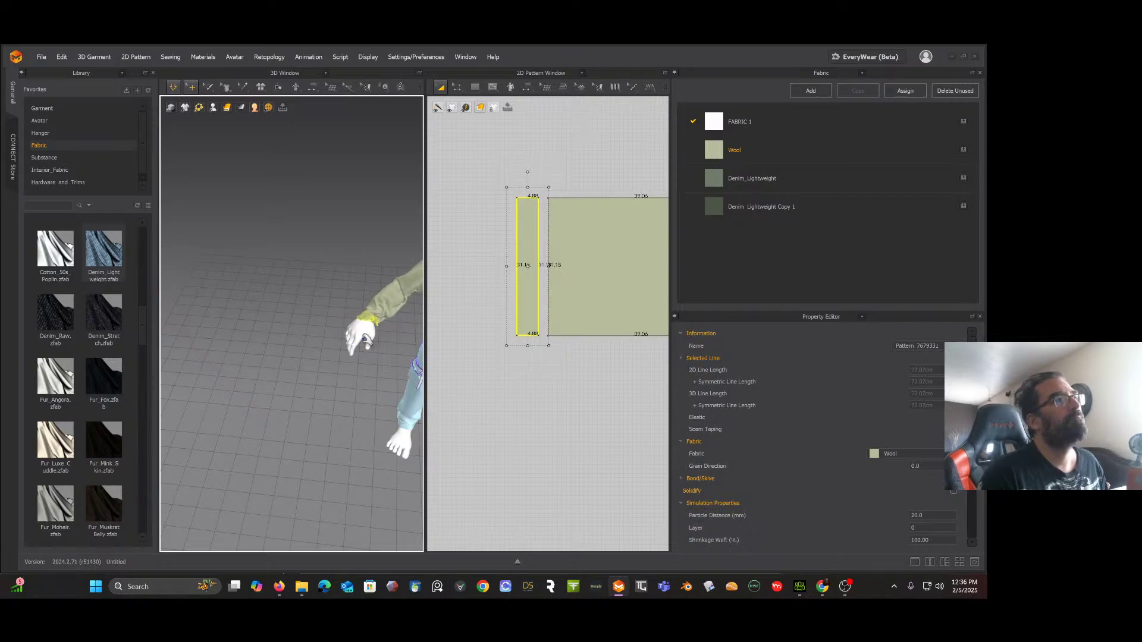
right_click_drag(367, 327, 336, 314)
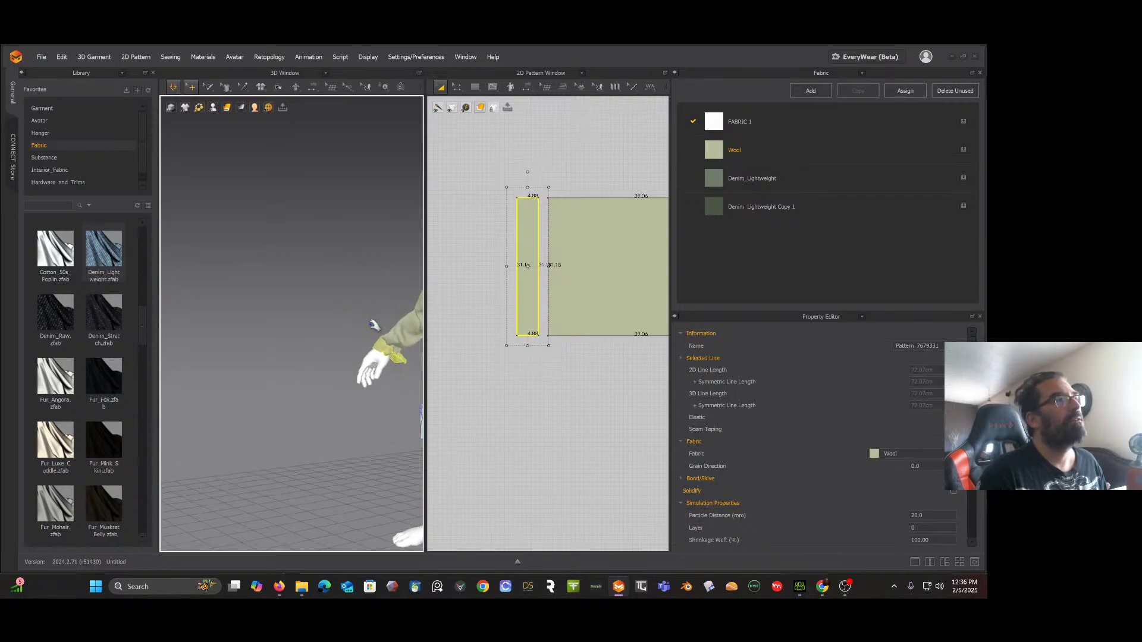
middle_click_drag(373, 325, 266, 254)
scroll(283, 283, "up", 3)
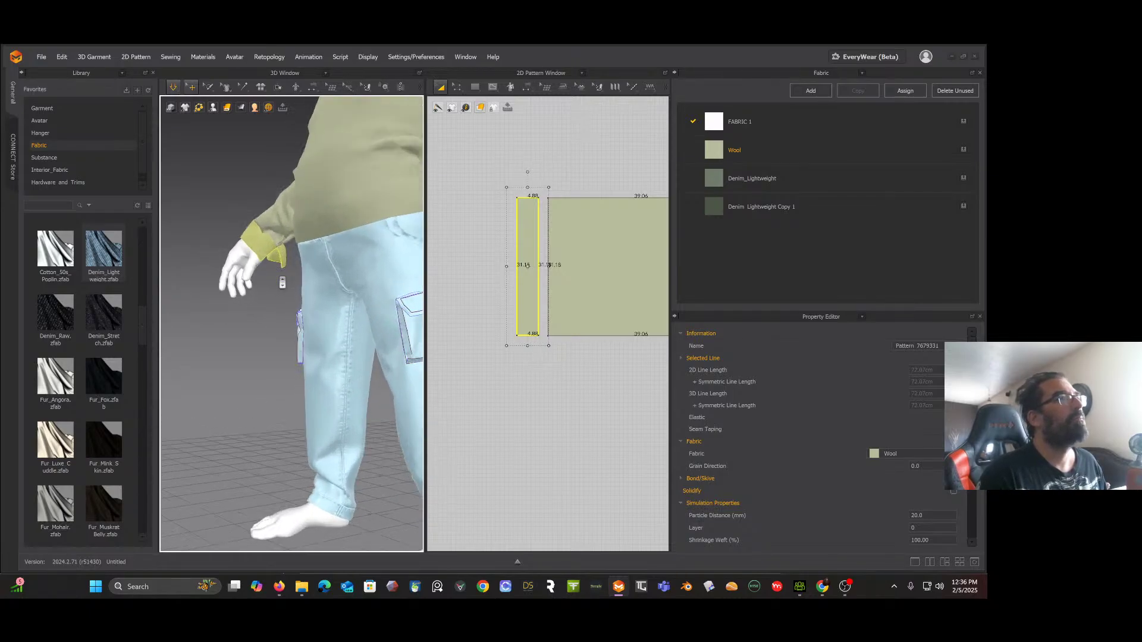
scroll(282, 282, "up", 2)
right_click_drag(262, 219, 329, 241)
middle_click_drag(272, 234, 356, 273)
right_click_drag(316, 268, 362, 251)
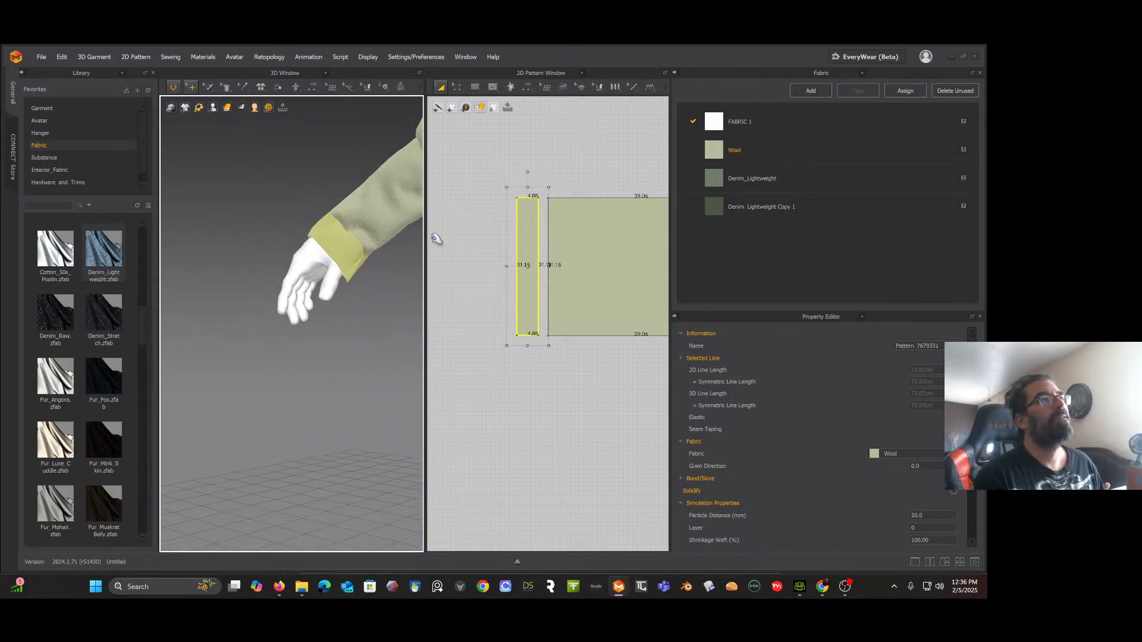
Step: Delete the seam joining the cuff strip to the sleeve using Edit Sewing
key("n")
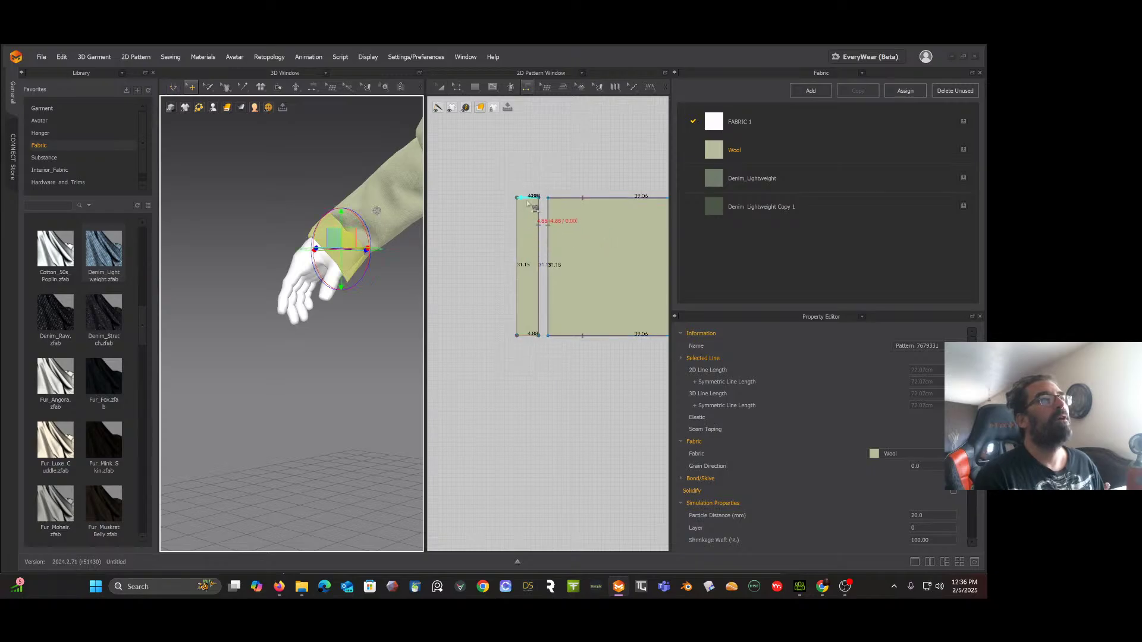
left_click(440, 89)
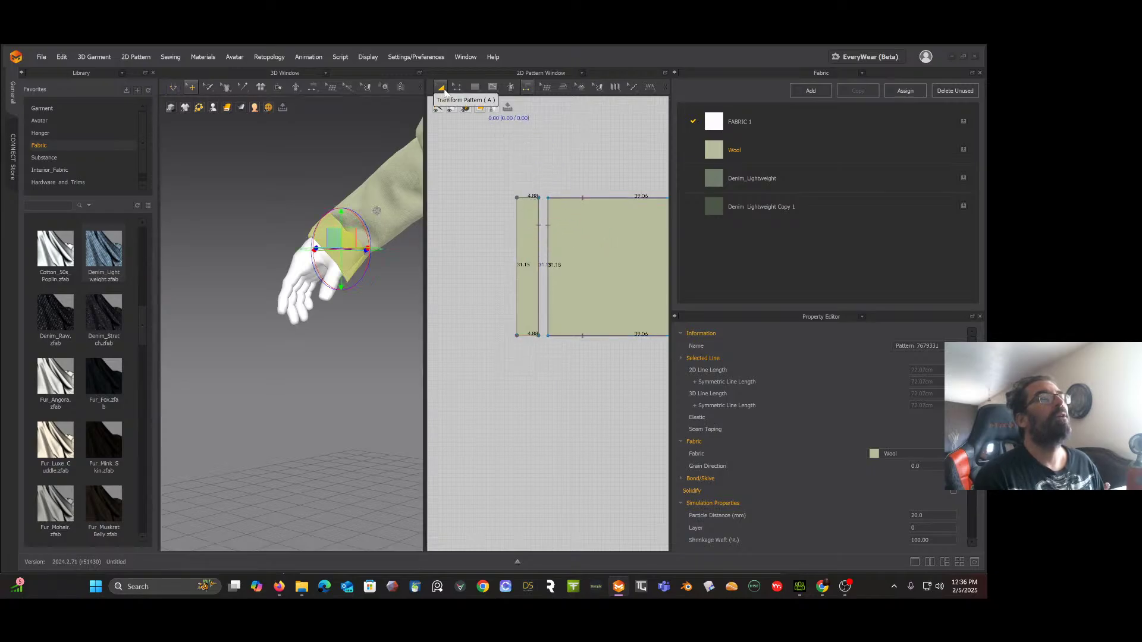
left_click(527, 88)
left_click(540, 112)
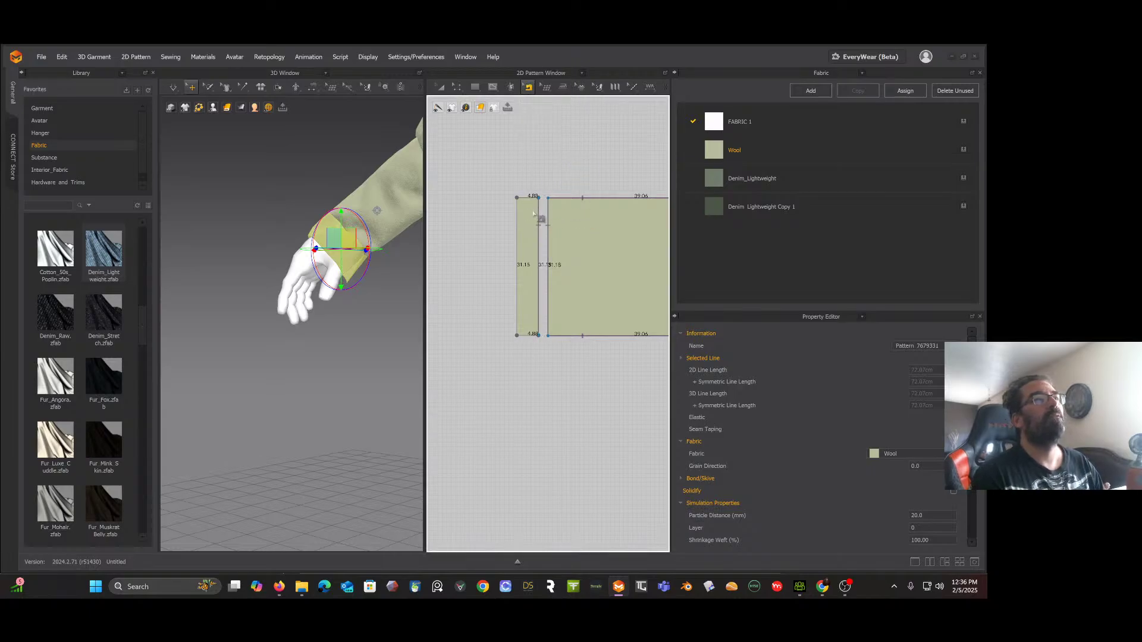
left_click(541, 221)
key("Delete")
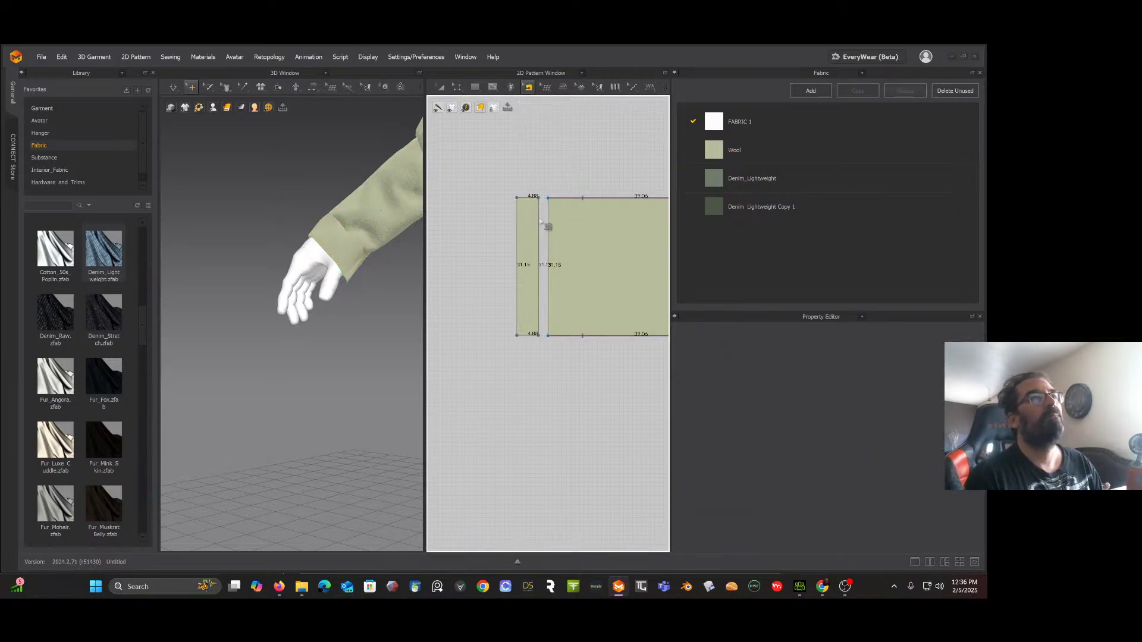
Step: Shorten the cuff strip to about 25.34 cm by moving its upper short edge inward with Edit Pattern
left_click(457, 88)
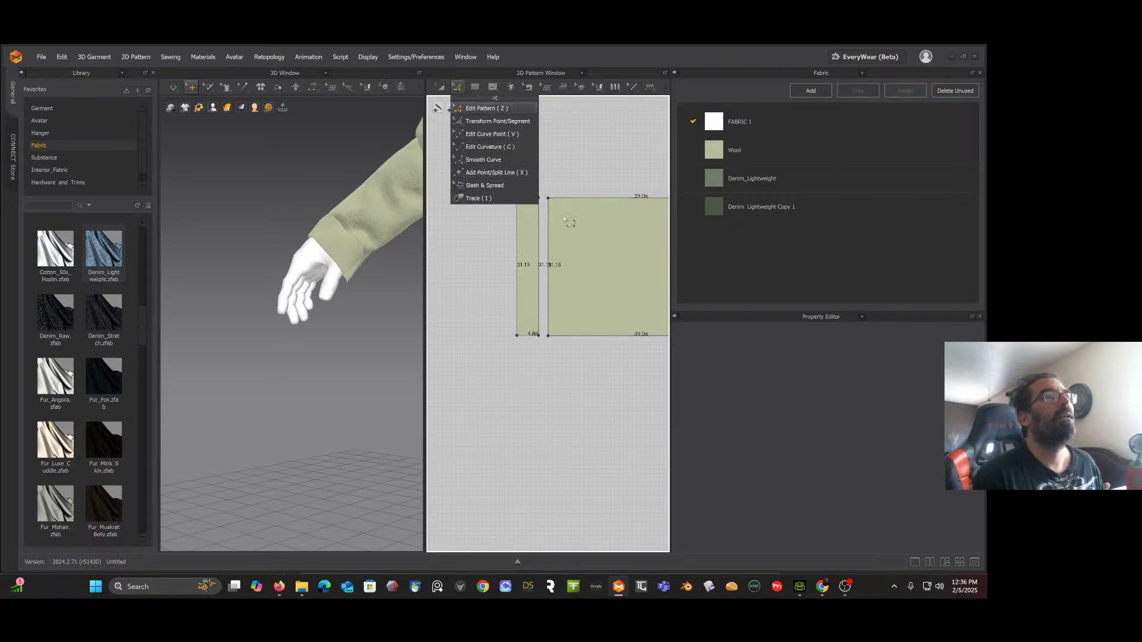
left_click(479, 108)
left_click_drag(529, 199, 530, 224)
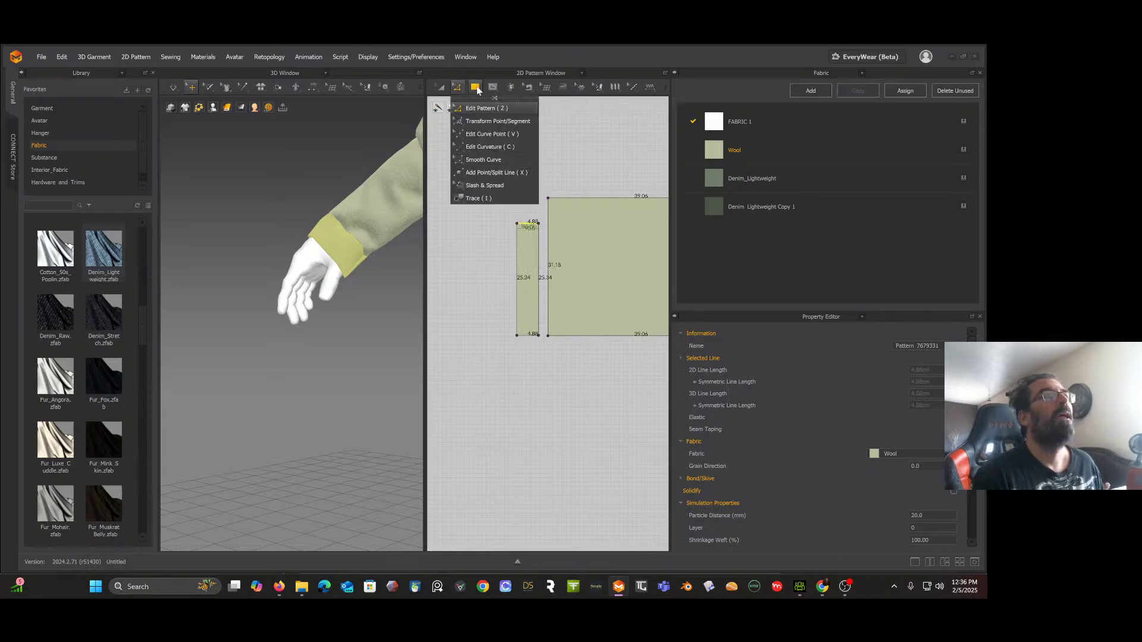
Step: Sew the sleeve's cuff edge to the shortened cuff's long inner edge, and simulate the gathered seam
left_click(528, 88)
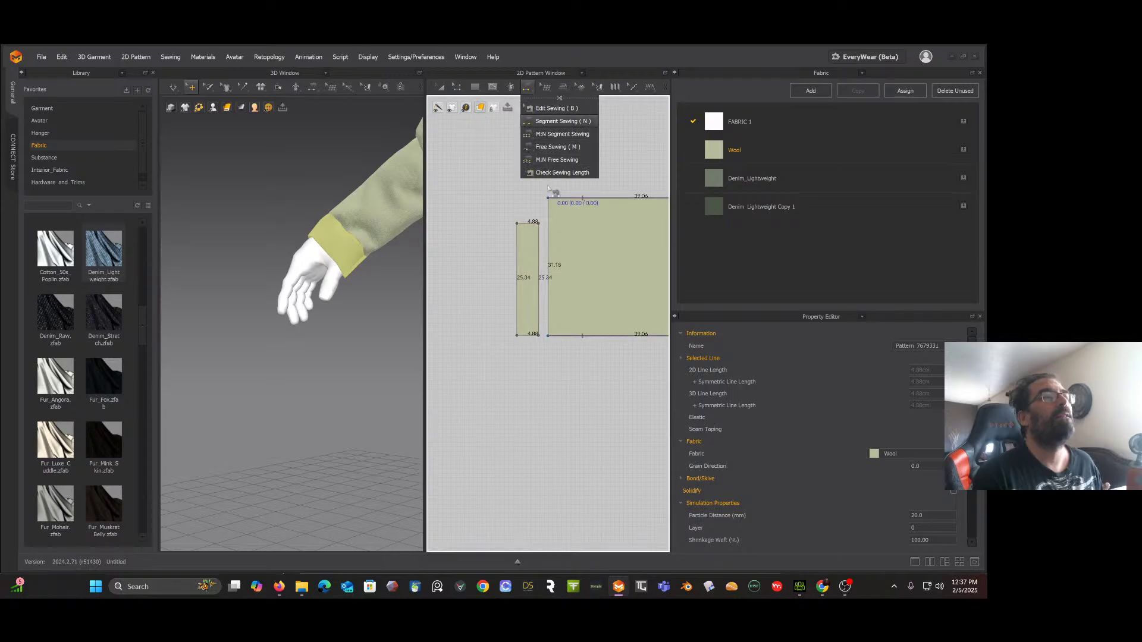
left_click(543, 121)
left_click(547, 217)
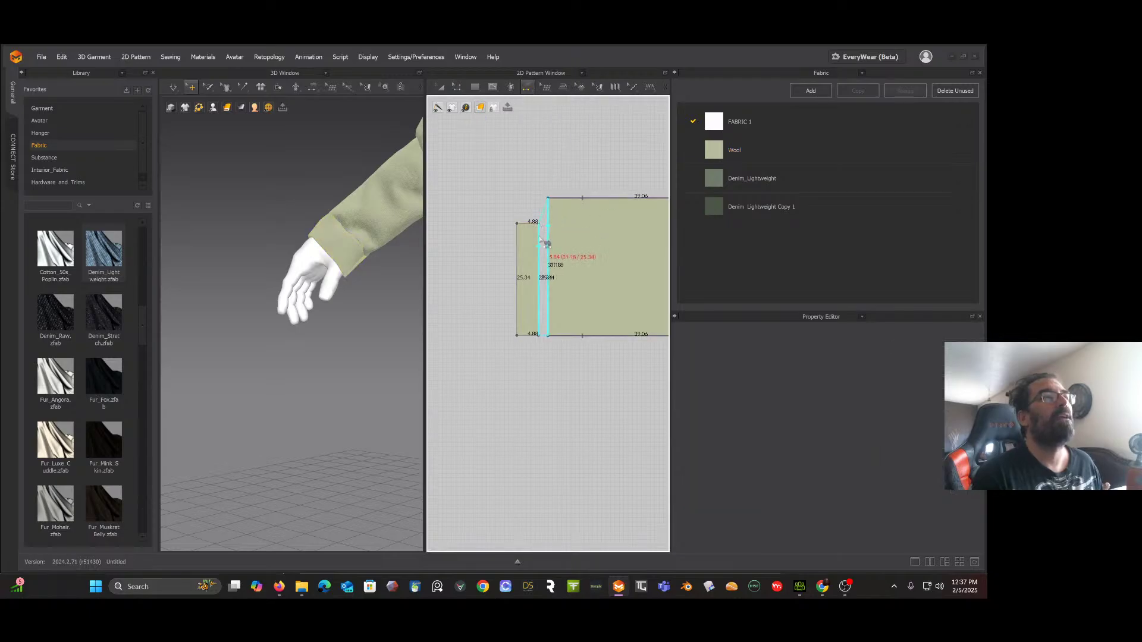
left_click(539, 240)
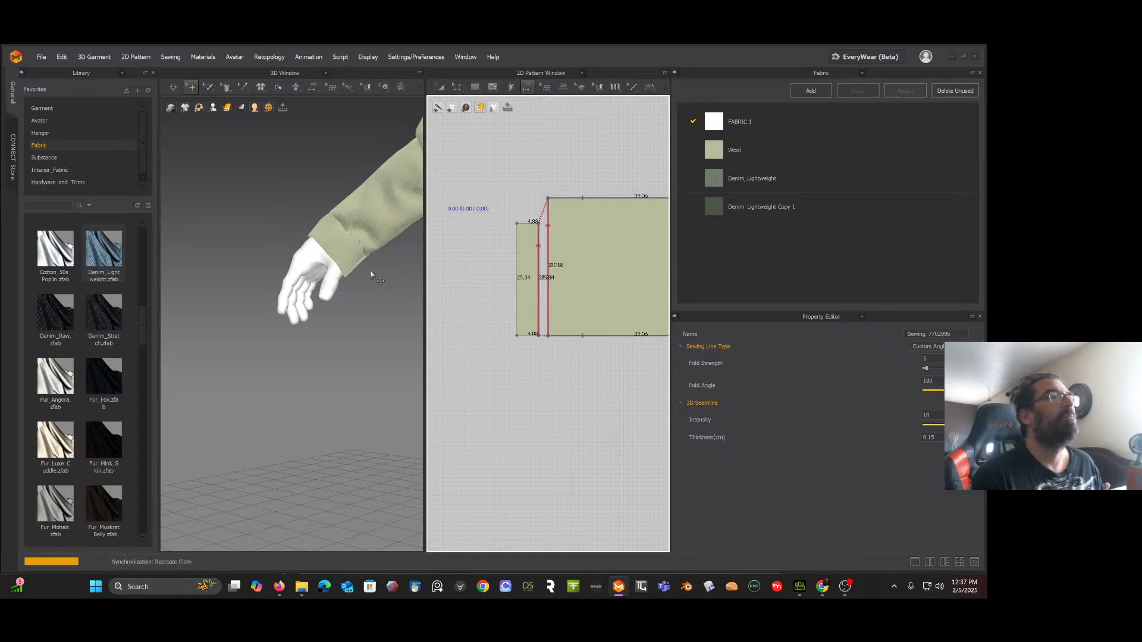
key("space")
right_click_drag(370, 275, 327, 241)
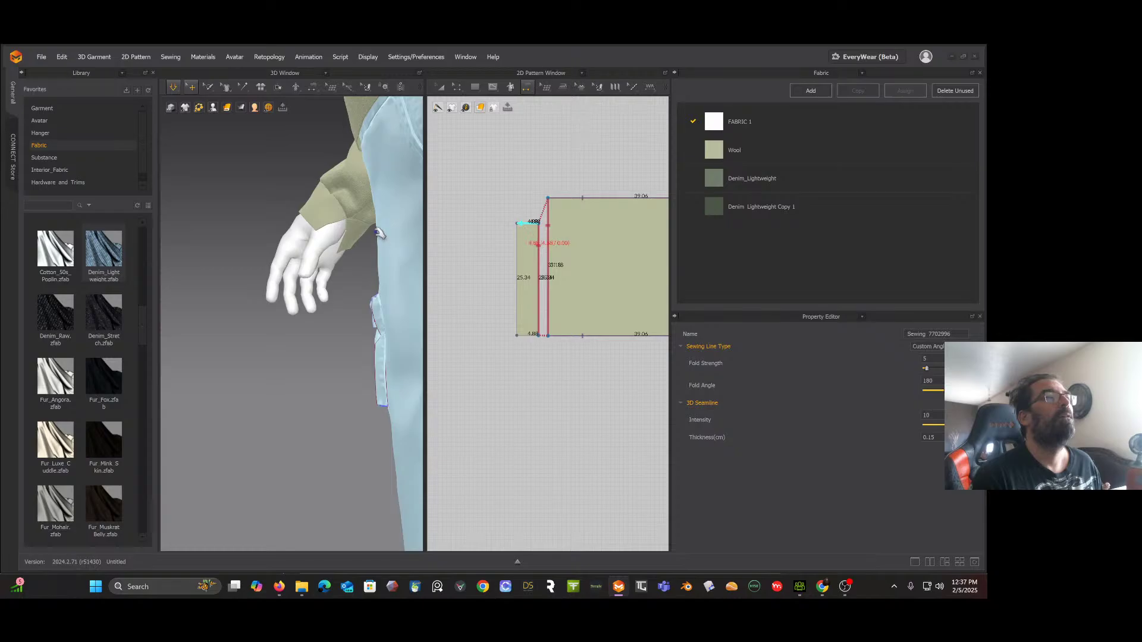
Step: Sew the cuff's two short ends together in 3D to close it around the wrist, and simulate the garment
left_click(314, 88)
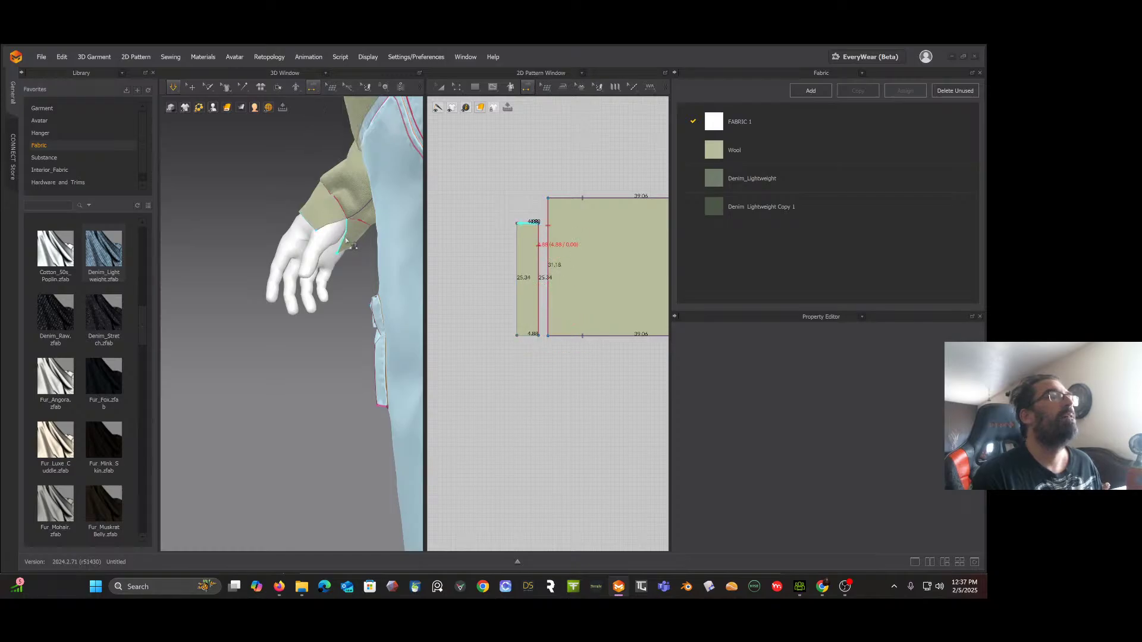
left_click(342, 239)
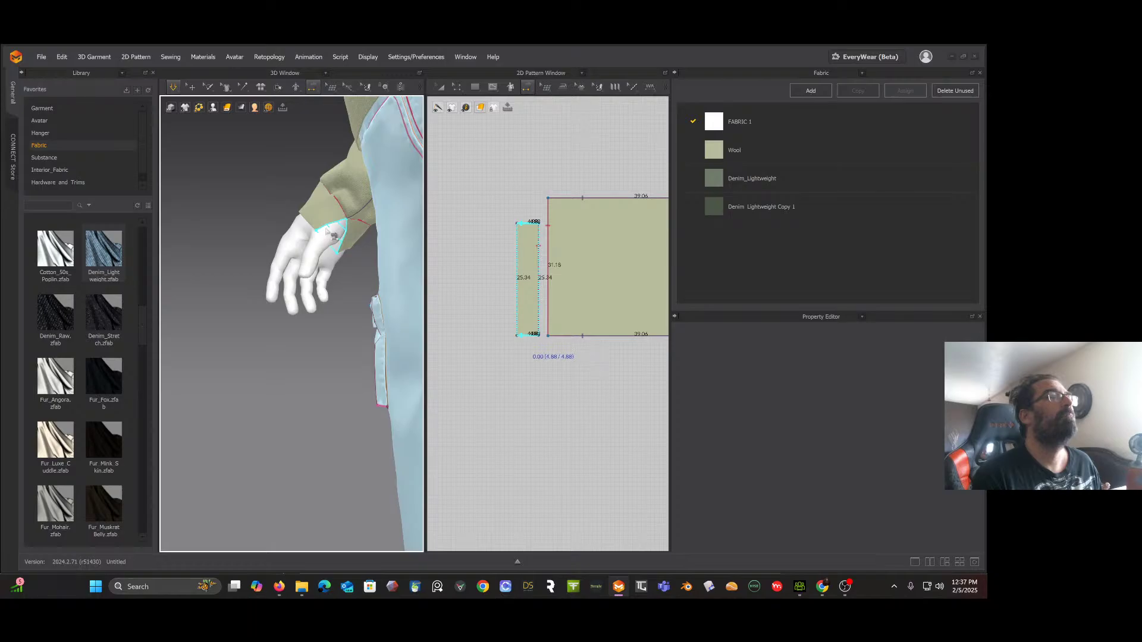
left_click(326, 231)
key("space")
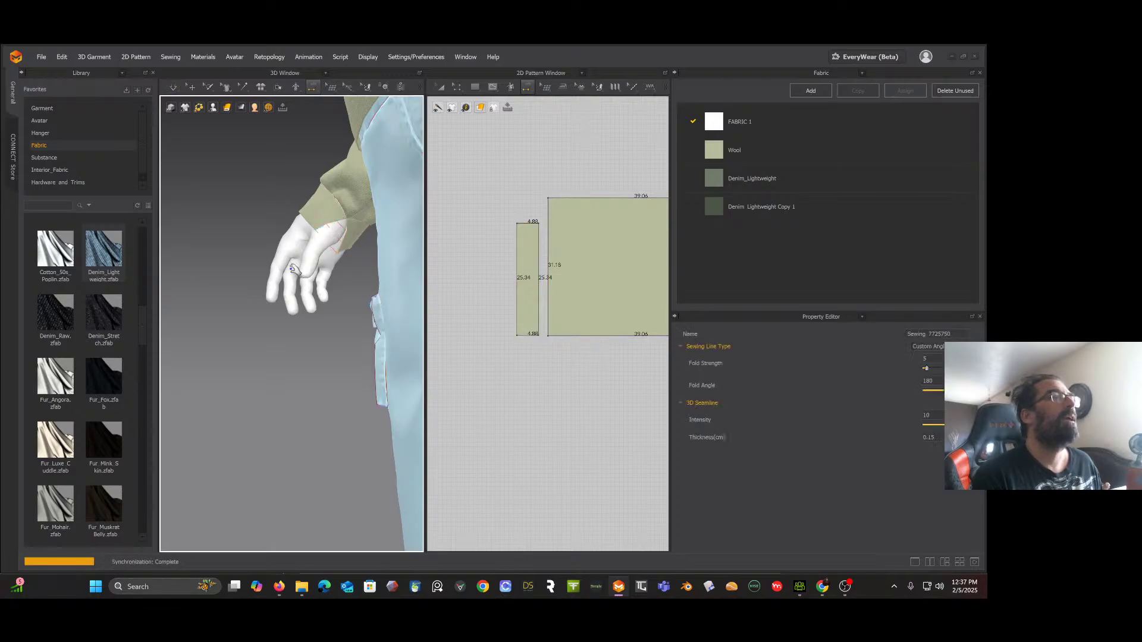
right_click_drag(293, 269, 273, 312)
scroll(301, 286, "down", 3)
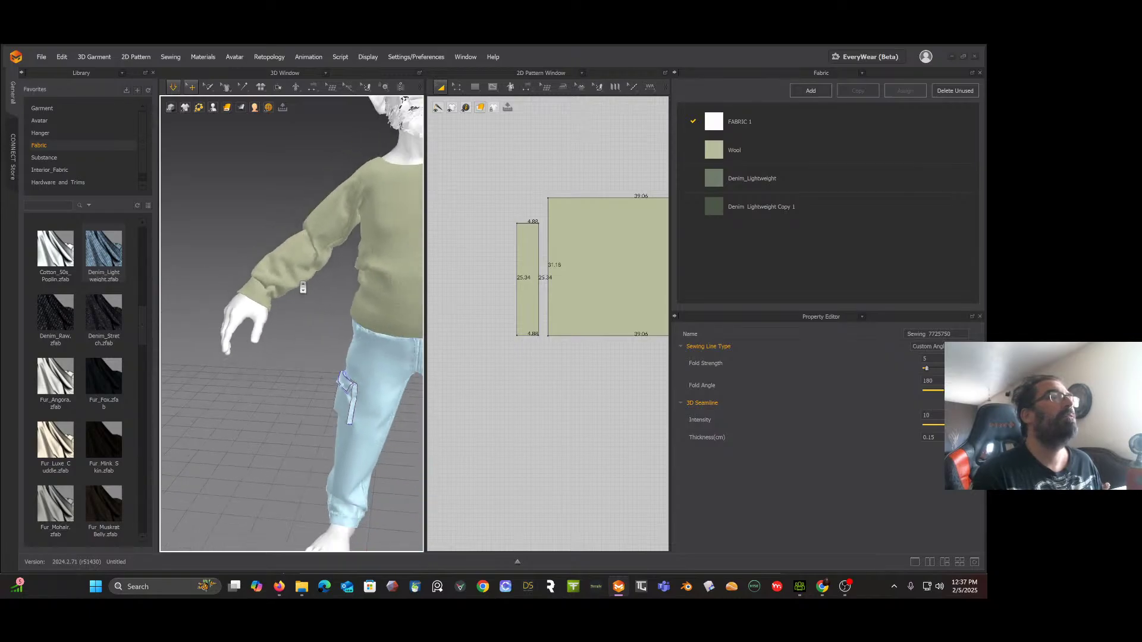
Step: Tighten the cuff by moving its upper short edge inward until the strip is about 20.78 cm long
left_click(567, 251)
key("n")
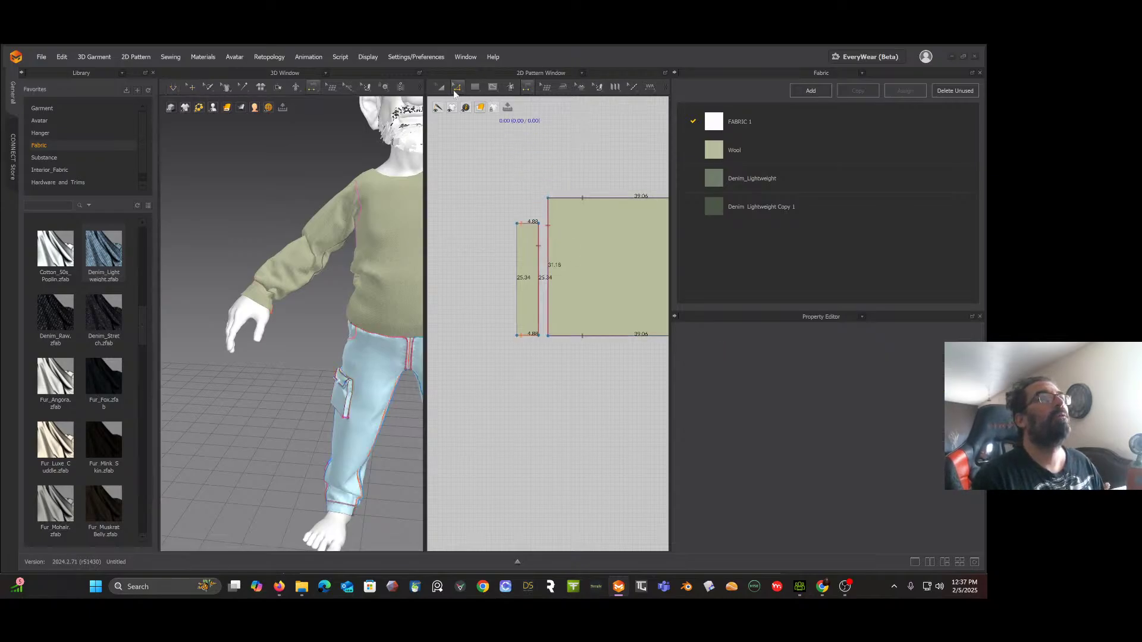
left_click(457, 90)
left_click(464, 107)
left_click_drag(535, 231, 534, 249)
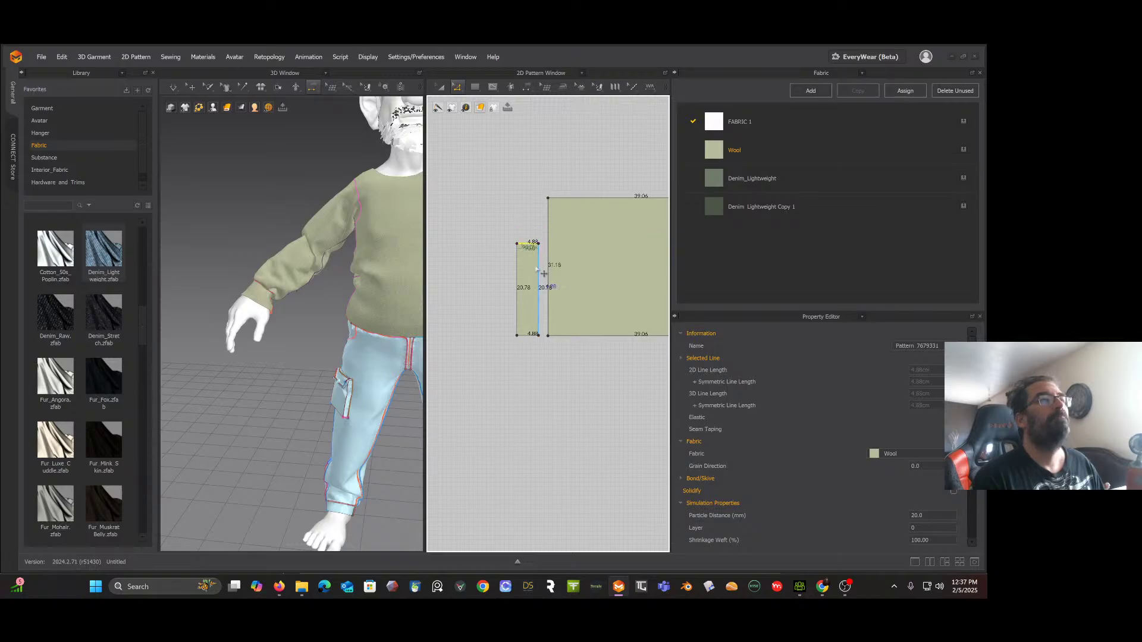
Step: Narrow the cuff strip to about 4 cm by moving its long sleeve-side edge inward, and simulate the garment
left_click(538, 275)
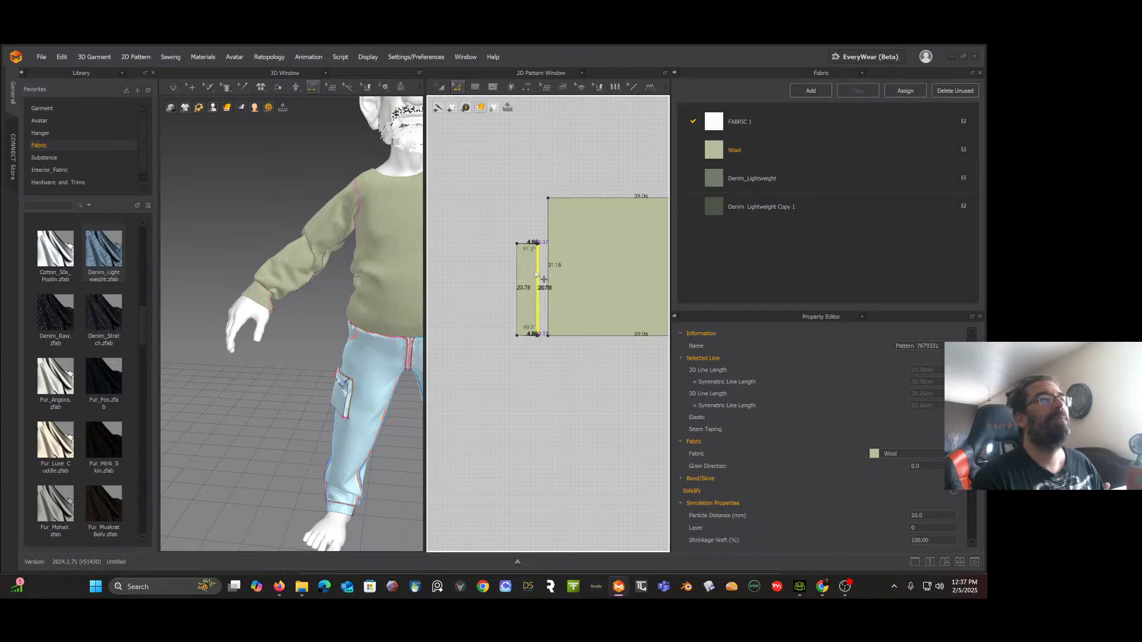
left_click_drag(535, 275, 534, 274)
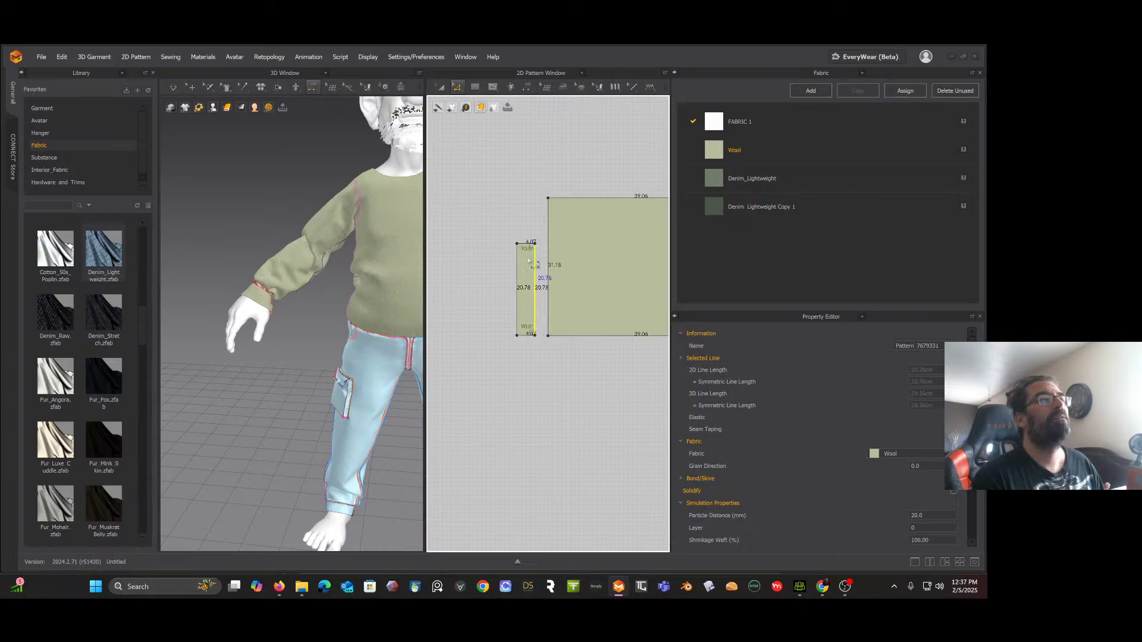
left_click(550, 226)
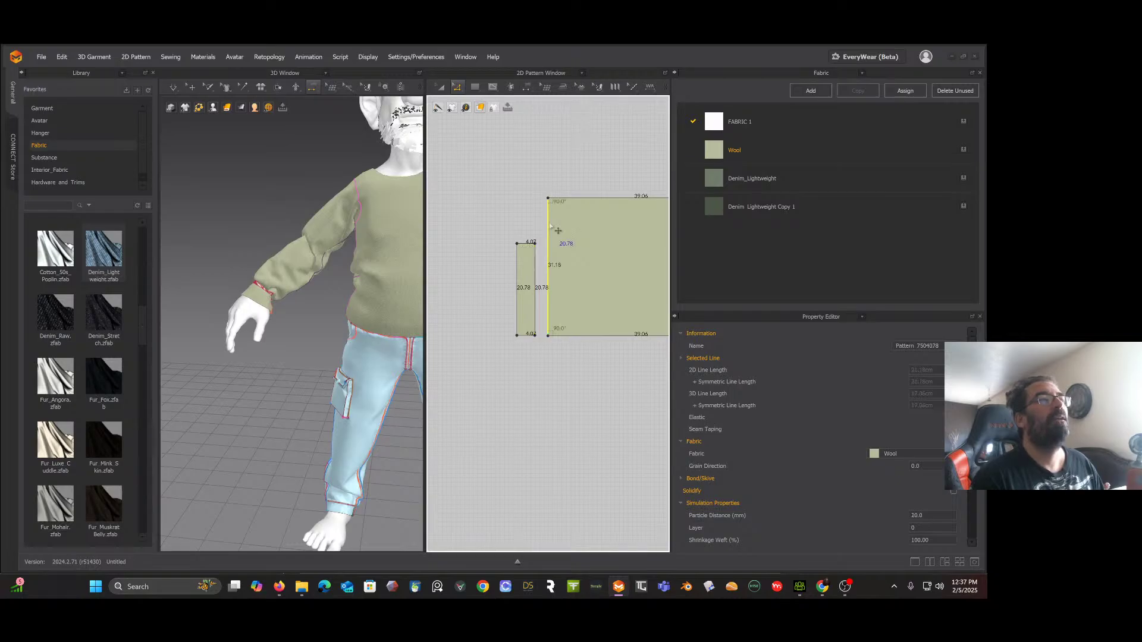
left_click(527, 88)
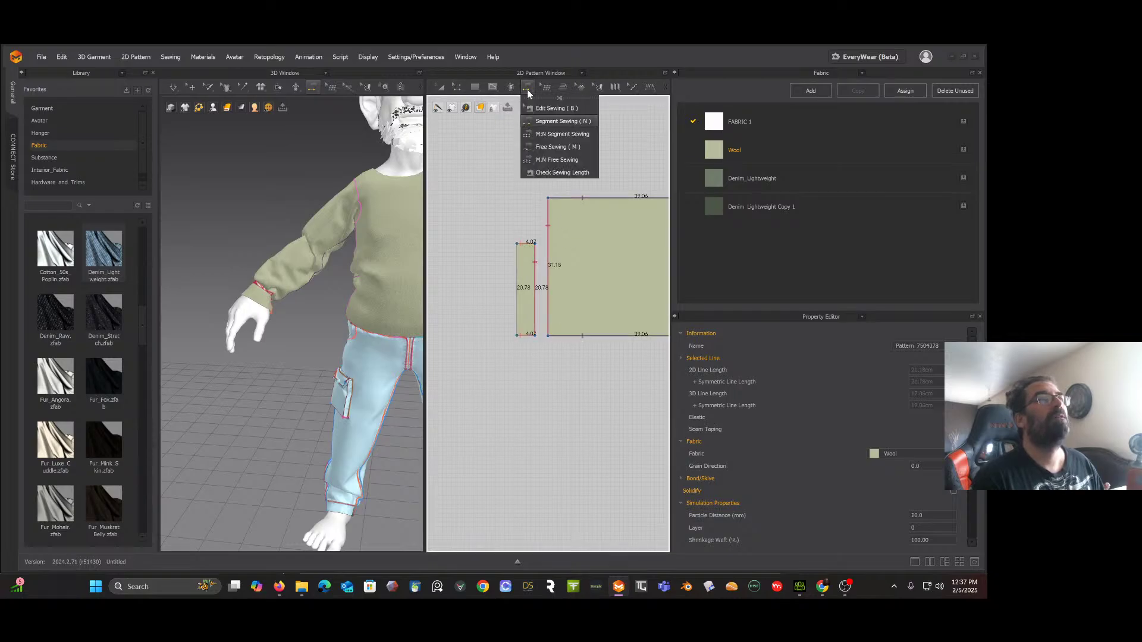
left_click(541, 147)
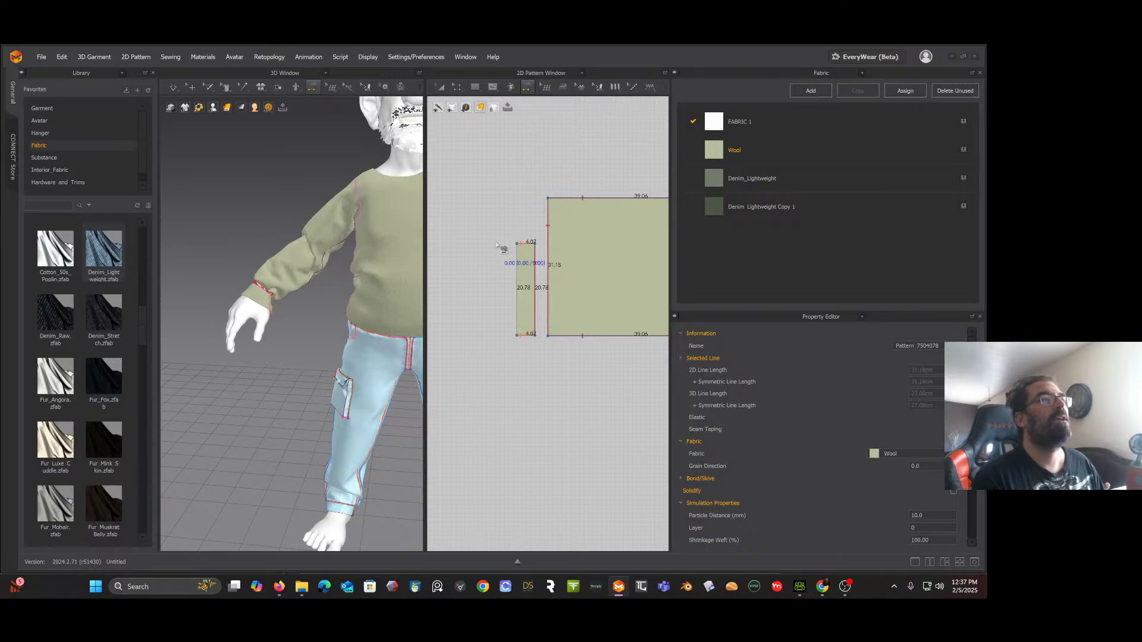
key("space")
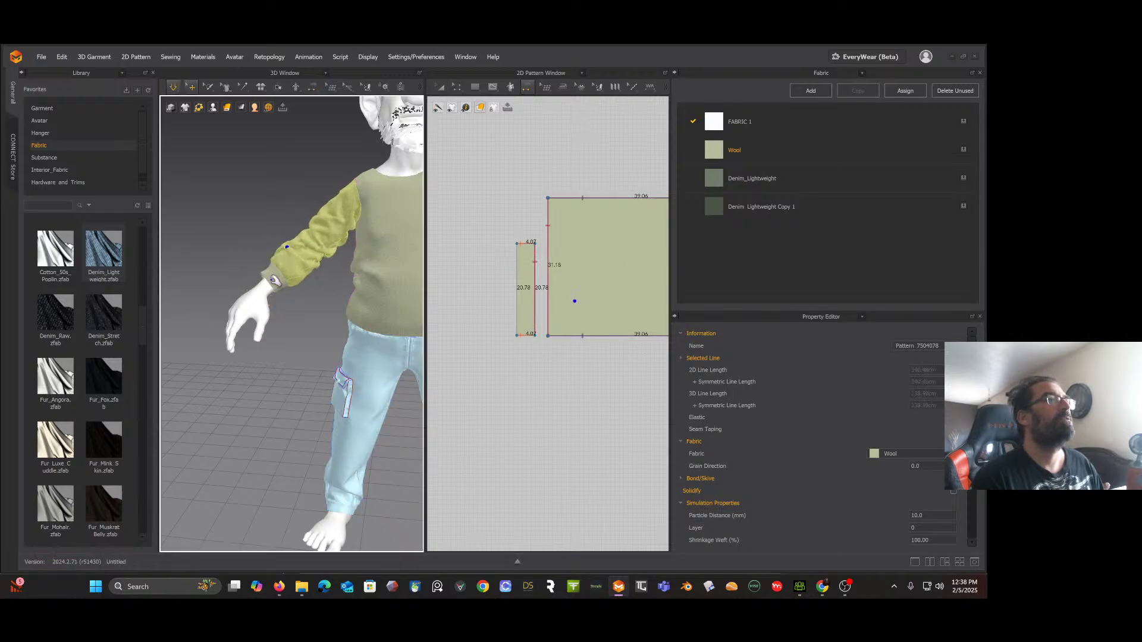
Step: Pull the sleeve and cuff up the forearm during simulation, checking the look against the veteran reference image in Chrome
left_click(271, 281)
left_click(293, 251)
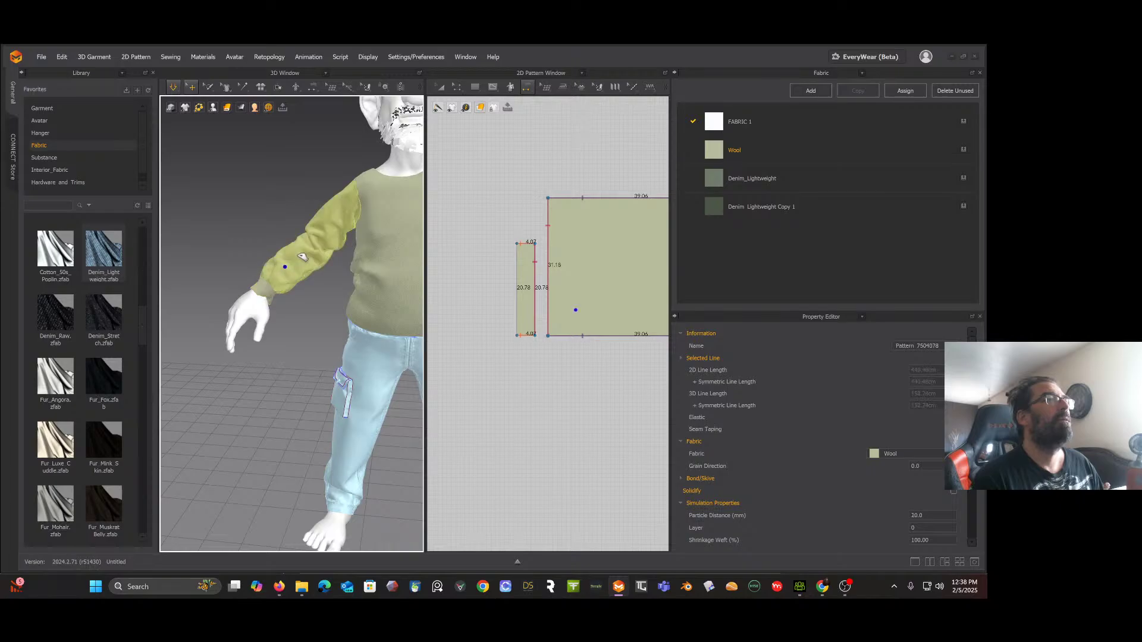
left_click(822, 587)
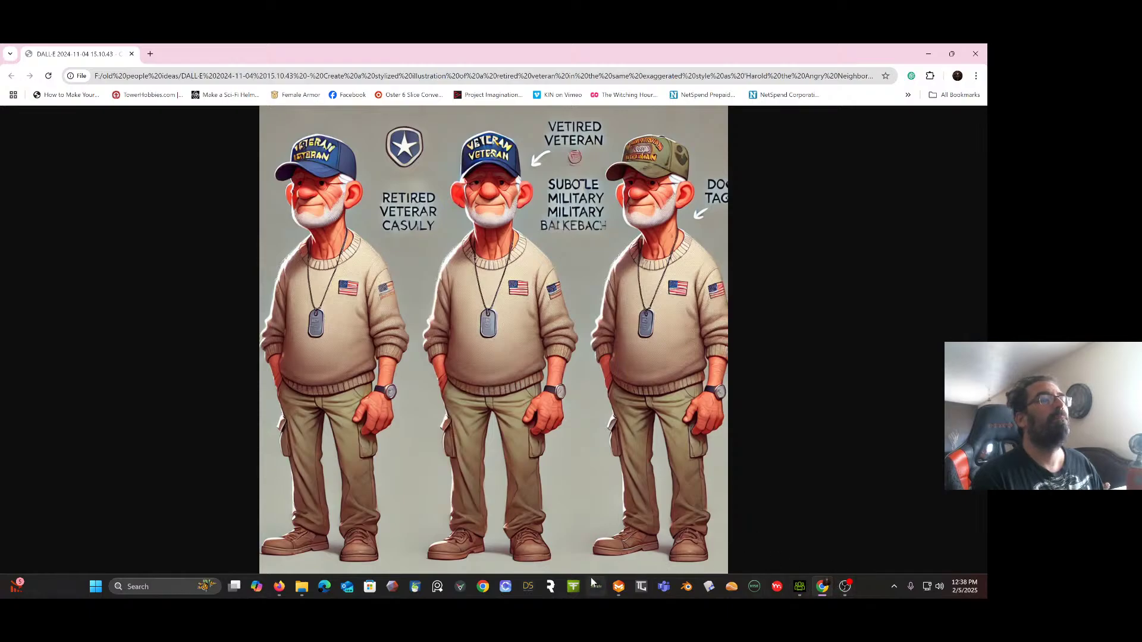
left_click(619, 587)
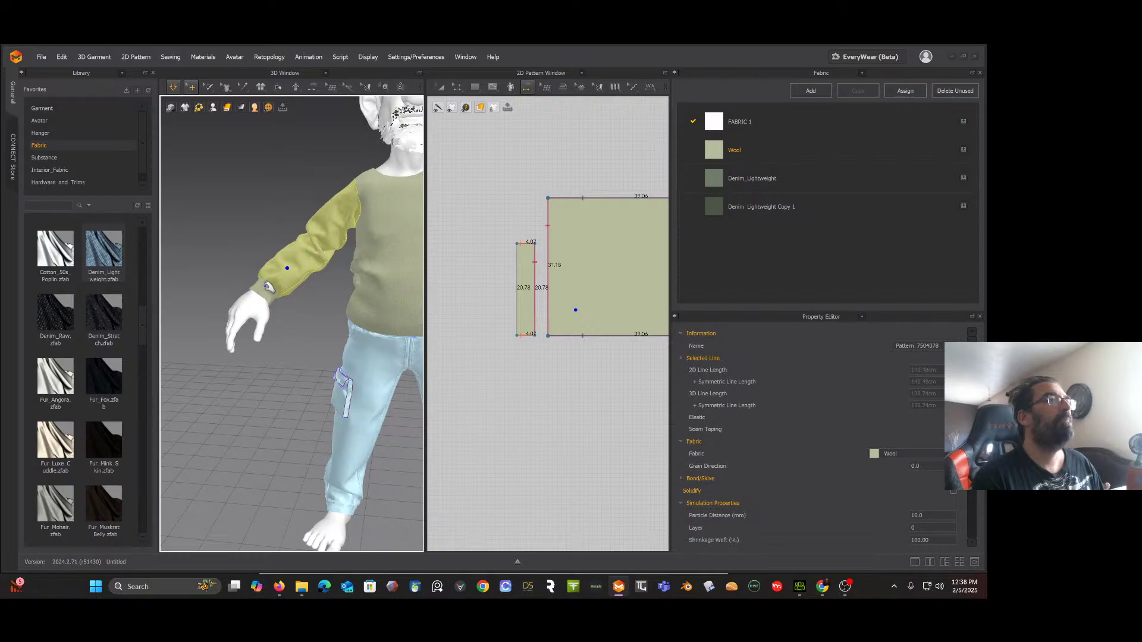
left_click_drag(266, 284, 293, 285)
right_click_drag(283, 263, 360, 251)
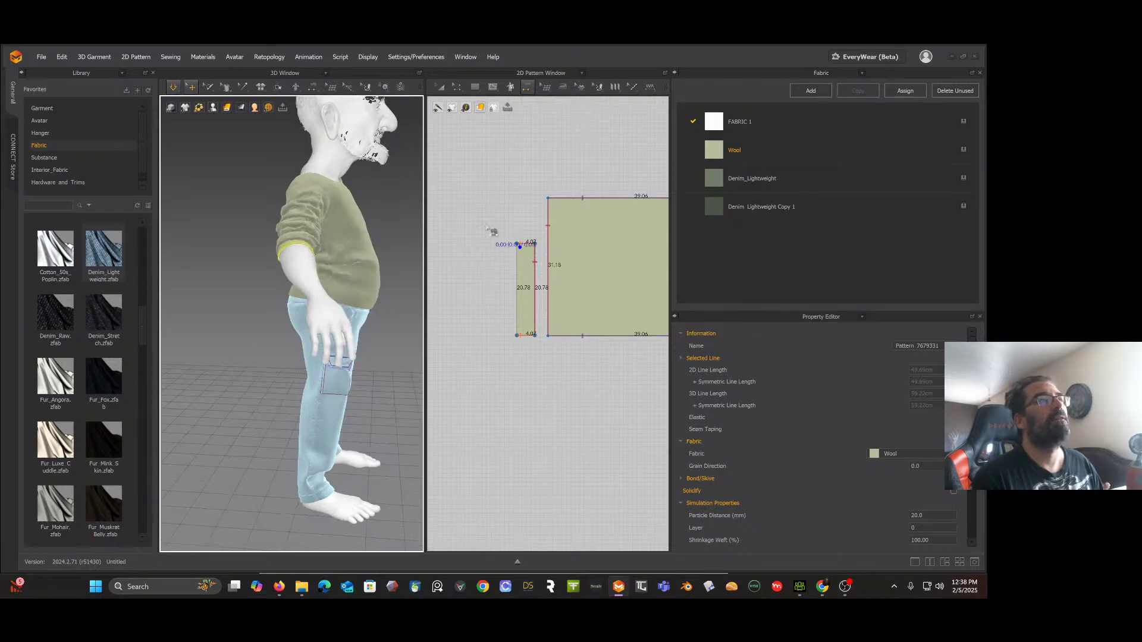
Step: Lengthen the cuff strip to about 23.64 cm by moving its upper short edge outward with Edit Pattern
left_click(457, 86)
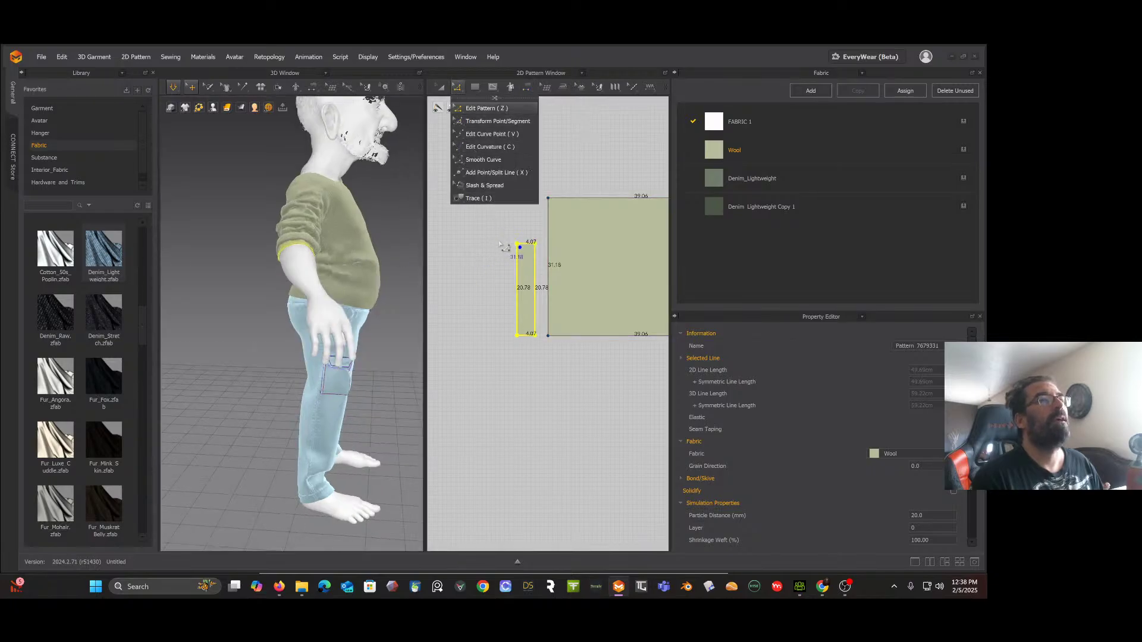
left_click(497, 219)
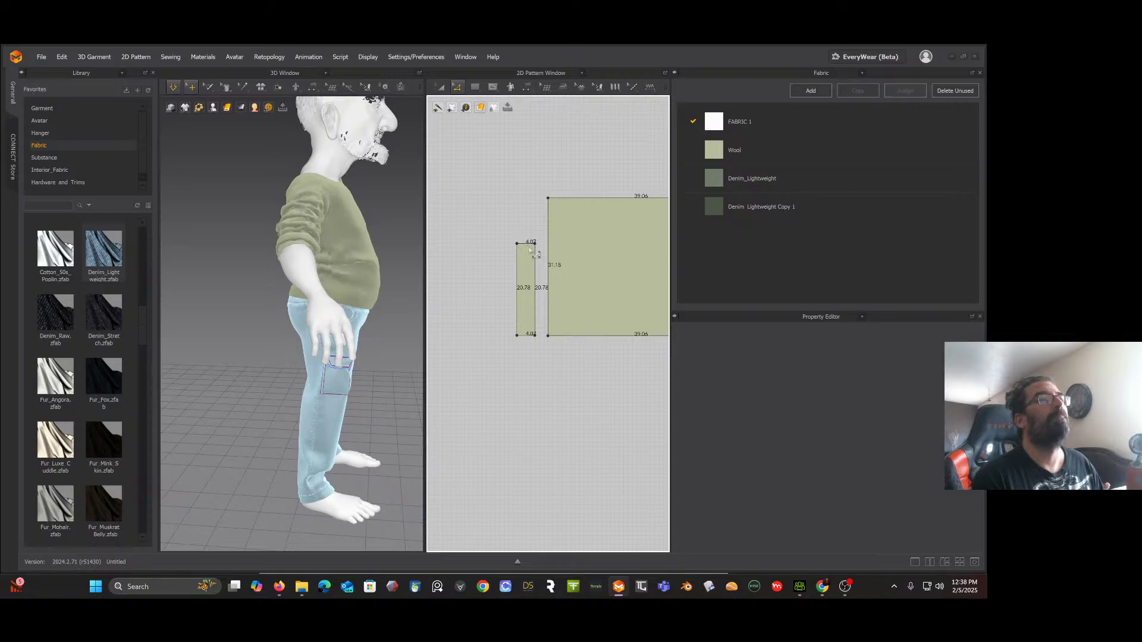
left_click_drag(529, 244, 523, 236)
left_click(485, 240)
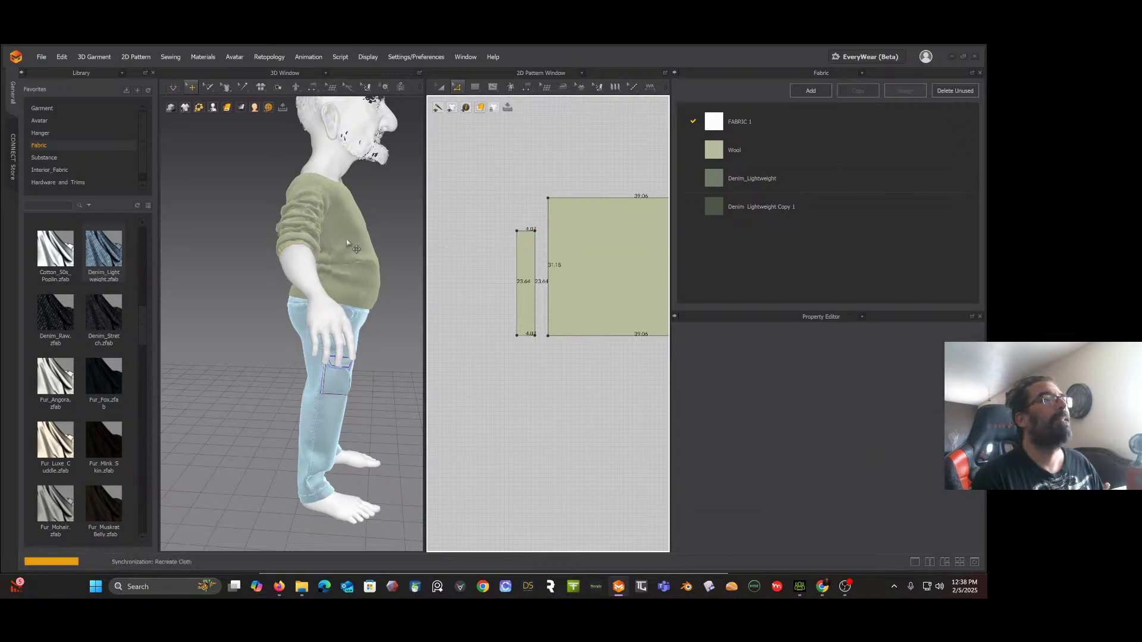
Step: Simulate the garment and tug the lengthened cuff into place around the forearm from the front and side
right_click_drag(308, 254, 278, 256)
left_click(314, 258)
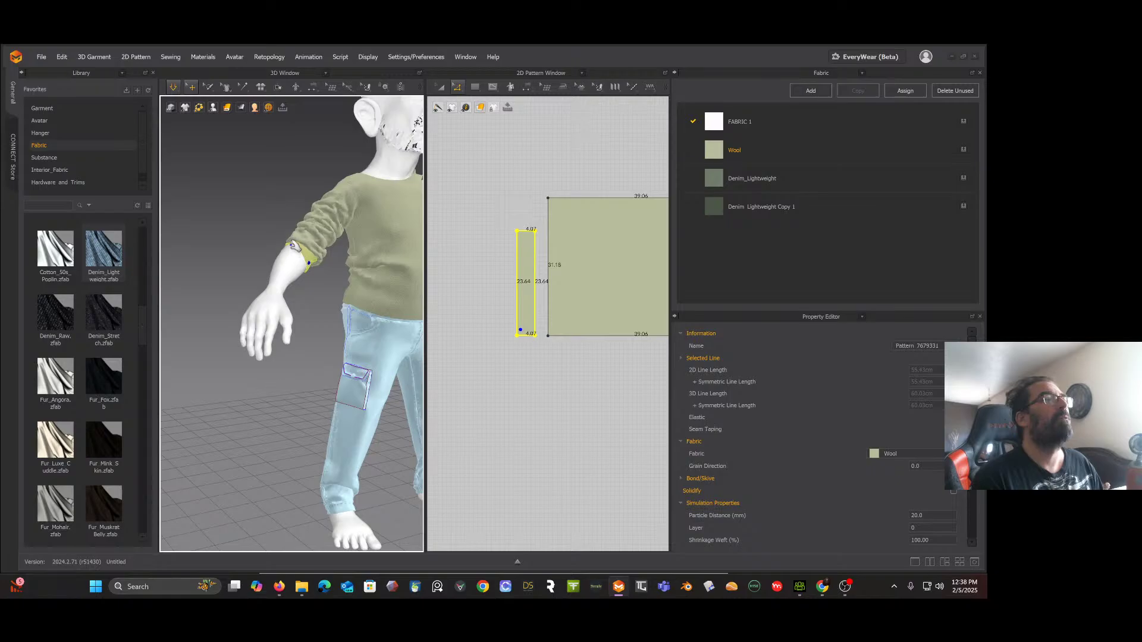
mouse_move(291, 245)
left_mouse_down()
mouse_move(283, 265)
mouse_move(292, 257)
left_mouse_up()
left_click(299, 278)
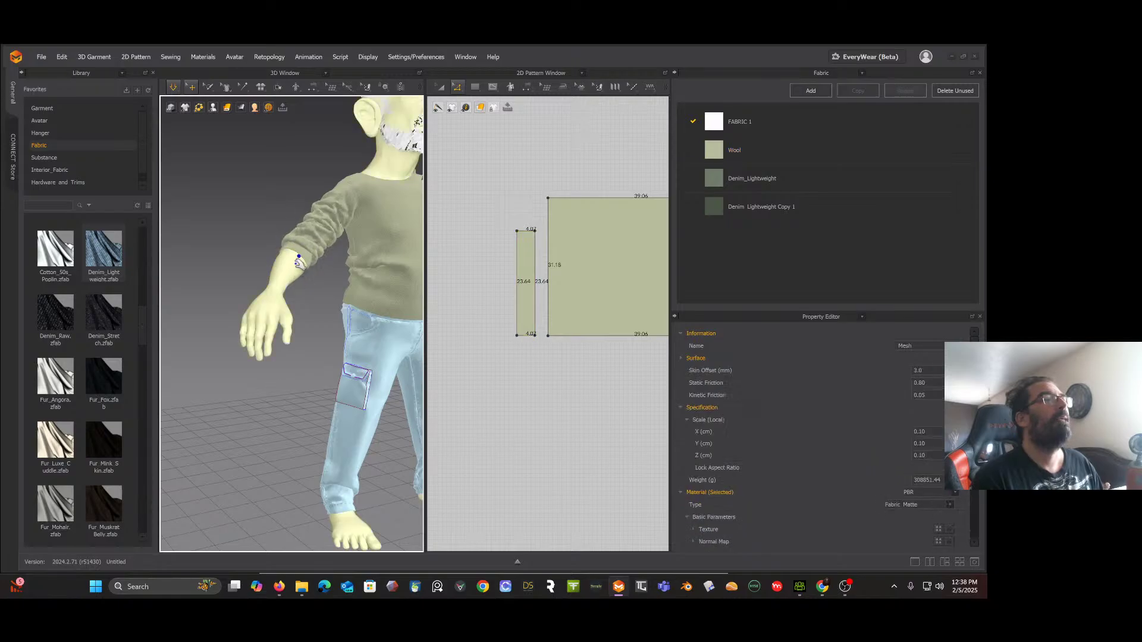
left_click(302, 256)
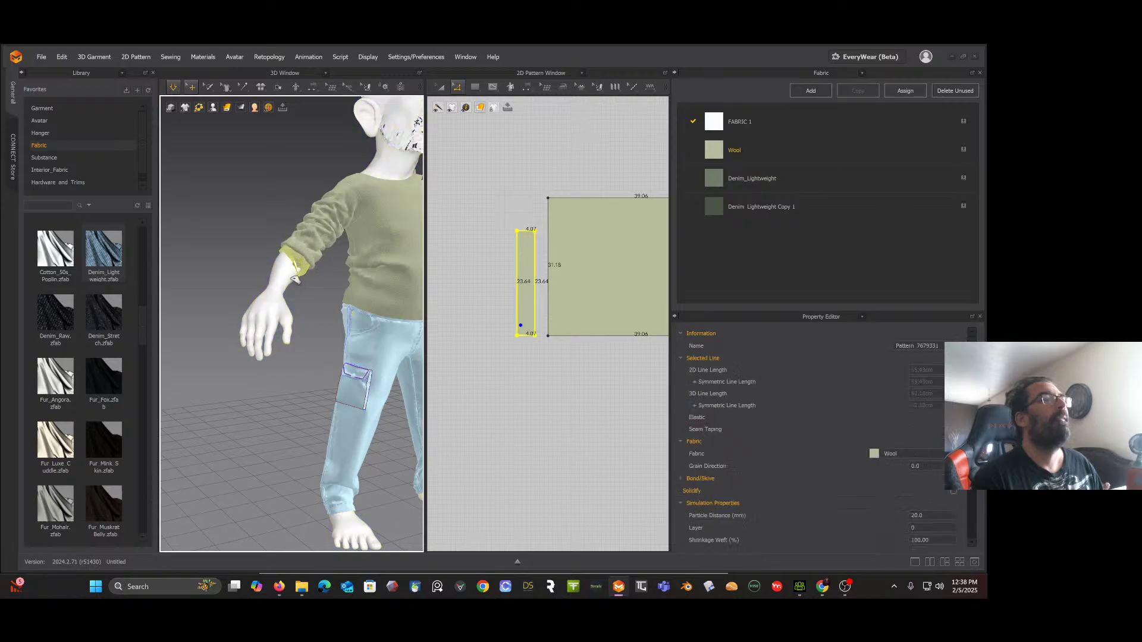
right_click_drag(290, 262, 311, 266)
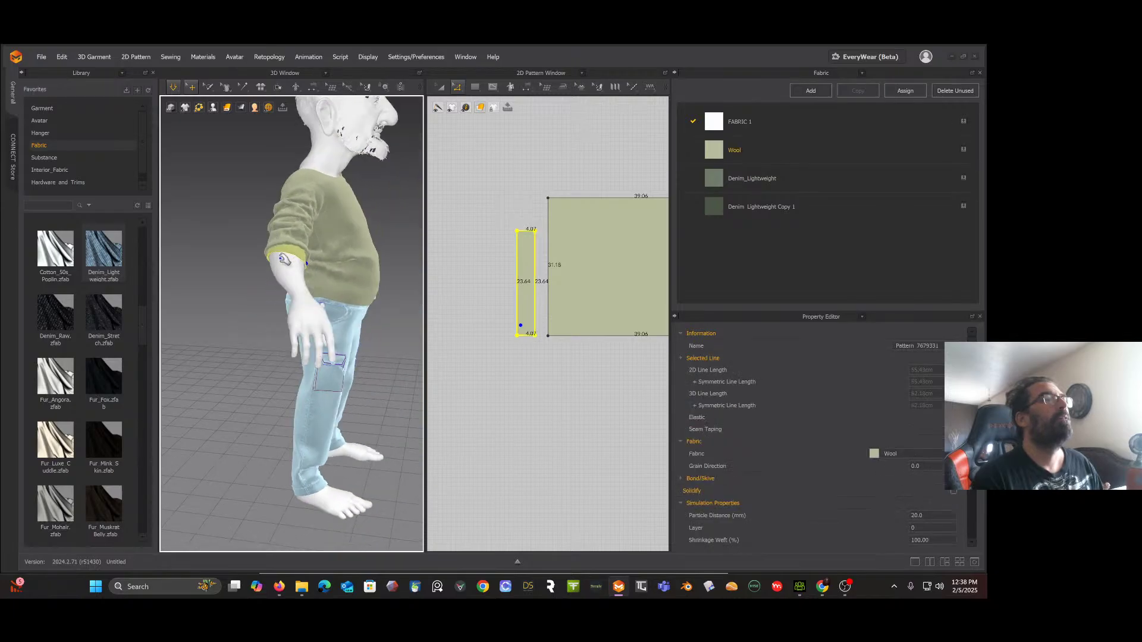
left_click_drag(271, 249, 279, 283)
right_click_drag(280, 257, 253, 235)
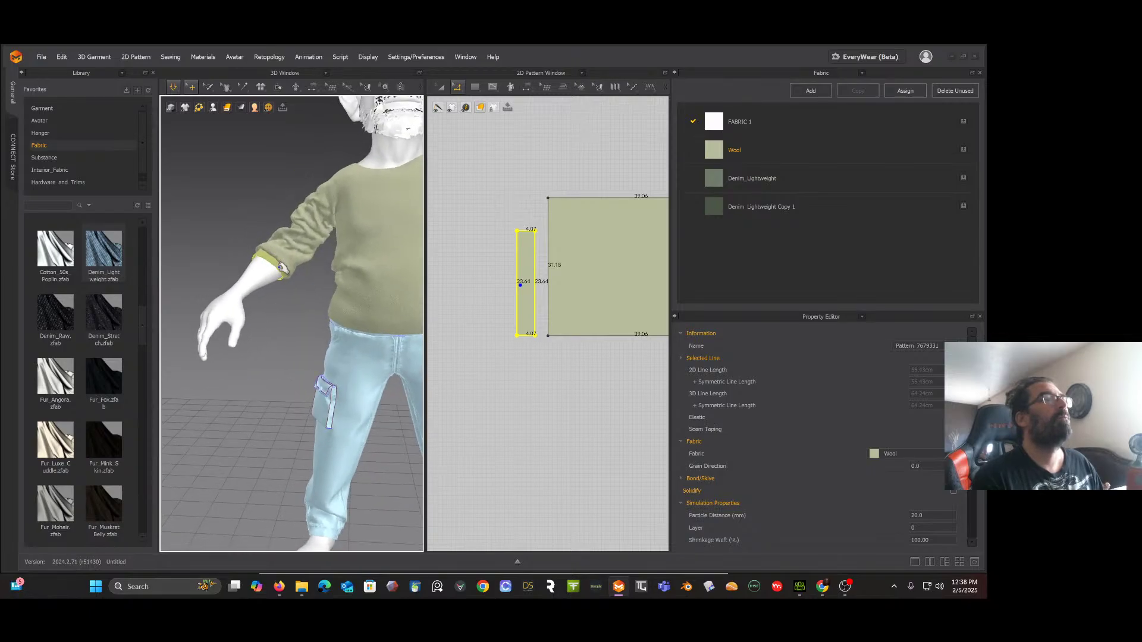
right_click_drag(312, 225, 316, 251)
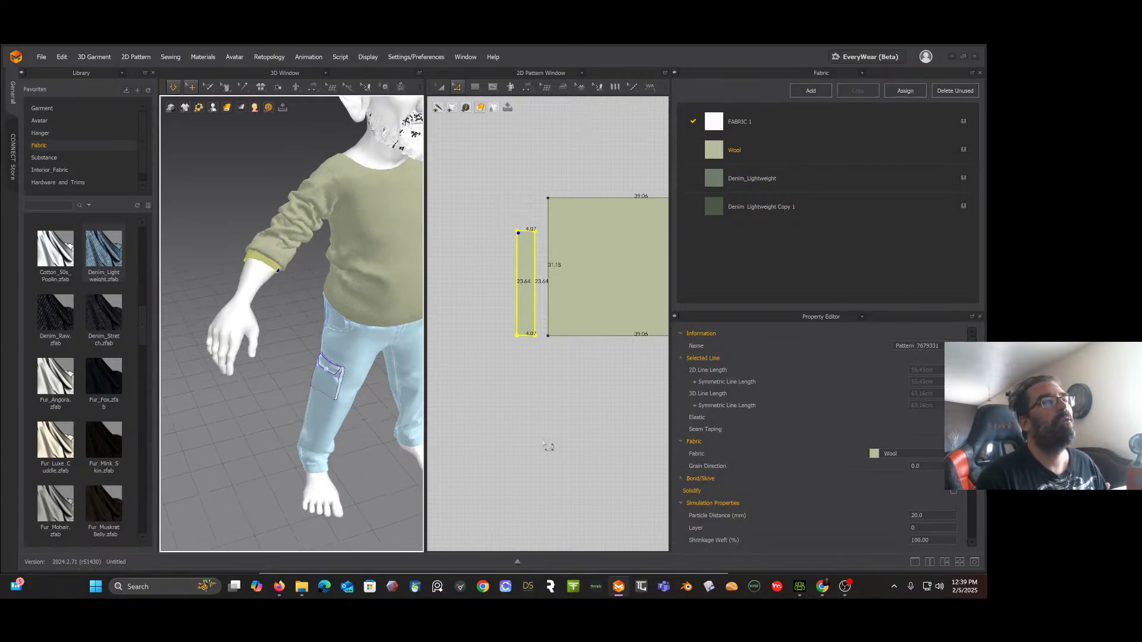
Step: Compare the pushed-up sleeve with the reference image in Chrome, and select the sleeve pattern on the simulated garment
left_click(822, 587)
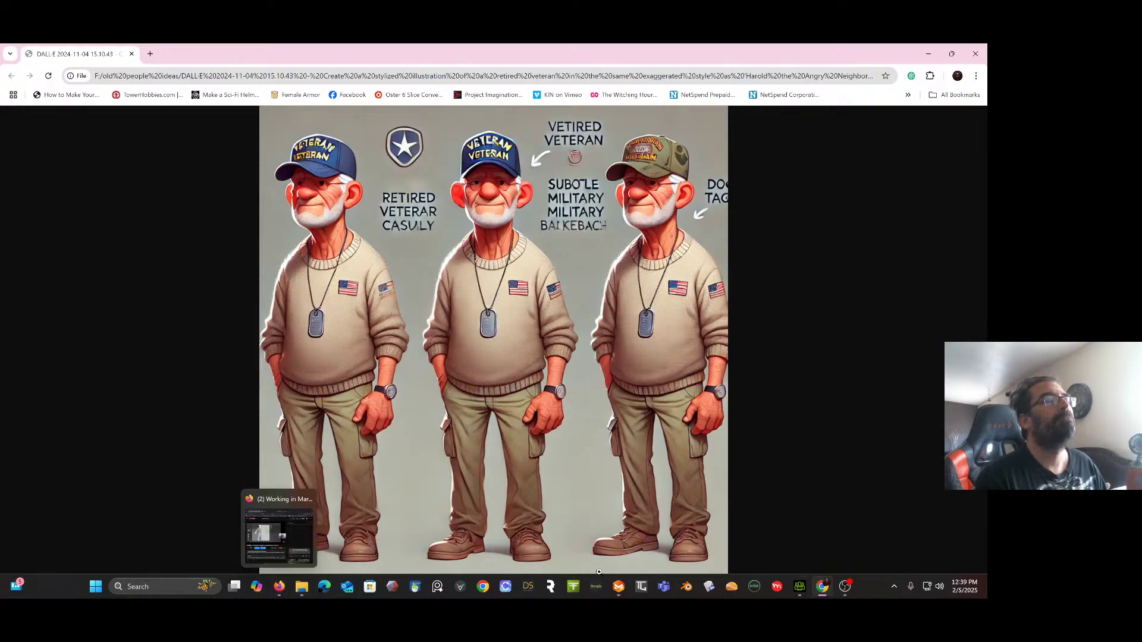
left_click(622, 590)
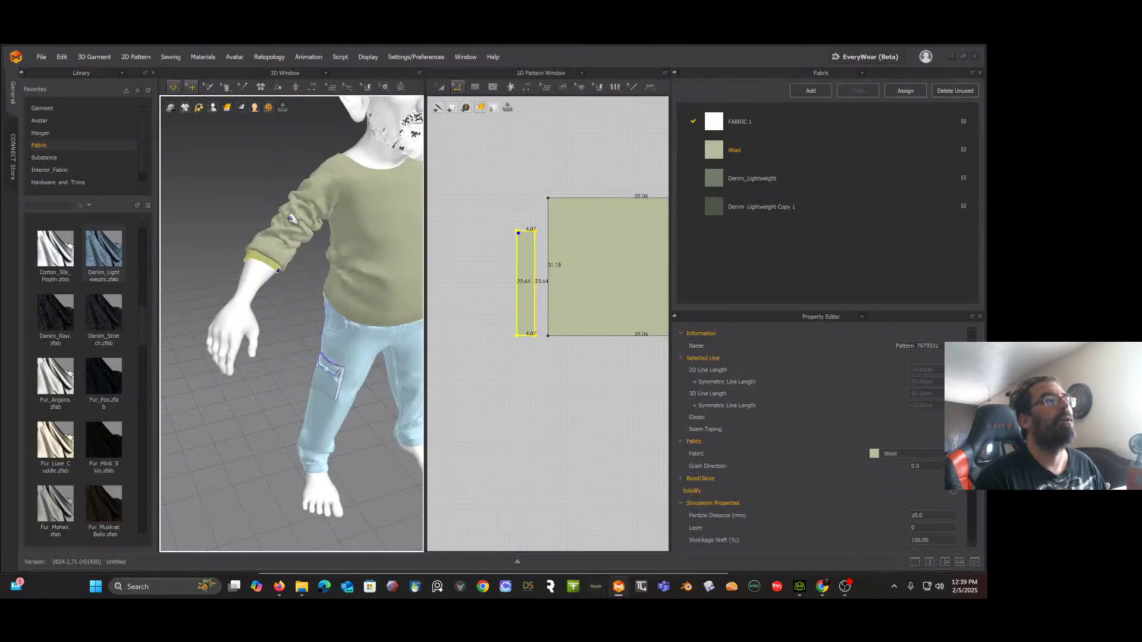
right_click_drag(320, 265, 307, 248)
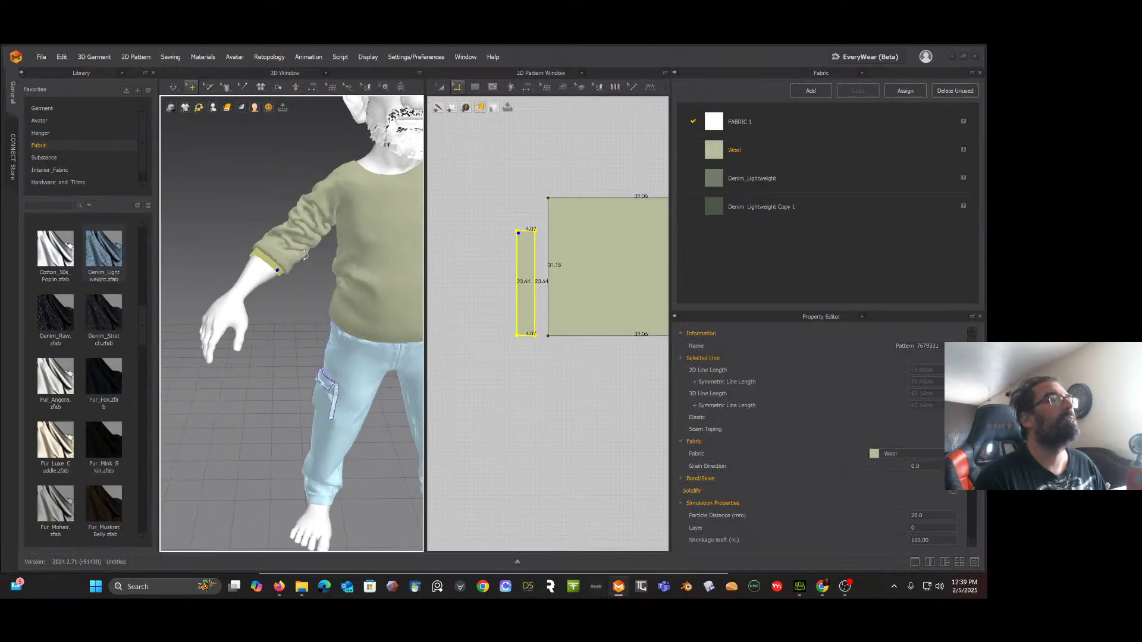
key("space")
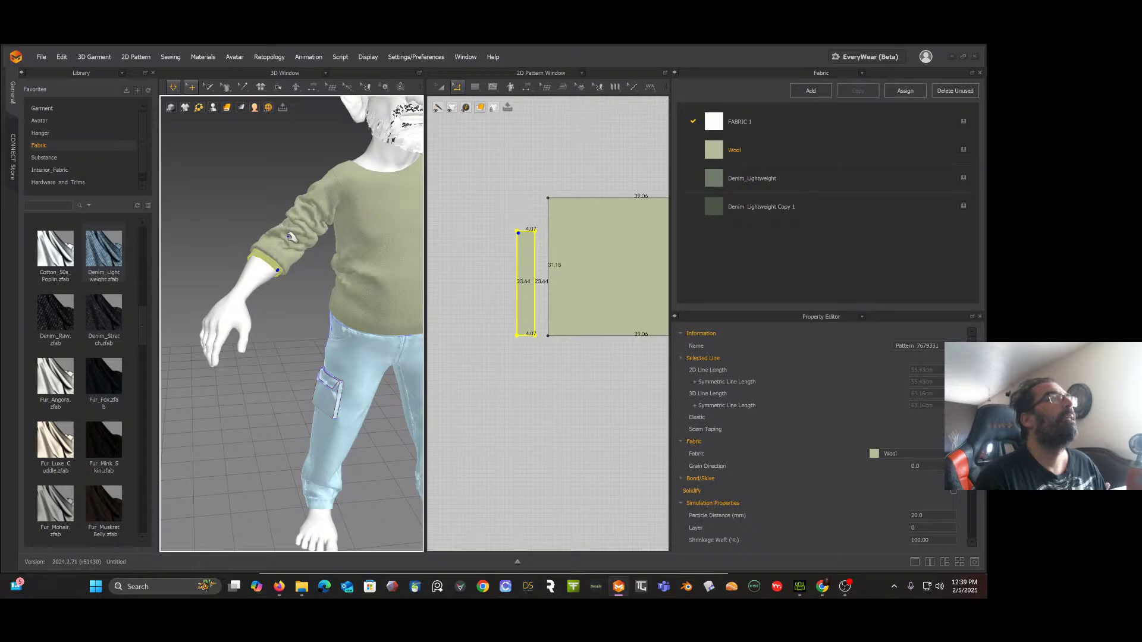
left_click(284, 235)
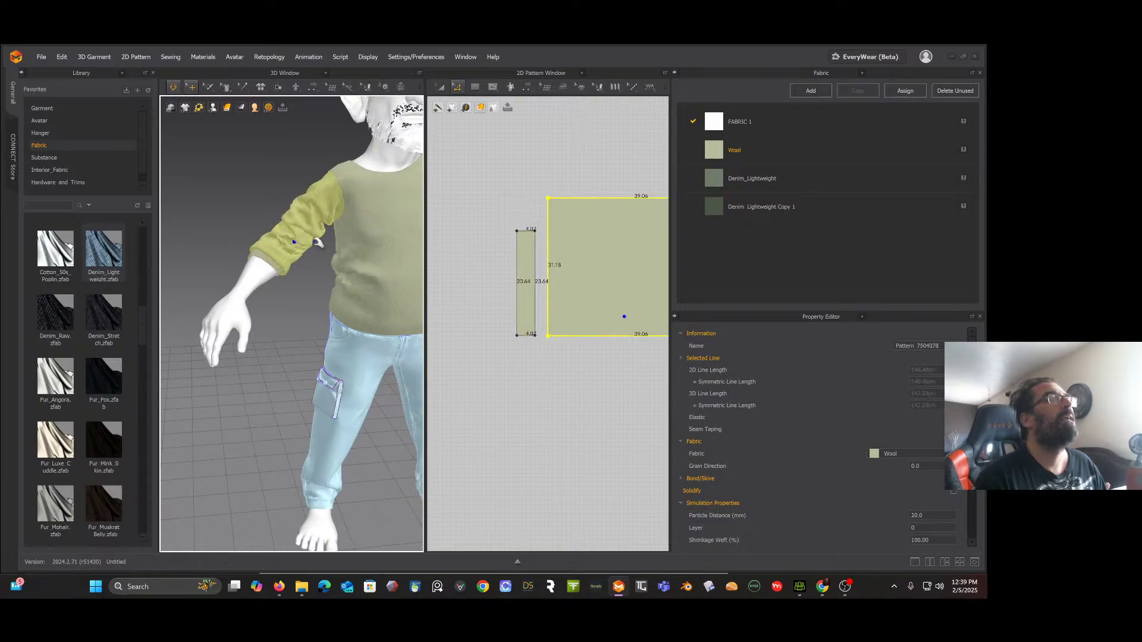
key("space")
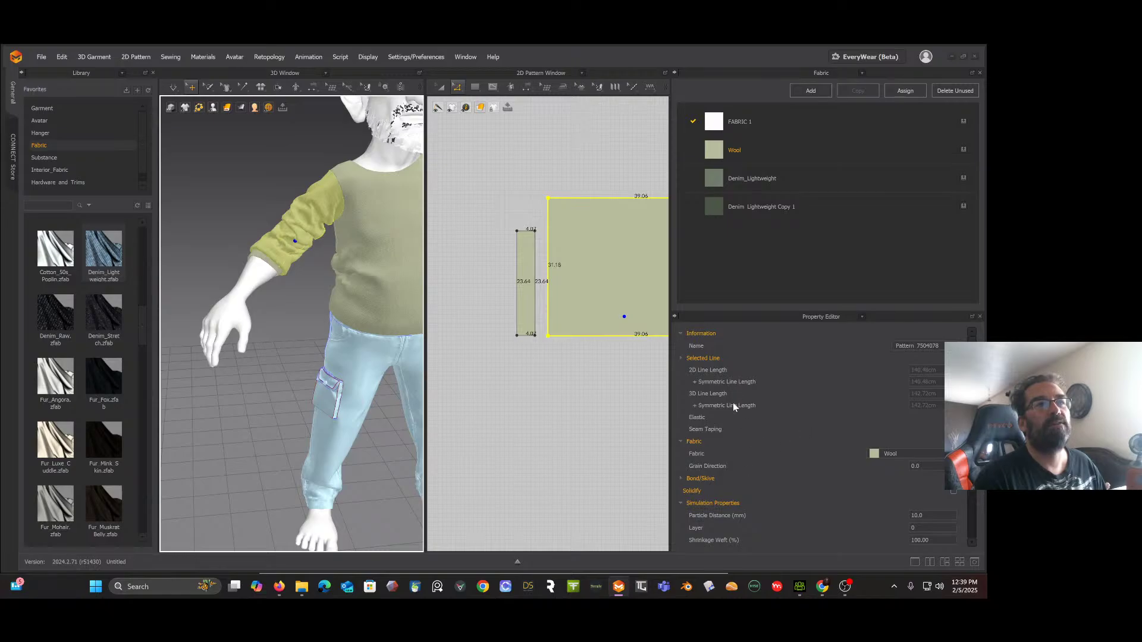
Step: Try Shrinkage Warp values of 90% and 60% on the sleeve pattern, and restore the value to 100%
scroll(773, 459, "down", 2)
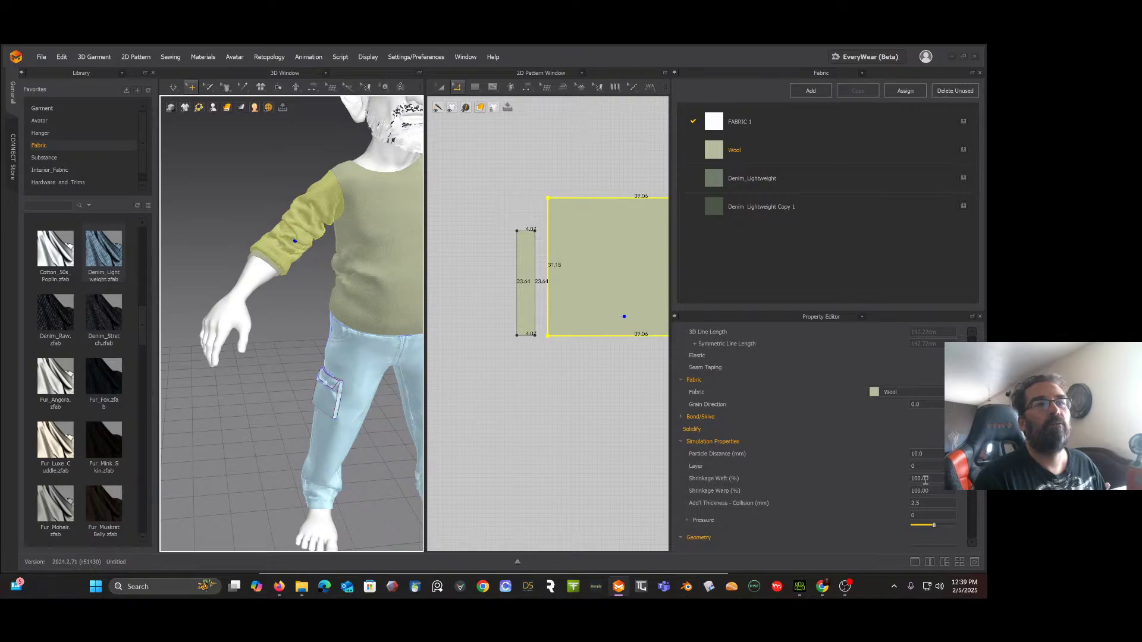
left_click_drag(935, 491, 911, 492)
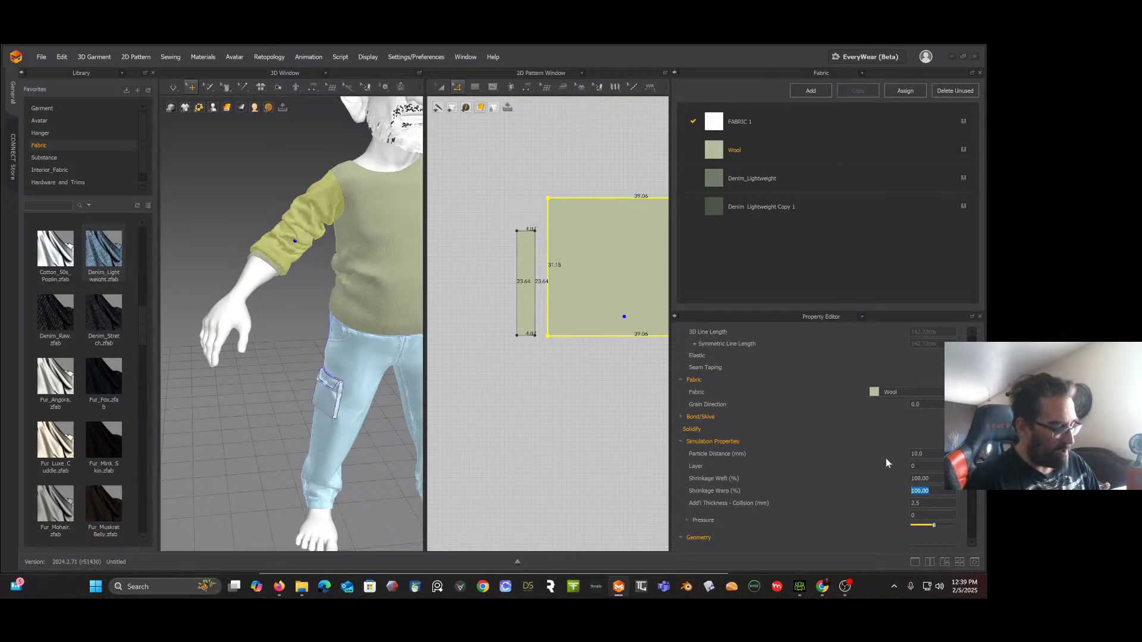
type("90")
key("Return")
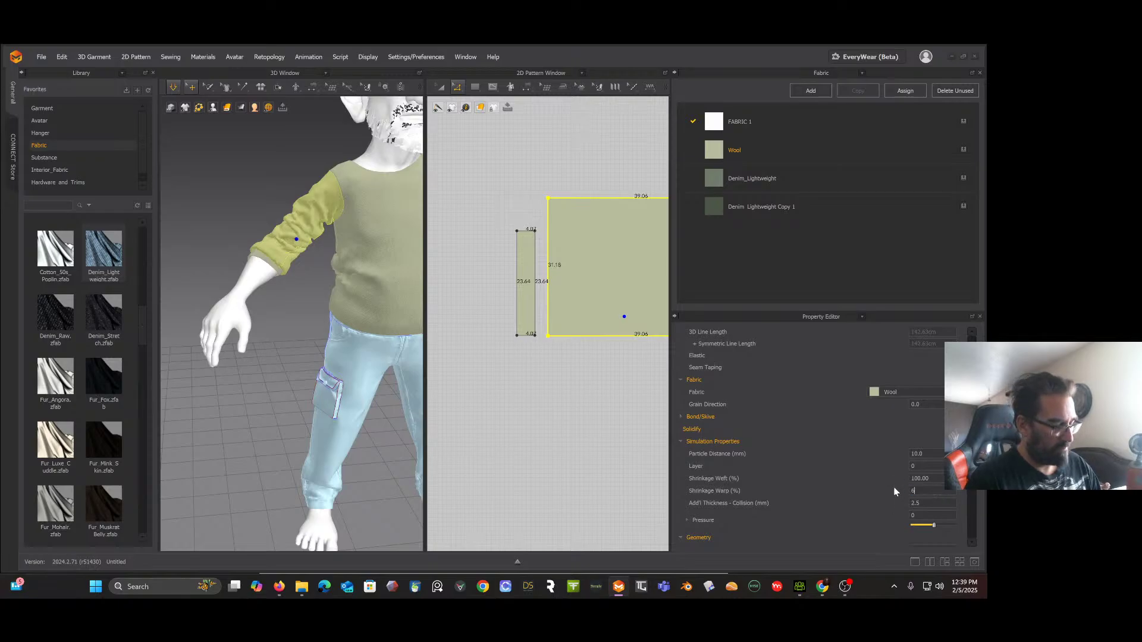
key("Return")
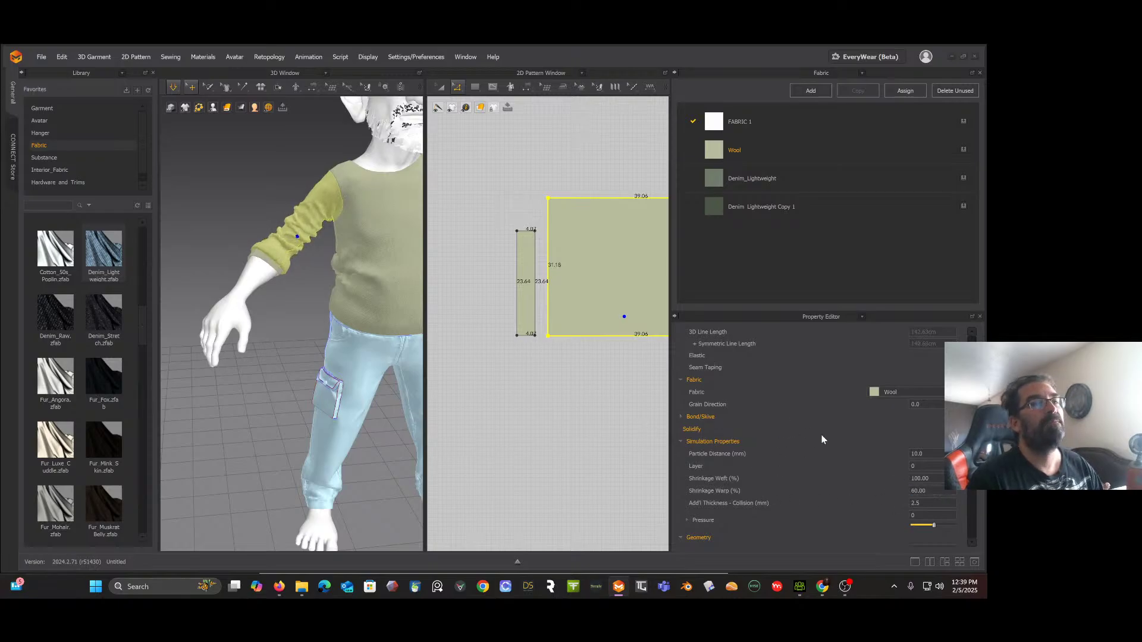
double_click(925, 492)
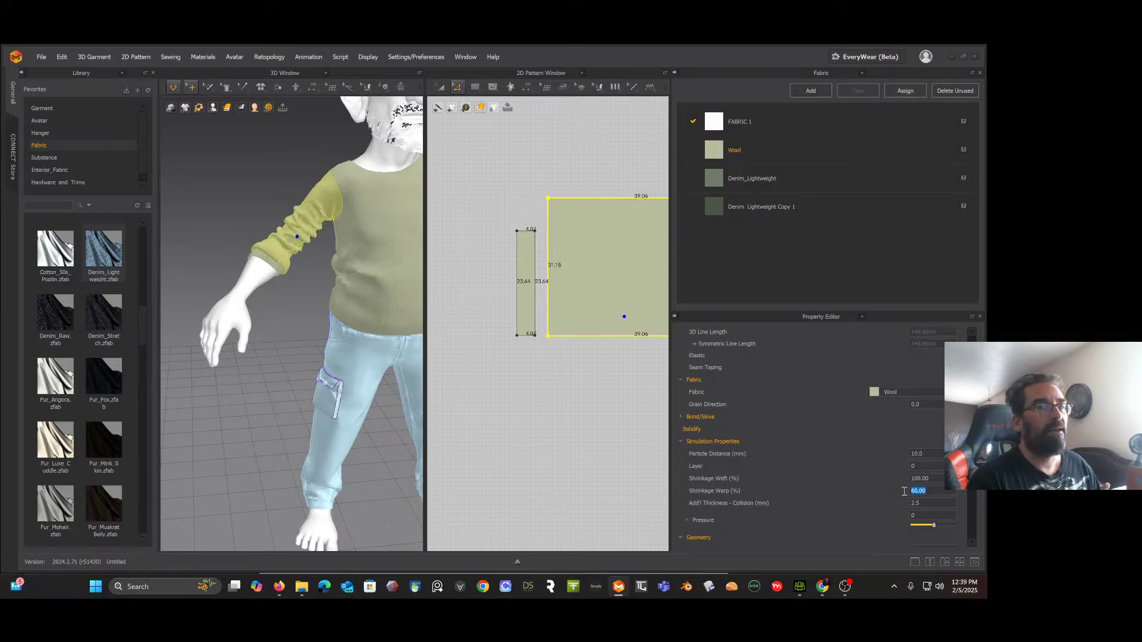
type("100")
key("Return")
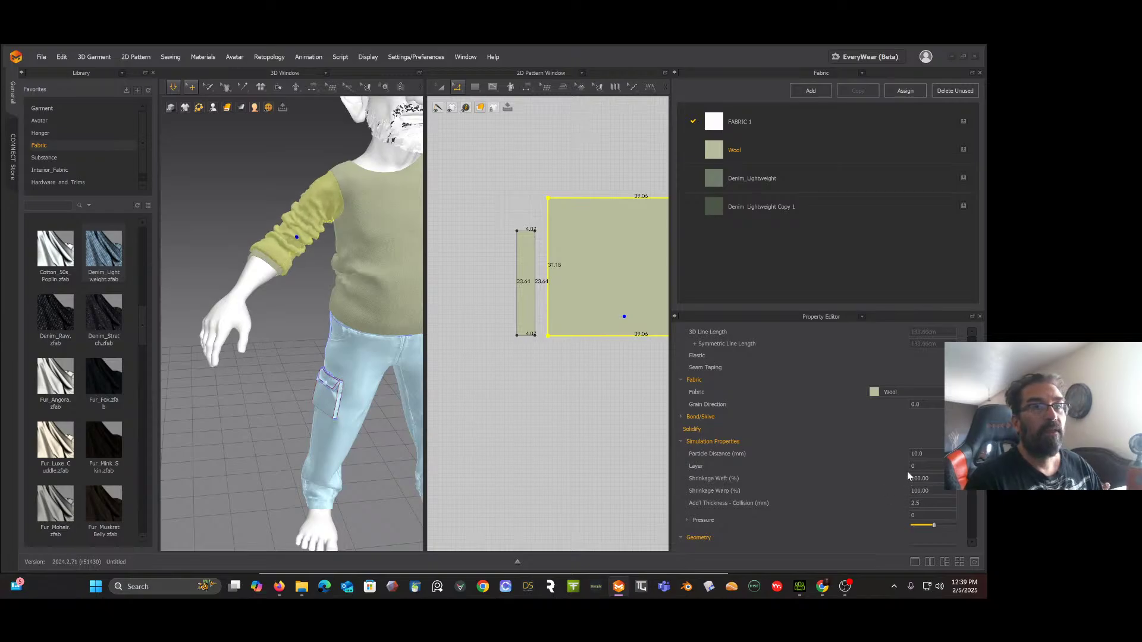
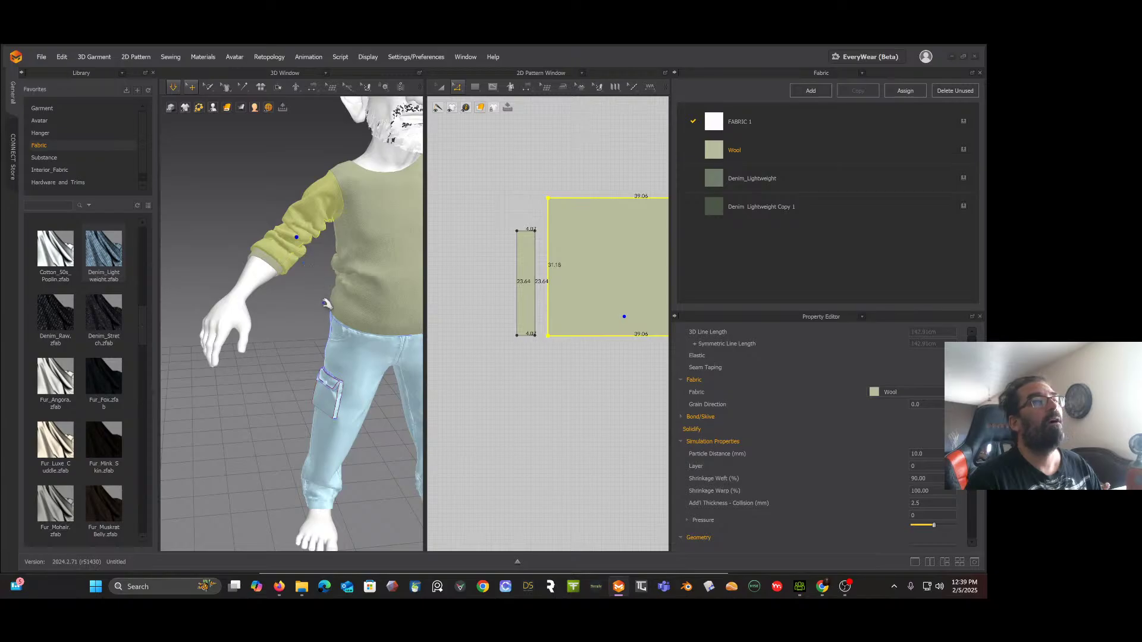
Step: Try a Shrinkage Weft of 60% on the sleeve pattern during simulation, and settle on 75%
left_click(928, 480)
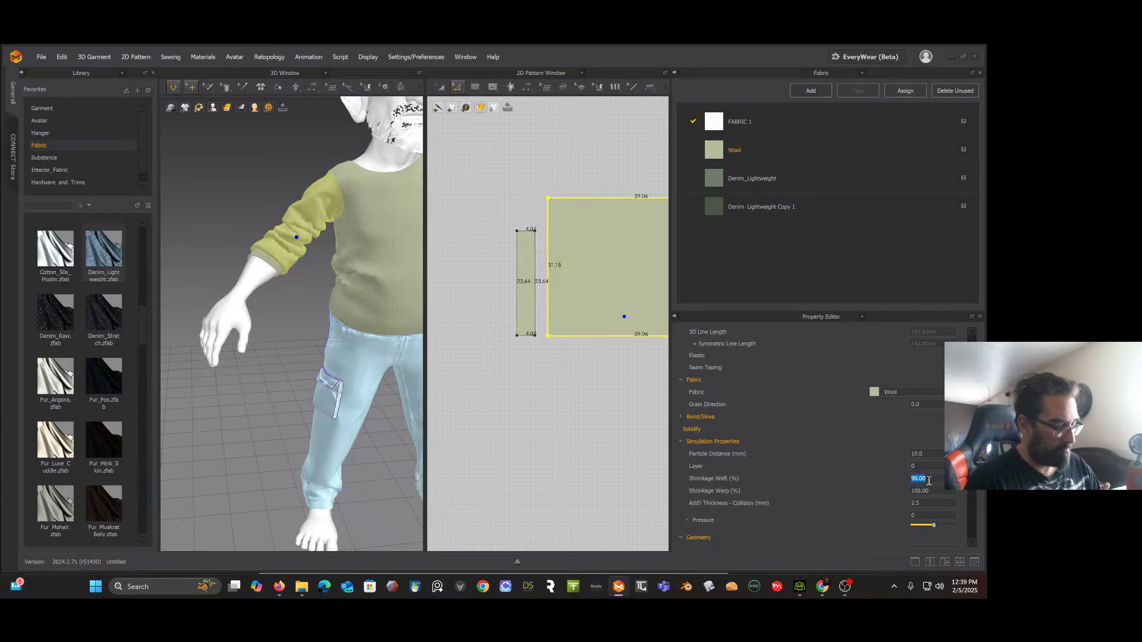
key("Return")
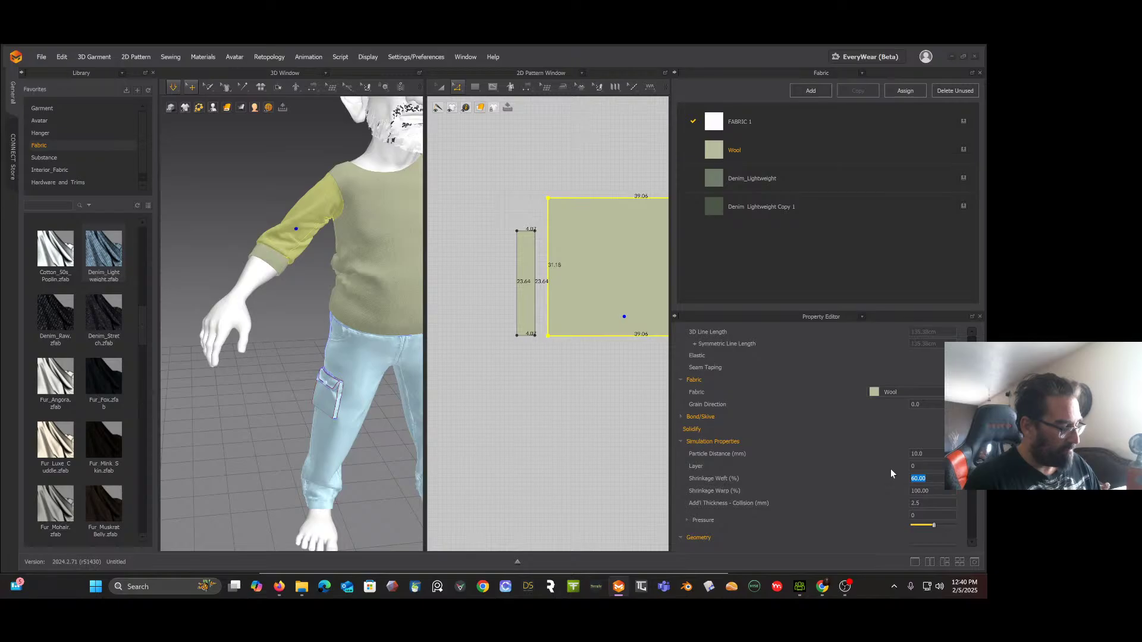
key("Return")
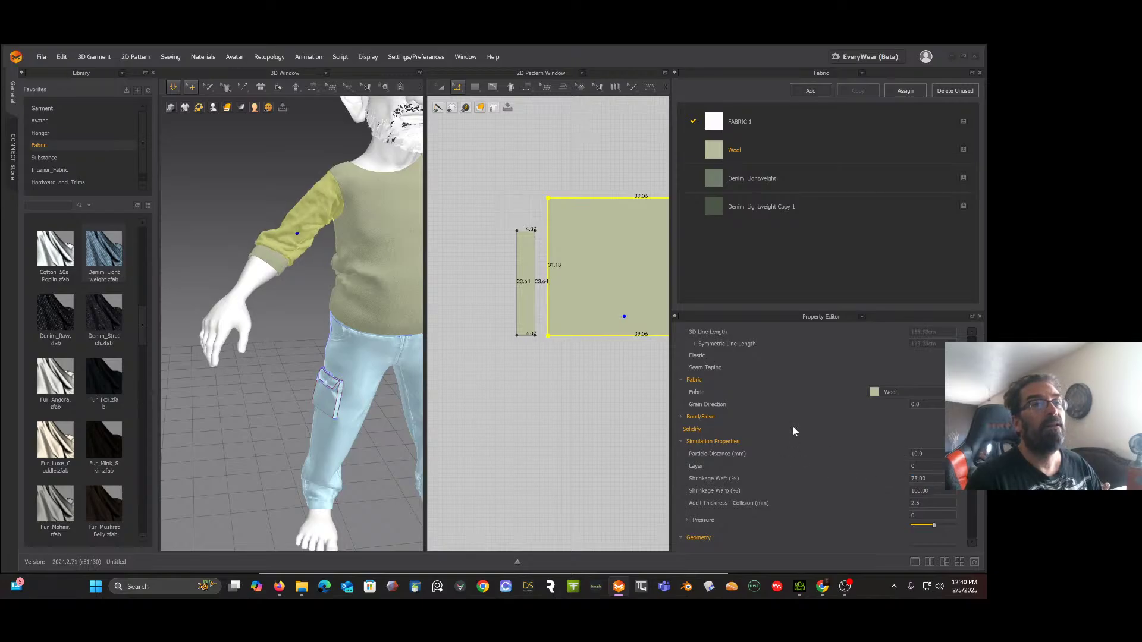
Step: Tug the simulated sleeve around the elbow and check its fit on the whole avatar
left_click_drag(314, 319, 299, 261)
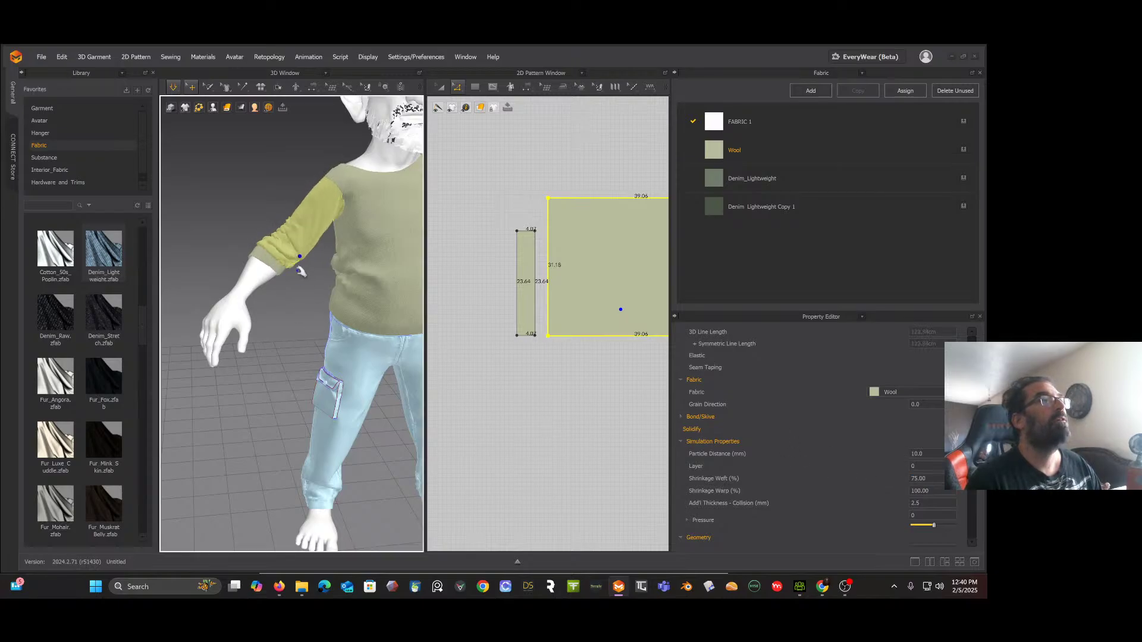
right_click_drag(294, 241, 301, 275)
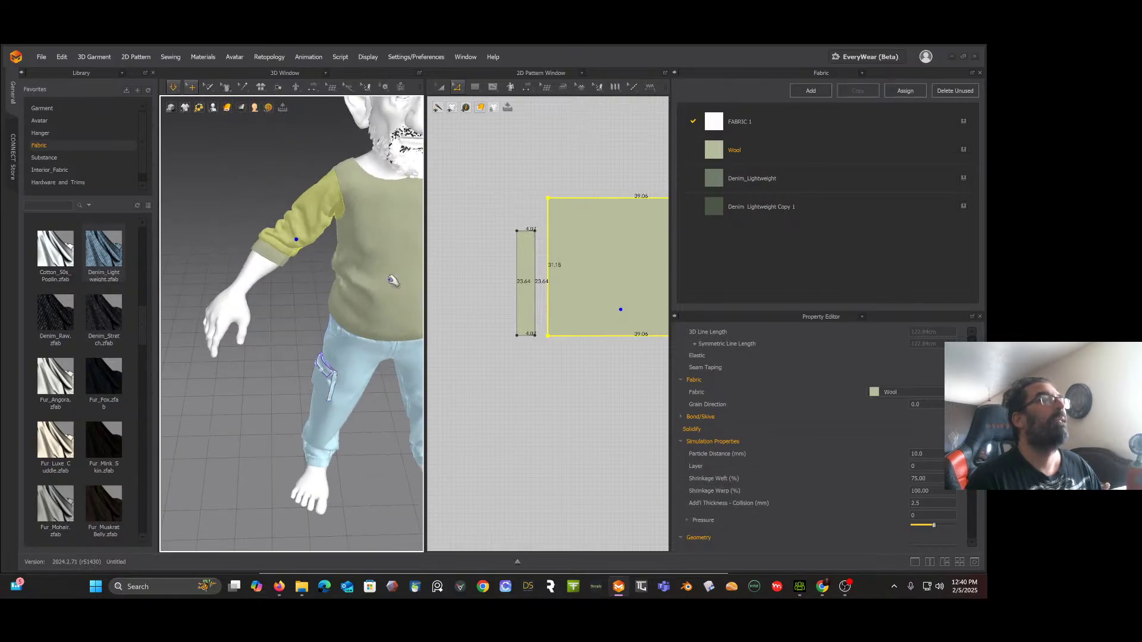
scroll(387, 278, "down", 3)
scroll(374, 273, "down", 2)
right_click_drag(376, 273, 376, 260)
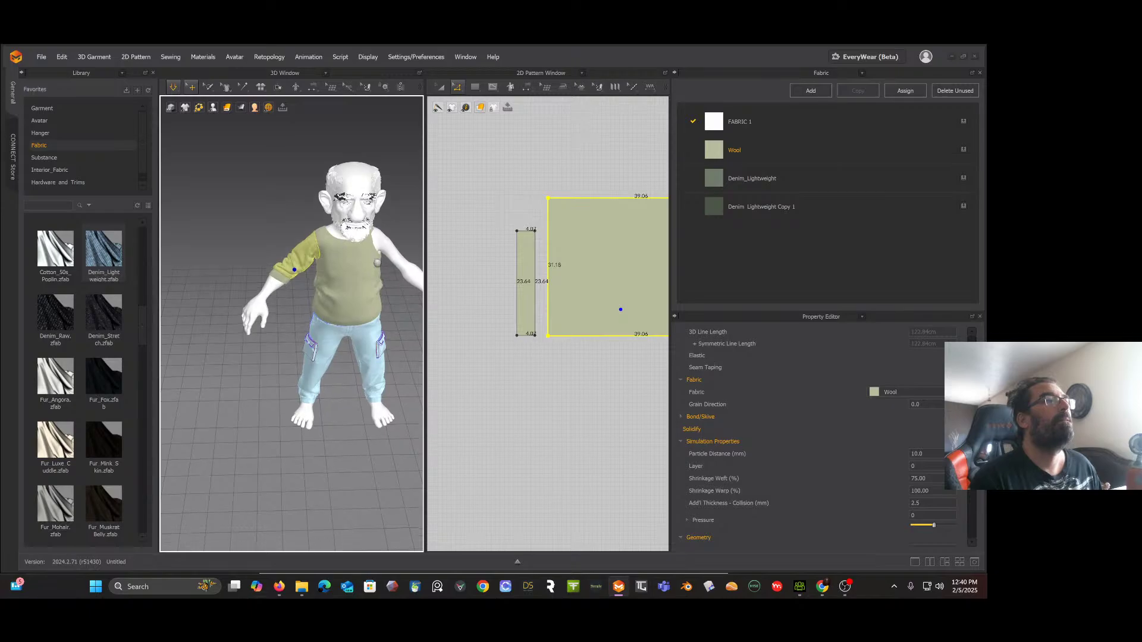
middle_click_drag(376, 260, 345, 273)
right_click_drag(344, 273, 345, 257)
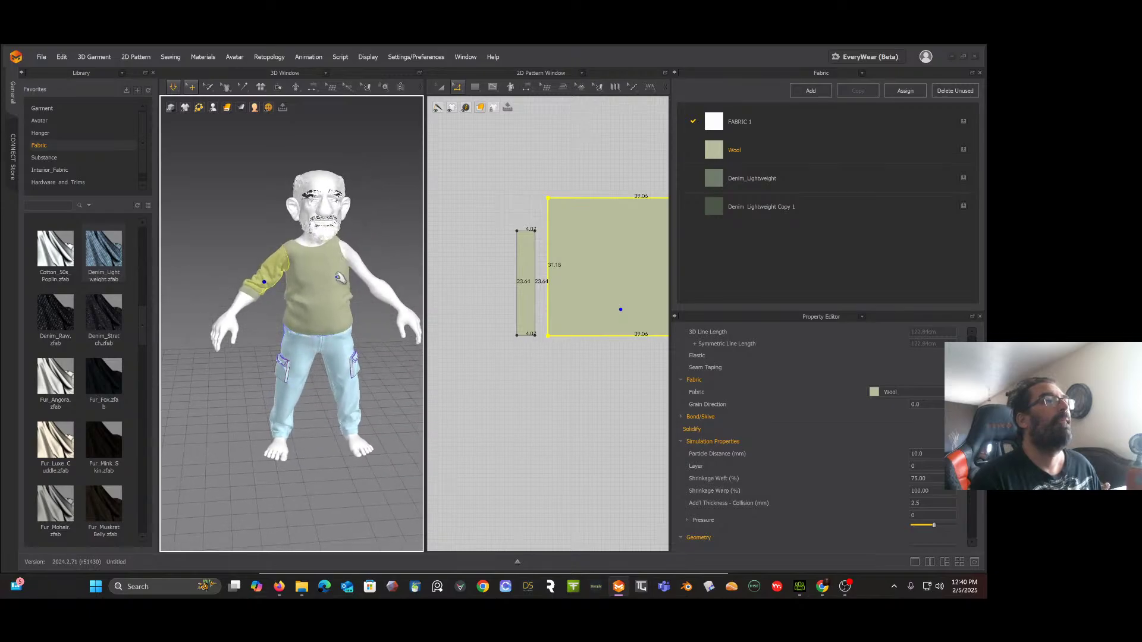
scroll(341, 275, "up", 4)
scroll(339, 273, "down", 1)
scroll(339, 273, "down", 1)
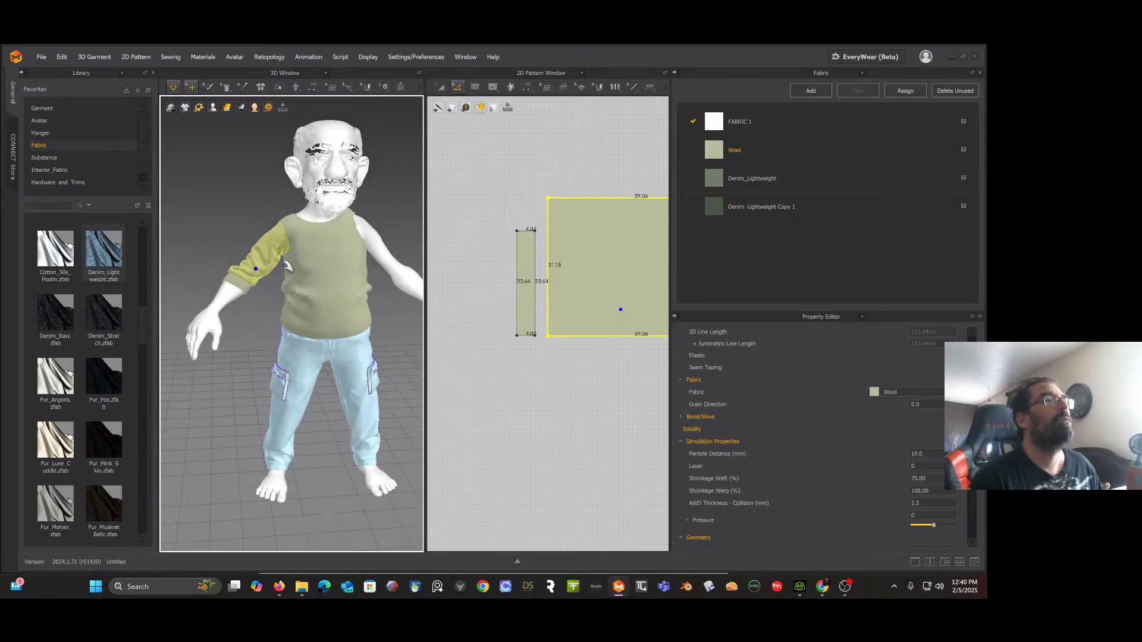
Step: Try to apply symmetric linked editing with sewing to the sleeve and cuff patterns together
scroll(527, 278, "down", 4)
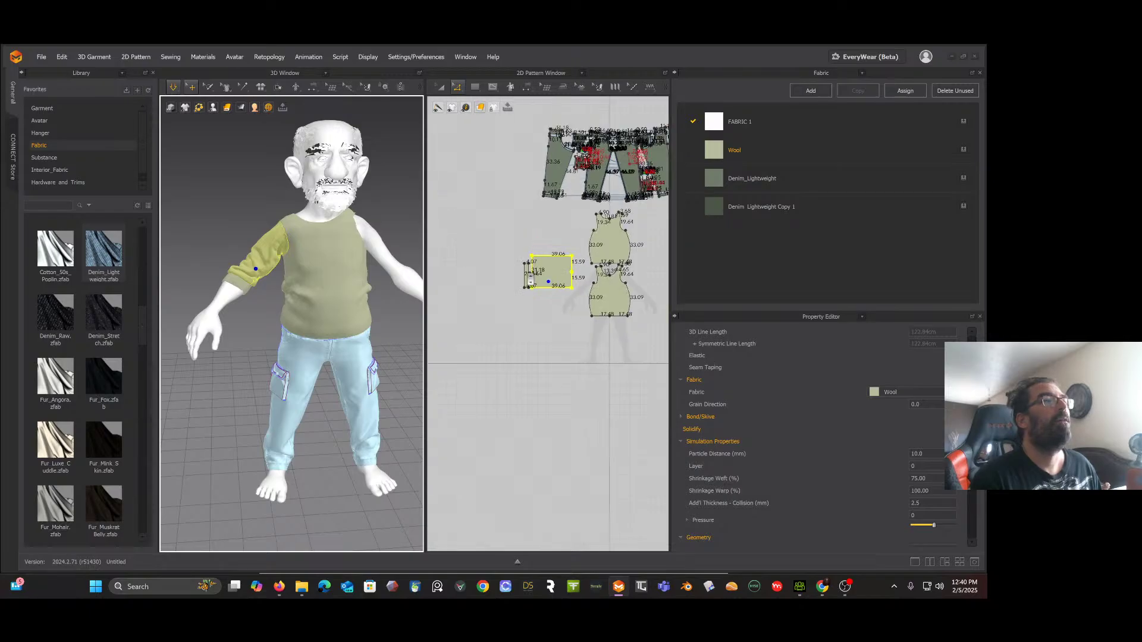
left_click(441, 88)
left_click_drag(496, 250, 582, 298)
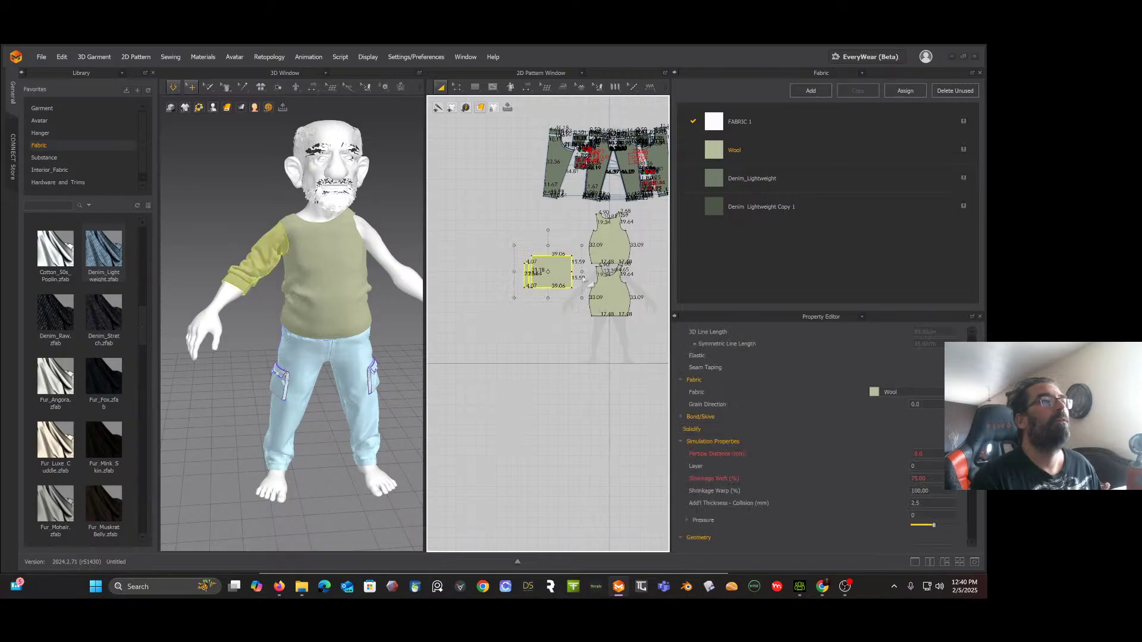
right_click(502, 212)
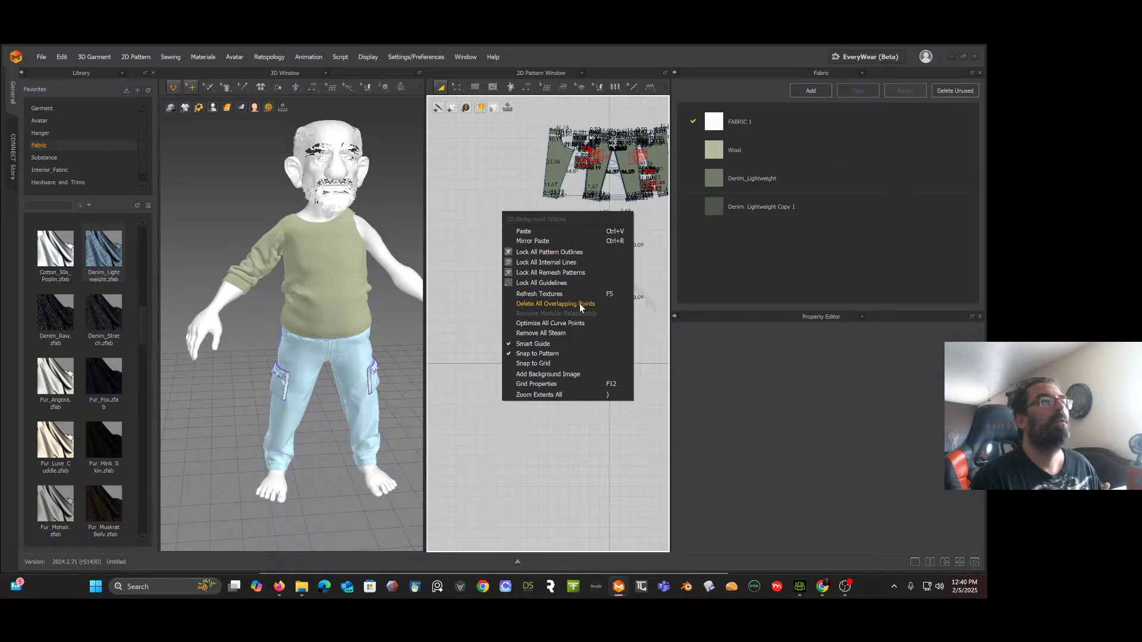
left_click(480, 199)
left_click_drag(561, 289, 580, 301)
right_click(559, 277)
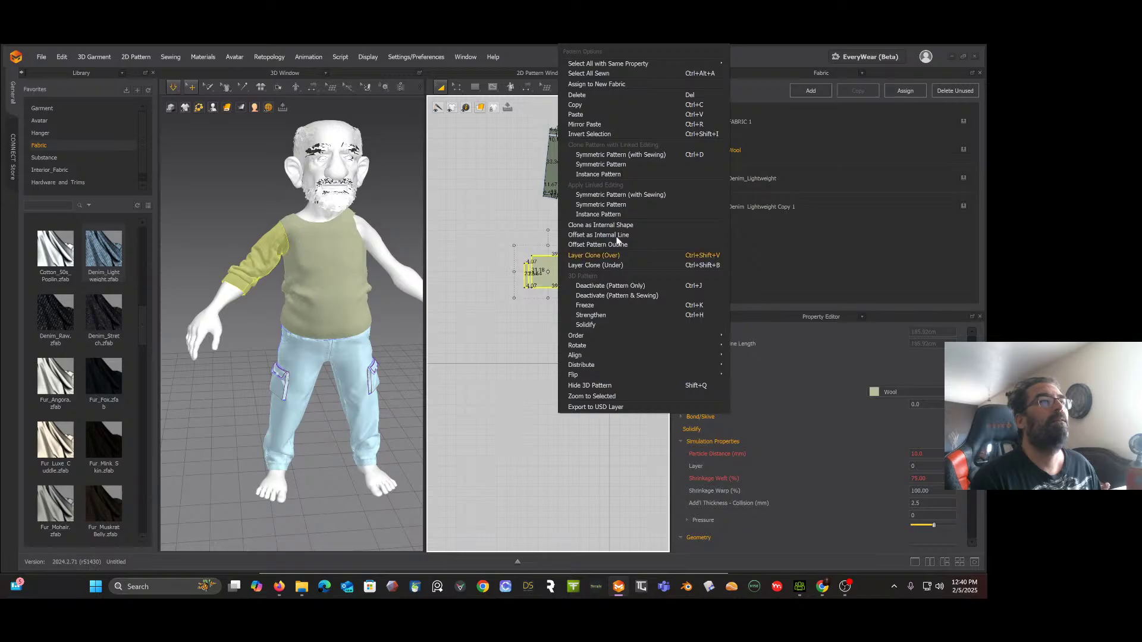
left_click(608, 197)
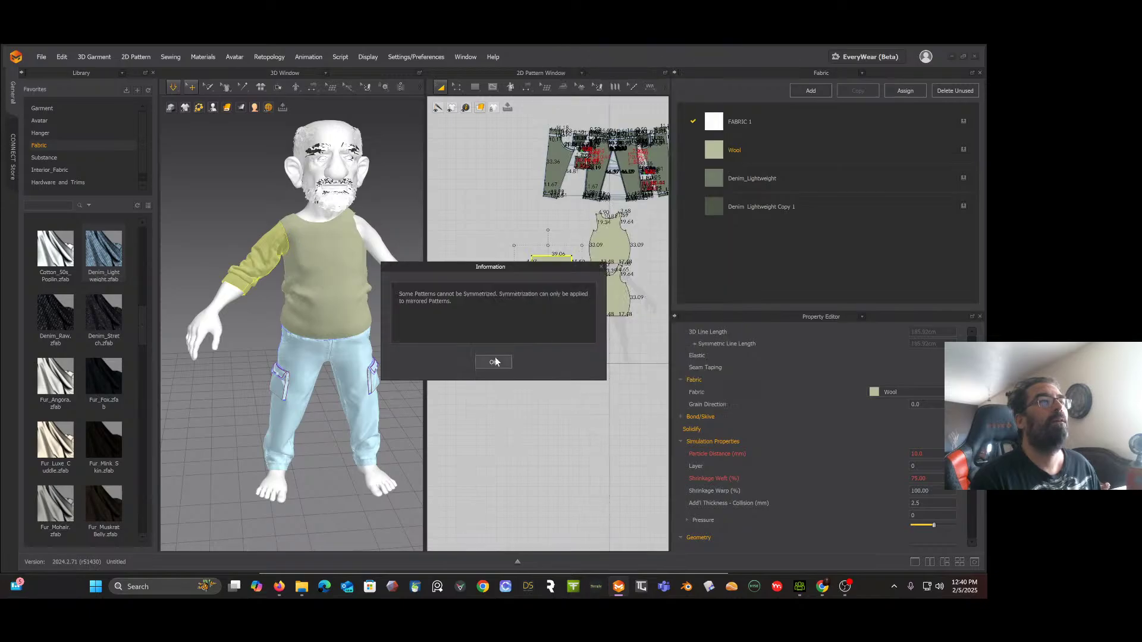
left_click(499, 364)
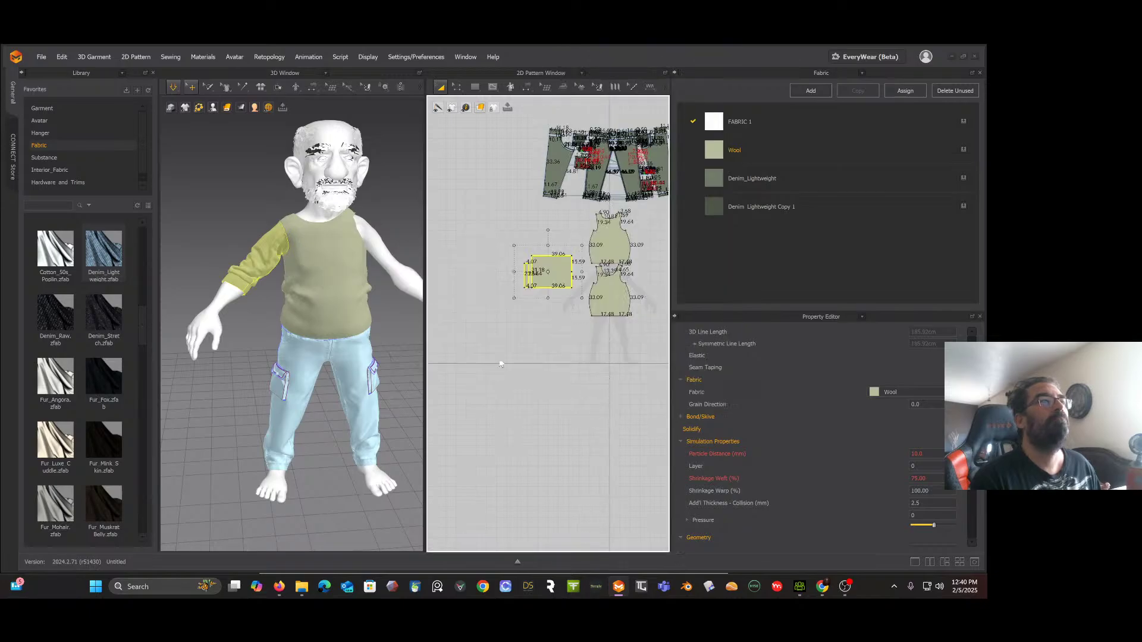
Step: Clone the sleeve as a linked symmetric pattern with sewing and place it on the opposite side of the shirt body patterns
right_click(493, 324)
left_click(557, 282)
left_click(557, 282)
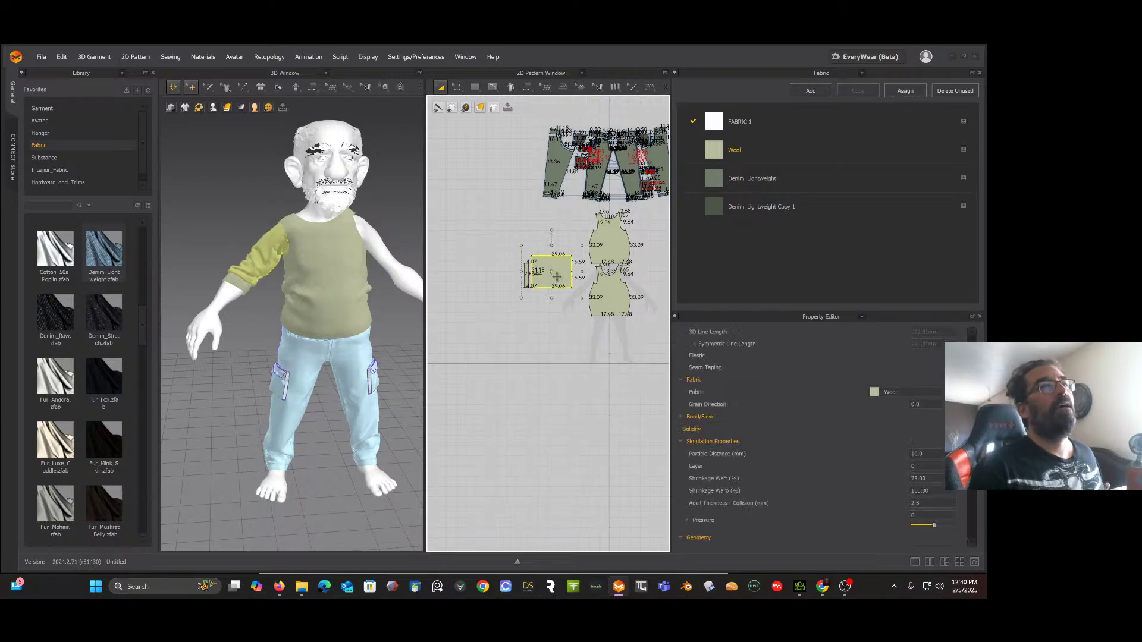
right_click(558, 282)
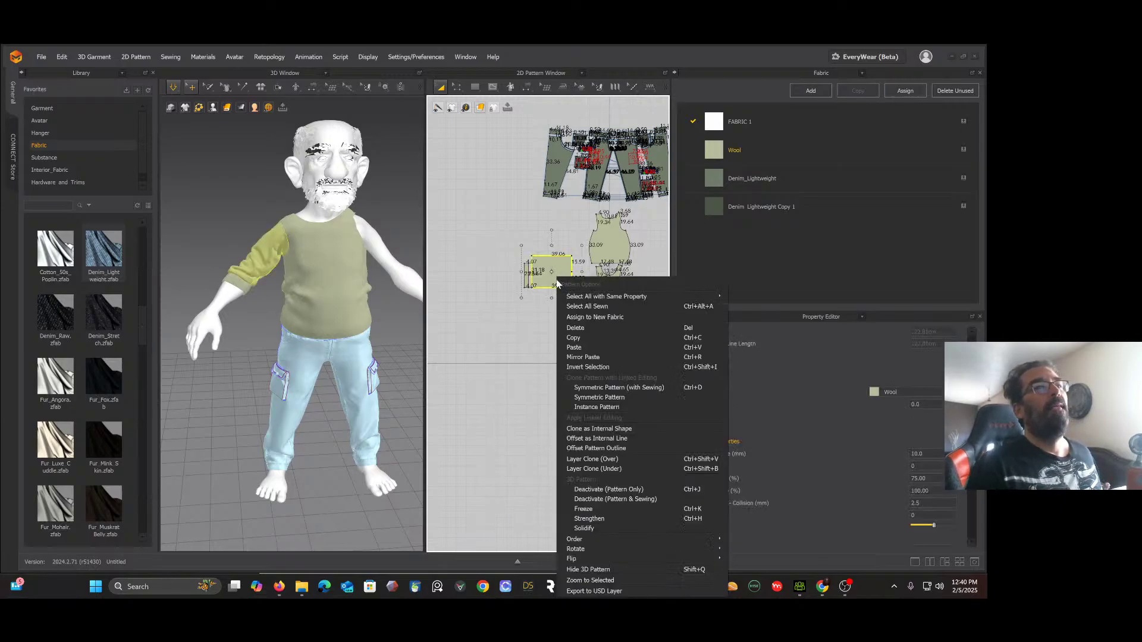
left_click(616, 387)
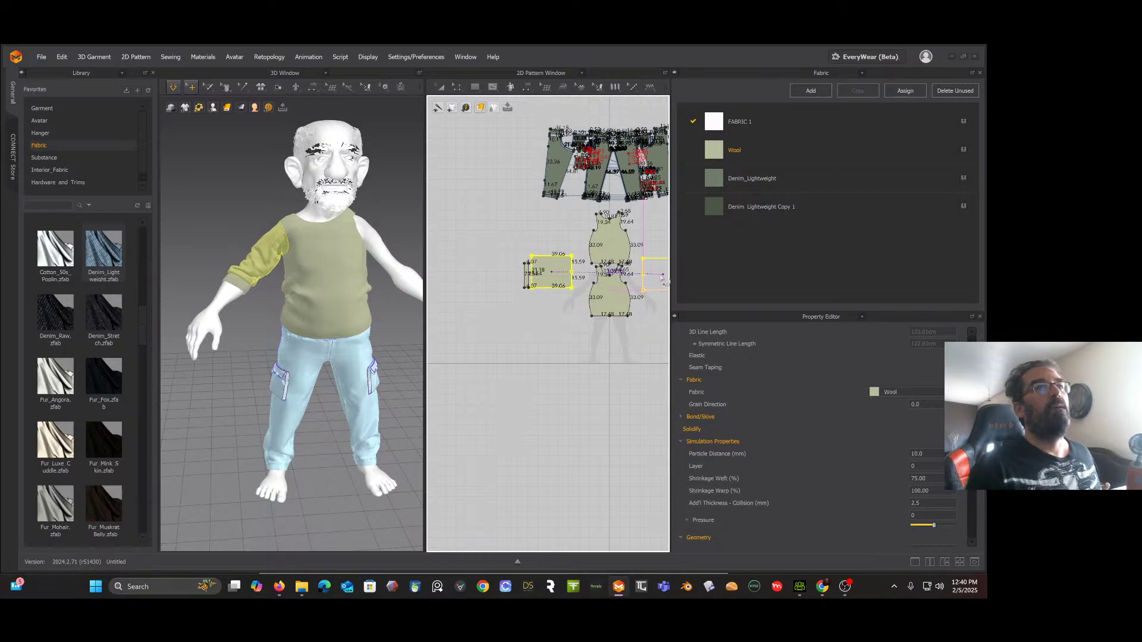
left_click(575, 288)
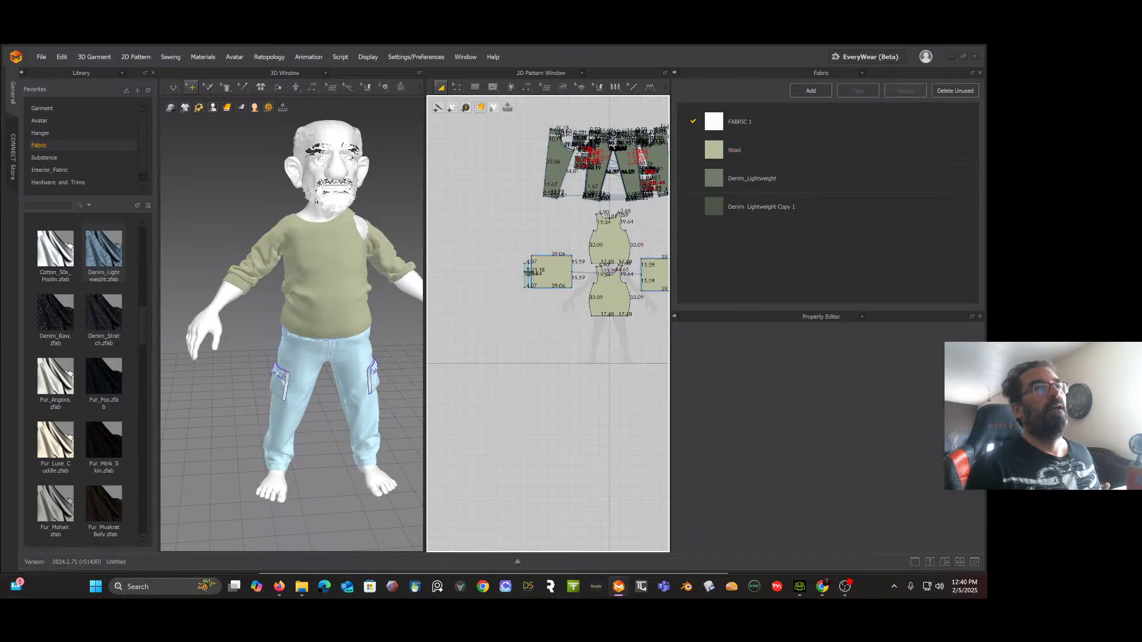
Step: Clone the cuff as a linked symmetric pattern with sewing and place it beside the outer edge of the cloned sleeve
right_click(540, 349)
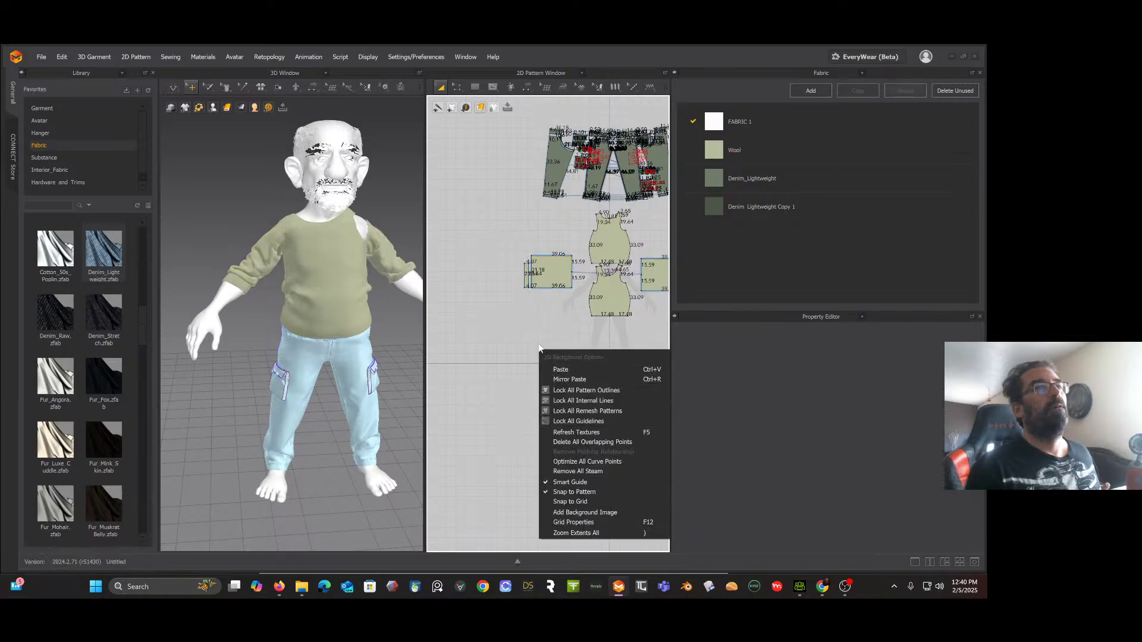
middle_click_drag(530, 349, 465, 387)
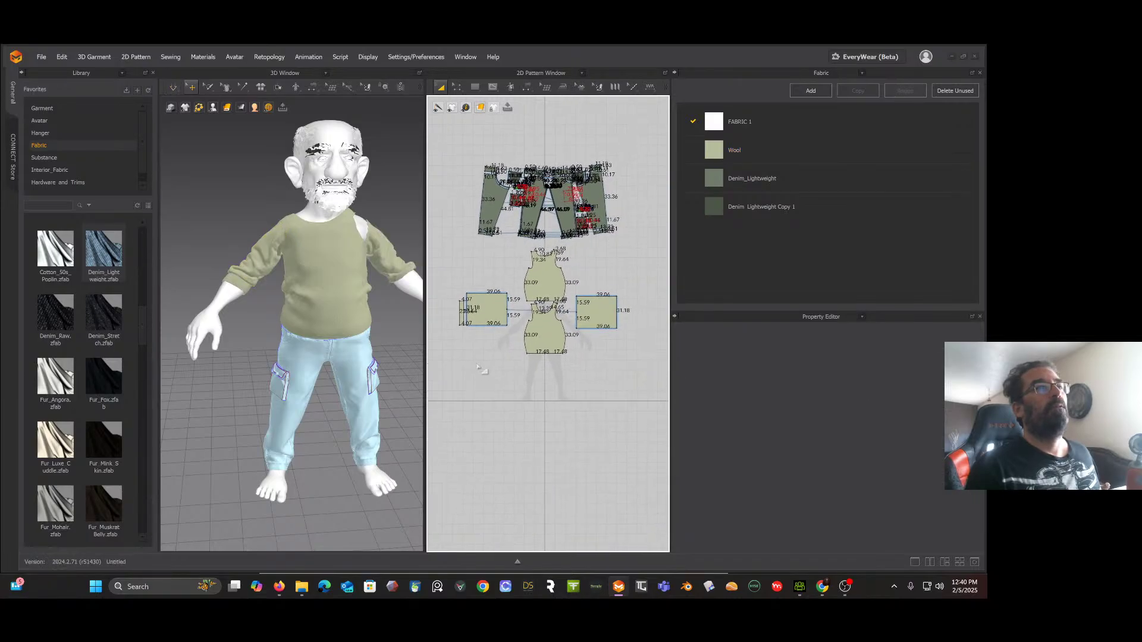
left_click(461, 309)
right_click(461, 309)
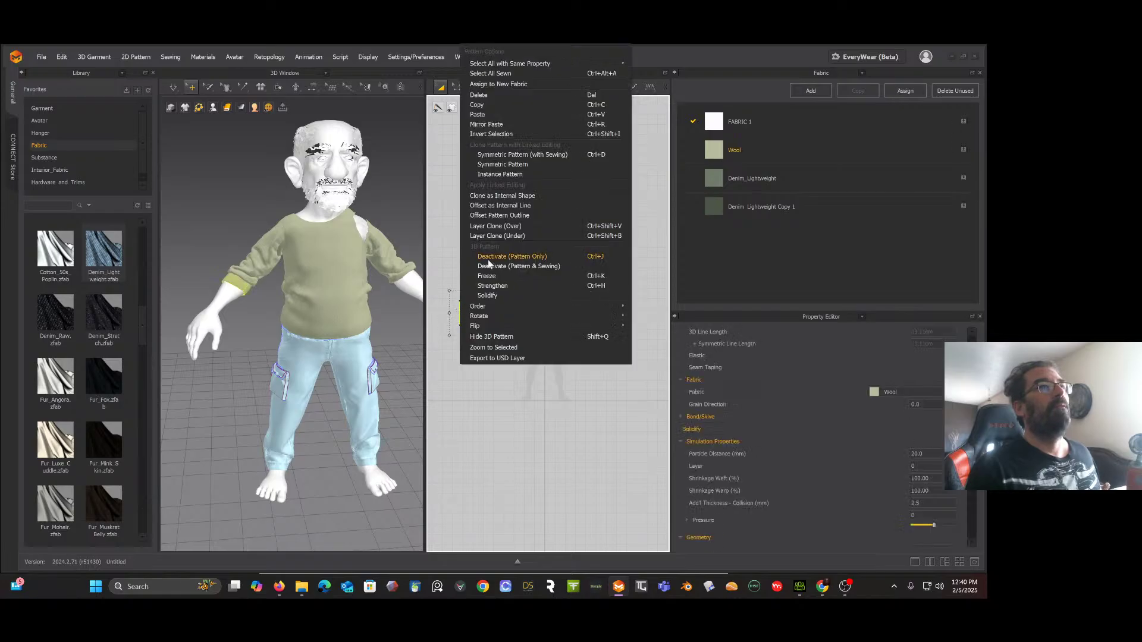
left_click(517, 156)
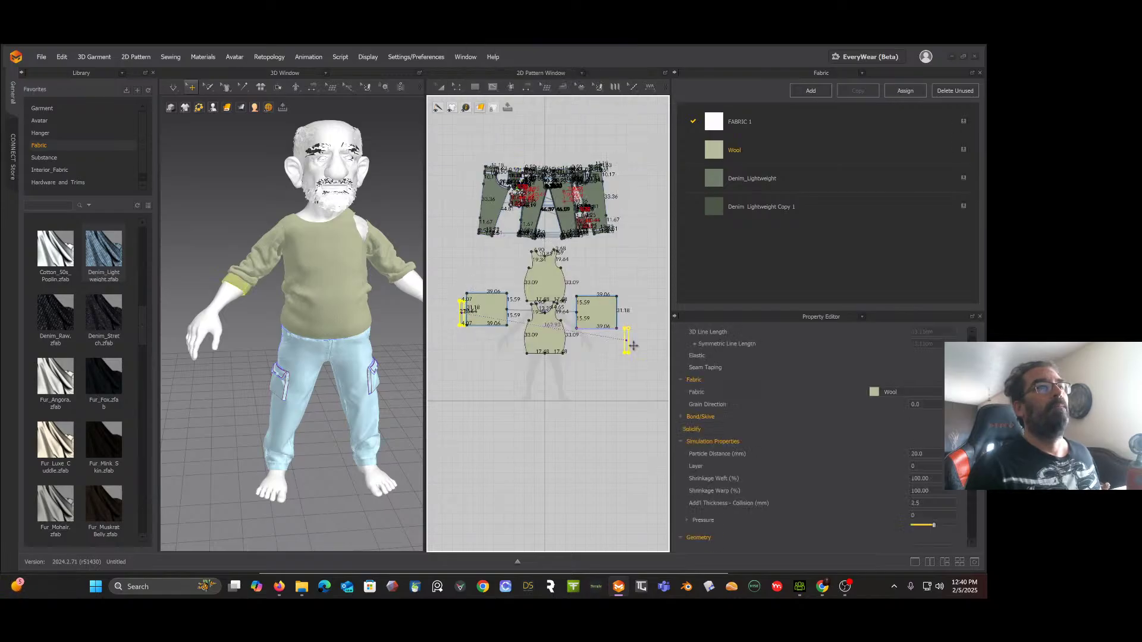
left_click(630, 314)
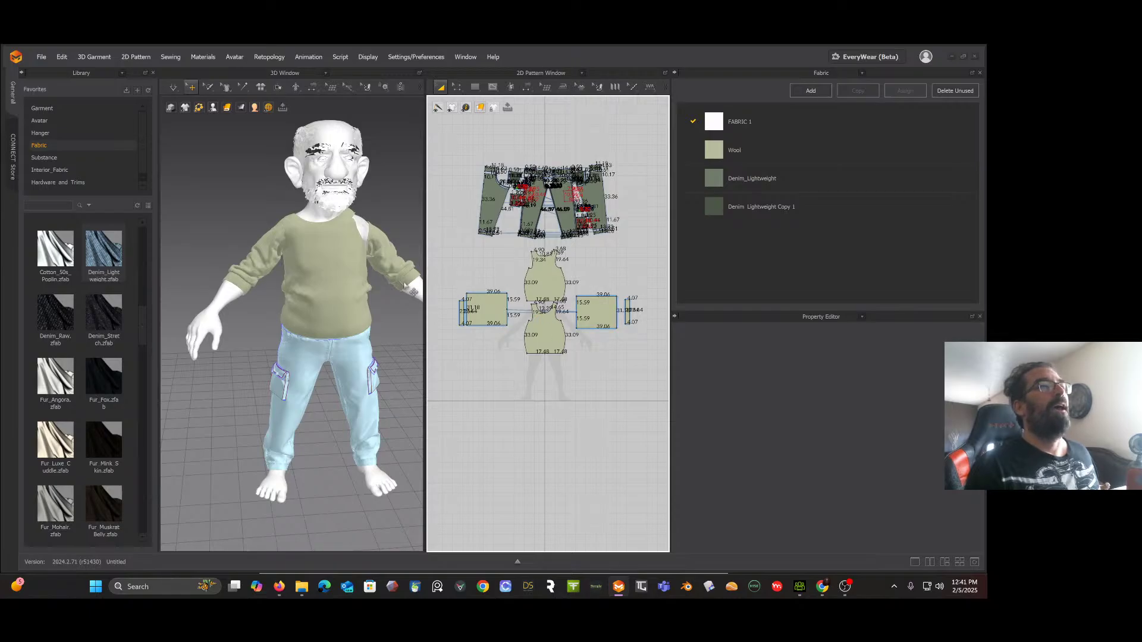
Step: Free-sew the lower half of the cloned sleeve's inner edge to the armhole of the lower shirt body pattern
scroll(598, 286, "down", 3)
scroll(570, 287, "up", 5)
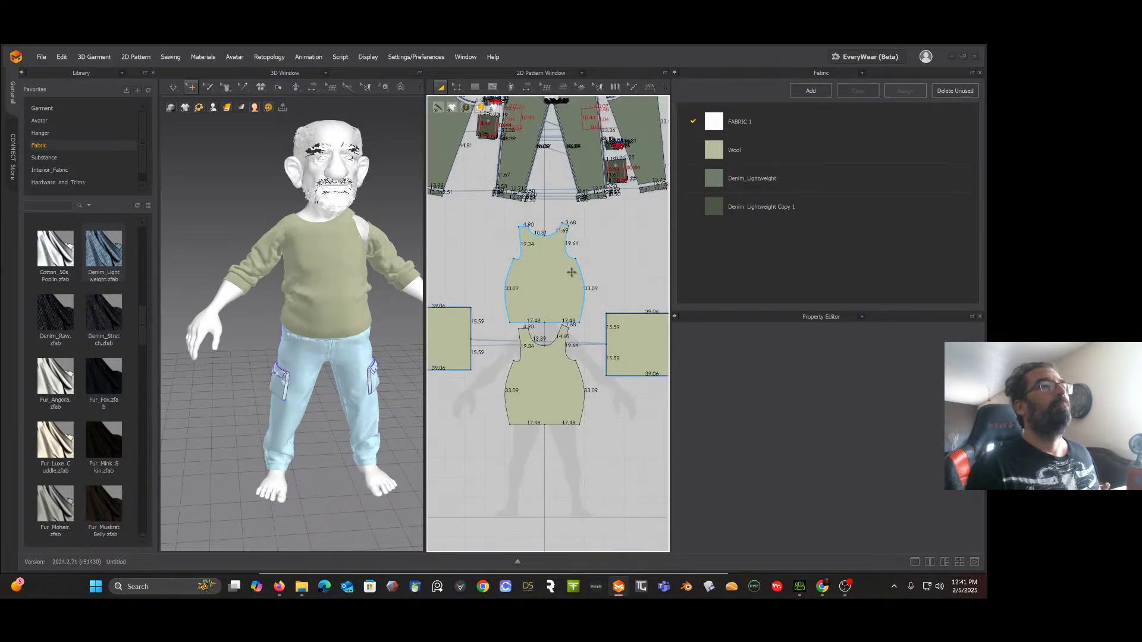
scroll(374, 305, "up", 1)
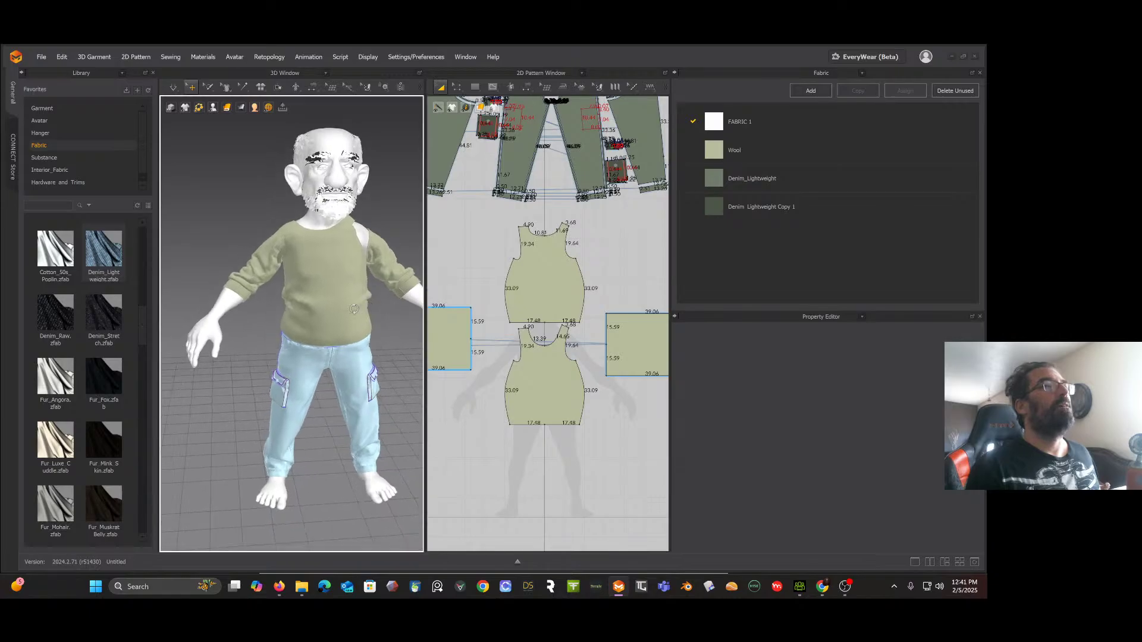
right_click_drag(354, 309, 320, 315)
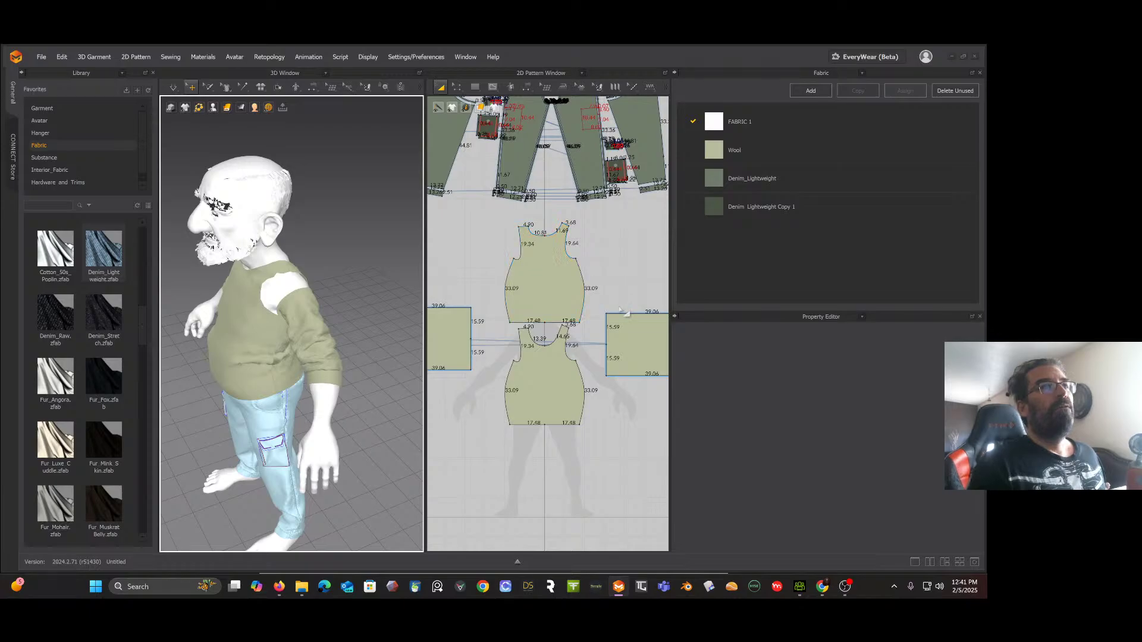
left_click(521, 87)
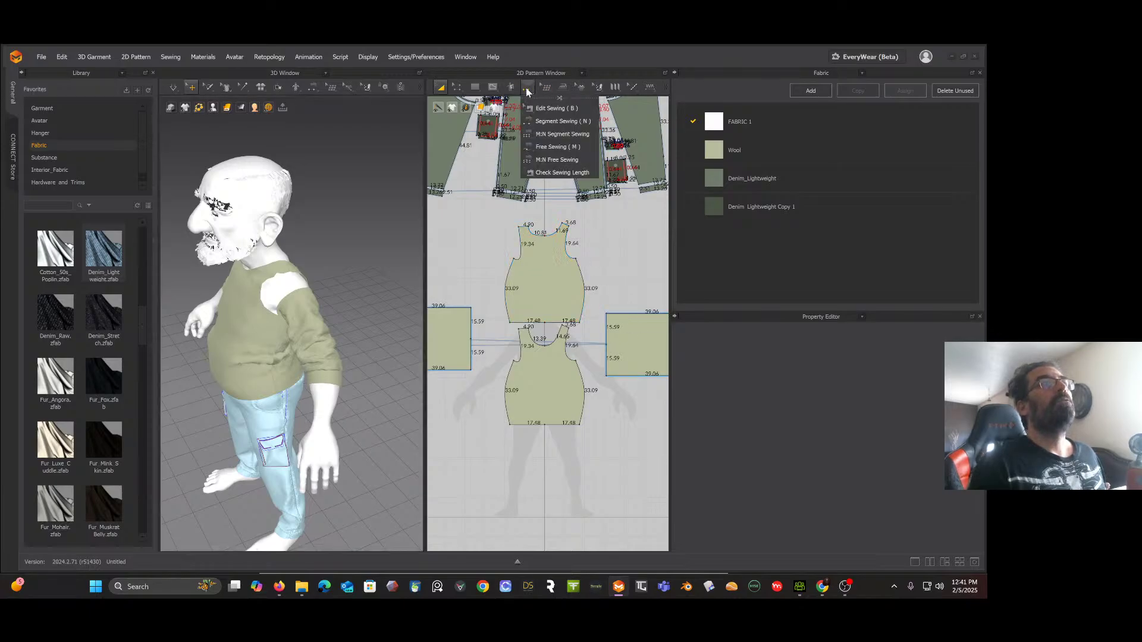
left_click(553, 147)
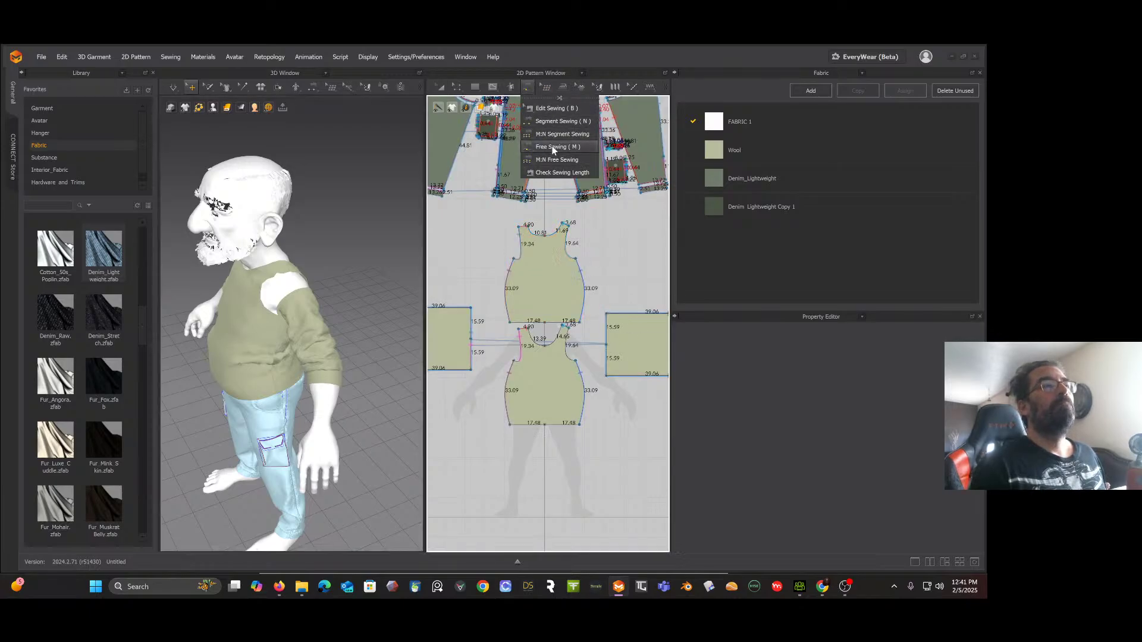
left_click(606, 345)
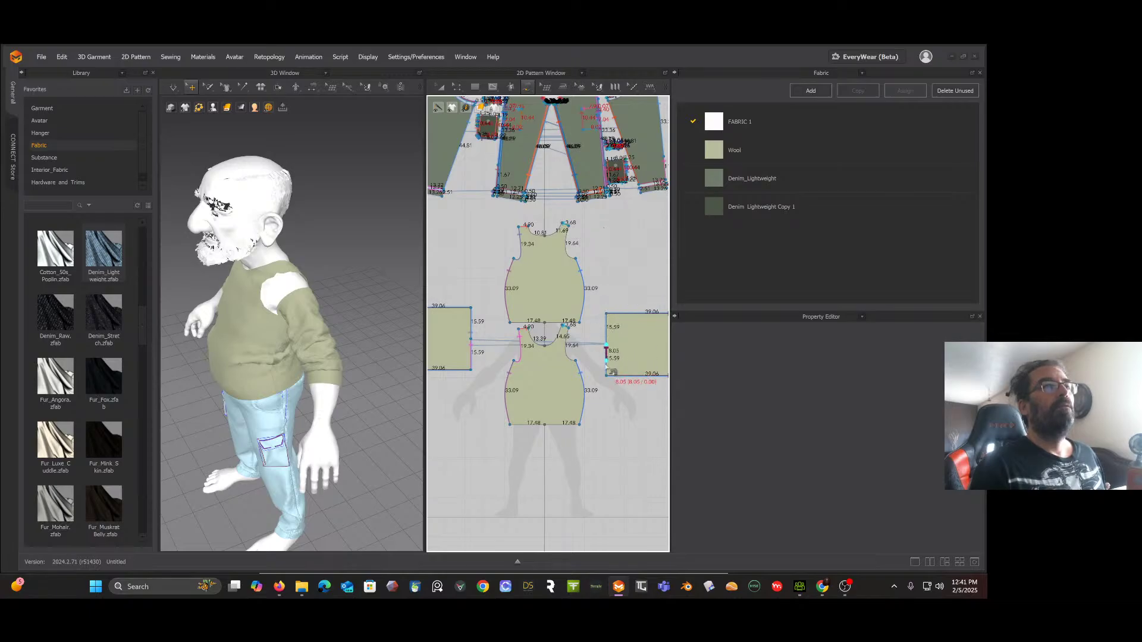
left_click(606, 375)
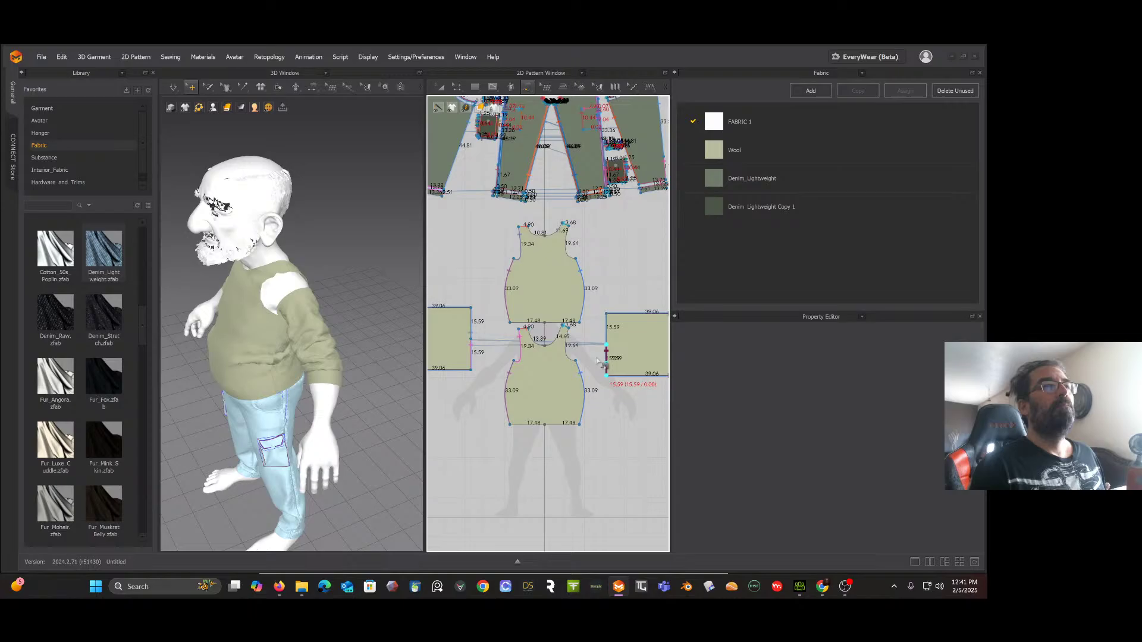
left_click(569, 328)
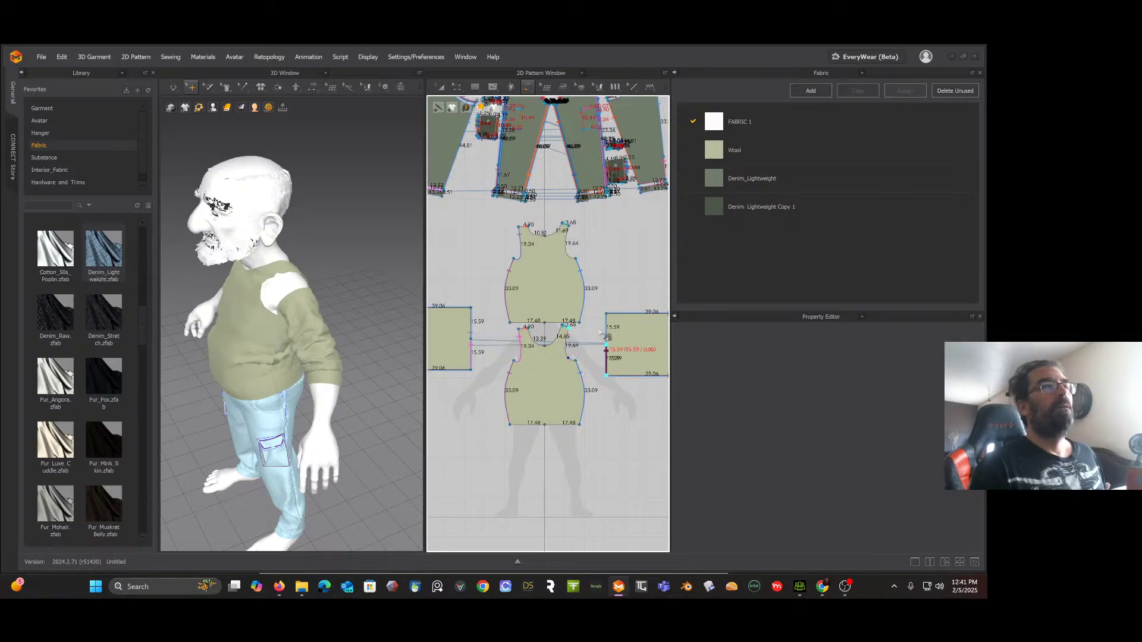
left_click(576, 362)
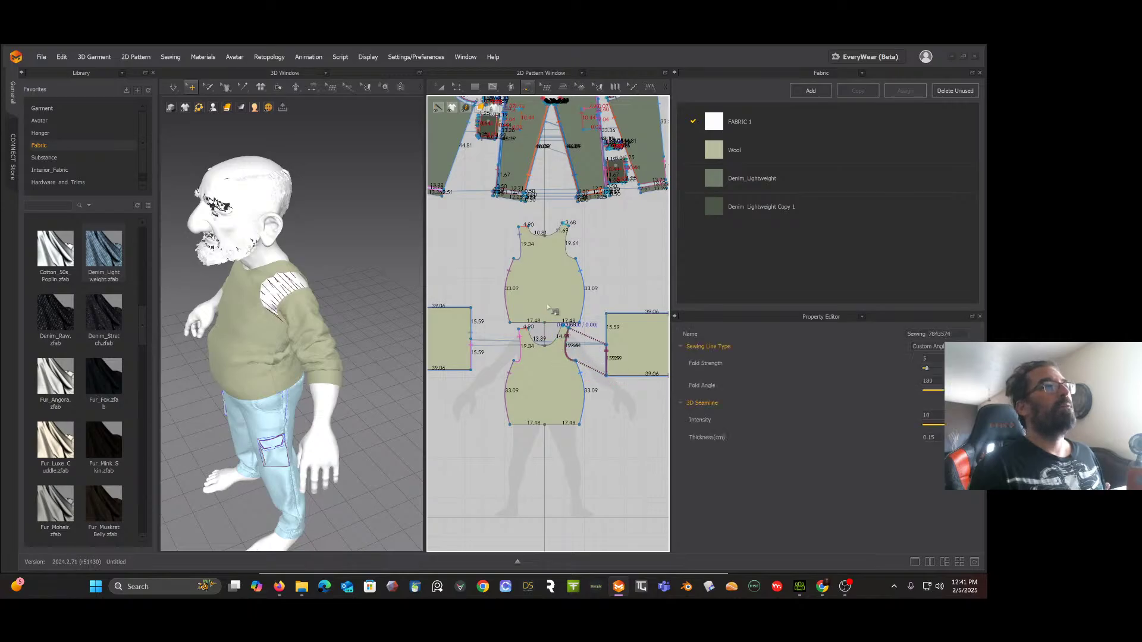
Step: Simulate the shirt with the newly sewn sleeve and inspect the shoulder seam and its sewing lines on the lower body pattern
key("space")
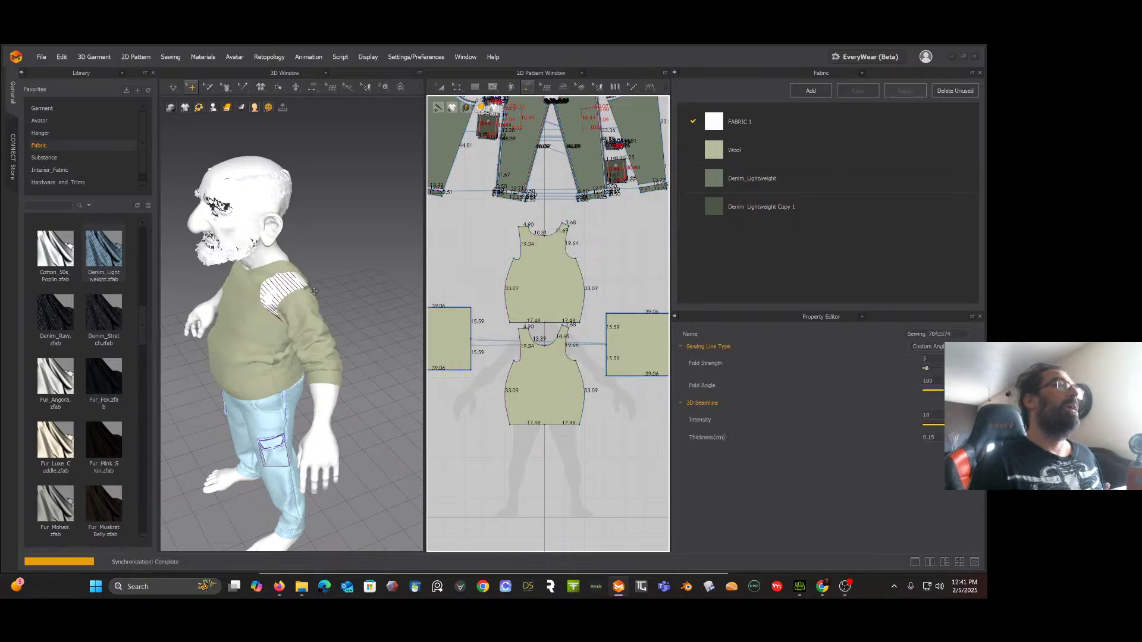
right_click_drag(307, 279, 364, 301)
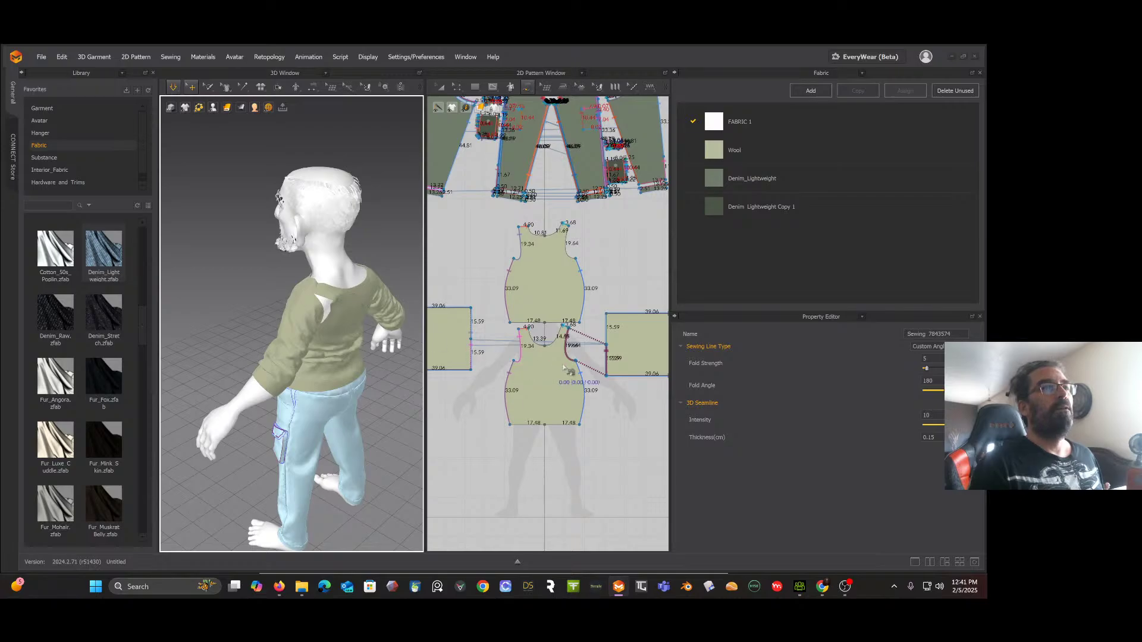
scroll(569, 365, "down", 2)
scroll(567, 361, "up", 5)
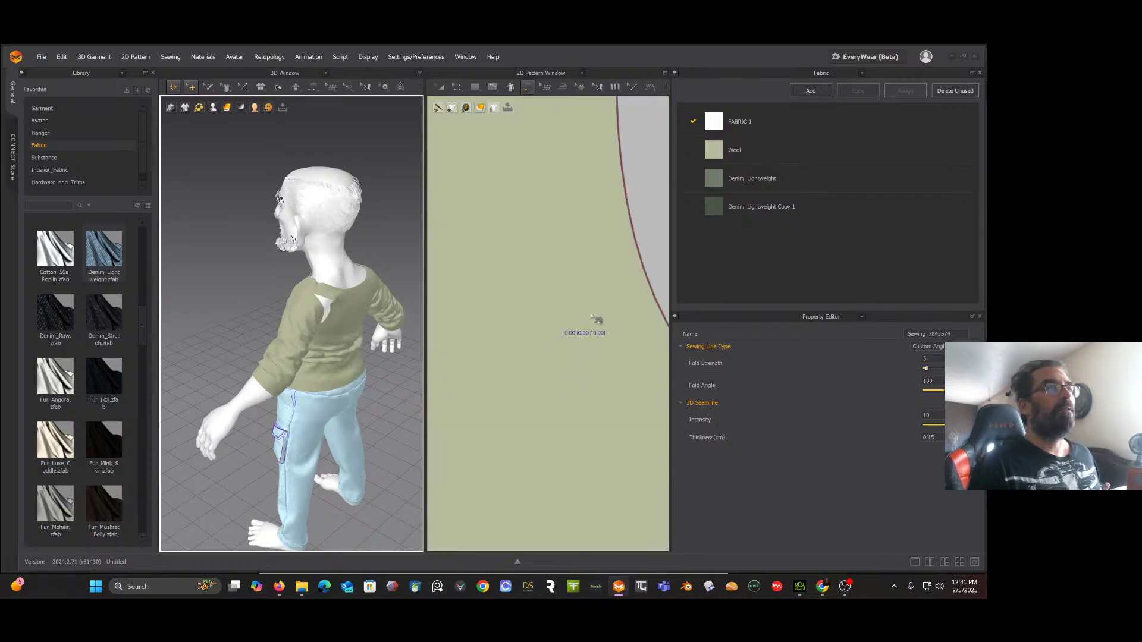
scroll(595, 327, "up", 3)
scroll(594, 326, "down", 4)
scroll(594, 326, "down", 6)
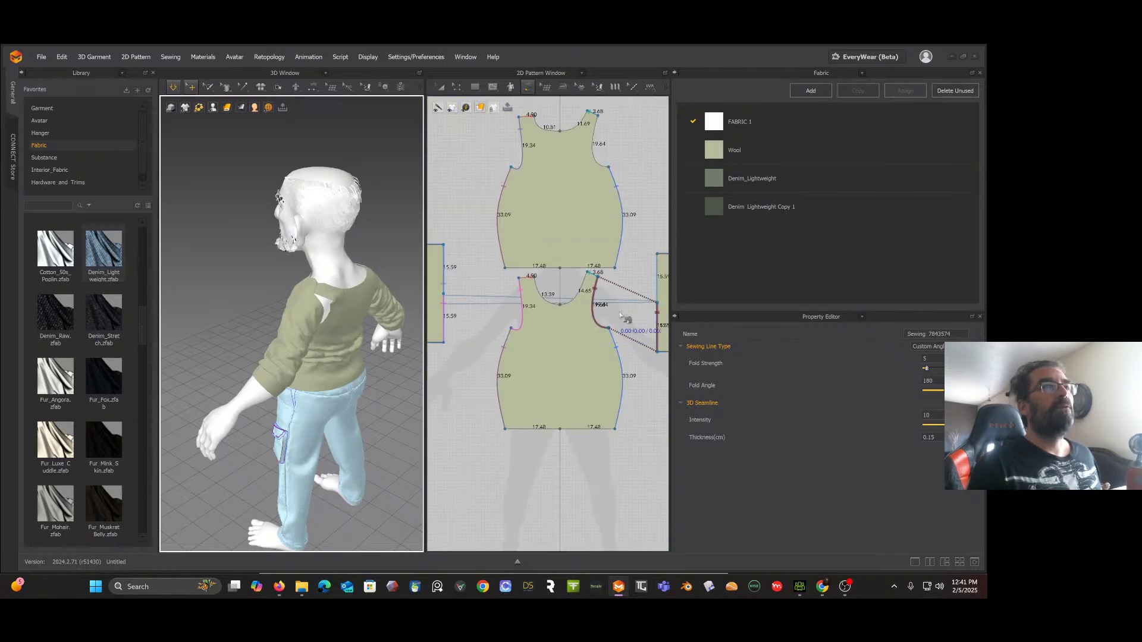
scroll(612, 310, "up", 2)
middle_click_drag(635, 308, 580, 343)
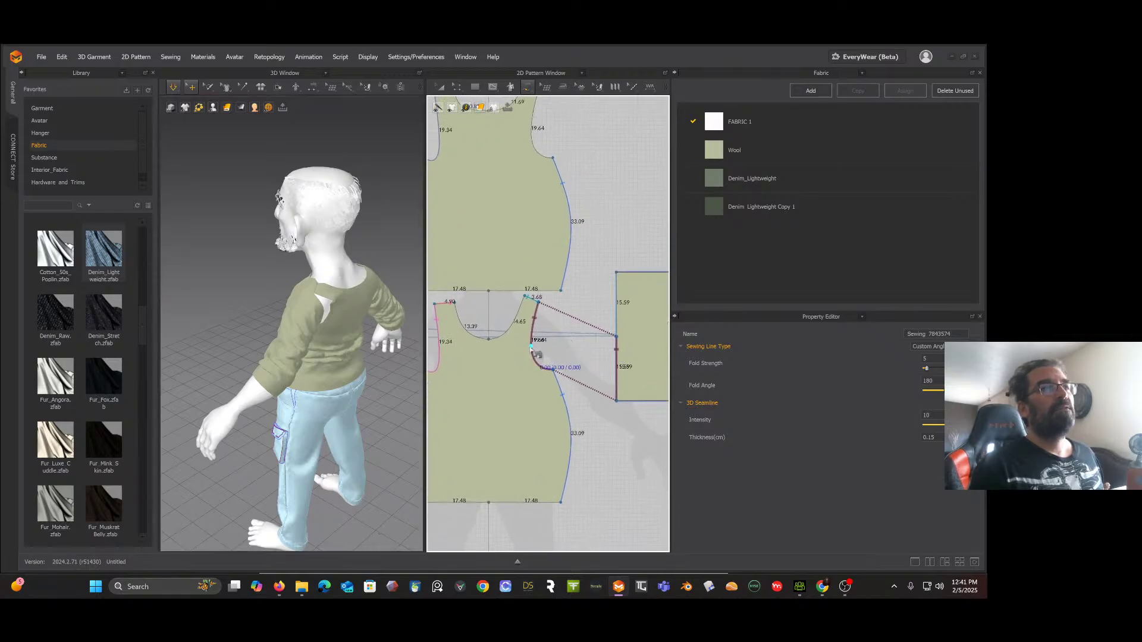
Step: Check the lower shirt body's right armhole edge and compare its length with the opposite armhole and the upper body pattern
left_click(457, 88)
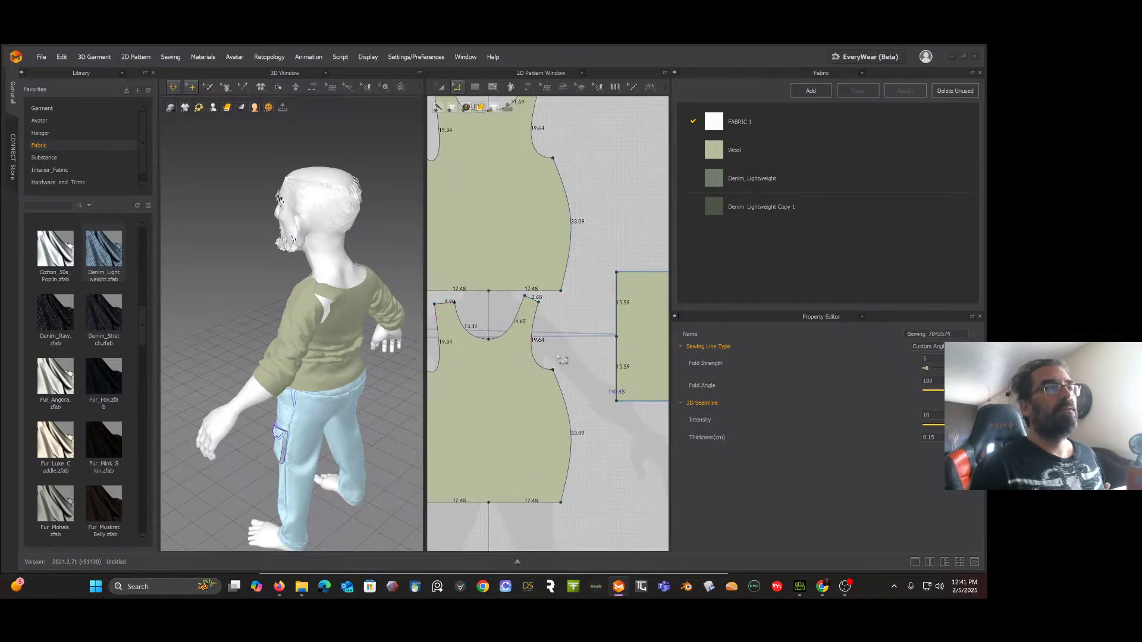
left_click(538, 351)
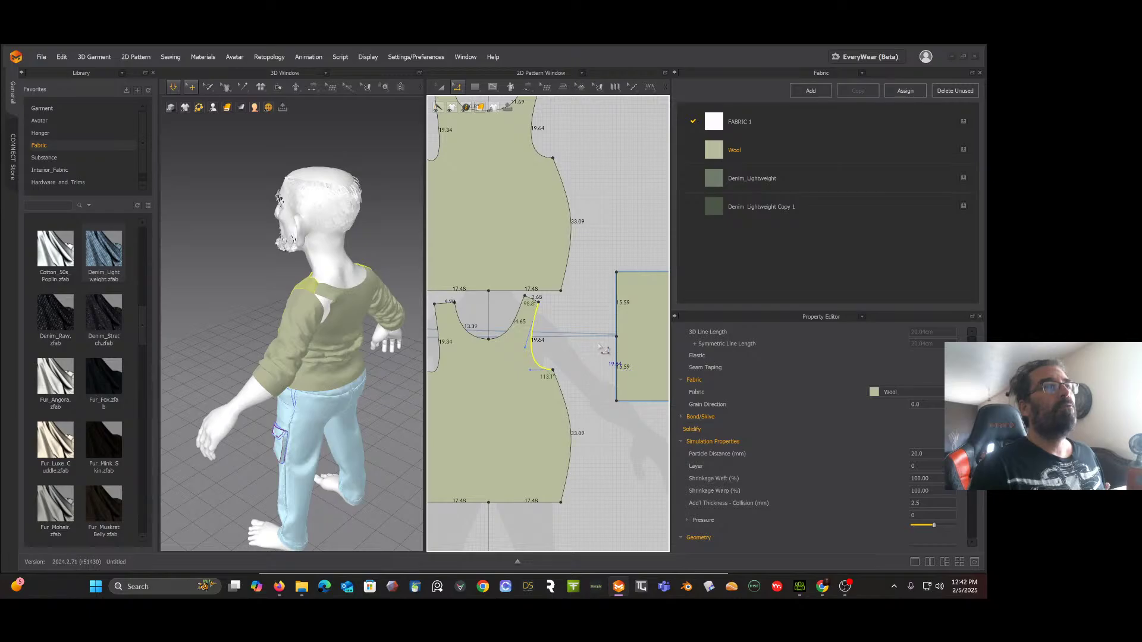
scroll(601, 349, "down", 3)
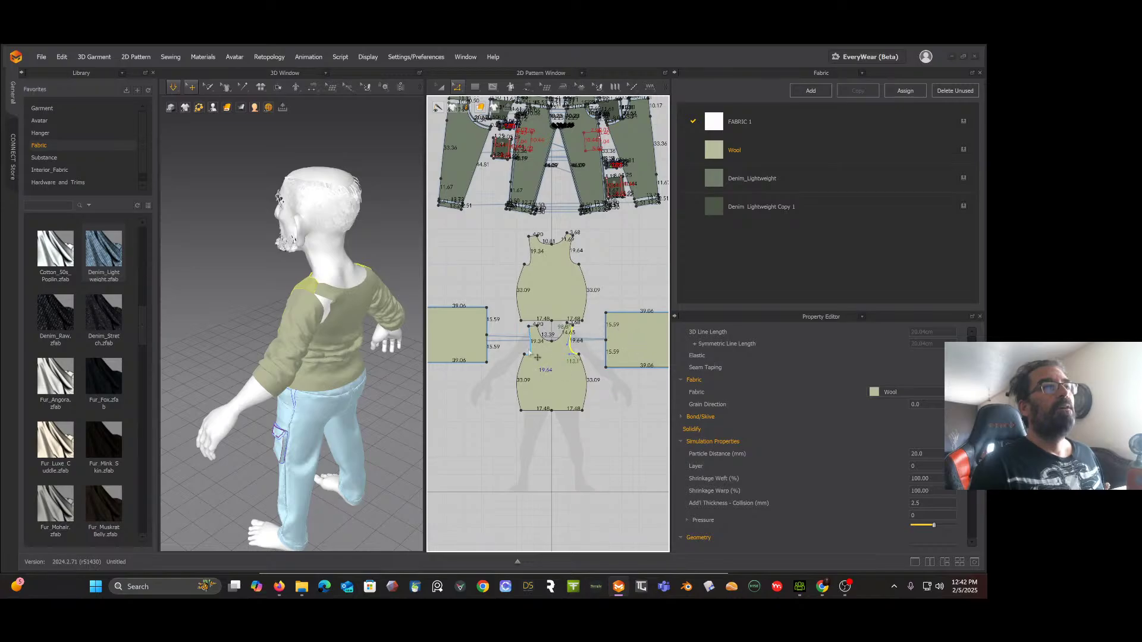
scroll(580, 350, "up", 5)
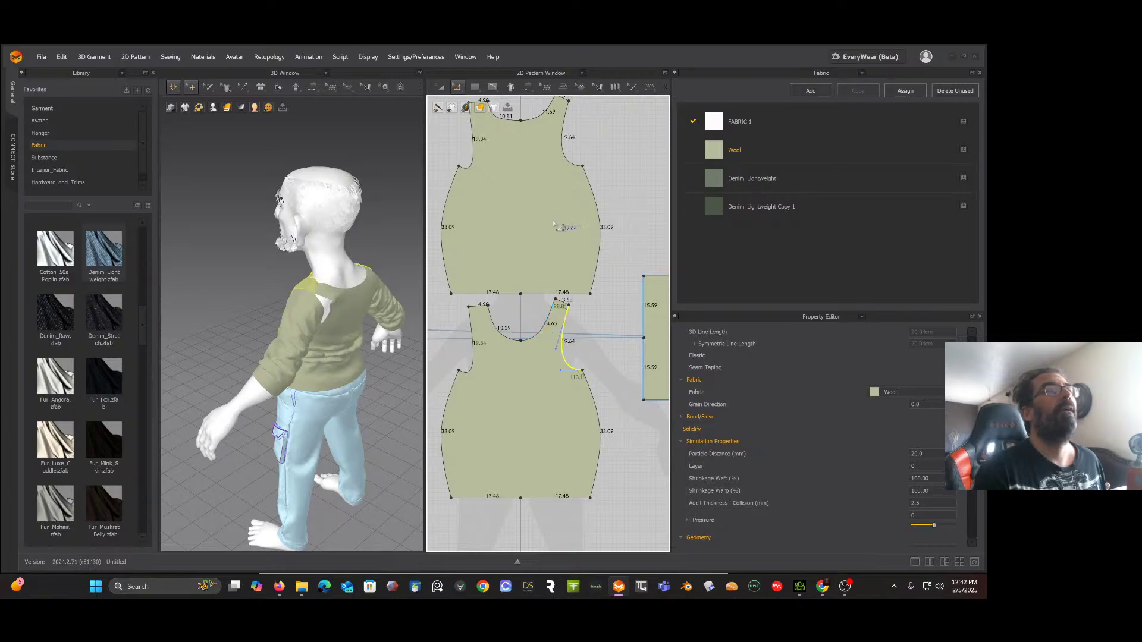
middle_click_drag(555, 216, 551, 242)
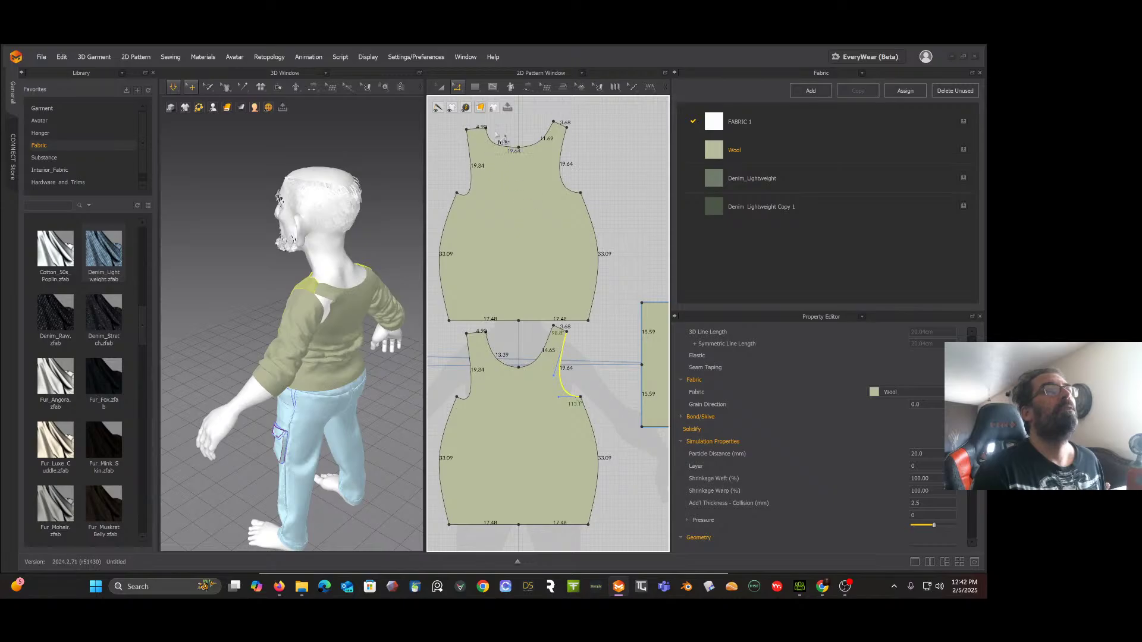
Step: Change the length of the right neckline curve on the upper shirt body pattern to 10.81 cm from its start point
left_click(555, 146)
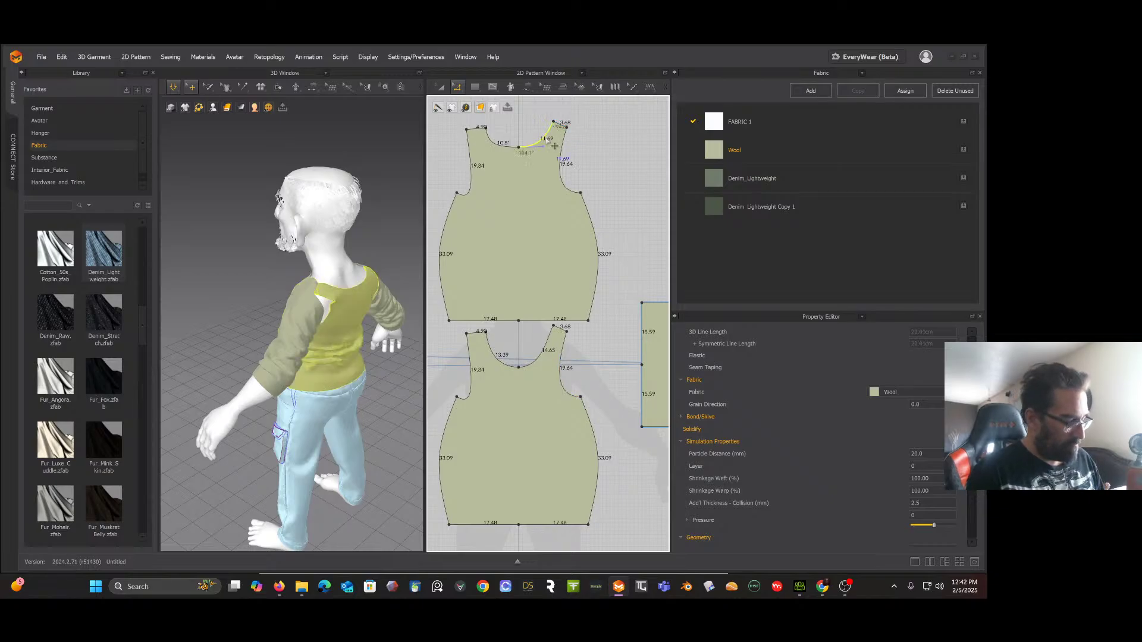
key("2")
key("0")
key("8")
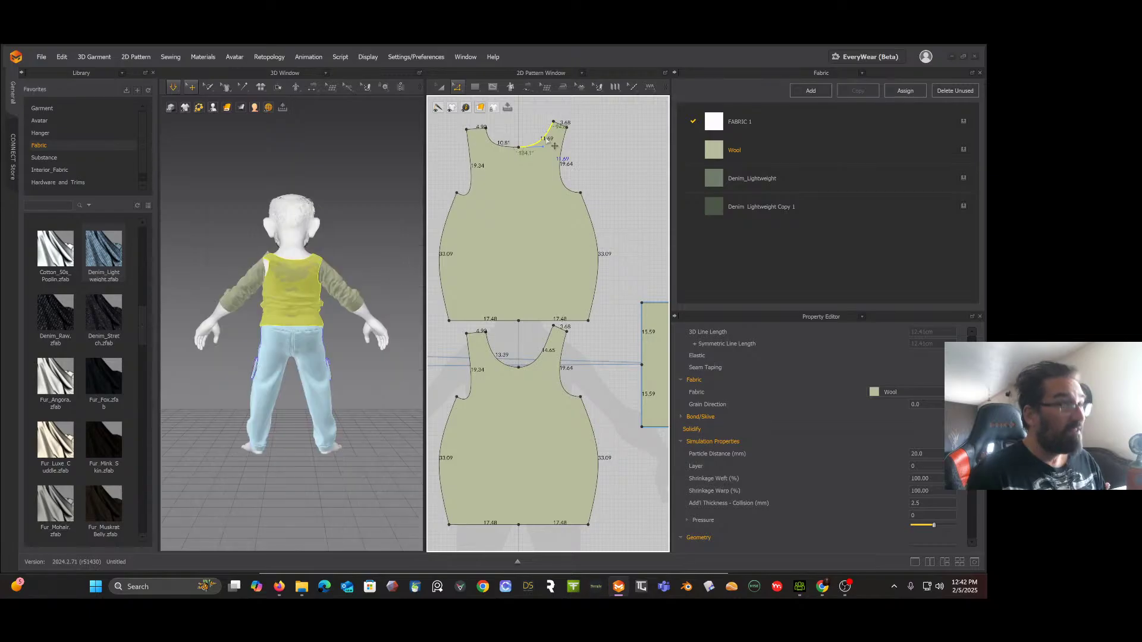
key("3")
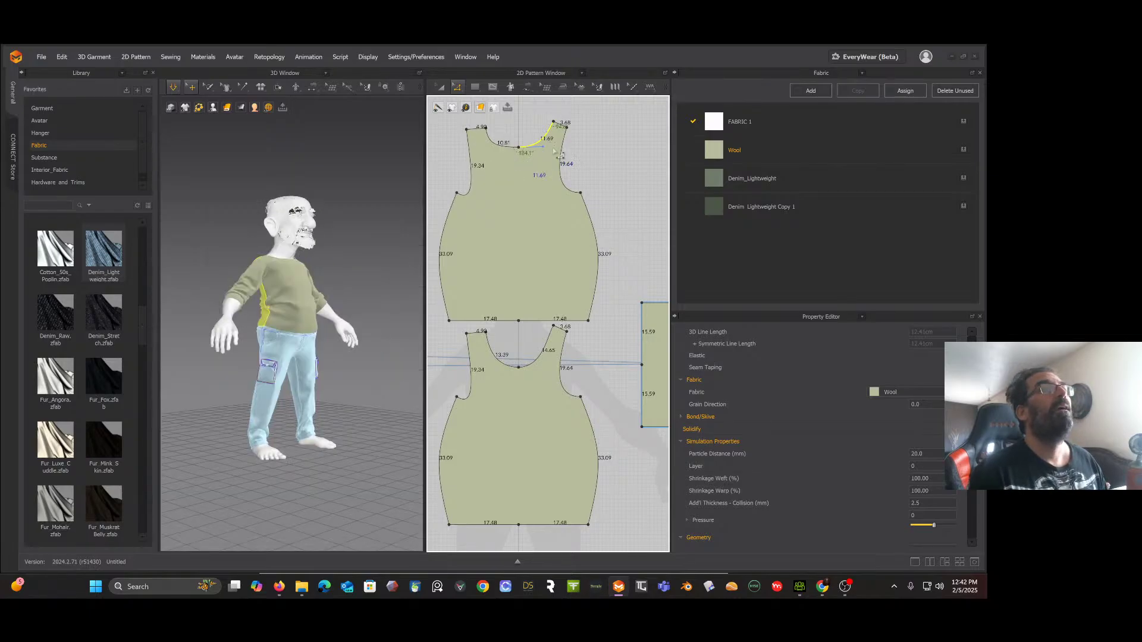
right_click(541, 145)
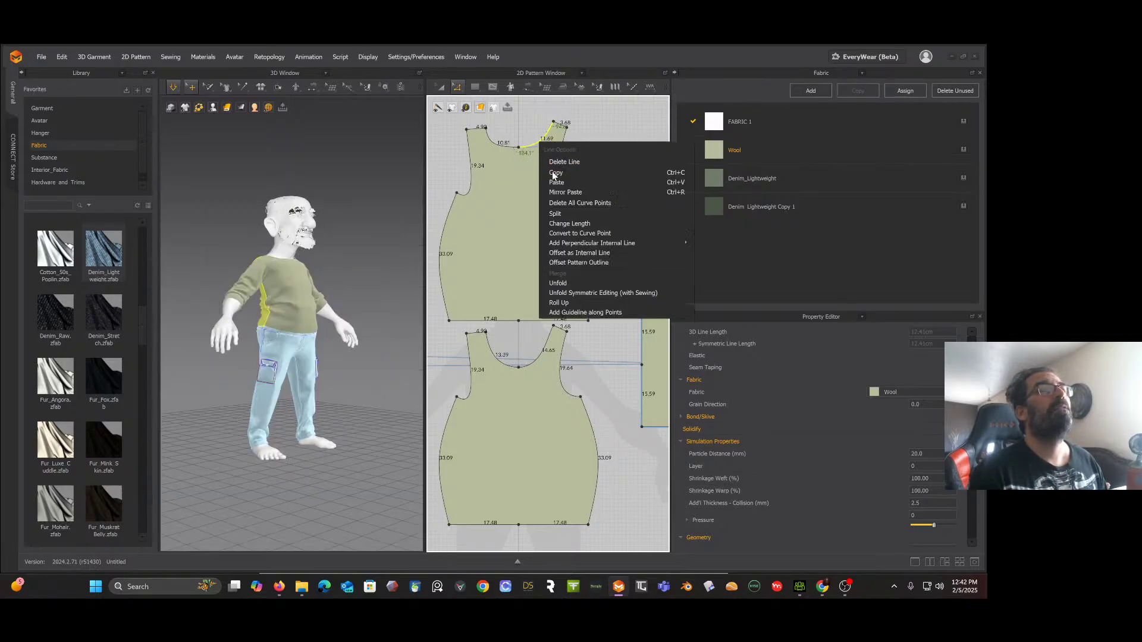
left_click(568, 224)
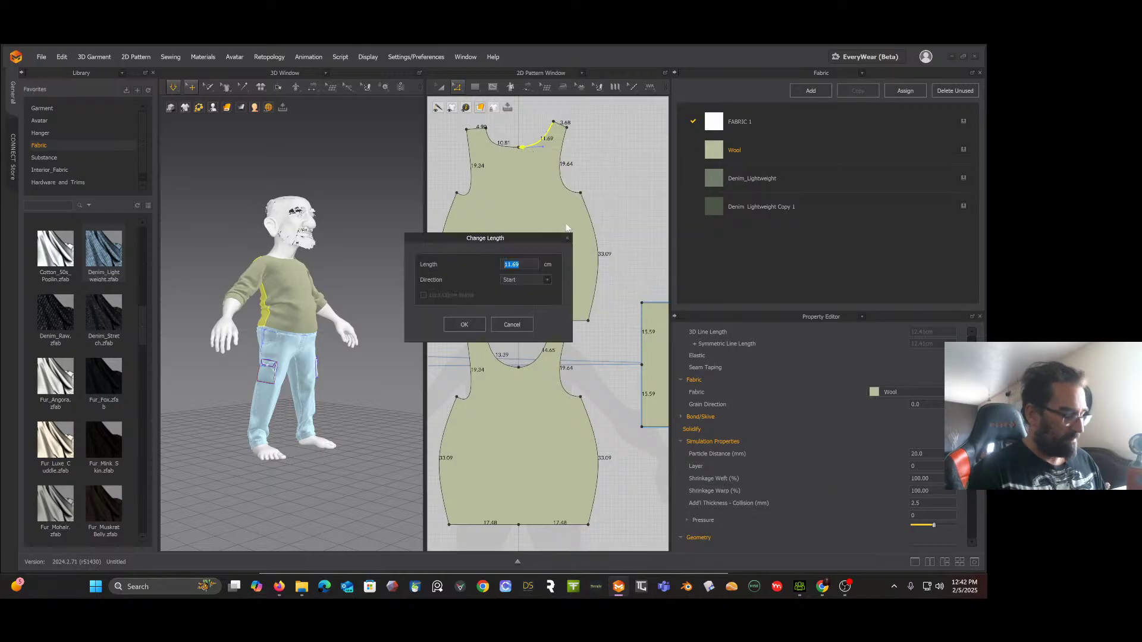
type("10")
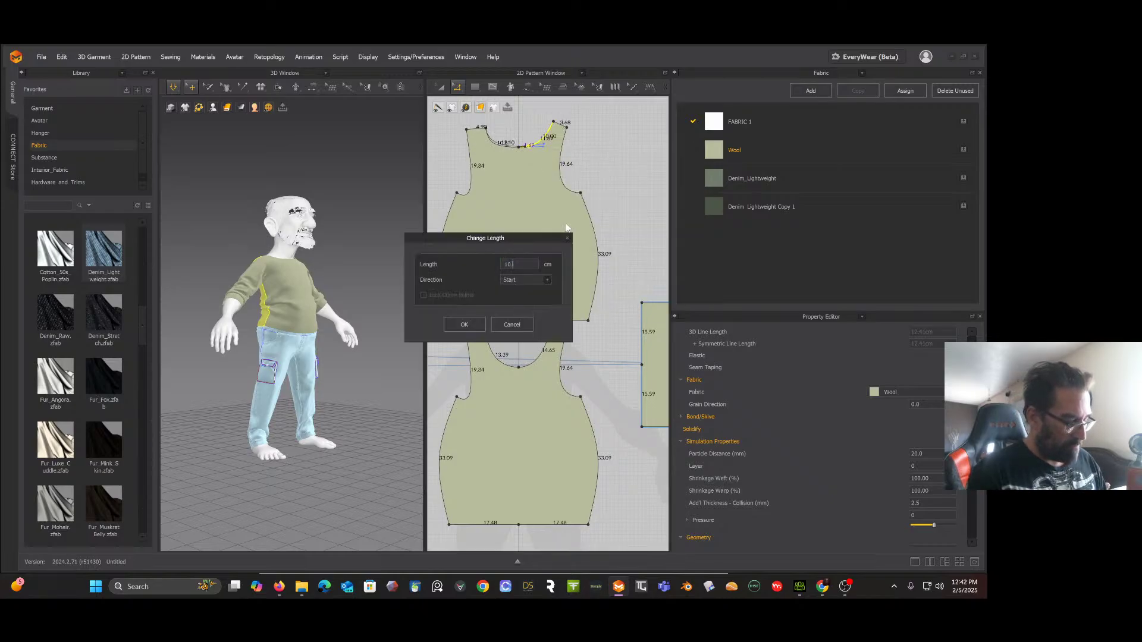
type(".81")
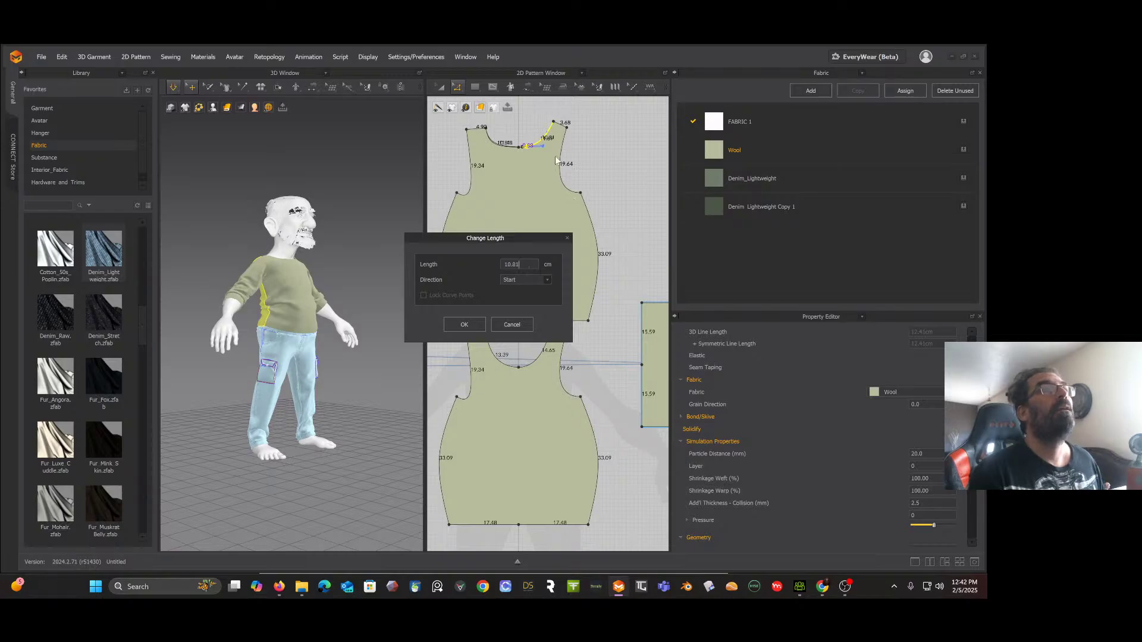
left_click(478, 325)
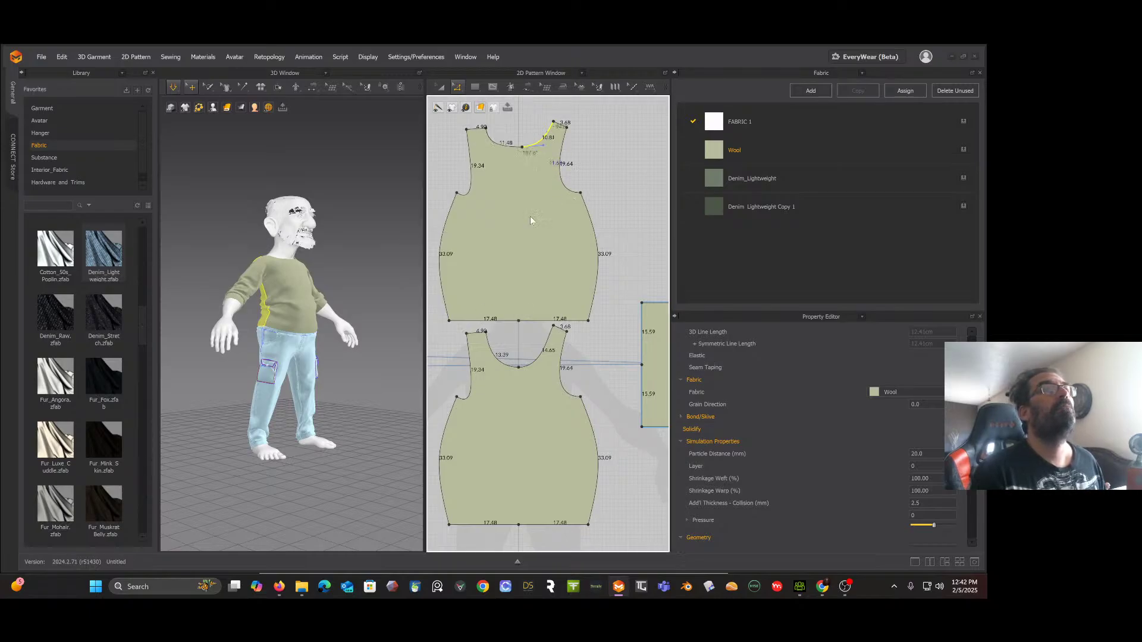
Step: Change the upper shirt body's right neckline curve length to 11.48 cm from its start point
right_click(551, 164)
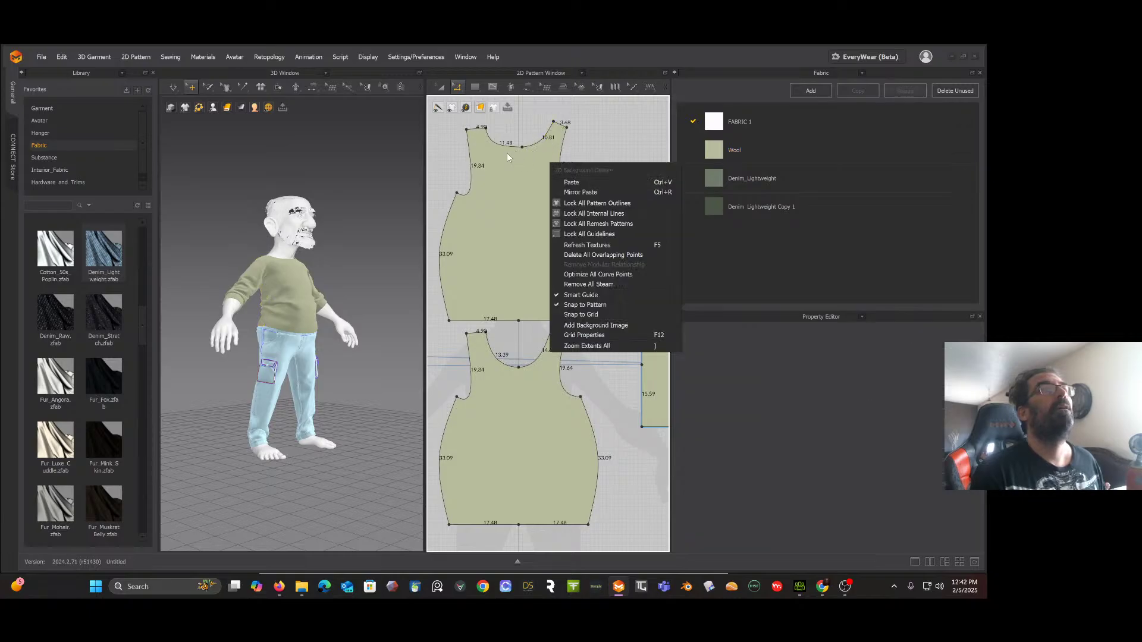
left_click(540, 141)
right_click(540, 142)
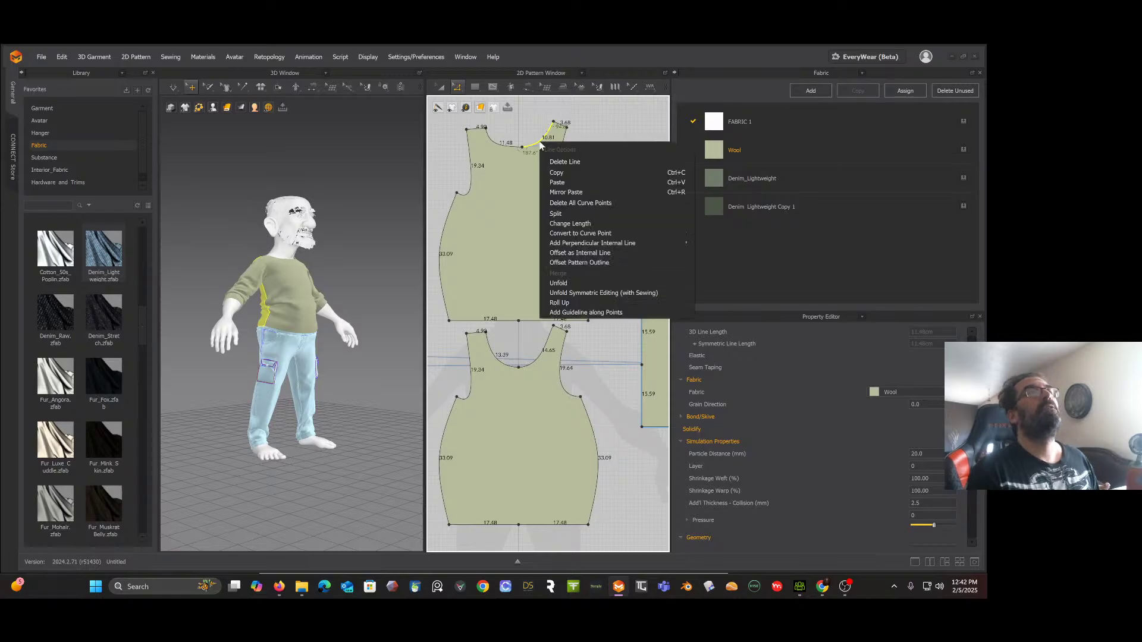
mouse_move(569, 243)
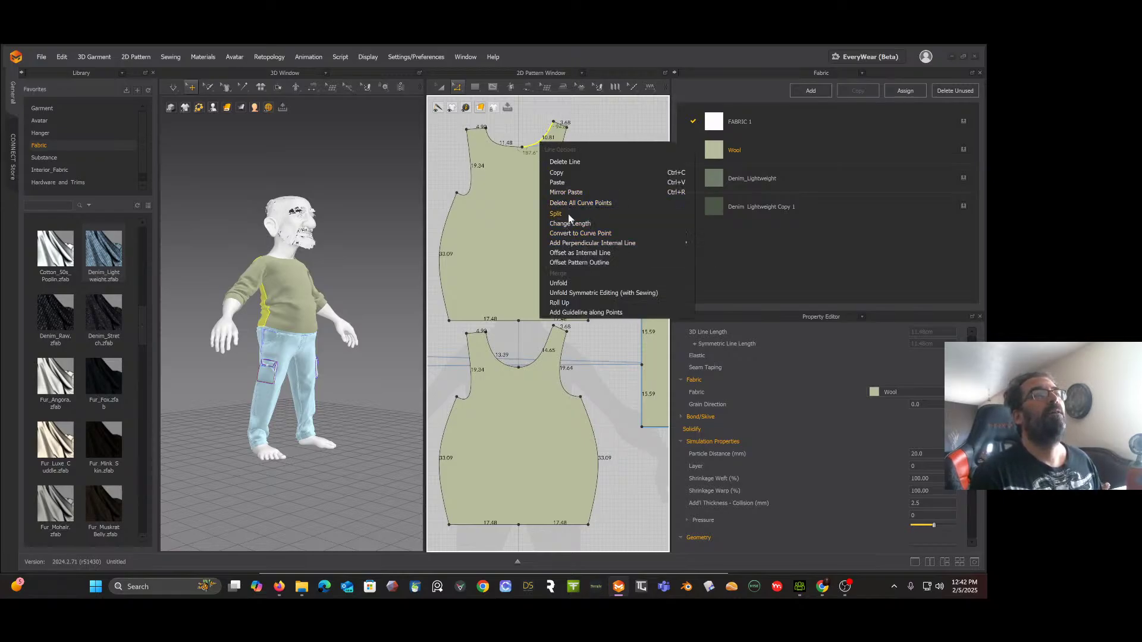
left_click(568, 224)
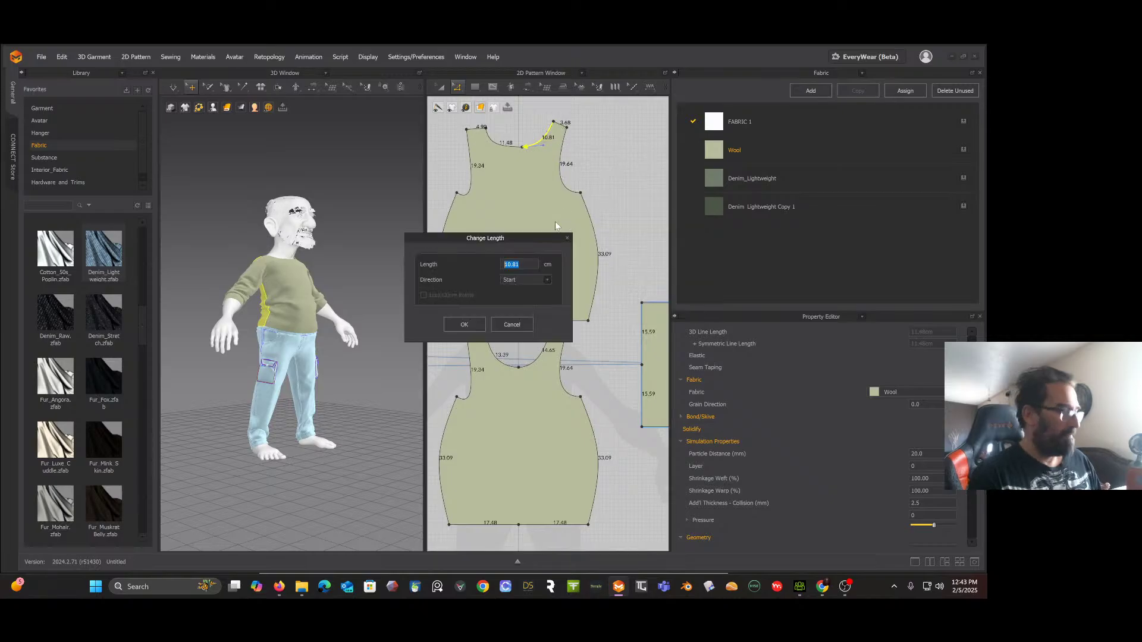
type("11")
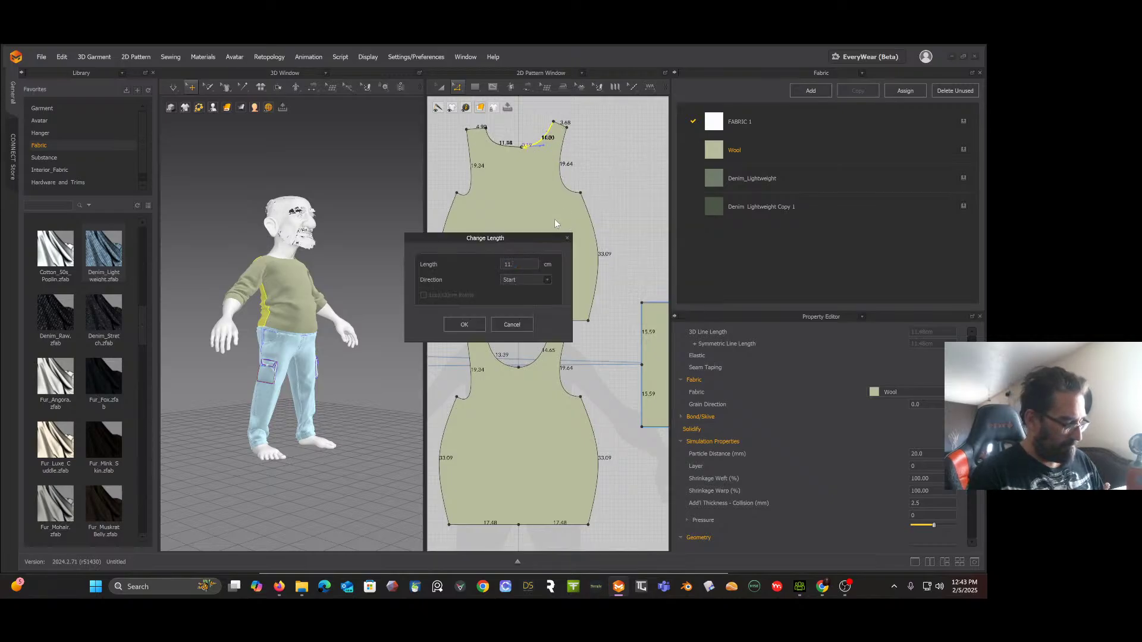
type(".48")
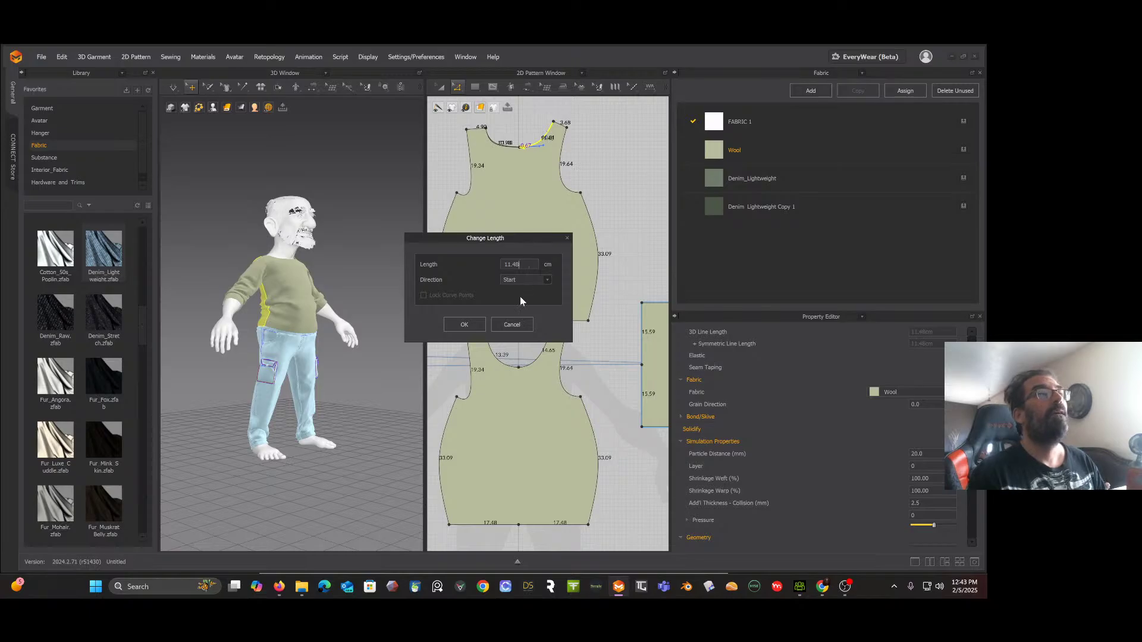
left_click(464, 325)
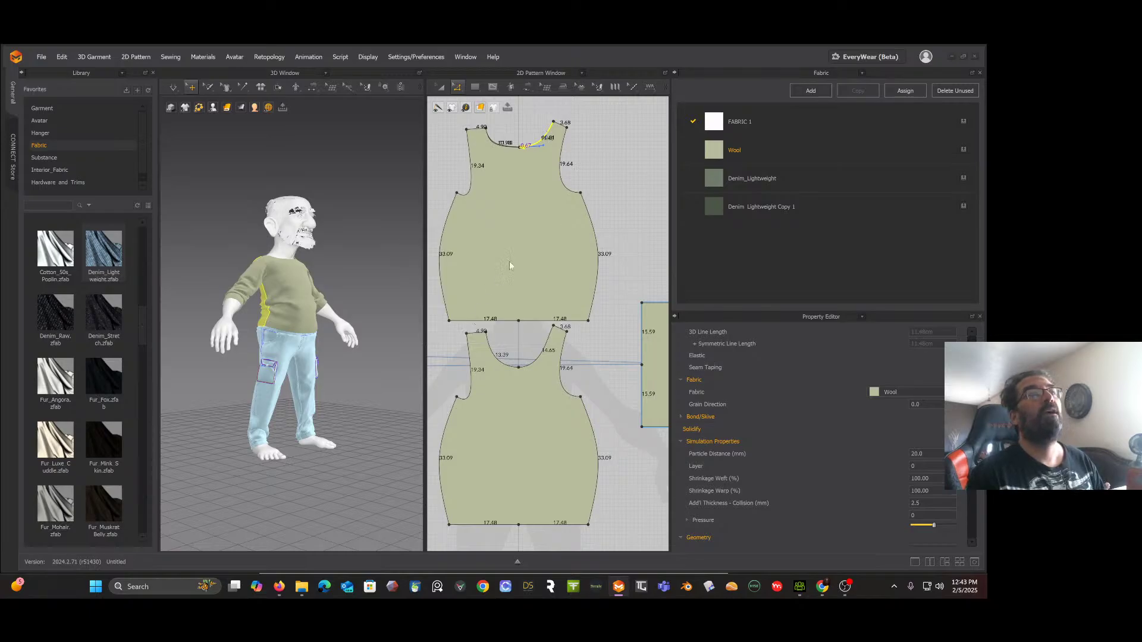
Step: Examine the neckline, armhole and shoulder edges of the upper shirt body pattern for differences between its two halves
scroll(589, 156, "up", 3)
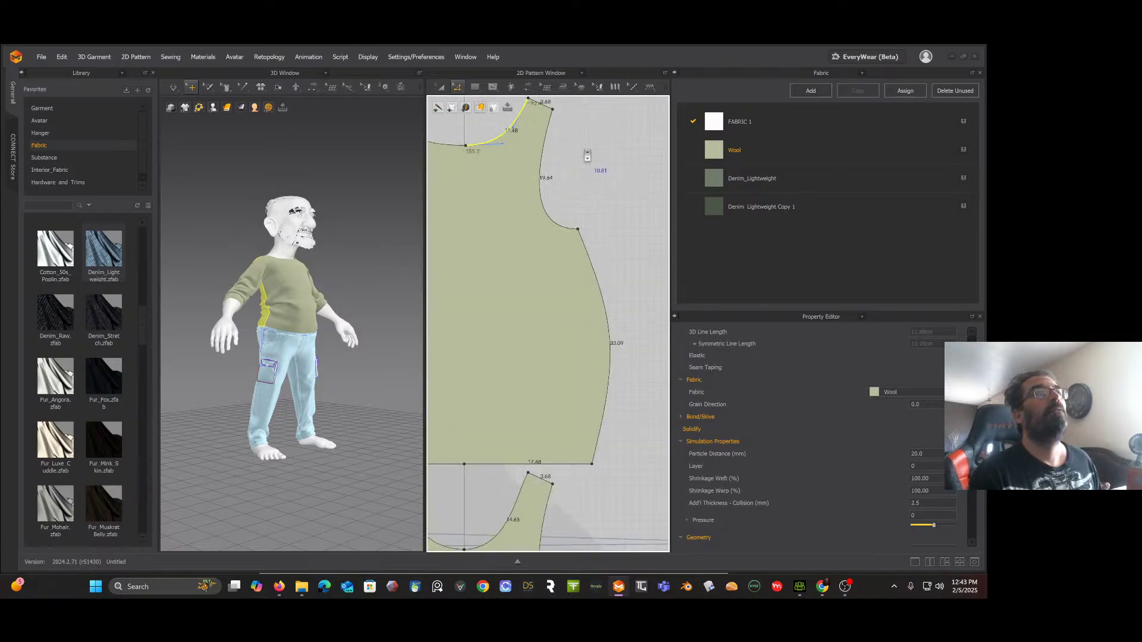
middle_click_drag(589, 136, 656, 209)
scroll(656, 210, "up", 2)
scroll(644, 217, "down", 2)
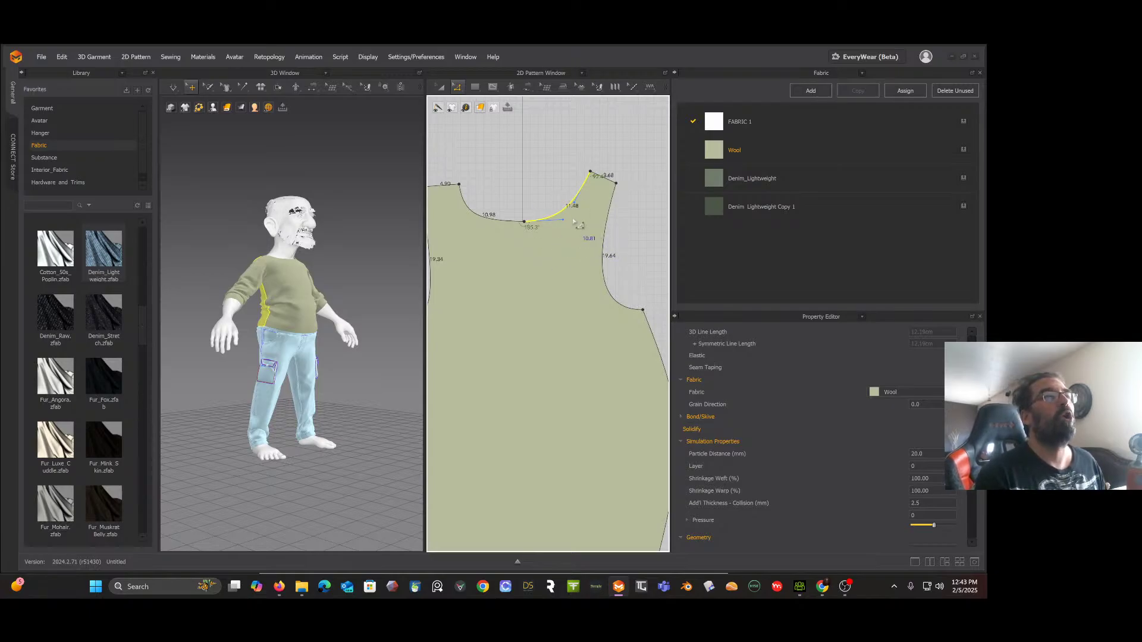
left_click(601, 245)
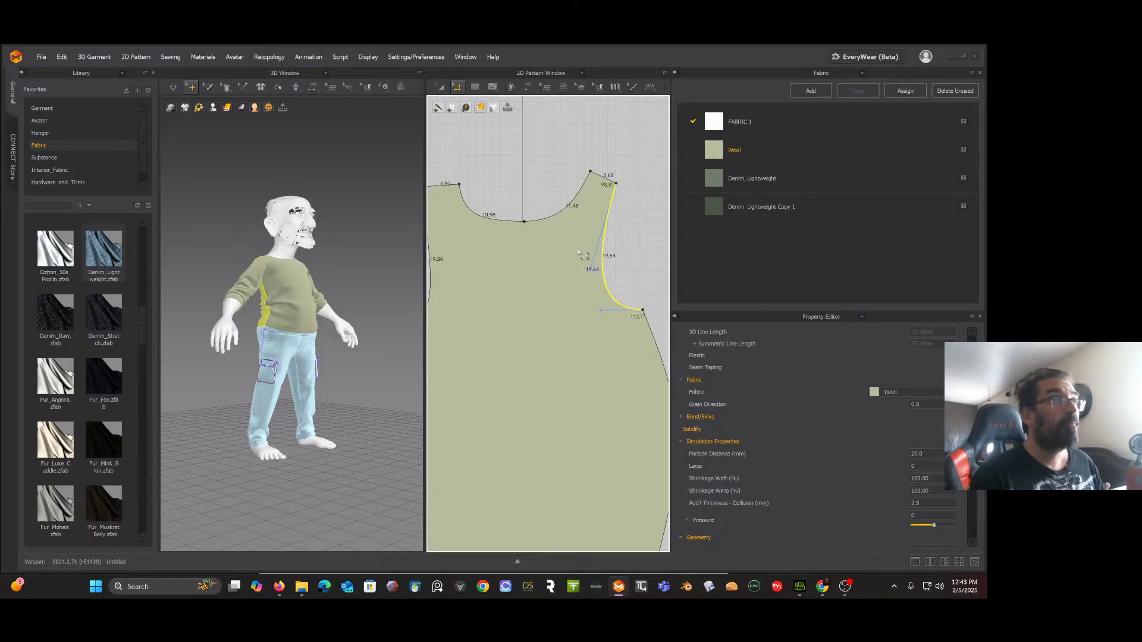
right_click(602, 257)
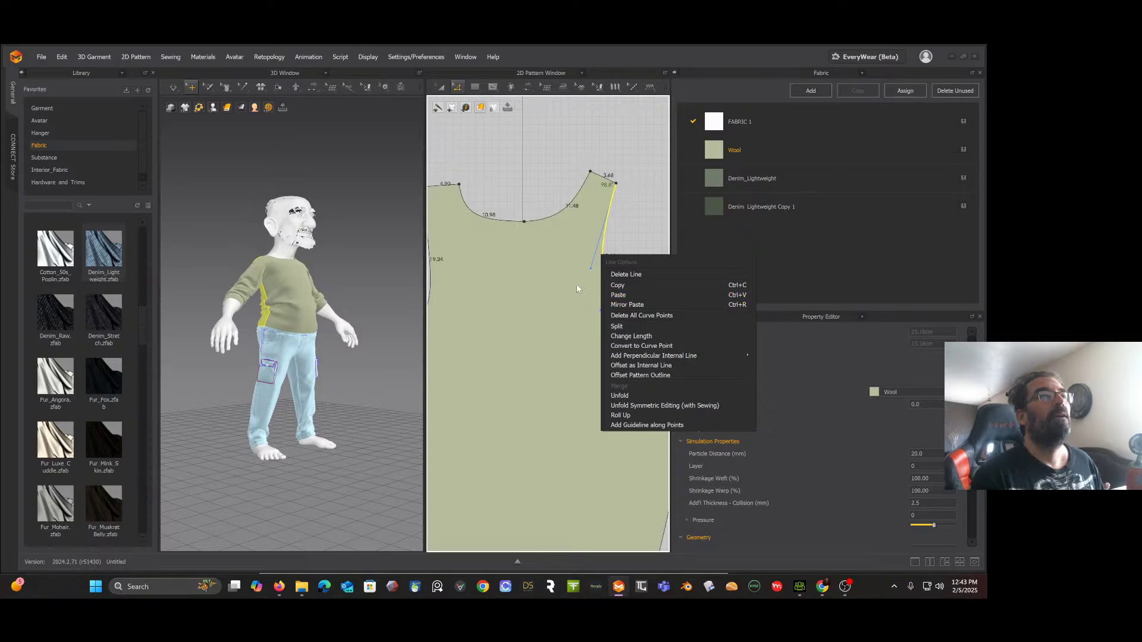
left_click(636, 296)
scroll(629, 145, "down", 2)
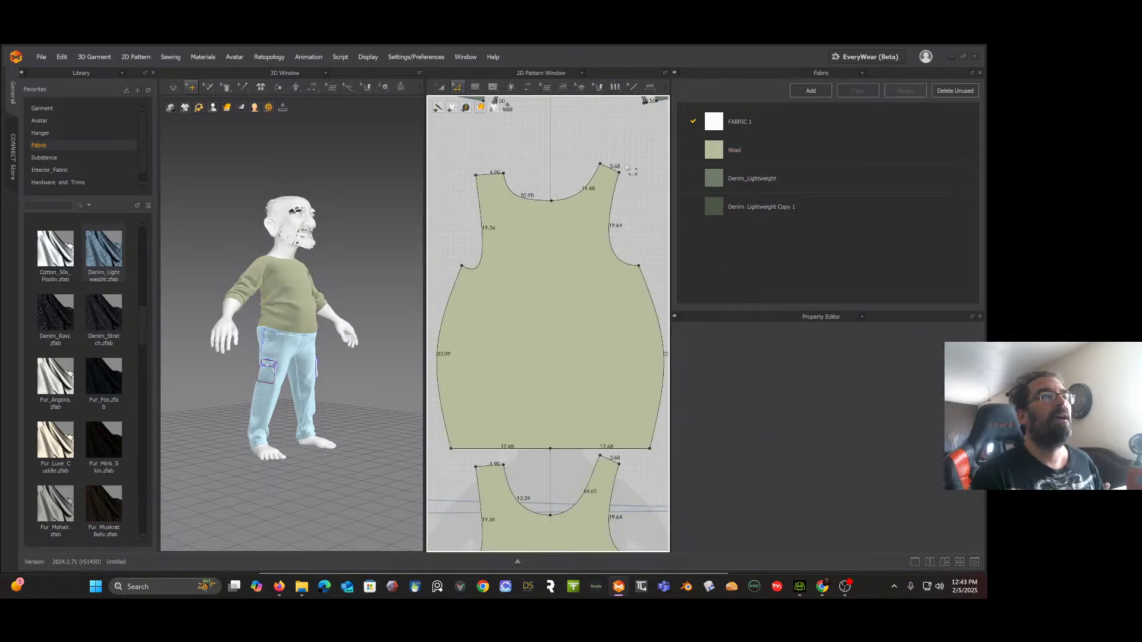
middle_click_drag(638, 244, 617, 229)
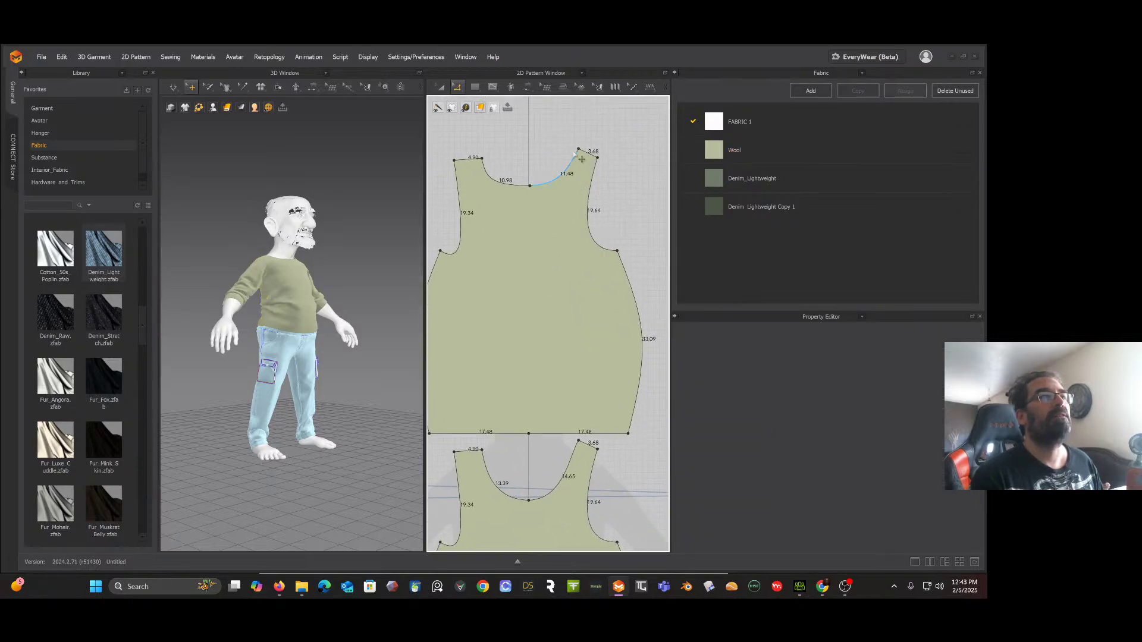
Step: Delete the right half of the upper shirt body pattern, leaving the left half with a straight vertical centre edge
left_click(628, 267)
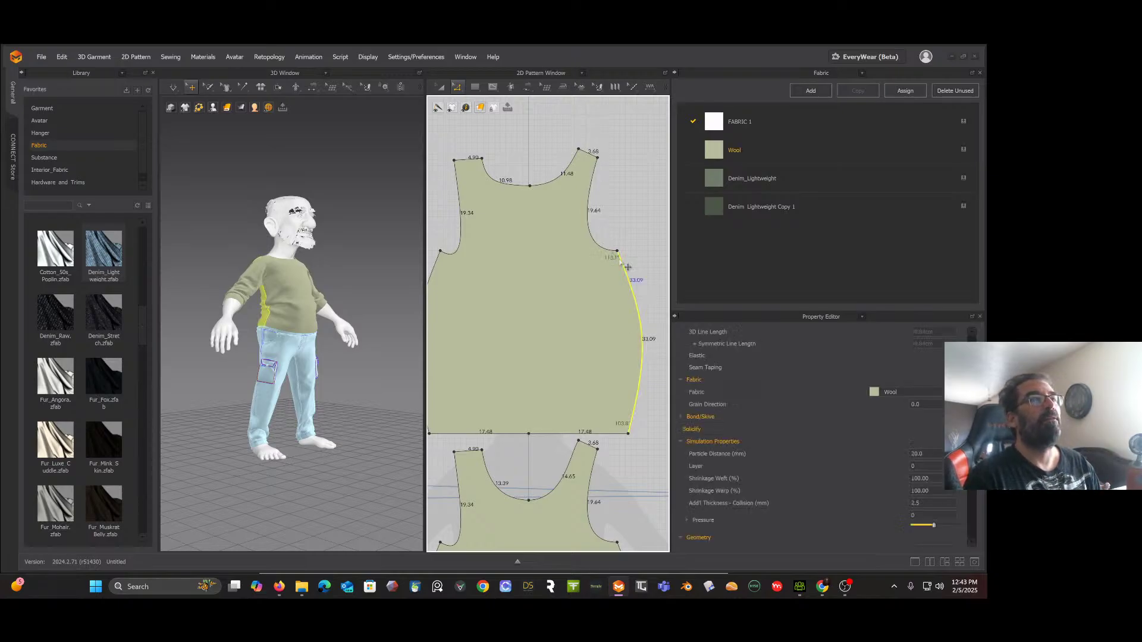
key("Delete")
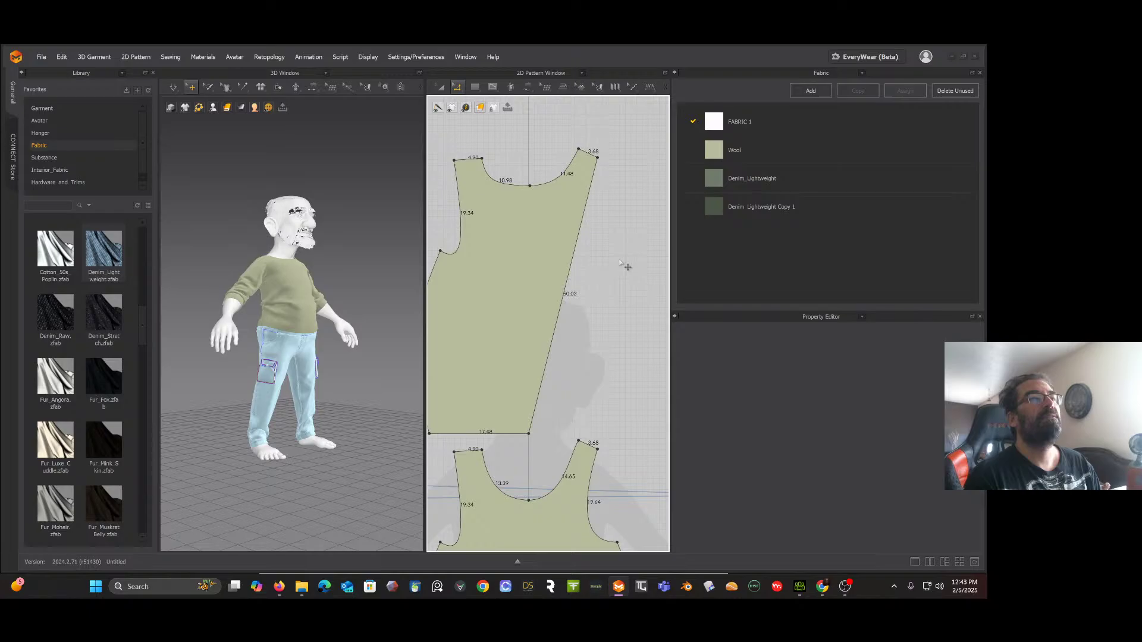
left_click(593, 155)
key("Delete")
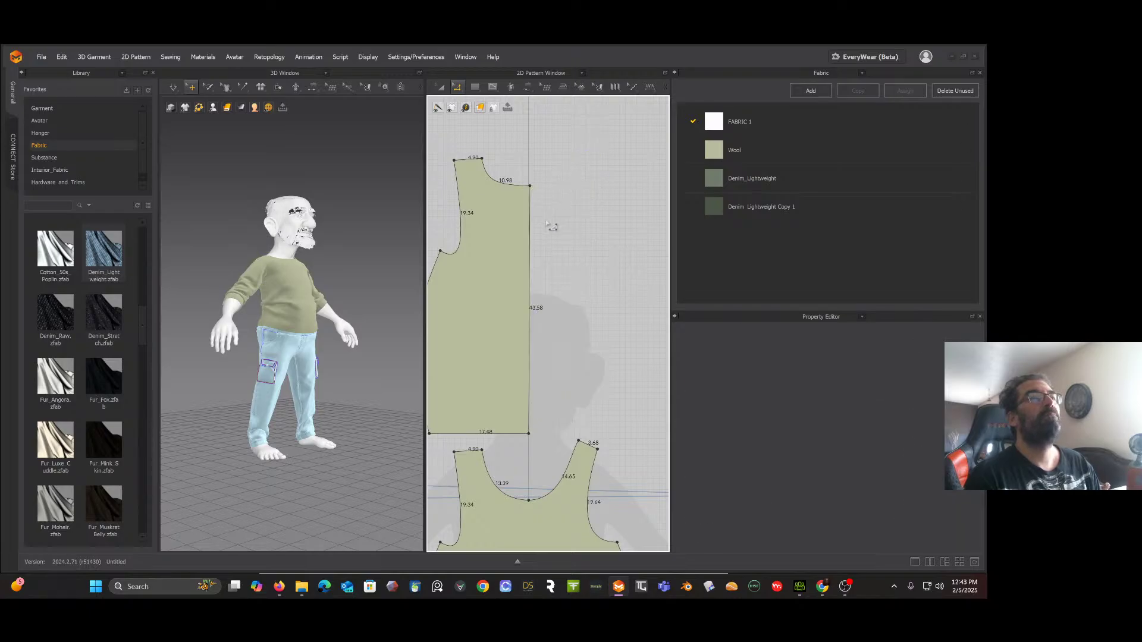
scroll(552, 226, "down", 5)
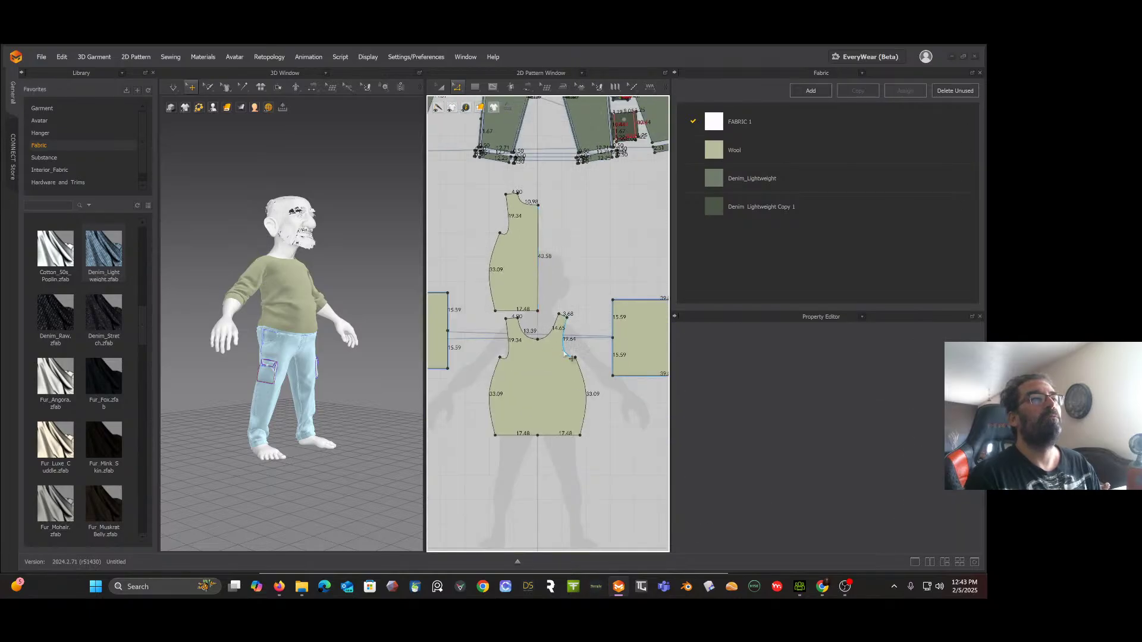
Step: Delete the right half of the lower shirt body pattern, leaving the left half with a straight vertical centre edge
left_click(571, 358)
key("Delete")
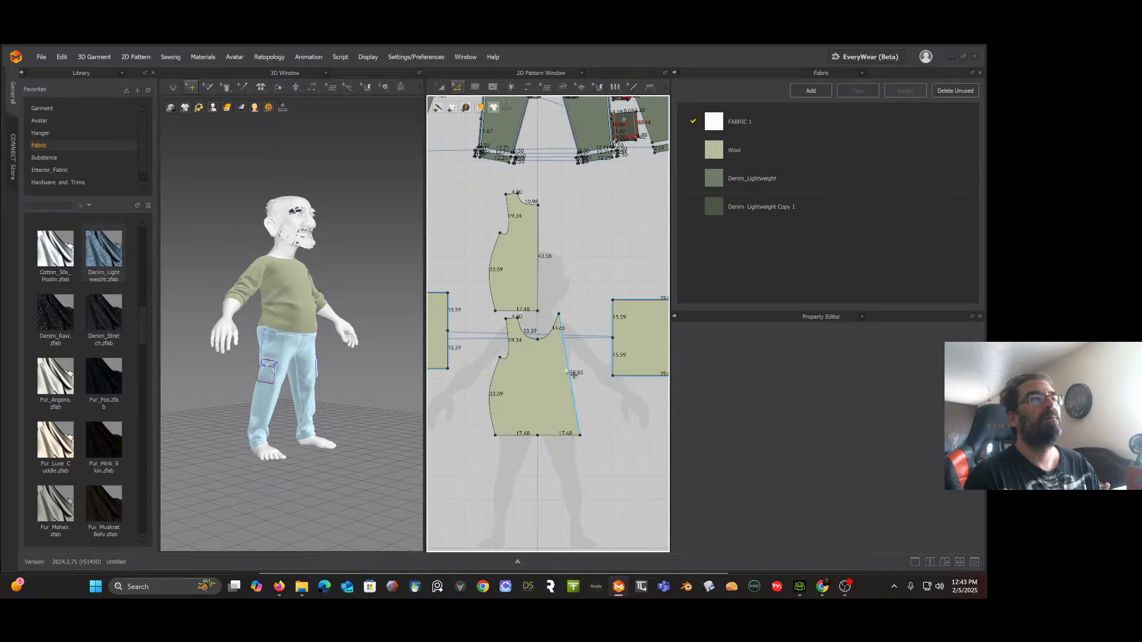
left_click(559, 338)
key("Delete")
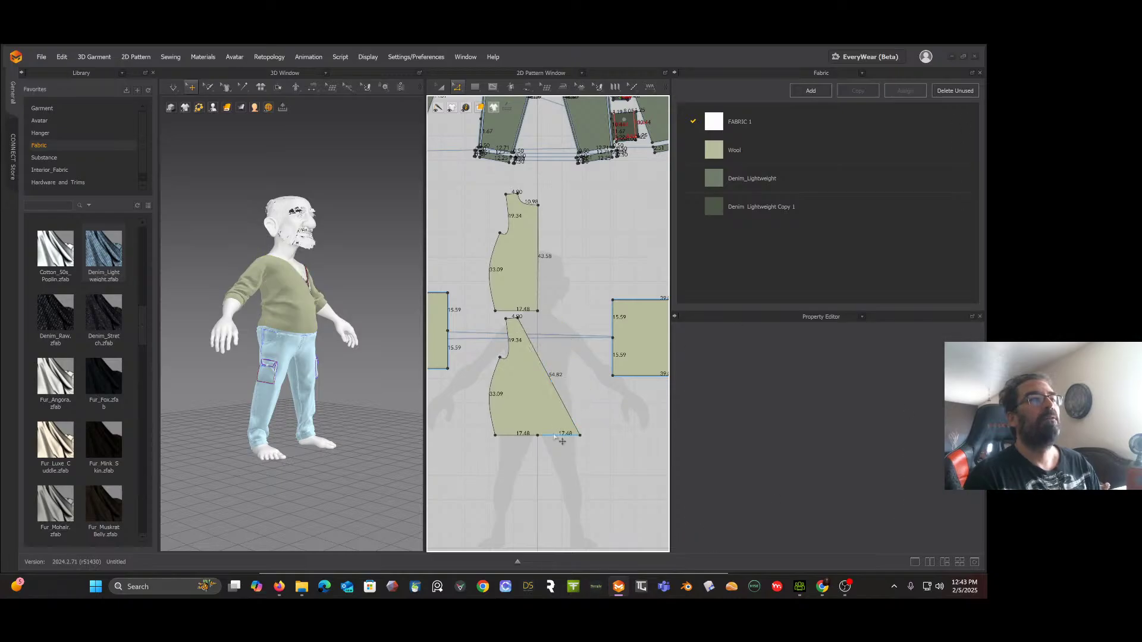
key("ctrl+z")
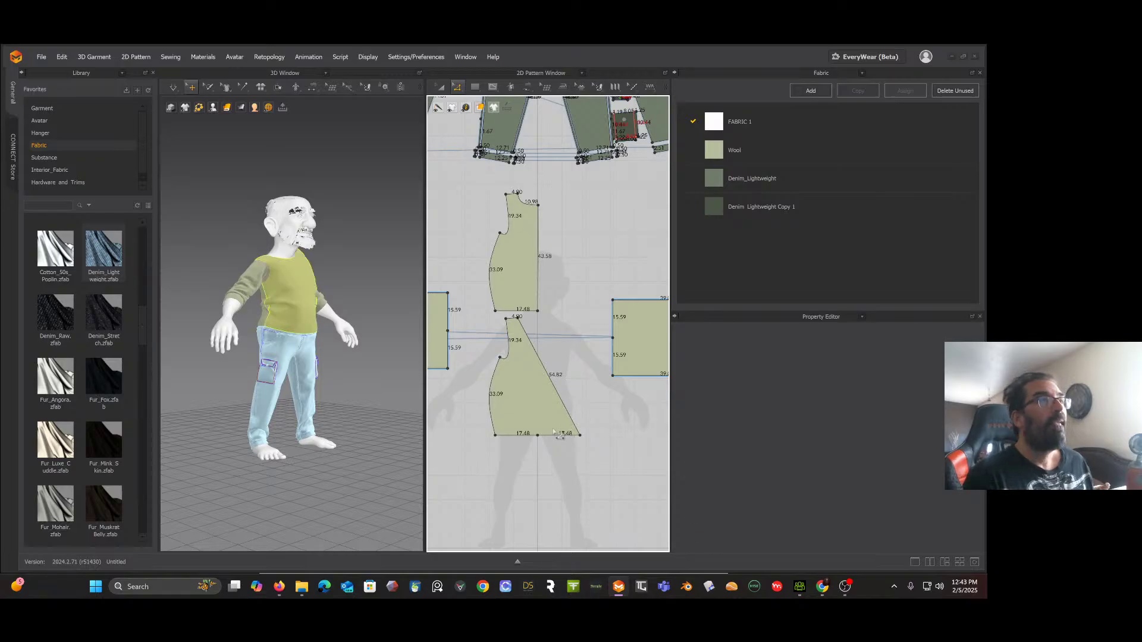
left_click(575, 394)
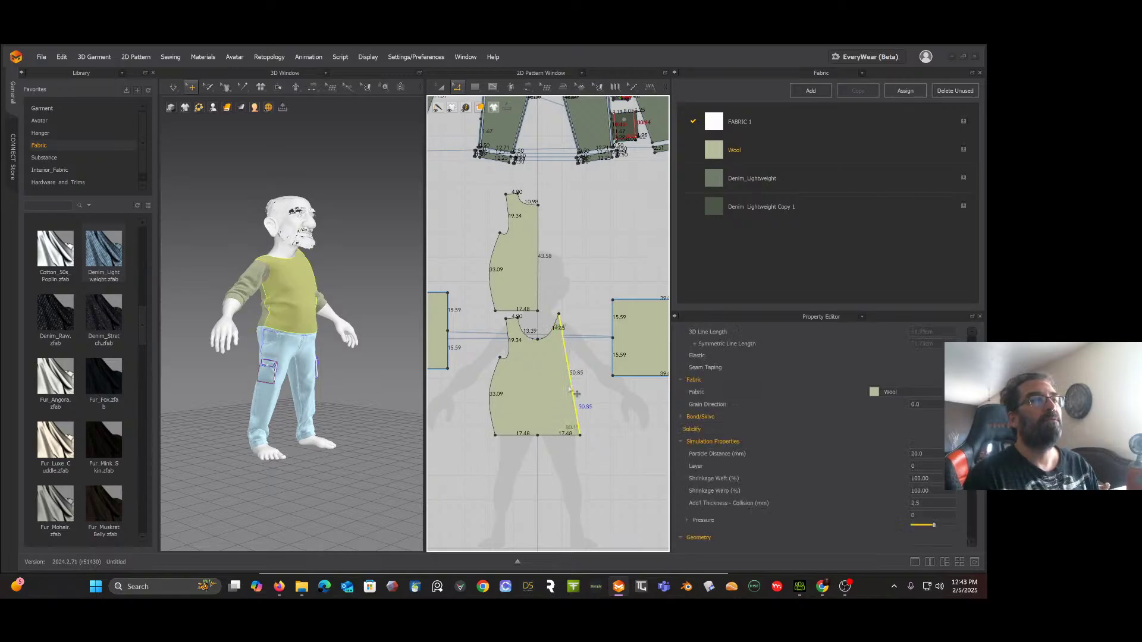
key("Delete")
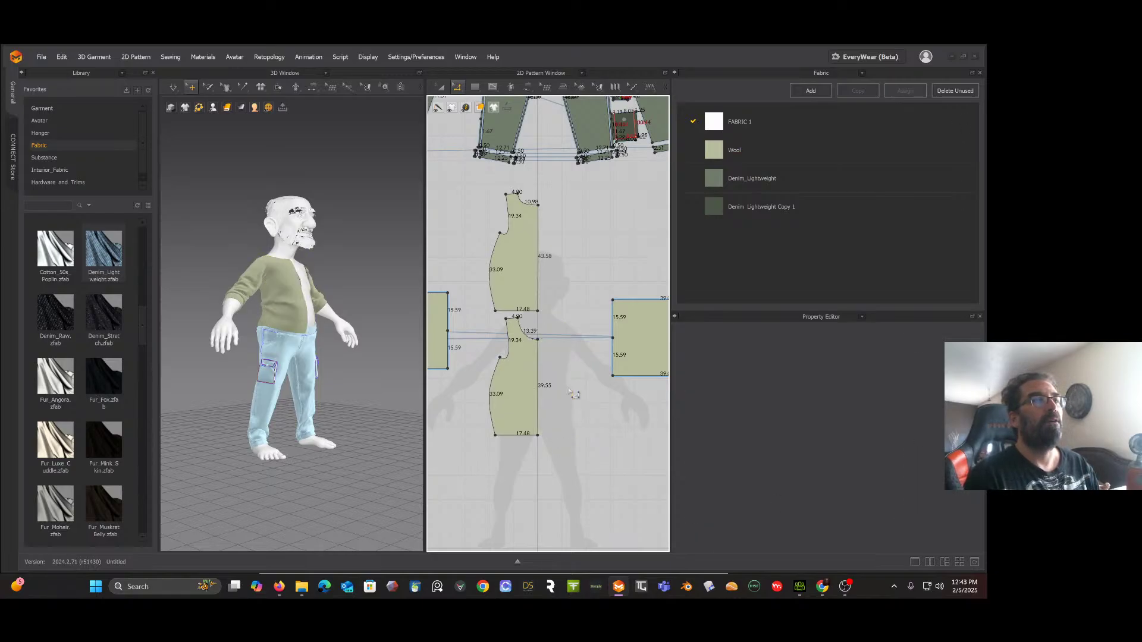
Step: Unfold the upper and lower half body patterns along their vertical centre edges into full symmetrical pieces
left_click(537, 267)
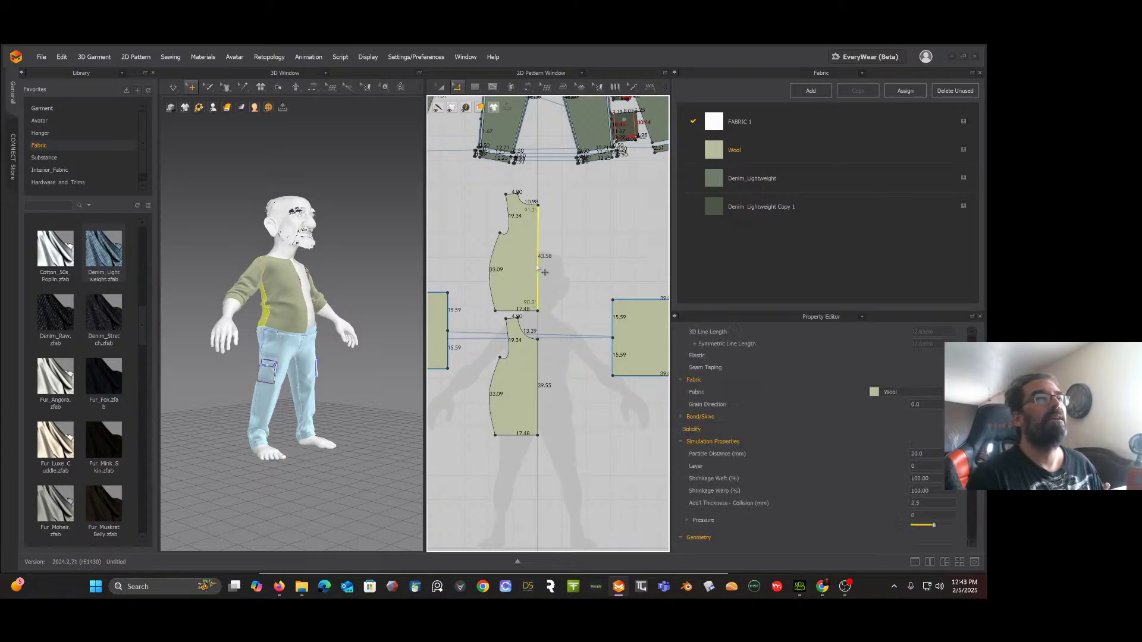
right_click(536, 266)
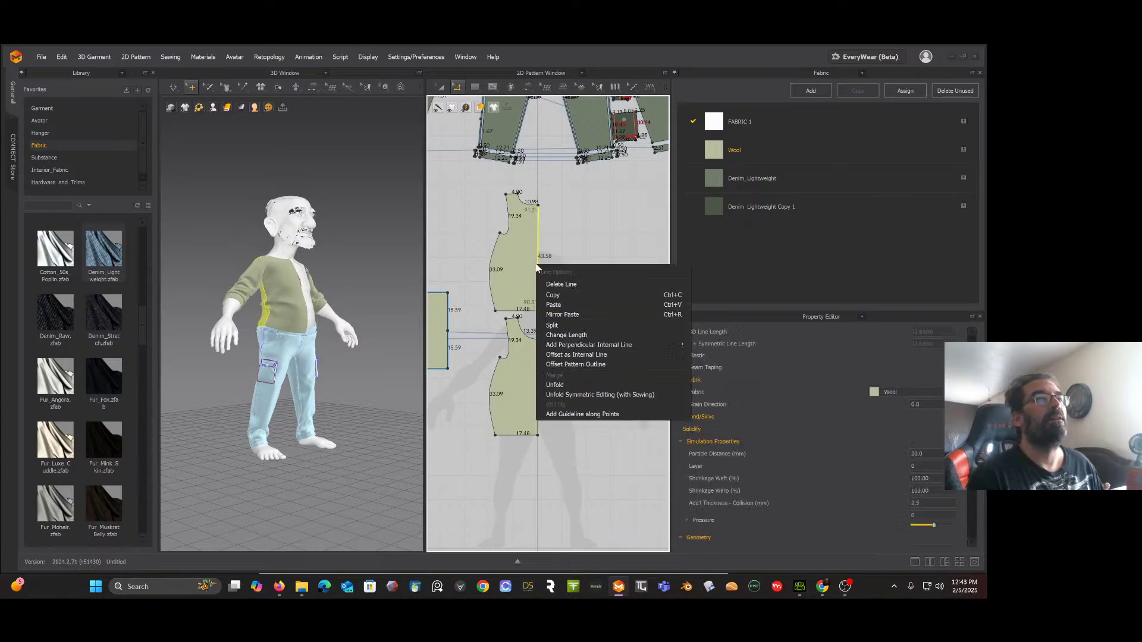
left_click(561, 385)
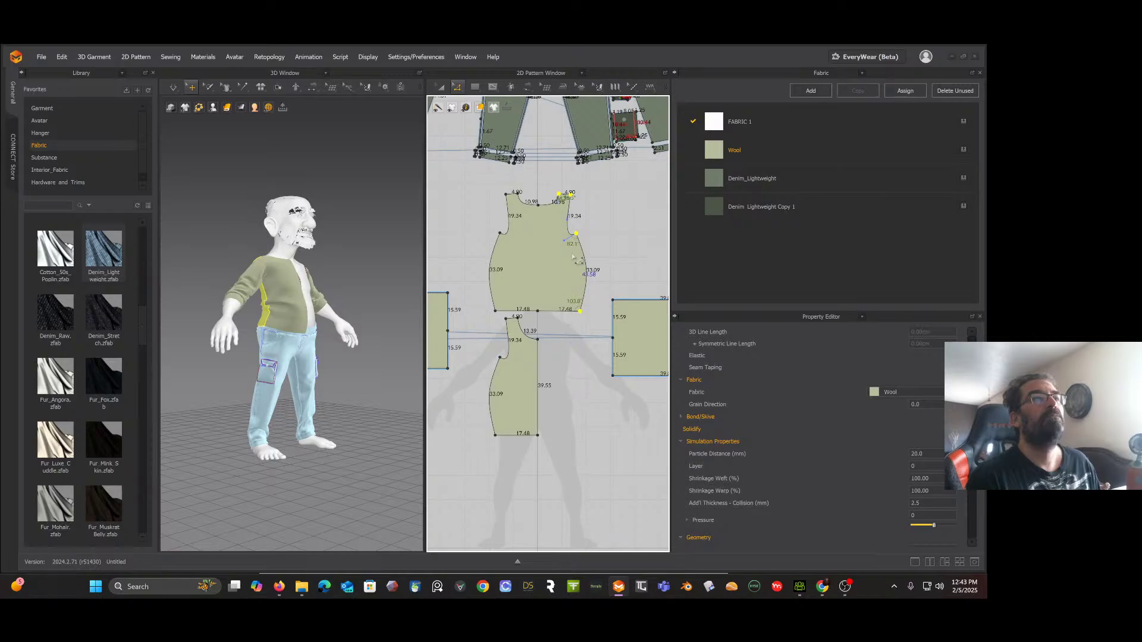
left_click(538, 362)
right_click(538, 361)
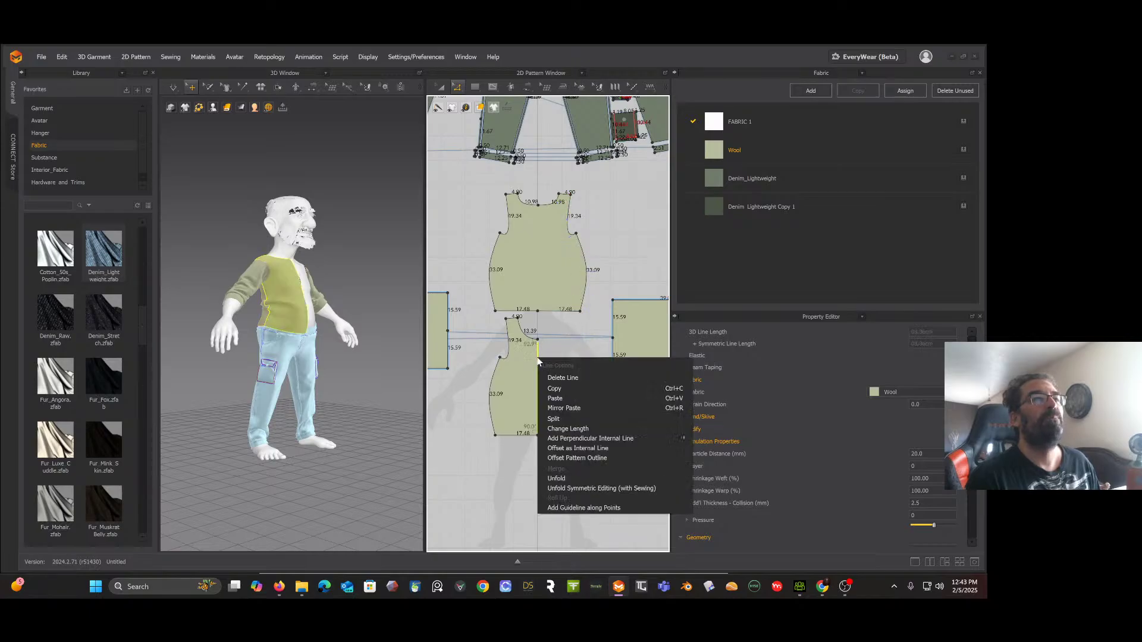
left_click(573, 478)
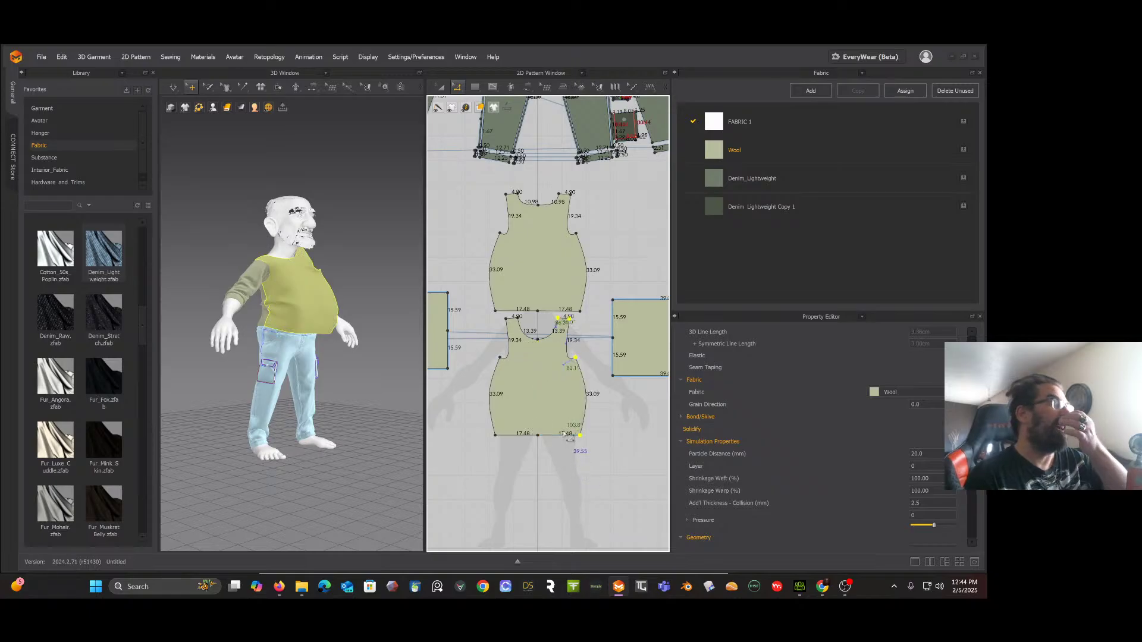
Step: Sew the right shoulder edges of the two shirt body patterns together with Segment Sewing
right_click_drag(365, 245, 278, 258)
scroll(315, 262, "up", 4)
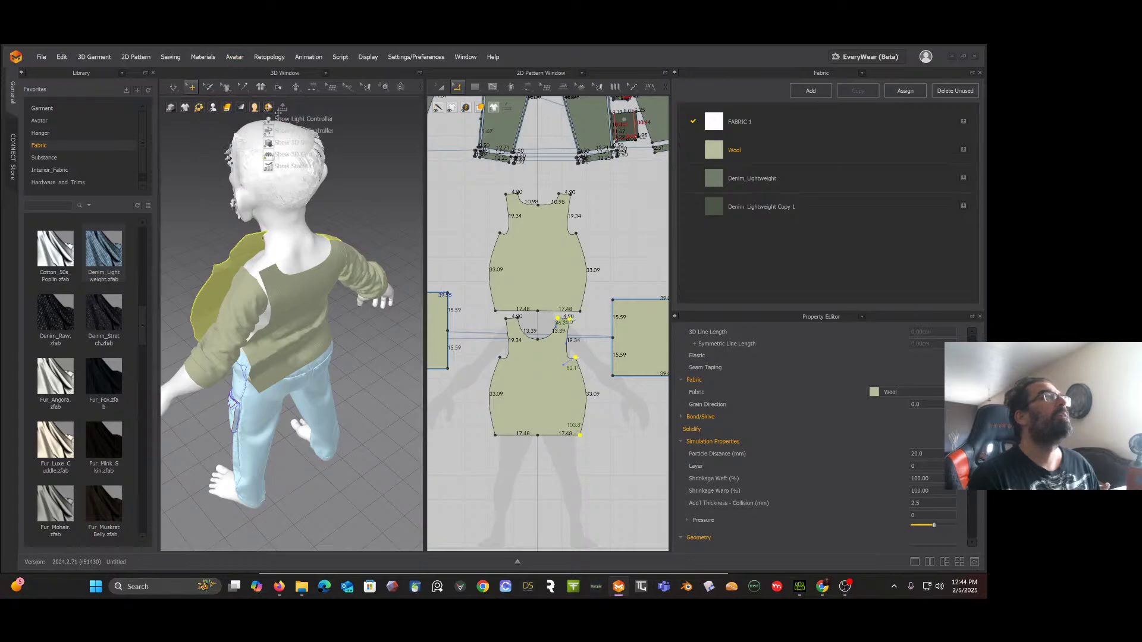
mouse_move(314, 88)
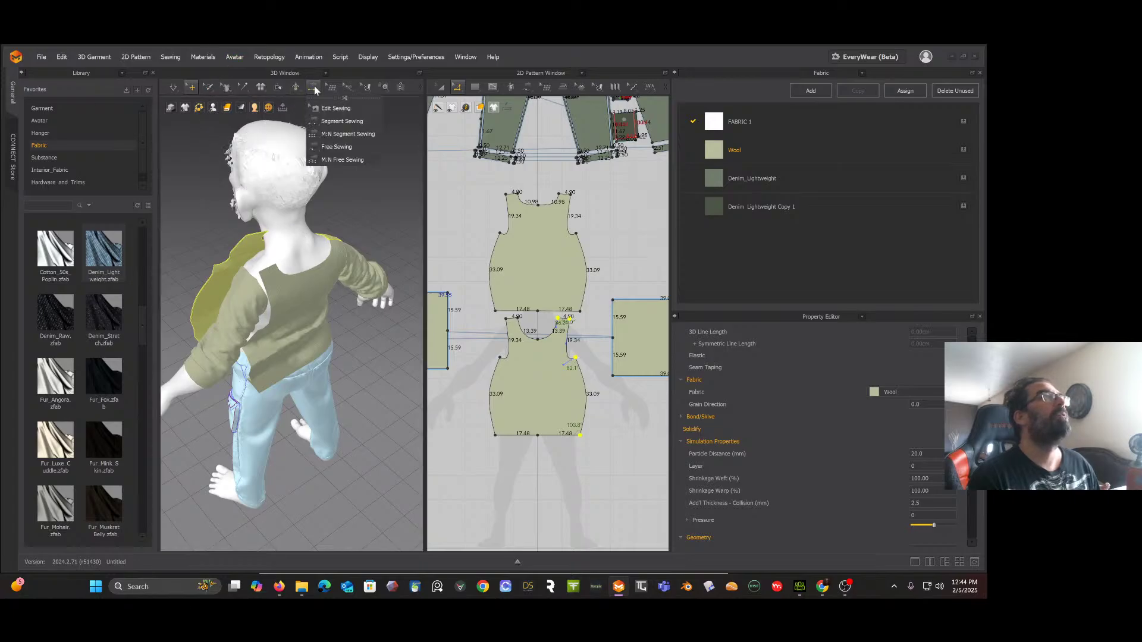
left_click(333, 122)
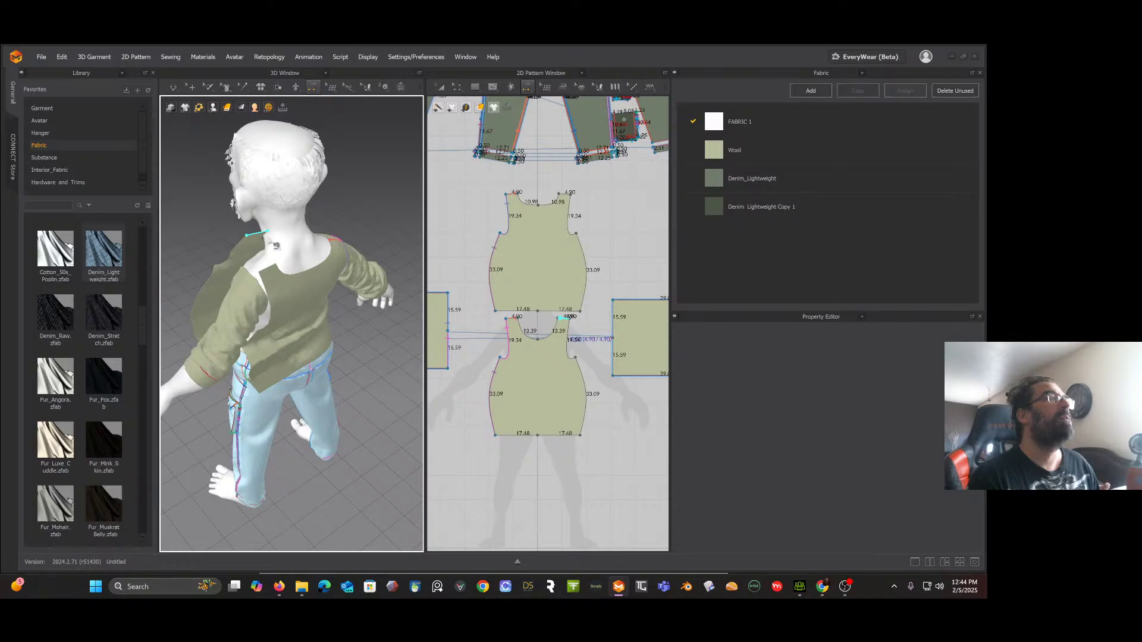
left_click(276, 269)
Step: Sew the right side edges of the two shirt body patterns together, from below the armhole to the hem
right_click_drag(275, 270, 300, 274)
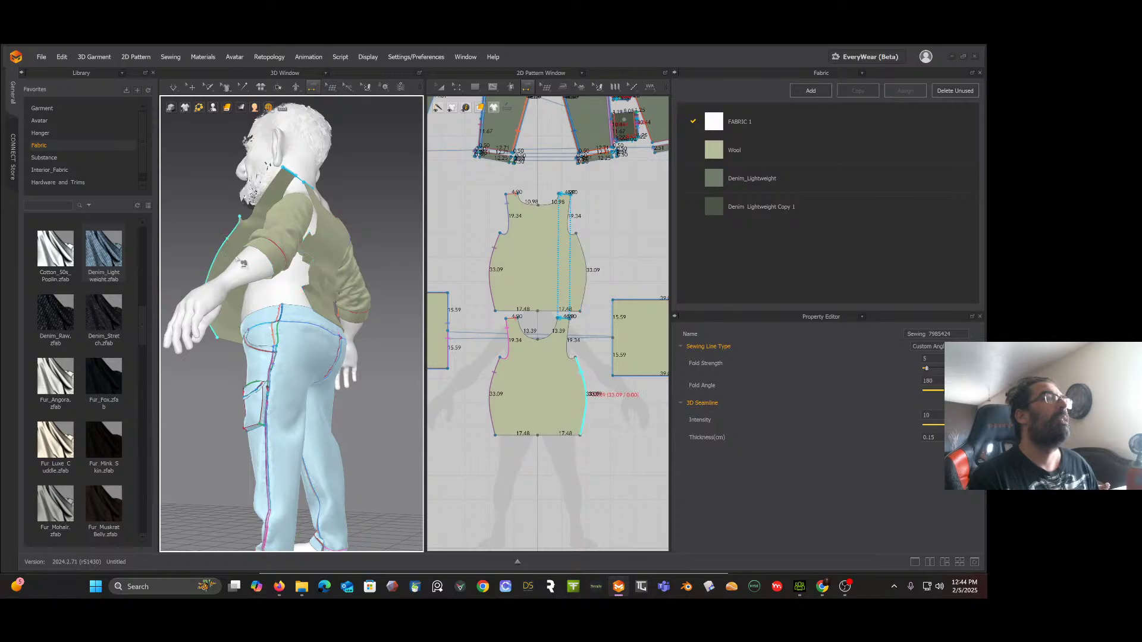
left_click(315, 260)
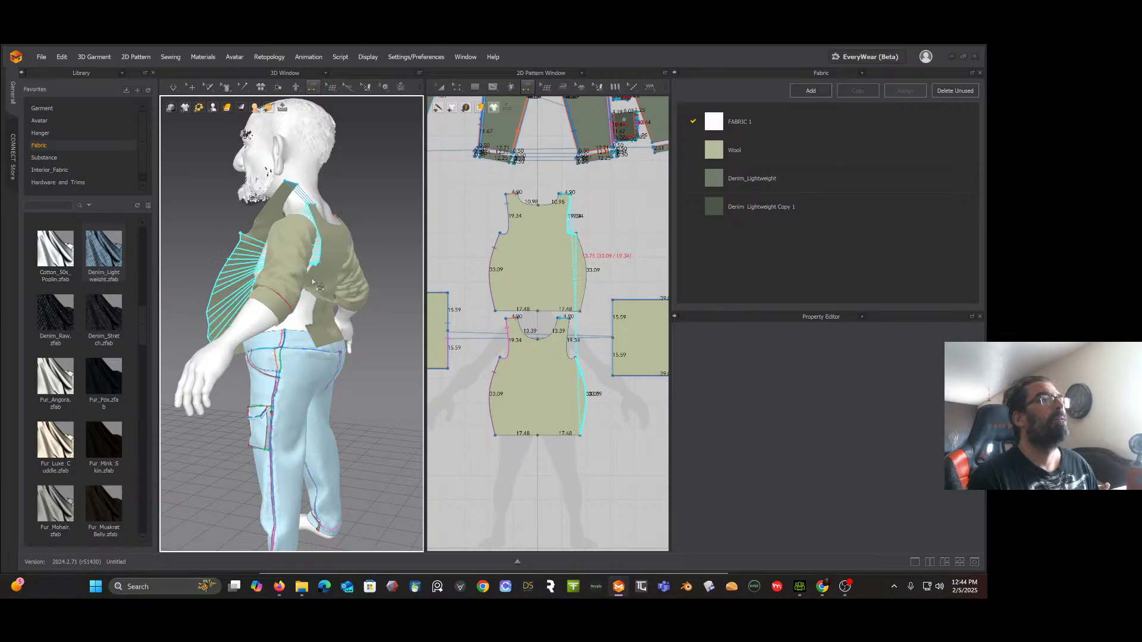
right_click_drag(314, 281, 307, 313)
left_click(258, 301)
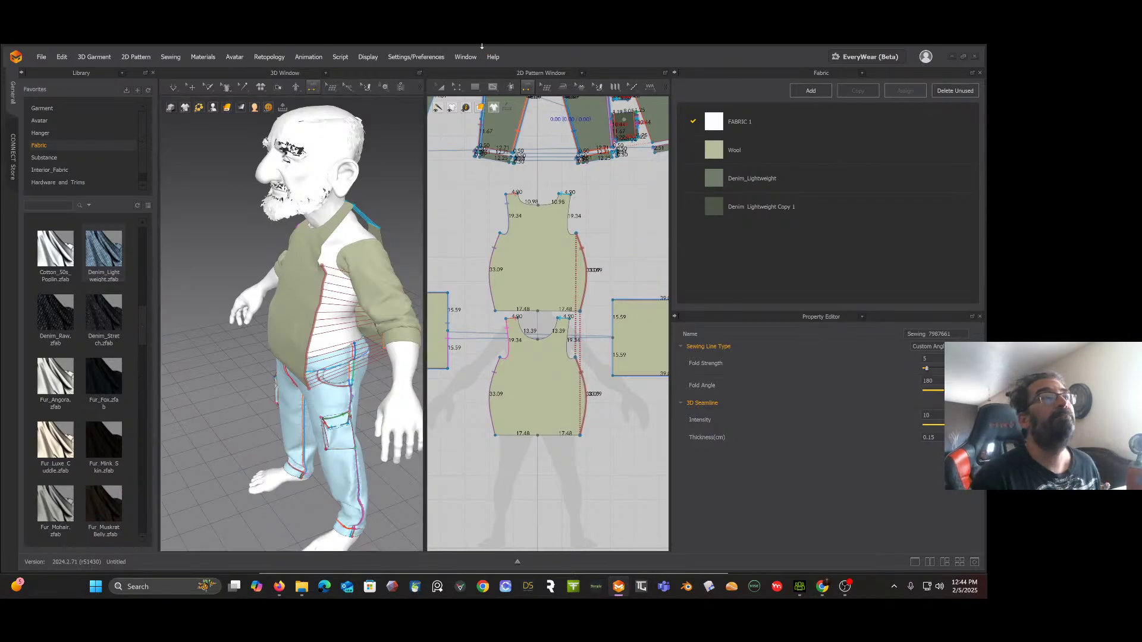
Step: Free-sew the lower half of the right sleeve's inner edge to the lower body pattern's right armhole and start the simulation
left_click(527, 88)
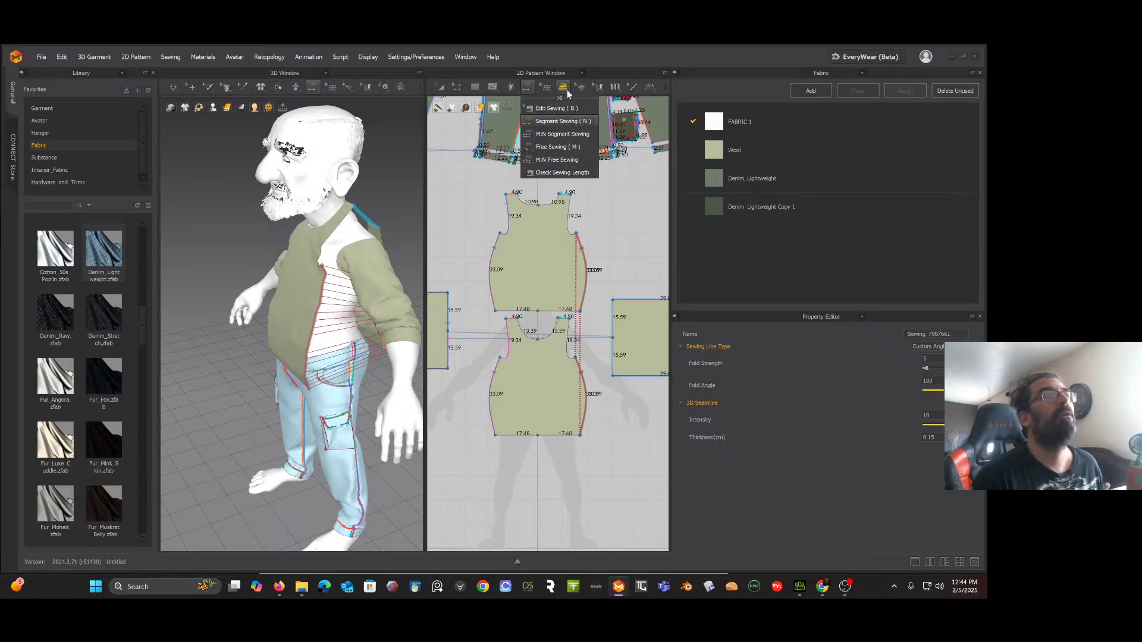
left_click(529, 92)
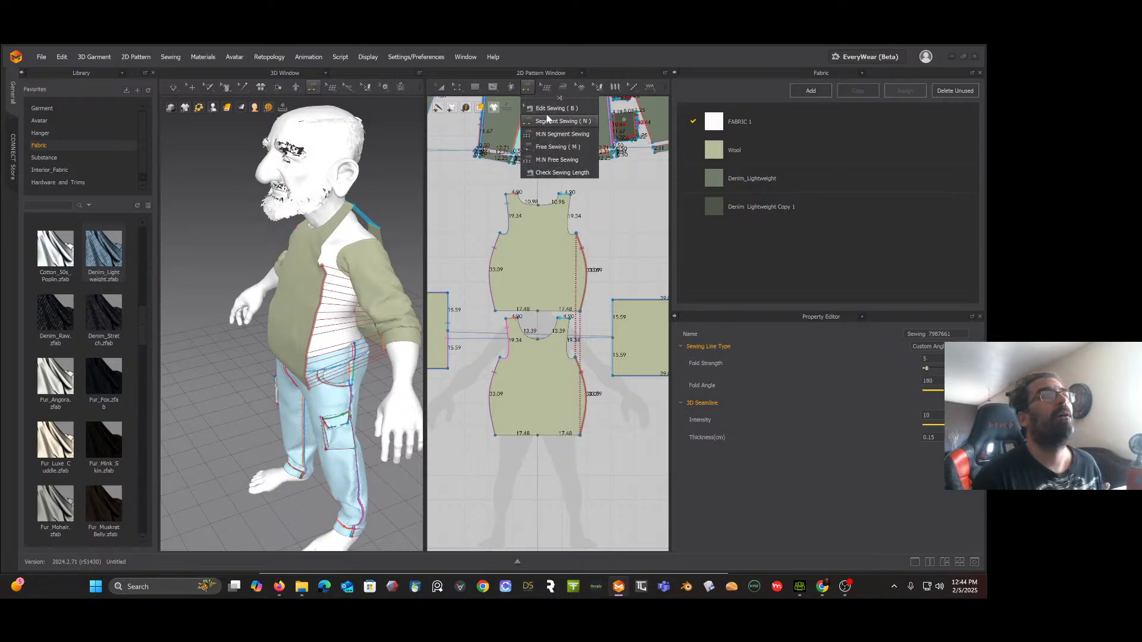
left_click(550, 147)
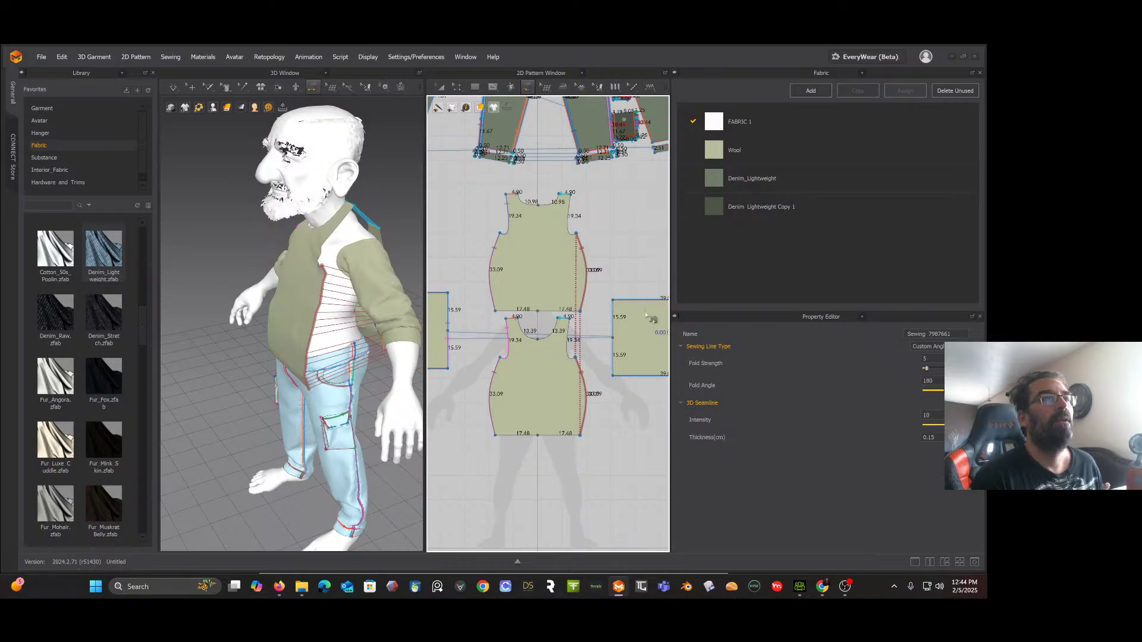
left_click(614, 340)
left_click(613, 377)
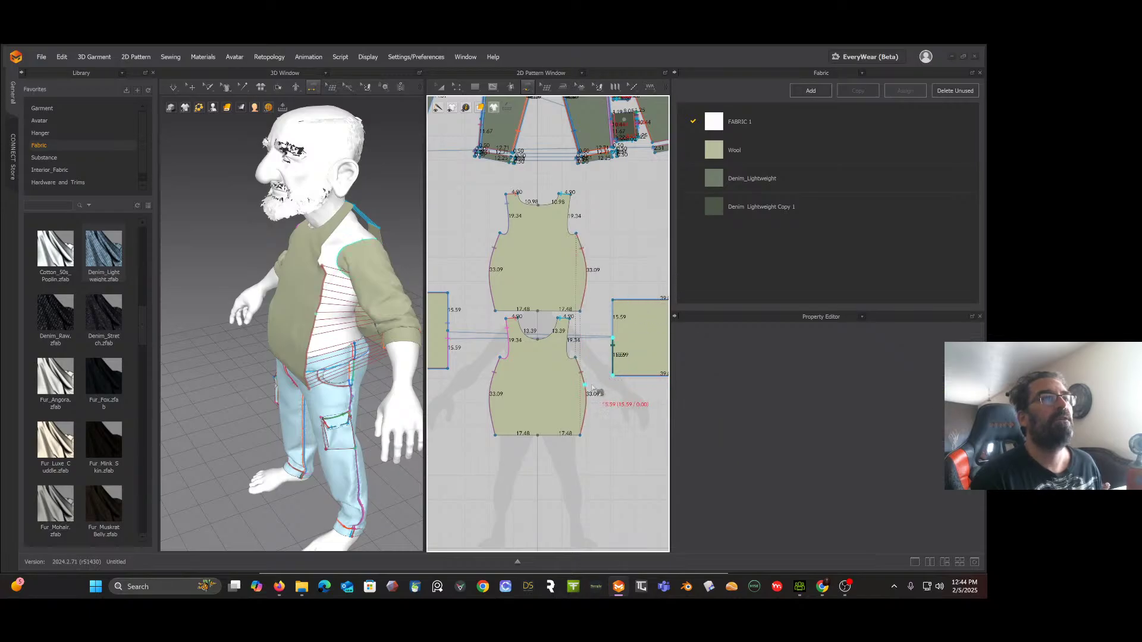
left_click(571, 323)
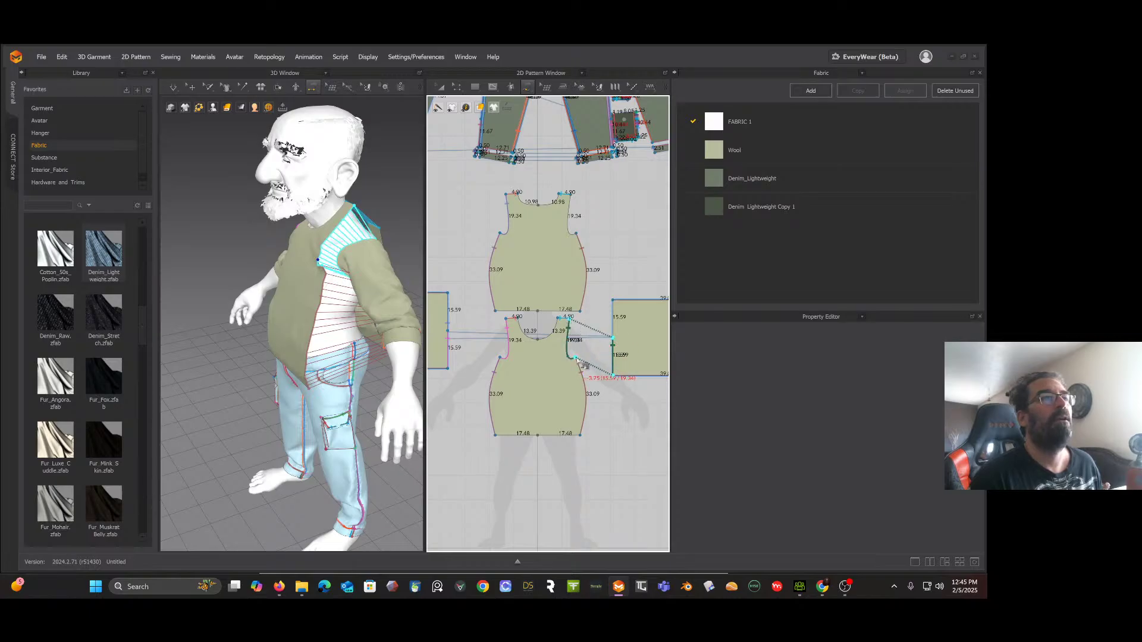
left_click(583, 363)
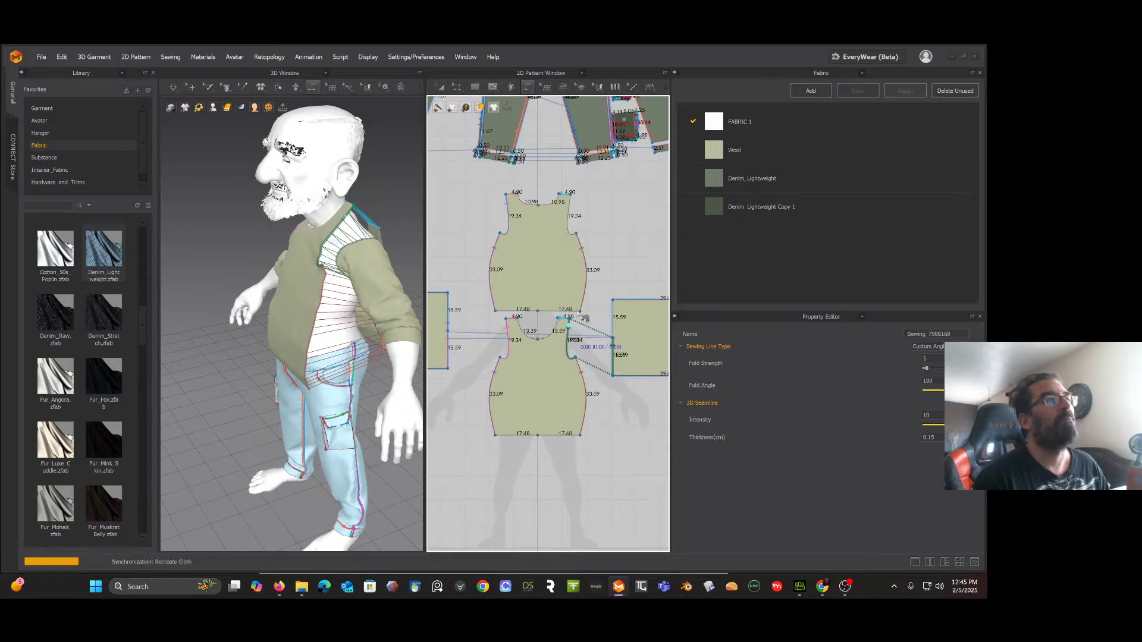
key("space")
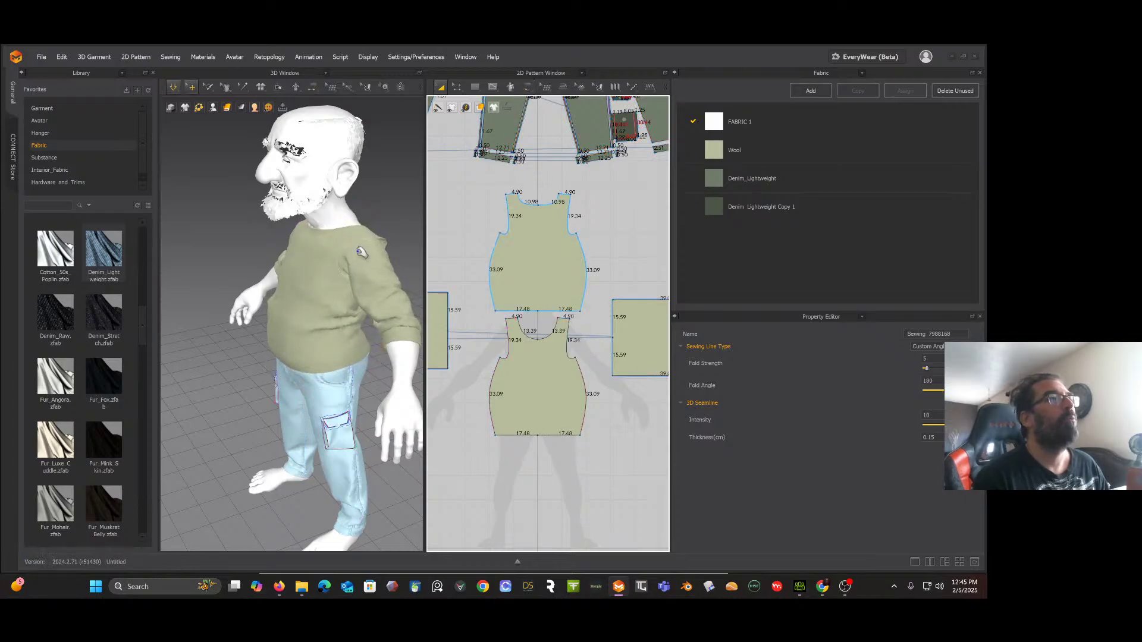
Step: Free-sew the upper half of the right sleeve's inner edge to the upper body pattern's right armhole
right_click_drag(360, 252, 316, 245)
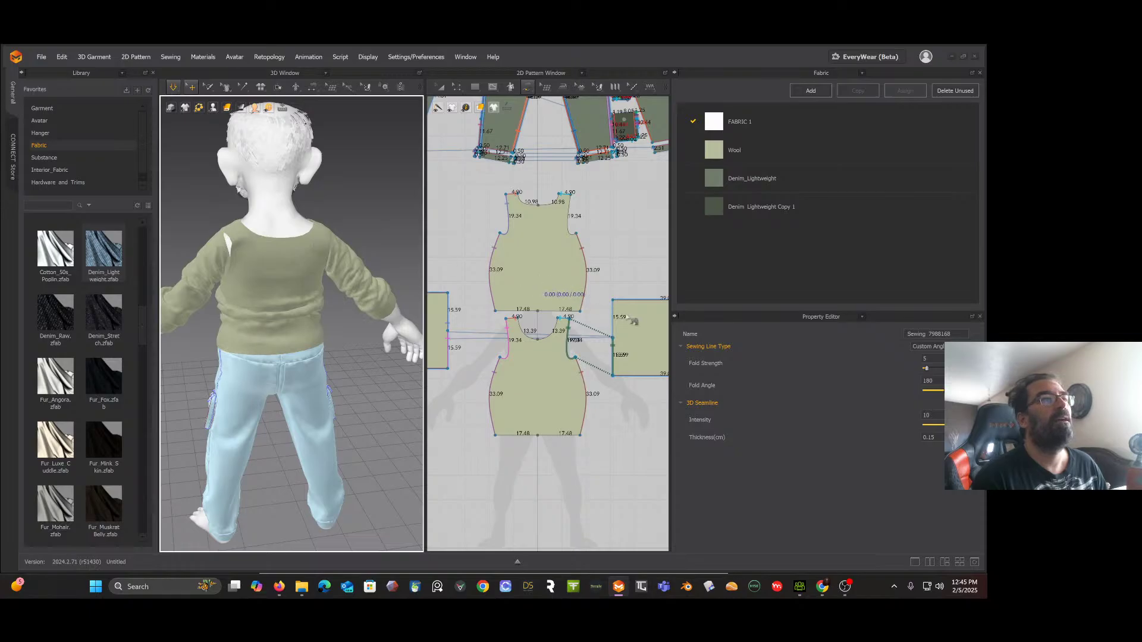
left_click(619, 342)
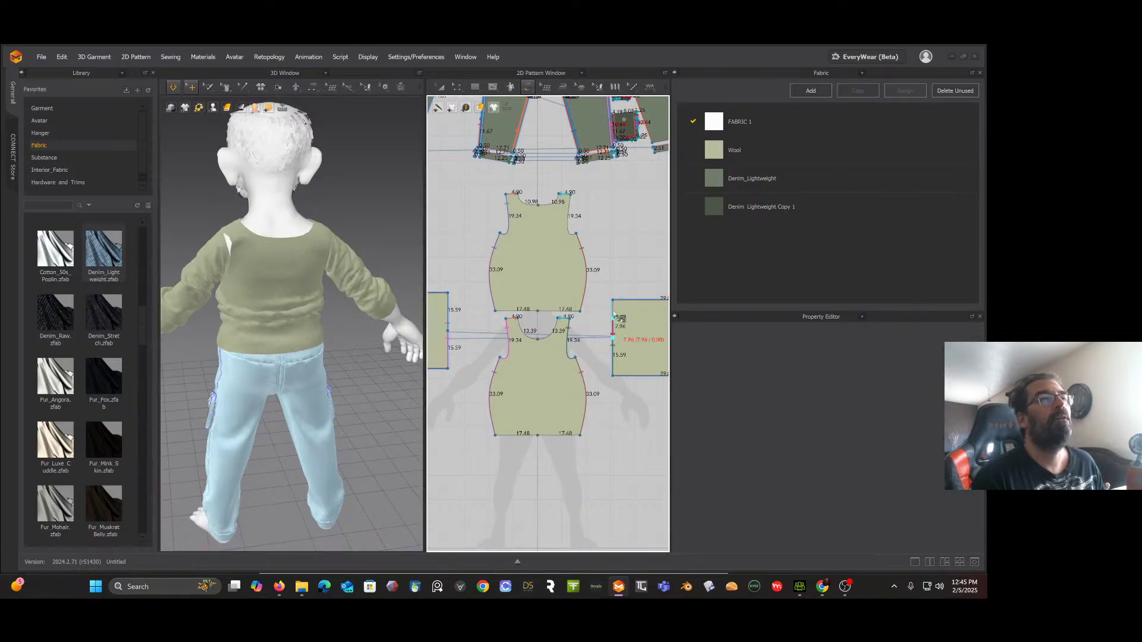
left_click(572, 197)
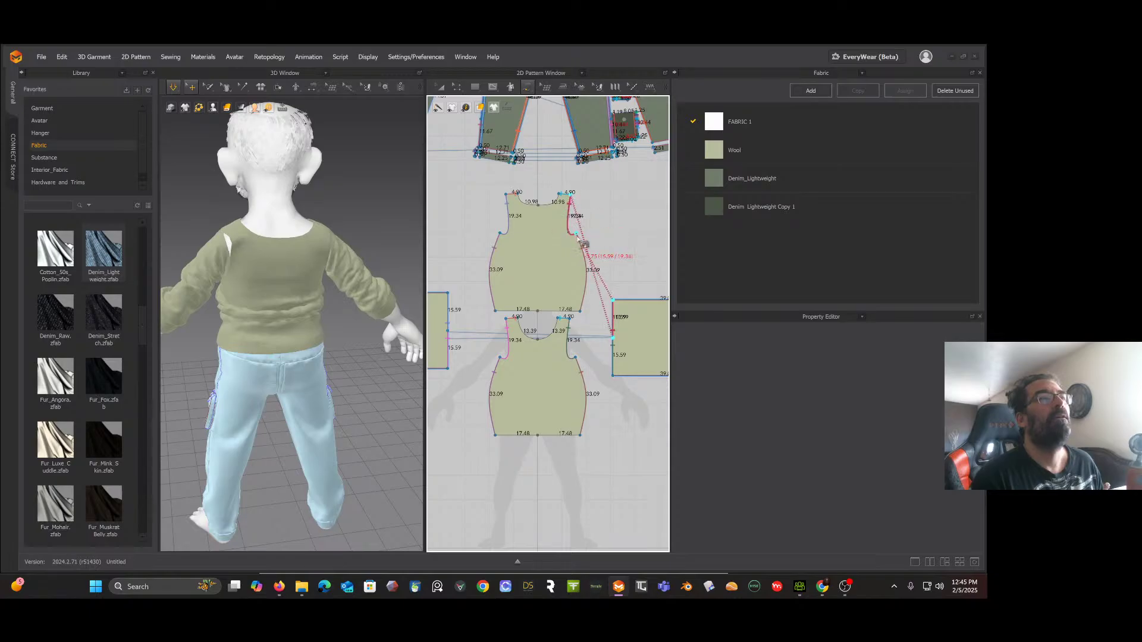
left_click(575, 233)
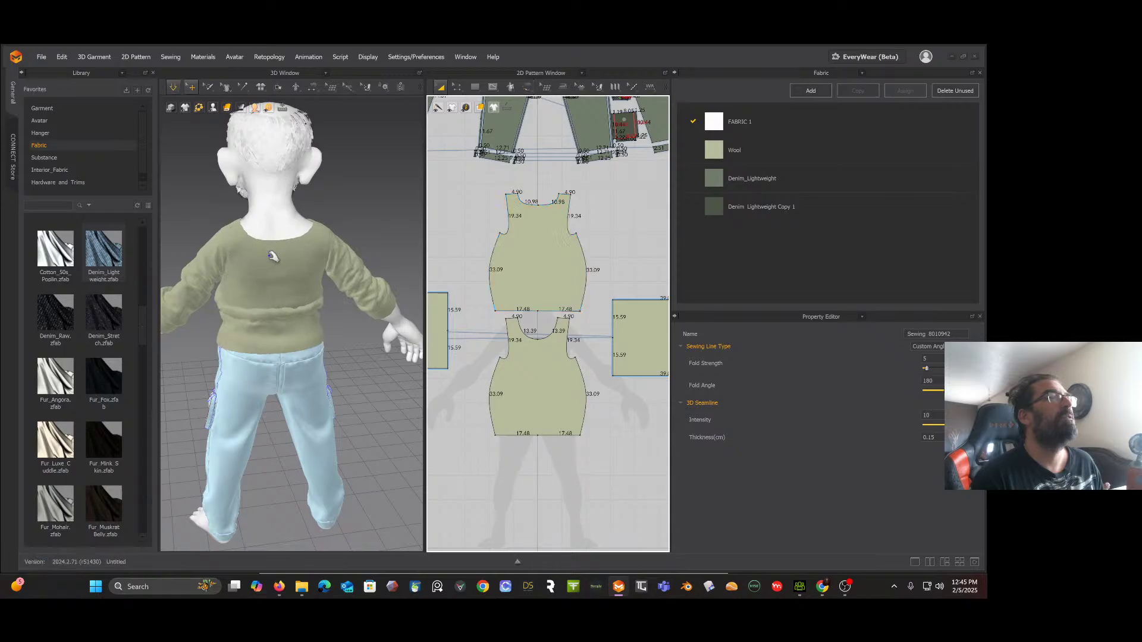
Step: Pull the bunched back hem of the simulated shirt down over the waist of the pants
right_click_drag(271, 250, 267, 247)
left_click(270, 315)
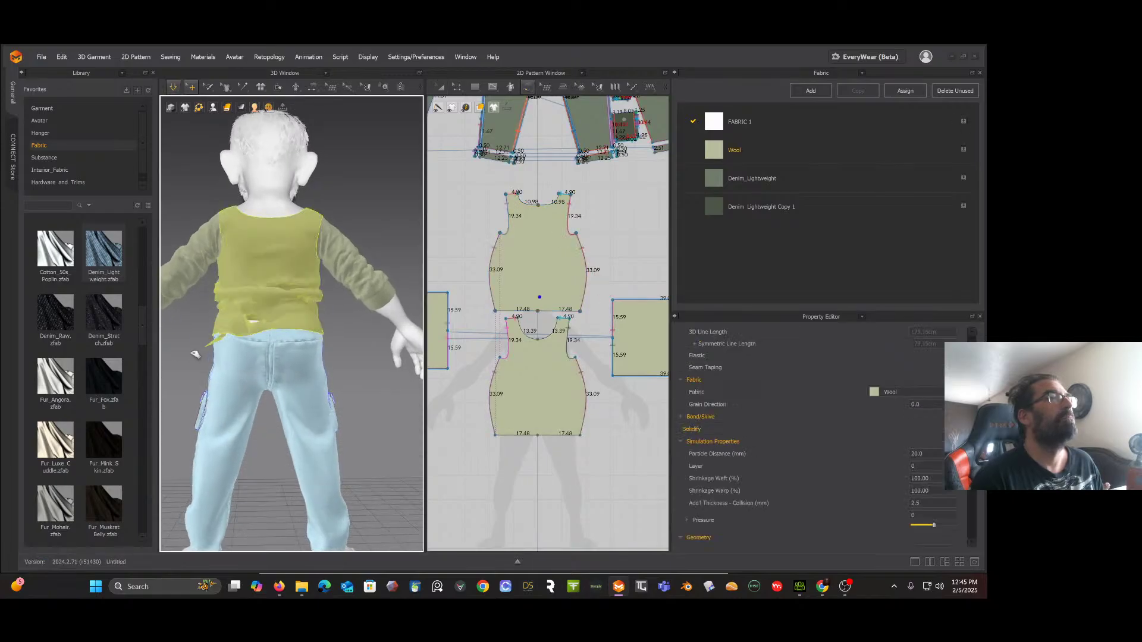
left_click_drag(314, 334, 393, 379)
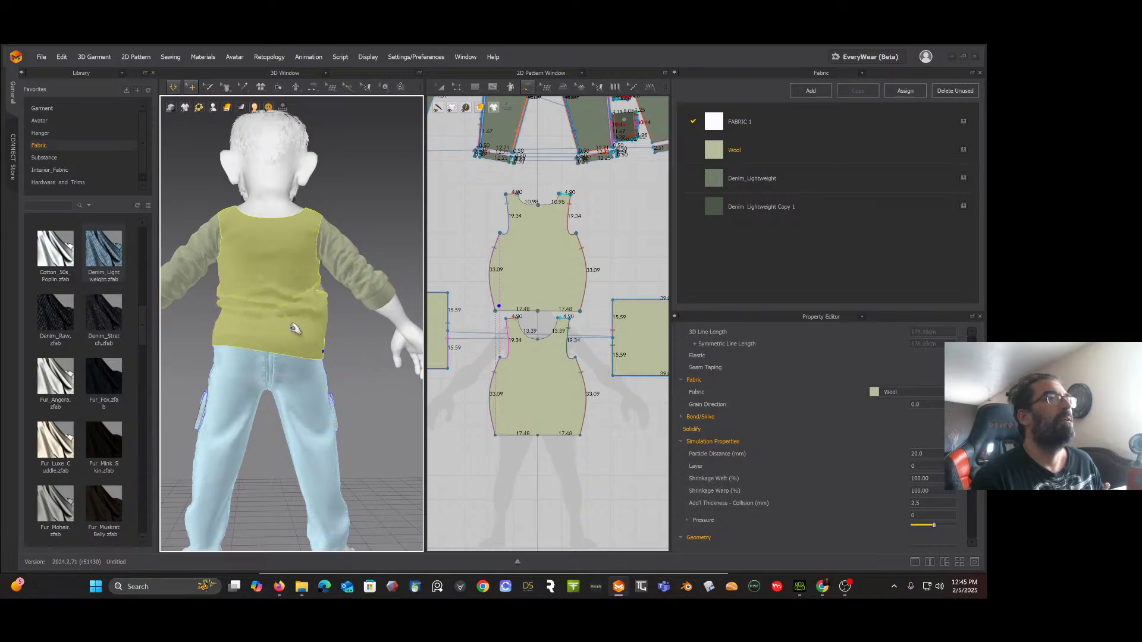
right_click_drag(293, 326, 396, 324)
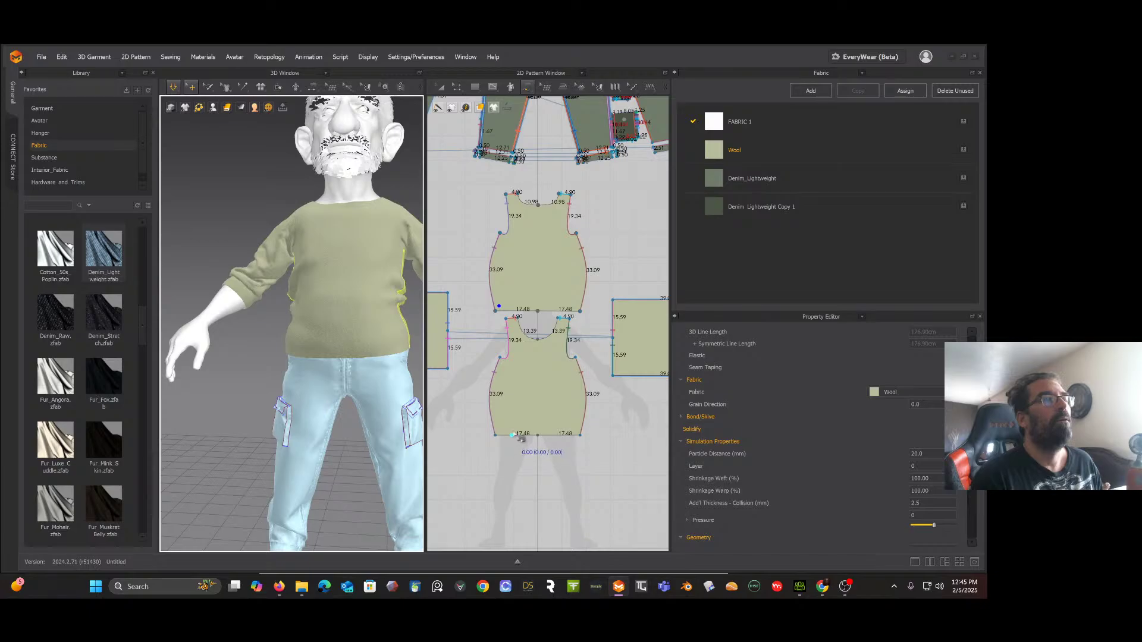
Step: Switch to the Edit Pattern tool and clear the selection on the shirt body patterns
scroll(515, 439, "down", 1)
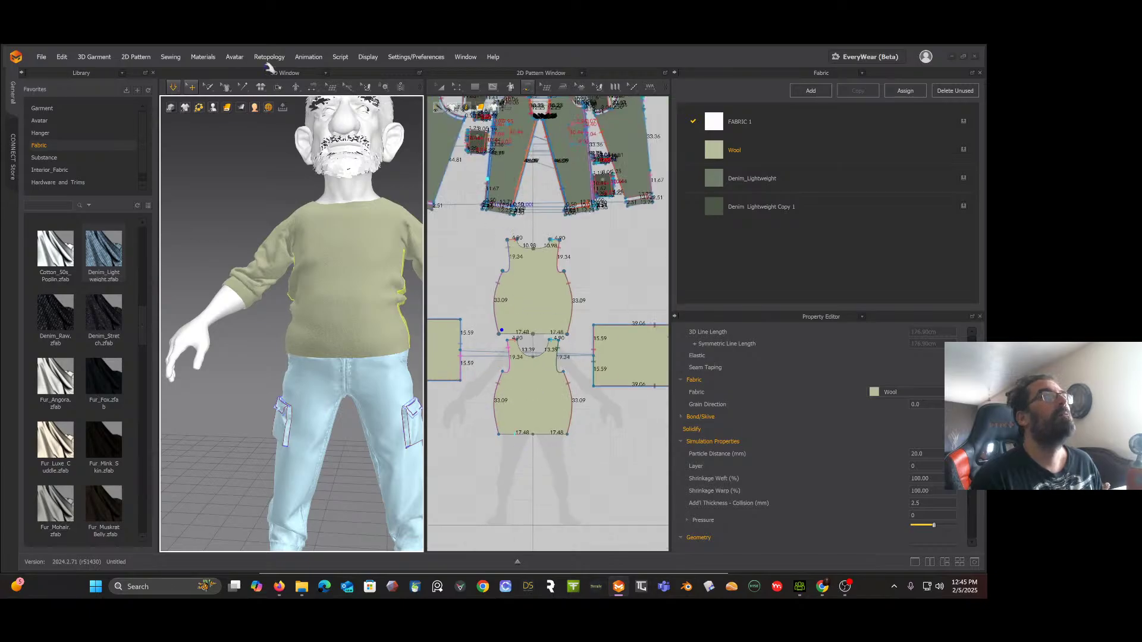
left_click(457, 87)
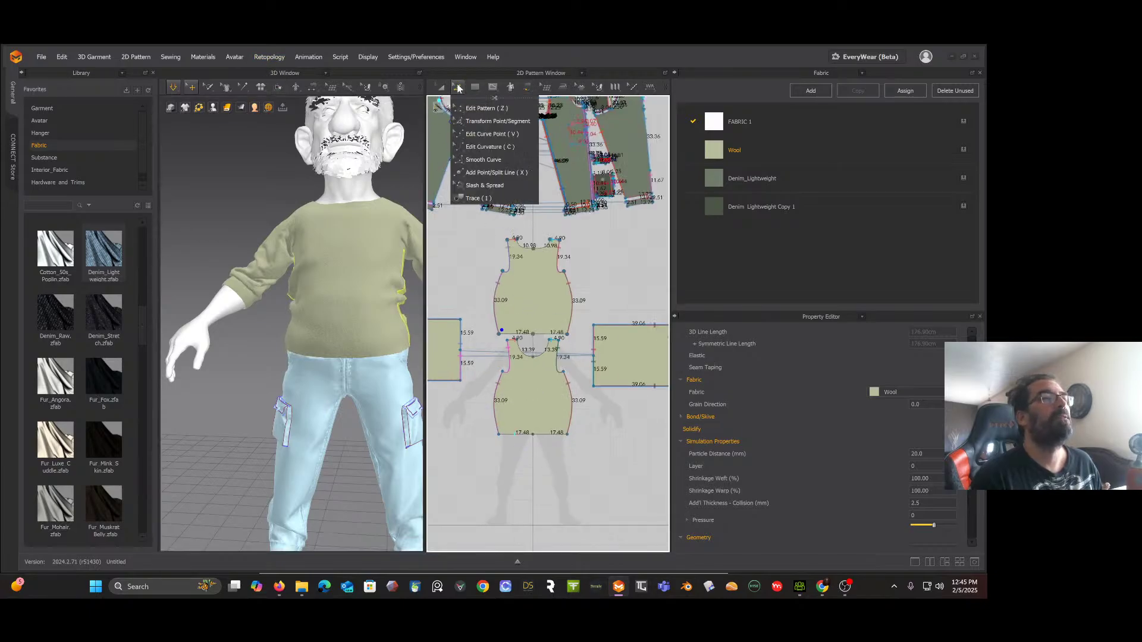
scroll(489, 330, "down", 3)
scroll(491, 327, "up", 5)
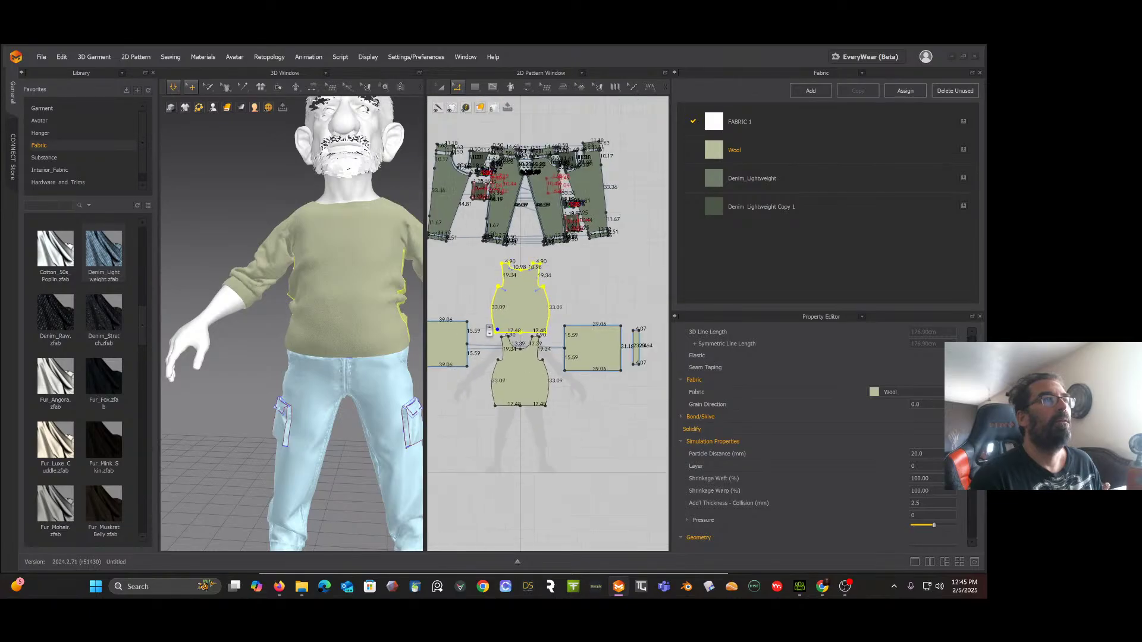
right_click_drag(497, 293, 462, 205)
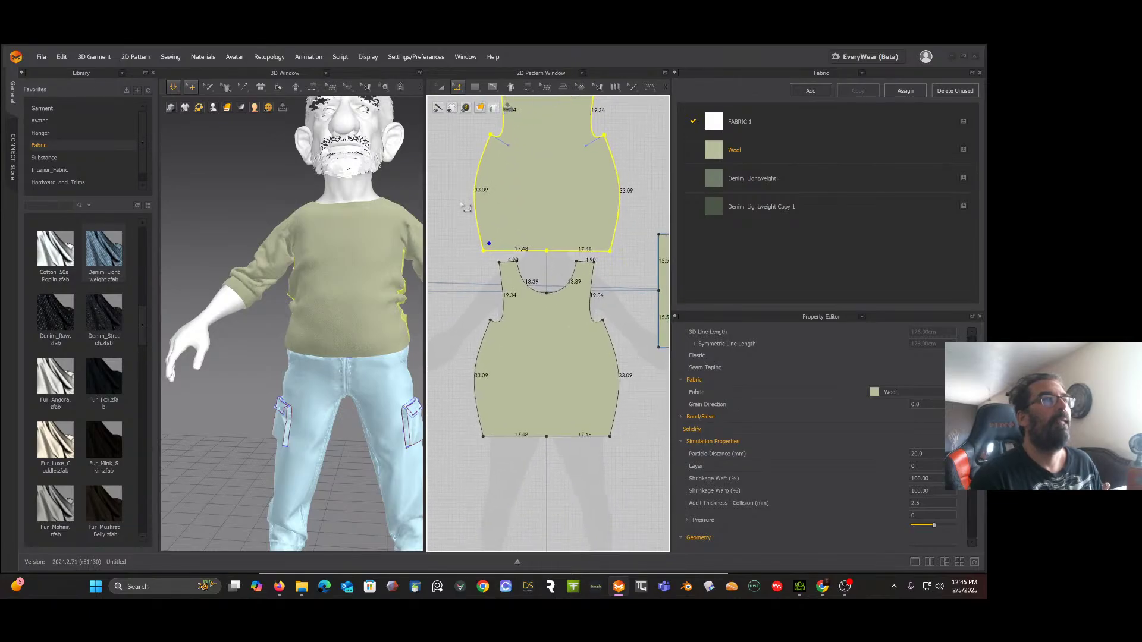
right_click(463, 238)
left_click(454, 233)
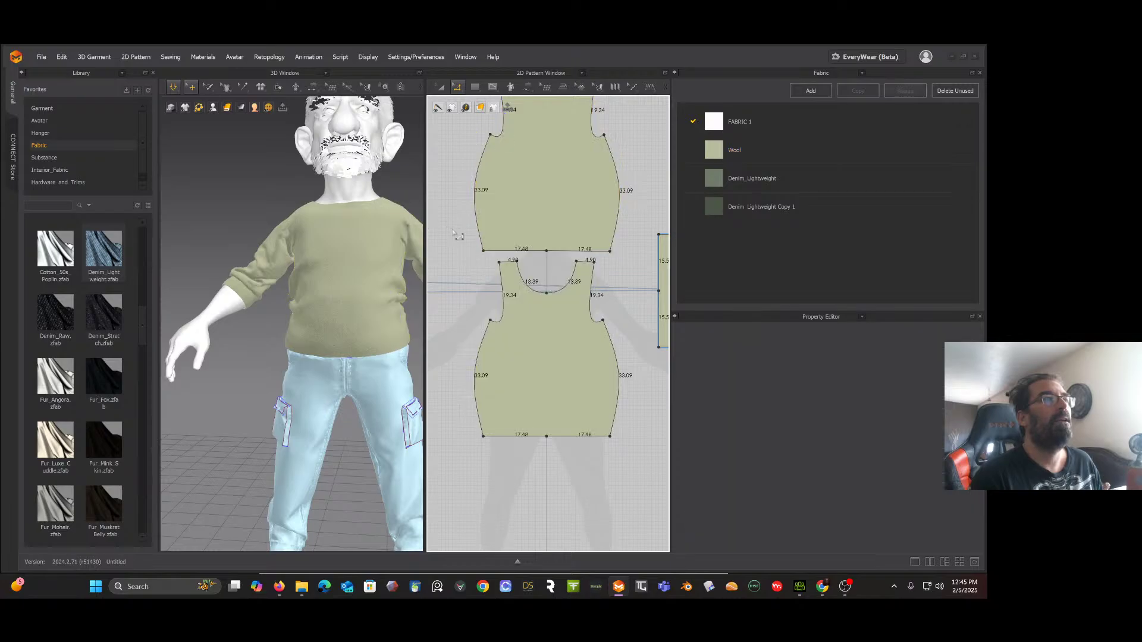
left_click(492, 255)
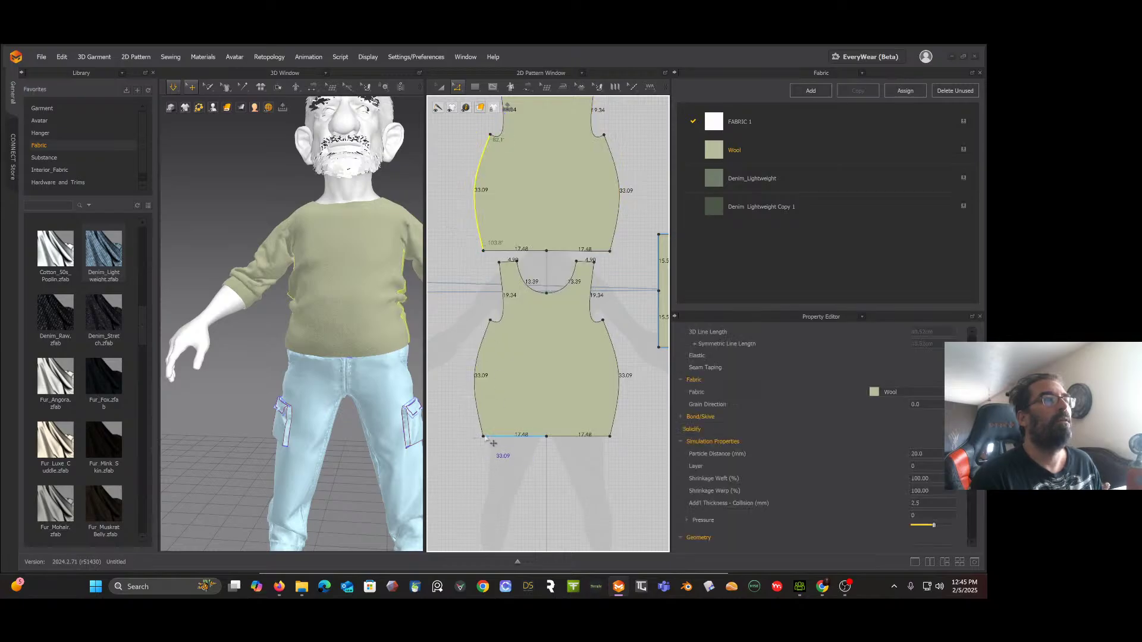
left_click(484, 438, "shift")
left_click_drag(492, 443, 480, 444)
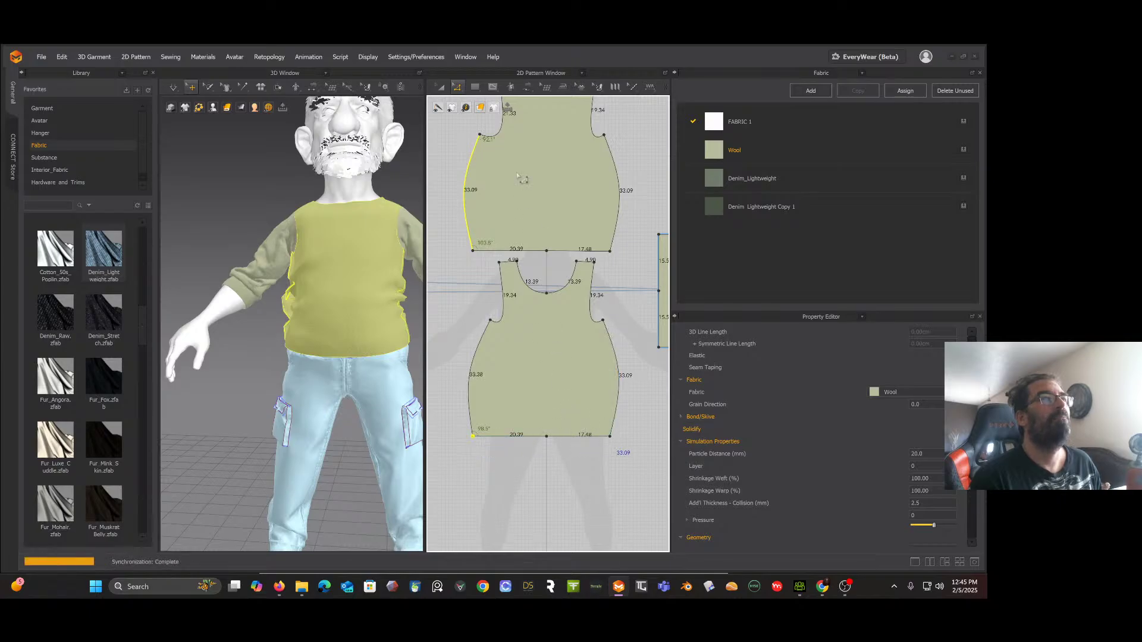
key("ctrl+z")
Step: Move the left hem corners of both body patterns outward together, widening each left hem half to about 21.77 cm
left_click(483, 251)
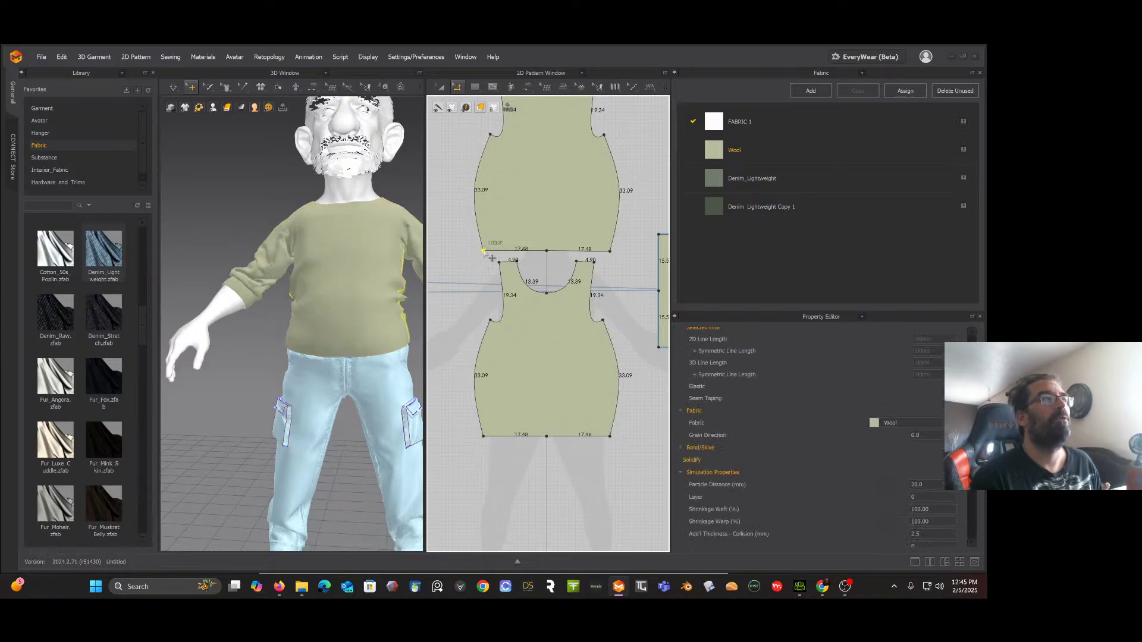
left_click(483, 436, "shift")
left_click_drag(486, 440, 474, 440)
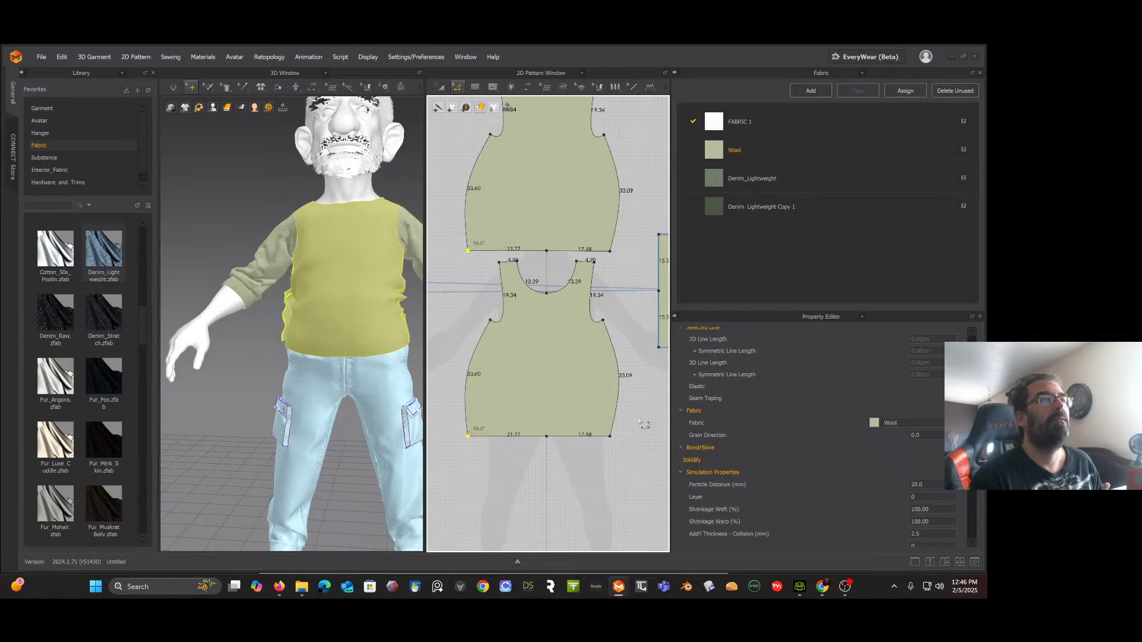
left_click(645, 422)
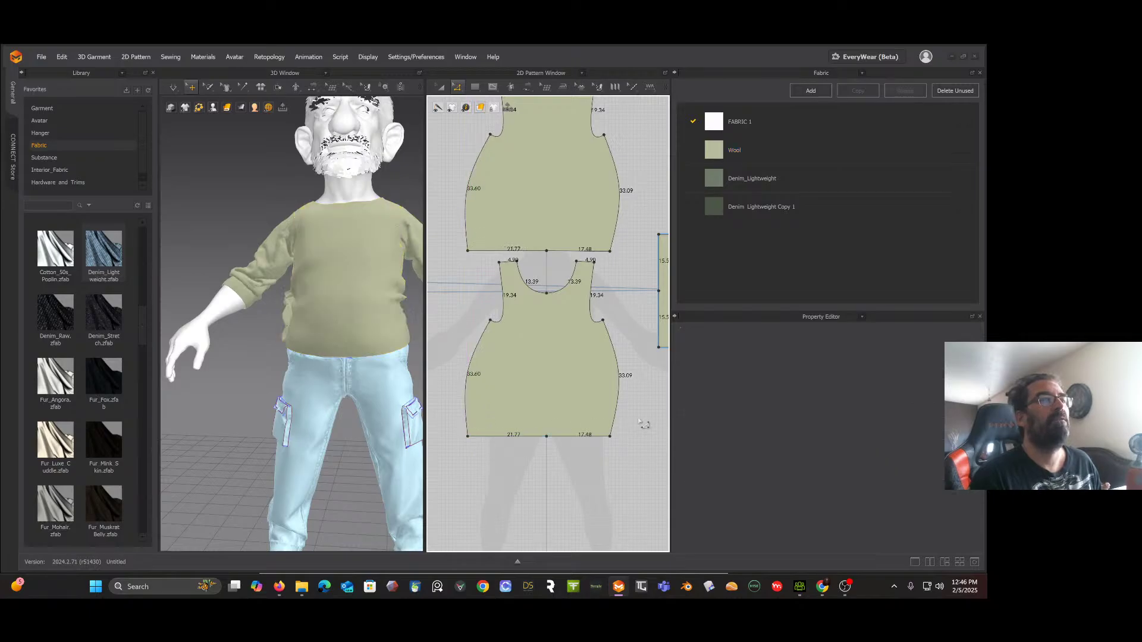
Step: Move the right hem corners of both body patterns outward together, widening each right hem half to about 21.4 cm
left_click(610, 437)
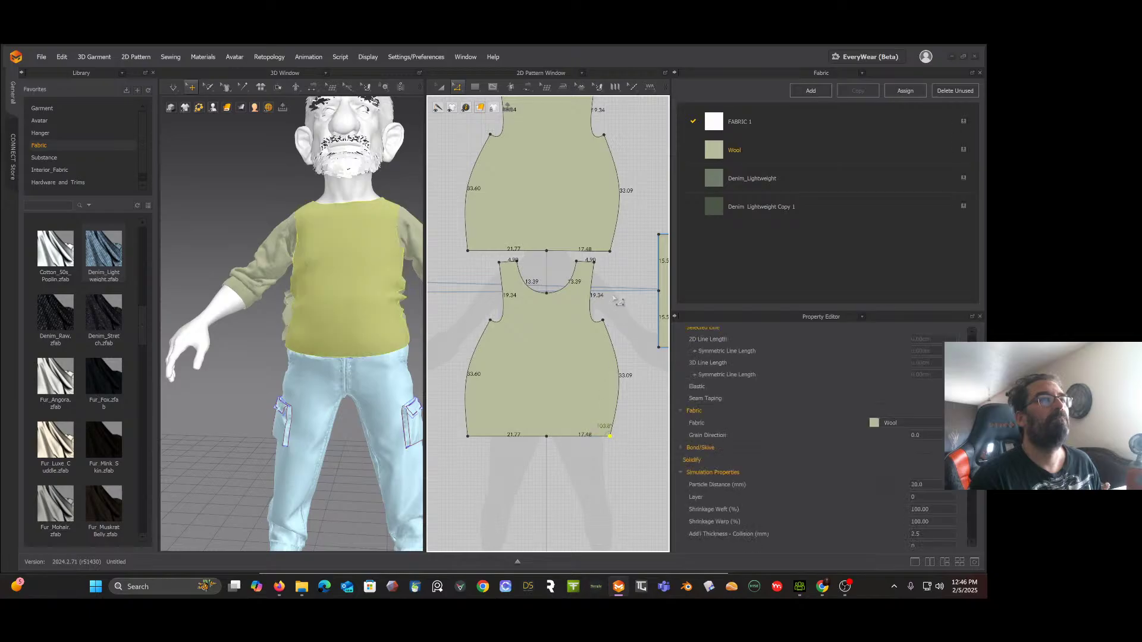
left_click(610, 251, "shift")
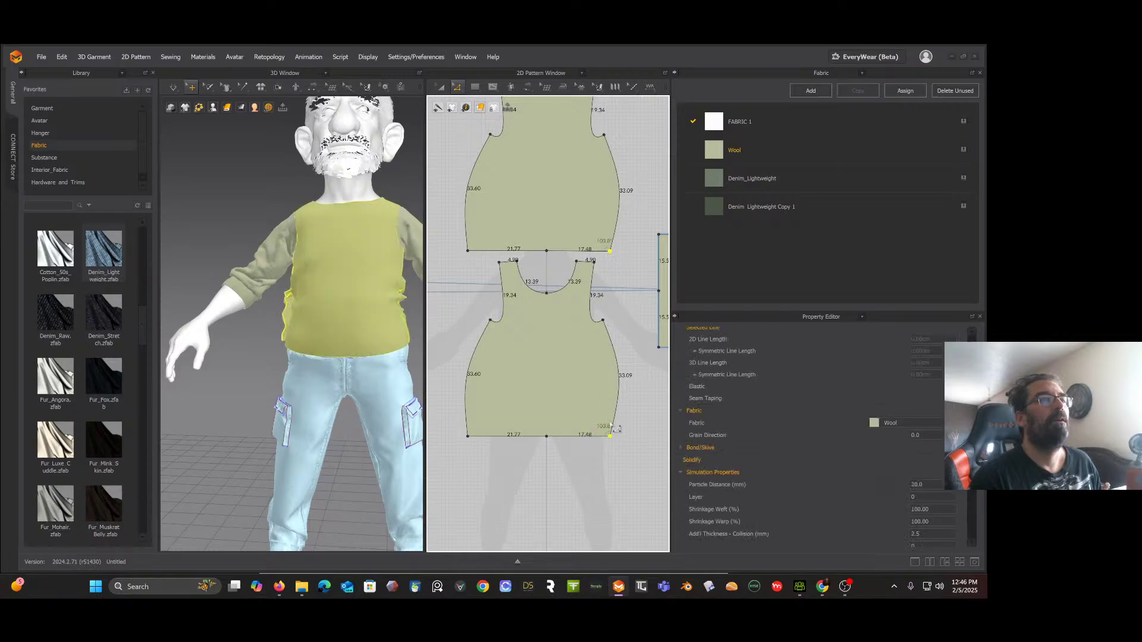
left_click_drag(611, 438, 625, 445)
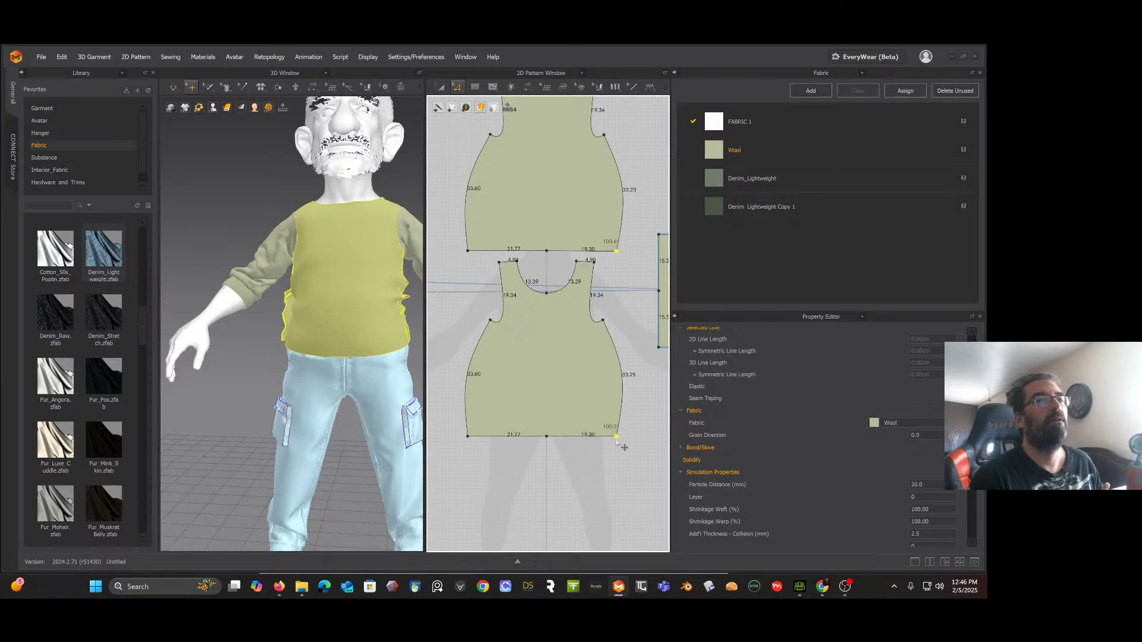
left_click_drag(625, 445, 629, 448)
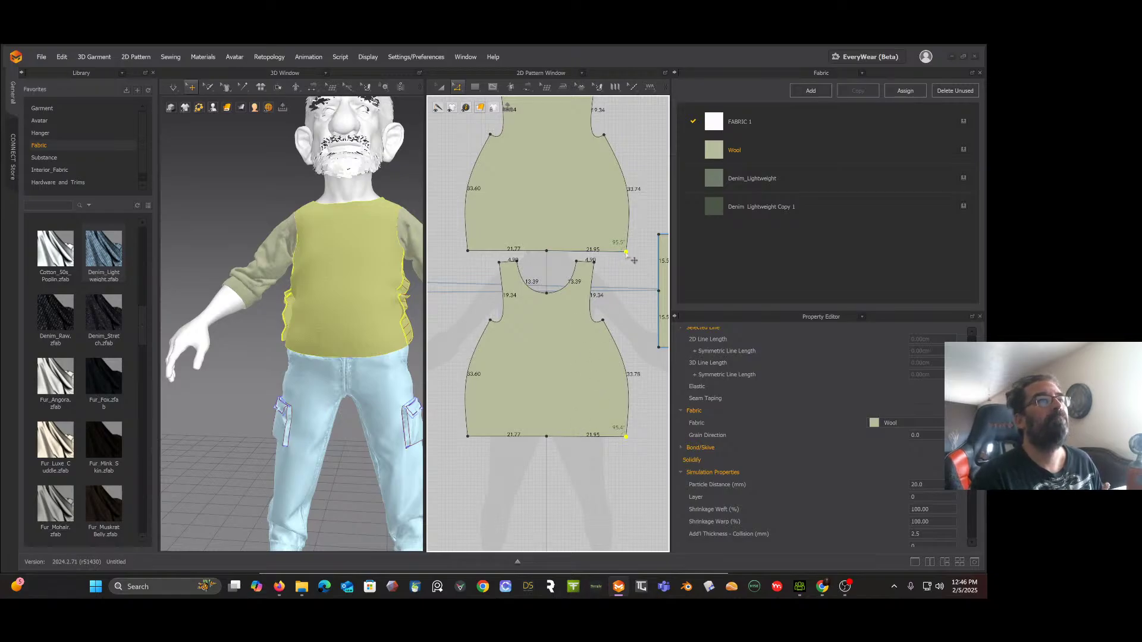
left_click_drag(627, 254, 624, 251)
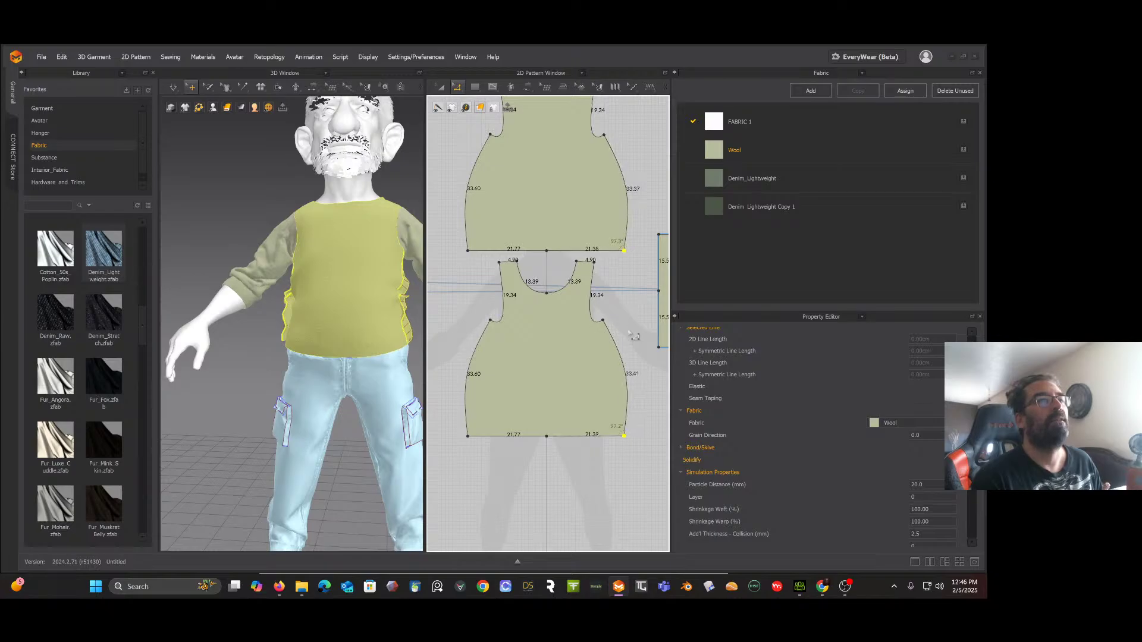
Step: Change the length of the lower body pattern's right hem half to 21.77 cm
left_click(597, 437)
right_click(595, 437)
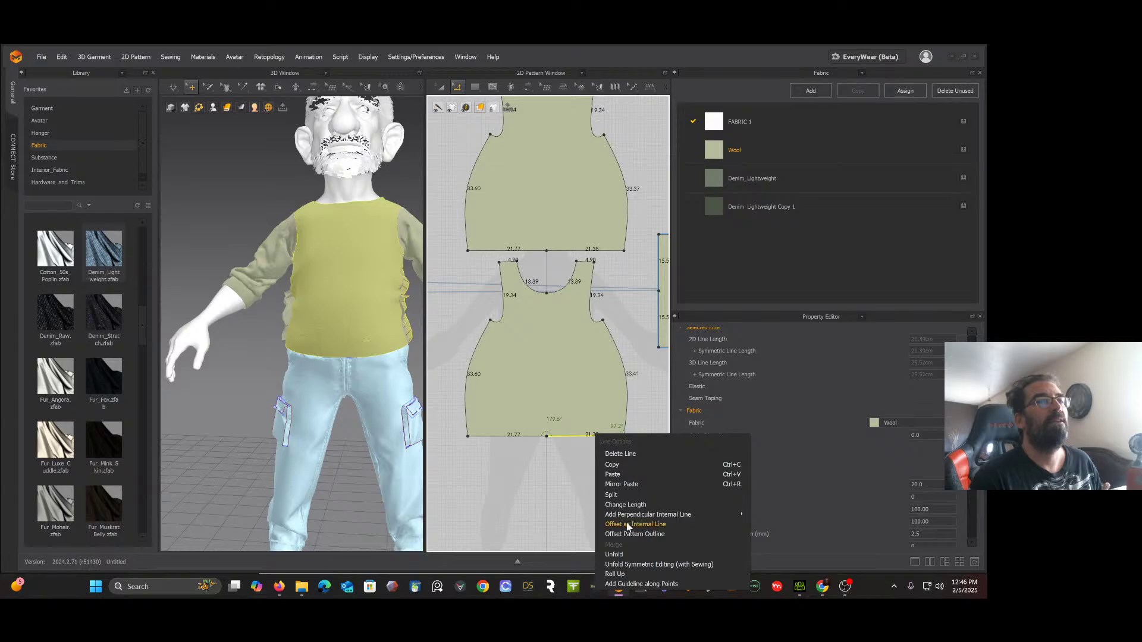
left_click(625, 505)
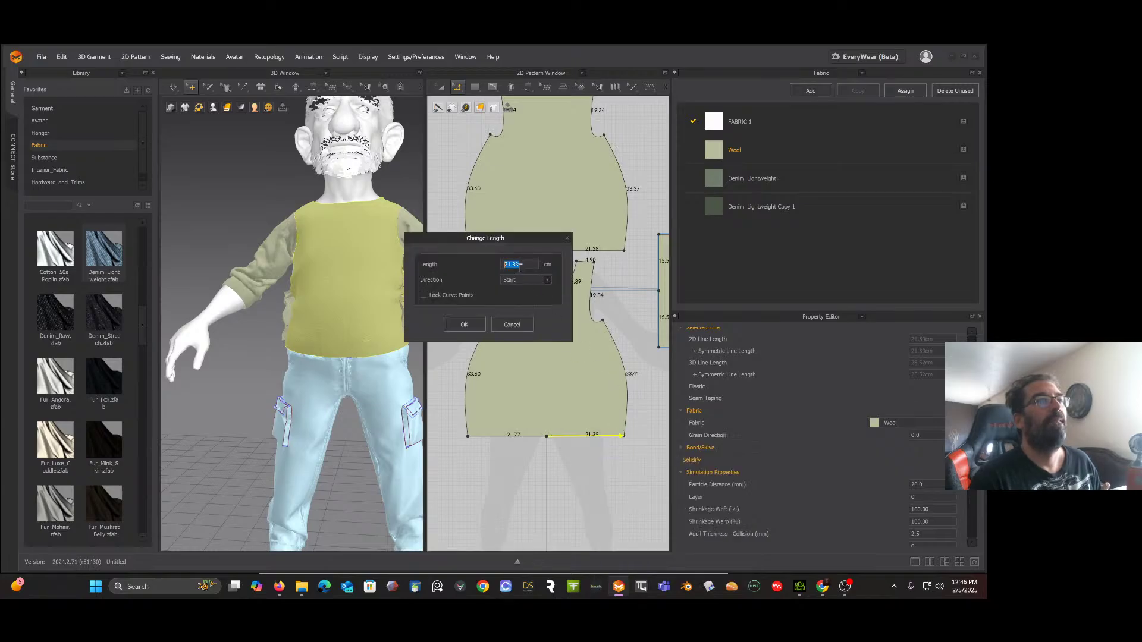
key("BackSpace")
key("BackSpace")
key("BackSpace")
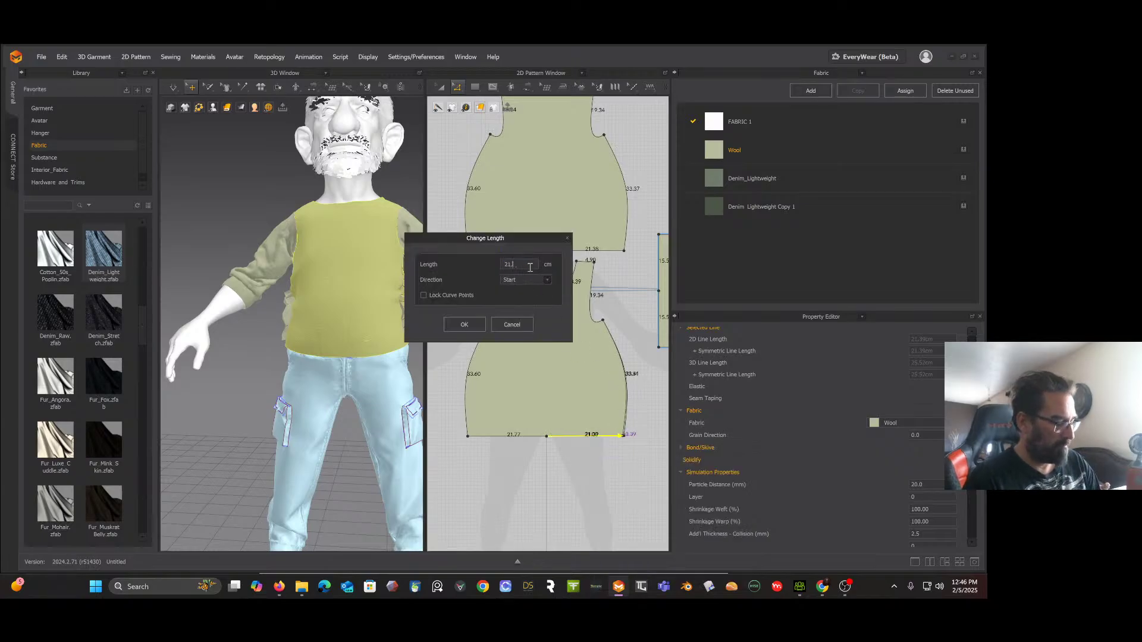
key("Return")
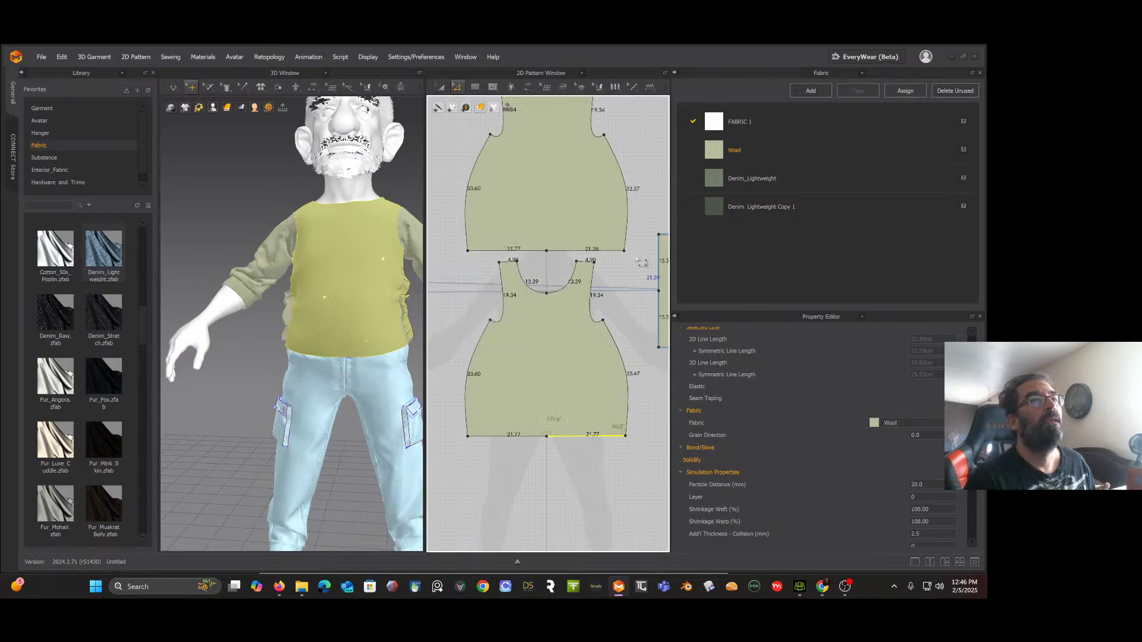
Step: Change the length of the upper body pattern's right hem half to 21.77 cm
left_click(624, 252)
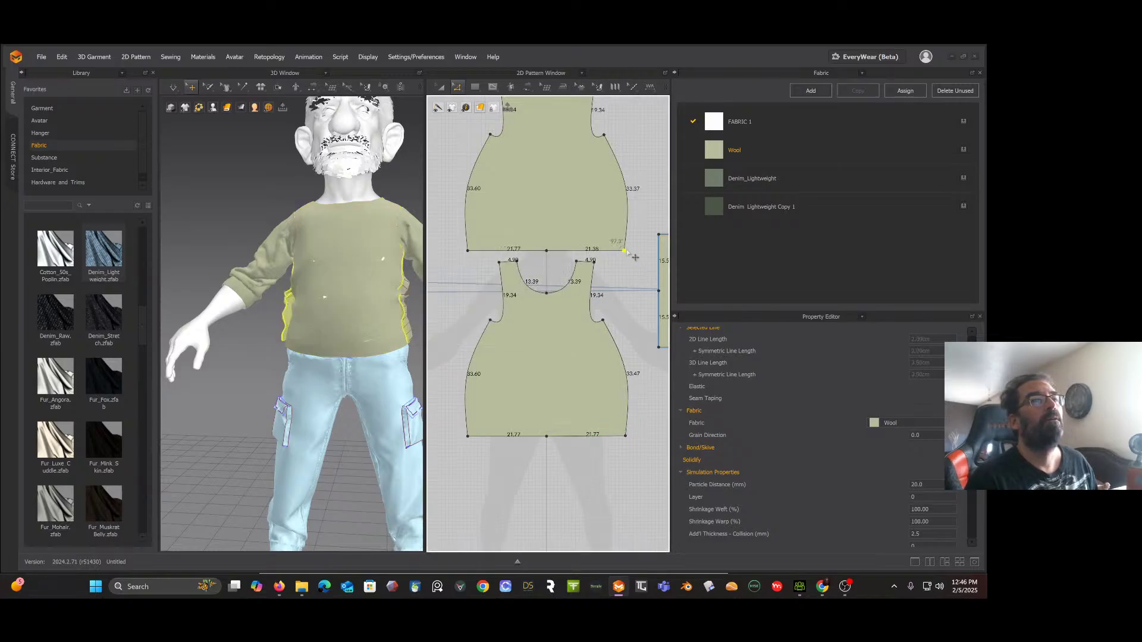
right_click(603, 251)
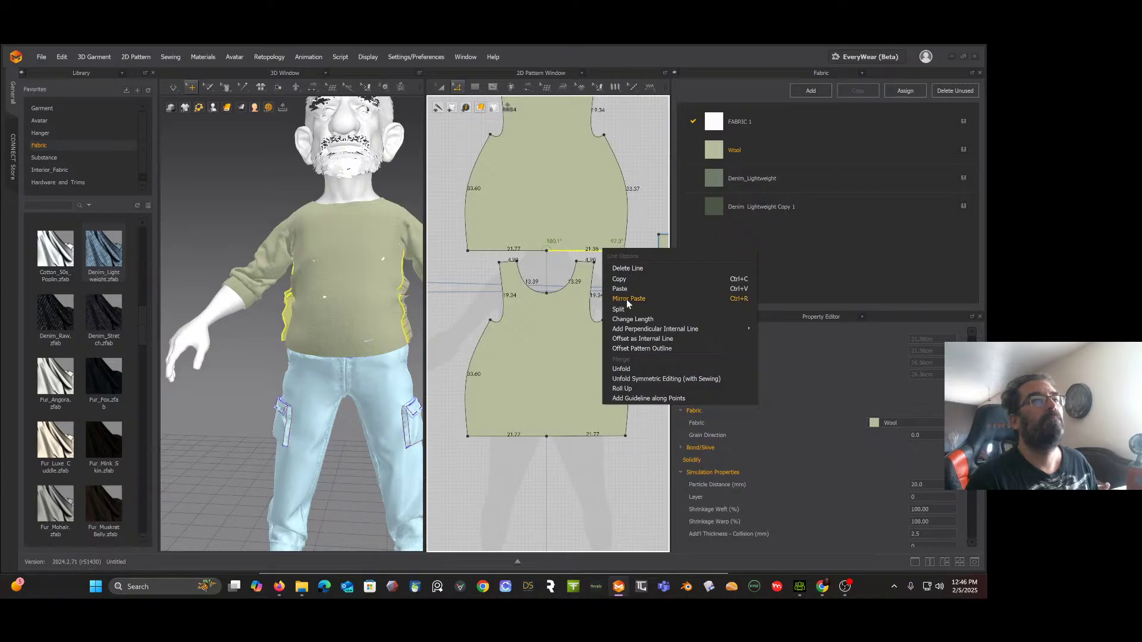
left_click(630, 320)
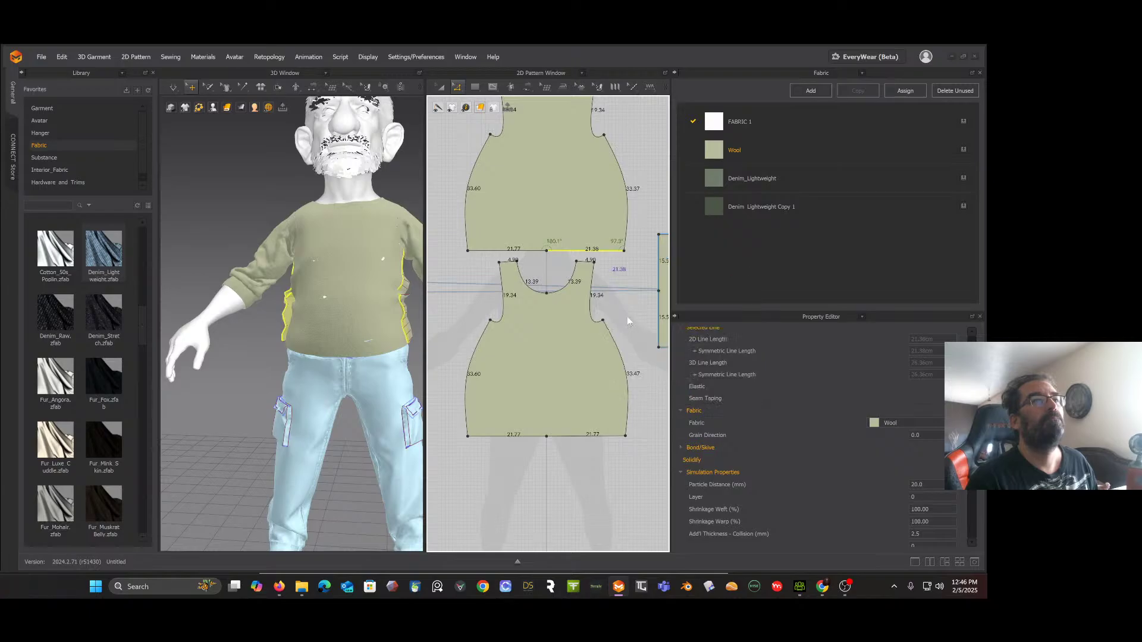
type("2")
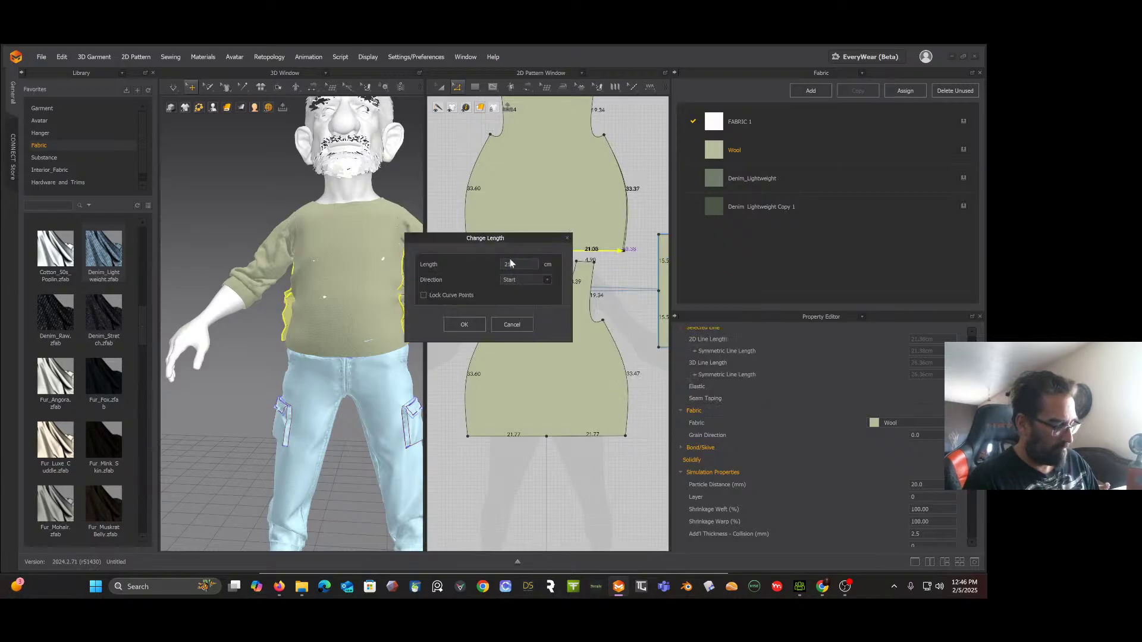
type("1.77")
key("Return")
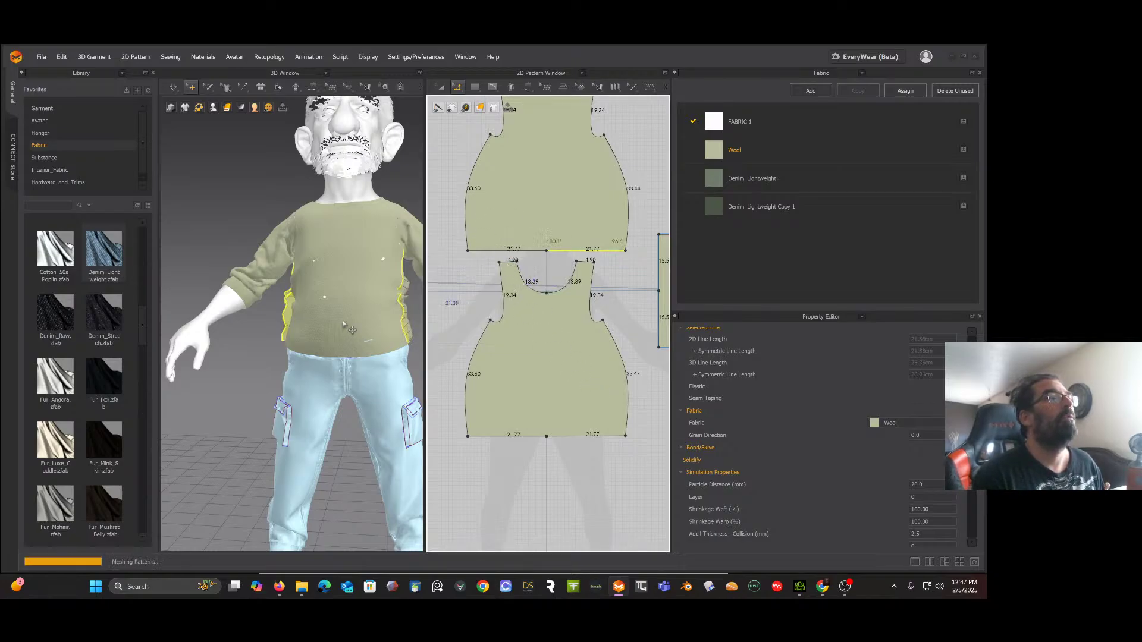
Step: Simulate the widened shirt and pull its front and back hems down over the waist of the pants
key("space")
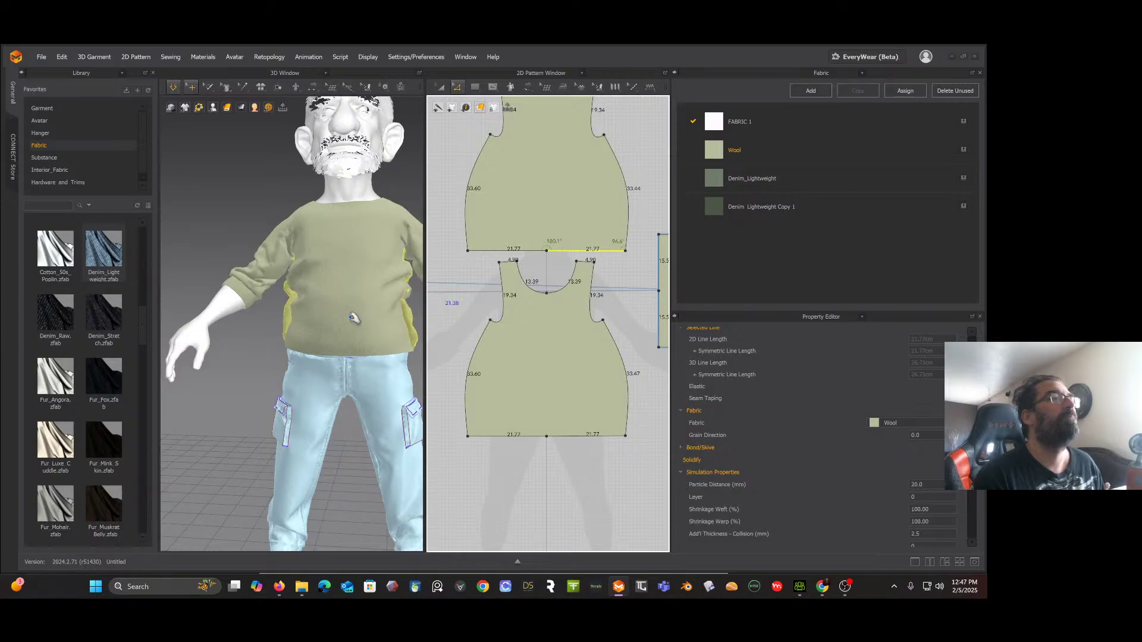
right_click_drag(355, 317, 345, 319)
left_click(409, 329)
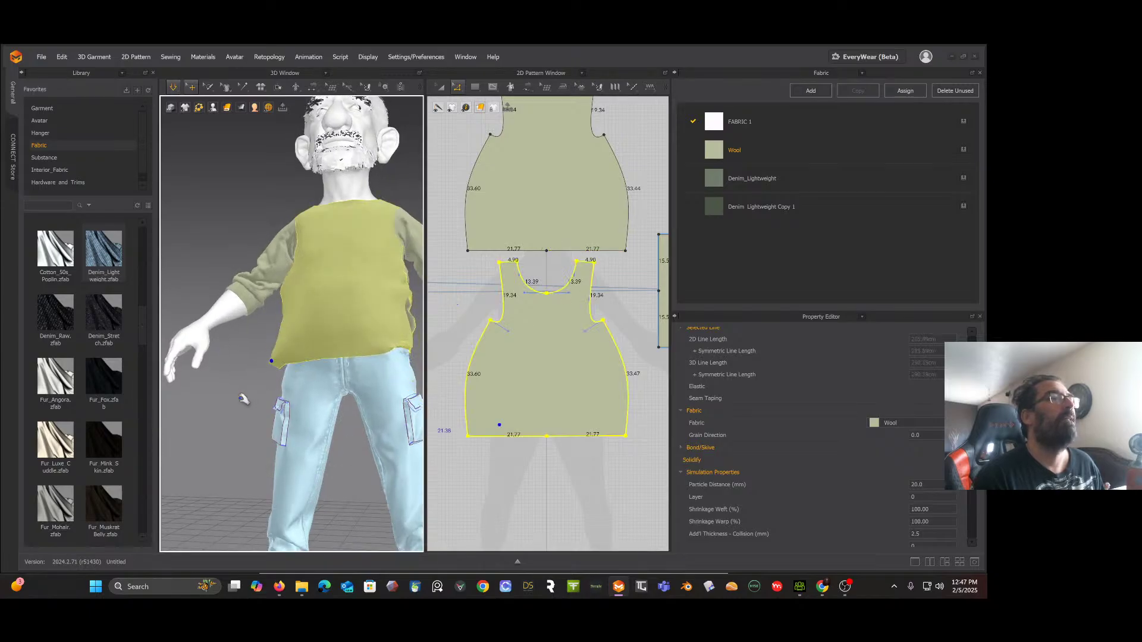
right_click_drag(255, 380, 382, 355)
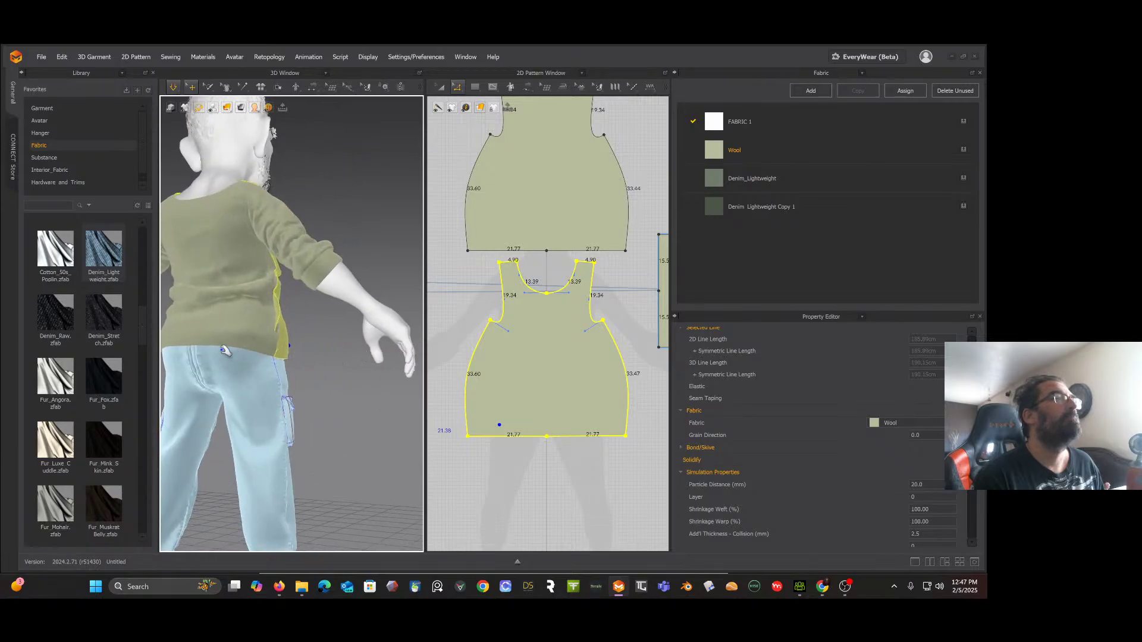
left_click(203, 336)
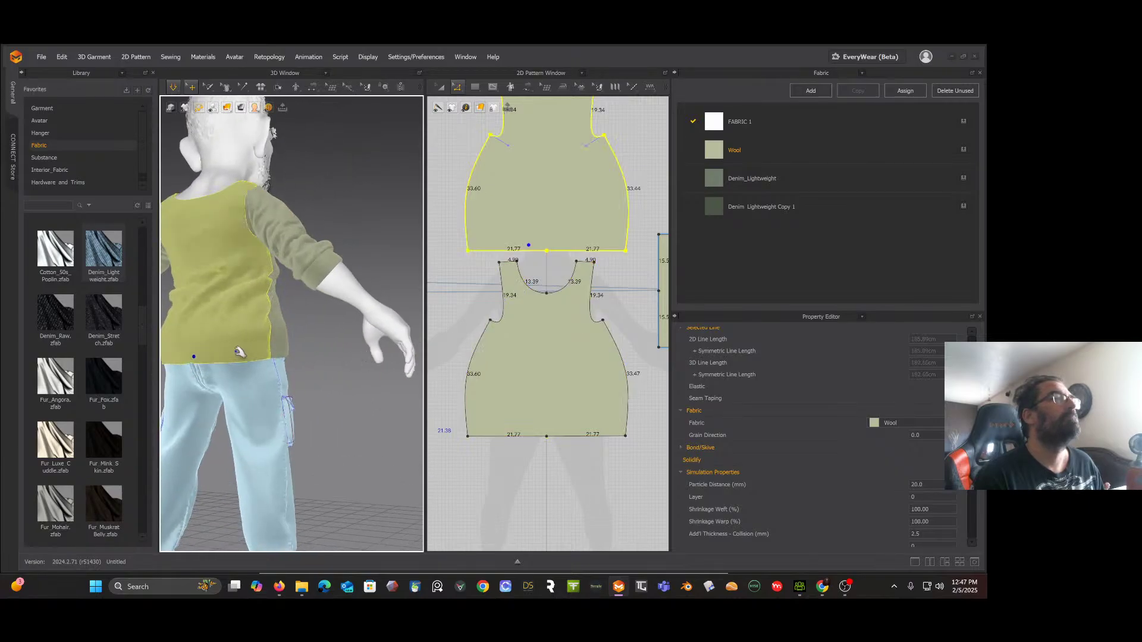
right_click_drag(237, 349, 296, 347)
scroll(296, 347, "down", 5)
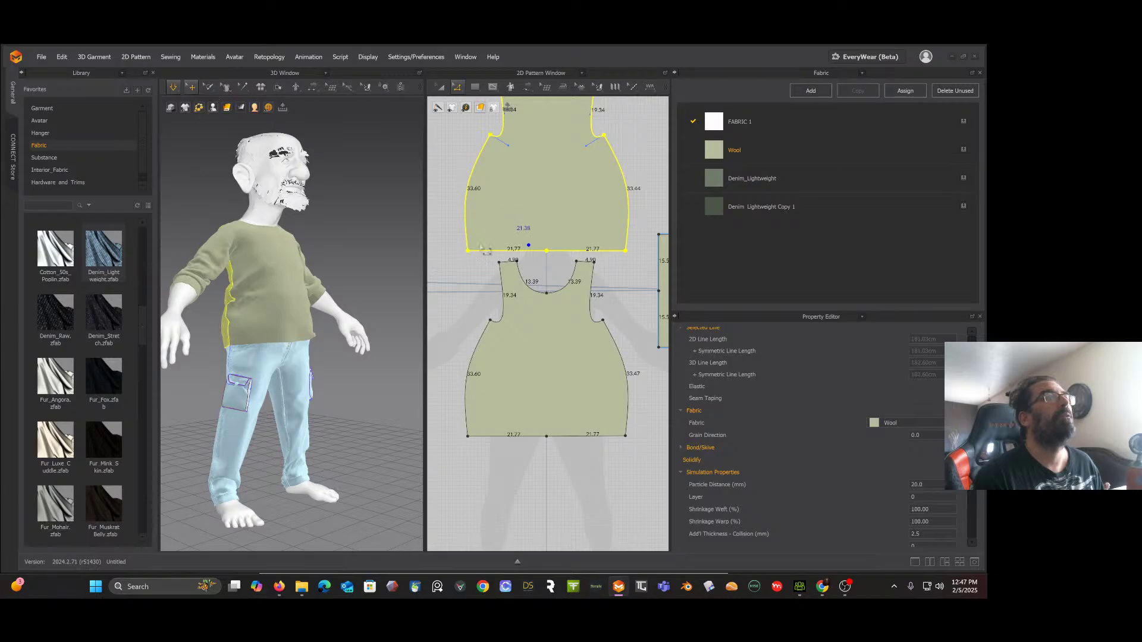
left_click(474, 267)
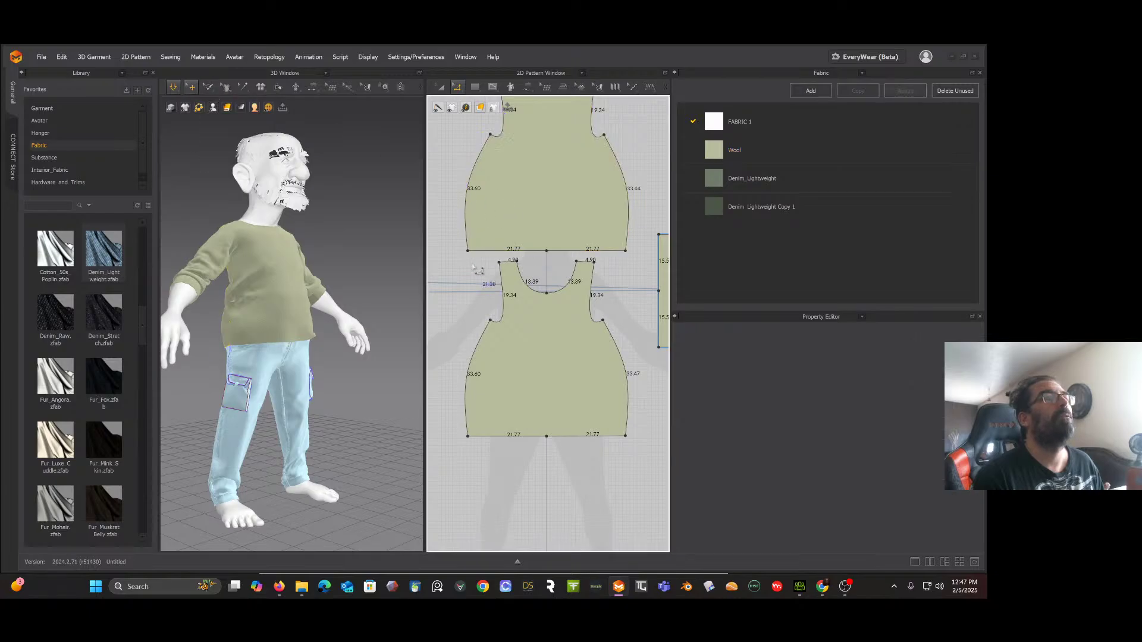
Step: Delete the center points on the hems of both body patterns so each hem is one segment
left_click(547, 251)
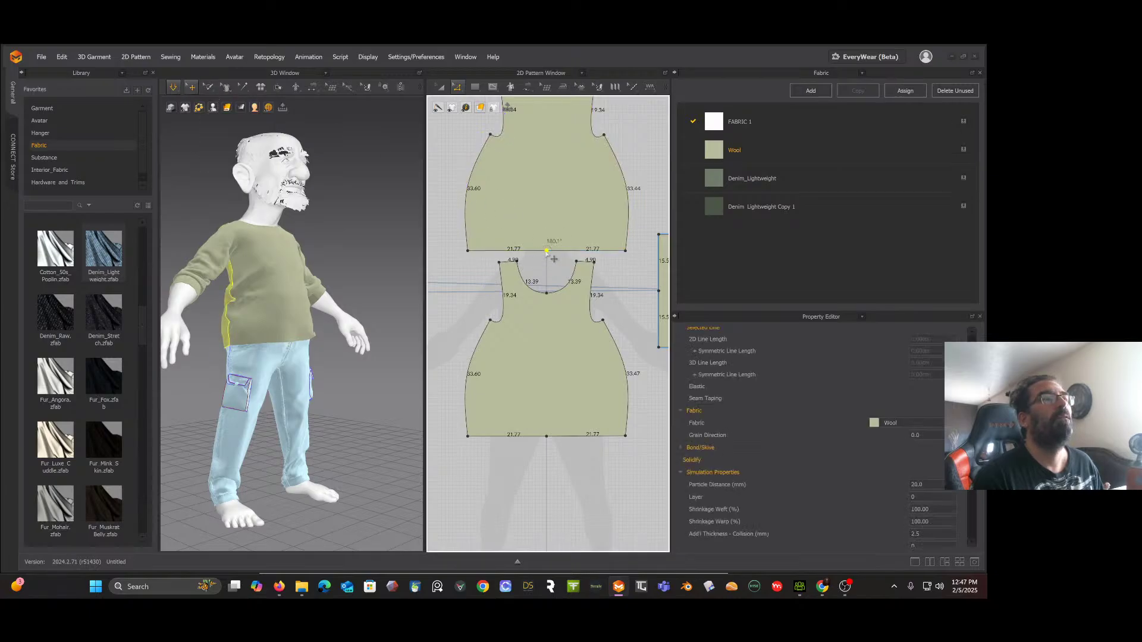
left_click(547, 437, "shift")
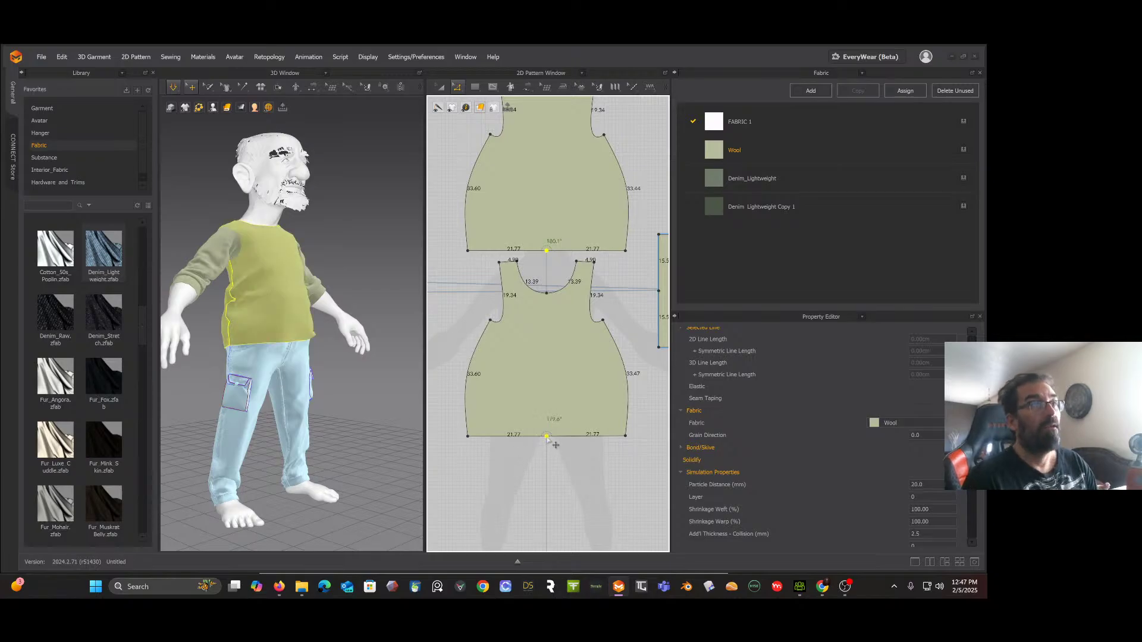
key("Delete")
Step: Move the hem edges of both body patterns straight down together, lengthening the side edges to about 42 cm
left_click(548, 437)
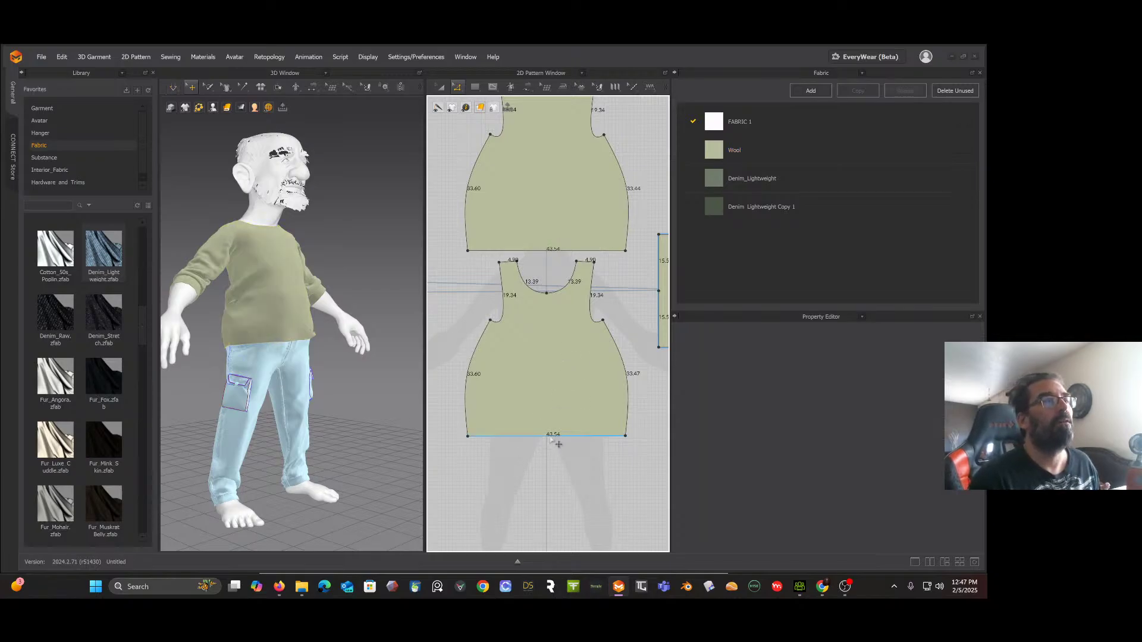
left_click(545, 250, "shift")
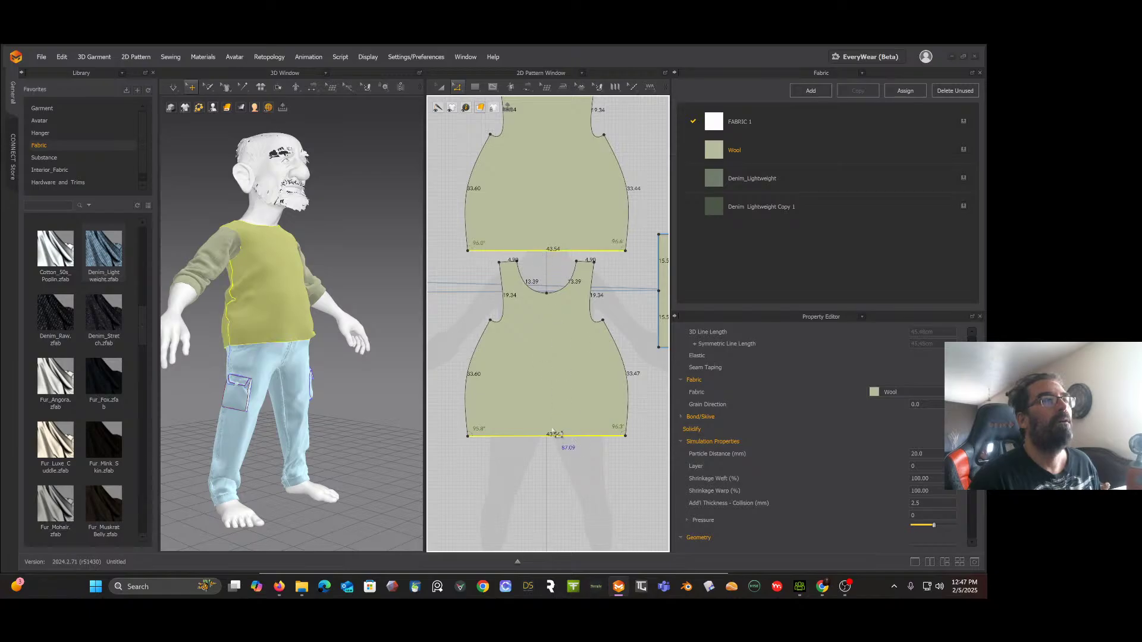
left_click_drag(558, 443, 563, 472, "ctrl")
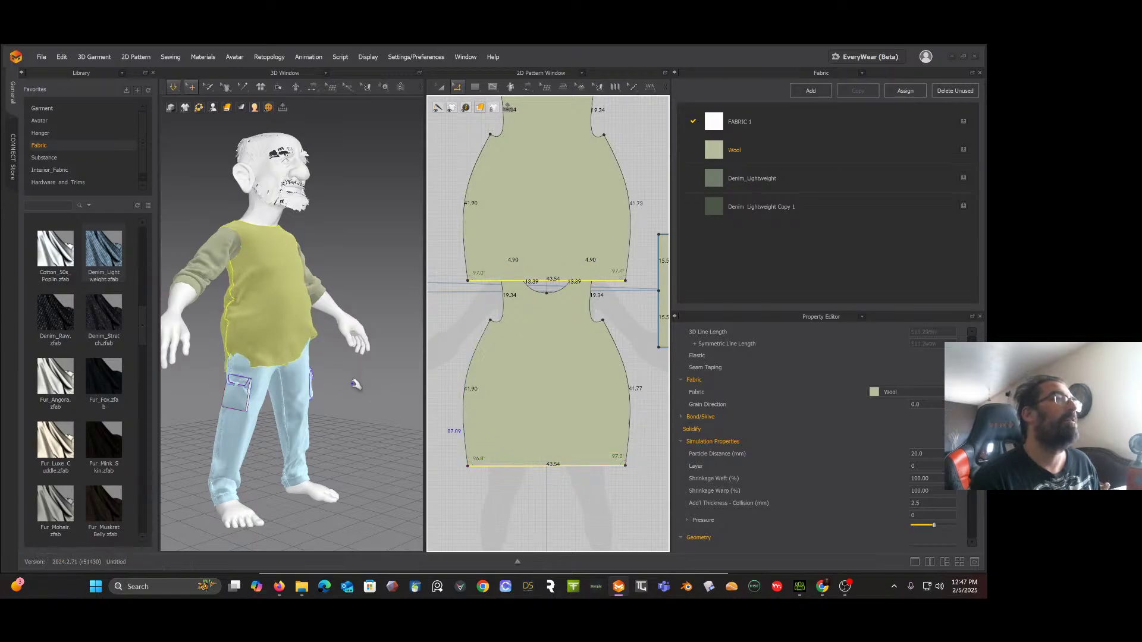
Step: Raise the simulation layer number of the shirt's front, back, sleeve and cuff patterns together
key("2")
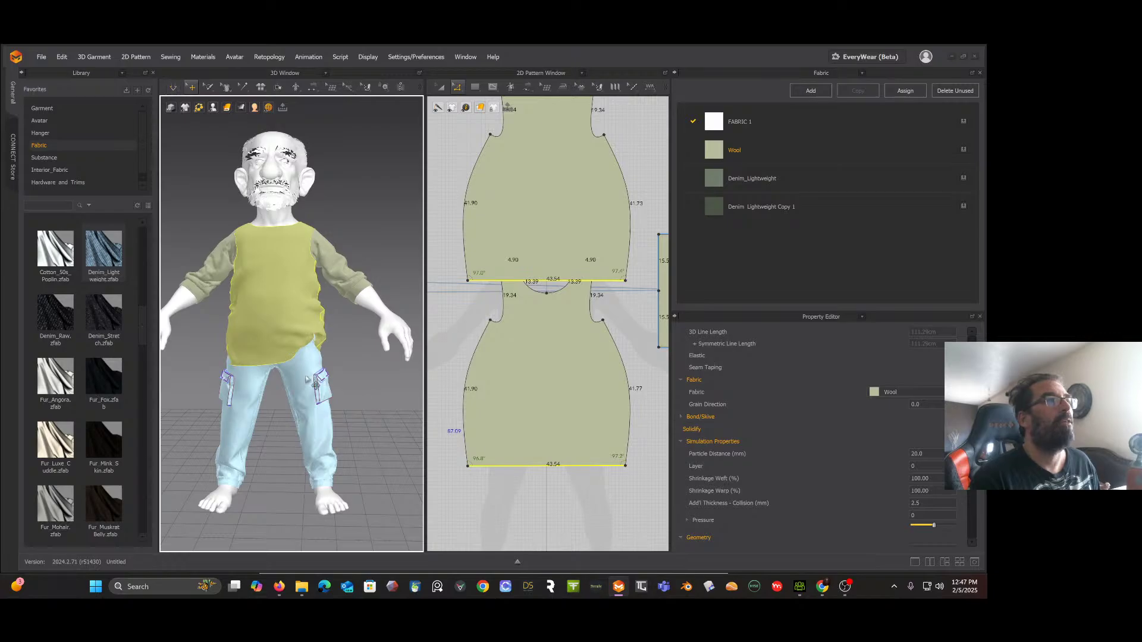
left_click(316, 385)
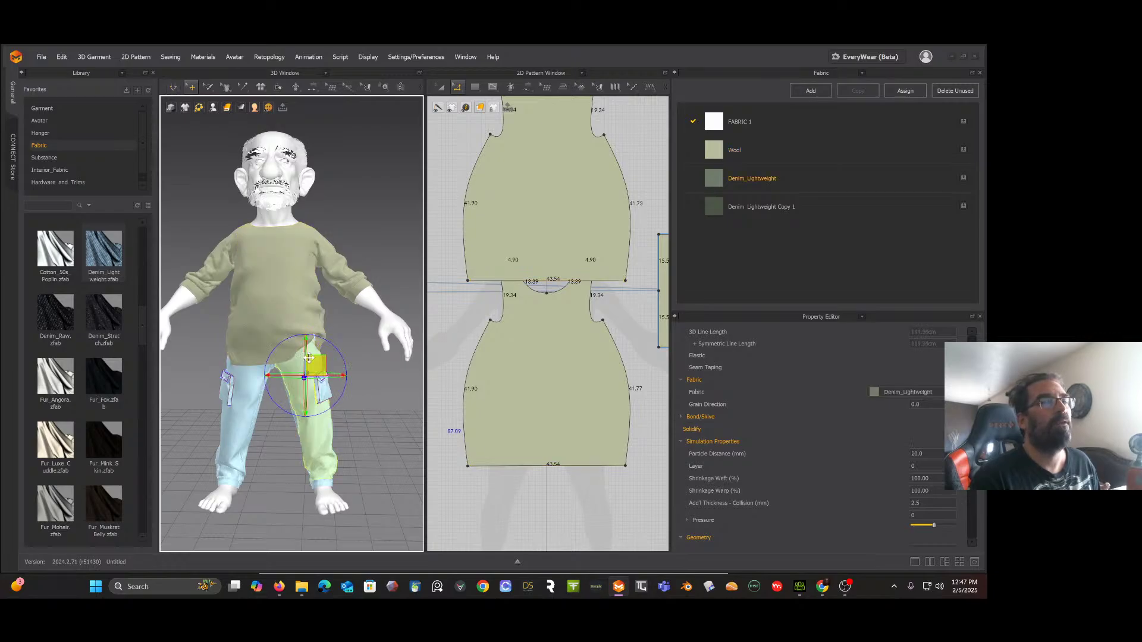
left_click(291, 303)
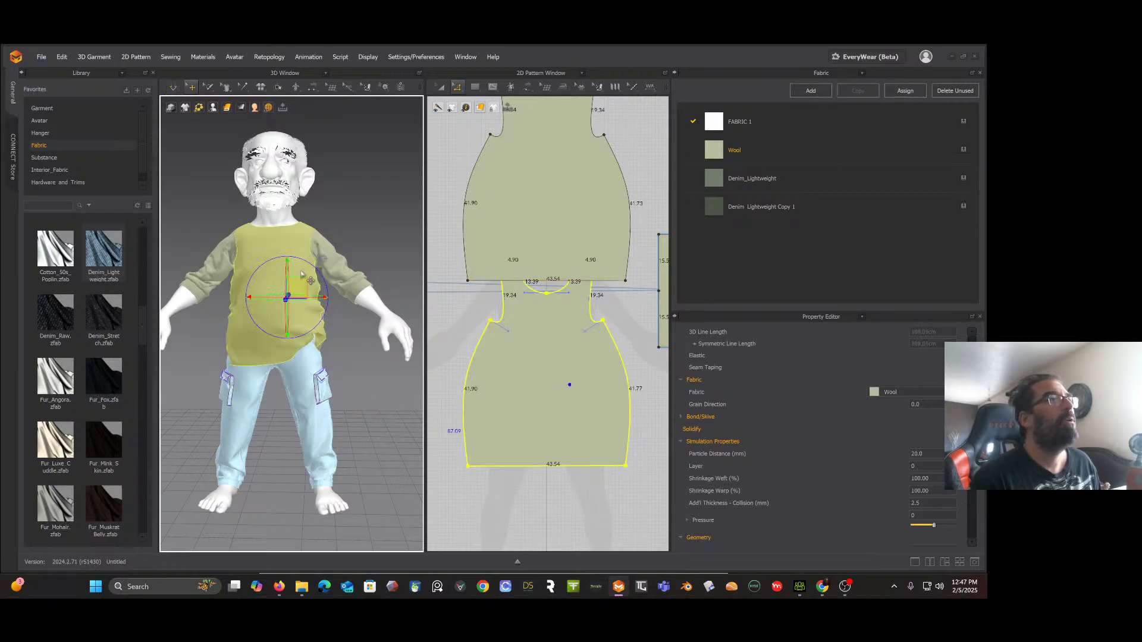
left_click(347, 273, "shift")
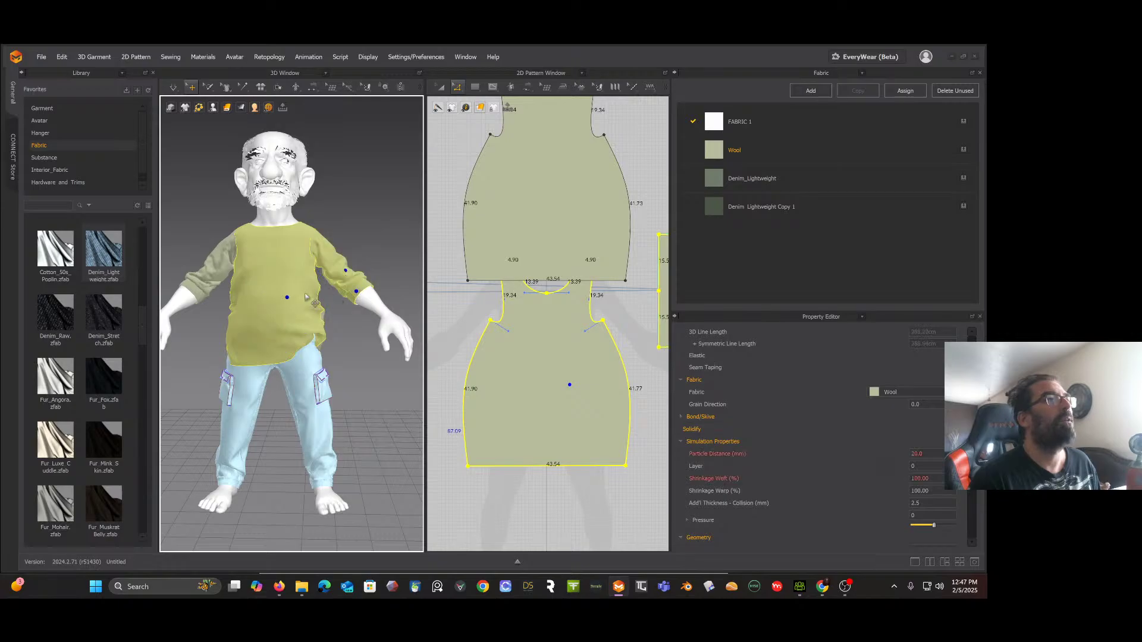
left_click(216, 274, "shift")
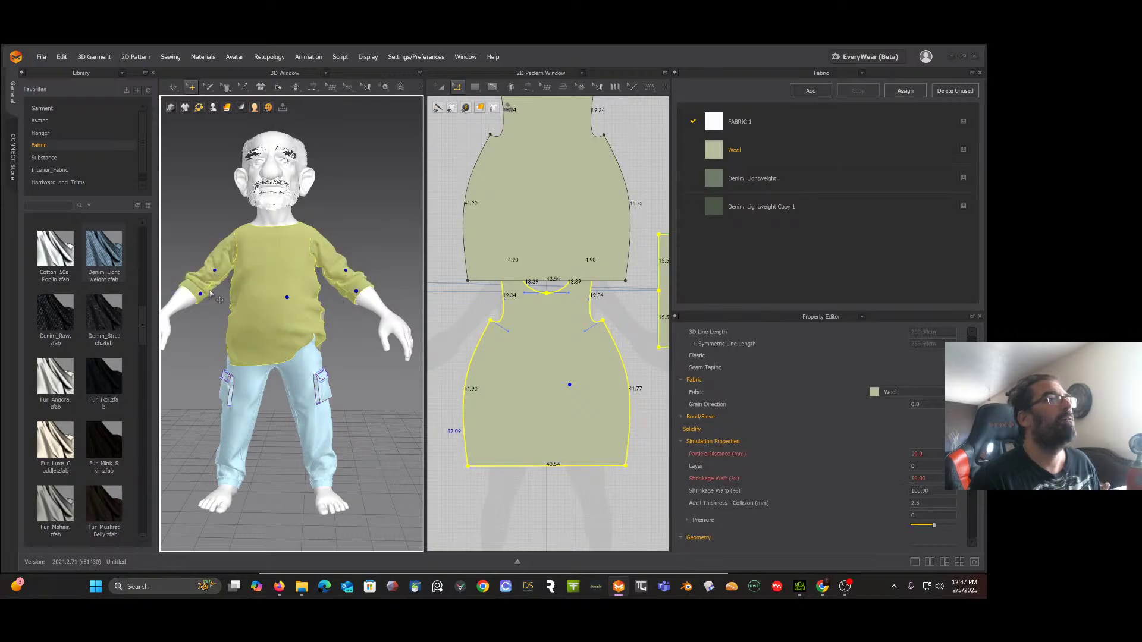
left_click(211, 293, "shift")
right_click_drag(209, 287, 327, 285)
left_click(319, 290, "shift")
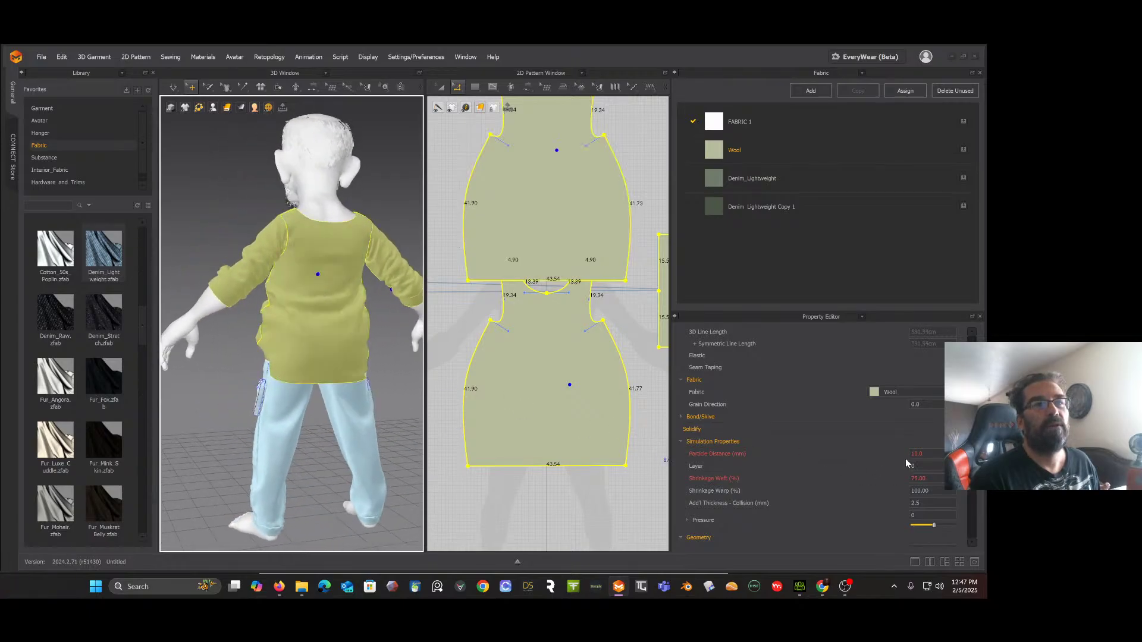
left_click(937, 467)
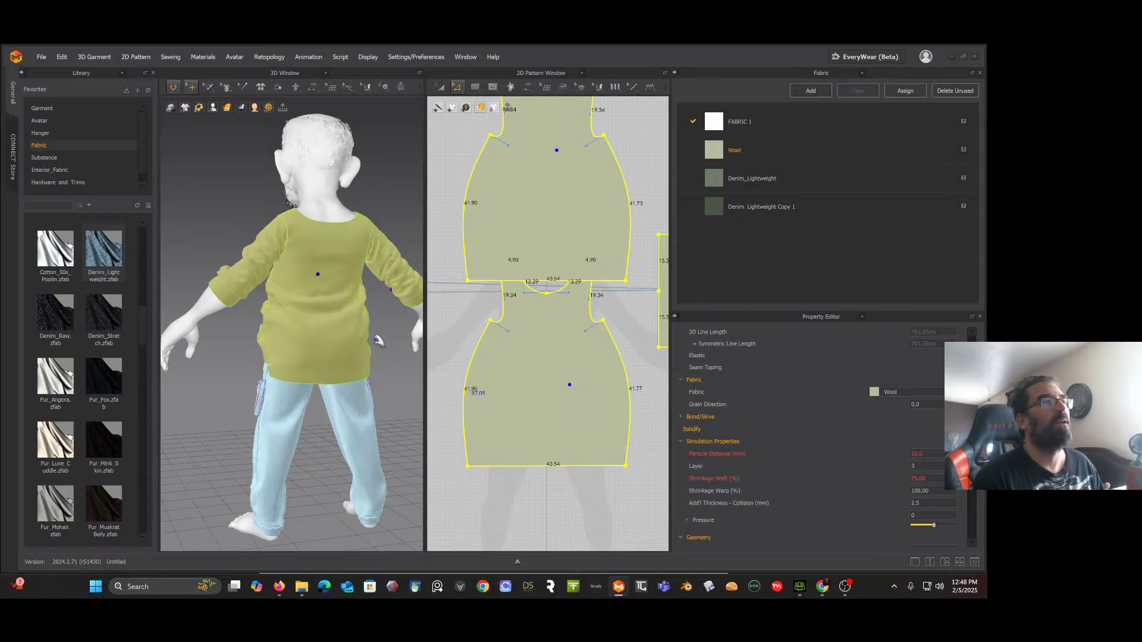
Step: Simulate the shirt and pull its hem out over the waist of the pants, then deselect the patterns
mouse_move(258, 348)
left_mouse_down()
mouse_move(234, 344)
mouse_move(255, 339)
mouse_move(261, 358)
left_mouse_up()
right_click_drag(262, 358, 289, 360)
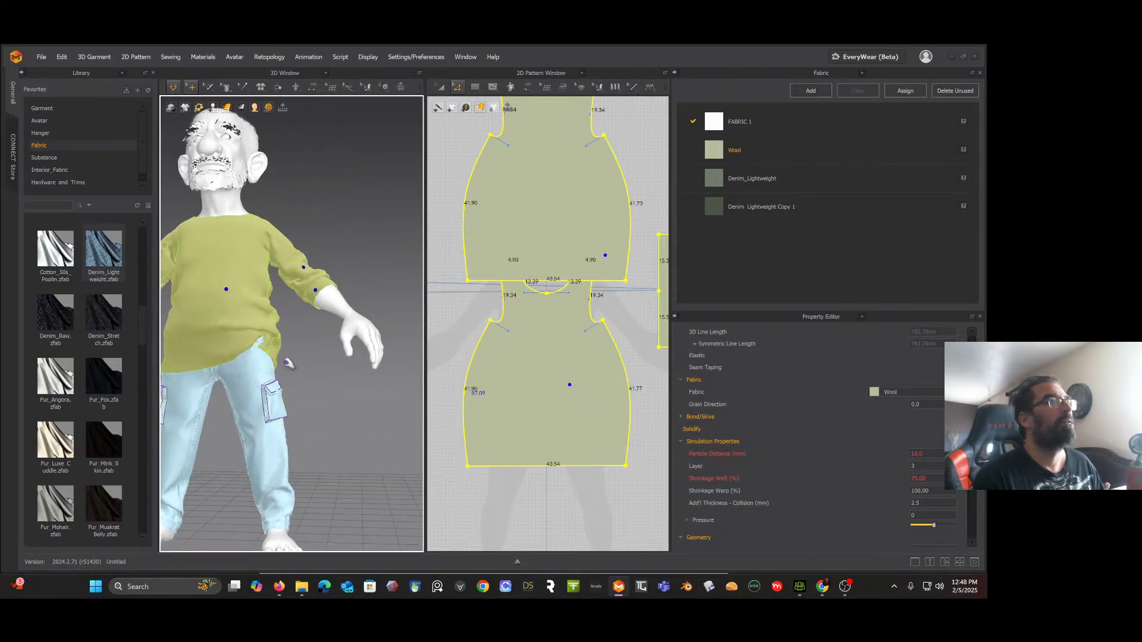
left_click_drag(287, 360, 333, 357)
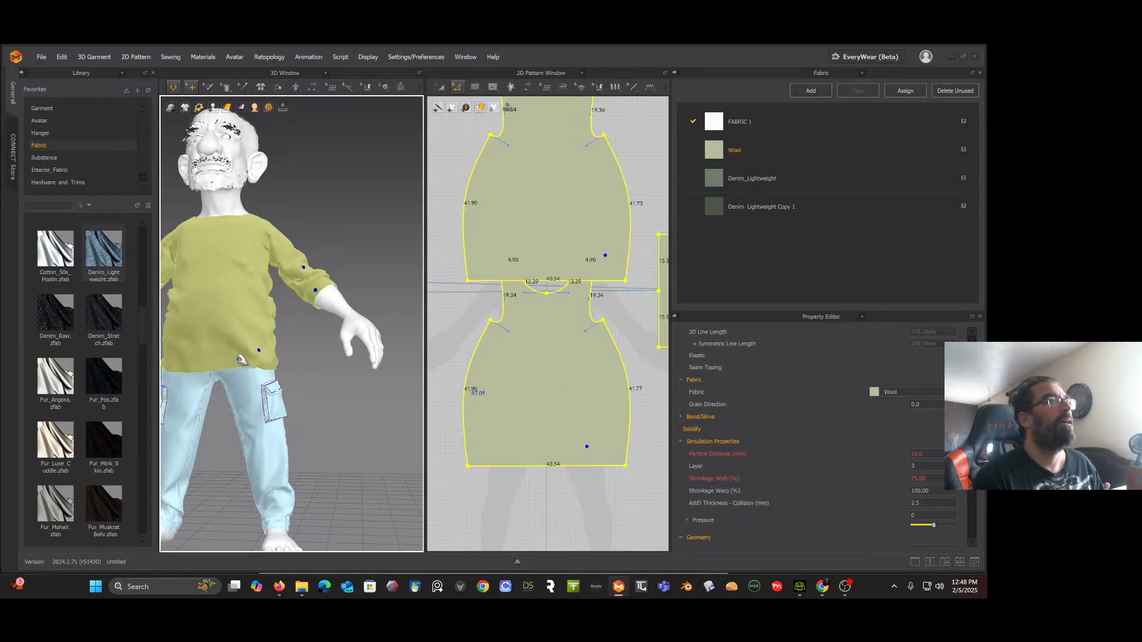
right_click_drag(256, 363, 291, 333)
left_click(384, 316)
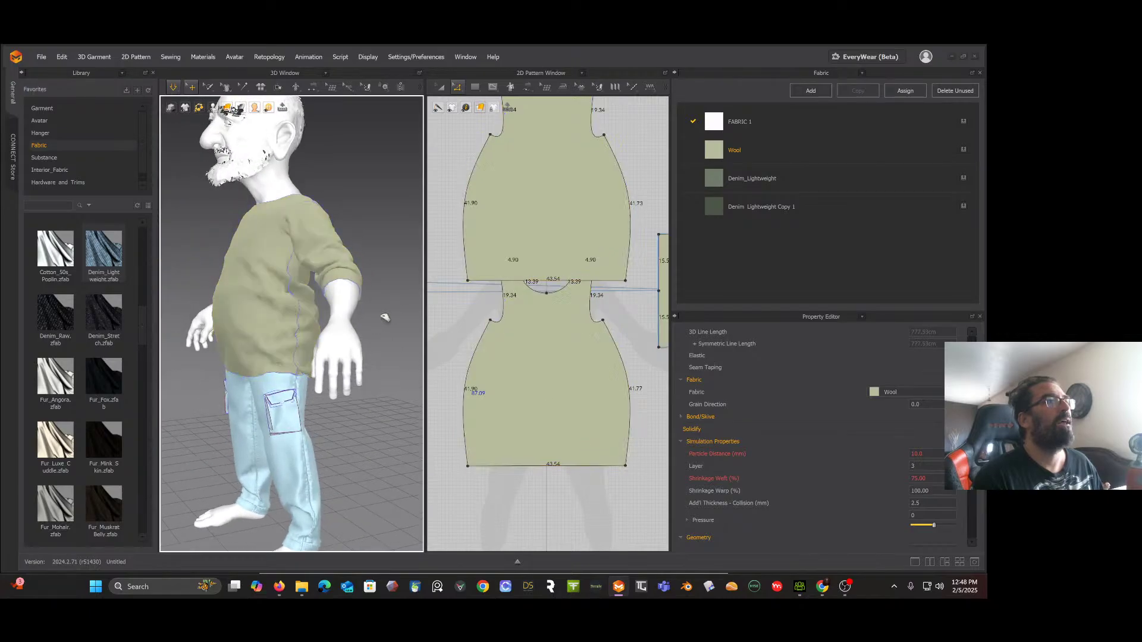
Step: Set the particle distance of the front and back body patterns to 10 mm
left_click(290, 329)
left_click(317, 324, "shift")
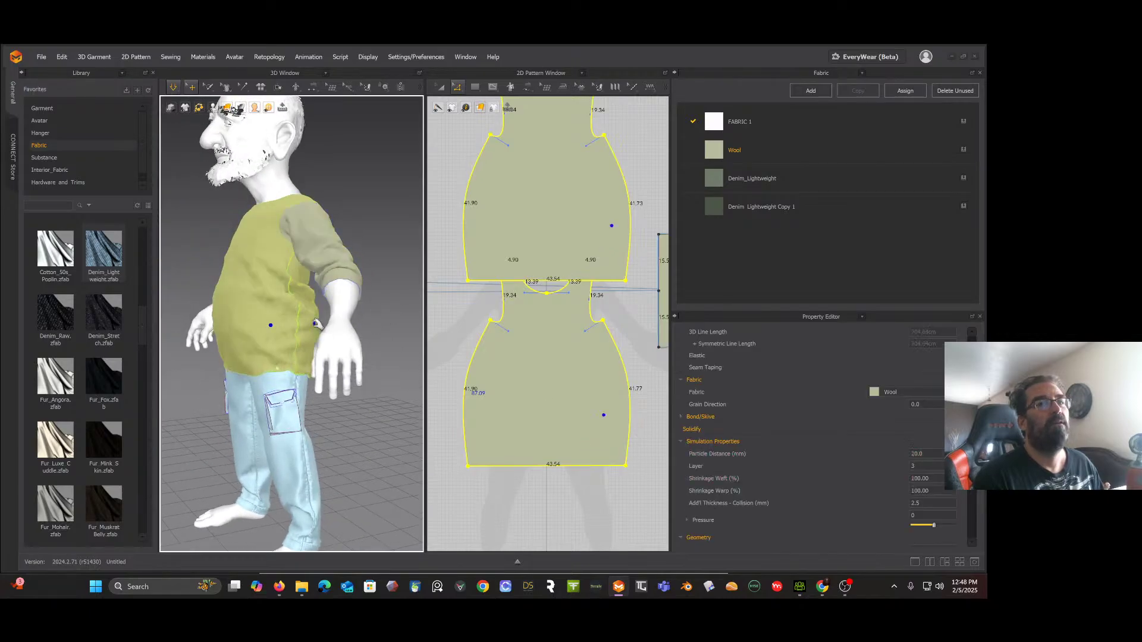
double_click(934, 453)
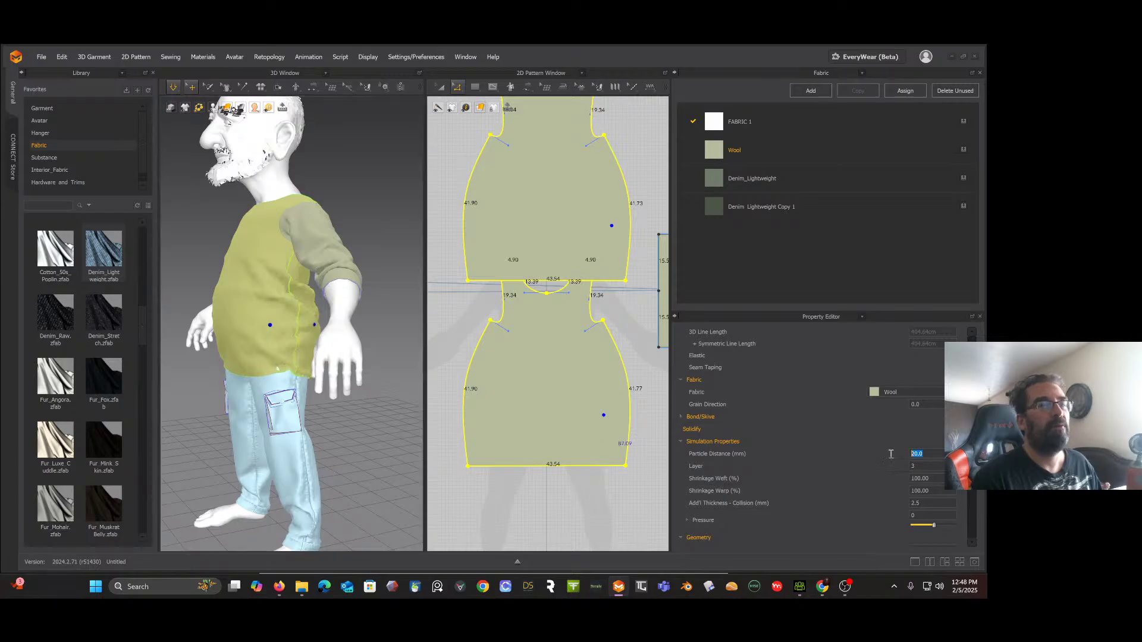
type("10")
key("Return")
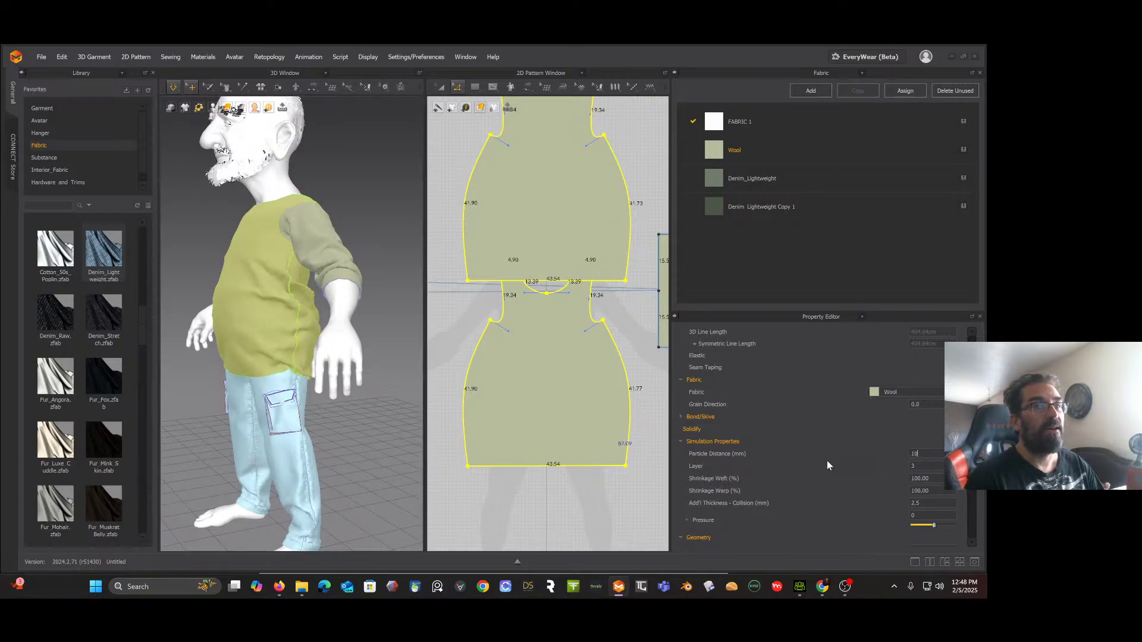
Step: Freeze both sleeves together with their cuffs
right_click_drag(376, 386, 422, 395)
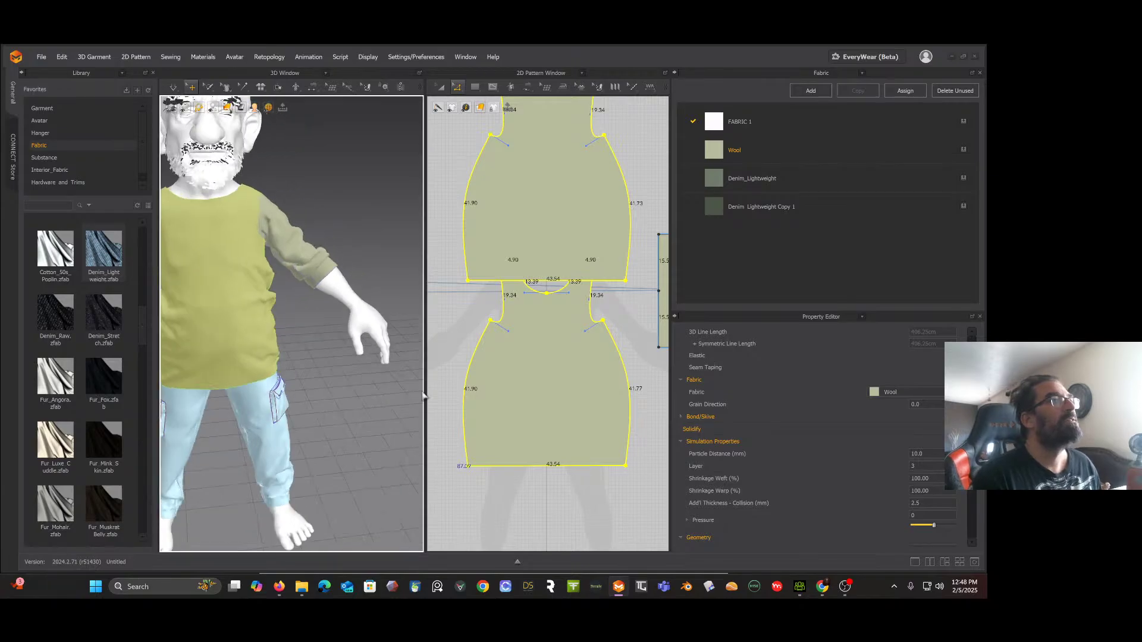
scroll(324, 384, "down", 4)
right_click_drag(312, 361, 296, 345)
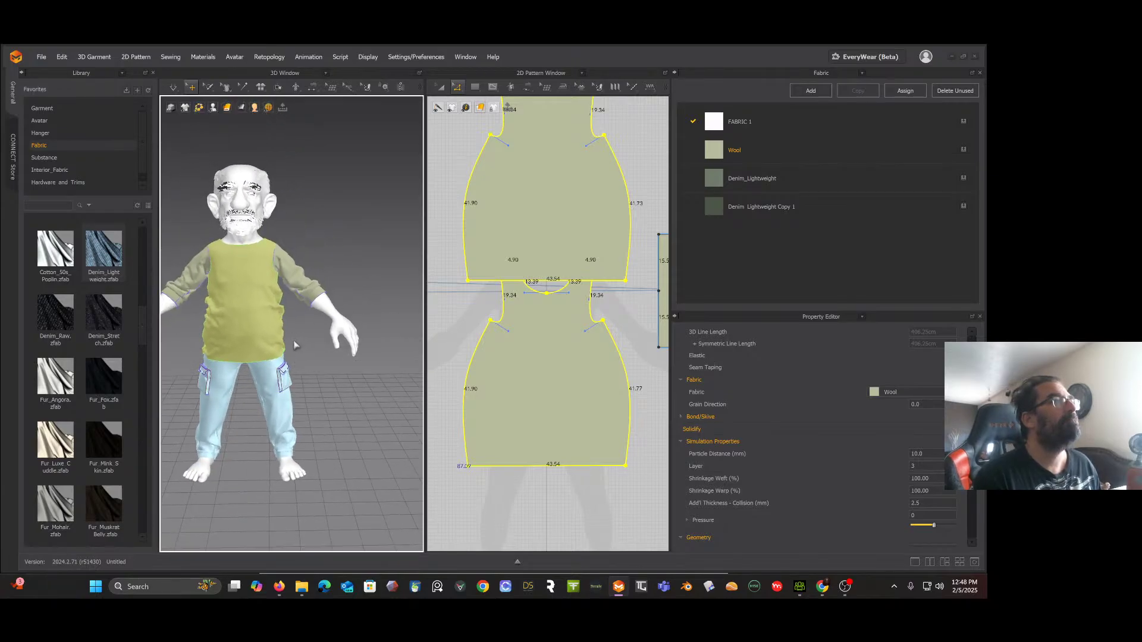
scroll(202, 291, "up", 4)
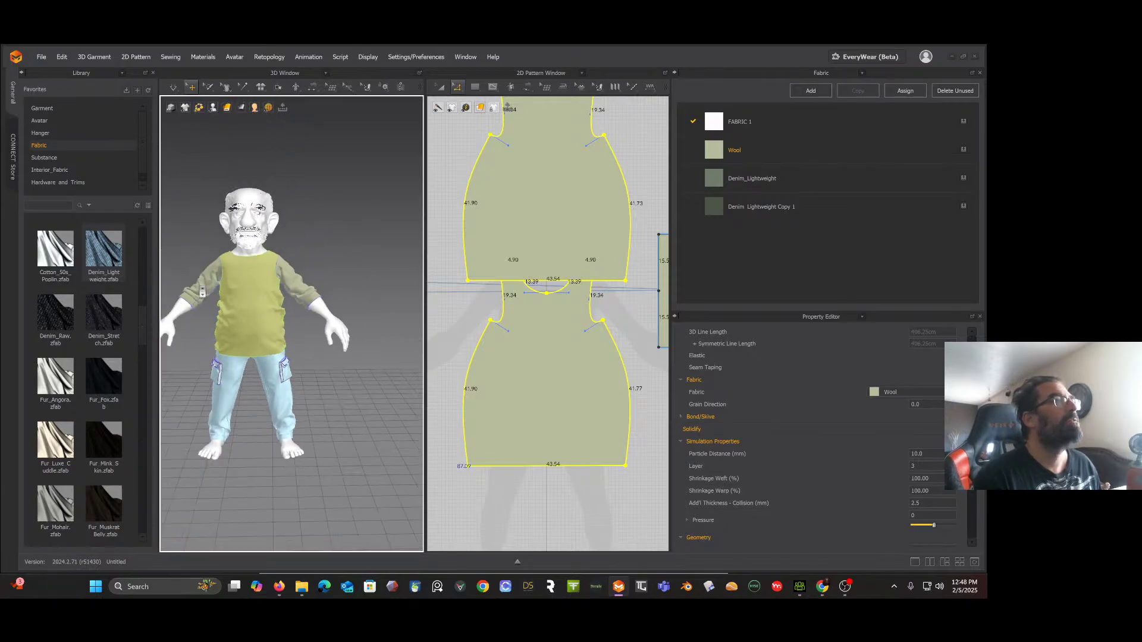
scroll(202, 291, "up", 3)
right_click_drag(198, 271, 279, 277)
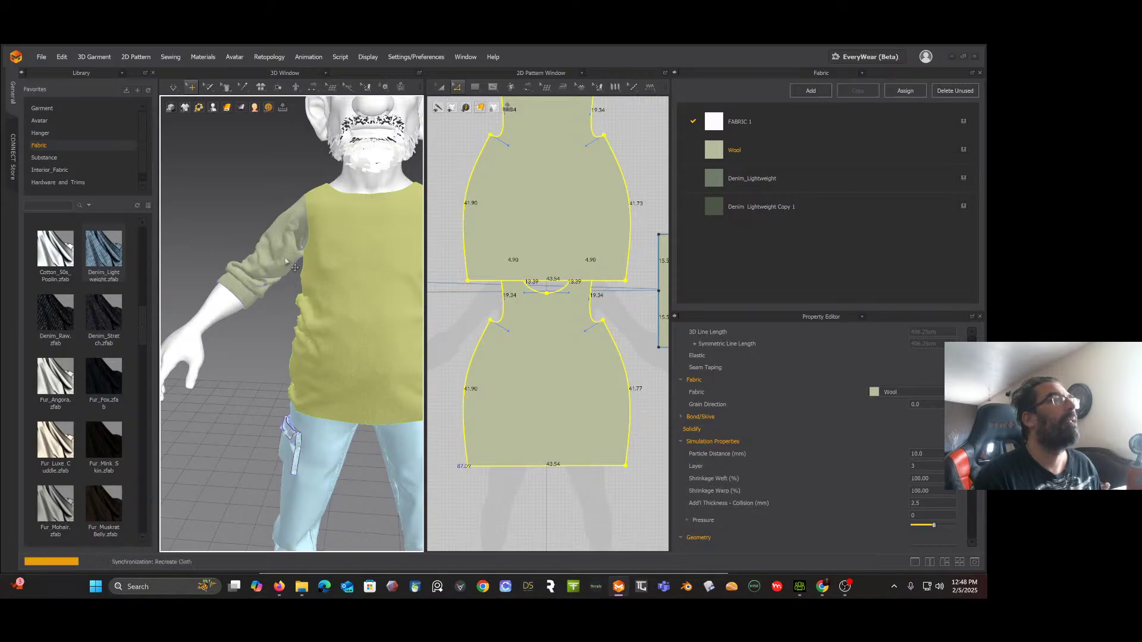
left_click(285, 267)
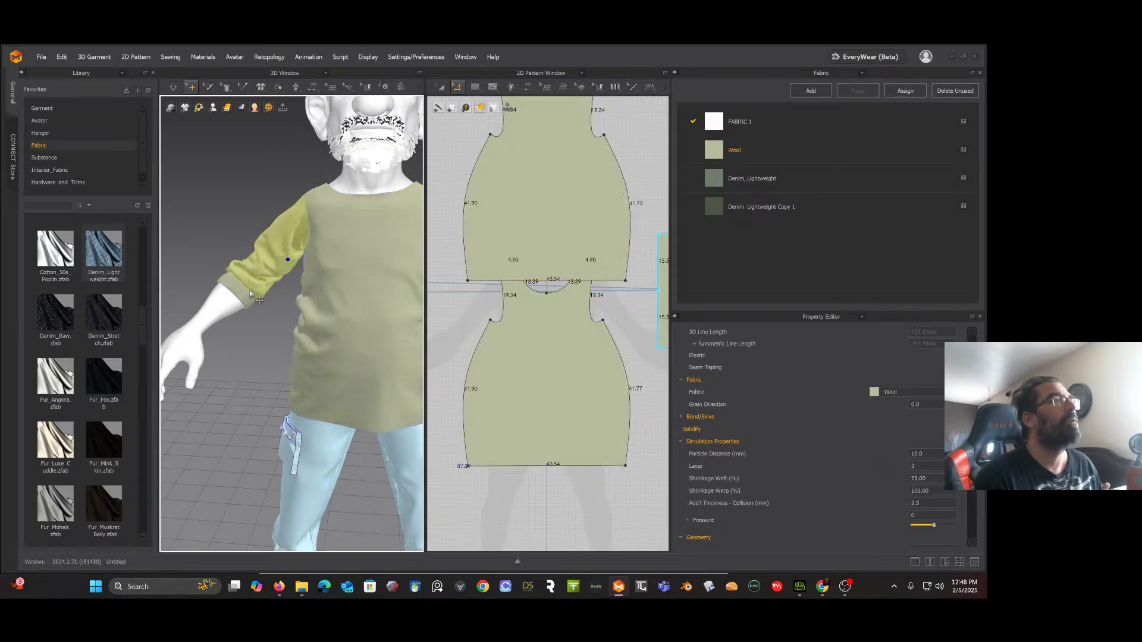
left_click(246, 293, "shift")
right_click_drag(246, 301, 353, 292)
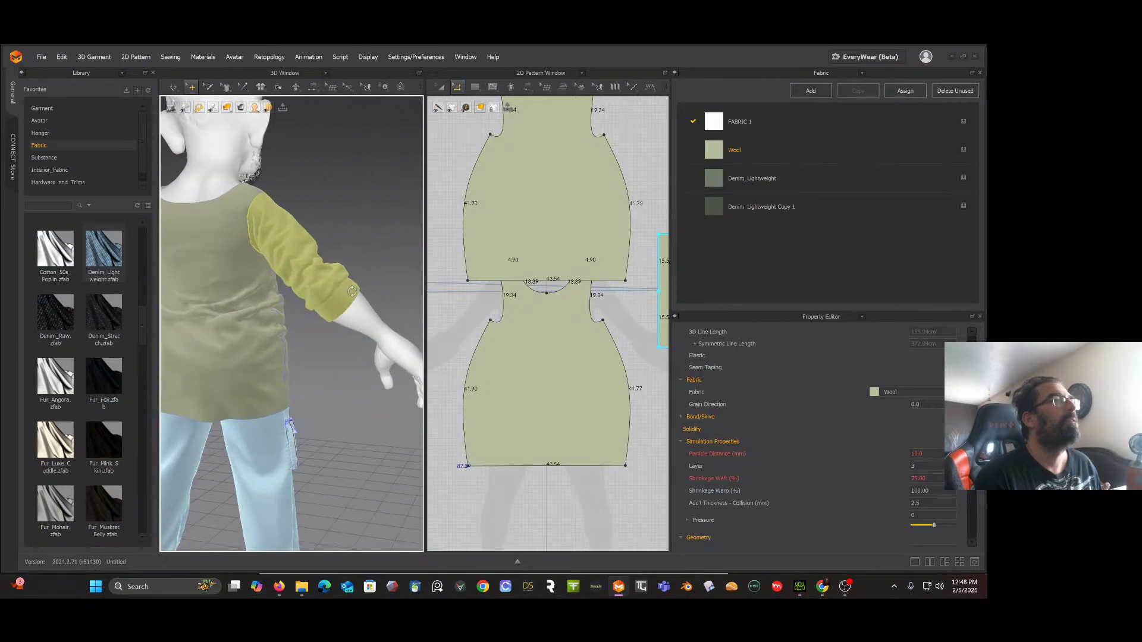
right_click_drag(217, 272, 277, 288)
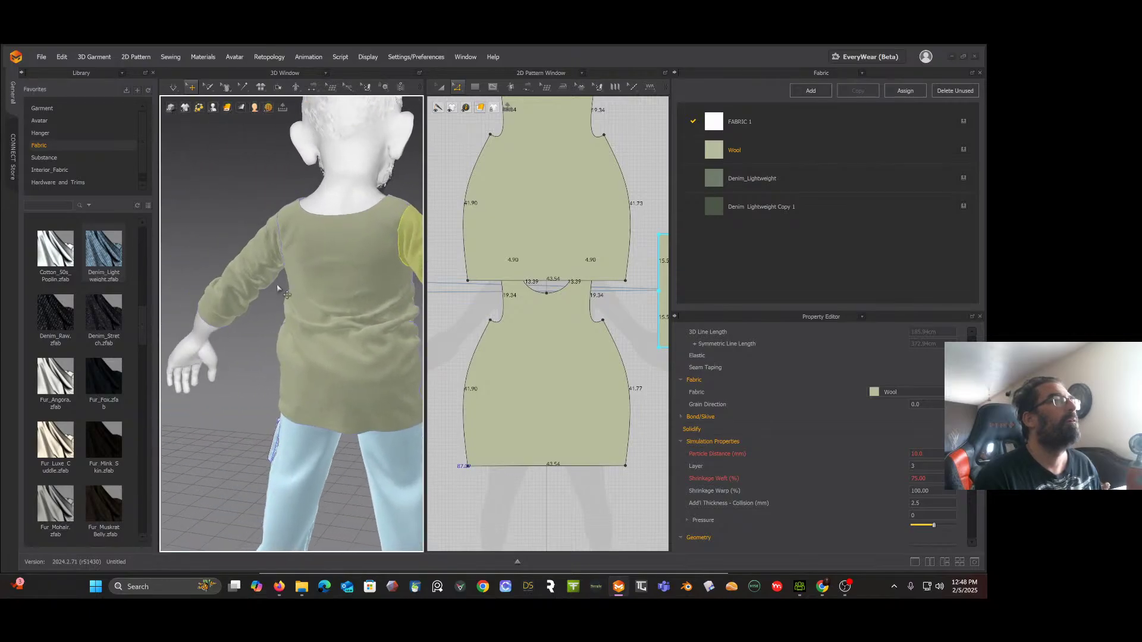
left_click(255, 286)
left_click(216, 317, "shift")
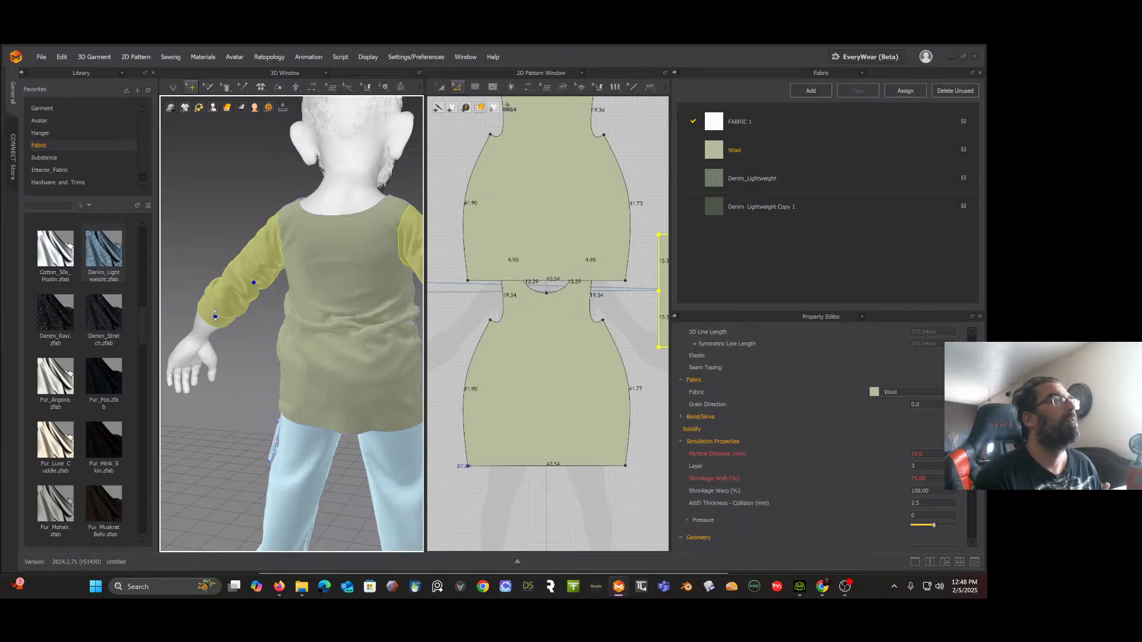
right_click(215, 315)
left_click(238, 125)
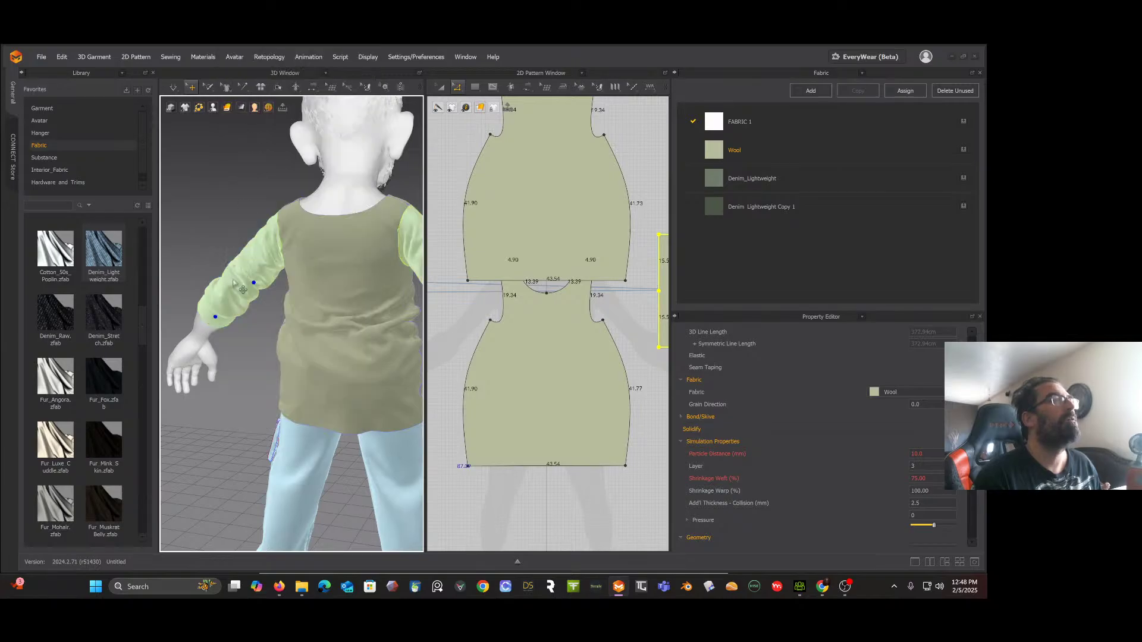
Step: Offset the hem edges of both body patterns as internal lines at 4.50 cm, extended to the pattern outline
right_click_drag(251, 340, 172, 345)
middle_click_drag(224, 245, 352, 189)
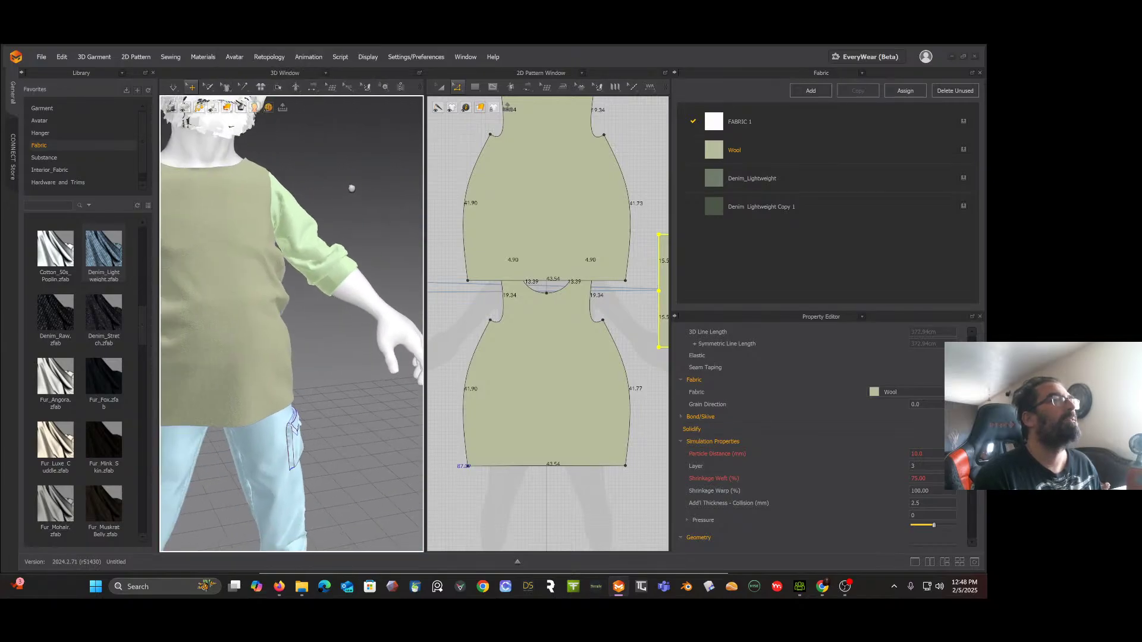
scroll(197, 241, "down", 4)
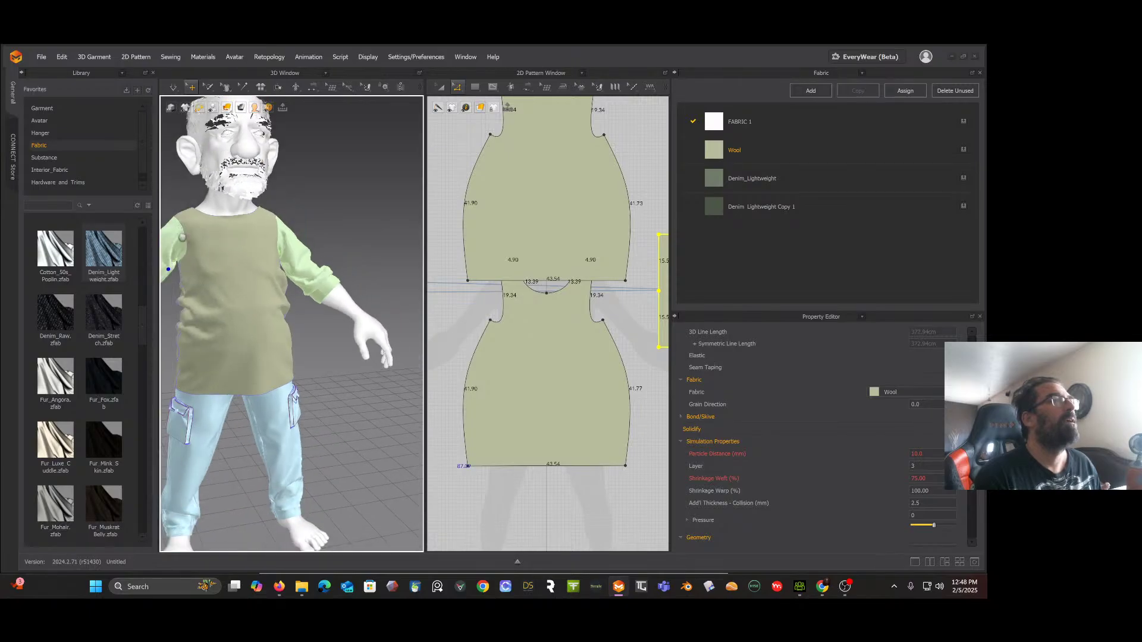
middle_click_drag(182, 238, 233, 191)
right_click_drag(233, 191, 209, 207)
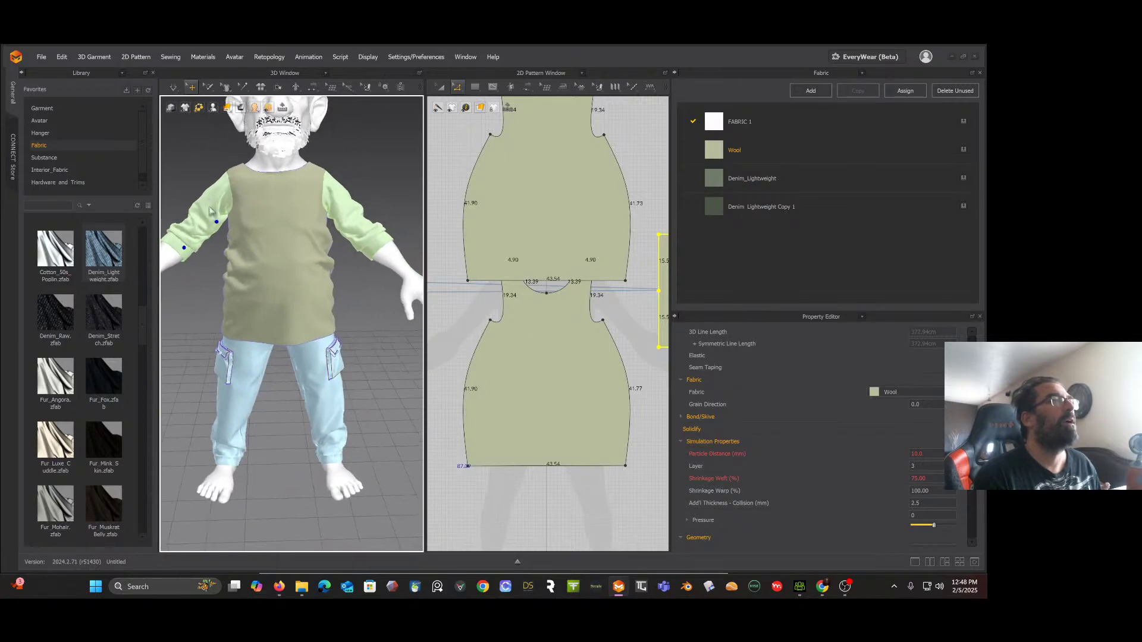
scroll(268, 305, "up", 2)
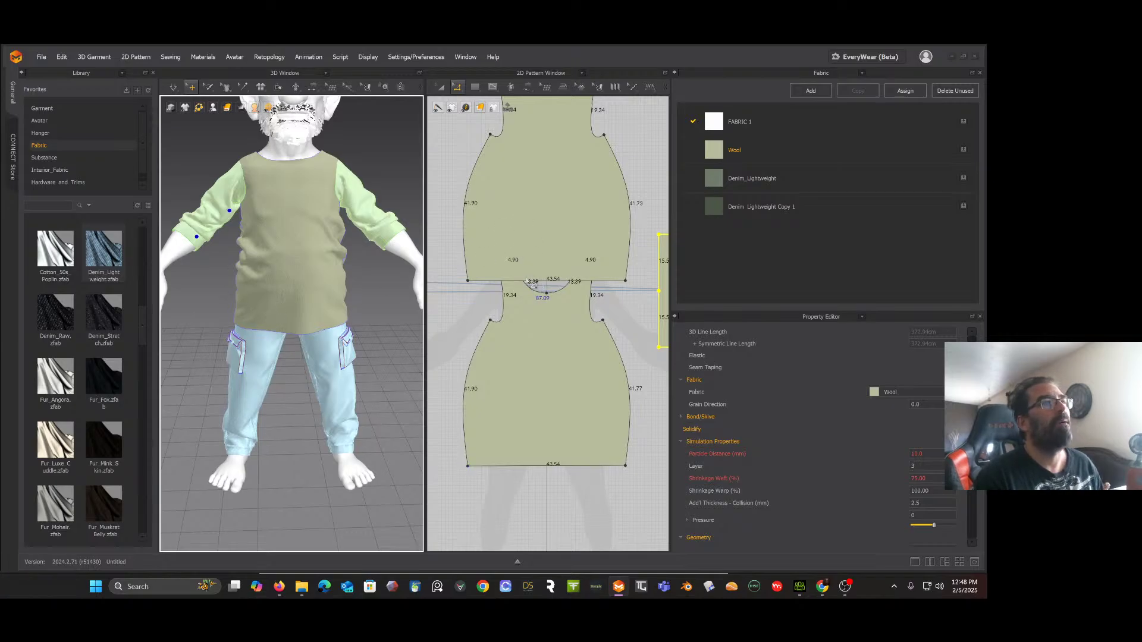
left_click(526, 283)
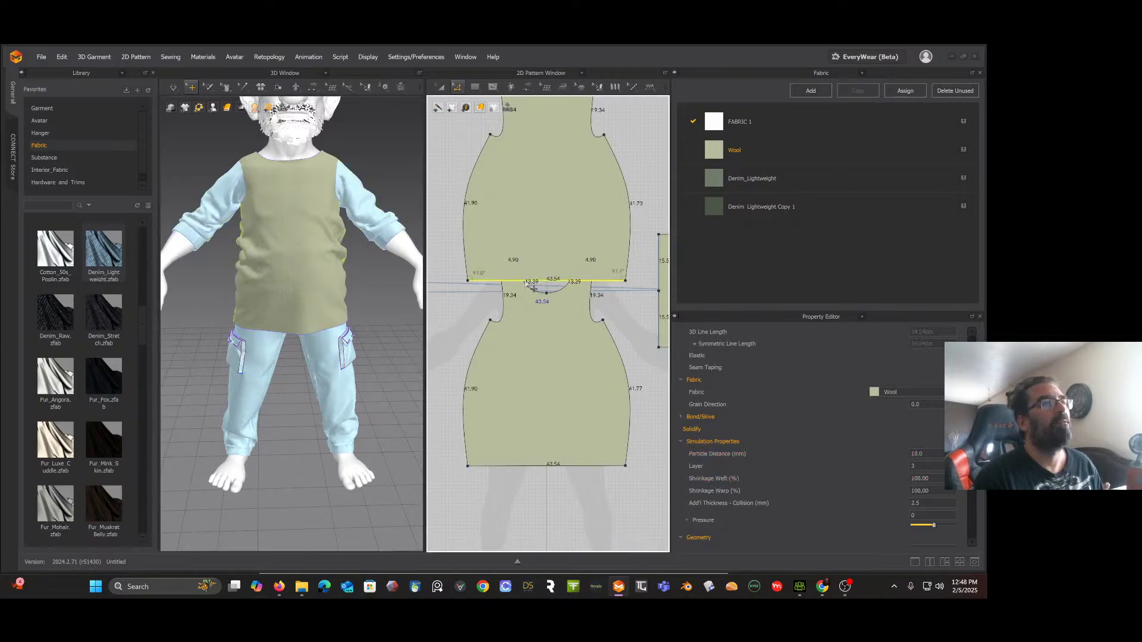
left_click(517, 467, "shift")
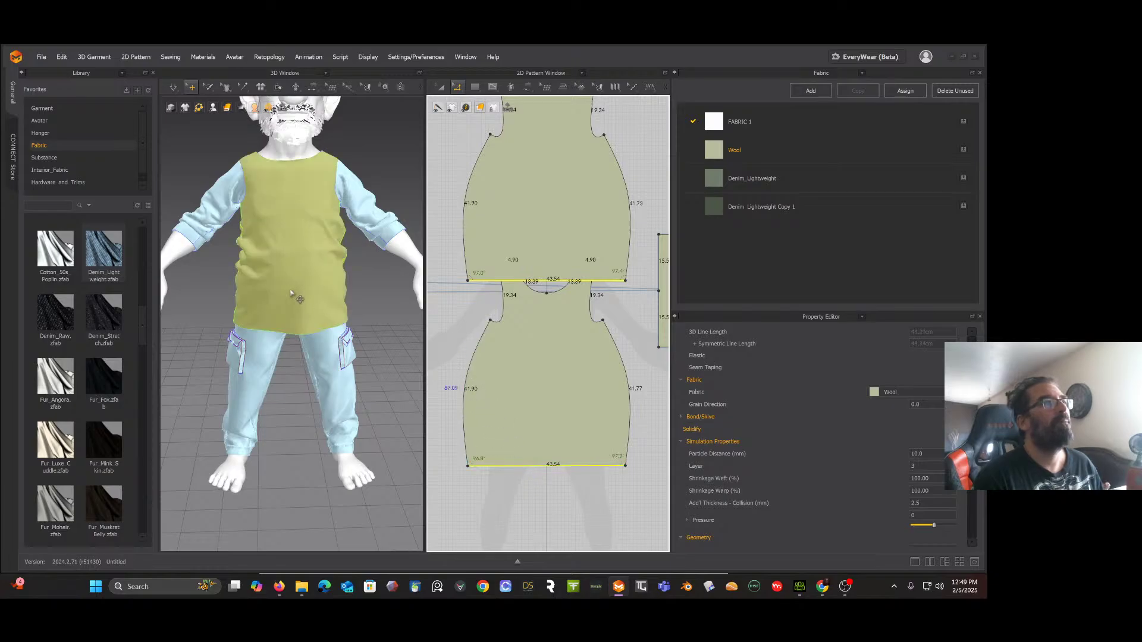
right_click(525, 466)
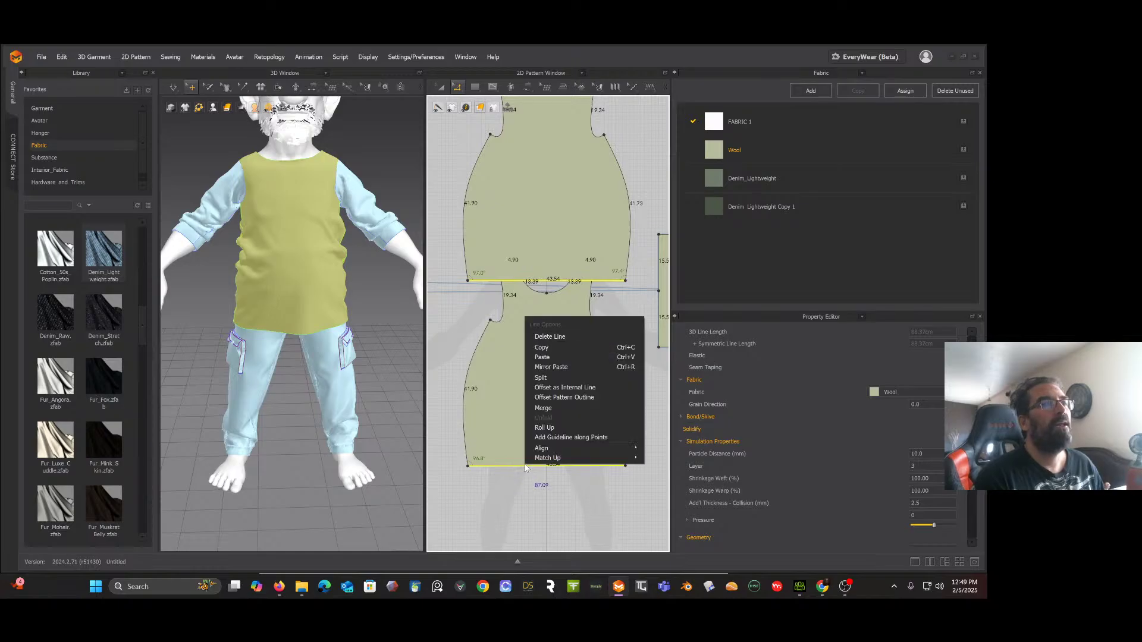
left_click(556, 388)
left_click_drag(501, 237, 394, 258)
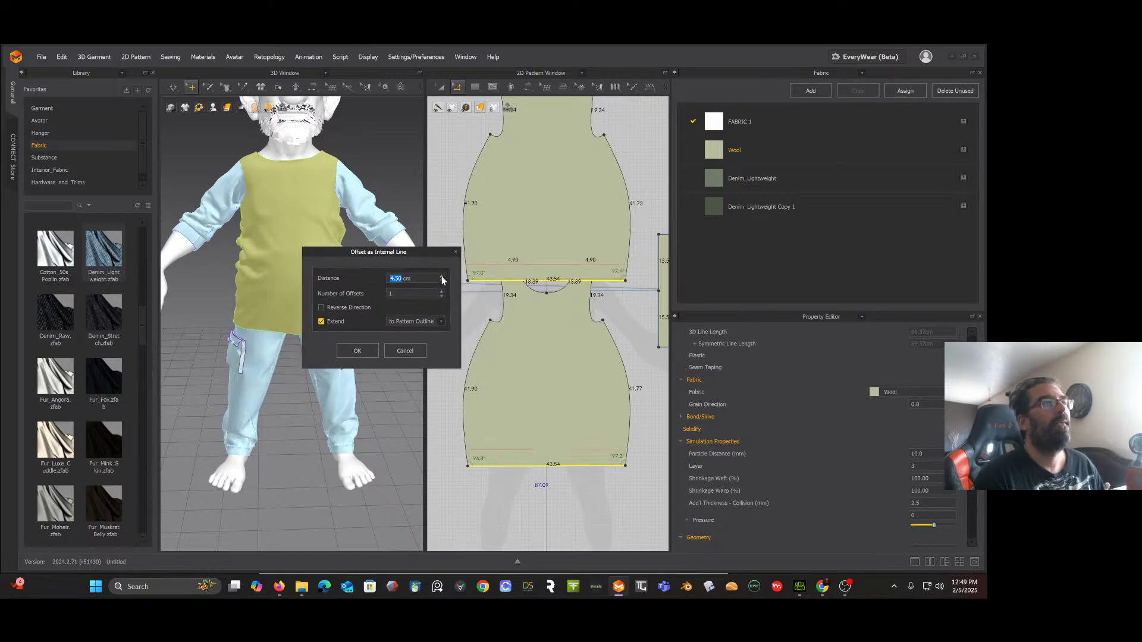
left_click(357, 351)
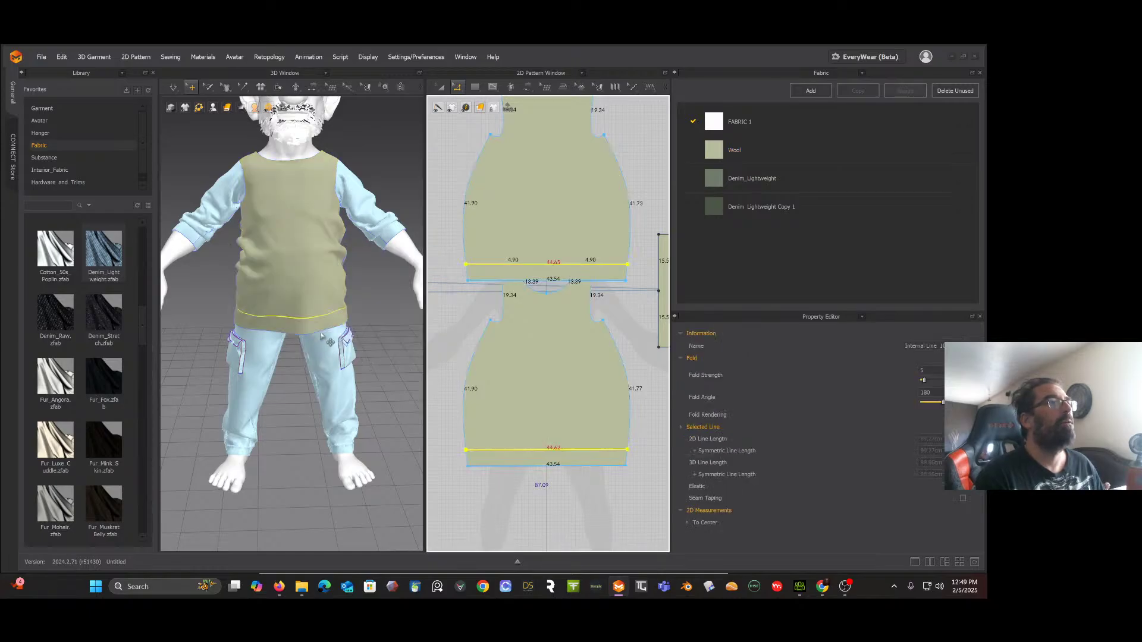
Step: Cut both body patterns along the offset internal lines to make separate hem bands
right_click(530, 264)
left_click(559, 353)
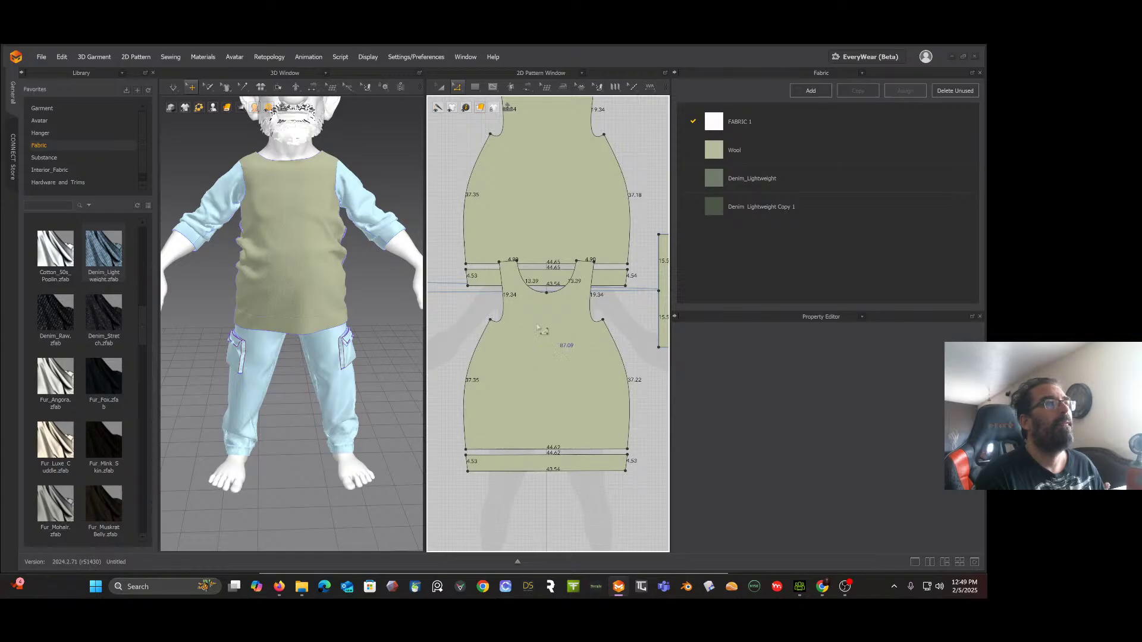
right_click(464, 324)
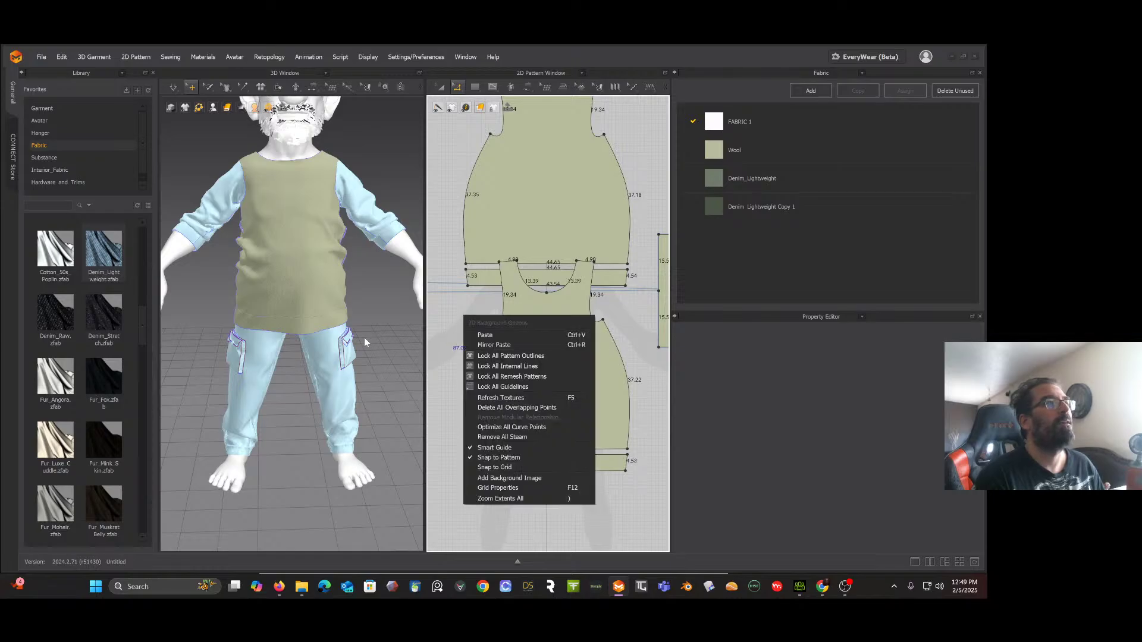
left_click(382, 311)
Step: Set the warp shrinkage of the front and back hem bands to 90%
right_click_drag(374, 321, 400, 265)
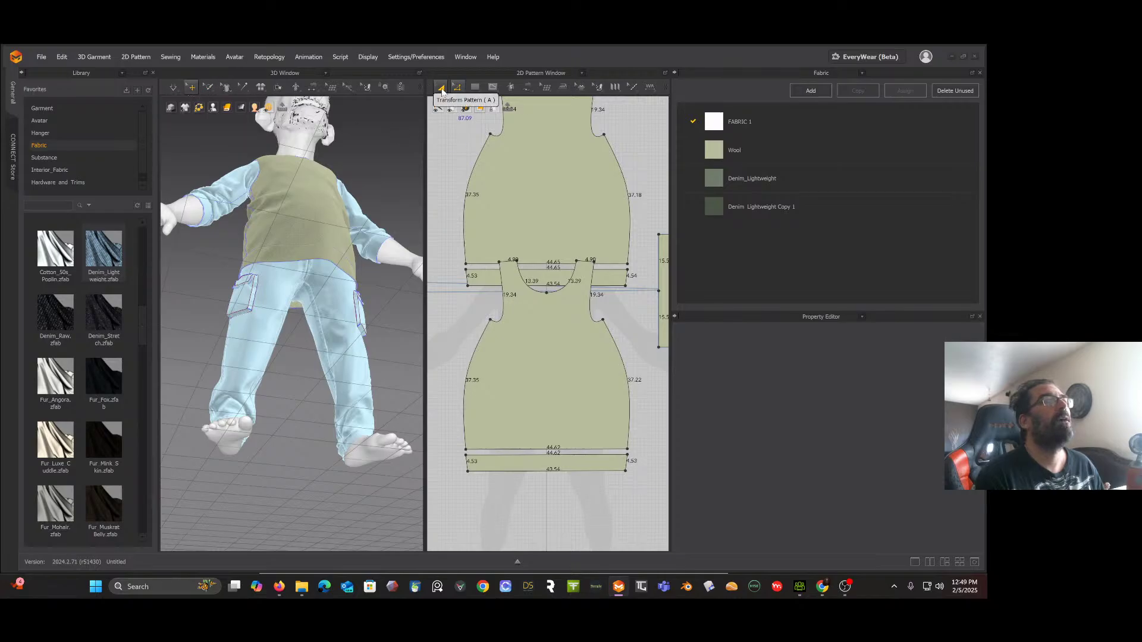
left_click(441, 87)
left_click(552, 288)
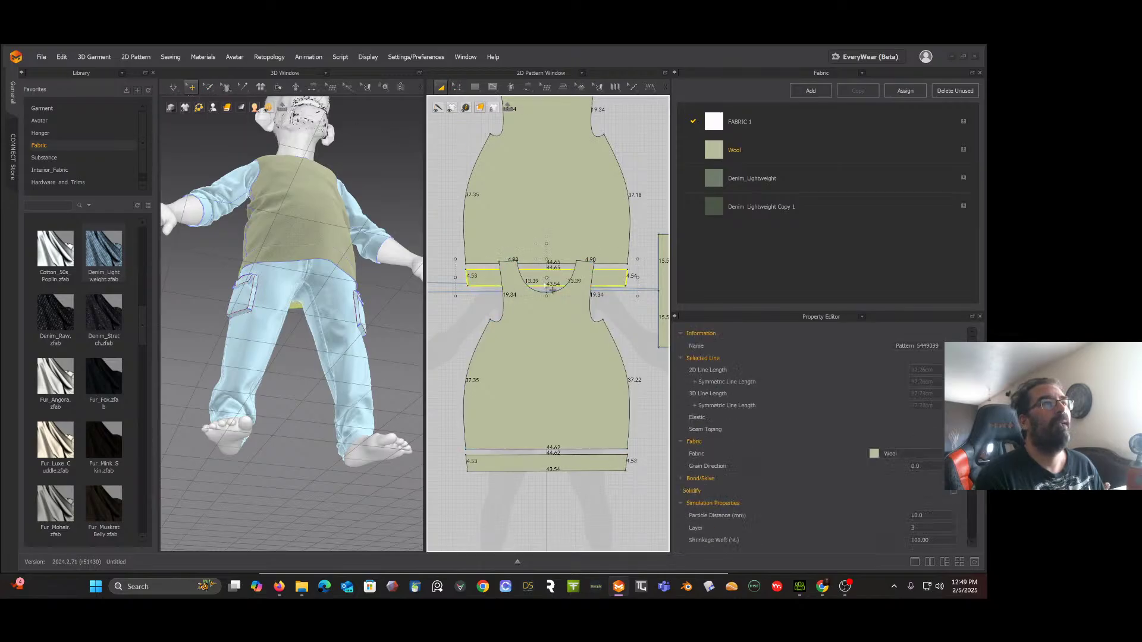
left_click(583, 473, "shift")
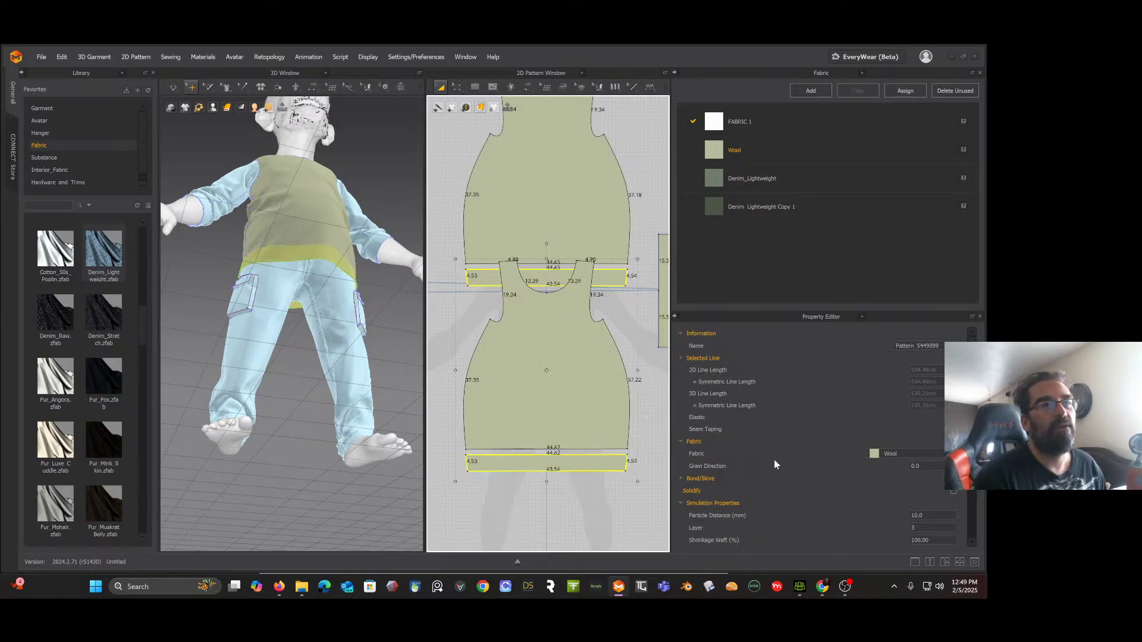
scroll(817, 506, "down", 2)
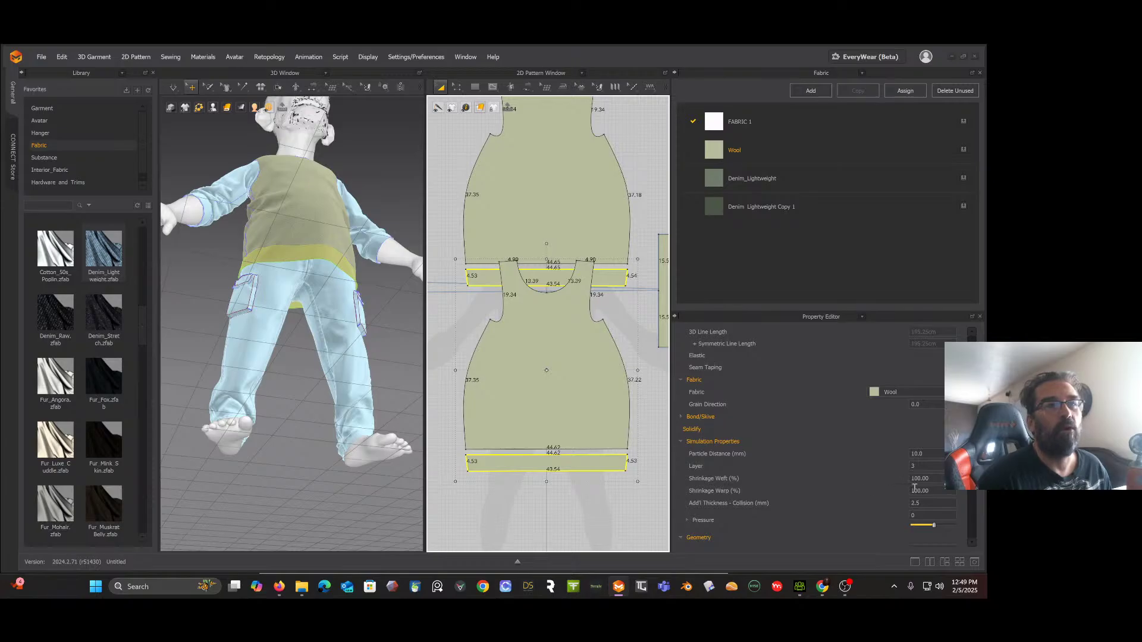
left_click_drag(934, 492, 910, 493)
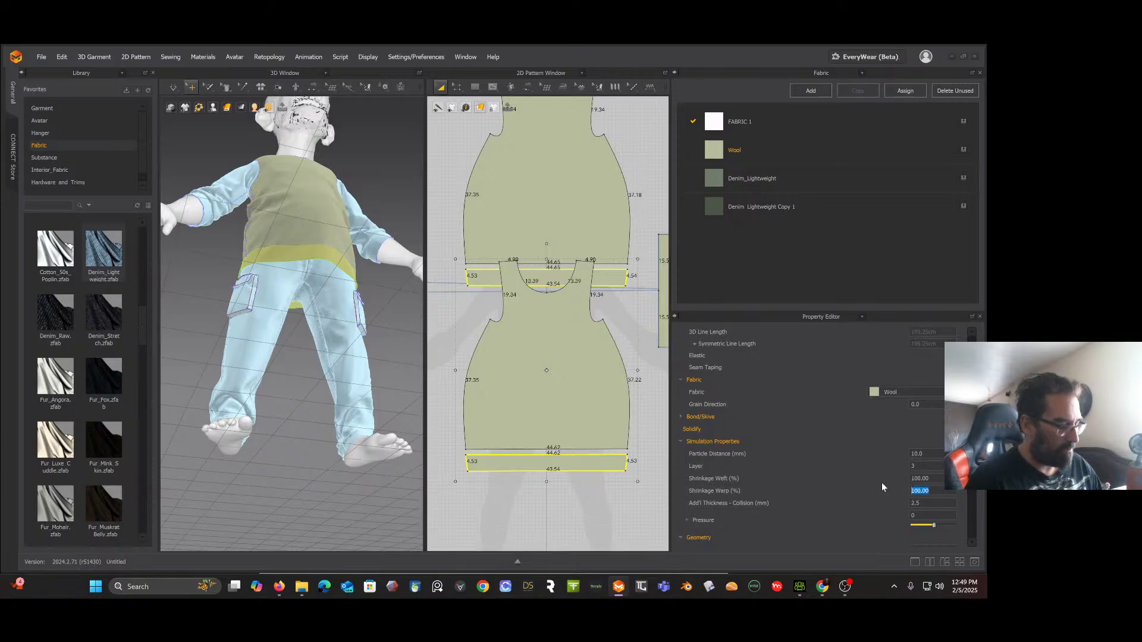
type("90")
key("Return")
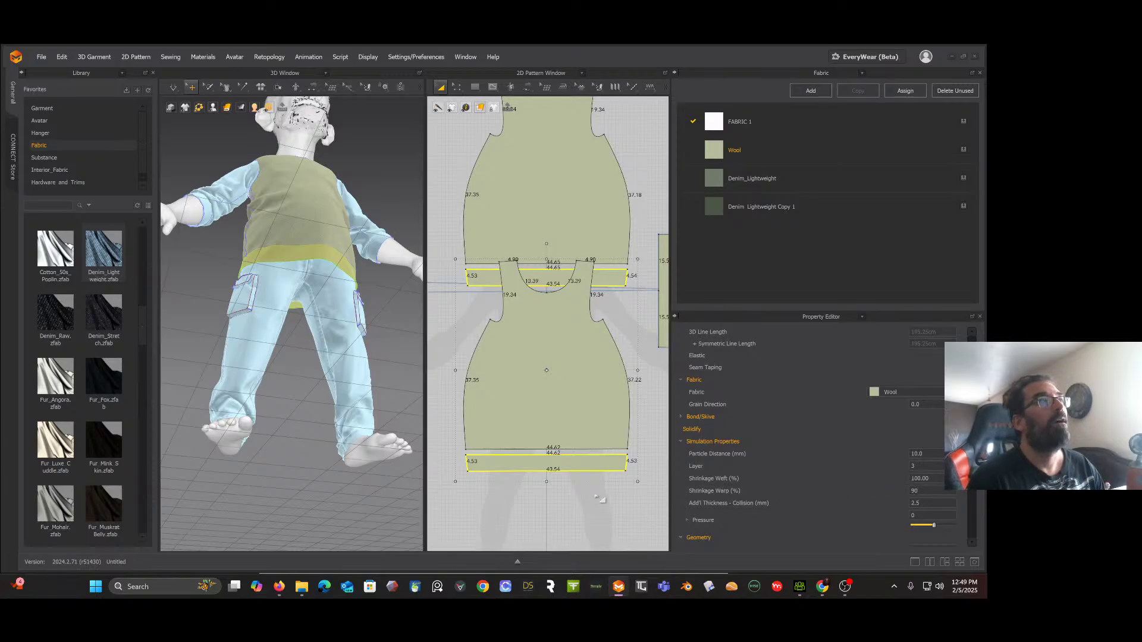
Step: Try simulating the garment with the adjusted hem bands, and undo the resulting drape
left_click(309, 463)
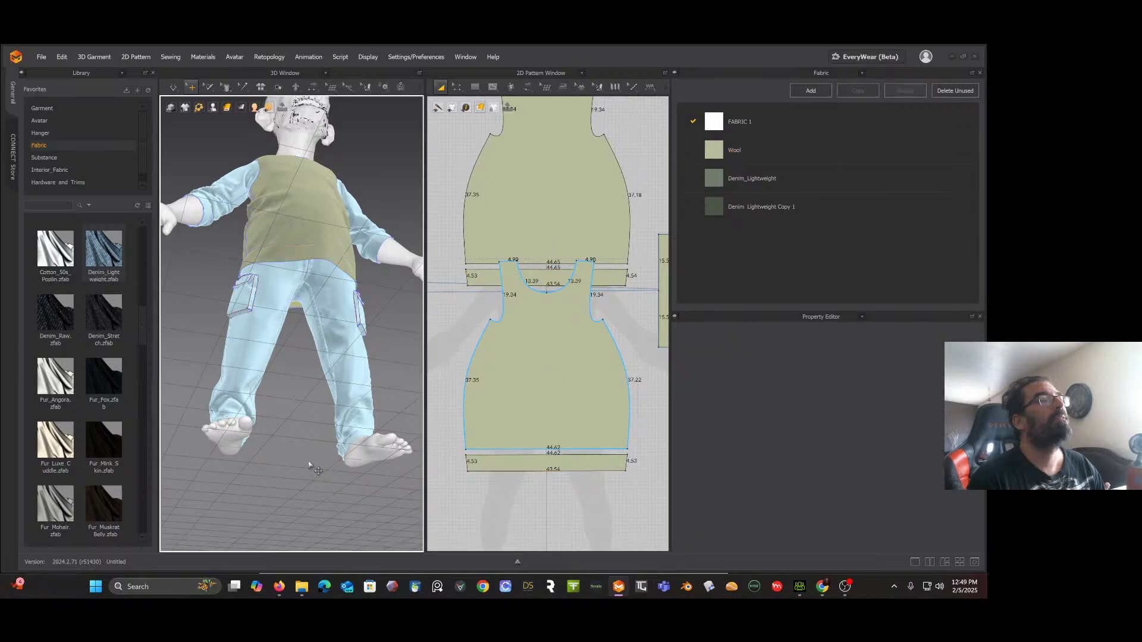
left_click(185, 107)
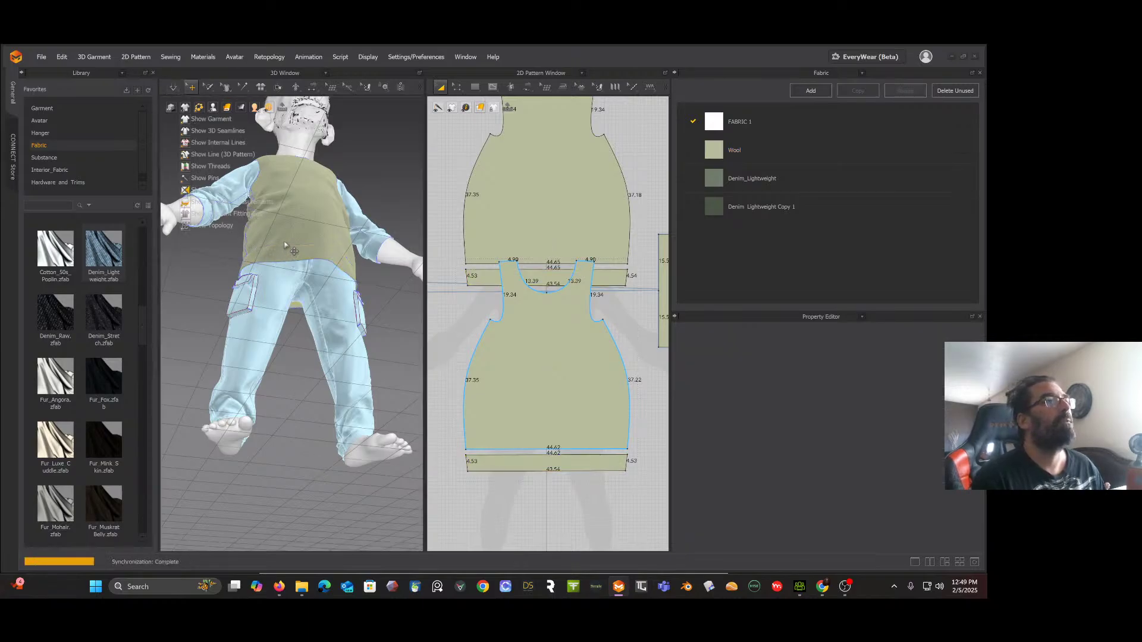
key("2")
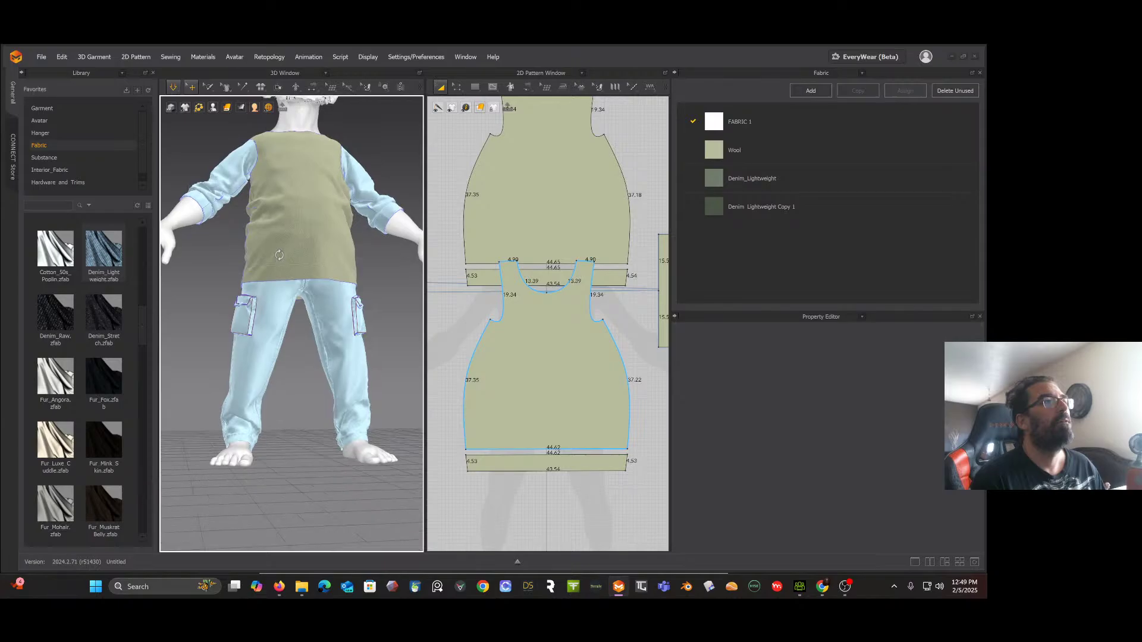
key("space")
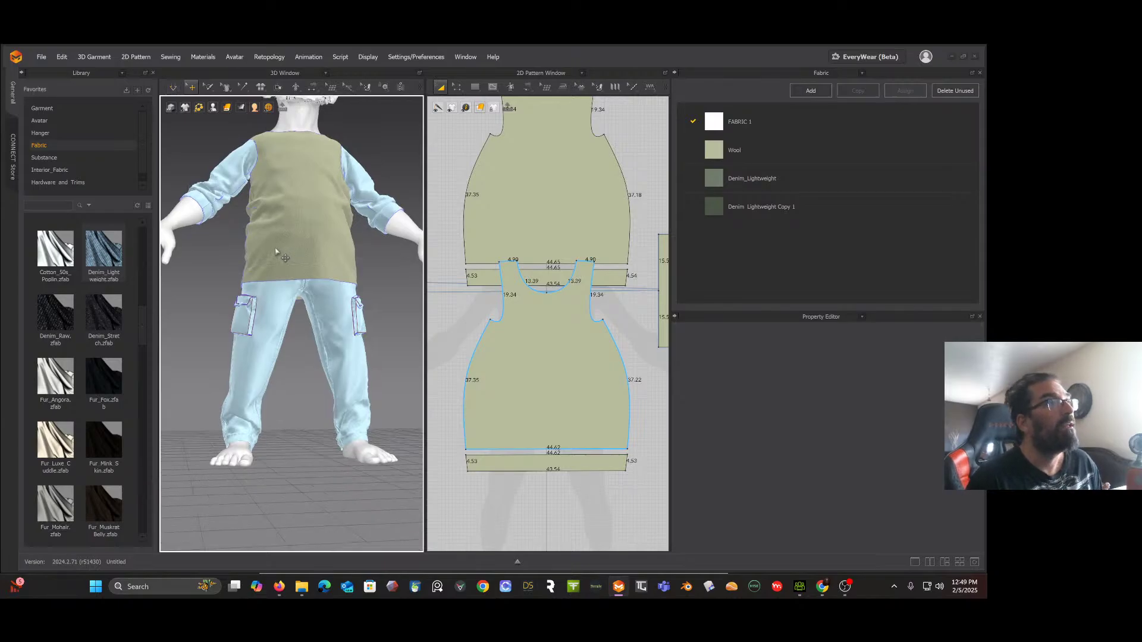
key("ctrl+z")
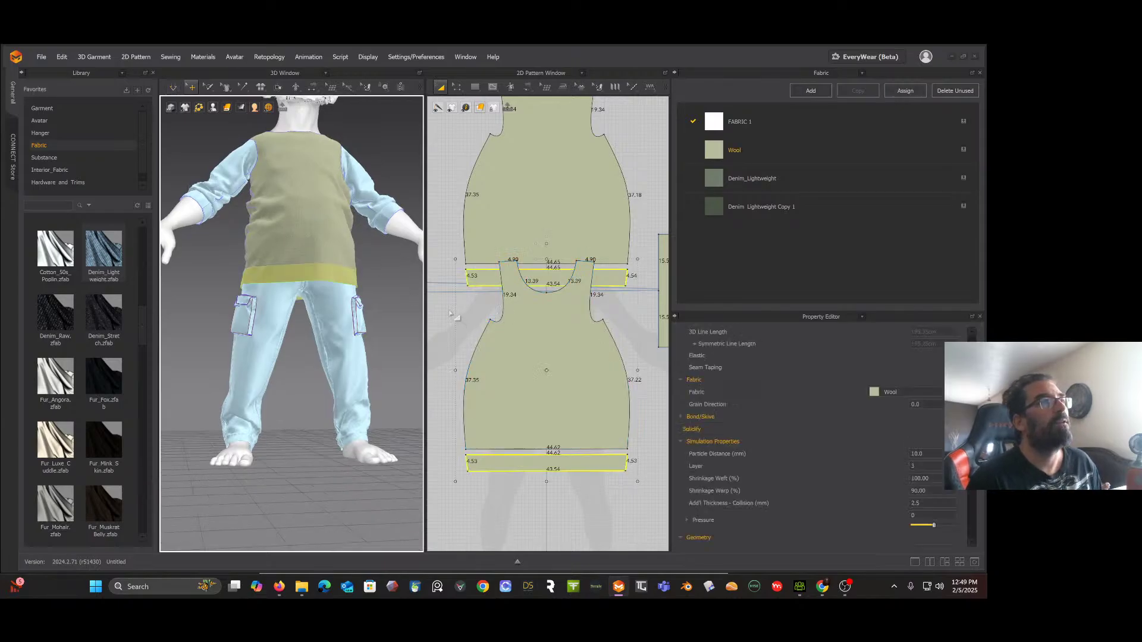
Step: Compare the weft and warp shrinkage settings of the hem bands with those of the body patterns
left_click(611, 279)
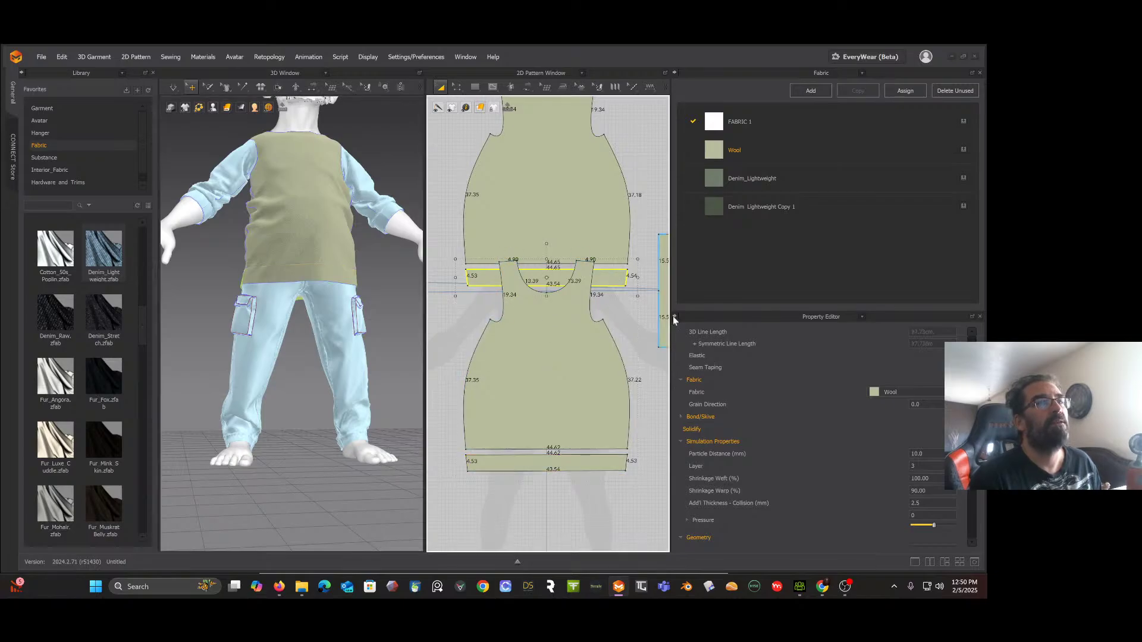
scroll(899, 488, "down", 2)
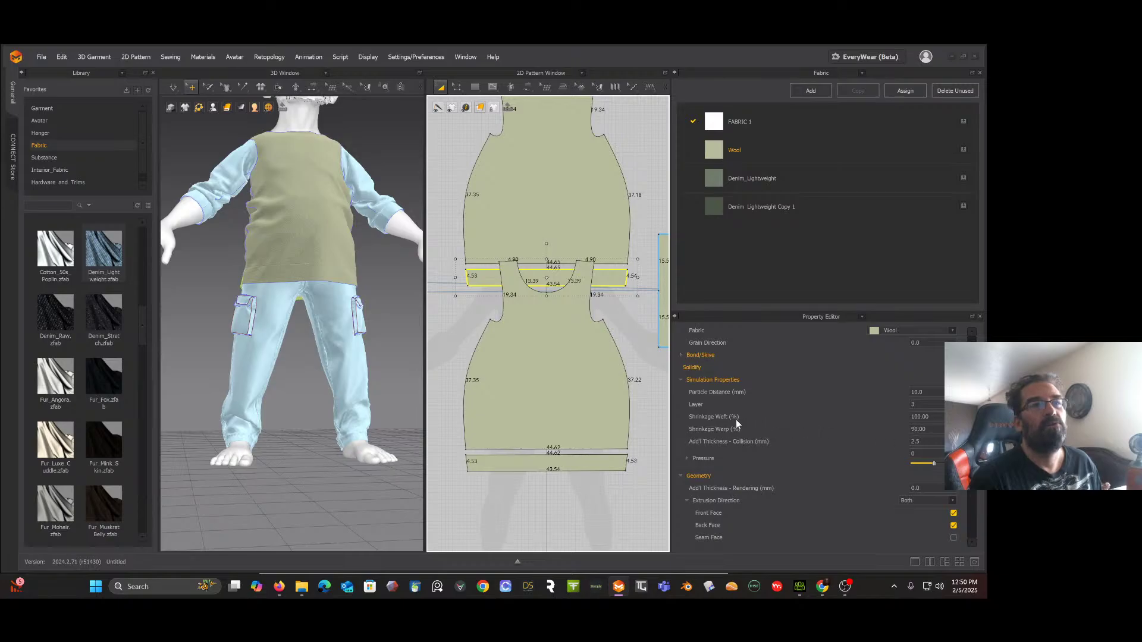
left_click(928, 416)
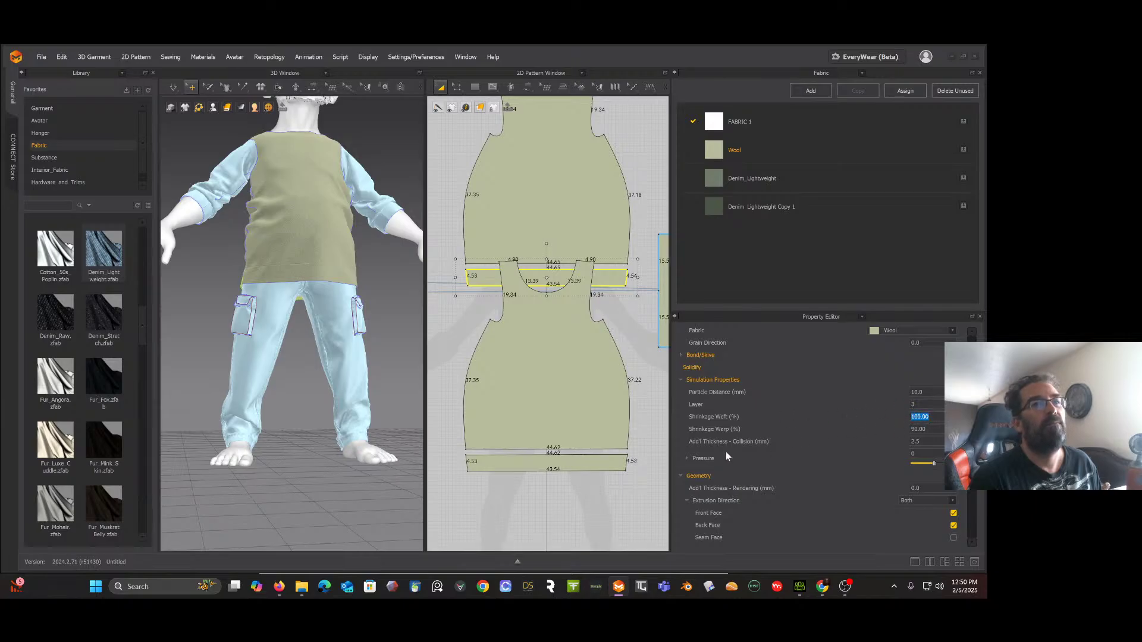
left_click(605, 464)
left_click(586, 401)
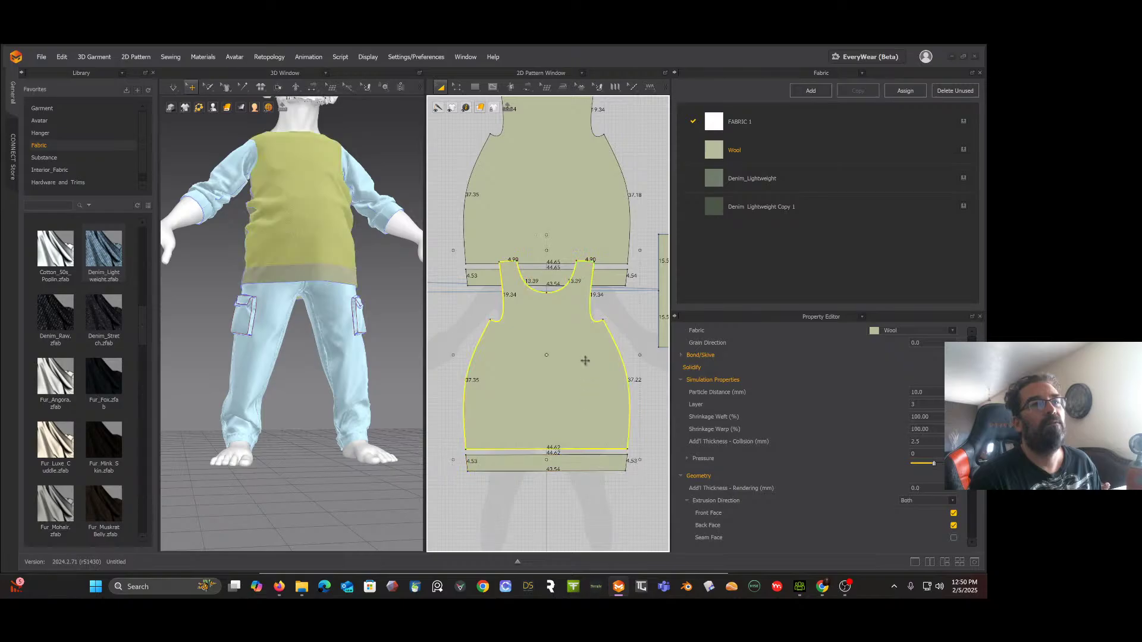
left_click(586, 242)
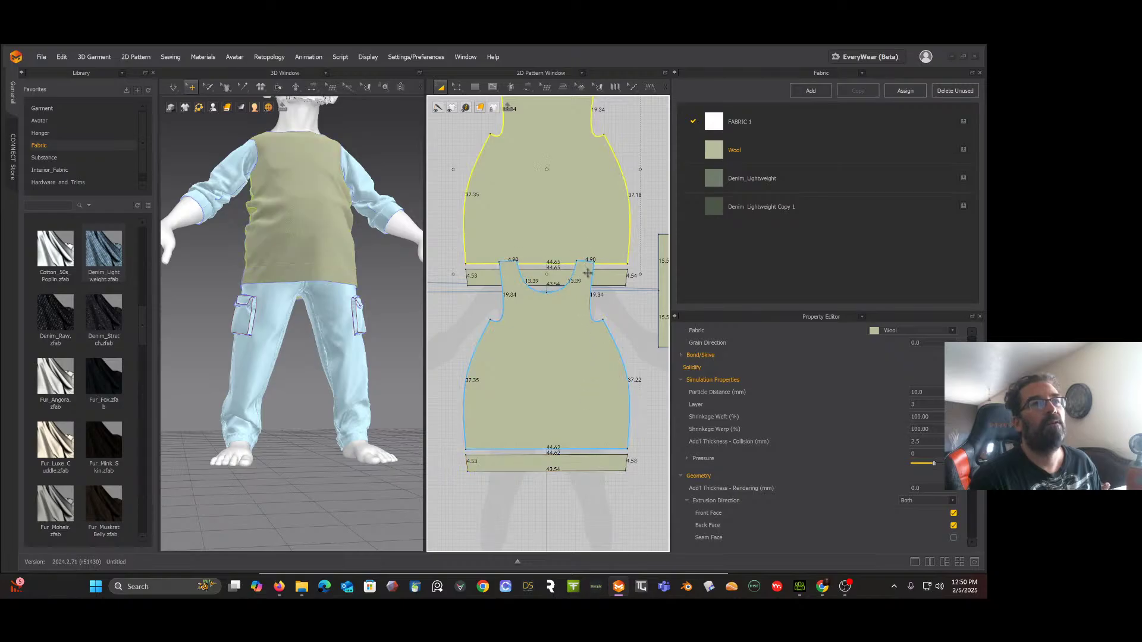
left_click(545, 278)
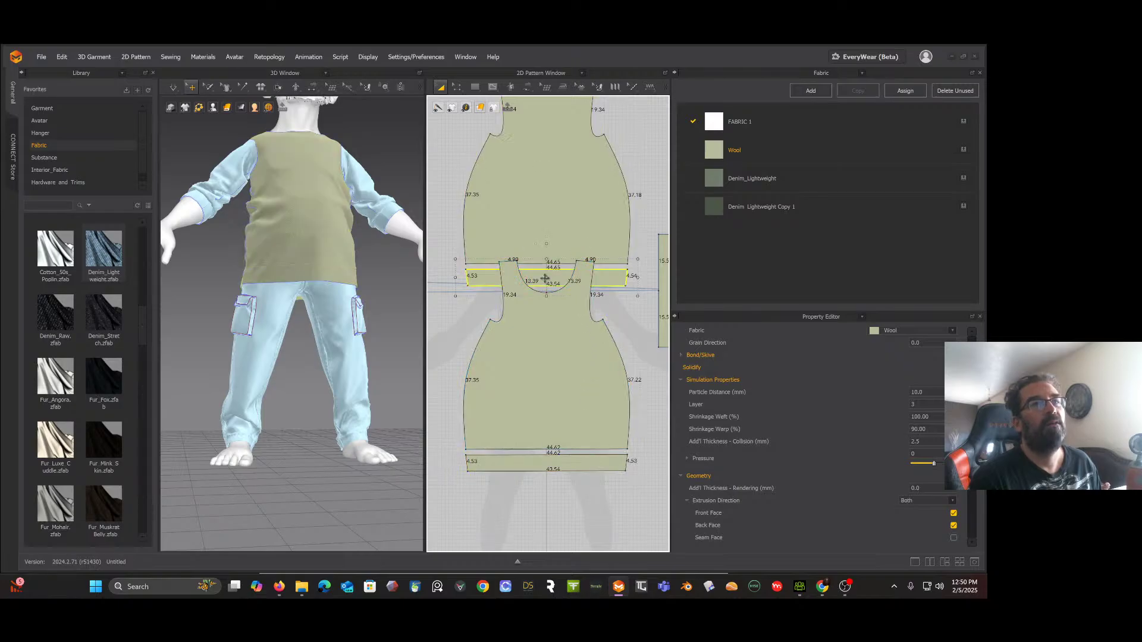
Step: Set the front hem band's warp shrinkage to 70% and run a short test simulation
left_click(535, 462)
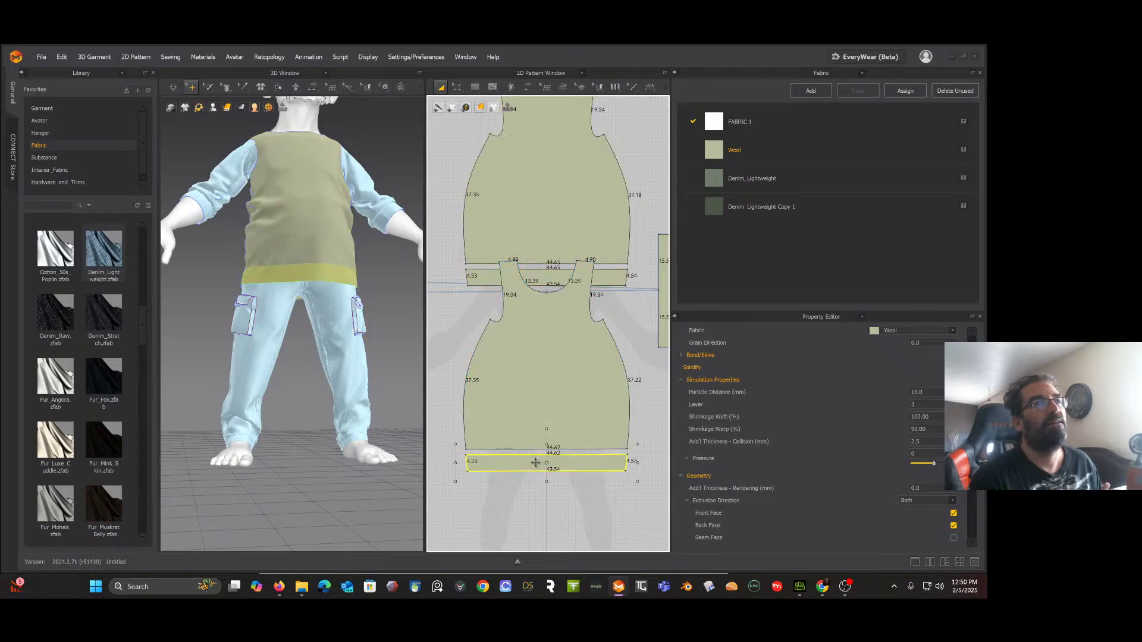
left_click(926, 429)
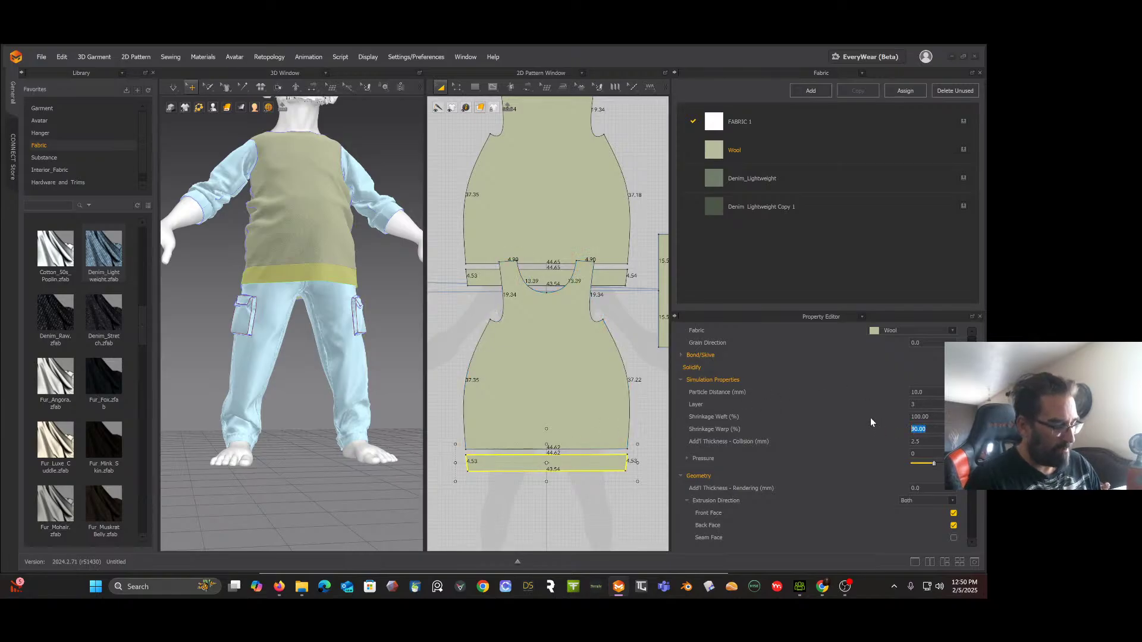
type("70")
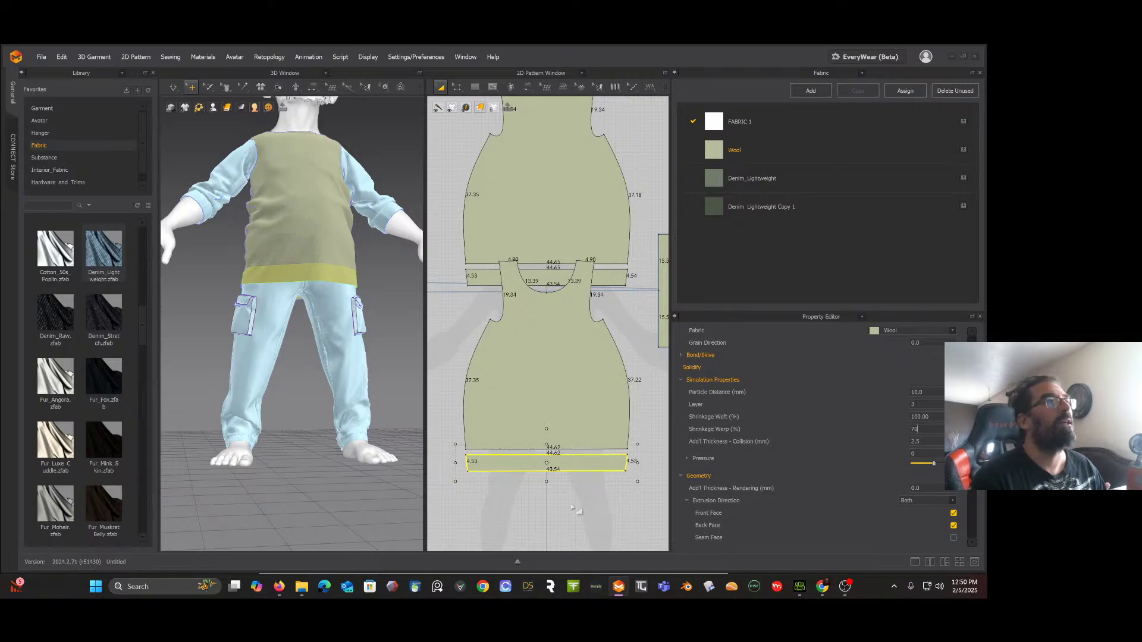
left_click(573, 508)
left_click(274, 477)
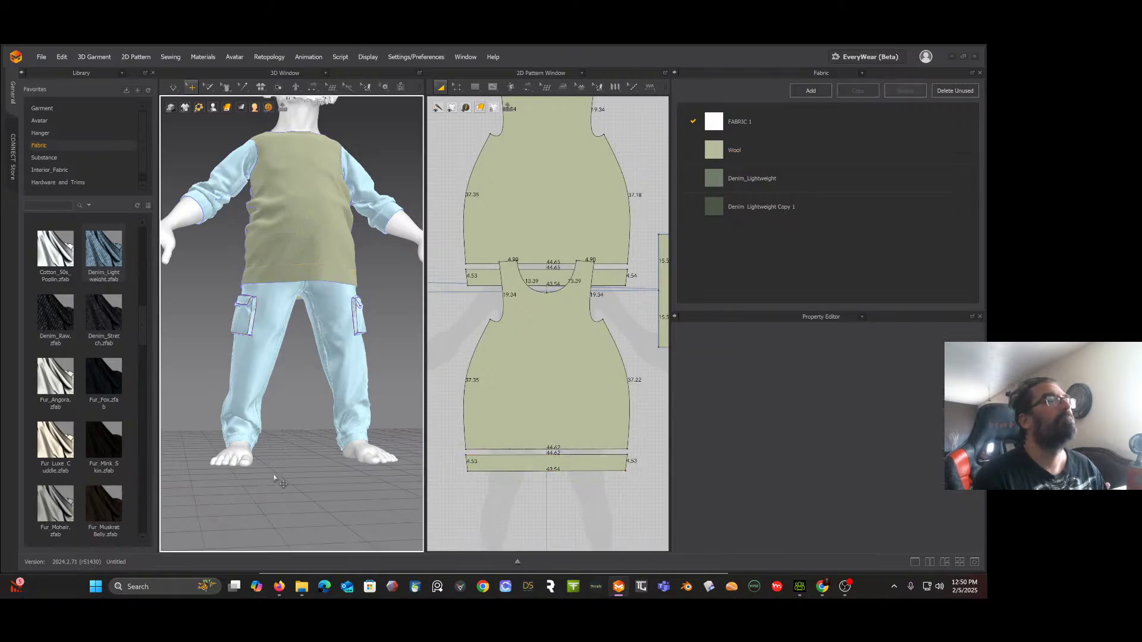
key("space")
key("space")
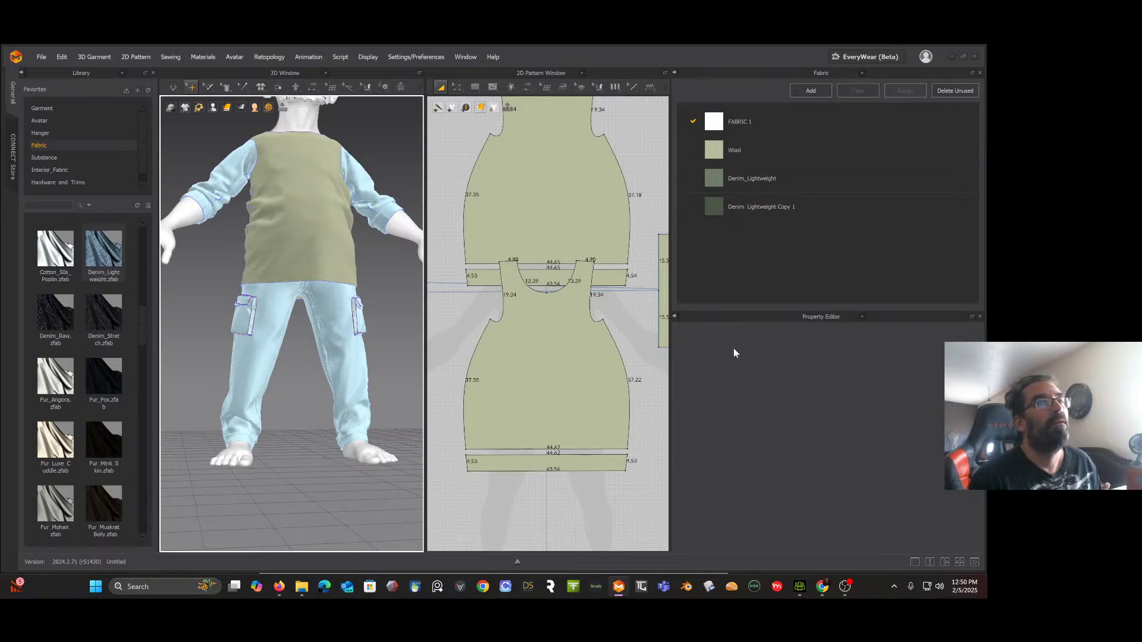
Step: Reset the warp shrinkage of both the front and back hem bands to 100%
left_click(571, 463)
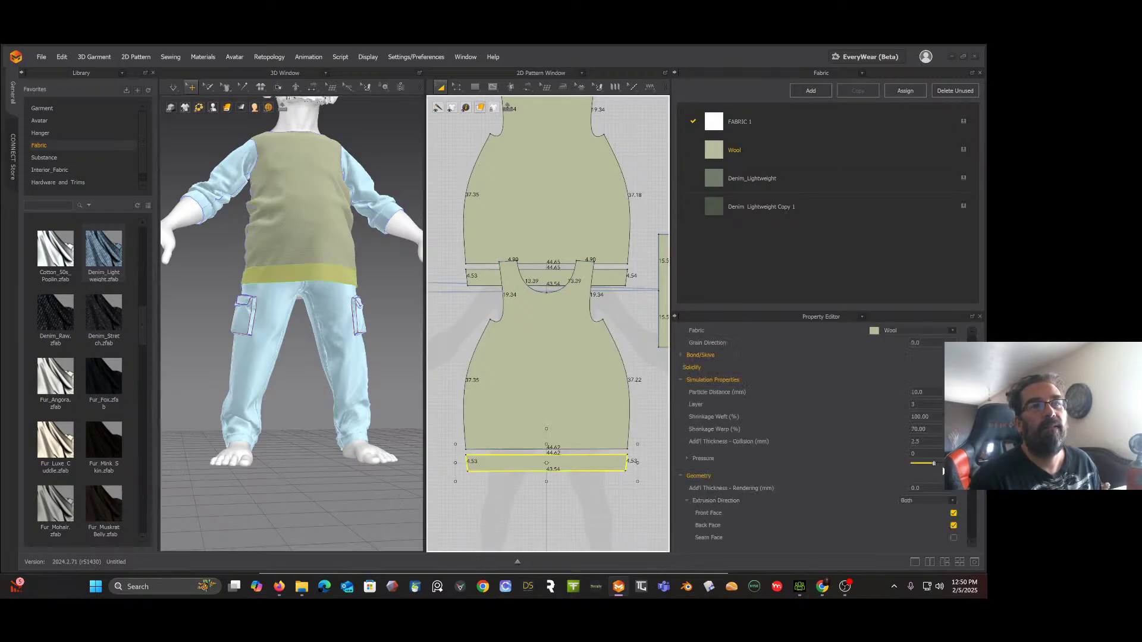
left_click(939, 429)
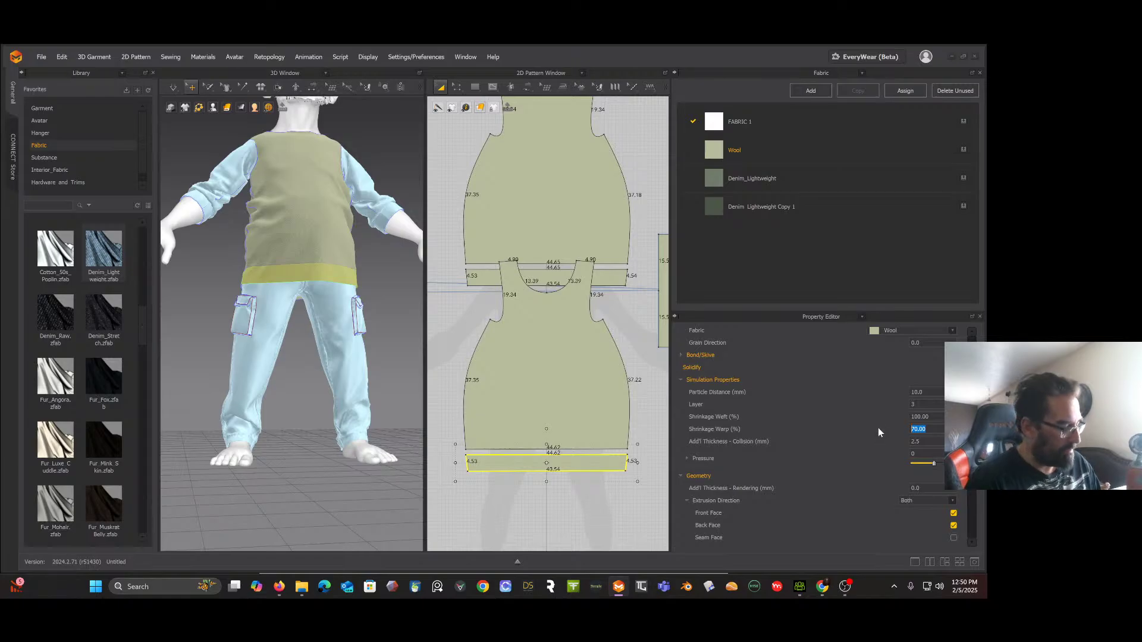
type("100")
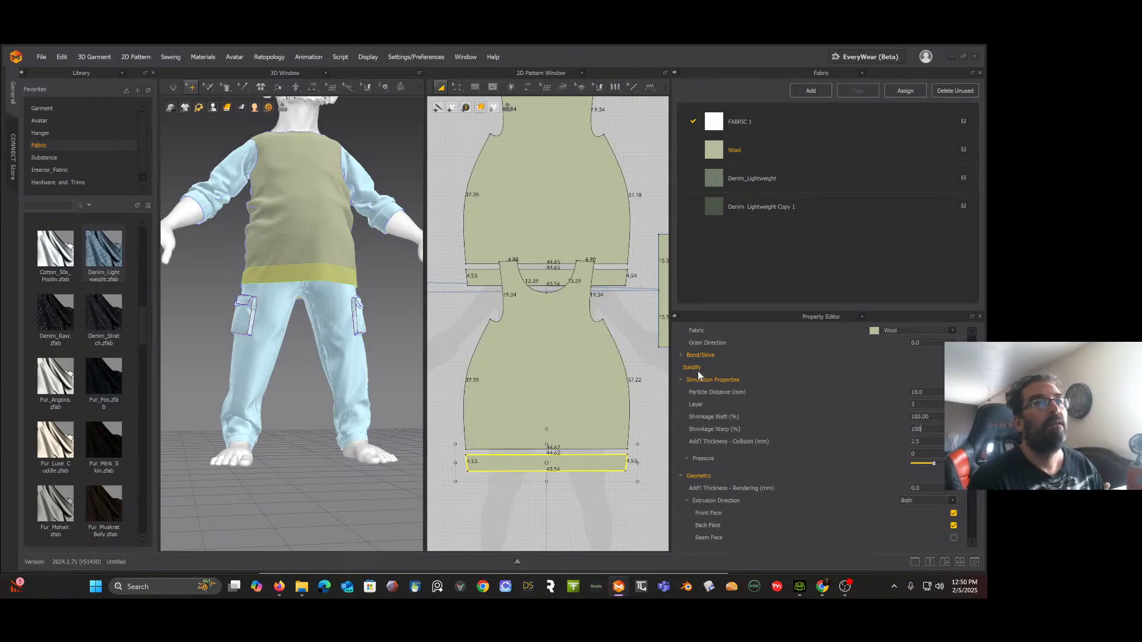
left_click(609, 278)
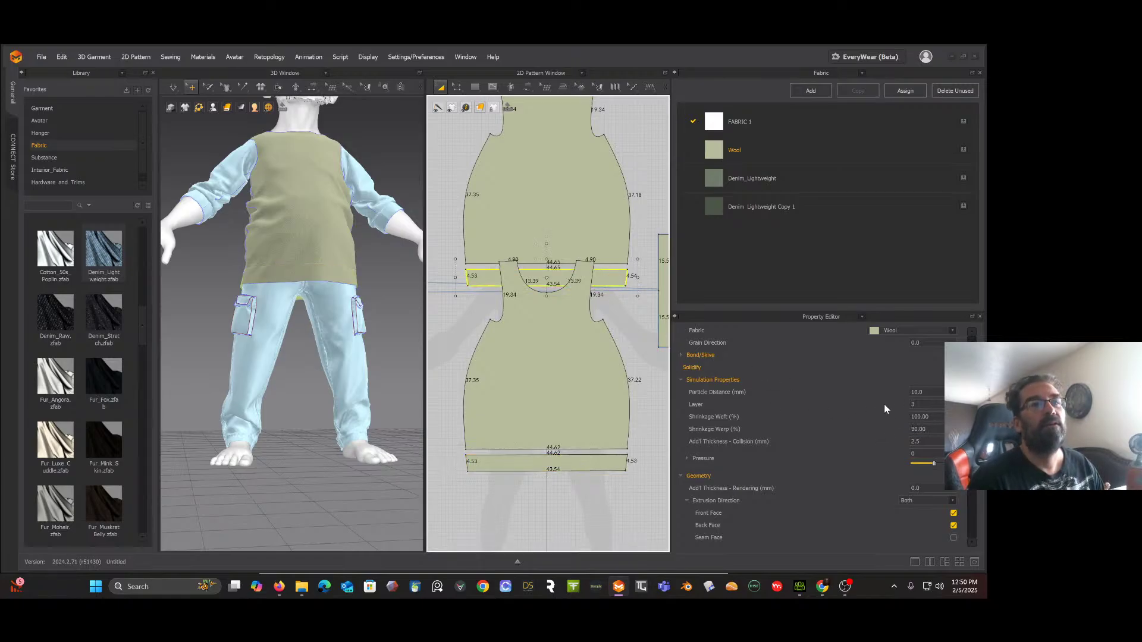
left_click(932, 428)
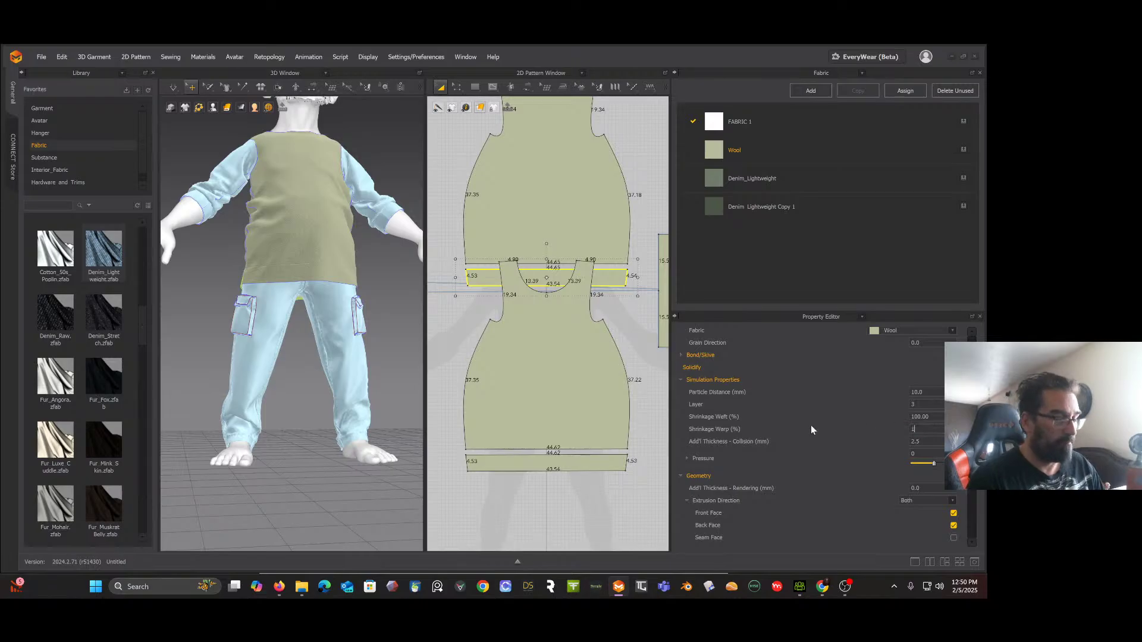
type("100")
Step: Set the front hem band's weft shrinkage to 90%
left_click(933, 416)
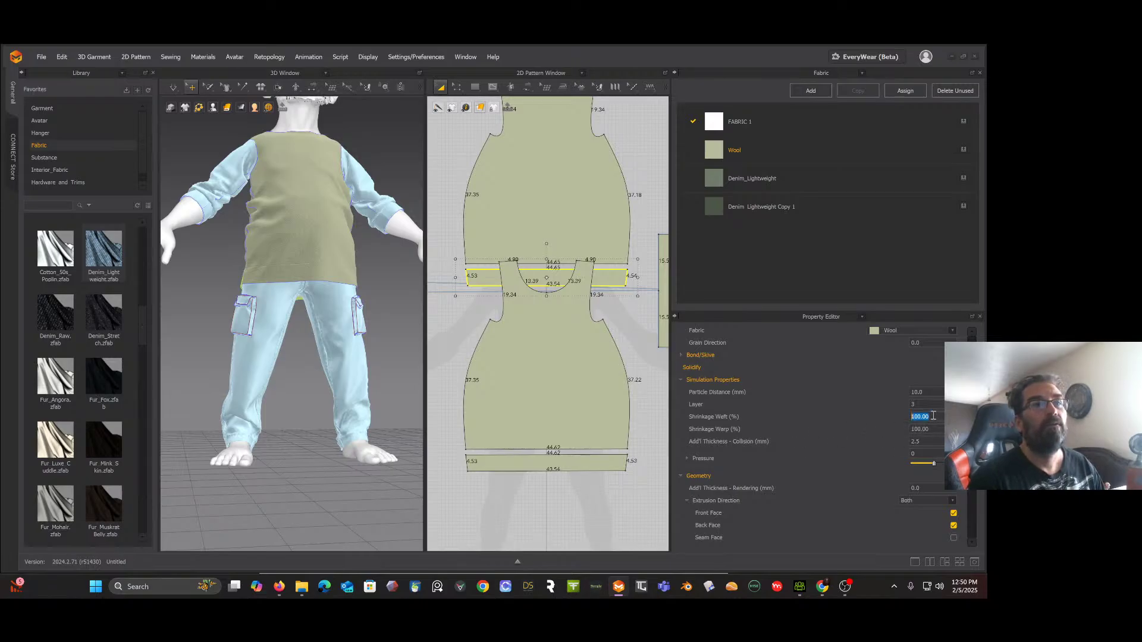
right_click(886, 416)
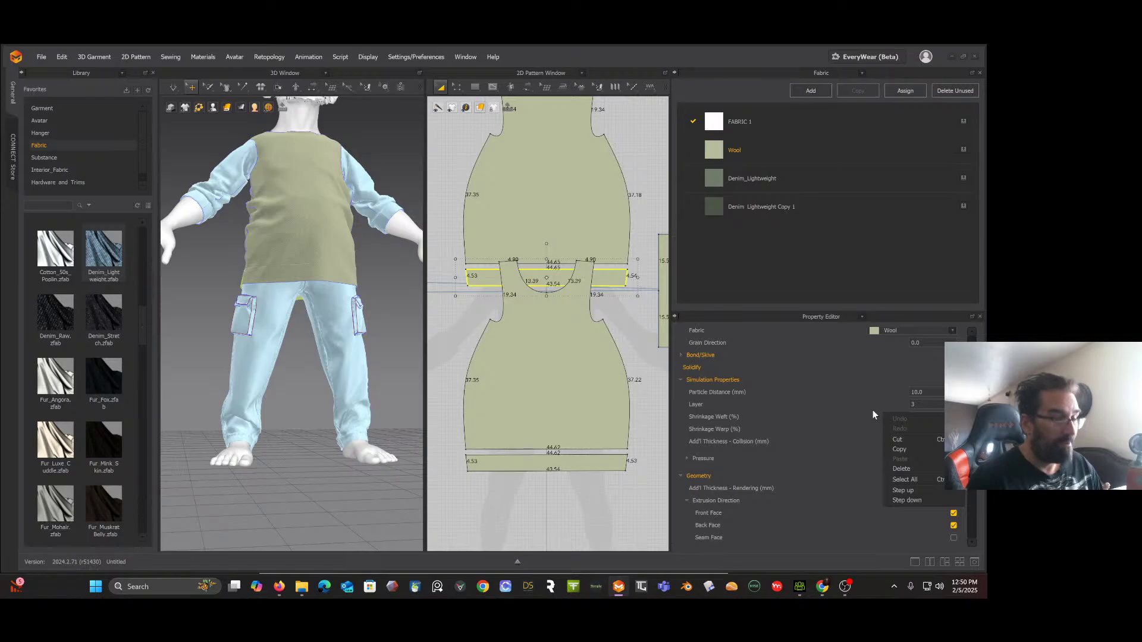
left_click(856, 393)
left_click(939, 416)
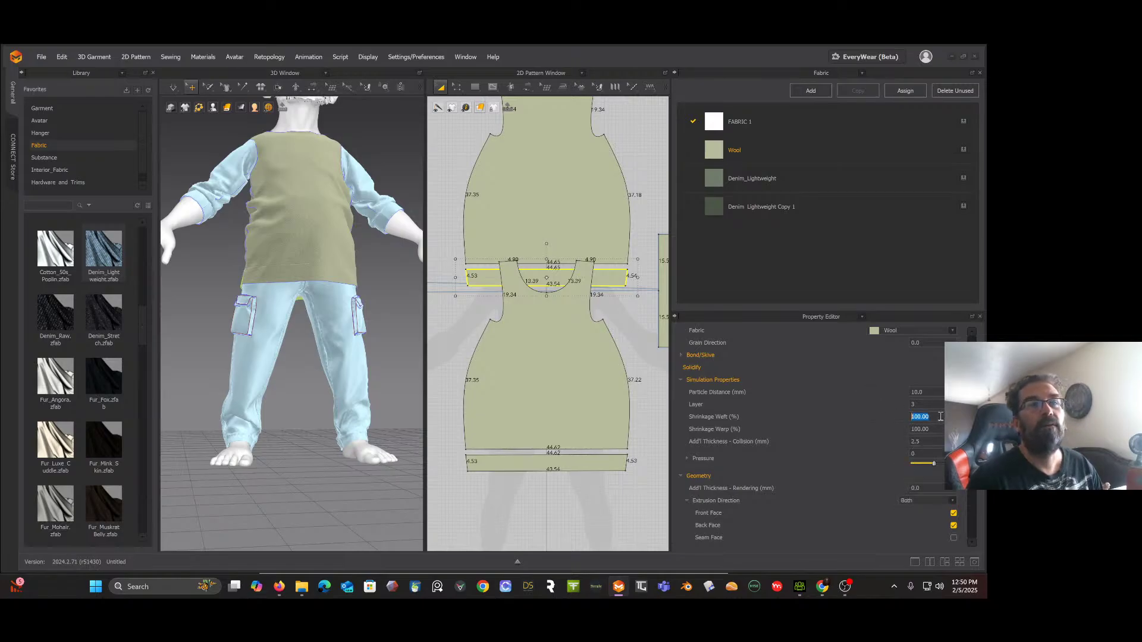
left_click(592, 465)
left_click(942, 416)
type("90")
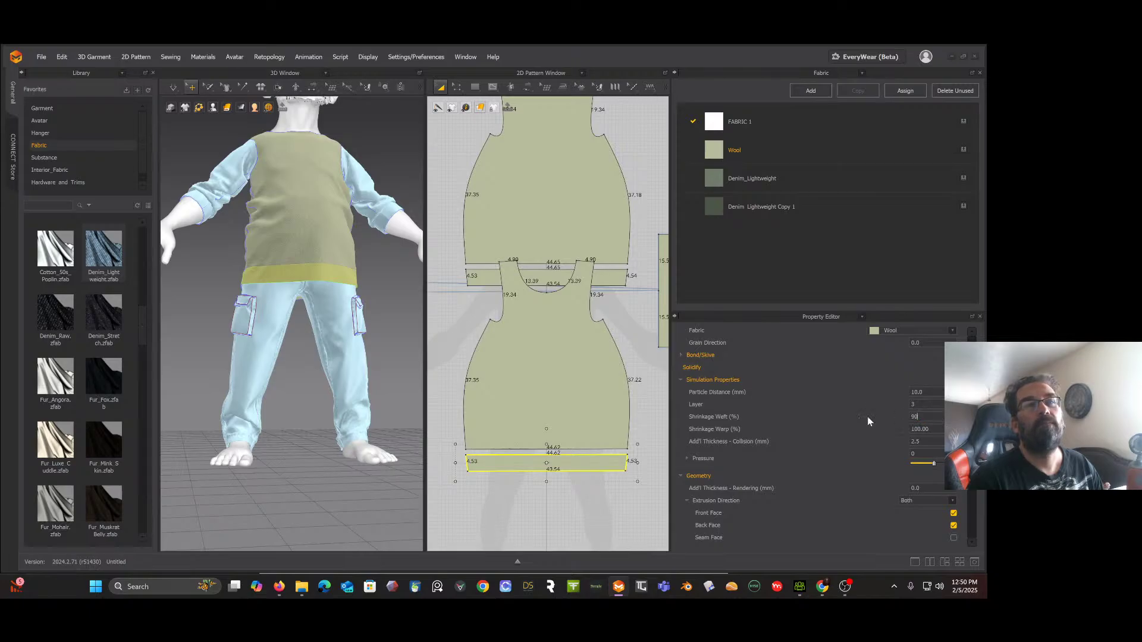
left_click(631, 494)
Step: Simulate the garment and inspect how the shirt's hem gathers from the front and side
left_click(301, 476)
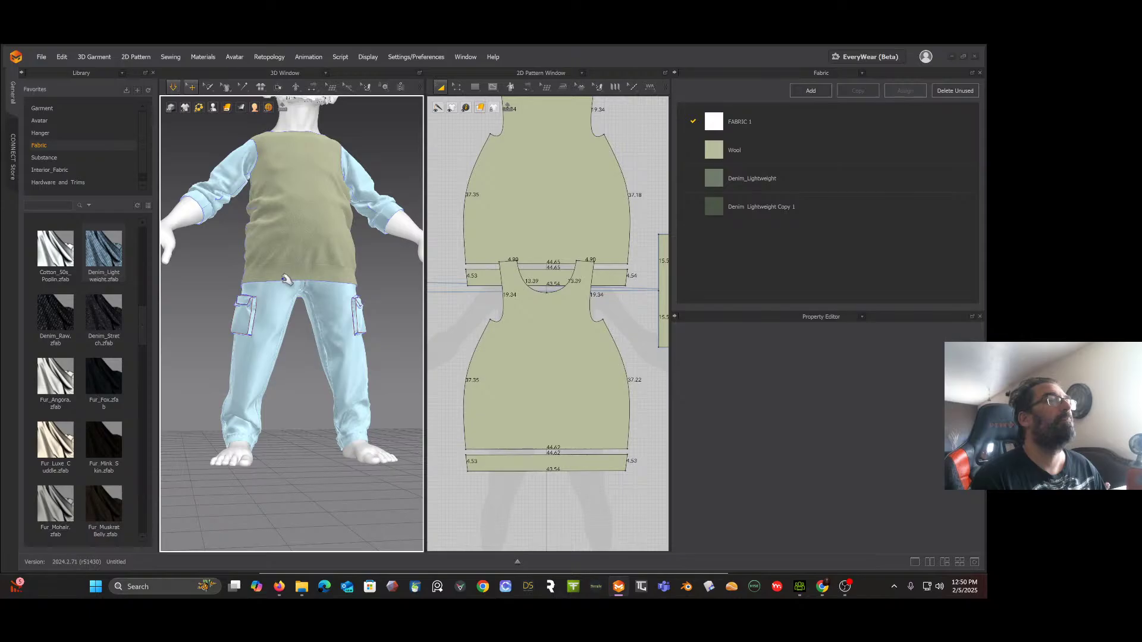
mouse_move(256, 270)
right_mouse_down()
mouse_move(309, 263)
mouse_move(303, 277)
mouse_move(256, 282)
right_mouse_up()
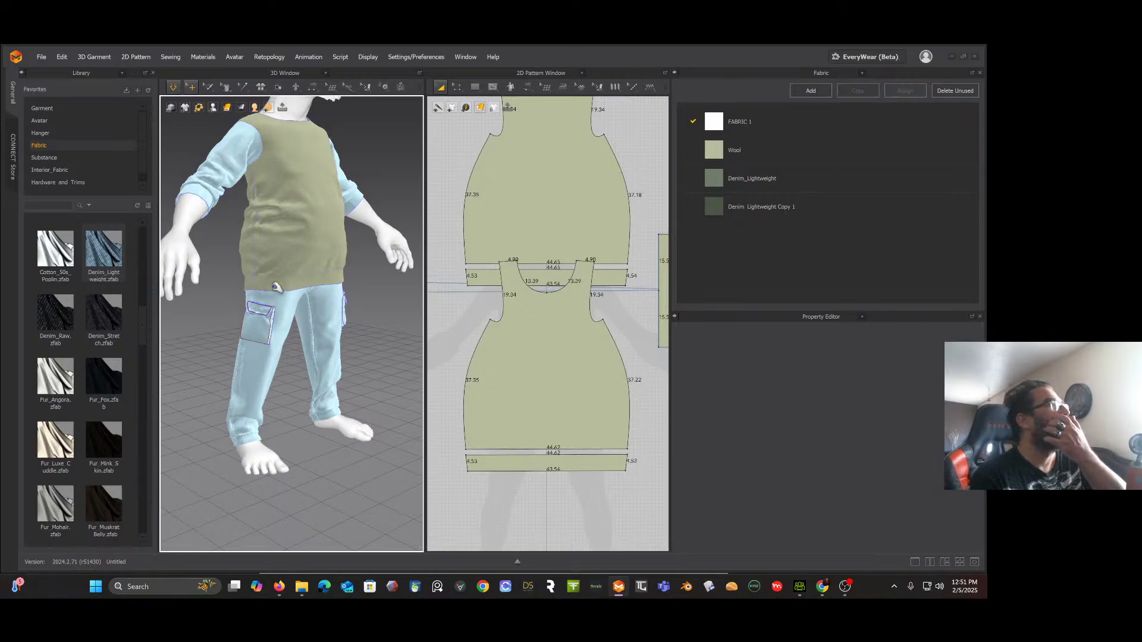
right_click_drag(316, 304, 293, 298)
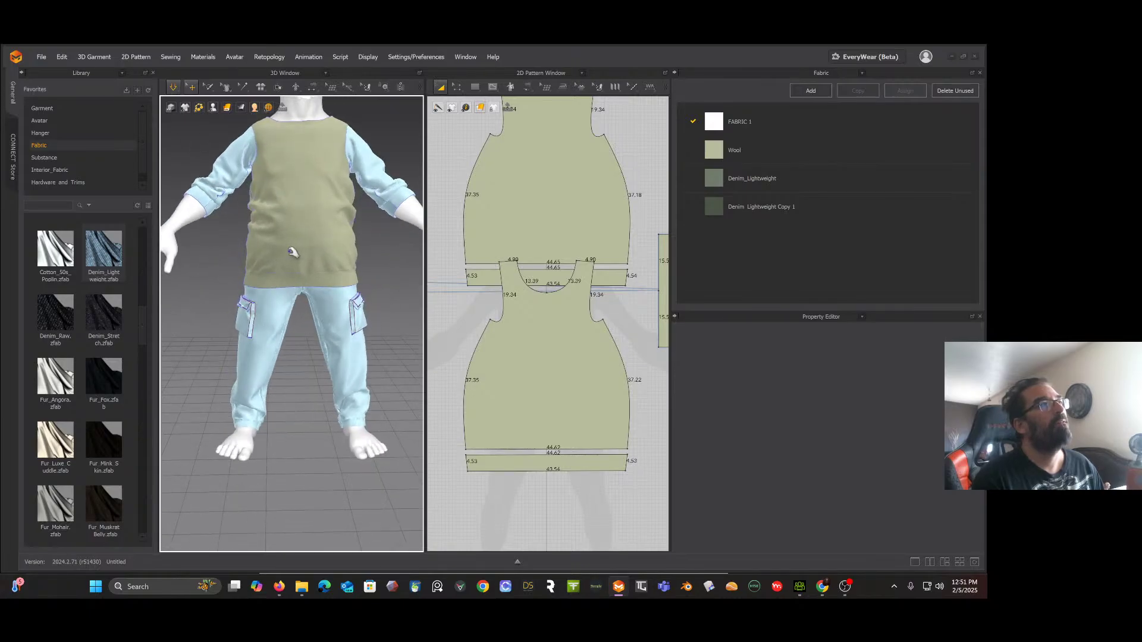
right_click_drag(293, 252, 274, 266)
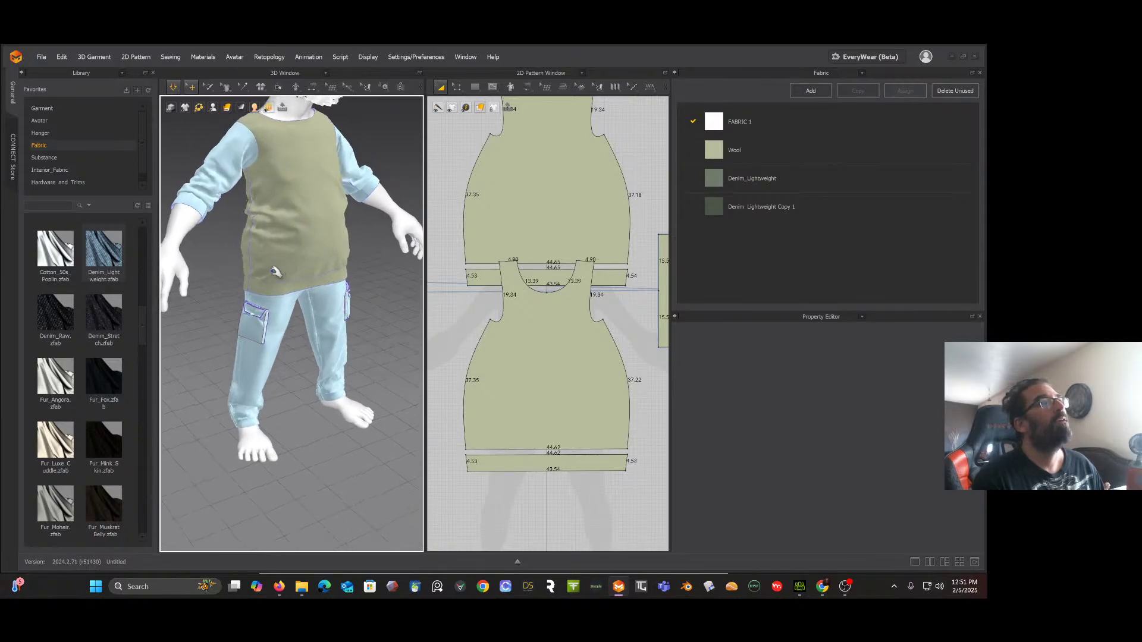
Step: Set the weft shrinkage of both the front and back hem bands to 80%
left_click(264, 285)
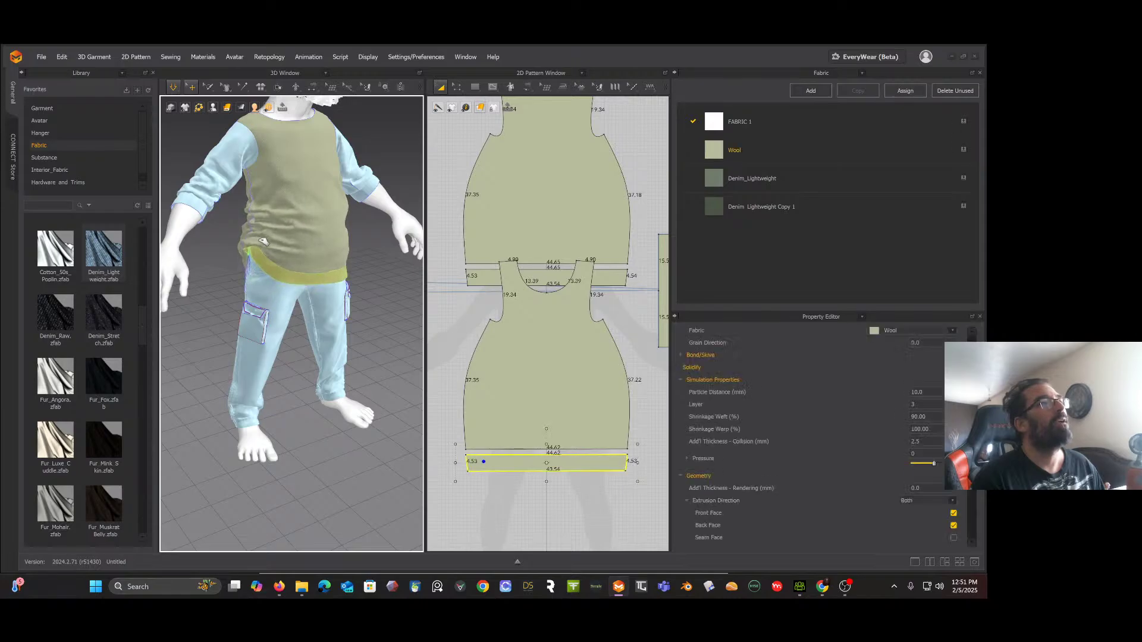
right_click_drag(356, 252, 265, 251)
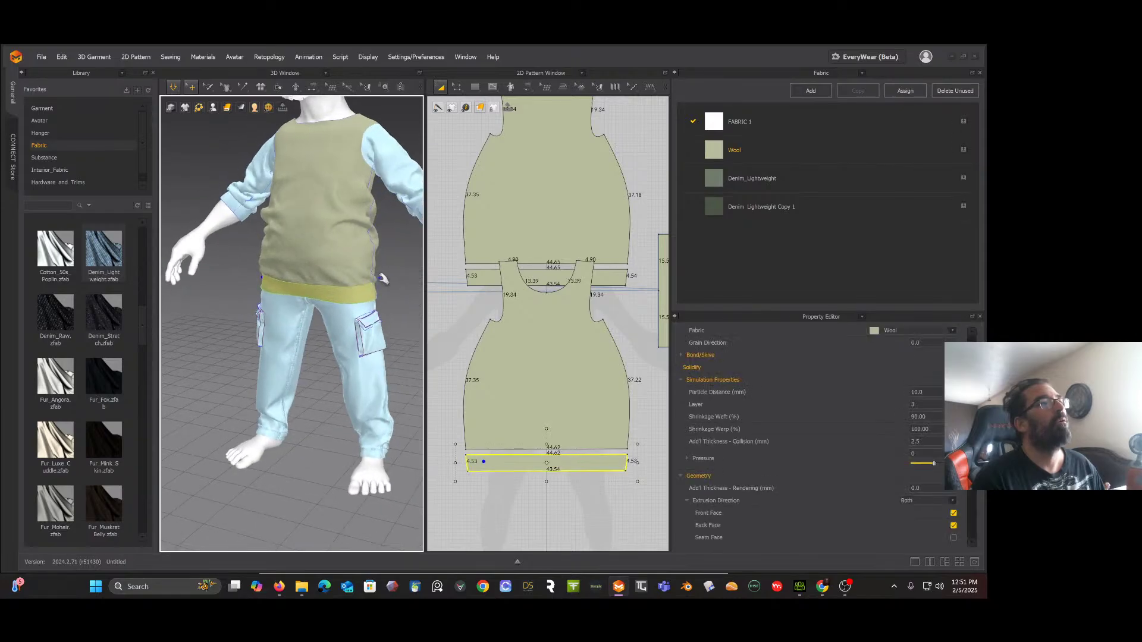
left_click(384, 280)
left_click(370, 250)
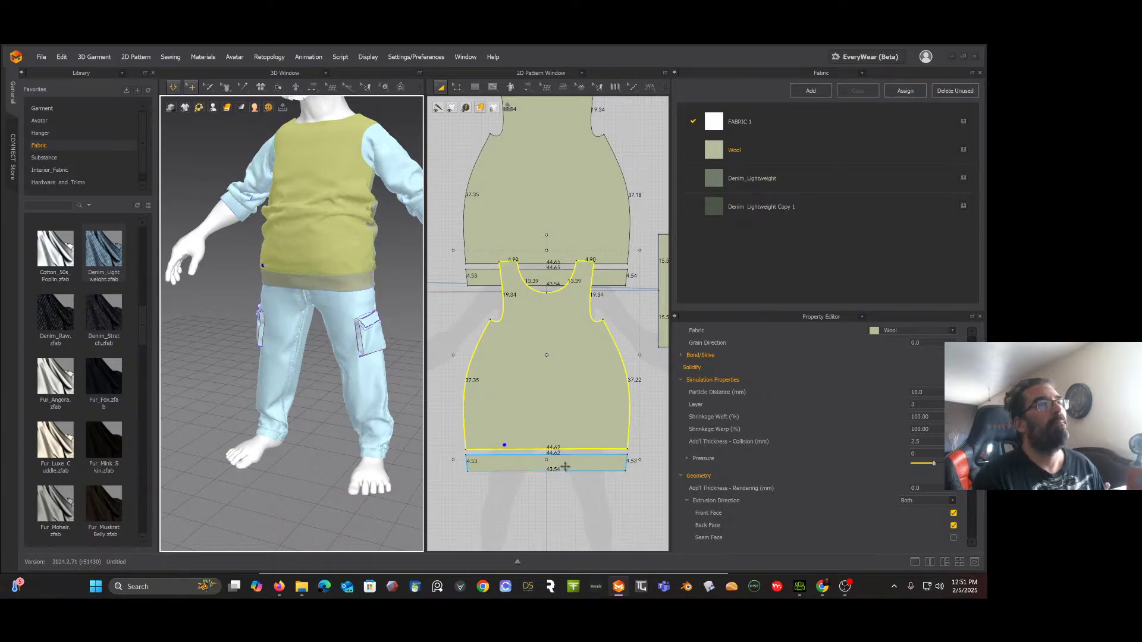
left_click(565, 467)
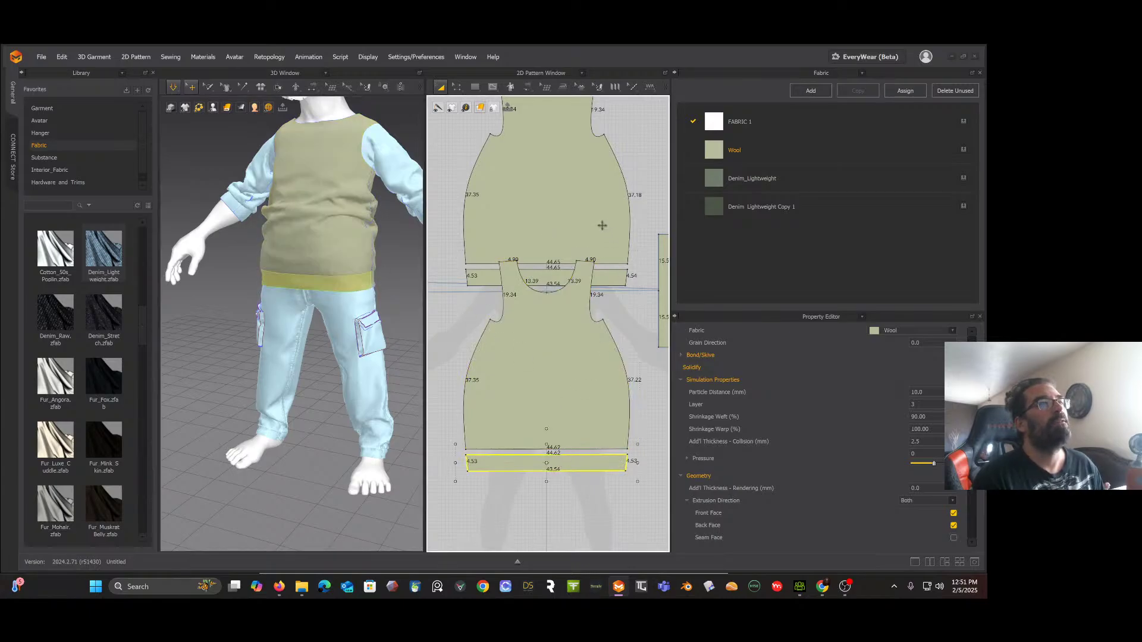
left_click(605, 284, "shift")
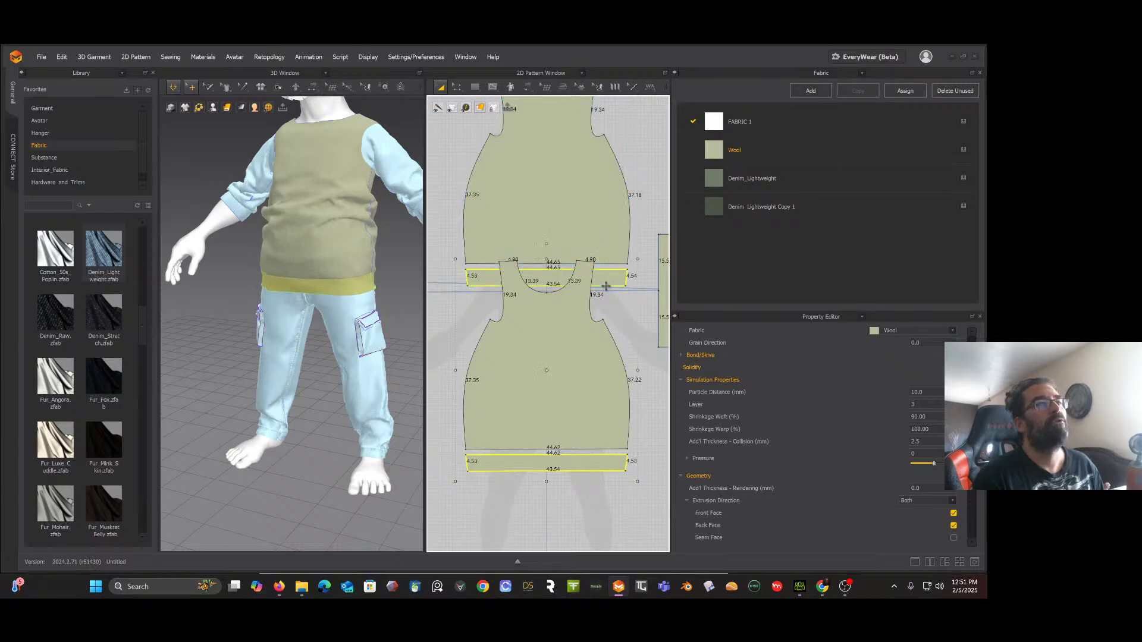
double_click(937, 414)
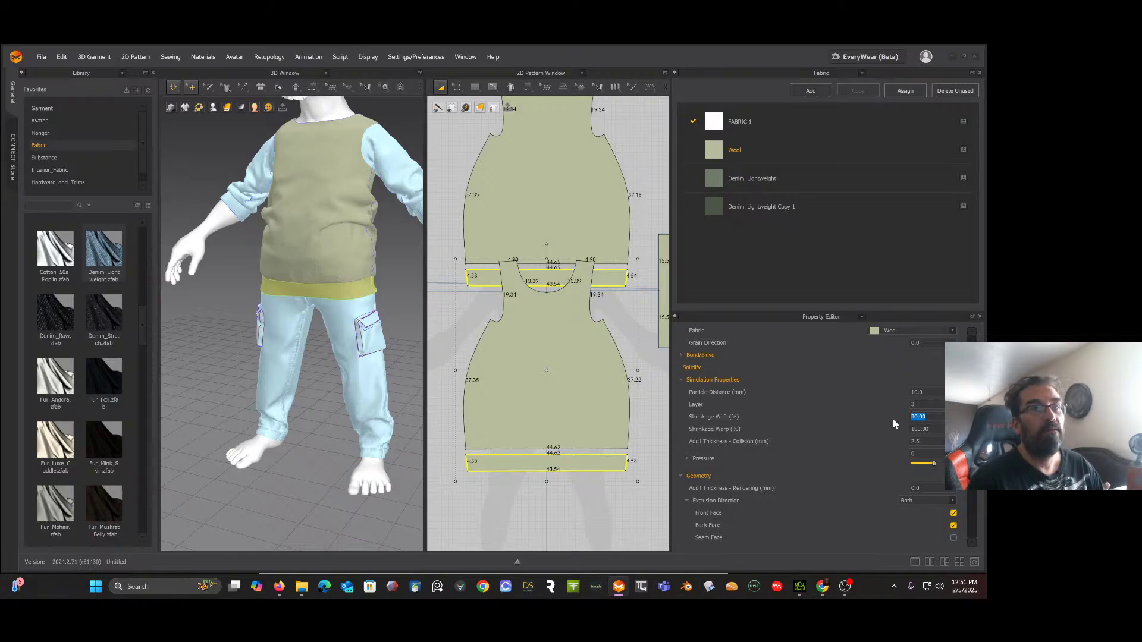
type("80")
left_click(626, 508)
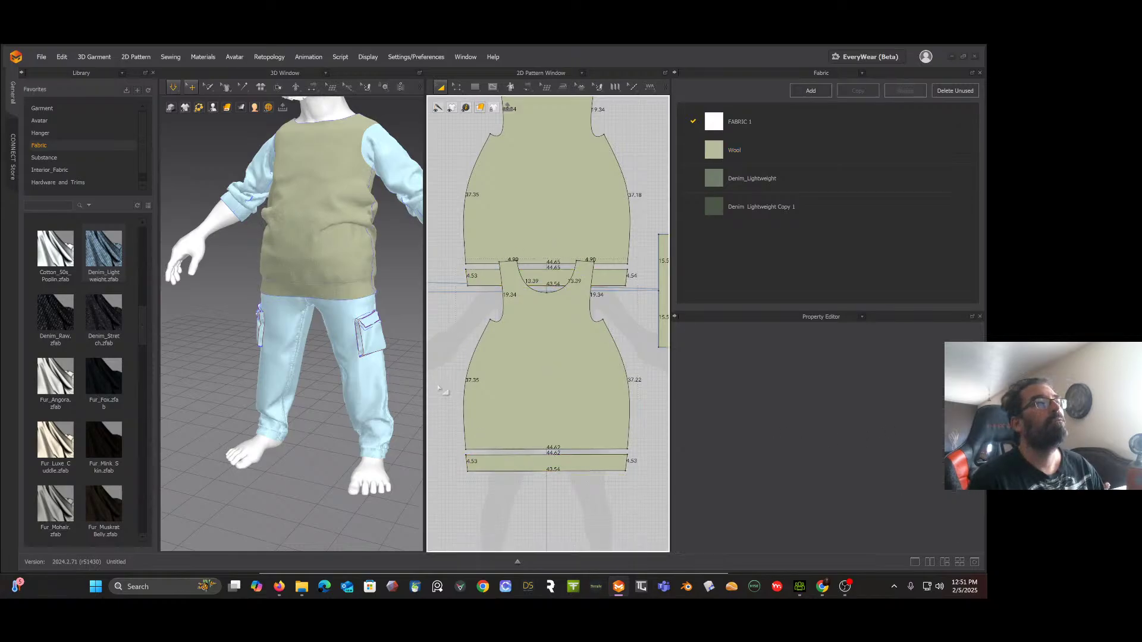
Step: Inspect how the hem gathers around the hips from the side and front, checking the front and back bodies and their hem bands
left_click(313, 262)
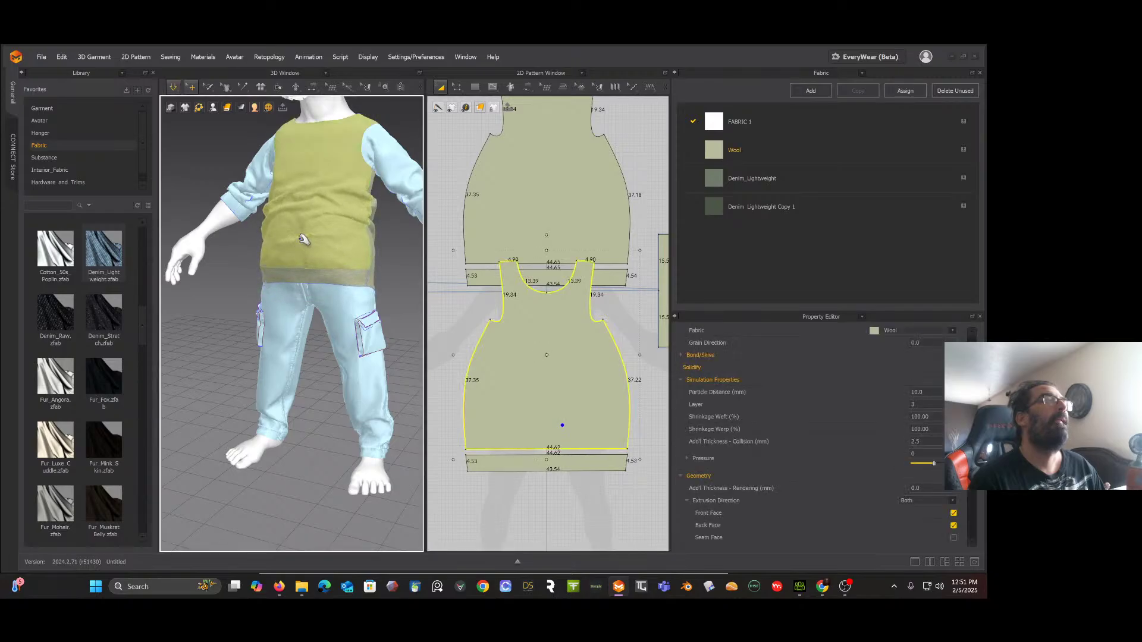
right_click_drag(307, 243, 245, 269)
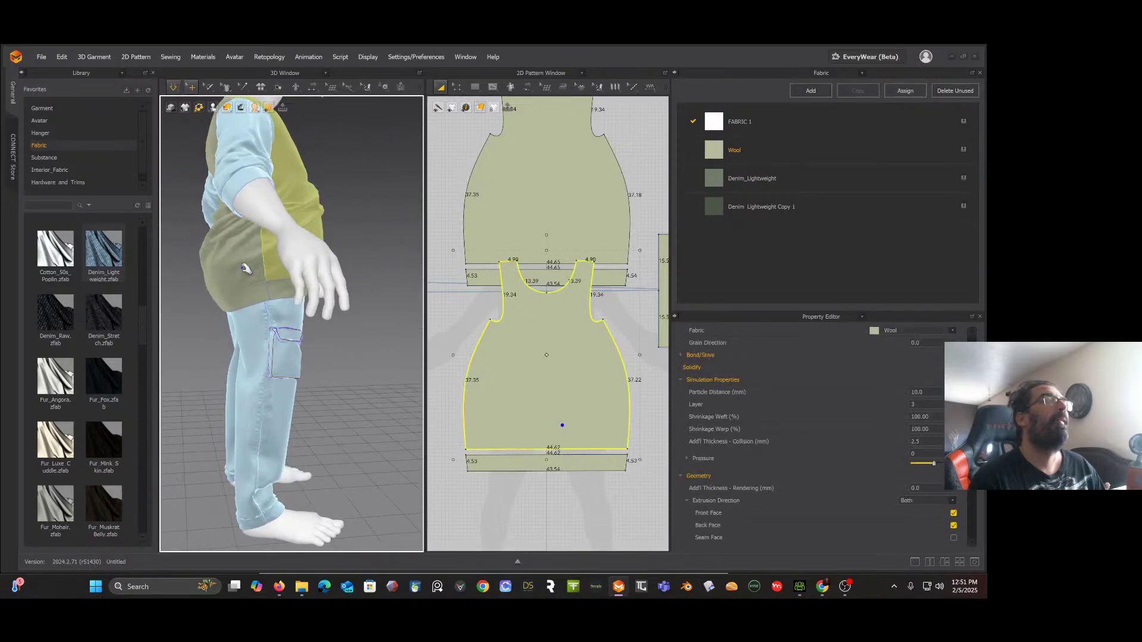
left_click(214, 258)
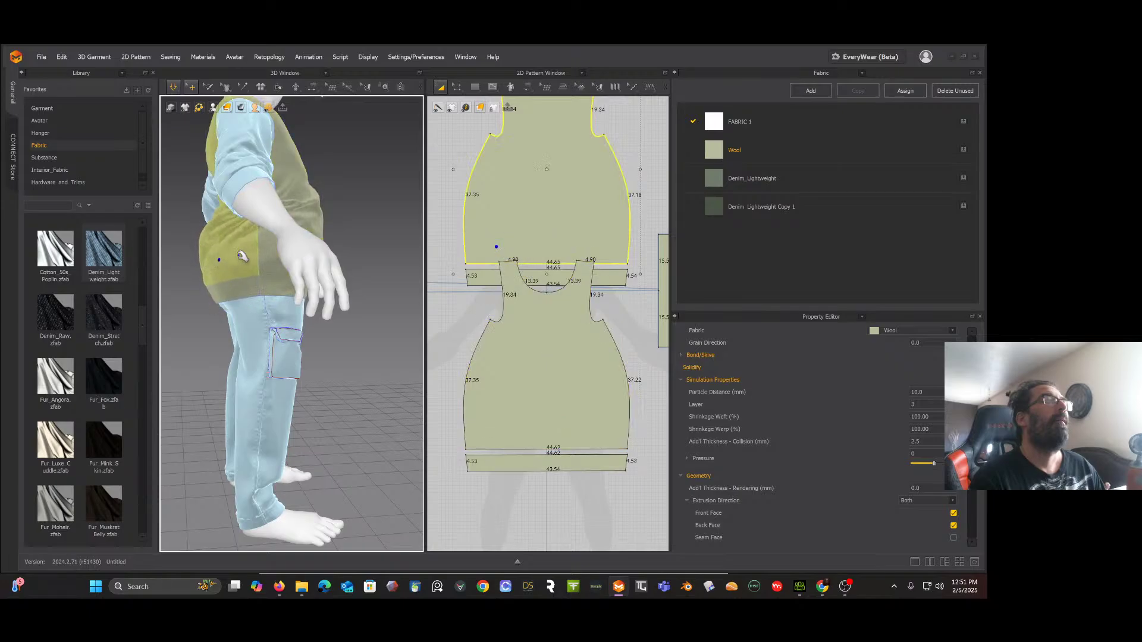
left_click(610, 278)
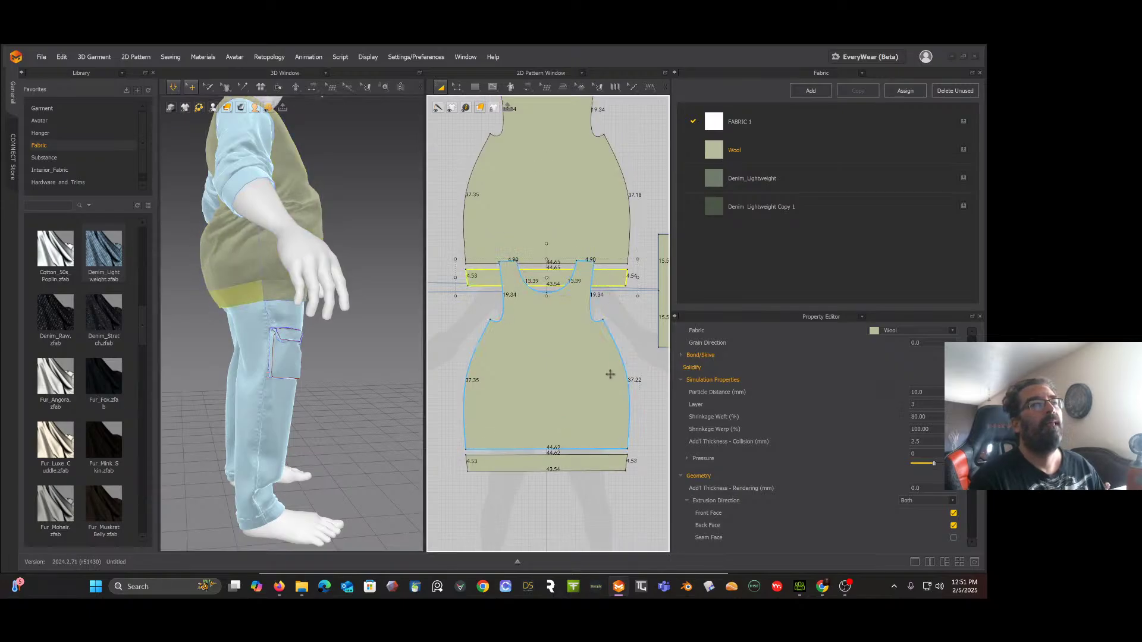
left_click(571, 208)
left_click(575, 419)
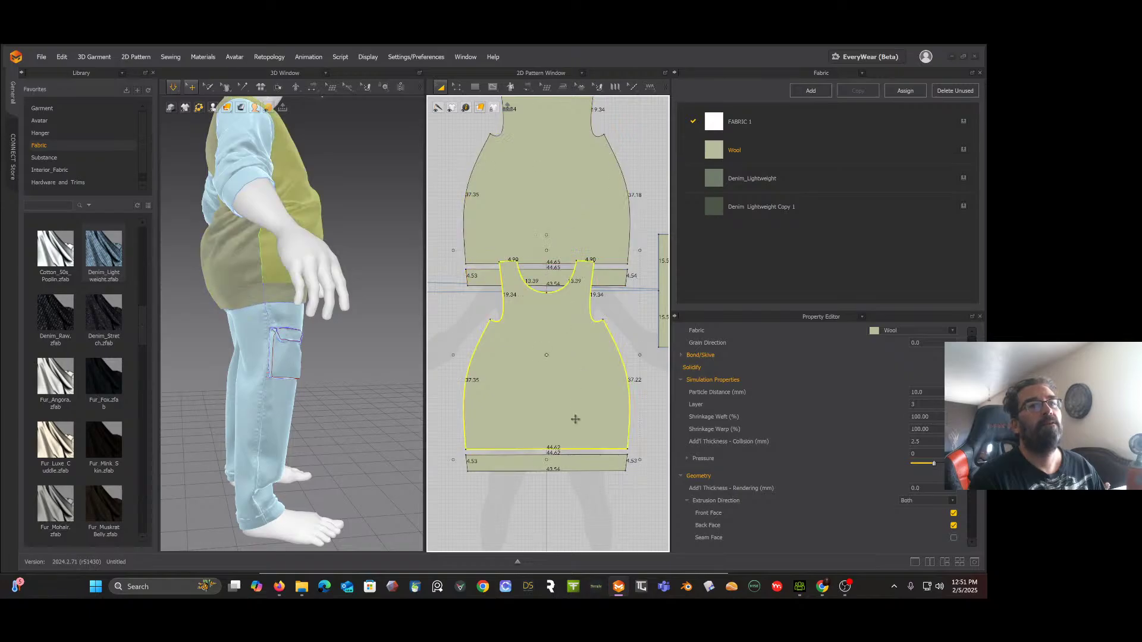
left_click(574, 466)
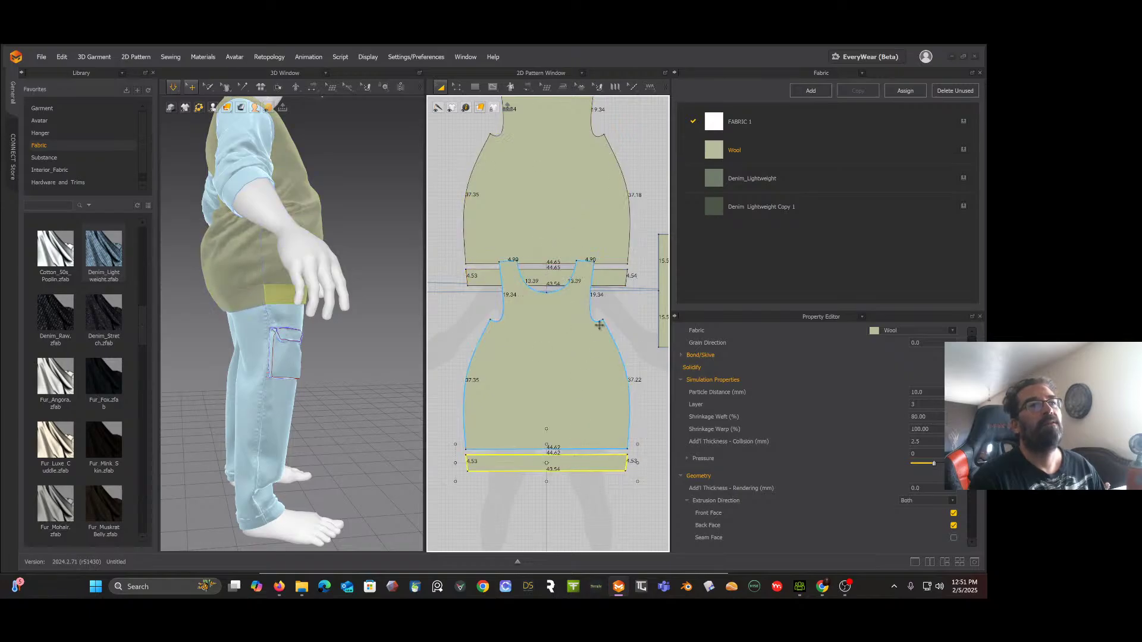
left_click(610, 275)
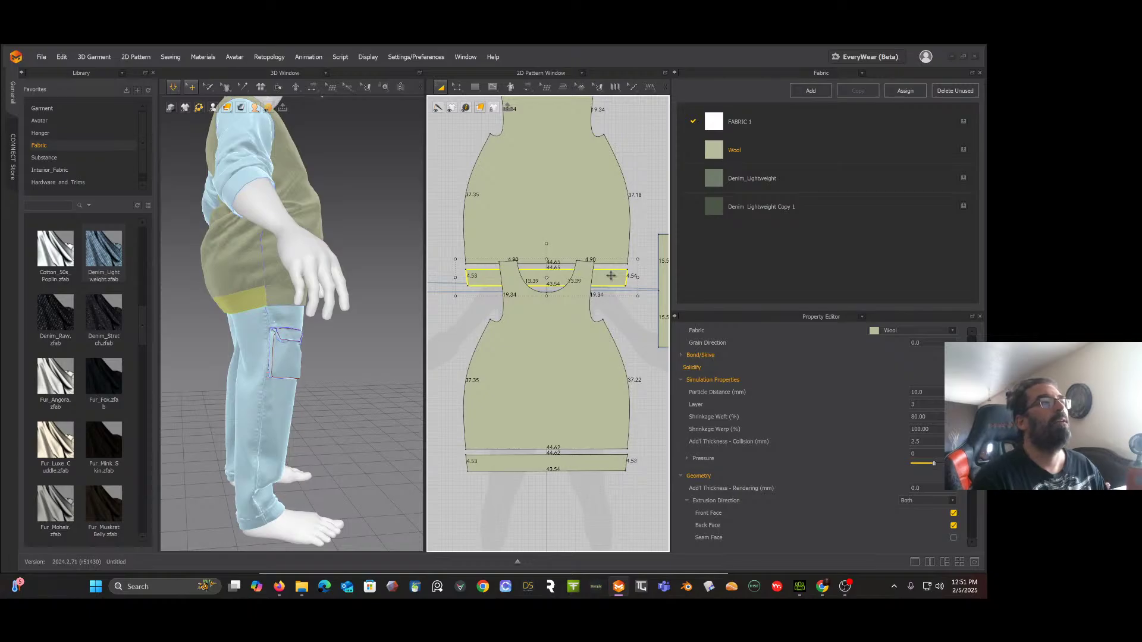
right_click_drag(333, 355, 232, 356)
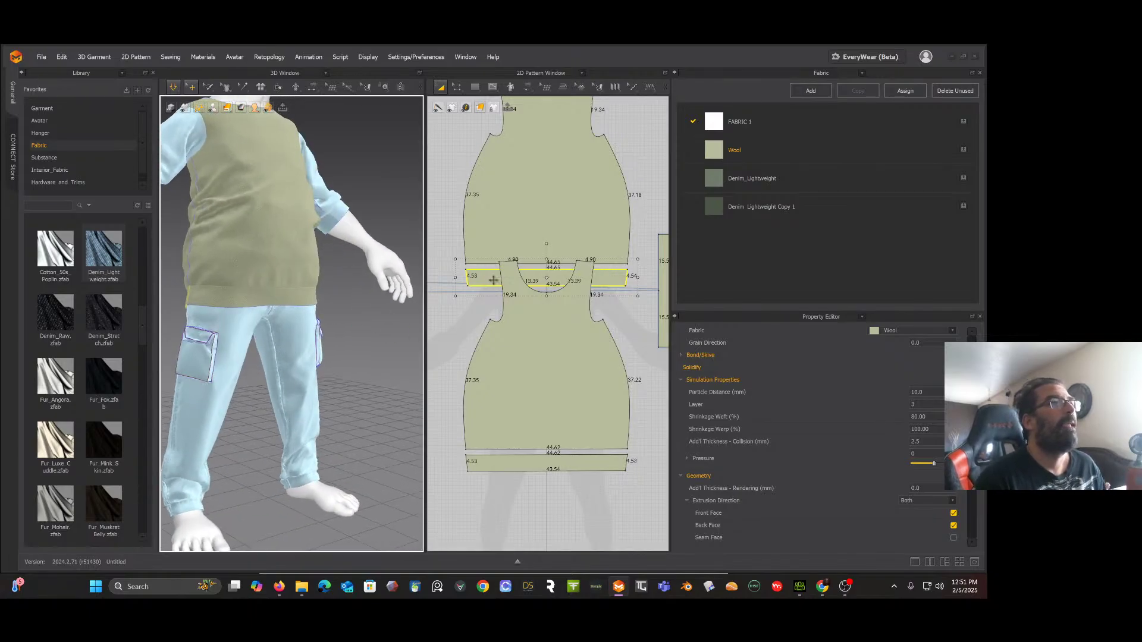
left_click(465, 314)
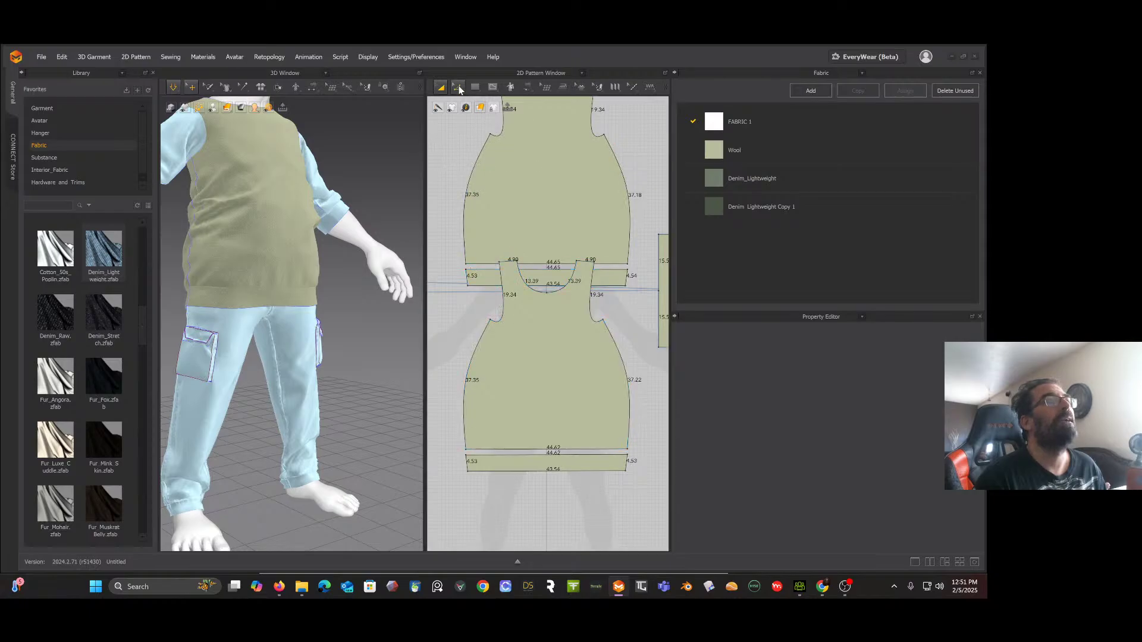
Step: Narrow the back hem band by moving both short side edges inward until its upper edge is about 40.8 cm long
left_click(459, 89)
left_click(464, 107)
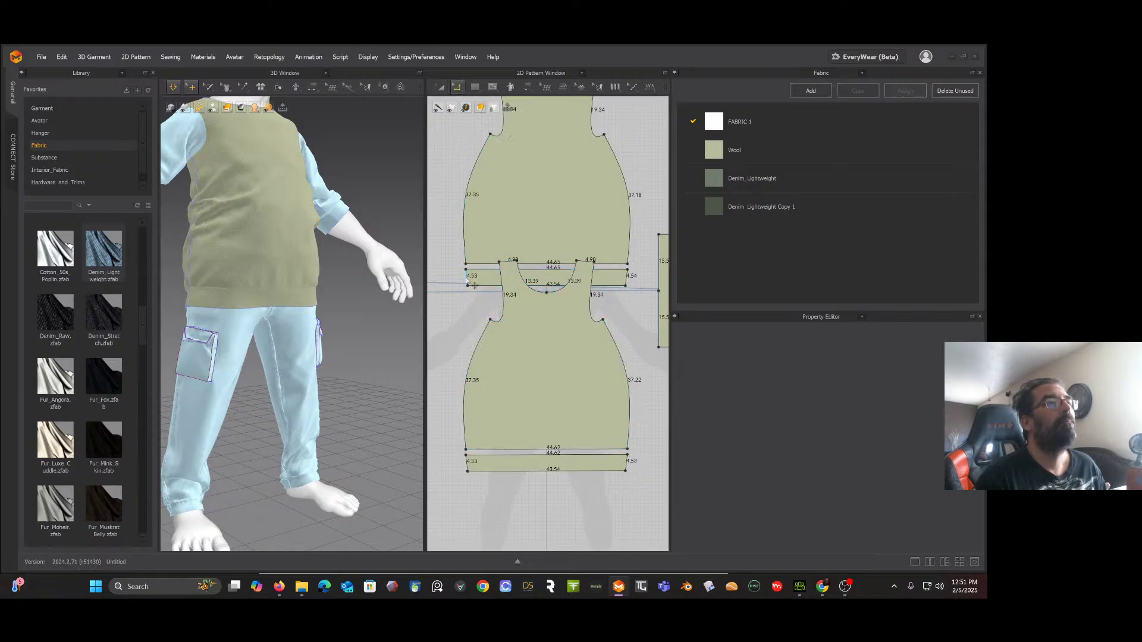
left_click(473, 284)
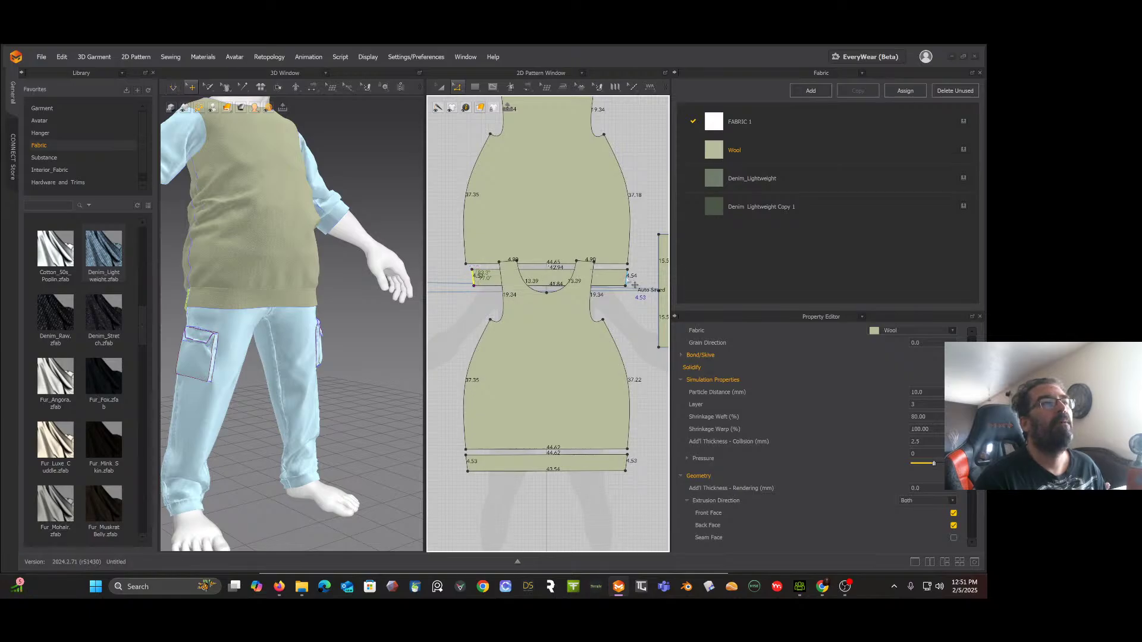
left_click(627, 277)
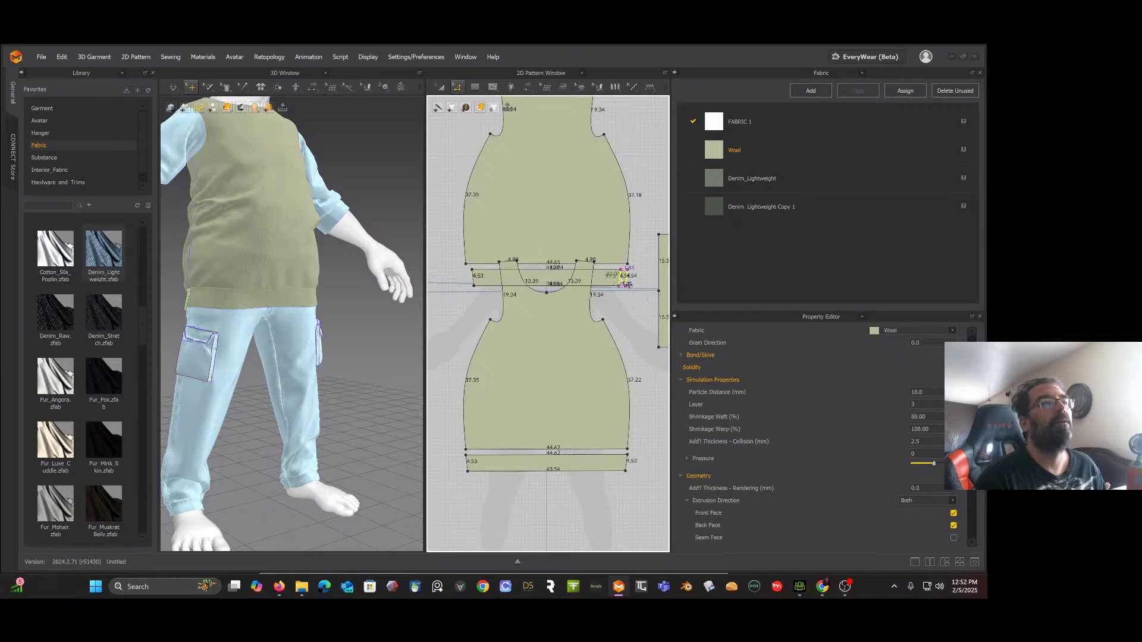
left_click_drag(622, 278, 613, 279)
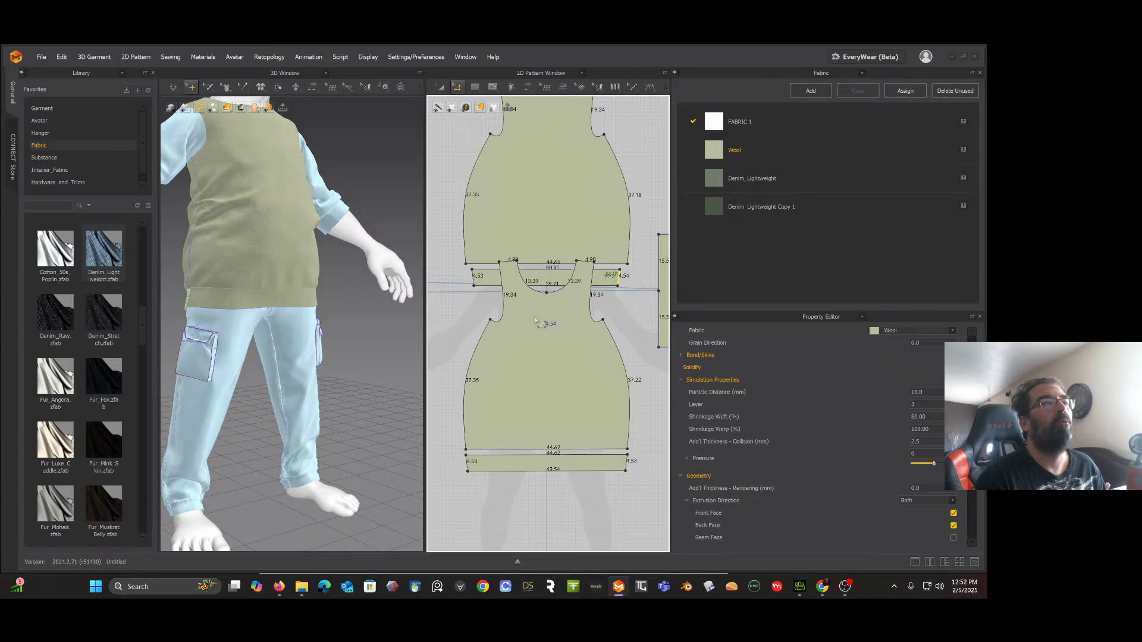
Step: Change the length of the front hem band's upper edge to 40 cm
left_click(533, 456)
right_click(540, 456)
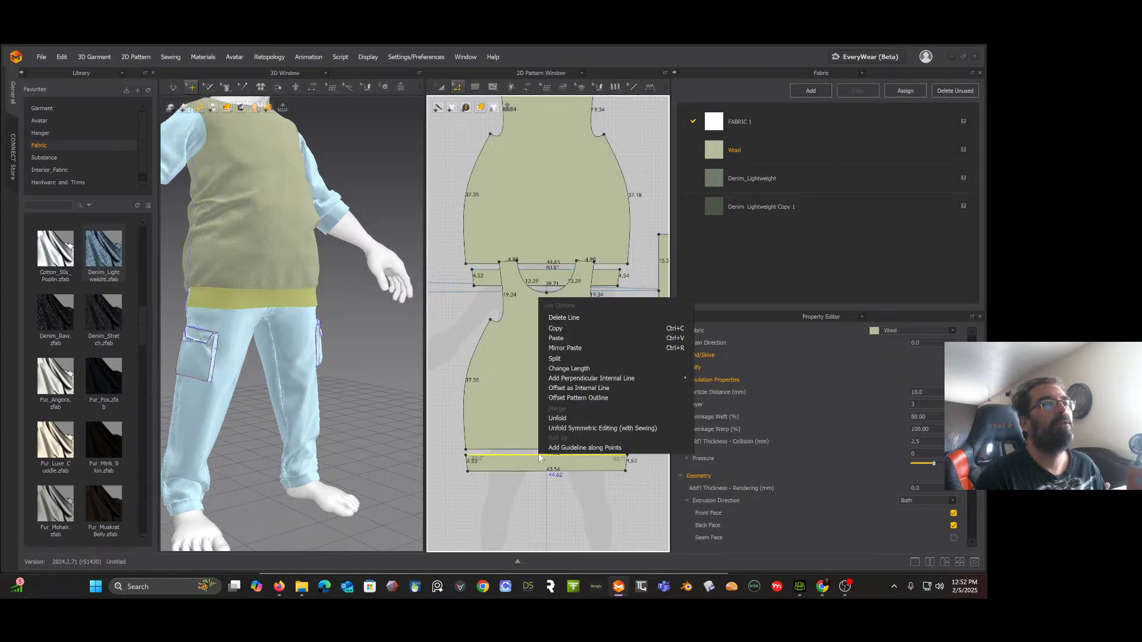
left_click(569, 369)
type("40")
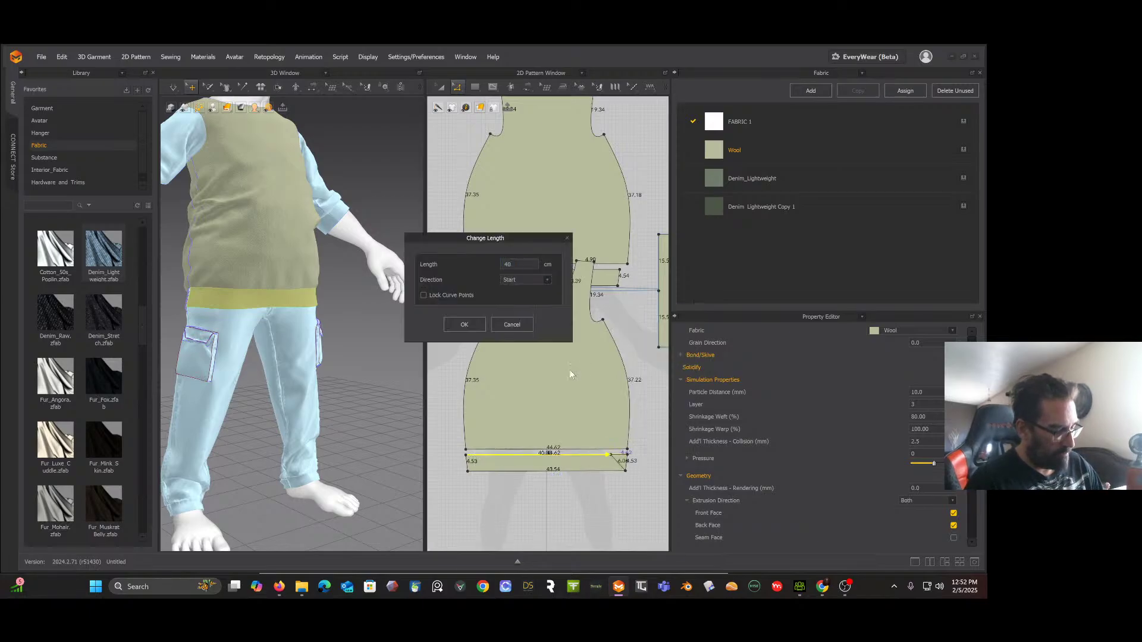
Step: Set the front waistband's upper edge length to 40.81 cm
type(".81")
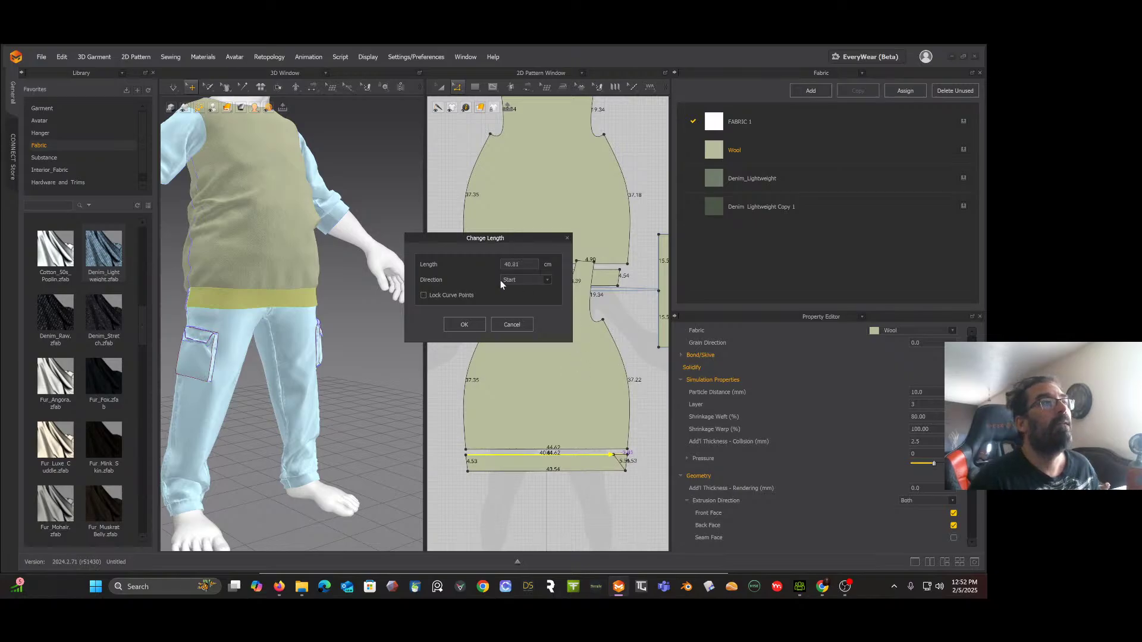
left_click(473, 325)
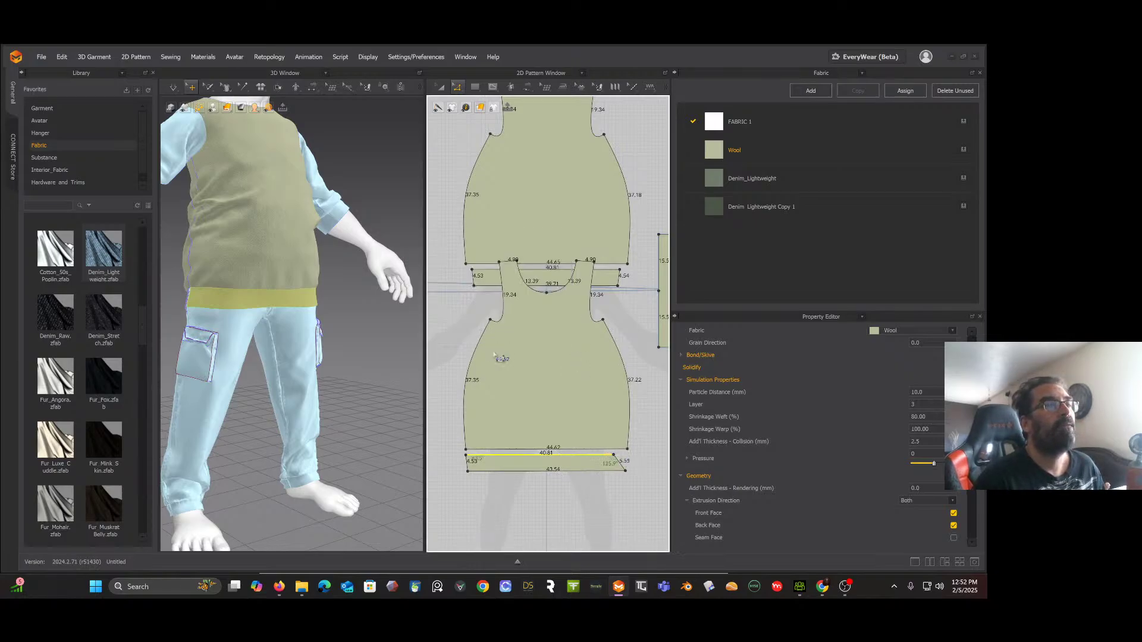
Step: Set the front waistband's lower edge to 39.71 cm in the End direction, matching the back waistband's lower edge
left_click(549, 291)
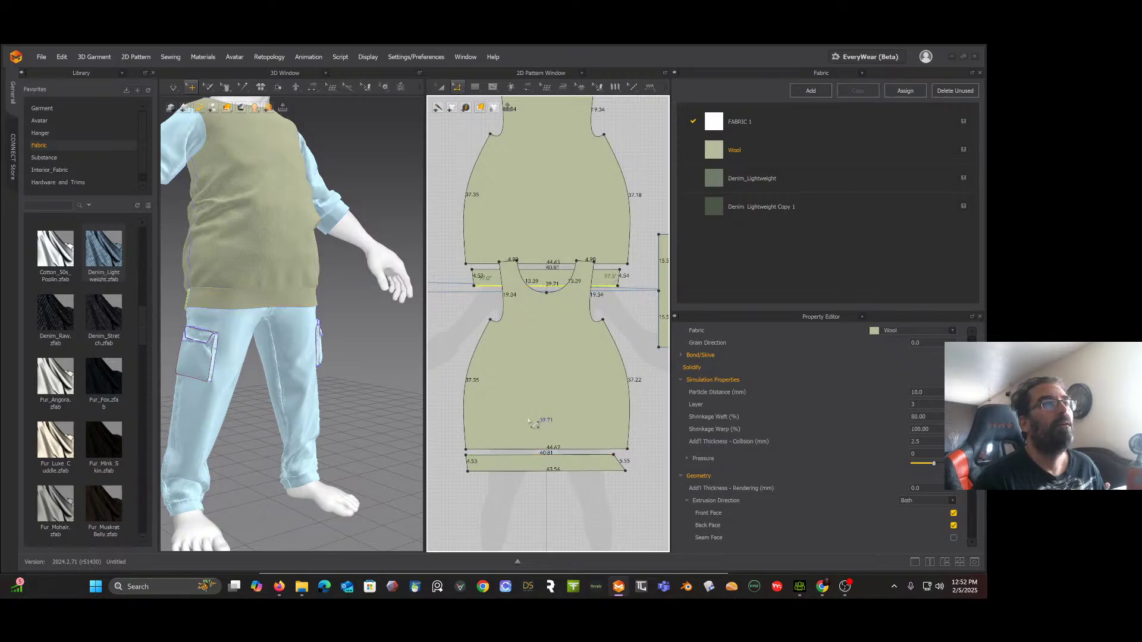
right_click(527, 471)
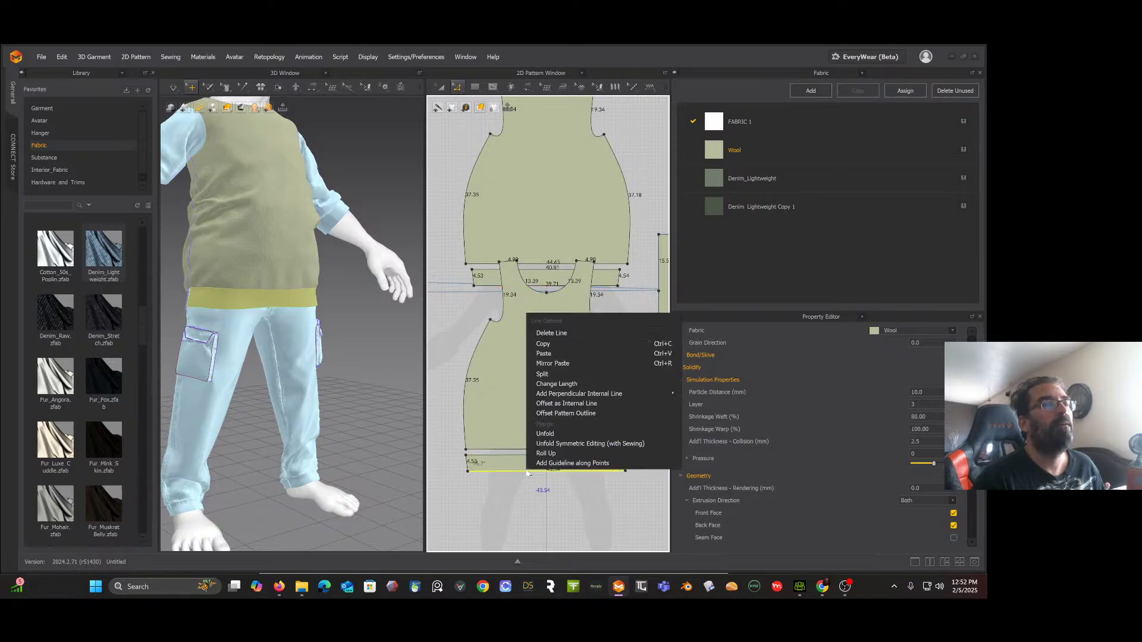
left_click(563, 386)
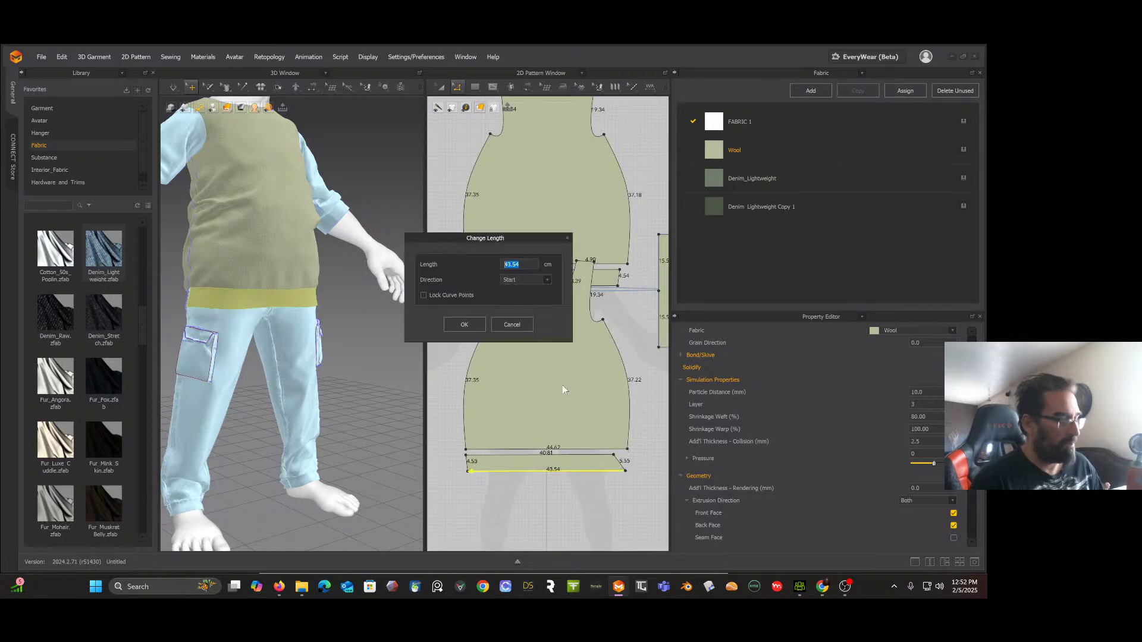
type("397")
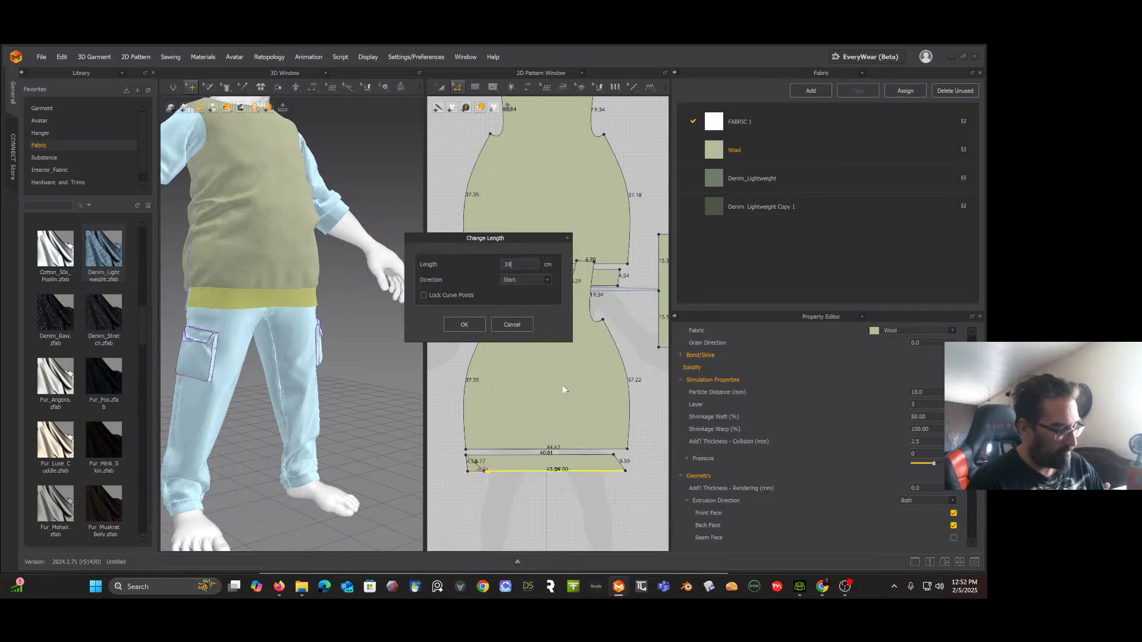
left_click(544, 280)
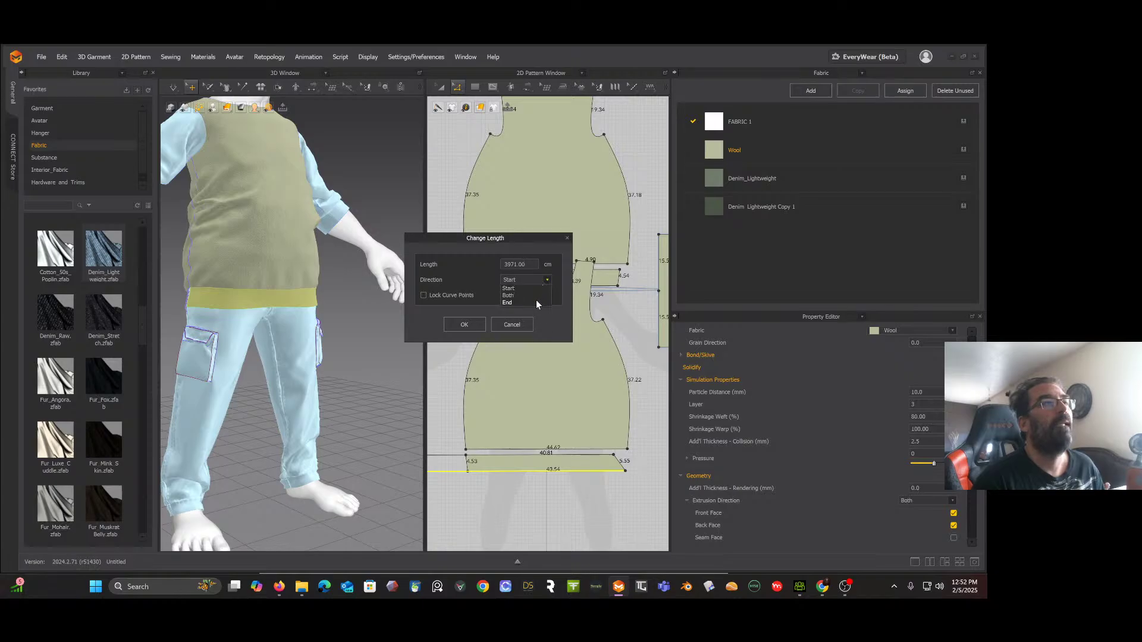
left_click(536, 303)
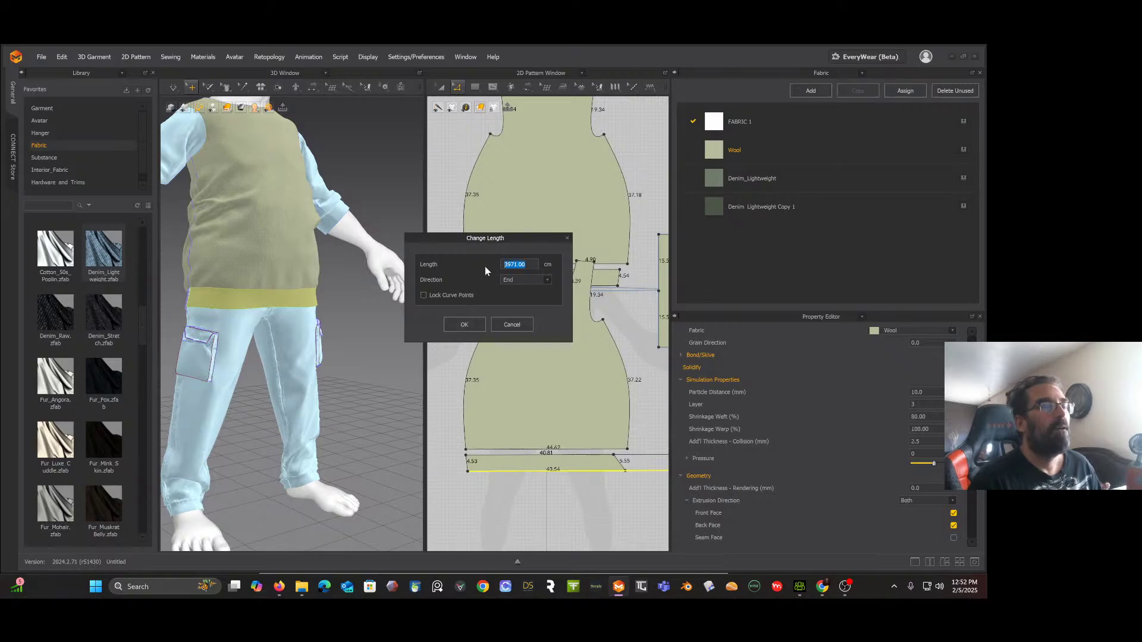
type("39")
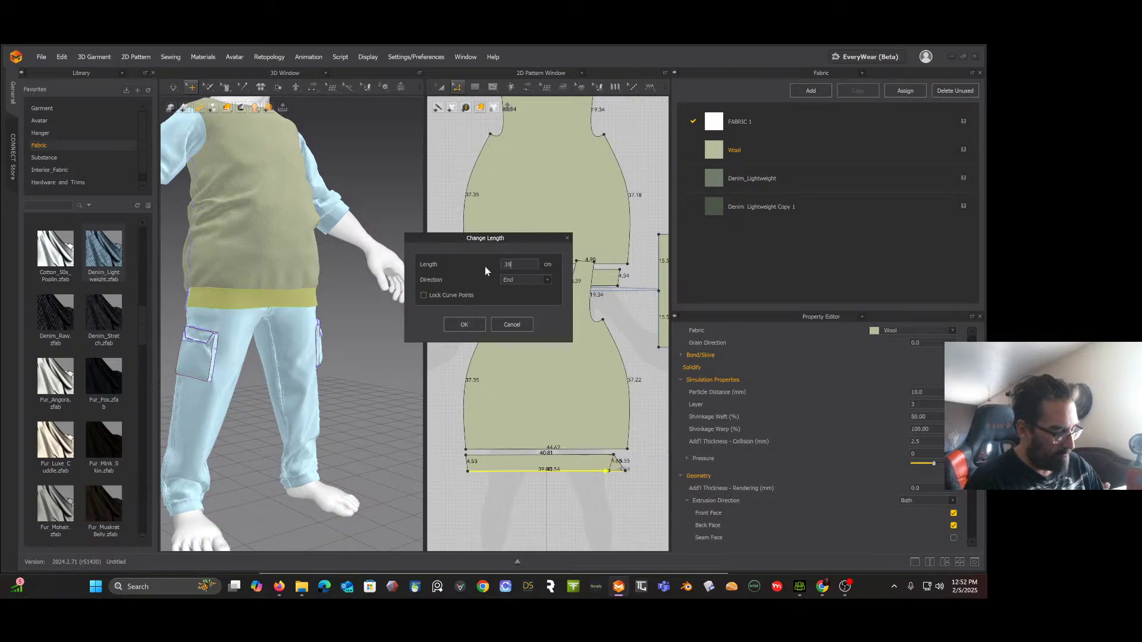
type(".71")
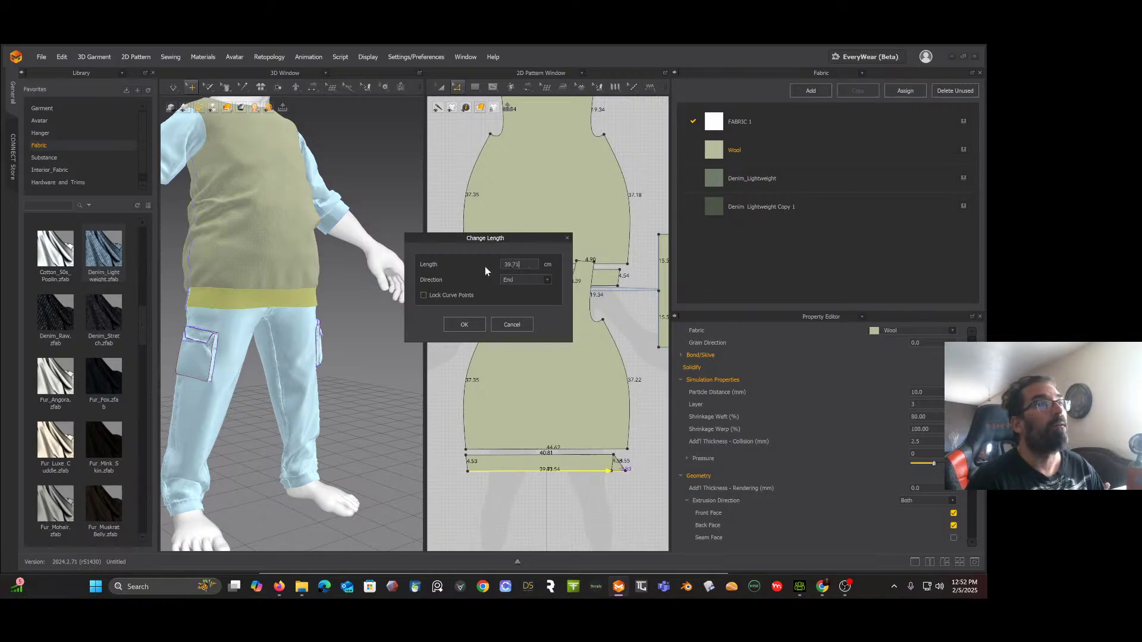
left_click(475, 324)
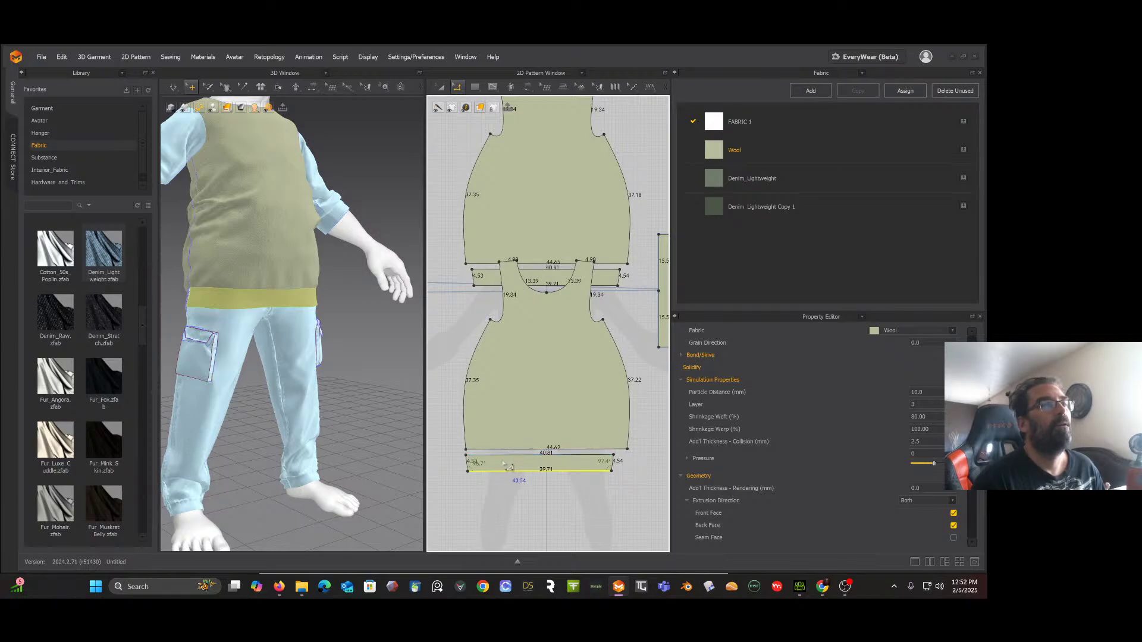
Step: Compare the lower edges of both waistbands and check the front waistband's seam to the body with Edit Sewing
left_click(490, 287)
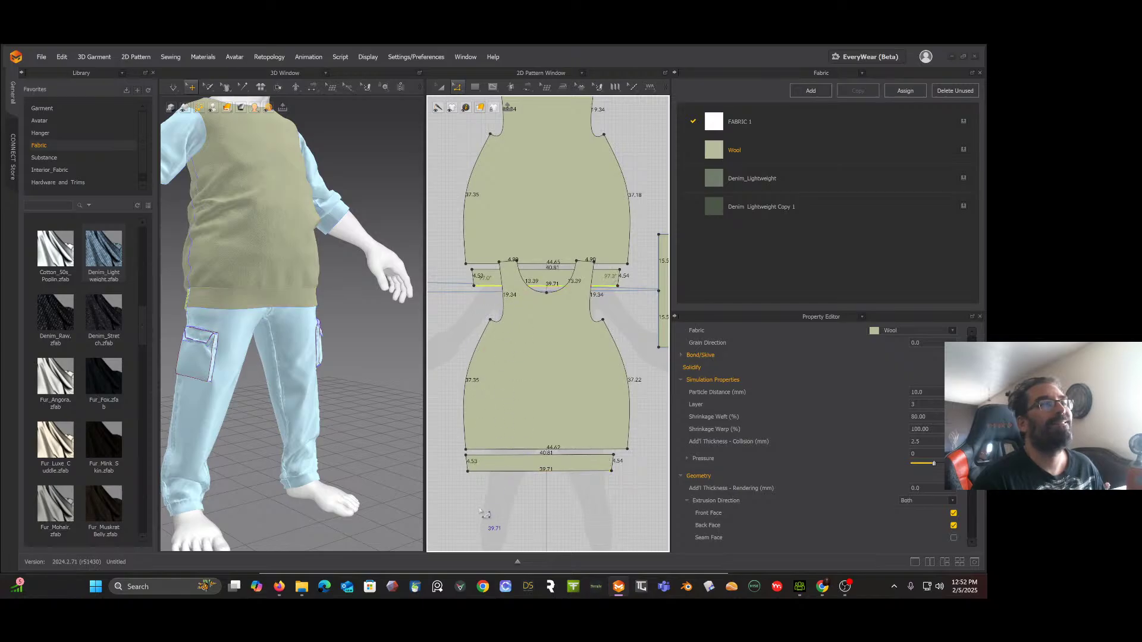
left_click(485, 475)
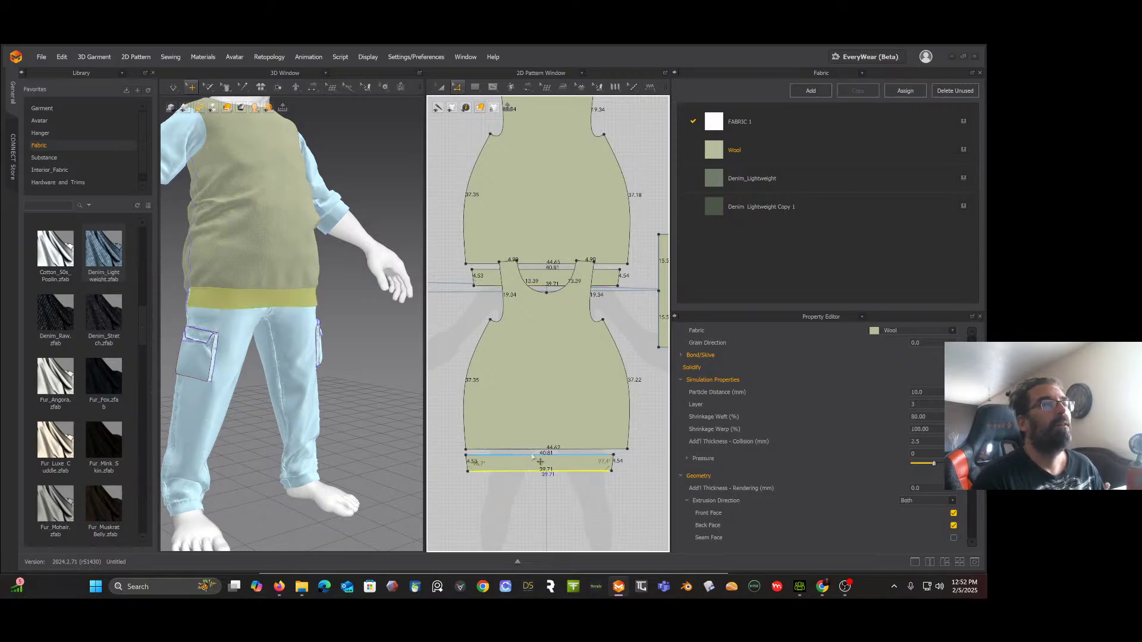
left_click(529, 86)
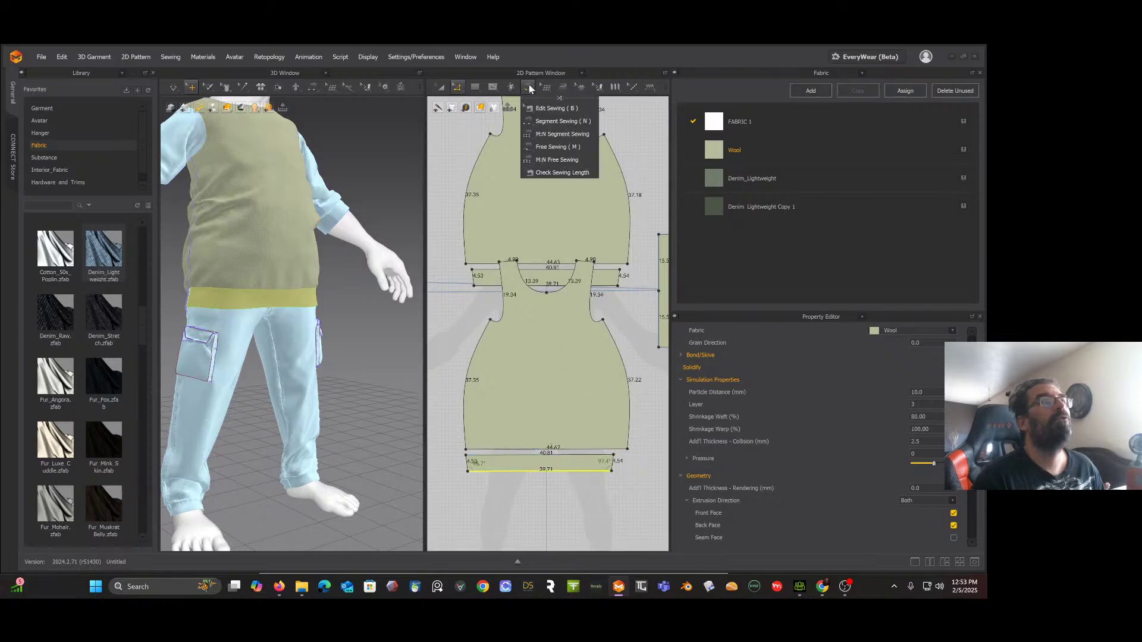
left_click(545, 110)
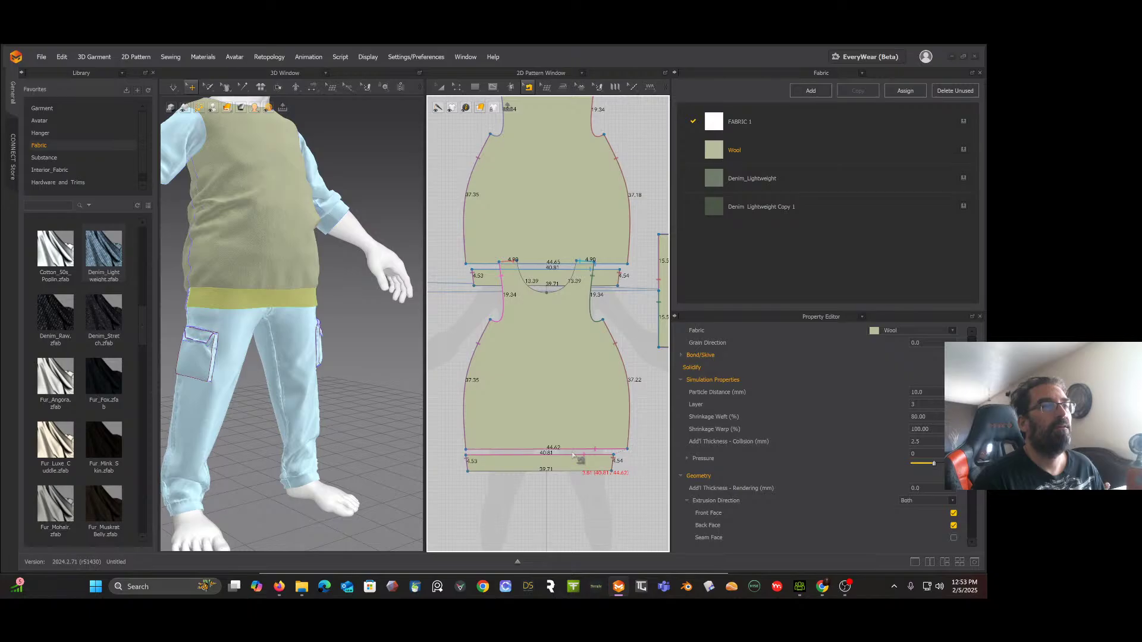
Step: Run the simulation and tug the top's front, back and waistband to settle the cloth on the avatar
key("space")
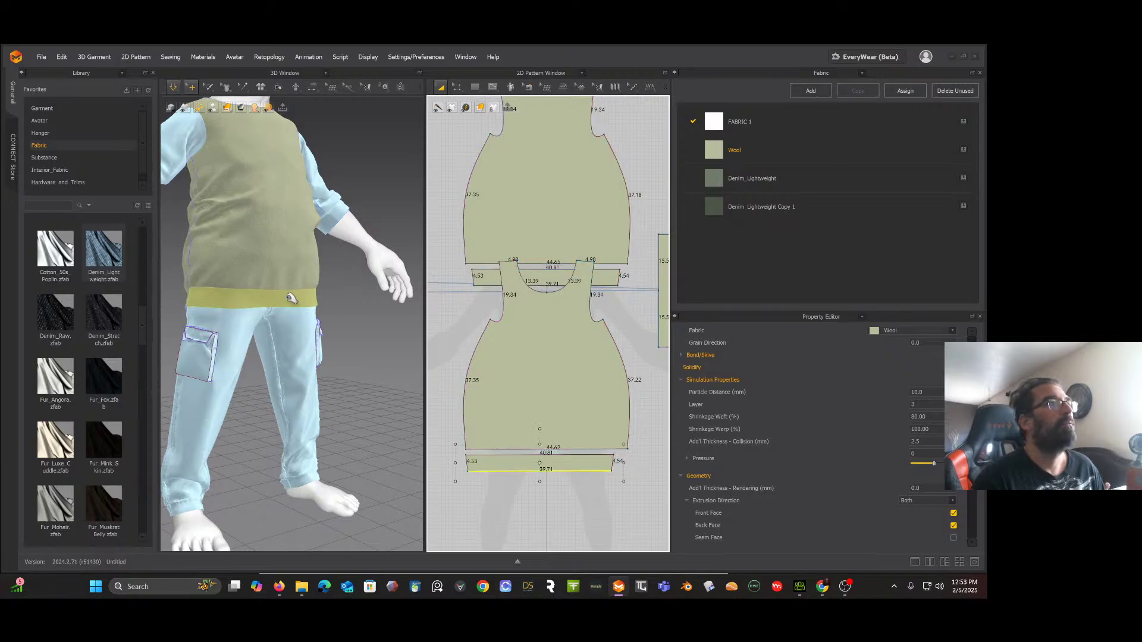
left_click(279, 269)
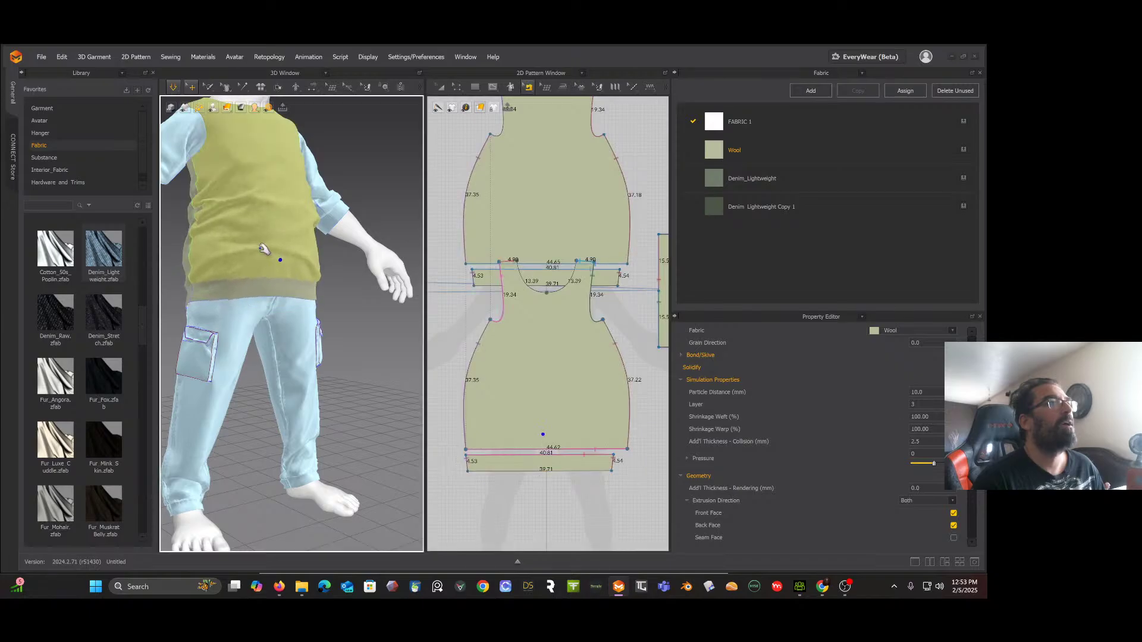
left_click_drag(206, 264, 202, 230)
right_click_drag(203, 232, 385, 225)
left_click_drag(231, 248, 229, 175)
left_click(238, 252)
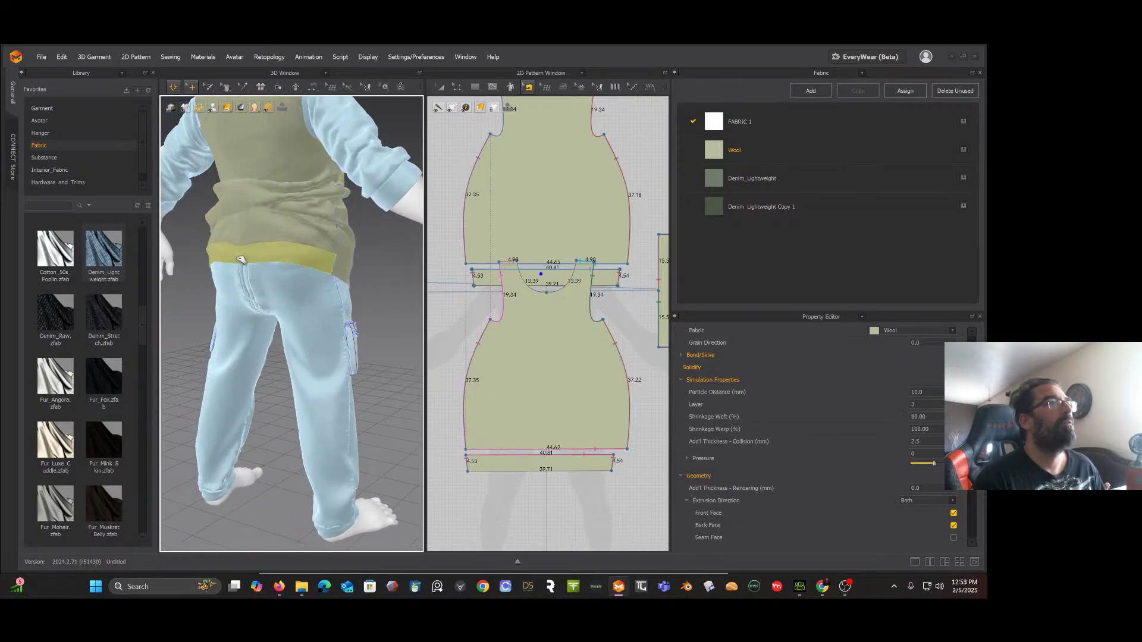
right_click_drag(257, 254, 278, 233)
left_click(224, 212)
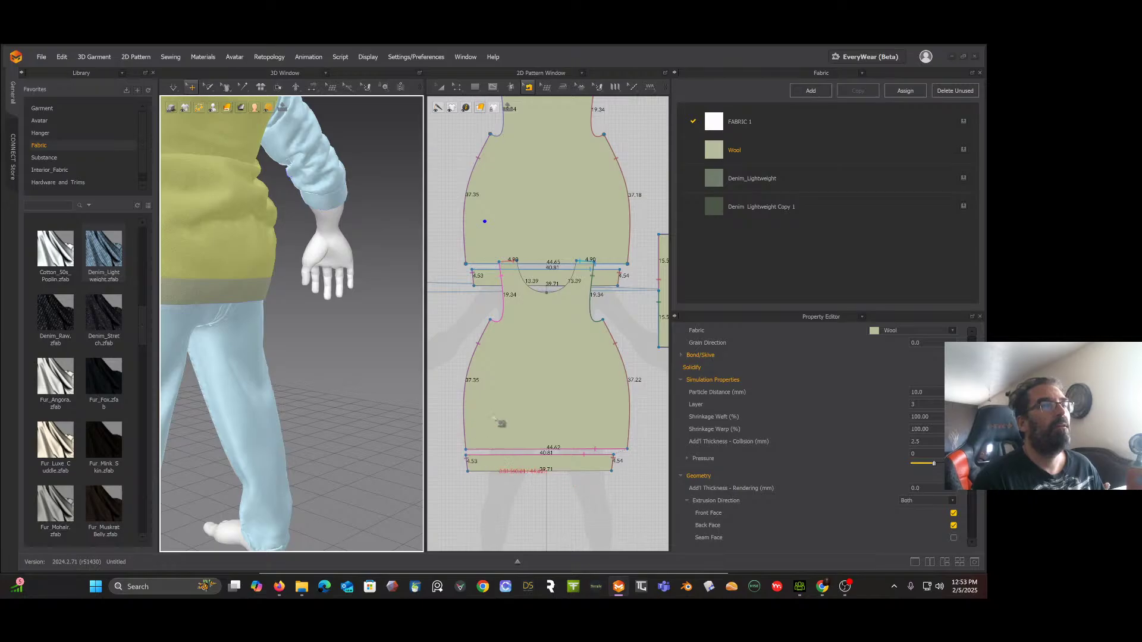
Step: With Edit Pattern, move one short side edge of both waistbands inward together, leaving their upper edges about 36.5 cm long
left_click(493, 90)
left_click(459, 90)
left_click(466, 107)
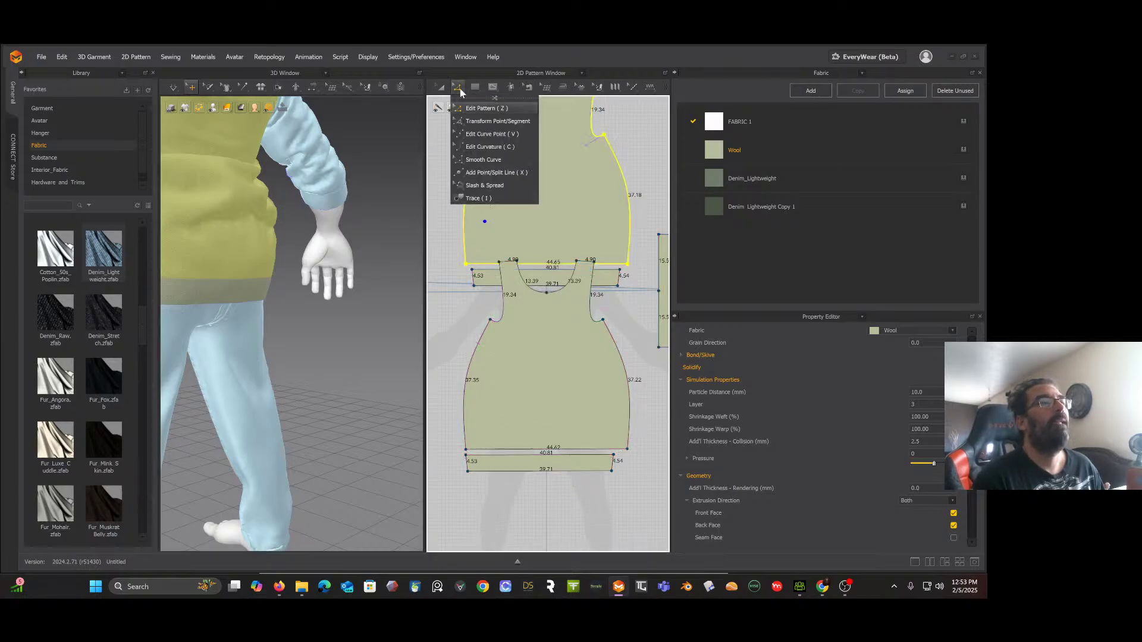
left_click(481, 285)
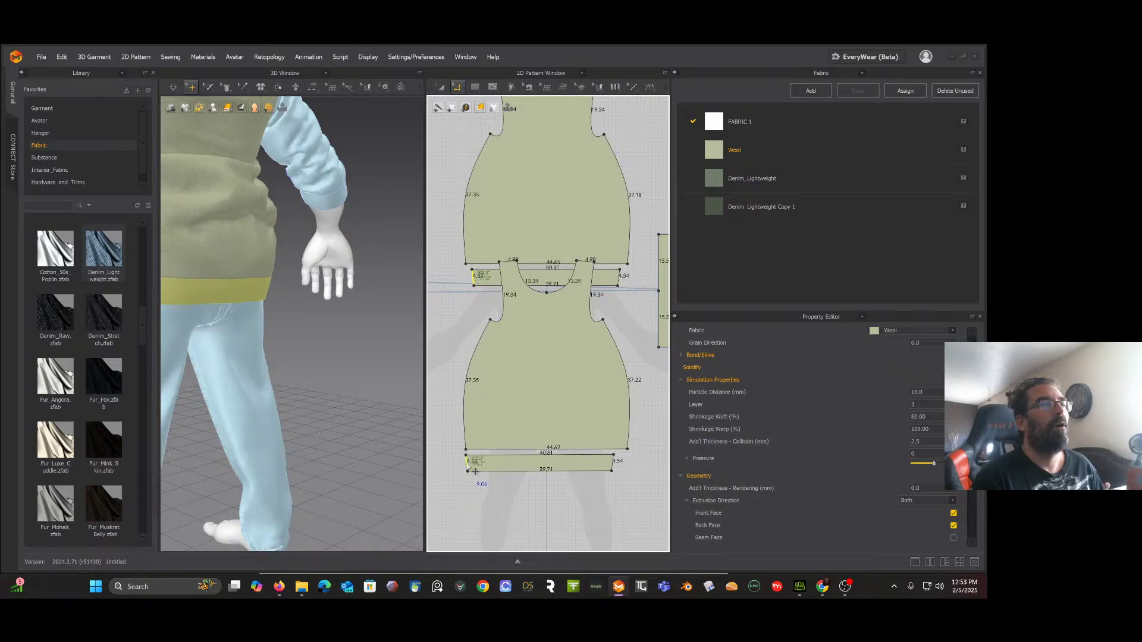
left_click_drag(475, 471, 490, 472)
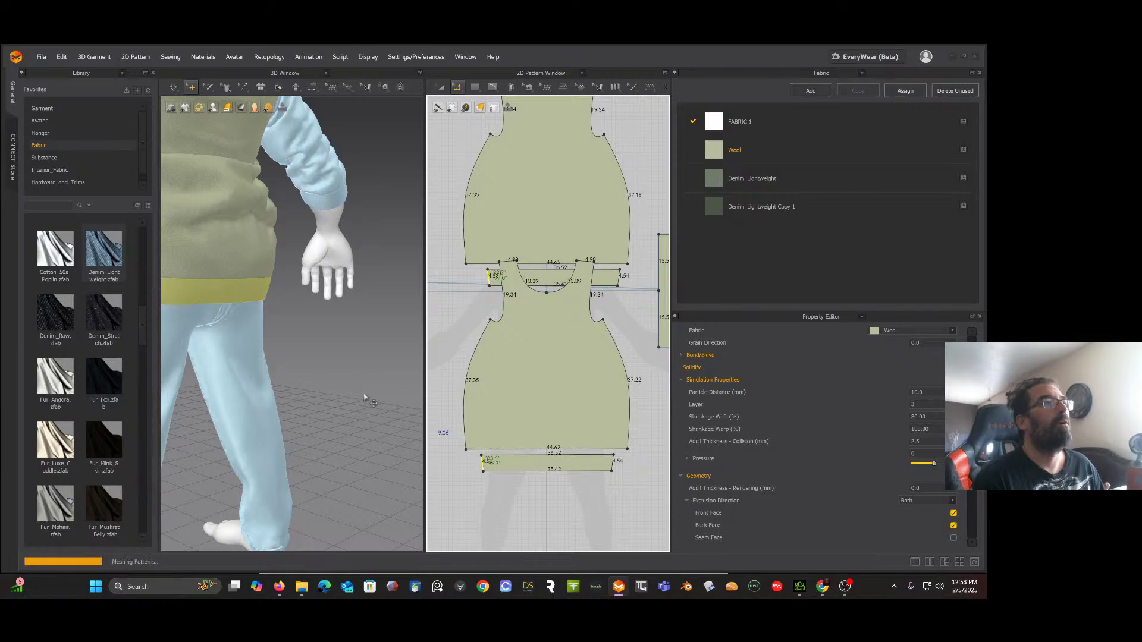
Step: Simulate the narrowed waistbands and pull at the hem and the front and back body pieces to settle the drape
scroll(318, 366, "up", 4)
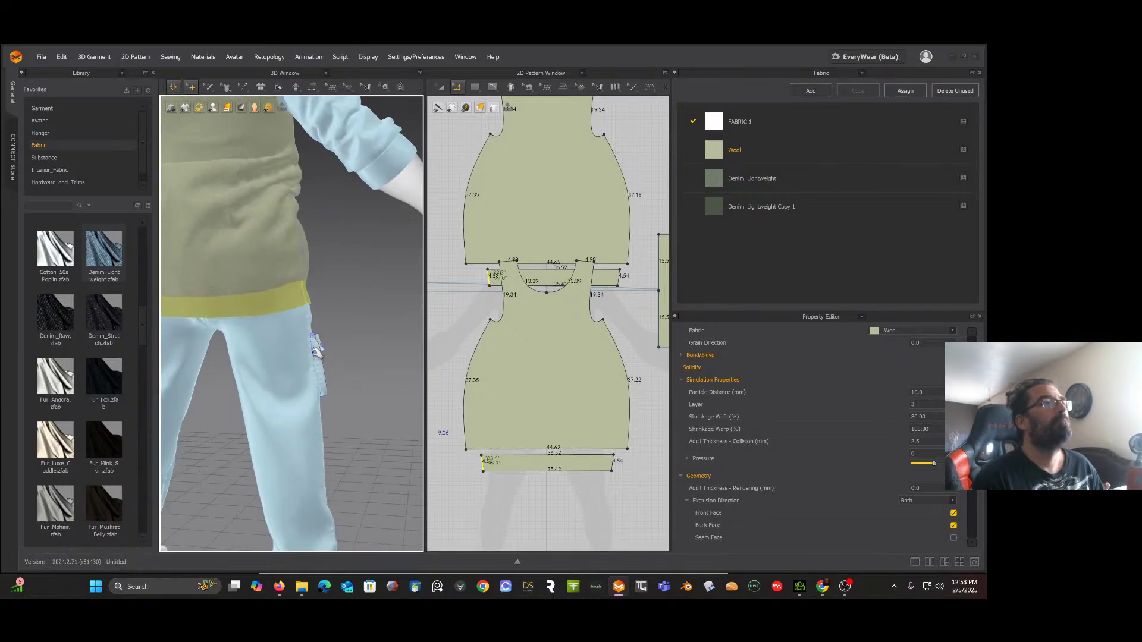
right_click_drag(313, 351, 229, 356)
scroll(318, 361, "down", 4)
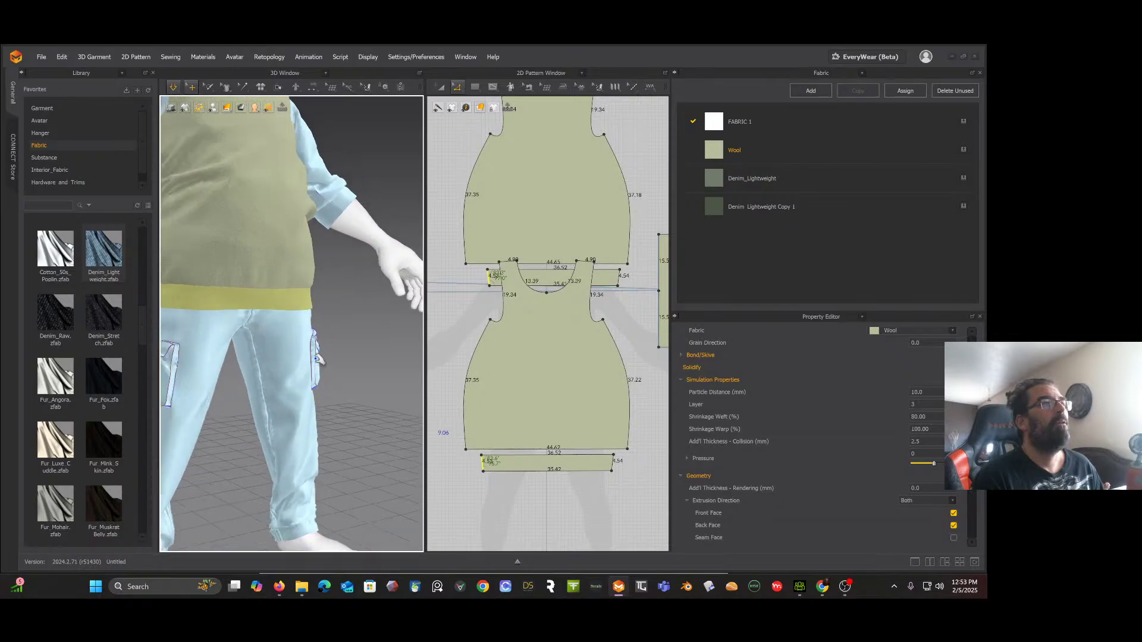
mouse_move(317, 361)
right_mouse_down()
mouse_move(333, 360)
mouse_move(311, 363)
right_mouse_up()
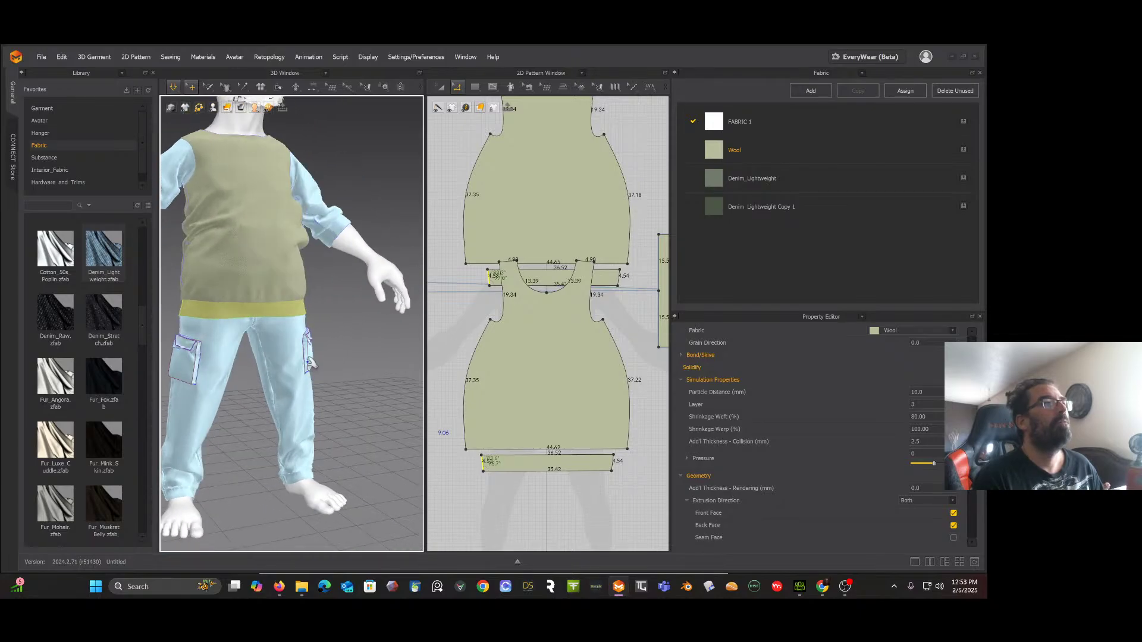
middle_click_drag(285, 334, 343, 347)
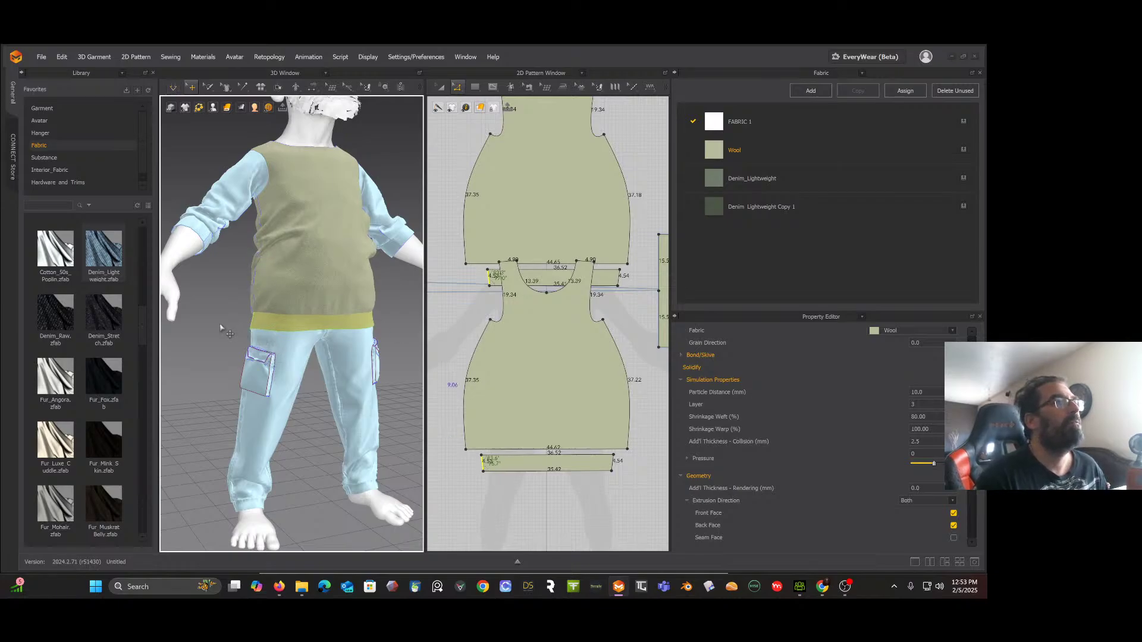
left_click(257, 320)
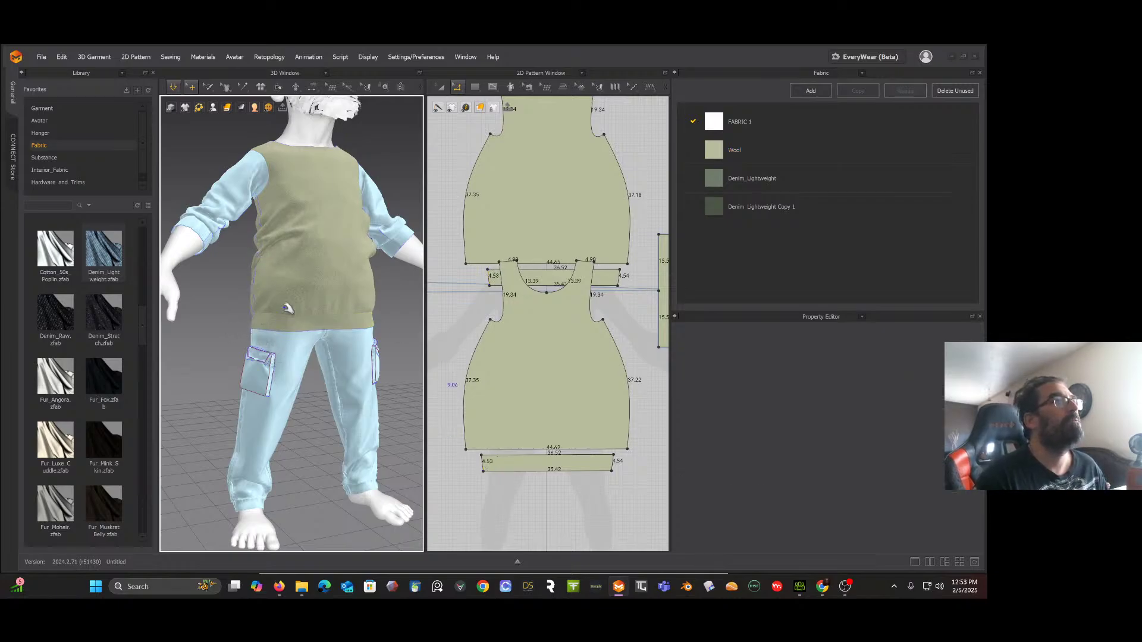
left_click(306, 273)
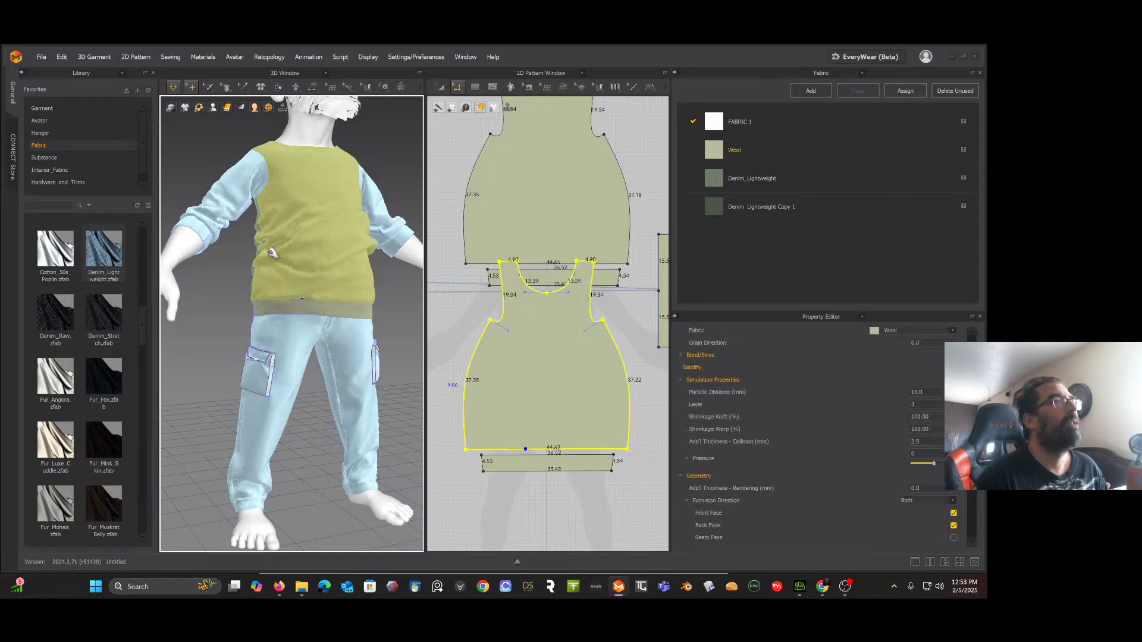
right_click_drag(265, 253, 238, 250)
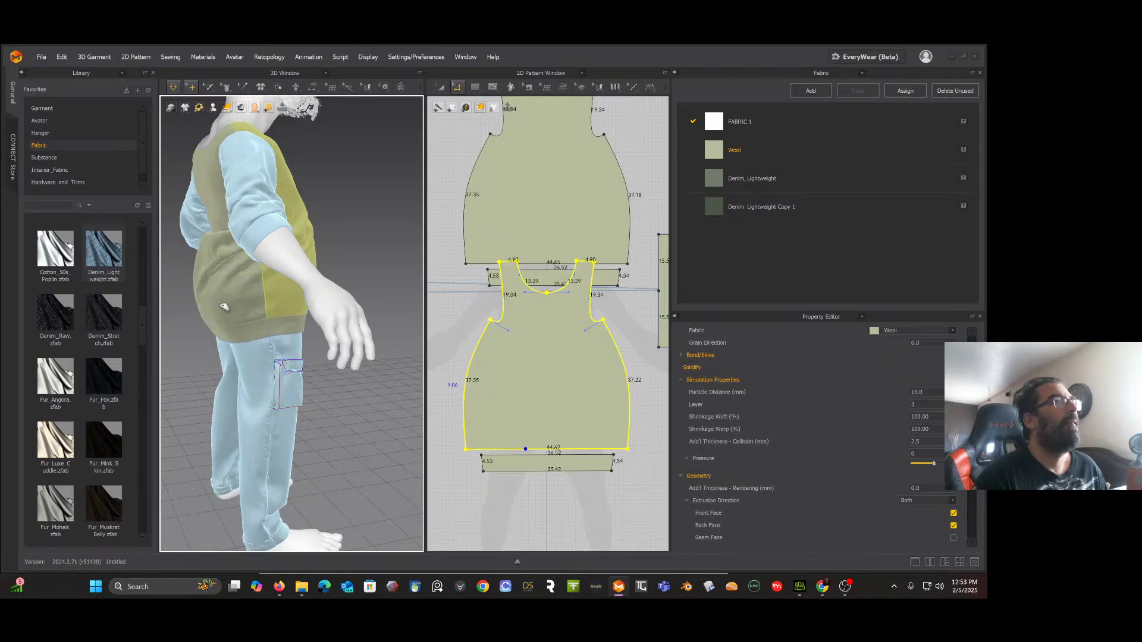
left_click(190, 237)
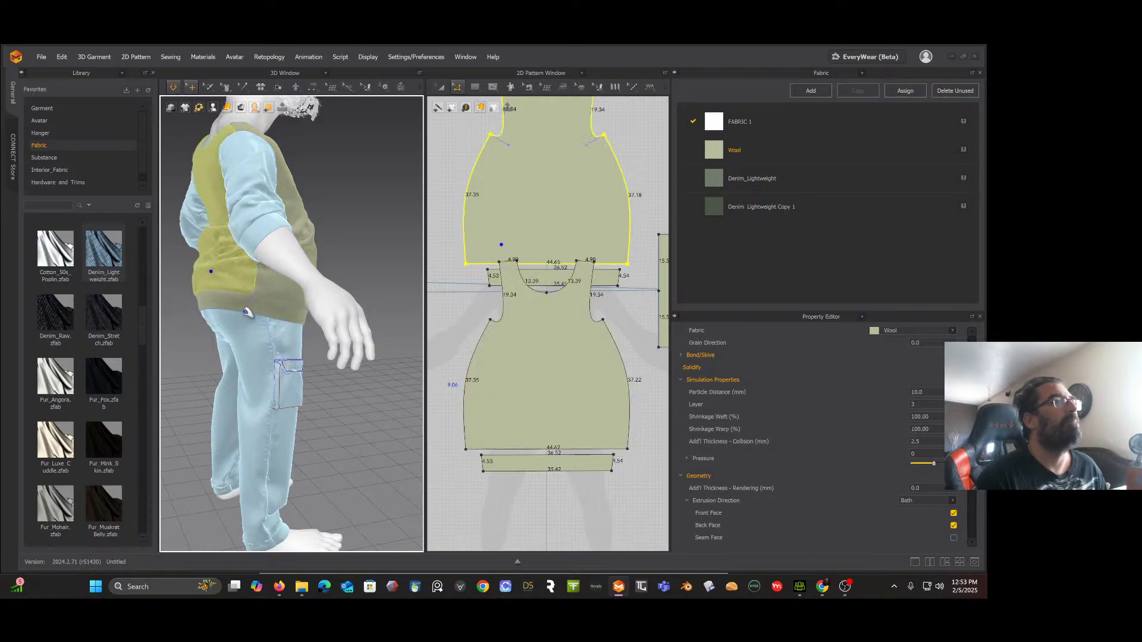
right_click_drag(262, 306, 241, 314)
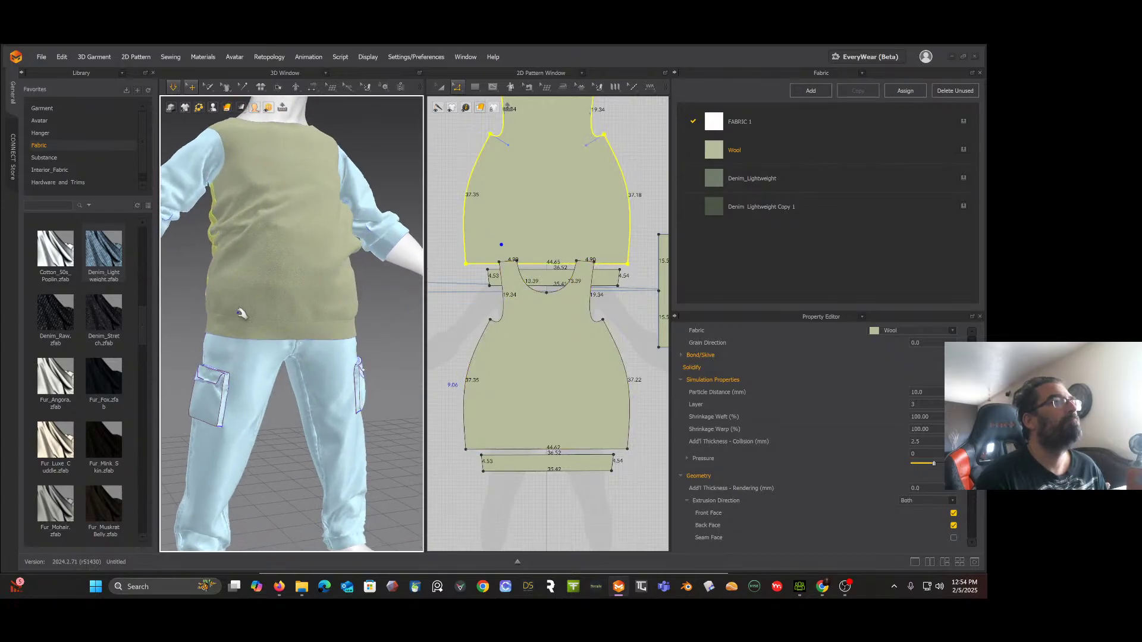
Step: Select the front and back waistband pieces together on the avatar
left_click(279, 331)
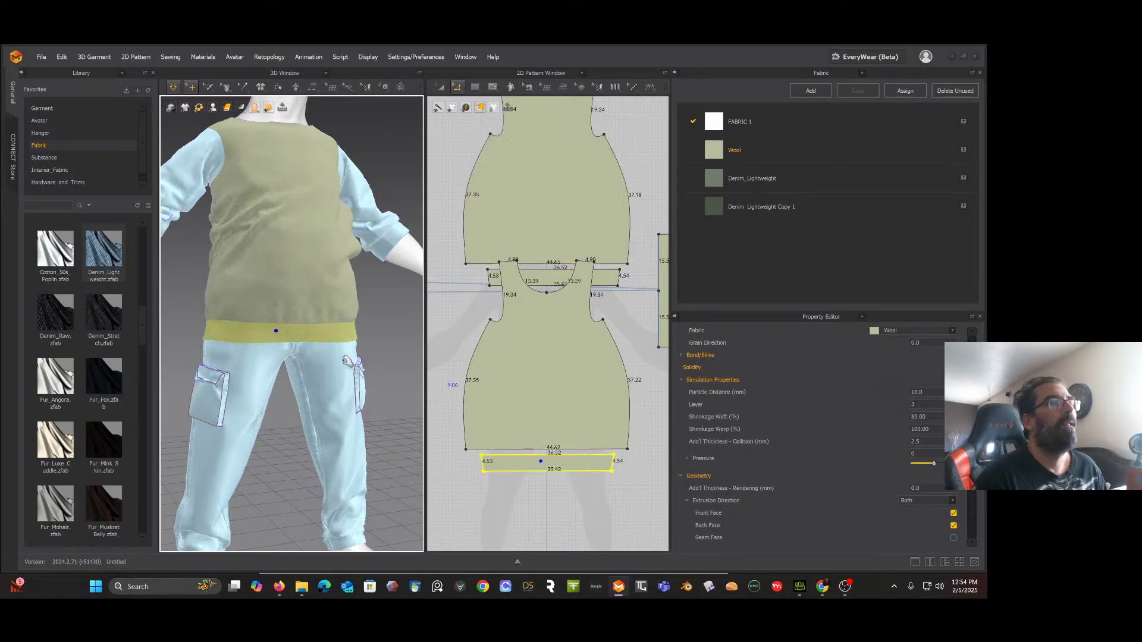
right_click_drag(387, 357, 446, 341)
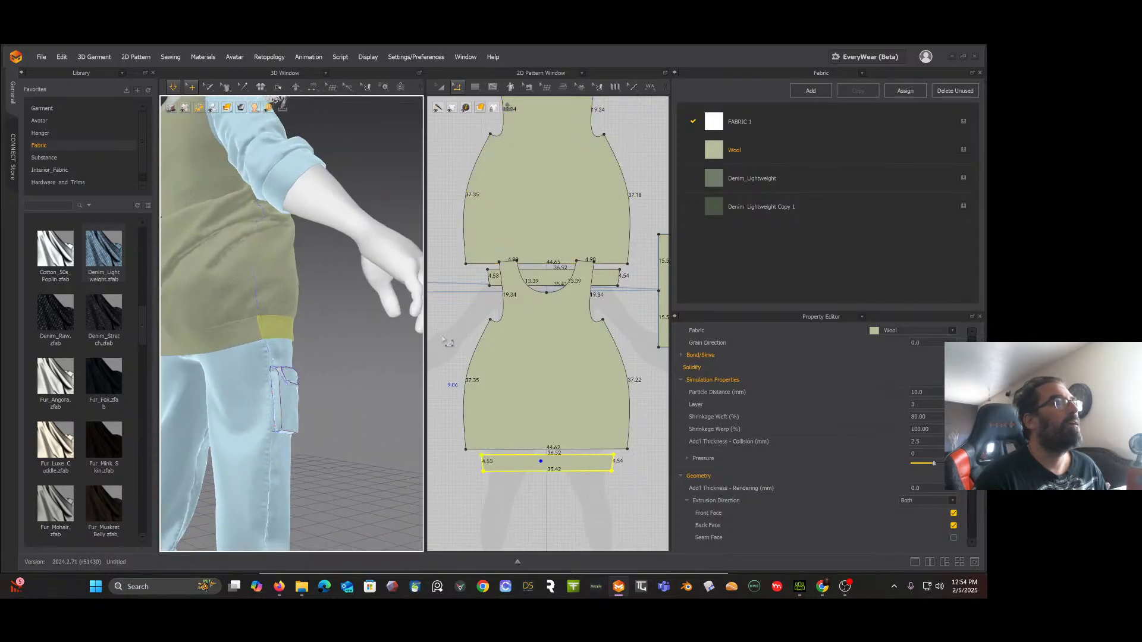
left_click(215, 337, "shift")
right_click_drag(397, 260, 331, 275)
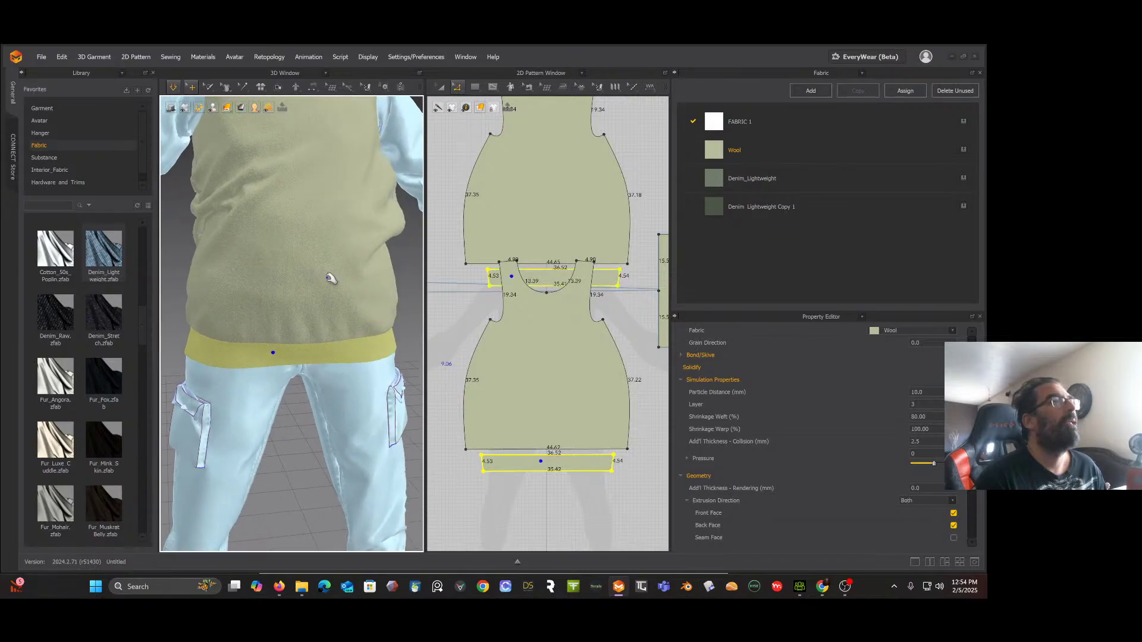
scroll(331, 276, "down", 3)
scroll(317, 280, "down", 2)
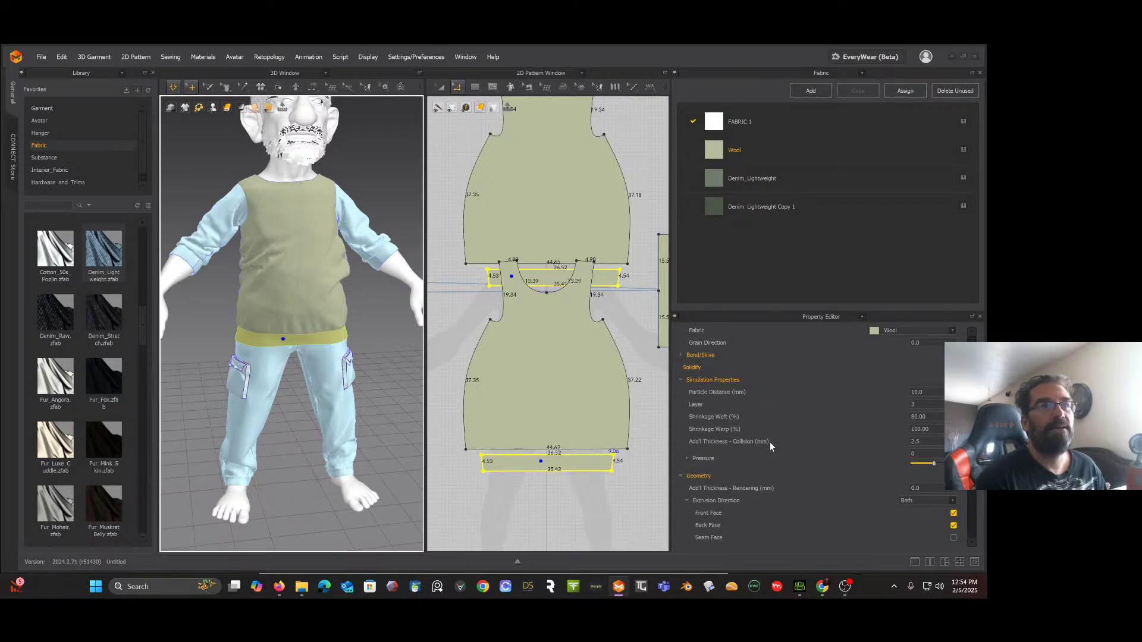
Step: Turn on Elastic for both waistbands, restart the simulation, and pull the front body piece near the hem to check the gathering
scroll(769, 442, "up", 3)
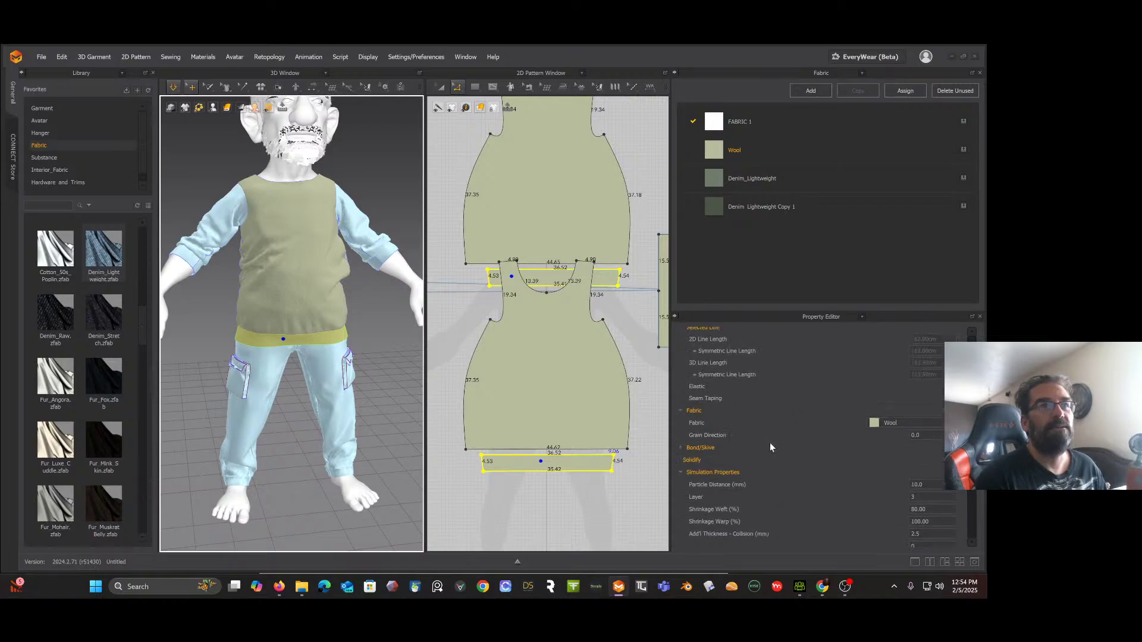
left_click(954, 386)
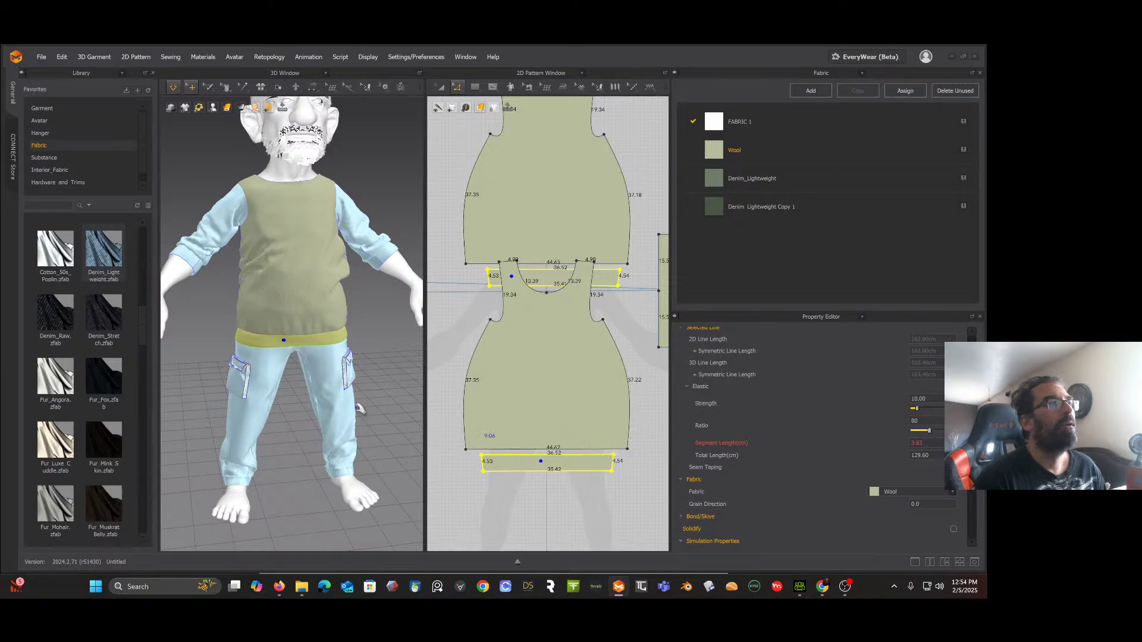
key("space")
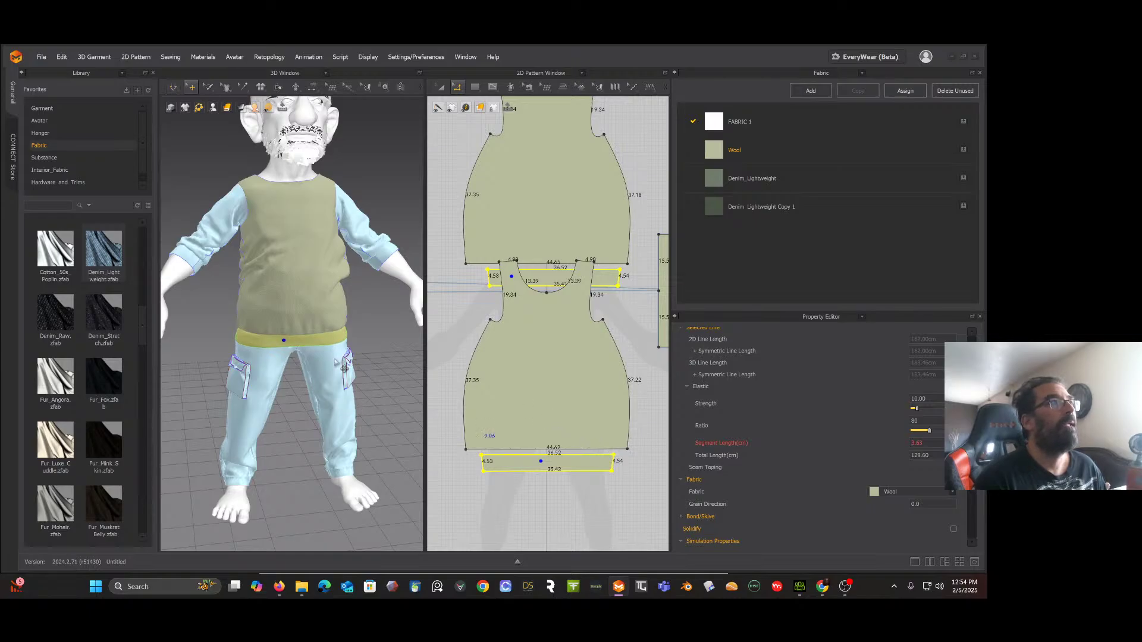
key("space")
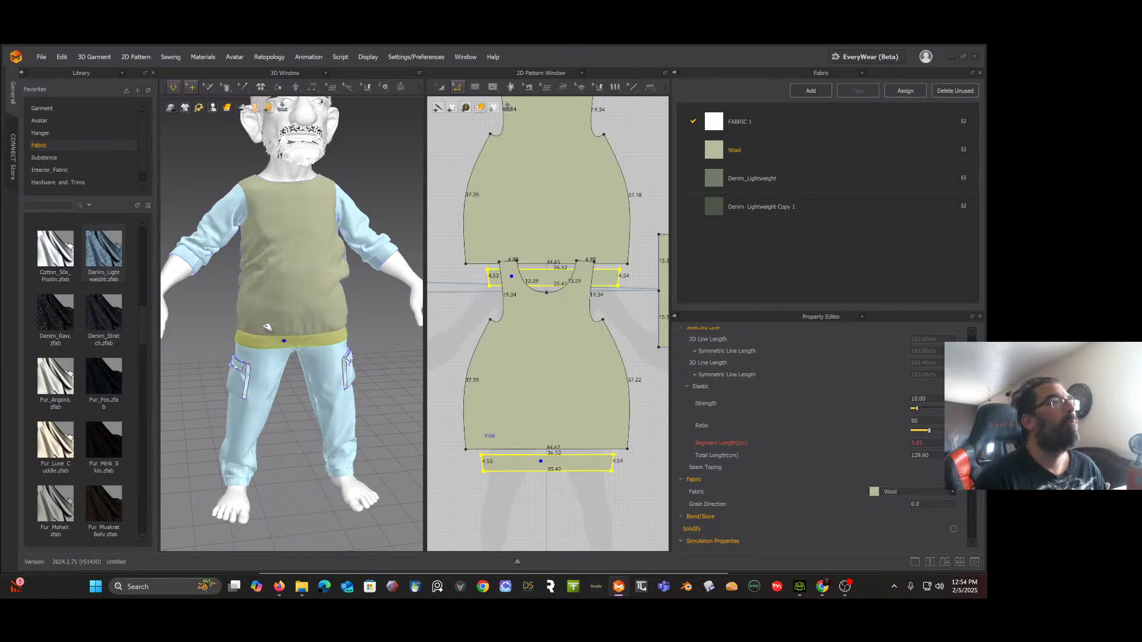
left_click(267, 327)
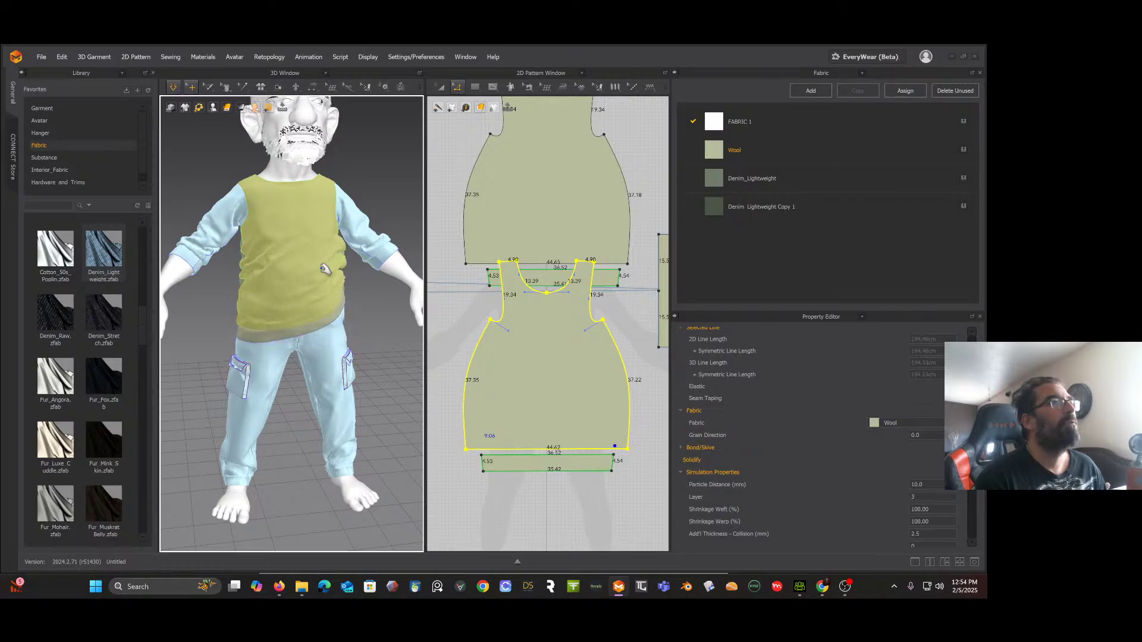
right_click_drag(324, 268, 314, 295)
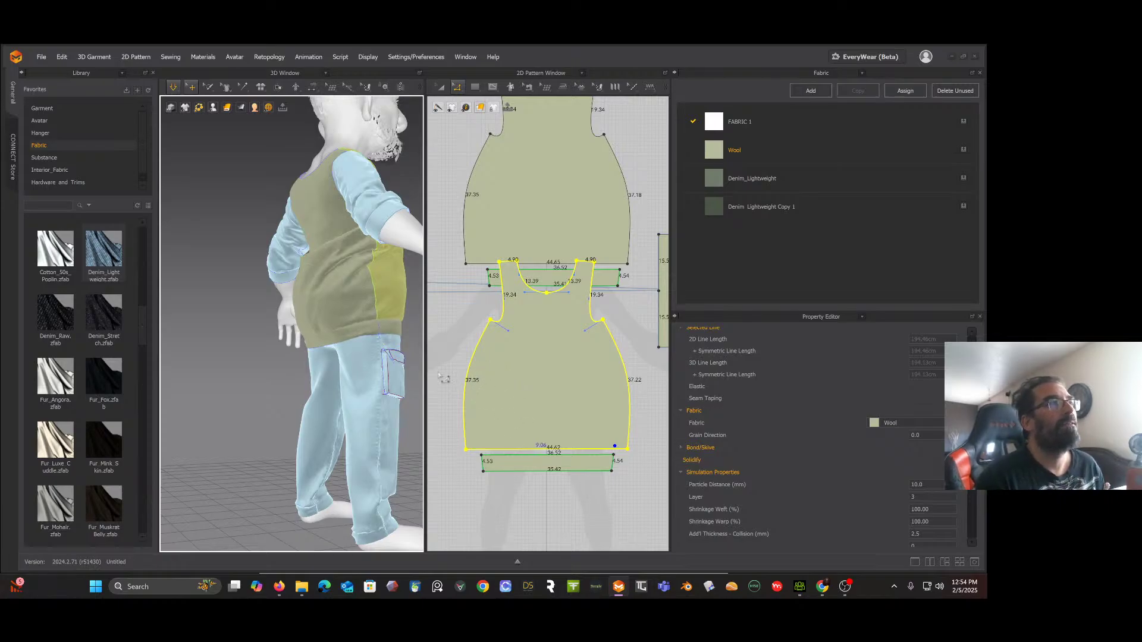
right_click_drag(342, 345, 323, 350)
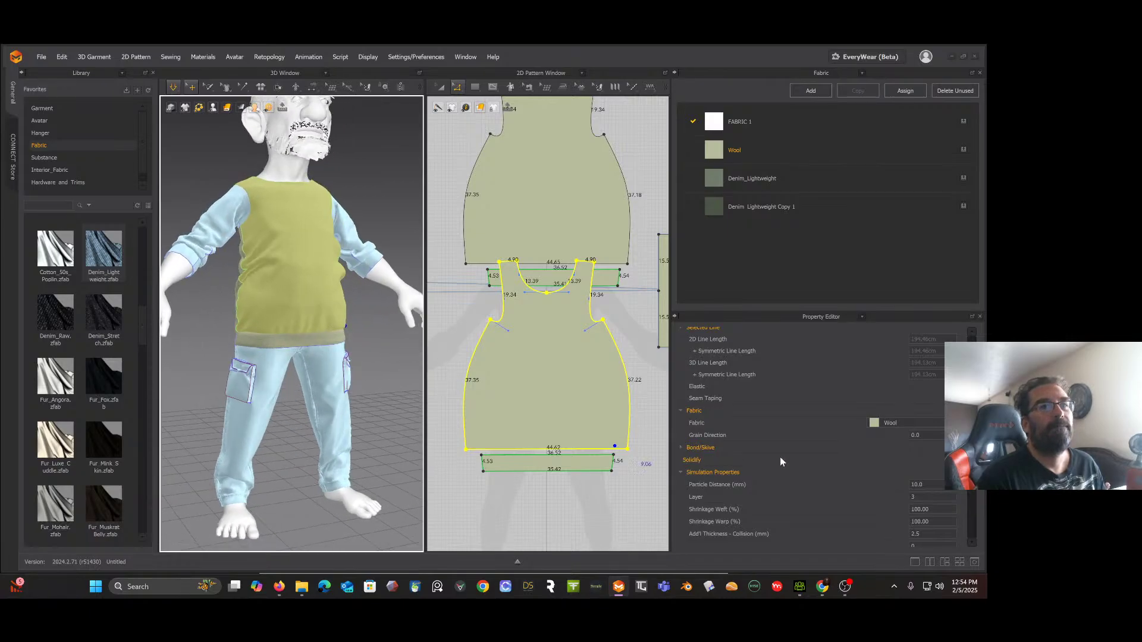
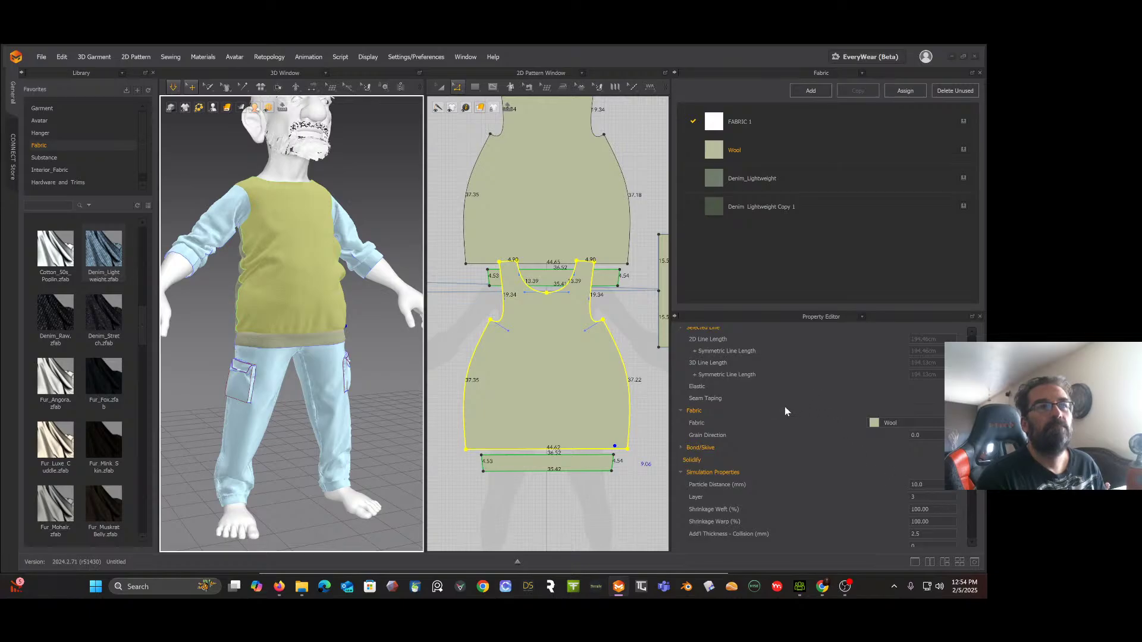
Step: With Transform Pattern, raise the elastic strength of the front waistband to 26.00 and of the back waistband to 24.80
scroll(785, 412, "up", 1)
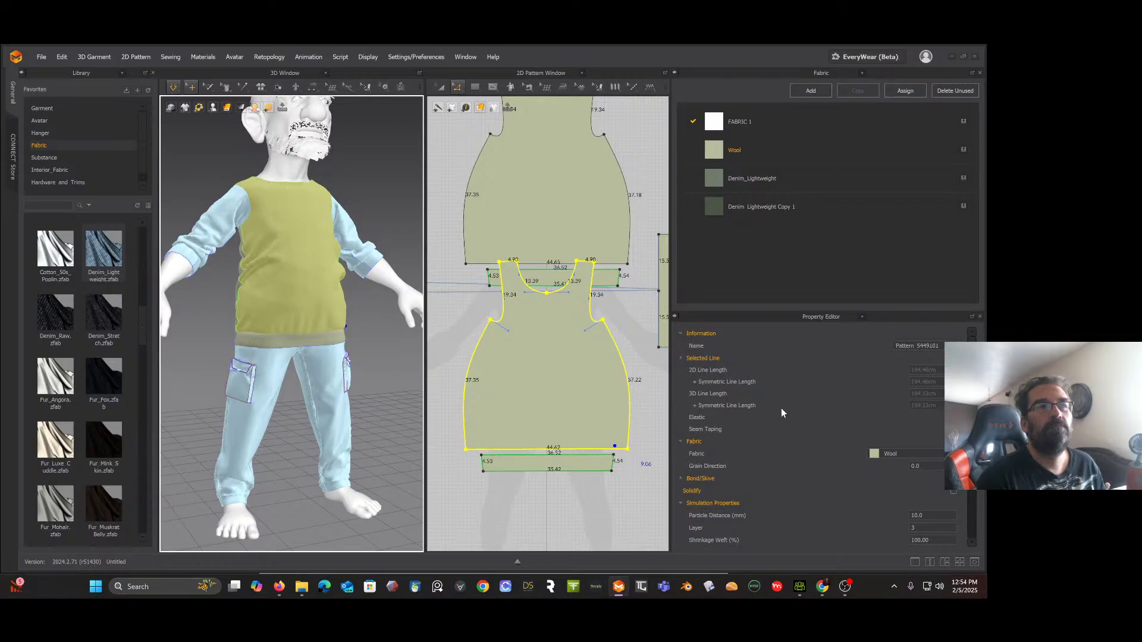
scroll(780, 408, "down", 3)
scroll(779, 409, "up", 3)
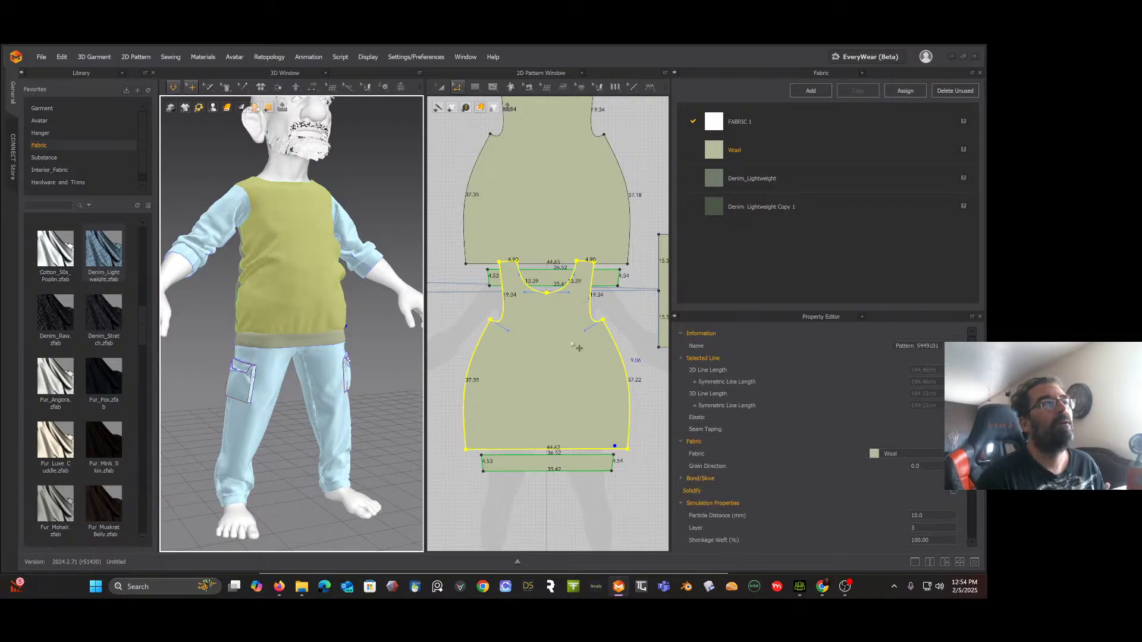
left_click(563, 358)
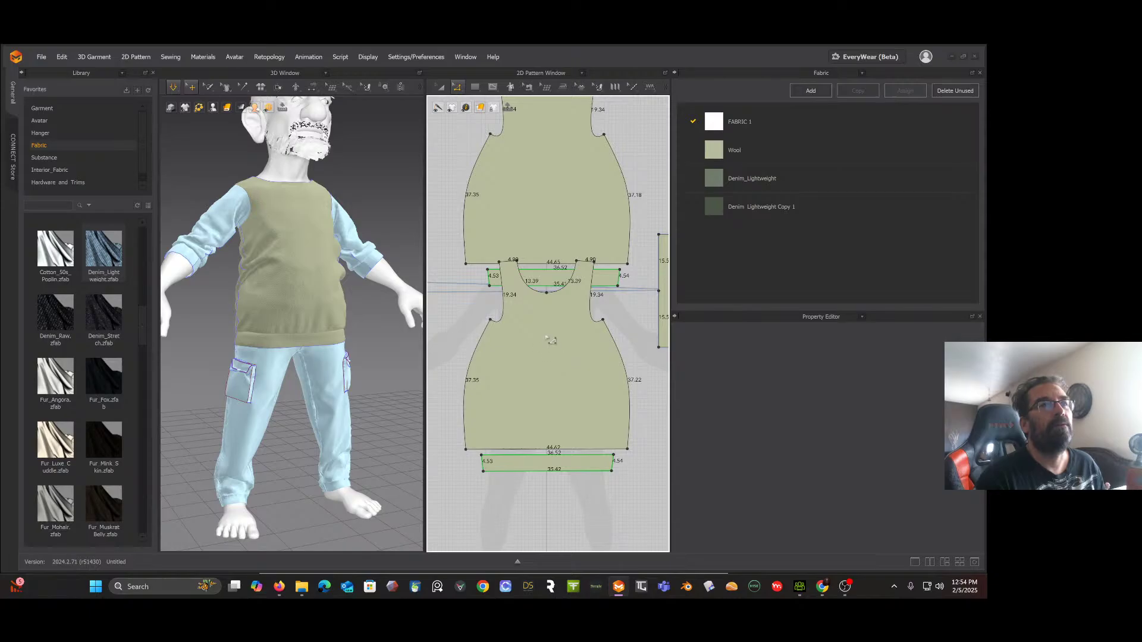
left_click(441, 87)
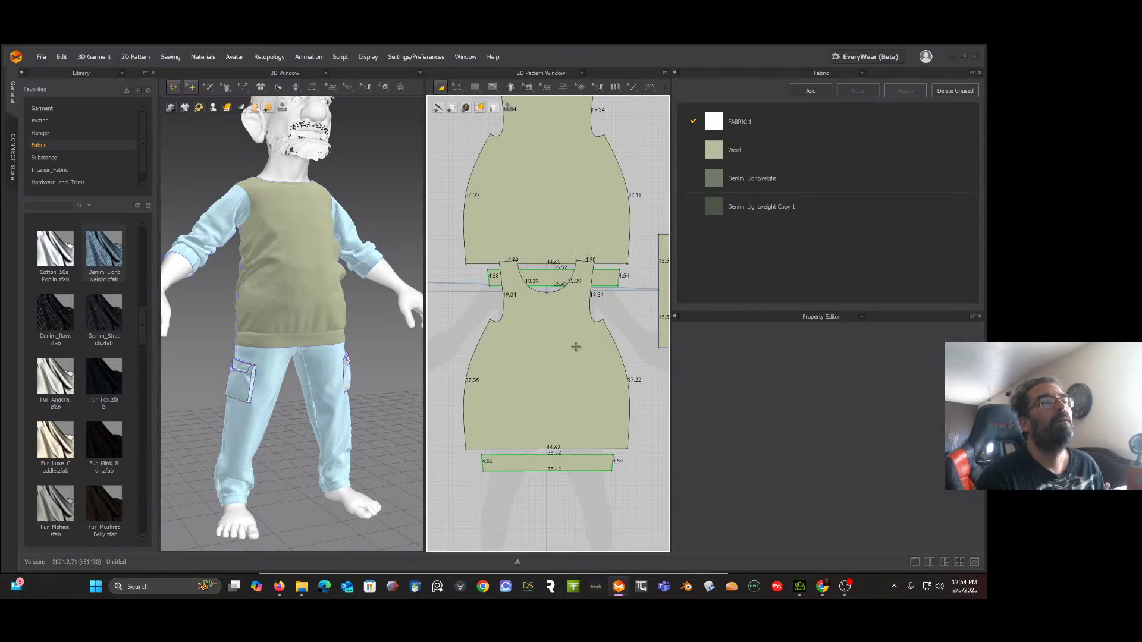
left_click(589, 374)
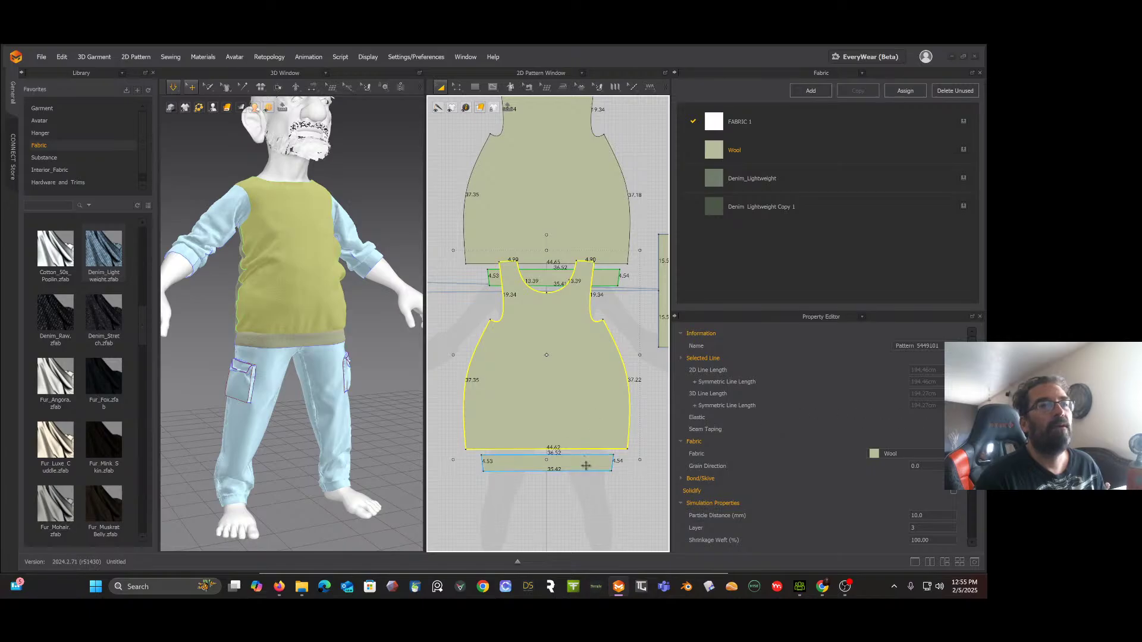
left_click(585, 465)
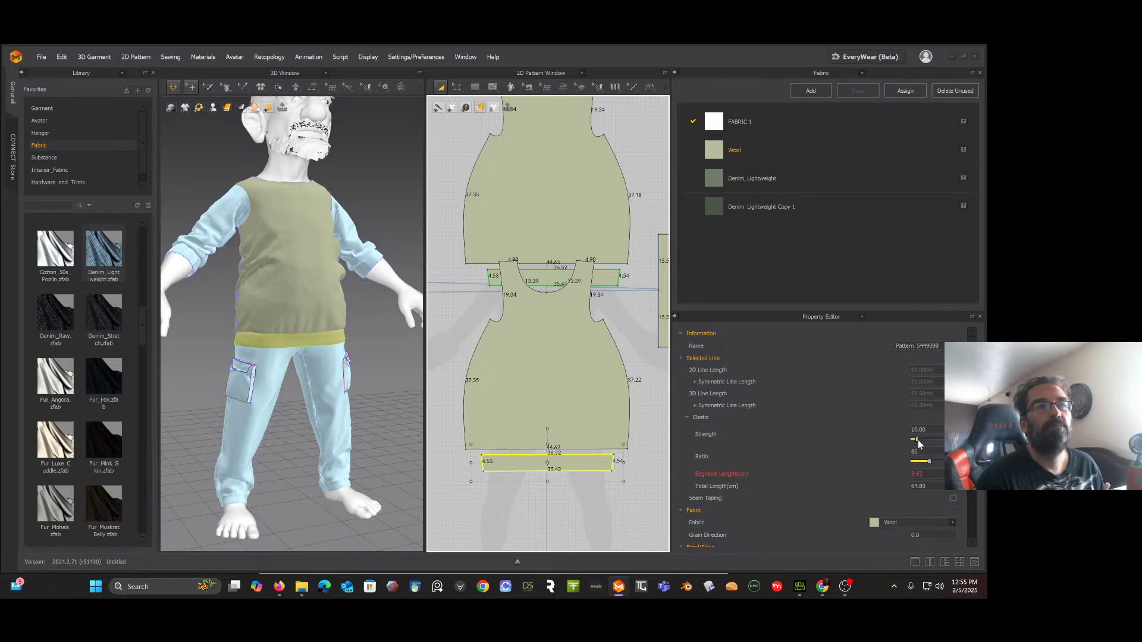
left_click_drag(917, 440, 924, 440)
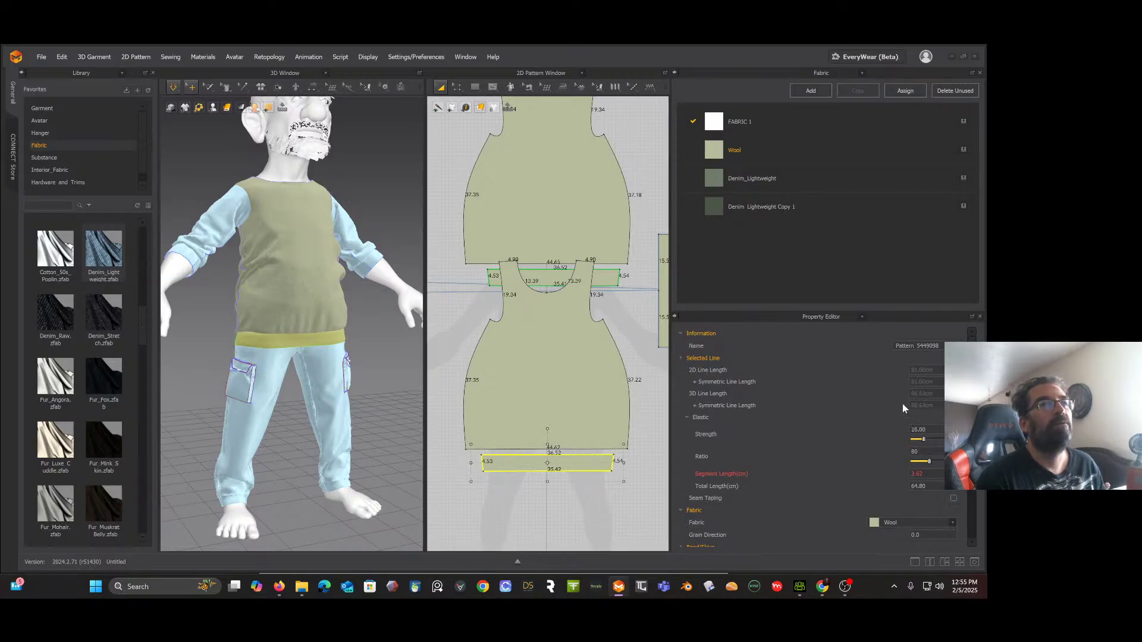
left_click(606, 277)
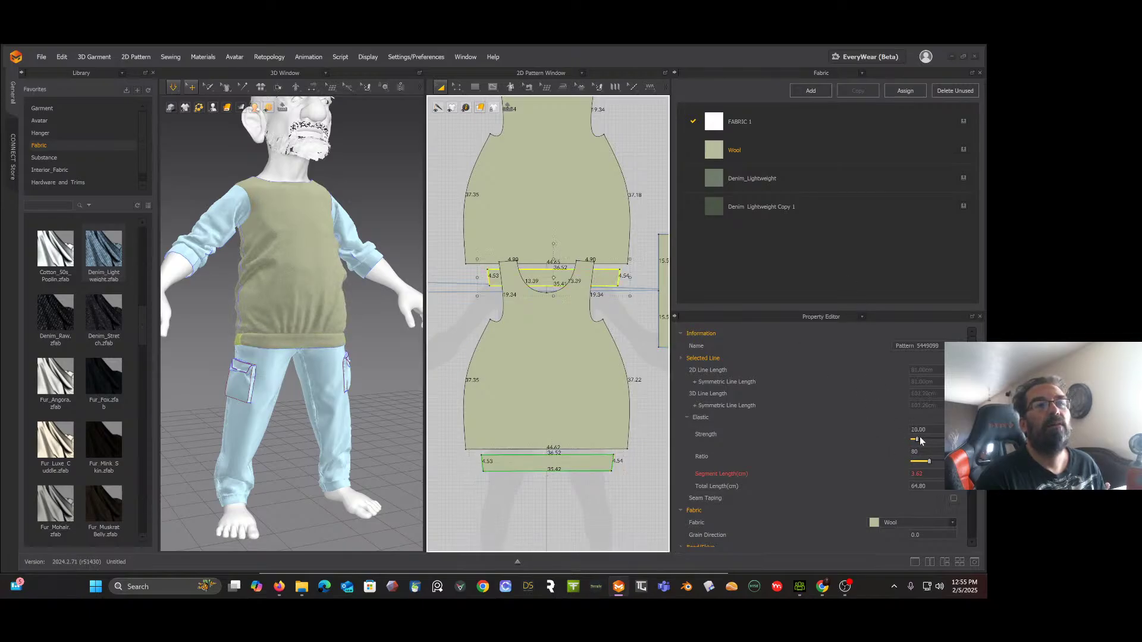
left_click_drag(919, 441, 923, 439)
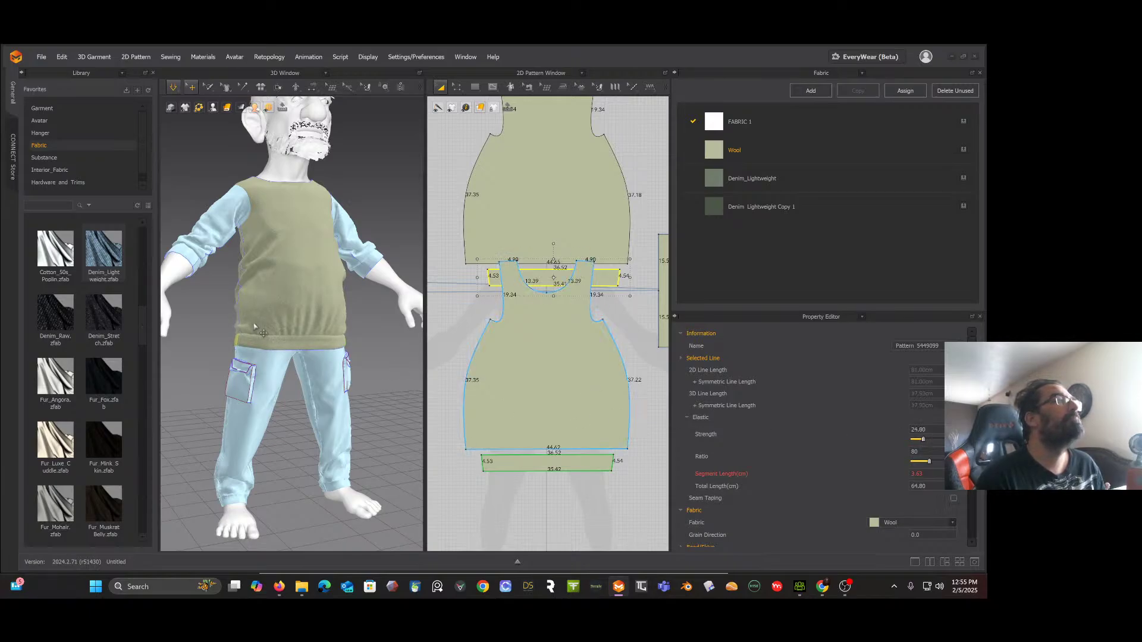
Step: Pull the top's front and back body pieces near both sides during simulation to settle the hem over the waistband
left_click_drag(256, 328, 244, 266)
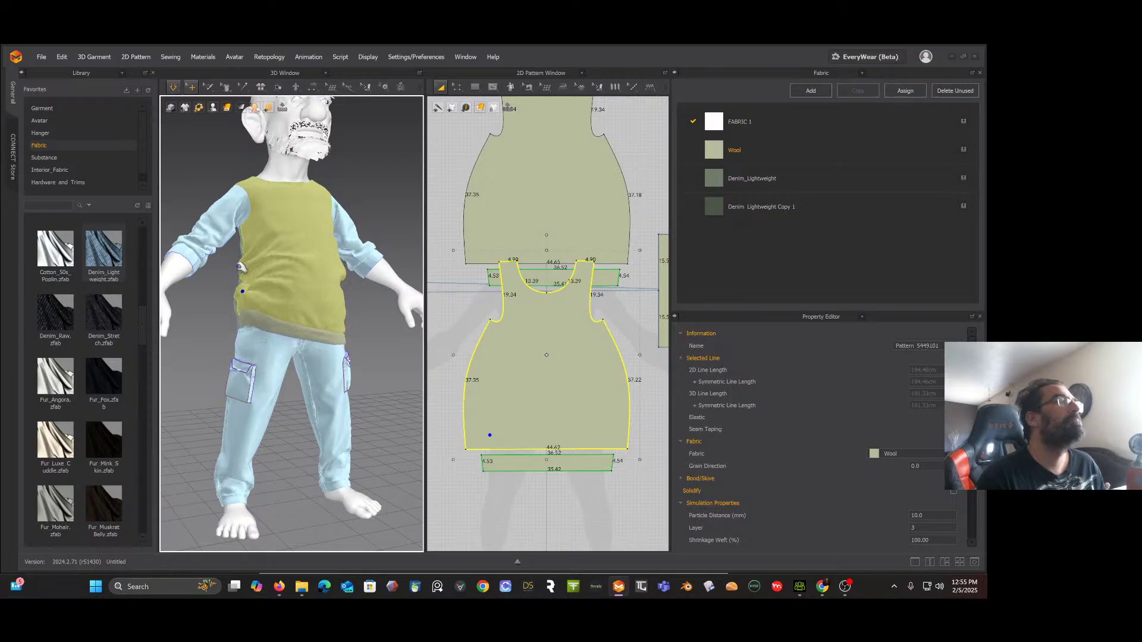
right_click_drag(271, 289, 238, 286)
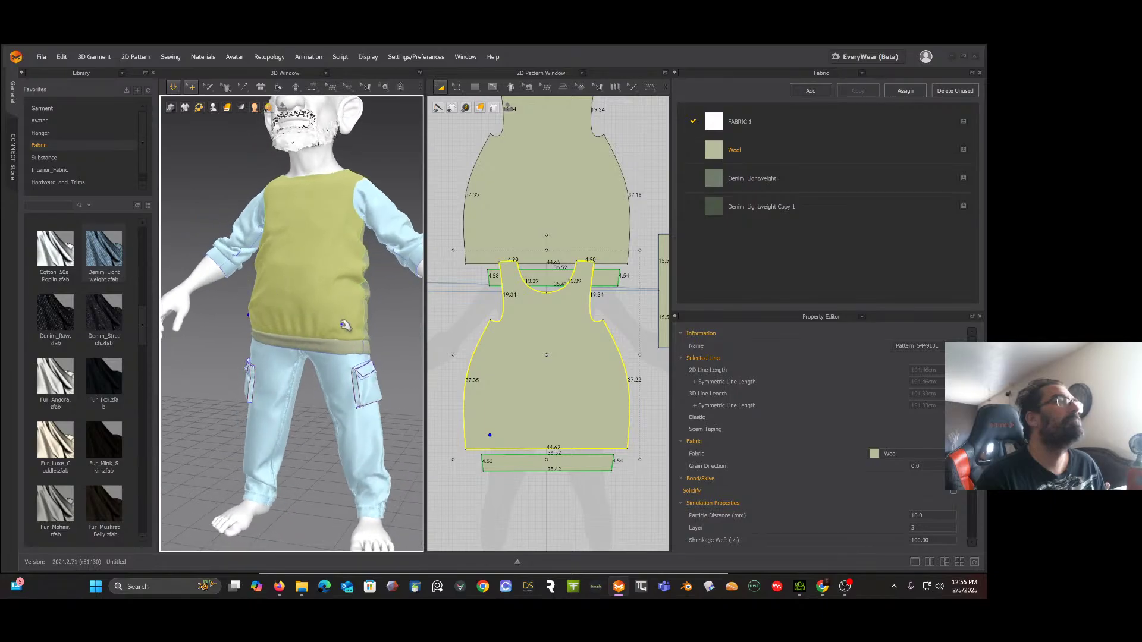
left_click_drag(361, 319, 266, 315)
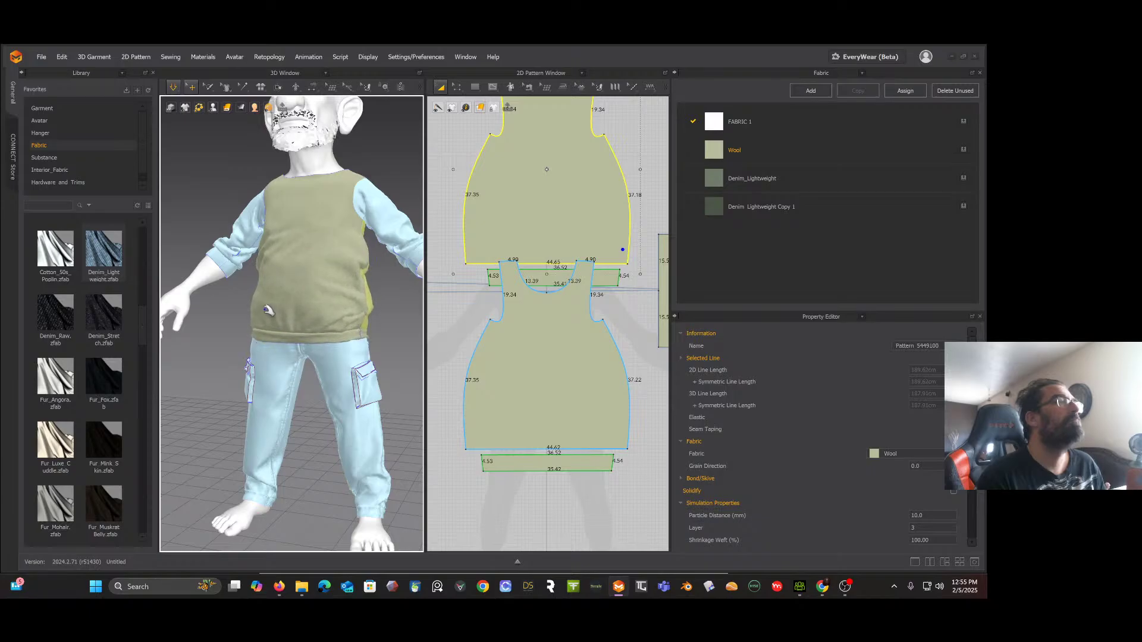
right_click_drag(265, 315, 335, 314)
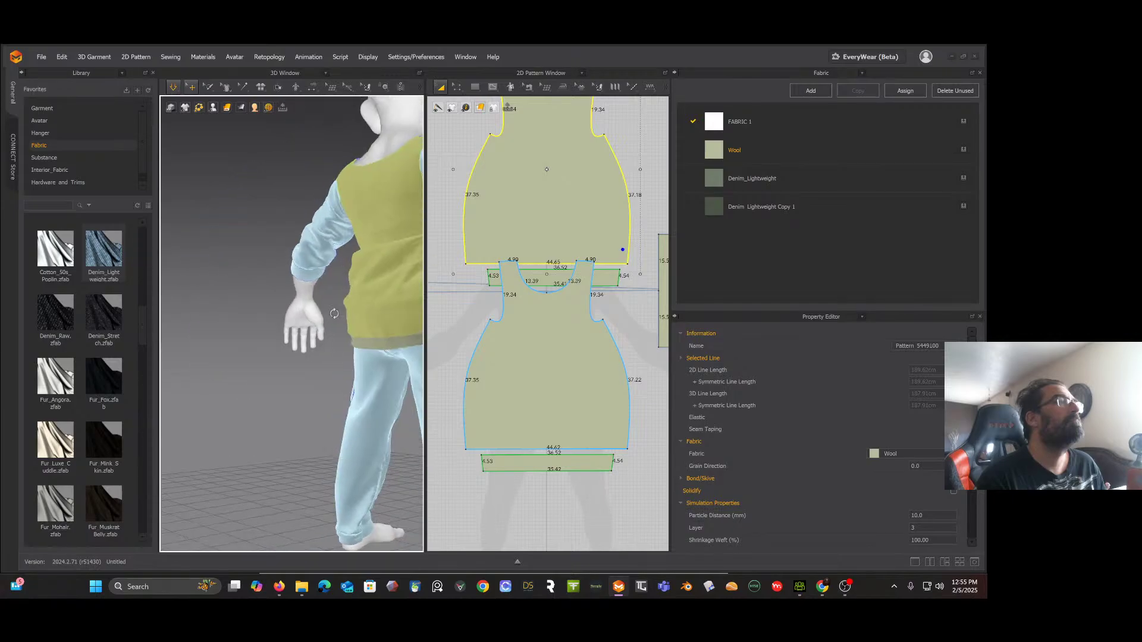
mouse_move(387, 278)
left_mouse_down()
mouse_move(376, 211)
mouse_move(365, 235)
mouse_move(385, 271)
left_mouse_up()
right_click_drag(386, 272, 317, 270)
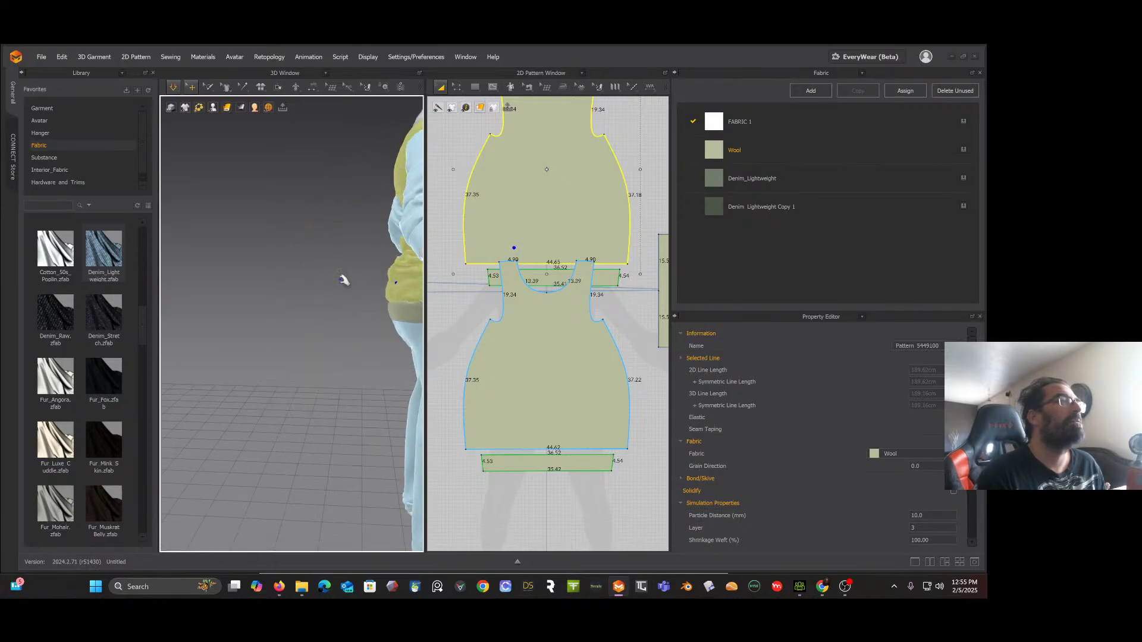
scroll(337, 278, "down", 5)
right_click_drag(337, 278, 331, 279)
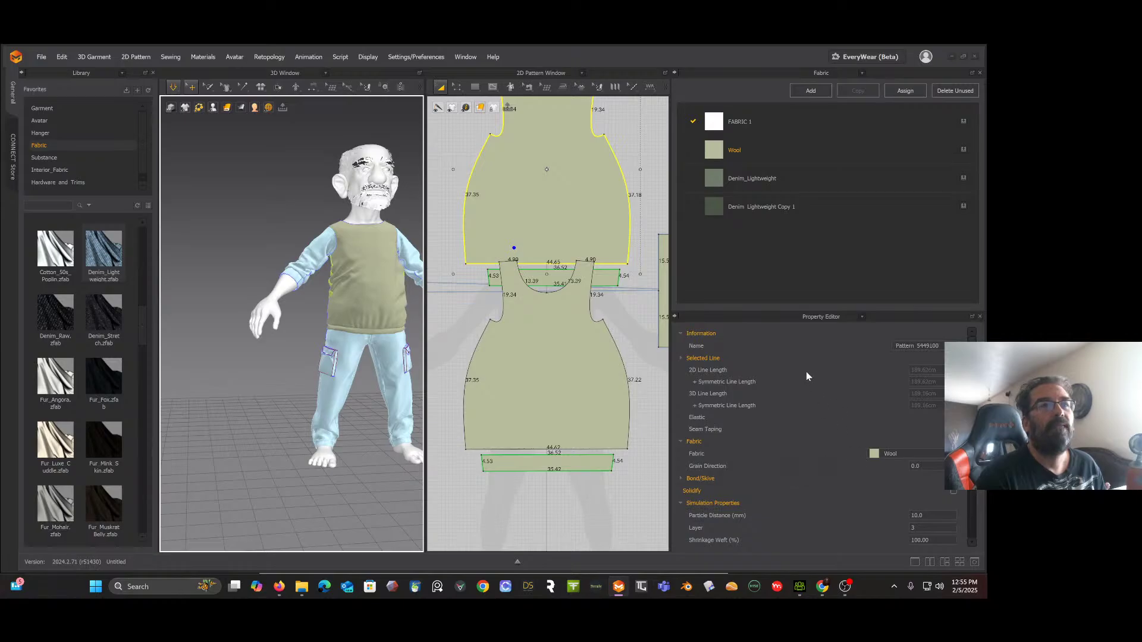
Step: Turn off Elastic on the front waistband and the back waistband
scroll(778, 430, "down", 3)
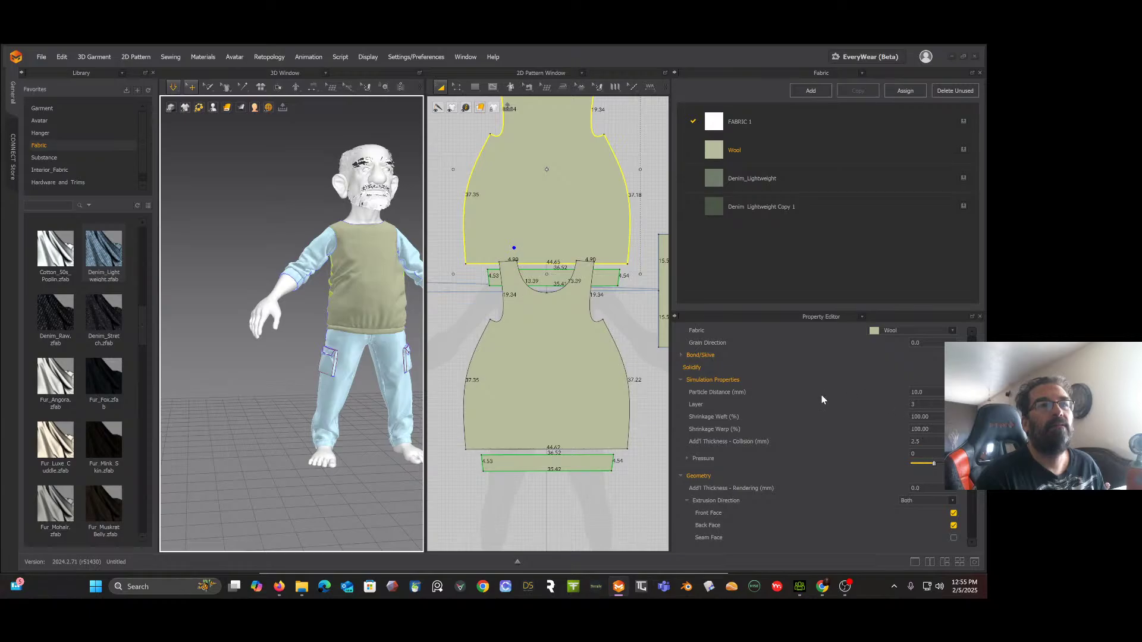
scroll(811, 410, "up", 3)
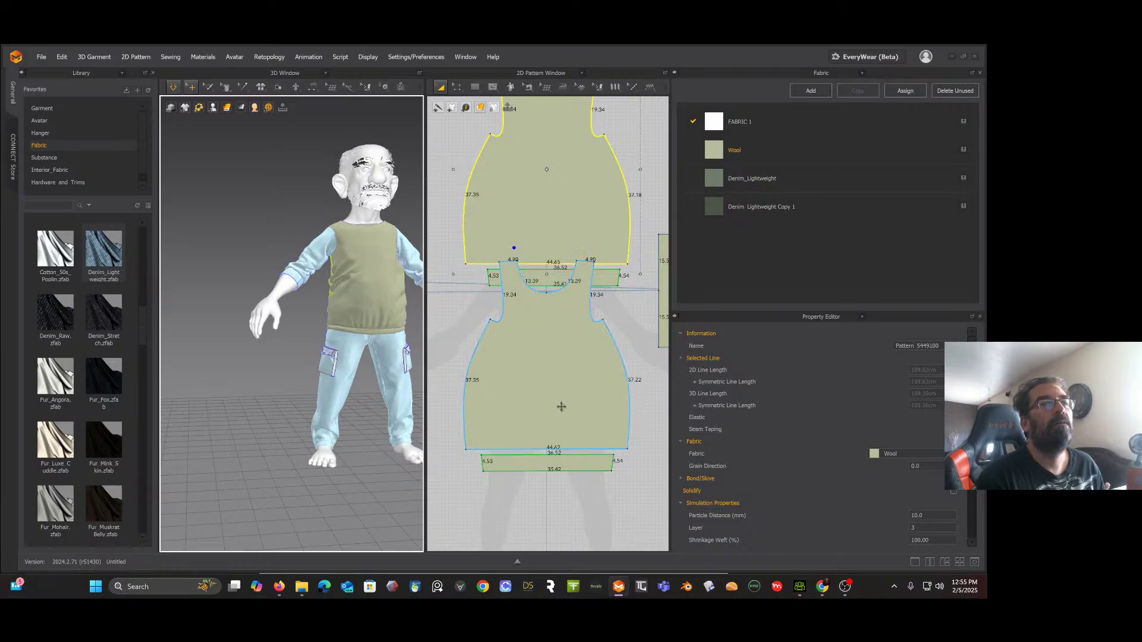
left_click(575, 463)
left_click(574, 463)
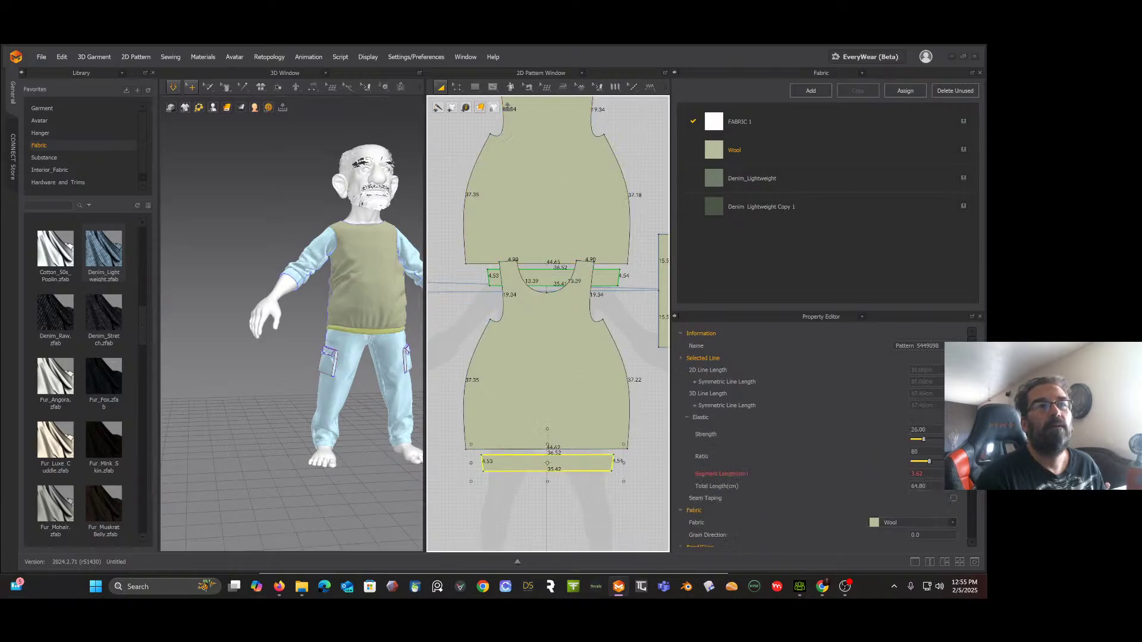
left_click(953, 418)
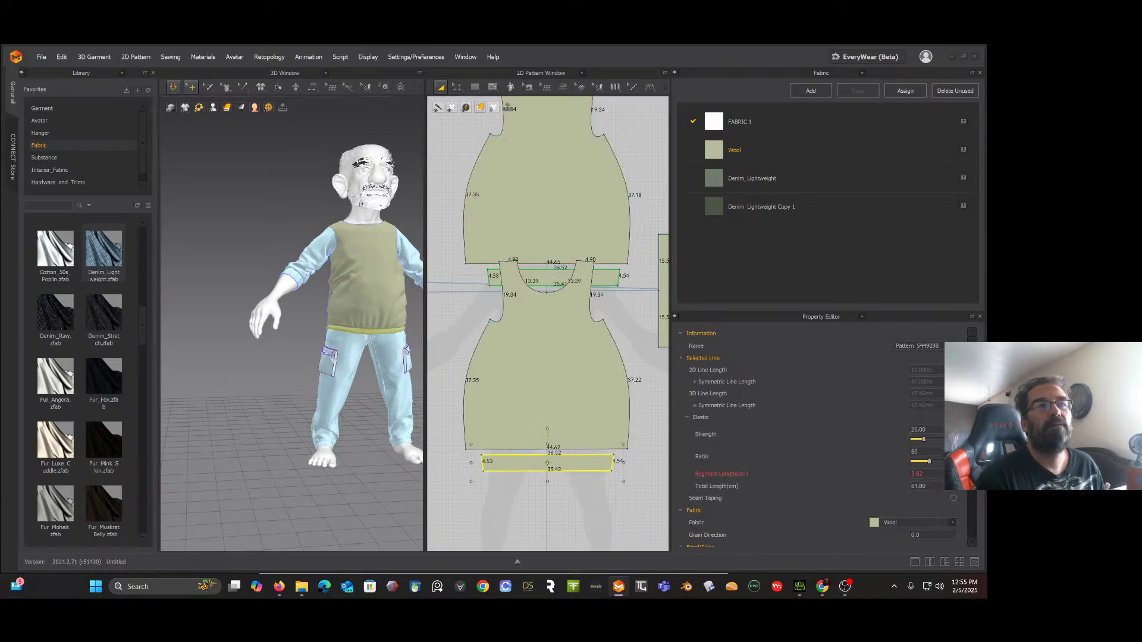
left_click(613, 282)
left_click(953, 417)
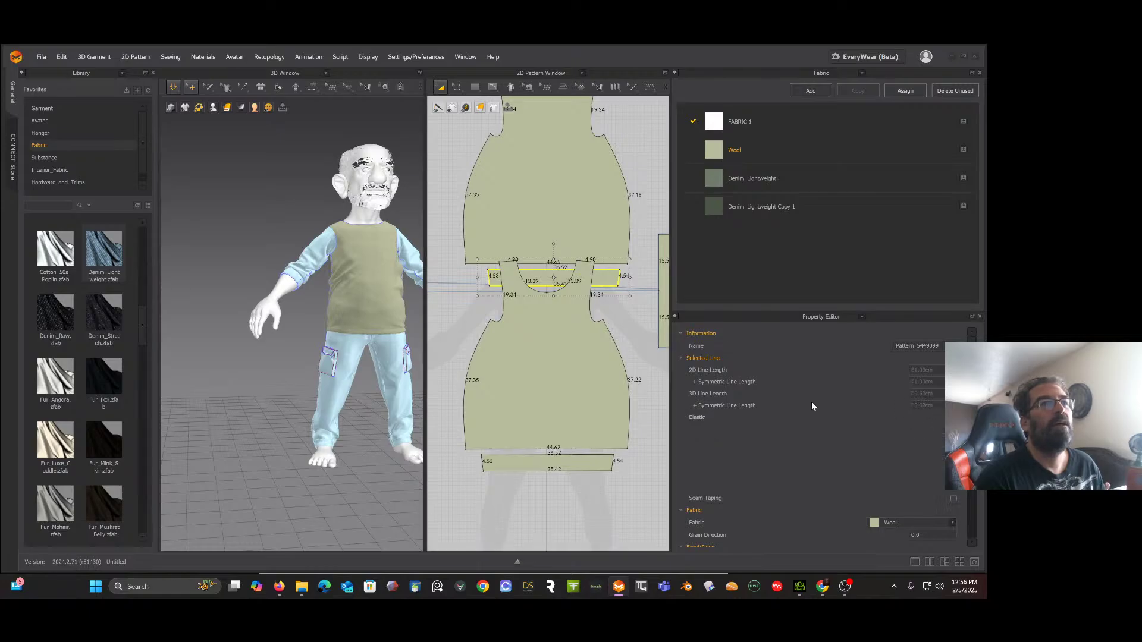
Step: Pull the front body piece upward at the side of the belly while simulating, and stop the simulation
right_click_drag(329, 340, 361, 301)
left_click_drag(360, 288, 349, 239)
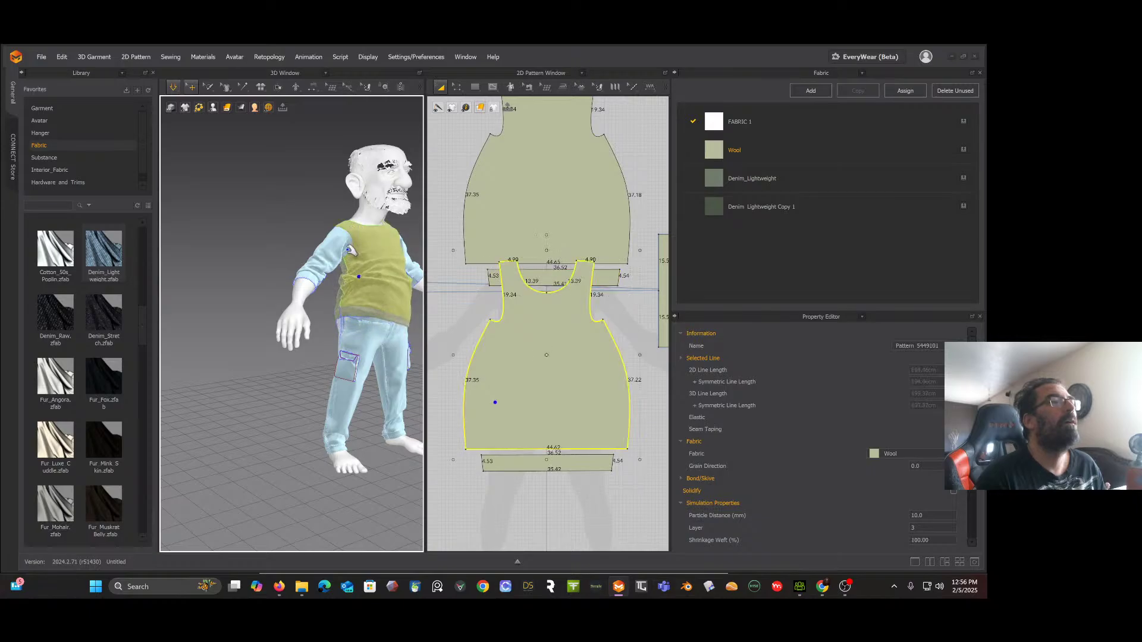
right_click_drag(351, 239, 327, 246)
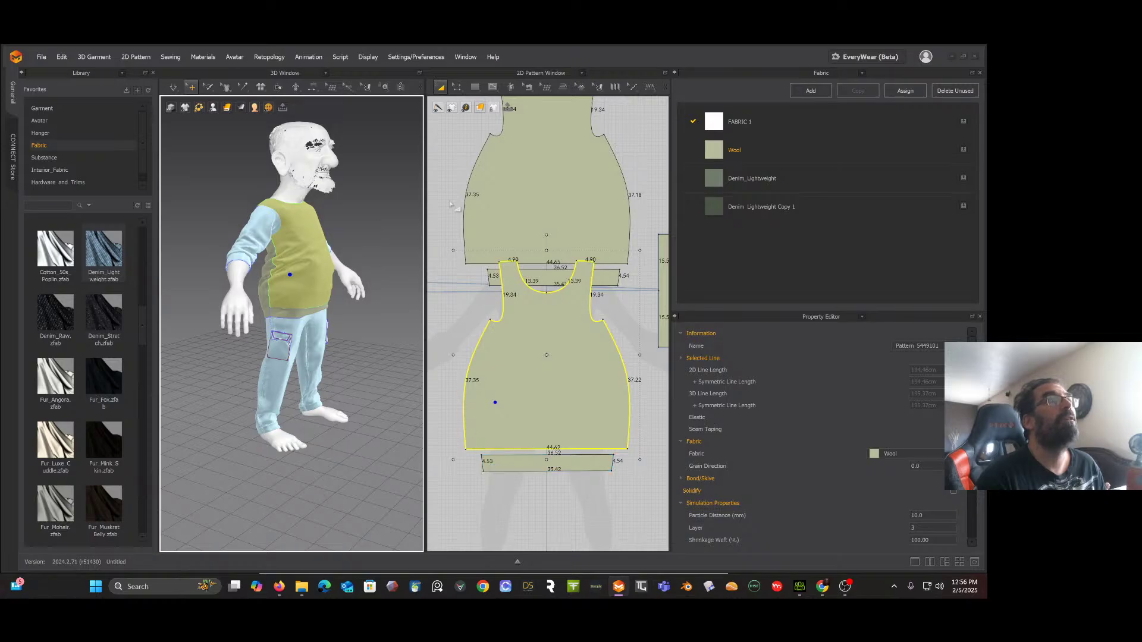
Step: With Edit Pattern, move one short side edge of both waistbands inward together, leaving their upper edges about 31 cm long
left_click(457, 88)
left_click(462, 106)
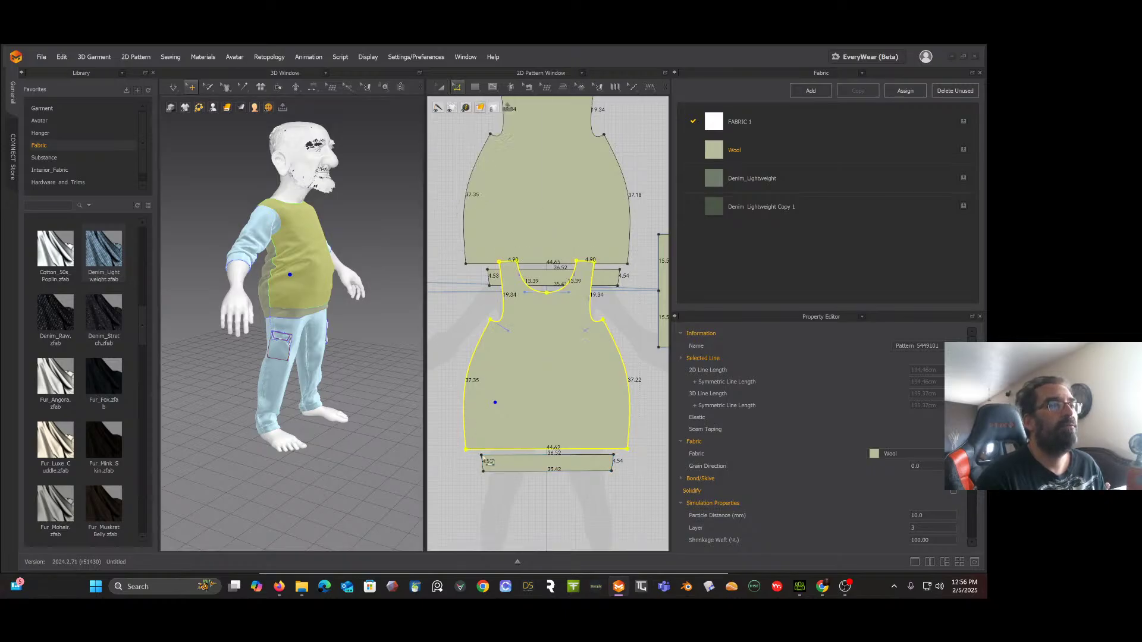
left_click_drag(484, 465, 505, 466)
key("ctrl+z")
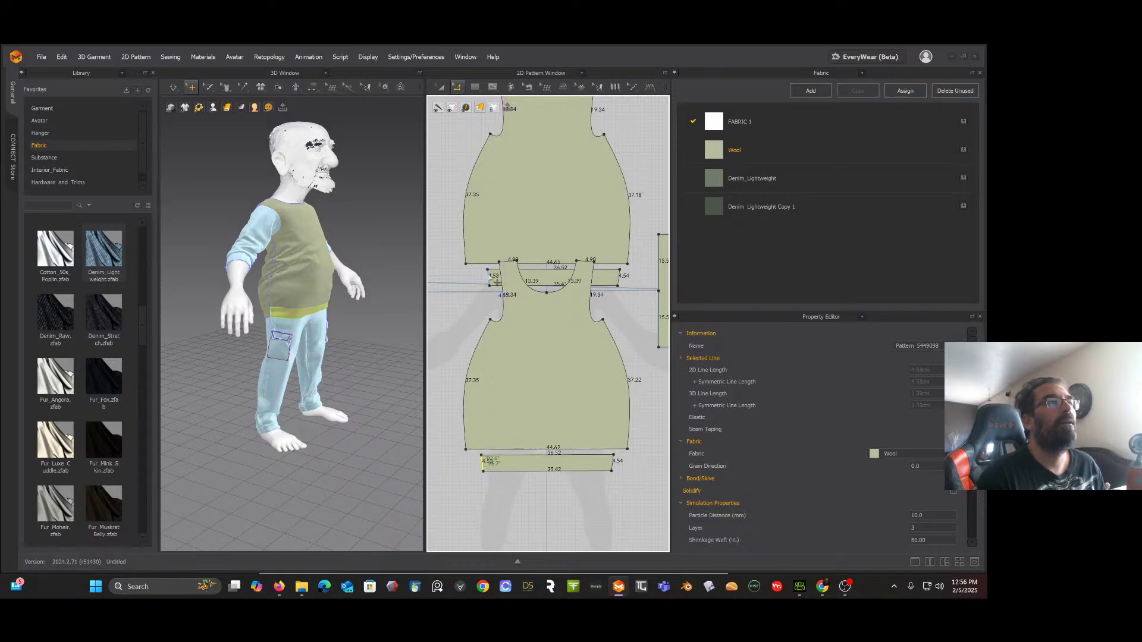
left_click(496, 281)
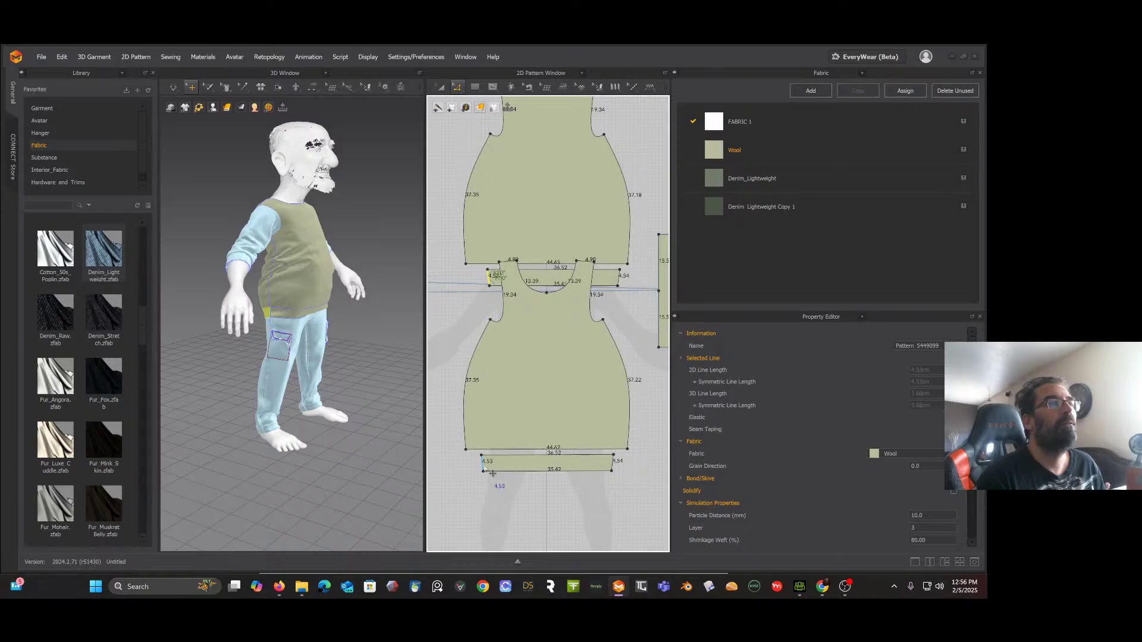
left_click_drag(484, 467, 512, 473)
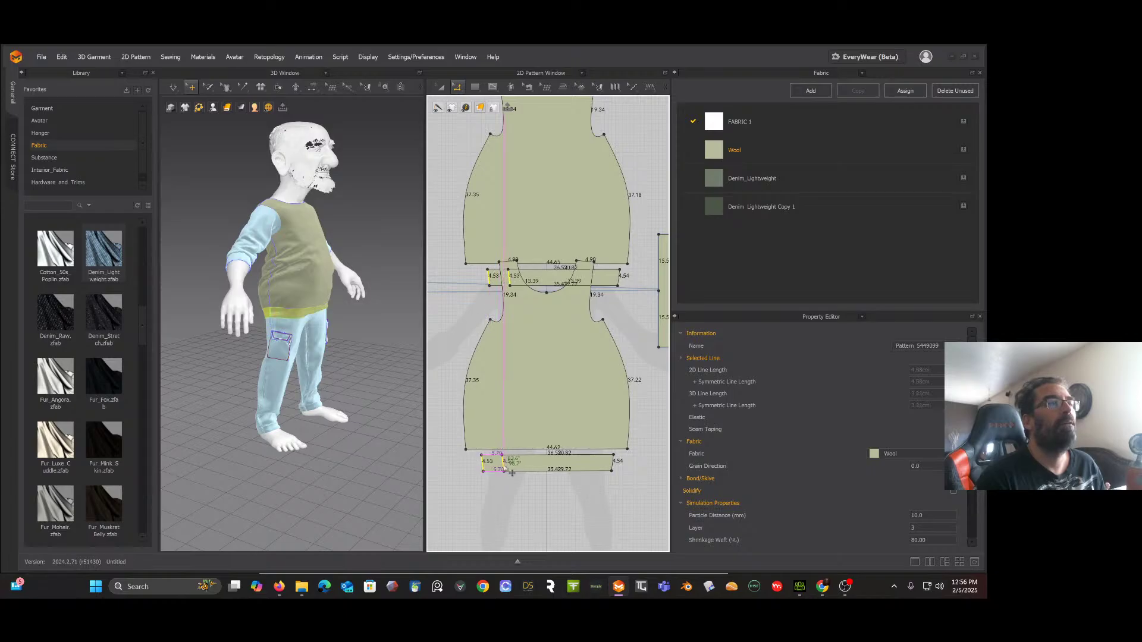
left_click(406, 341)
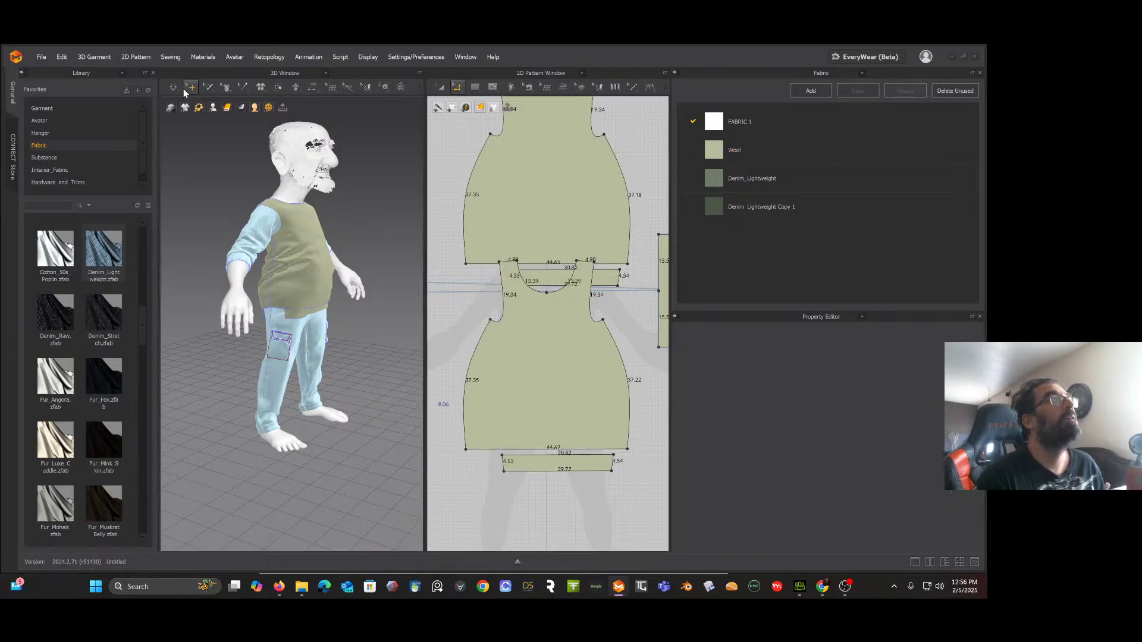
Step: Simulate the garment and pull the back body piece and both waistbands into place around the waist
left_click(185, 107)
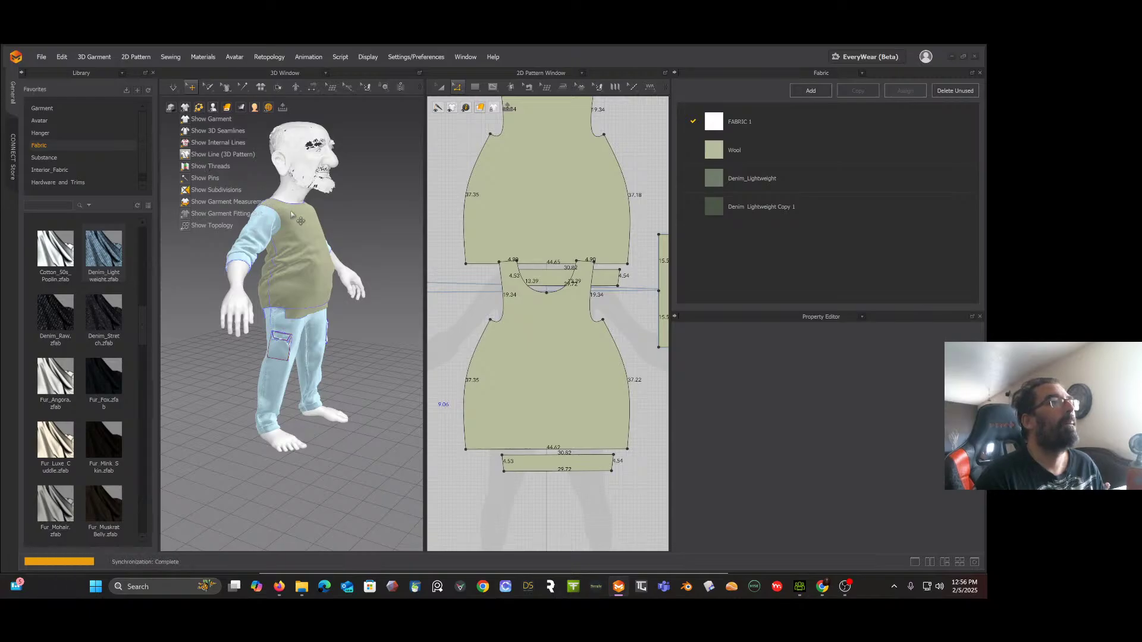
right_click_drag(282, 234, 314, 205)
left_click(313, 202)
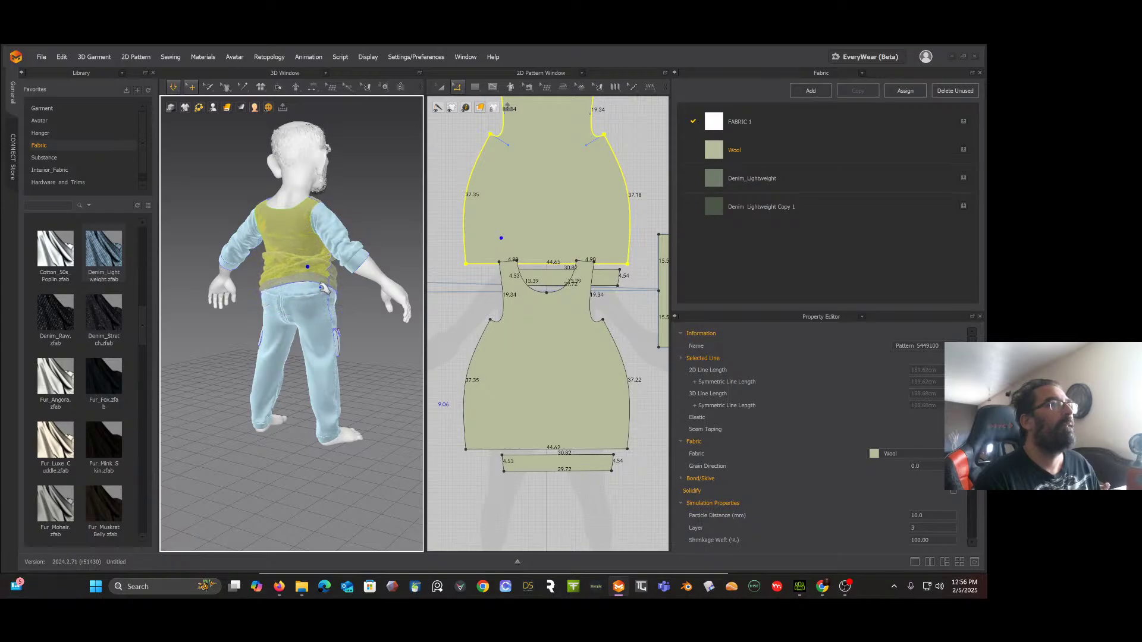
left_click(314, 280)
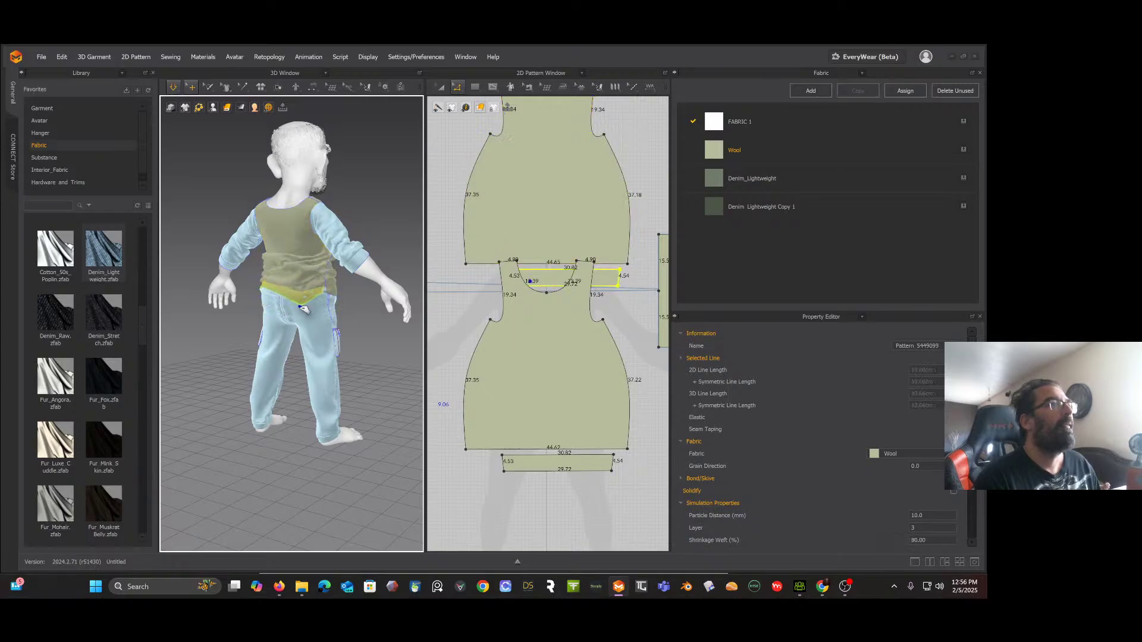
left_click_drag(263, 287, 256, 302)
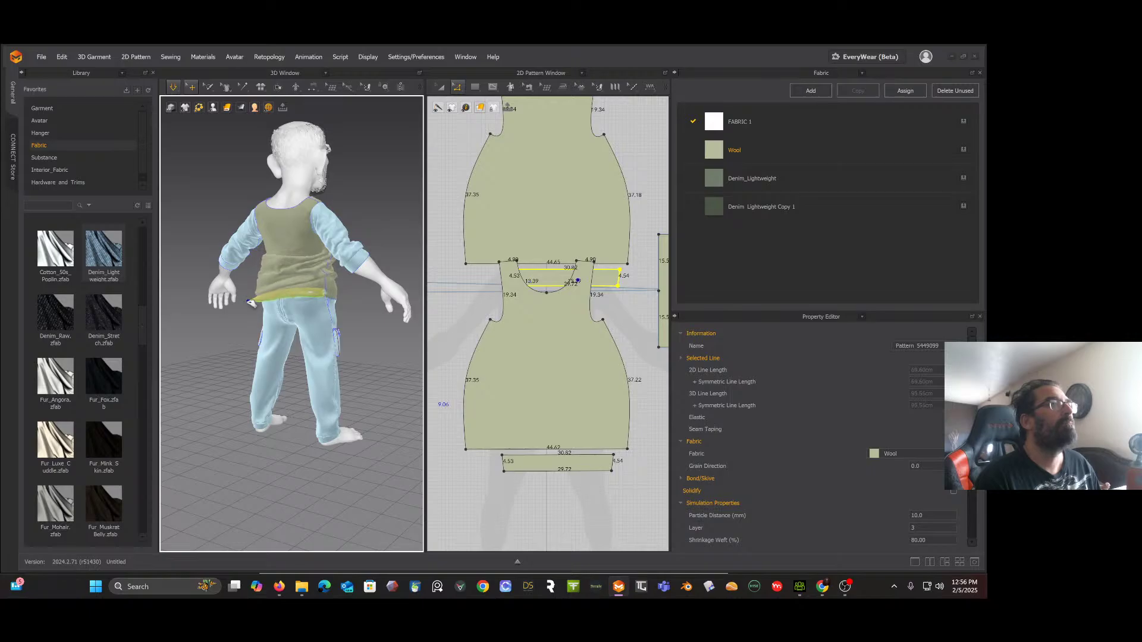
left_click_drag(329, 295, 348, 297)
right_click_drag(297, 299, 394, 275)
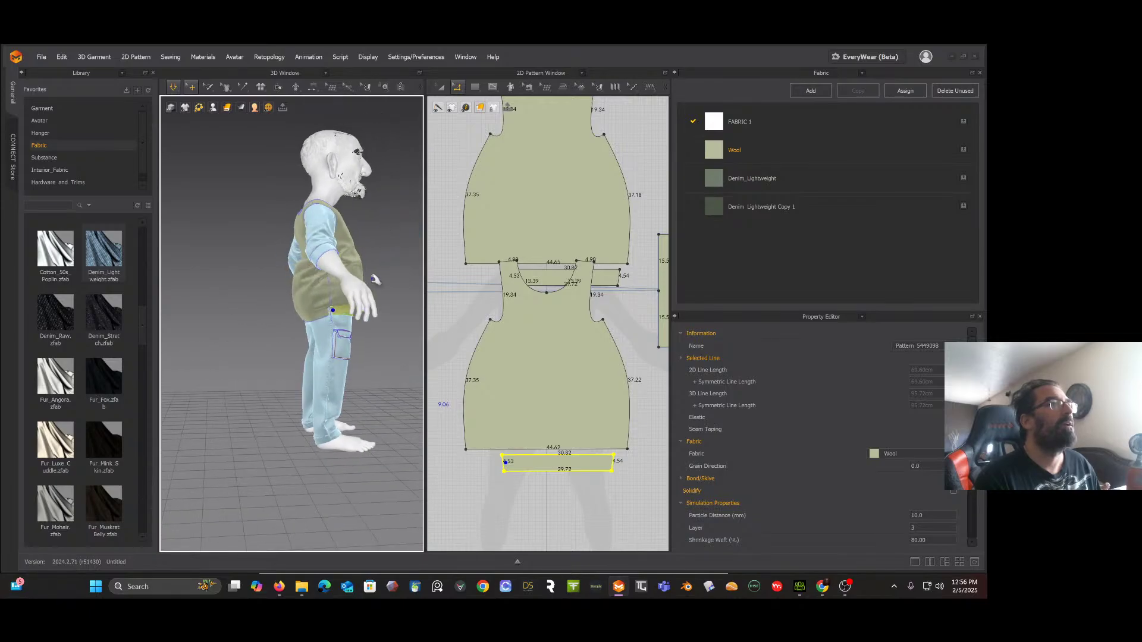
right_click_drag(314, 311, 267, 313)
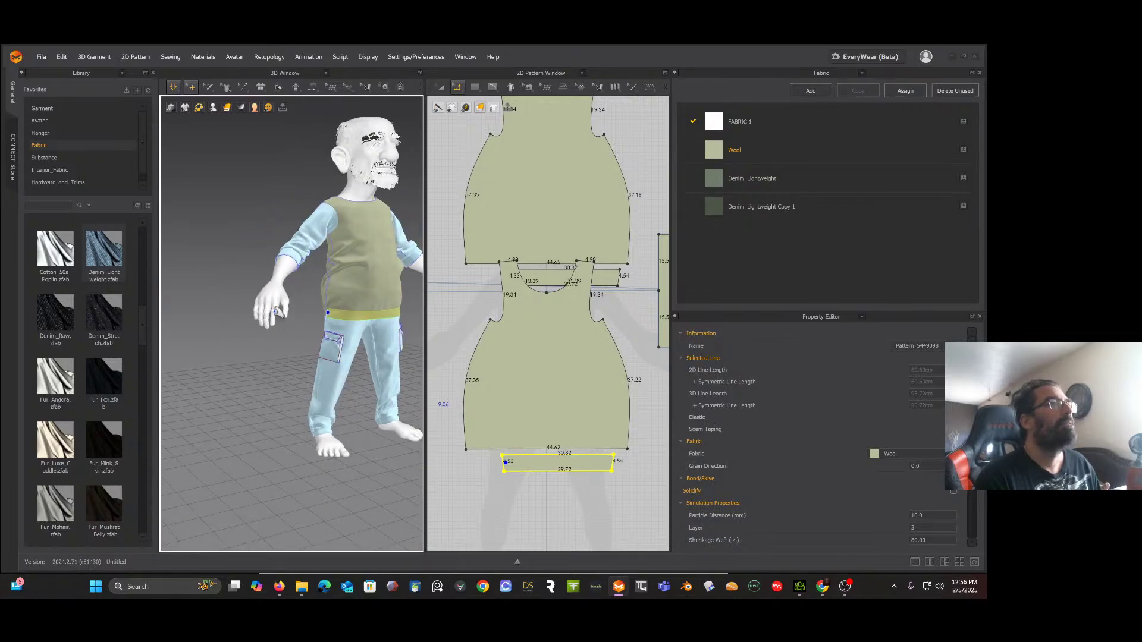
Step: Raise the hem edges of the front and back body pieces together by about 4 cm
left_click(535, 450)
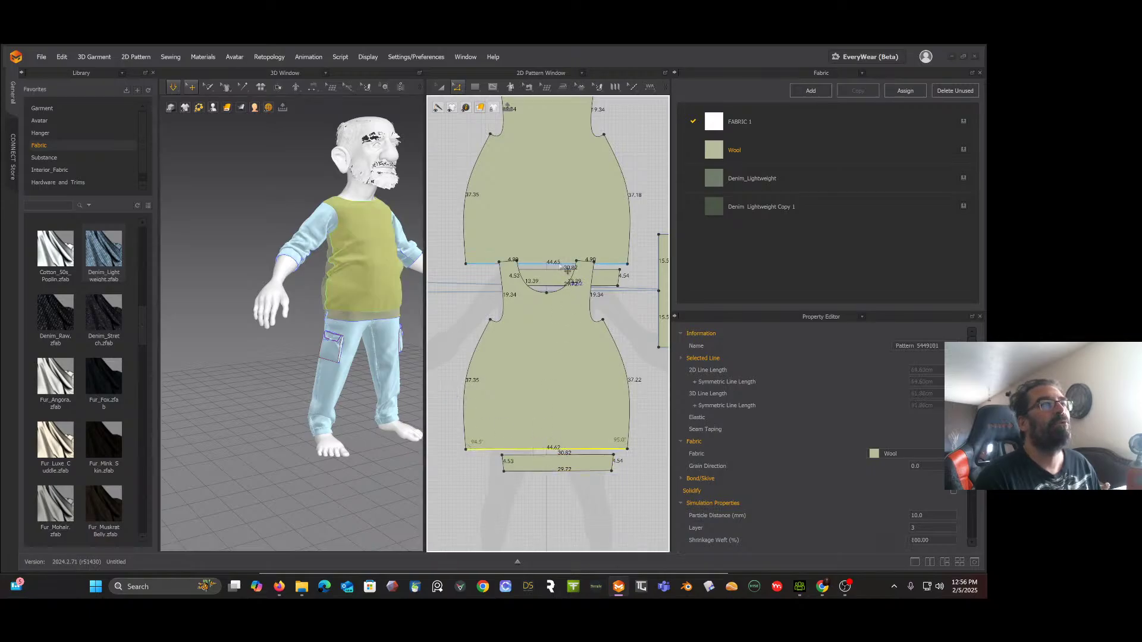
left_click_drag(567, 268, 558, 251, "shift")
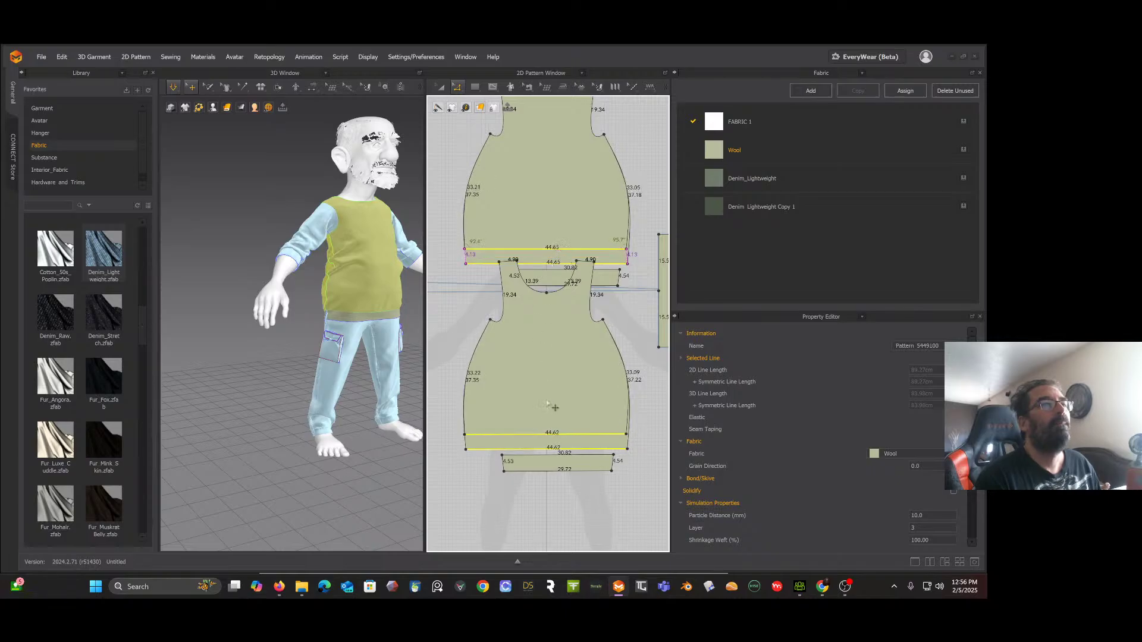
Step: Shift the back waistband pattern sideways so that its short edge is clear of the front body piece
left_click(504, 465)
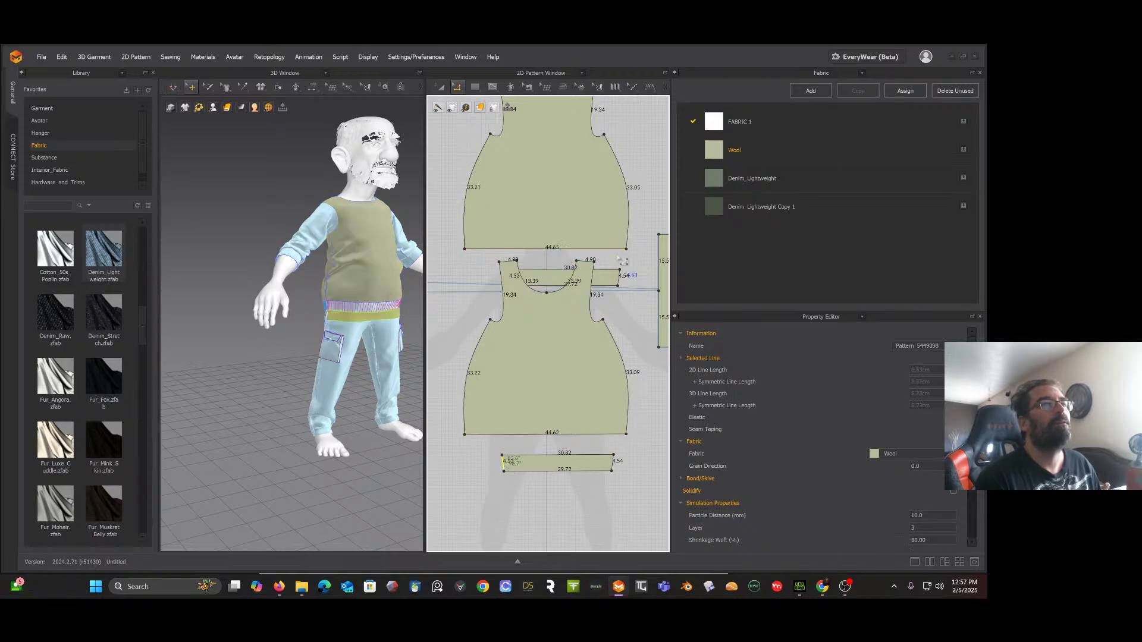
left_click(550, 270)
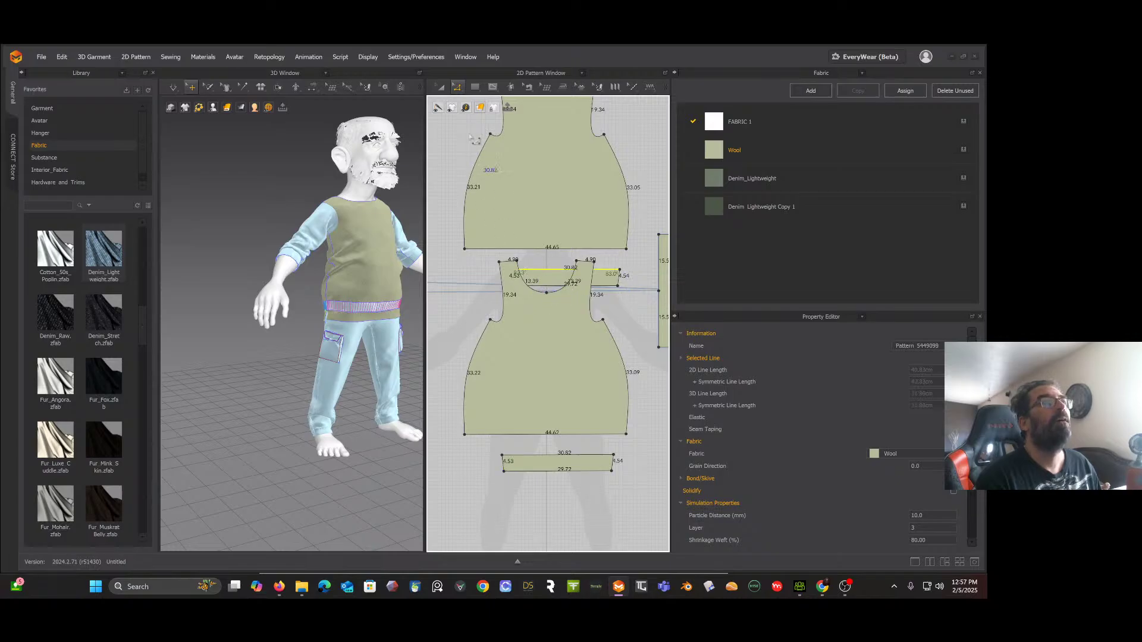
key("a")
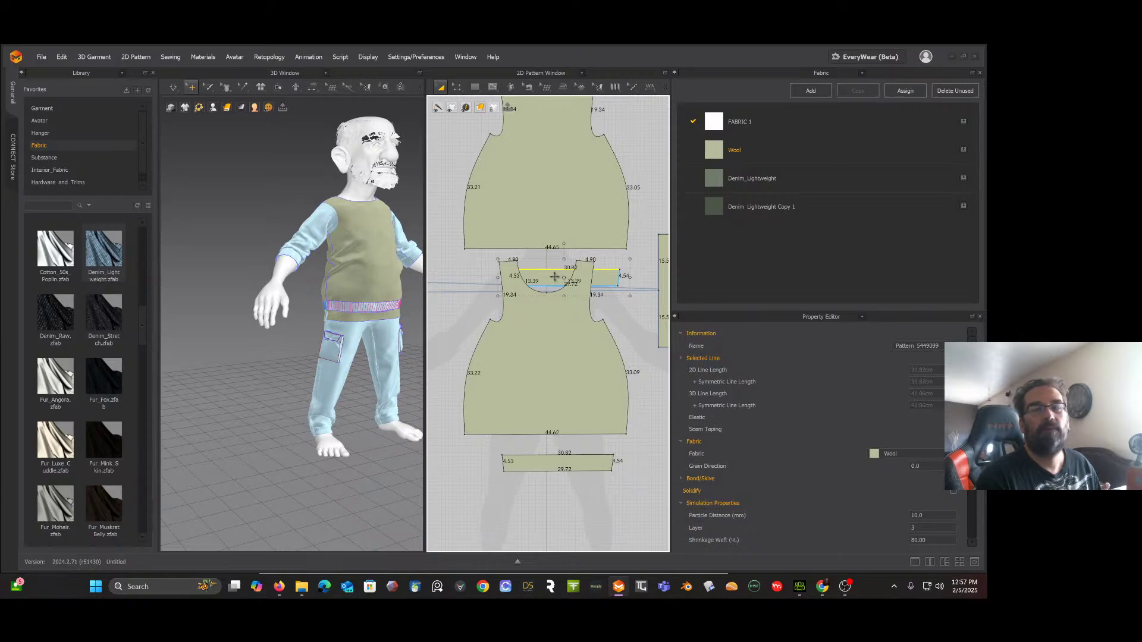
left_click(530, 275)
left_click_drag(530, 276, 499, 276)
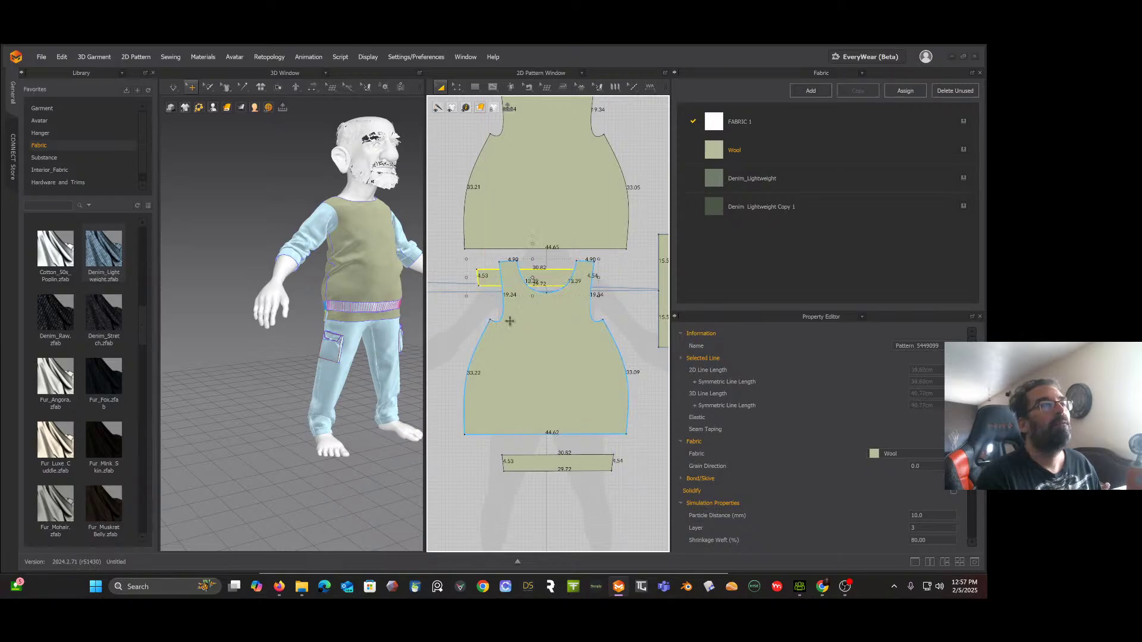
Step: With Edit Pattern, move the same short side edge of both waistbands outward, making their upper edges about 35.4 cm long
left_click(456, 87)
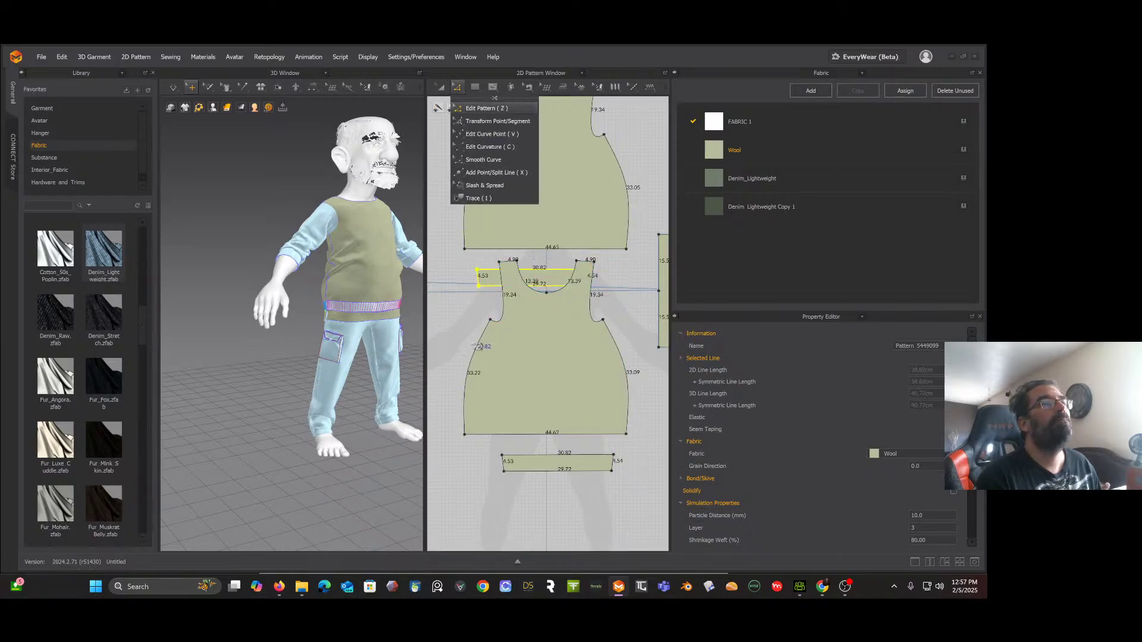
left_click(484, 108)
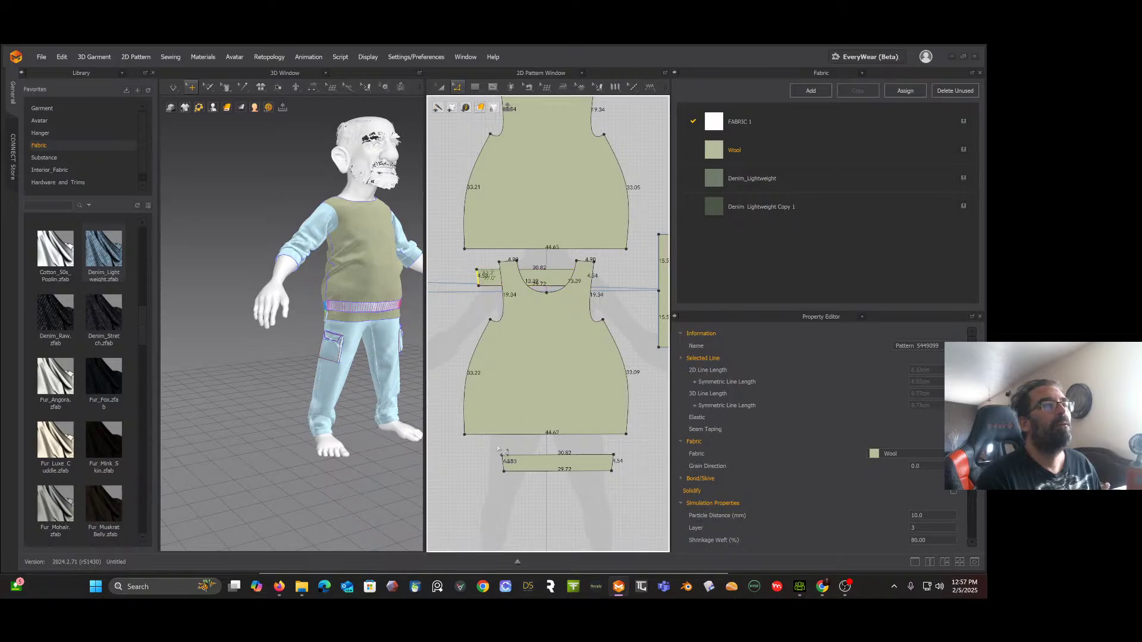
left_click(504, 467)
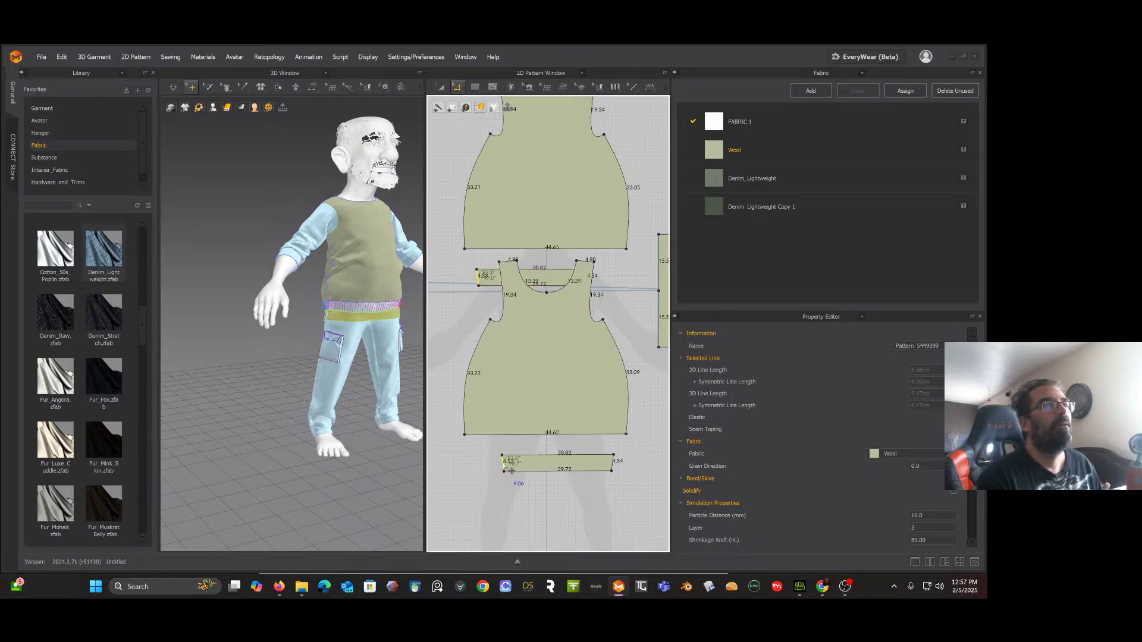
left_click_drag(511, 471, 461, 445)
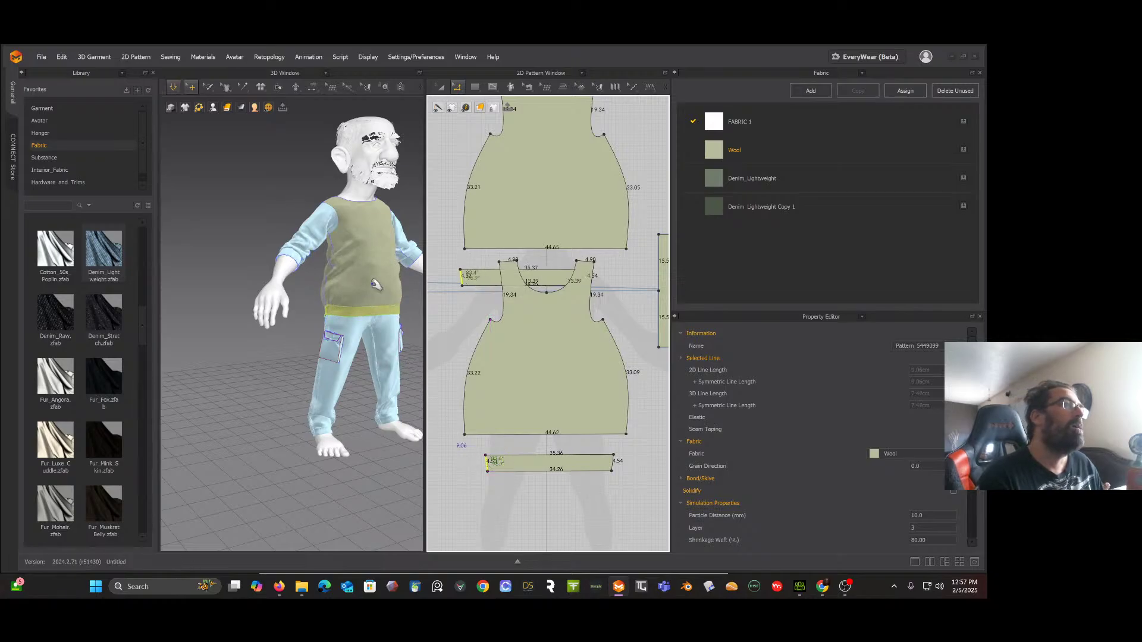
Step: Pull the front body piece, back body piece and back waistband during simulation to settle the shortened top
left_click(384, 257)
left_click_drag(385, 257, 380, 276)
mouse_move(378, 278)
right_mouse_down()
mouse_move(304, 277)
mouse_move(395, 262)
mouse_move(383, 274)
right_mouse_up()
mouse_move(246, 276)
left_mouse_down()
mouse_move(246, 235)
mouse_move(250, 258)
left_mouse_up()
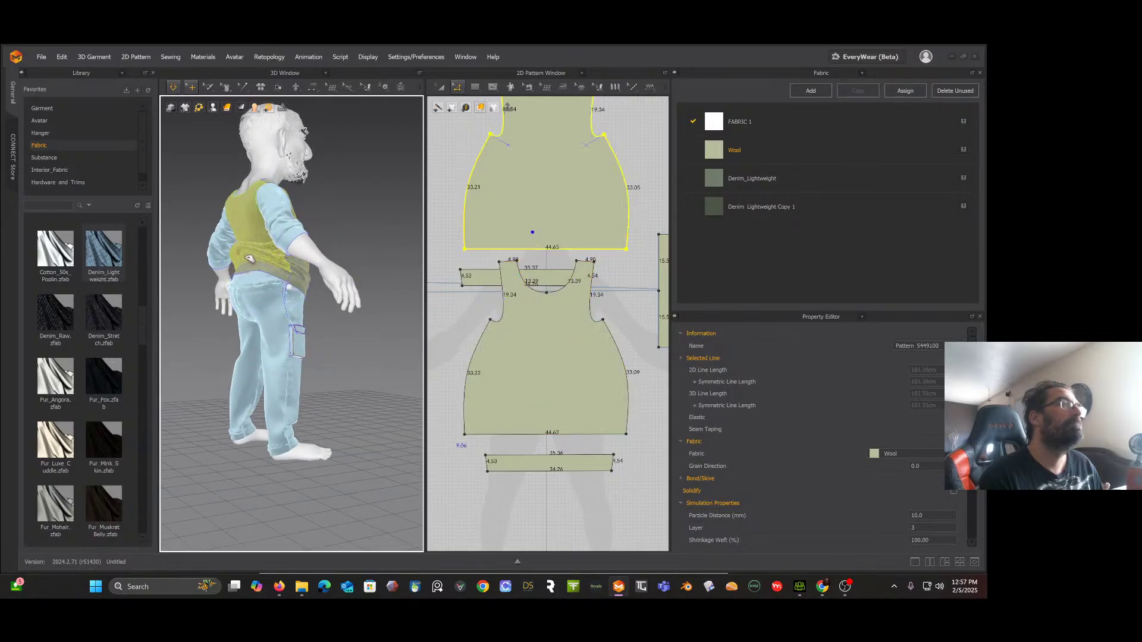
mouse_move(288, 298)
right_mouse_down()
mouse_move(269, 271)
mouse_move(265, 290)
mouse_move(290, 287)
right_mouse_up()
left_click(237, 275)
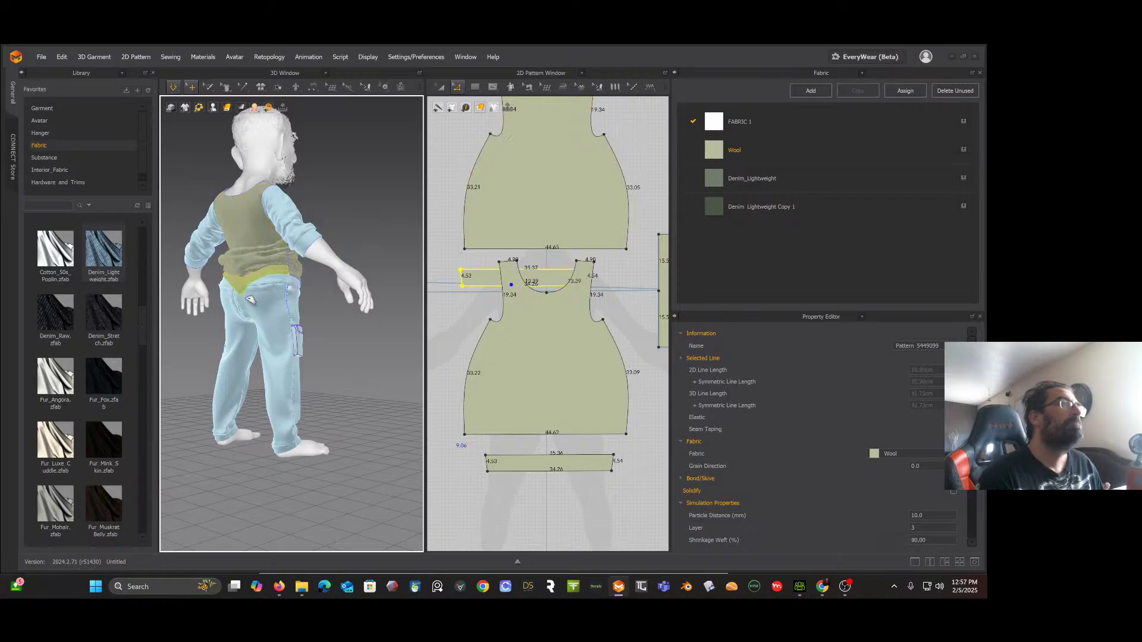
Step: Widen both waistbands from the same short side edge until their upper edges are about 38.4 cm long
left_click(464, 279)
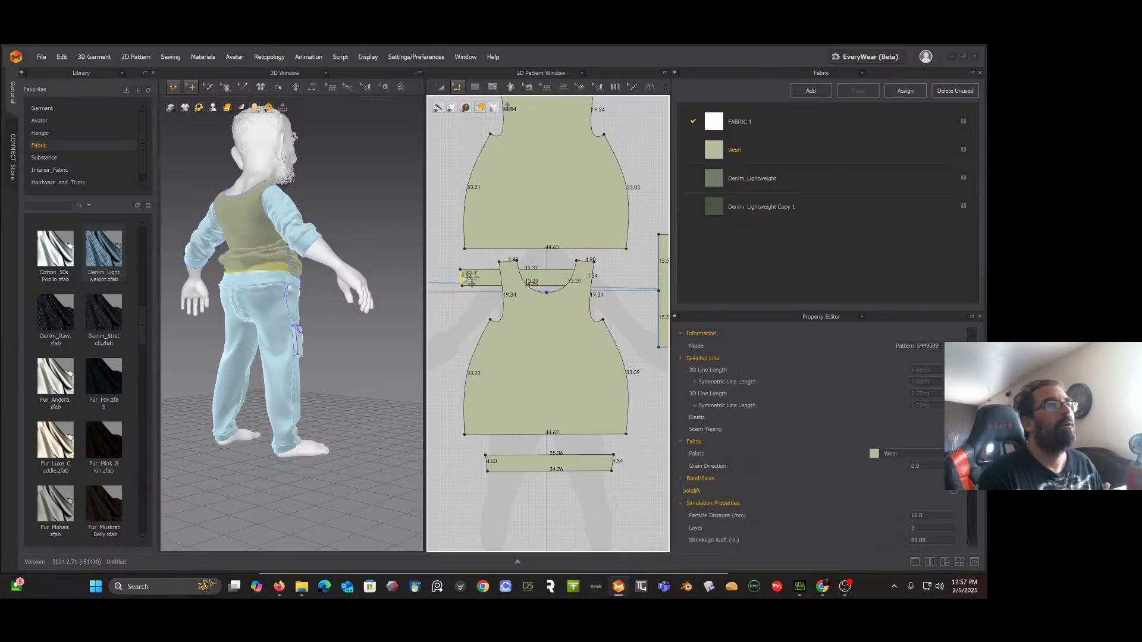
left_click(487, 462, "shift")
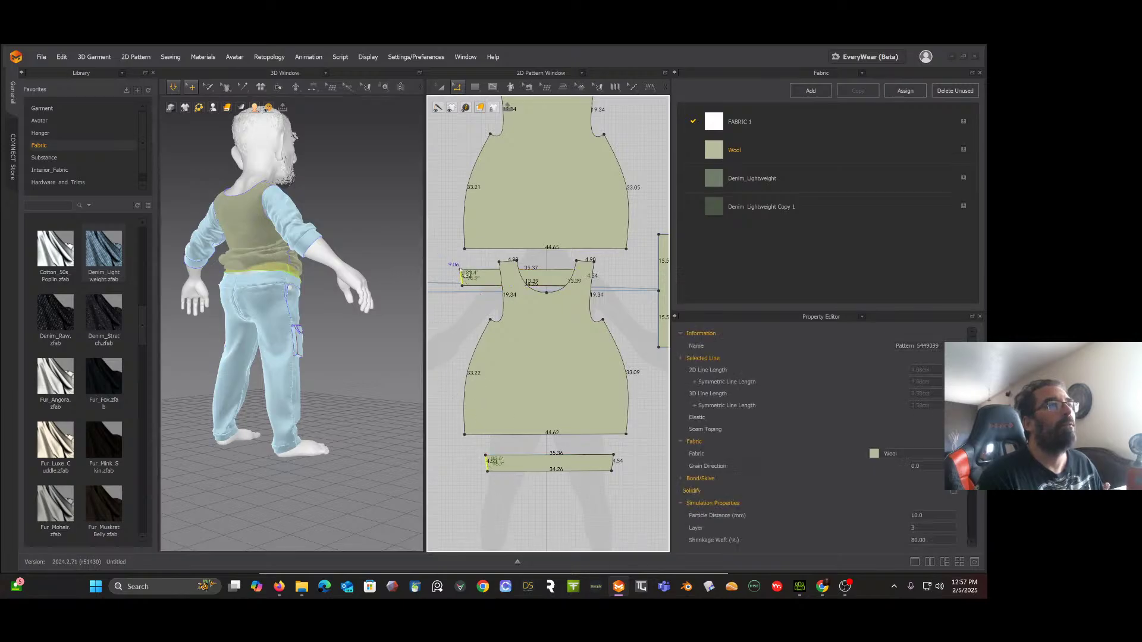
left_click_drag(464, 281, 452, 278)
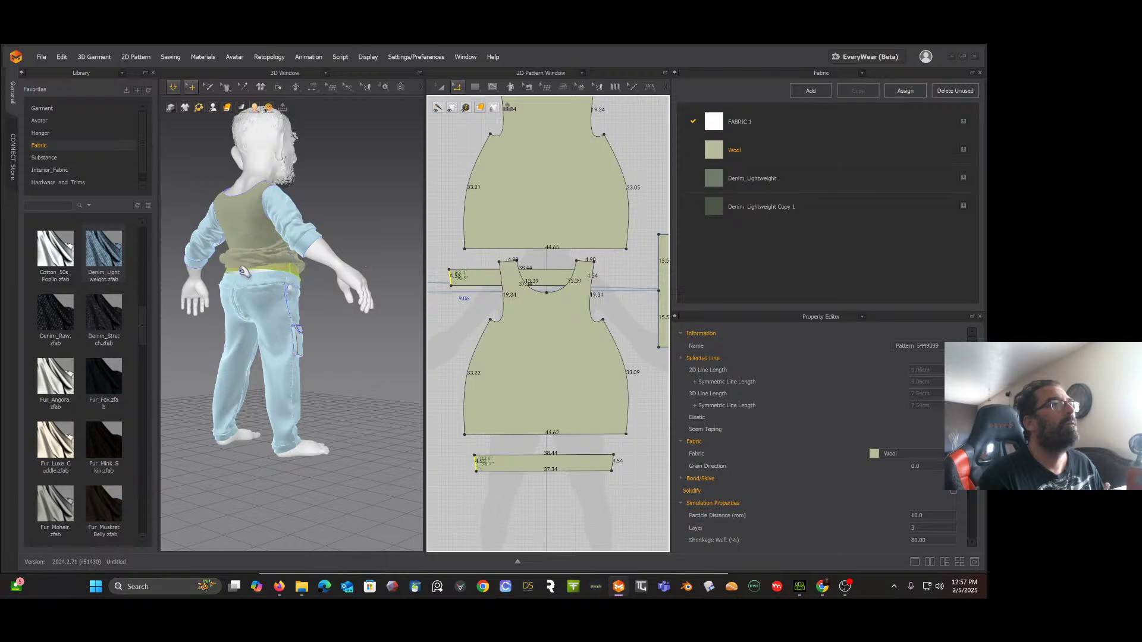
Step: Tug the back waistband and the front waistband on the avatar while simulating to settle their new width
left_click(221, 279)
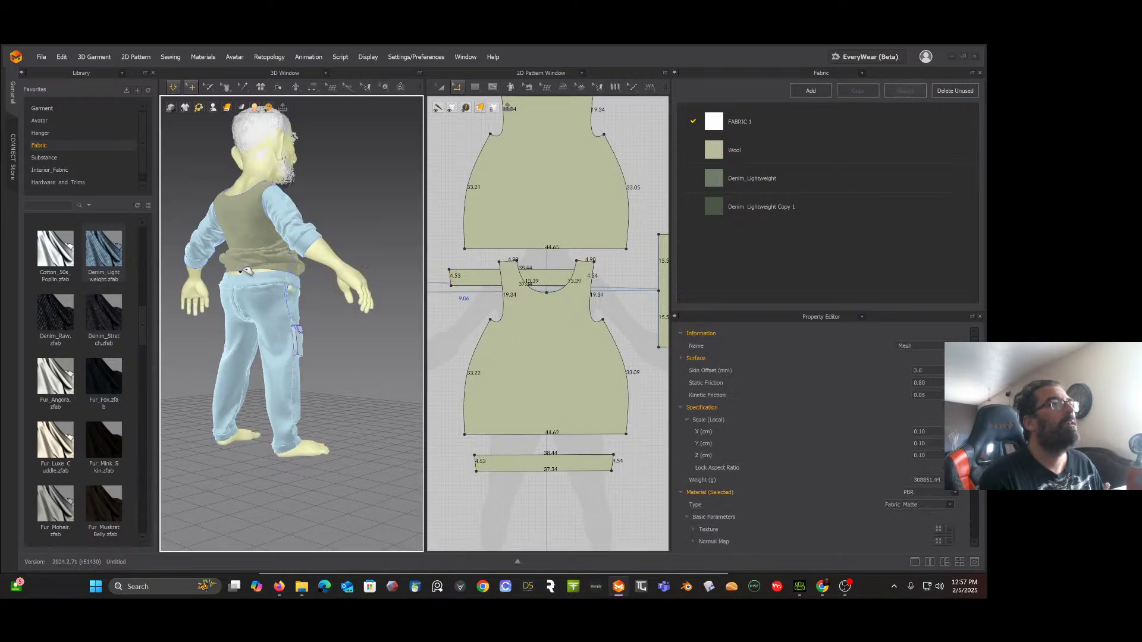
left_click(246, 271)
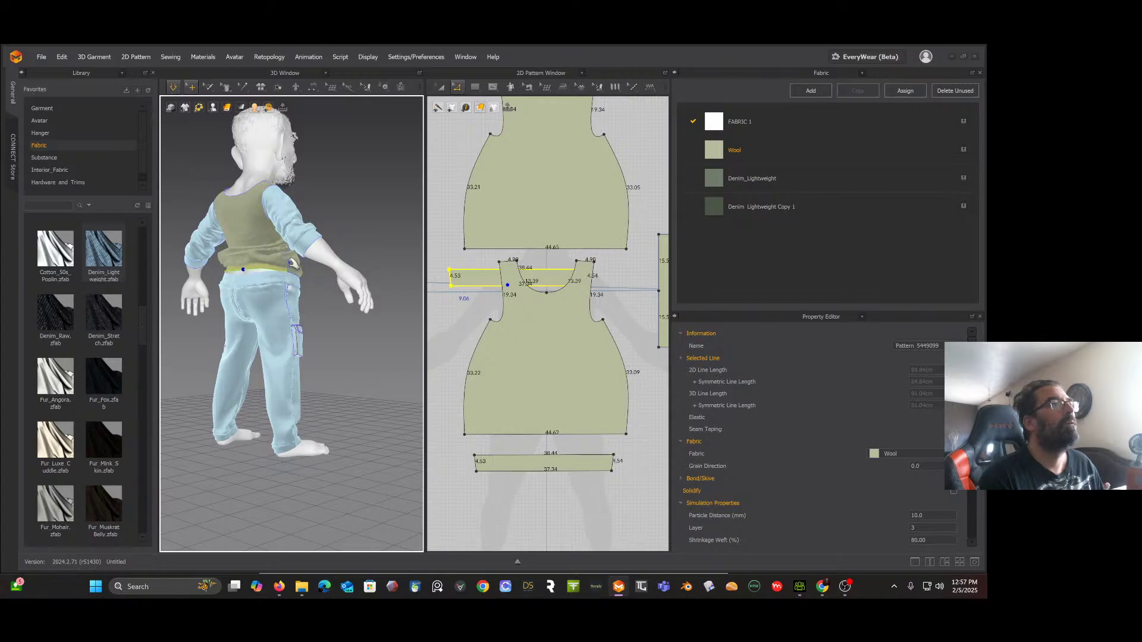
right_click_drag(366, 267, 256, 265)
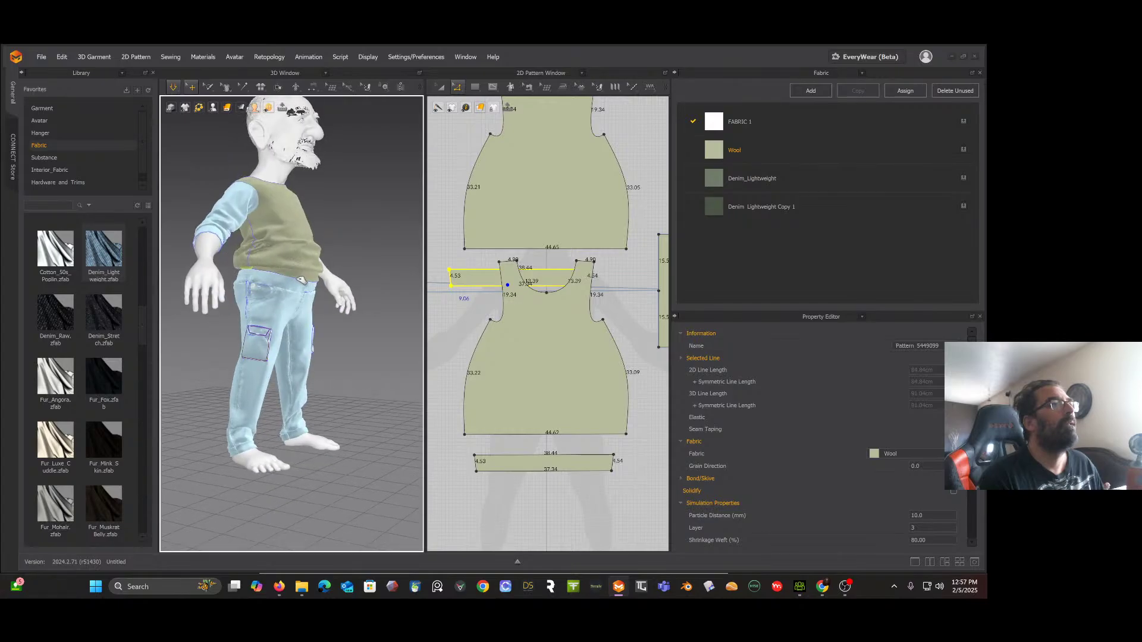
left_click(295, 280)
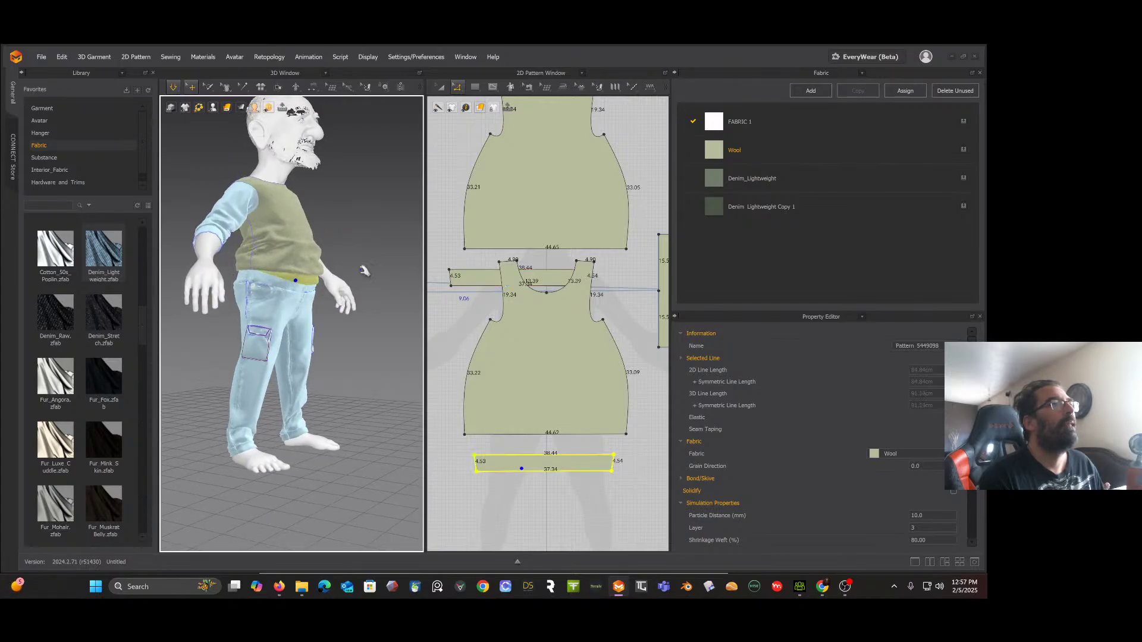
Step: Extend both waistbands outward at the same short side edge, bringing their upper edges to about 42.5 cm
left_click(451, 278)
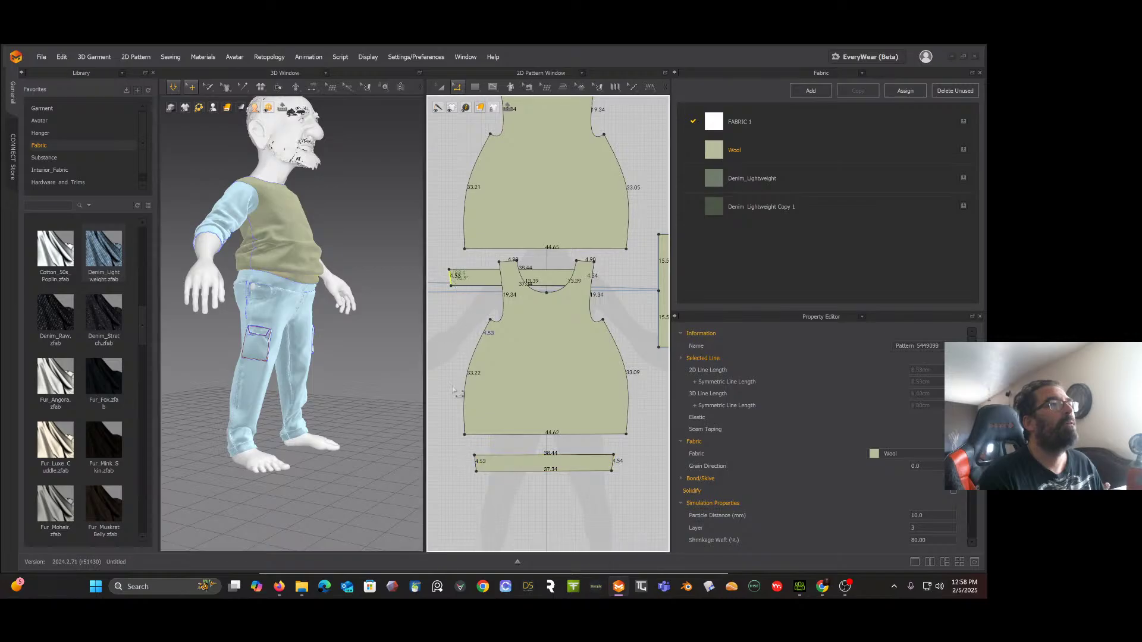
left_click(479, 467, "shift")
left_click_drag(443, 279, 429, 278)
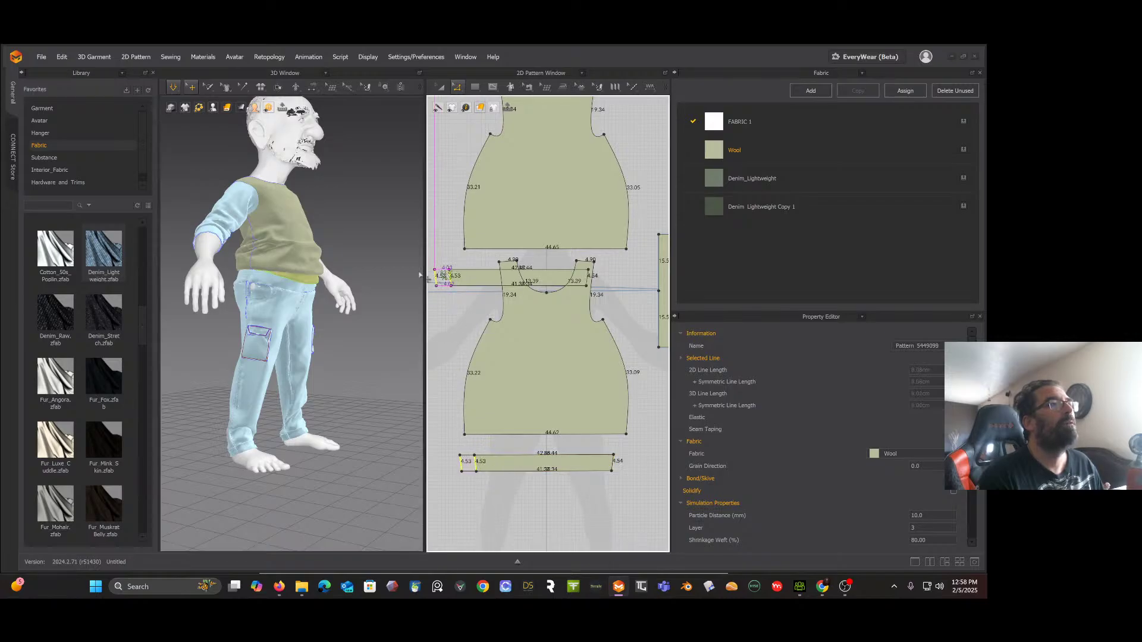
Step: Pull the back body piece and both waistbands to drape the hem over the trousers' waist, and stop the simulation
left_click(369, 273)
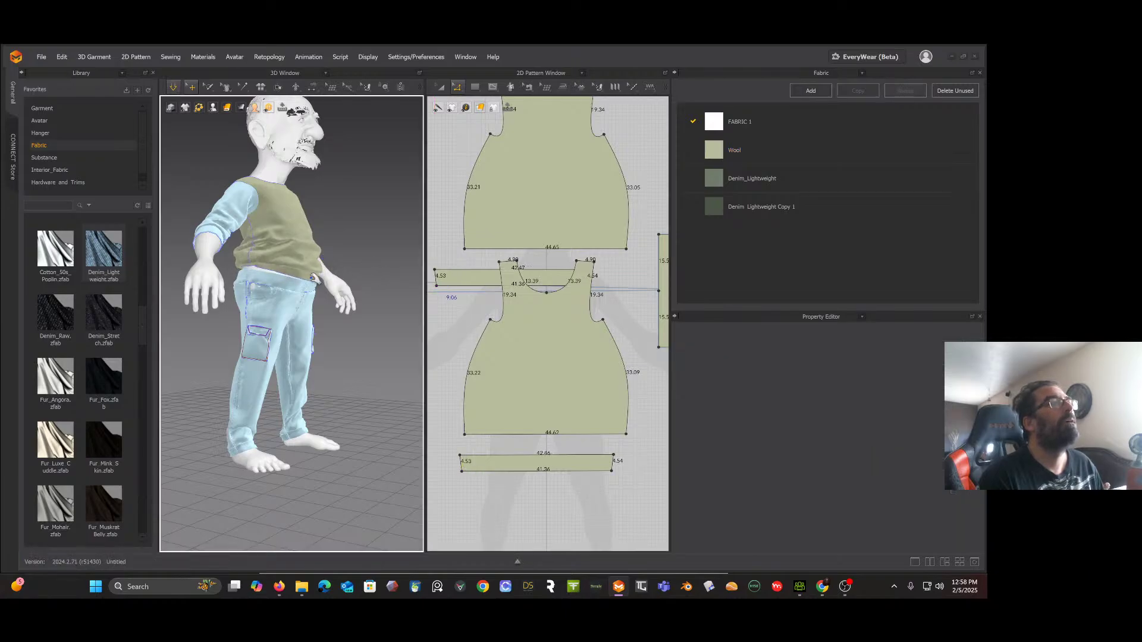
right_click_drag(353, 275, 335, 271)
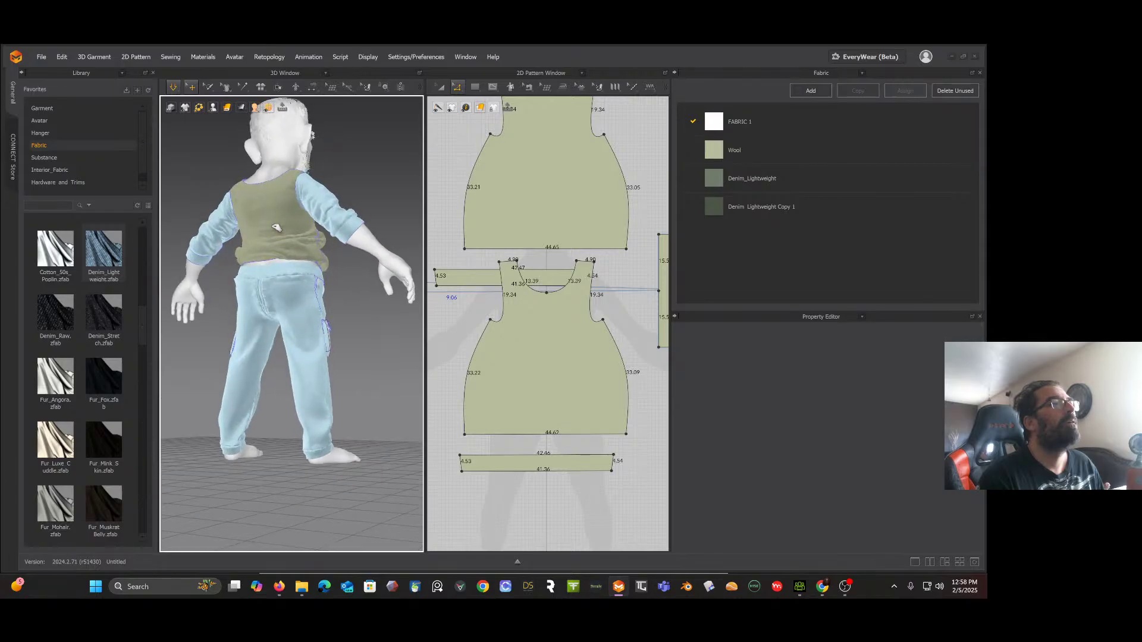
left_click(273, 200)
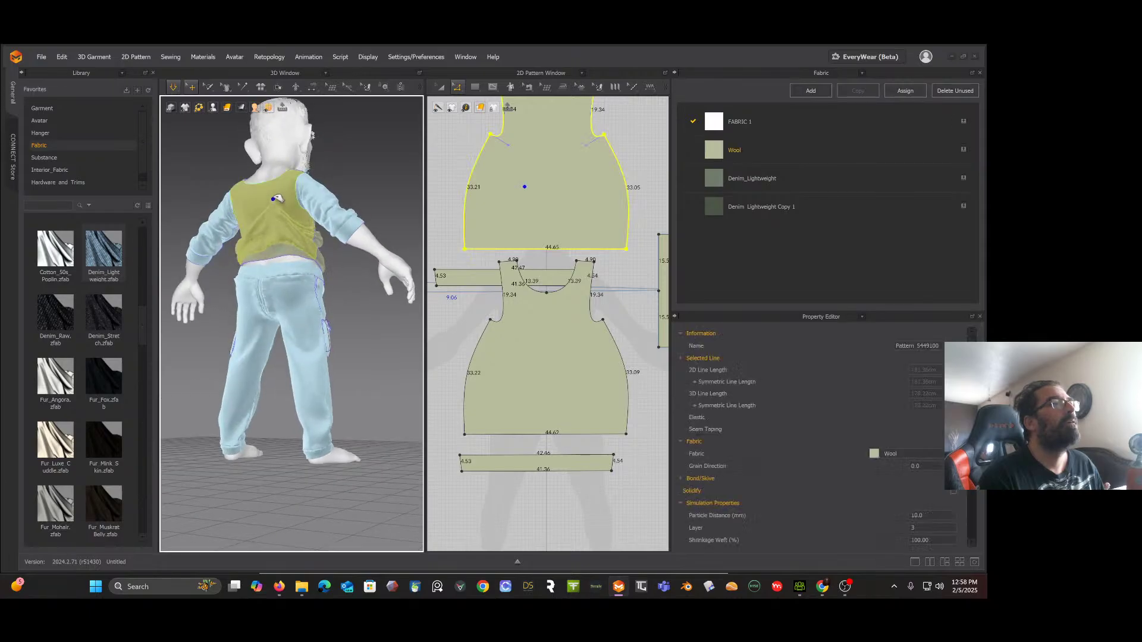
left_click(284, 261)
right_click_drag(285, 261, 252, 274)
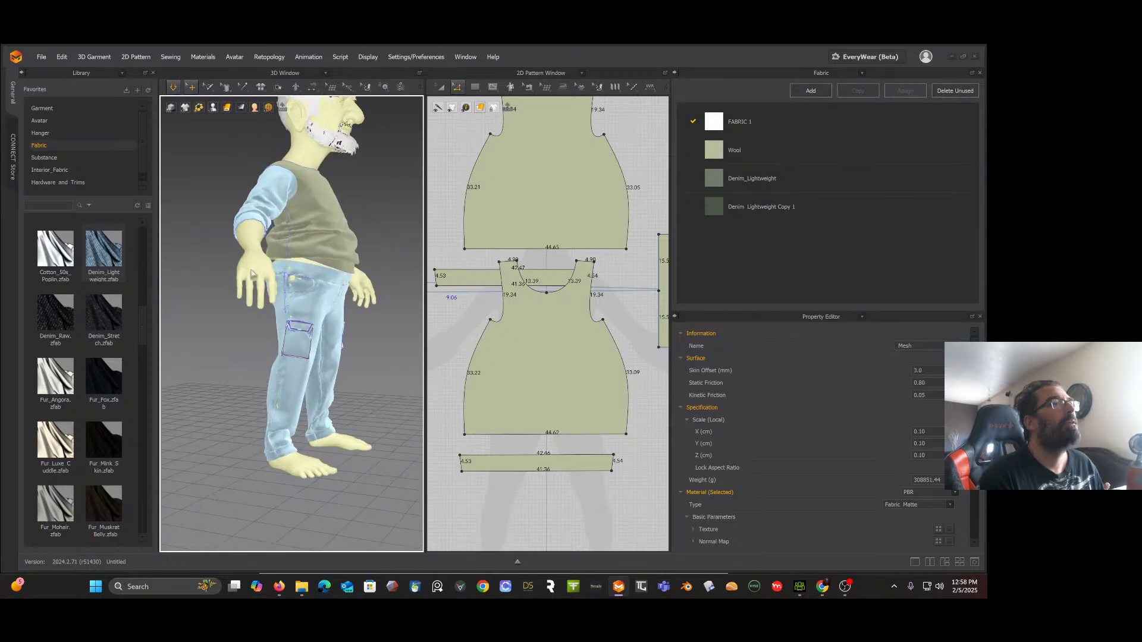
left_click(348, 278)
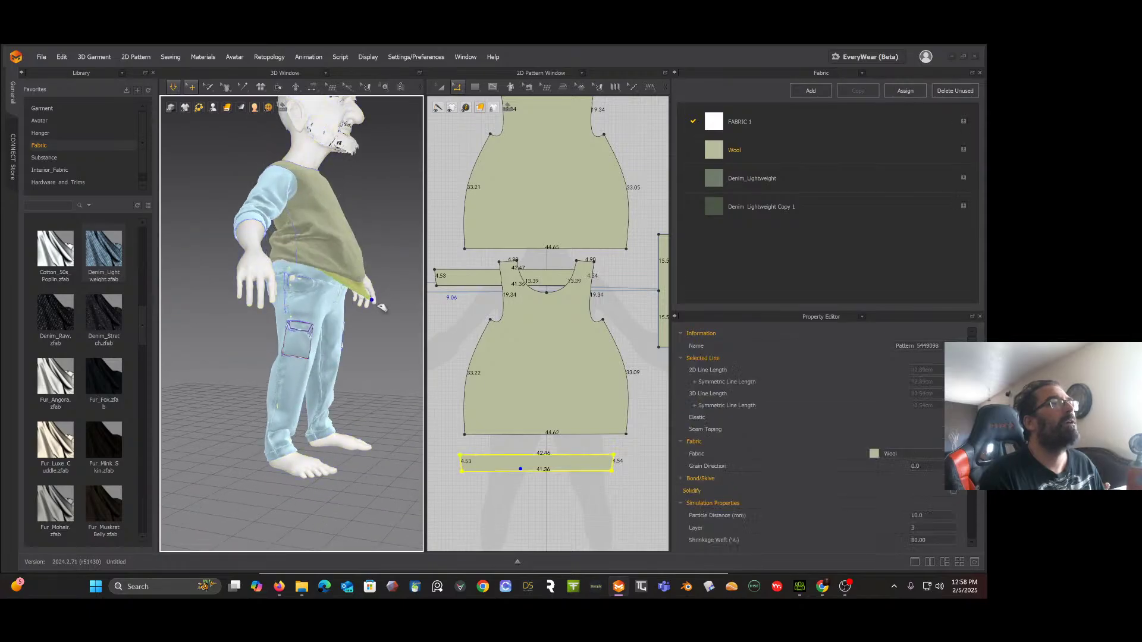
right_click_drag(356, 280, 276, 236)
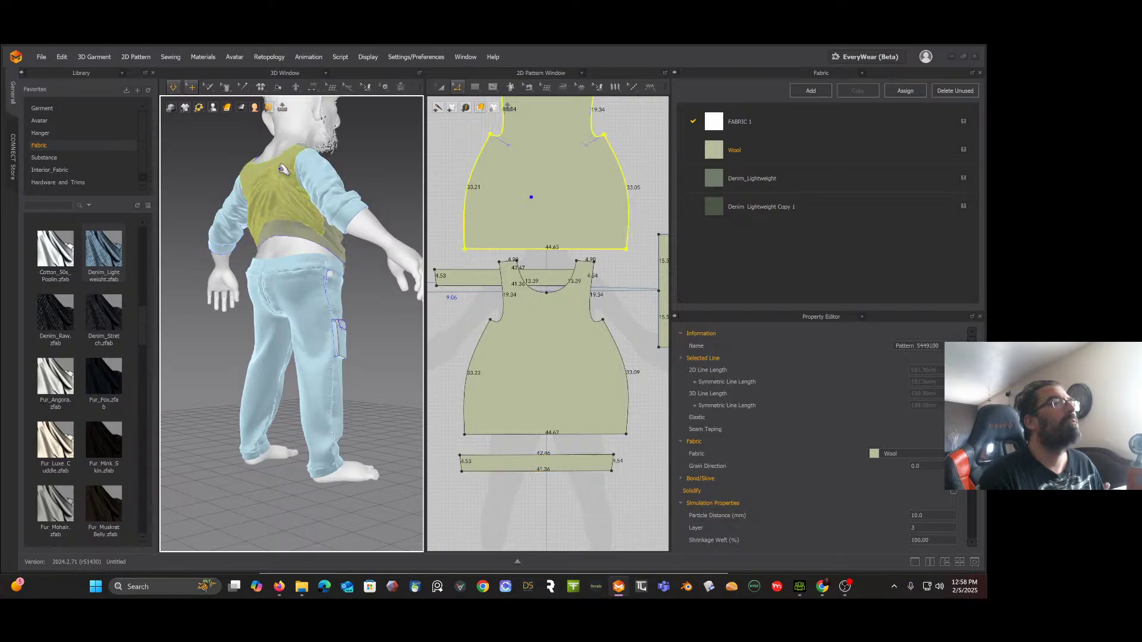
left_click(278, 233)
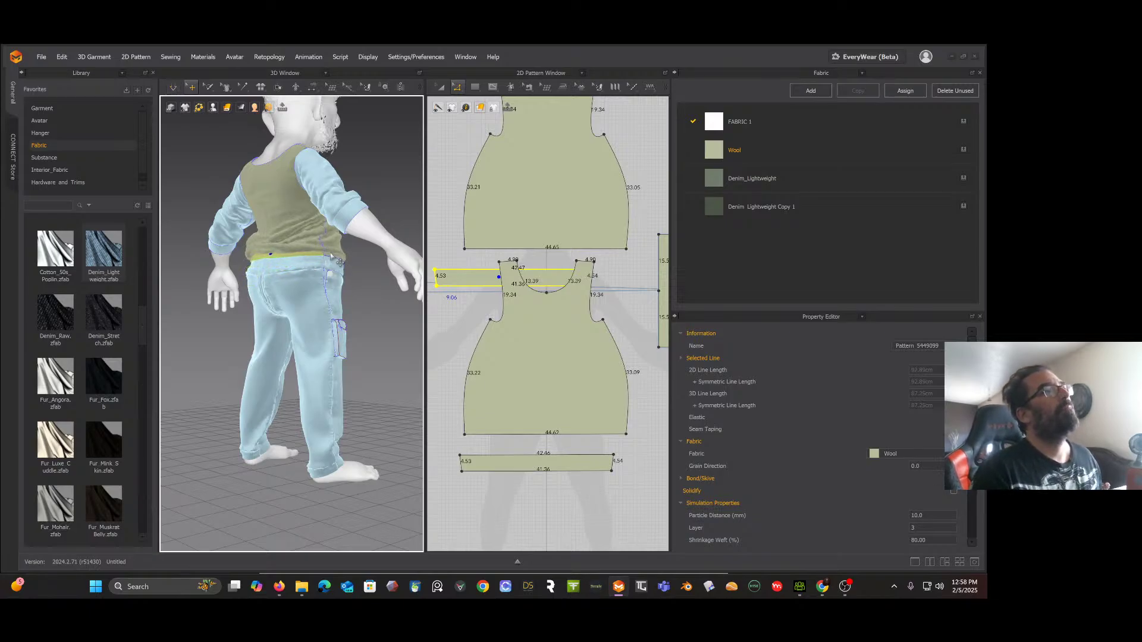
right_click_drag(331, 254, 260, 248)
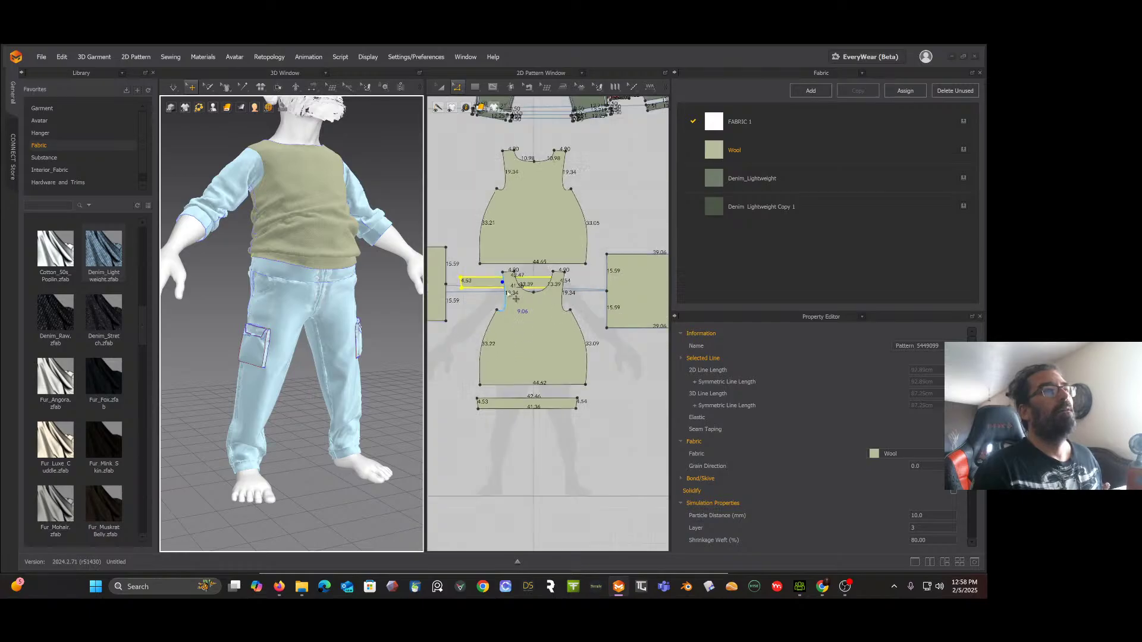
Step: Widen both waistbands outward from the same short side edge until their upper edges are about 48.6 cm long
scroll(513, 333, "down", 2)
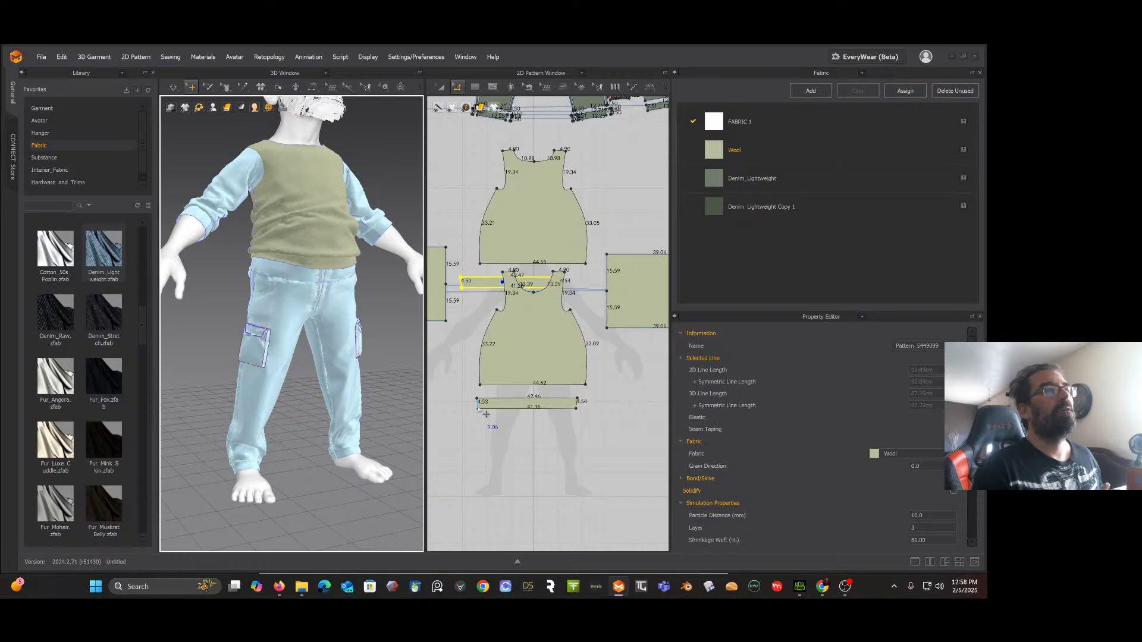
left_click(479, 403)
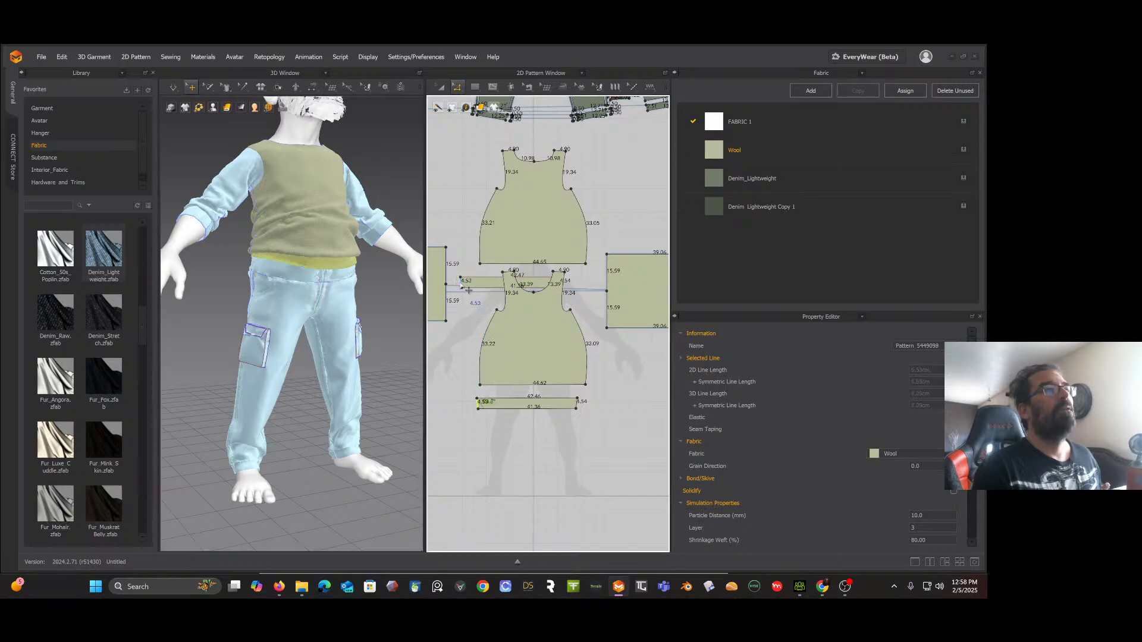
left_click(462, 285)
left_click_drag(468, 290, 453, 292)
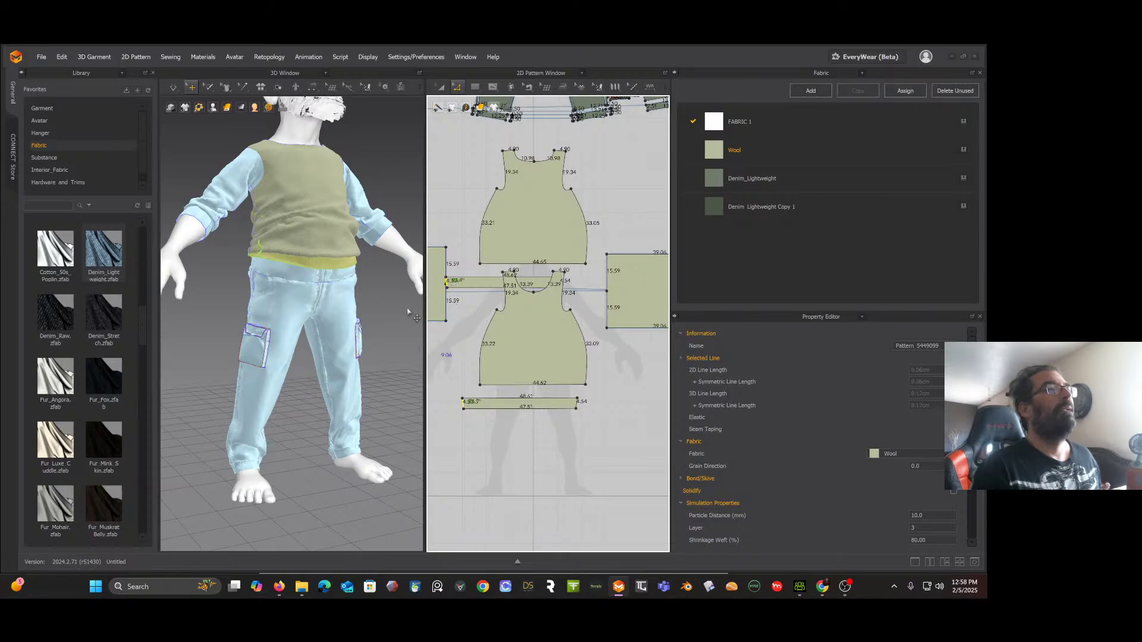
Step: Simulate the garment and pull the back body piece and the front waistband down over the trousers' waist
left_click(391, 319)
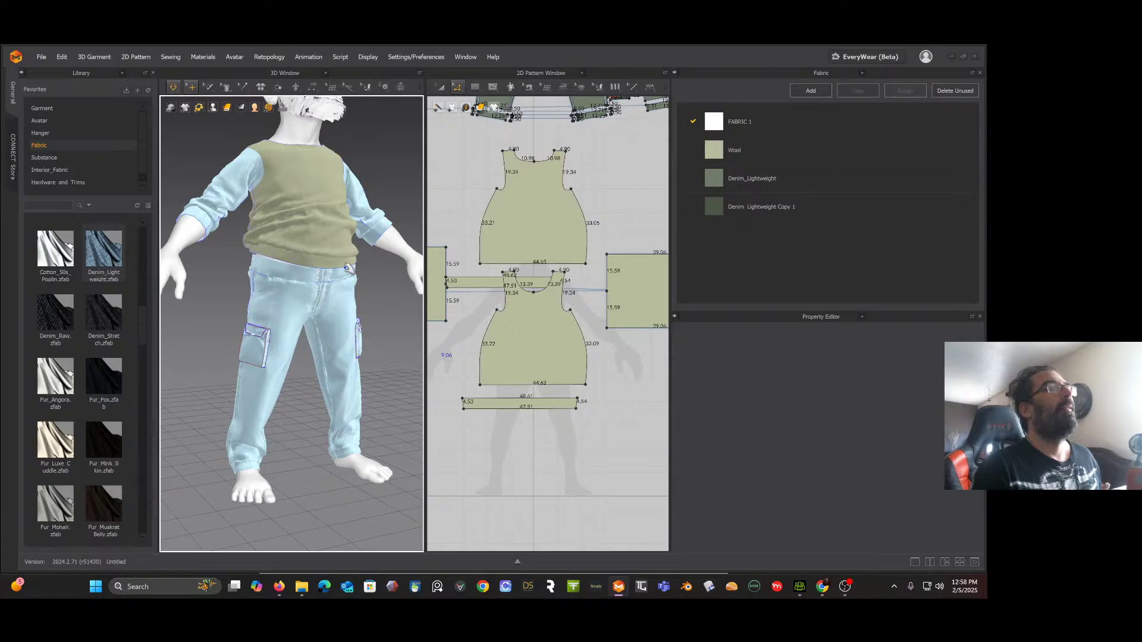
right_click_drag(357, 279, 404, 275)
left_click(314, 247)
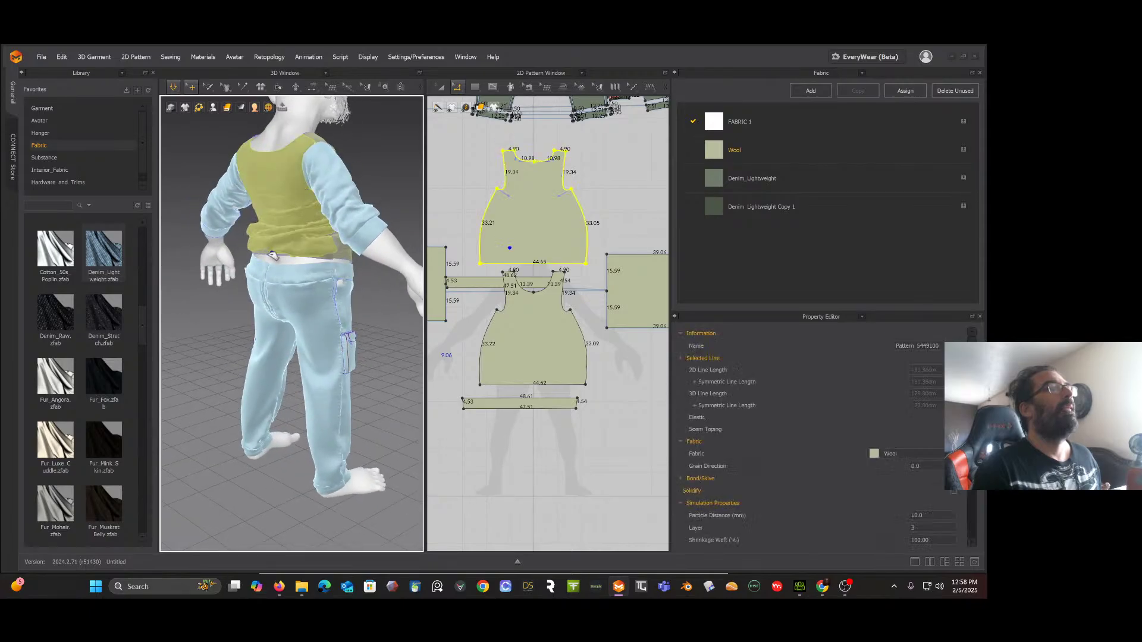
left_click_drag(272, 255, 282, 270)
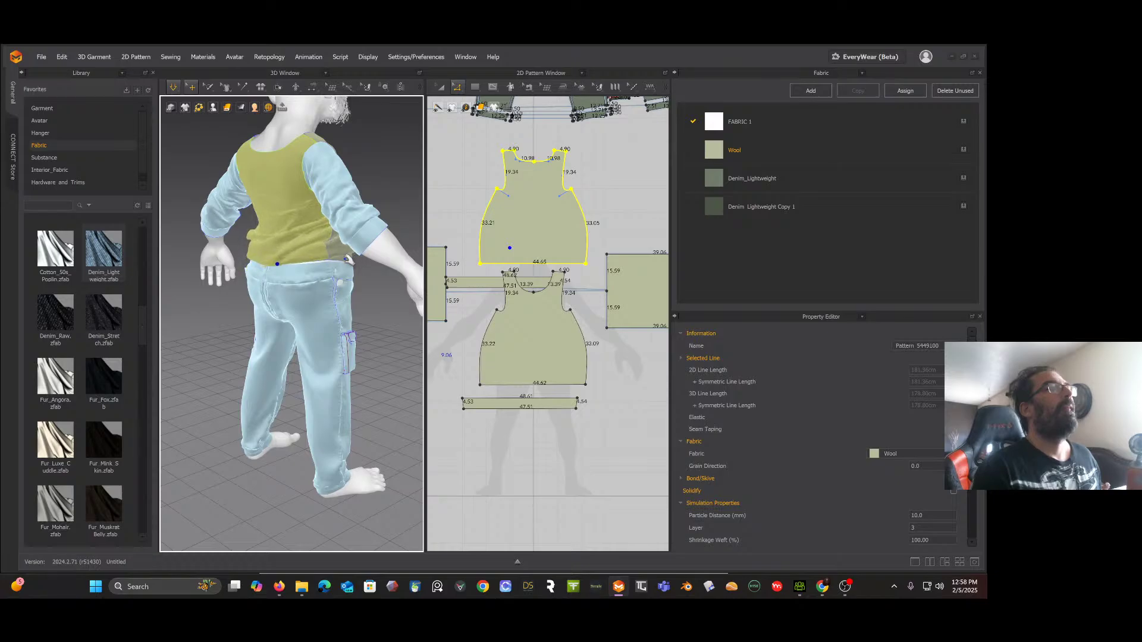
left_click(355, 268)
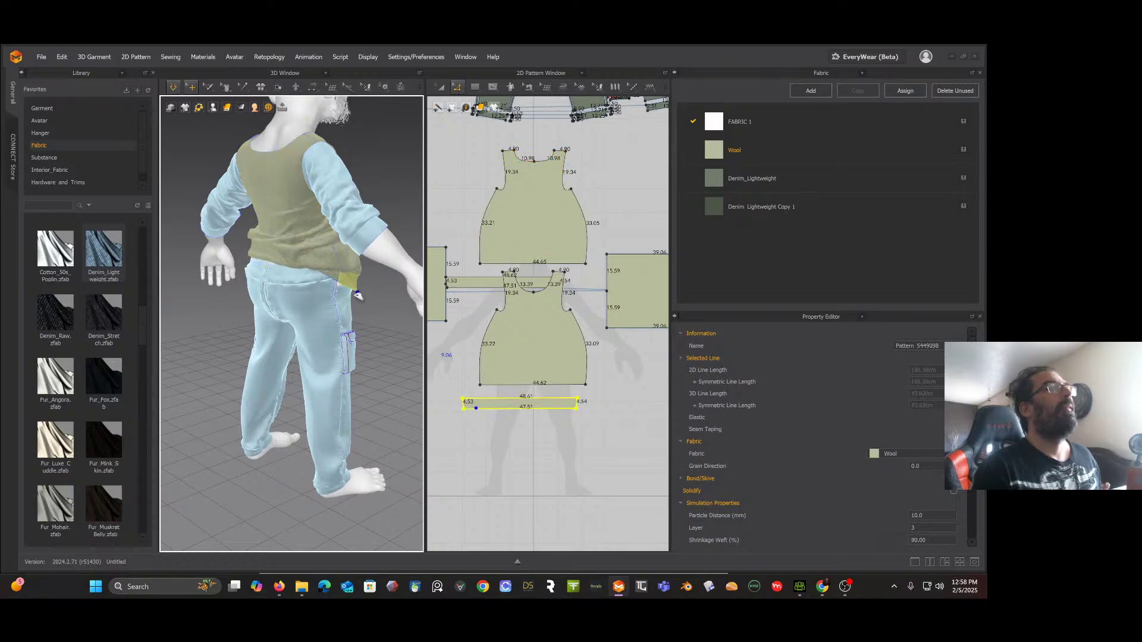
Step: Pull the back waistband and the back body piece down across the avatar's rear while simulating
right_click_drag(320, 282, 291, 226)
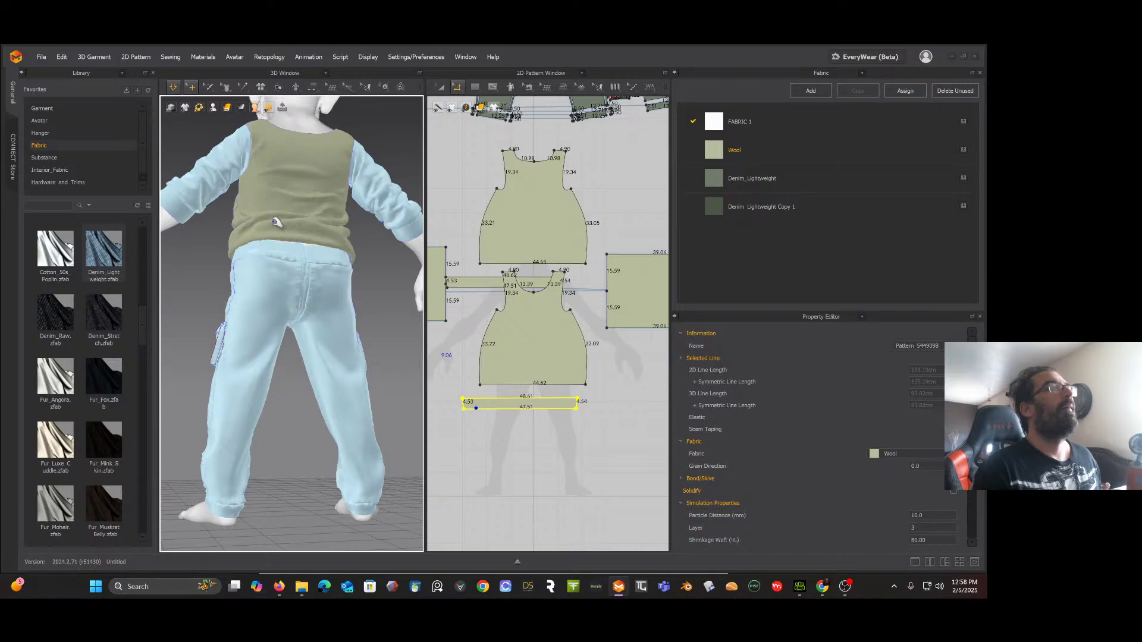
left_click_drag(275, 222, 279, 157)
left_click(214, 238)
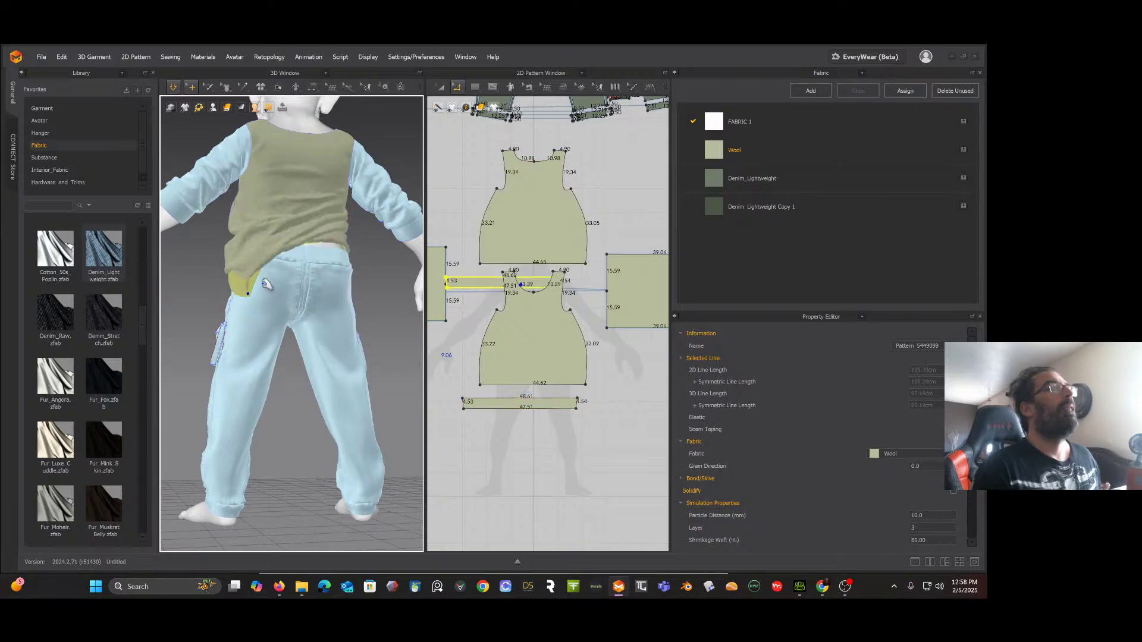
left_click(291, 239)
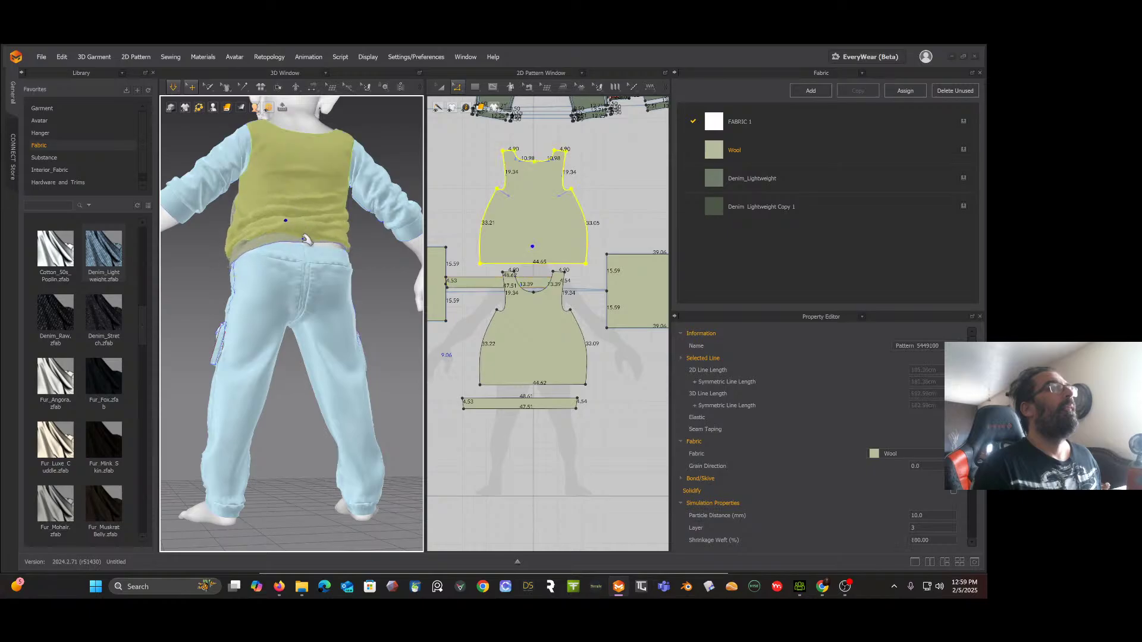
left_click(318, 251)
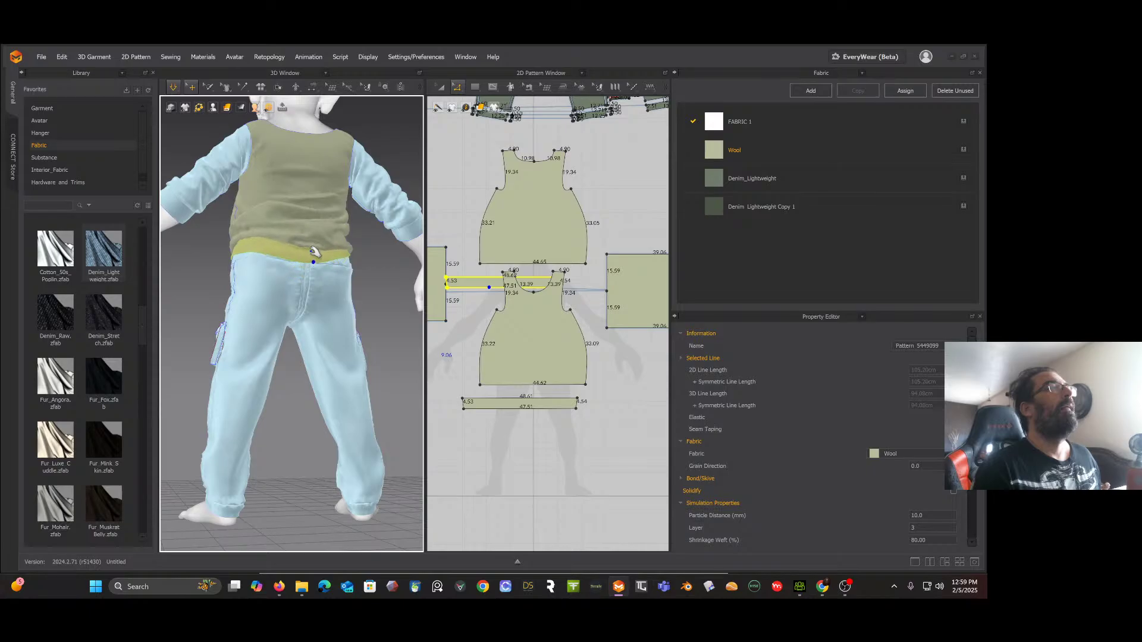
Step: Tug the front waistband and the hem at both sides to settle them around the waist, and stop the simulation
right_click_drag(313, 251, 279, 253)
left_click(239, 260)
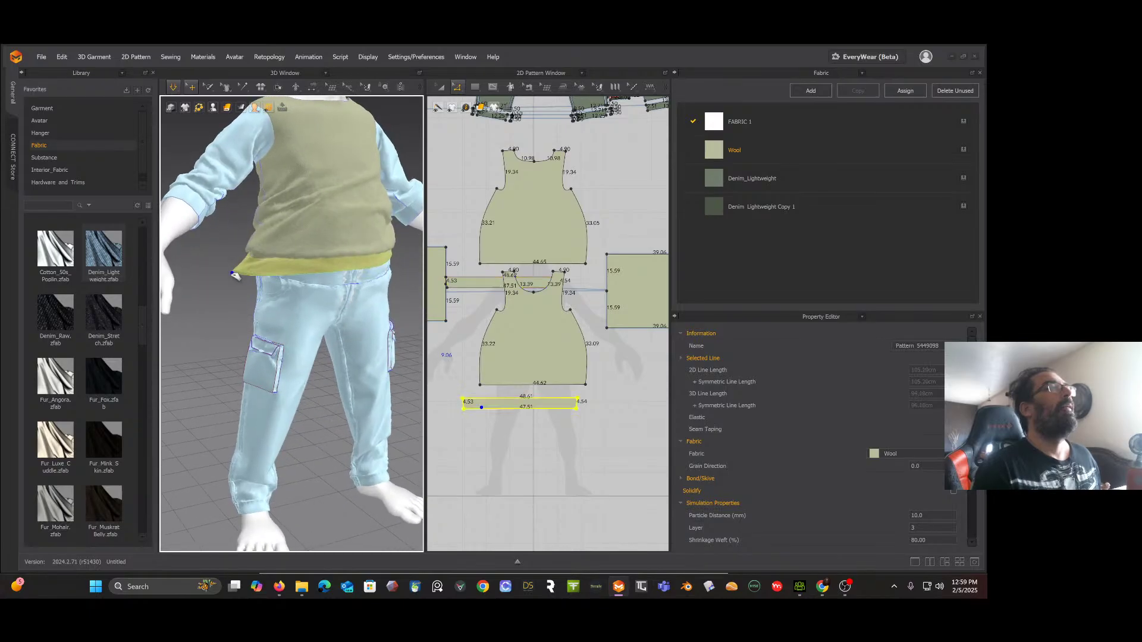
left_click_drag(370, 270, 364, 310)
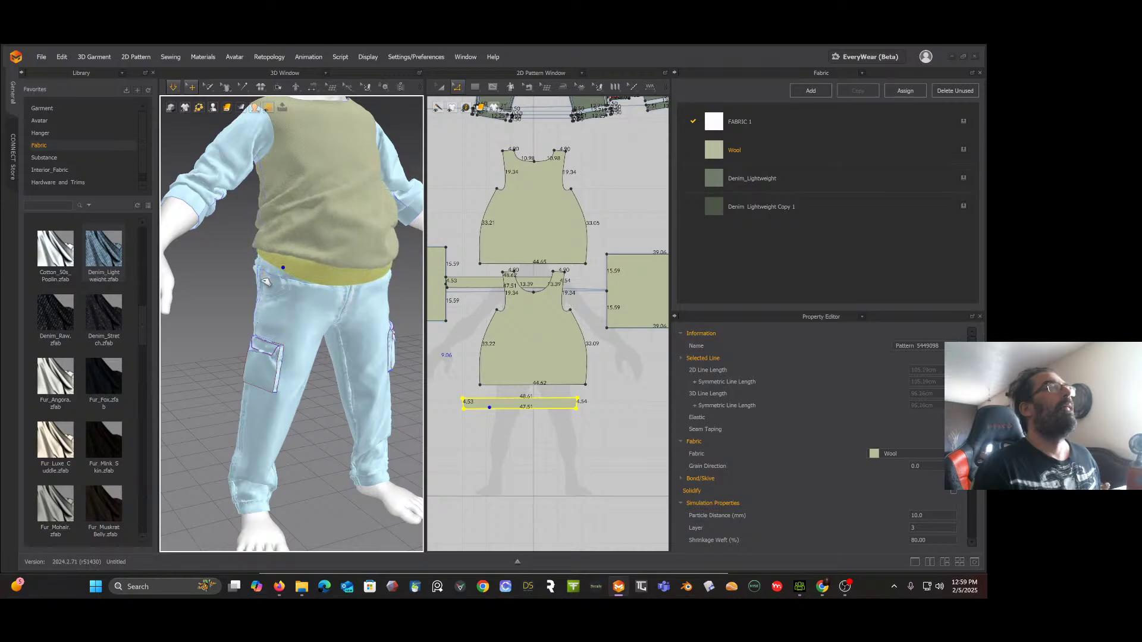
scroll(283, 267, "up", 3)
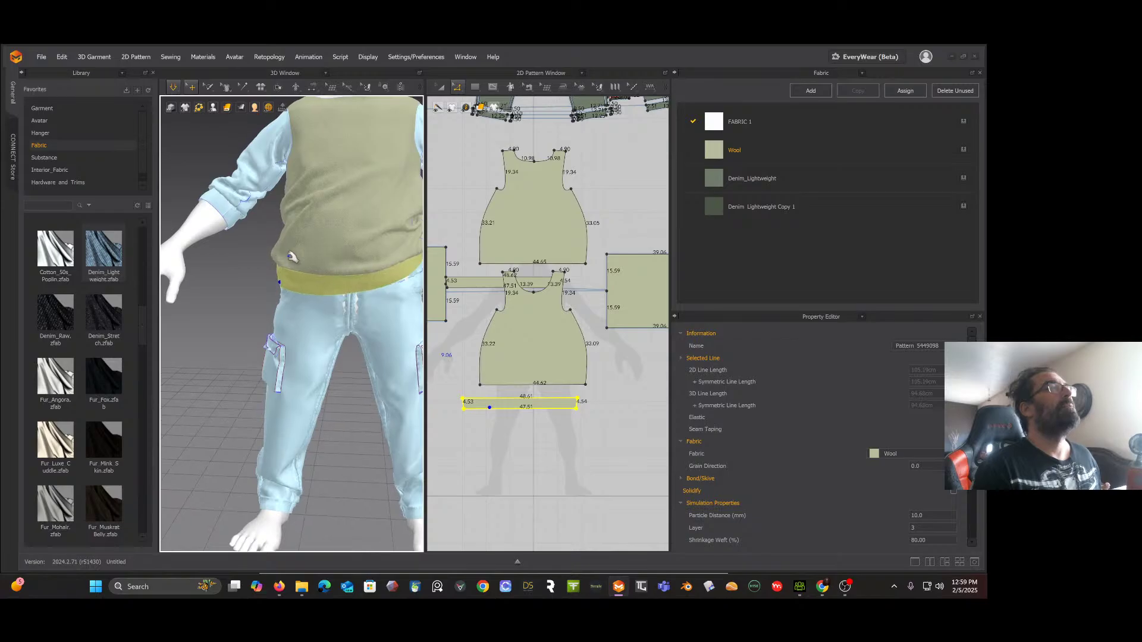
middle_click_drag(290, 256, 210, 248)
right_click_drag(378, 254, 329, 258)
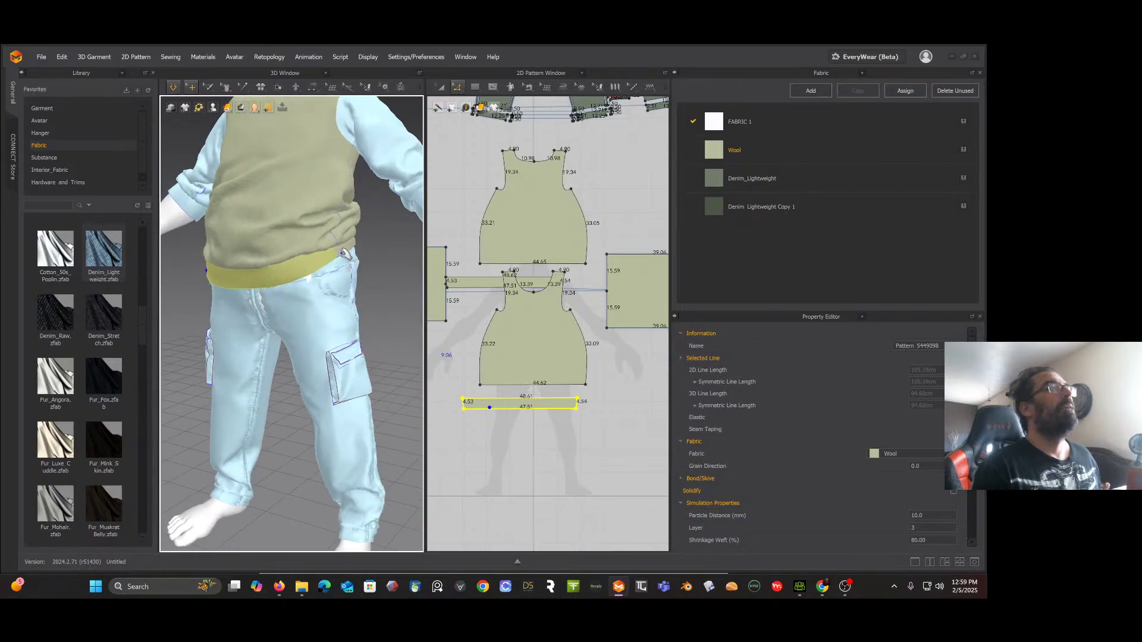
left_click_drag(342, 253, 353, 282)
right_click_drag(372, 276, 305, 239)
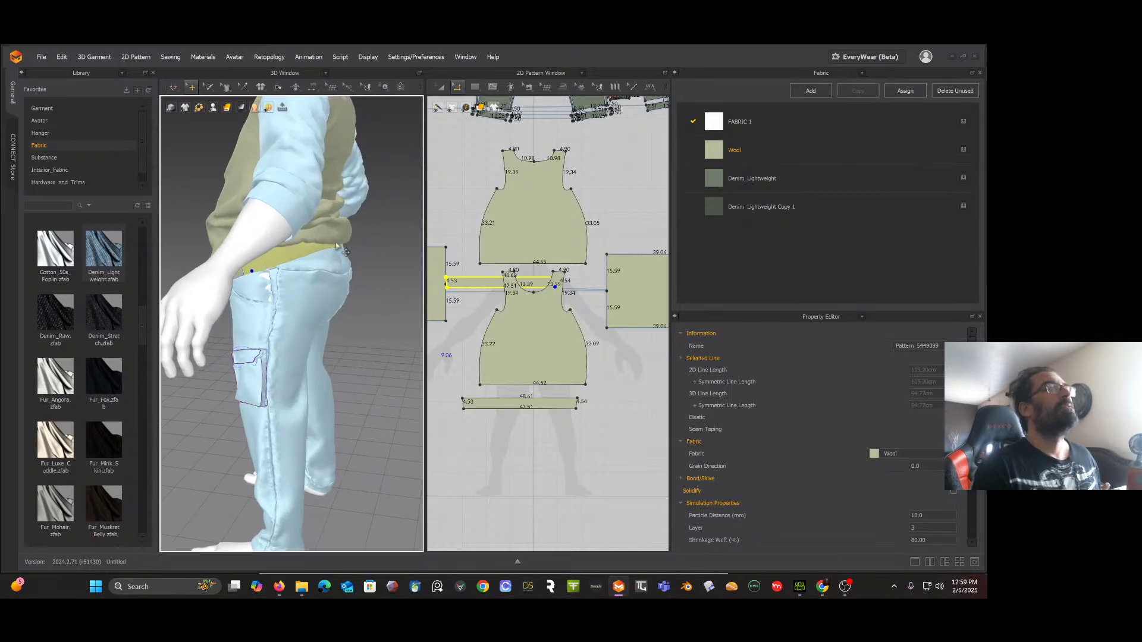
Step: Extend both waistbands outward at the same short side edge to upper edges about 54.9 cm long
left_click(453, 290)
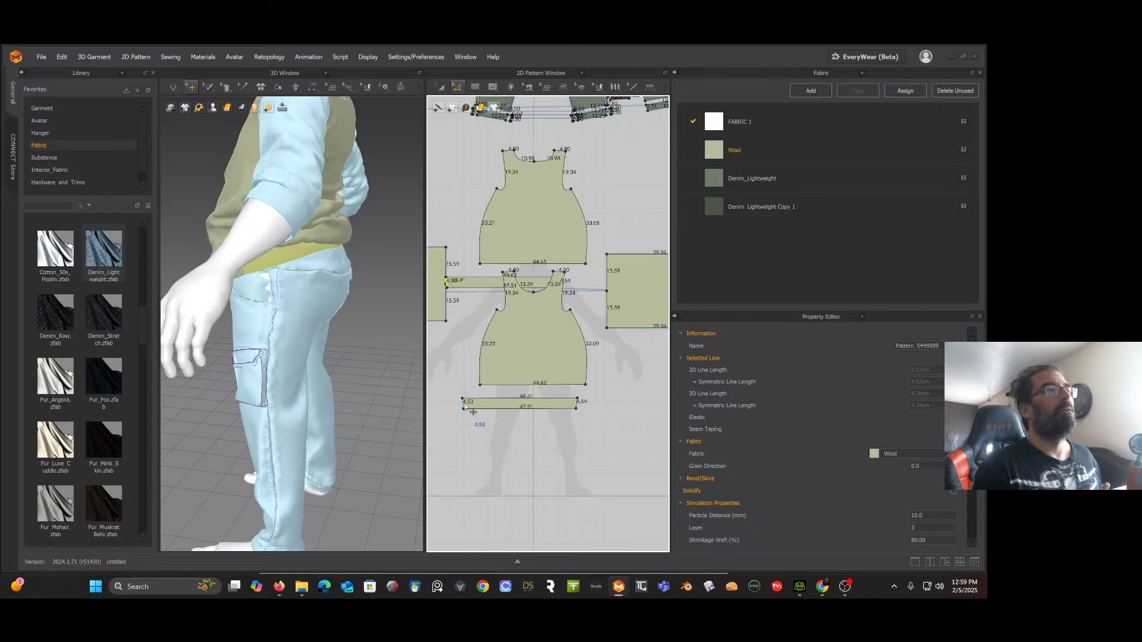
left_click_drag(474, 409, 459, 410)
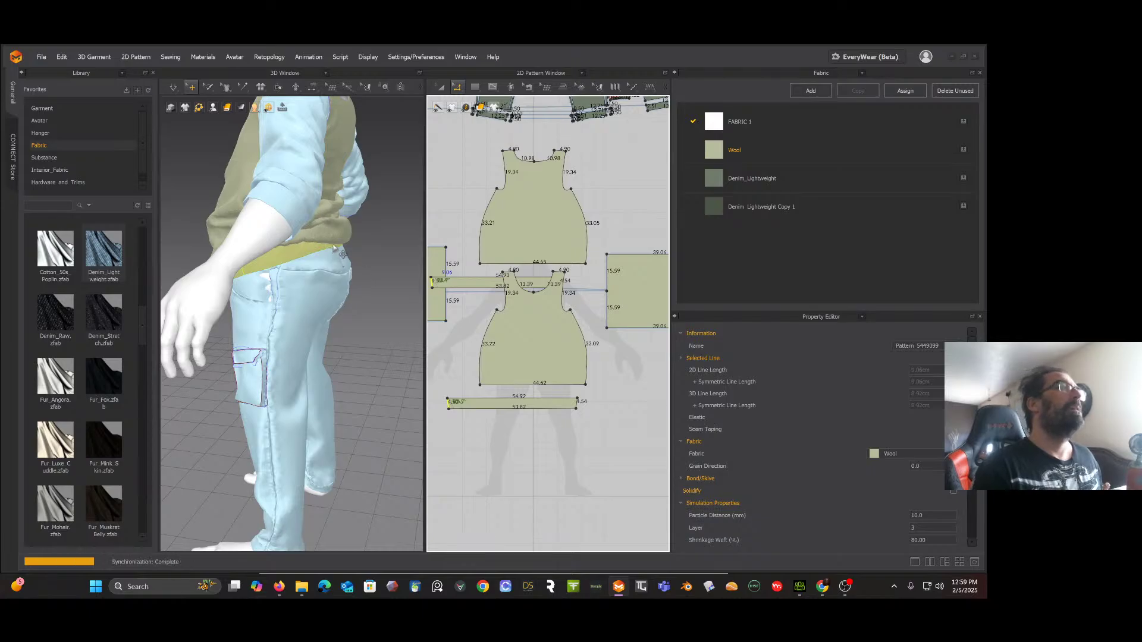
Step: Select all the wool top's pieces and pull the side and front hem into place while simulating
left_click(345, 251)
left_click(345, 251)
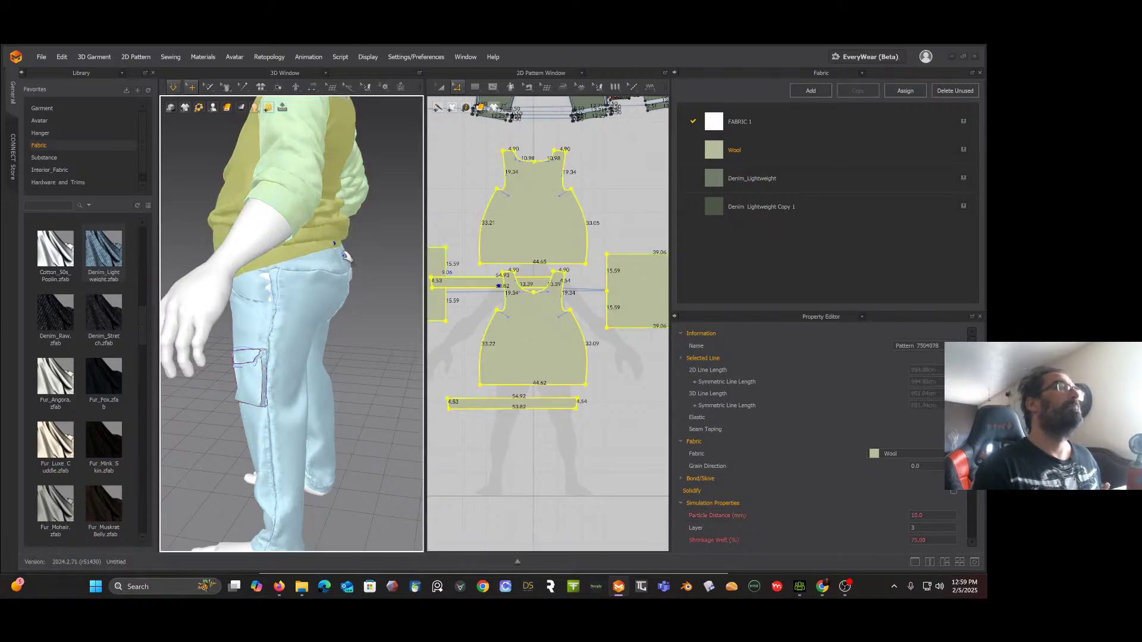
mouse_move(351, 257)
left_mouse_down()
mouse_move(371, 291)
mouse_move(343, 270)
mouse_move(356, 261)
left_mouse_up()
right_click_drag(322, 272, 345, 267)
scroll(311, 278, "down", 3)
left_click_drag(384, 285, 383, 275)
key("w")
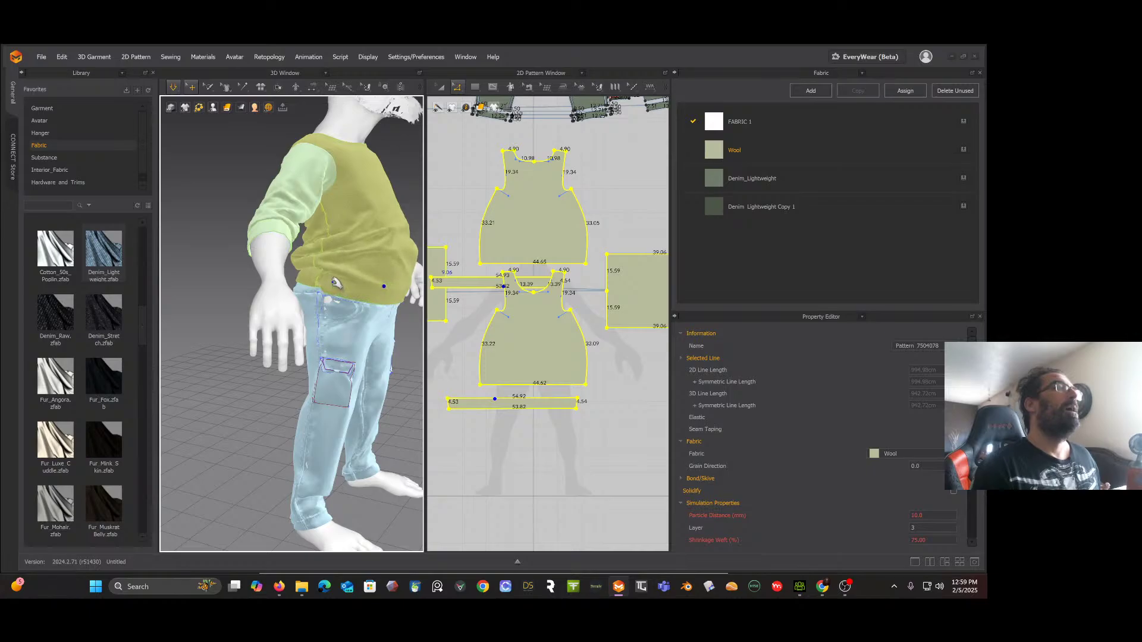
Step: Adjust the wool top's hem near the avatar's side and back, and stop the simulation
right_click_drag(336, 283, 362, 274)
left_click_drag(293, 283, 286, 292)
right_click_drag(304, 287, 224, 250)
right_click_drag(289, 266, 377, 285)
scroll(301, 257, "down", 5)
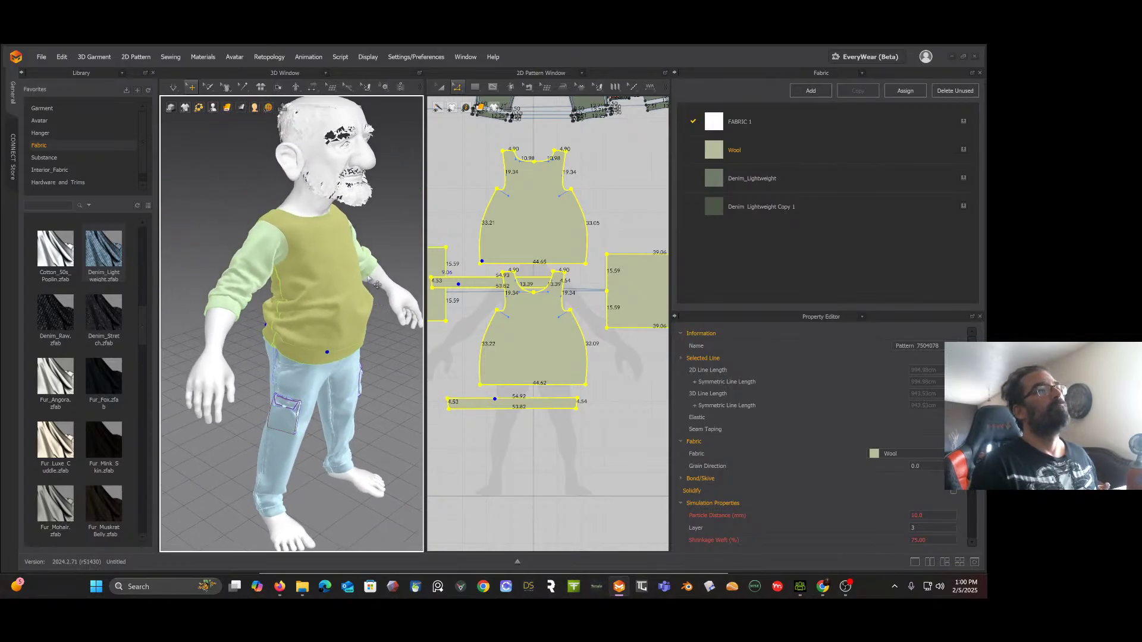
Step: Select only the front and back waistbands and freeze them
left_click(301, 359)
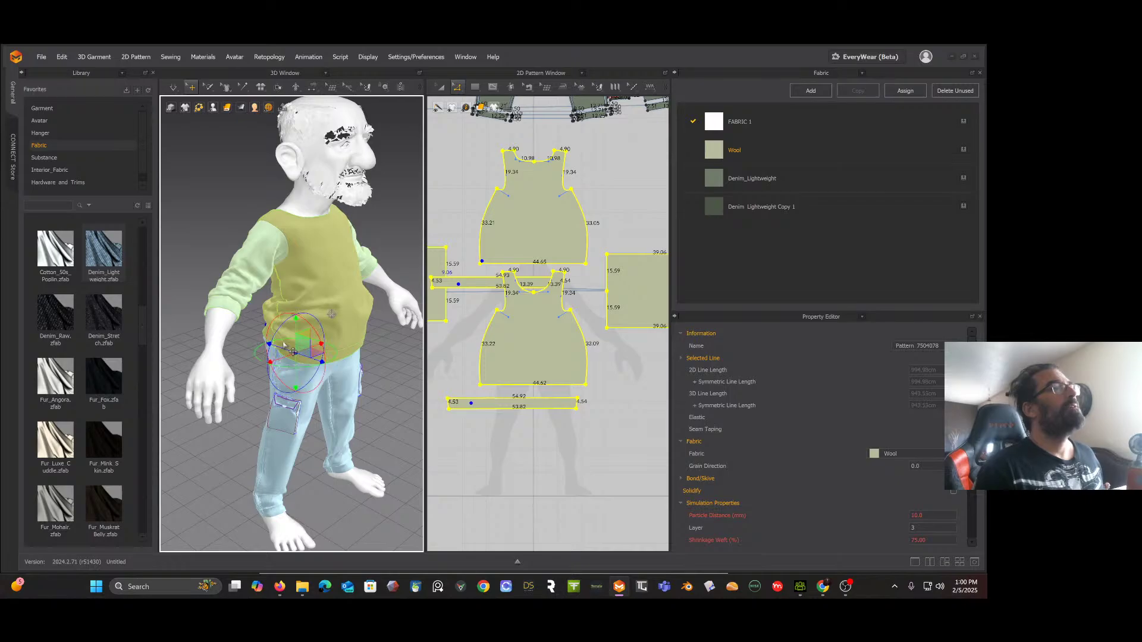
right_click_drag(271, 338, 386, 314)
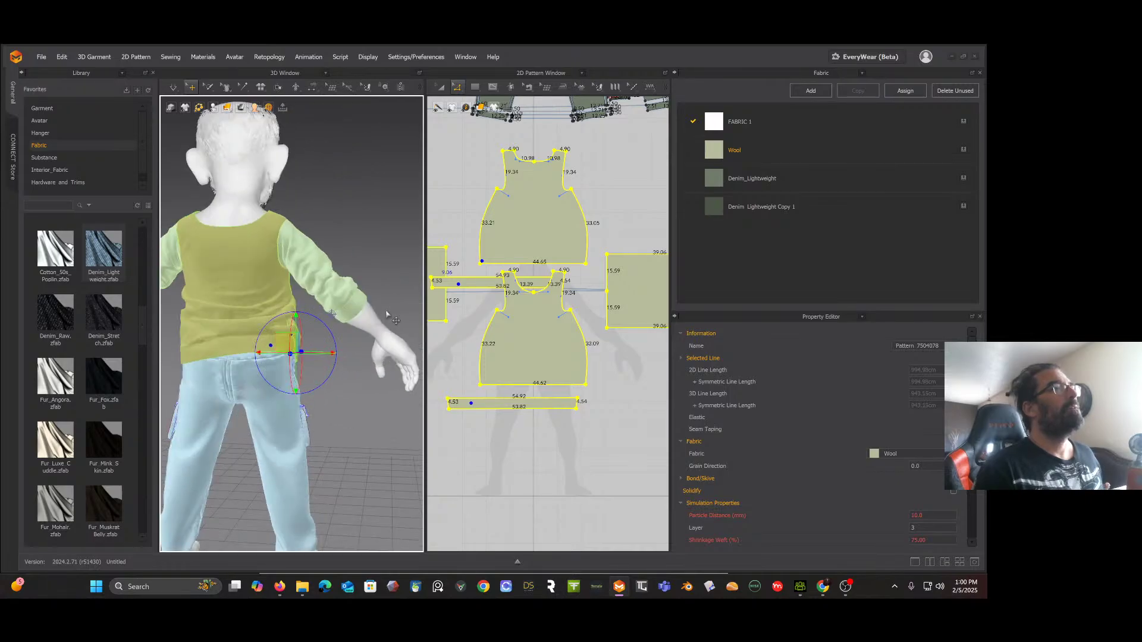
left_click(326, 370)
left_click(237, 352)
right_click_drag(331, 390, 303, 369)
right_click(302, 366)
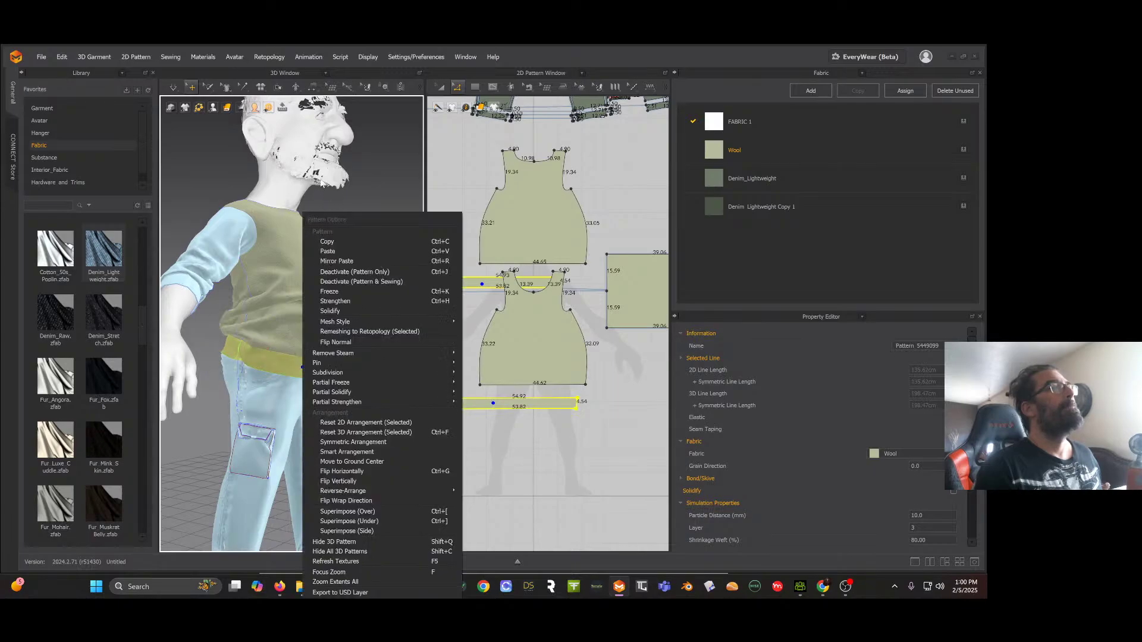
left_click(338, 292)
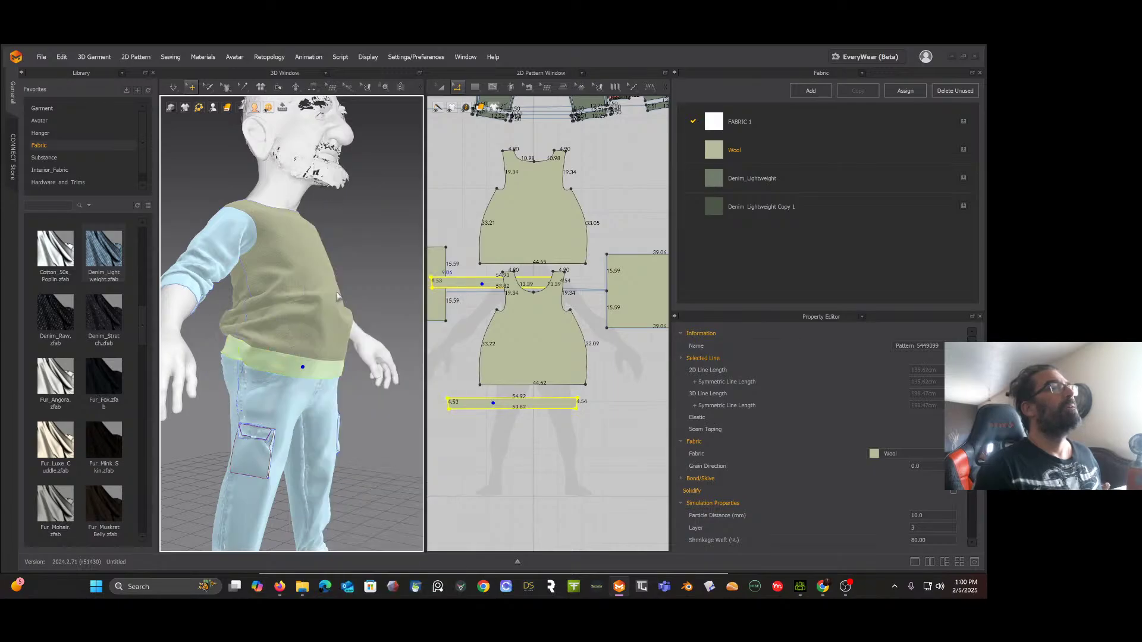
Step: Simulate with the waistbands frozen and tug the front body piece to settle its folds over the belly
right_click_drag(349, 264, 320, 287)
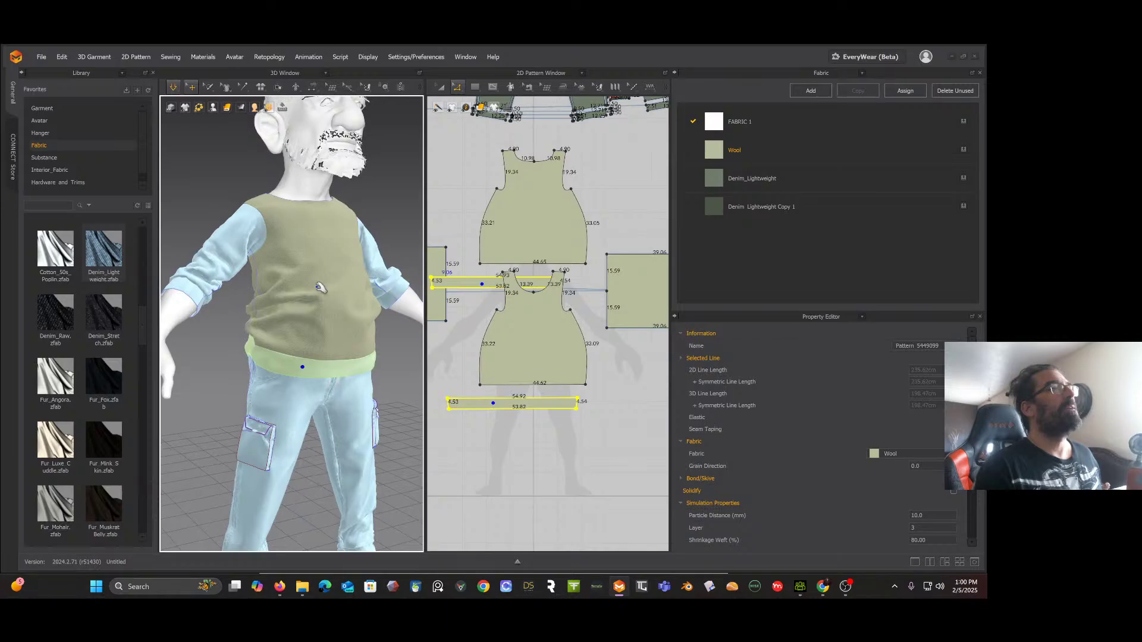
left_click(301, 310)
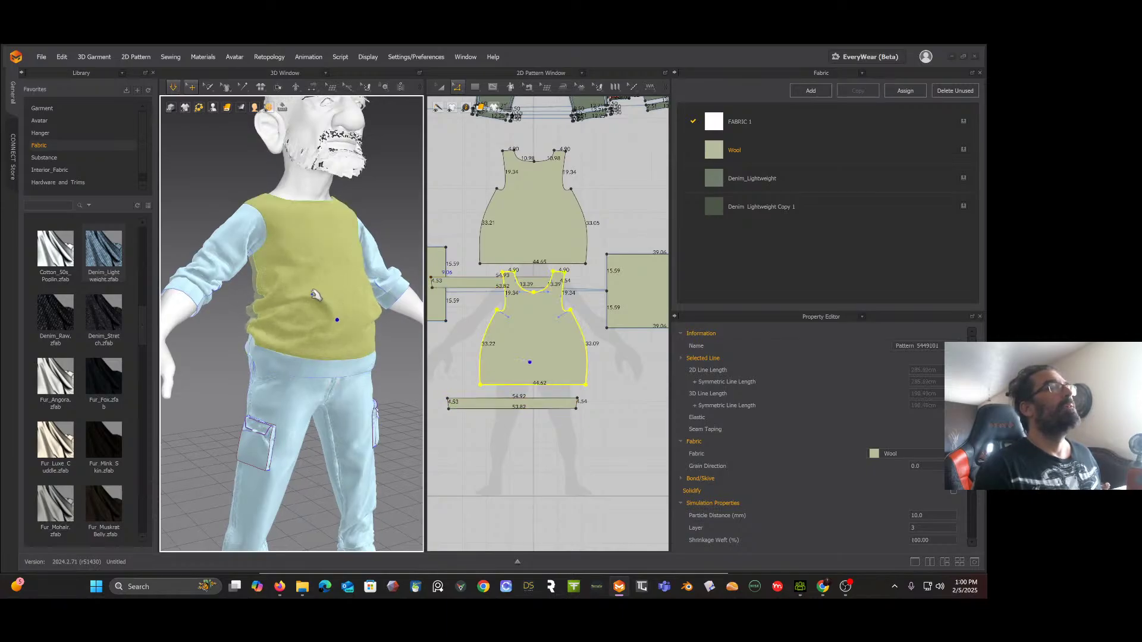
mouse_move(324, 306)
right_mouse_down()
mouse_move(401, 295)
mouse_move(319, 292)
mouse_move(325, 301)
right_mouse_up()
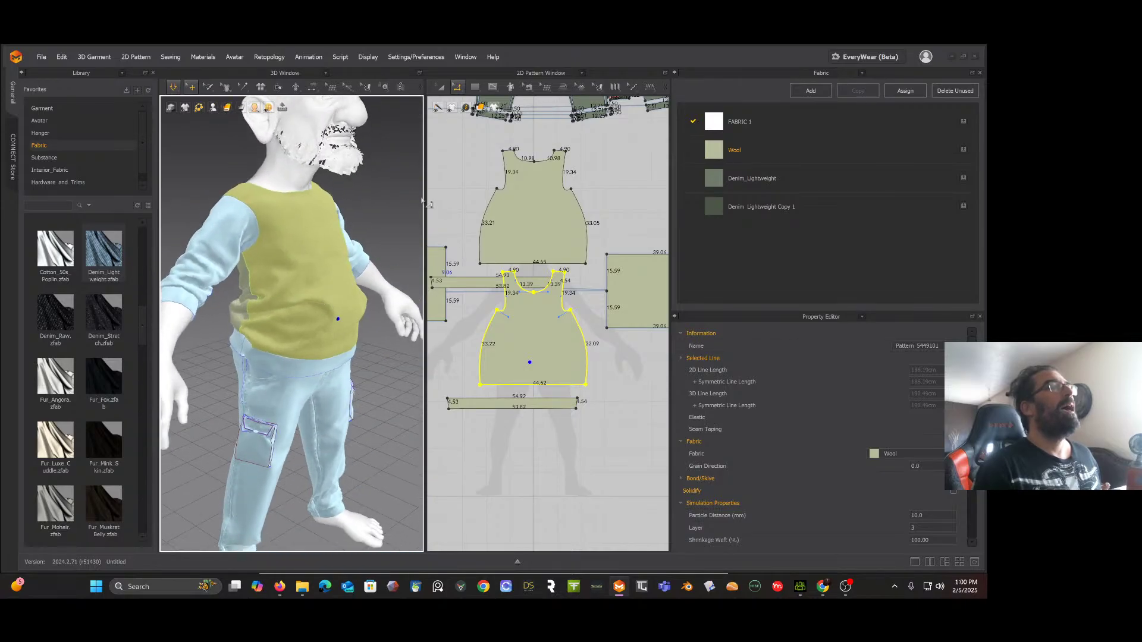
Step: Reshape the back body piece's neckline with Edit Pattern, raising its centre until each half is about 8.9 cm long
right_click_drag(377, 190, 492, 191)
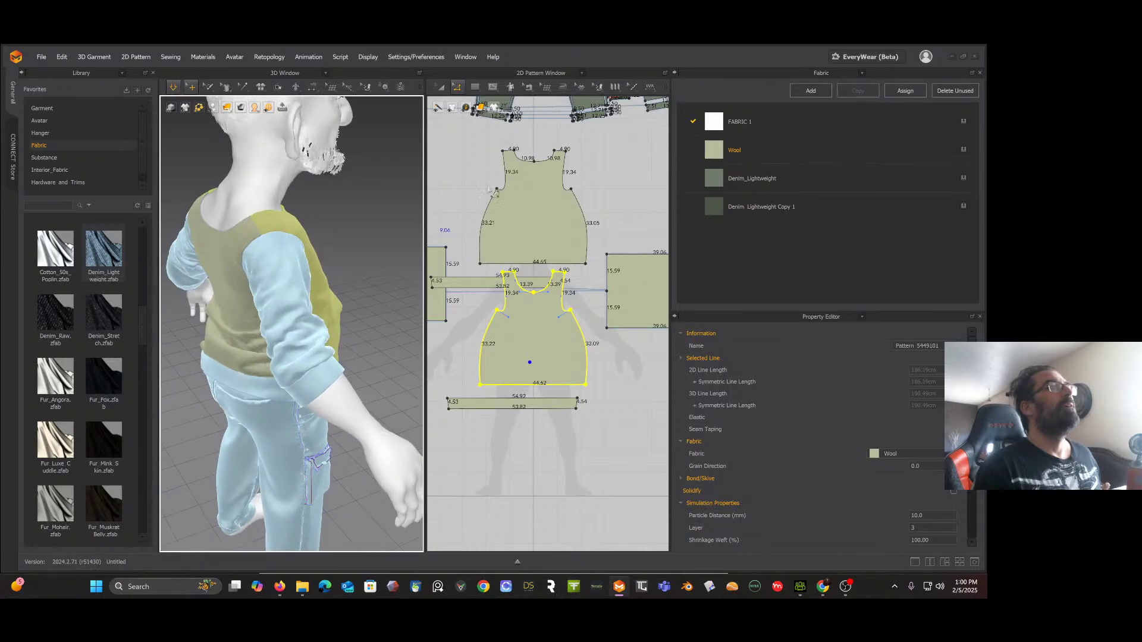
left_click(524, 165)
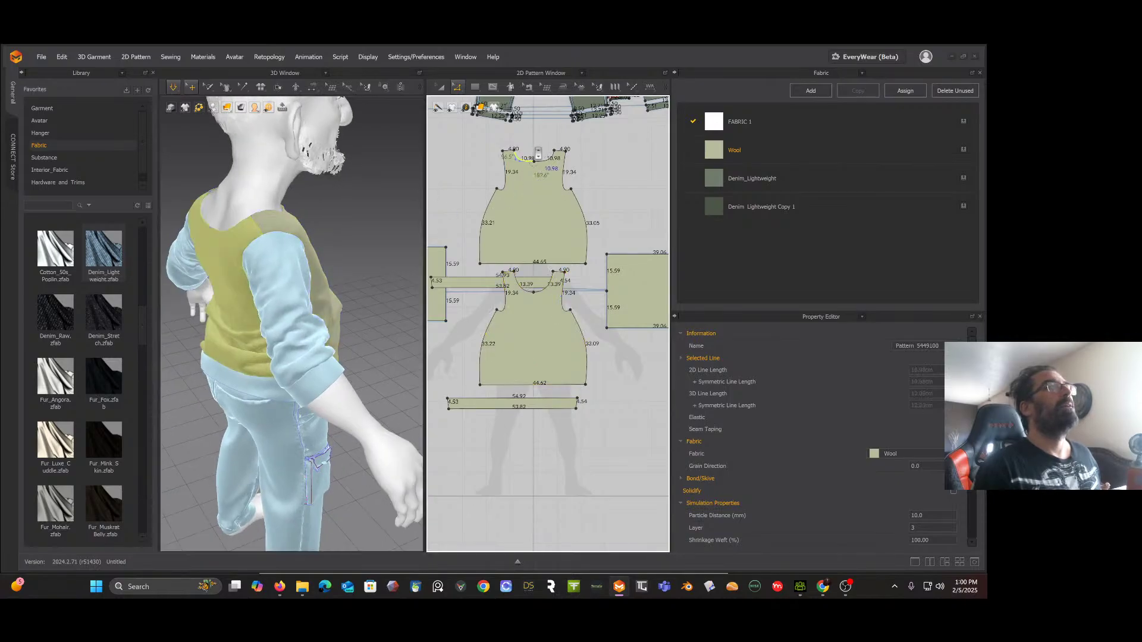
scroll(538, 153, "up", 5)
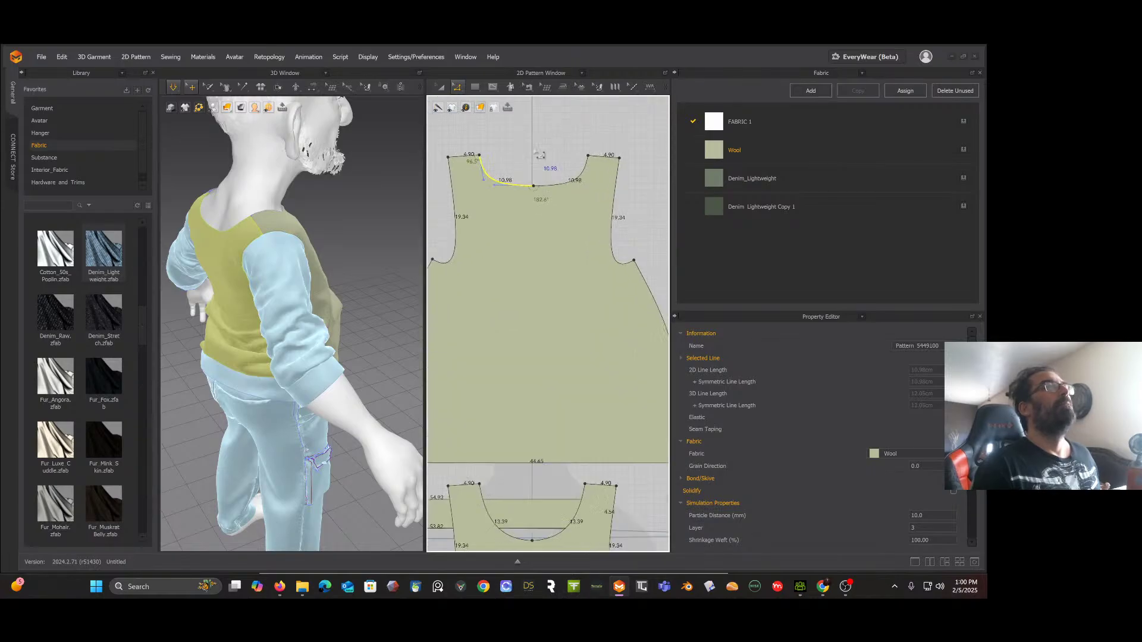
left_click(441, 87)
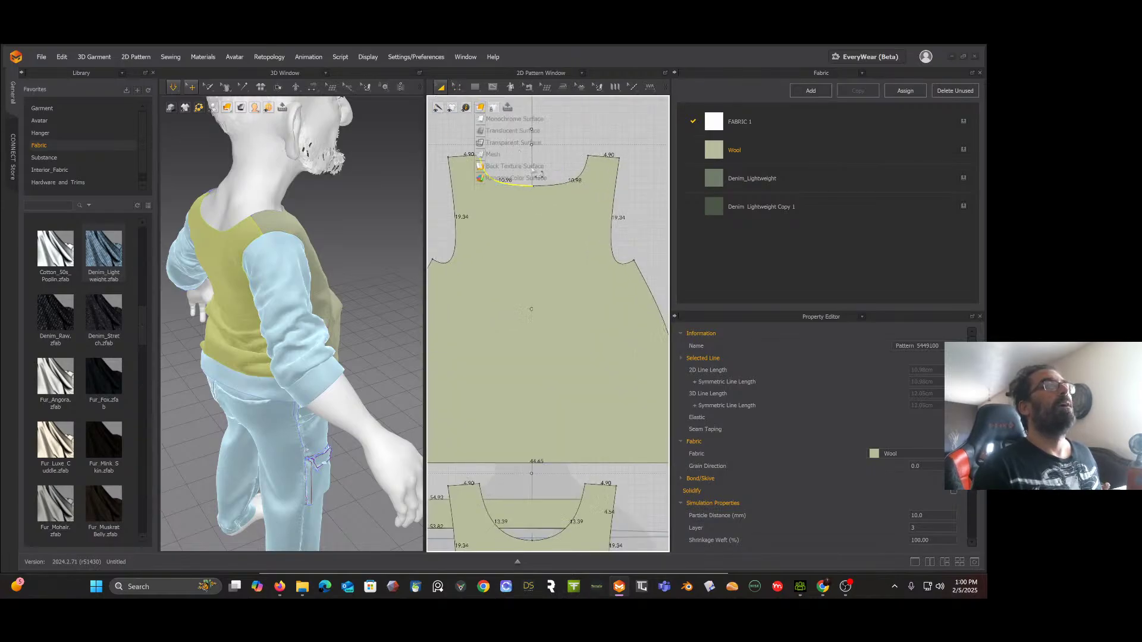
left_click(456, 87)
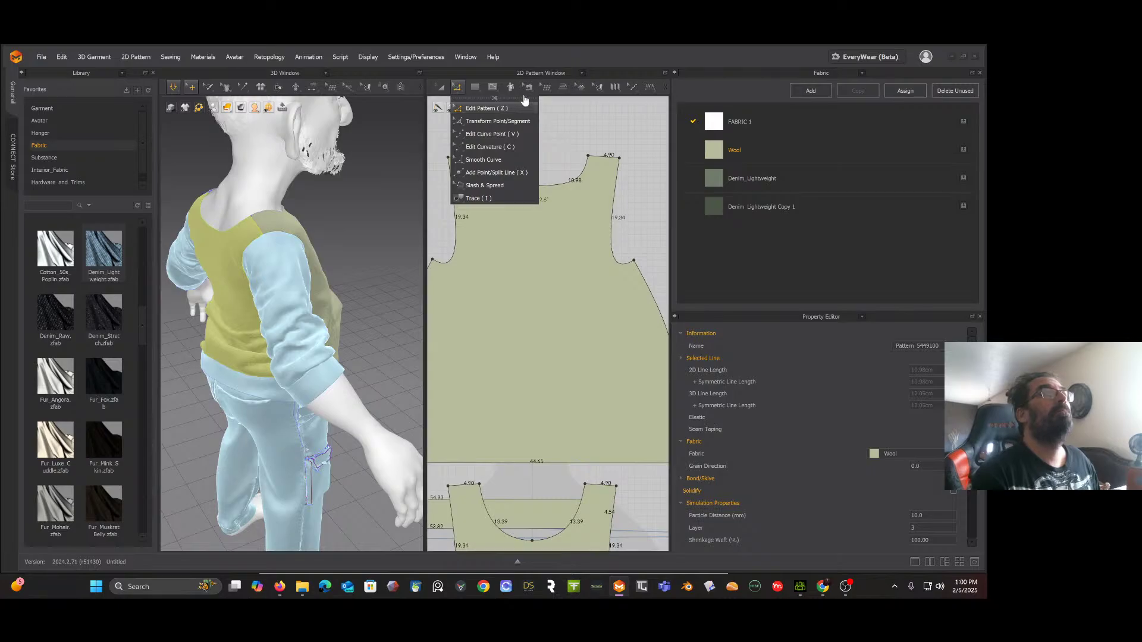
left_click(546, 204)
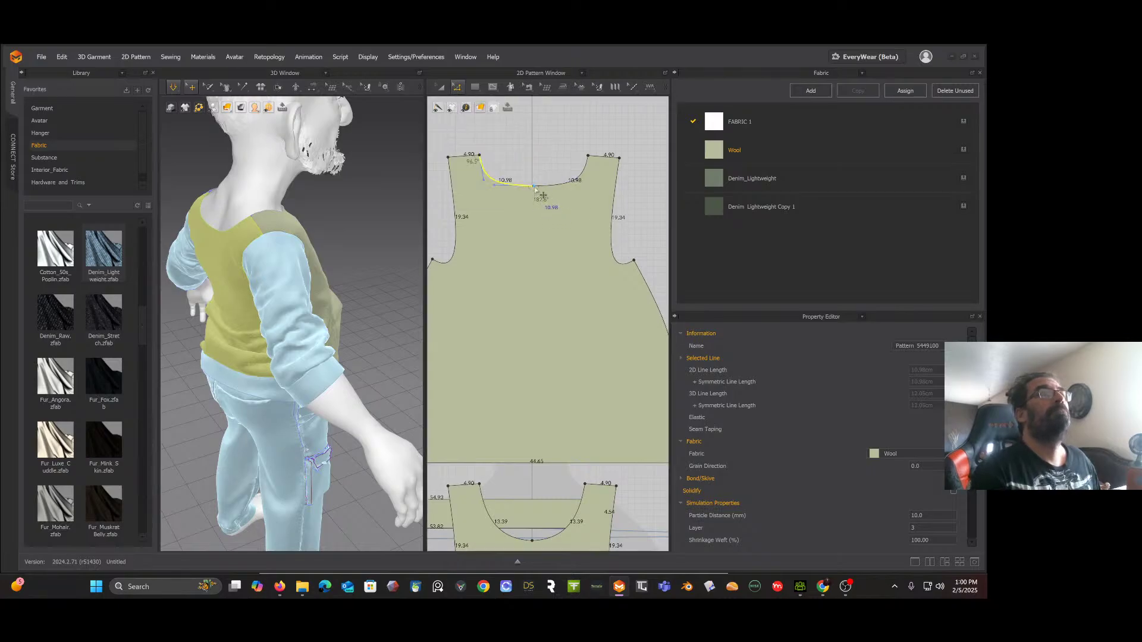
left_click_drag(534, 187, 509, 170)
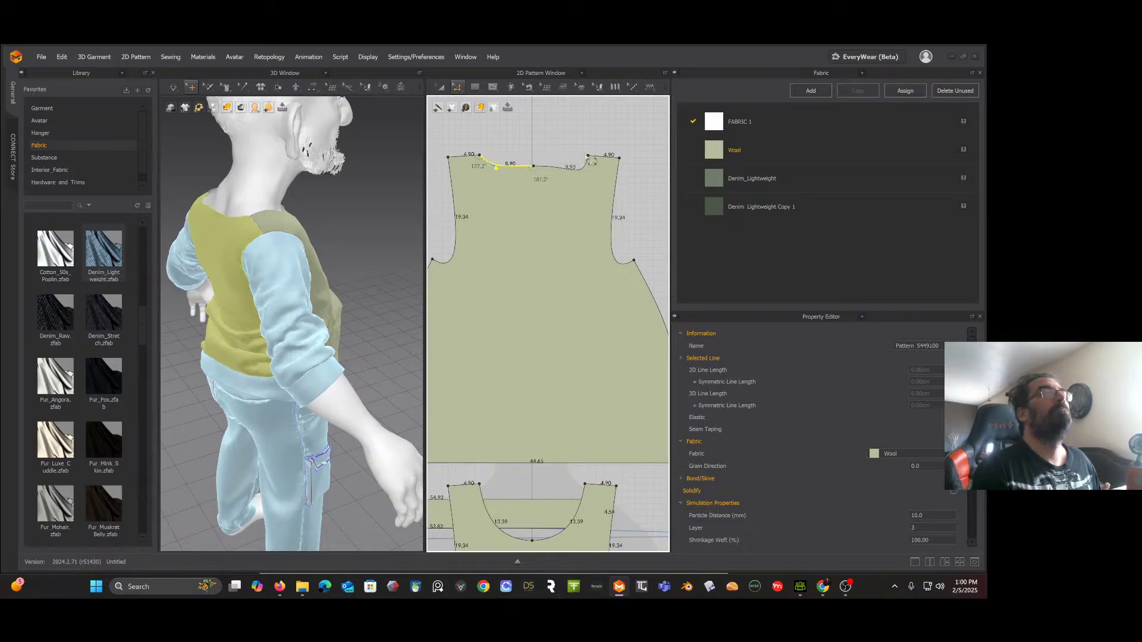
Step: Smooth the curve of the back neckline's right half to about 9.0 cm, then simulate and inspect the top's fit
left_click_drag(589, 157, 587, 184)
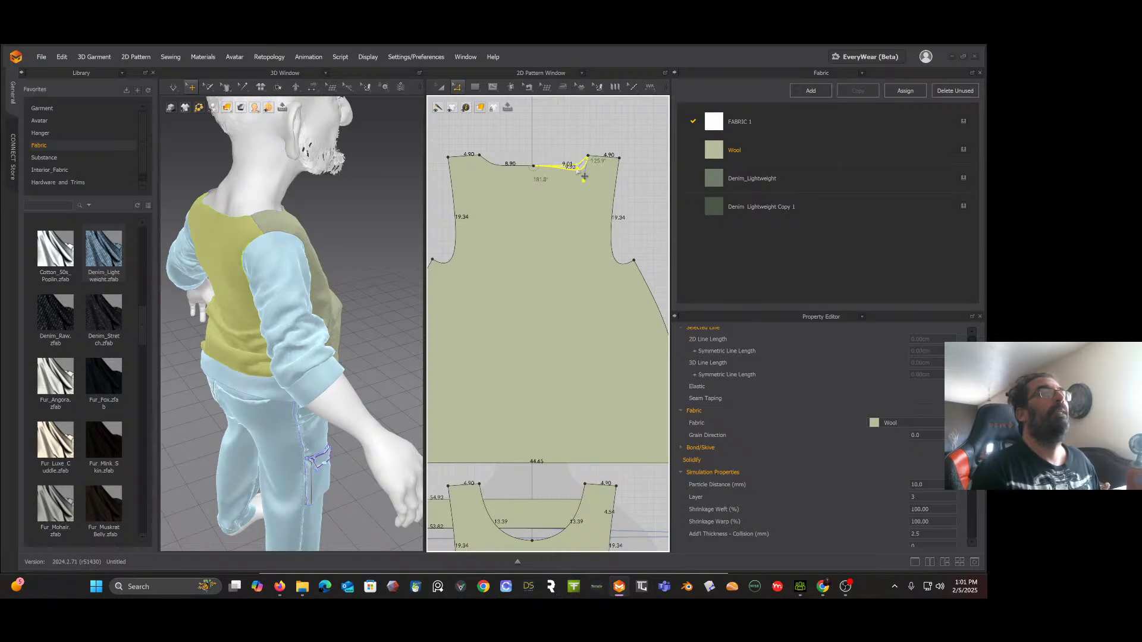
left_click_drag(576, 170, 576, 169)
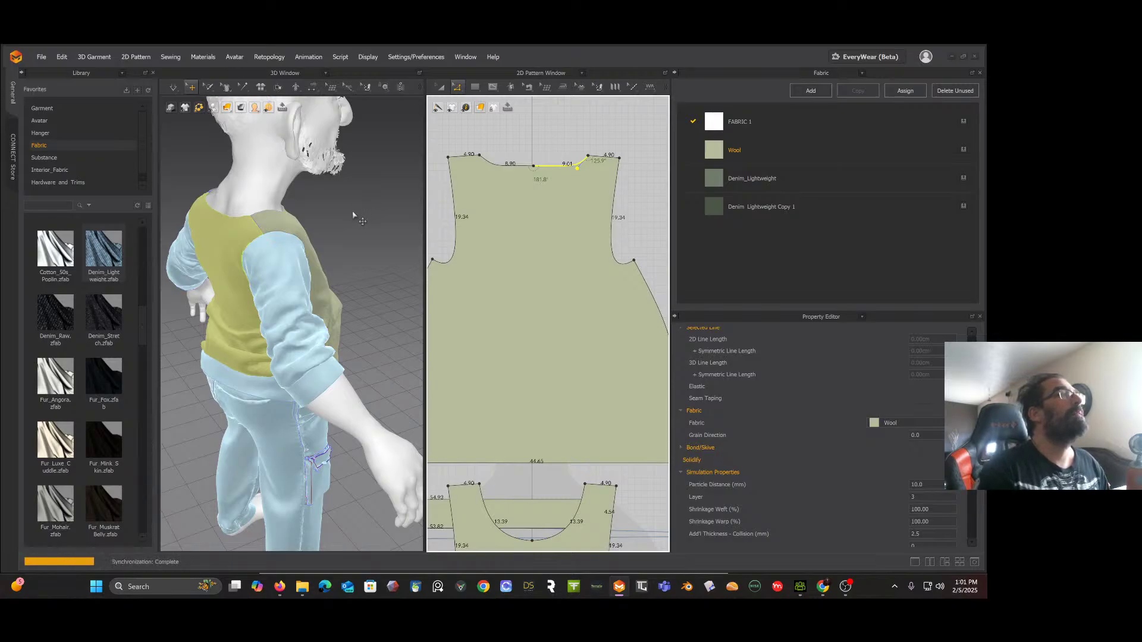
mouse_move(353, 214)
right_mouse_down()
mouse_move(385, 196)
mouse_move(340, 206)
right_mouse_up()
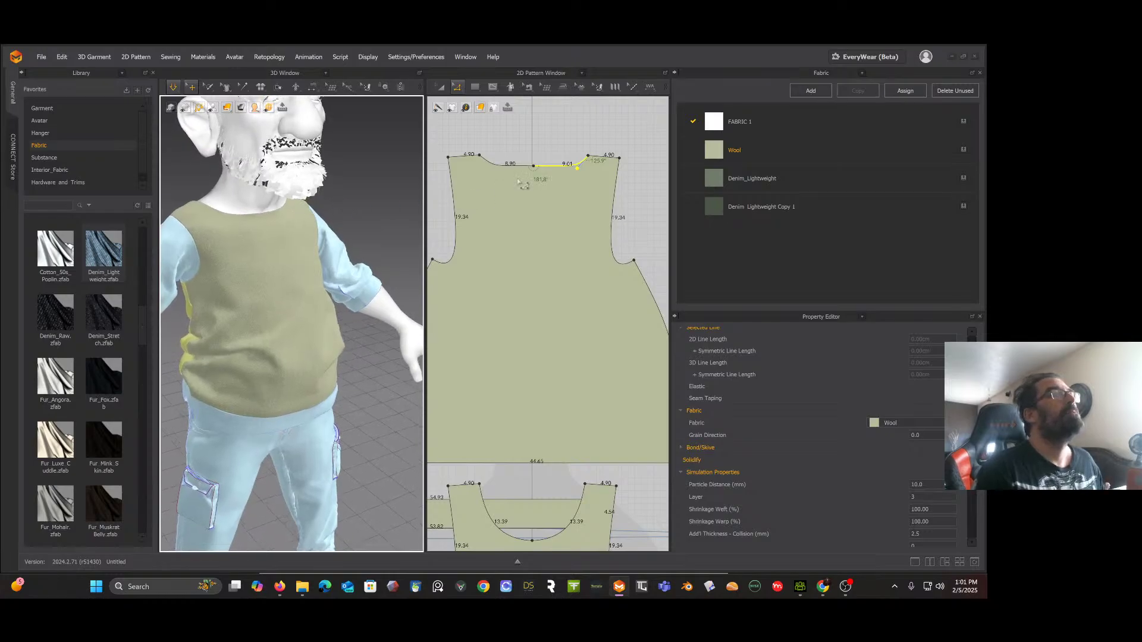
right_click_drag(321, 217, 352, 208)
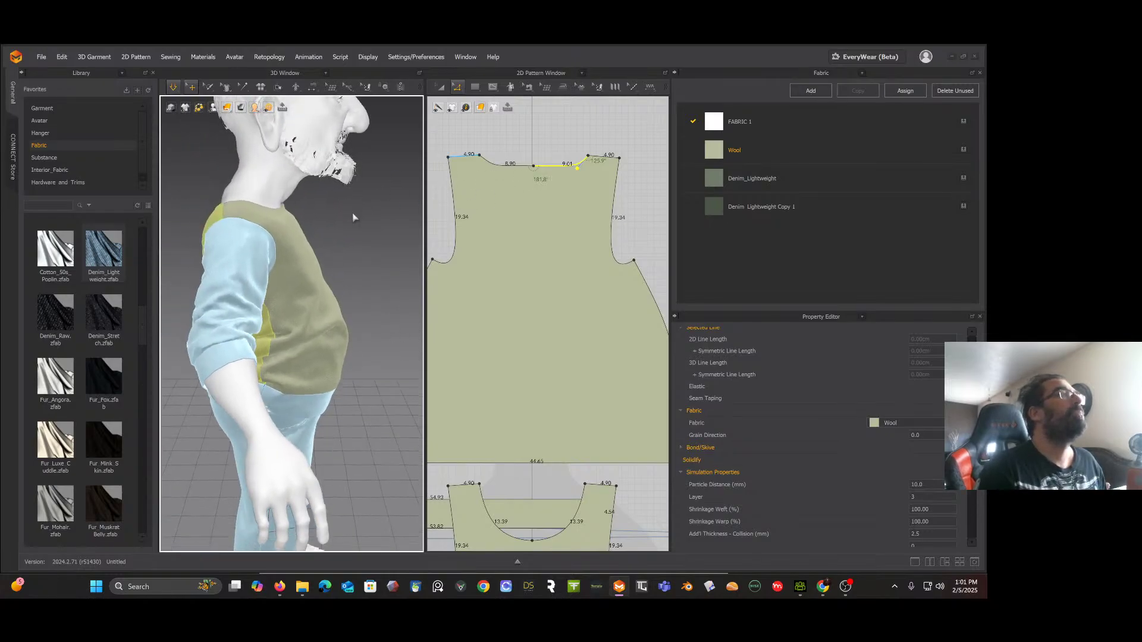
Step: Raise both shoulder lines of the back body piece, lower those of the front piece, and simulate the shifted shoulder seams
left_click(477, 164)
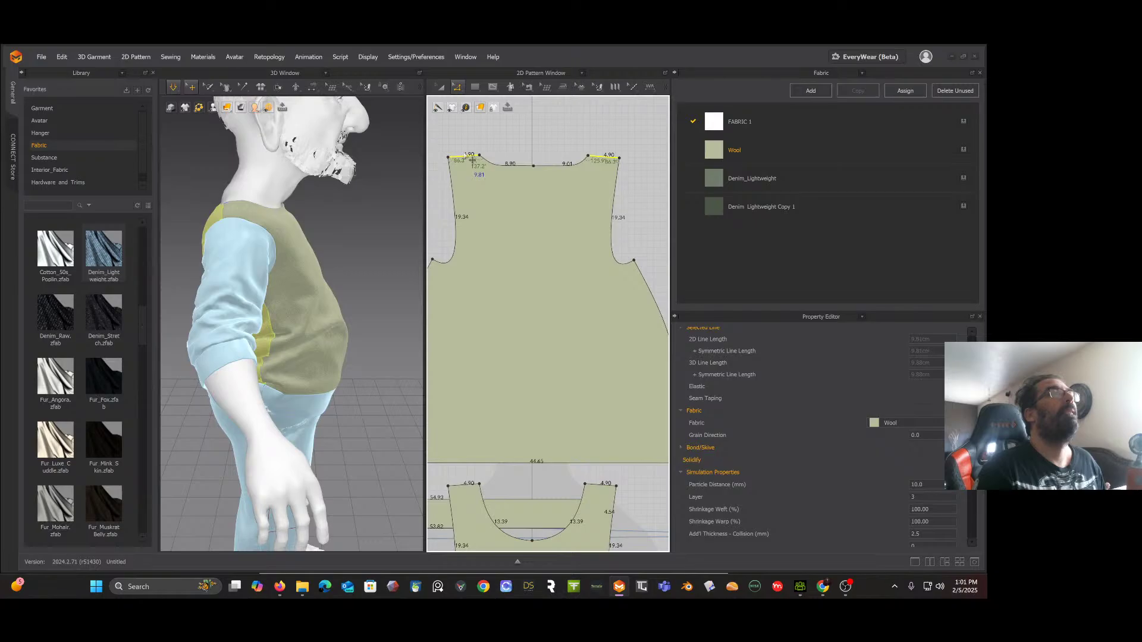
mouse_move(471, 160)
left_mouse_down()
mouse_move(471, 149)
mouse_move(472, 160)
left_mouse_up()
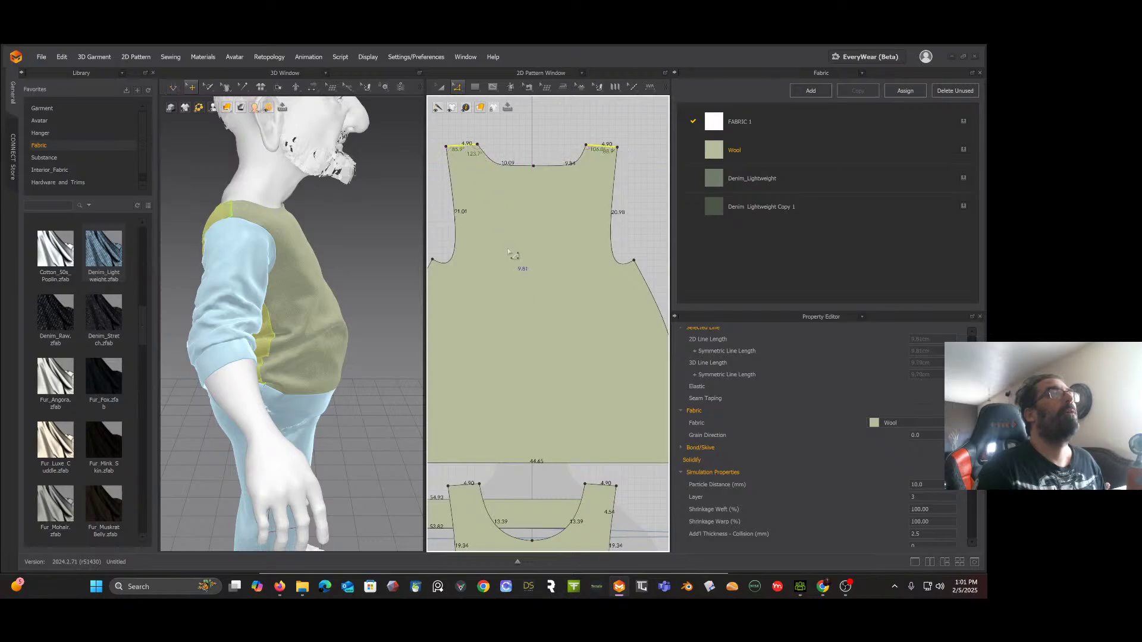
left_click(471, 486)
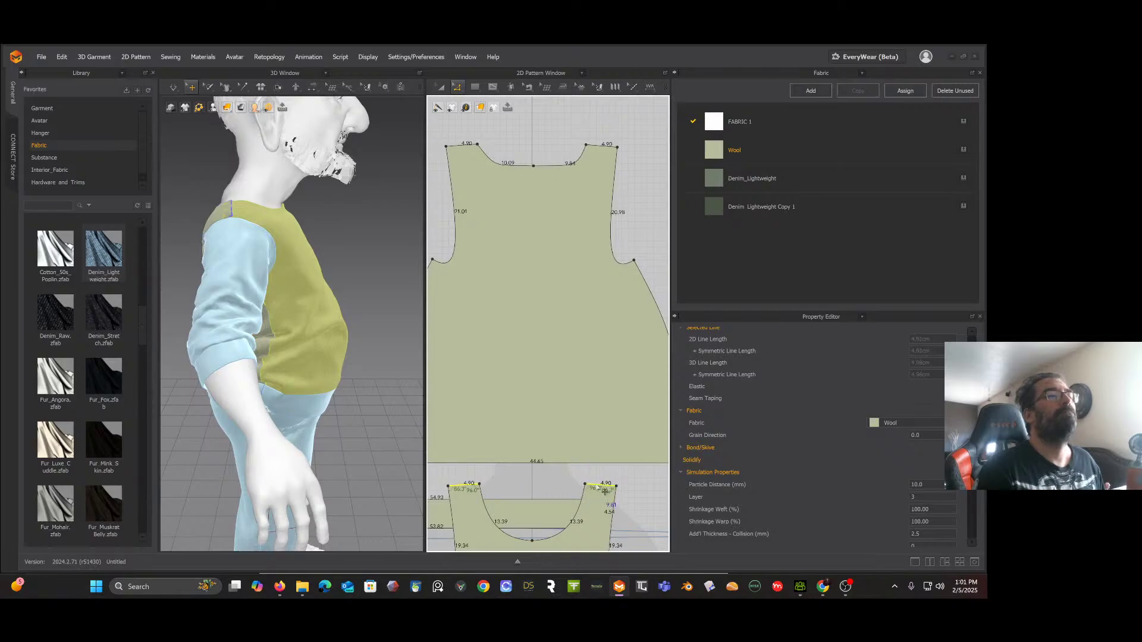
left_click_drag(605, 491, 601, 505)
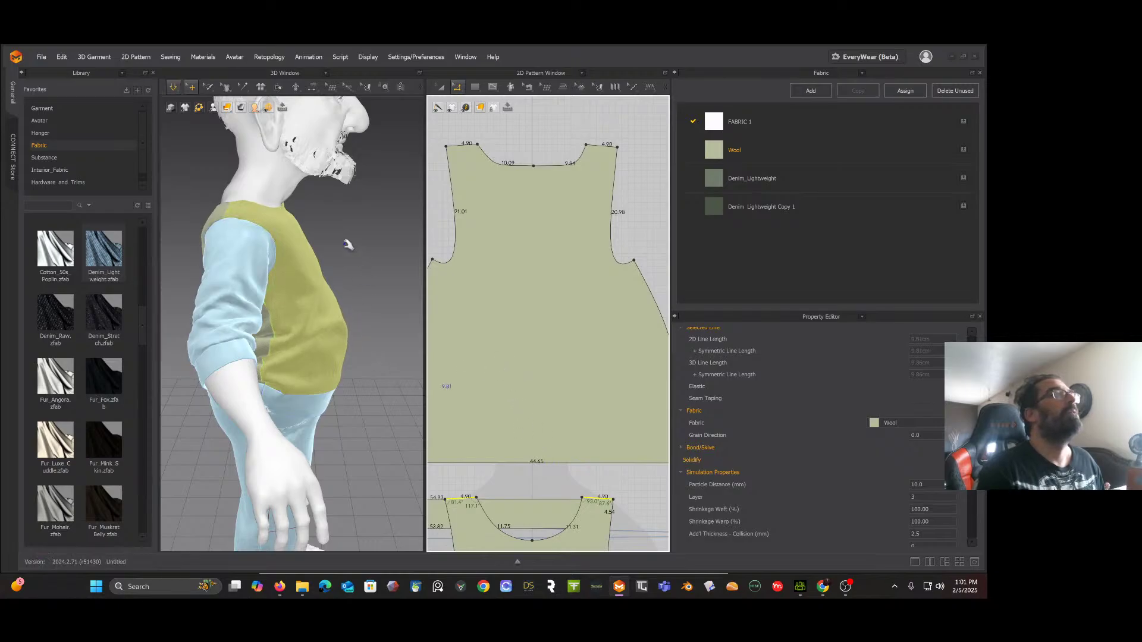
mouse_move(349, 242)
right_mouse_down()
mouse_move(382, 243)
mouse_move(344, 248)
mouse_move(361, 243)
right_mouse_up()
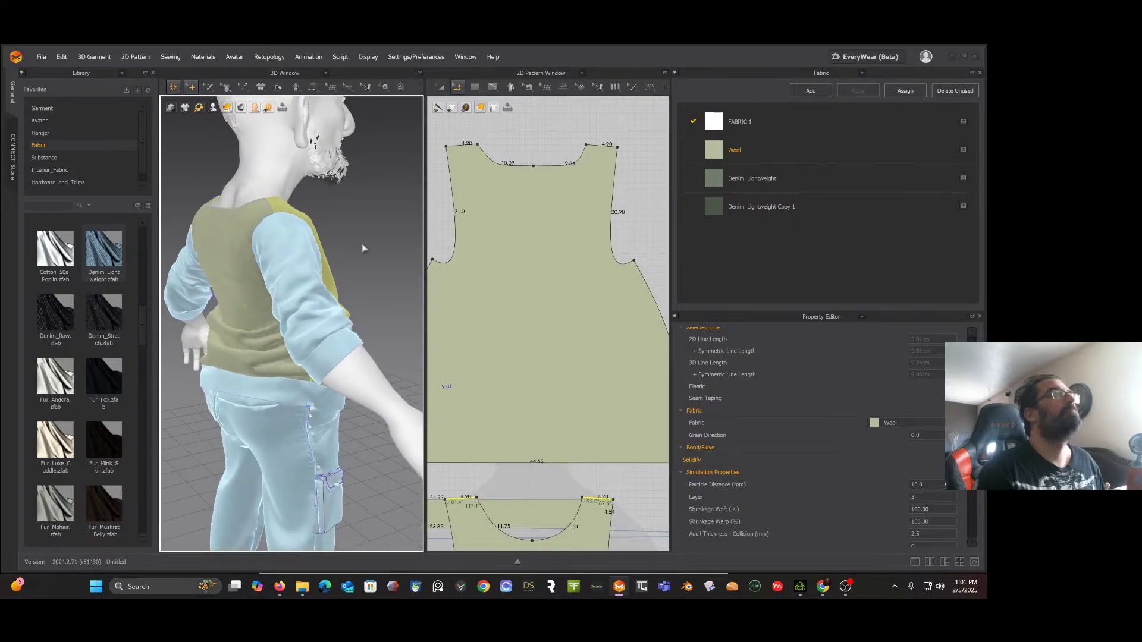
Step: Raise the back neckline's centre point and flatten both adjoining curves, leaving halves about 8.9 and 8.6 cm long
left_click(542, 174)
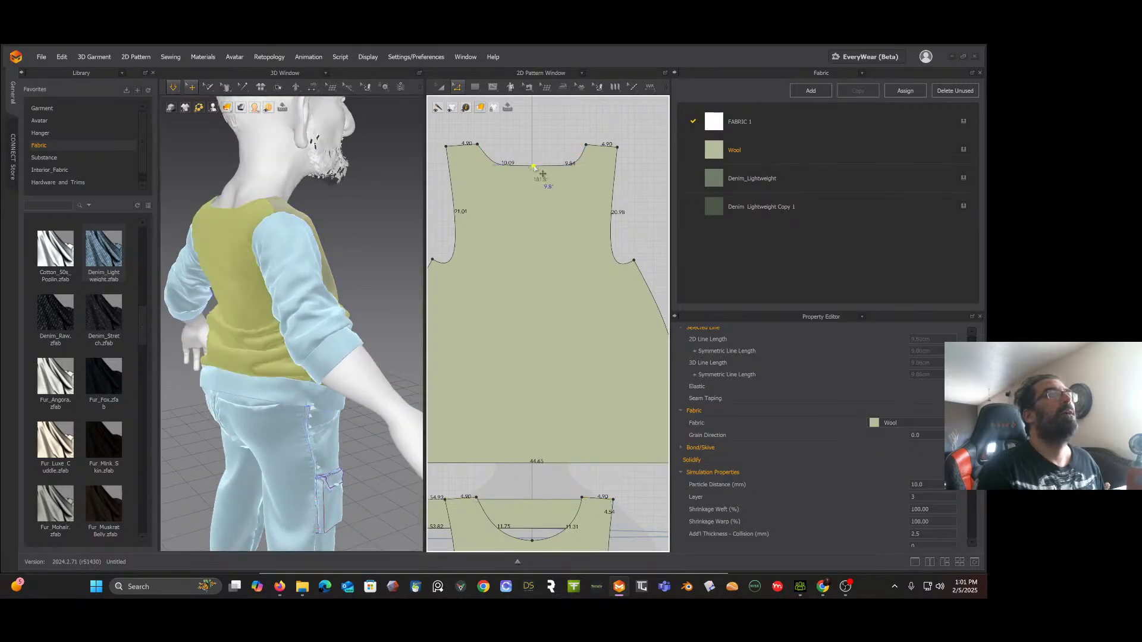
left_click_drag(533, 168, 497, 172)
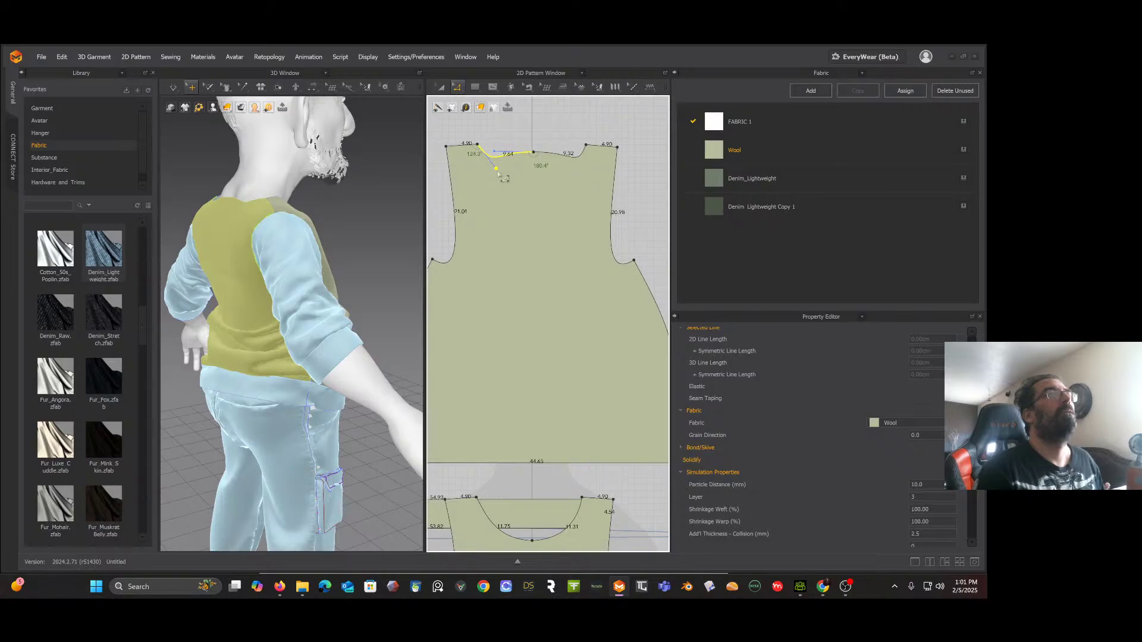
left_click_drag(499, 173, 510, 166)
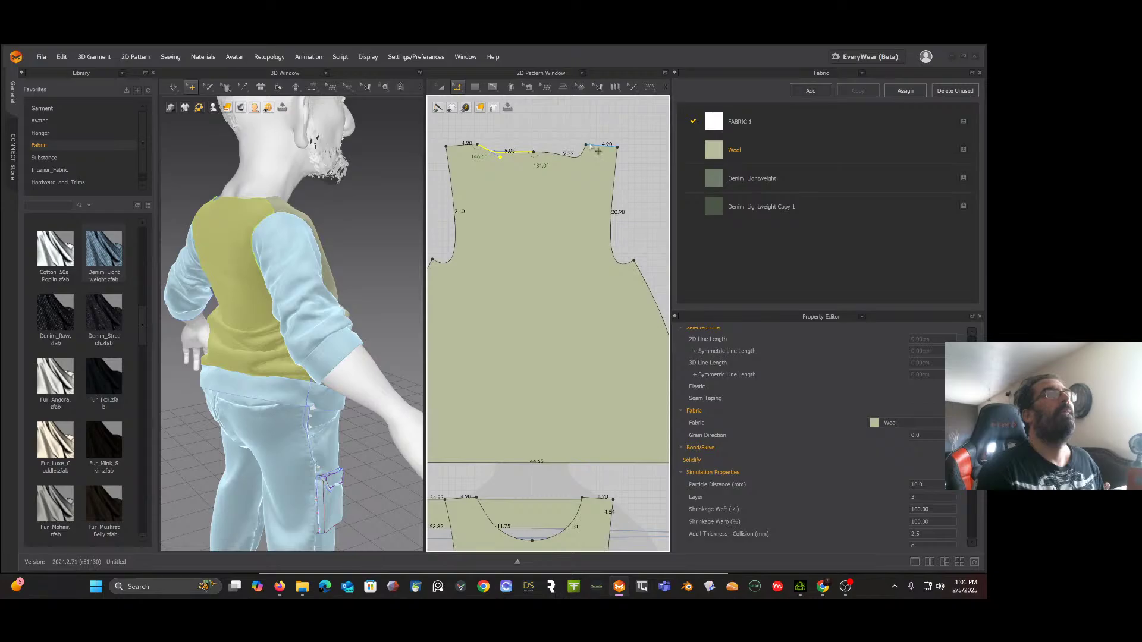
left_click_drag(587, 147, 579, 165)
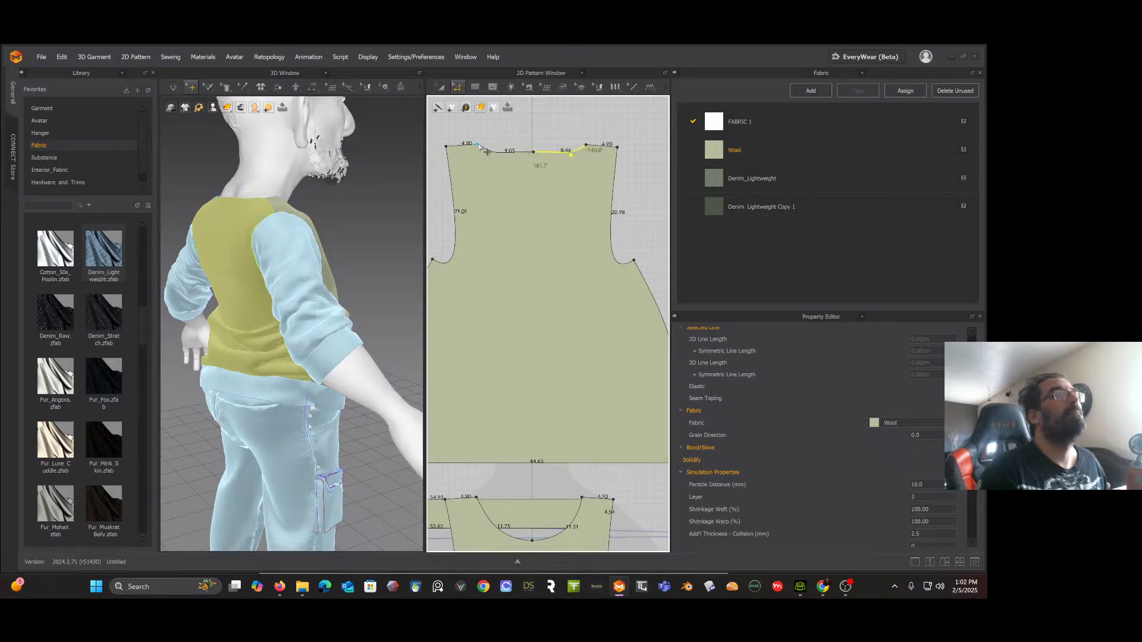
left_click_drag(496, 154, 504, 152)
left_click(526, 138)
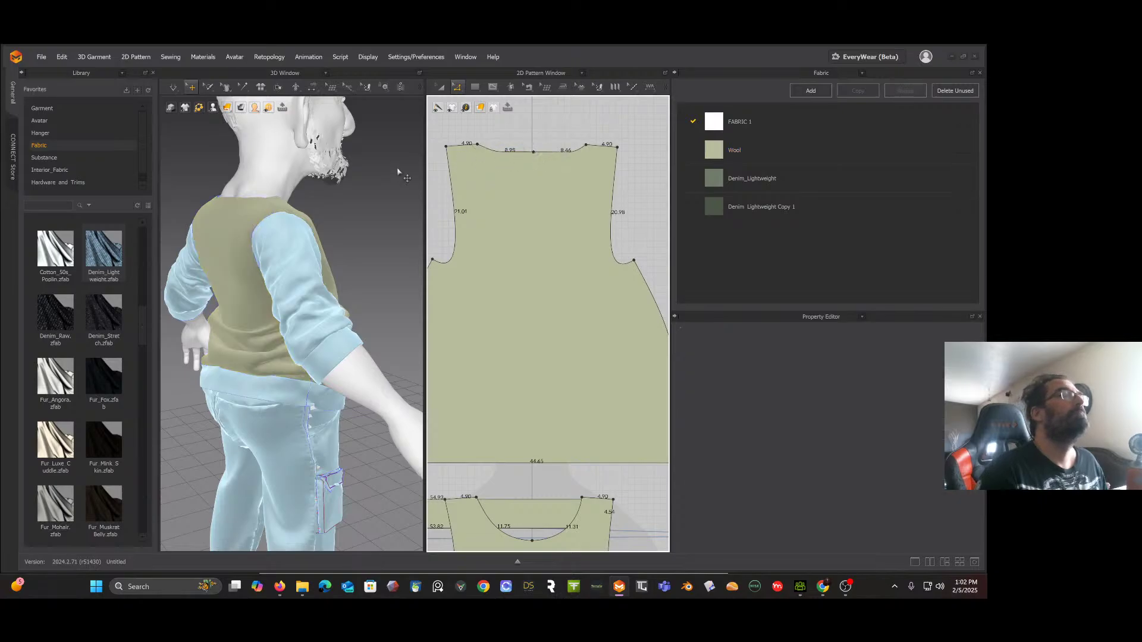
left_click(543, 160)
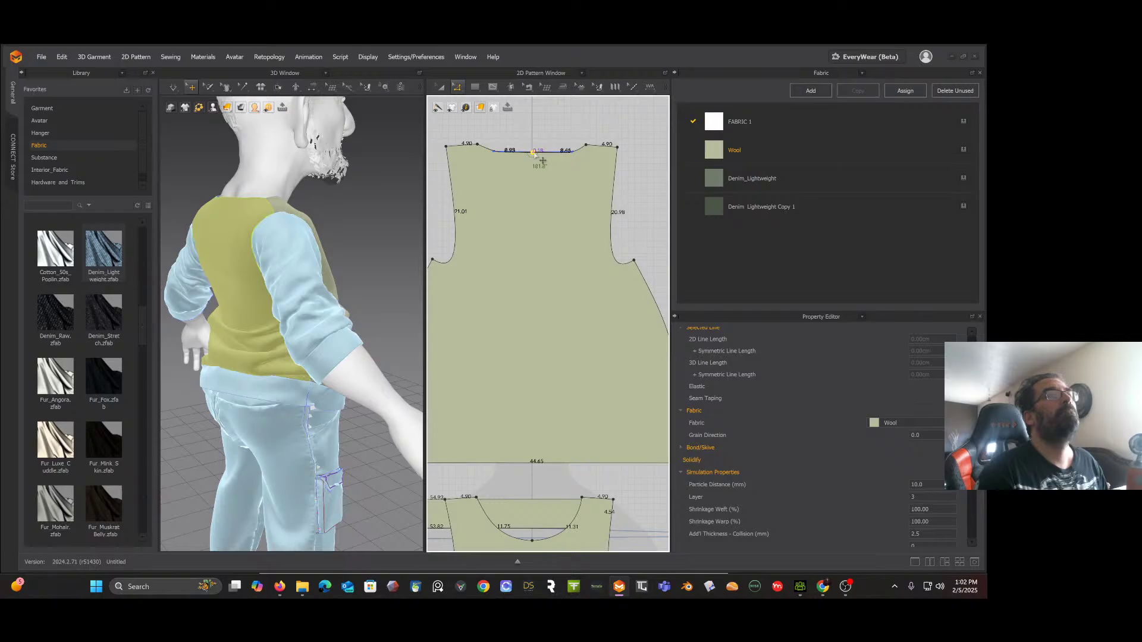
left_click_drag(542, 159, 542, 159)
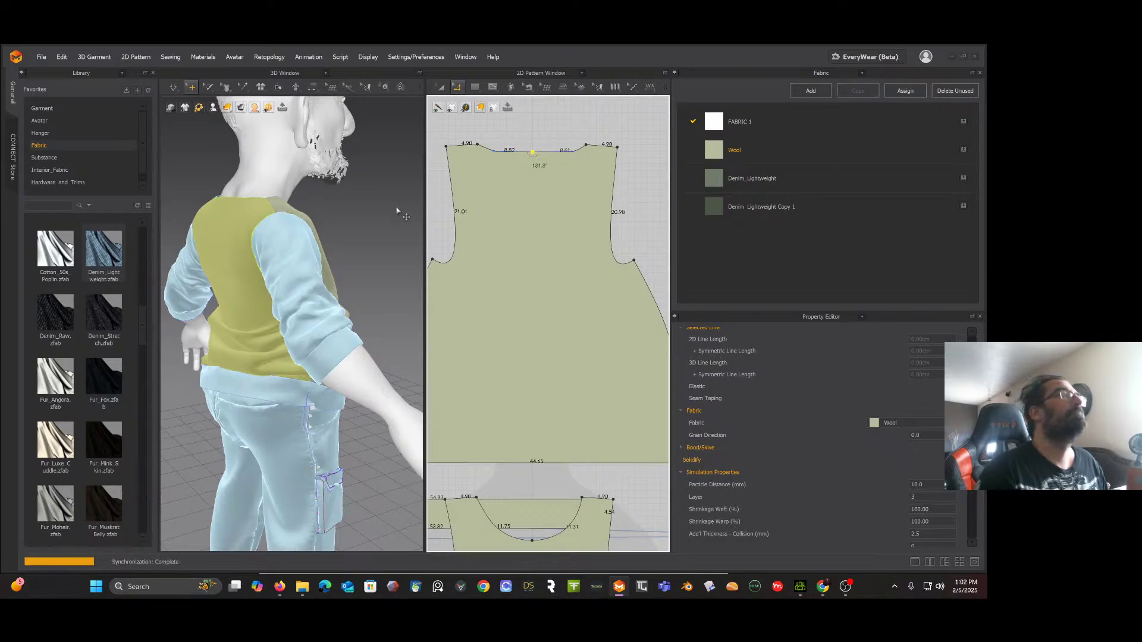
Step: Narrow the neck opening by moving the matching front and back neck points inward, lengthening the shoulder lines to about 7.7 cm
right_click_drag(398, 206, 376, 231)
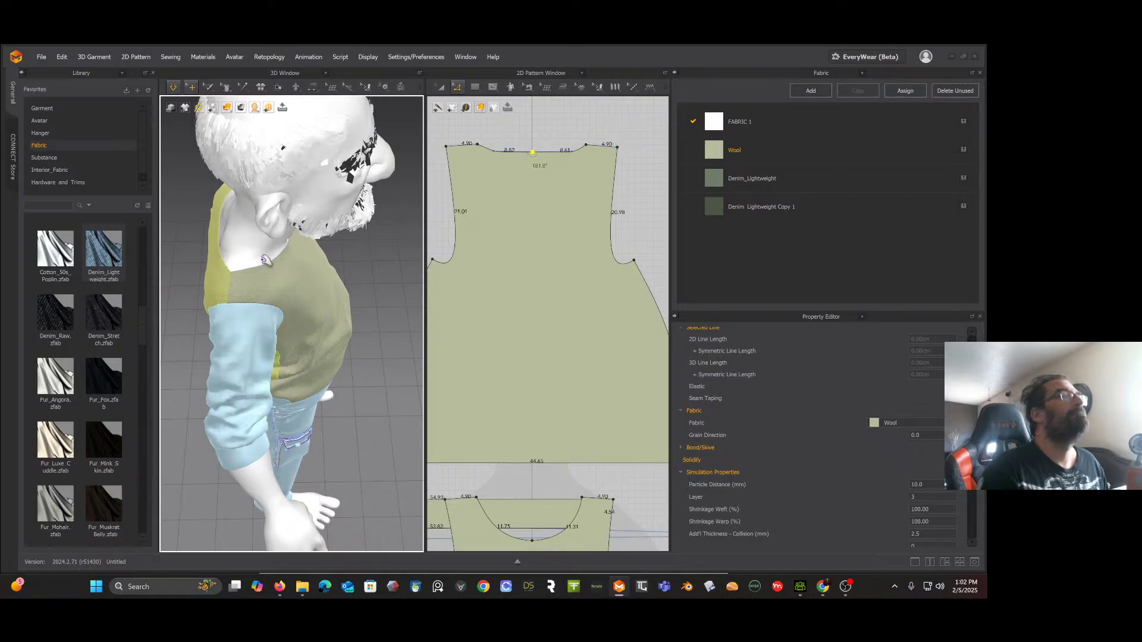
scroll(500, 150, "down", 1)
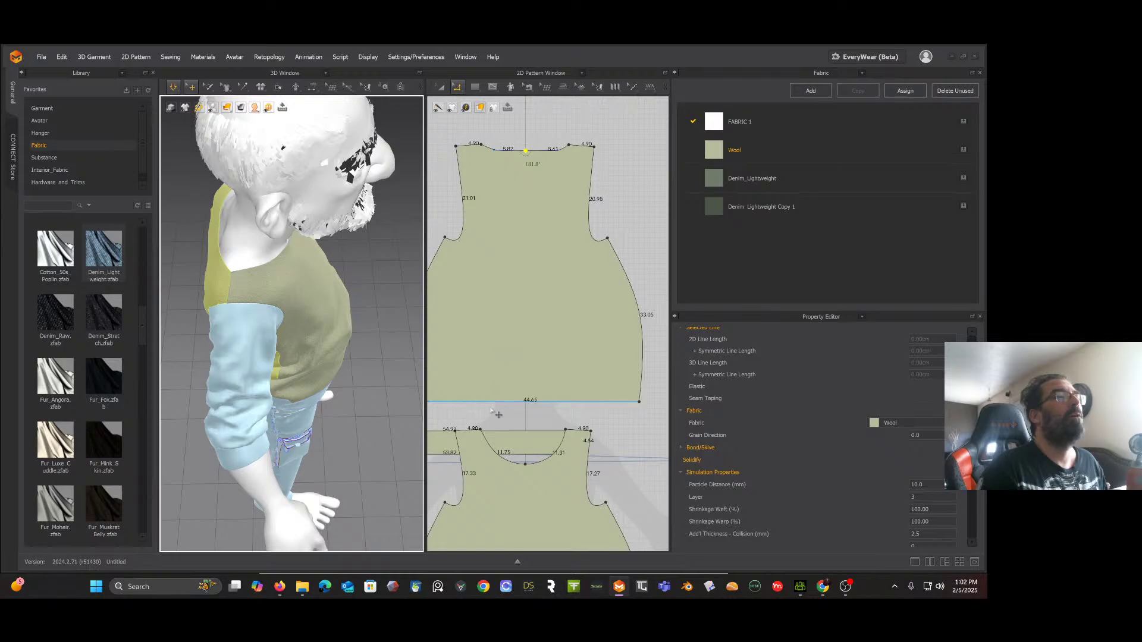
left_click(481, 429)
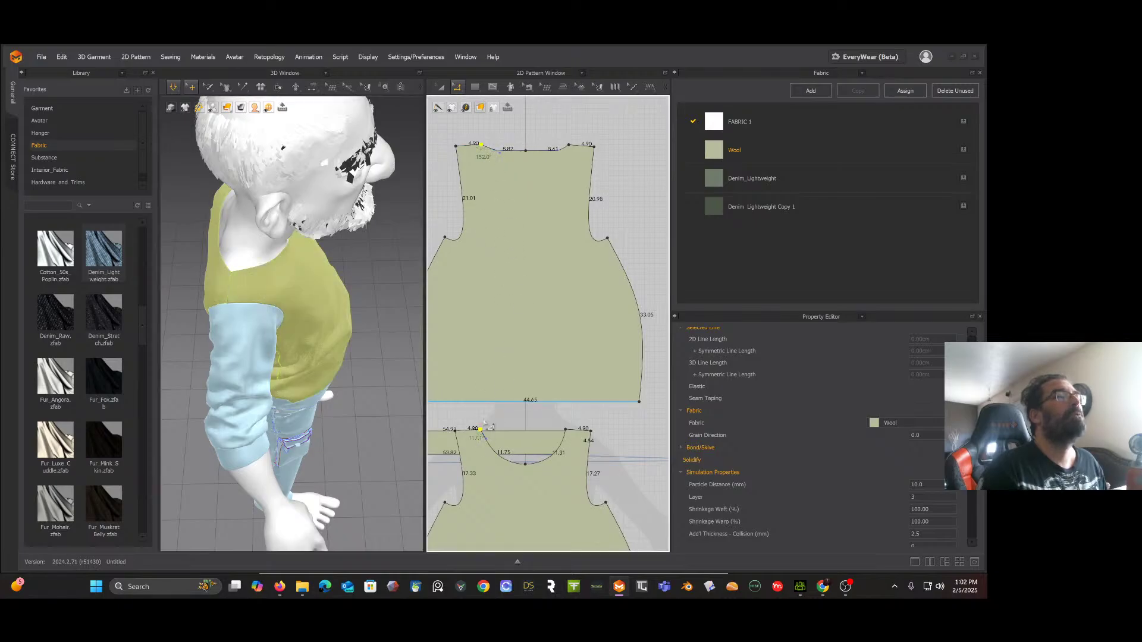
left_click_drag(491, 438, 505, 438)
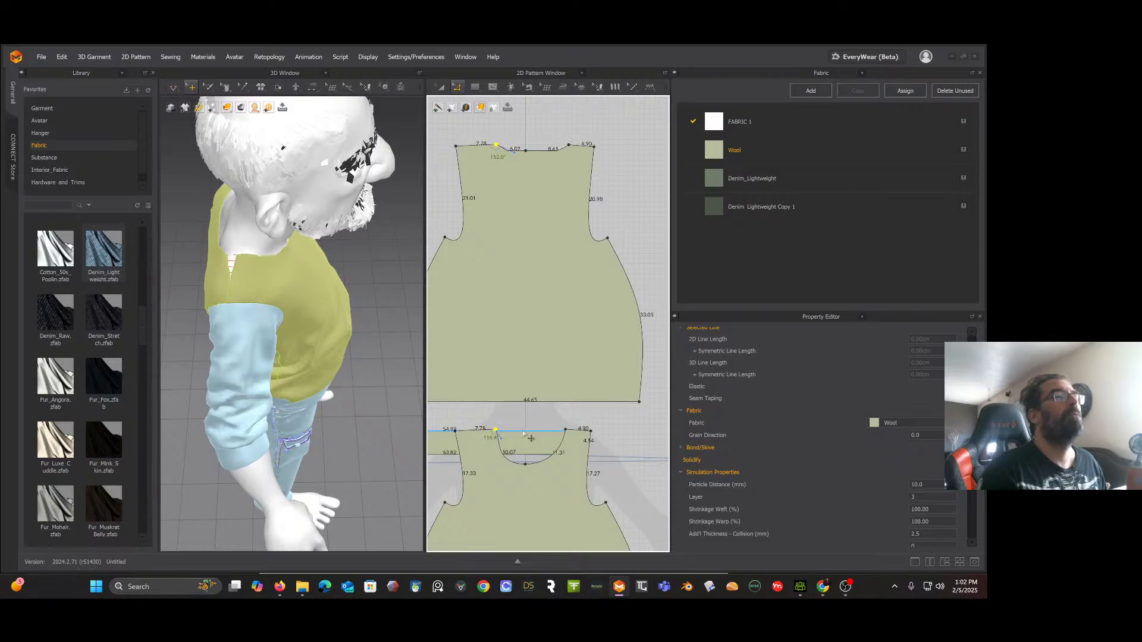
left_click(573, 436)
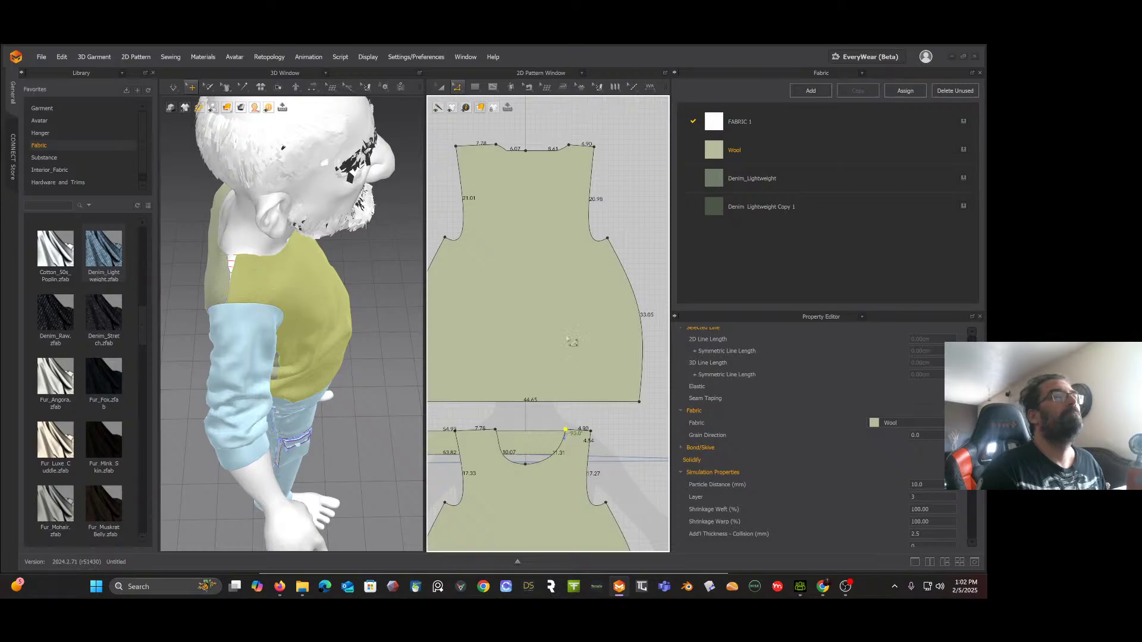
left_click(569, 145, "shift")
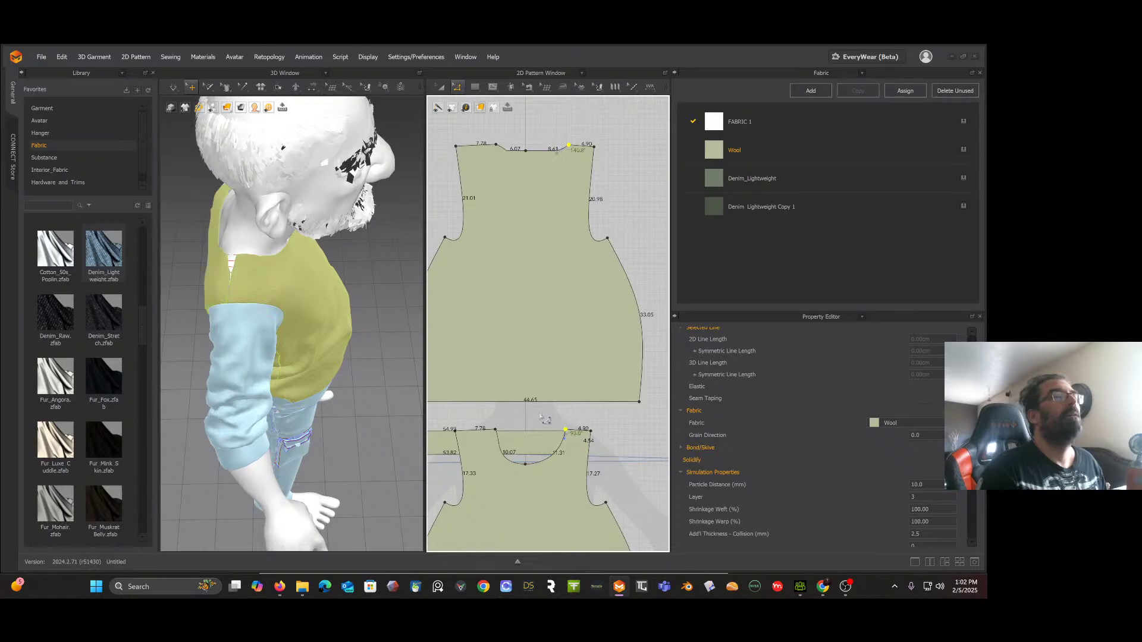
left_click_drag(572, 436, 558, 438)
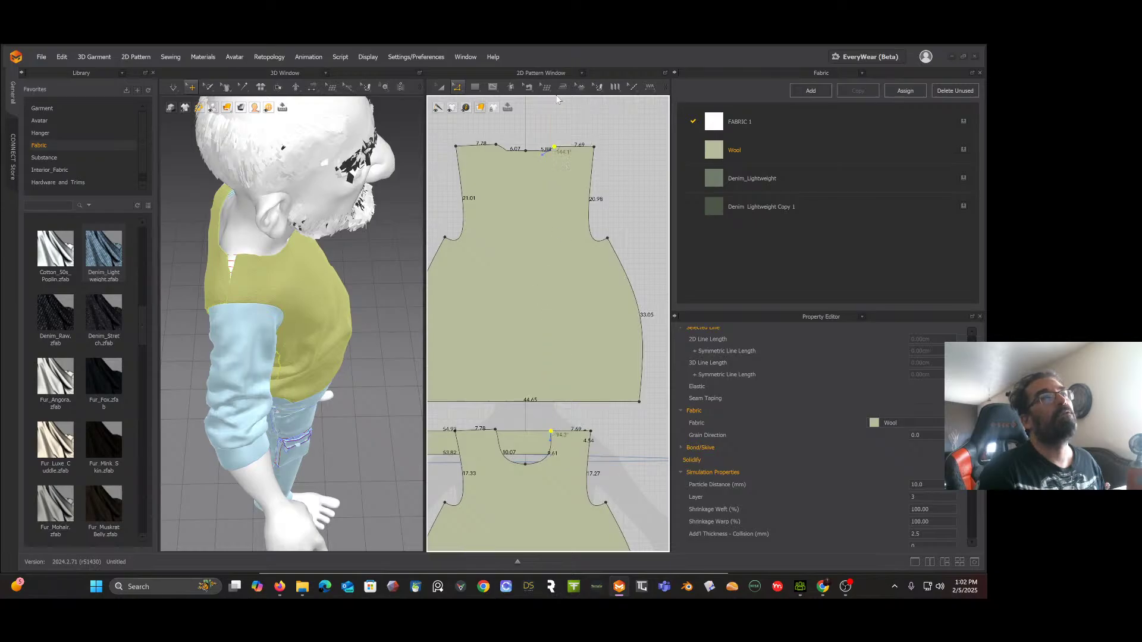
Step: Adjust the neck point and outer corner of the back piece's right shoulder, making its shoulder line about 7.75 cm
scroll(537, 147, "up", 3)
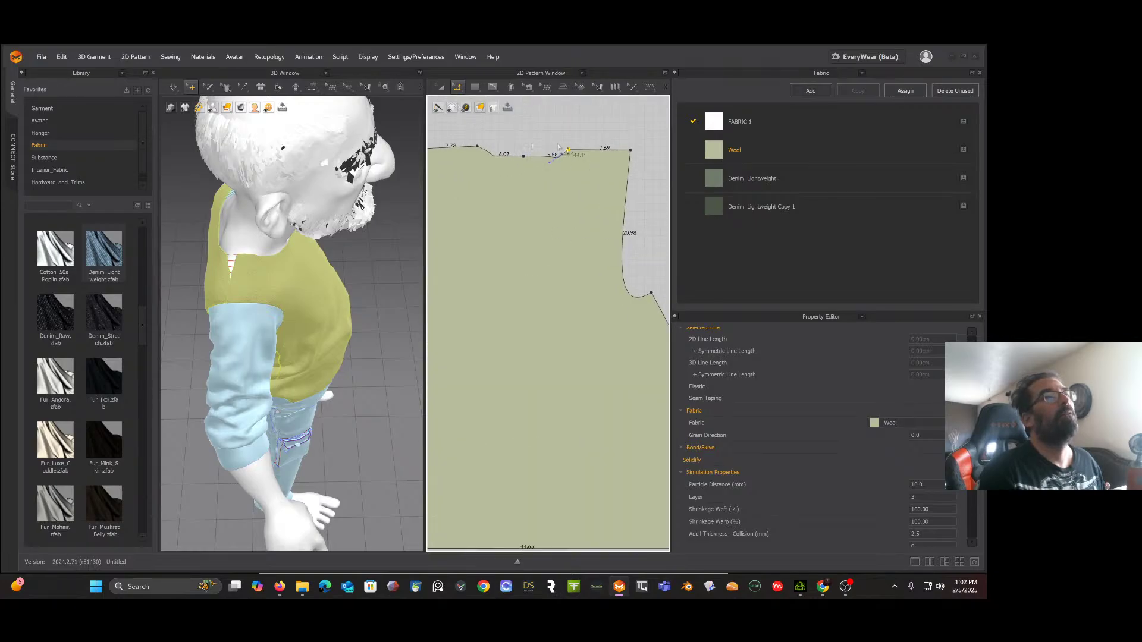
left_click(563, 135)
left_click(578, 157)
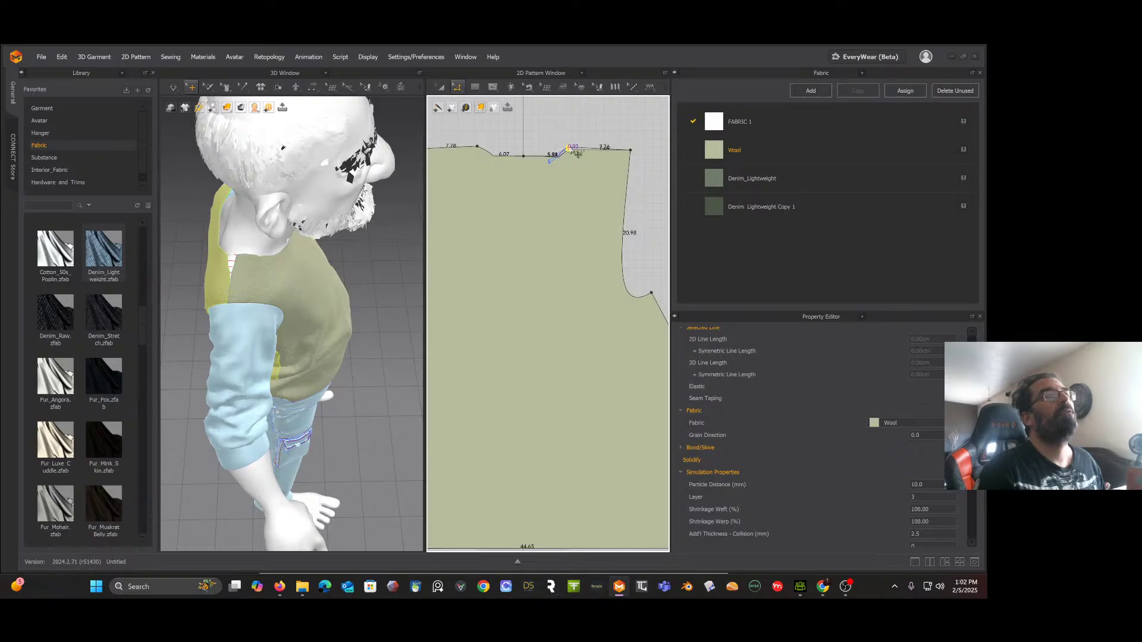
scroll(578, 154, "down", 2)
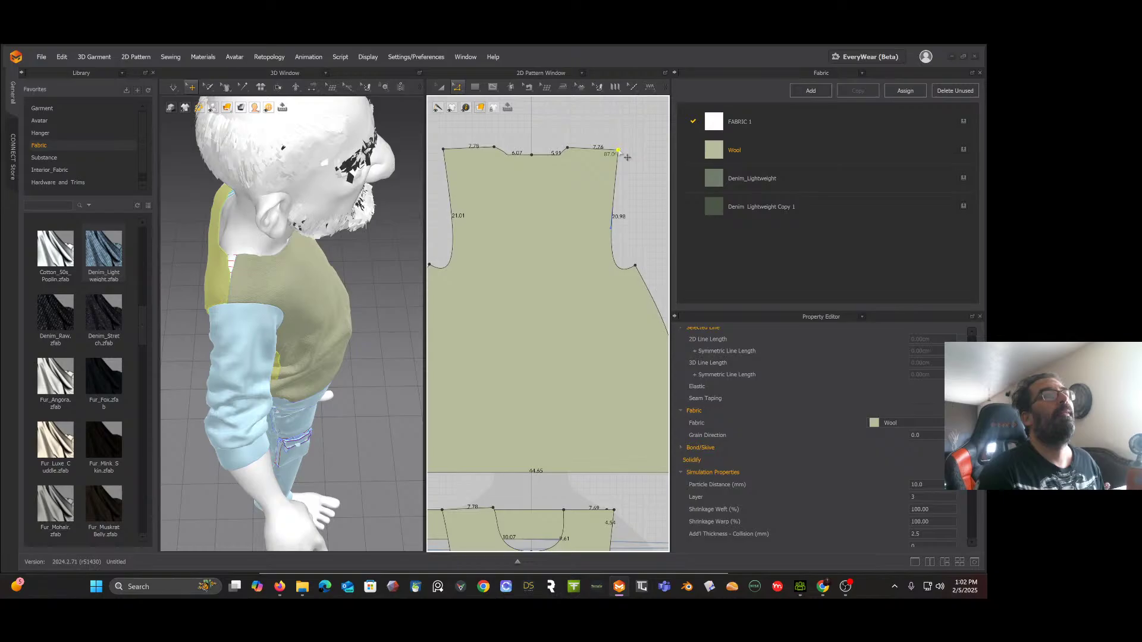
left_click_drag(627, 157, 627, 156)
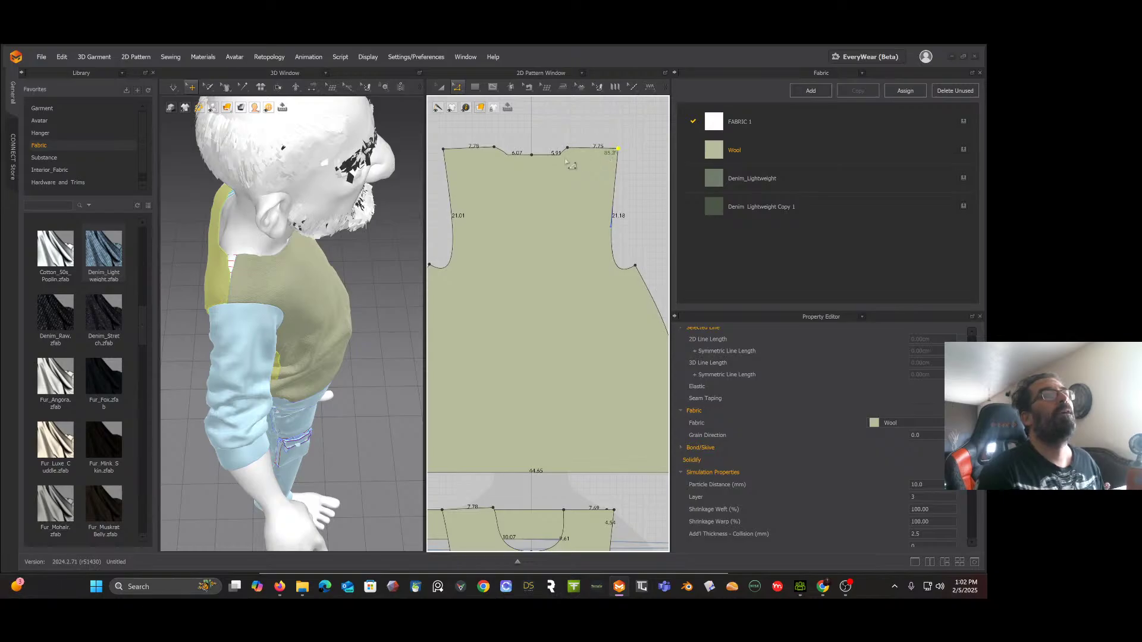
Step: Smooth the back neckline's curves into halves of about 5.95 and 5.75 cm, and simulate the narrower neck opening
scroll(539, 161, "up", 3)
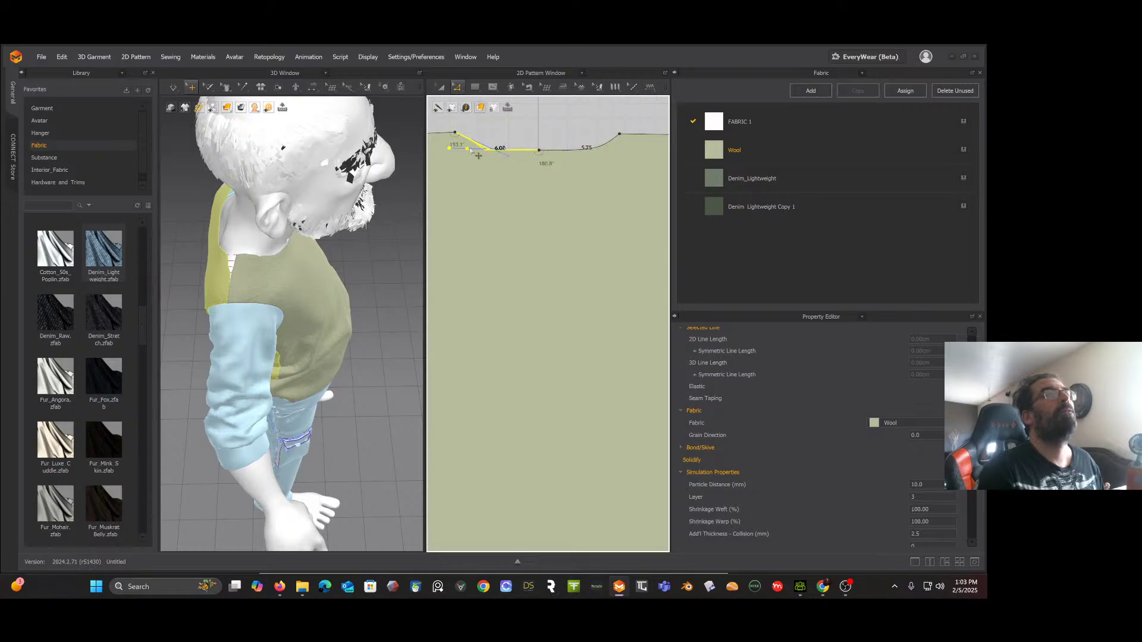
left_click_drag(488, 156, 499, 155)
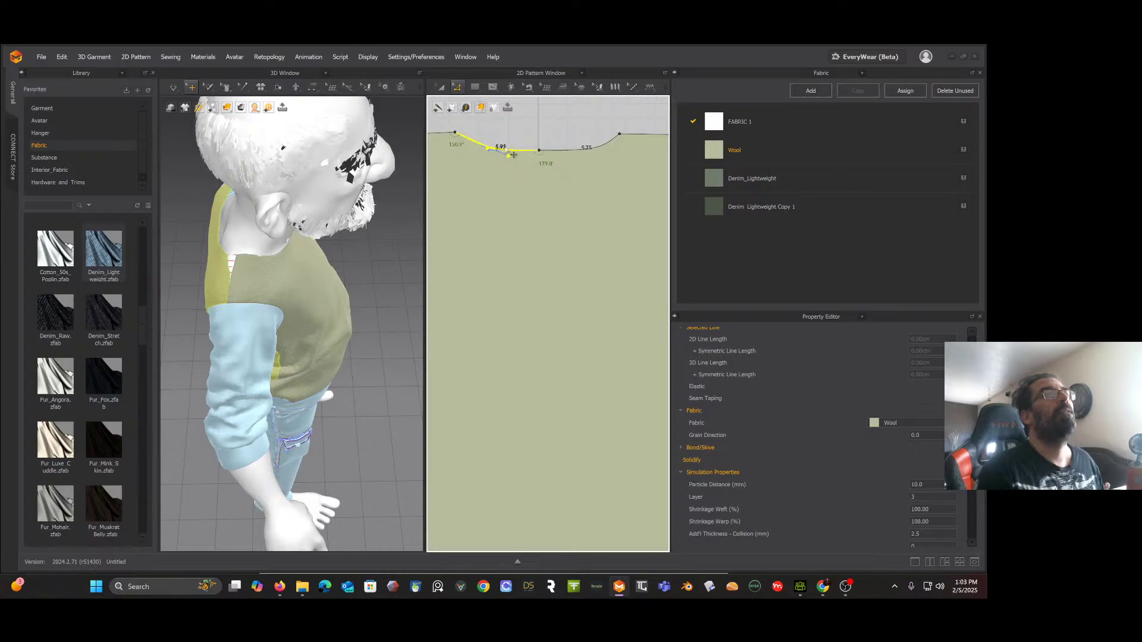
right_click_drag(394, 241, 447, 206)
right_click_drag(249, 231, 268, 224)
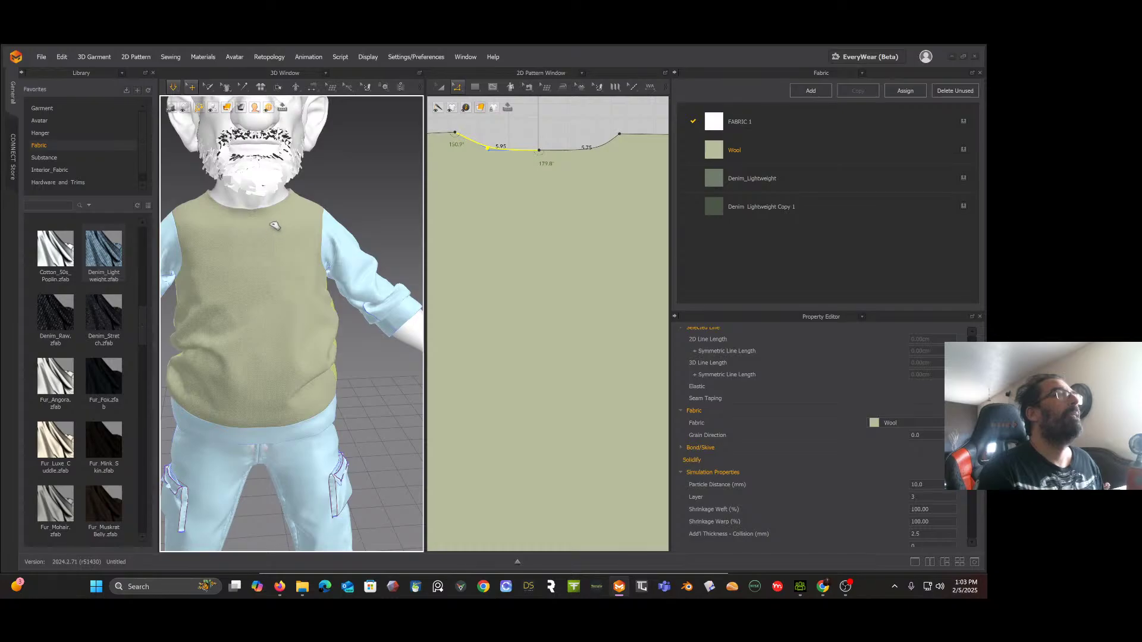
Step: Lower the front neckline's centre point so its halves measure about 11.6 and 11.1 cm, and inspect the neckline on the avatar
left_click(267, 229)
scroll(540, 209, "down", 5)
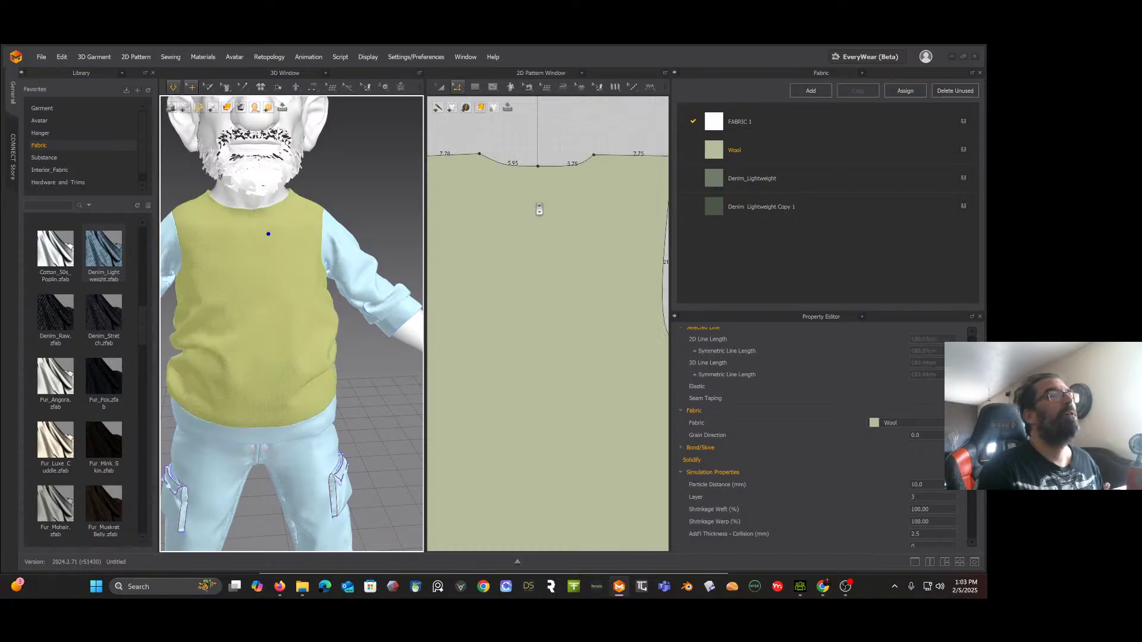
middle_click_drag(516, 239, 521, 127)
scroll(540, 292, "up", 4)
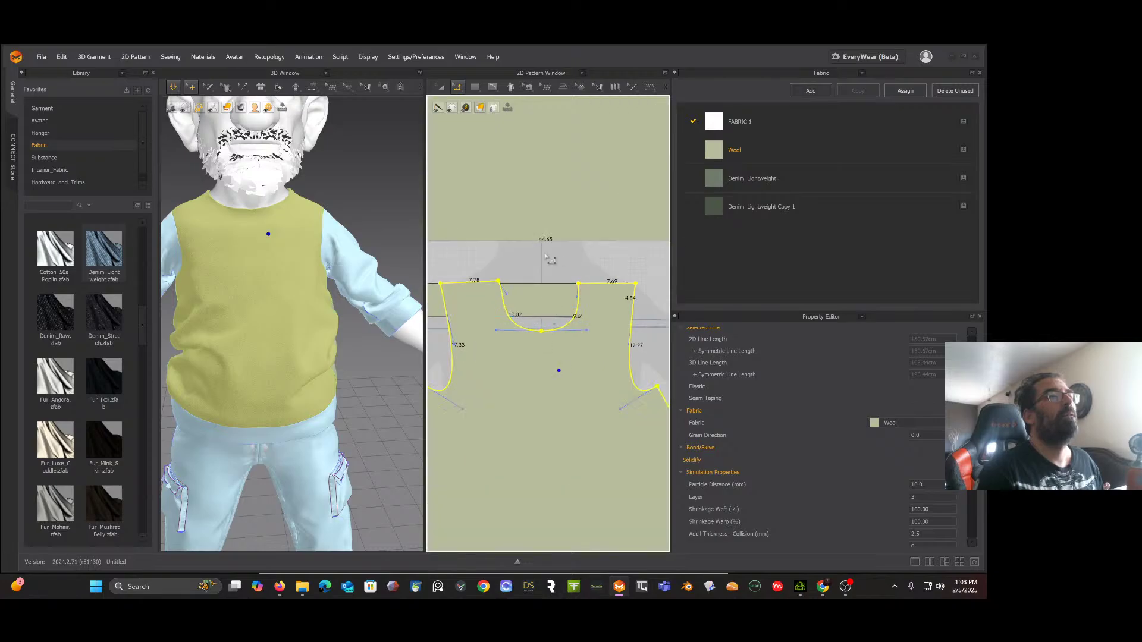
left_click(544, 290)
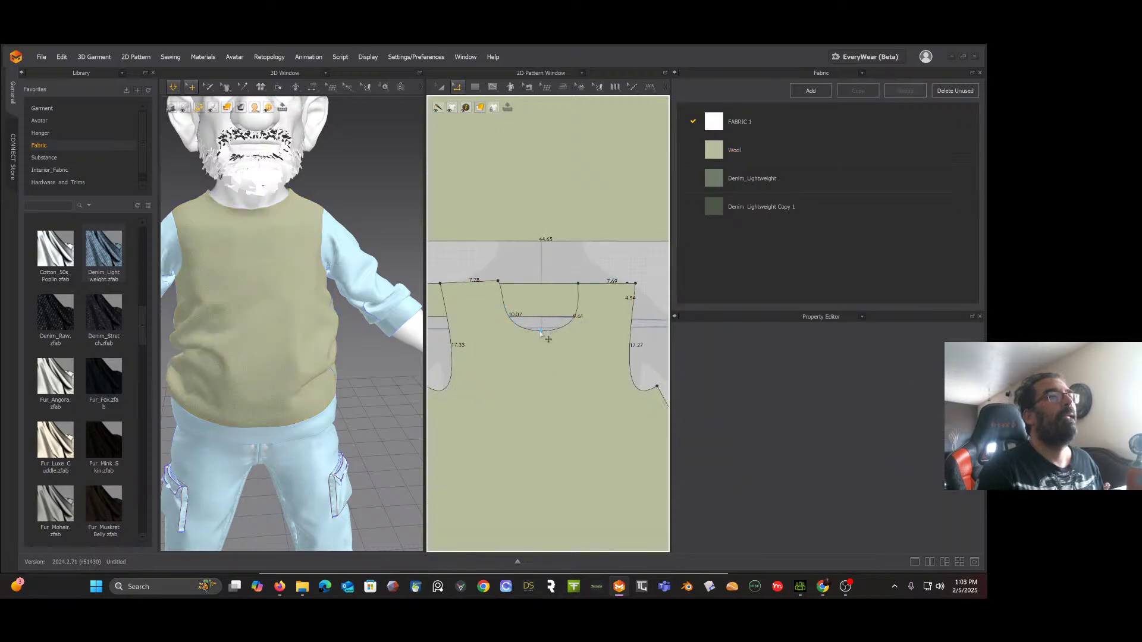
left_click_drag(542, 328, 548, 353)
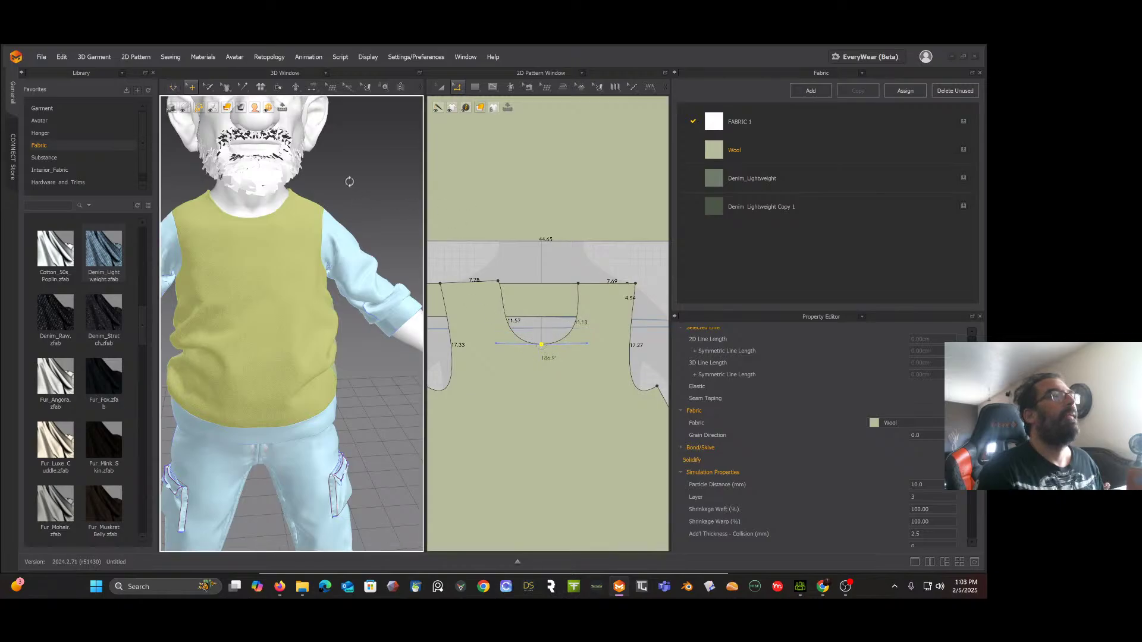
mouse_move(349, 180)
right_mouse_down()
mouse_move(444, 183)
mouse_move(369, 168)
mouse_move(356, 176)
mouse_move(375, 184)
mouse_move(356, 180)
right_mouse_up()
left_click(374, 184)
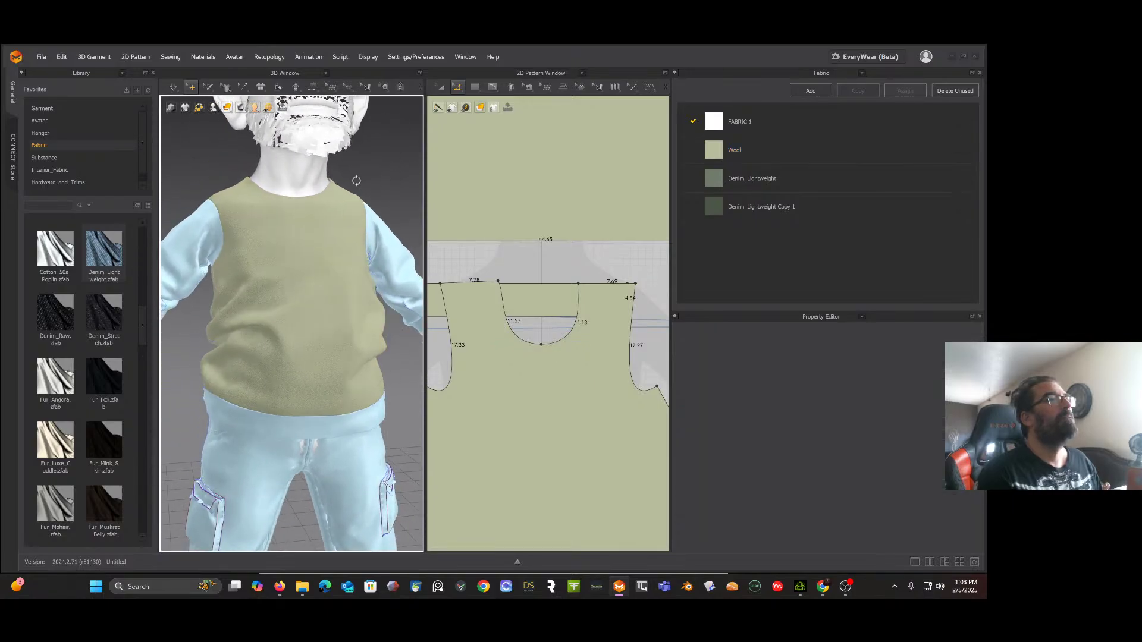
Step: Select the trousers' front and back leg panels on the avatar and unfreeze them
left_click(338, 462)
left_click(335, 459)
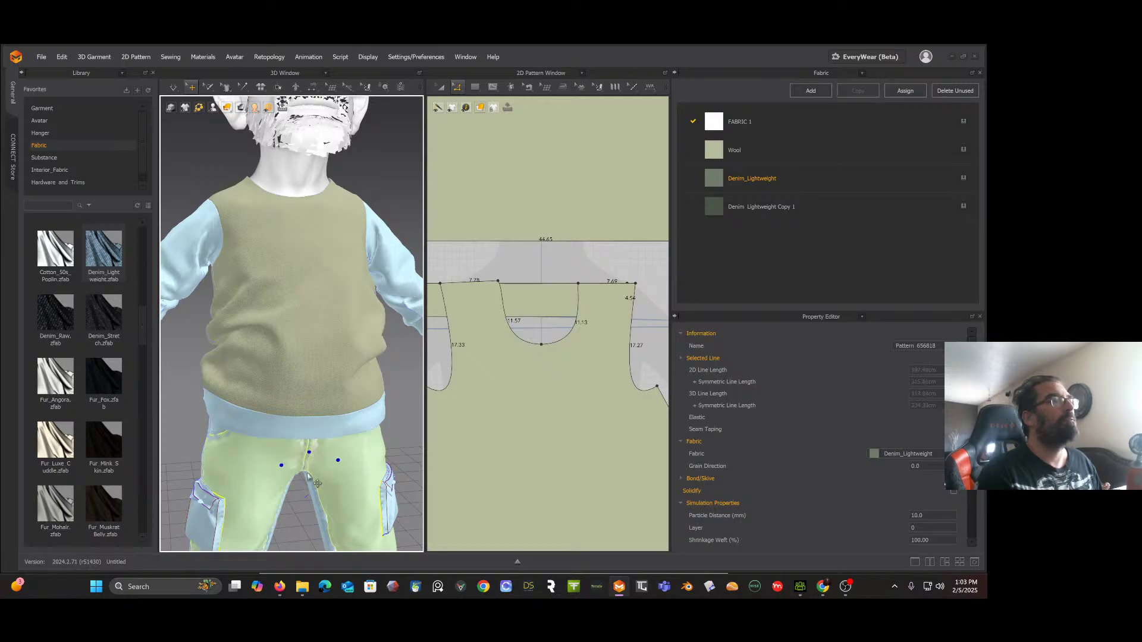
right_click_drag(300, 489, 303, 321)
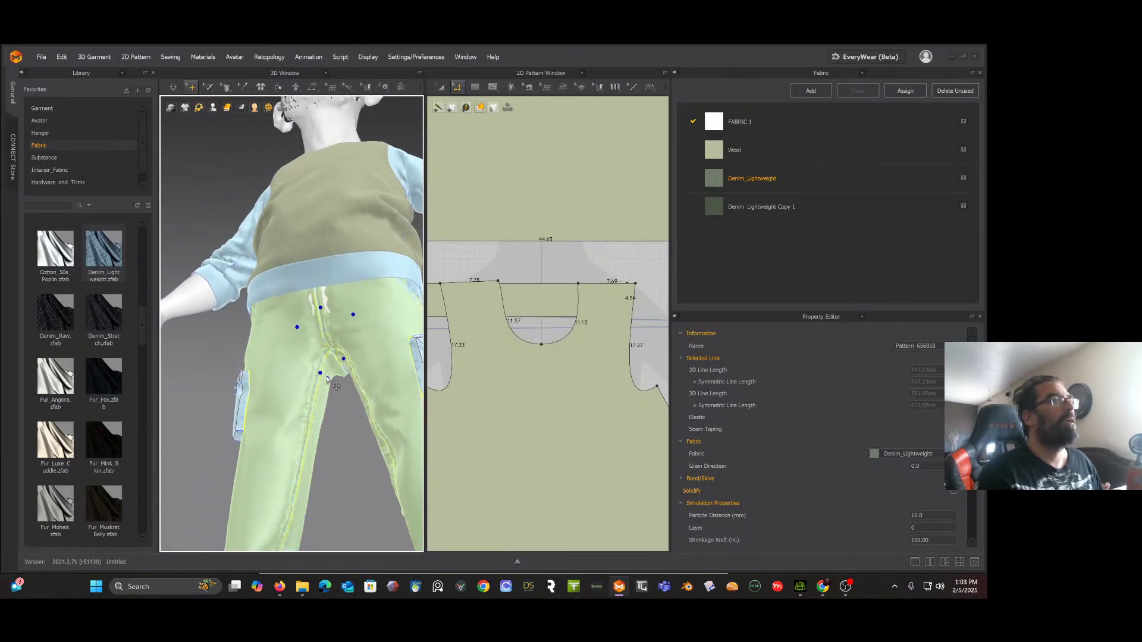
right_click_drag(310, 316, 320, 307)
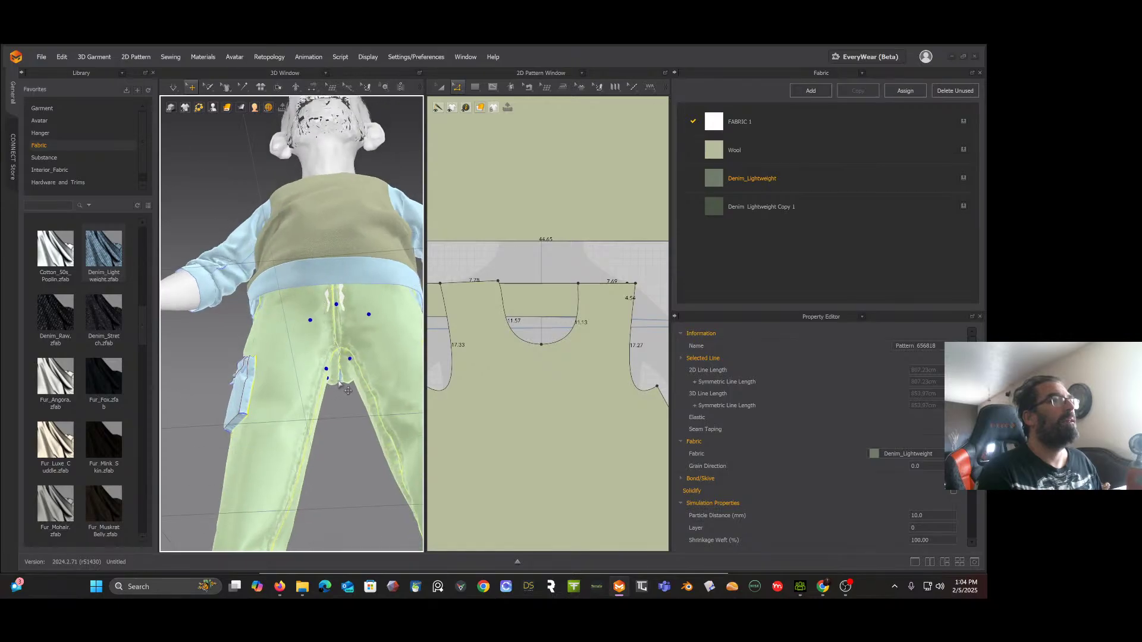
right_click_drag(339, 376, 322, 310)
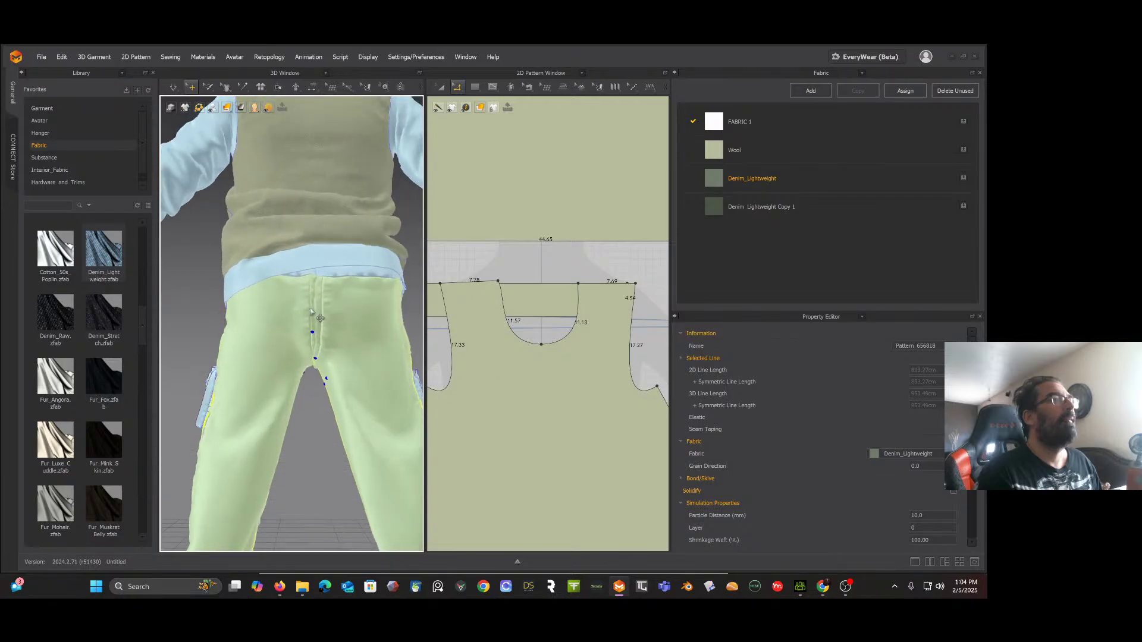
right_click(326, 320)
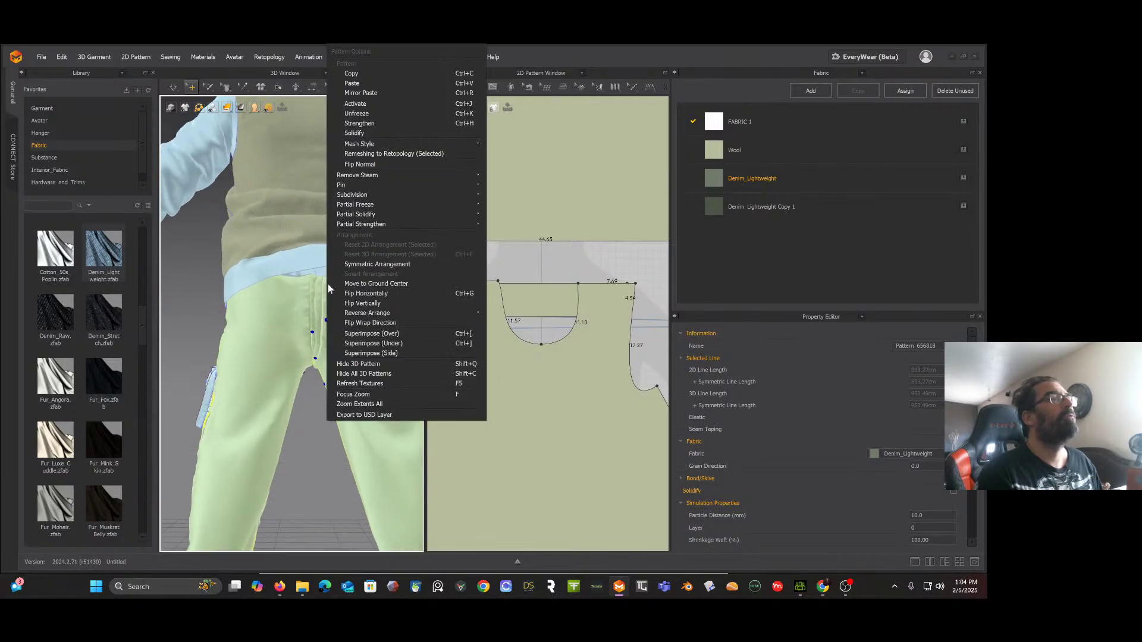
left_click(352, 113)
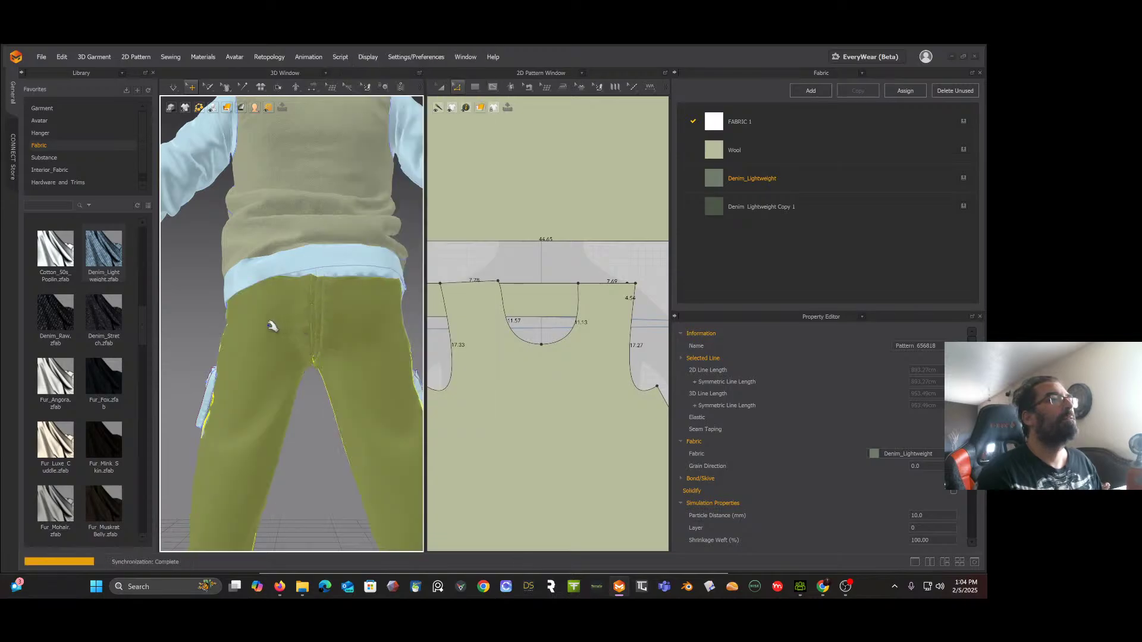
Step: Unfreeze the narrow trouser piece along the side seam between the hip pocket opening and the cargo pocket
right_click_drag(275, 324, 339, 340)
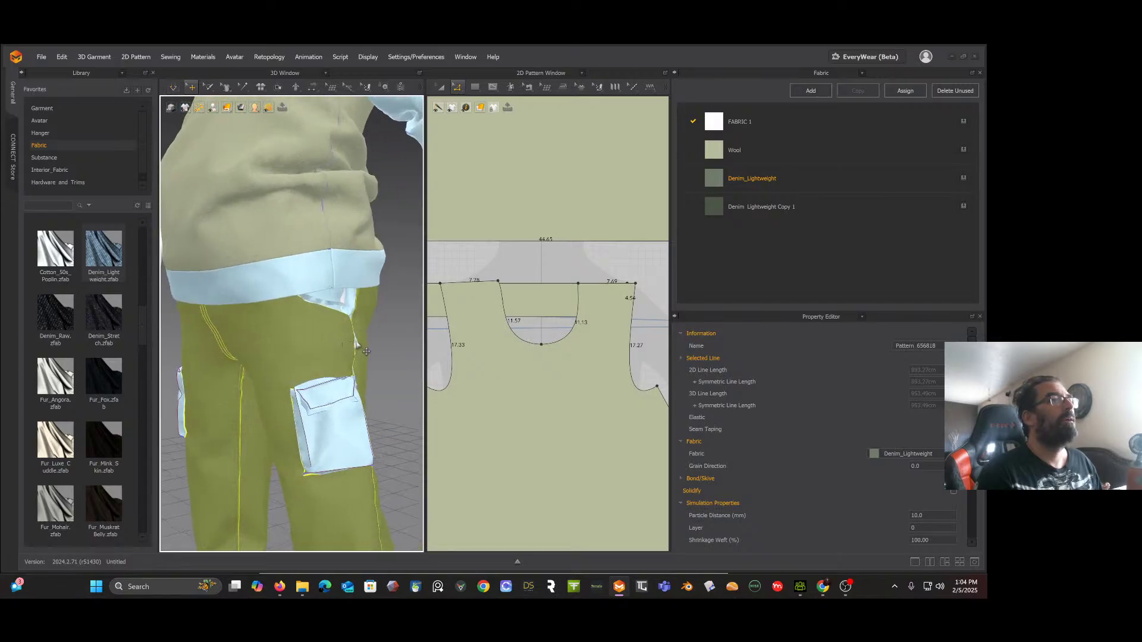
left_click(355, 343, "shift")
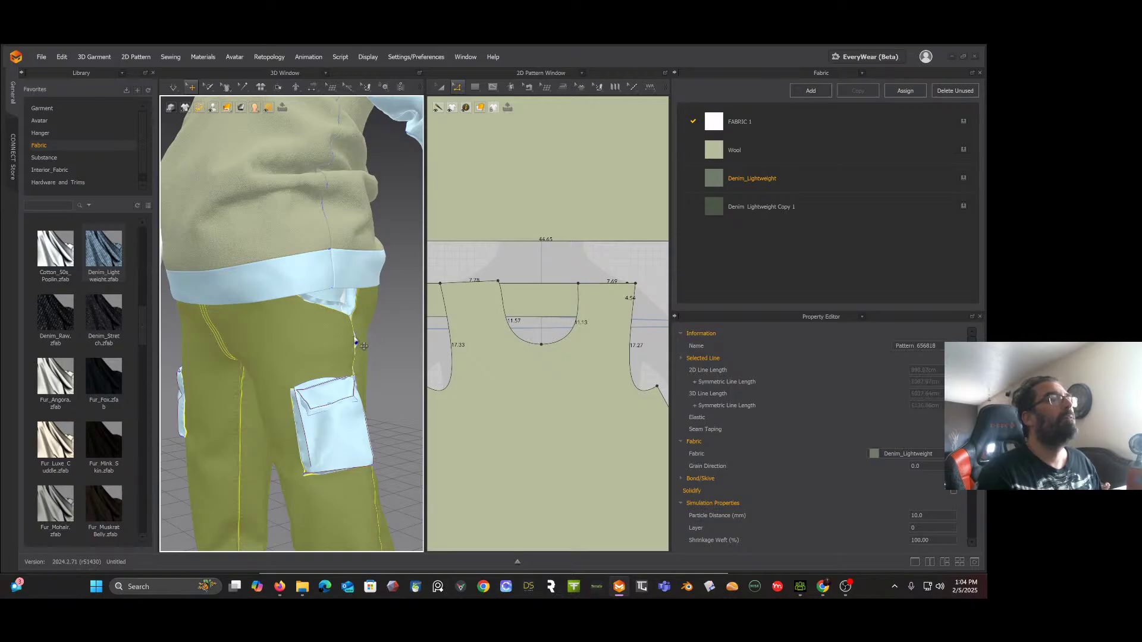
scroll(359, 342, "down", 2)
scroll(369, 333, "up", 4)
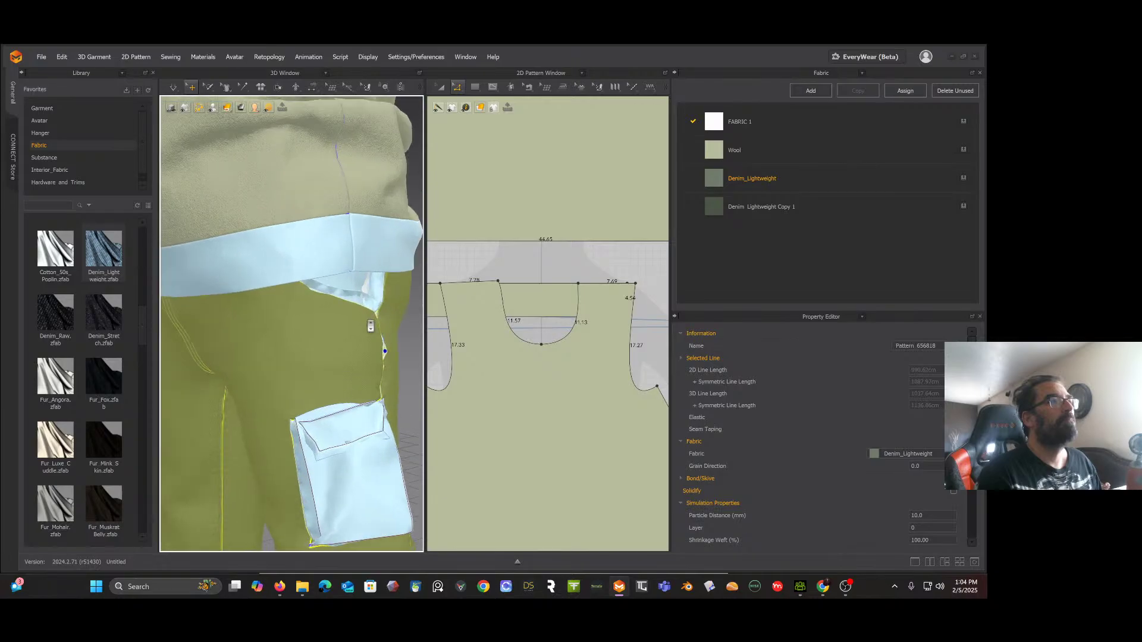
left_click(386, 322)
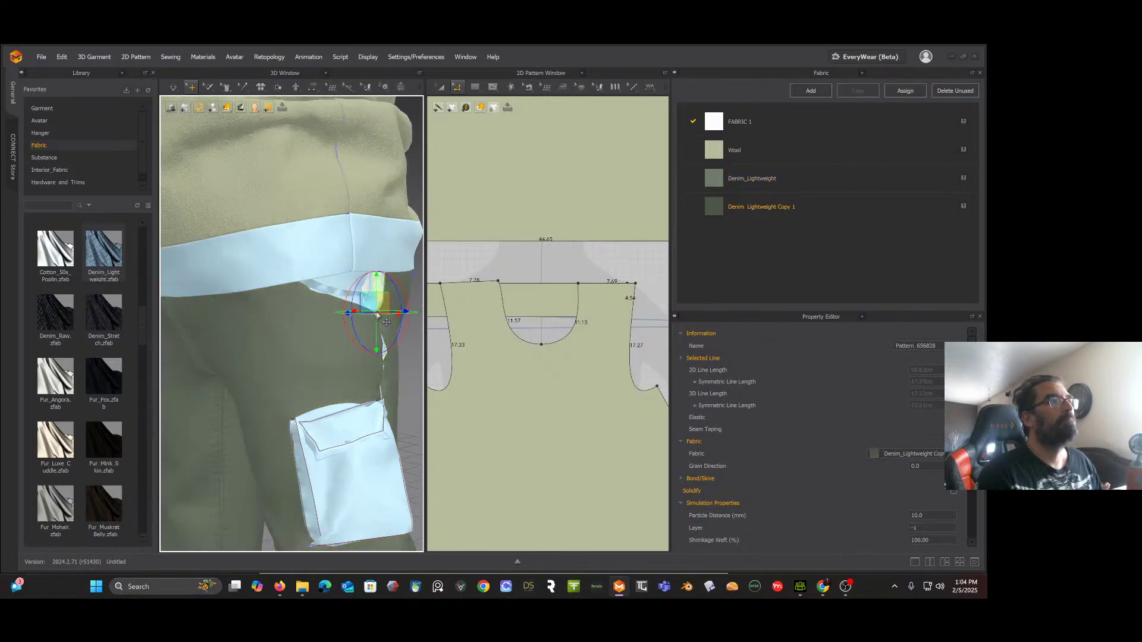
left_click(385, 355)
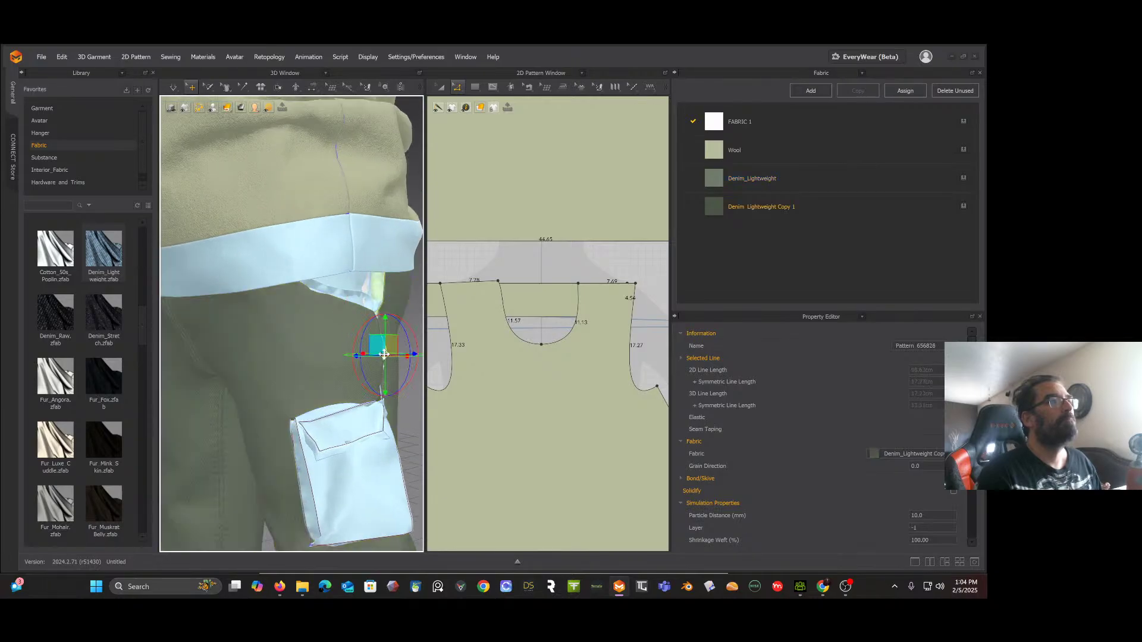
left_click(409, 319)
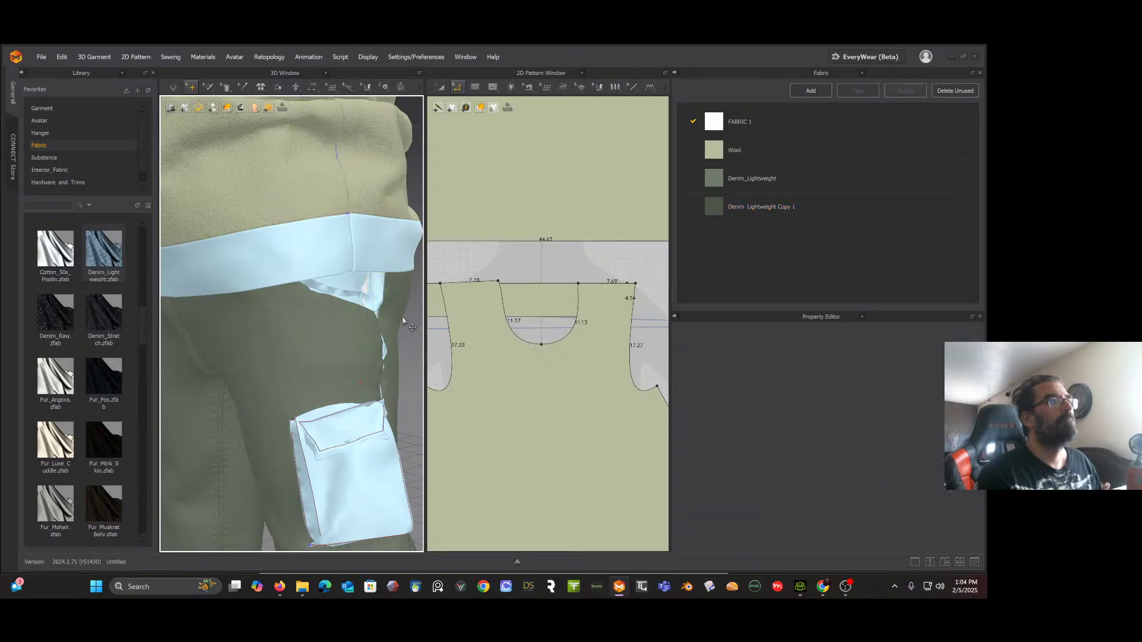
left_click(393, 358)
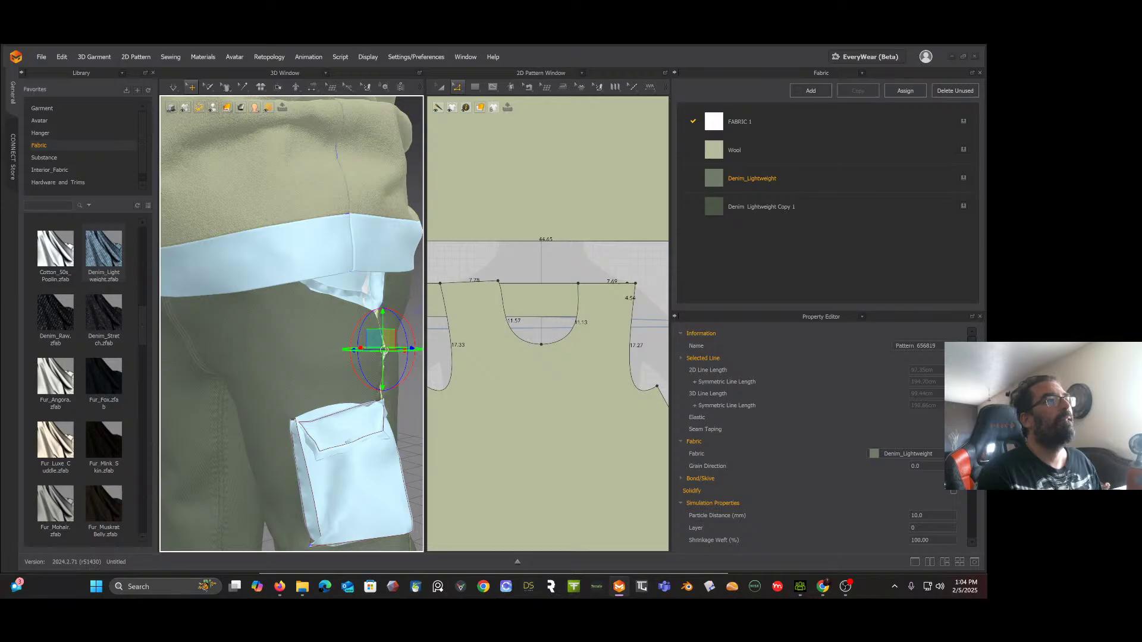
right_click(385, 355)
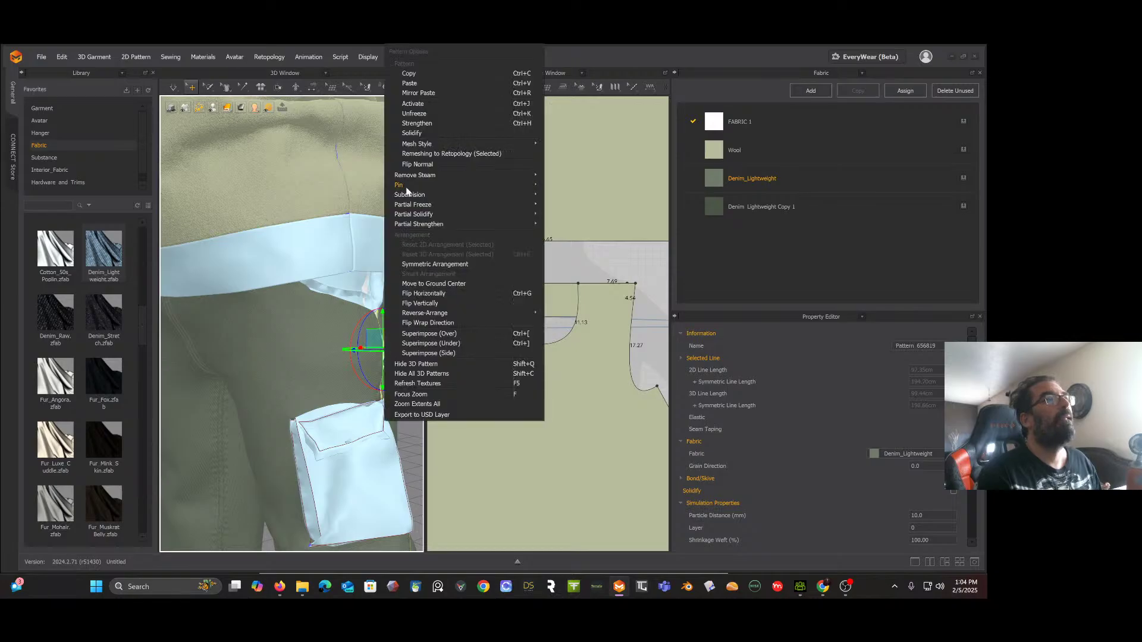
left_click(412, 114)
Step: Unfreeze the inner pocket piece at the corner of the same hip pocket opening, and simulate the trousers
scroll(395, 249, "up", 3)
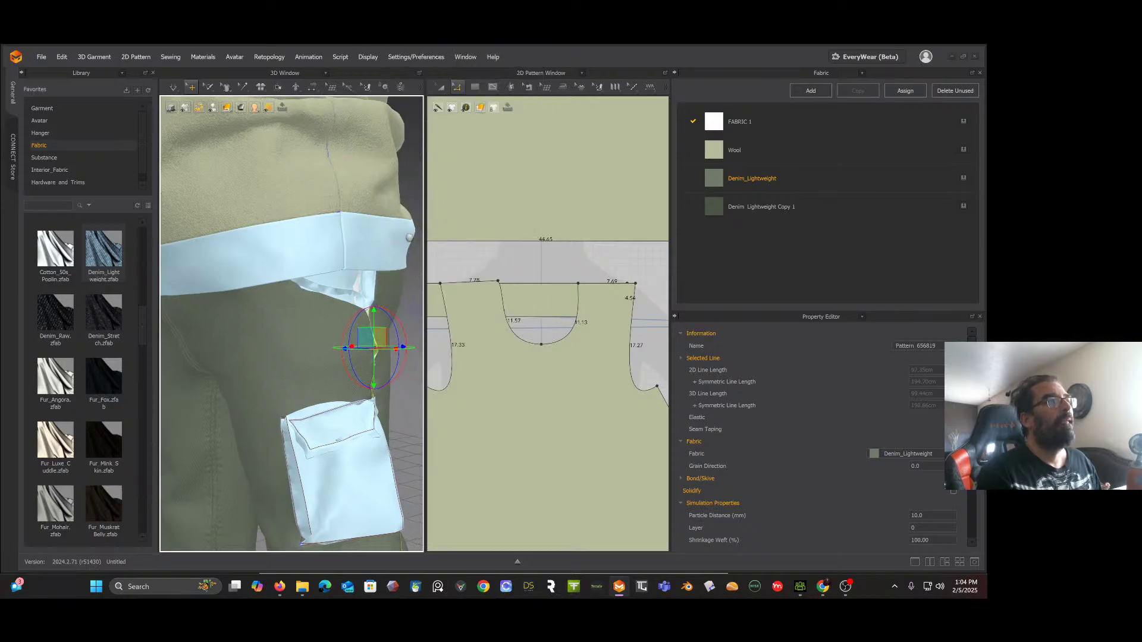
scroll(371, 293, "up", 2)
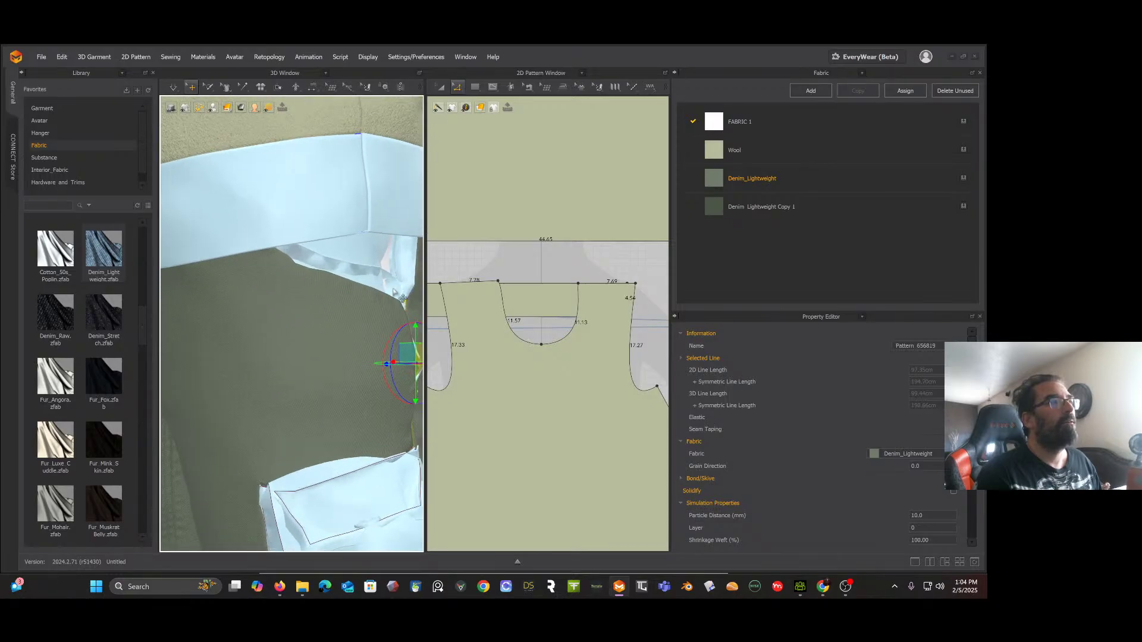
left_click(405, 305)
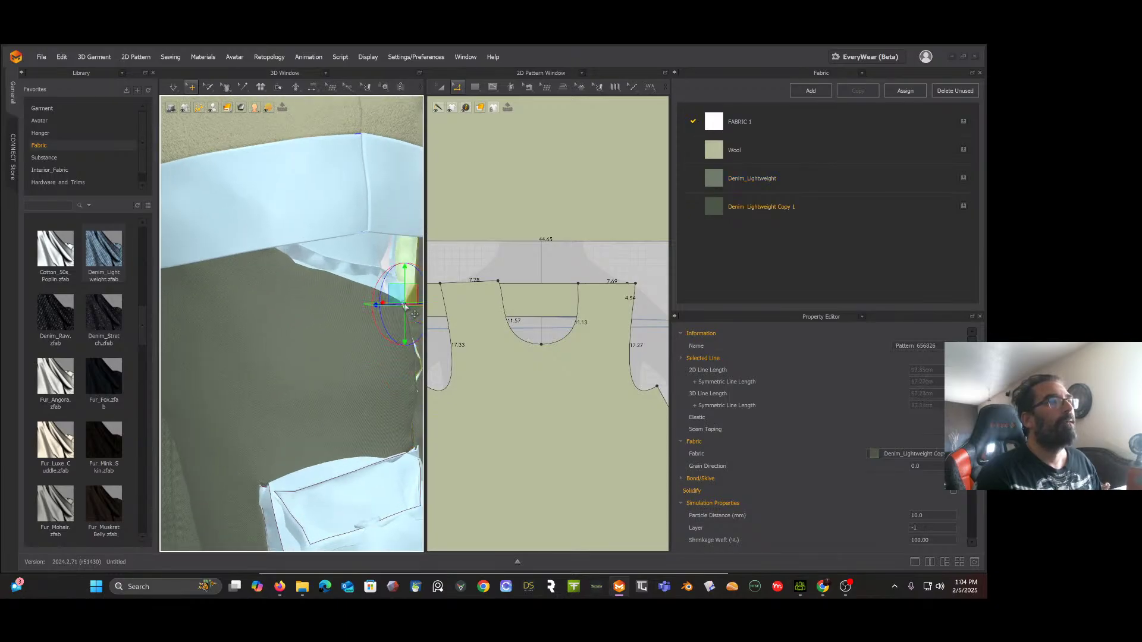
right_click(405, 306)
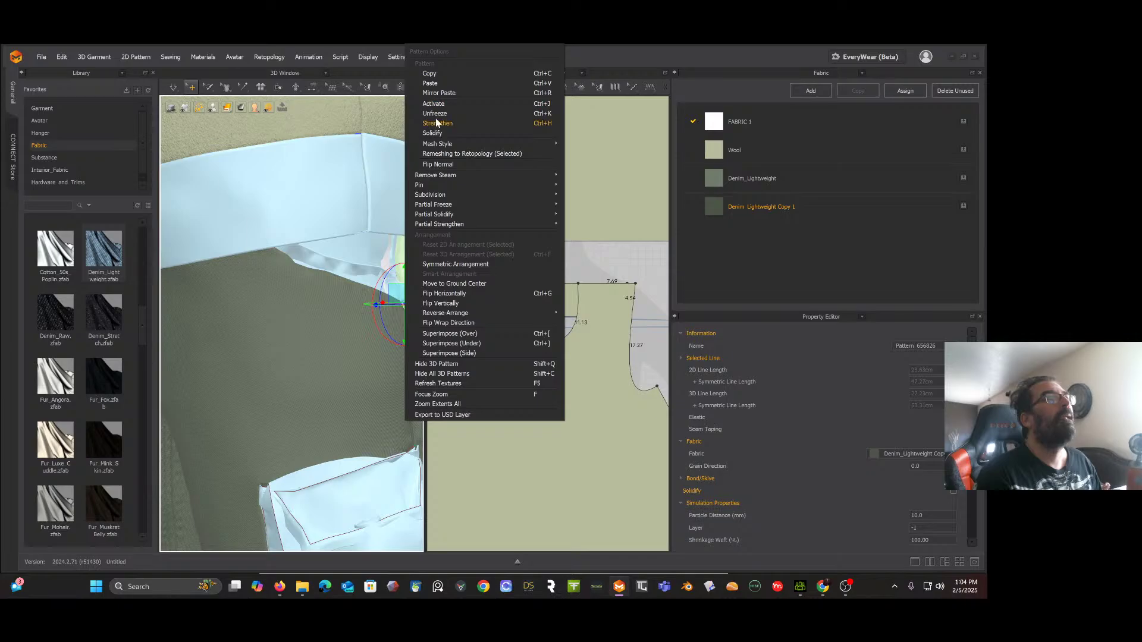
left_click(437, 113)
scroll(358, 228, "down", 3)
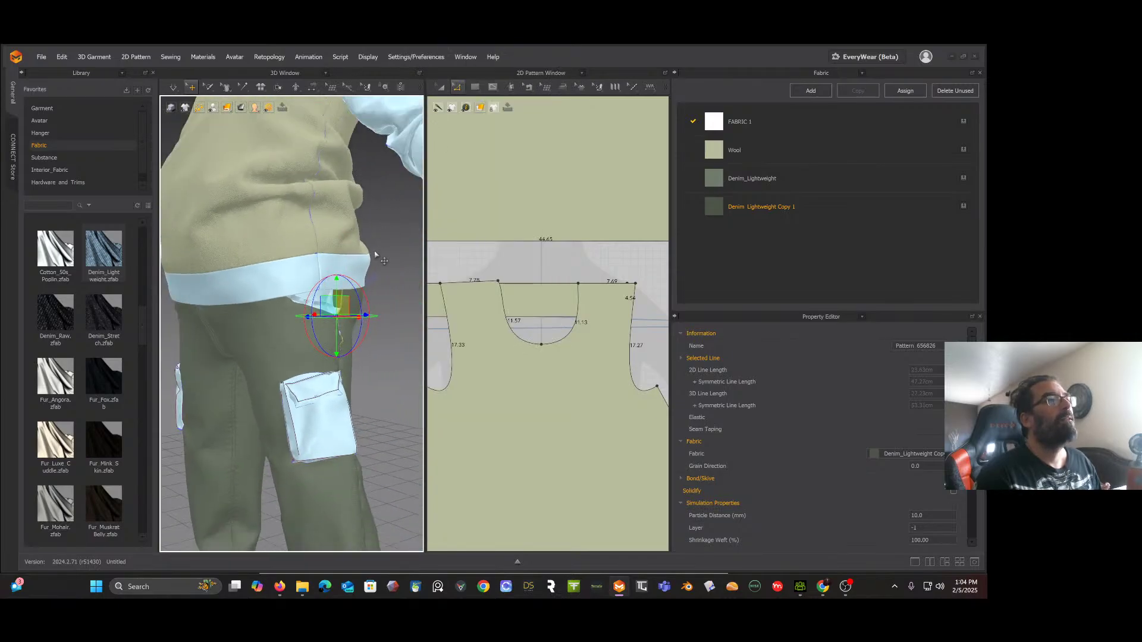
key("space")
right_click_drag(357, 283, 325, 294)
scroll(337, 282, "up", 3)
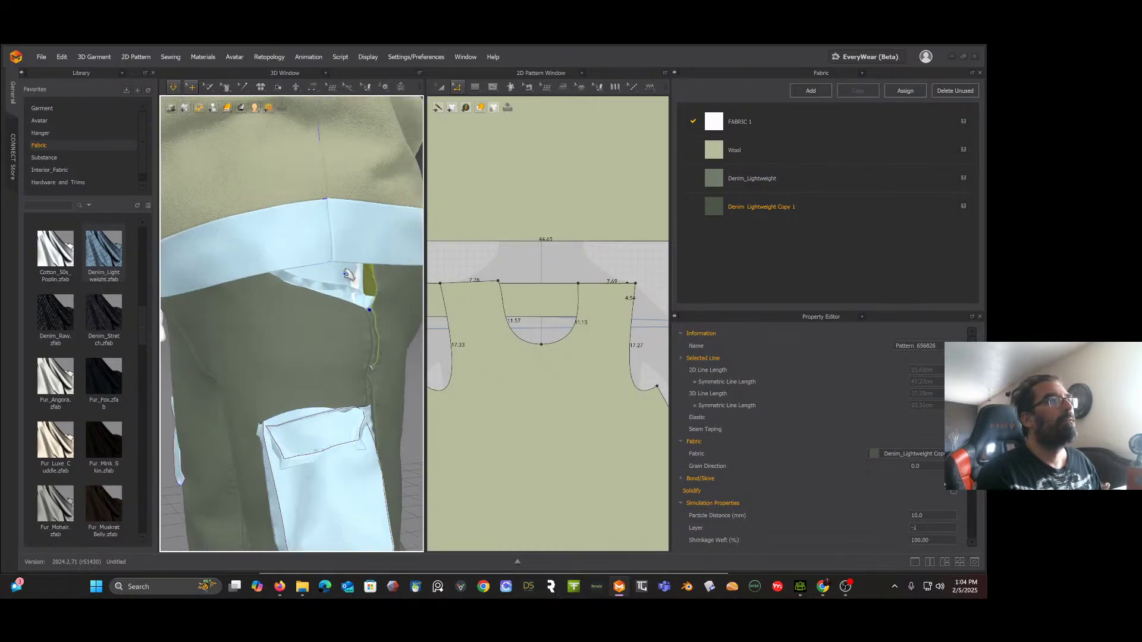
left_click(348, 274)
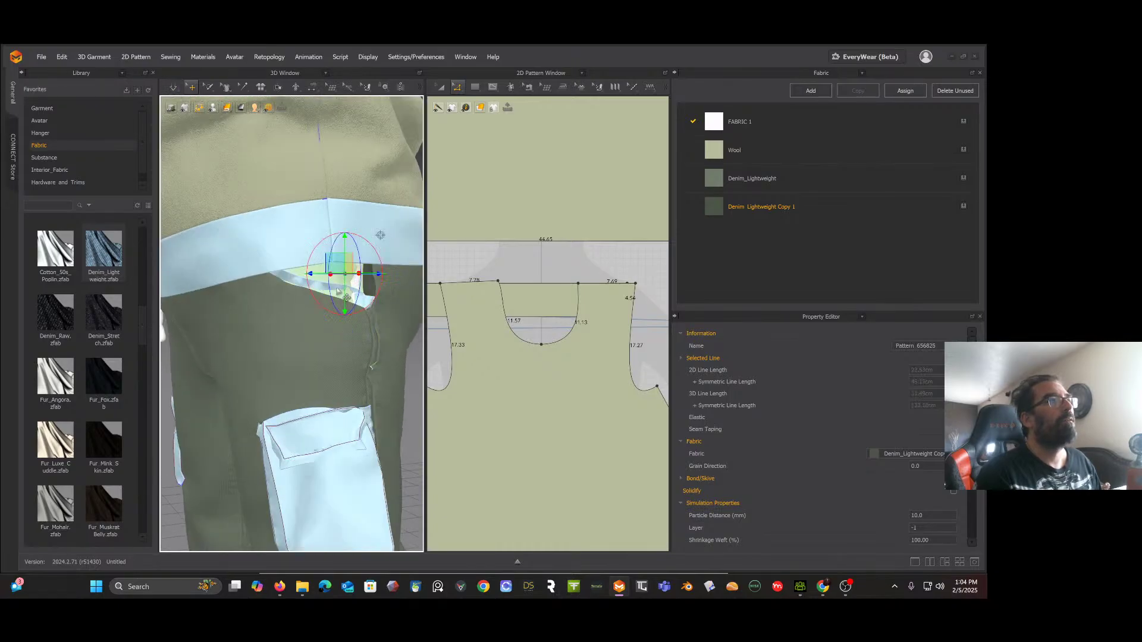
left_click(377, 311)
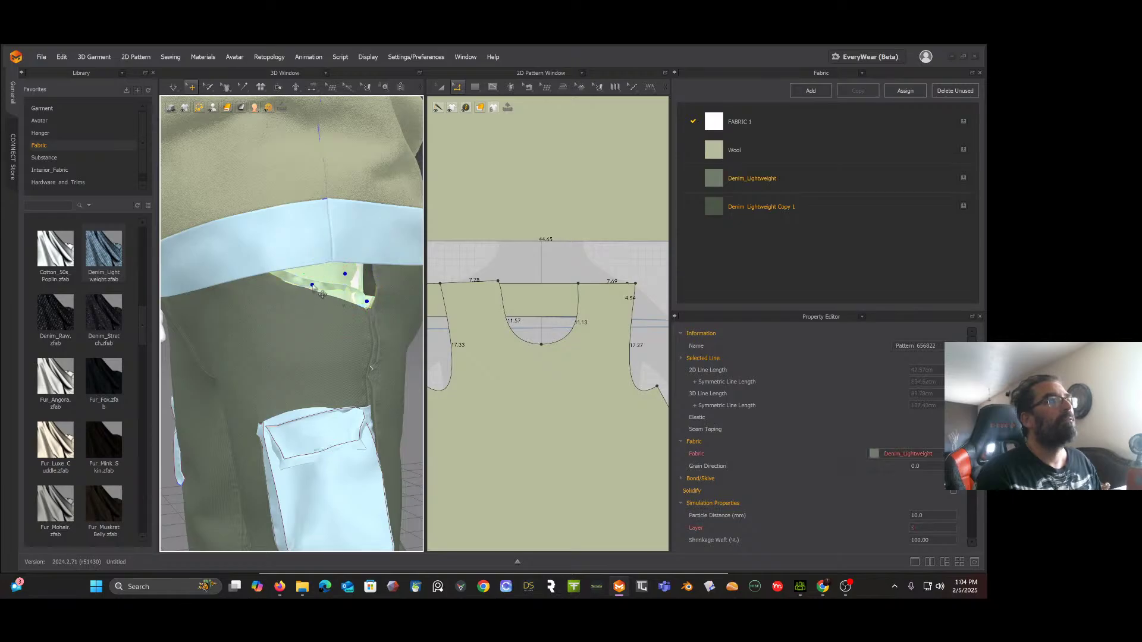
left_click(351, 276)
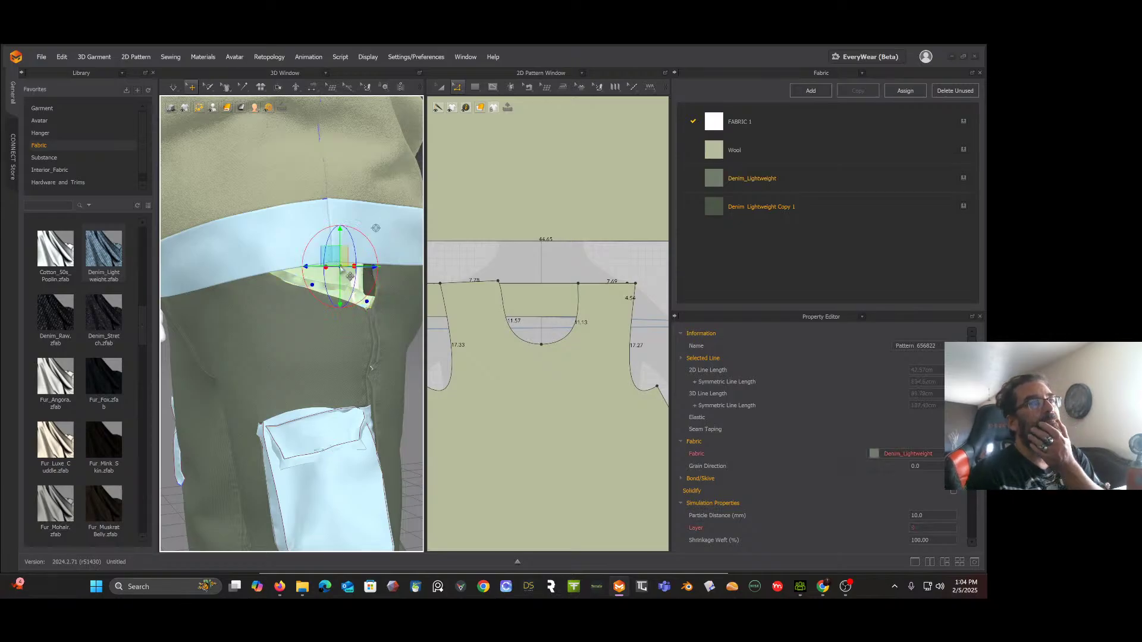
left_click(412, 362)
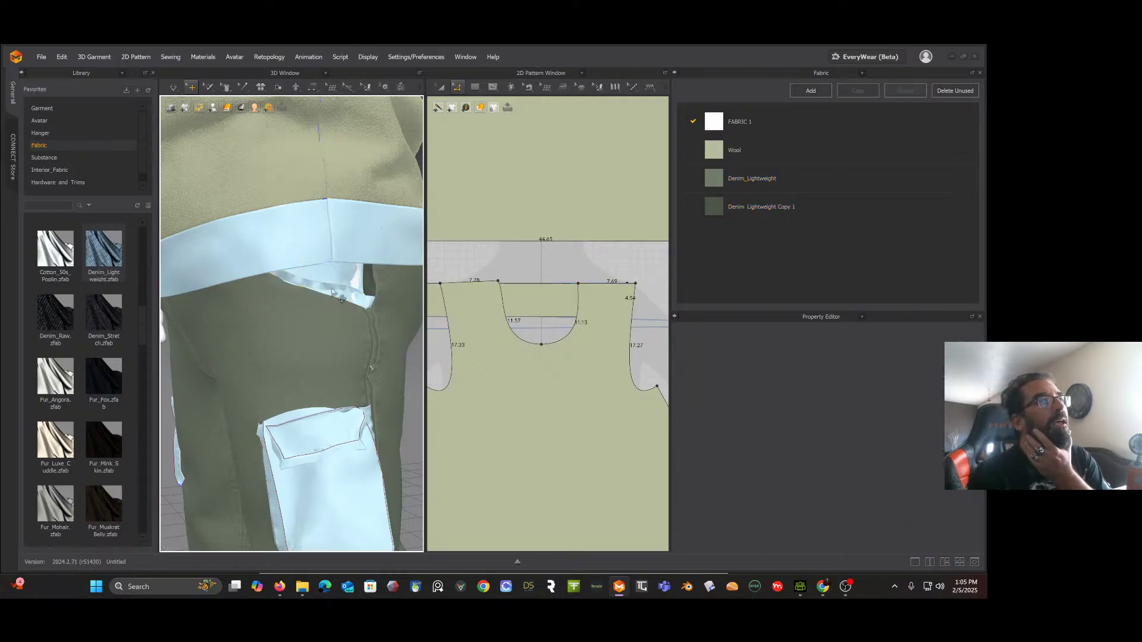
left_click(345, 287)
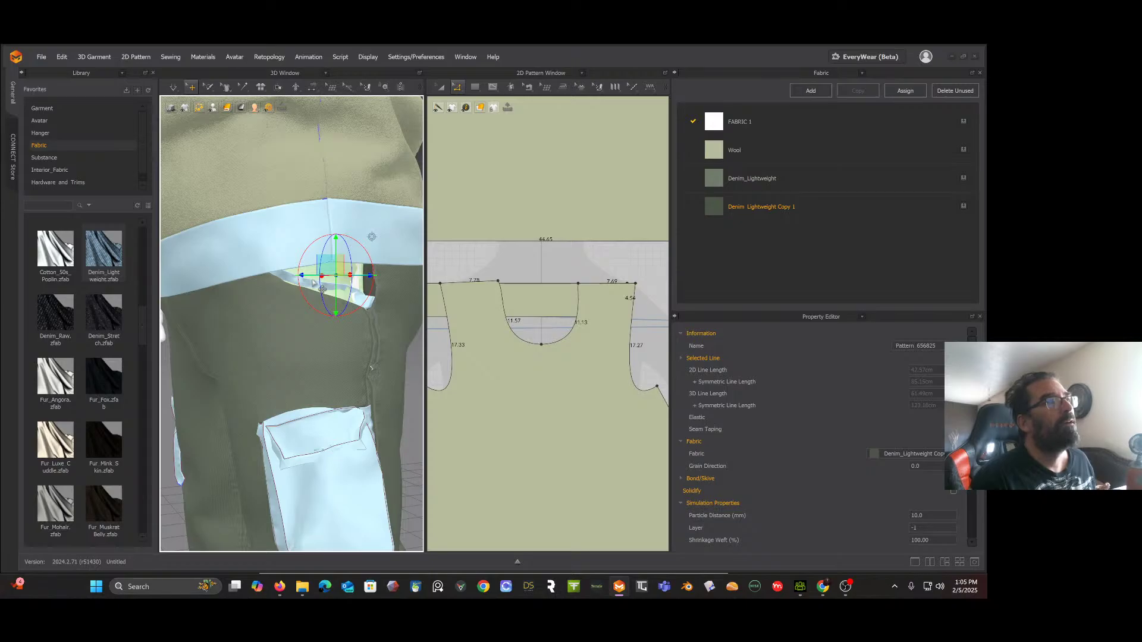
key("Escape")
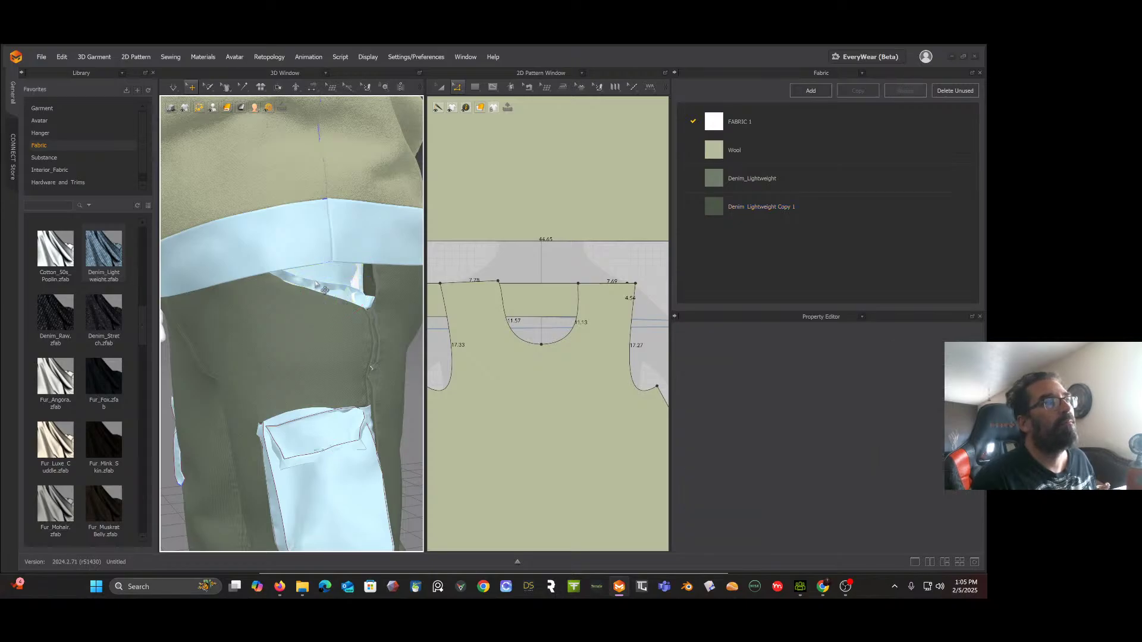
Step: Unfreeze the remaining lining and edge pieces of the hip pocket opening together, and simulate briefly to settle them
left_click(325, 289)
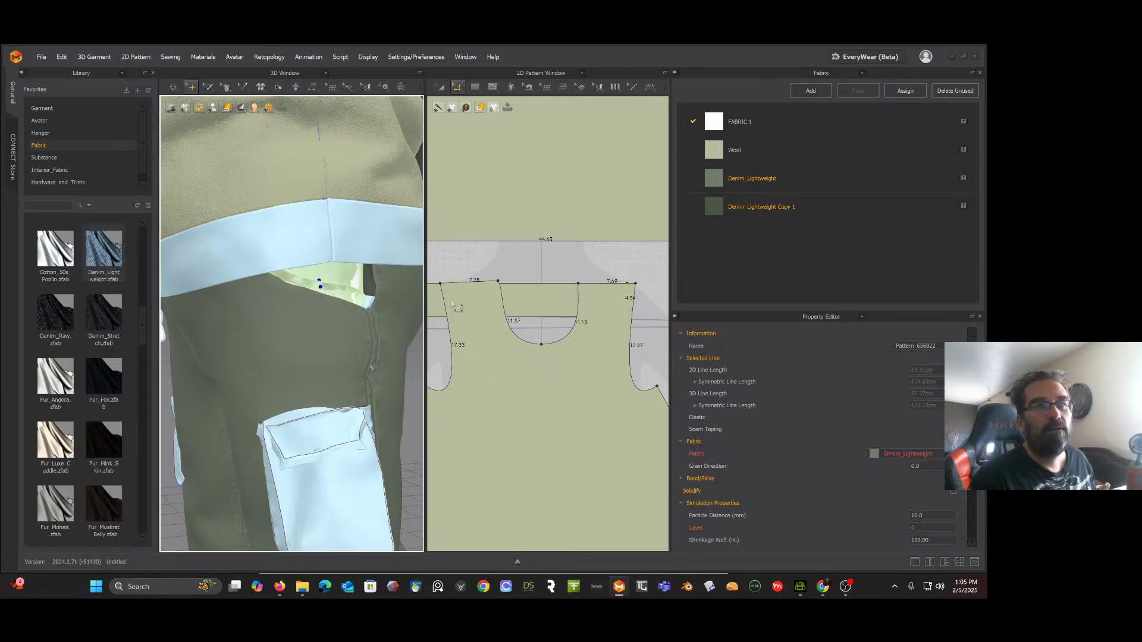
scroll(808, 426, "down", 3)
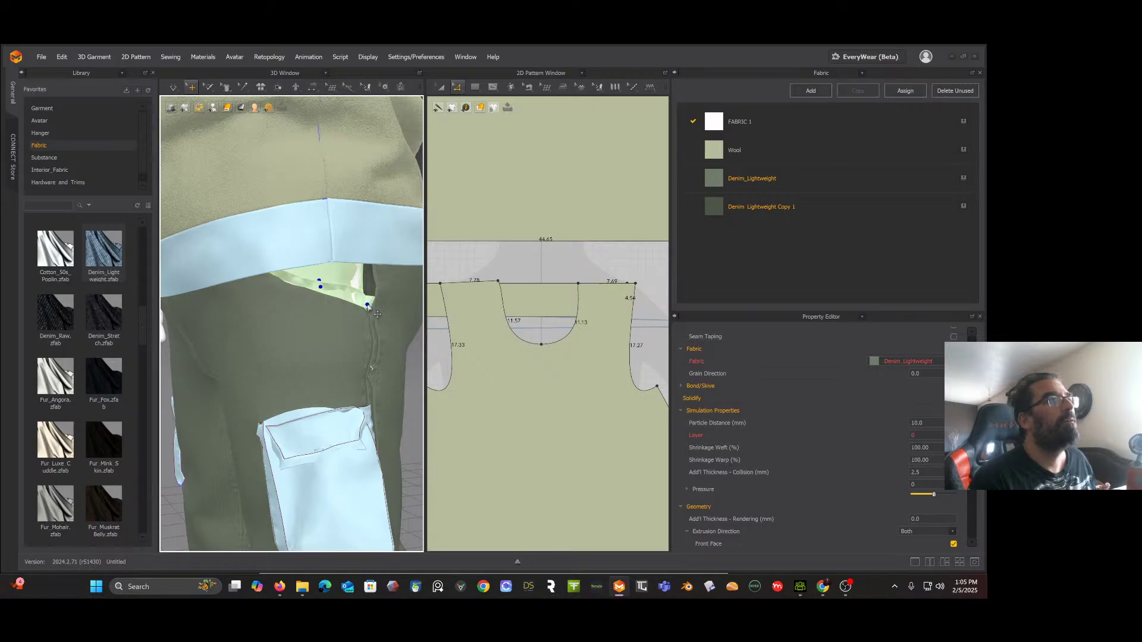
right_click(368, 305)
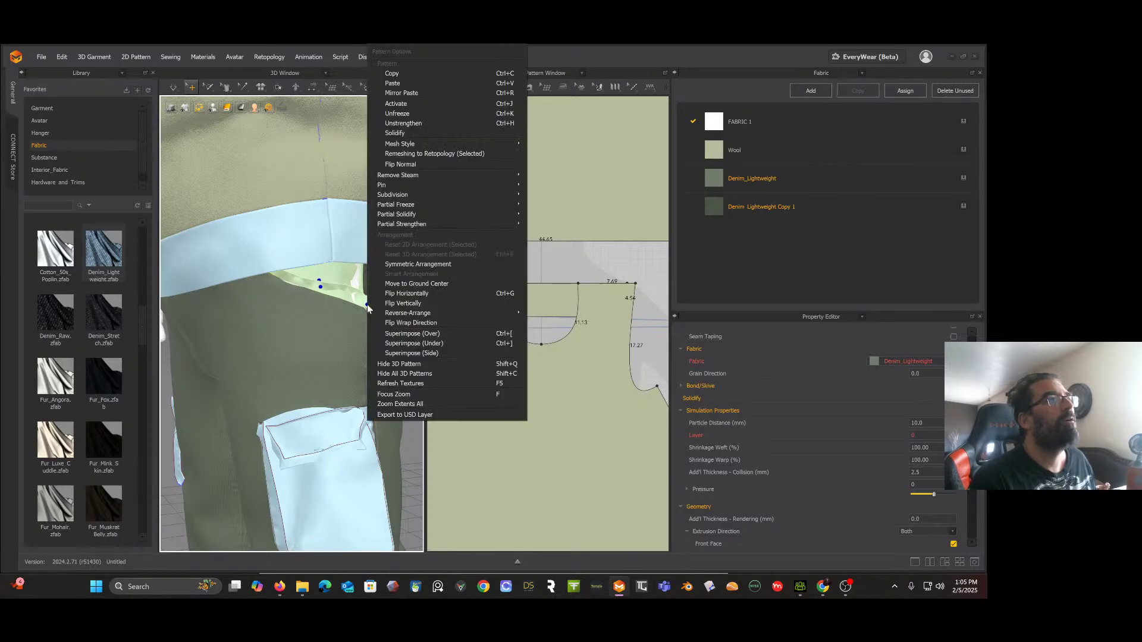
left_click(397, 114)
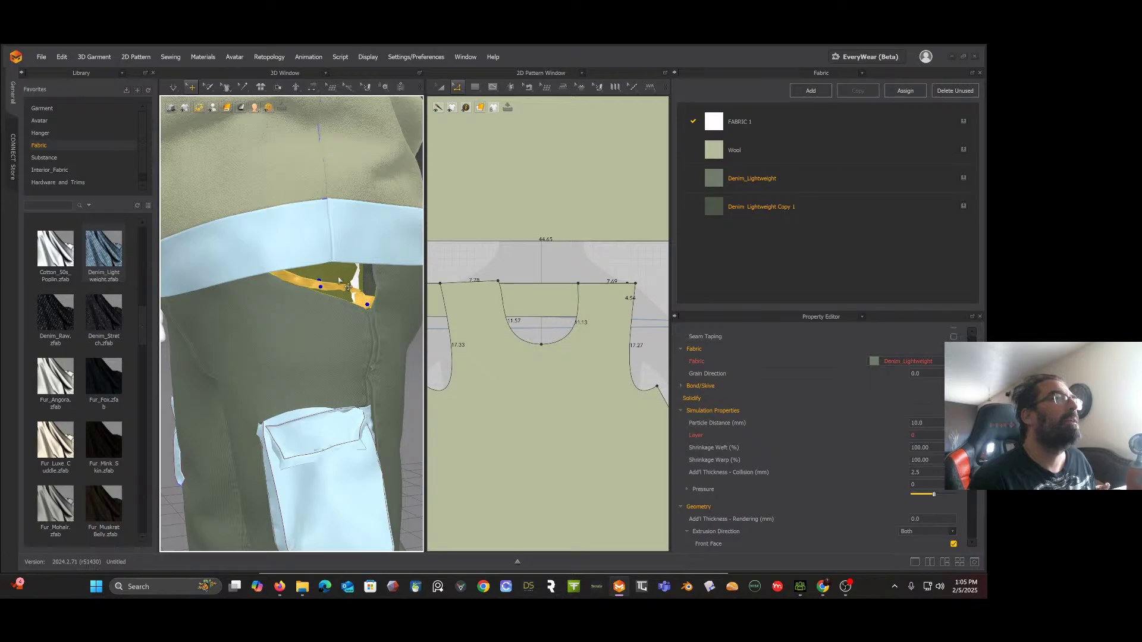
key("space")
key("space")
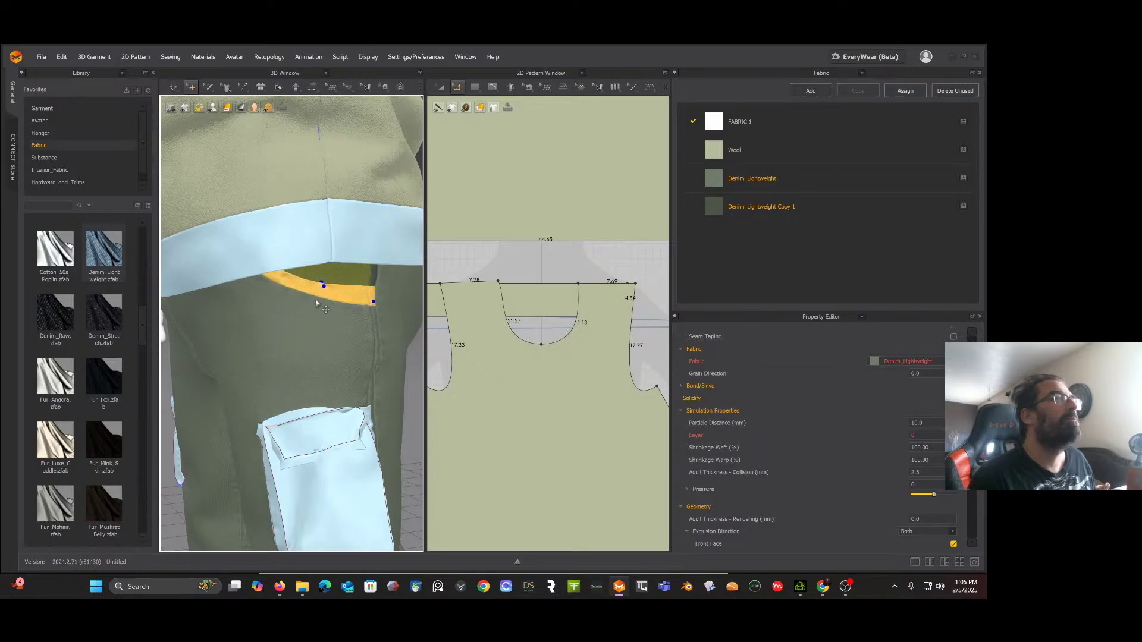
Step: Select the other leg's hip pocket lining and edge pieces plus the narrow side-seam strip, and unfreeze them together
mouse_move(319, 298)
right_mouse_down()
mouse_move(344, 287)
mouse_move(317, 321)
mouse_move(313, 288)
mouse_move(311, 319)
right_mouse_up()
scroll(317, 321, "down", 5)
middle_click_drag(311, 319, 326, 180)
right_click_drag(326, 180, 342, 179)
middle_click_drag(341, 179, 342, 175)
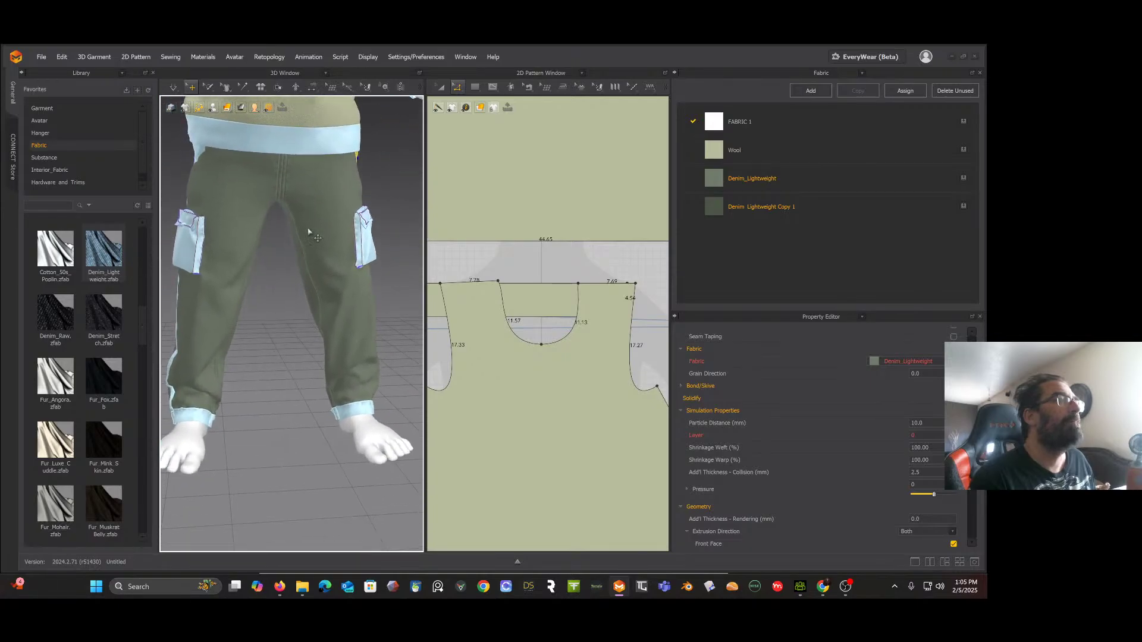
right_click_drag(298, 255, 341, 271)
scroll(316, 285, "up", 1)
scroll(316, 286, "up", 2)
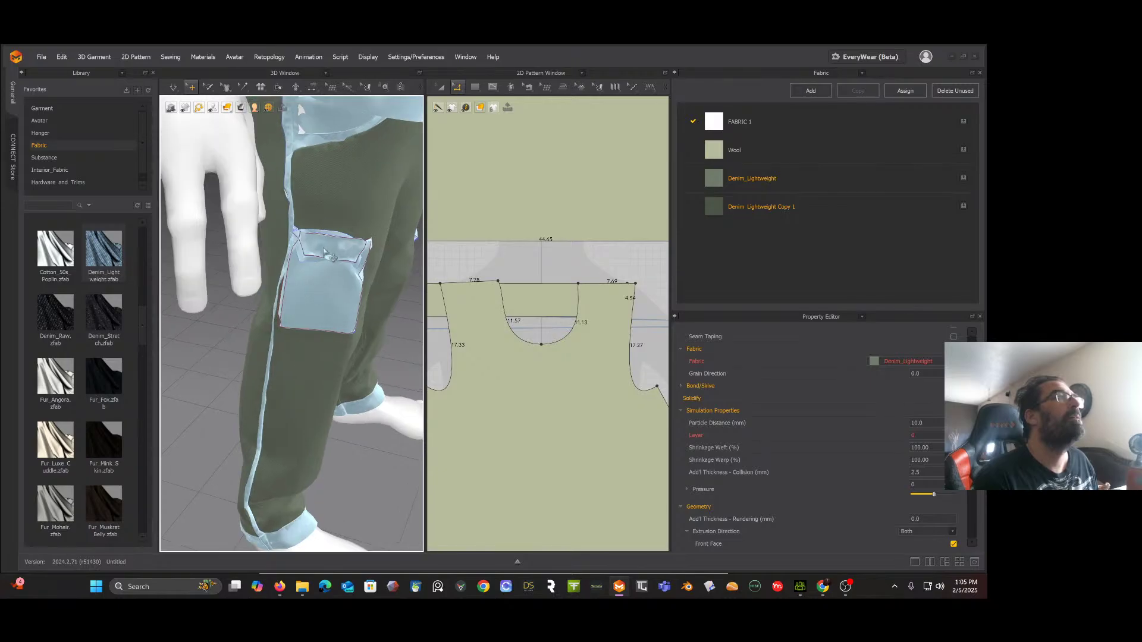
left_click(328, 137)
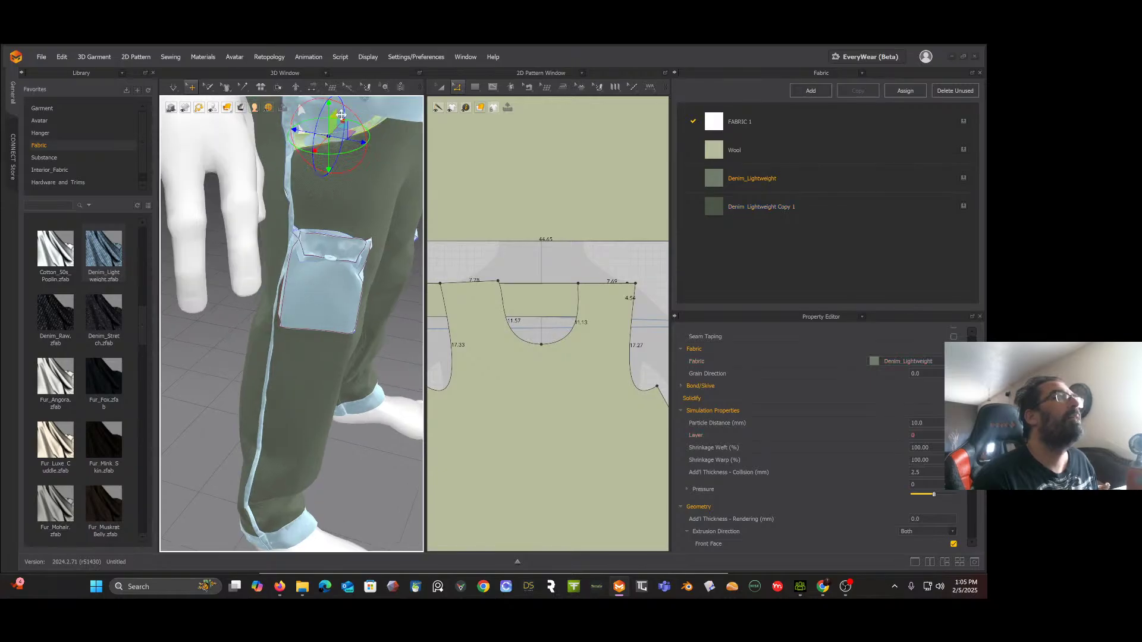
left_click(371, 126, "shift")
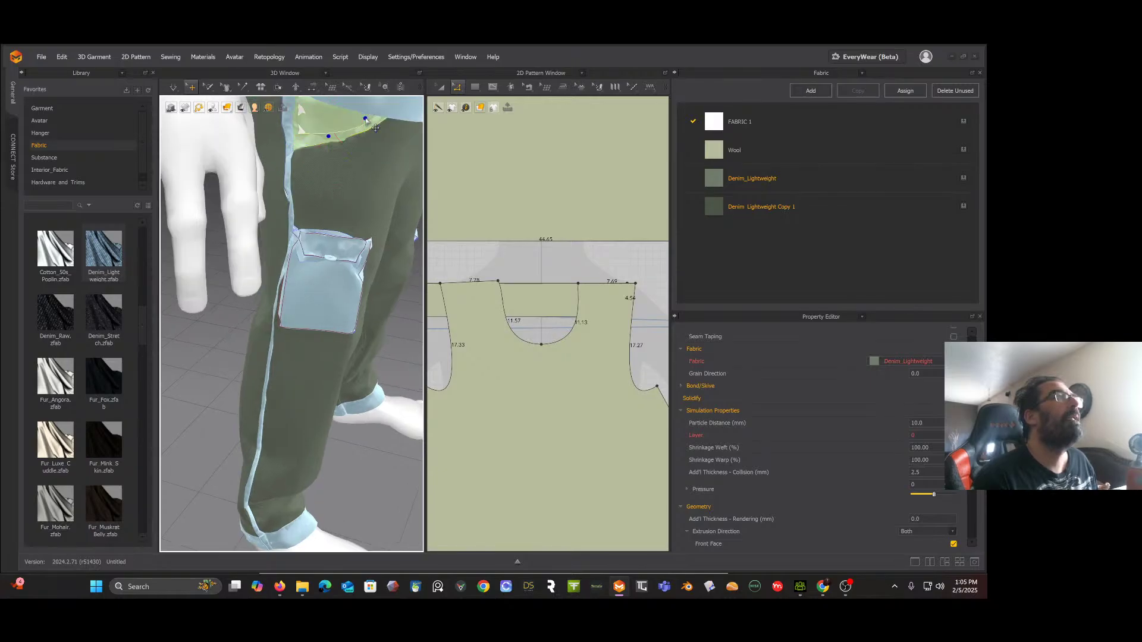
left_click(291, 116, "shift")
left_click(287, 176, "shift")
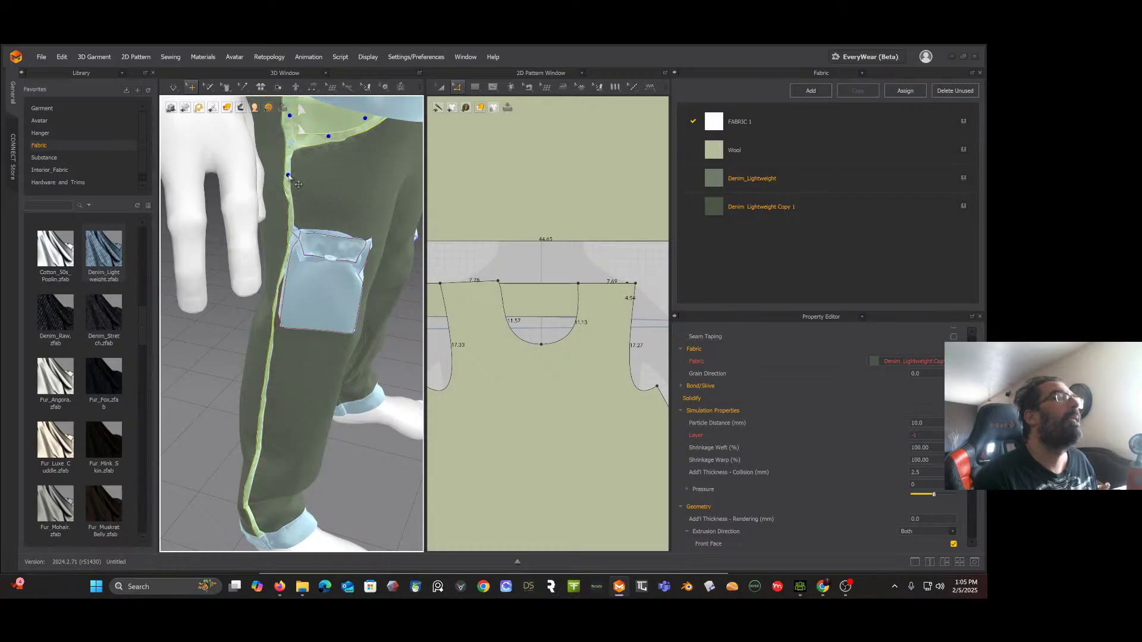
right_click_drag(297, 185, 314, 162)
middle_click_drag(313, 164, 331, 316)
scroll(297, 172, "down", 2)
scroll(297, 171, "up", 3)
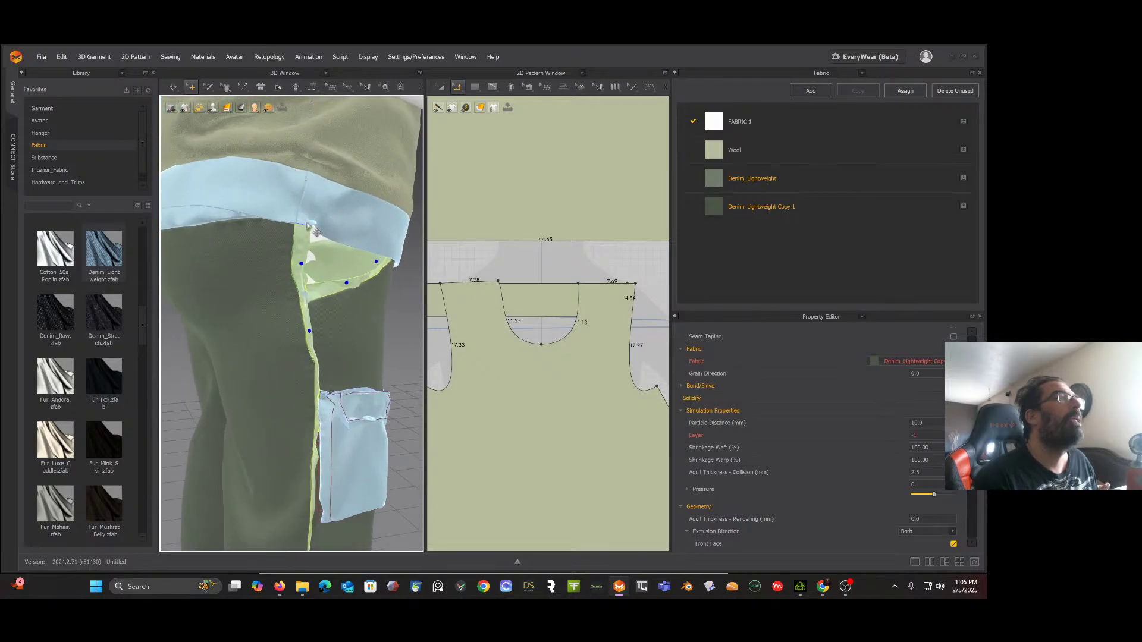
scroll(309, 229, "up", 3)
scroll(309, 262, "up", 3)
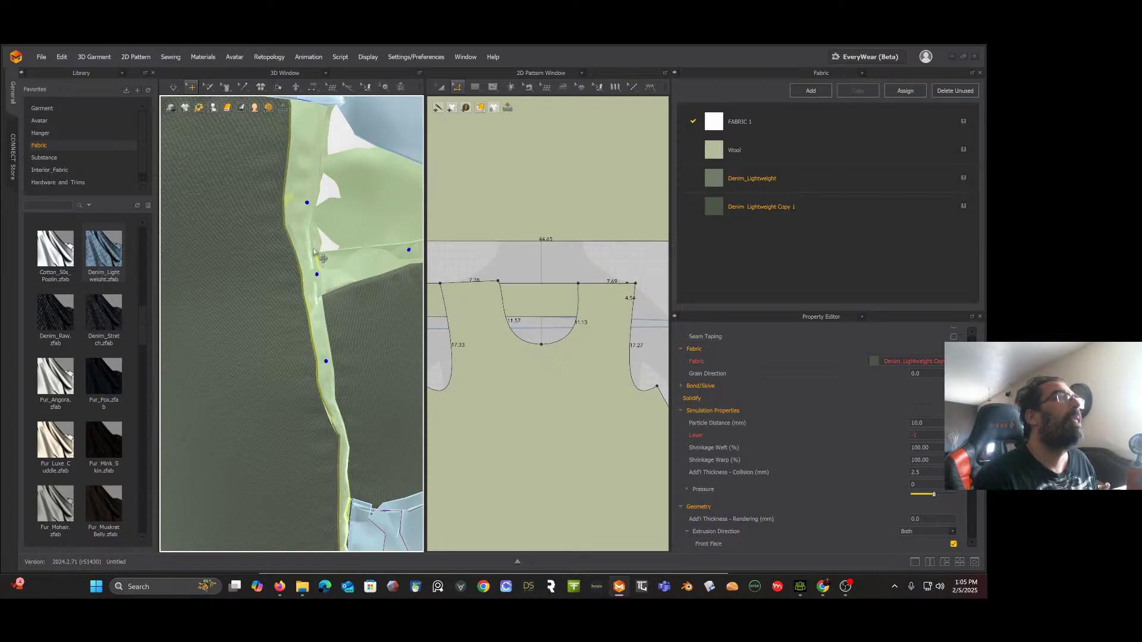
right_click(302, 230)
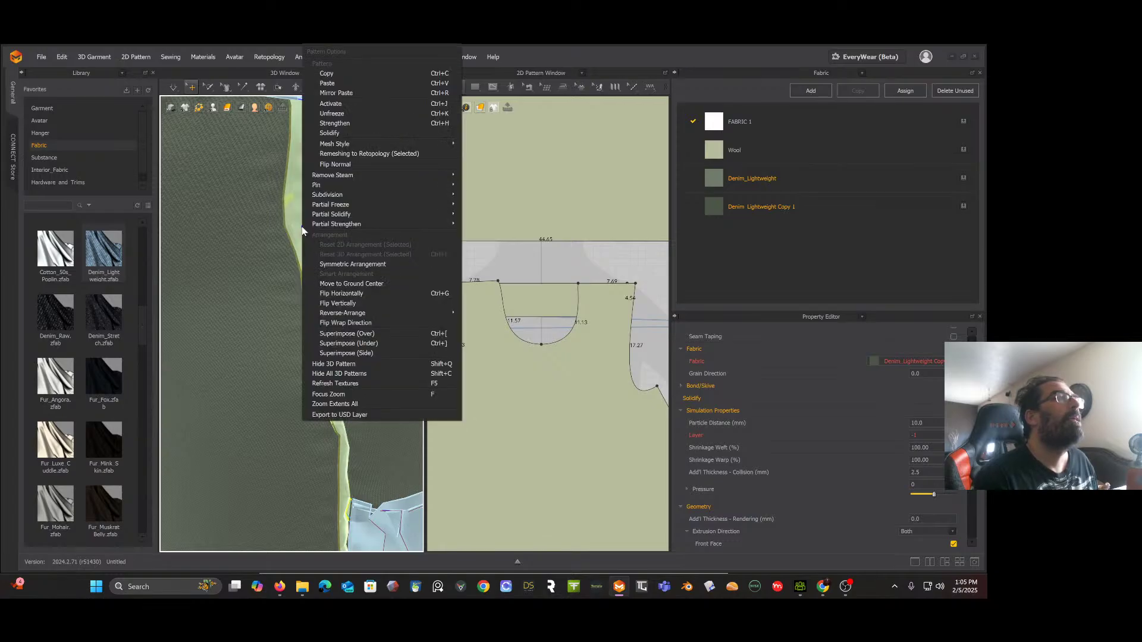
left_click(337, 114)
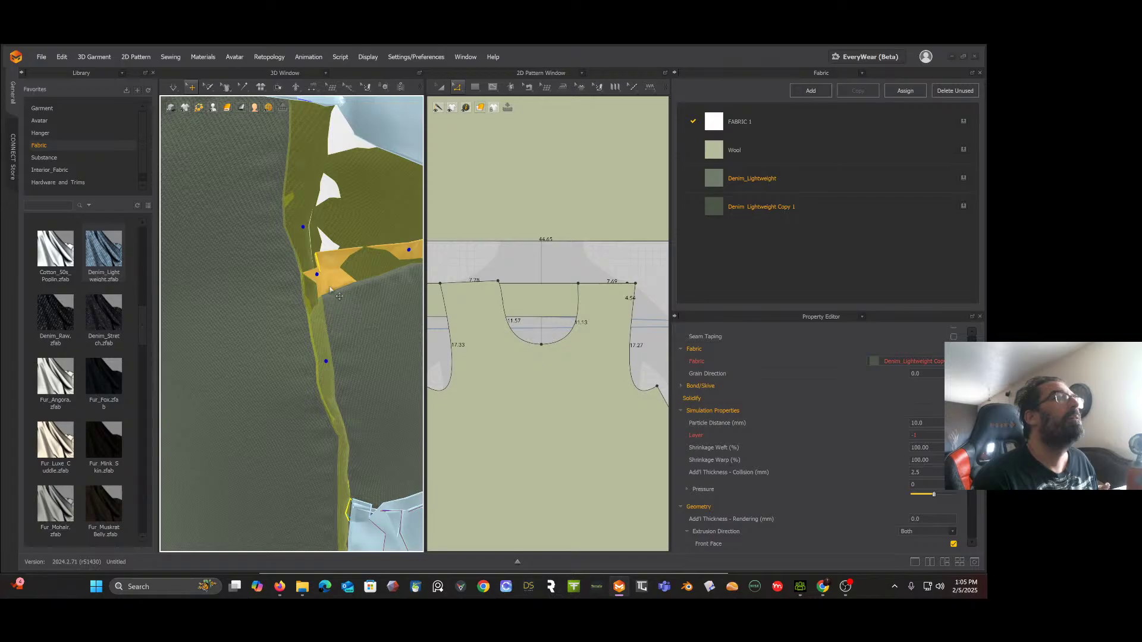
Step: Simulate the garment to settle the unfrozen hip pocket and side-seam pieces, and check the leg's drape
key("space")
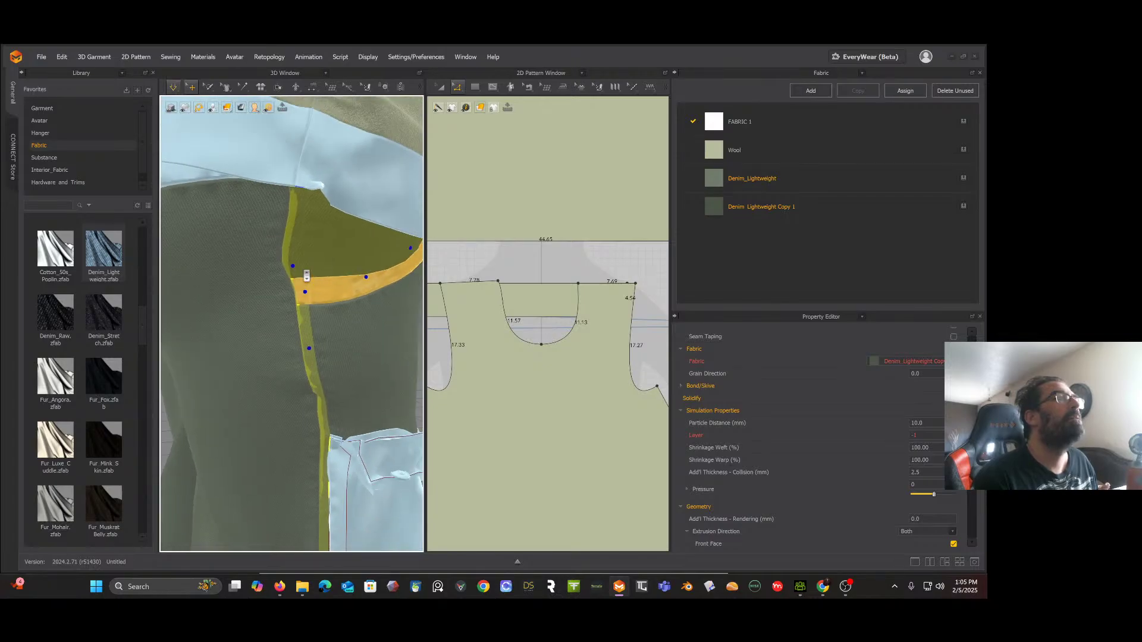
scroll(307, 275, "down", 3)
middle_click_drag(331, 228, 336, 153)
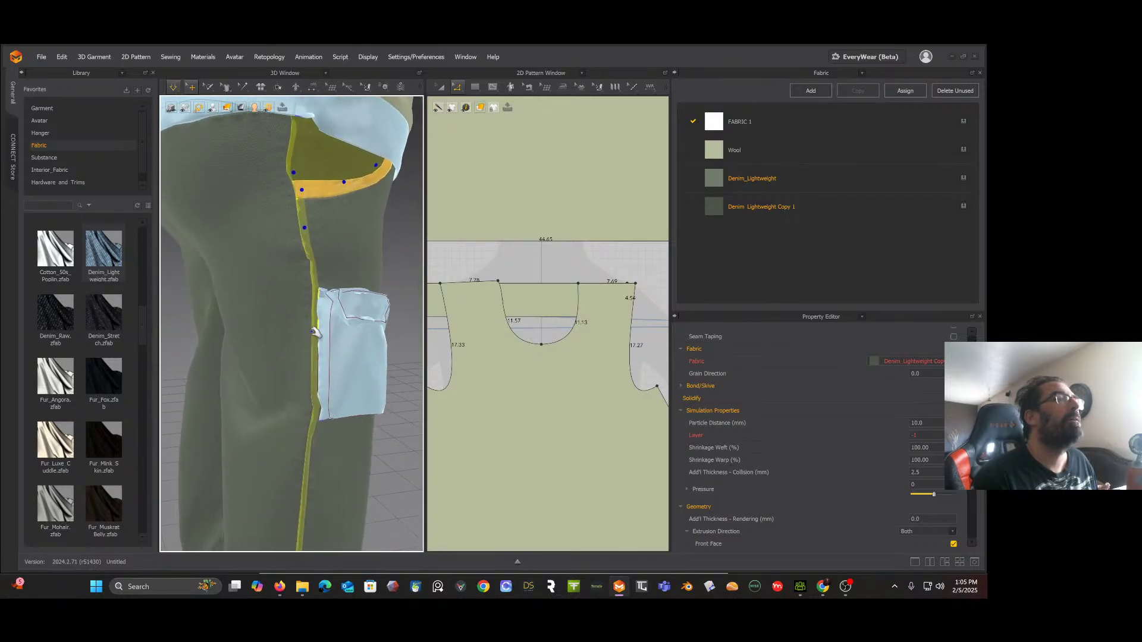
middle_click_drag(315, 332, 304, 173)
right_click_drag(325, 251, 323, 298)
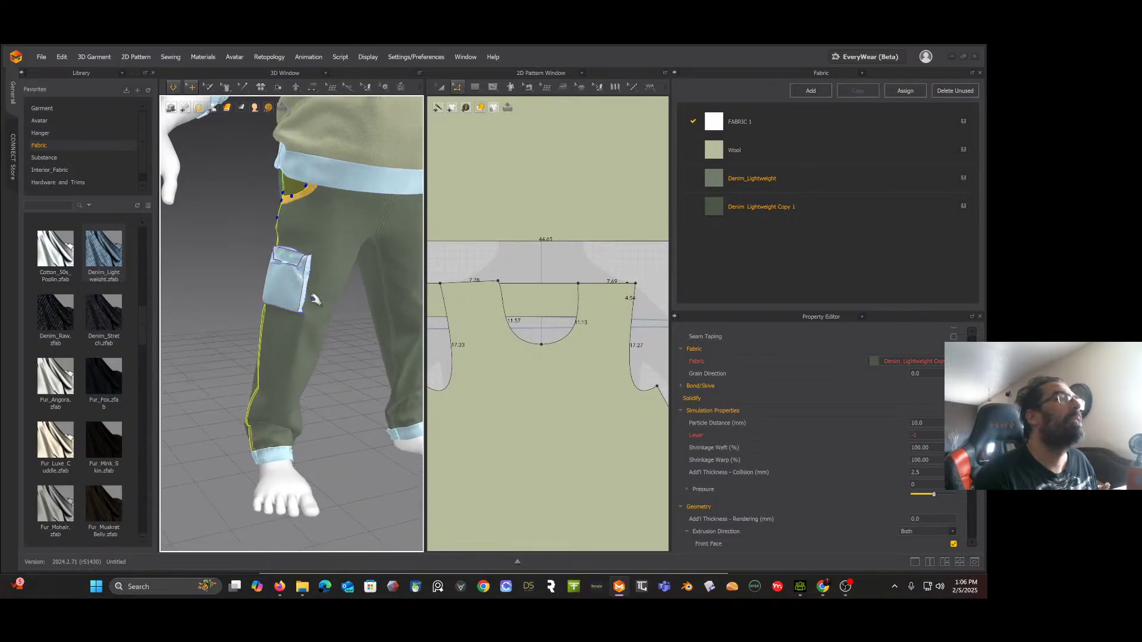
Step: Select all the trousers' pattern pieces together and unfreeze the remaining cargo pockets and cuffs while the simulation runs
scroll(595, 355, "down", 5)
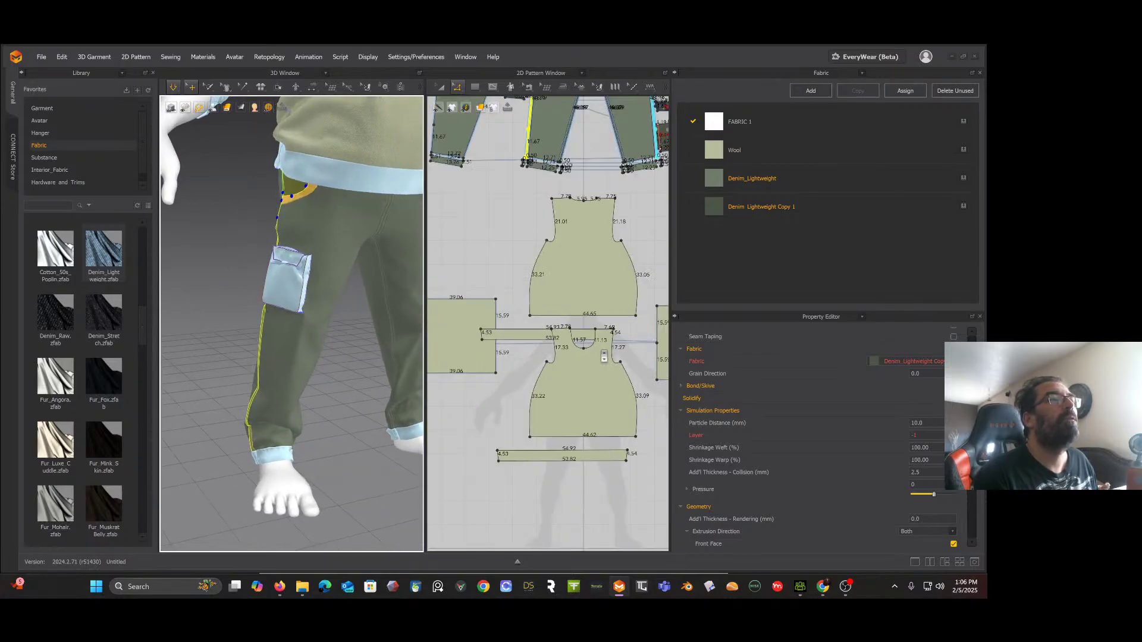
scroll(593, 355, "down", 3)
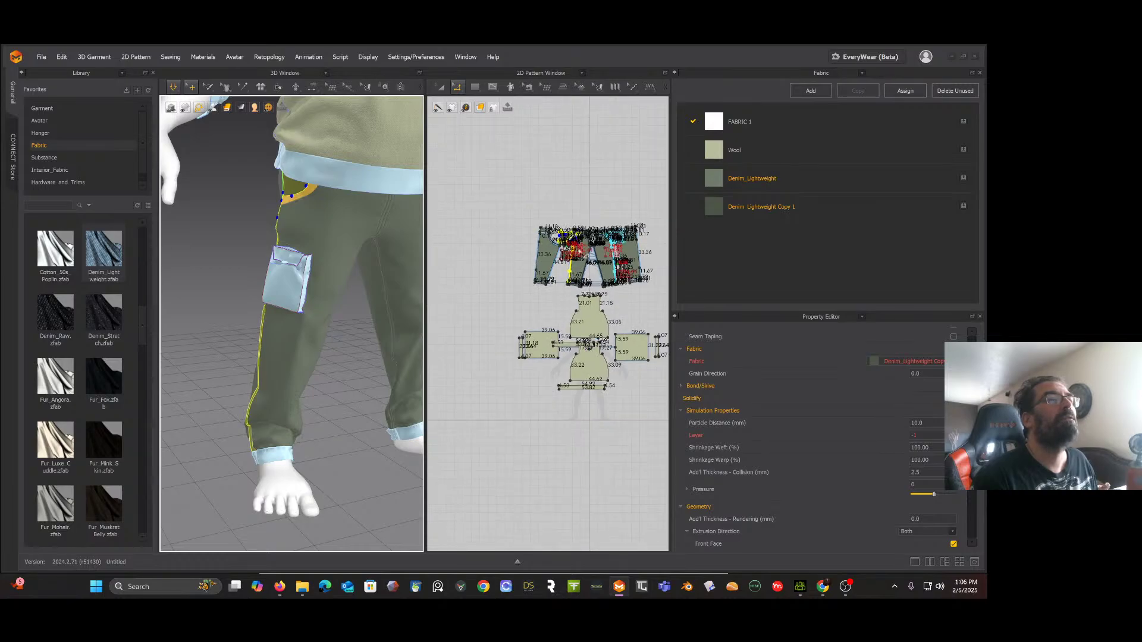
left_click_drag(505, 193, 659, 295)
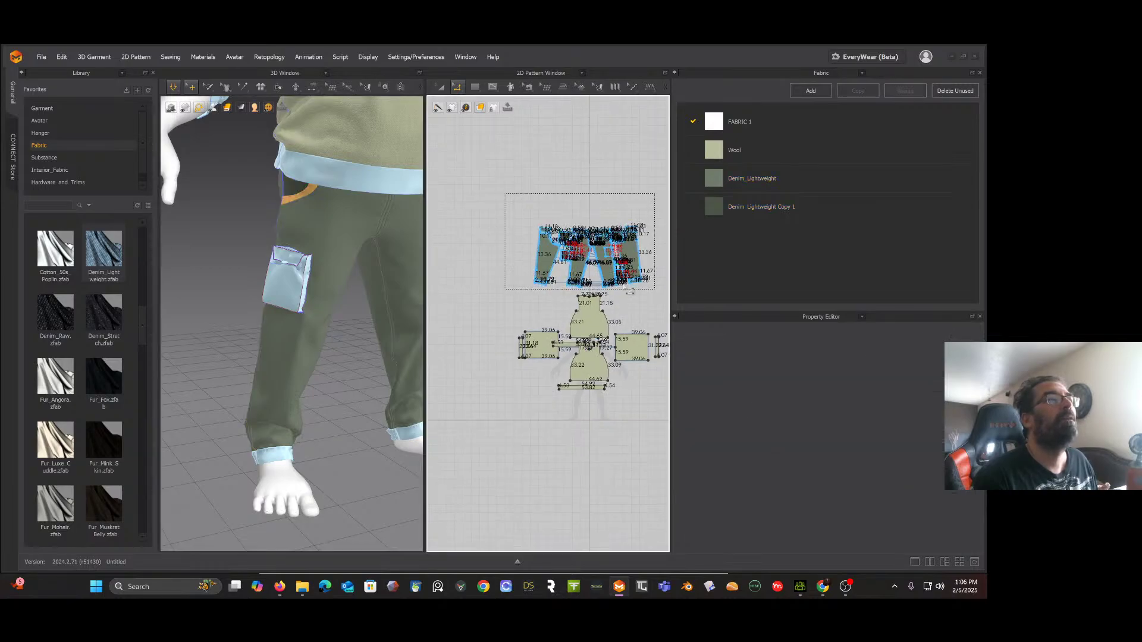
right_click(314, 215)
left_click(348, 123)
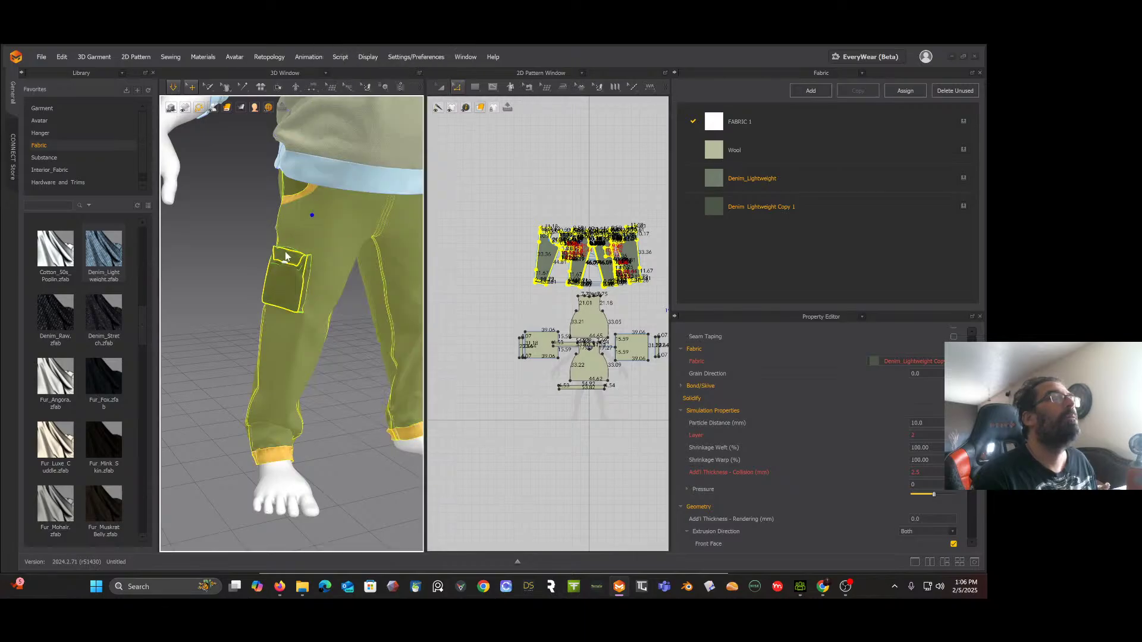
right_click_drag(382, 323, 359, 321)
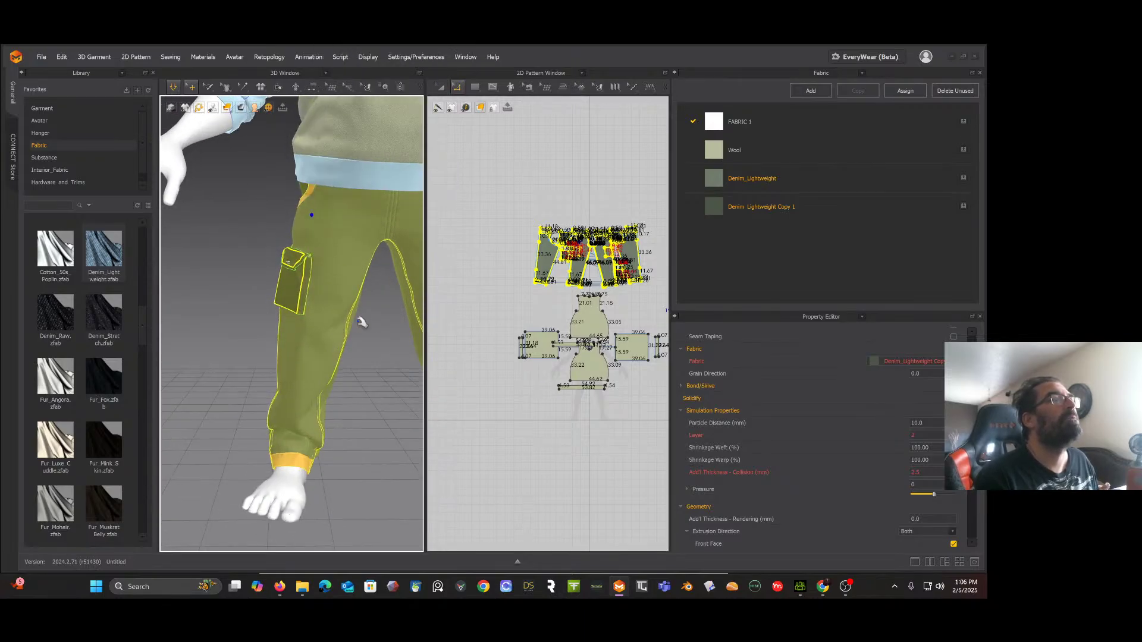
middle_click_drag(359, 321, 342, 403)
right_click_drag(343, 403, 345, 411)
middle_click_drag(342, 375, 334, 426)
middle_click_drag(247, 285, 229, 386)
right_click_drag(229, 360, 250, 356)
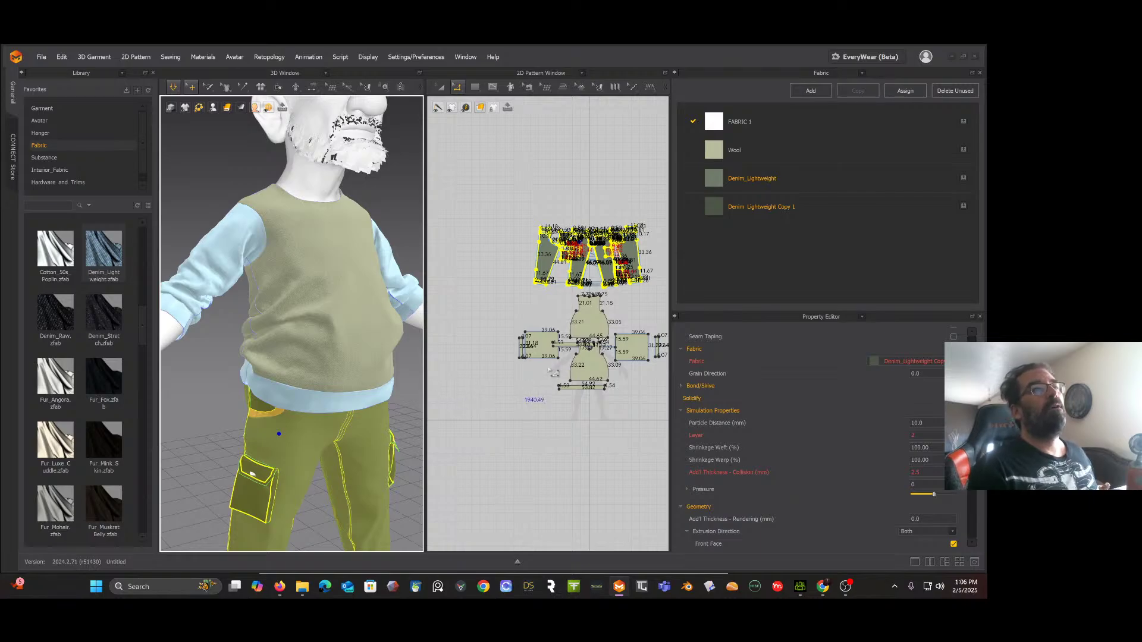
Step: Select the neckline curves of both the back and front wool body panels with the Edit Pattern tool
scroll(603, 330, "up", 5)
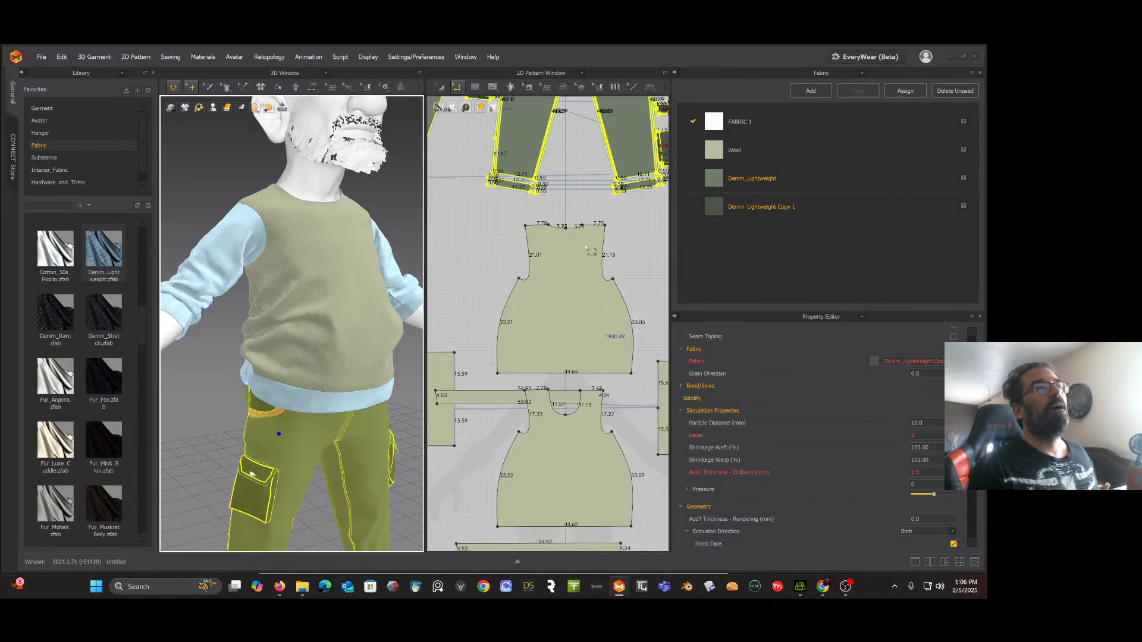
left_click(462, 89)
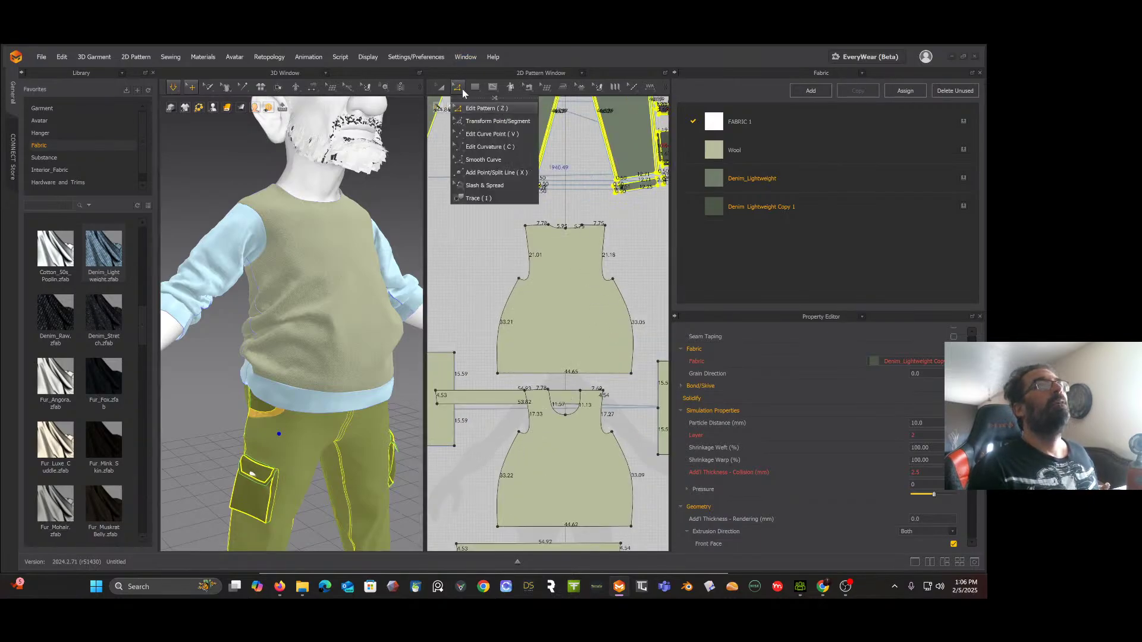
left_click(450, 91)
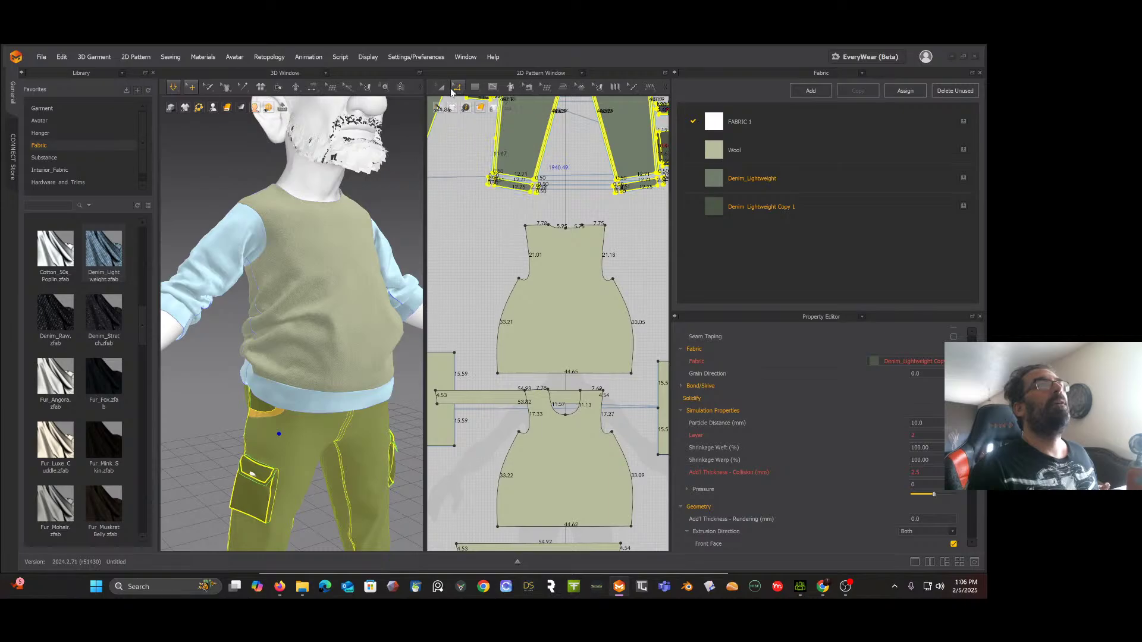
left_click(455, 90)
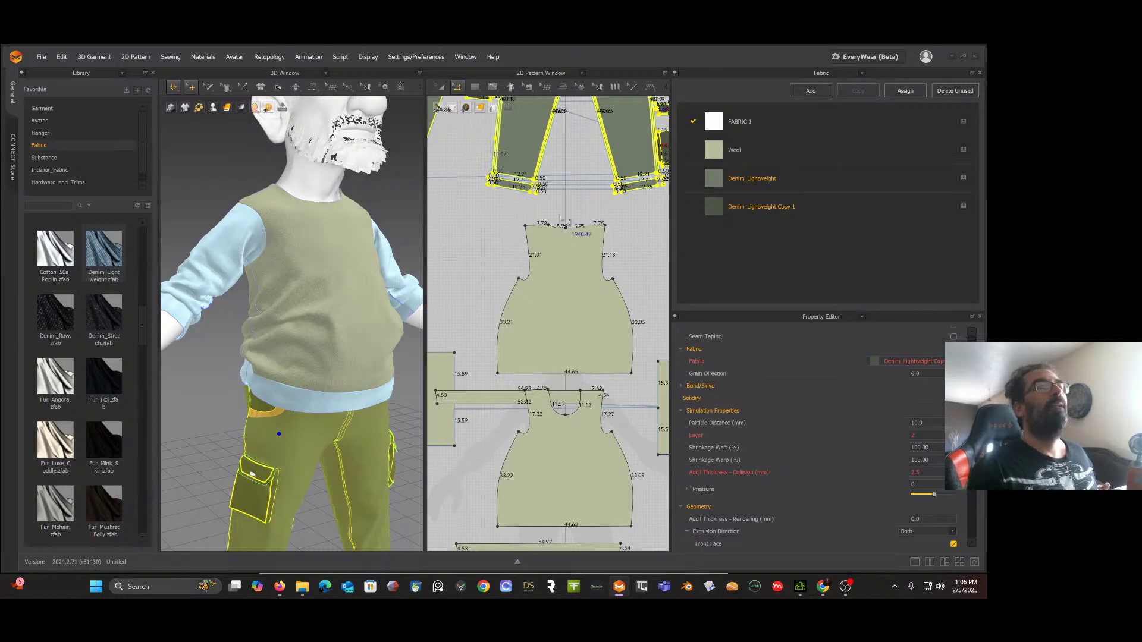
scroll(554, 216, "up", 3)
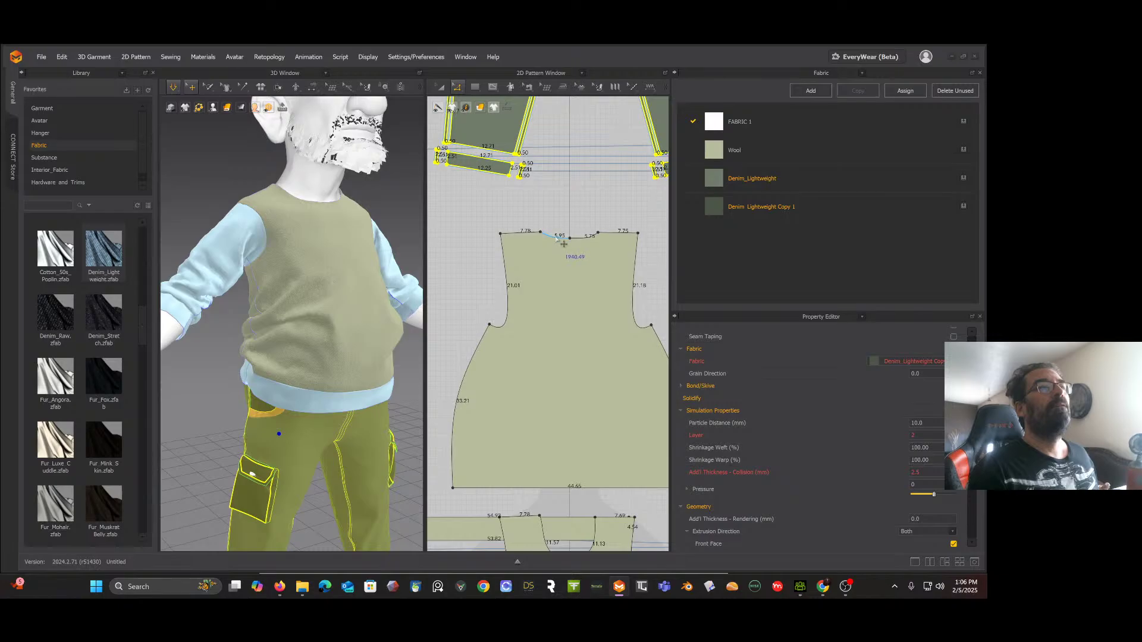
left_click(563, 242)
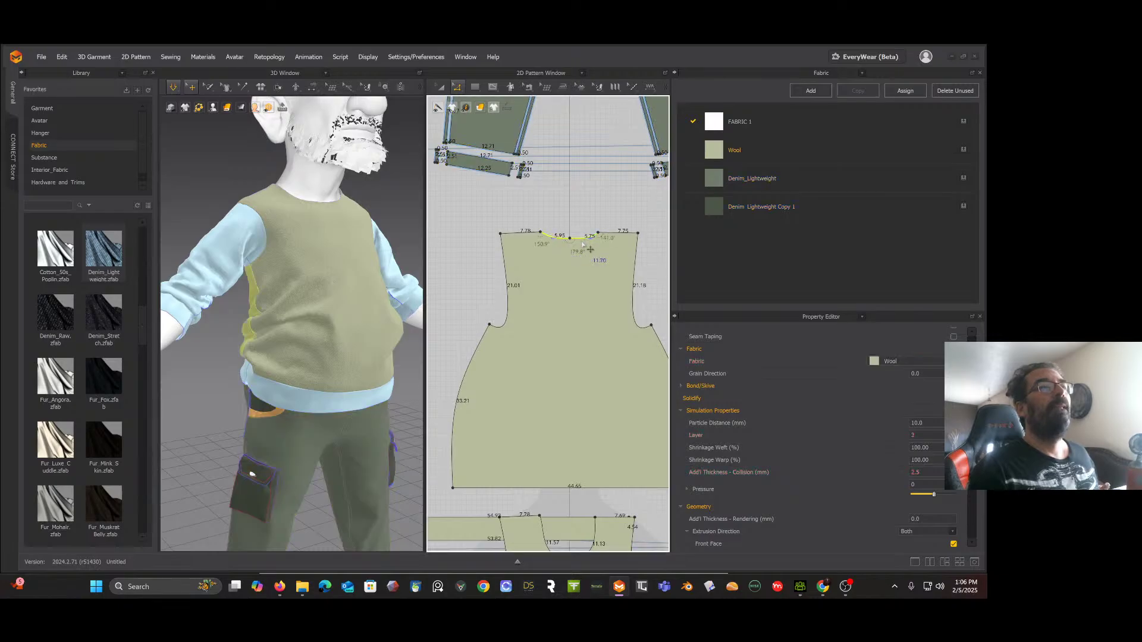
middle_click_drag(589, 178, 582, 123)
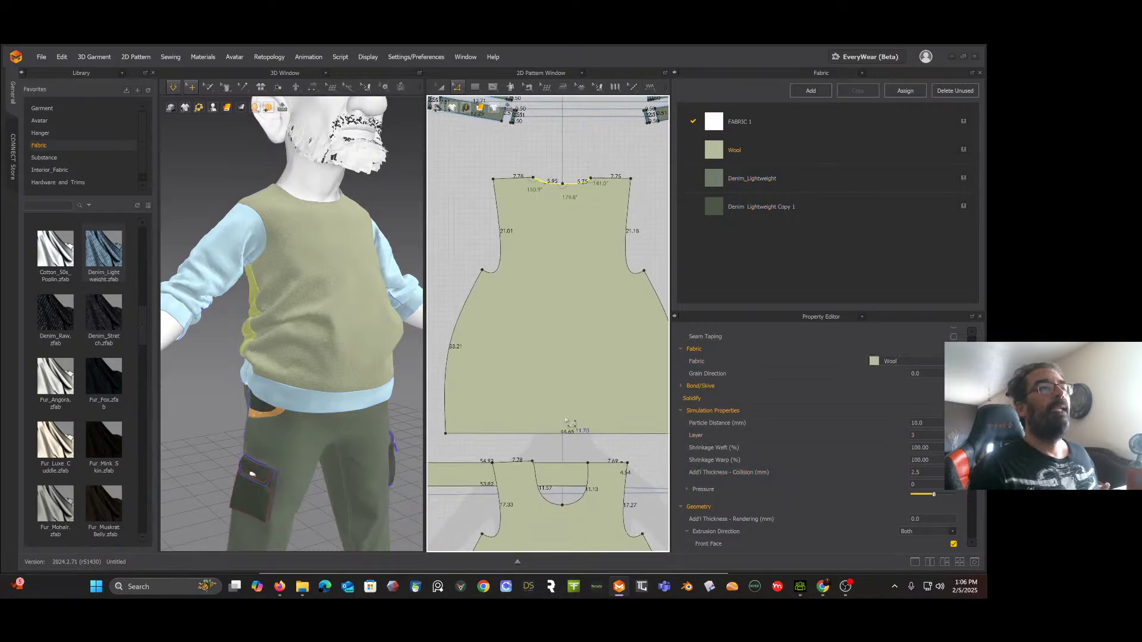
left_click(559, 503, "shift")
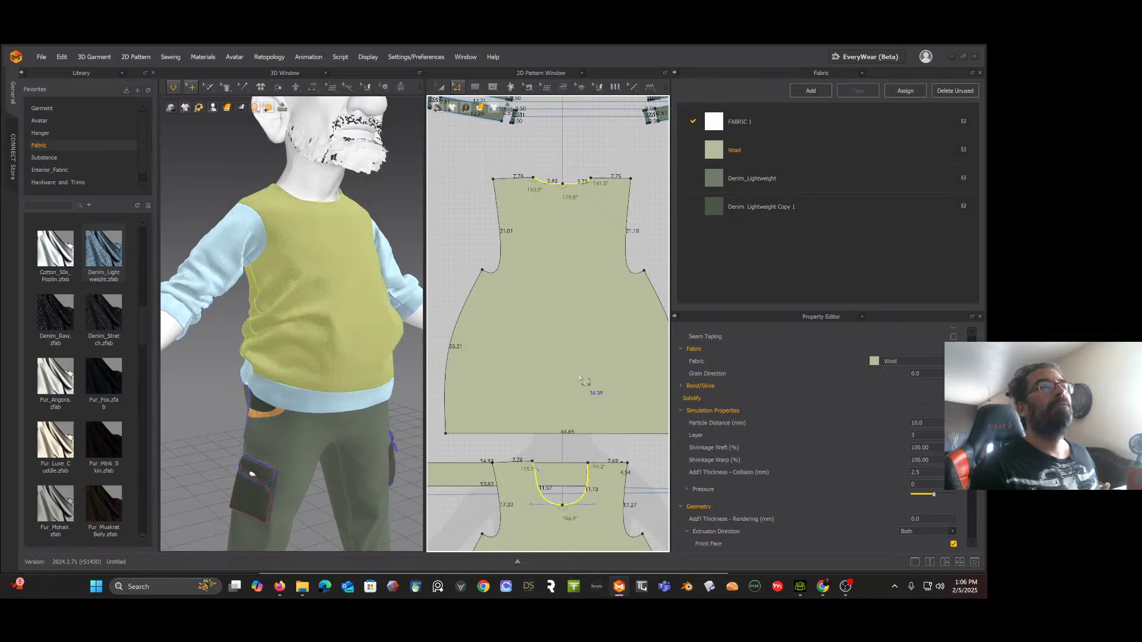
Step: Try to extend the selected front and back neckline outlines by 2.50 cm using Offset Pattern Outline with default corners
right_click(572, 186)
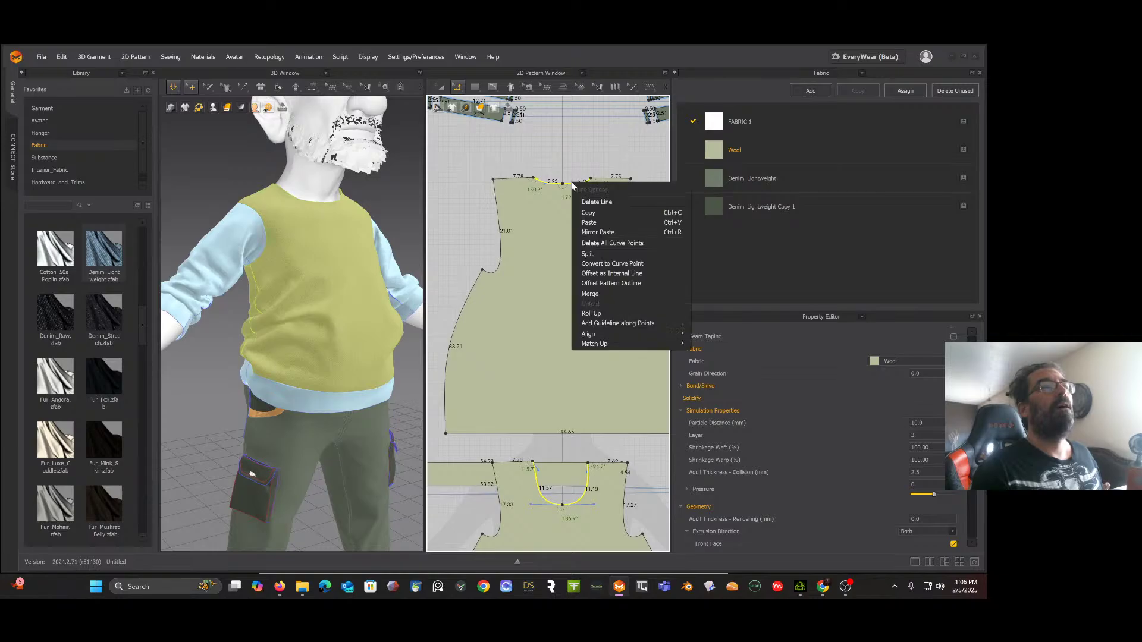
left_click(603, 286)
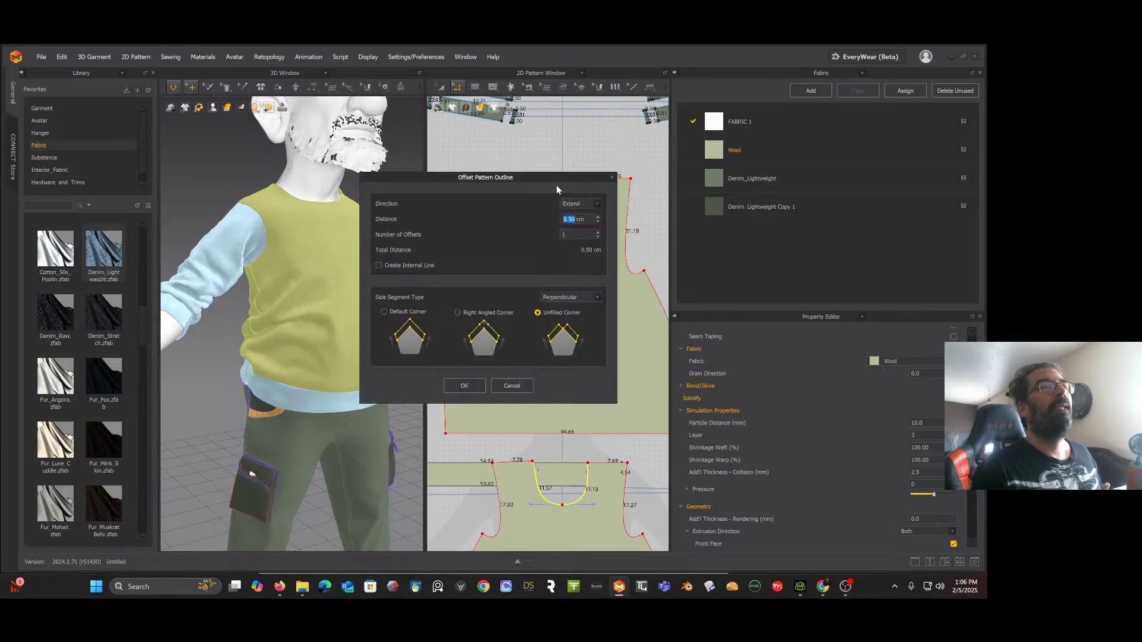
left_click_drag(556, 184, 411, 158)
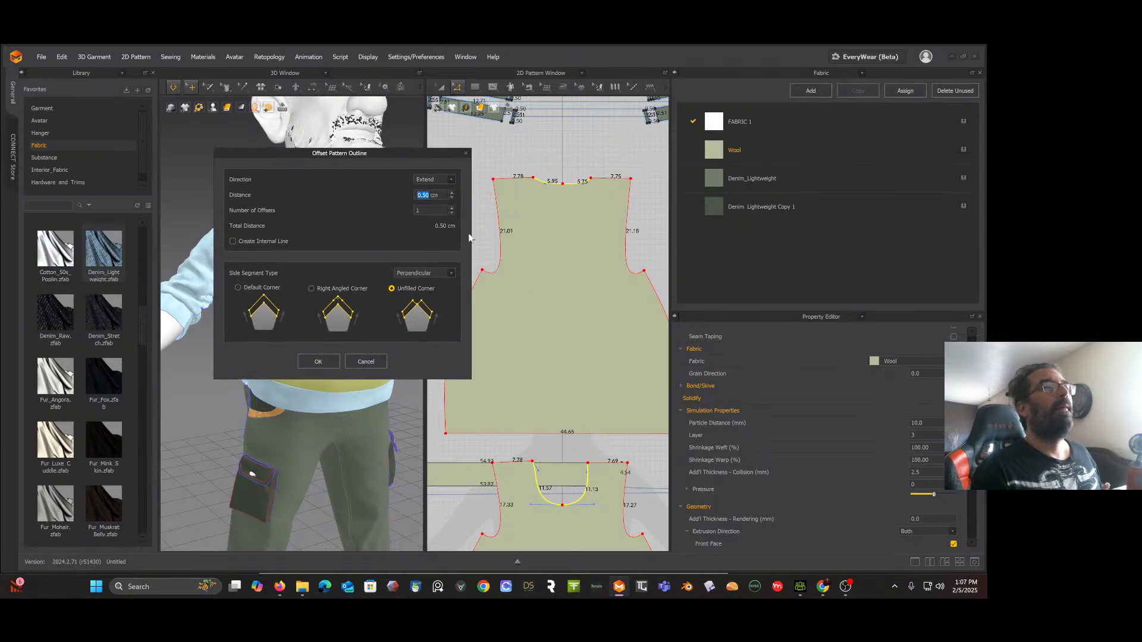
left_click(311, 289)
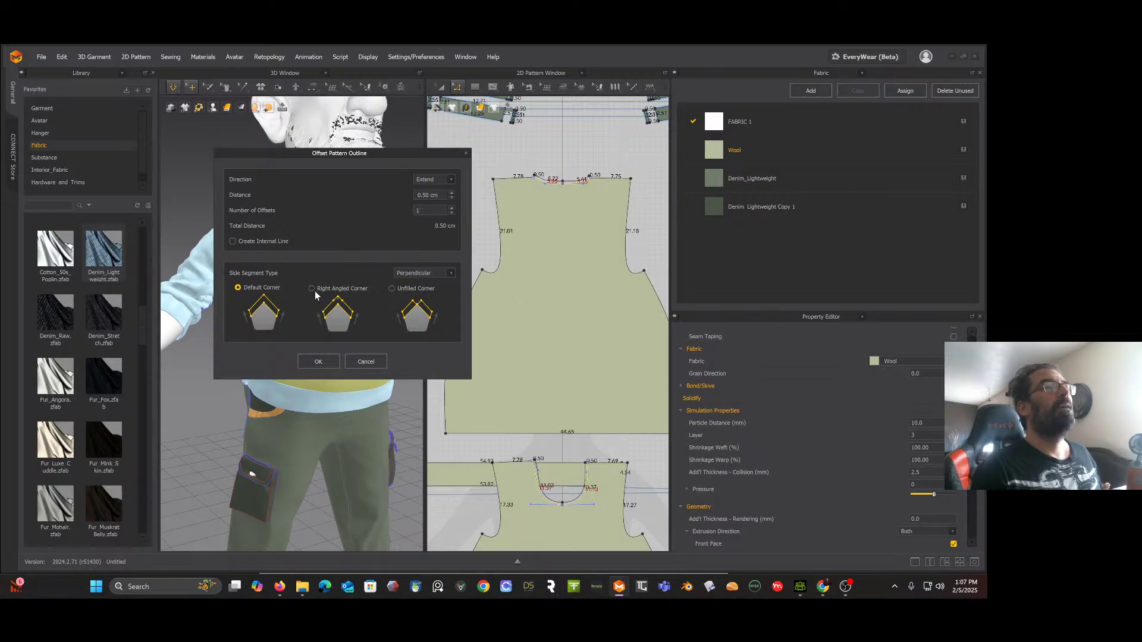
left_click(453, 195)
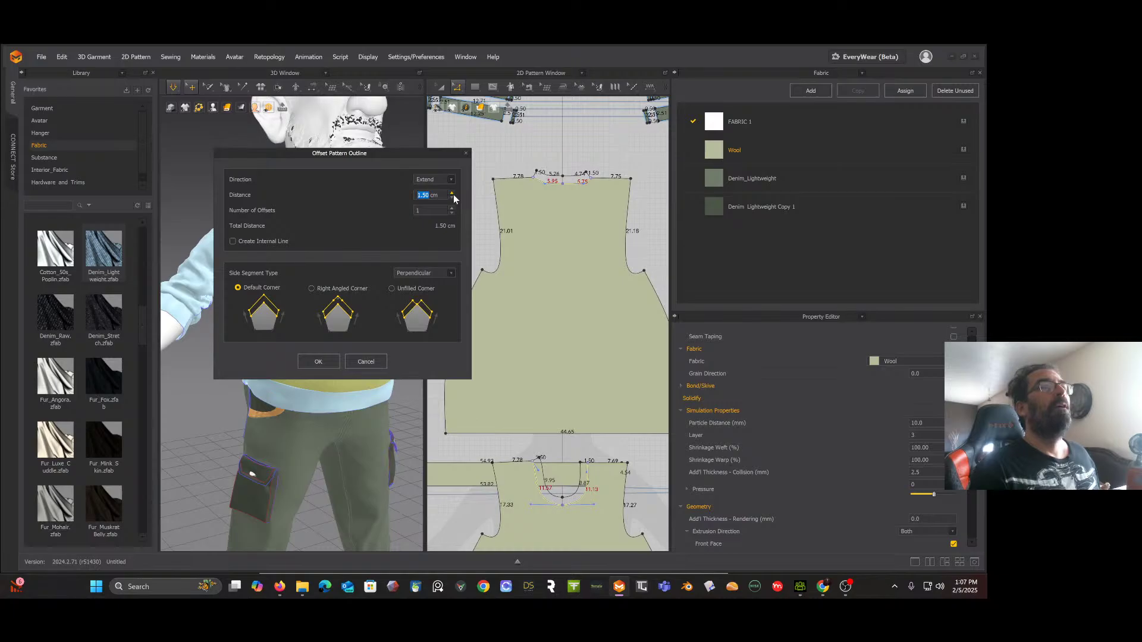
left_click(453, 194)
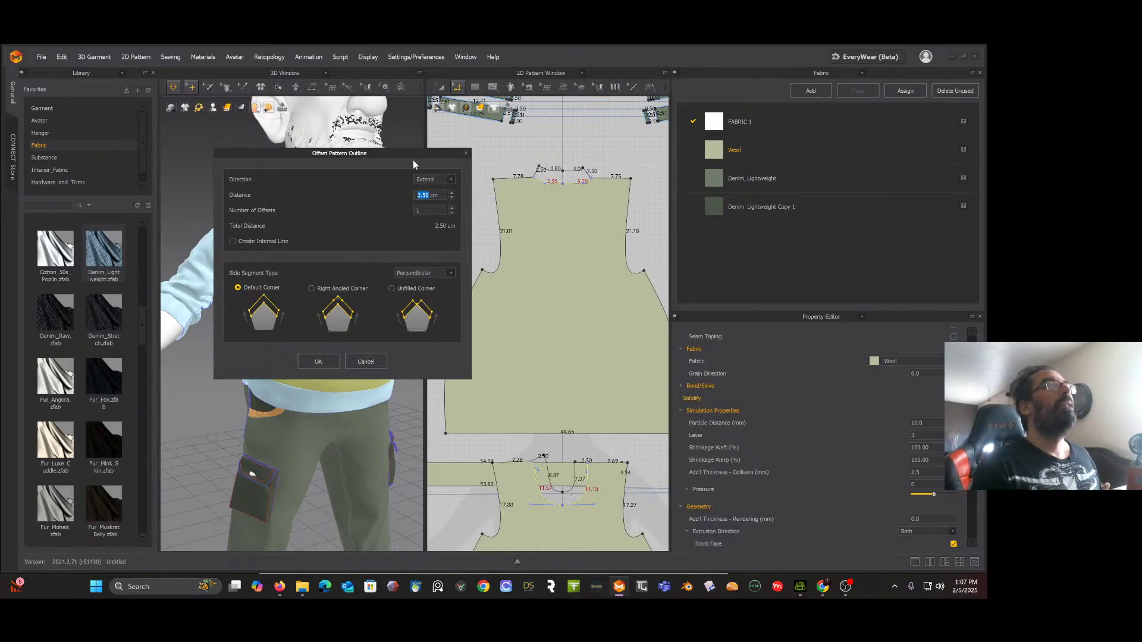
left_click_drag(415, 155, 364, 275)
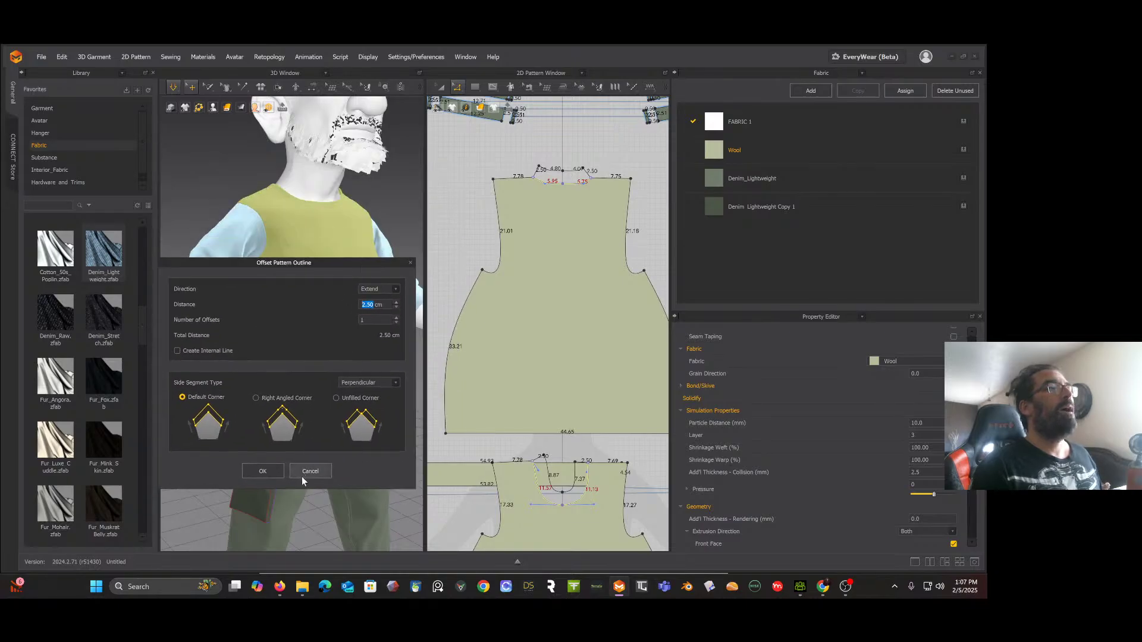
left_click(262, 471)
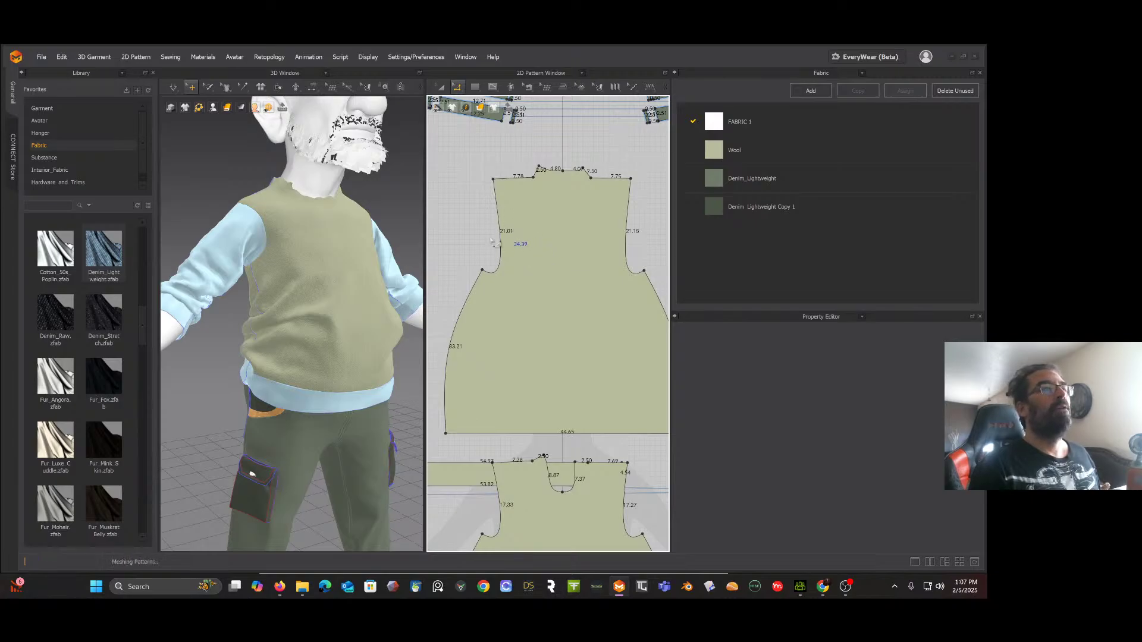
left_click(522, 284)
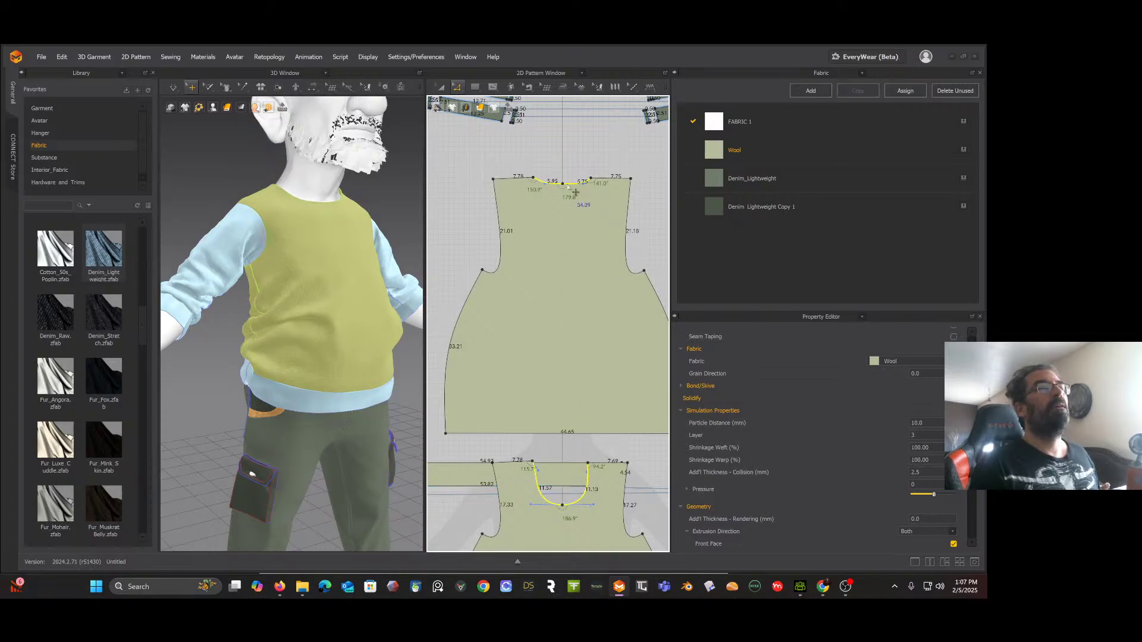
Step: Try deleting the centre points of the back and front neckline curves, and undo the deletion
left_click(564, 174)
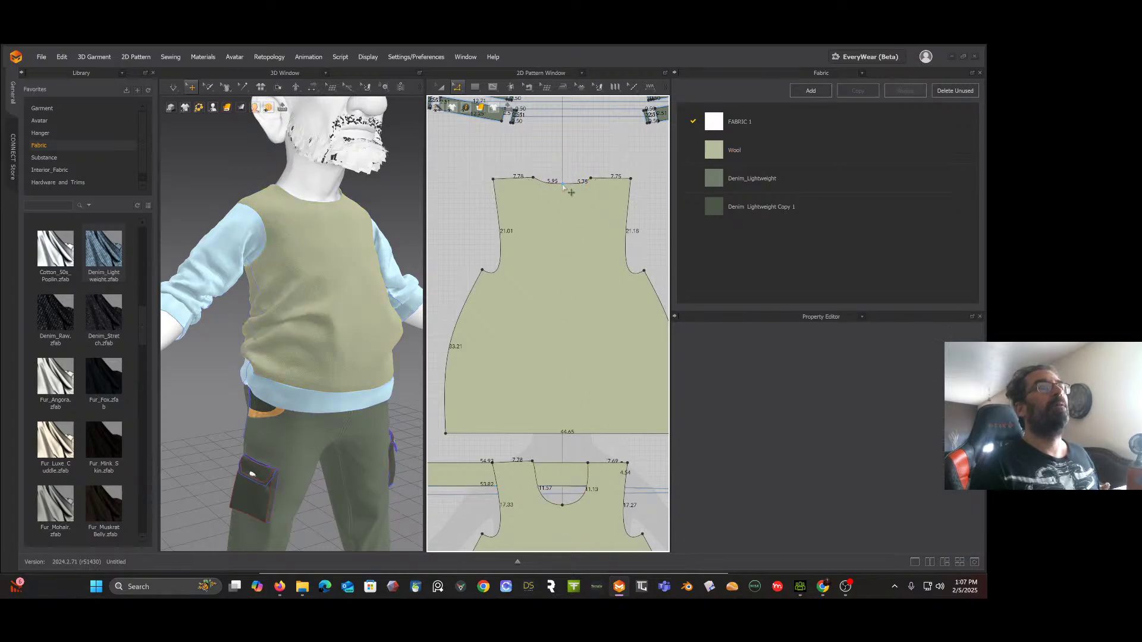
left_click(563, 185)
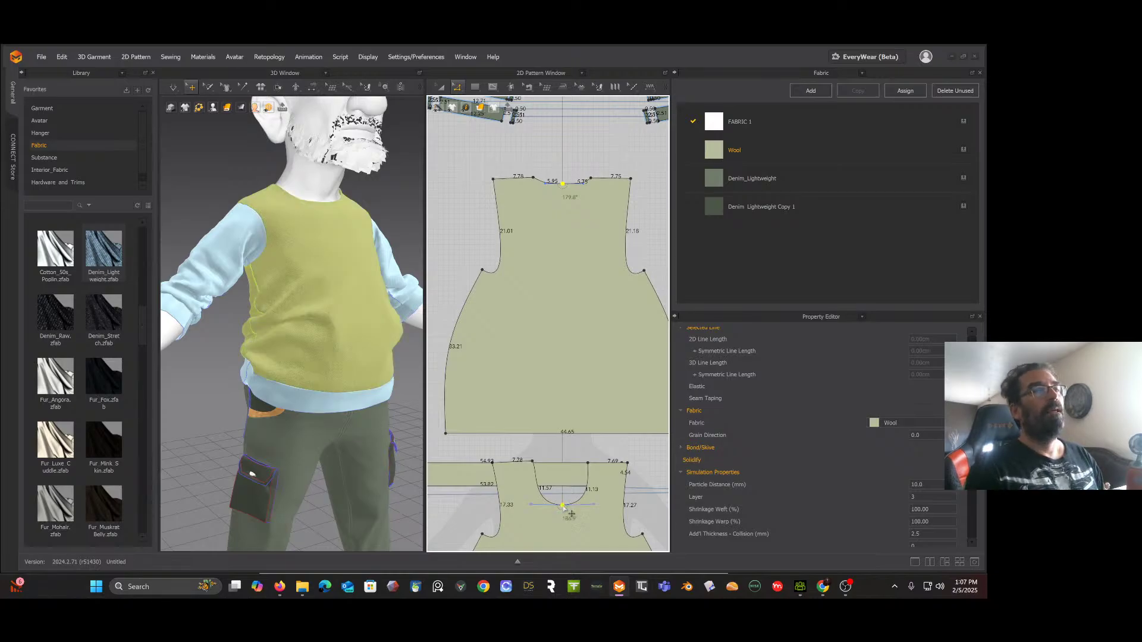
key("Delete")
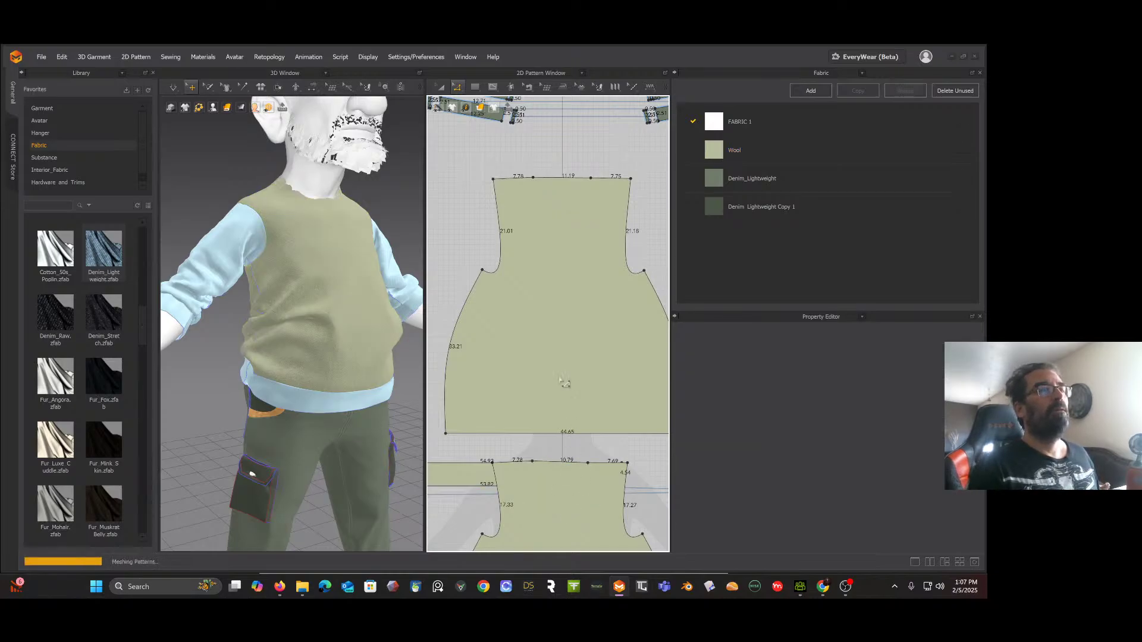
key("ctrl+z")
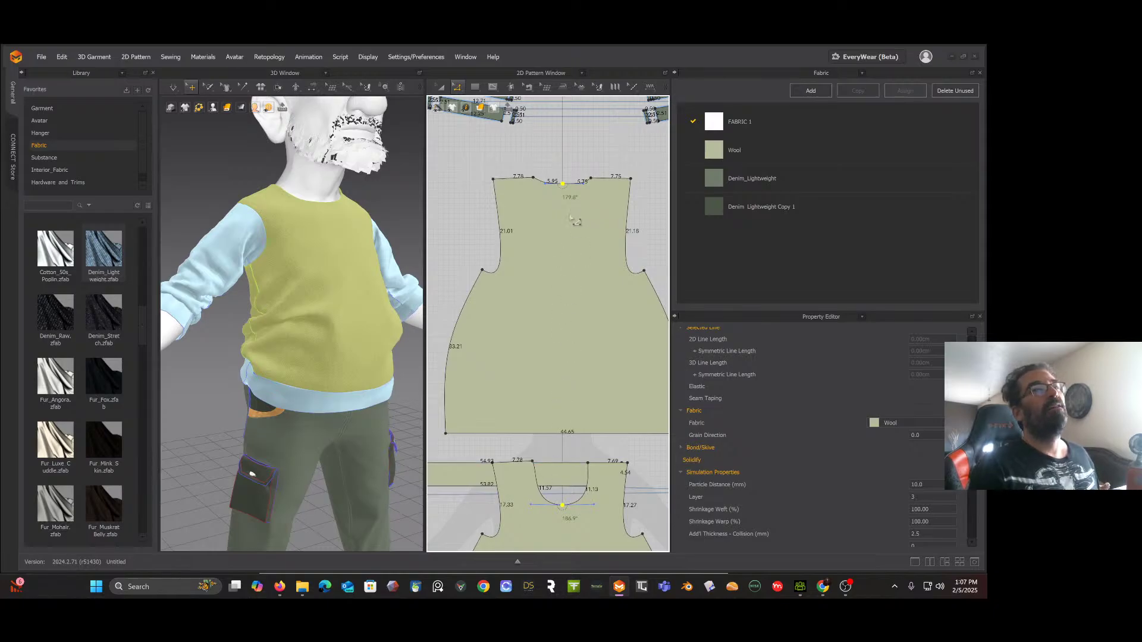
Step: Reselect the back and front neckline curves and try extending the outlines by 2.50 cm without creating an internal line
left_click(543, 184)
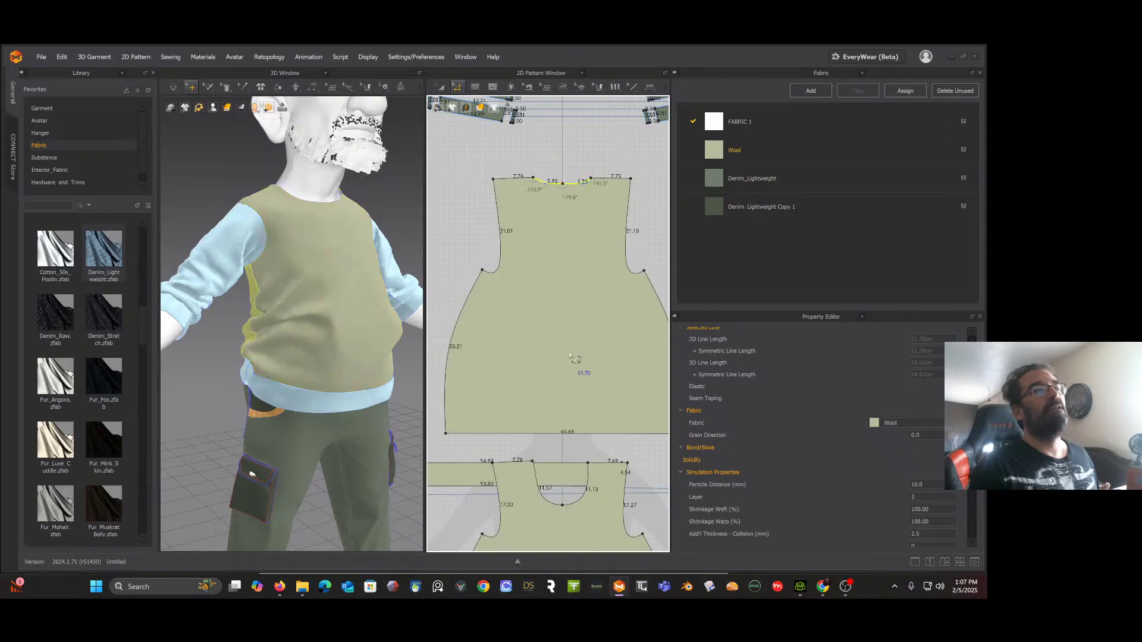
left_click(578, 499)
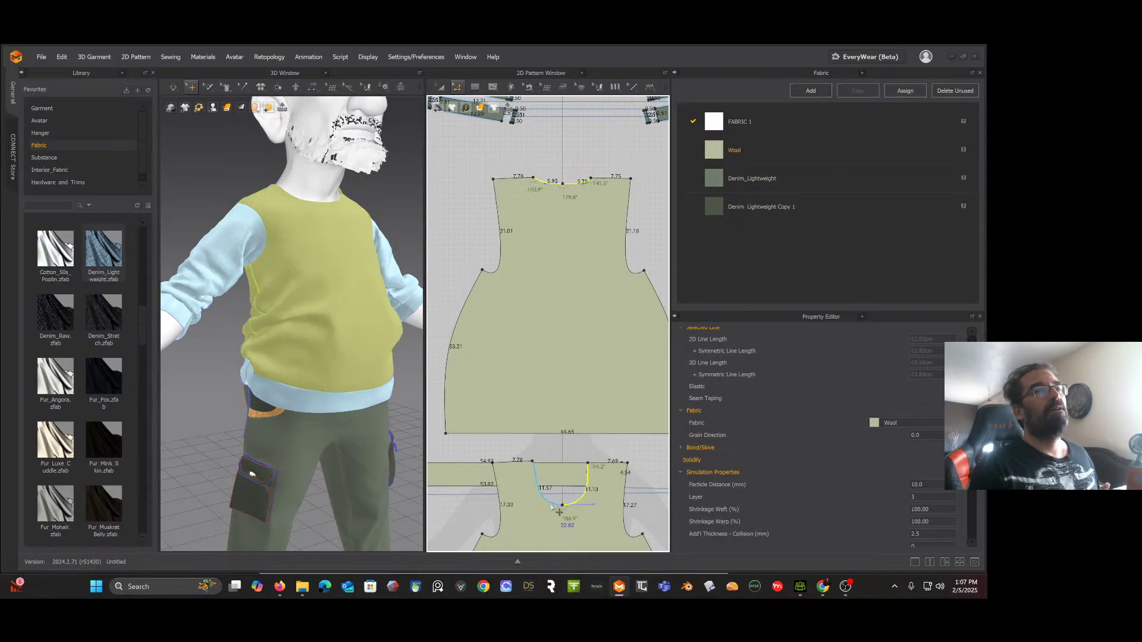
left_click(552, 507, "shift")
right_click(551, 506)
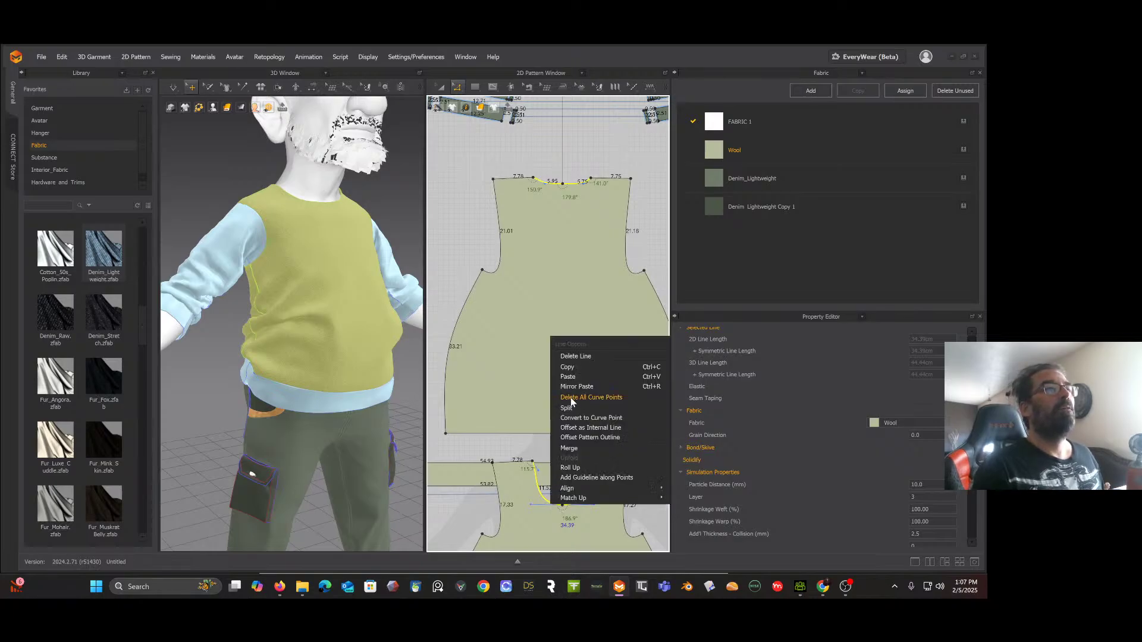
left_click(589, 438)
left_click_drag(552, 177, 459, 176)
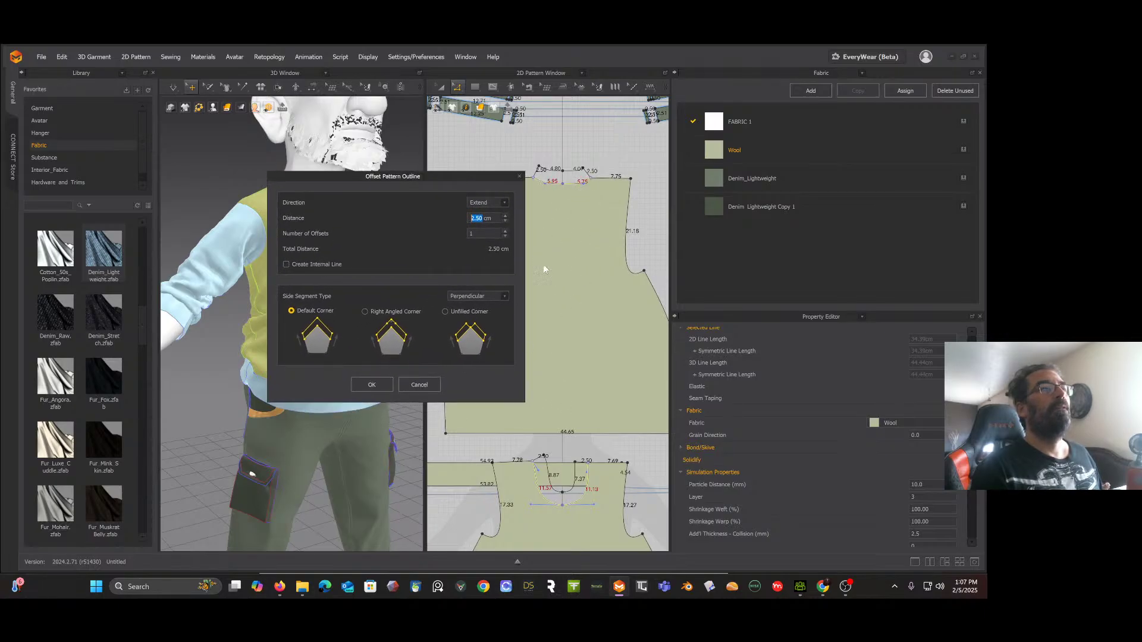
left_click(371, 385)
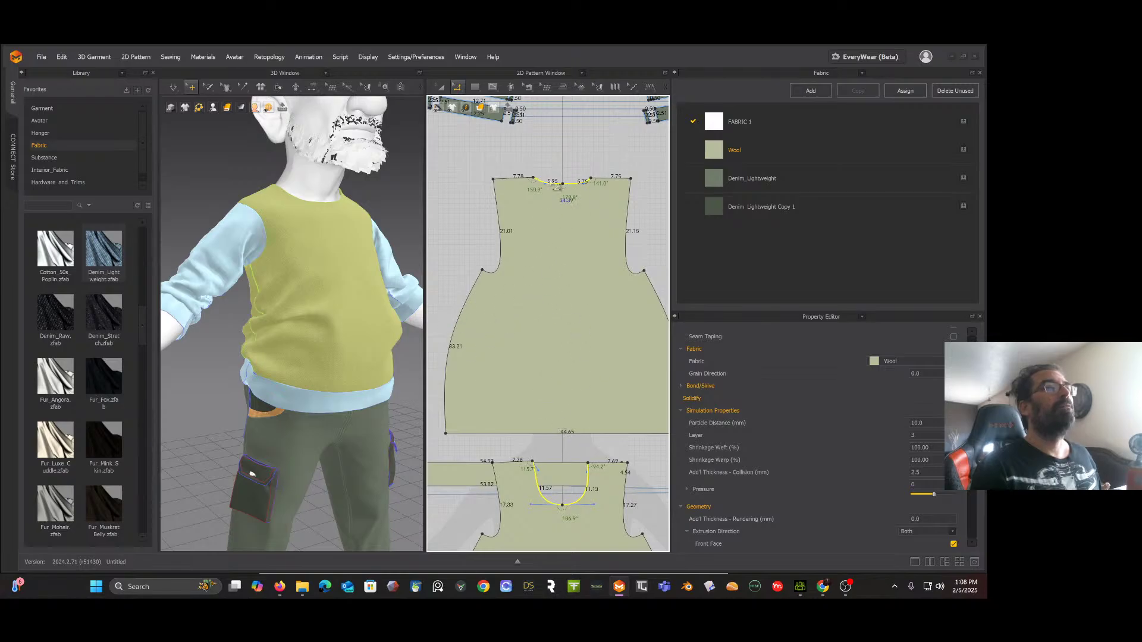
Step: Select both panels' neckline curves and extend their outlines by 2.50 cm with default corners, creating an internal line along the original neckline
right_click(550, 181)
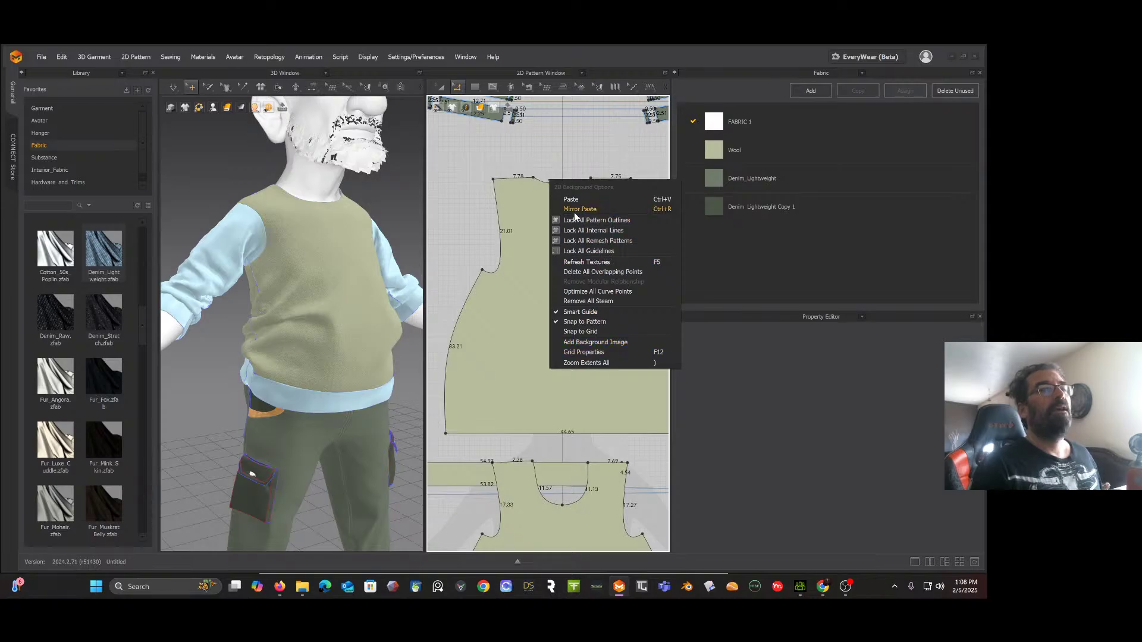
left_click(570, 143)
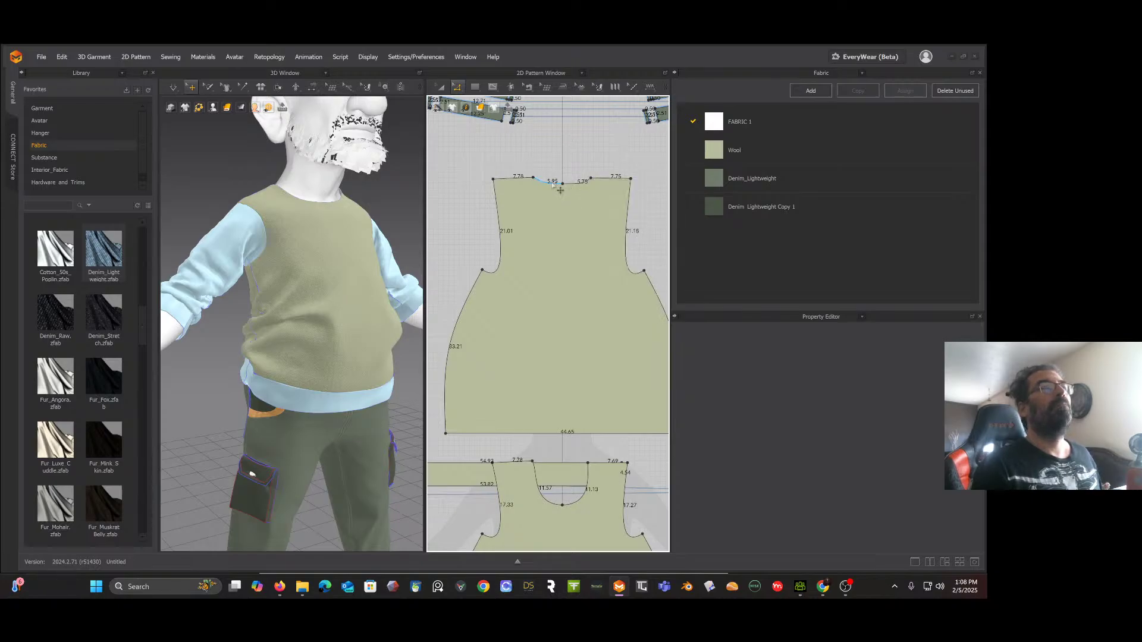
left_click(553, 184)
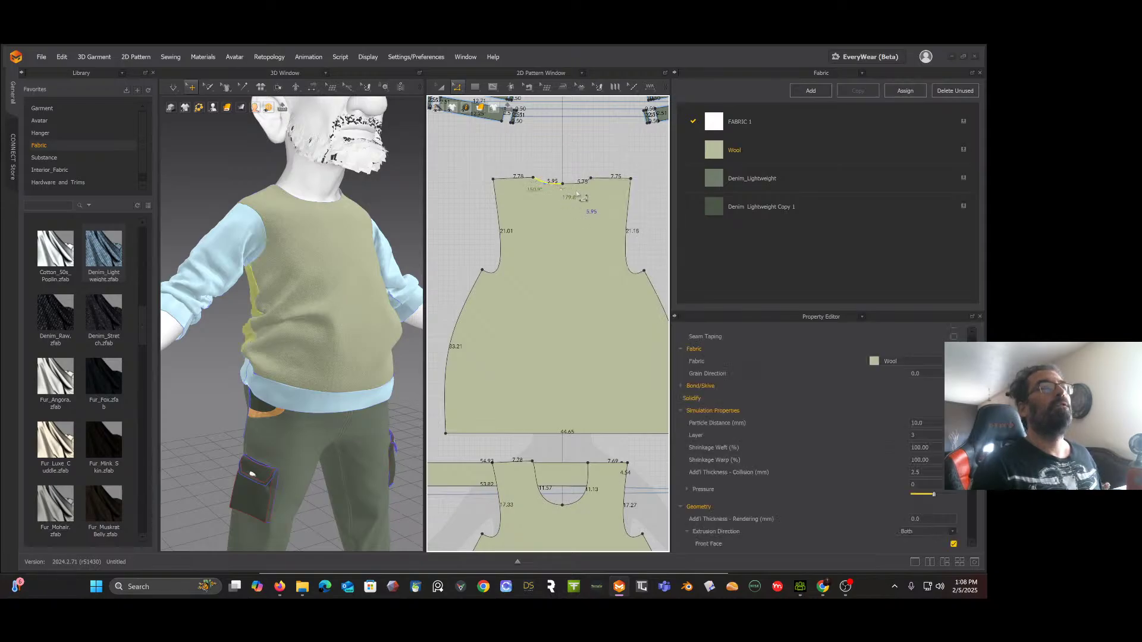
left_click(577, 503, "shift")
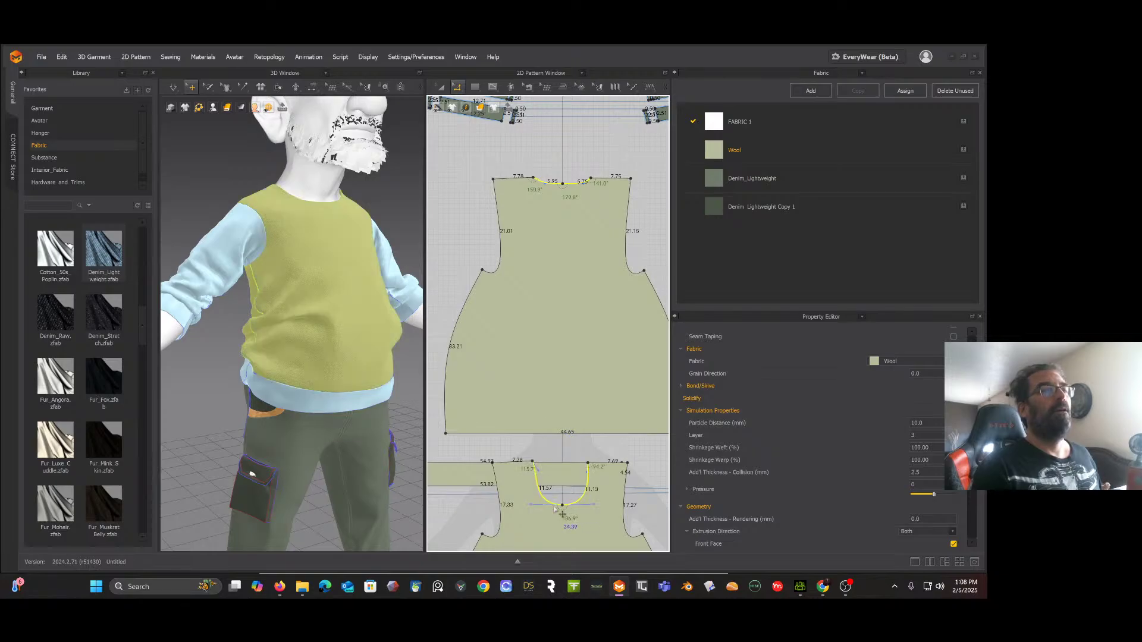
right_click(555, 510)
left_click(554, 410)
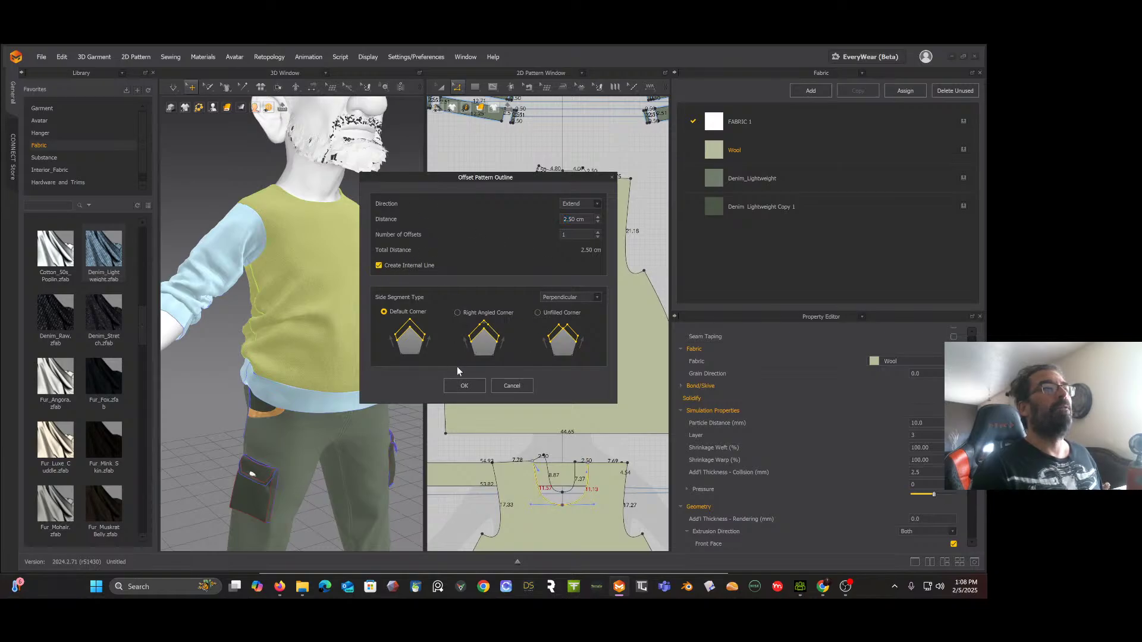
left_click(463, 386)
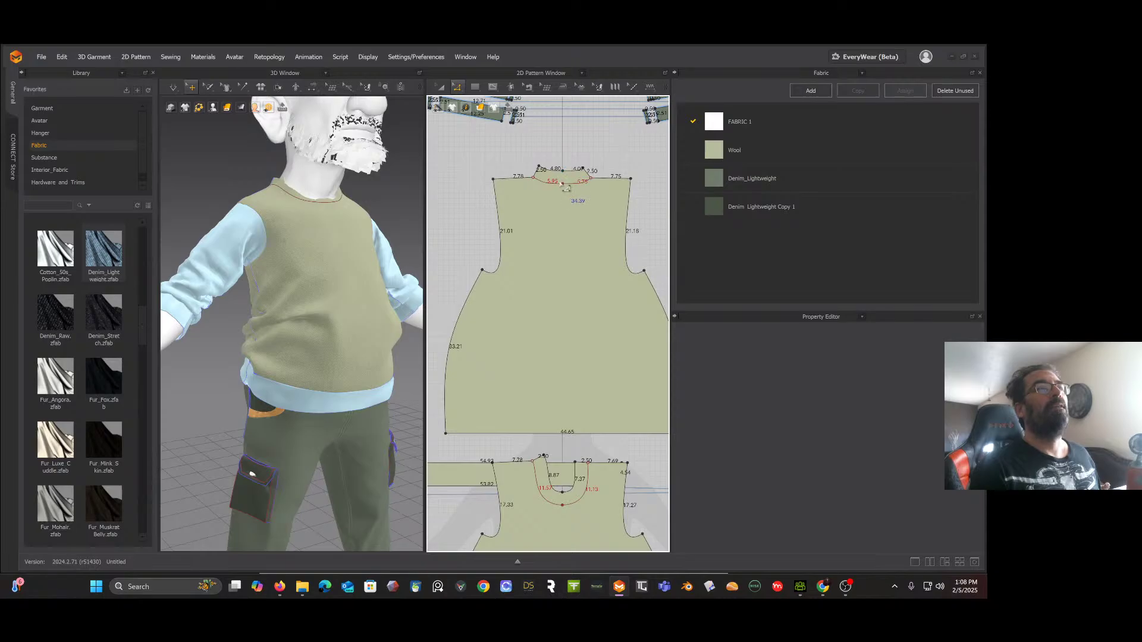
Step: Raise the back collar extension's lower corner point level with the opposite corner, and adjust the adjoining top edge with Edit Curvature
scroll(562, 187, "up", 4)
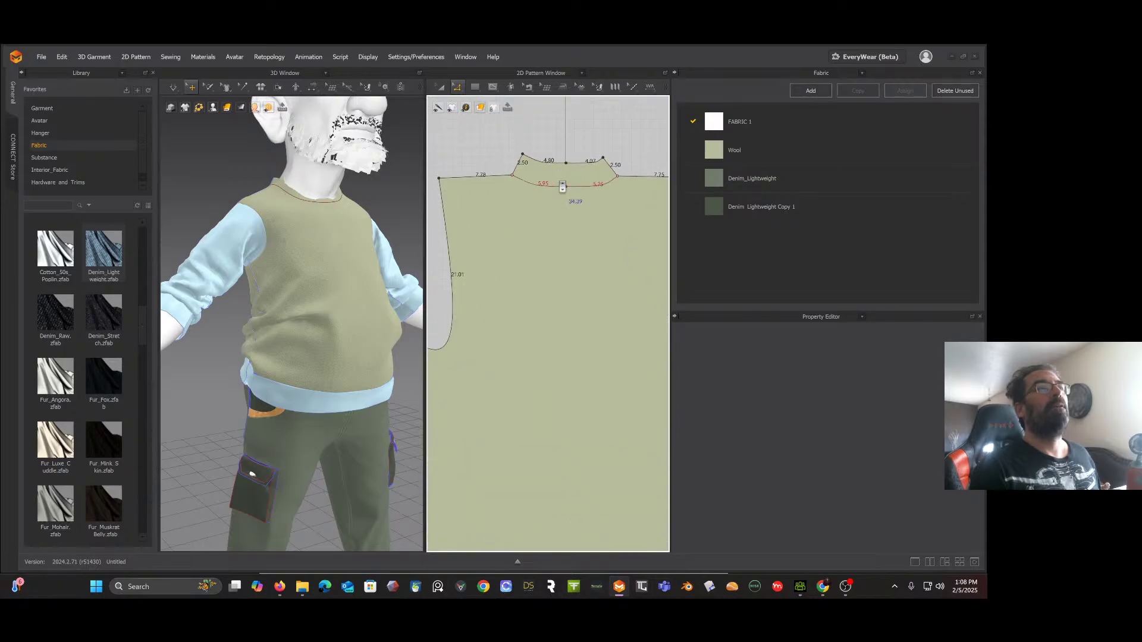
left_click(604, 159)
left_click_drag(603, 158, 603, 155)
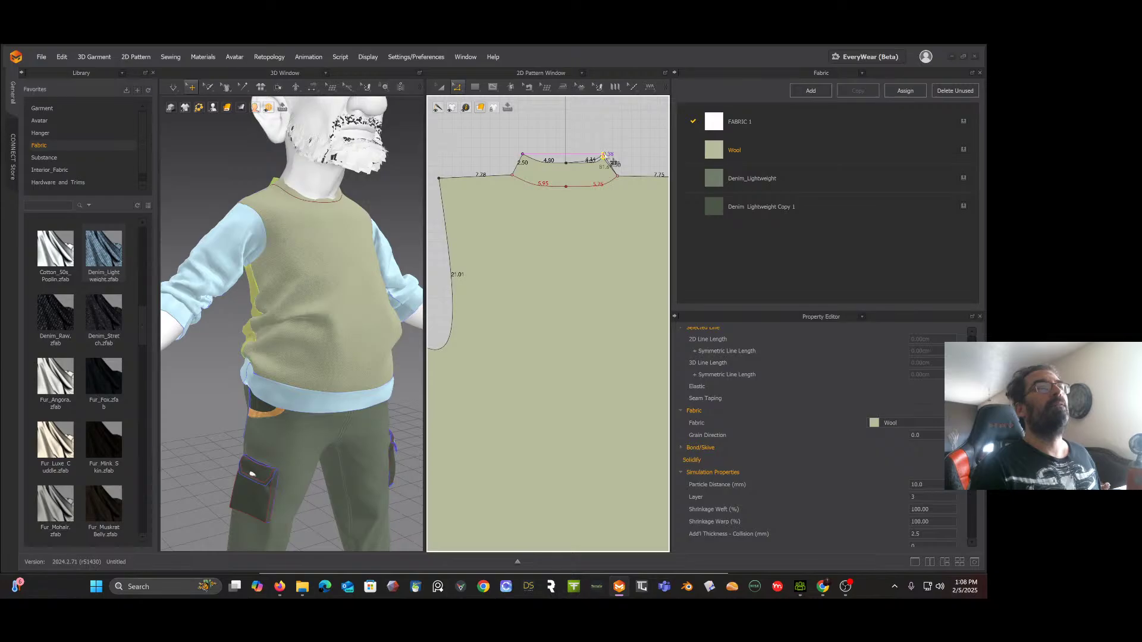
left_click_drag(604, 158, 603, 155)
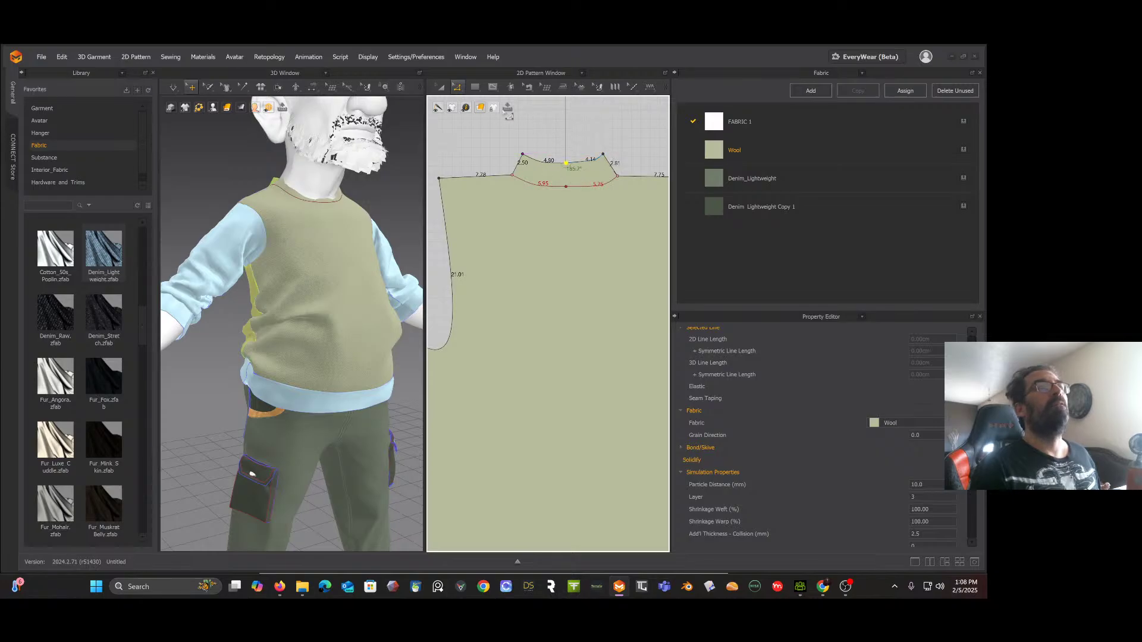
left_click(457, 86)
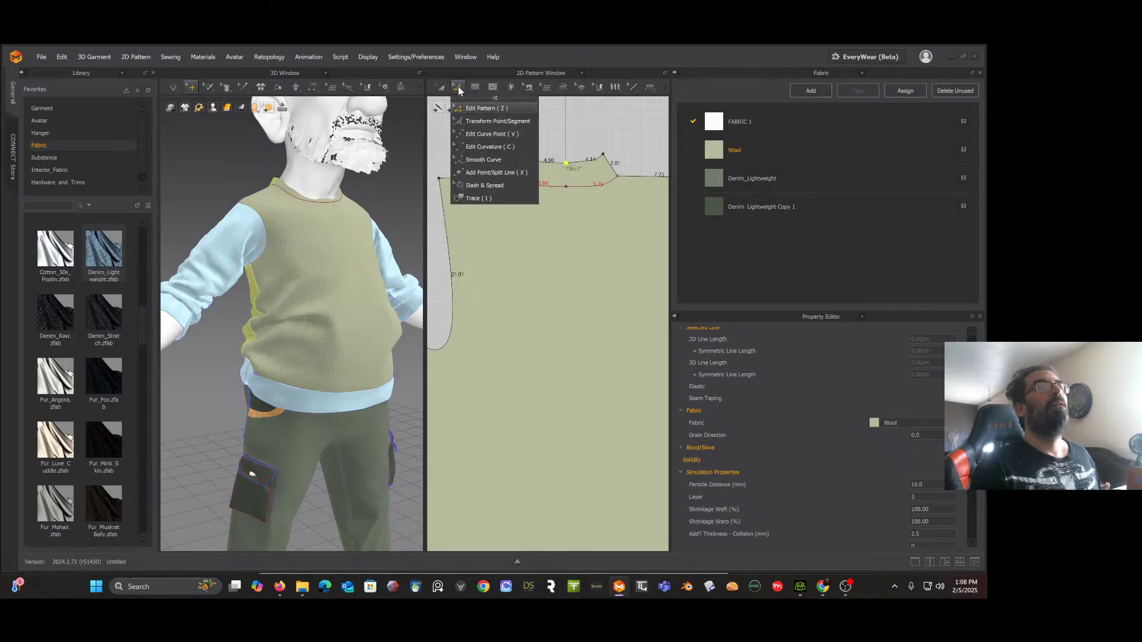
left_click(474, 148)
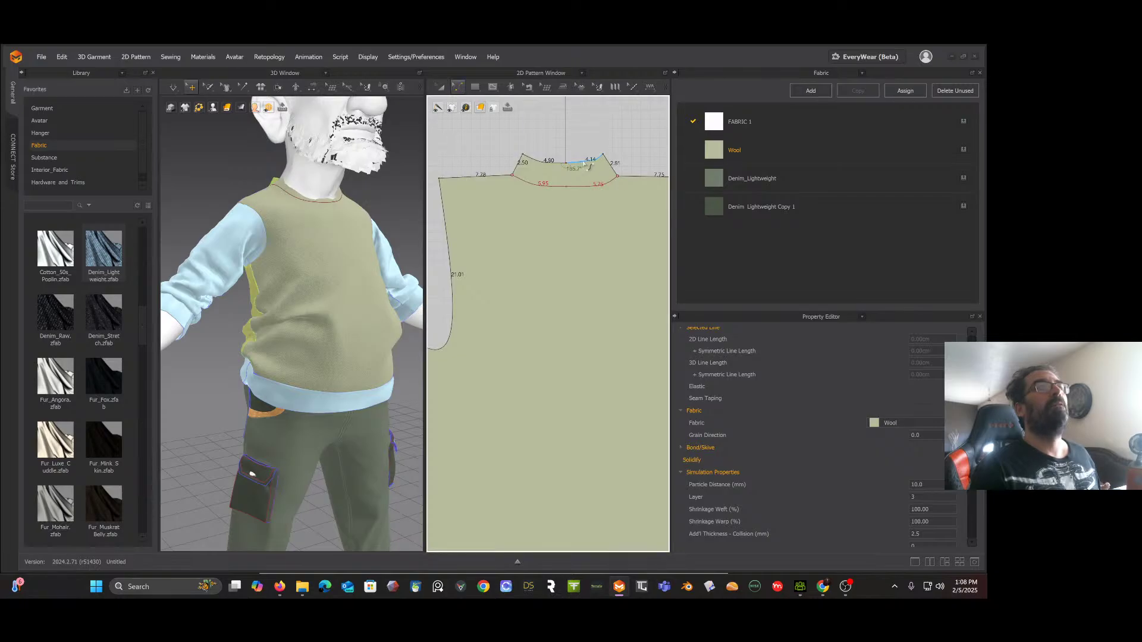
left_click(584, 165)
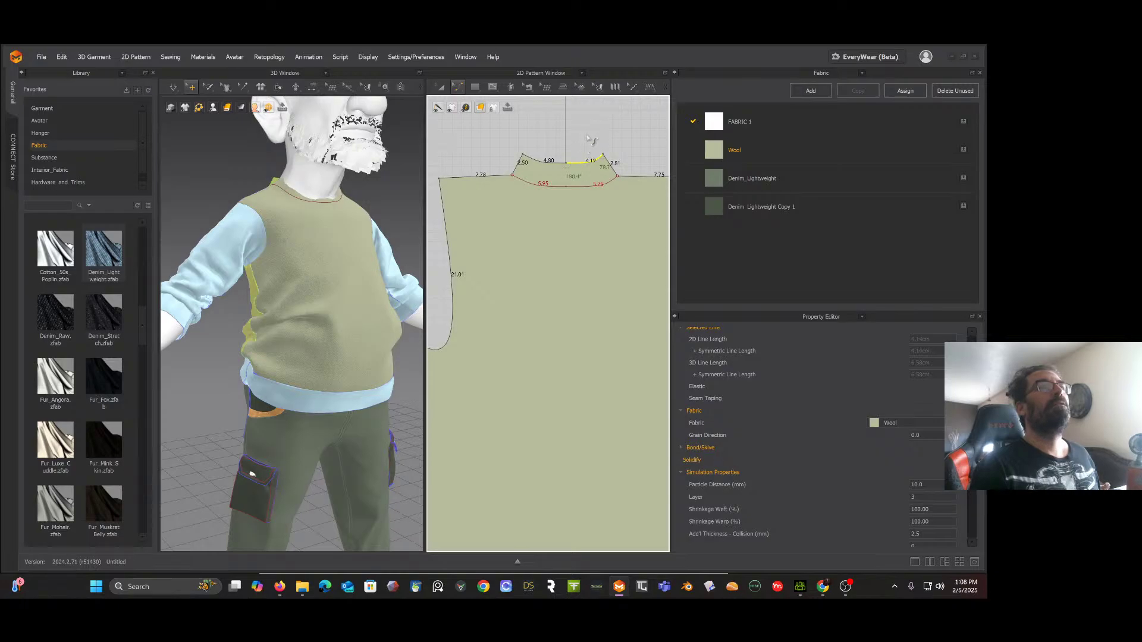
Step: Raise the front collar extension's lower corner point with Edit Pattern until it is level with the opposite corner
scroll(588, 140, "down", 2)
right_click(543, 220)
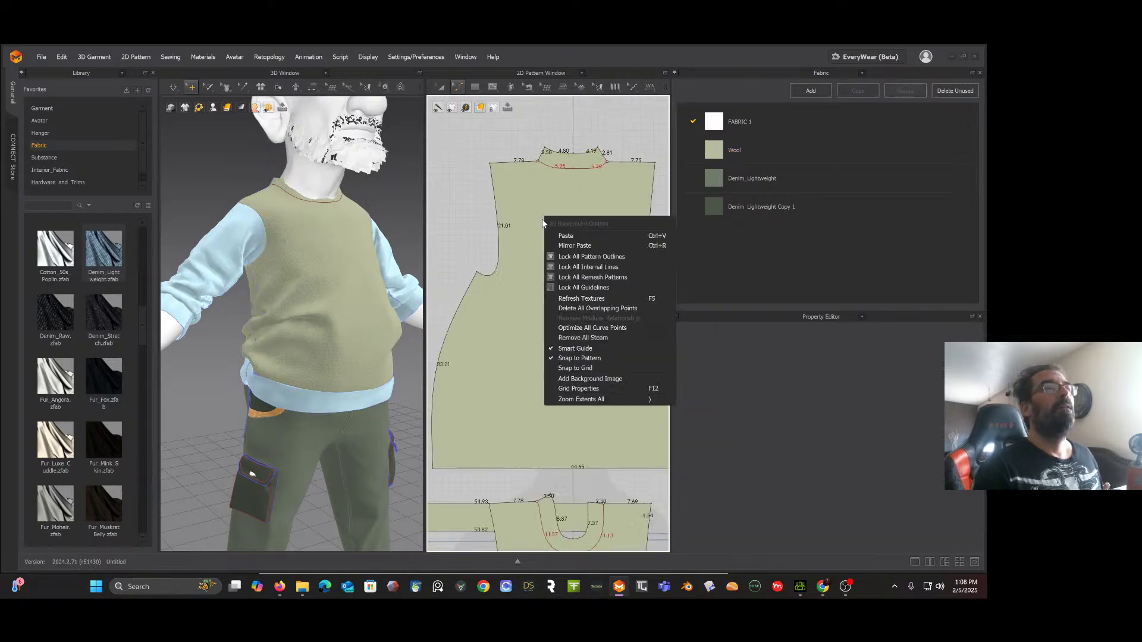
middle_click_drag(543, 217, 534, 162)
scroll(534, 161, "down", 2)
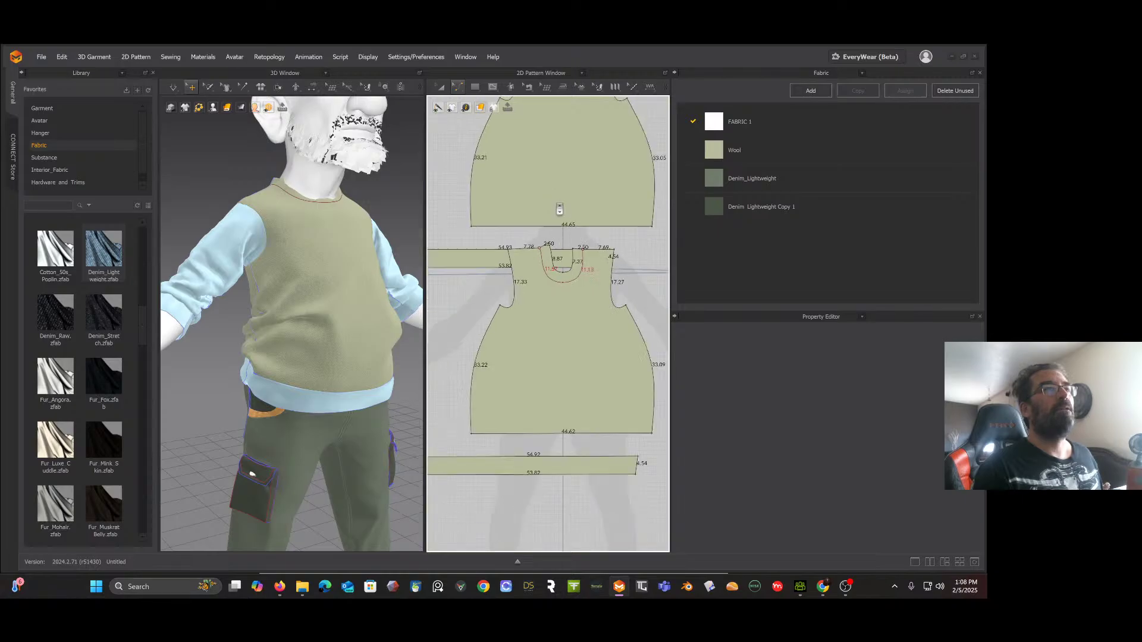
scroll(521, 211, "up", 4)
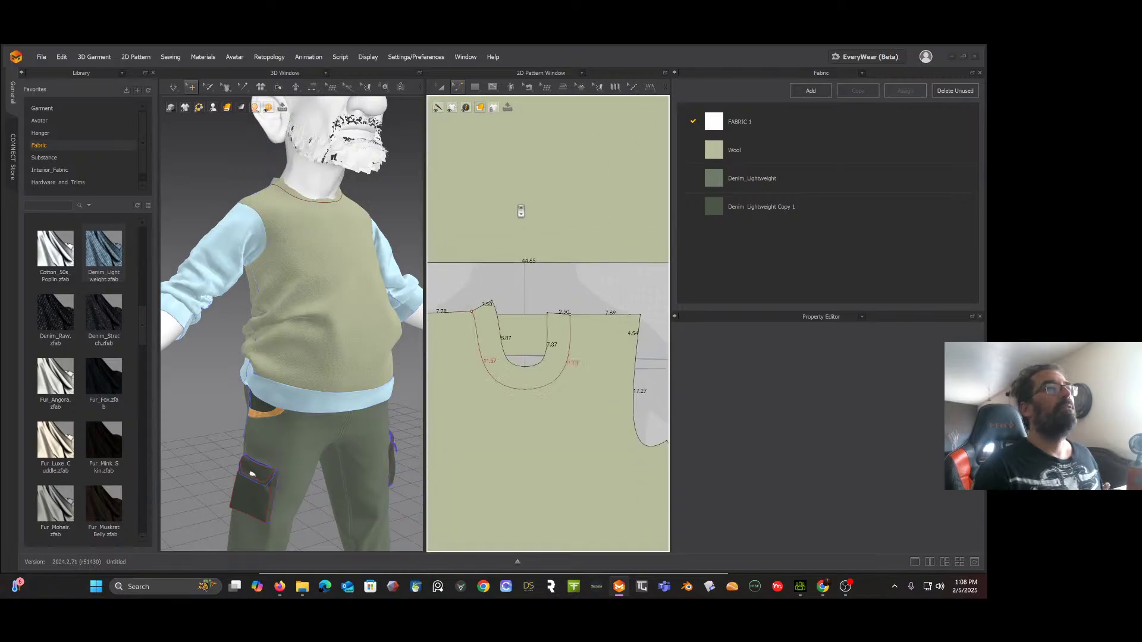
left_click(494, 304)
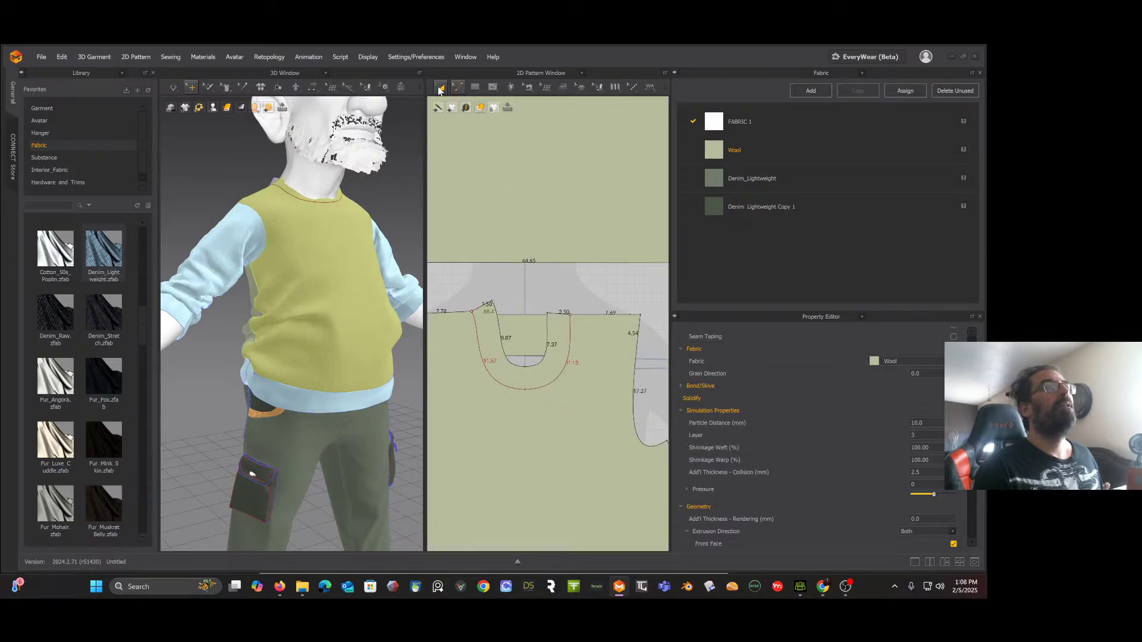
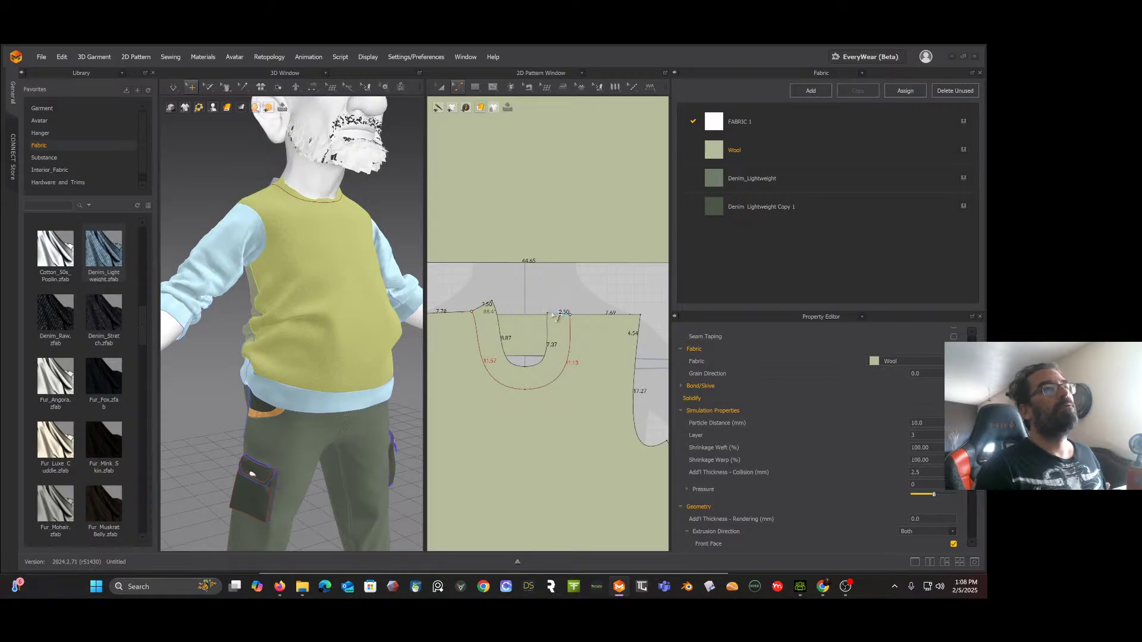
left_click(455, 91)
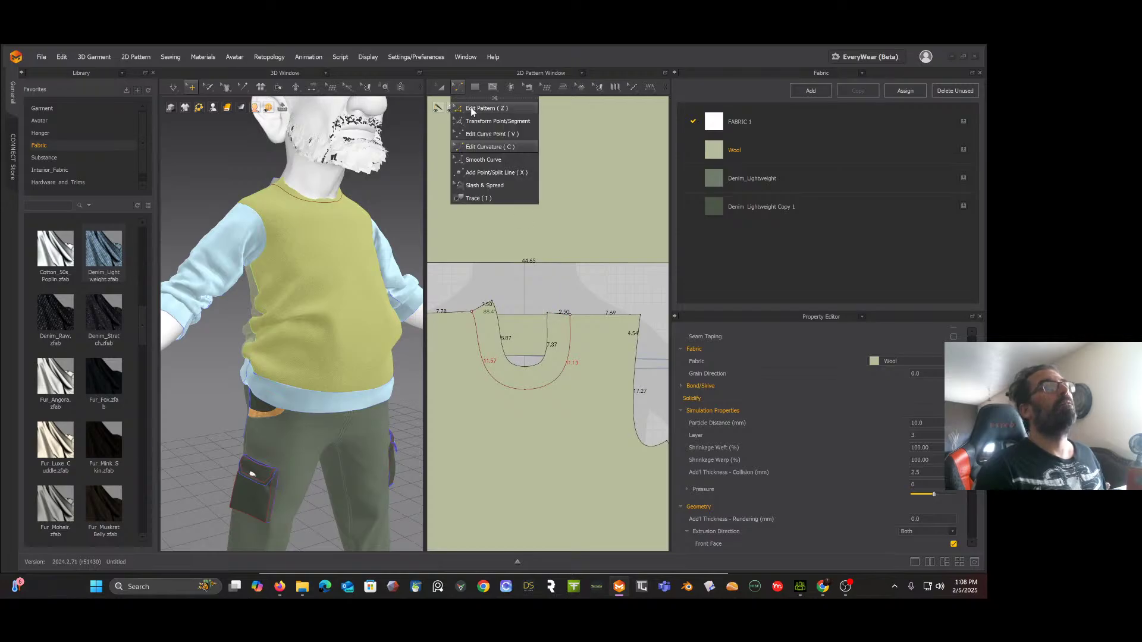
left_click(472, 109)
left_click_drag(547, 314, 555, 304)
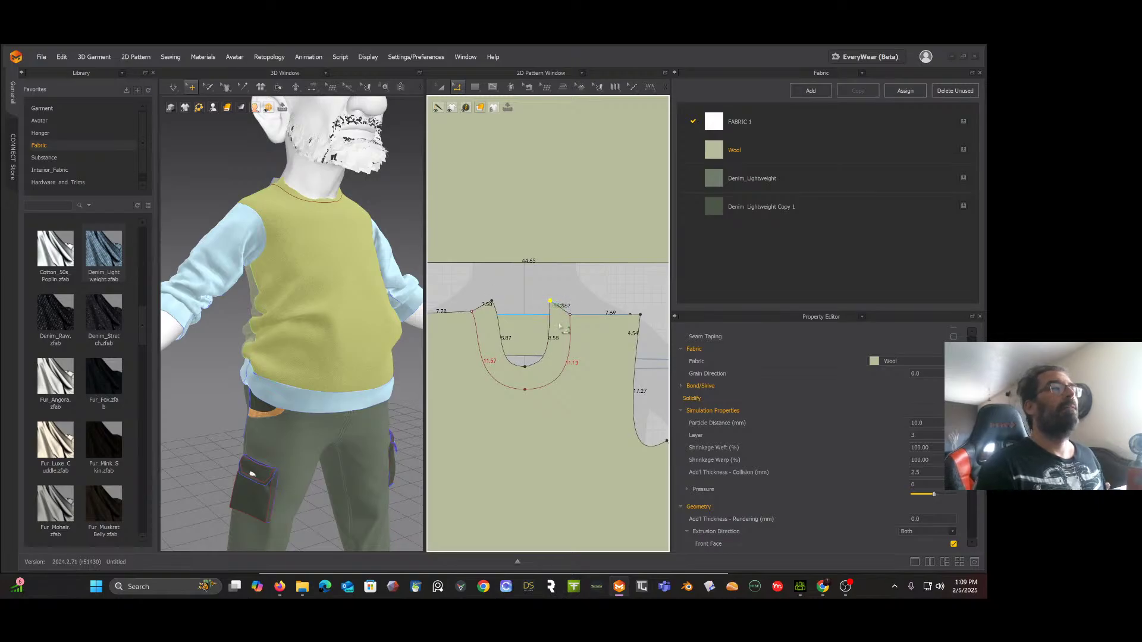
Step: Select the front panel's internal neckline curves and simulate the garment, checking the extended collar around the avatar's neck
left_click(553, 382)
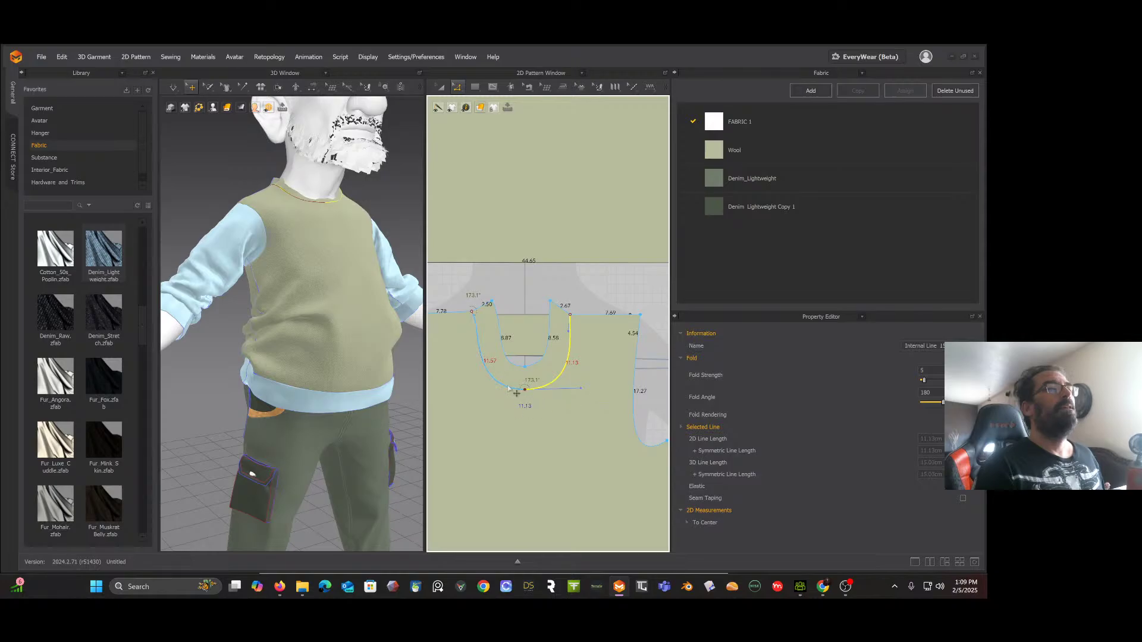
left_click(510, 389, "shift")
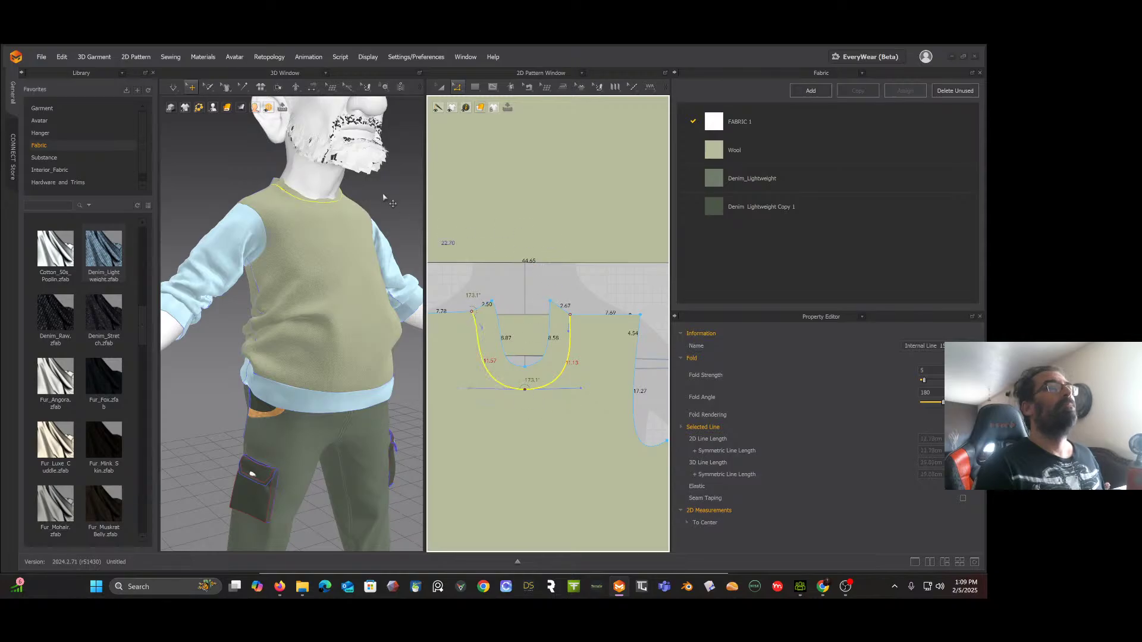
right_click_drag(383, 197, 352, 201)
key("space")
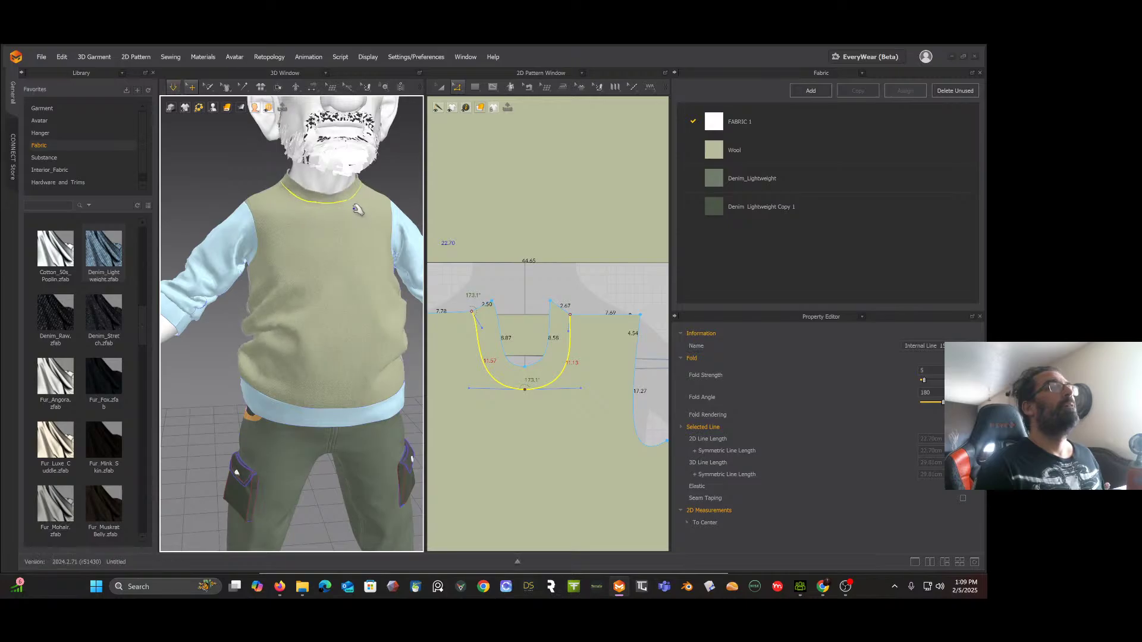
right_click_drag(357, 210, 378, 206)
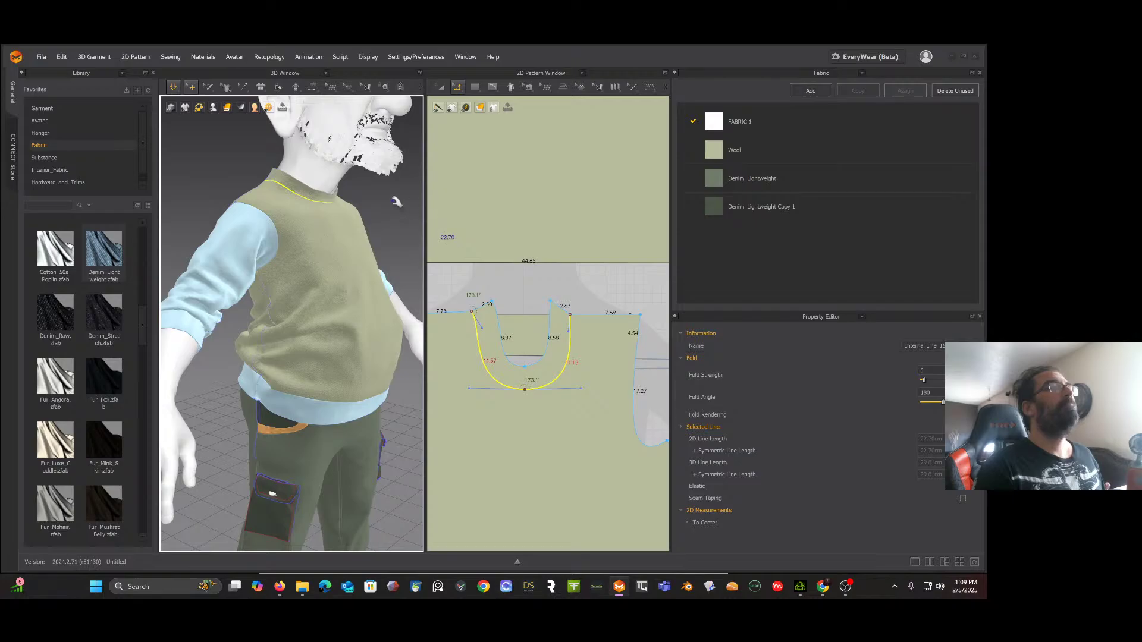
mouse_move(395, 202)
right_mouse_down()
mouse_move(248, 209)
mouse_move(373, 201)
right_mouse_up()
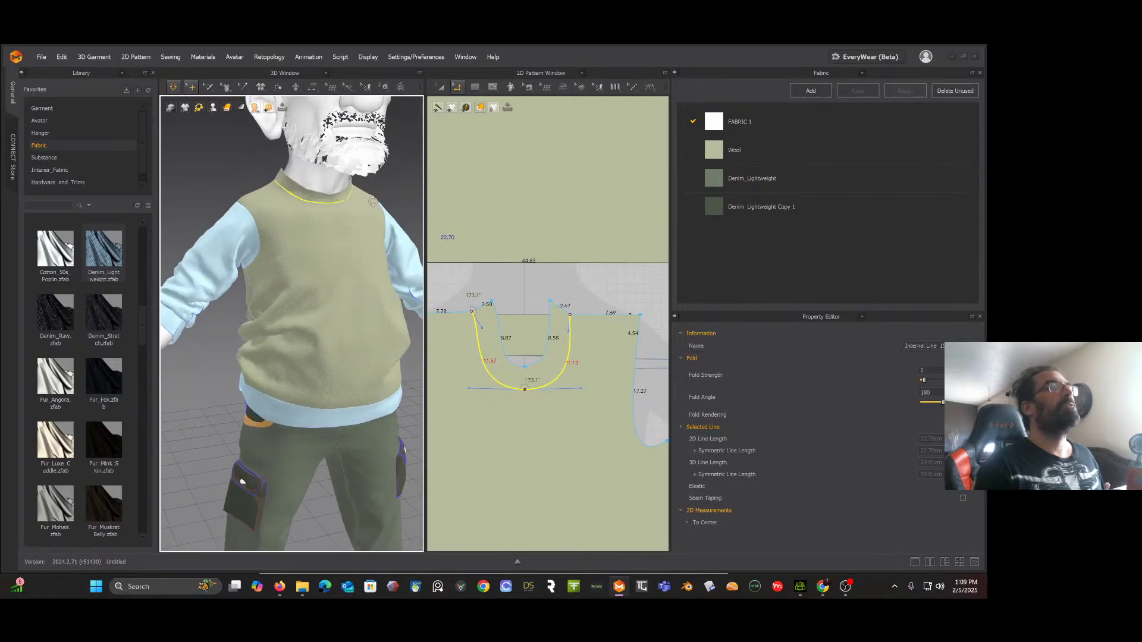
Step: Raise both top curves of the front collar extension together until its side edges measure about 3.24 and 3.50 cm
left_click(516, 366)
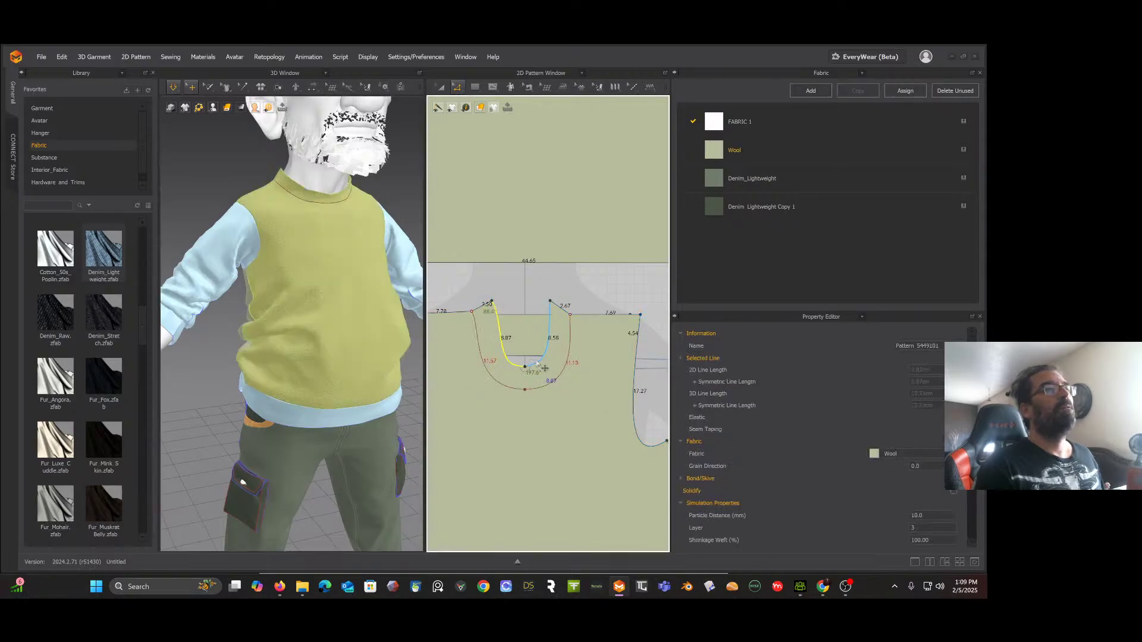
left_click(537, 363, "shift")
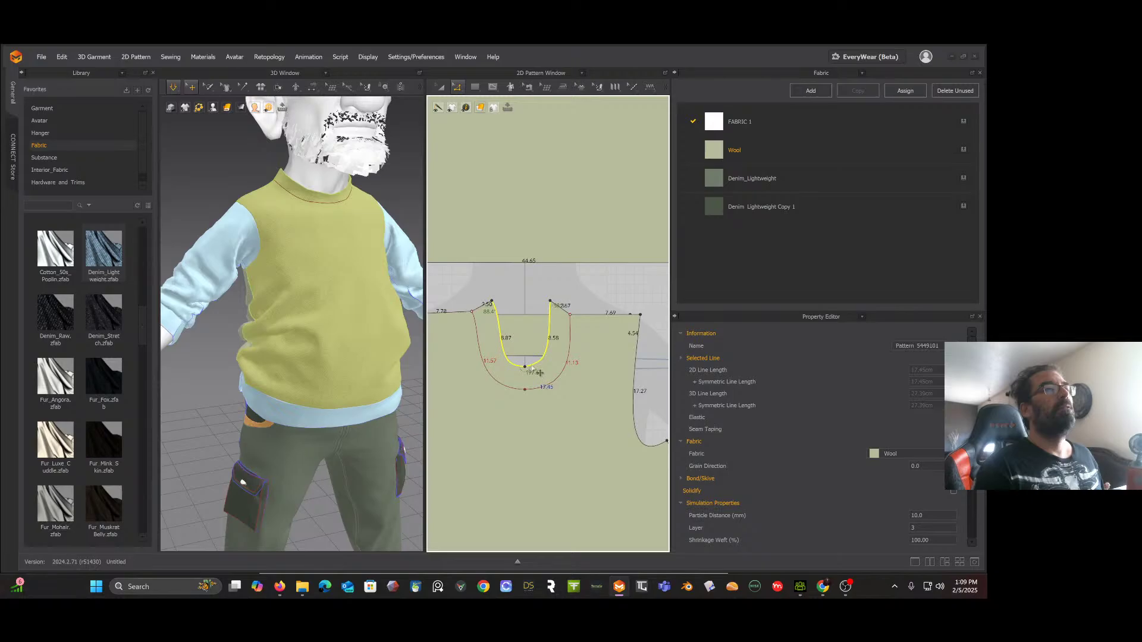
left_click_drag(541, 367, 541, 344)
left_click(532, 309)
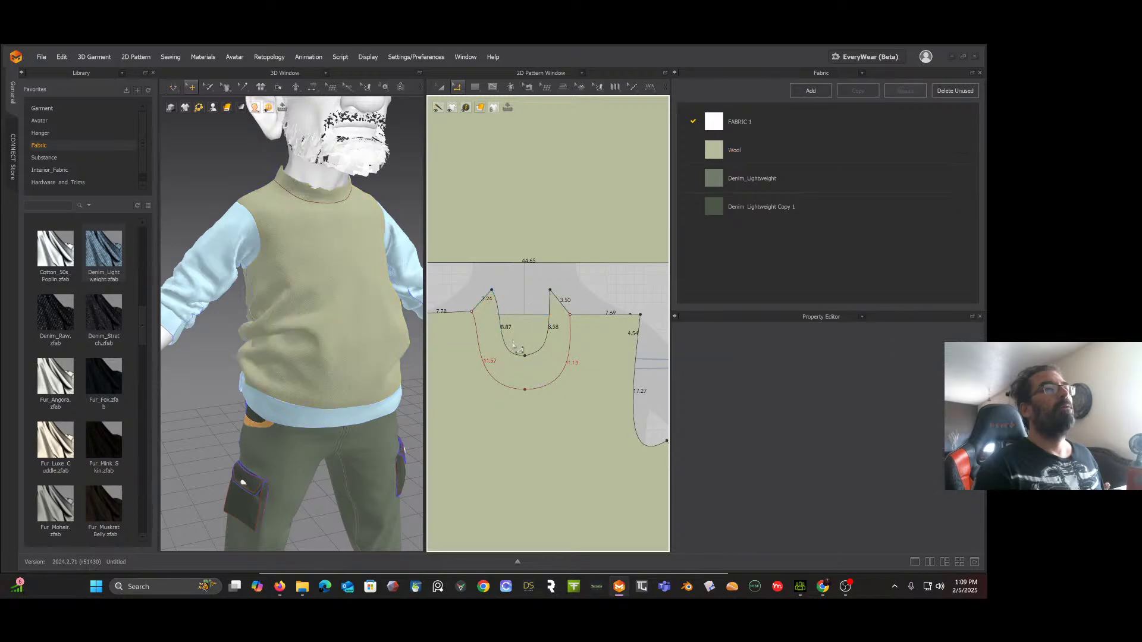
Step: Simulate the garment and inspect the raised front collar around the avatar's neck
left_click(493, 291)
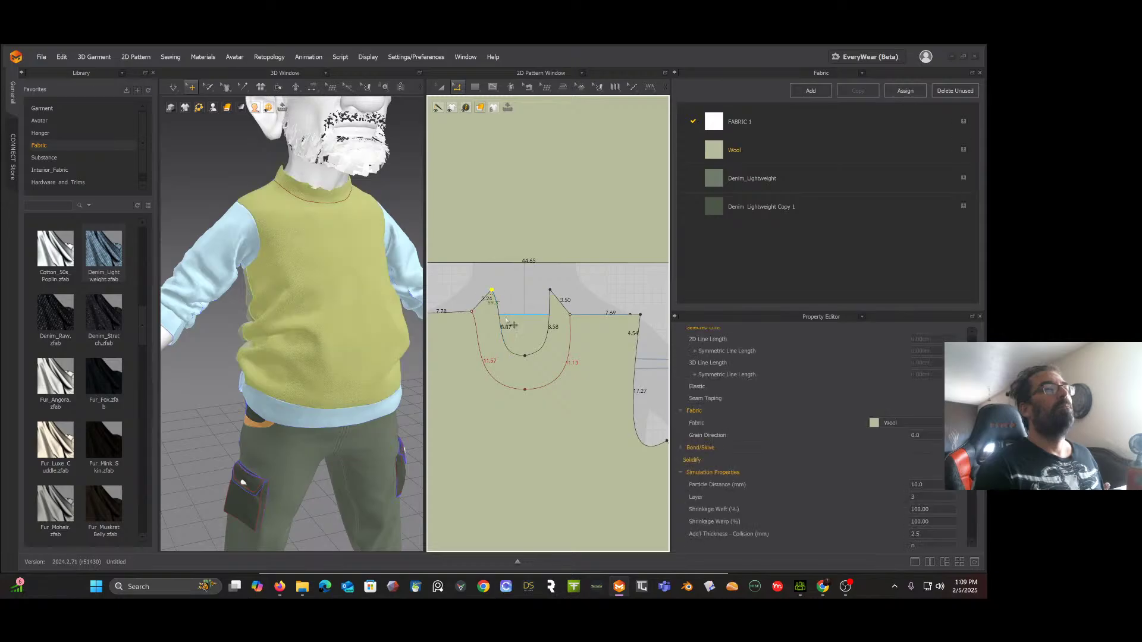
left_click(546, 328, "shift")
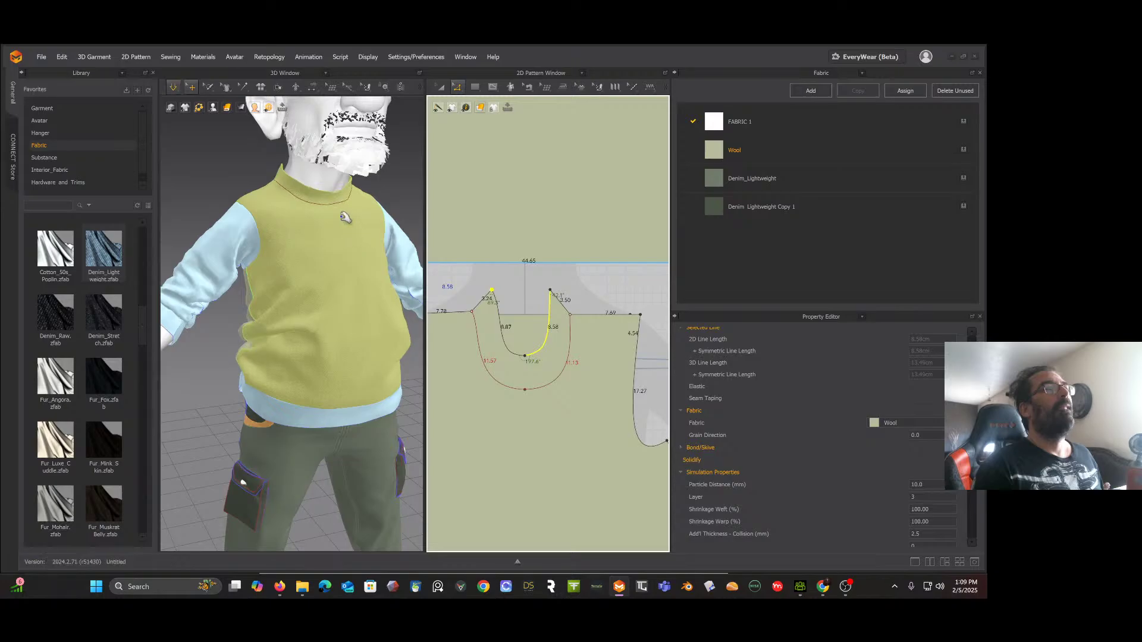
right_click_drag(347, 217, 347, 210)
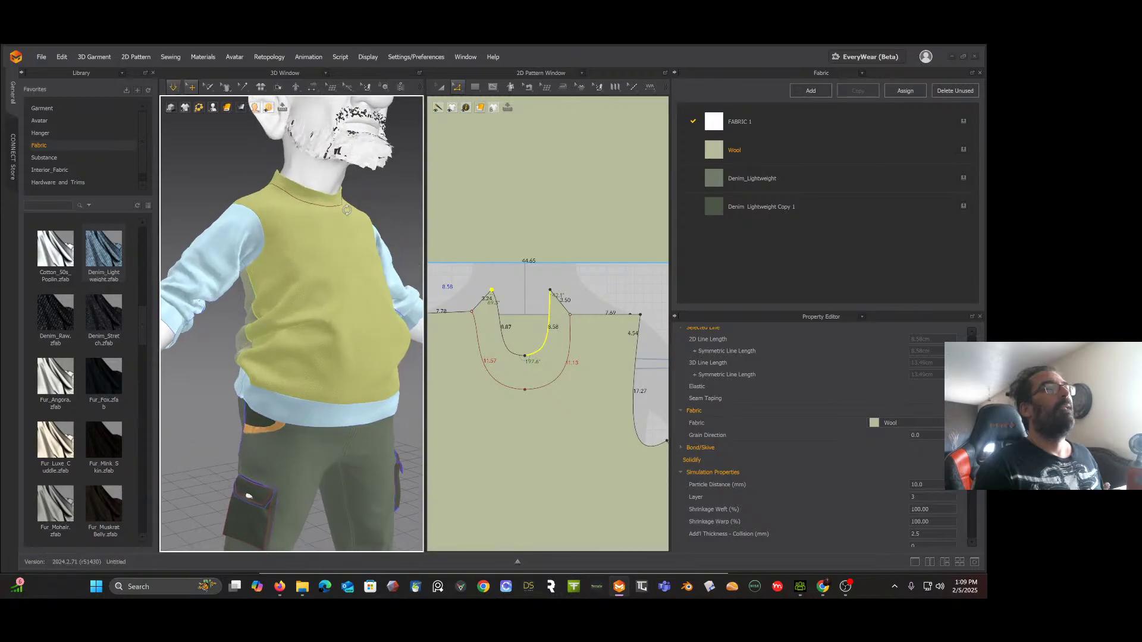
left_click(526, 357)
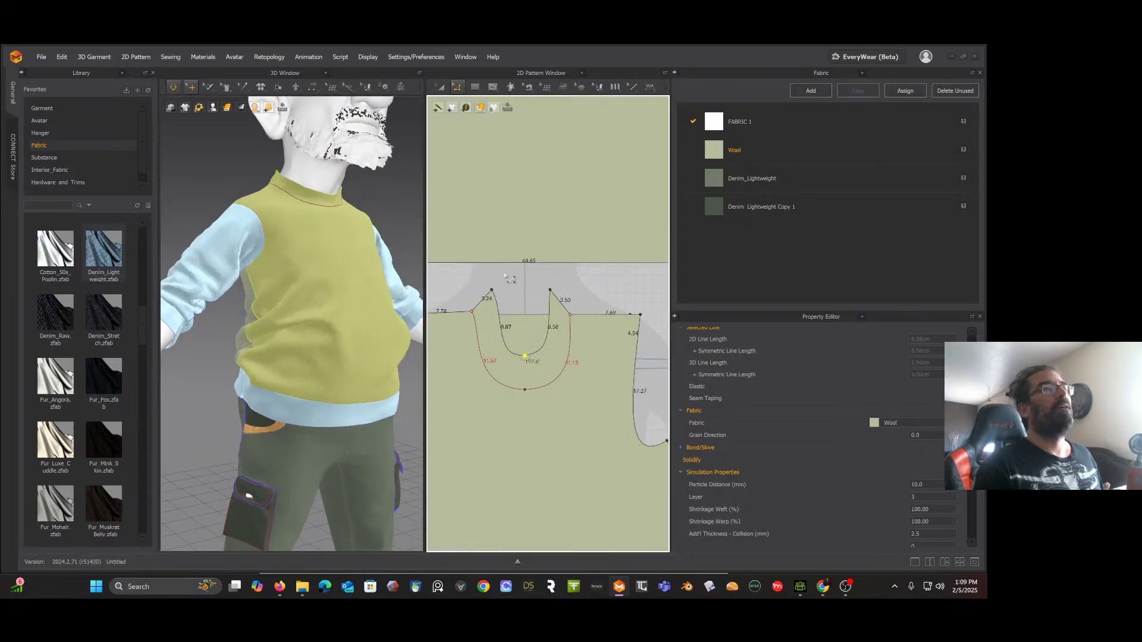
Step: Try to reshape both top curves of the front collar extension with Edit Curvature, and undo the adjustments
left_click(457, 87)
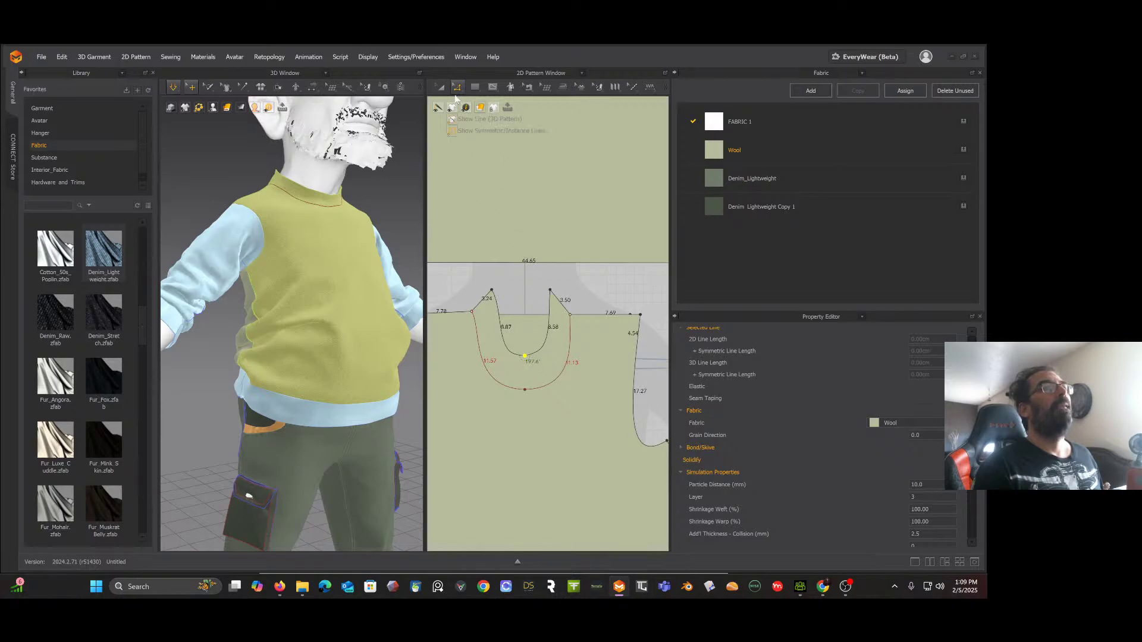
left_click(456, 89)
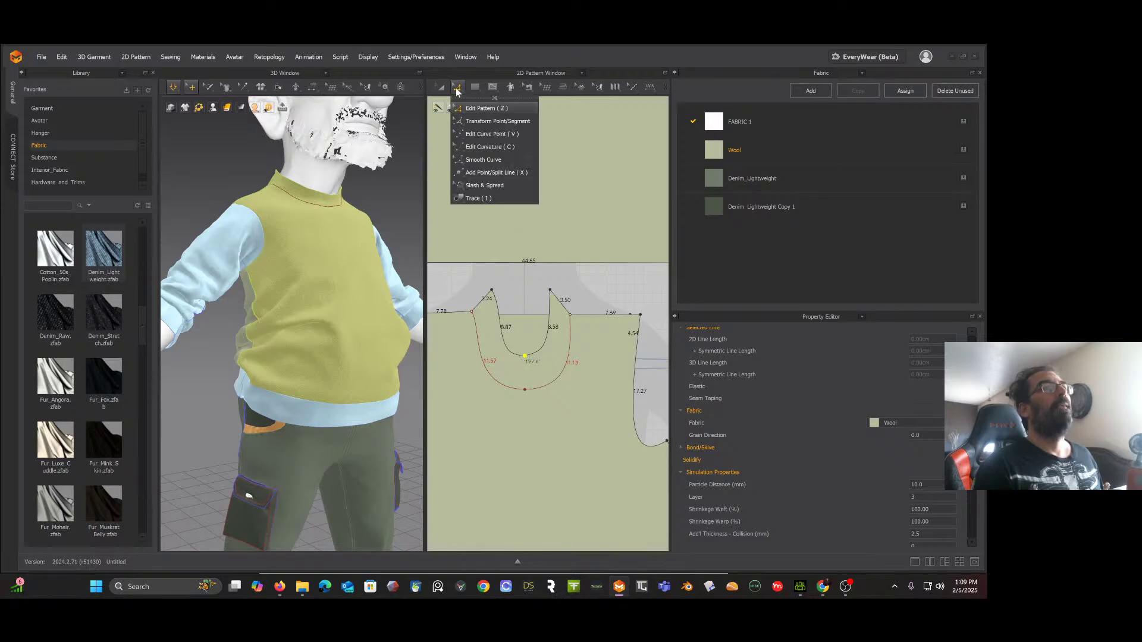
left_click(472, 146)
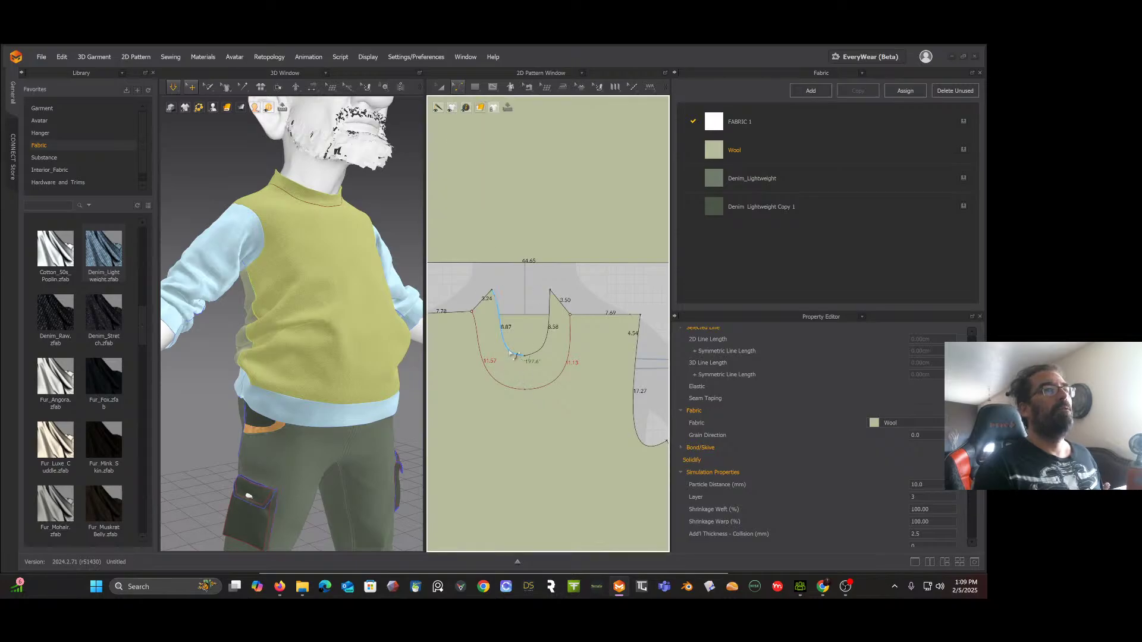
left_click_drag(511, 353, 512, 352)
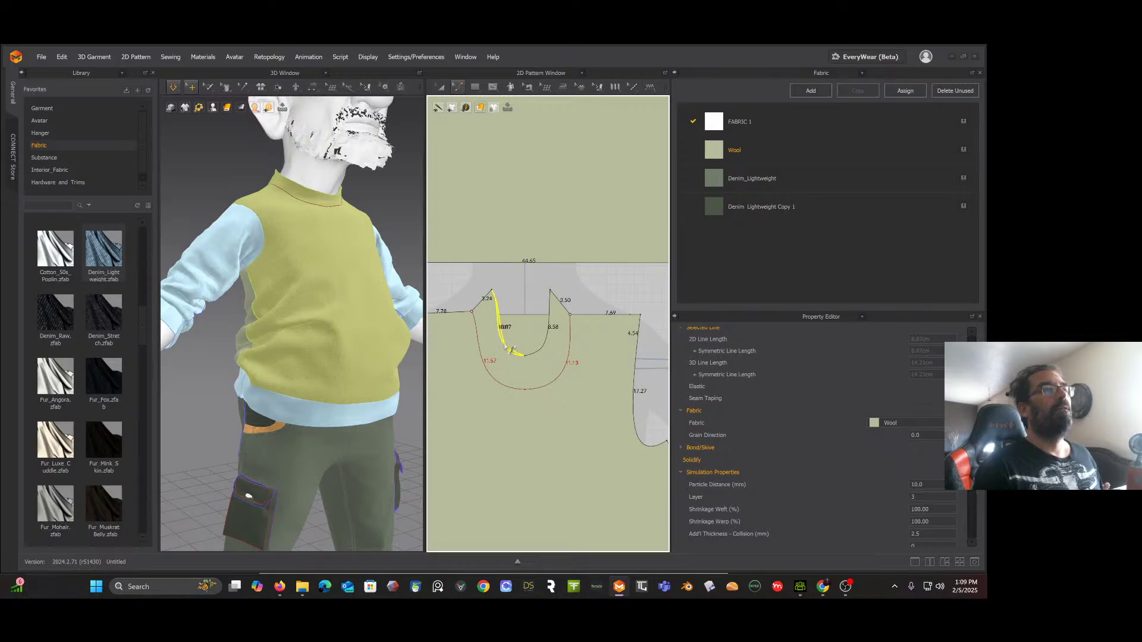
left_click_drag(509, 359, 509, 359)
left_click(541, 354)
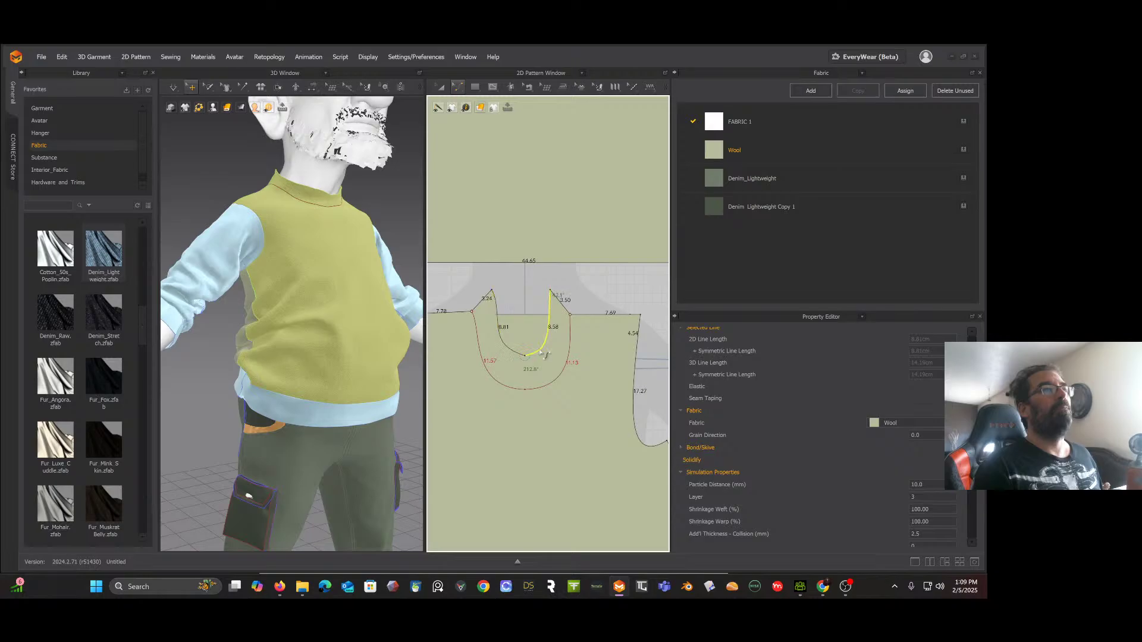
left_click_drag(545, 351, 542, 349)
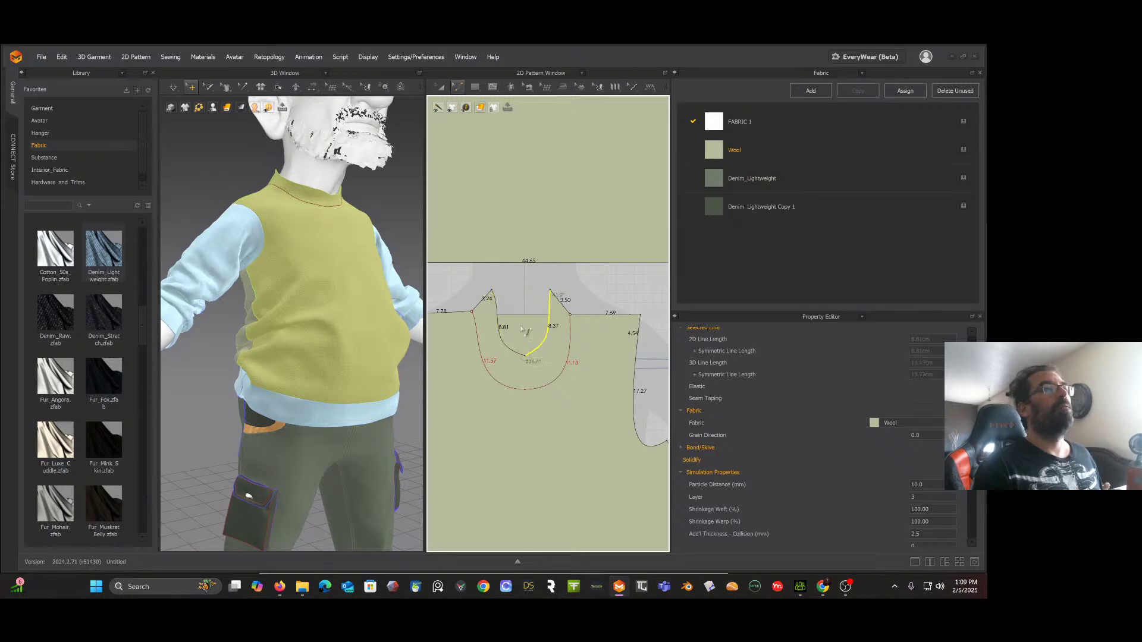
right_click_drag(379, 258, 404, 267)
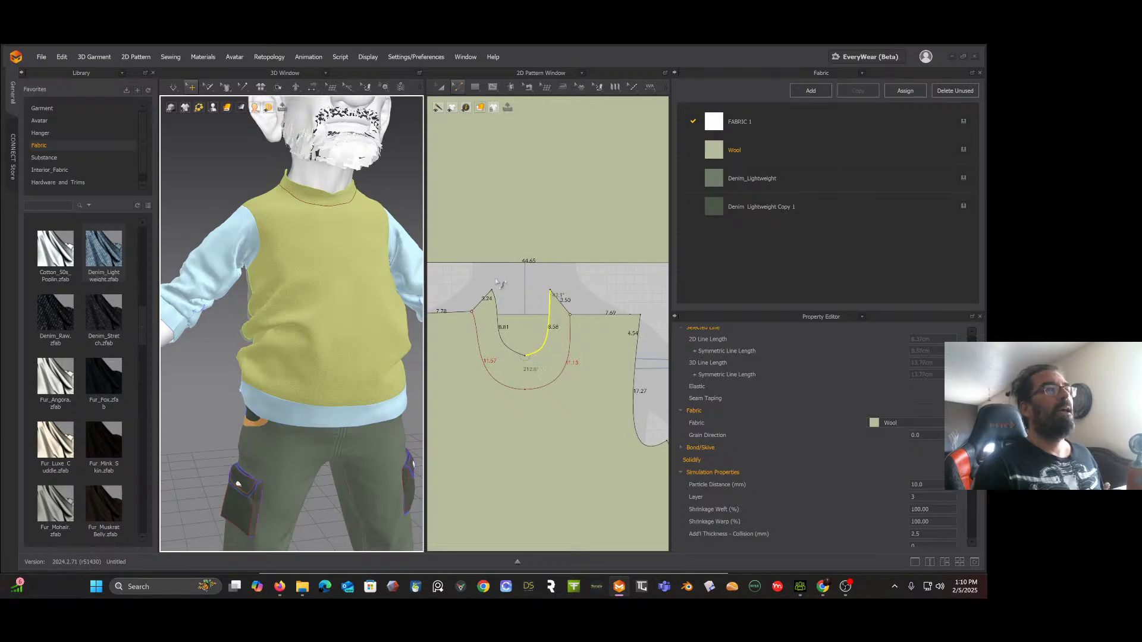
left_click(495, 296)
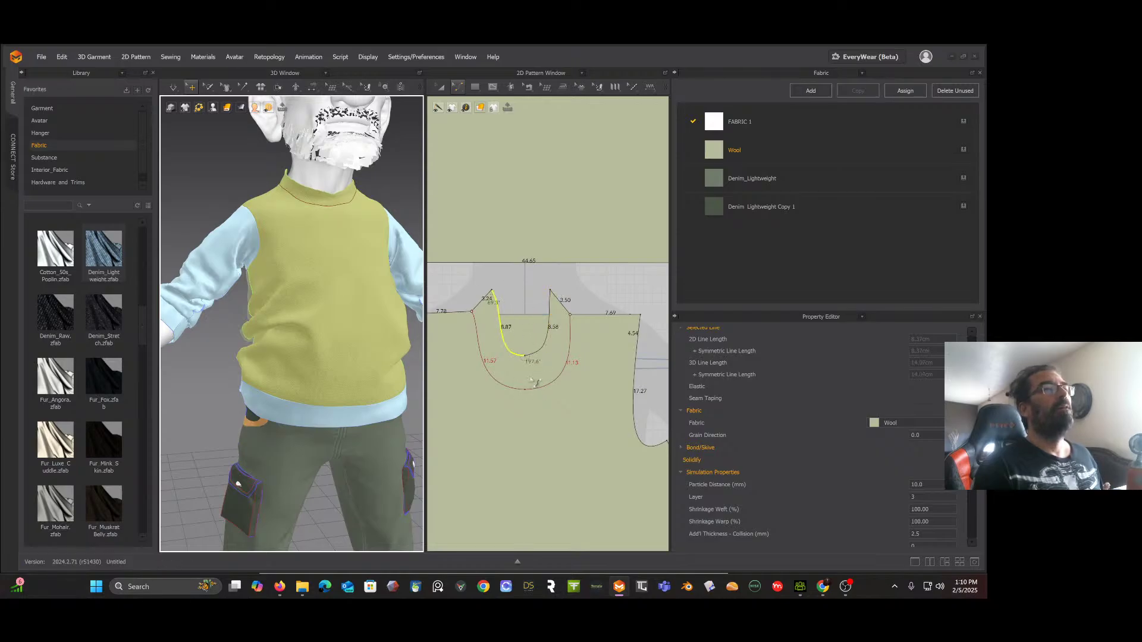
Step: With Edit Pattern, raise the front collar extension's center point and both upper corners, giving side edges of about 3.72 and 4.03 cm
left_click(461, 89)
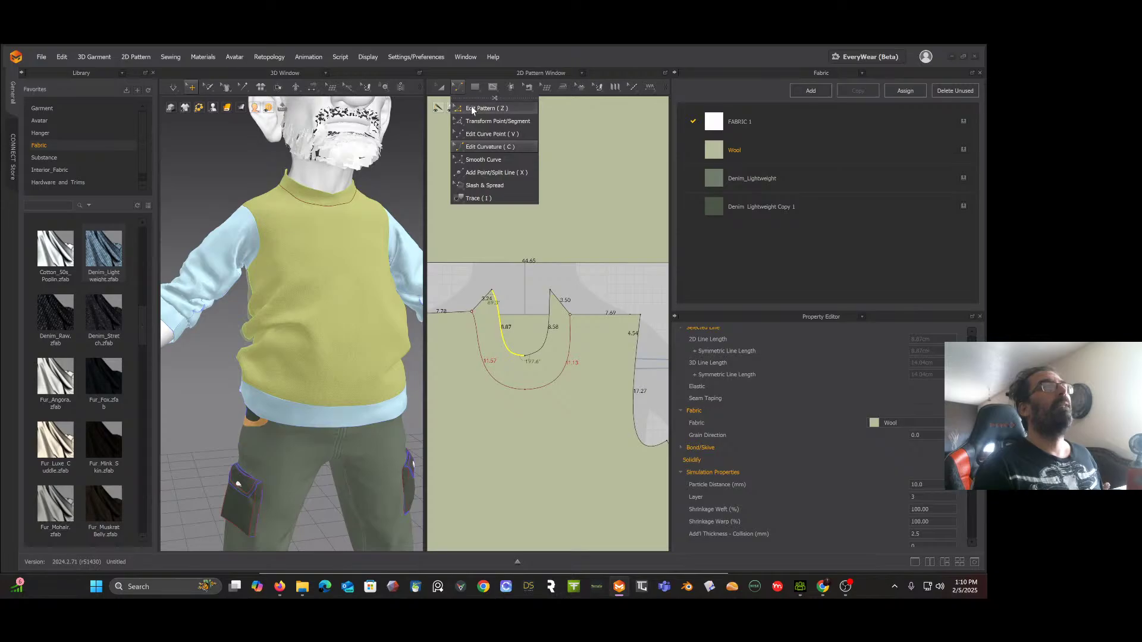
left_click(471, 108)
left_click_drag(527, 357, 524, 345)
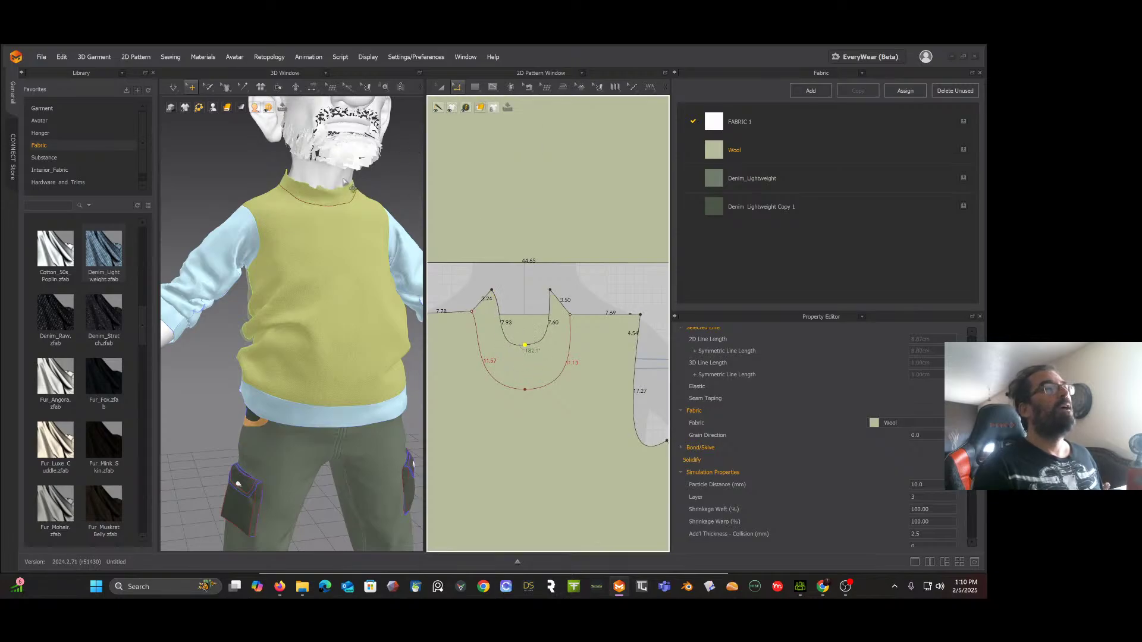
right_click_drag(304, 181, 353, 176)
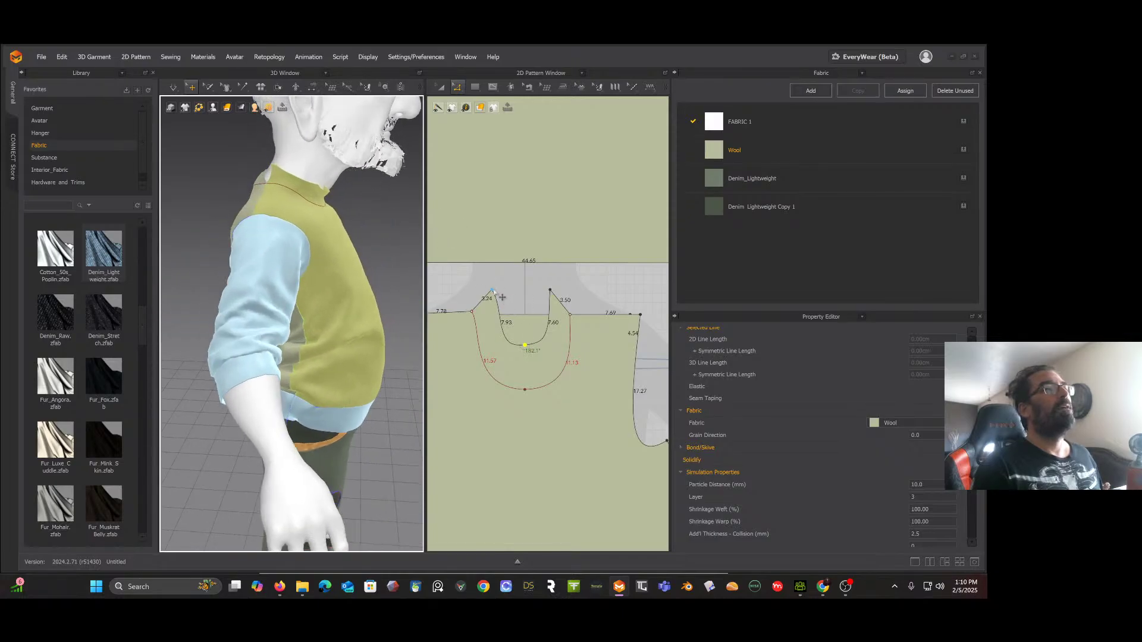
left_click_drag(491, 290, 550, 285)
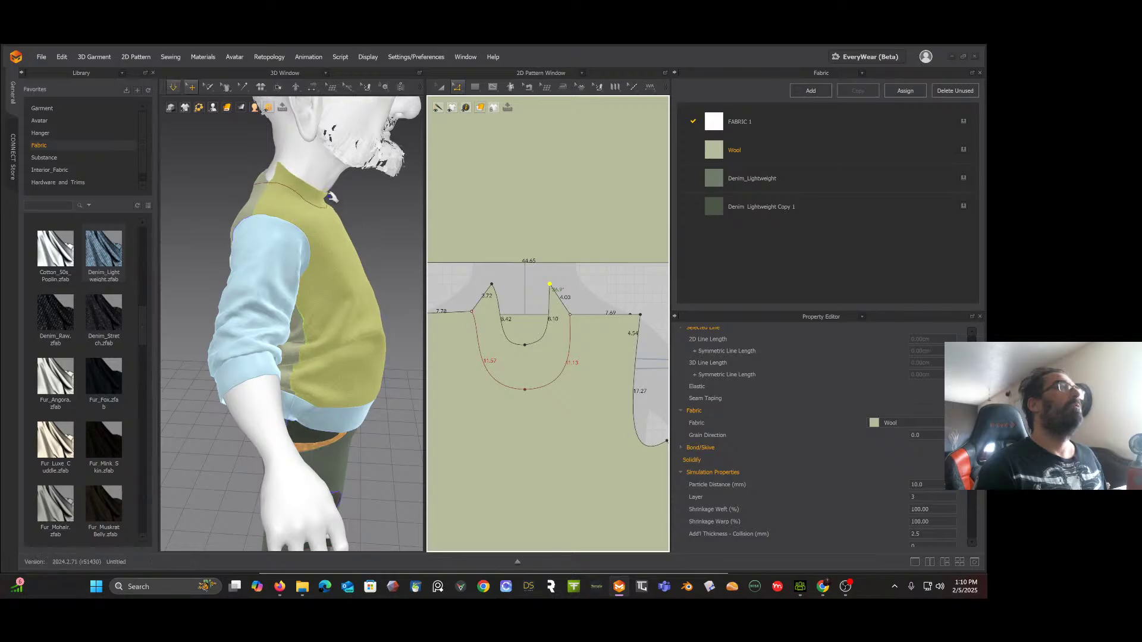
Step: Simulate and examine the collar around the neck from front and back, comparing it with the back panel's collar extension
right_click_drag(338, 199, 270, 200)
scroll(316, 214, "up", 3)
right_click_drag(326, 165, 371, 168)
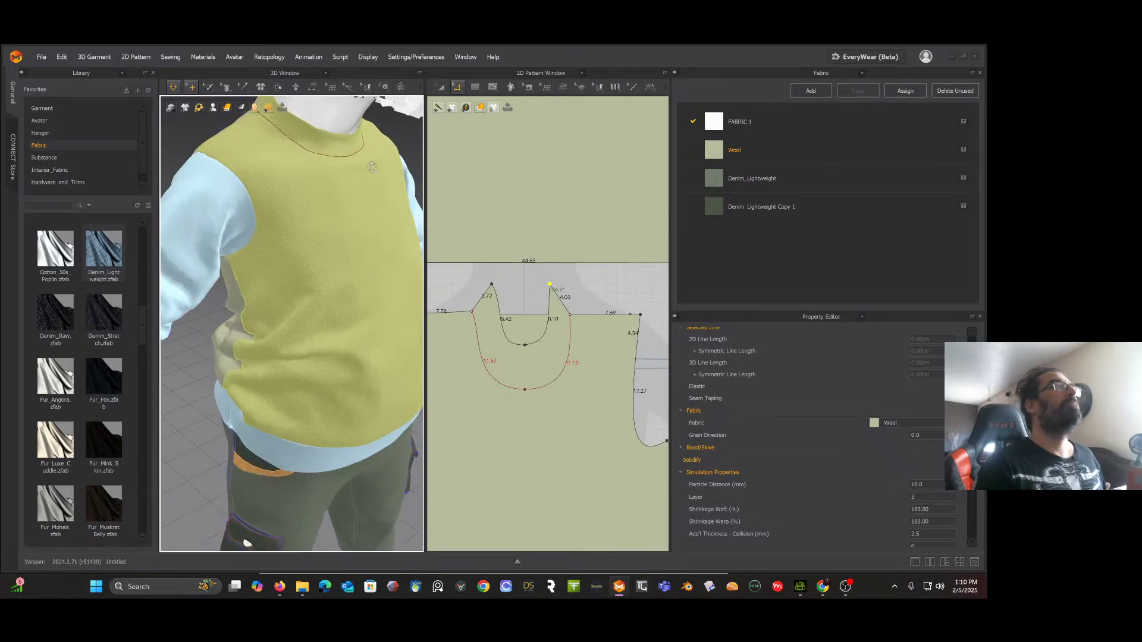
left_click(357, 136)
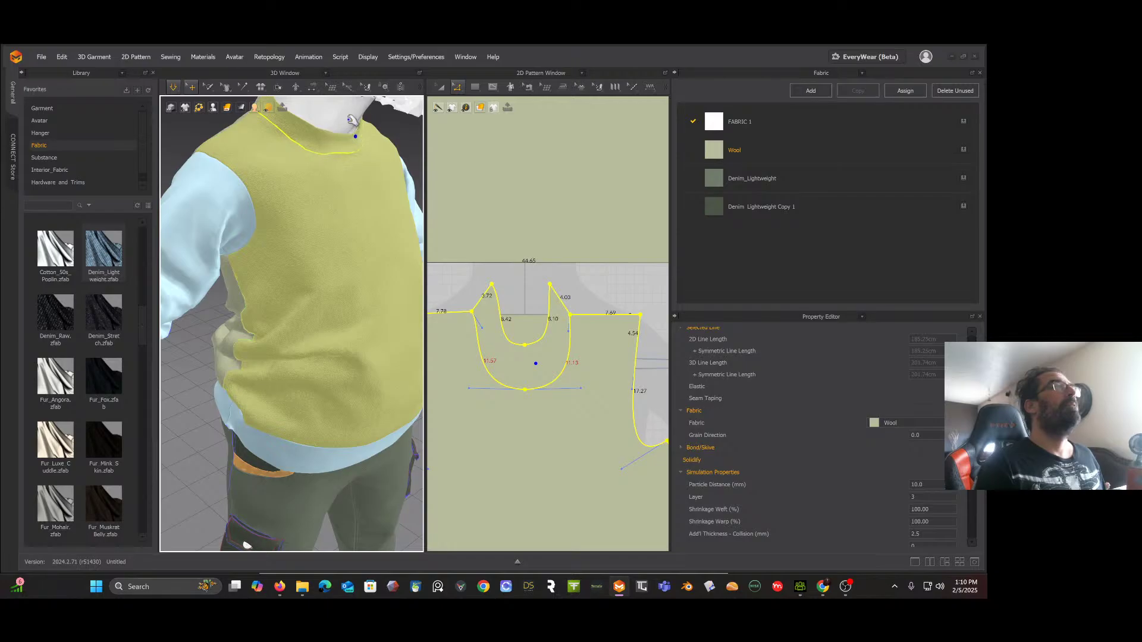
right_click_drag(352, 102, 344, 219)
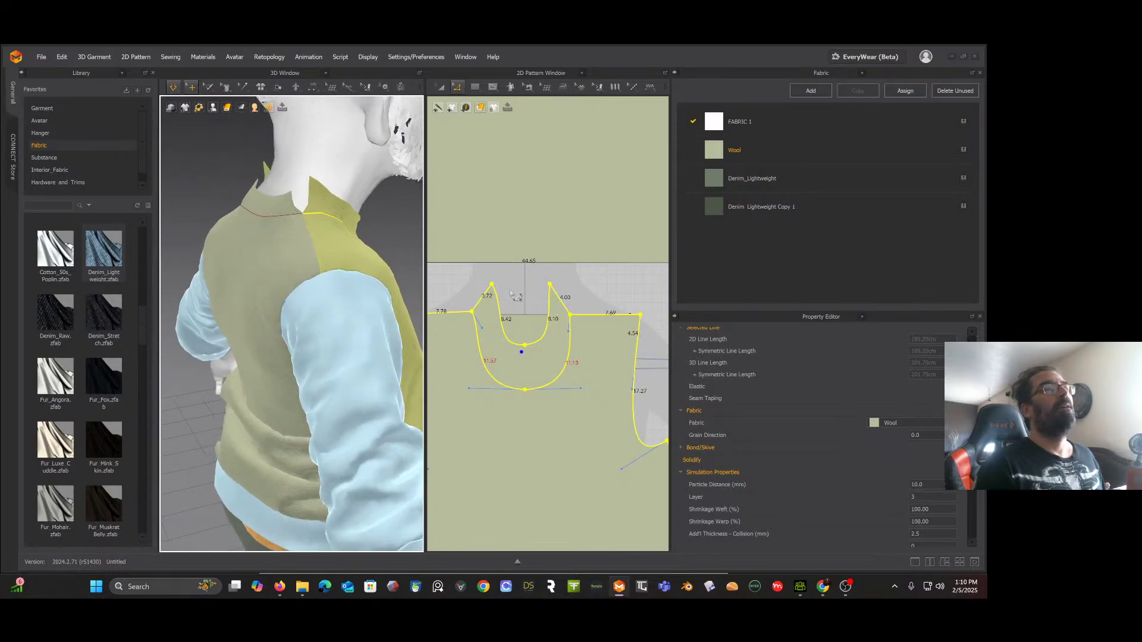
scroll(542, 255, "down", 3)
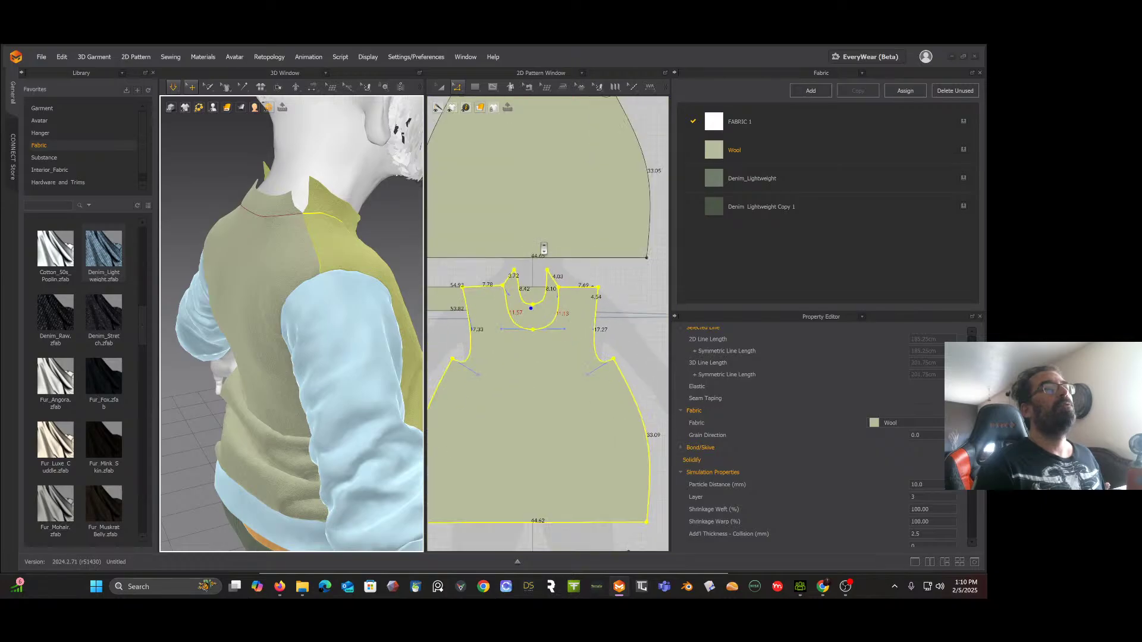
middle_click_drag(524, 181, 542, 350)
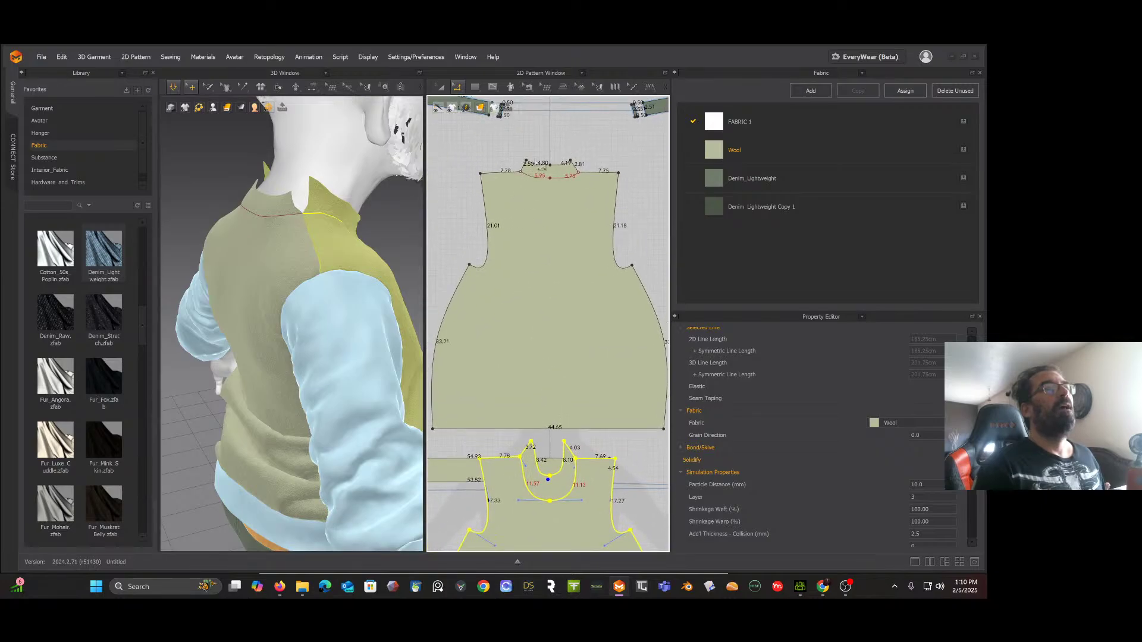
scroll(538, 165, "up", 3)
scroll(538, 165, "up", 3)
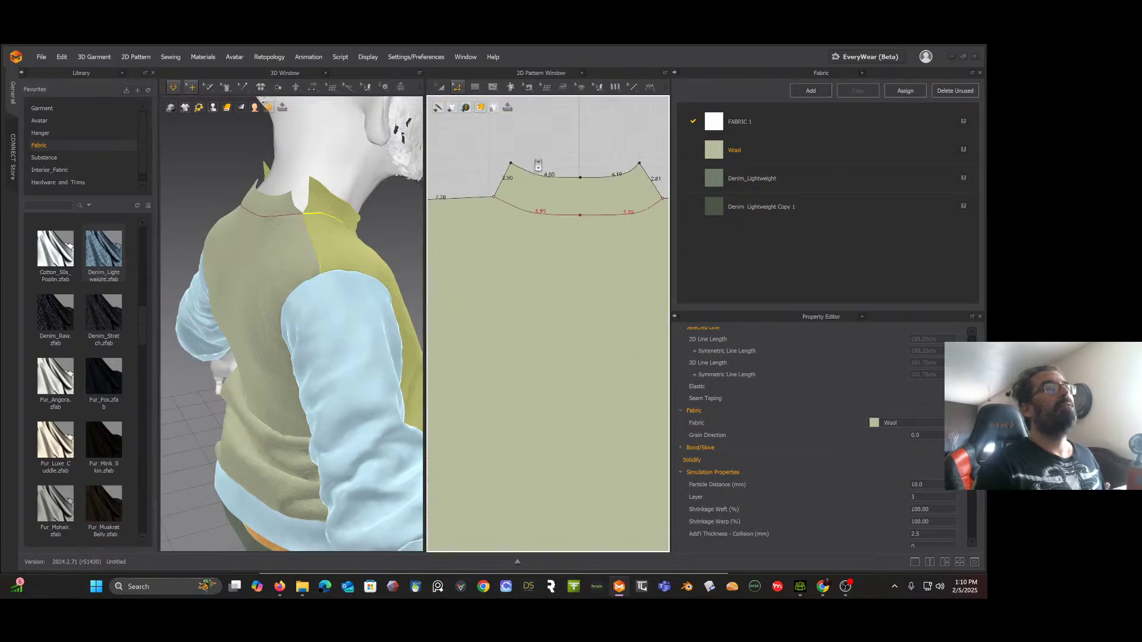
left_click(504, 185)
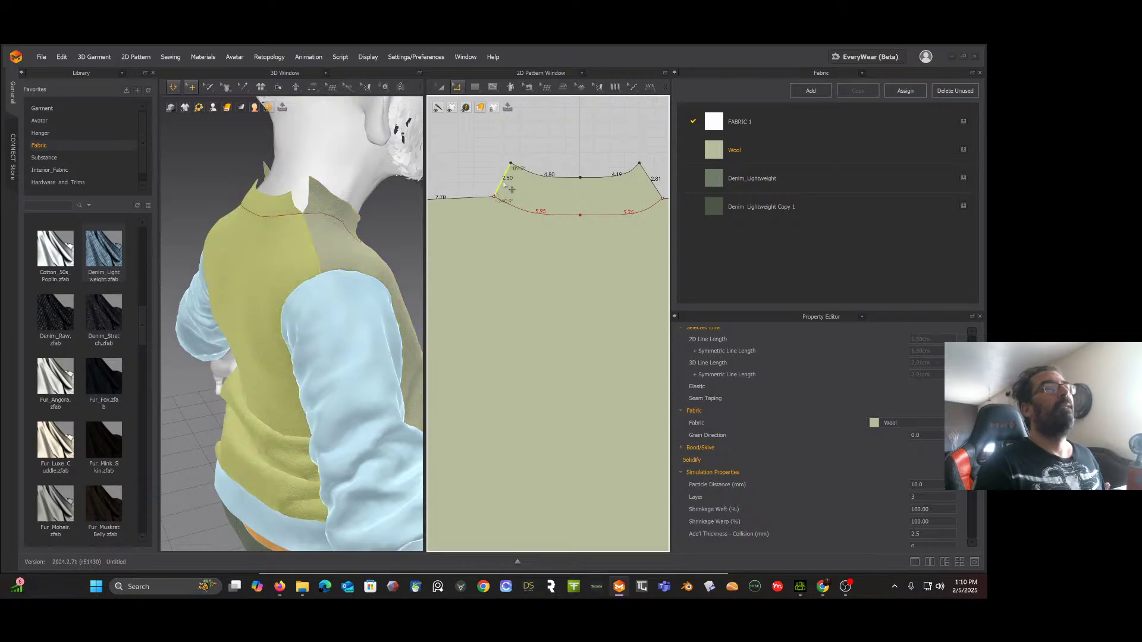
left_click(652, 180, "shift")
right_click(652, 181)
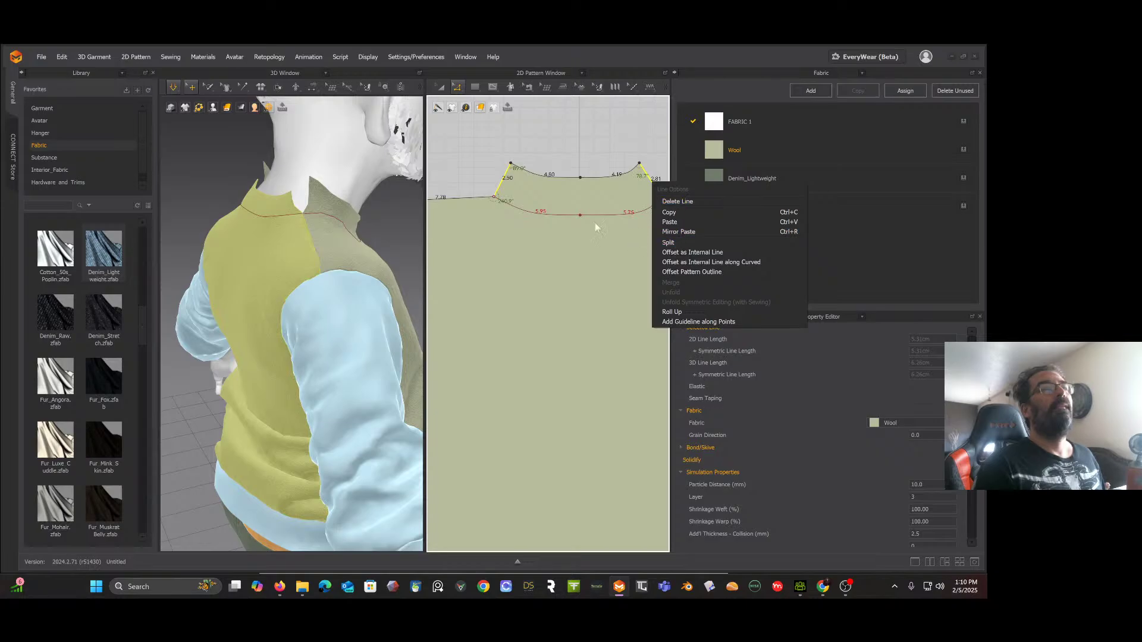
left_click(509, 185)
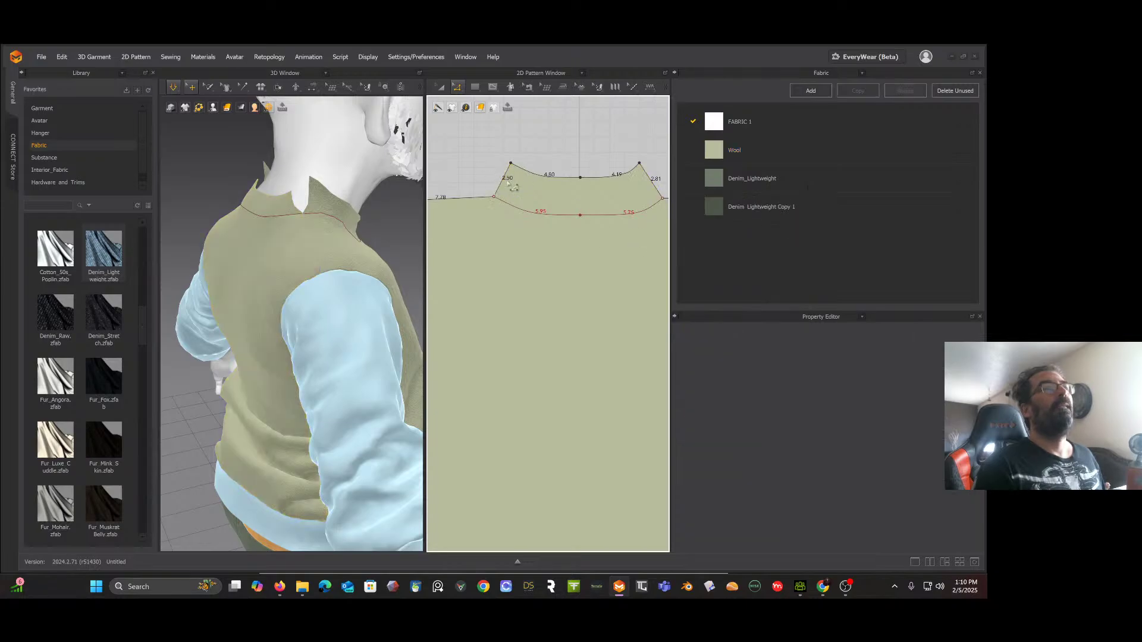
Step: Change the length of the back collar extension's left side edge to 3.72 cm, keeping the Start direction
left_click(503, 185)
right_click(503, 185)
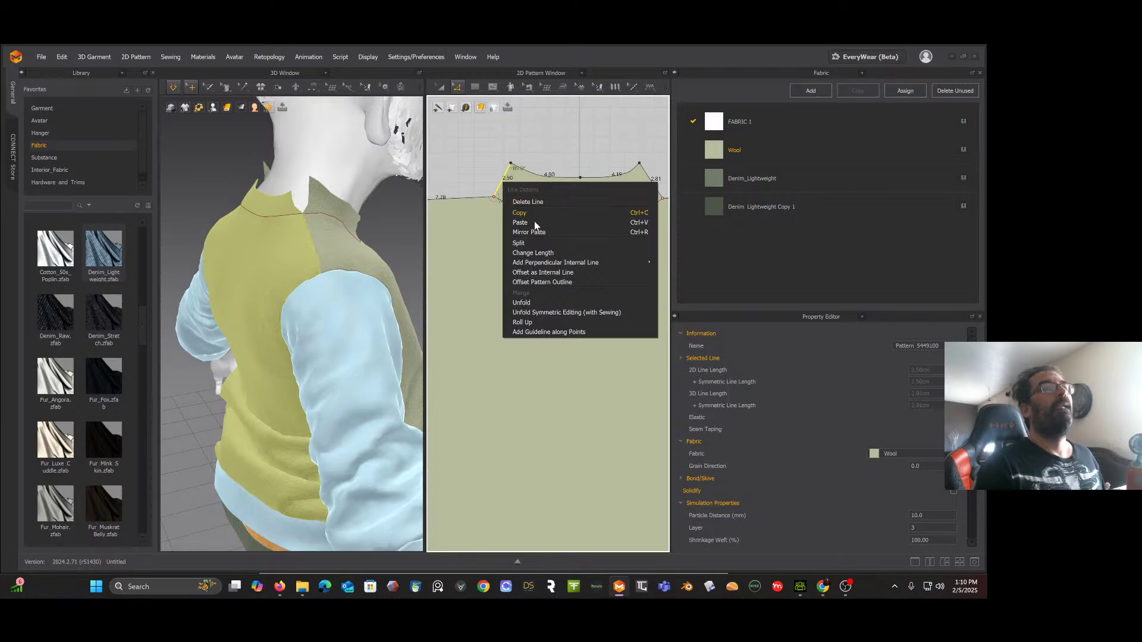
left_click(534, 252)
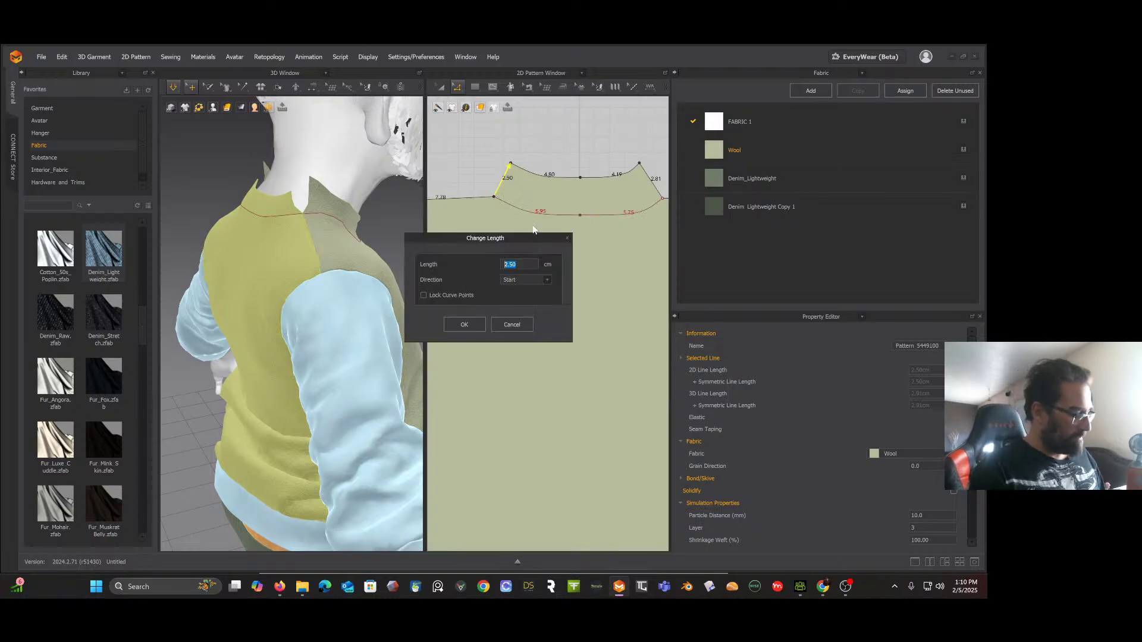
type("3.")
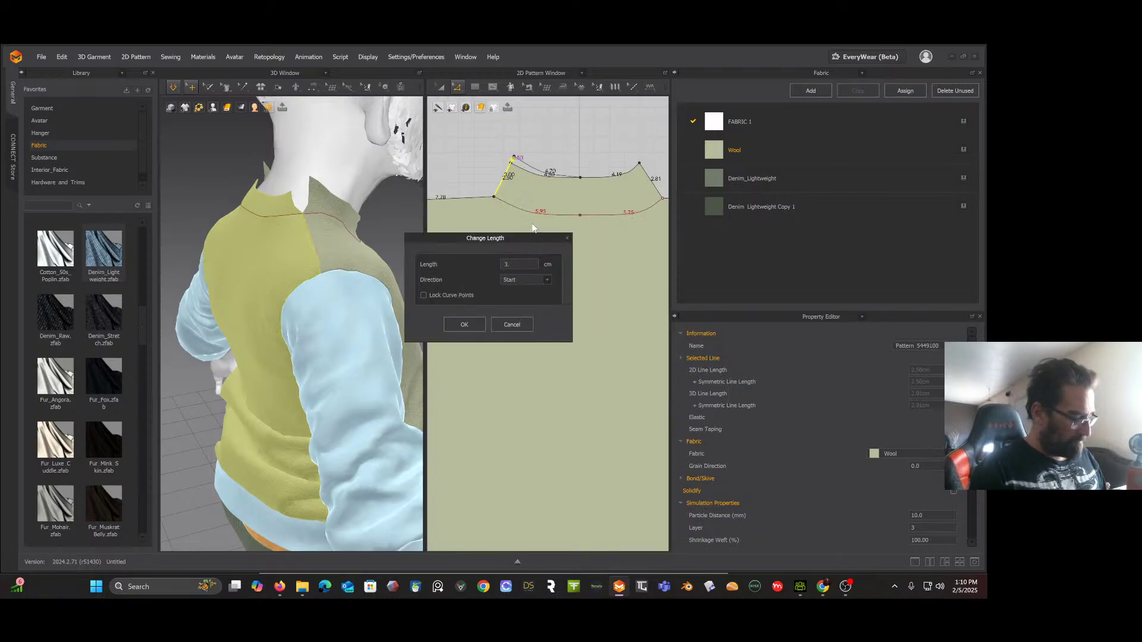
type("72")
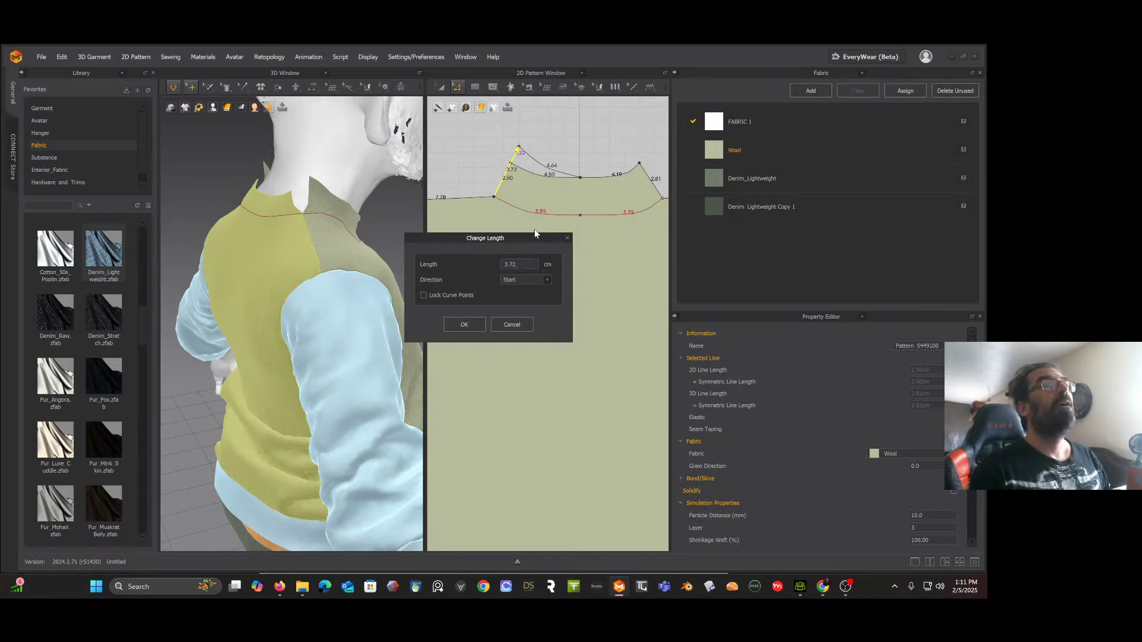
key("Return")
Step: Try changing the back collar extension's right side edge to 3.72 cm in the Start direction, and undo the change
left_click(648, 179)
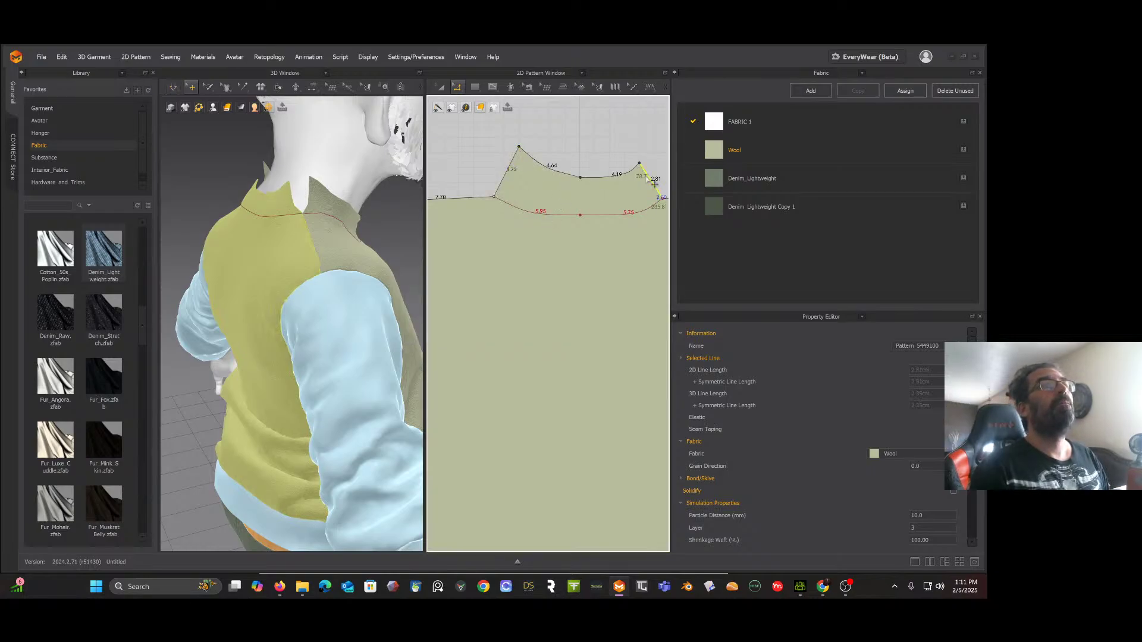
right_click(644, 180)
left_click(672, 248)
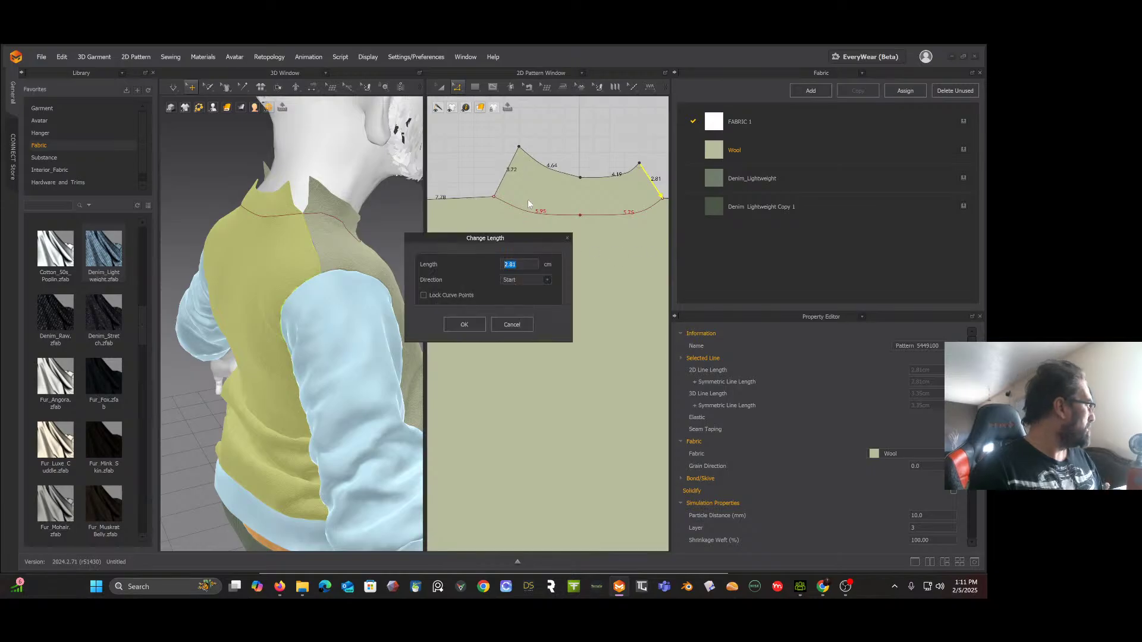
type("3.")
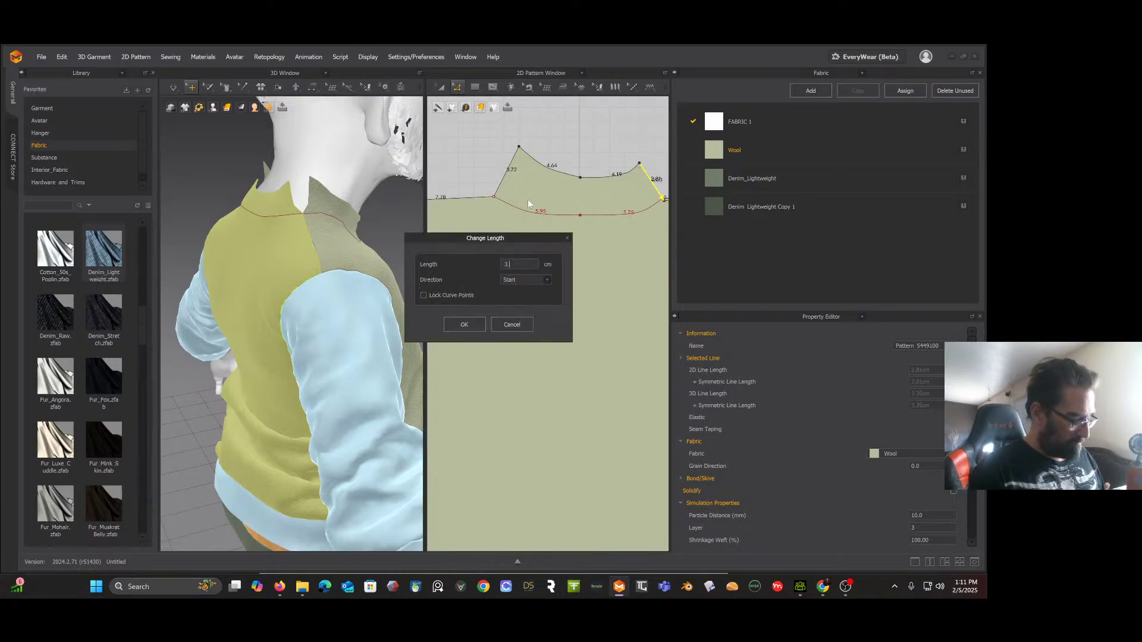
type("72")
key("Return")
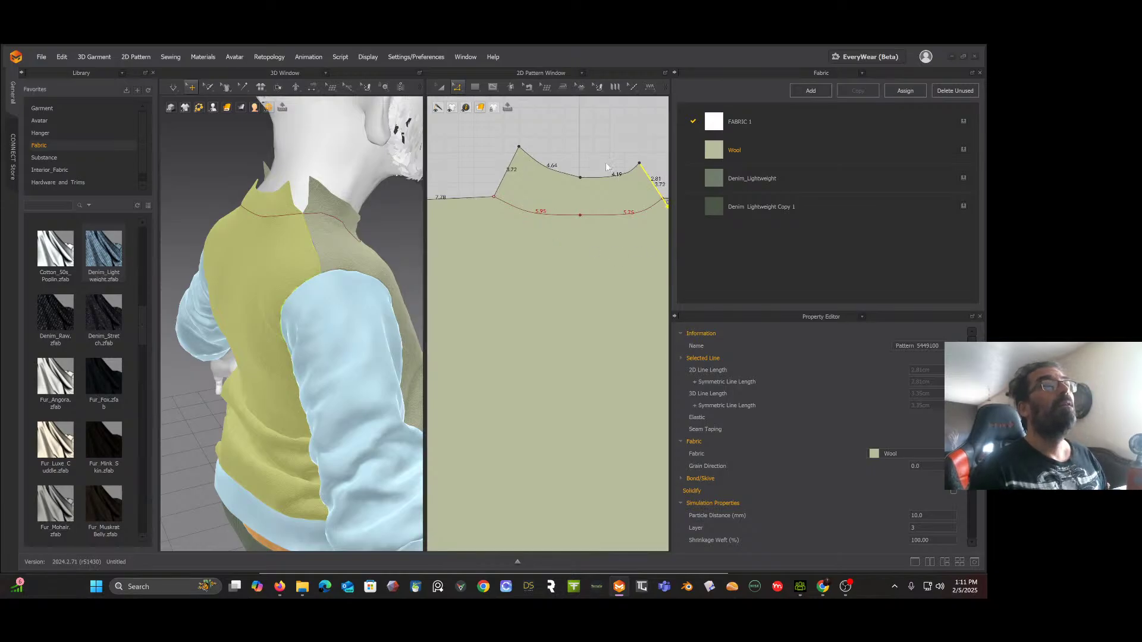
key("ctrl+z")
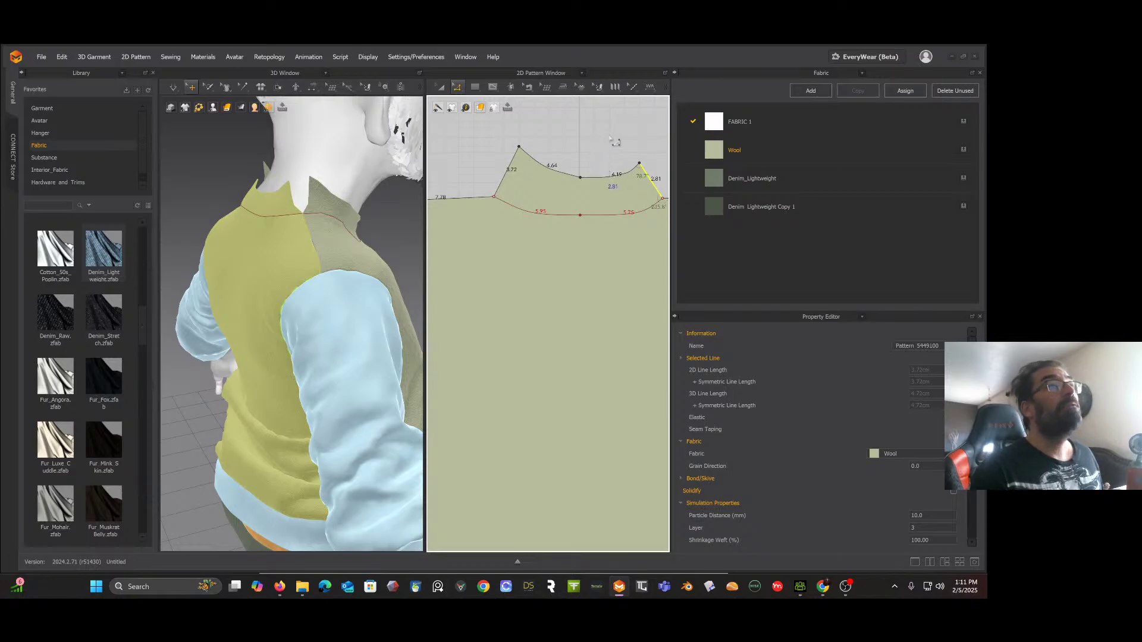
Step: Change the back collar extension's right side edge to 3.72 cm in the End direction, and raise its top center point slightly
right_click(644, 171)
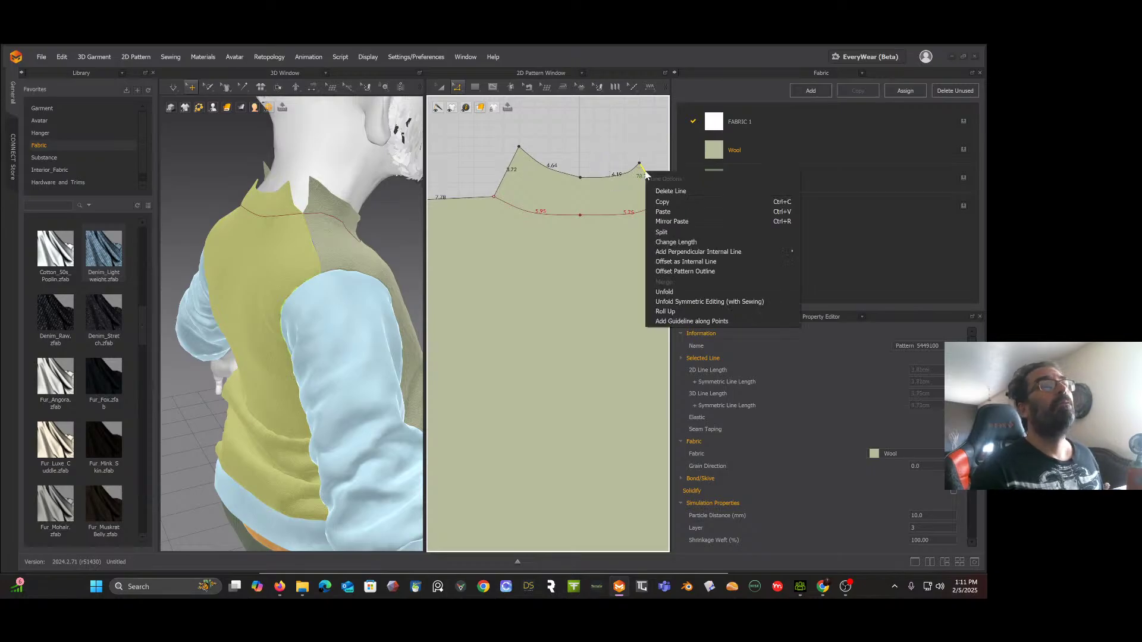
left_click(663, 243)
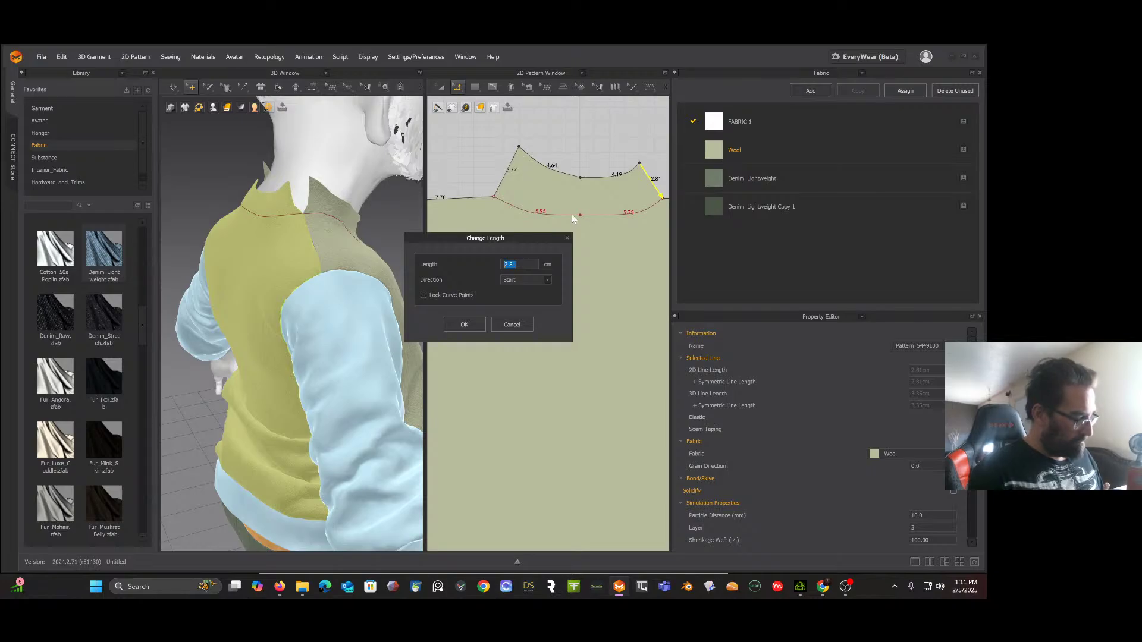
type("3.72")
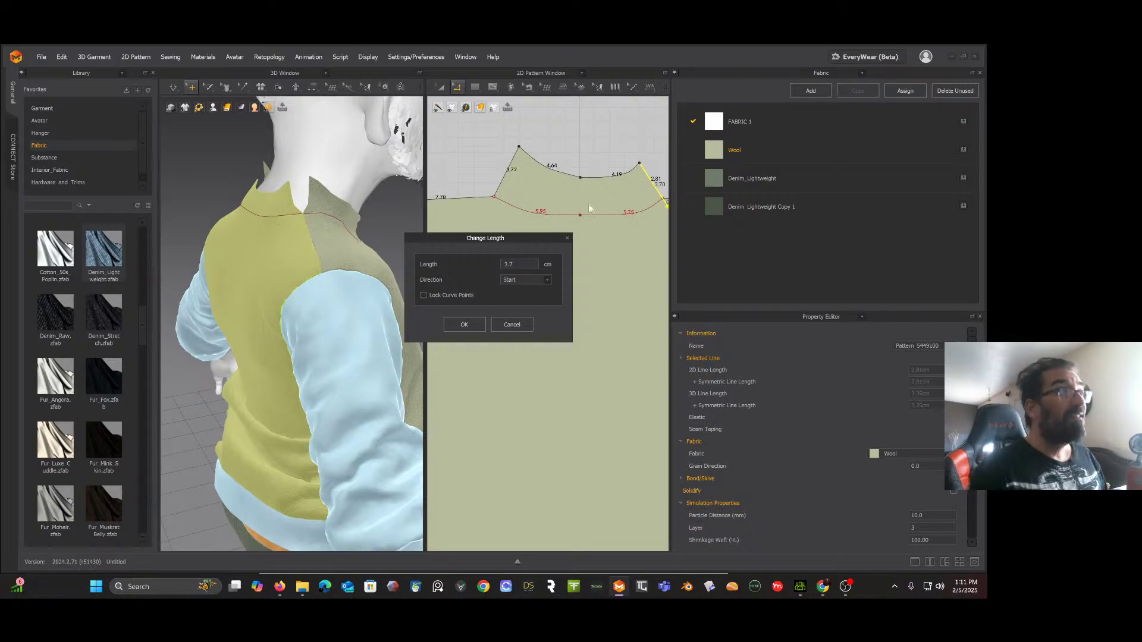
left_click(548, 281)
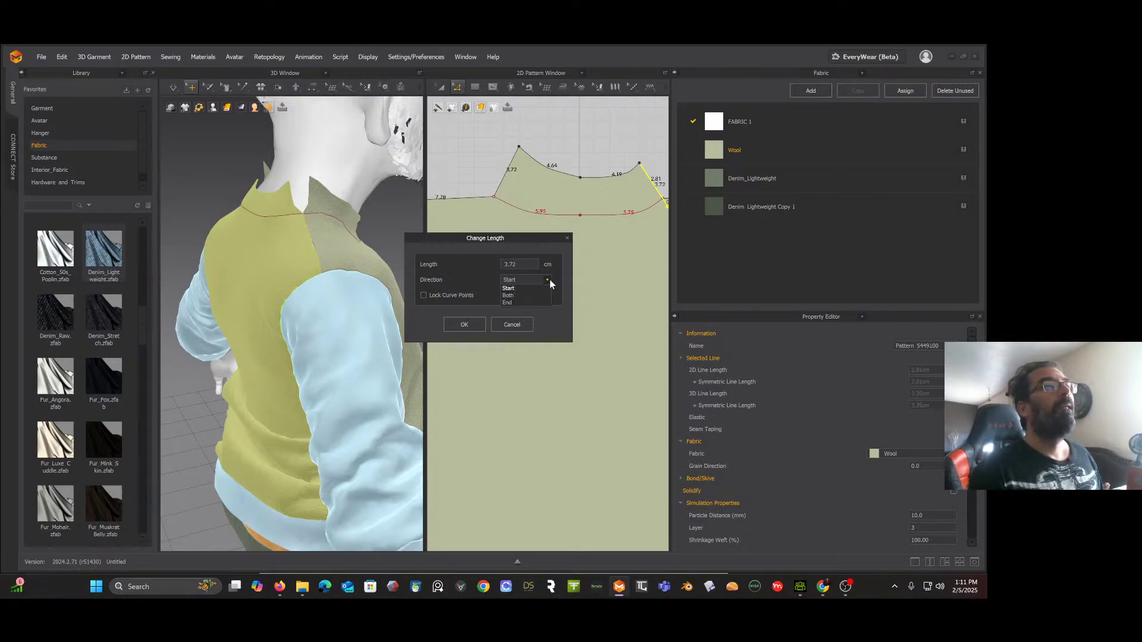
left_click(523, 301)
left_click(472, 326)
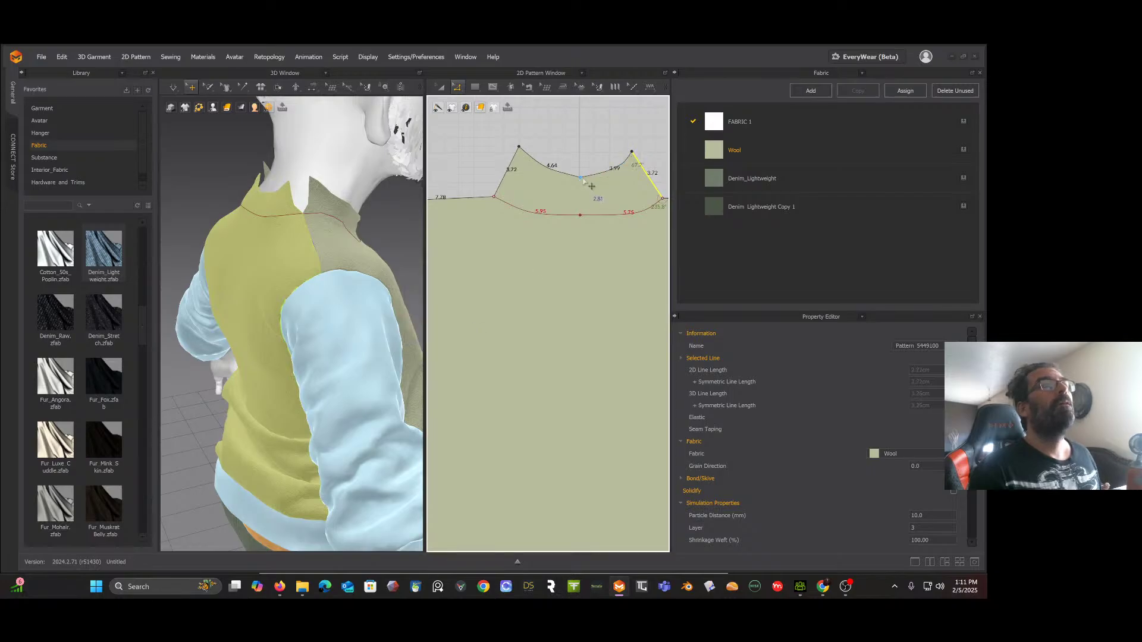
left_click_drag(581, 178, 581, 165)
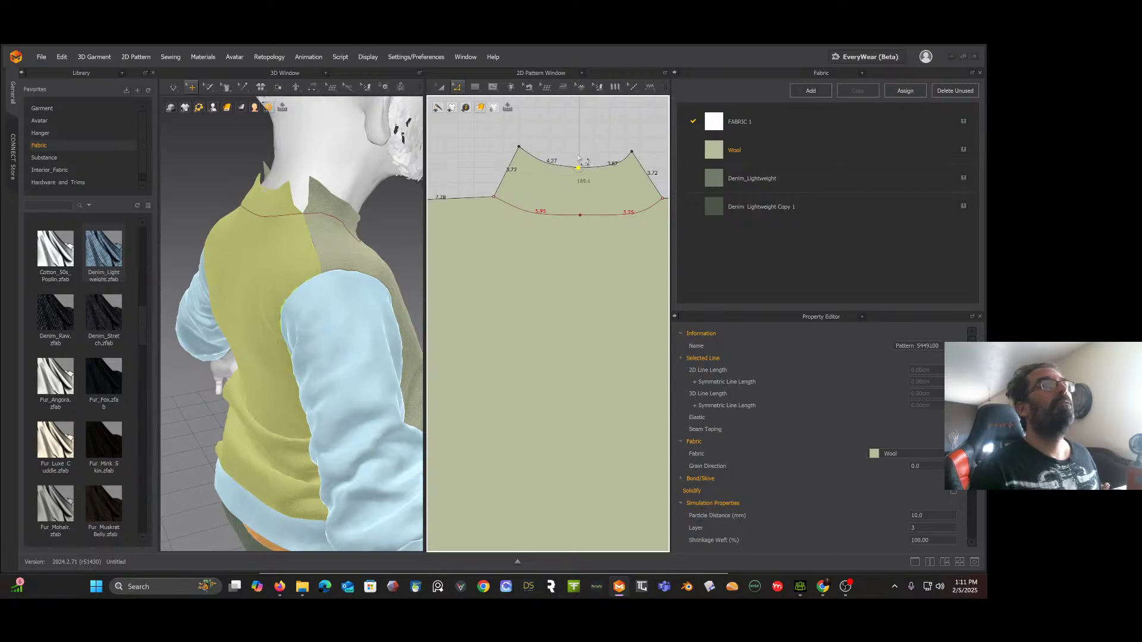
Step: Sew the front and back collar extensions' side edges together on both sides of the neck with Segment Sewing, and simulate the garment
scroll(384, 215, "up", 1)
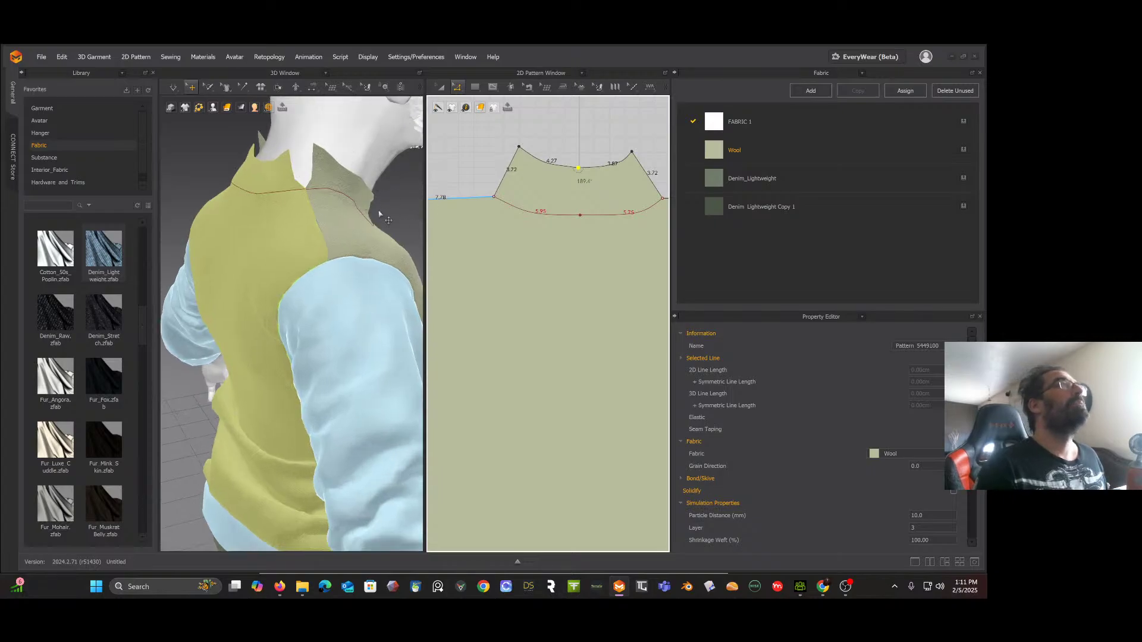
scroll(379, 214, "down", 2)
left_click(244, 87)
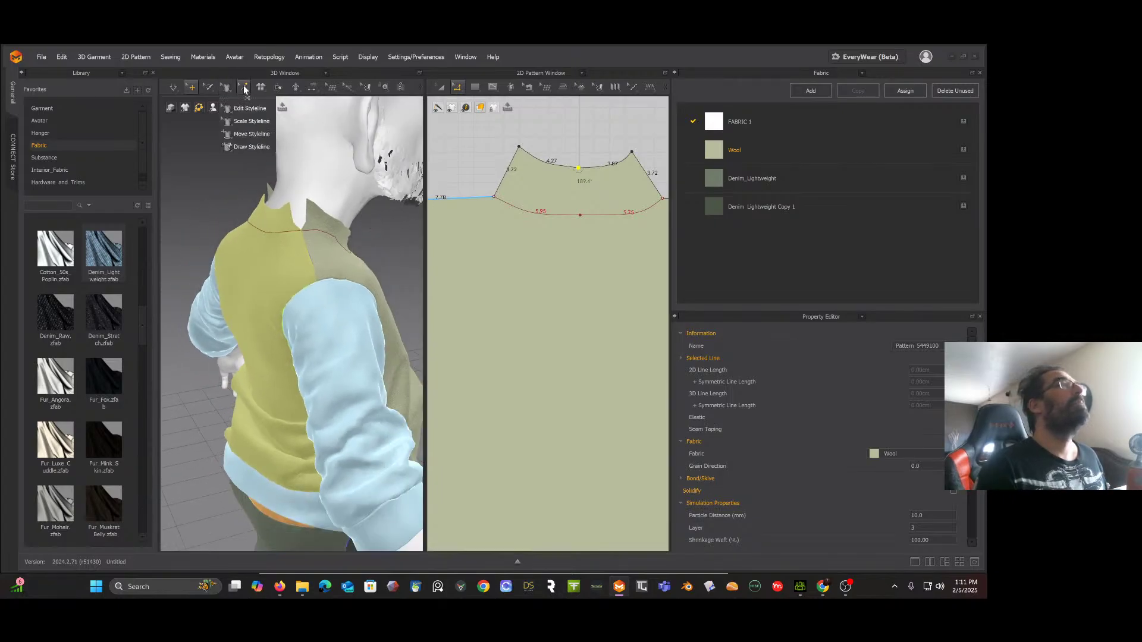
left_click(312, 87)
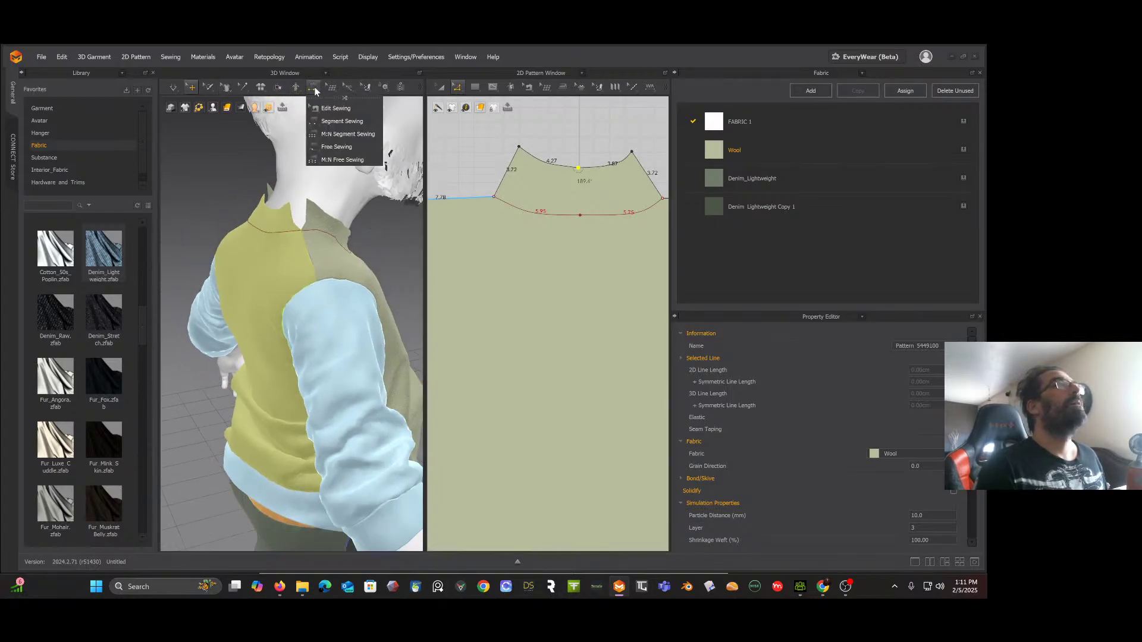
left_click(336, 120)
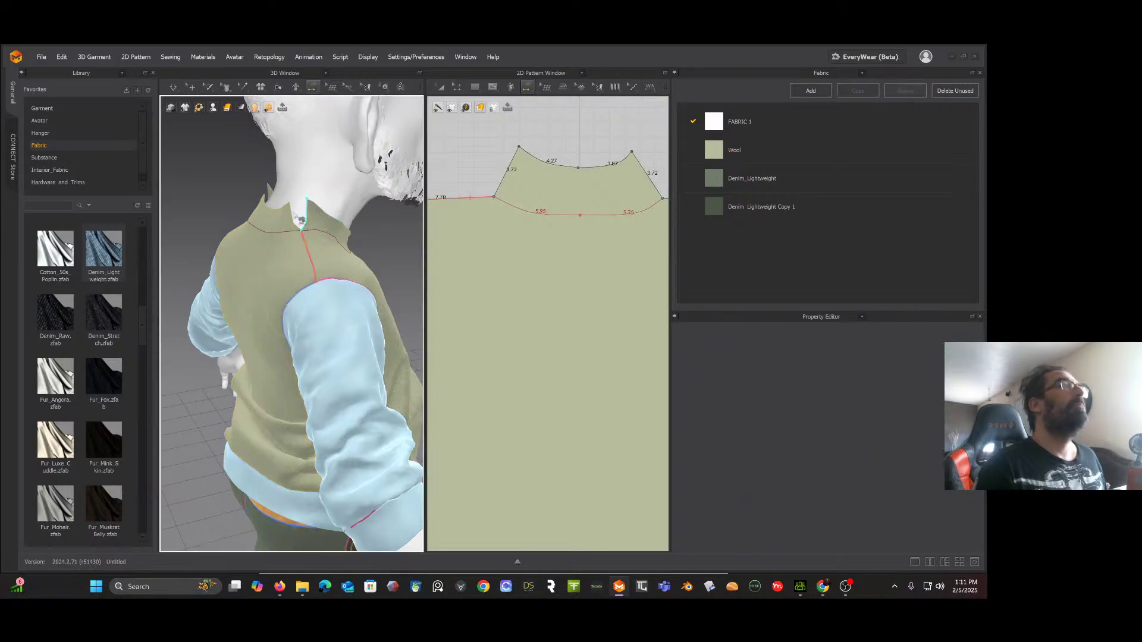
left_click(301, 220)
left_click(296, 209)
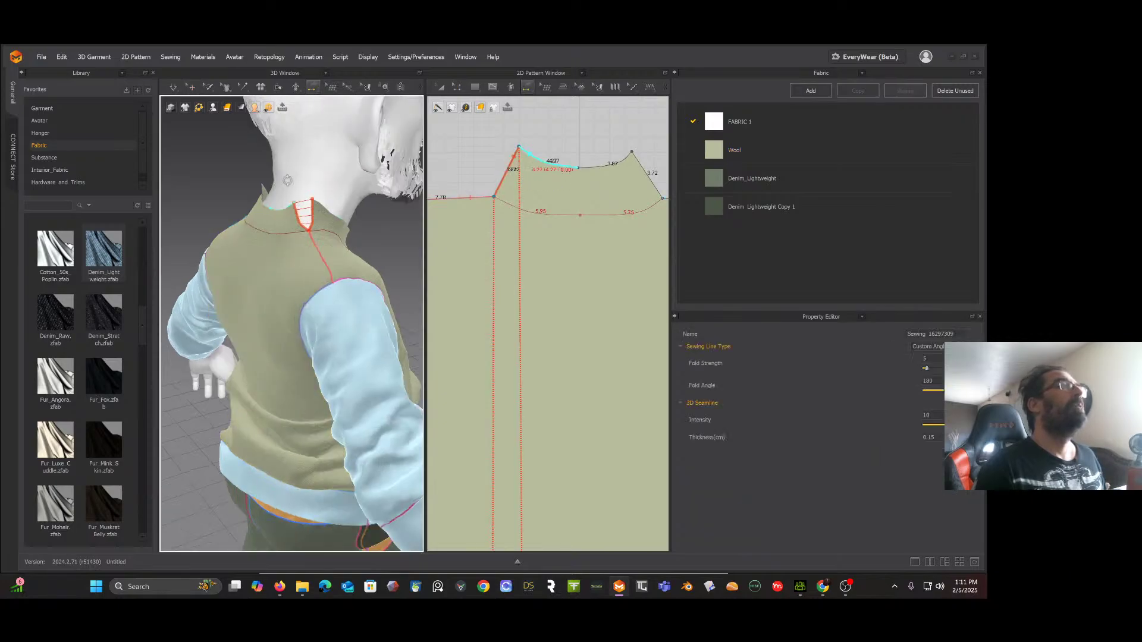
right_click_drag(288, 181, 384, 186)
left_click(298, 232)
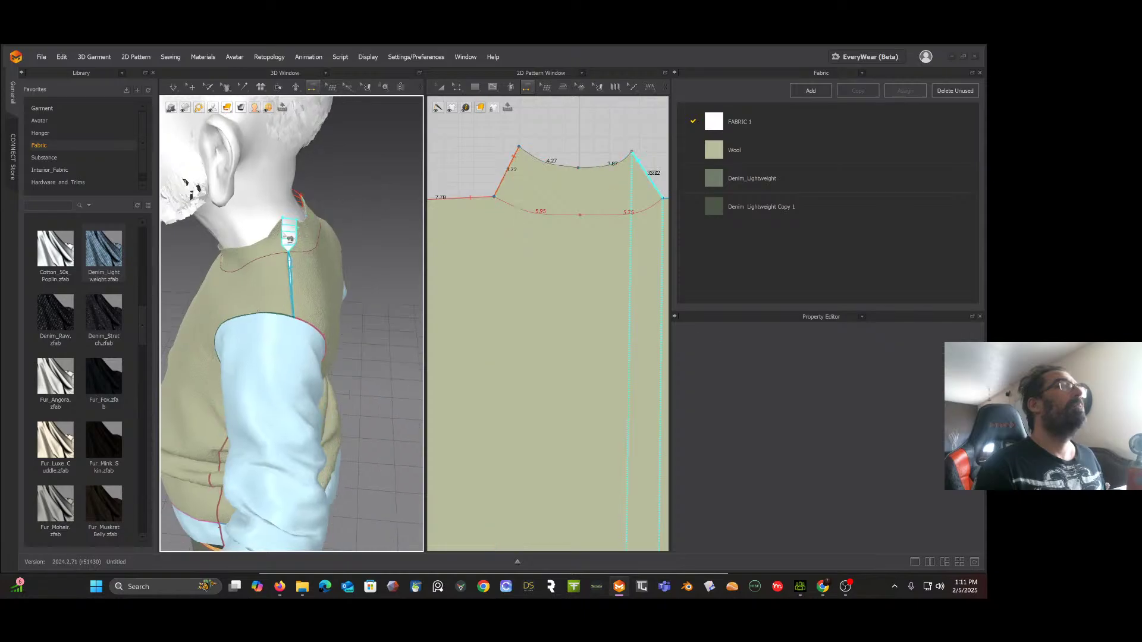
left_click(290, 240)
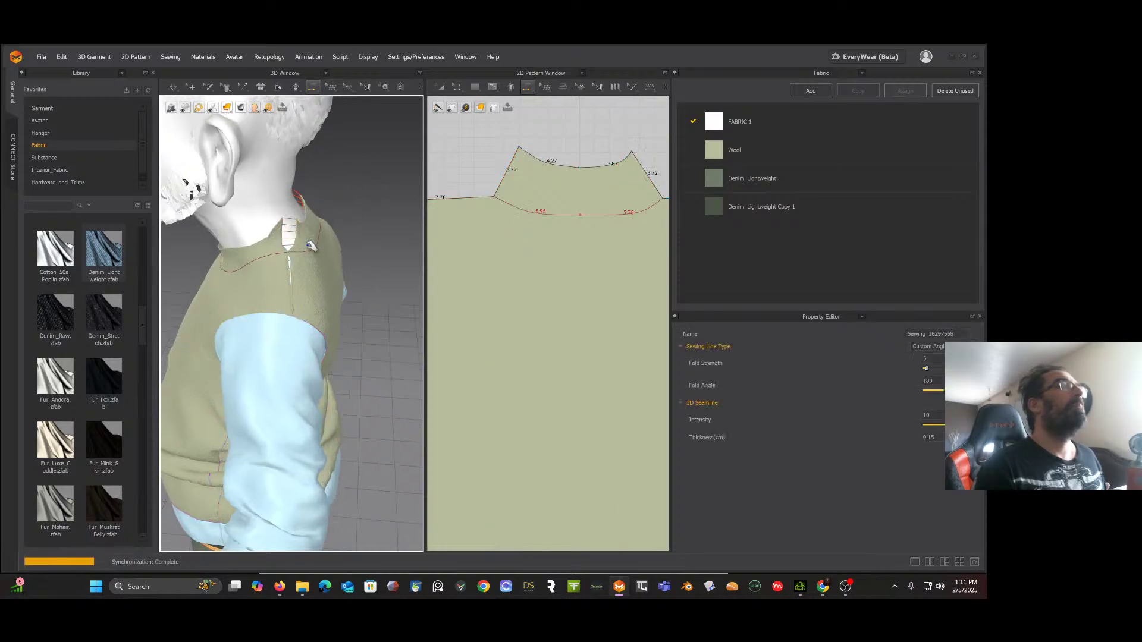
key("space")
right_click_drag(297, 228, 483, 233)
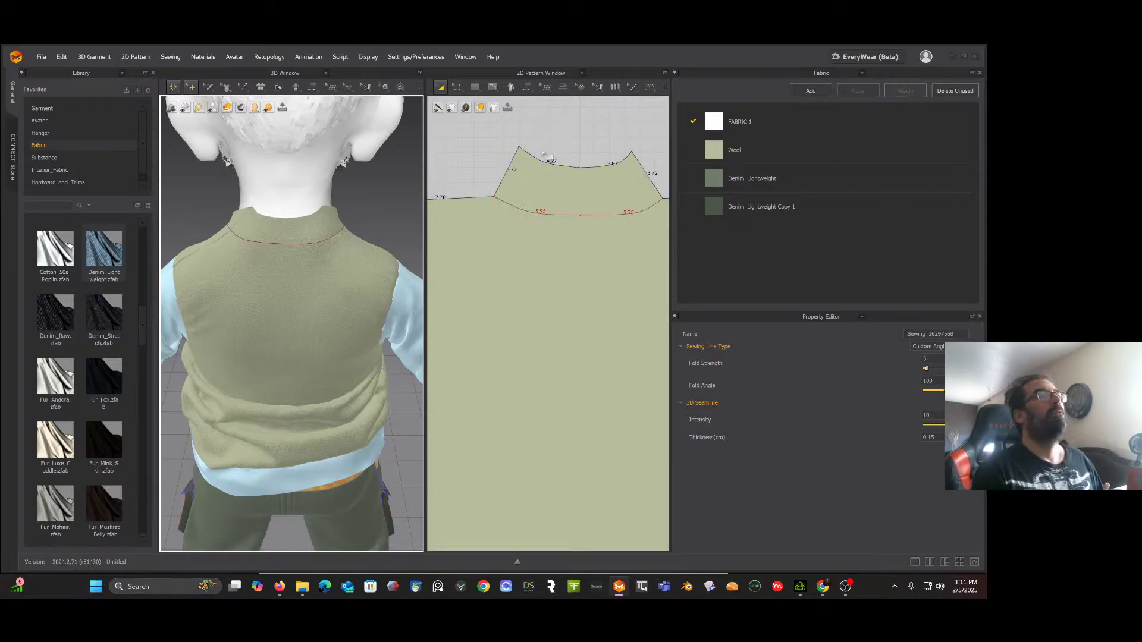
Step: With Edit Pattern, lower both upper corners of the back collar extension, giving side edges of about 2.74 and 3.07 cm
left_click(457, 89)
left_click(490, 134)
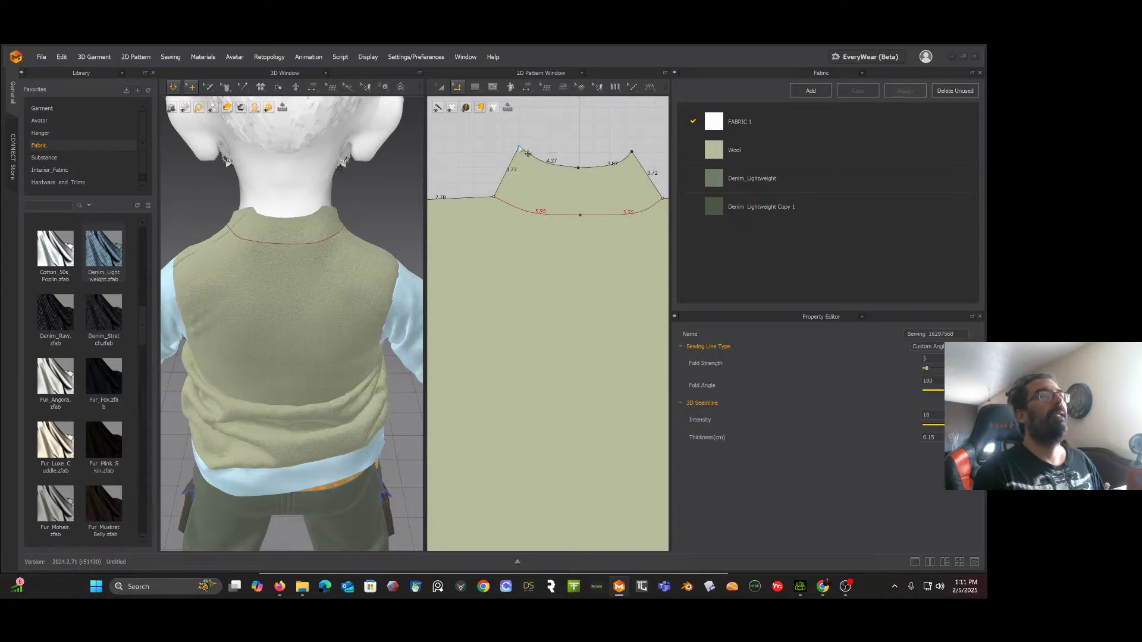
left_click(528, 153)
left_click_drag(526, 152, 522, 168)
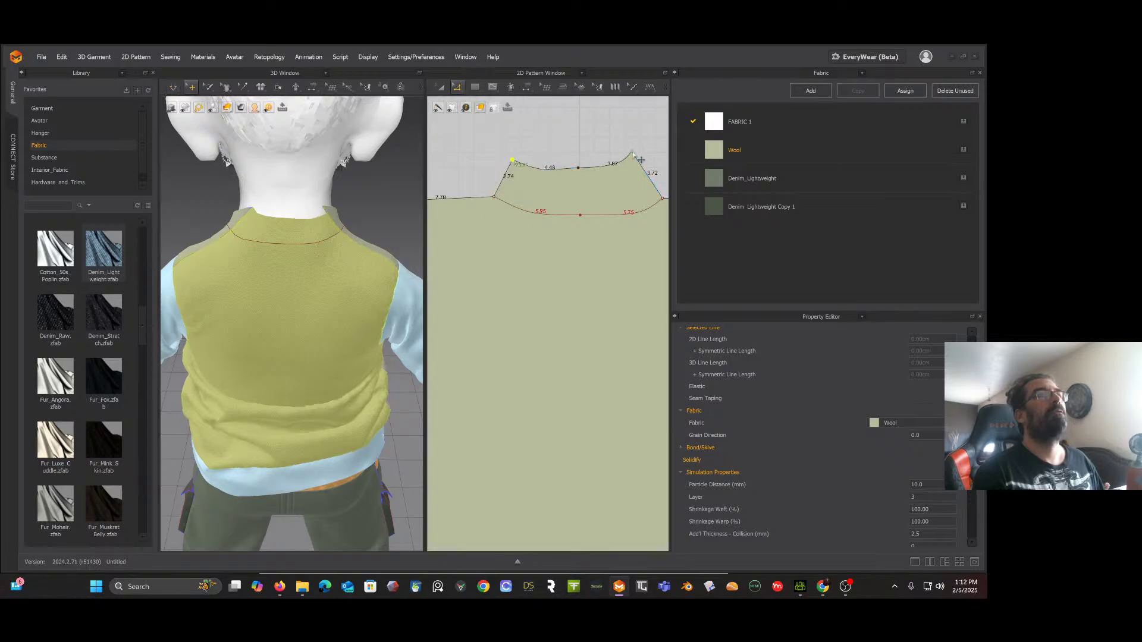
left_click_drag(632, 154, 636, 164)
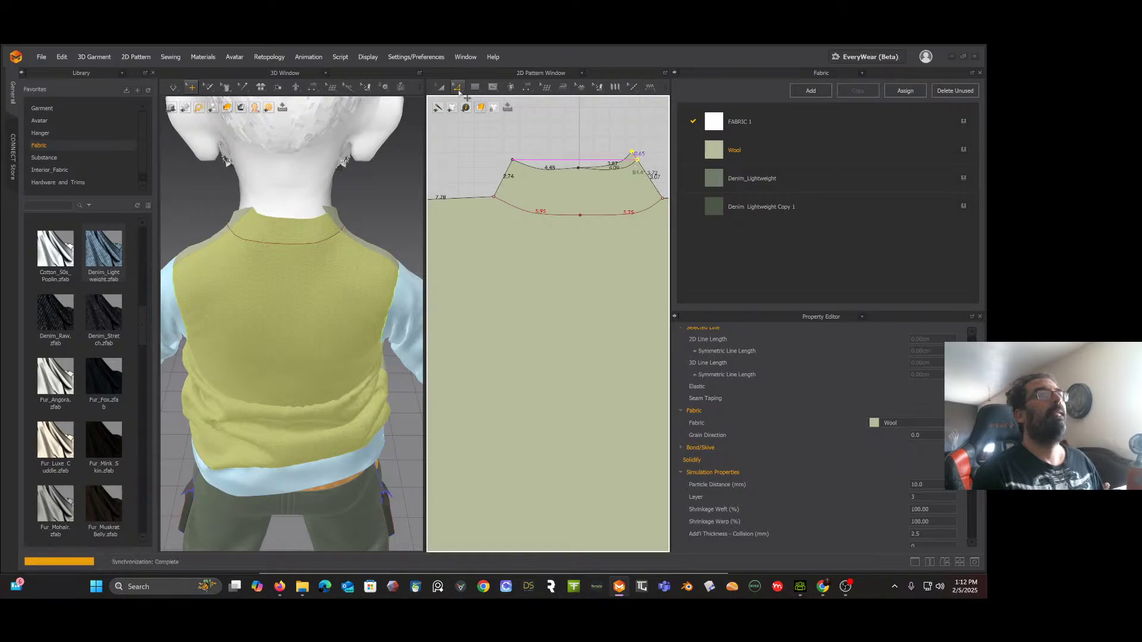
Step: Flatten both top curves of the back collar extension with Edit Curvature to about 4.43 and 3.98 cm, and simulate the collar
left_click(458, 87)
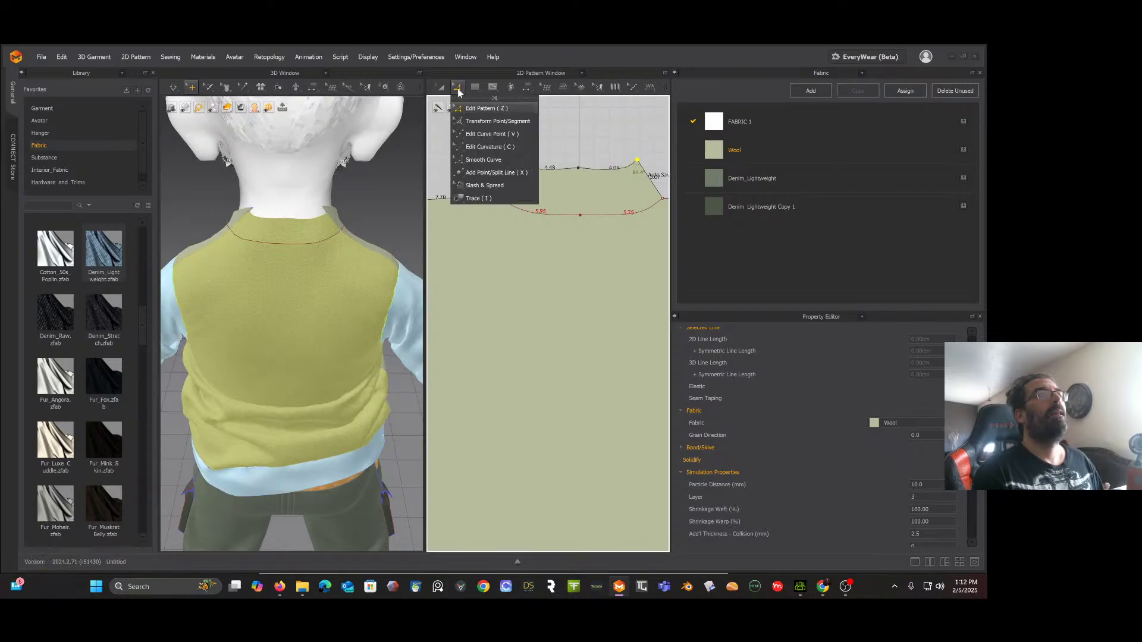
left_click(486, 147)
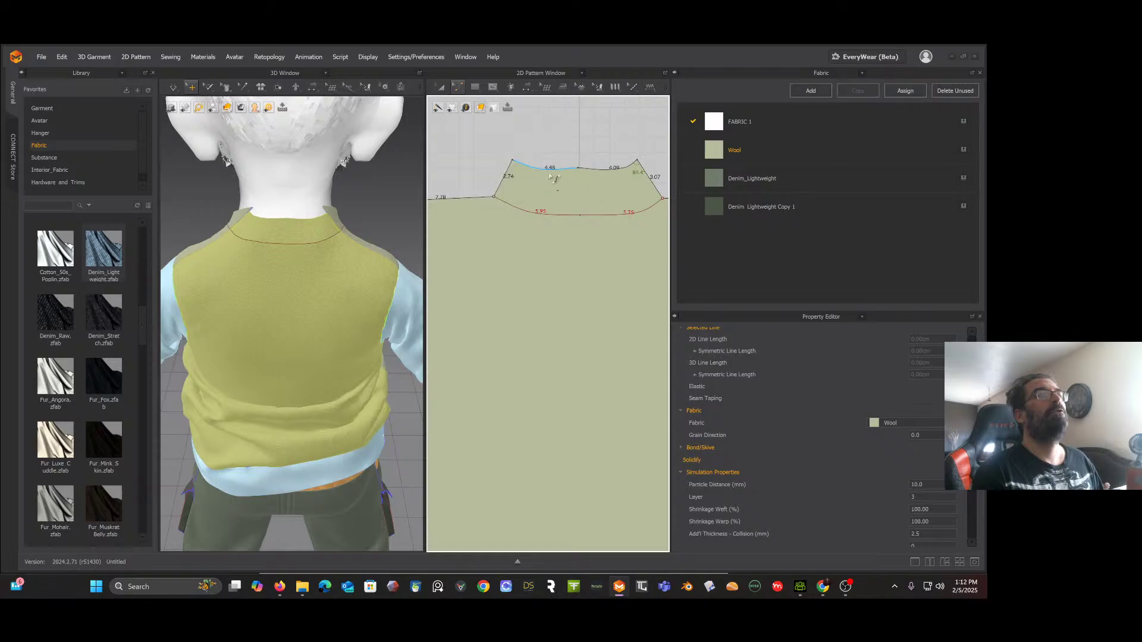
left_click_drag(549, 171, 549, 170)
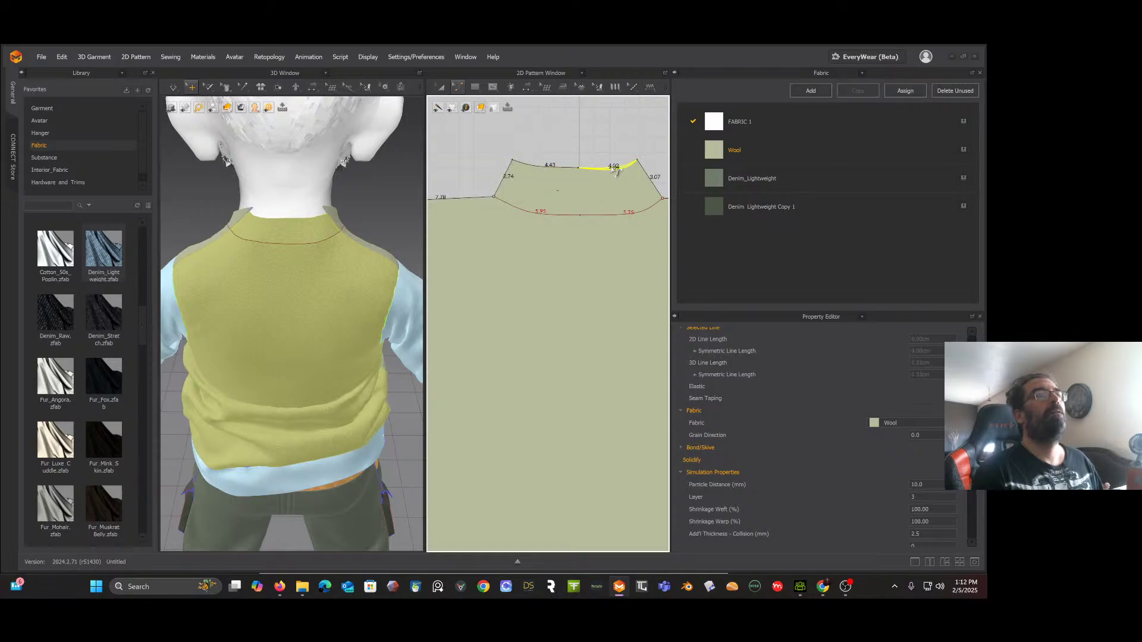
left_click_drag(616, 171, 631, 167)
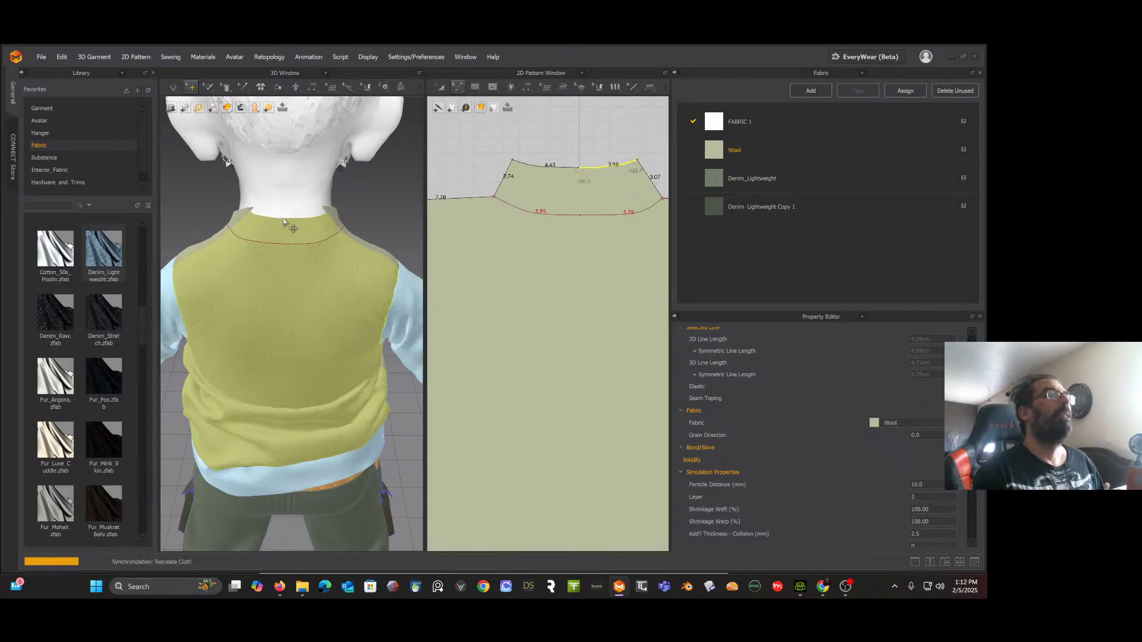
key("space")
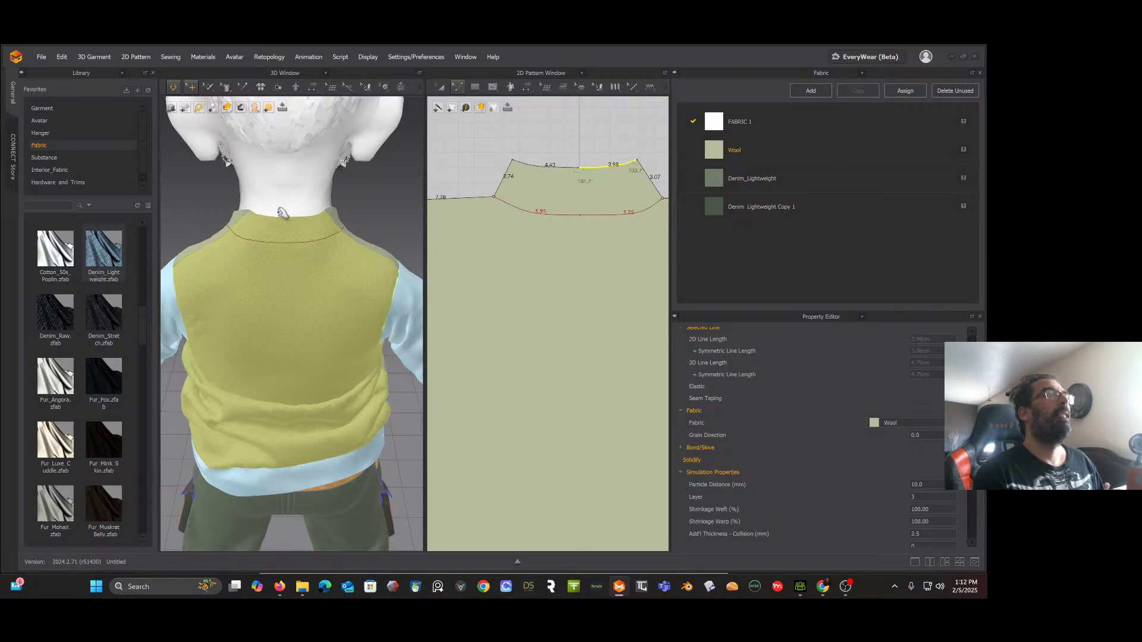
right_click_drag(282, 213, 346, 206)
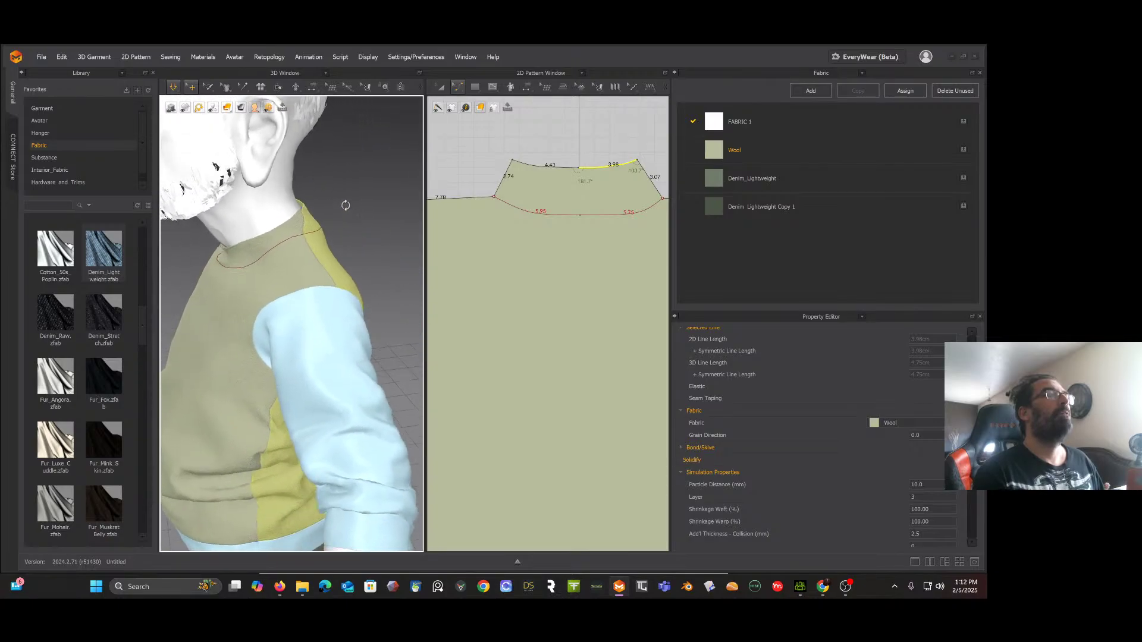
Step: Raise the top center point of the back collar extension slightly with Edit Pattern
scroll(470, 224, "up", 1)
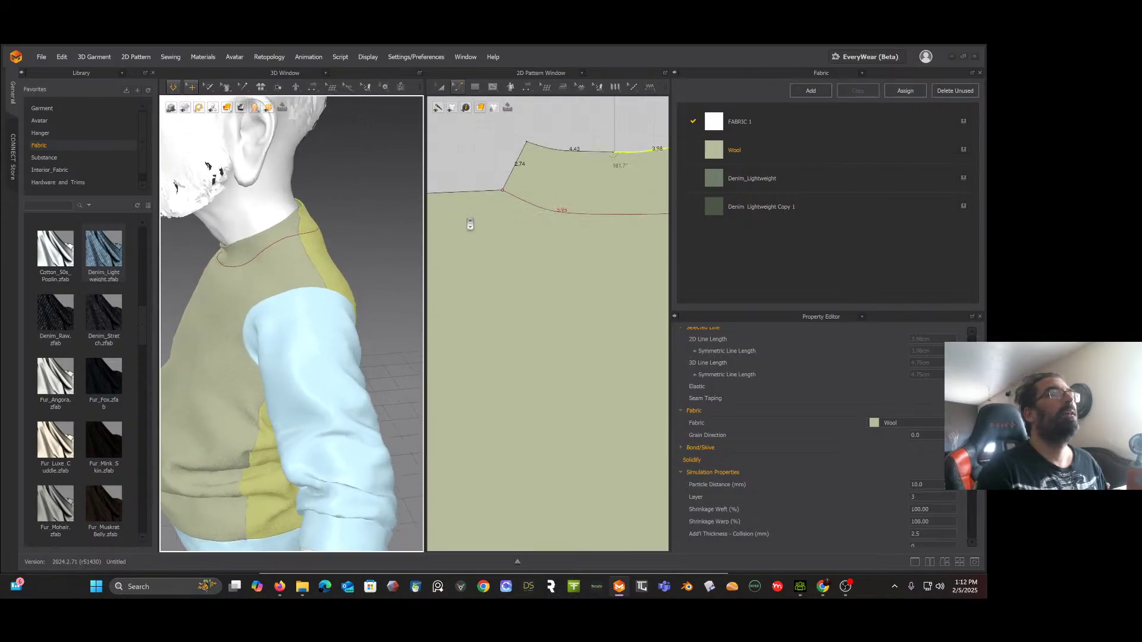
scroll(470, 225, "down", 4)
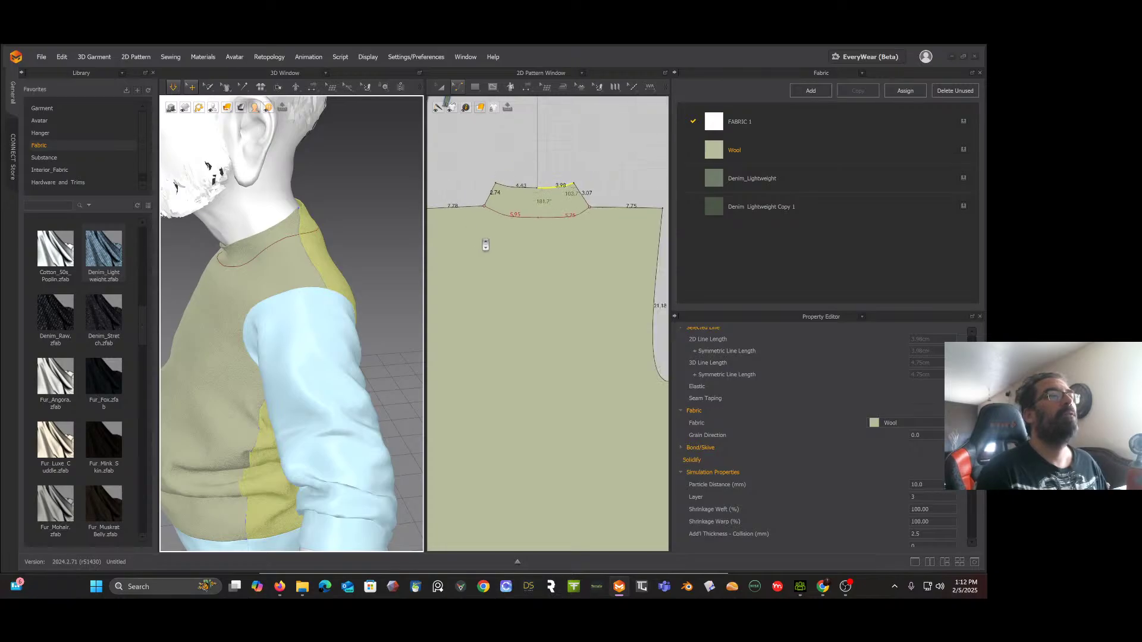
right_click(491, 225)
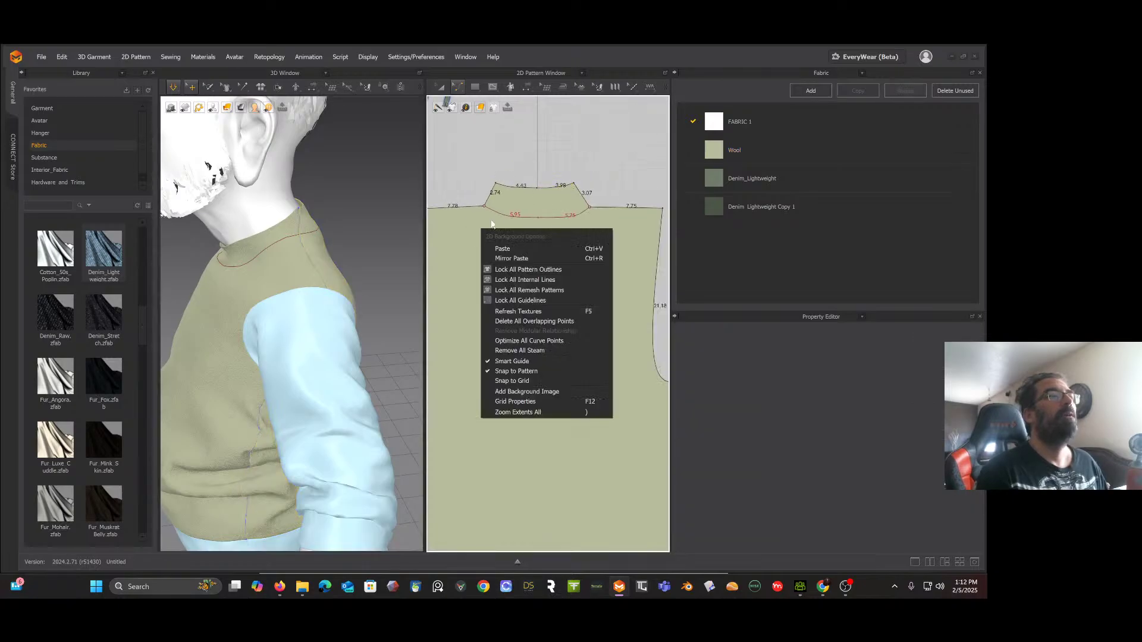
left_click(499, 171)
scroll(498, 167, "up", 3)
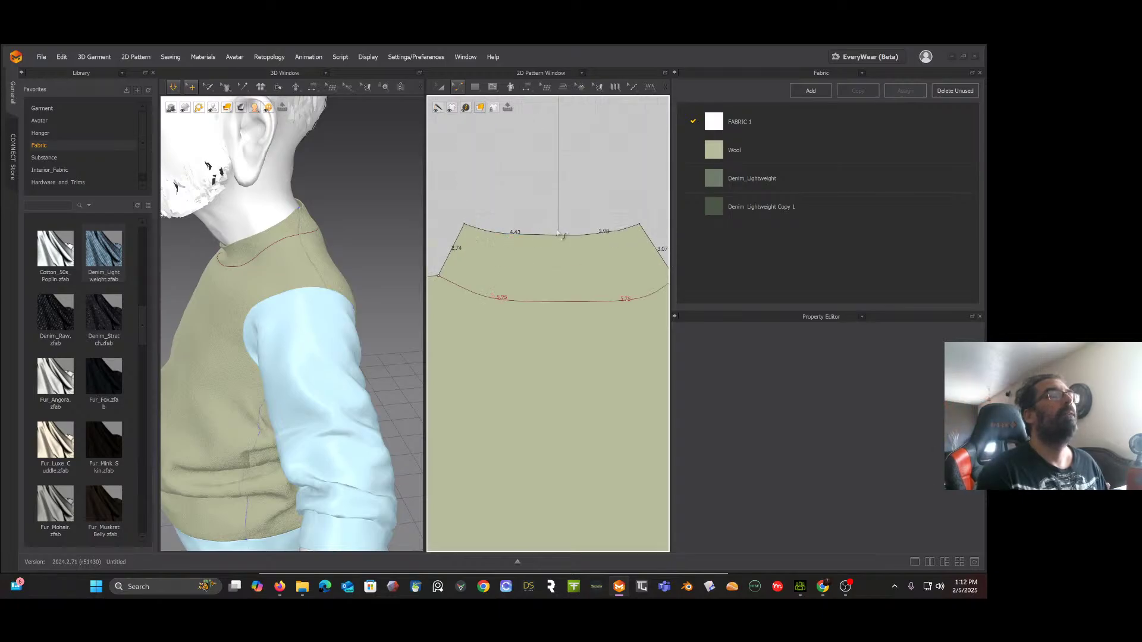
mouse_move(458, 88)
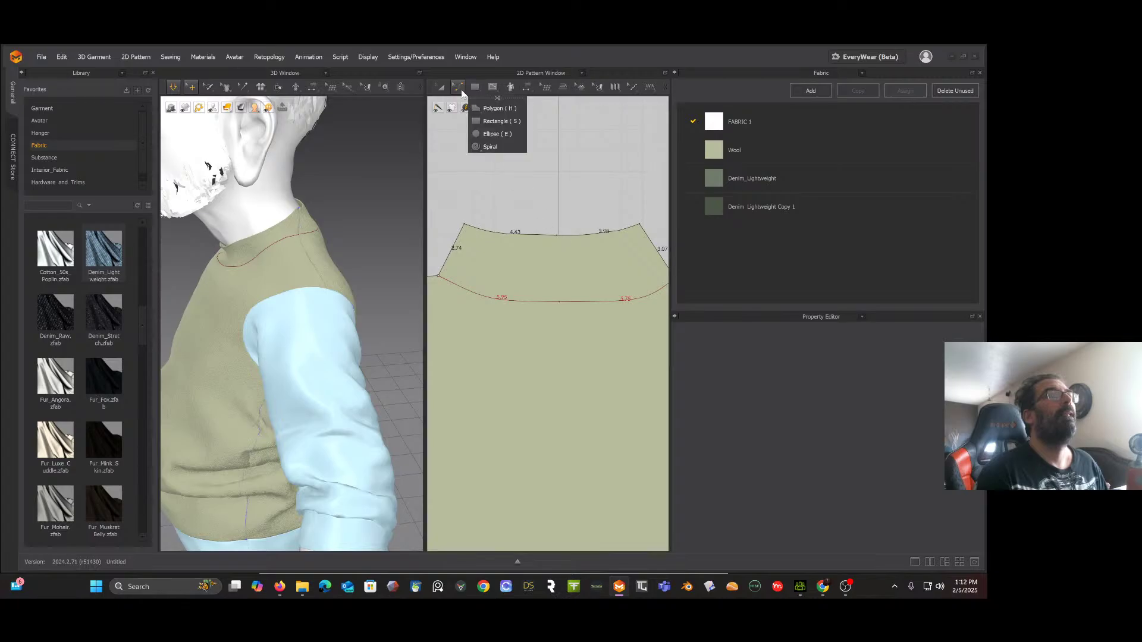
left_click(492, 109)
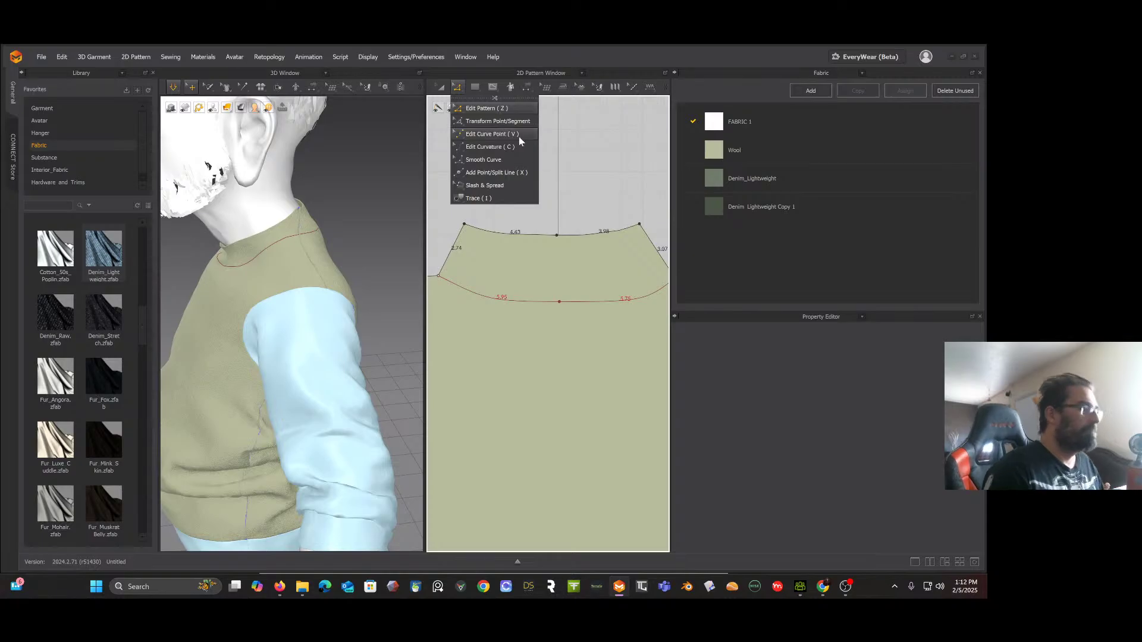
left_click_drag(558, 237, 557, 229)
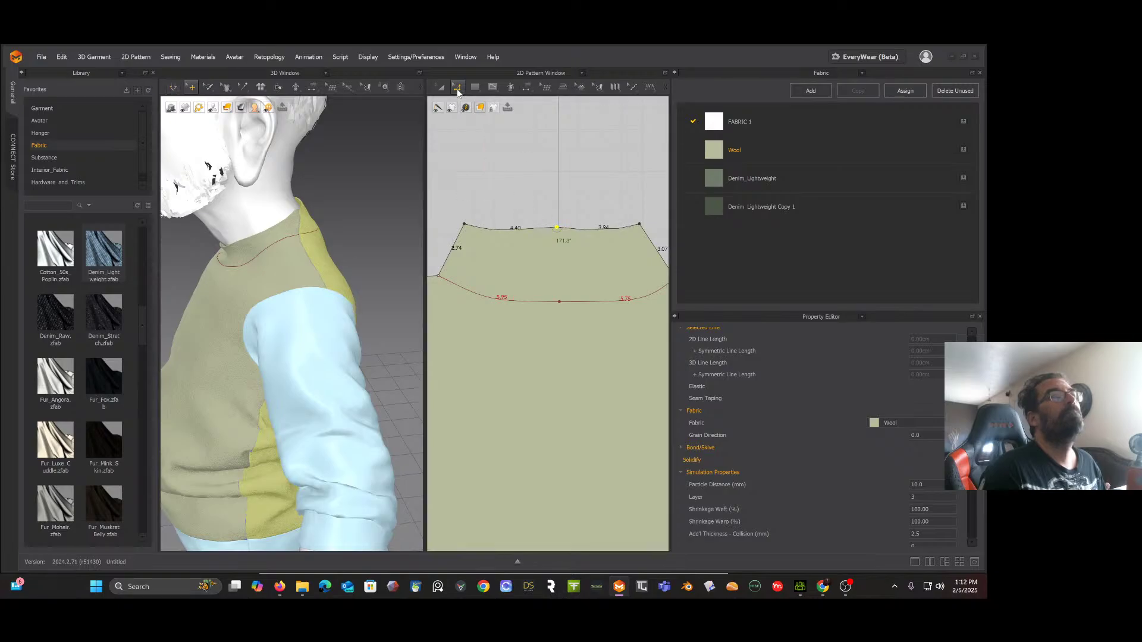
Step: Flatten both top curves of the back collar extension with Edit Curvature to about 4.38 and 3.92 cm, and simulate the garment
mouse_move(456, 87)
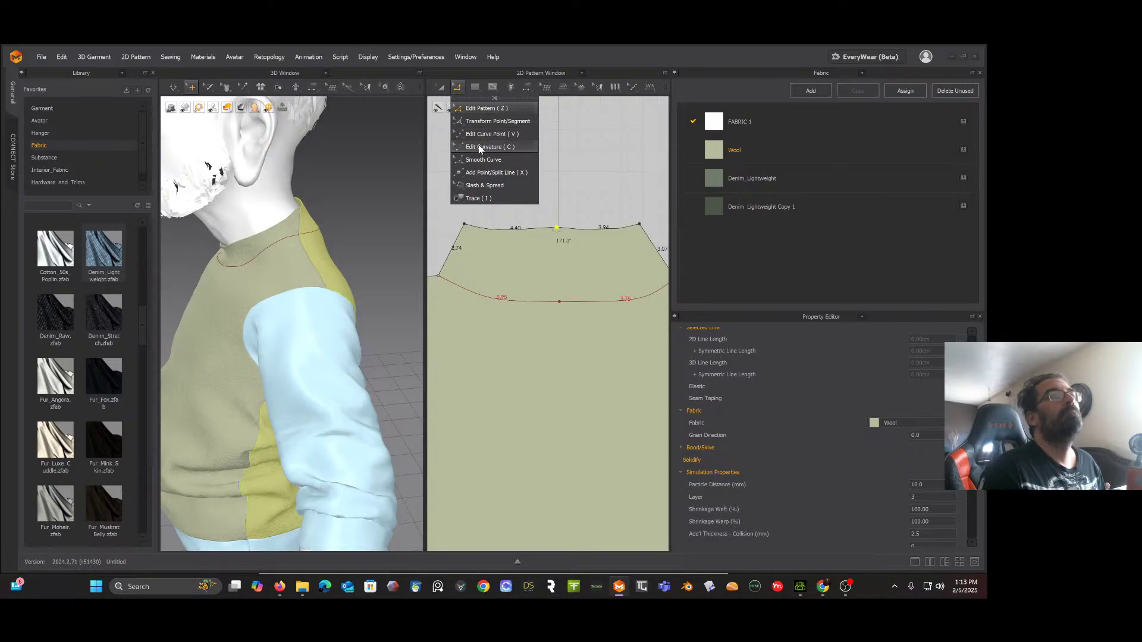
left_click(479, 146)
left_click_drag(503, 234, 501, 227)
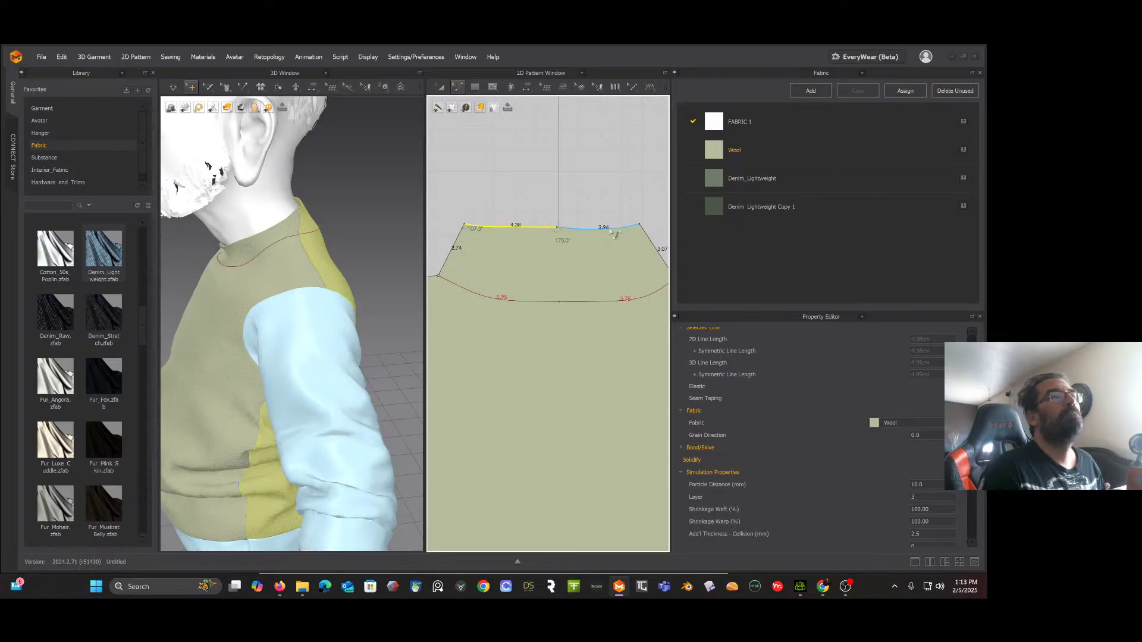
left_click_drag(613, 231, 618, 228)
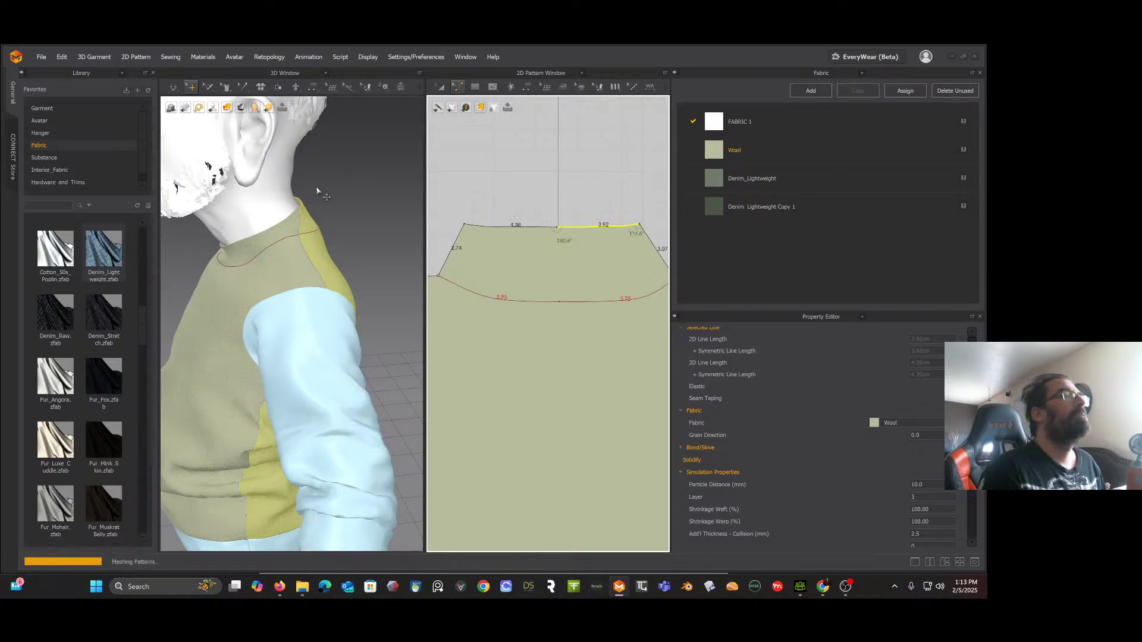
right_click_drag(285, 193, 406, 185)
key("space")
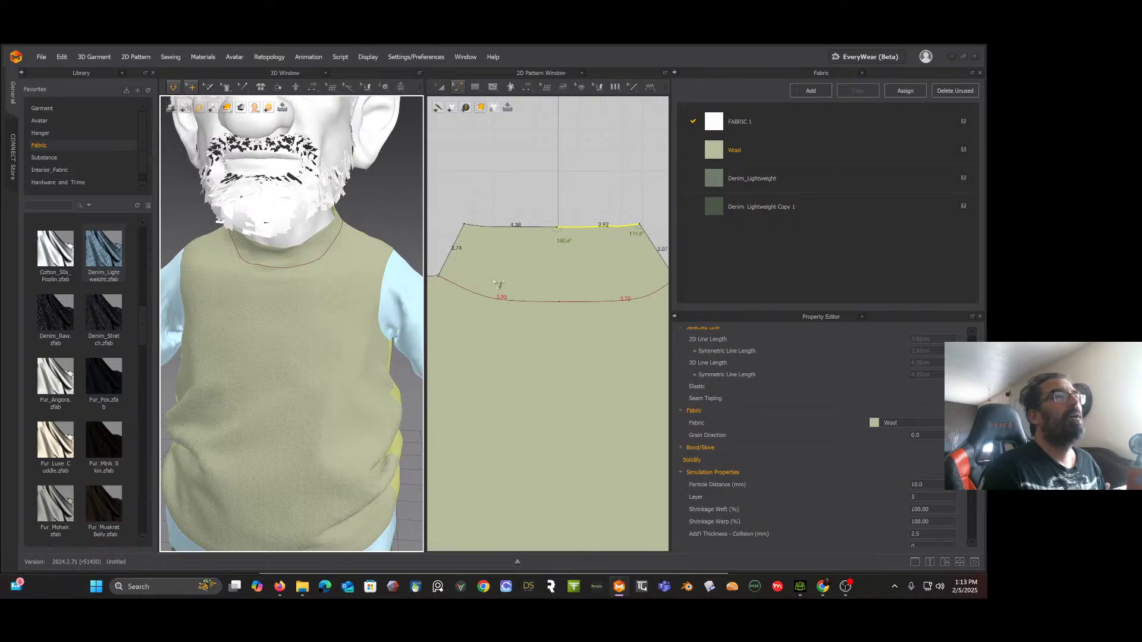
Step: Try bending the left inner neckline curve of the front collar extension with Edit Curvature, and undo the change
scroll(495, 283, "up", 3)
scroll(494, 282, "down", 3)
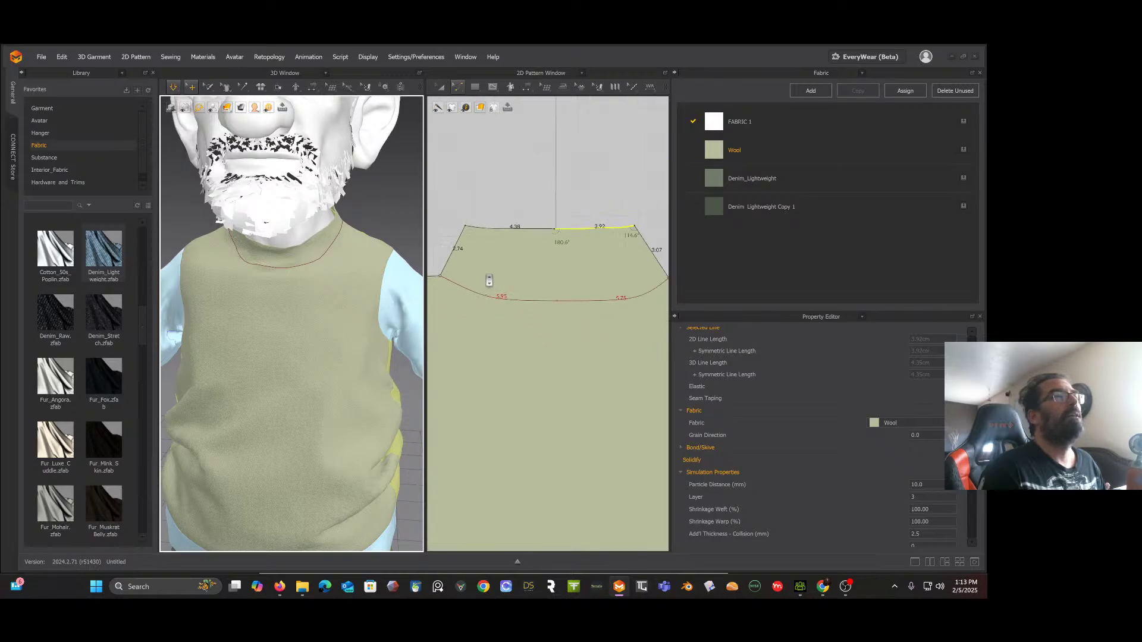
scroll(499, 256, "up", 5)
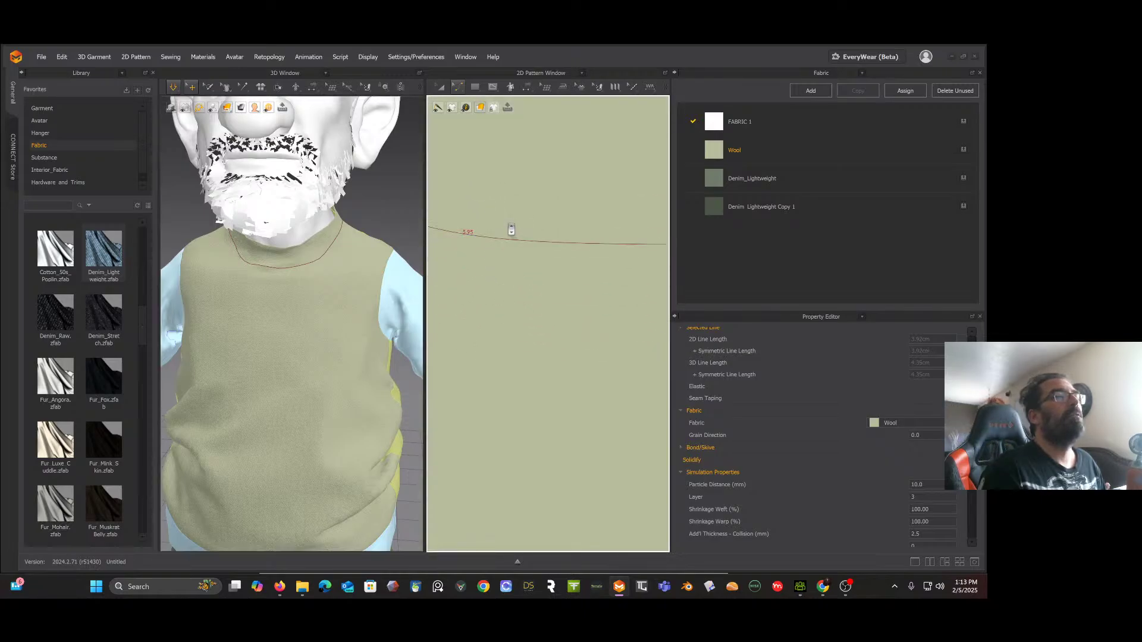
scroll(511, 229, "down", 5)
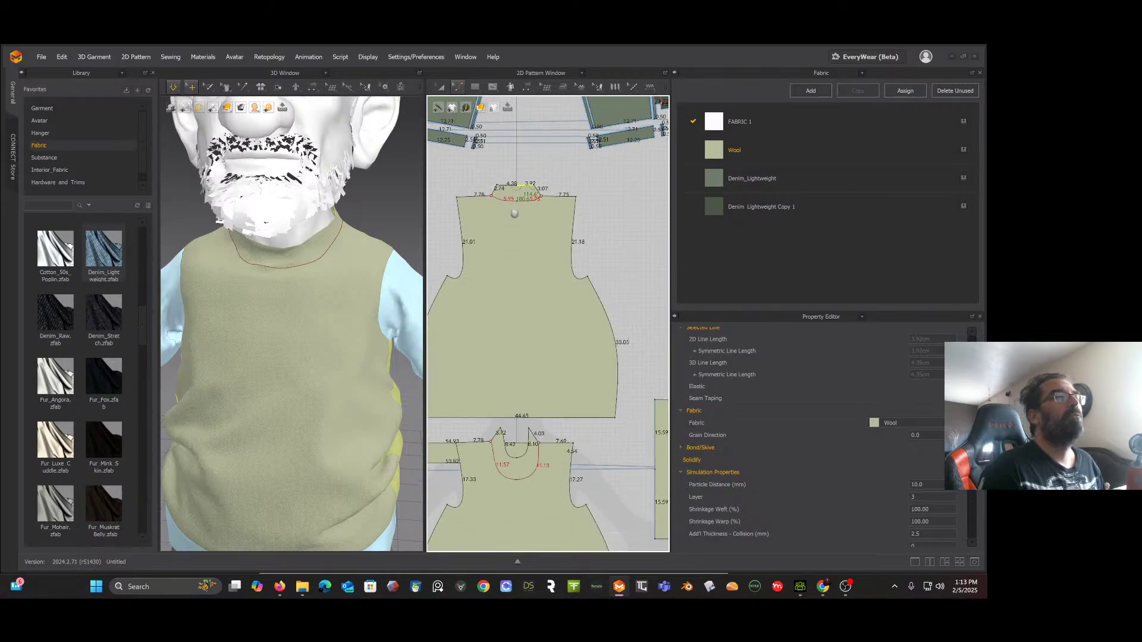
middle_click_drag(515, 214, 522, 127)
scroll(515, 194, "down", 2)
scroll(510, 281, "up", 5)
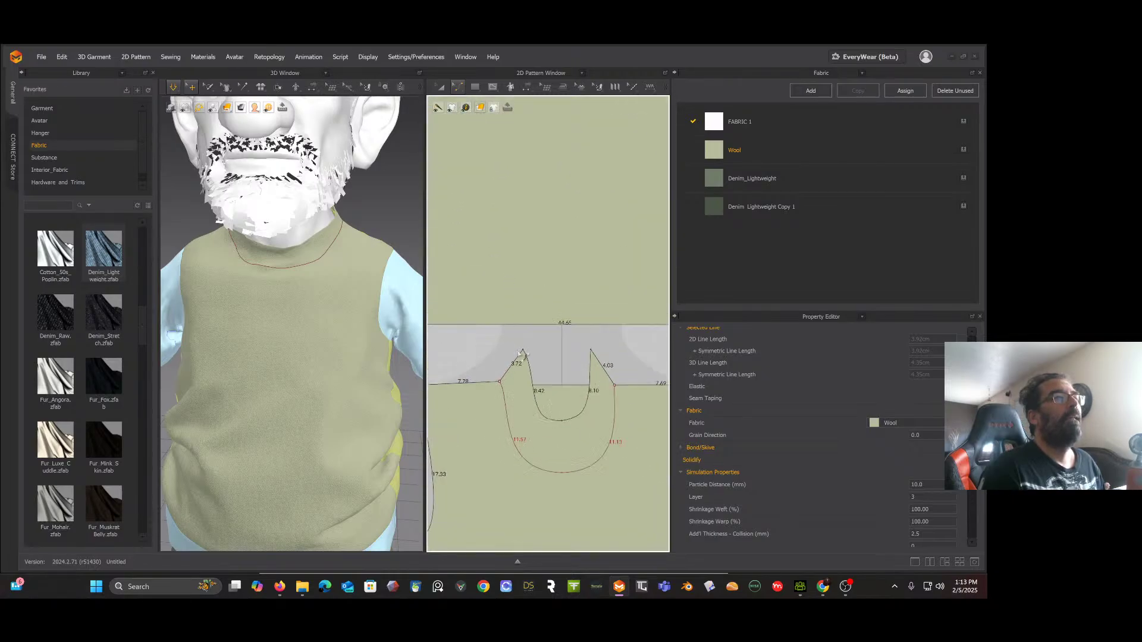
left_click(524, 351)
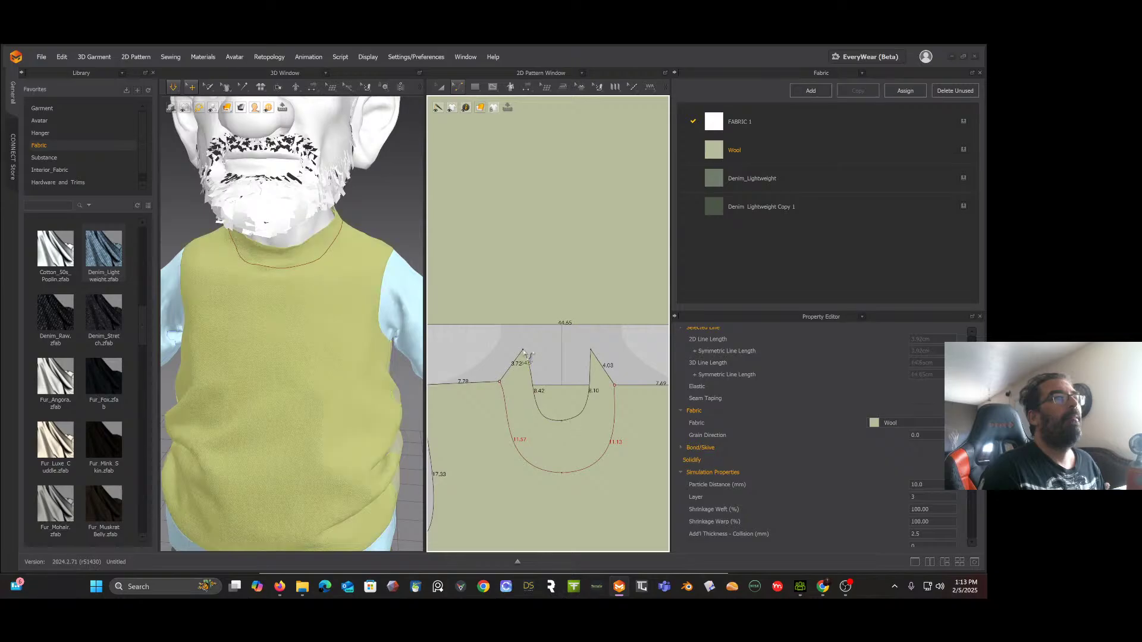
middle_click_drag(350, 311, 313, 303)
mouse_move(313, 303)
right_mouse_down()
mouse_move(281, 304)
mouse_move(296, 311)
right_mouse_up()
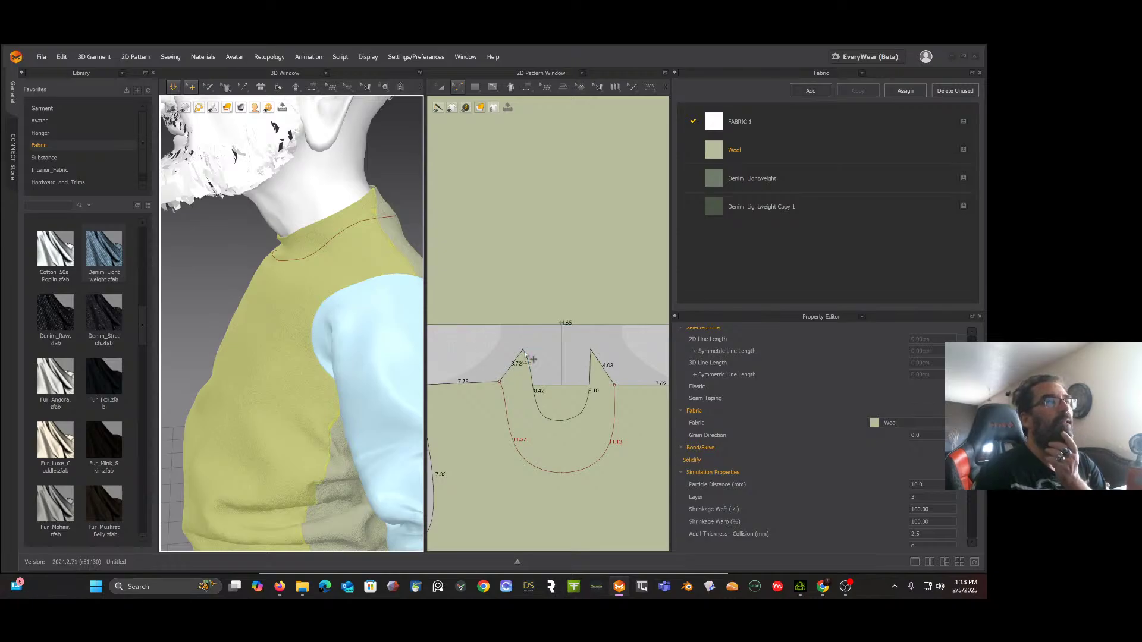
left_click_drag(532, 358, 528, 360)
key("ctrl+z")
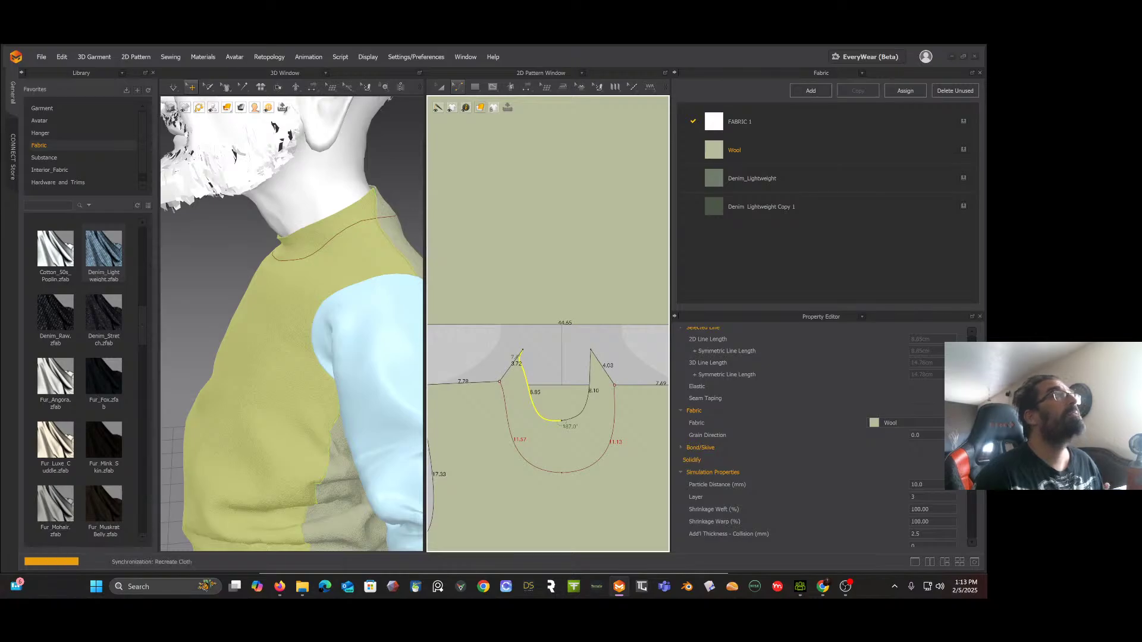
Step: With Edit Pattern, lower both upper tips of the front collar extension, giving side edges of about 2.35 and 2.79 cm, and simulate the garment
left_click(458, 88)
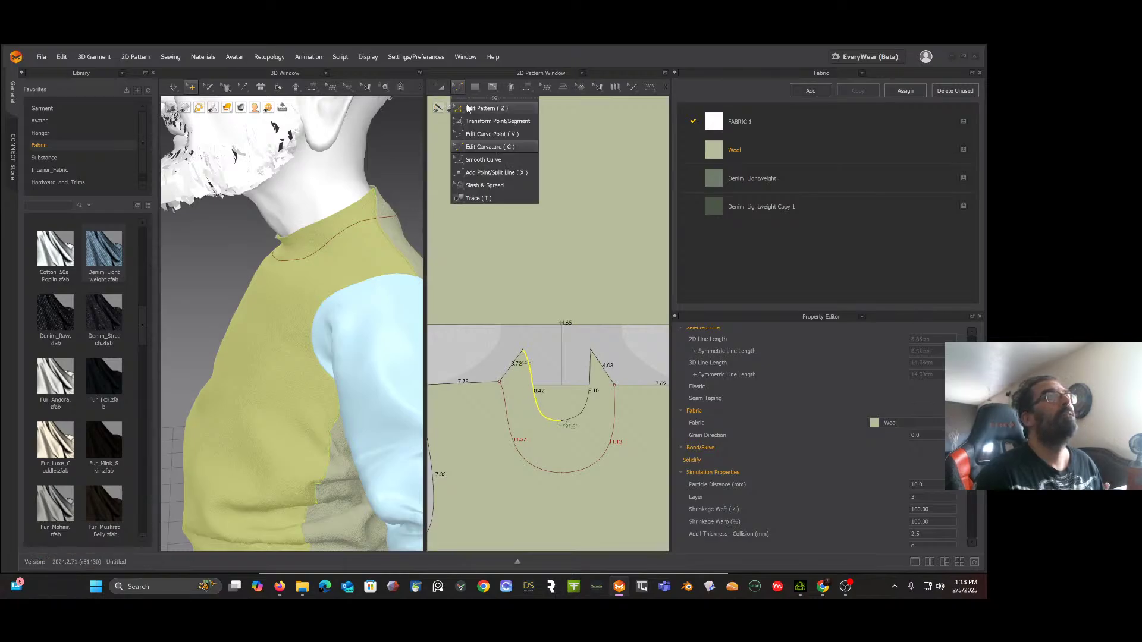
left_click(469, 107)
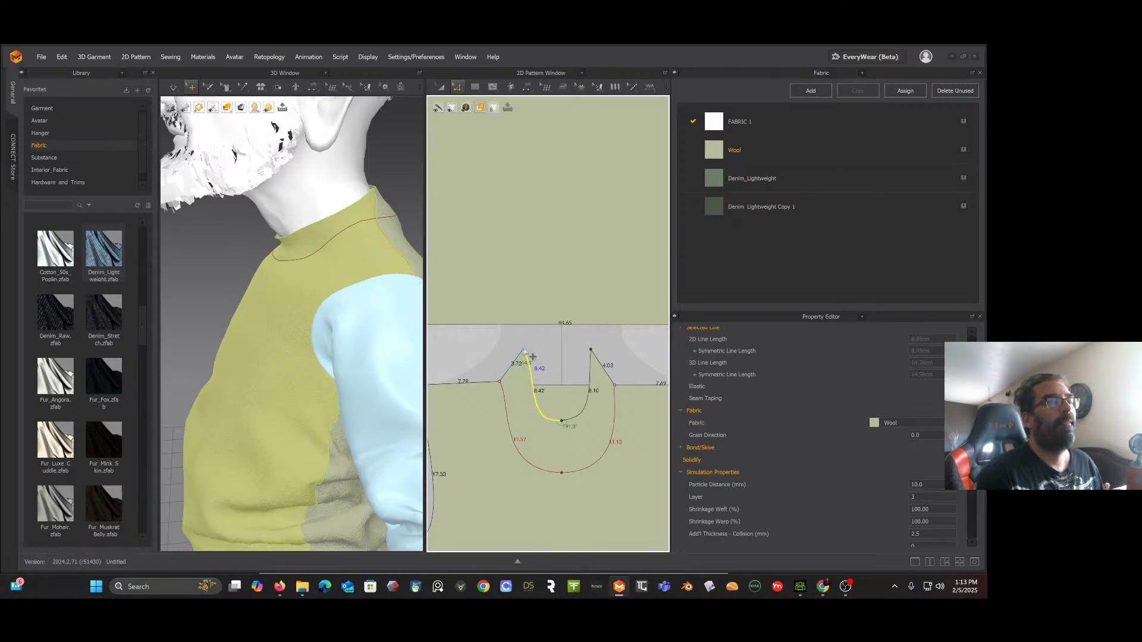
left_click_drag(524, 350, 516, 364)
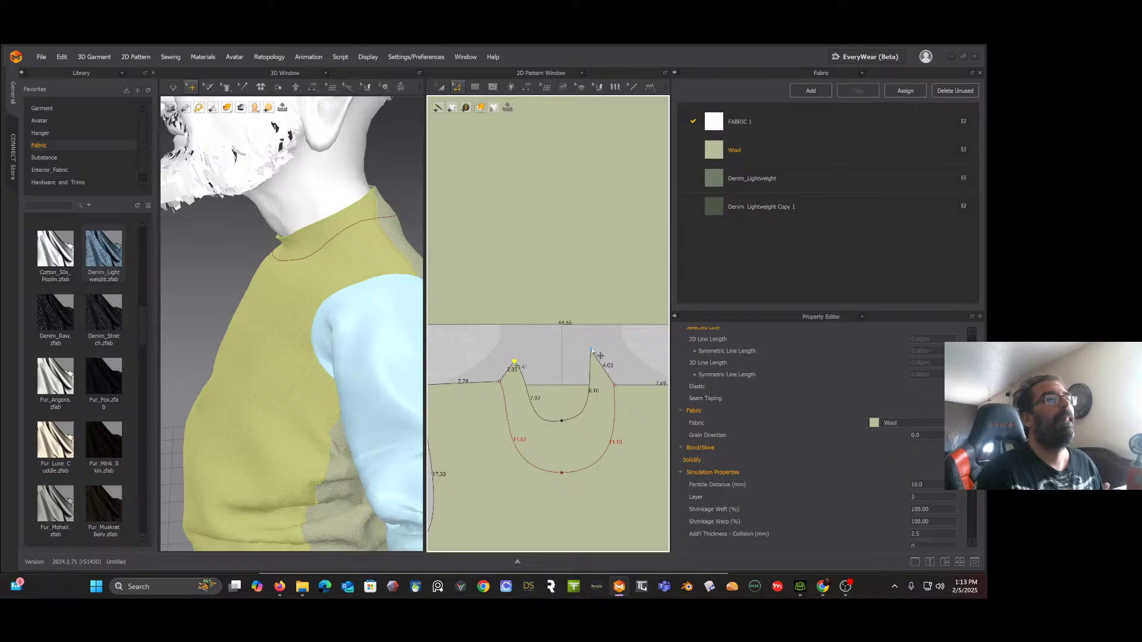
left_click_drag(591, 351, 599, 360)
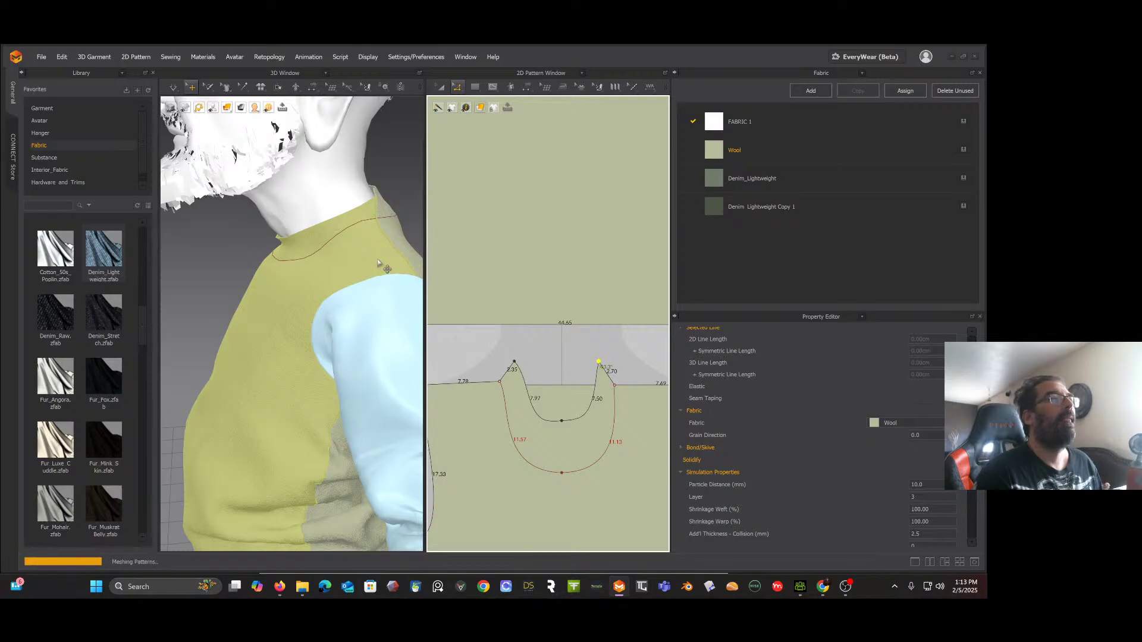
mouse_move(375, 250)
right_mouse_down()
mouse_move(347, 257)
mouse_move(359, 257)
right_mouse_up()
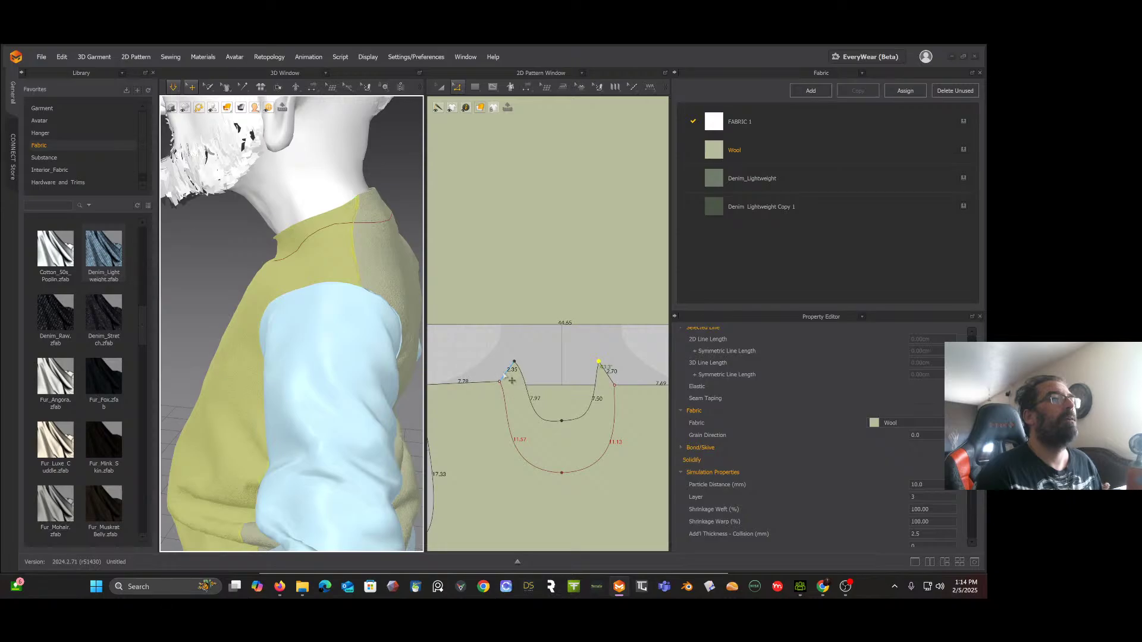
Step: Move both upper collar points of the front pattern piece outward, toward the shoulders
left_click(521, 364)
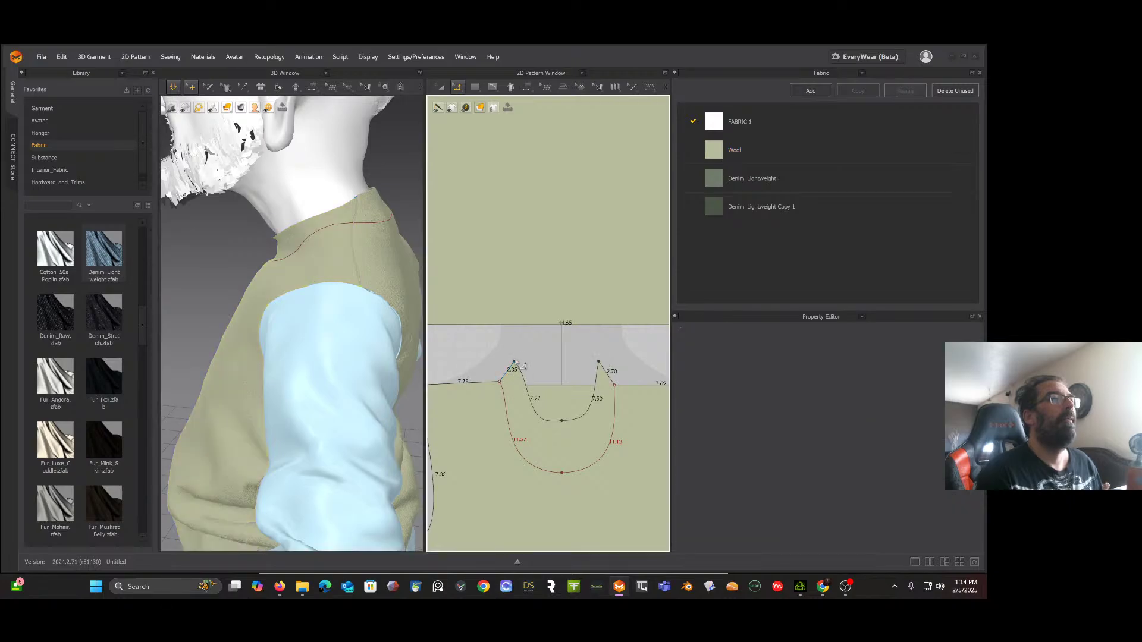
left_click_drag(515, 363, 506, 361)
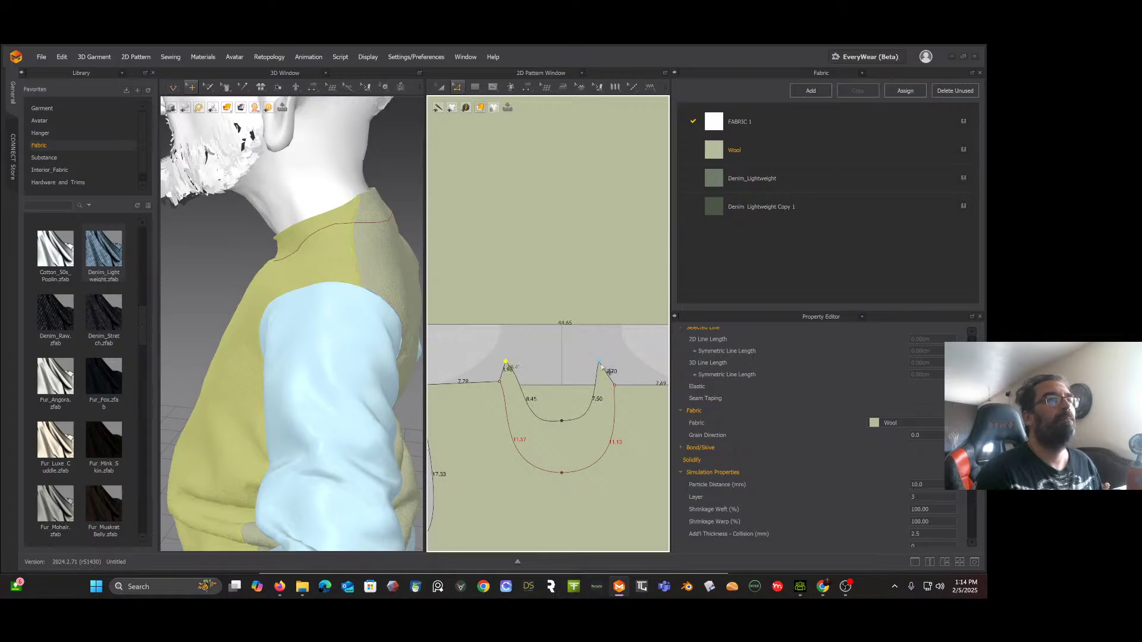
mouse_move(599, 362)
left_mouse_down()
mouse_move(608, 362)
mouse_move(592, 363)
left_mouse_up()
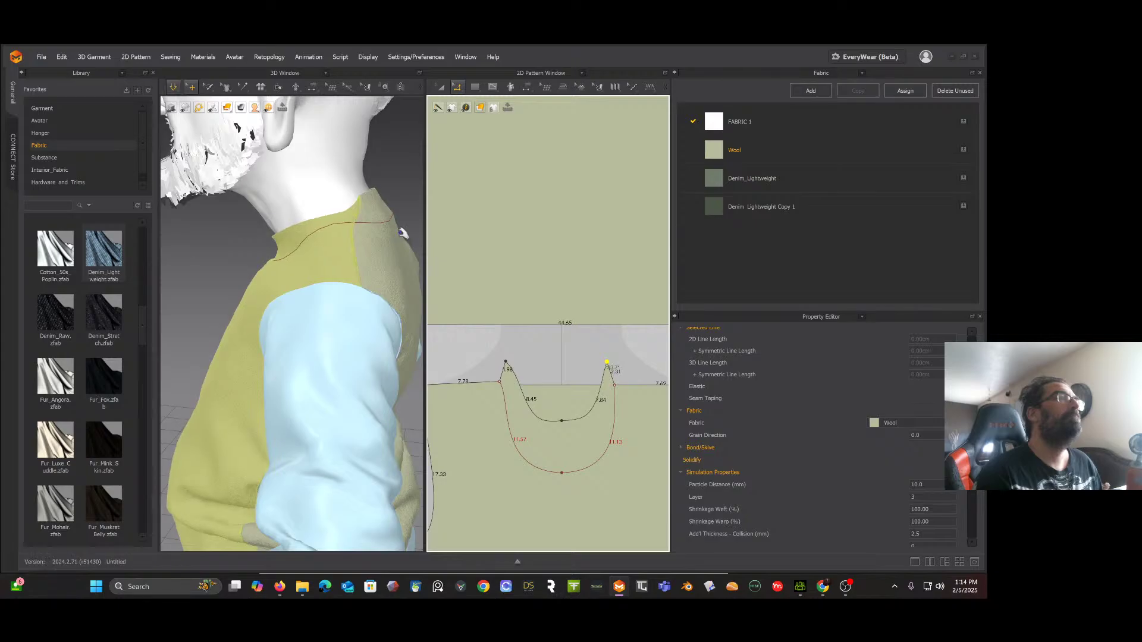
mouse_move(353, 242)
right_mouse_down()
mouse_move(376, 238)
mouse_move(365, 235)
right_mouse_up()
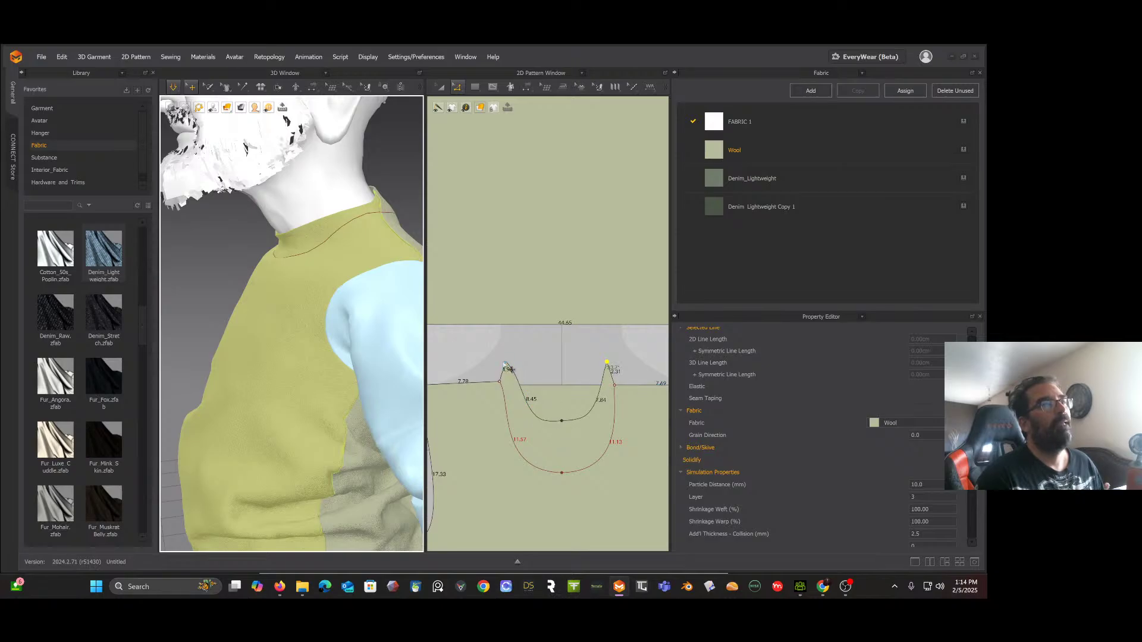
Step: Raise both front collar points and spread them outward, giving collar side edges of about 3.40 cm and 3.65 cm
left_click_drag(507, 364, 512, 349)
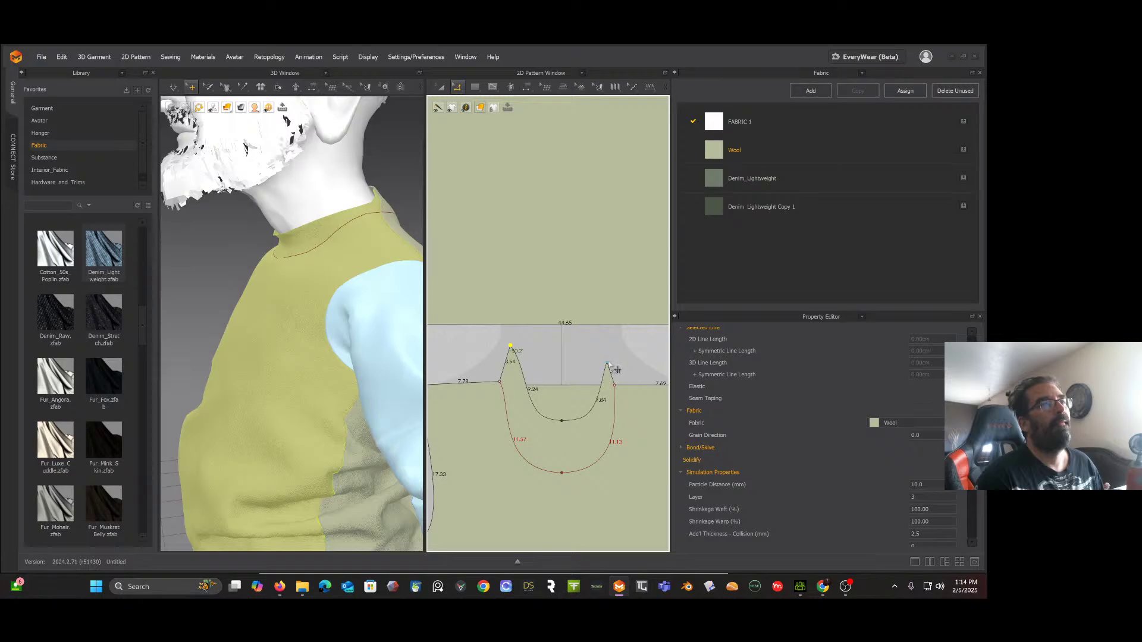
left_click_drag(610, 365, 599, 343)
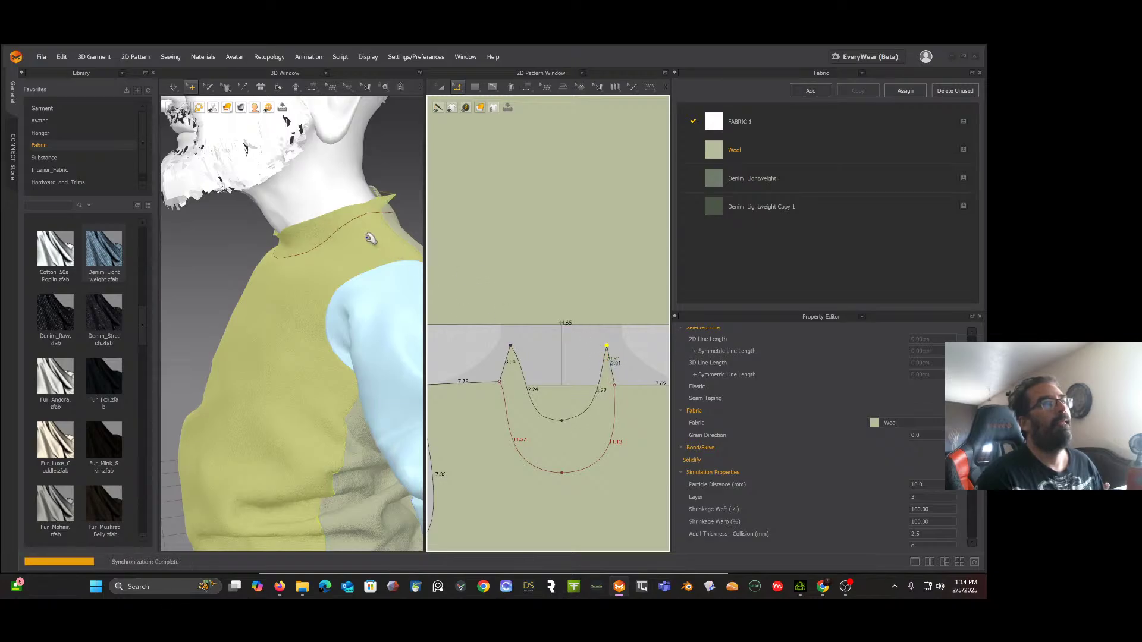
right_click_drag(360, 225, 300, 238)
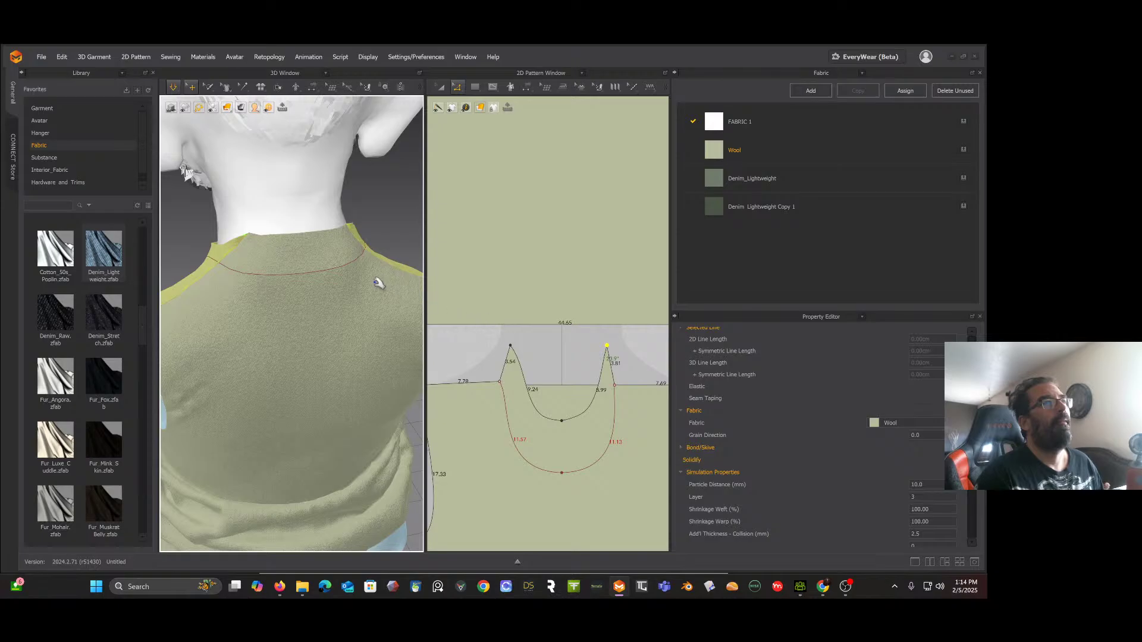
left_click_drag(511, 347, 506, 353)
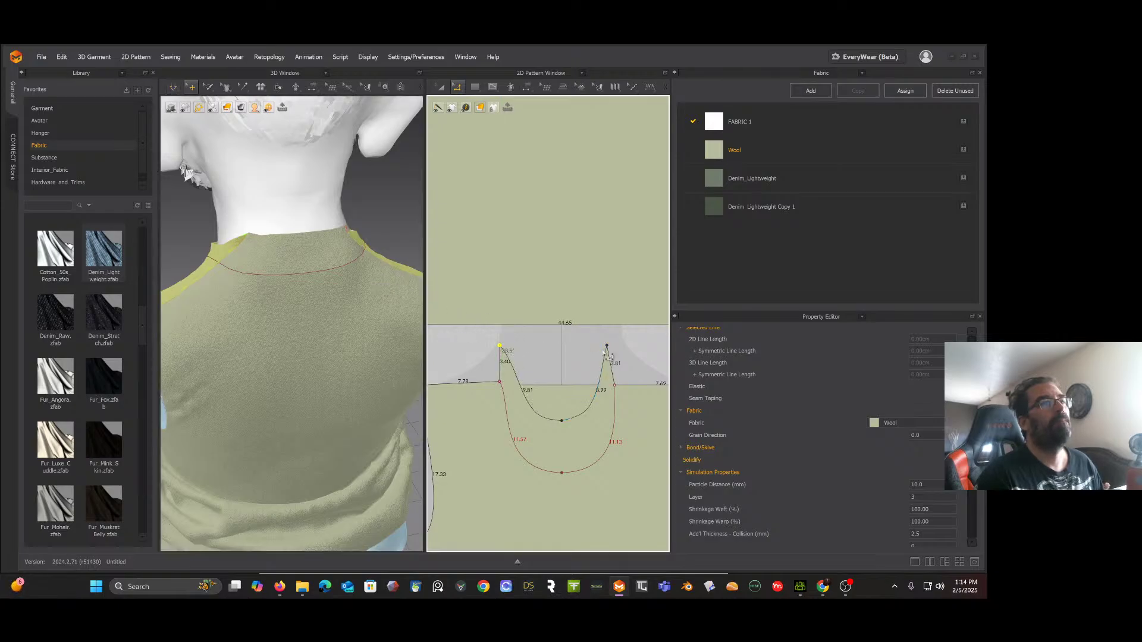
left_click_drag(614, 356, 622, 354)
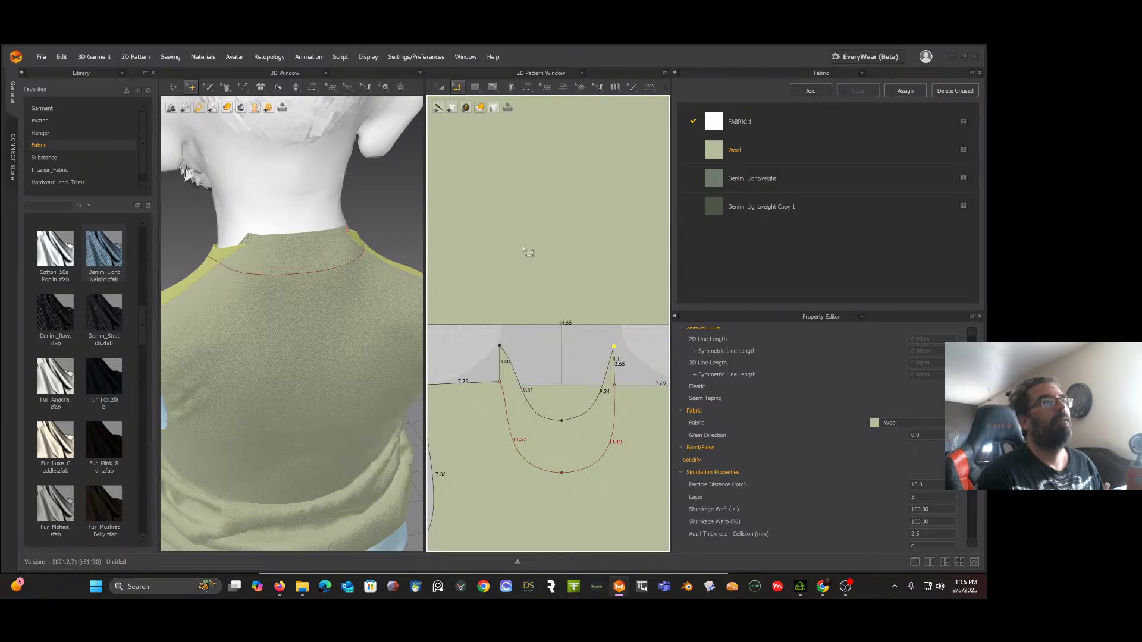
Step: Spread the back piece's two upper collar points outward, making the top edge halves about 5.28 cm and 4.98 cm long
scroll(519, 252, "down", 3)
scroll(519, 252, "down", 2)
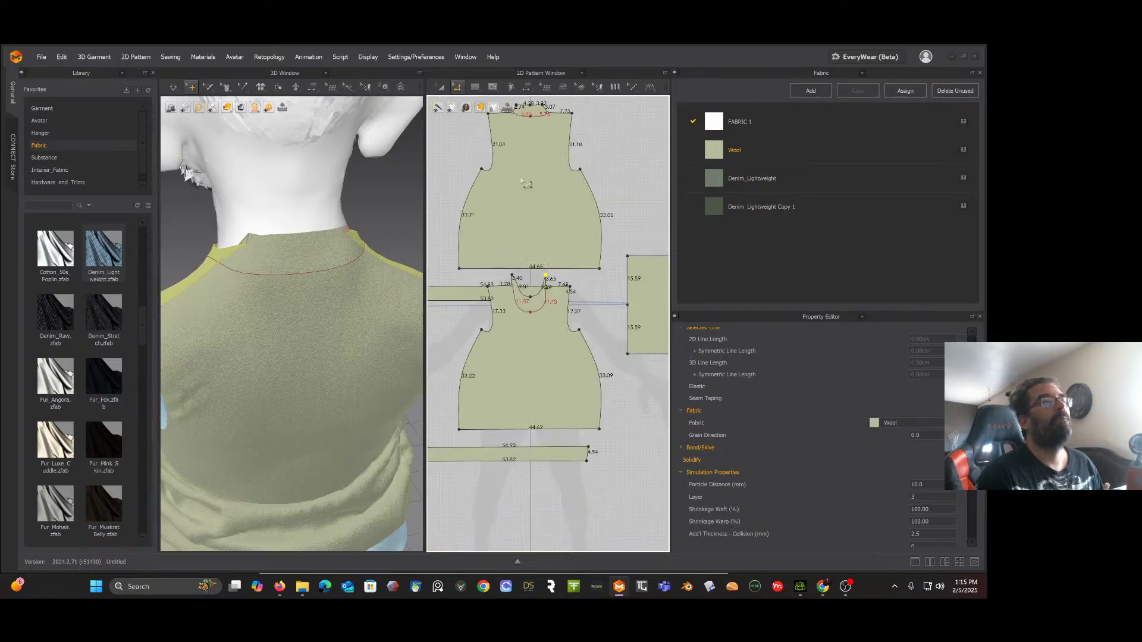
middle_click_drag(524, 184, 539, 341)
scroll(538, 296, "up", 5)
middle_click_drag(538, 254, 547, 367)
left_click_drag(524, 221, 510, 220)
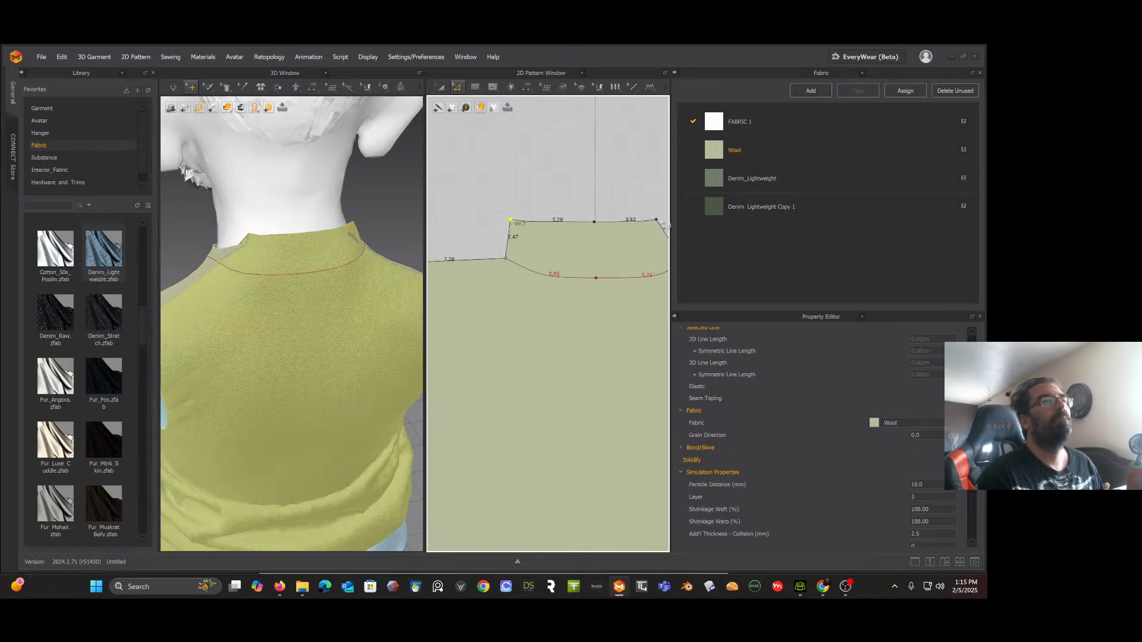
left_click_drag(657, 221, 639, 241)
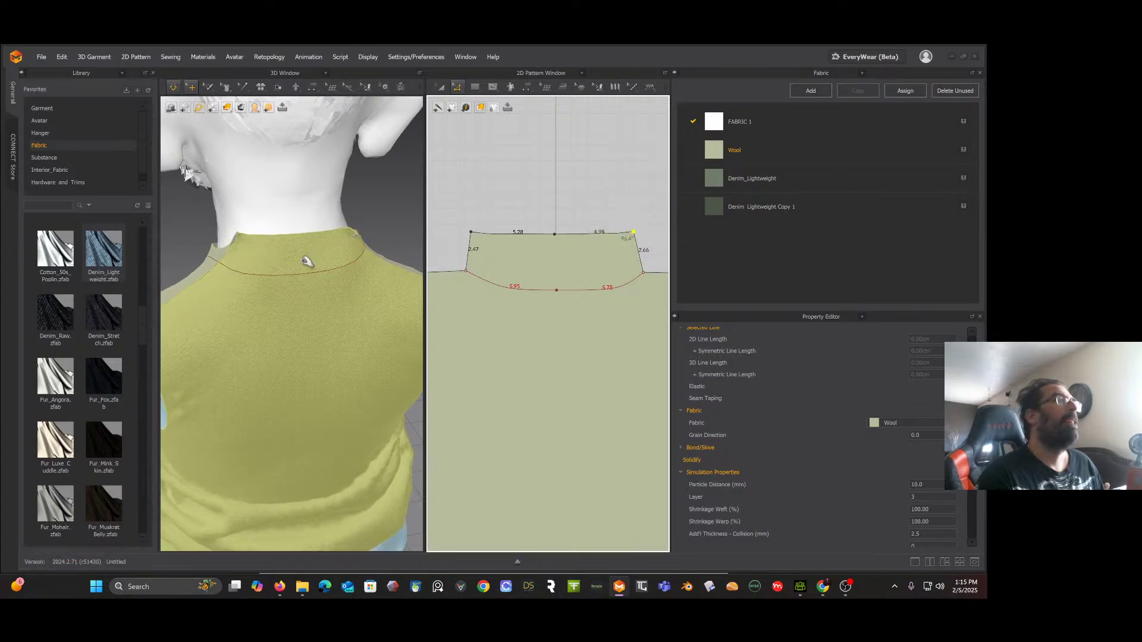
mouse_move(305, 262)
right_mouse_down()
mouse_move(352, 250)
mouse_move(323, 262)
right_mouse_up()
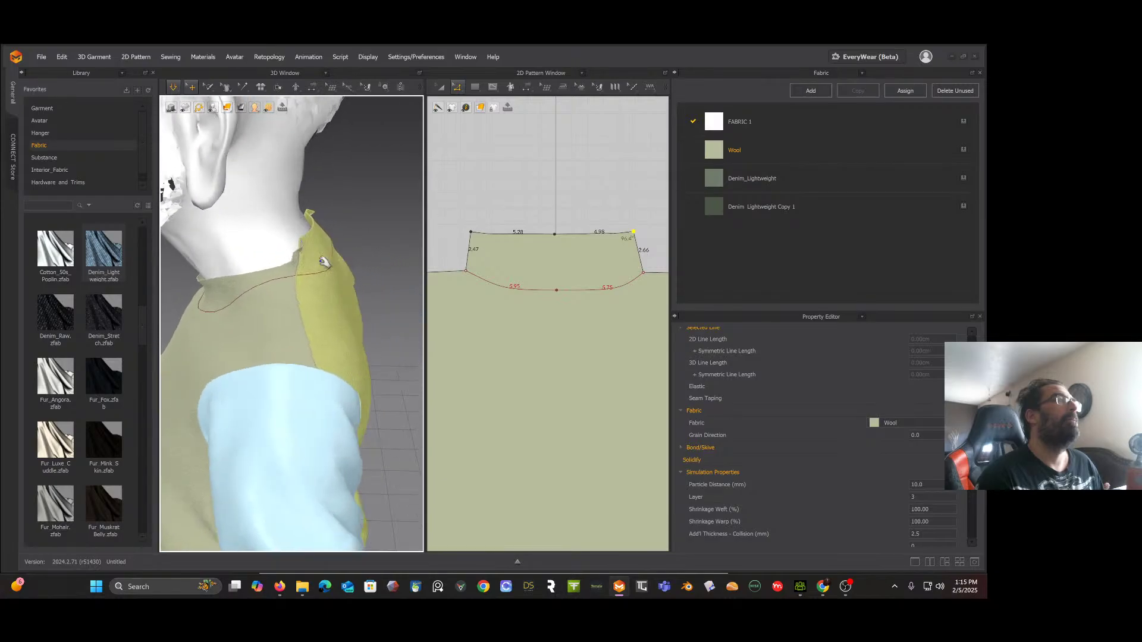
Step: Change the length of the back piece's left collar side edge to 3.4 cm, matching the corresponding front edge
left_click(292, 269)
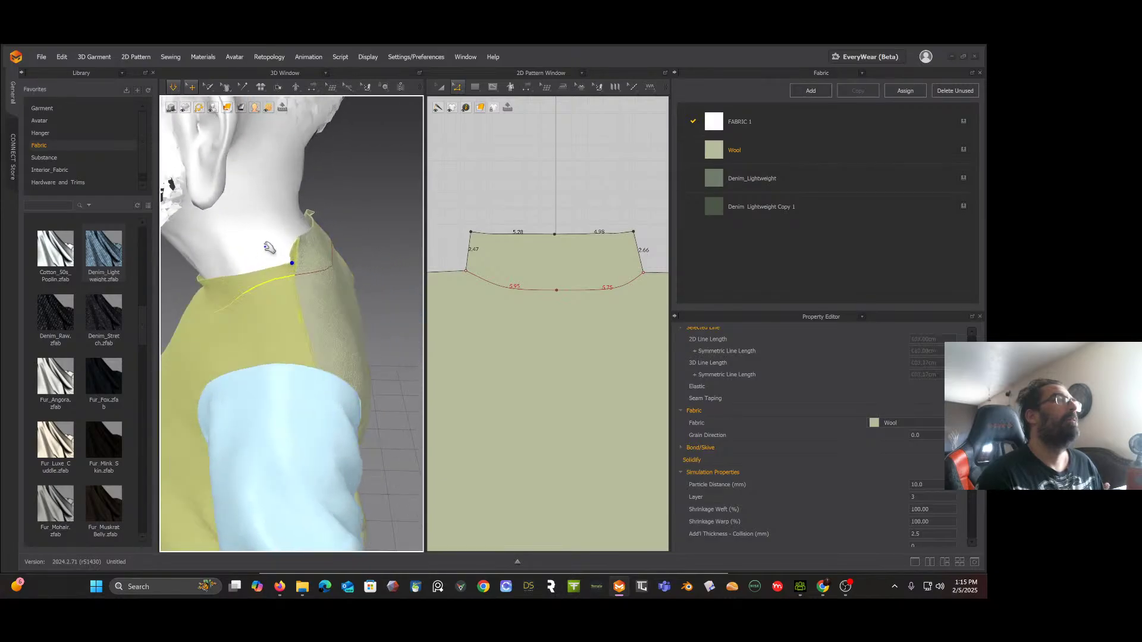
scroll(492, 216, "down", 3)
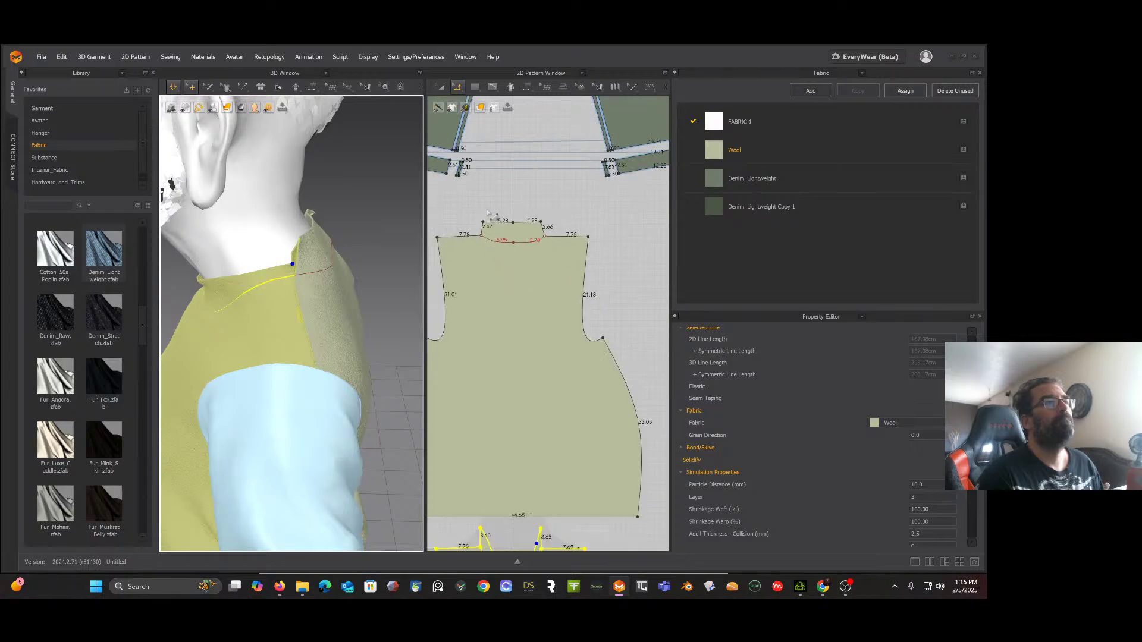
scroll(479, 469, "up", 4)
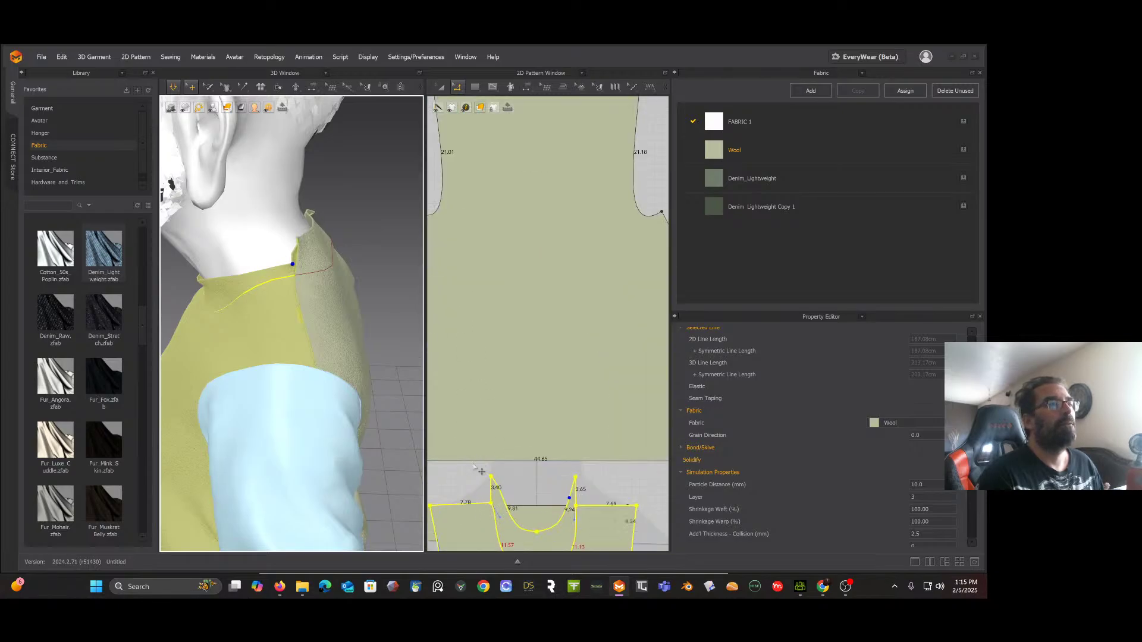
left_click(498, 495)
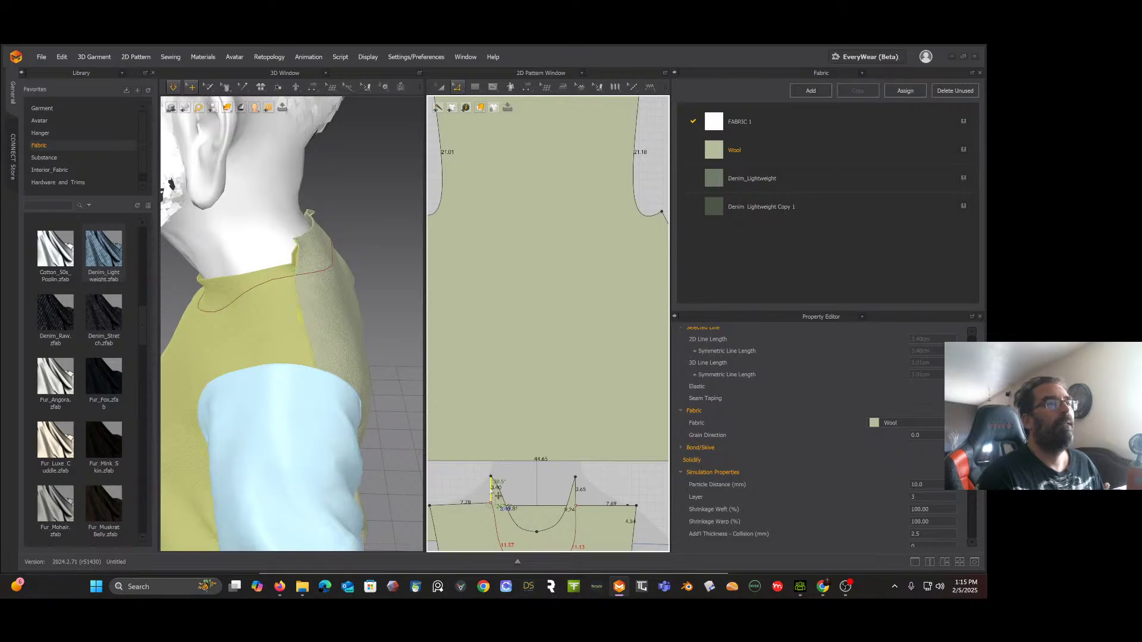
middle_click_drag(512, 325, 526, 434)
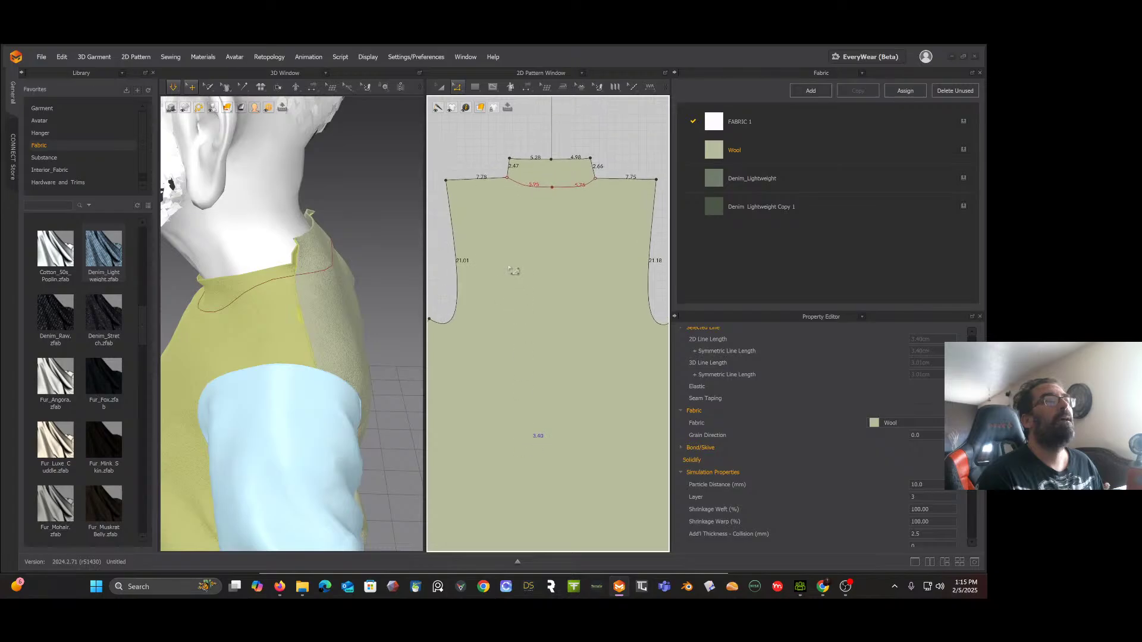
left_click(508, 169)
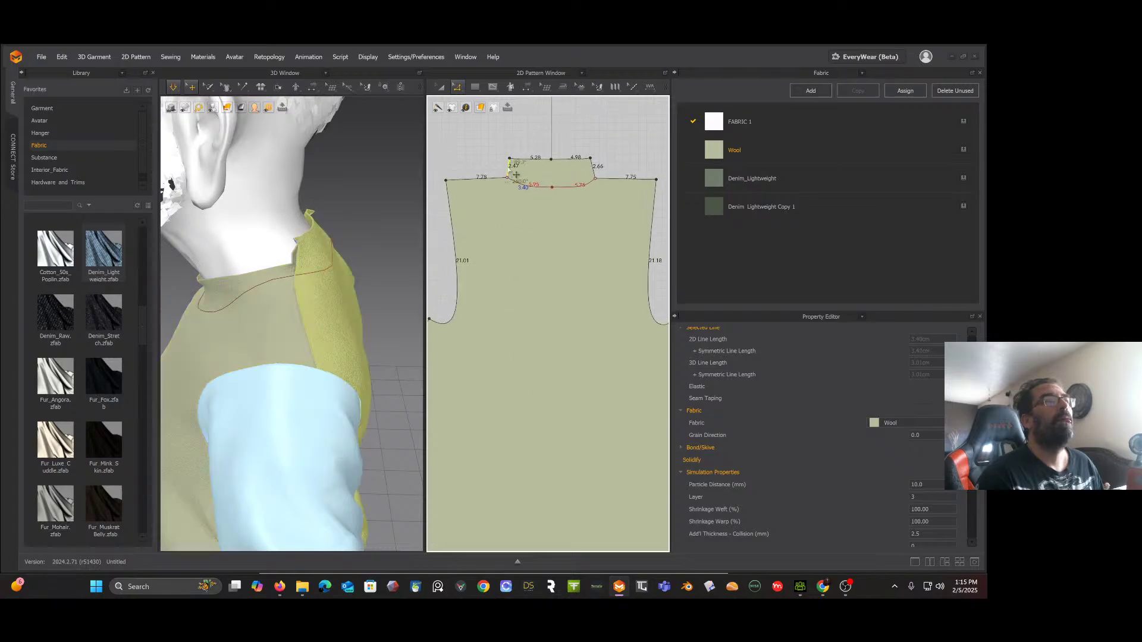
right_click(508, 168)
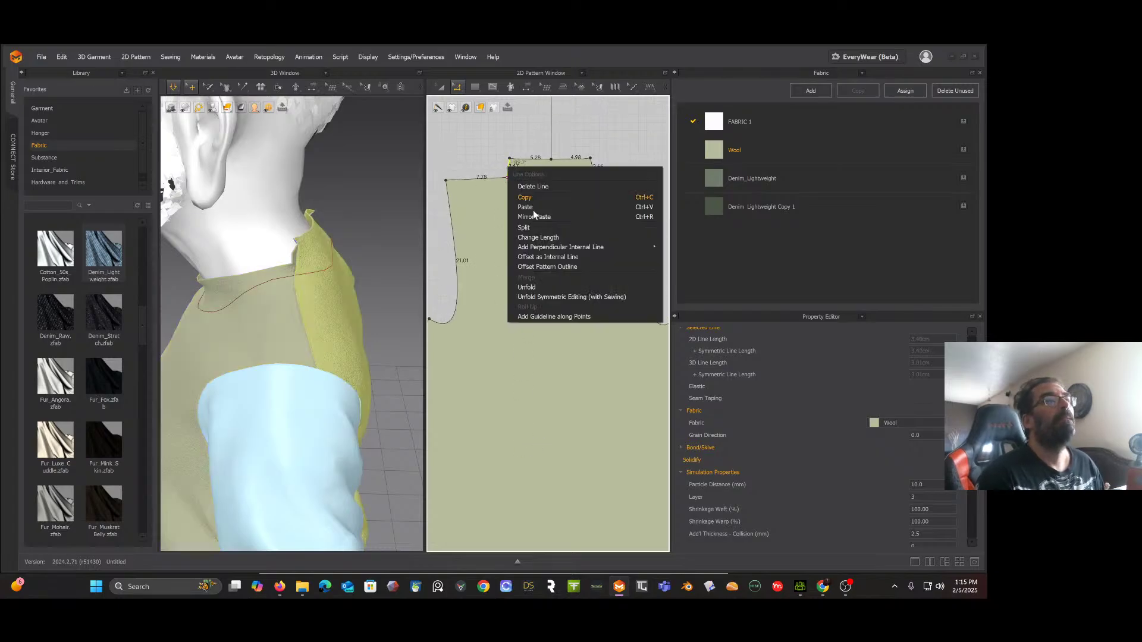
left_click(541, 236)
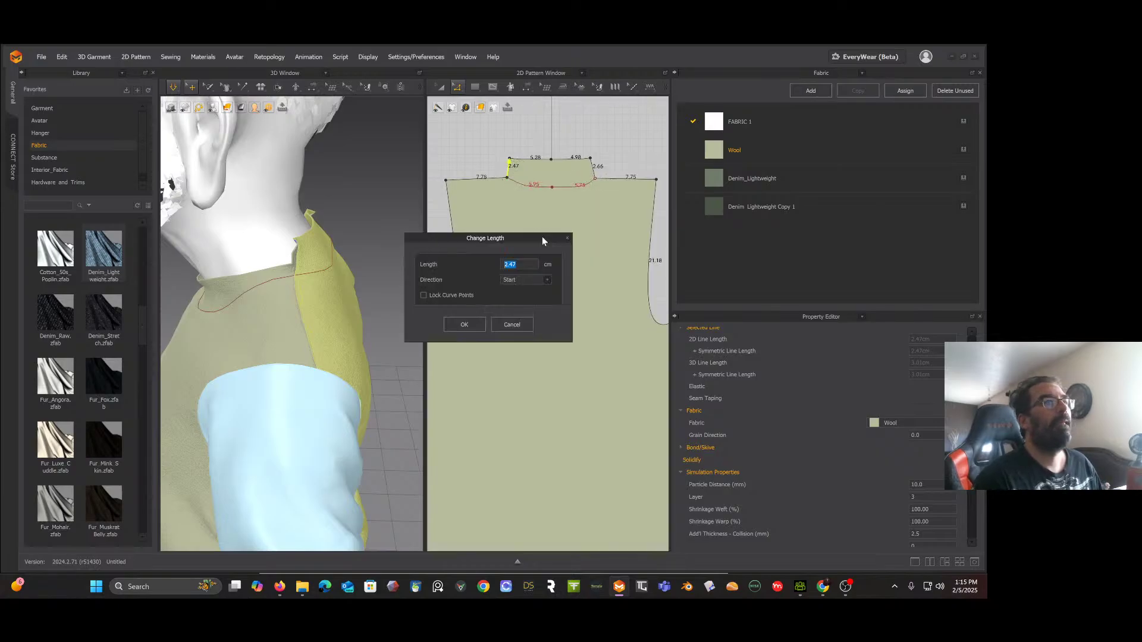
type("3")
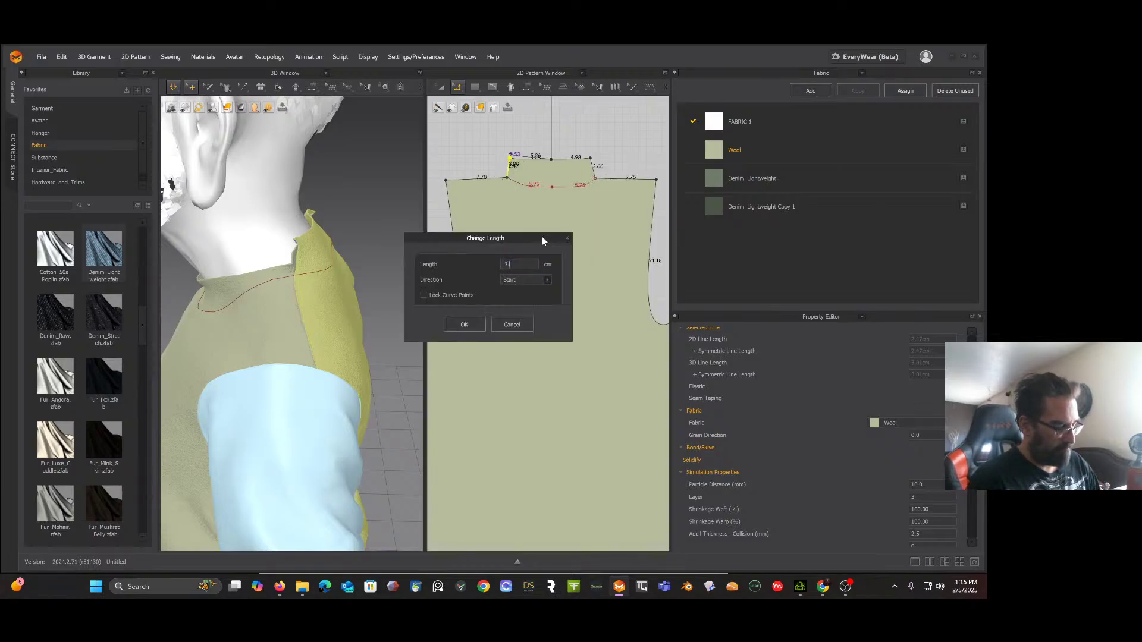
type(".4")
key("Return")
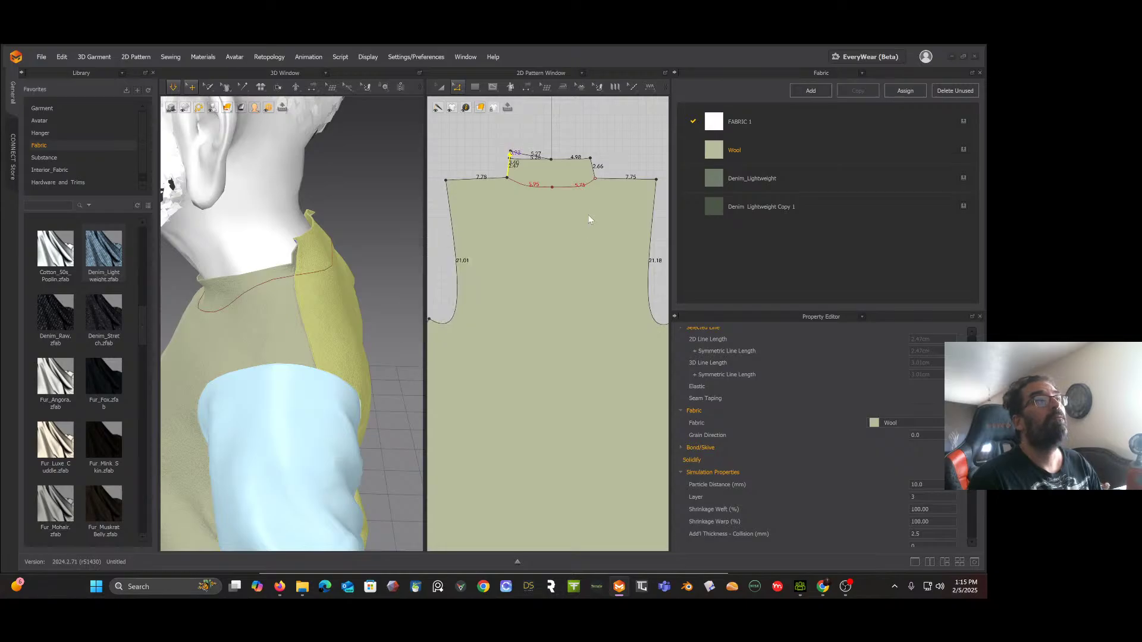
Step: Try to lengthen the back piece's right collar side edge to 3.4 cm with the direction set to Start
right_click(594, 170)
left_click(618, 237)
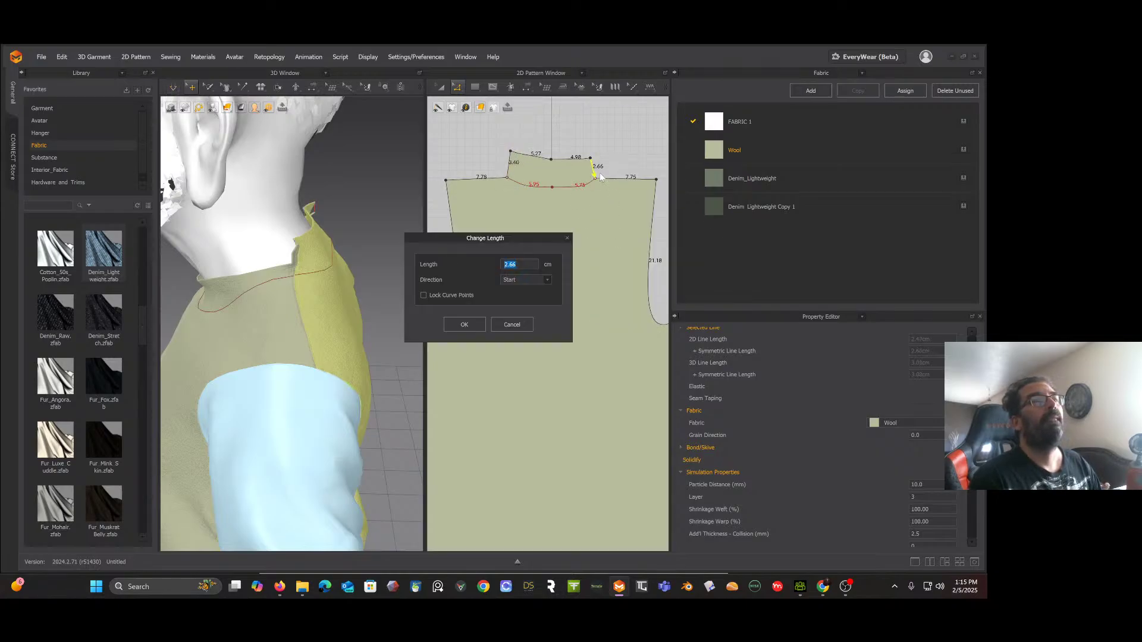
type("3")
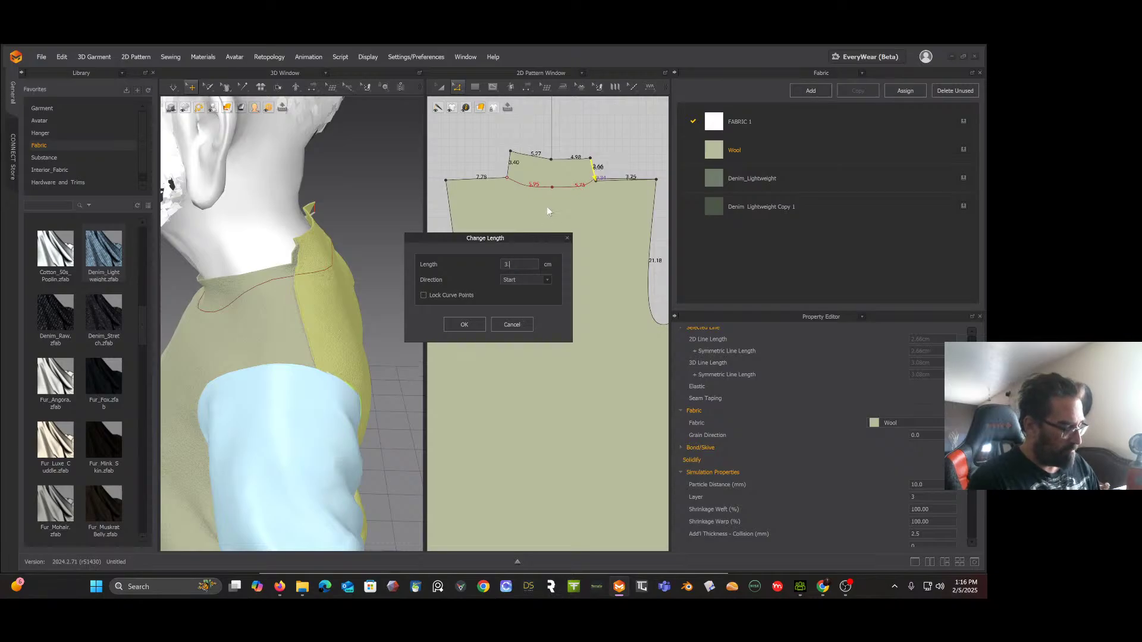
type(".4")
key("Return")
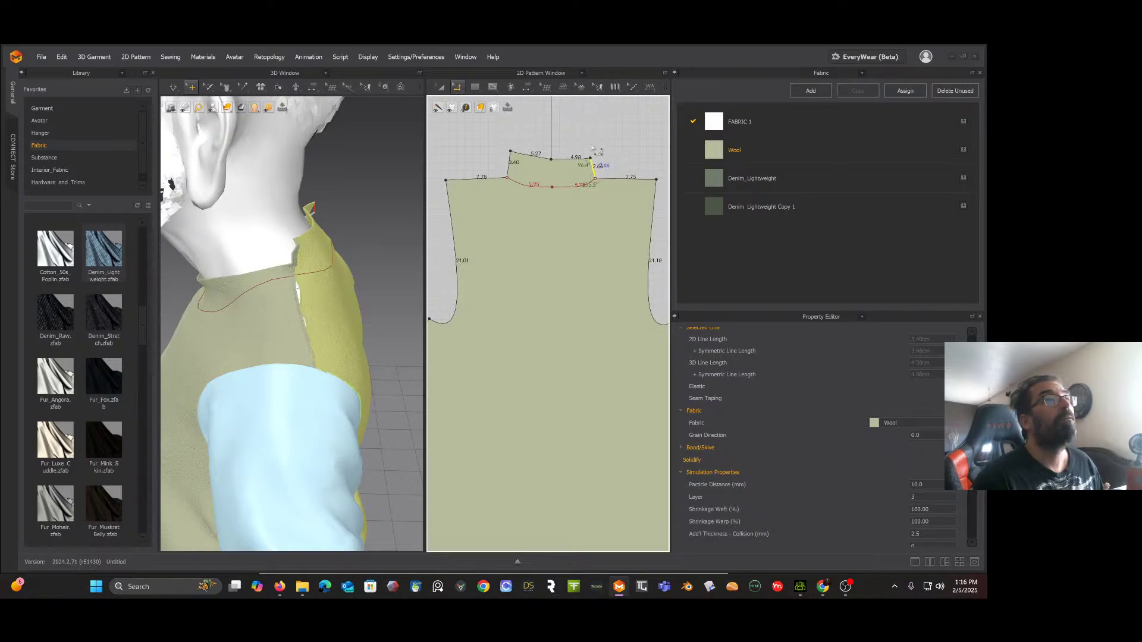
Step: Change the length of the back piece's right collar side edge to 3.40 cm with the direction set to End
right_click(592, 170)
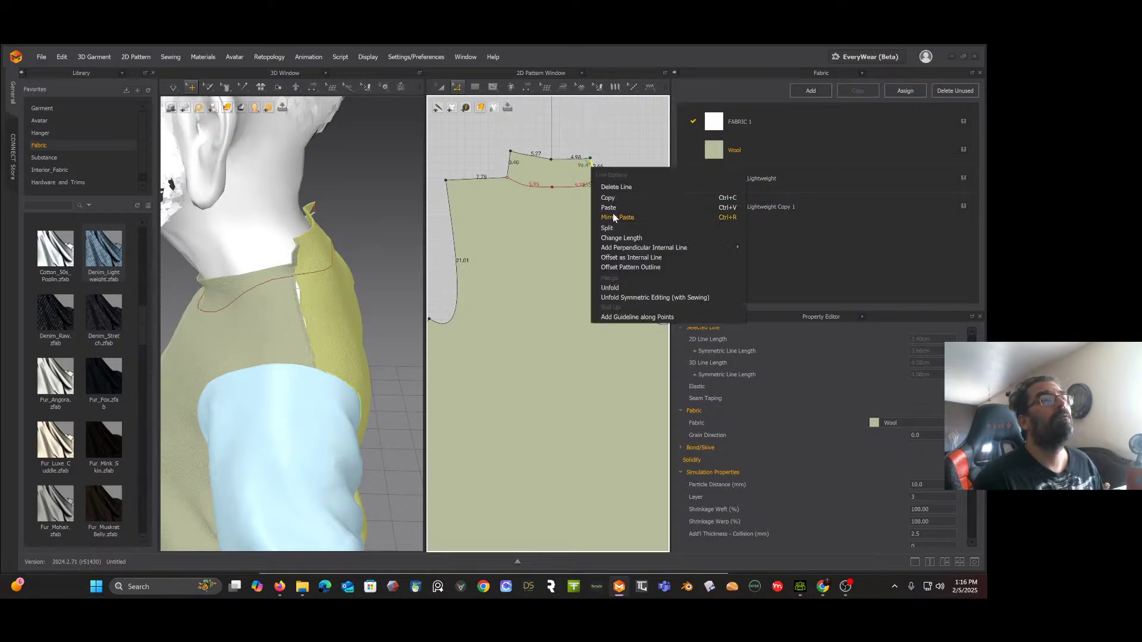
left_click(617, 238)
type("3")
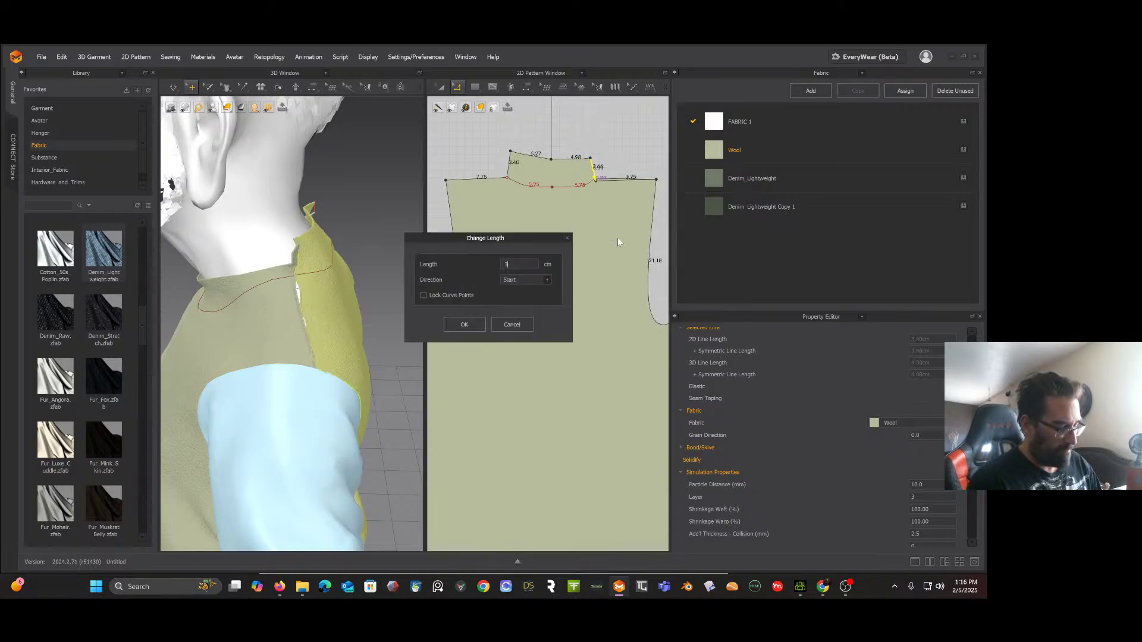
type(".40")
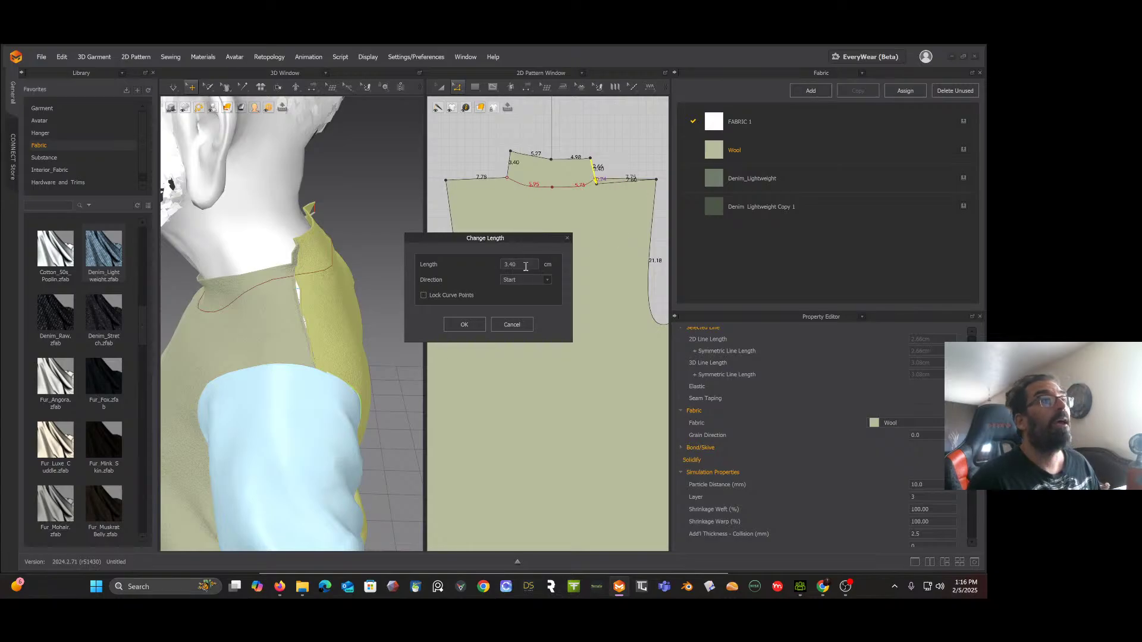
left_click(519, 304)
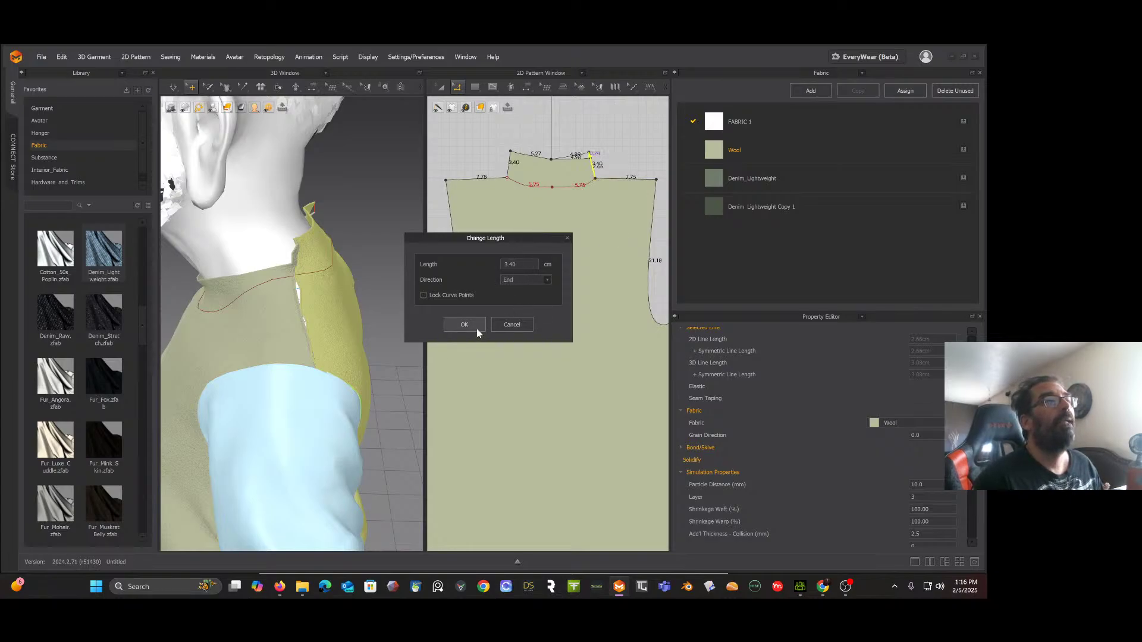
left_click(476, 326)
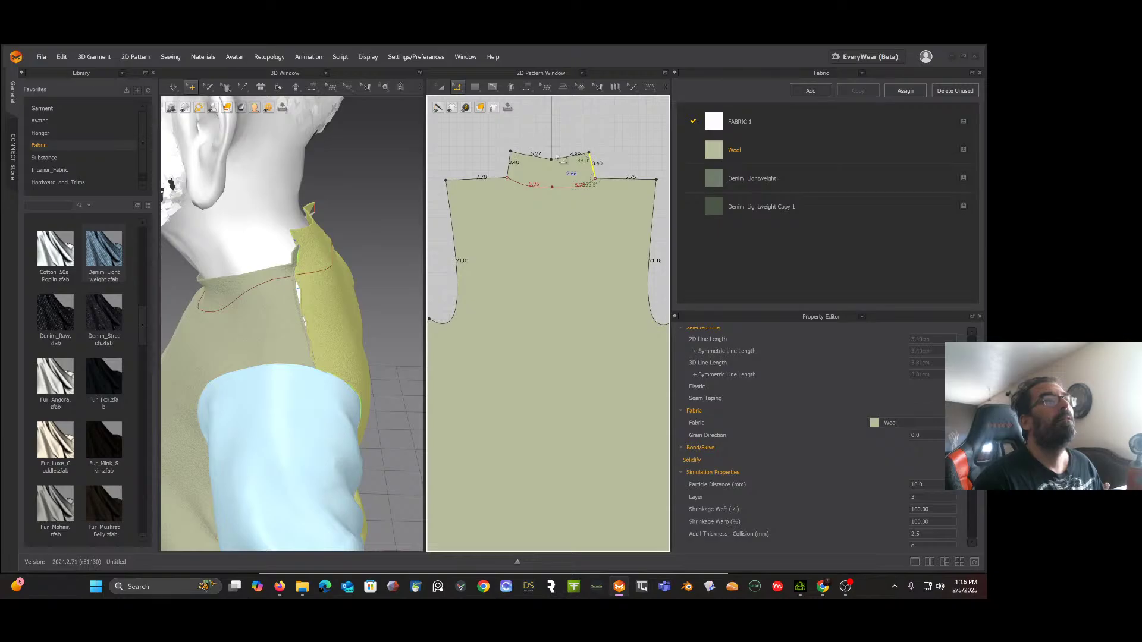
Step: Round off the middle point of the back piece's top collar edge with Smooth Curve, creating a curved centre section about 3.61 cm long
scroll(559, 151, "up", 2)
left_click(480, 108)
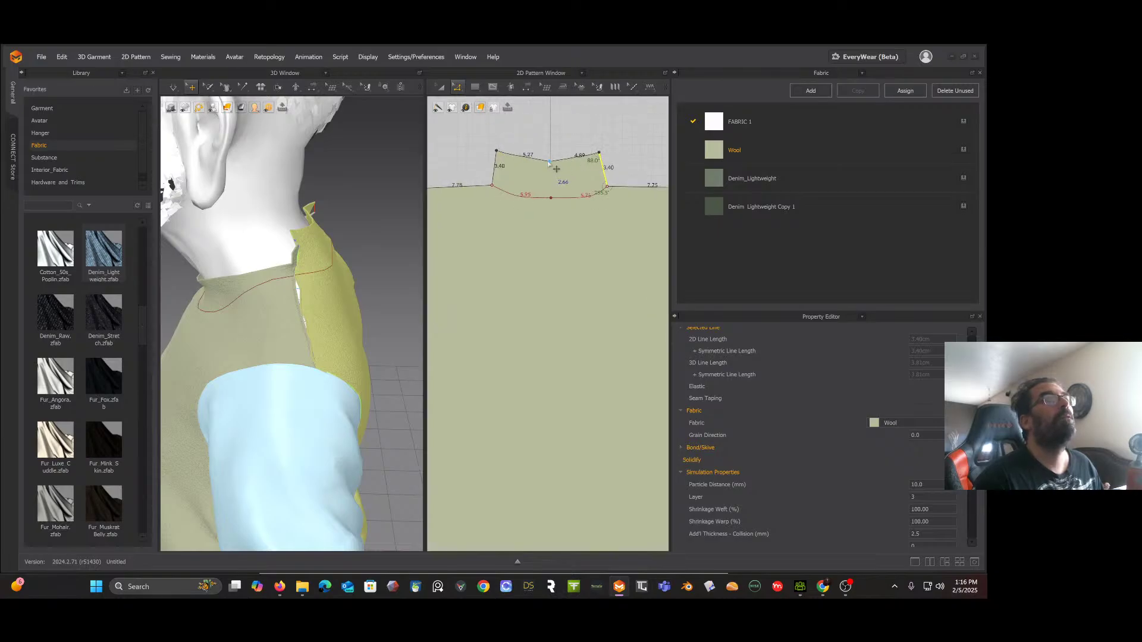
left_click(550, 161)
left_click(457, 88)
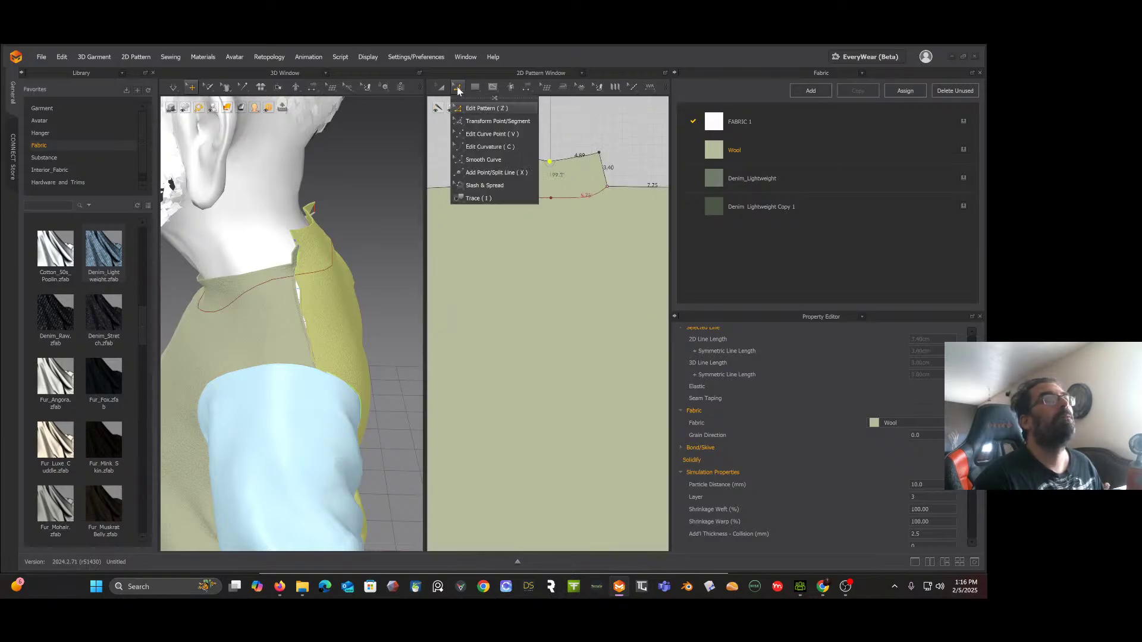
left_click(484, 160)
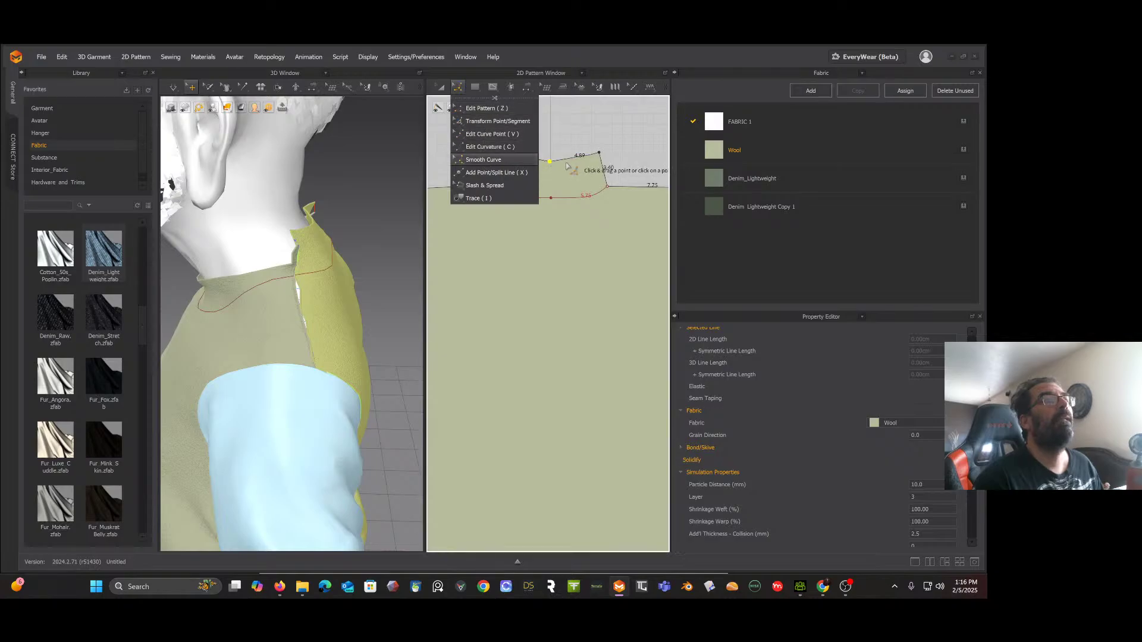
left_click(550, 163)
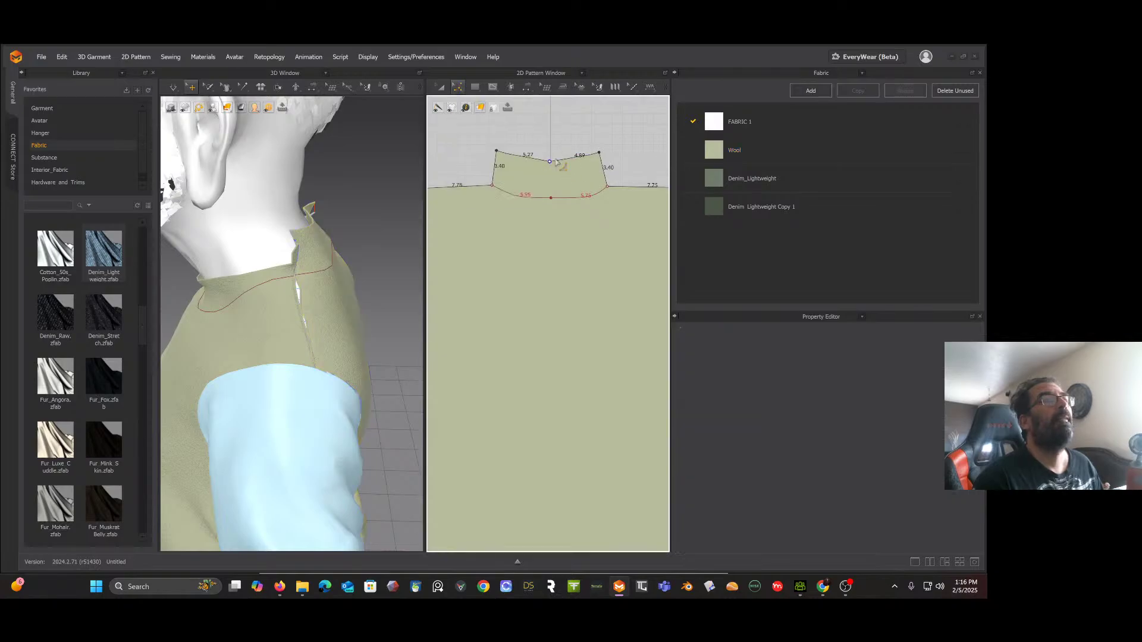
left_click_drag(554, 161, 542, 146)
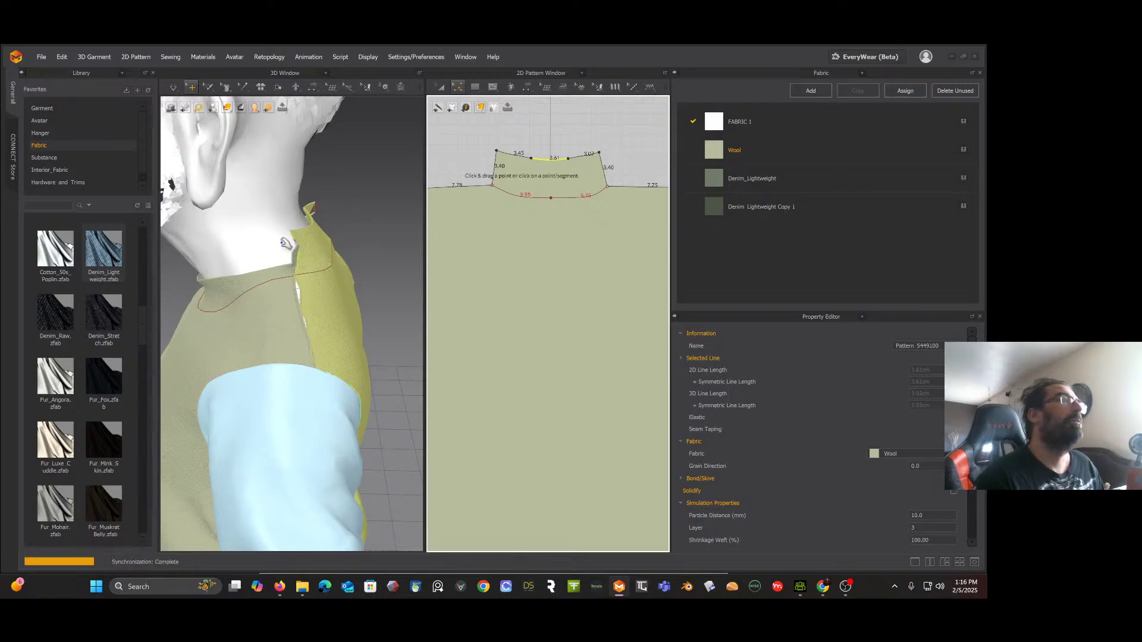
Step: Move the back piece's two upper collar corner points outward so the side edges are about 3.33 cm and 3.40 cm long
mouse_move(319, 265)
right_mouse_down()
mouse_move(280, 266)
mouse_move(310, 258)
right_mouse_up()
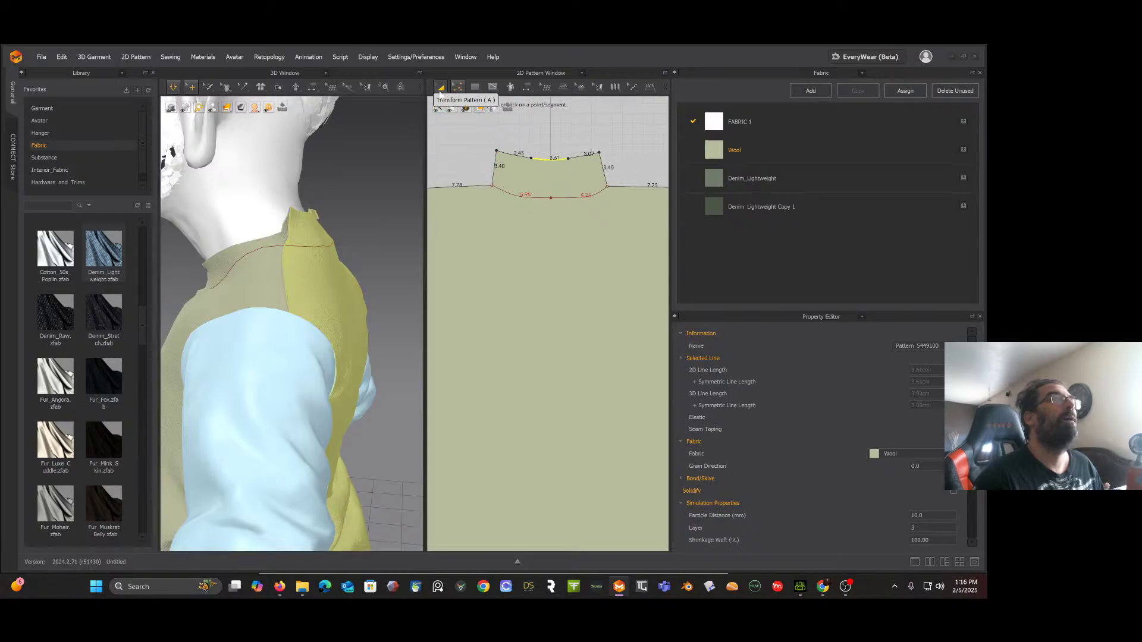
left_click(457, 87)
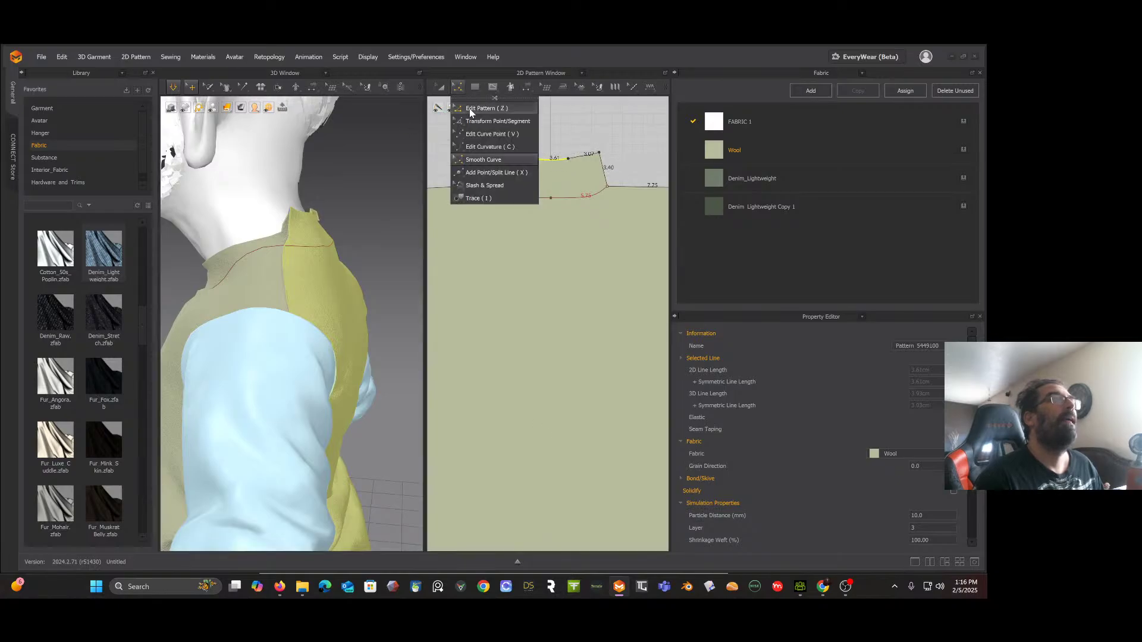
left_click(469, 109)
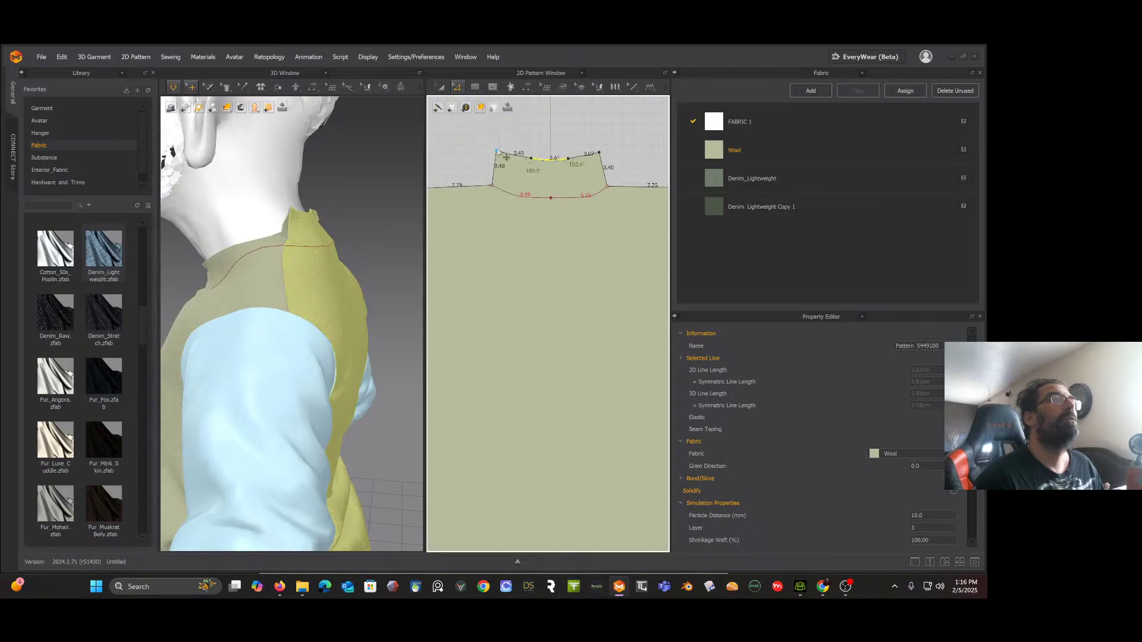
left_click_drag(505, 157, 491, 156)
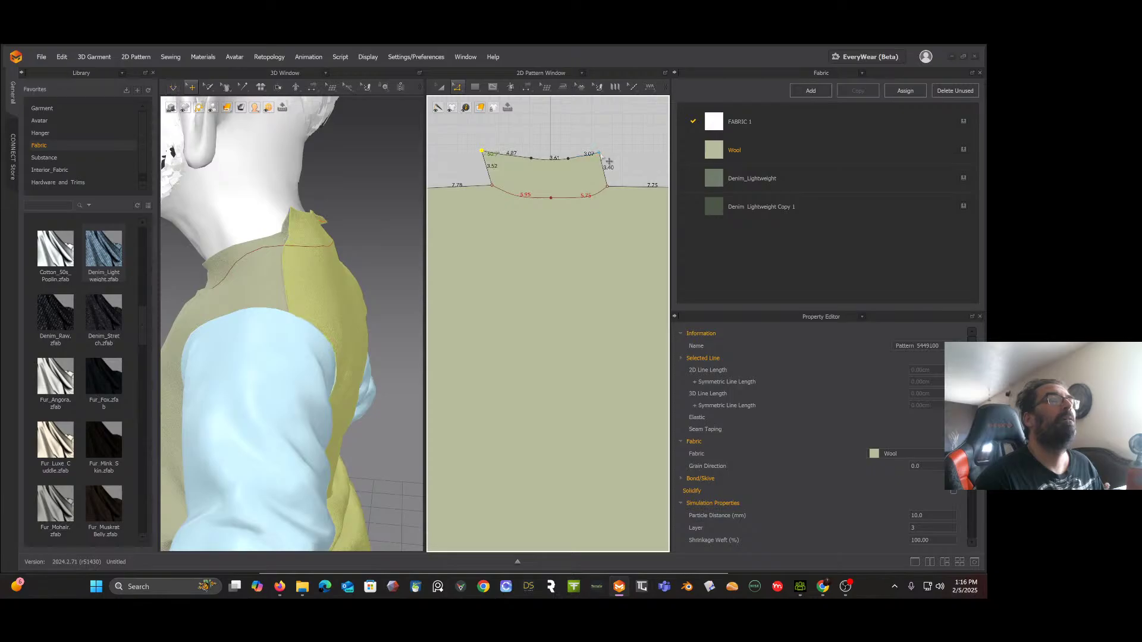
left_click_drag(601, 156, 616, 156)
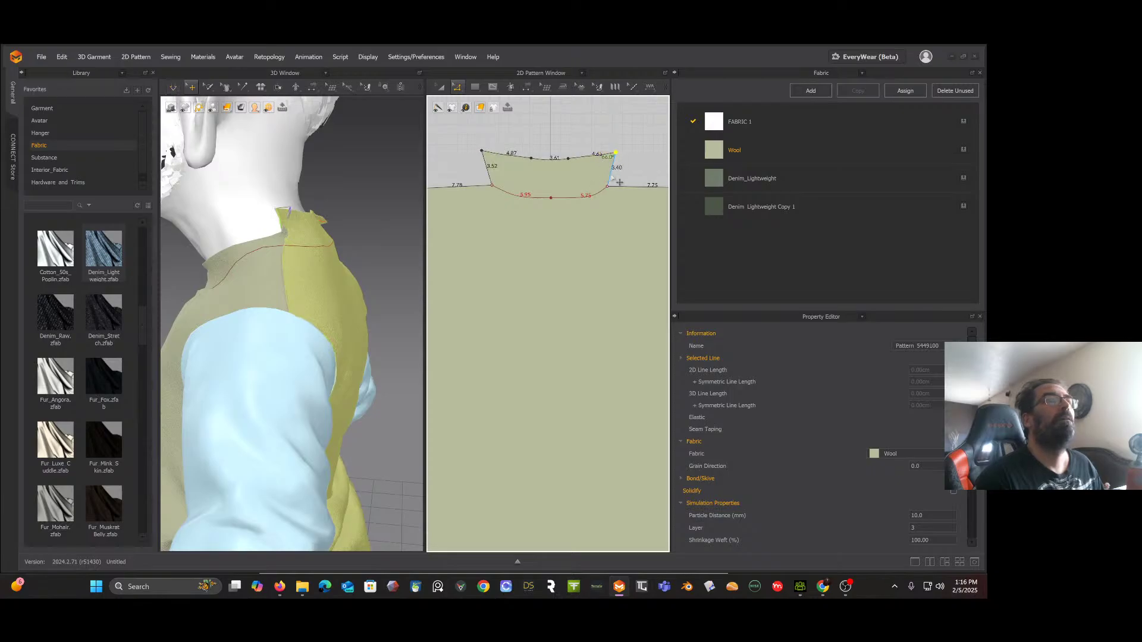
left_click_drag(482, 151, 482, 152)
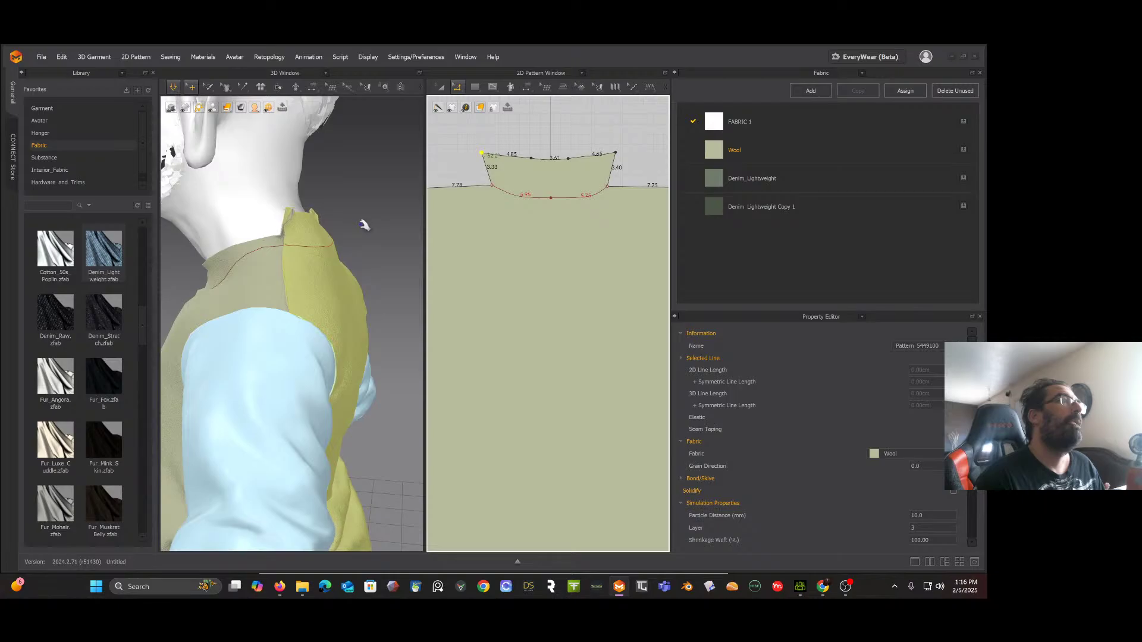
Step: Move the front piece's two upper collar points inward, making the collar side edges about 3.31 cm and 3.55 cm long
mouse_move(364, 222)
right_mouse_down()
mouse_move(344, 217)
mouse_move(351, 227)
right_mouse_up()
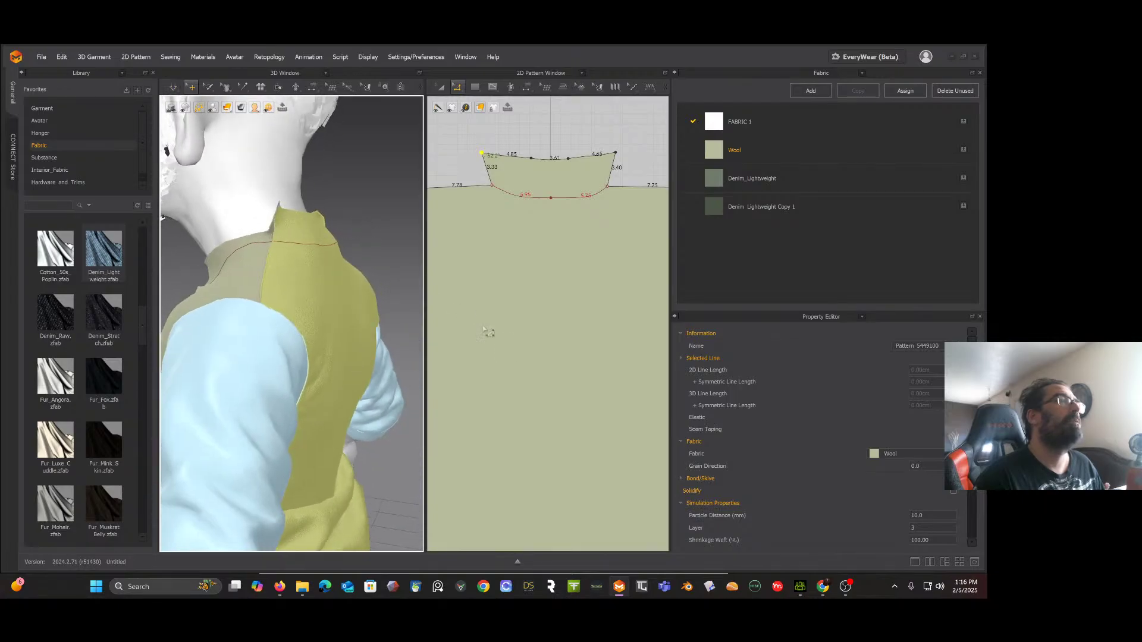
scroll(528, 332, "up", 2)
scroll(527, 330, "down", 4)
middle_click_drag(524, 326, 515, 159)
scroll(524, 345, "down", 3)
scroll(524, 345, "up", 3)
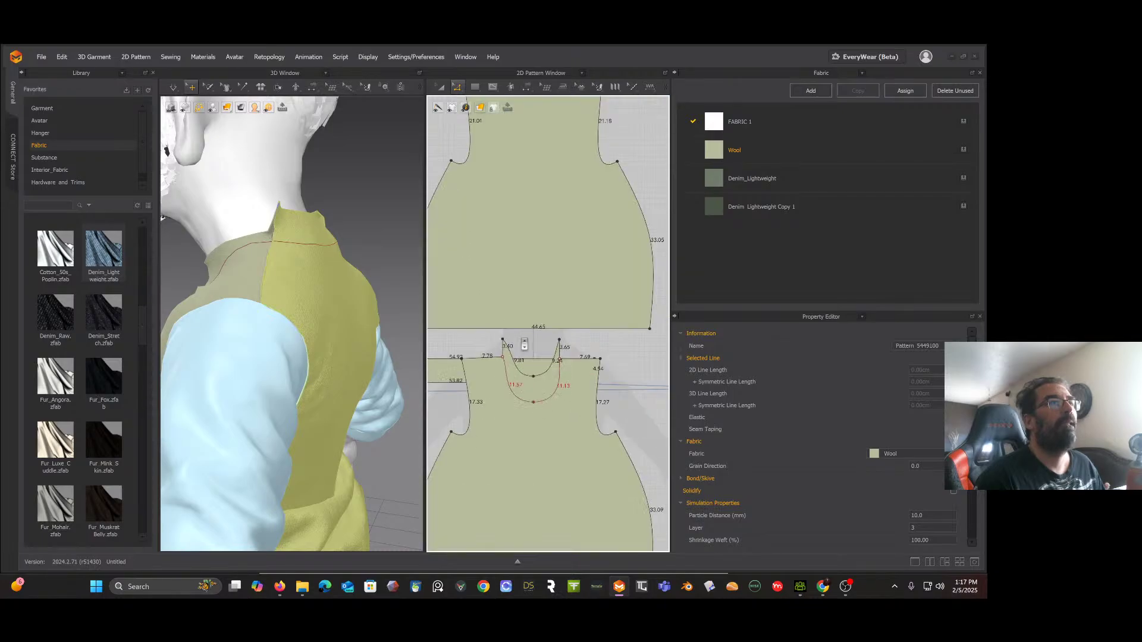
scroll(524, 345, "down", 1)
scroll(523, 343, "up", 5)
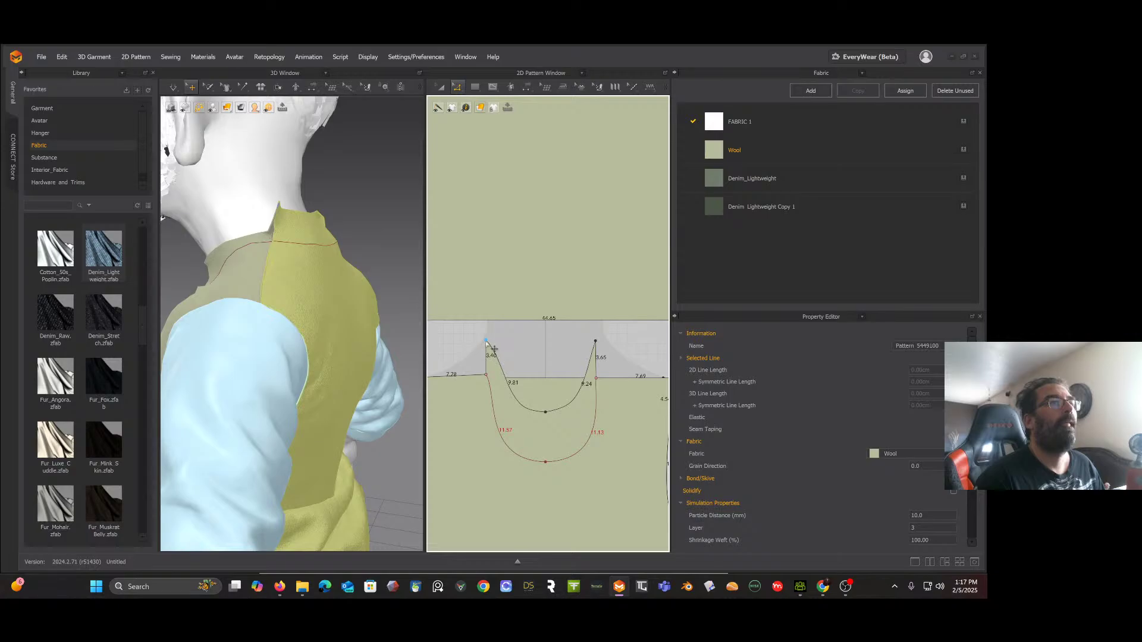
left_click_drag(494, 349, 509, 353)
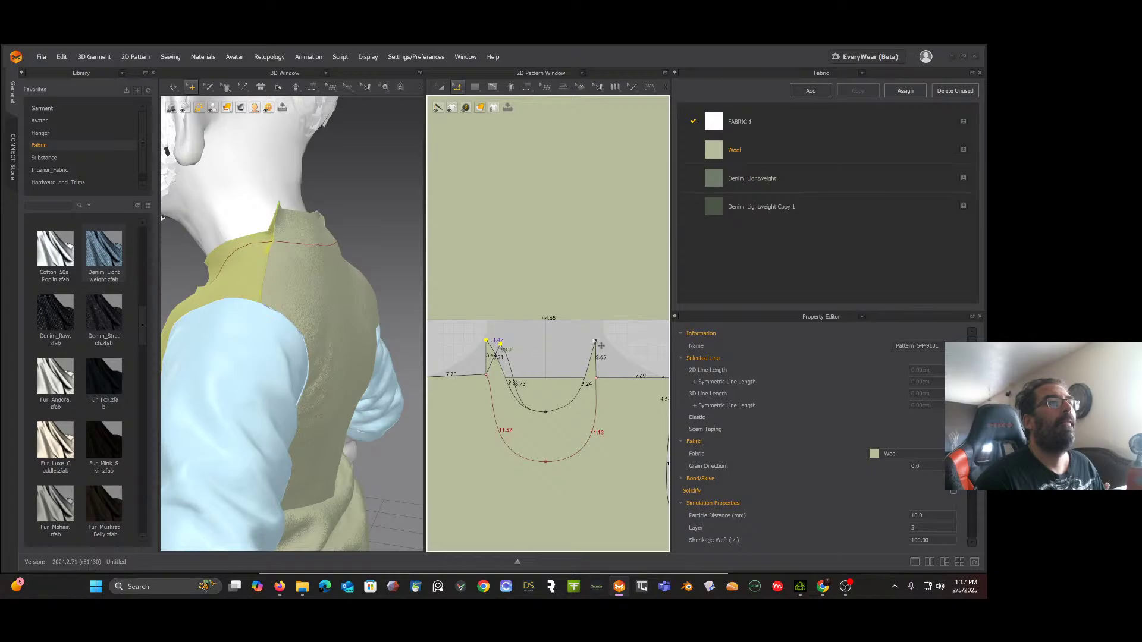
mouse_move(597, 343)
left_mouse_down()
mouse_move(578, 349)
mouse_move(587, 350)
left_mouse_up()
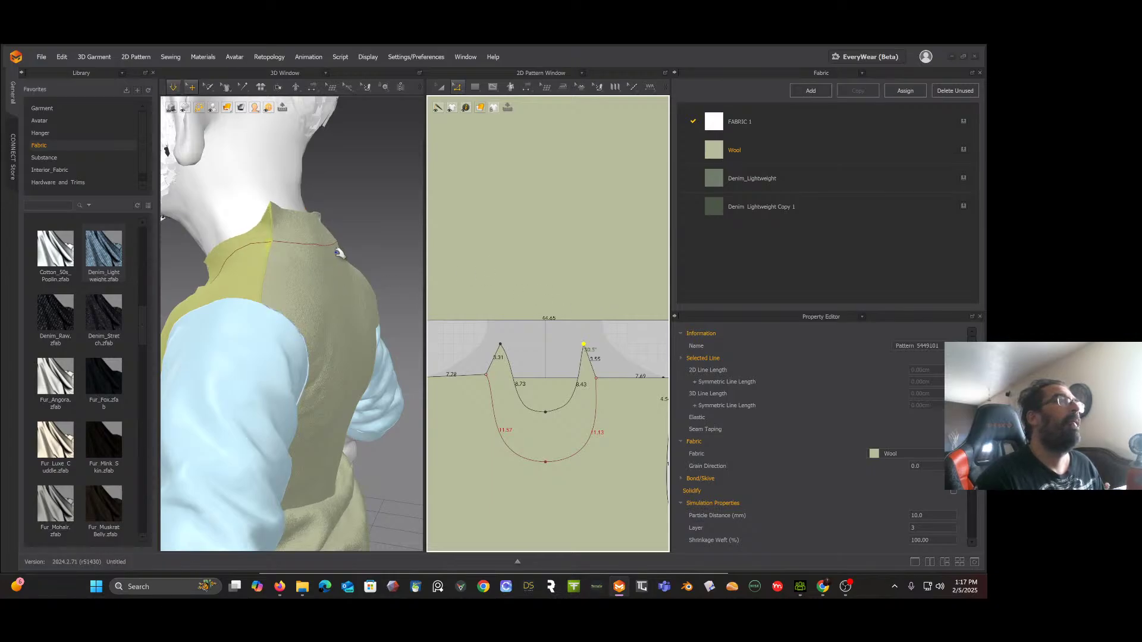
Step: Draw a vertical internal line from the middle of the front collar's top curve down to the midpoint of the neckline curve
right_click_drag(339, 255, 377, 254)
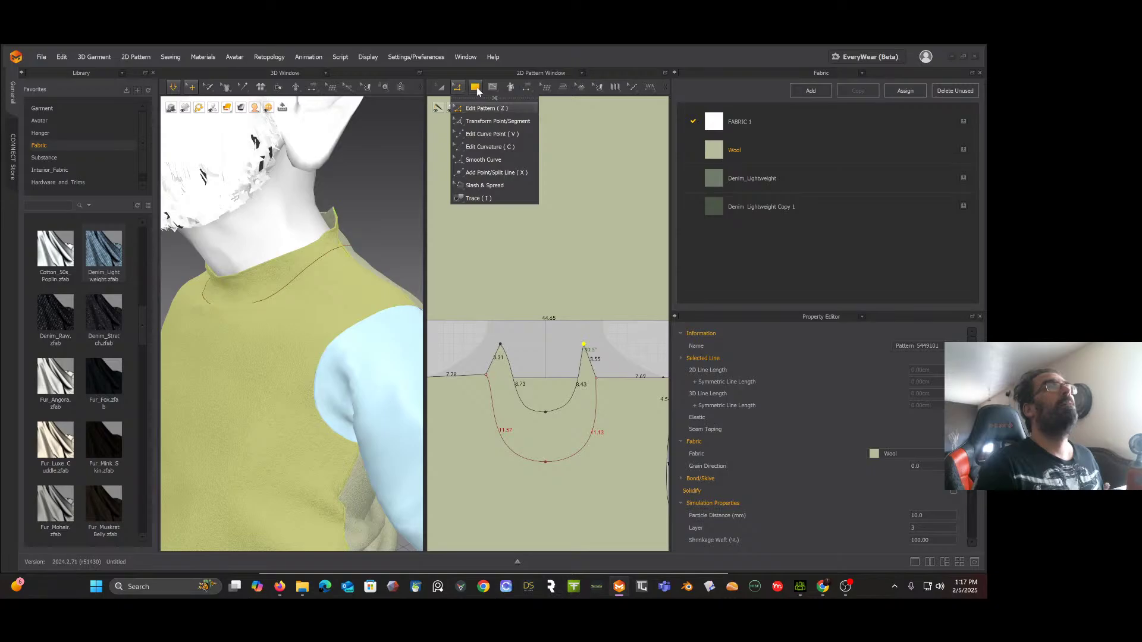
mouse_move(491, 88)
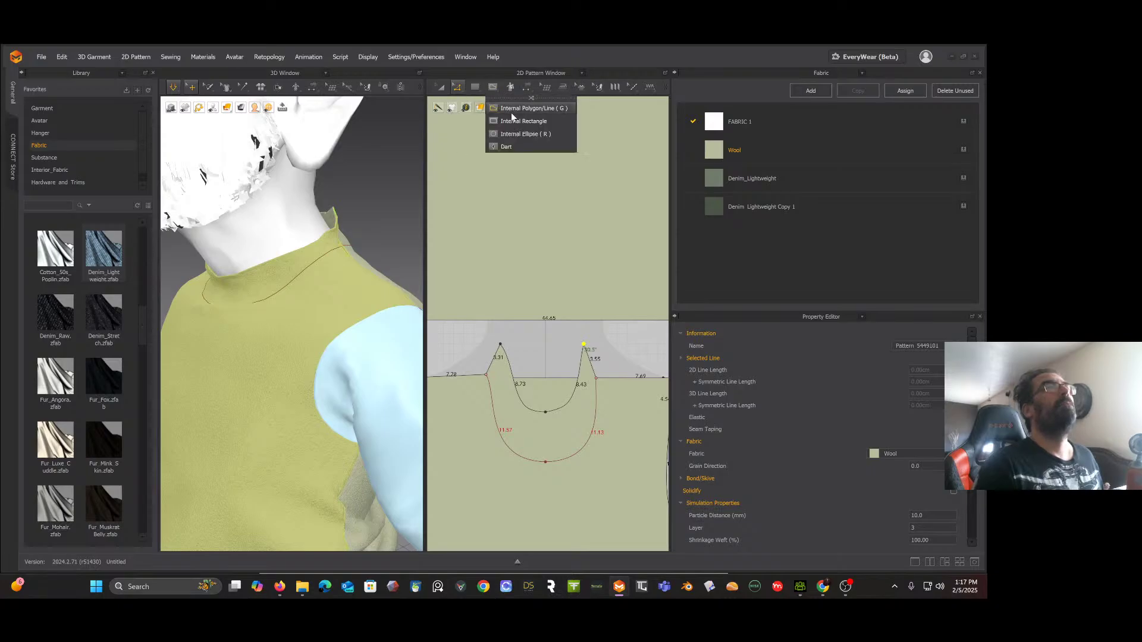
left_click(512, 113)
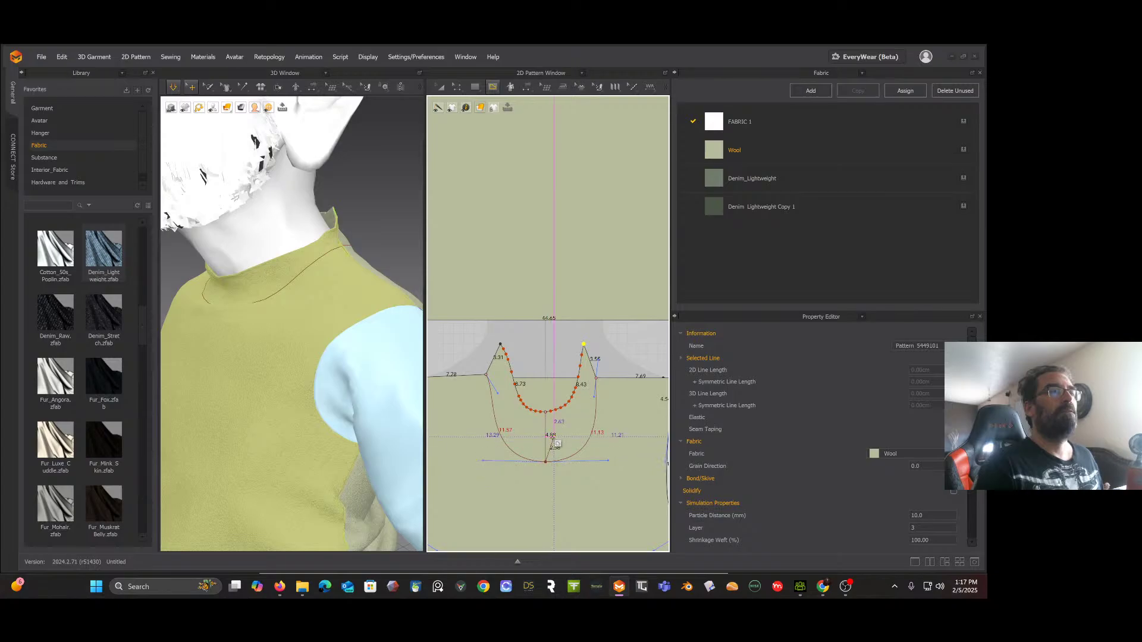
key("Return")
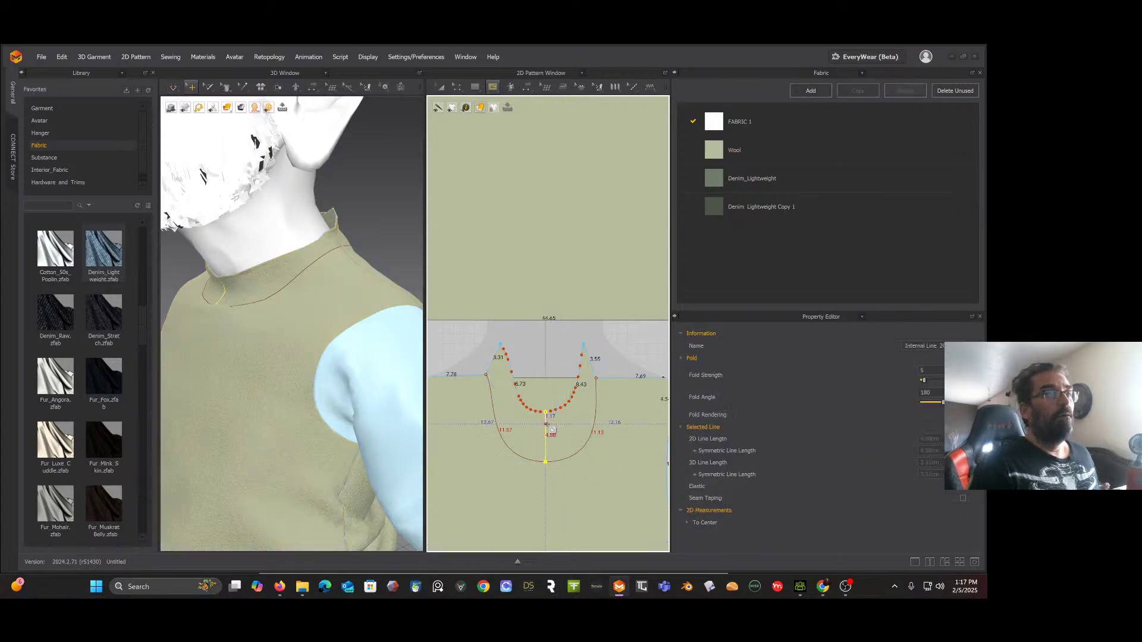
Step: Change the length of the front piece's left collar side edge to 4.88 cm with the direction set to Start
left_click(456, 88)
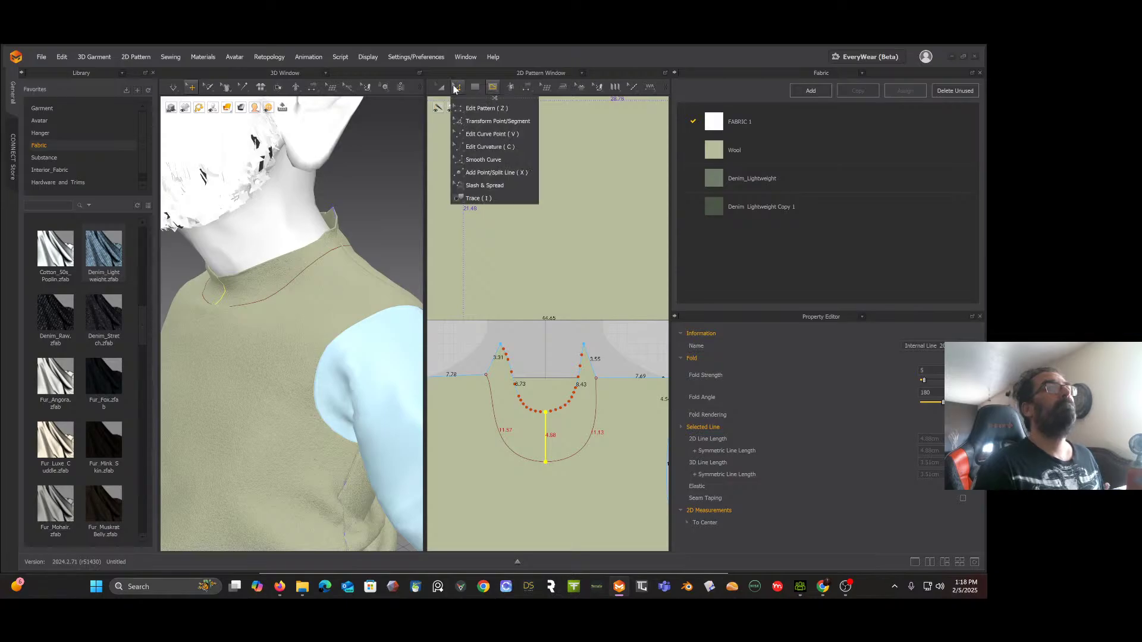
left_click(482, 108)
left_click(494, 364)
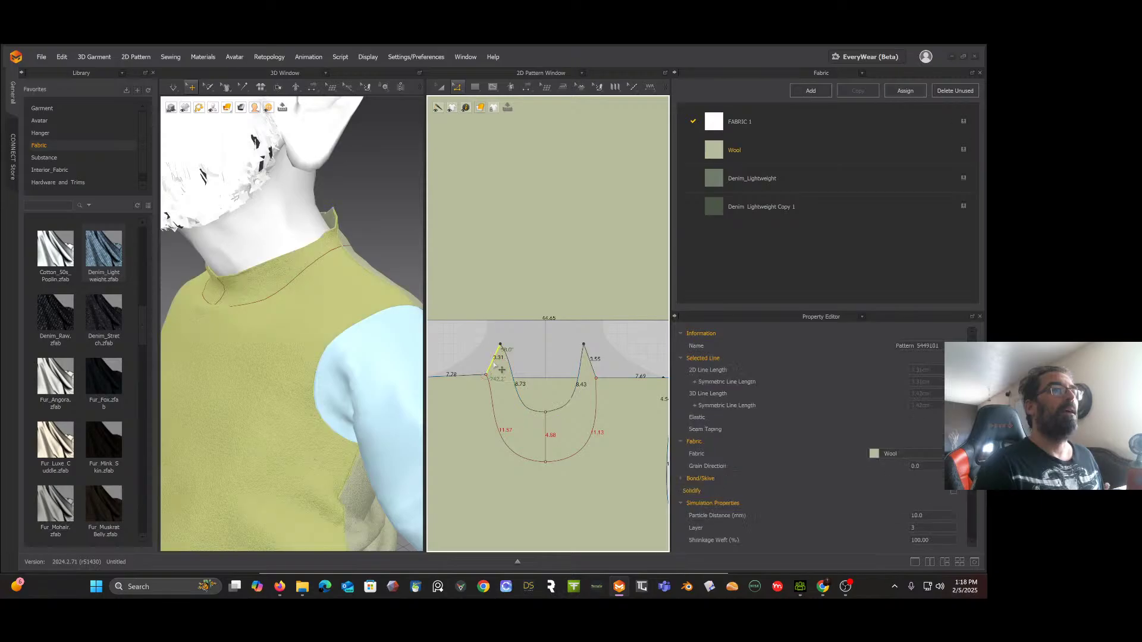
right_click(495, 364)
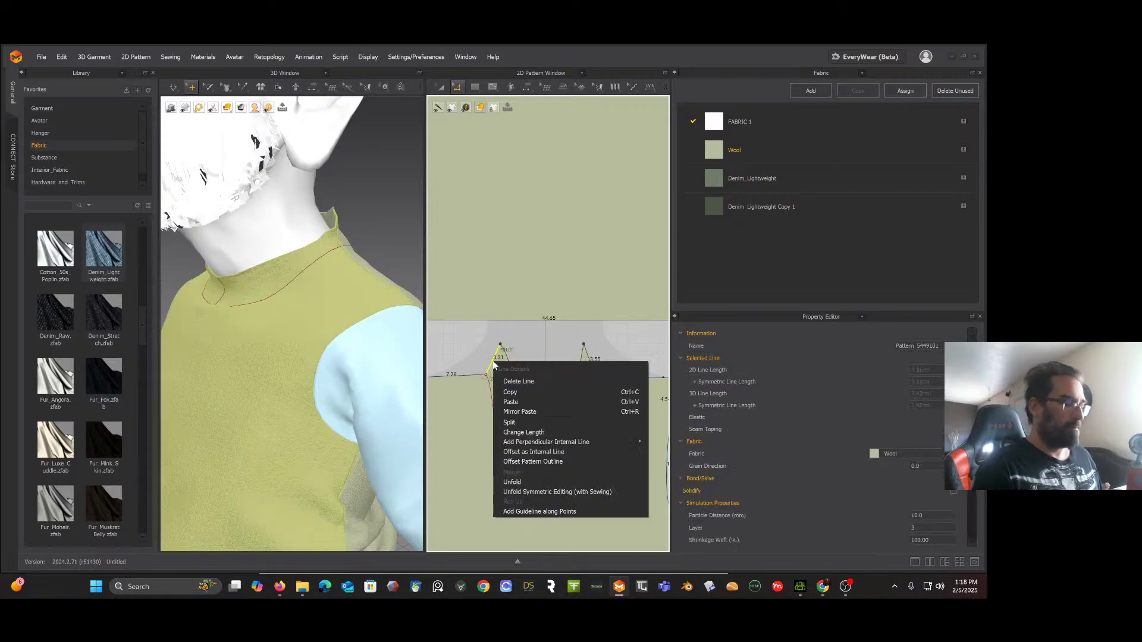
left_click(524, 432)
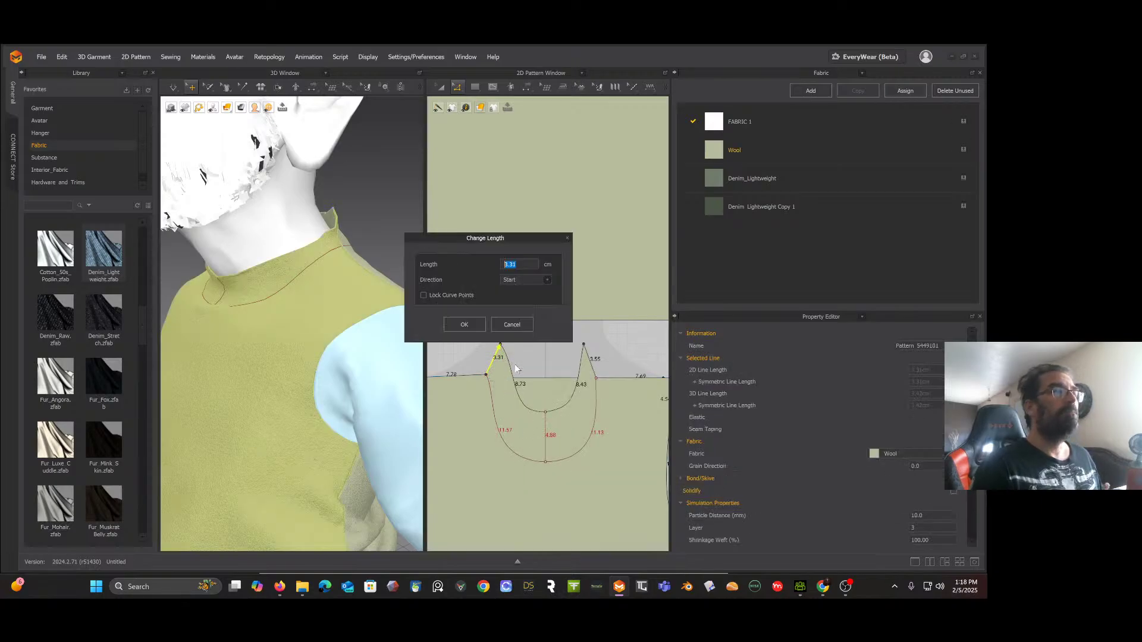
type("4")
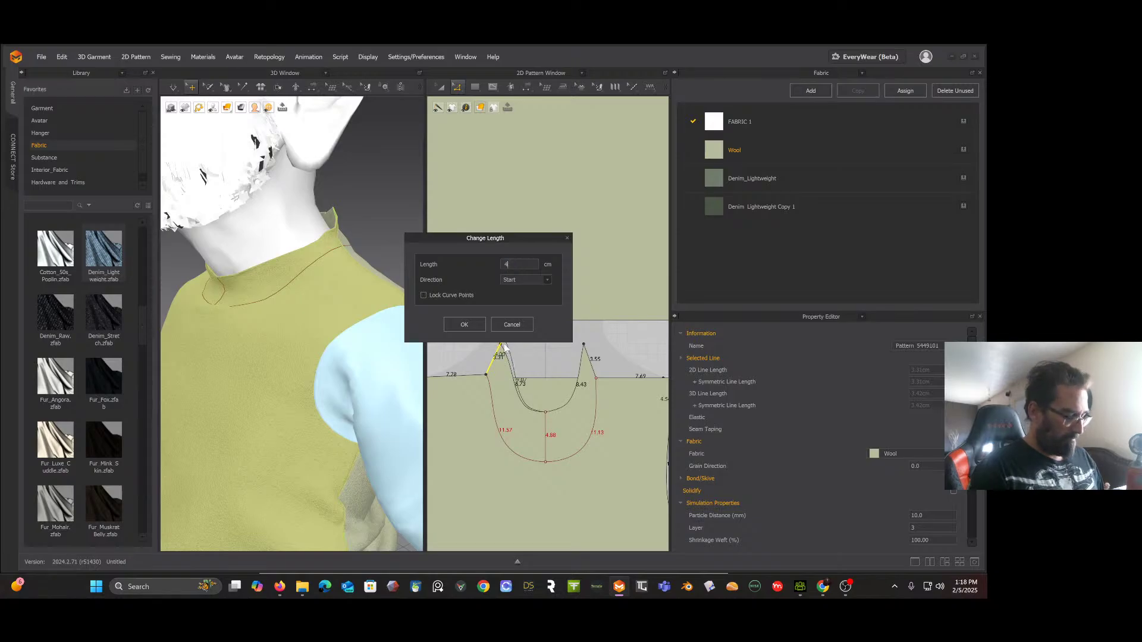
type(".5")
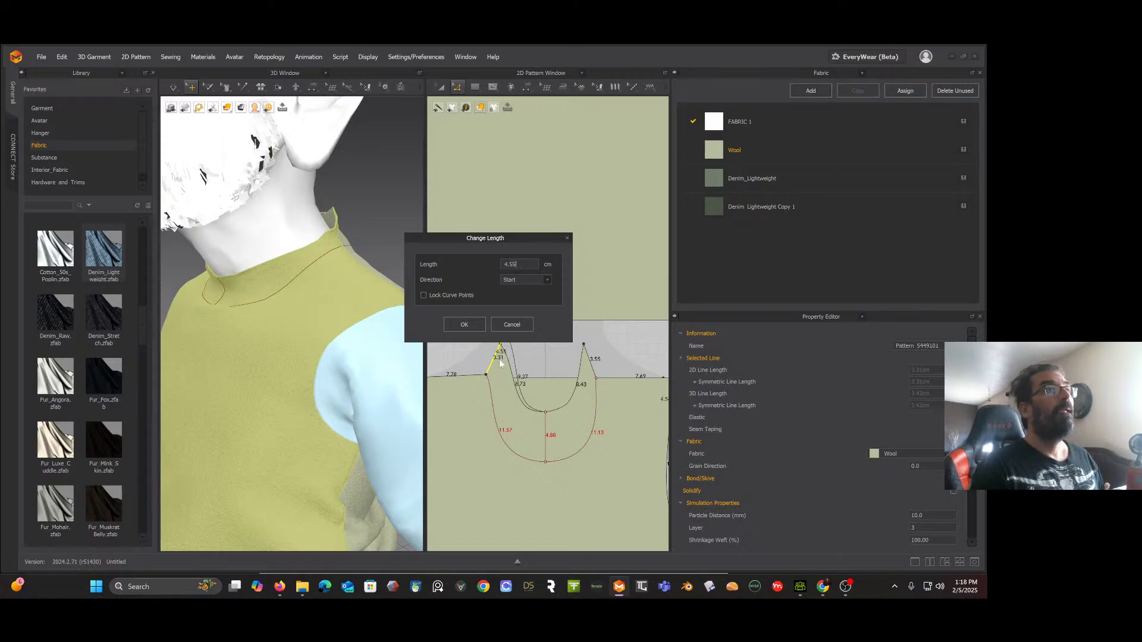
type("5")
key("BackSpace")
key("BackSpace")
type("88")
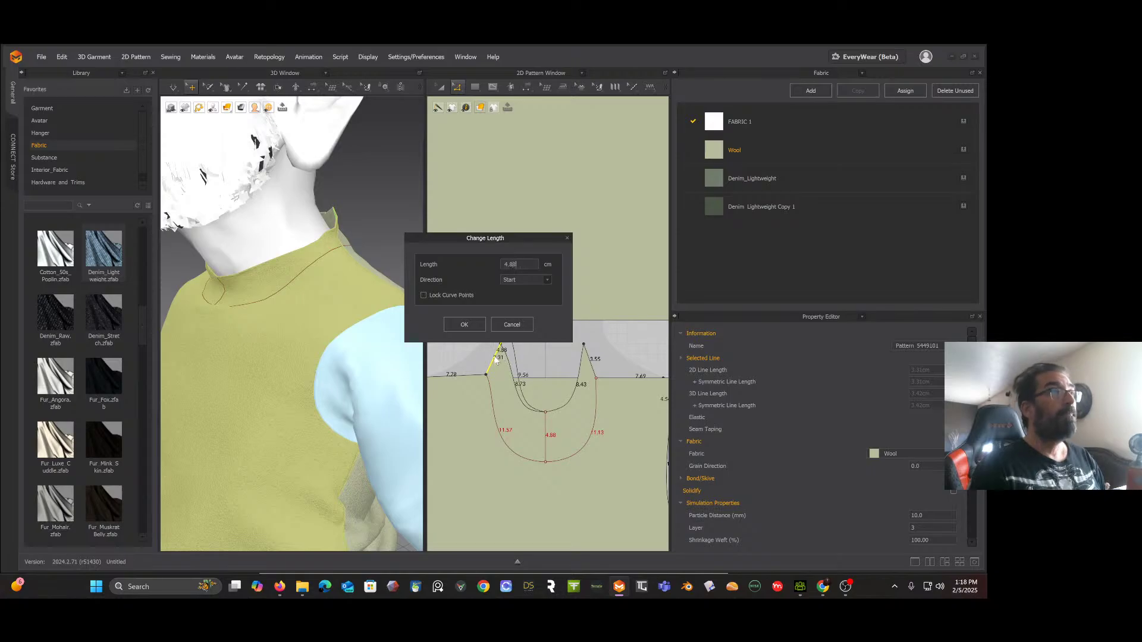
left_click(465, 325)
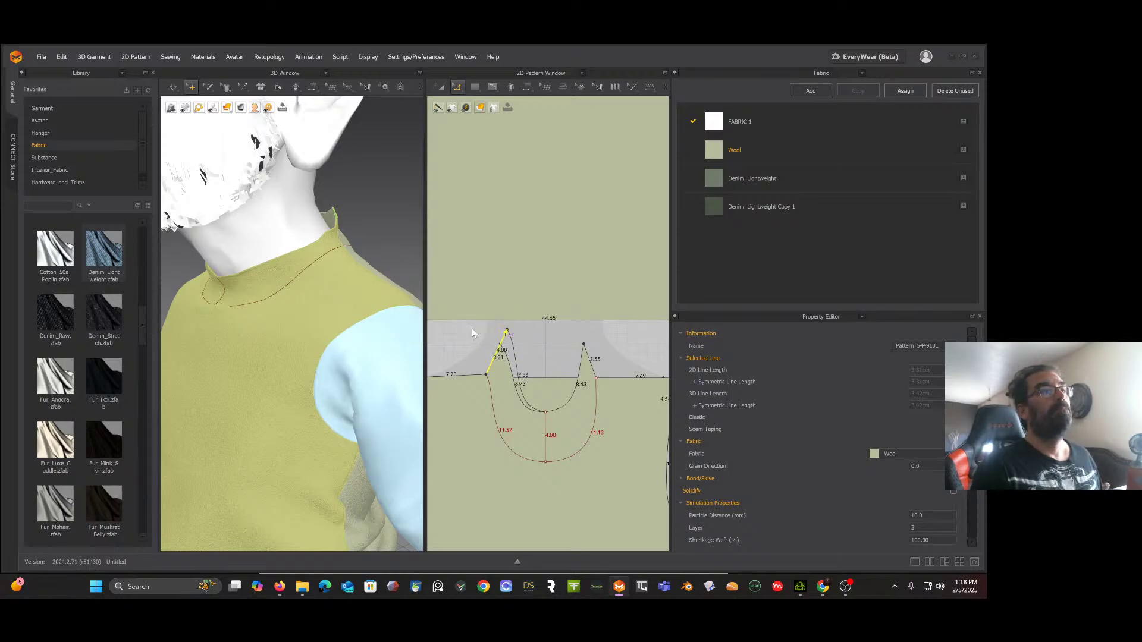
Step: Change the length of the front piece's right collar side edge to 4.88 cm with the direction set to End
left_click(595, 361)
right_click(594, 360)
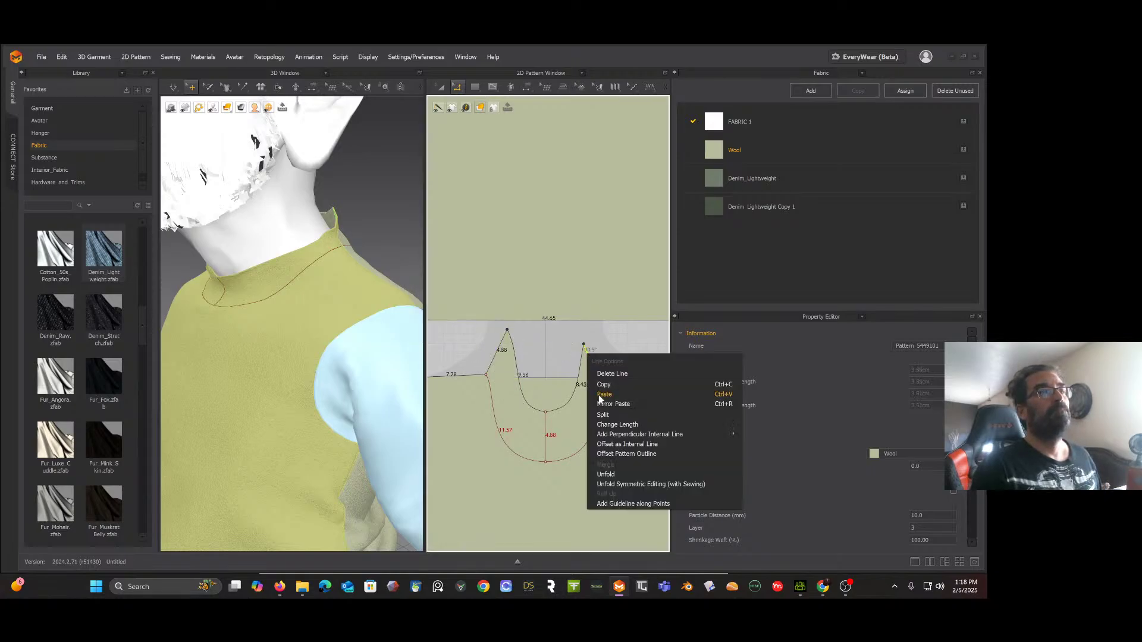
left_click(610, 426)
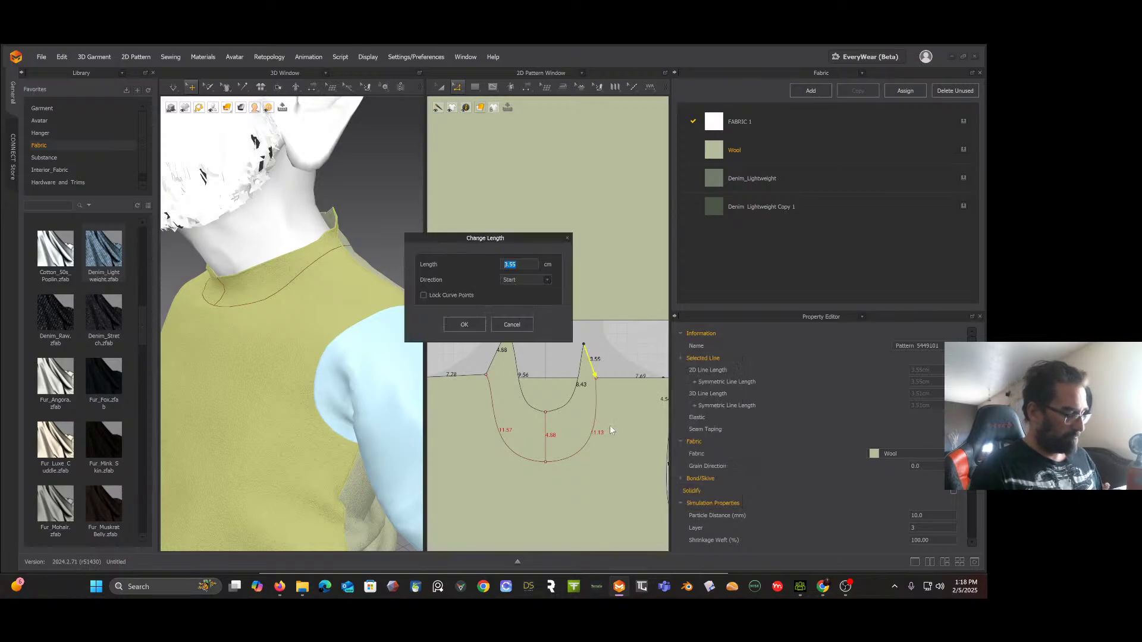
type("4.")
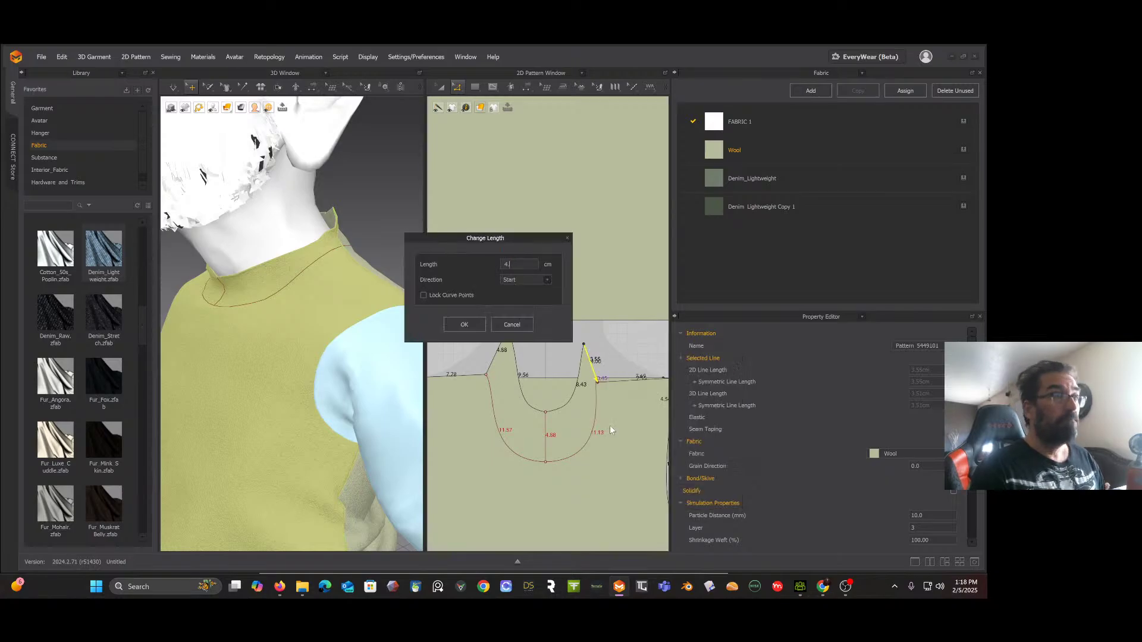
type("88")
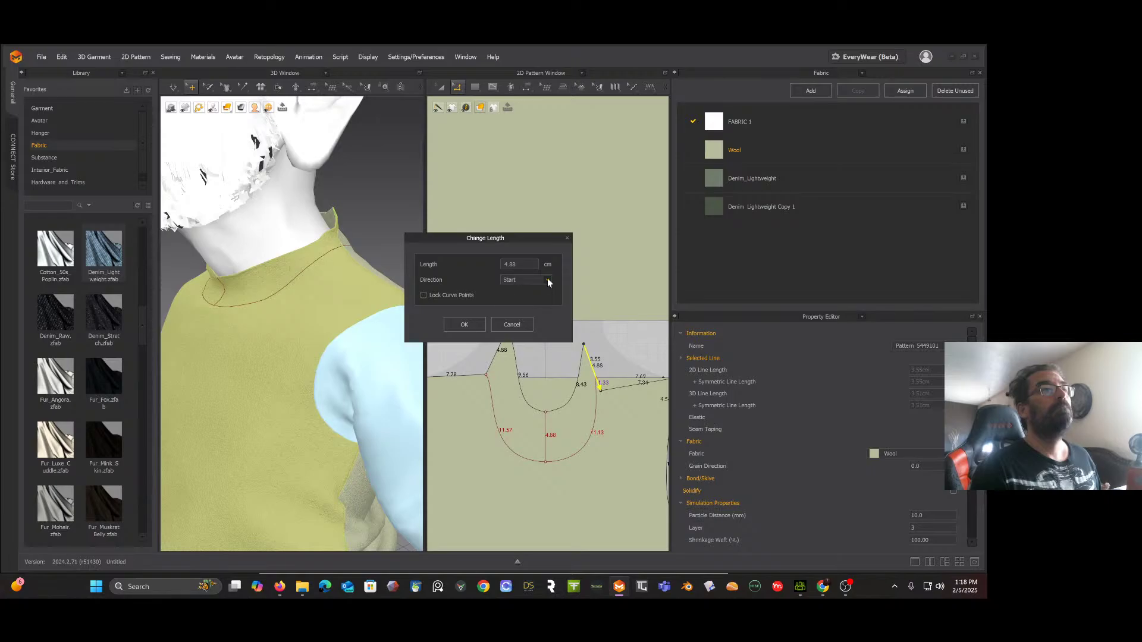
left_click(526, 302)
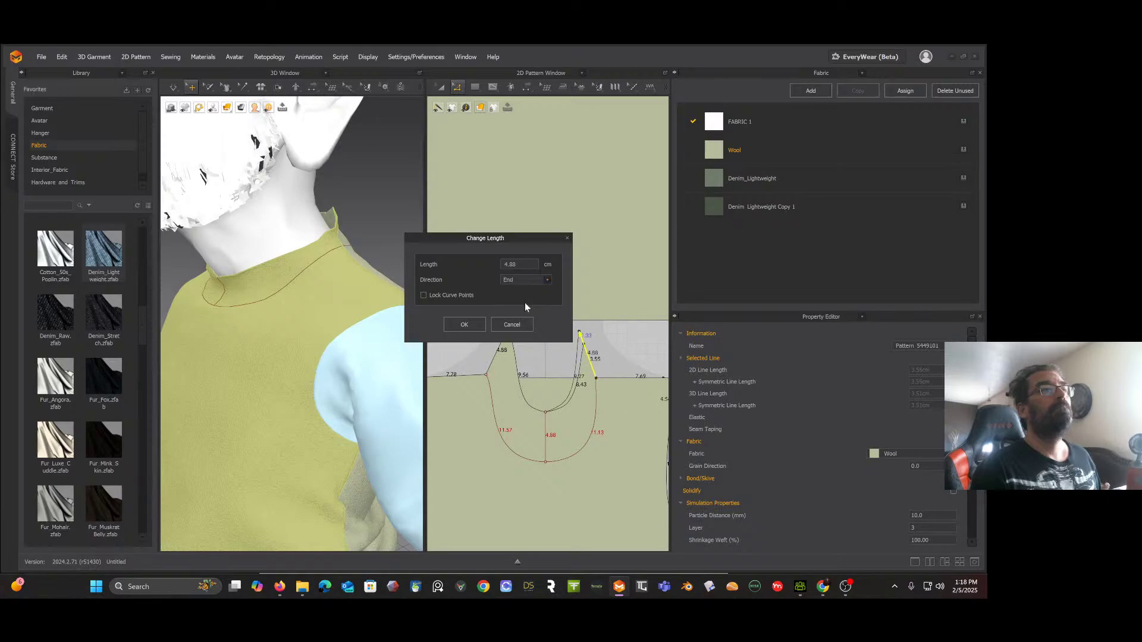
left_click(478, 327)
Step: Move the front piece's two upper collar points closer to the centre line, making the collar side edges about 4.86 cm and 4.87 cm long
right_click_drag(360, 263, 306, 261)
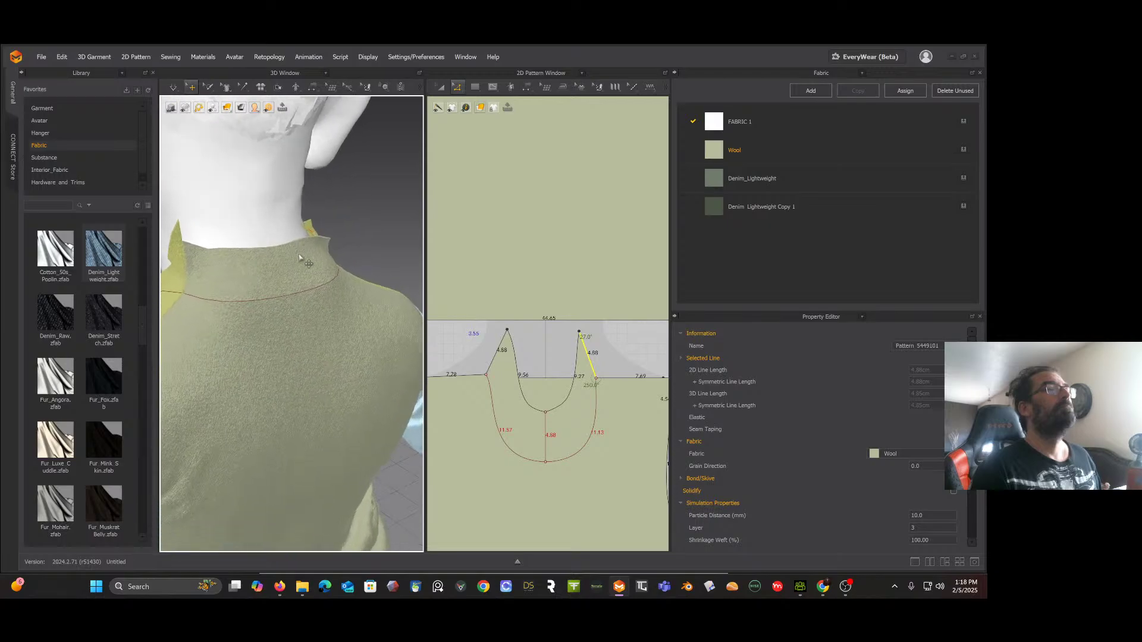
right_click(515, 337)
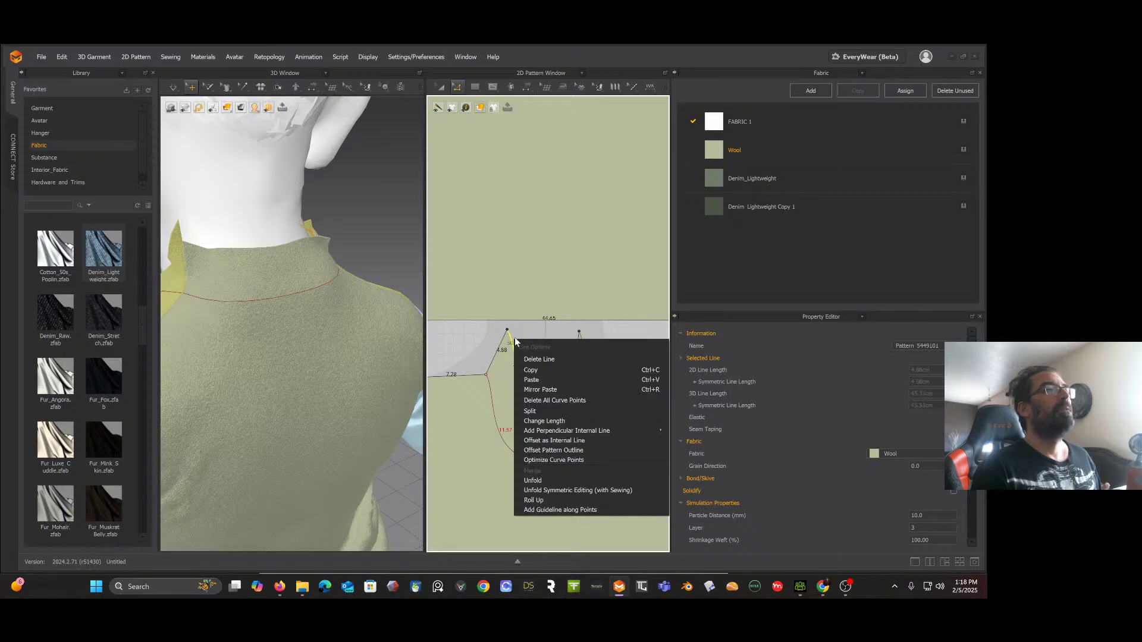
left_click(517, 325)
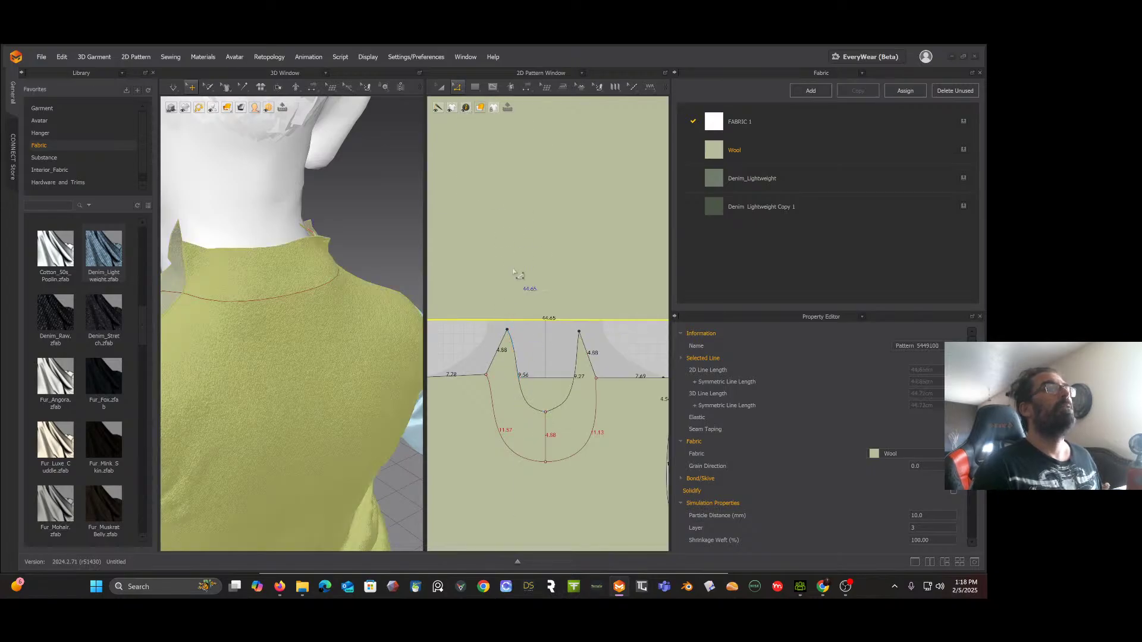
left_click_drag(507, 330, 518, 356)
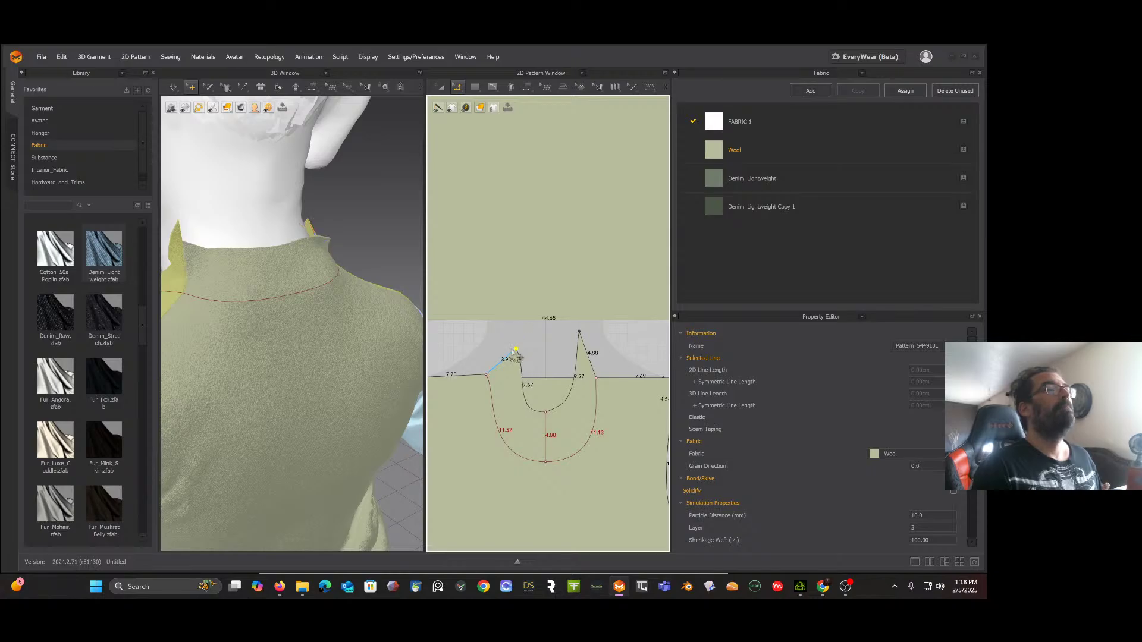
left_click_drag(579, 331, 564, 354)
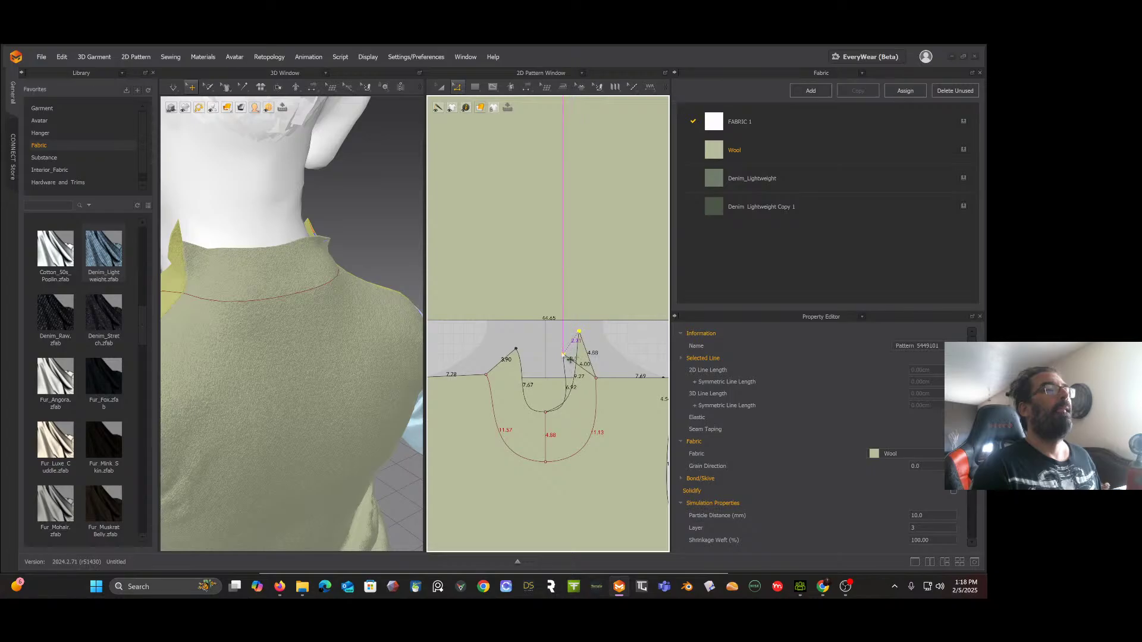
left_click_drag(564, 355, 536, 357)
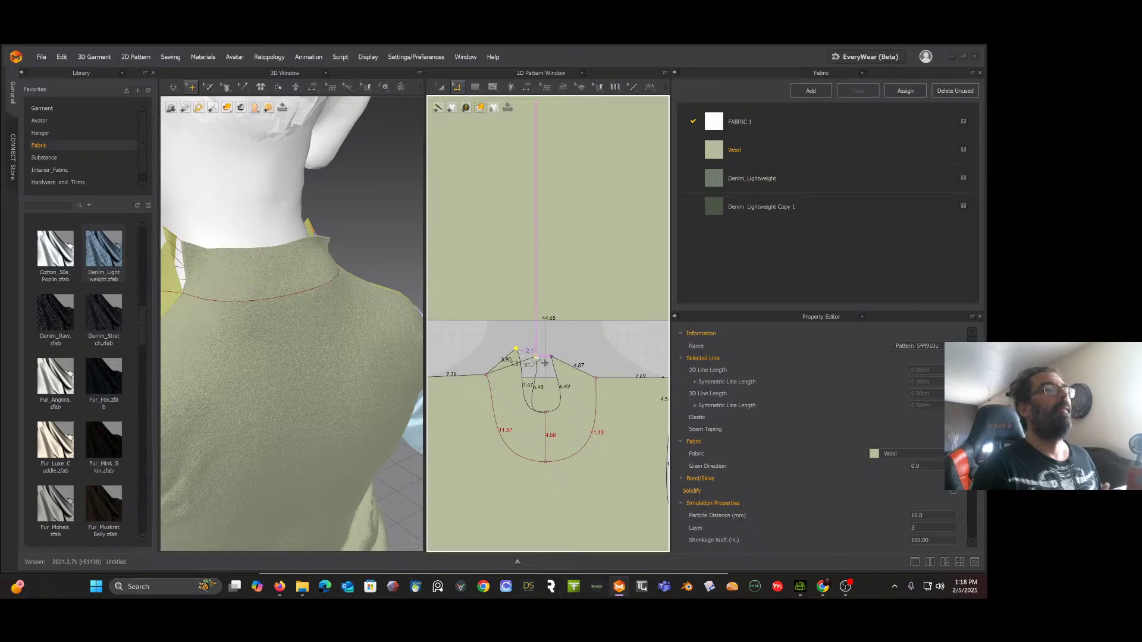
left_click_drag(535, 356, 542, 364)
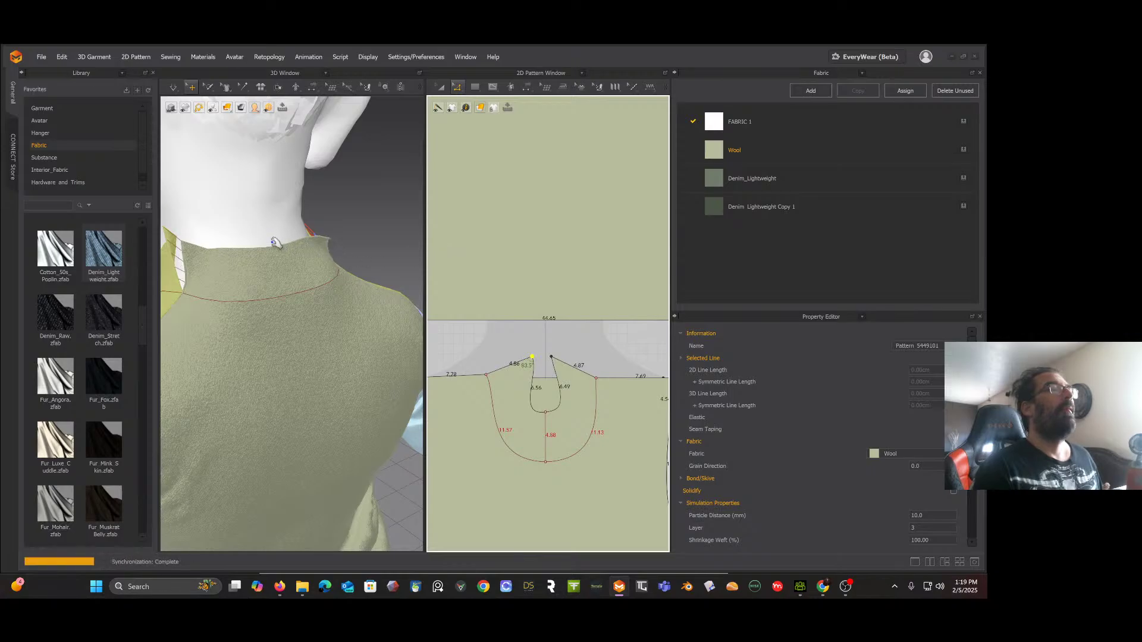
right_click_drag(275, 242, 332, 230)
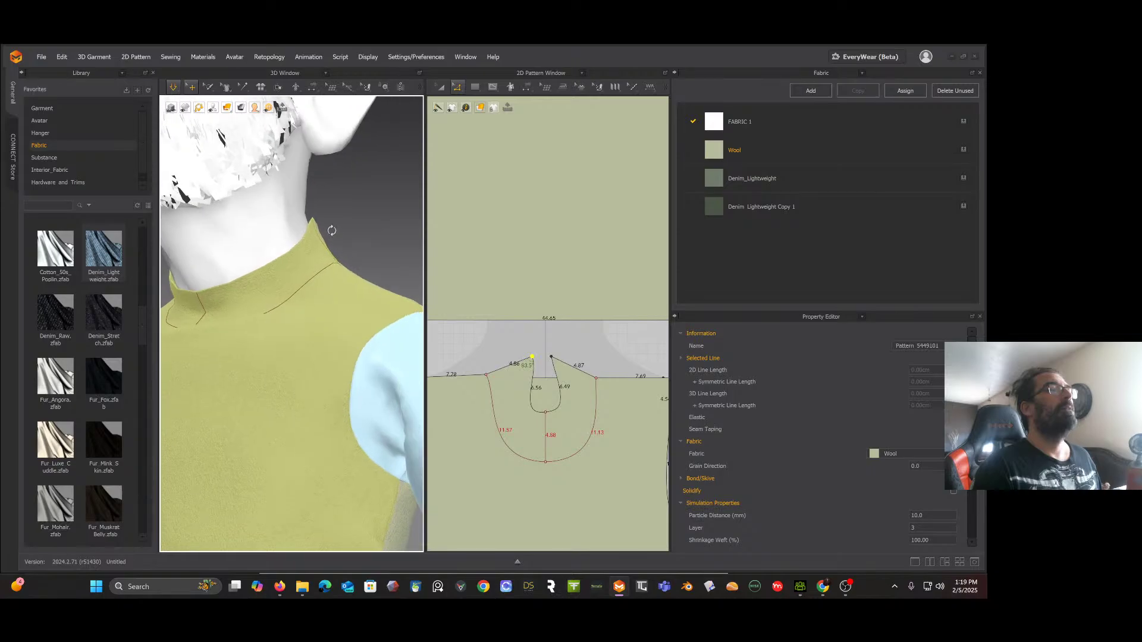
Step: Try to tighten the left half of the front collar's top curve with Edit Curvature
scroll(535, 425, "up", 3)
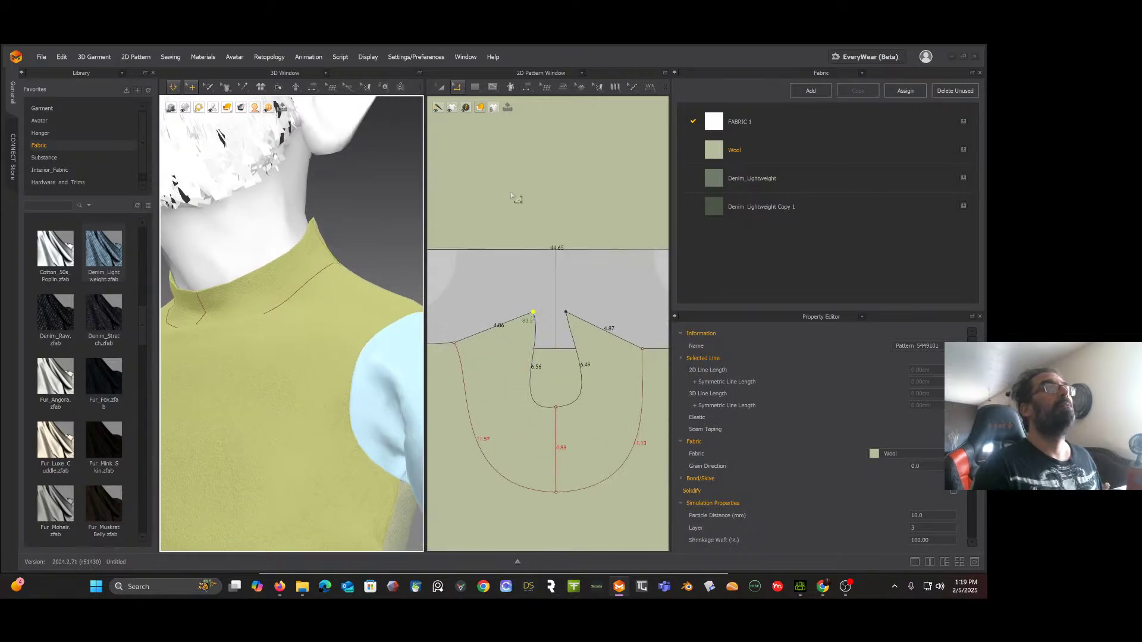
left_click(456, 87)
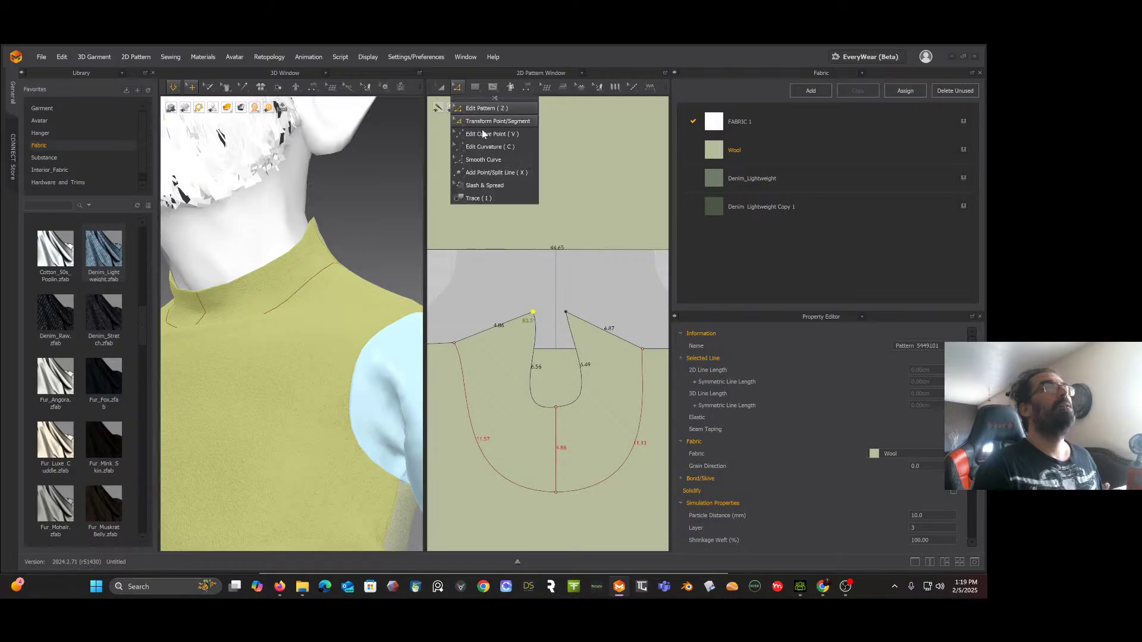
left_click(489, 147)
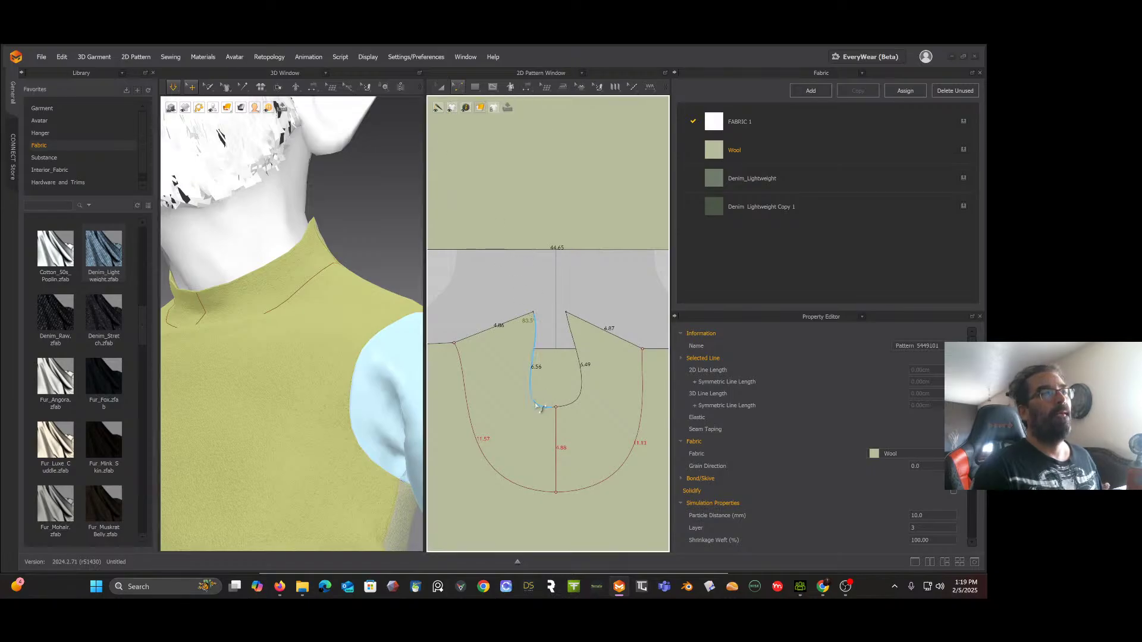
left_click_drag(537, 406, 538, 366)
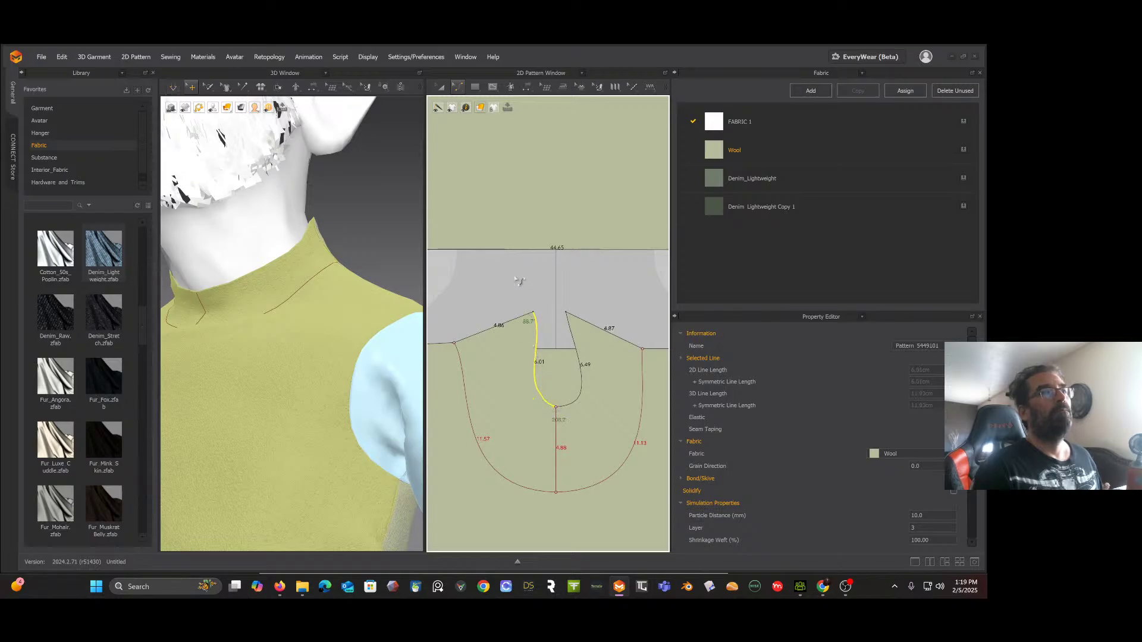
key("ctrl+z")
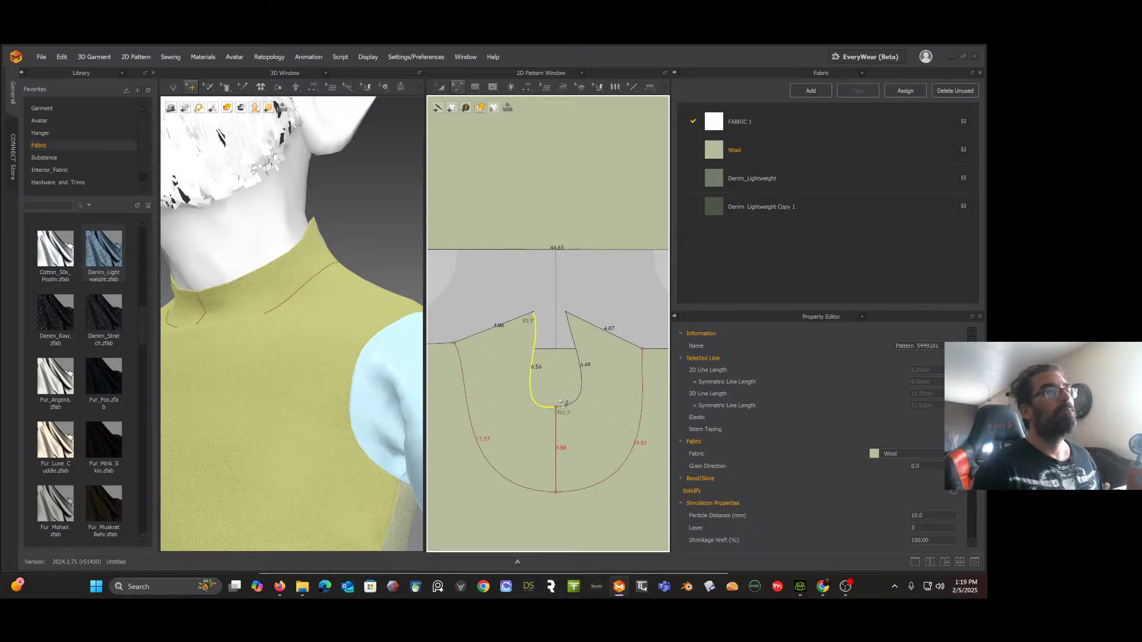
Step: Try to round the left half of the front collar's top curve with the Smooth Curve tool
left_click(458, 87)
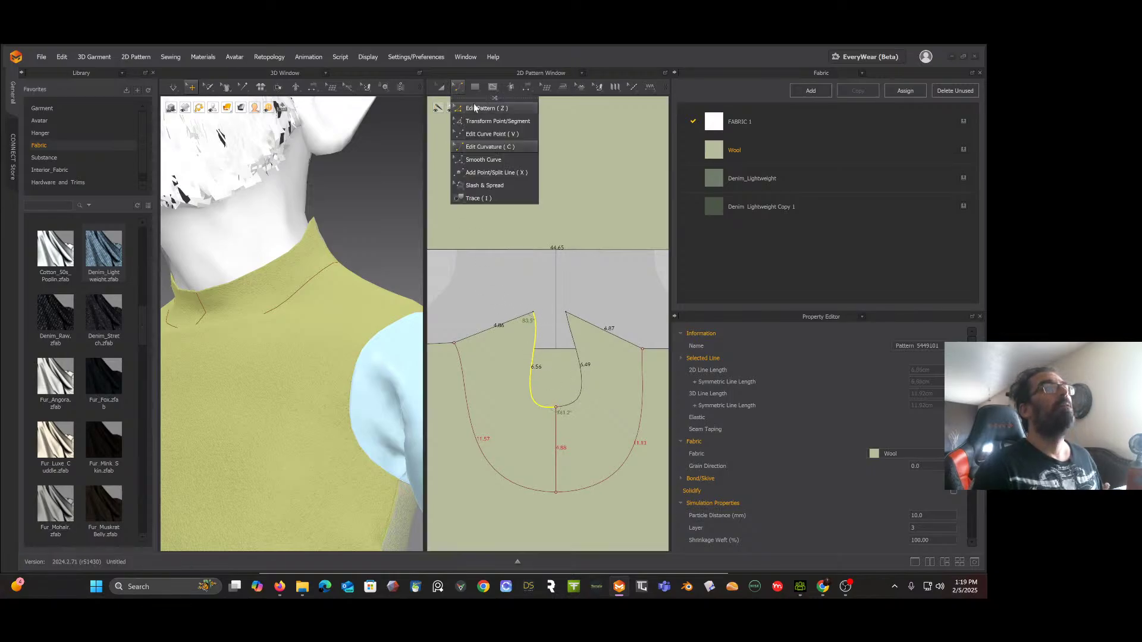
left_click(488, 133)
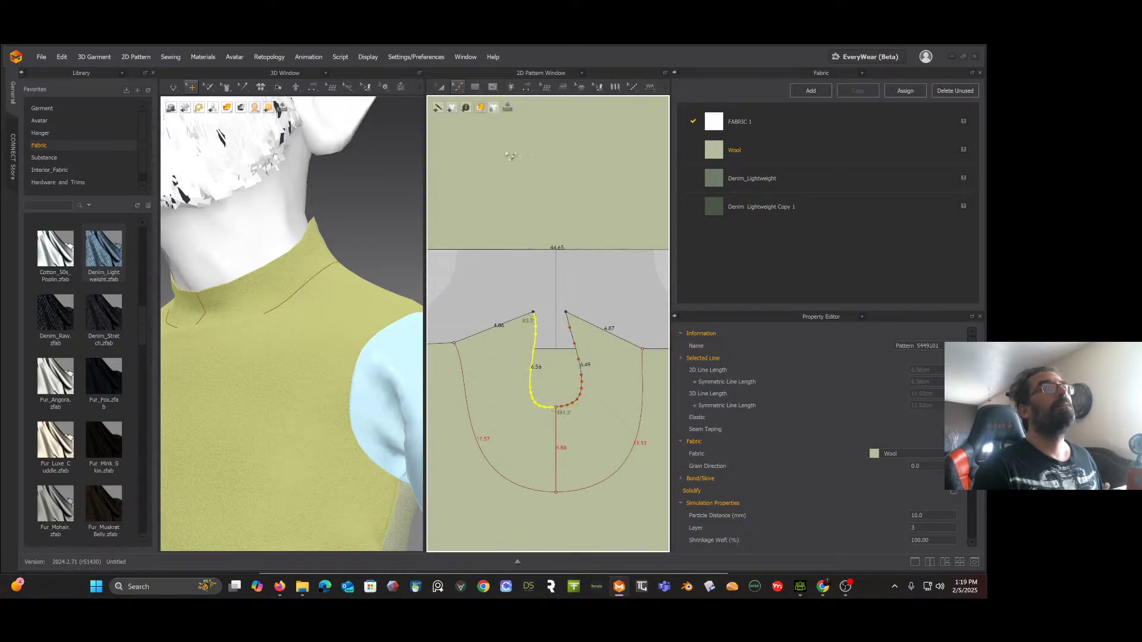
left_click(458, 87)
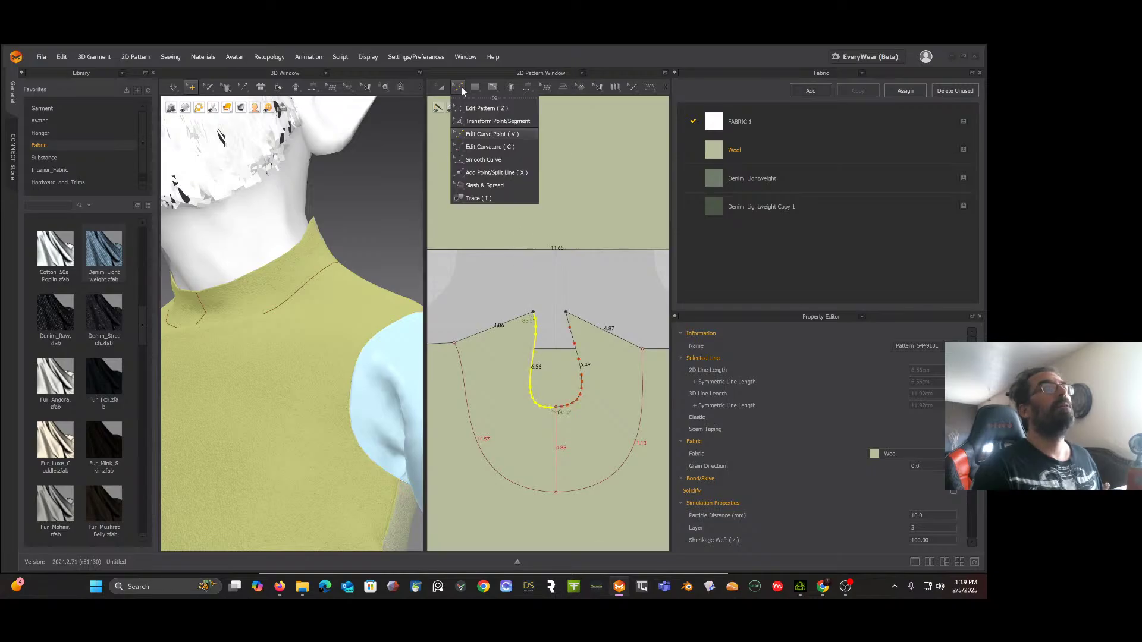
left_click(482, 159)
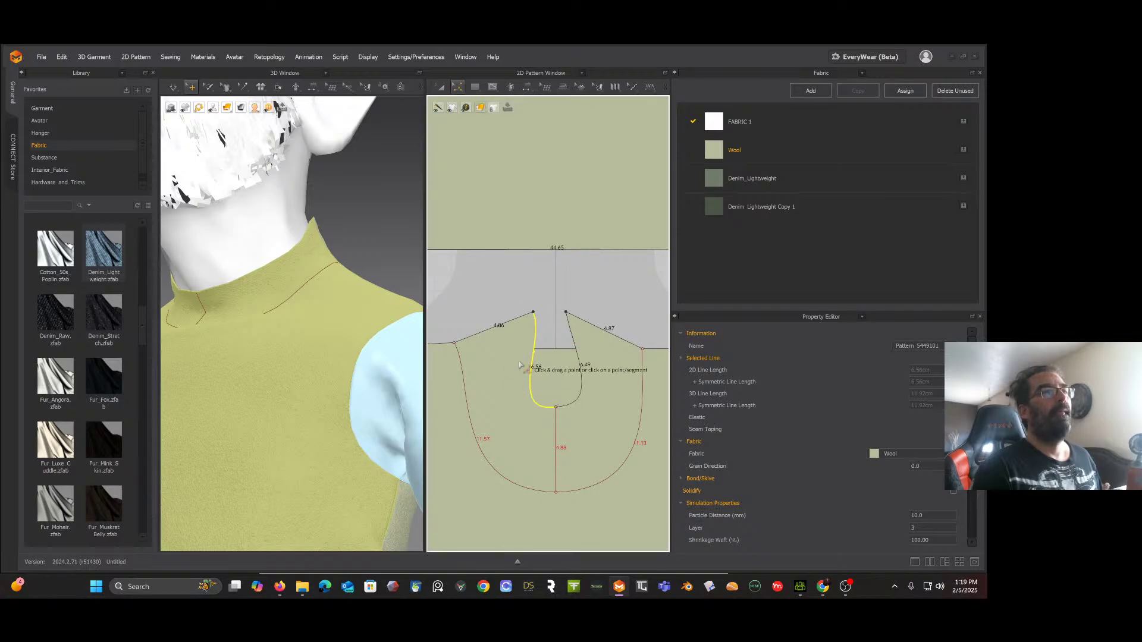
left_click(555, 409)
key("x")
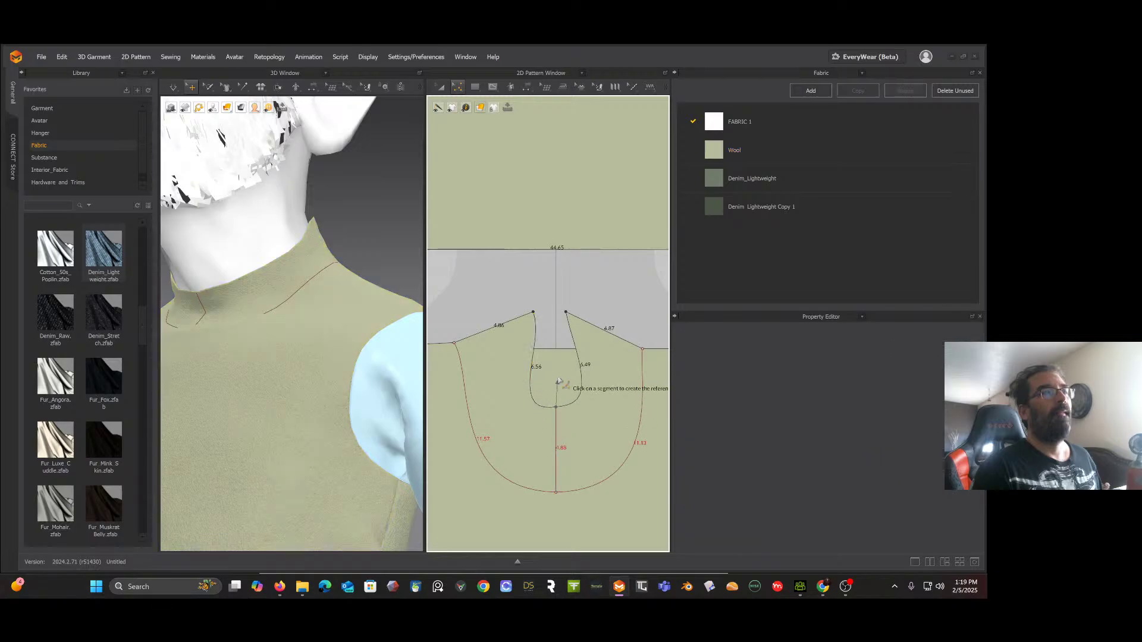
key("z")
left_click(532, 370)
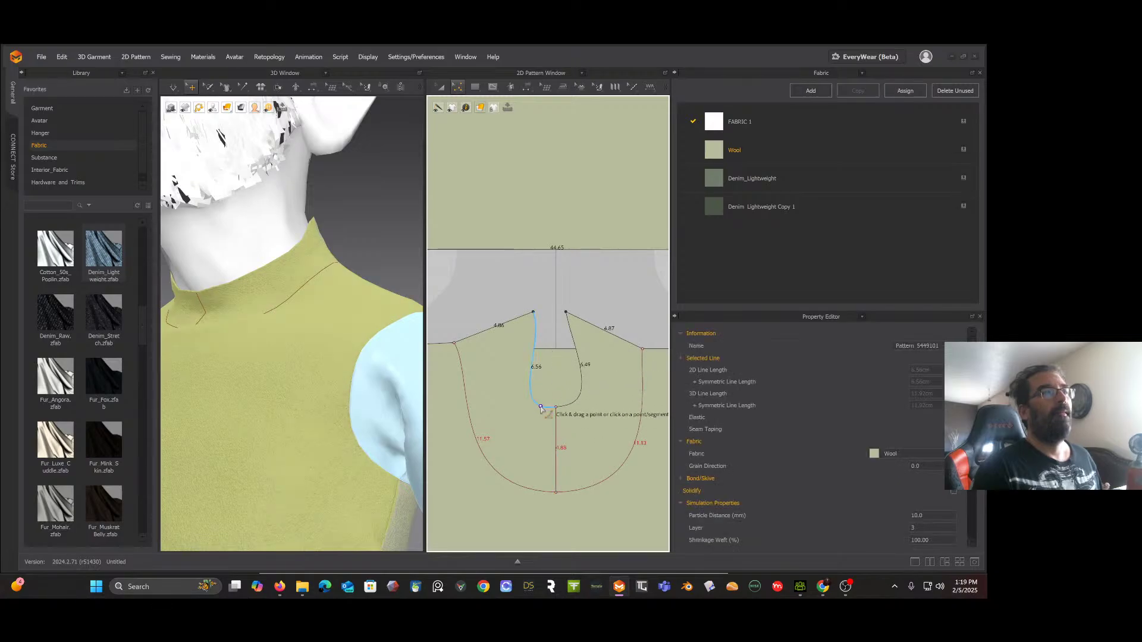
left_click_drag(538, 405, 555, 385)
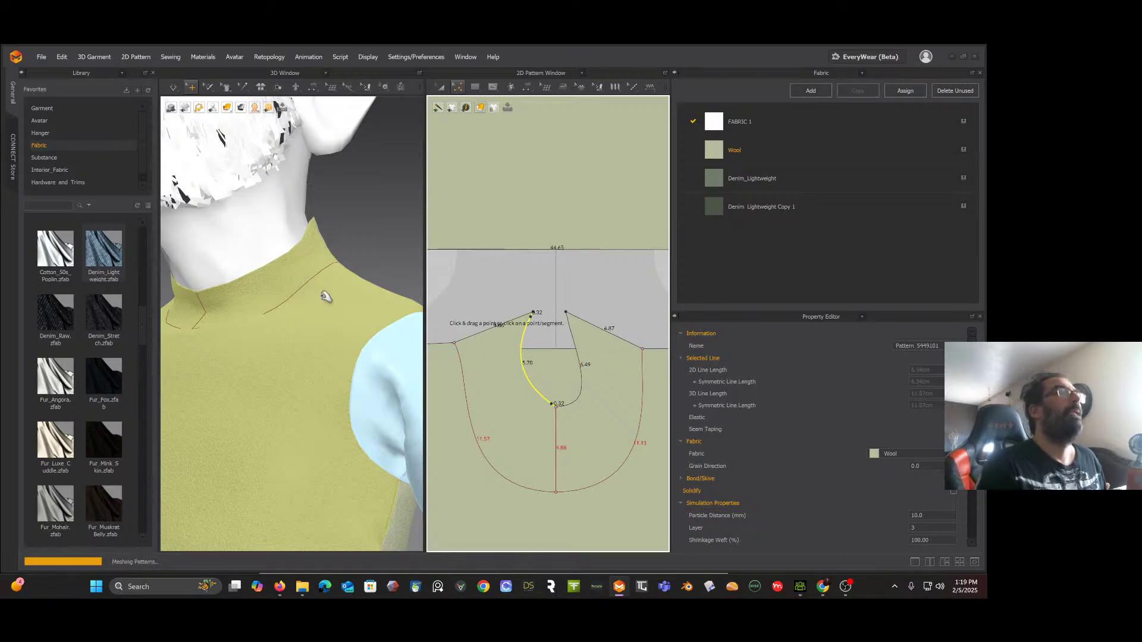
right_click_drag(311, 288, 265, 301)
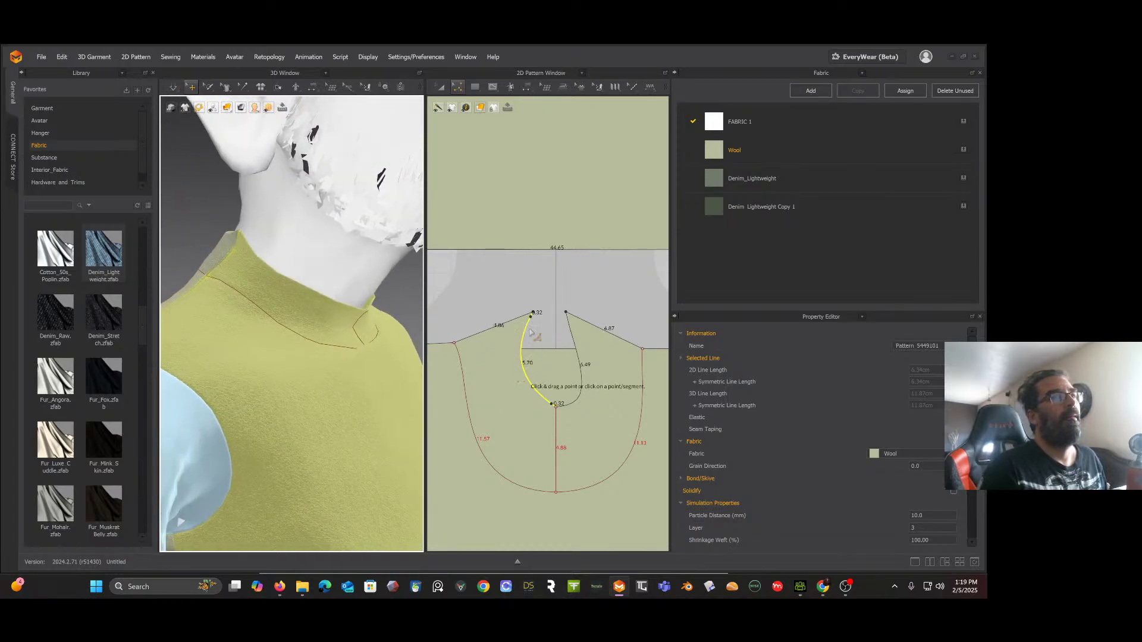
key("ctrl+z")
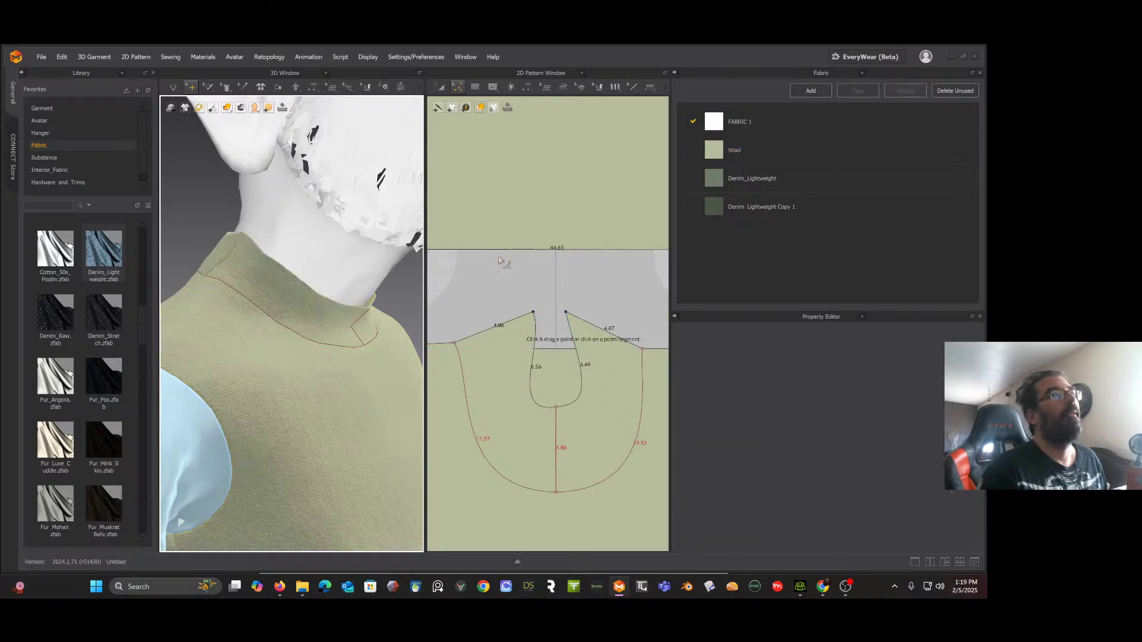
Step: Reshape both halves of the front collar's top curve with Edit Curvature, making them about 6.02 cm and 6.07 cm long
mouse_move(336, 87)
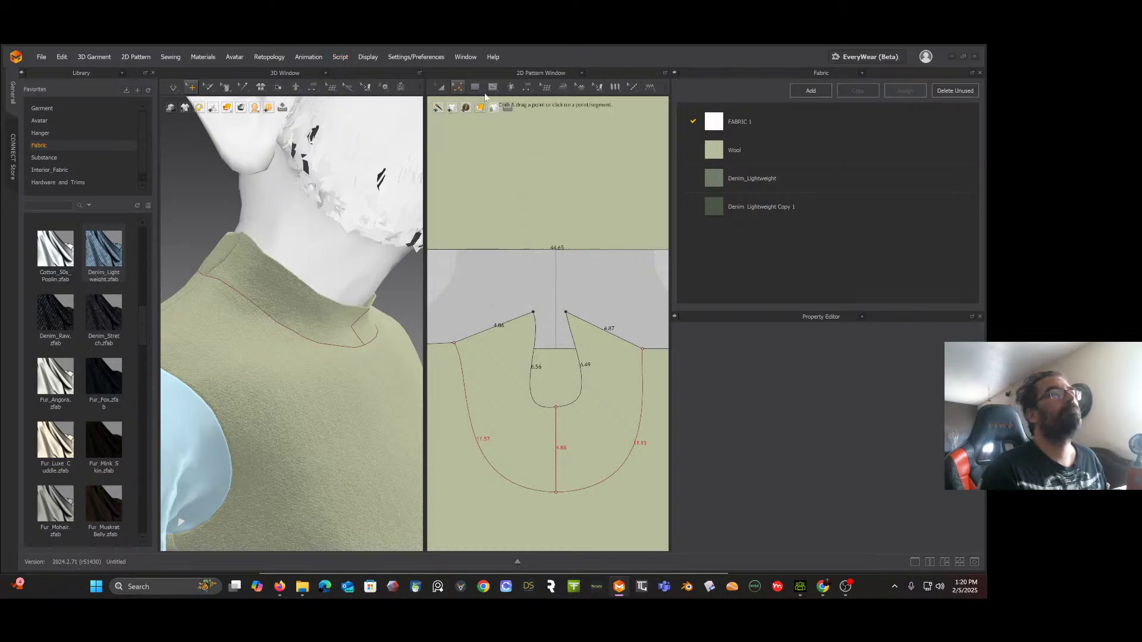
mouse_move(464, 91)
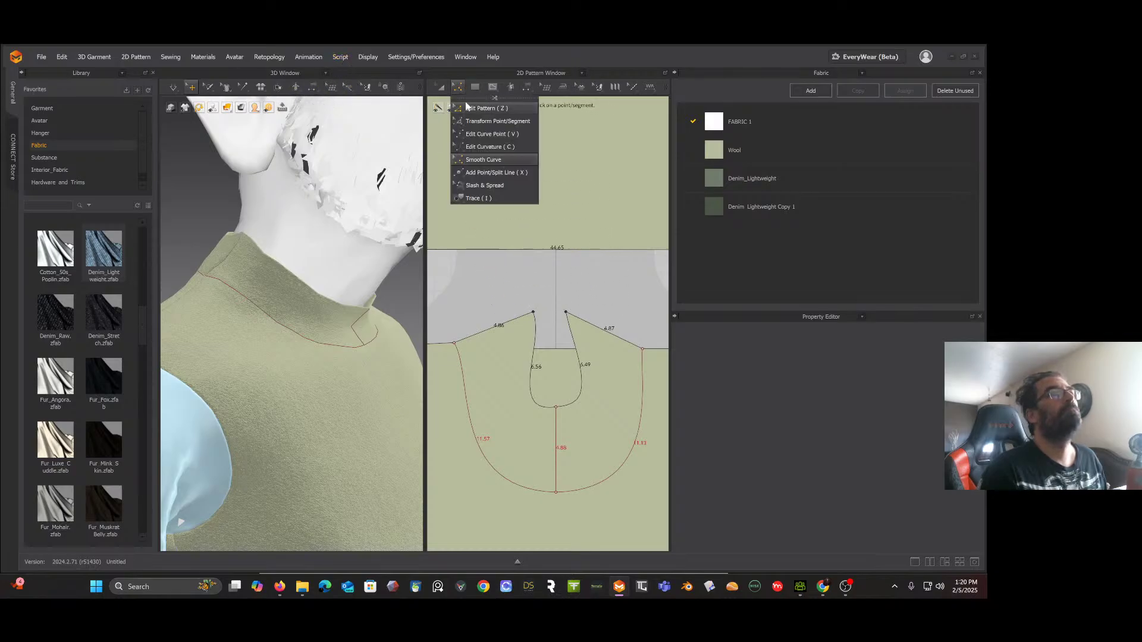
left_click(481, 145)
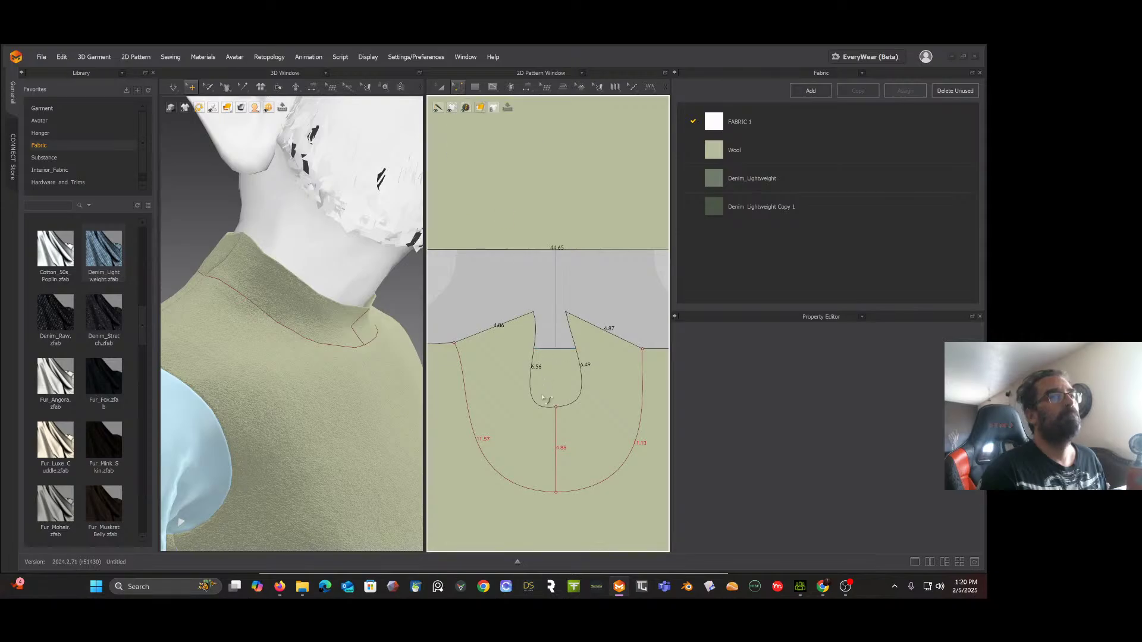
left_click(539, 407)
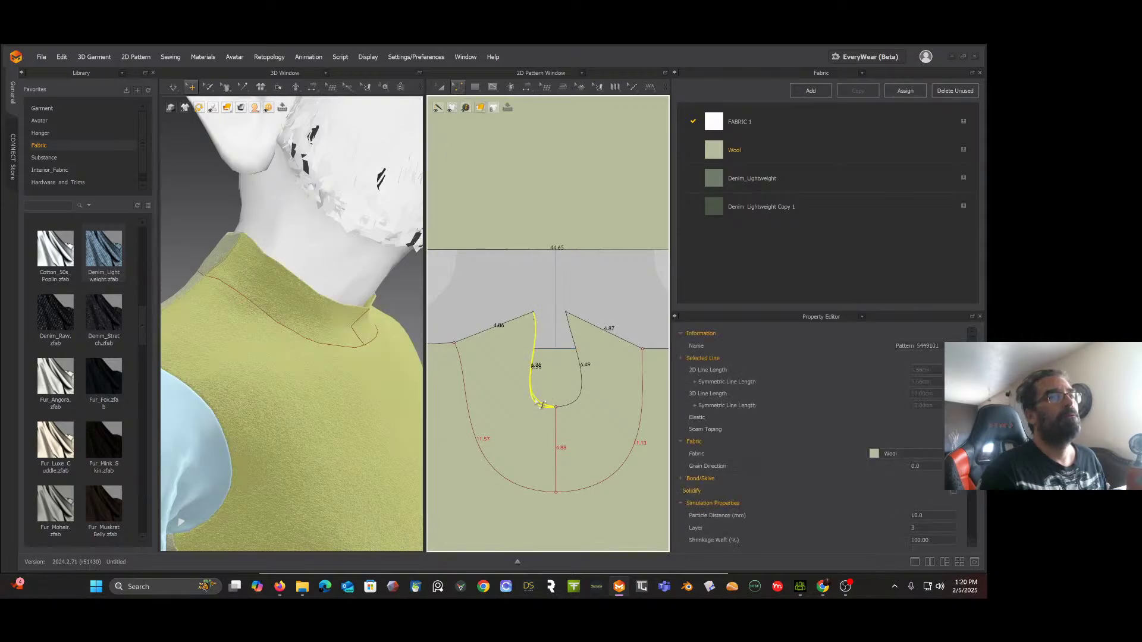
left_click_drag(536, 397, 571, 385)
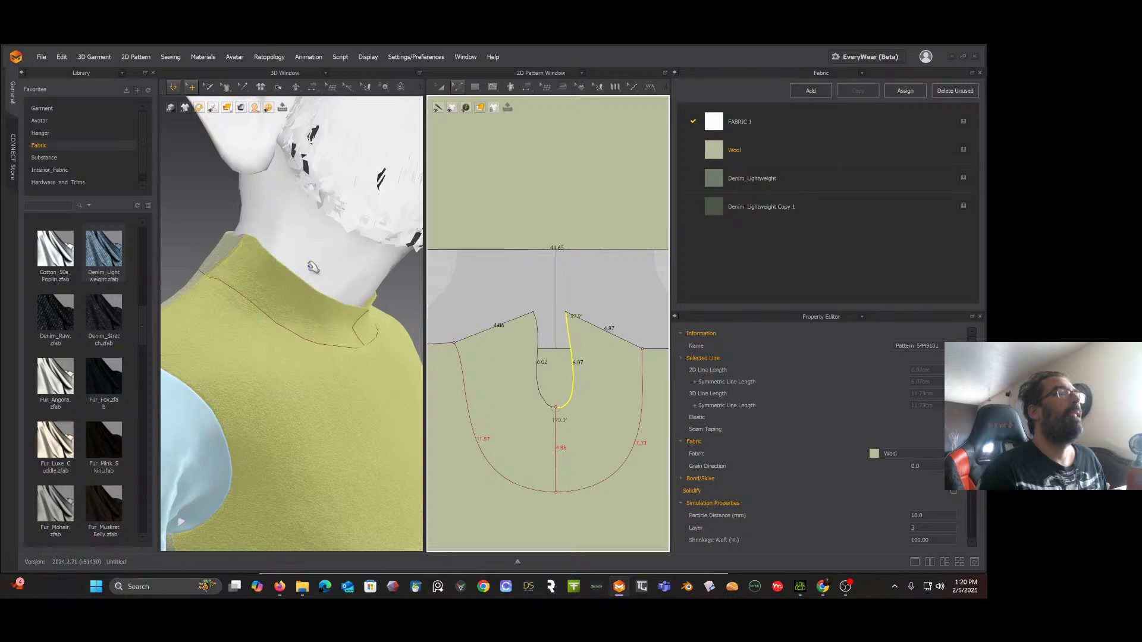
right_click_drag(315, 266, 238, 268)
right_click_drag(327, 235, 271, 238)
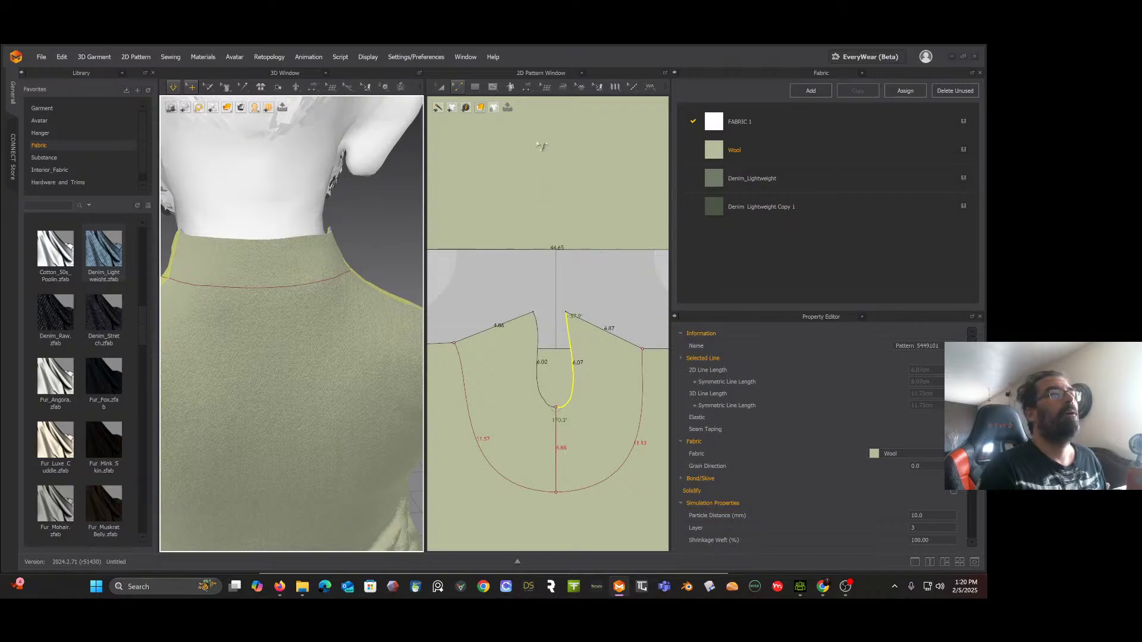
Step: Move the back piece's two upper collar points up and inward, making the collar side edges about 4.85 cm and 4.87 cm long
middle_click_drag(538, 144, 535, 343)
middle_click_drag(533, 213, 536, 347)
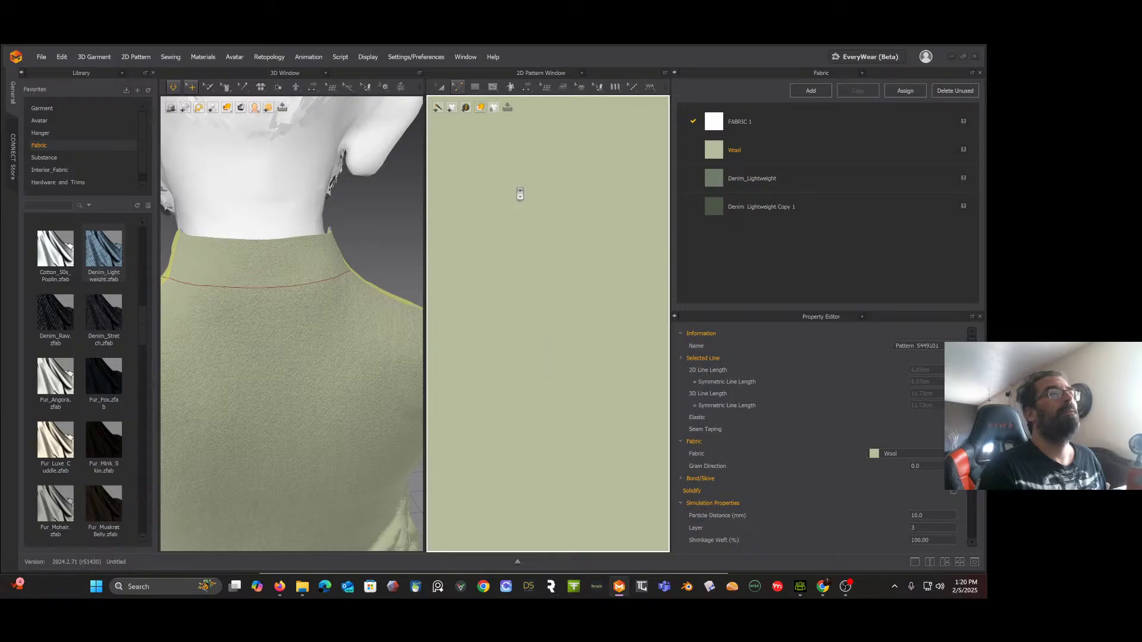
scroll(520, 193, "down", 8)
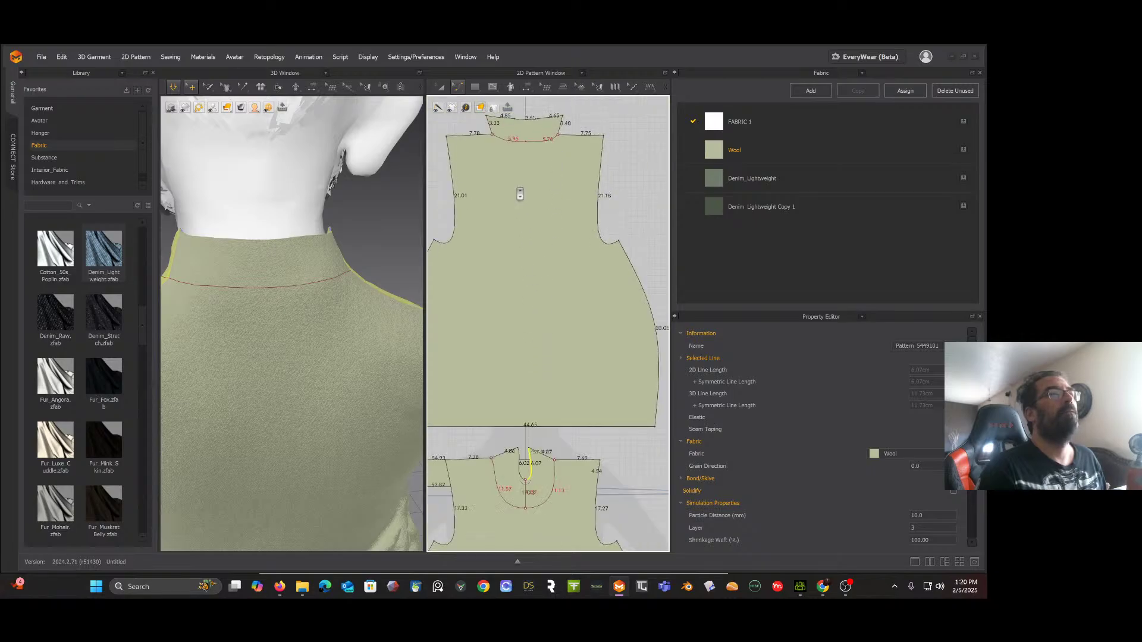
middle_click_drag(520, 194, 534, 286)
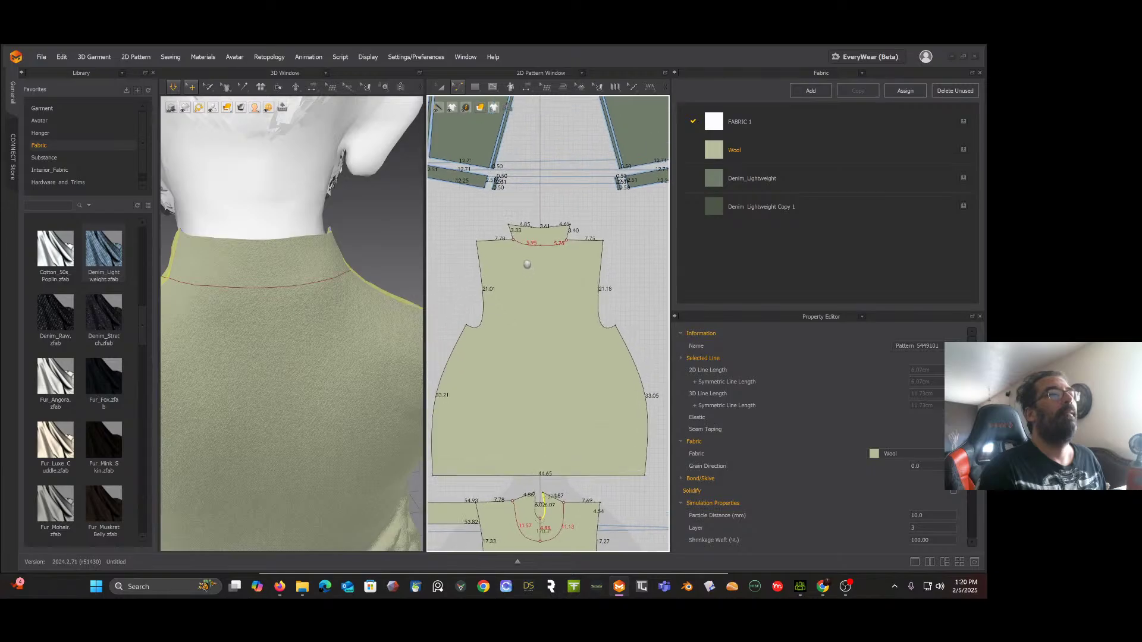
scroll(527, 264, "up", 3)
middle_click_drag(533, 255, 536, 318)
scroll(527, 290, "up", 5)
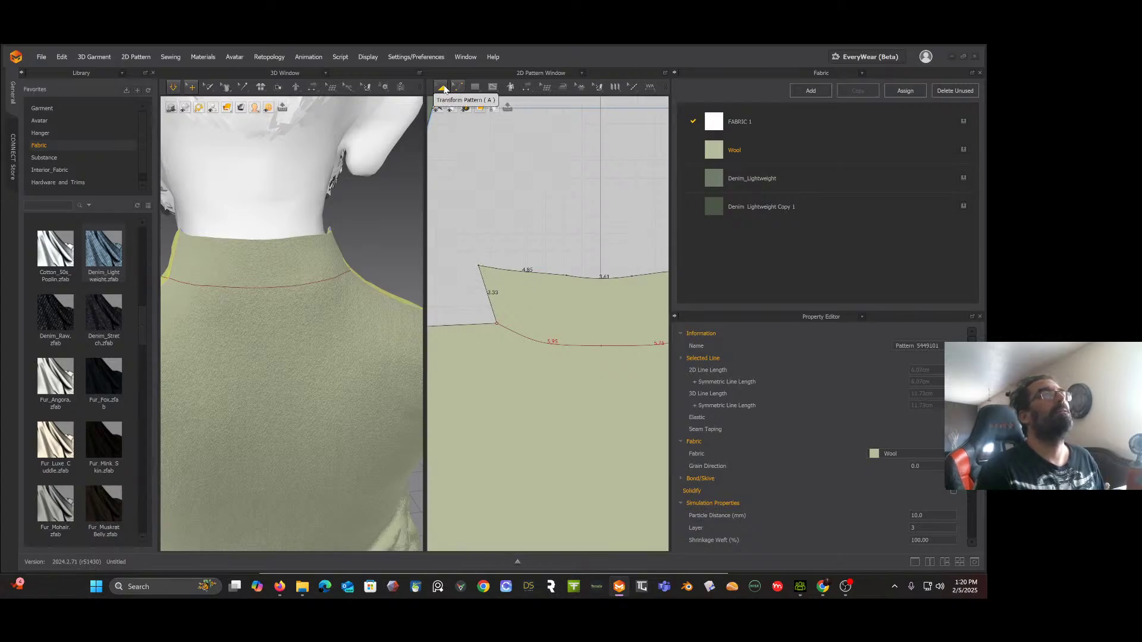
left_click(456, 86)
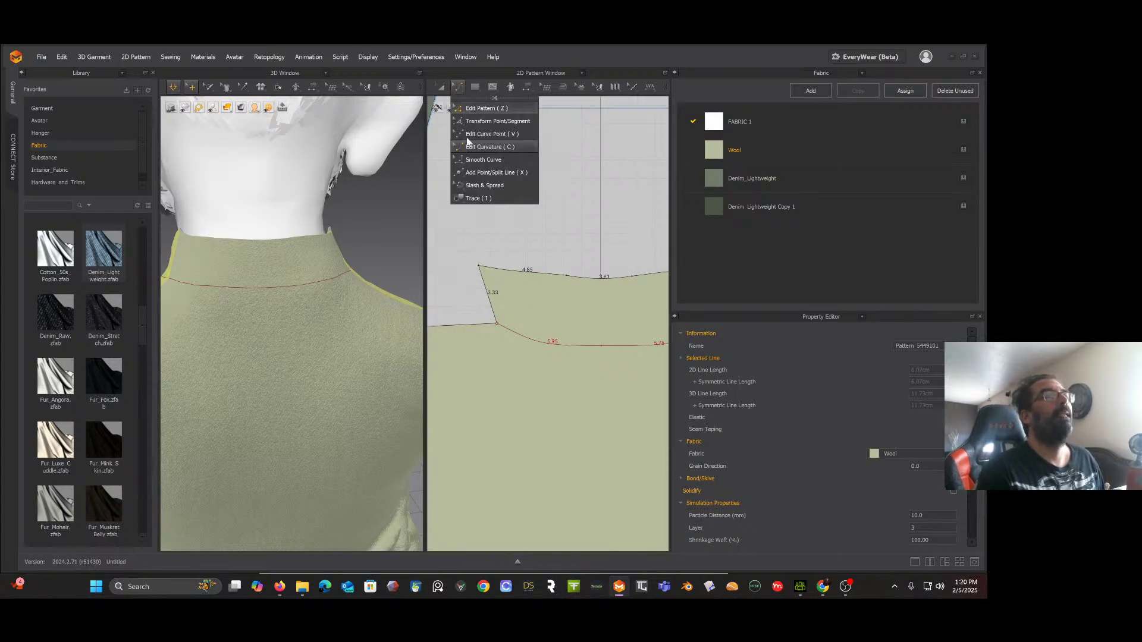
left_click(475, 109)
left_click_drag(479, 266, 533, 249)
middle_click_drag(621, 250, 565, 246)
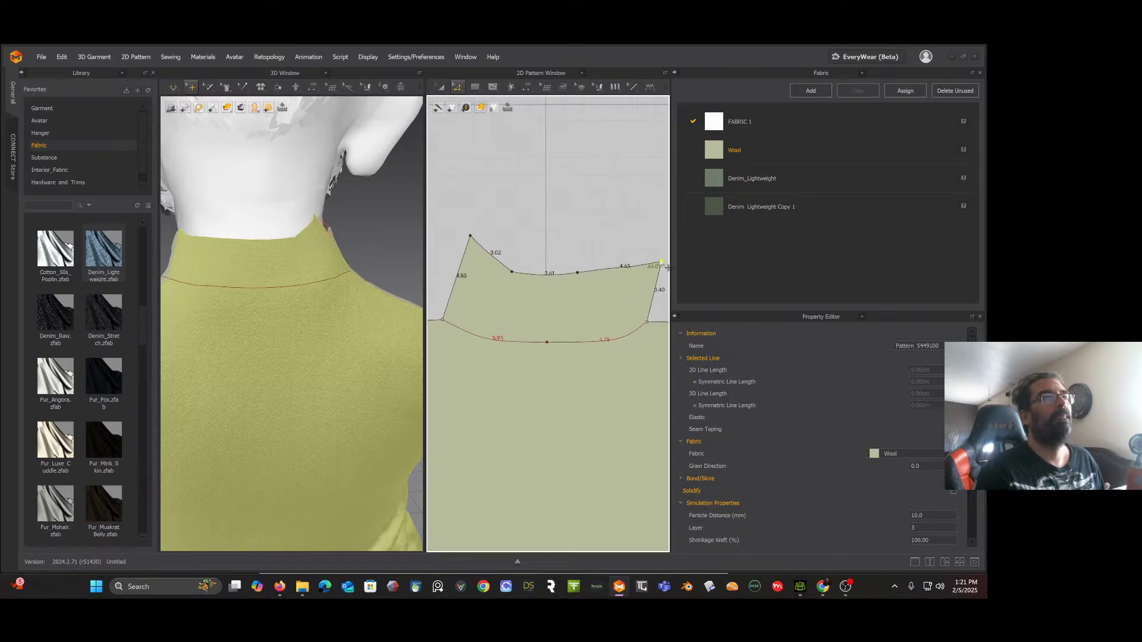
left_click_drag(667, 267, 628, 241)
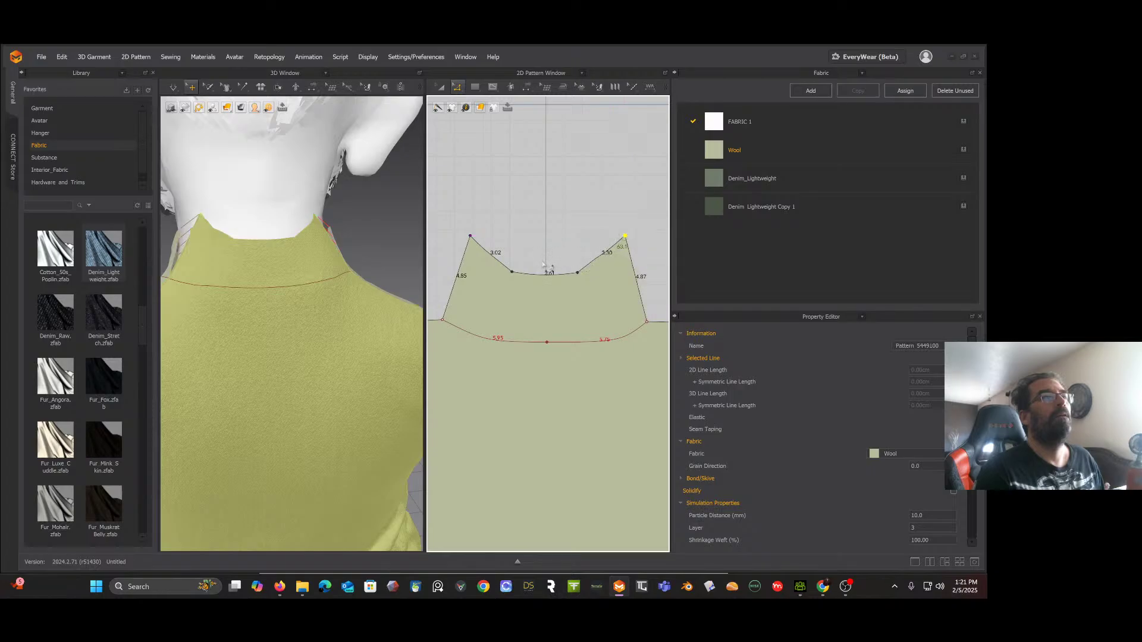
Step: Try to convert the left inner corner of the back collar's top edge to a curve point with Maintain Curve
left_click(511, 272)
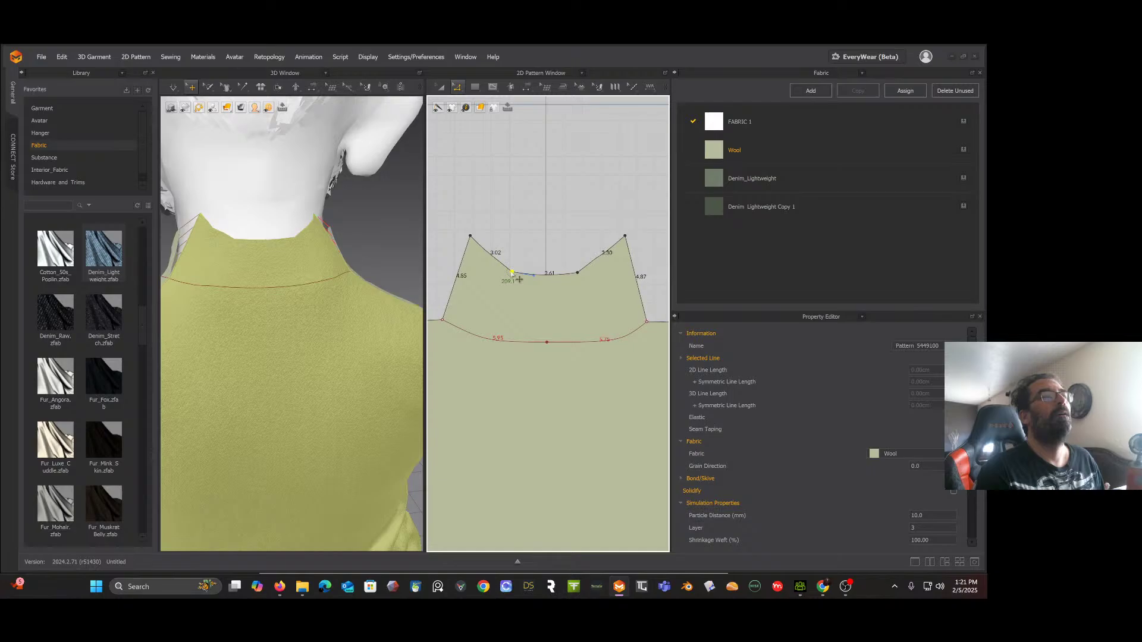
right_click(512, 271)
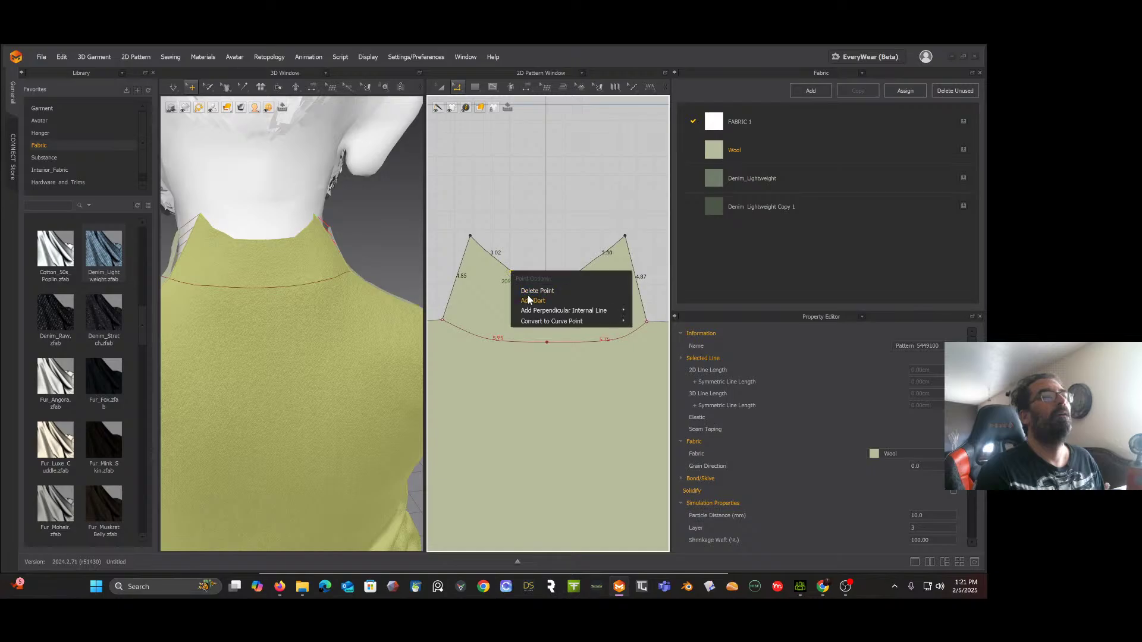
mouse_move(550, 327)
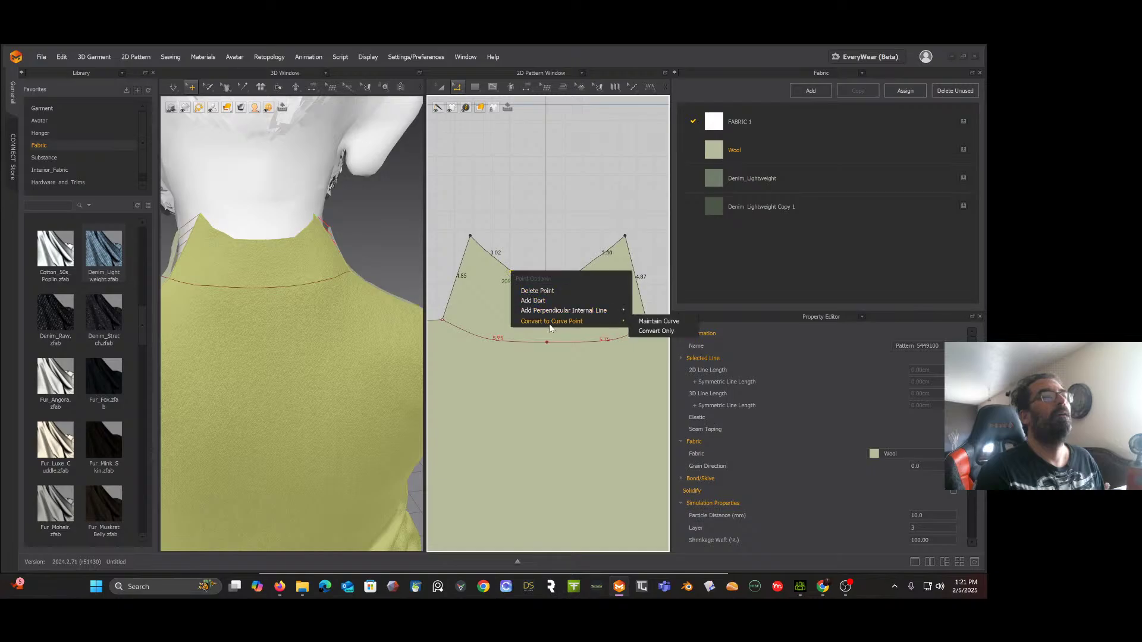
left_click(658, 321)
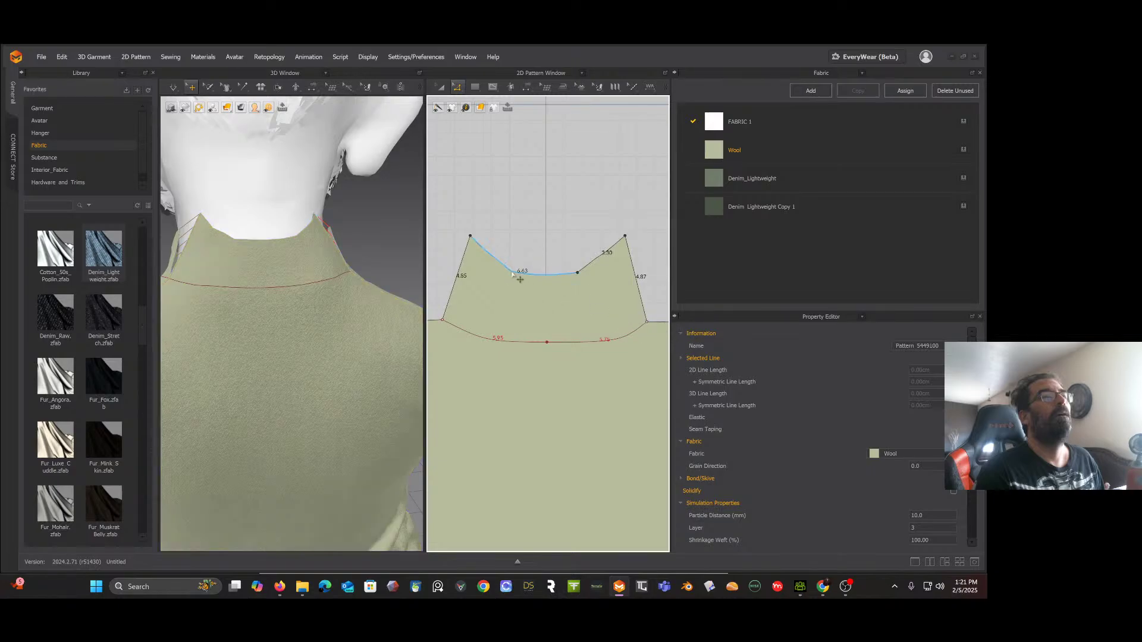
left_click(516, 274)
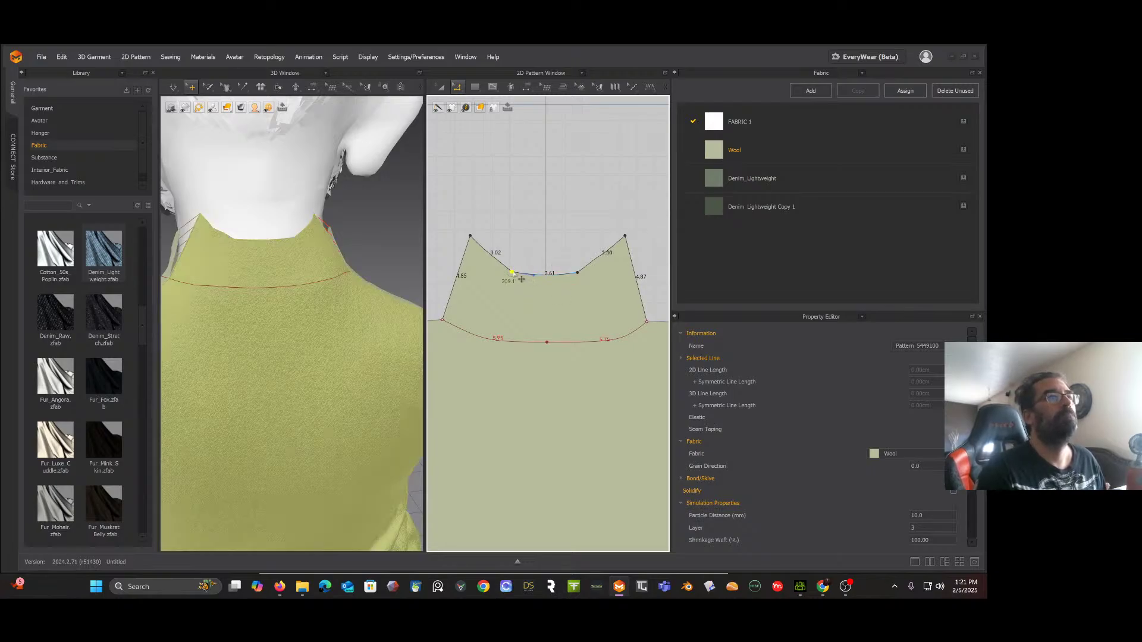
right_click(512, 271)
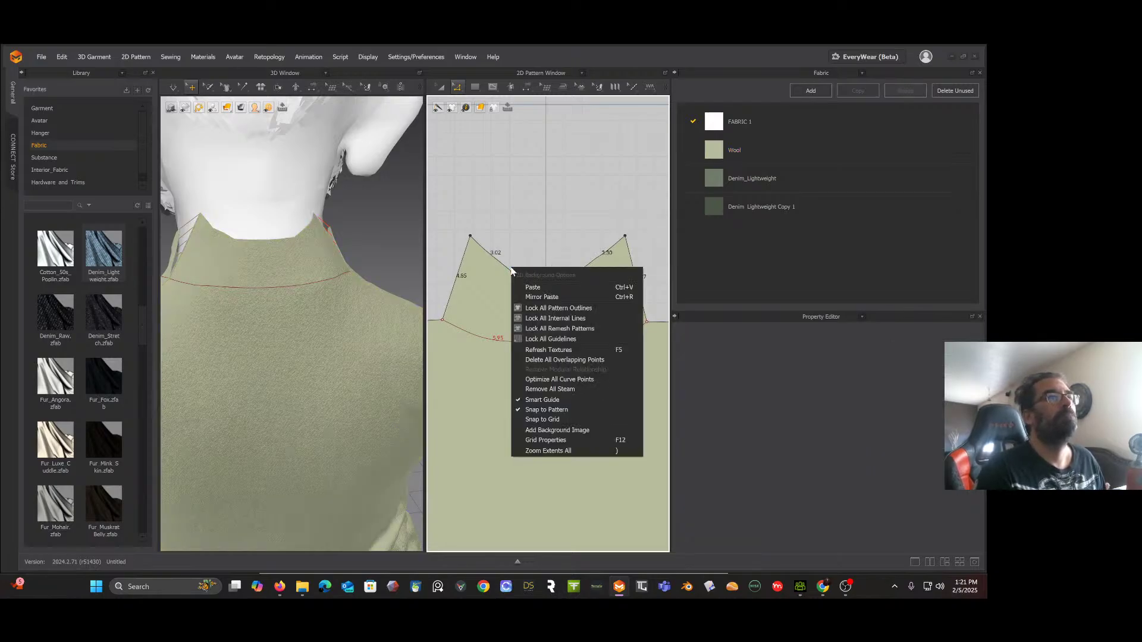
Step: Round both inner corners of the back collar's top edge with the Smooth Curve tool
left_click(457, 87)
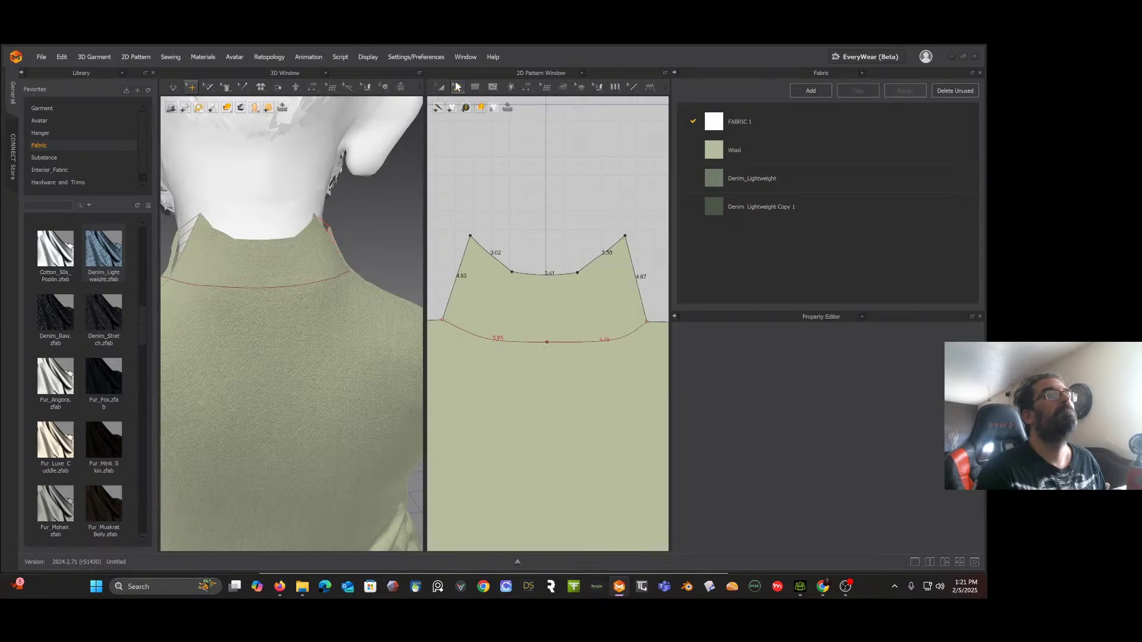
left_click(480, 160)
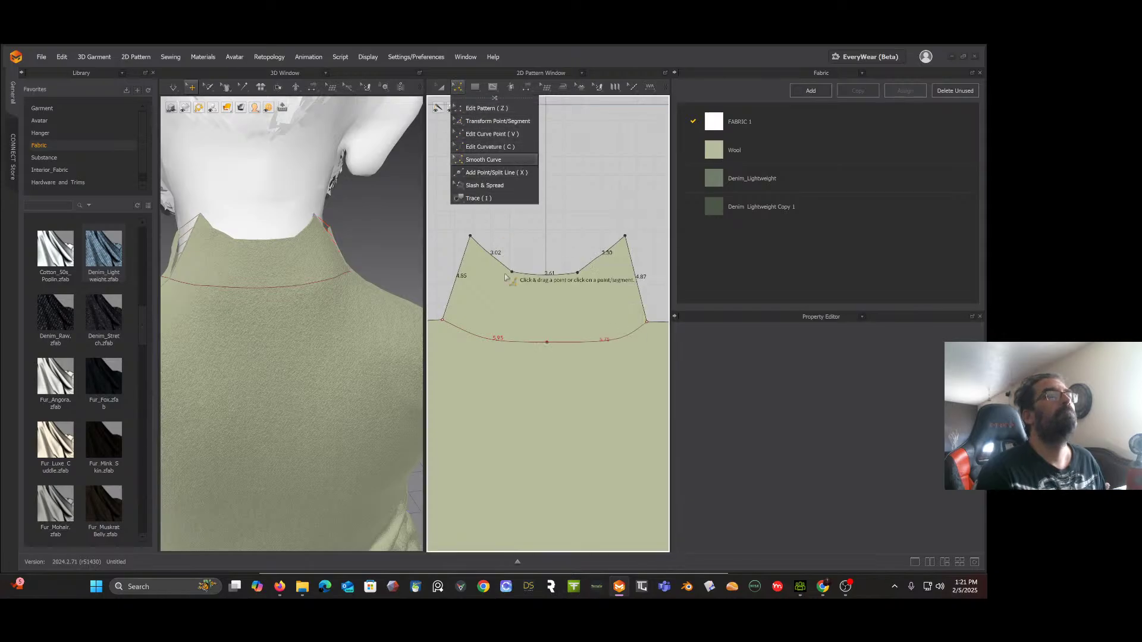
left_click_drag(511, 273, 585, 262)
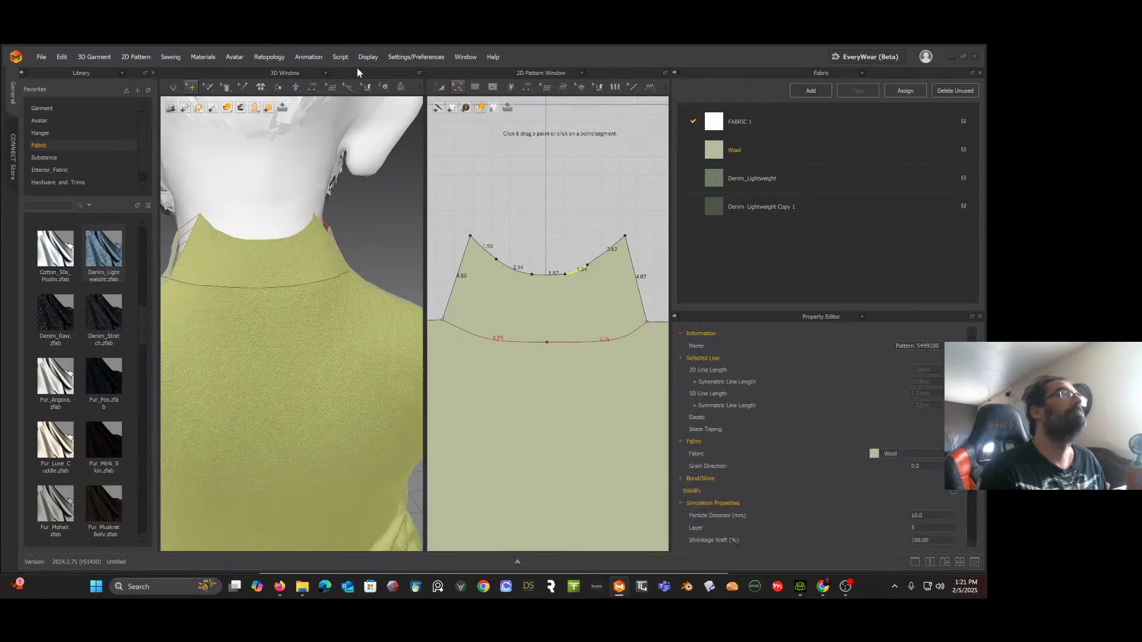
Step: Move the two outer points of the back collar's rounded corners upward together, making the left end segment about 1.63 cm long
left_click(457, 88)
left_click(470, 109)
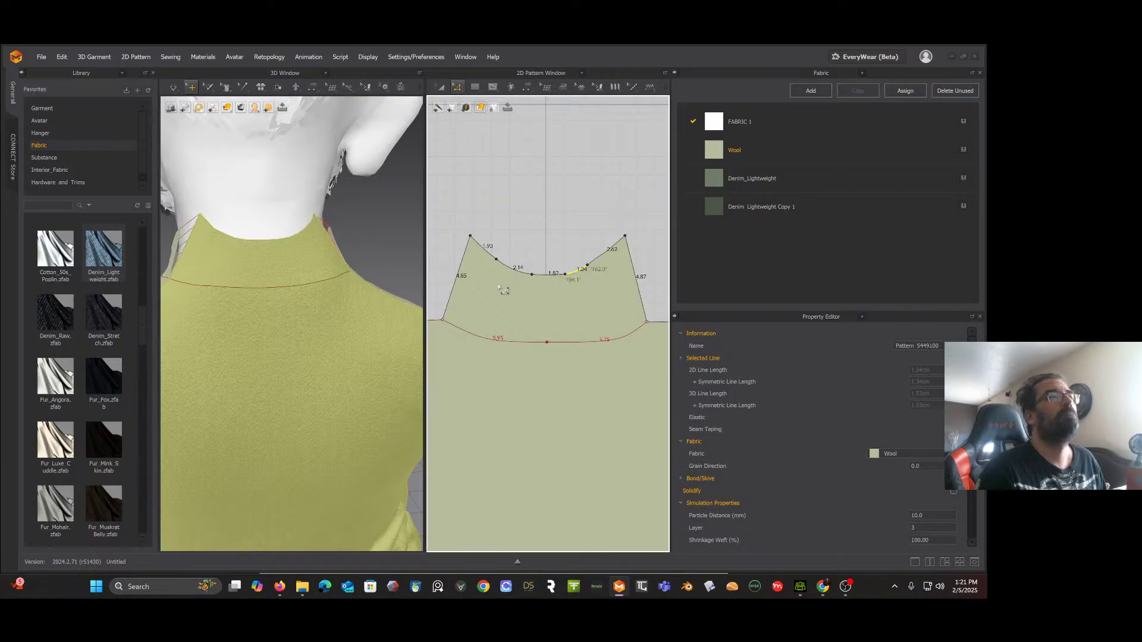
left_click(498, 261)
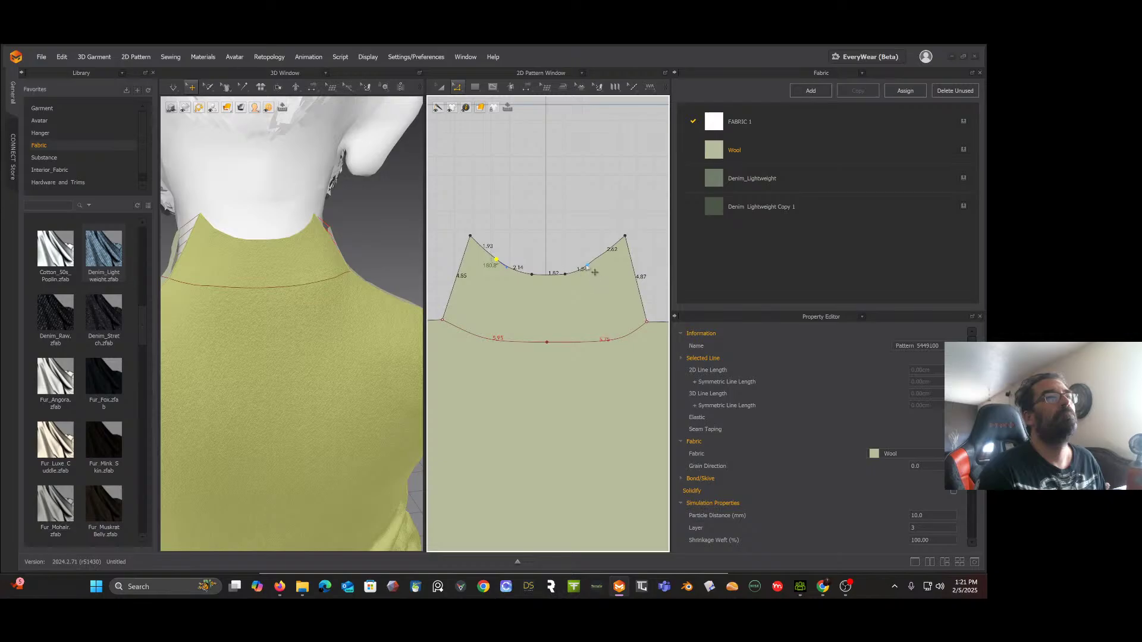
left_click_drag(594, 271, 597, 255)
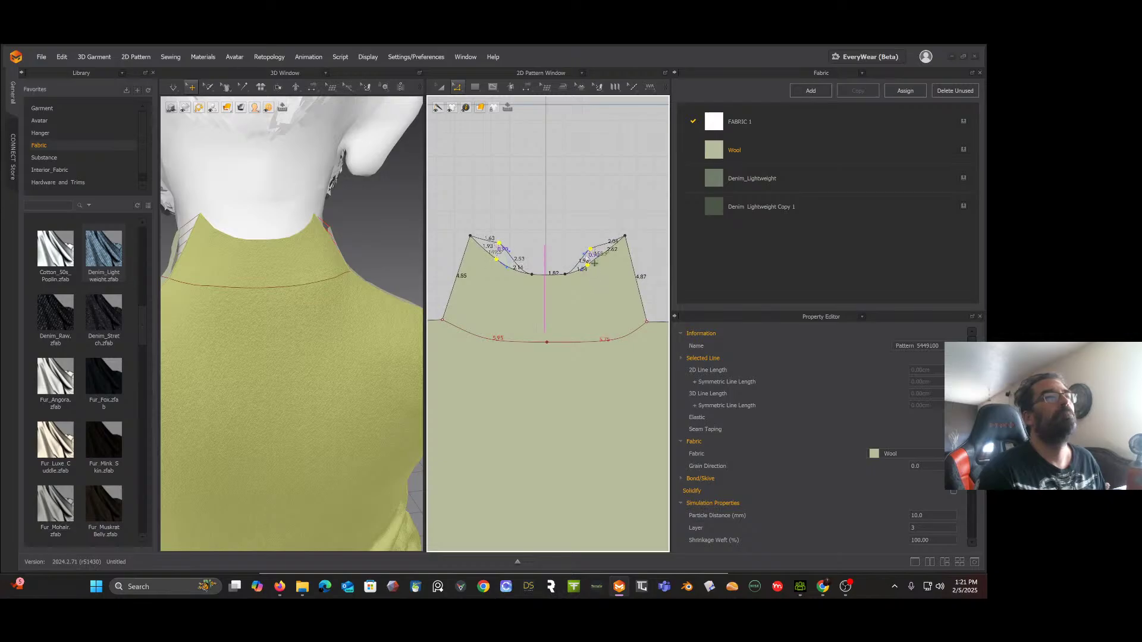
Step: Raise the two central points of the back collar's top edge together so the edge forms a shallow dip
left_click(560, 275)
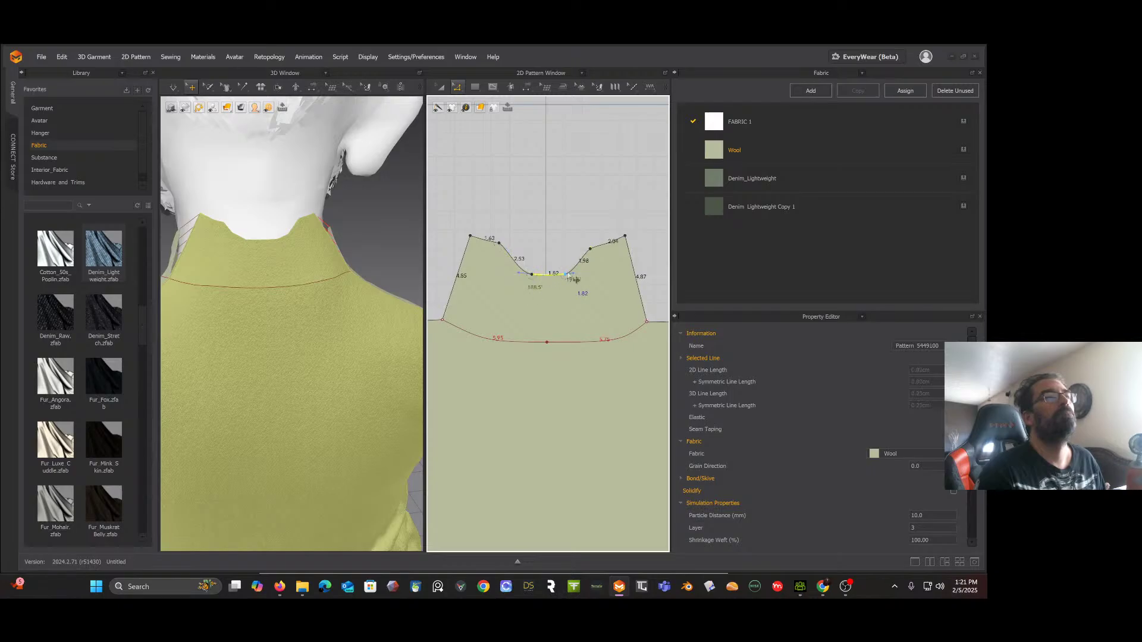
left_click(566, 274)
left_click_drag(533, 277, 537, 245)
scroll(539, 239, "up", 3)
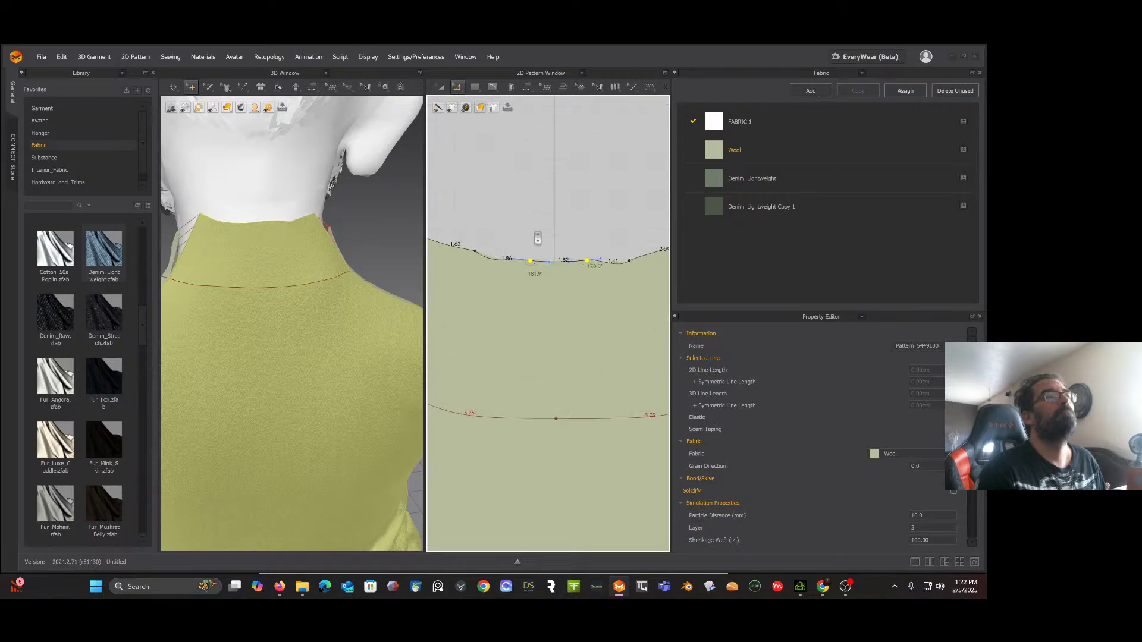
left_click(523, 242)
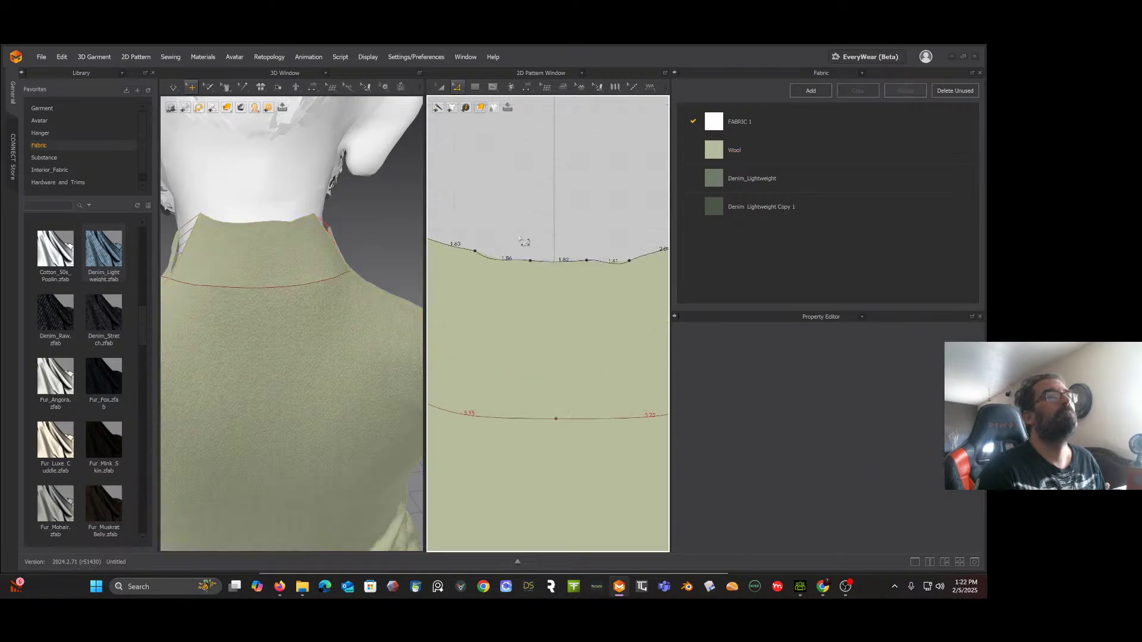
Step: Flatten the segments on both sides of the back collar's central top segment, making them about 1.82 cm and 1.36 cm long
left_click(483, 257)
left_click_drag(502, 273, 519, 257)
left_click(628, 260)
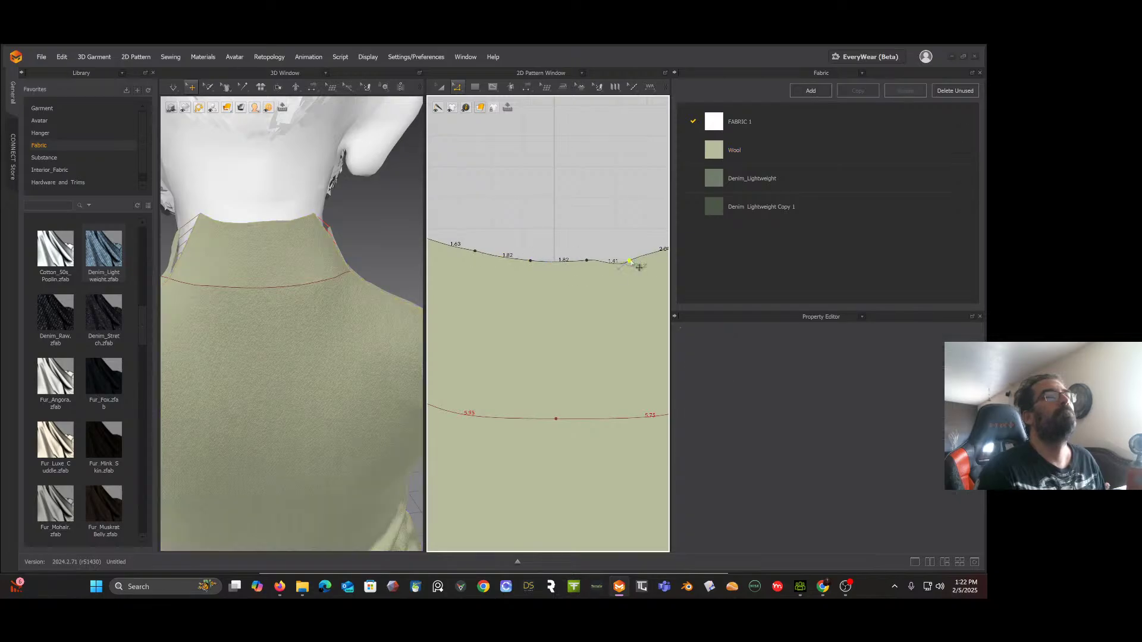
left_click(629, 260)
left_click_drag(619, 269, 609, 267)
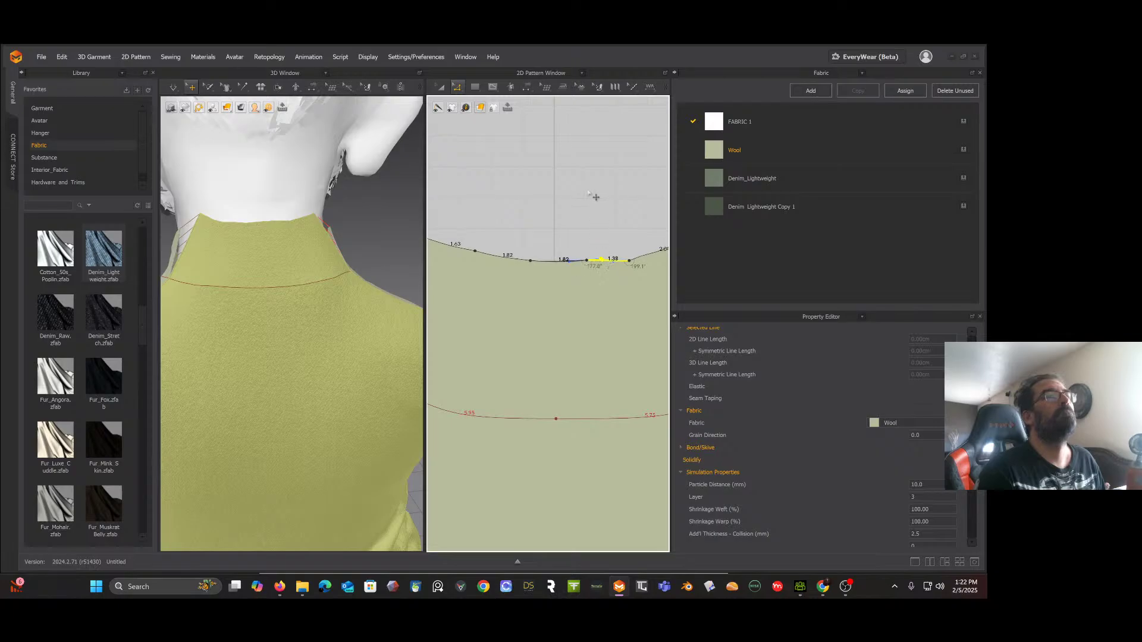
left_click(630, 260)
right_click(604, 213)
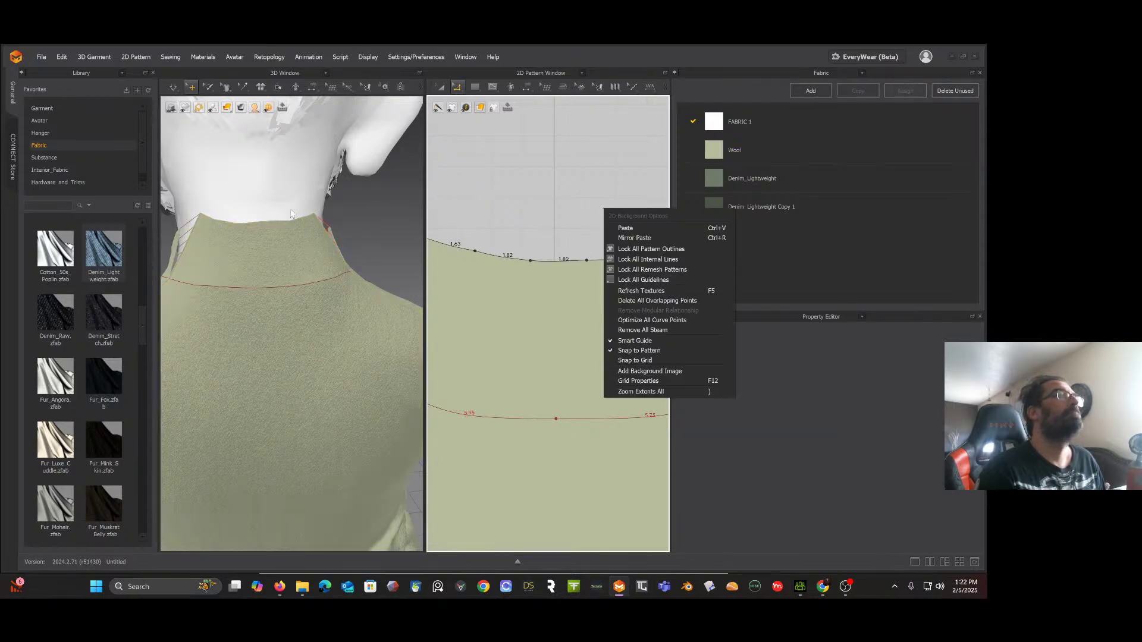
Step: Simulate the garment to close the collar's side seams and view the result from the side of the neck
right_click_drag(292, 213, 343, 232)
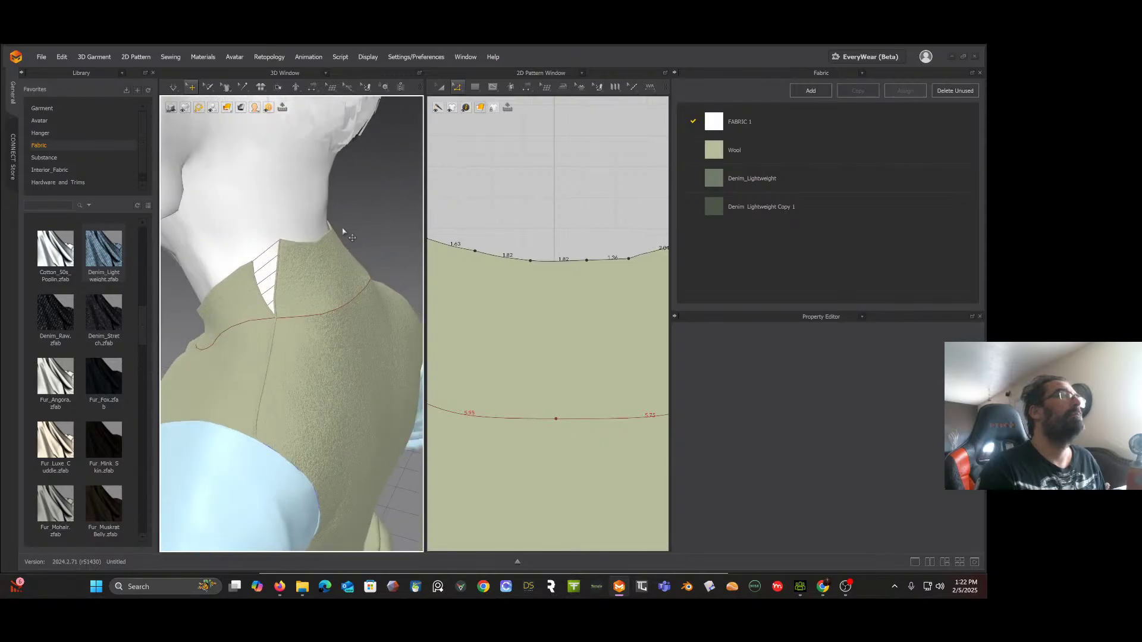
key("space")
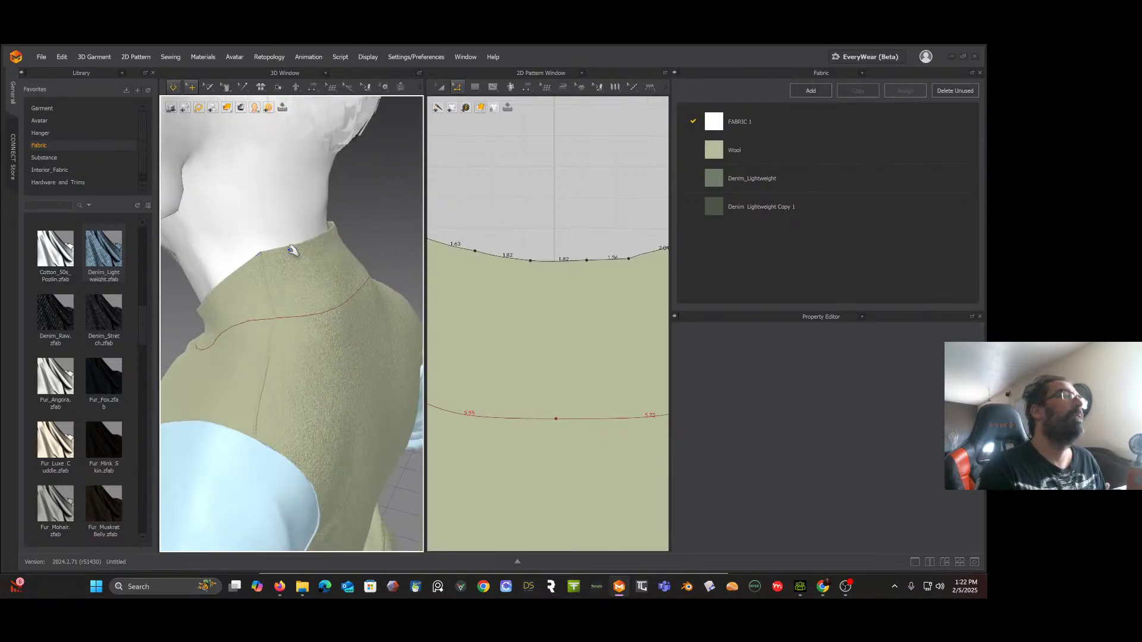
Step: Shift the left half of the front collar's top curve slightly toward the centre, making the adjoining side edge about 4.98 cm long
scroll(530, 271, "down", 5)
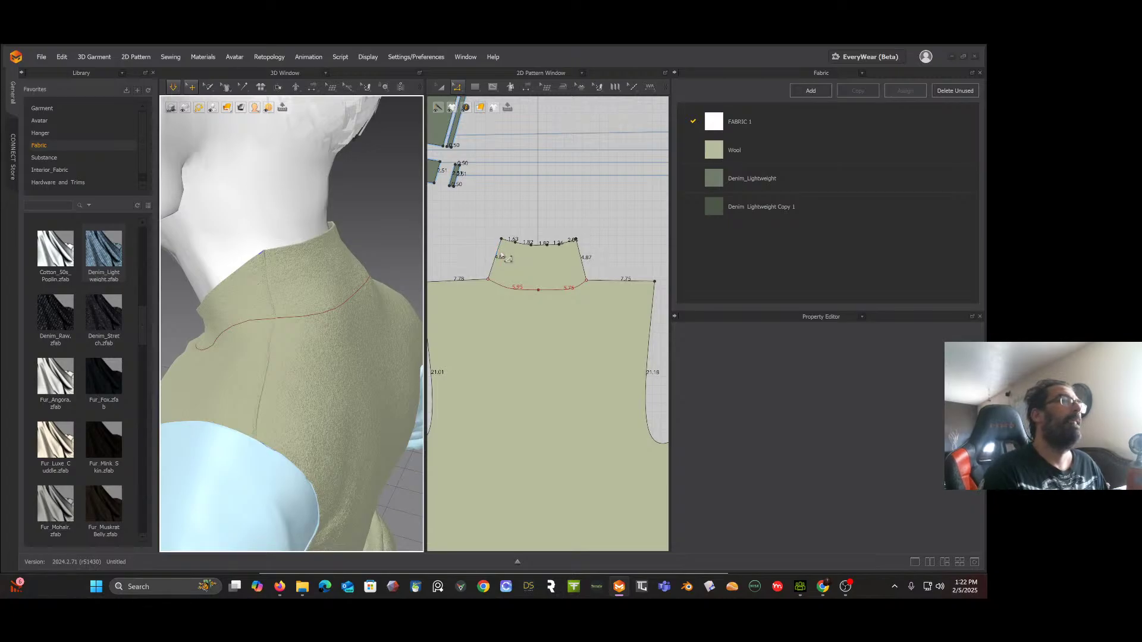
right_click_drag(521, 291, 556, 181)
scroll(556, 244, "up", 5)
scroll(555, 241, "down", 7)
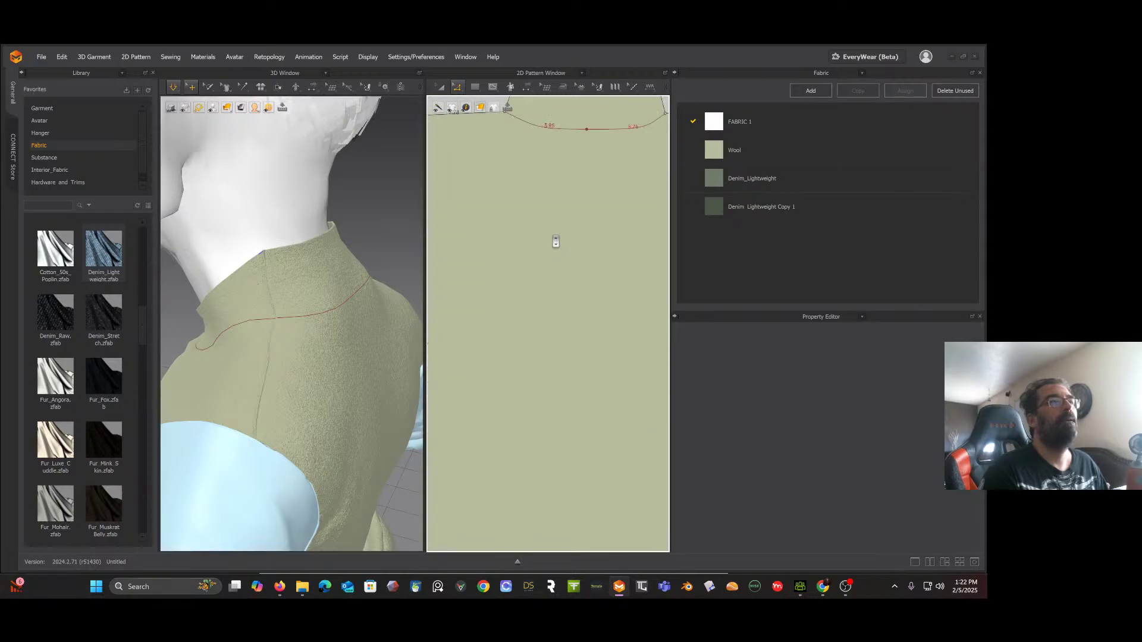
middle_click_drag(547, 274, 530, 124)
scroll(529, 220, "up", 5)
middle_click_drag(530, 279, 531, 83)
middle_click_drag(532, 337, 522, 148)
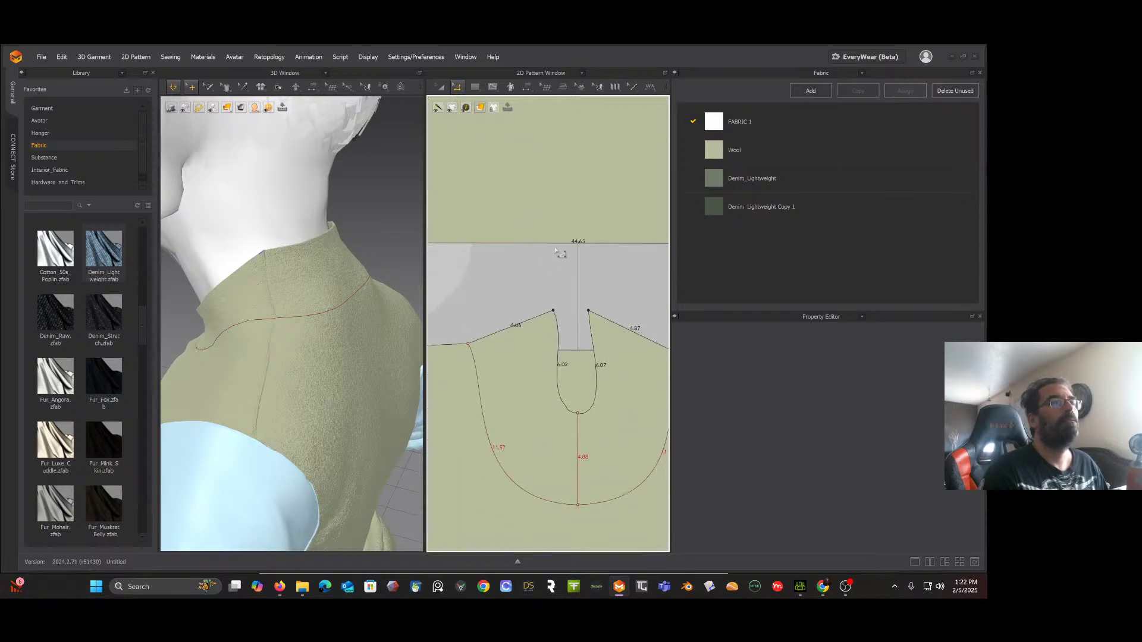
scroll(560, 252, "up", 3)
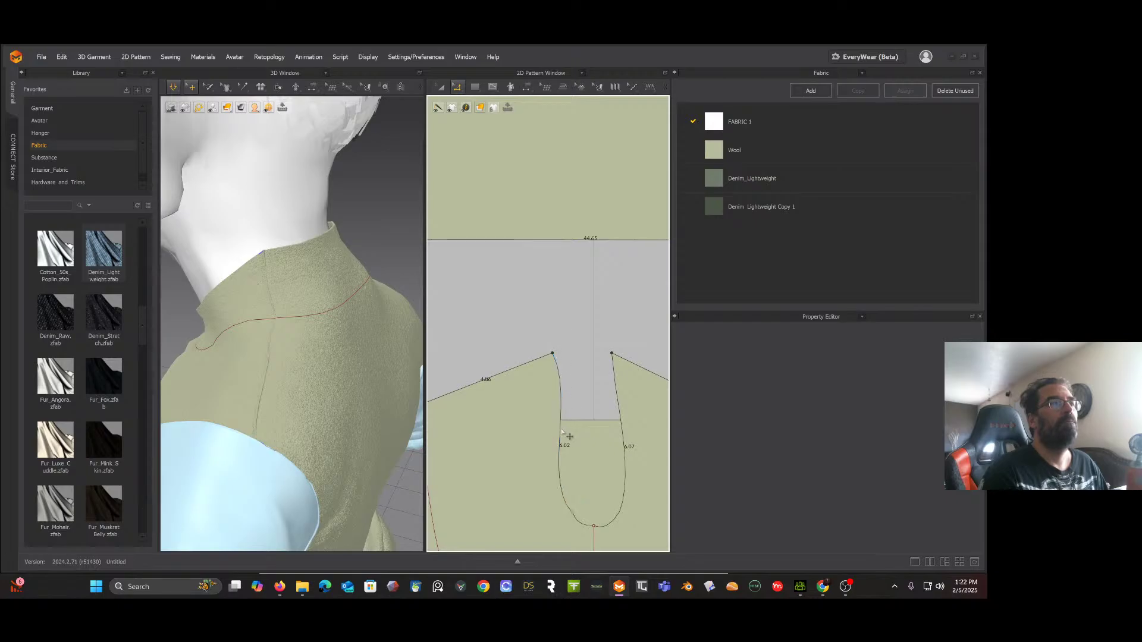
left_click(560, 470)
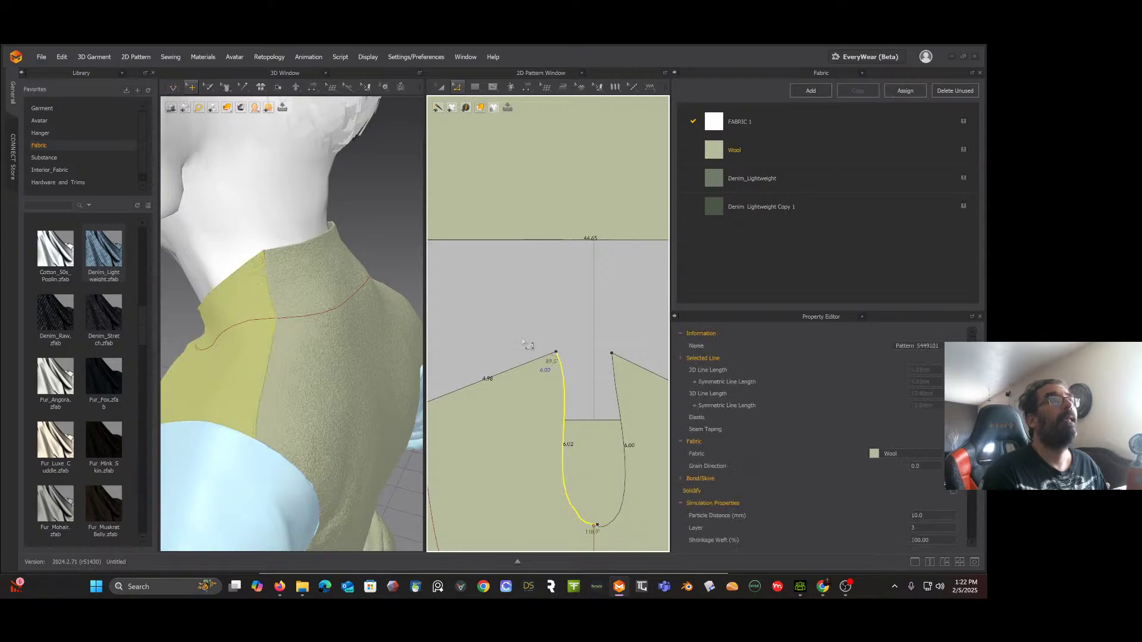
Step: Narrow the front collar's top curve with Edit Curvature, making its halves about 5.93 cm and 5.71 cm long, and simulate the garment
left_click(458, 88)
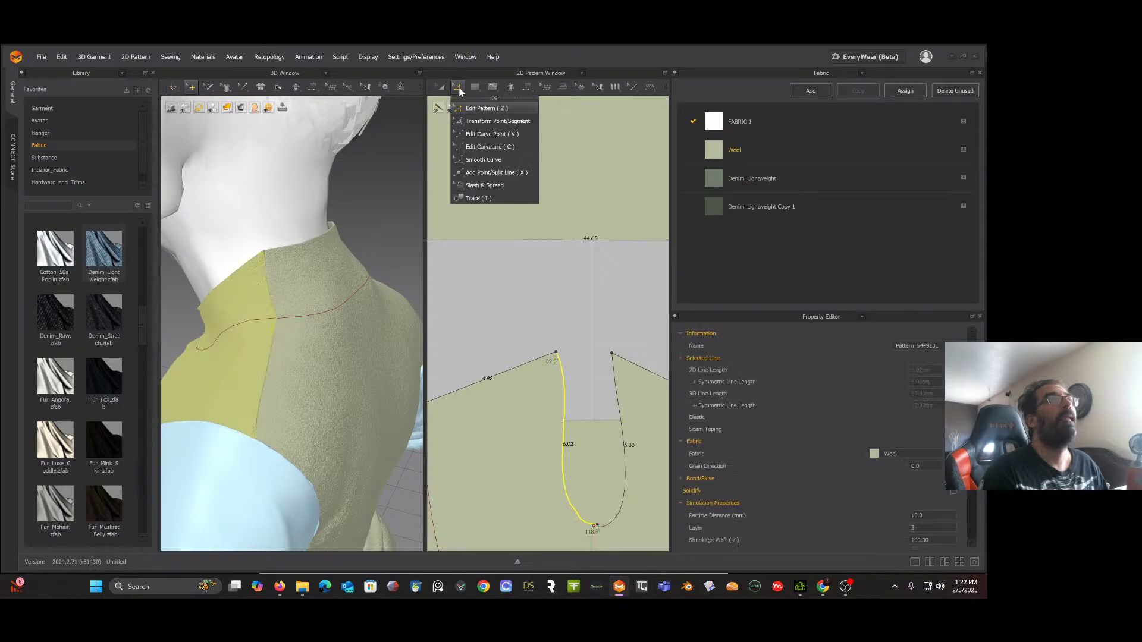
left_click(477, 147)
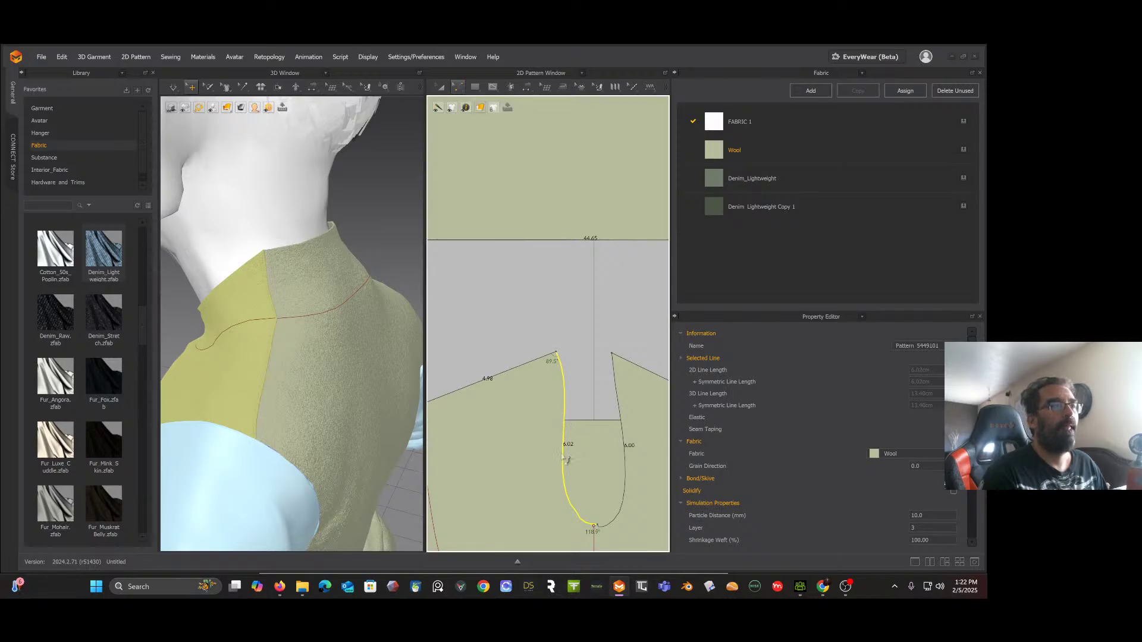
left_click_drag(566, 459, 608, 450)
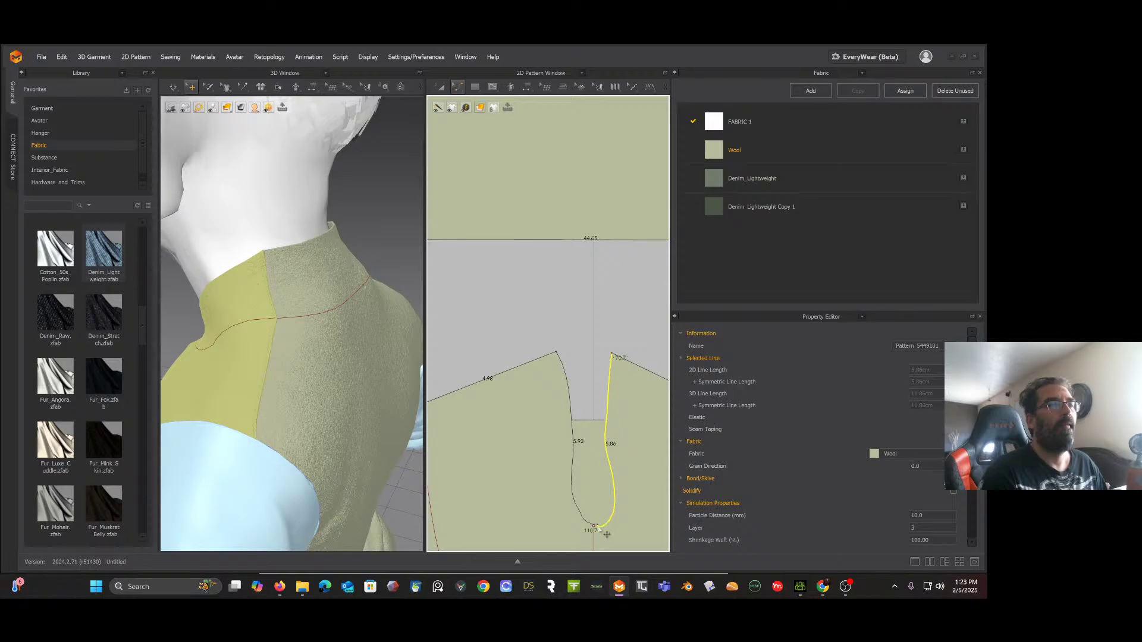
left_click_drag(601, 528, 614, 506)
key("space")
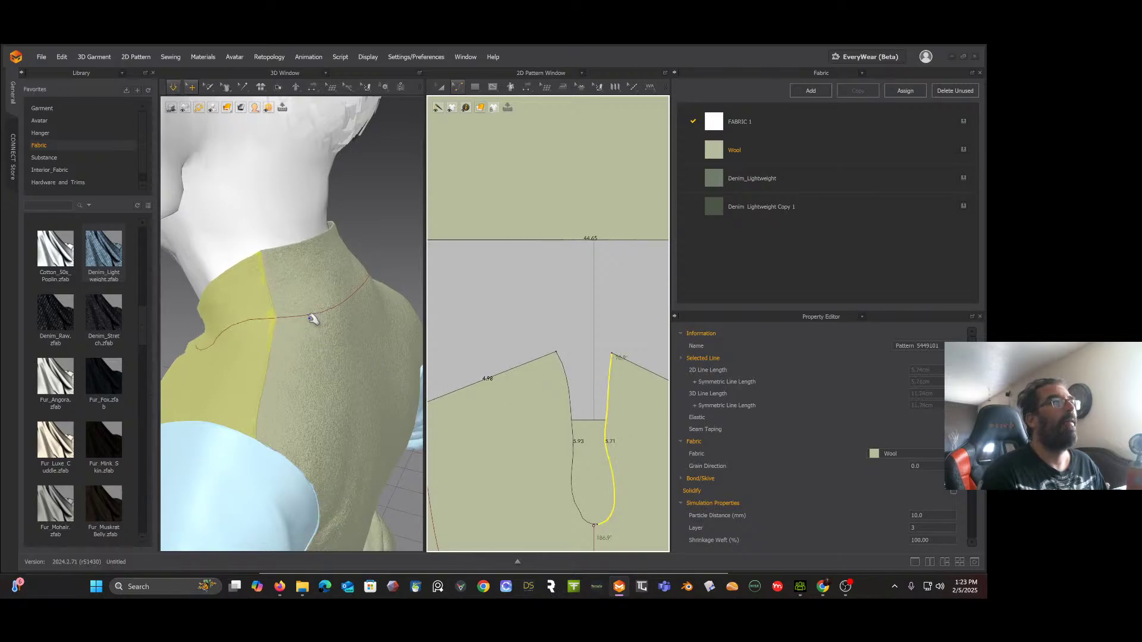
mouse_move(312, 318)
right_mouse_down()
mouse_move(425, 308)
mouse_move(324, 316)
right_mouse_up()
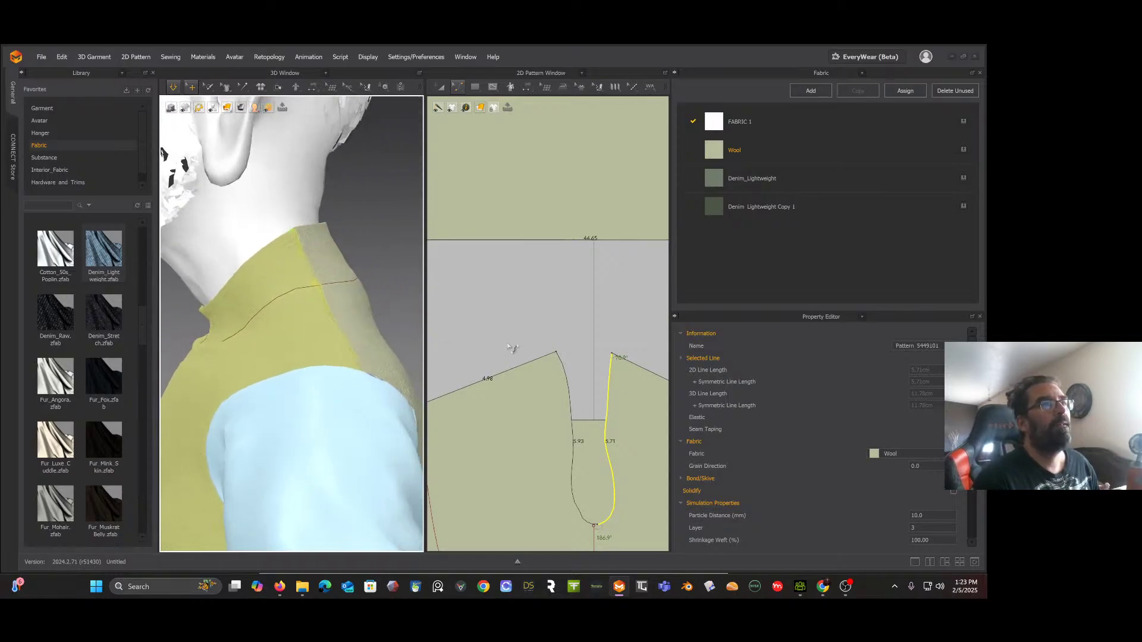
Step: Bend the right half of the front collar's top curve further inward to about 5.58 cm long, and check the simulated collar from the front
left_click_drag(613, 387, 604, 418)
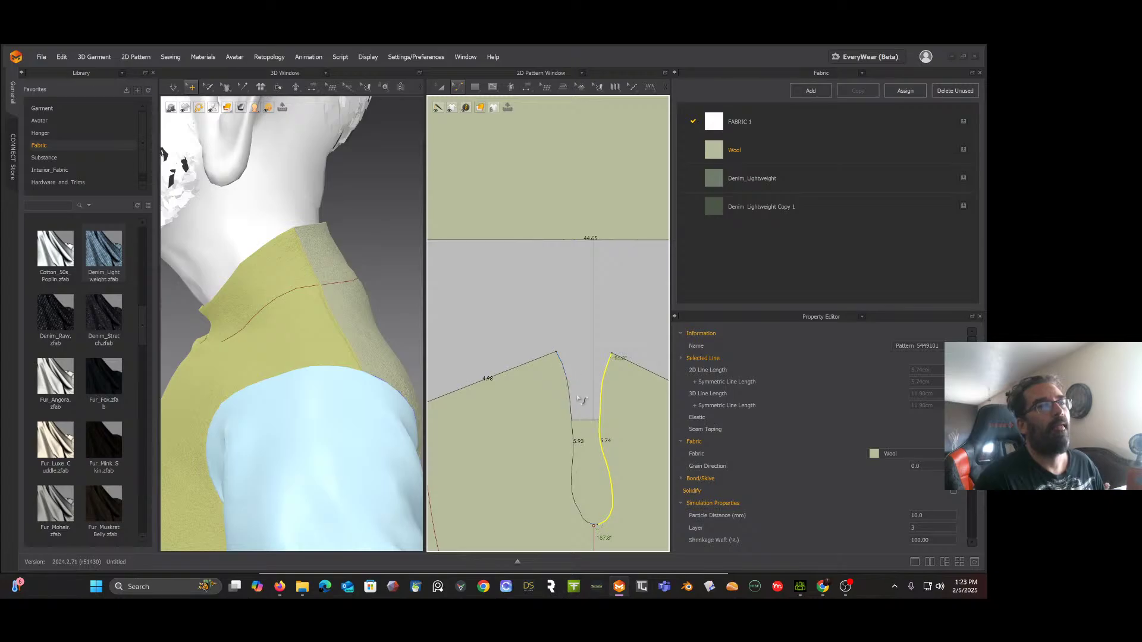
left_click_drag(612, 511, 605, 507)
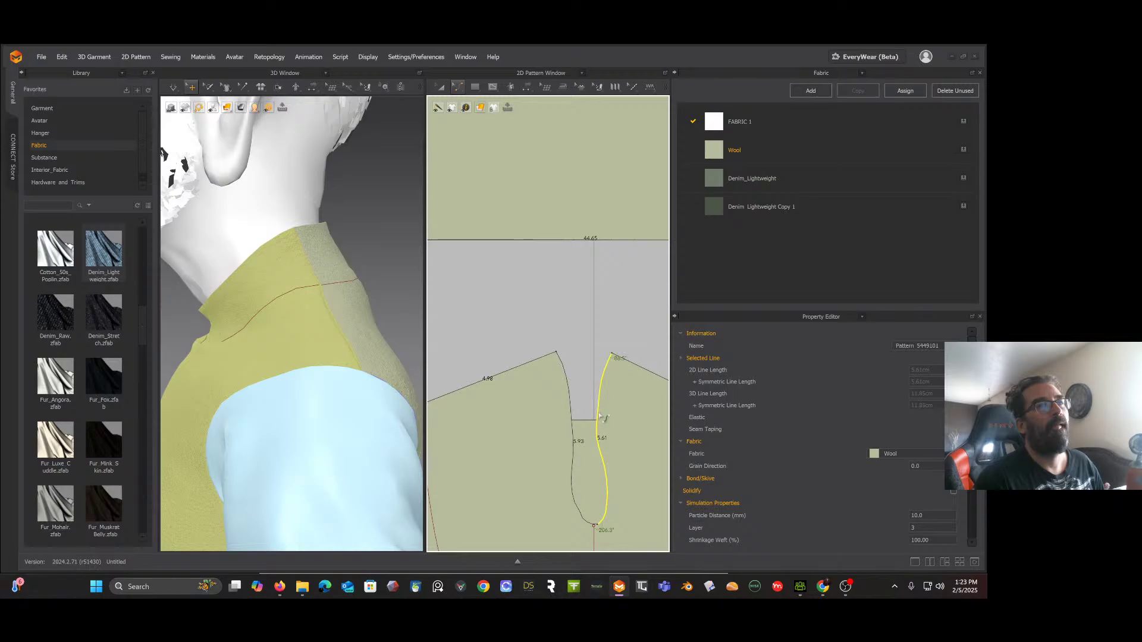
left_click_drag(602, 408, 608, 390)
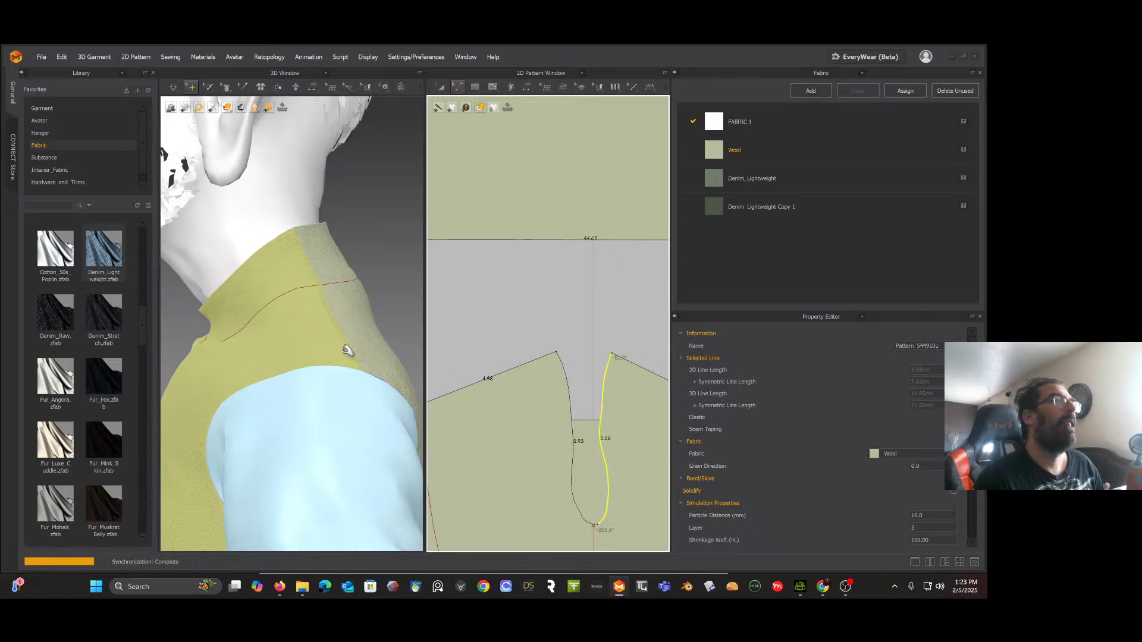
right_click_drag(308, 334, 376, 344)
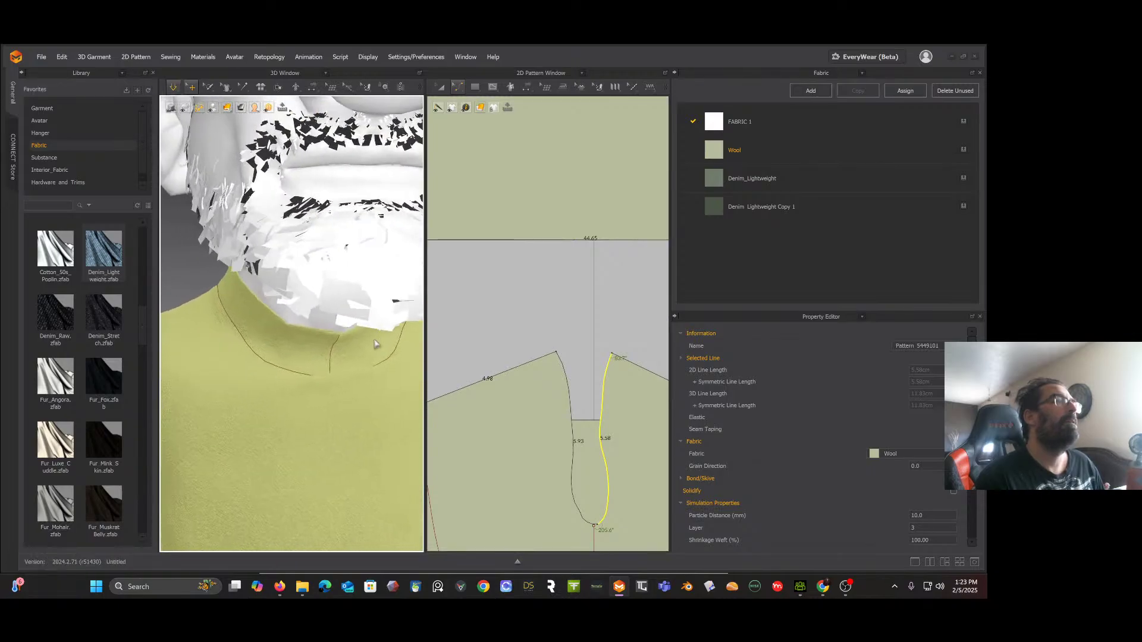
scroll(363, 352, "up", 3)
scroll(363, 350, "down", 5)
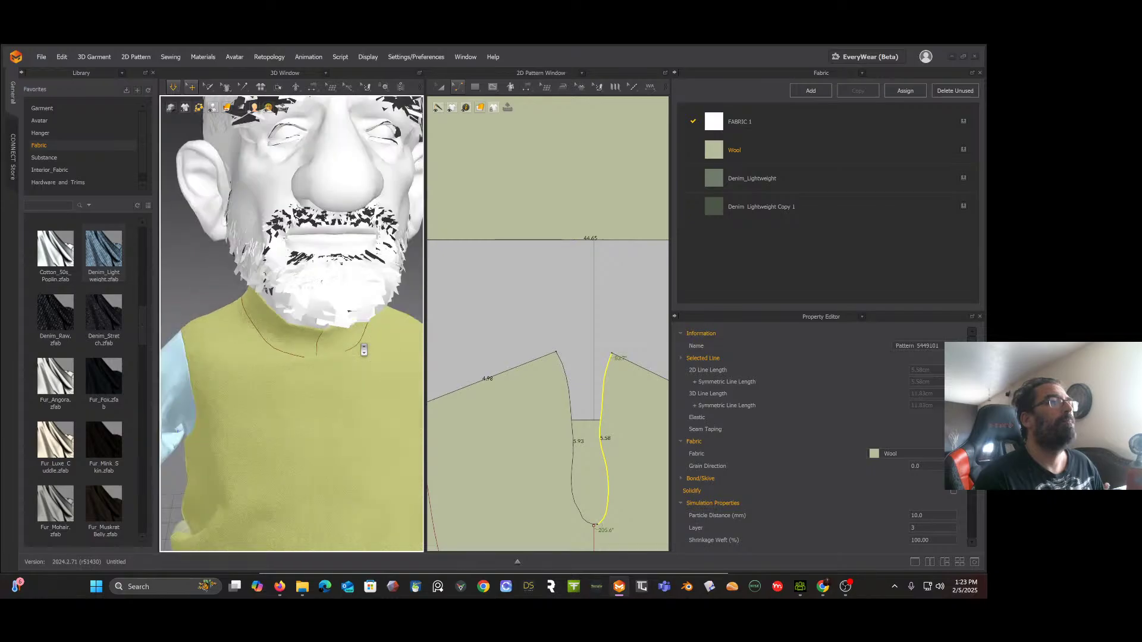
Step: Examine the fit of the sweater's collar and neckline from the front, the side and the back of the avatar
scroll(364, 350, "down", 4)
middle_click_drag(353, 326, 367, 293)
mouse_move(367, 294)
right_mouse_down()
mouse_move(366, 276)
mouse_move(374, 283)
right_mouse_up()
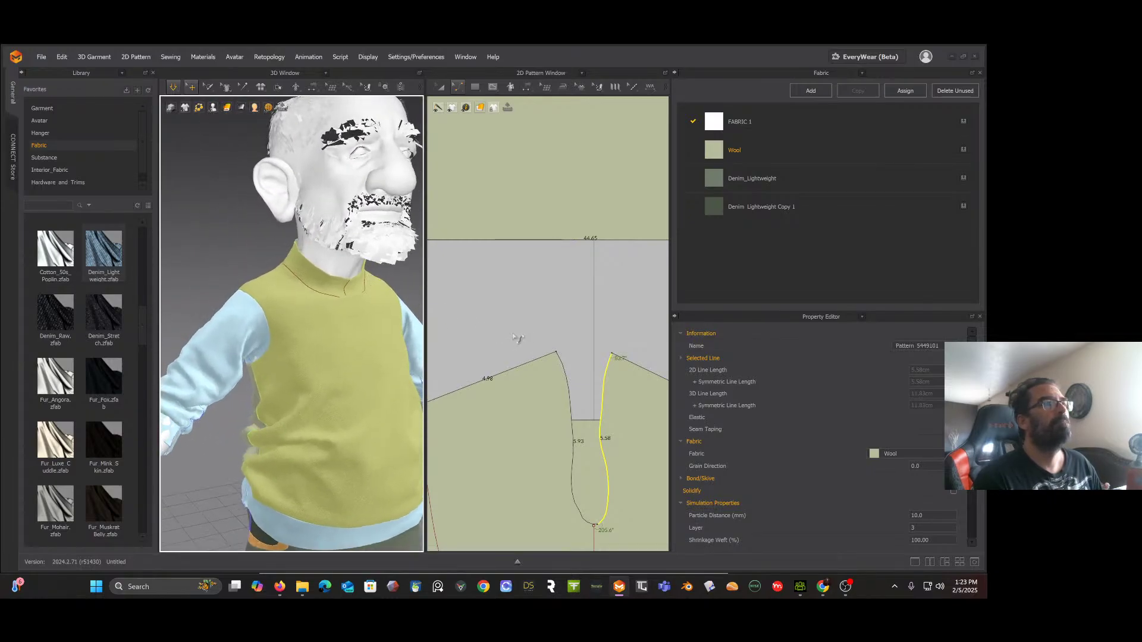
scroll(545, 326, "down", 3)
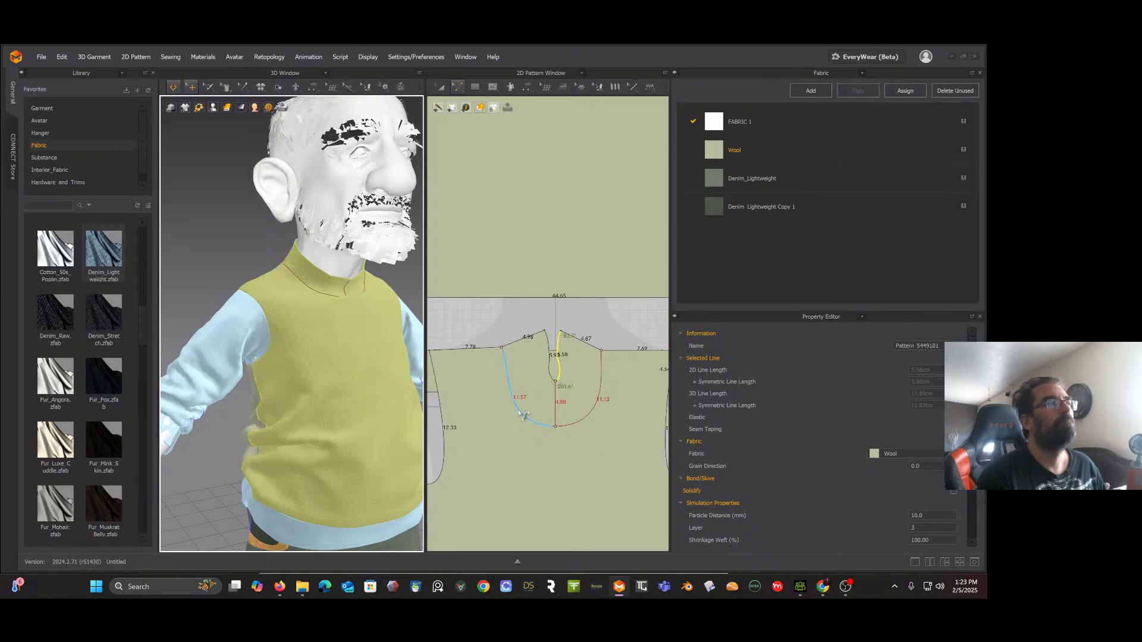
left_click(360, 321)
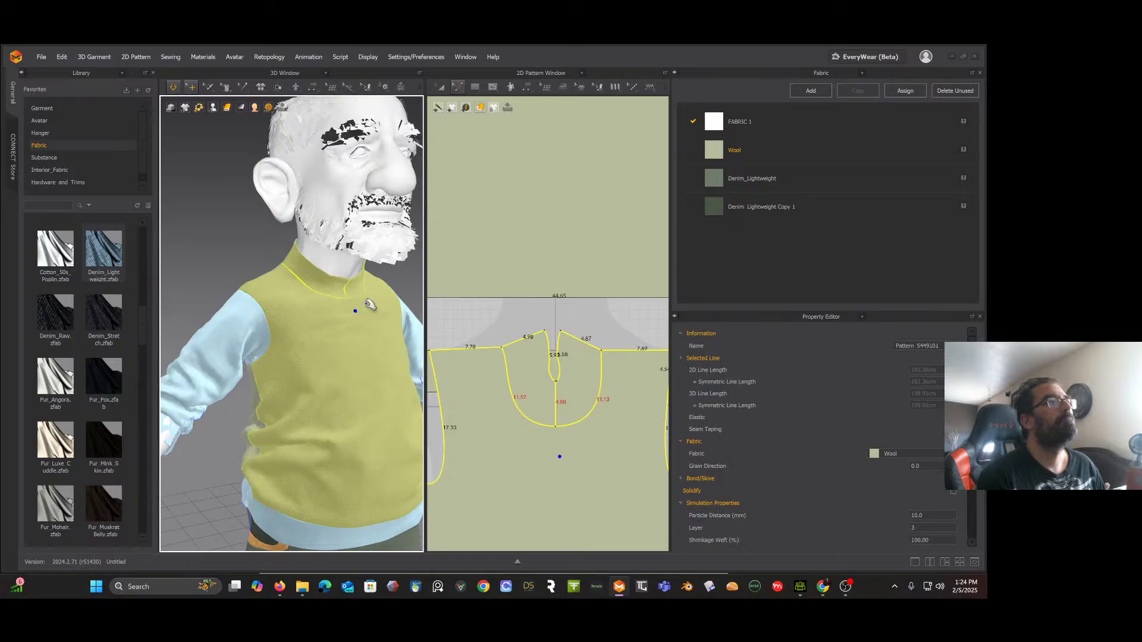
right_click_drag(374, 315, 338, 288)
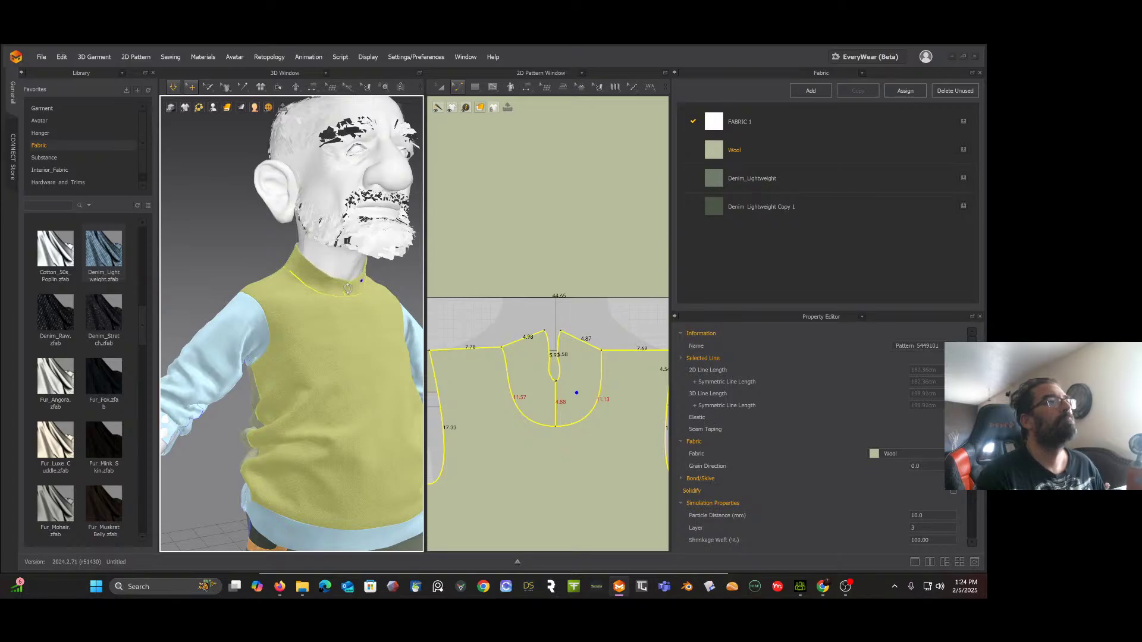
right_click_drag(349, 282, 427, 273)
left_click(335, 264)
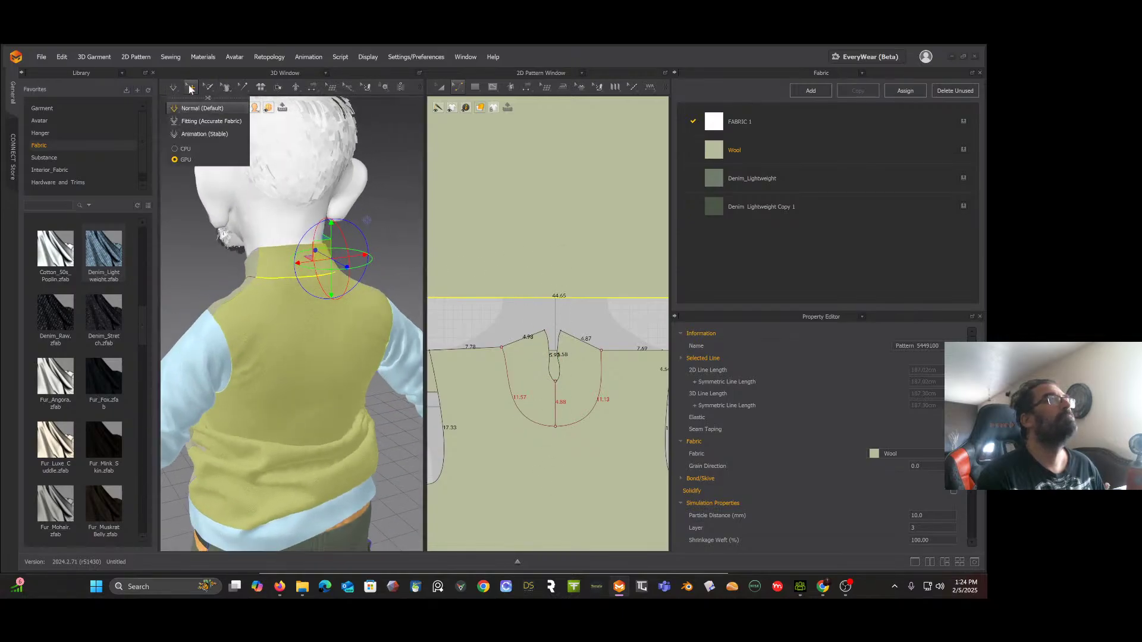
Step: Cut and sew the back and front sweater pieces along their internal neckline curves so both collars become separate pattern pieces
scroll(558, 277, "down", 5)
middle_click_drag(549, 215, 546, 269)
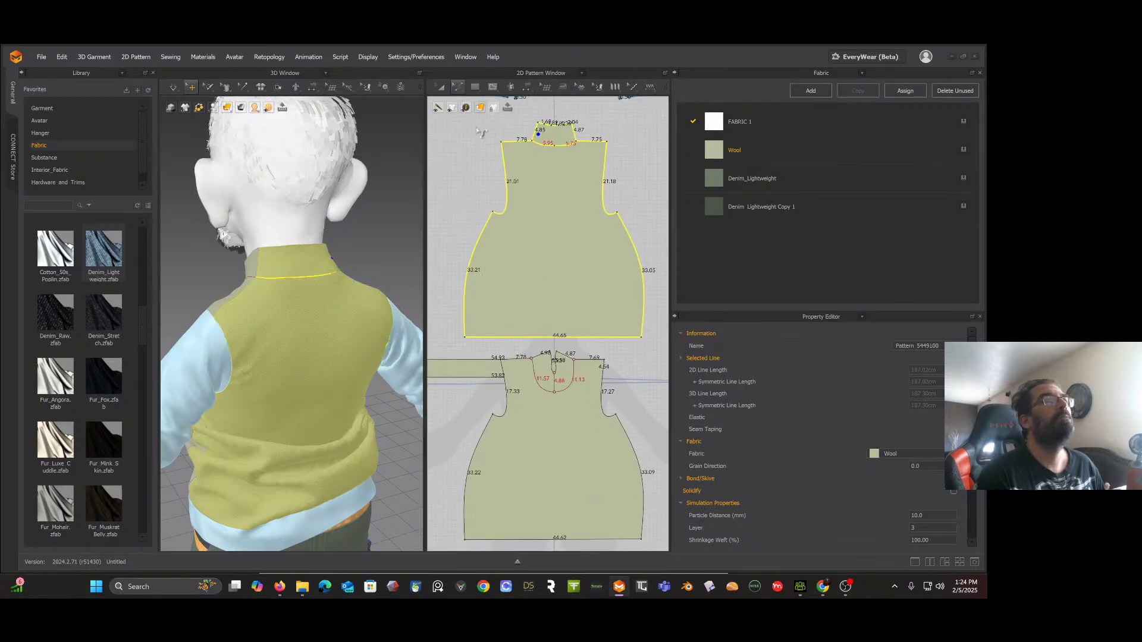
left_click(476, 127)
left_click(457, 87)
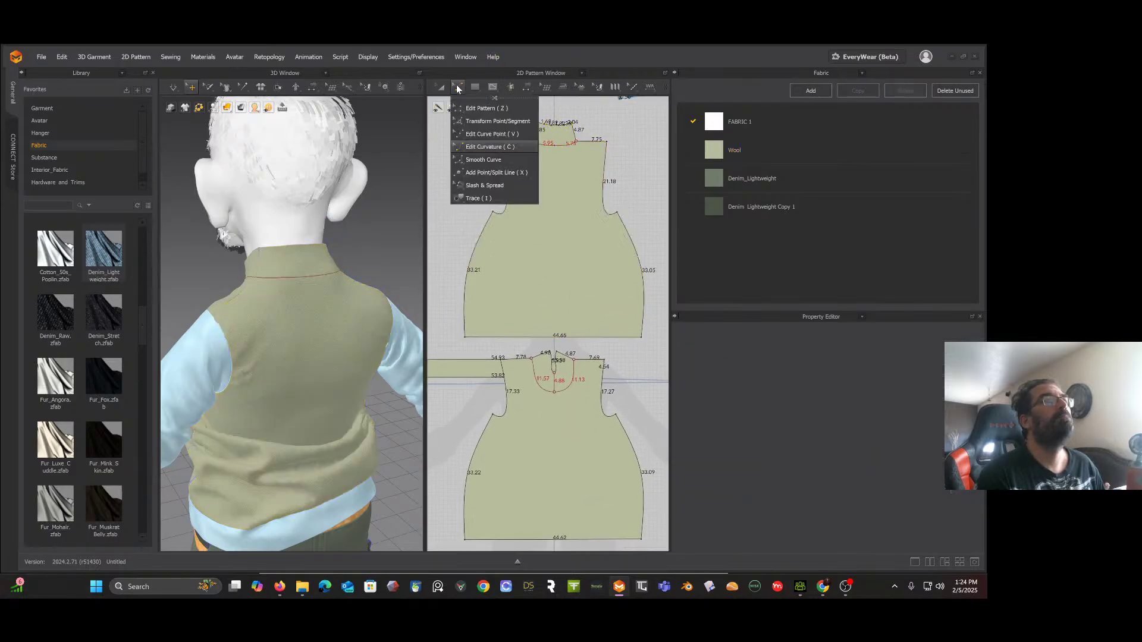
left_click(534, 159)
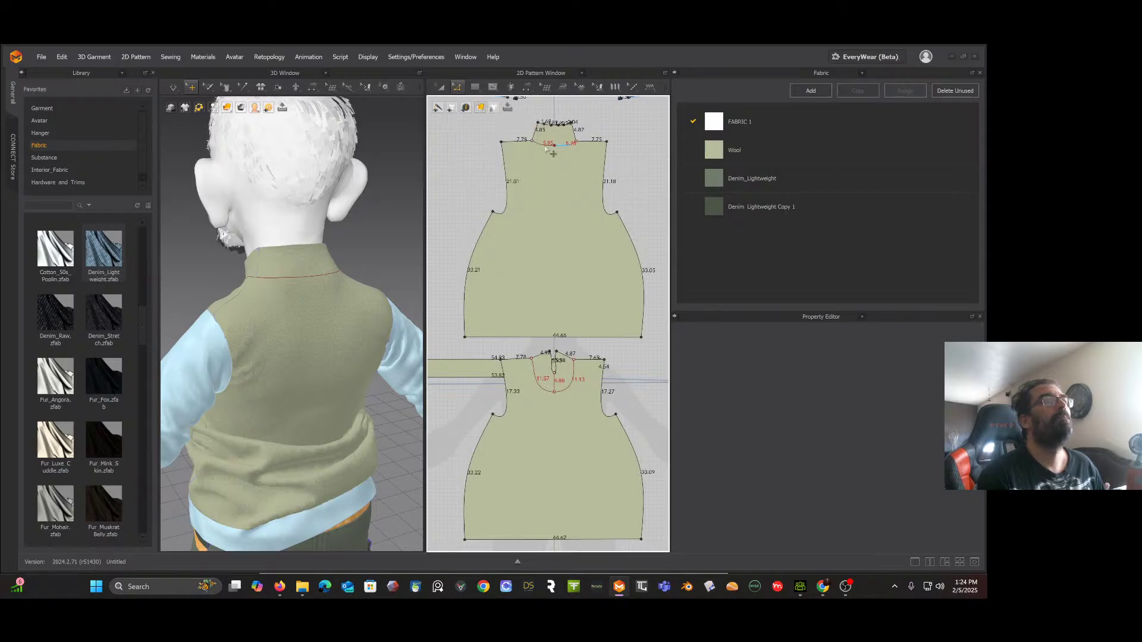
left_click(549, 147)
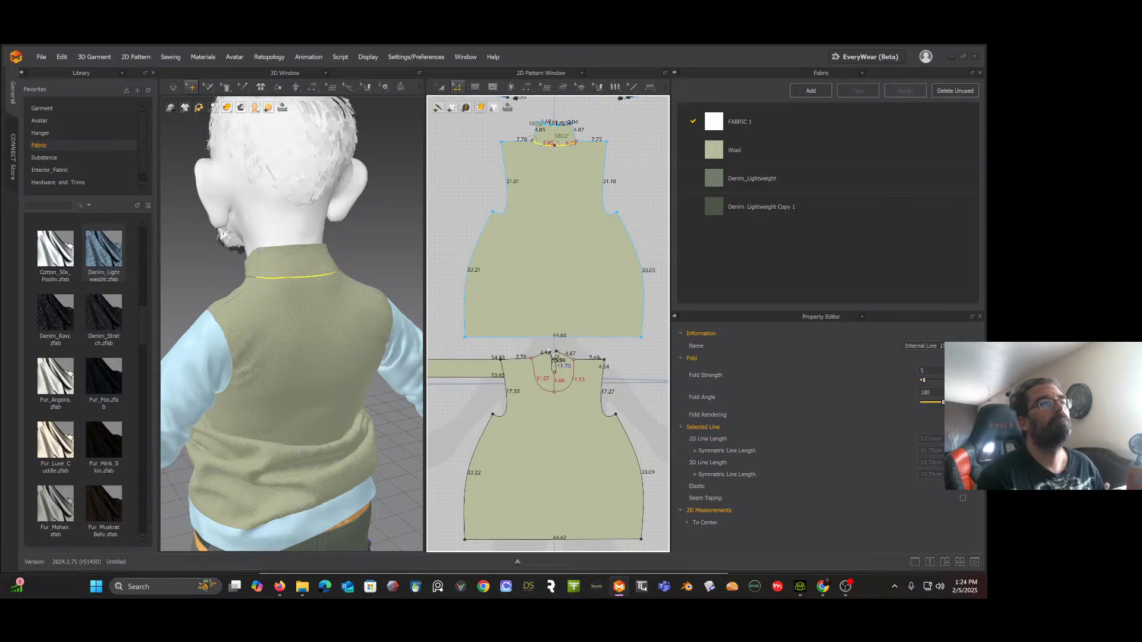
left_click(575, 394)
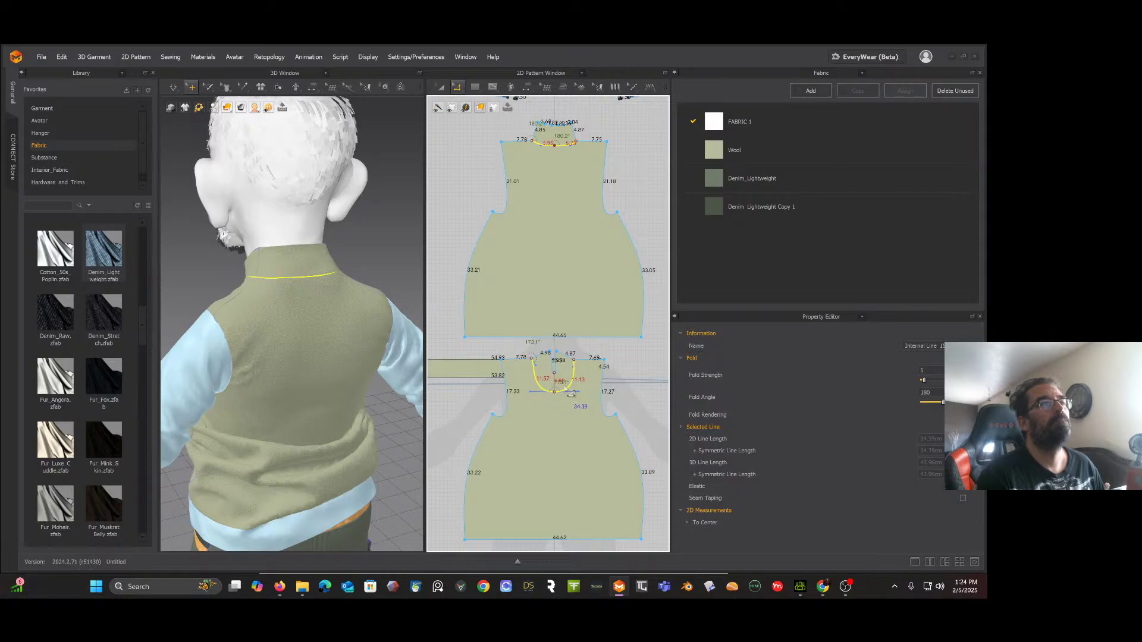
right_click(565, 390)
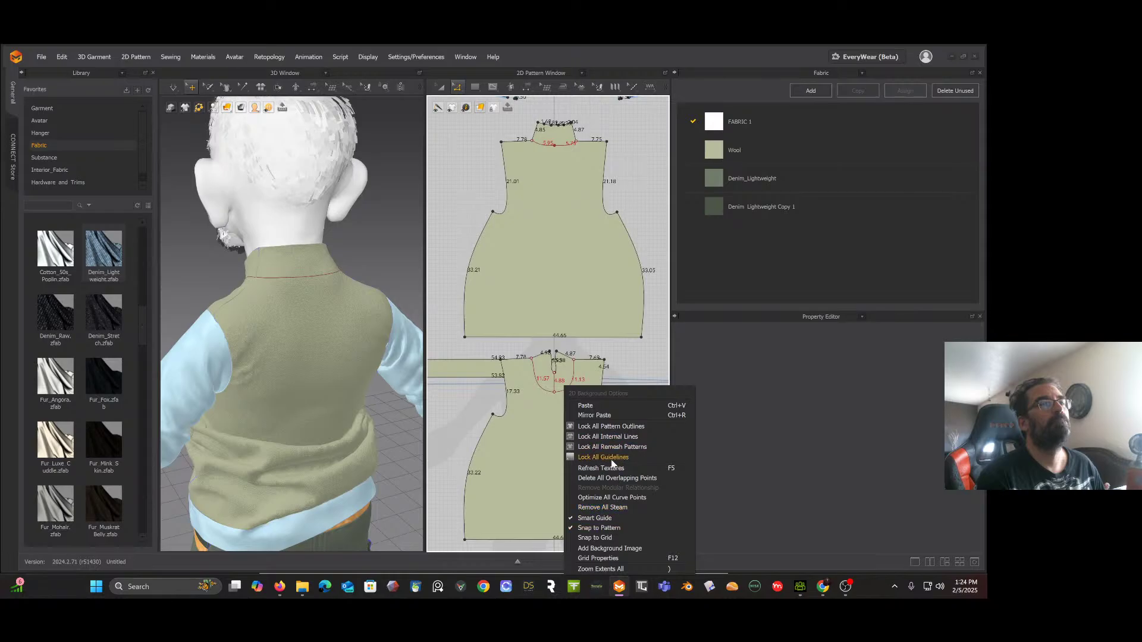
left_click(553, 389)
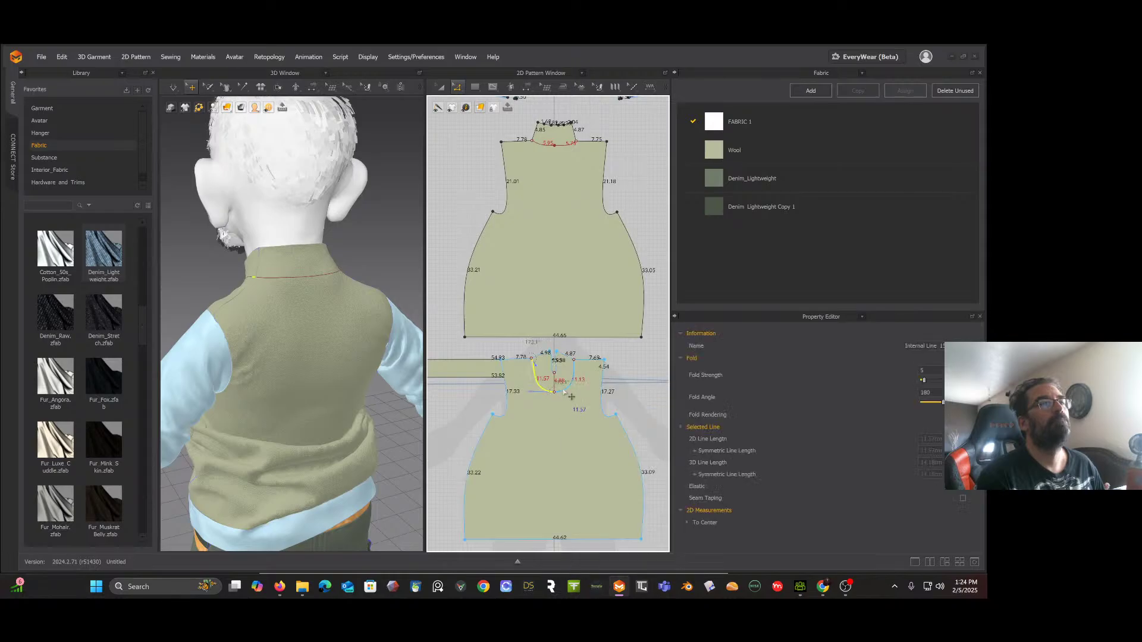
left_click(560, 149)
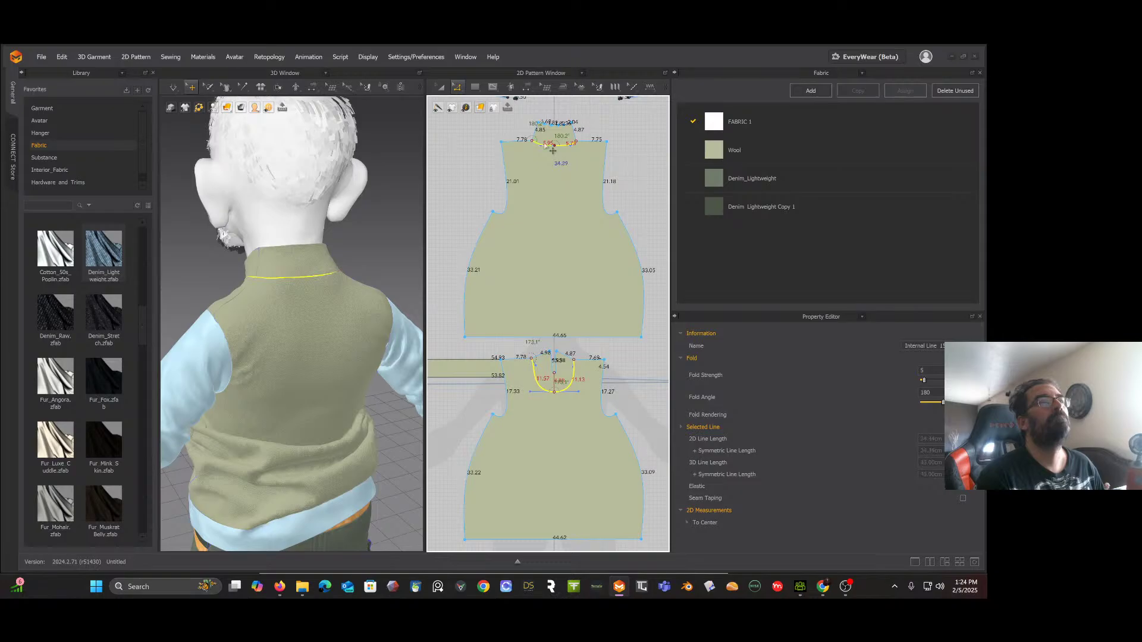
right_click(552, 150)
left_click(572, 253)
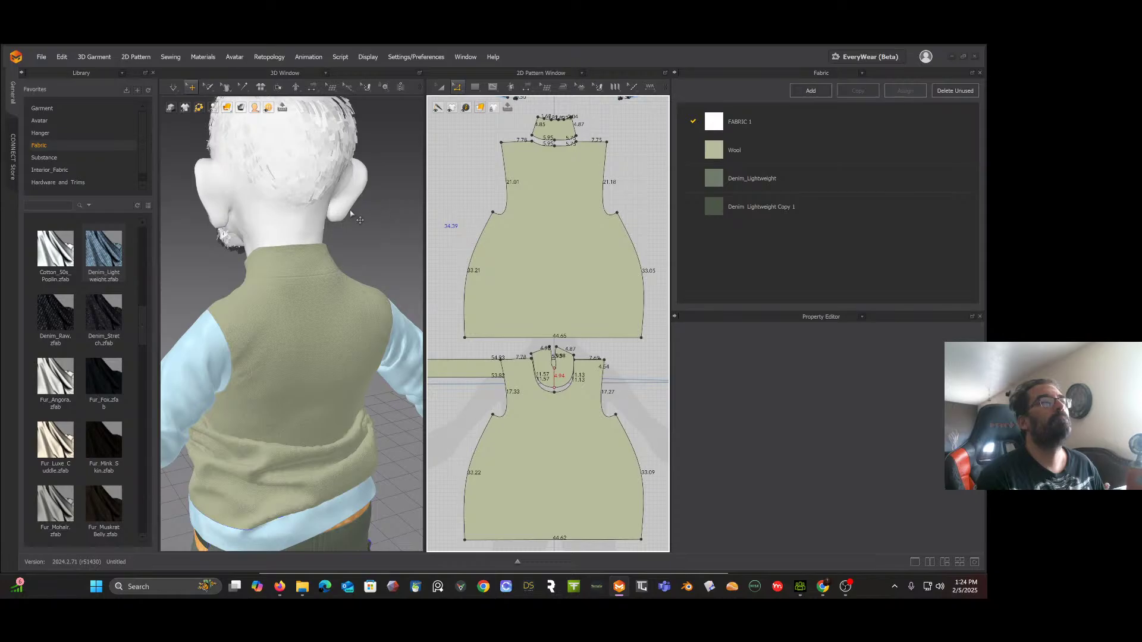
Step: Create a Layer Clone (Over) of the back and front collar pieces, placing the copies almost on top of the originals
right_click_drag(351, 213, 419, 205)
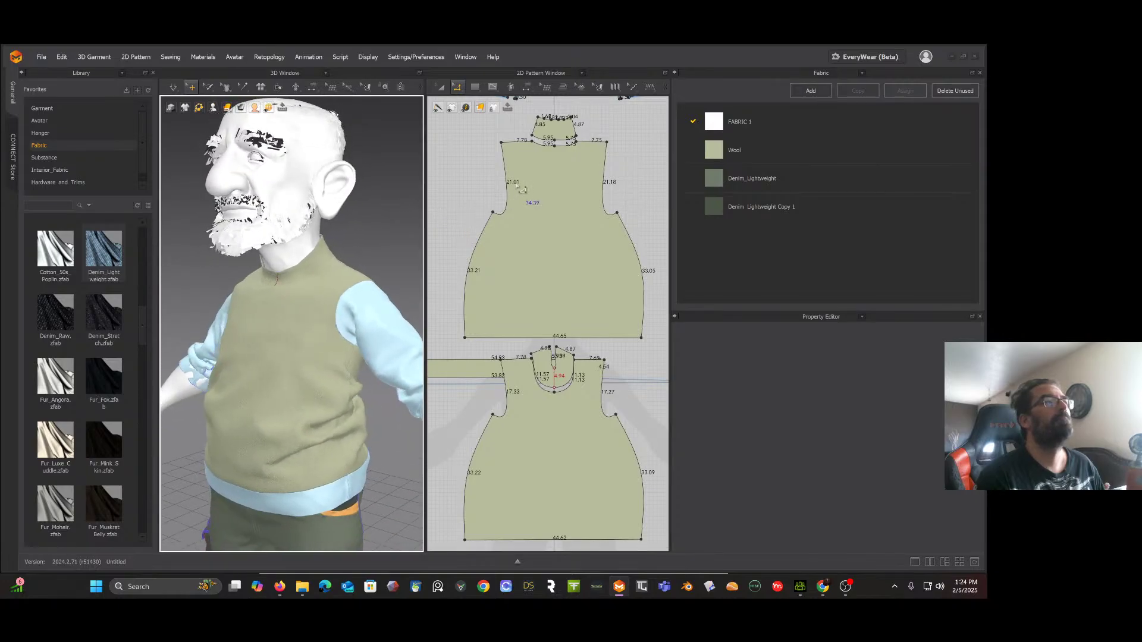
left_click(441, 87)
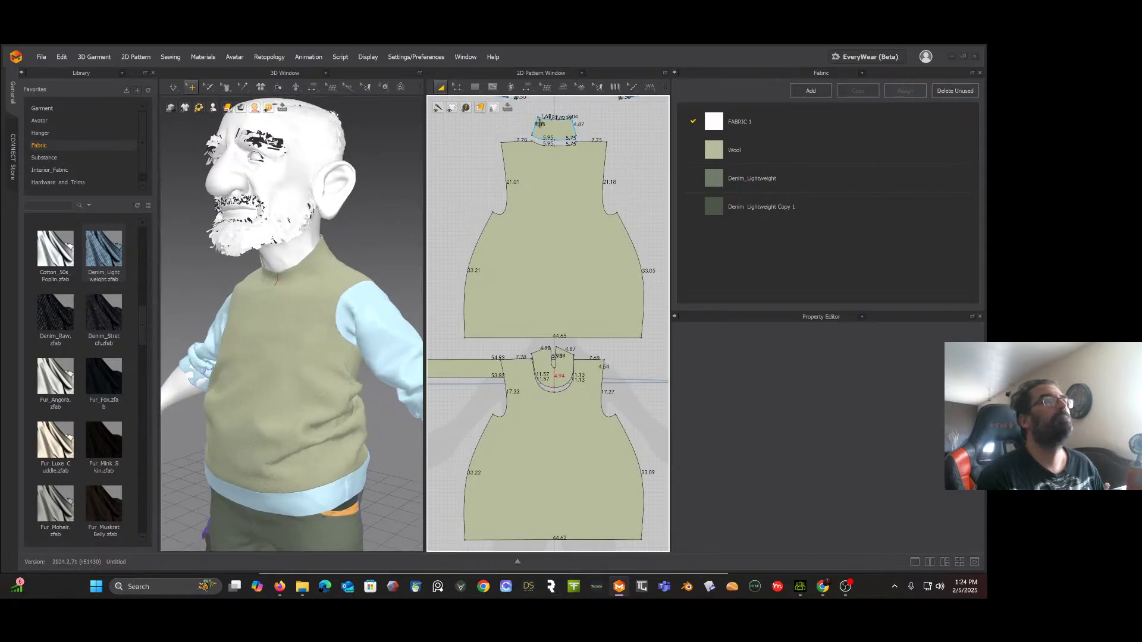
left_click(556, 132)
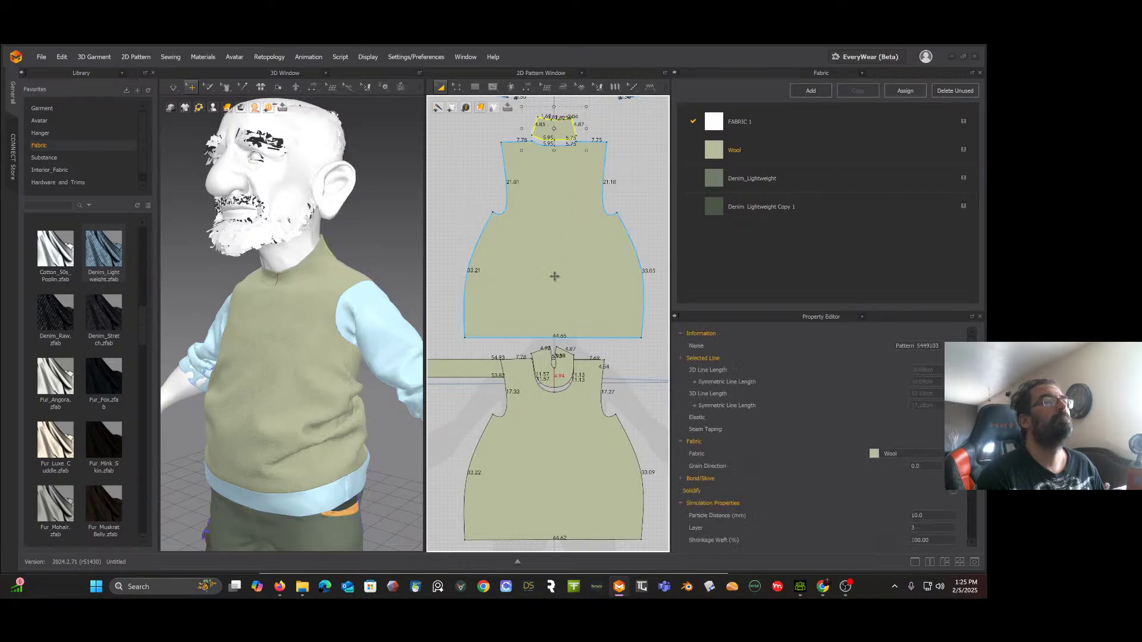
left_click(569, 363, "shift")
right_click(570, 363)
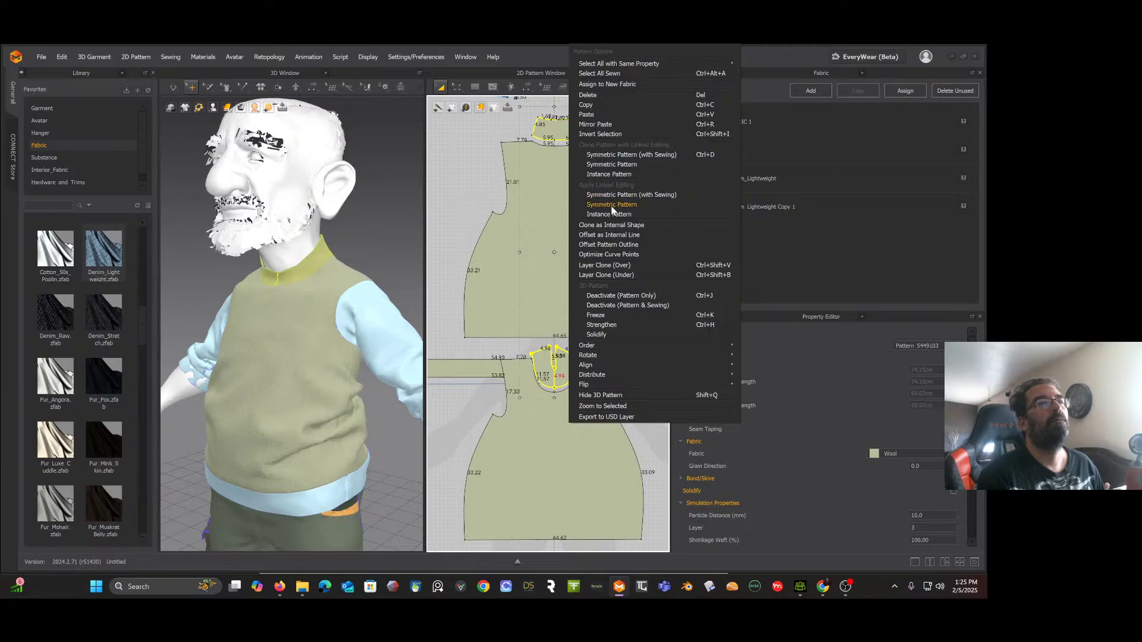
left_click(602, 266)
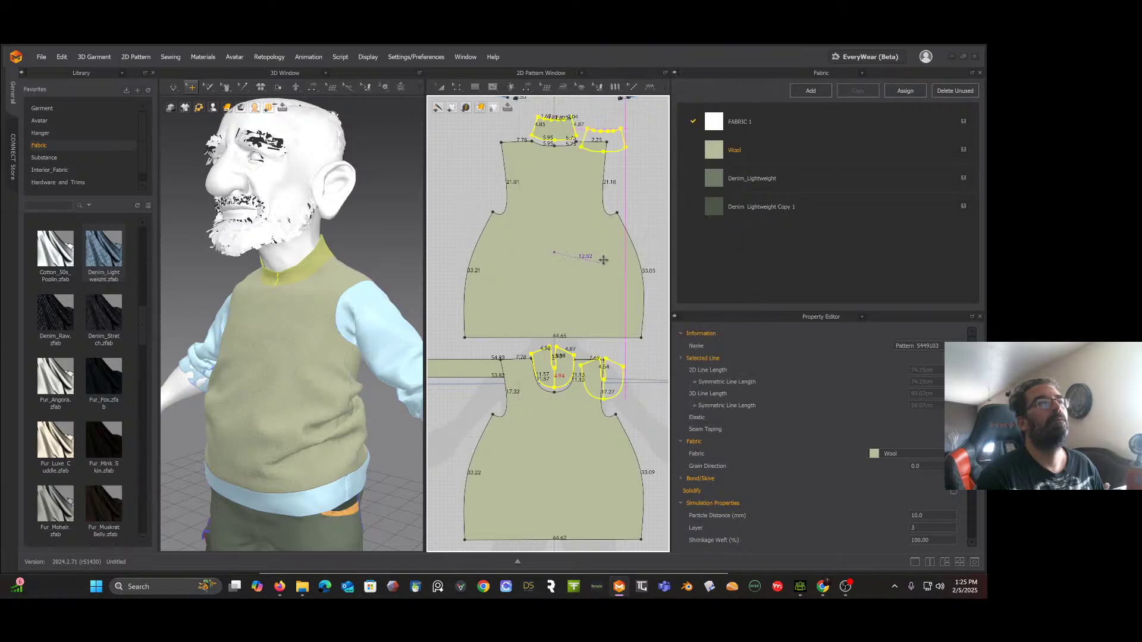
left_click(561, 253)
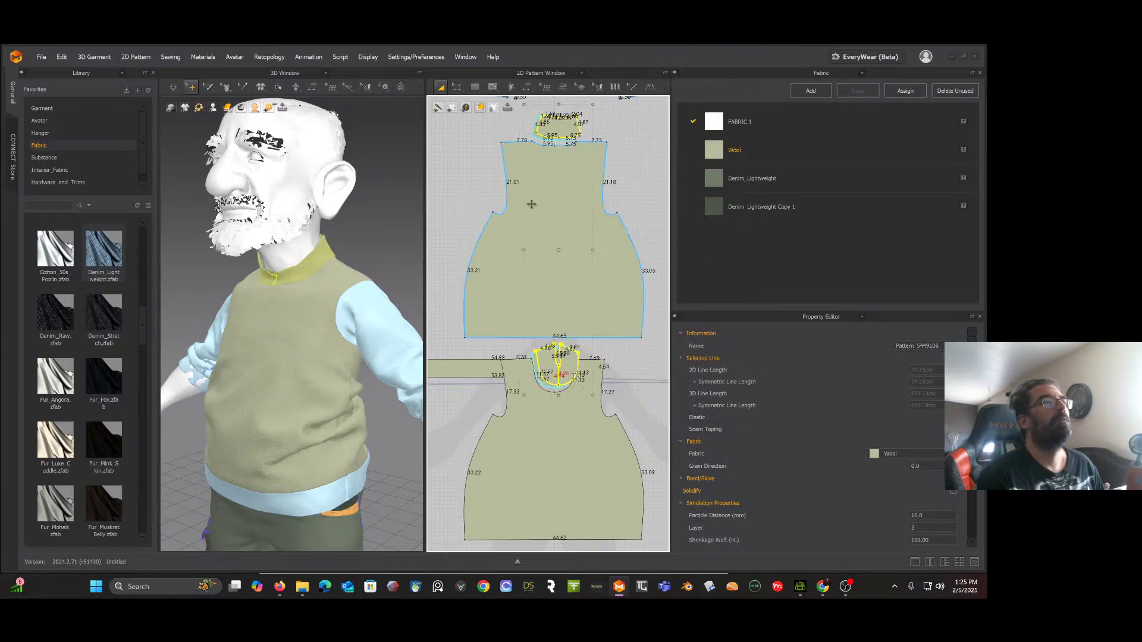
Step: Simulate the garment with the doubled collar and check the result around the avatar
right_click(376, 191)
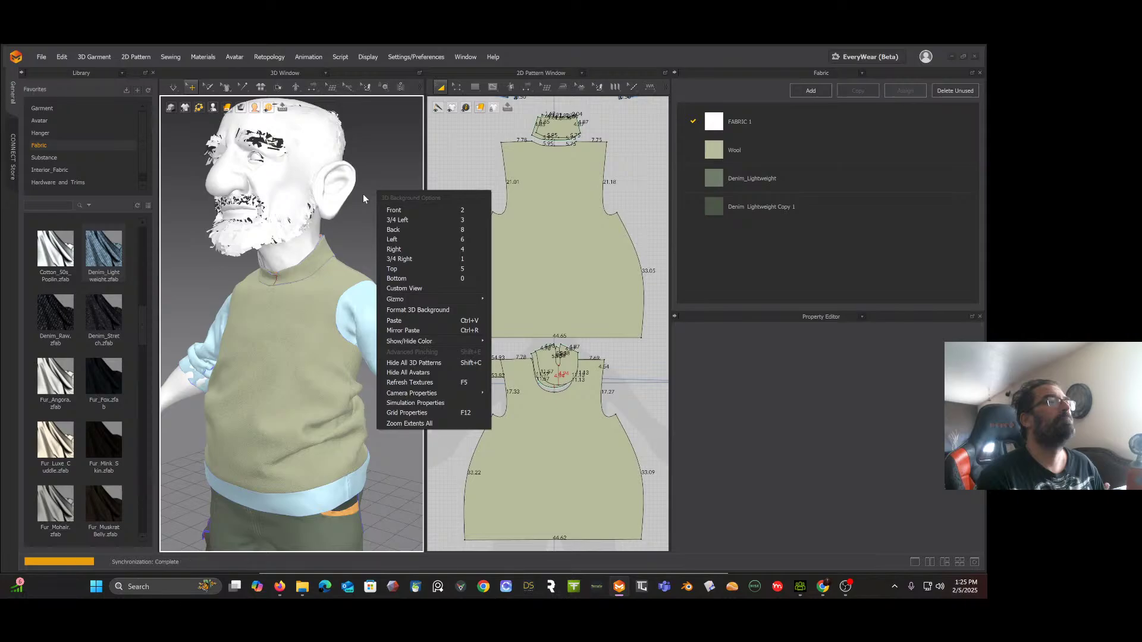
left_click(363, 194)
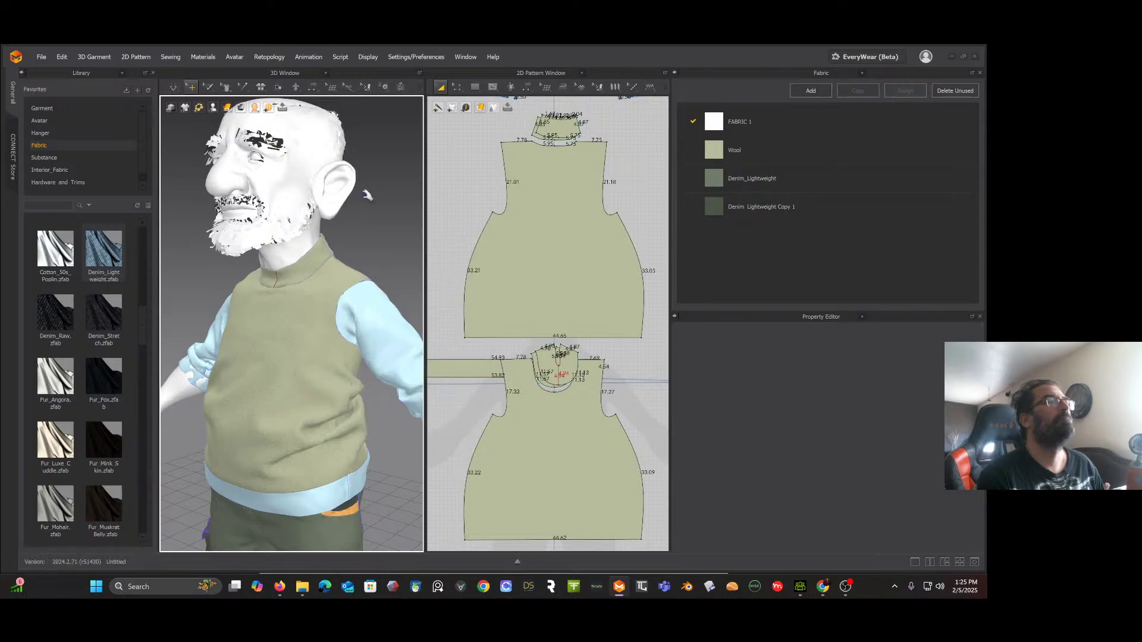
key("q")
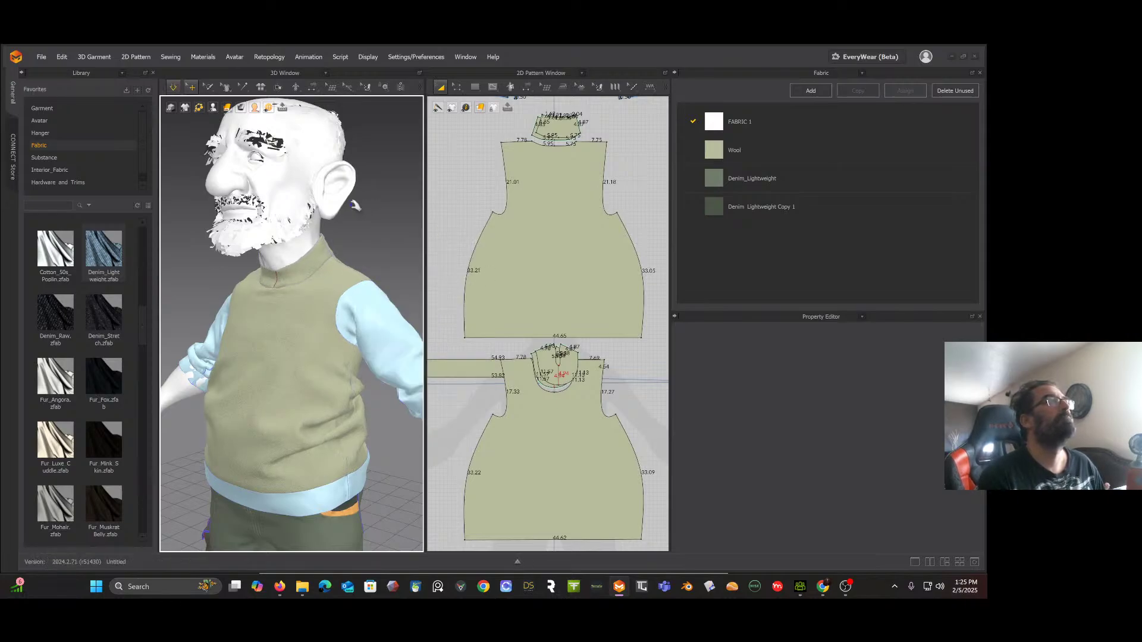
right_click_drag(355, 205, 392, 202)
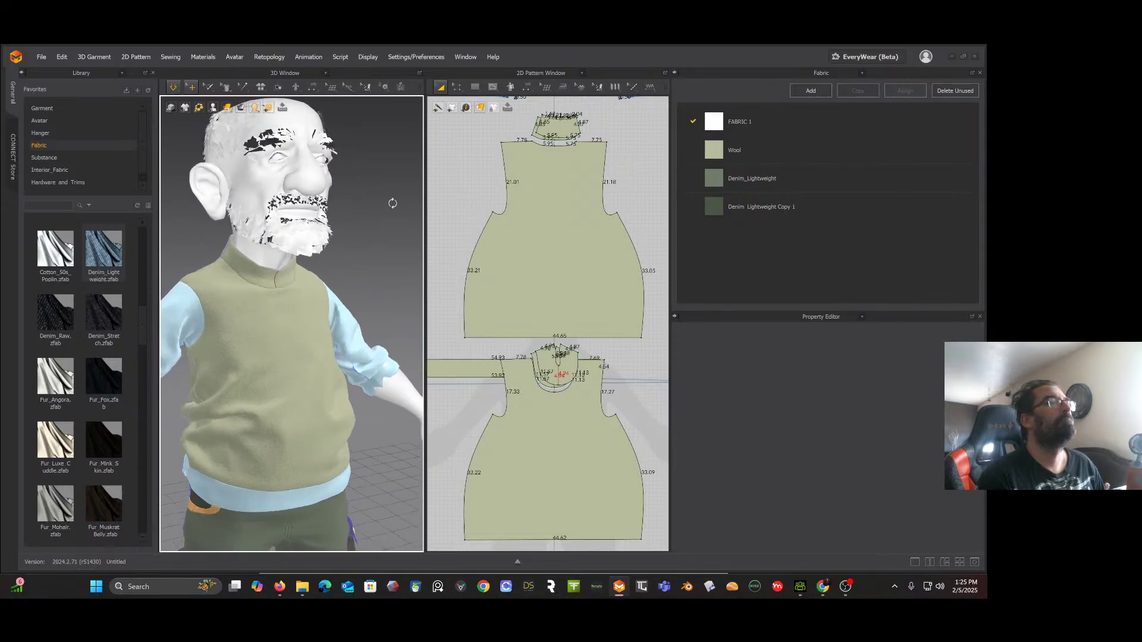
scroll(357, 229, "down", 2)
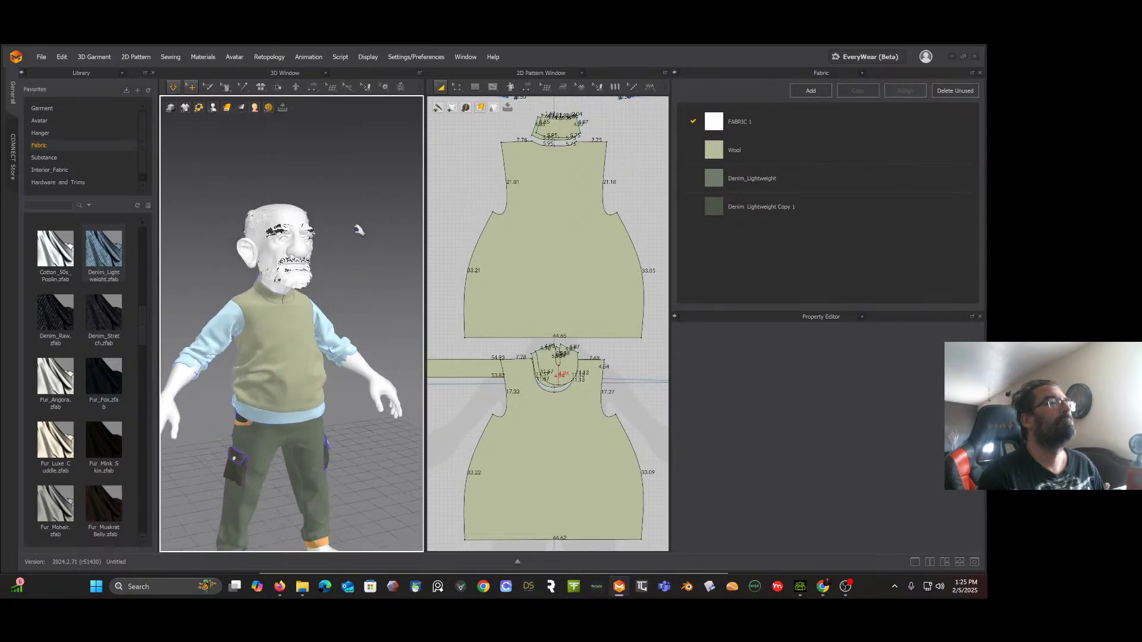
right_click_drag(352, 211, 344, 223)
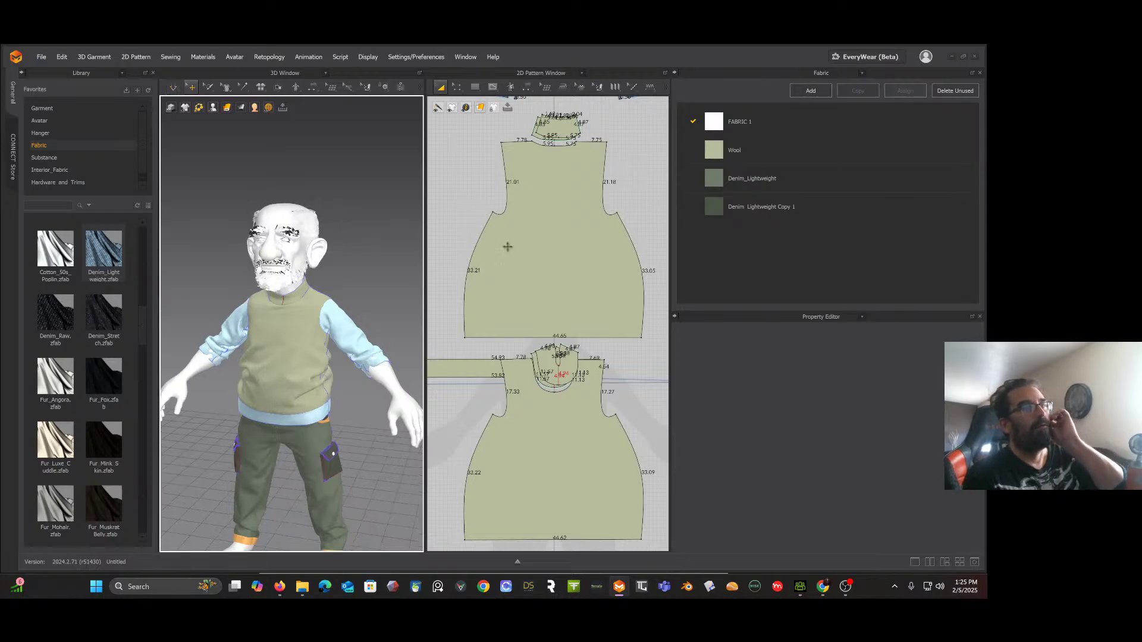
Step: Switch to the browser to study the retired veteran reference illustration, and return to the sweater patterns in Marvelous Designer
left_click(826, 587)
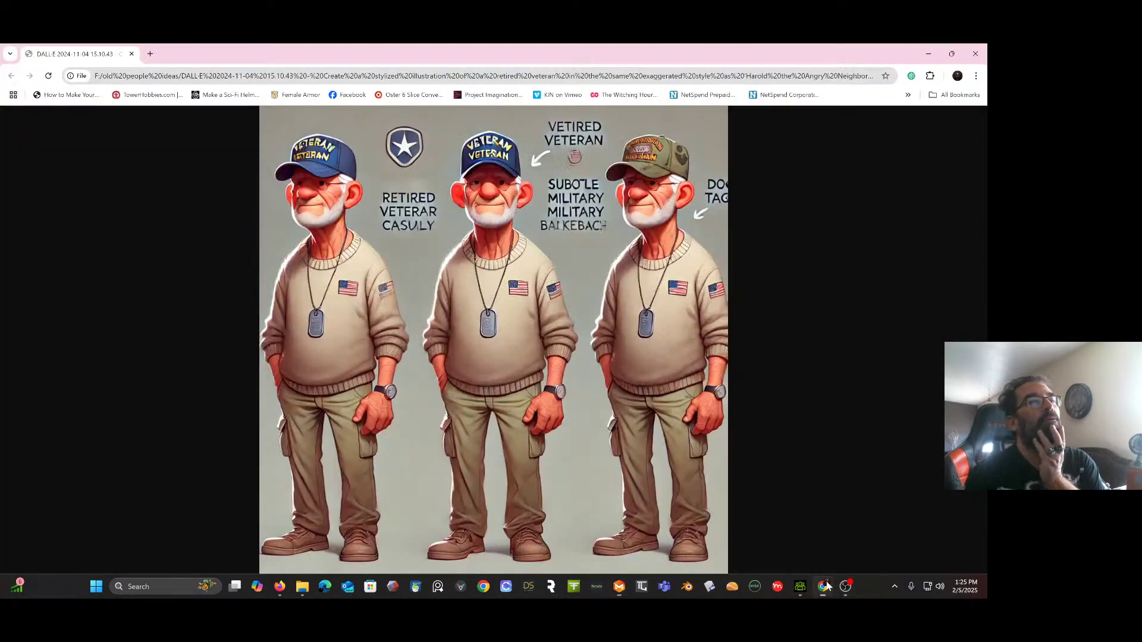
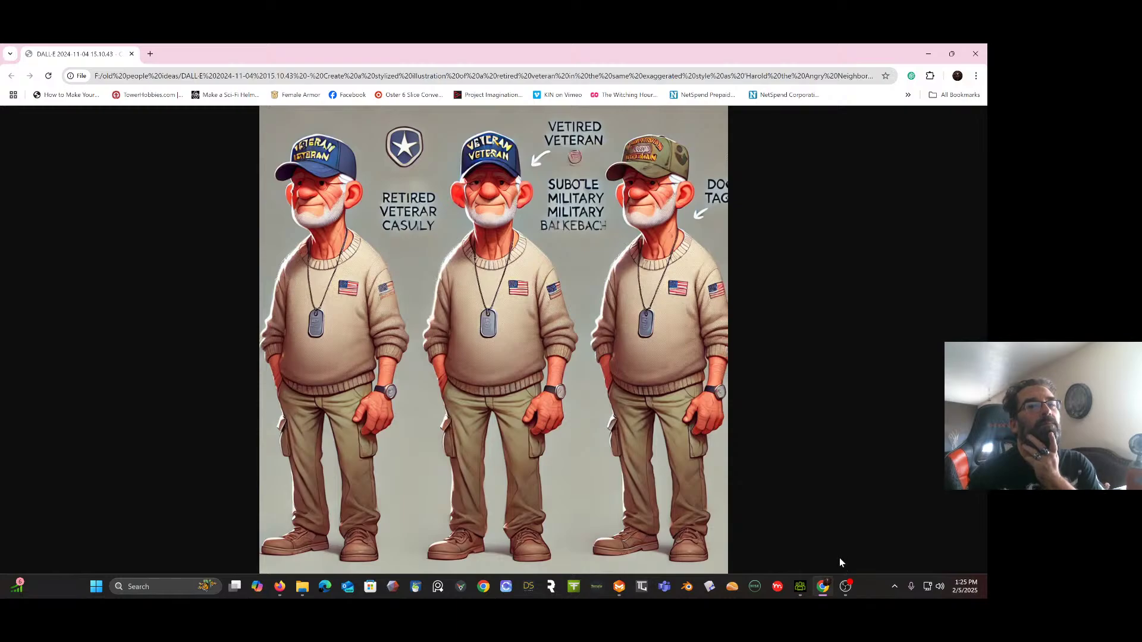
left_click(618, 586)
scroll(497, 290, "down", 2)
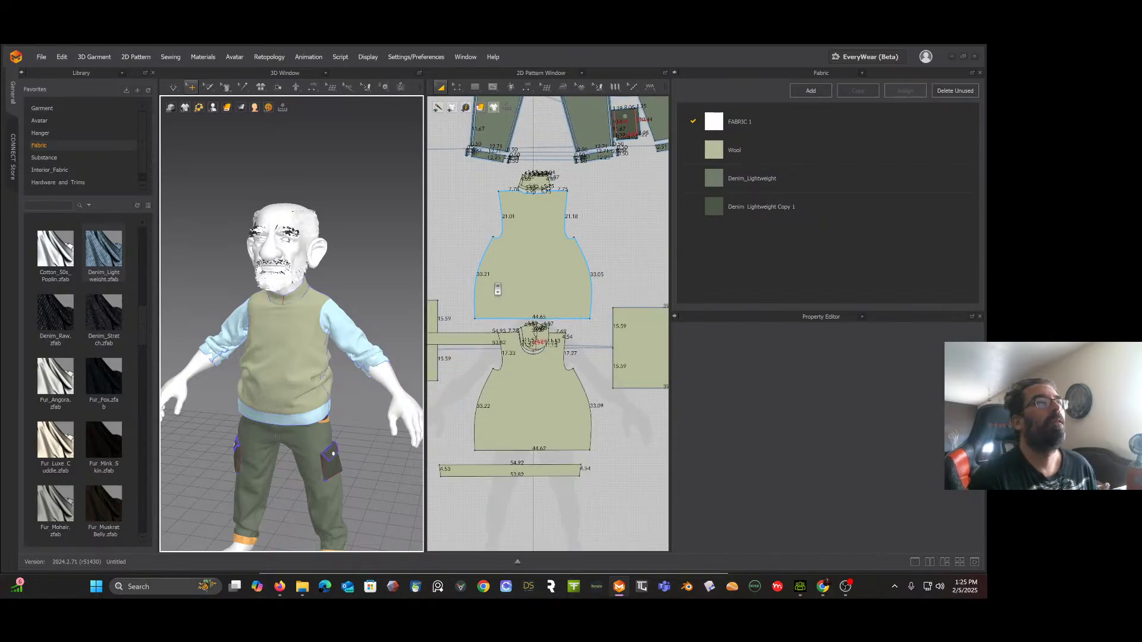
scroll(497, 289, "up", 2)
scroll(512, 273, "up", 2)
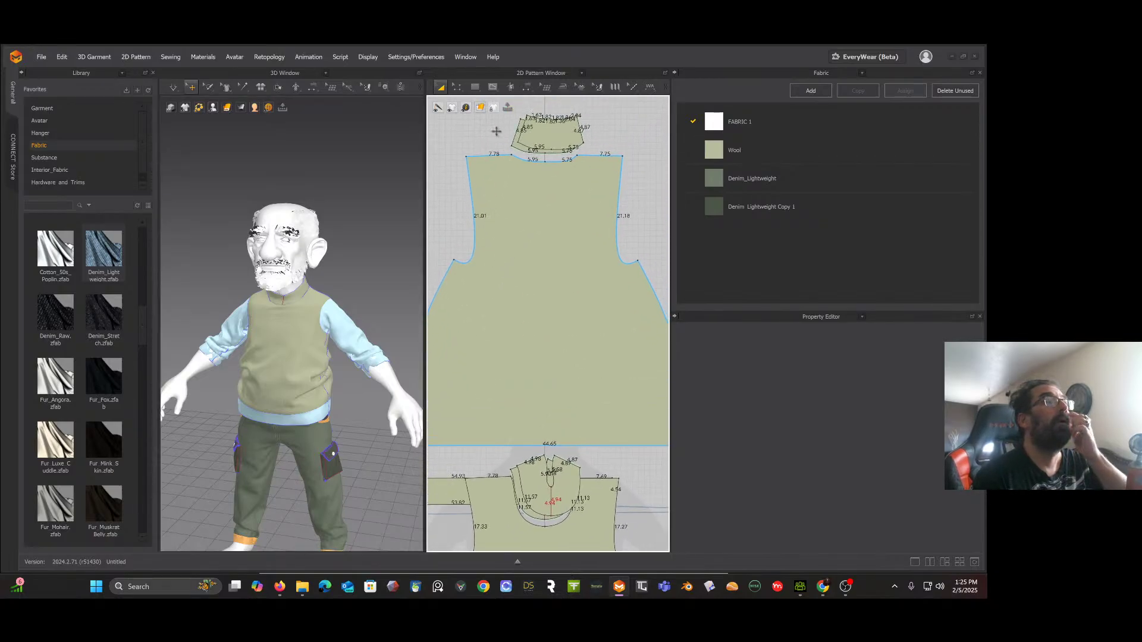
Step: Draw a rectangular pattern about 6.4 cm wide and 4 cm high over the front sweater piece, below the collar
left_click(475, 86)
left_click(496, 120)
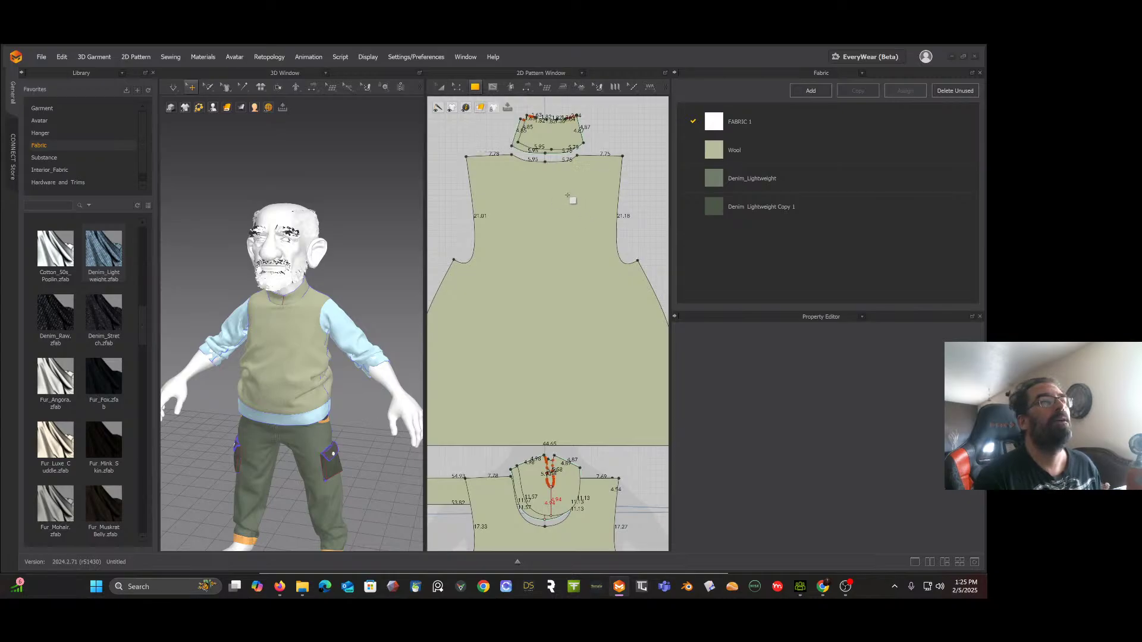
middle_click_drag(574, 266, 575, 168)
scroll(571, 328, "up", 2)
middle_click_drag(573, 321, 559, 189)
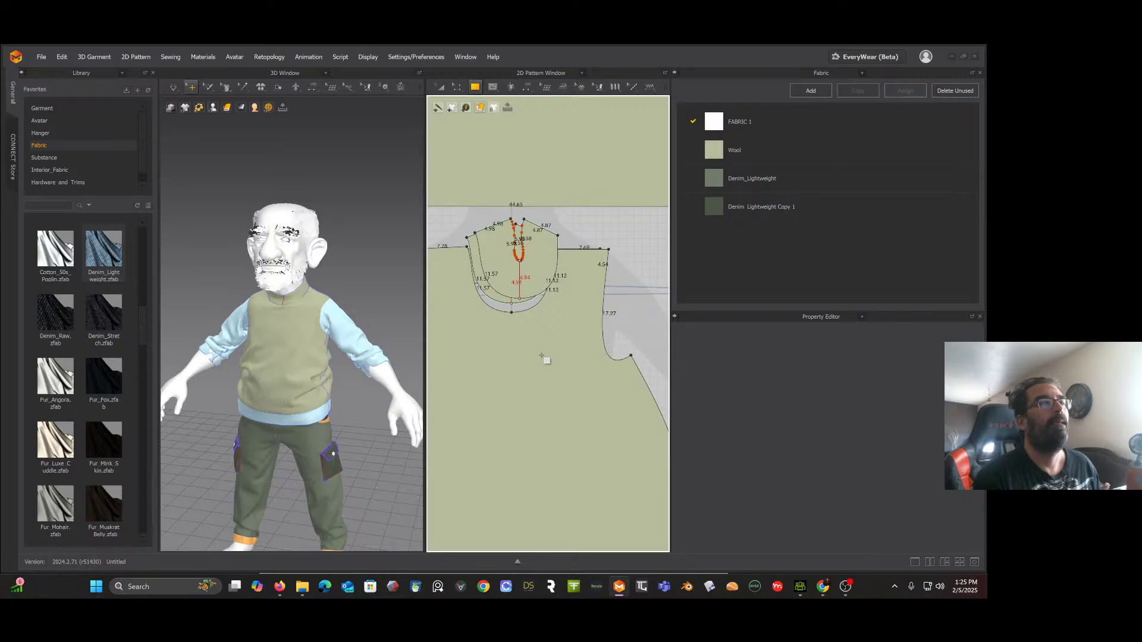
left_click_drag(534, 344, 581, 372)
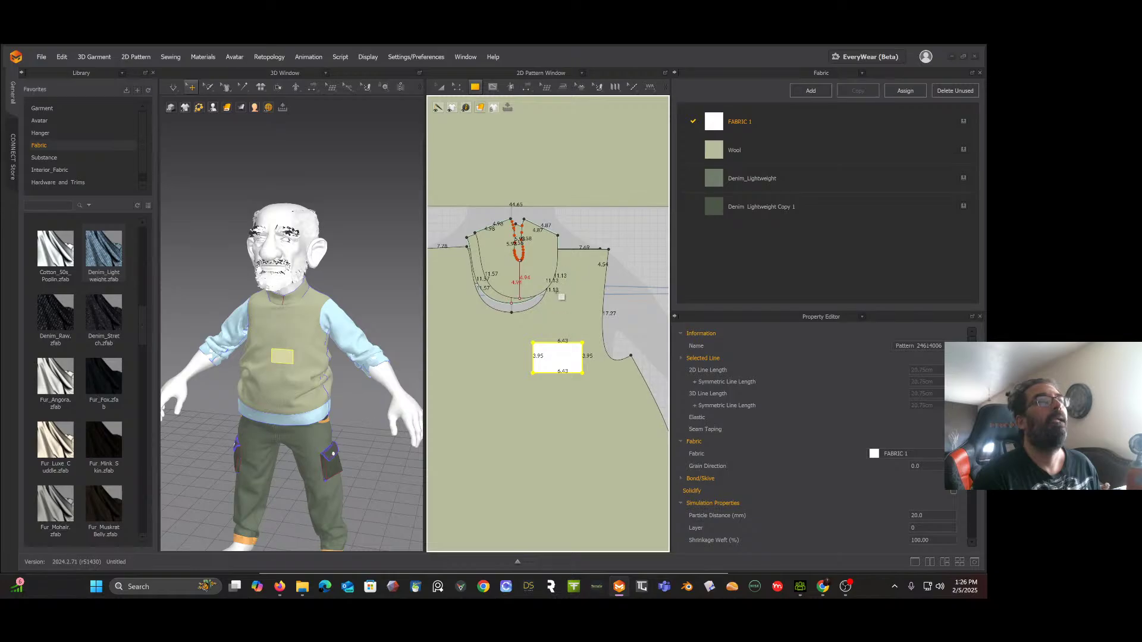
Step: Draw an internal rectangle about 6.5 cm wide and 4 cm high on the front sweater piece, tracing the white patch's outline
left_click(493, 87)
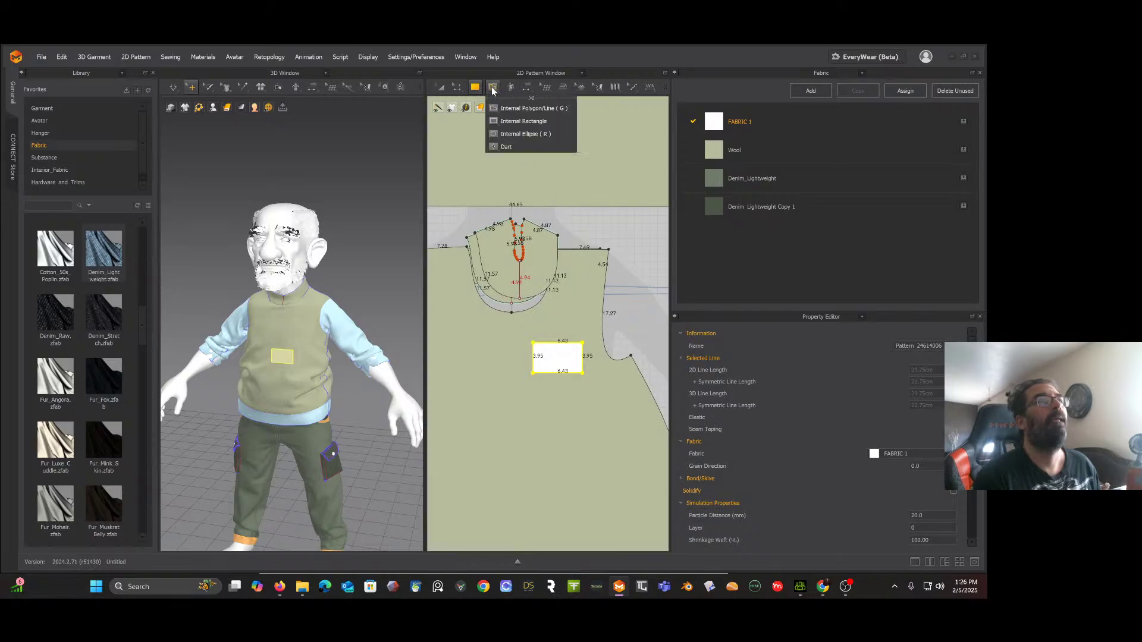
left_click(494, 125)
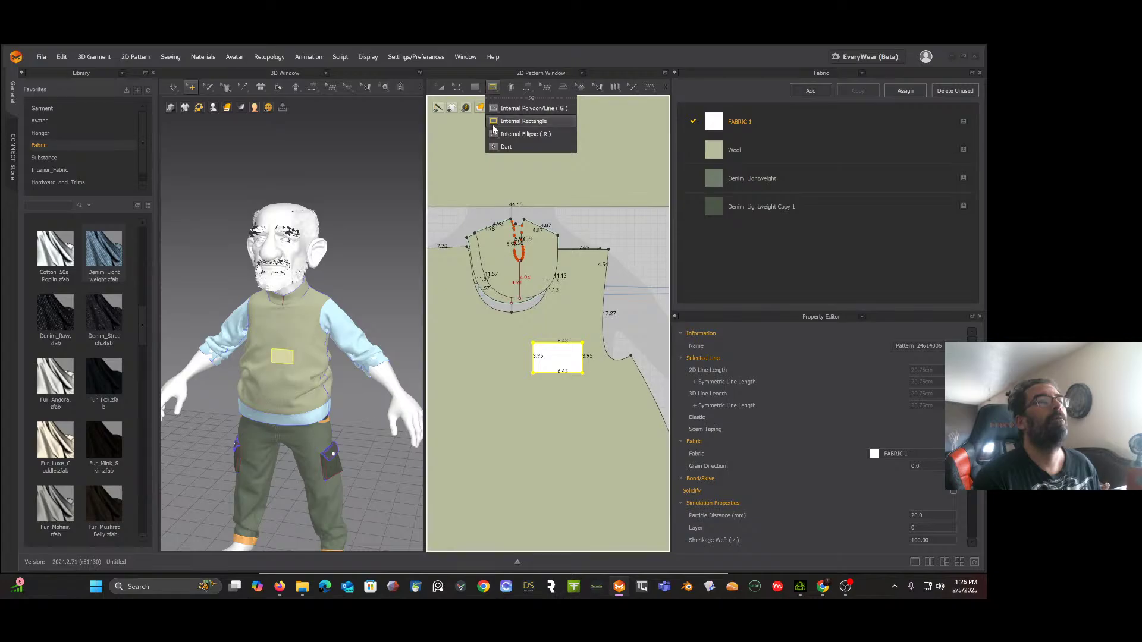
left_click(533, 328)
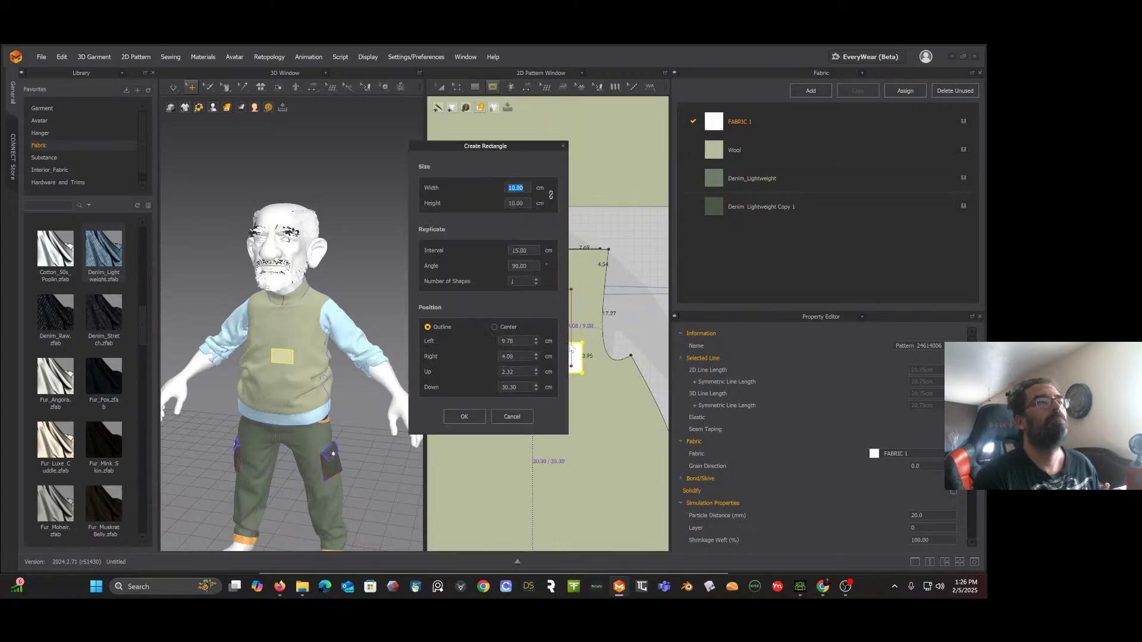
left_click(511, 416)
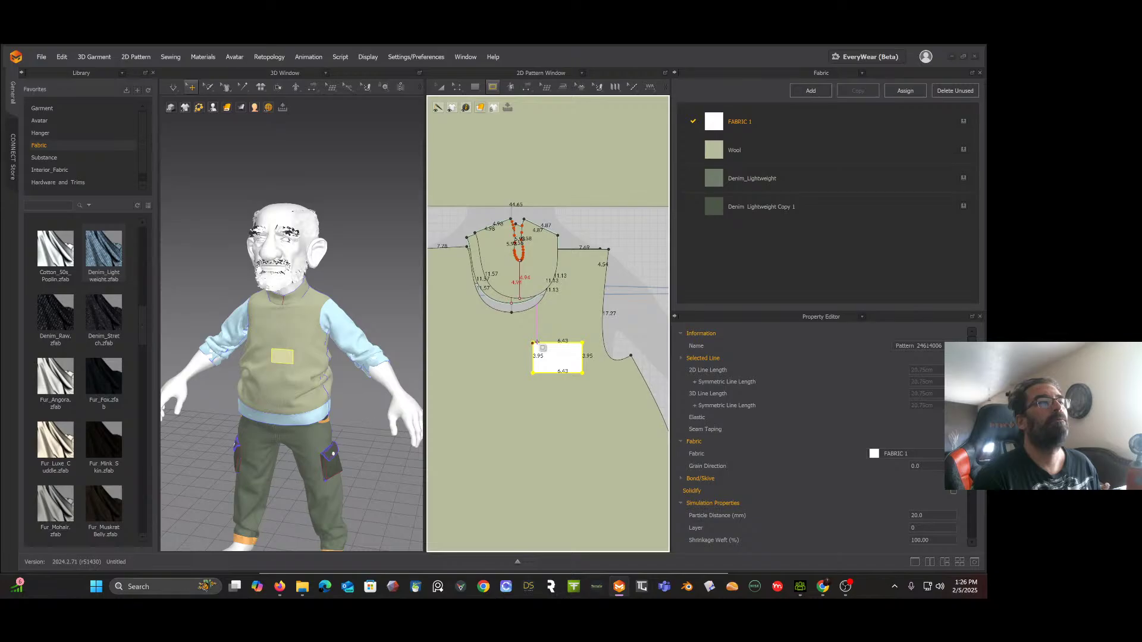
scroll(537, 339, "down", 3)
scroll(540, 321, "up", 6)
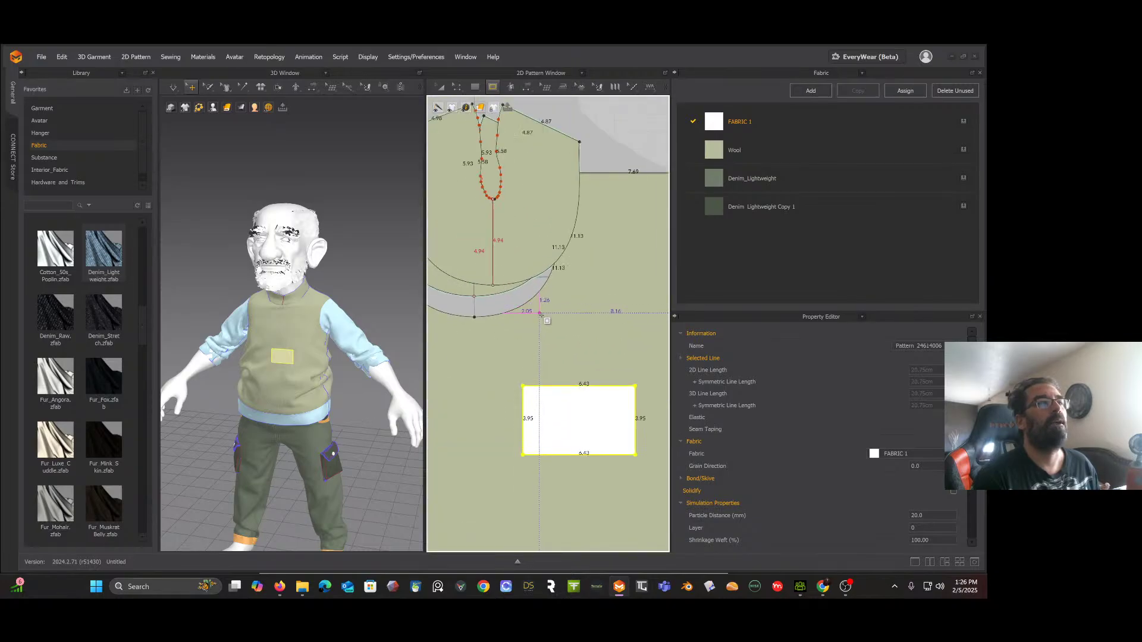
middle_click_drag(541, 315, 516, 218)
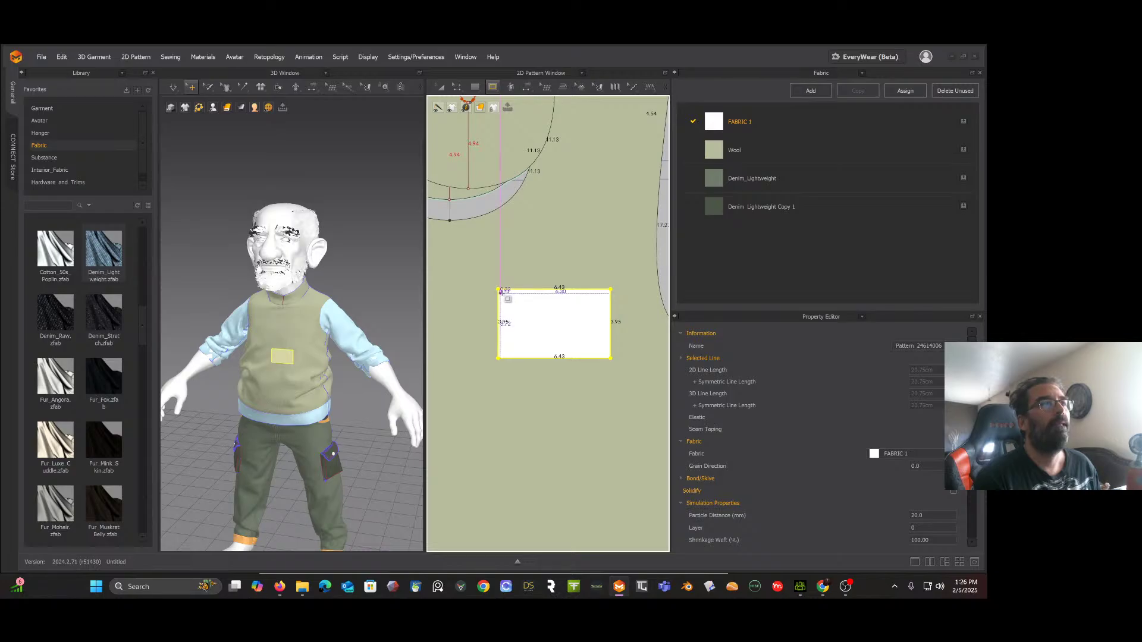
left_click_drag(498, 290, 611, 359)
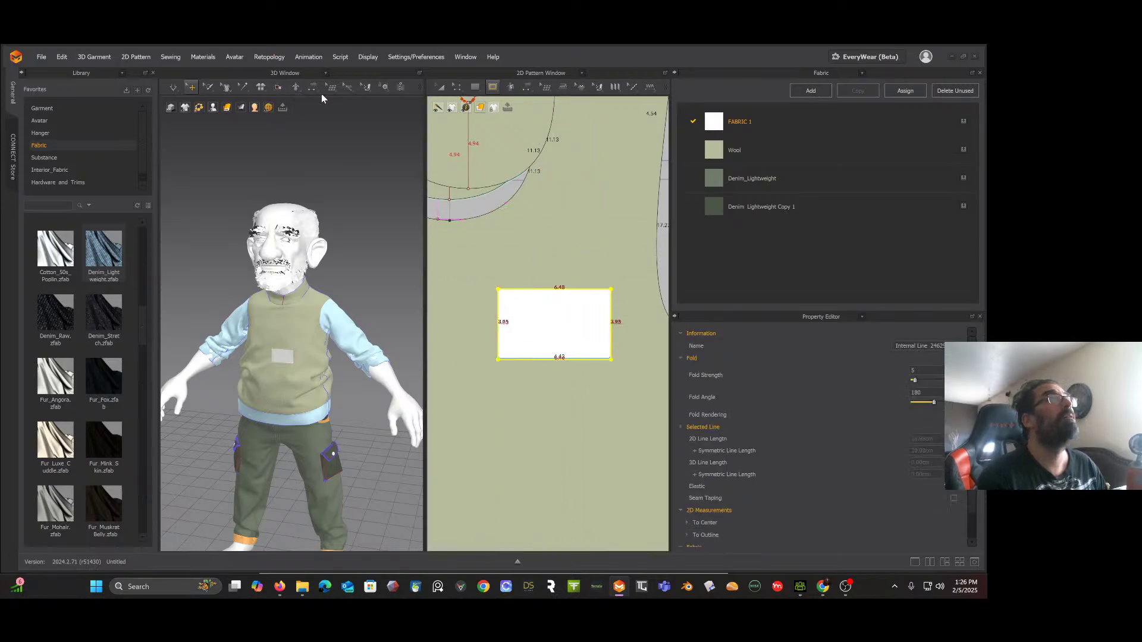
Step: Try to move the white patch apart from the internal rectangle beneath it, undoing the move that shifts both together
left_click(441, 88)
left_click(457, 88)
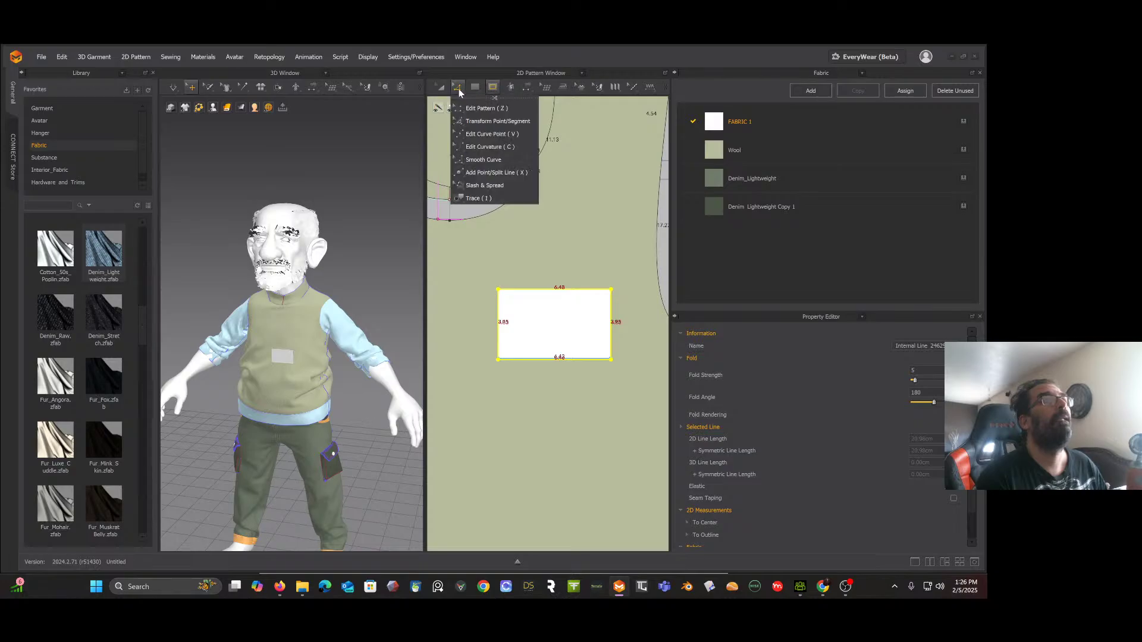
left_click(441, 88)
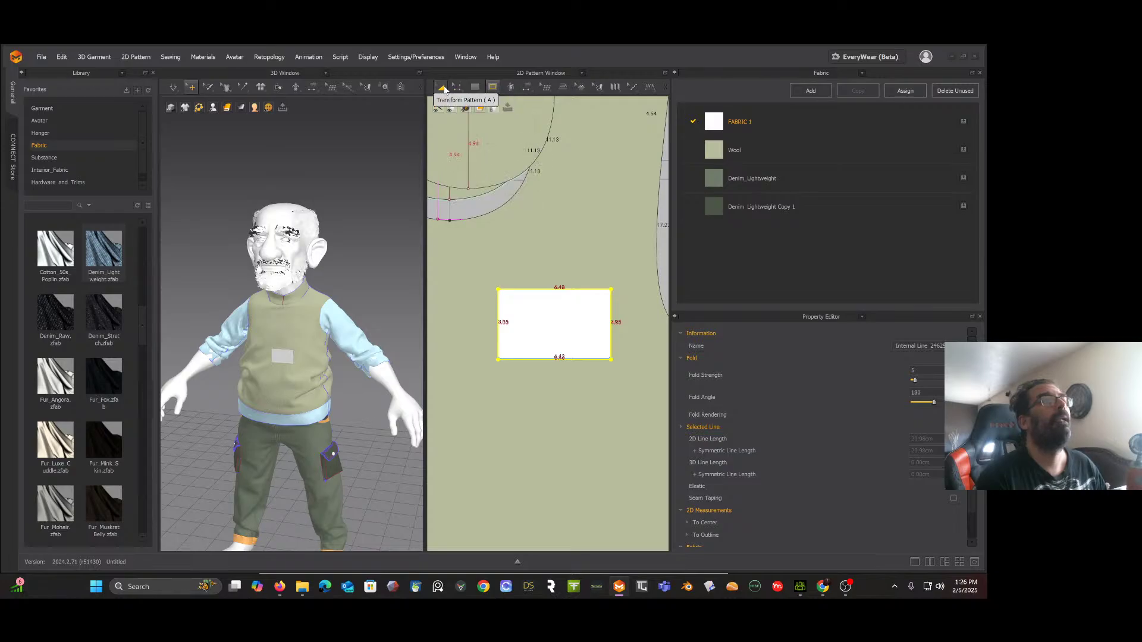
left_click_drag(581, 311, 580, 307)
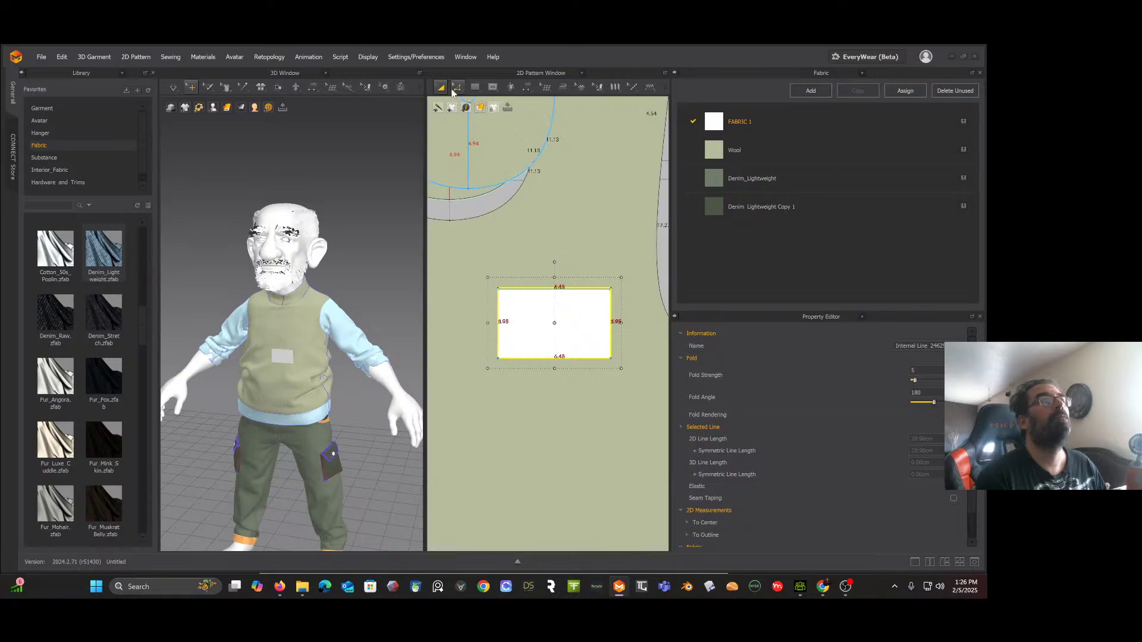
left_click(289, 362)
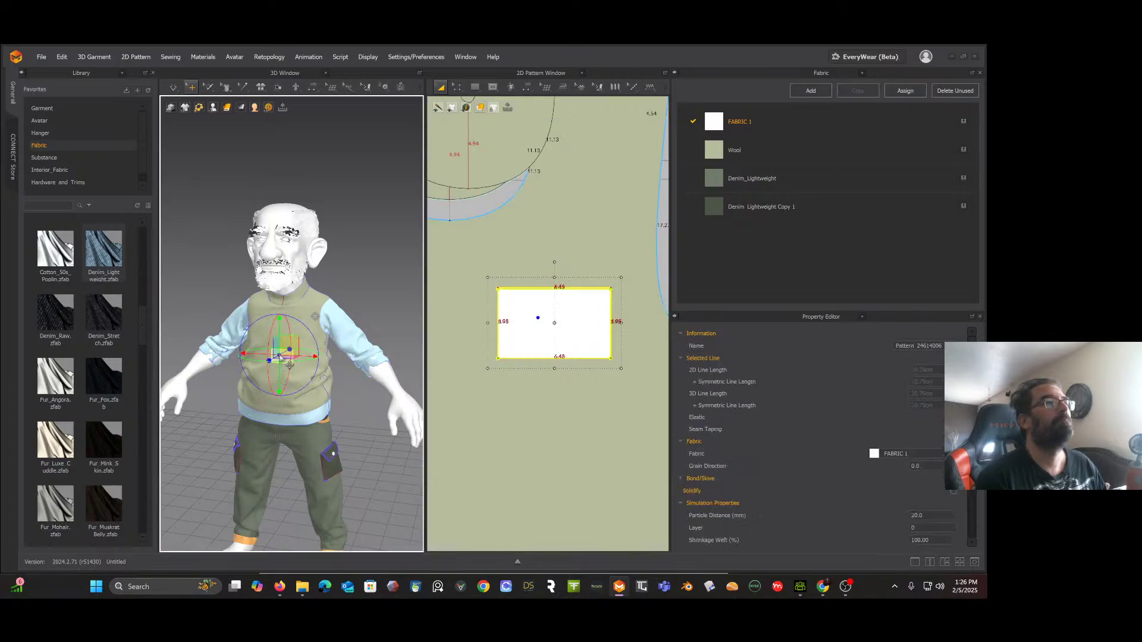
middle_click_drag(334, 323, 357, 295)
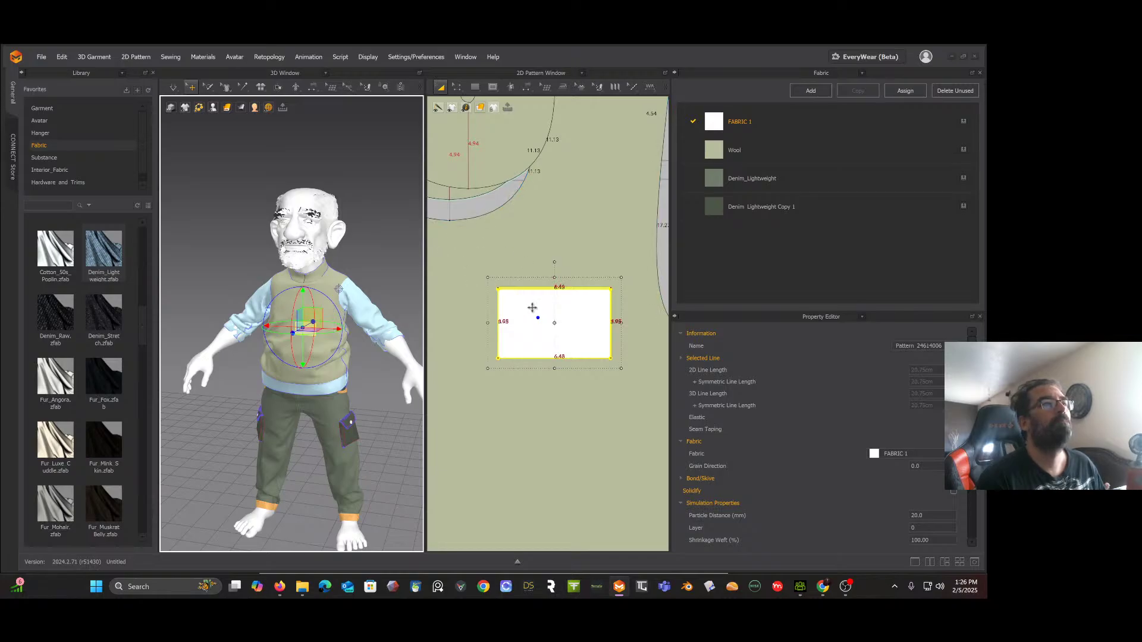
left_click_drag(532, 308, 528, 333)
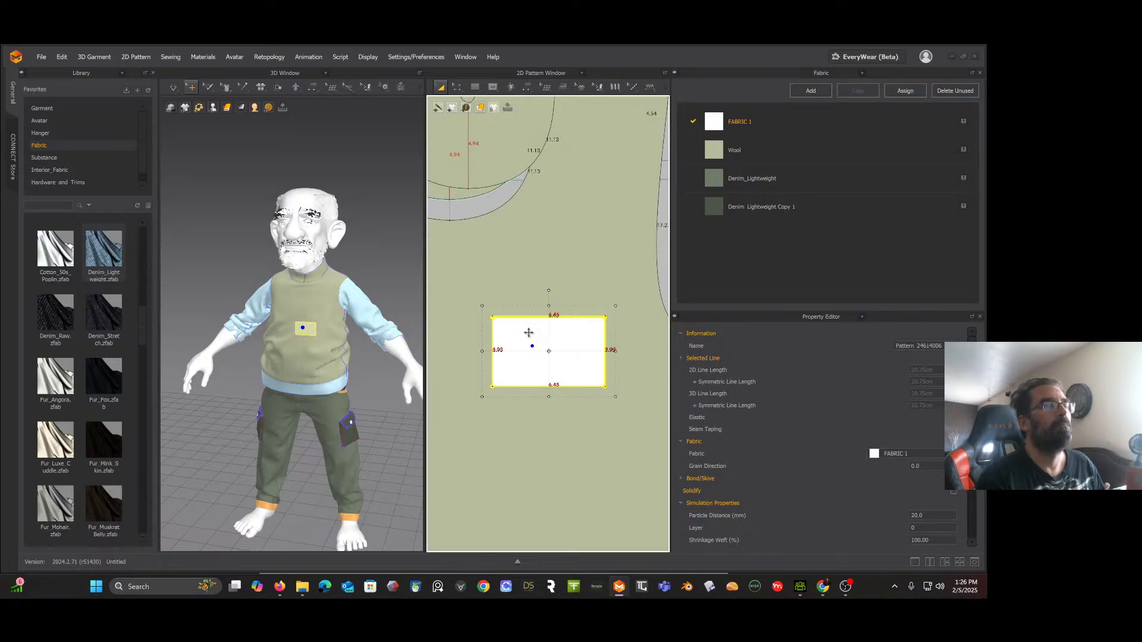
key("ctrl+z")
left_click(545, 318)
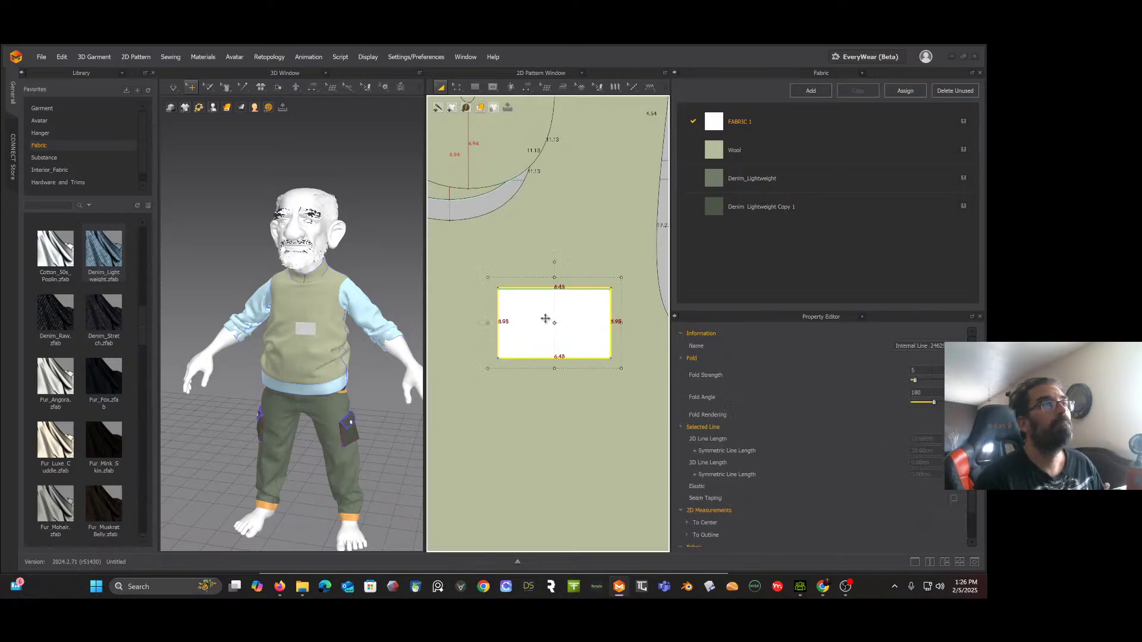
mouse_move(546, 319)
left_mouse_down()
mouse_move(536, 346)
mouse_move(558, 311)
left_mouse_up()
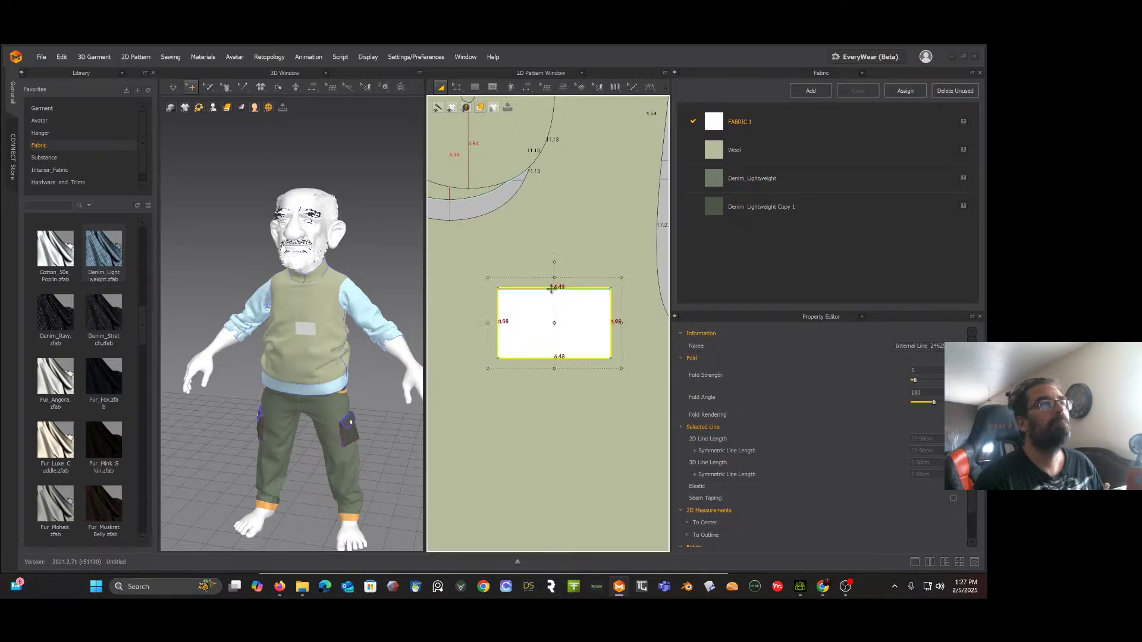
Step: Select the internal rectangle alone and move it off the white patch, placing it directly above the patch
left_click(475, 87)
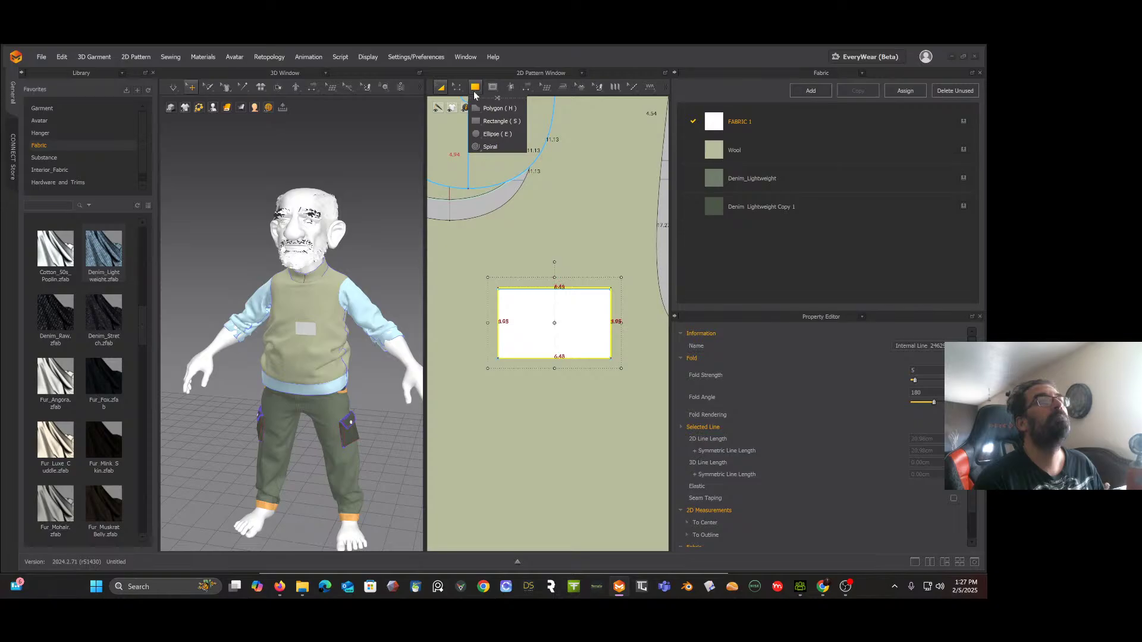
left_click(457, 88)
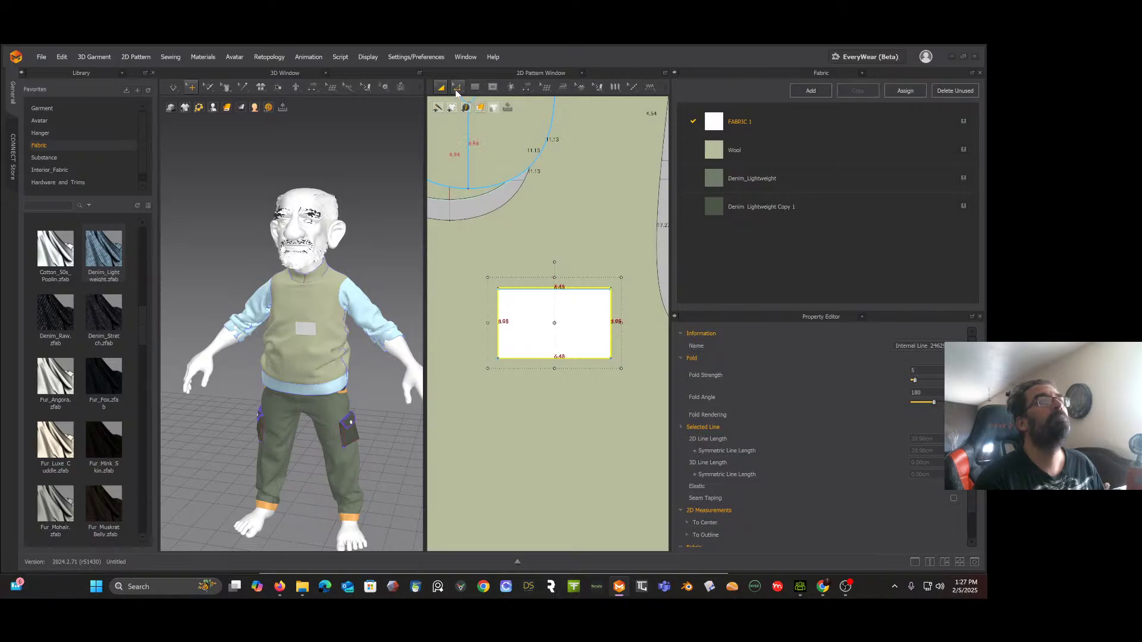
left_click(538, 290)
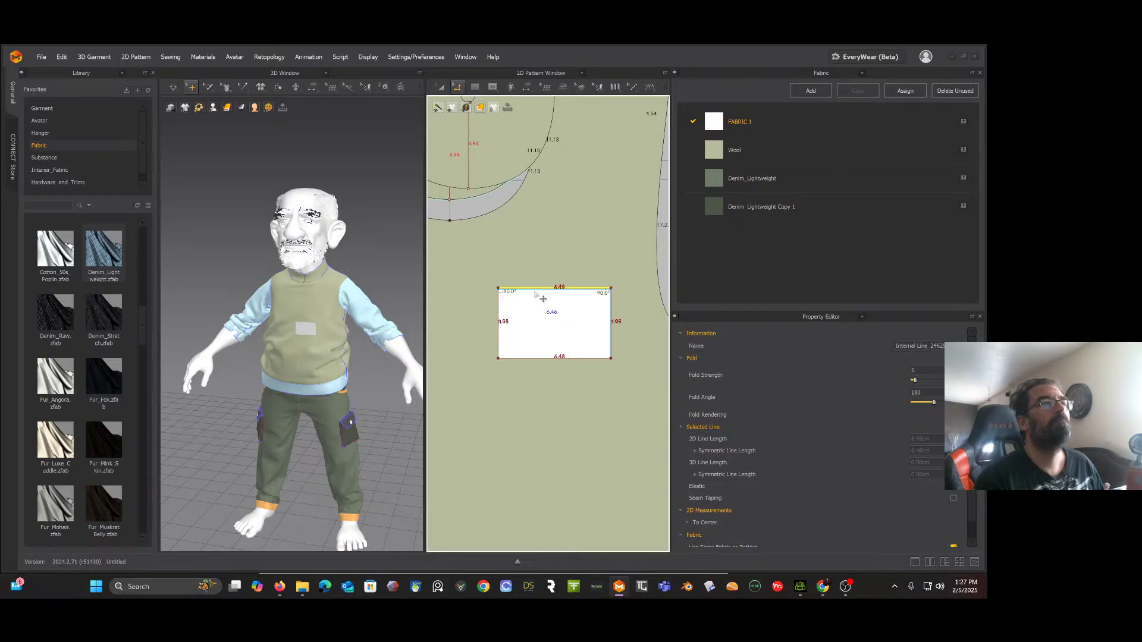
left_click(441, 87)
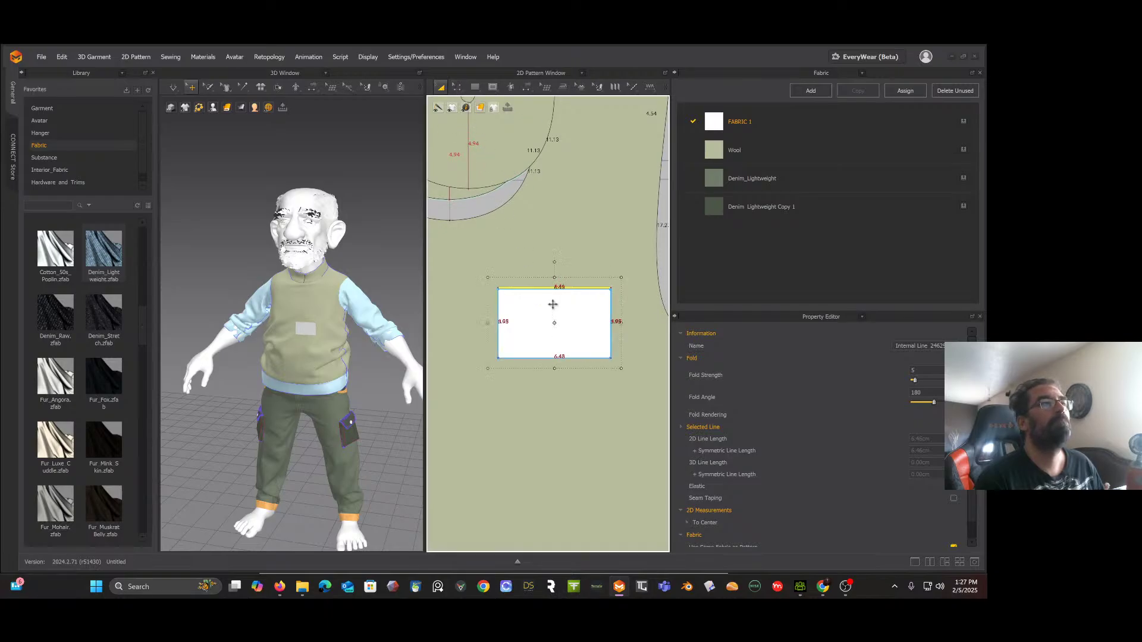
left_click_drag(552, 305, 533, 337)
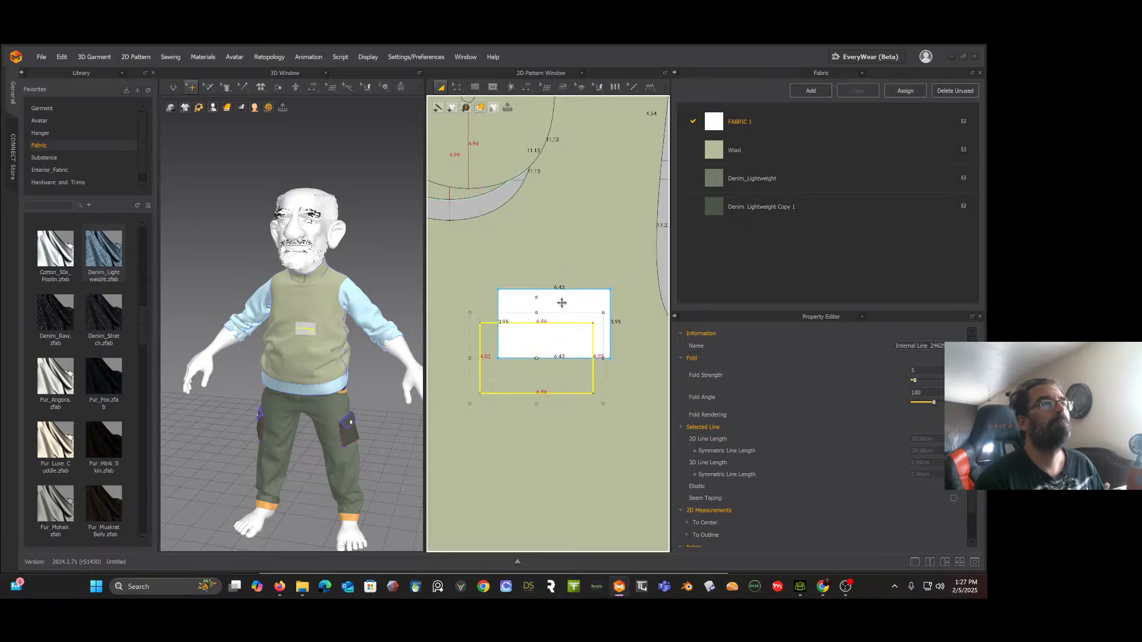
mouse_move(561, 301)
left_mouse_down()
mouse_move(560, 390)
mouse_move(569, 278)
mouse_move(580, 291)
left_mouse_up()
left_click(637, 372)
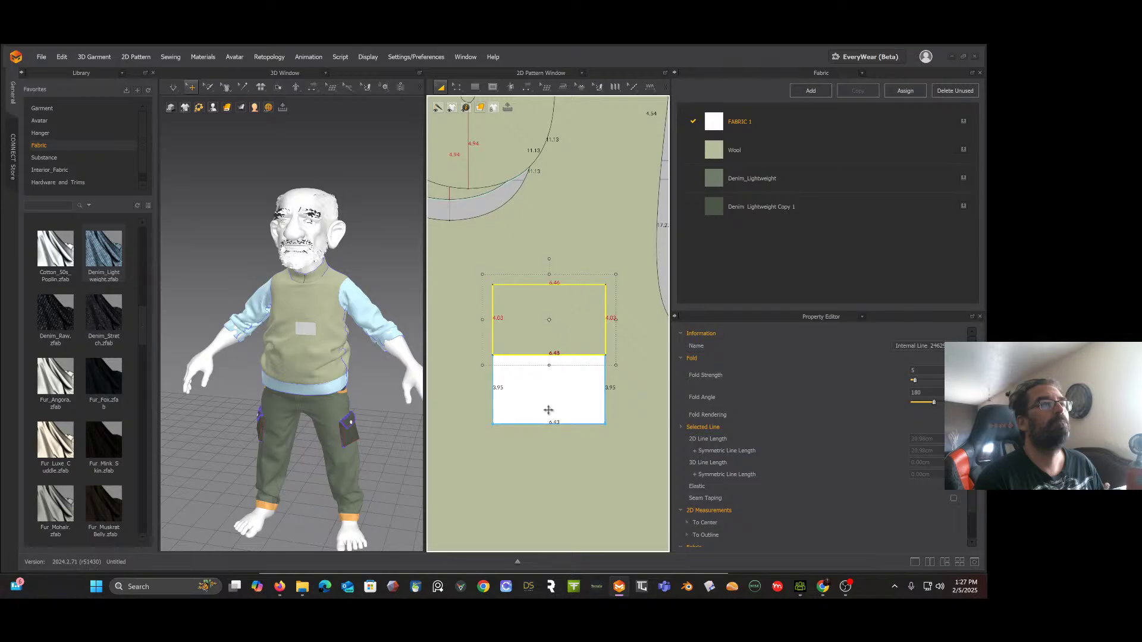
Step: Leave a small gap between the white patch and the internal rectangle, and shift both slightly toward the nearby armhole
mouse_move(549, 405)
left_mouse_down()
mouse_move(550, 415)
mouse_move(548, 393)
left_mouse_up()
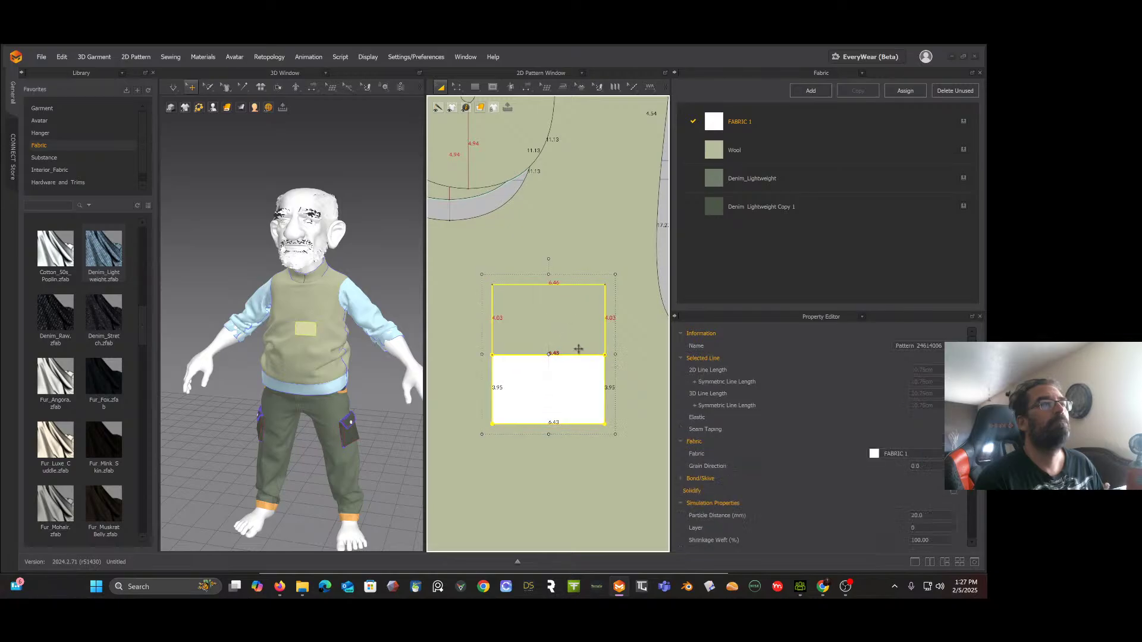
left_click_drag(583, 286, 583, 279)
left_click_drag(571, 393, 572, 416)
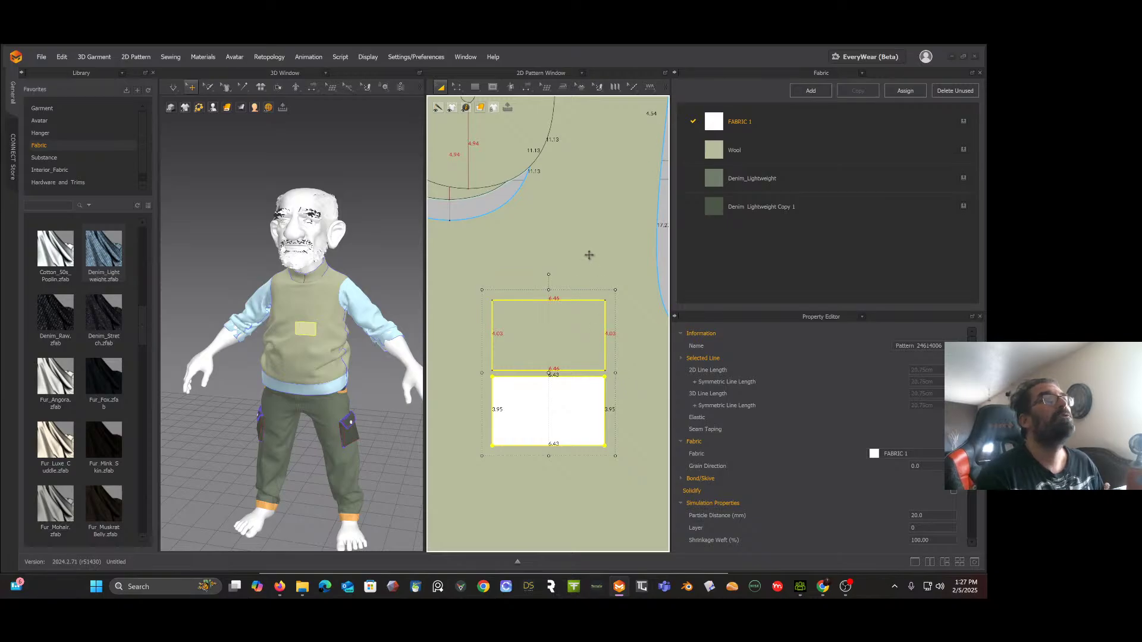
scroll(545, 191, "down", 2)
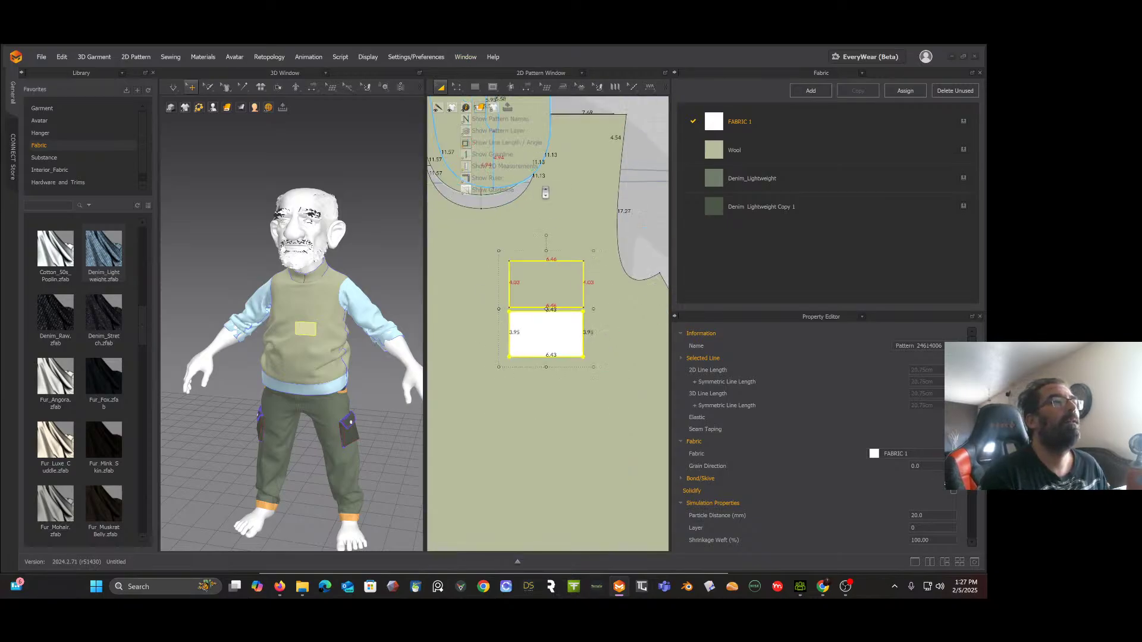
mouse_move(538, 341)
left_mouse_down()
mouse_move(536, 351)
mouse_move(547, 332)
left_mouse_up()
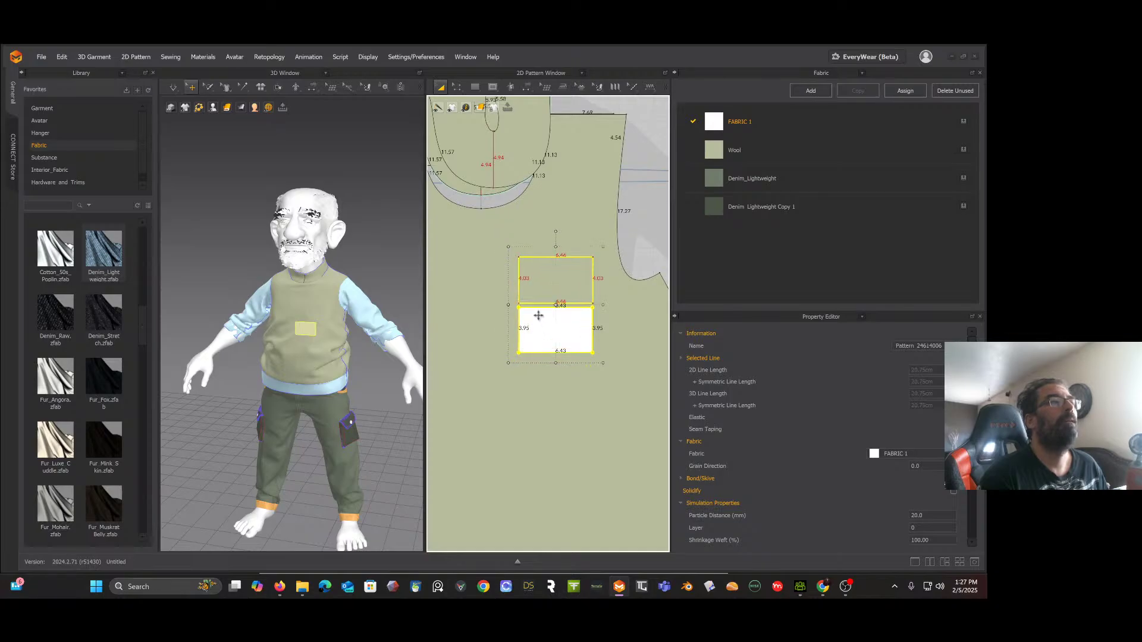
Step: Sew all four edges of the white patch to the matching sides of the internal rectangle with Segment Sewing
left_click(527, 88)
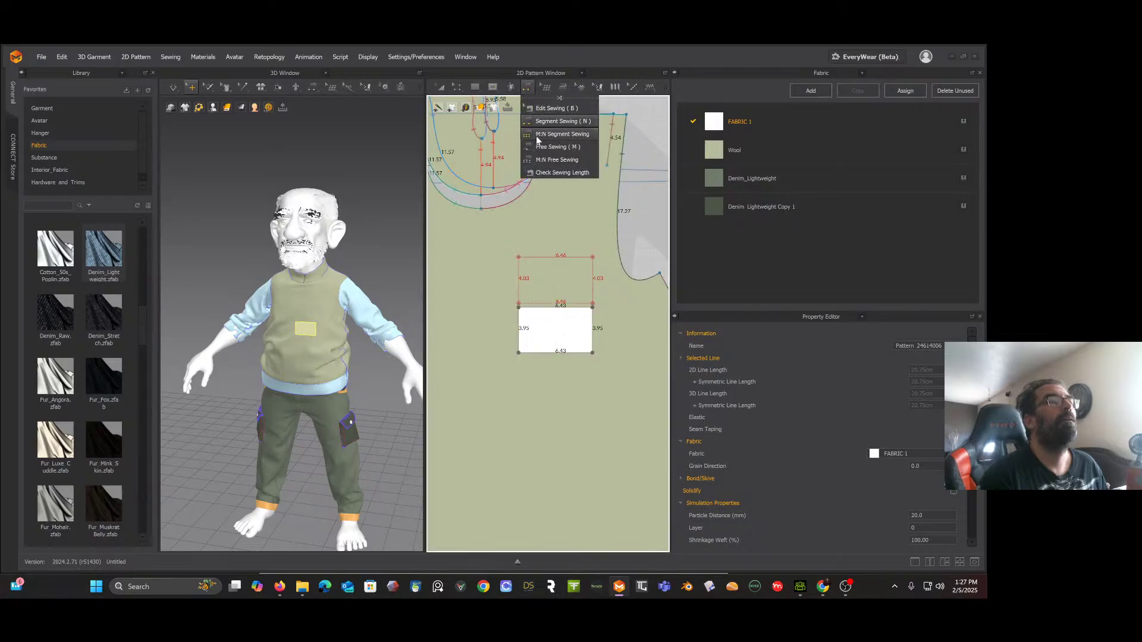
left_click(546, 122)
left_click(540, 310)
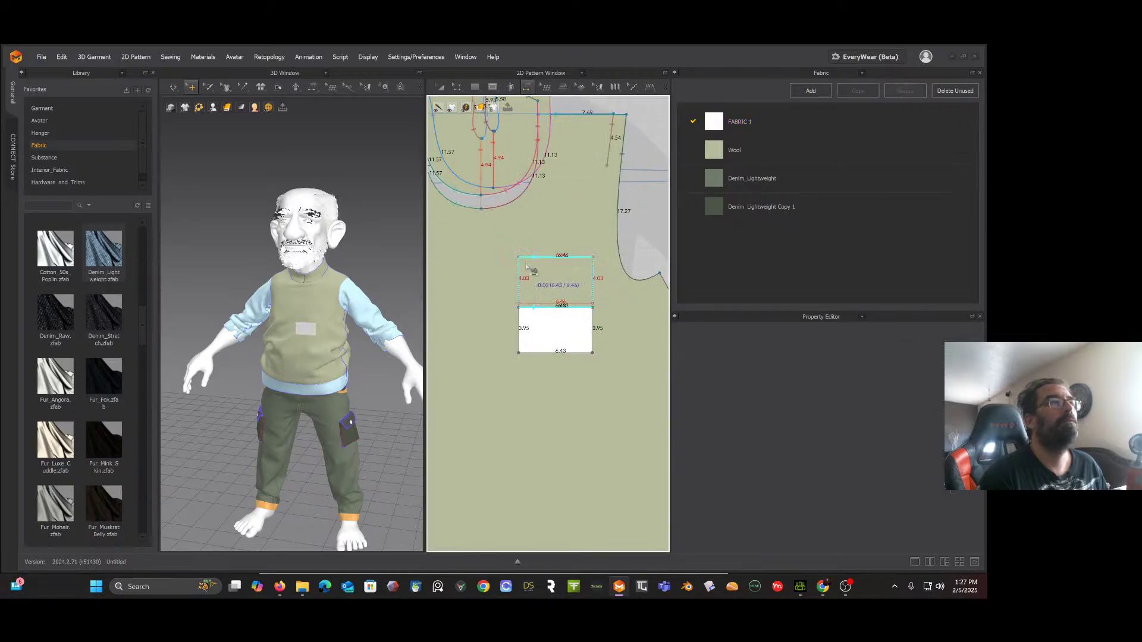
left_click(527, 262)
left_click(521, 277)
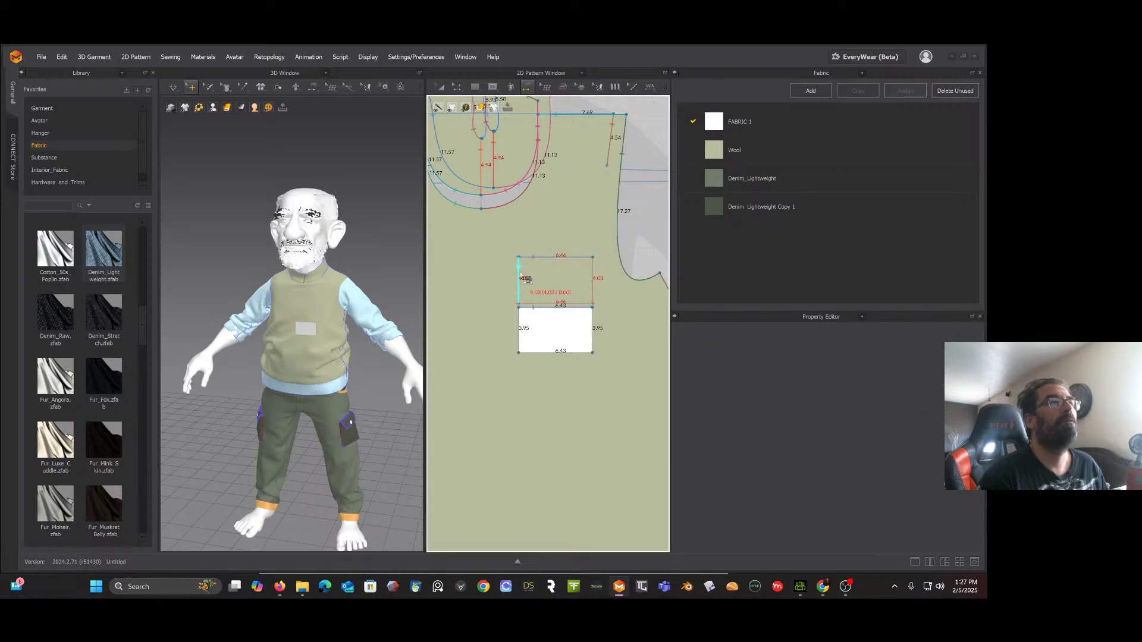
left_click(520, 330)
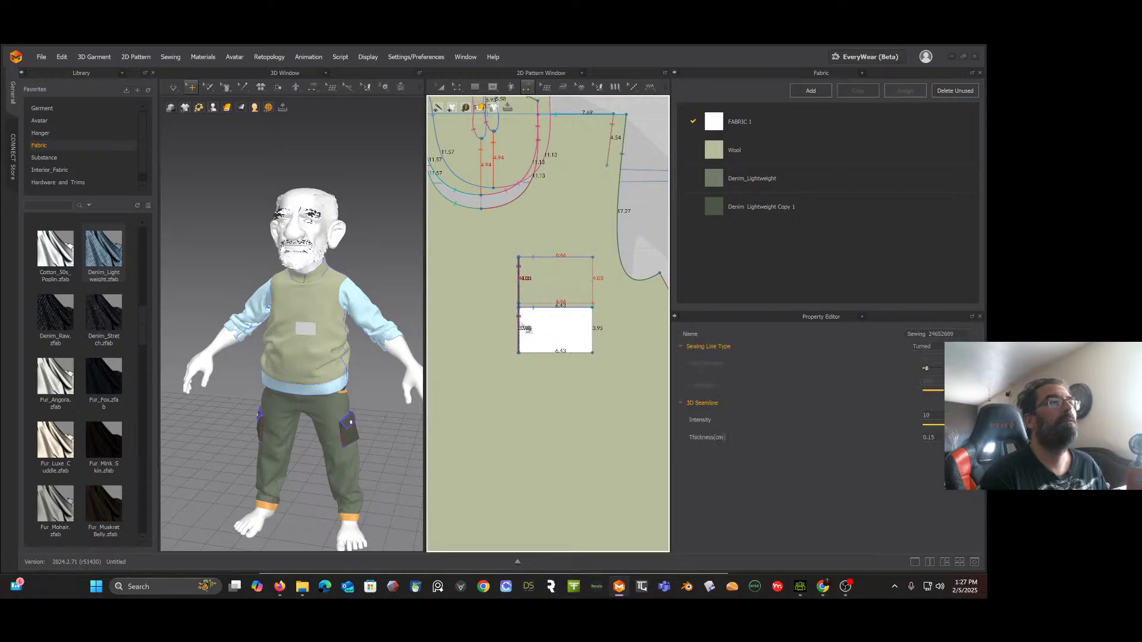
left_click(593, 284)
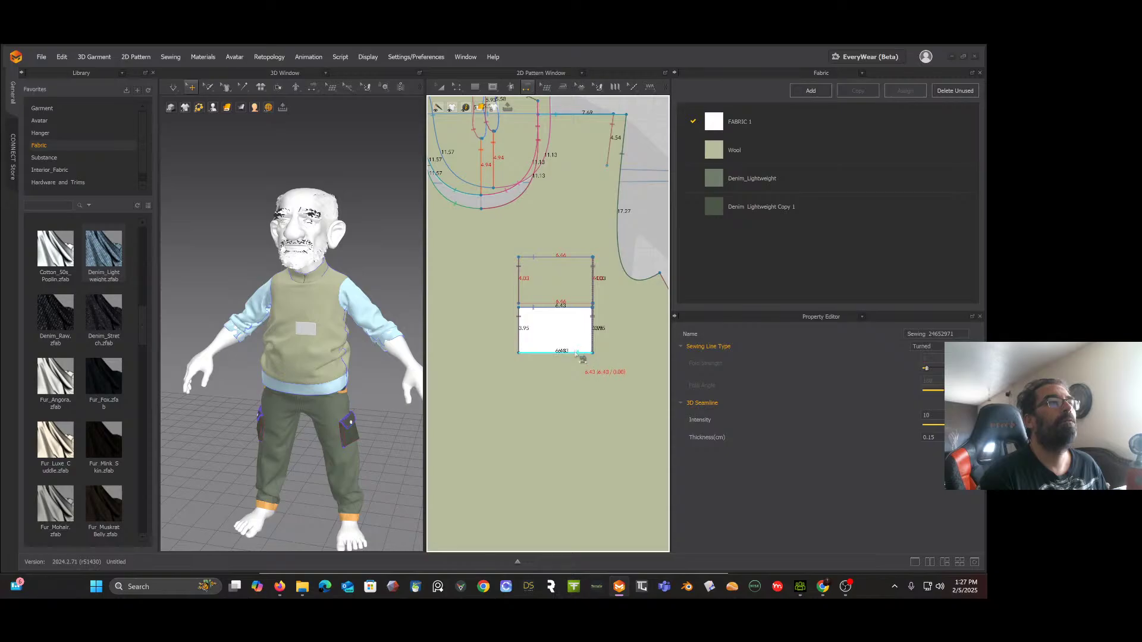
left_click(571, 326)
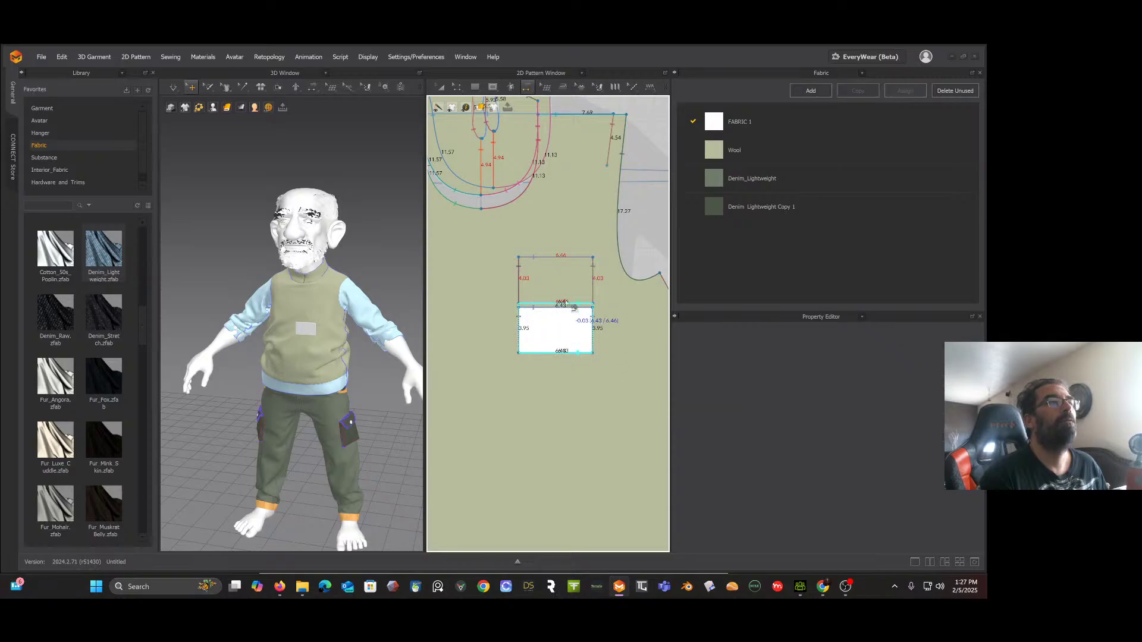
left_click(545, 303)
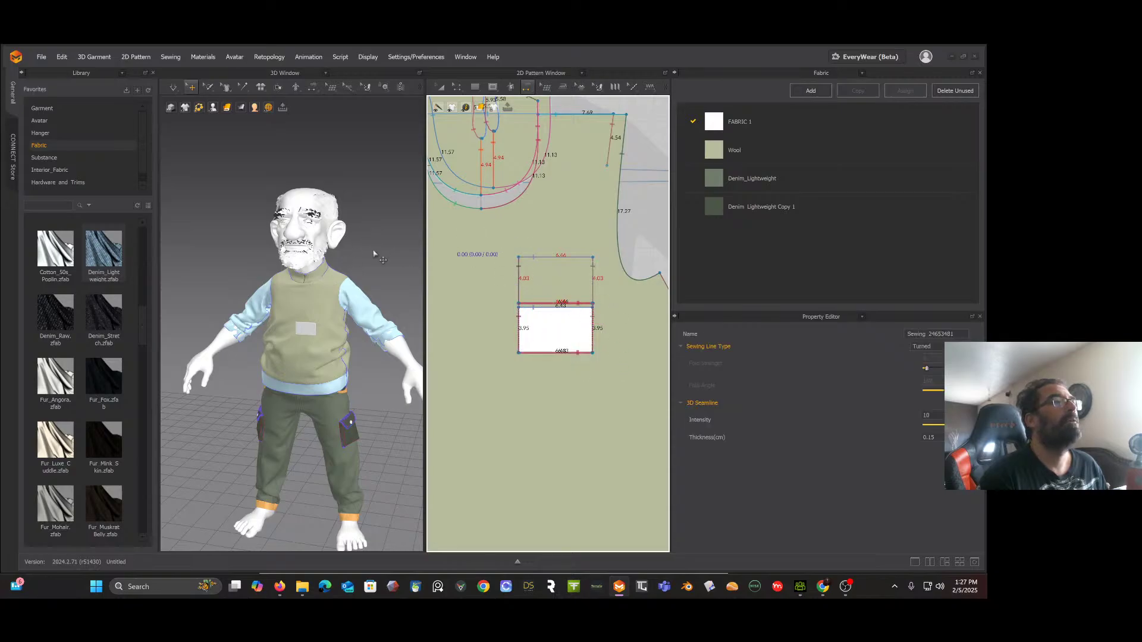
Step: Simulate the garment to settle the sewn patch onto the sweater's chest, and return to Segment Sewing
key("Escape")
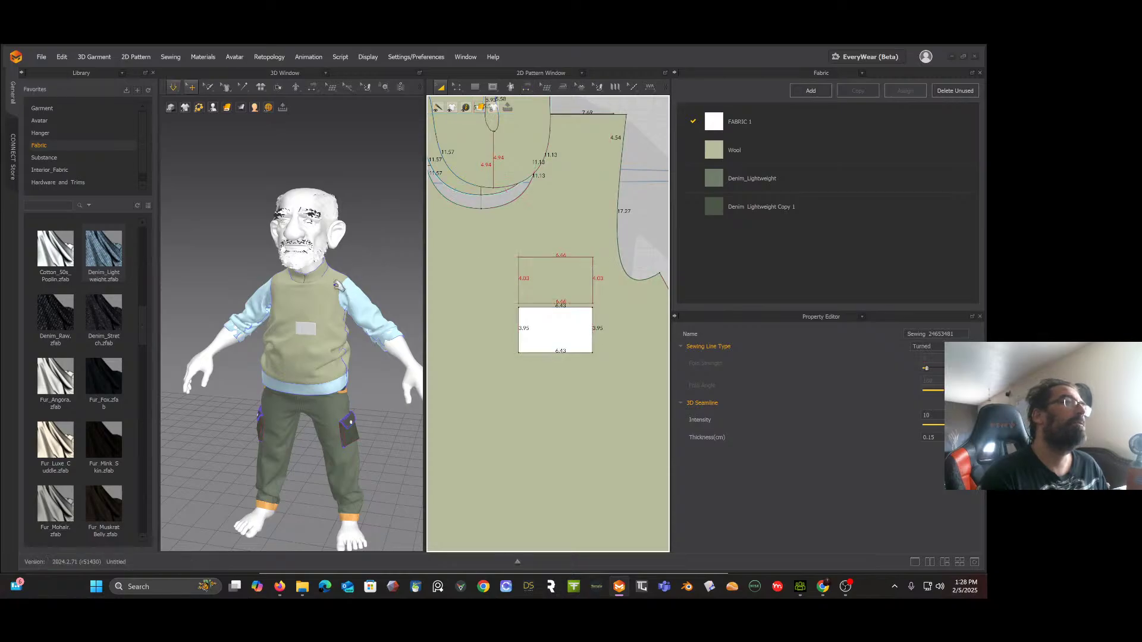
key("n")
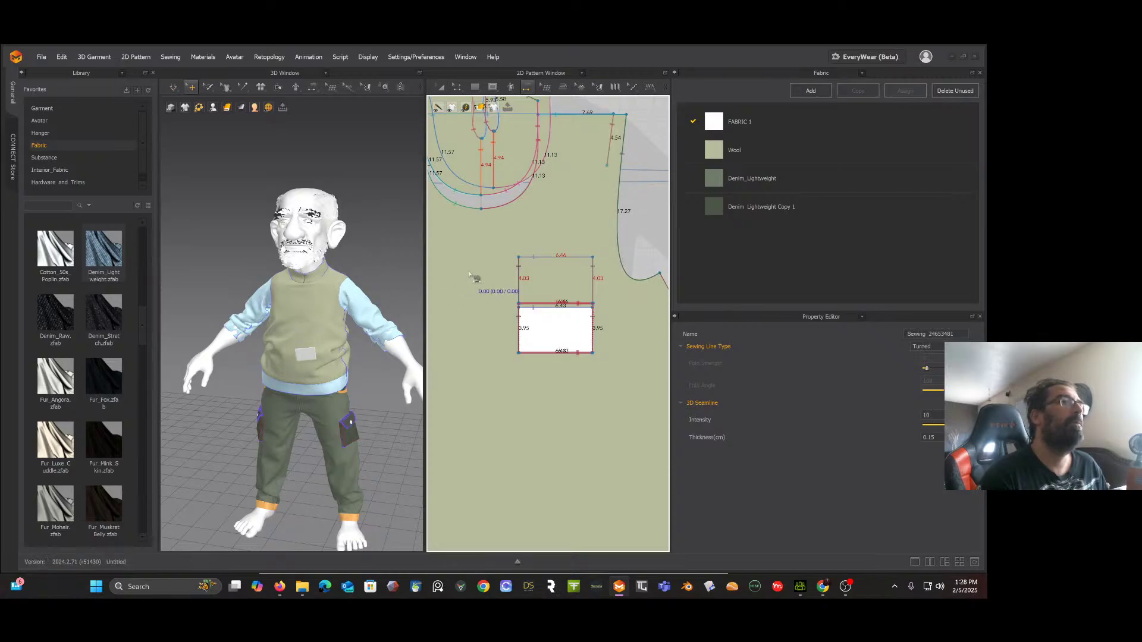
middle_click_drag(502, 260, 515, 257)
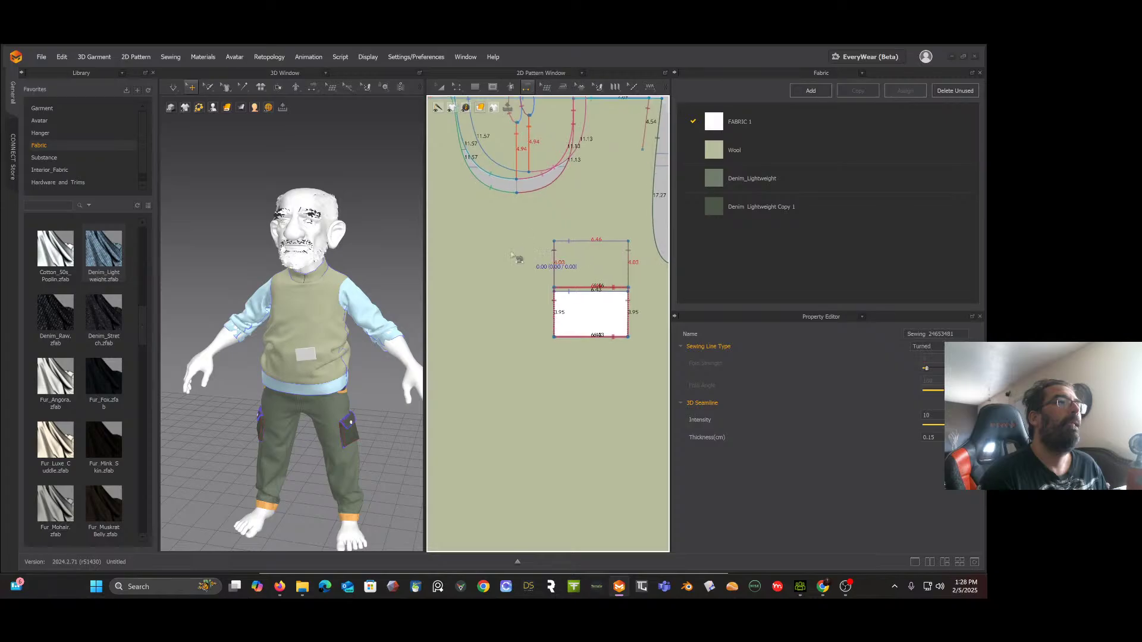
Step: Delete the internal rectangle above the white patch on the sweater's front panel
right_click(506, 257)
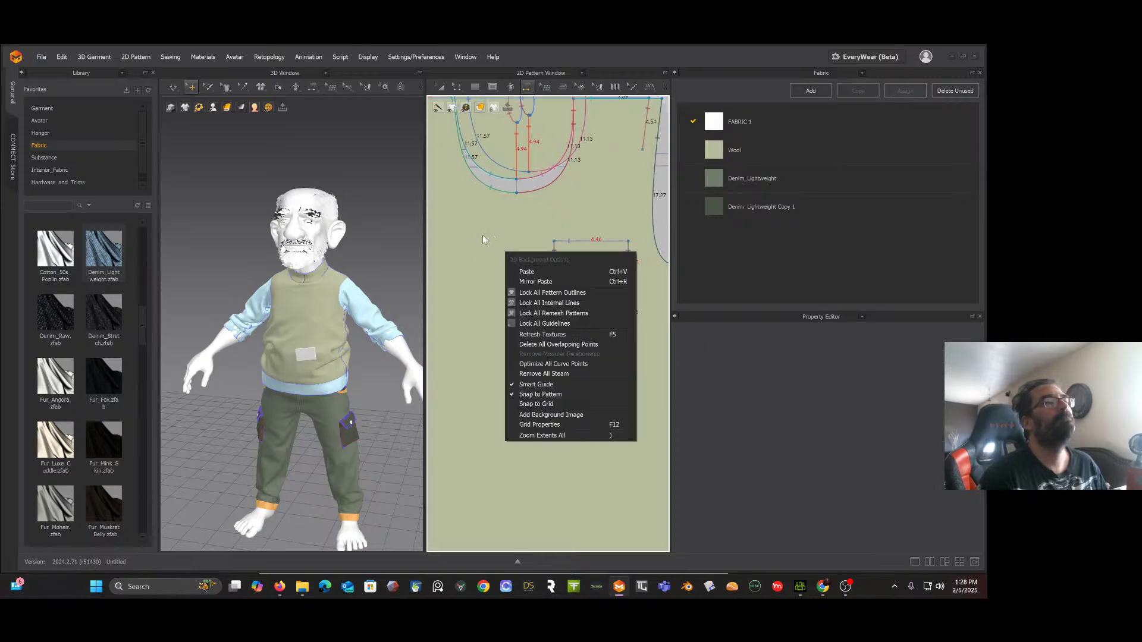
left_click(483, 238)
scroll(473, 249, "down", 2)
scroll(482, 238, "down", 2)
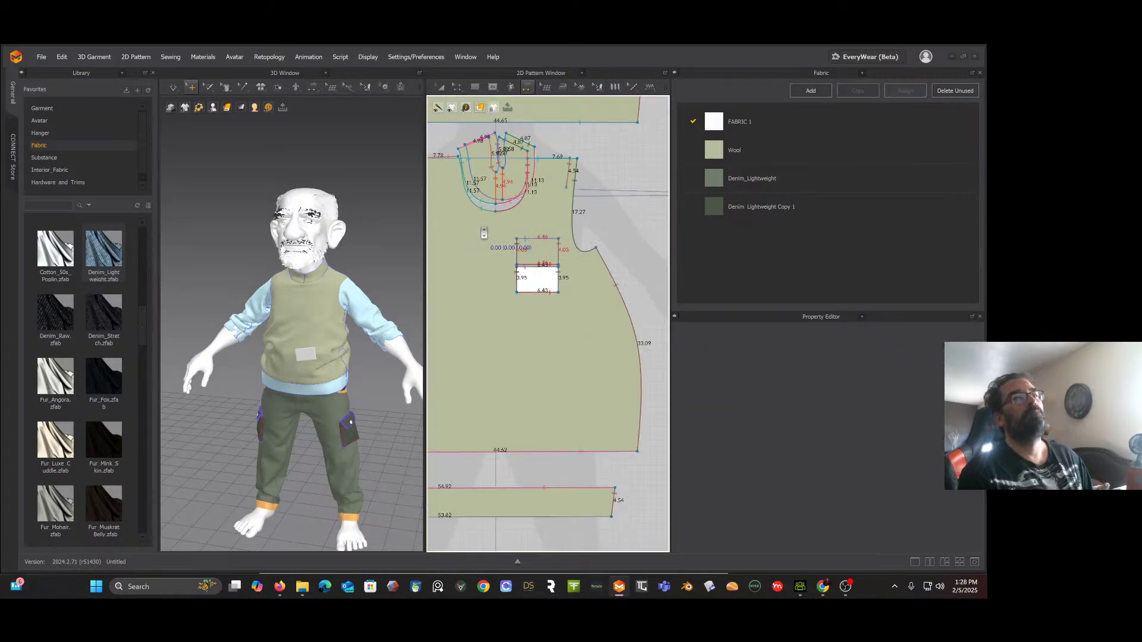
mouse_move(566, 287)
middle_mouse_down()
mouse_move(560, 296)
mouse_move(575, 301)
middle_mouse_up()
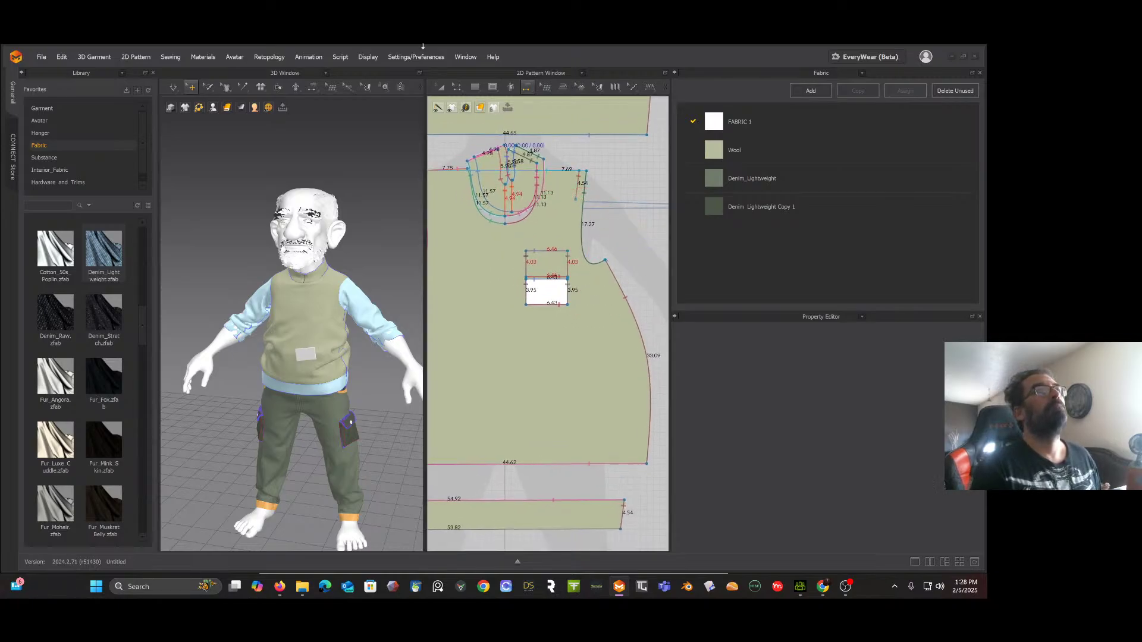
left_click(441, 88)
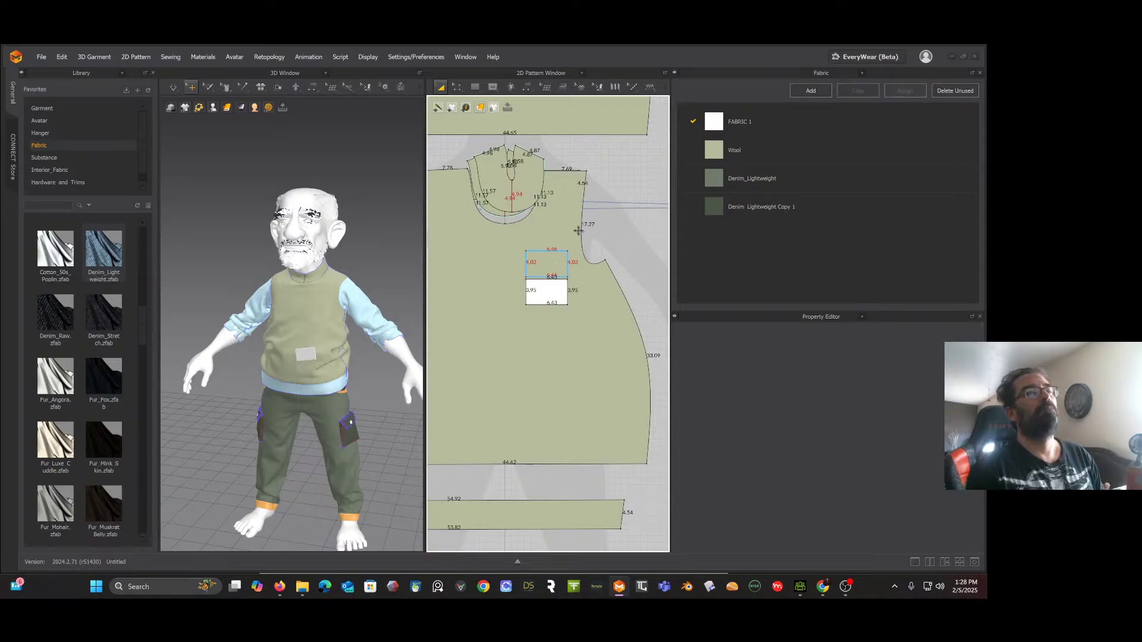
scroll(585, 248, "down", 3)
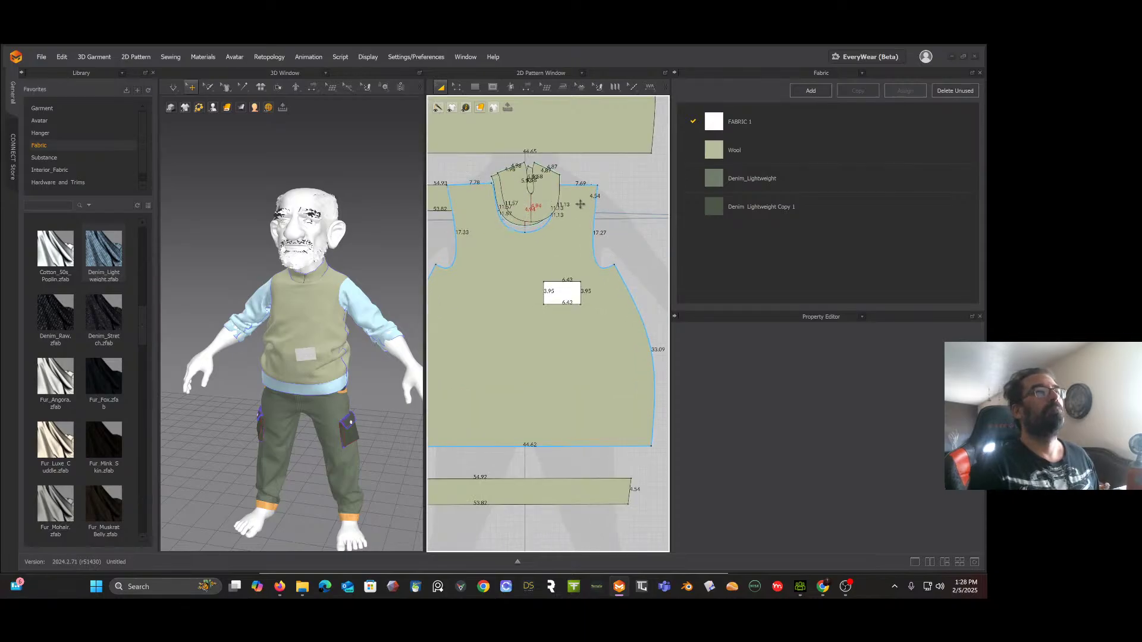
Step: Draw a new internal rectangle about 6.04 cm wide on the sweater's front panel, directly above the white patch
scroll(627, 245, "up", 2)
right_click(616, 249)
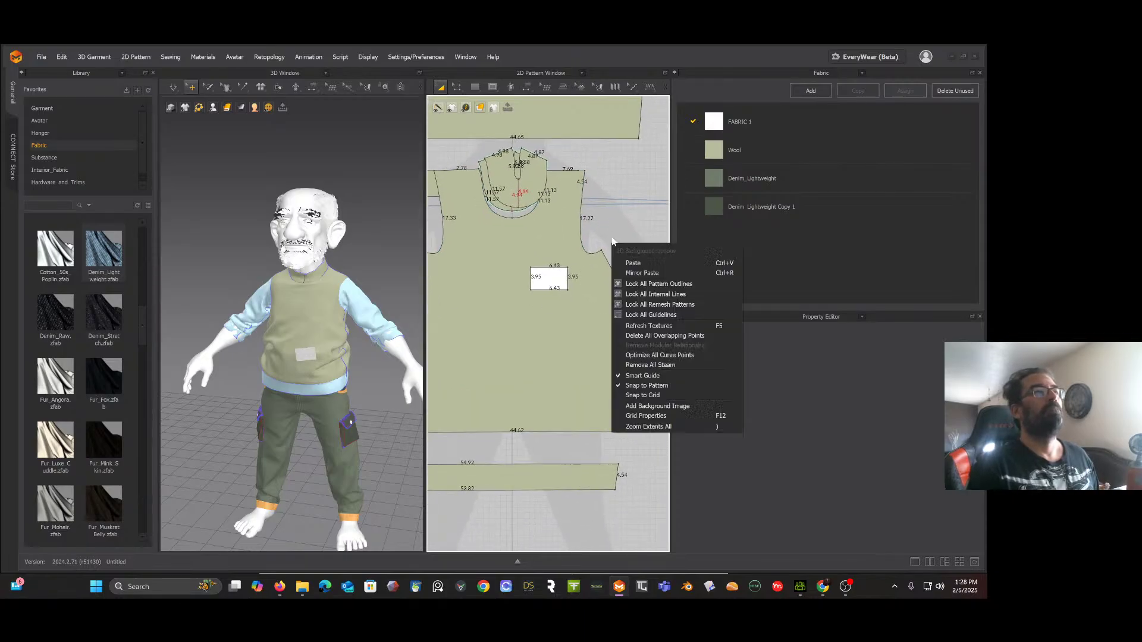
right_click_drag(616, 248, 601, 254)
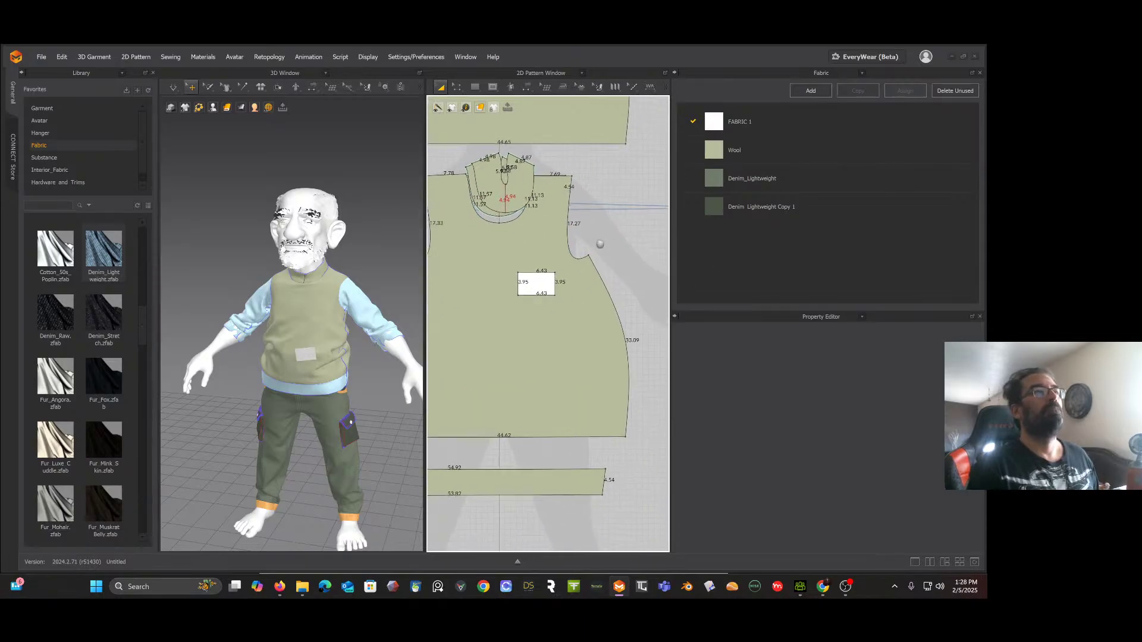
left_click(539, 237)
left_click(481, 109)
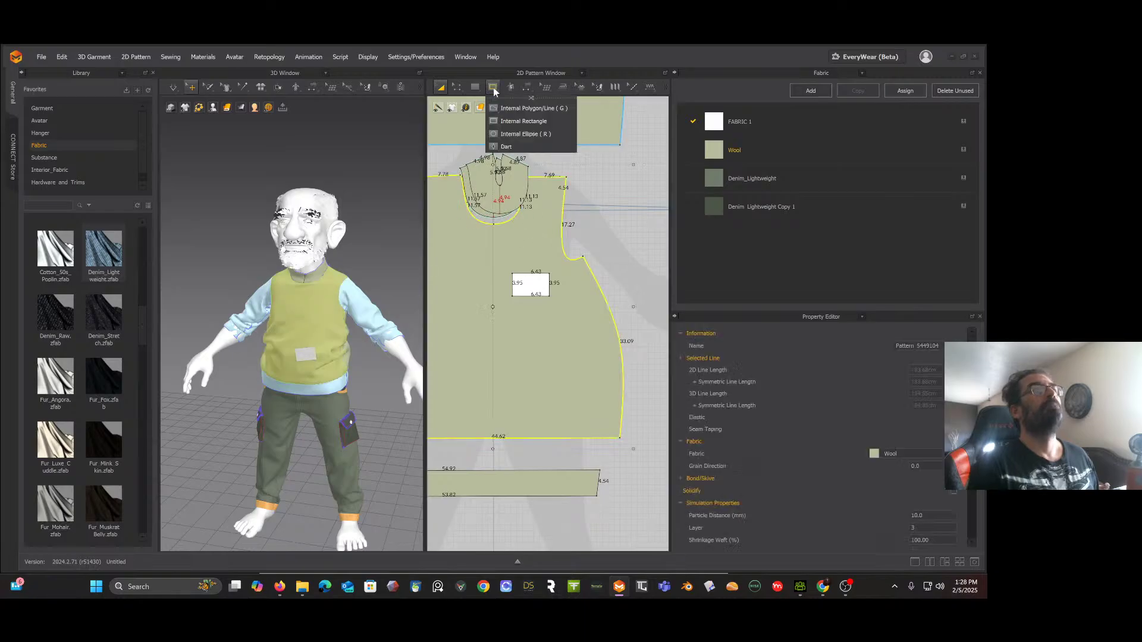
left_click(500, 122)
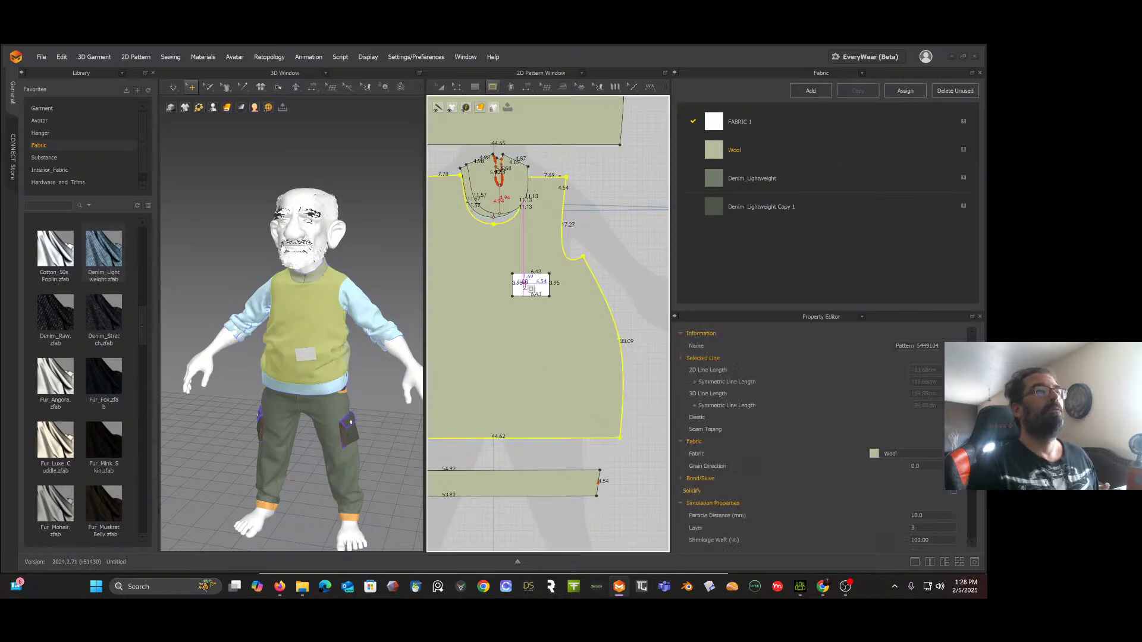
left_click(531, 289)
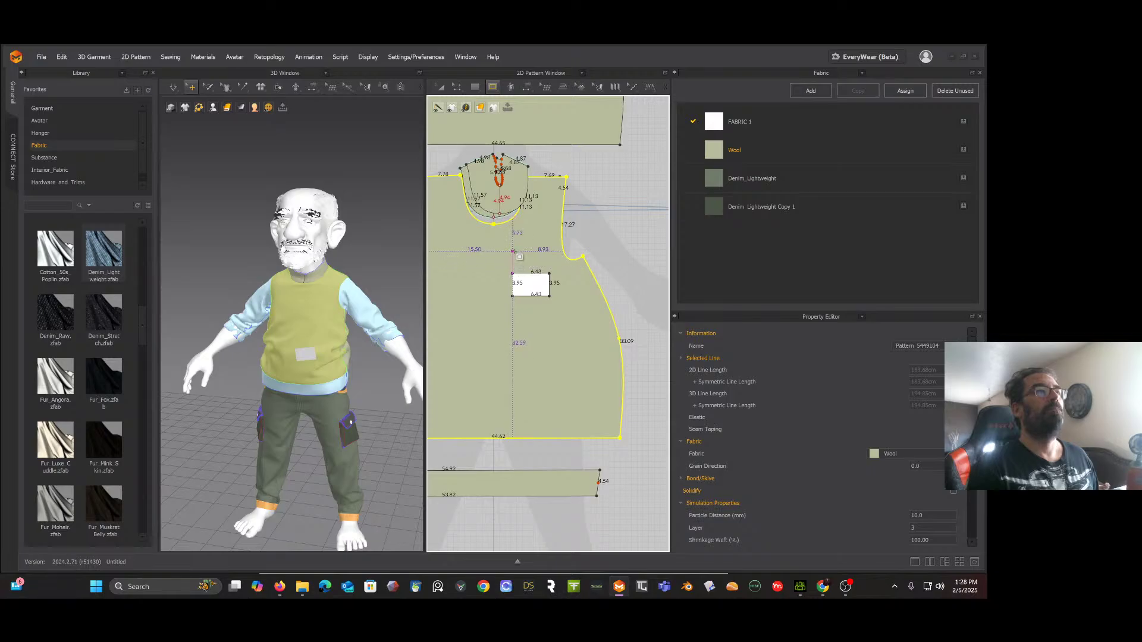
left_click(513, 251)
left_click(521, 415)
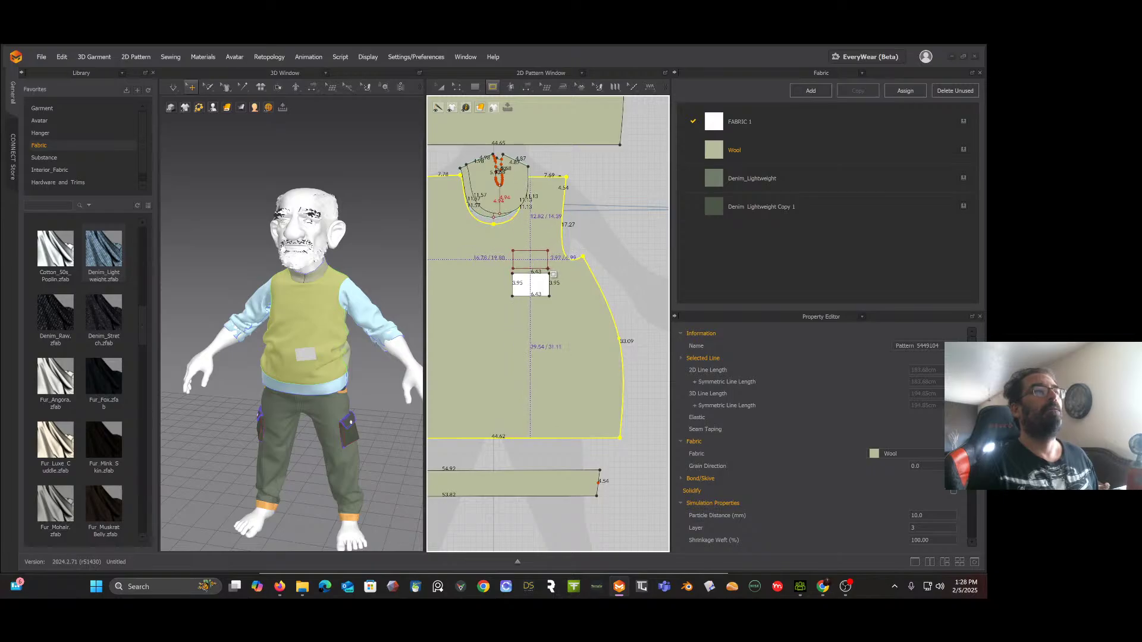
left_click(549, 269)
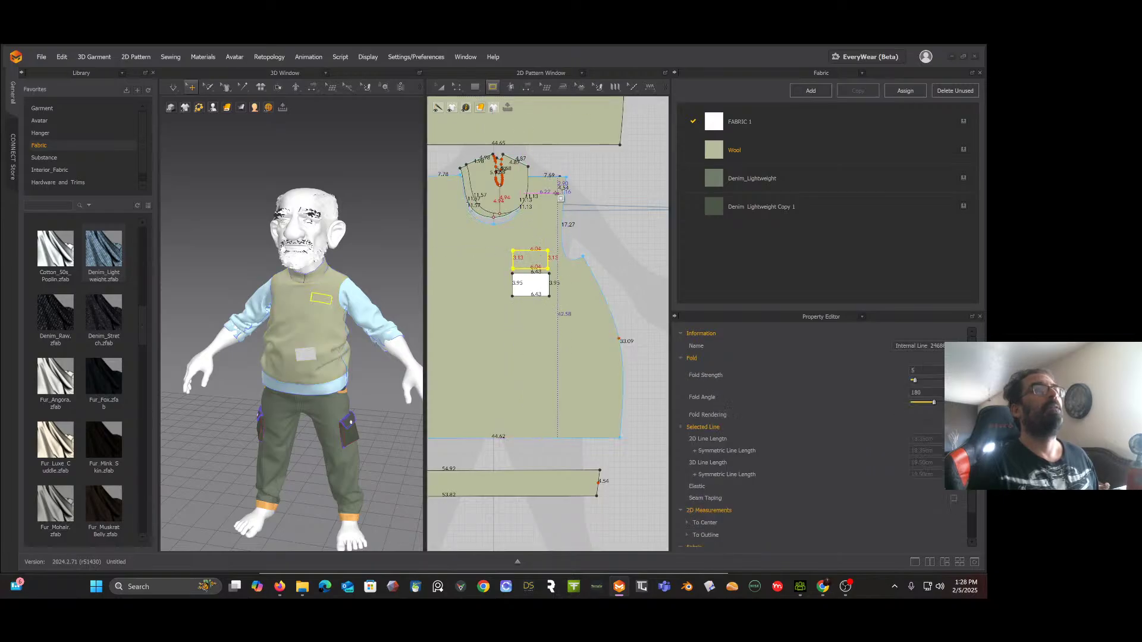
left_click(526, 87)
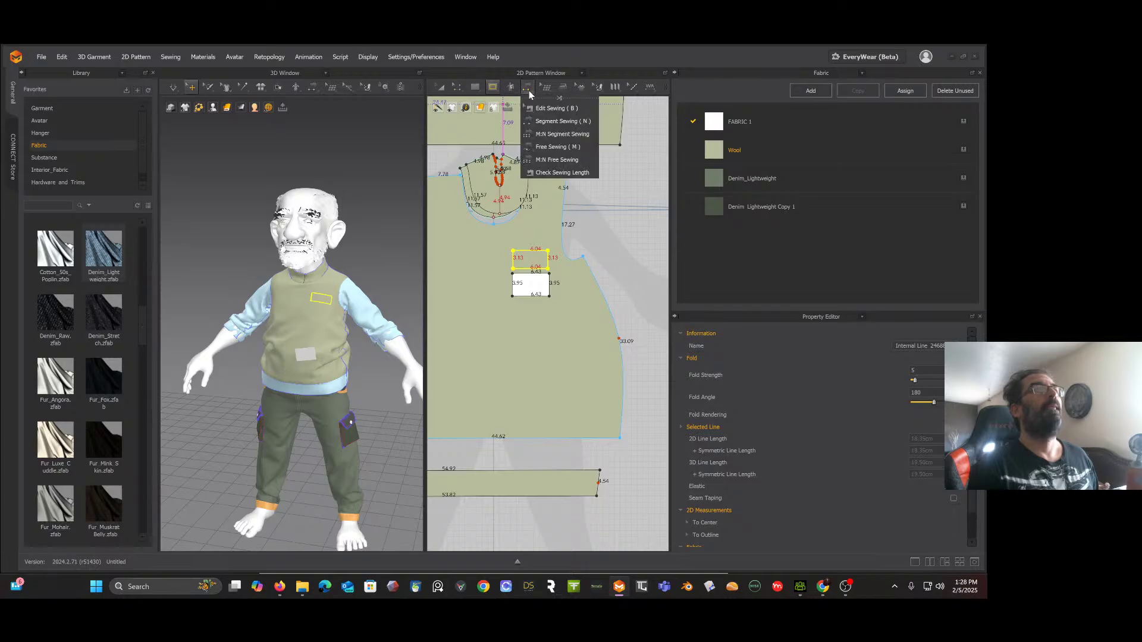
left_click(547, 121)
scroll(506, 297, "up", 5)
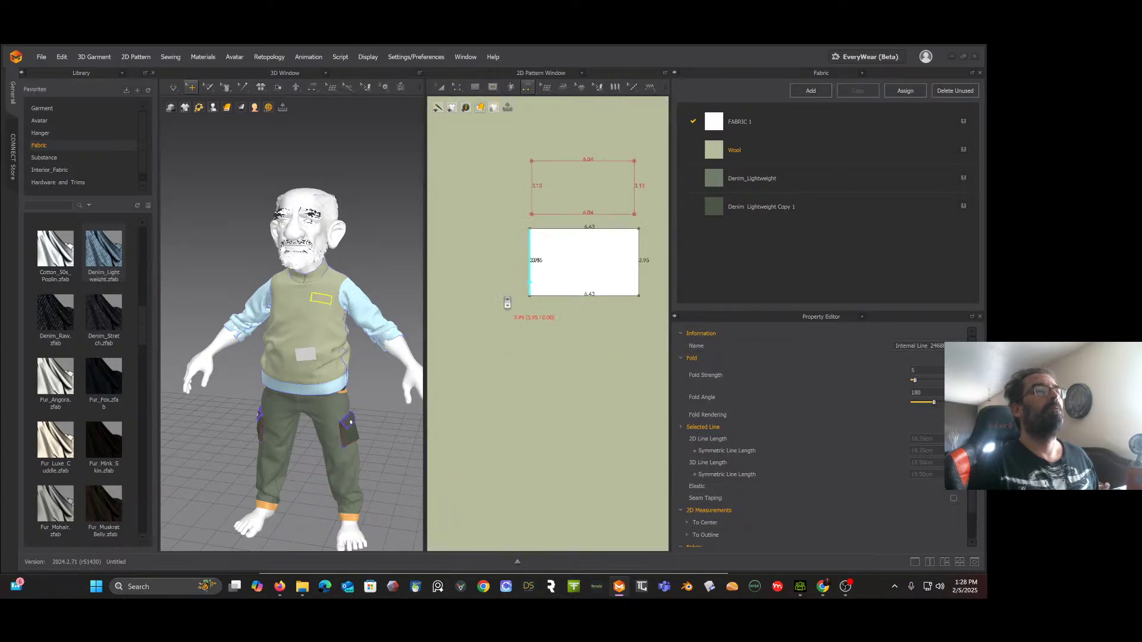
scroll(541, 225, "down", 1)
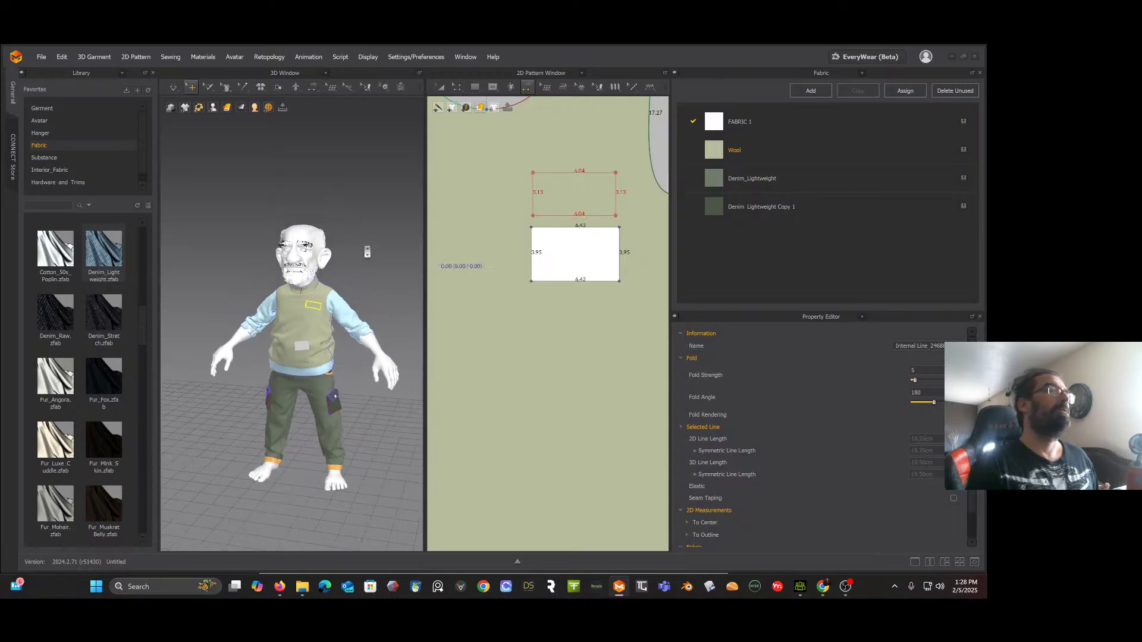
Step: Extend the internal rectangle's lower and right edges to match the white patch, making it about 6.42 by 3.98 cm
scroll(366, 253, "up", 5)
mouse_move(361, 247)
right_mouse_down()
mouse_move(311, 239)
mouse_move(348, 239)
right_mouse_up()
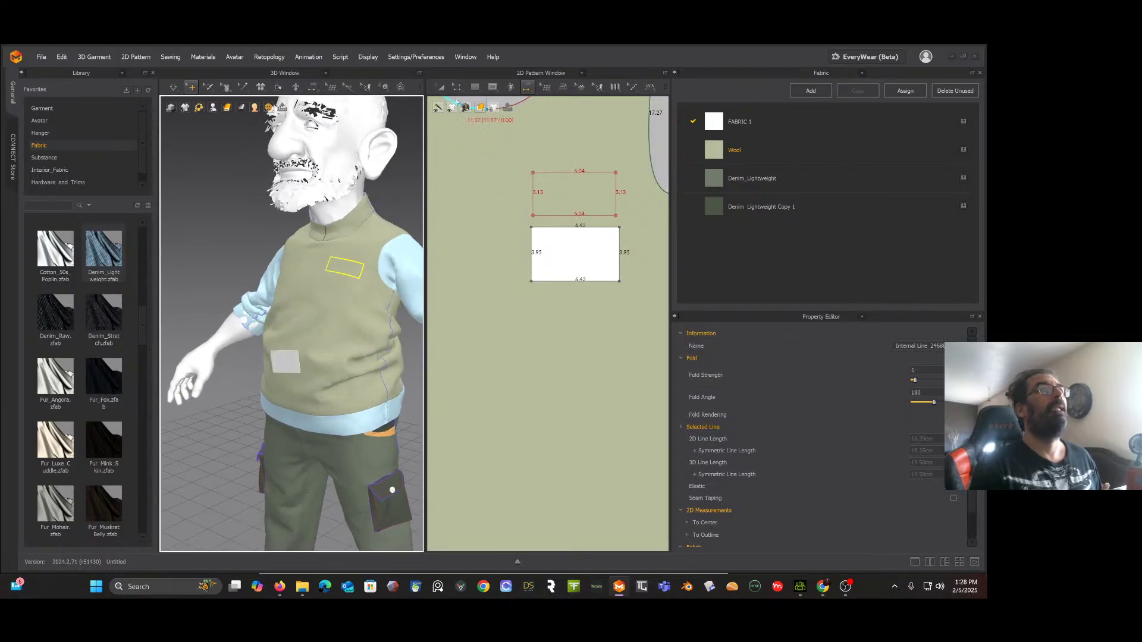
left_click(456, 87)
left_click(477, 109)
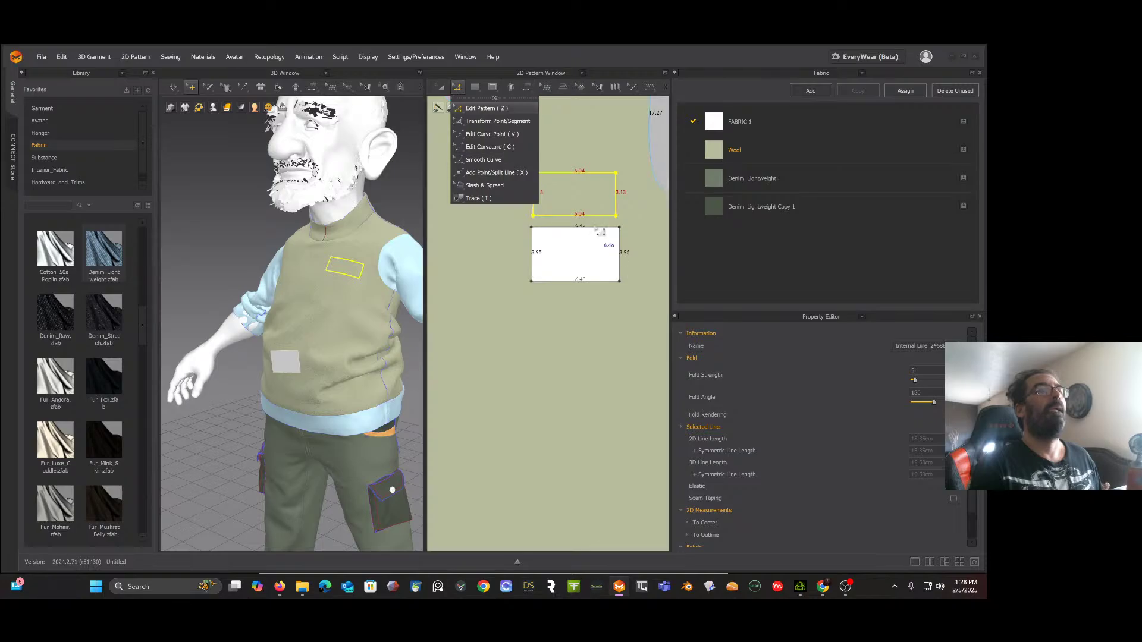
left_click(565, 217)
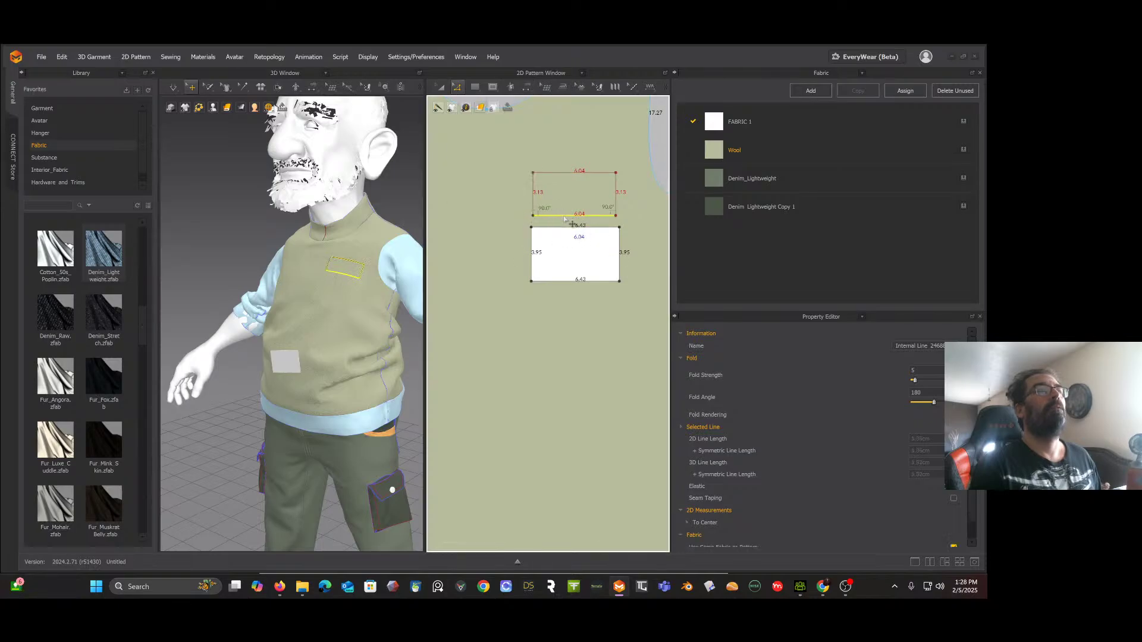
mouse_move(564, 218)
left_mouse_down()
mouse_move(572, 234)
mouse_move(564, 227)
left_mouse_up()
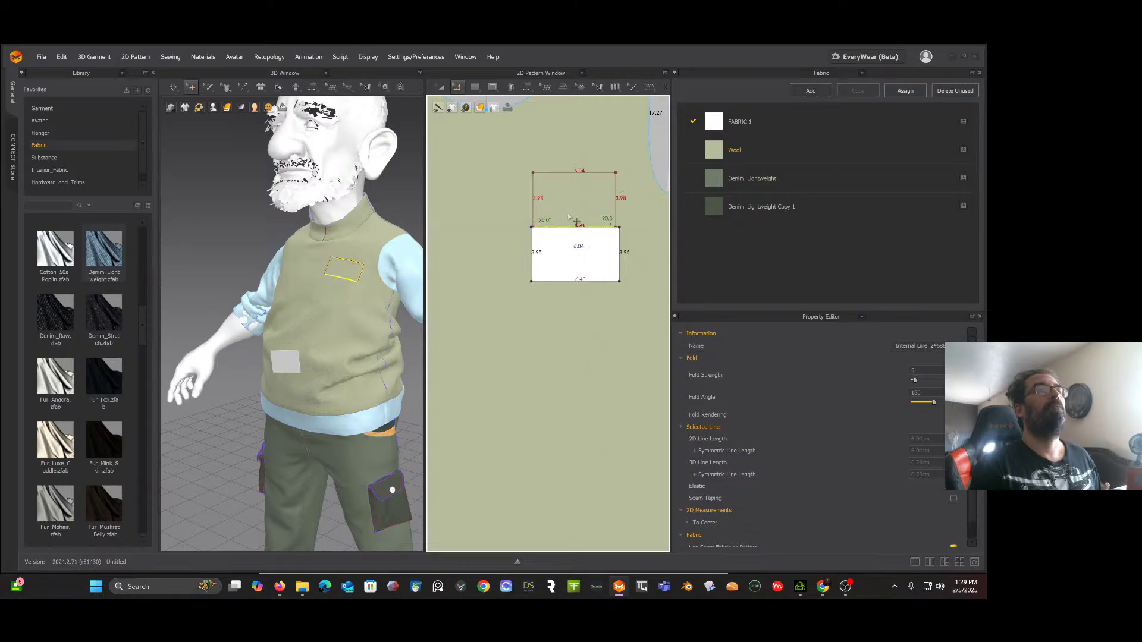
left_click(574, 260)
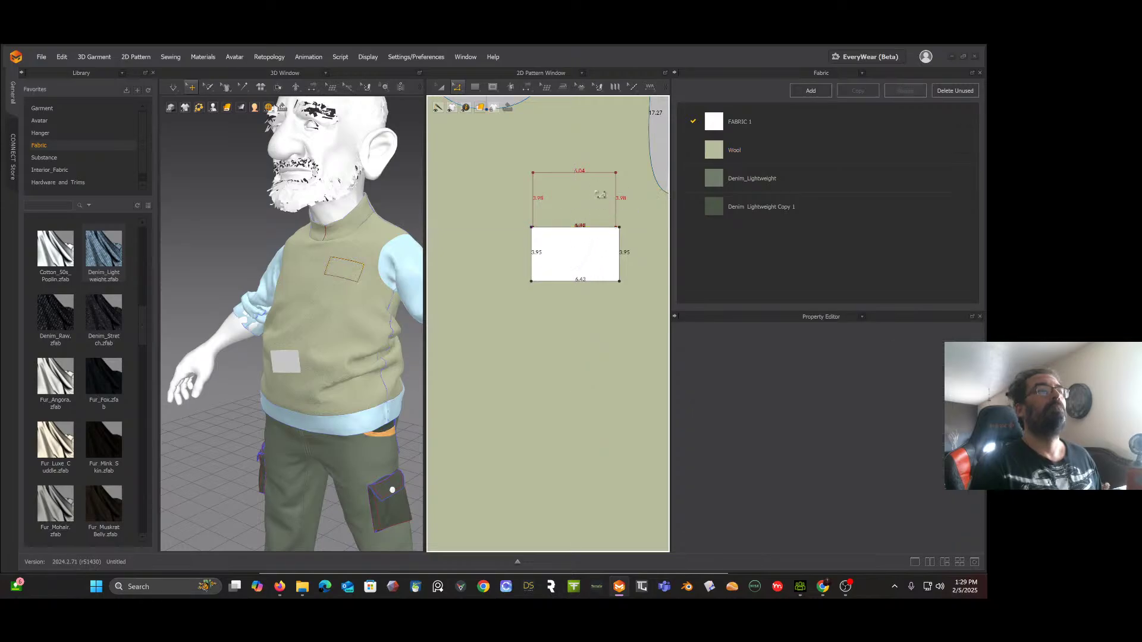
left_click(617, 198)
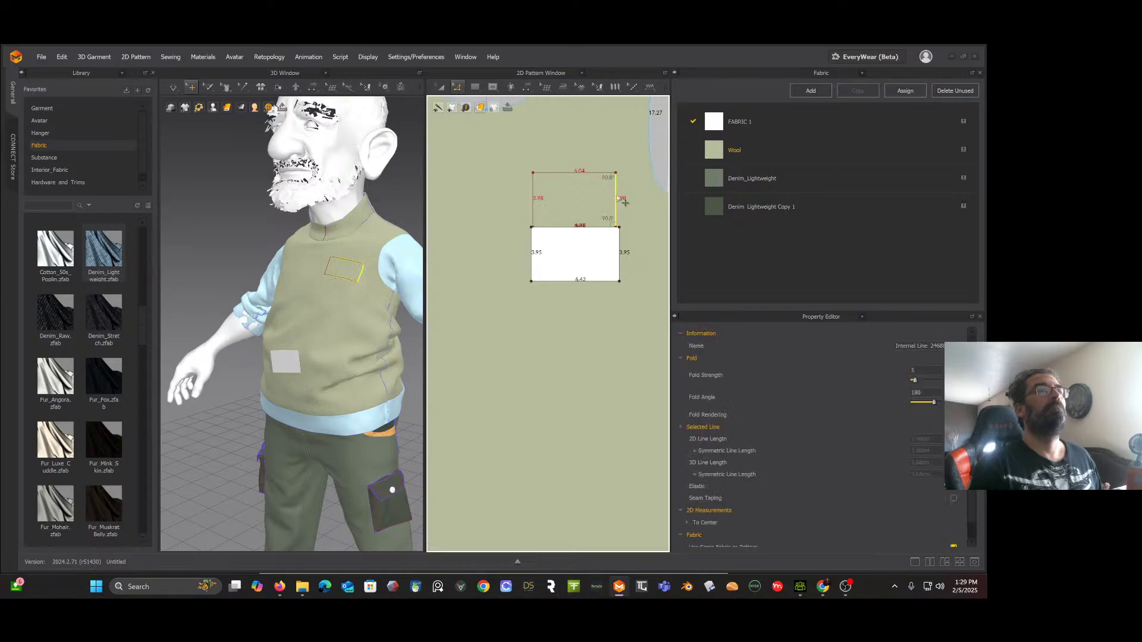
left_click_drag(626, 202, 629, 203)
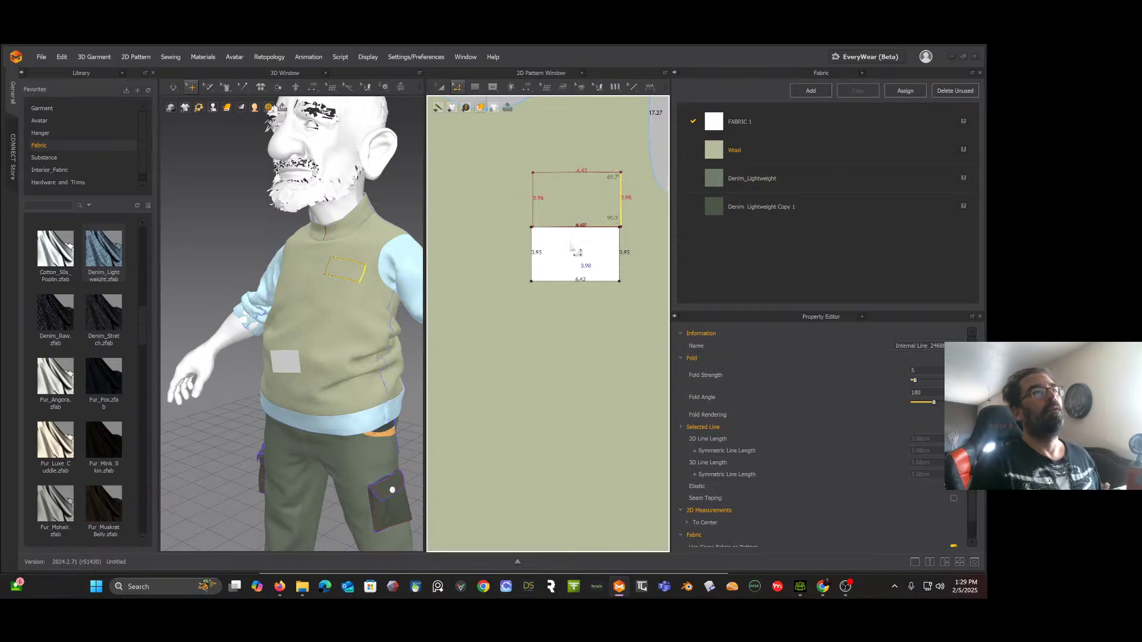
left_click(581, 265)
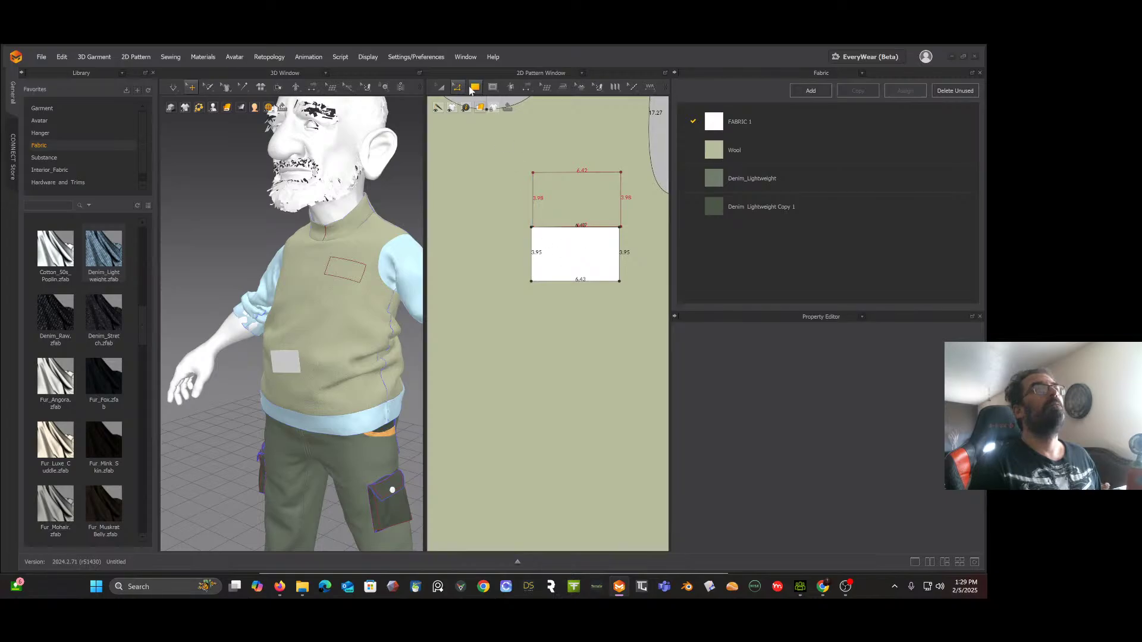
Step: Move the white patch slightly down, leaving a small gap below the internal rectangle
left_click(440, 90)
left_click(586, 259)
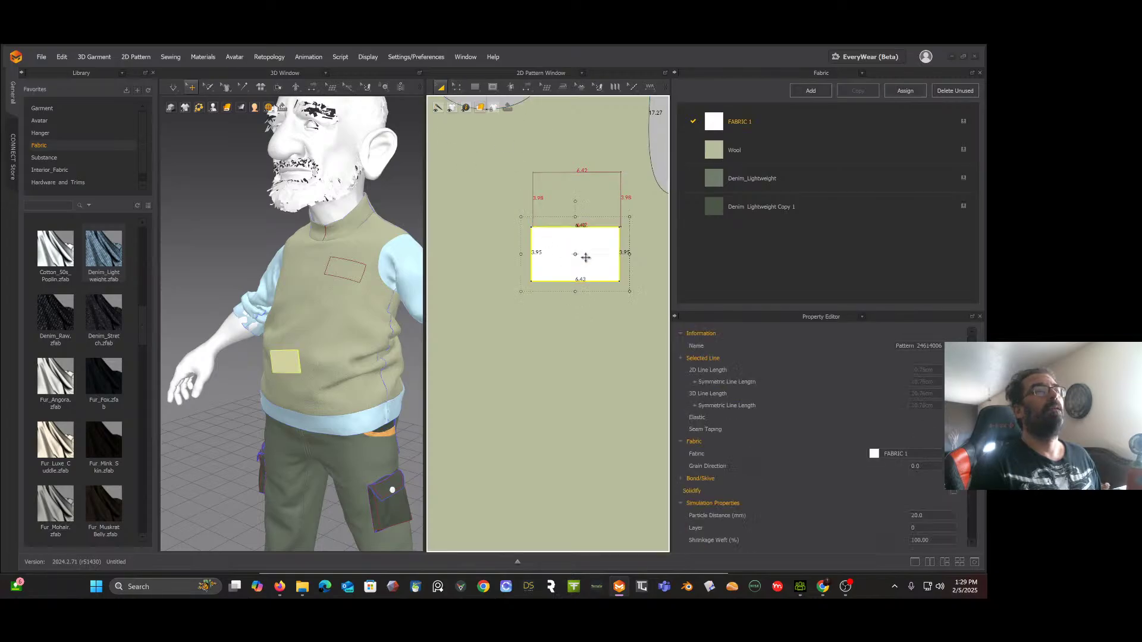
left_click_drag(586, 262, 586, 271)
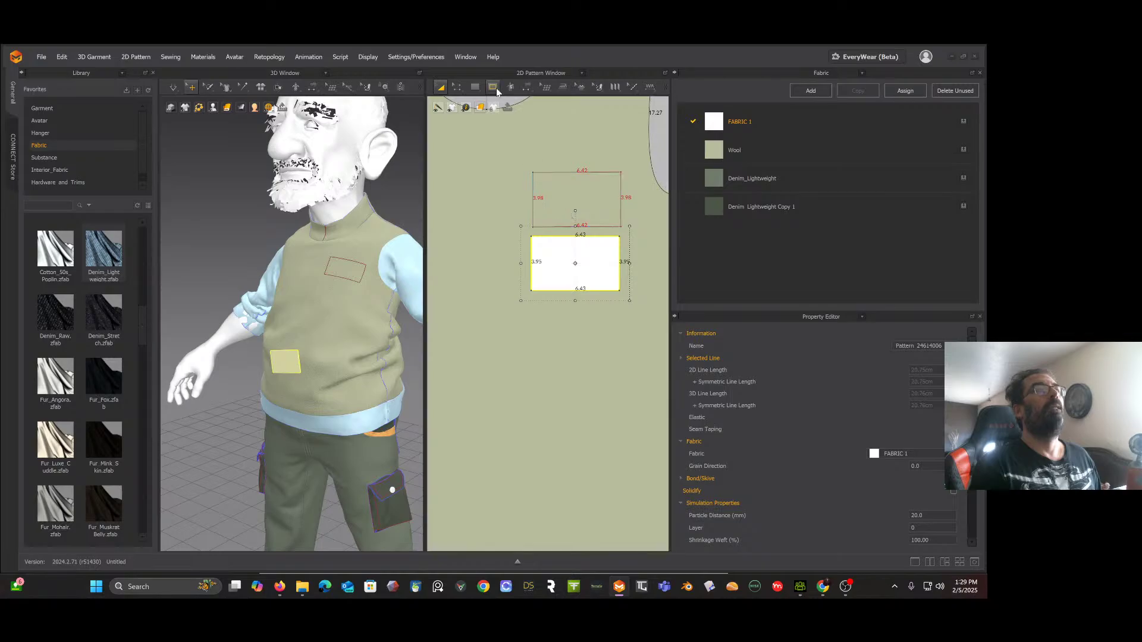
Step: Sew the white patch's four edges to the matching sides of the internal rectangle, and simulate the garment
left_click(522, 88)
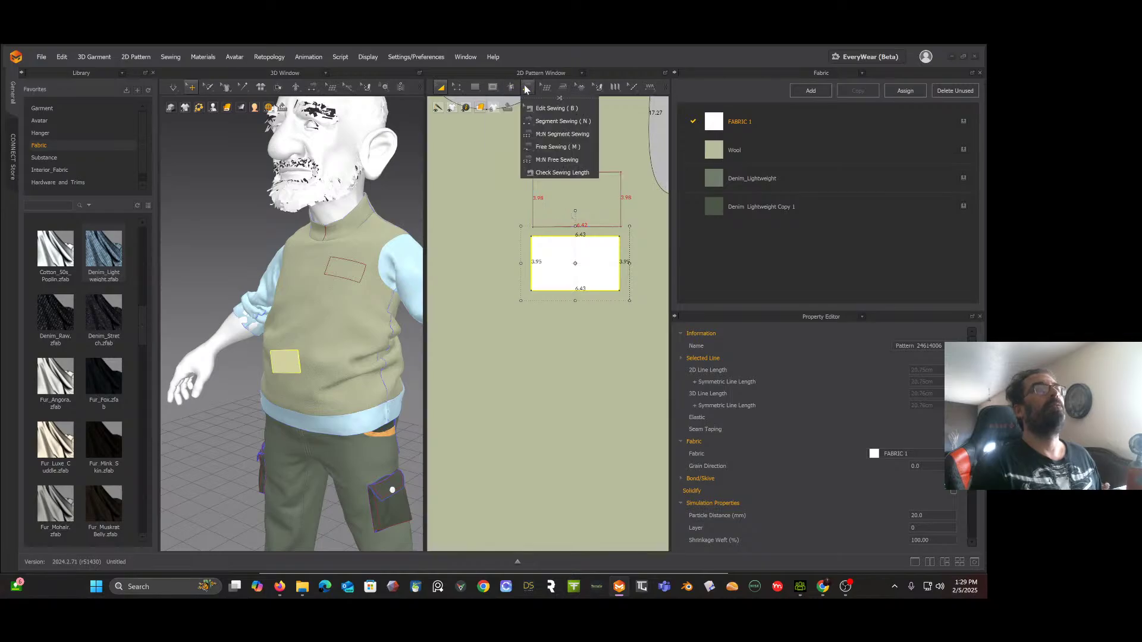
left_click(559, 133)
left_click(590, 237)
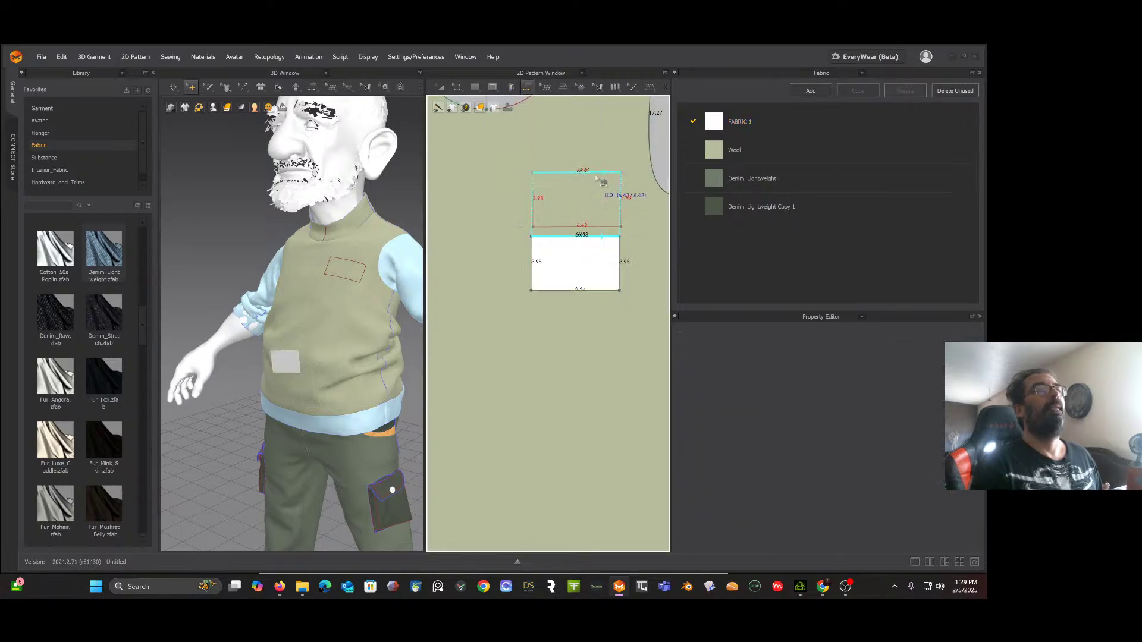
left_click(587, 173)
left_click(595, 227)
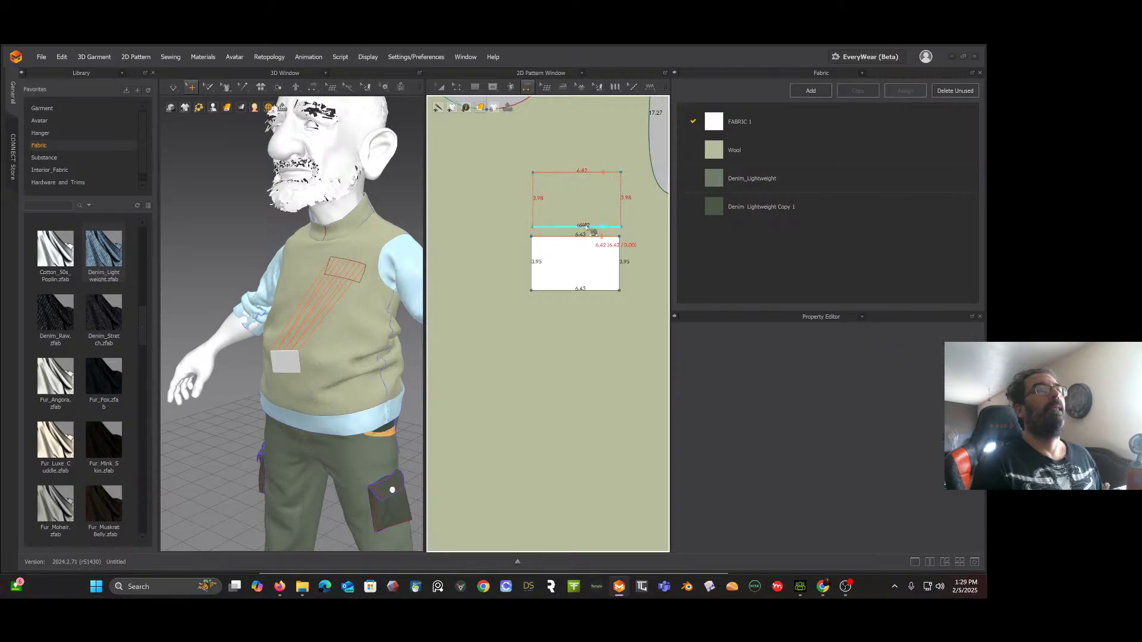
left_click(595, 291)
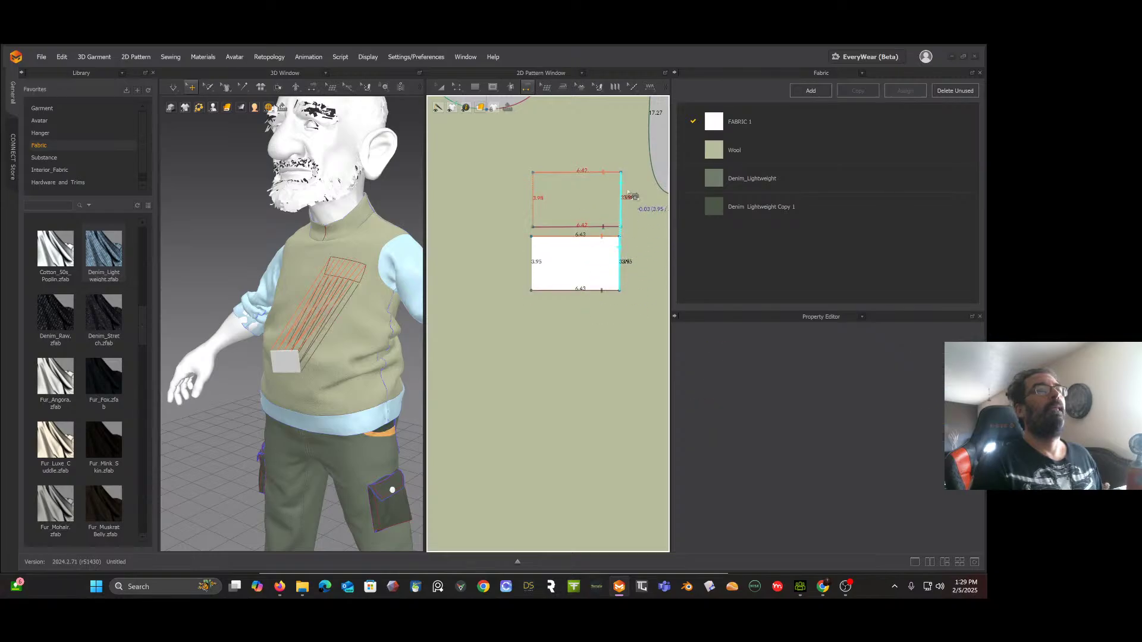
left_click(533, 199)
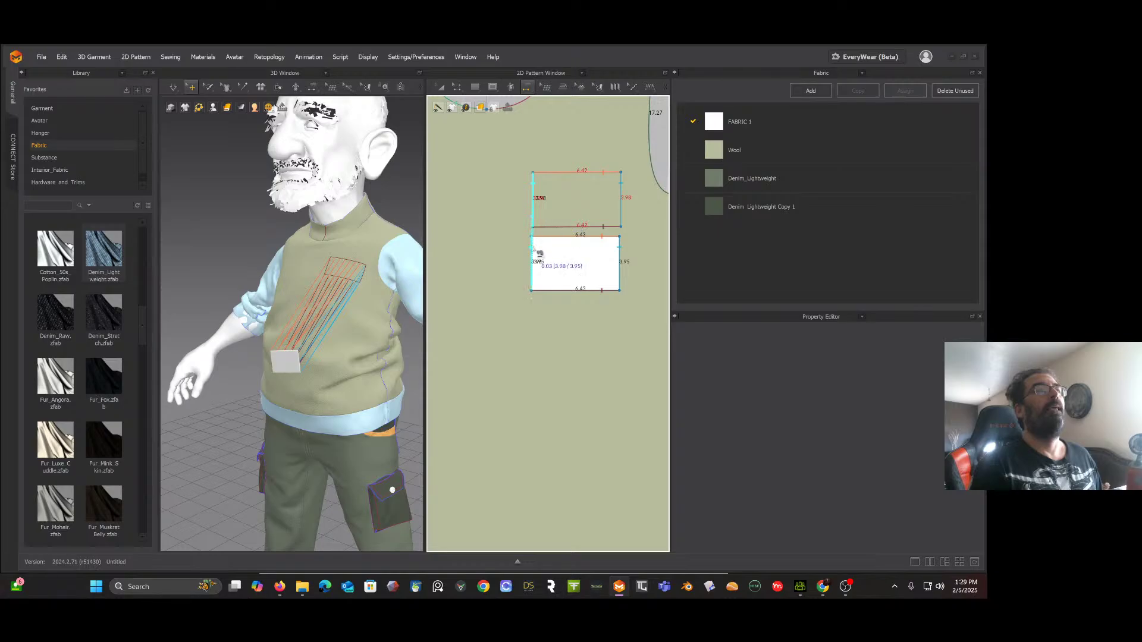
left_click(532, 261)
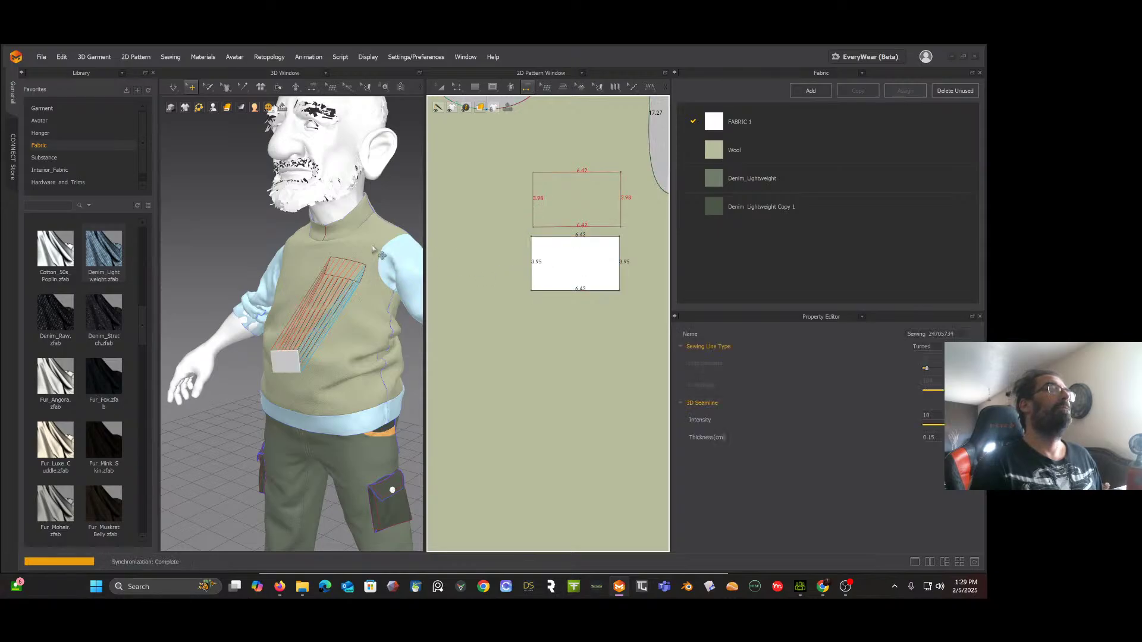
key("space")
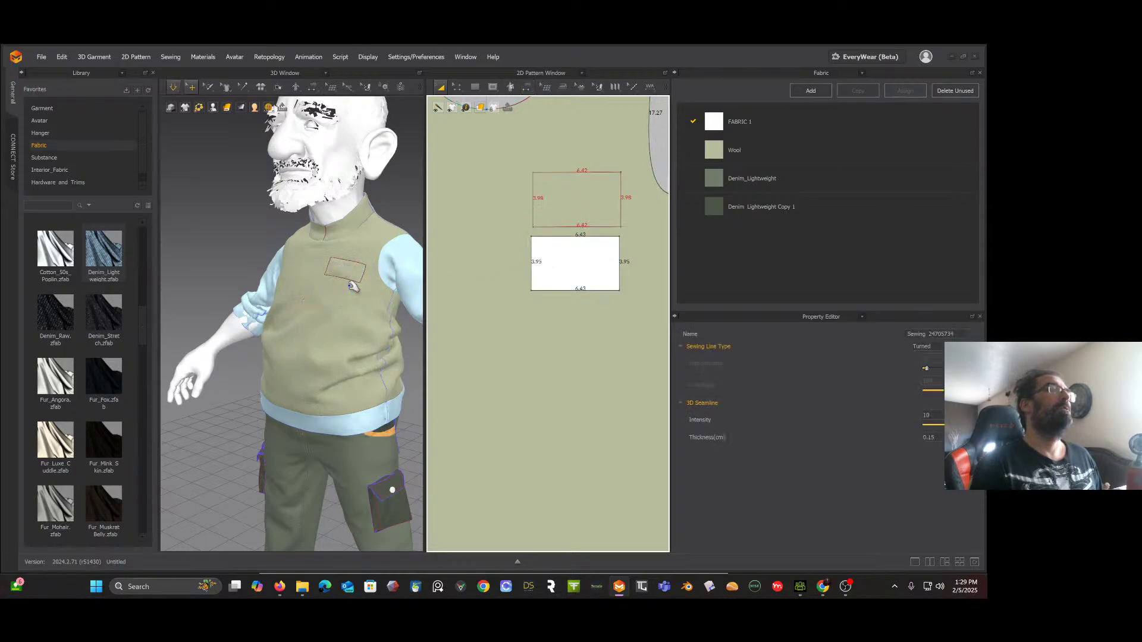
Step: Set the white patch's simulation layer to 4 so it sits above the sweater front
key("z")
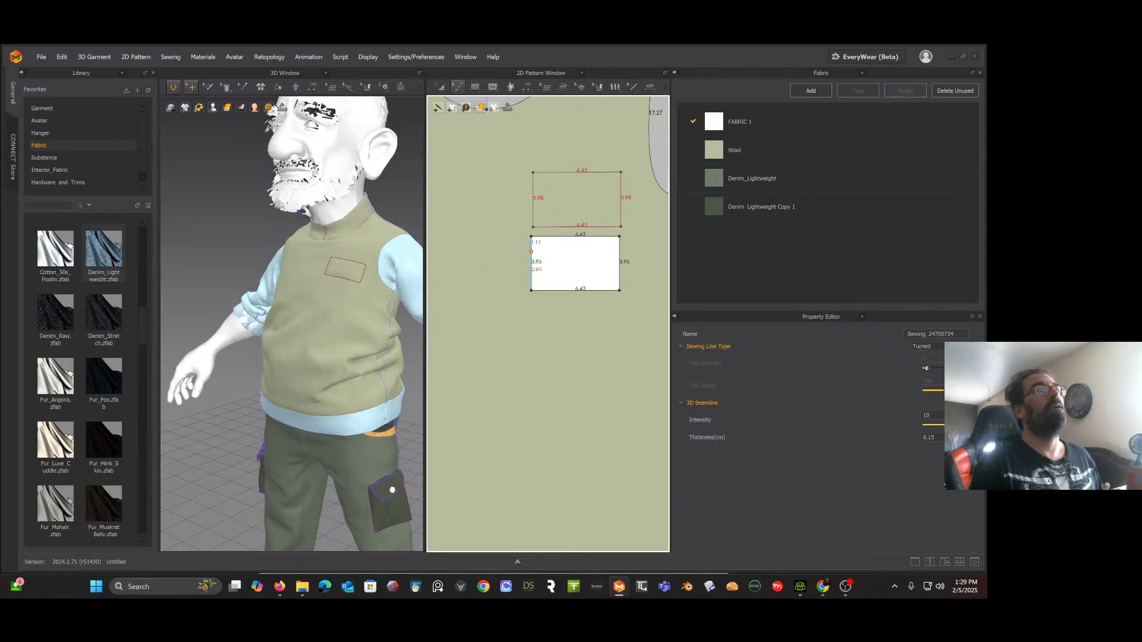
left_click(441, 87)
left_click(589, 260)
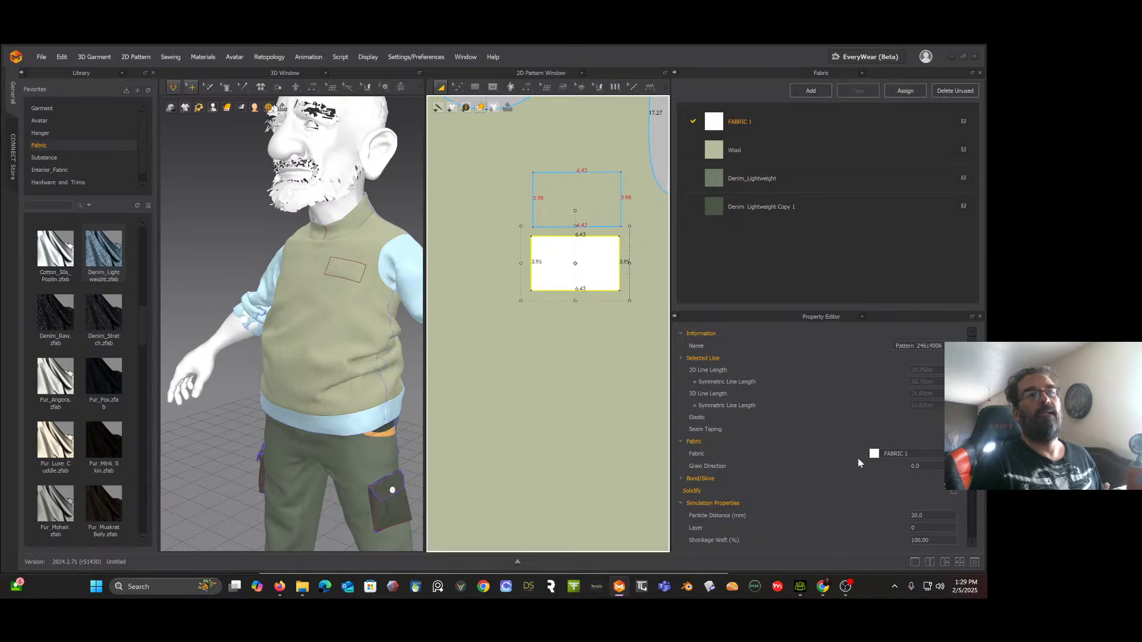
scroll(858, 463, "down", 2)
left_click(921, 496)
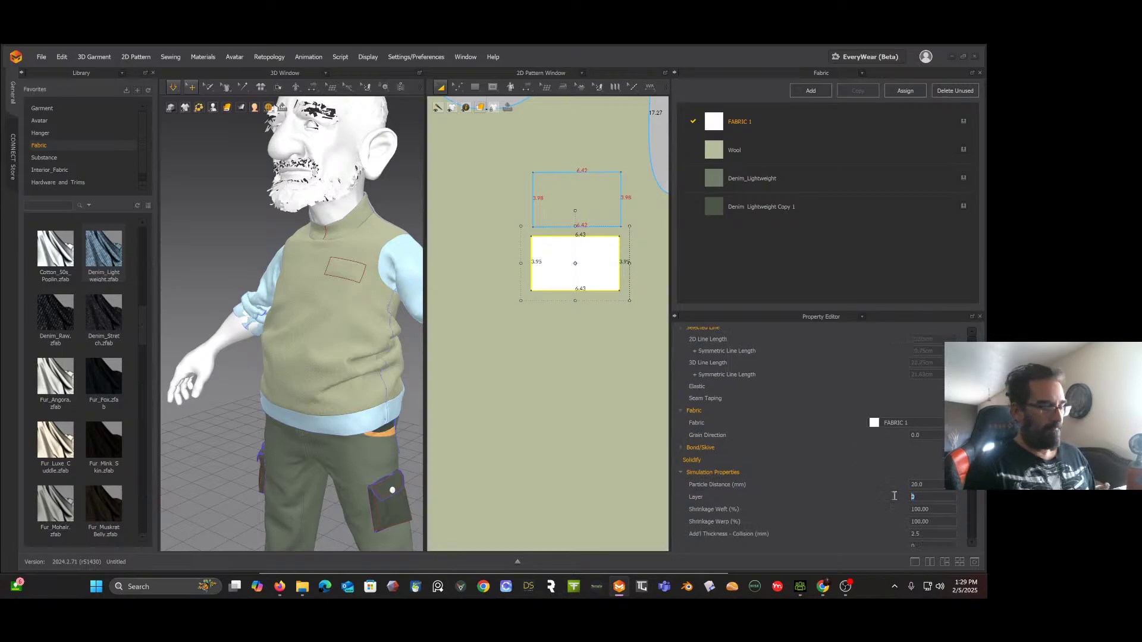
type("4")
key("Return")
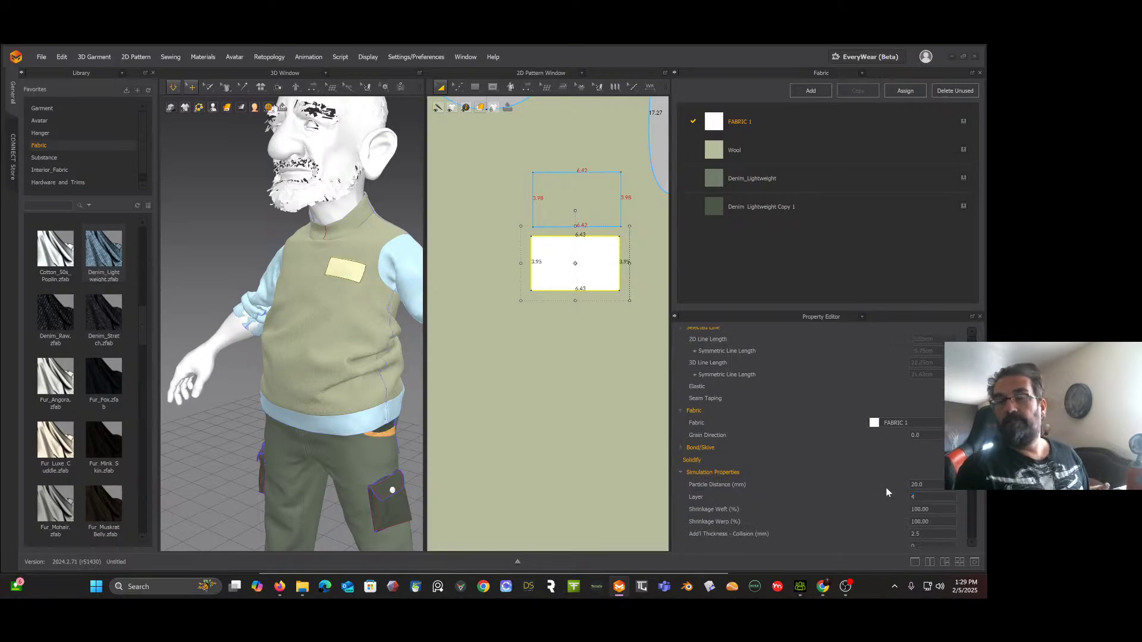
Step: Examine the chest patch on the avatar from the front and side
right_click_drag(332, 292, 352, 297)
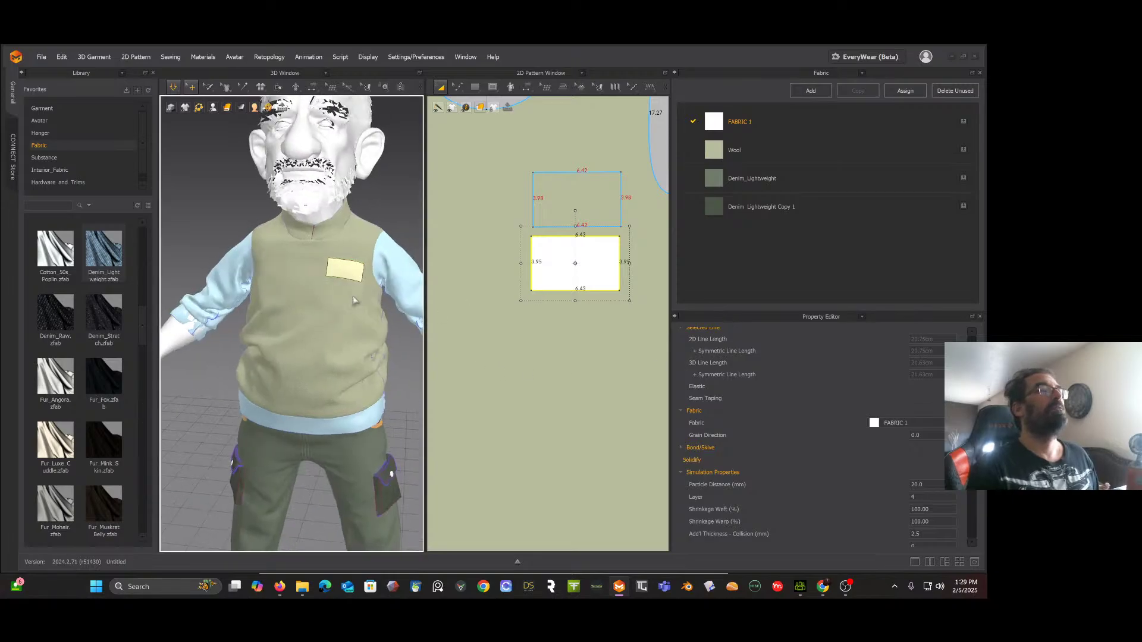
scroll(346, 299, "down", 3)
scroll(345, 292, "up", 5)
middle_click_drag(344, 290, 305, 293)
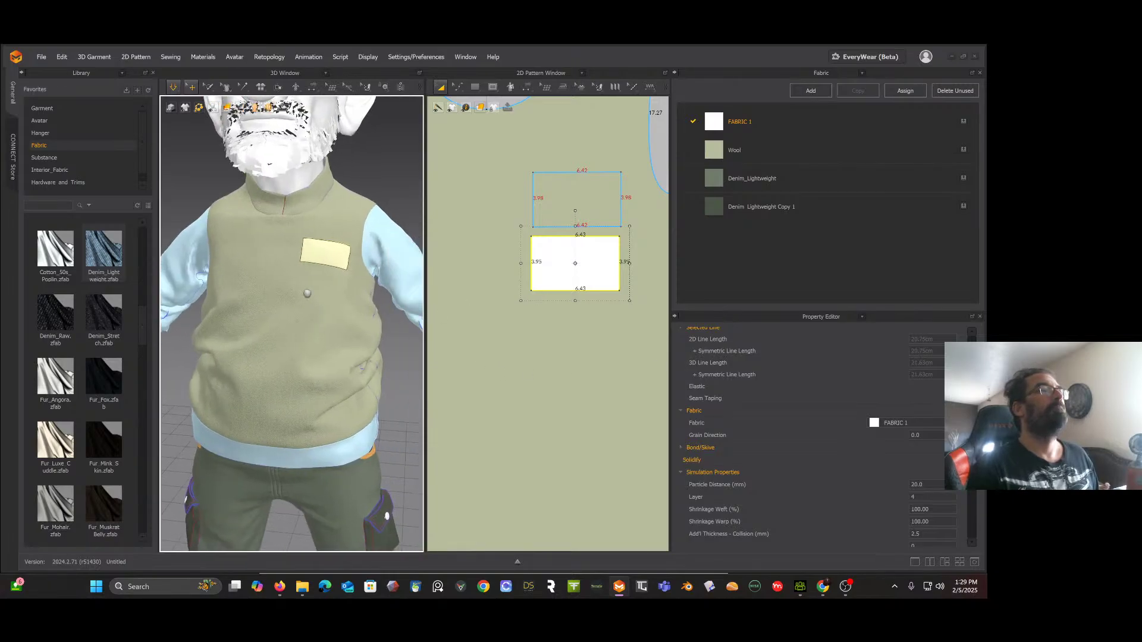
right_click_drag(307, 276, 267, 261)
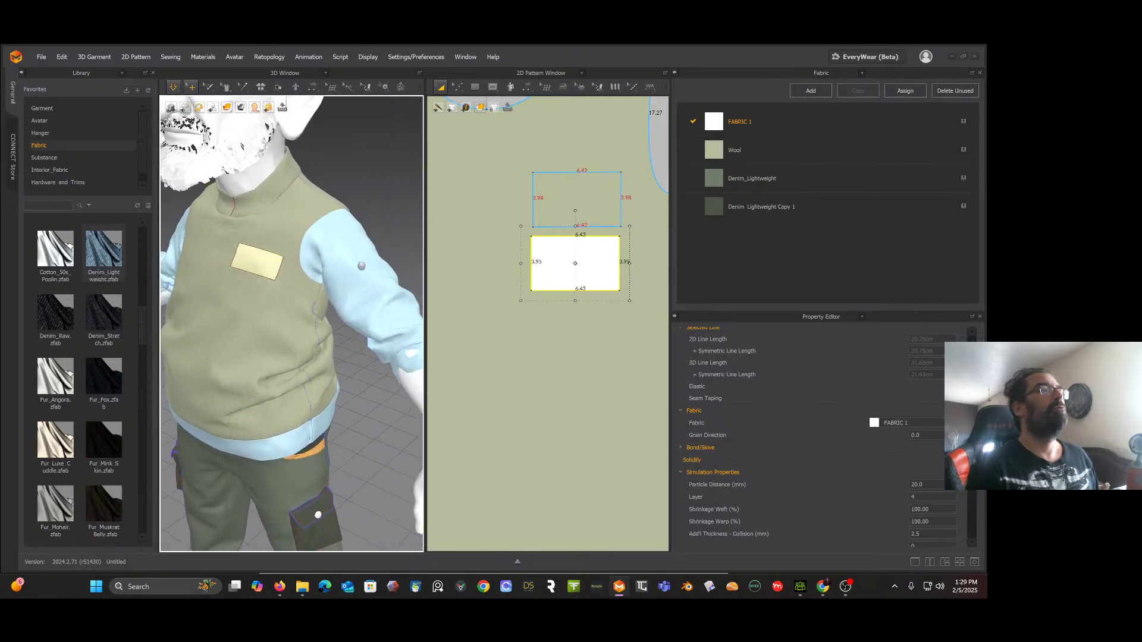
right_click_drag(361, 266, 353, 256)
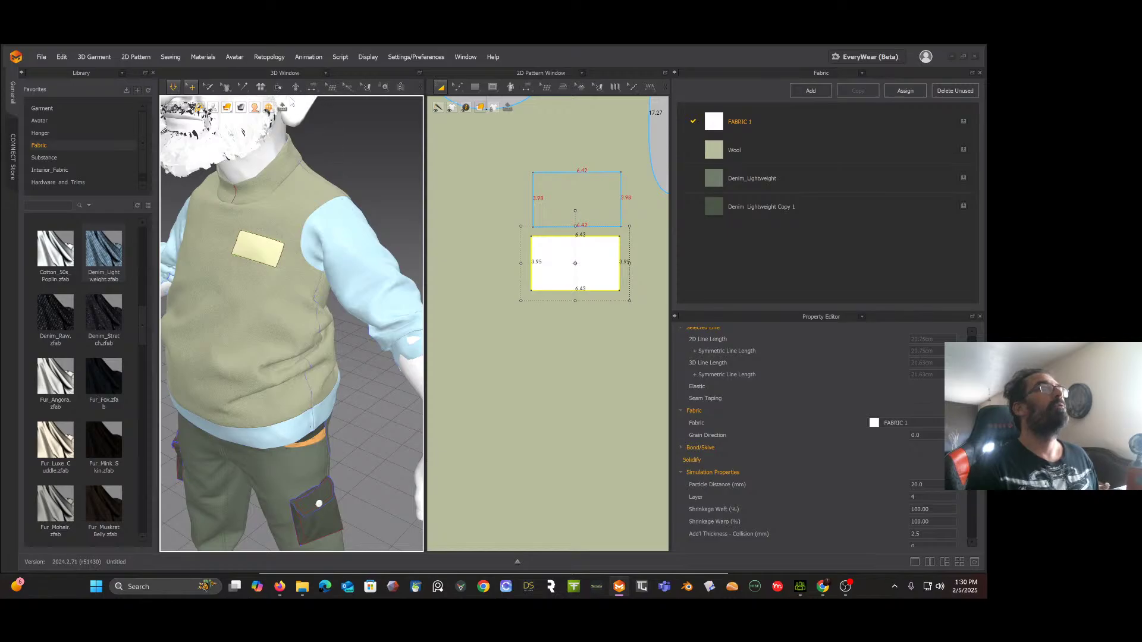
left_click(355, 163)
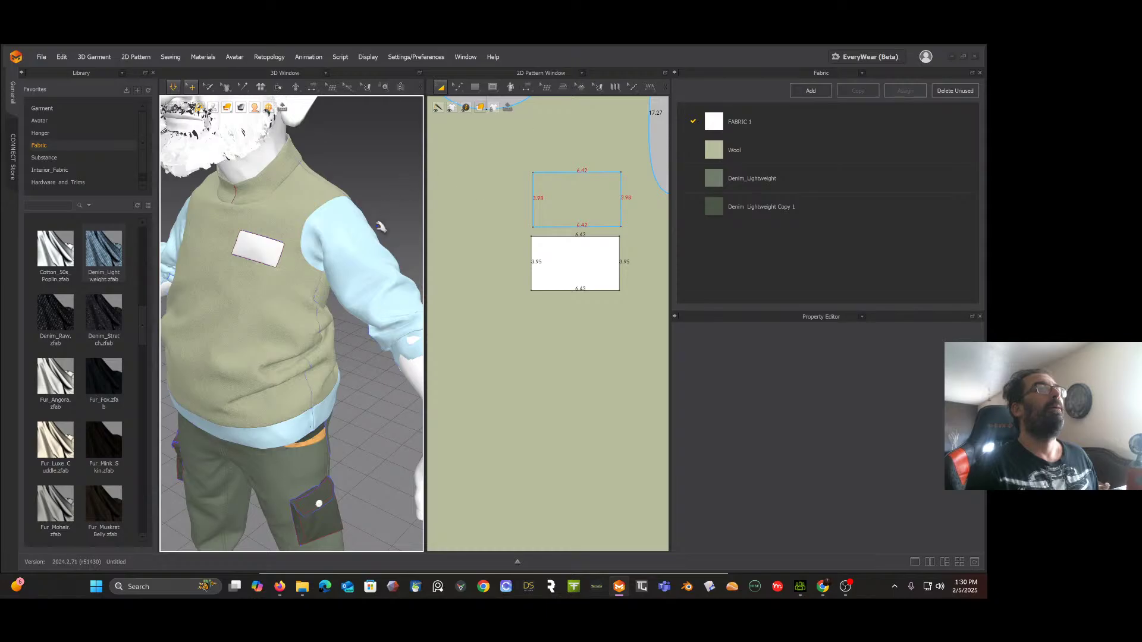
Step: Unfreeze the cuff of the patch-side sleeve and briefly simulate the garment
left_click(367, 247)
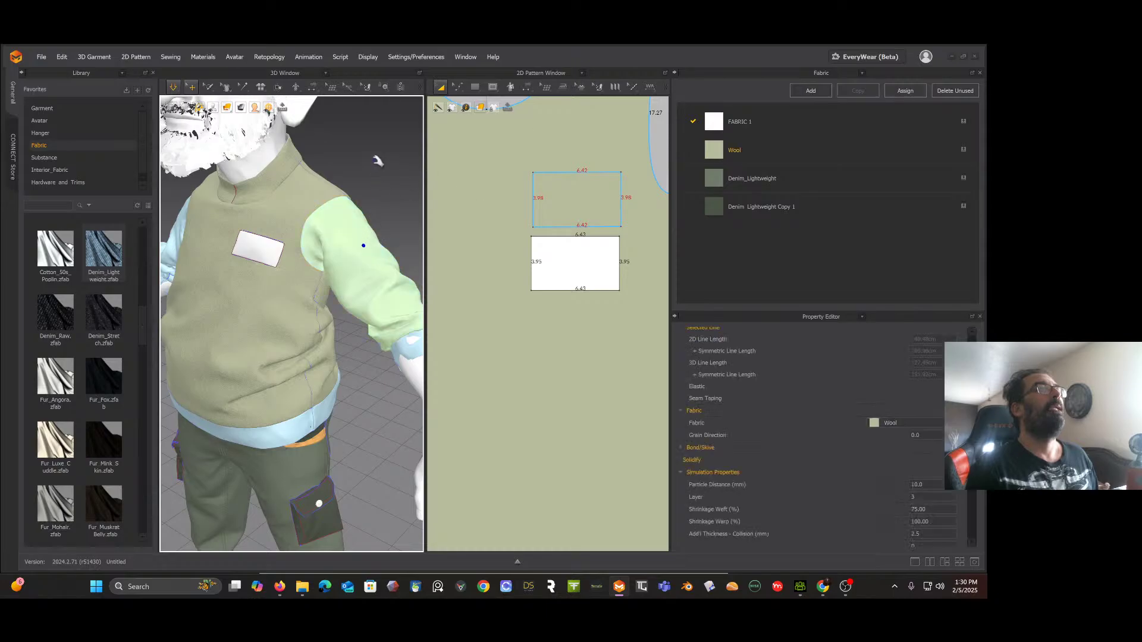
right_click_drag(381, 148, 339, 120)
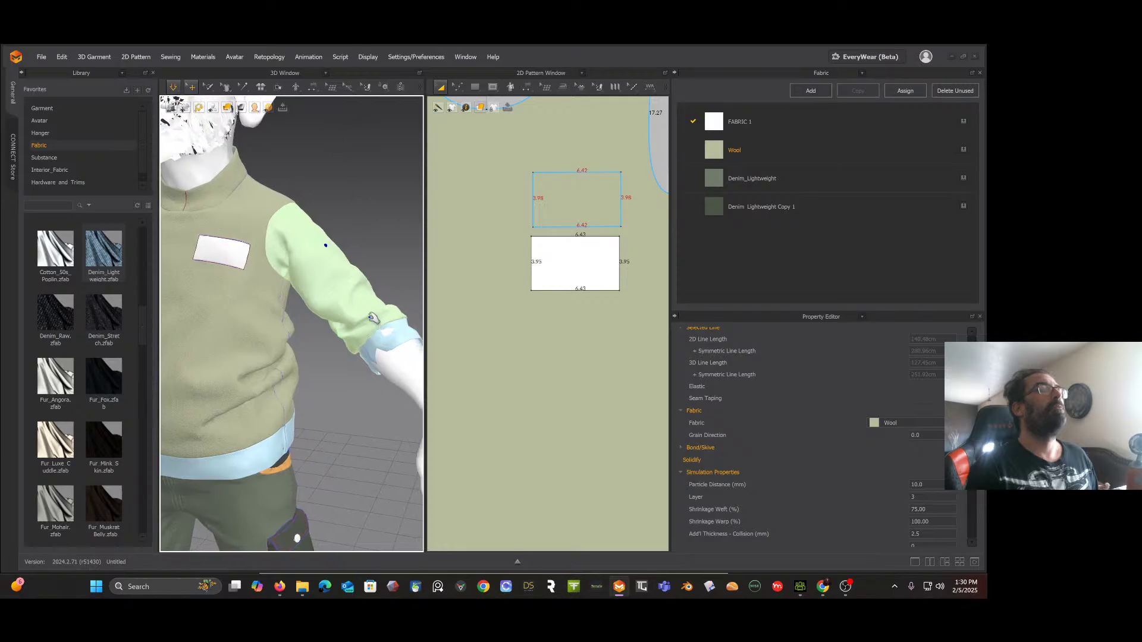
left_click(403, 338)
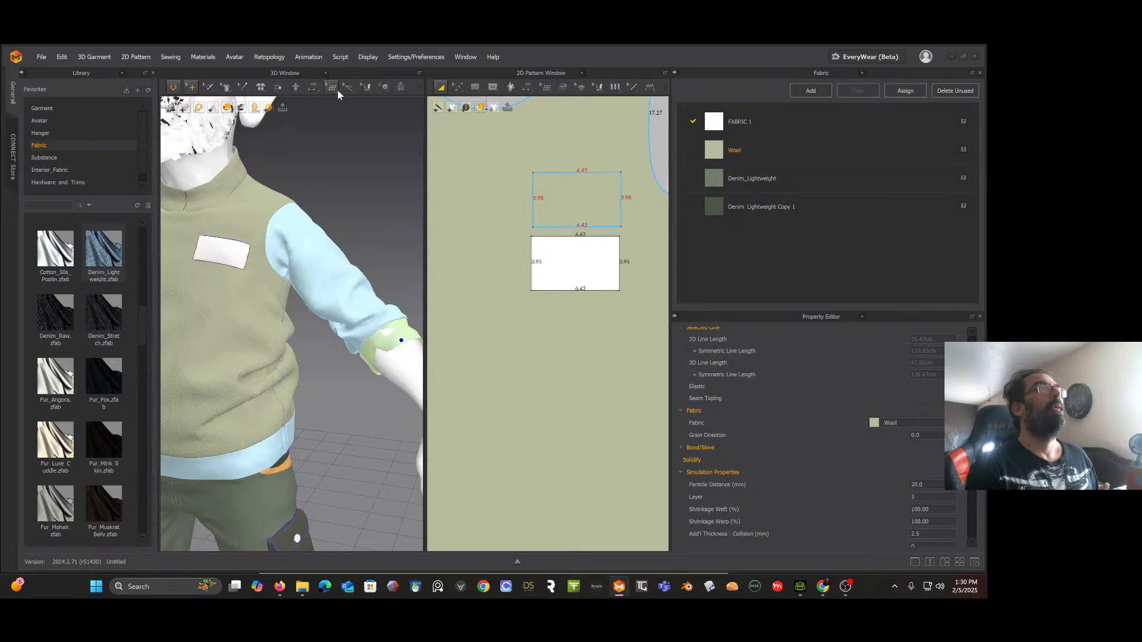
right_click(390, 338)
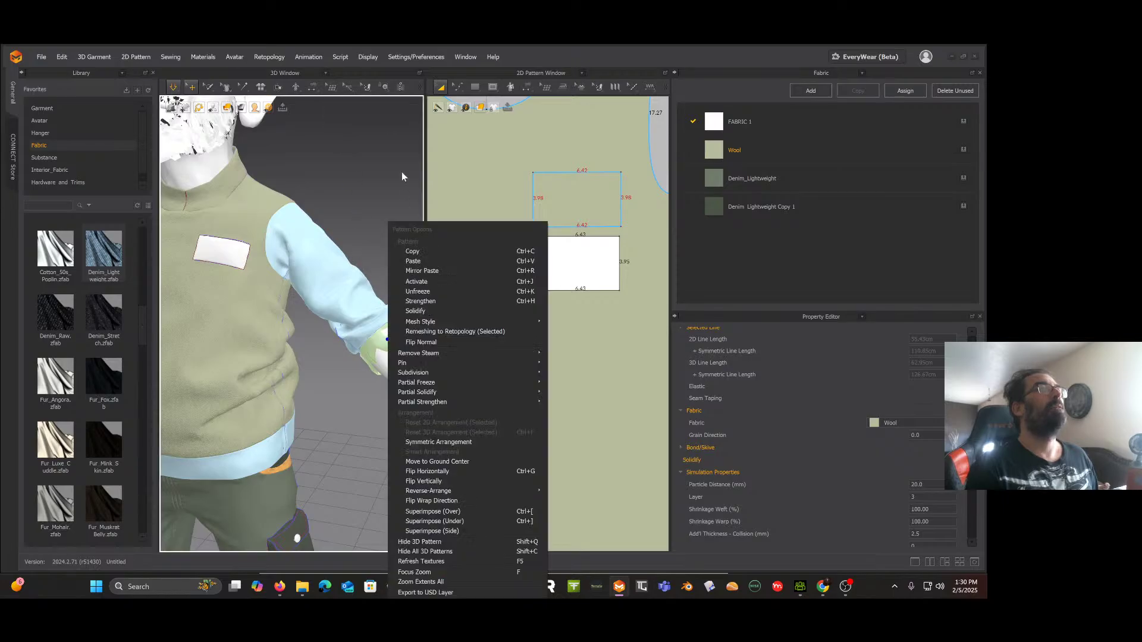
left_click(416, 282)
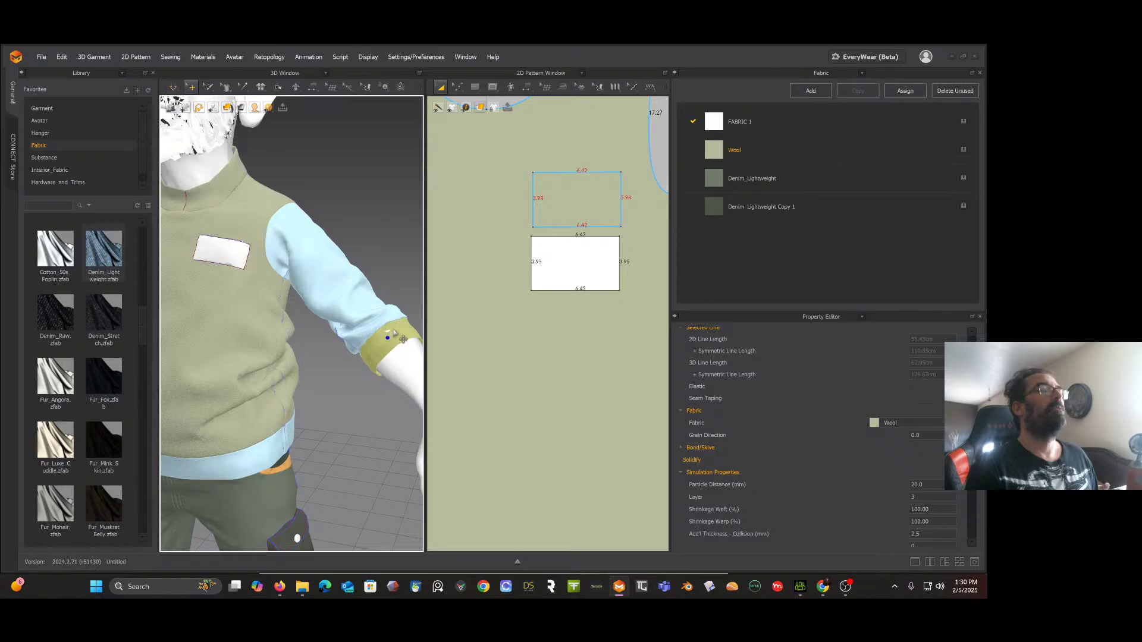
right_click_drag(400, 272, 392, 305)
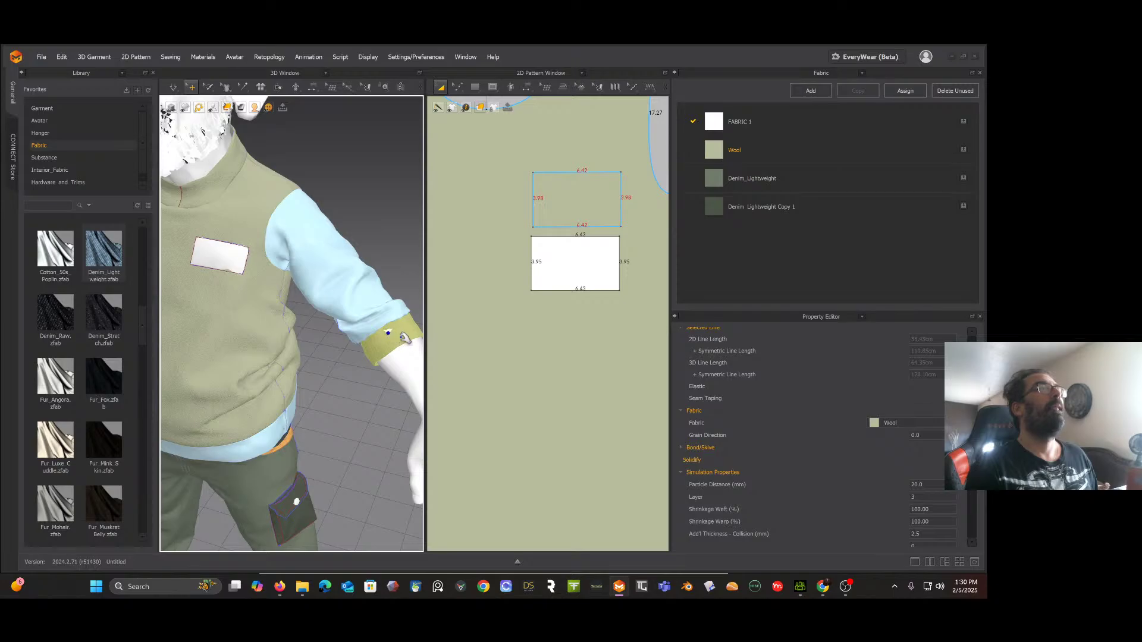
key("space")
key("space")
Step: Freeze the patch-side sleeve cuff again
right_click_drag(401, 299, 343, 251)
middle_click_drag(339, 245, 228, 165)
right_click_drag(233, 168, 315, 210)
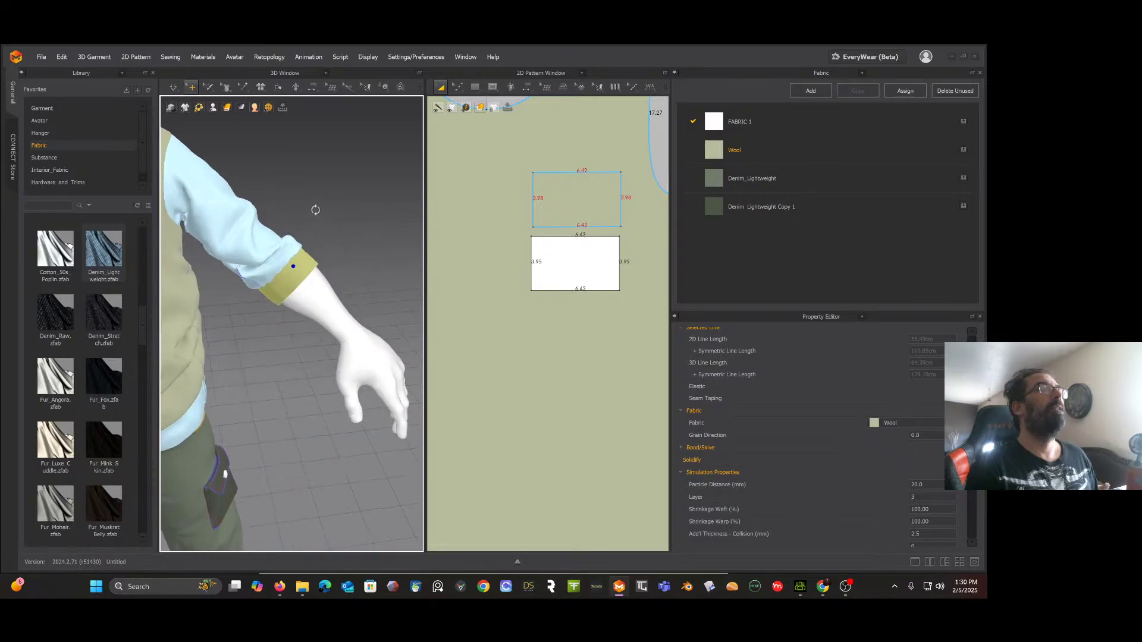
right_click(296, 267)
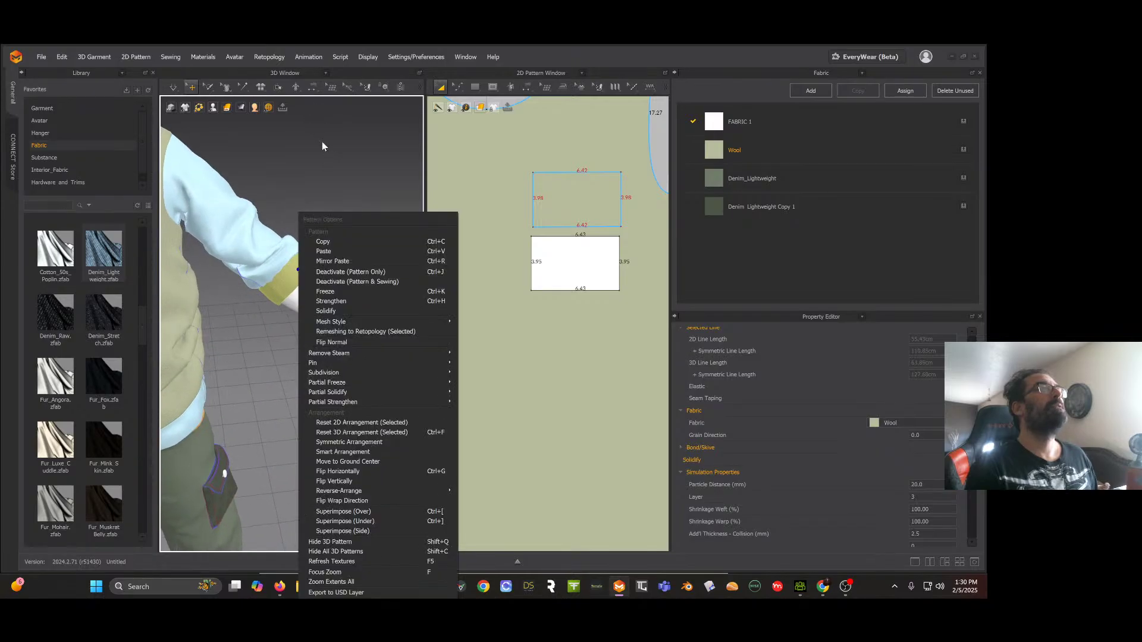
left_click(325, 291)
Step: Unfreeze the patch-side sleeve above the cuff and briefly simulate the garment
left_click(246, 234)
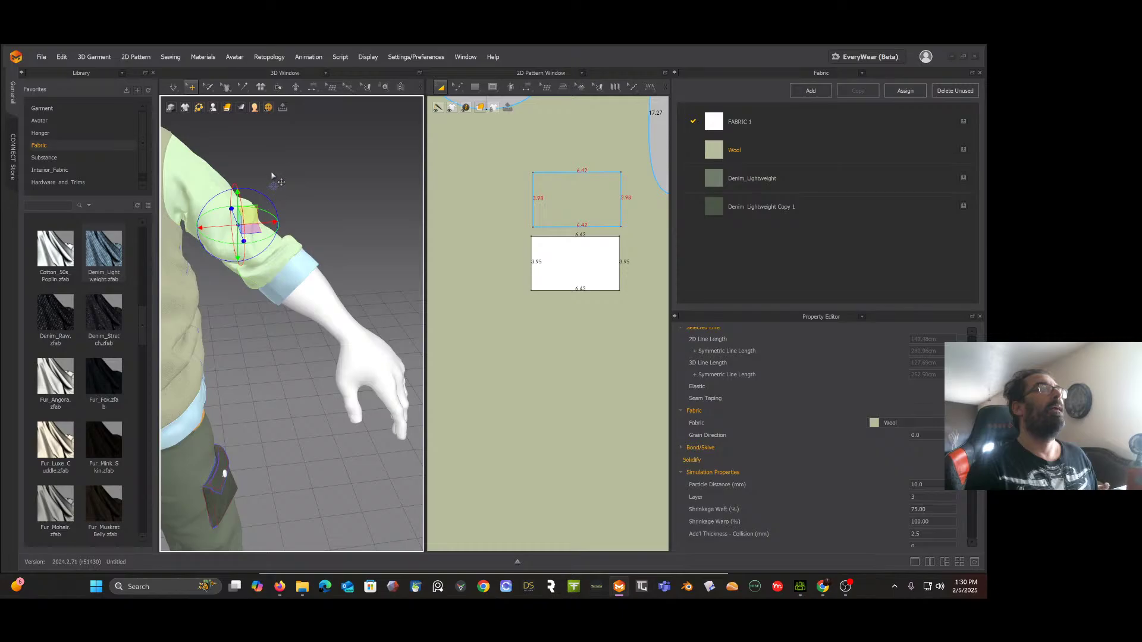
right_click_drag(271, 172, 249, 168)
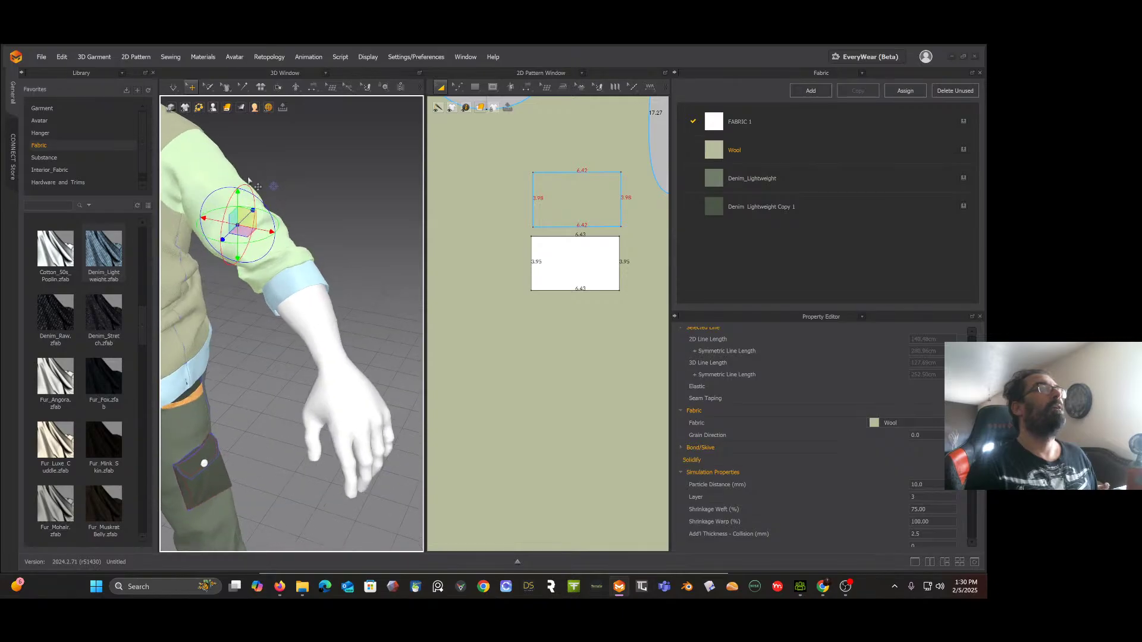
right_click(208, 163)
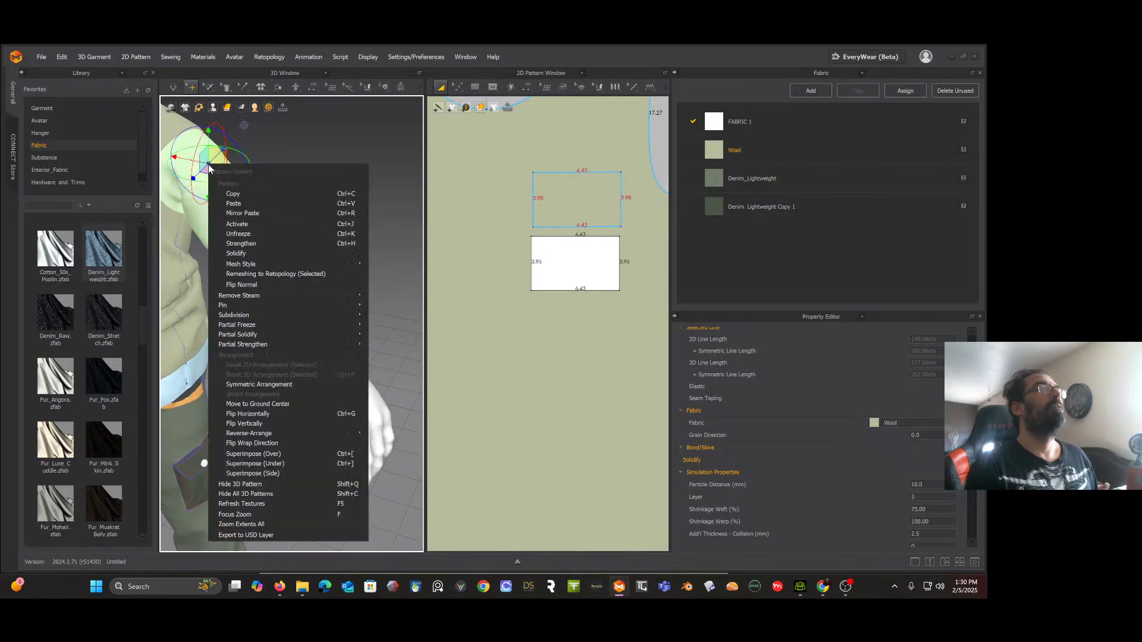
left_click(243, 235)
right_click_drag(282, 213, 326, 195)
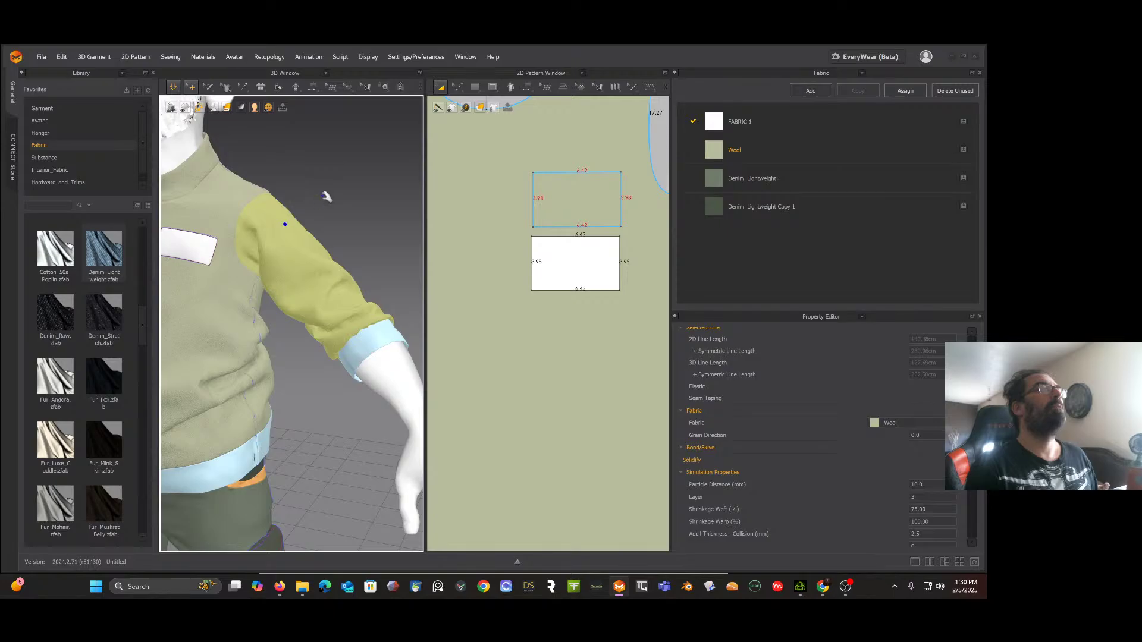
key("space")
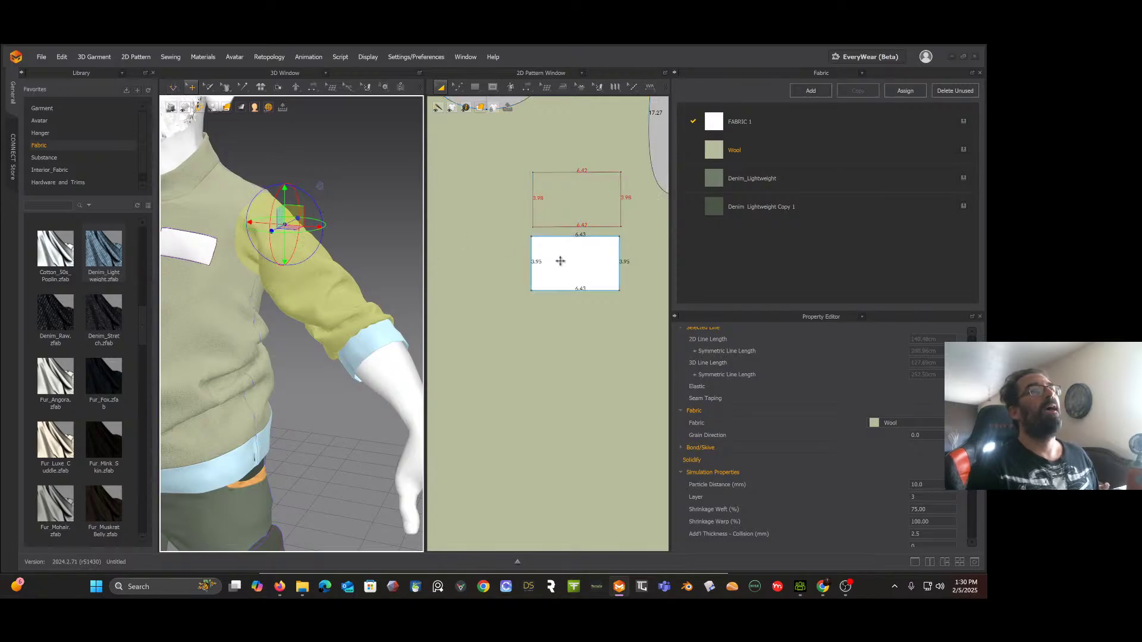
Step: Copy the white chest patch and paste the duplicate onto the lower part of the adjacent sleeve pattern
scroll(560, 260, "down", 4)
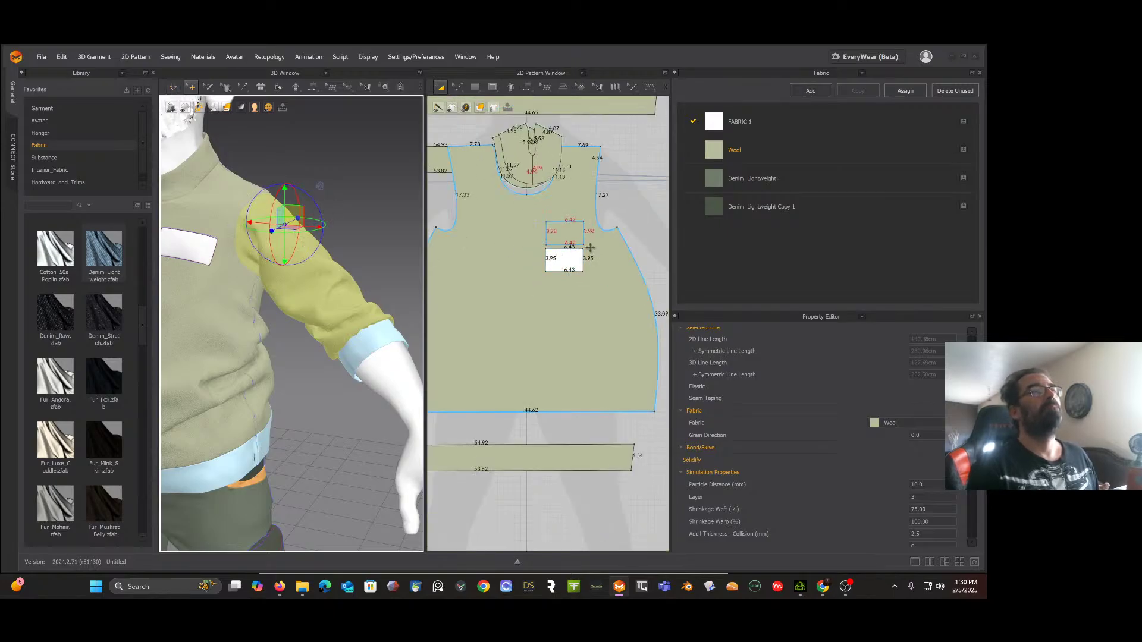
scroll(588, 261, "down", 2)
middle_click_drag(589, 260, 512, 267)
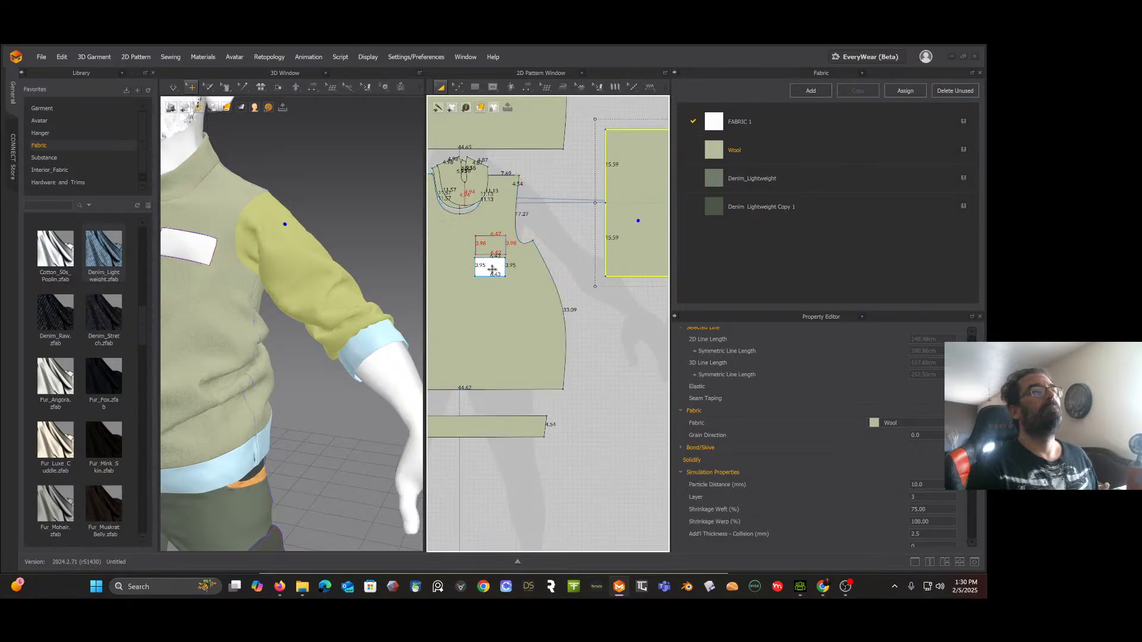
left_click(493, 270)
right_click(491, 271)
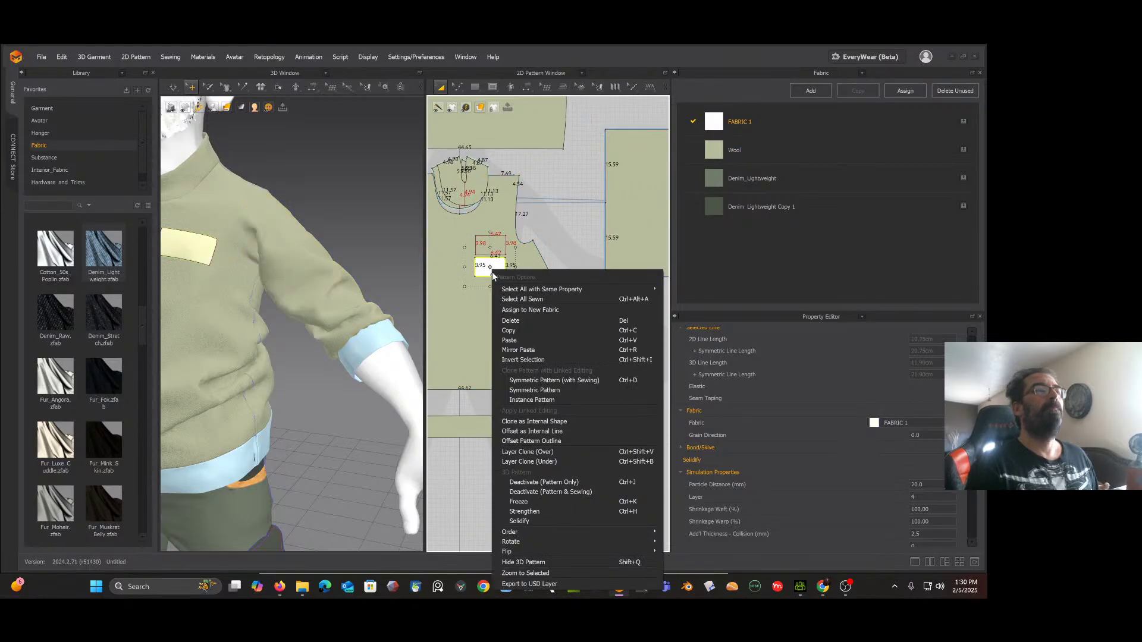
left_click(522, 330)
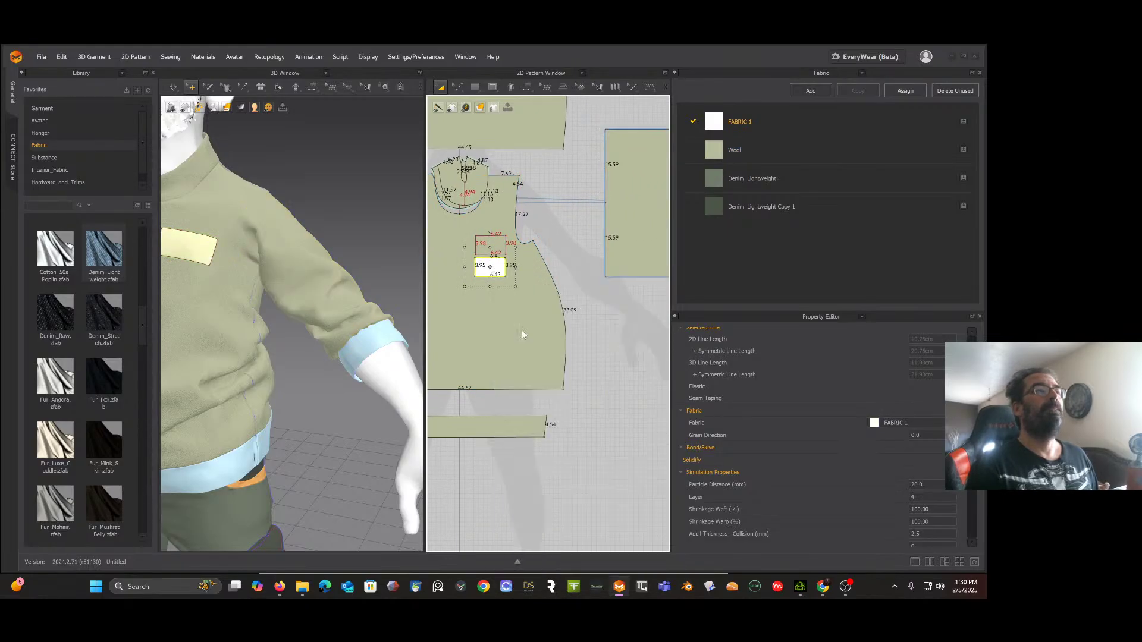
right_click(580, 275)
left_click(599, 292)
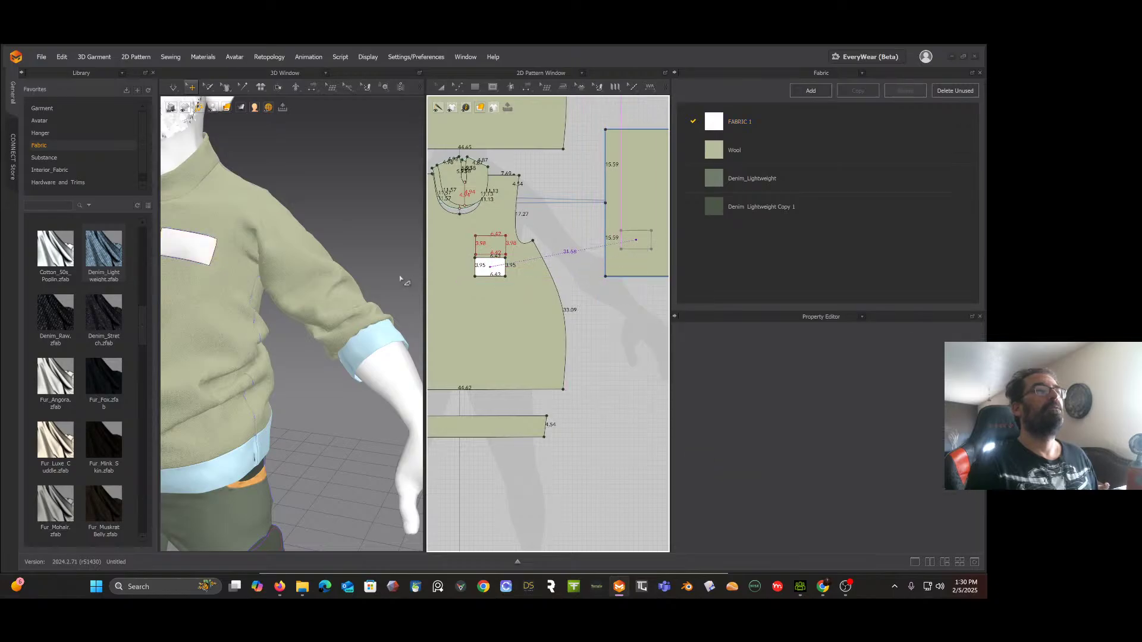
Step: Draw an upright internal rectangle about 4.07 by 5.94 cm on the sleeve pattern, just above the copied patch
right_click_drag(566, 260, 540, 310)
scroll(544, 293, "down", 2)
scroll(546, 287, "up", 5)
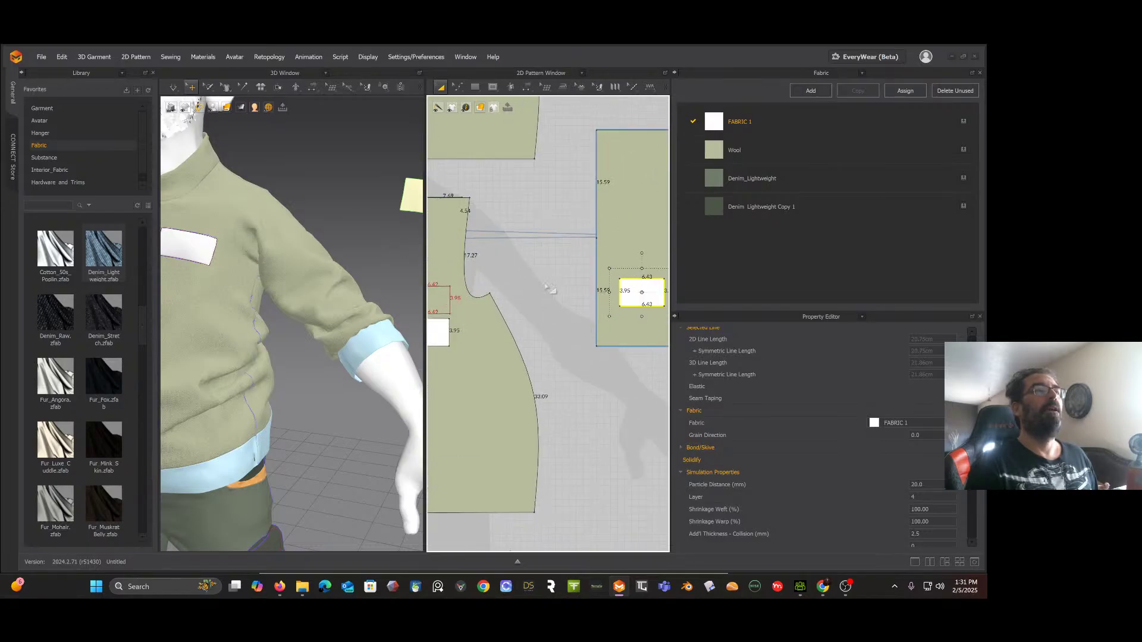
middle_click_drag(545, 283, 471, 299)
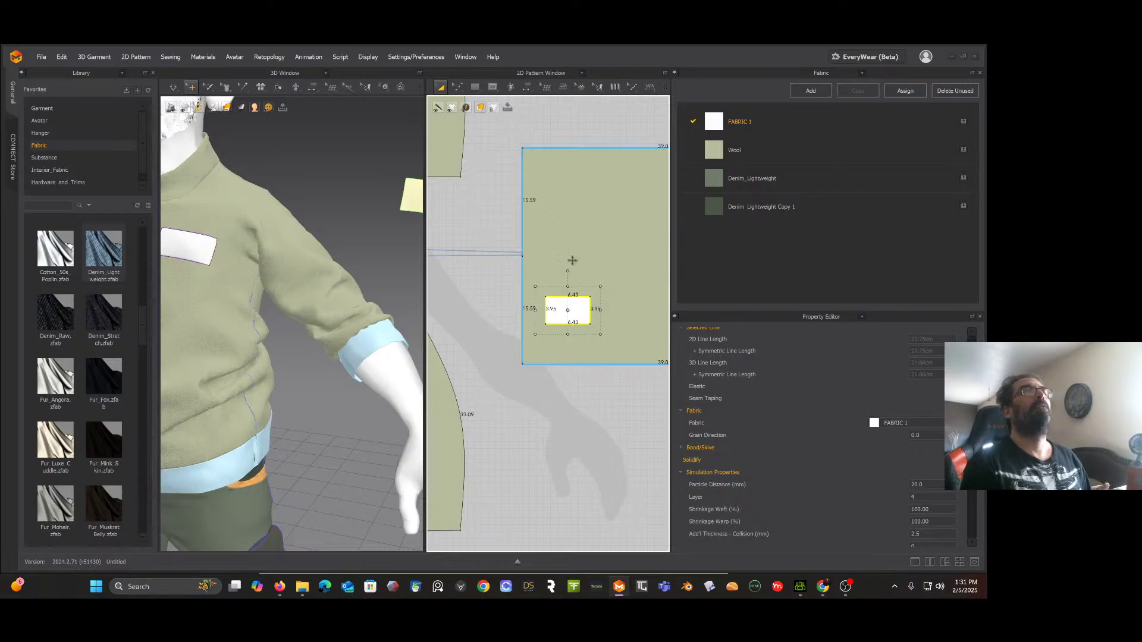
left_click(566, 211)
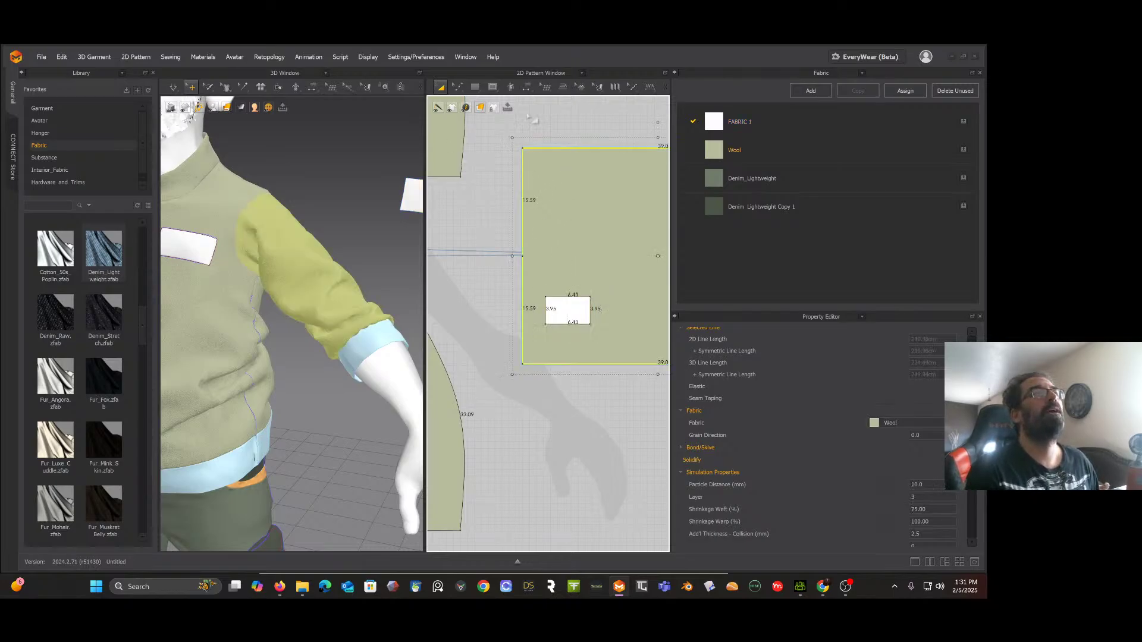
left_click(494, 87)
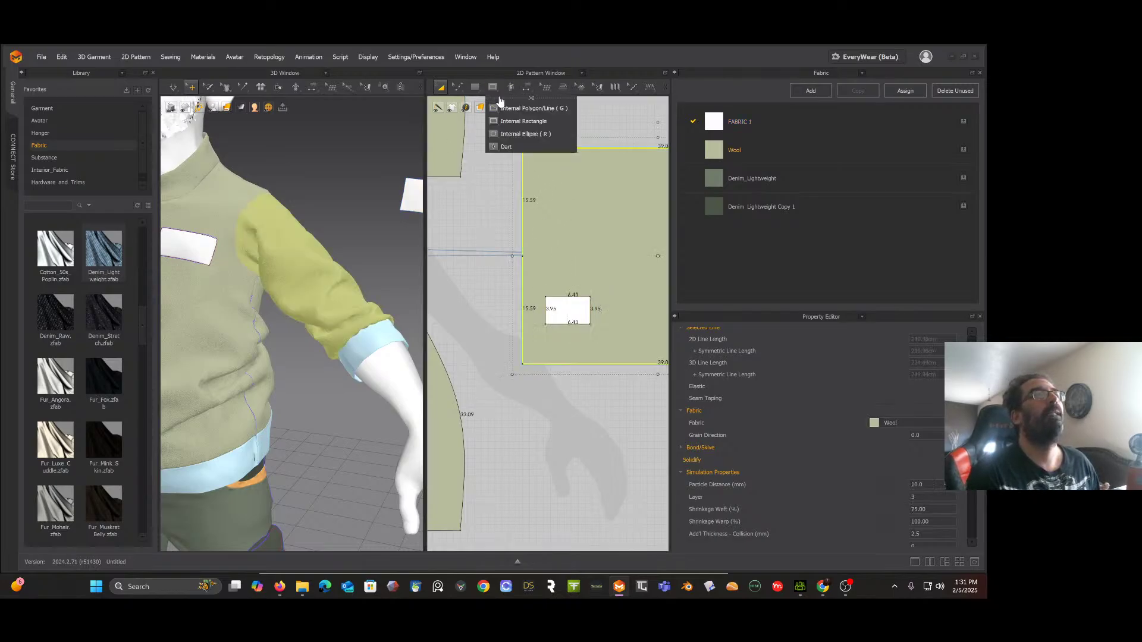
left_click(523, 122)
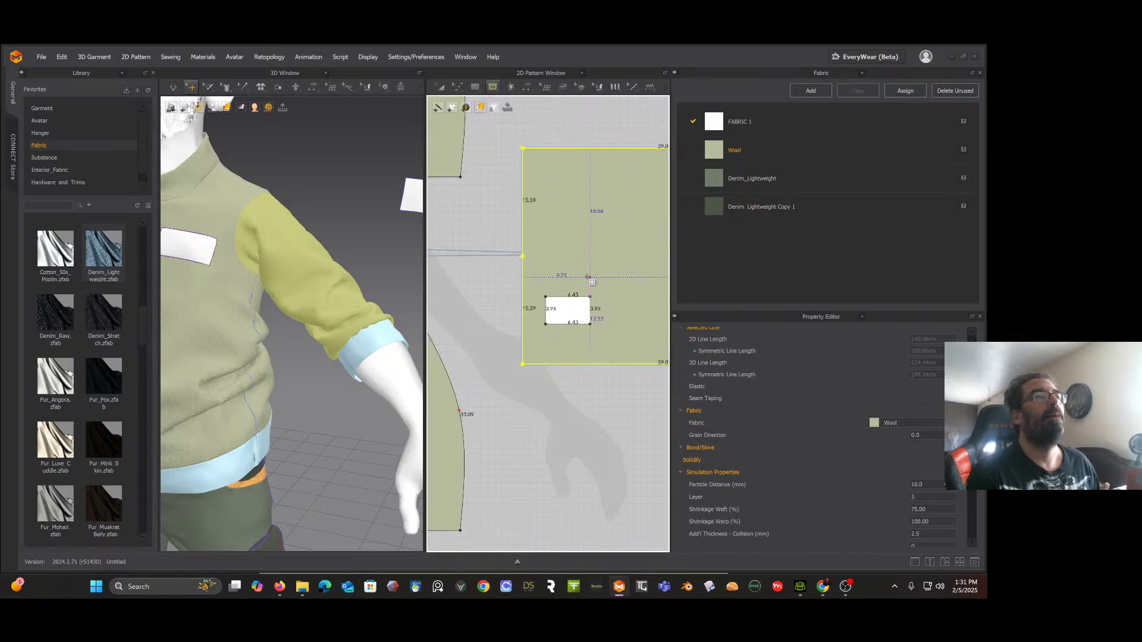
left_click_drag(566, 275, 590, 237)
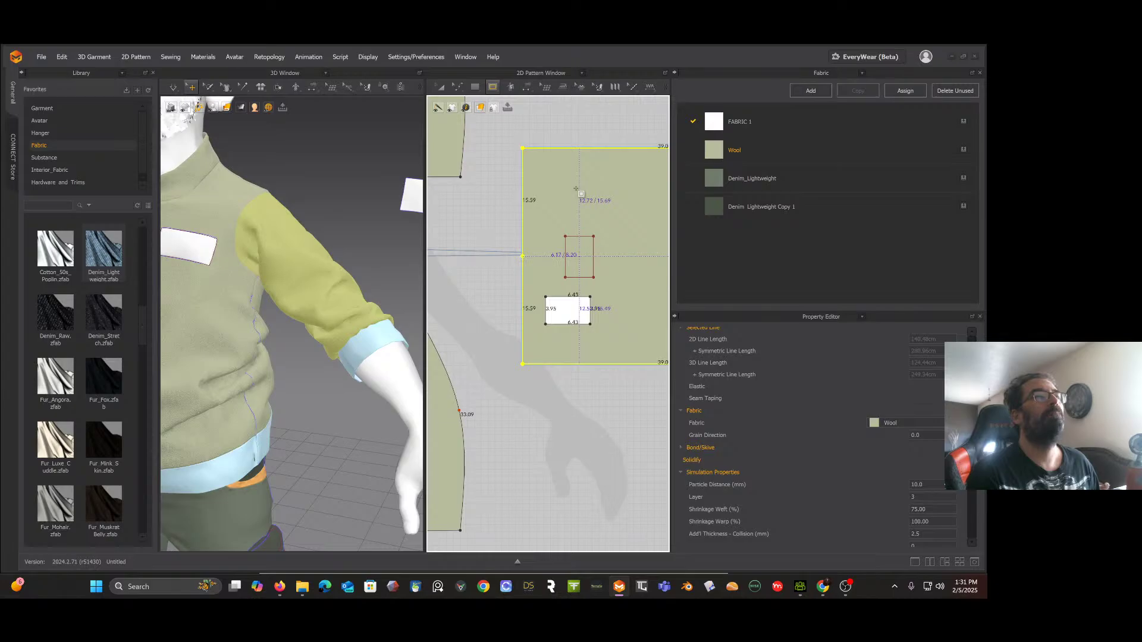
left_click(593, 250)
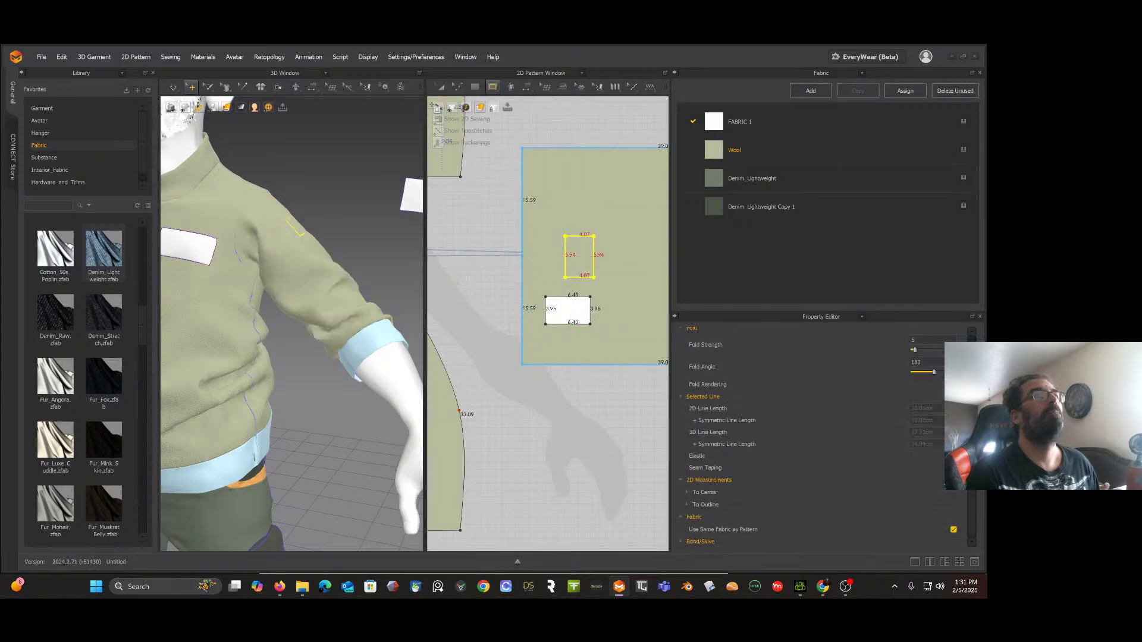
Step: Rotate the copied white patch 90 degrees so it stands upright on the sleeve pattern
left_click(440, 90)
left_click(568, 309)
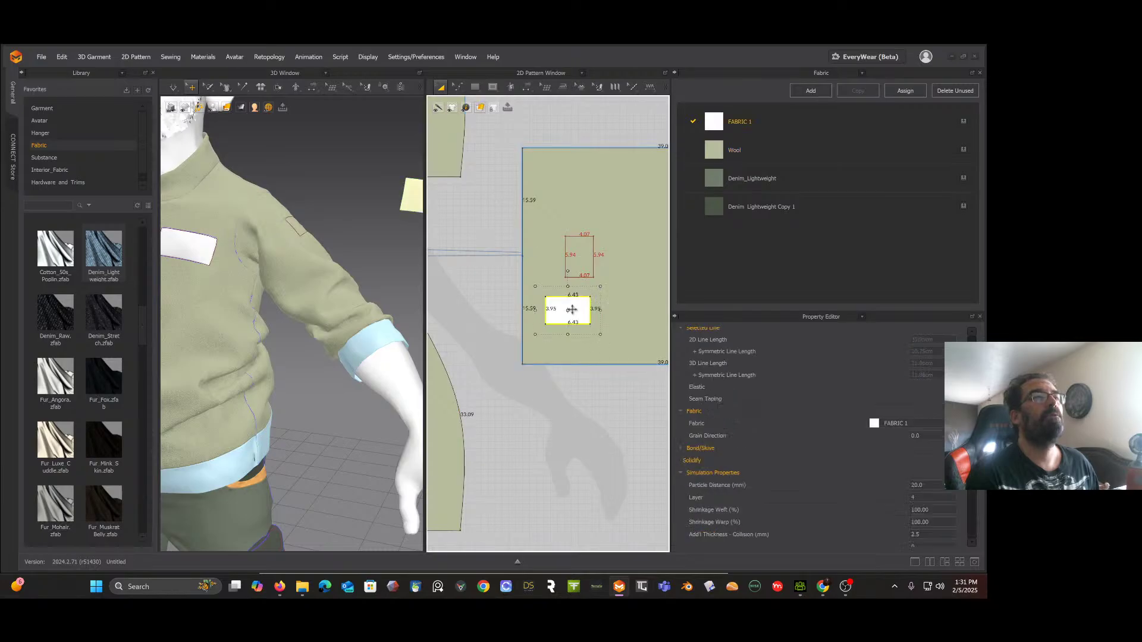
left_click_drag(562, 272, 537, 309)
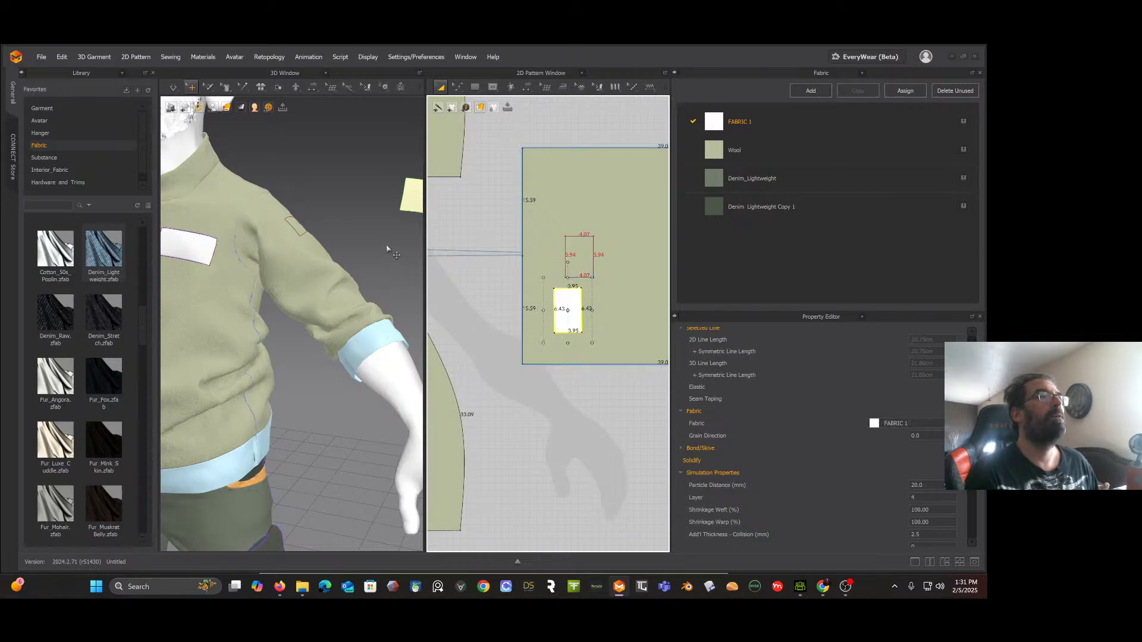
Step: Move the internal rectangle diagonally down the sleeve pattern until its lower corner sits next to the patch's nearest upper corner
right_click_drag(386, 250, 324, 268)
middle_click_drag(324, 268, 206, 296)
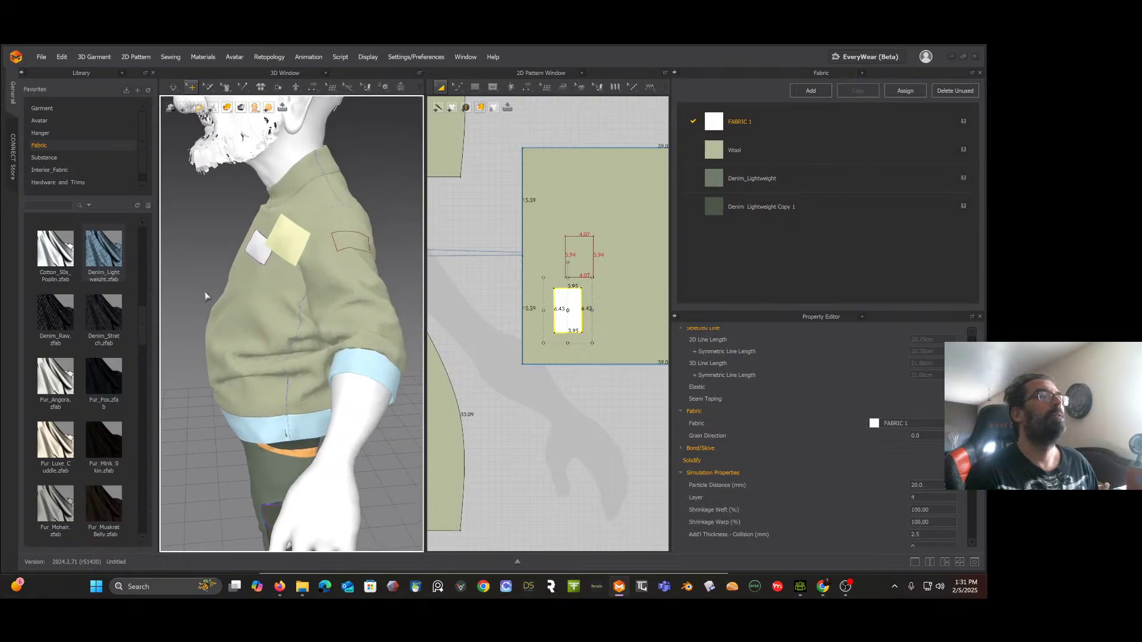
left_click(593, 256)
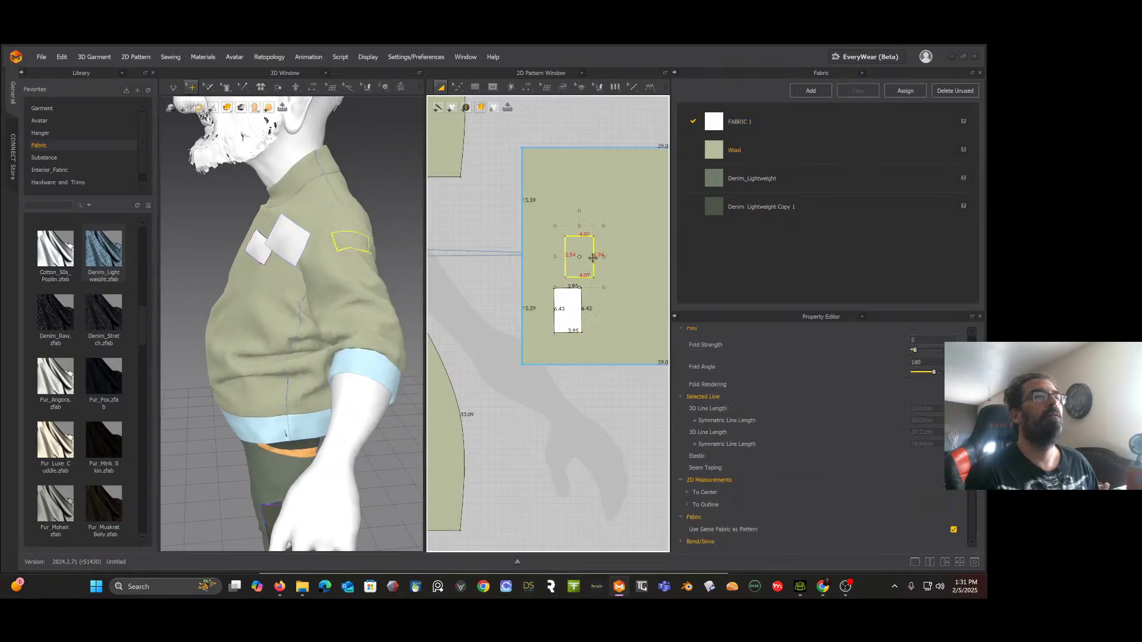
left_click_drag(588, 260, 595, 270)
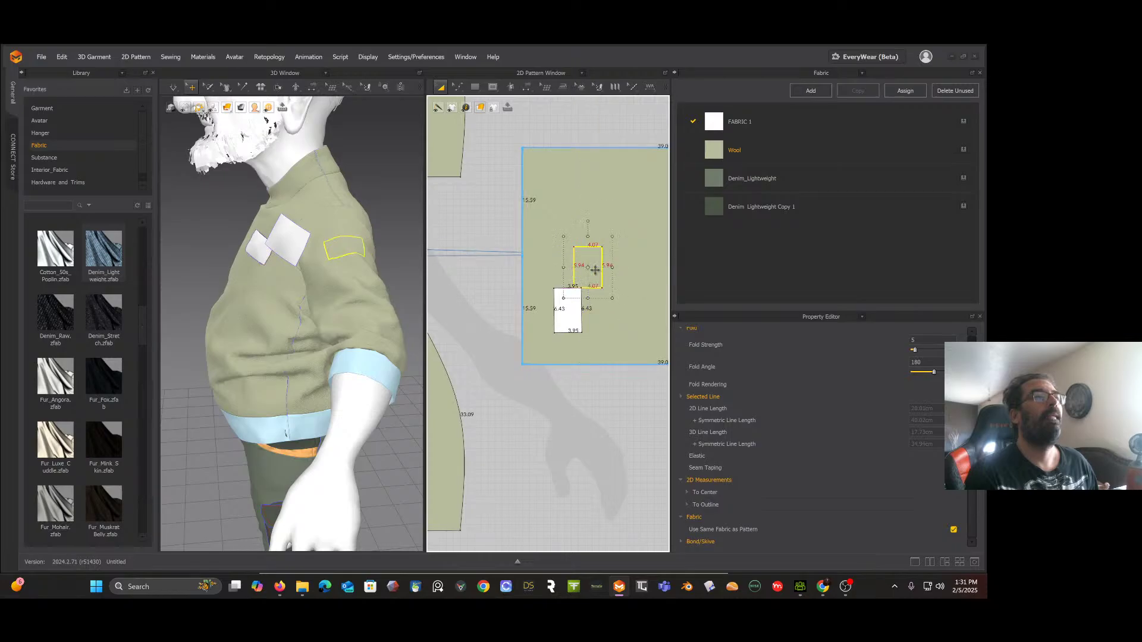
scroll(378, 238, "down", 5)
right_click_drag(390, 214, 416, 232)
scroll(377, 227, "up", 5)
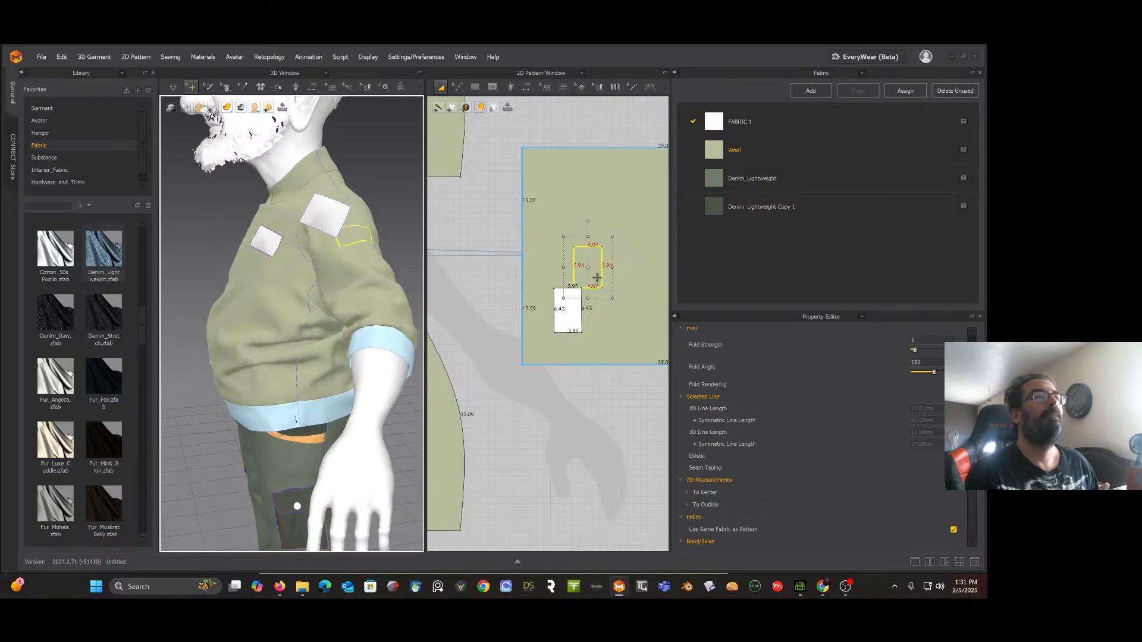
left_click_drag(597, 278, 603, 278)
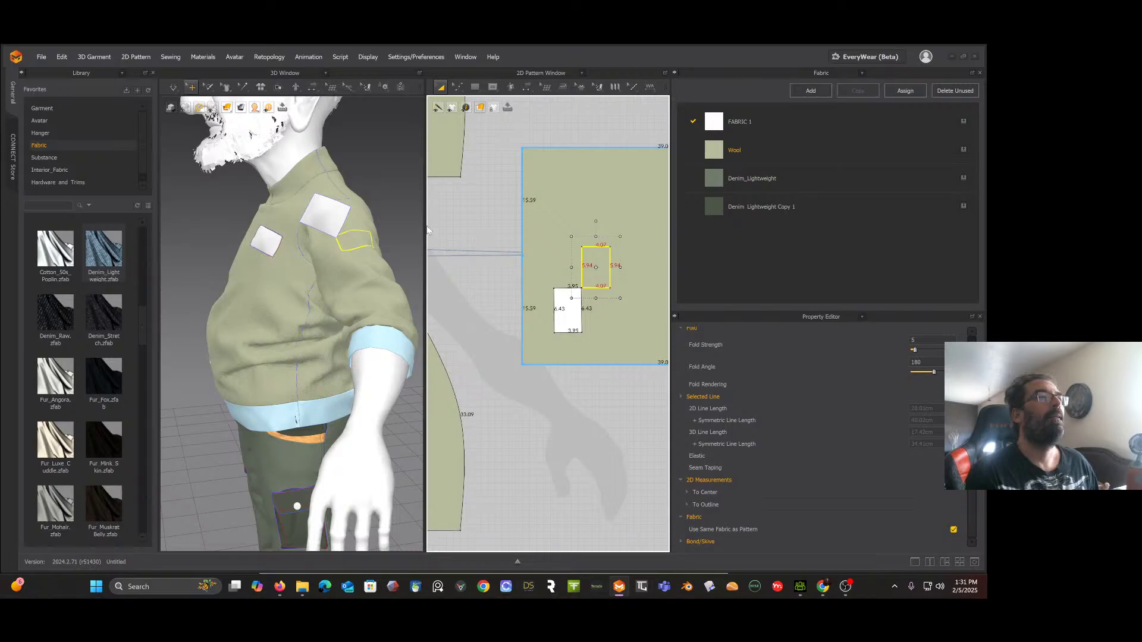
Step: Adjust the internal rectangle's edges to match the patch, making it about 3.94 by 6.4 cm
scroll(550, 240, "down", 1)
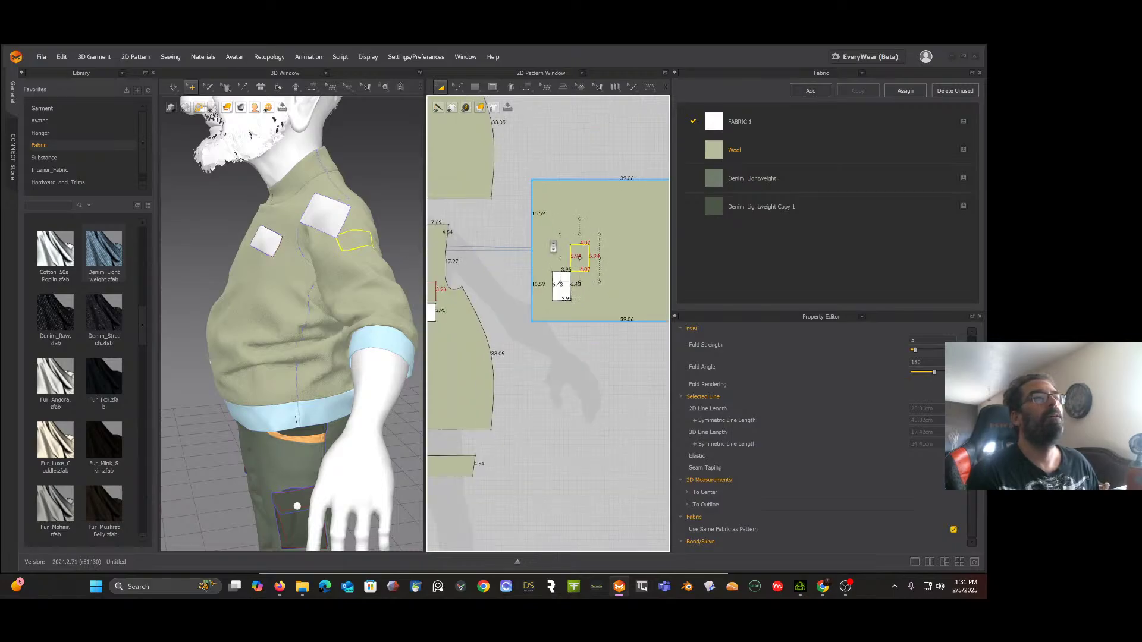
scroll(549, 240, "up", 2)
right_click_drag(550, 240, 498, 207)
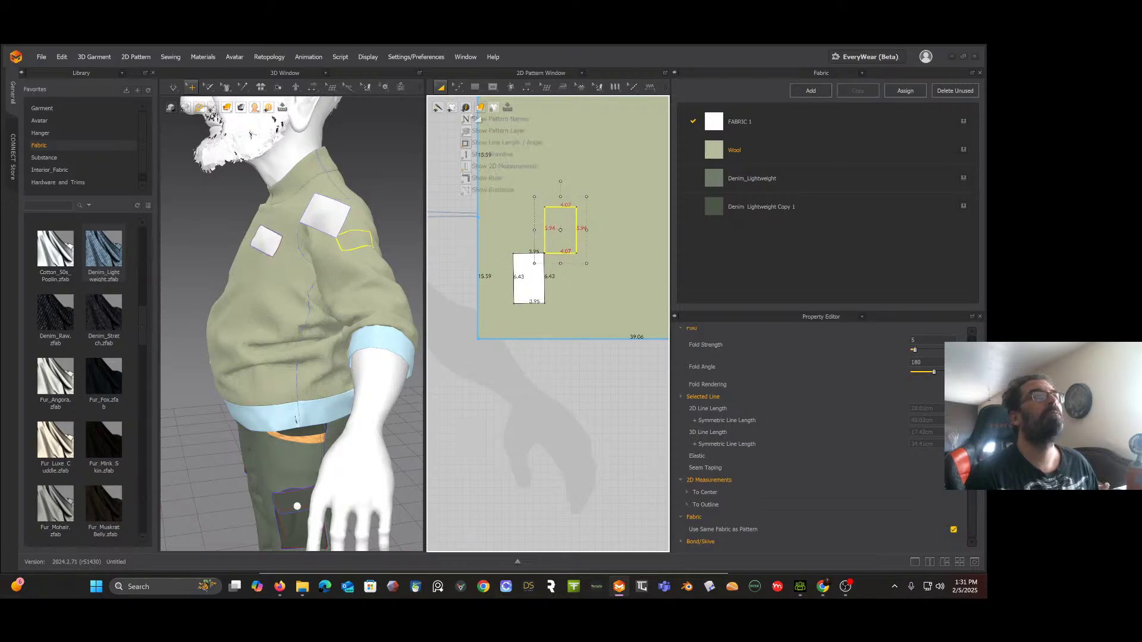
left_click(457, 88)
left_click(472, 108)
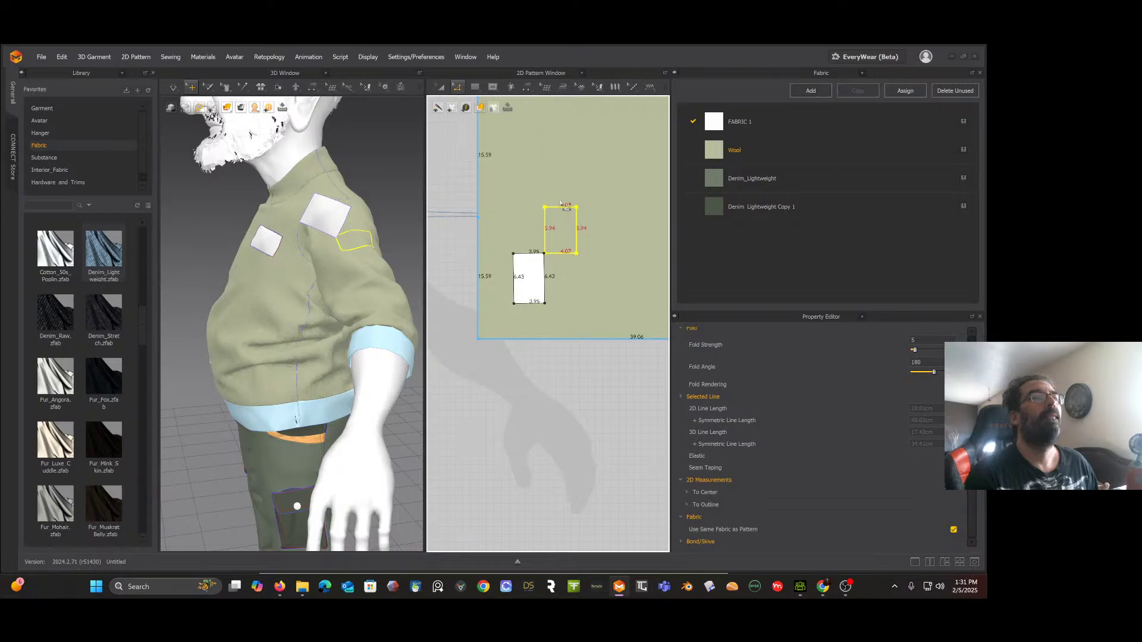
left_click(561, 208)
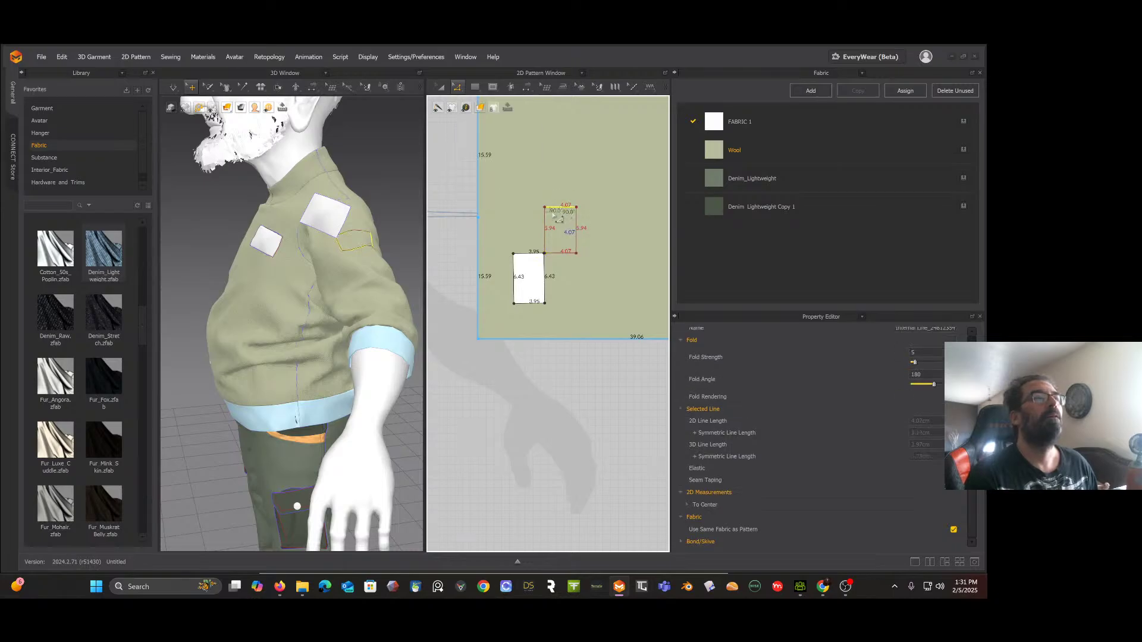
left_click_drag(548, 227, 553, 228)
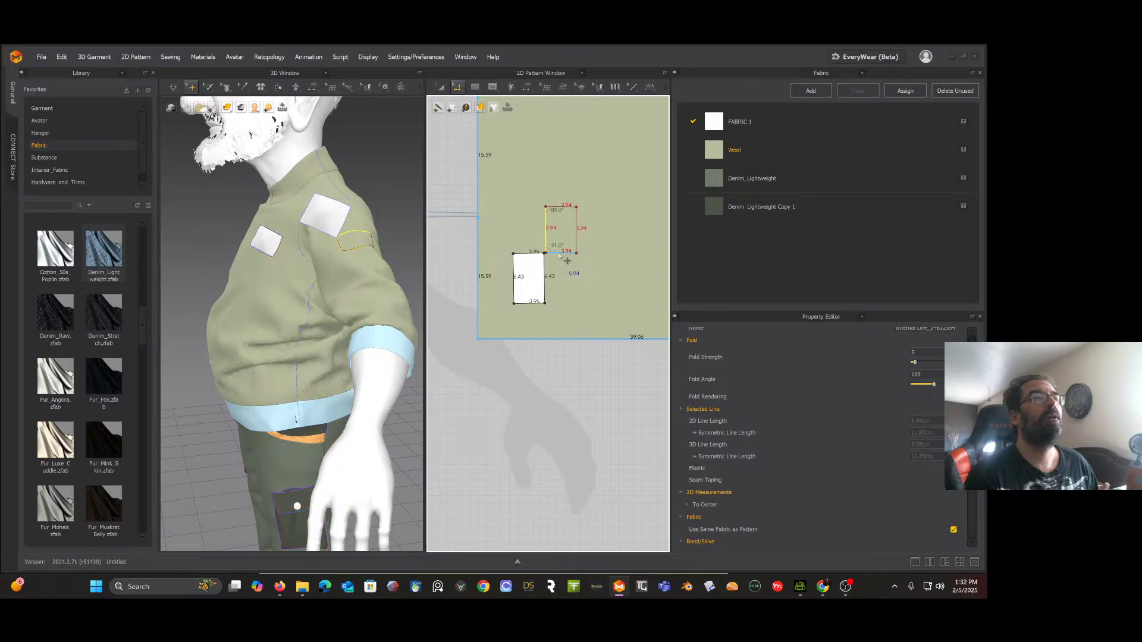
left_click_drag(560, 256, 561, 259)
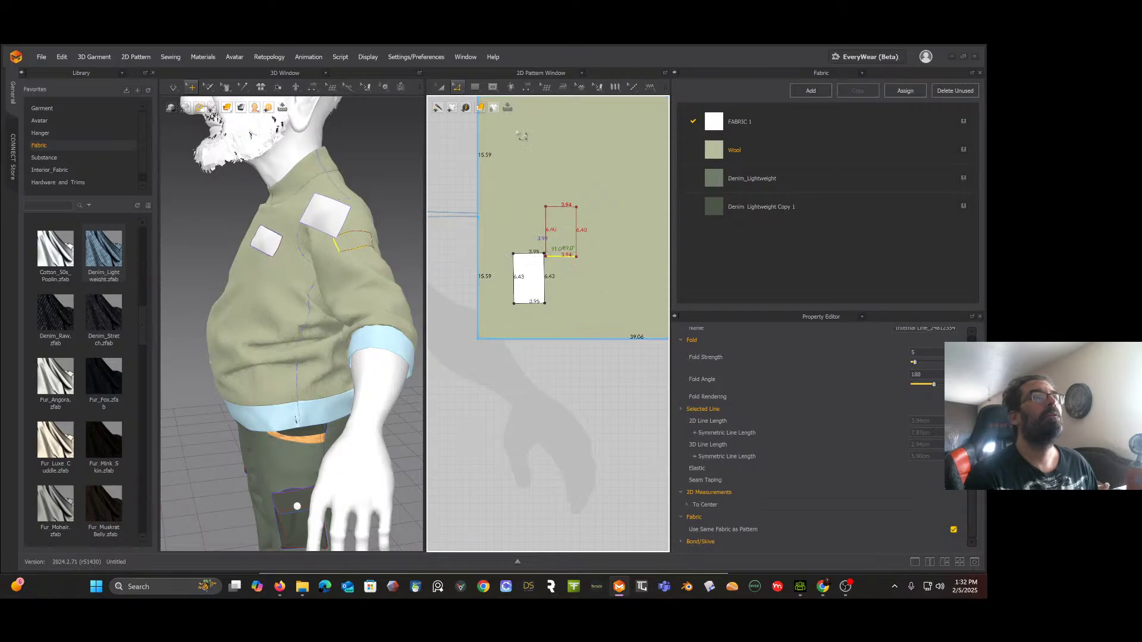
Step: Sew both long edges of the white patch to the matching long sides of the internal rectangle with Segment Sewing
left_click(476, 89)
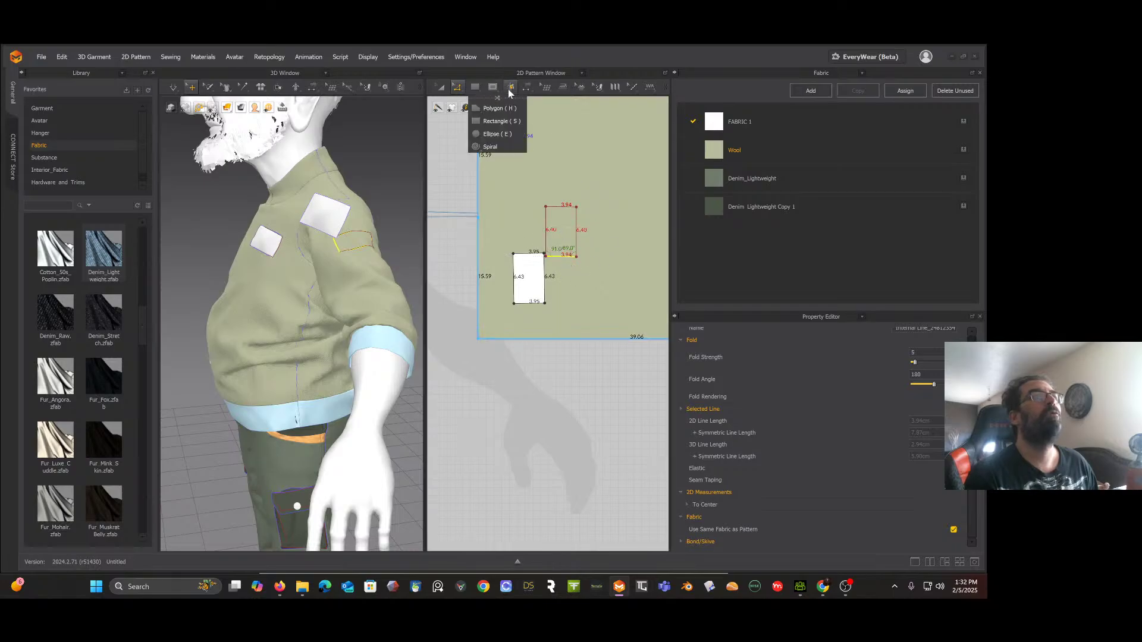
mouse_move(527, 91)
left_click(548, 122)
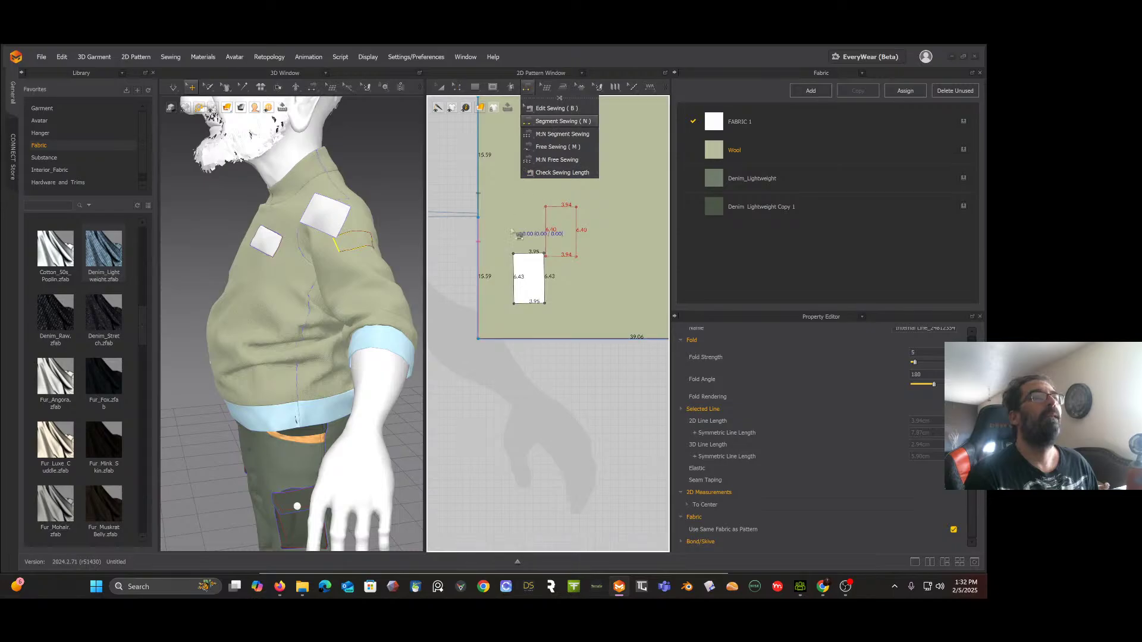
left_click(514, 276)
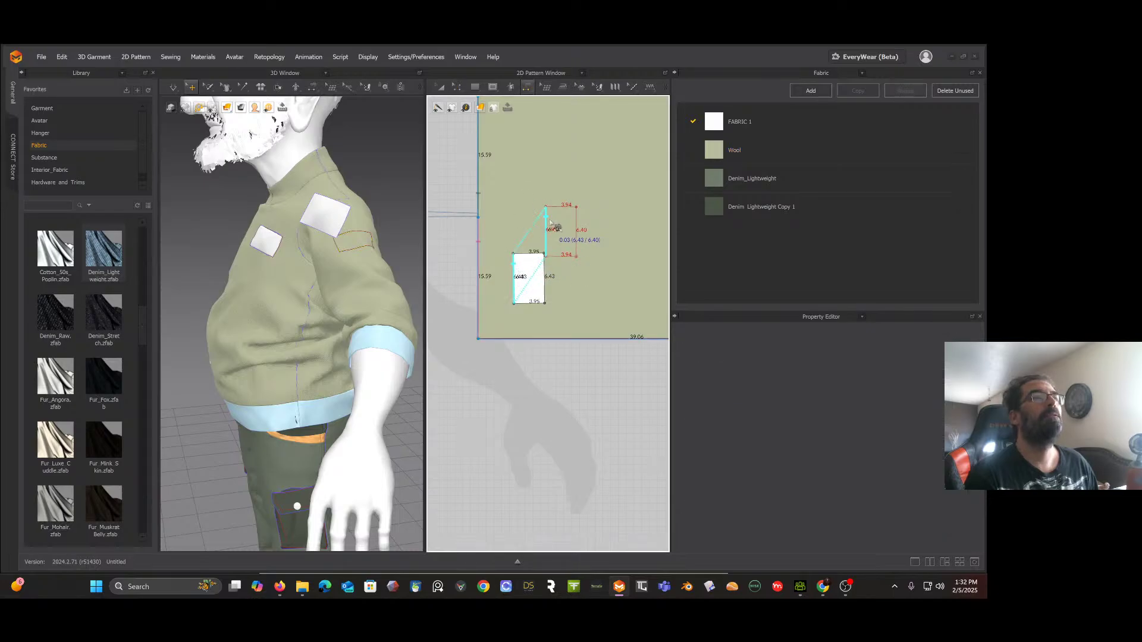
left_click(547, 280)
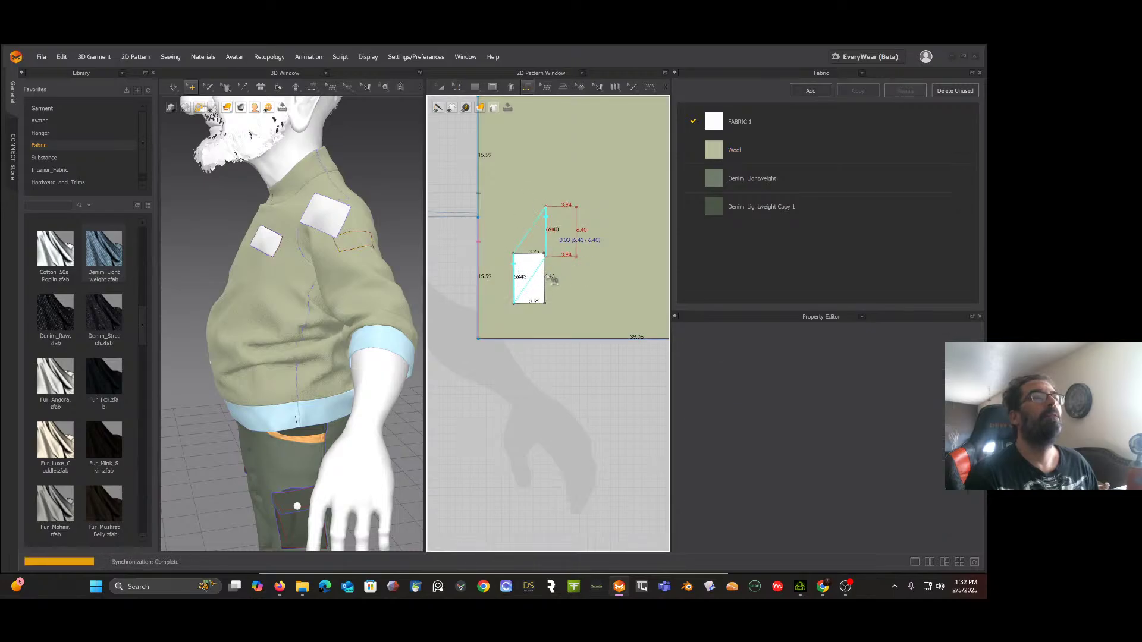
left_click(552, 280)
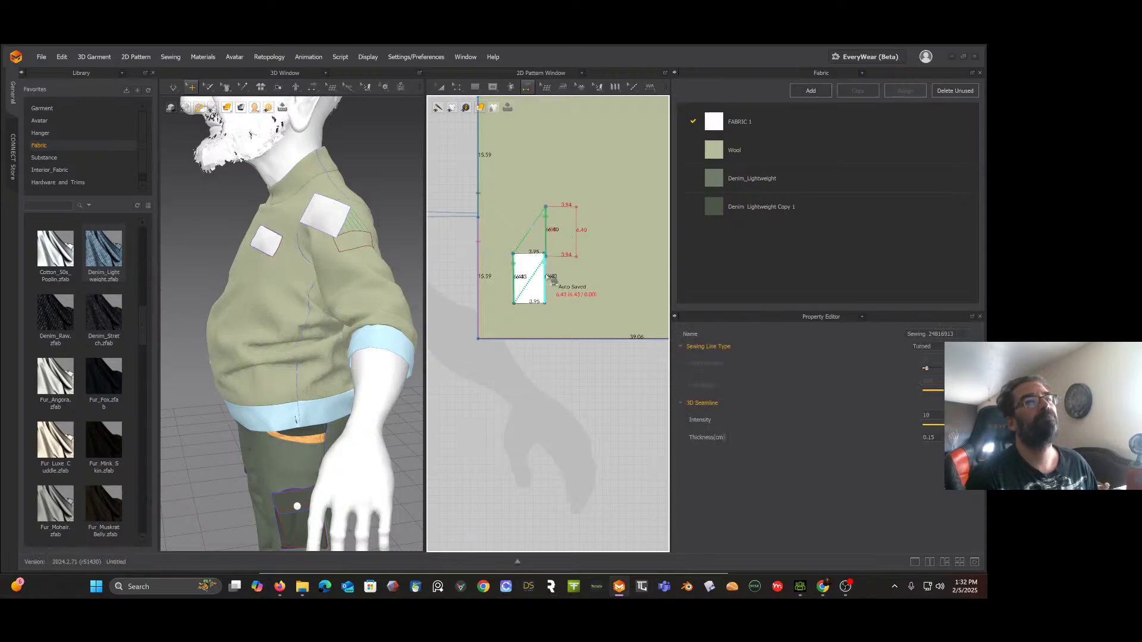
left_click(547, 278)
left_click(577, 229)
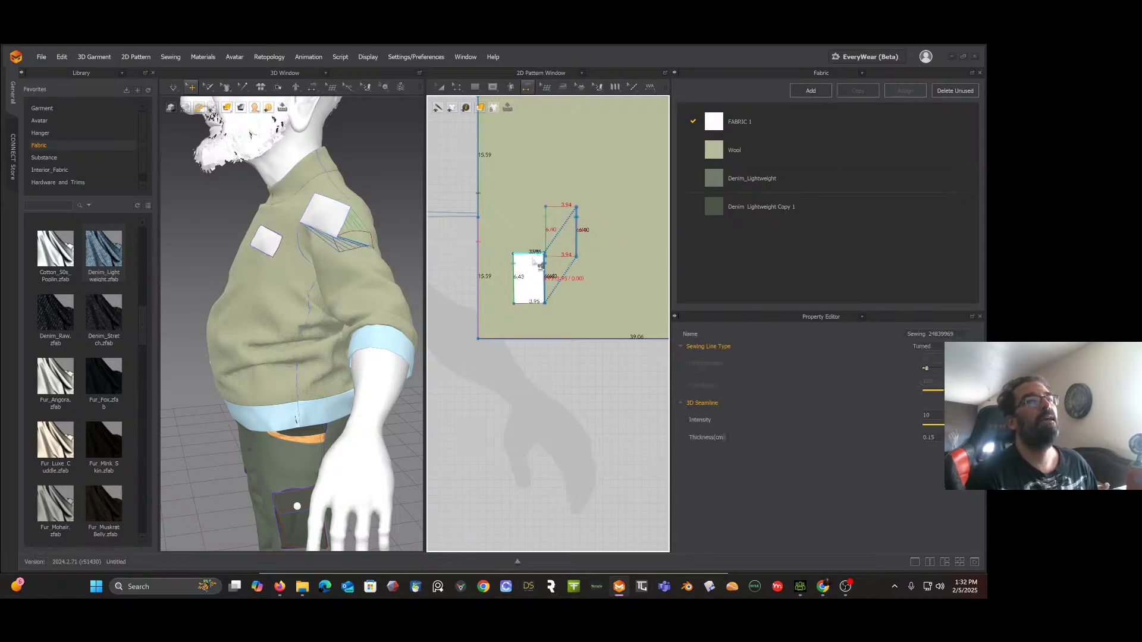
Step: Sew the patch's upper and lower short edges to the corresponding short sides of the internal rectangle
left_click(536, 254)
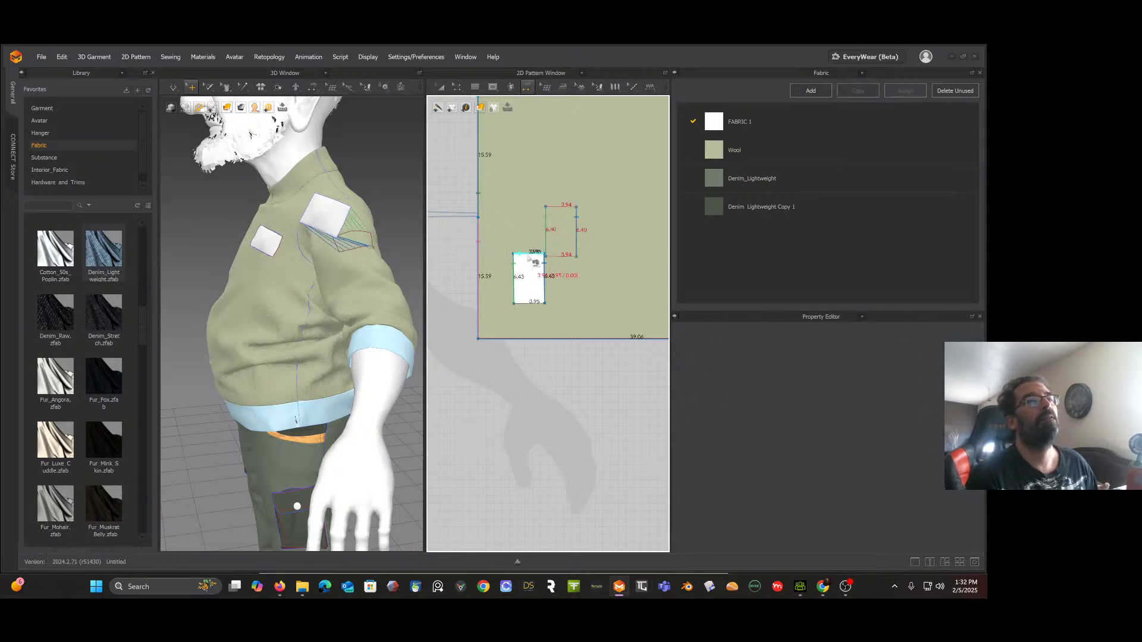
left_click(559, 207)
left_click(530, 302)
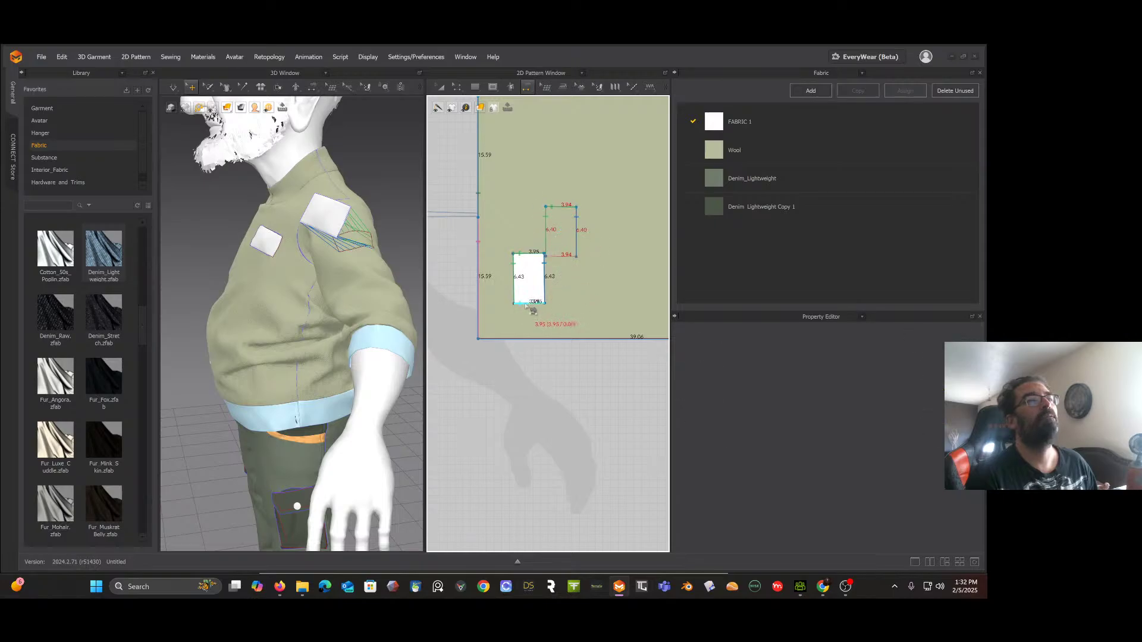
left_click(553, 258)
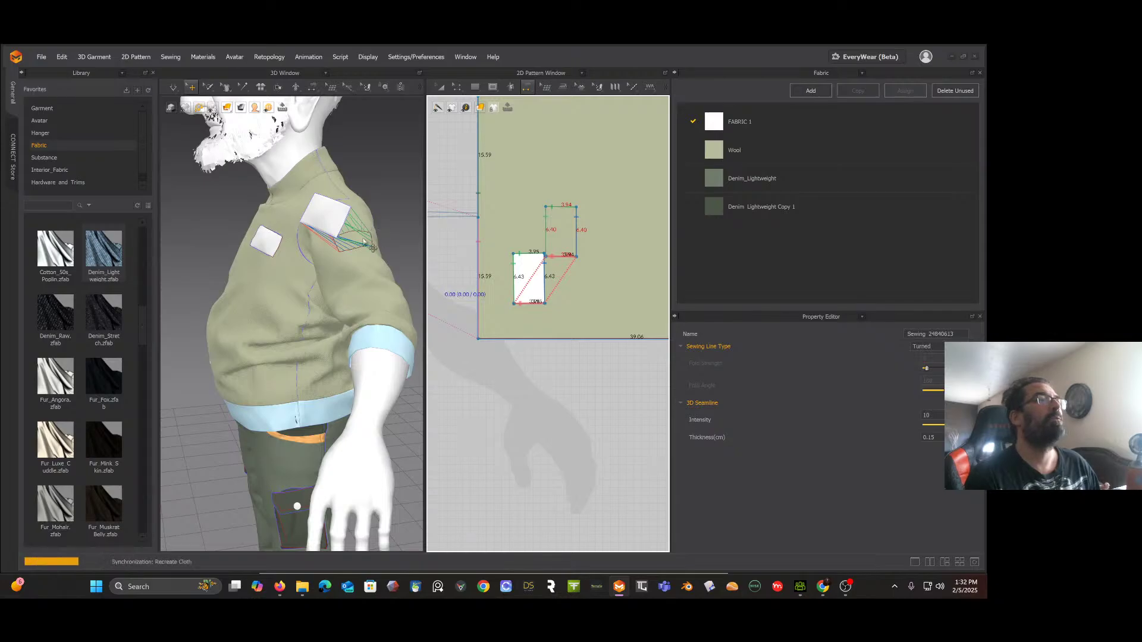
Step: Simulate the garment to attach the patch to the upper sleeve, and tug the patch and surrounding sleeve cloth to settle it
key("space")
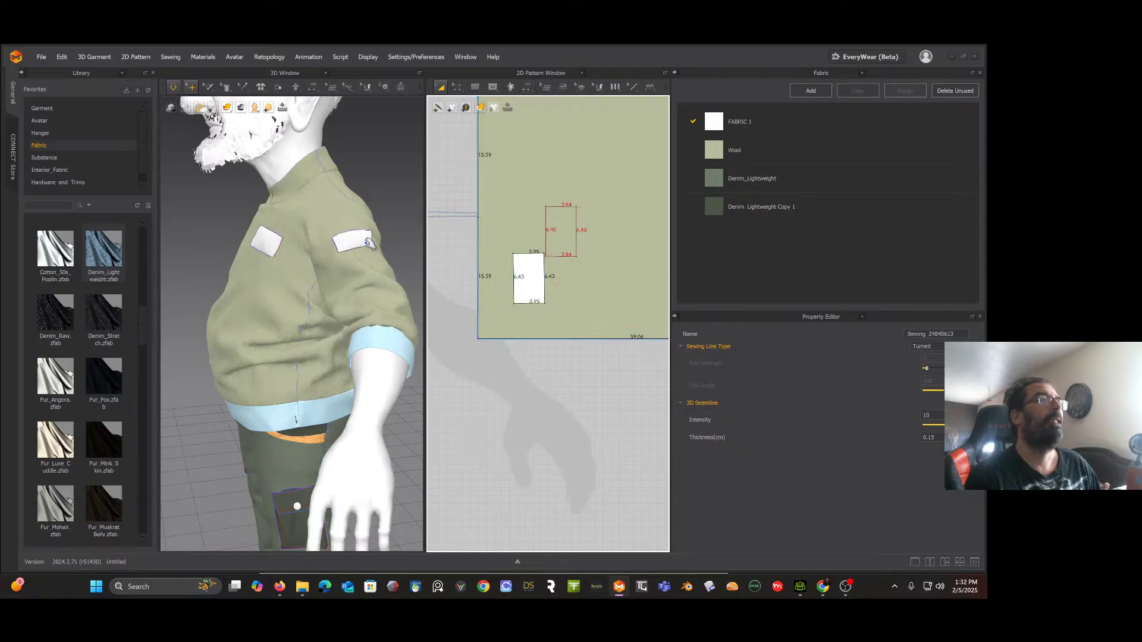
mouse_move(367, 242)
right_mouse_down()
mouse_move(414, 253)
mouse_move(417, 240)
mouse_move(366, 259)
right_mouse_up()
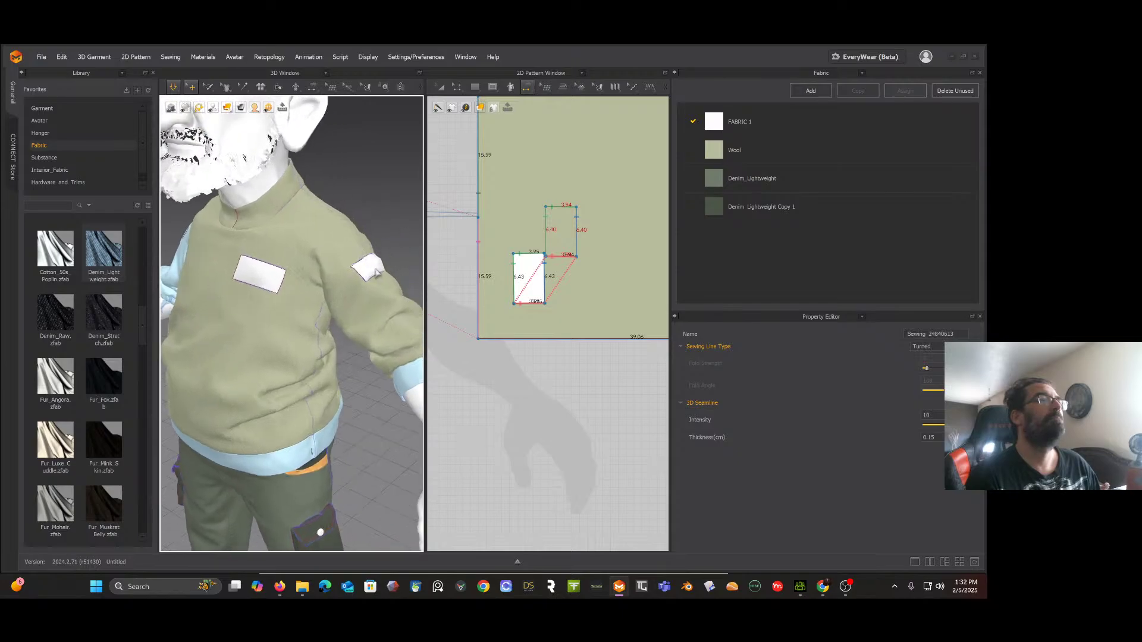
left_click(376, 269)
left_click_drag(384, 269, 360, 253)
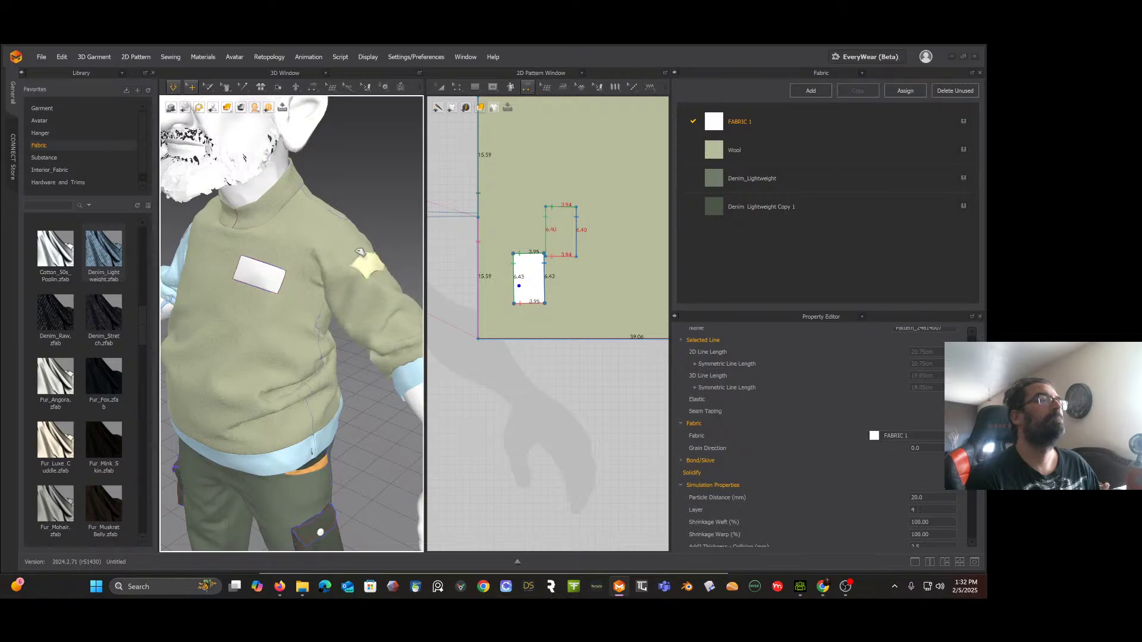
mouse_move(360, 243)
right_mouse_down()
mouse_move(333, 241)
mouse_move(387, 256)
mouse_move(371, 277)
mouse_move(357, 267)
mouse_move(366, 261)
right_mouse_up()
left_click(376, 284)
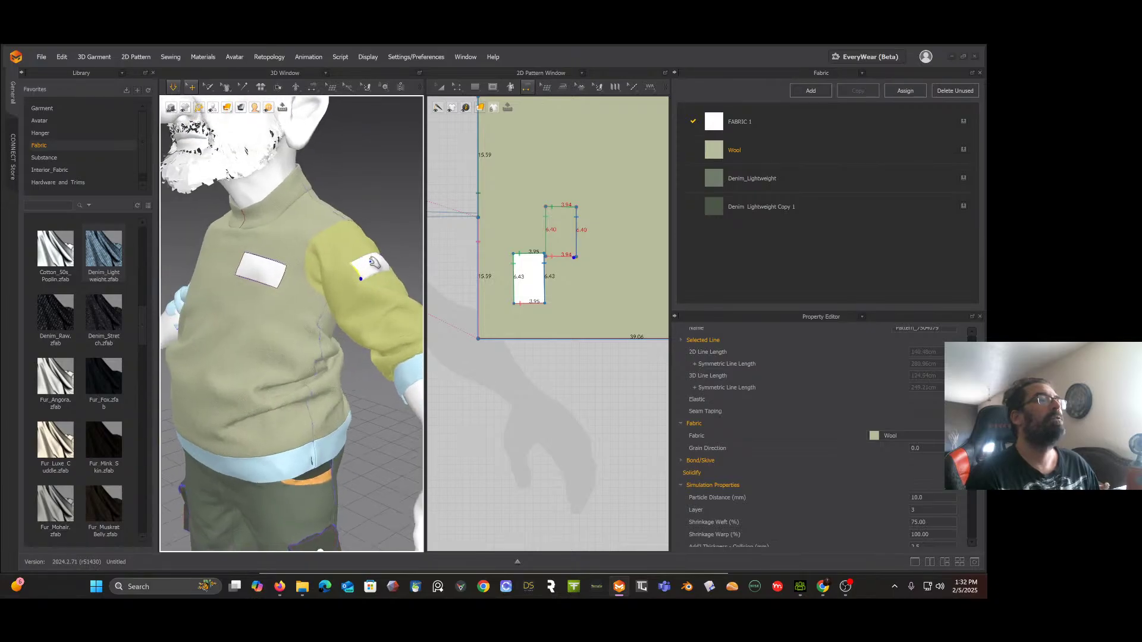
left_click(372, 262)
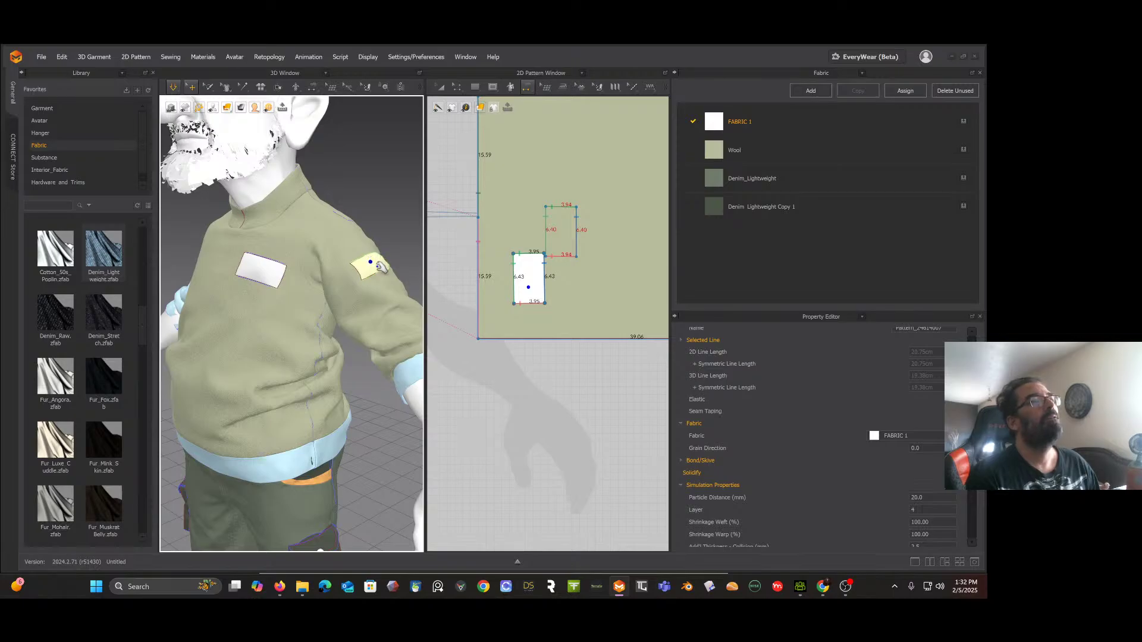
mouse_move(383, 267)
right_mouse_down()
mouse_move(375, 298)
mouse_move(389, 260)
right_mouse_up()
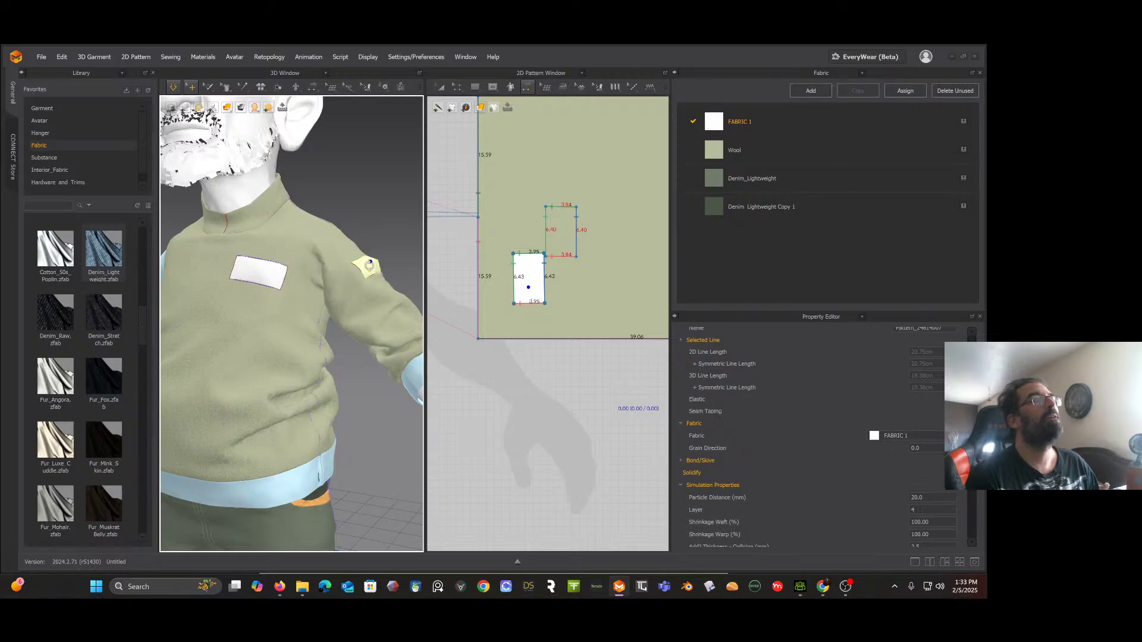
Step: Strengthen the sleeve patch and set its particle distance to 10 mm
right_click(369, 263)
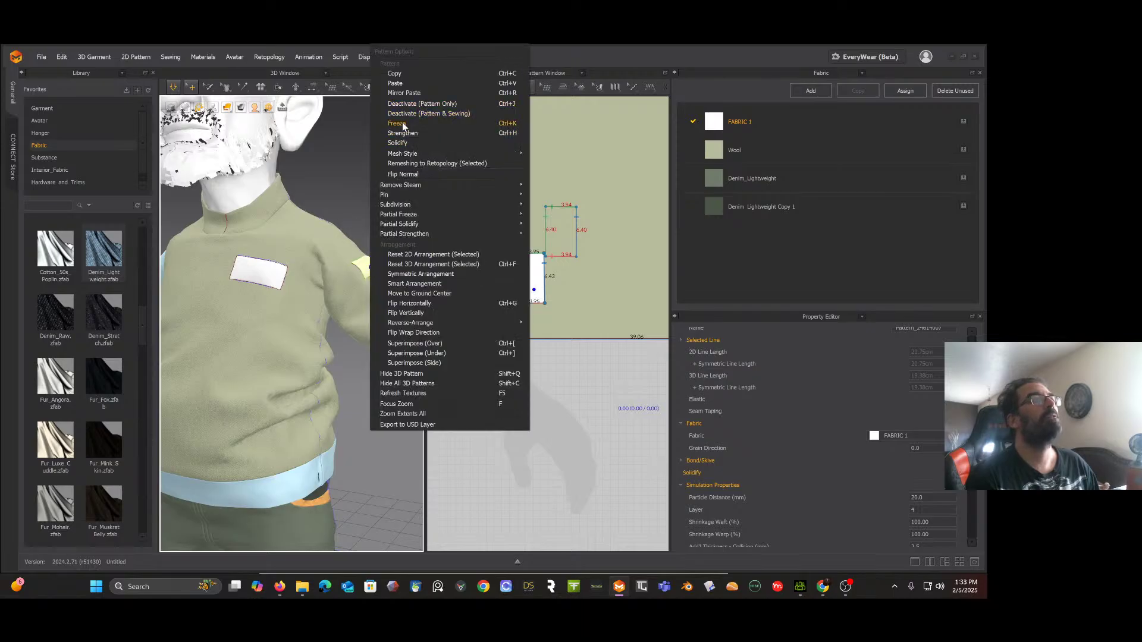
left_click(403, 123)
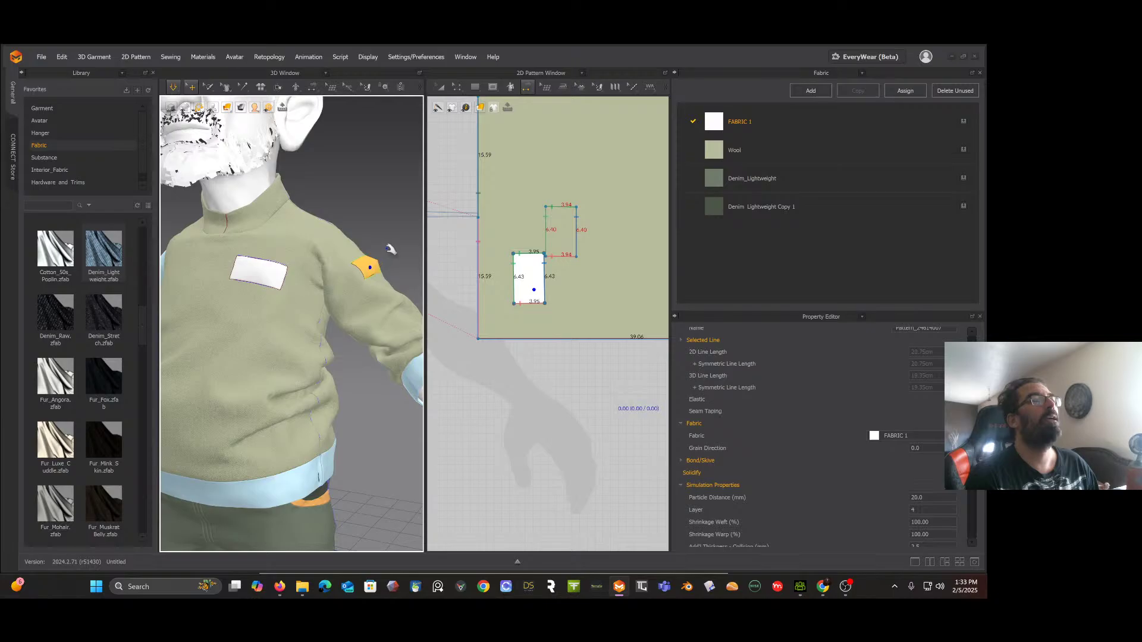
left_click_drag(924, 496, 905, 498)
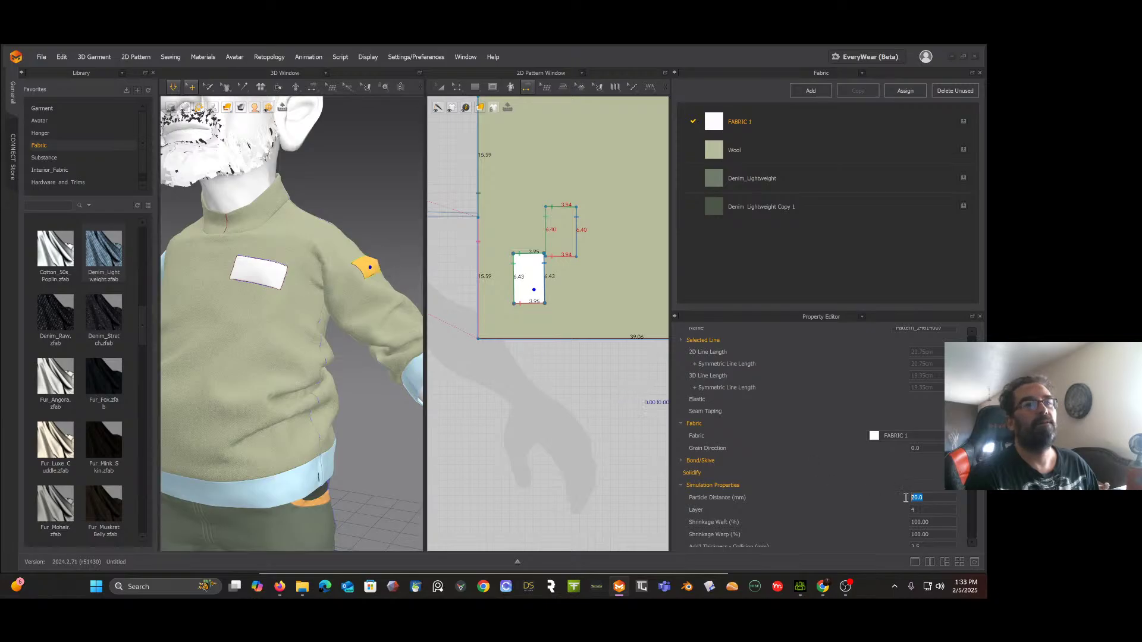
type("10")
key("Return")
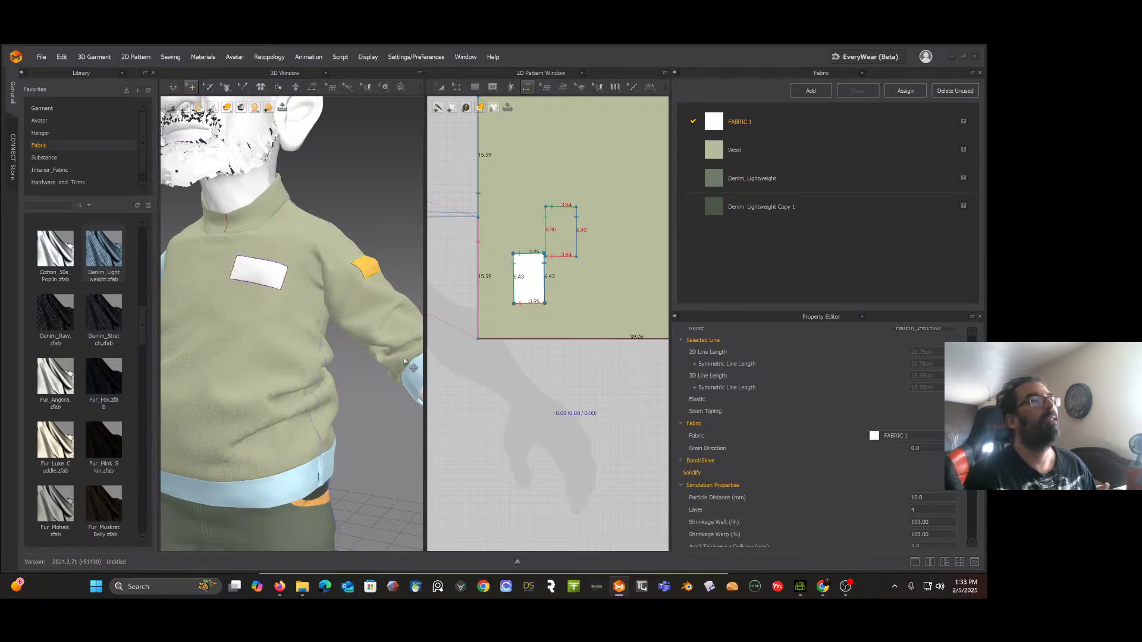
Step: Resume the simulation and pull the strengthened patch outward so it lies on top of the sleeve
right_click_drag(365, 320, 348, 290)
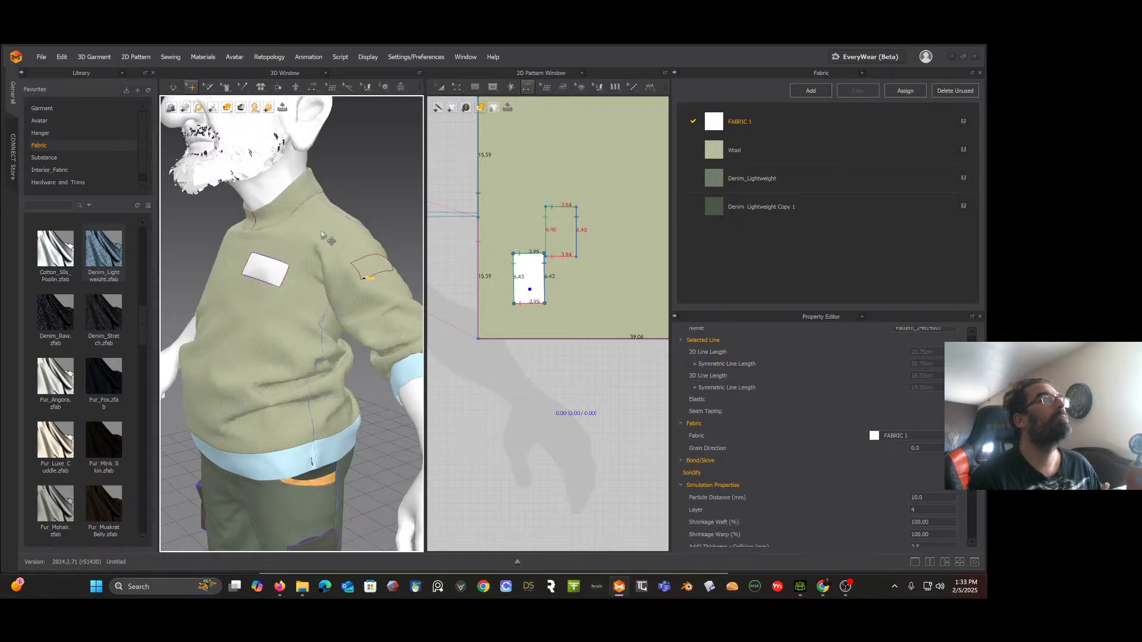
left_click(391, 263)
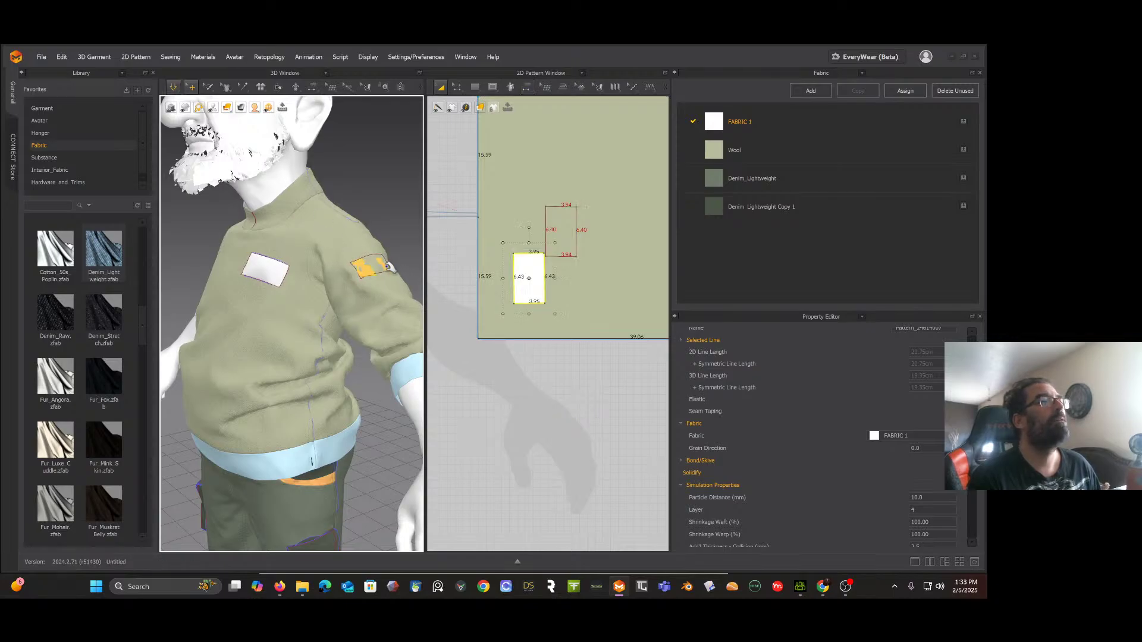
mouse_move(375, 270)
left_mouse_down()
mouse_move(362, 284)
mouse_move(391, 255)
left_mouse_up()
mouse_move(393, 257)
right_mouse_down()
mouse_move(415, 257)
mouse_move(402, 256)
right_mouse_up()
scroll(352, 258, "up", 5)
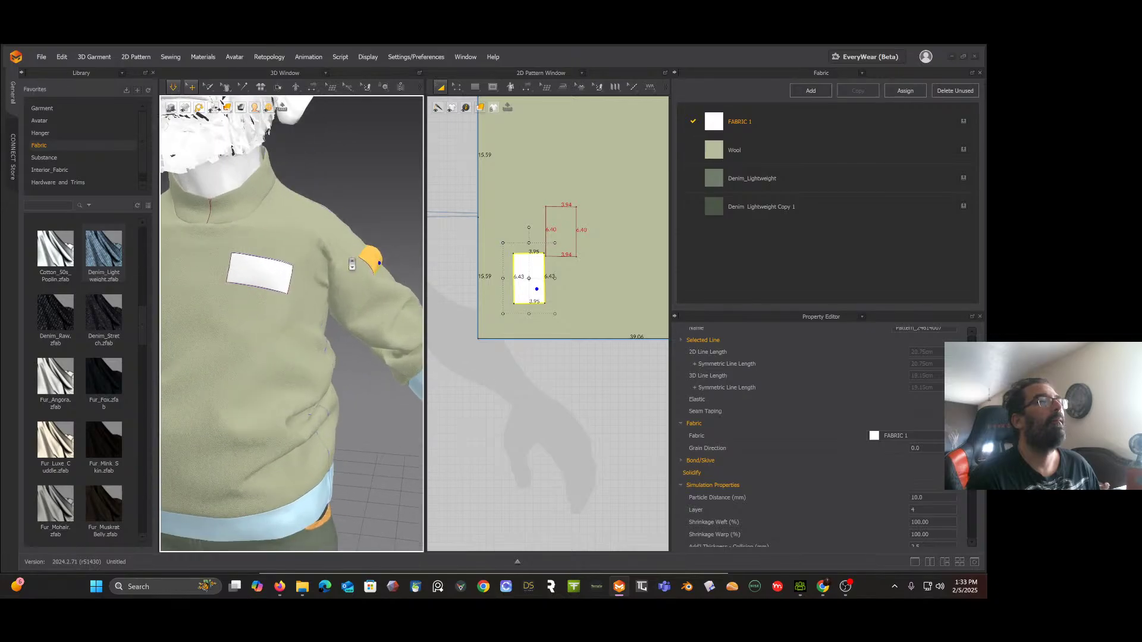
Step: Widen the internal rectangle on the patched sleeve's pattern to about 4.29 cm by moving its outer long side outward
left_click(362, 246)
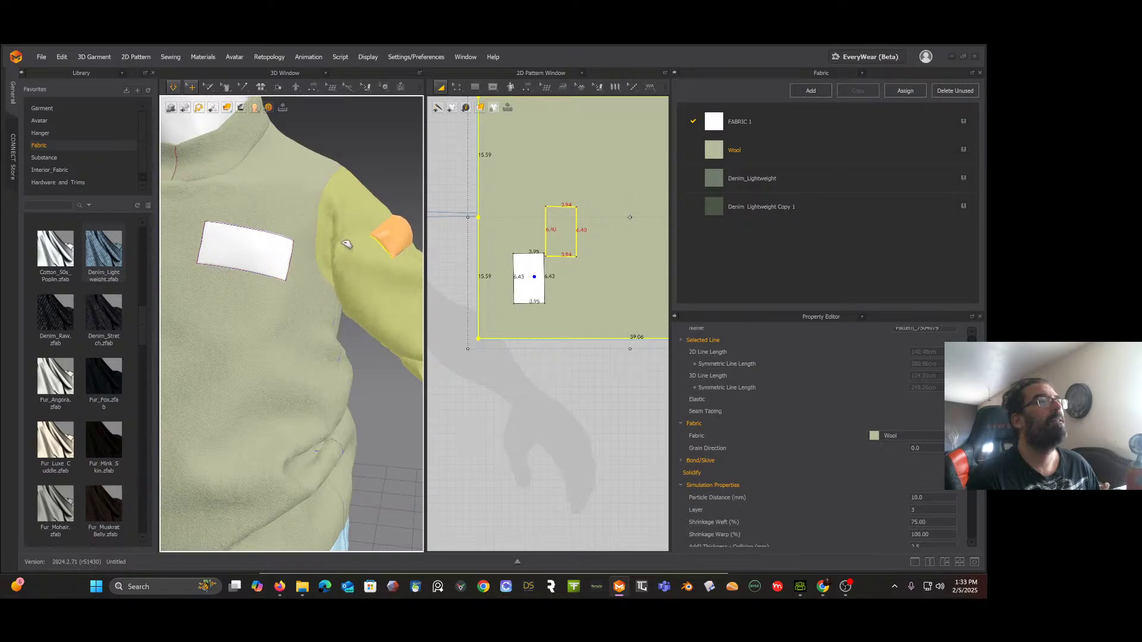
right_click_drag(359, 239, 345, 241)
middle_click_drag(357, 236, 269, 253)
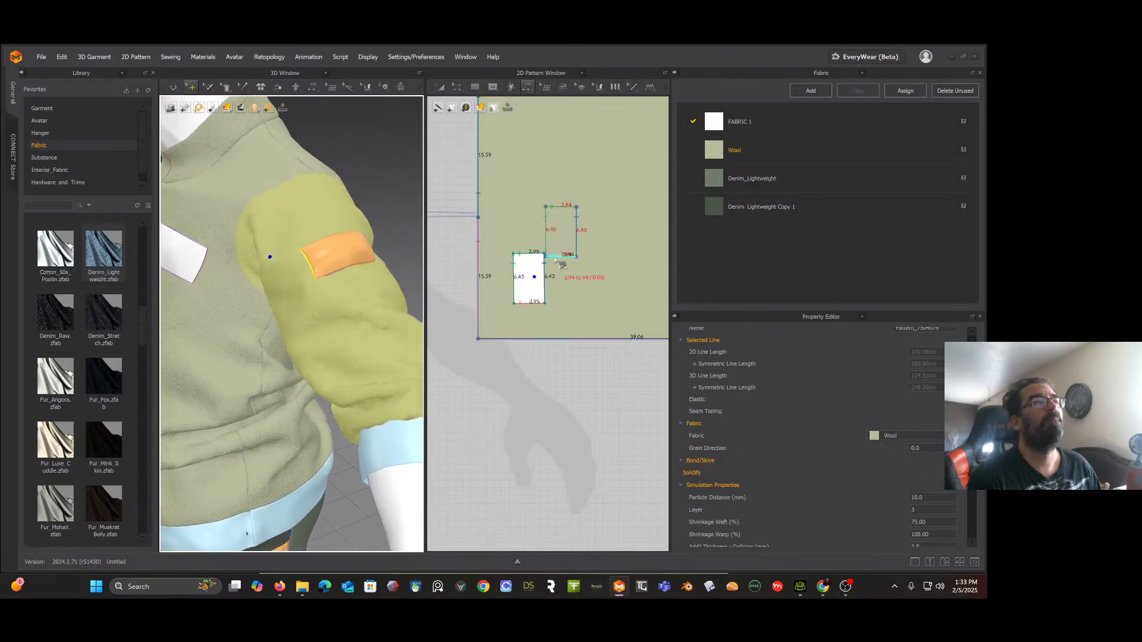
scroll(606, 213, "up", 2)
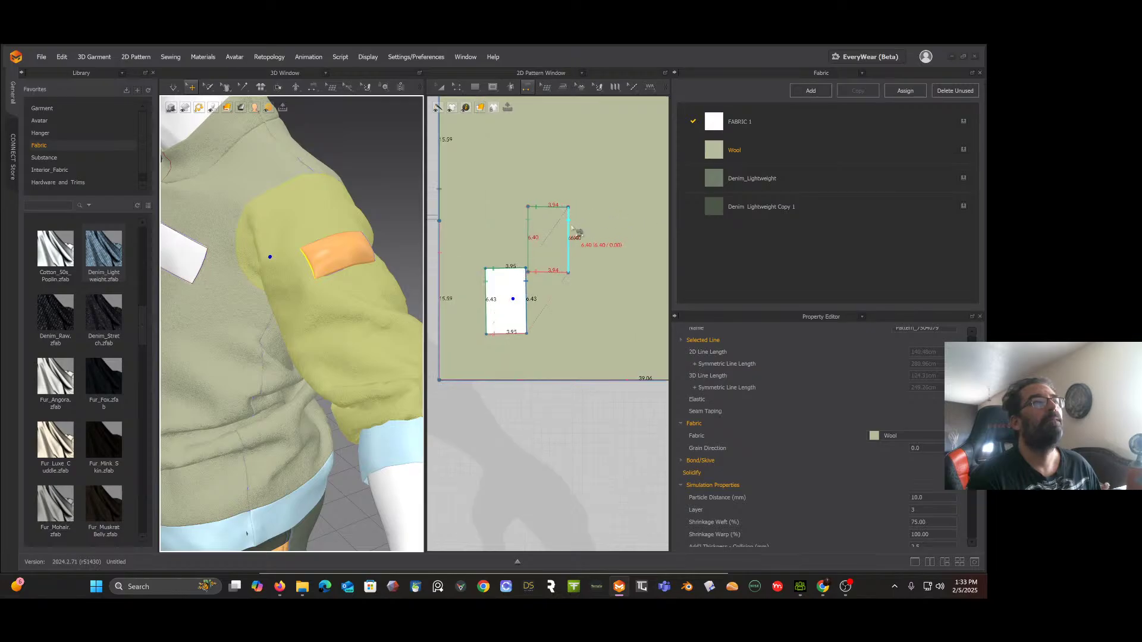
left_click(457, 89)
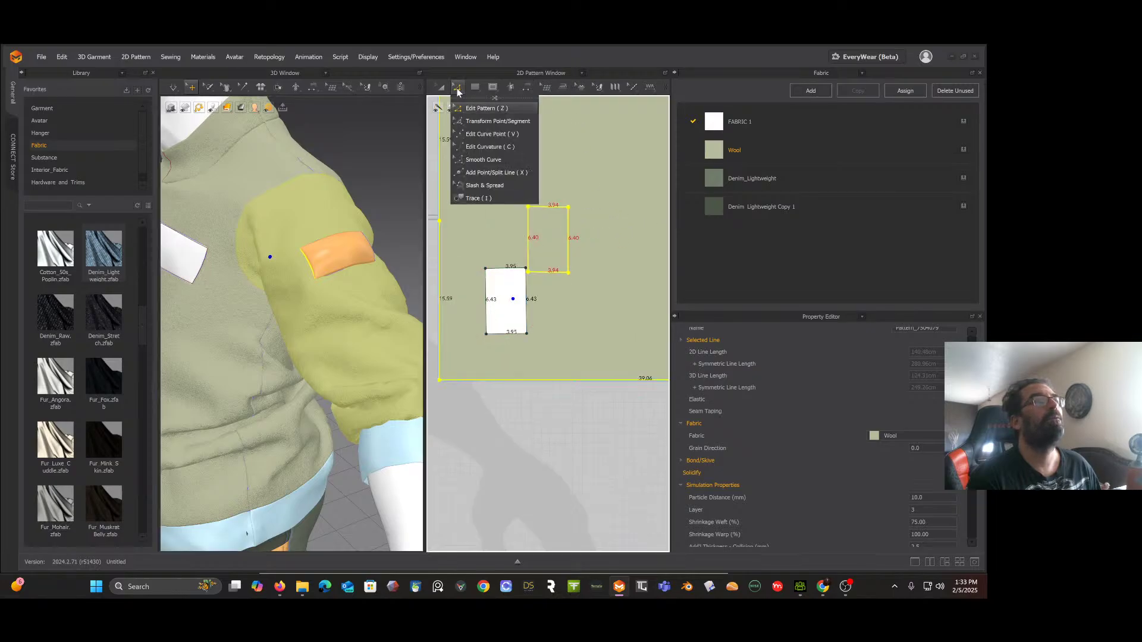
left_click(570, 228)
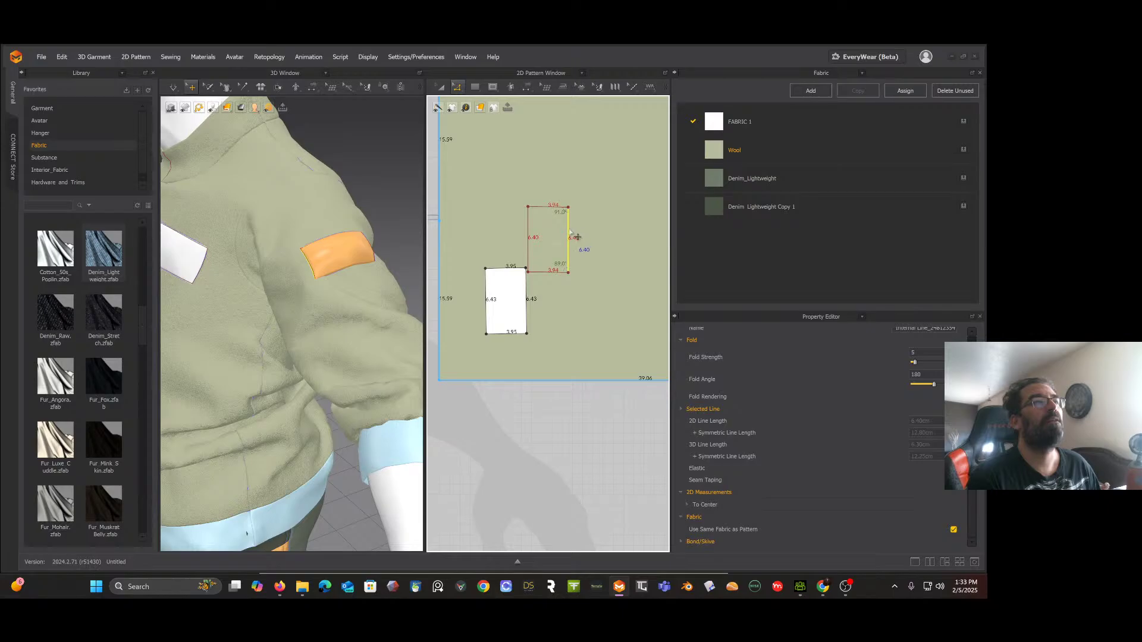
left_click_drag(570, 231, 571, 232)
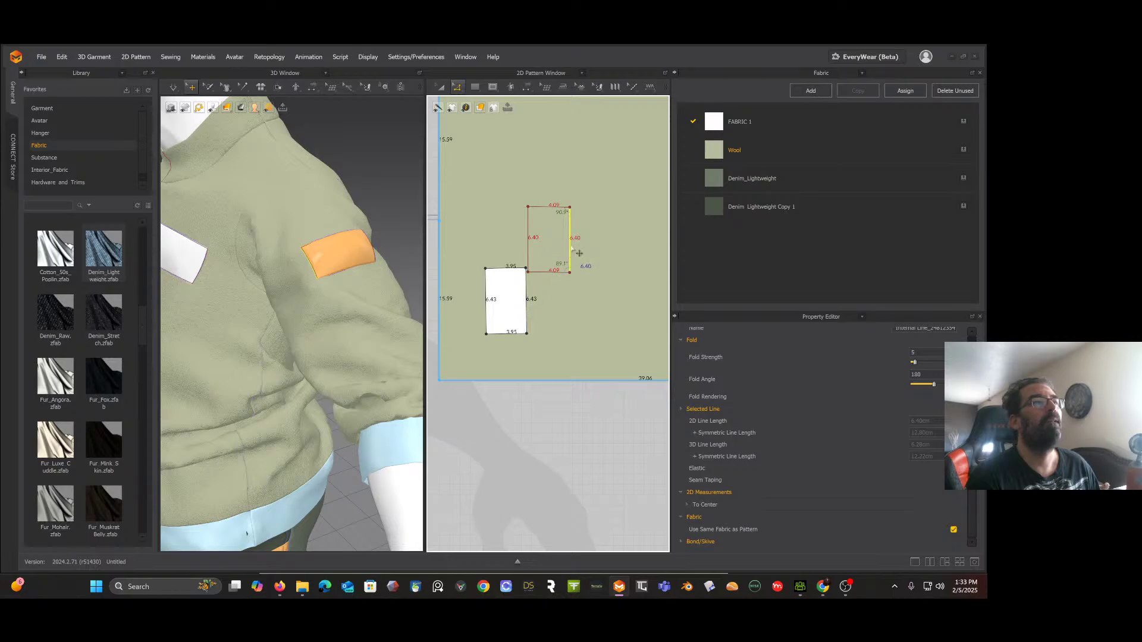
left_click_drag(579, 253, 581, 253)
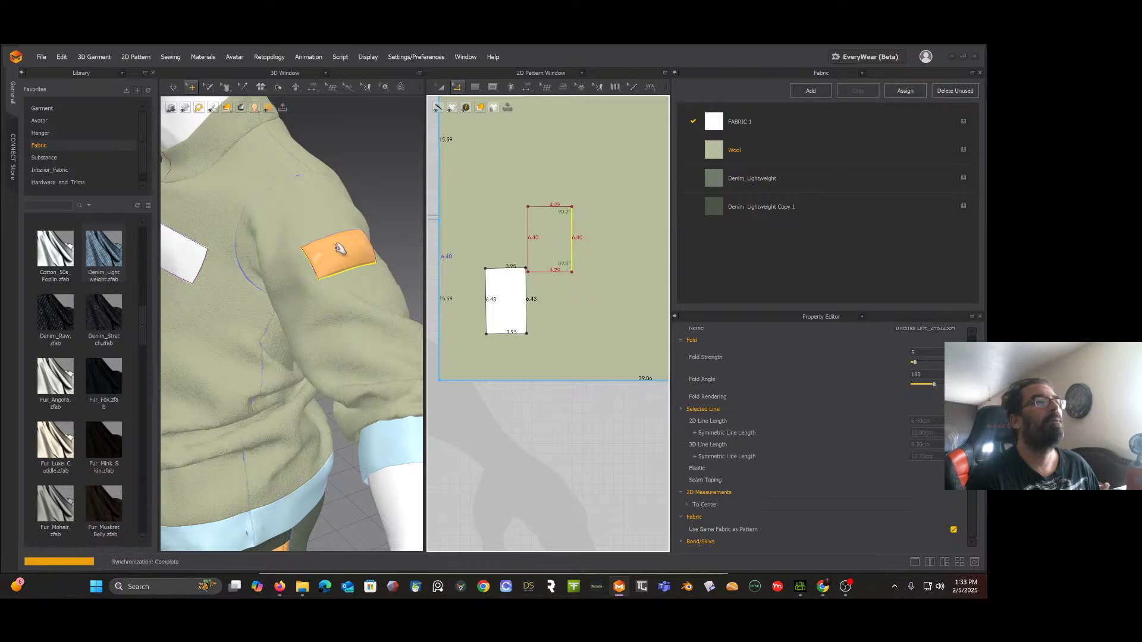
Step: Resume the simulation and tug the sleeve patch and the cloth beside it so they settle against the widened rectangle
scroll(370, 233, "down", 4)
mouse_move(336, 234)
right_mouse_down()
mouse_move(359, 232)
mouse_move(342, 244)
right_mouse_up()
key("space")
scroll(359, 232, "up", 3)
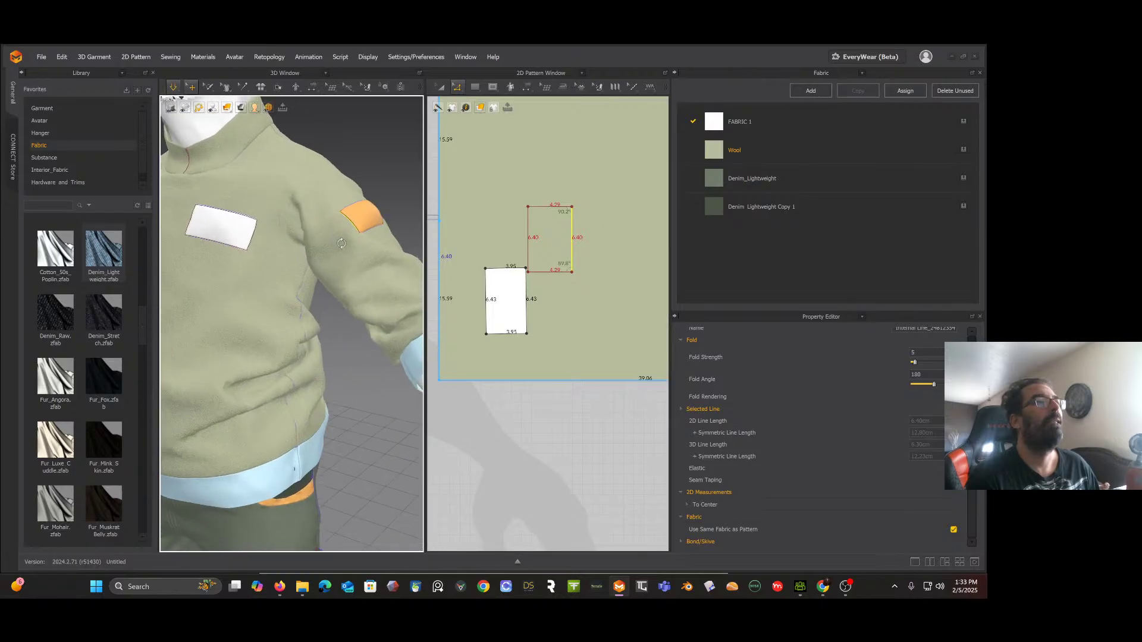
left_click(366, 237)
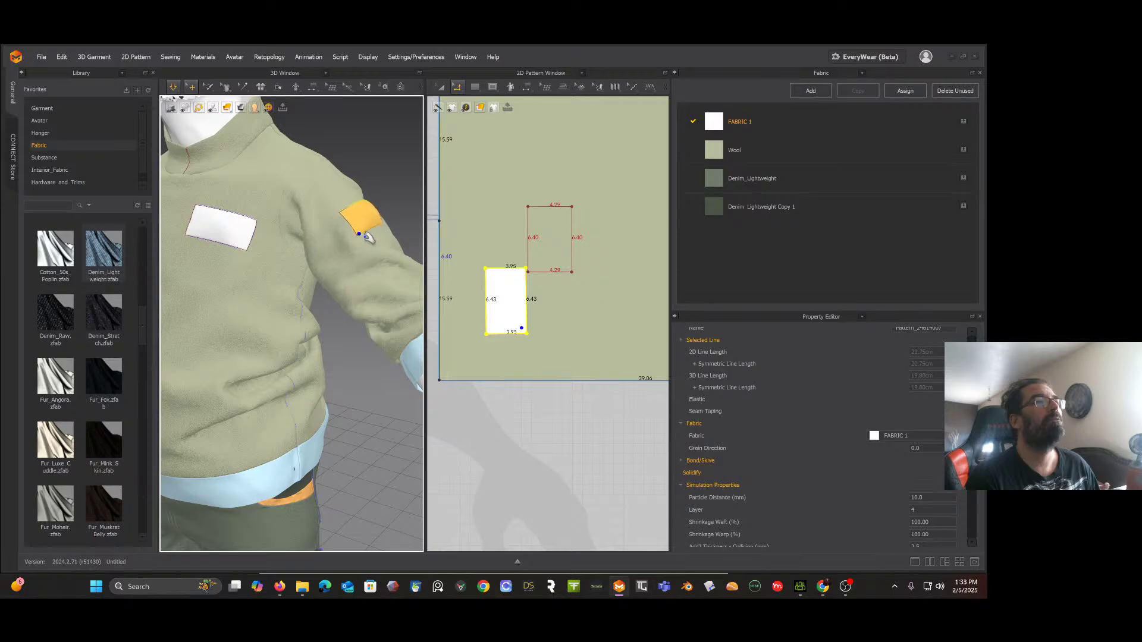
left_click(385, 239)
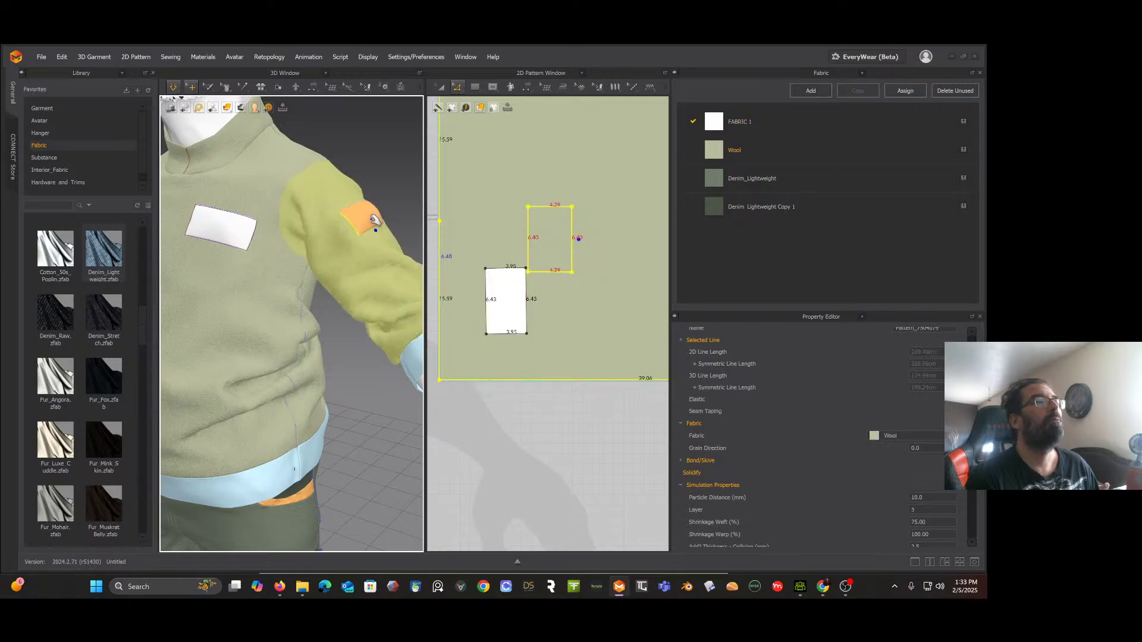
Step: Inspect the draped sweater from the front and both sides, and freeze the patched sleeve
scroll(375, 217, "down", 8)
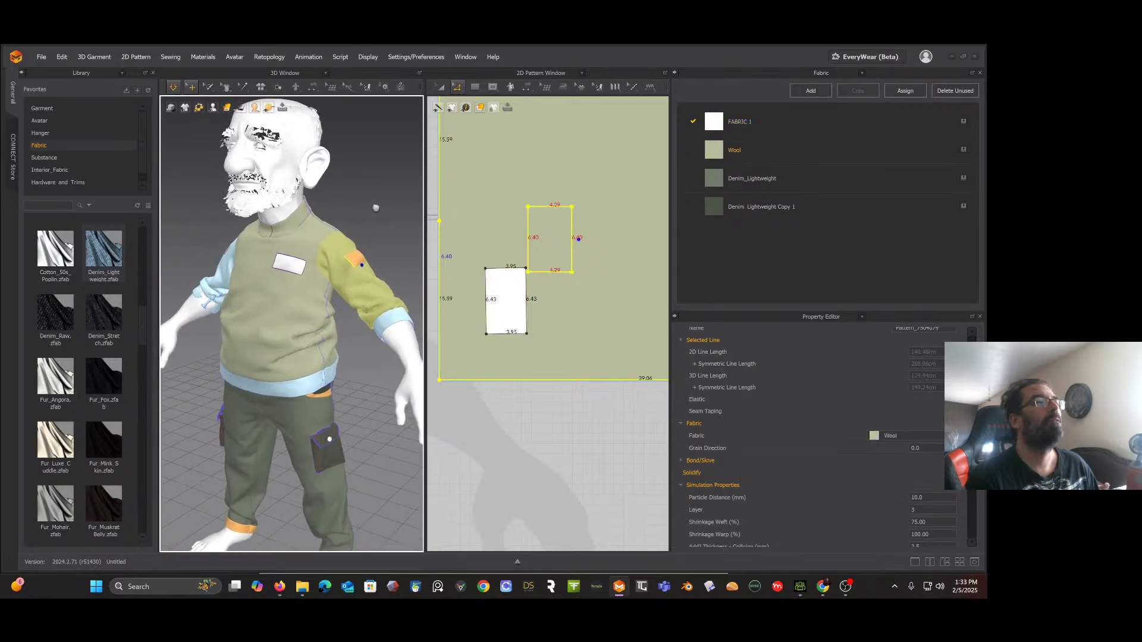
right_click_drag(376, 209, 410, 181)
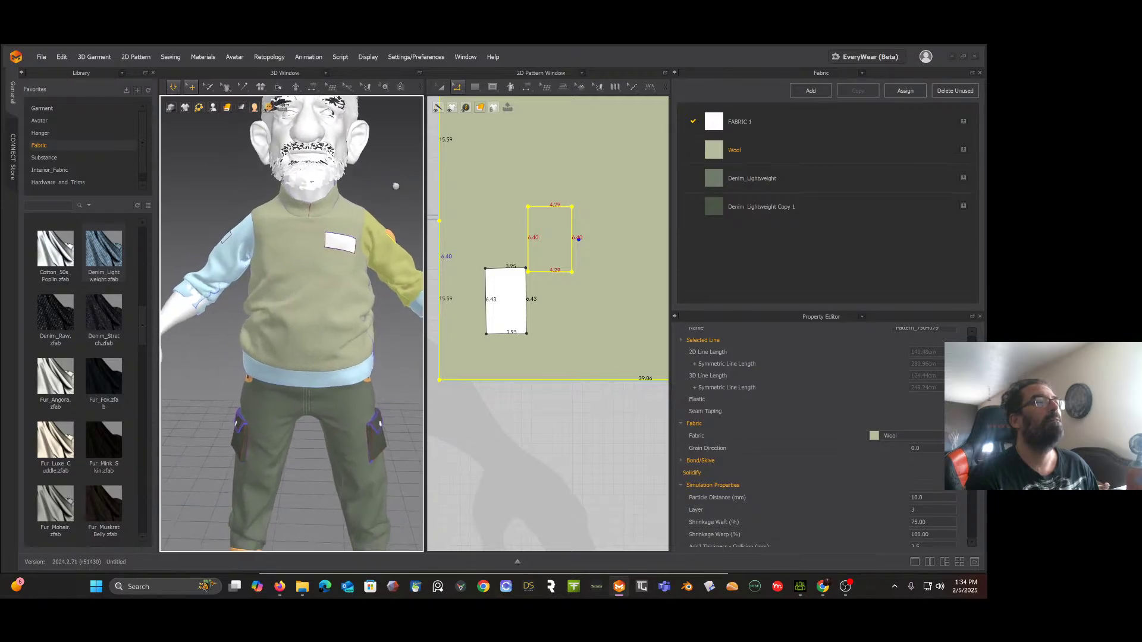
right_click_drag(322, 207, 355, 206)
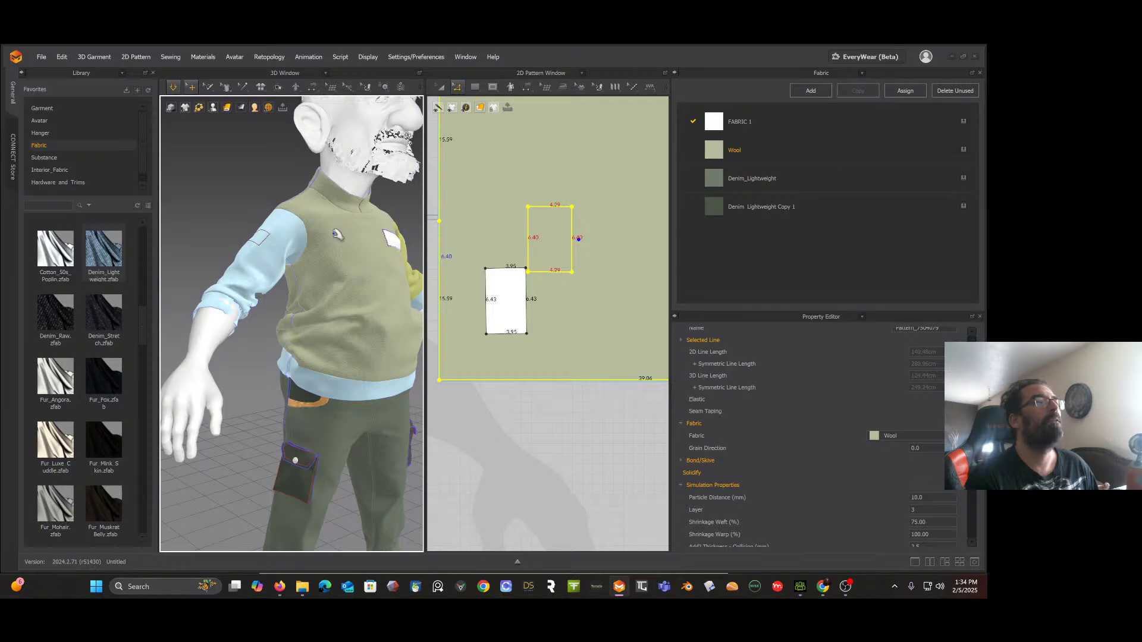
right_click_drag(339, 235, 311, 241)
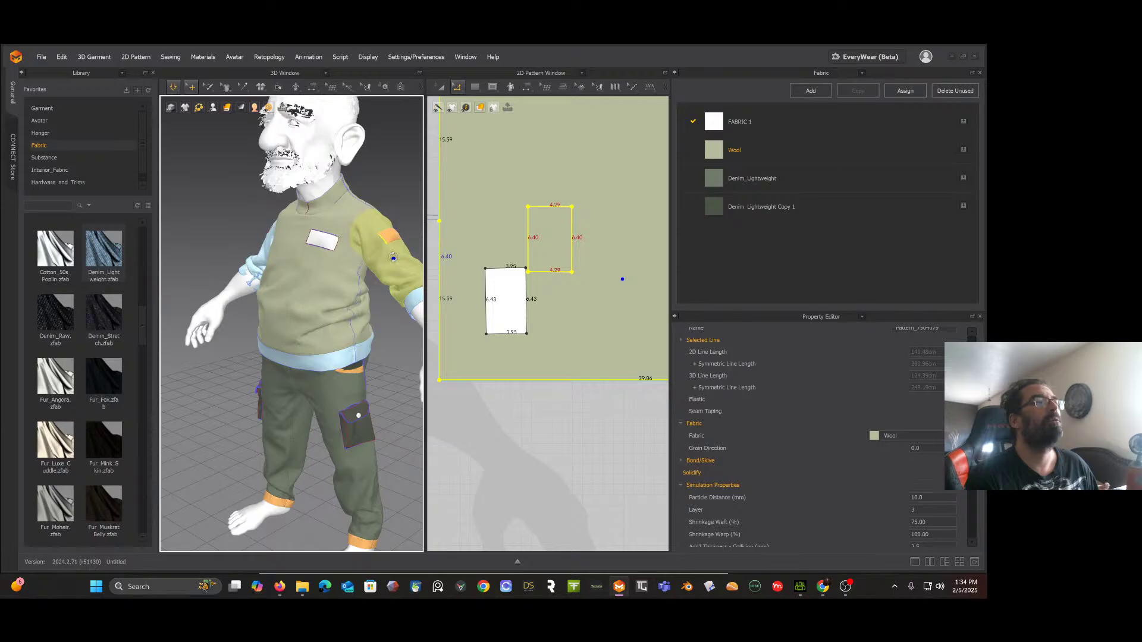
right_click(393, 257)
left_click(422, 124)
Step: Unfreeze the cuff of the unpatched sleeve, let it settle in the simulation, and freeze it again
right_click_drag(316, 206, 345, 204)
left_click(215, 267)
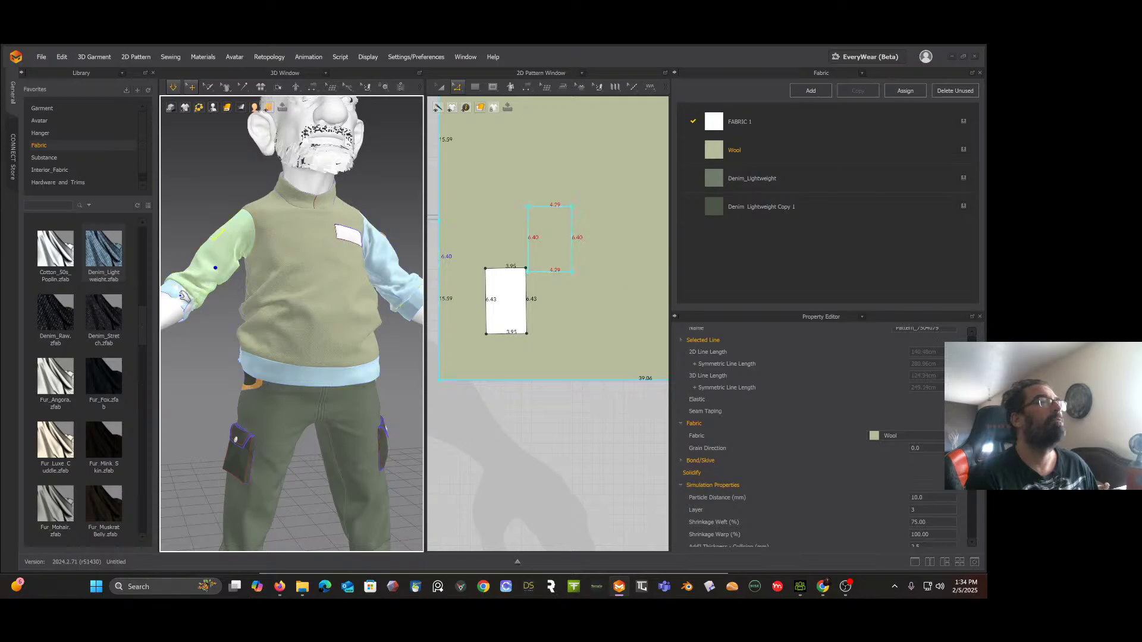
left_click(178, 294, "shift")
right_click_drag(191, 281, 215, 288)
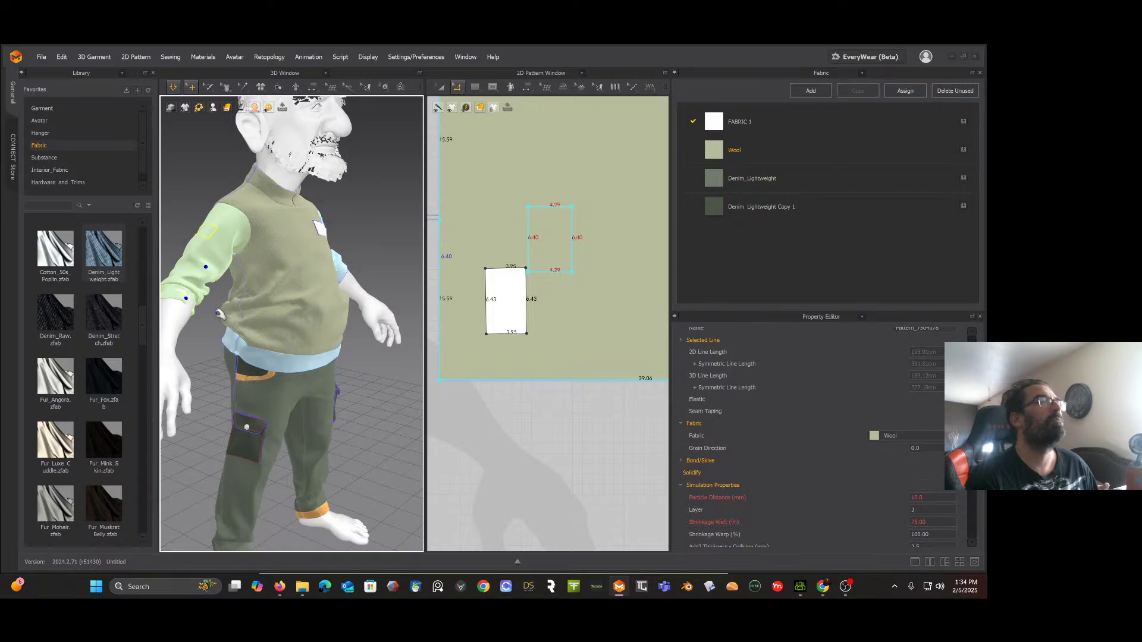
left_click(217, 314)
left_click(185, 300)
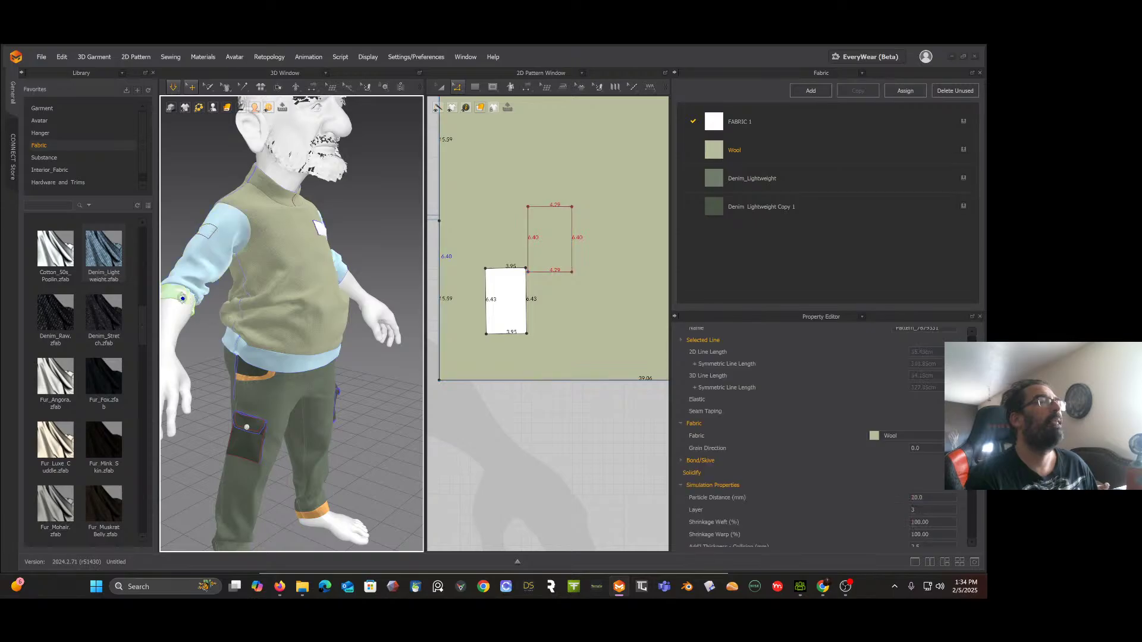
right_click(181, 298)
left_click(242, 114)
right_click_drag(255, 209, 367, 179)
right_click_drag(215, 213, 206, 207)
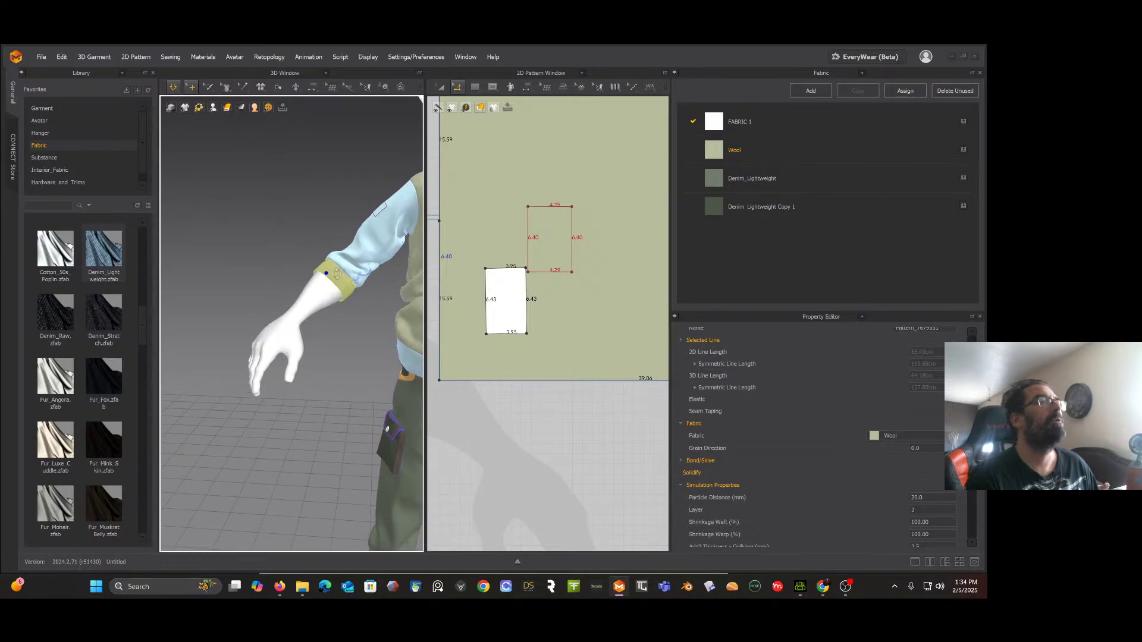
right_click(337, 272)
left_click(378, 124)
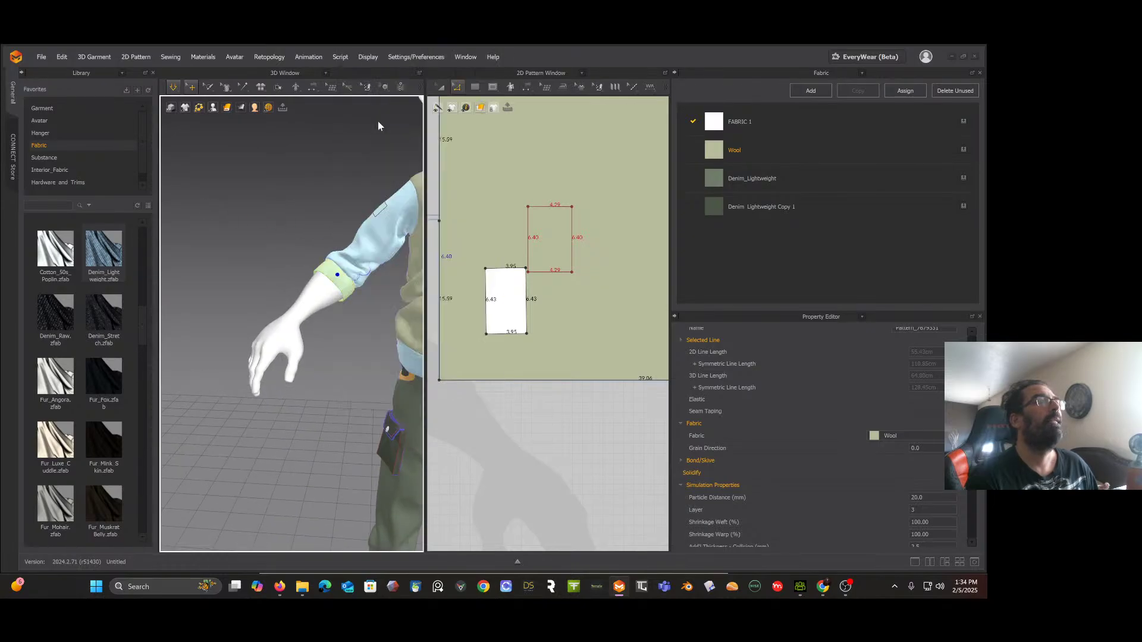
Step: Unfreeze the unpatched sleeve and let it settle in the simulation, inspecting its drape on the avatar
left_click(378, 241)
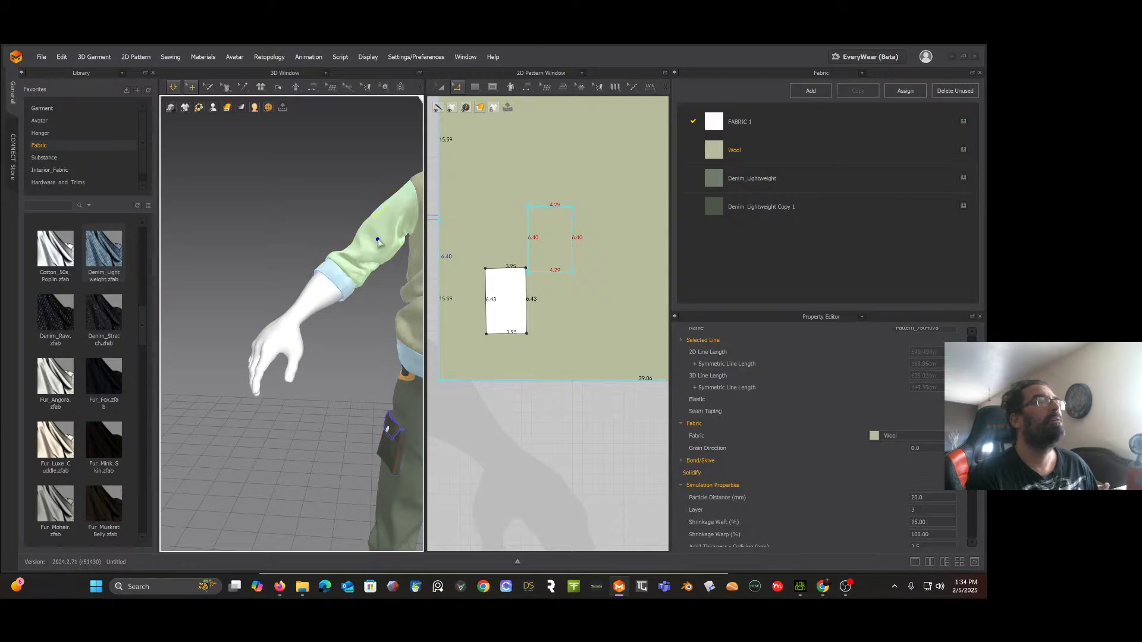
right_click(378, 240)
left_click(392, 139)
mouse_move(374, 204)
right_mouse_down()
mouse_move(457, 202)
mouse_move(374, 207)
right_mouse_up()
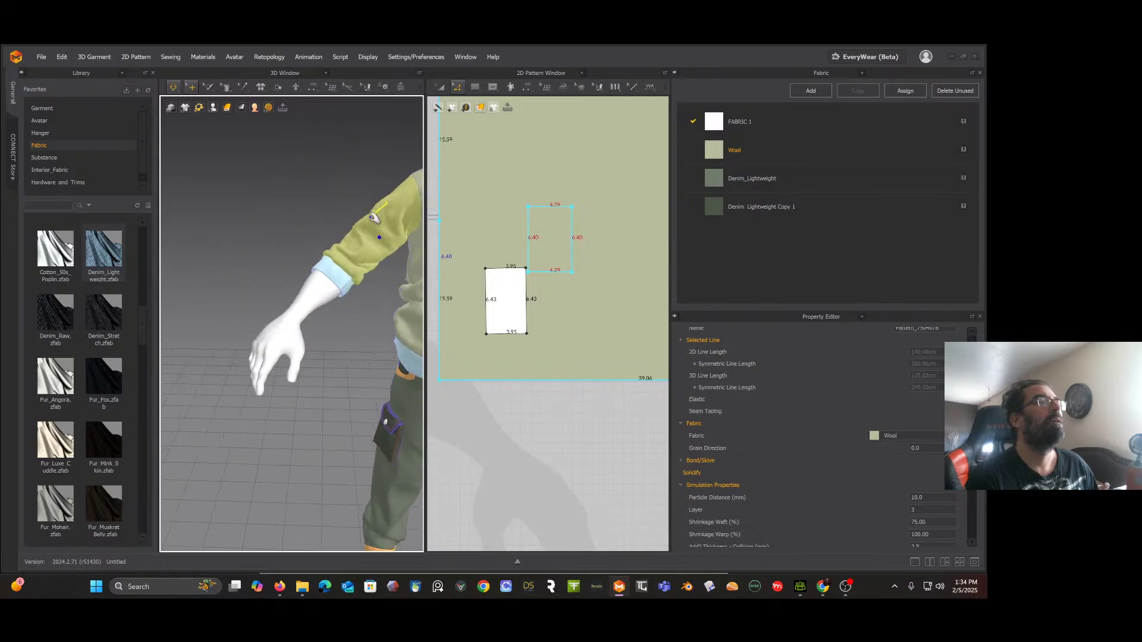
key("2")
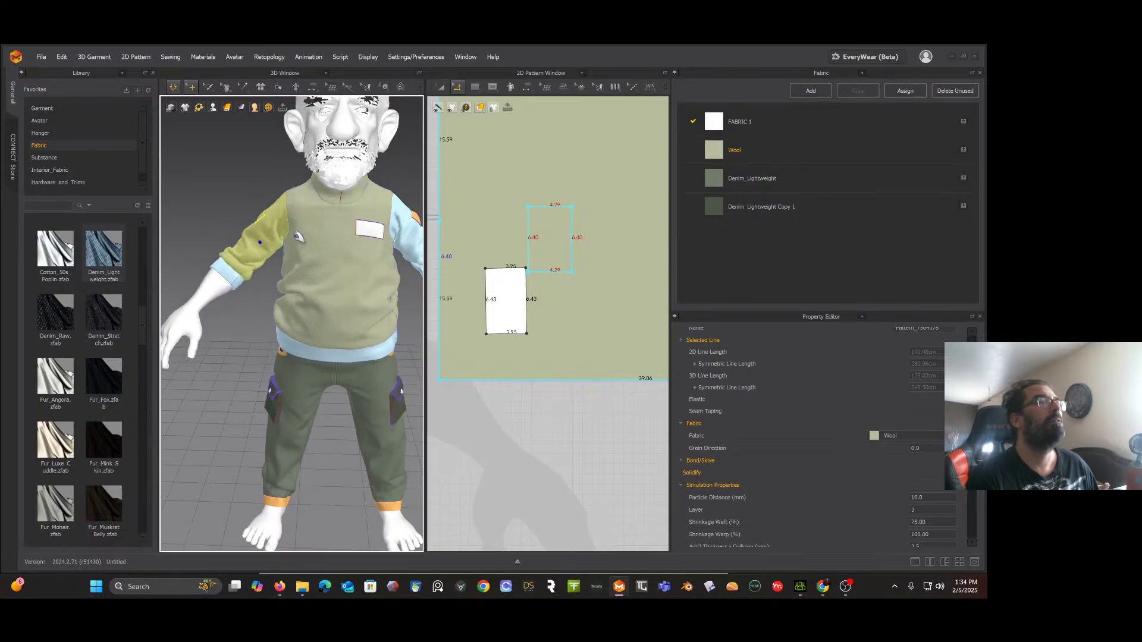
right_click_drag(299, 221, 204, 272)
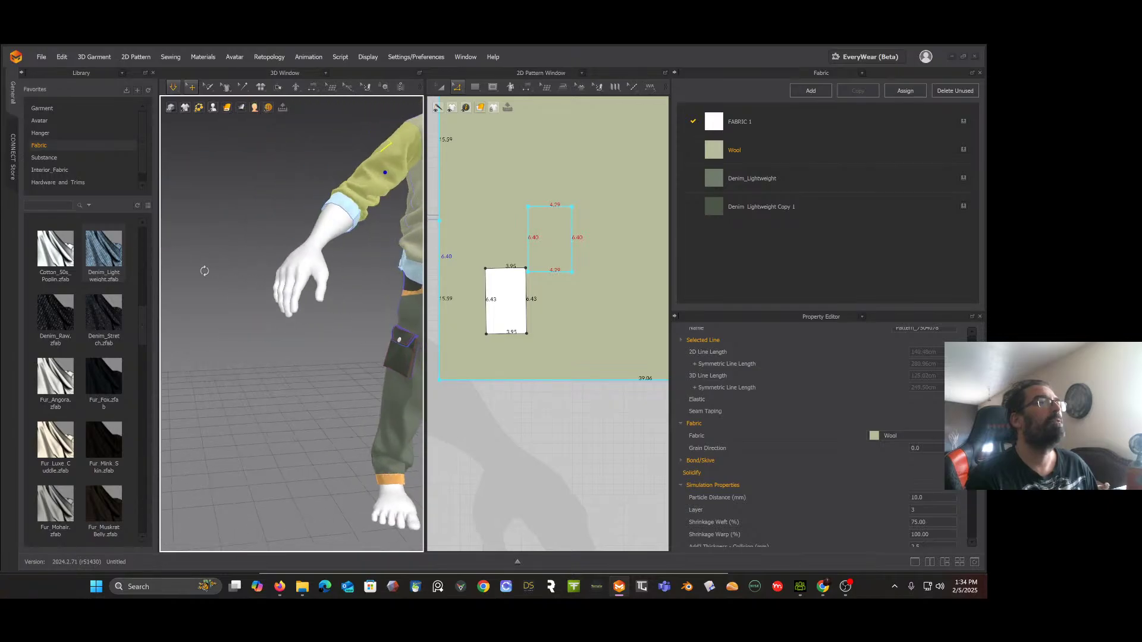
middle_click_drag(416, 230, 257, 275)
scroll(249, 245, "down", 2)
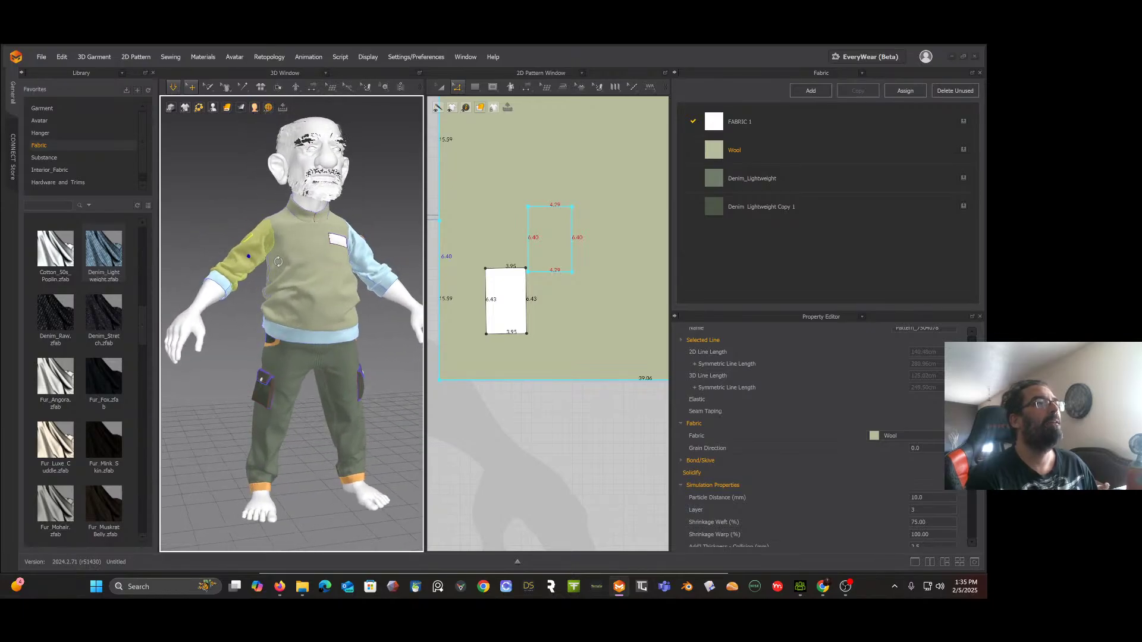
right_click_drag(257, 275, 350, 259)
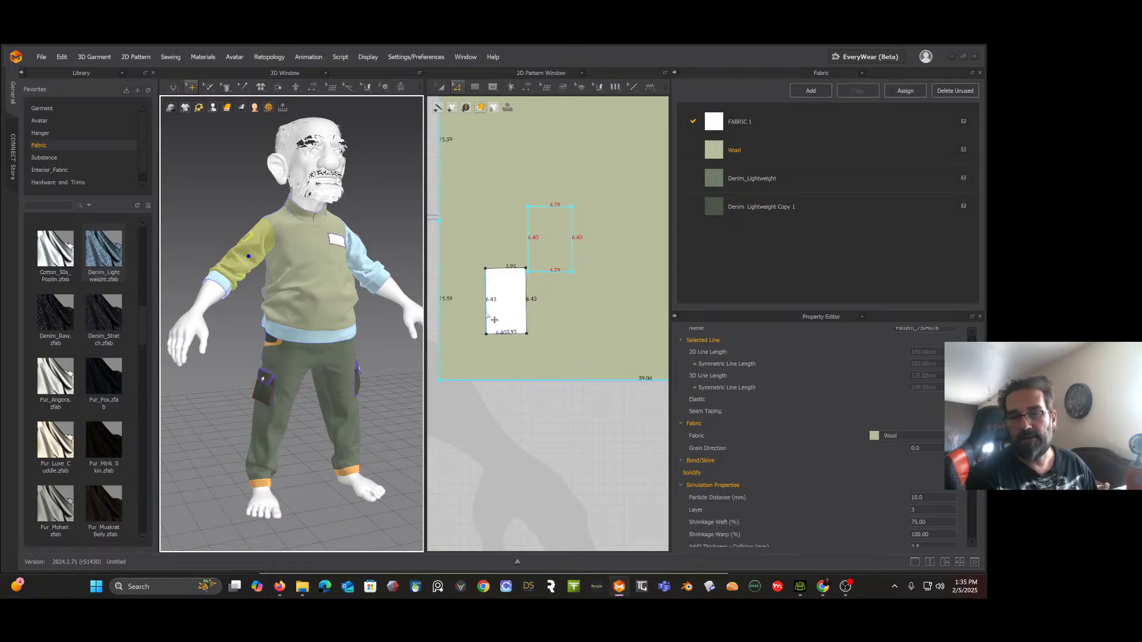
Step: Move all the sweater's 2D pattern pieces together off to the left of the avatar silhouette
scroll(464, 280, "down", 3)
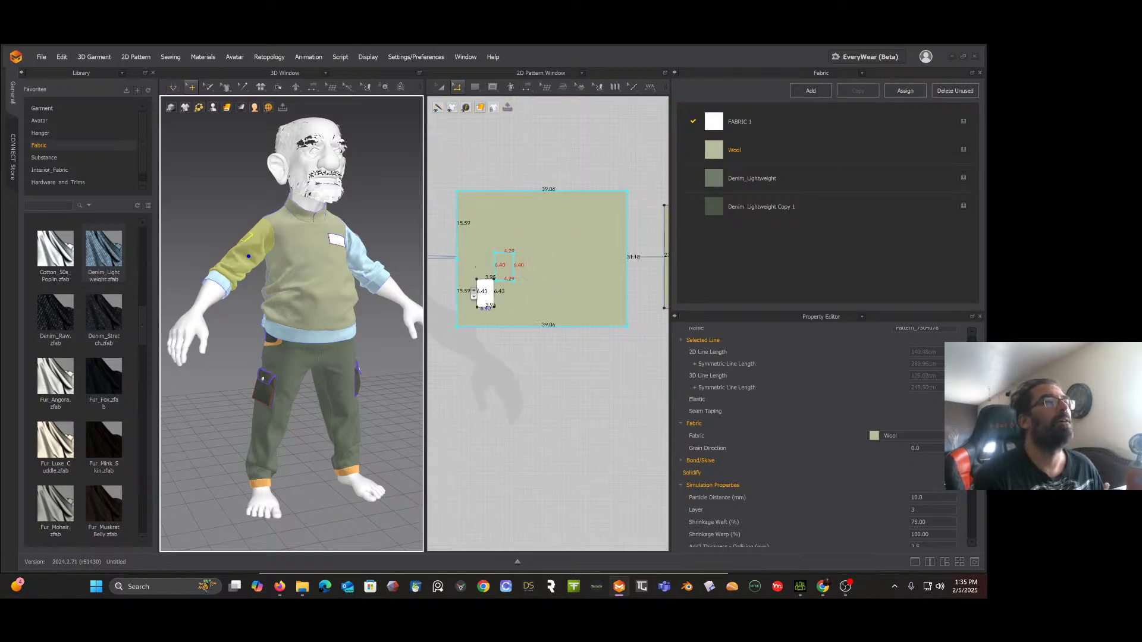
right_click(472, 289)
left_click(508, 200)
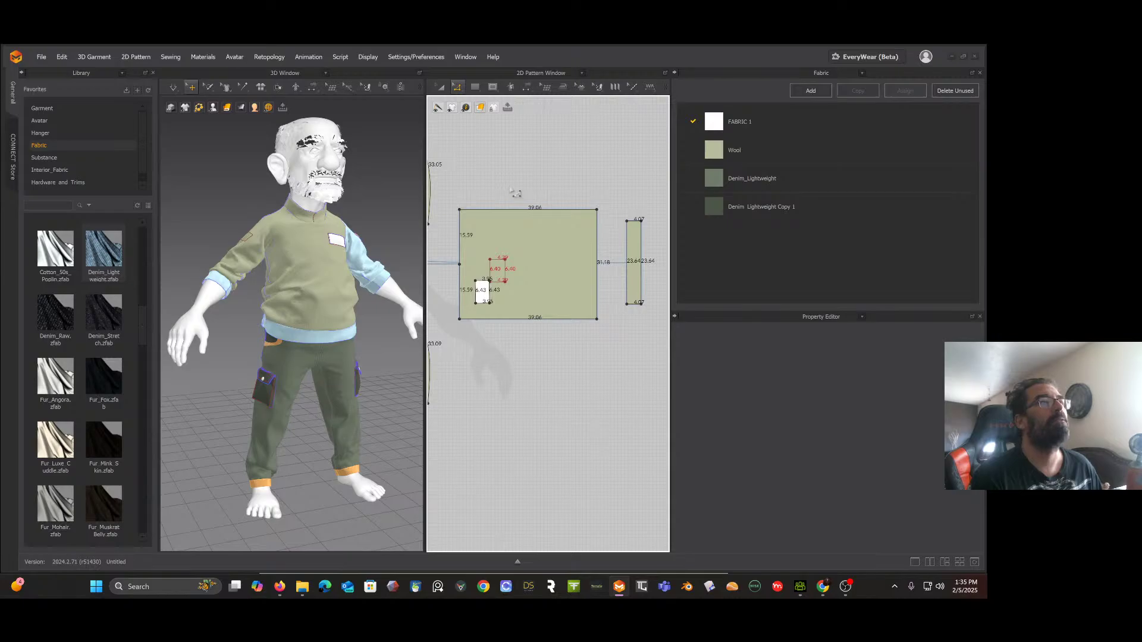
middle_click_drag(509, 189, 645, 199)
middle_click_drag(522, 209, 575, 202)
scroll(576, 202, "down", 2)
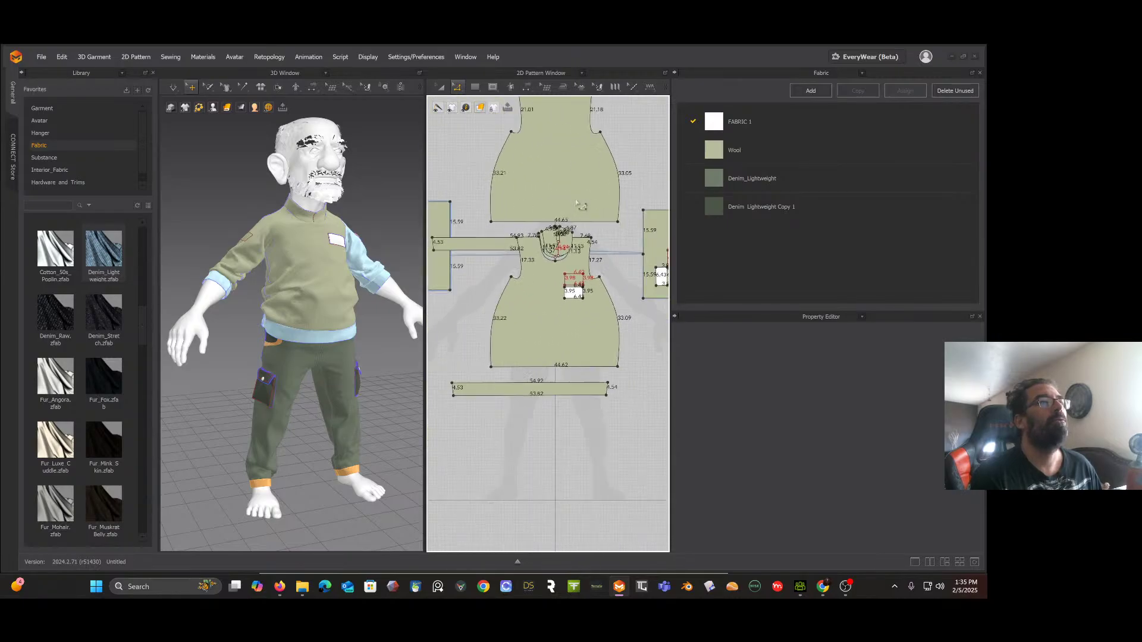
scroll(579, 205, "down", 3)
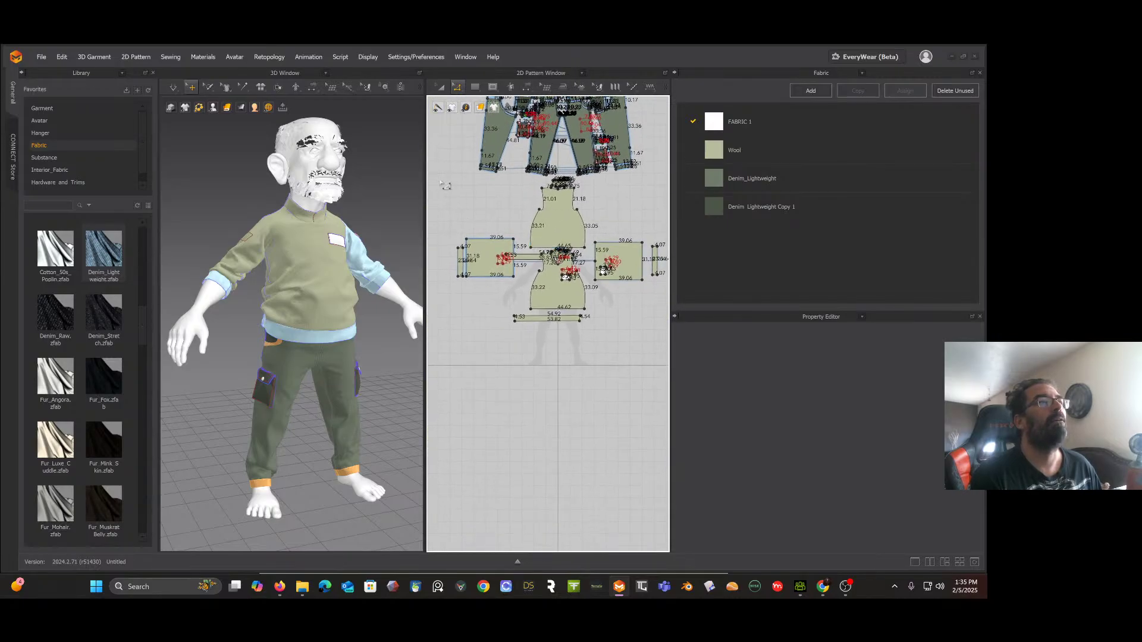
left_click(441, 87)
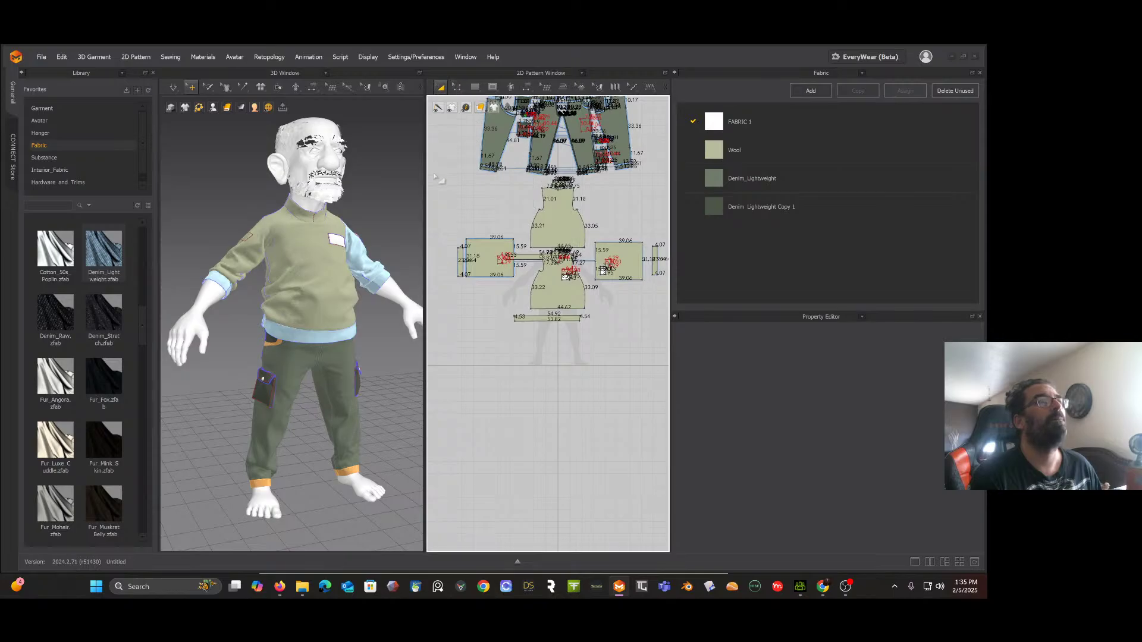
left_click_drag(498, 199, 642, 342)
right_click_drag(629, 340, 608, 354)
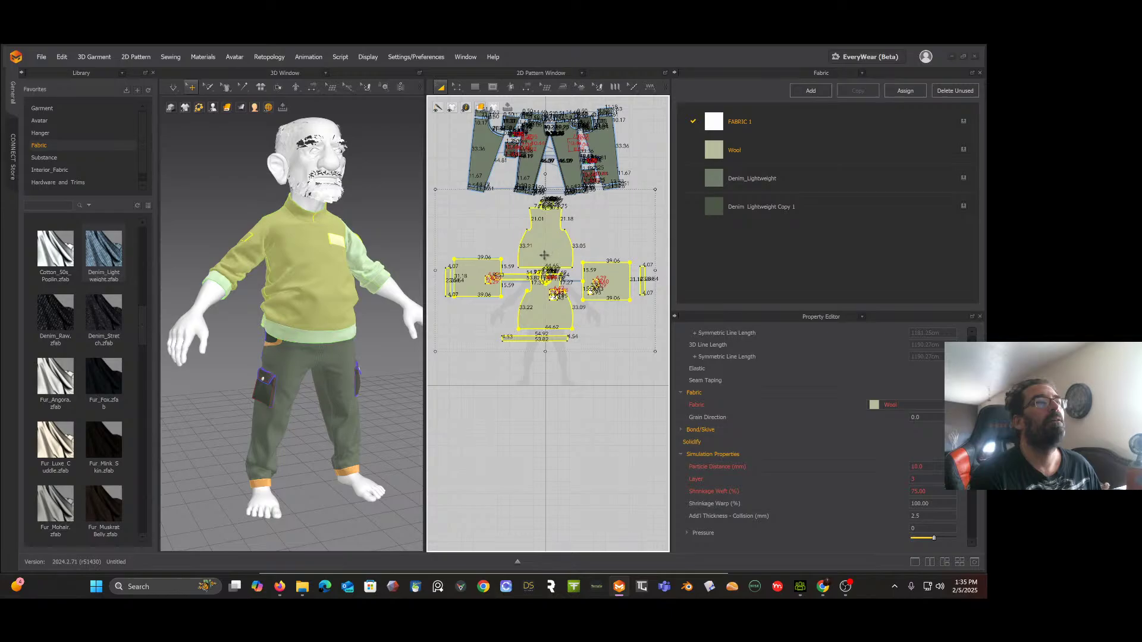
left_click_drag(545, 255, 394, 266)
Step: Open the UV Editor and fit the selected sweater pieces' UVs to 0-1 with the Length (Absolute) option at 15.00 mm
scroll(547, 268, "down", 5)
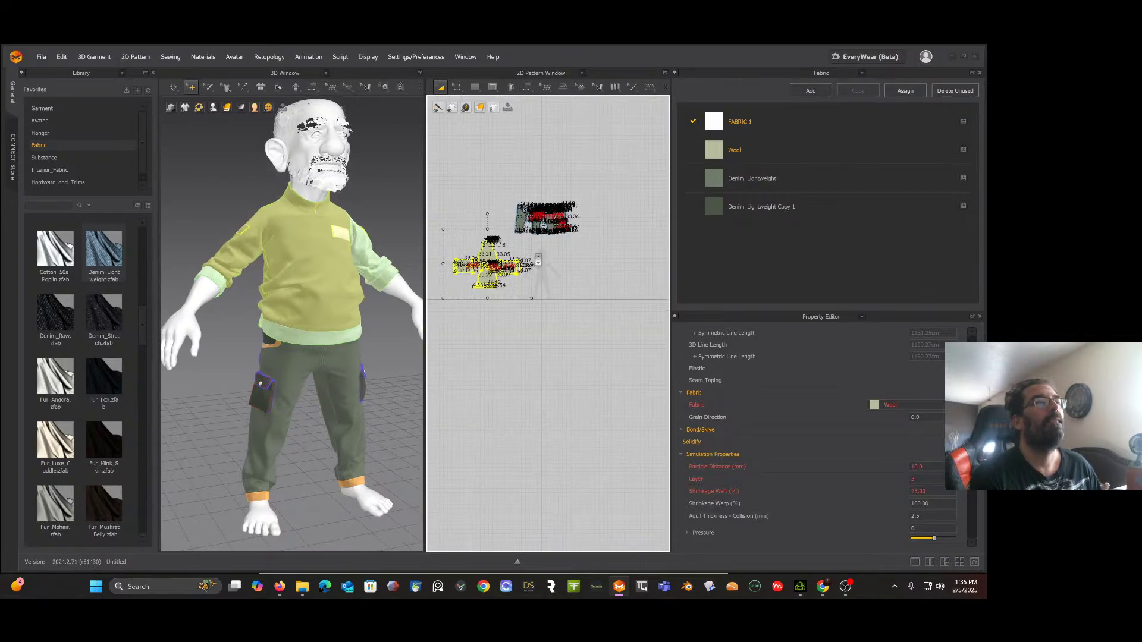
scroll(538, 261, "up", 5)
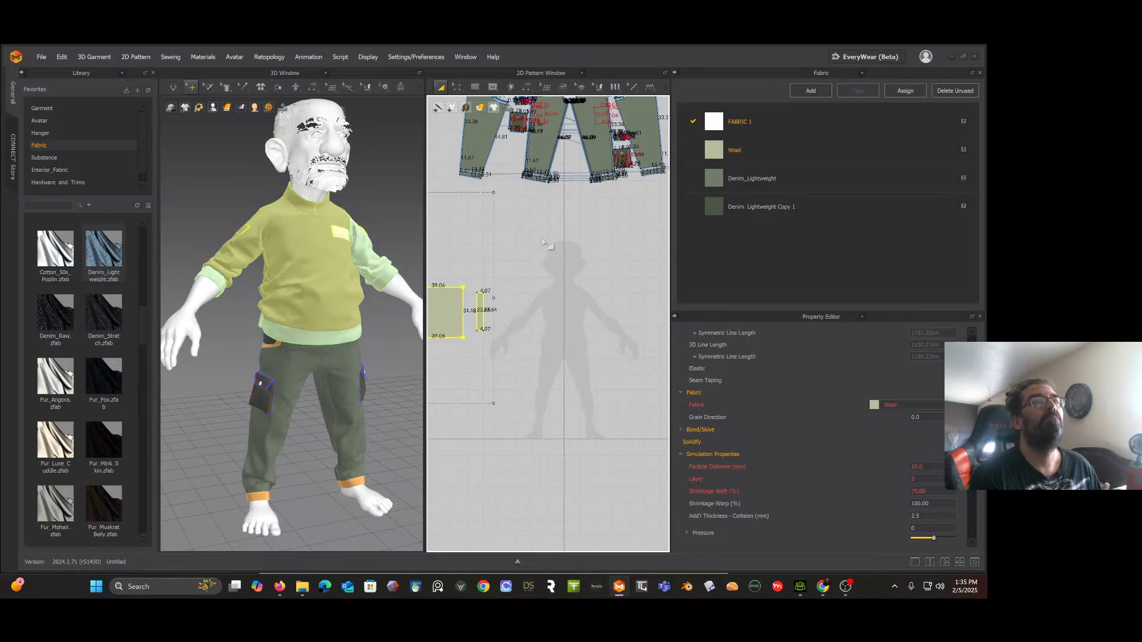
left_click(848, 72)
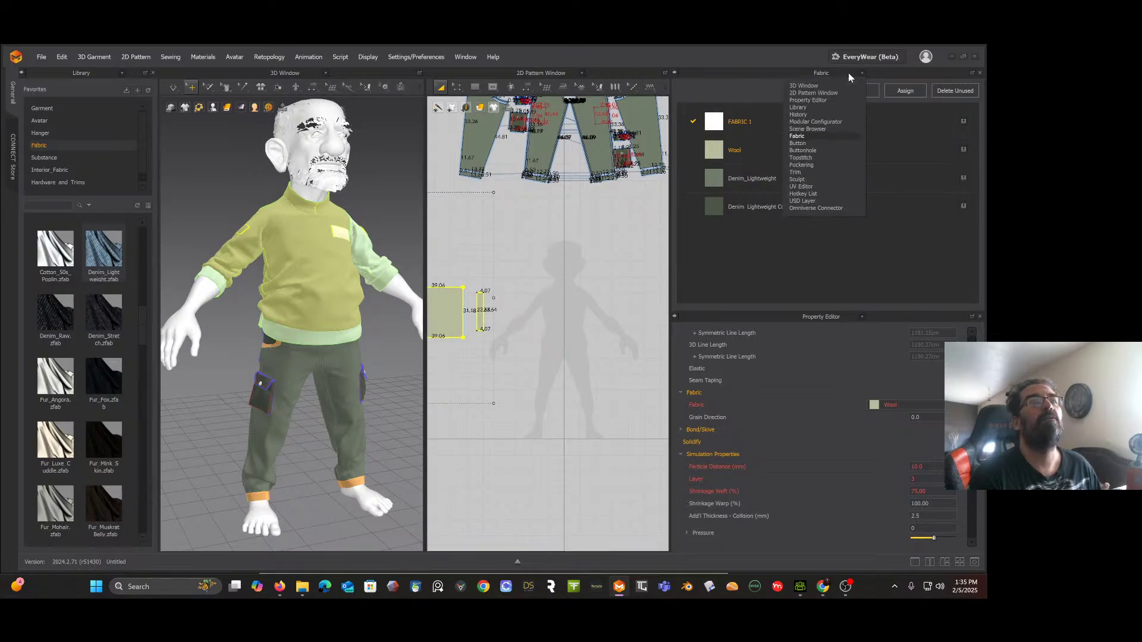
left_click(802, 186)
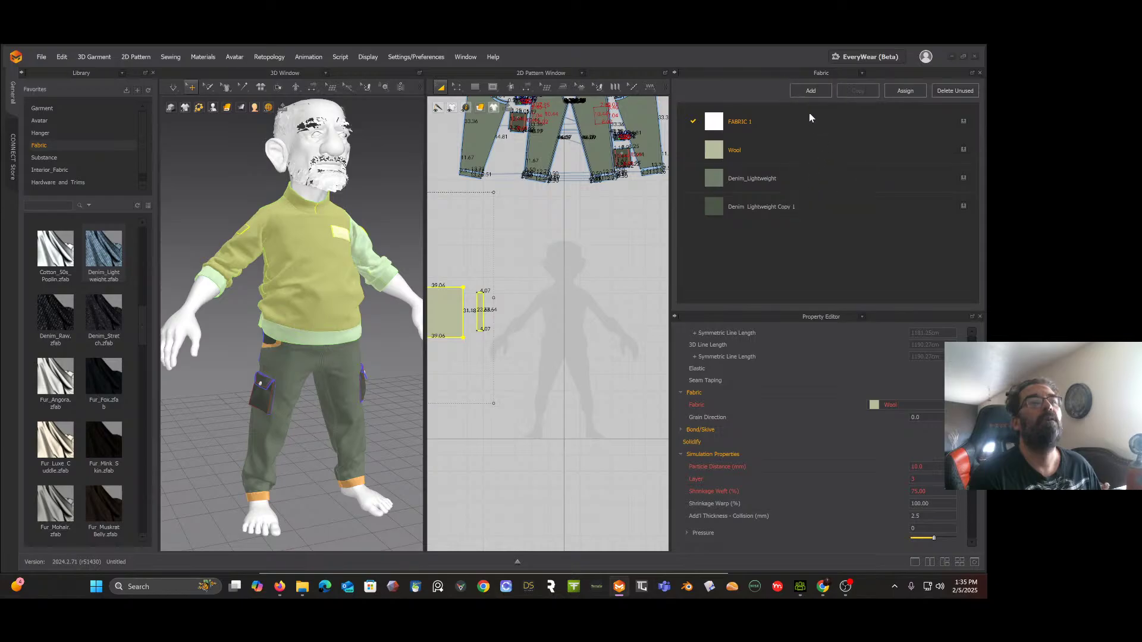
scroll(831, 145, "down", 5)
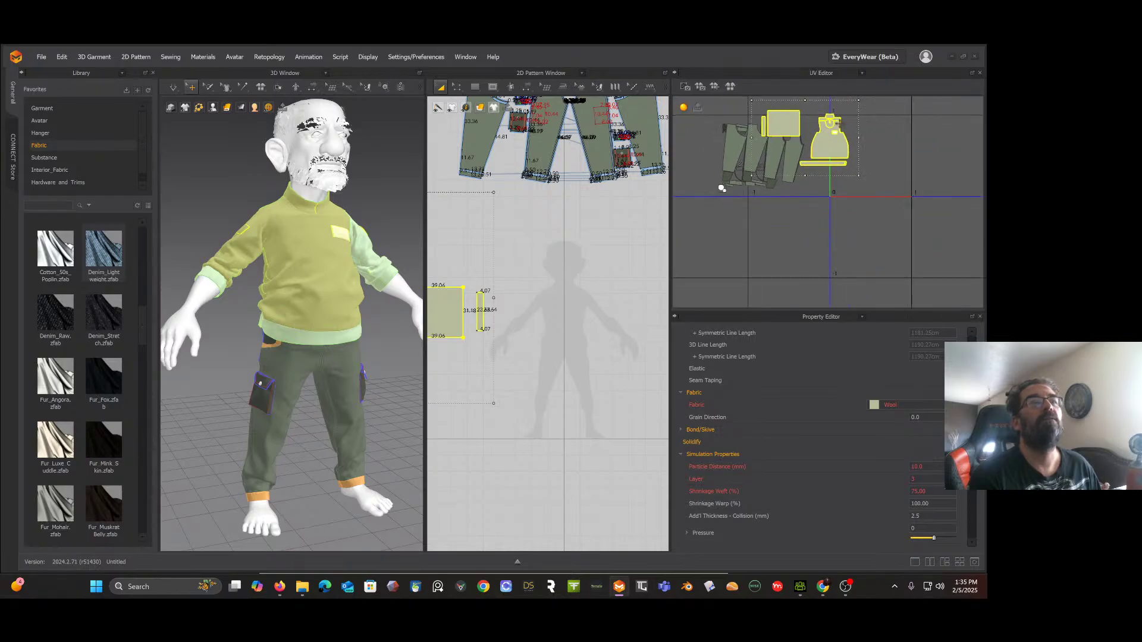
right_click(828, 136)
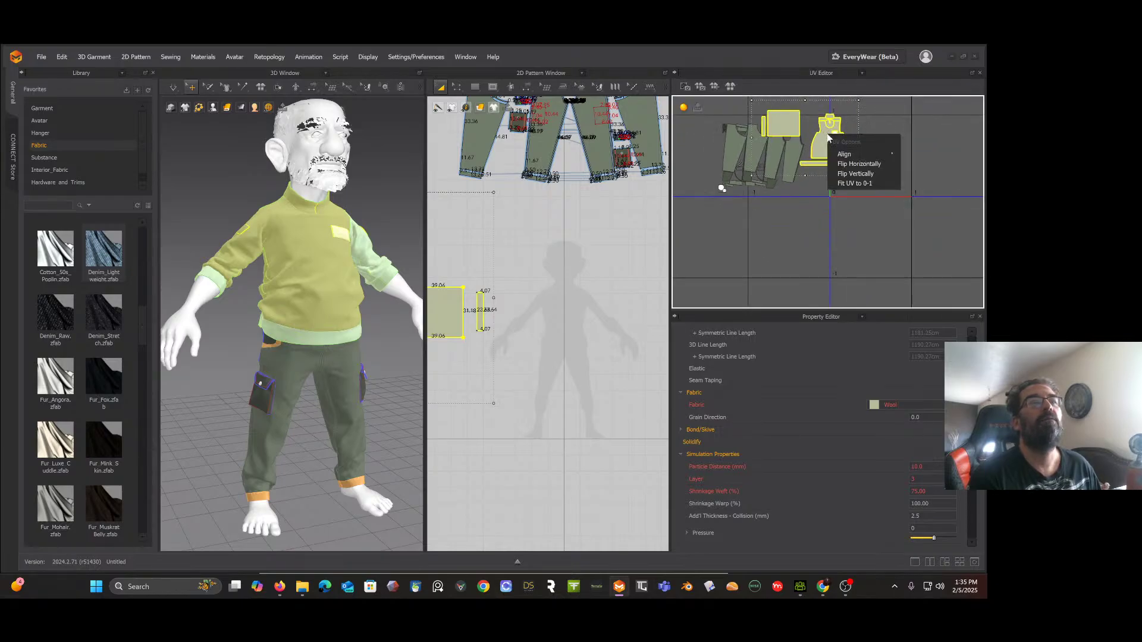
left_click(854, 184)
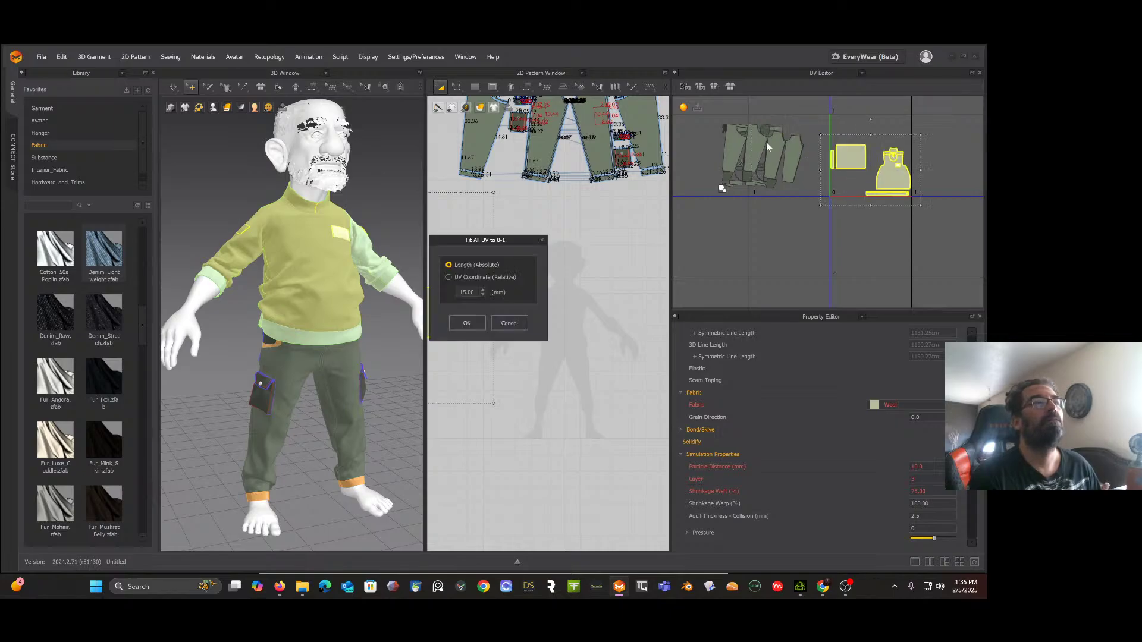
left_click(474, 324)
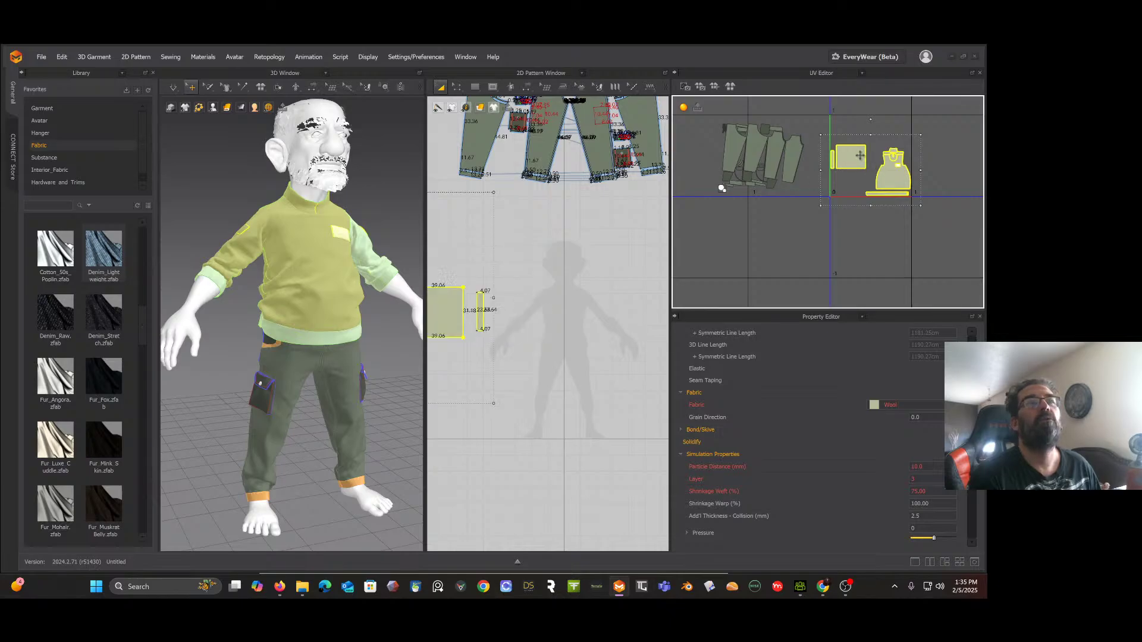
Step: Pack the sweater's UVs into the 0 to 1 area with 0.001 padding and fixed scale ratio, and move them below the trousers' UVs
left_click(731, 87)
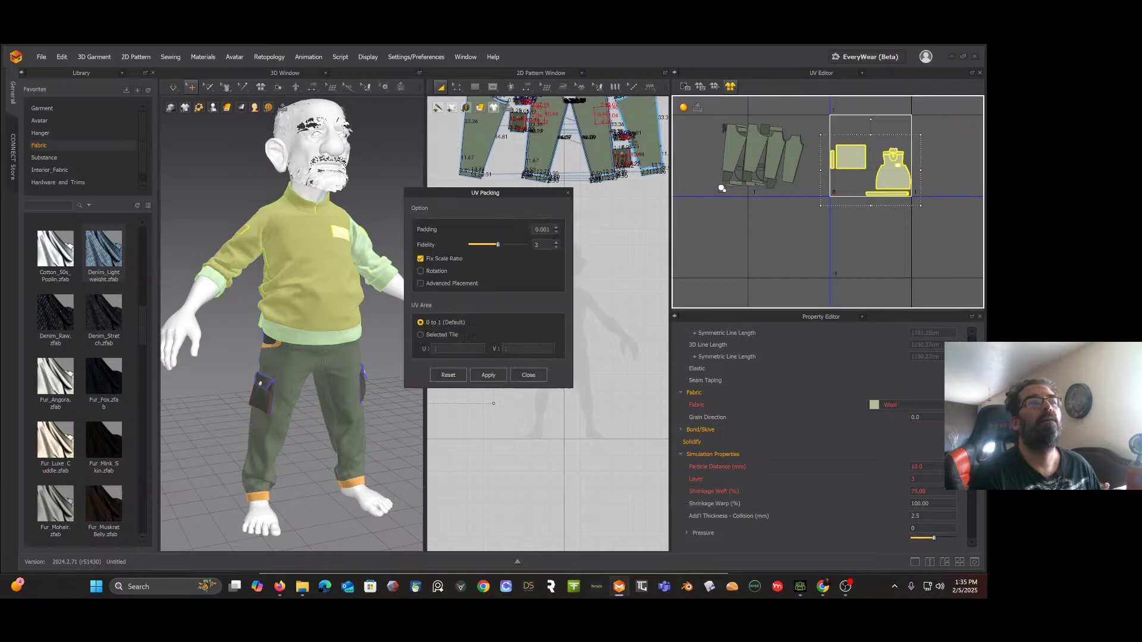
left_click(488, 374)
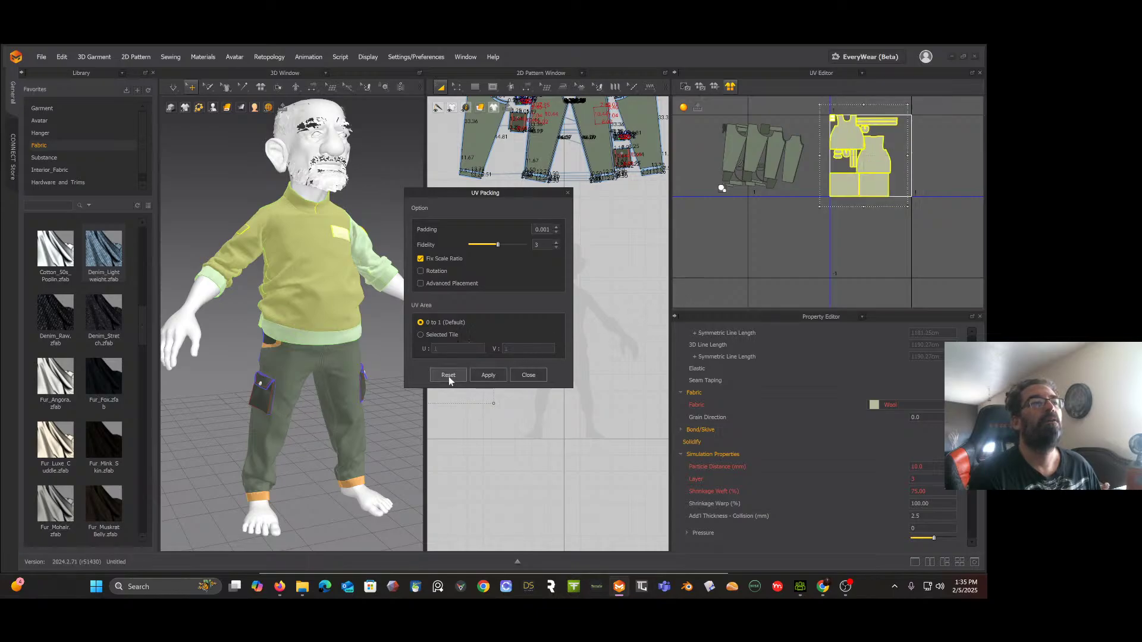
left_click(518, 375)
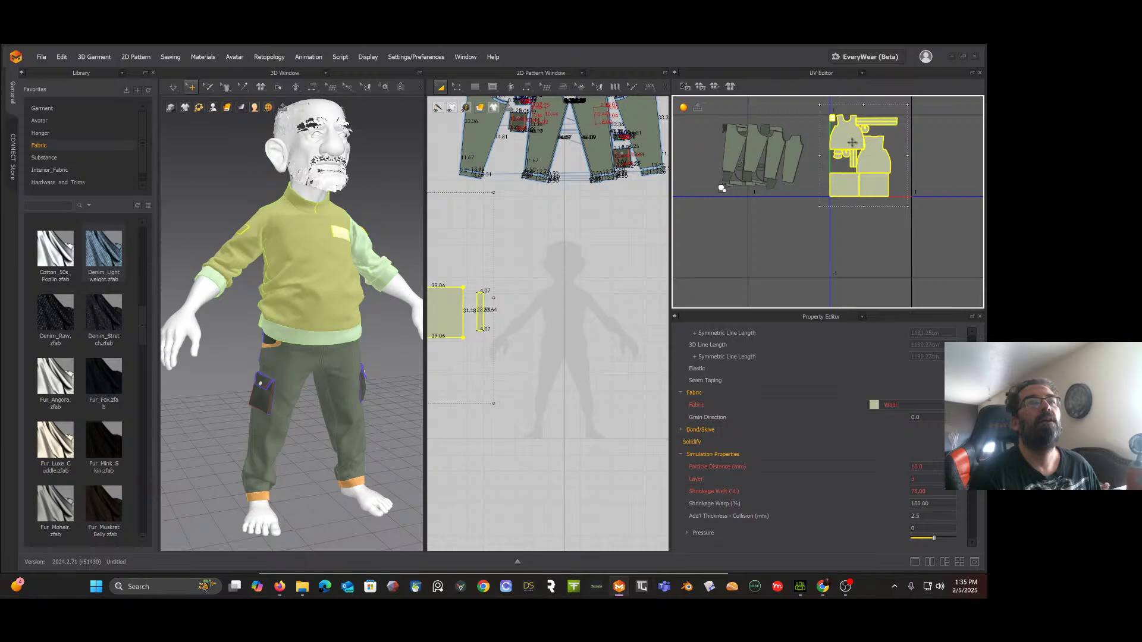
left_click_drag(852, 143, 739, 235)
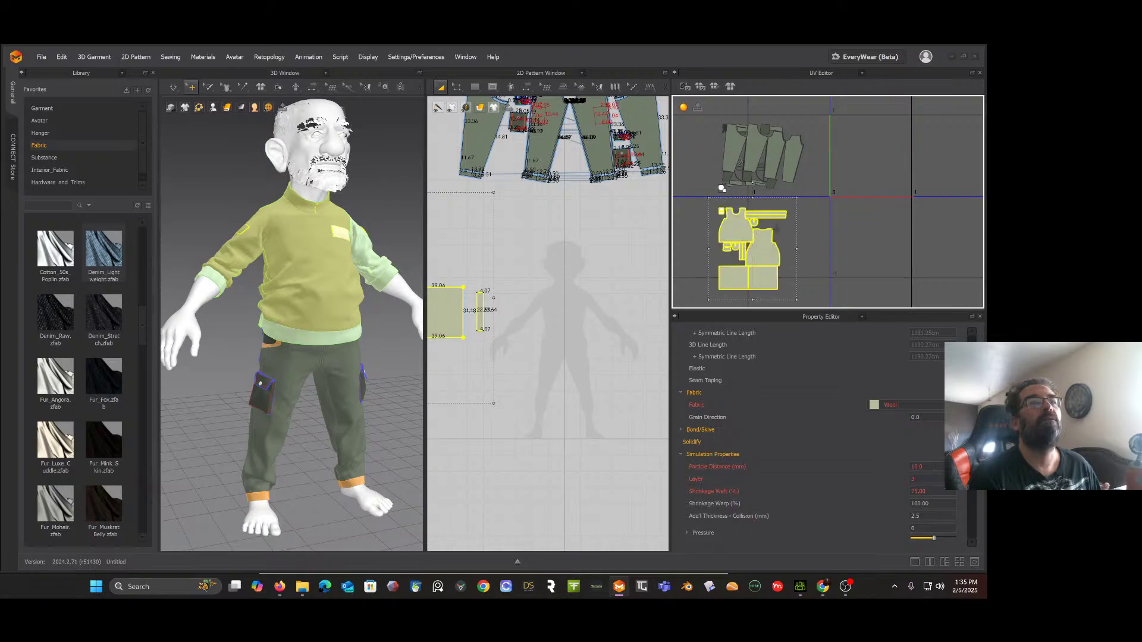
left_click(840, 239)
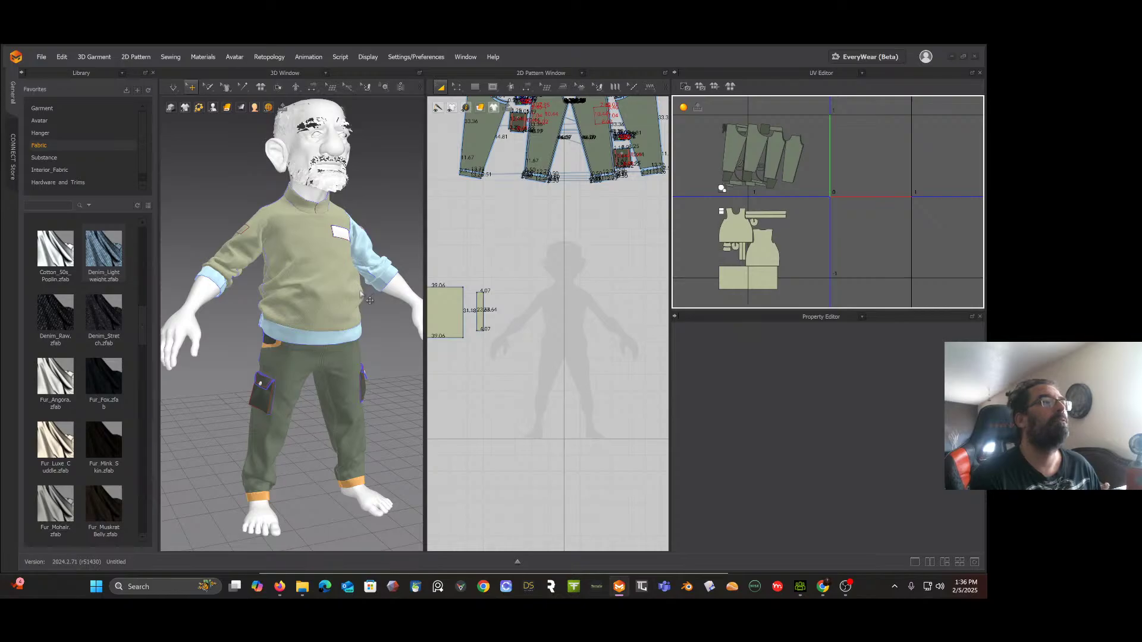
Step: Start a polygon pattern piece with a straight horizontal base edge spanning the avatar silhouette's head just above the ears
right_click_drag(369, 300, 319, 280)
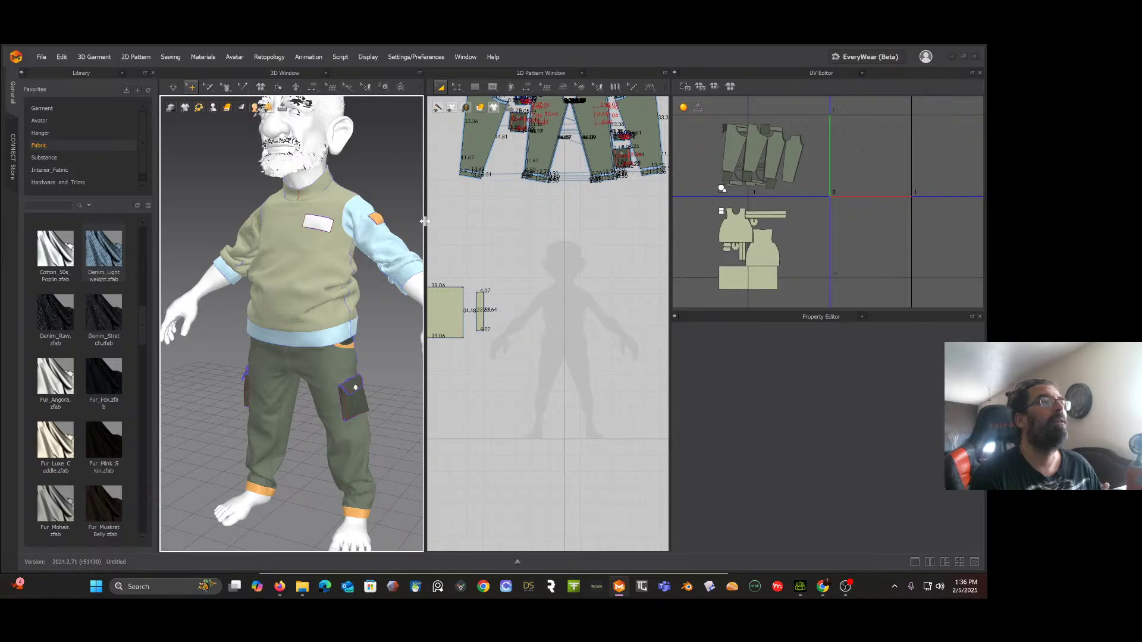
scroll(494, 238, "up", 8)
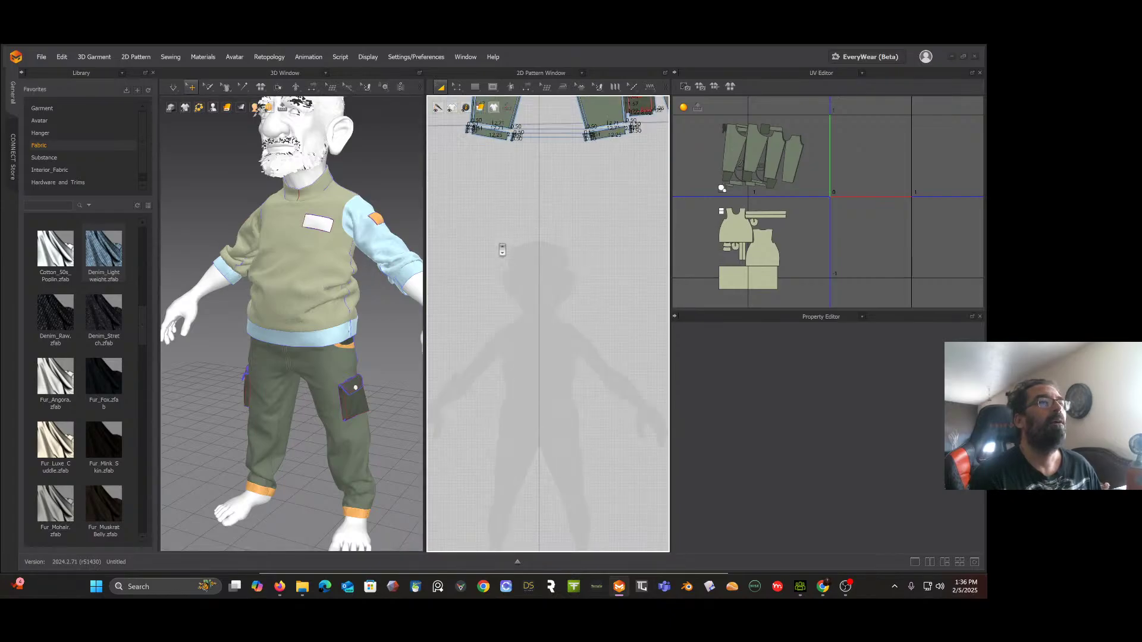
middle_click_drag(503, 250, 502, 205)
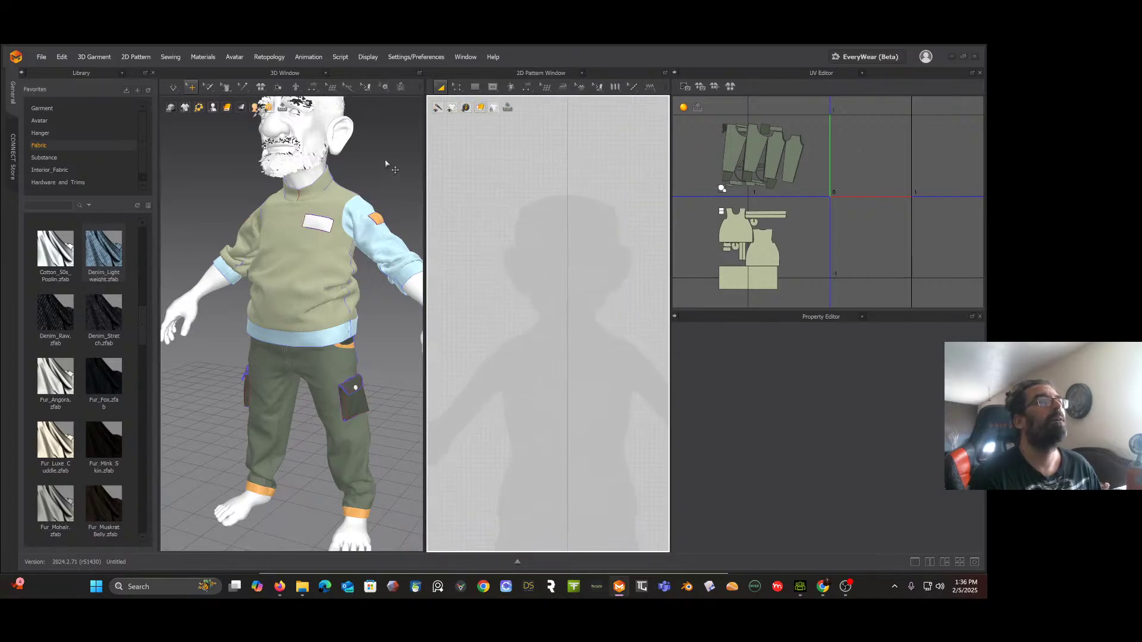
scroll(381, 178, "down", 5)
right_click_drag(383, 216, 375, 232)
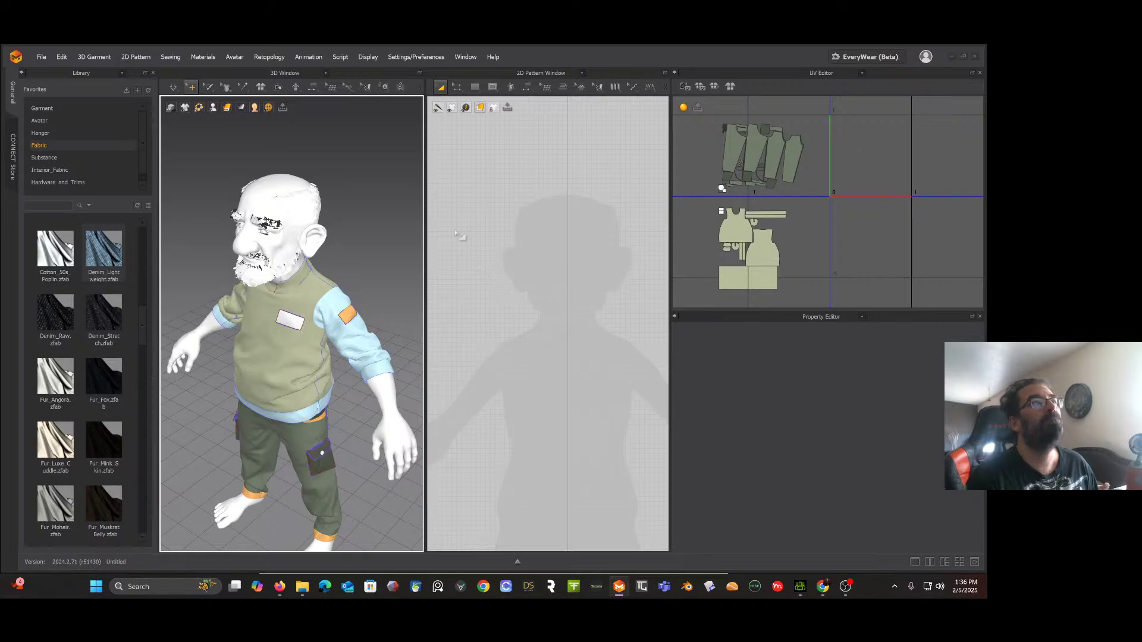
left_click(480, 108)
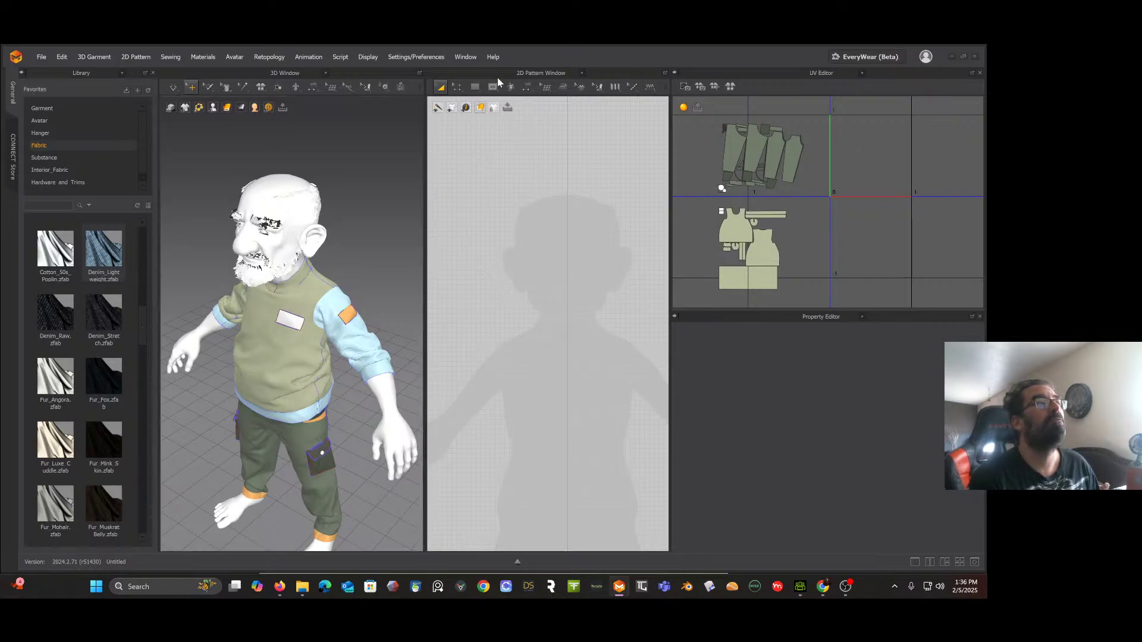
left_click(458, 88)
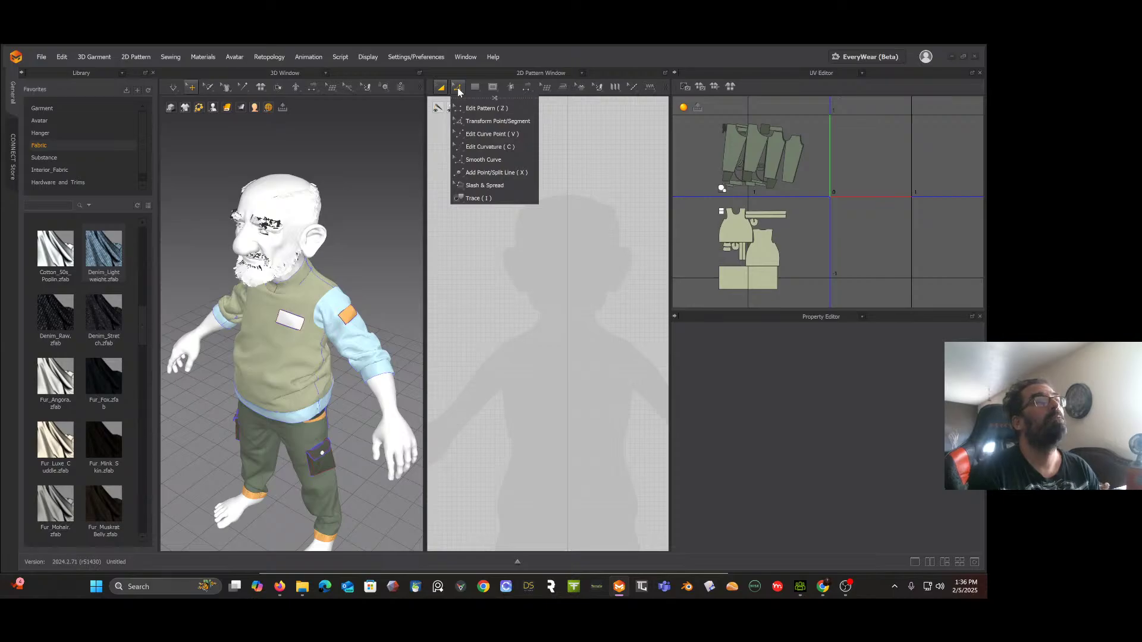
mouse_move(475, 89)
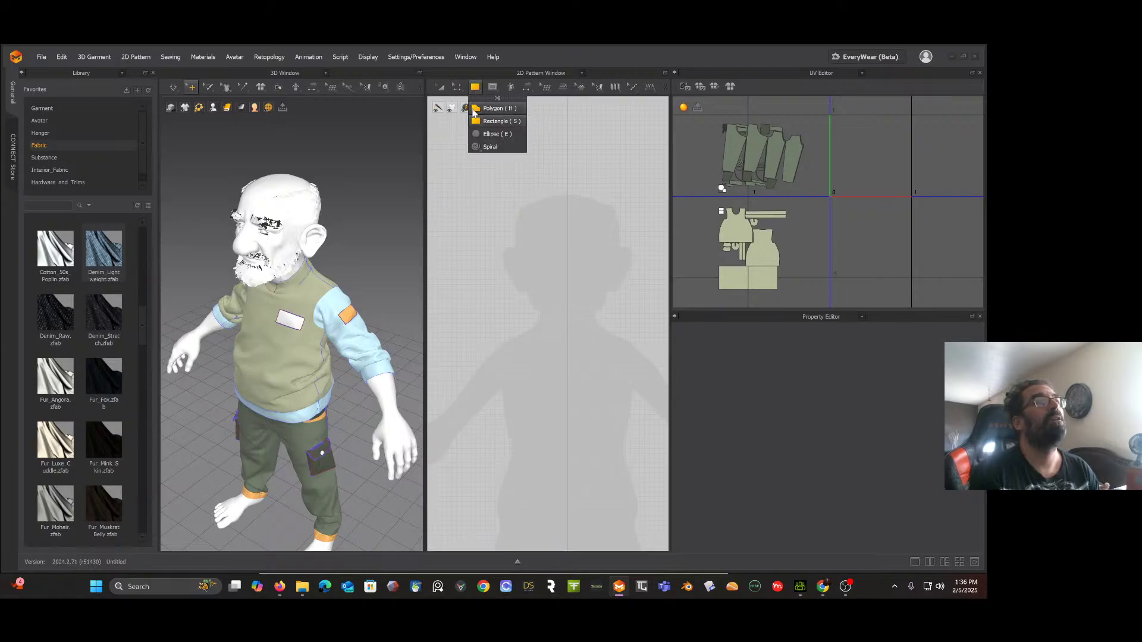
left_click(493, 108)
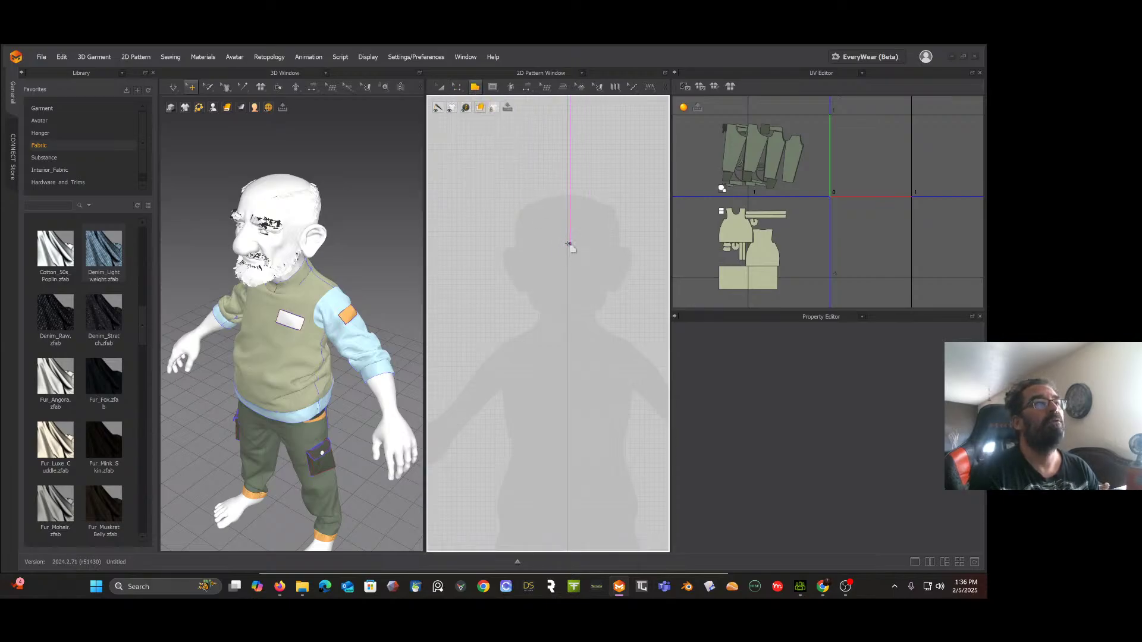
left_click(515, 245)
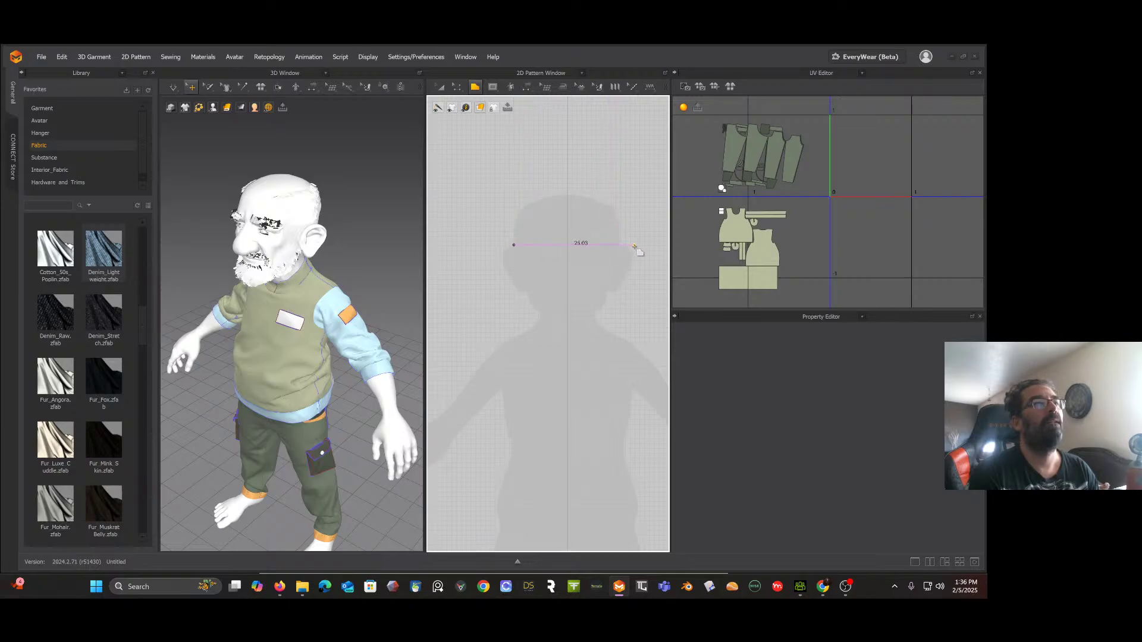
left_click(634, 244)
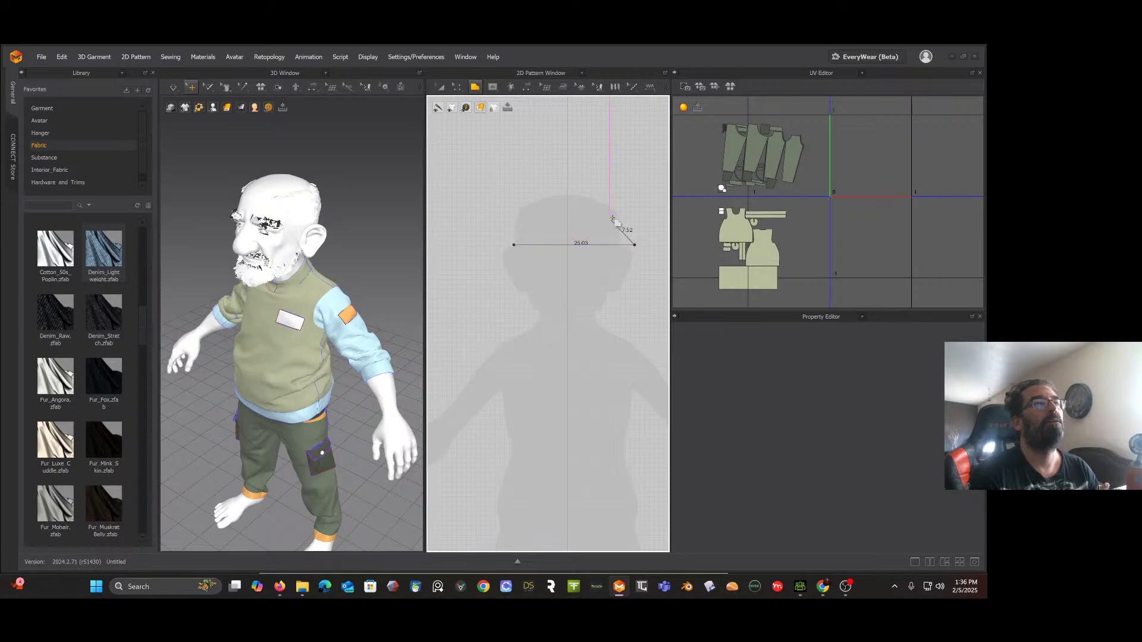
left_click(567, 167)
left_click(514, 243)
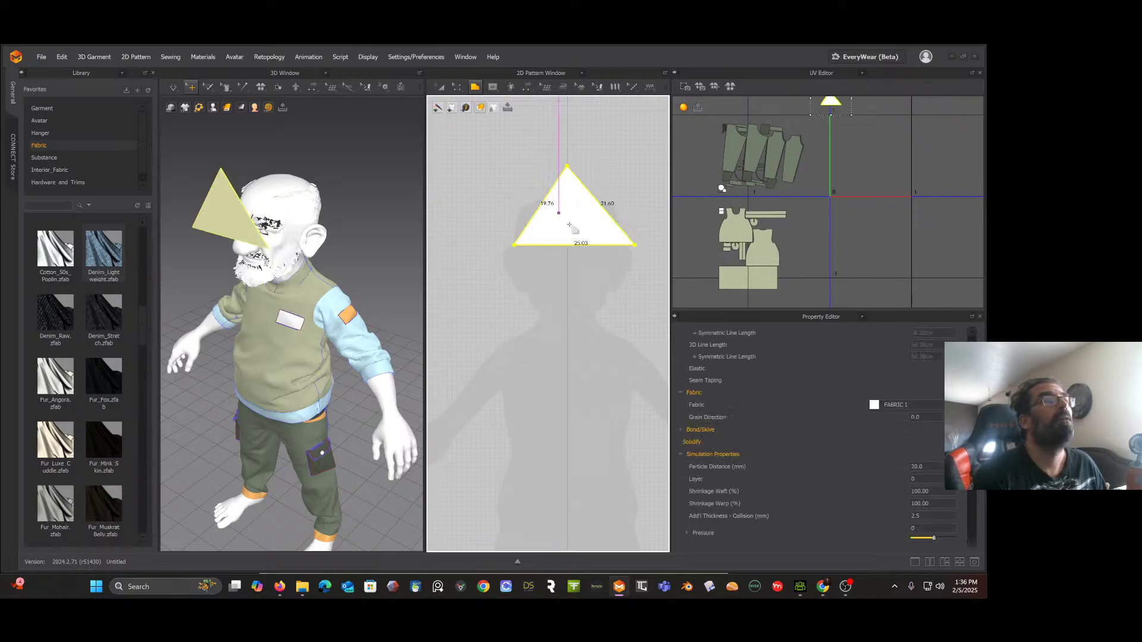
left_click(440, 88)
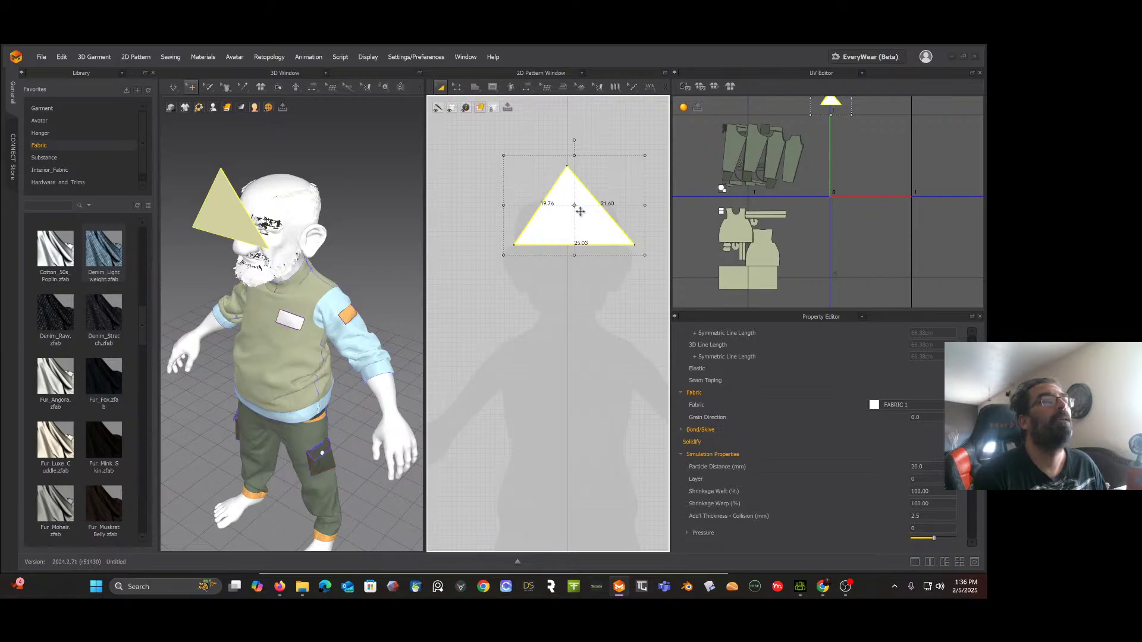
left_click_drag(579, 208, 573, 209)
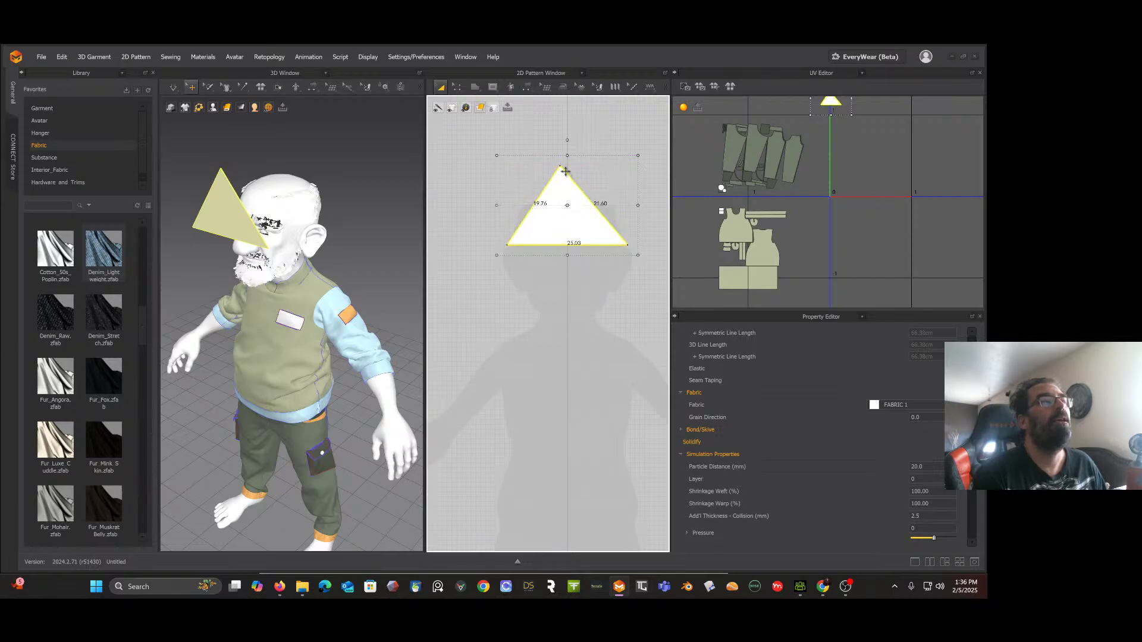
scroll(565, 171, "up", 3)
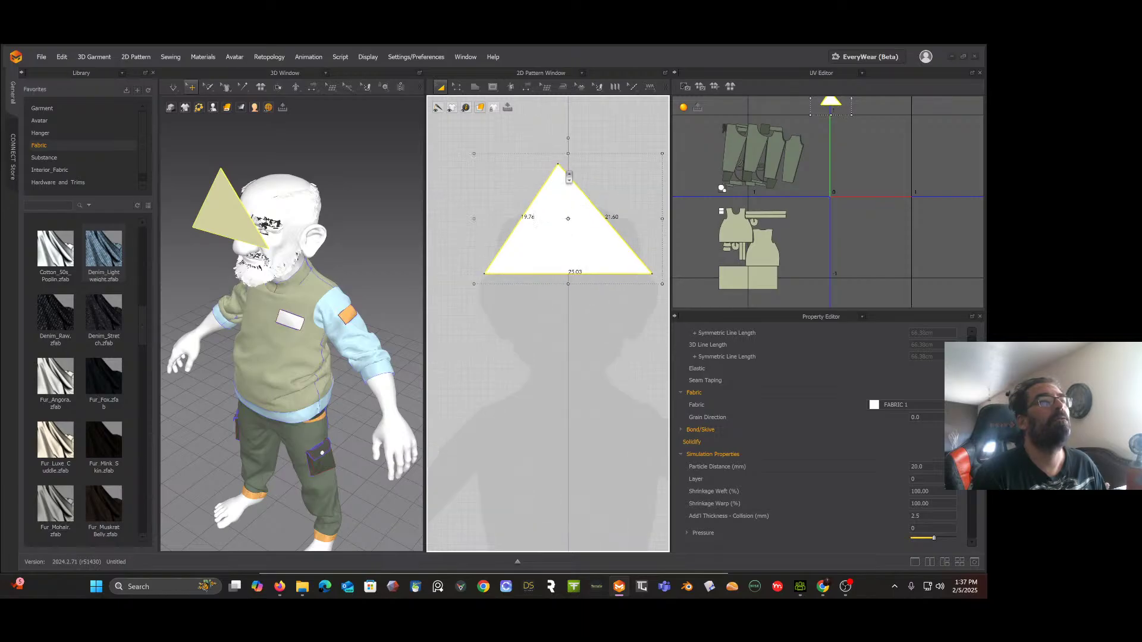
key("Delete")
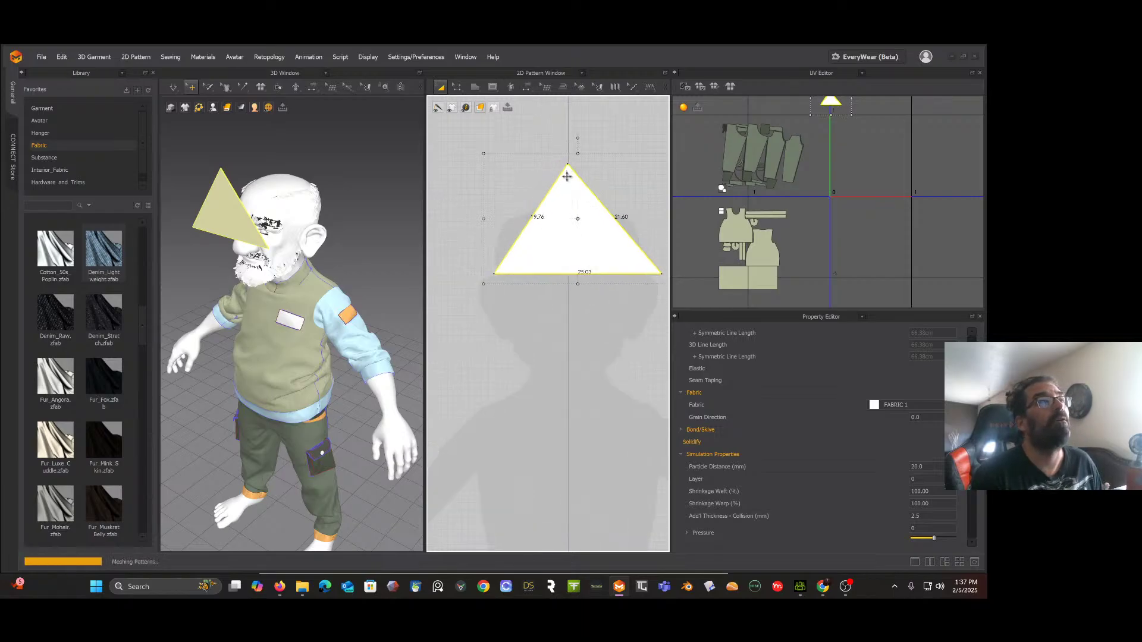
Step: Draw a right-angled triangle pattern above the avatar's head, about 13.66 cm tall along the centre line and 15 cm wide
left_click(456, 89)
left_click(475, 87)
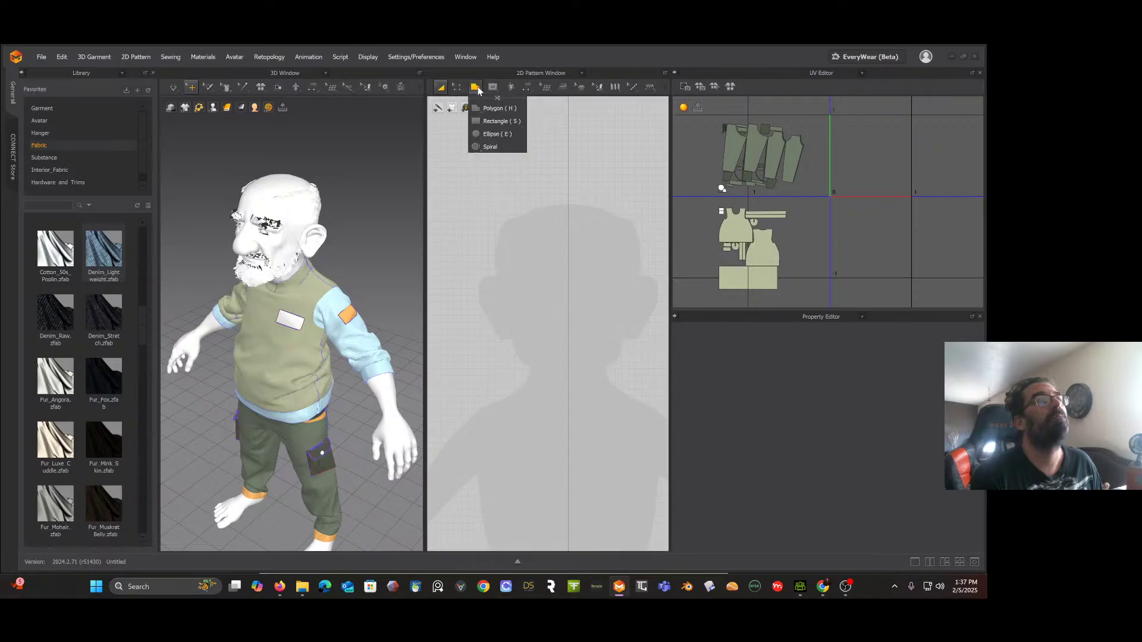
left_click(568, 161)
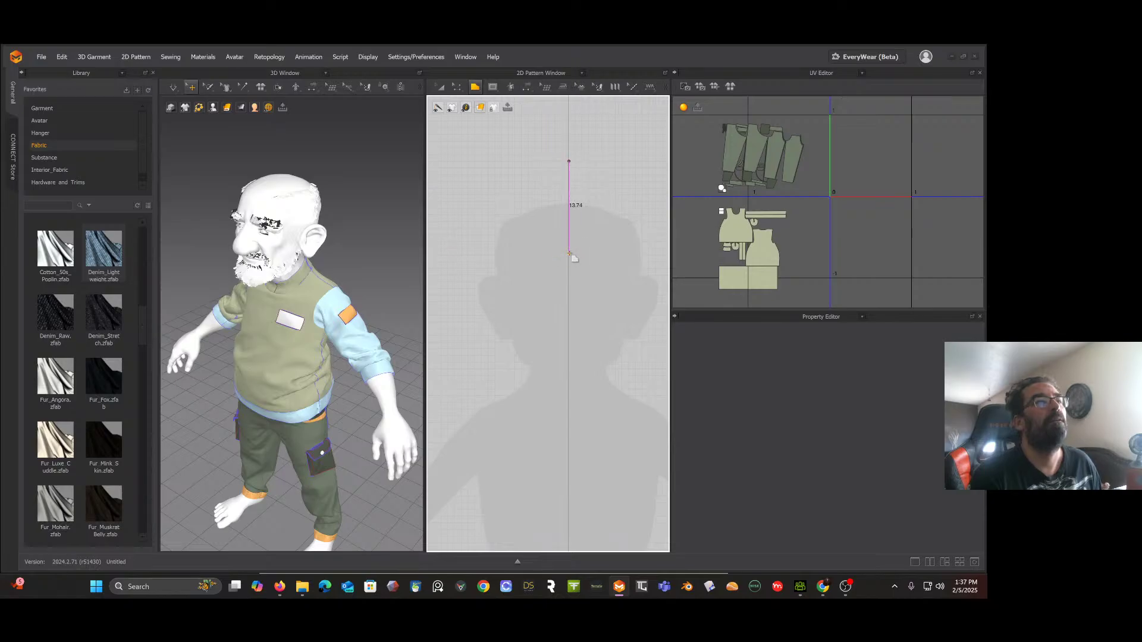
left_click(569, 253)
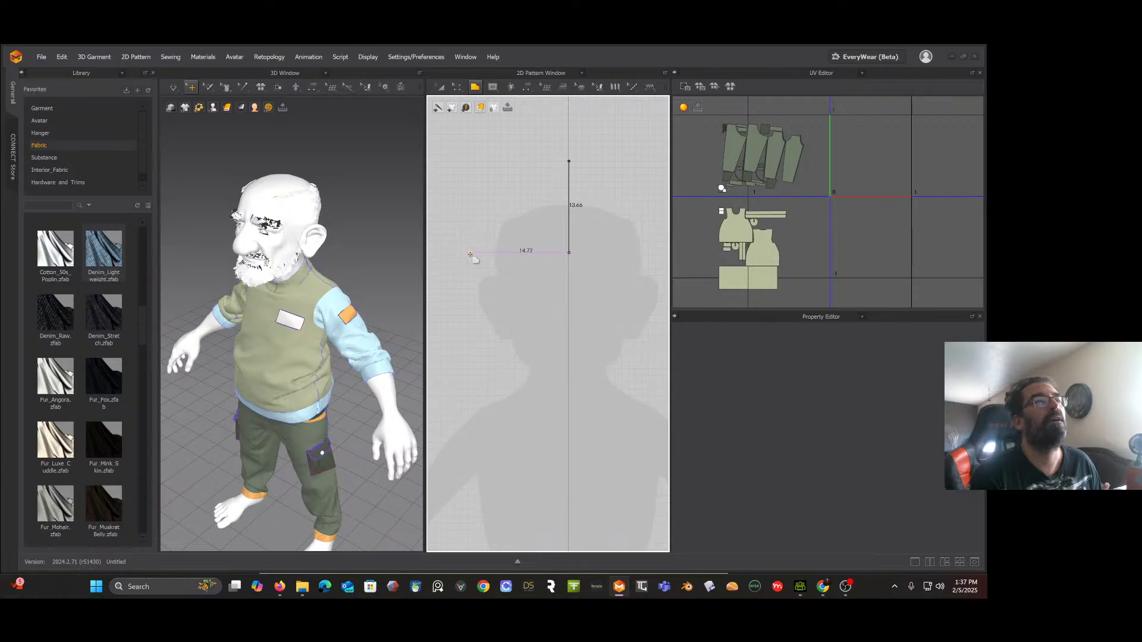
left_click(469, 253)
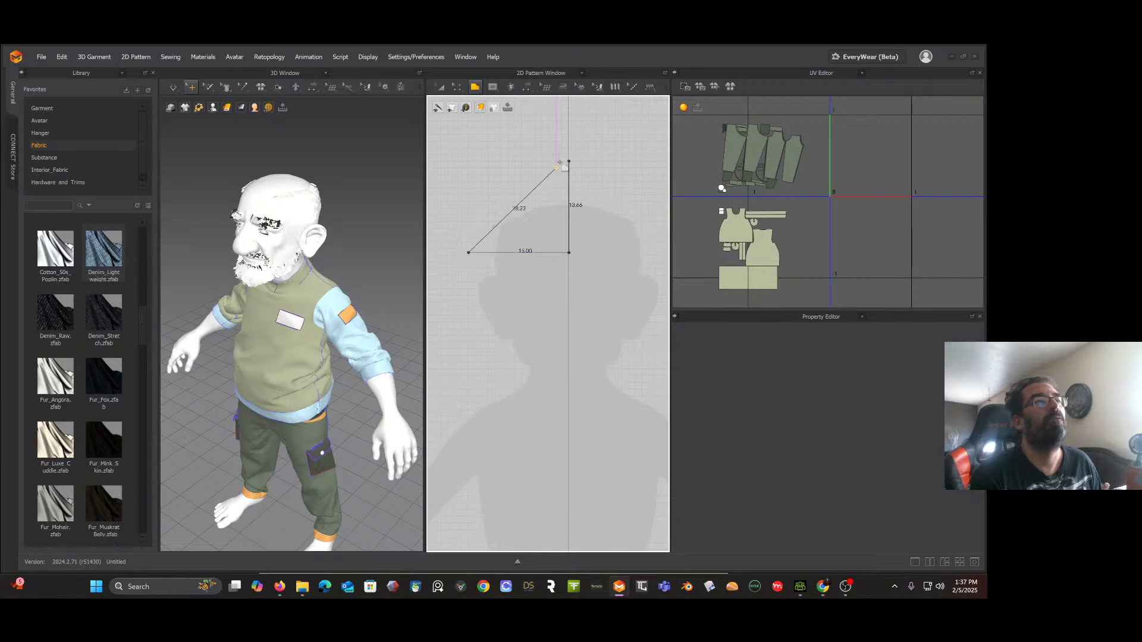
left_click(569, 162)
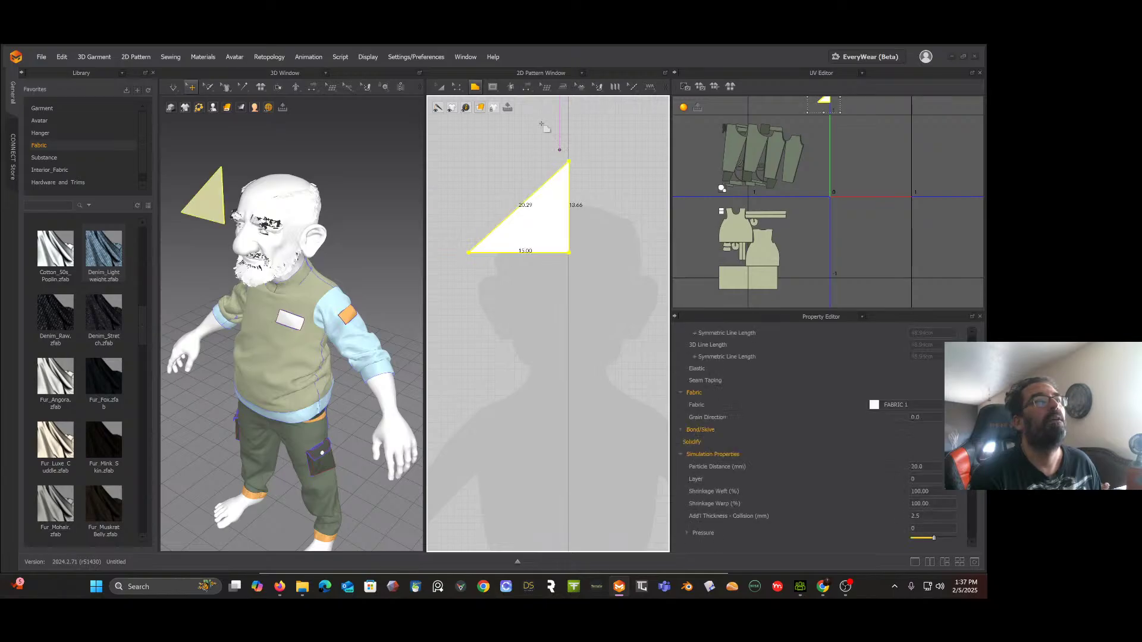
Step: Unfold the triangle about its vertical centre-line edge into a full symmetrical triangle
left_click(457, 87)
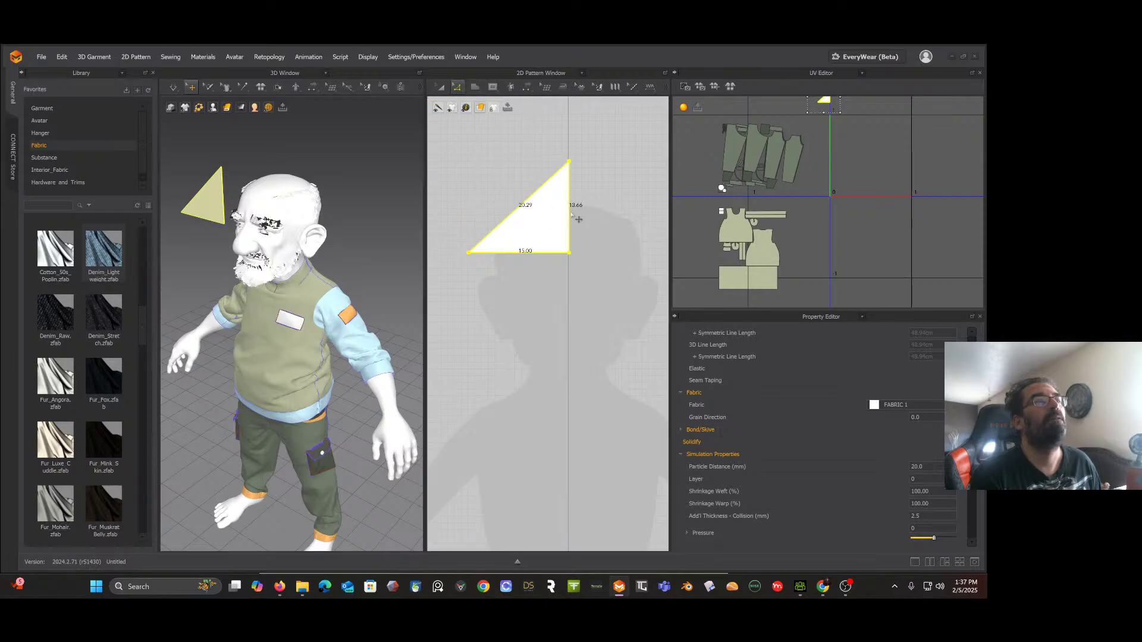
right_click(569, 216)
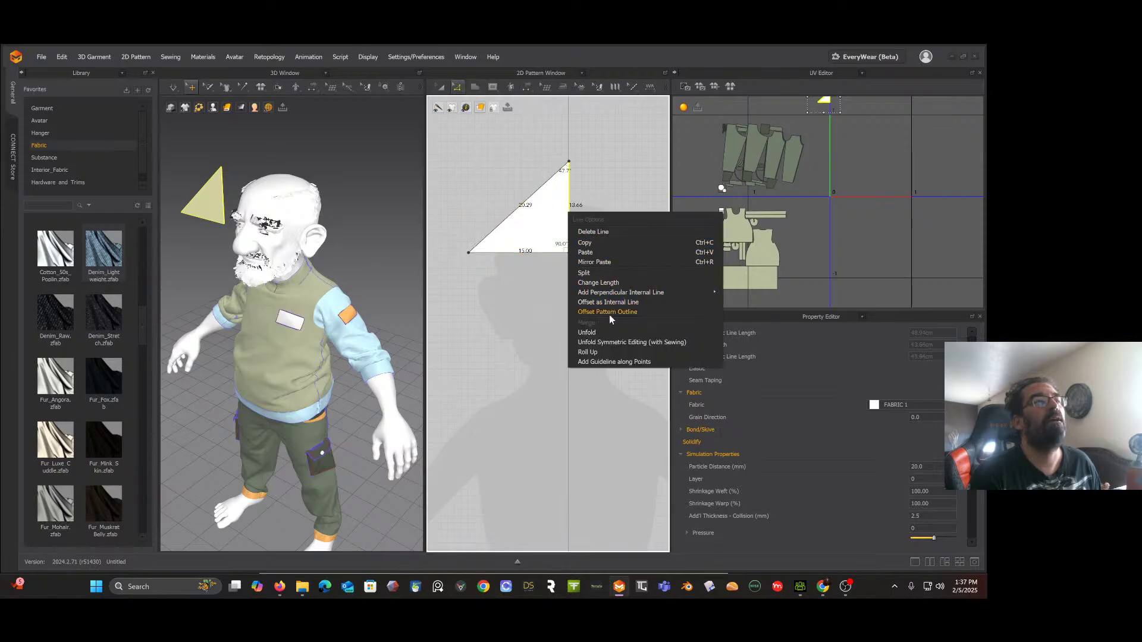
left_click(605, 332)
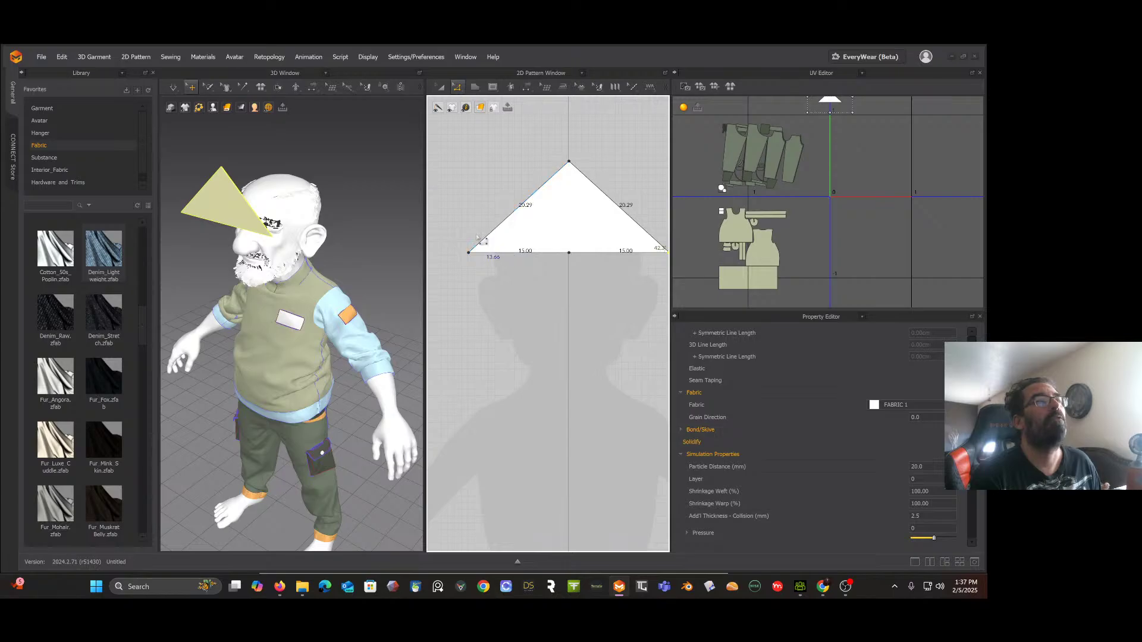
right_click(495, 230)
middle_click_drag(483, 207, 497, 229)
scroll(498, 231, "up", 3)
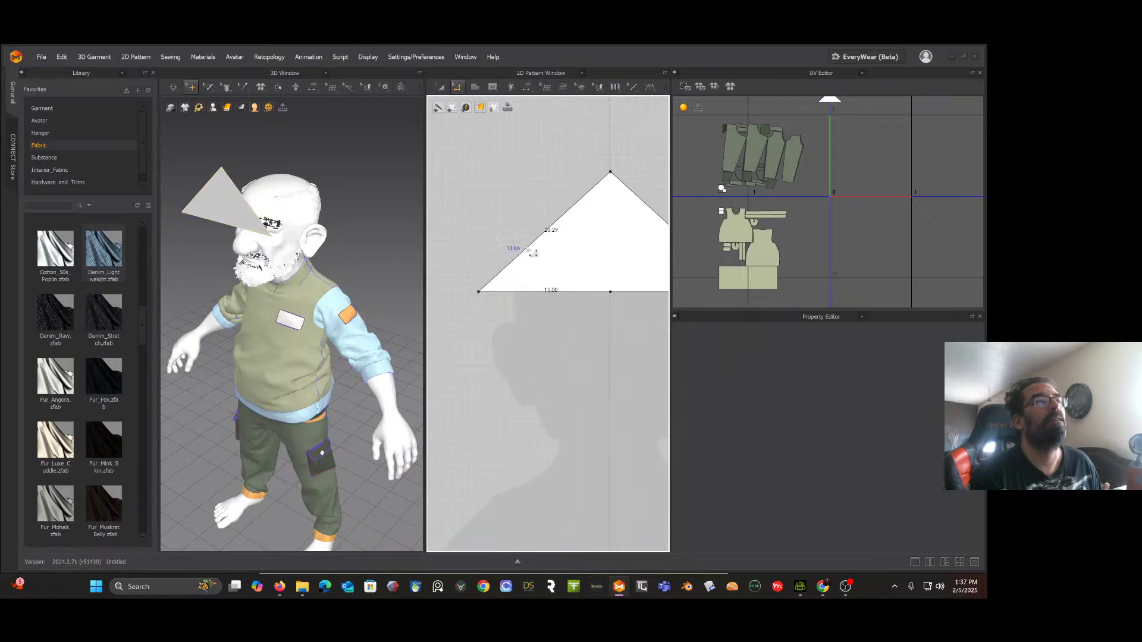
right_click(531, 250)
left_click(508, 207)
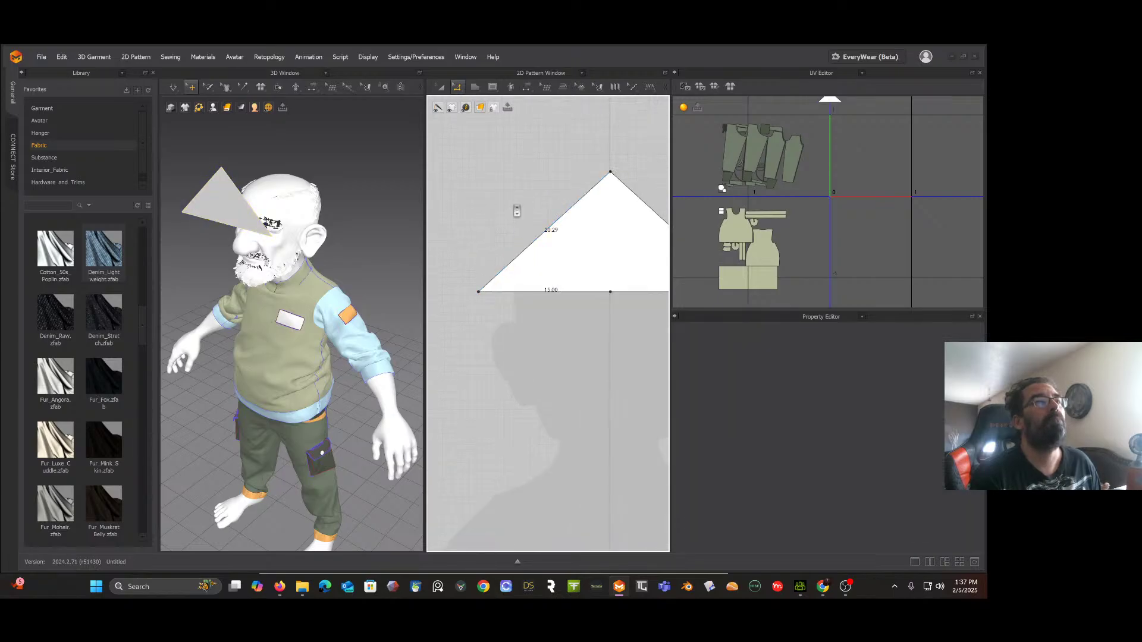
Step: Move the triangle pattern closer to the front of the avatar's head in 3D
scroll(515, 211, "down", 2)
mouse_move(517, 211)
middle_mouse_down()
mouse_move(526, 226)
mouse_move(511, 213)
middle_mouse_up()
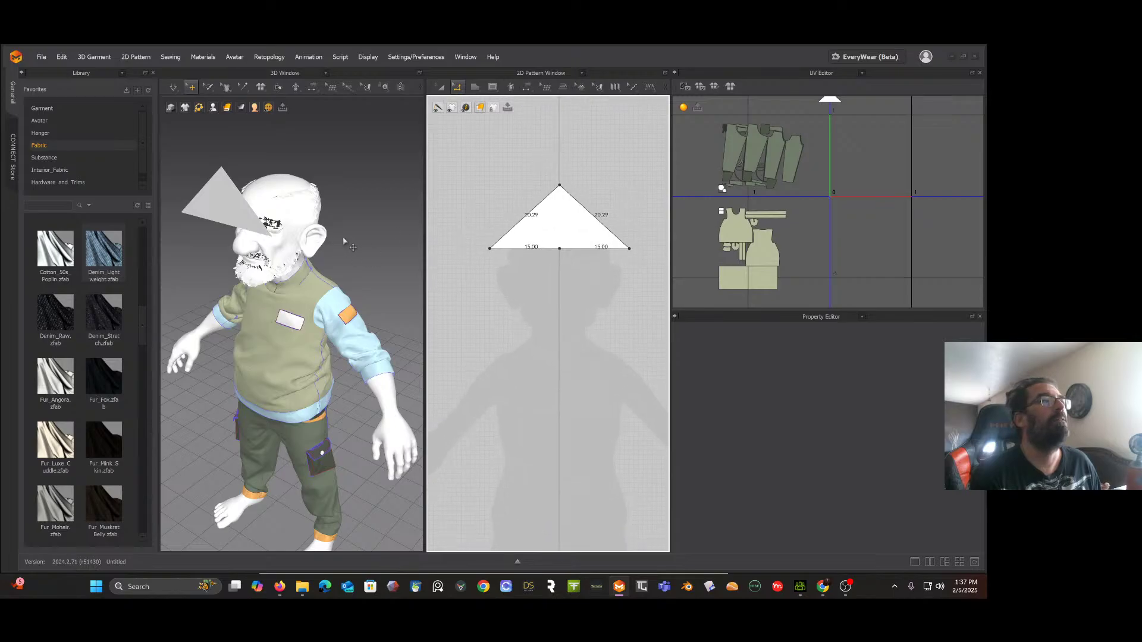
middle_click_drag(339, 252, 371, 235)
right_click_drag(371, 235, 335, 238)
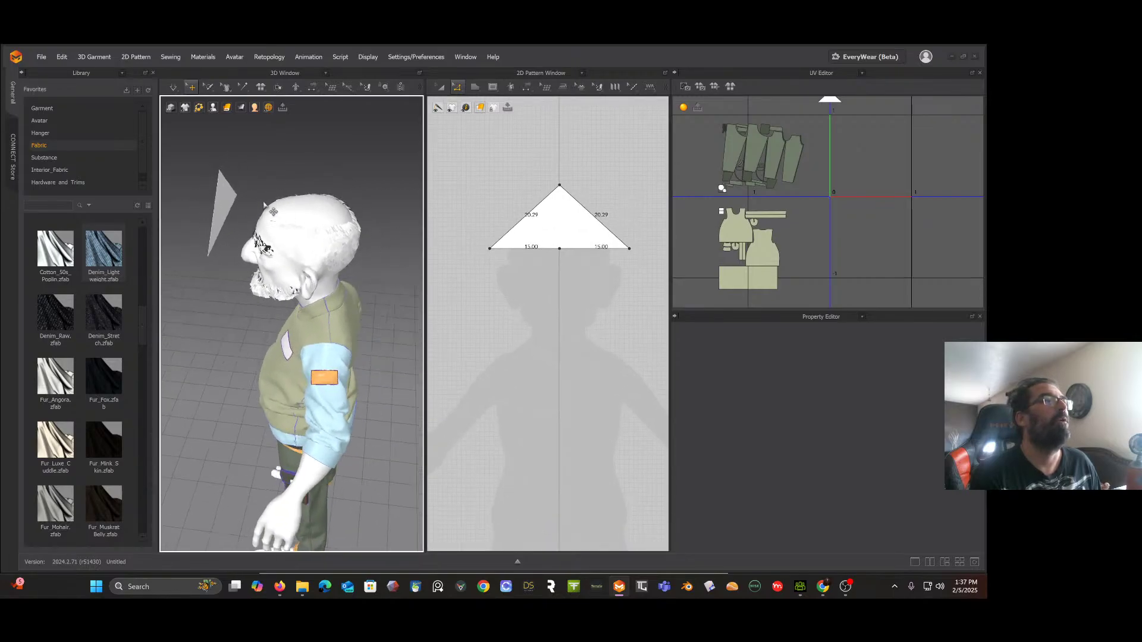
left_click(231, 205)
left_click_drag(254, 204, 282, 205)
right_click_drag(282, 206, 343, 223)
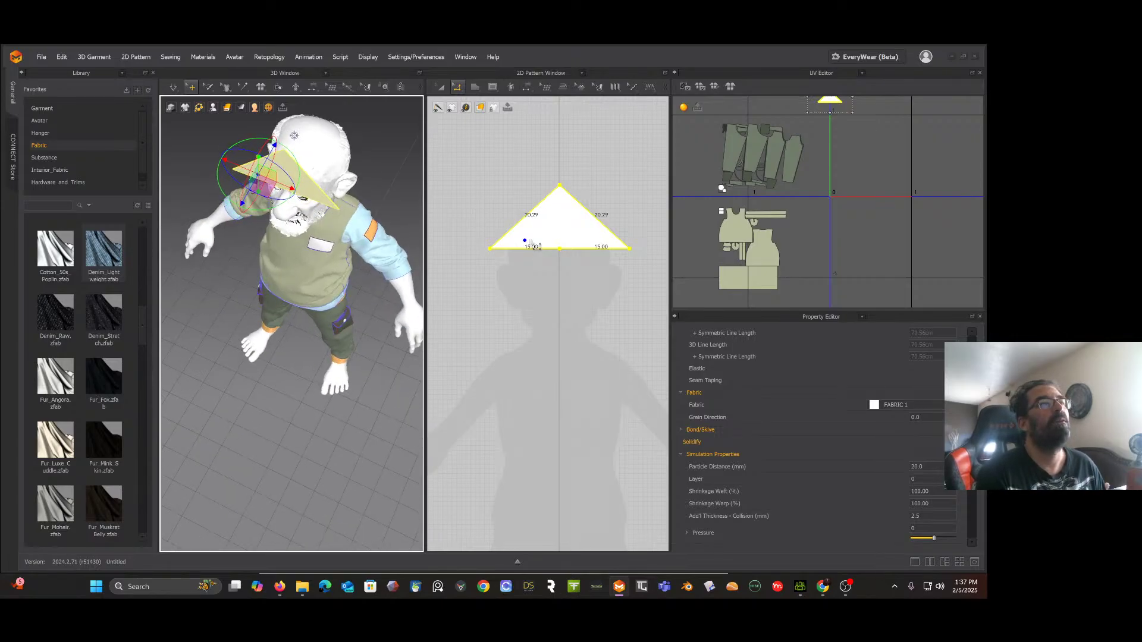
Step: Curve both slanted edges outward with Edit Curvature to form a dome, with the edges about 21.67 cm and 21.5 cm long
left_click(462, 93)
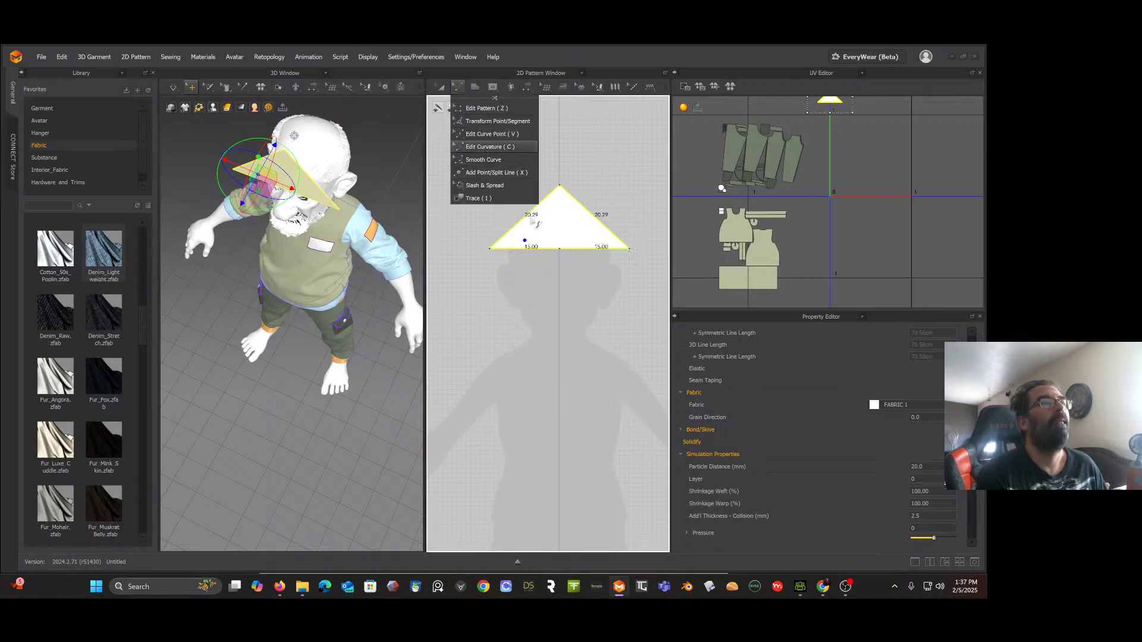
left_click(486, 147)
left_click_drag(528, 221, 604, 211)
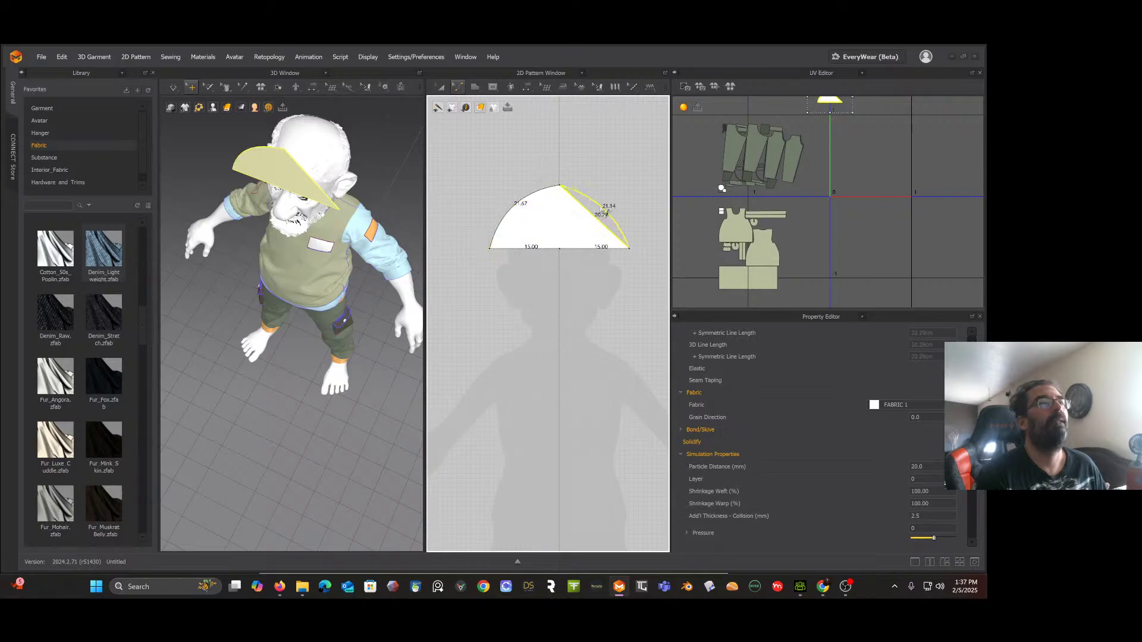
left_click_drag(606, 211, 600, 208)
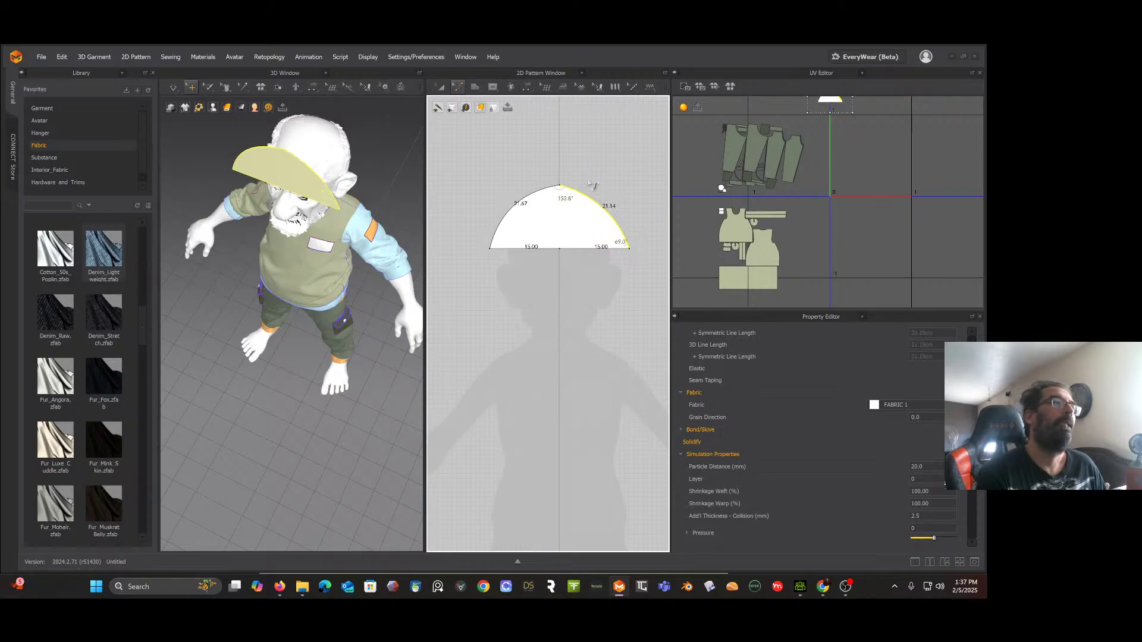
left_click(609, 208)
left_click(592, 171)
middle_click_drag(592, 173, 593, 184)
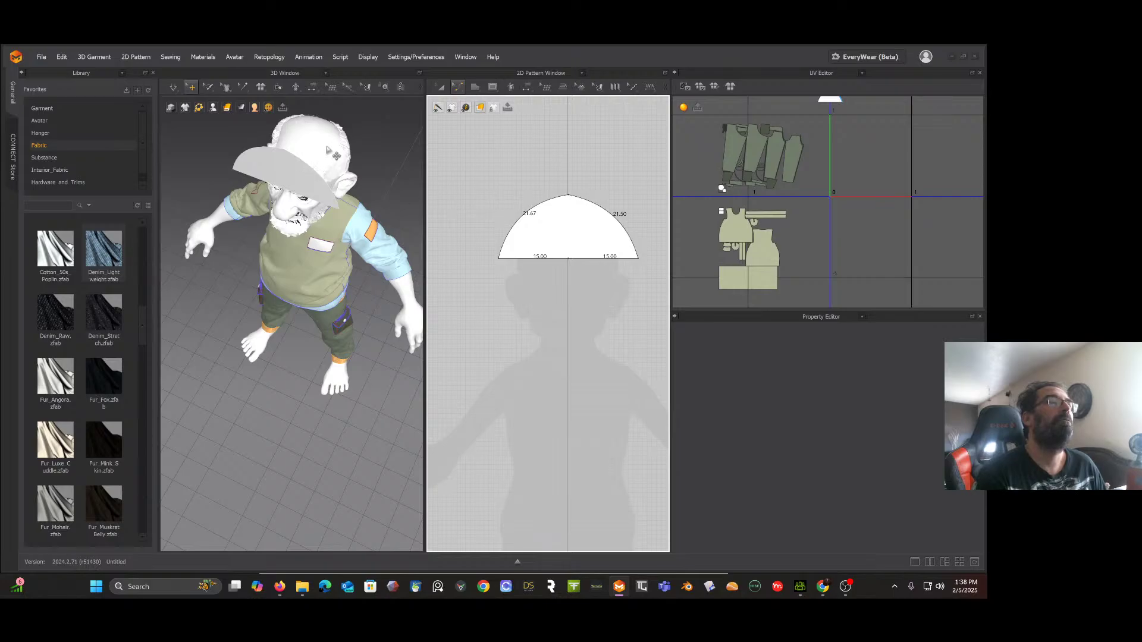
Step: Delete the dome's right corner point and unfold the remaining left half about the vertical centre edge
scroll(534, 245, "down", 3)
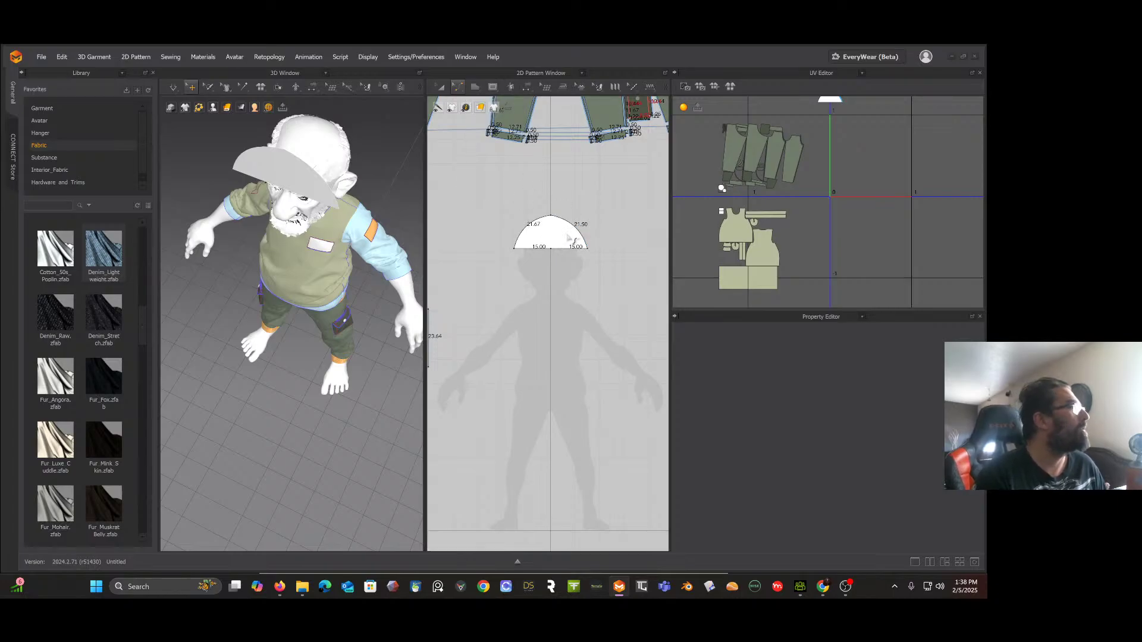
left_click(595, 256)
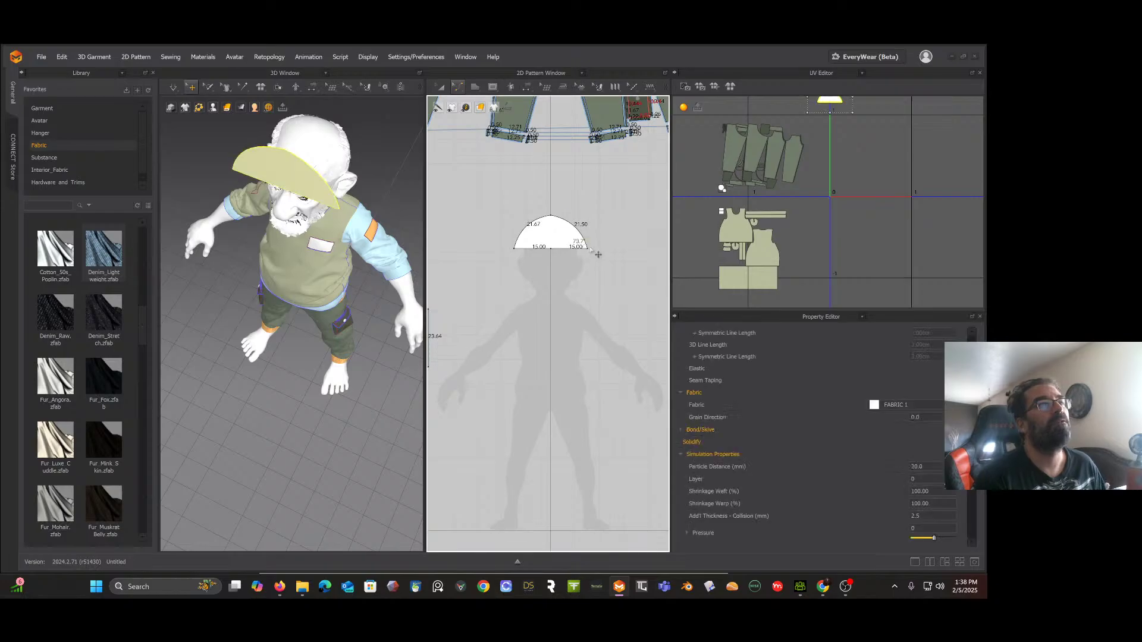
left_click(456, 87)
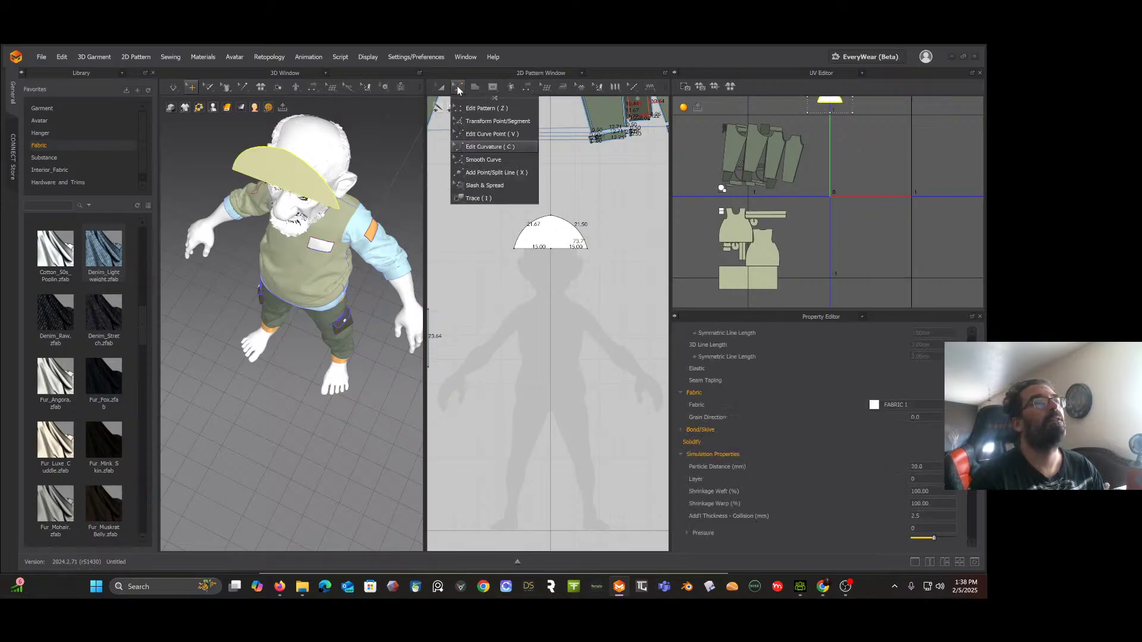
left_click(510, 173)
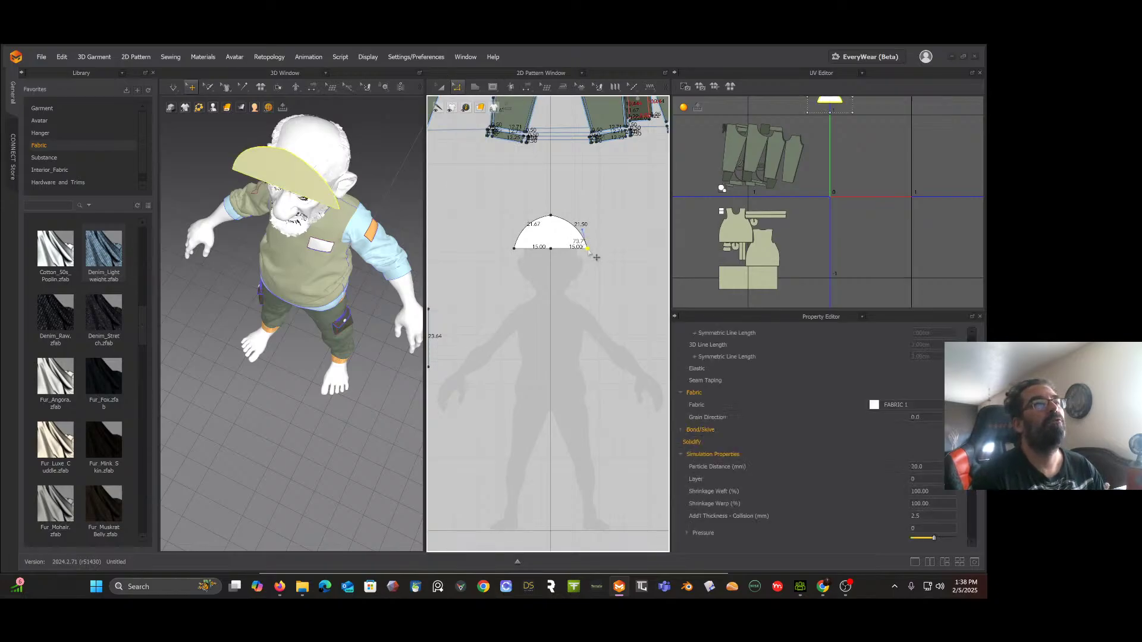
key("Delete")
left_click(552, 233)
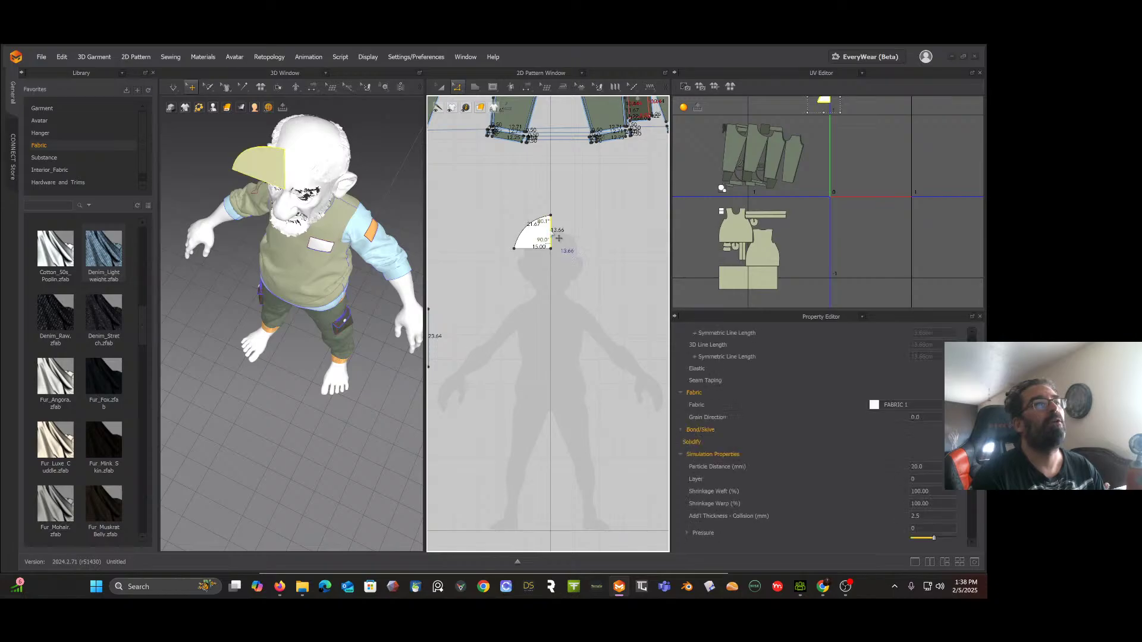
right_click(551, 232)
left_click(571, 350)
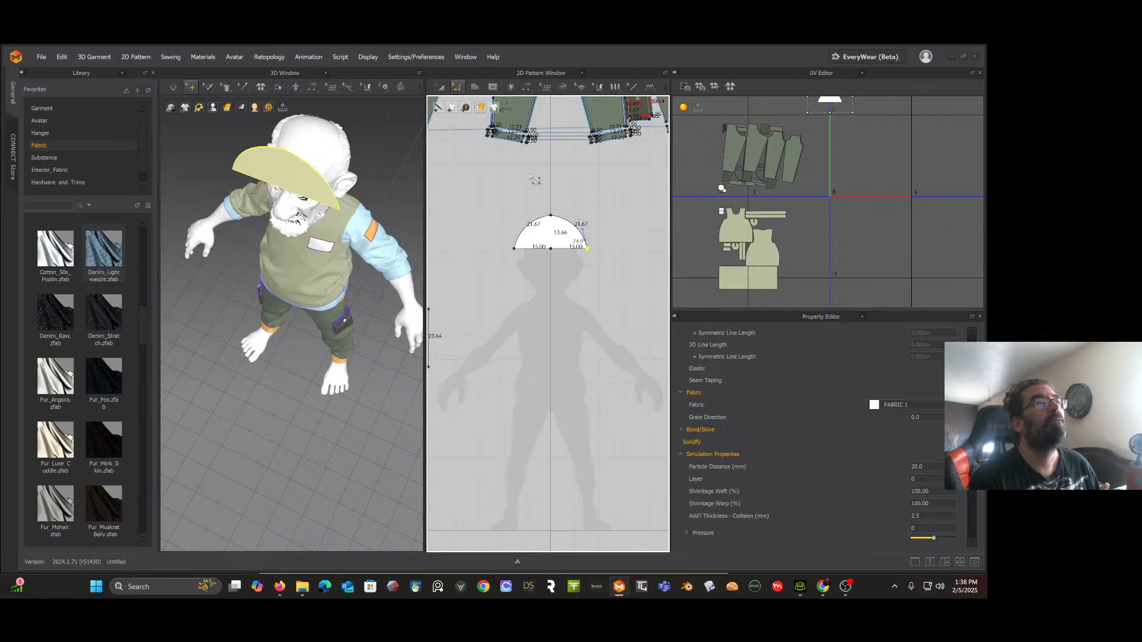
Step: Copy the dome pattern and paste one copy on each side of it in the 2D pattern layout
left_click(440, 89)
left_click(559, 243)
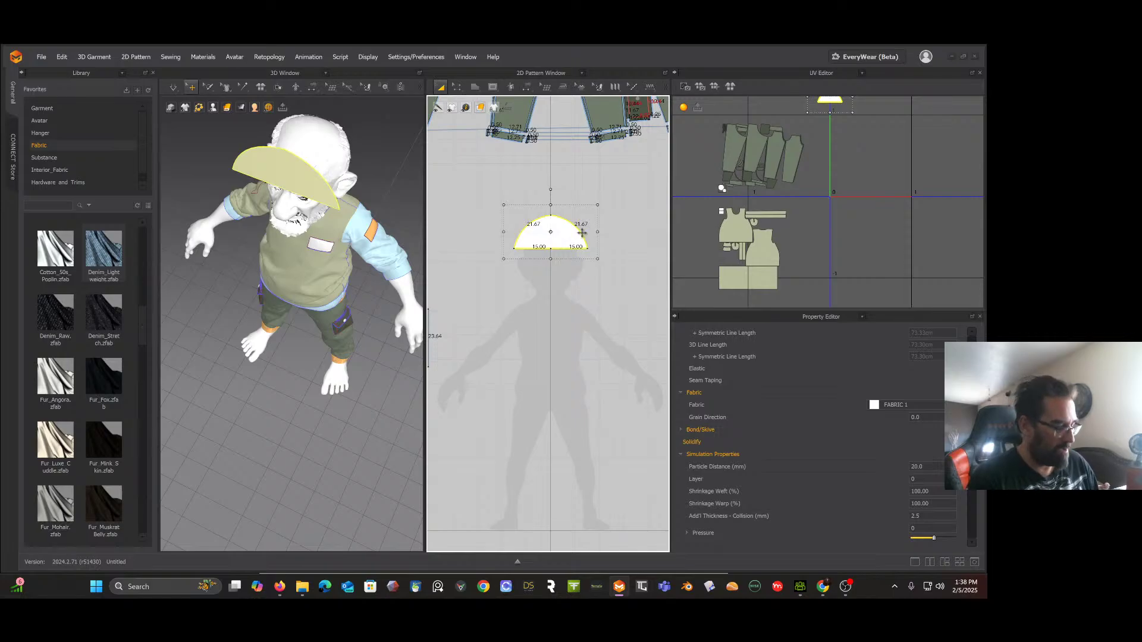
key("ctrl+v")
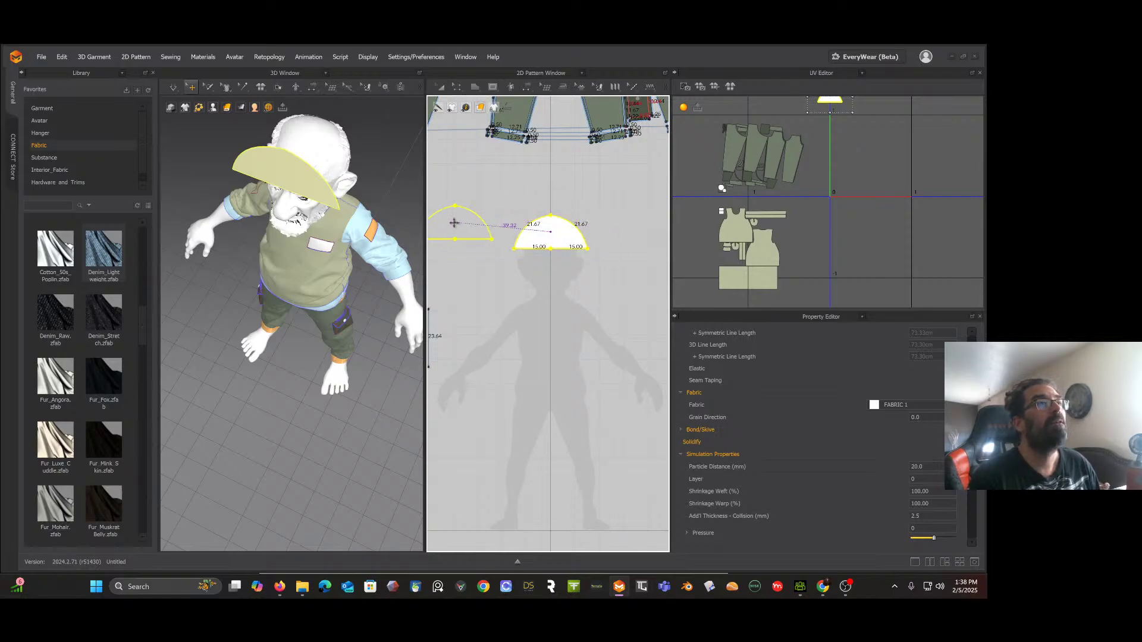
key("ctrl+v")
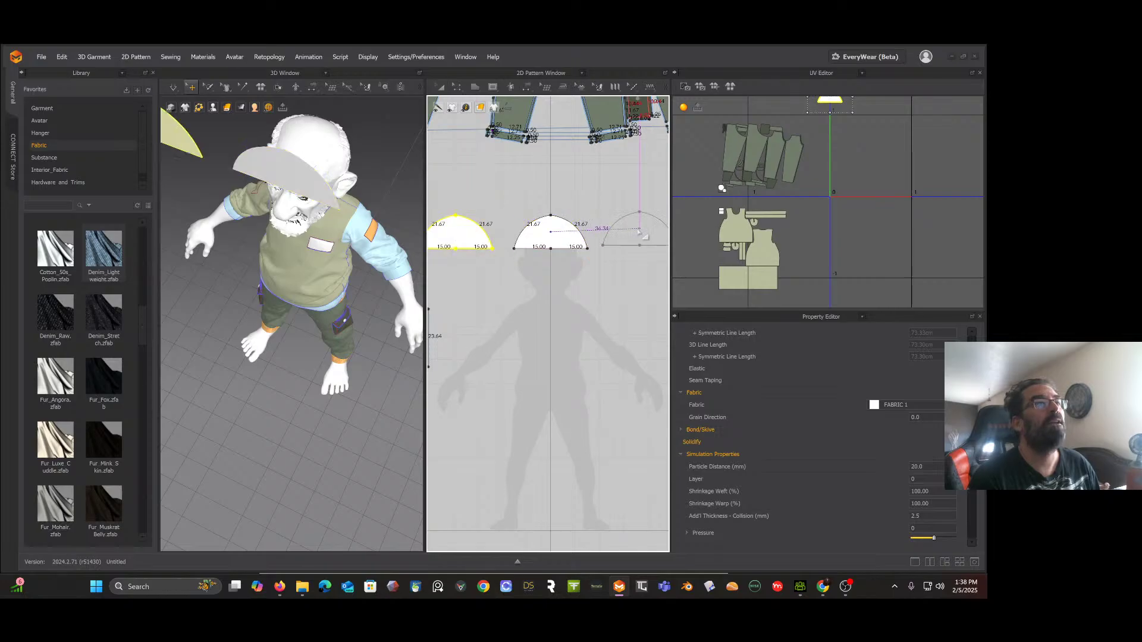
left_click(632, 234)
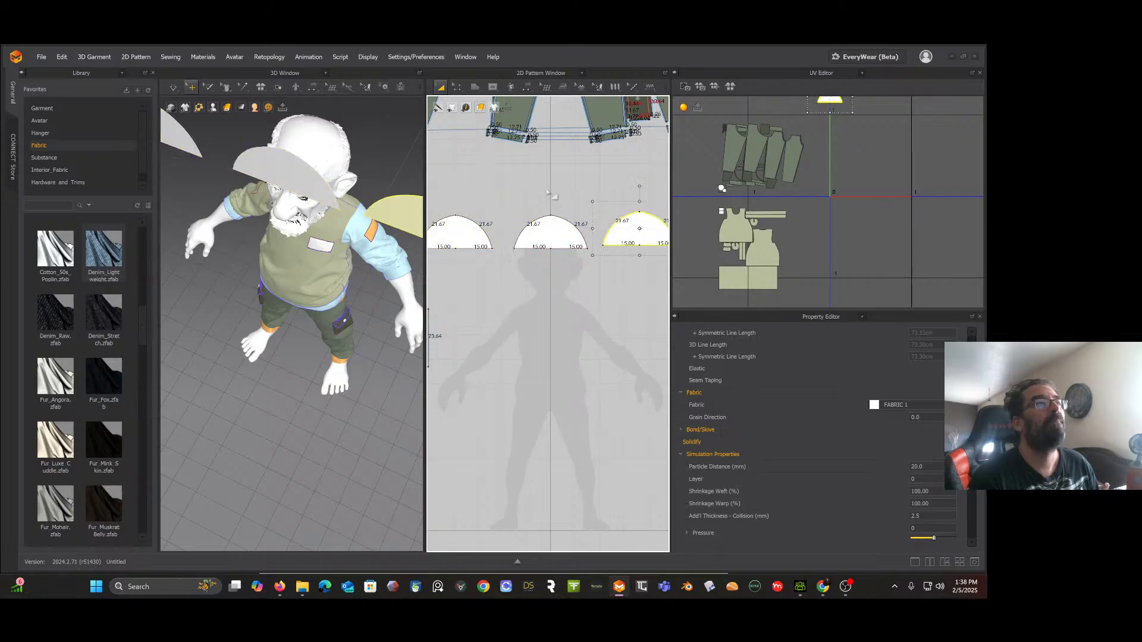
Step: Rotate the left dome copy about its vertical axis in 3D so it stands roughly perpendicular to the front piece
right_click_drag(301, 248, 202, 279)
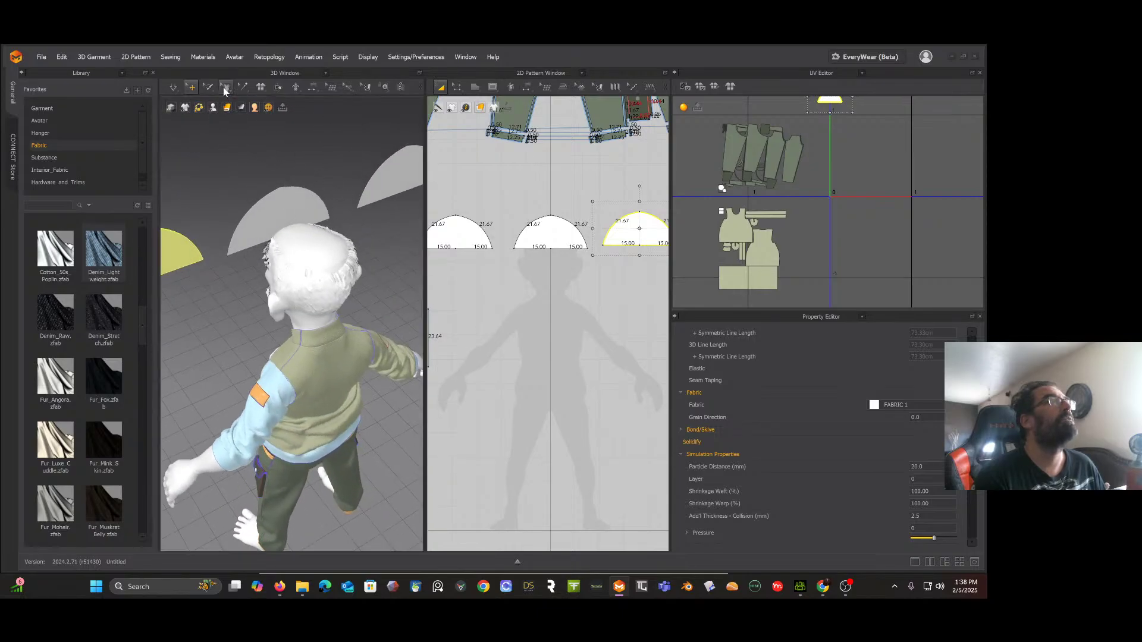
left_click(379, 190)
scroll(379, 190, "down", 1)
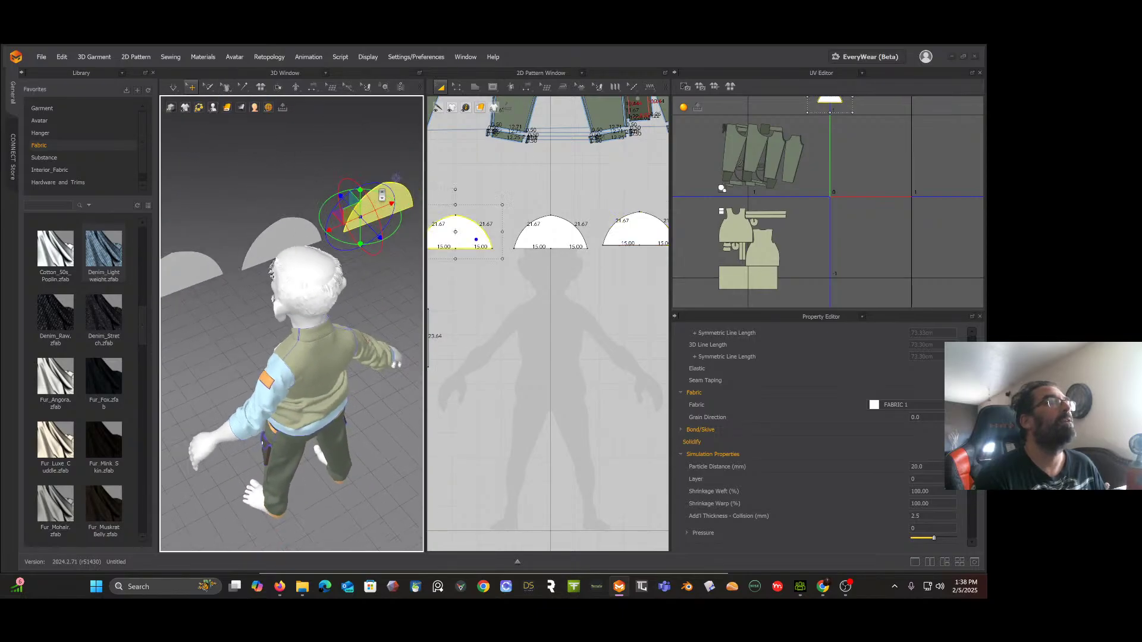
left_click_drag(388, 233, 261, 229)
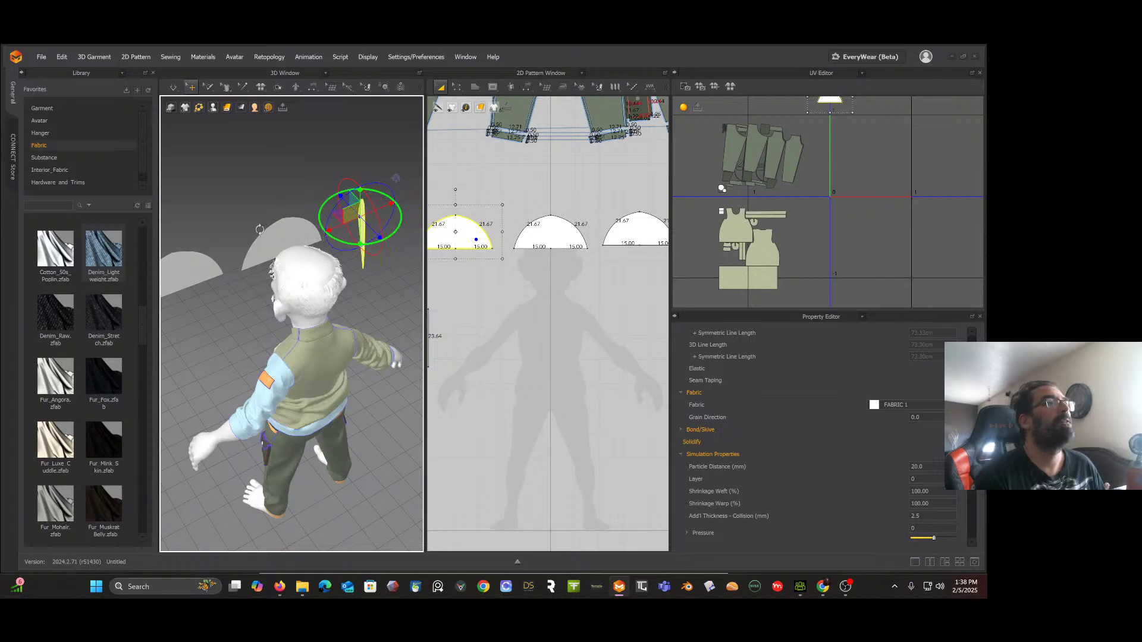
Step: Rotate the right dome copy about its vertical axis in 3D and move it in beside the avatar's head
left_click(200, 282)
left_click_drag(240, 298, 349, 221)
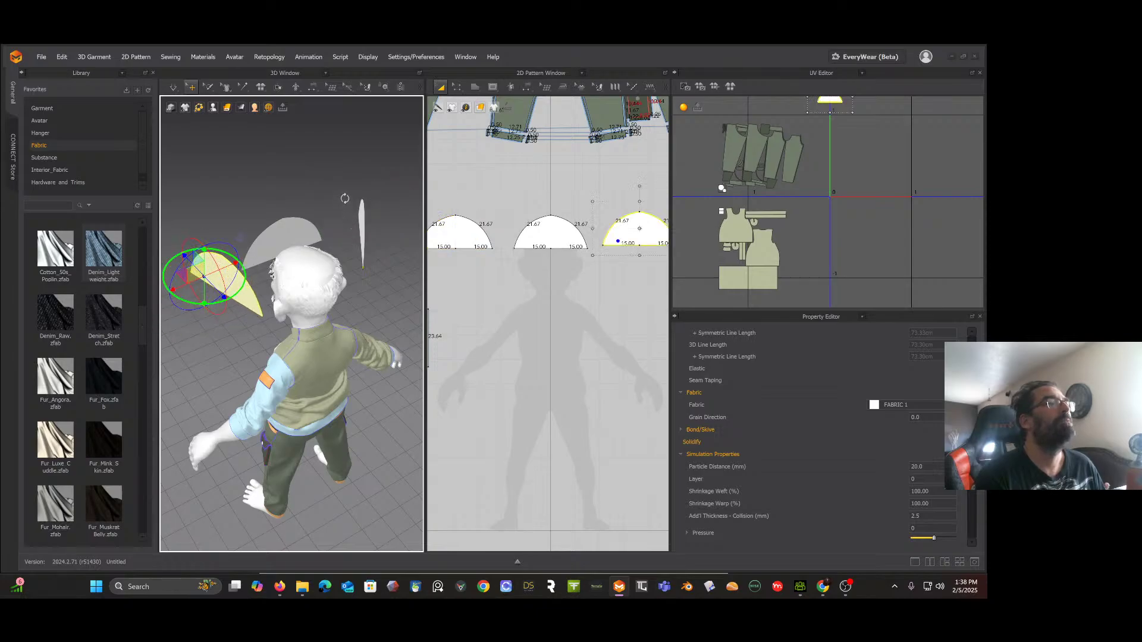
right_click_drag(339, 224, 239, 301)
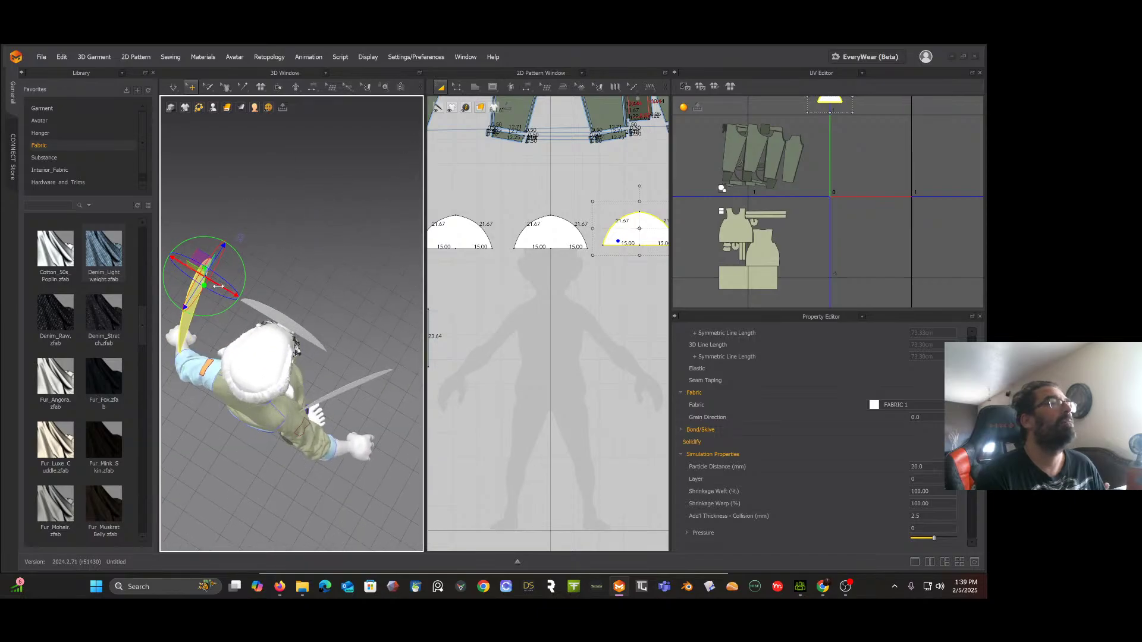
left_click_drag(239, 301, 234, 330)
Step: Move the left dome copy in 3D so it stands beside the opposite side of the avatar's head
right_click_drag(236, 330, 354, 277)
left_click(378, 282)
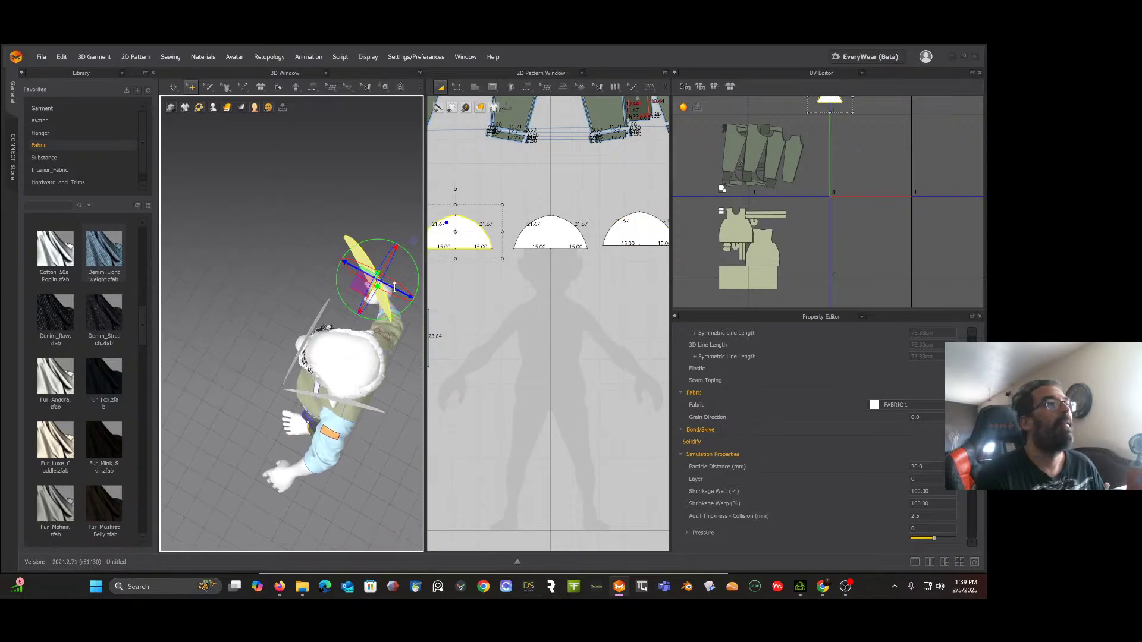
left_click_drag(394, 288, 420, 302)
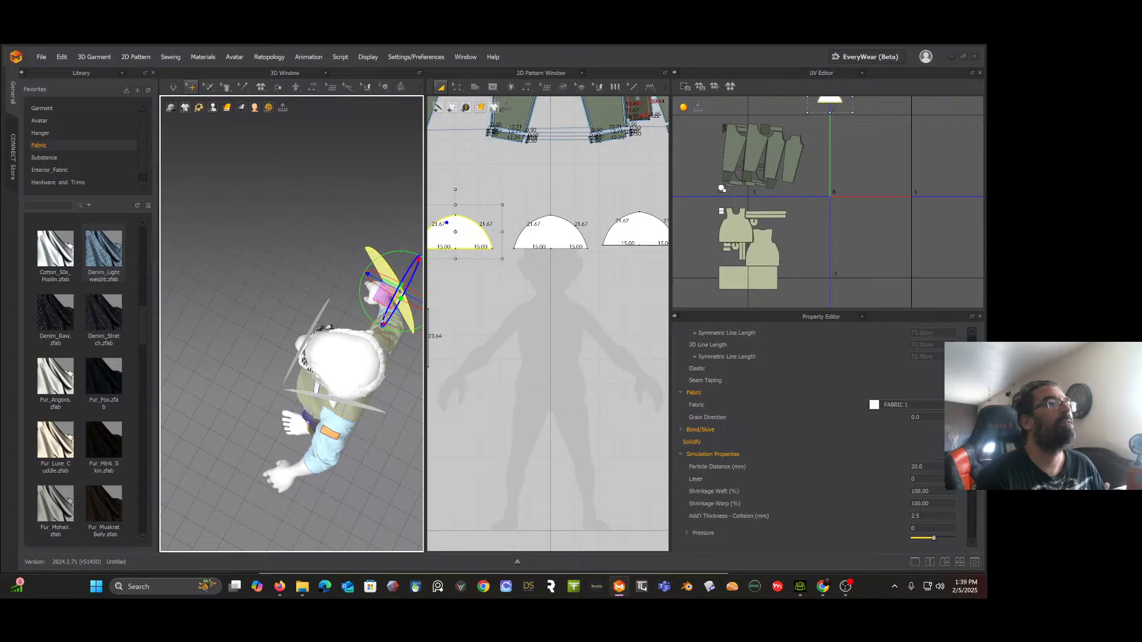
right_click_drag(411, 309, 363, 298)
left_click_drag(362, 314, 315, 327)
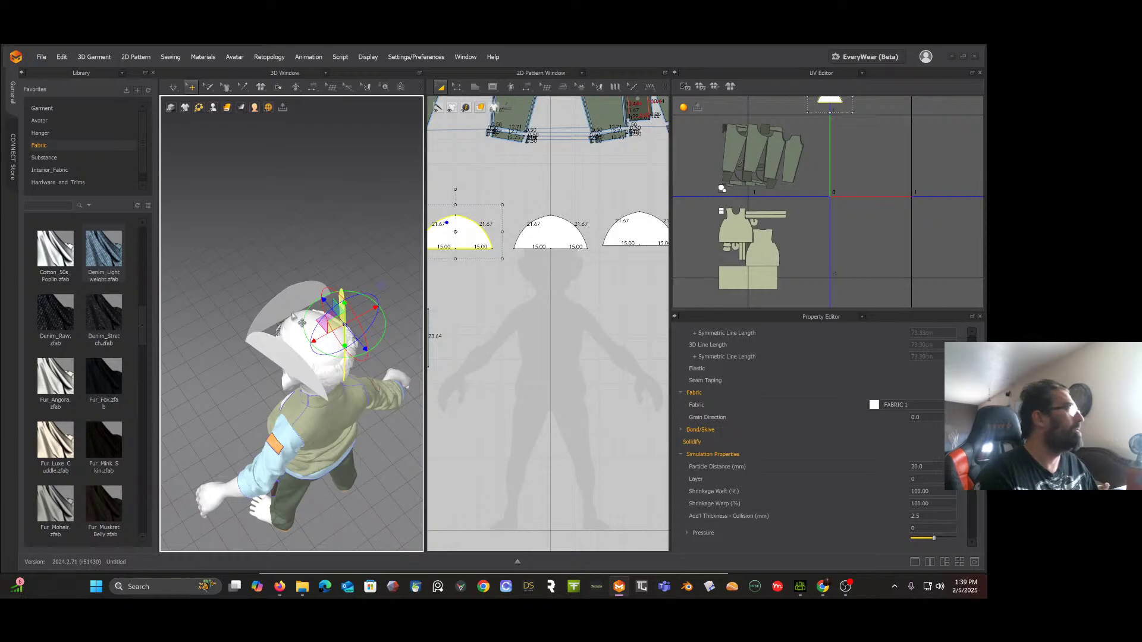
mouse_move(302, 323)
right_mouse_down()
mouse_move(279, 268)
mouse_move(292, 306)
right_mouse_up()
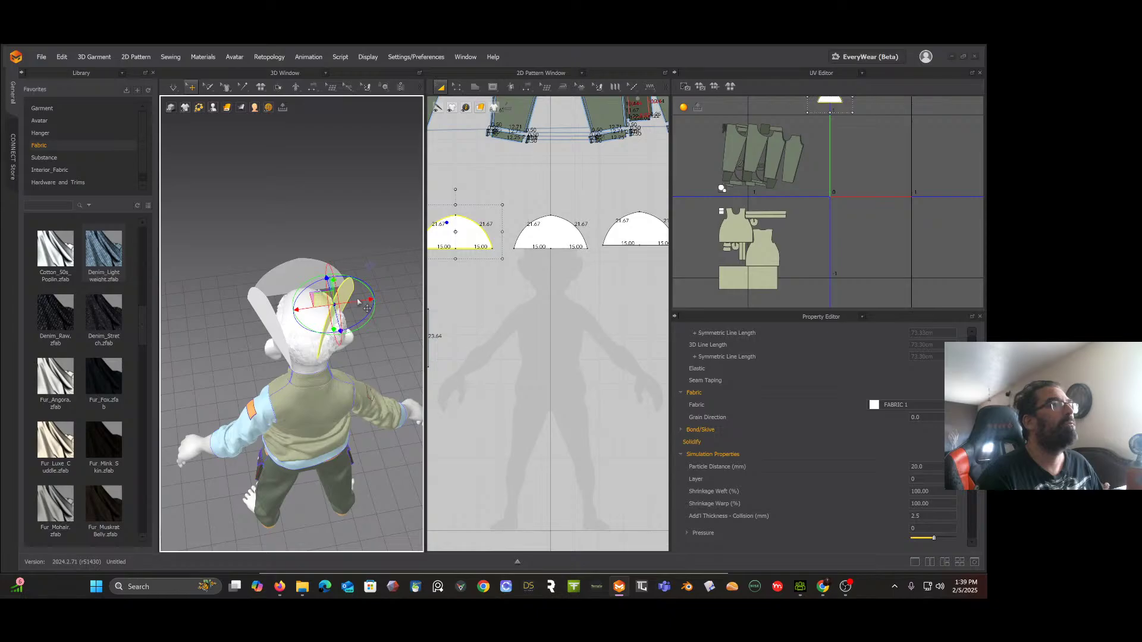
left_click_drag(357, 301, 374, 302)
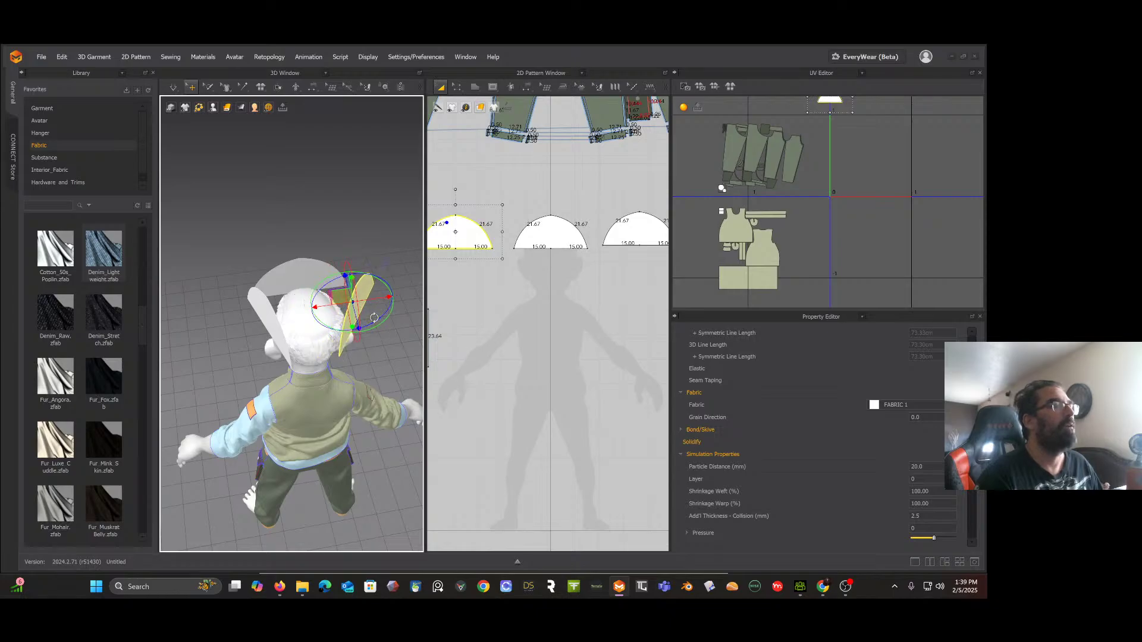
Step: Undo the unwanted adjustments and rotate the left dome copy about its vertical axis so it faces the side of the head
key("ctrl+z")
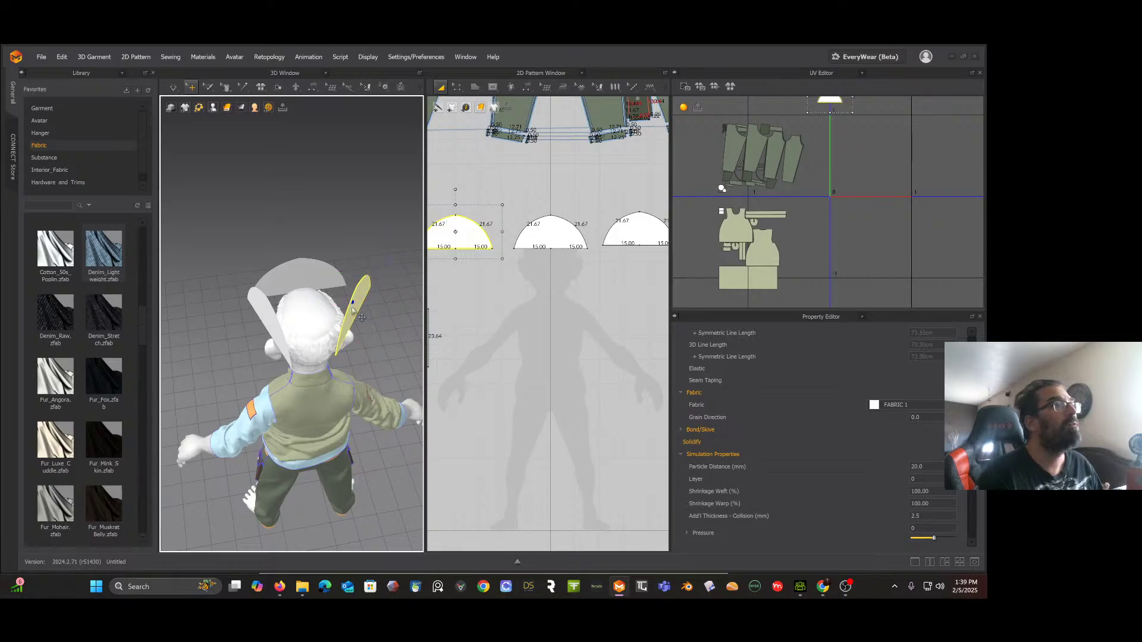
left_click(361, 317)
left_click_drag(376, 328, 383, 321)
key("ctrl+z")
right_click_drag(383, 322, 351, 310)
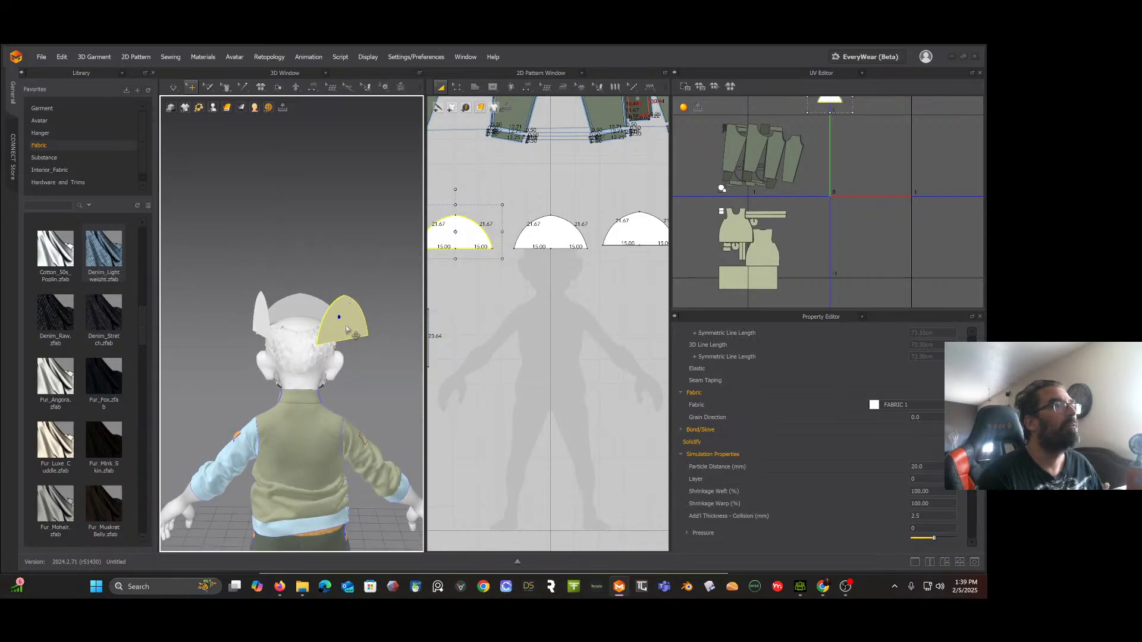
left_click(347, 329)
left_click_drag(370, 329, 380, 327)
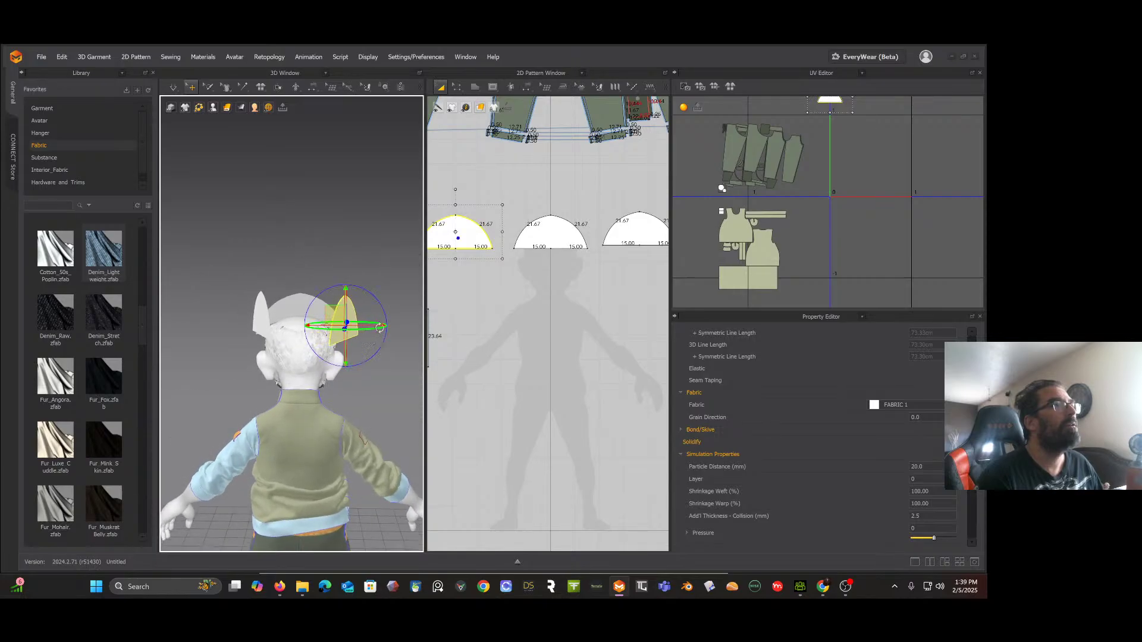
right_click_drag(379, 328, 333, 290)
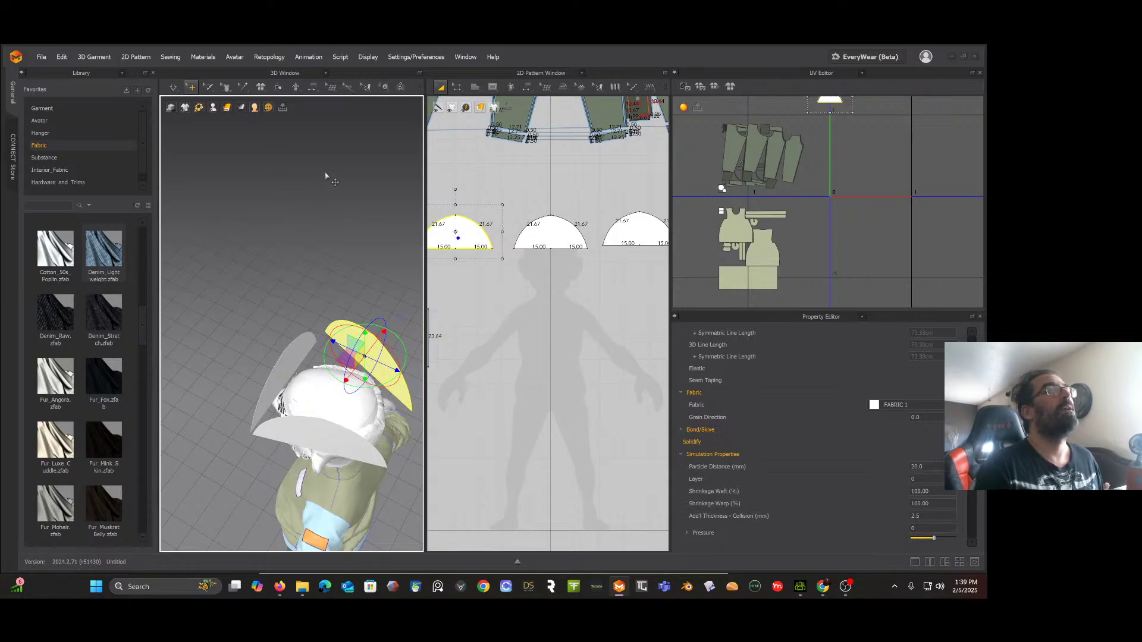
Step: Sew the centre dome's two curved edges to the adjacent curved edges of the left and right domes with Segment Sewing
left_click(452, 90)
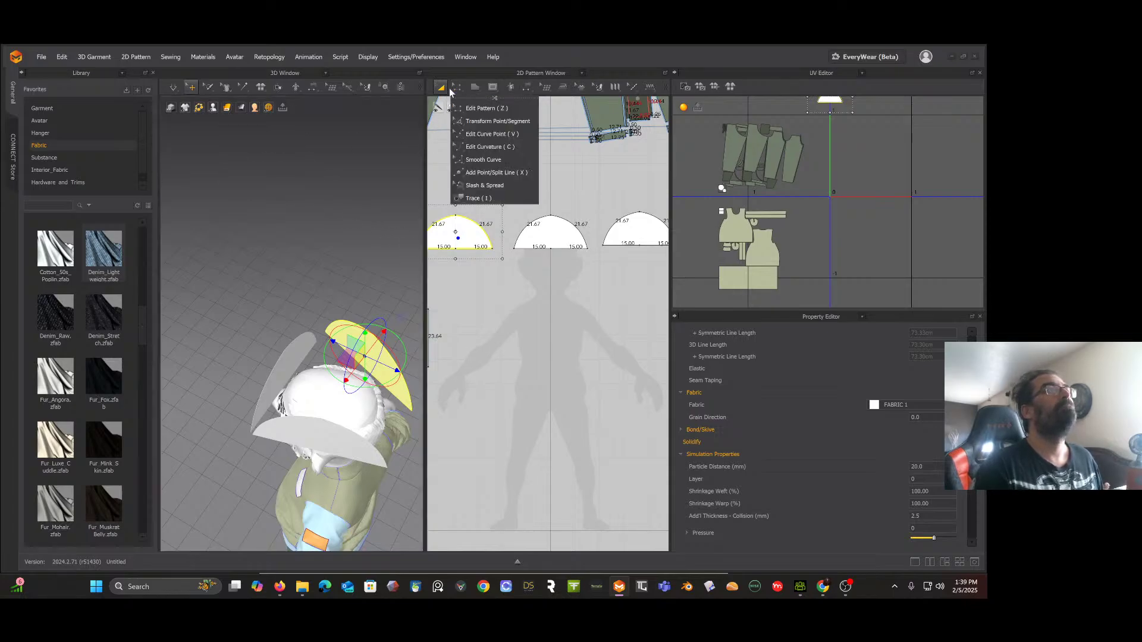
left_click(450, 90)
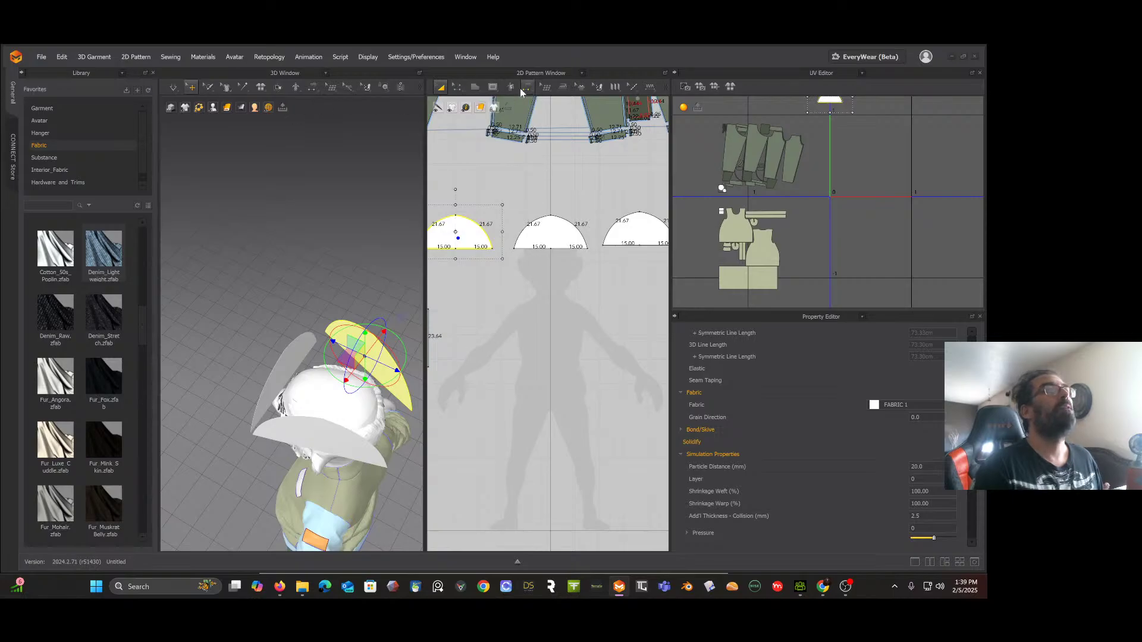
mouse_move(528, 88)
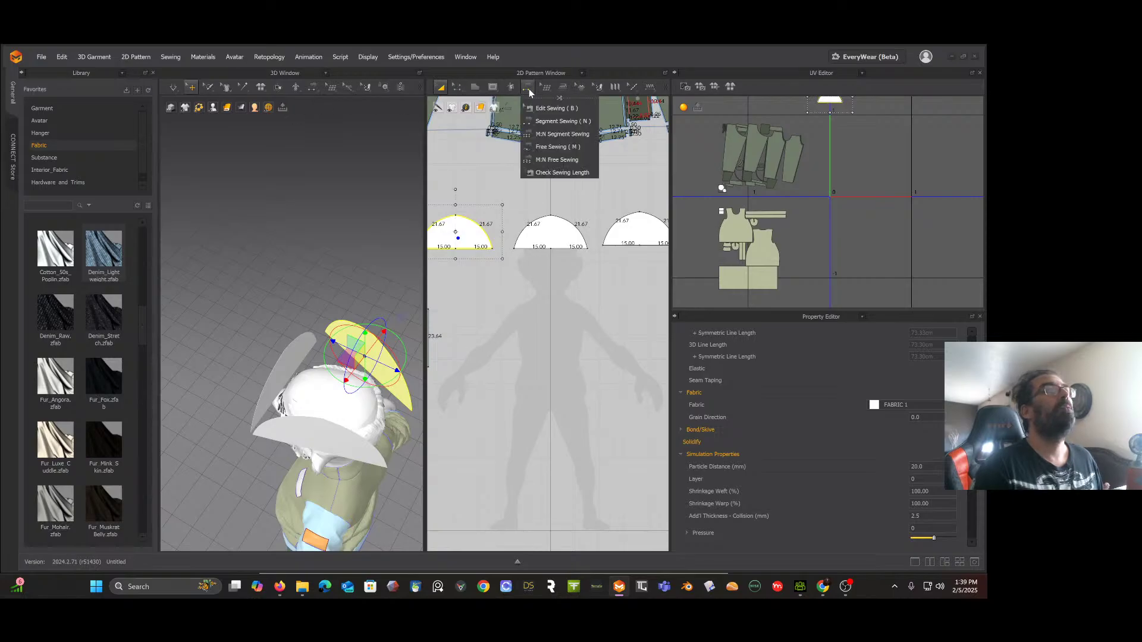
left_click(556, 122)
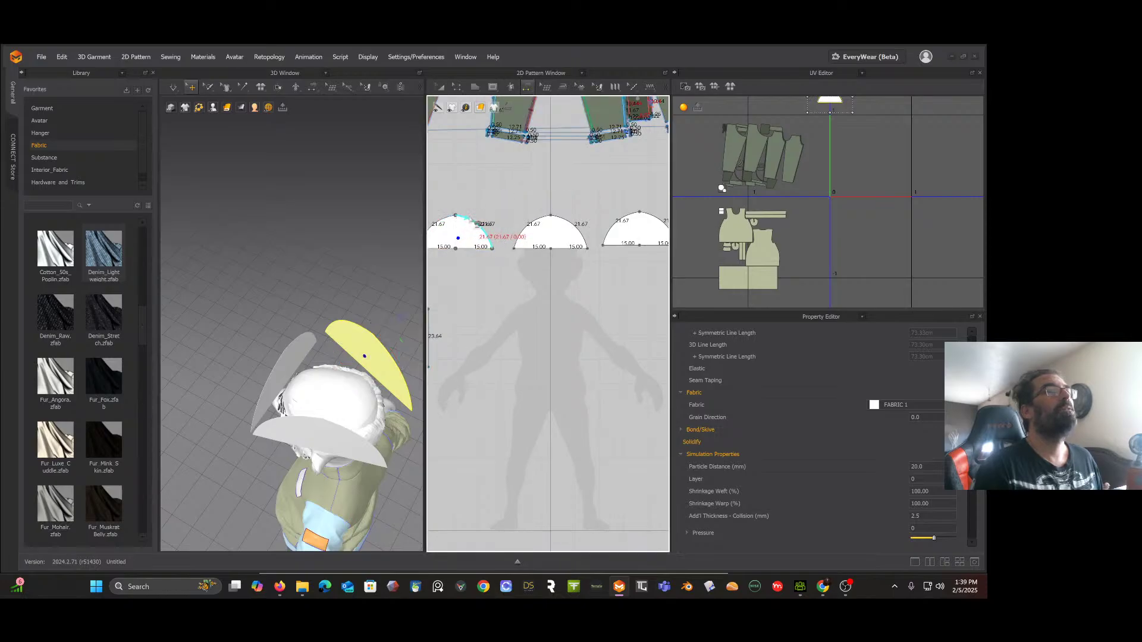
left_click(472, 220)
left_click(536, 232)
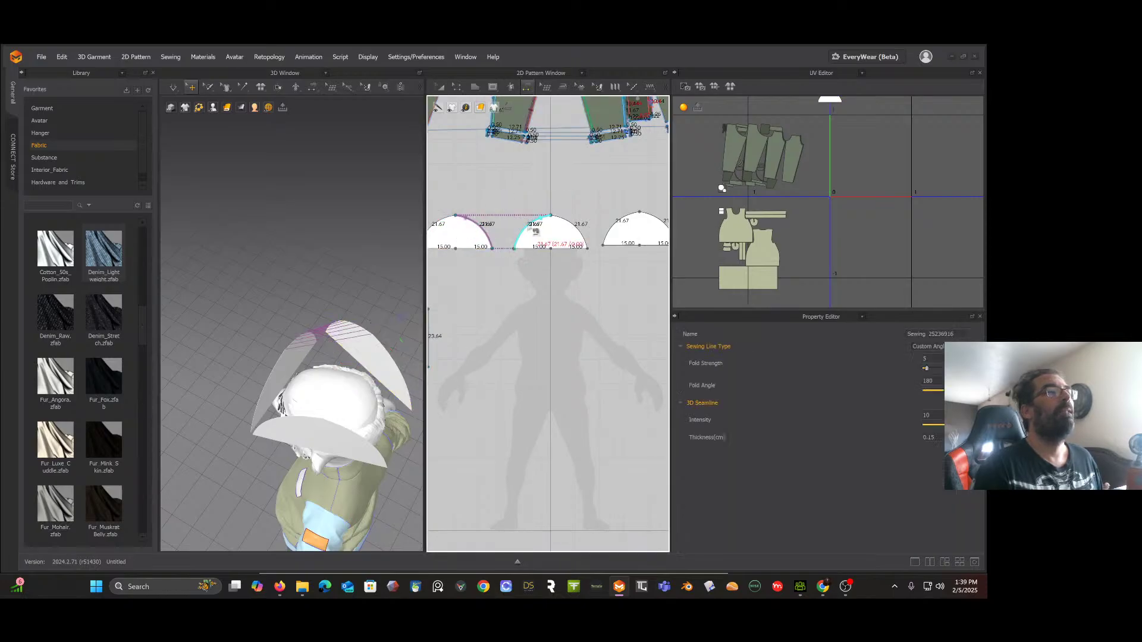
left_click(574, 229)
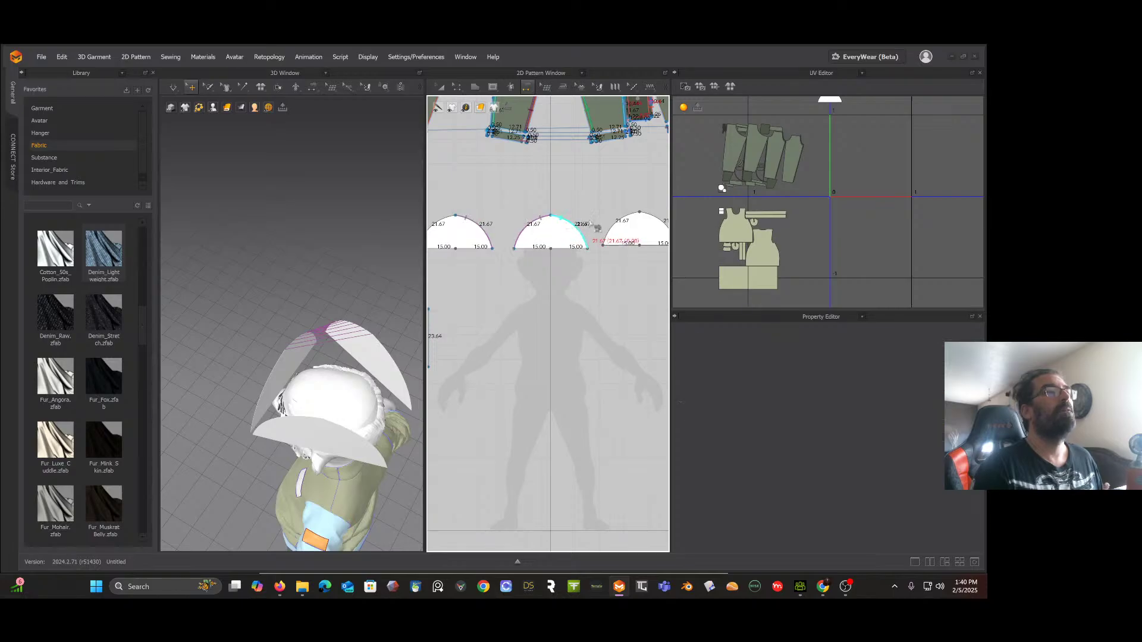
left_click(624, 226)
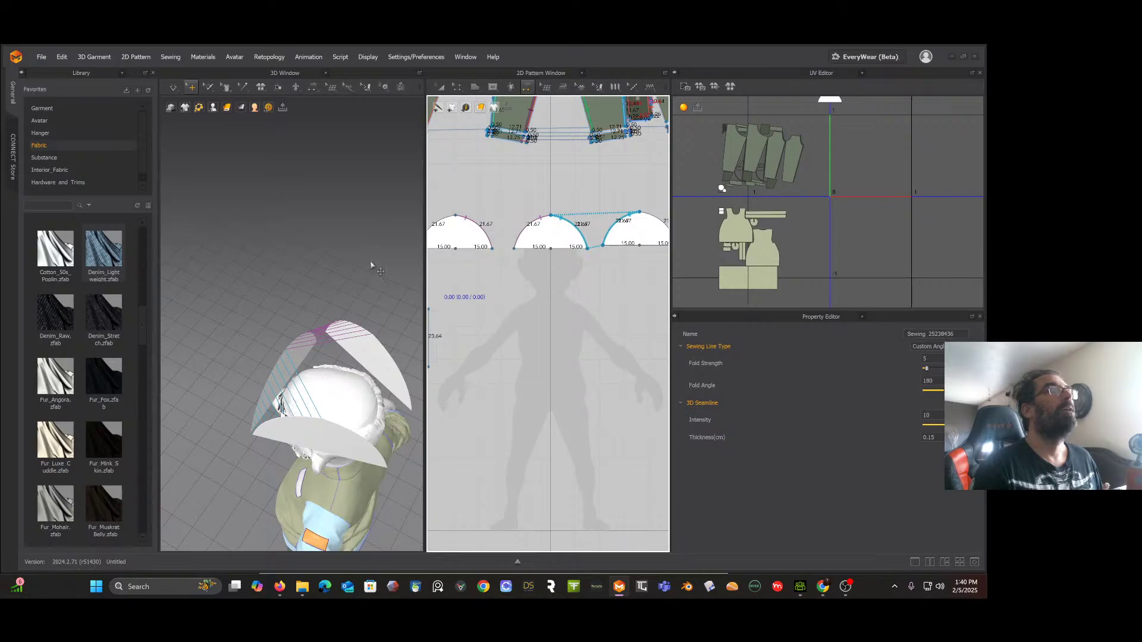
Step: Sew the open curved edges of the two side domes together behind the head with Segment Sewing in 3D
right_click_drag(352, 237, 286, 171)
left_click(314, 90)
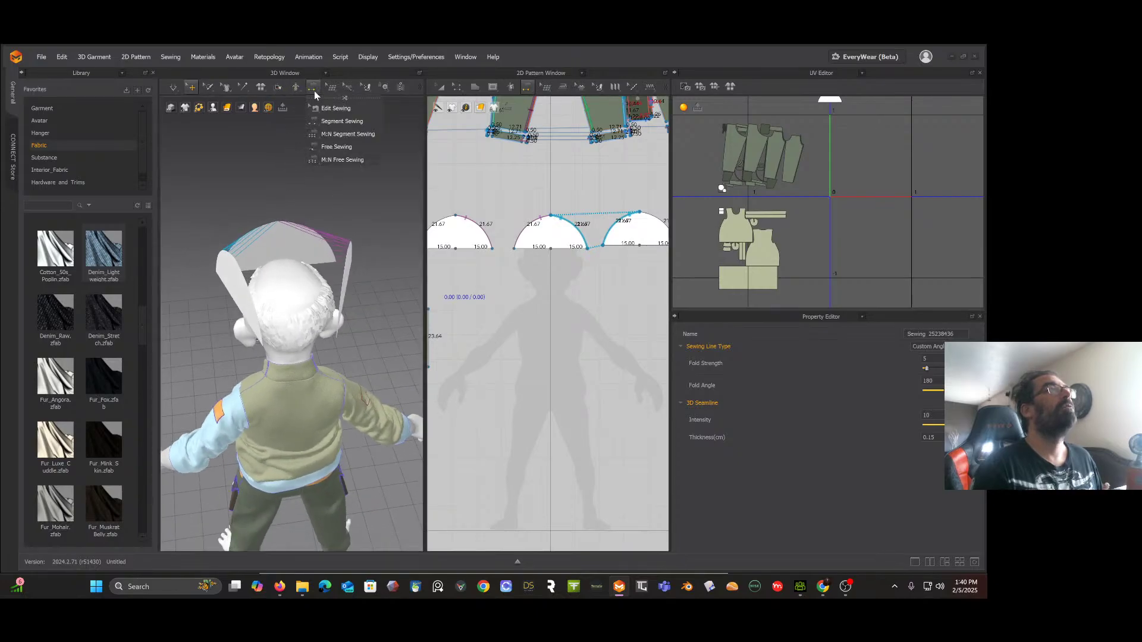
left_click(332, 125)
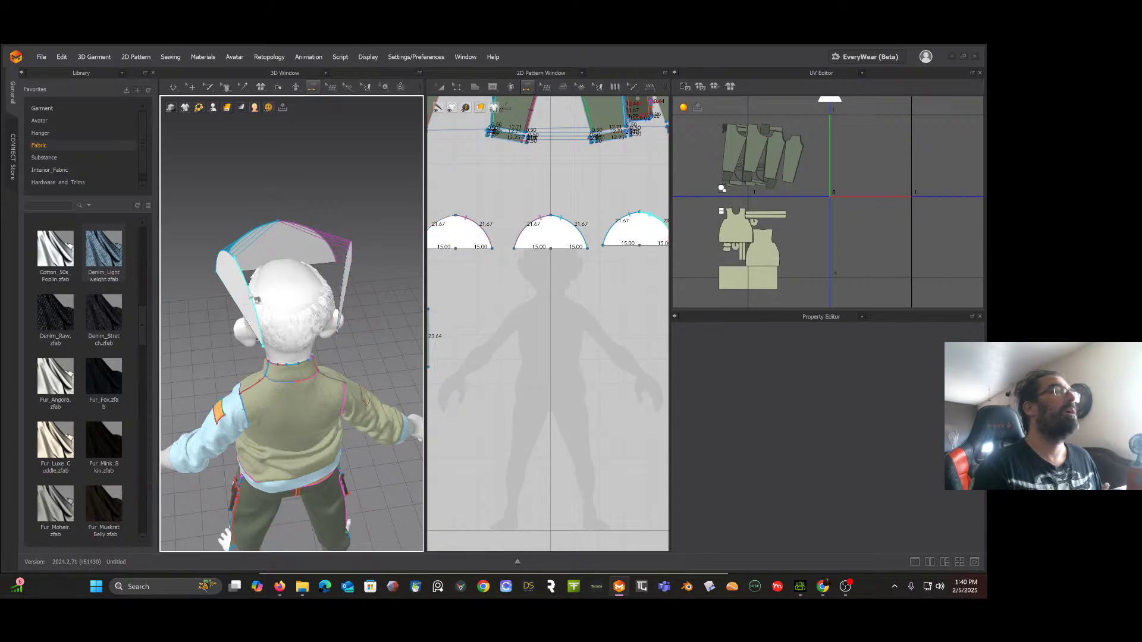
left_click(352, 286)
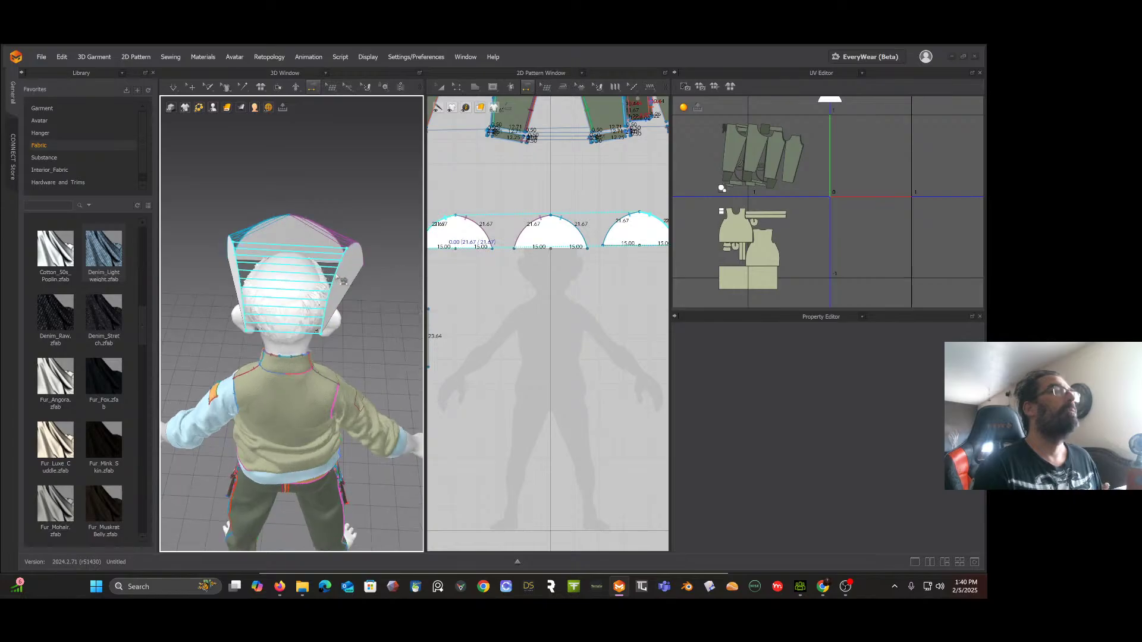
mouse_move(345, 282)
right_mouse_down()
mouse_move(377, 276)
mouse_move(330, 275)
right_mouse_up()
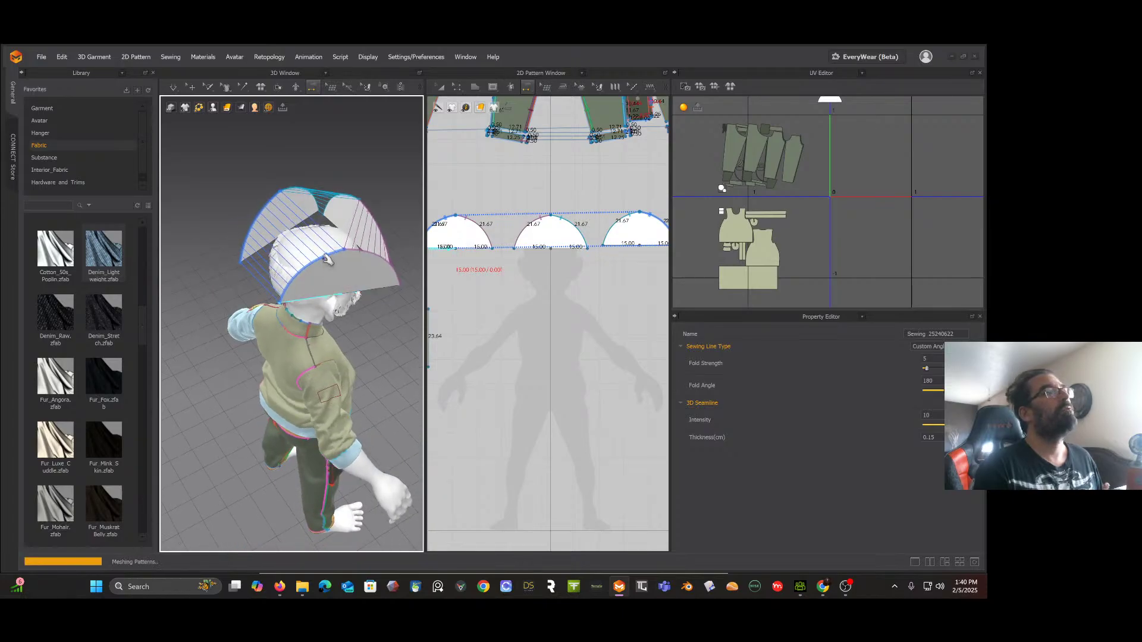
Step: Simulate the three sewn dome panels so they drape over the avatar's head
key("Escape")
key("space")
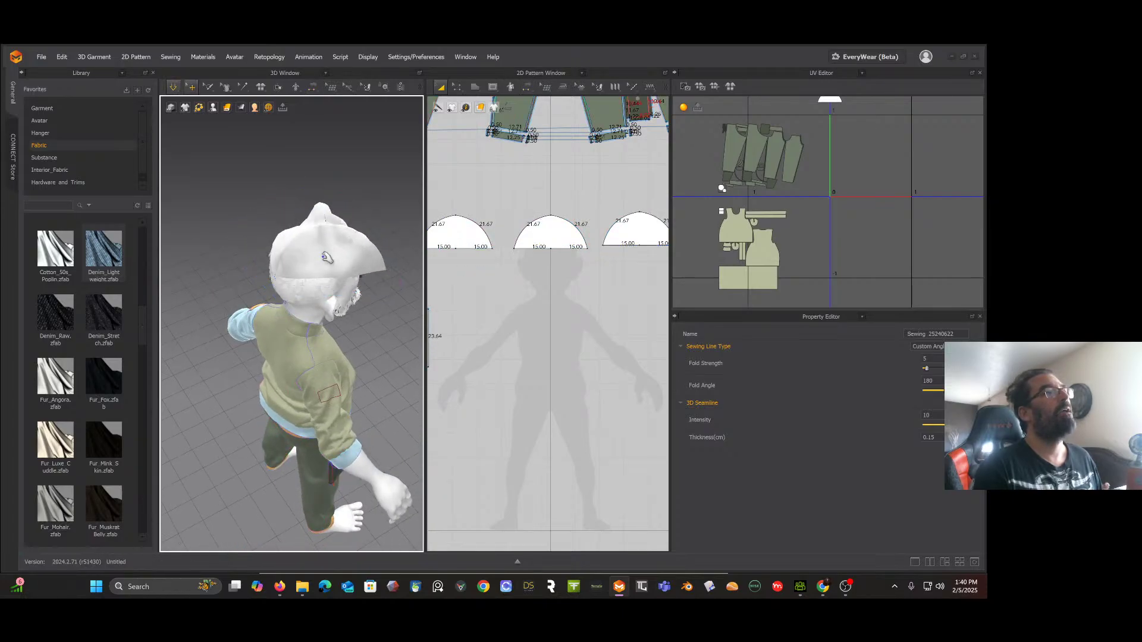
key("b")
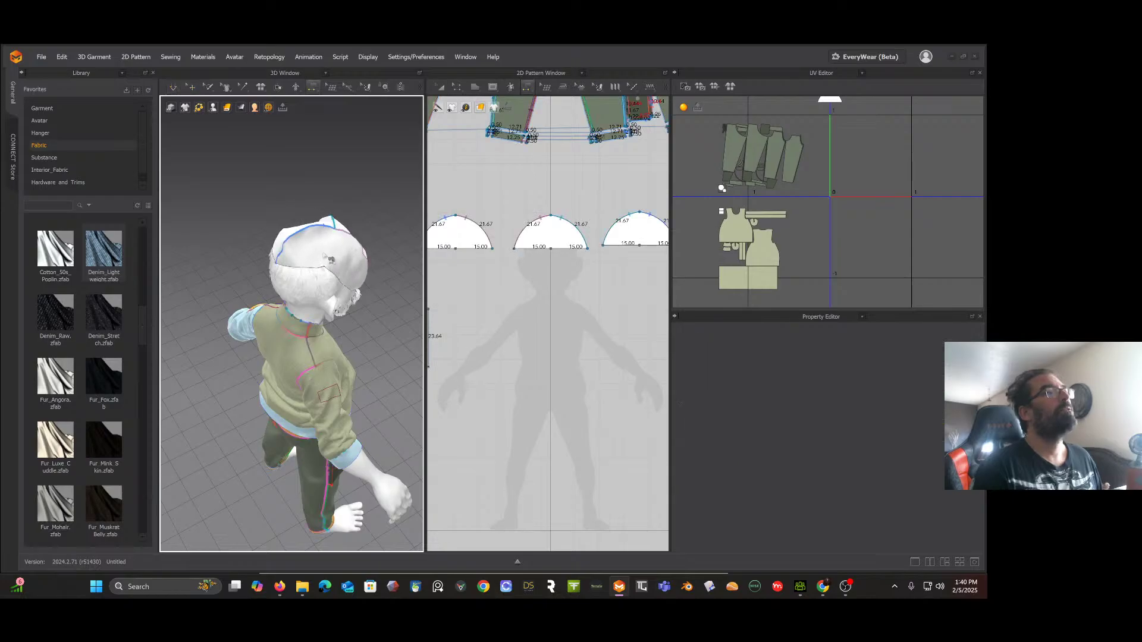
right_click_drag(322, 258, 234, 228)
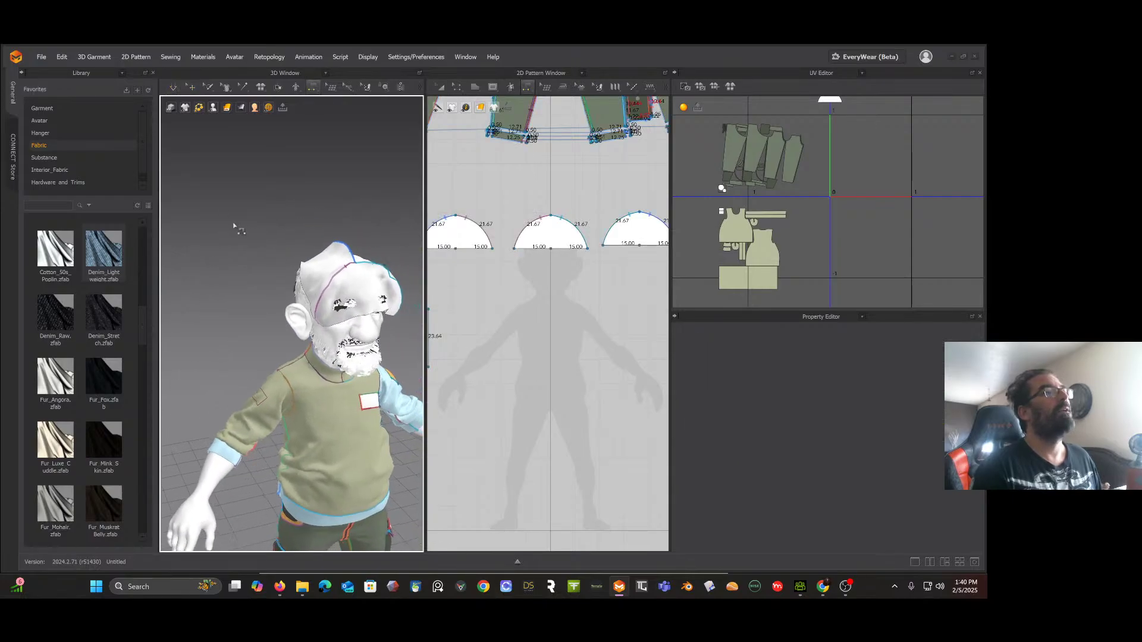
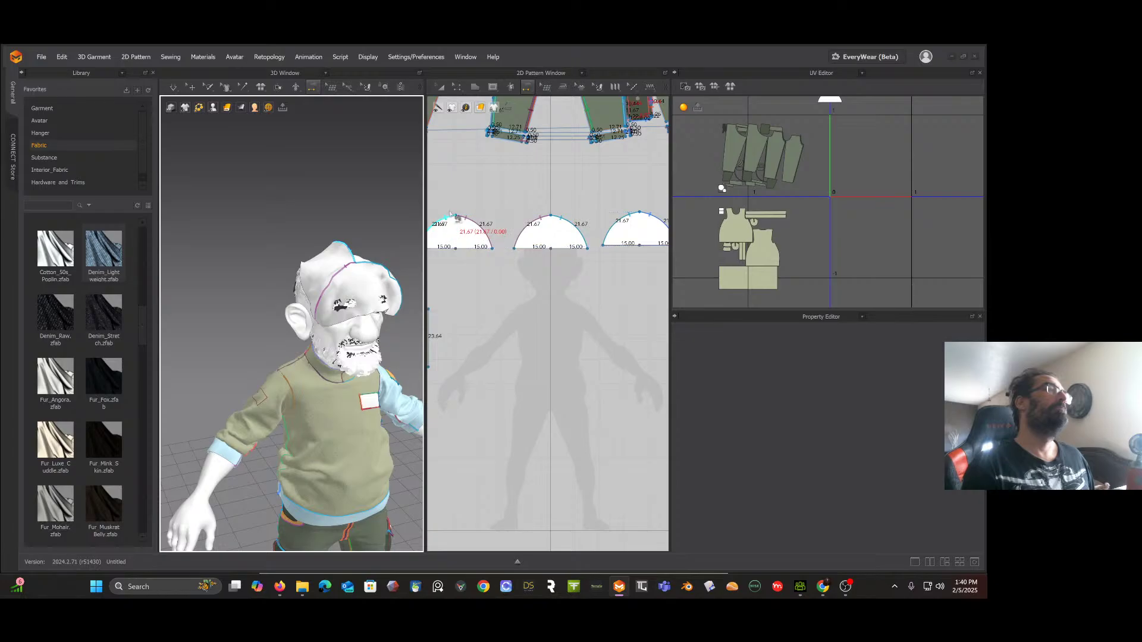
left_click(478, 218)
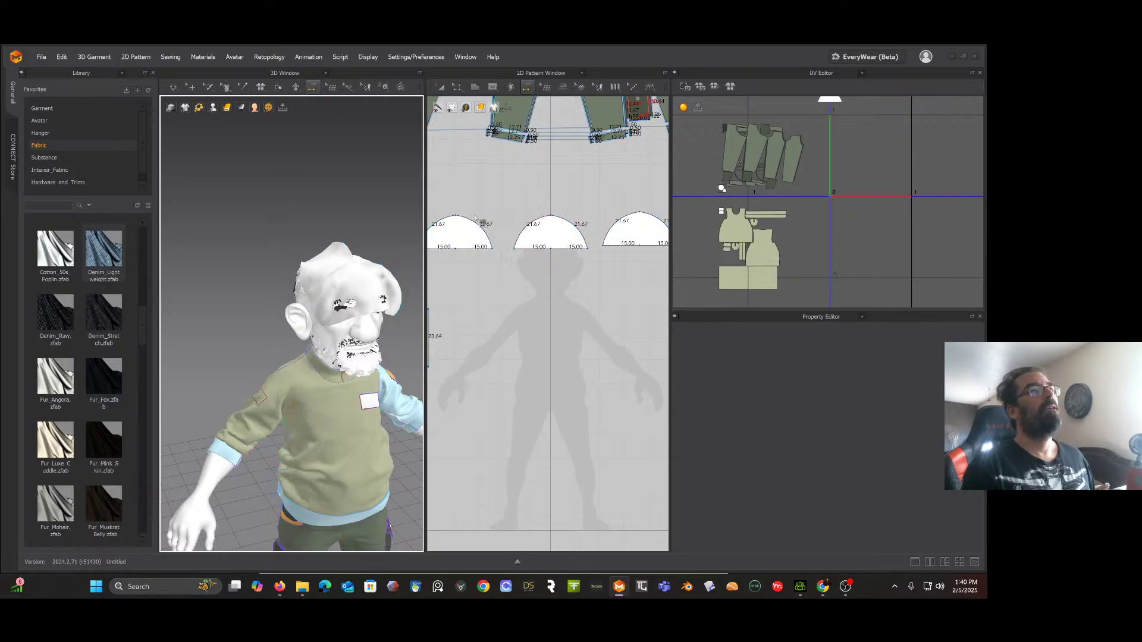
key("space")
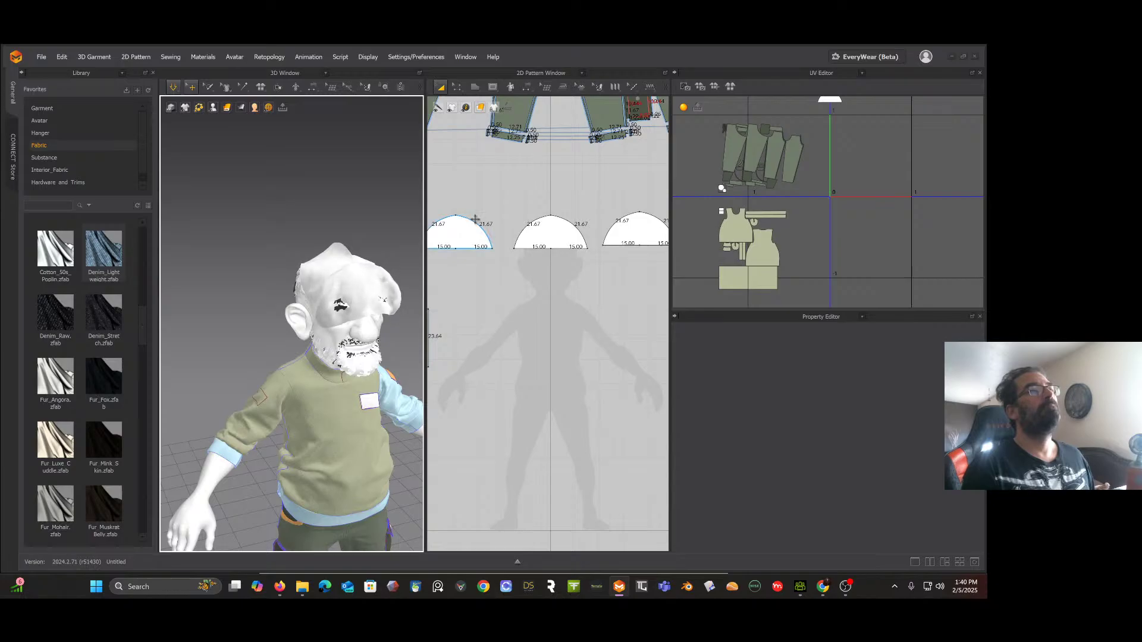
Step: Pull the left dome panel toward the back of the head during simulation and check each panel's fit
right_click_drag(382, 211, 411, 220)
left_click_drag(289, 250, 245, 262)
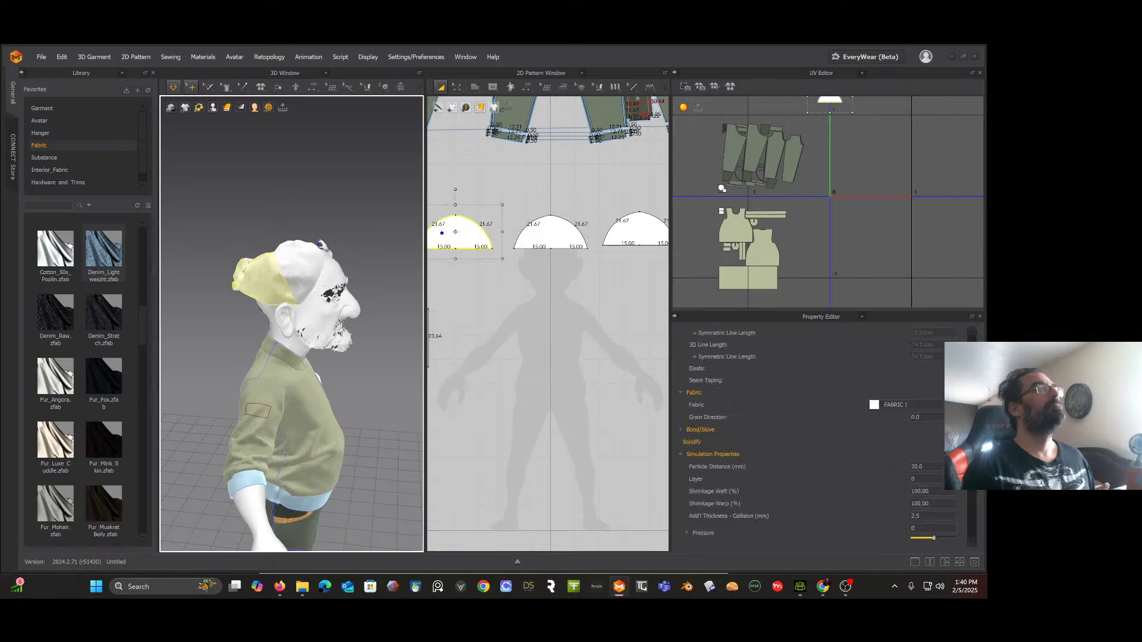
left_click(335, 257)
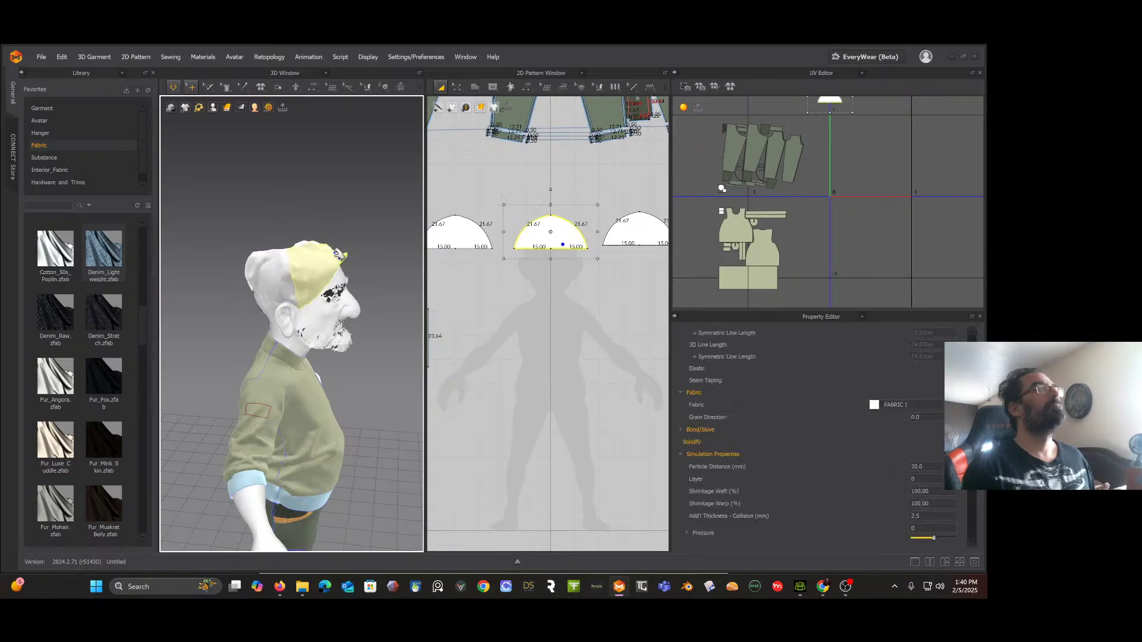
mouse_move(335, 257)
right_mouse_down()
mouse_move(241, 251)
mouse_move(324, 256)
right_mouse_up()
left_click(373, 267)
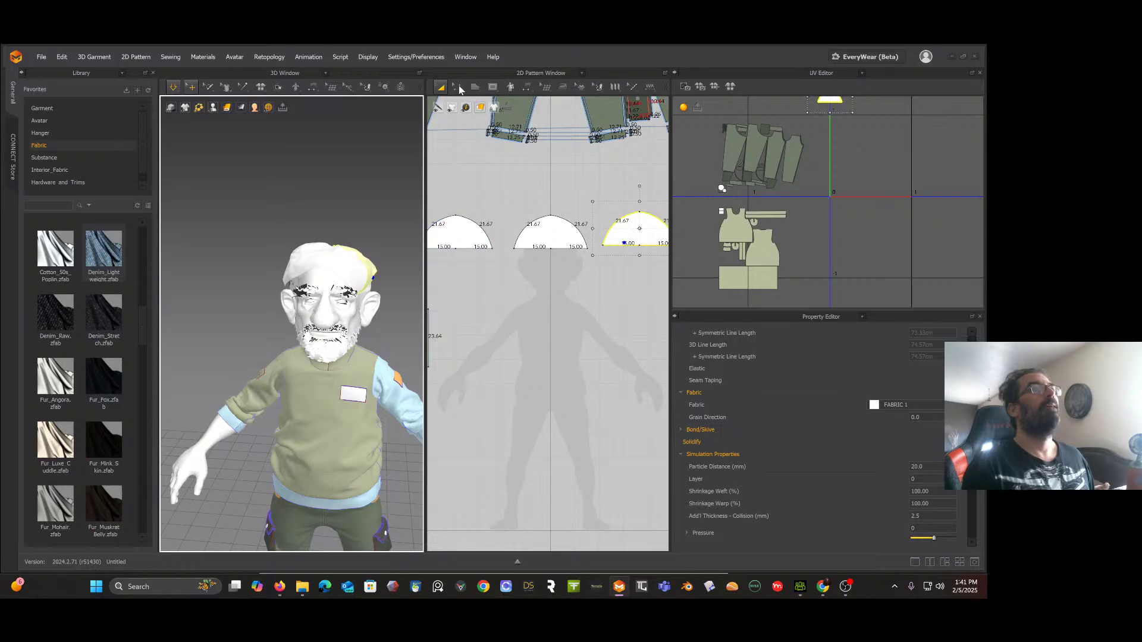
Step: Delete the left, centre and right dome patterns from the 2D pattern layout
left_click(463, 236)
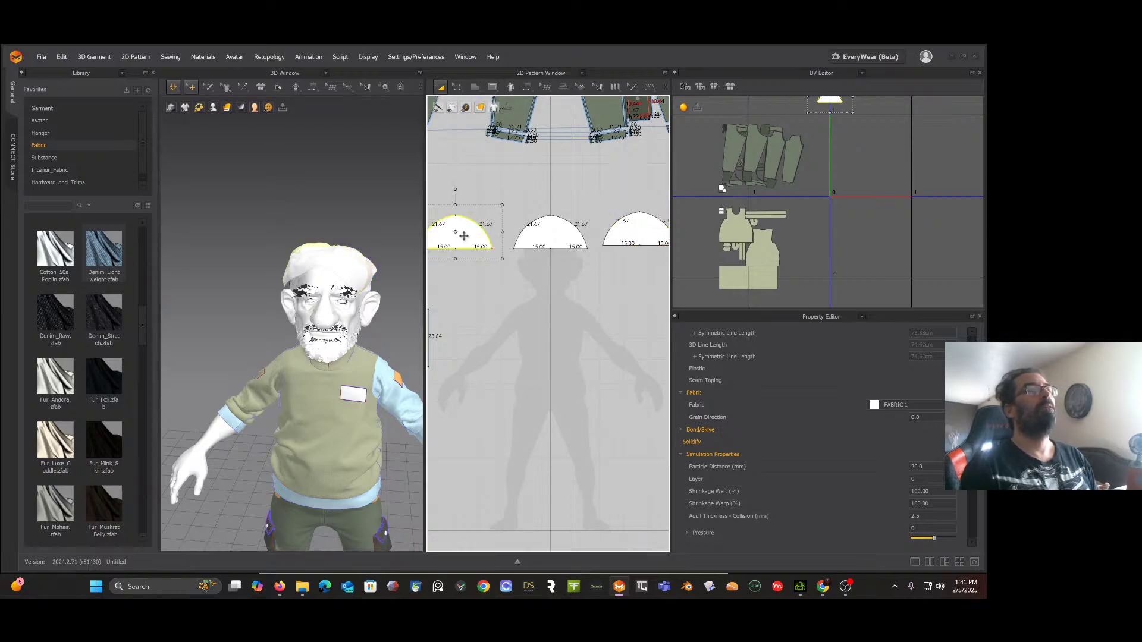
key("Delete")
left_click(553, 234)
key("Delete")
left_click(635, 236)
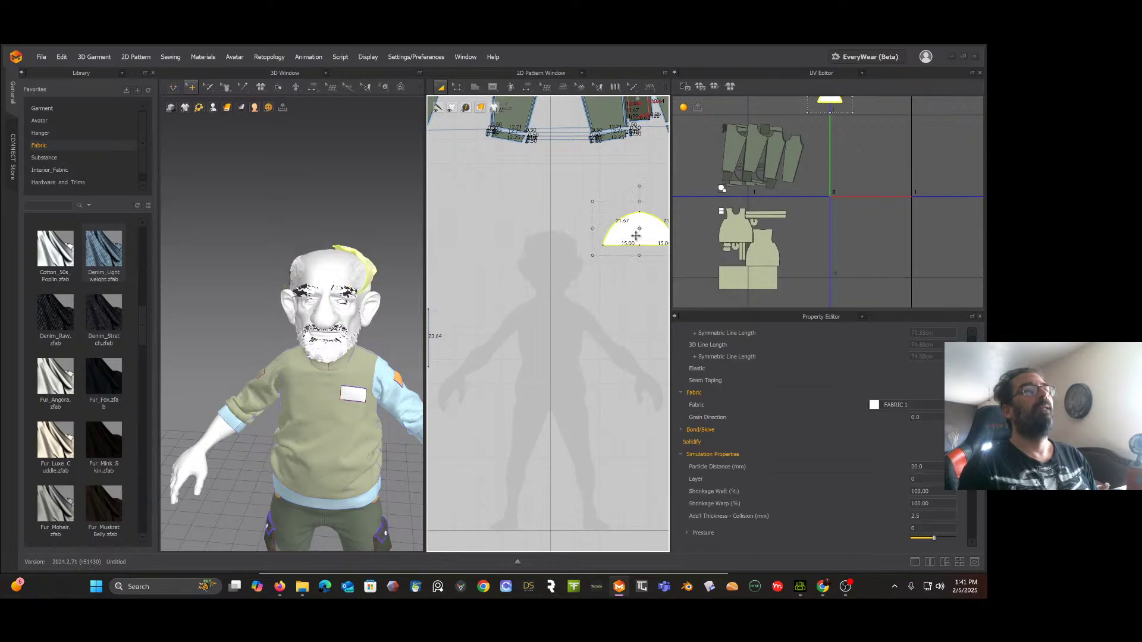
key("Delete")
Step: Draw a triangular polygon pattern above the silhouette's head, left of the centre line, with sides of about 22.20, 21.45 and 14.69 cm
left_click(475, 87)
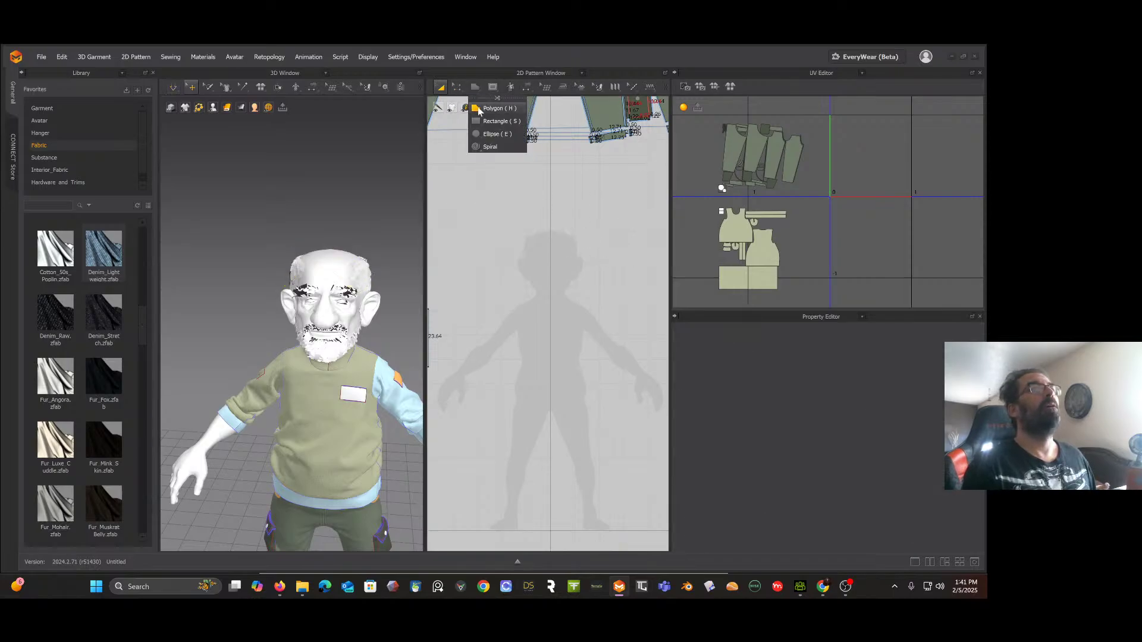
left_click(494, 108)
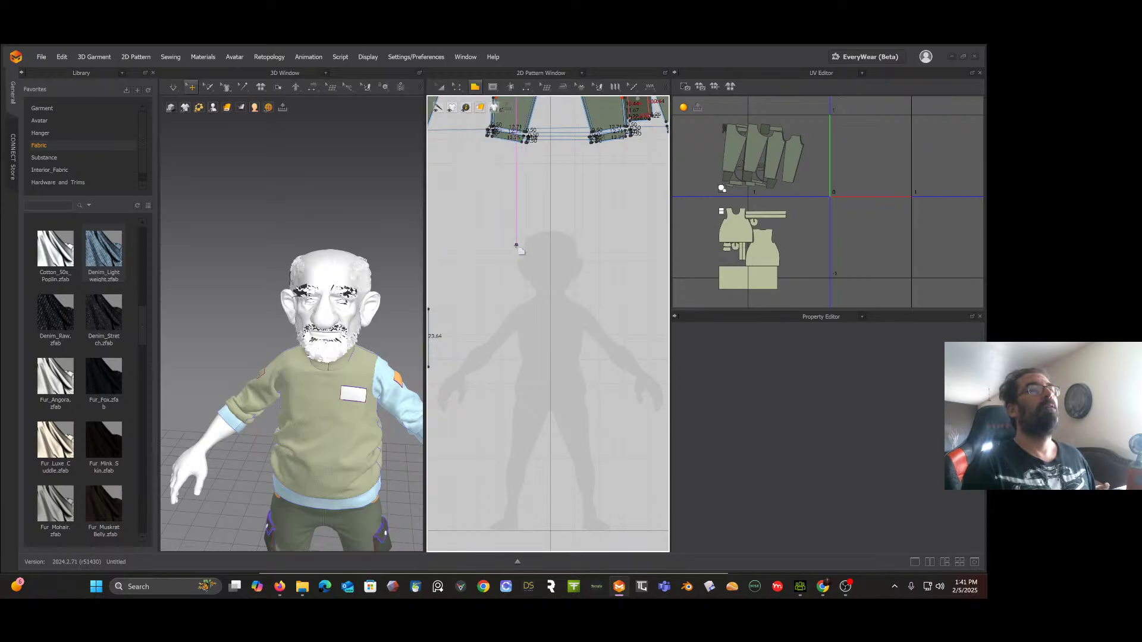
left_click(516, 247)
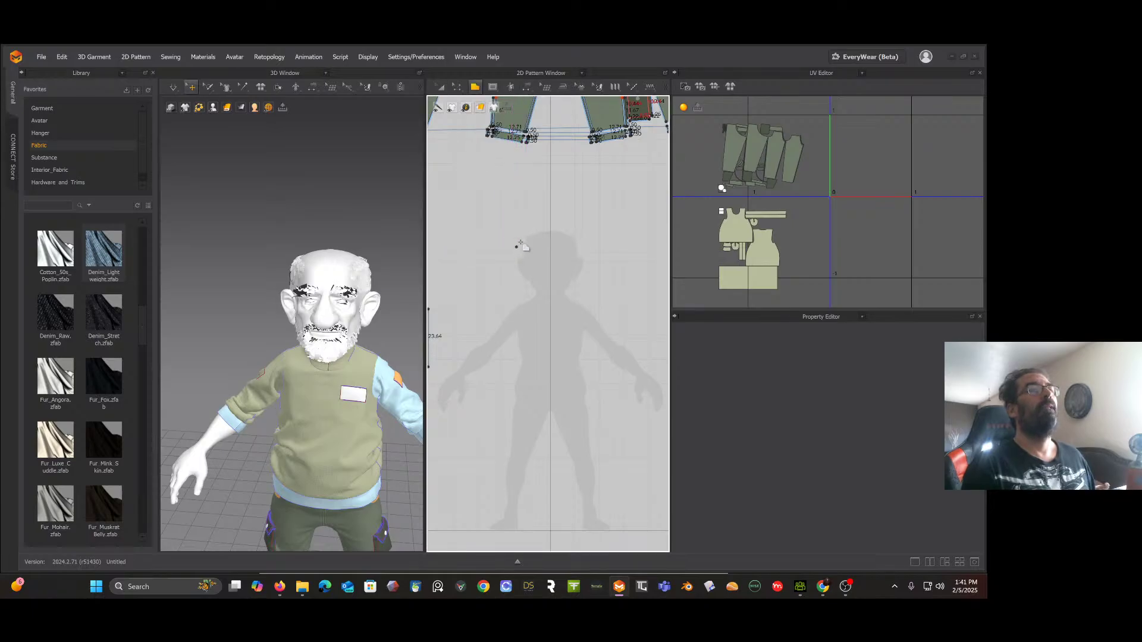
left_click(550, 206)
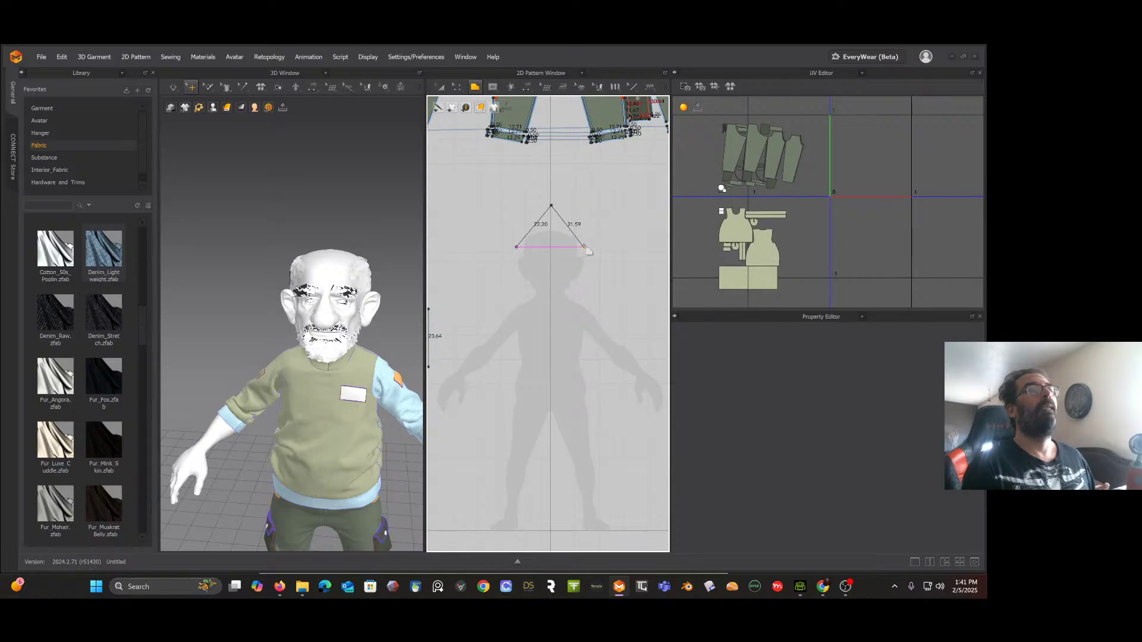
left_click(550, 258)
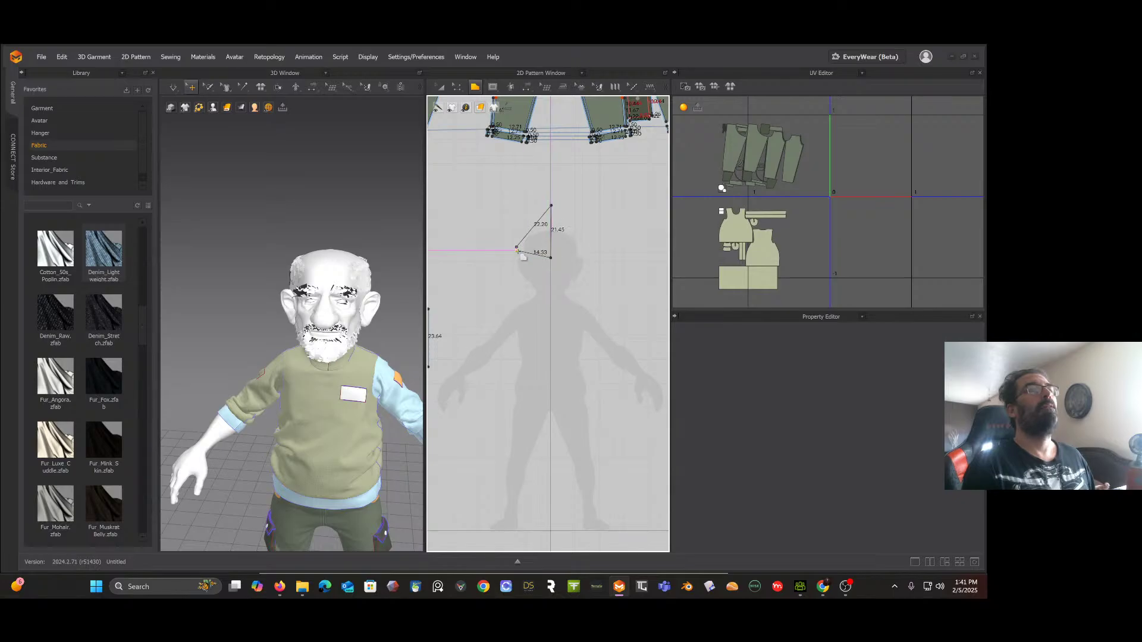
left_click(517, 246)
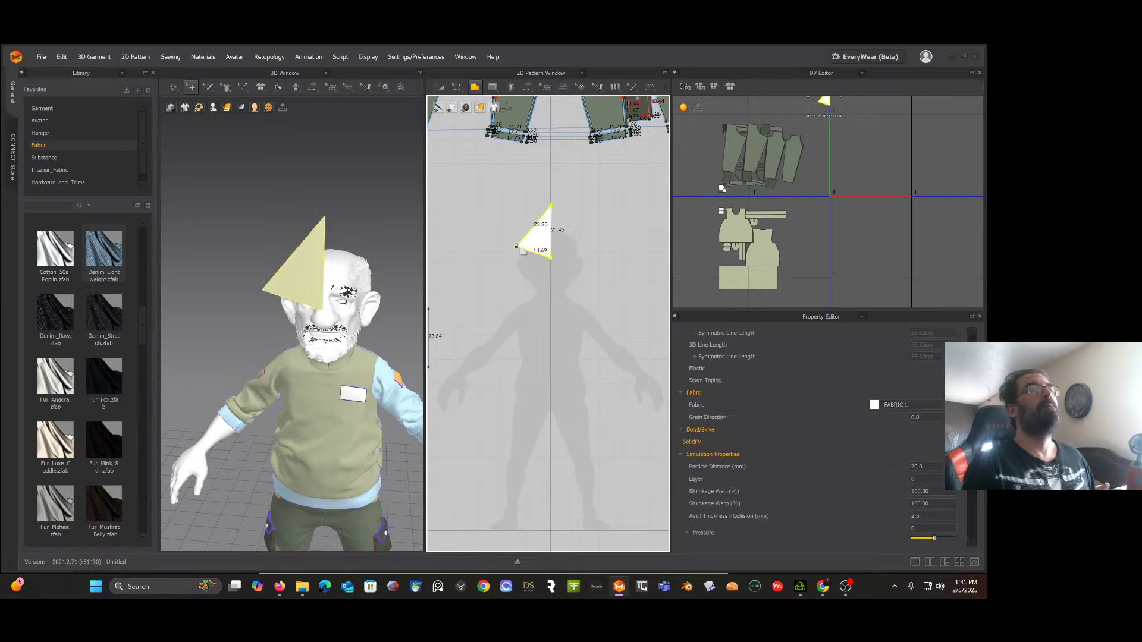
Step: Bow the triangle's lower edge outward with Edit Curvature
scroll(537, 226, "up", 2)
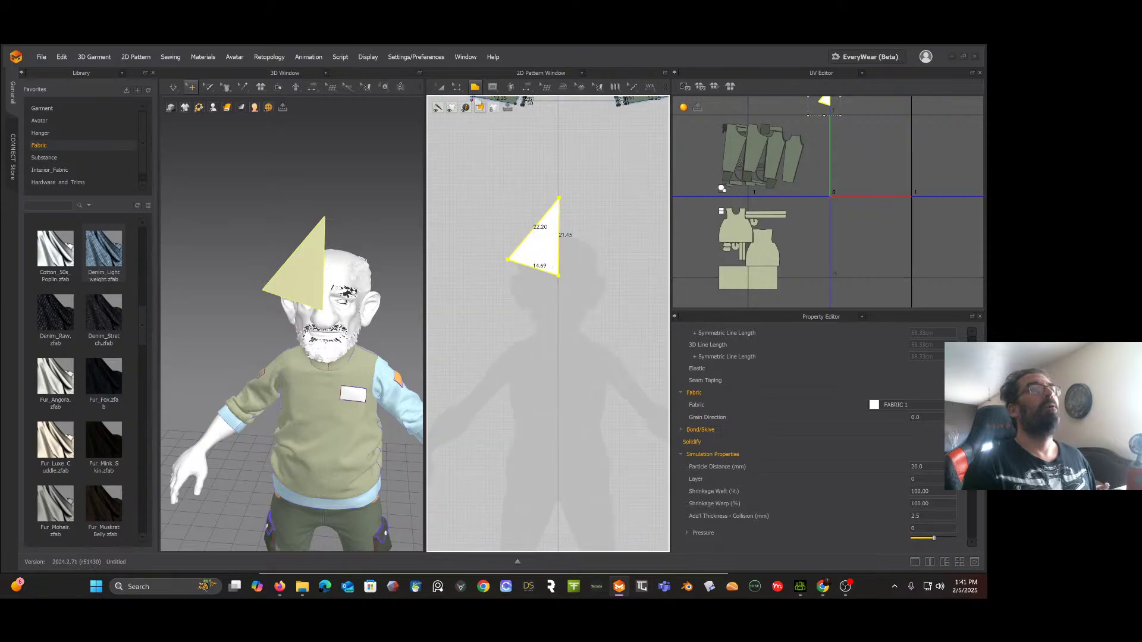
left_click(474, 88)
left_click(458, 89)
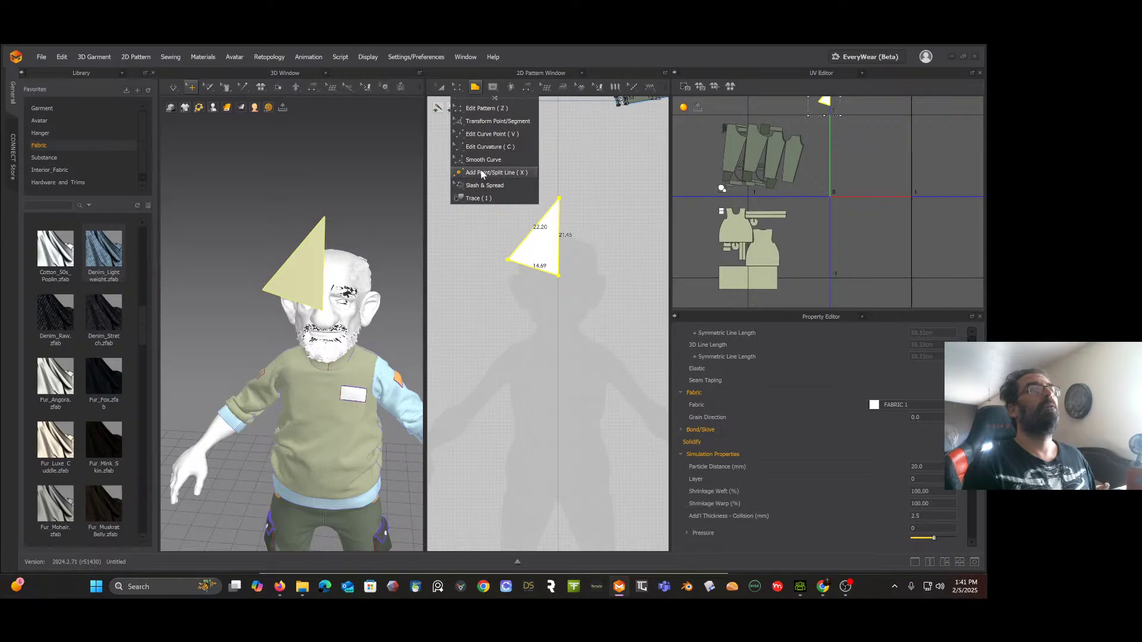
left_click(483, 148)
scroll(553, 259, "up", 2)
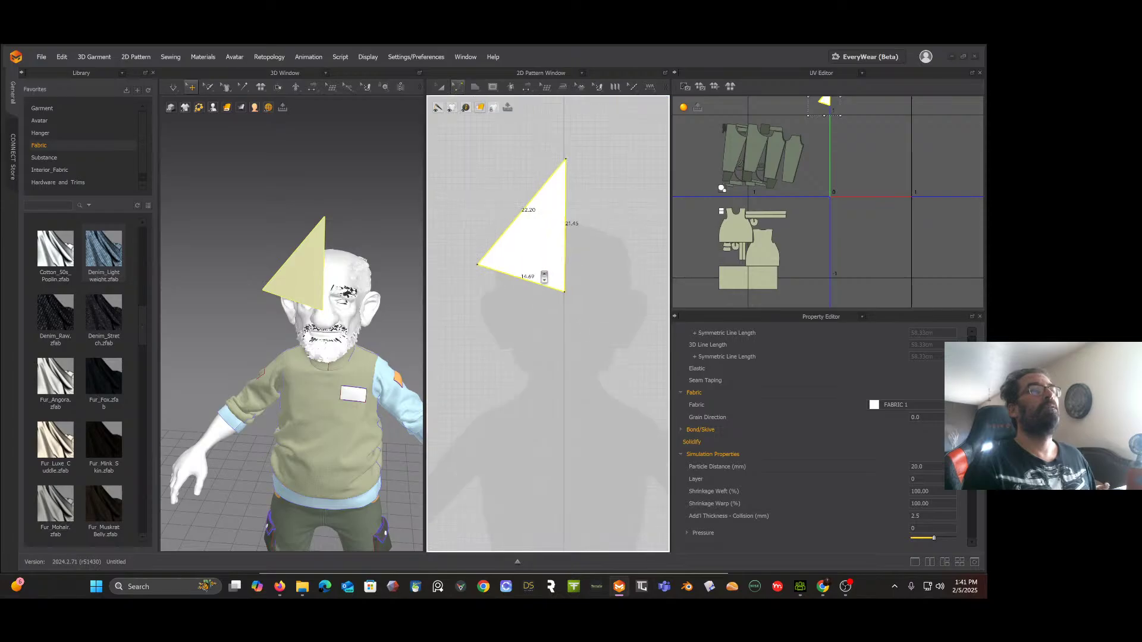
left_click_drag(526, 283, 522, 292)
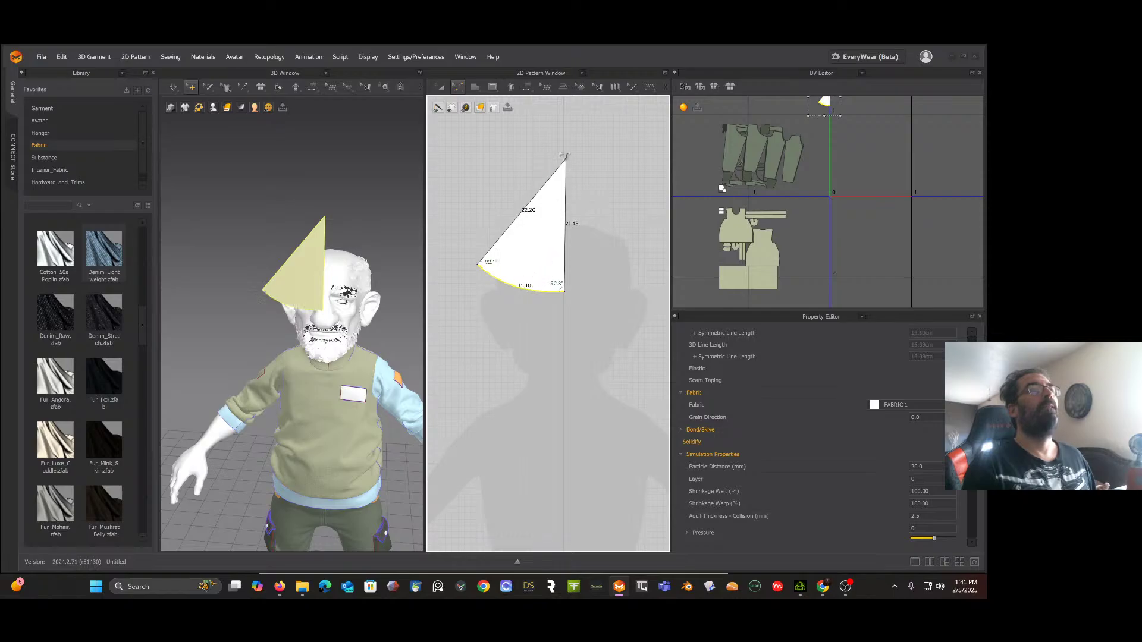
Step: Shift the triangle's apex with Transform Point/Segment so its right edge lies along the vertical centre line, about 21.36 cm long
left_click(457, 87)
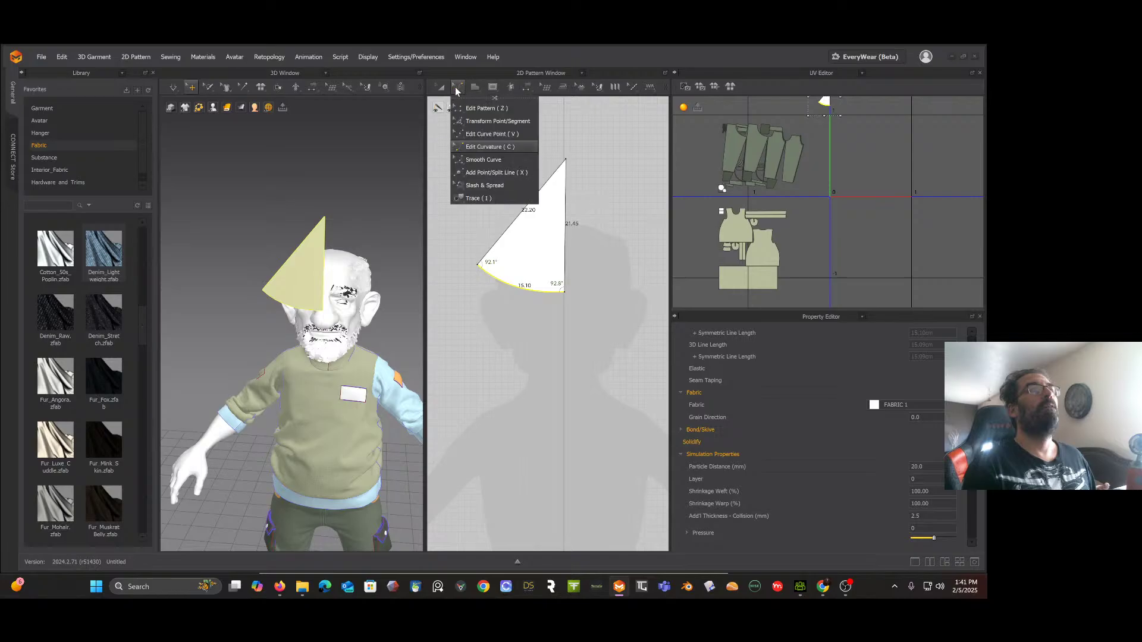
left_click(485, 120)
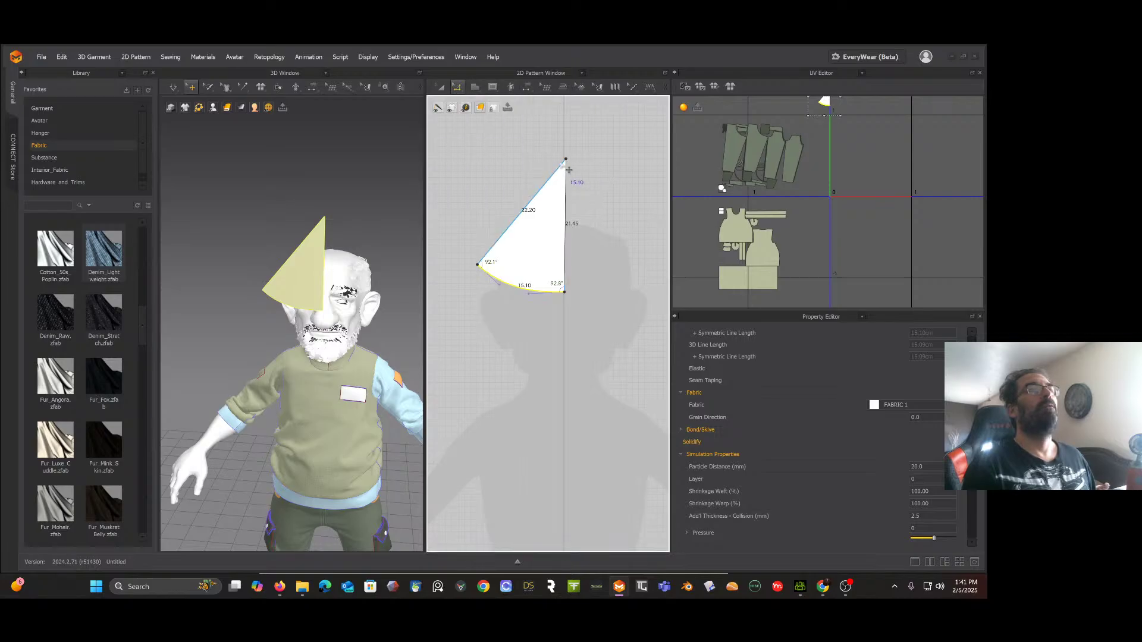
left_click_drag(565, 159, 565, 160)
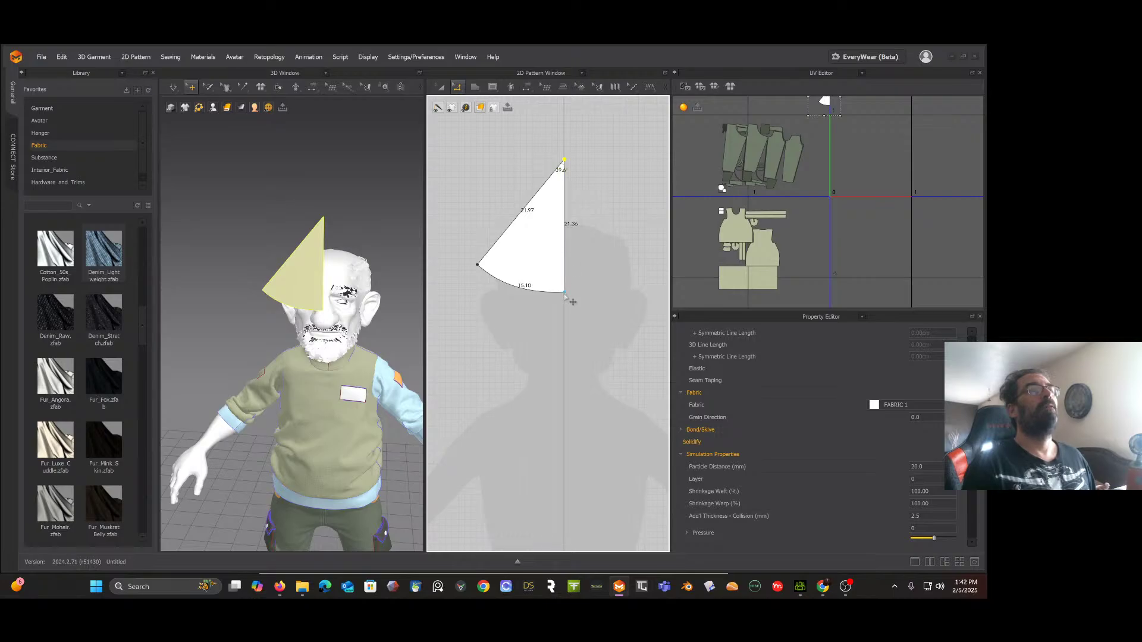
right_click(566, 266)
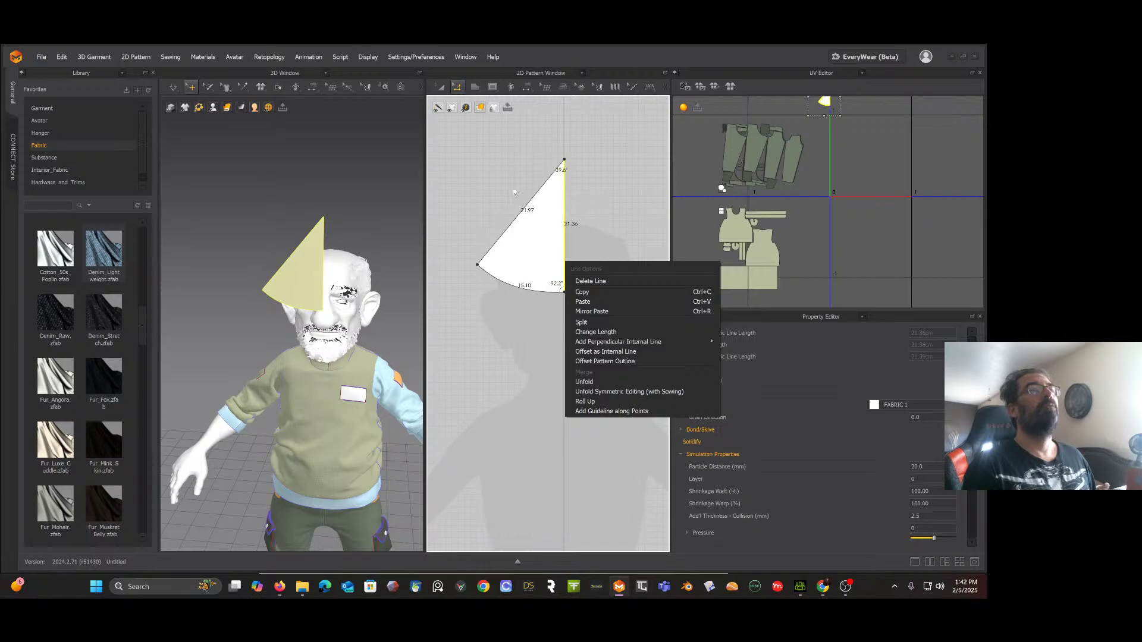
left_click(526, 153)
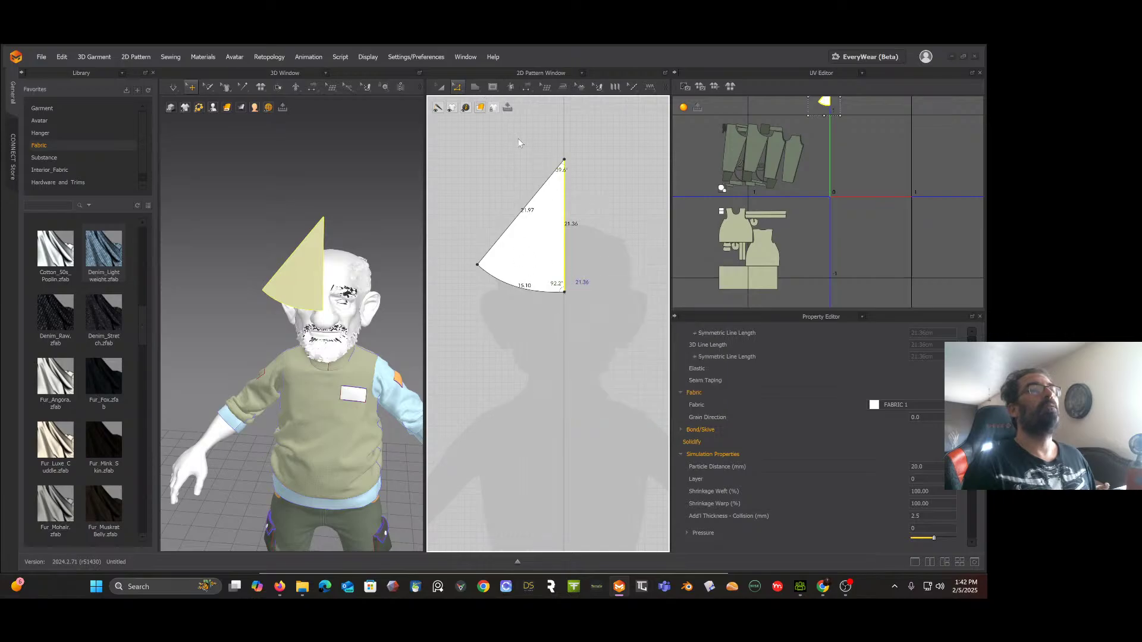
left_click(520, 146)
Step: Lower the corner where the curve meets the centre line to make the vertical edge about 22.10 cm, and adjust the adjacent curve handle
left_click(566, 296)
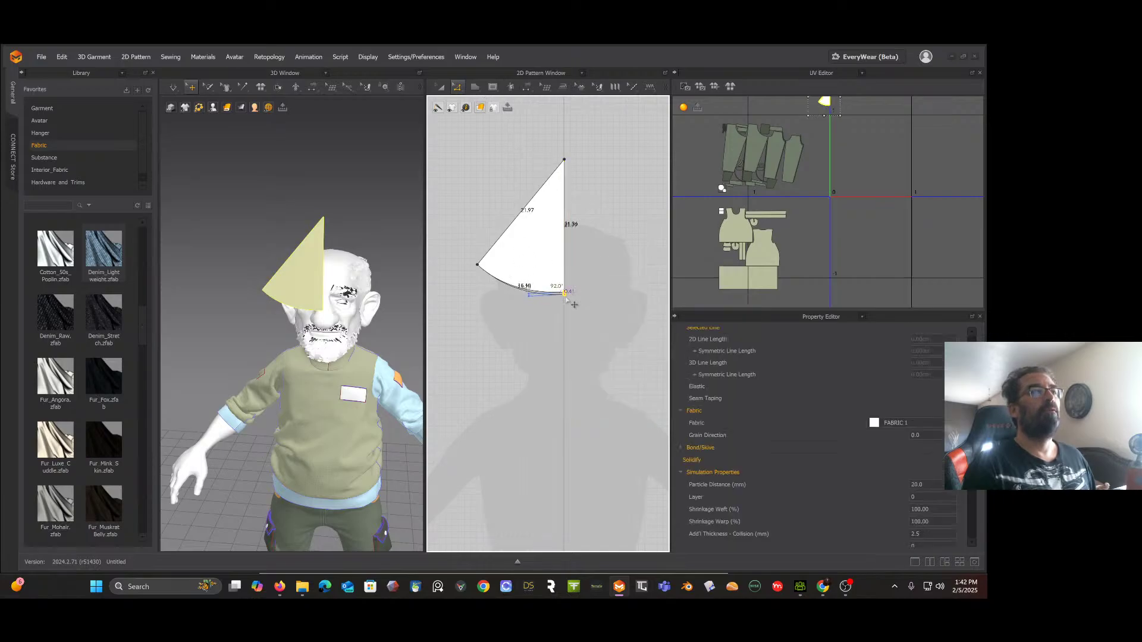
left_click_drag(565, 297, 566, 300)
left_click(528, 300)
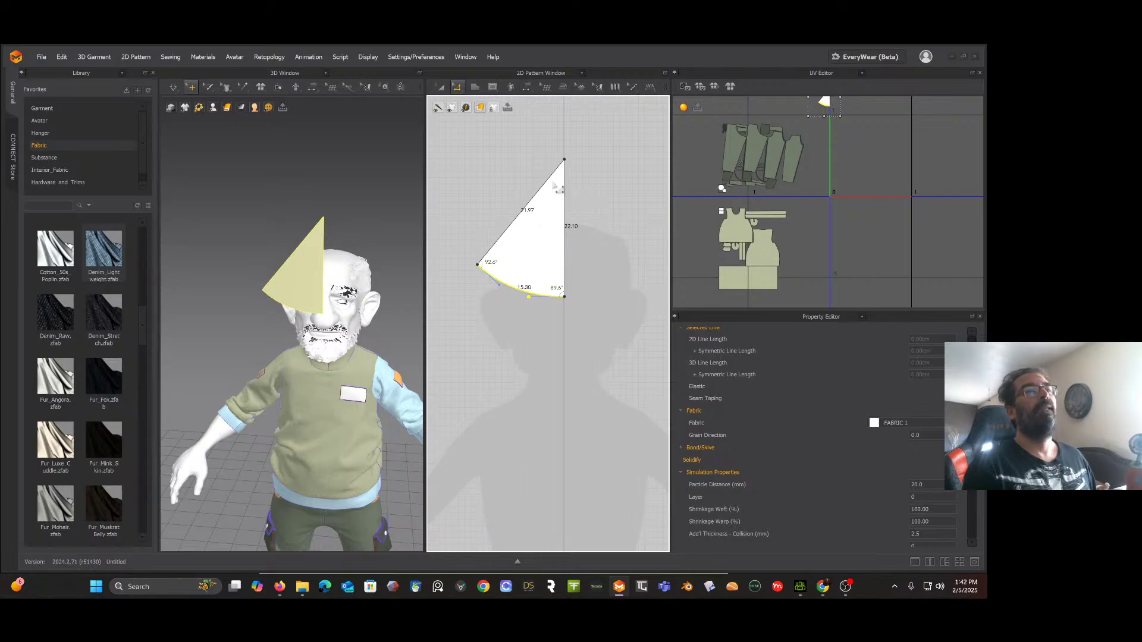
Step: Unfold the half panel along its vertical edge into a full fan-shaped pattern
right_click(565, 214)
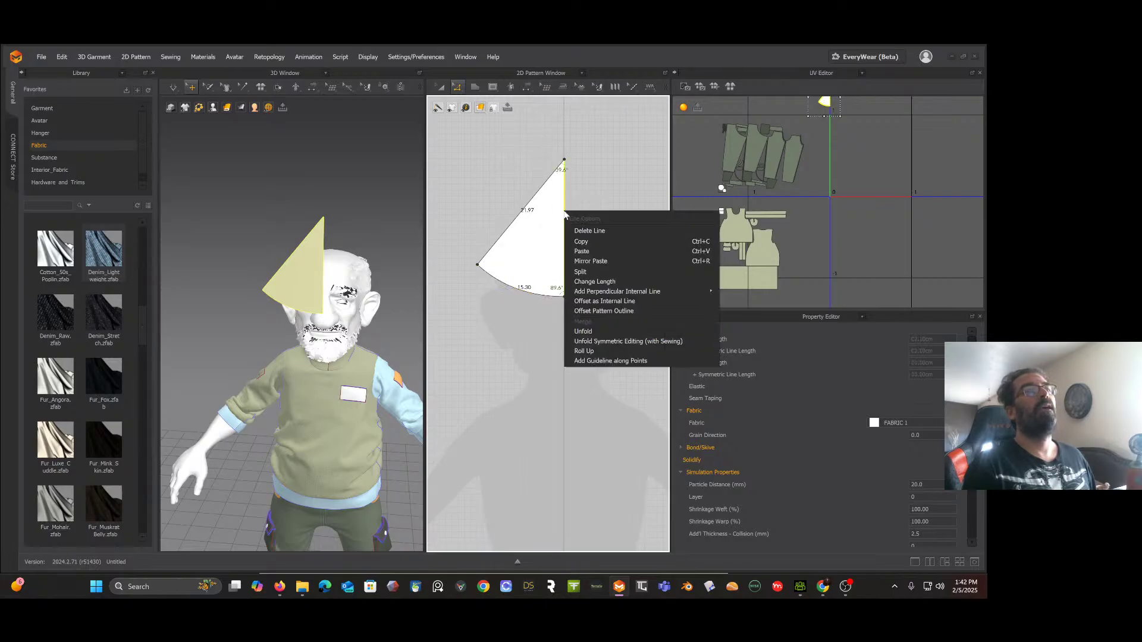
left_click(598, 332)
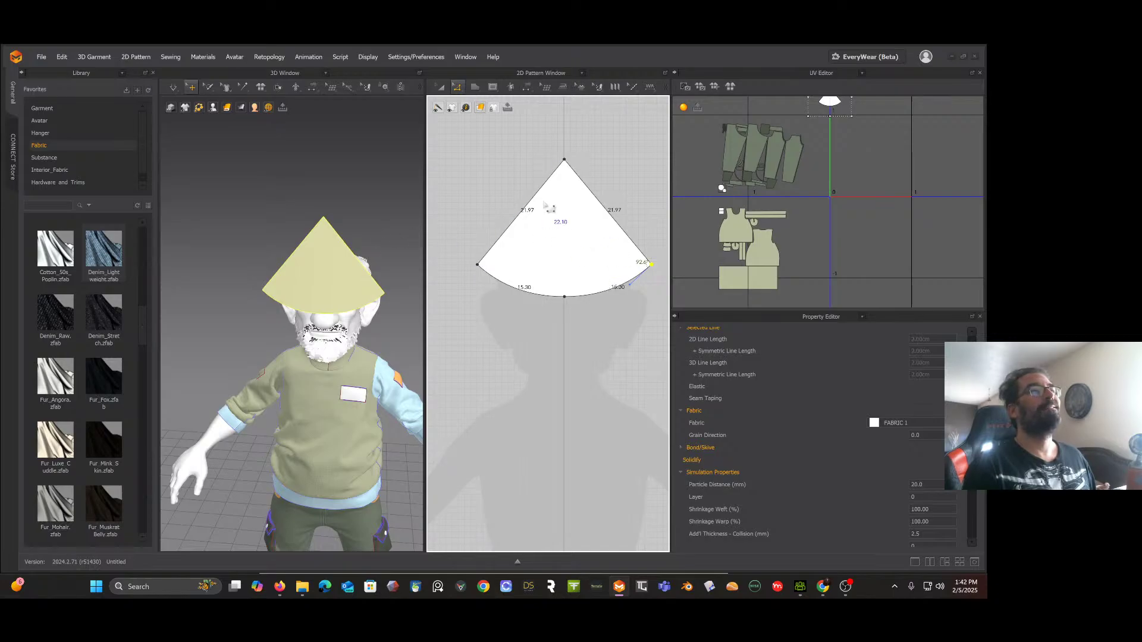
scroll(544, 204, "down", 4)
middle_click_drag(544, 204, 543, 264)
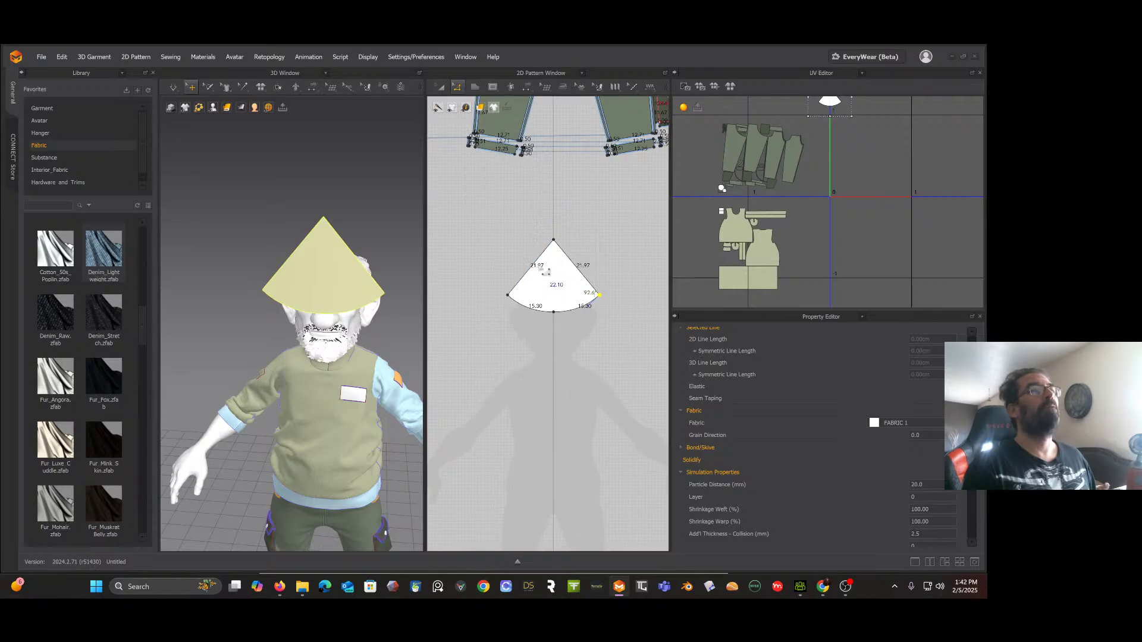
Step: Copy the fan-shaped pattern and paste one duplicate on each side of it in the 2D layout
left_click(475, 86)
key("a")
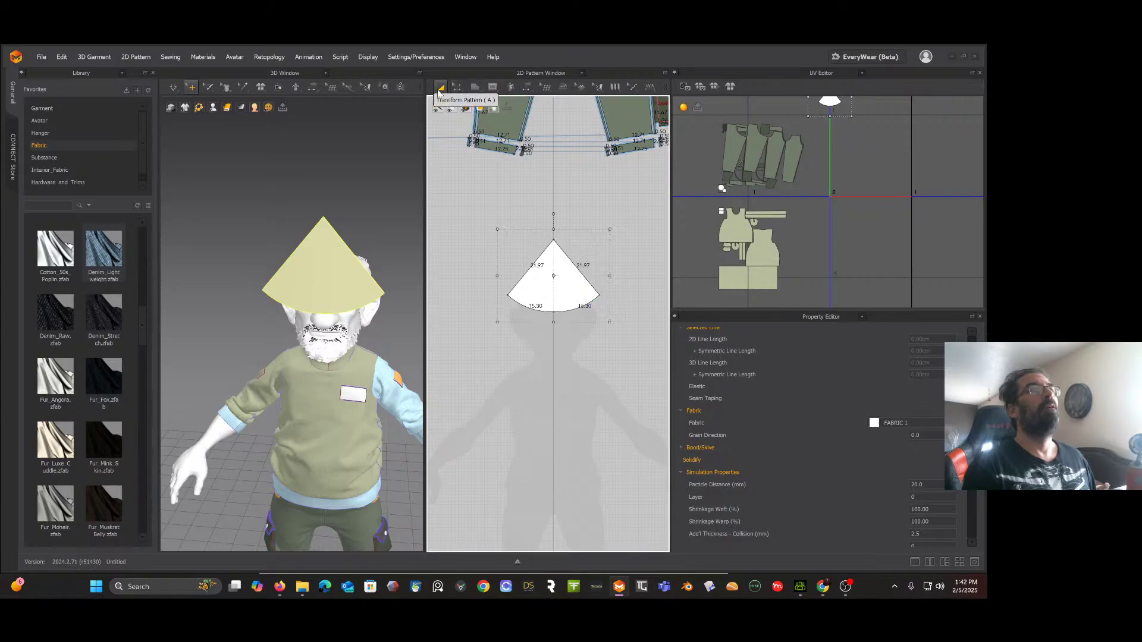
left_click(541, 277)
scroll(541, 277, "down", 4)
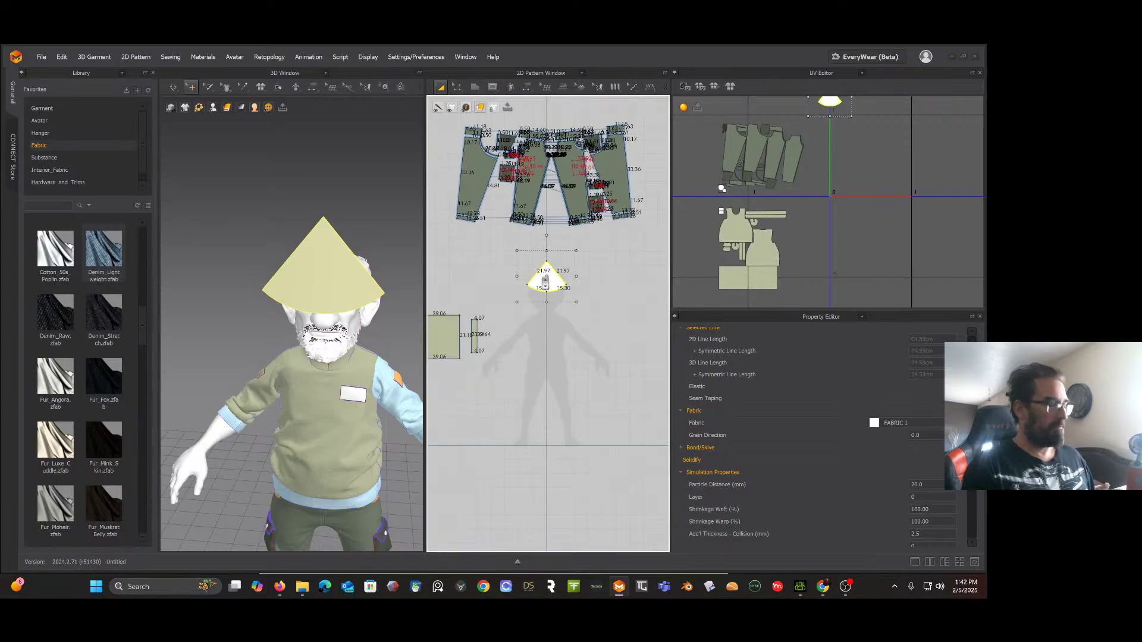
key("ctrl+c")
key("ctrl+v")
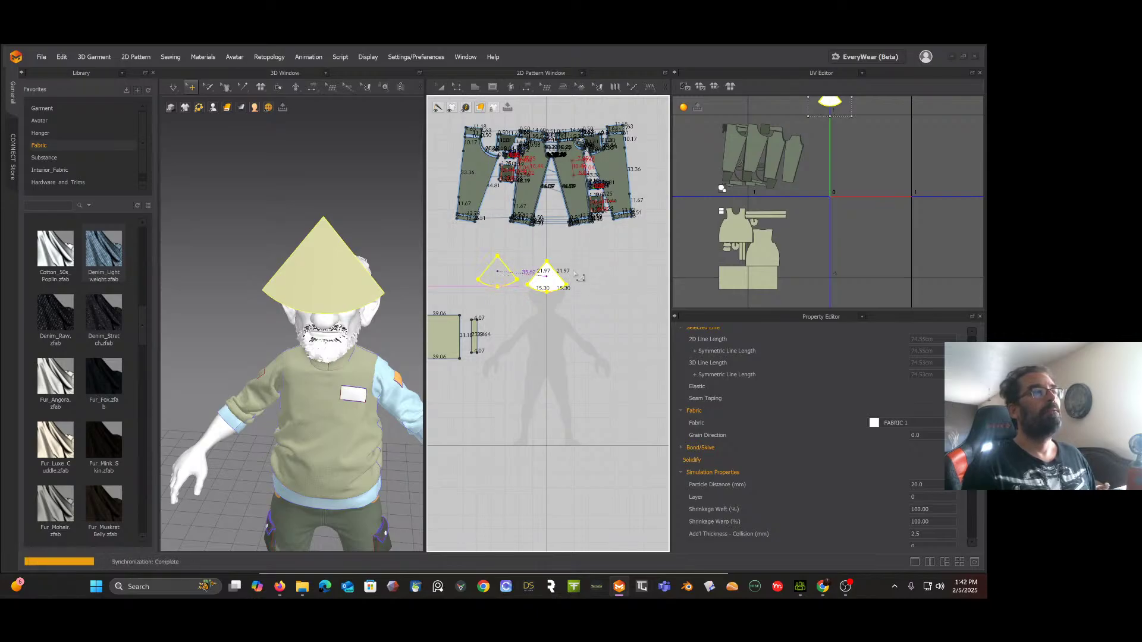
key("ctrl+v")
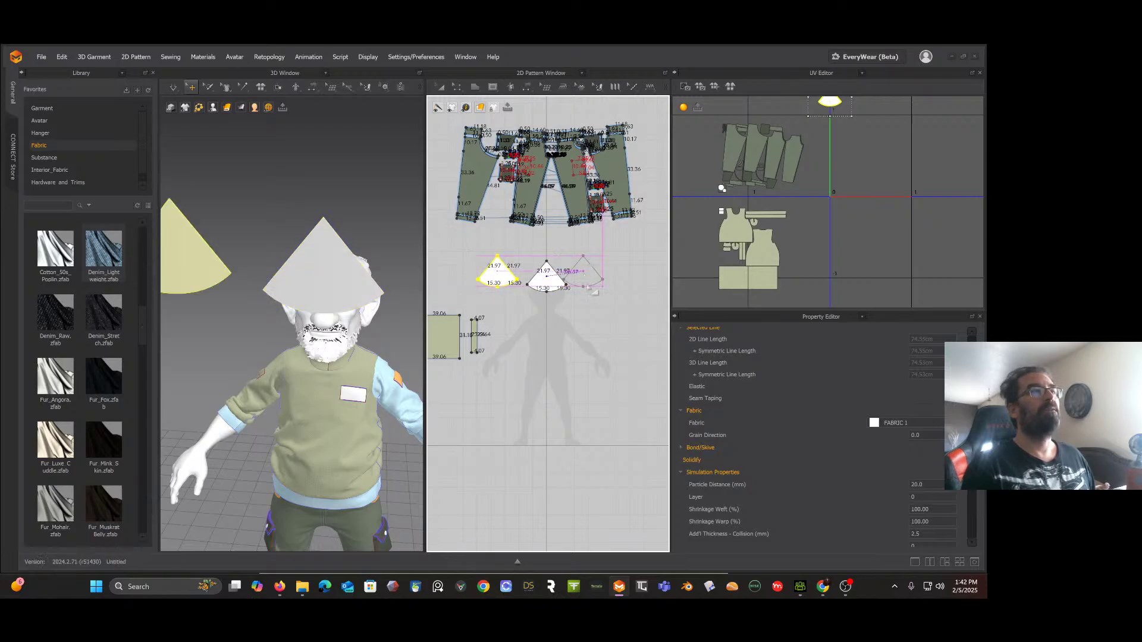
left_click(593, 279)
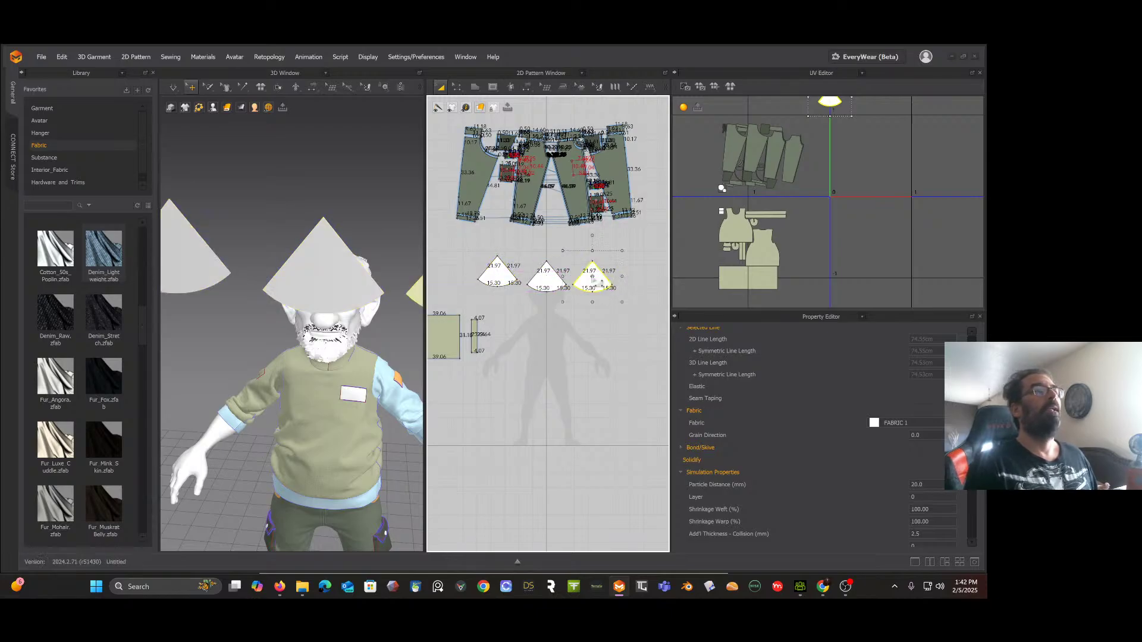
Step: Rotate the left fan panel in 3D and position it beside the avatar's head on that side
left_click(215, 265)
left_click_drag(242, 272, 135, 267)
middle_click_drag(309, 220, 306, 248)
right_click_drag(306, 250, 296, 291)
left_click_drag(229, 296, 275, 237)
Step: Rotate the right fan panel in 3D so that it faces the side of the avatar's head
right_click_drag(349, 222, 345, 331)
left_click(362, 347)
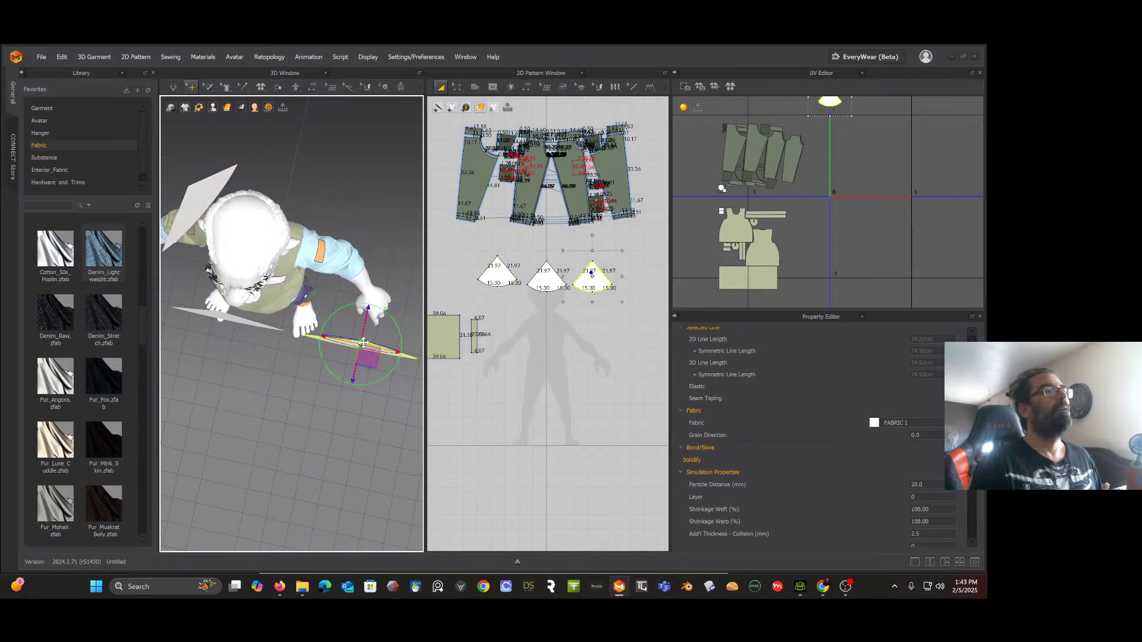
left_click_drag(397, 376, 394, 285)
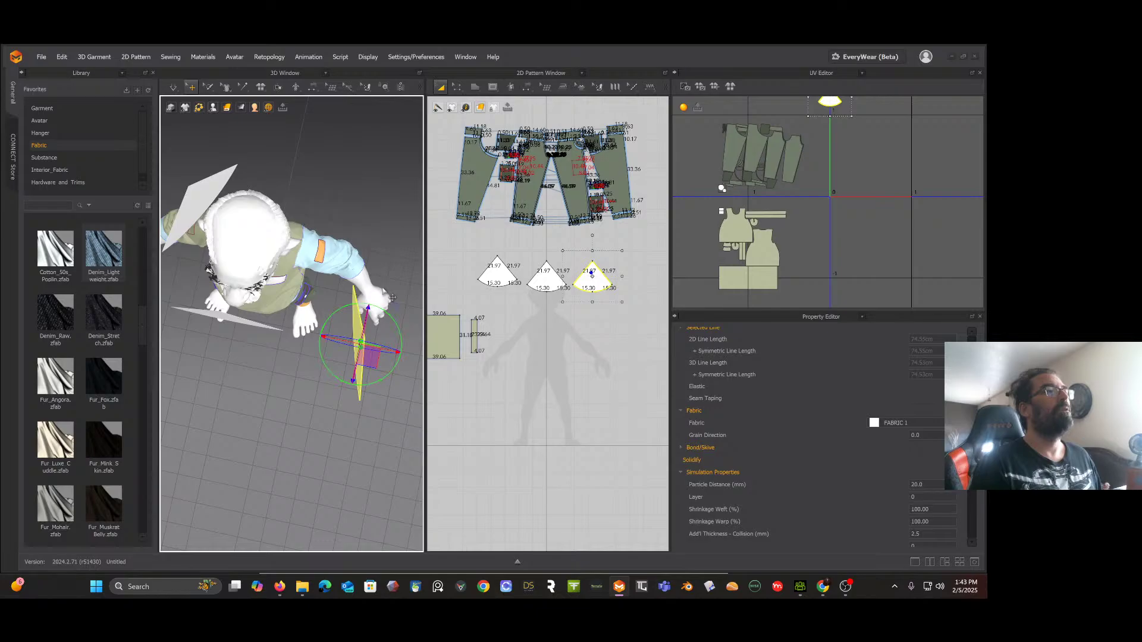
Step: Move the centre fan panel closer to the front of the avatar's head and raise it slightly
right_click_drag(393, 285, 457, 302)
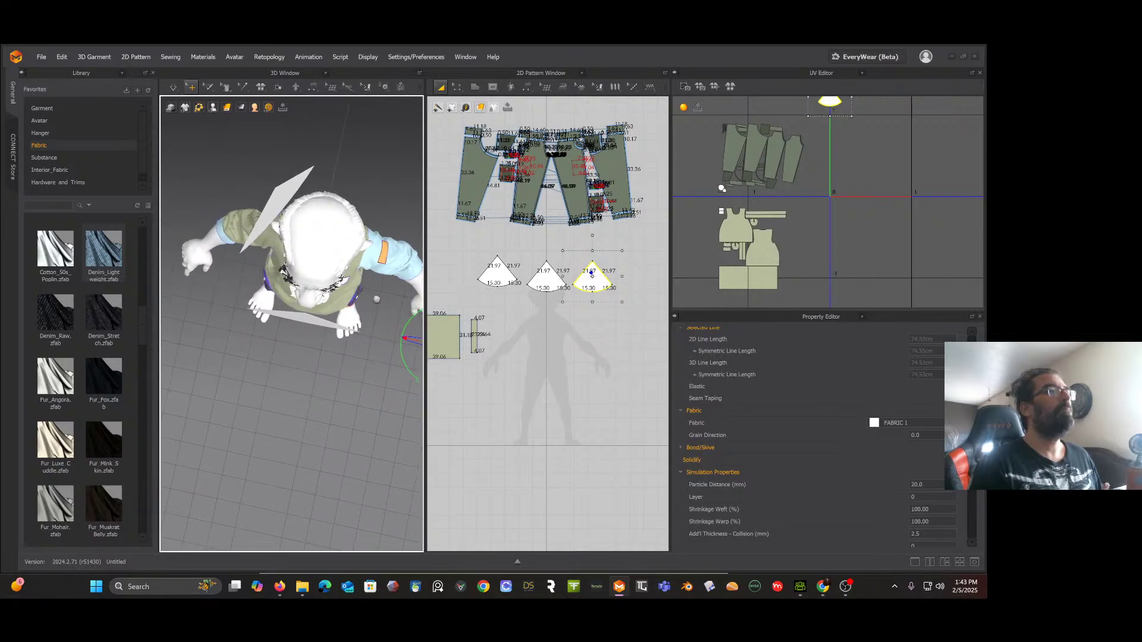
middle_click_drag(333, 332, 307, 331)
left_click(288, 325)
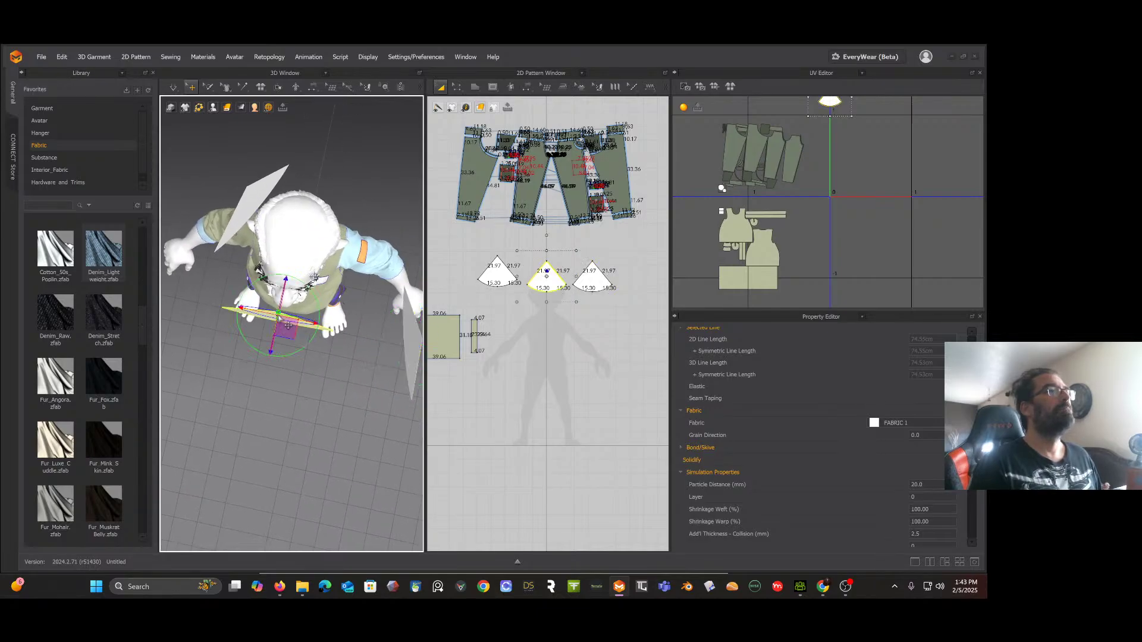
left_click_drag(289, 324, 292, 313)
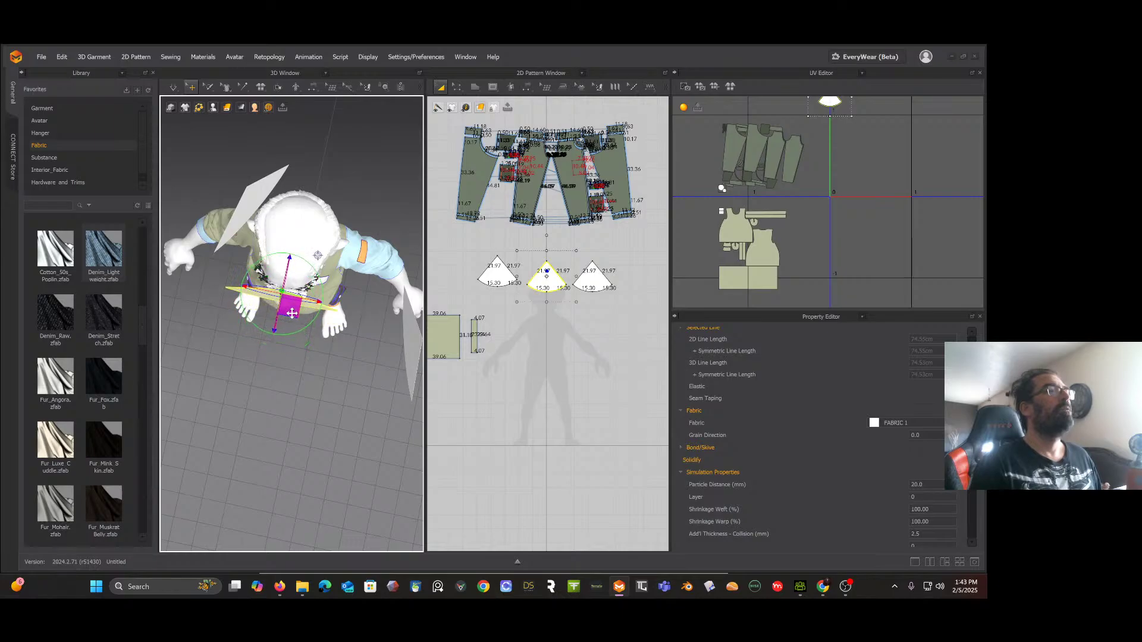
right_click_drag(292, 313, 285, 279)
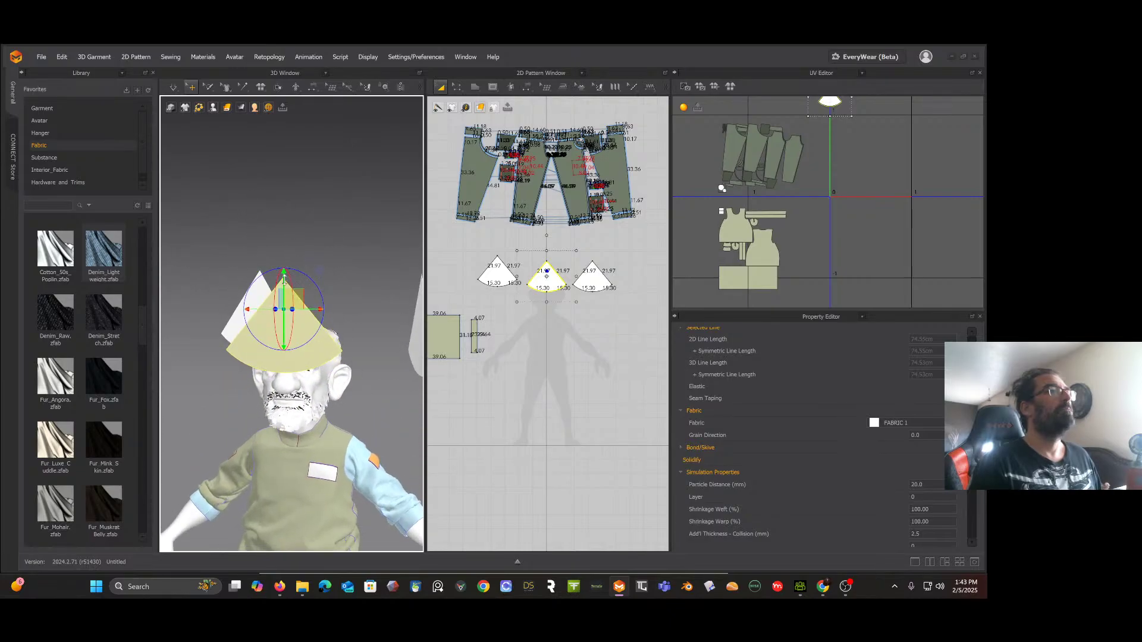
left_click_drag(284, 280, 285, 269)
Step: Move the right fan panel in beside the avatar's head and raise it to the height of the other panels
right_click_drag(348, 282, 350, 390)
left_click(416, 324)
left_click_drag(418, 341, 323, 274)
right_click_drag(321, 274, 280, 222)
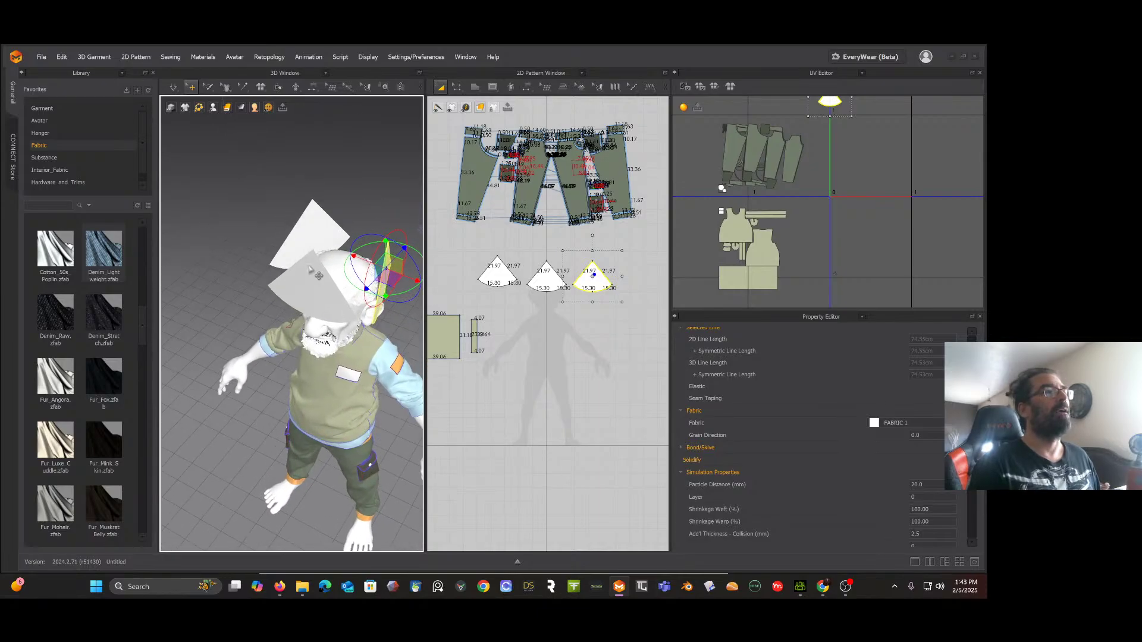
right_click_drag(349, 307, 320, 269)
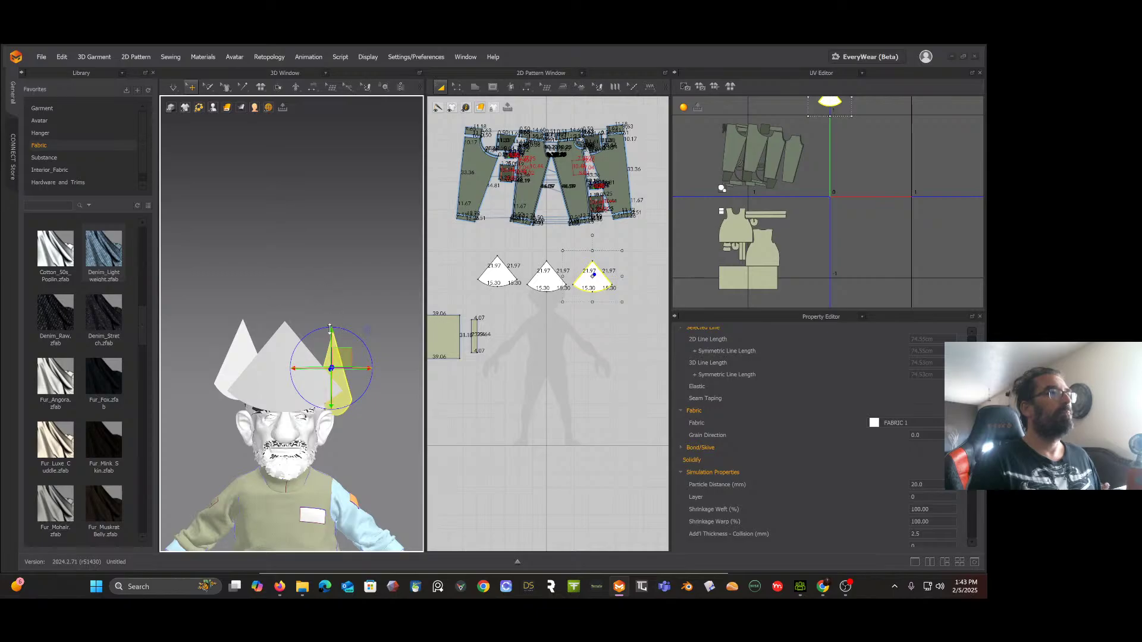
left_click_drag(330, 326, 331, 316)
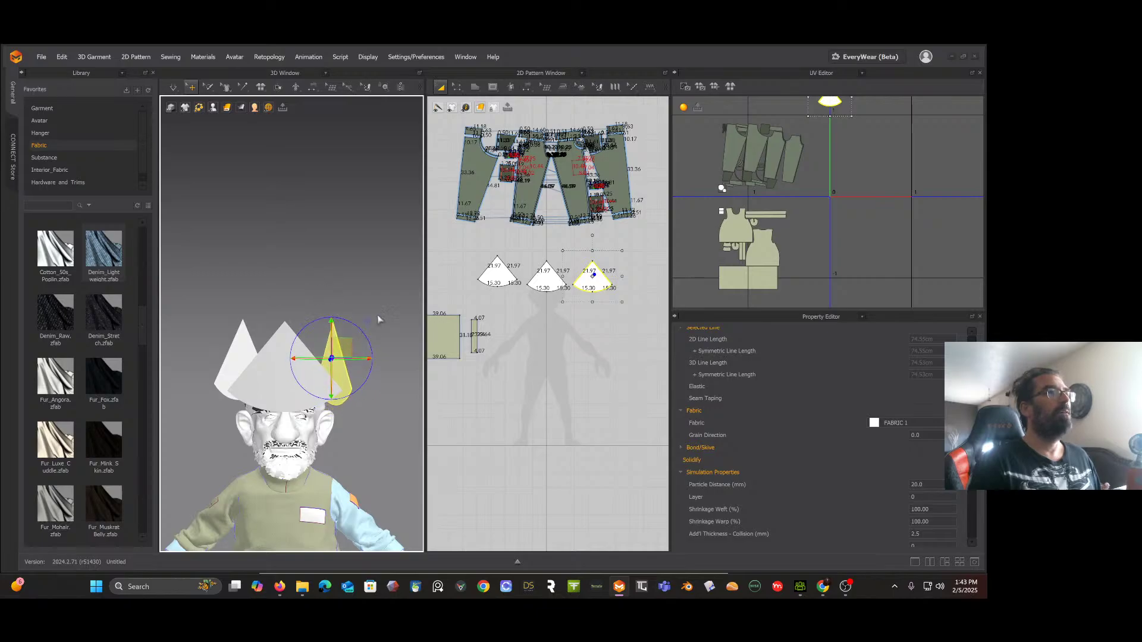
scroll(500, 260, "up", 3)
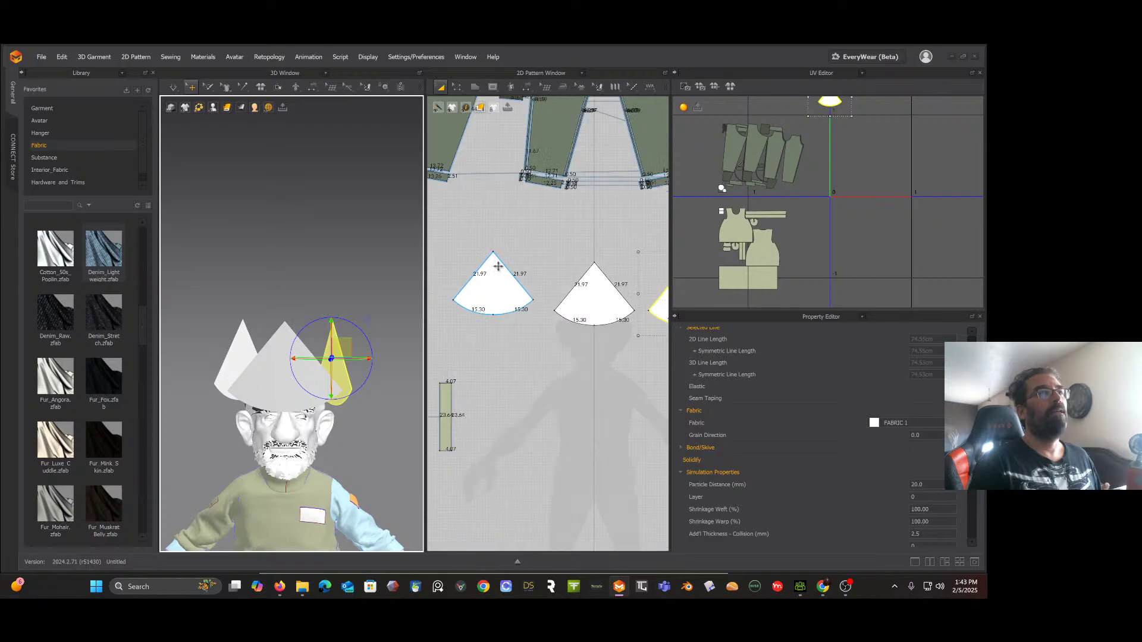
Step: Sew the left fan panel to the centre fan panel along their facing straight edges
left_click(527, 87)
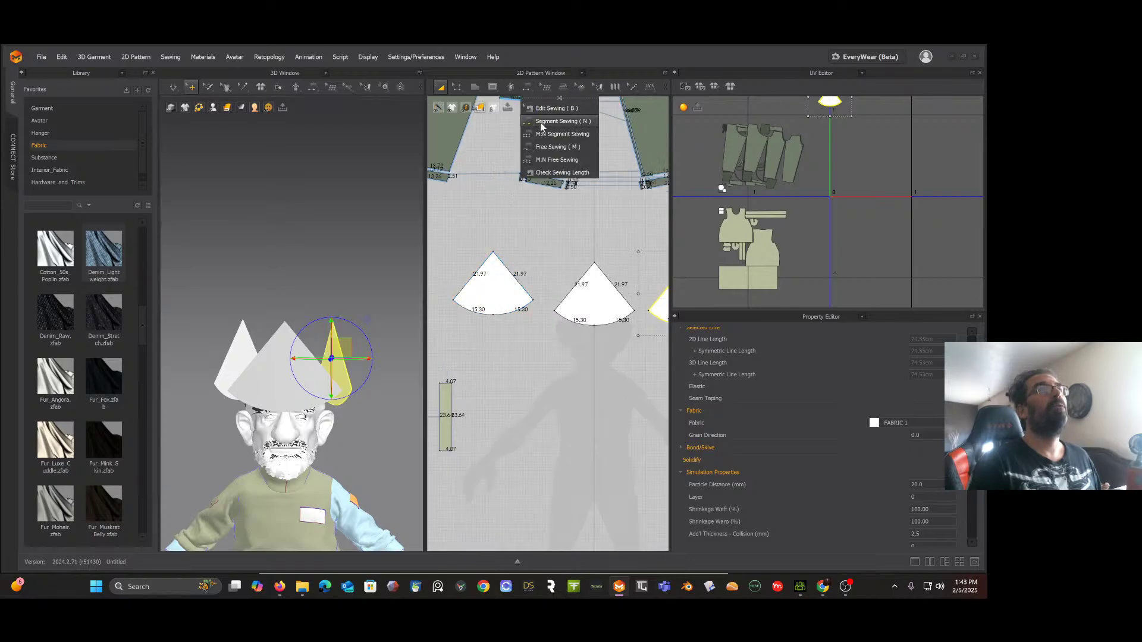
left_click(561, 134)
left_click(517, 283)
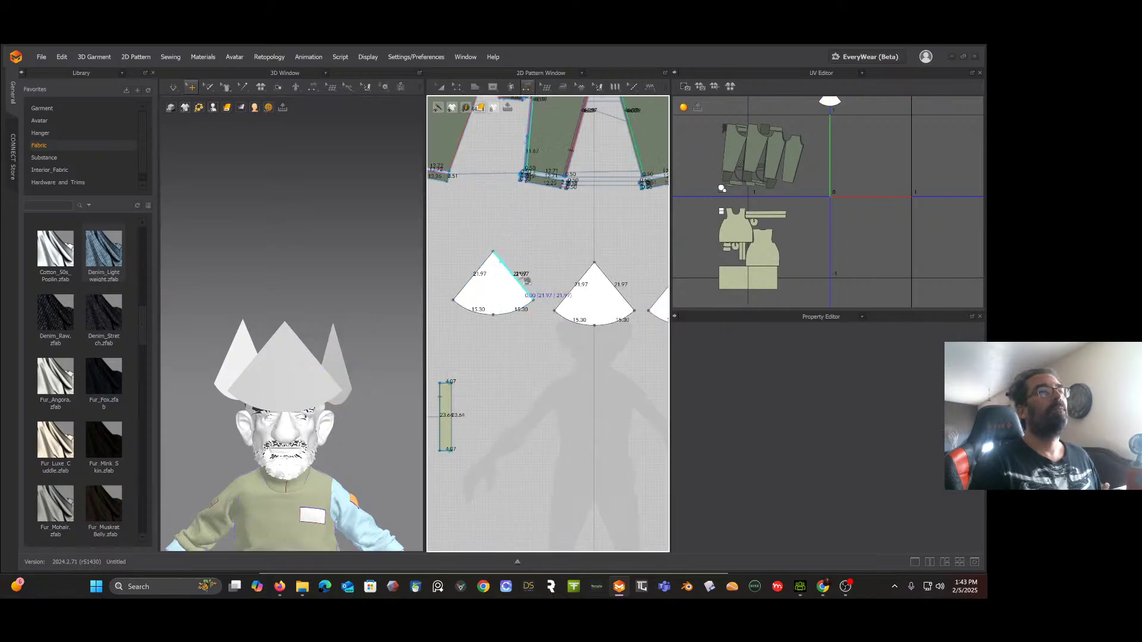
left_click(589, 273)
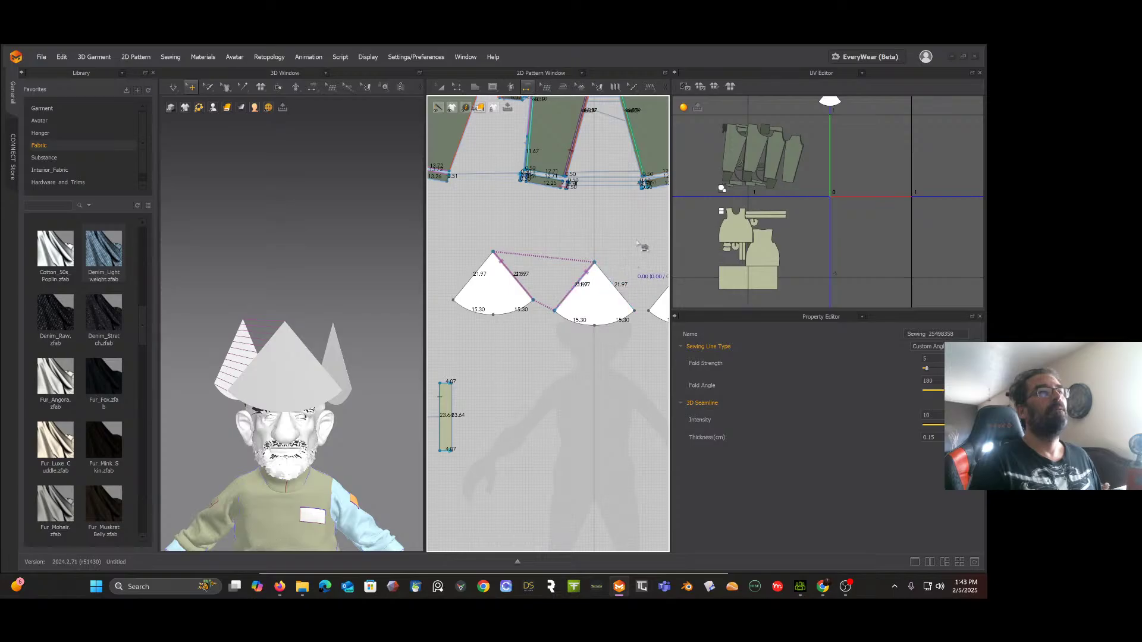
Step: Sew the centre fan panel to the right one along their facing edges, and the right panel's outer edge to the left panel's outer edge
right_click_drag(641, 245, 561, 266)
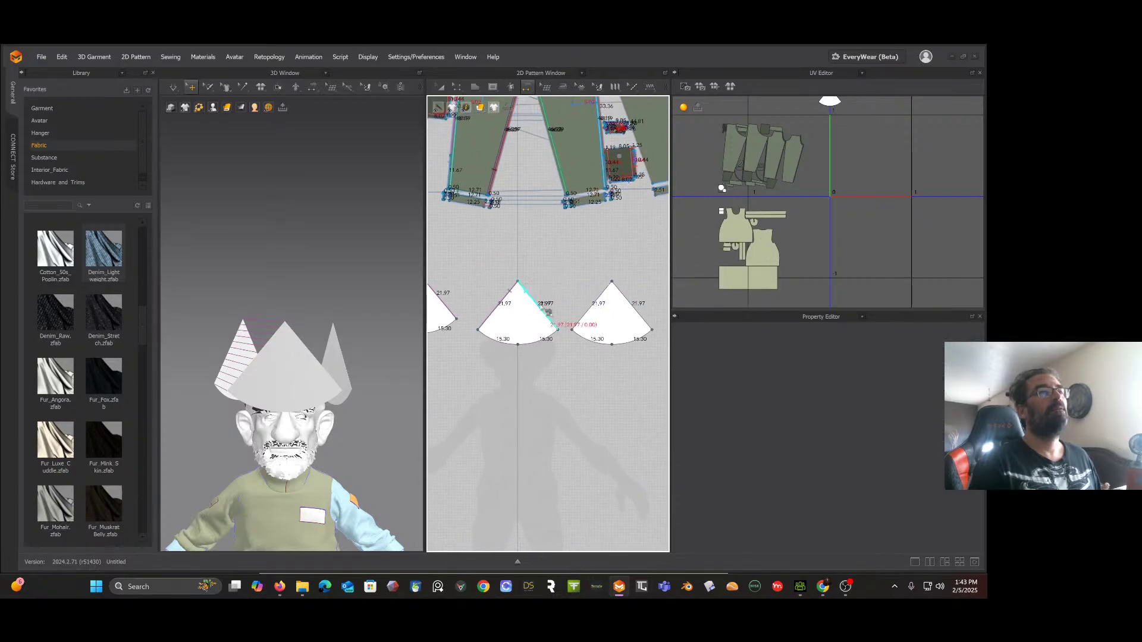
left_click(602, 296)
left_click(630, 298)
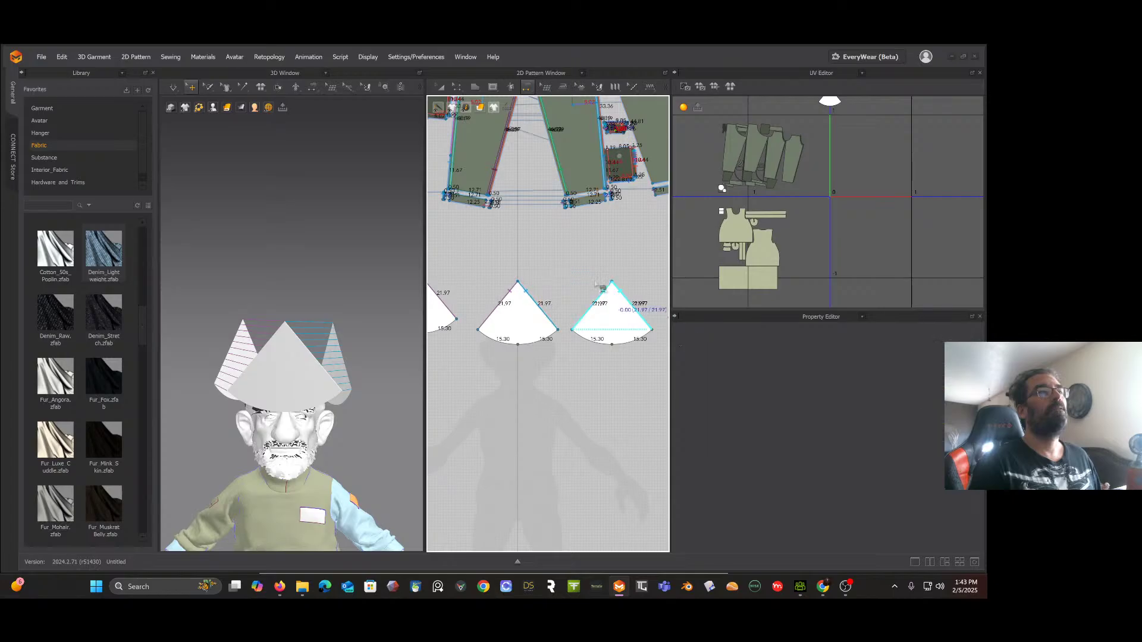
middle_click_drag(548, 231, 659, 237)
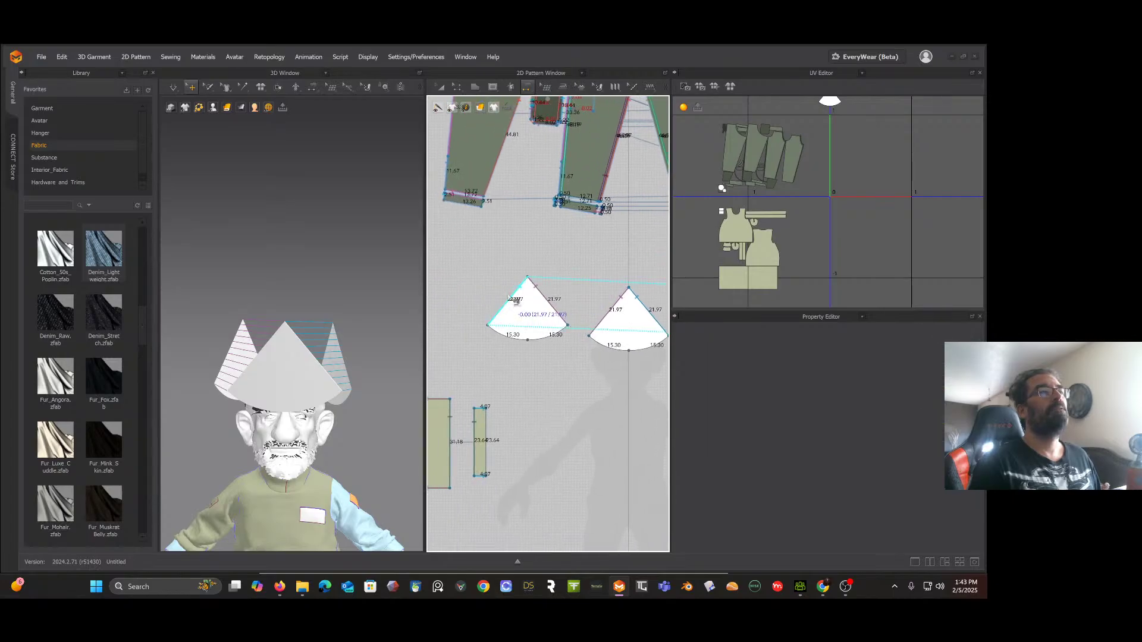
left_click(516, 301)
Step: Simulate the sewn panels and pull the hat backwards so that it sits over the avatar's head
middle_click_drag(313, 293, 349, 244)
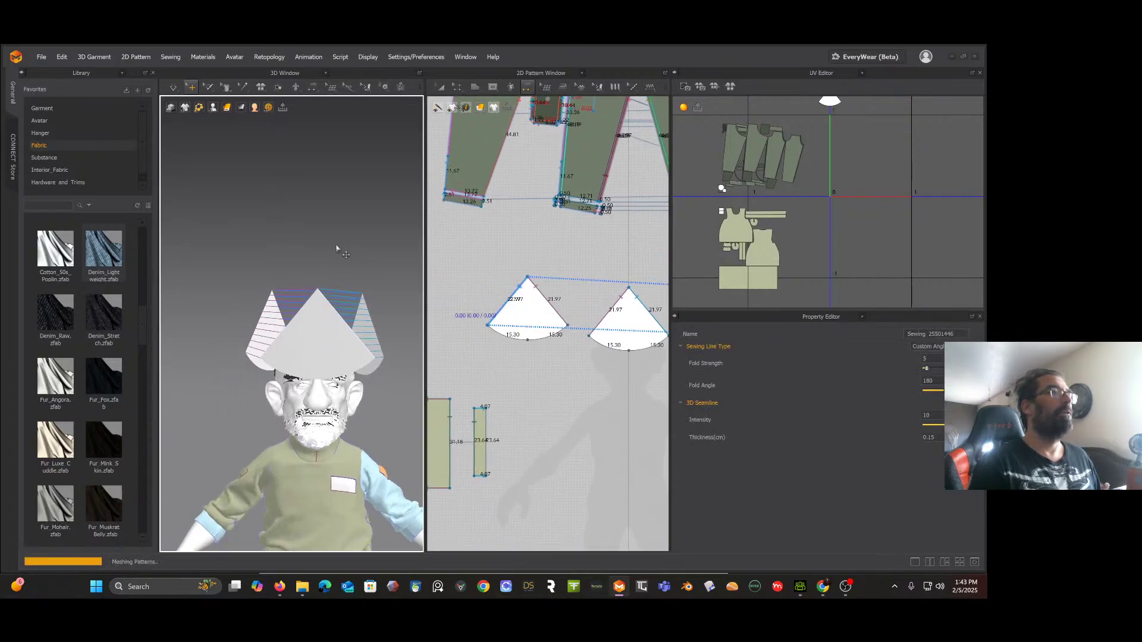
key("space")
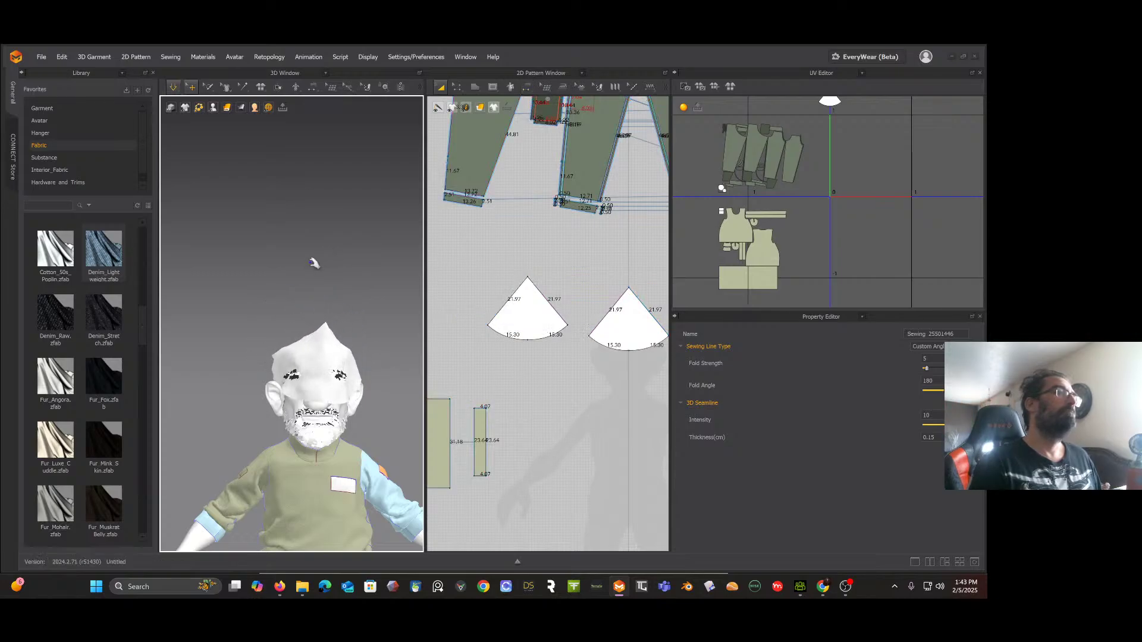
mouse_move(316, 270)
right_mouse_down()
mouse_move(364, 270)
mouse_move(288, 258)
mouse_move(326, 255)
mouse_move(291, 254)
mouse_move(313, 270)
right_mouse_up()
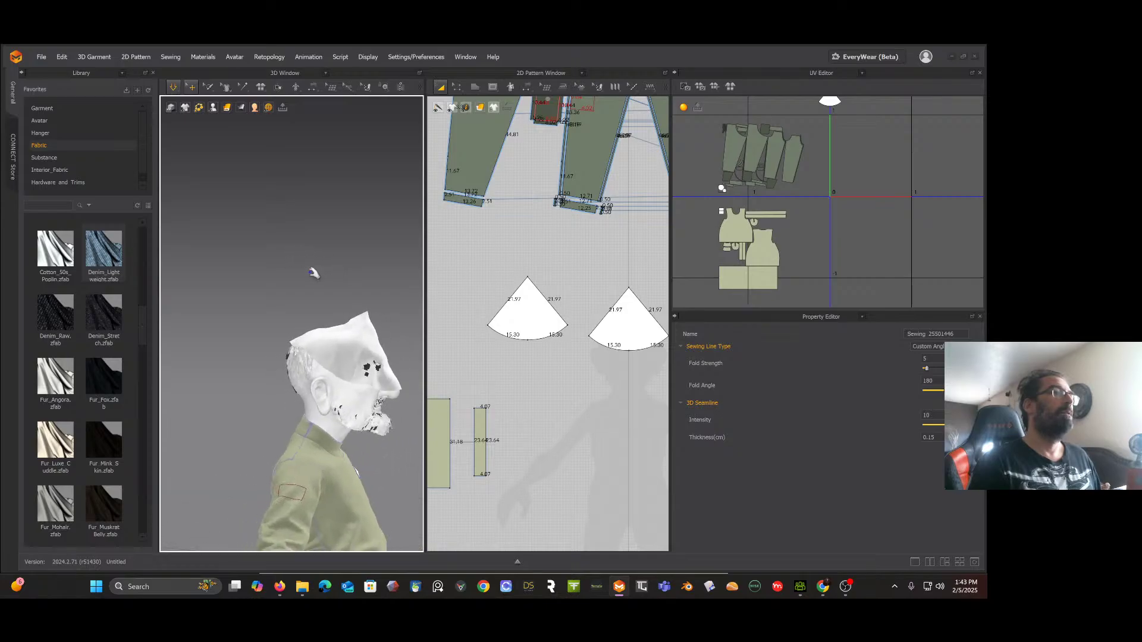
left_click(319, 334)
left_click_drag(296, 337, 285, 334)
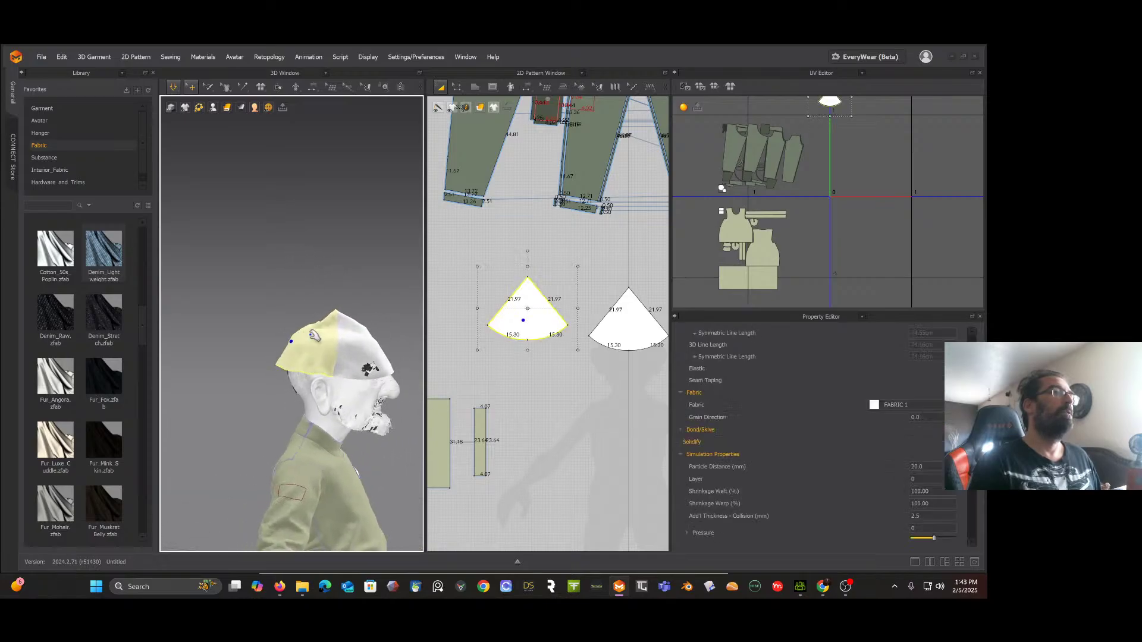
mouse_move(331, 331)
right_mouse_down()
mouse_move(315, 326)
mouse_move(326, 326)
right_mouse_up()
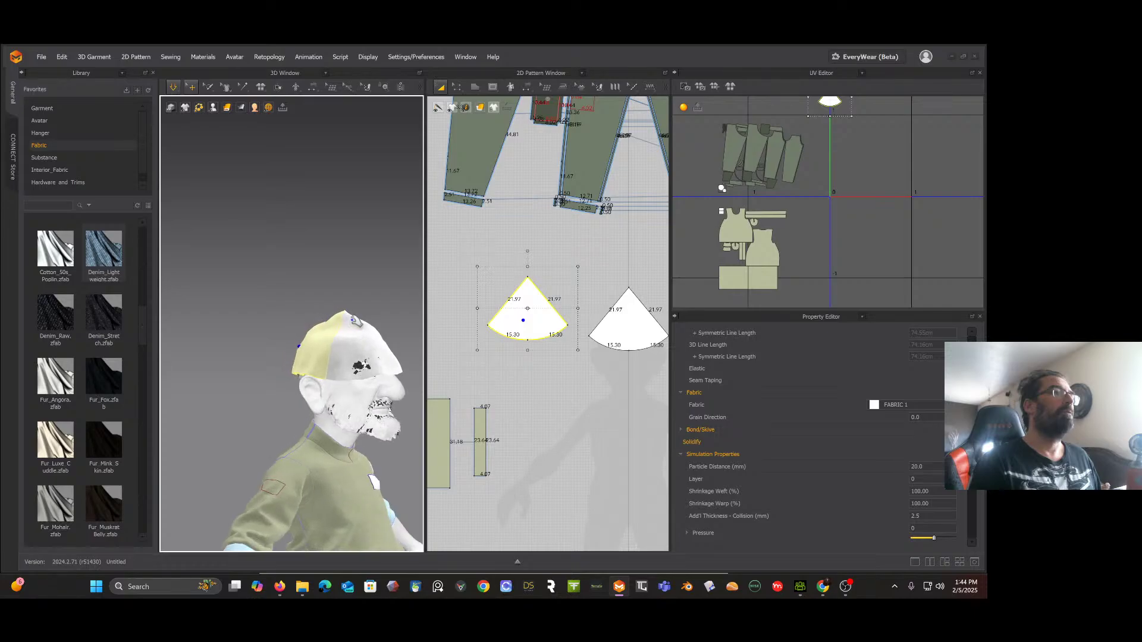
left_click(356, 321)
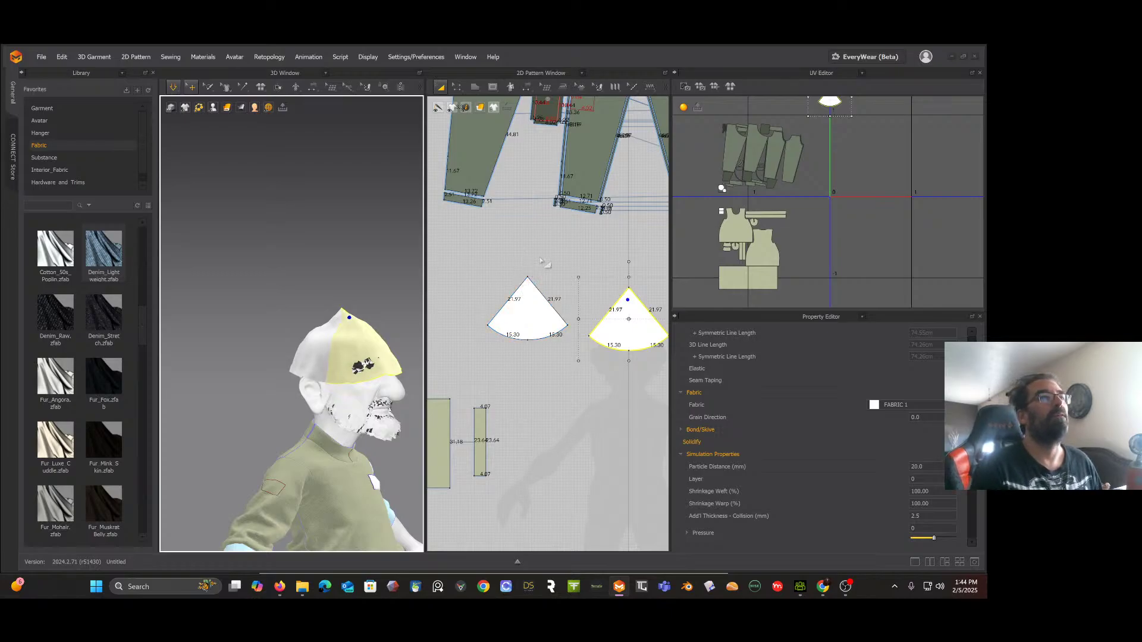
Step: Try lowering the tip points of the three fan panels together, shortening their side edges to about 18.4 cm
left_click(541, 253)
middle_click_drag(541, 252, 478, 257)
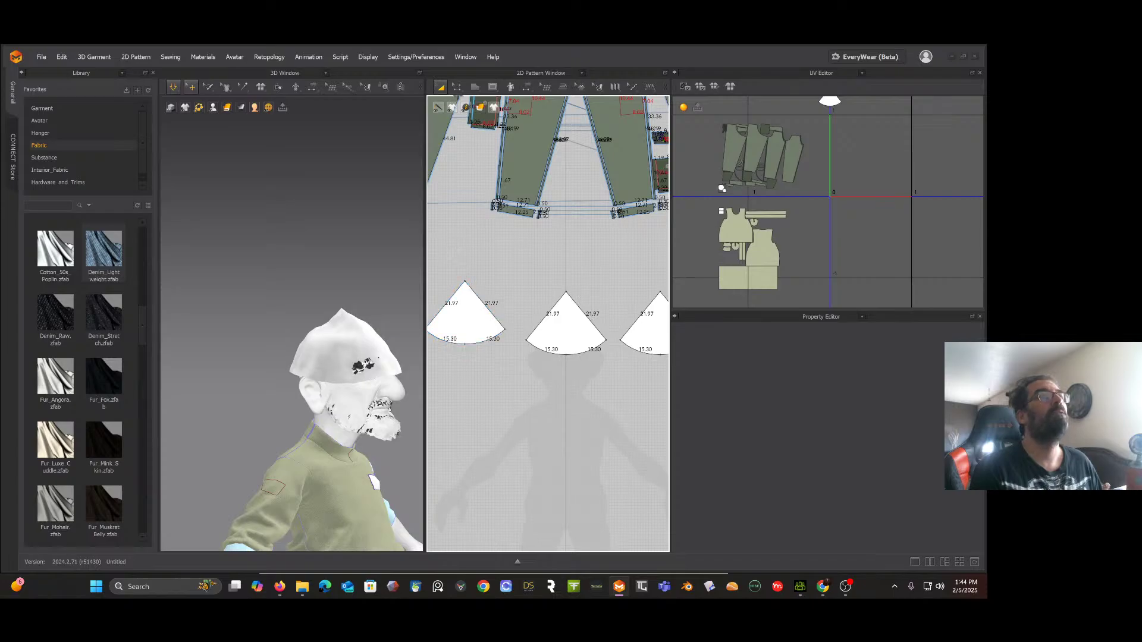
left_click(456, 89)
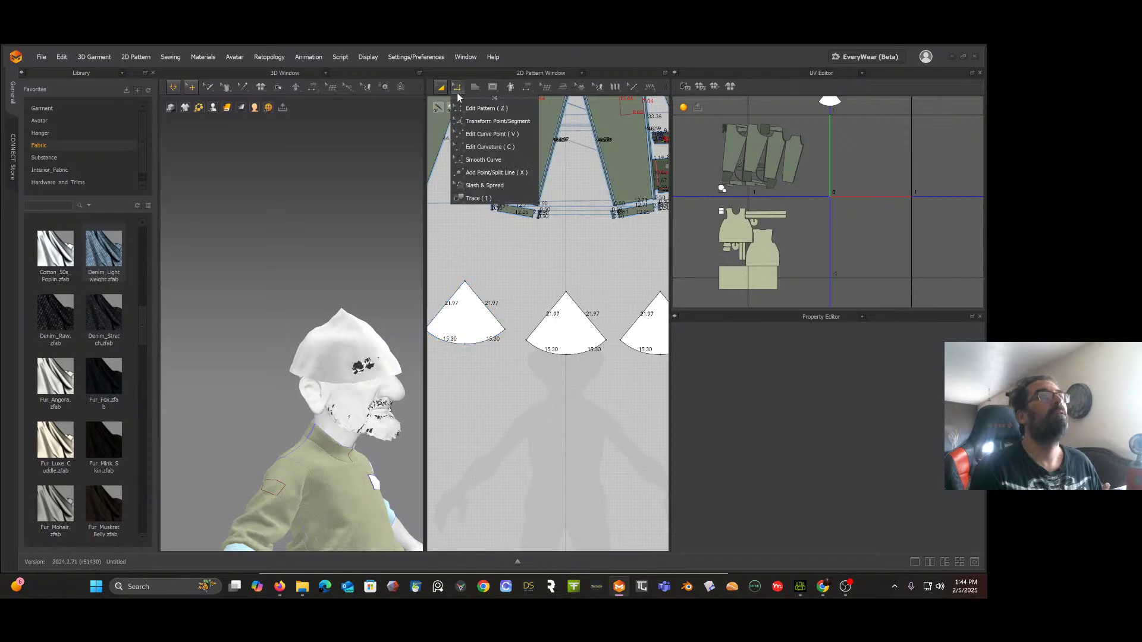
left_click(466, 283)
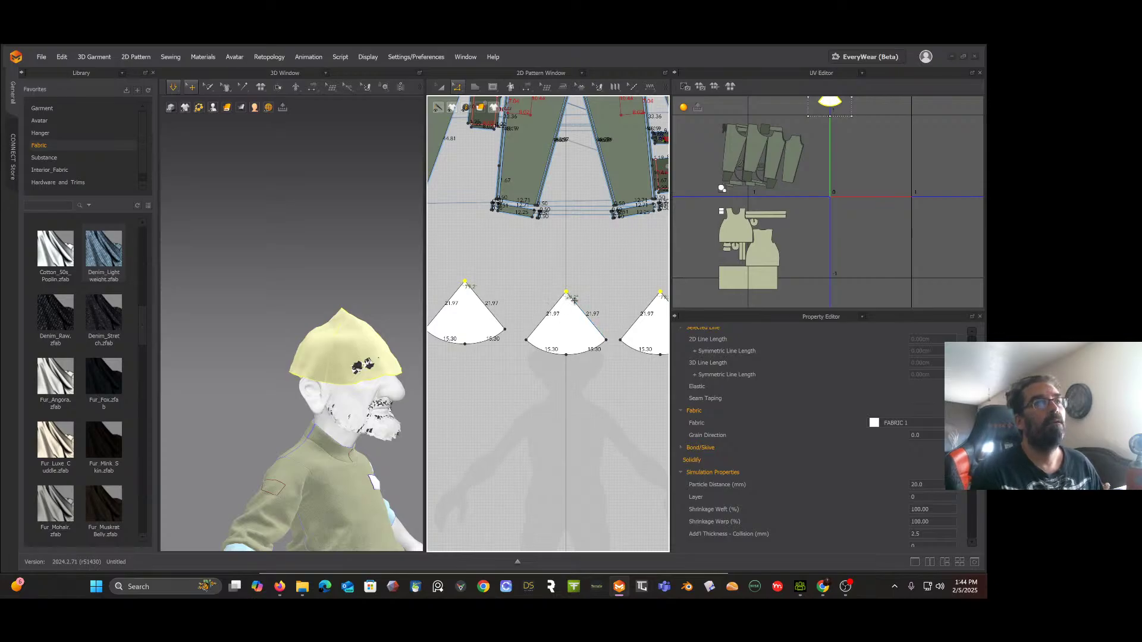
left_click_drag(574, 299, 573, 314)
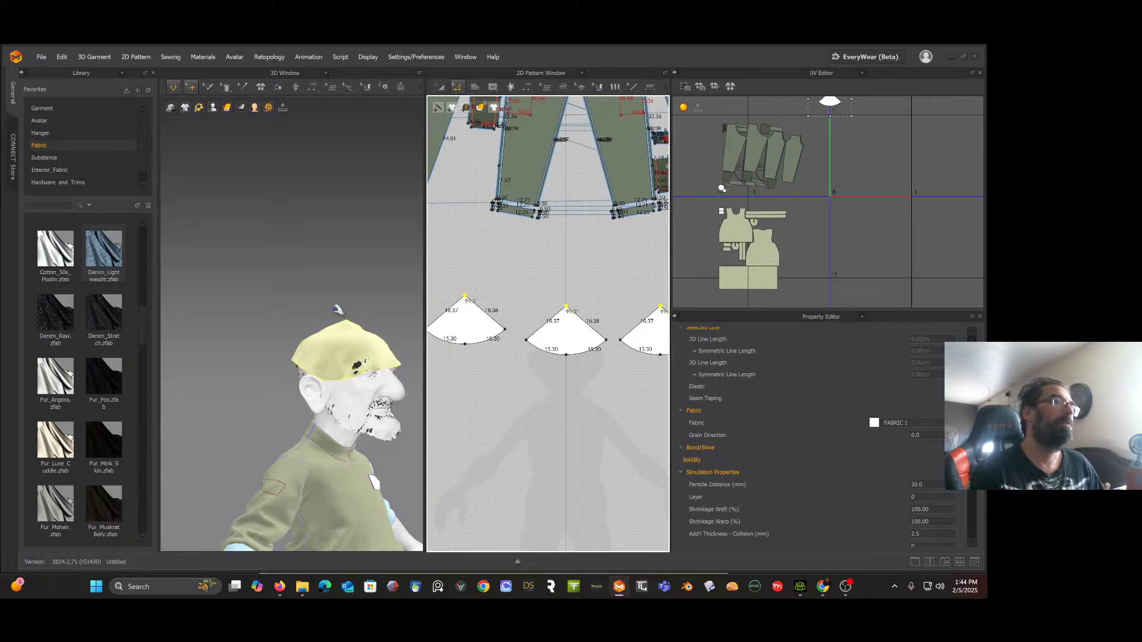
mouse_move(335, 313)
right_mouse_down()
mouse_move(355, 312)
mouse_move(348, 327)
right_mouse_up()
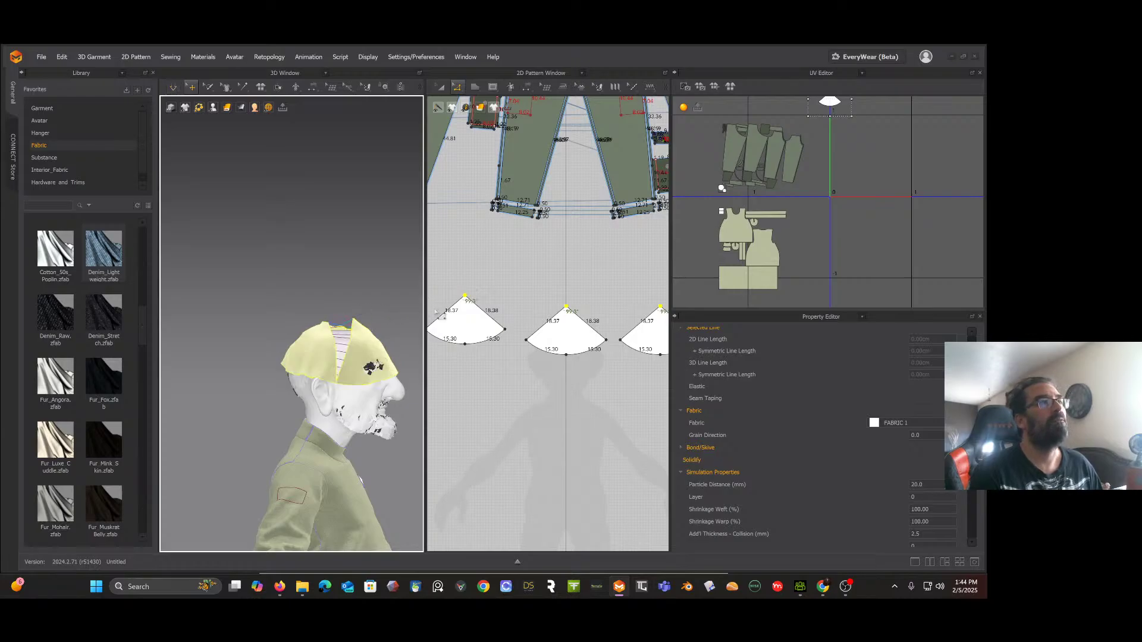
key("ctrl+z")
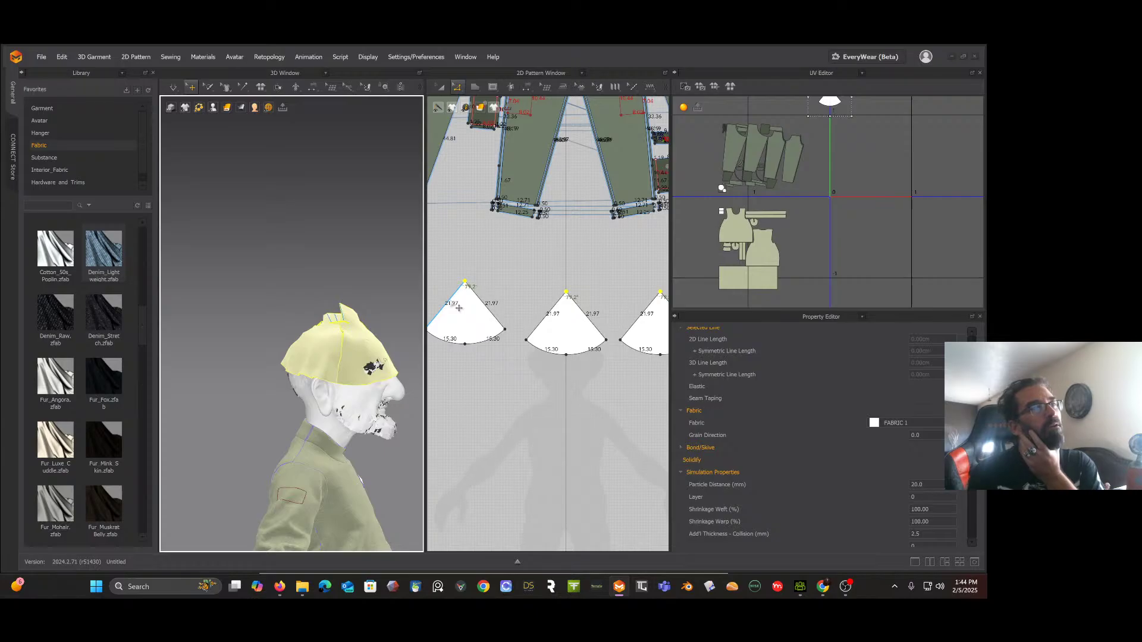
Step: Simulate the hat again on the avatar's head and inspect its crown from the side and above
right_click_drag(366, 291, 305, 282)
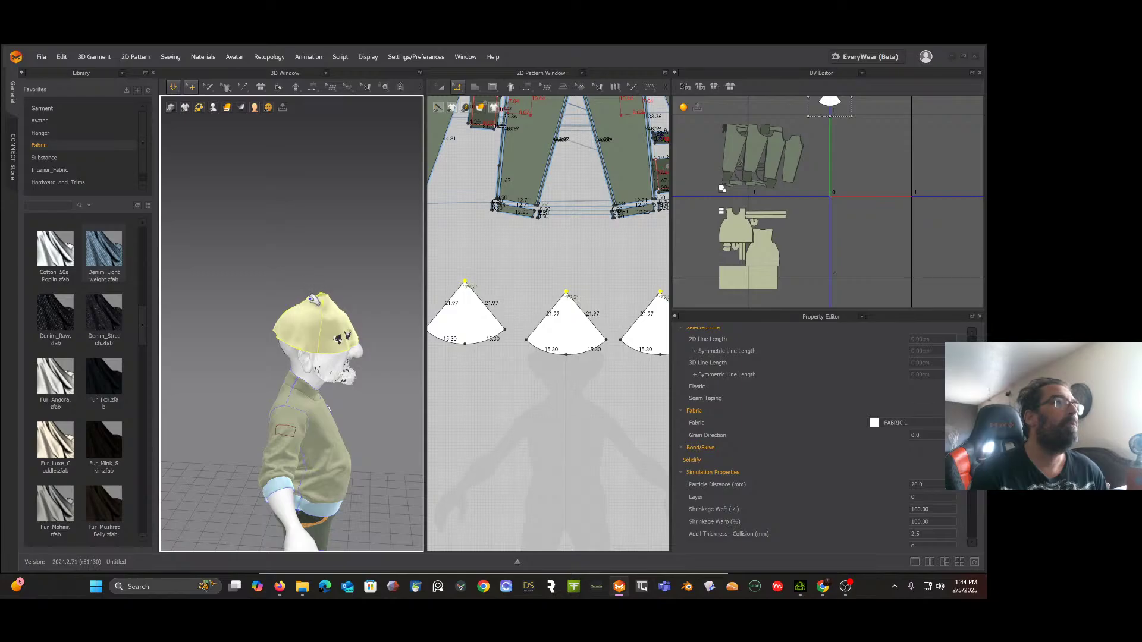
scroll(313, 299, "up", 5)
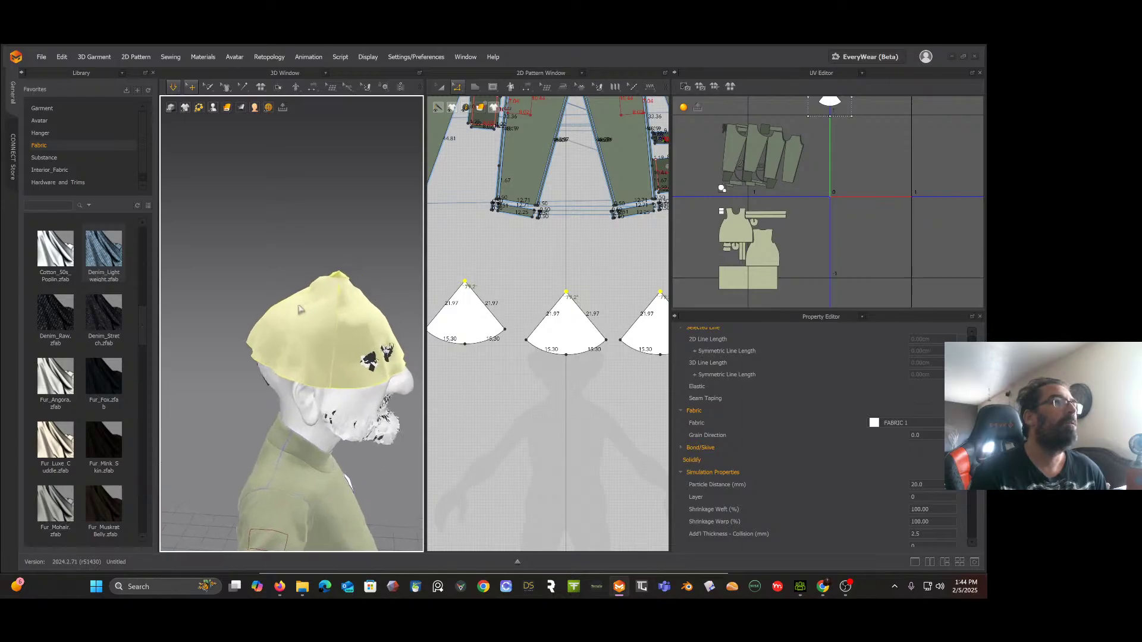
right_click_drag(299, 310, 291, 325)
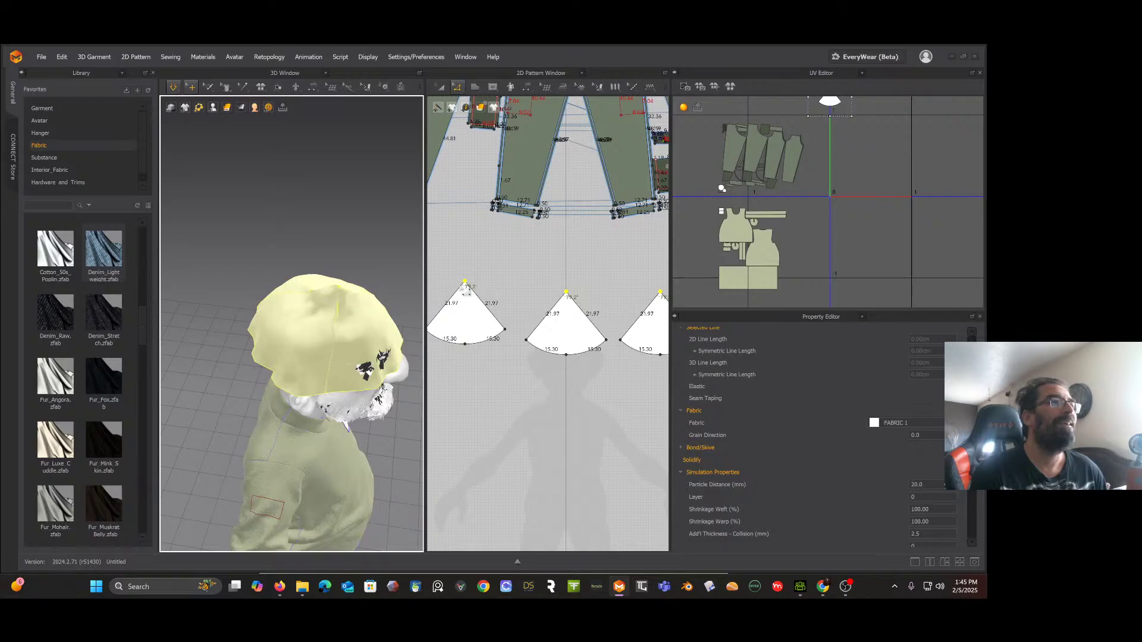
Step: Draw a straight internal line about 4.2 cm long across the left fan panel just below its tip
scroll(464, 290, "up", 4)
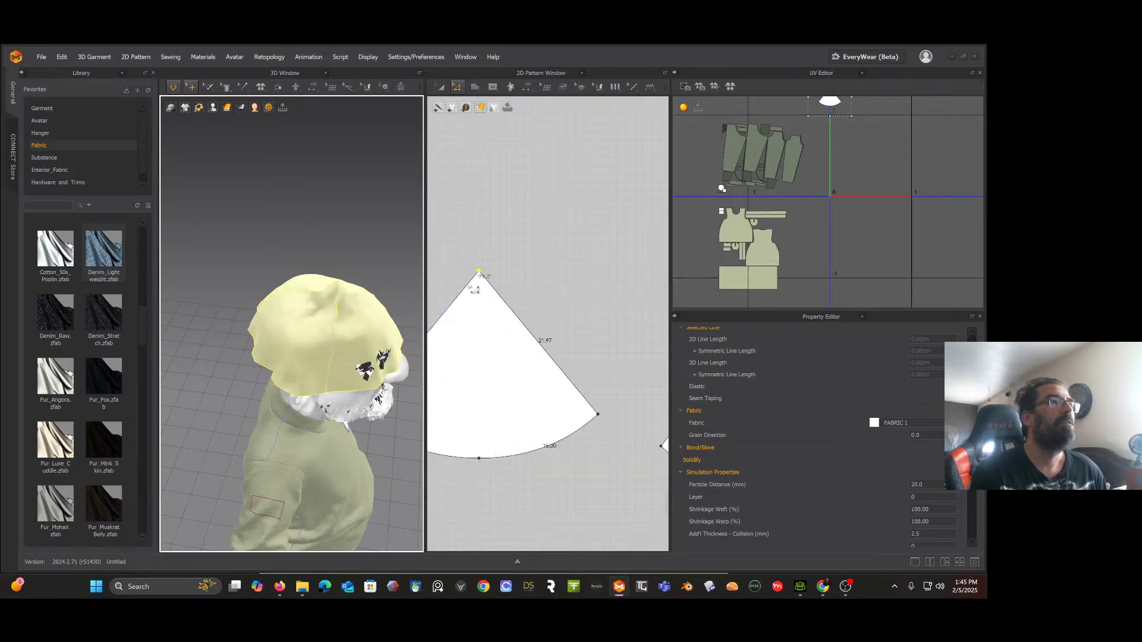
scroll(523, 276, "down", 3)
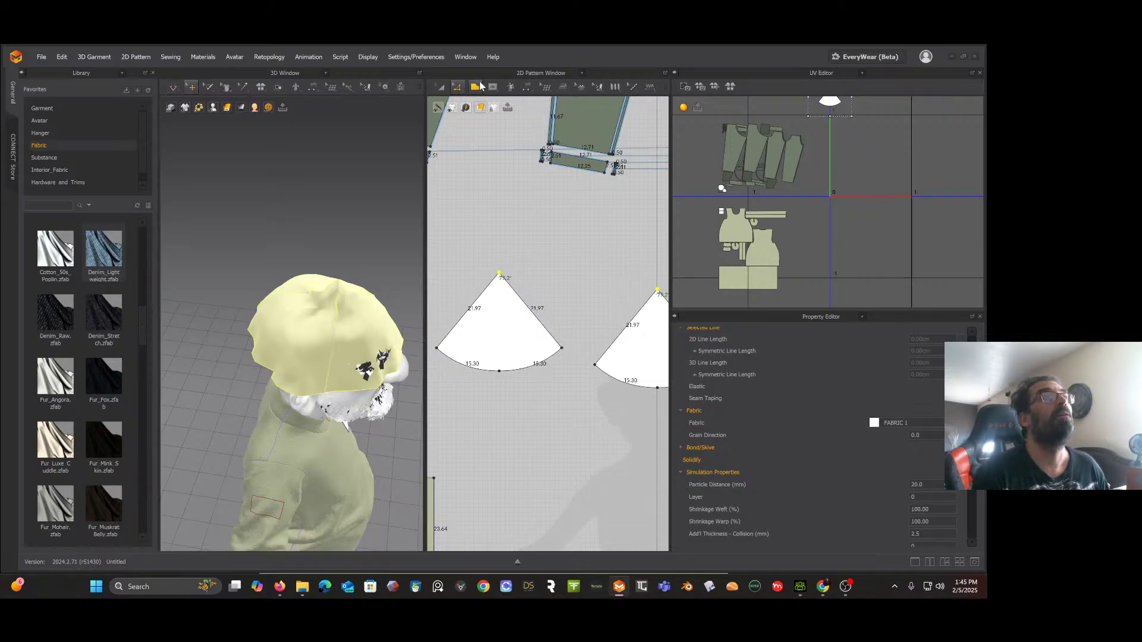
left_click(460, 91)
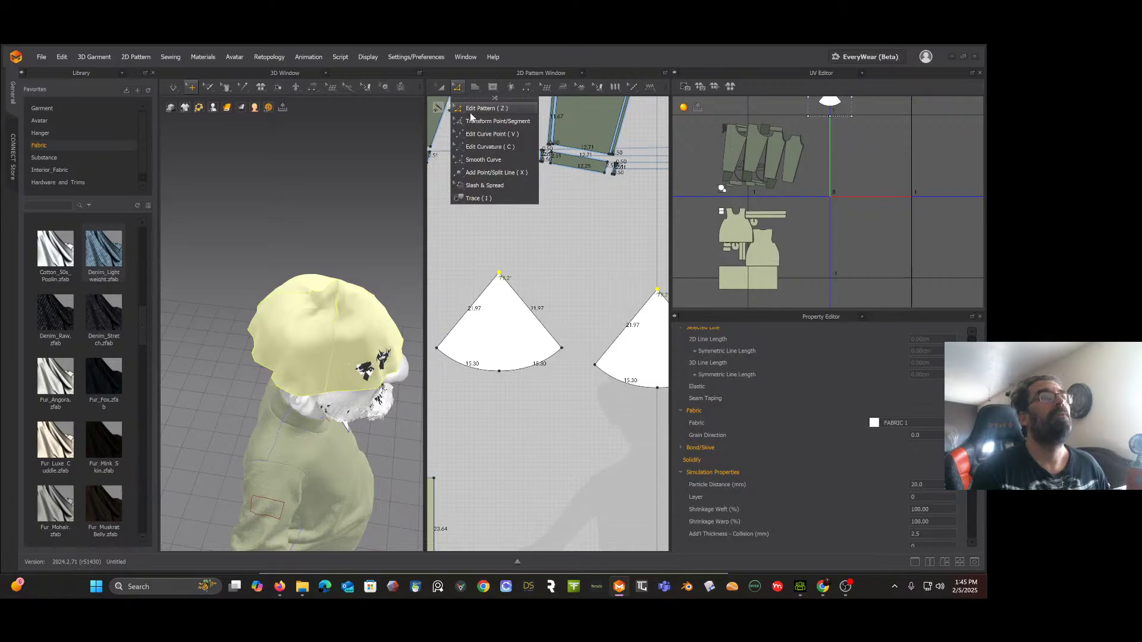
left_click(540, 100)
left_click(495, 95)
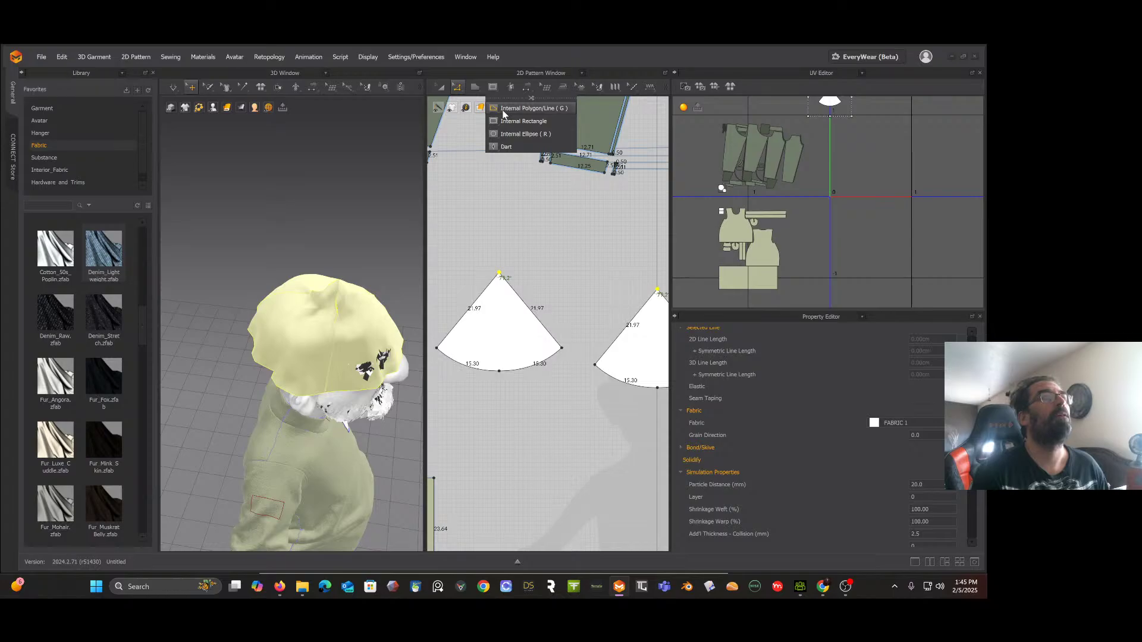
left_click(502, 113)
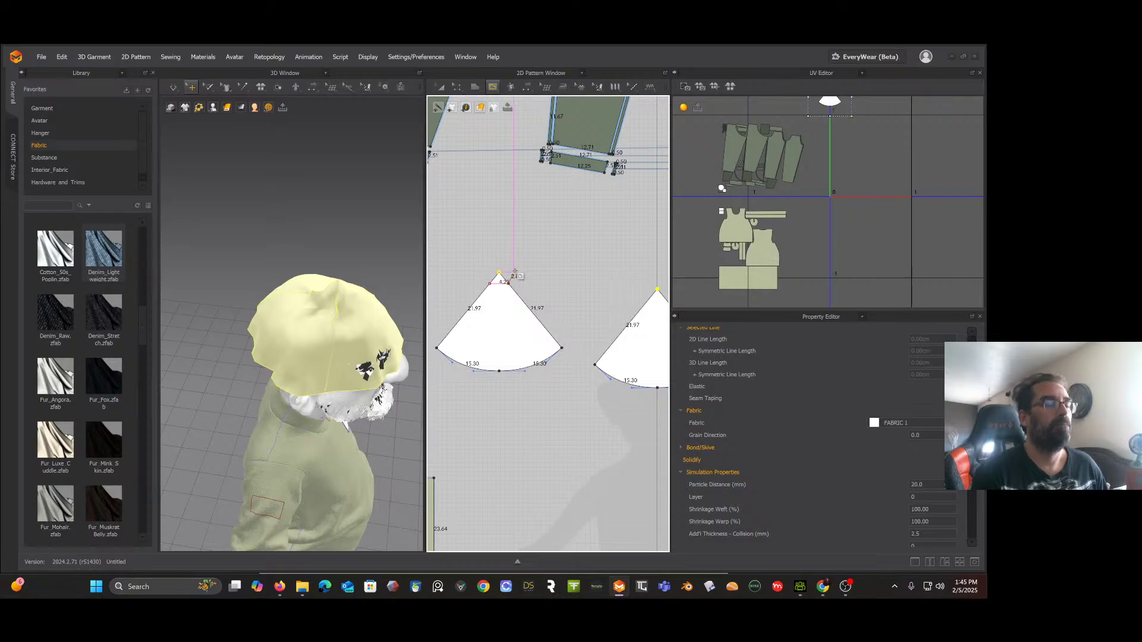
left_click(512, 267)
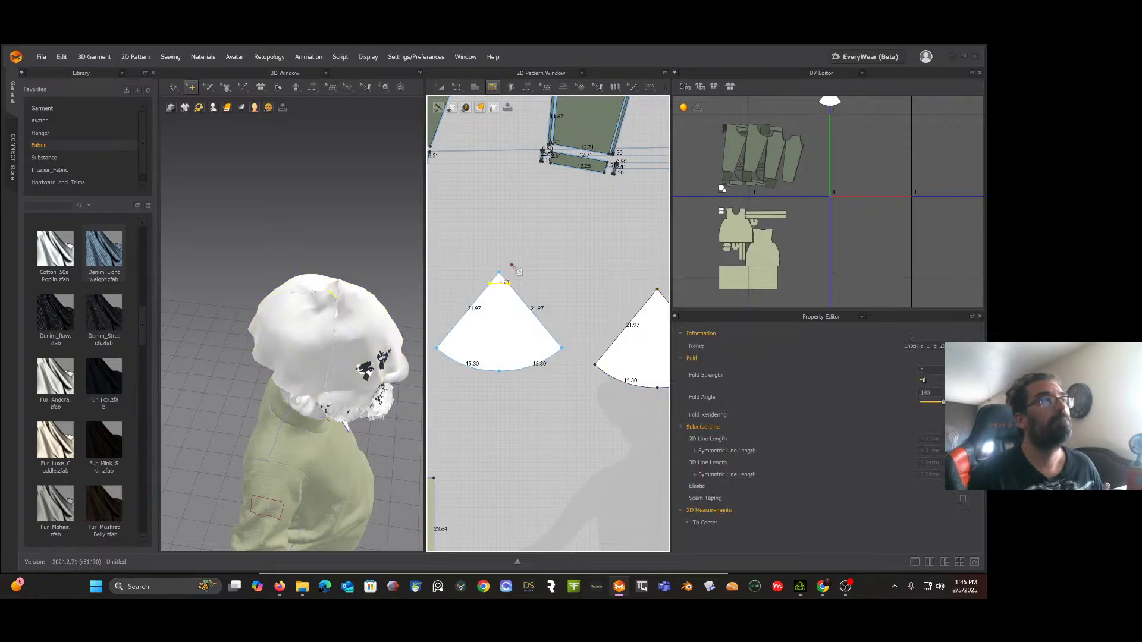
Step: Cut the left fan panel along the internal line to separate its small triangular tip
left_click(459, 89)
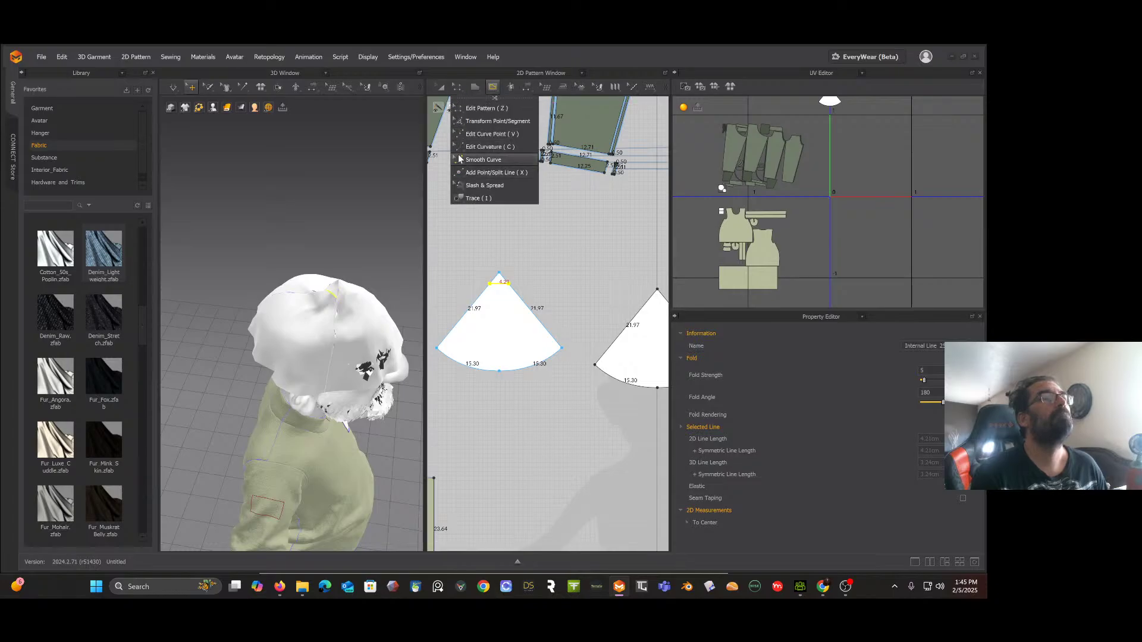
left_click(493, 121)
left_click(514, 323)
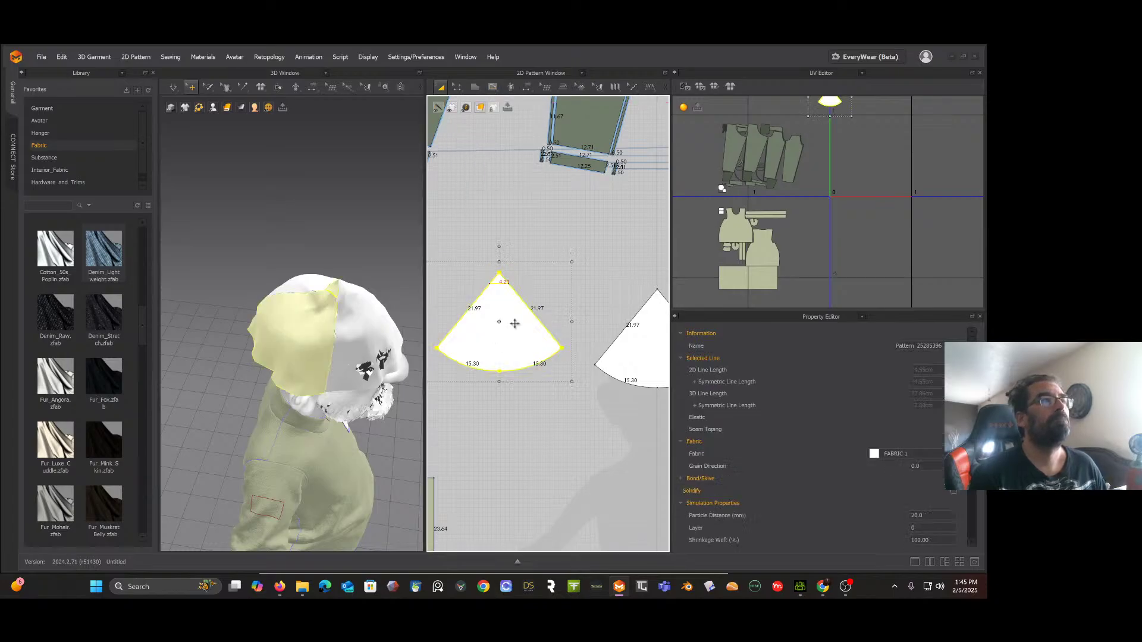
scroll(481, 243, "up", 2)
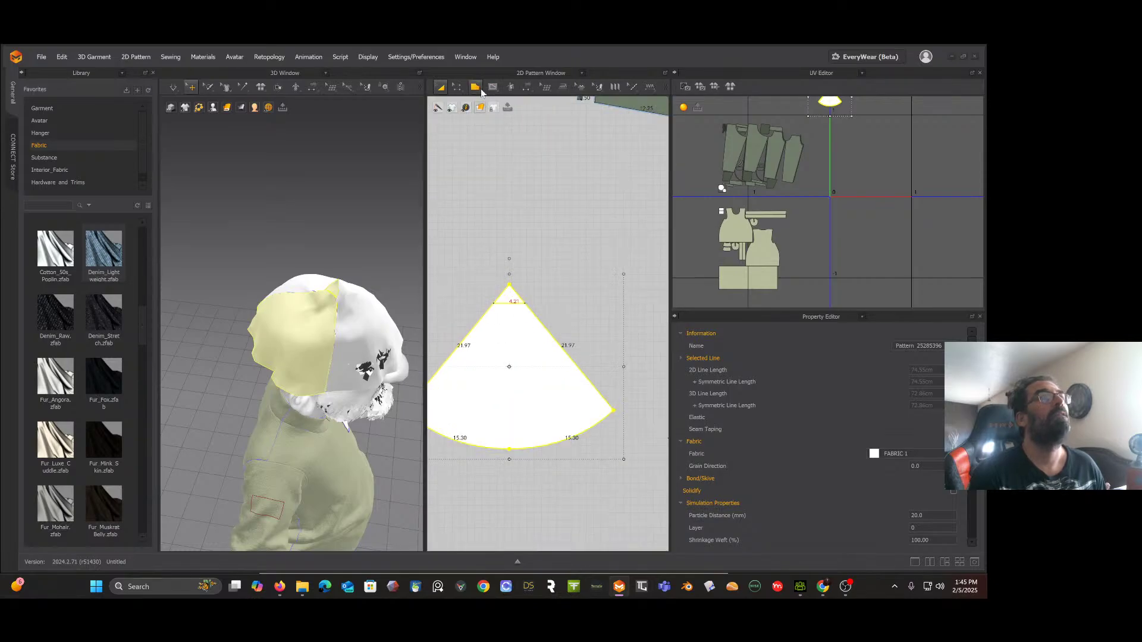
left_click(457, 90)
left_click(477, 162)
left_click(534, 256)
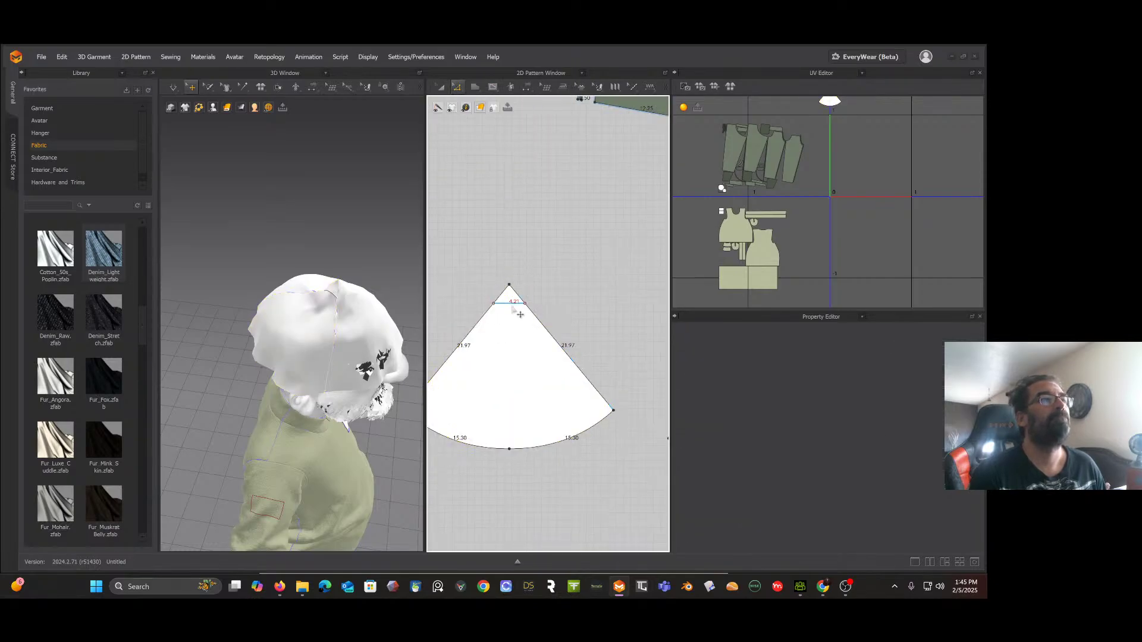
right_click(513, 304)
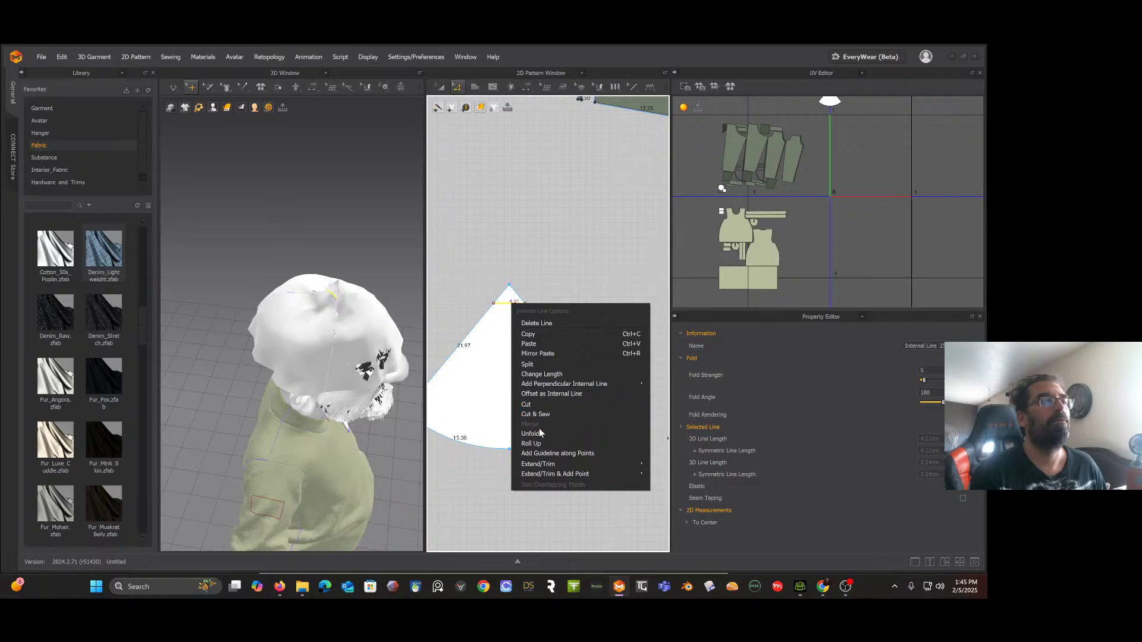
mouse_move(556, 465)
left_click(677, 465)
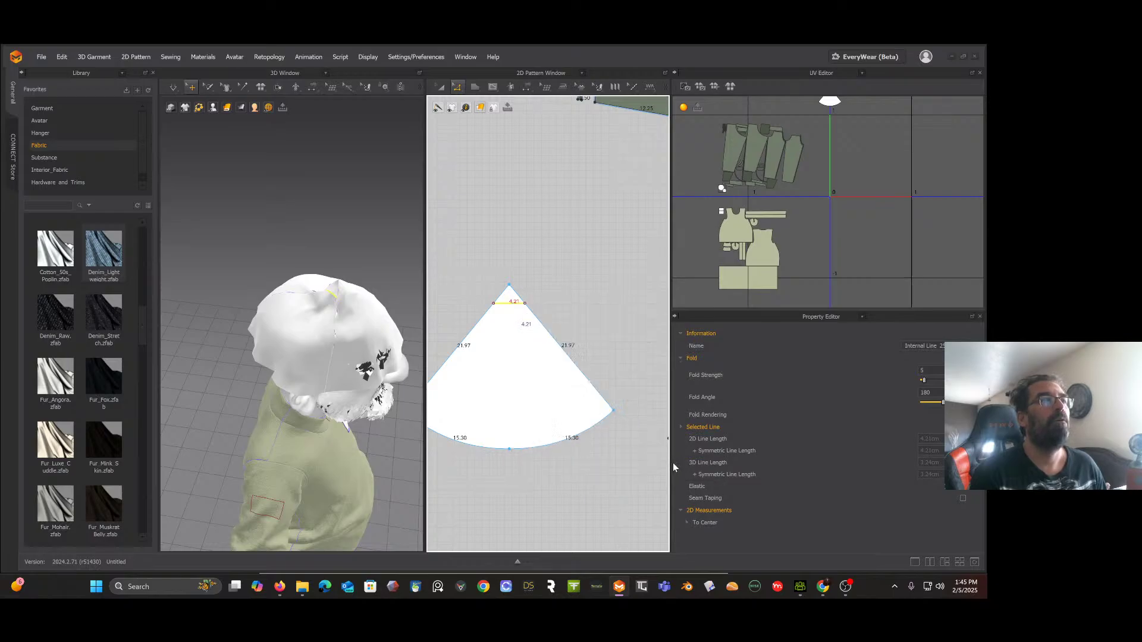
right_click(513, 304)
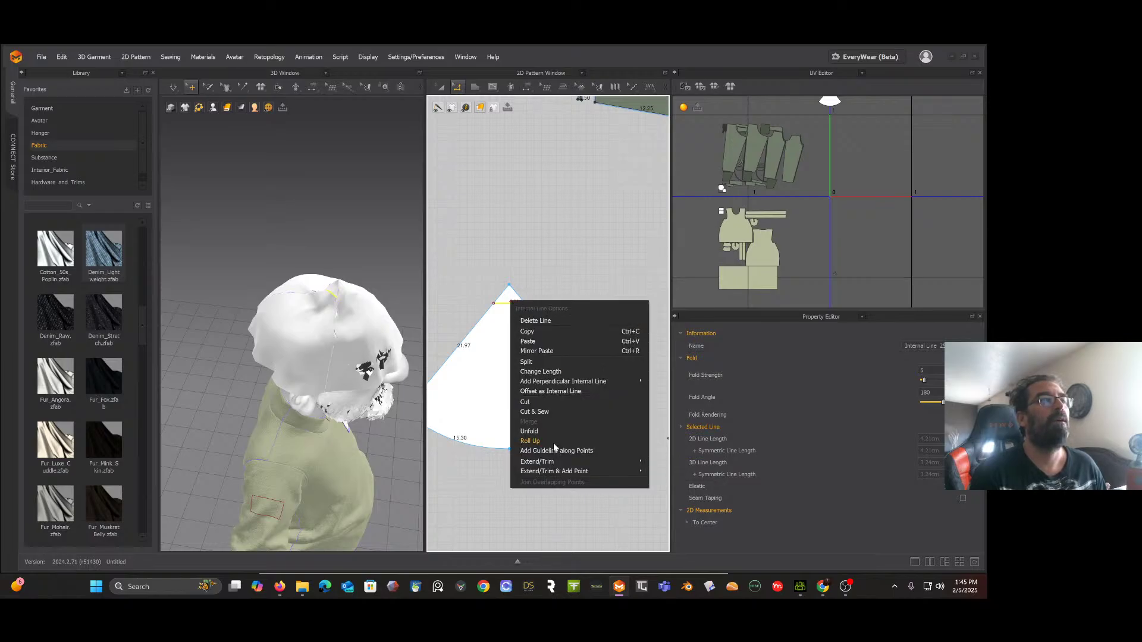
left_click(541, 402)
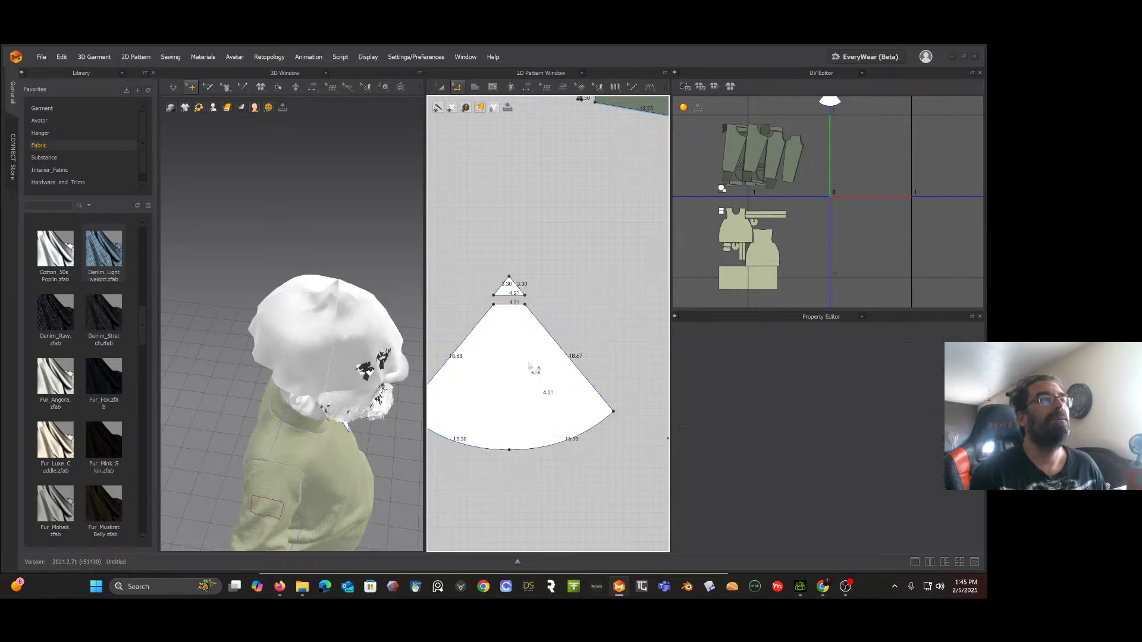
Step: Delete the small triangular tip that was cut from the left fan panel
left_click(441, 87)
left_click(515, 326)
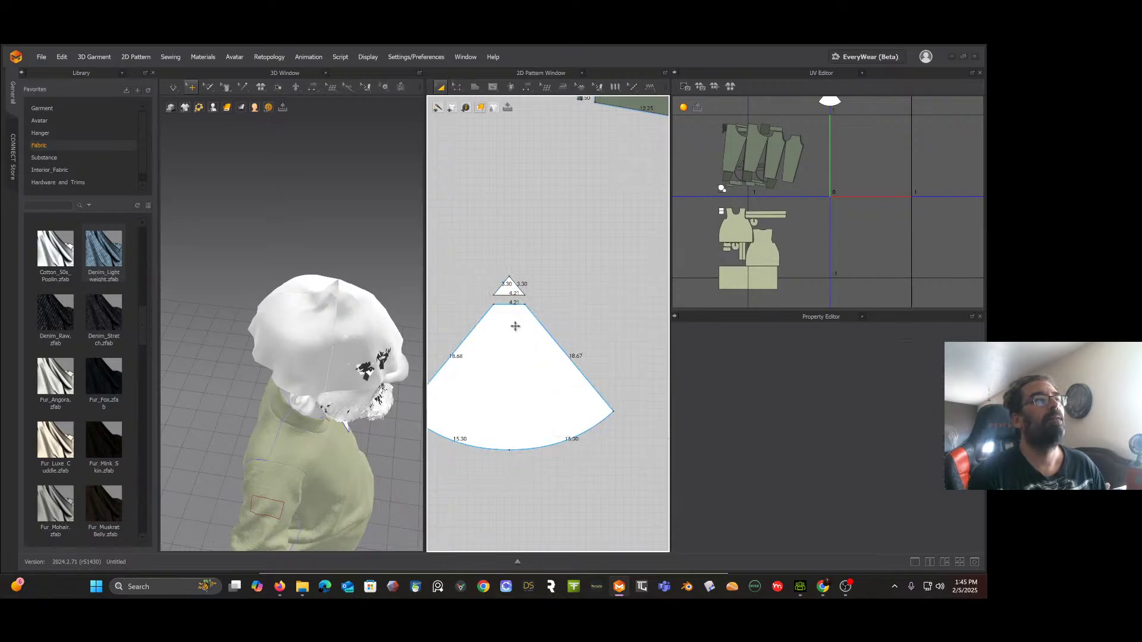
left_click(505, 292)
key("Delete")
scroll(542, 258, "down", 4)
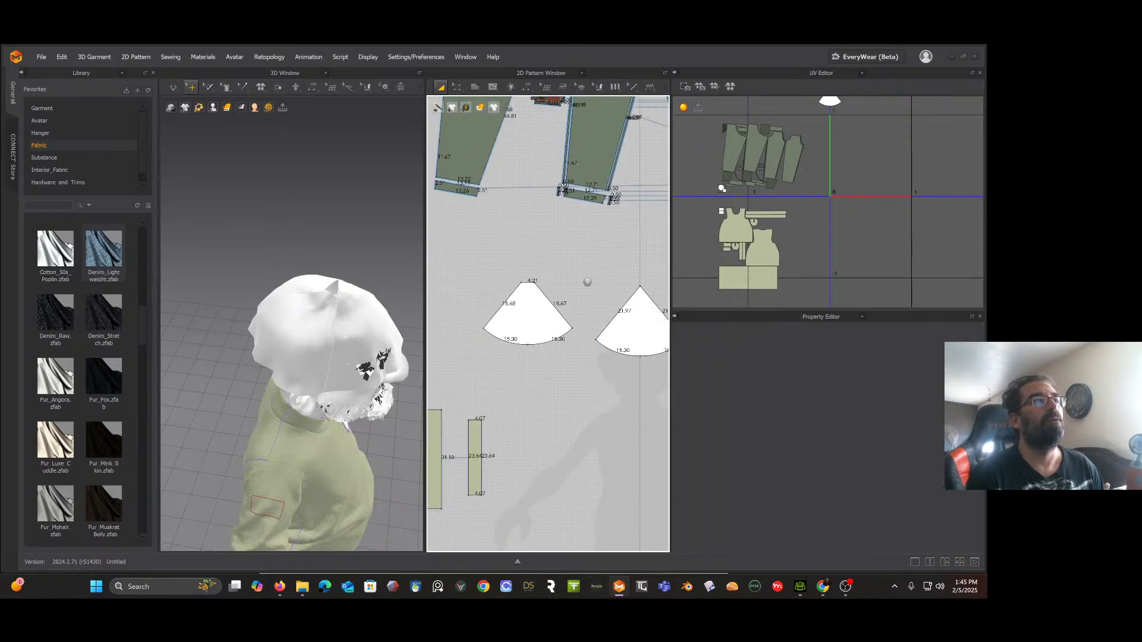
Step: Delete the other two fan panels that still have pointed tips
middle_click_drag(587, 282, 520, 309)
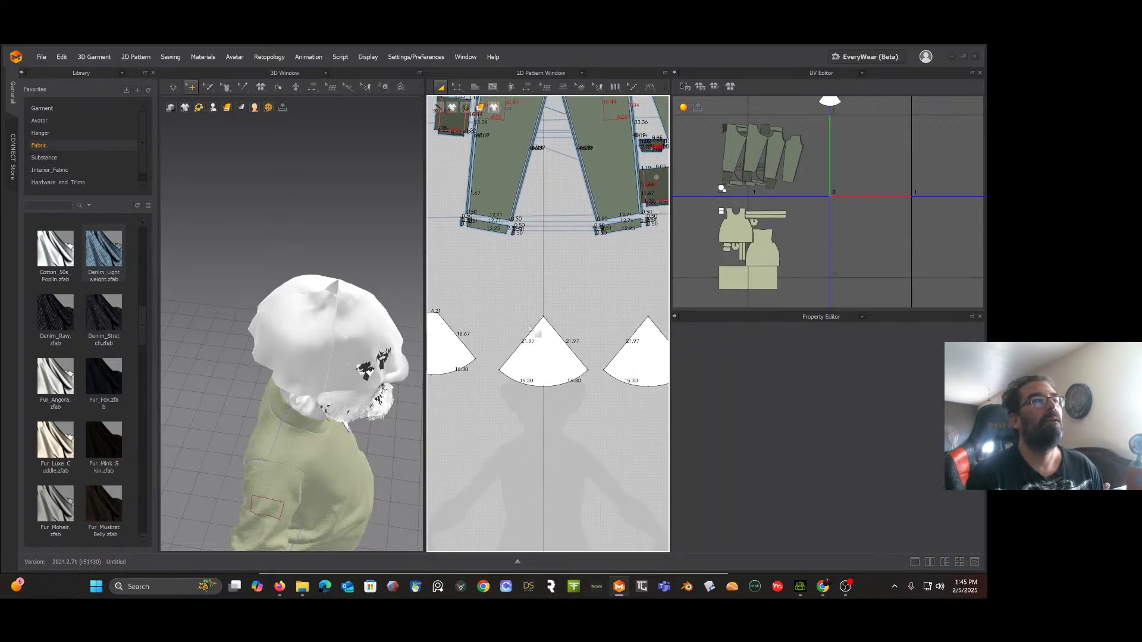
left_click(546, 342)
key("Delete")
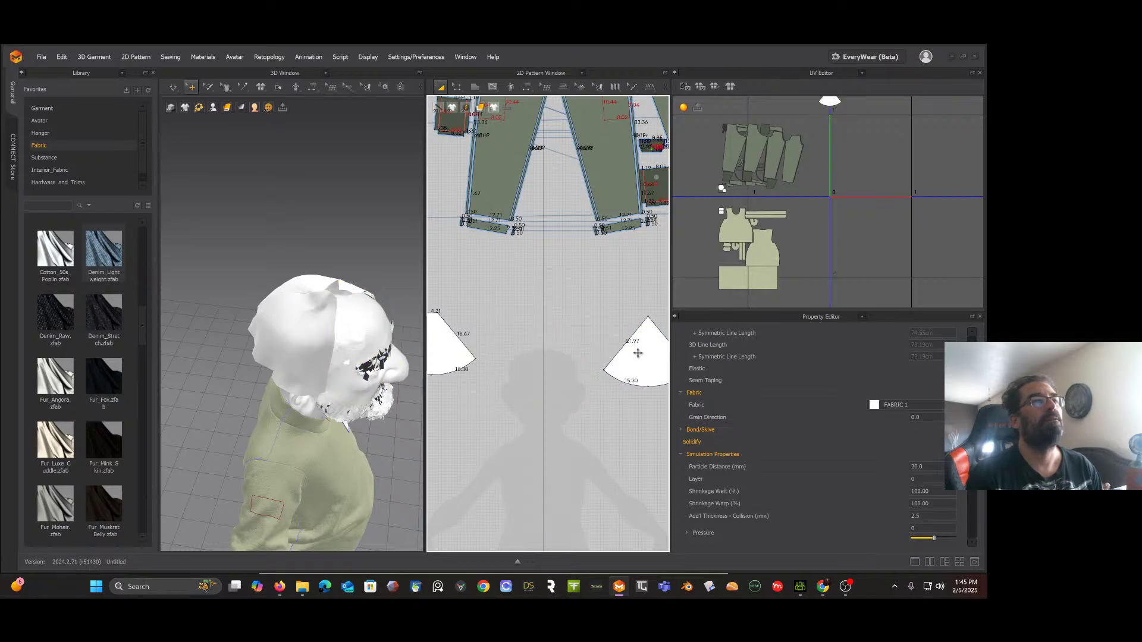
left_click(638, 354)
key("Delete")
Step: Copy the trimmed fan panel and paste two duplicates in a row beside it in the 2D pattern layout
left_click(442, 340)
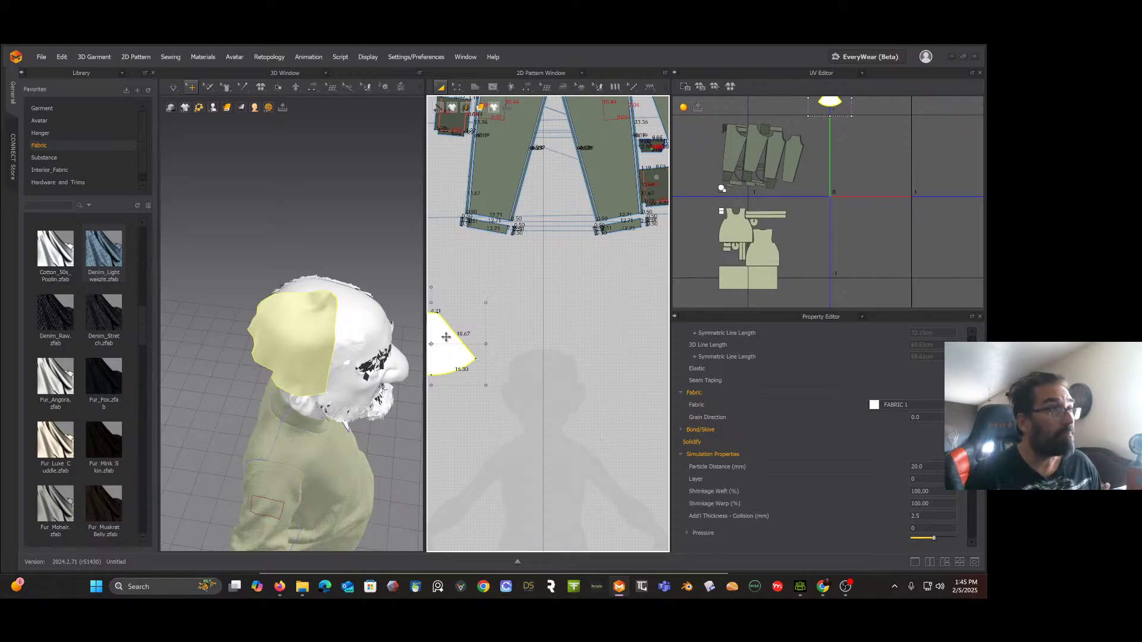
key("ctrl+c")
key("ctrl+v")
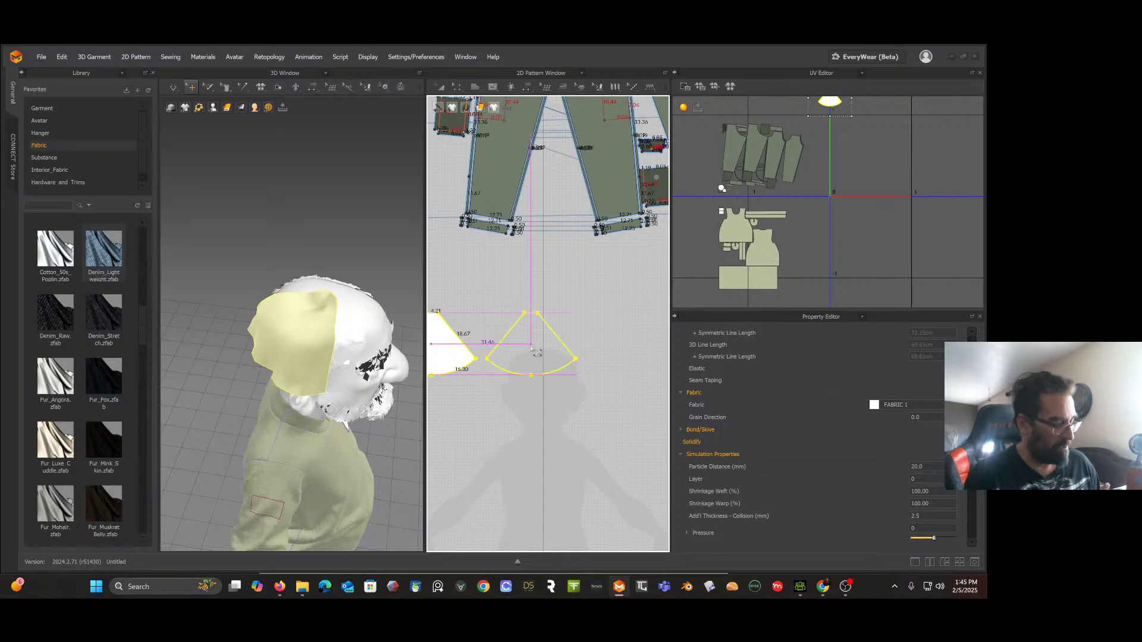
left_click(532, 349)
key("ctrl+v")
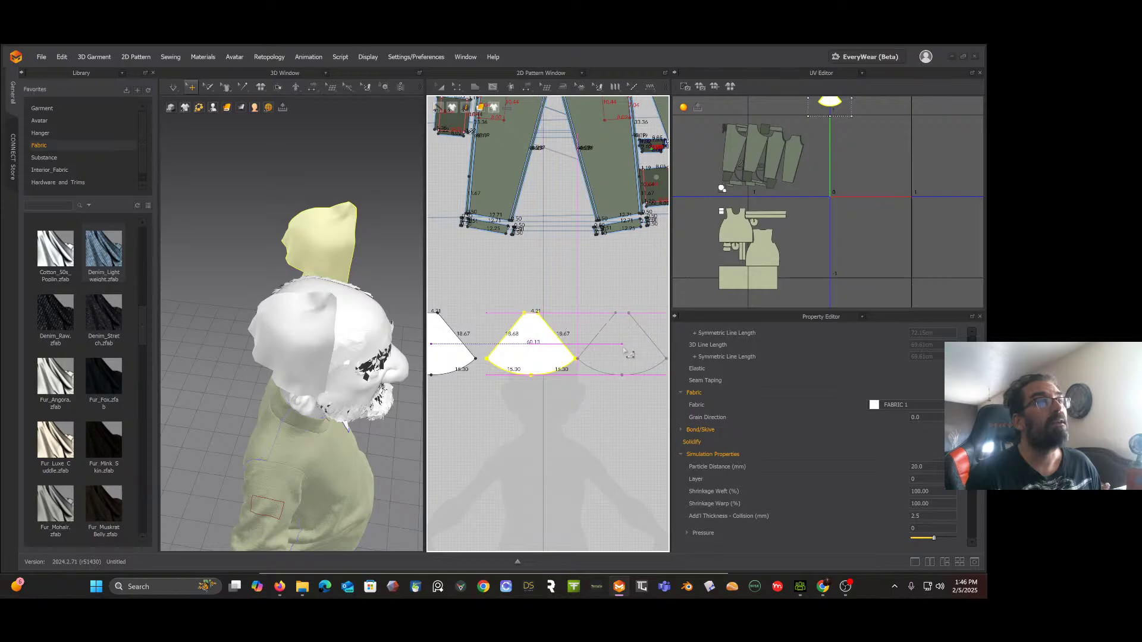
left_click(468, 314)
Step: Rotate the middle fan copy in 3D and move it against the left side of the avatar's head
right_click_drag(382, 271, 312, 281)
left_click(415, 305)
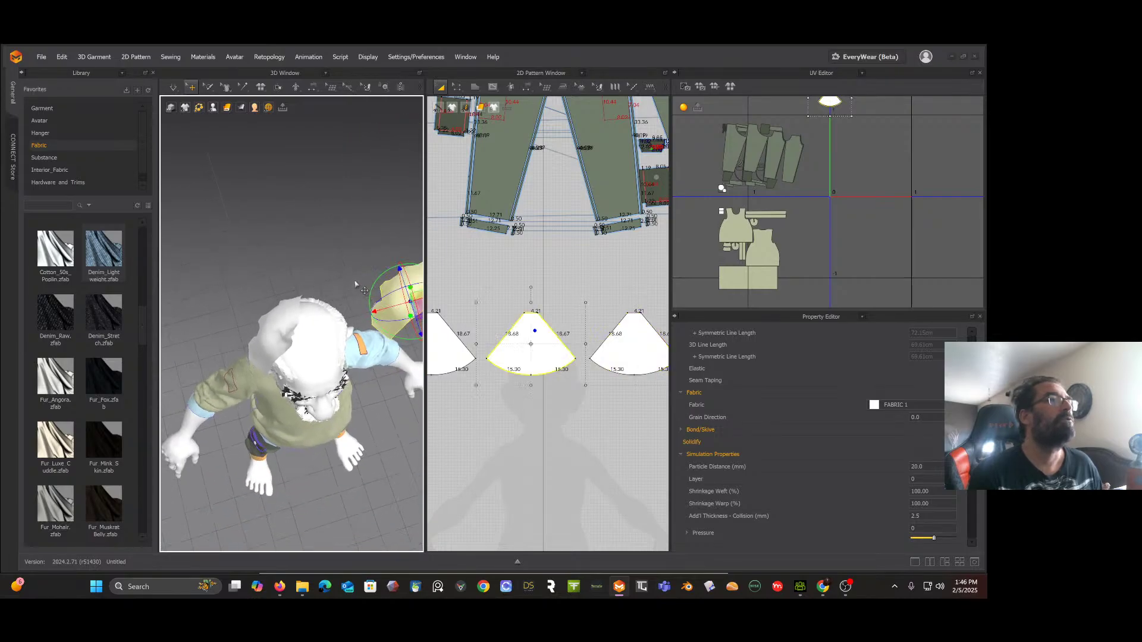
middle_click_drag(355, 285, 332, 262)
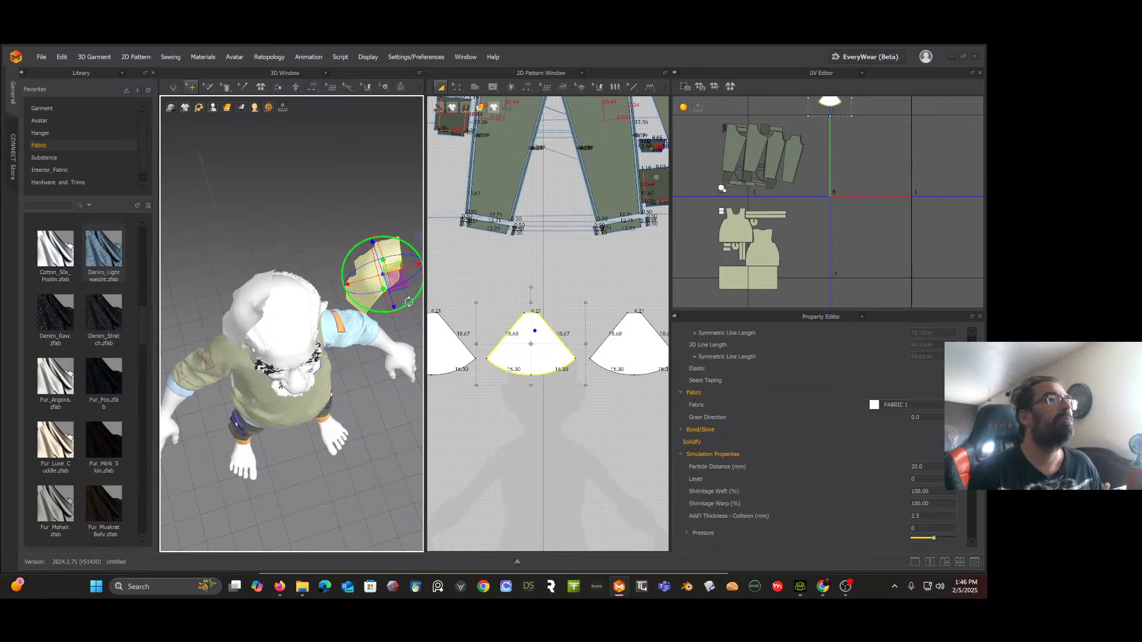
left_click_drag(409, 301, 288, 281)
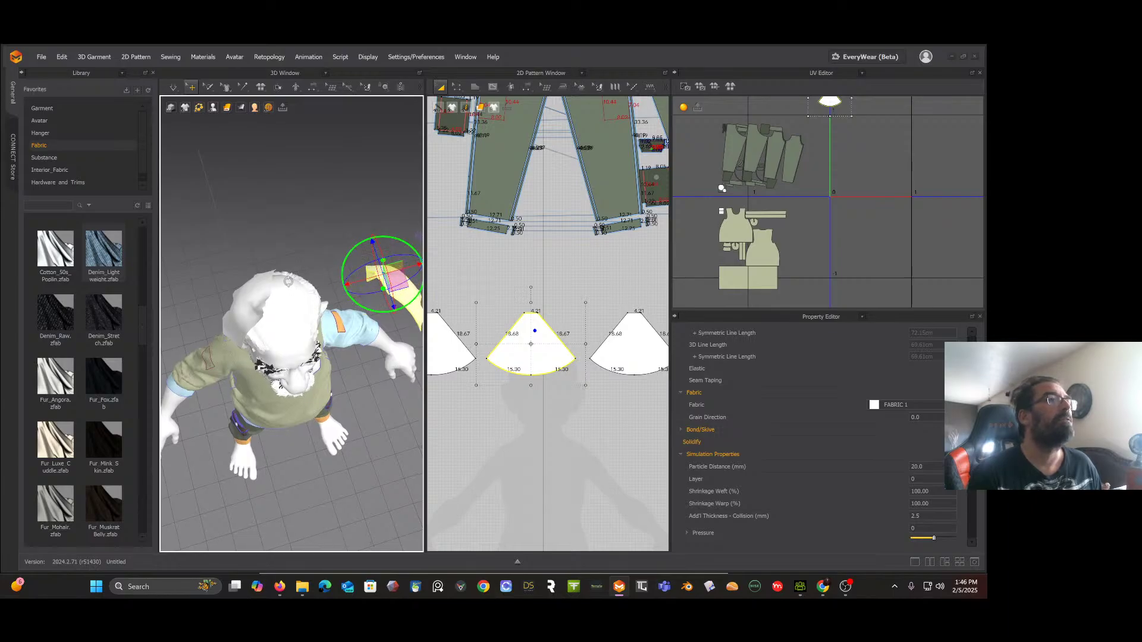
right_click_drag(288, 281, 282, 242)
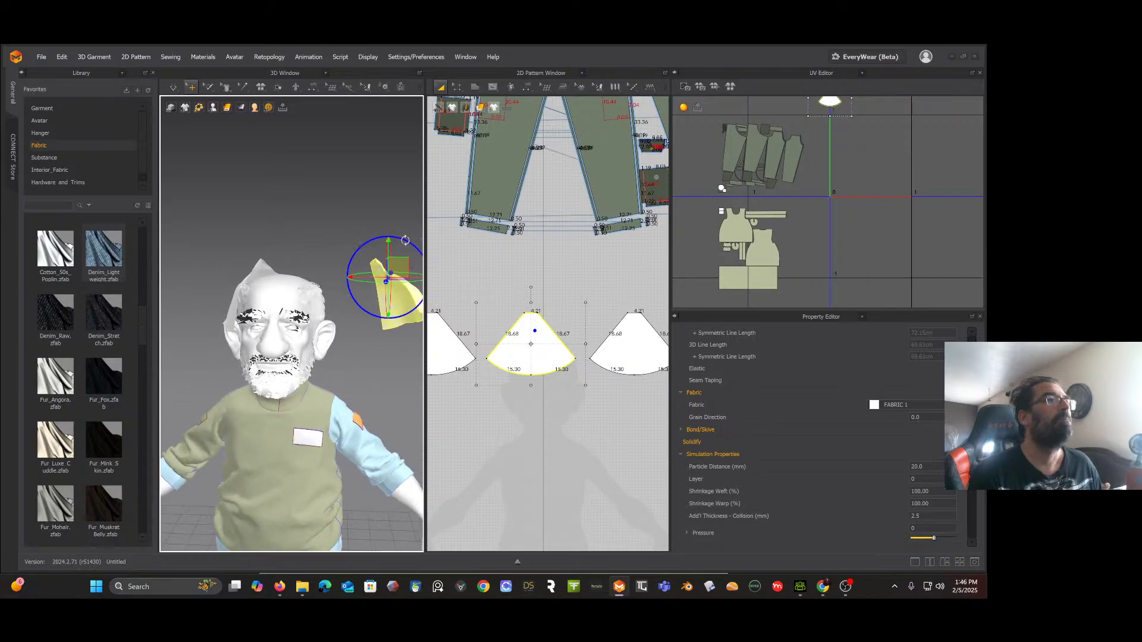
left_click_drag(405, 240, 315, 261)
right_click_drag(316, 261, 346, 282)
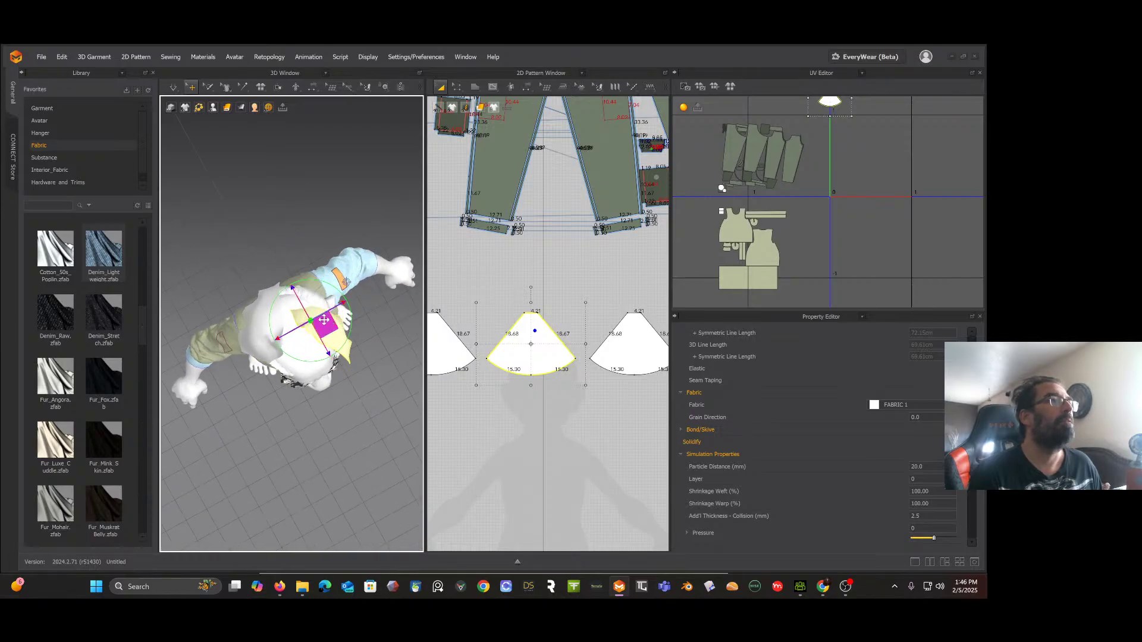
left_click_drag(326, 324, 321, 297)
right_click_drag(321, 297, 408, 221)
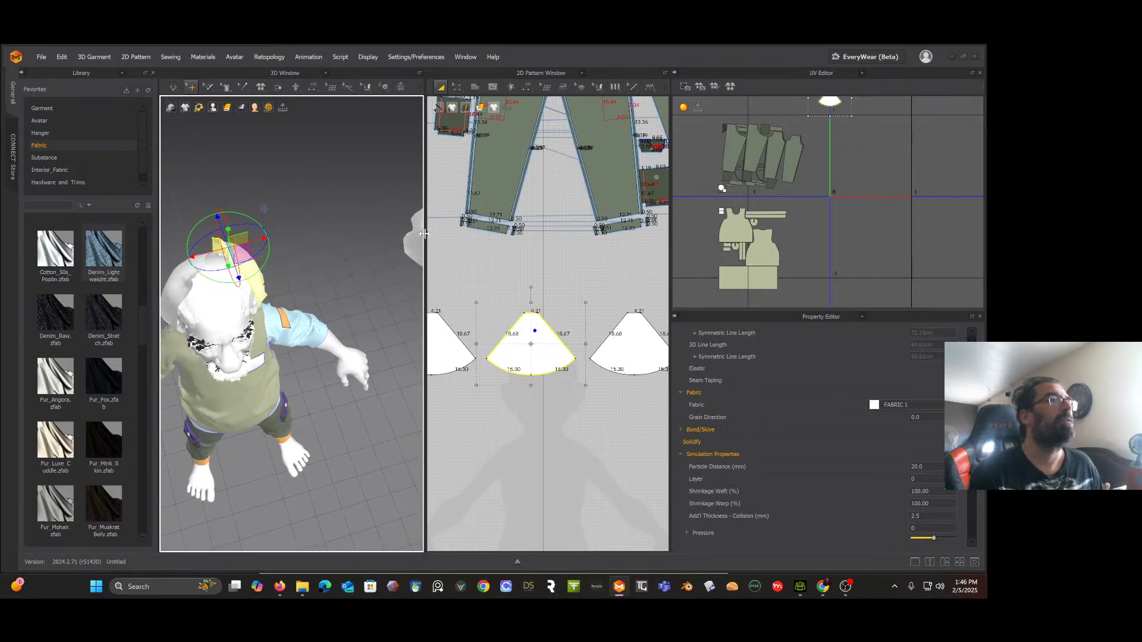
Step: Move the third fan panel from beside the avatar to the top of its head
left_click(627, 351)
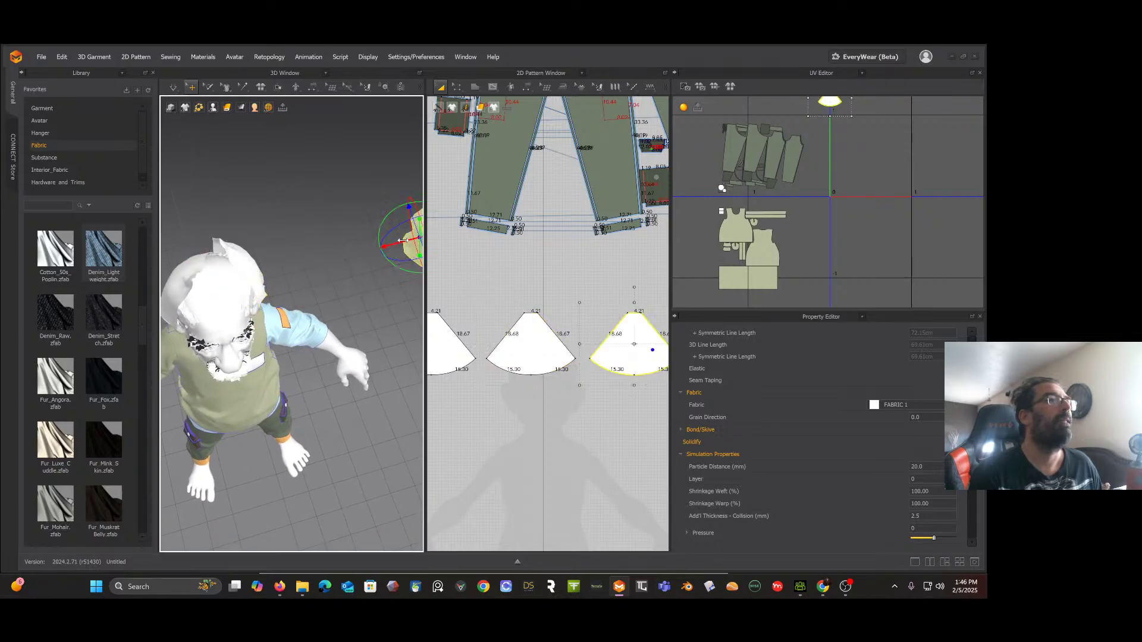
right_click_drag(403, 240, 246, 298)
middle_click_drag(246, 298, 157, 218)
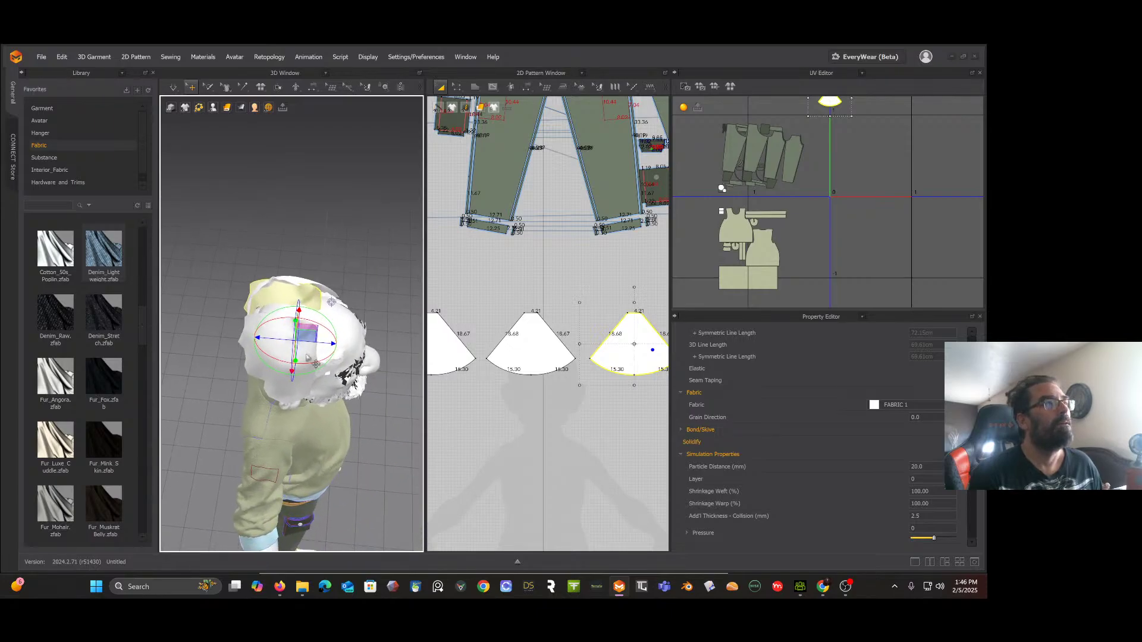
left_click_drag(318, 360, 274, 355)
key("space")
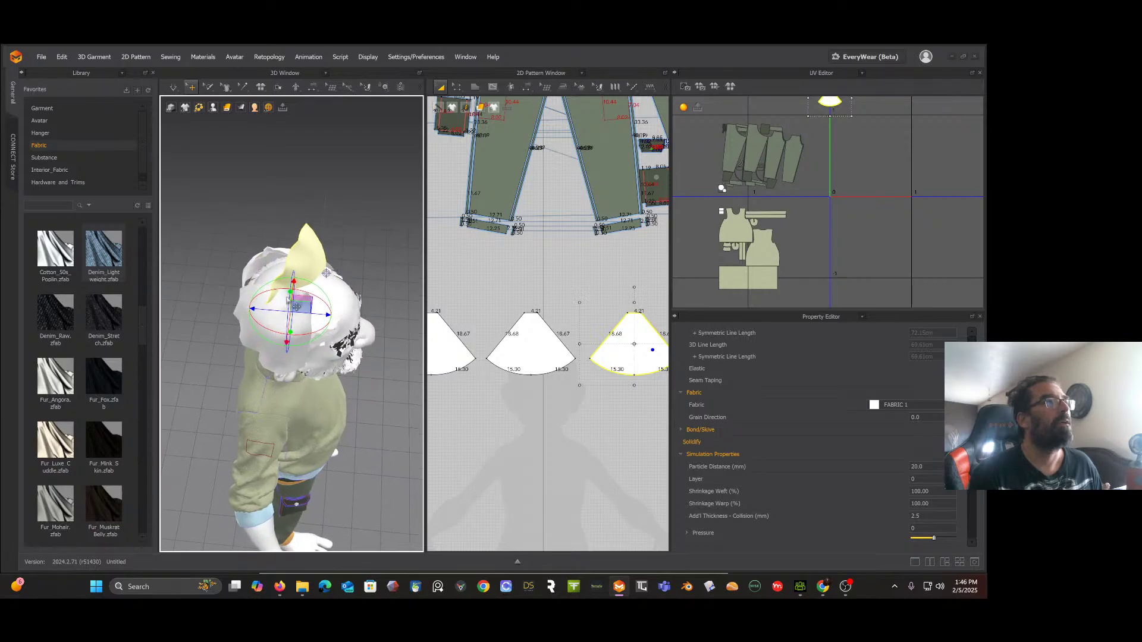
right_click_drag(253, 333, 249, 283)
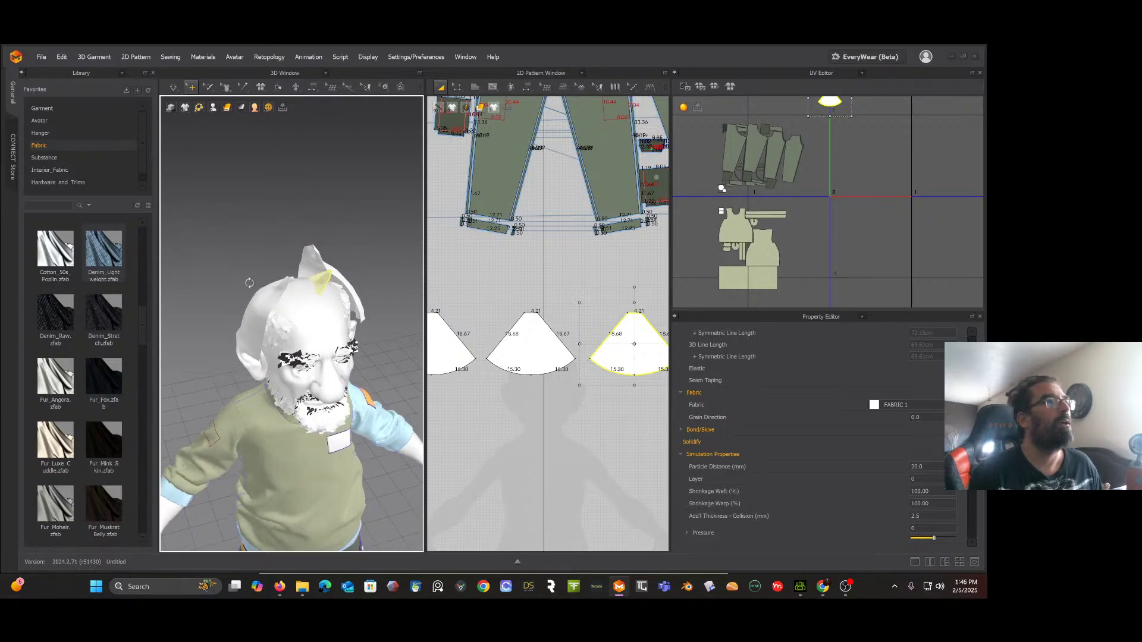
Step: Turn the third fan panel to face forward and lower it over the avatar's forehead
left_click(320, 276)
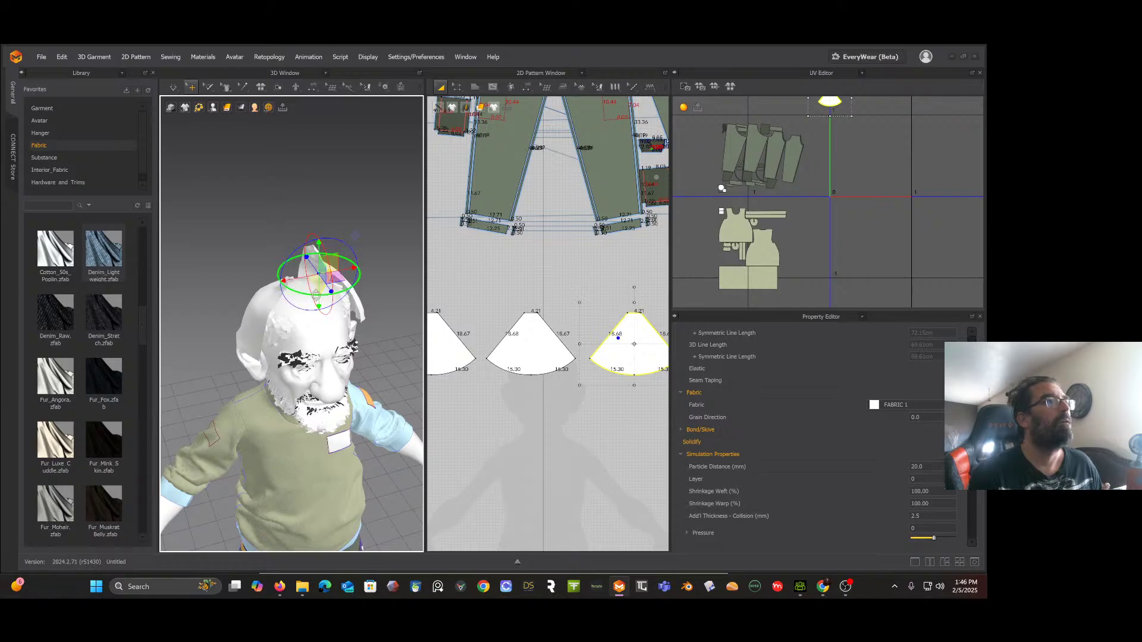
left_click_drag(302, 292, 266, 262)
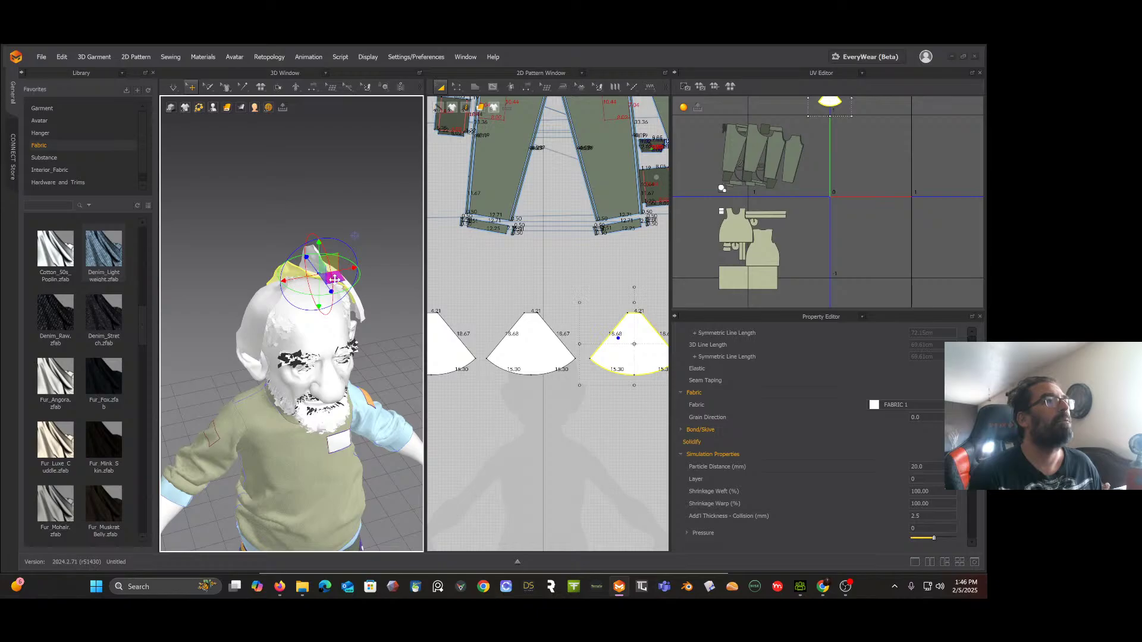
left_click_drag(331, 293, 179, 247)
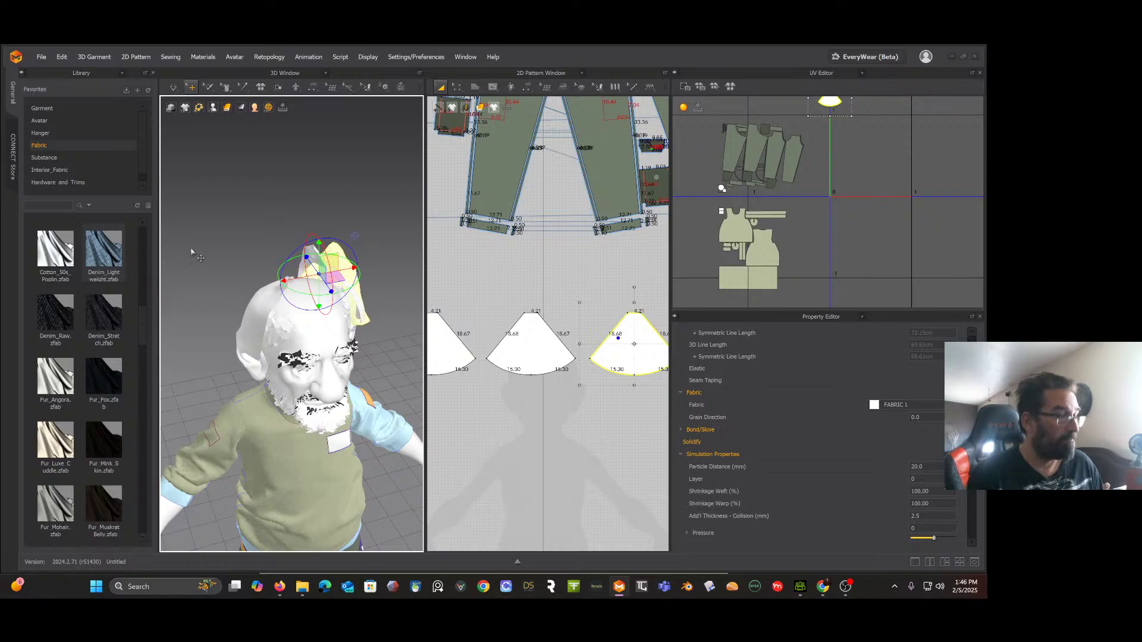
left_click_drag(337, 278, 329, 320)
right_click_drag(328, 320, 387, 309)
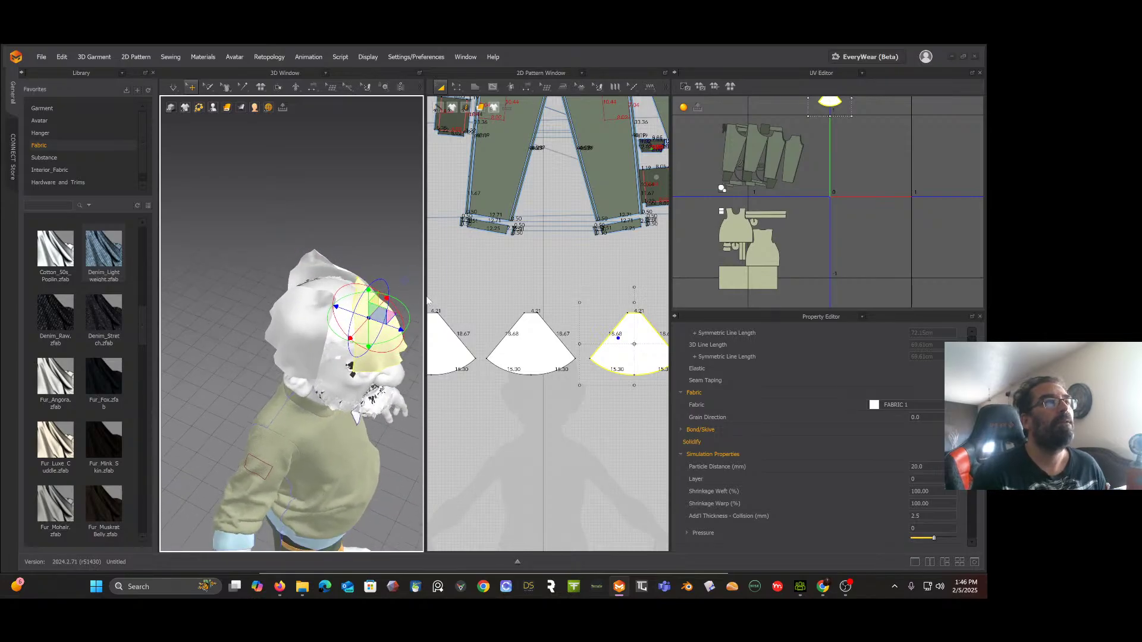
Step: Try joining the side edges of the three trimmed fan panels in the 2D pattern layout with Segment Sewing
left_click(474, 88)
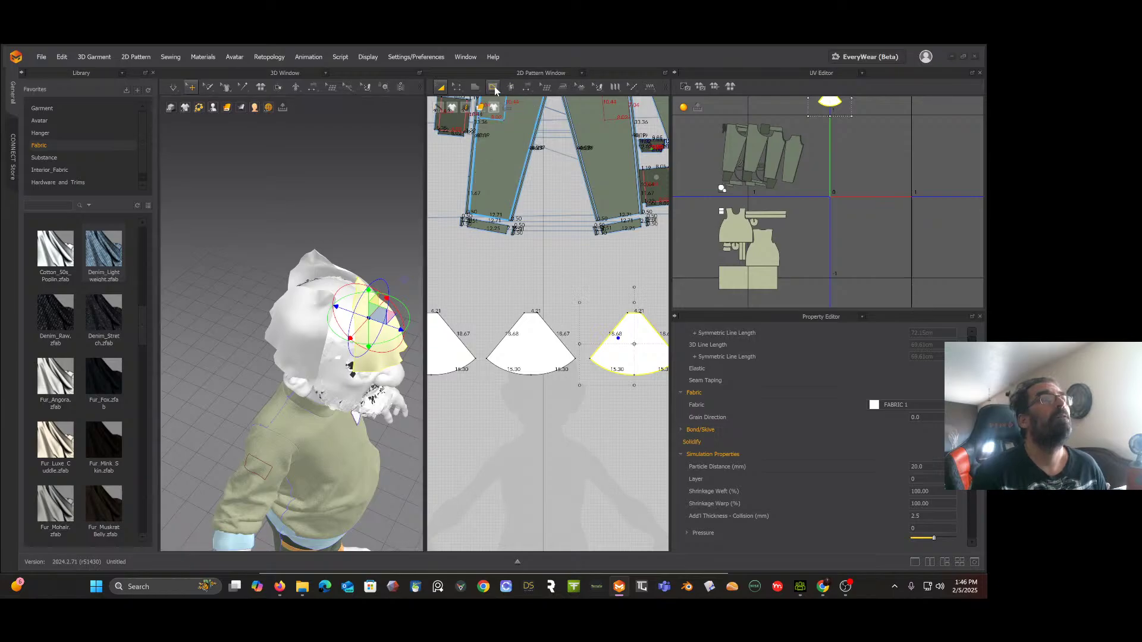
left_click(493, 87)
left_click(527, 88)
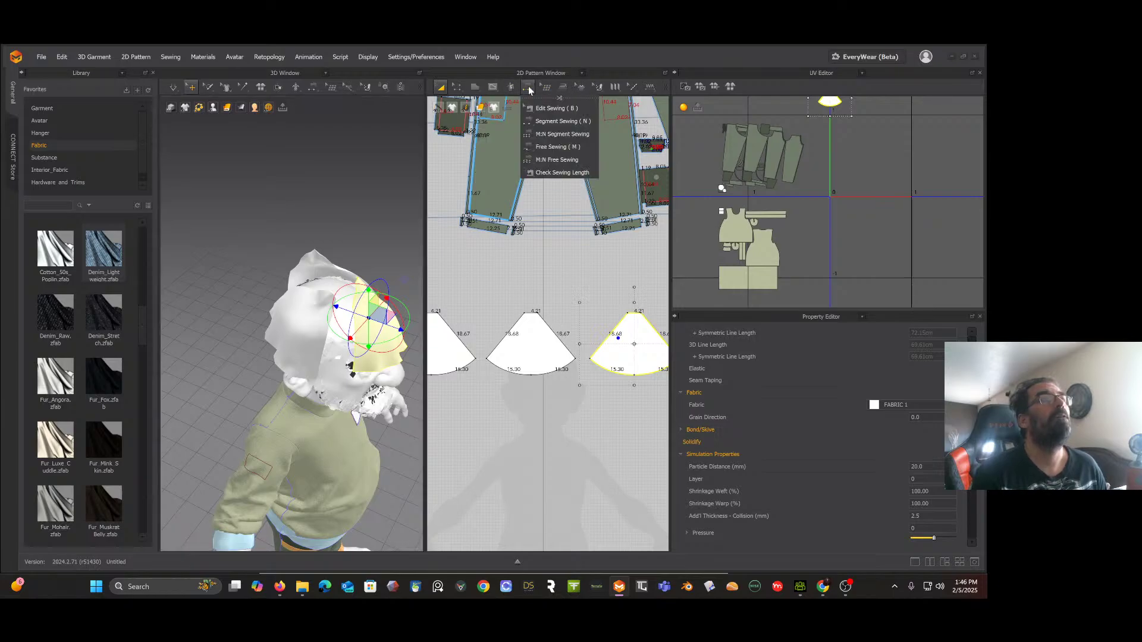
left_click(549, 121)
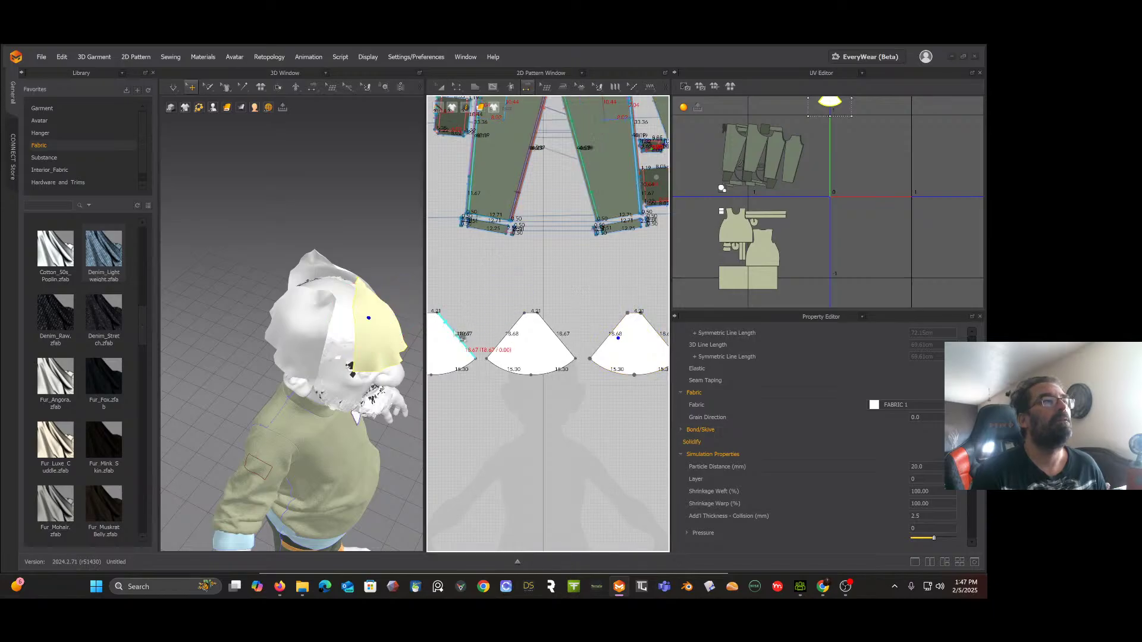
left_click(458, 337)
left_click(520, 329)
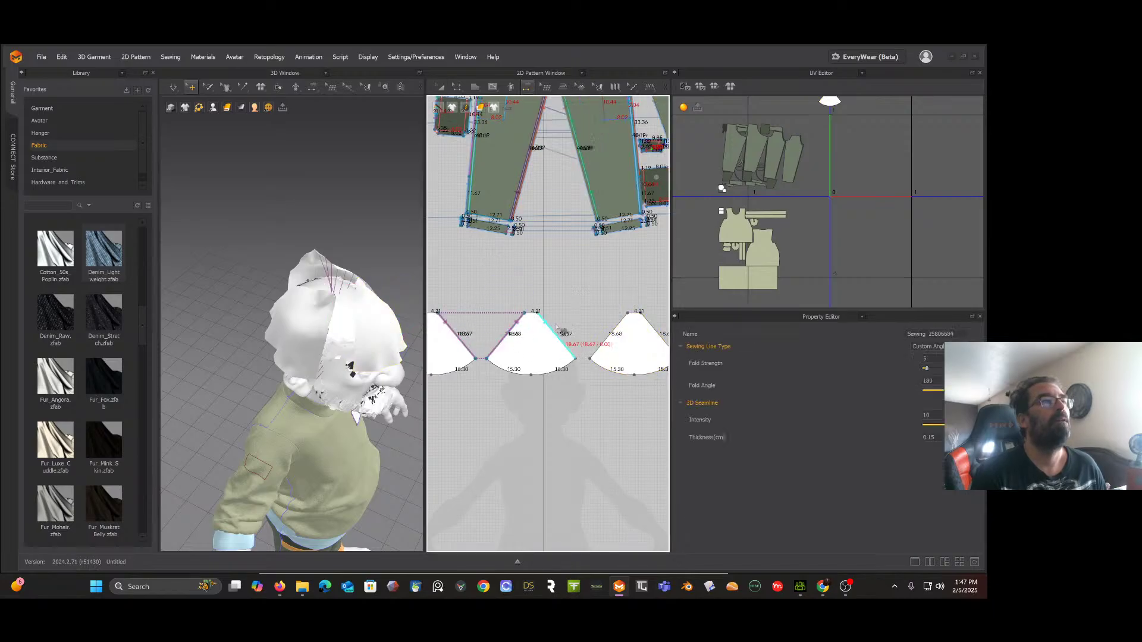
left_click(565, 342)
left_click(618, 334)
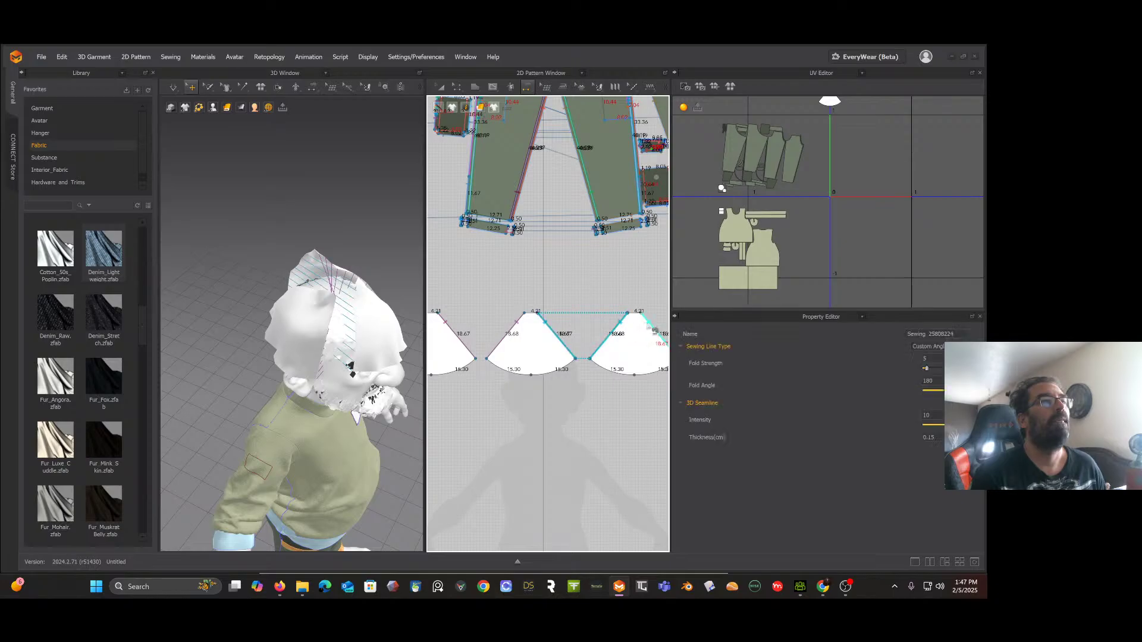
left_click(657, 329)
middle_click_drag(558, 287, 640, 285)
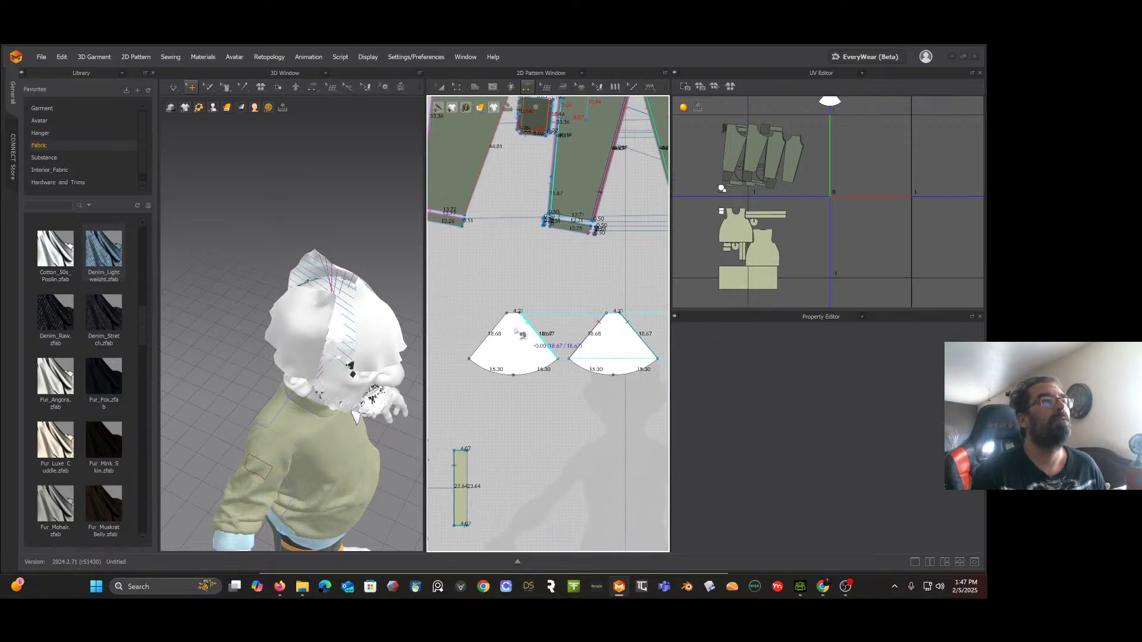
left_click(503, 335)
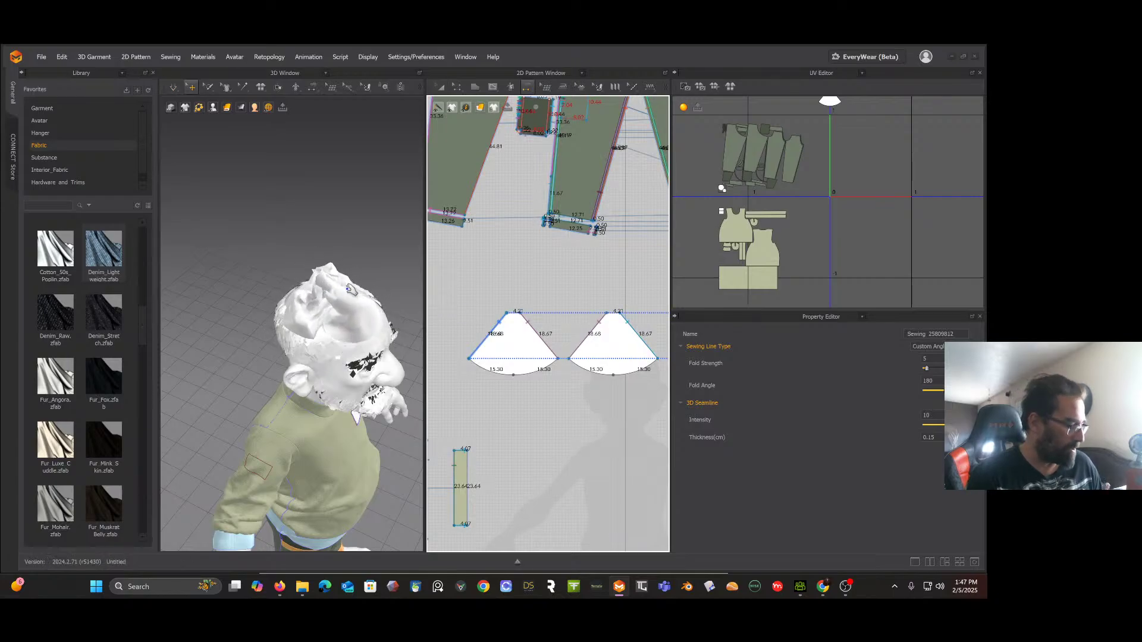
Step: Delete the three seams joining the side edges of the fan panels
key("Delete")
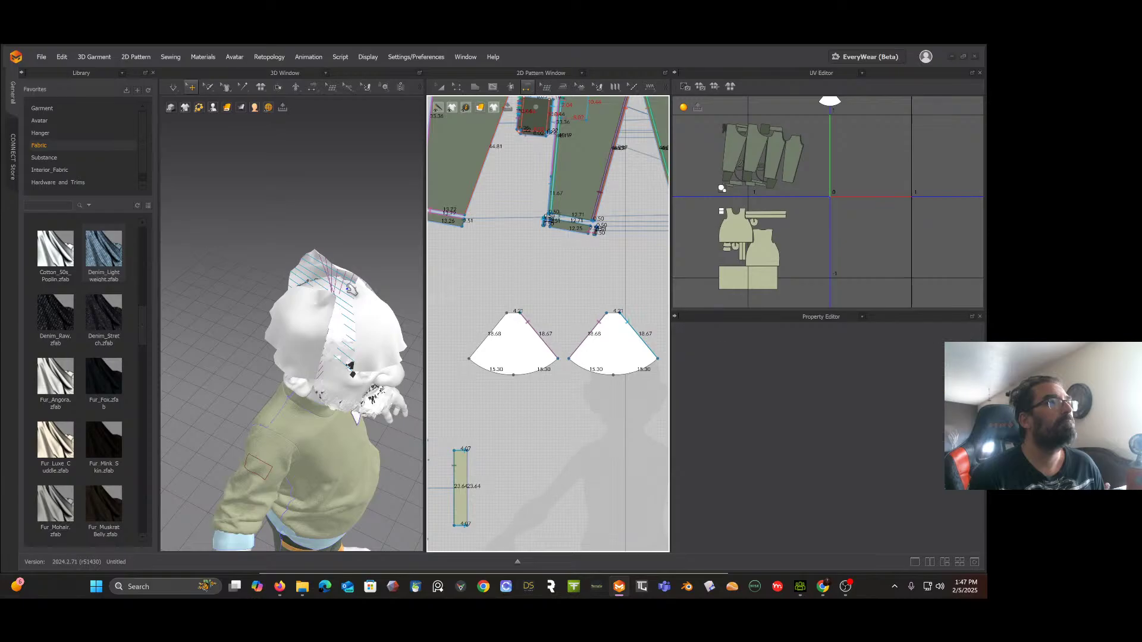
left_click(640, 337)
key("Delete")
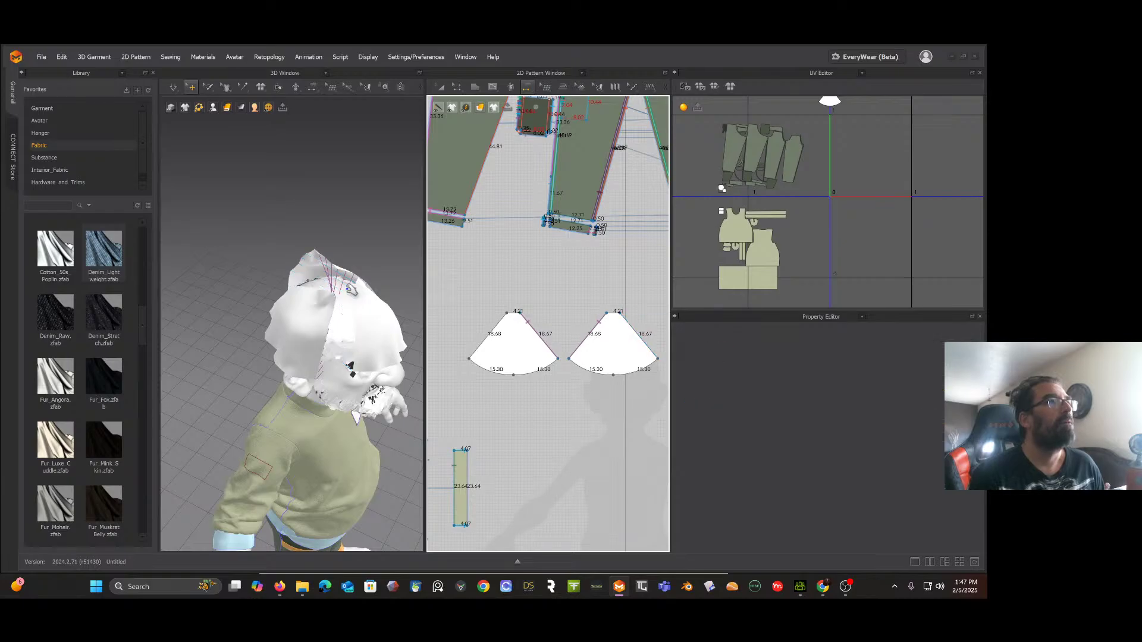
left_click(587, 336)
key("Delete")
key("Delete")
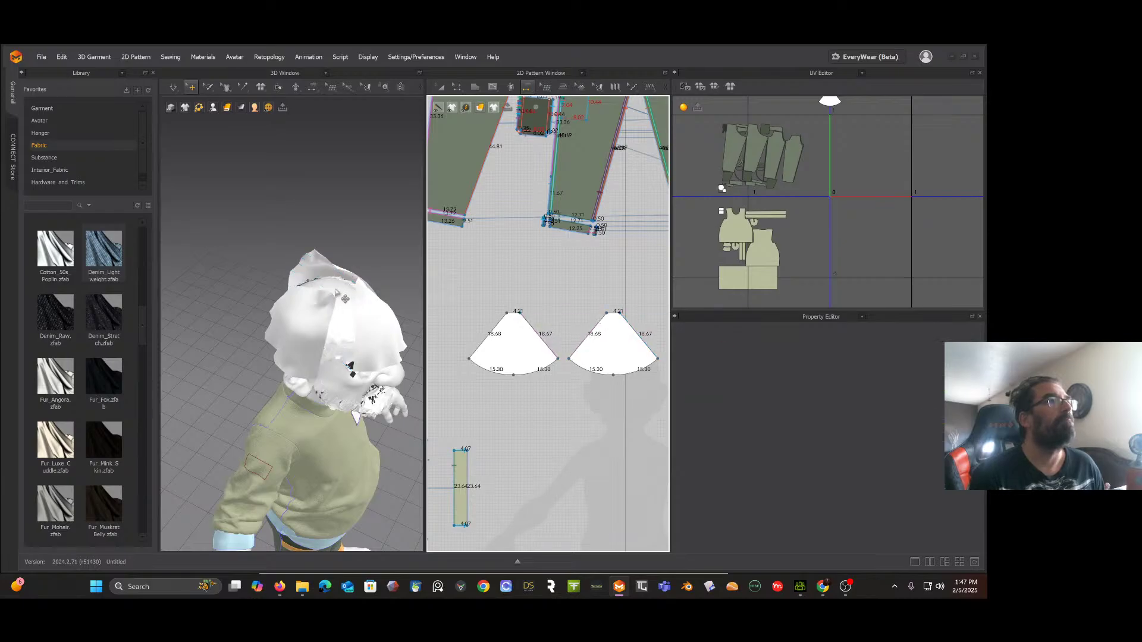
Step: Sew the forehead panel's side edge to the neighbouring panel on the avatar's right in 3D with Segment Sewing
right_click_drag(345, 299, 277, 278)
left_click(312, 87)
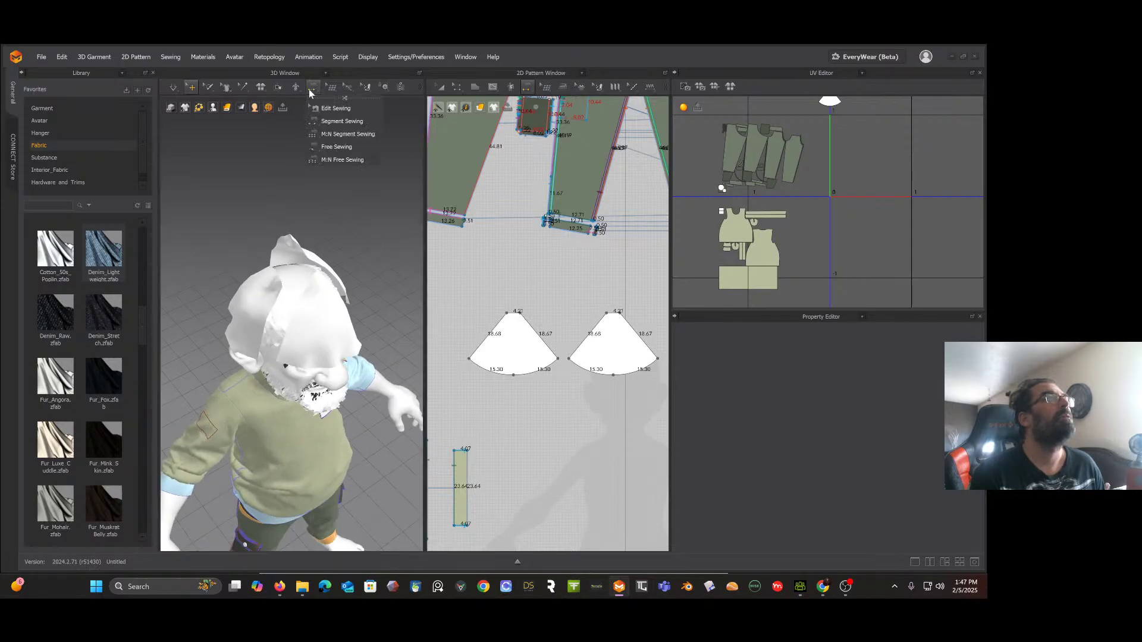
left_click(334, 120)
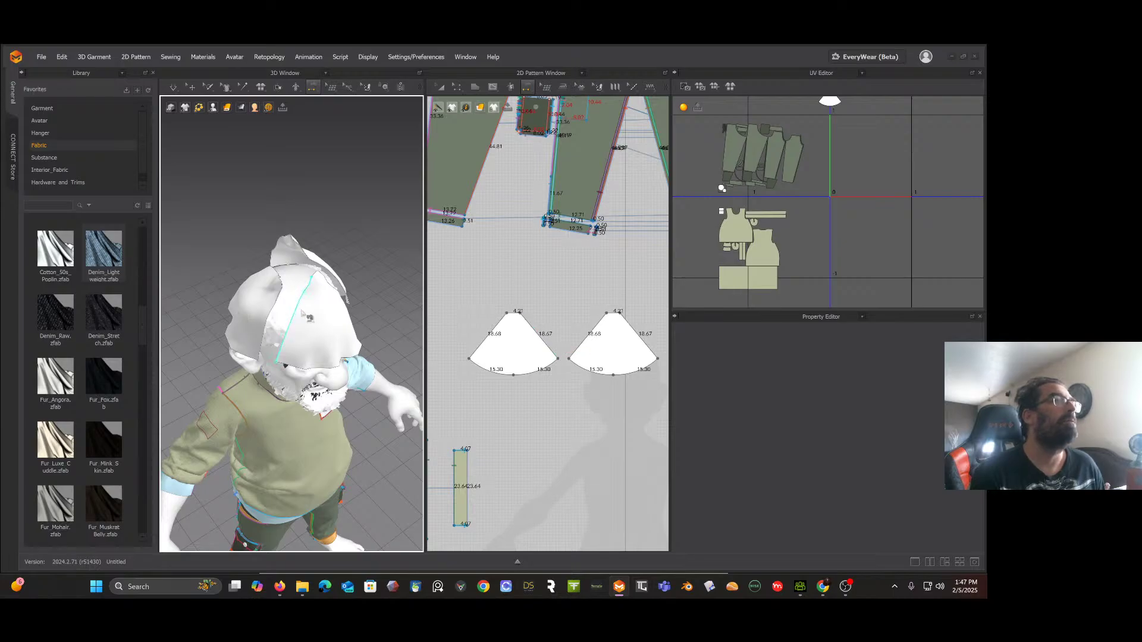
left_click(287, 309)
left_click(284, 306)
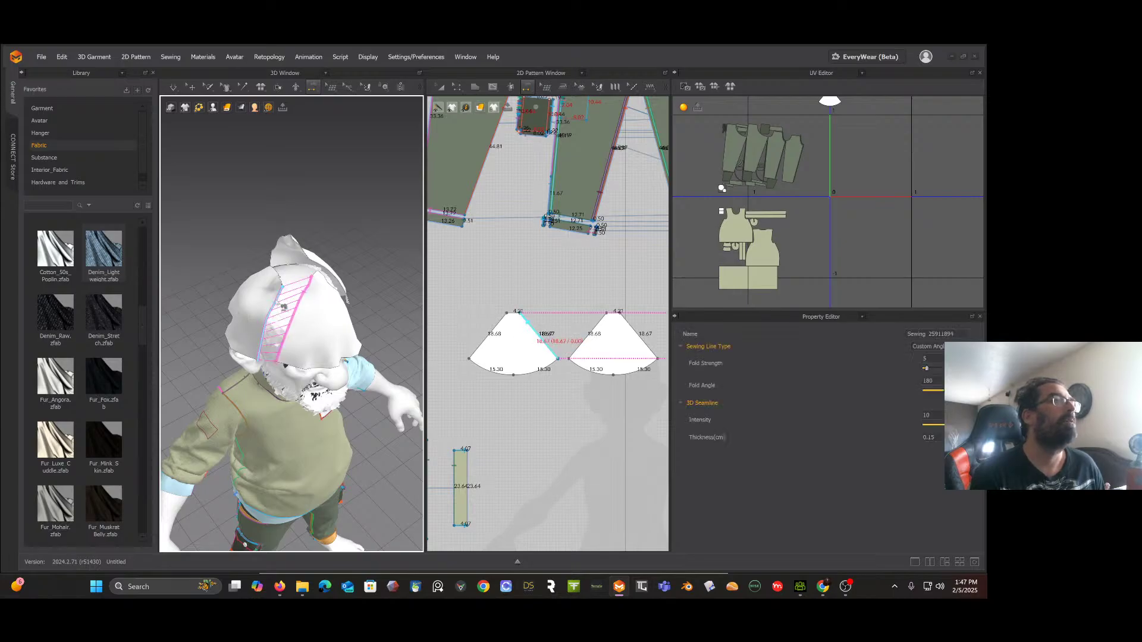
right_click_drag(319, 313, 300, 308)
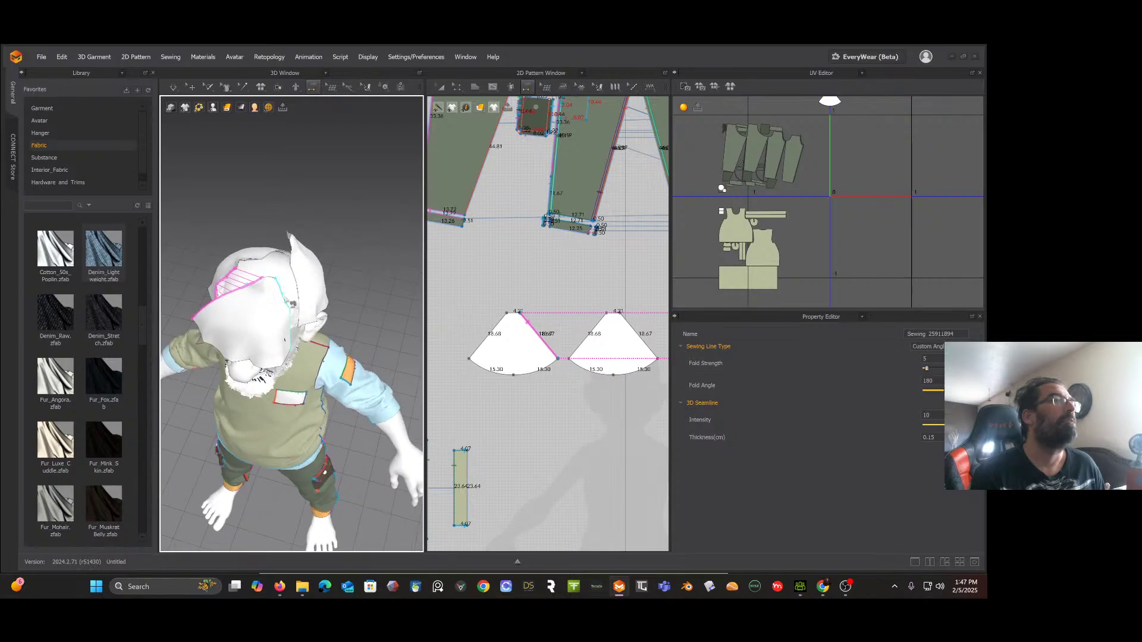
Step: Sew the two remaining pairs of fan-panel side edges in 3D, at the avatar's left and at the back, and simulate the hat
left_click(291, 304)
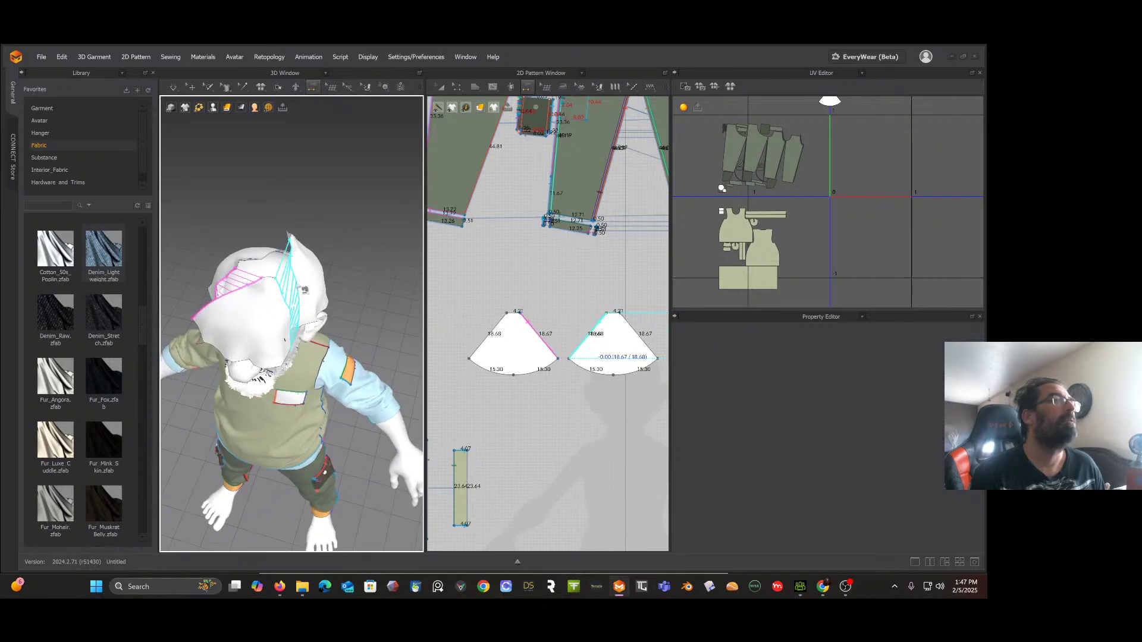
left_click(305, 290)
right_click_drag(304, 290, 335, 310)
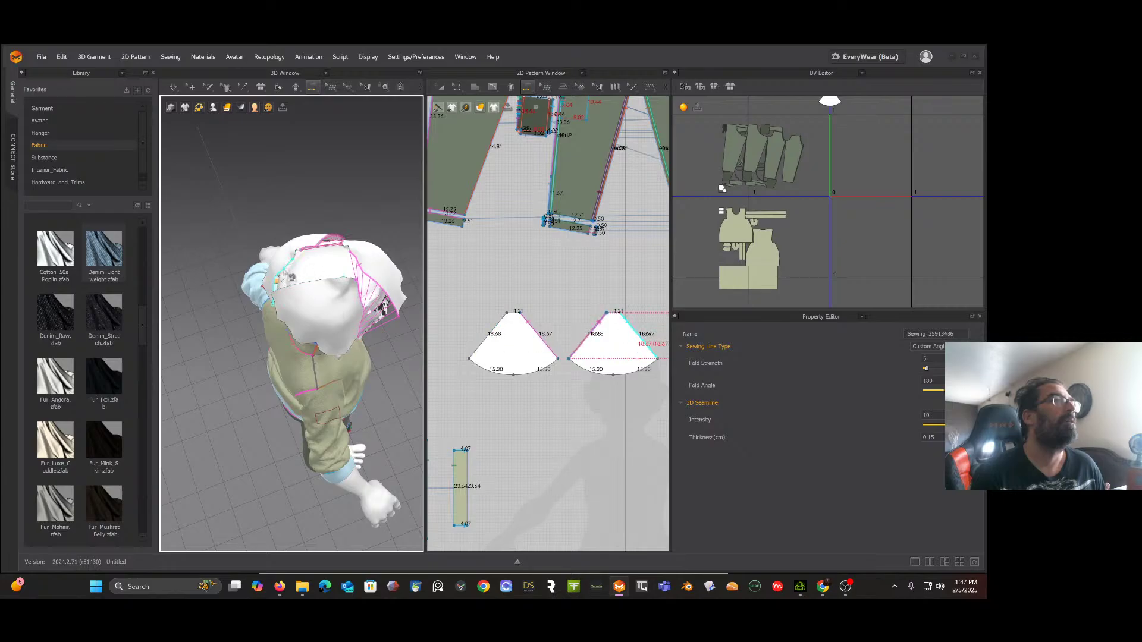
left_click(291, 278)
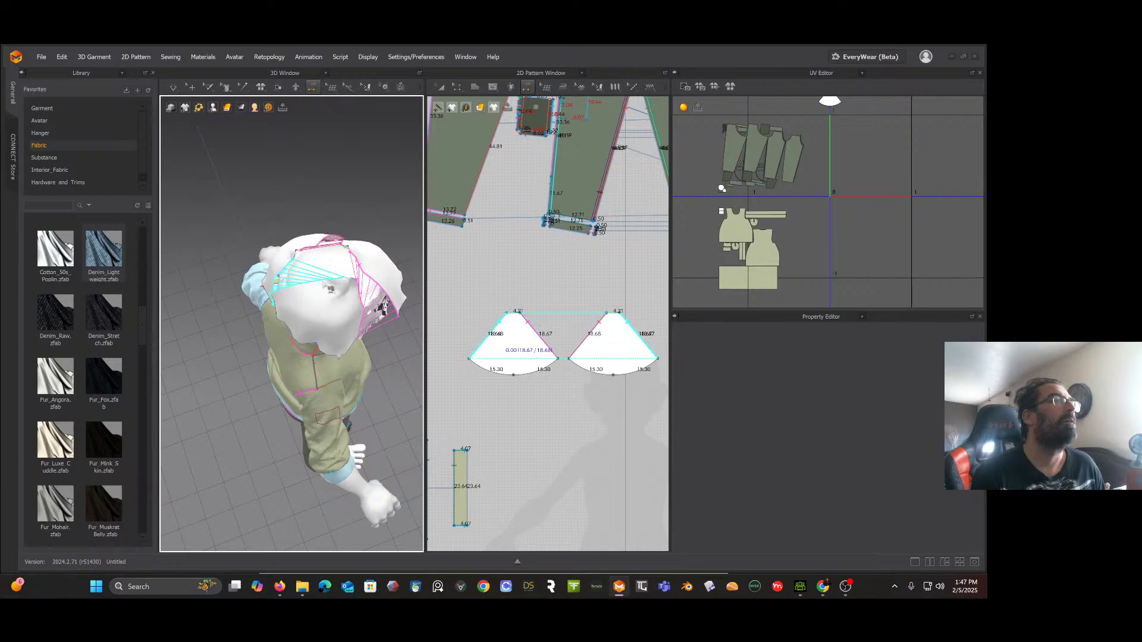
left_click(324, 282)
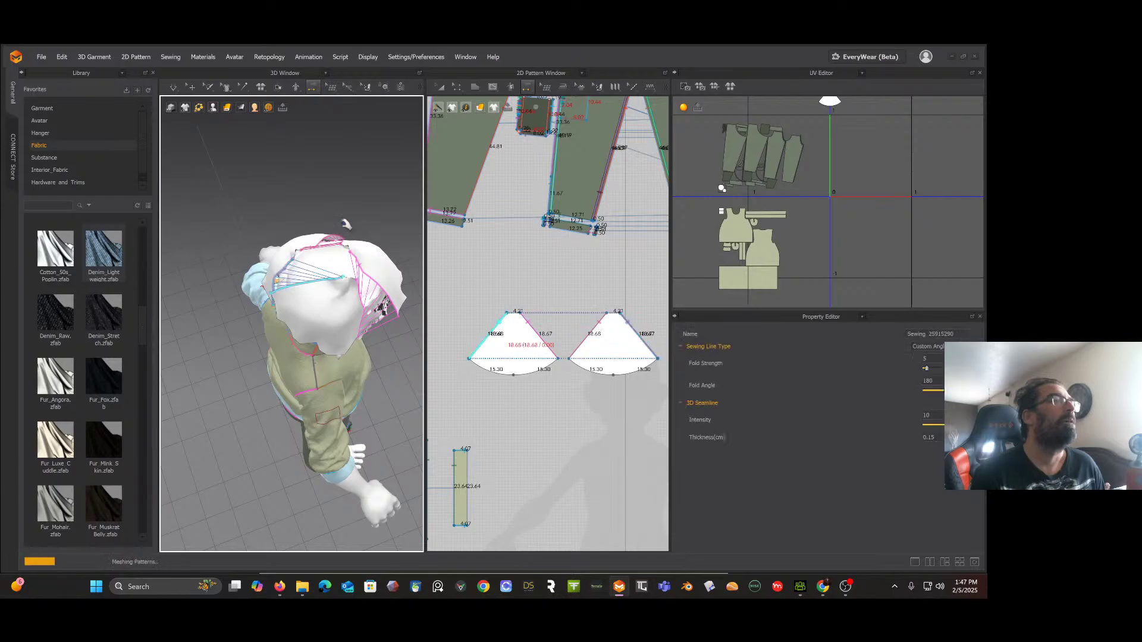
key("space")
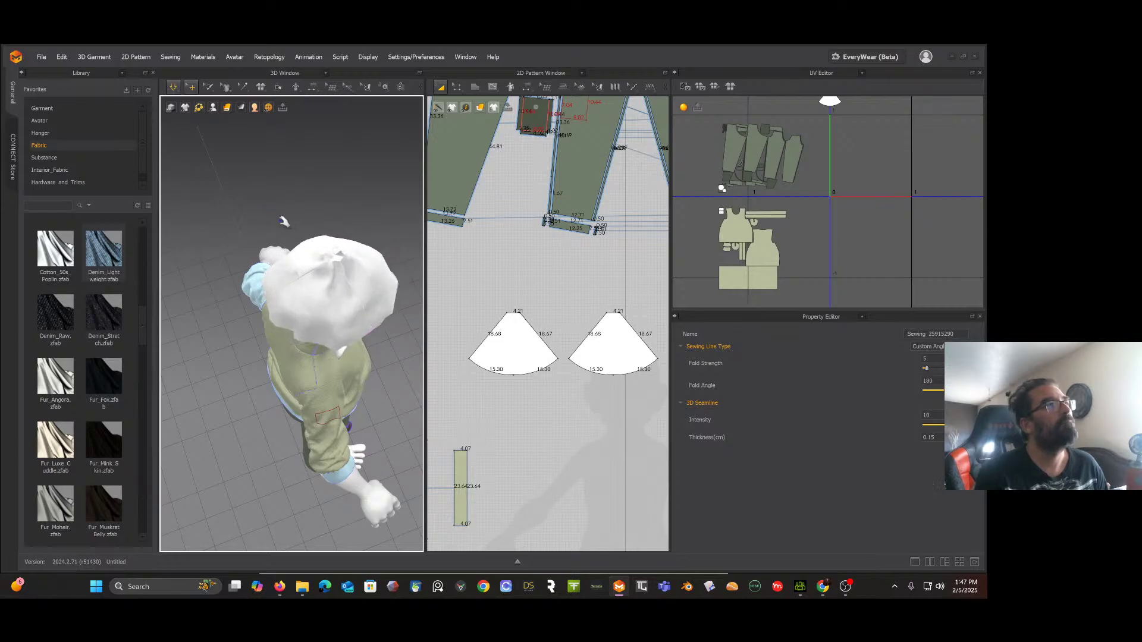
Step: Inspect the draped hat panels from the sides, back and above to judge their fit and the shape at the crown
right_click_drag(321, 232, 302, 199)
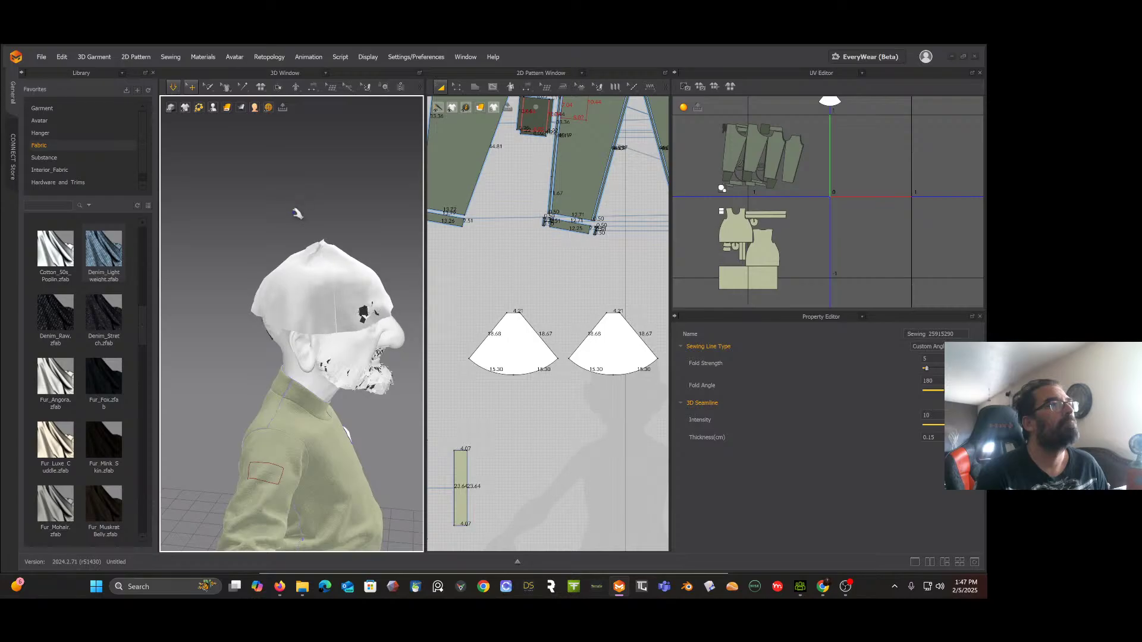
right_click_drag(295, 213, 328, 231)
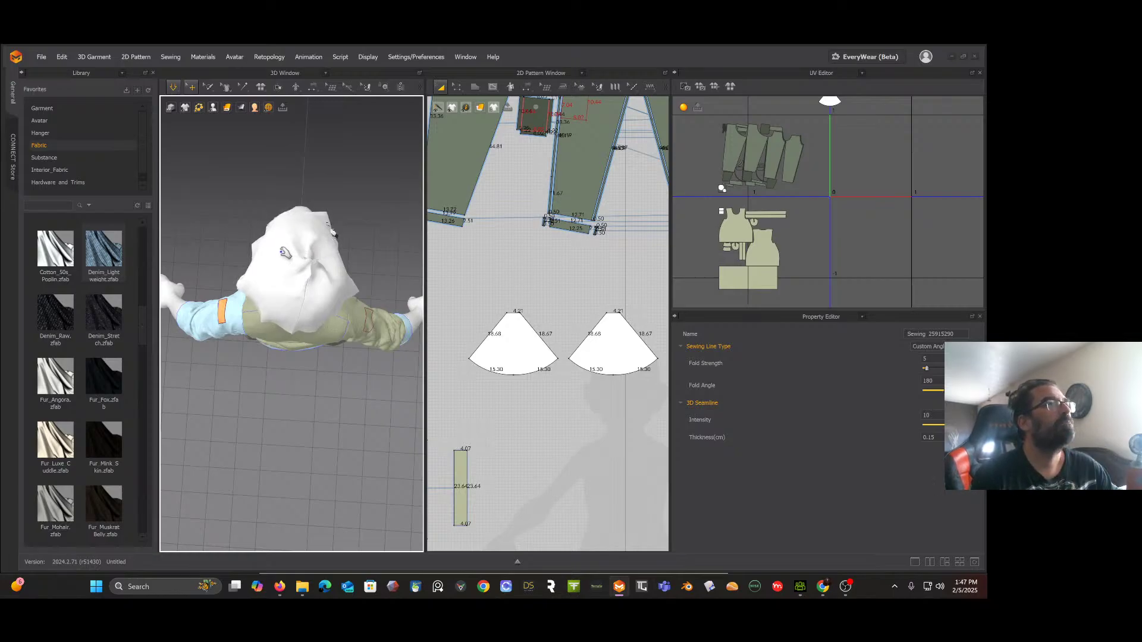
mouse_move(335, 239)
right_mouse_down()
mouse_move(276, 235)
mouse_move(321, 224)
right_mouse_up()
left_click(265, 257)
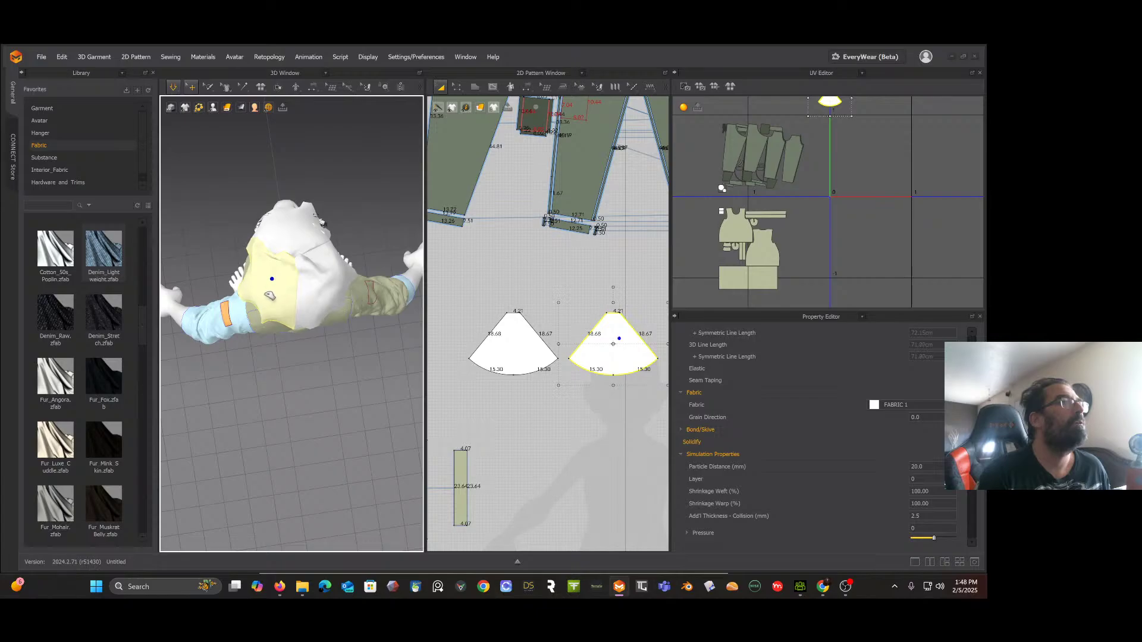
right_click_drag(307, 292, 325, 292)
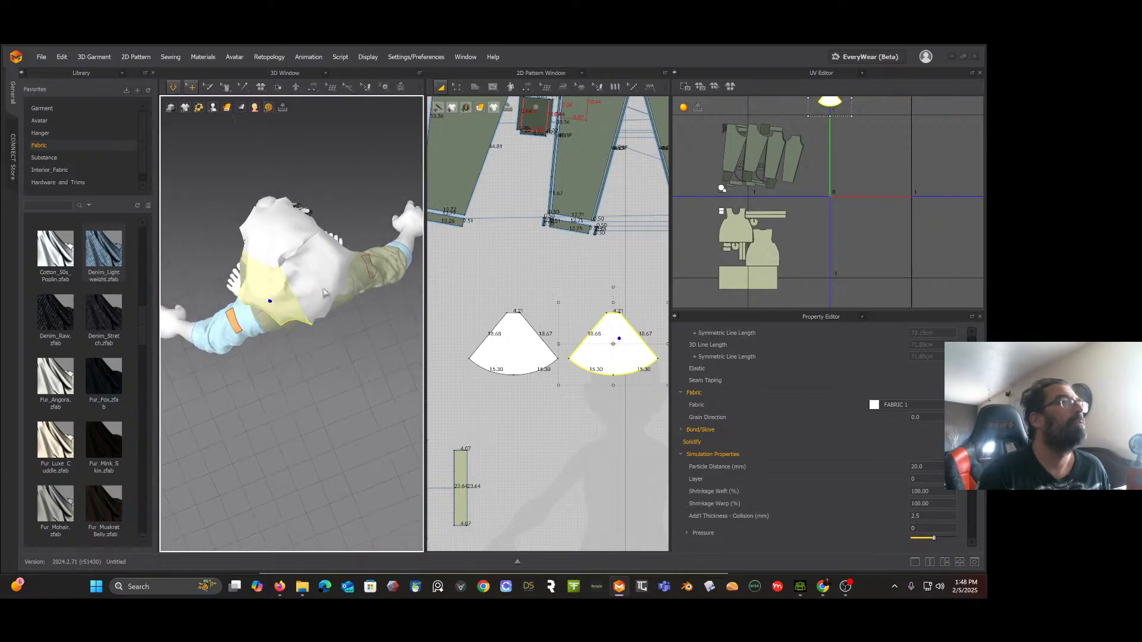
left_click(339, 281)
left_click(267, 254)
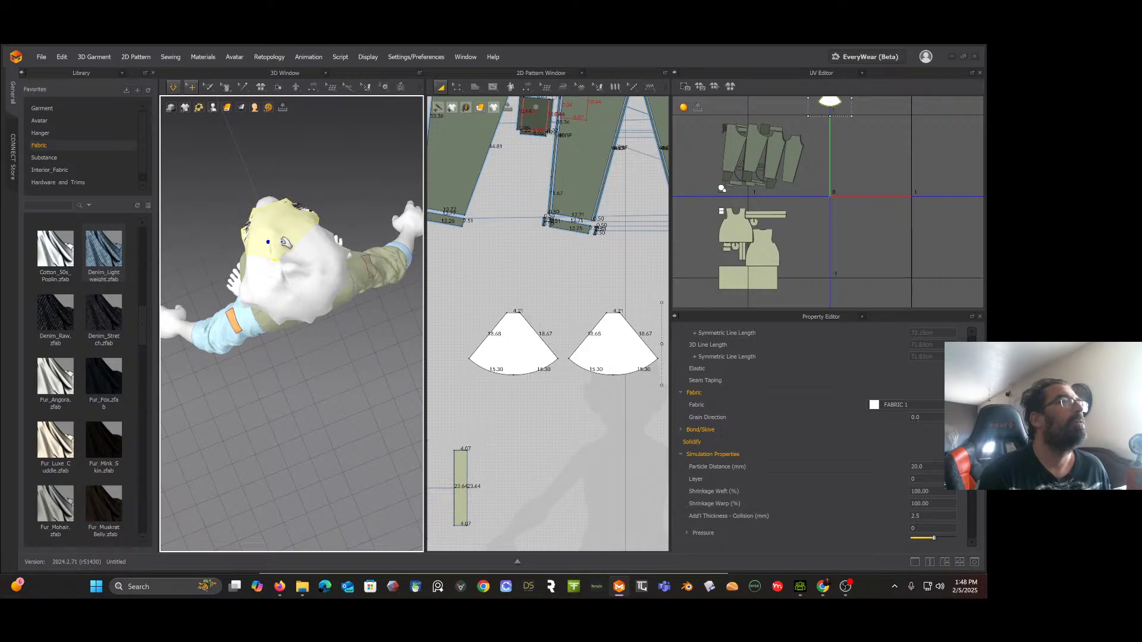
right_click_drag(286, 243, 327, 188)
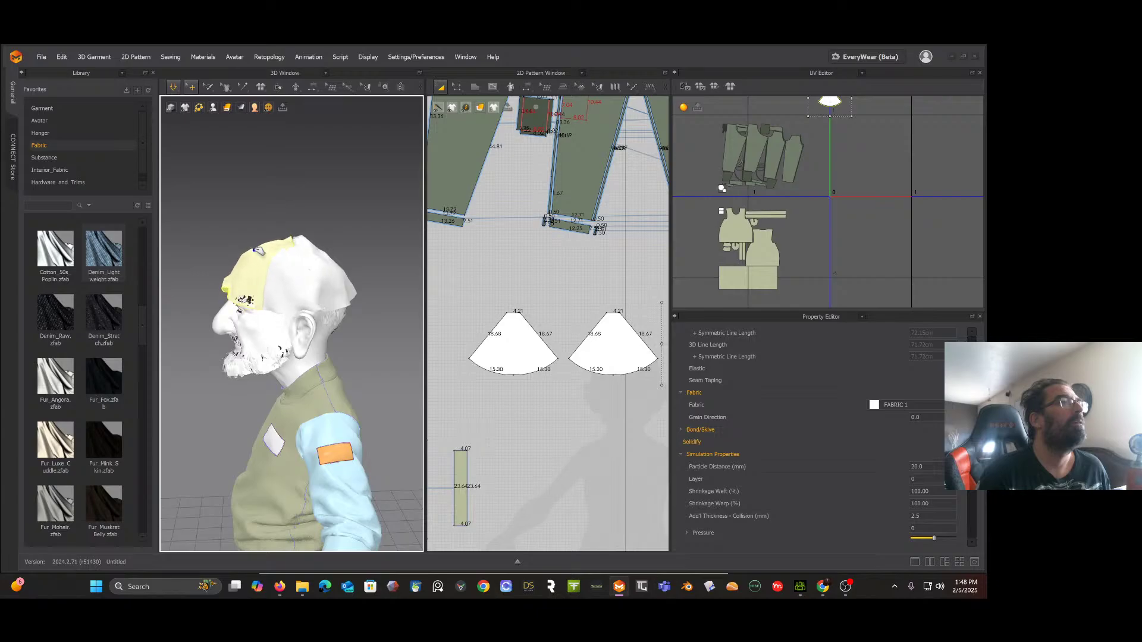
right_click_drag(266, 244, 297, 230)
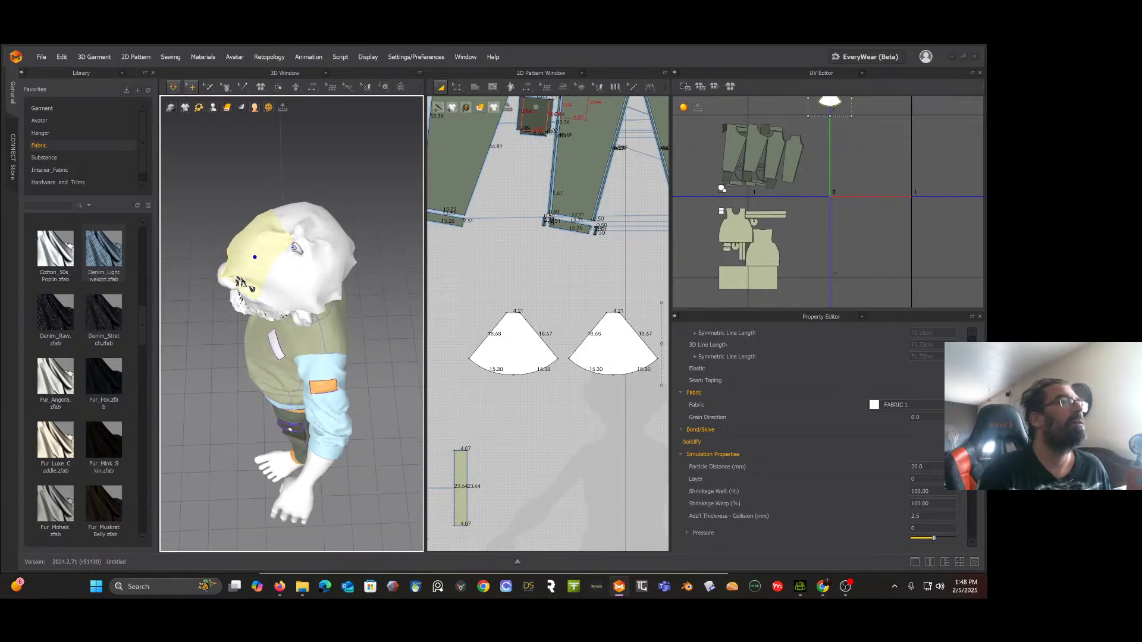
scroll(296, 248, "up", 3)
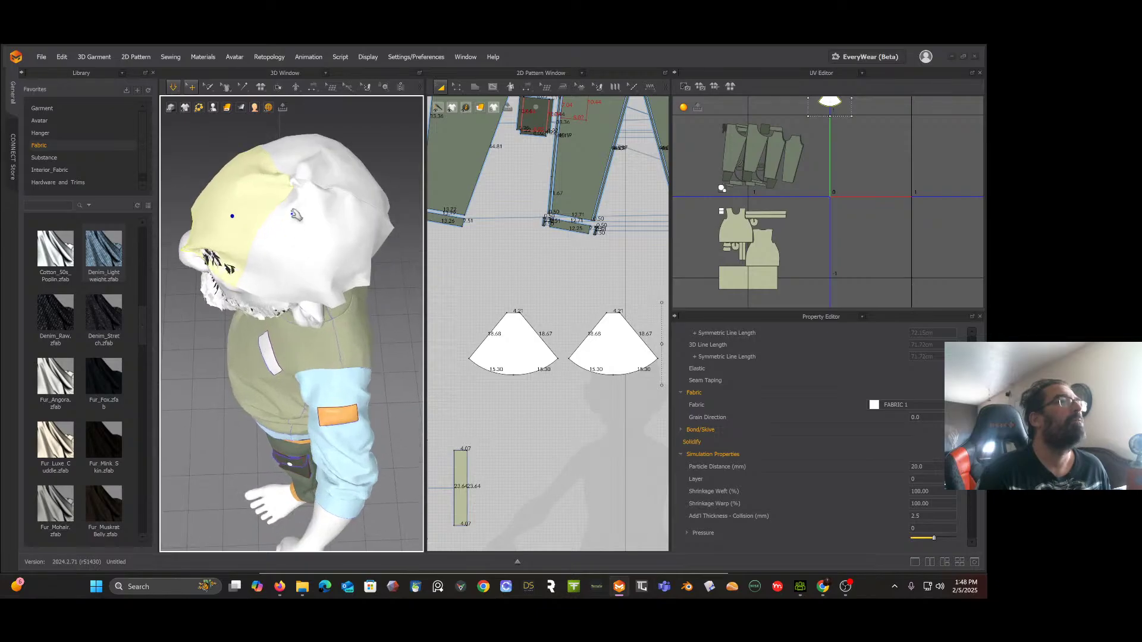
right_click_drag(300, 254, 298, 271)
left_click_drag(306, 196, 274, 206)
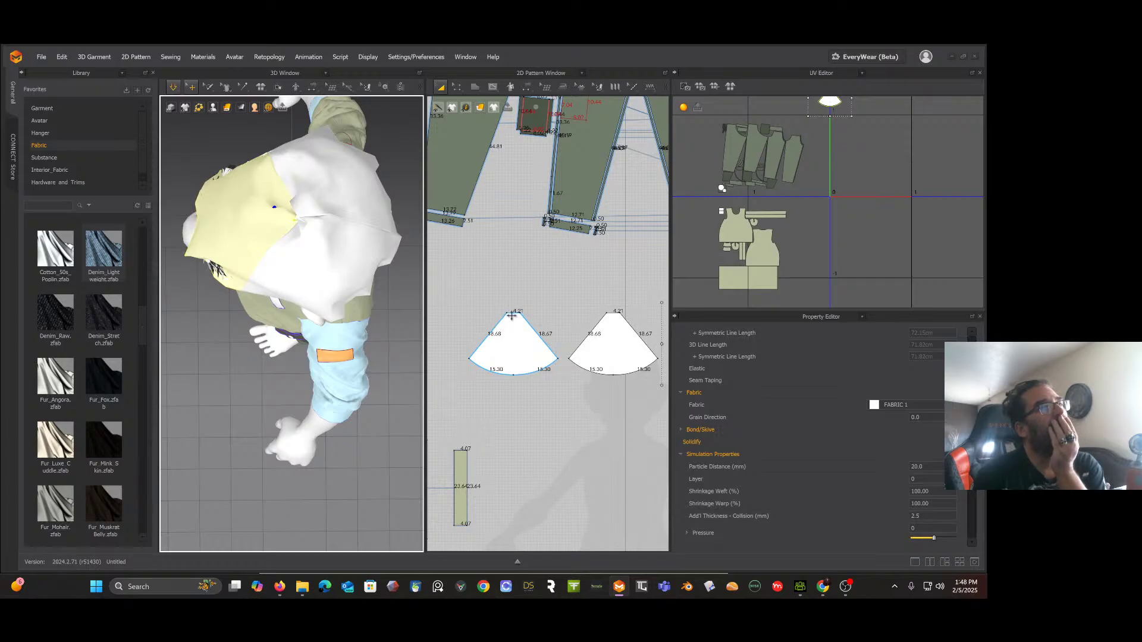
Step: Add a point near the middle of the first fan panel's short top edge with Add Point/Split Line
scroll(509, 318, "up", 4)
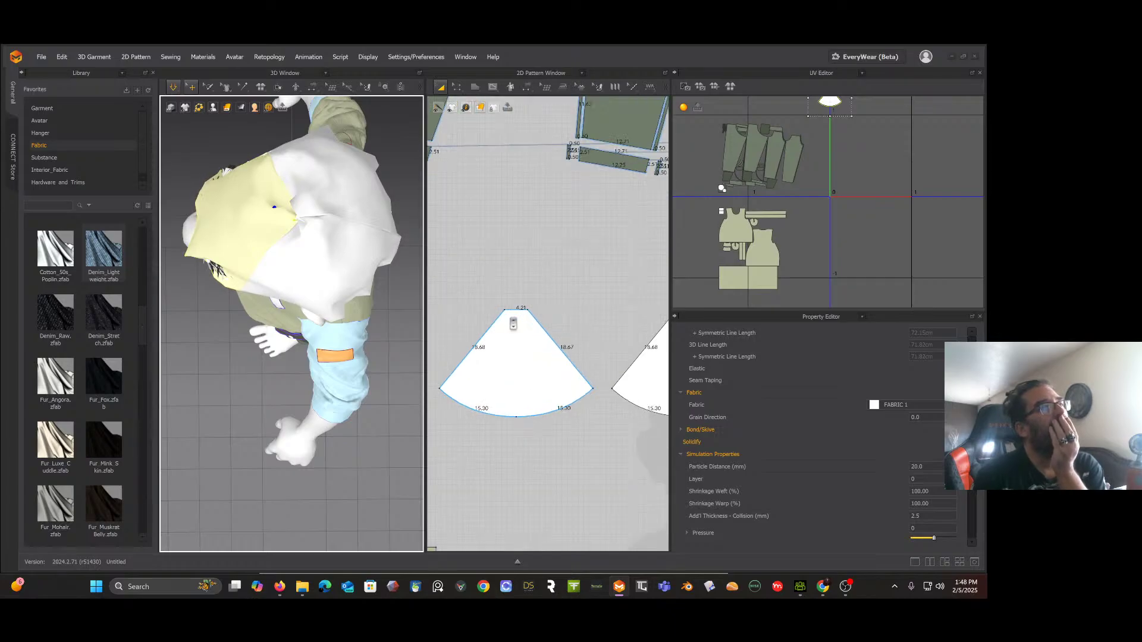
mouse_move(494, 108)
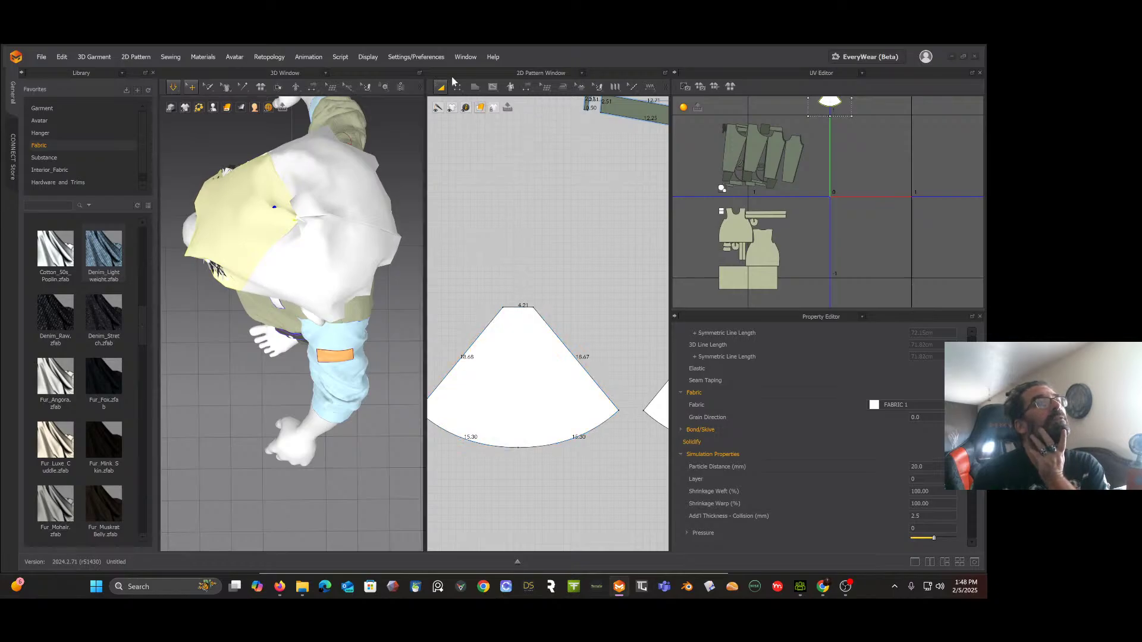
mouse_move(457, 88)
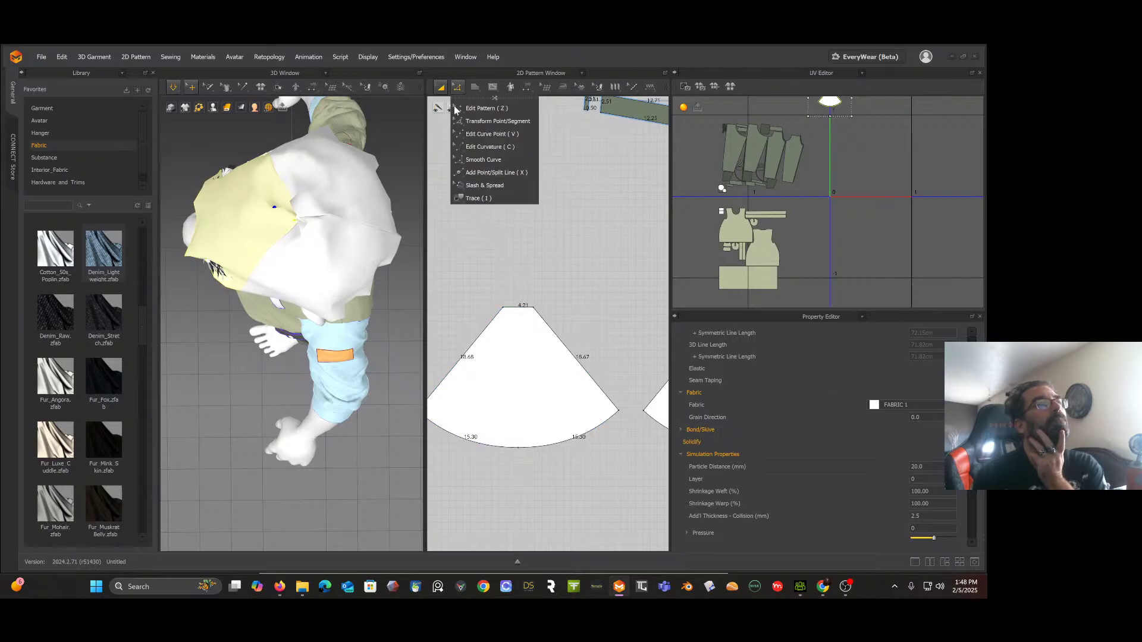
left_click(471, 174)
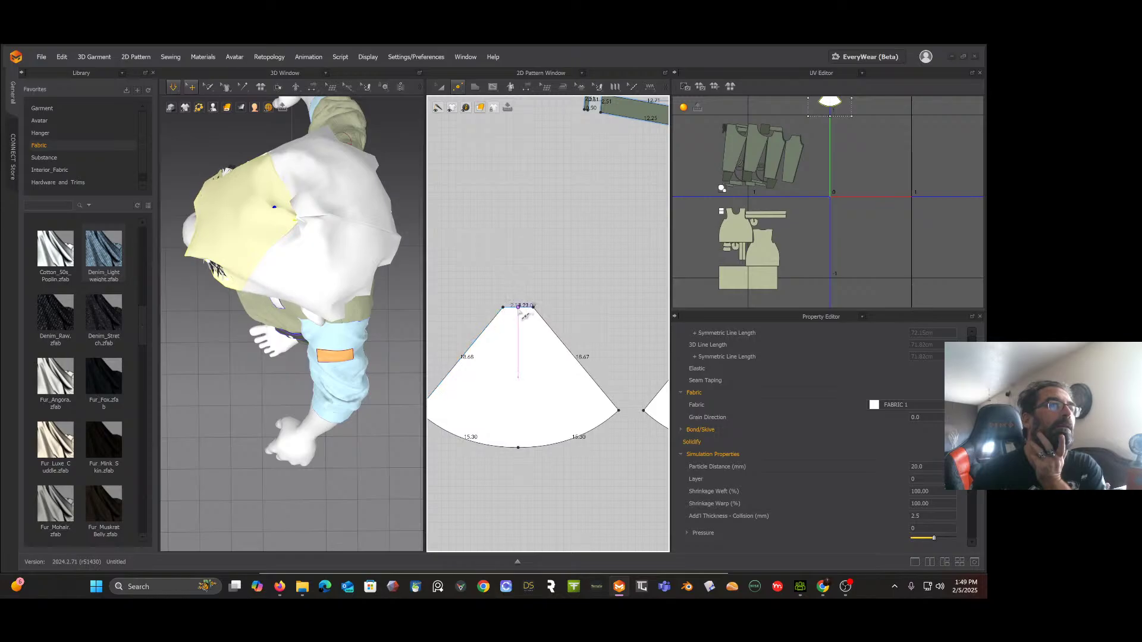
left_click(522, 313)
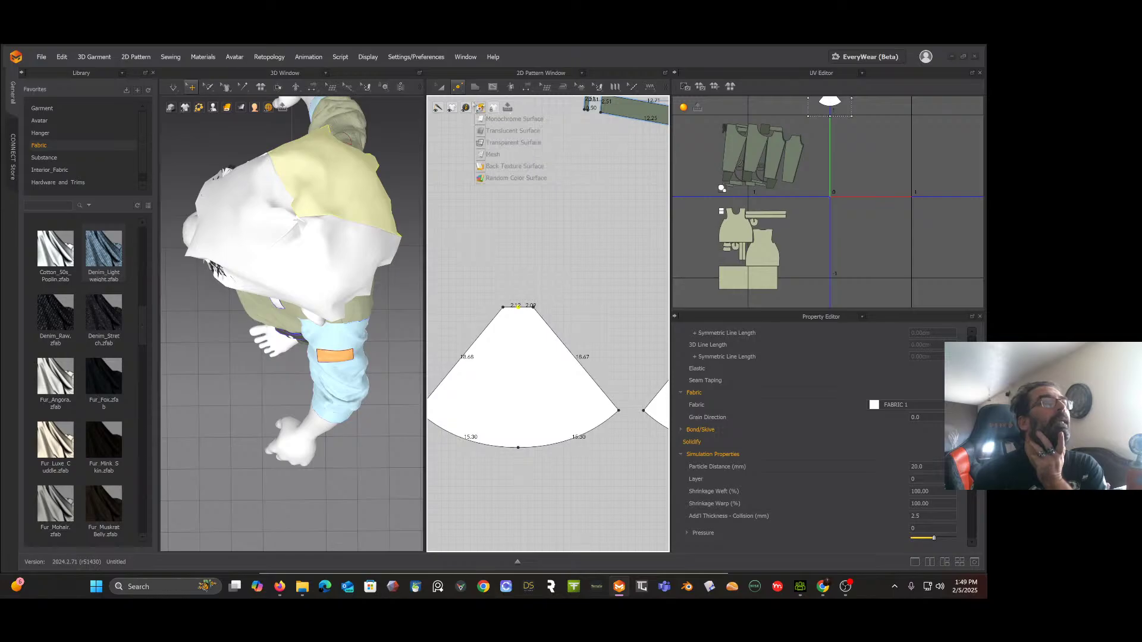
Step: Lower the first fan panel's upper left corner point slightly down its side edge with Edit Pattern so the top slopes
left_click(450, 88)
mouse_move(456, 91)
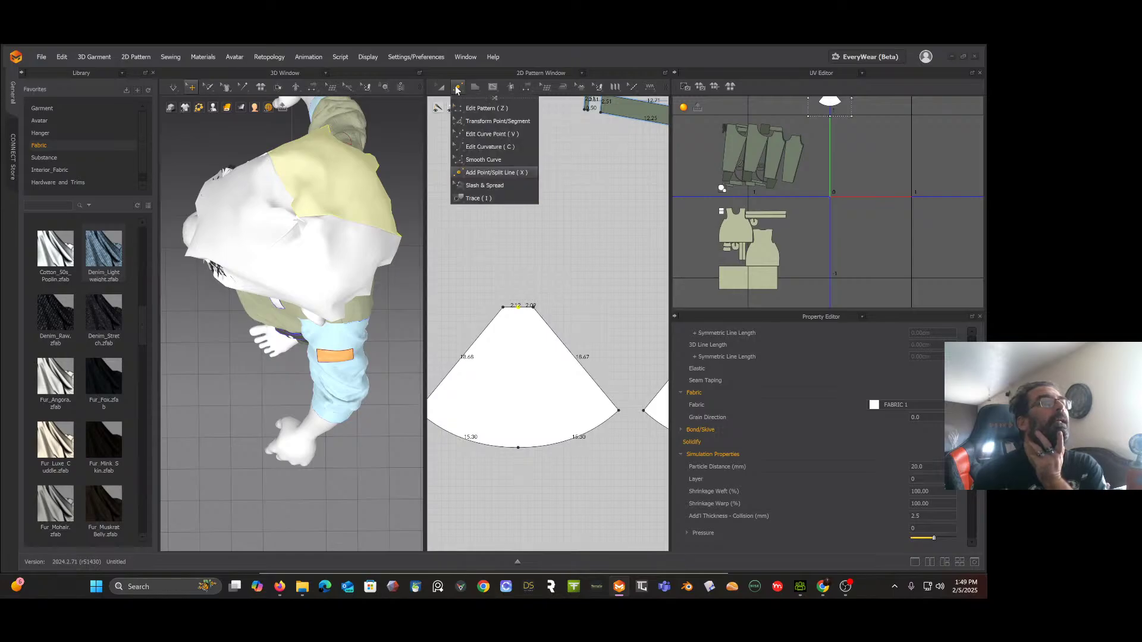
left_click(479, 108)
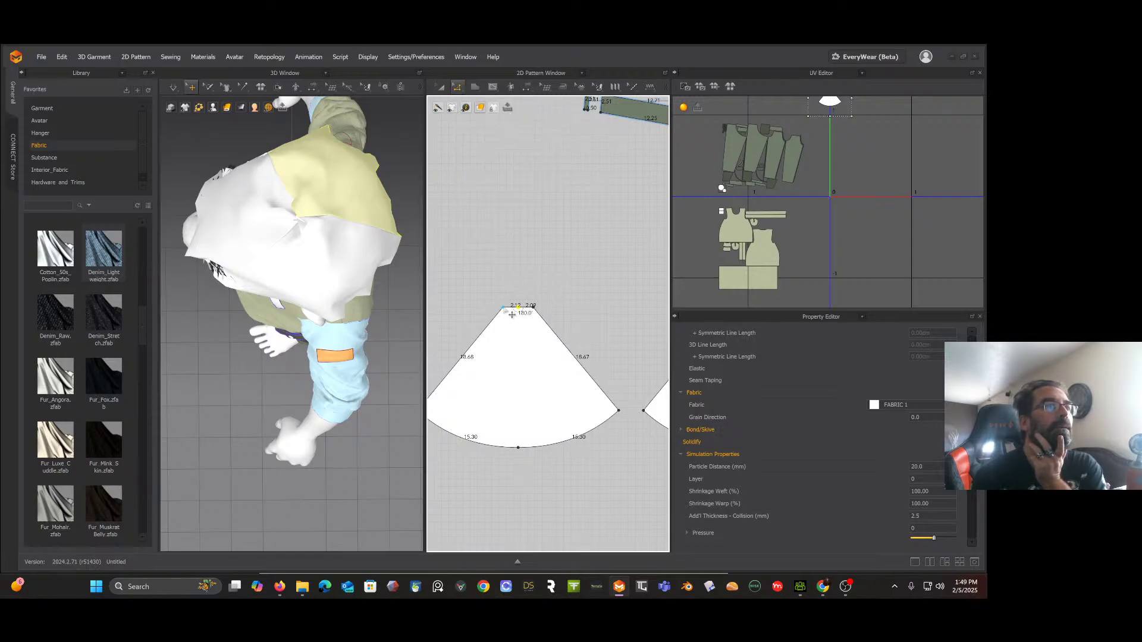
left_click_drag(504, 308, 496, 317)
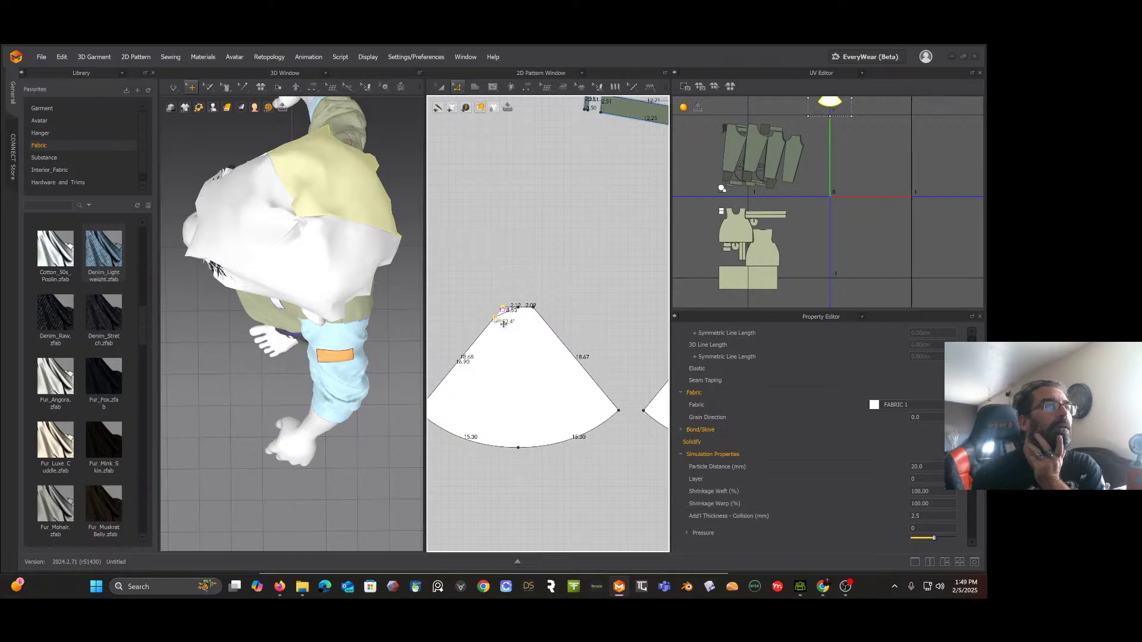
left_click_drag(504, 323, 503, 322)
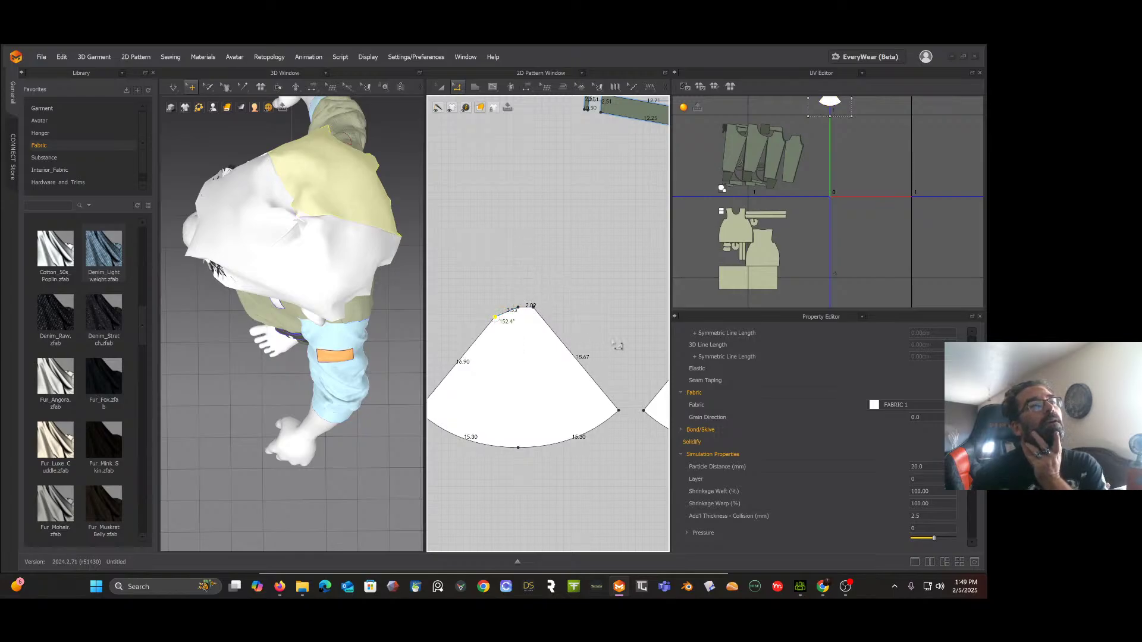
Step: Delete the fan panel's two right-hand corner points to leave a left half with a straight vertical centre edge
left_click(619, 411)
key("Delete")
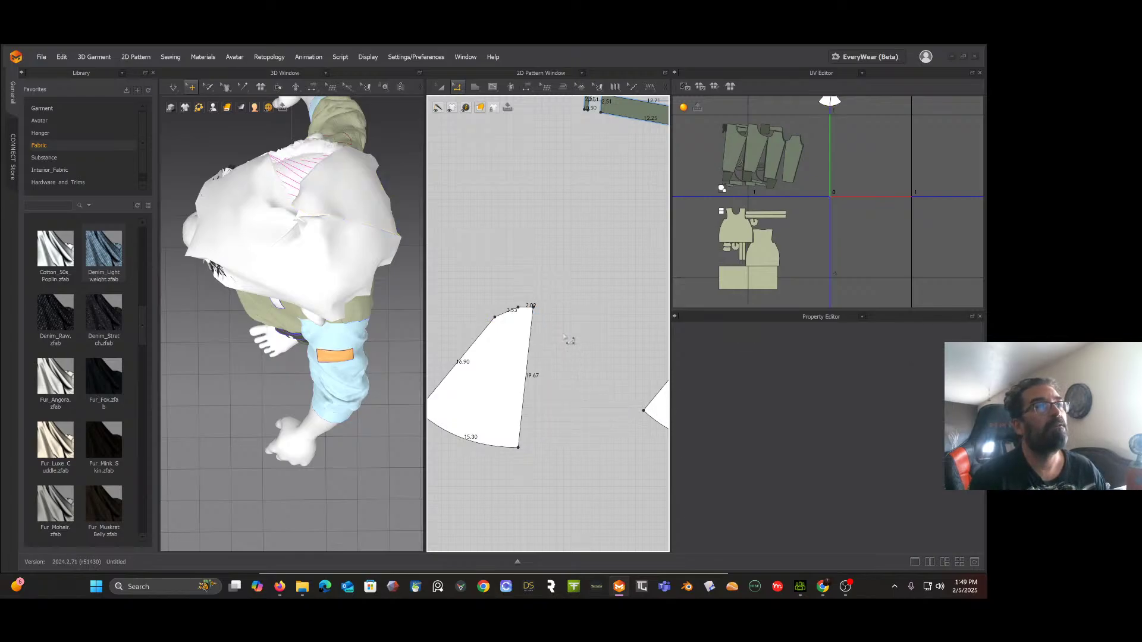
left_click(533, 308)
key("Delete")
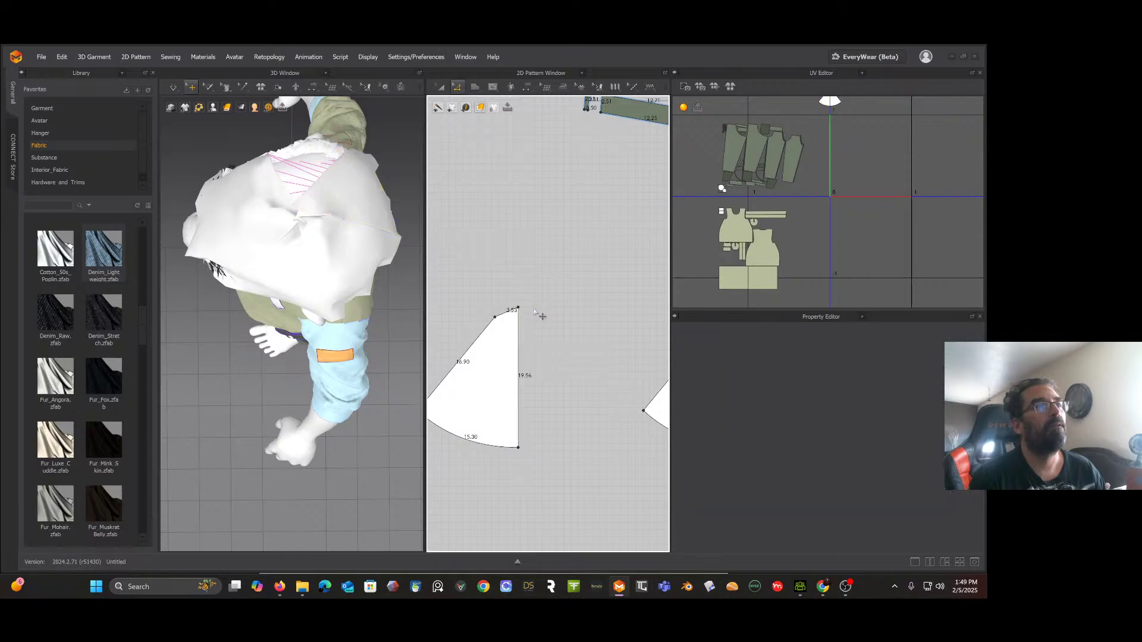
left_click(476, 89)
left_click(475, 89)
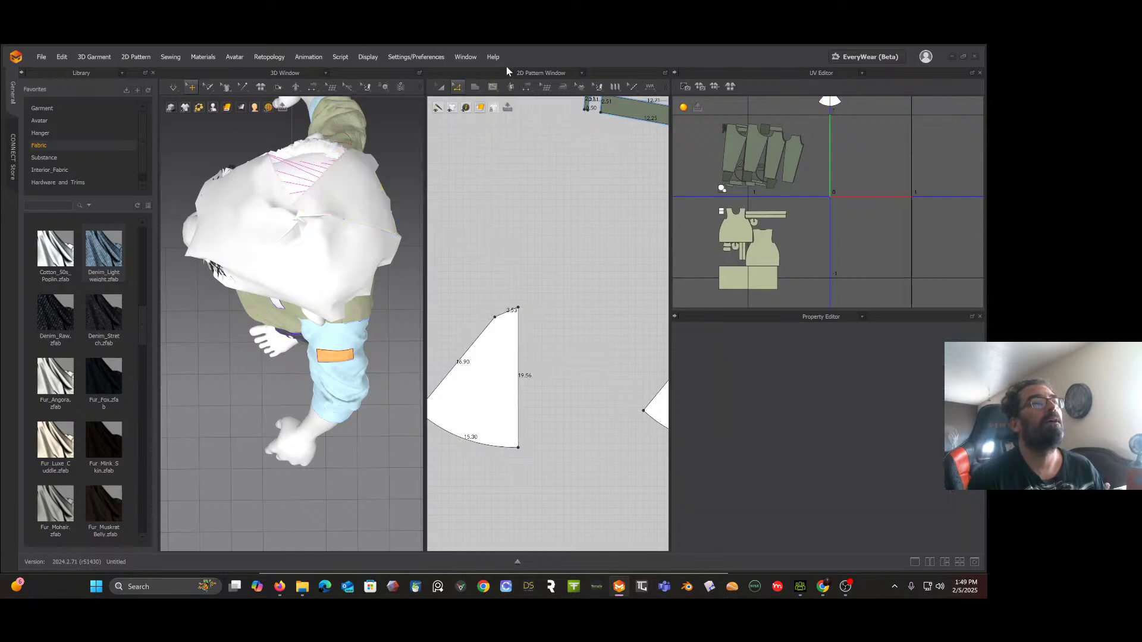
Step: Round the half panel's upper left corner into a curve between its side edge and its top point
left_click(457, 87)
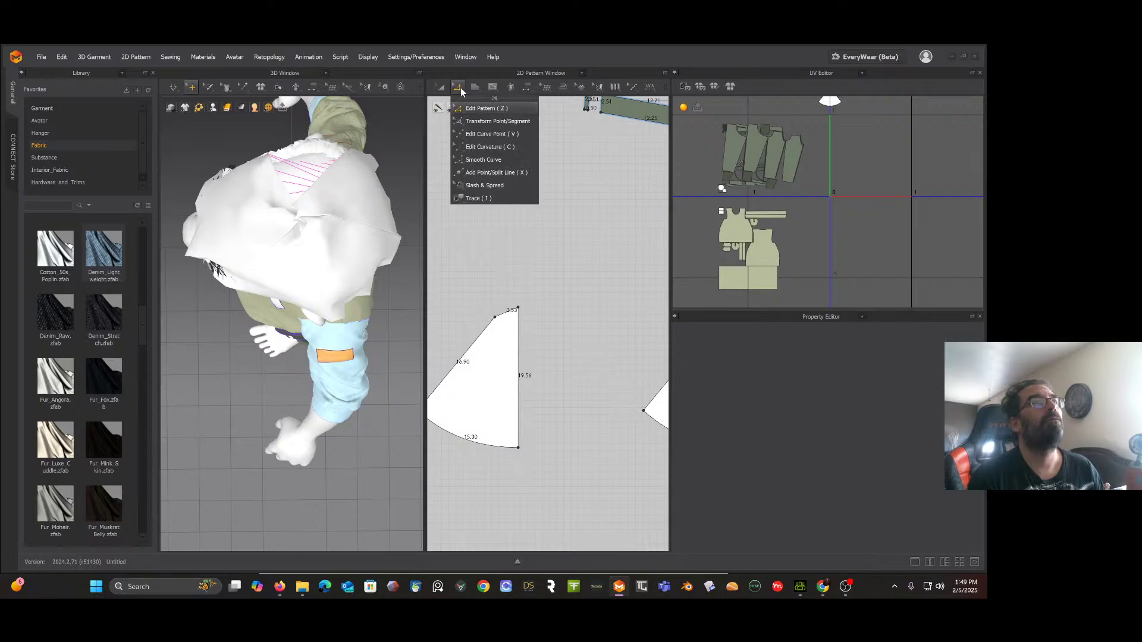
left_click(483, 147)
left_click(494, 319)
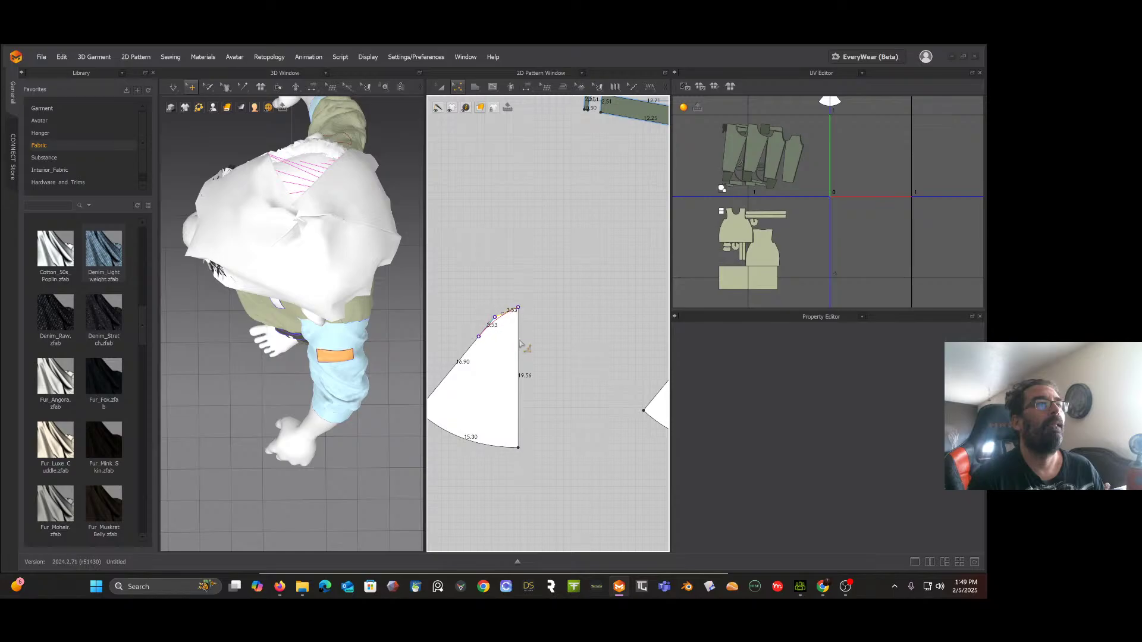
scroll(525, 239, "down", 4)
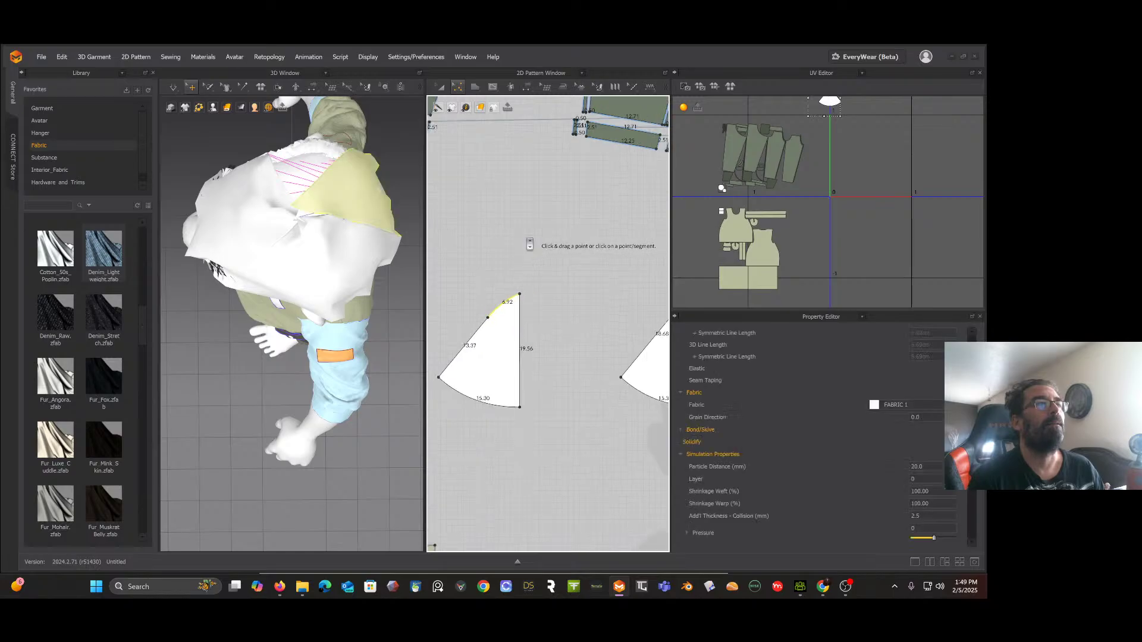
Step: Delete the other two fan panels beside the reshaped half panel in the 2D pattern layout
left_click(440, 88)
left_click(641, 286)
key("Delete")
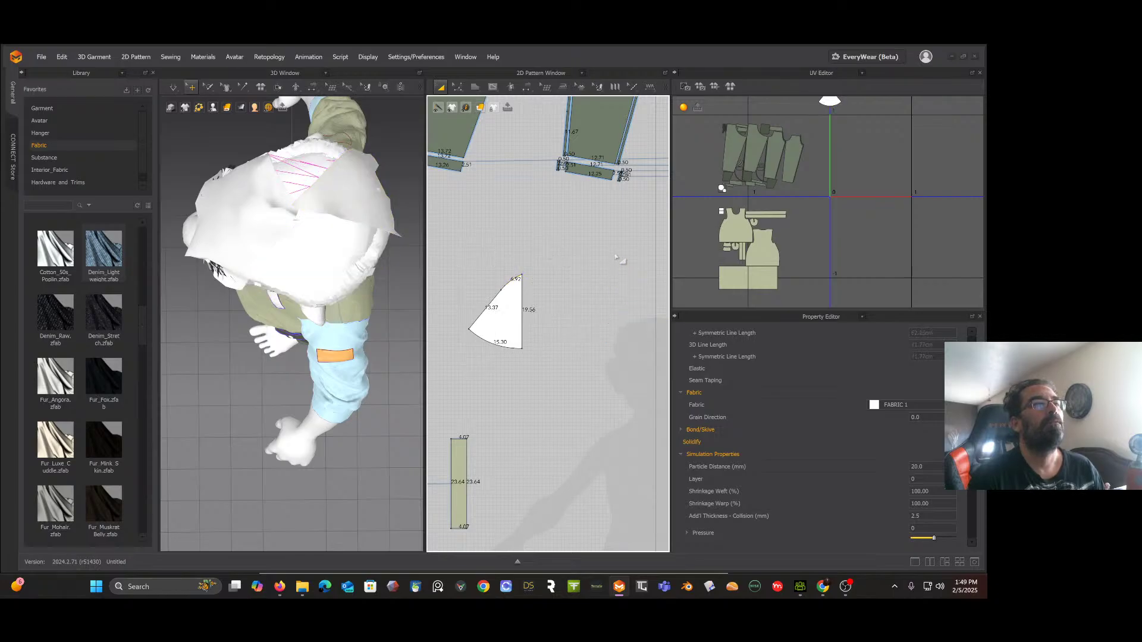
middle_click_drag(625, 249, 624, 300)
left_click(637, 349)
key("Delete")
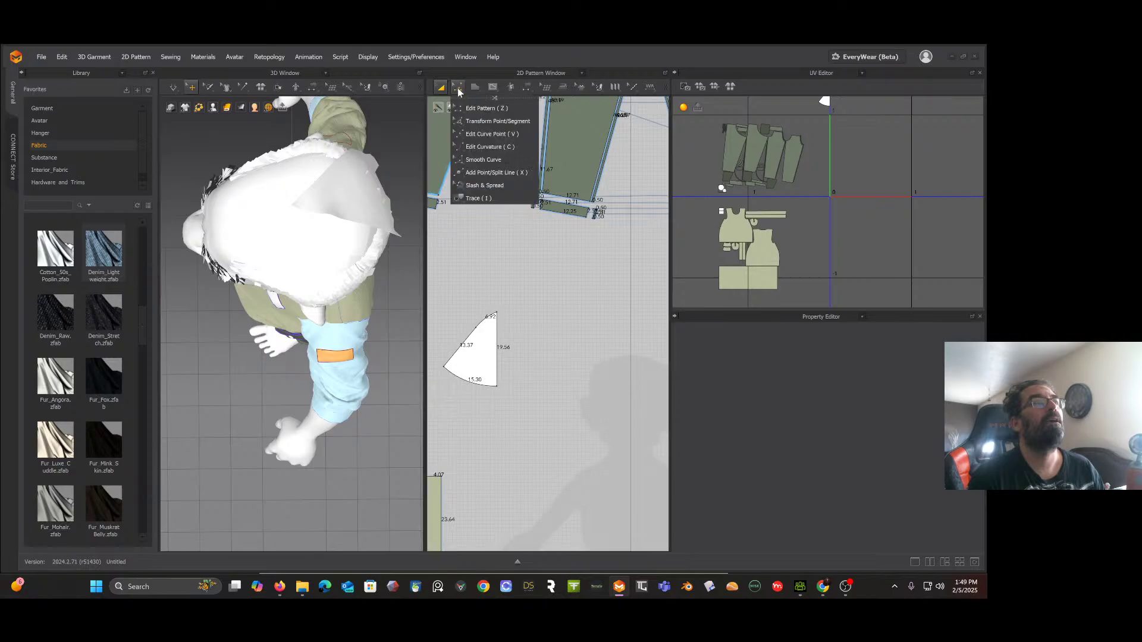
left_click(457, 88)
left_click(497, 345)
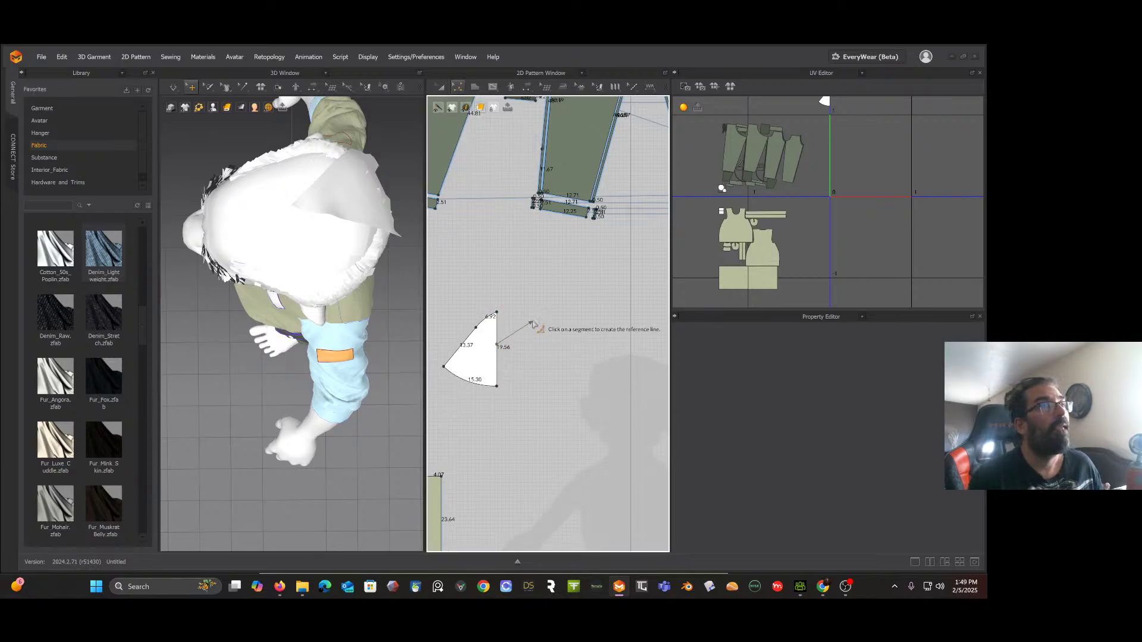
left_click(497, 333)
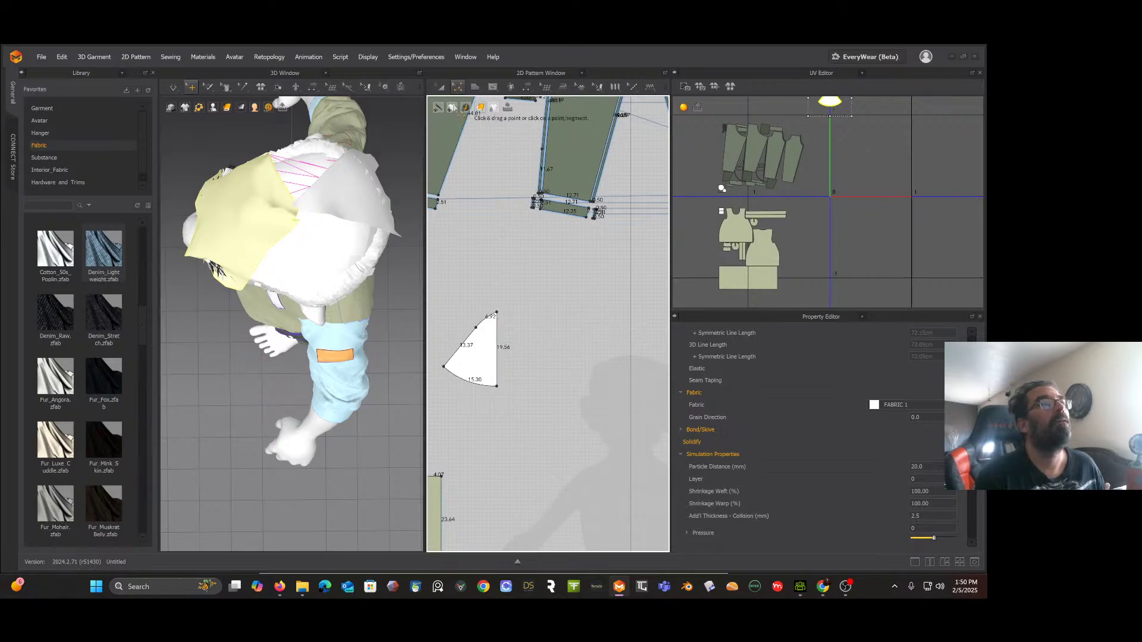
Step: Lower the half panel's top point and shift the curve corner towards it, leaving a centre edge of about 18.74 and side edge about 14.49
left_click(457, 87)
left_click(473, 108)
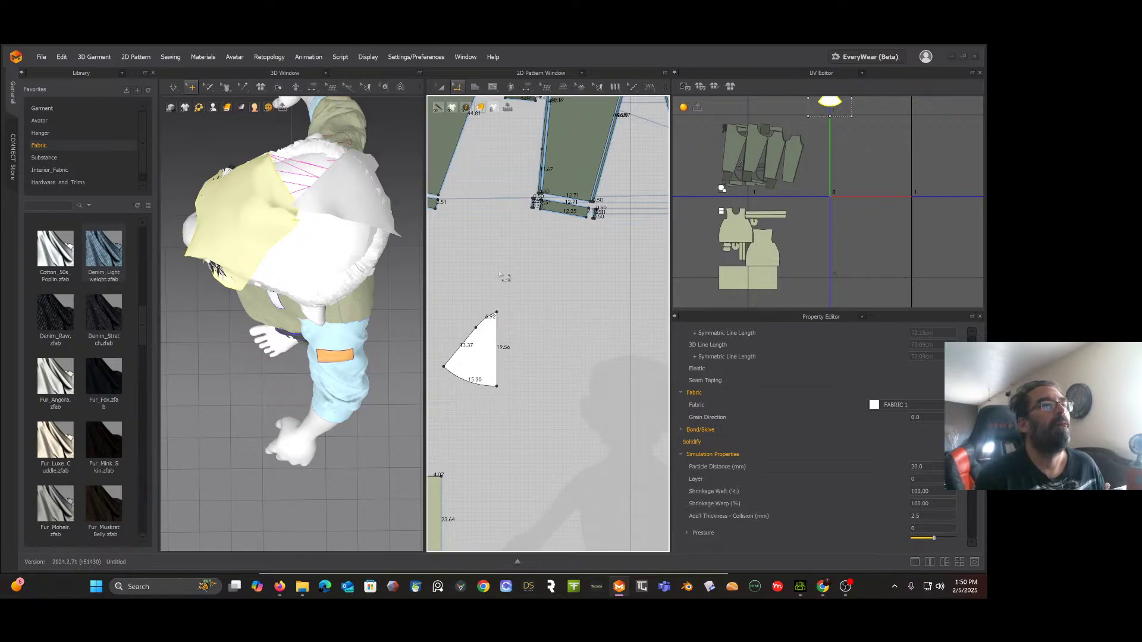
left_click(504, 338)
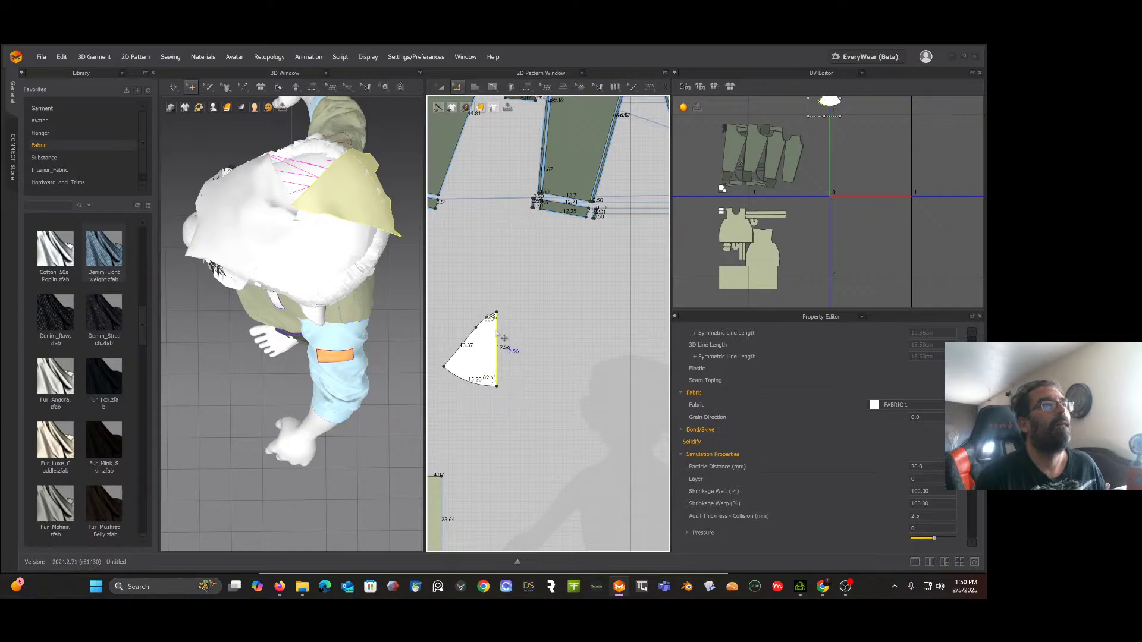
right_click_drag(380, 279, 356, 256)
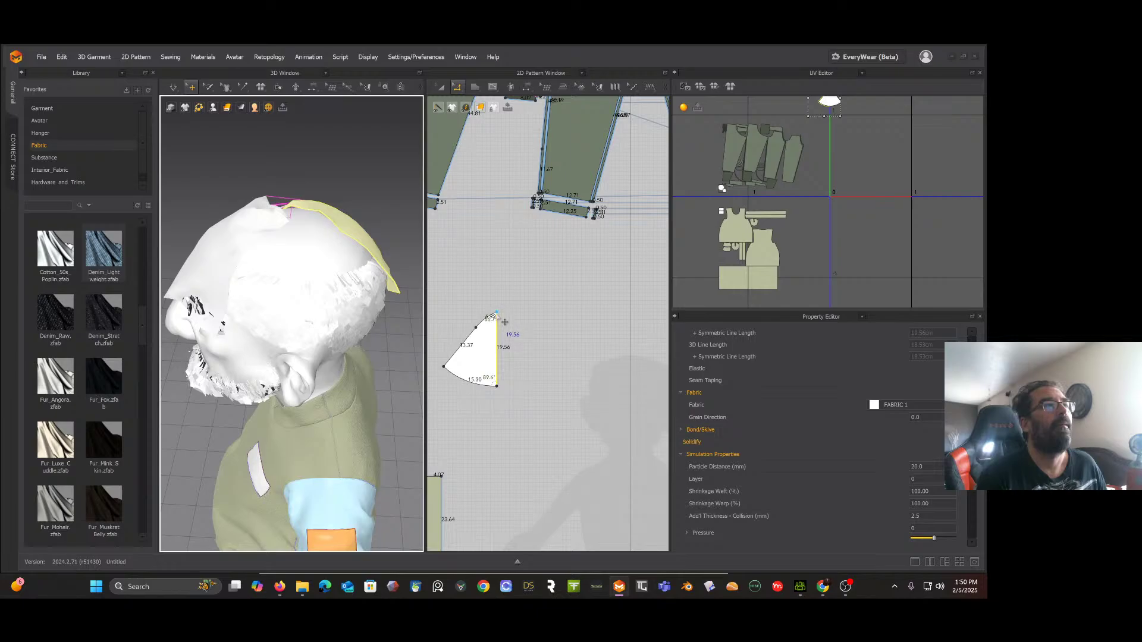
scroll(505, 322, "up", 4)
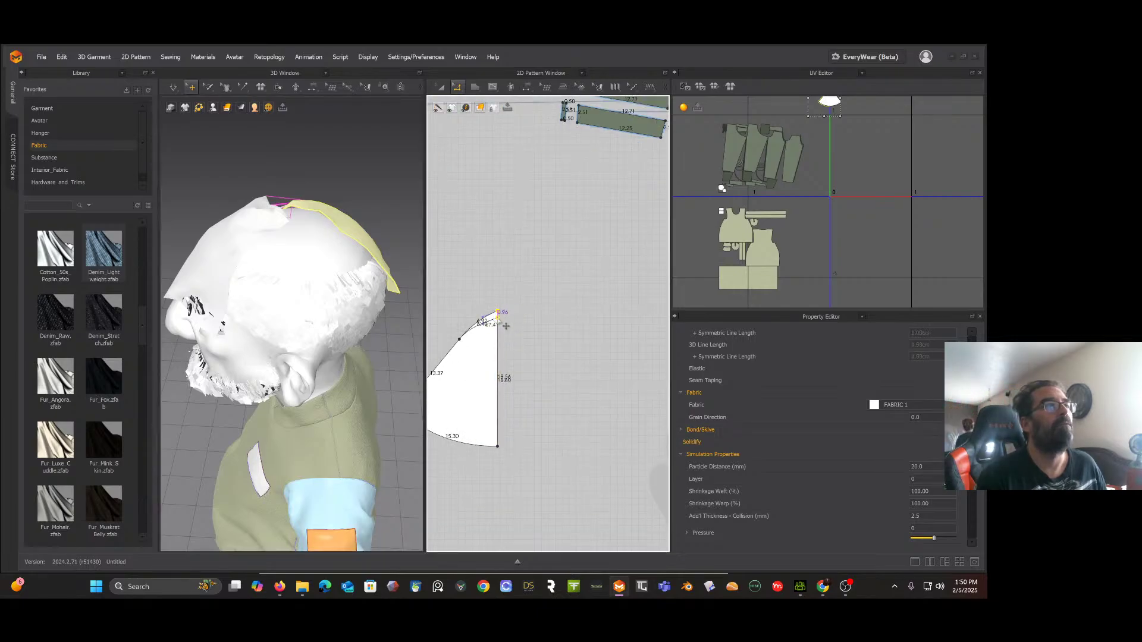
left_click_drag(497, 311, 476, 343)
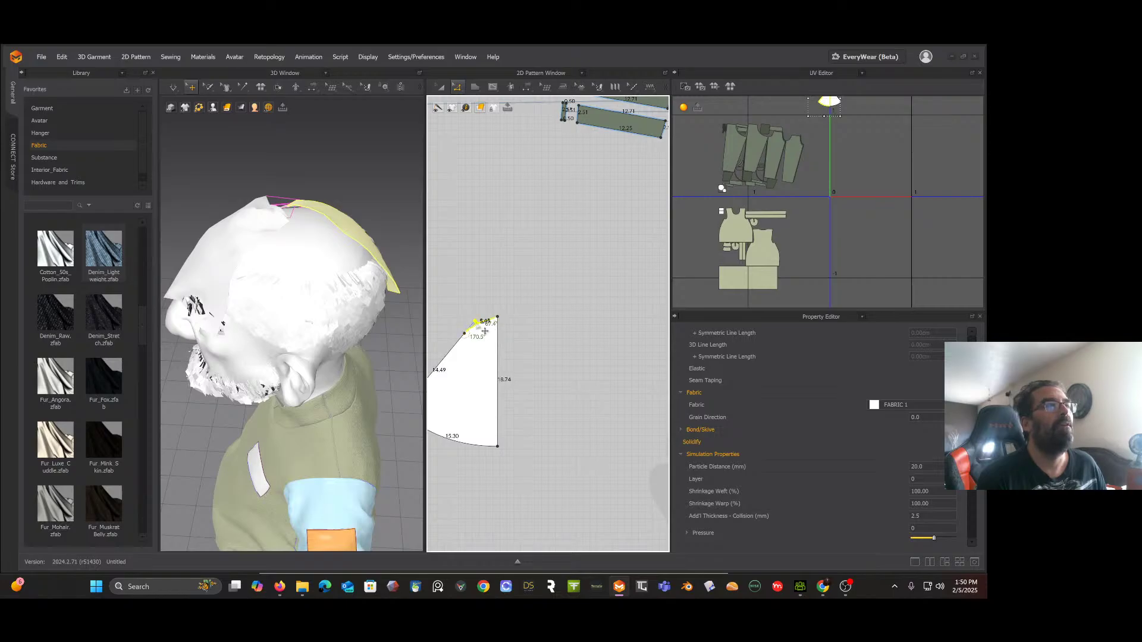
left_click(544, 324)
scroll(544, 324, "down", 3)
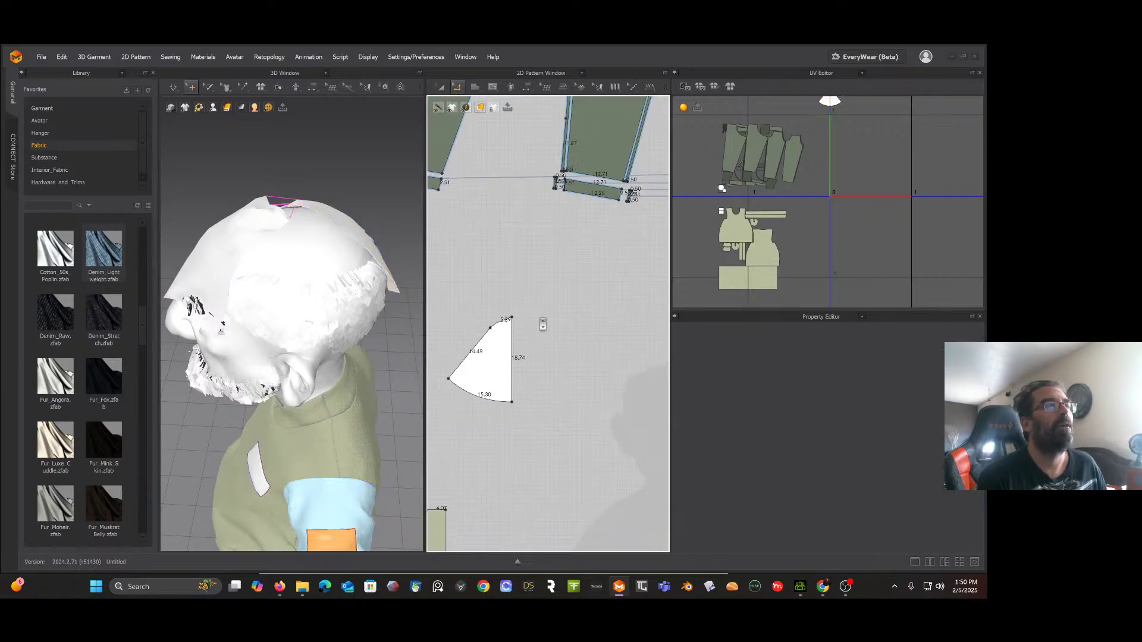
Step: Unfold the half panel across its straight vertical centre edge with Edit Pattern to form a full symmetrical fan panel
mouse_move(451, 116)
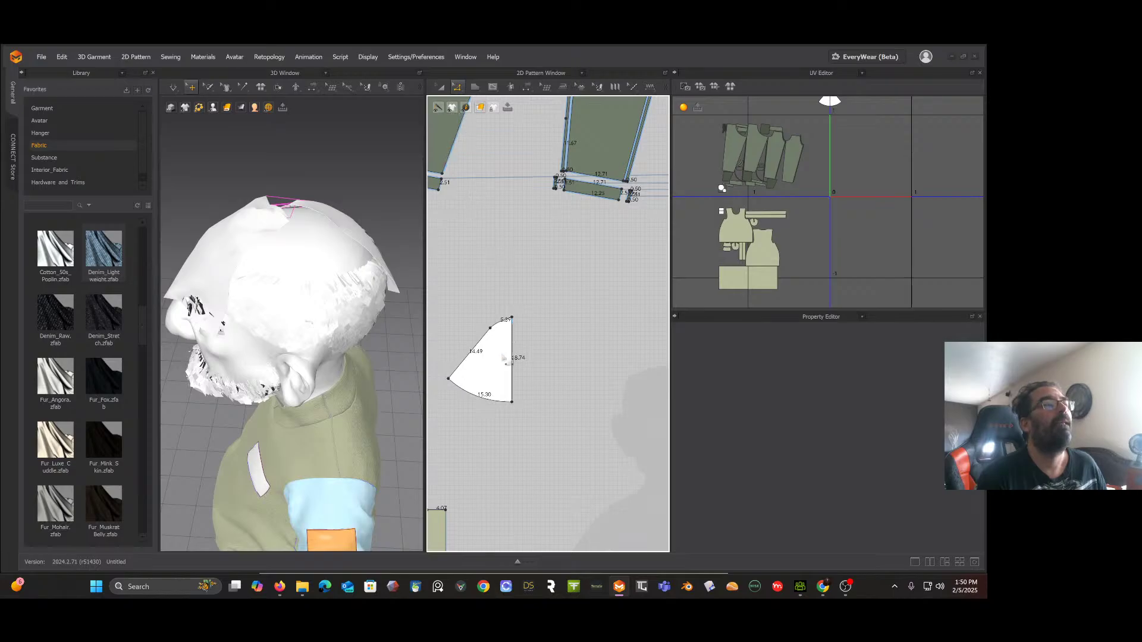
left_click(441, 86)
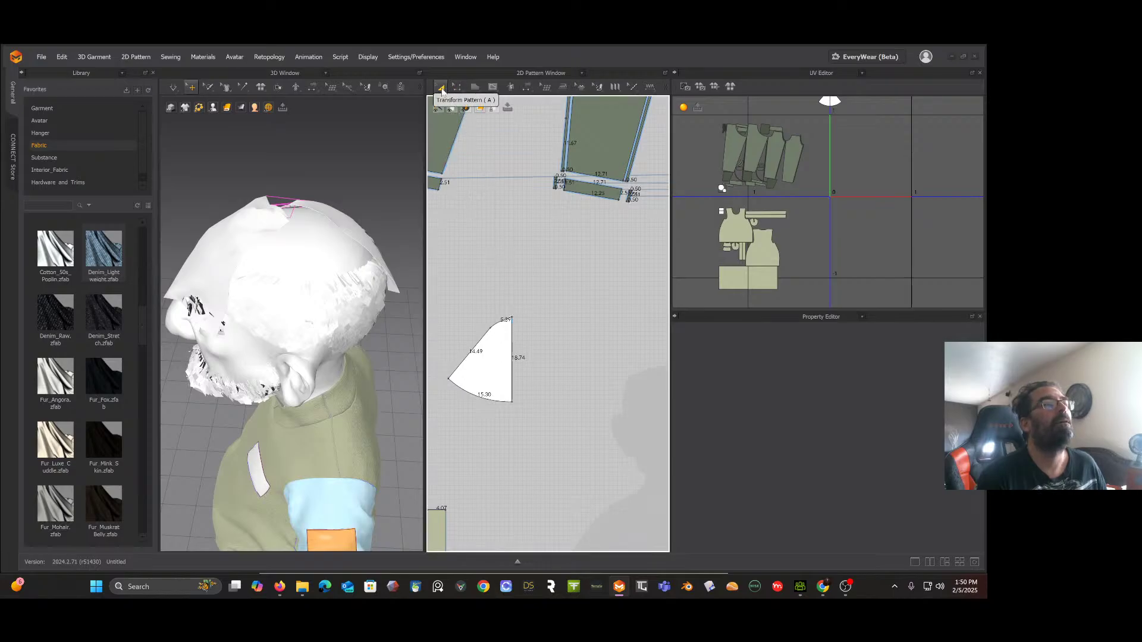
left_click(457, 87)
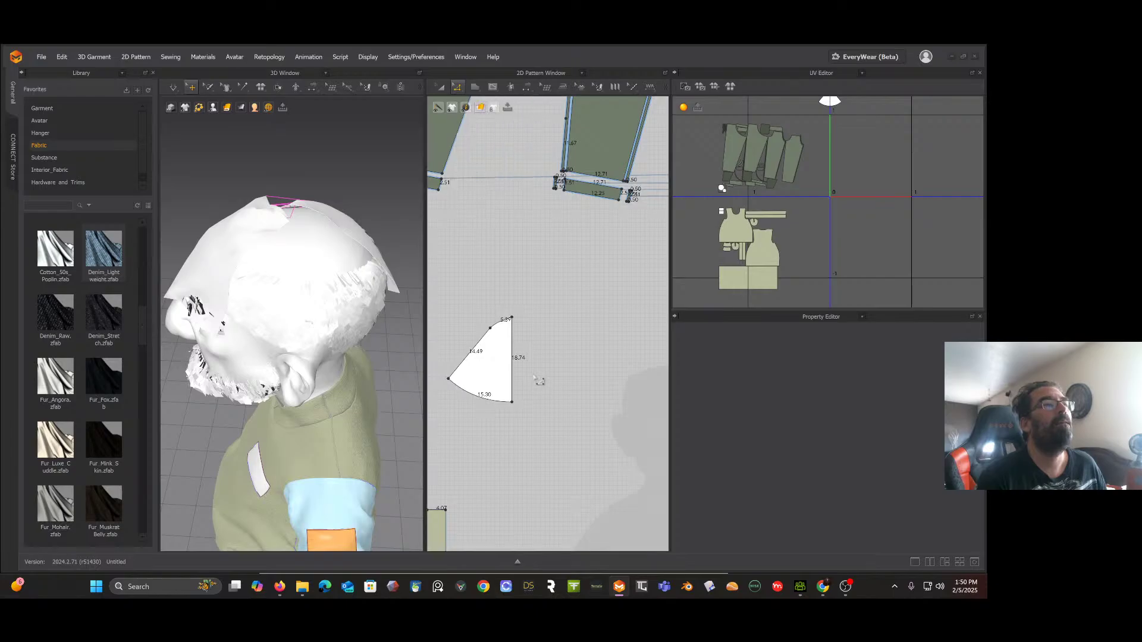
left_click(513, 358)
right_click(518, 358)
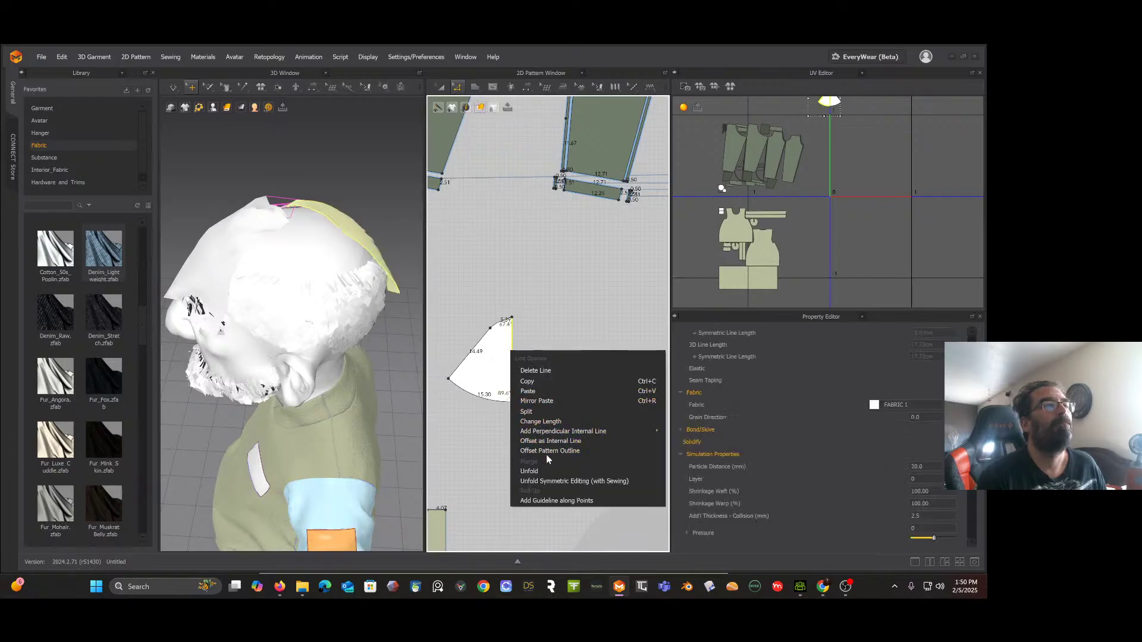
left_click(544, 470)
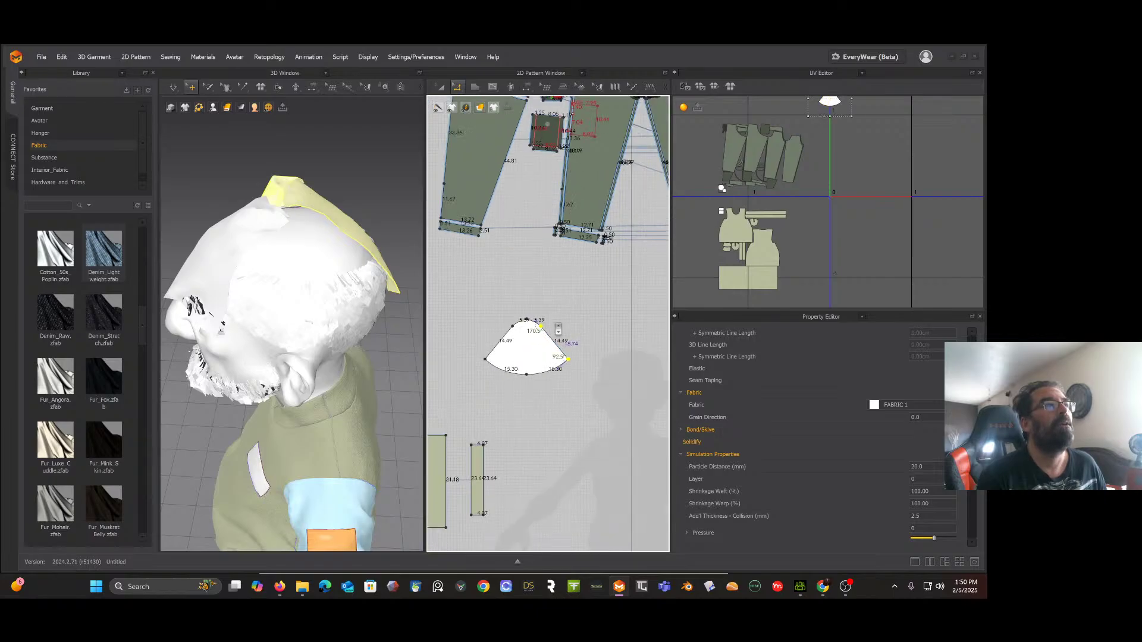
Step: Delete the old full fan panel beside the unfolded one in the 2D pattern layout
scroll(555, 326, "down", 2)
scroll(528, 271, "down", 3)
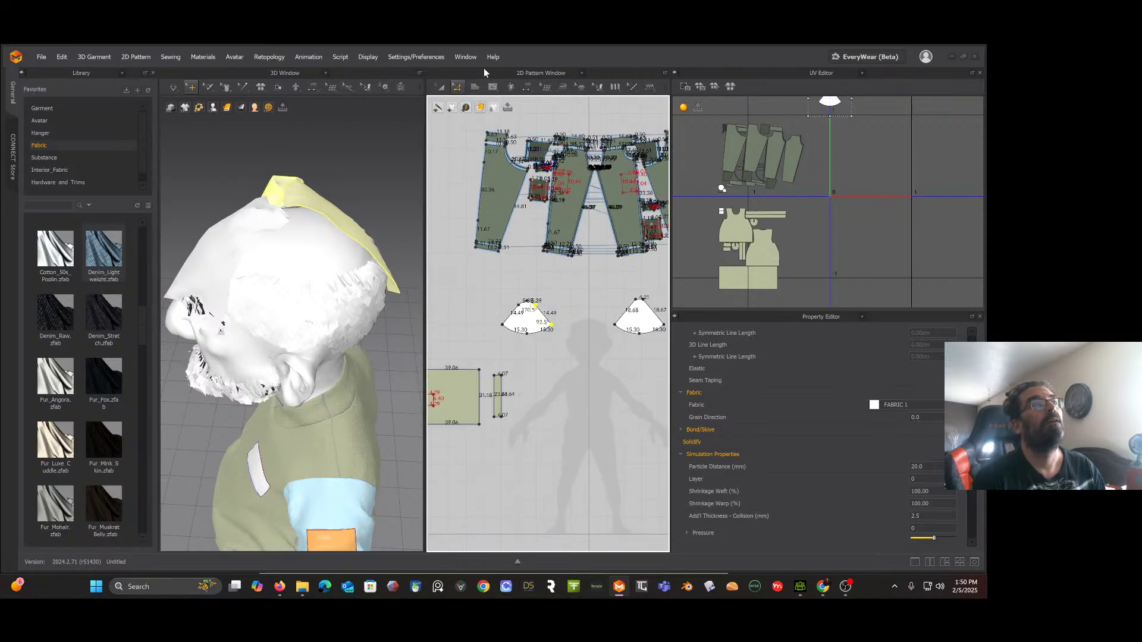
left_click(440, 87)
left_click(640, 324)
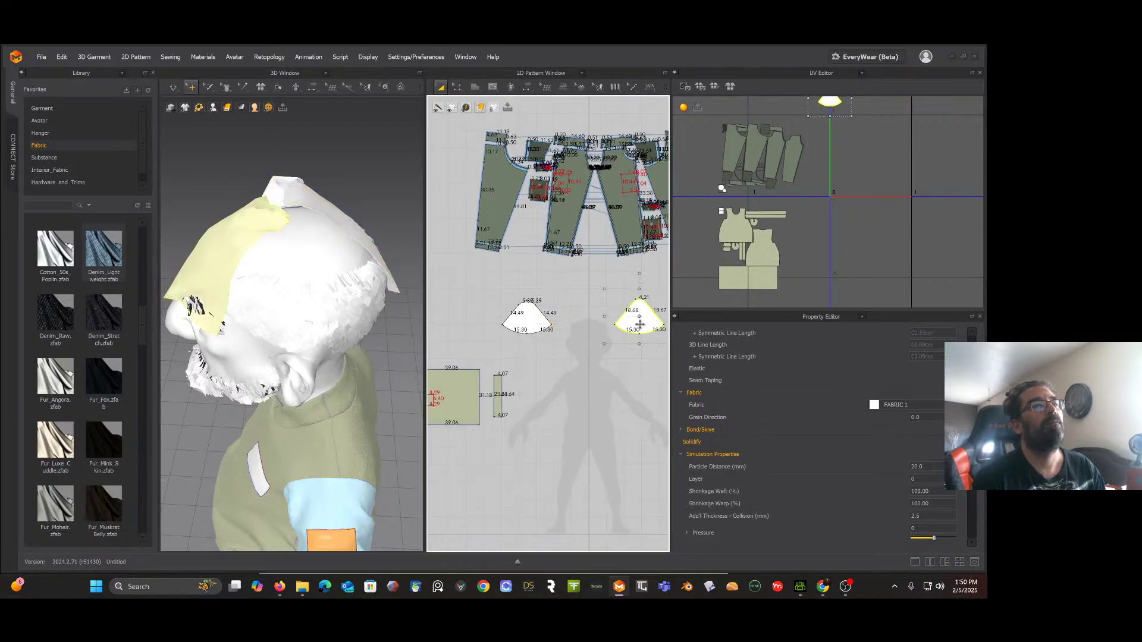
key("Delete")
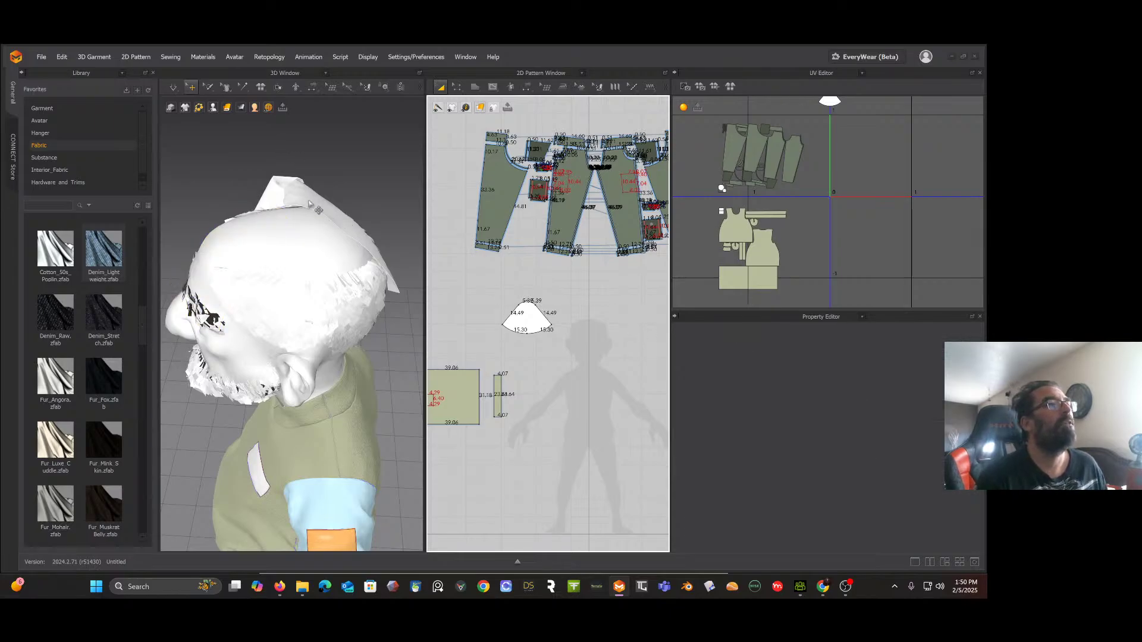
Step: Copy the unfolded fan panel and paste two duplicates, one on each side of it in the 2D layout
right_click_drag(311, 203, 254, 220)
left_click(531, 319)
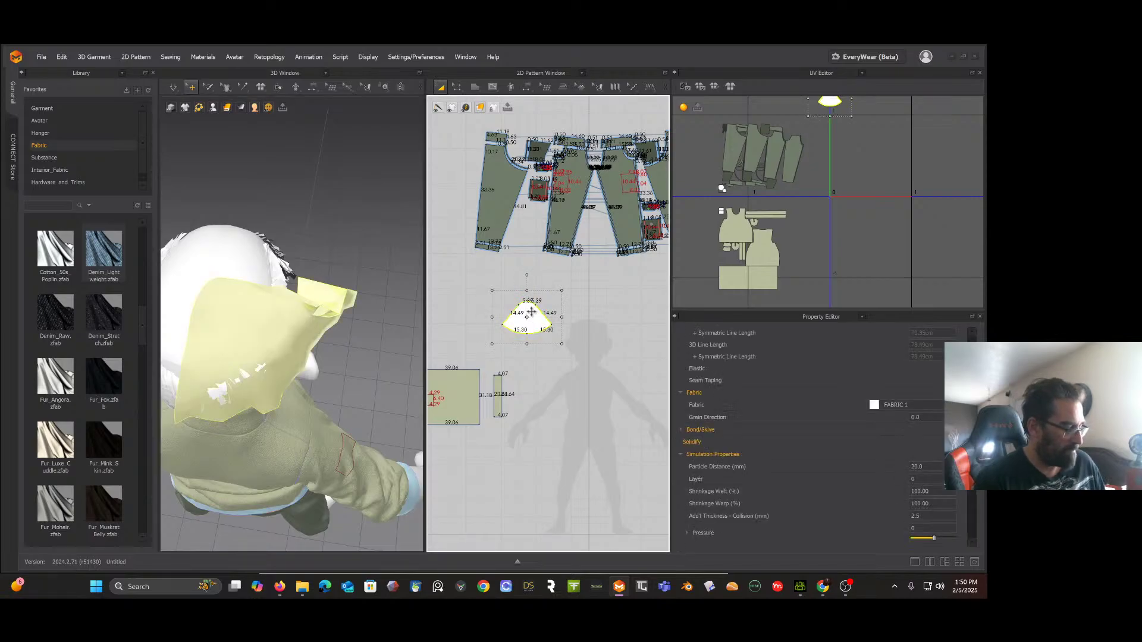
key("ctrl+v")
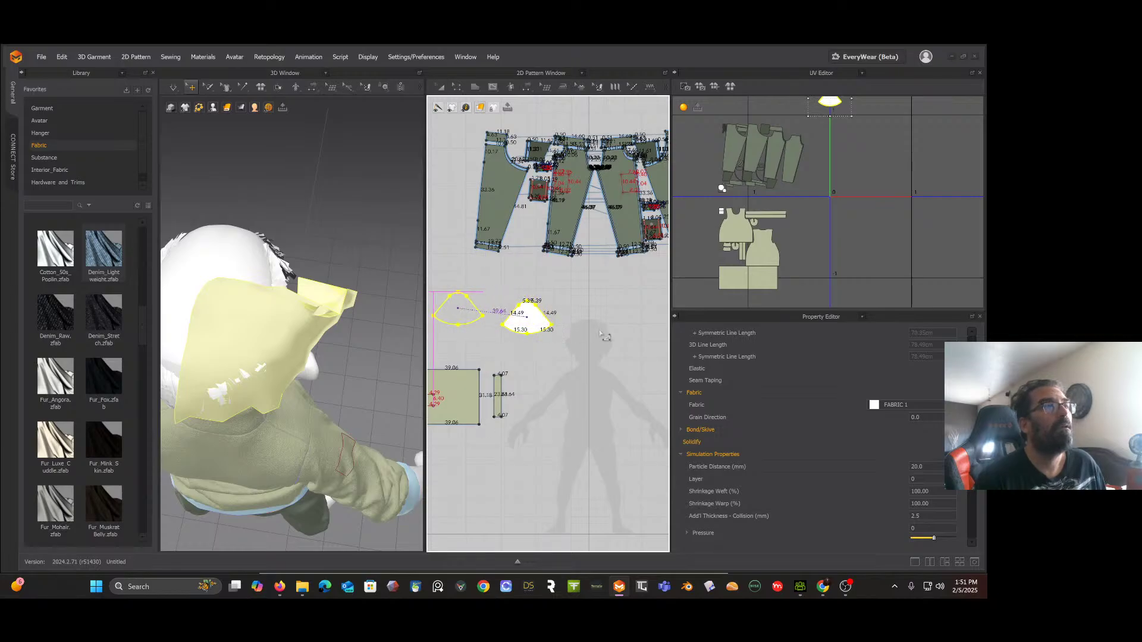
left_click(602, 334)
key("ctrl+v")
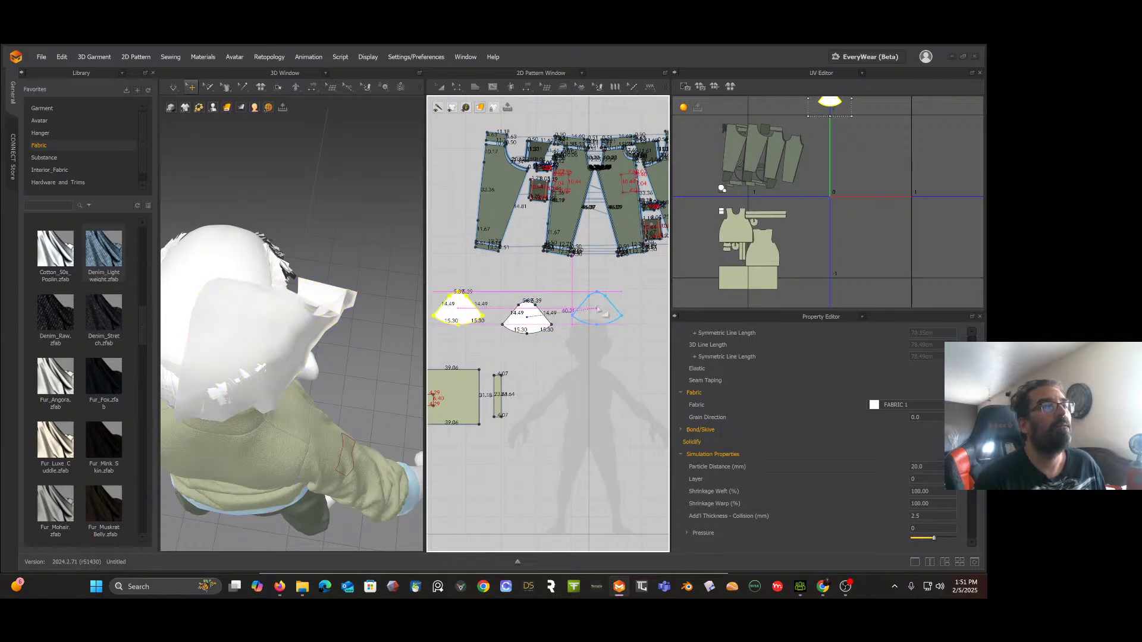
left_click(596, 312)
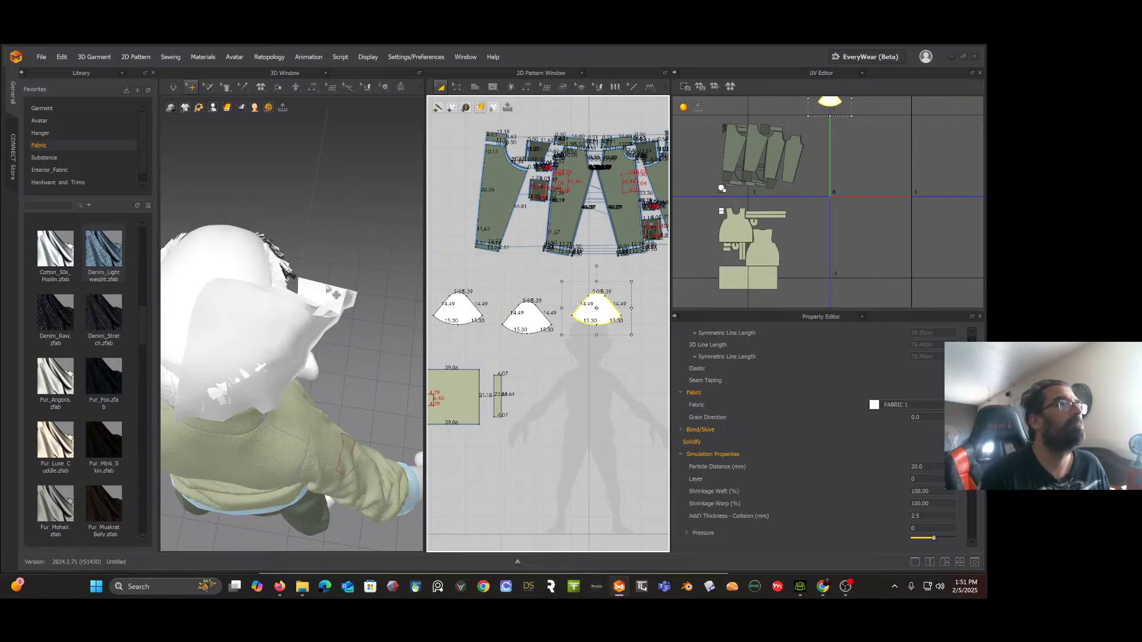
Step: Select all three fan panels in the 3D view and reset their 3D arrangement
scroll(325, 275, "down", 8)
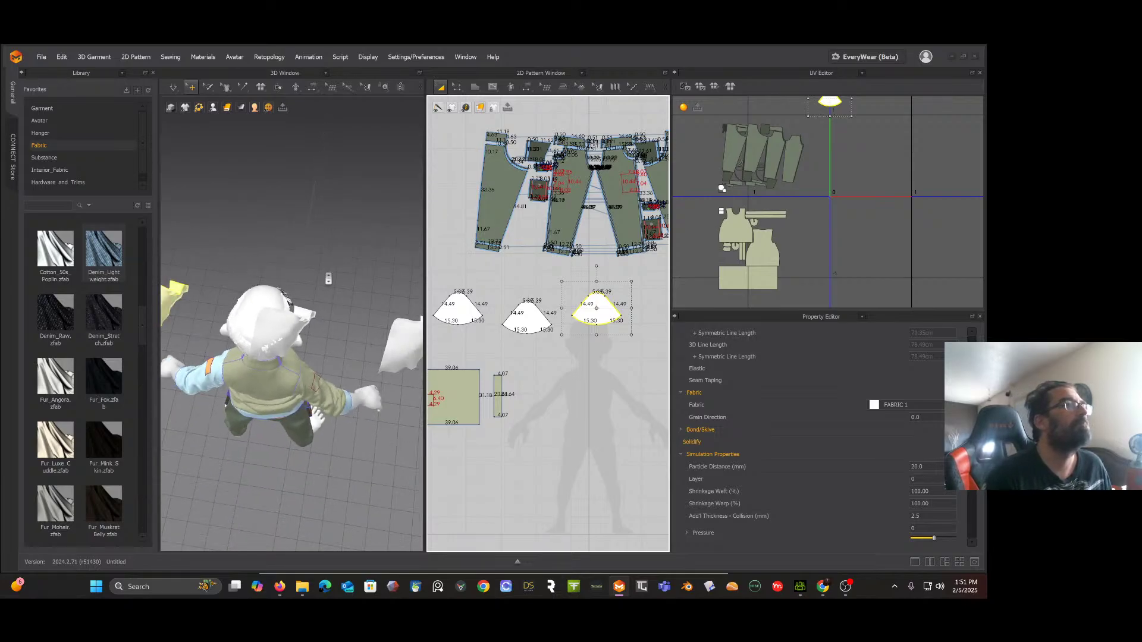
right_click_drag(326, 277, 214, 263)
right_click_drag(361, 280, 322, 270)
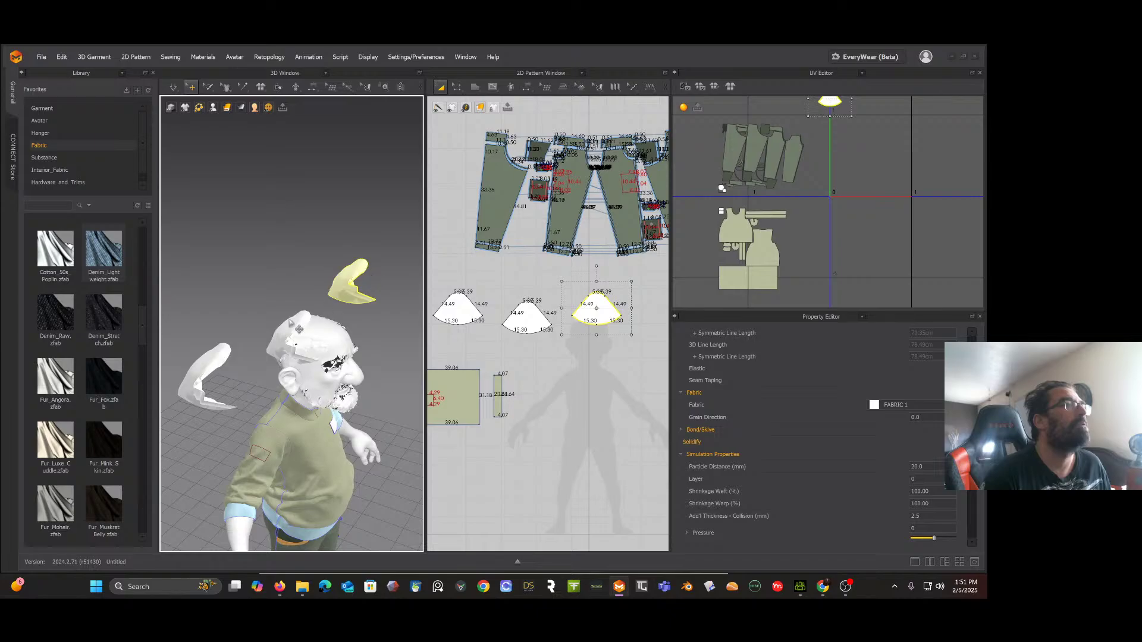
left_click(289, 324, "shift")
left_click(208, 359, "shift")
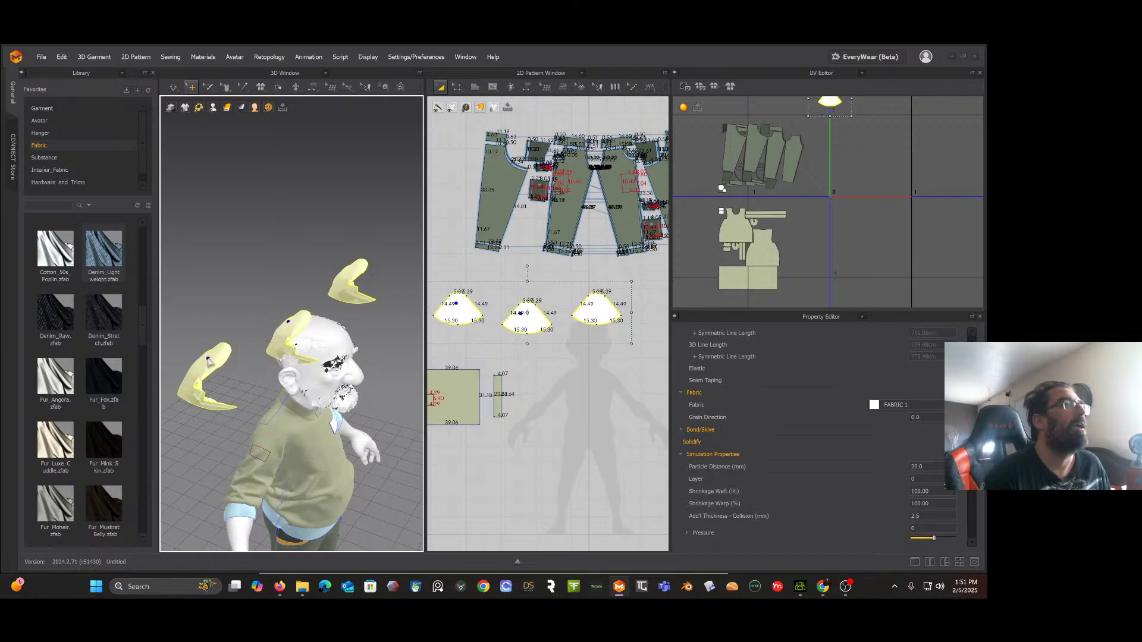
right_click(209, 360)
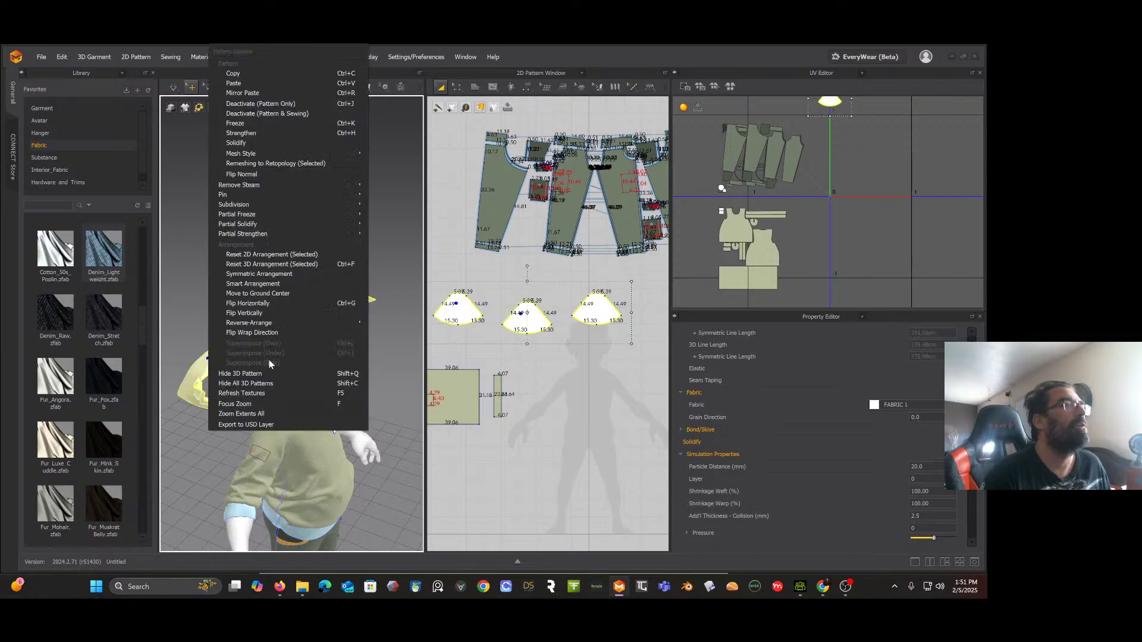
left_click(276, 264)
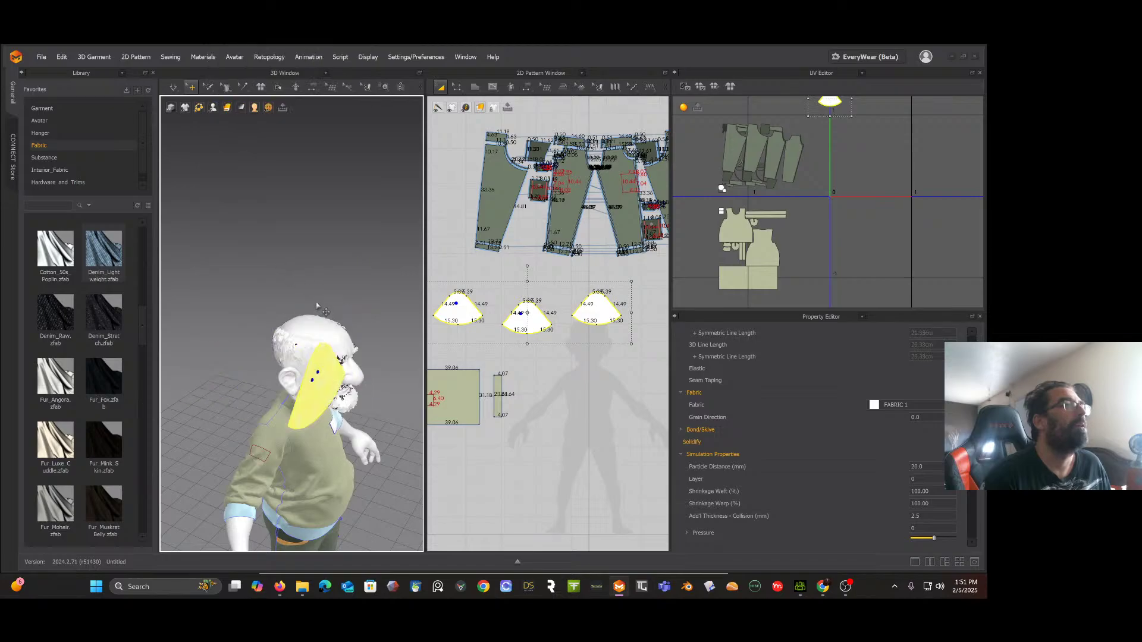
Step: Move the middle fan panel up to head height and set it a little in front of the avatar's face
right_click_drag(317, 306, 268, 244)
left_click(226, 107)
left_click(276, 250)
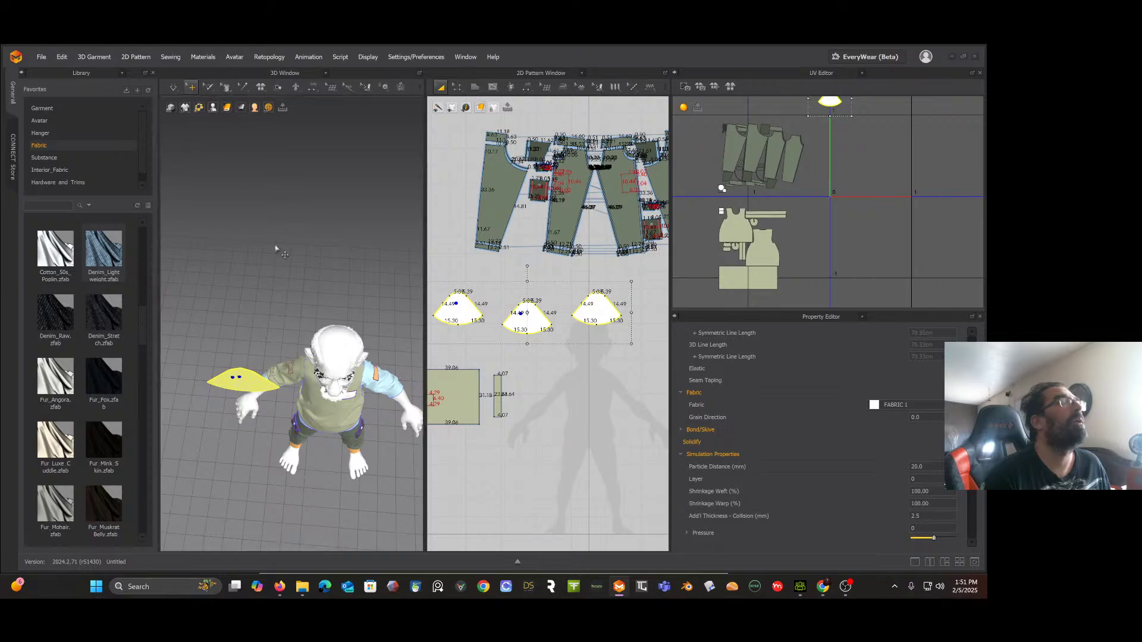
left_click(261, 381)
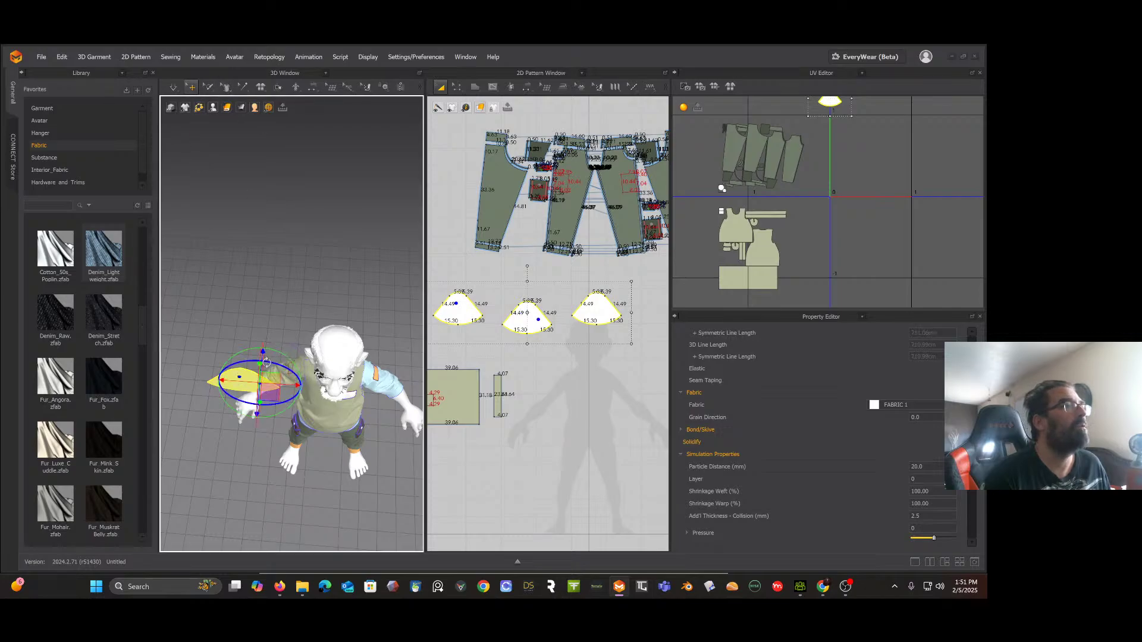
right_click_drag(266, 363, 265, 396)
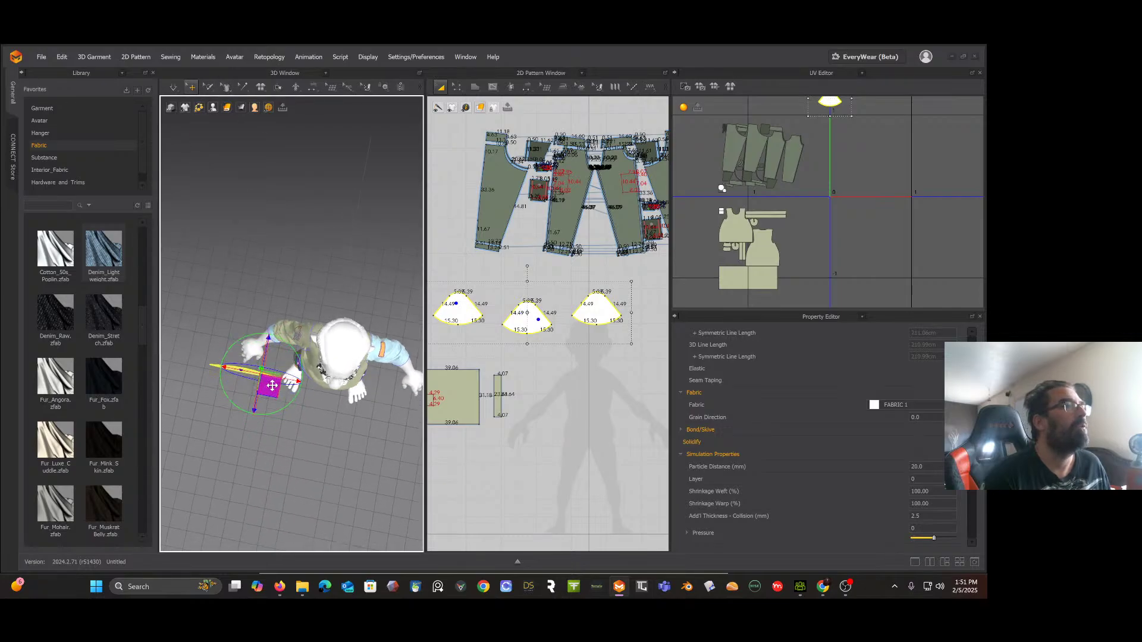
left_click_drag(271, 385, 348, 396)
left_click(262, 403)
left_click(256, 388)
right_click_drag(348, 396, 309, 340)
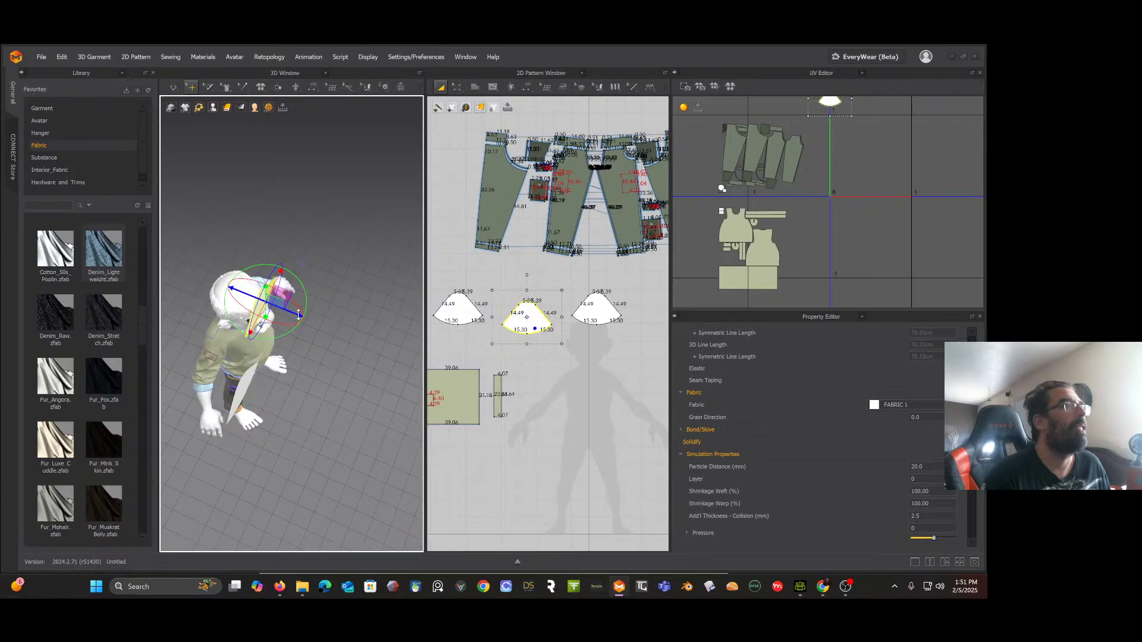
left_click_drag(299, 314, 306, 313)
Step: Rotate the first copied fan panel and place it at the rear right of the avatar's head
left_click(253, 388)
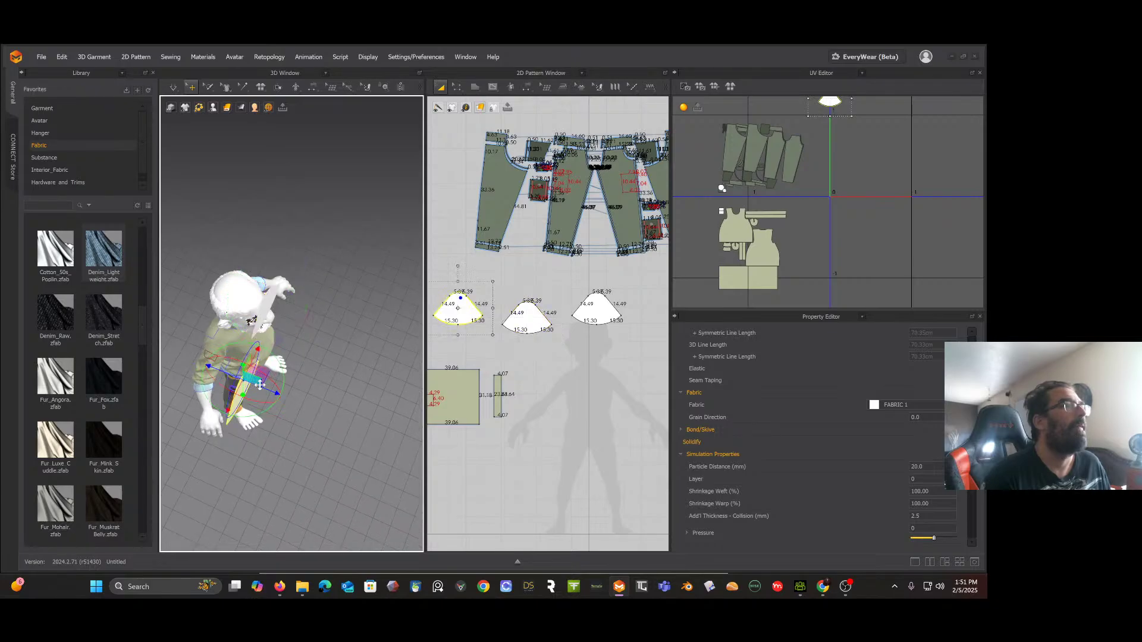
left_click_drag(267, 411, 188, 400)
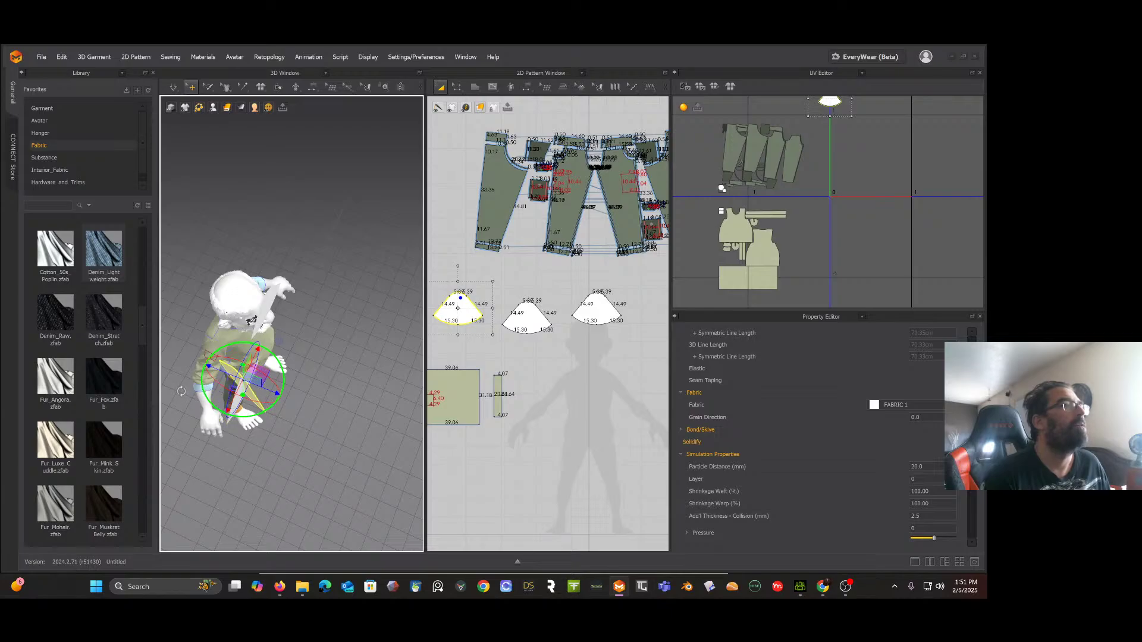
left_click_drag(267, 369, 231, 298)
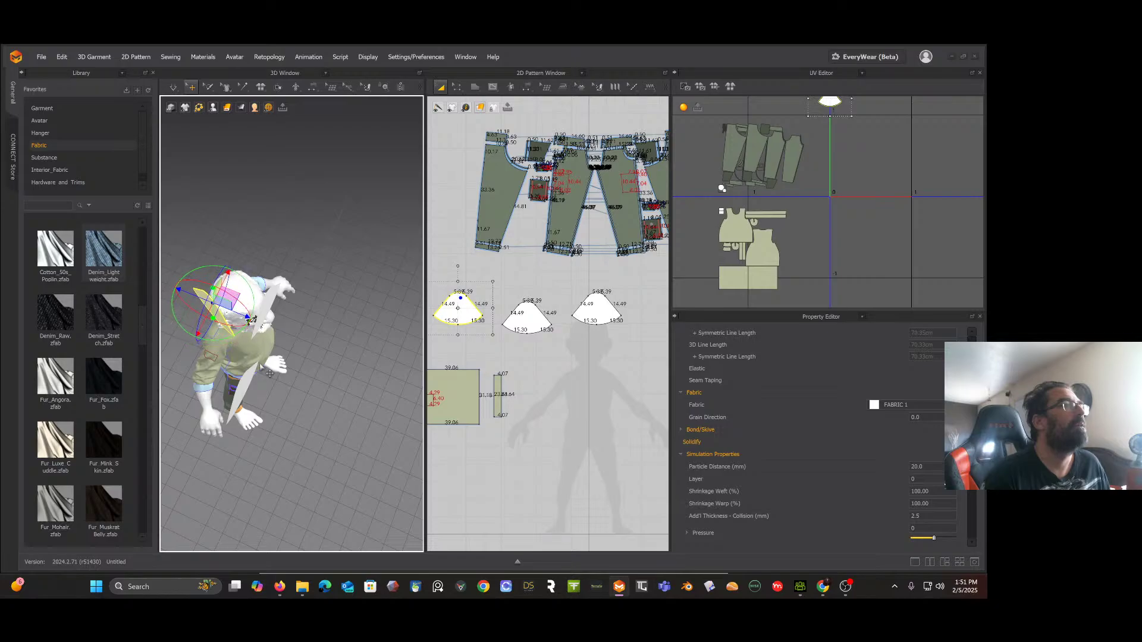
Step: Rotate the remaining fan panel and place it at the rear left of the head to close the ring
left_click(252, 381)
left_click_drag(254, 410, 292, 324)
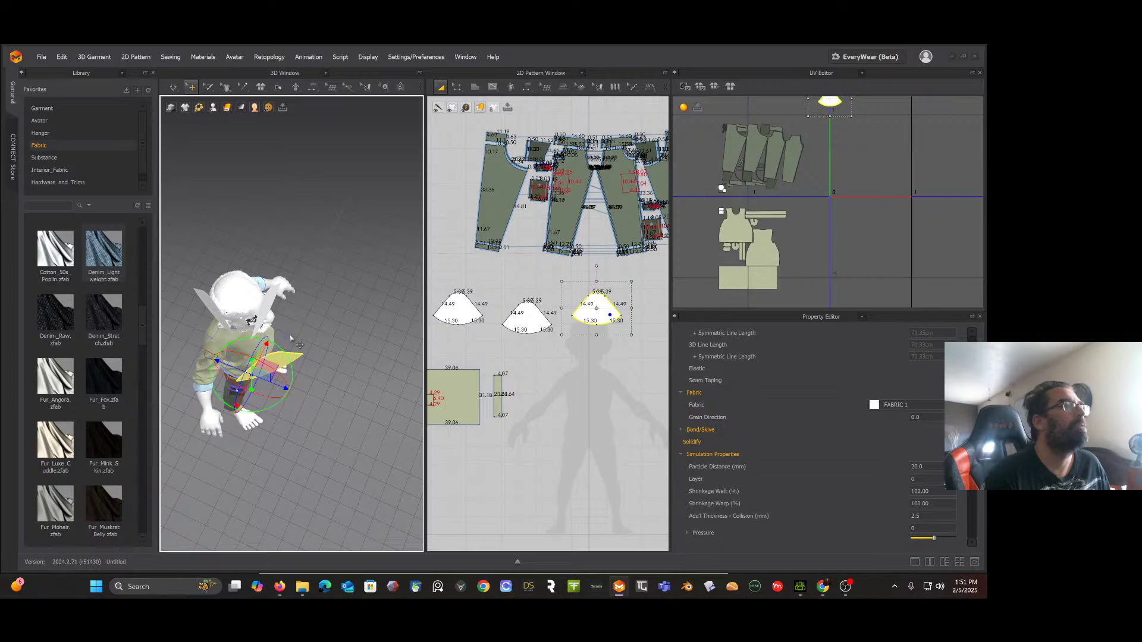
left_click_drag(291, 374, 241, 269)
right_click_drag(238, 295, 191, 272)
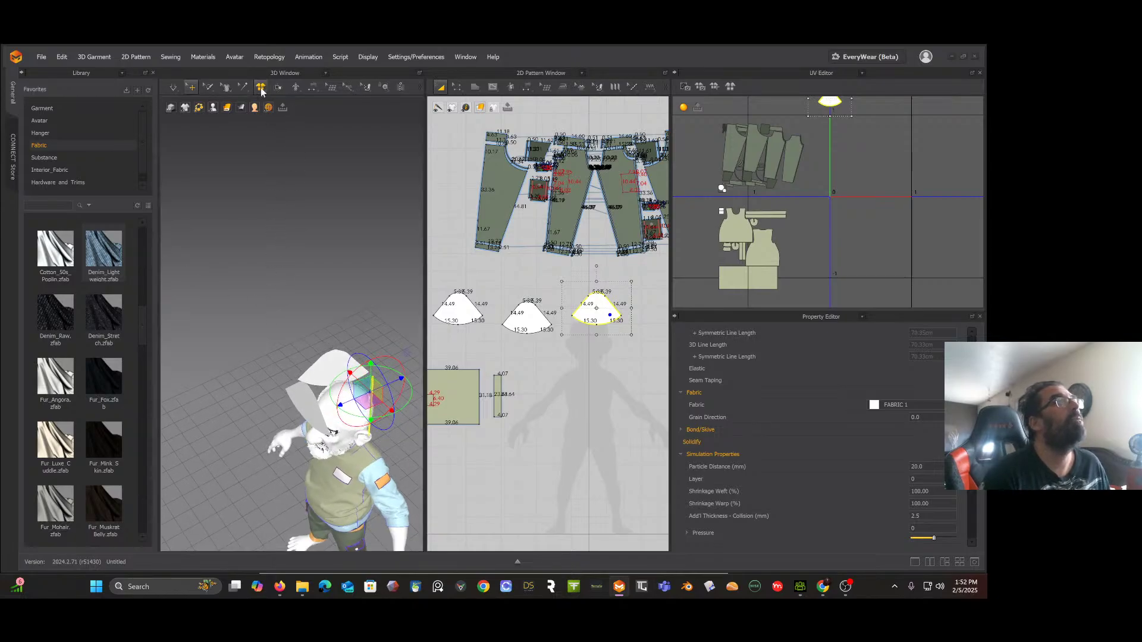
Step: Sew one long side edge of the front fan panel to the facing side edge of the rear right panel
left_click(310, 88)
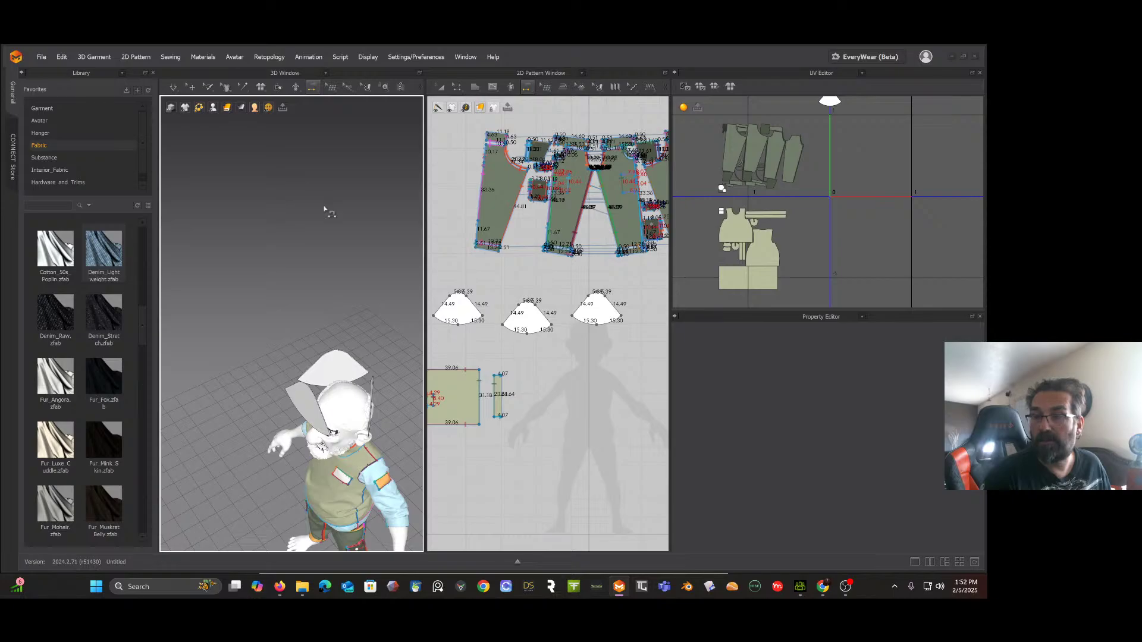
right_click_drag(318, 252, 311, 186)
scroll(311, 186, "up", 5)
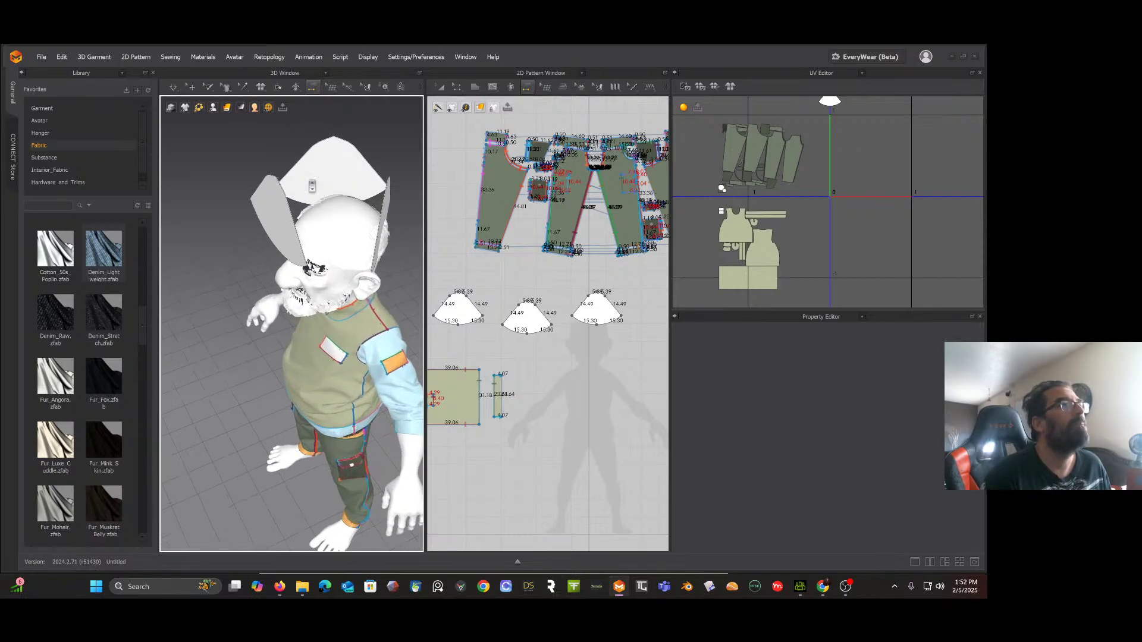
right_click_drag(280, 152, 299, 213)
left_click(294, 206)
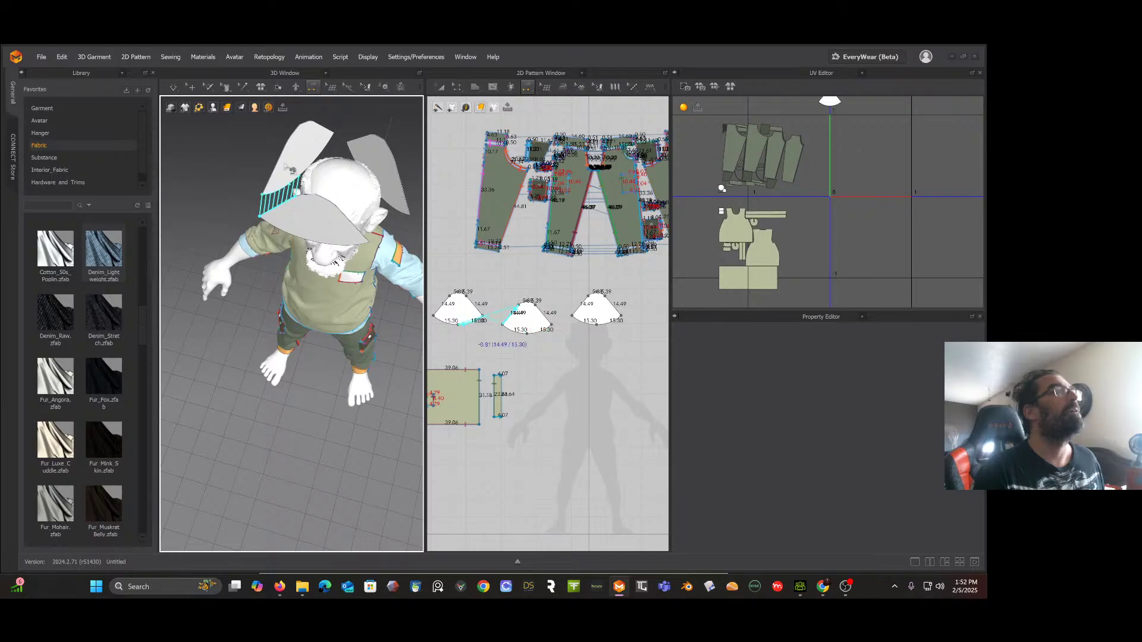
left_click(290, 163)
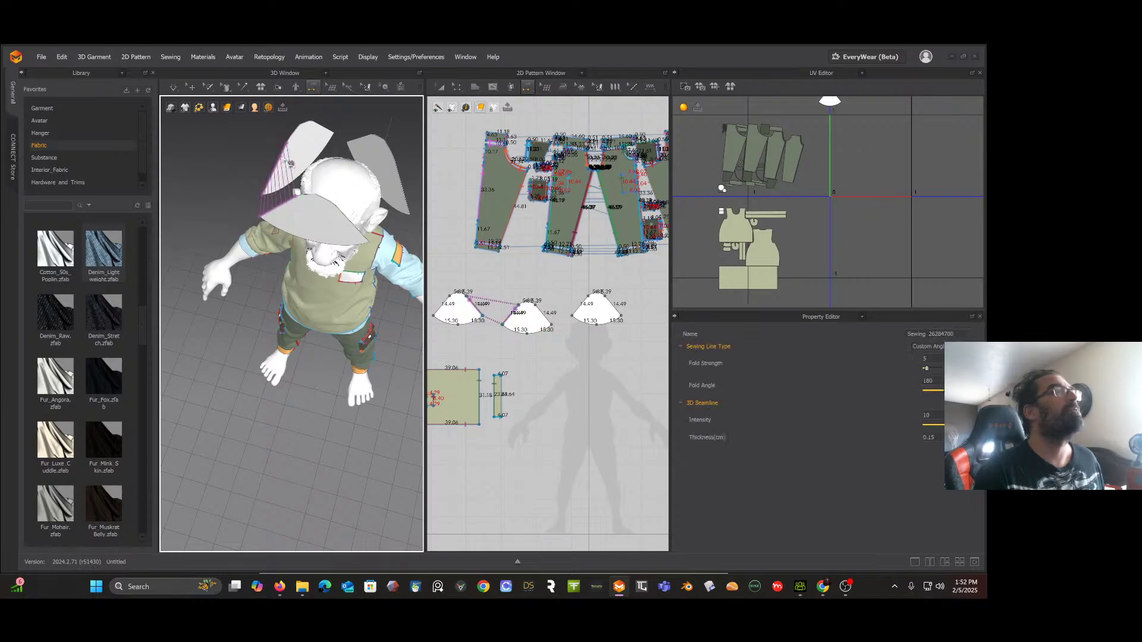
Step: Sew the two rear panels together along their long side edges, and join the rear left panel to the front panel
left_click(327, 134)
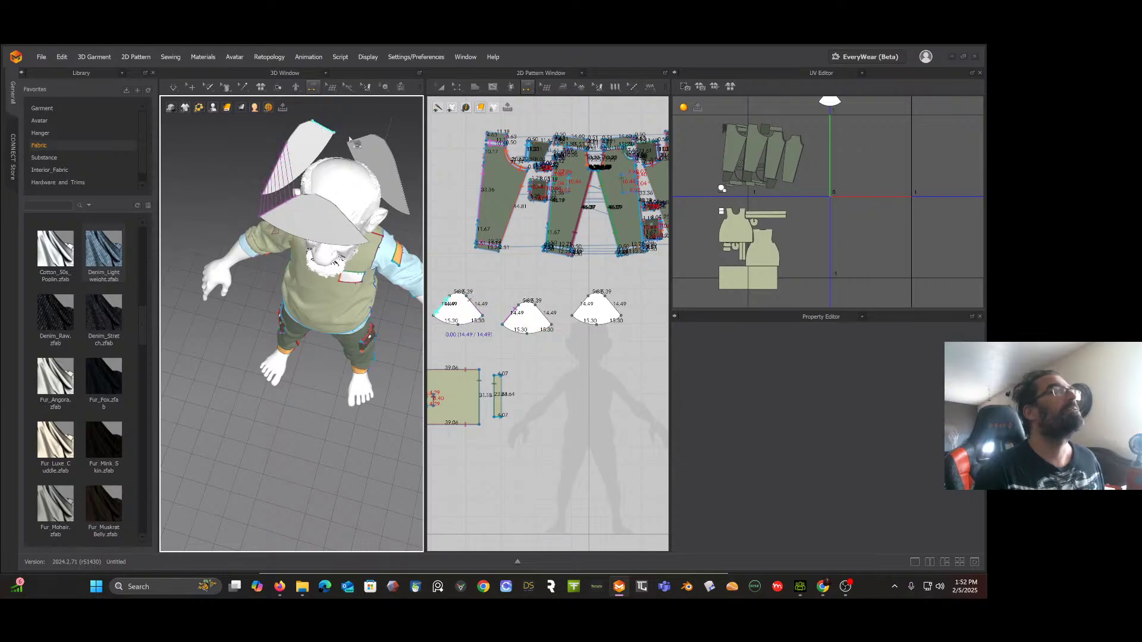
left_click(378, 149)
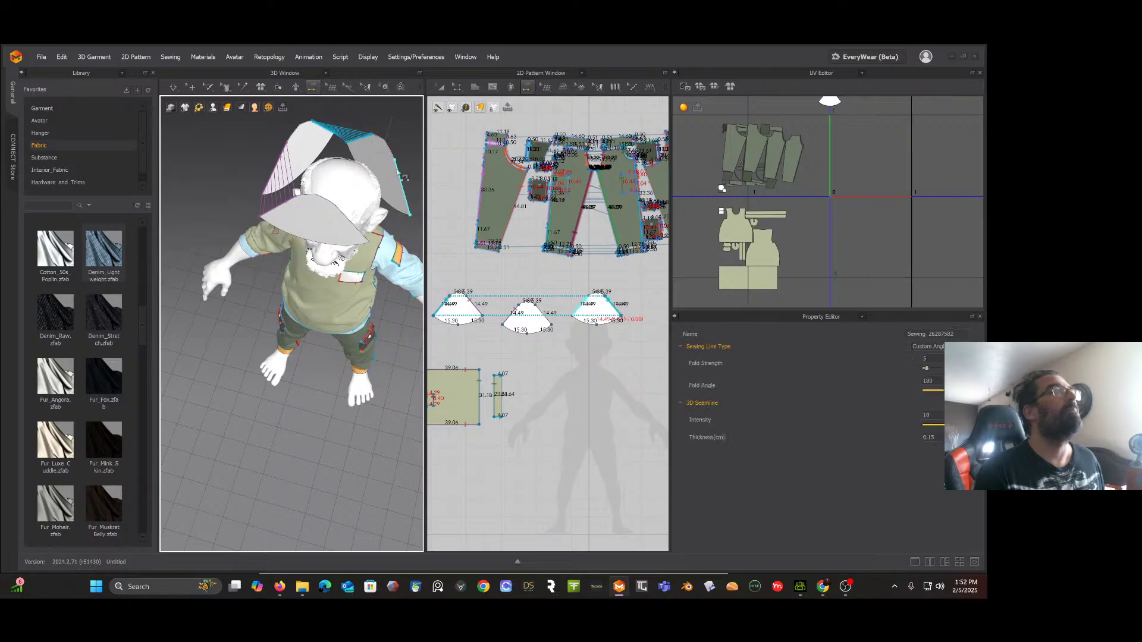
left_click(405, 177)
left_click(342, 197)
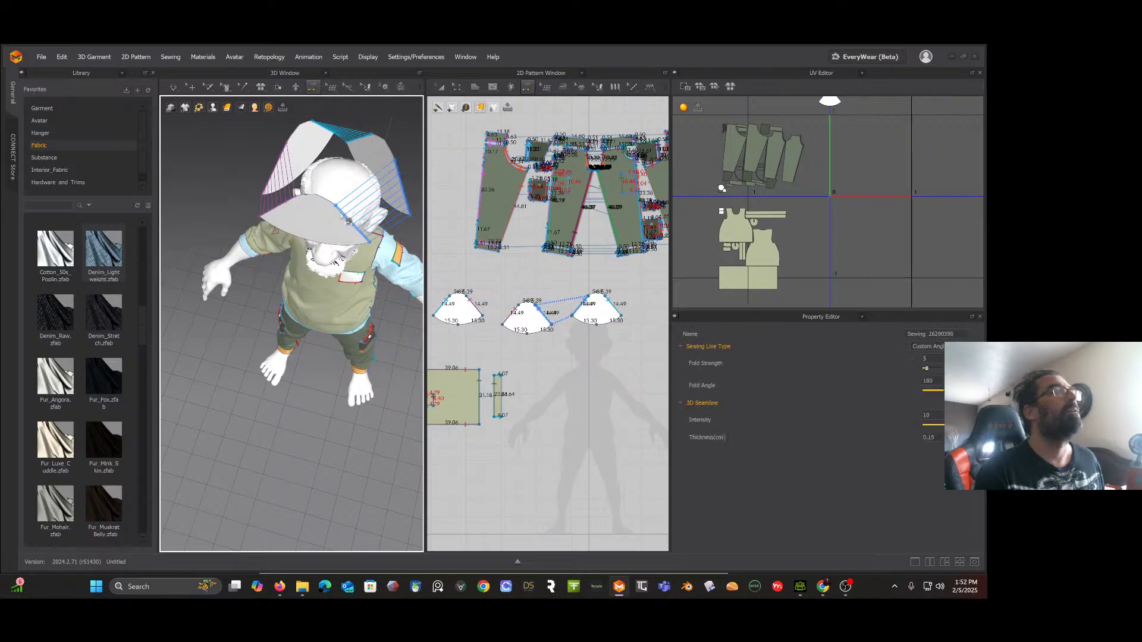
Step: Simulate the sewn fan panels over the avatar's head and inspect the hat's fit and crown from several angles
key("space")
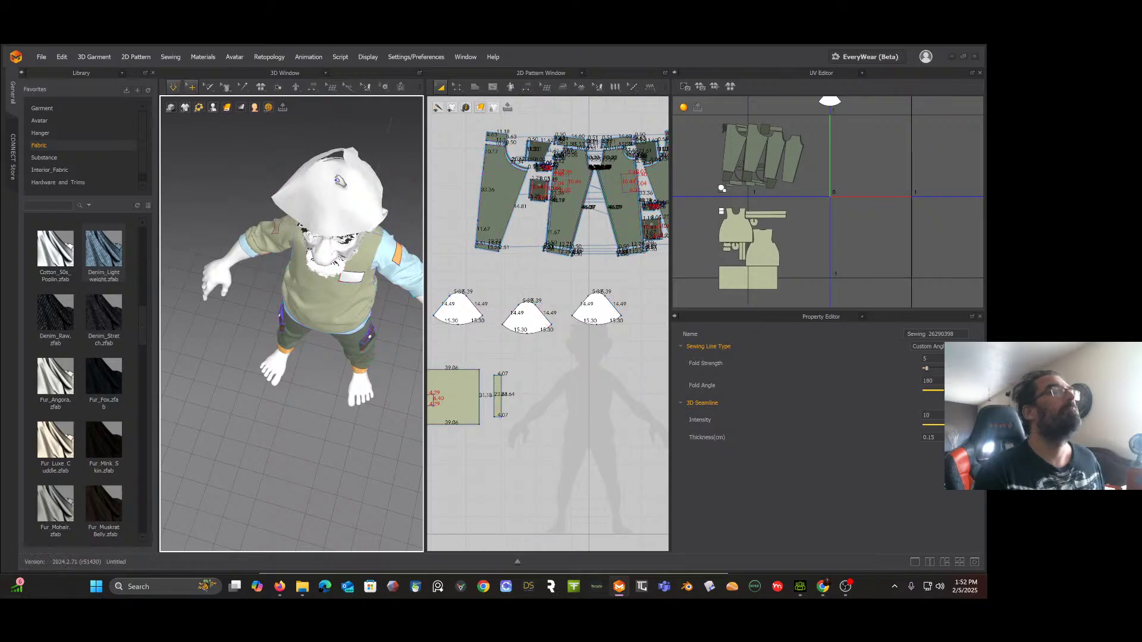
right_click_drag(339, 181, 349, 156)
scroll(351, 154, "up", 3)
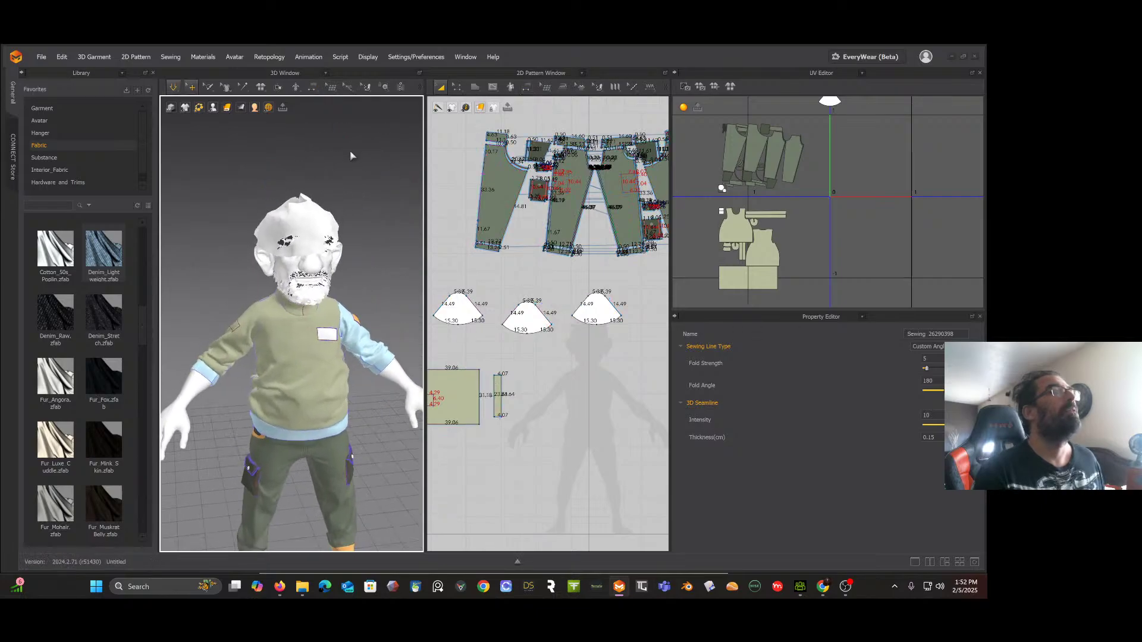
scroll(342, 197, "down", 3)
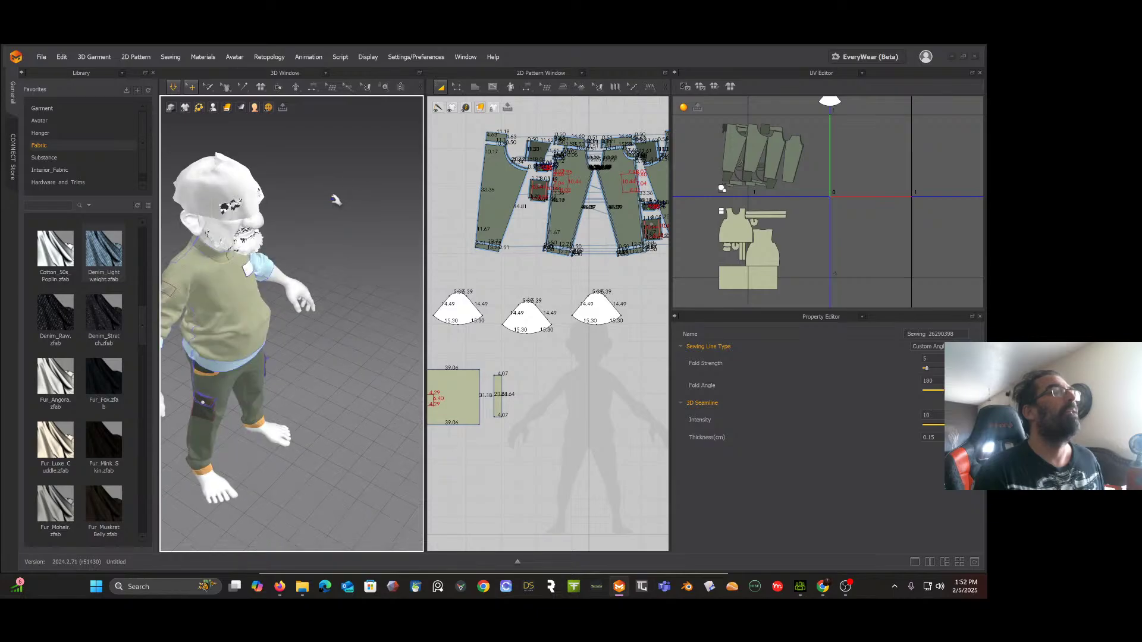
right_click_drag(318, 178, 324, 297)
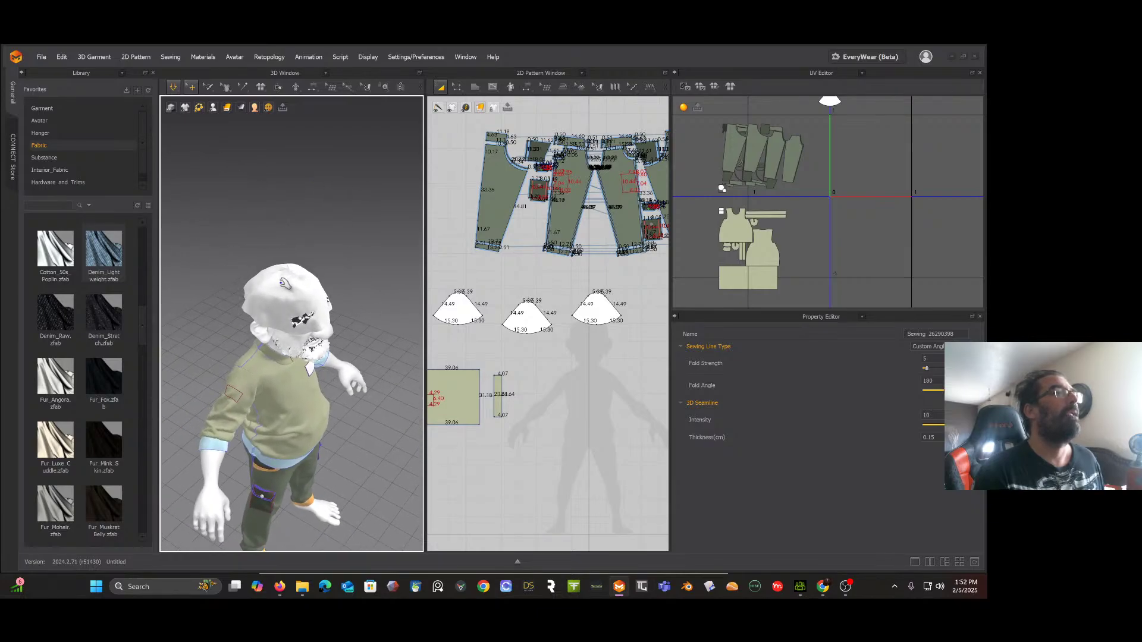
scroll(274, 333, "up", 5)
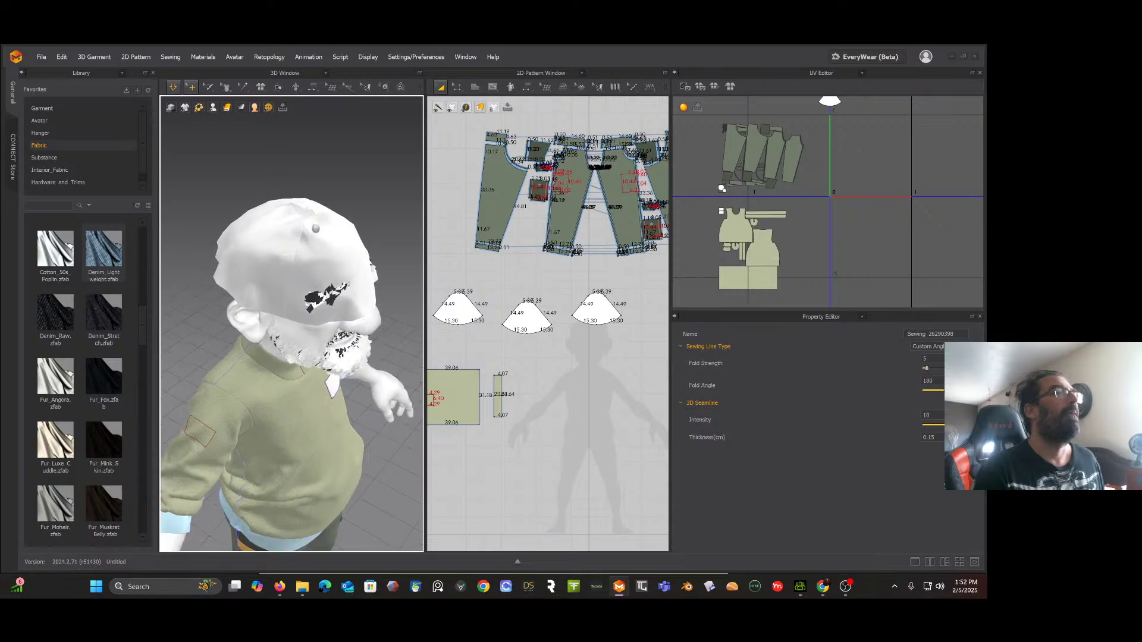
middle_click_drag(315, 229, 324, 263)
right_click_drag(325, 263, 308, 301)
scroll(307, 321, "up", 1)
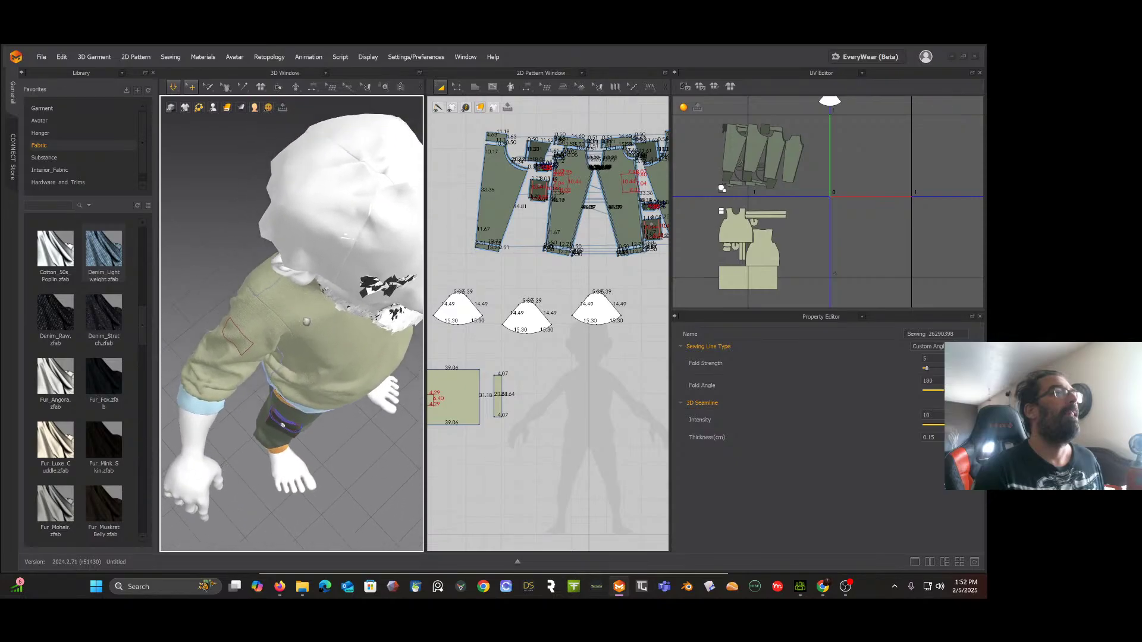
middle_click_drag(306, 321, 293, 382)
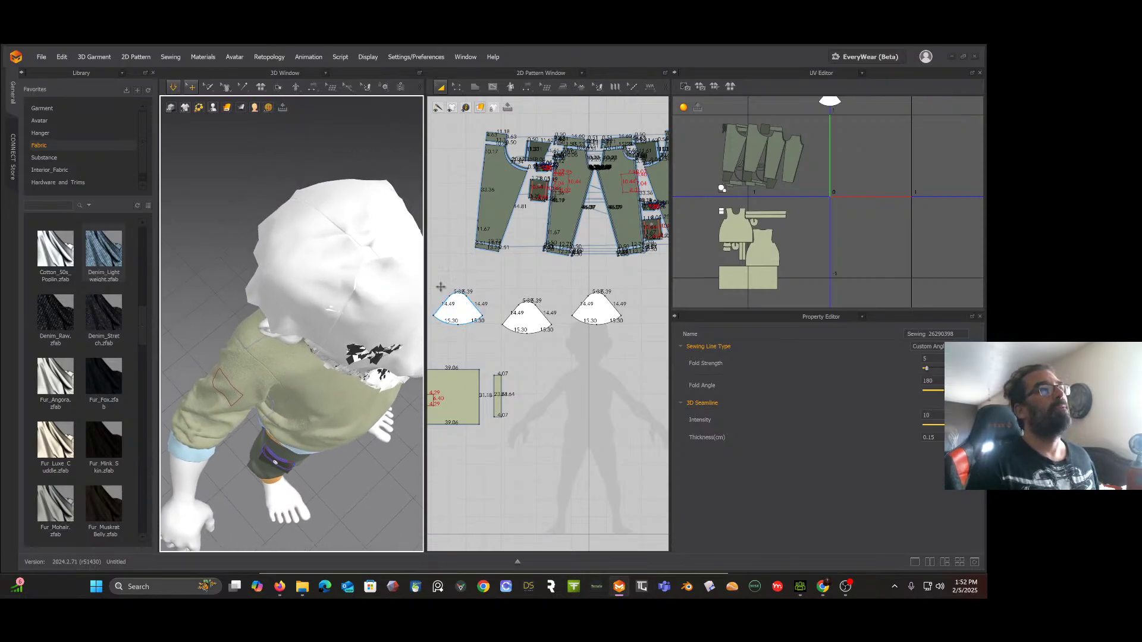
scroll(379, 211, "down", 2)
scroll(380, 211, "up", 4)
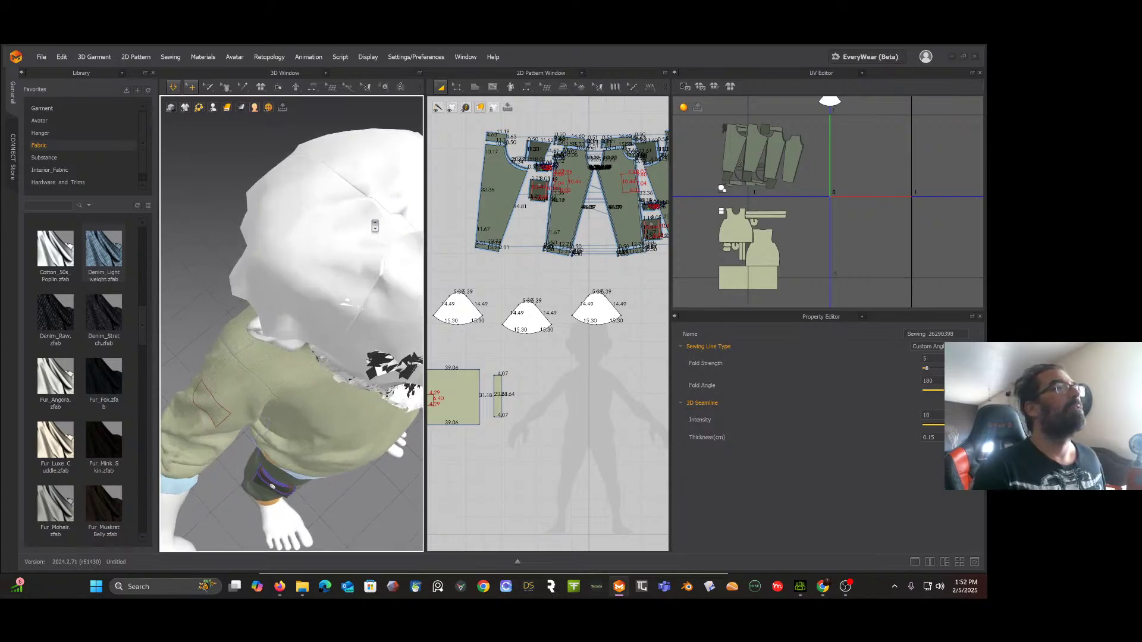
Step: Sew the short crown edges of the two rear fan panels together at the top of the hat
right_click_drag(375, 226, 278, 282)
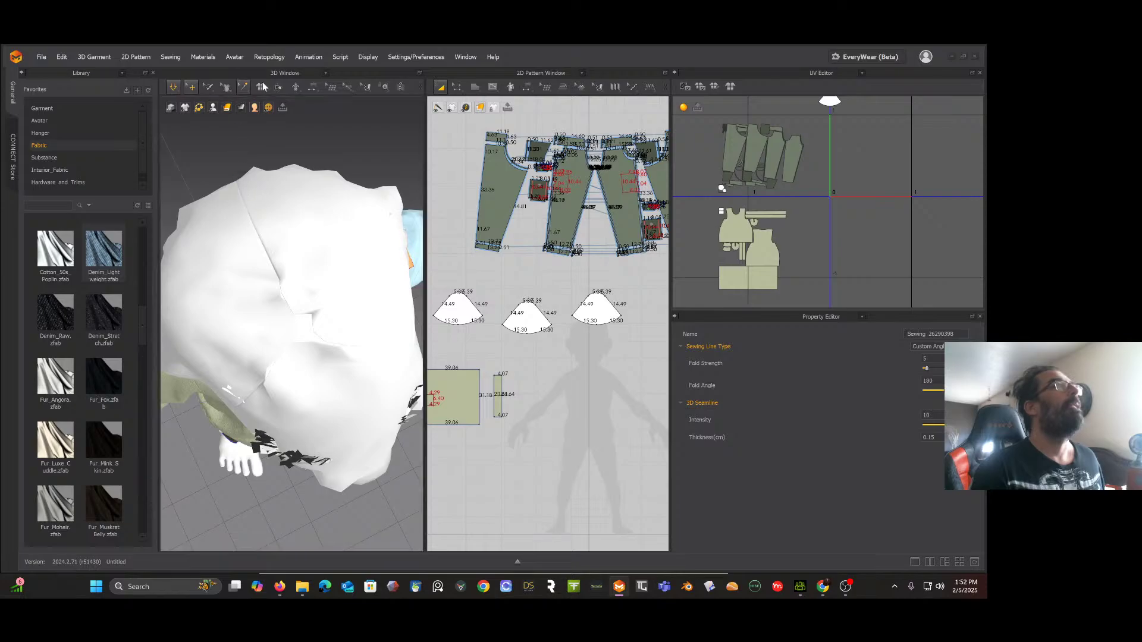
left_click(309, 87)
left_click(330, 121)
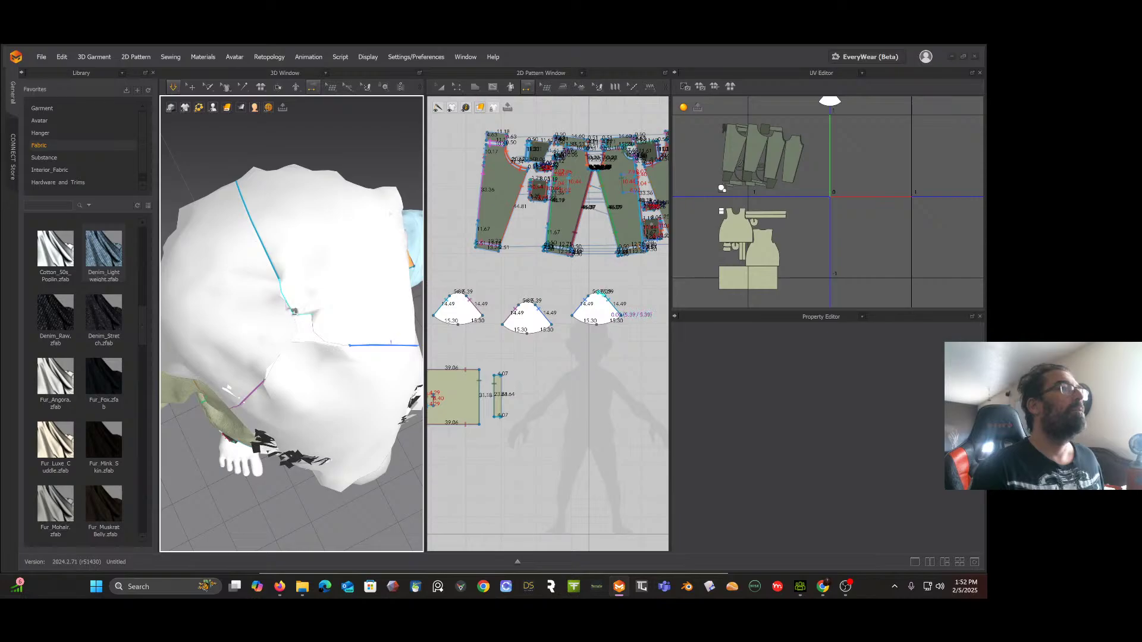
left_click(294, 310)
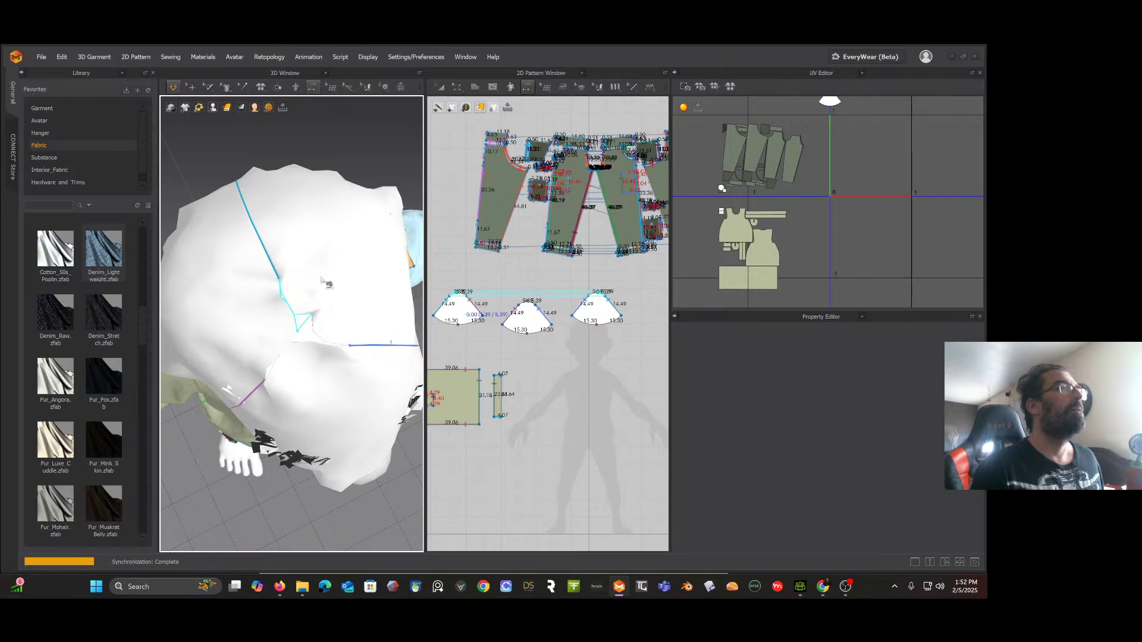
left_click(345, 345)
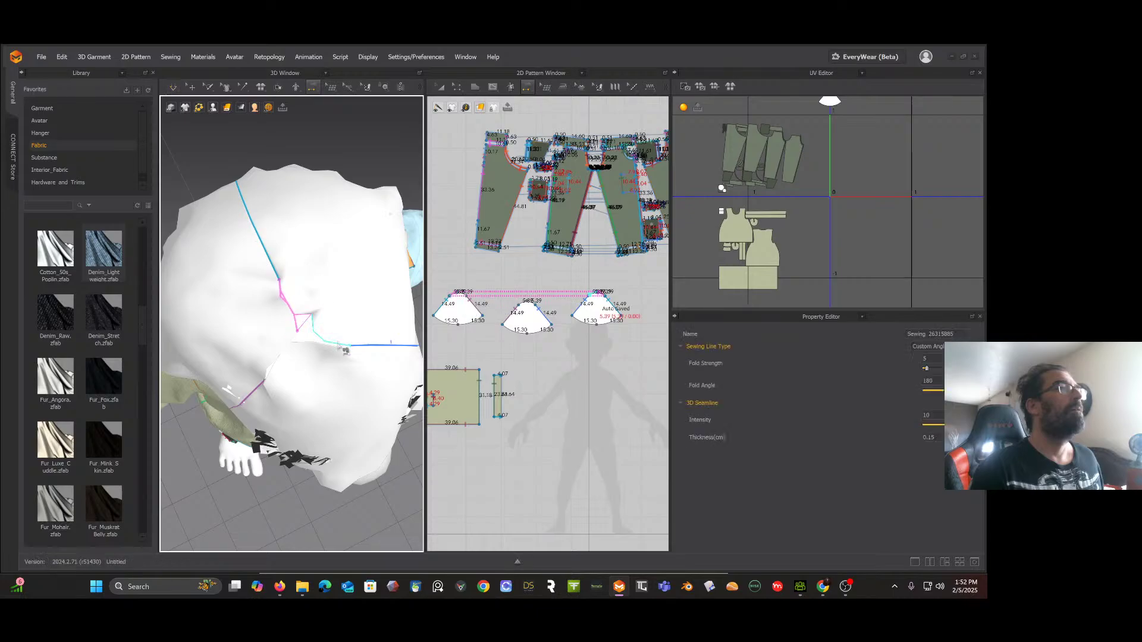
Step: Try to sew the front panel's two short crown edges to the rear left and rear right panels and simulate the hat
left_click(345, 352)
left_click(345, 346)
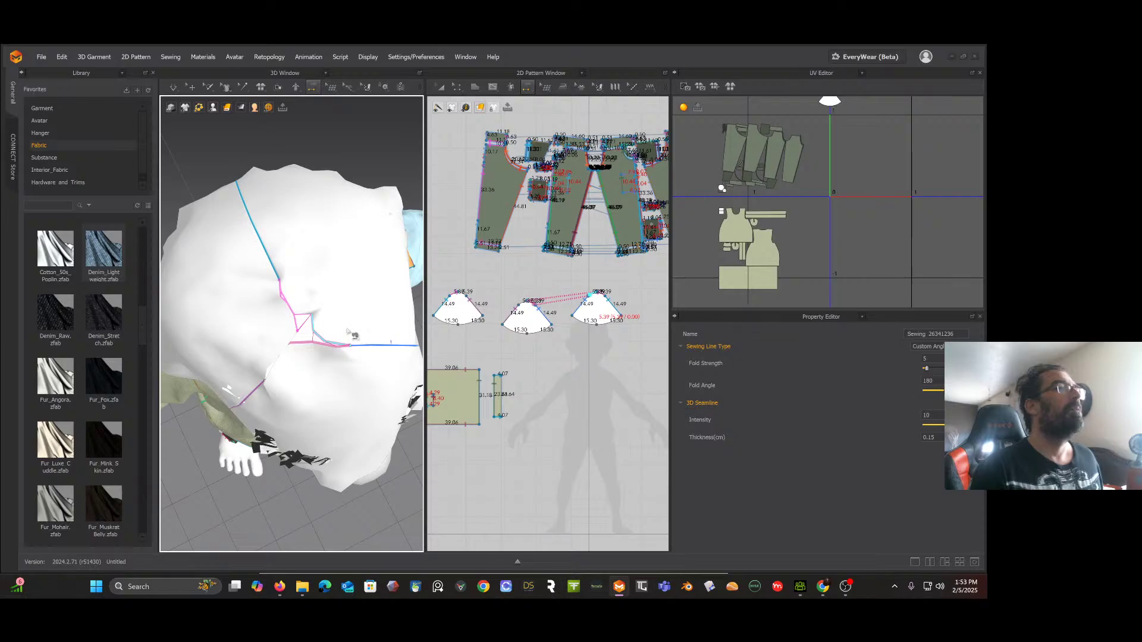
left_click(279, 377)
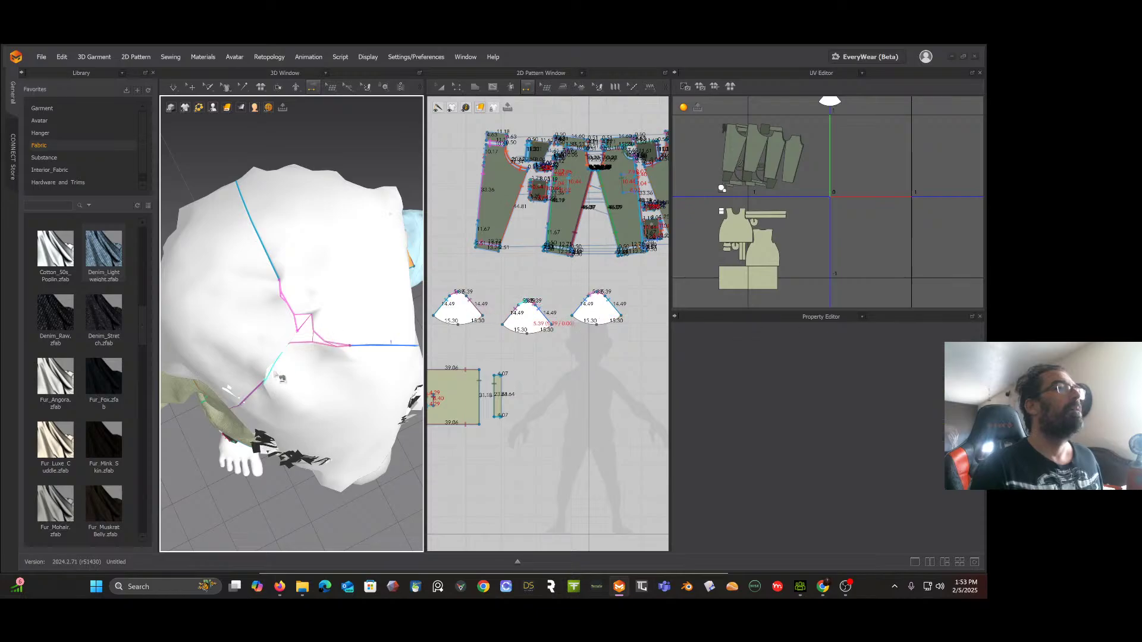
left_click(278, 372)
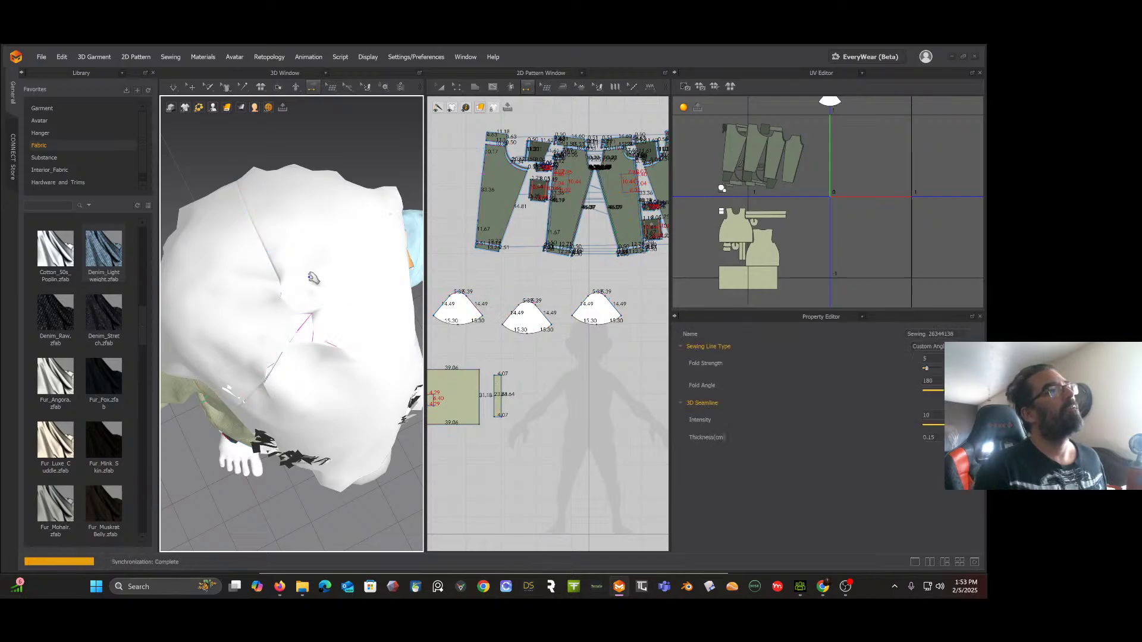
key("space")
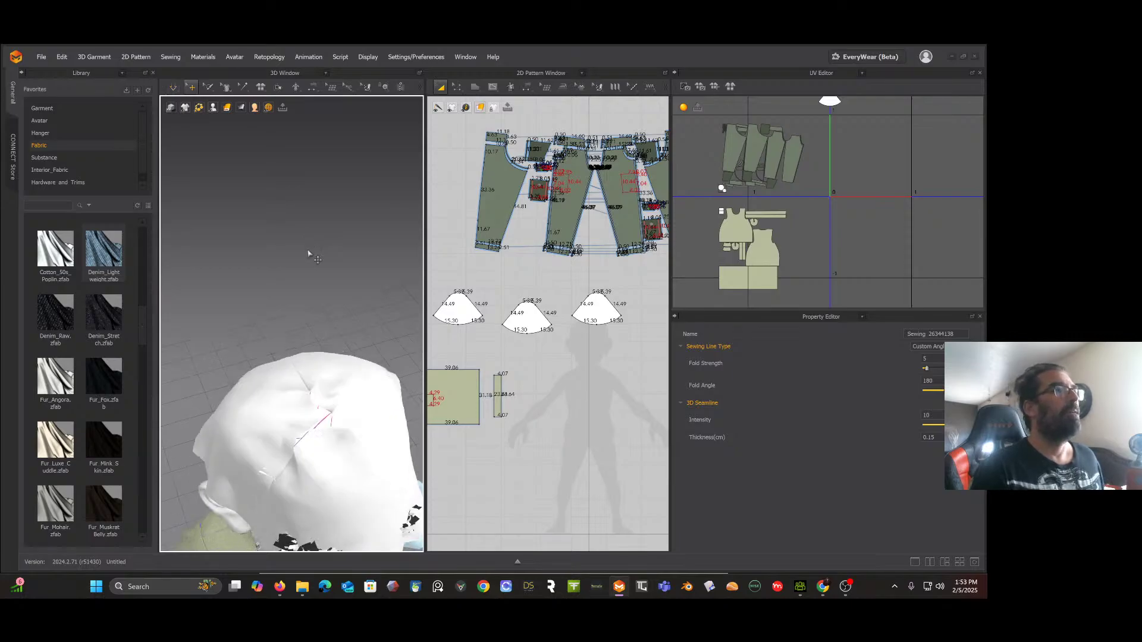
left_click(309, 254)
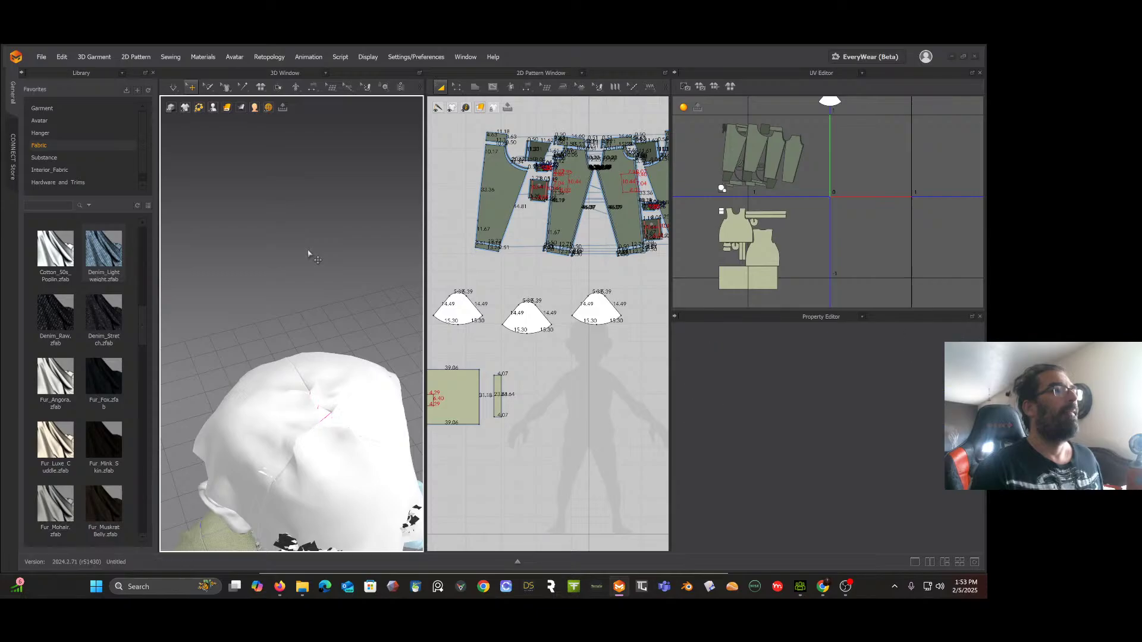
key("space")
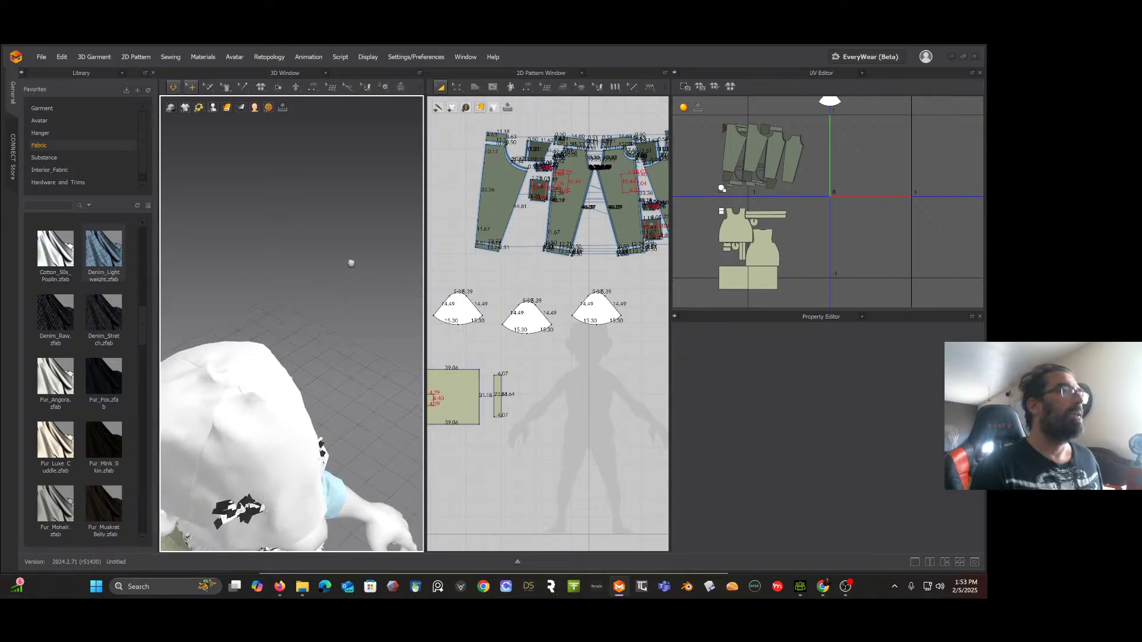
Step: Sew the rear right panel's open short crown edge to the front panel's matching edge and simulate the hat
right_click_drag(288, 292, 346, 323)
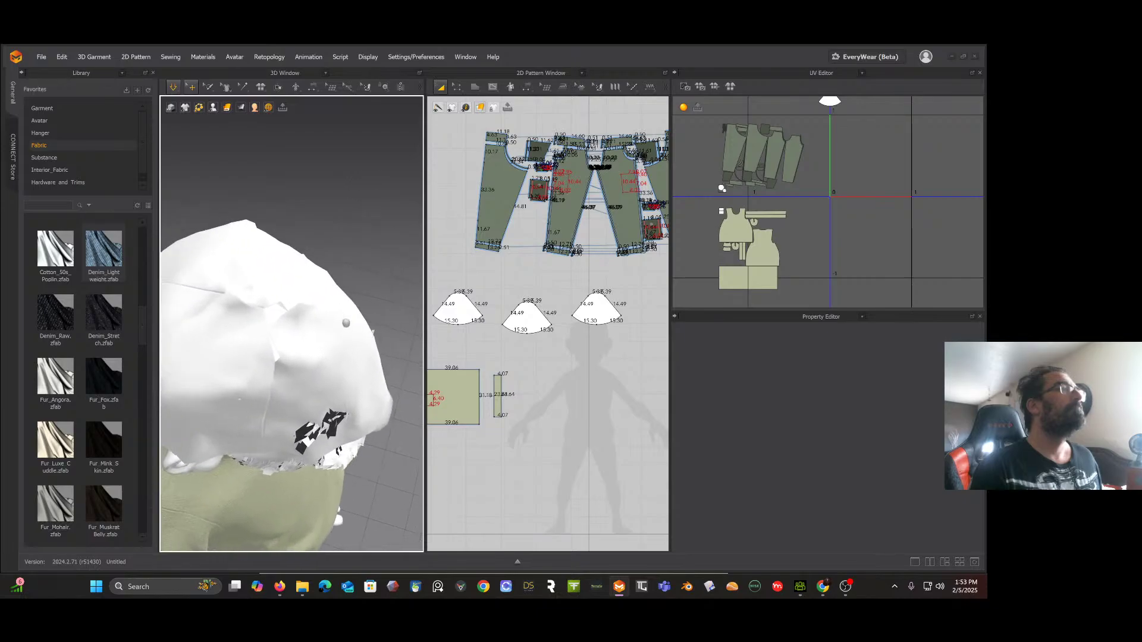
left_click(288, 324)
right_click_drag(316, 330, 297, 334)
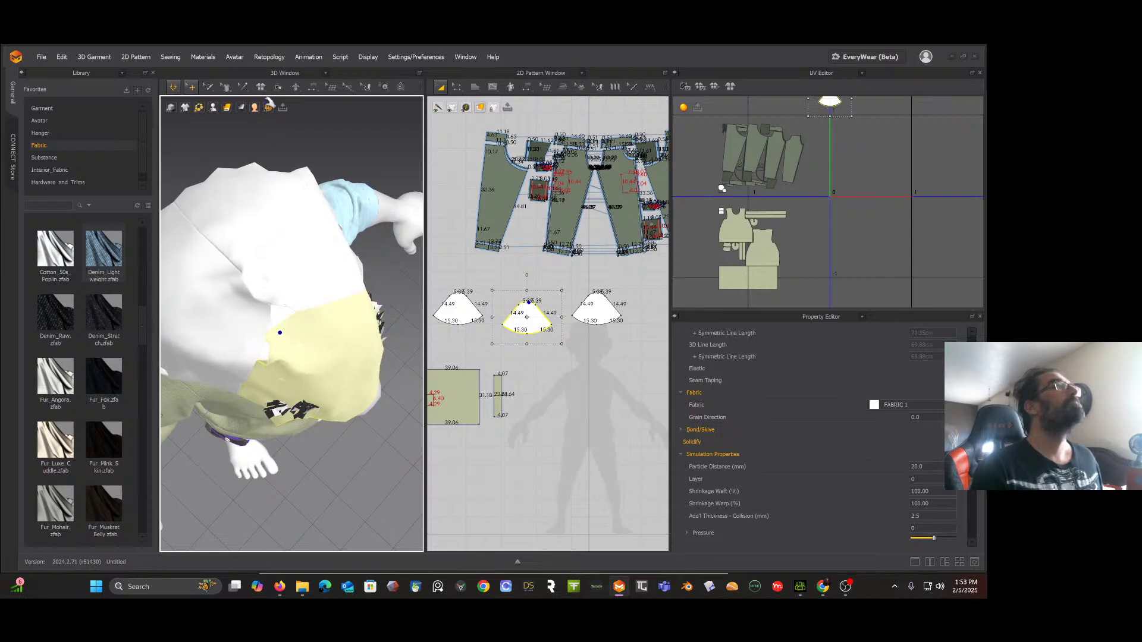
left_click(312, 87)
left_click(333, 123)
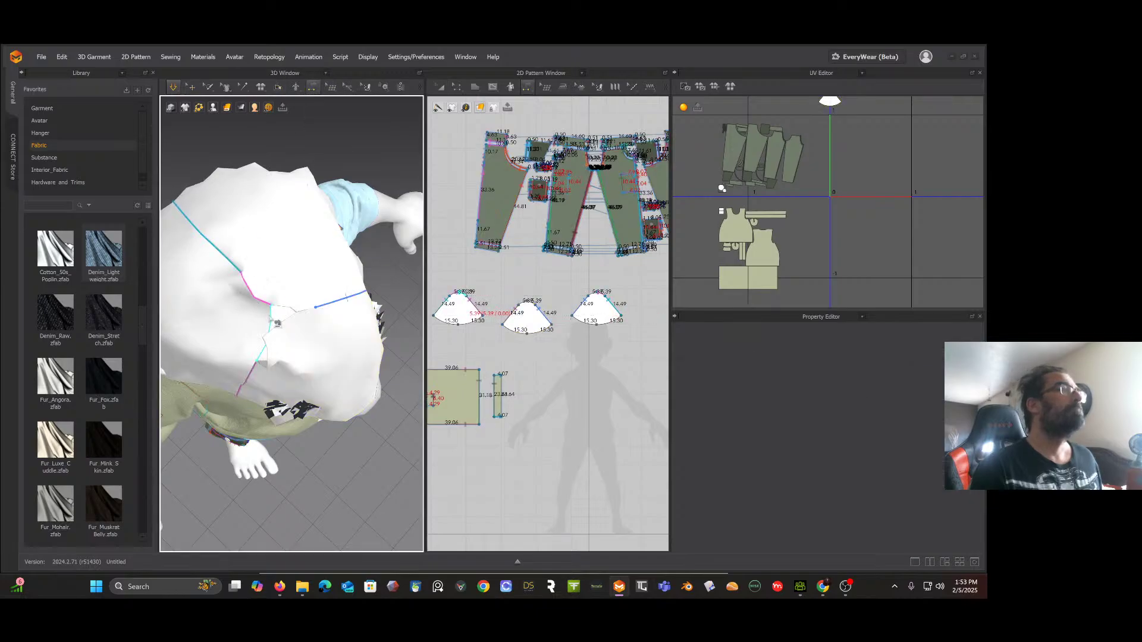
left_click(270, 357)
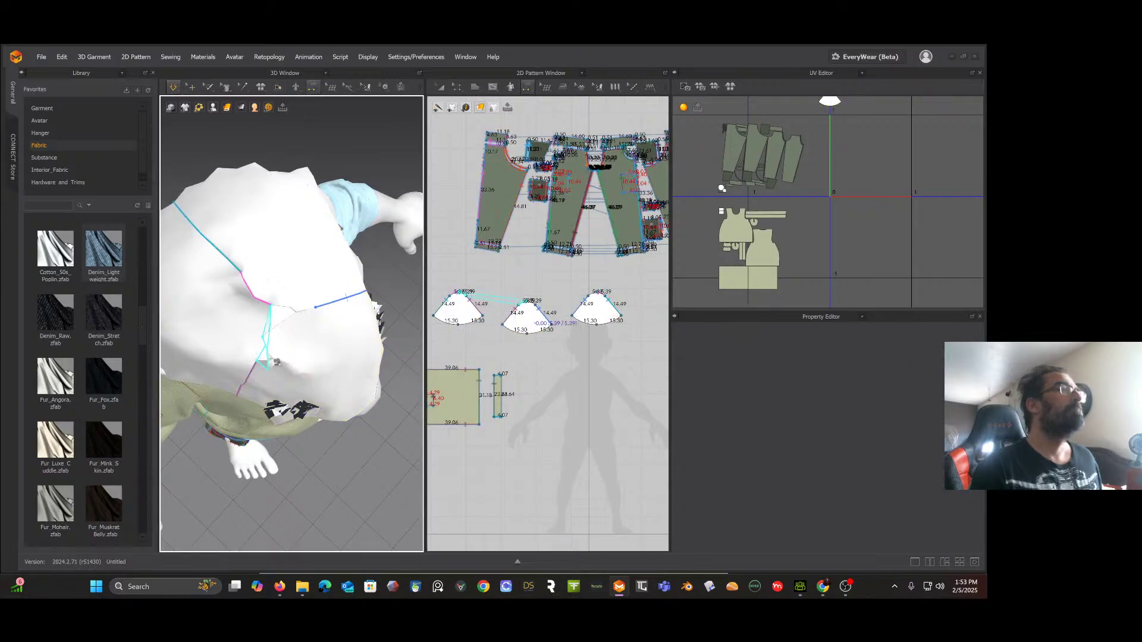
right_click_drag(280, 356, 315, 356)
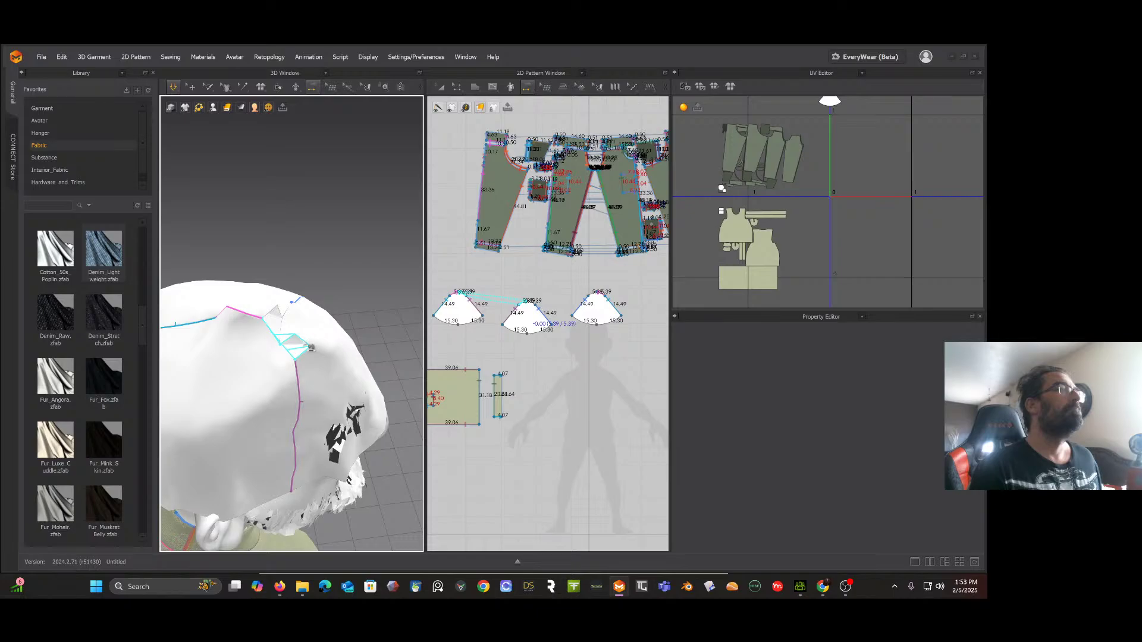
left_click(311, 347)
key("space")
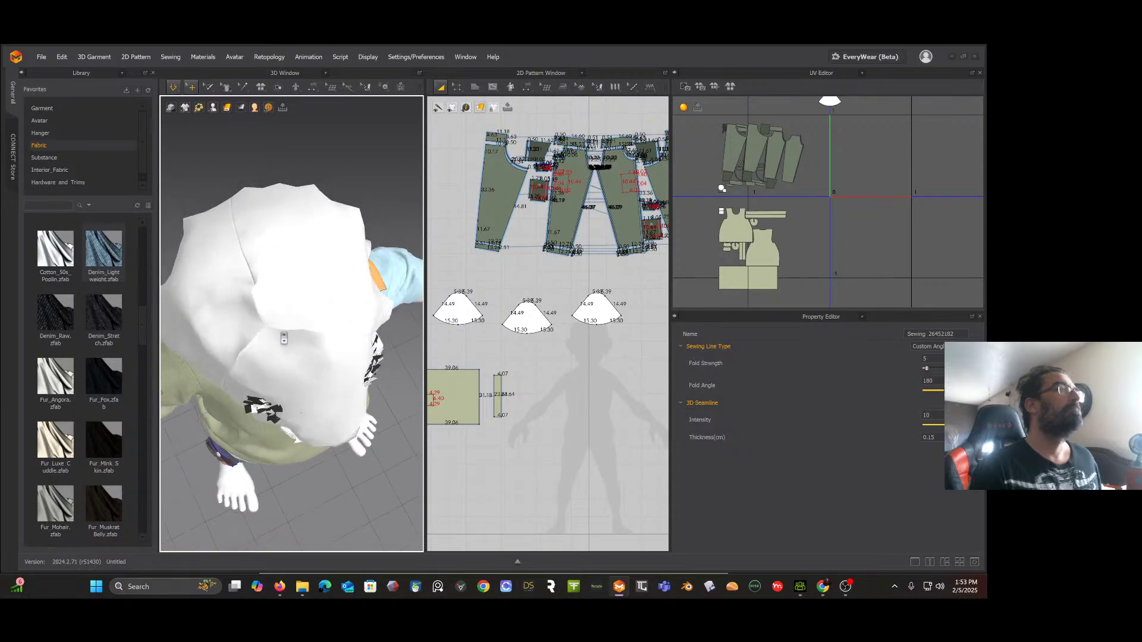
Step: Close the last crown gap by sewing the short edges of the front and rear left panels, simulate, and check the hat's side
key("b")
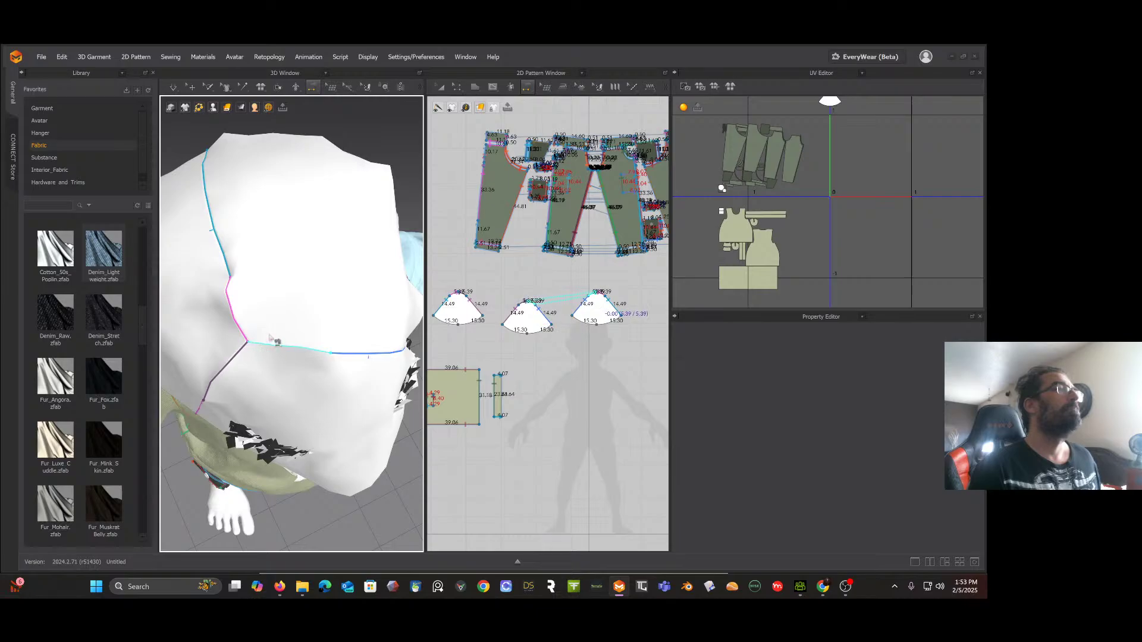
left_click(274, 341)
key("space")
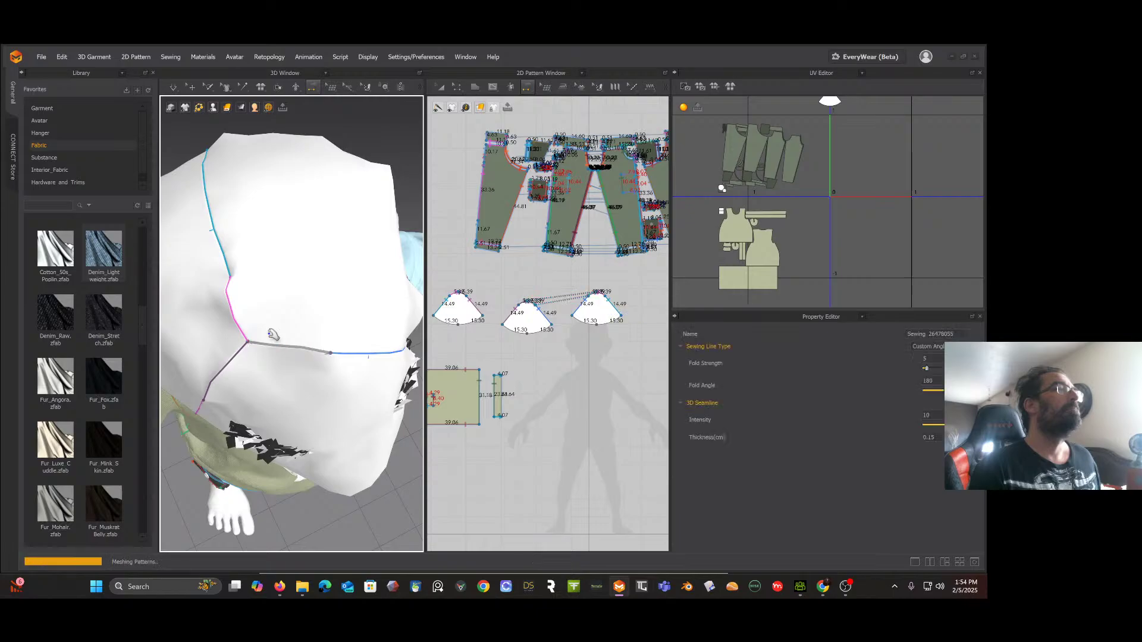
scroll(305, 306, "down", 3)
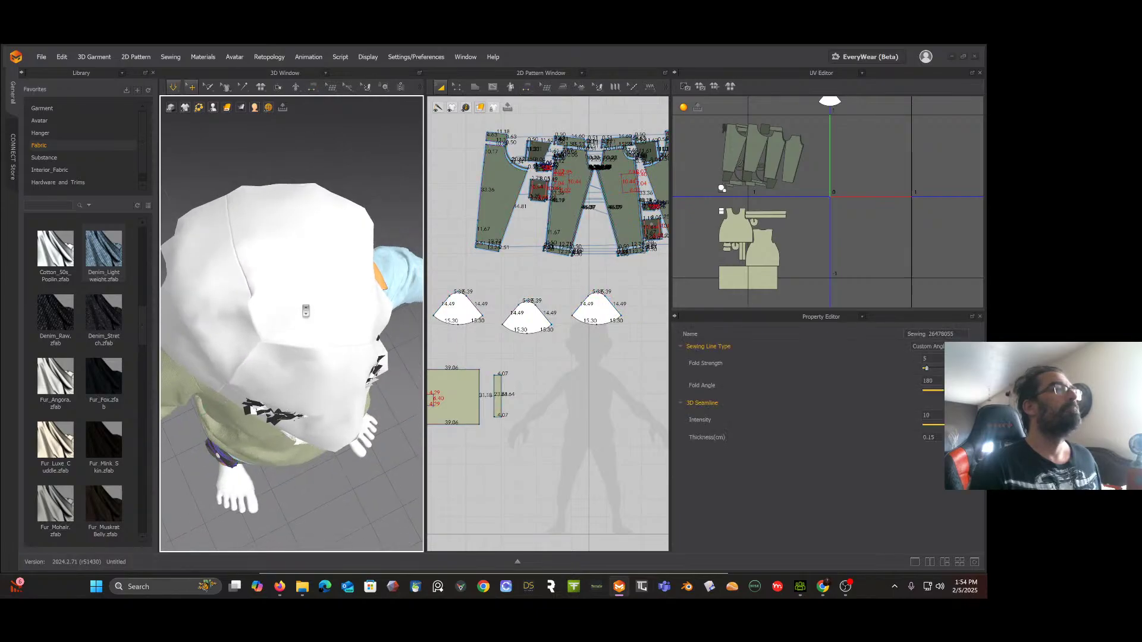
right_click_drag(305, 306, 333, 220)
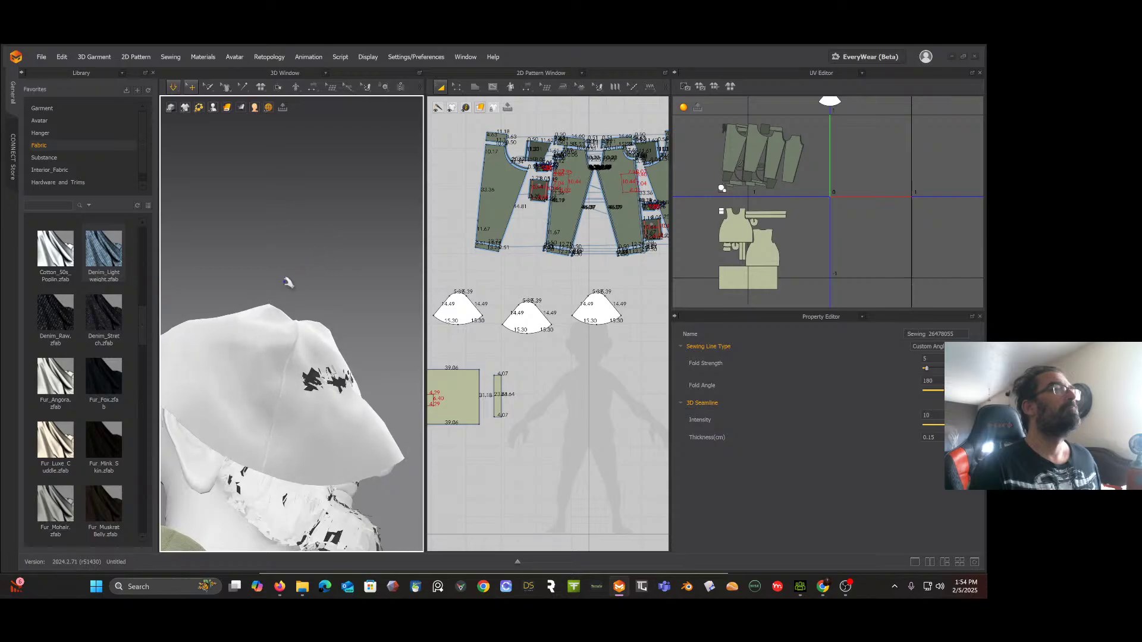
Step: Review the hat's seams, then simulate and pull the two rear panels to reposition the hat on the avatar's head
key("b")
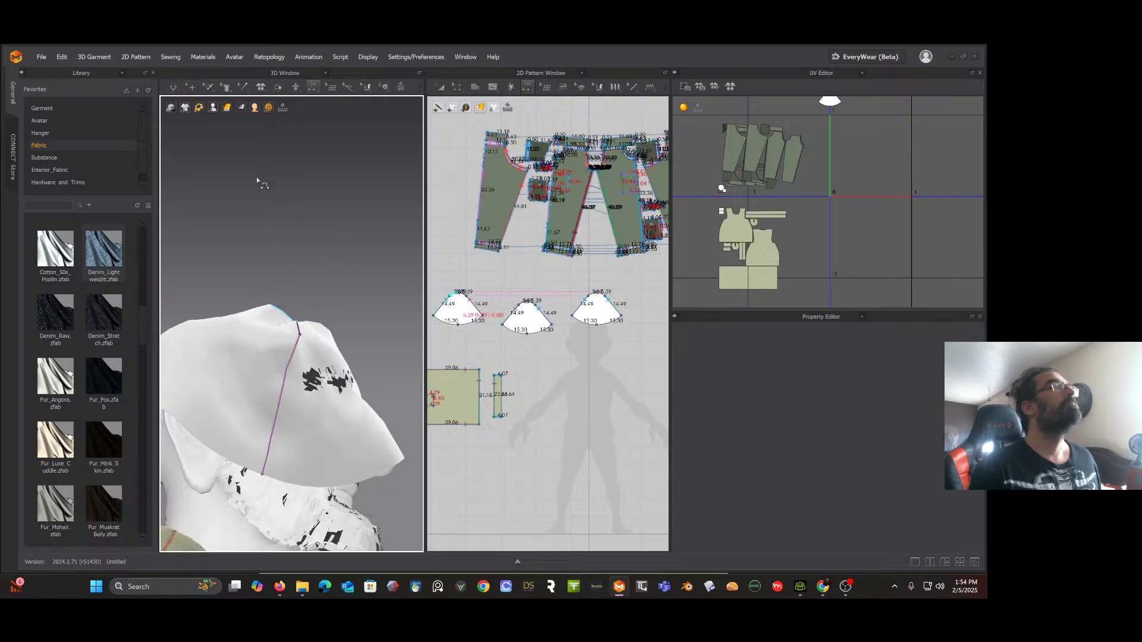
scroll(286, 250, "down", 3)
mouse_move(286, 250)
right_mouse_down()
mouse_move(295, 252)
mouse_move(286, 266)
right_mouse_up()
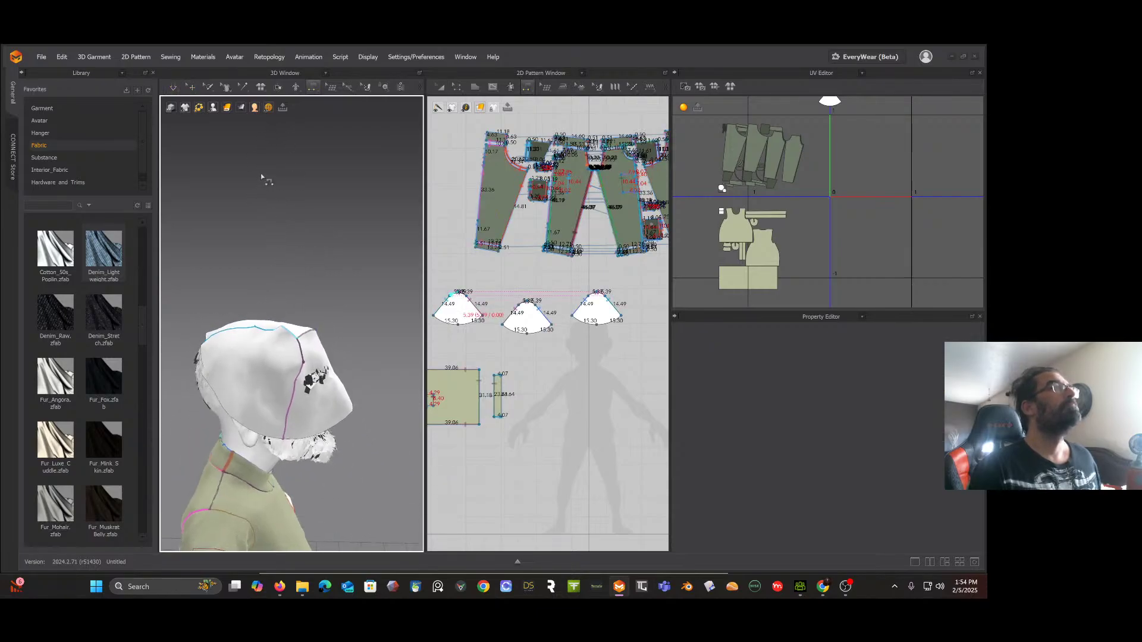
left_click(191, 86)
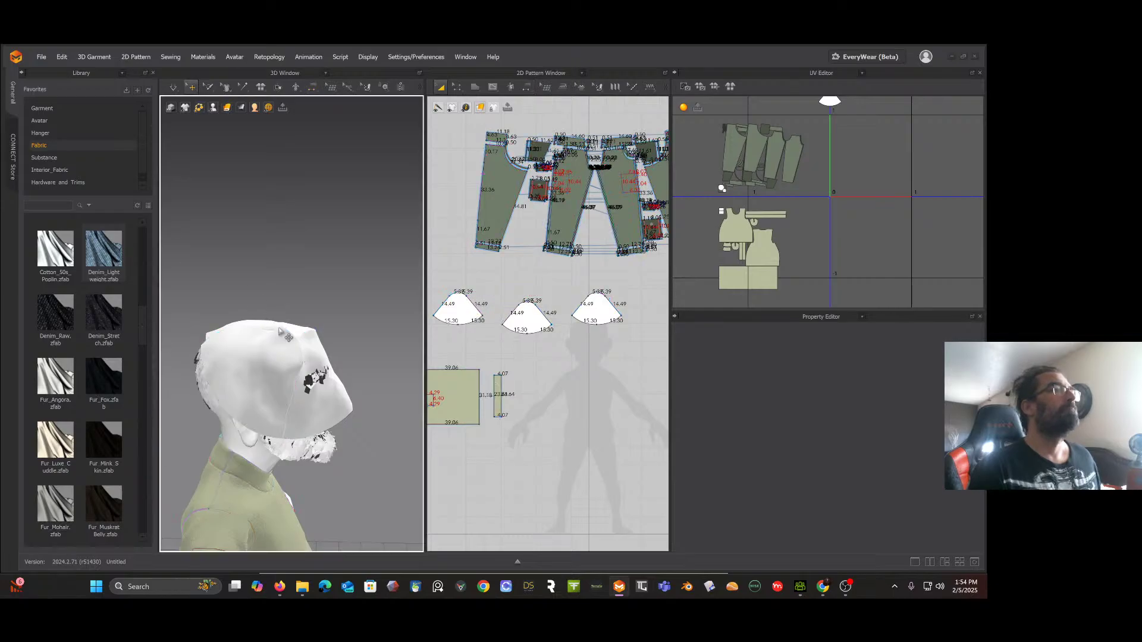
key("space")
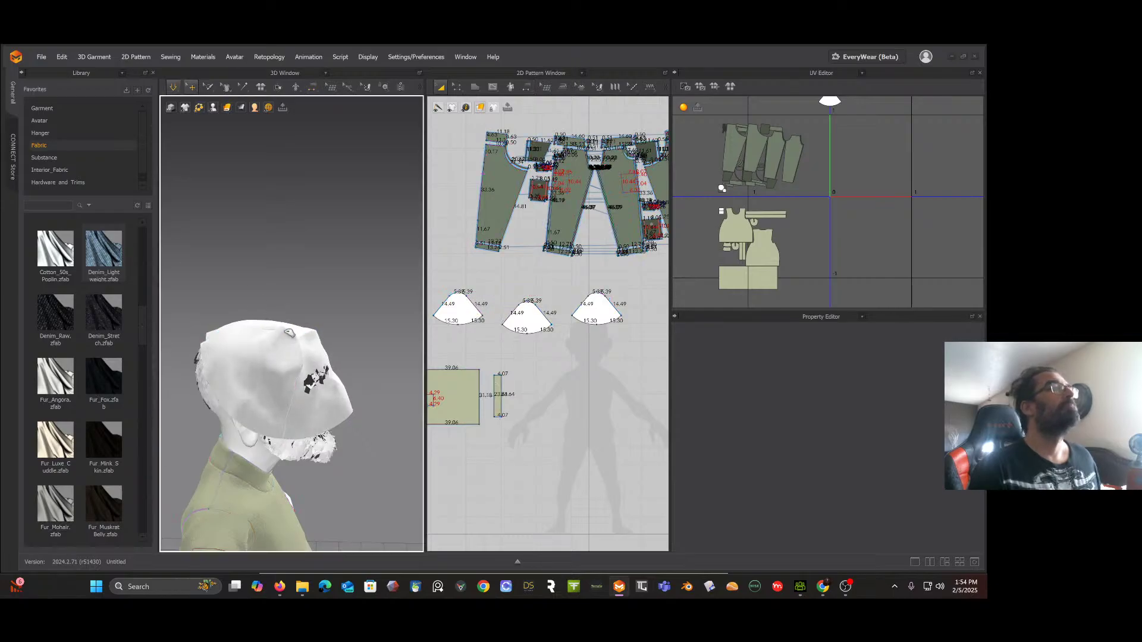
left_click_drag(289, 332, 273, 309)
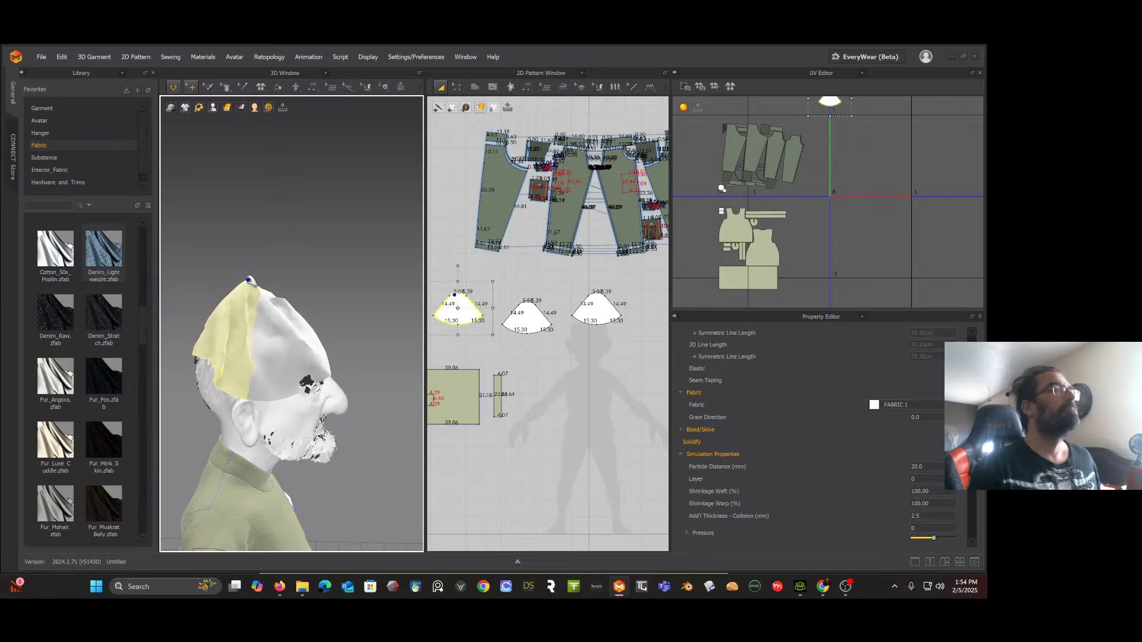
right_click_drag(284, 299, 216, 306)
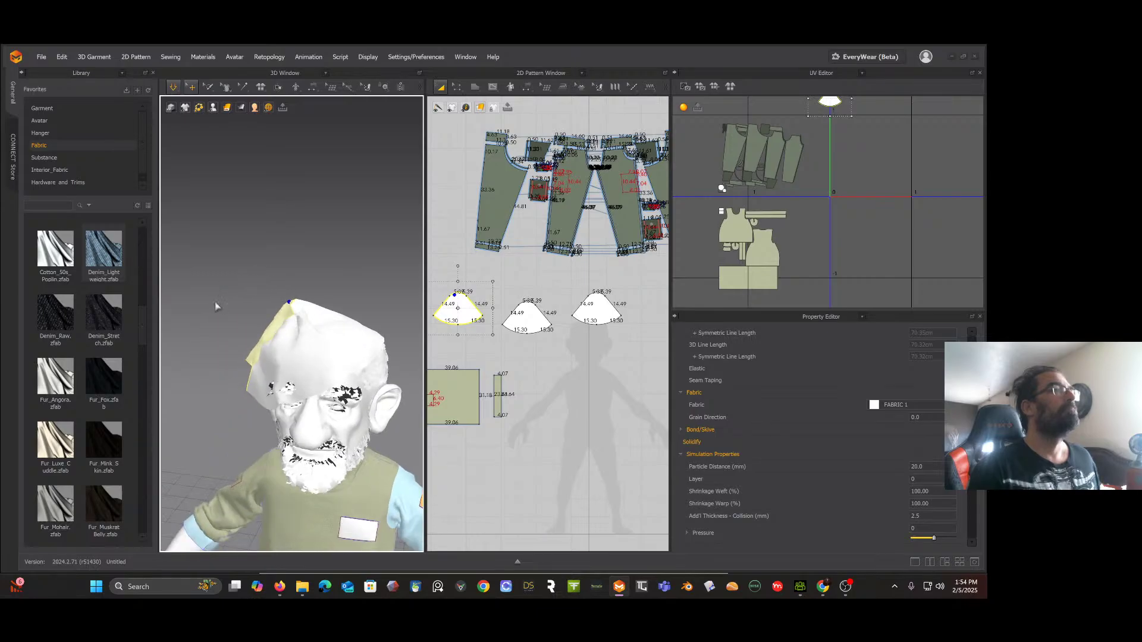
left_click(345, 327)
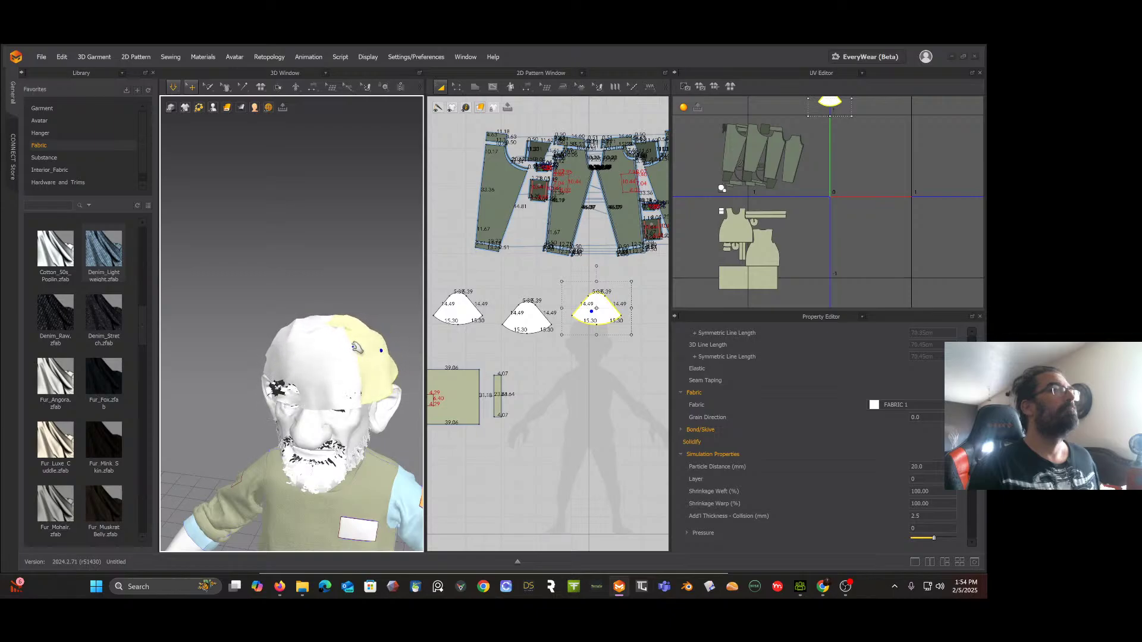
right_click_drag(356, 347, 305, 363)
left_click(294, 380)
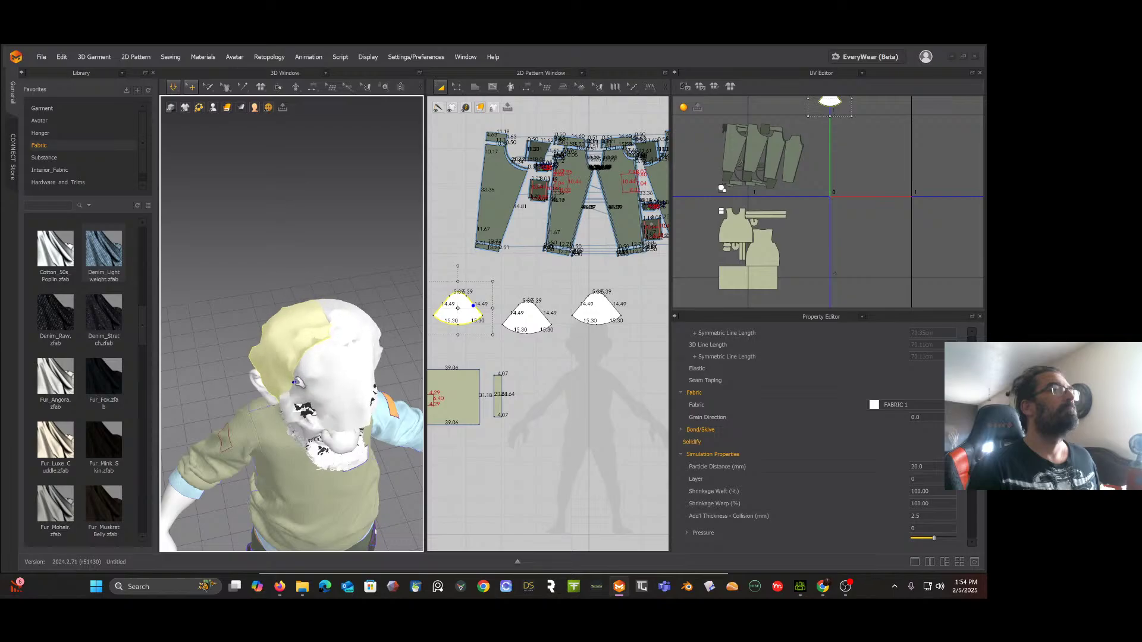
left_click(335, 308)
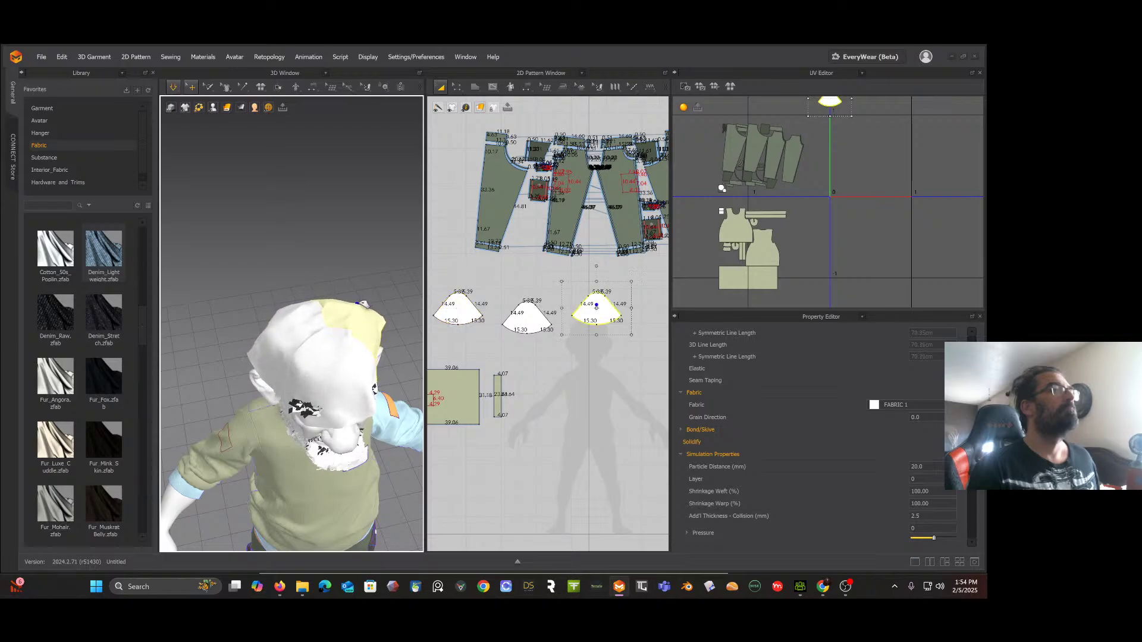
Step: Adjust the rear right and front panels during simulation so the hat sits evenly above the avatar's brow
right_click_drag(362, 303, 303, 340)
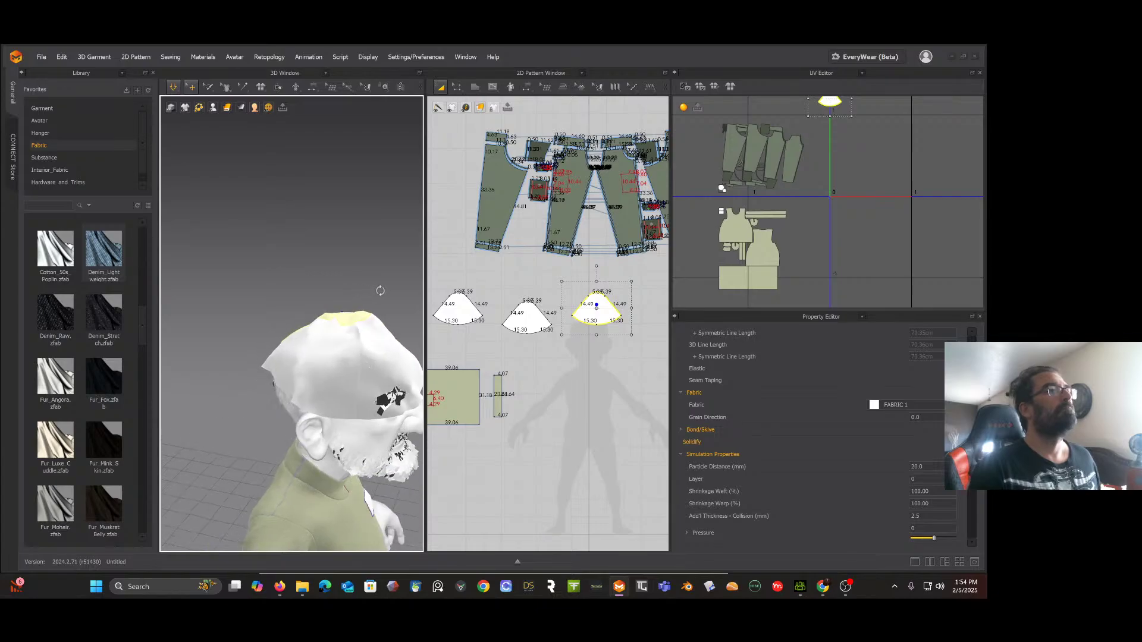
left_click(291, 349)
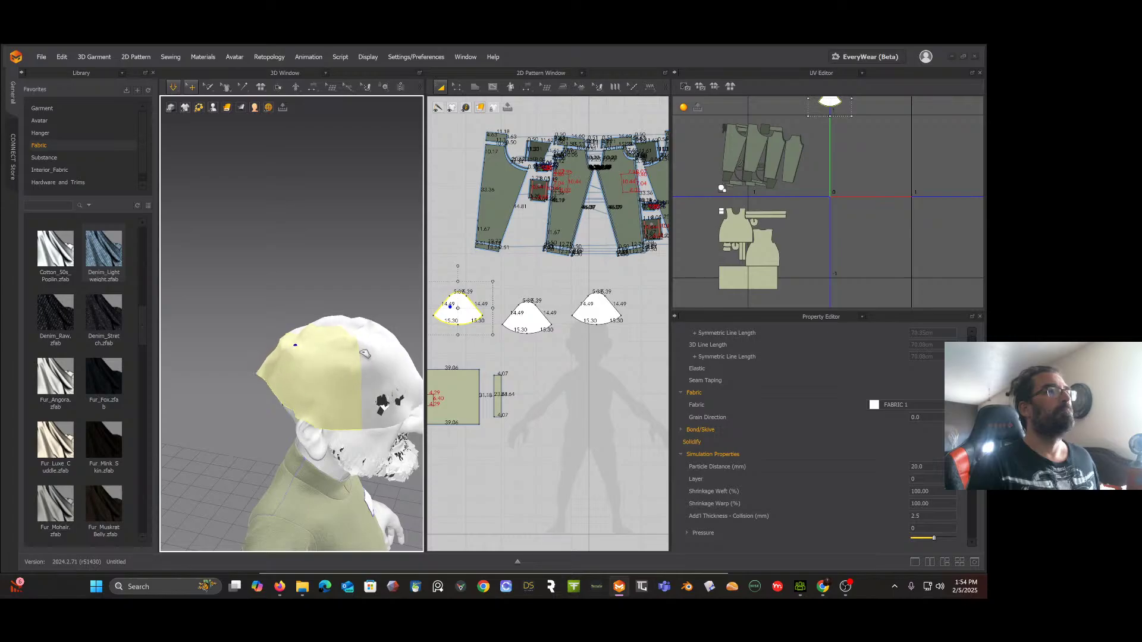
left_click(357, 352)
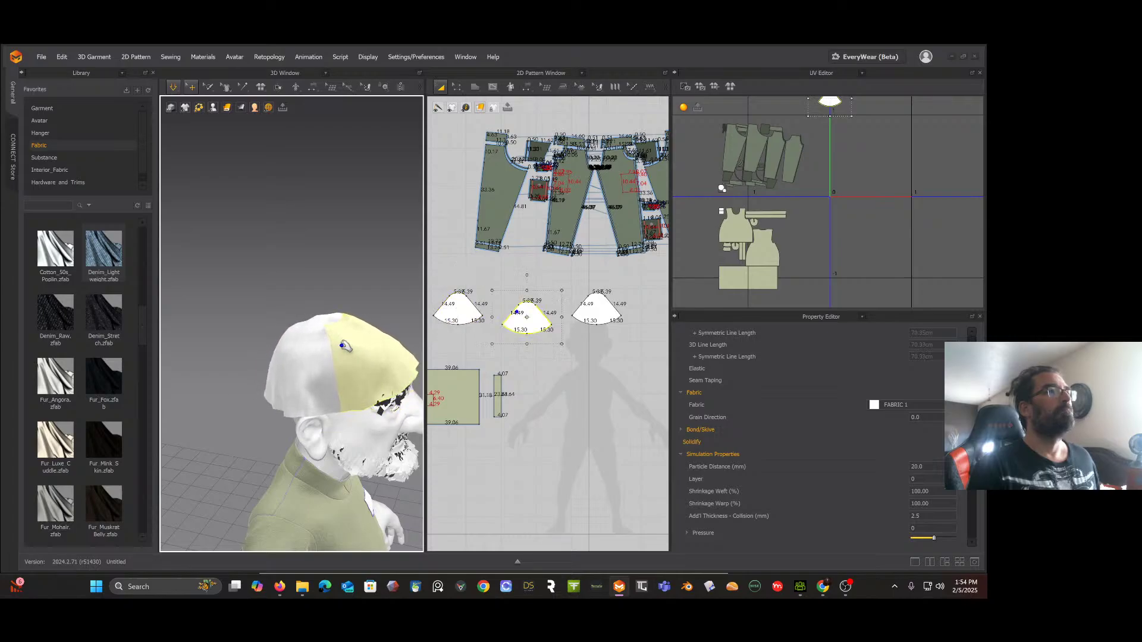
right_click_drag(343, 347, 315, 325)
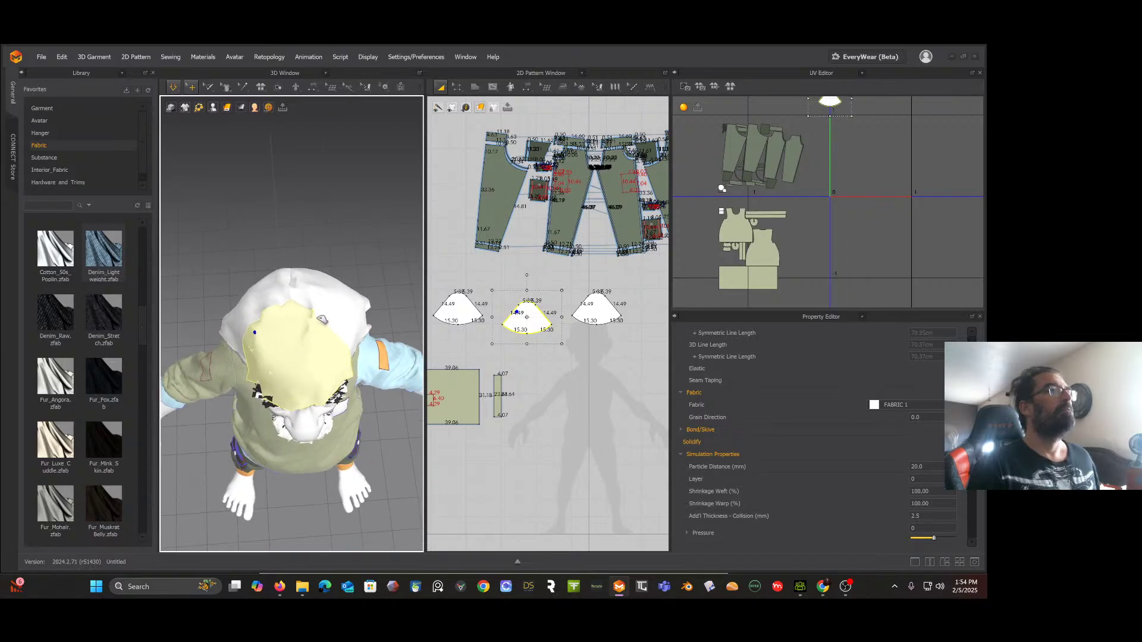
left_click_drag(311, 317, 319, 322)
right_click_drag(321, 323, 298, 314)
Step: Strengthen all three hat panels while the simulation runs so the hat holds a stiffer shape
right_click(296, 312)
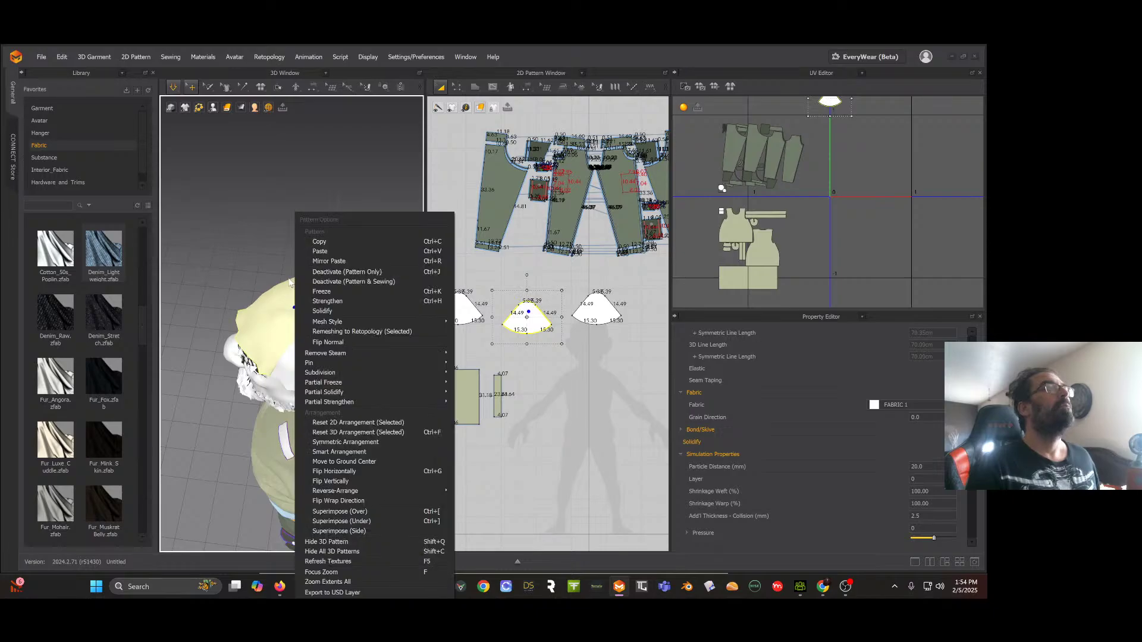
left_click(331, 300)
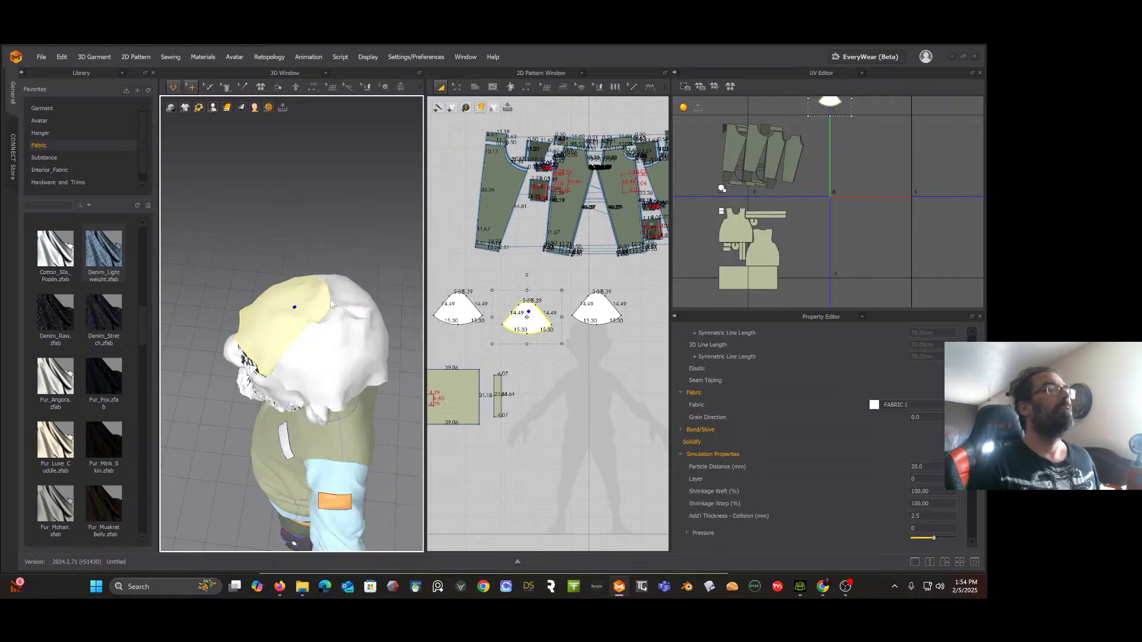
right_click(337, 324)
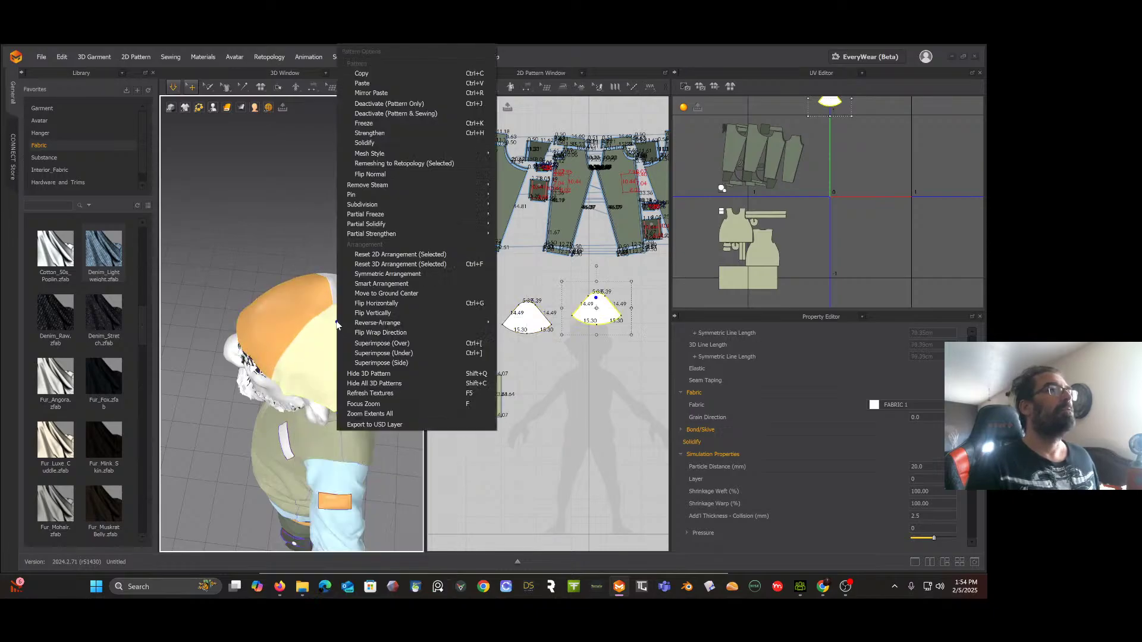
left_click(373, 132)
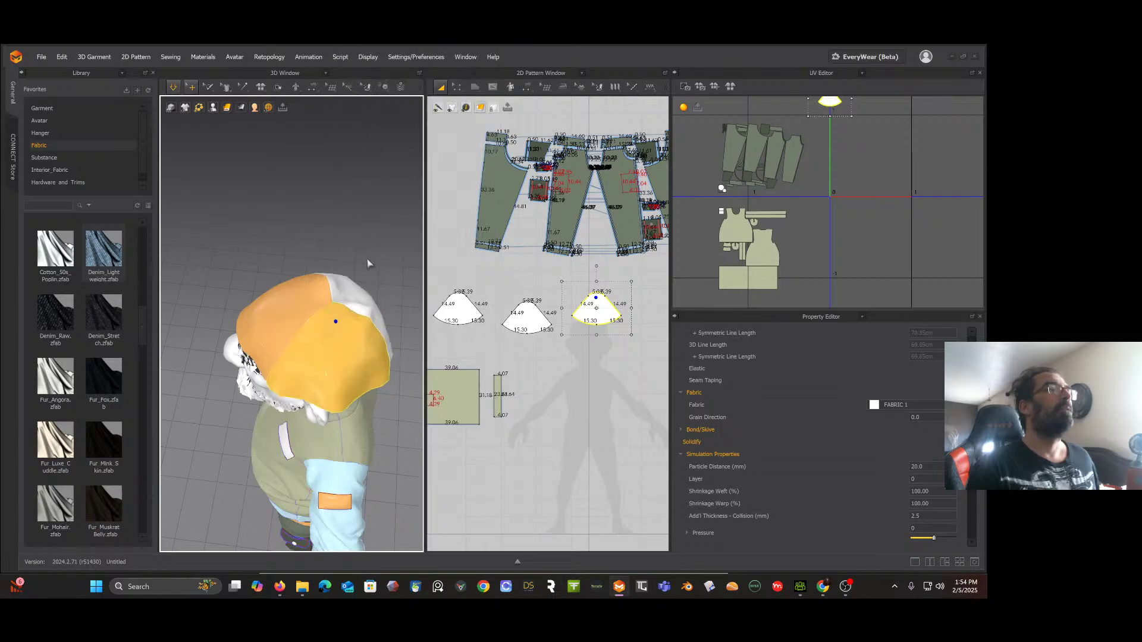
right_click(344, 295)
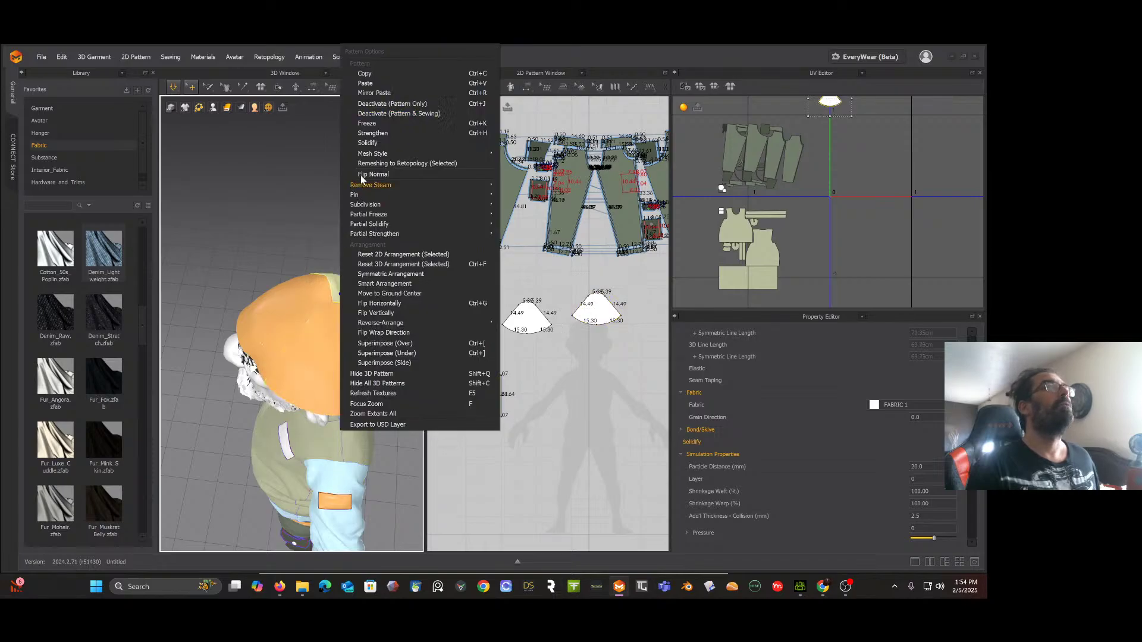
left_click(360, 142)
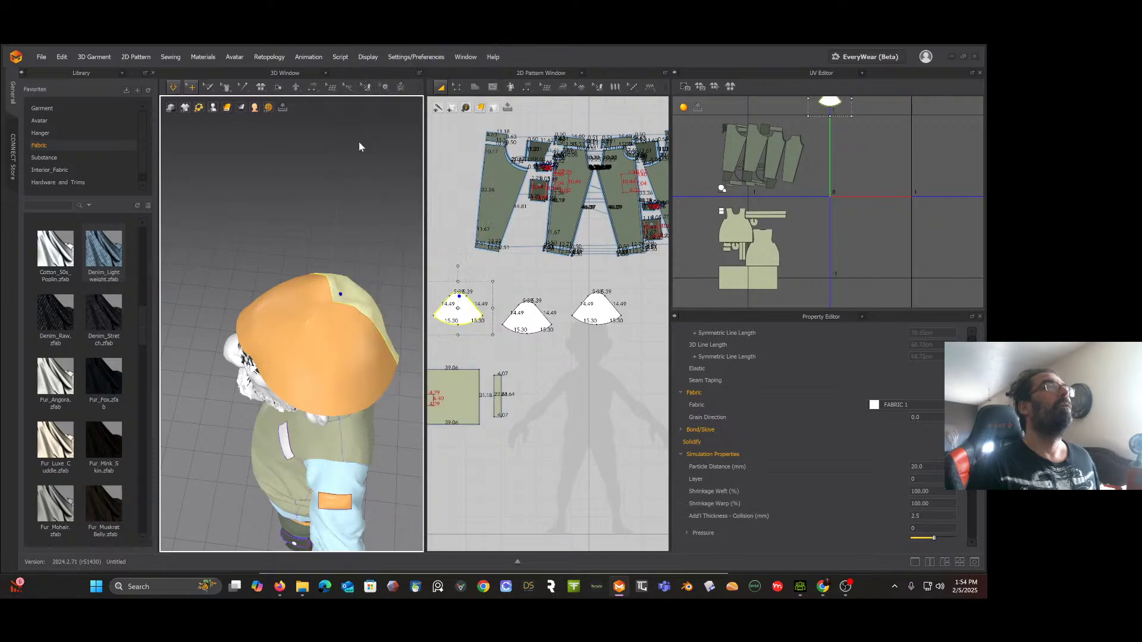
right_click_drag(270, 240, 285, 179)
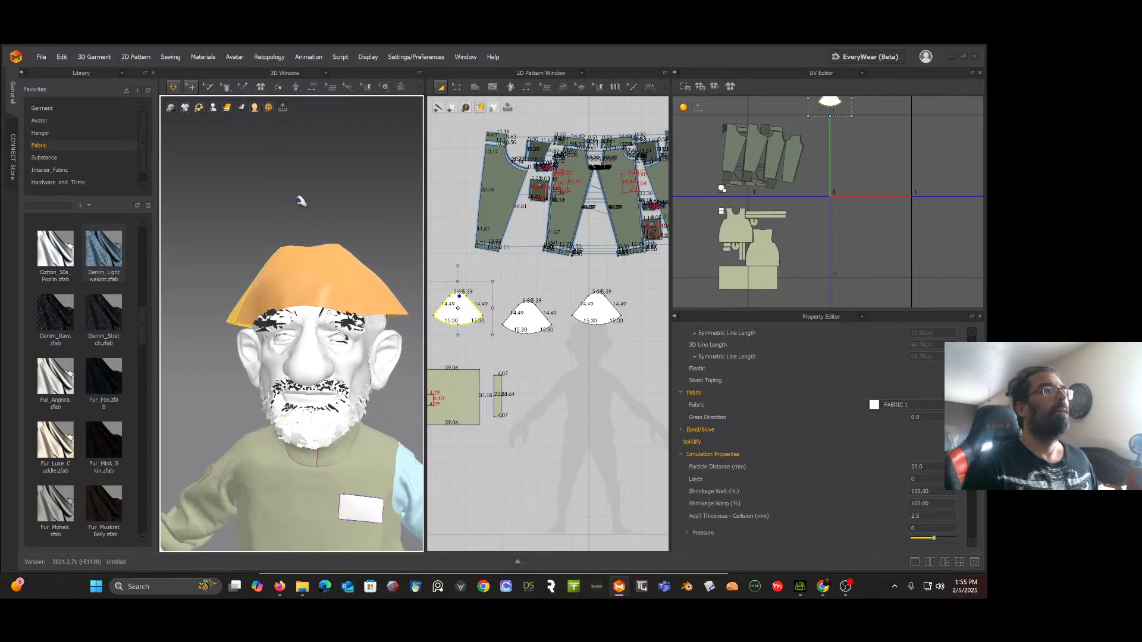
Step: Move the lower left corner points of all three fan panels inward together, giving side edges of about 14.93 and hem segments of about 12.59
scroll(453, 311, "up", 5)
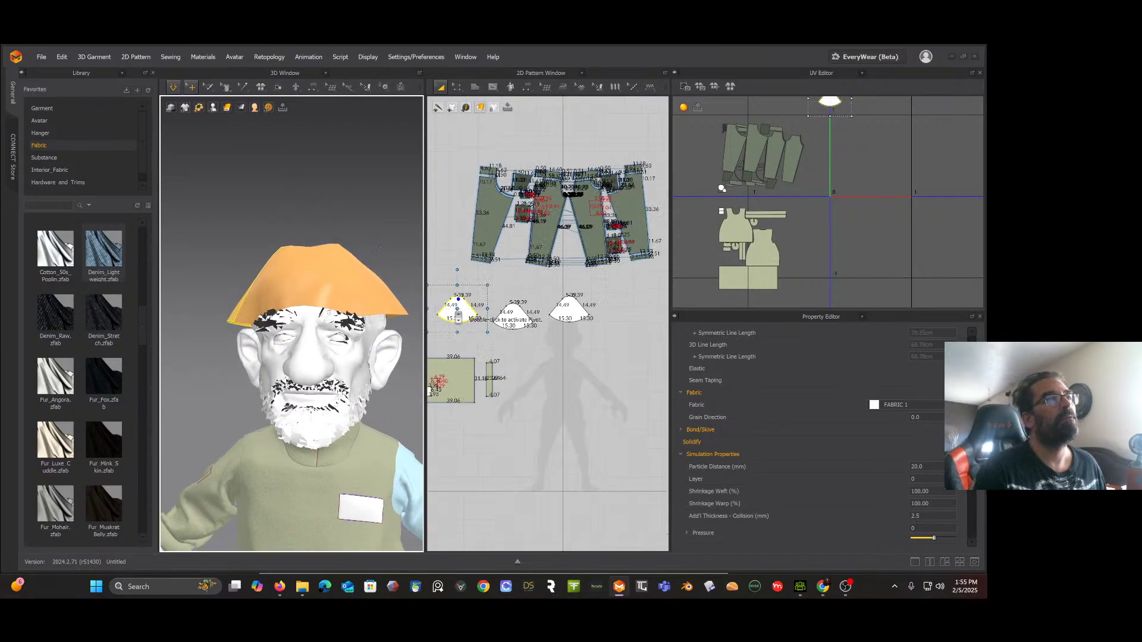
right_click_drag(453, 311, 493, 303)
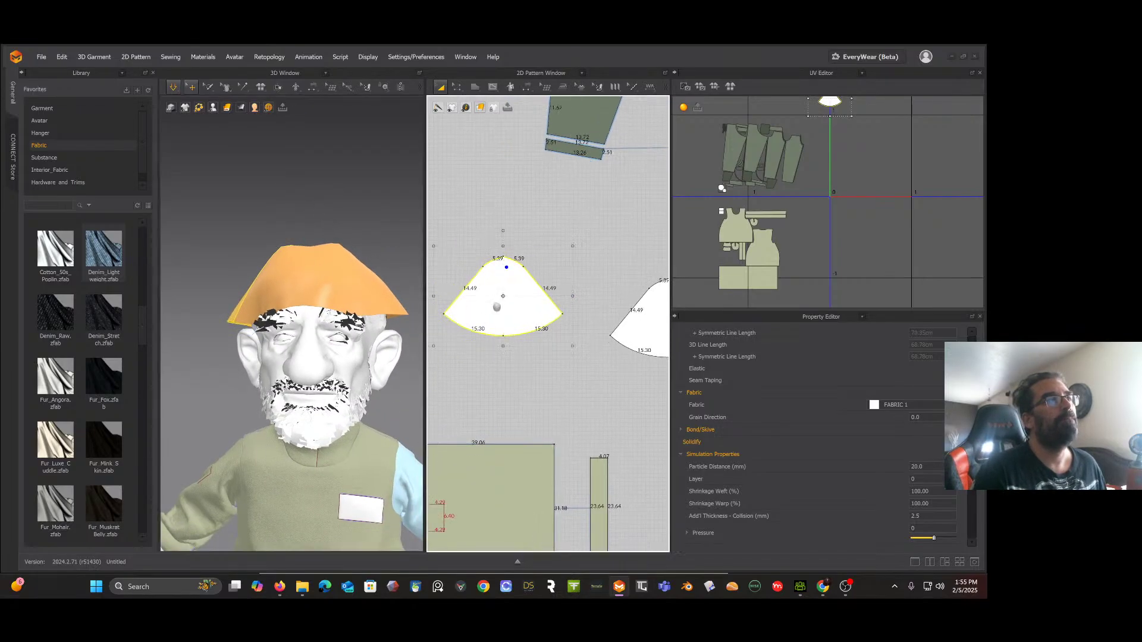
left_click(443, 276)
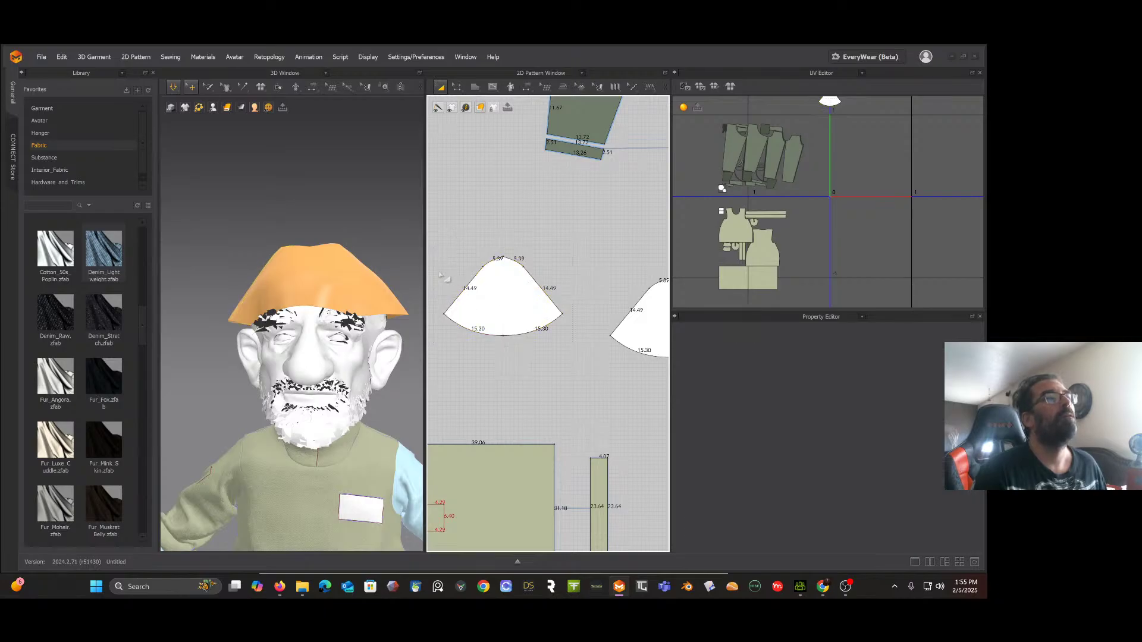
left_click(443, 314)
left_click(458, 87)
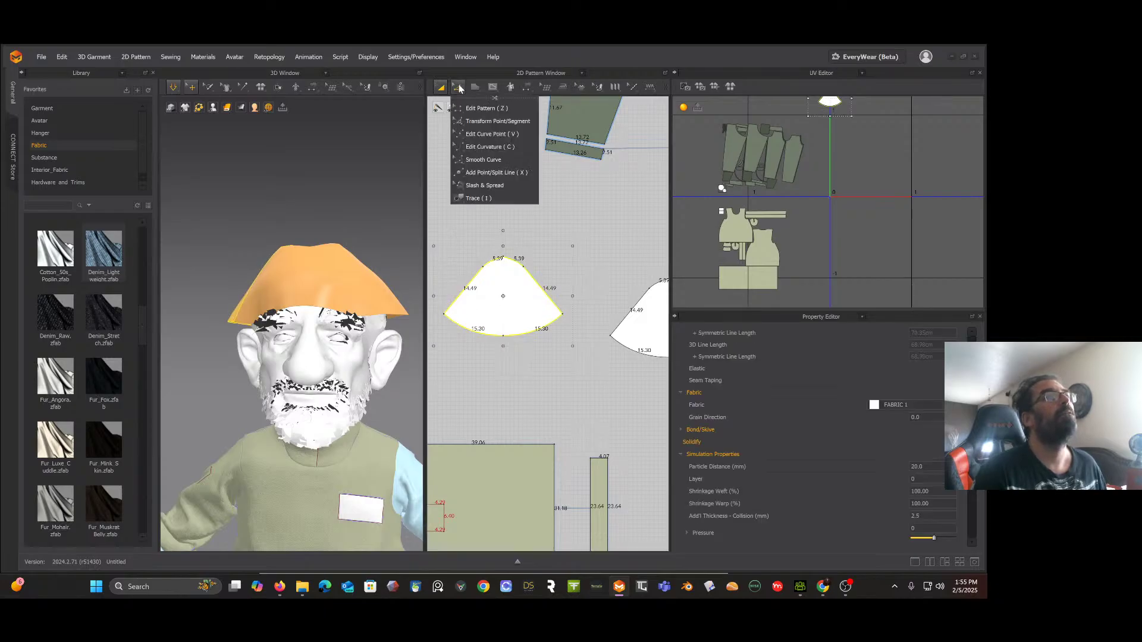
scroll(596, 237, "down", 2)
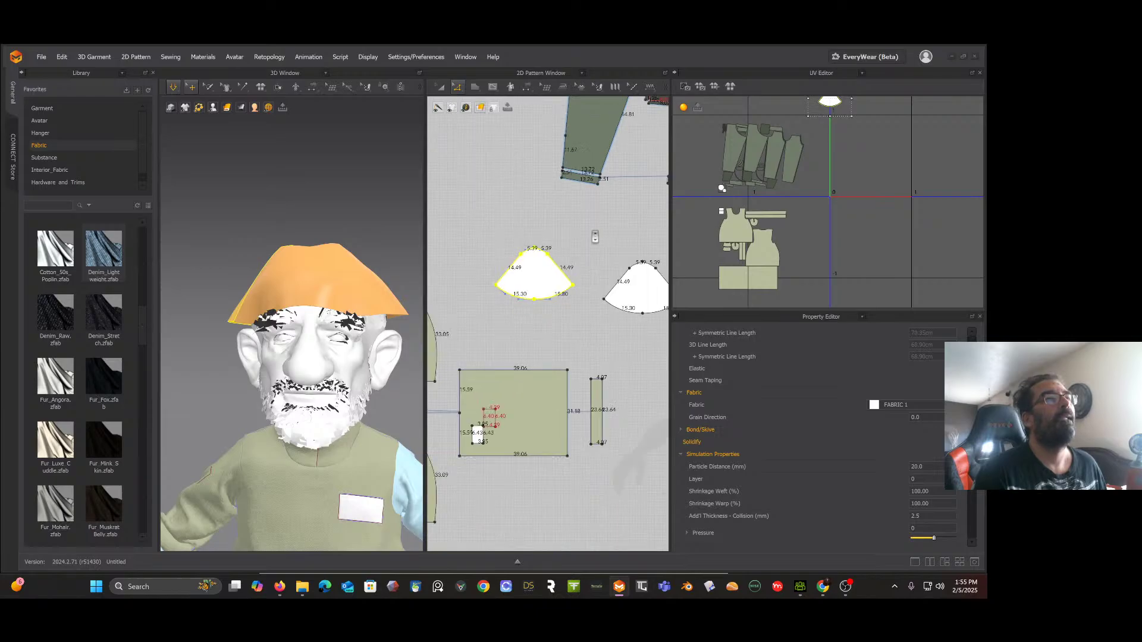
scroll(582, 242, "down", 2)
middle_click_drag(582, 243, 553, 251)
scroll(552, 252, "up", 2)
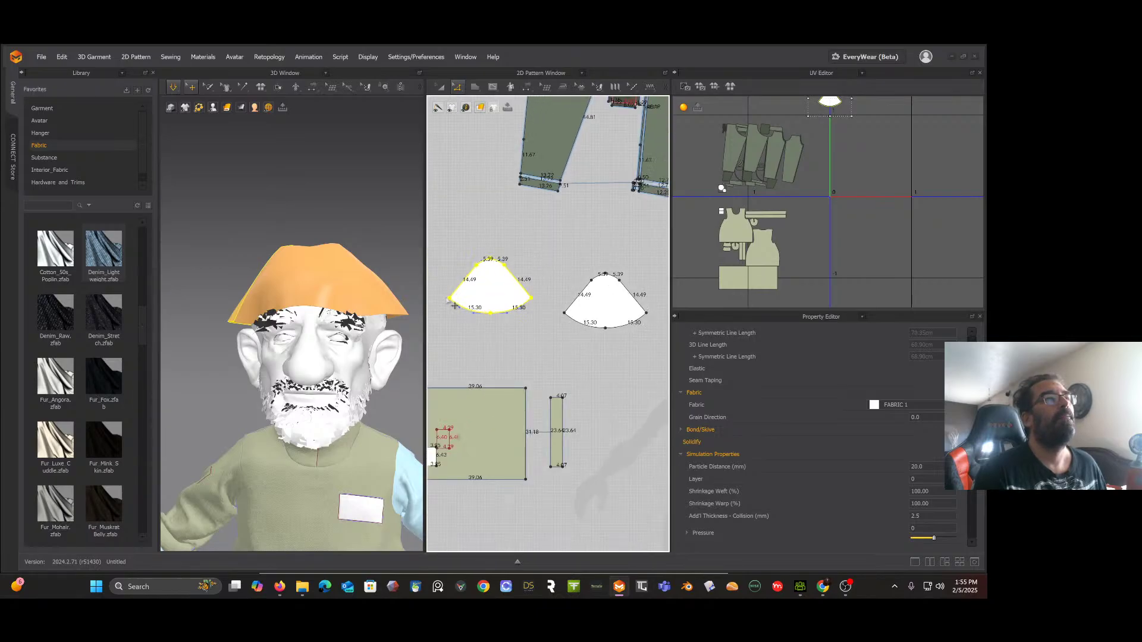
left_click(449, 299)
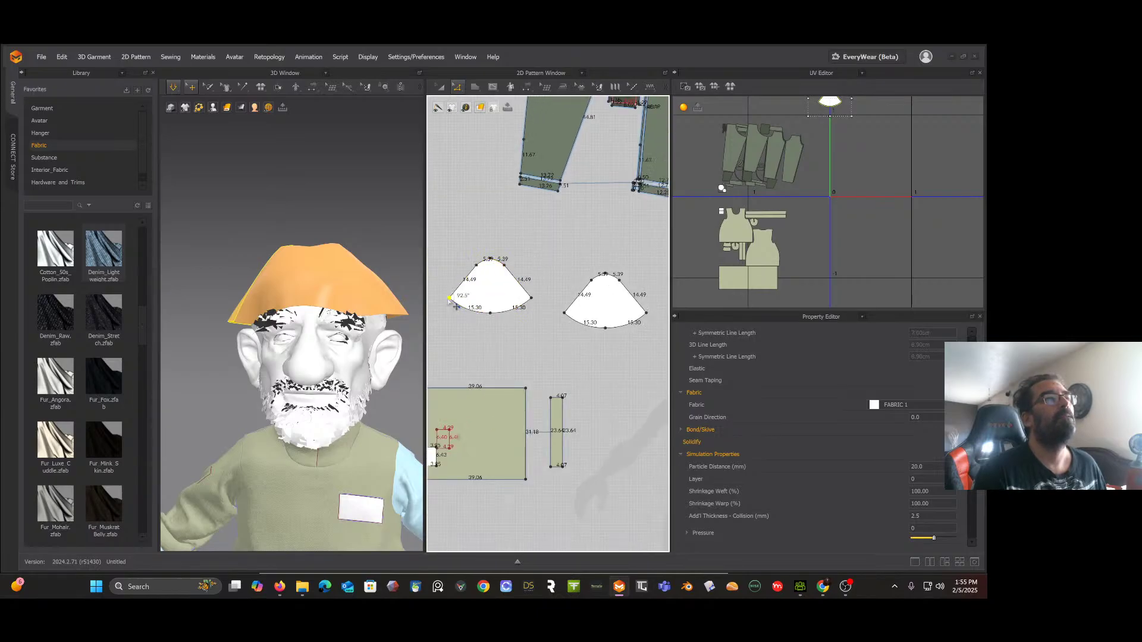
left_click(566, 313, "shift")
scroll(605, 246, "down", 1)
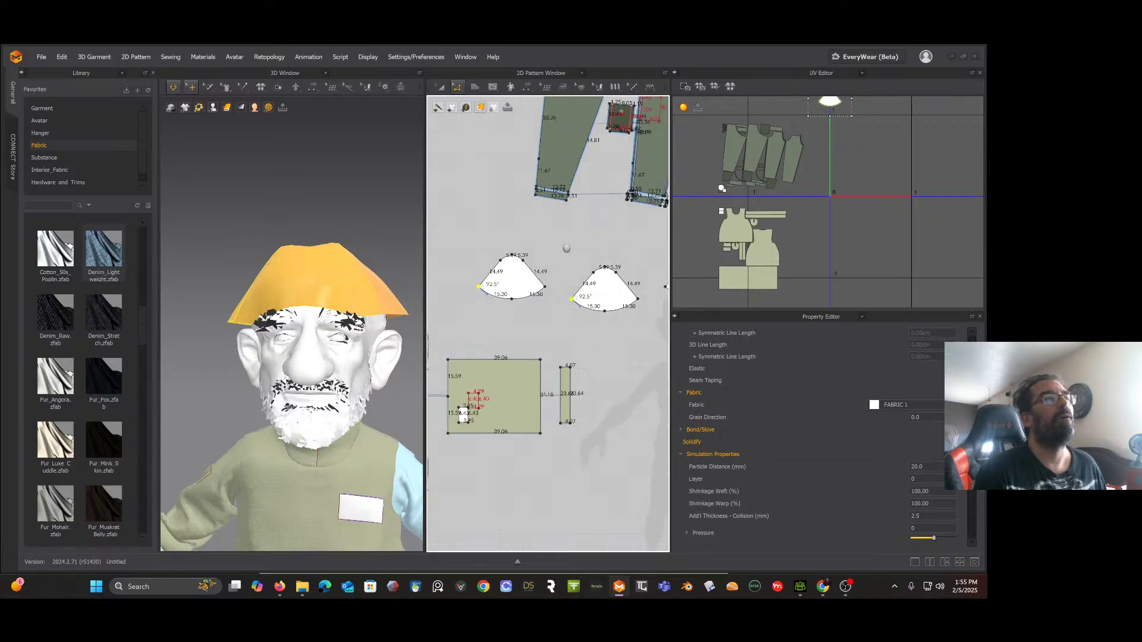
middle_click_drag(605, 246, 566, 249)
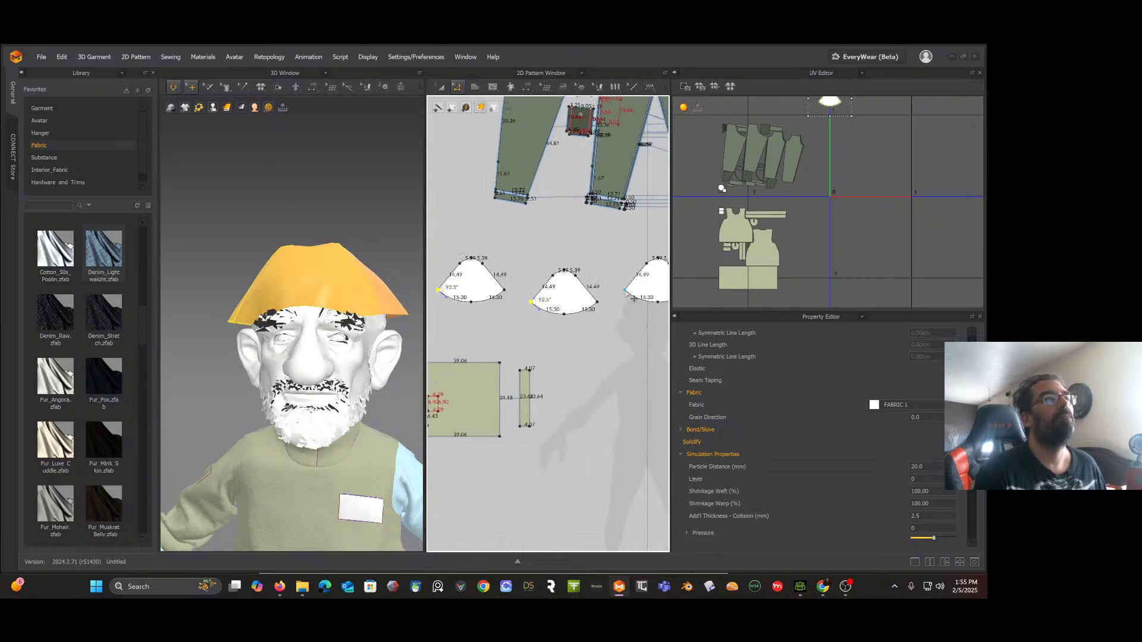
left_click(626, 291, "shift")
left_click_drag(438, 290, 446, 291)
Step: Move the three fan panels' lower right corner points inward together, giving side edges of about 14.76 and hem segments of about 12.23
left_click(518, 293)
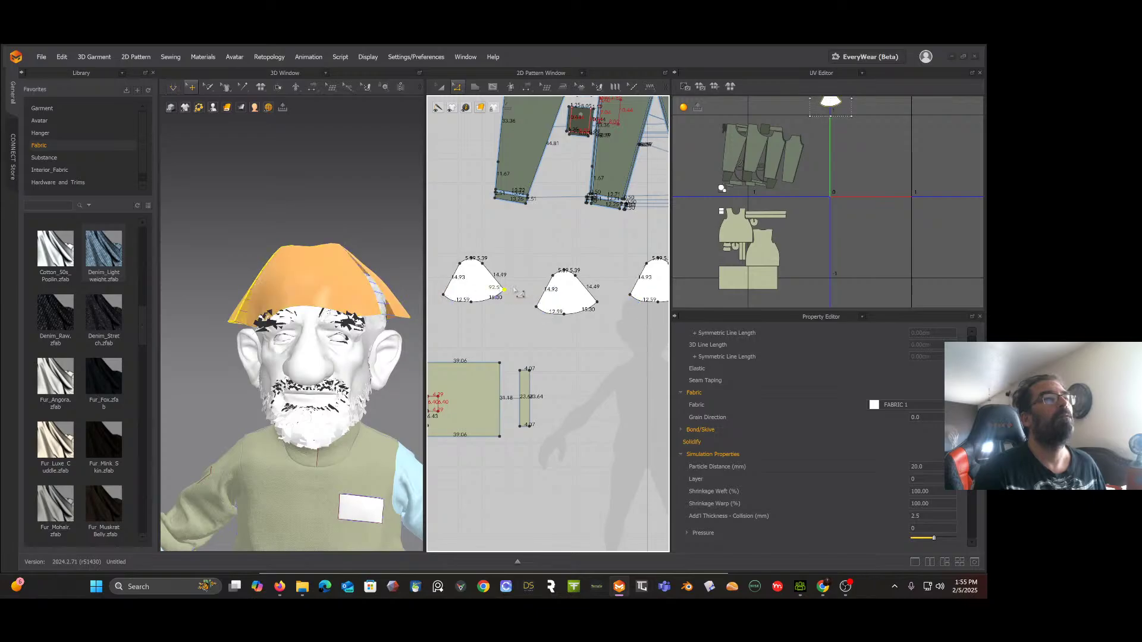
left_click(597, 303, "shift")
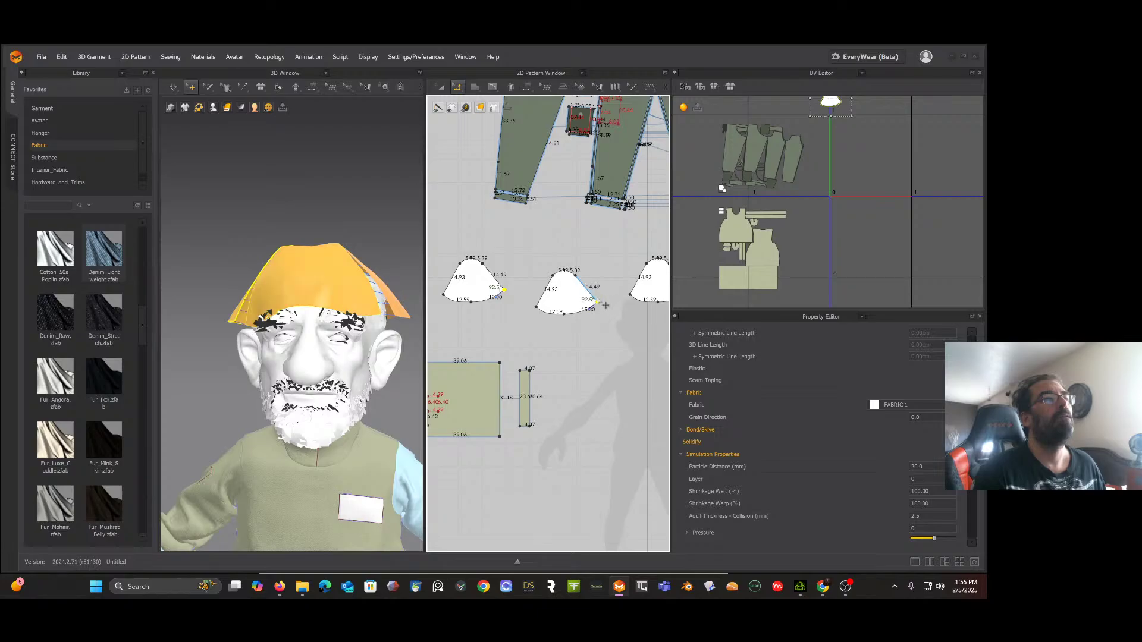
middle_click_drag(598, 279, 534, 266)
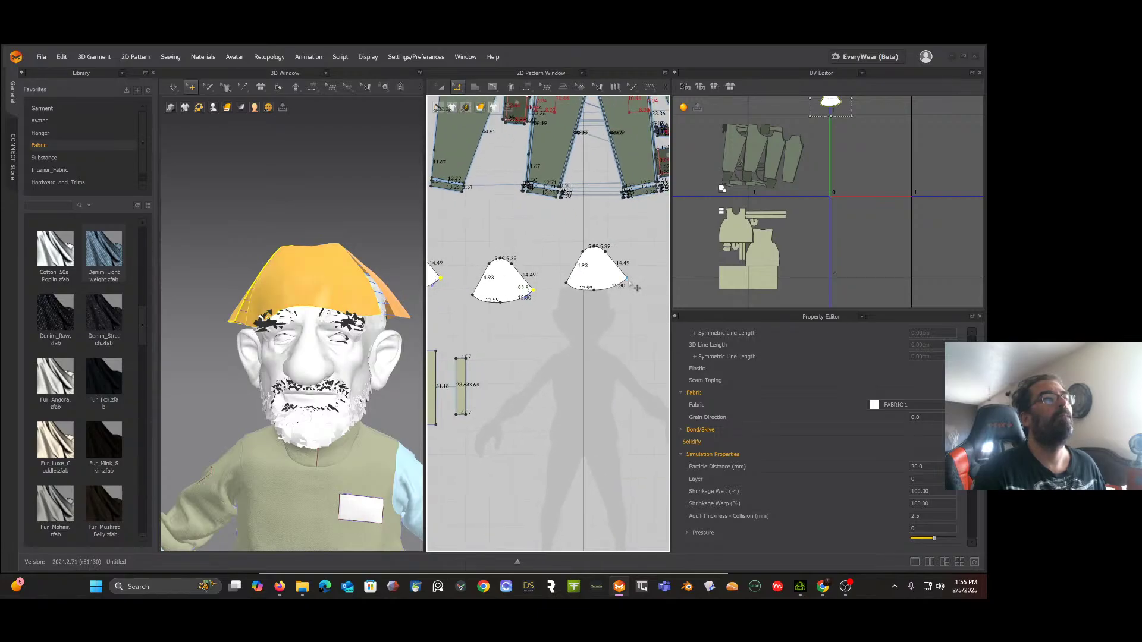
left_click(627, 277, "shift")
left_click_drag(627, 278, 629, 291)
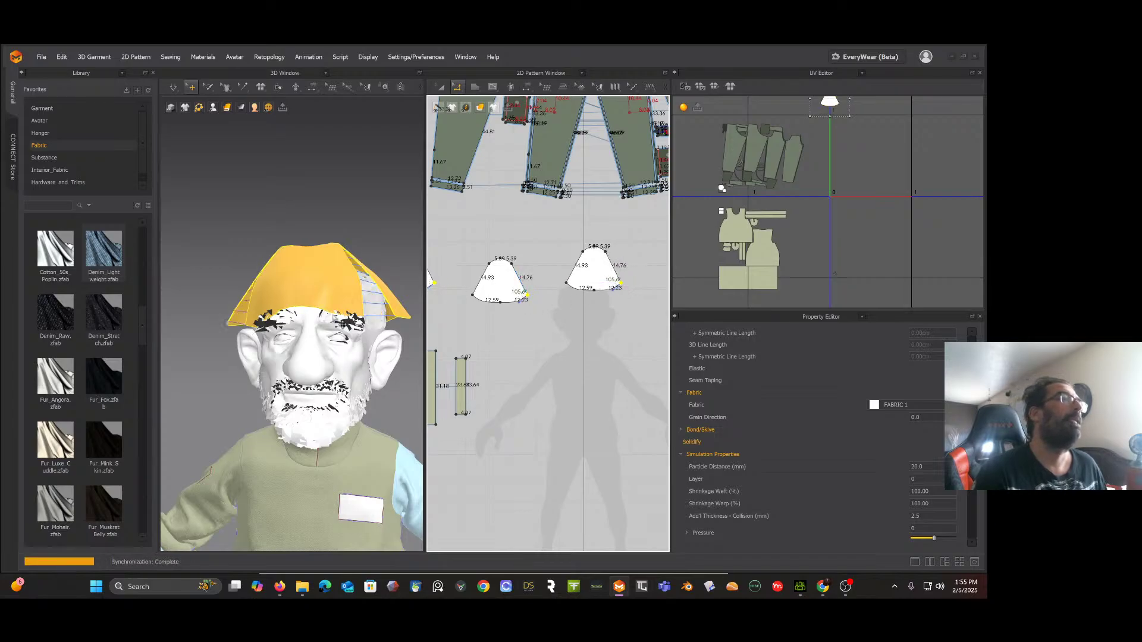
Step: Simulate the narrowed hat, check its fit from the side, and clear the point selection
key("space")
right_click_drag(293, 328, 362, 321)
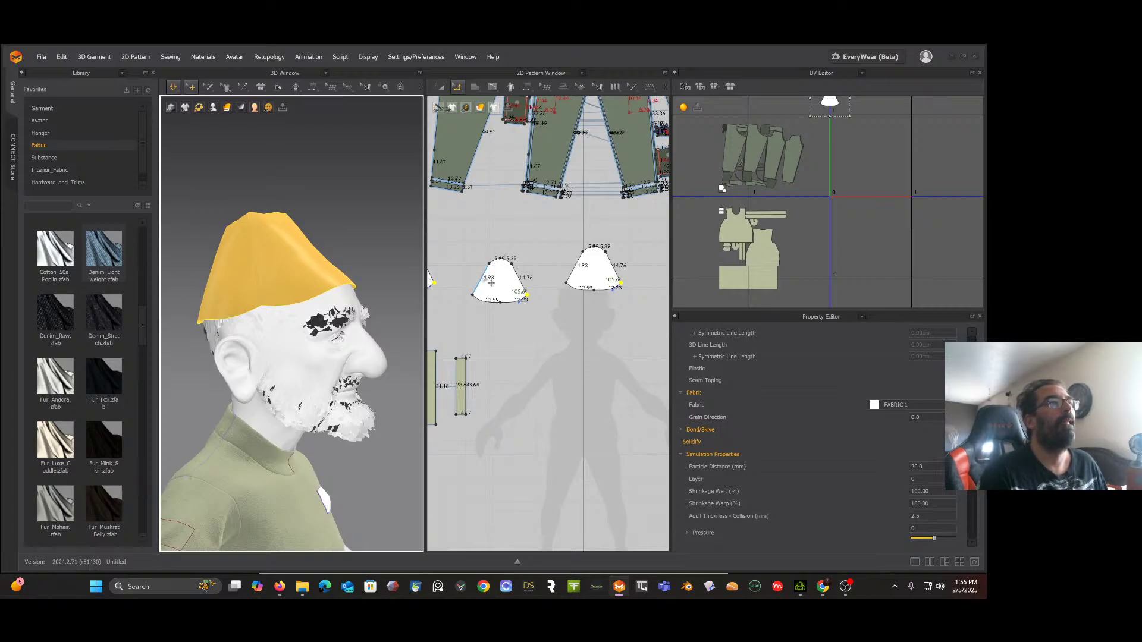
left_click_drag(491, 241, 622, 428)
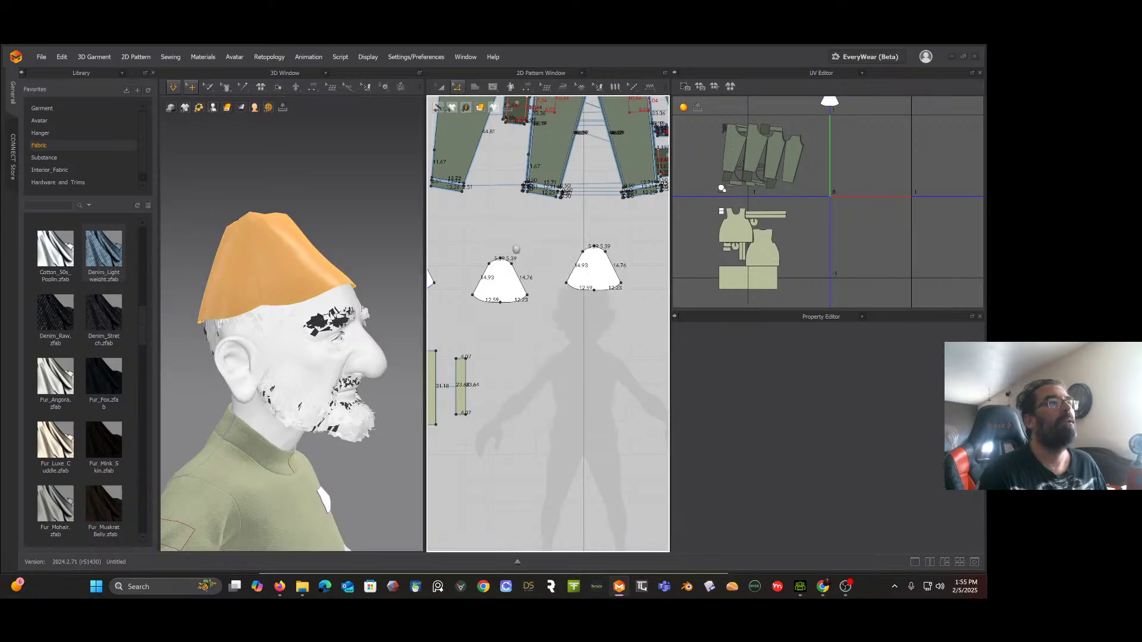
mouse_move(456, 231)
middle_mouse_down()
mouse_move(515, 256)
mouse_move(562, 249)
middle_mouse_up()
scroll(507, 248, "up", 3)
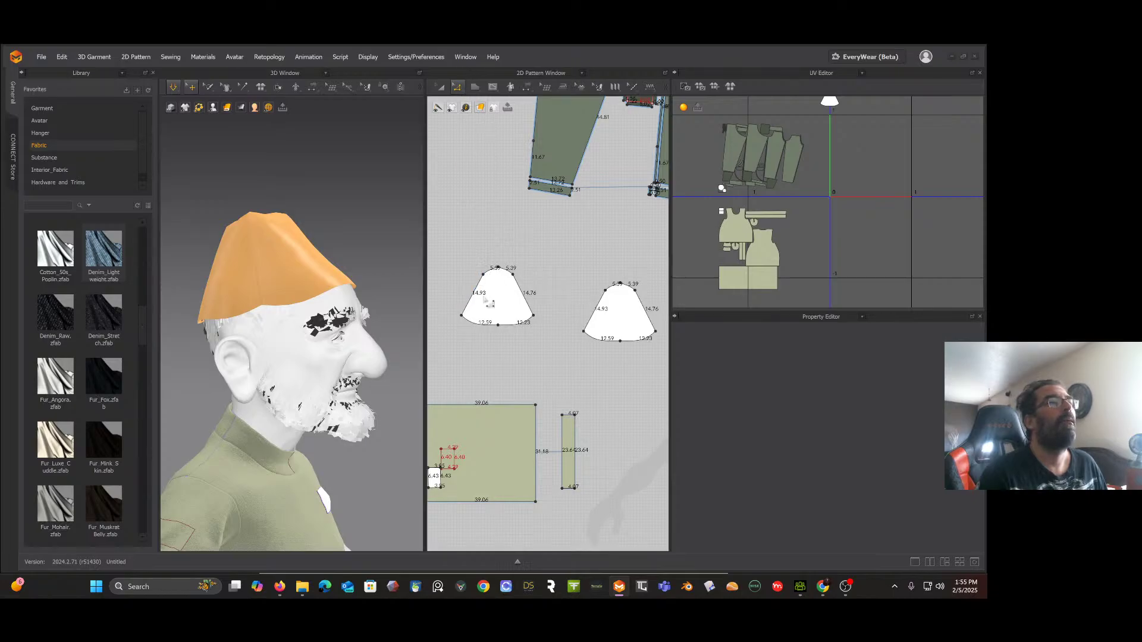
scroll(481, 308, "up", 2)
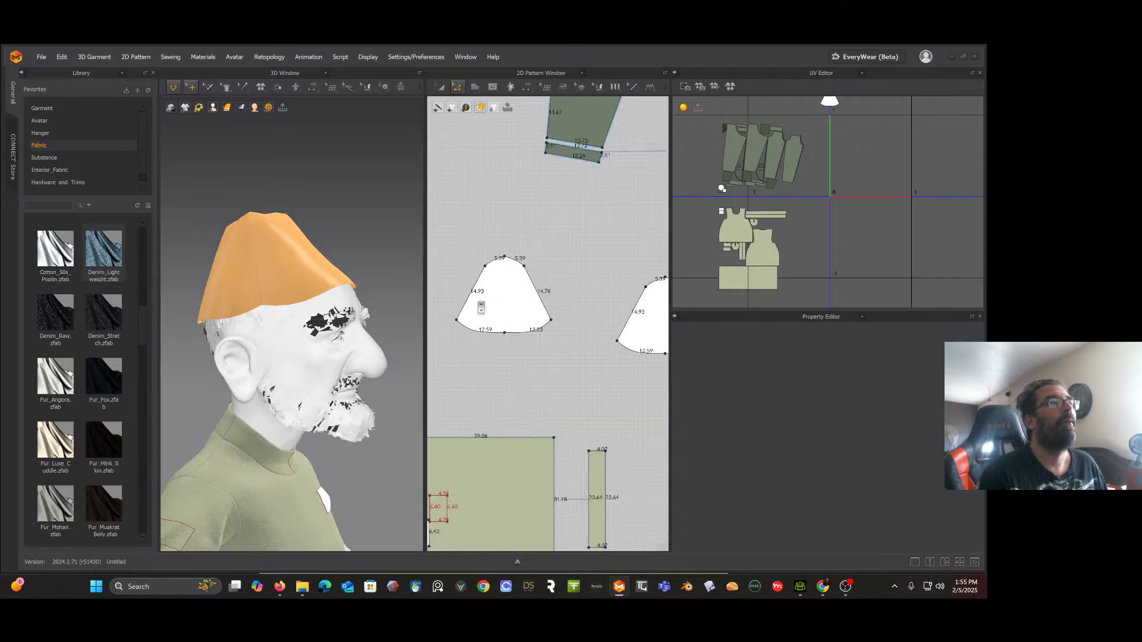
left_click(501, 266)
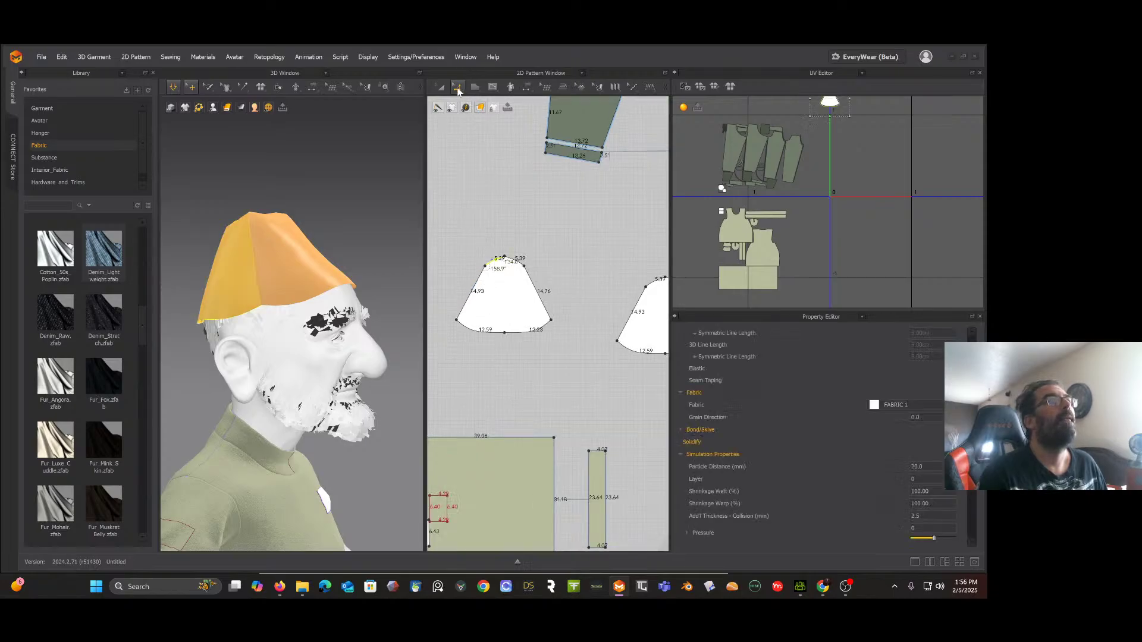
left_click(516, 263, "shift")
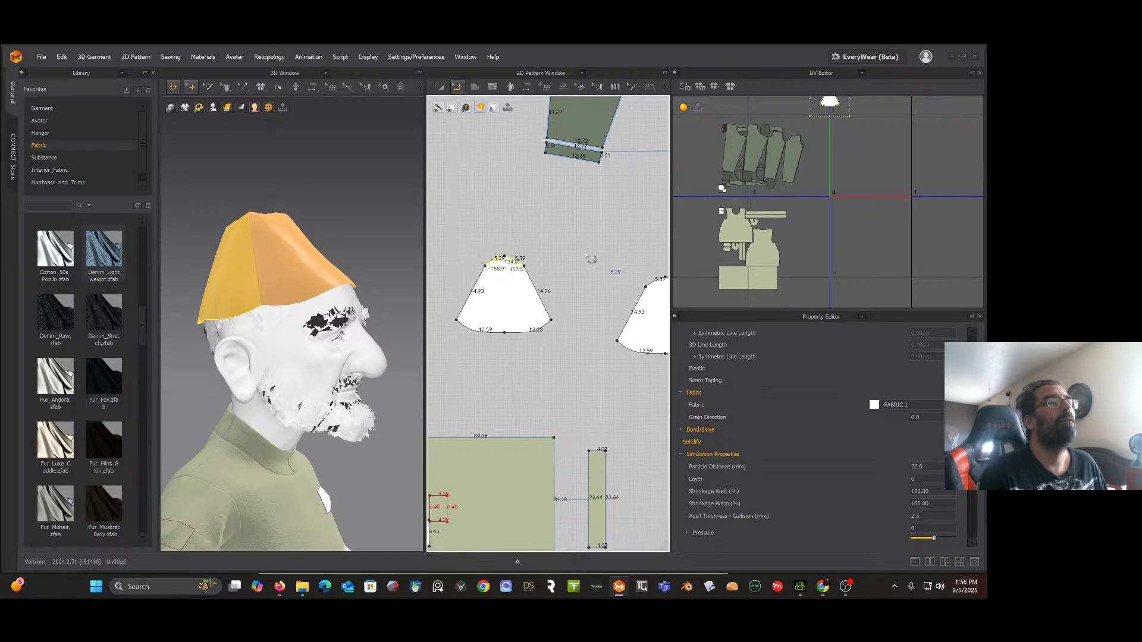
middle_click_drag(600, 256, 494, 253)
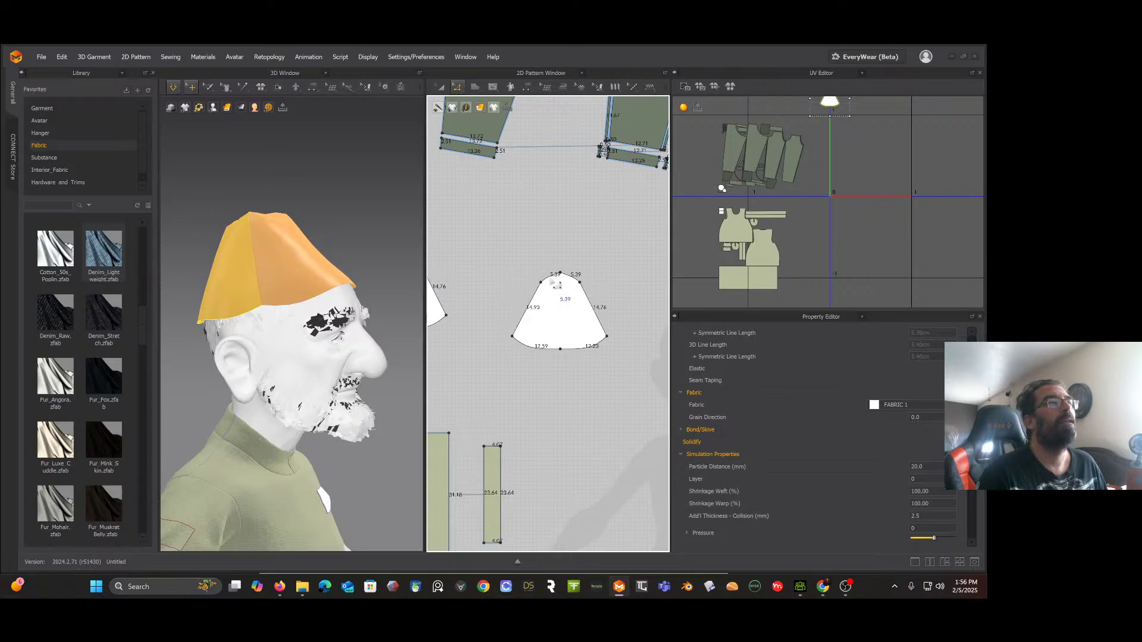
left_click(570, 278, "shift")
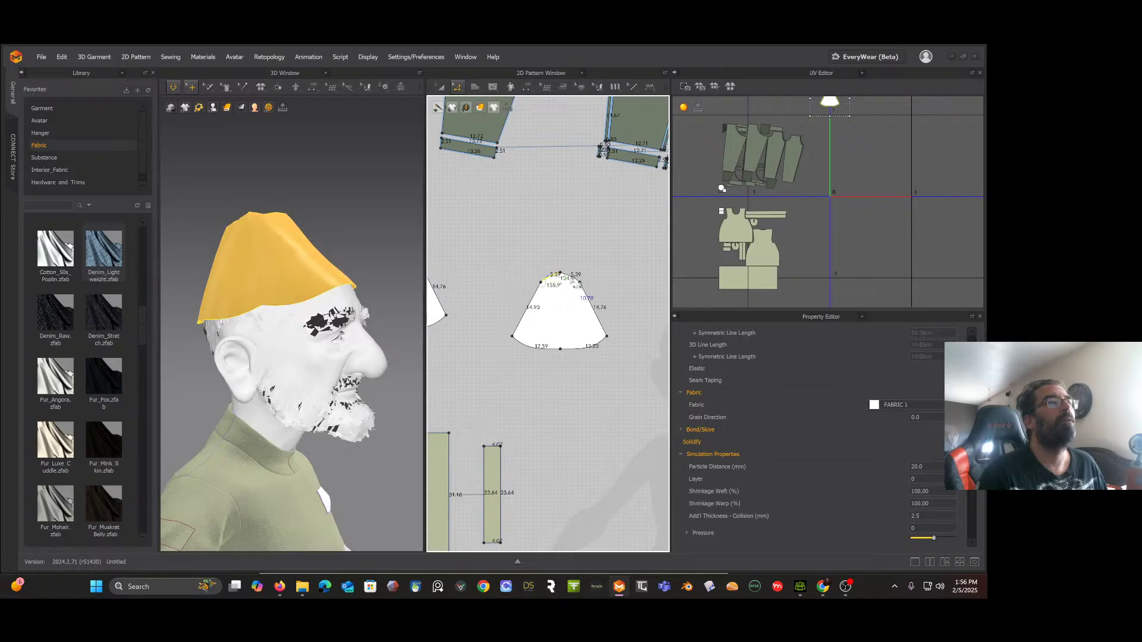
middle_click_drag(576, 273, 382, 265)
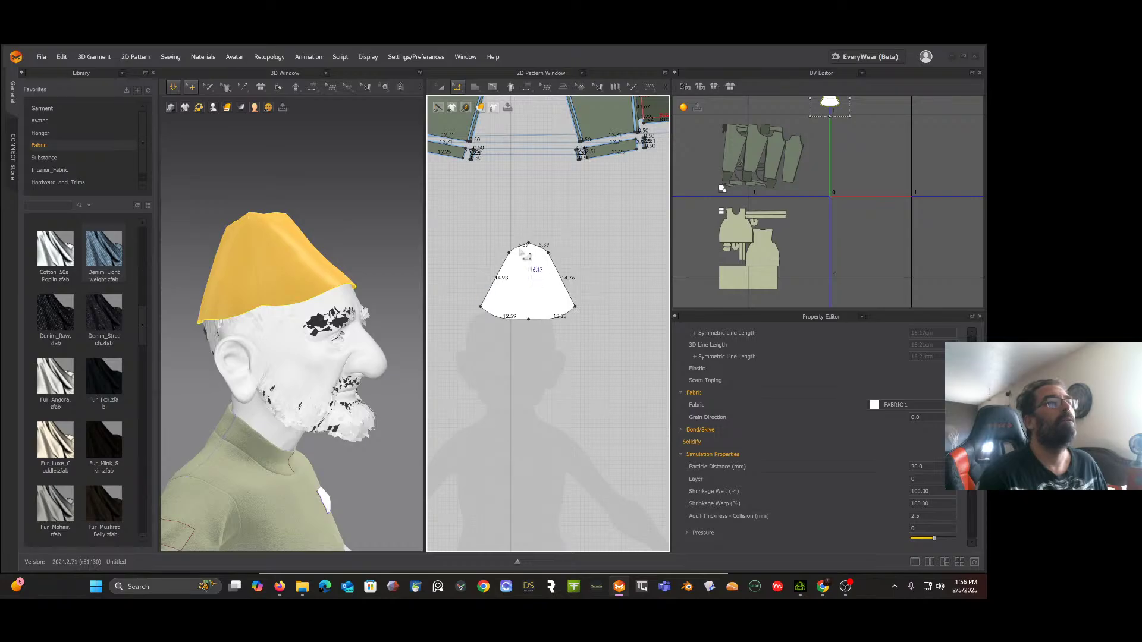
left_click(524, 250)
middle_click_drag(498, 231, 524, 236)
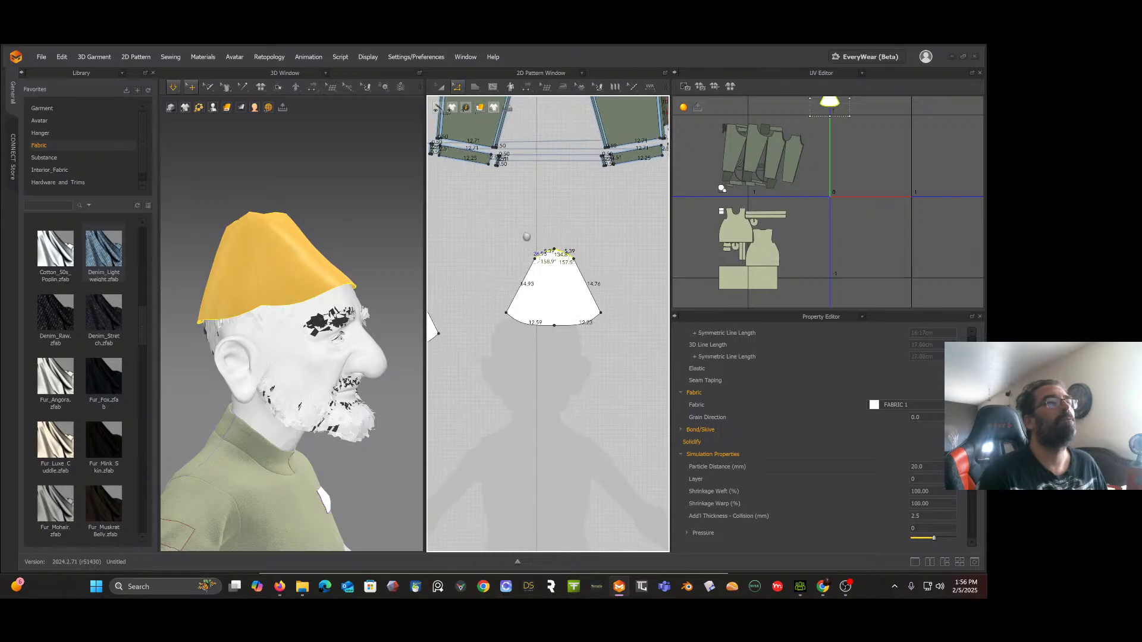
Step: Select the curved top edges of all three fan panels, lower them together to side edges of about 11.25 and 10.92, and simulate
left_click(554, 256)
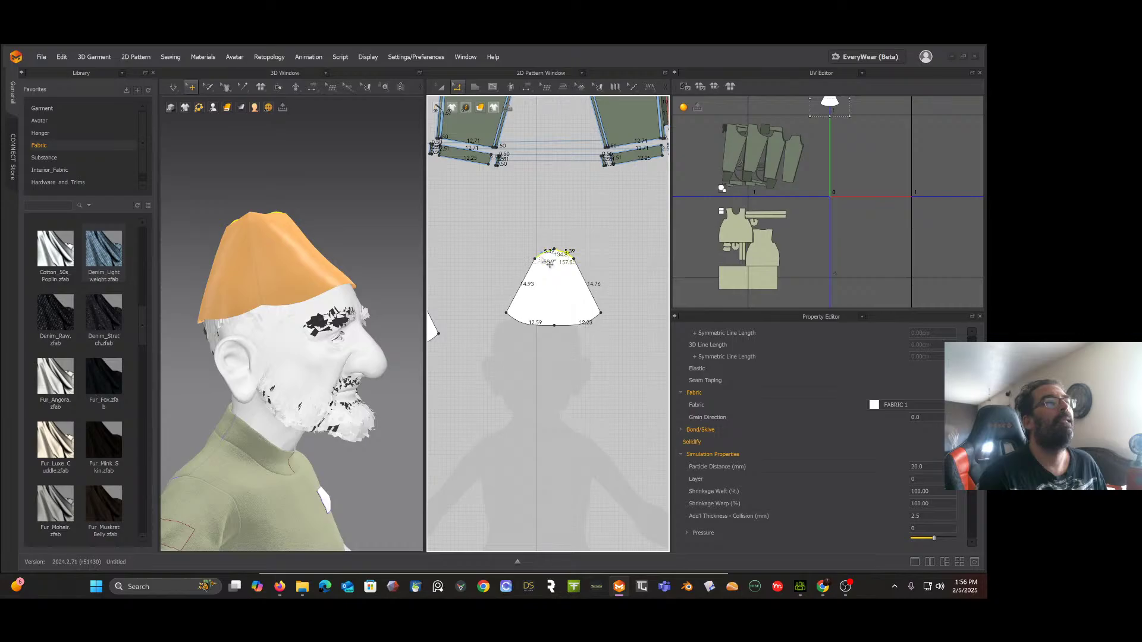
middle_click_drag(450, 210, 599, 220)
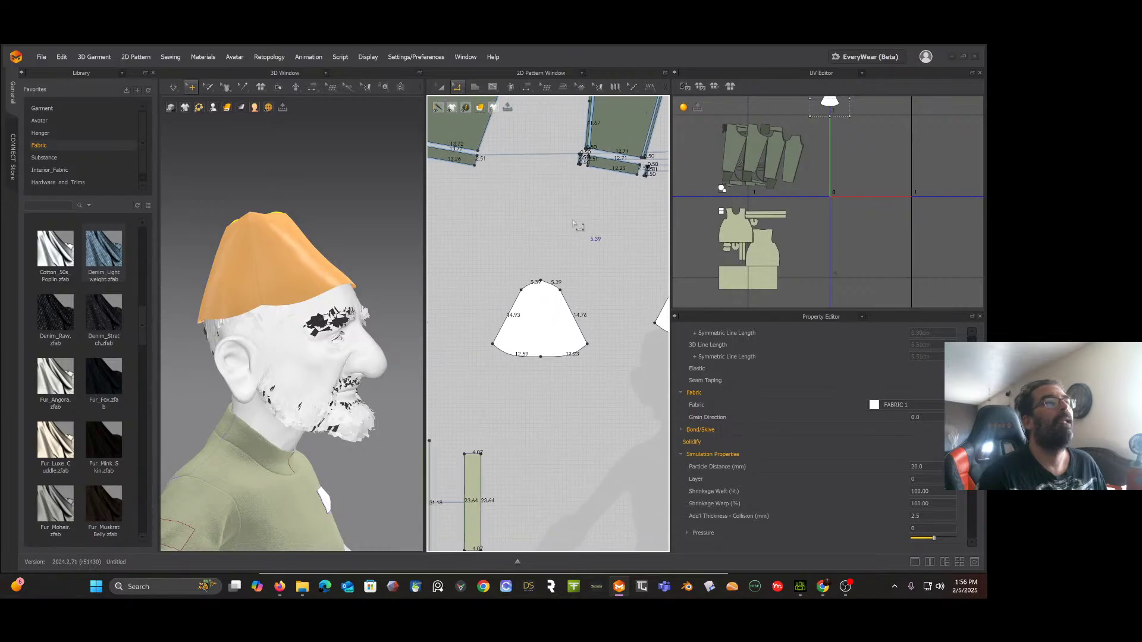
left_click(552, 287, "shift")
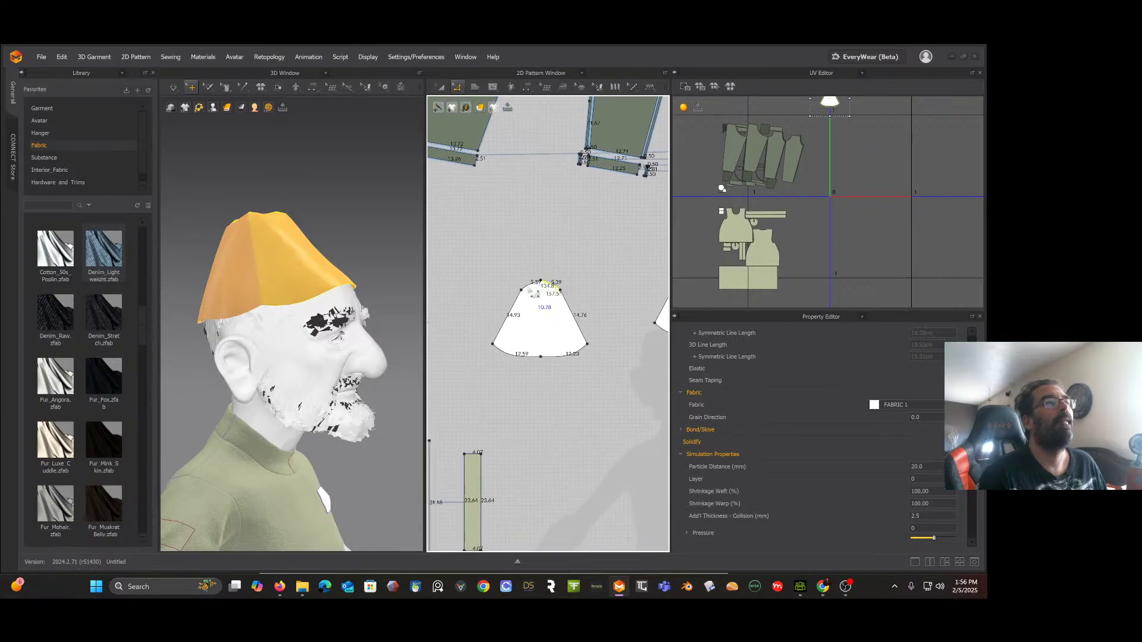
middle_click_drag(495, 236, 617, 245)
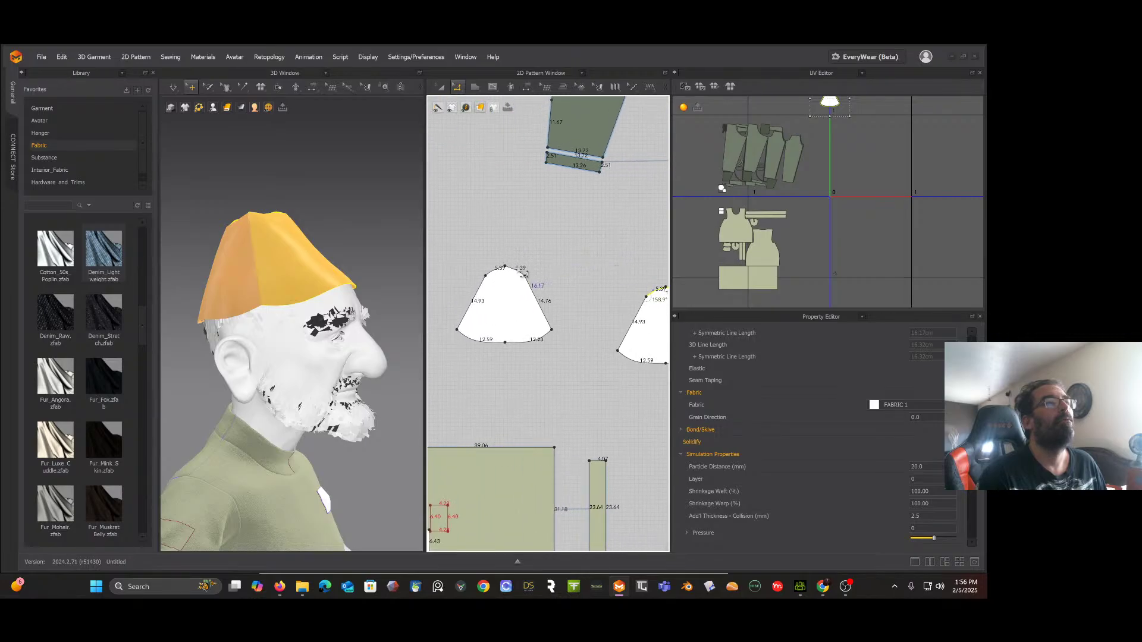
left_click(512, 269, "shift")
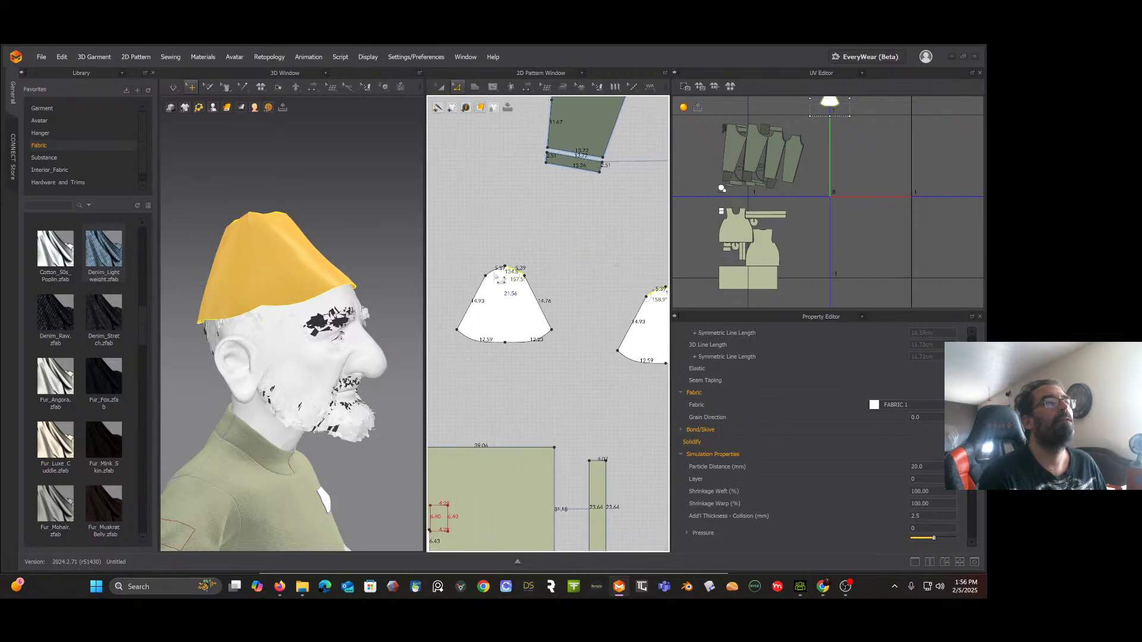
scroll(502, 279, "up", 5)
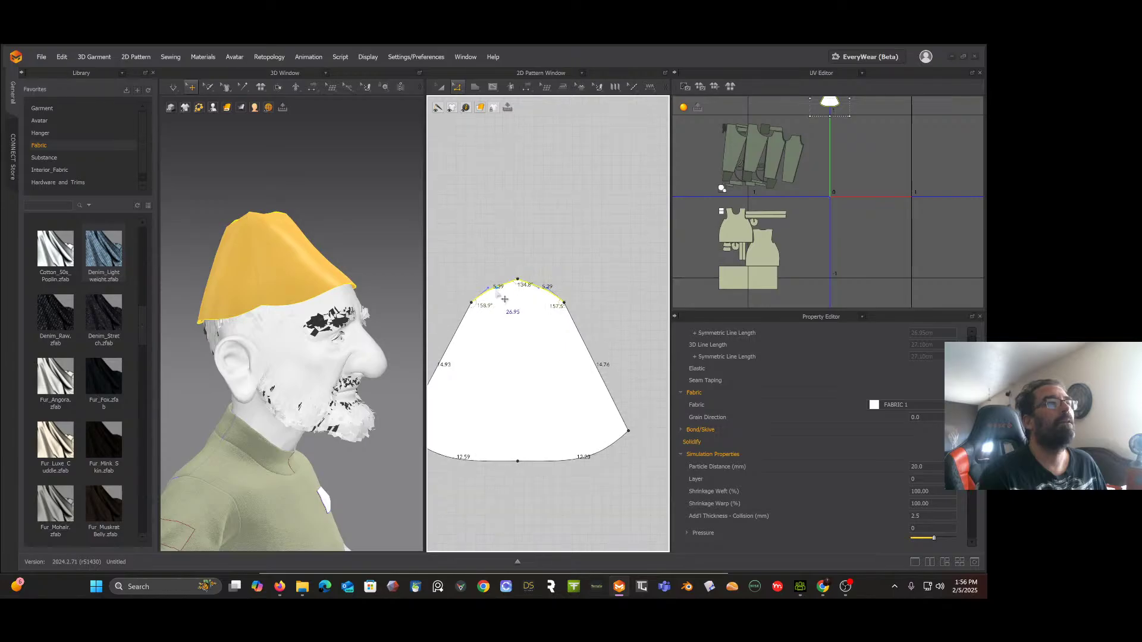
scroll(507, 291, "up", 4)
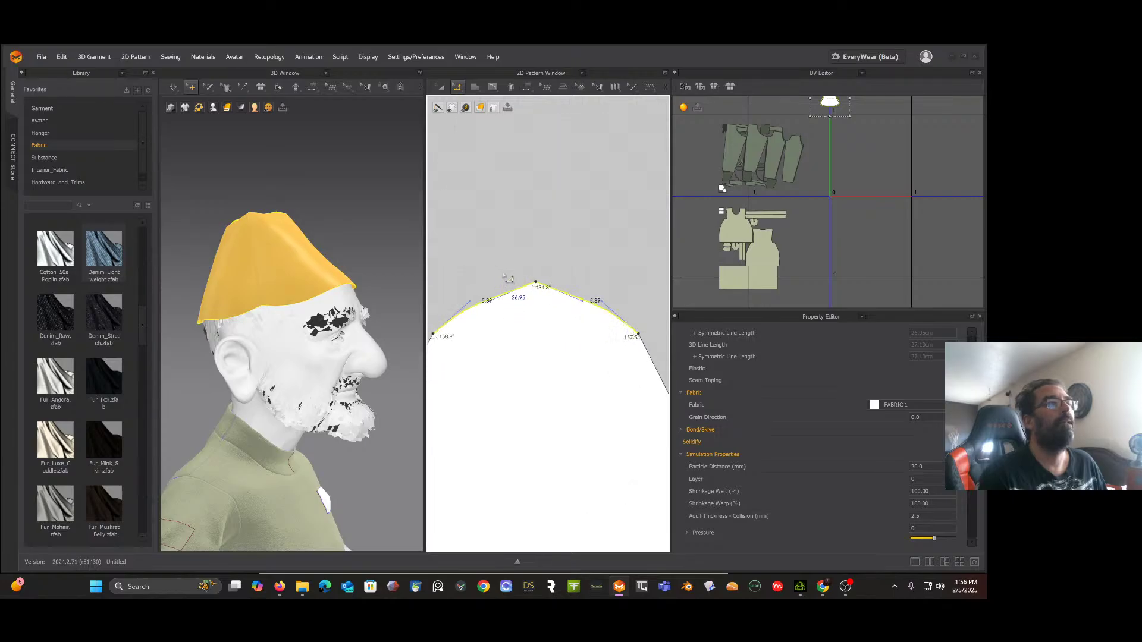
scroll(506, 276, "down", 1)
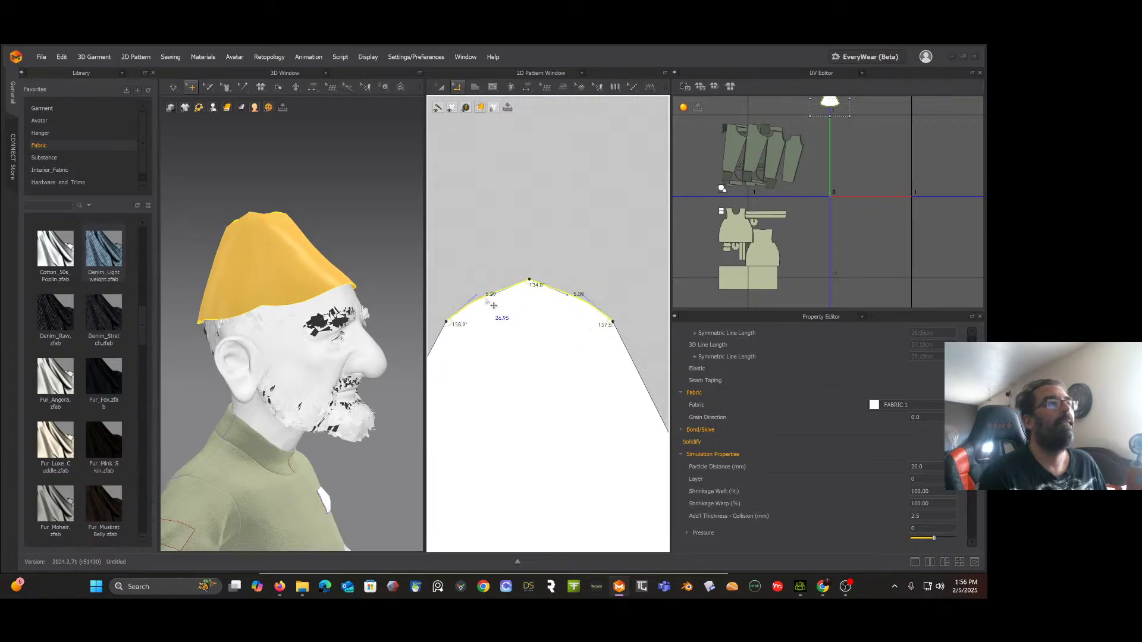
left_click_drag(493, 305, 489, 377)
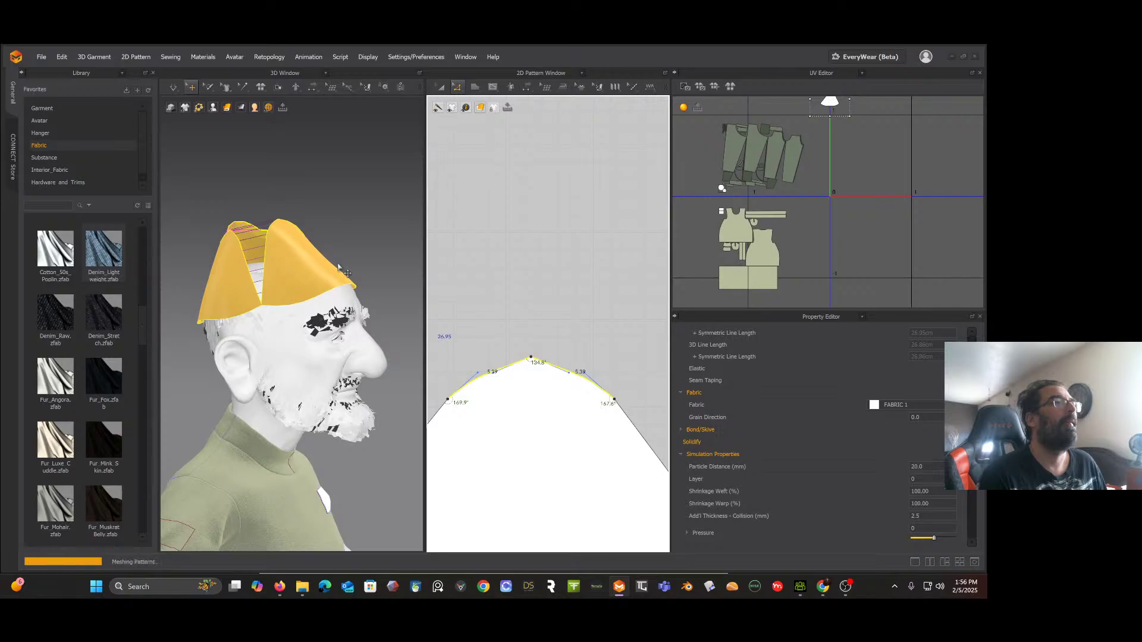
key("space")
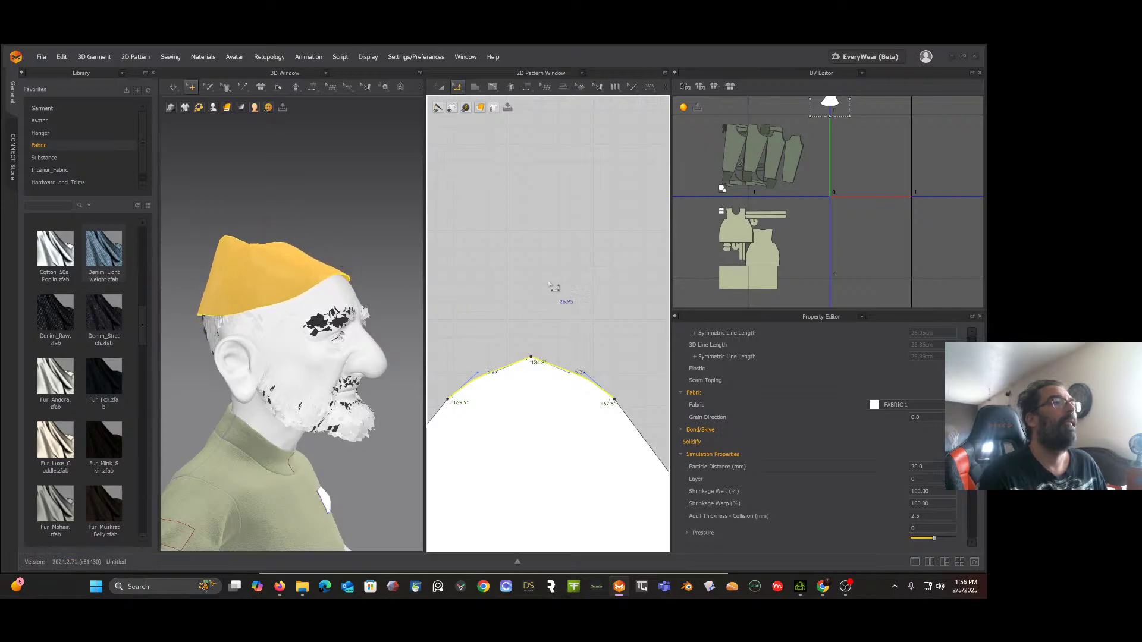
Step: Lower the upper right corner of the fan panel above the avatar silhouette, giving a top segment of about 5.36 and side edge of 10.97
scroll(544, 287, "down", 4)
middle_click_drag(543, 278, 430, 266)
scroll(441, 244, "down", 2)
middle_click_drag(577, 274, 494, 292)
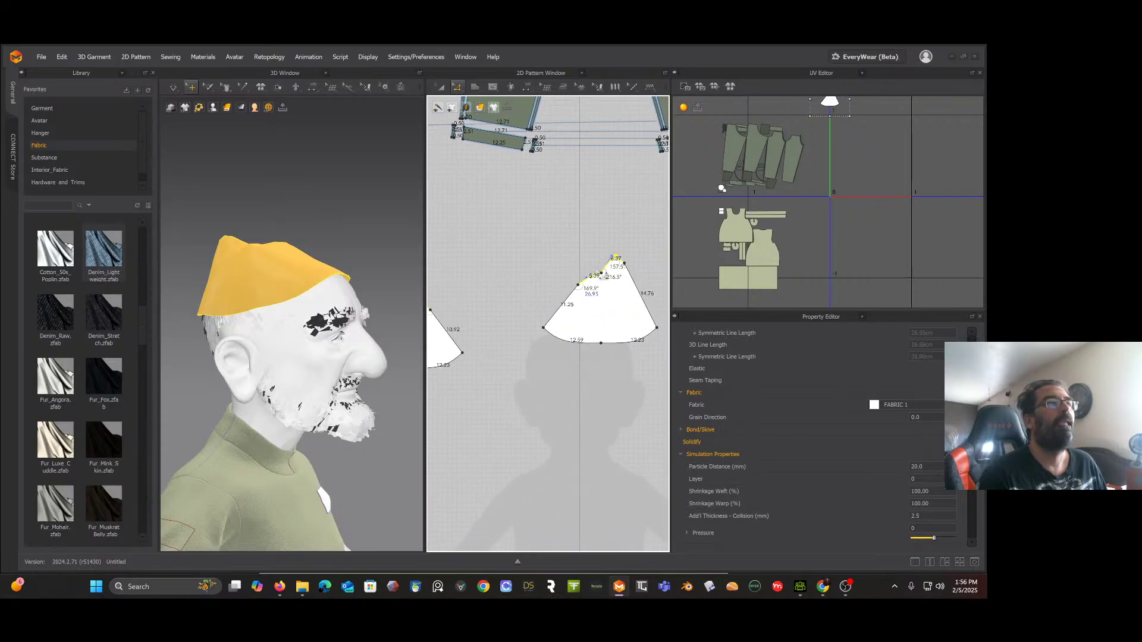
middle_click_drag(622, 261, 538, 281)
scroll(508, 283, "up", 3)
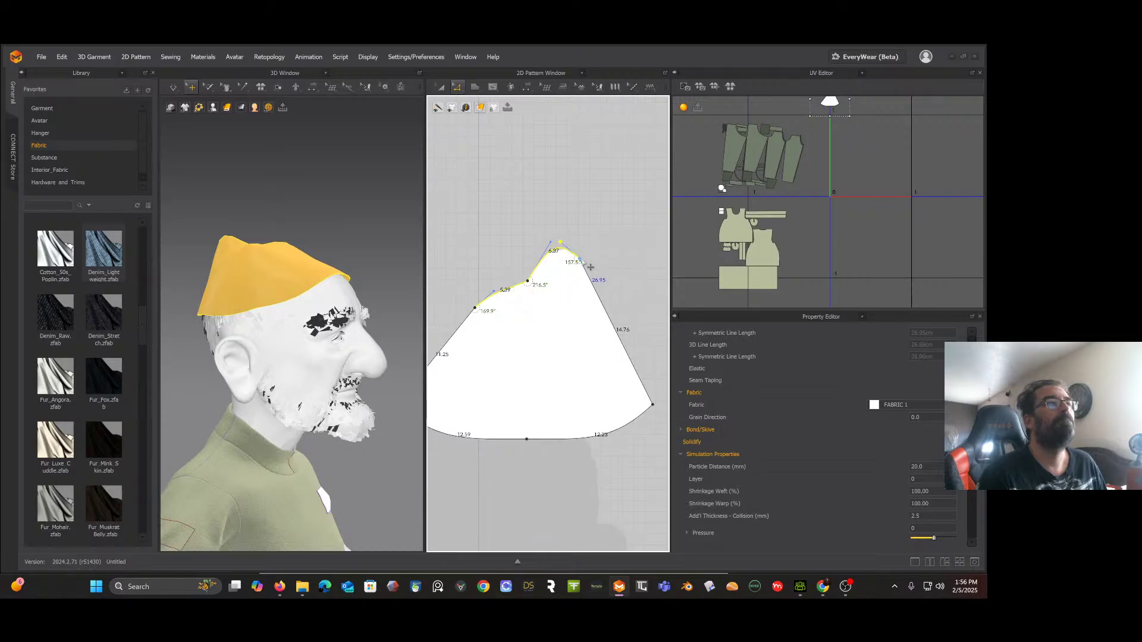
left_click_drag(580, 260, 588, 308)
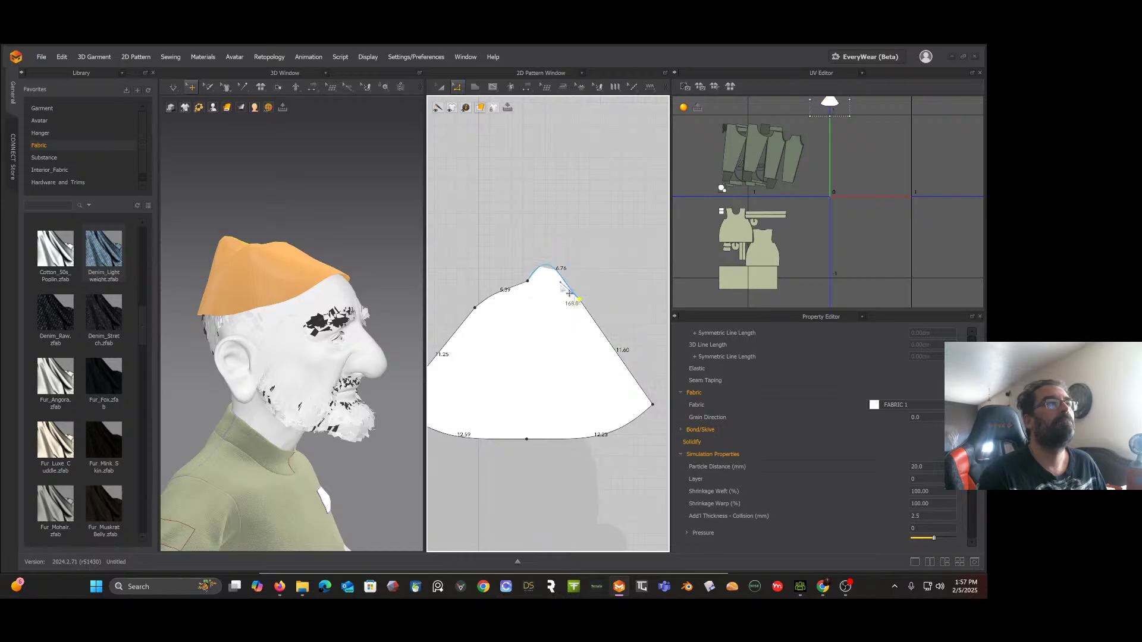
left_click(536, 287)
left_click_drag(559, 250, 571, 298)
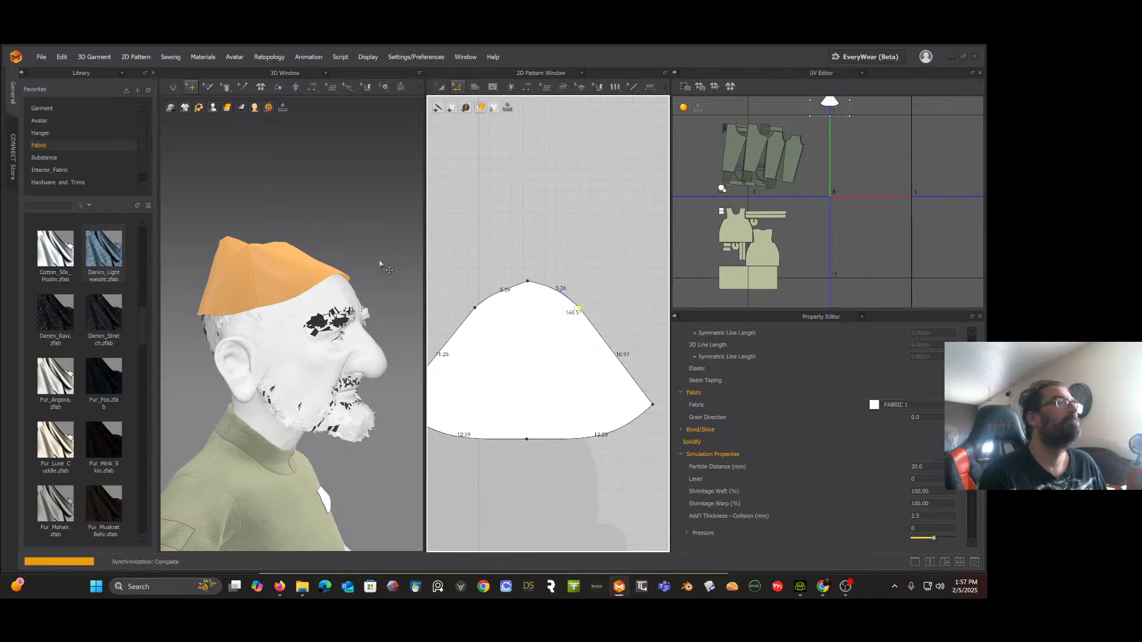
Step: Simulate the shortened hat, check its fit from behind and above, and stop the simulation
key("space")
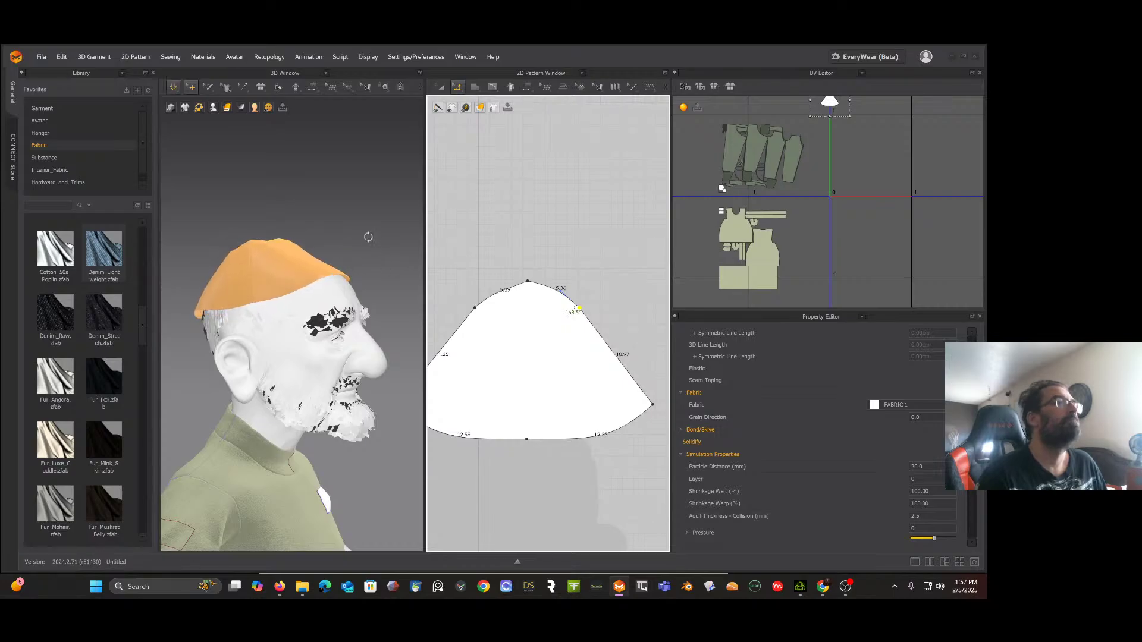
right_click_drag(368, 237, 434, 272)
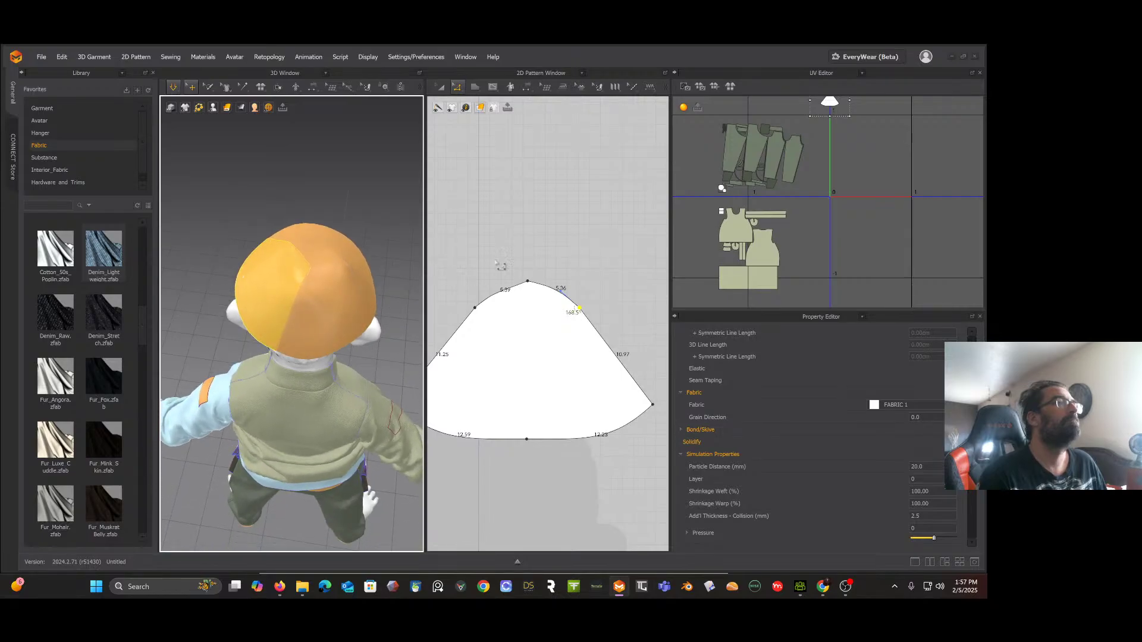
key("space")
Step: Compare the outlines and edge lengths of the three shortened fan panels in the pattern layout
scroll(569, 220, "up", 4)
scroll(568, 214, "down", 4)
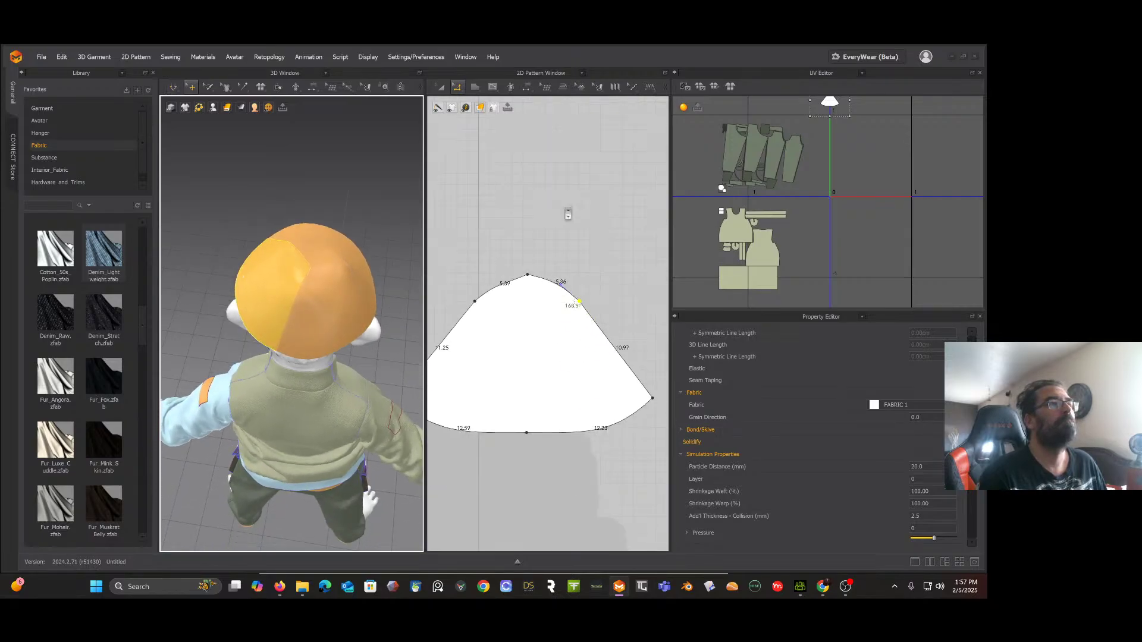
scroll(568, 214, "down", 6)
middle_click_drag(568, 216, 581, 257)
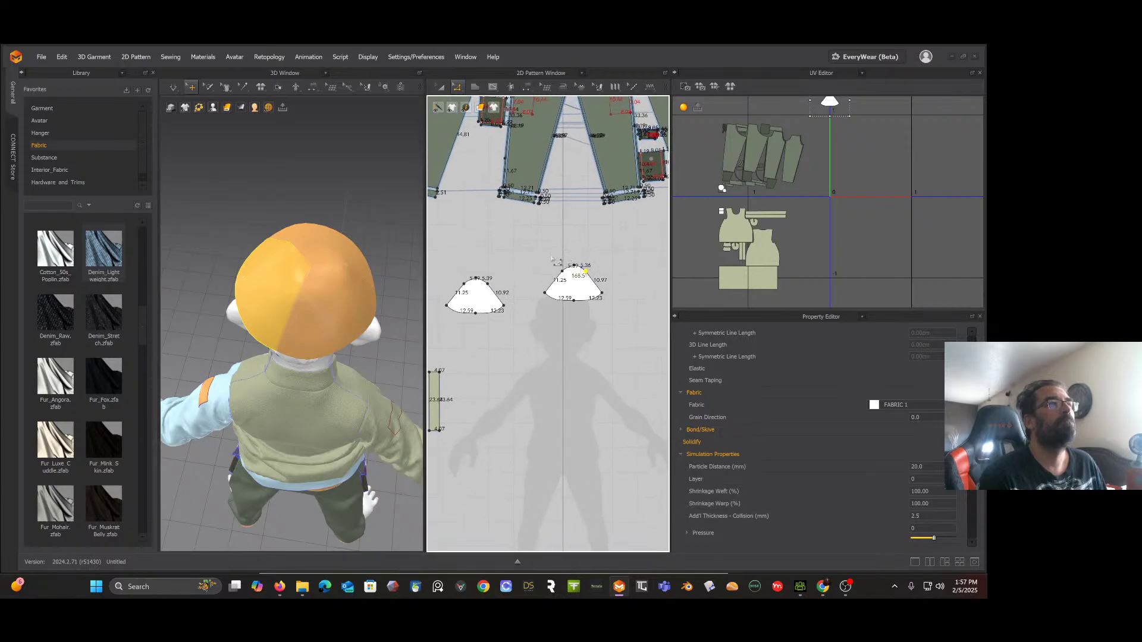
scroll(548, 237, "down", 2)
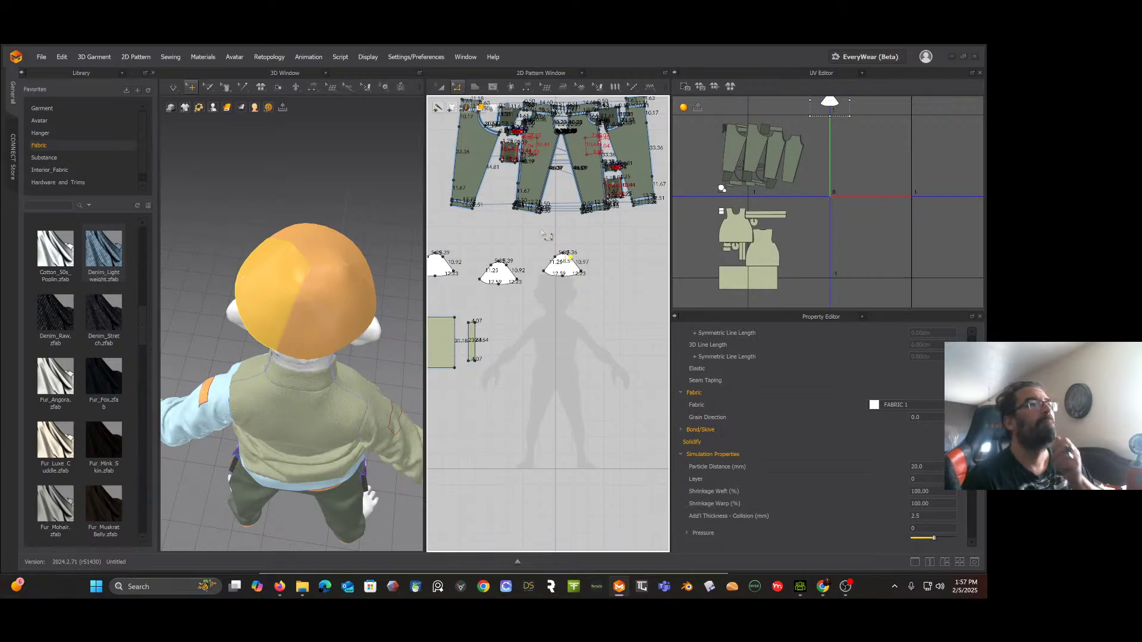
scroll(524, 257, "up", 4)
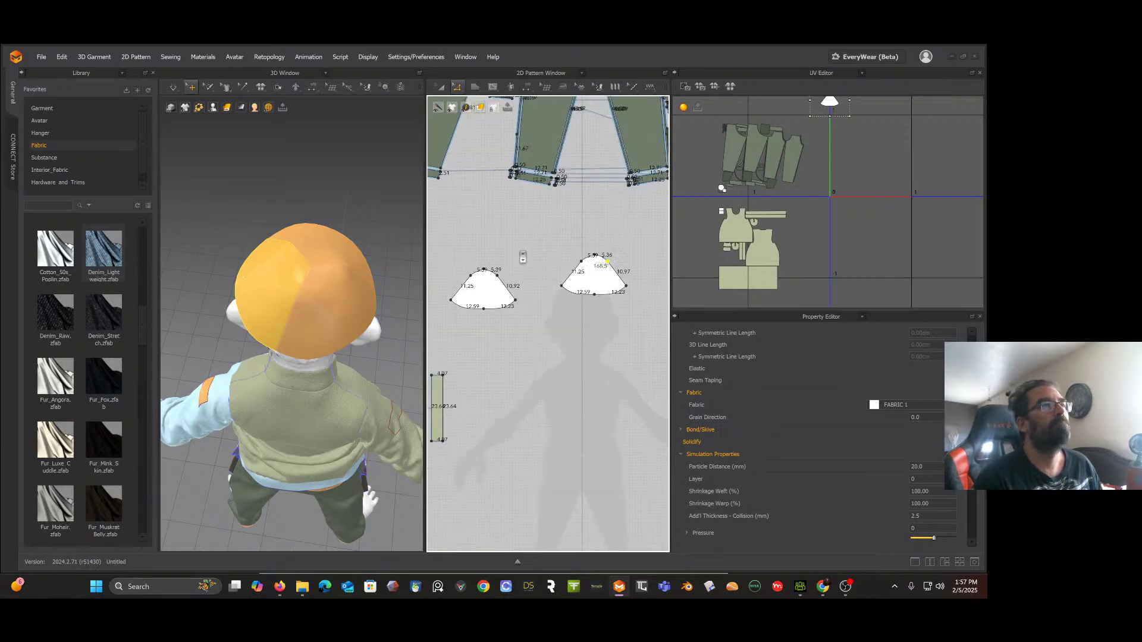
scroll(524, 239, "down", 3)
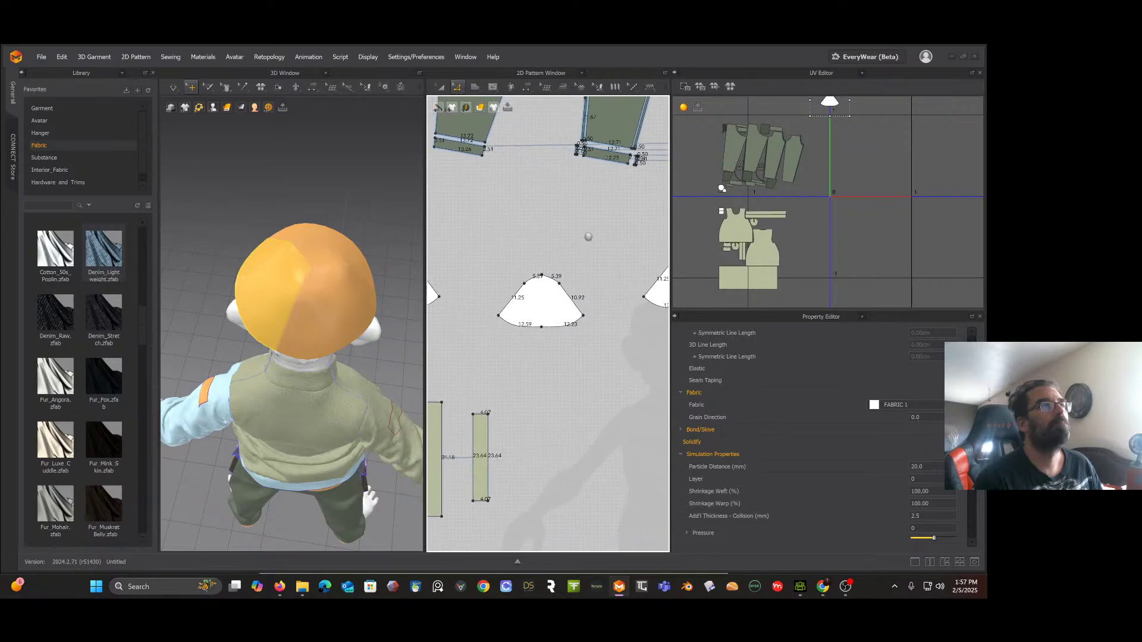
scroll(592, 236, "up", 1)
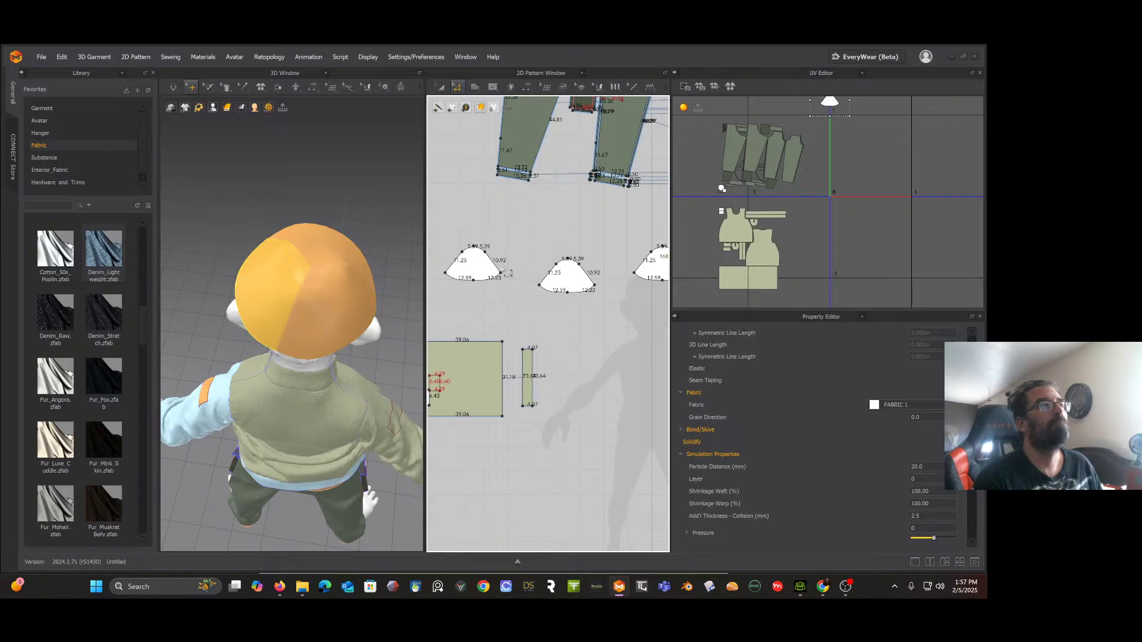
scroll(459, 271, "up", 4)
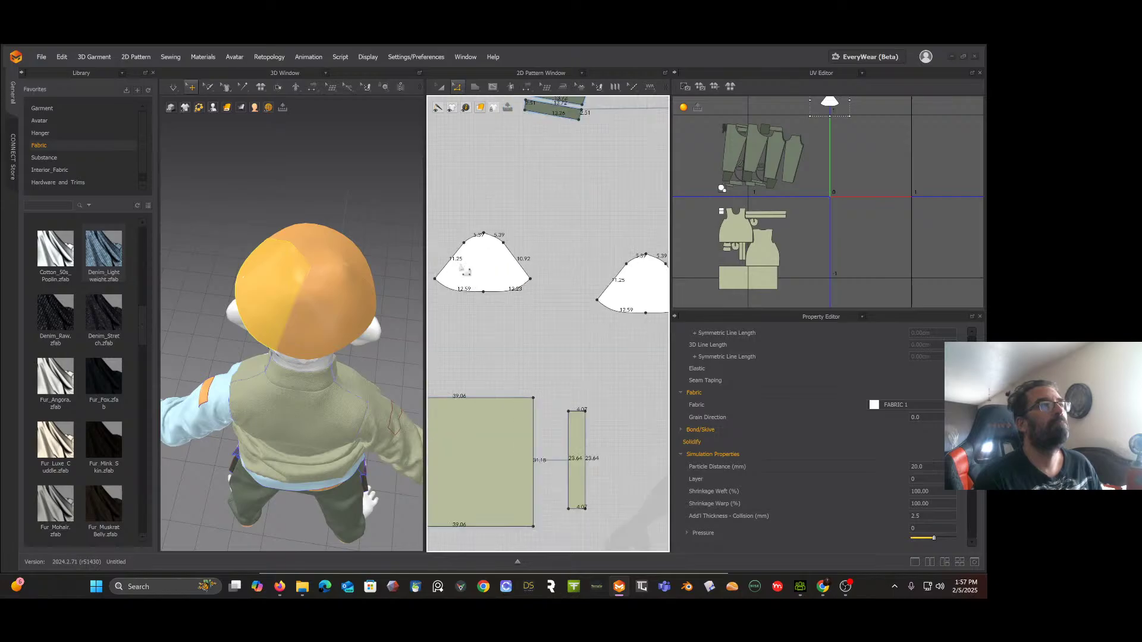
scroll(474, 268, "up", 1)
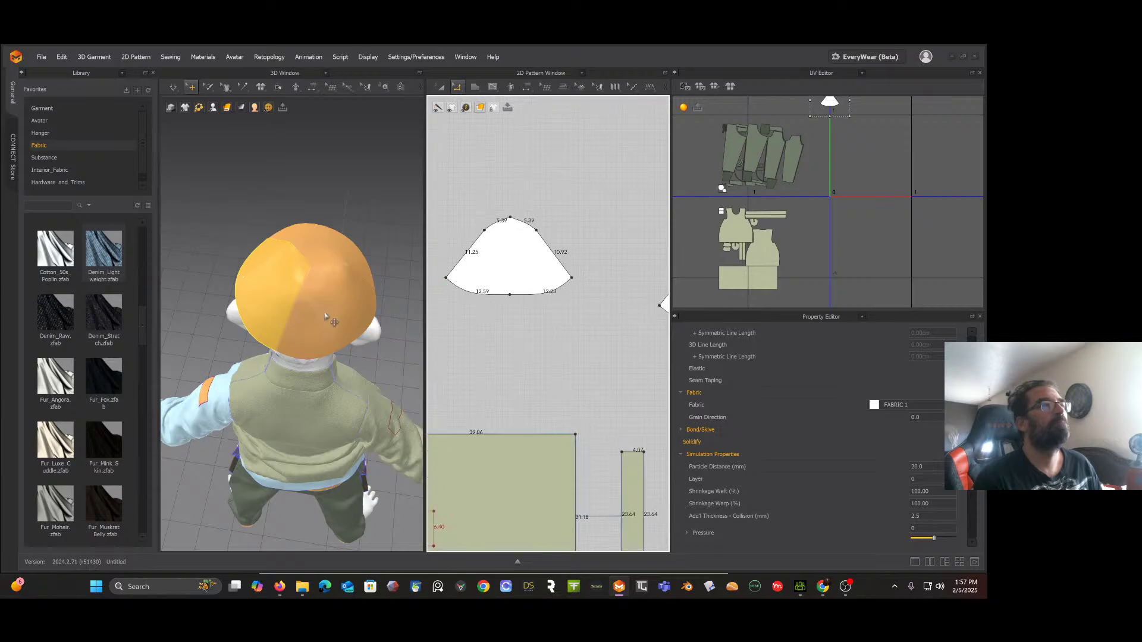
Step: Pull both lower corners of the leftmost fan panel inward, giving side edges of about 11.84 and 11.27 and bottom segments of about 9.68 and 9.75
middle_click_drag(330, 320, 309, 288)
right_click_drag(308, 288, 333, 244)
right_click_drag(329, 241, 334, 250)
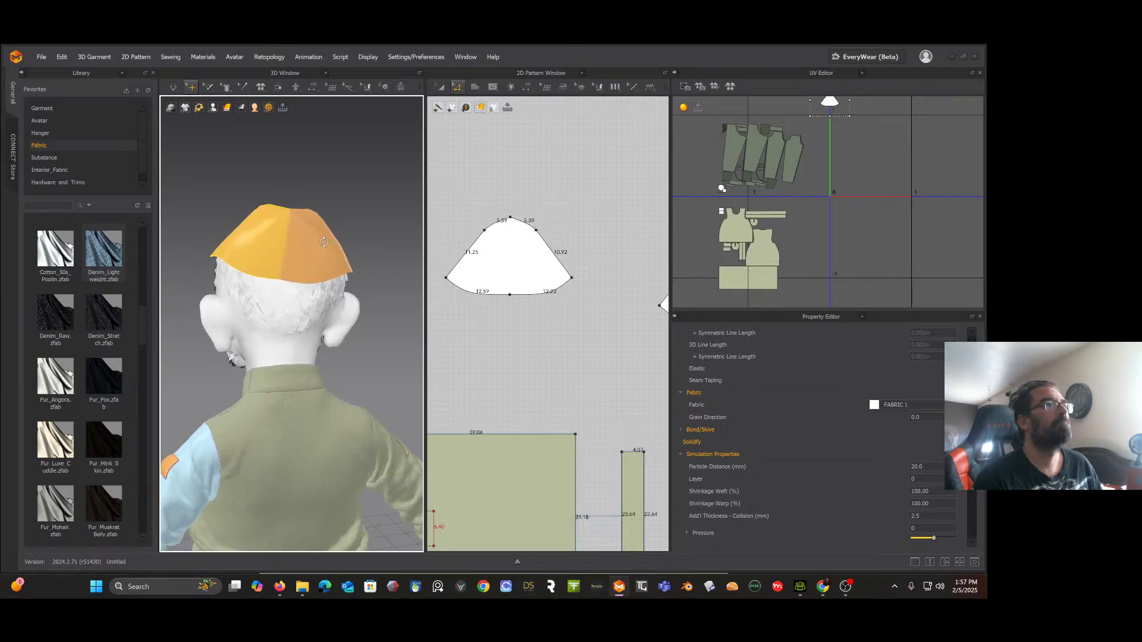
left_click(446, 277)
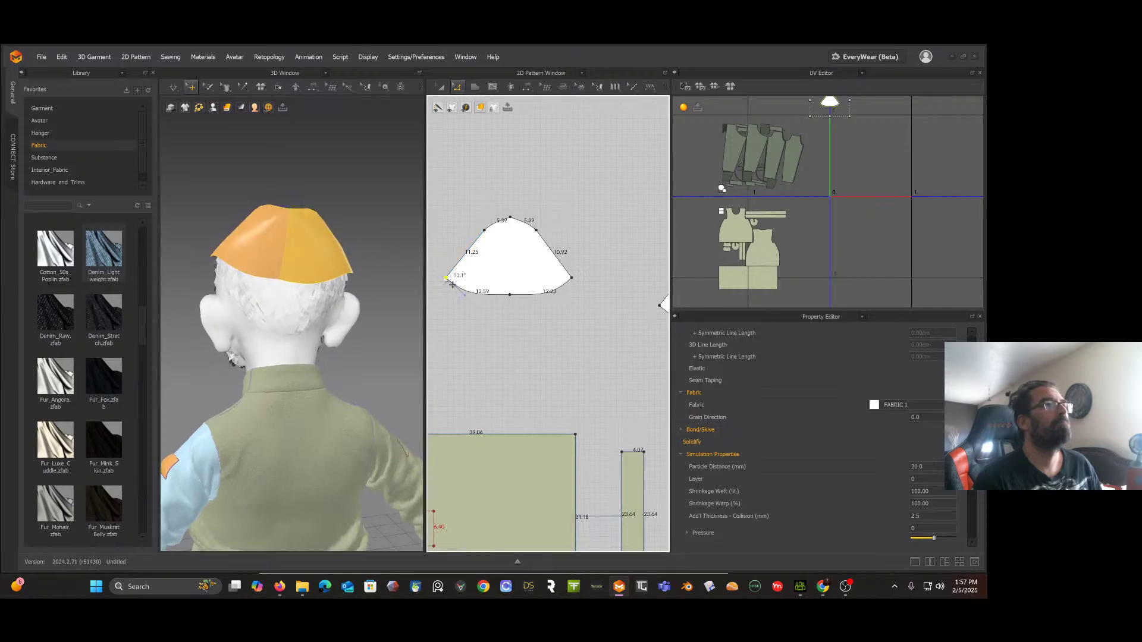
left_click_drag(448, 280, 482, 299)
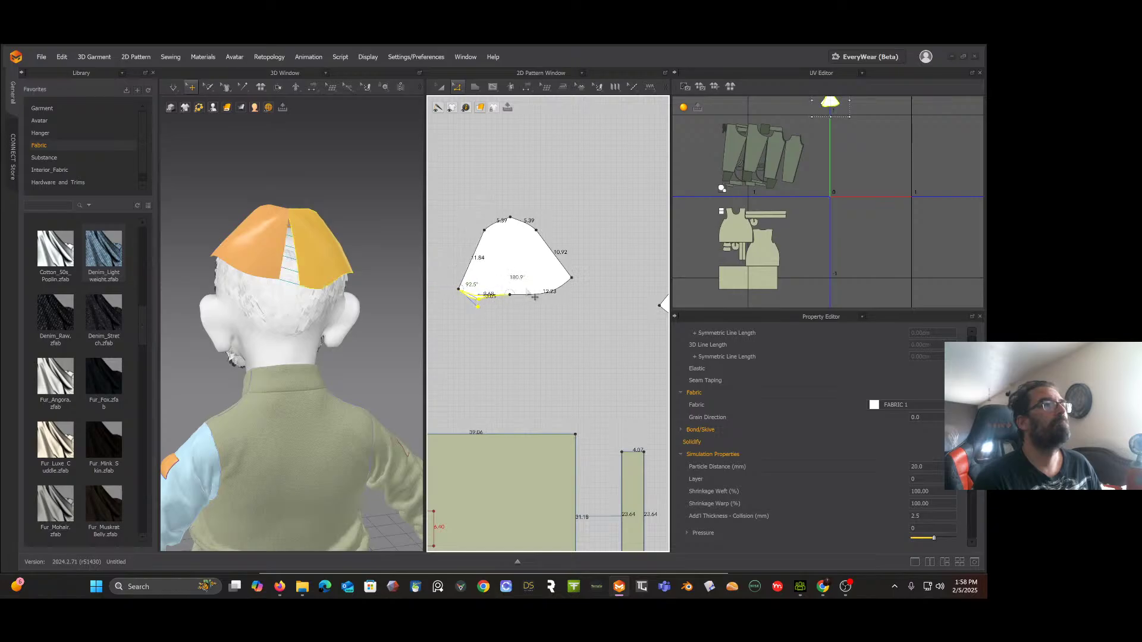
left_click_drag(574, 280, 550, 302)
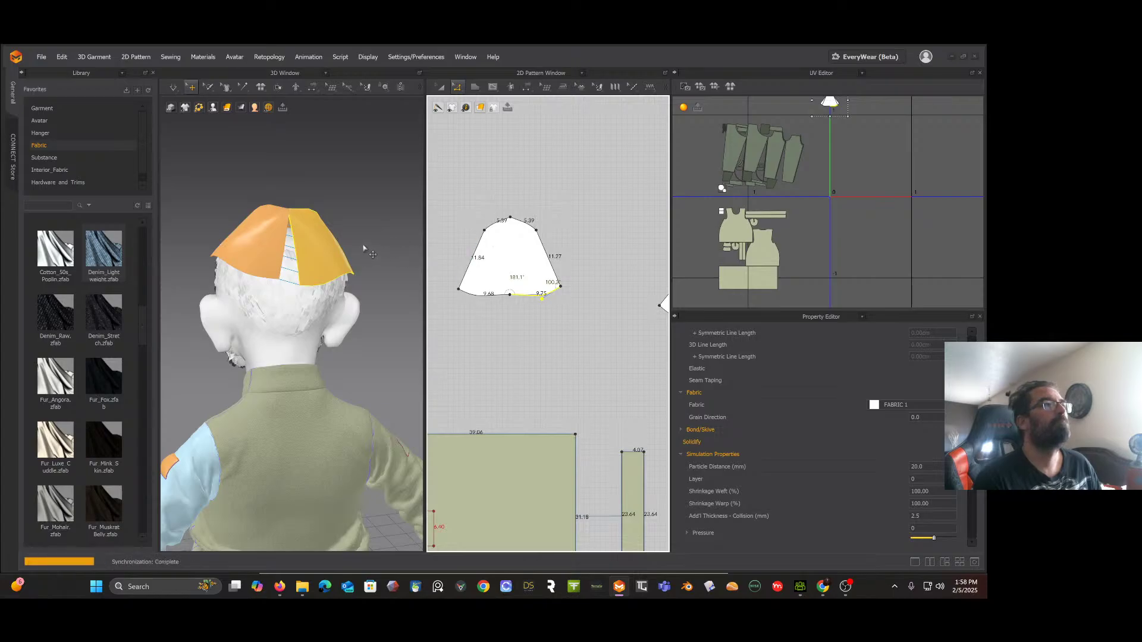
Step: Simulate the hat with the narrowed panel and check its fit from the side of the avatar's head
key("space")
mouse_move(349, 259)
middle_mouse_down()
mouse_move(314, 264)
mouse_move(347, 262)
middle_mouse_up()
right_click_drag(347, 263, 250, 267)
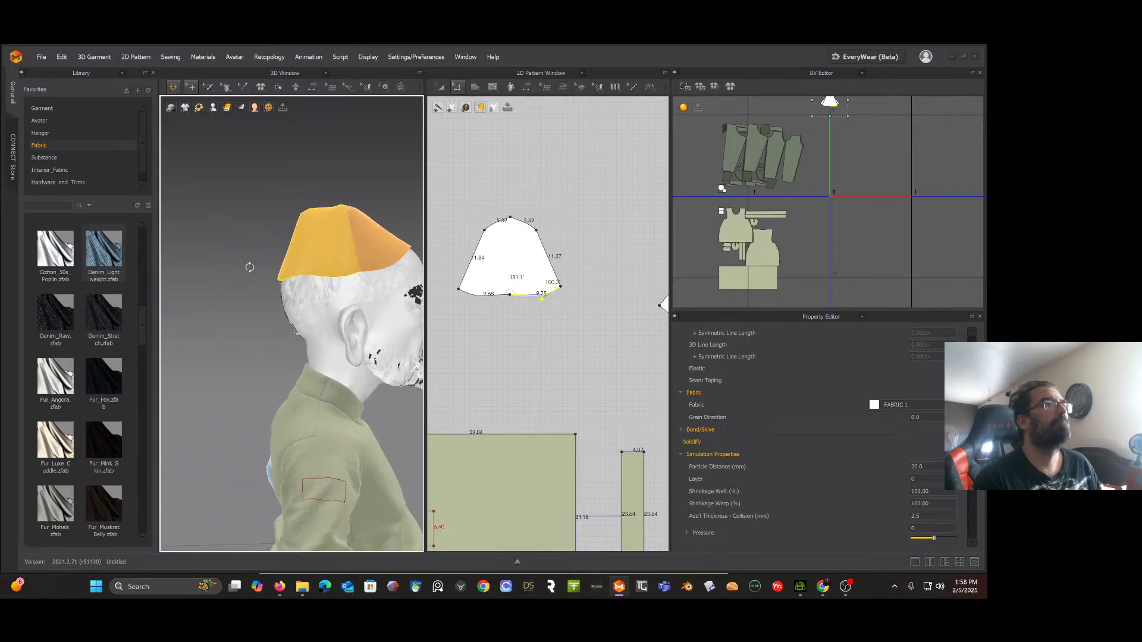
right_click_drag(316, 250, 300, 256)
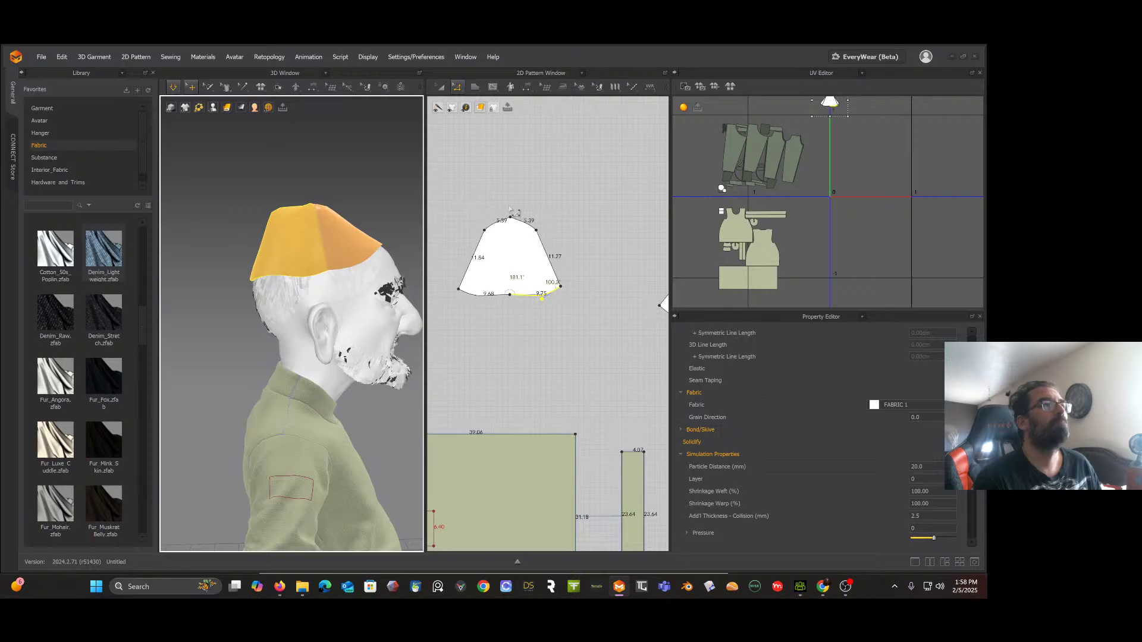
Step: Select all three fan panels of the hat in the pattern layout and delete them
left_click(498, 213)
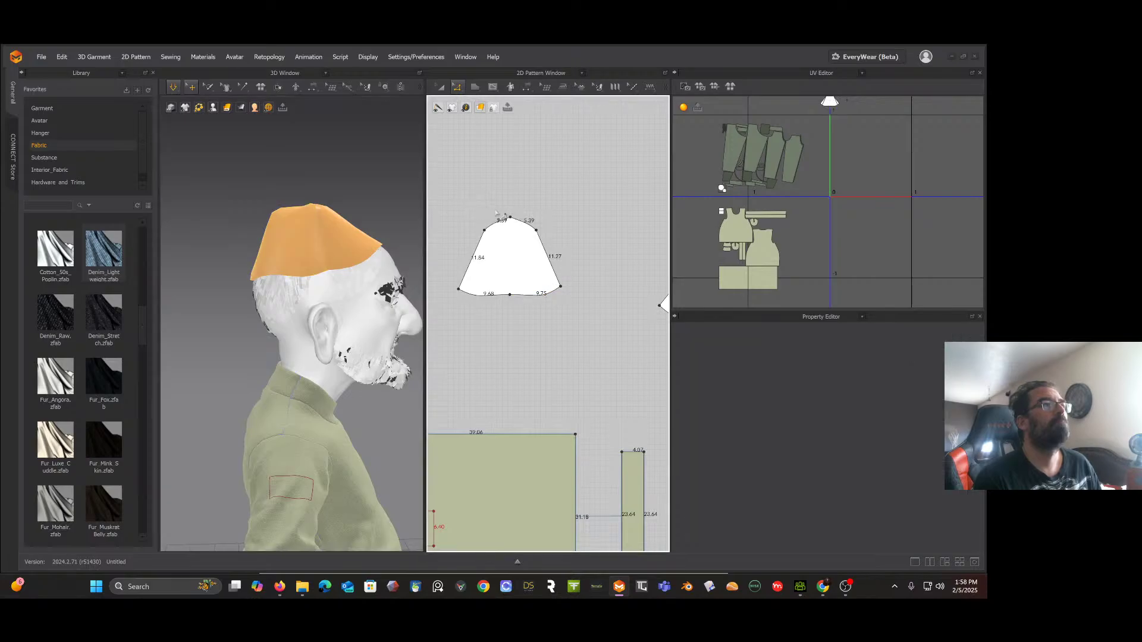
scroll(500, 218, "down", 3)
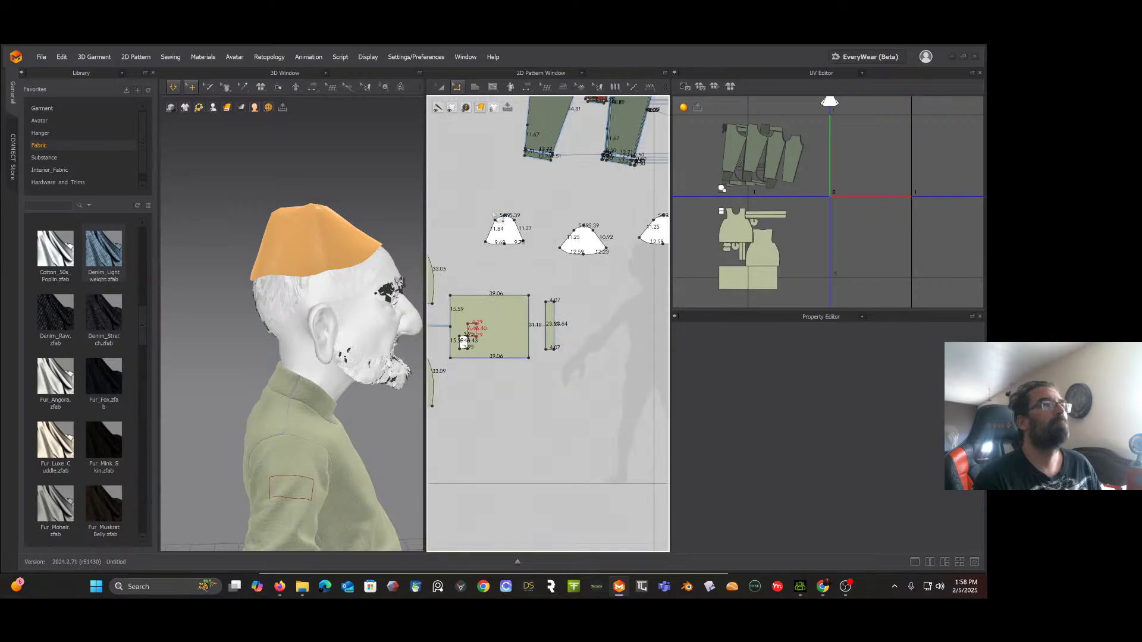
left_click_drag(472, 200, 693, 257)
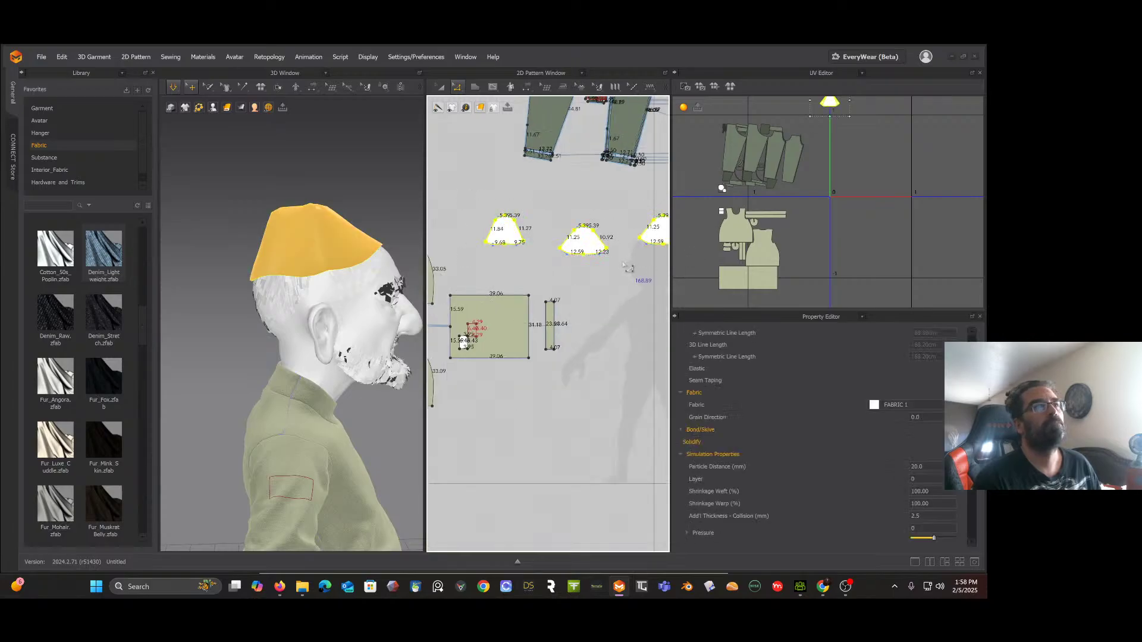
middle_click_drag(618, 263, 571, 281)
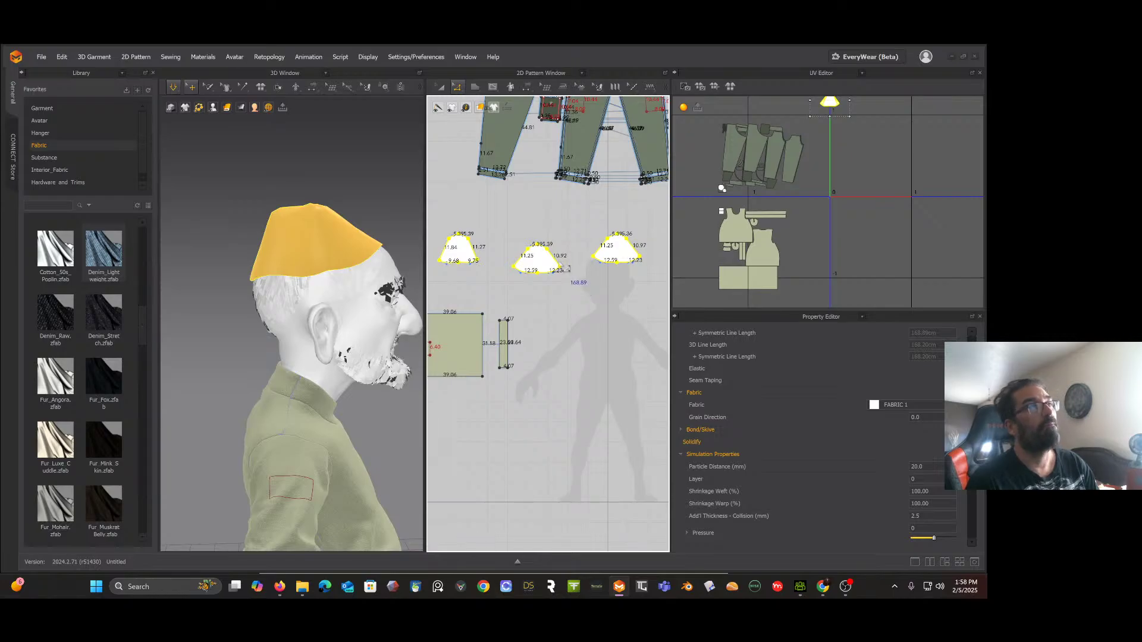
key("Delete")
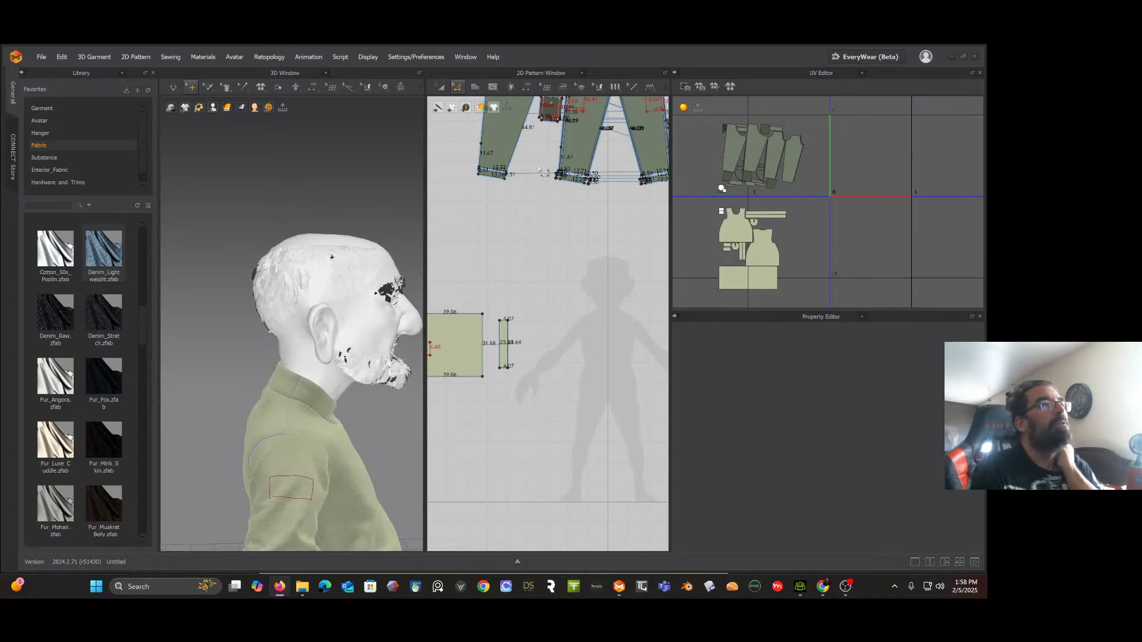
Step: Examine the remaining pattern layout and the avatar's full outfit from the front, from head to feet
scroll(540, 171, "down", 6)
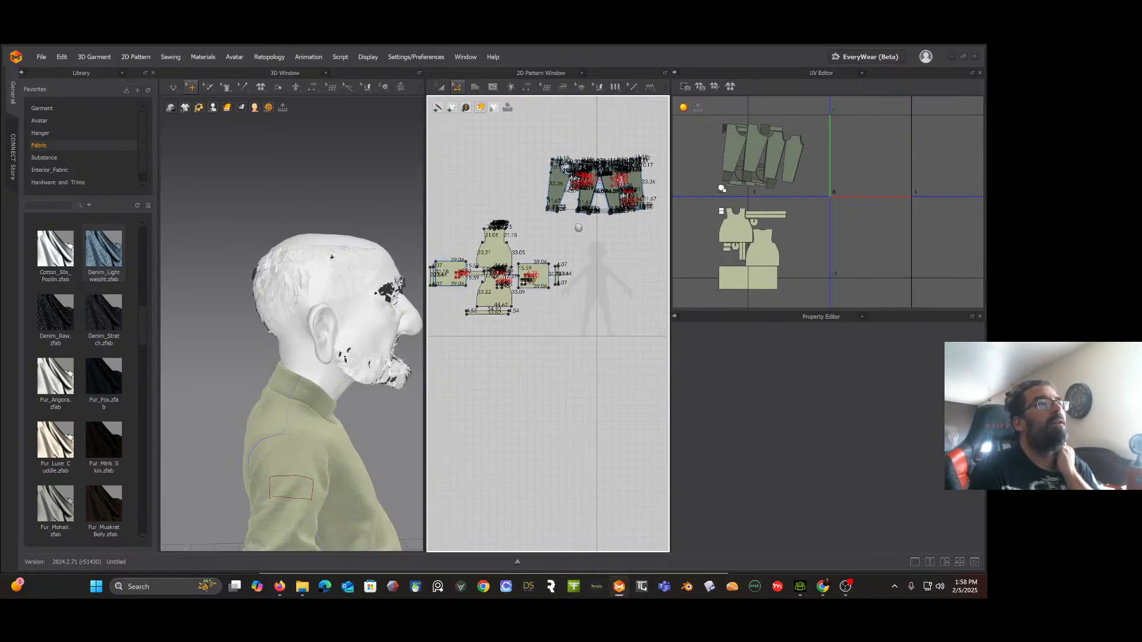
middle_click_drag(578, 228, 584, 255)
middle_click_drag(370, 298, 329, 176)
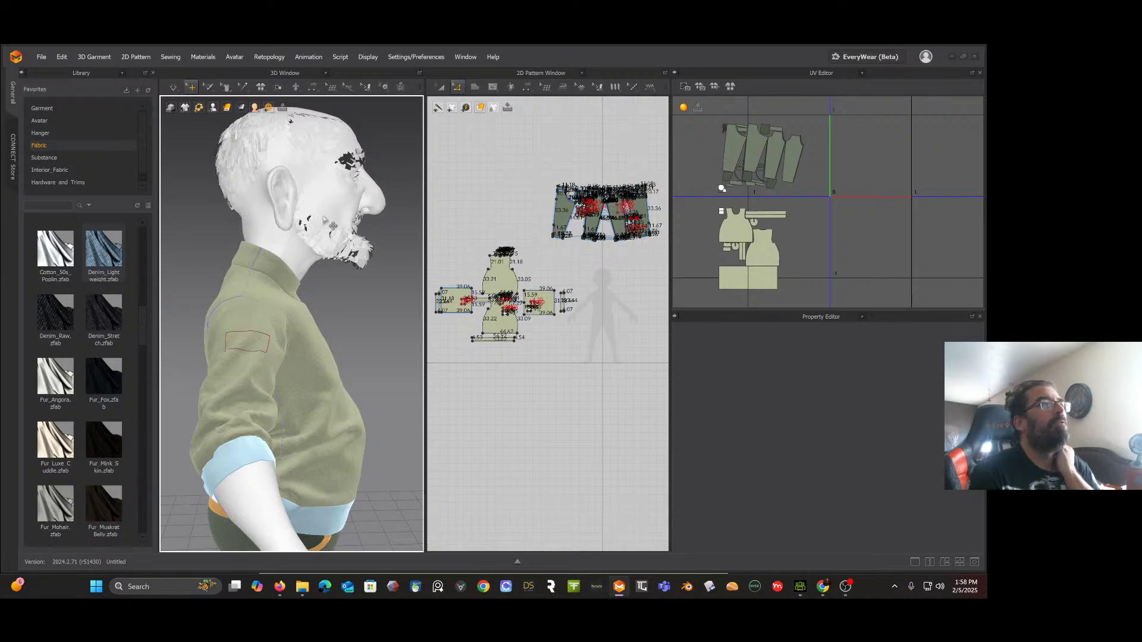
right_click_drag(333, 226, 302, 244)
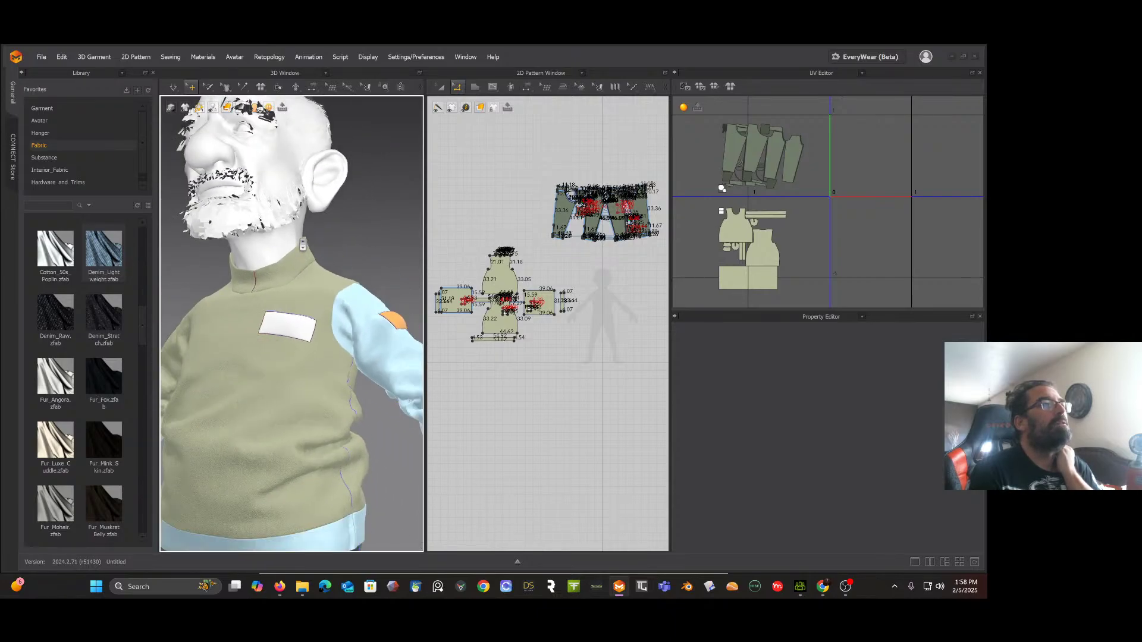
scroll(303, 244, "down", 4)
middle_click_drag(301, 272, 335, 173)
right_click_drag(334, 173, 329, 240)
scroll(321, 245, "down", 4)
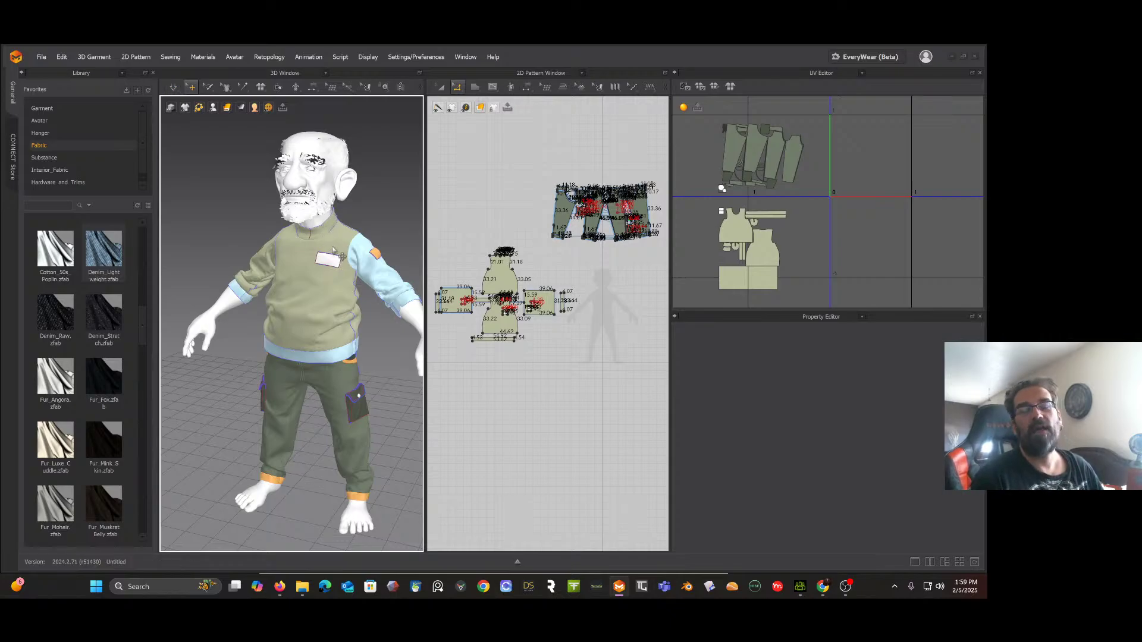
mouse_move(313, 241)
right_mouse_down()
mouse_move(326, 226)
mouse_move(312, 236)
right_mouse_up()
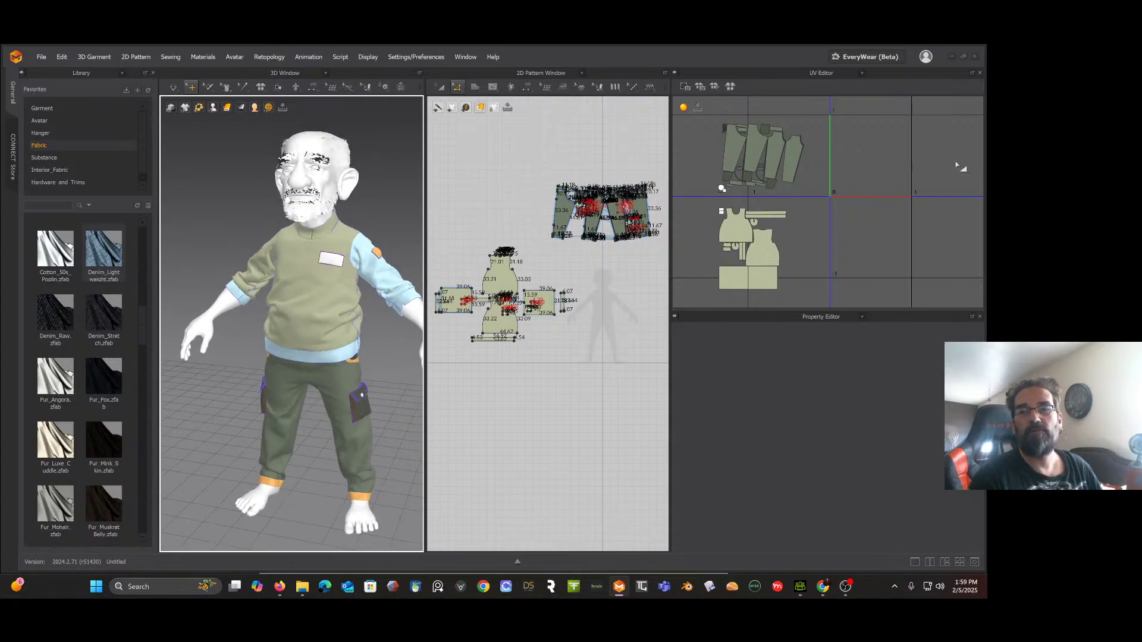